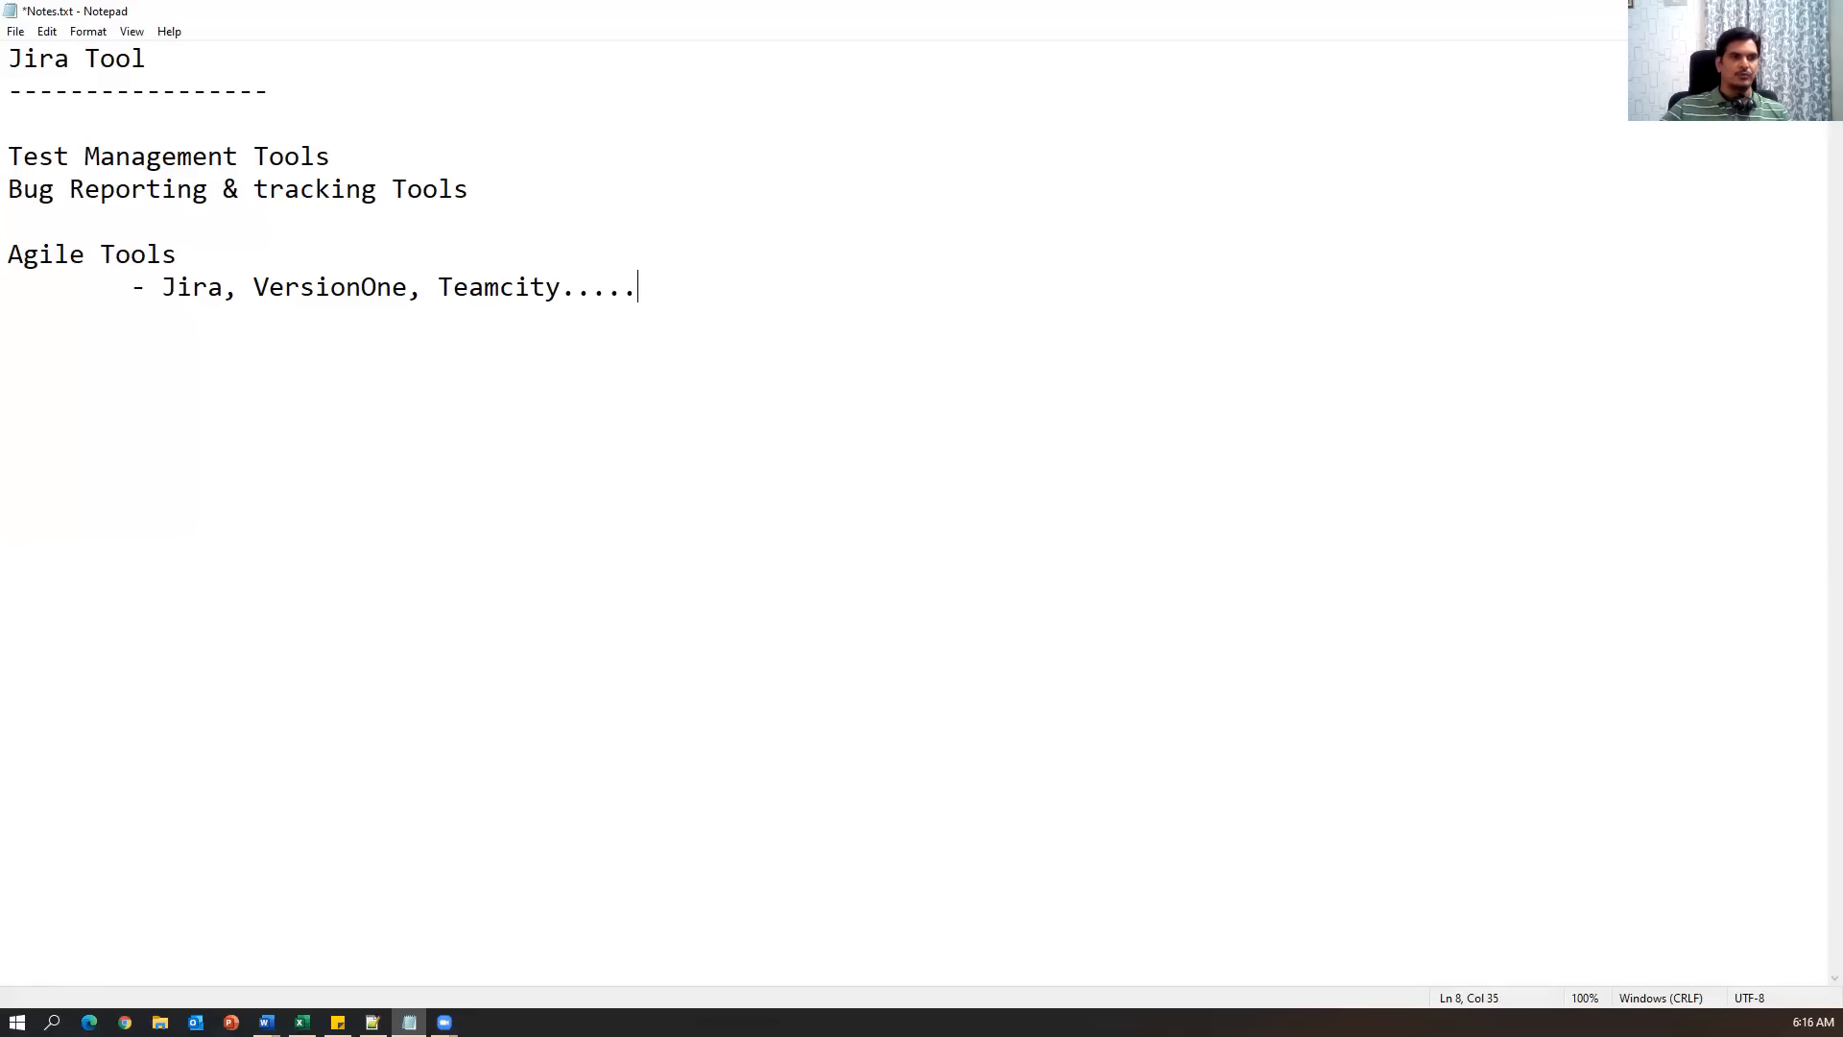
Paste 'Jira -->Agile Management Tool' on a new line below the Agile Tools list.
key(alt+Tab)
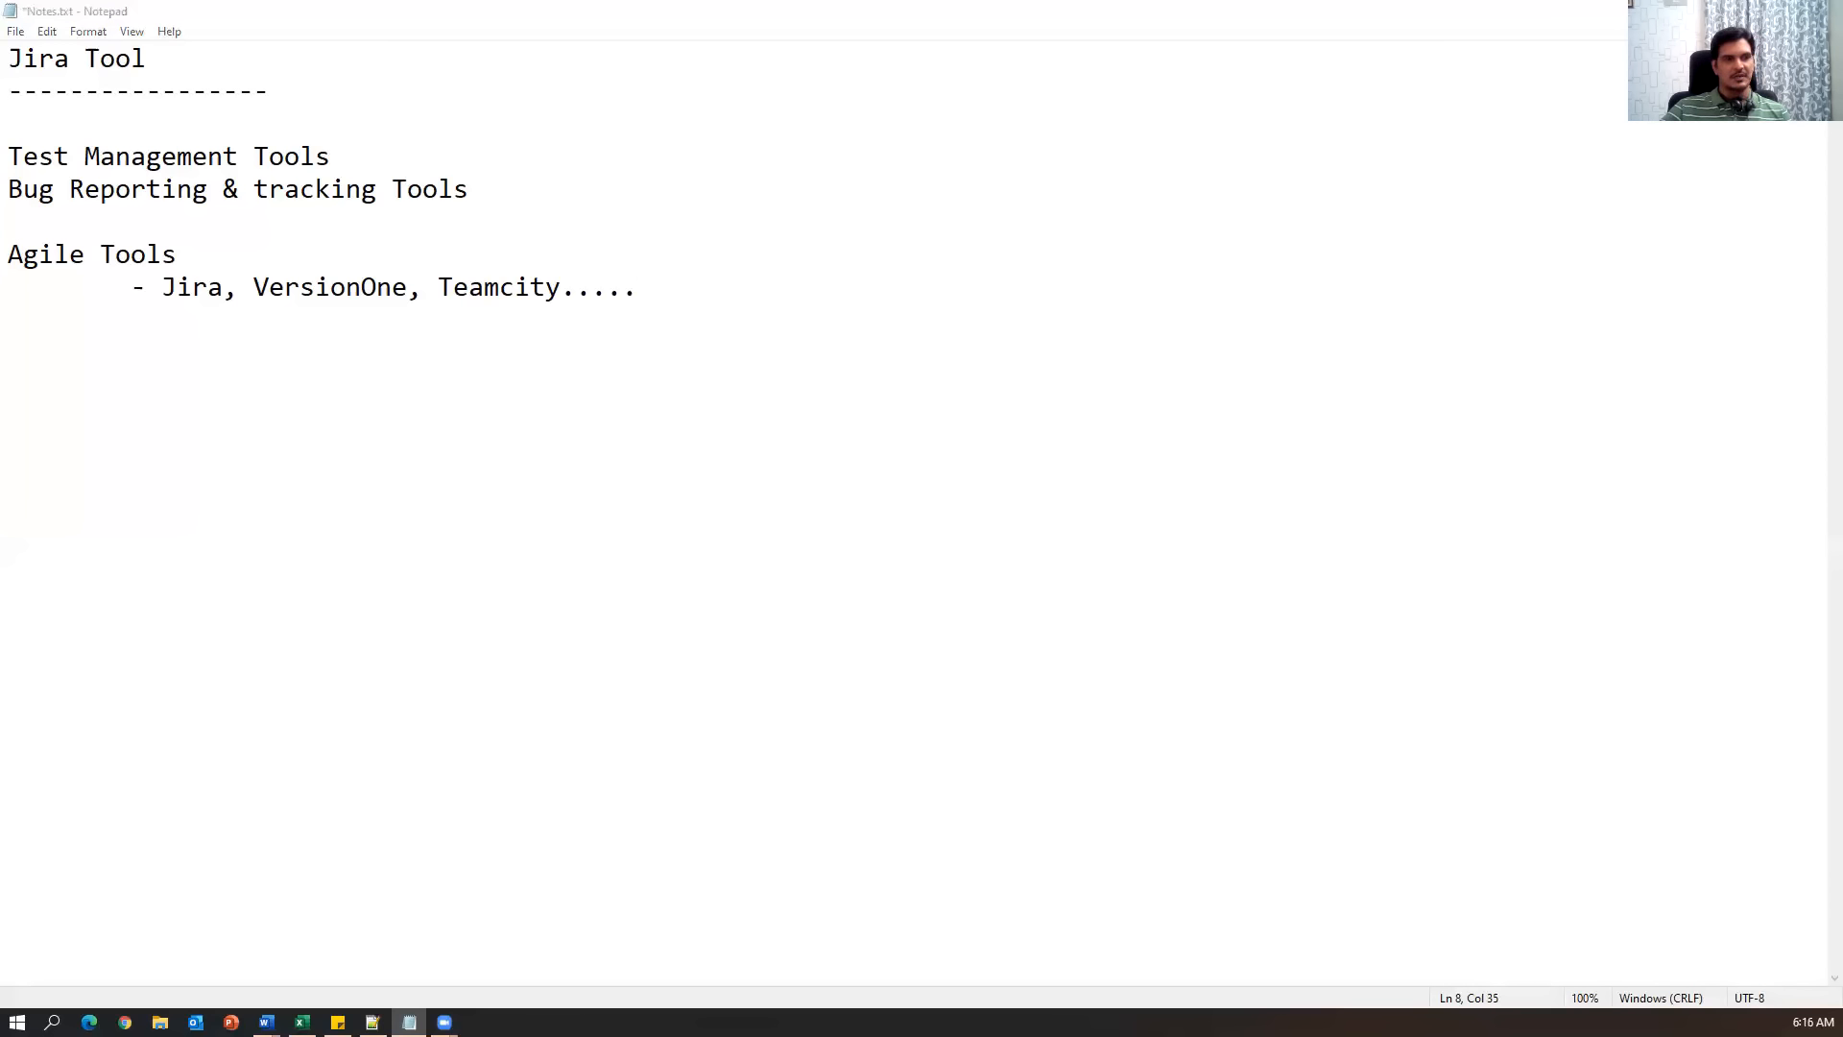
key(alt+Tab)
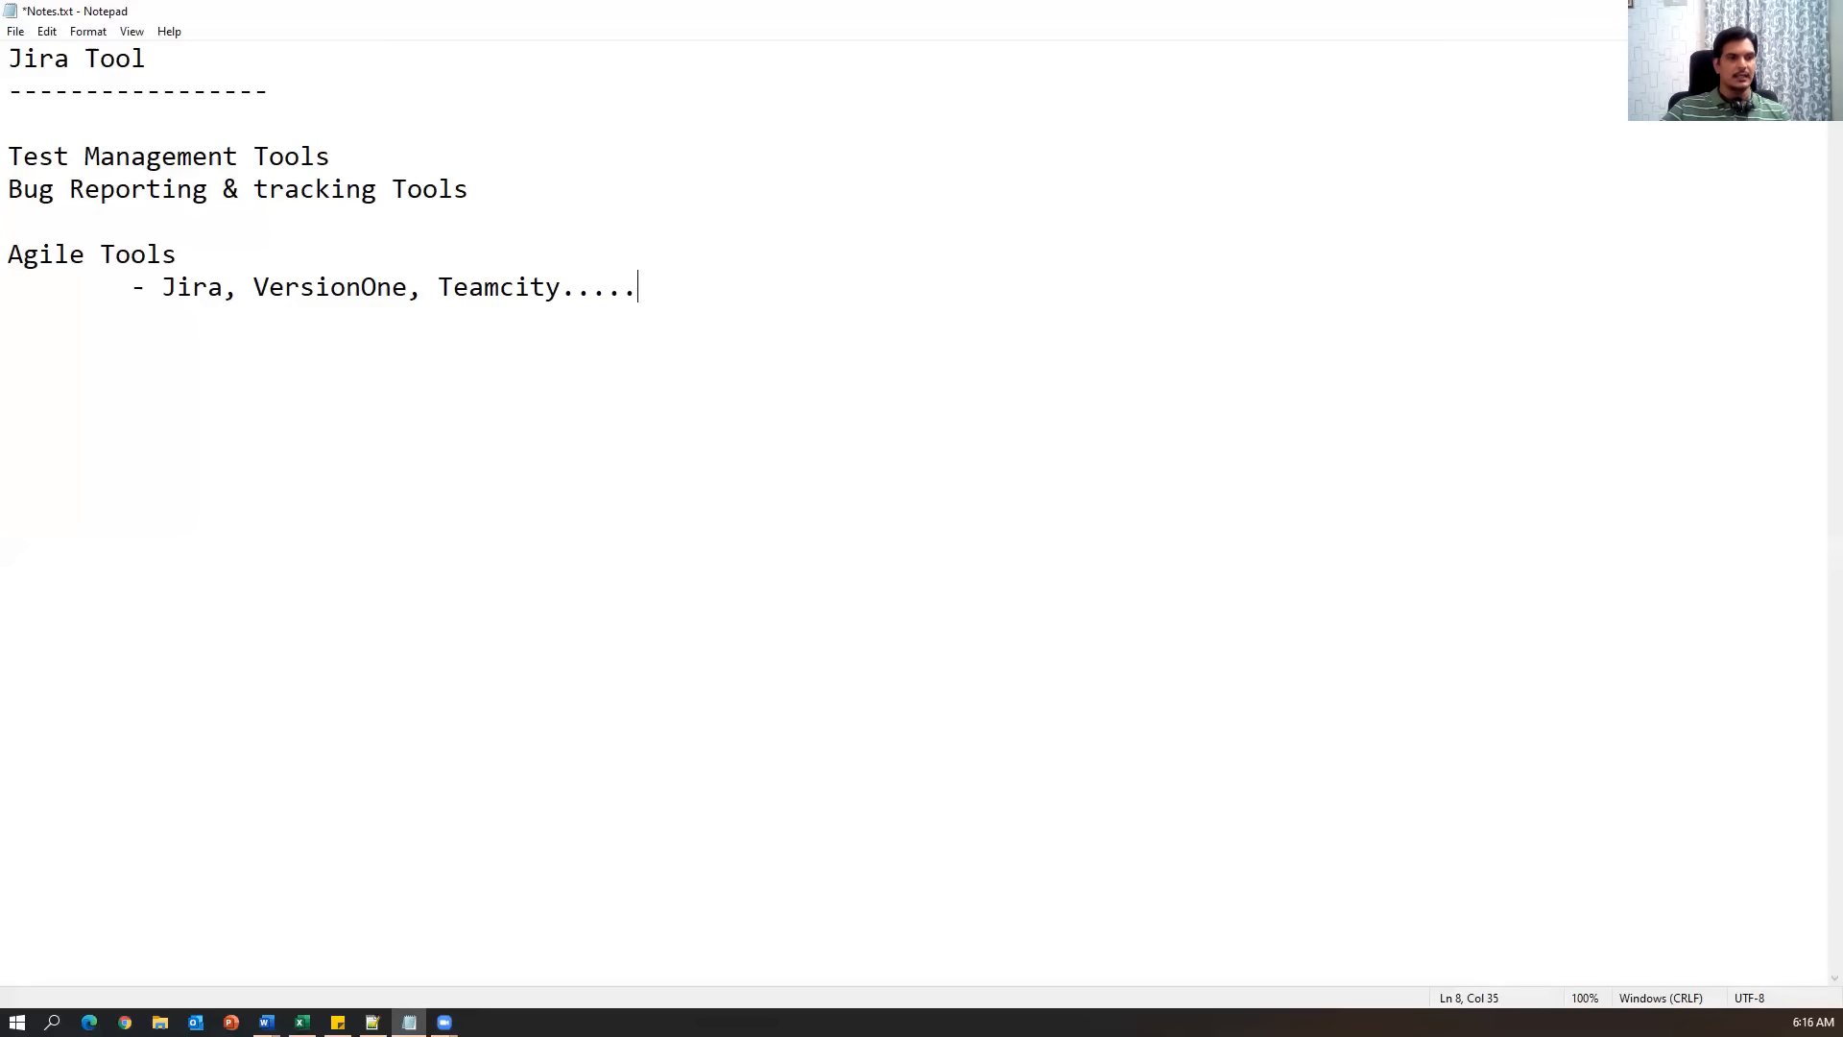
key(alt+Tab)
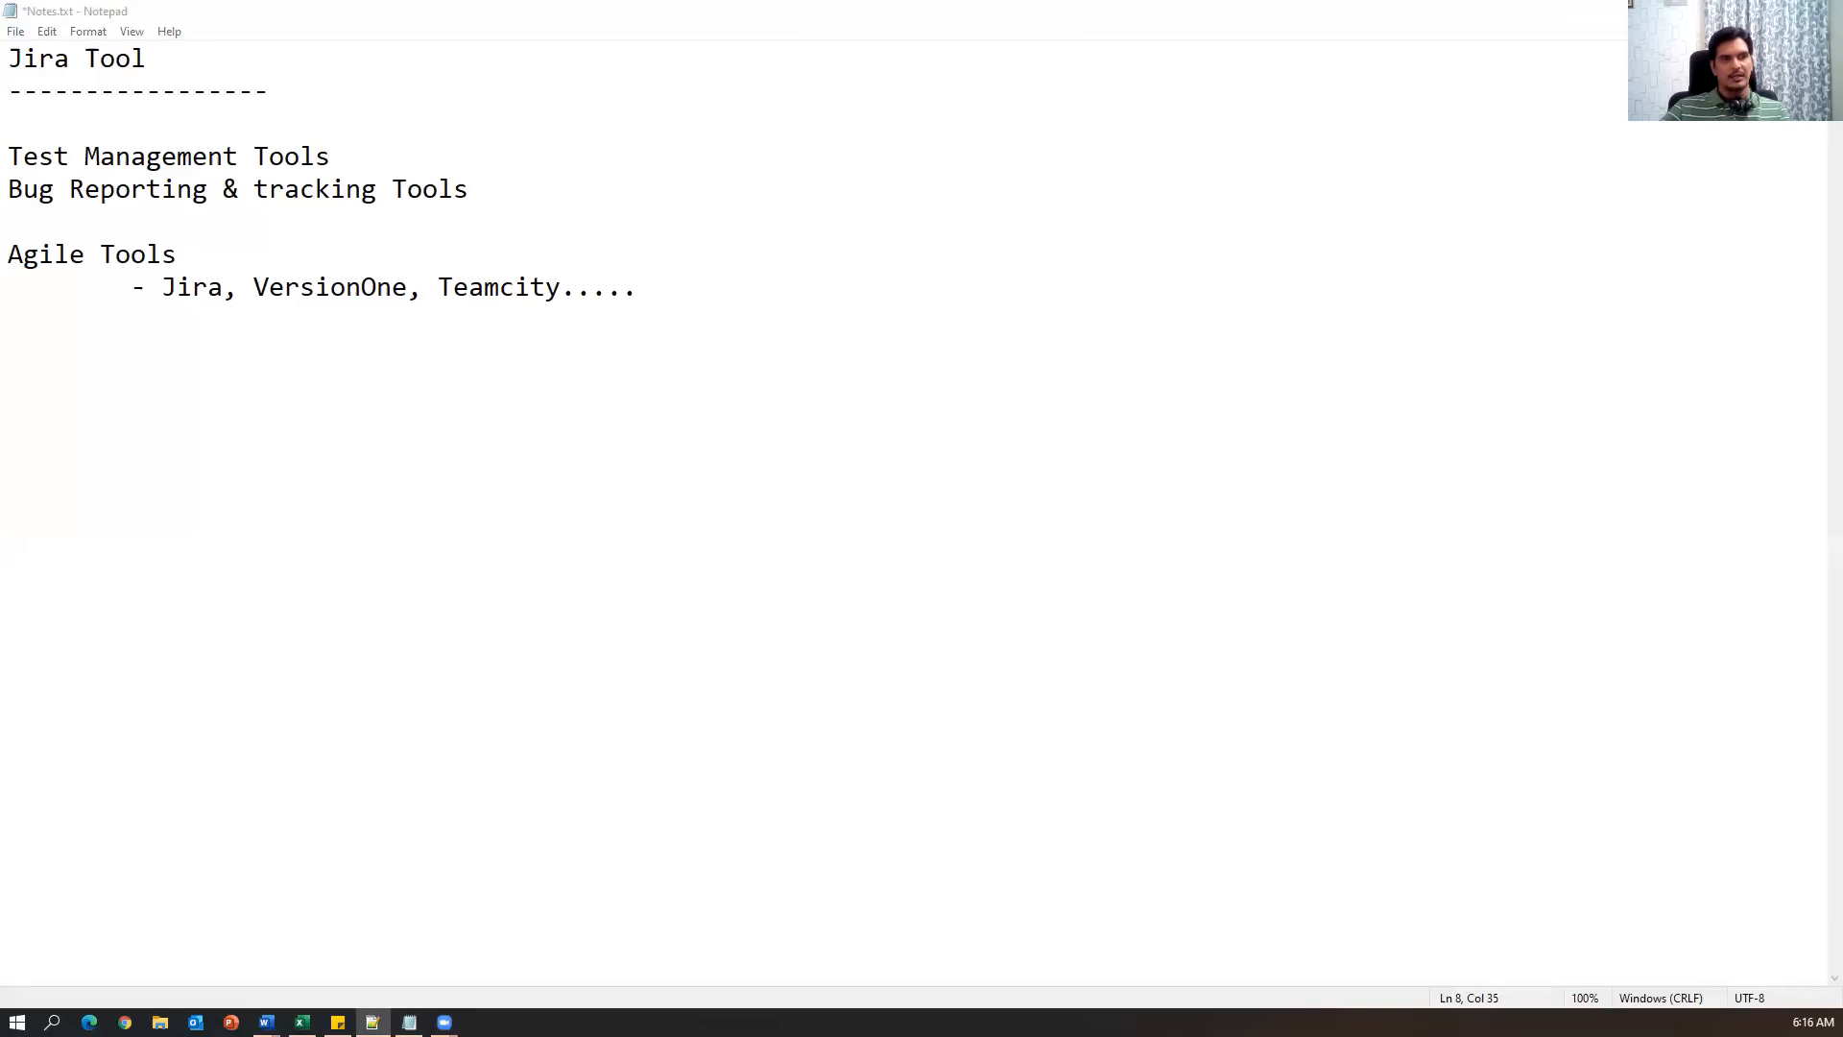
key(alt+Tab)
key(Return)
key(Return)
key(Return)
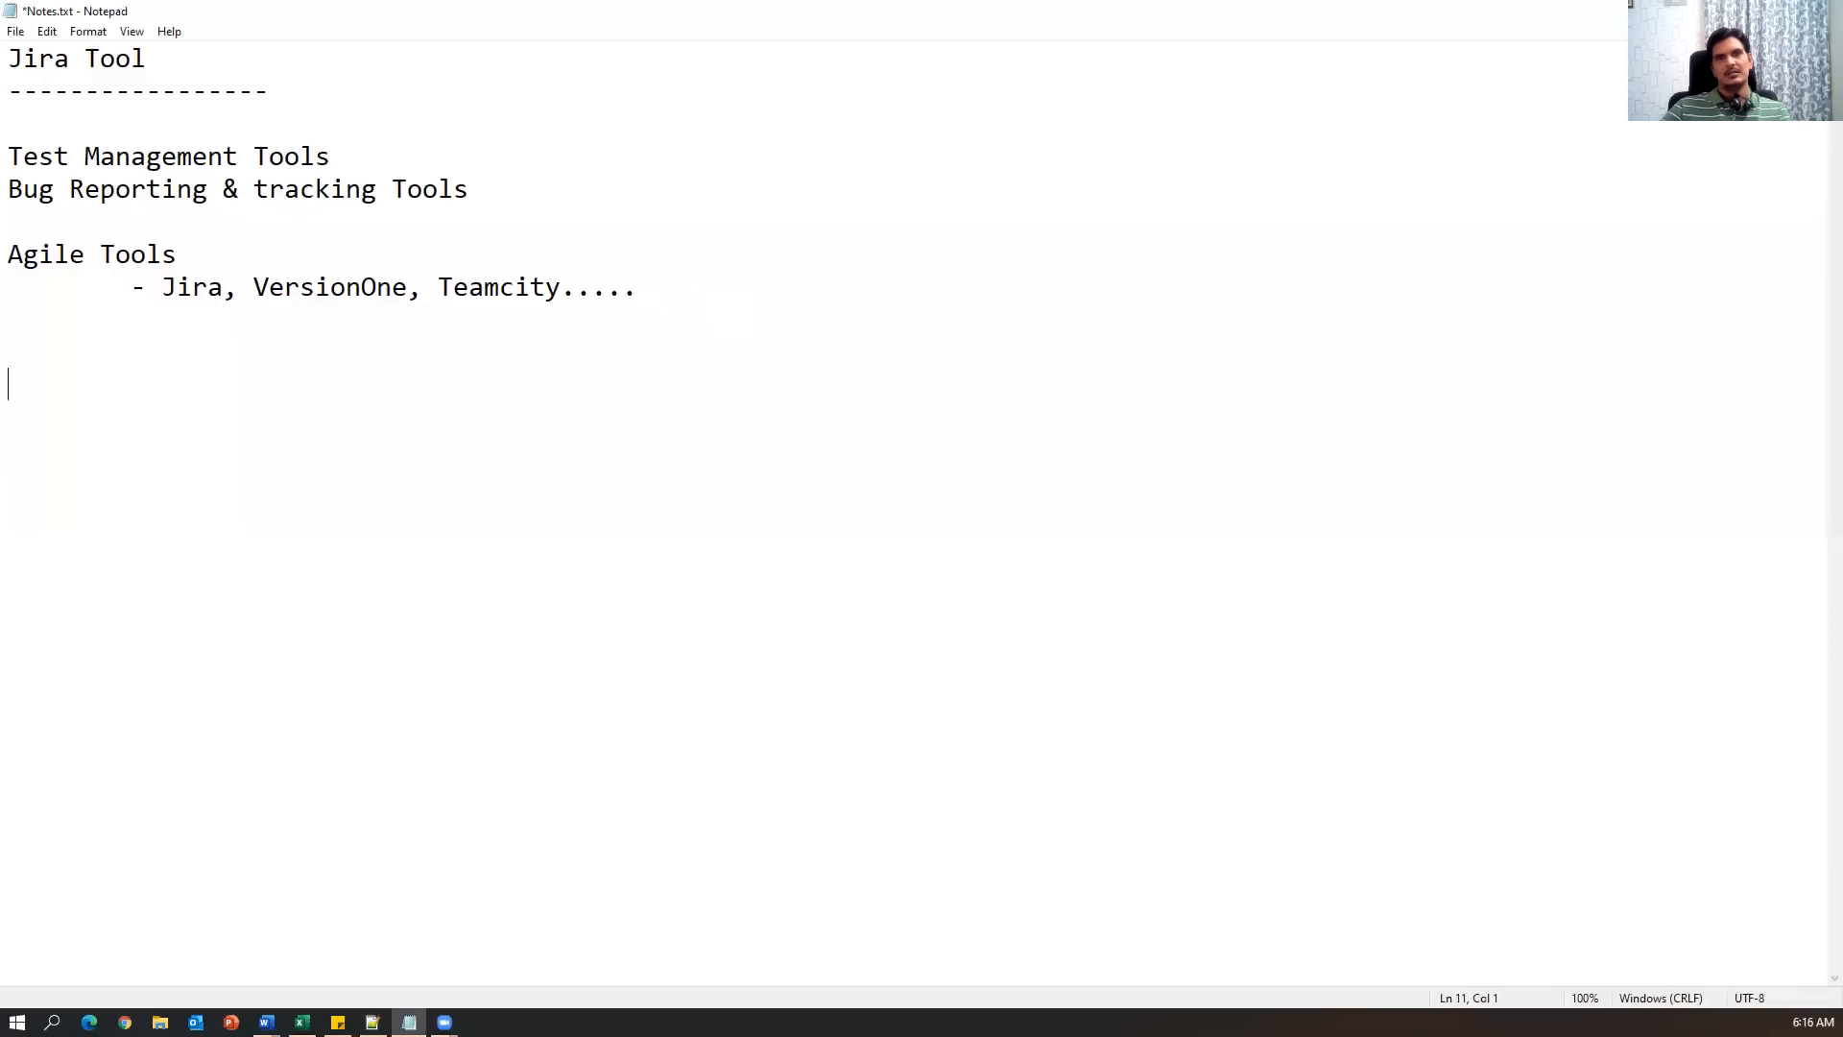
text(Jira -->Agile Management Tool)
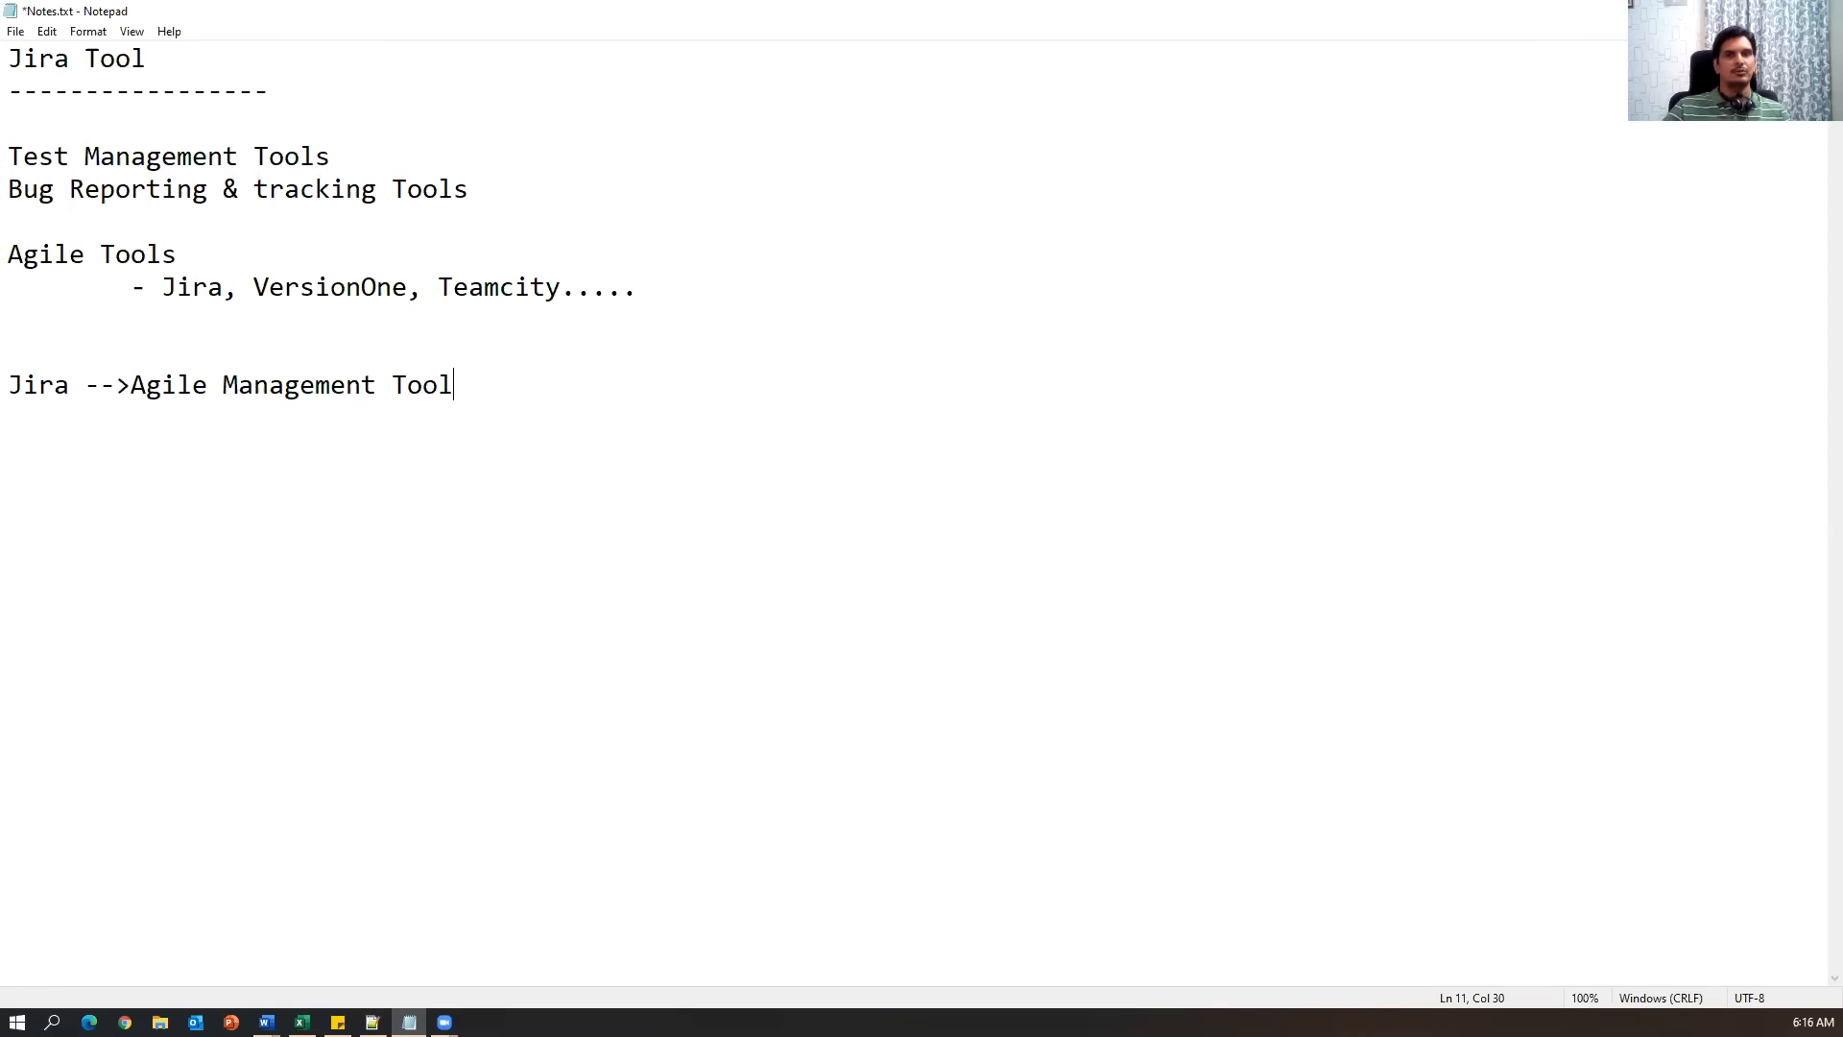
Save Notes.txt and add blank lines below the Jira line.
drag(336, 161, 9, 160)
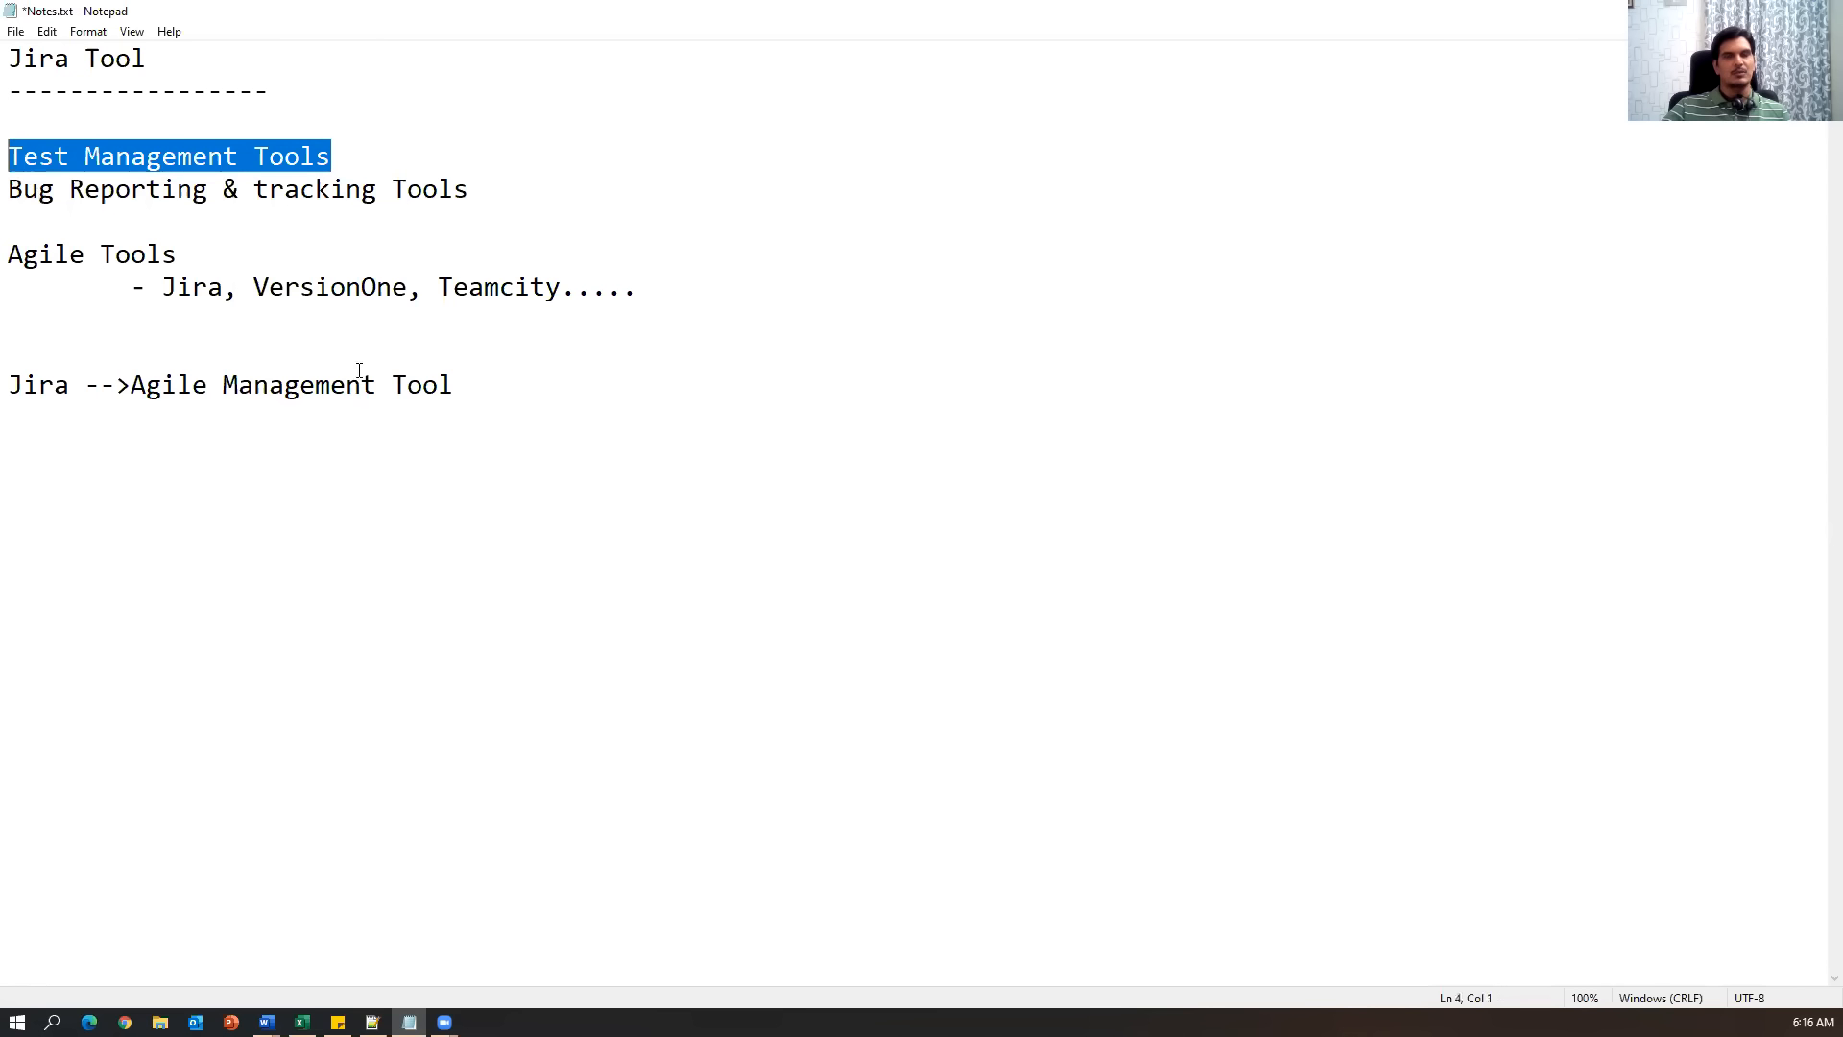
click(639, 401)
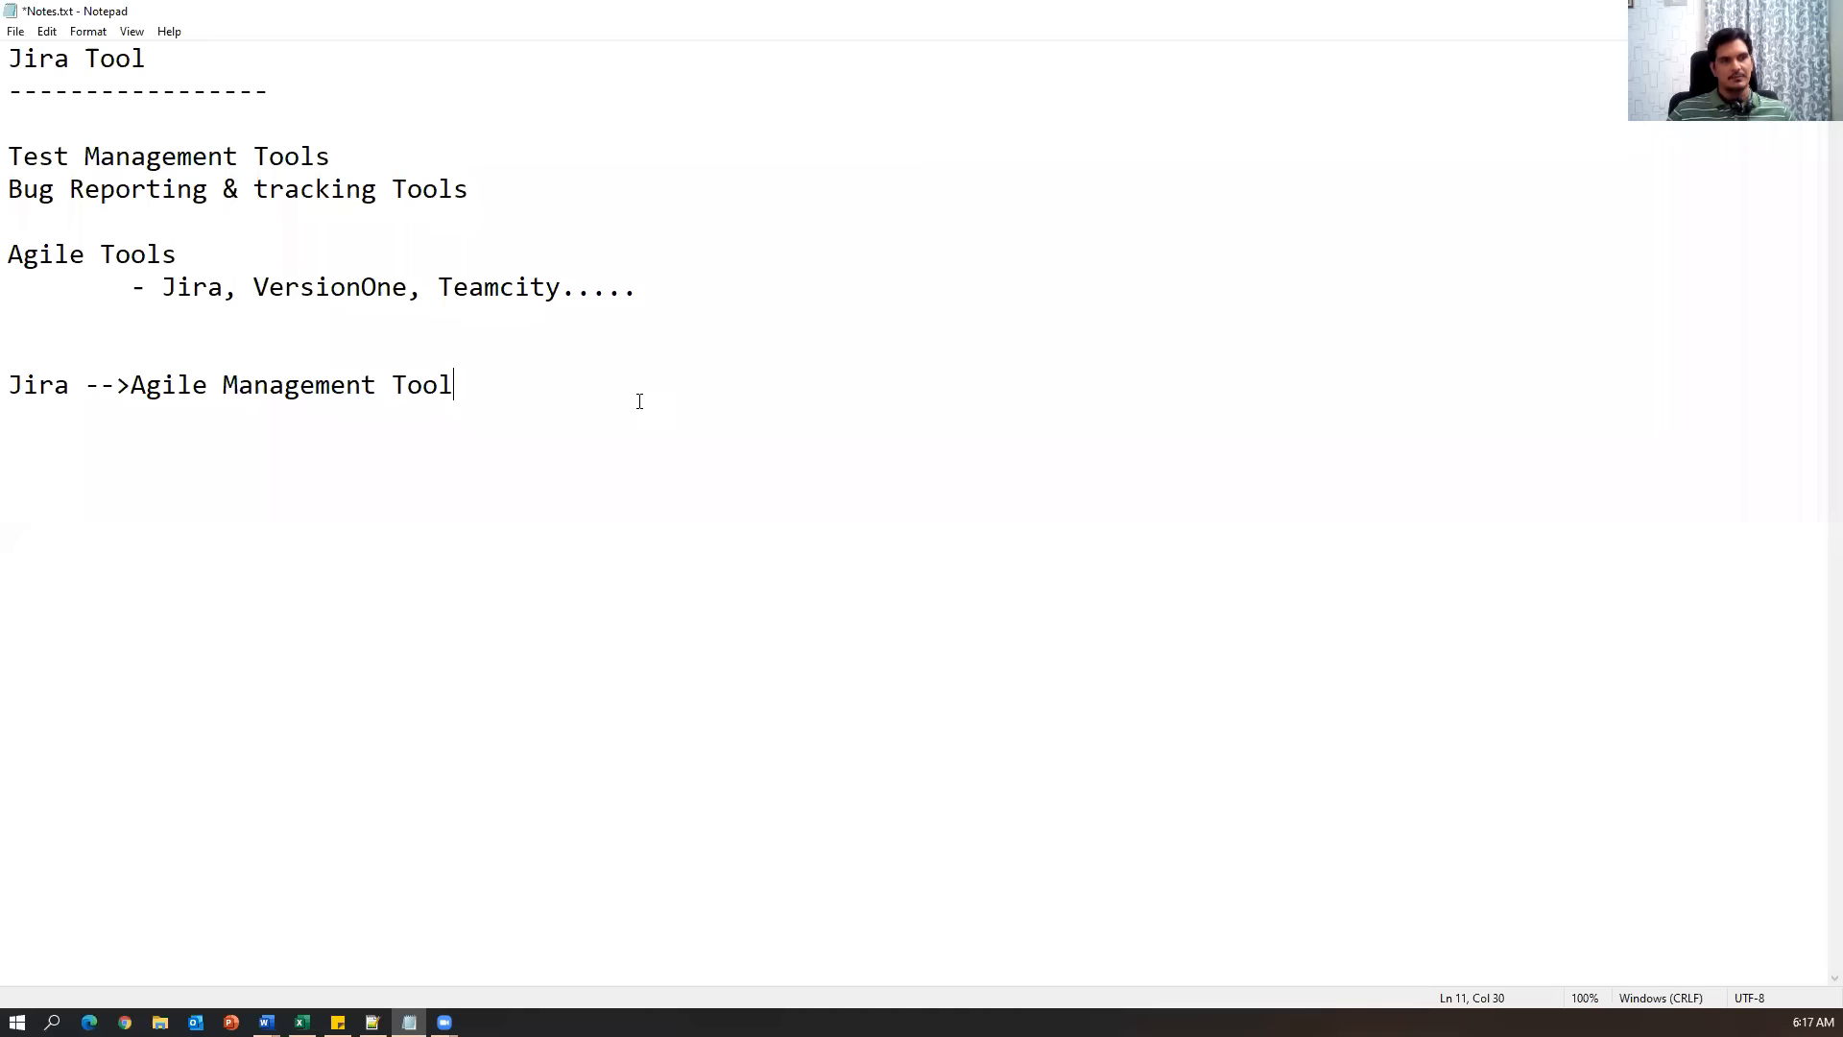
key(ctrl+s)
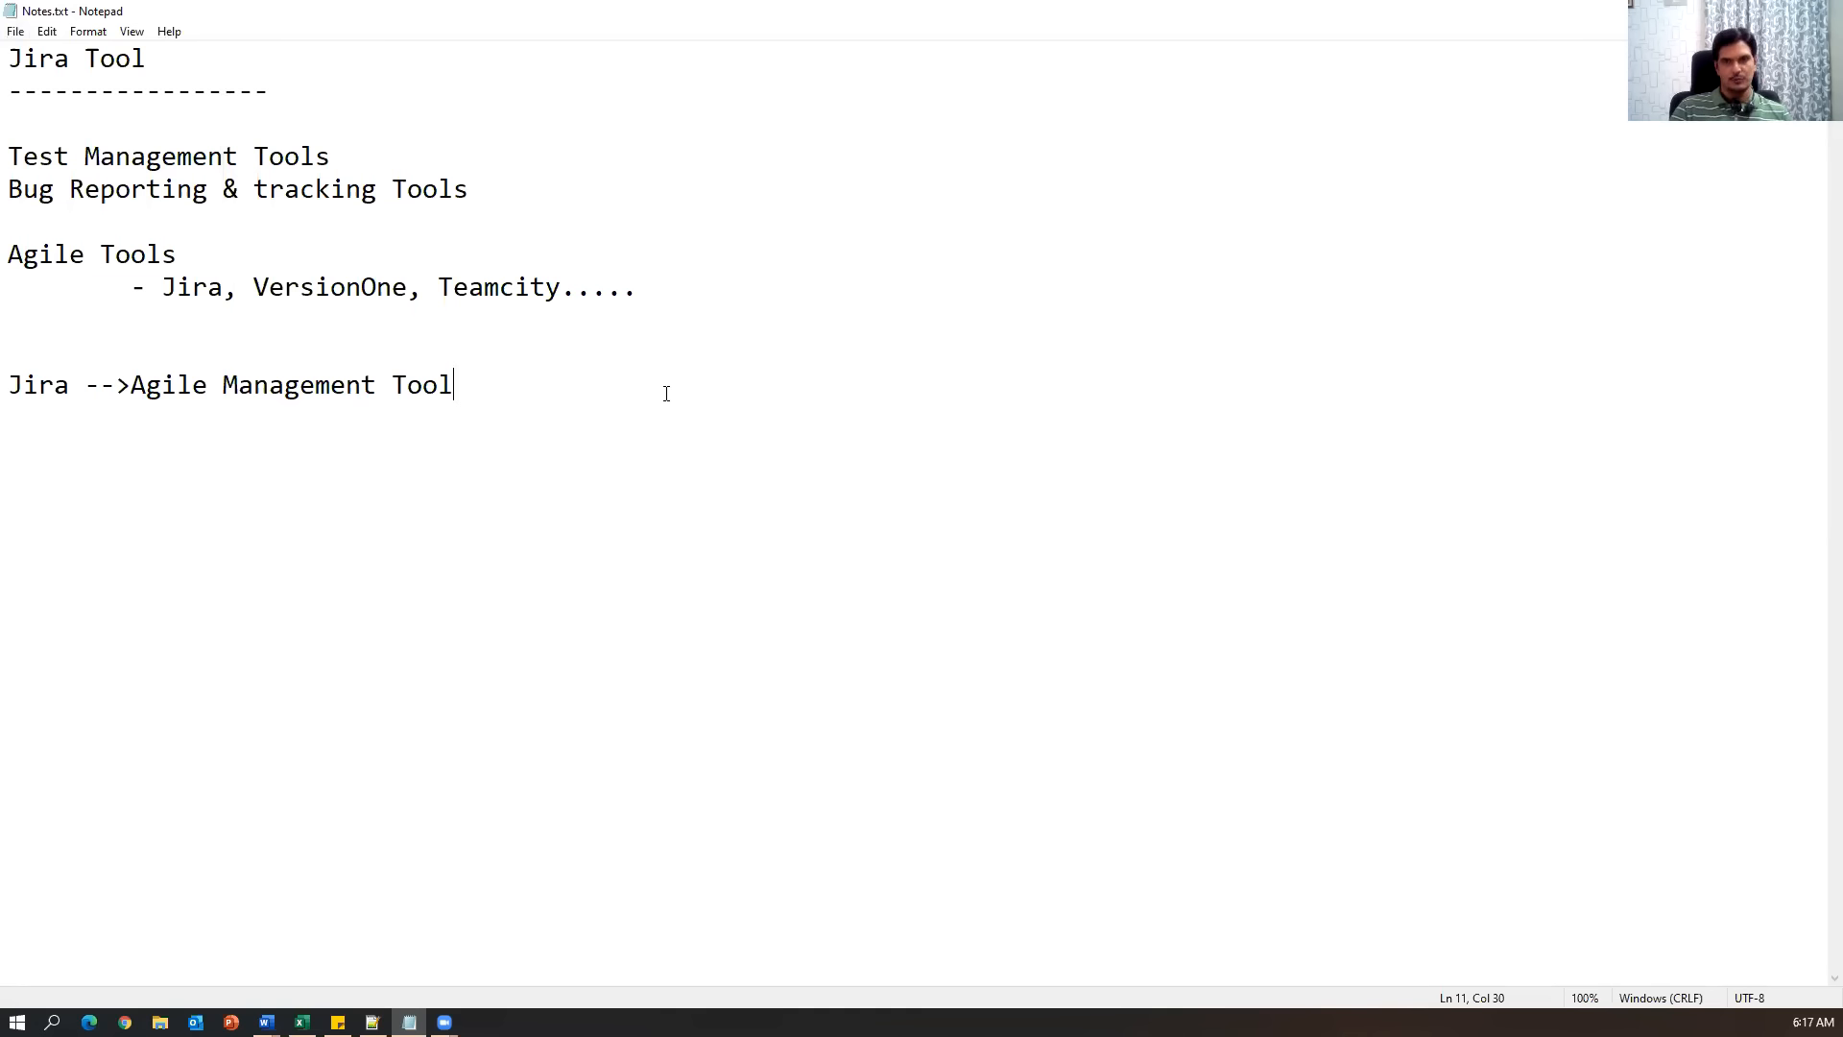
key(Return)
key(Return)
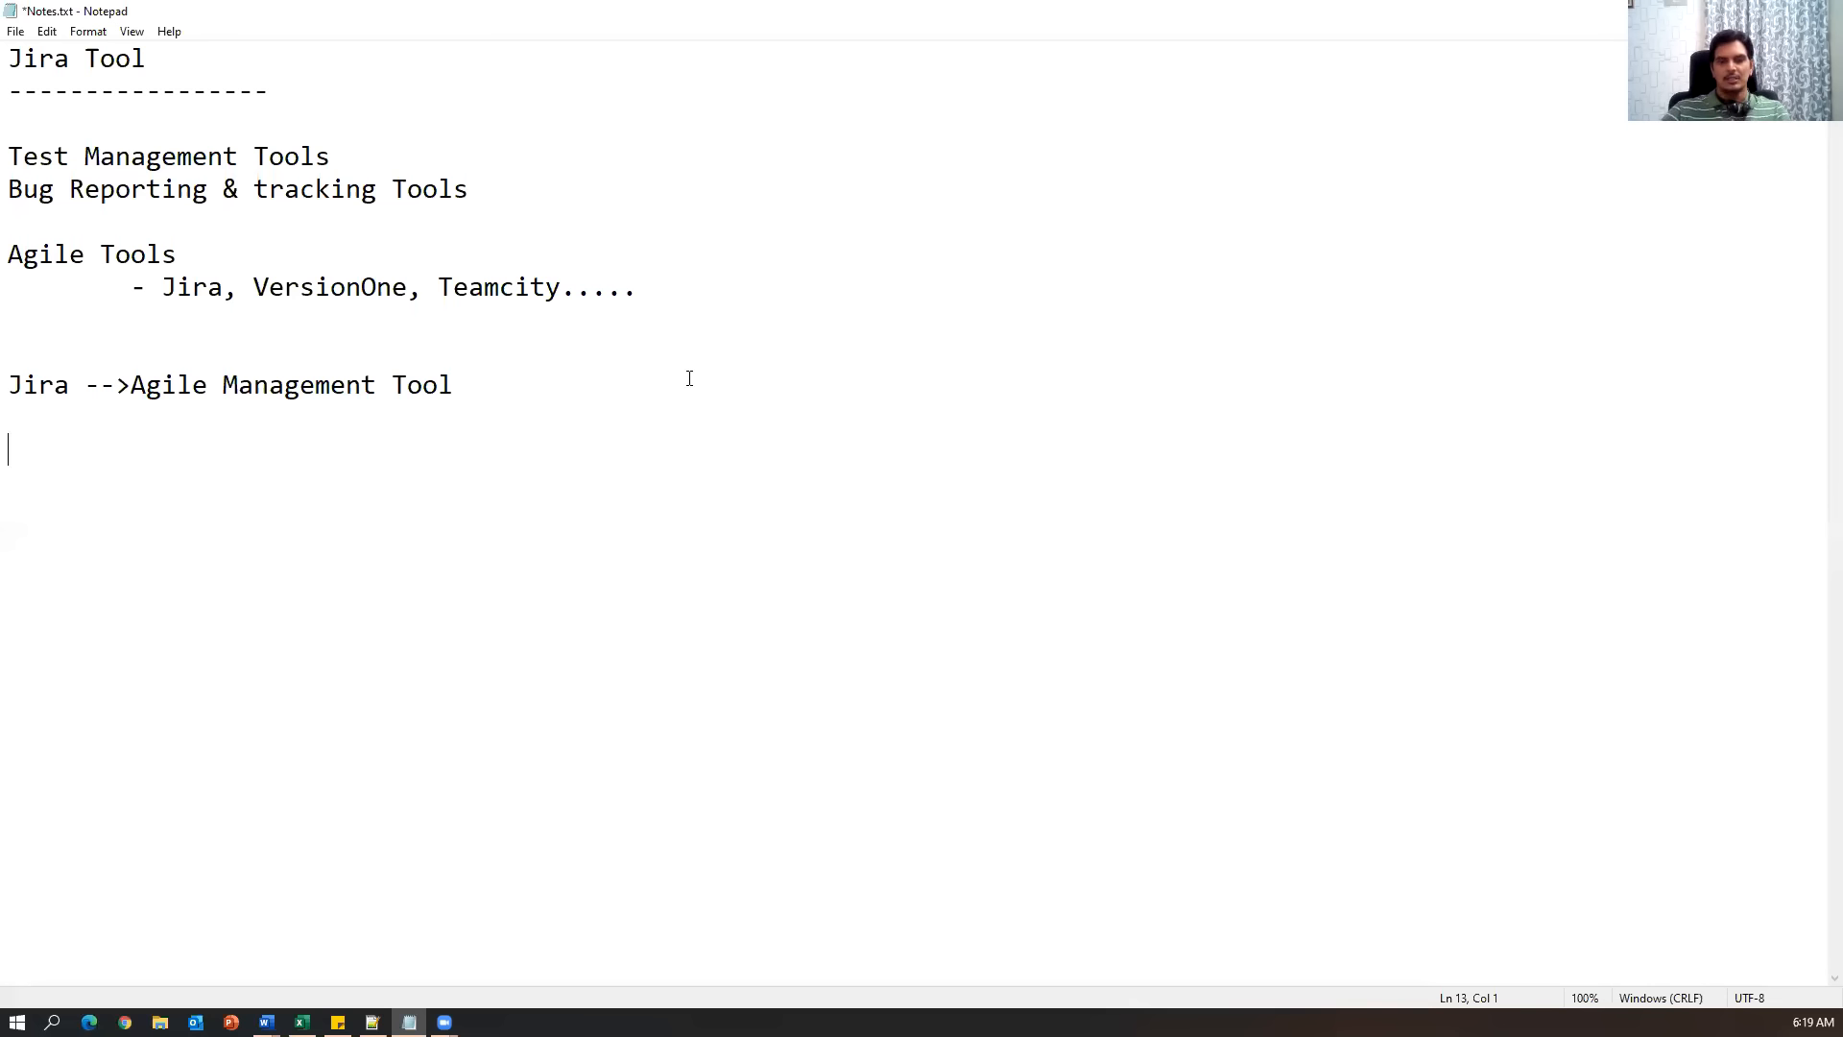
Save the notes and paste the dash-underlined 'Agile scrum activities' heading below the Jira line.
key(ctrl+s)
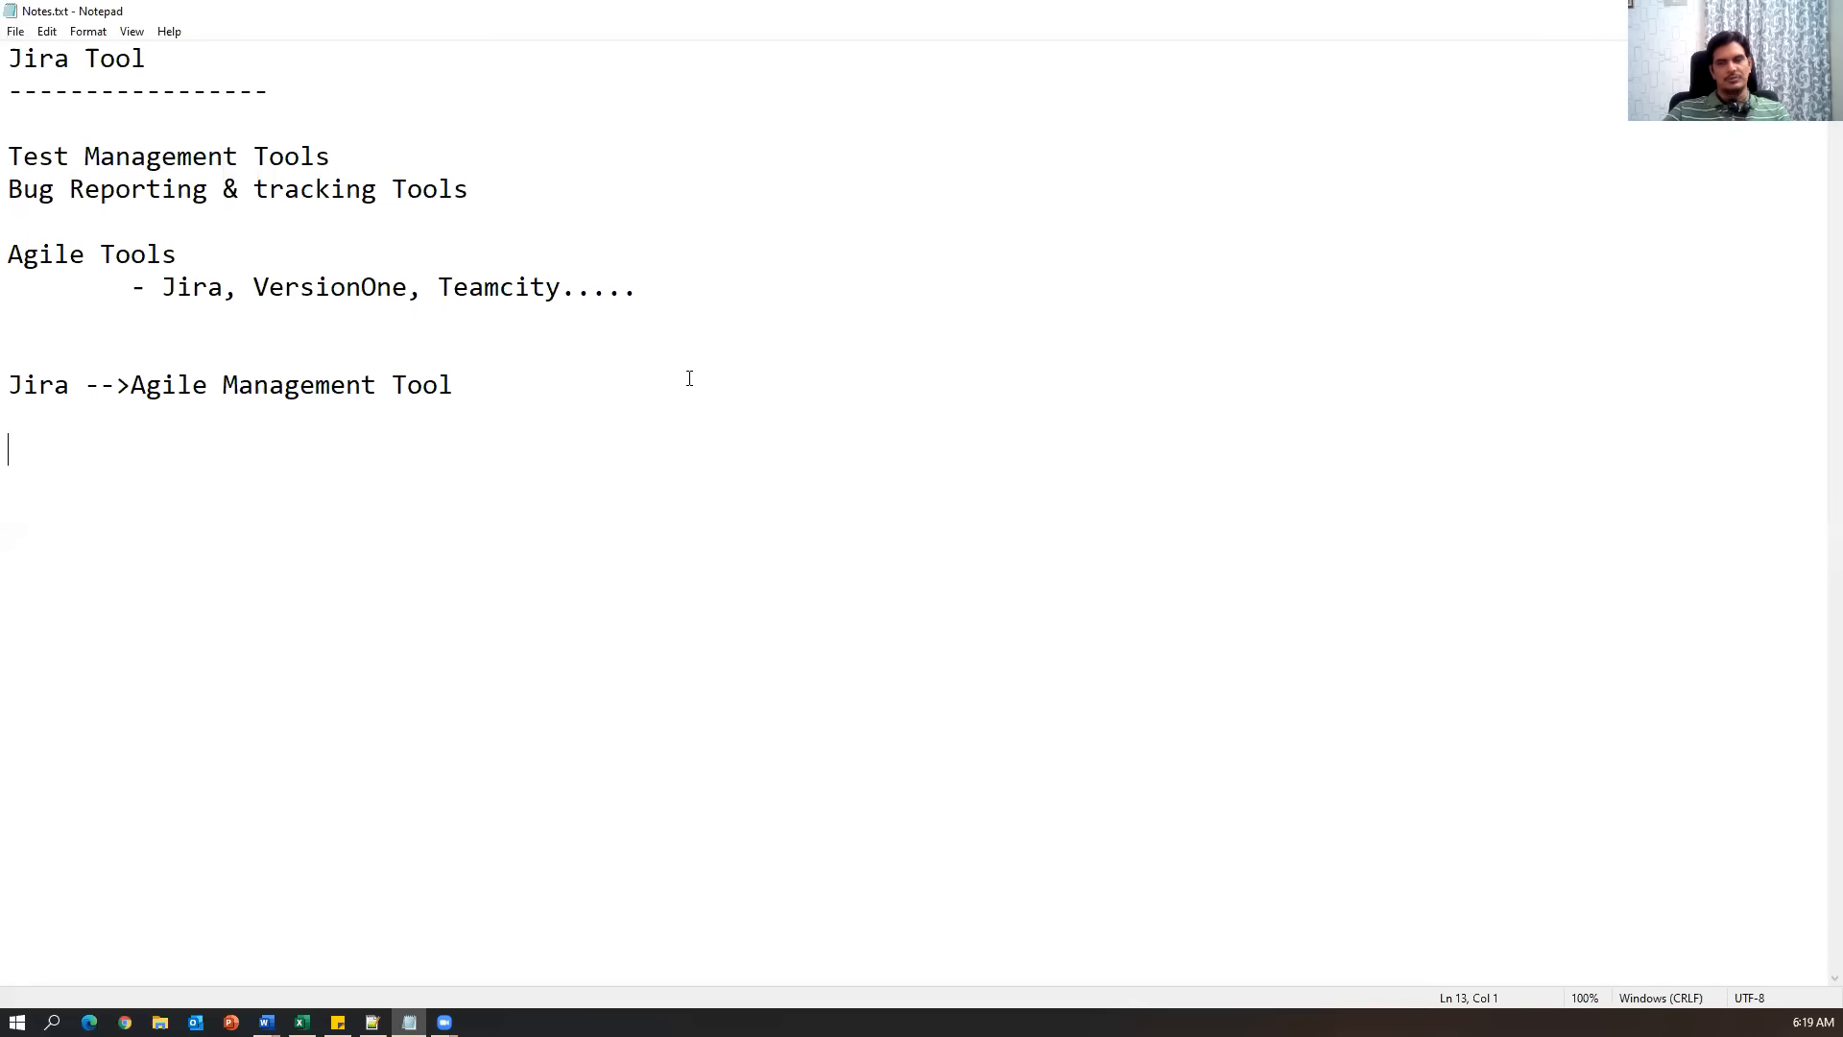
key(Return)
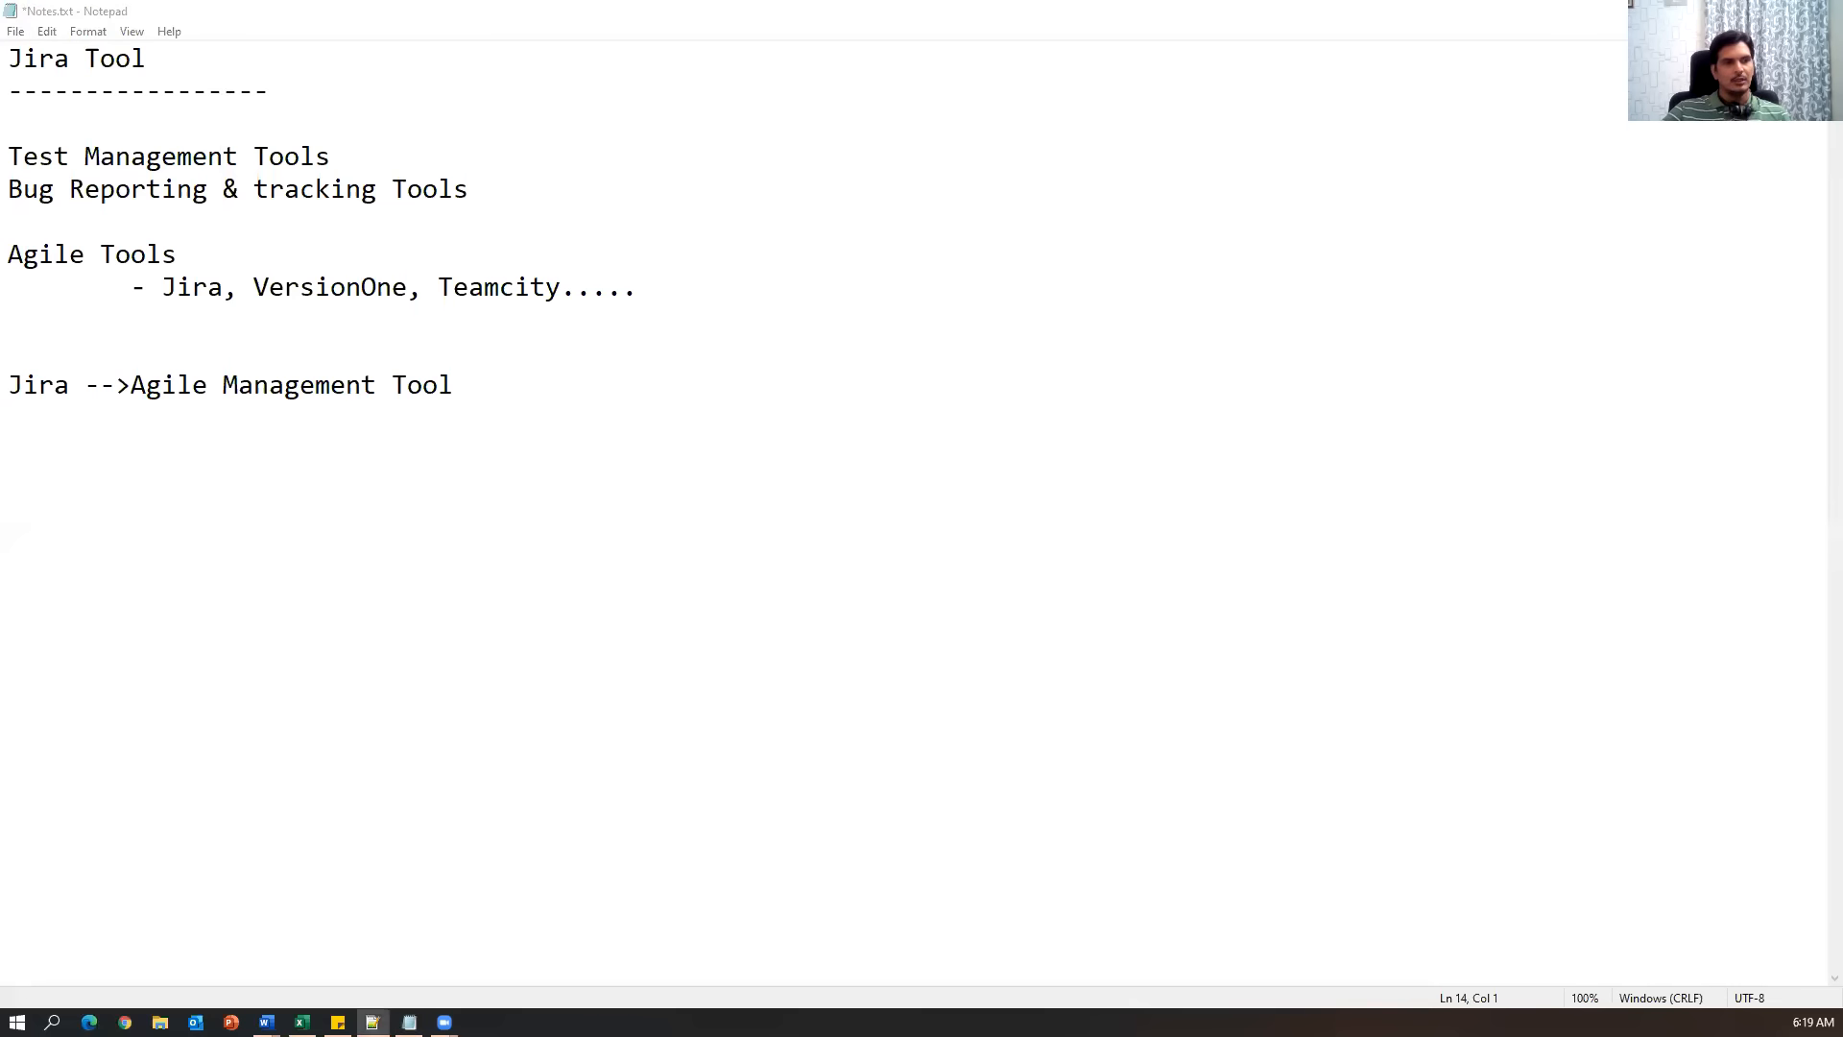
click(867, 503)
text(Agile scrum activities ---------------------)
key(Up)
key(Up)
key(Delete)
Save again and insert blank lines above the 'Agile scrum activities' heading.
key(Down)
key(ctrl+s)
key(Return)
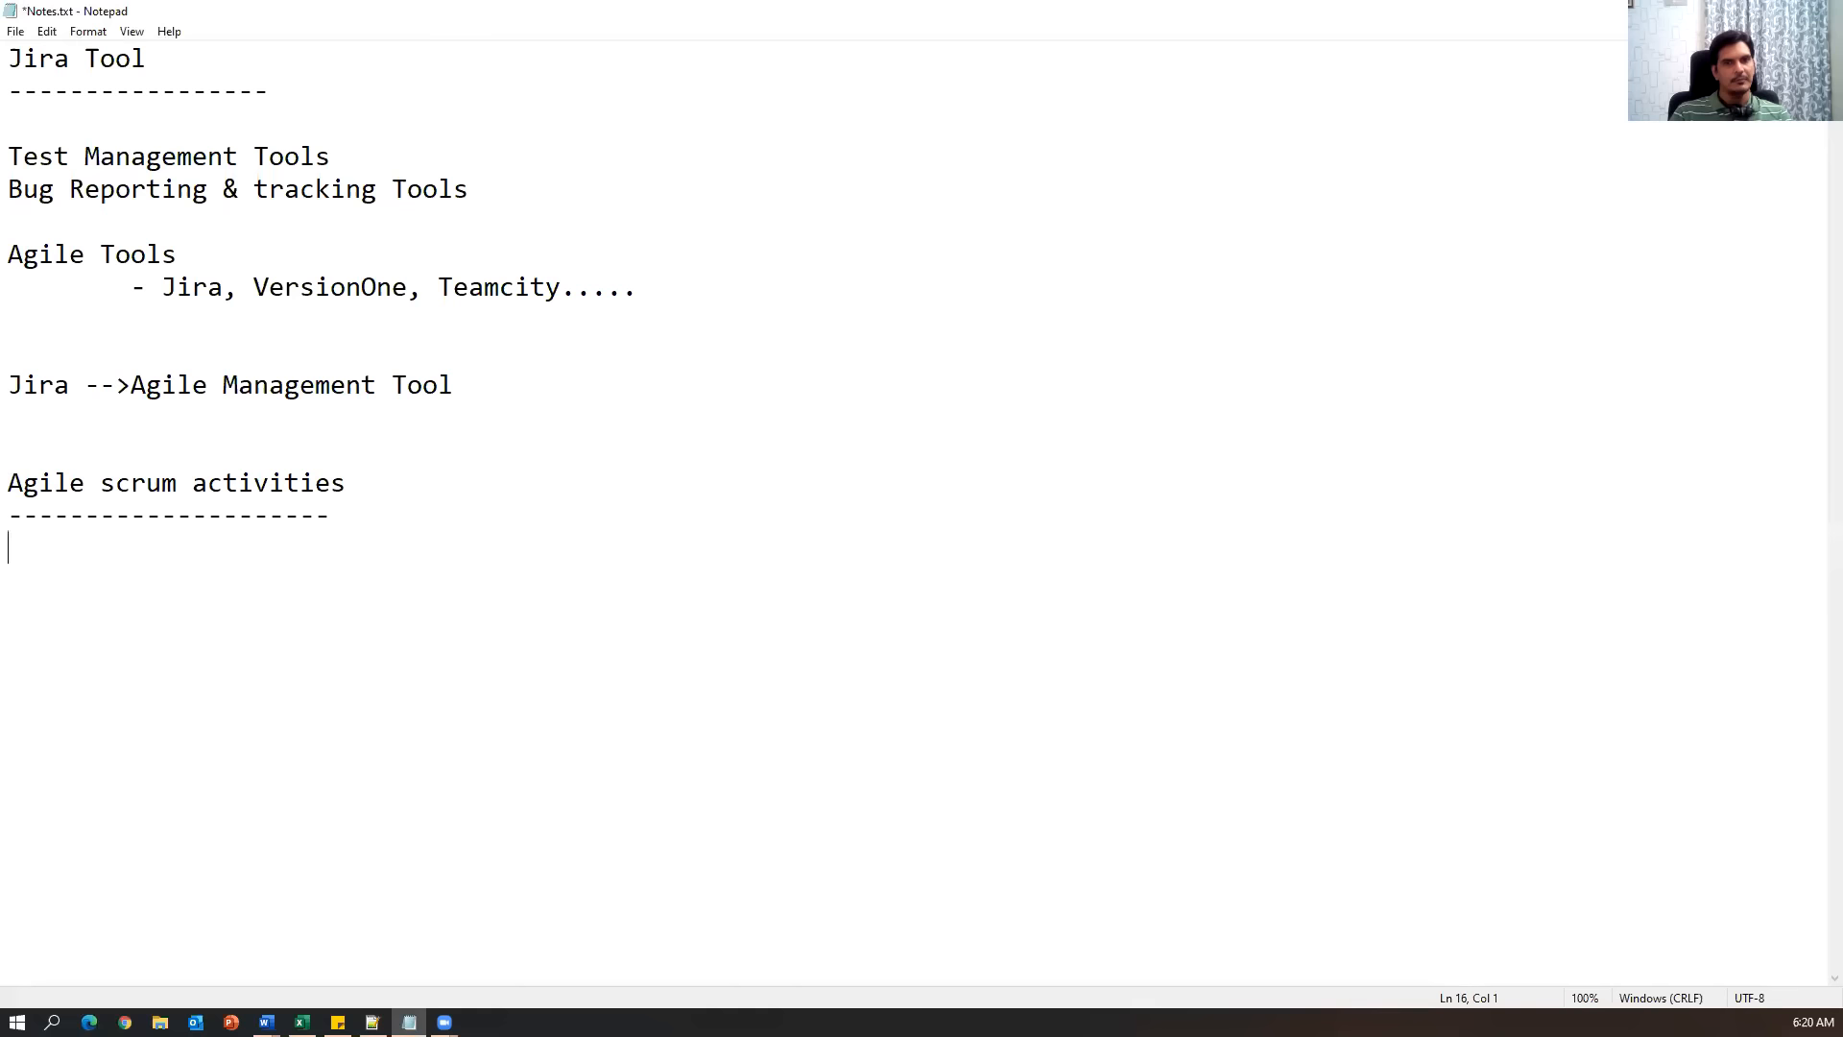
key(Up)
key(Up)
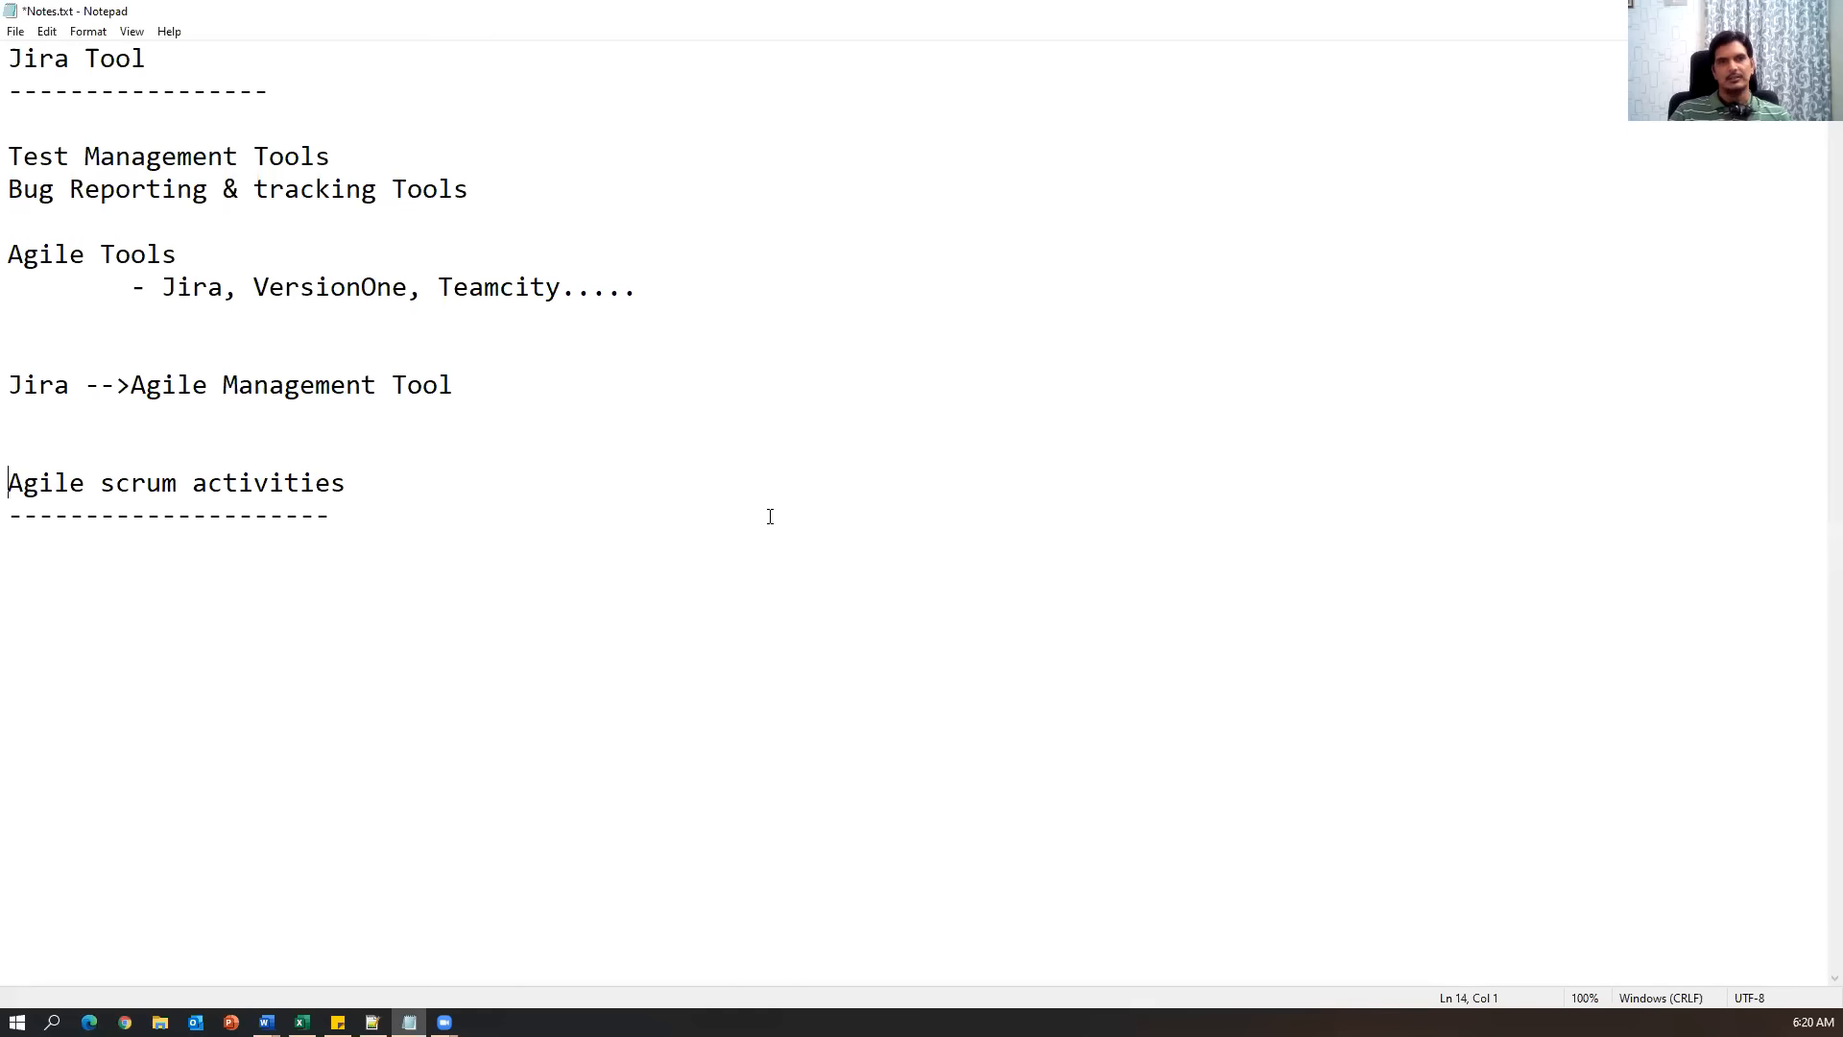
key(Return)
key(Return)
key(Up)
key(Up)
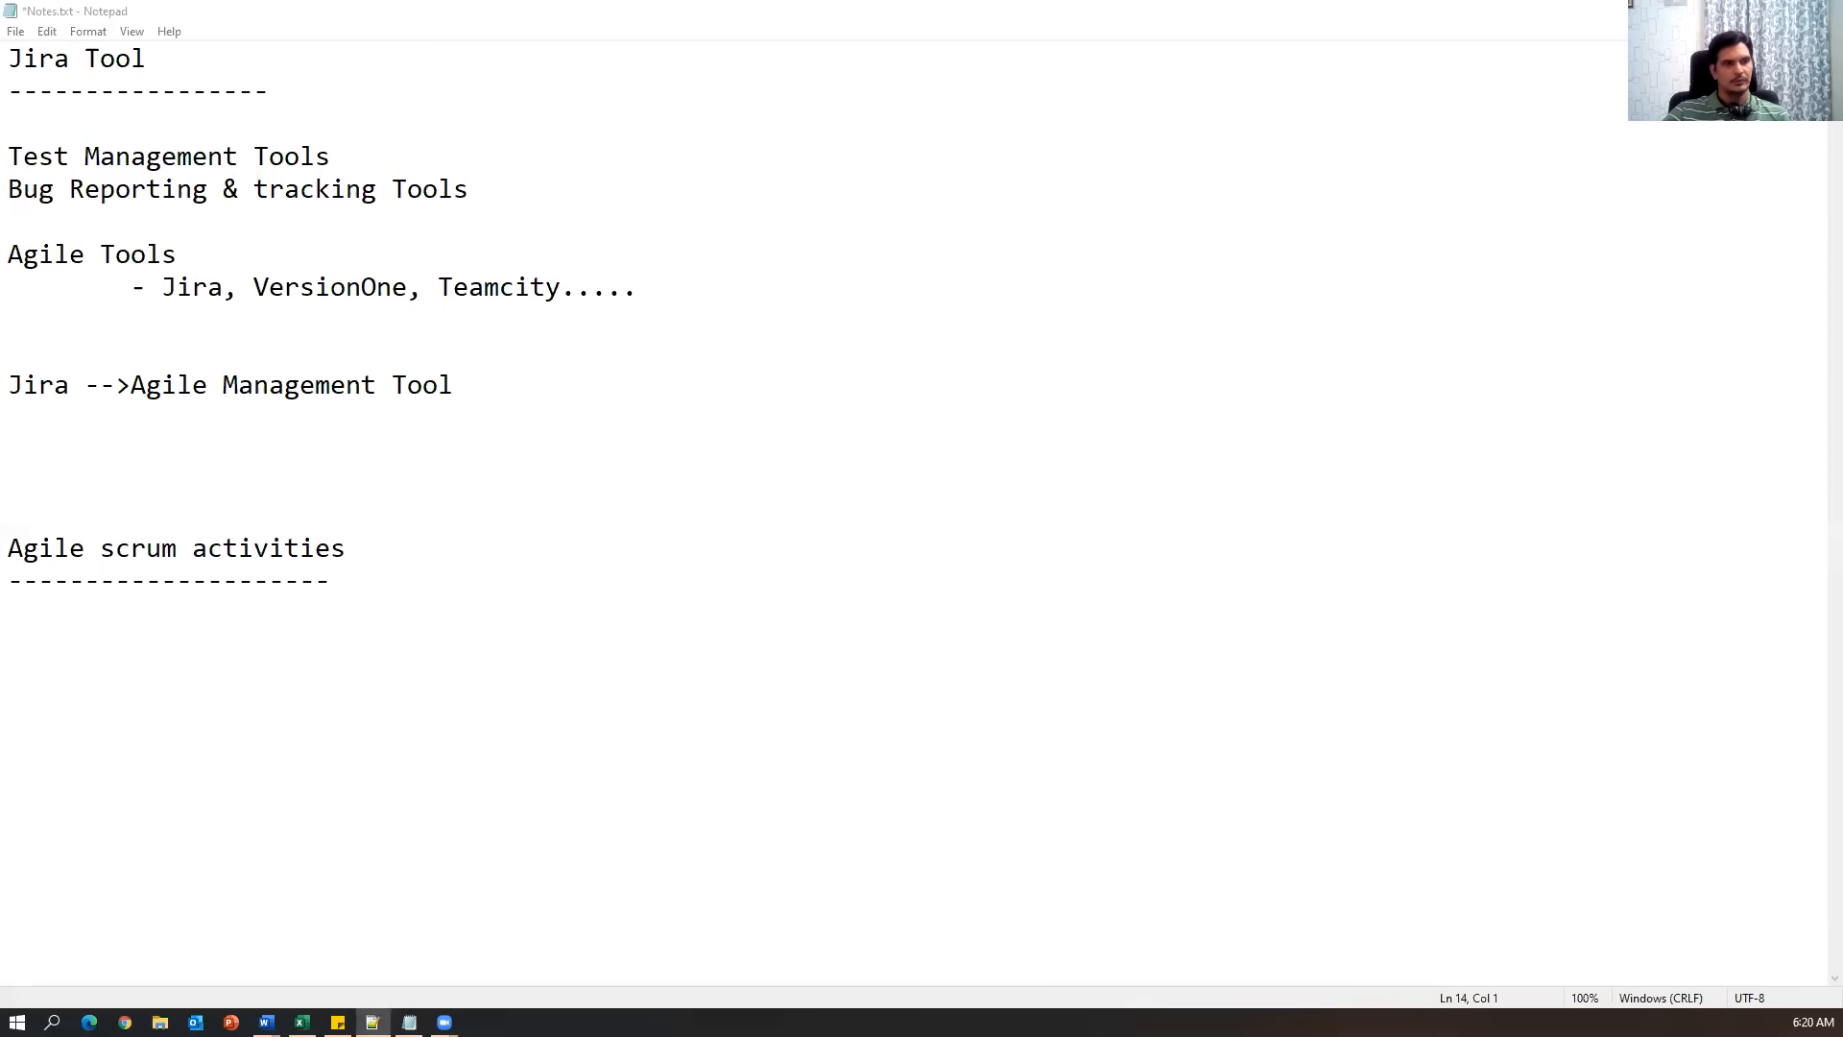
Paste 'How to install and configure Jira tool' on line 13 below the Jira line.
click(344, 457)
text(How to install and configure Jira tool)
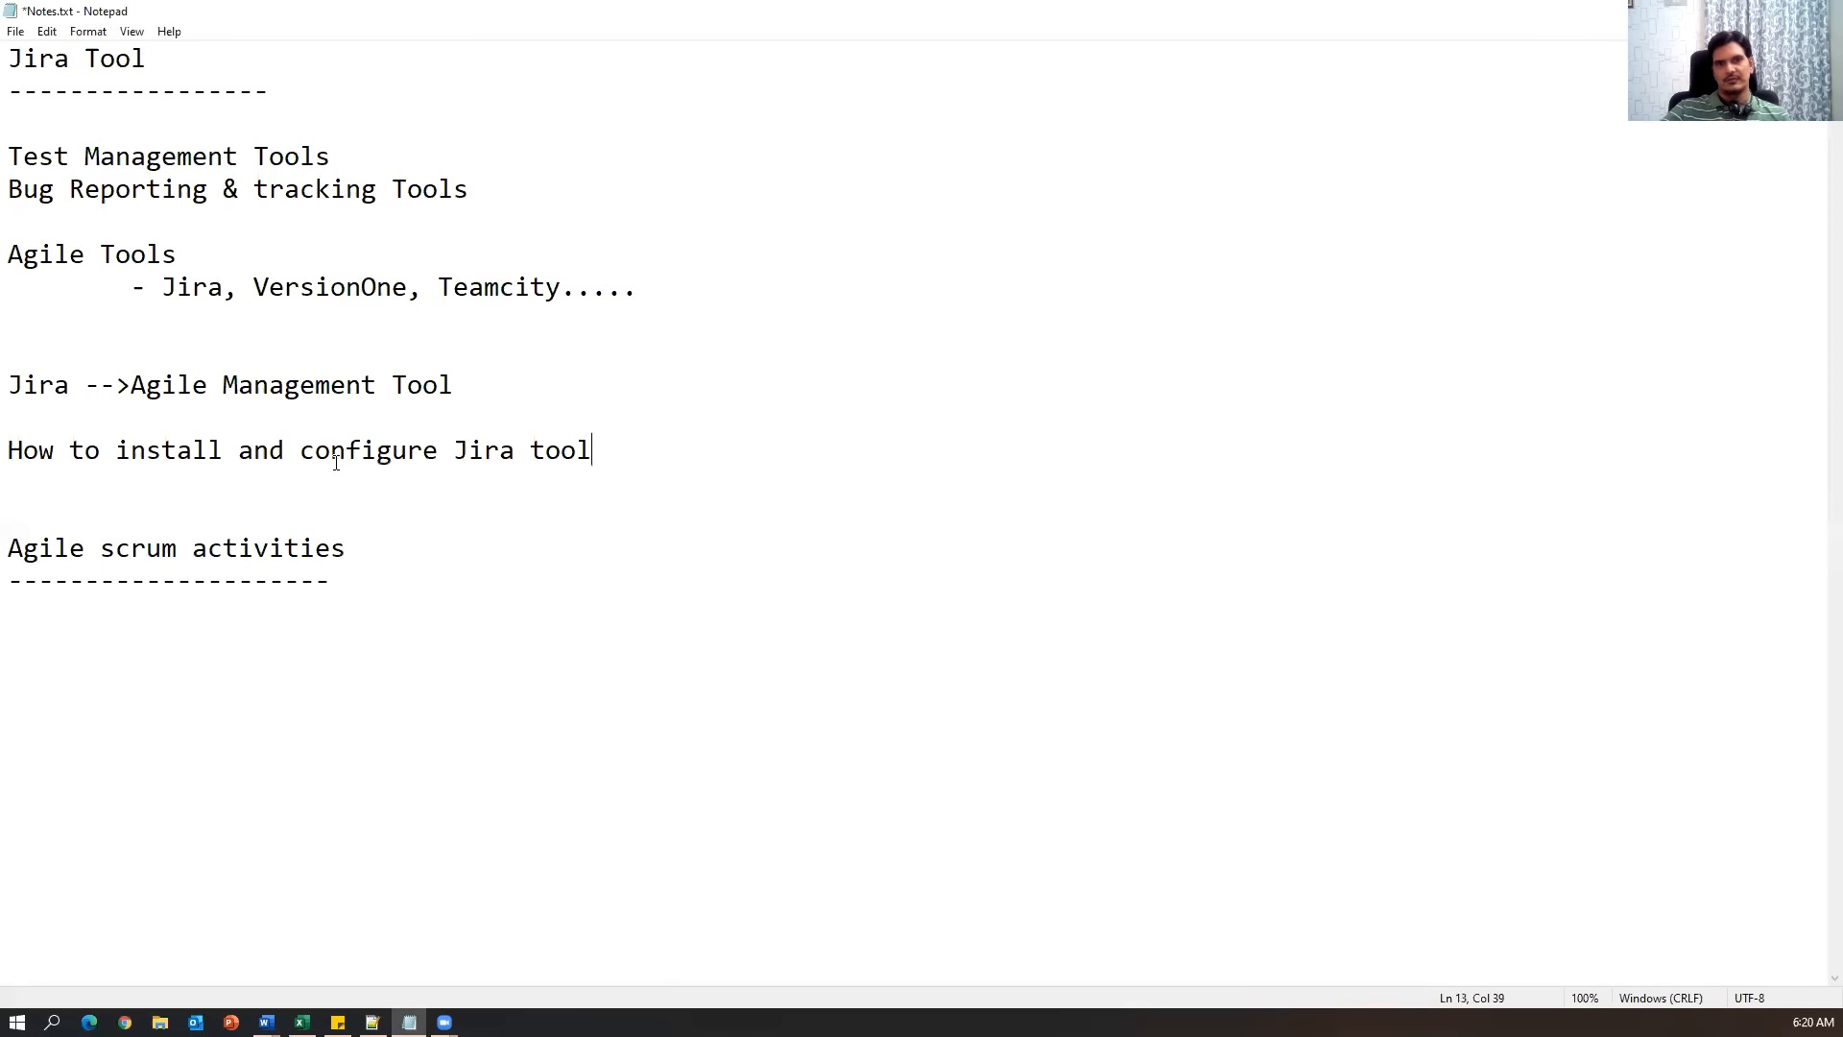
drag(23, 451, 714, 457)
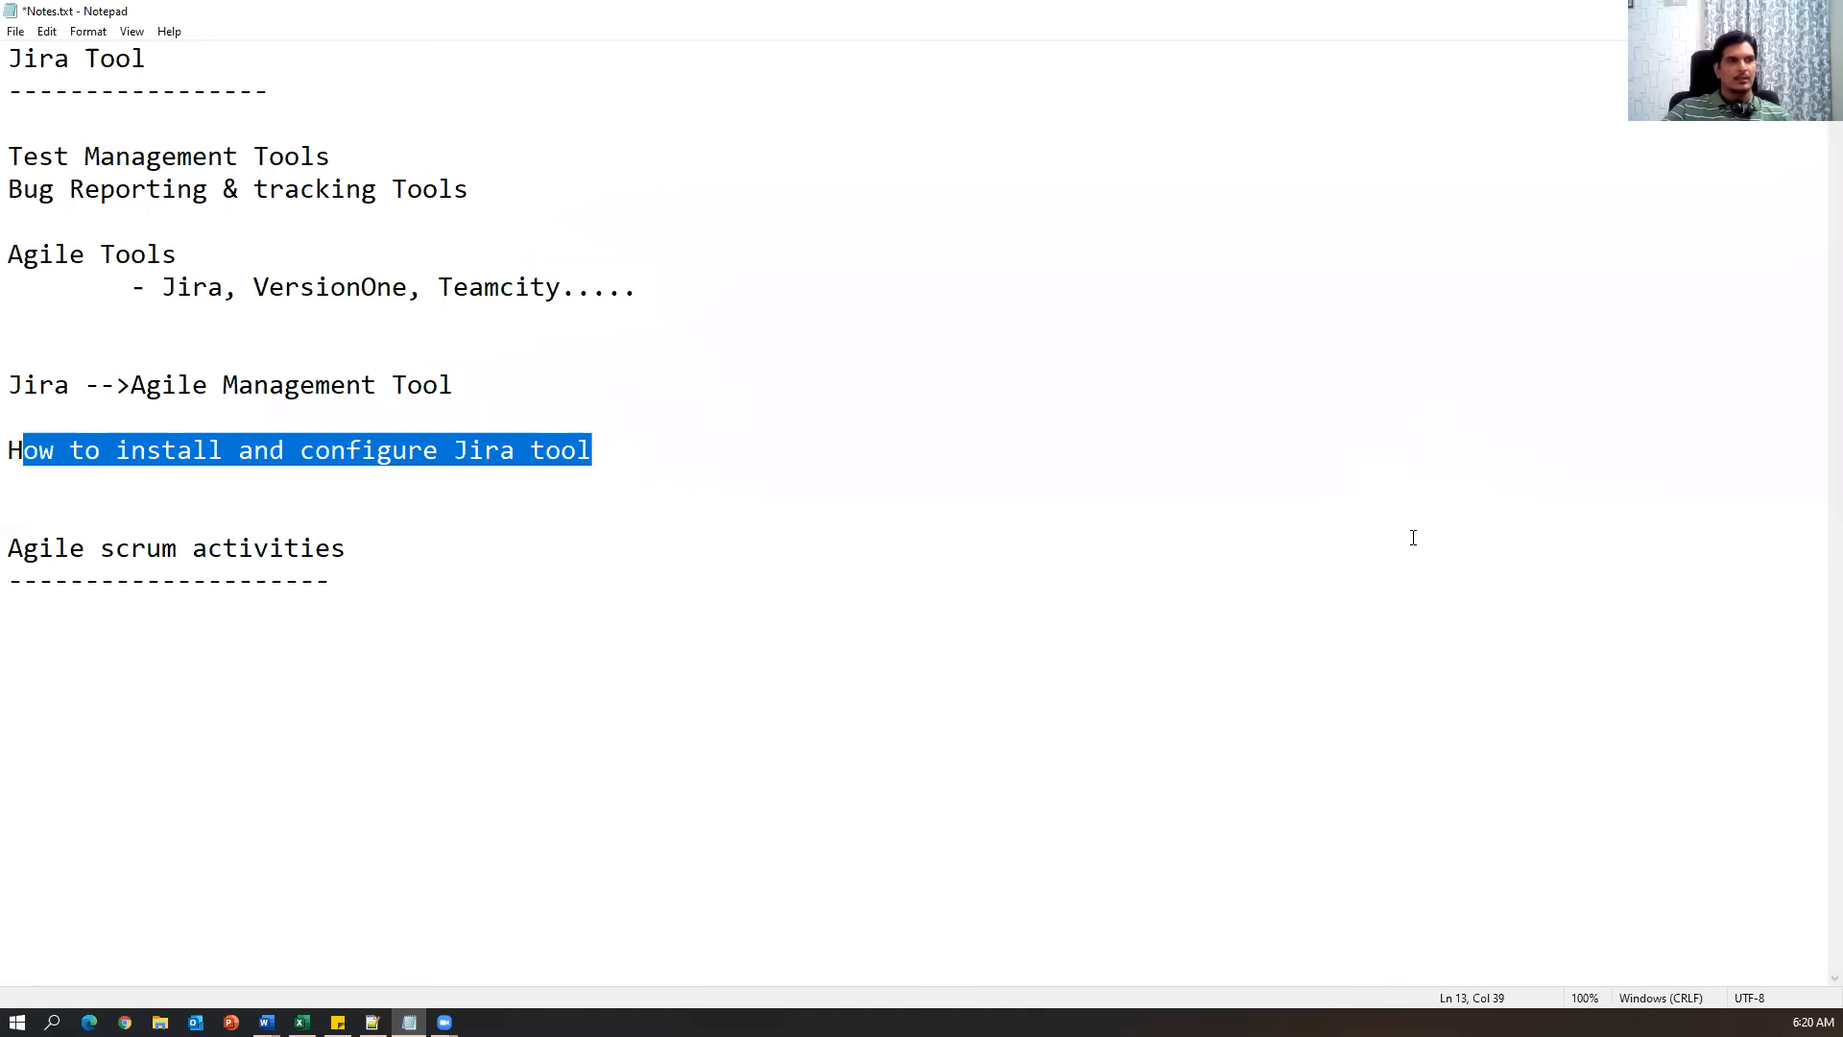
drag(701, 470, 8, 457)
click(101, 521)
Delete the 'Agile scrum activities' heading and its dashes below the new line.
key(Return)
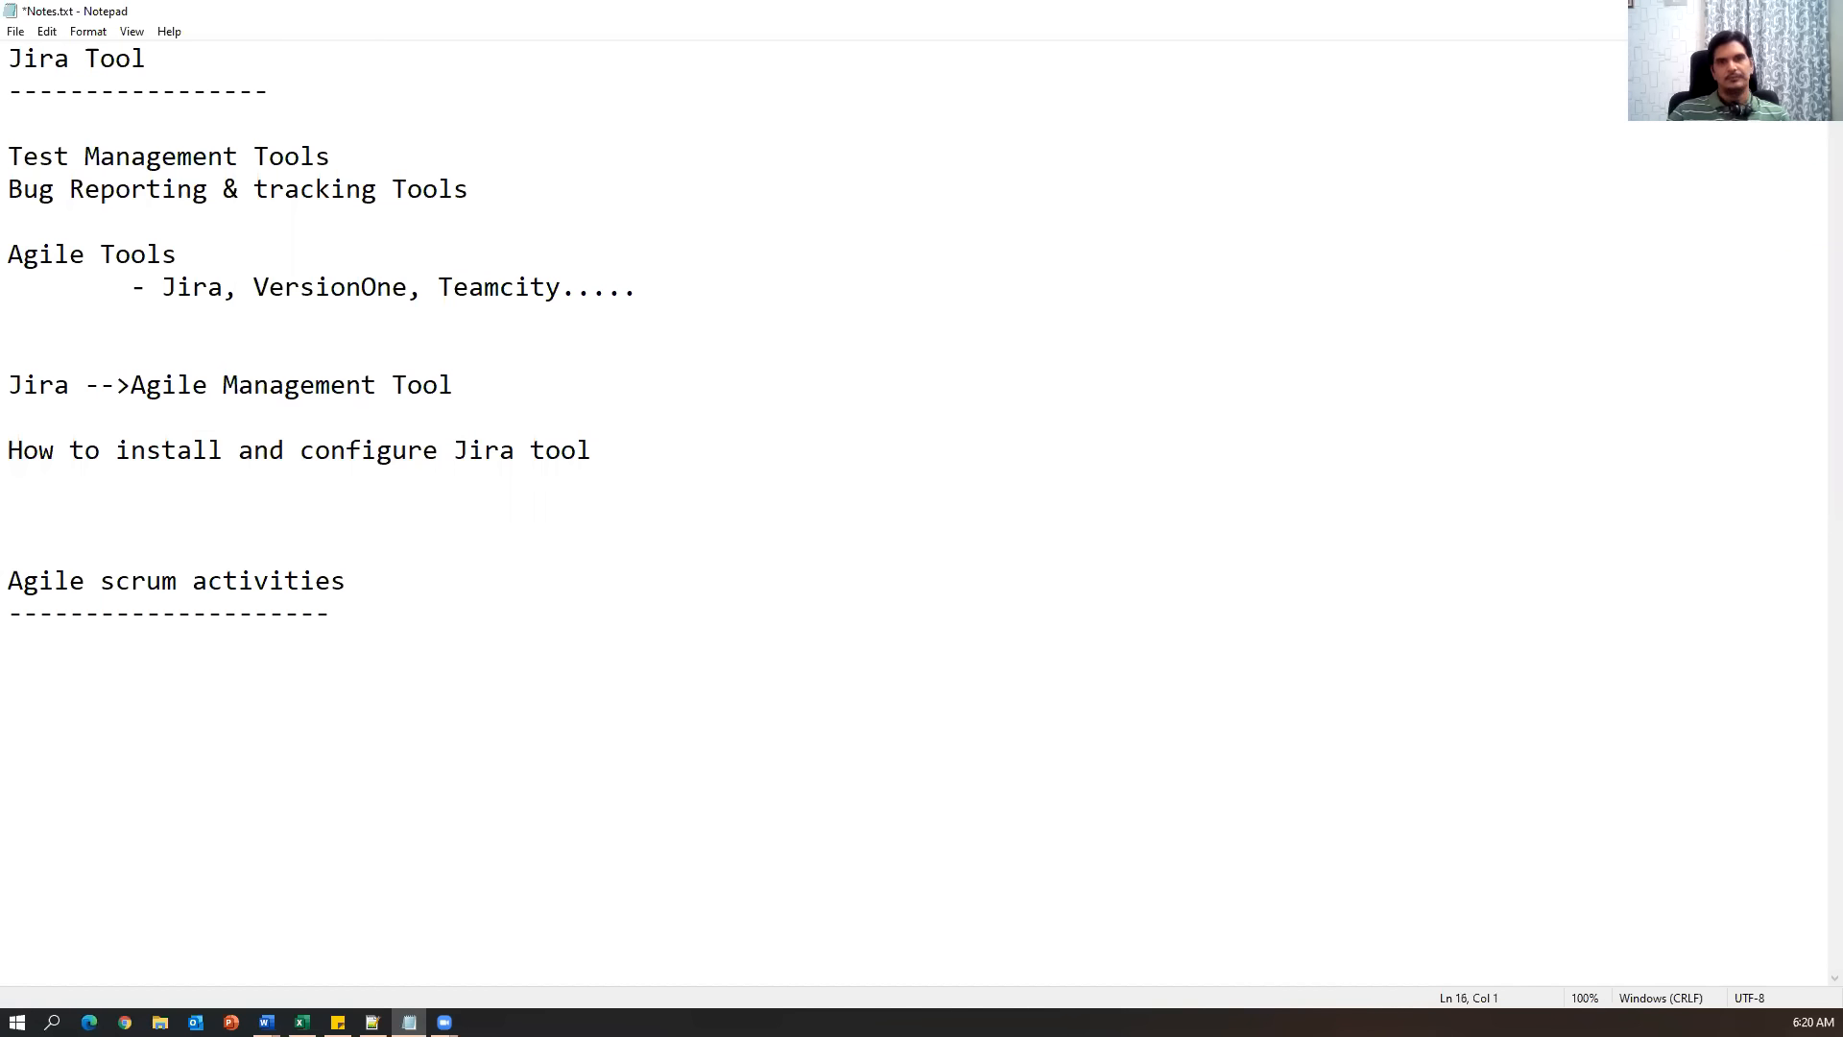
key(shift+Down)
key(shift+Down)
key(shift+Down)
key(Delete)
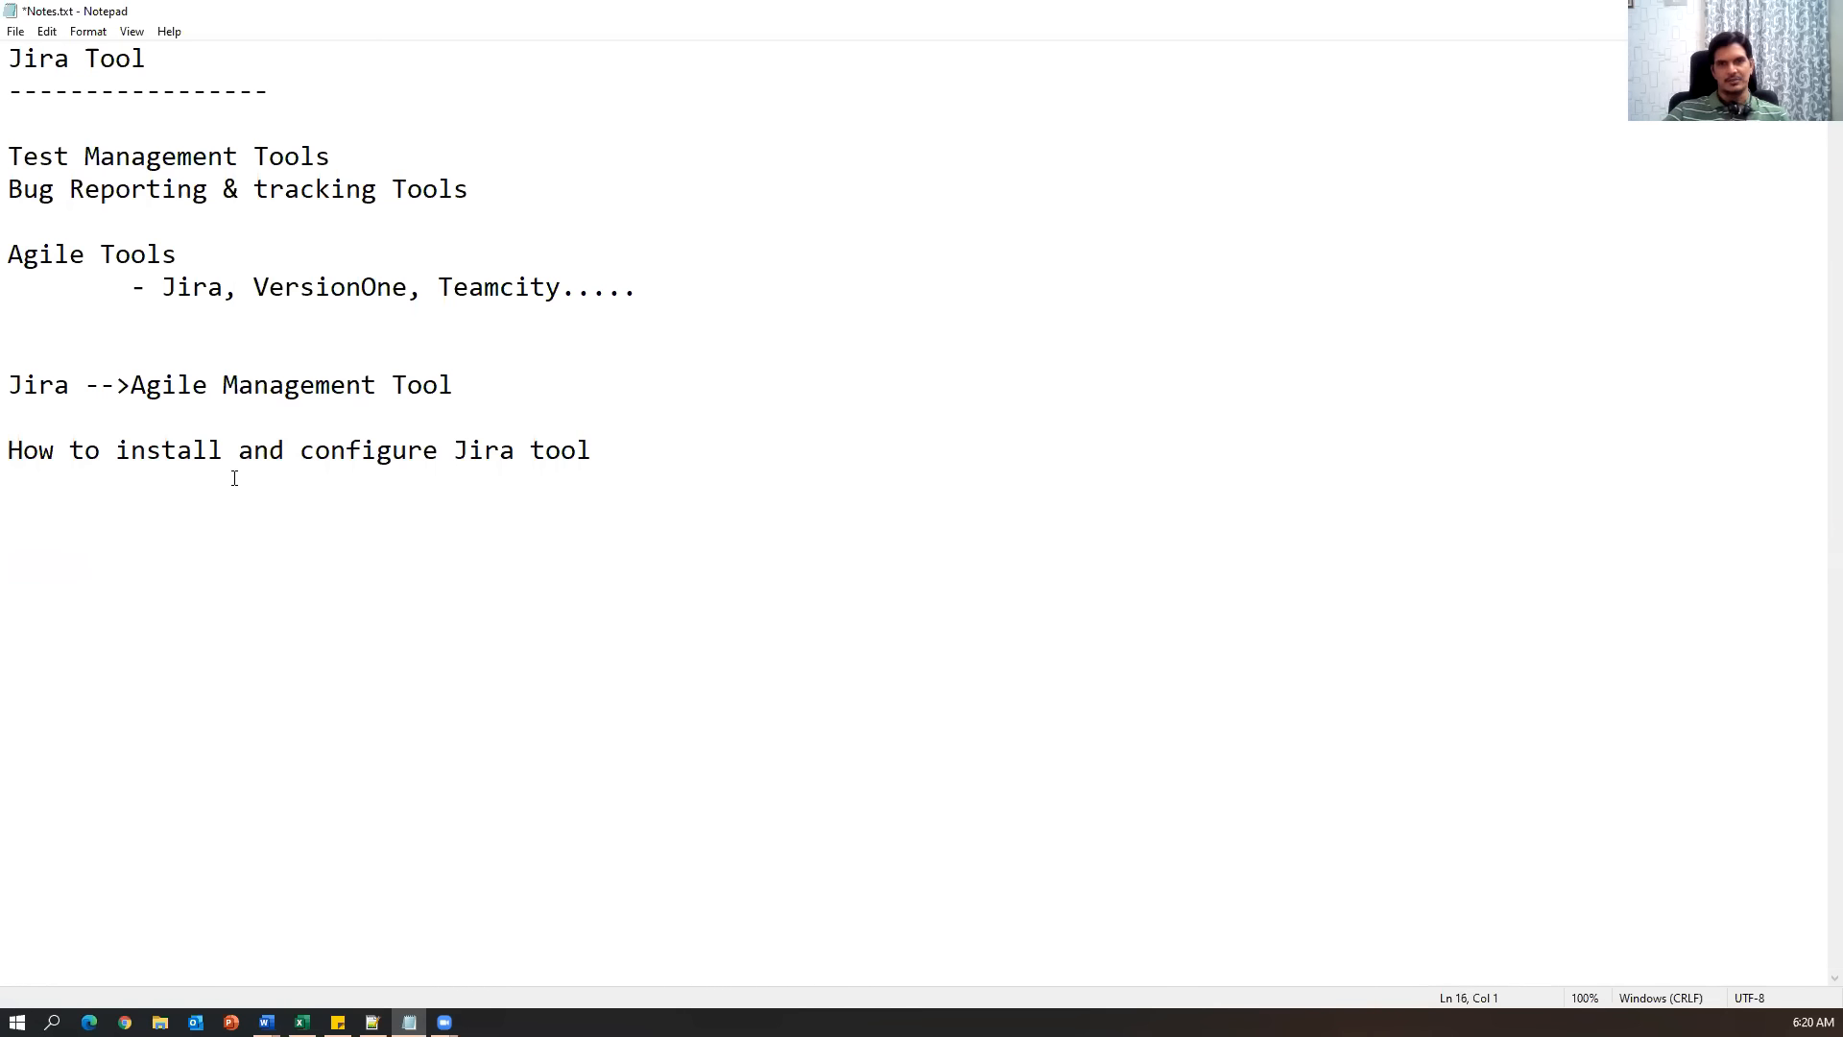
drag(776, 458, 8, 453)
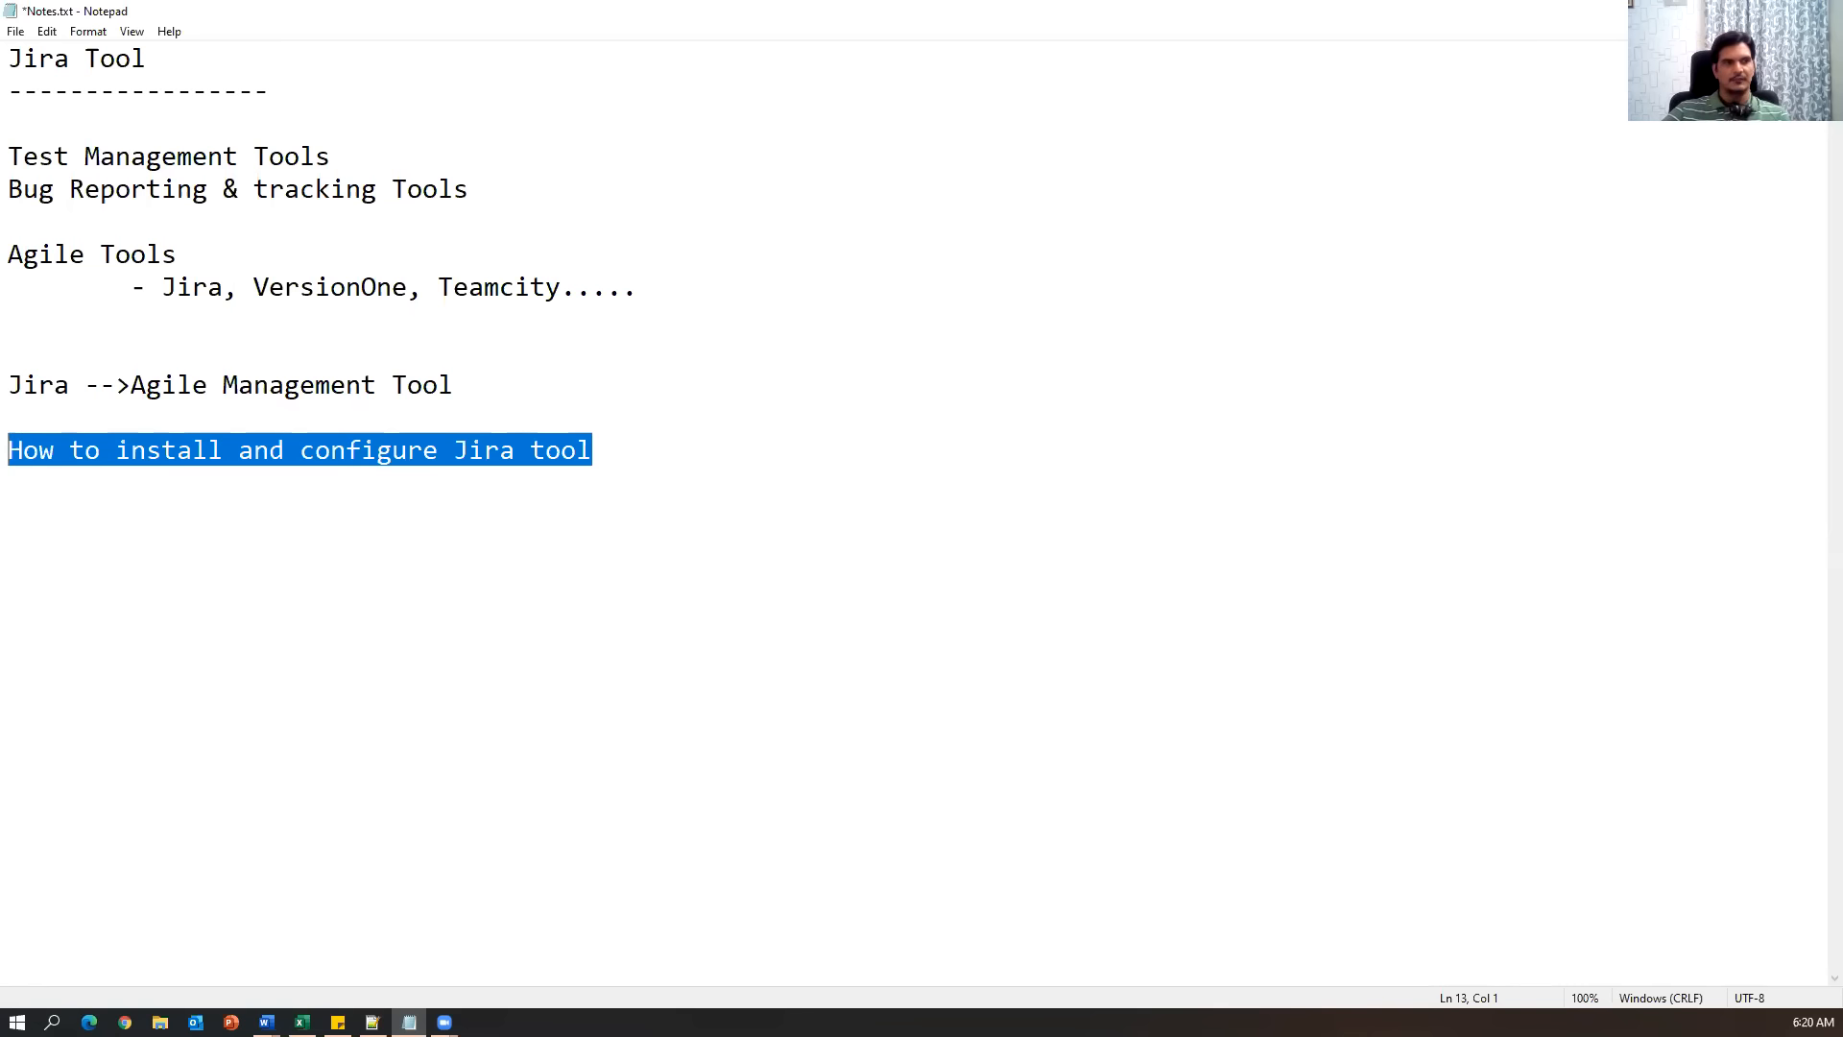
key(alt+Tab)
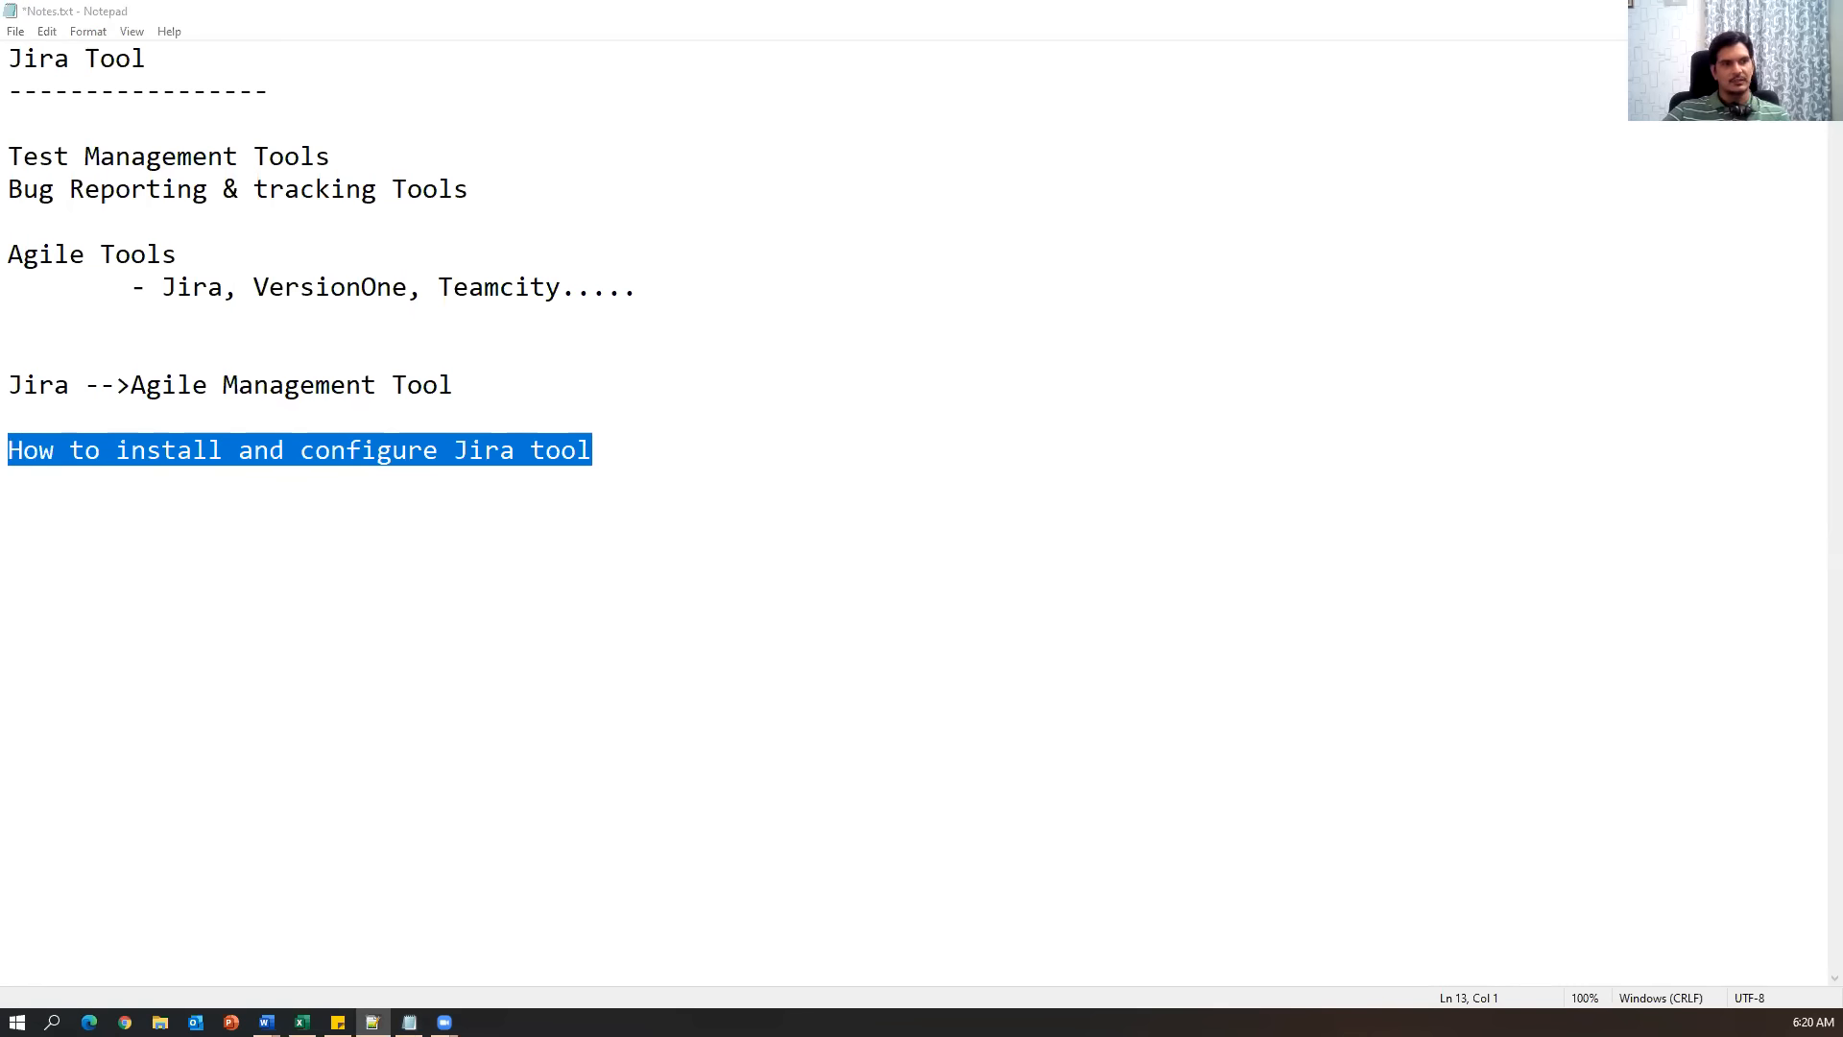
click(824, 550)
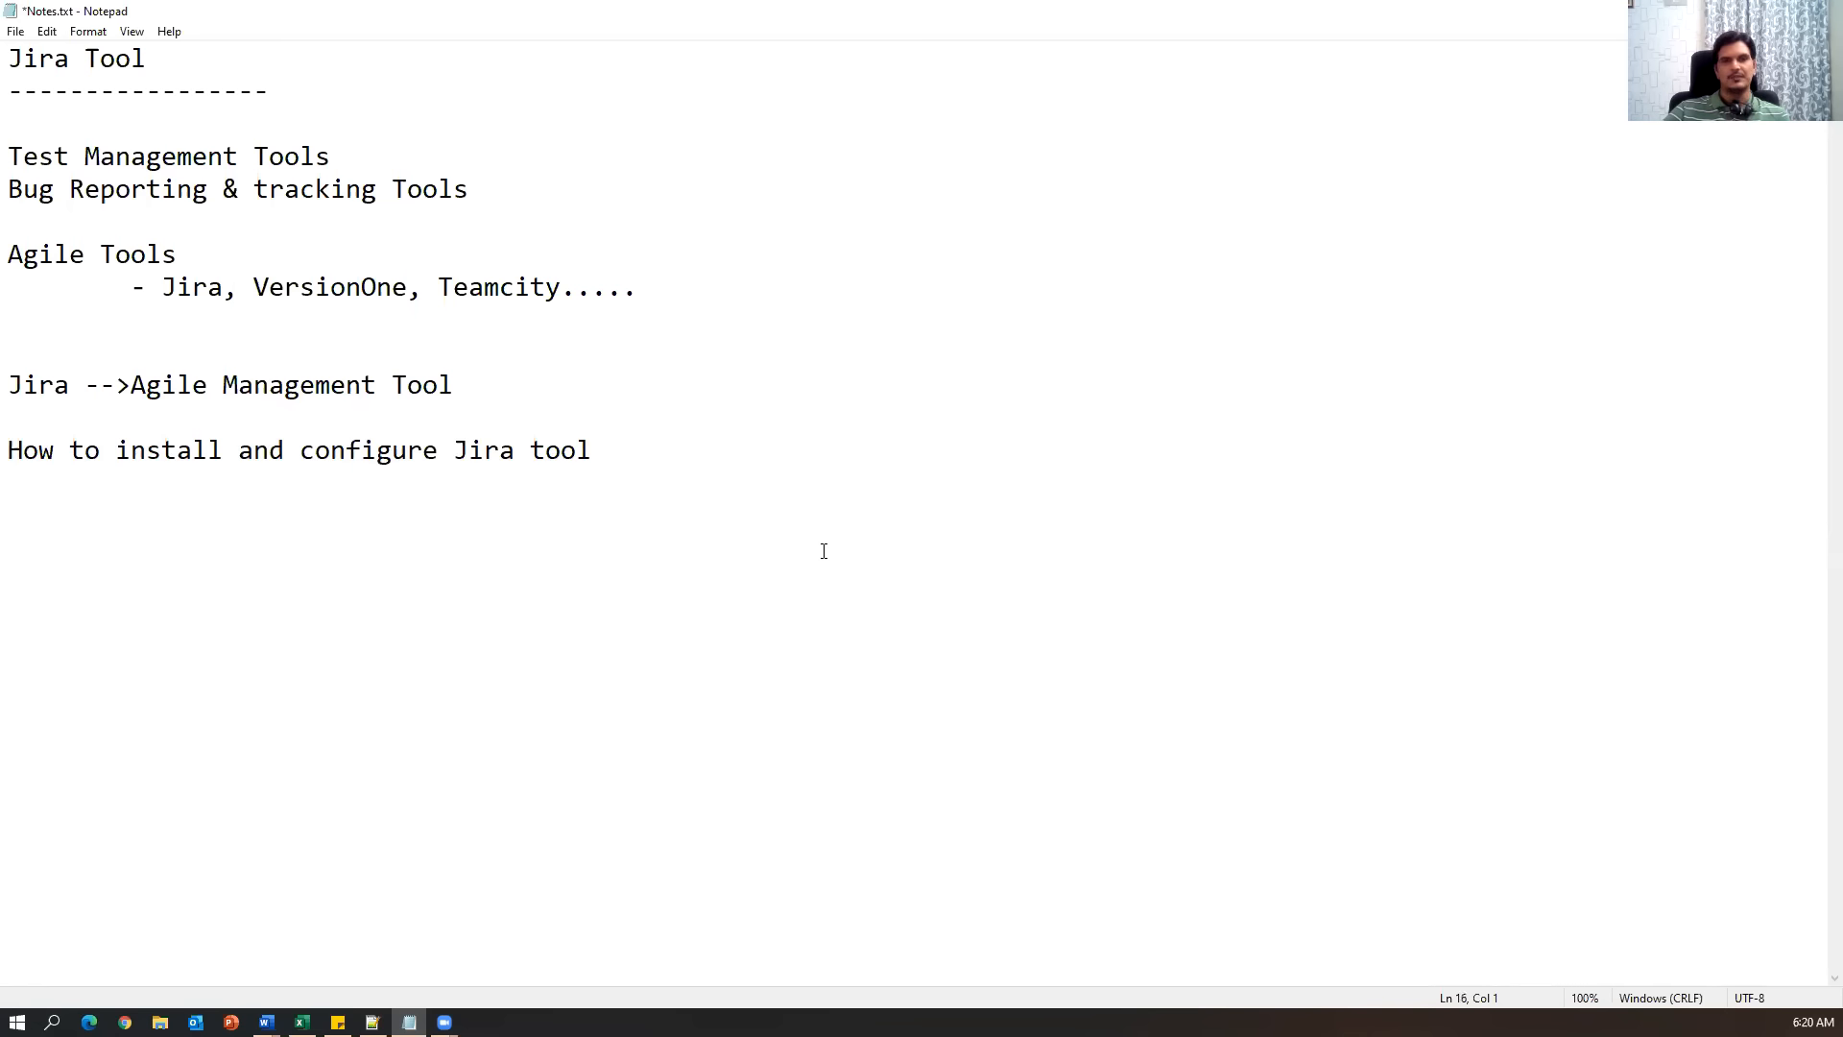
Search Google for 'jira' in Chrome and view the Atlassian side panel.
click(125, 1022)
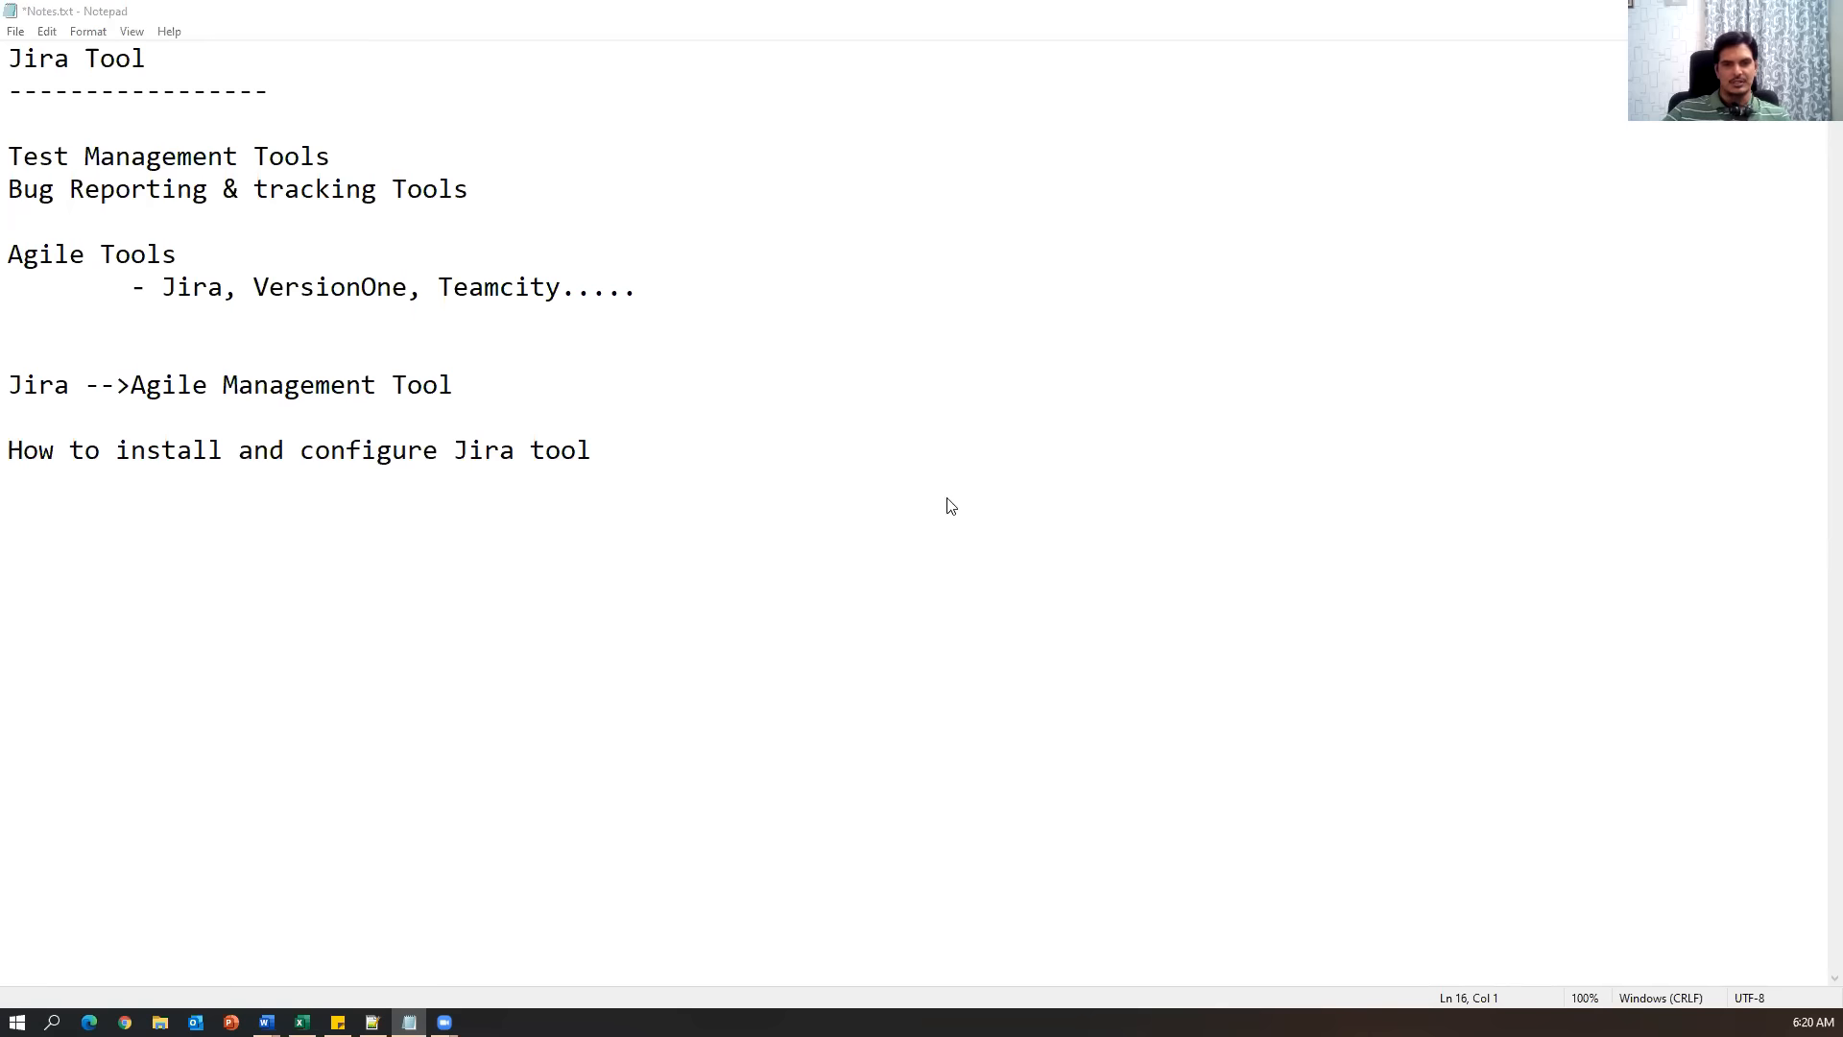
text(jira)
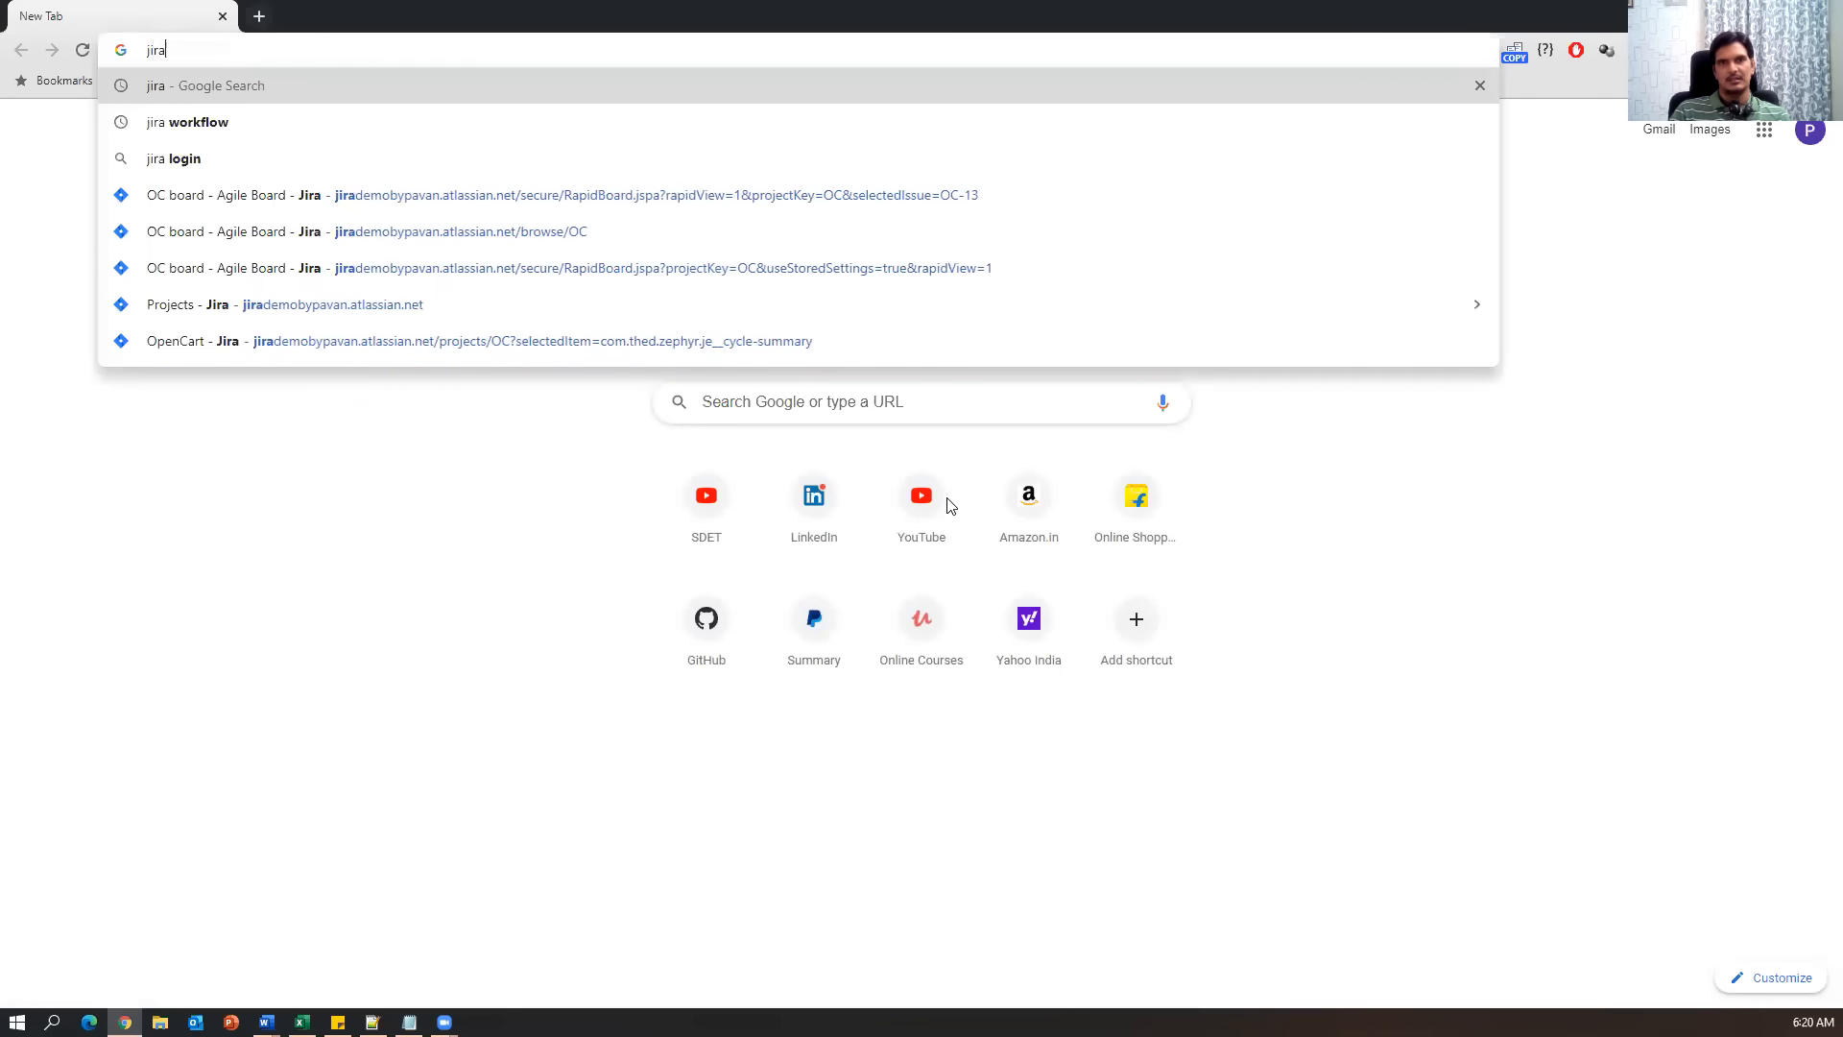
key(Return)
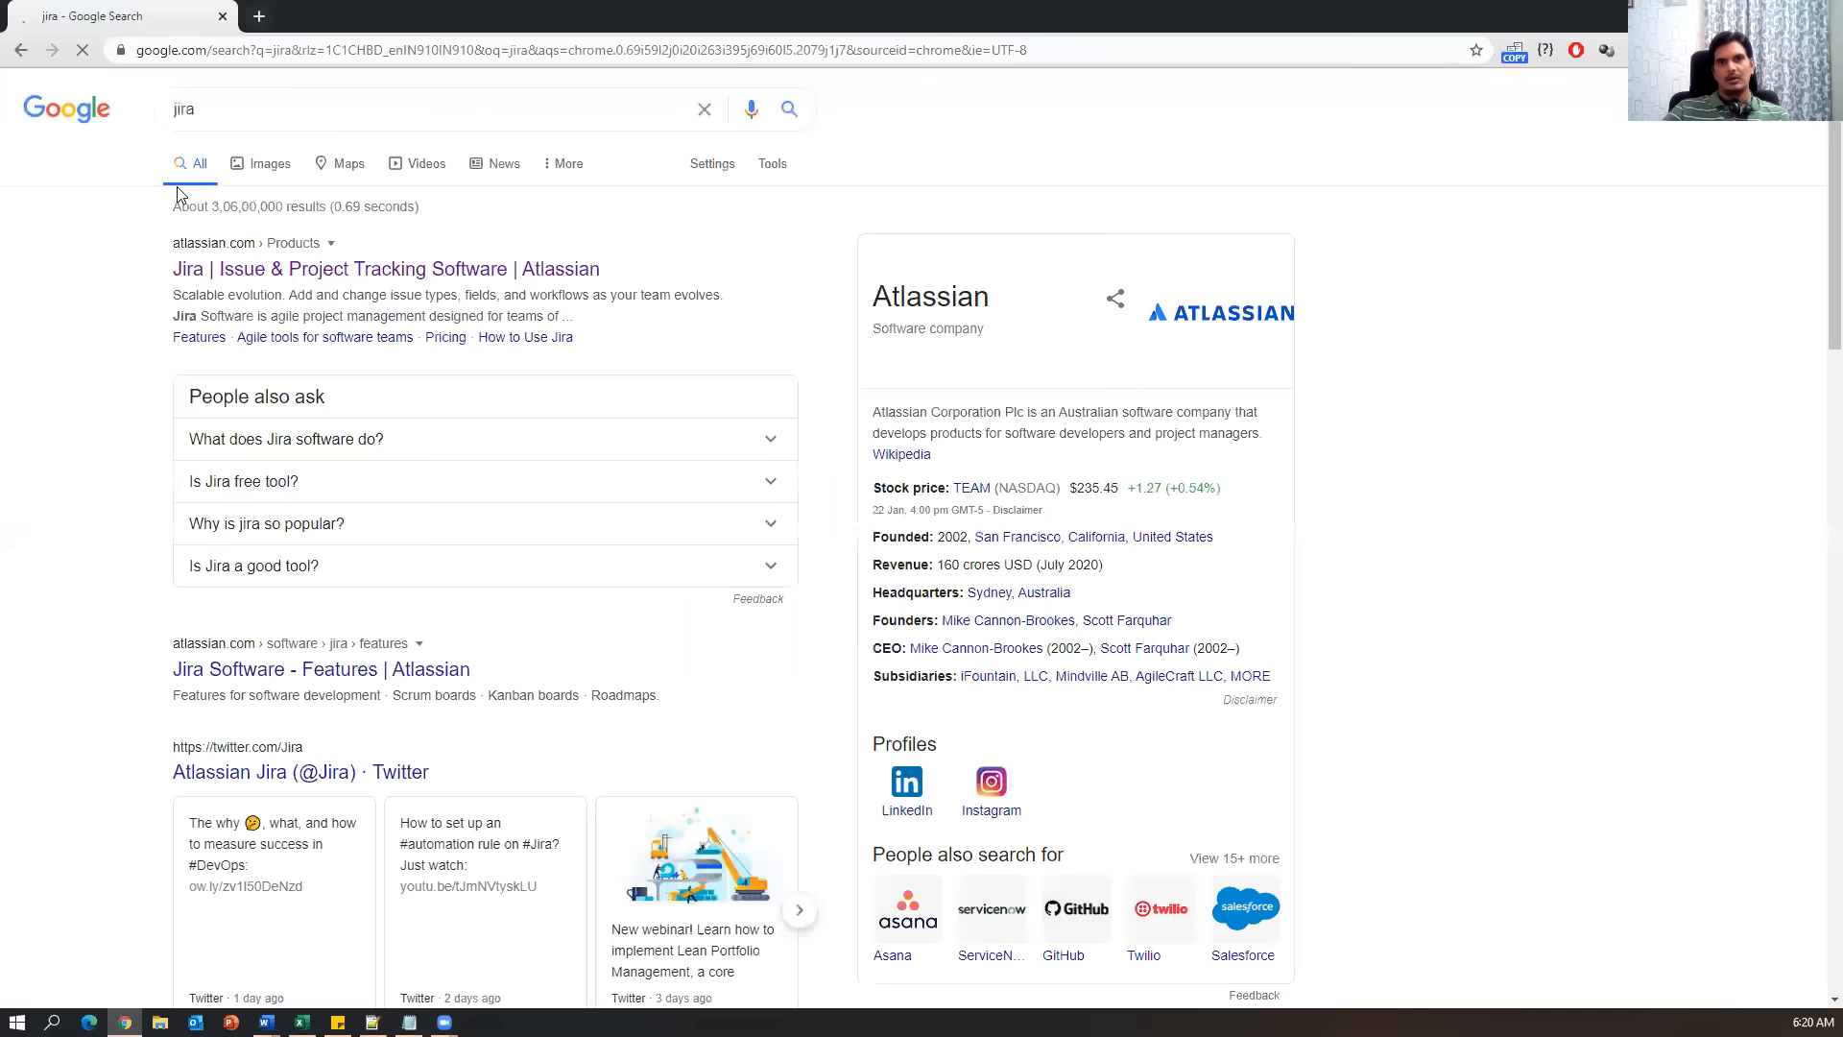
drag(1008, 308, 867, 307)
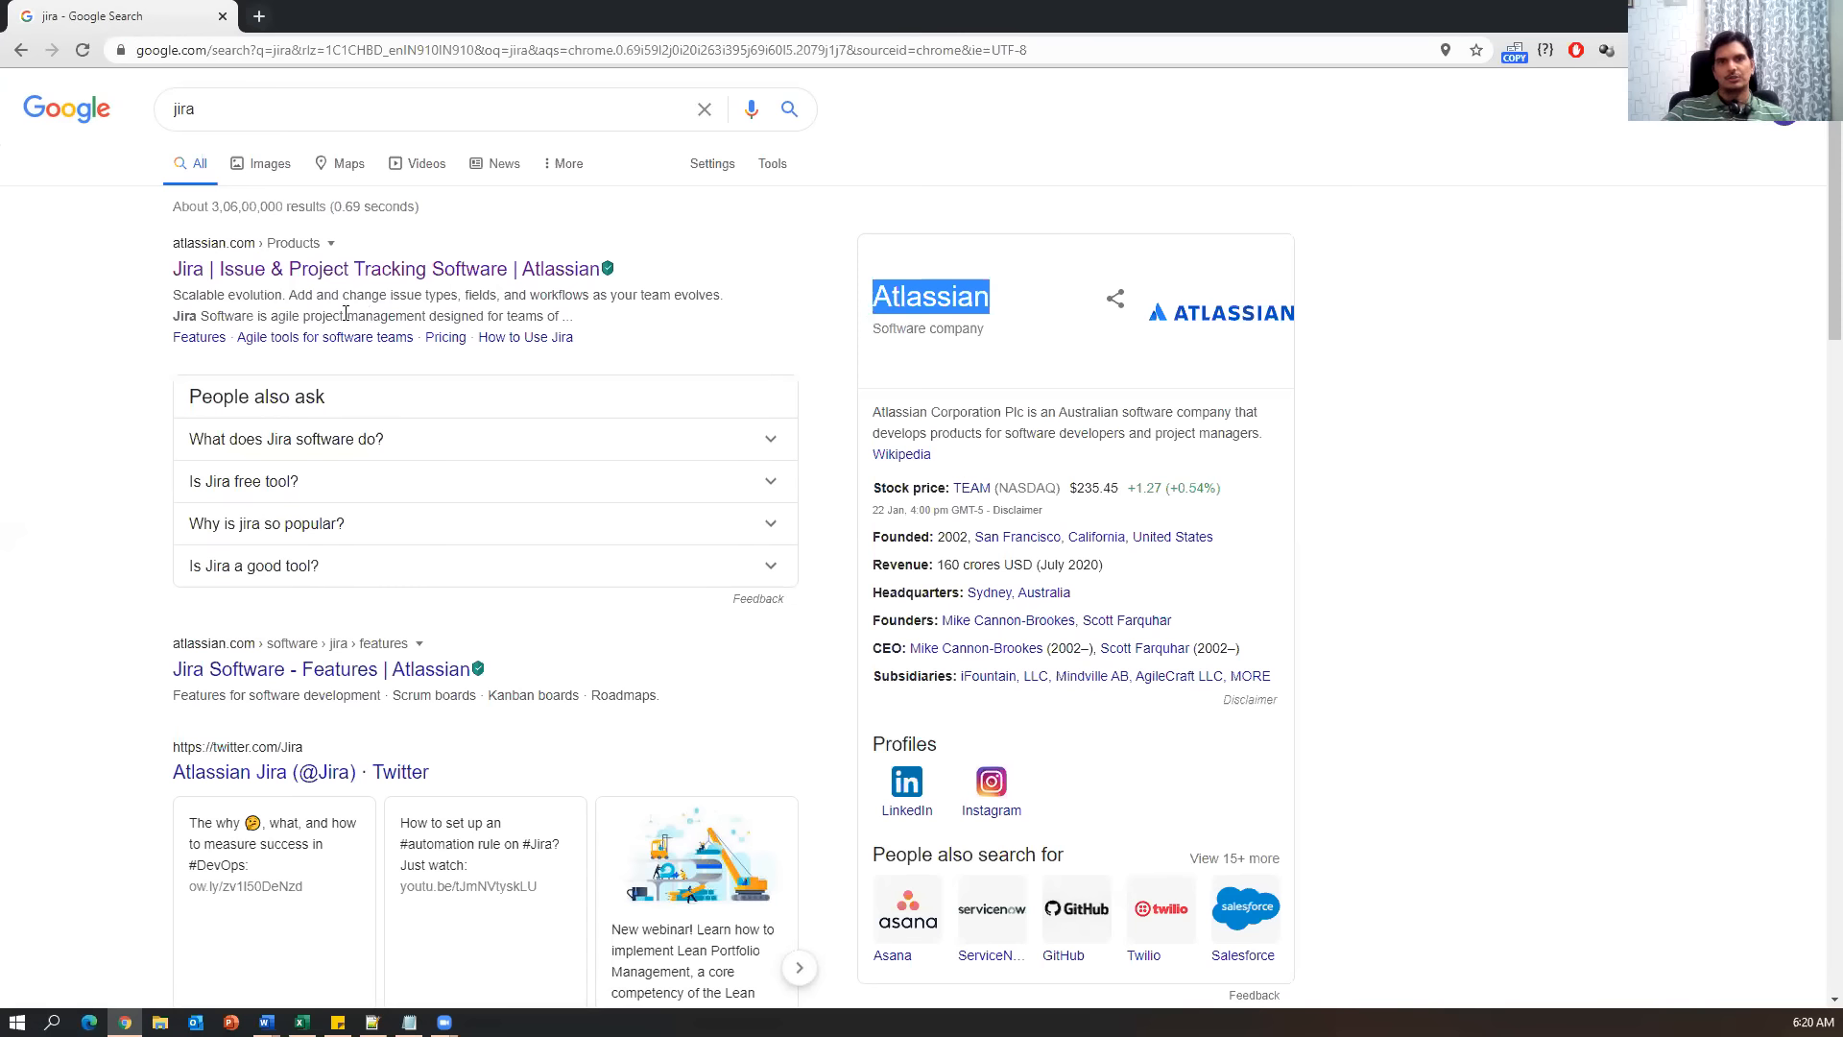
Go to the Atlassian site and pick Jira Software from the Products menu.
click(342, 274)
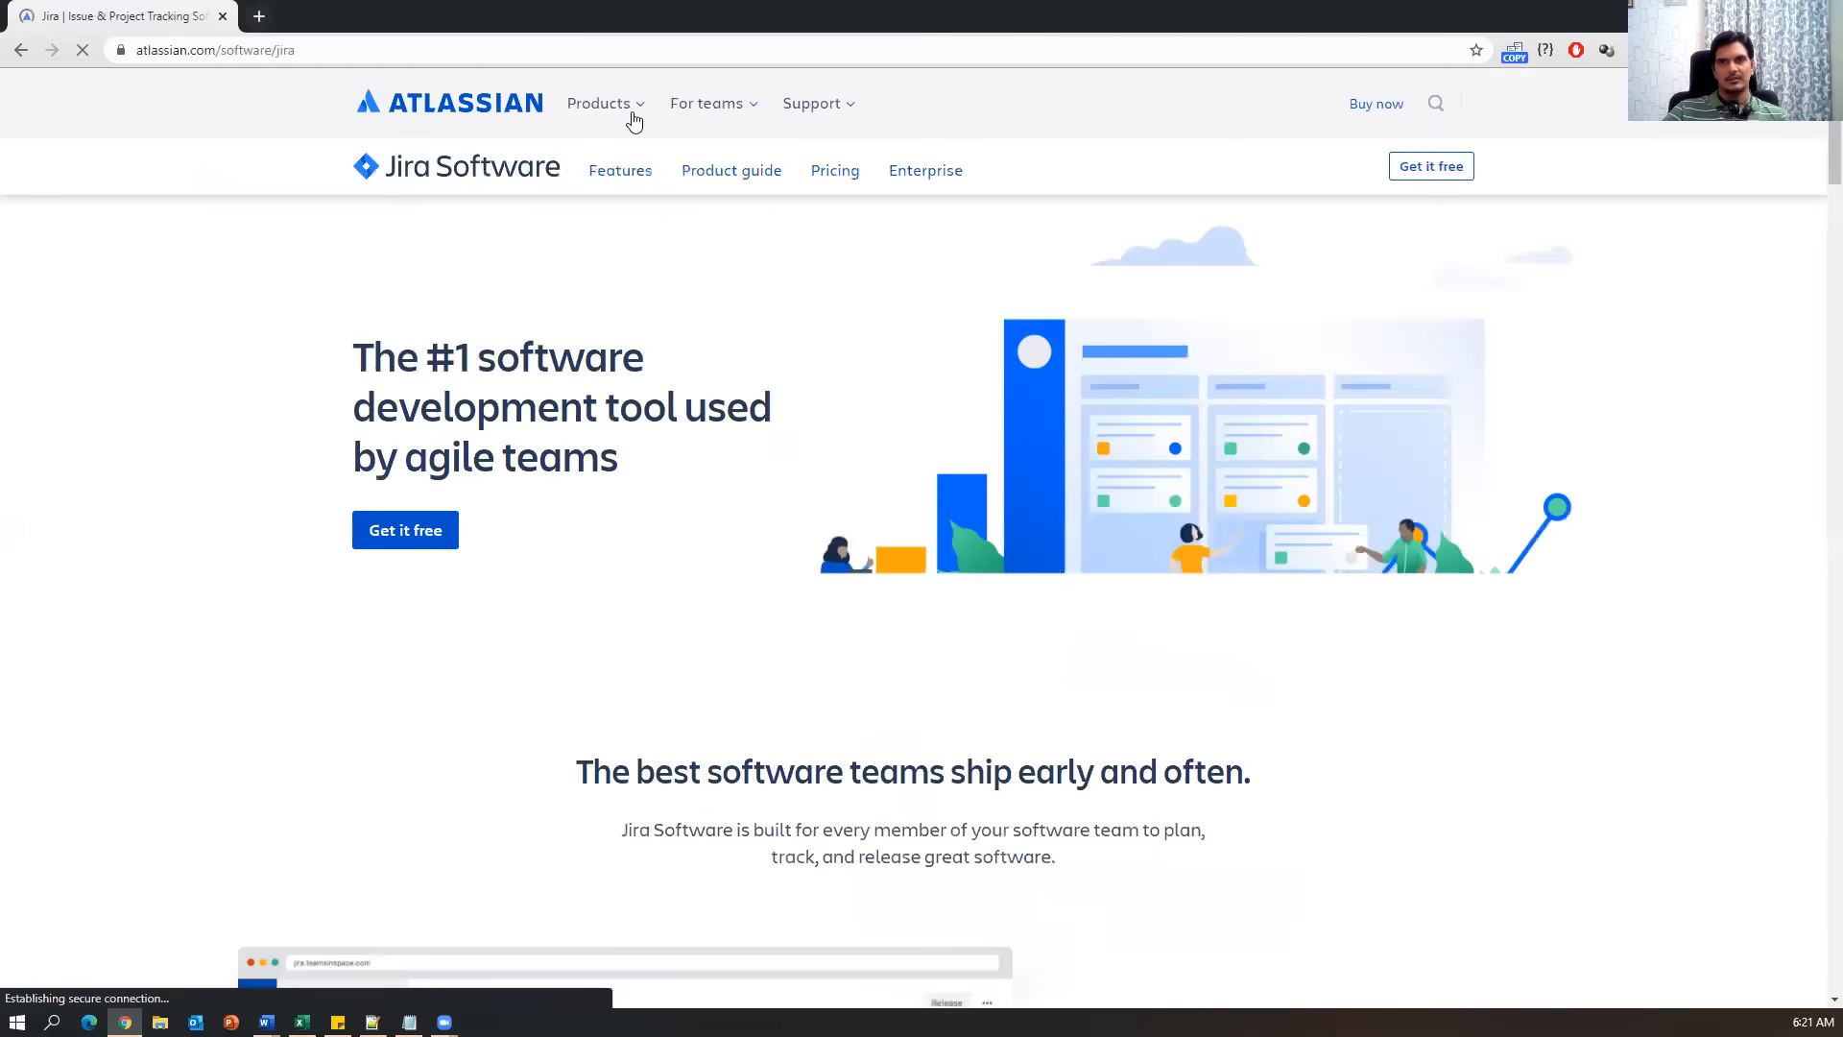
click(637, 111)
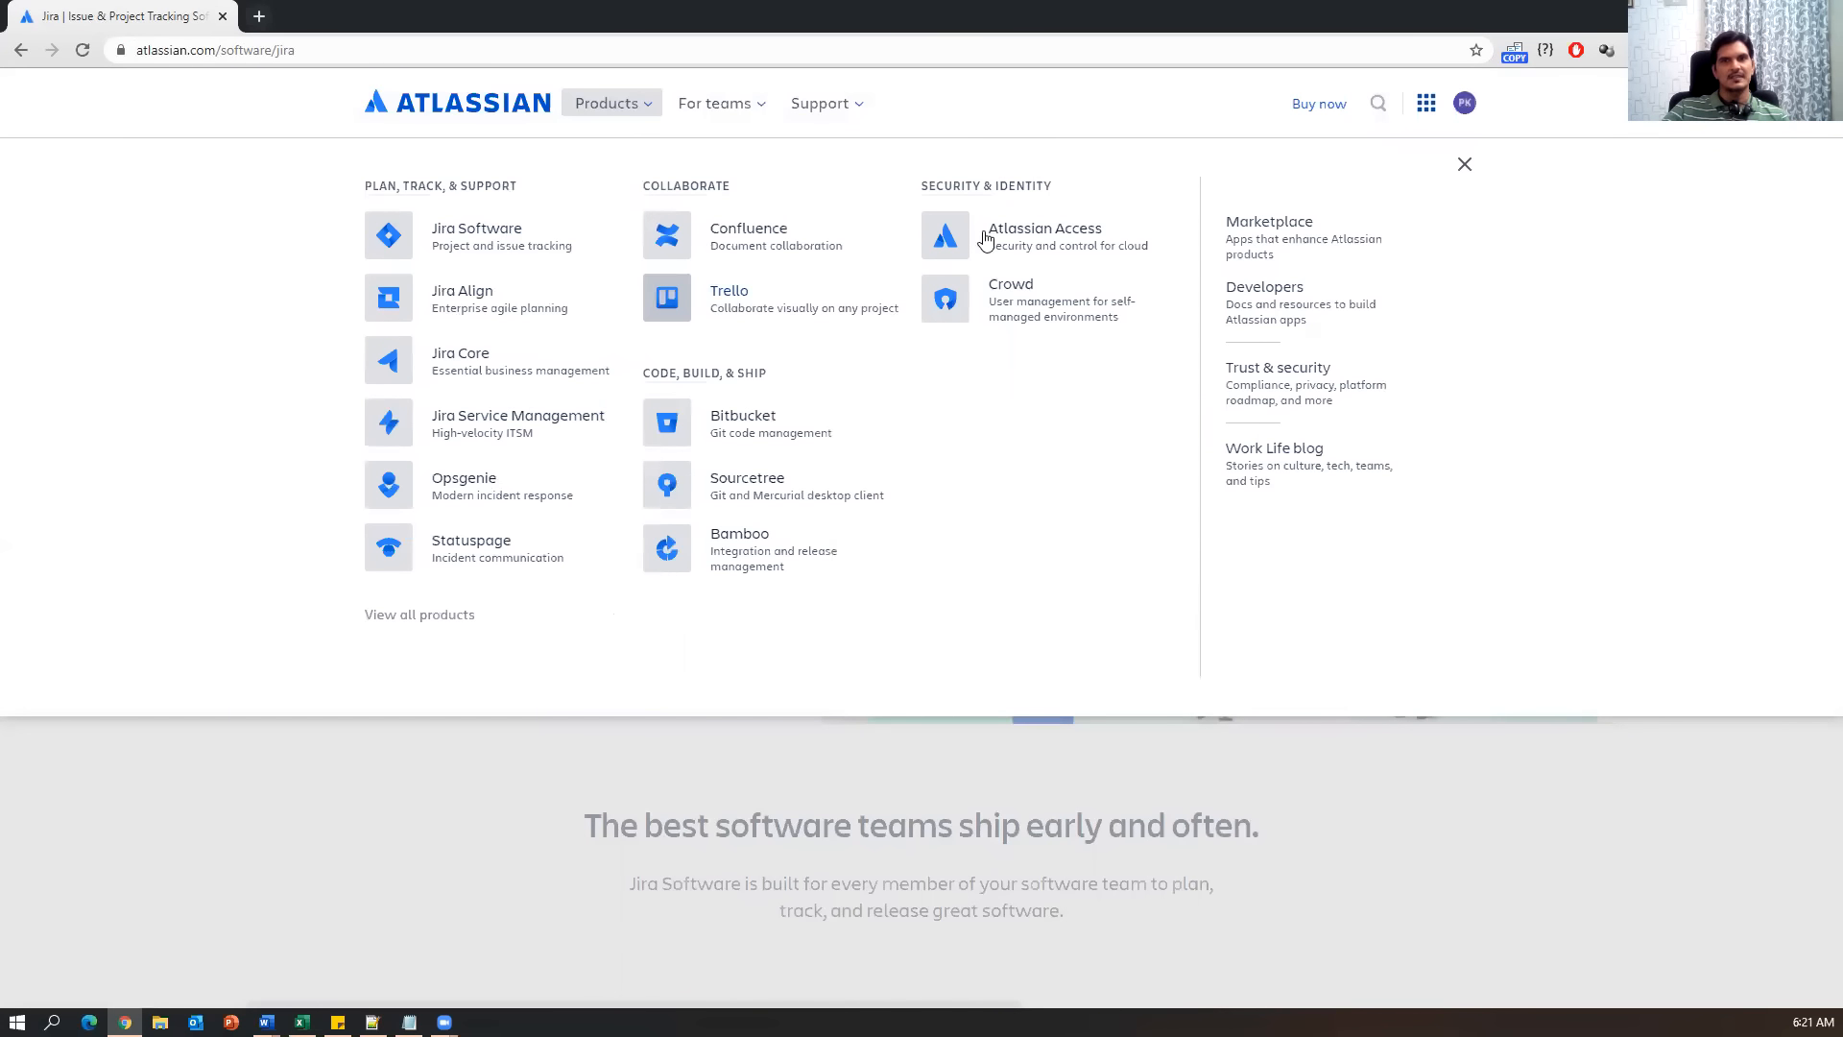
click(486, 234)
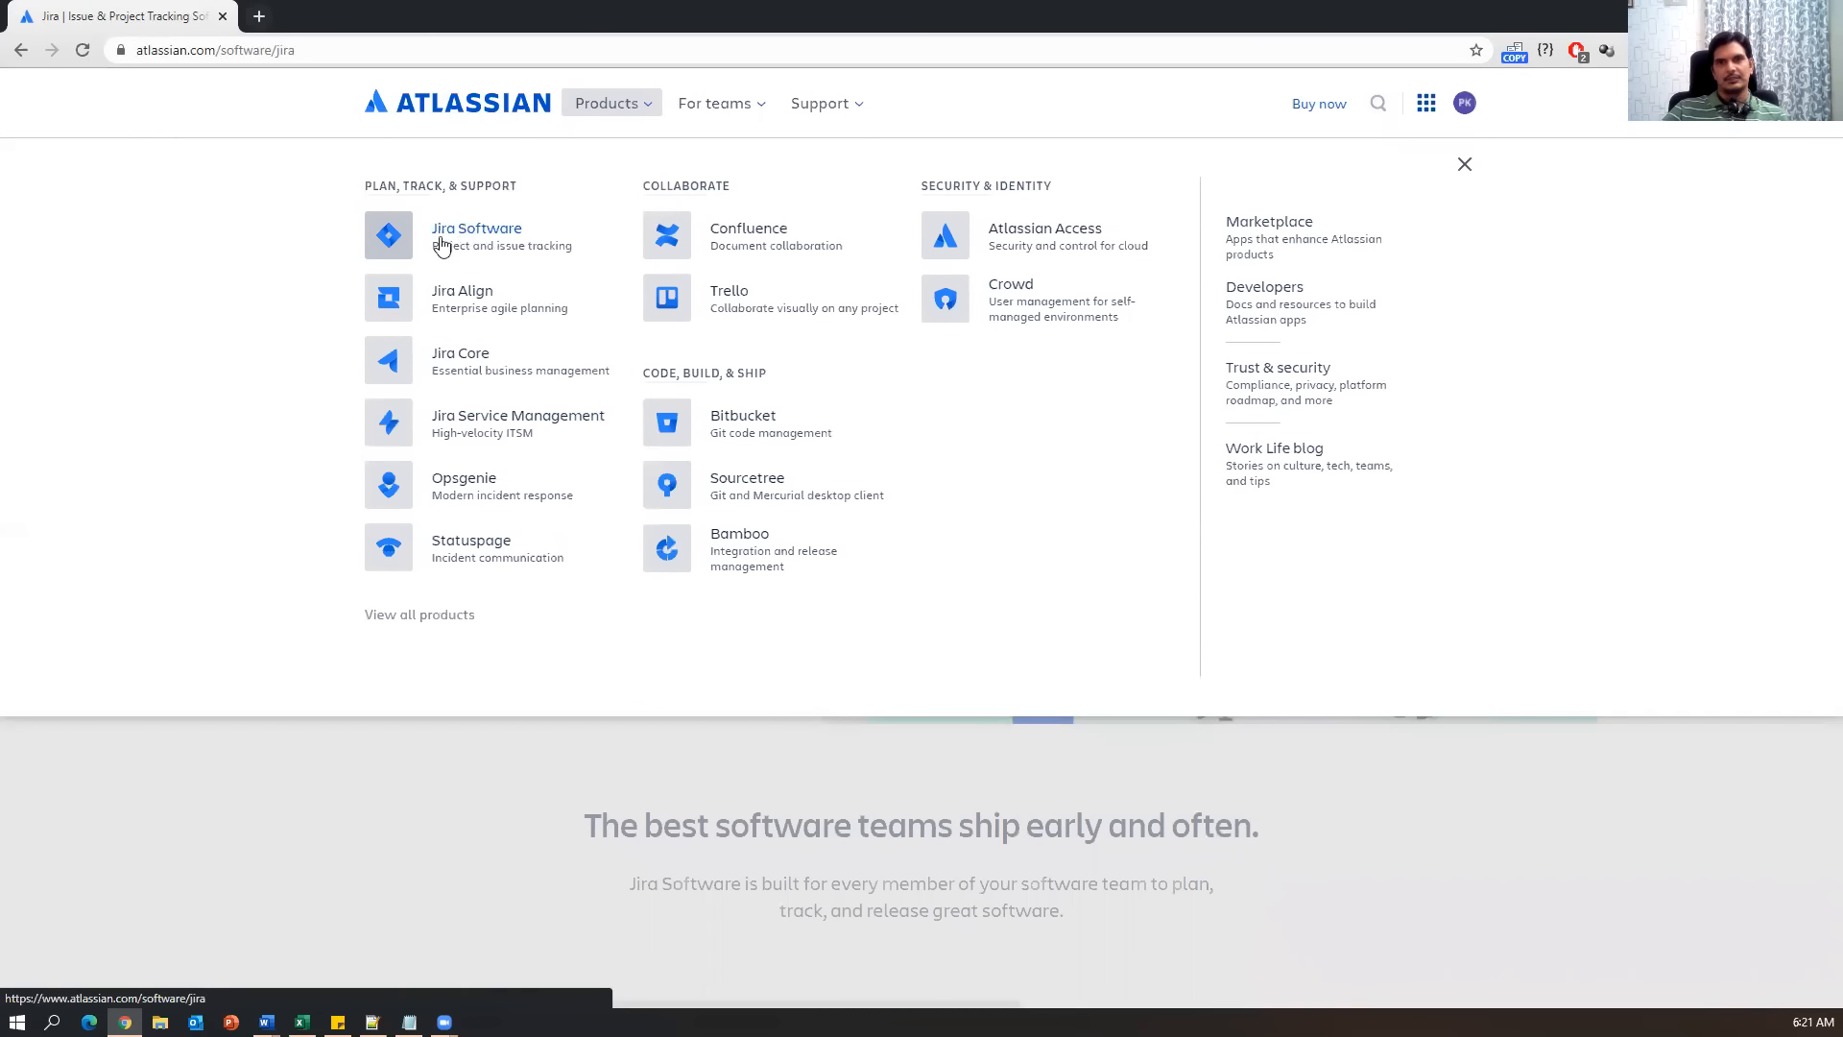
click(196, 903)
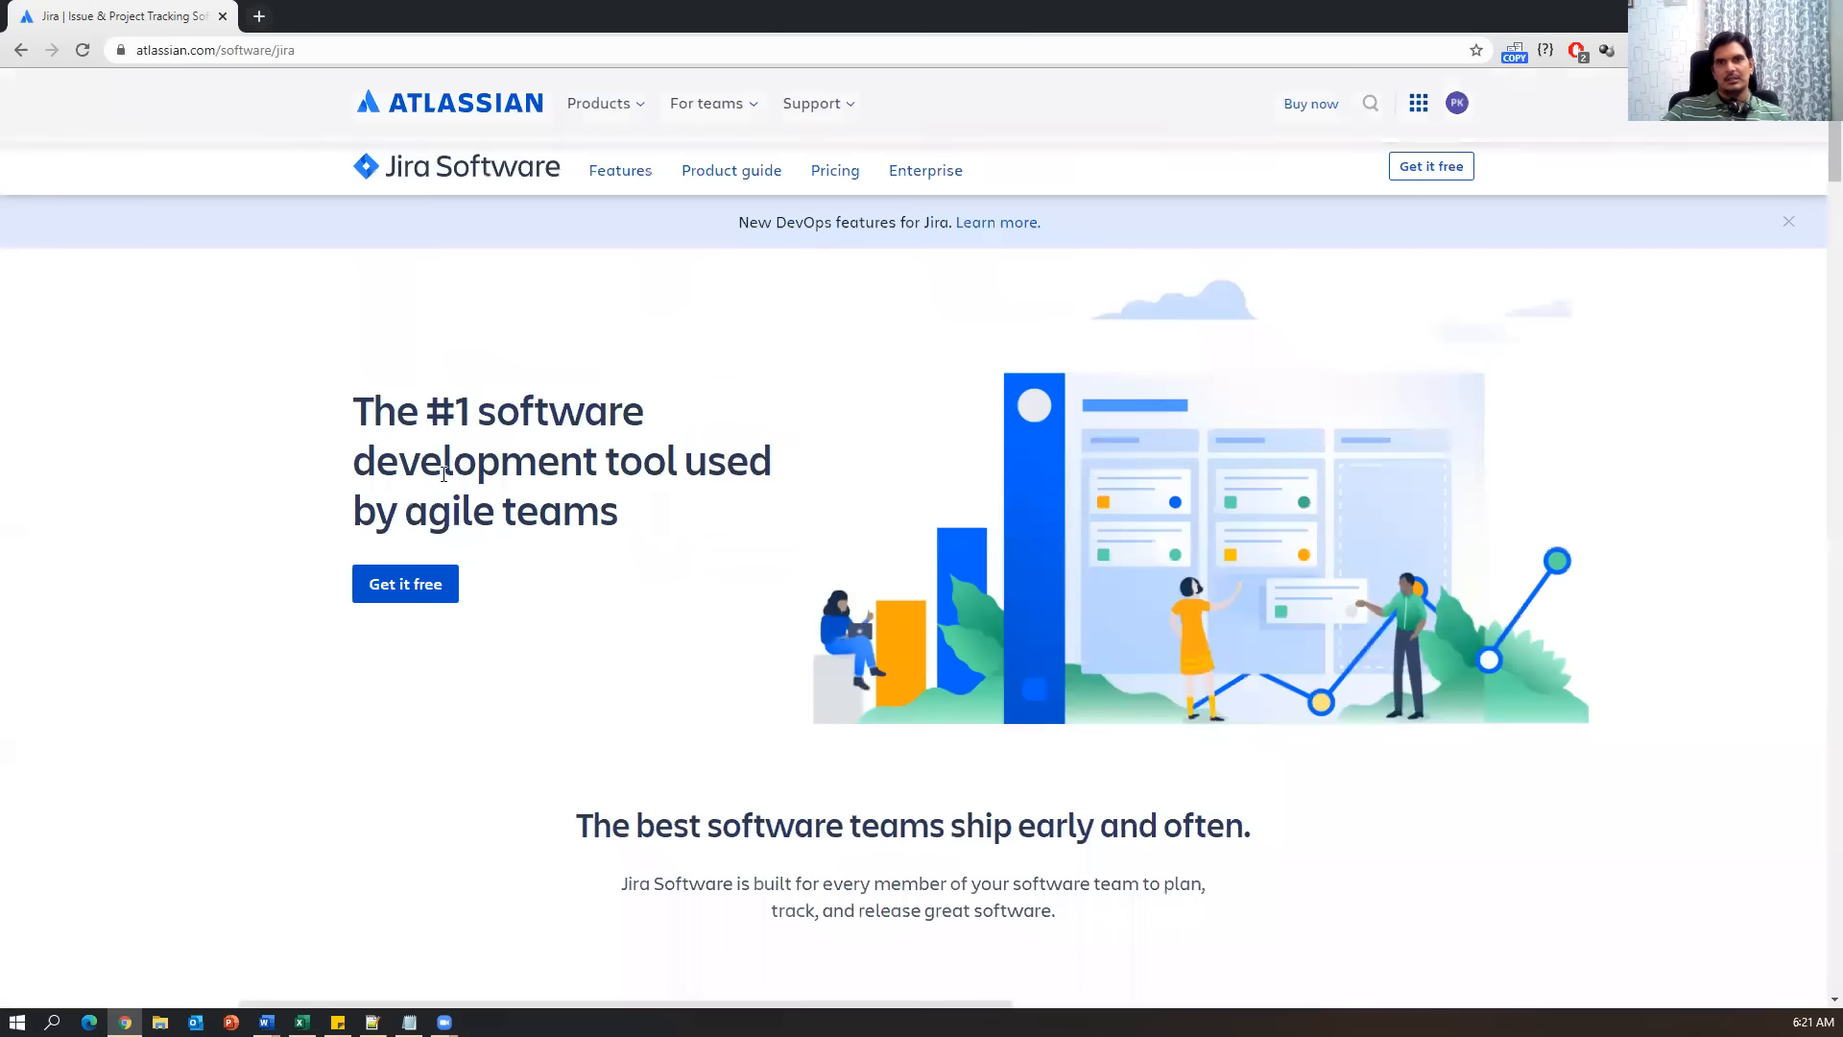
click(649, 106)
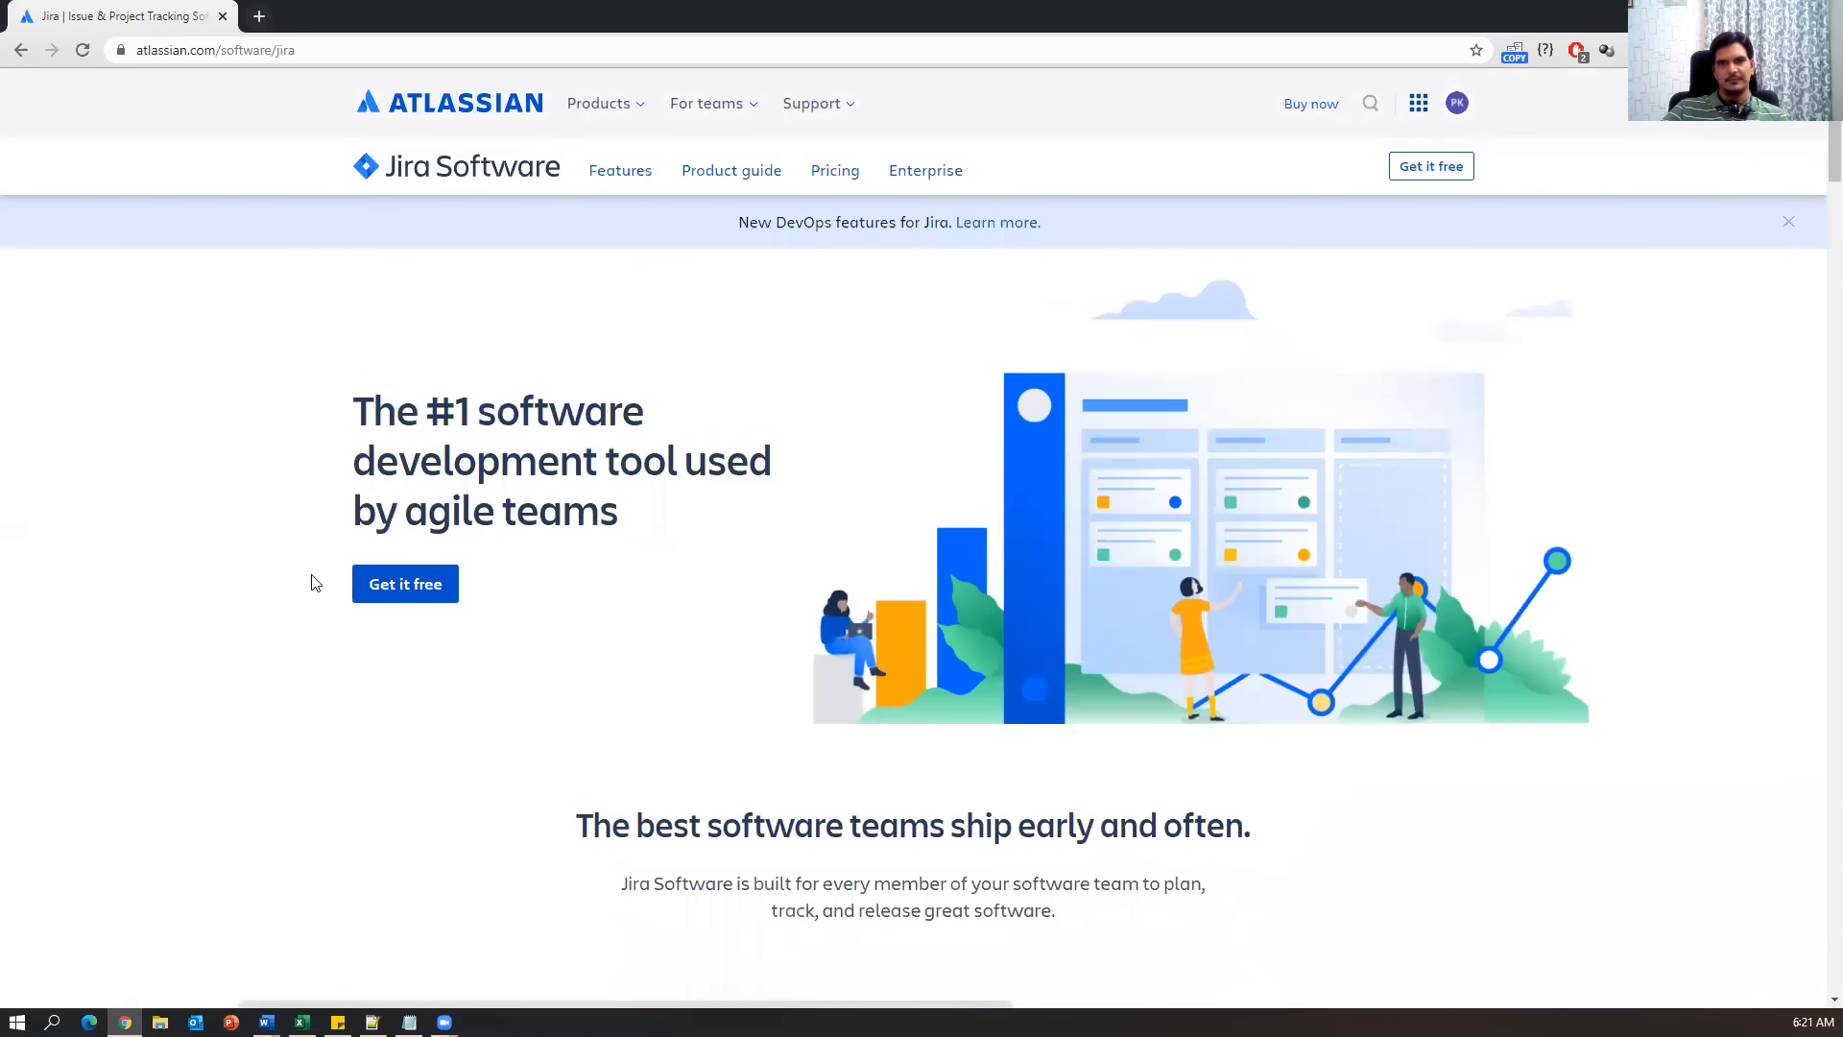
Review the 'The #1 software development tool used by agile teams' headline on the page.
drag(373, 411, 564, 413)
drag(374, 460, 748, 462)
click(580, 499)
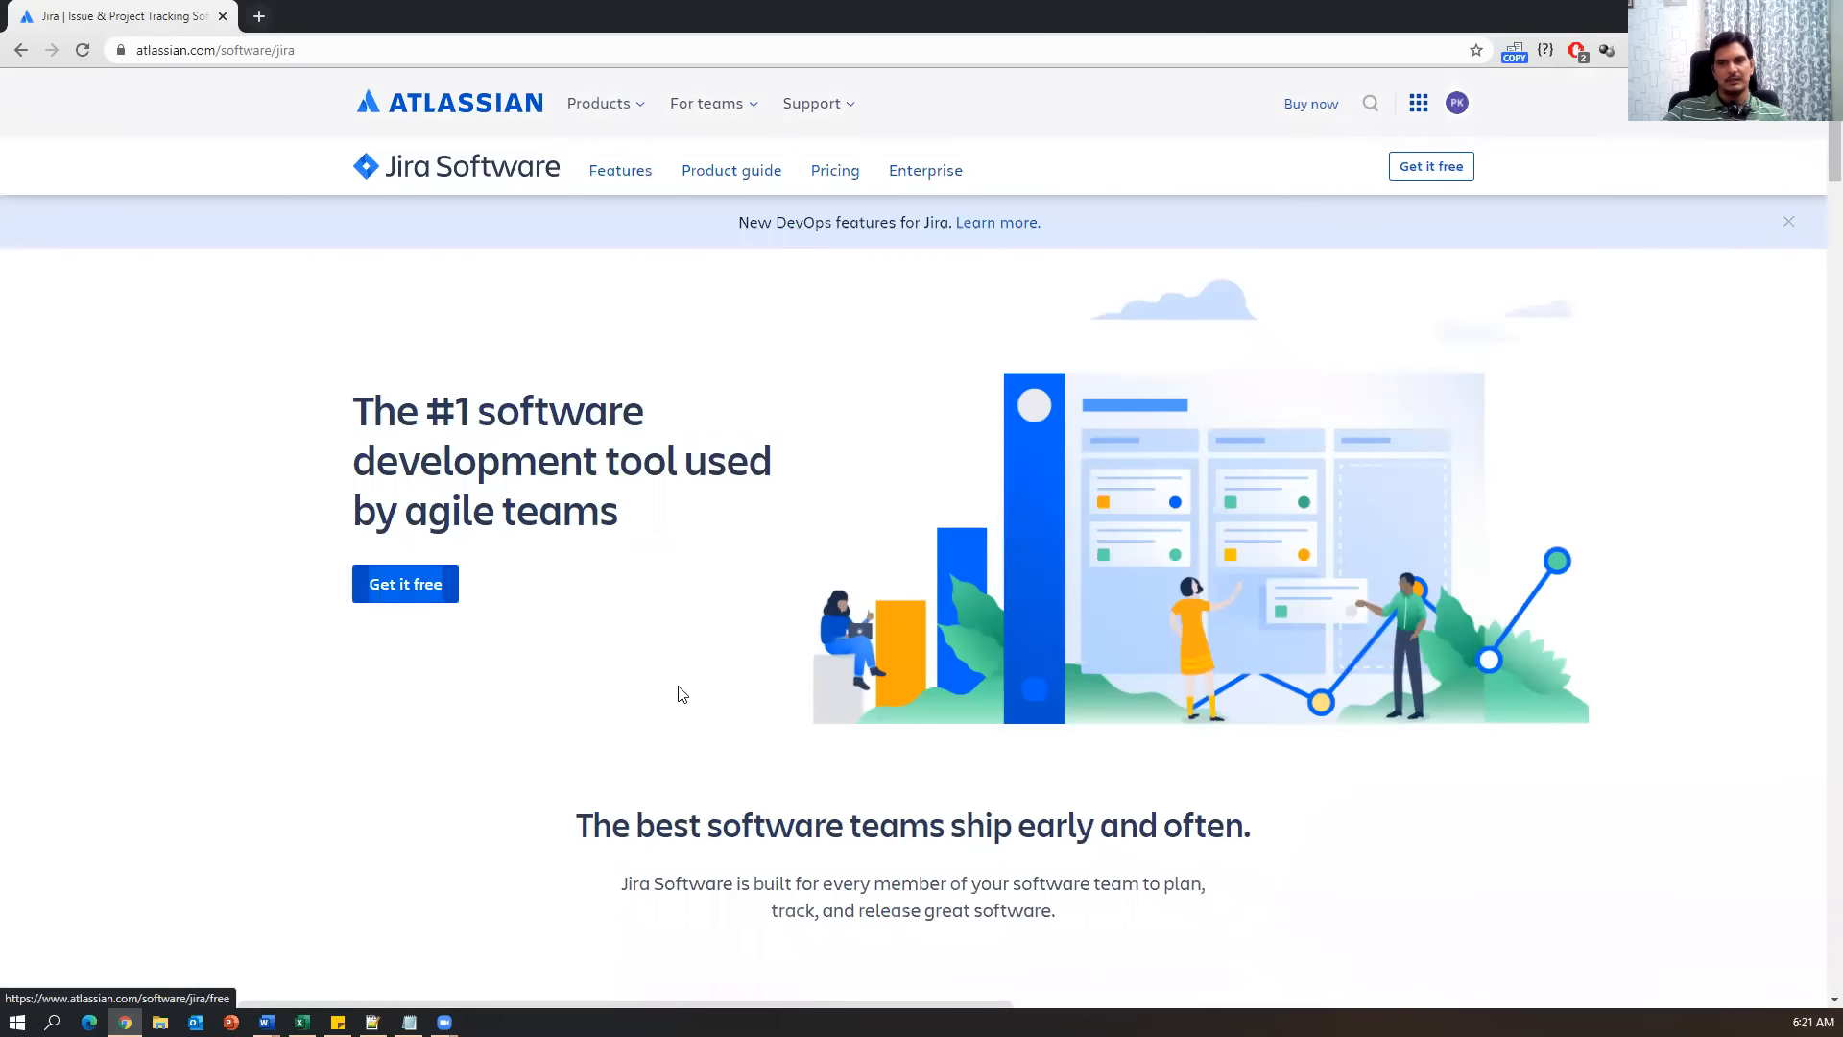
scroll(678, 691, down, 3)
scroll(678, 611, up, 2)
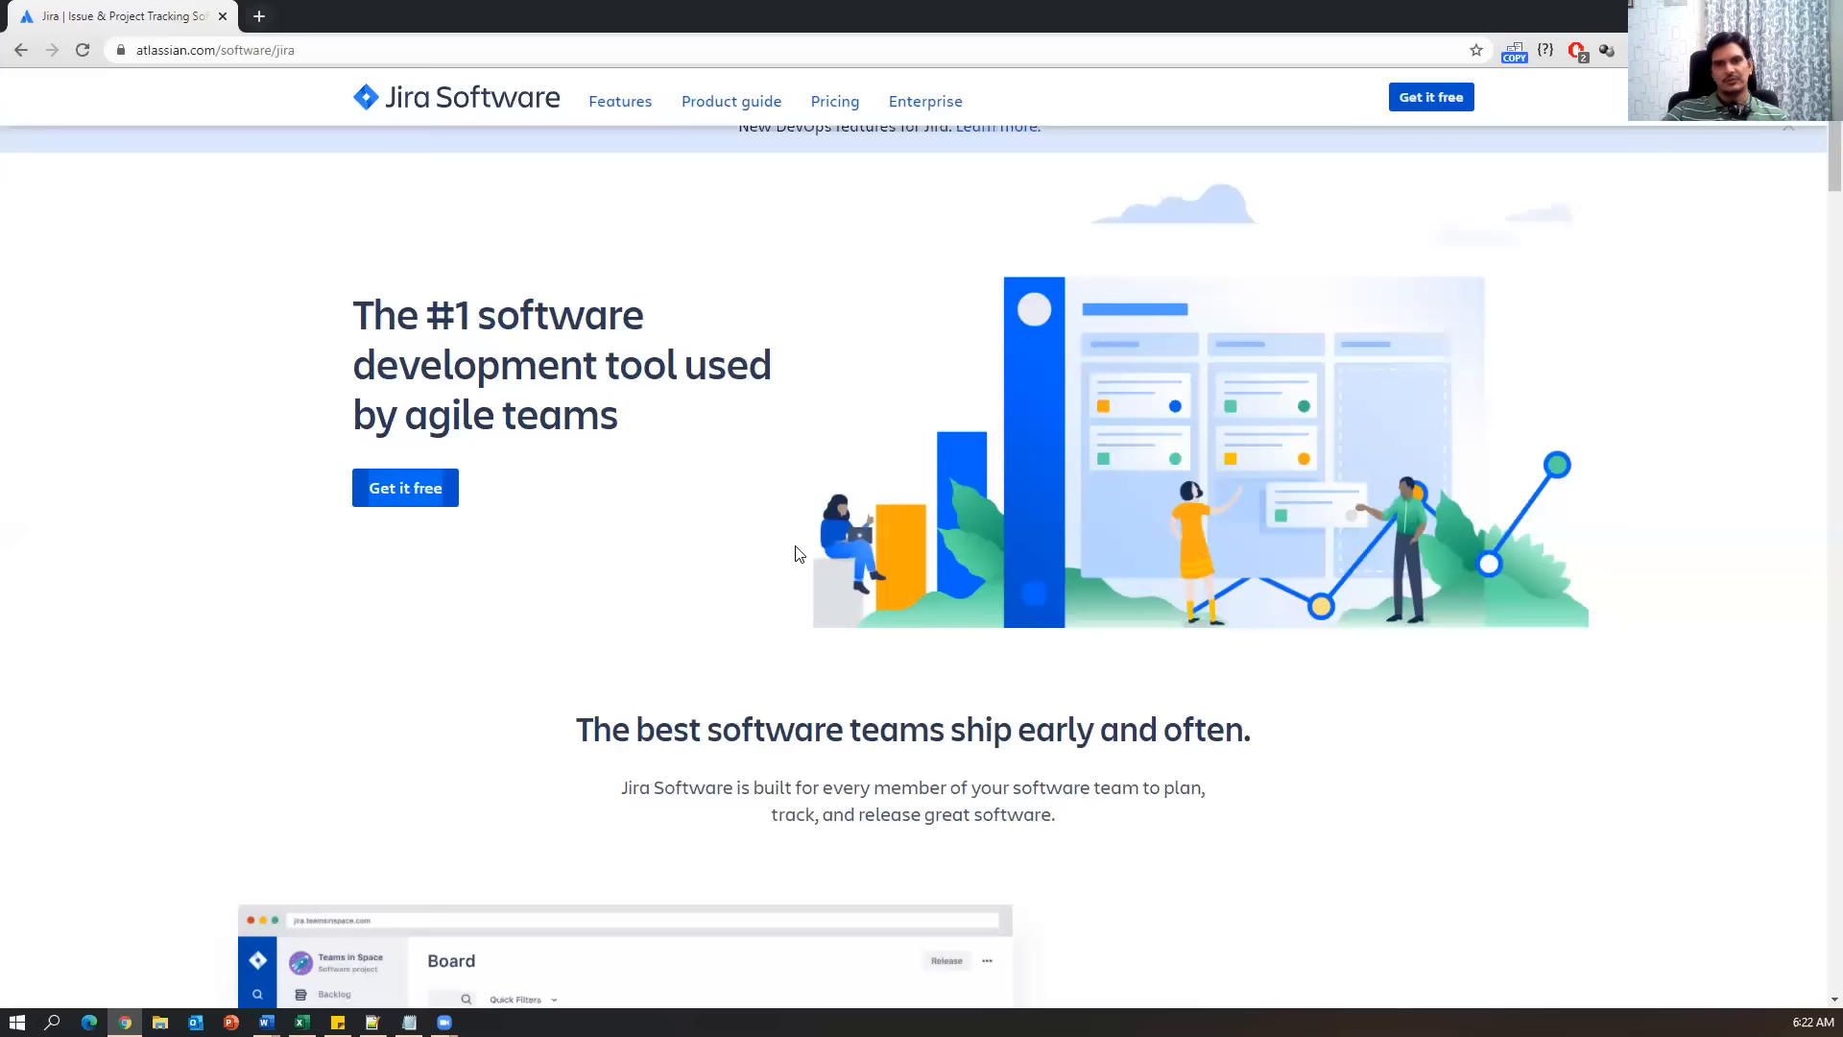
key(alt+Tab)
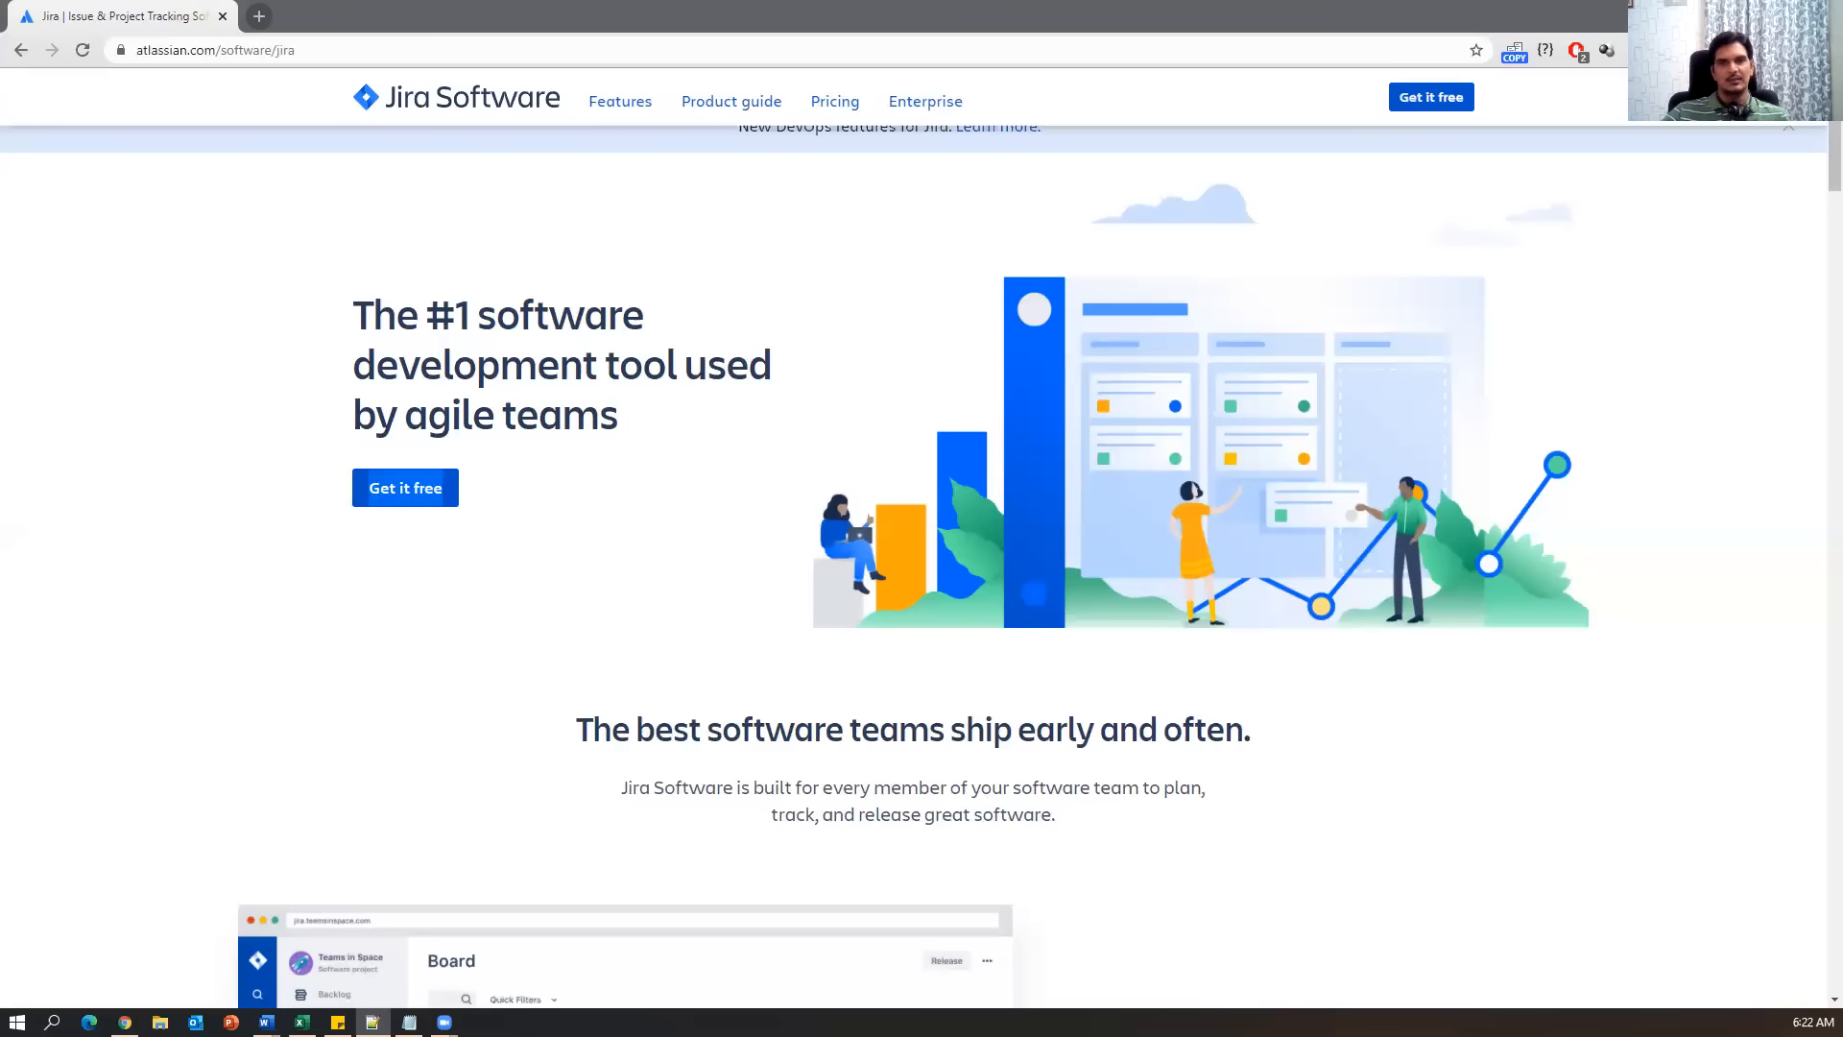
scroll(433, 672, down, 4)
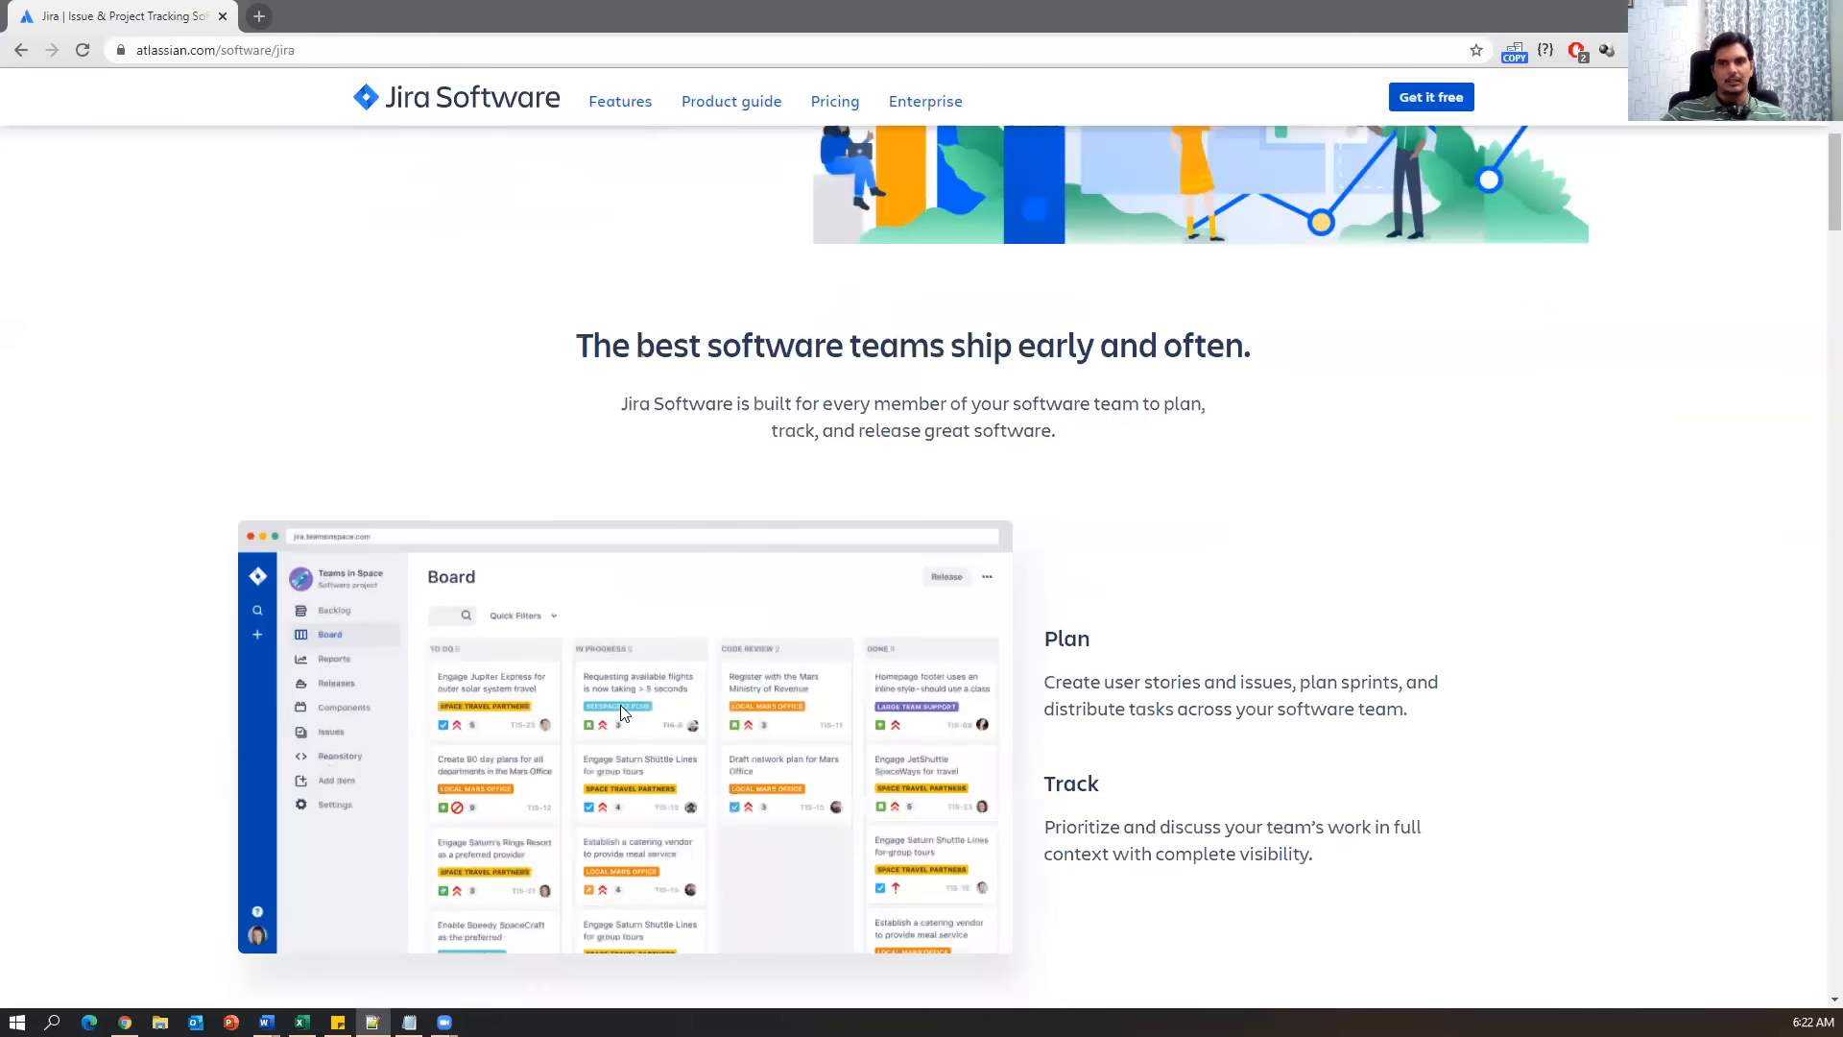
scroll(621, 712, down, 20)
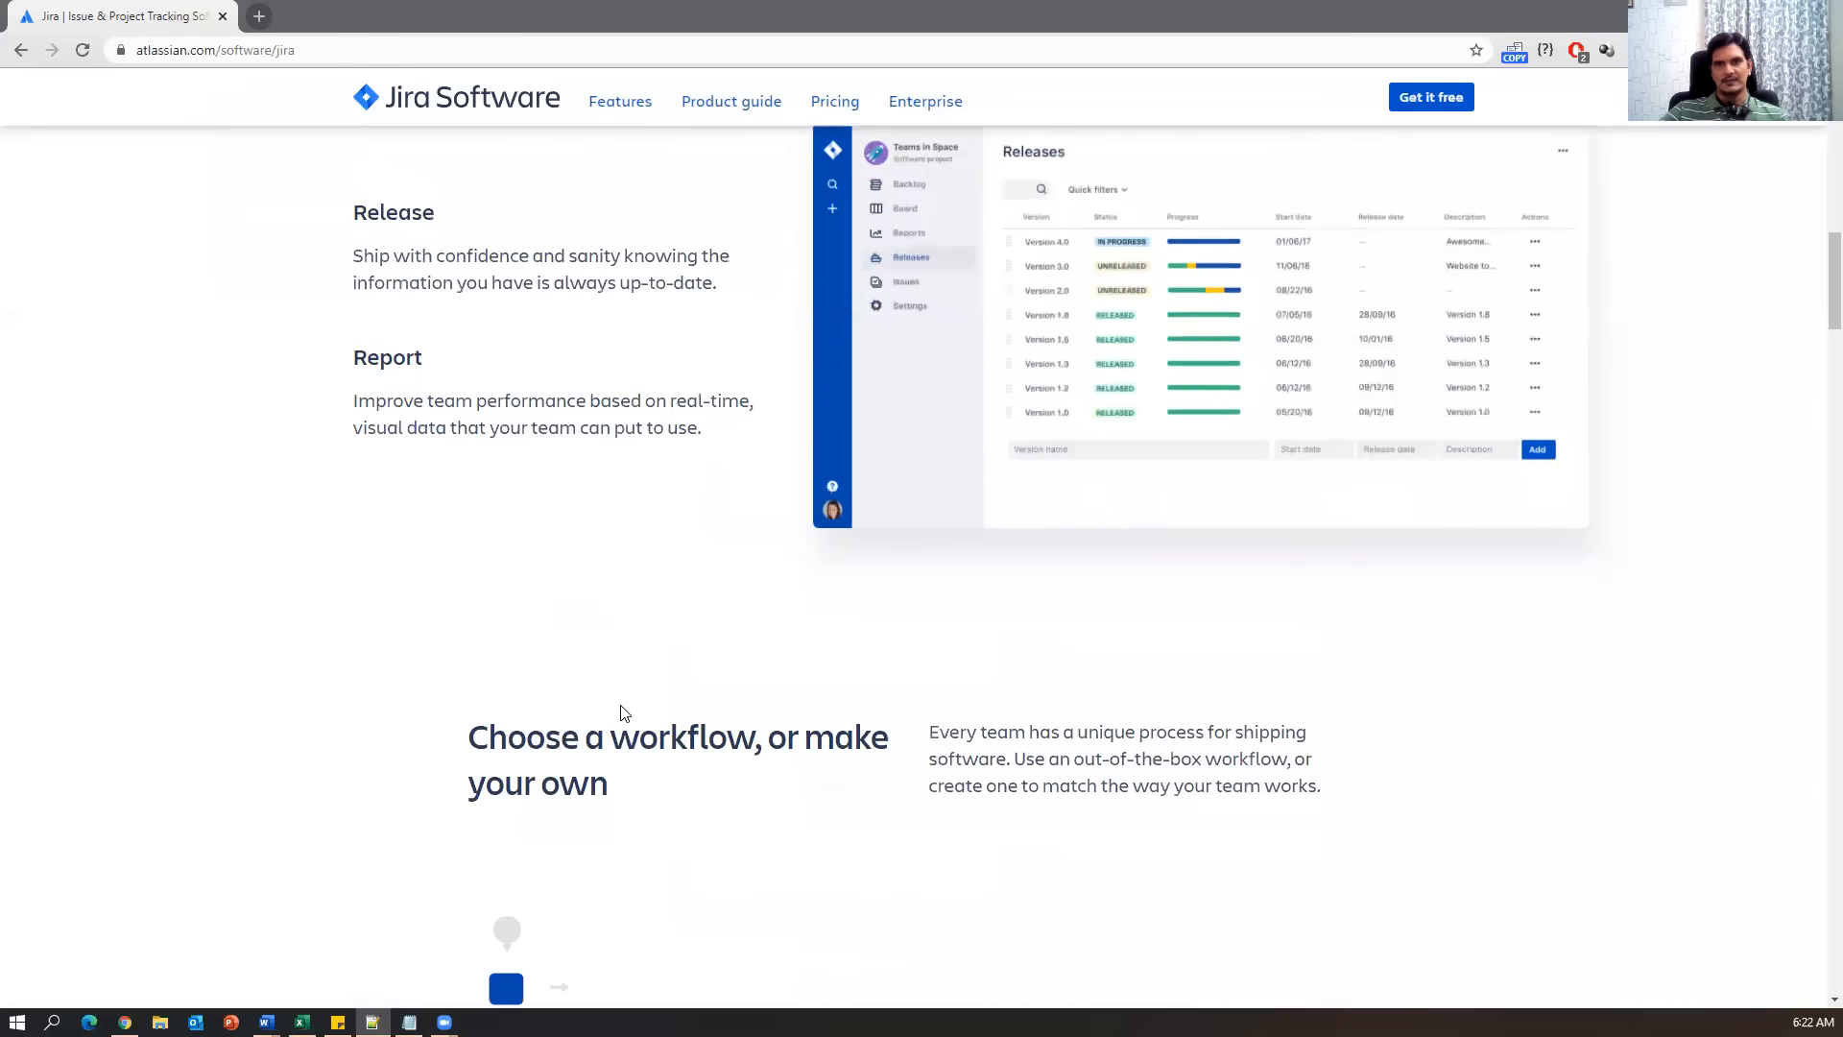
scroll(618, 708, up, 5)
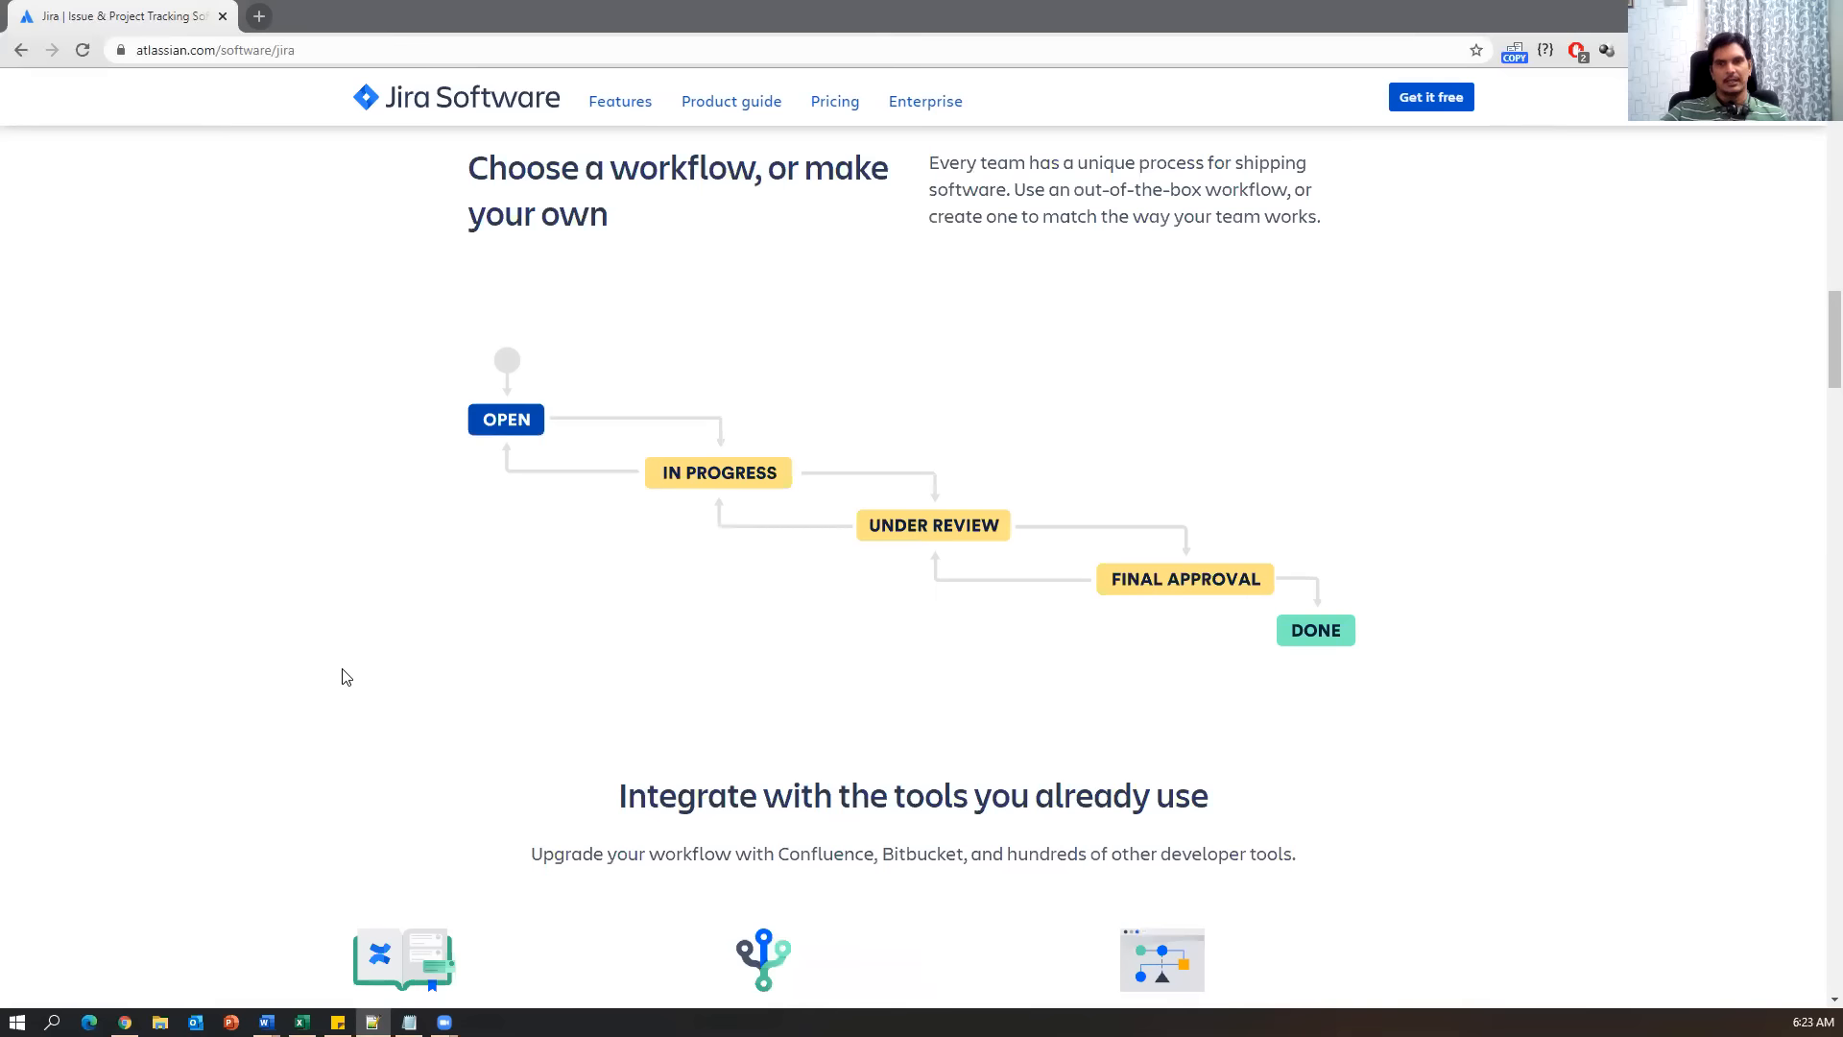
scroll(346, 676, down, 2)
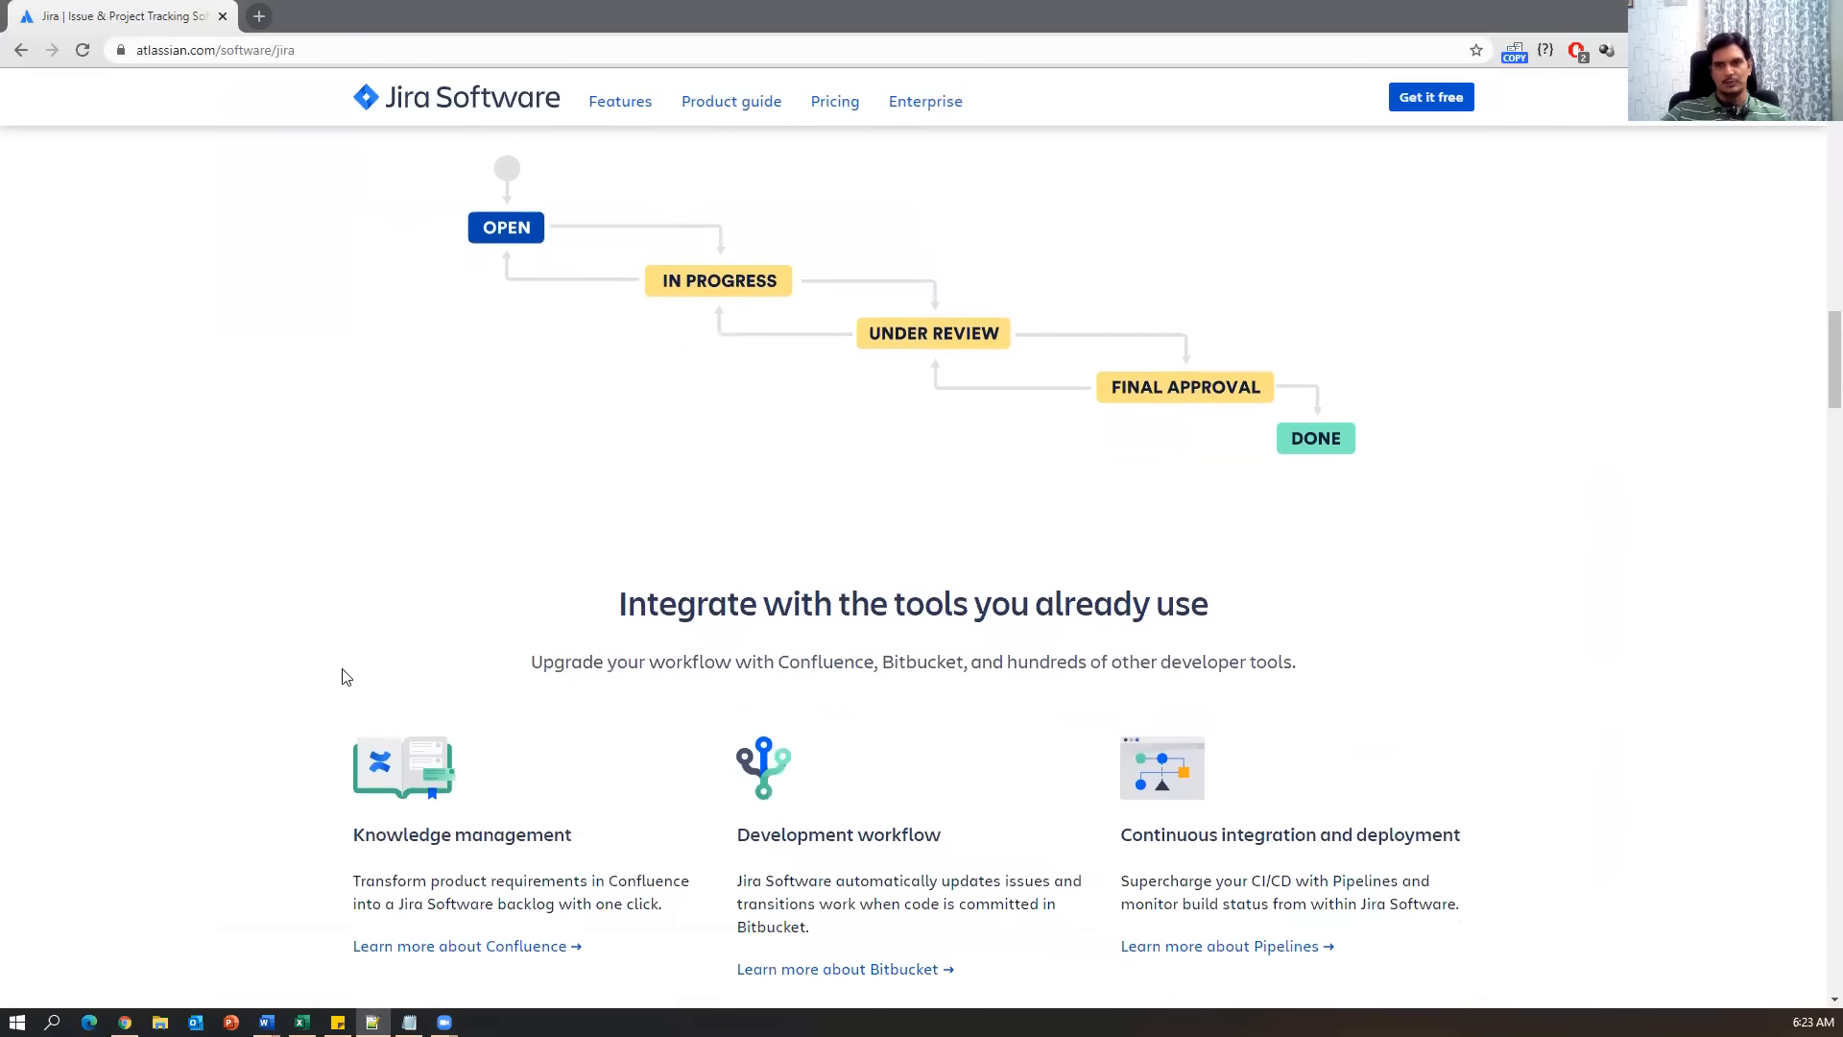
scroll(345, 677, down, 10)
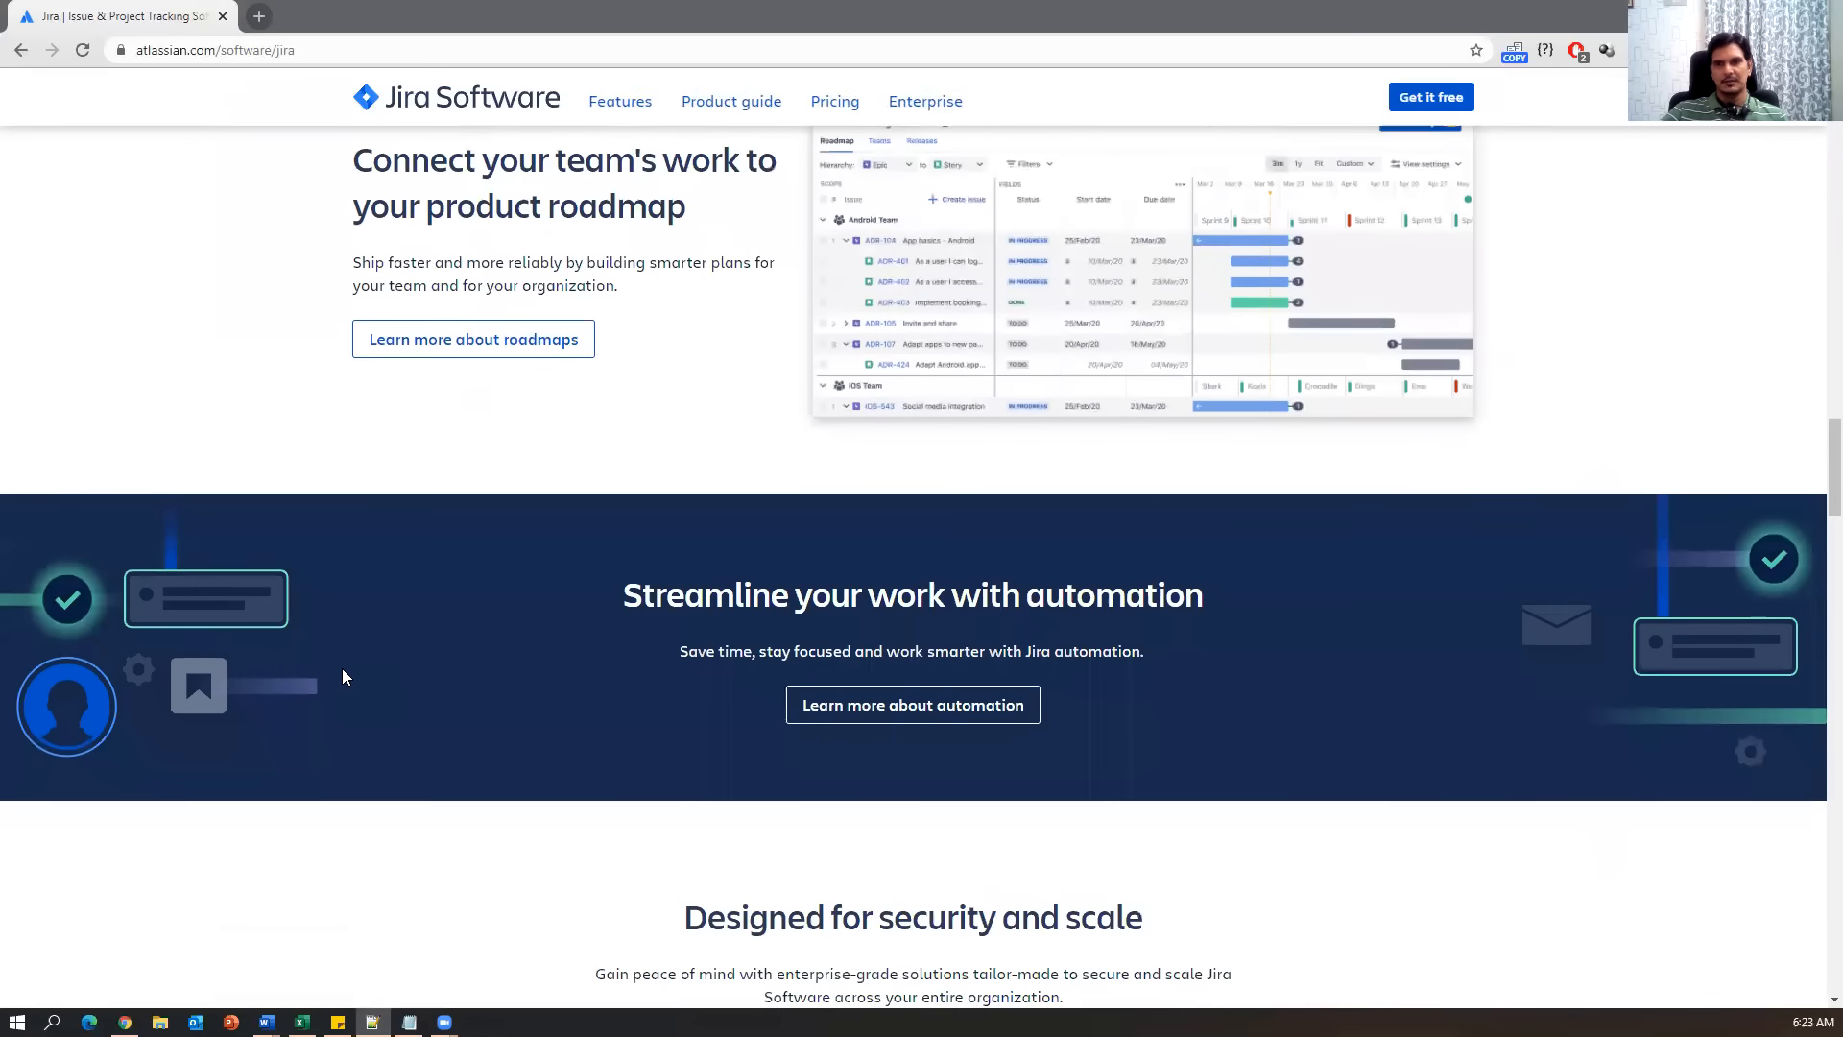
scroll(344, 677, down, 18)
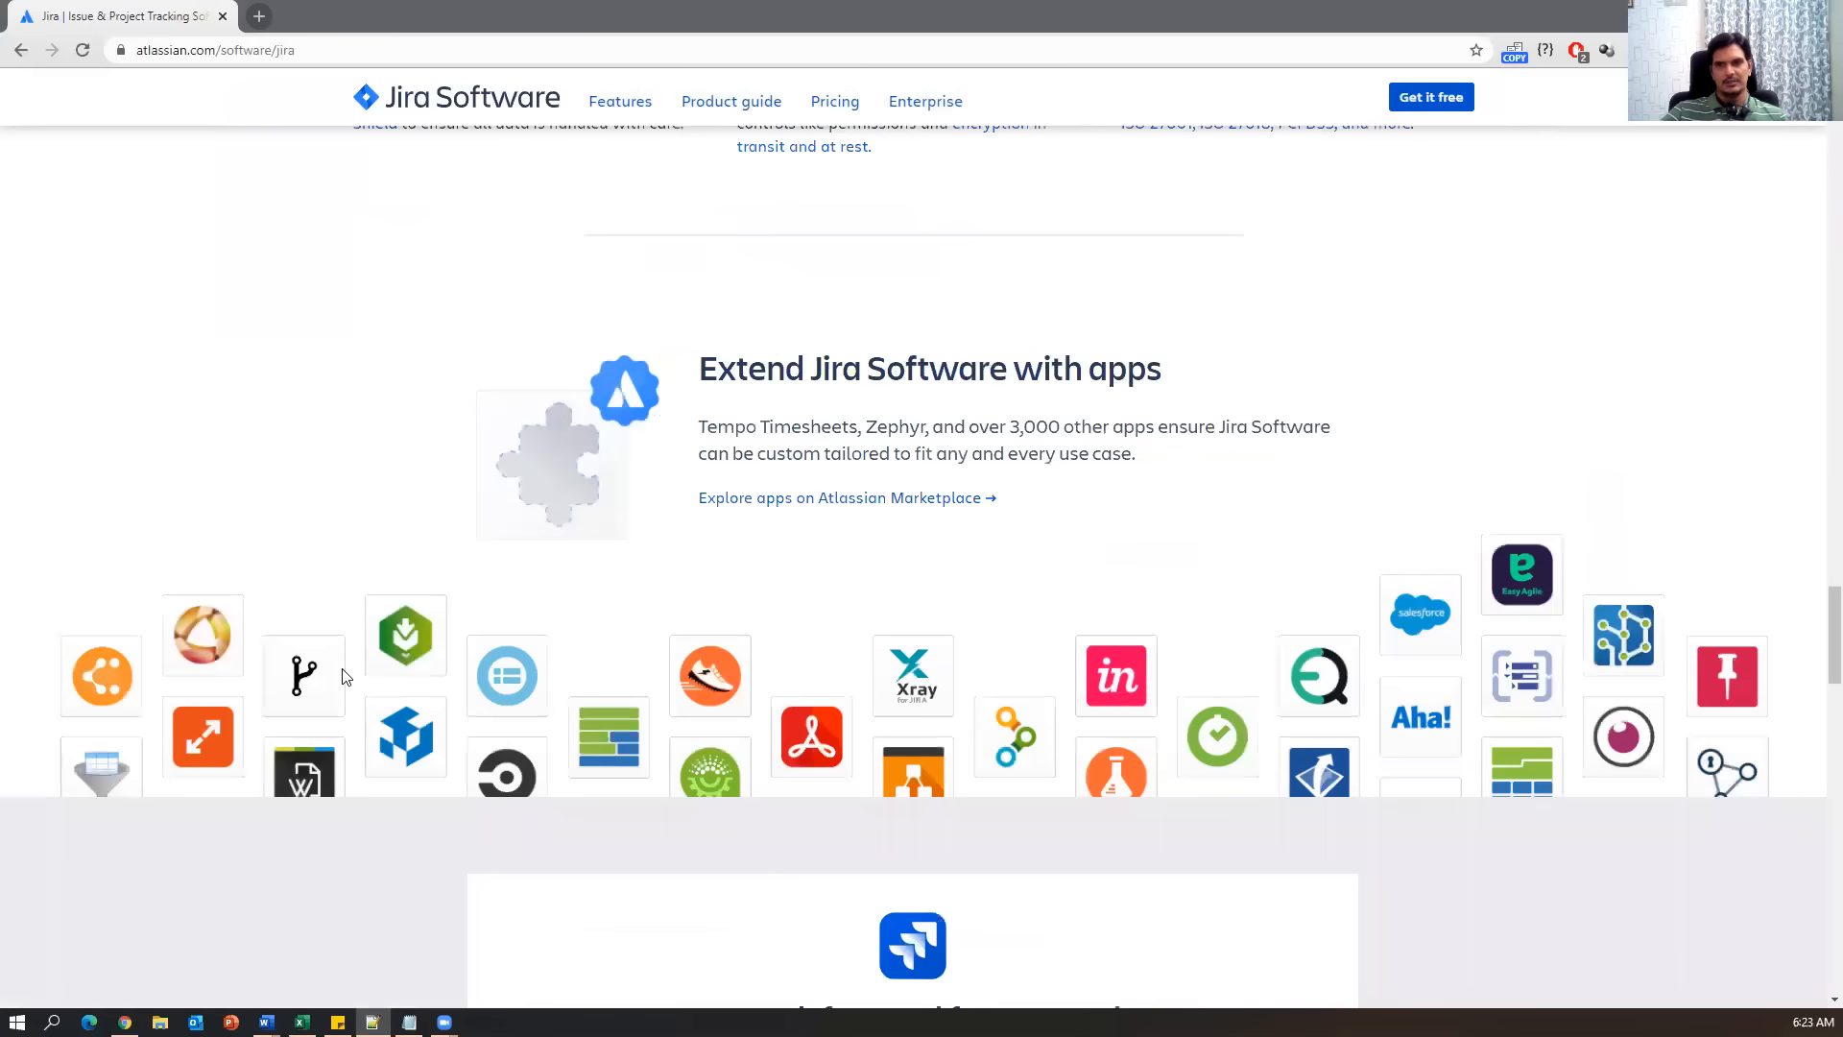
scroll(344, 671, up, 20)
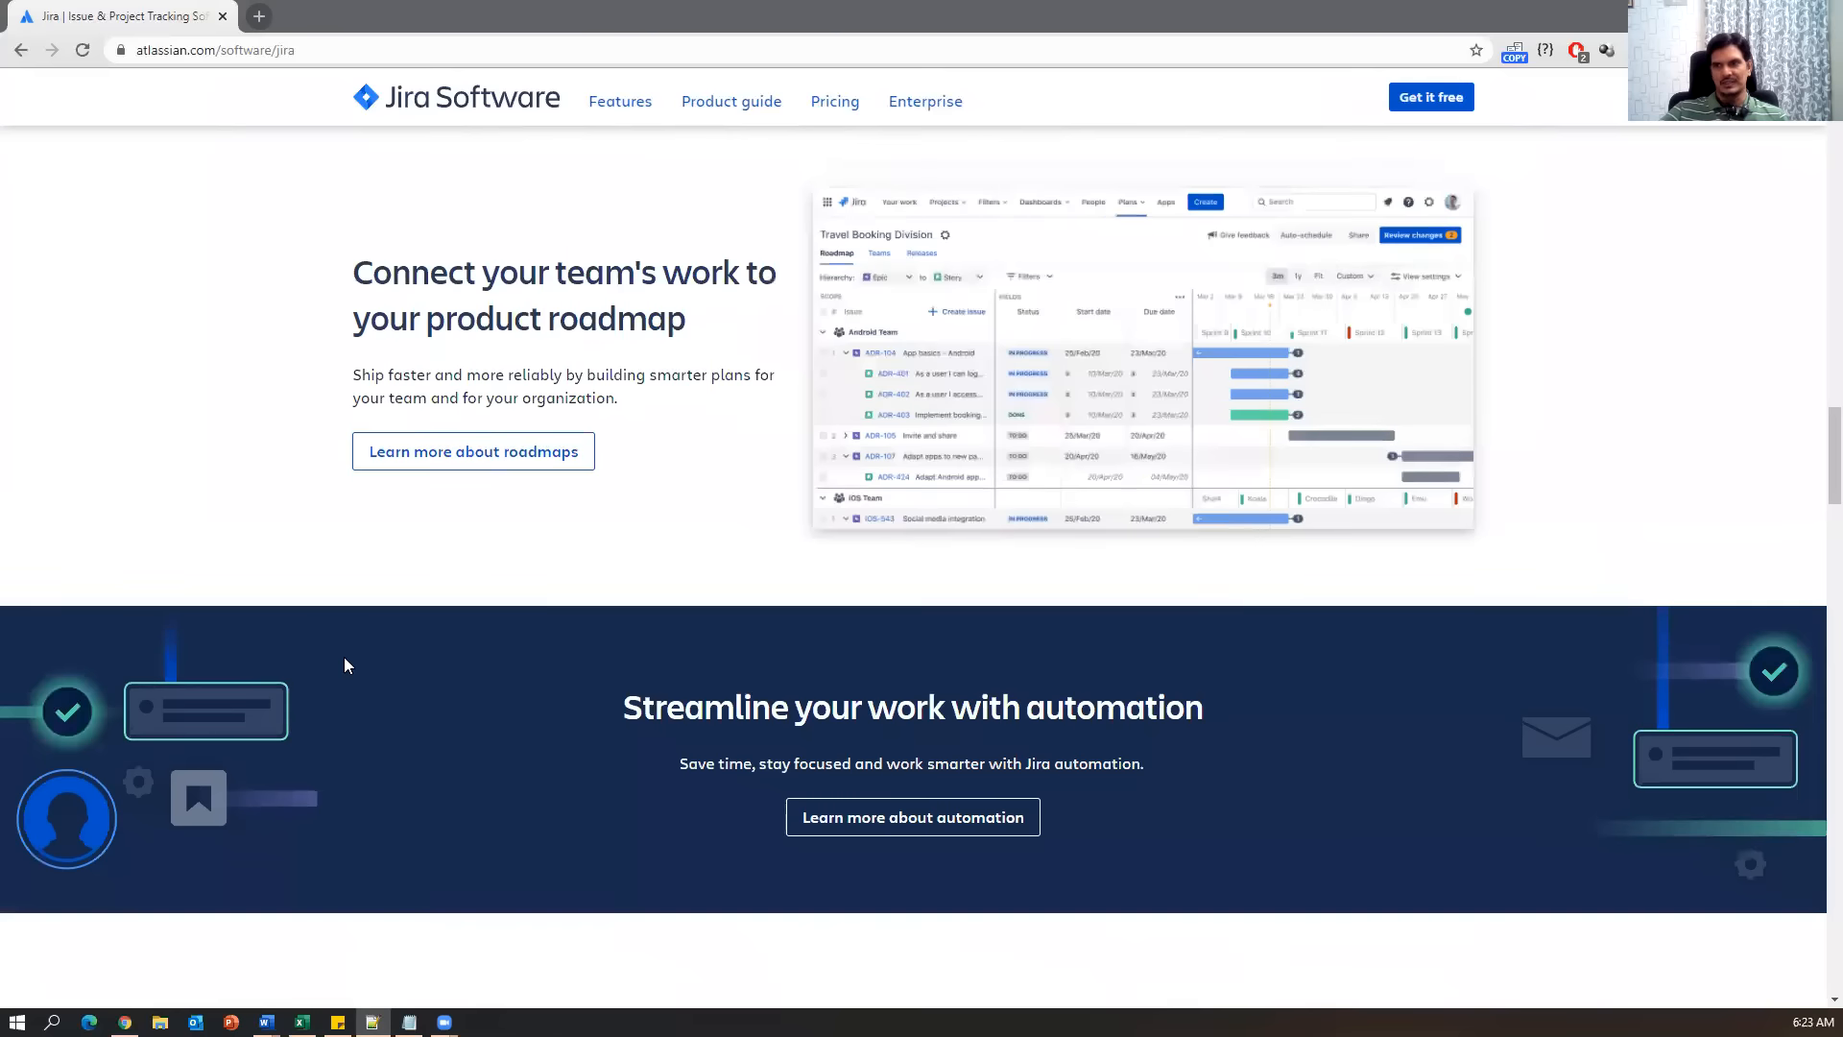
scroll(347, 665, up, 20)
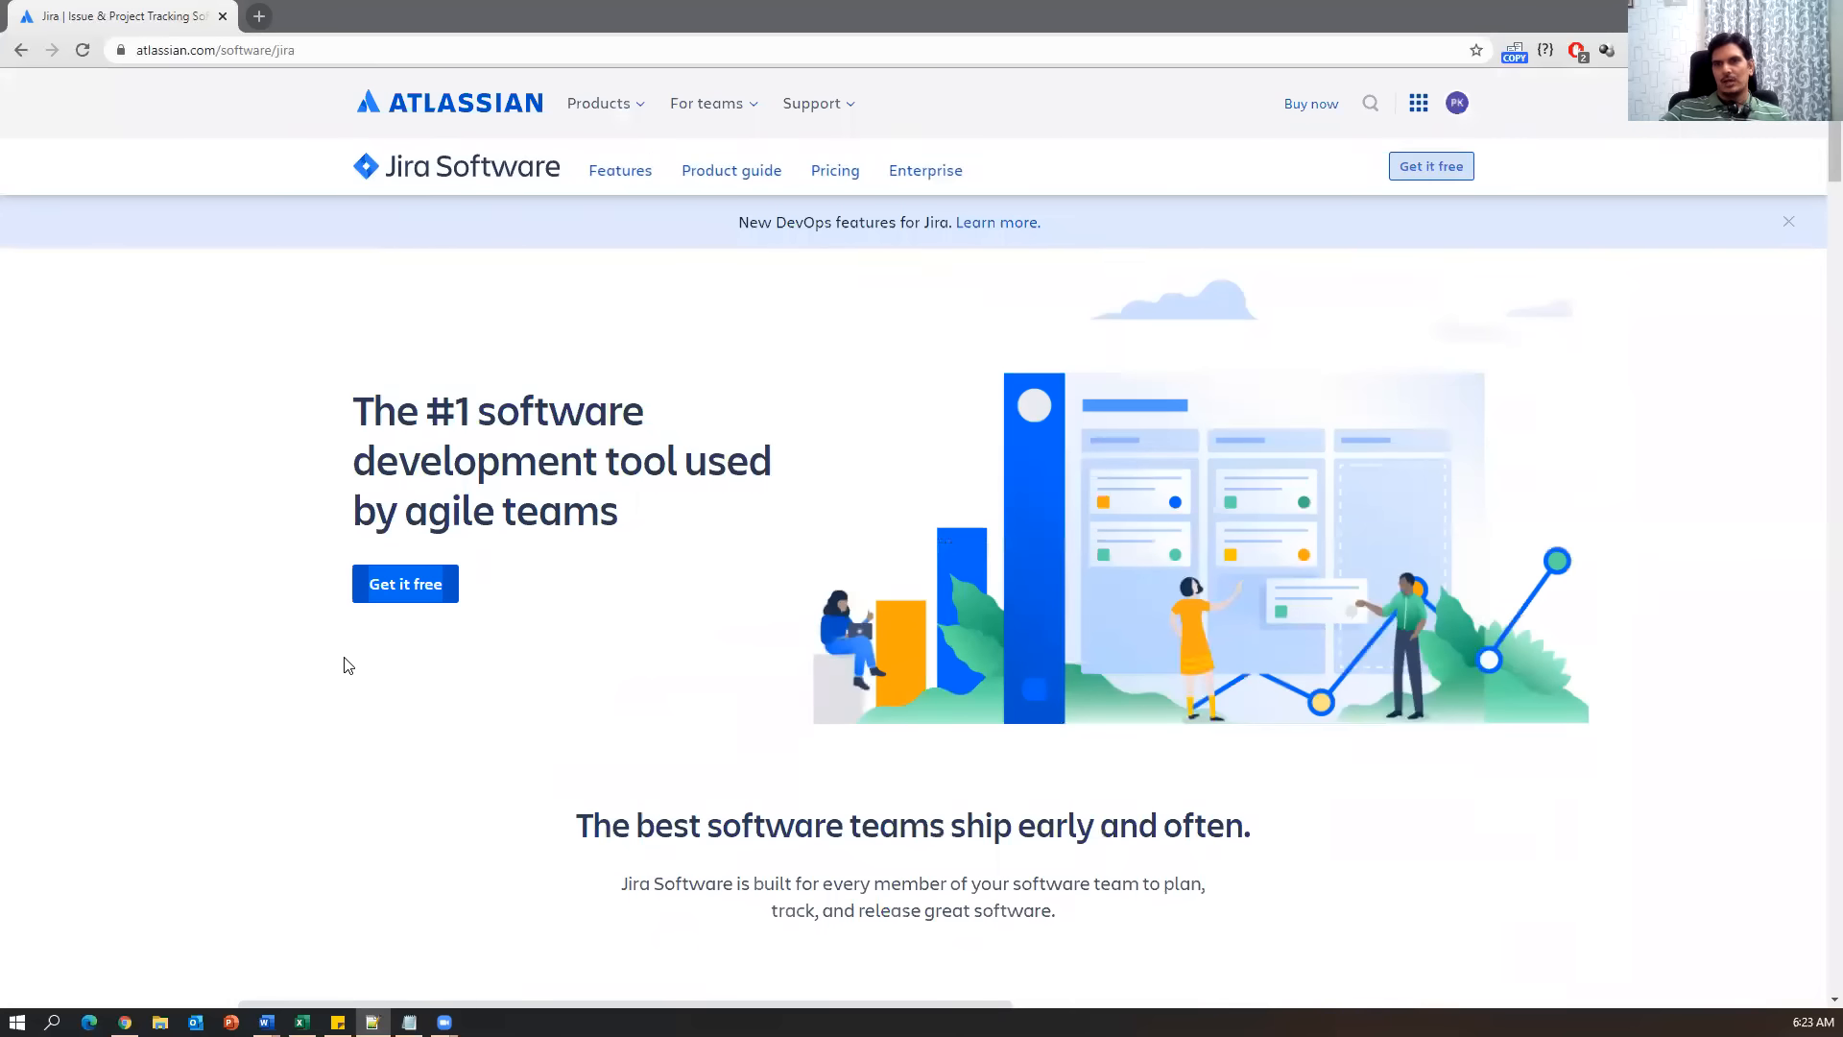
Add a 'Cloud :' section listing '-->Pro(Licensed)' and '-->Free version: 10 users' below the install line.
click(409, 1021)
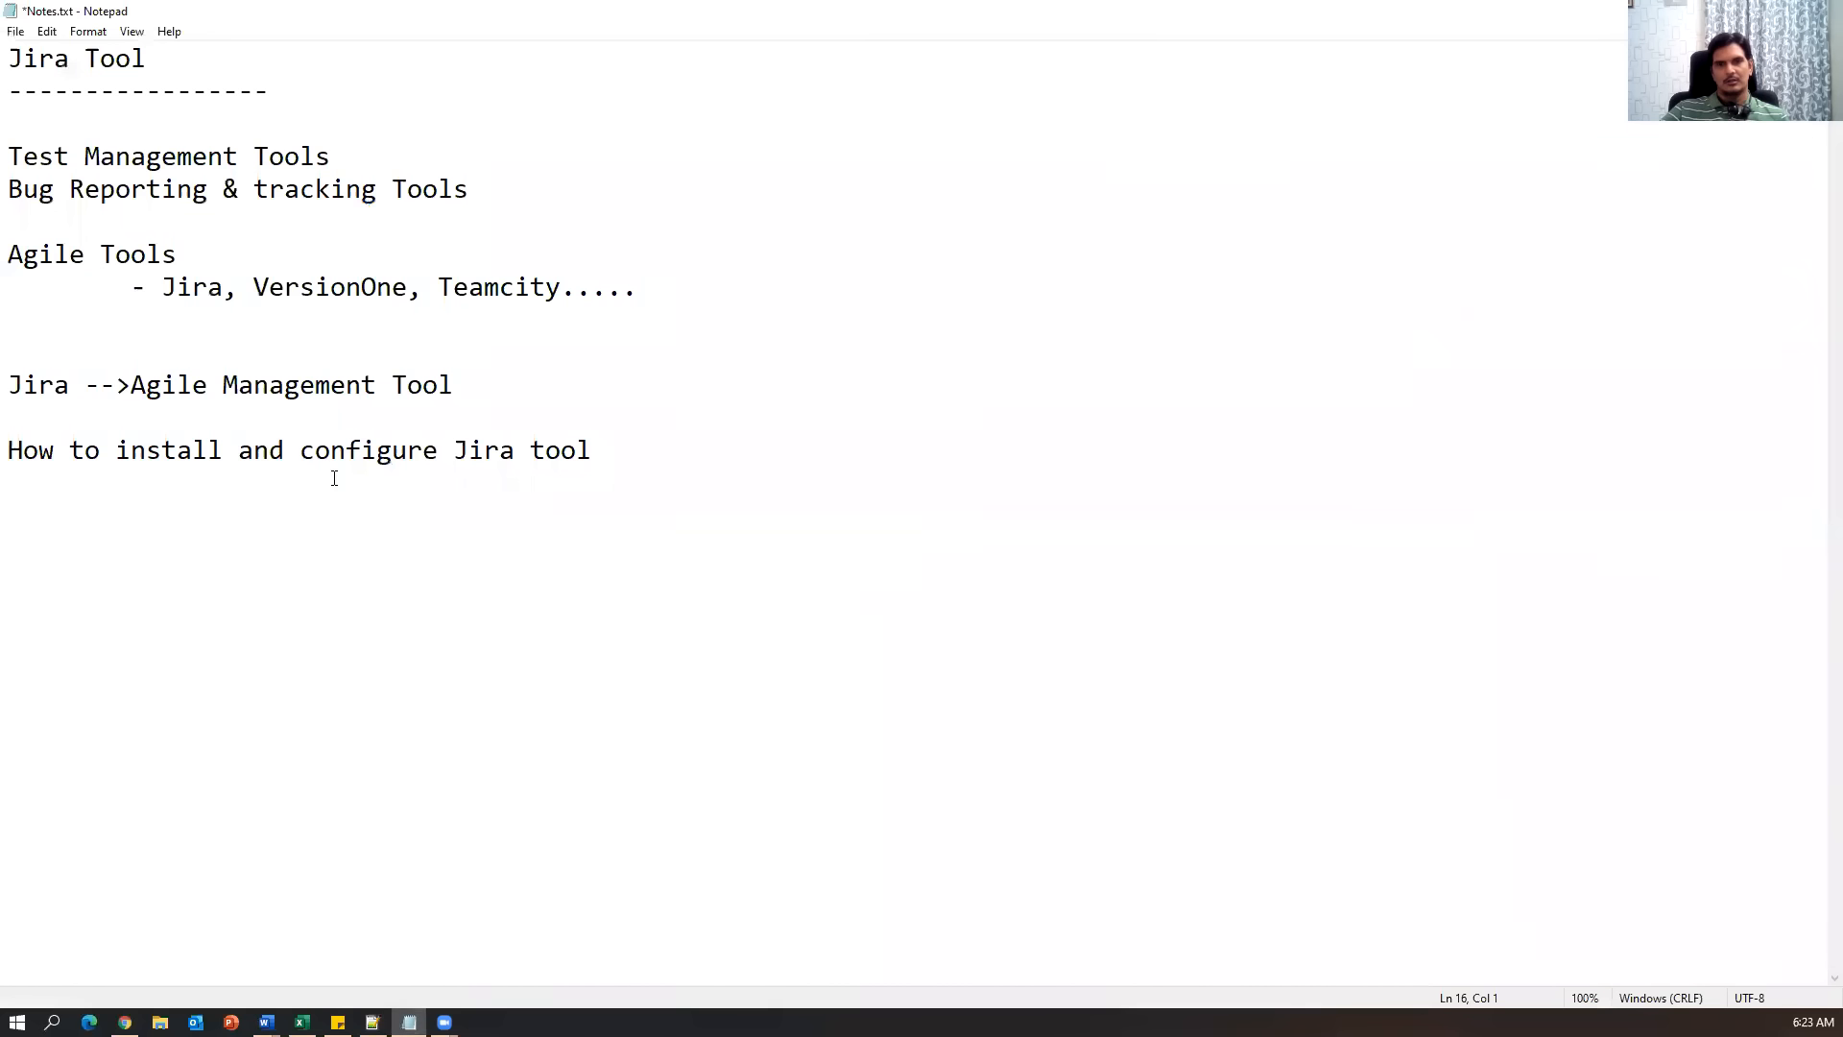
drag(253, 450, 649, 453)
click(701, 457)
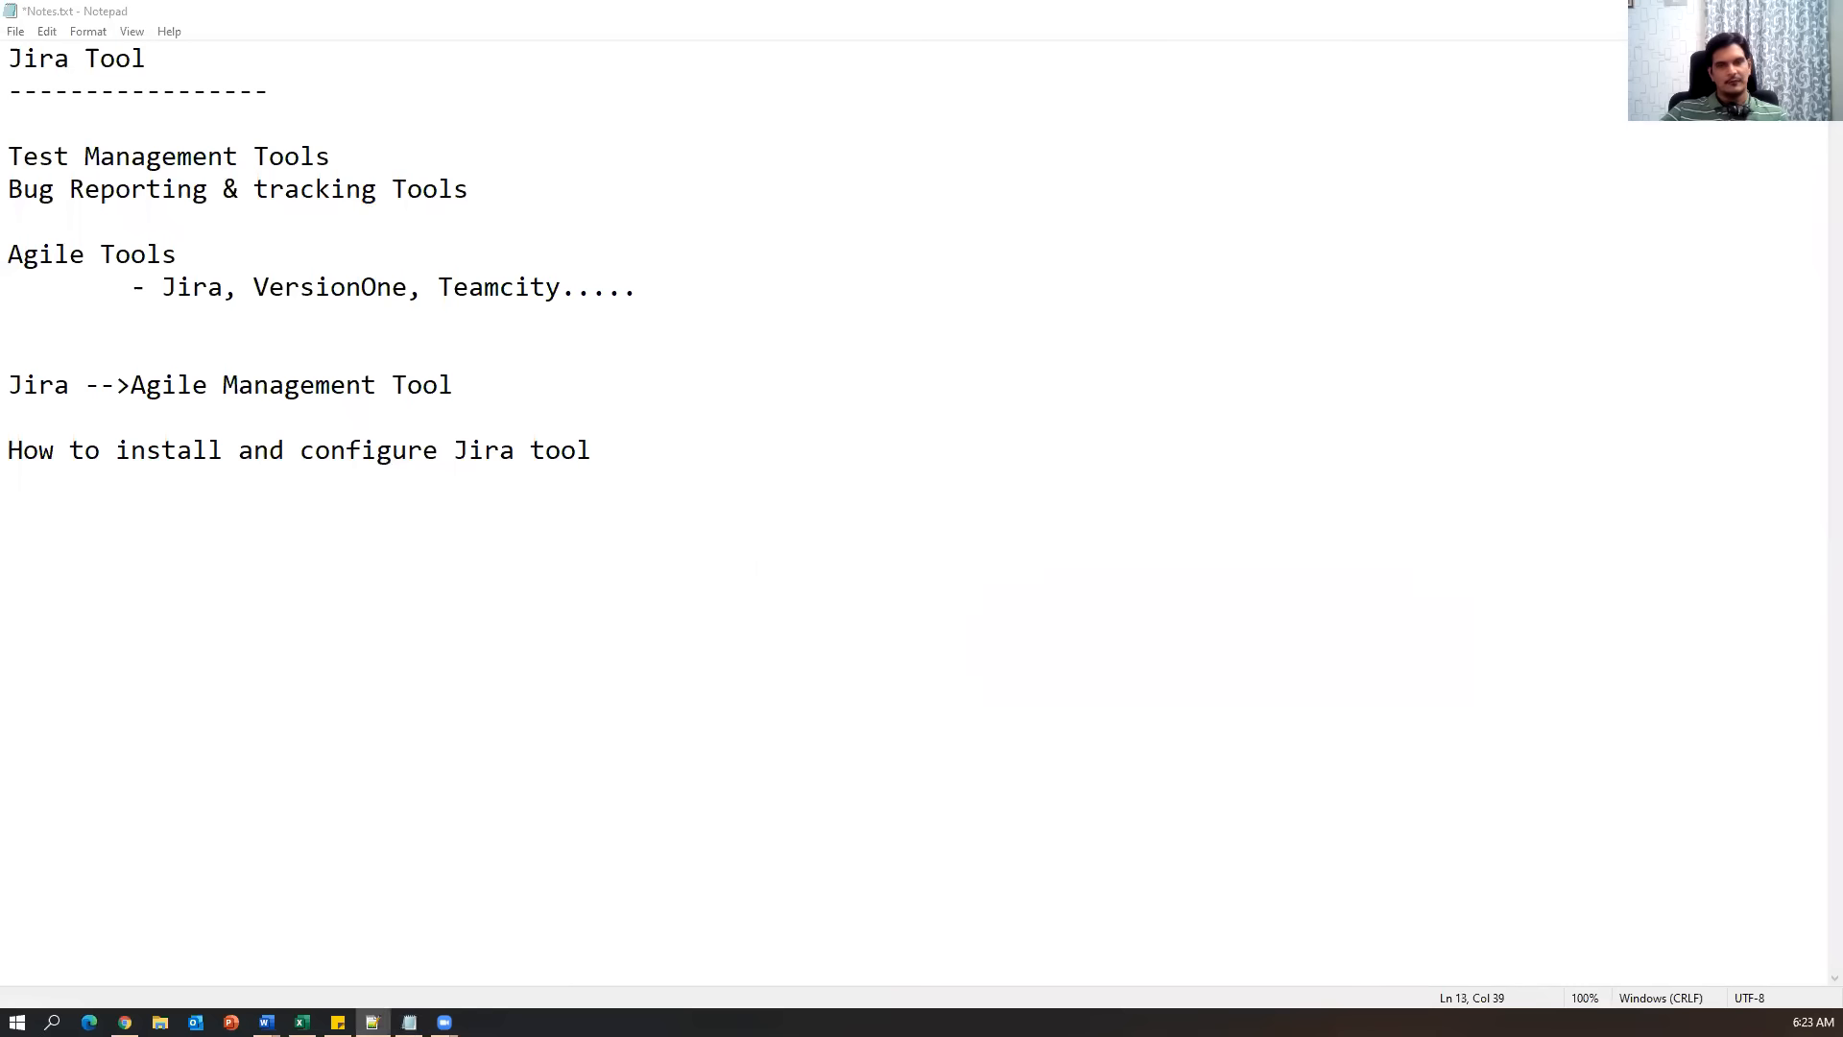
key(Return)
key(Return)
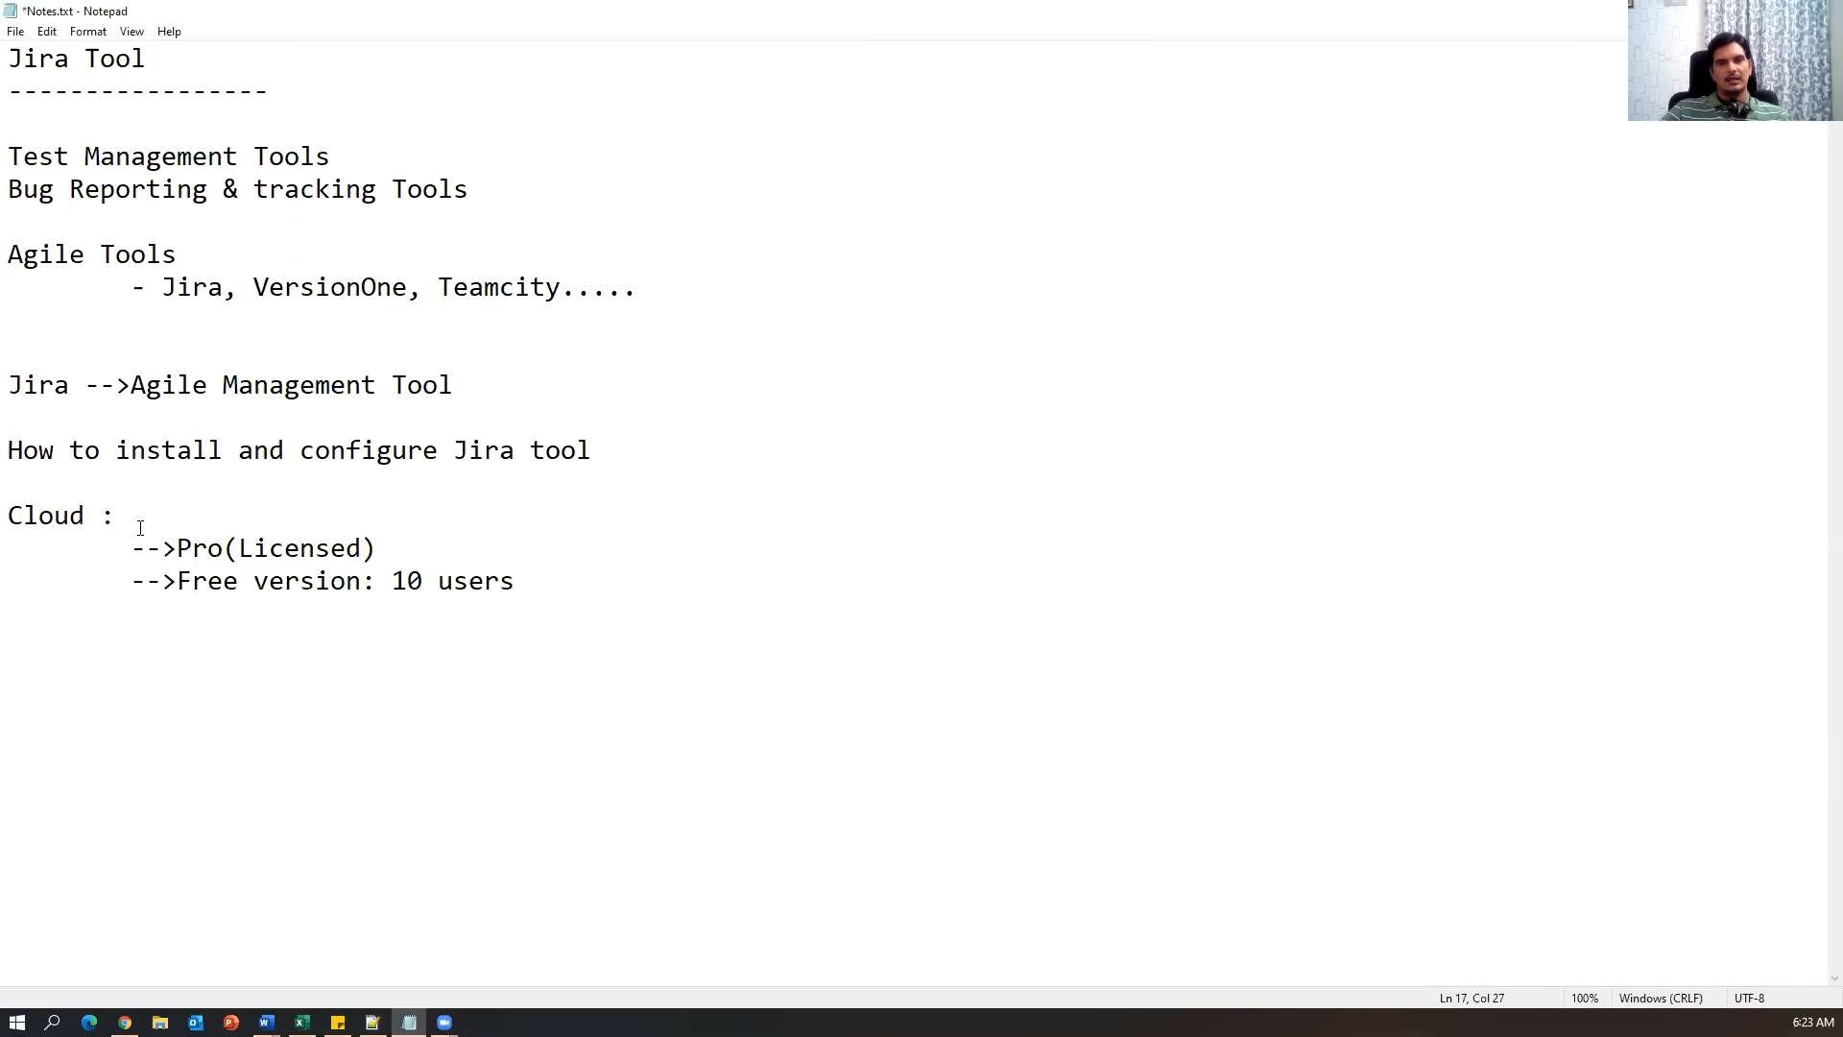
drag(140, 527, 7, 519)
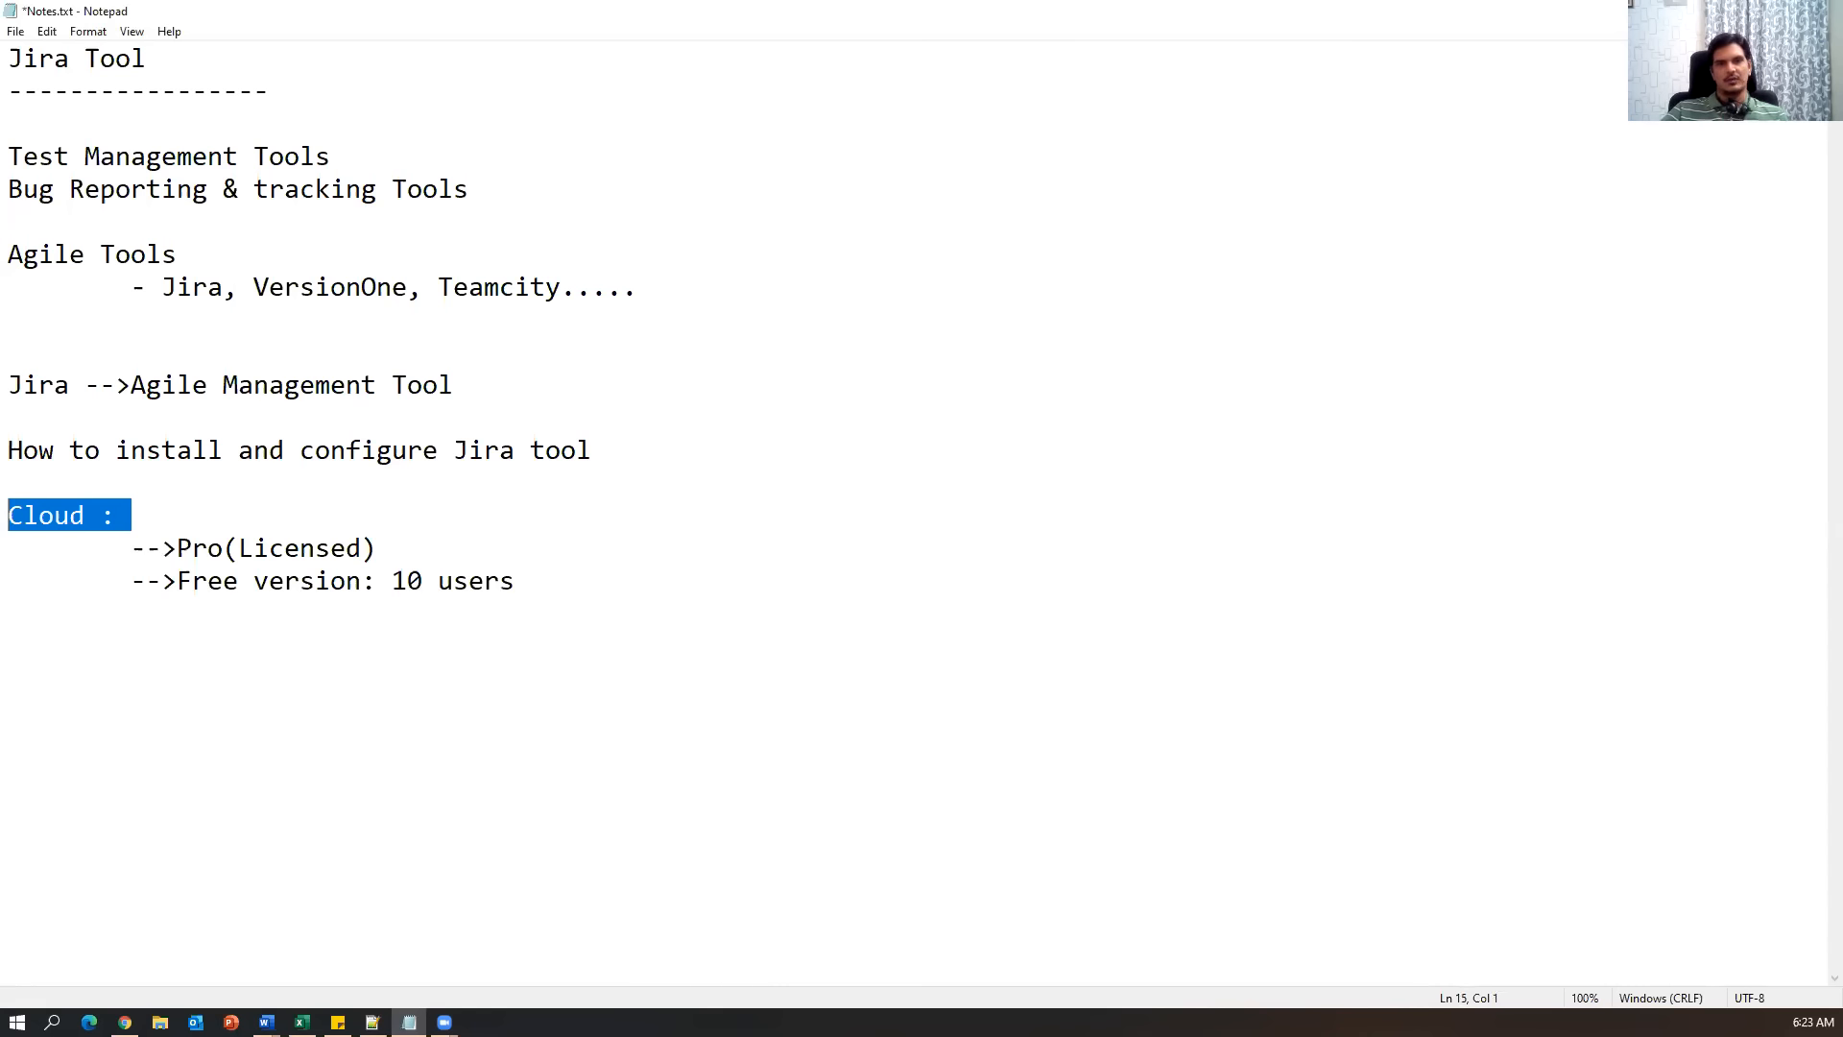
drag(597, 599, 142, 595)
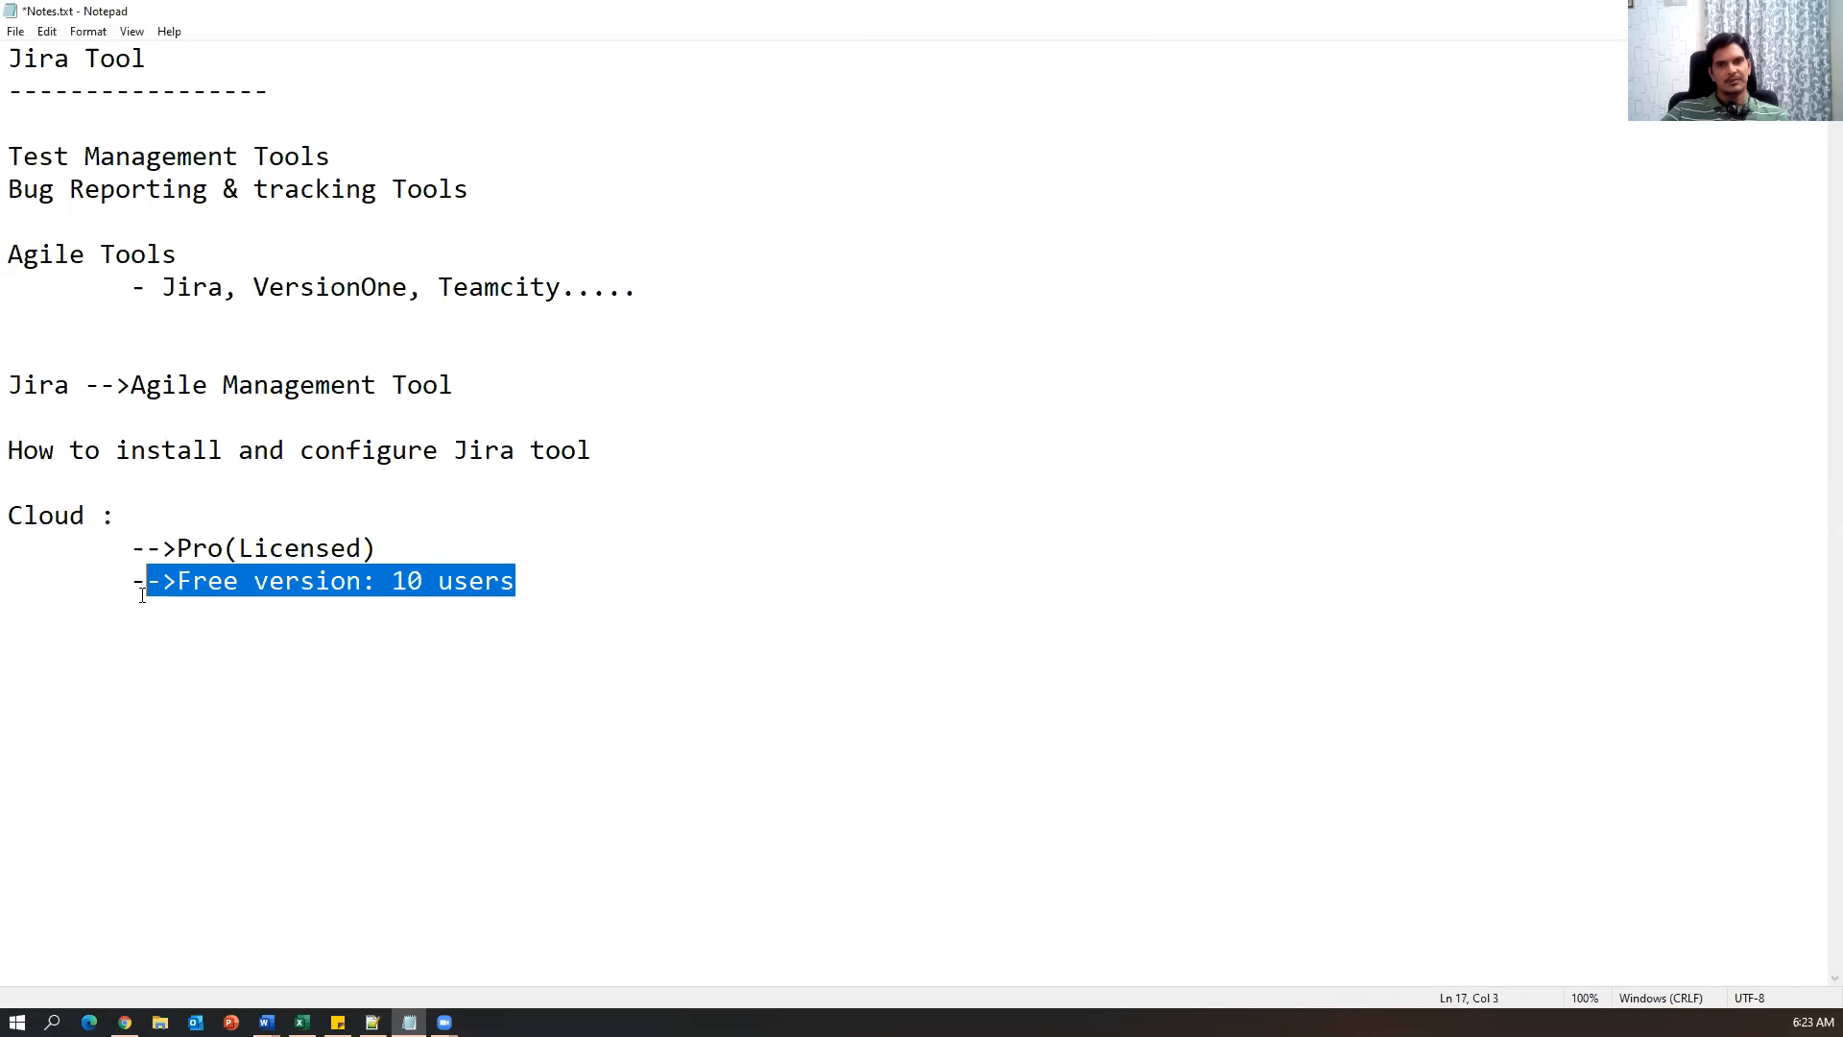
click(703, 604)
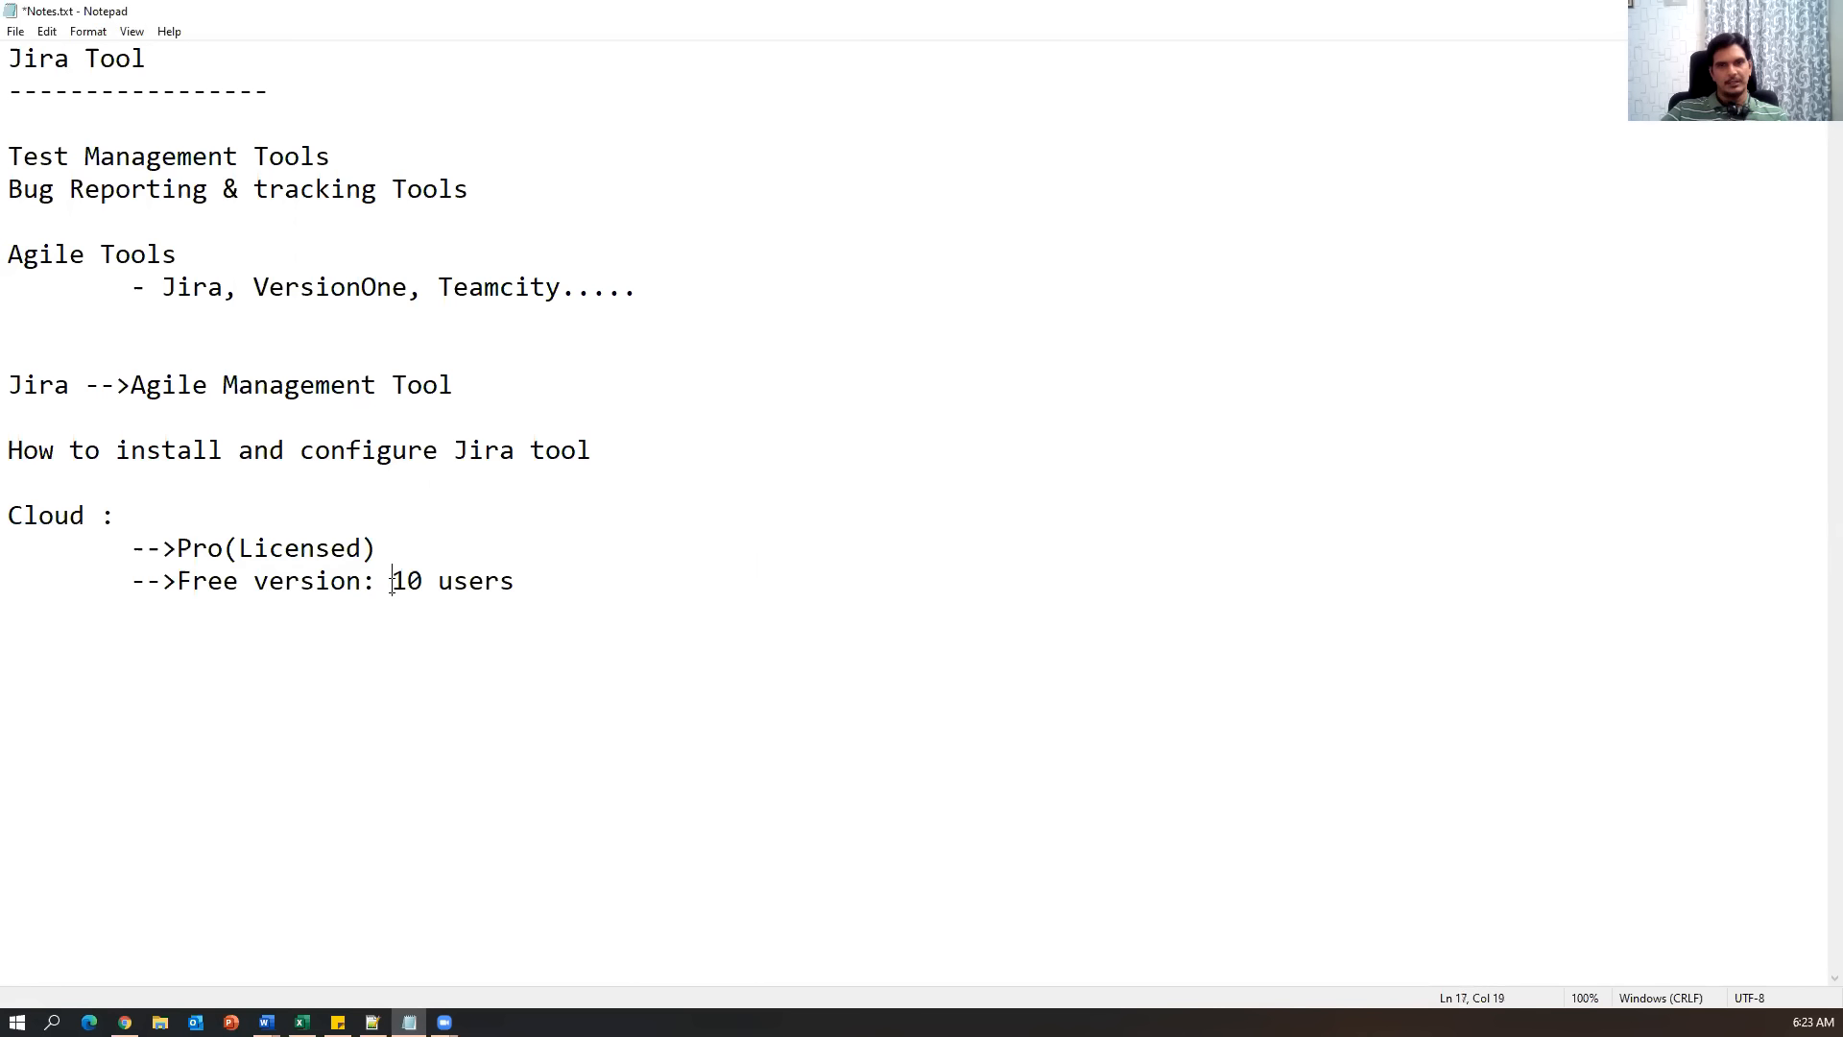
Append '/ 30 days' to the free version line.
drag(391, 584, 511, 584)
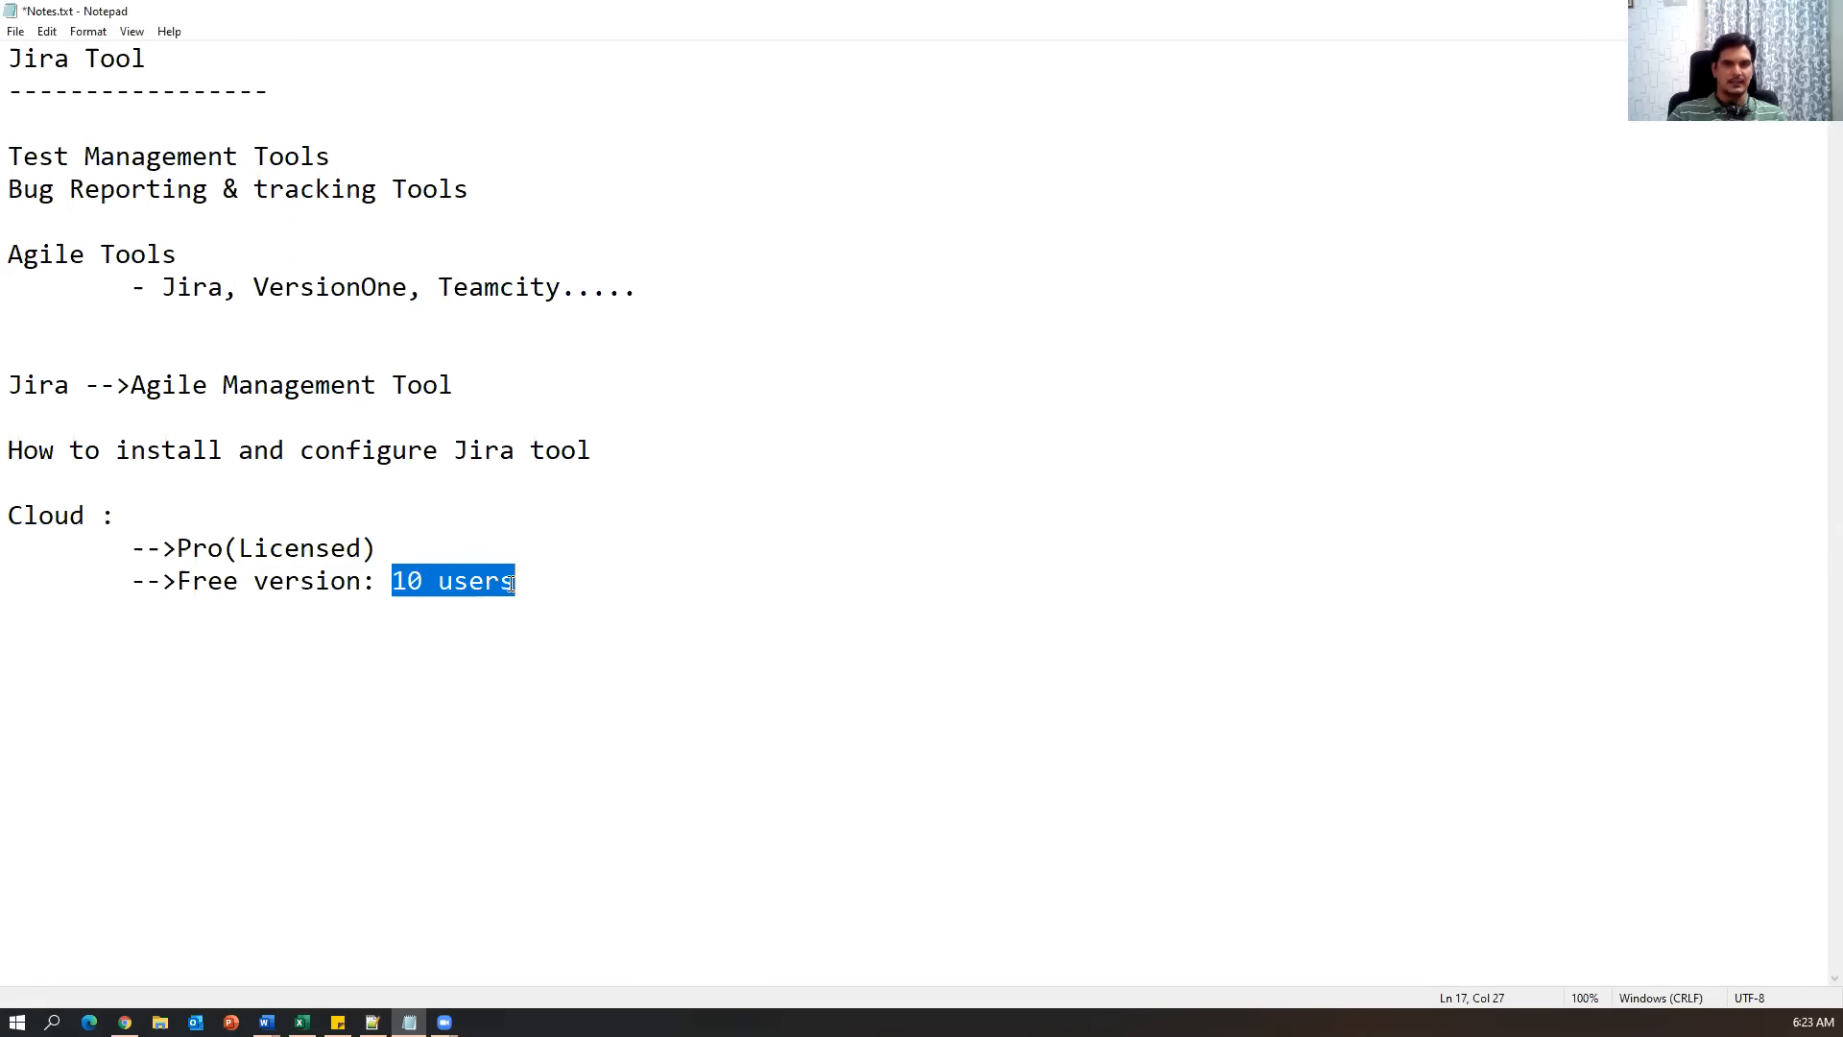
click(547, 576)
text(/ 30 days)
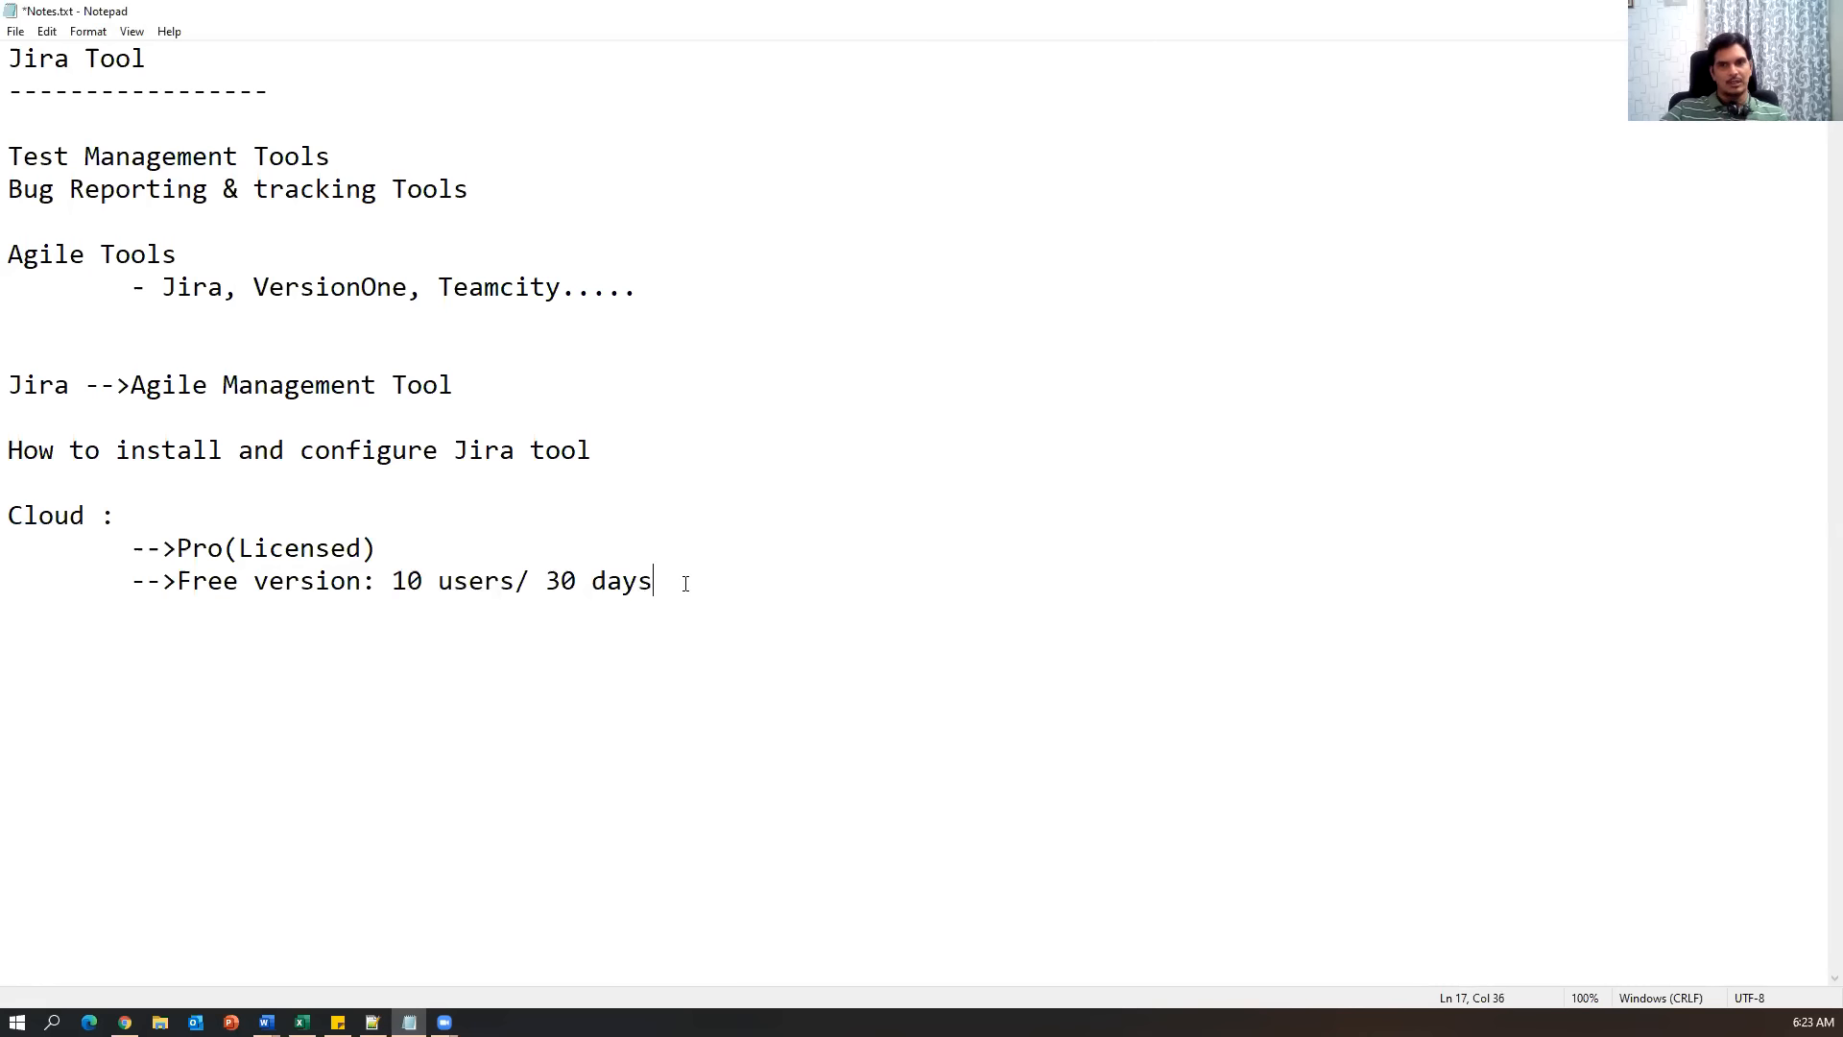
drag(686, 584, 515, 582)
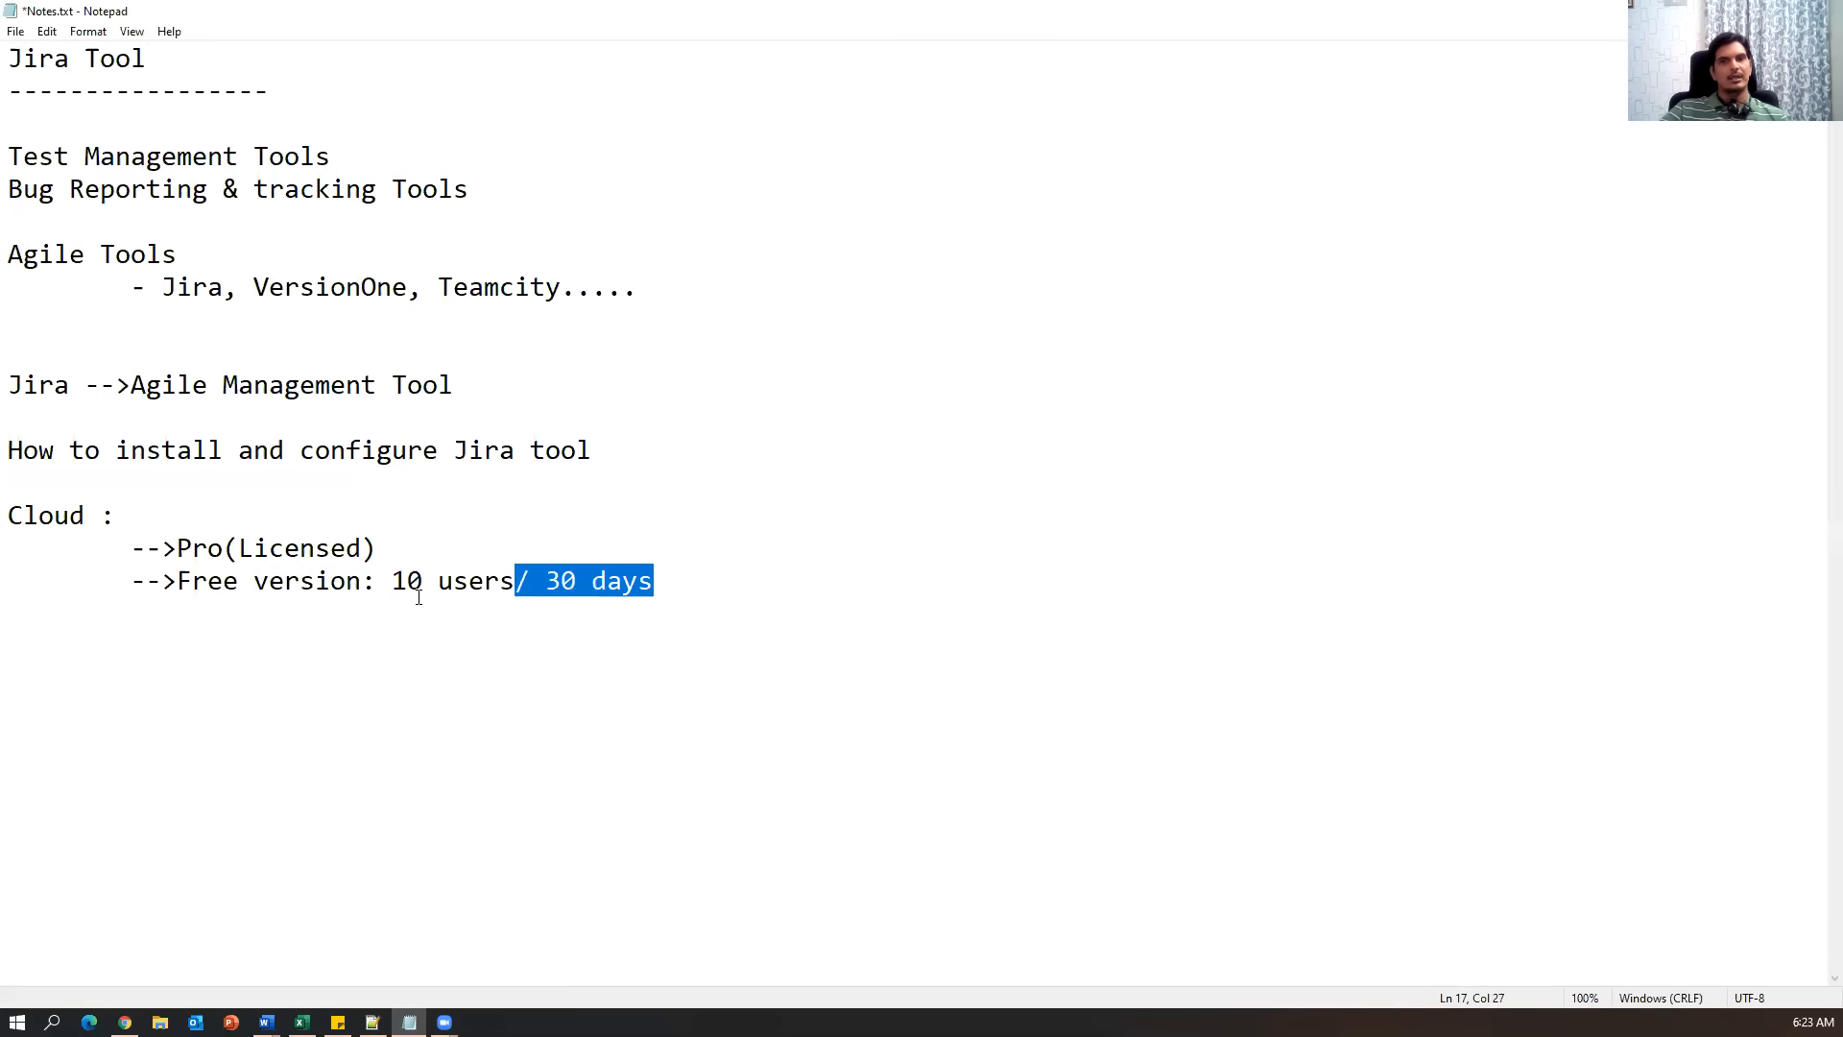
drag(388, 583, 538, 583)
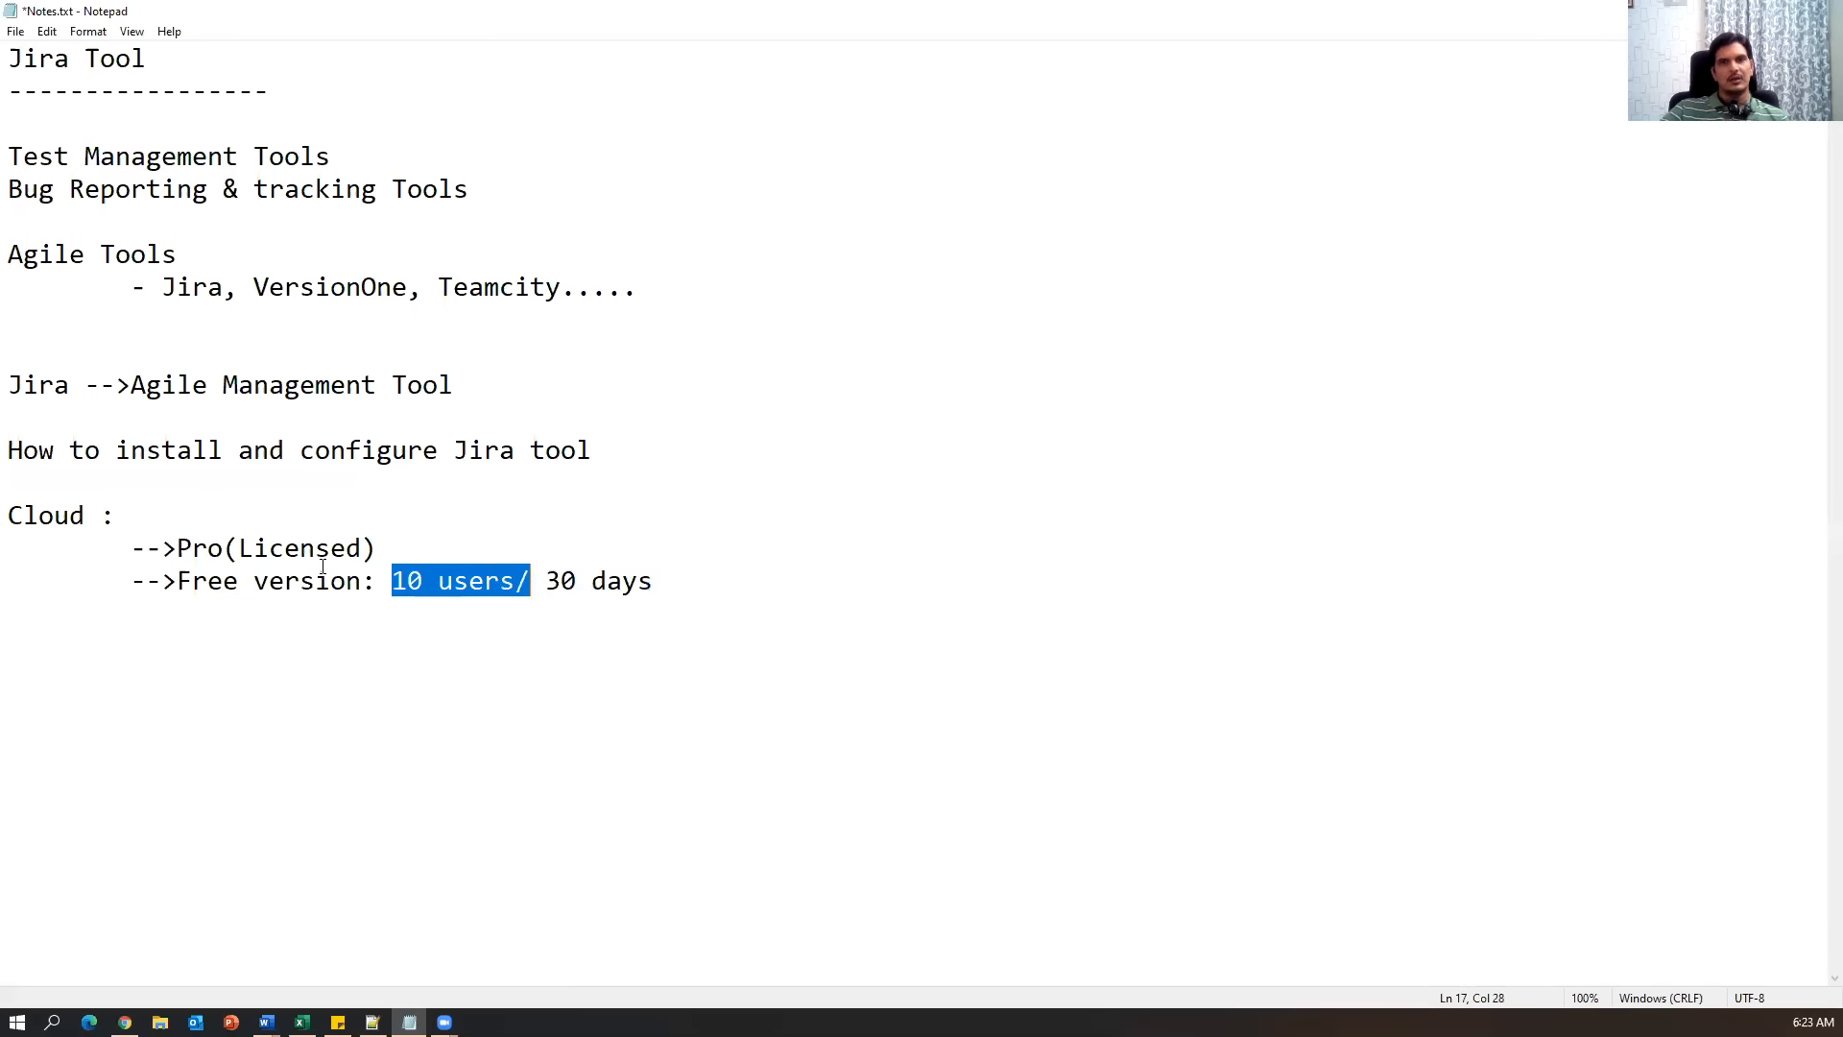
drag(123, 556, 566, 555)
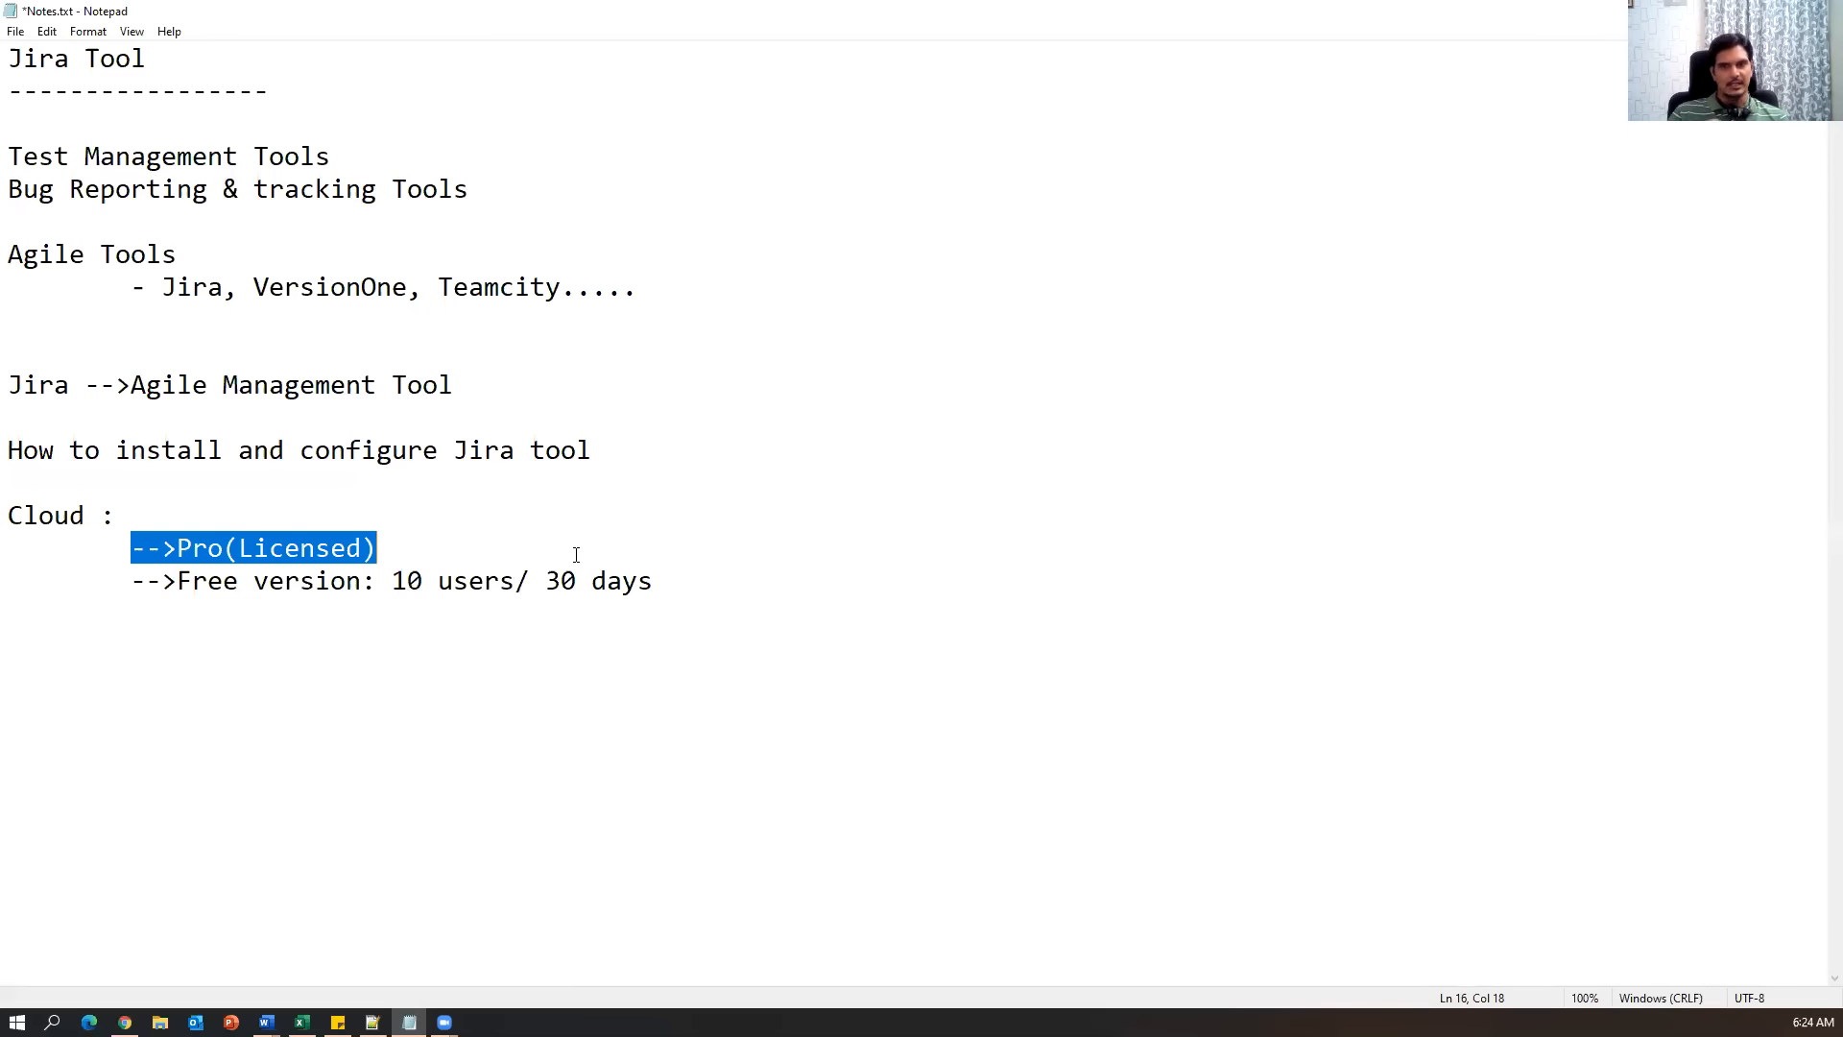
drag(693, 586, 8, 515)
click(1171, 545)
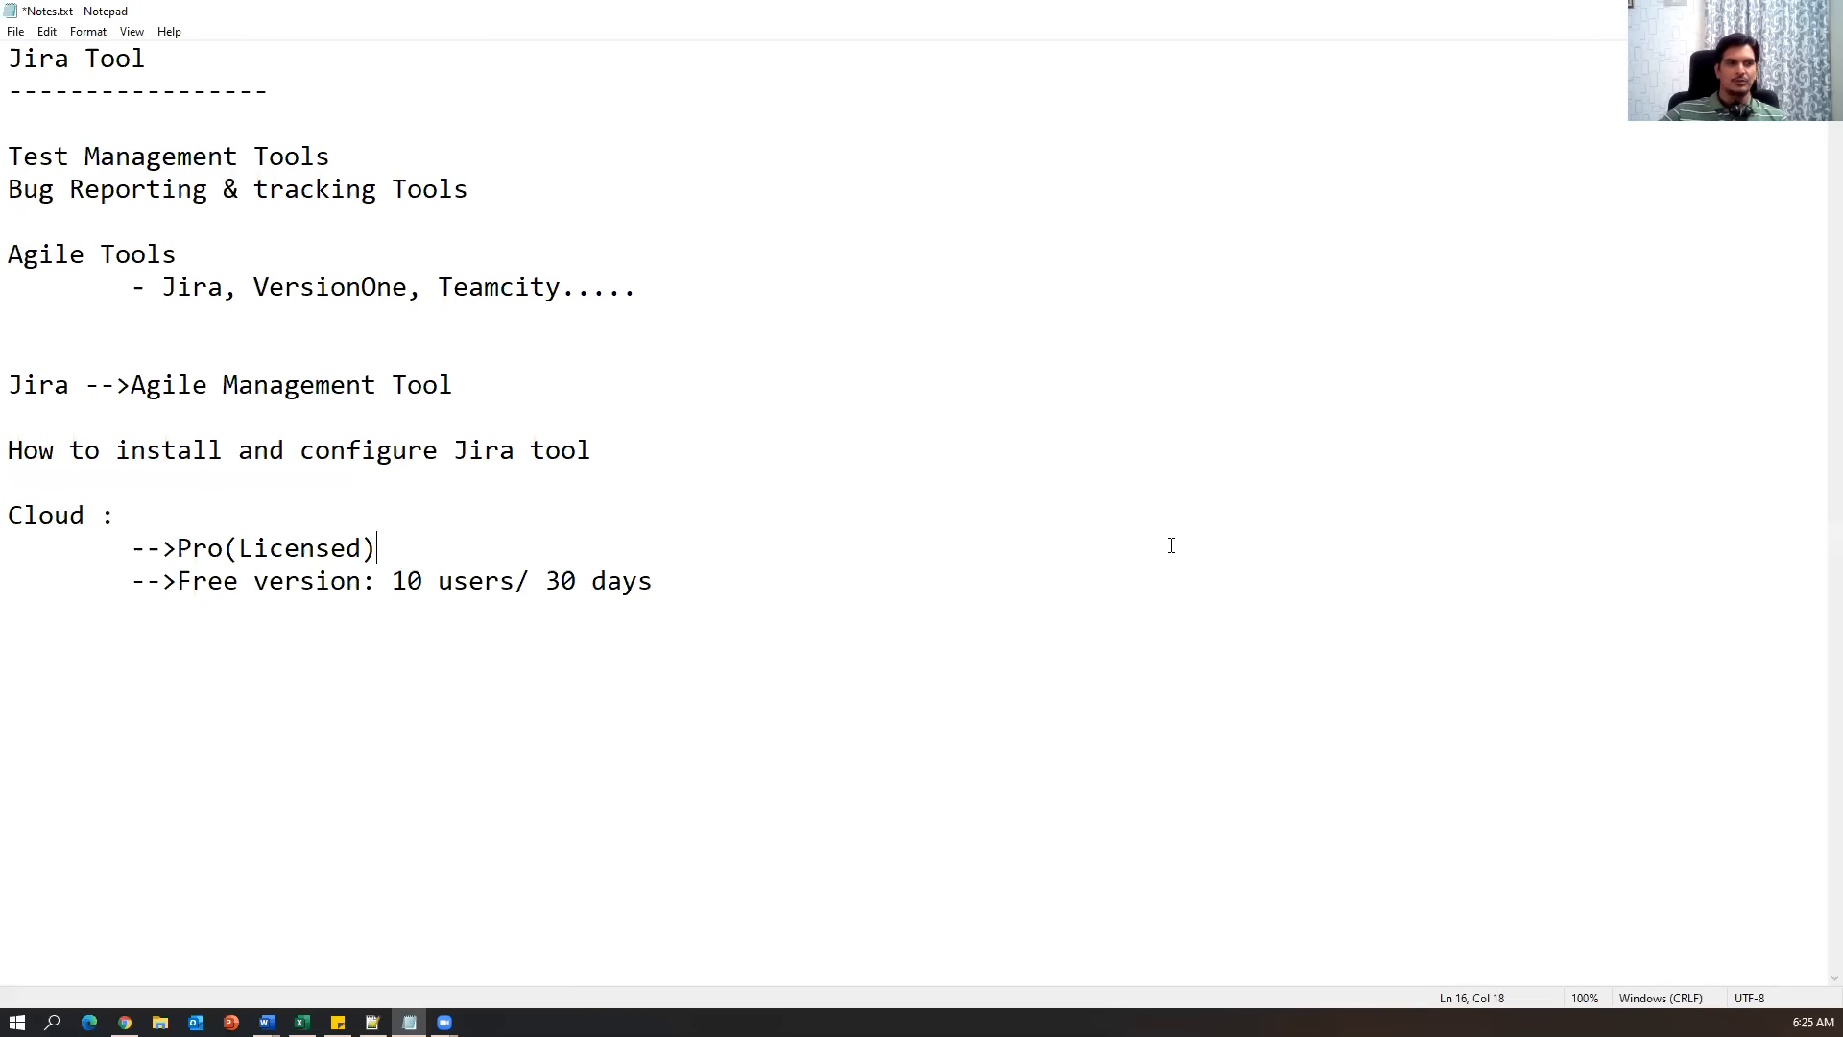
drag(370, 600, 144, 588)
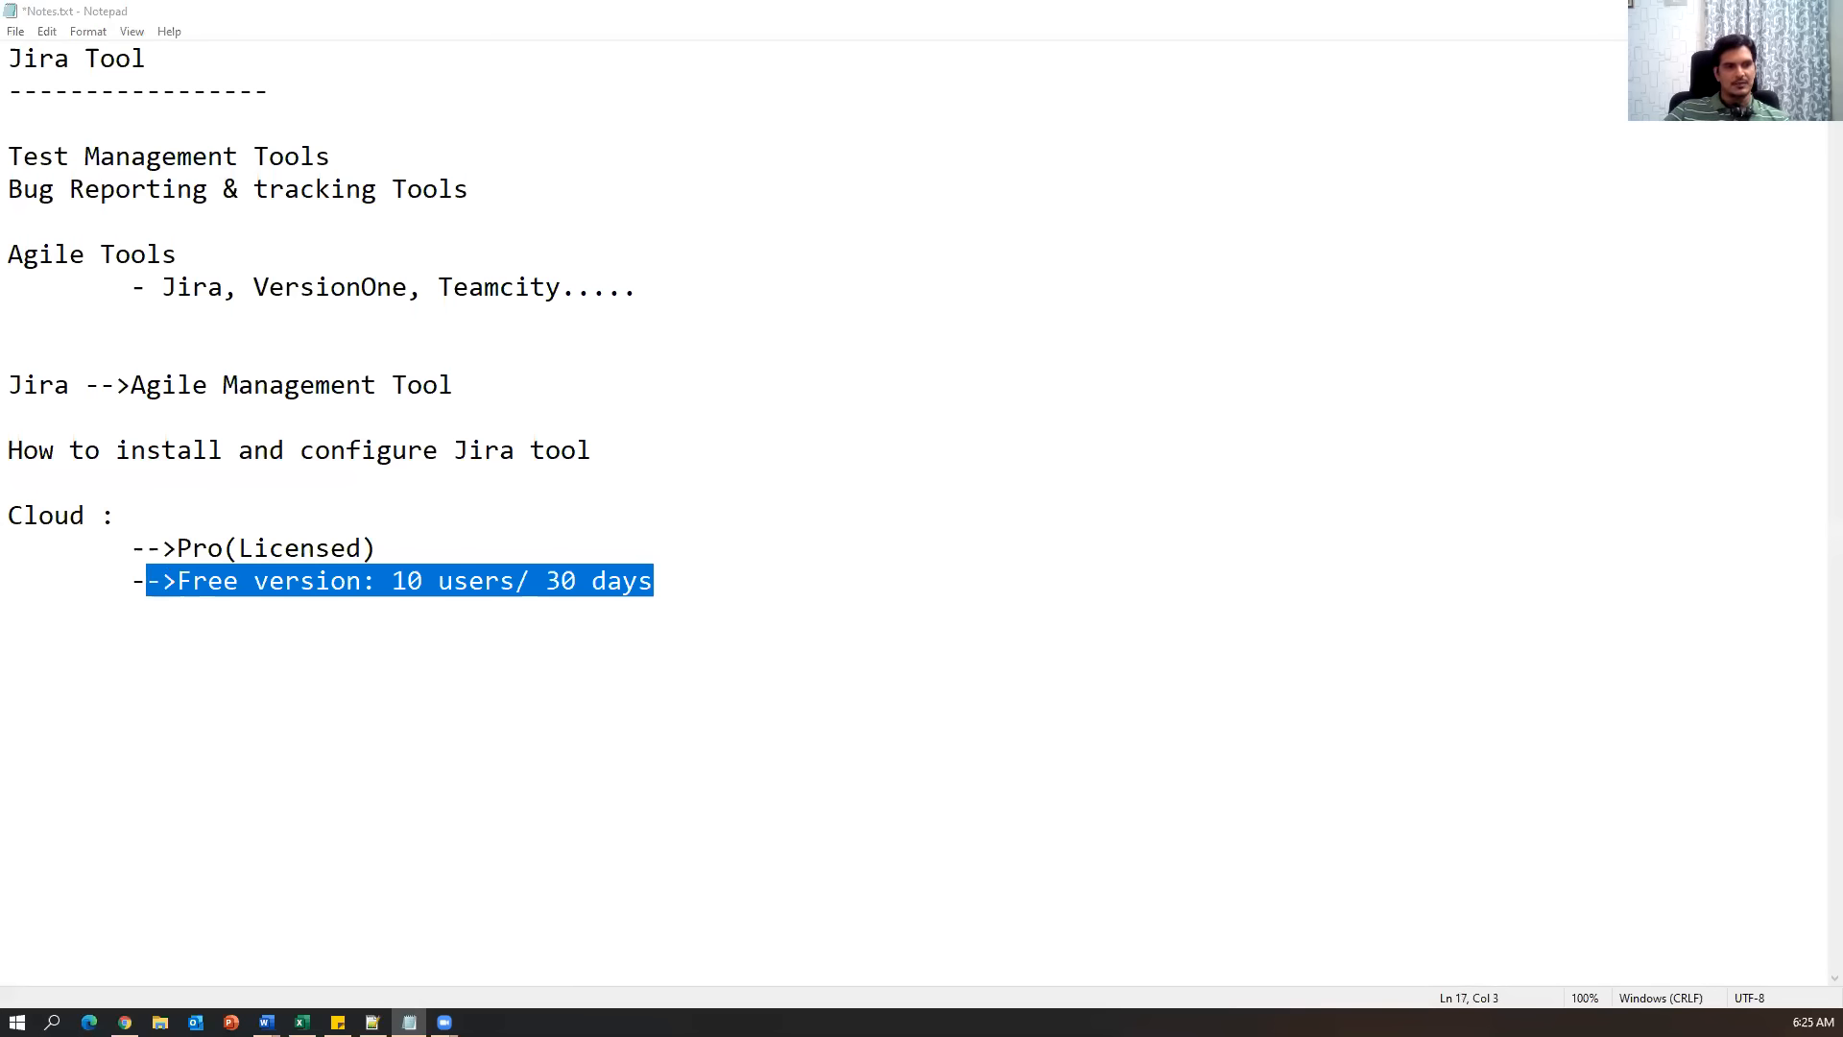
key(alt+Tab)
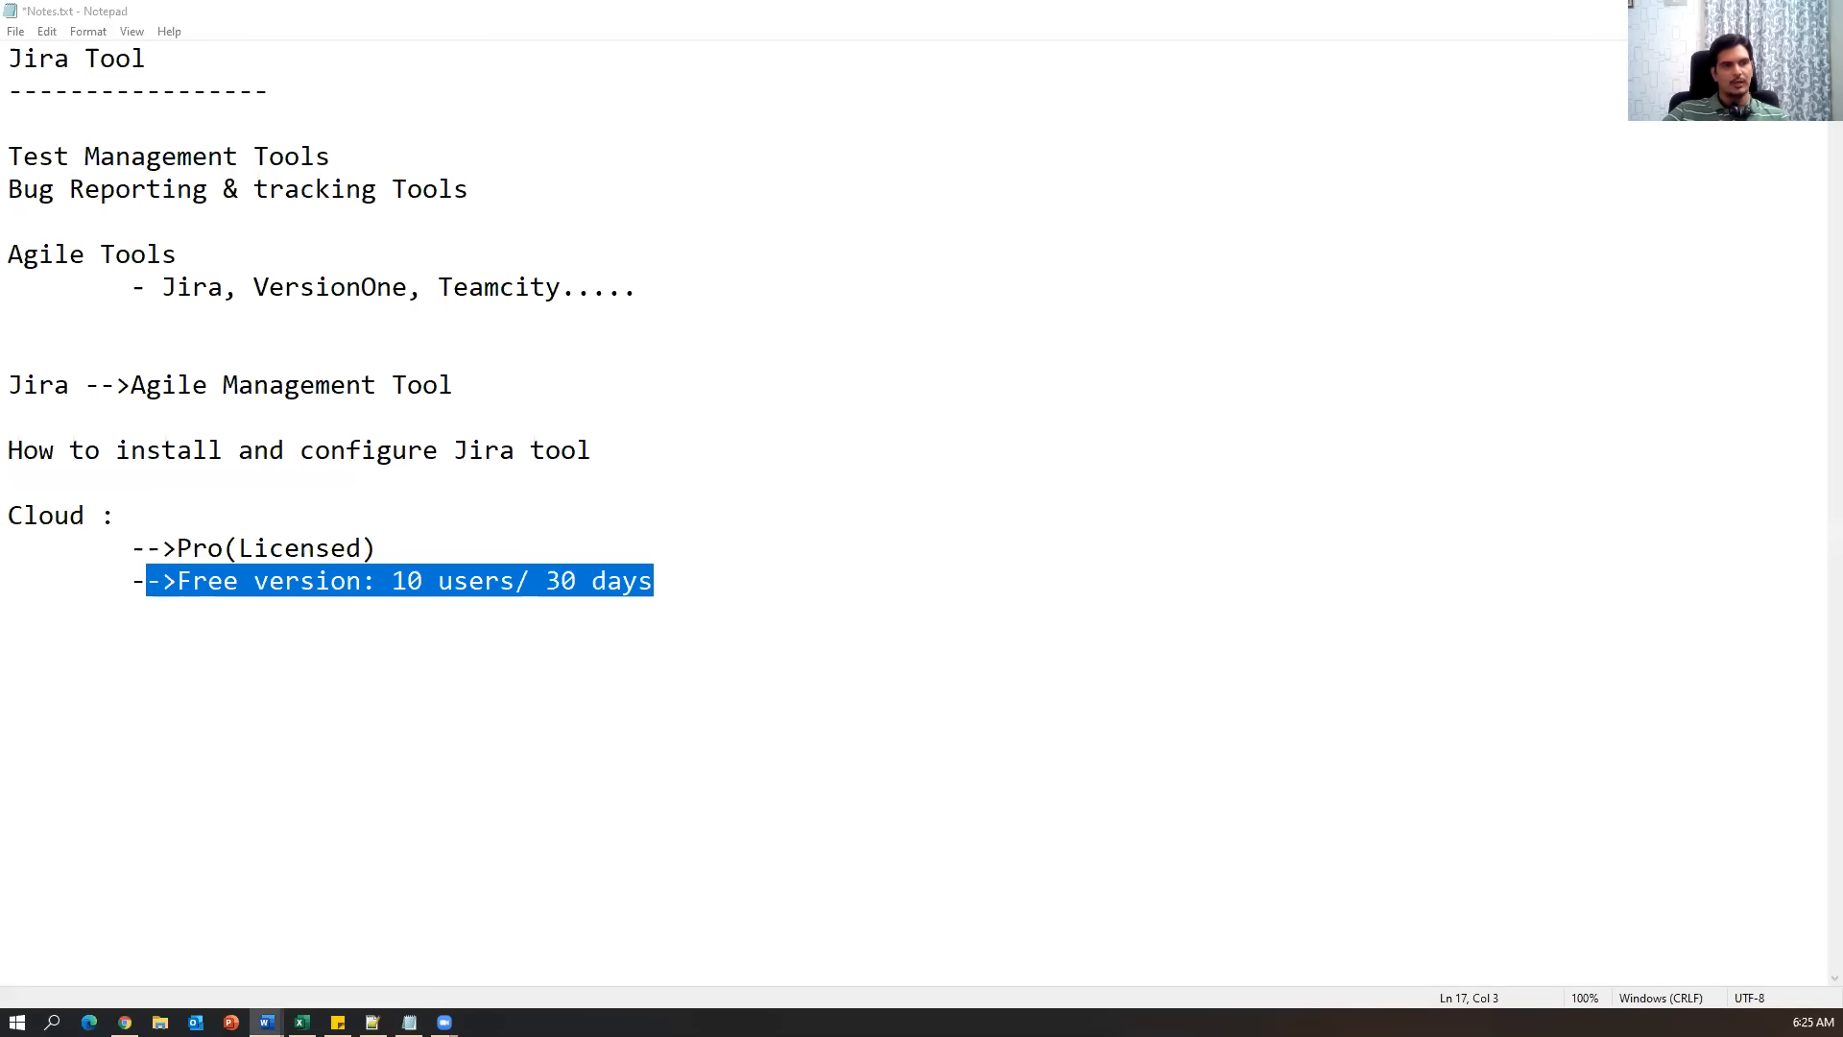
click(722, 865)
text(Link: https://www.atlassian.com/software/jira/free)
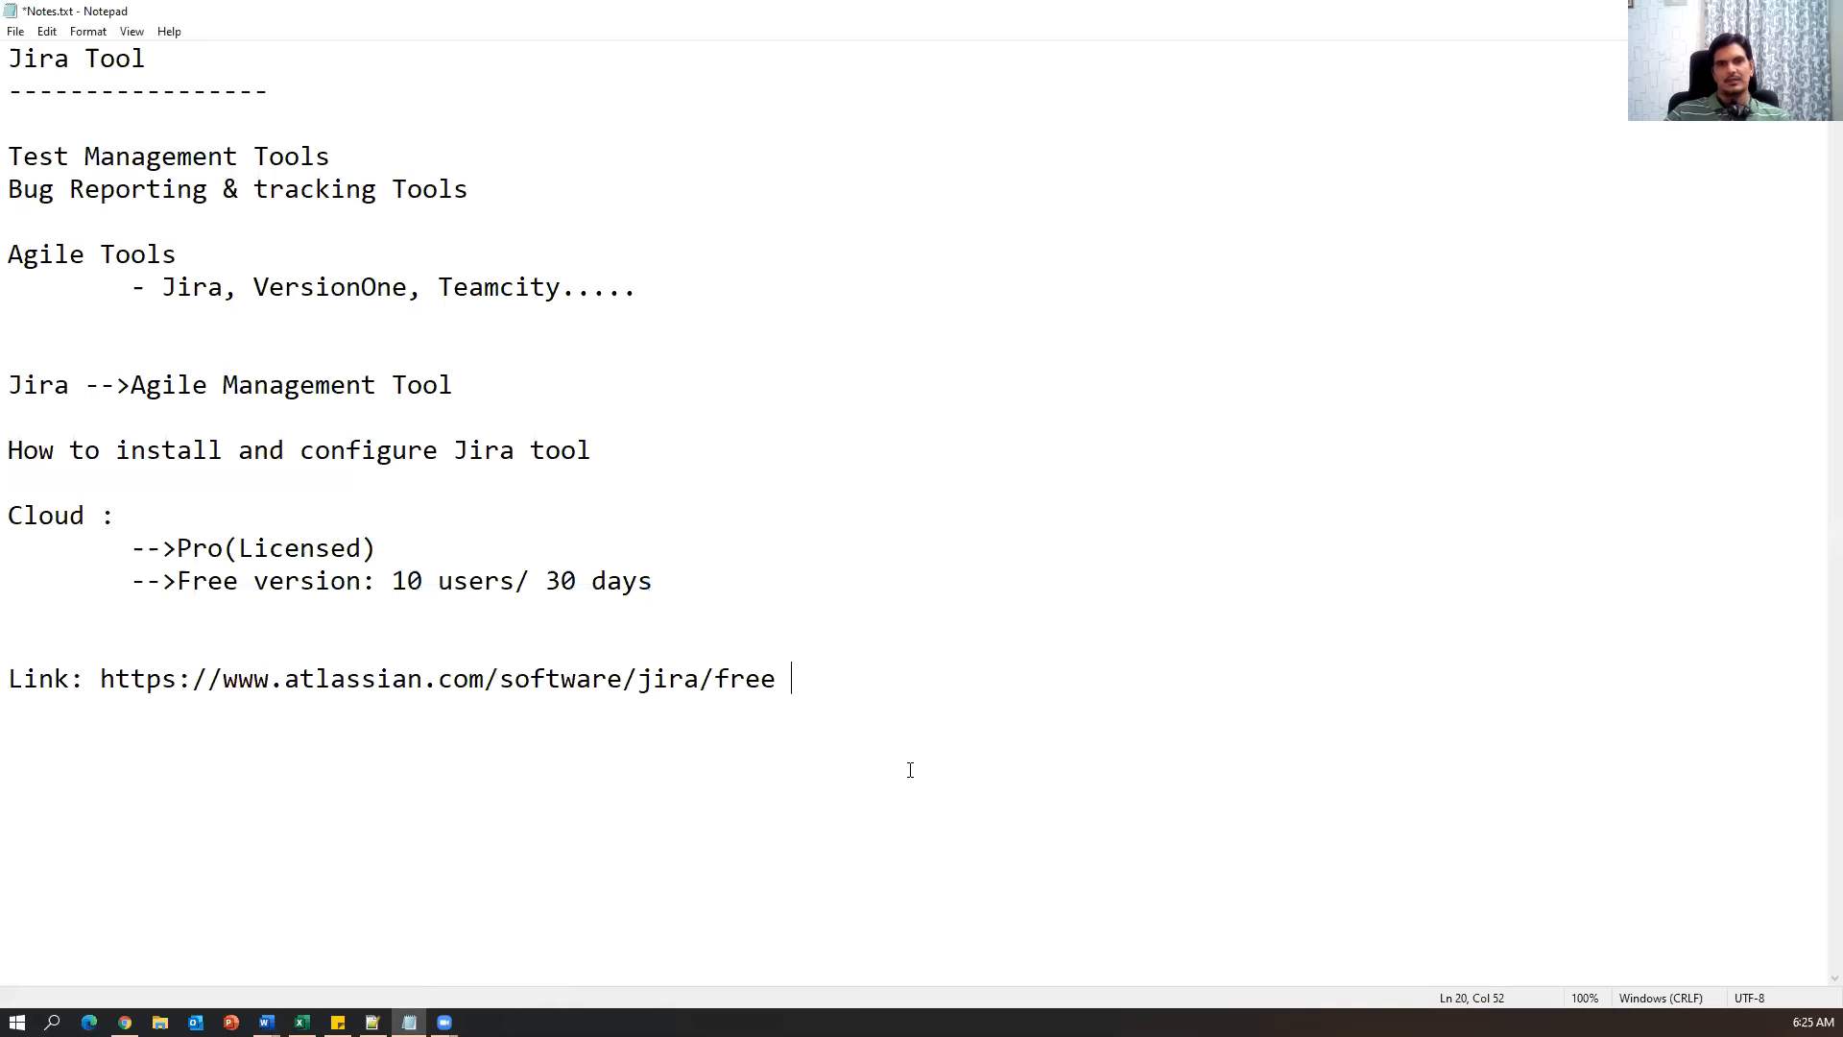
drag(96, 677, 941, 678)
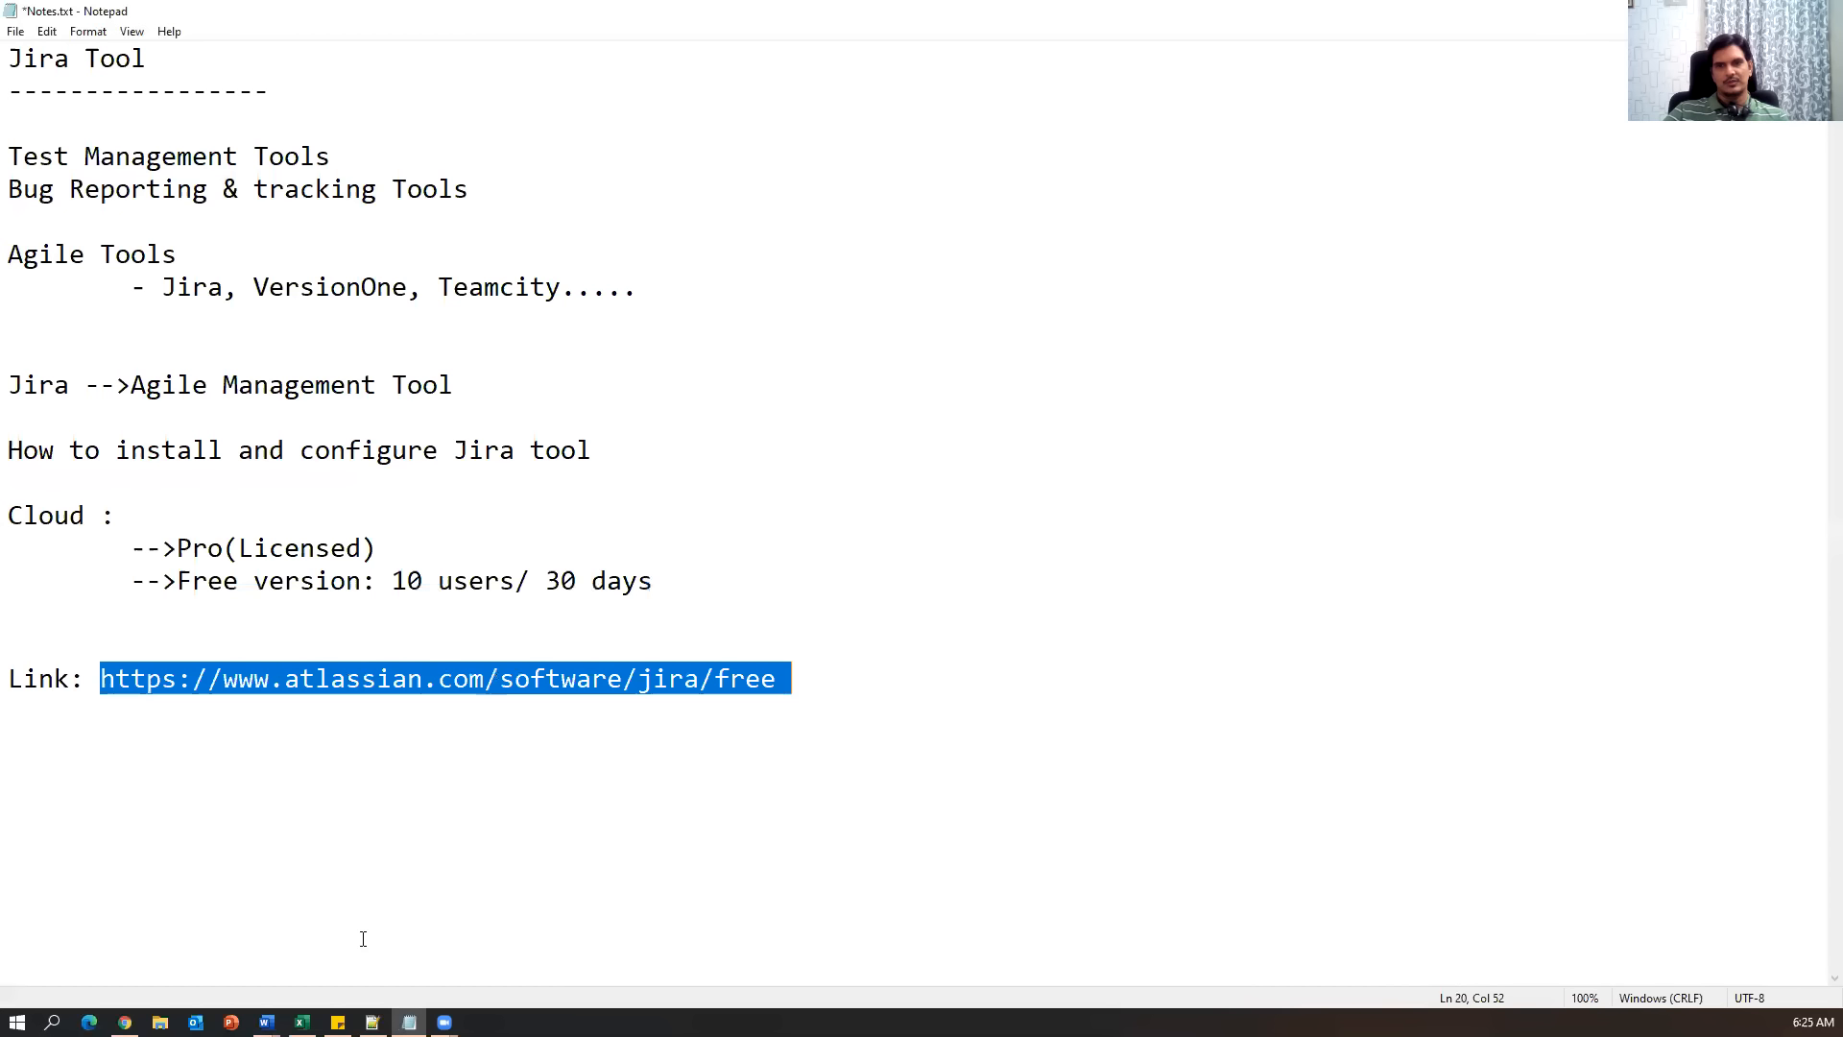
click(125, 1021)
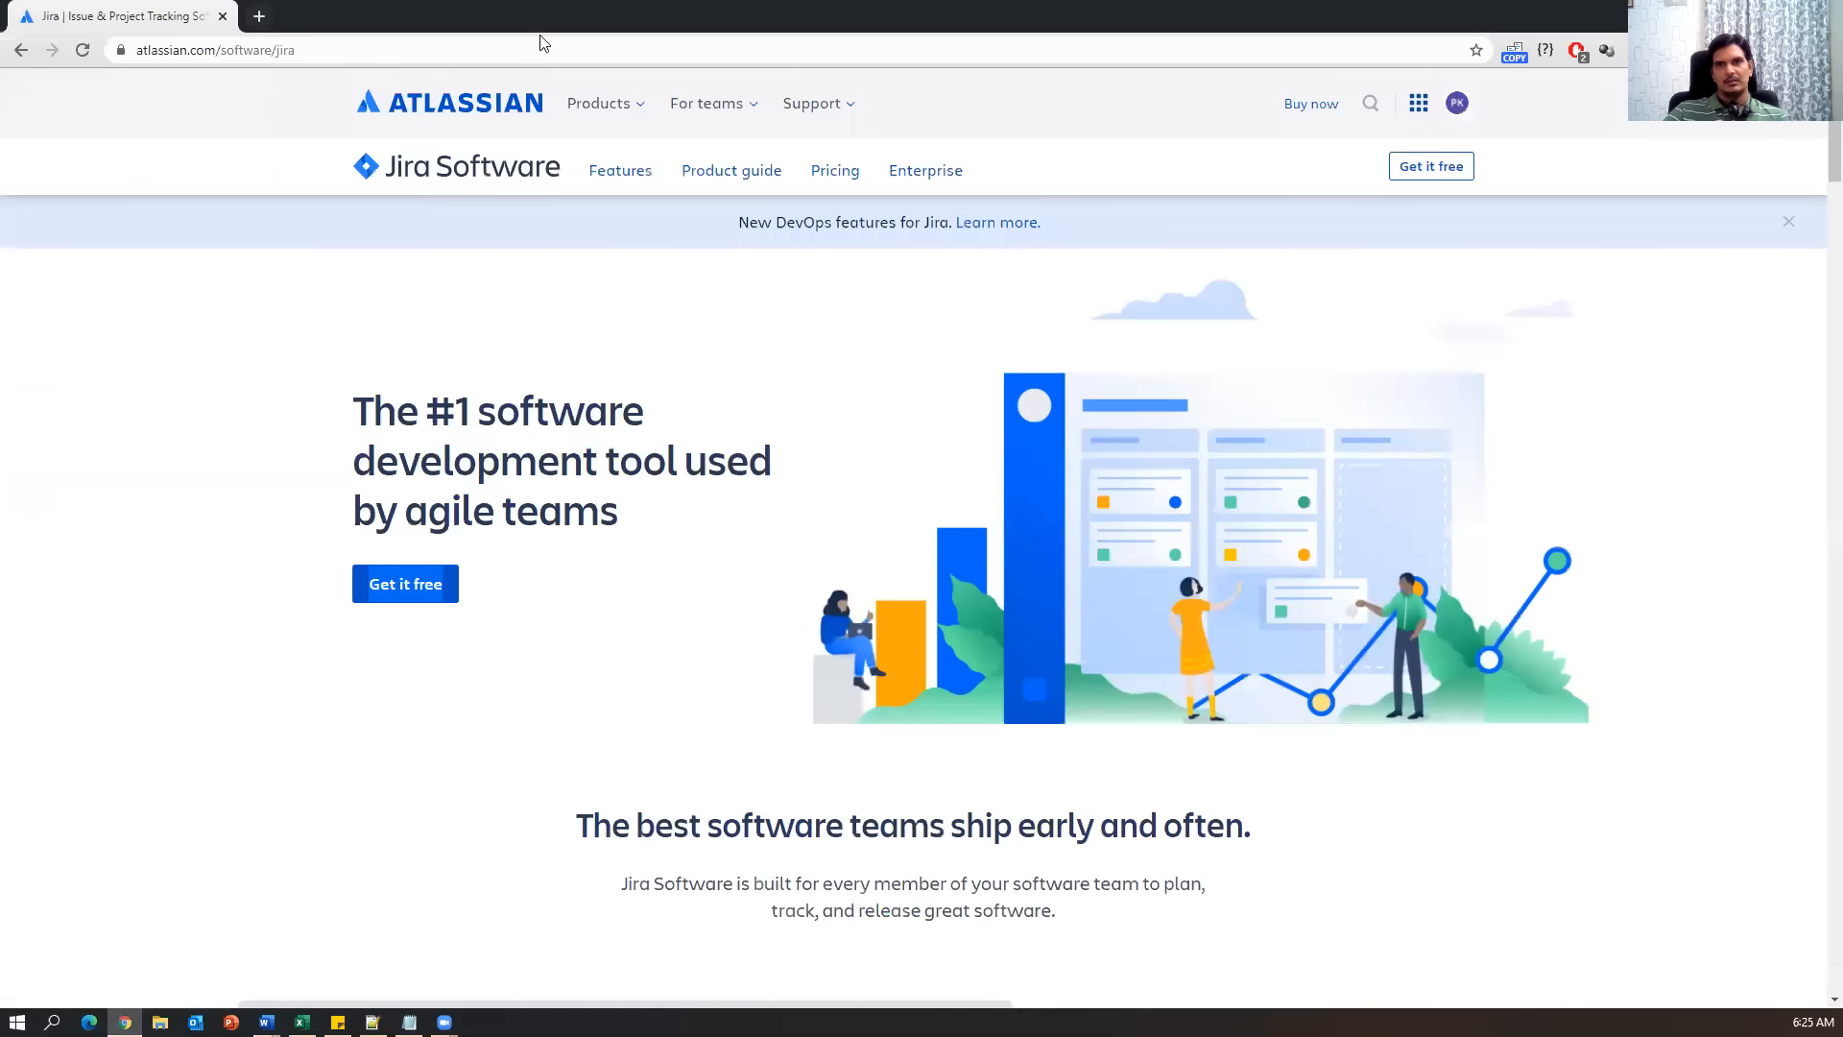
Start the free Jira Software signup with 'Get it free' on the product page.
click(632, 106)
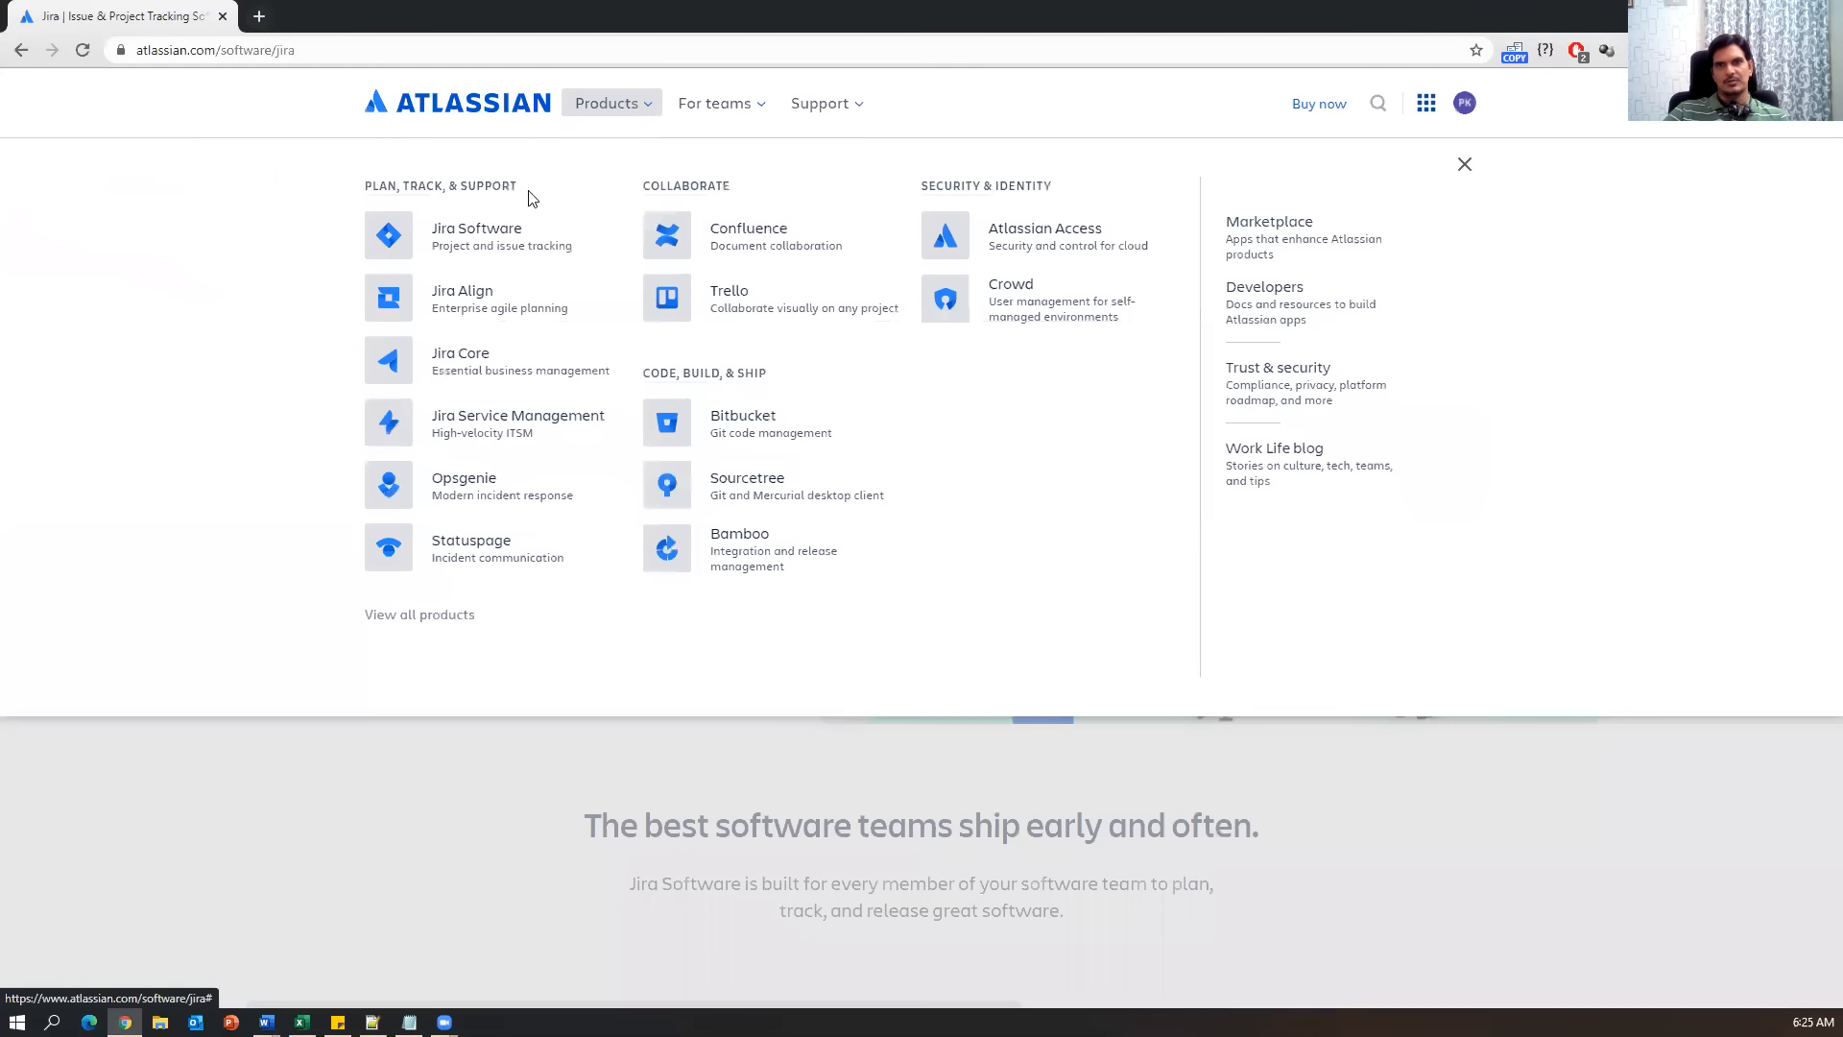
click(804, 776)
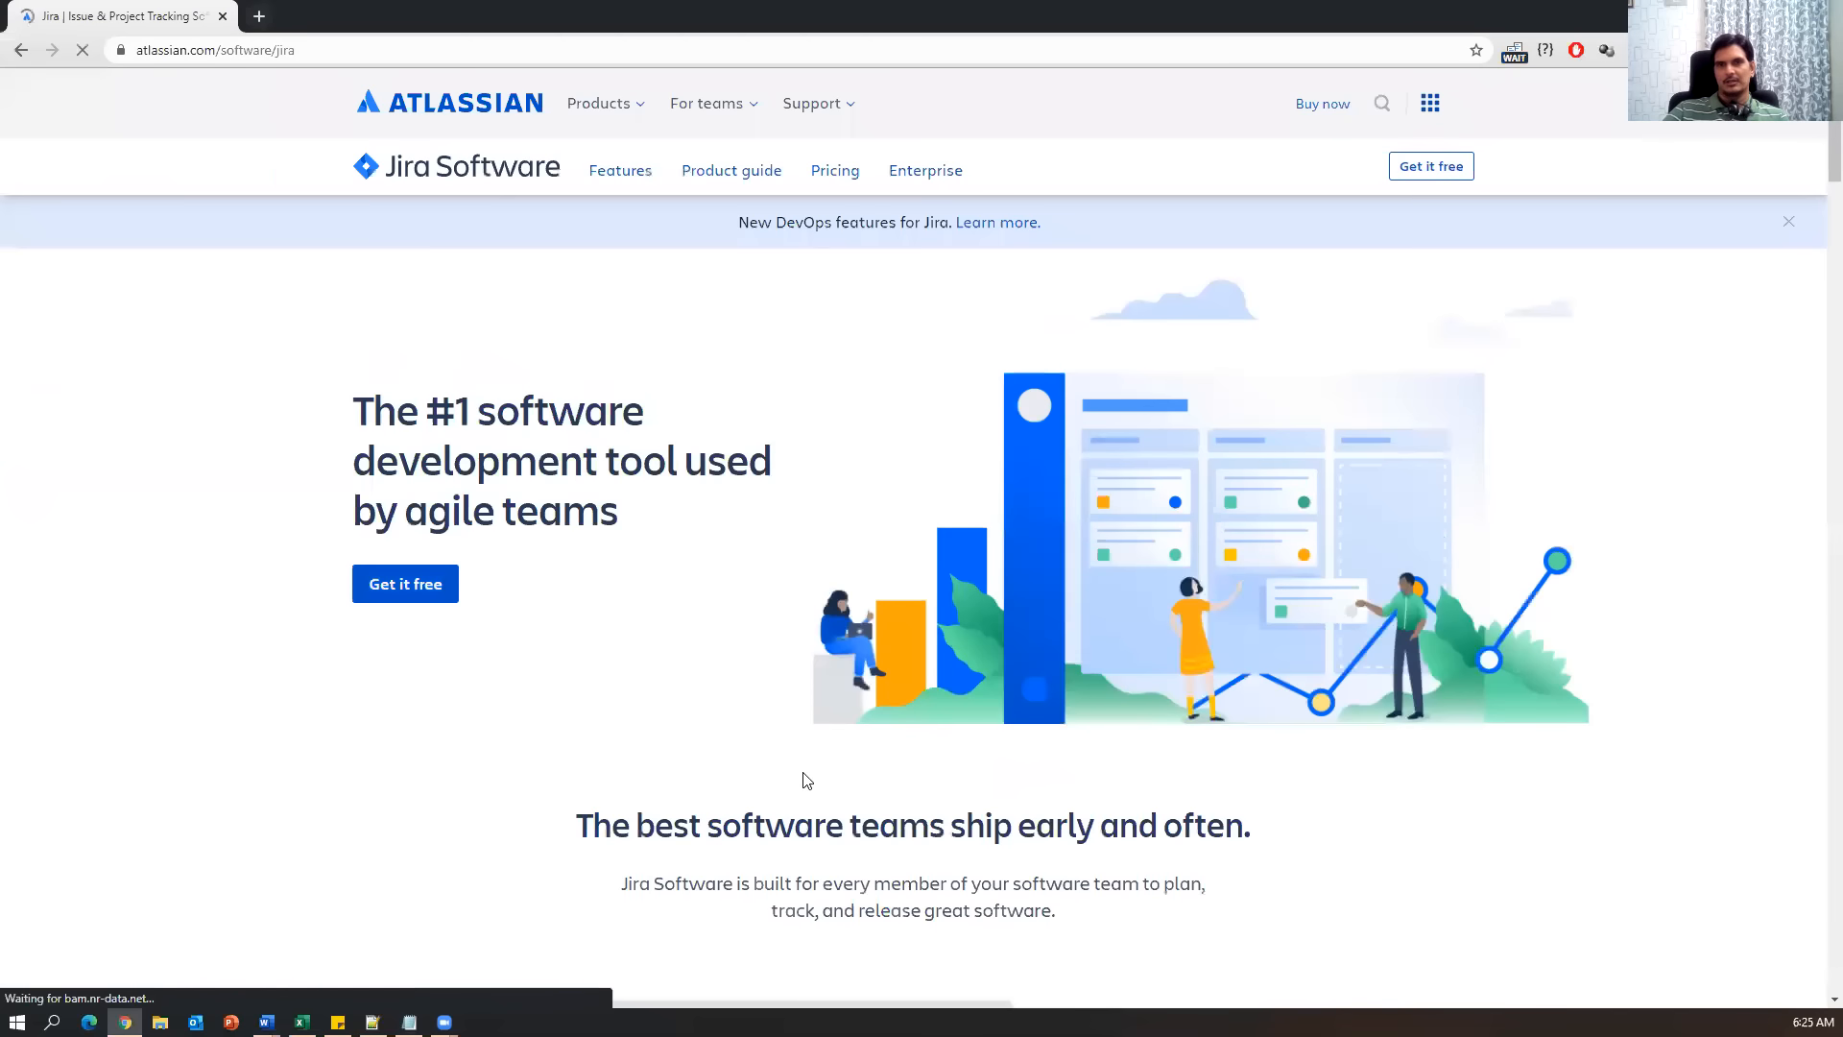
click(409, 1022)
click(408, 1022)
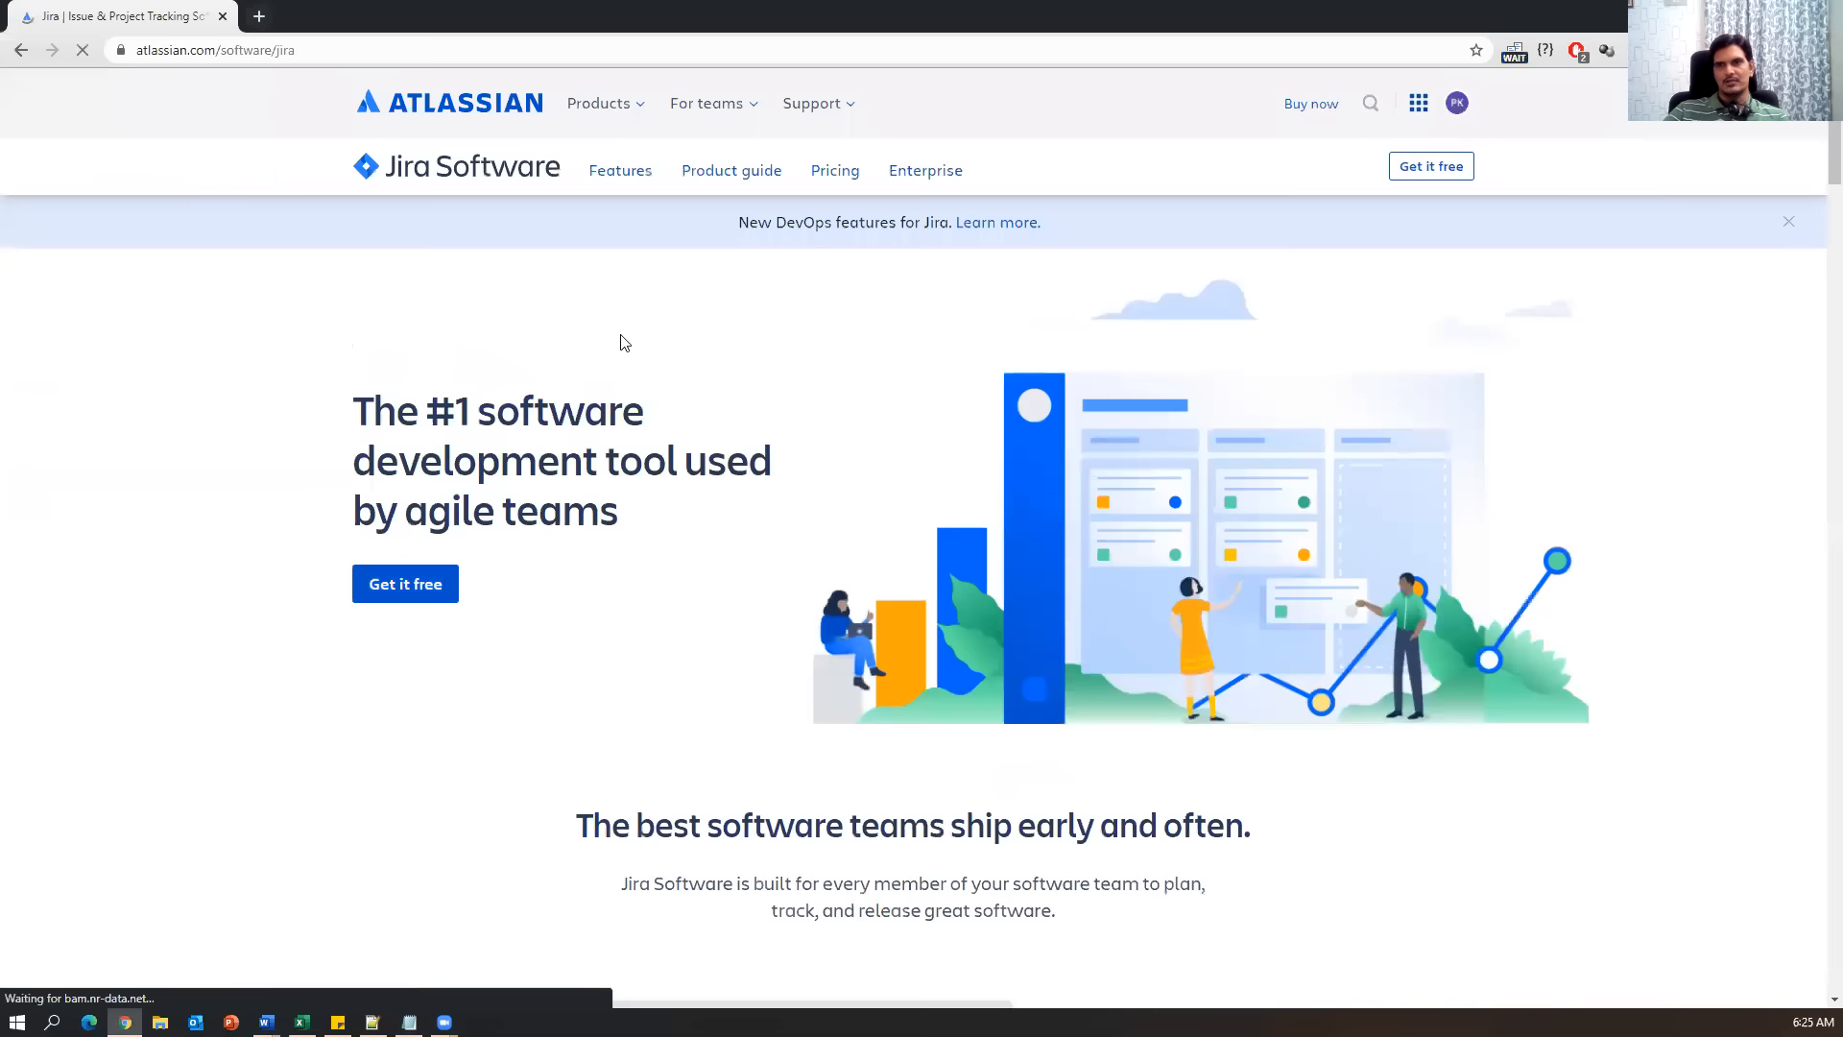
click(422, 586)
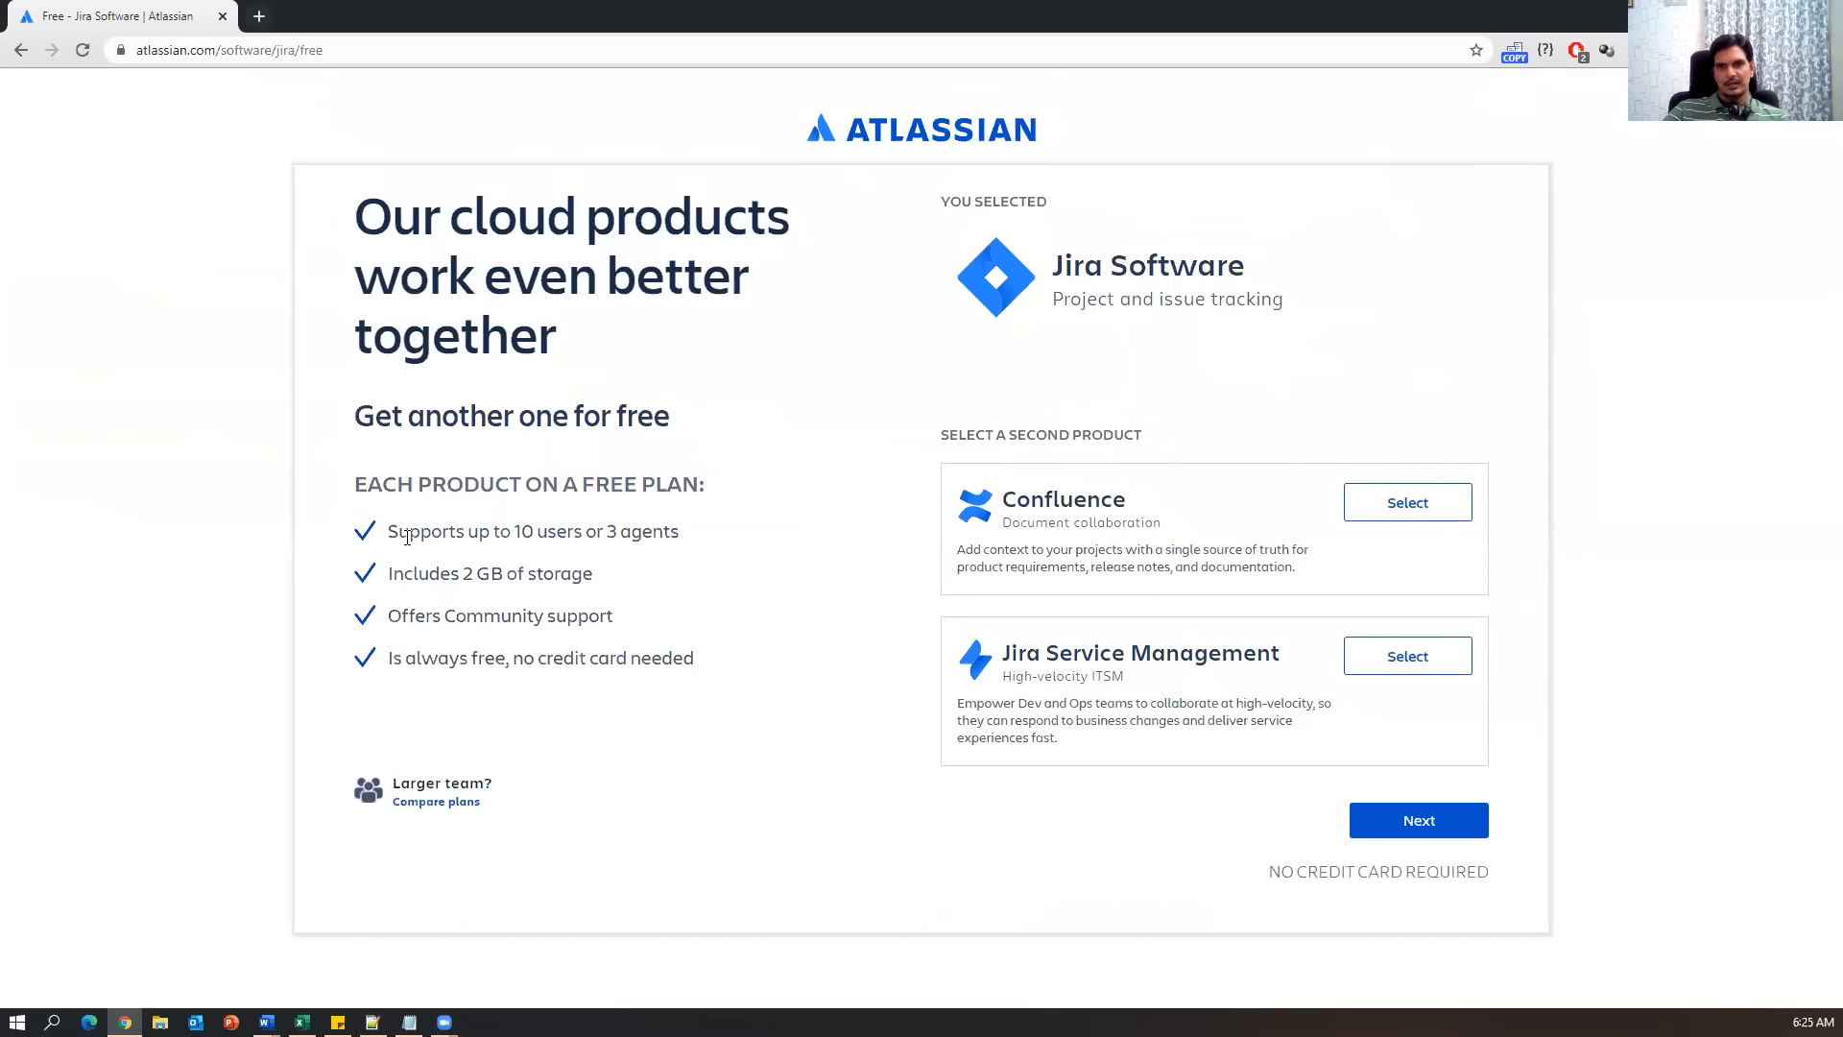
drag(388, 534, 683, 540)
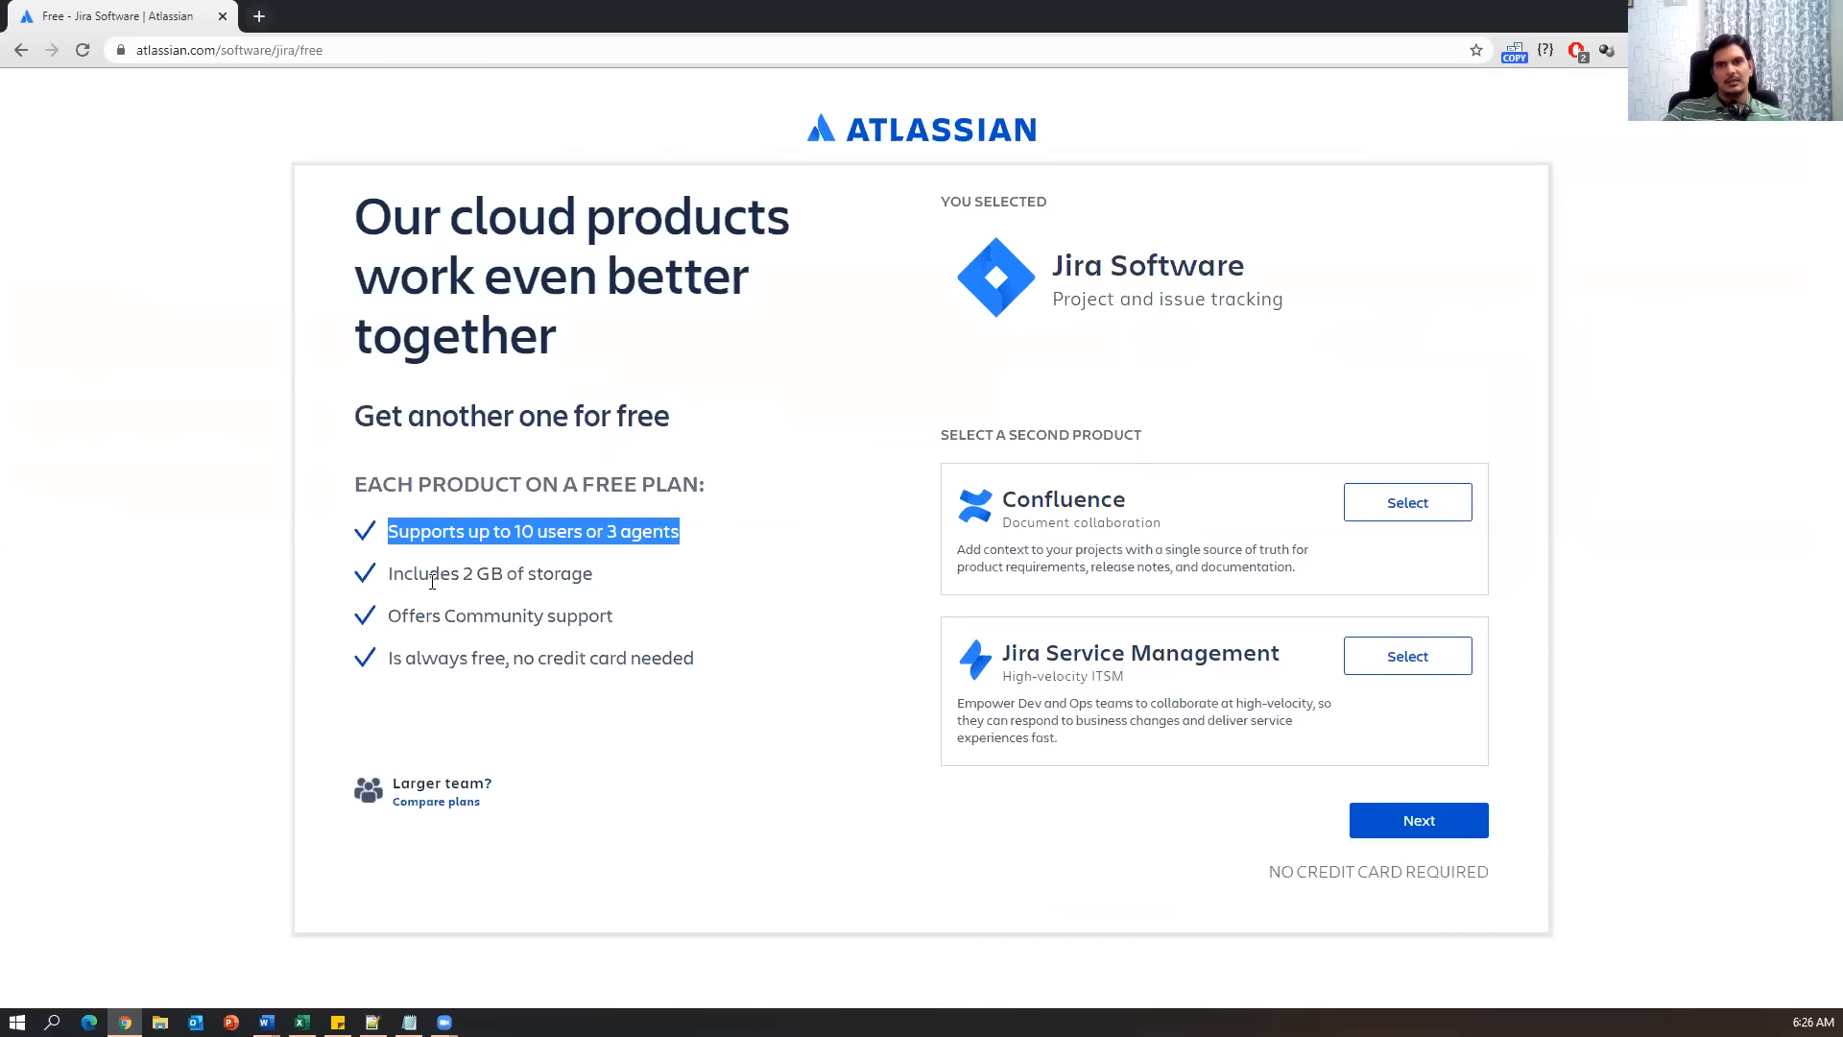
drag(392, 575, 608, 583)
drag(402, 617, 639, 630)
drag(394, 660, 703, 659)
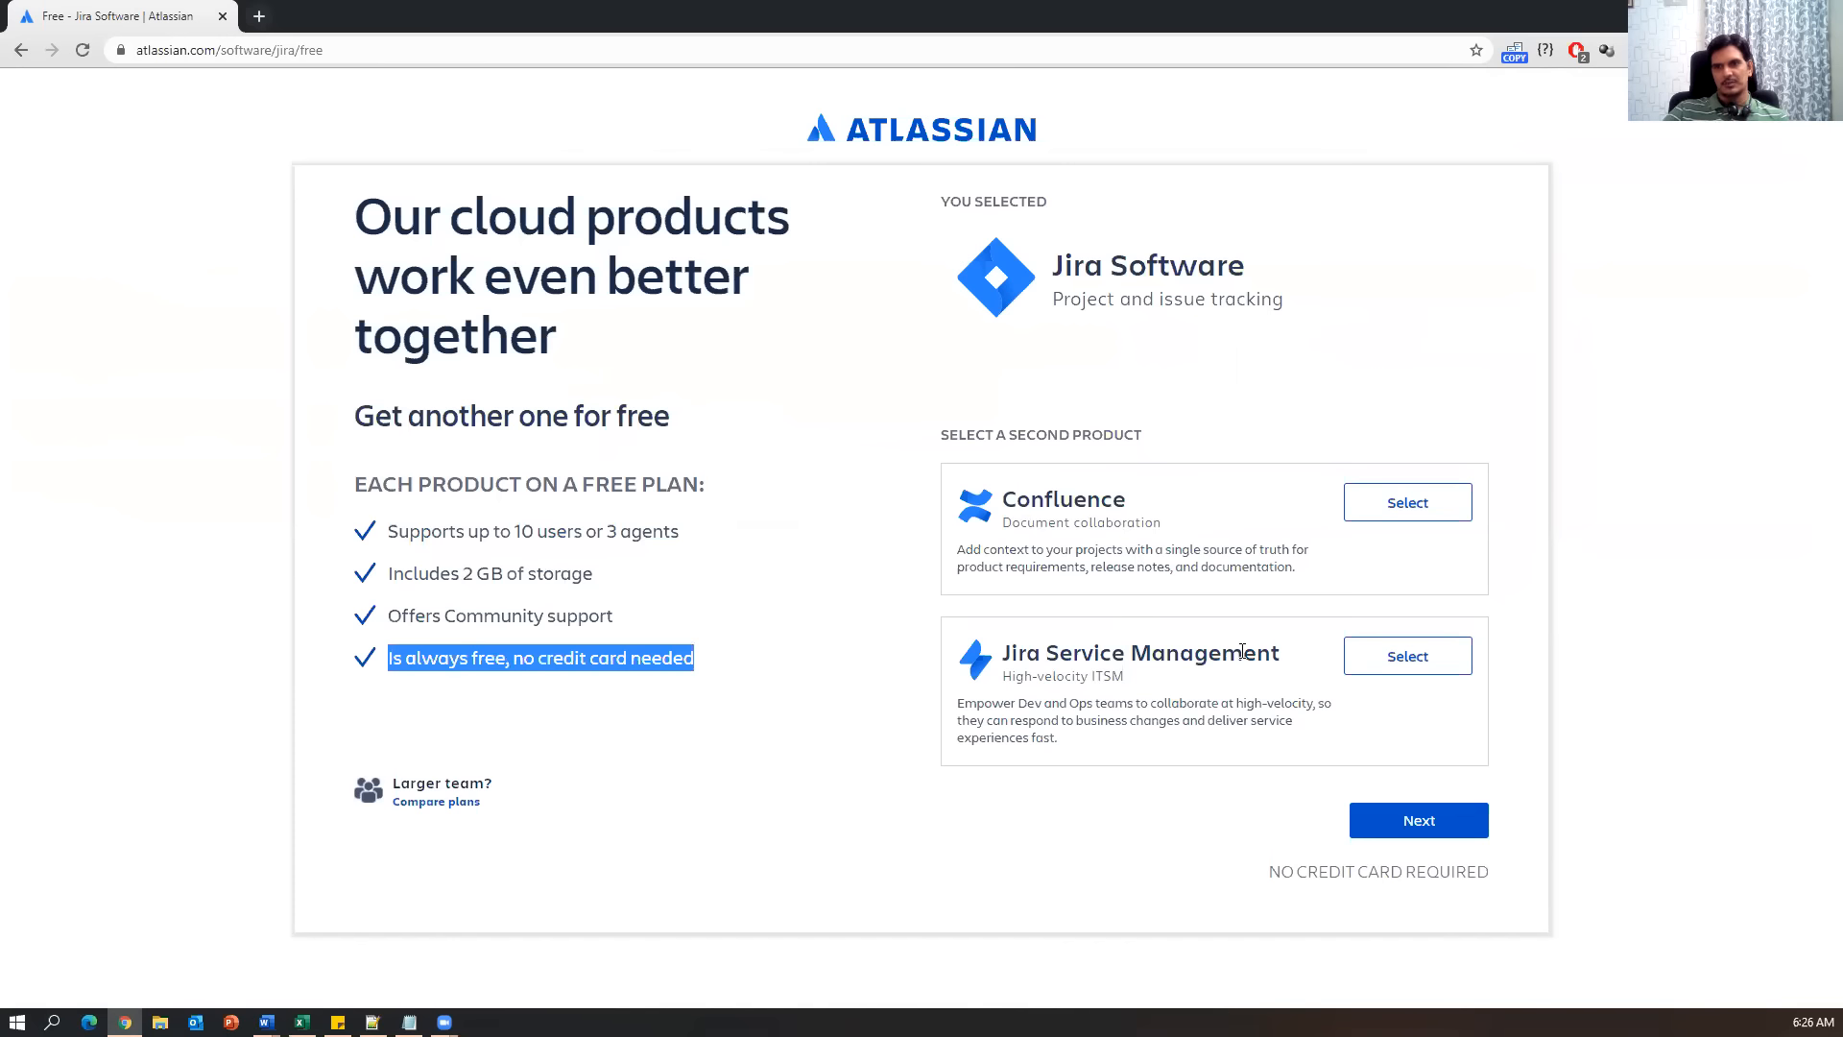
drag(1137, 500, 1008, 500)
drag(1161, 523, 1003, 531)
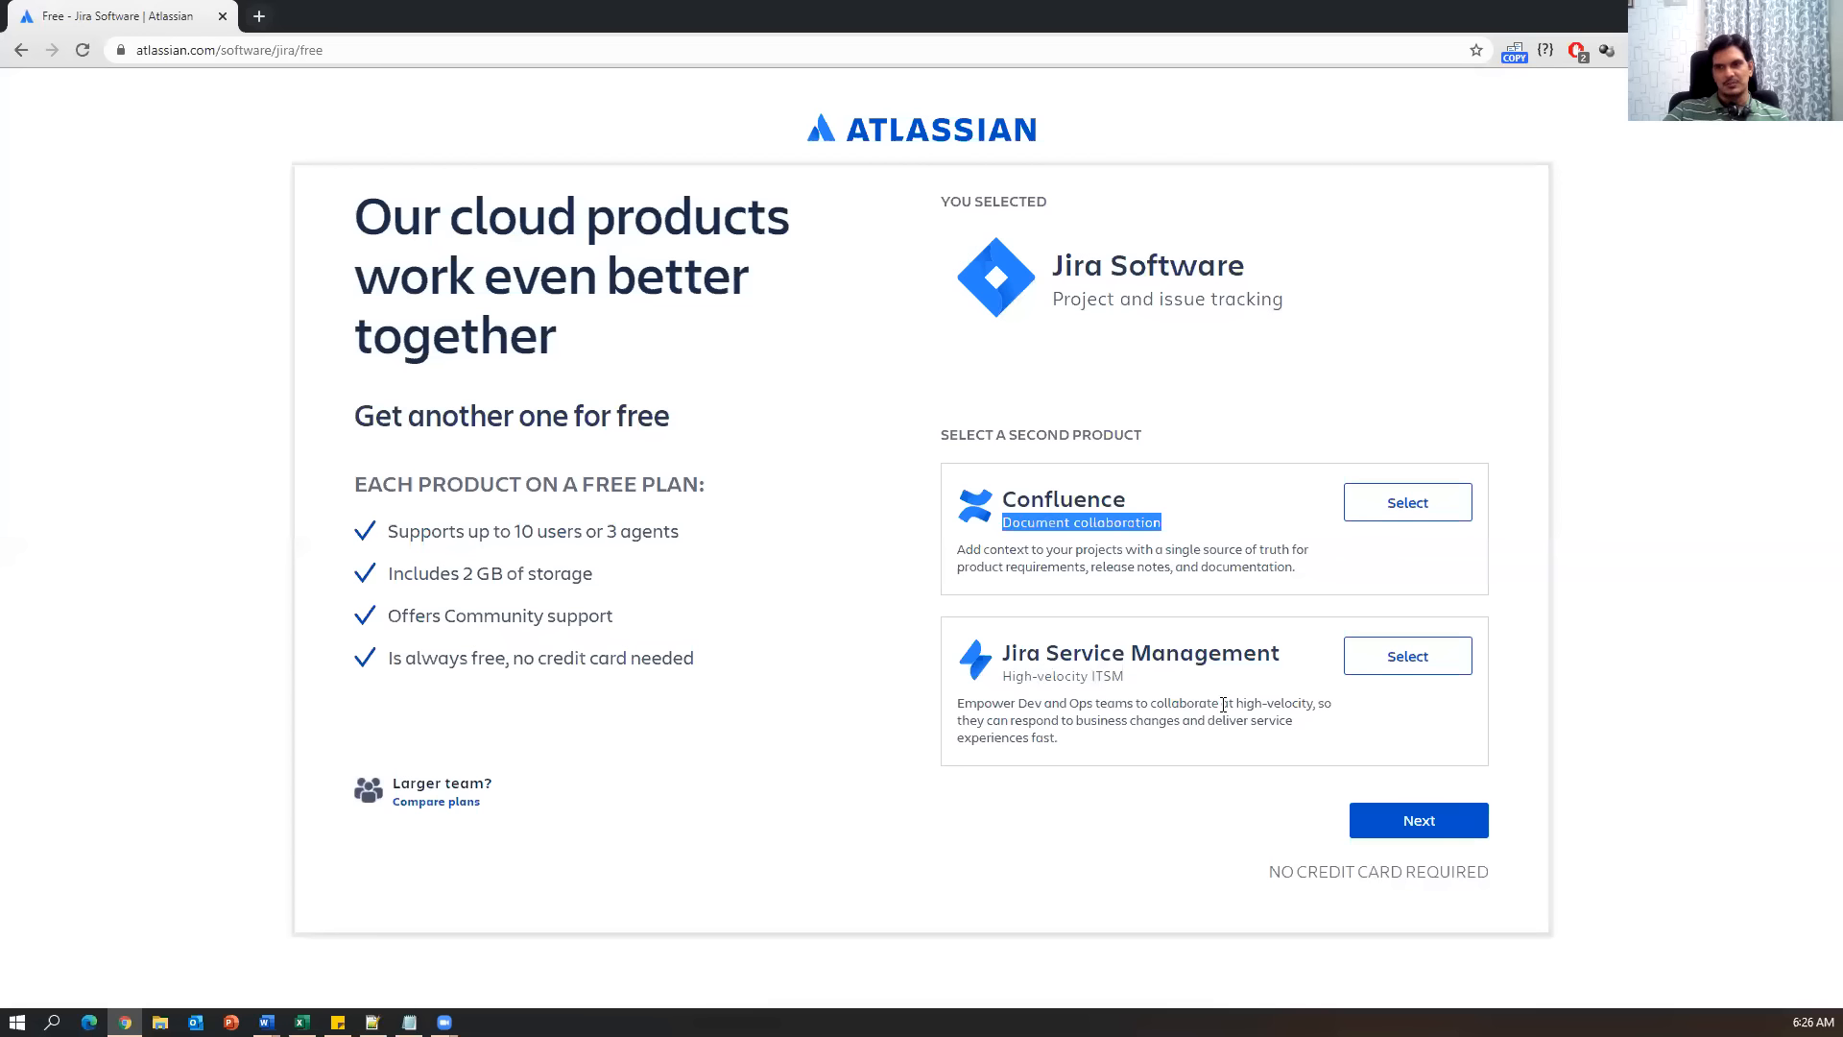
click(869, 620)
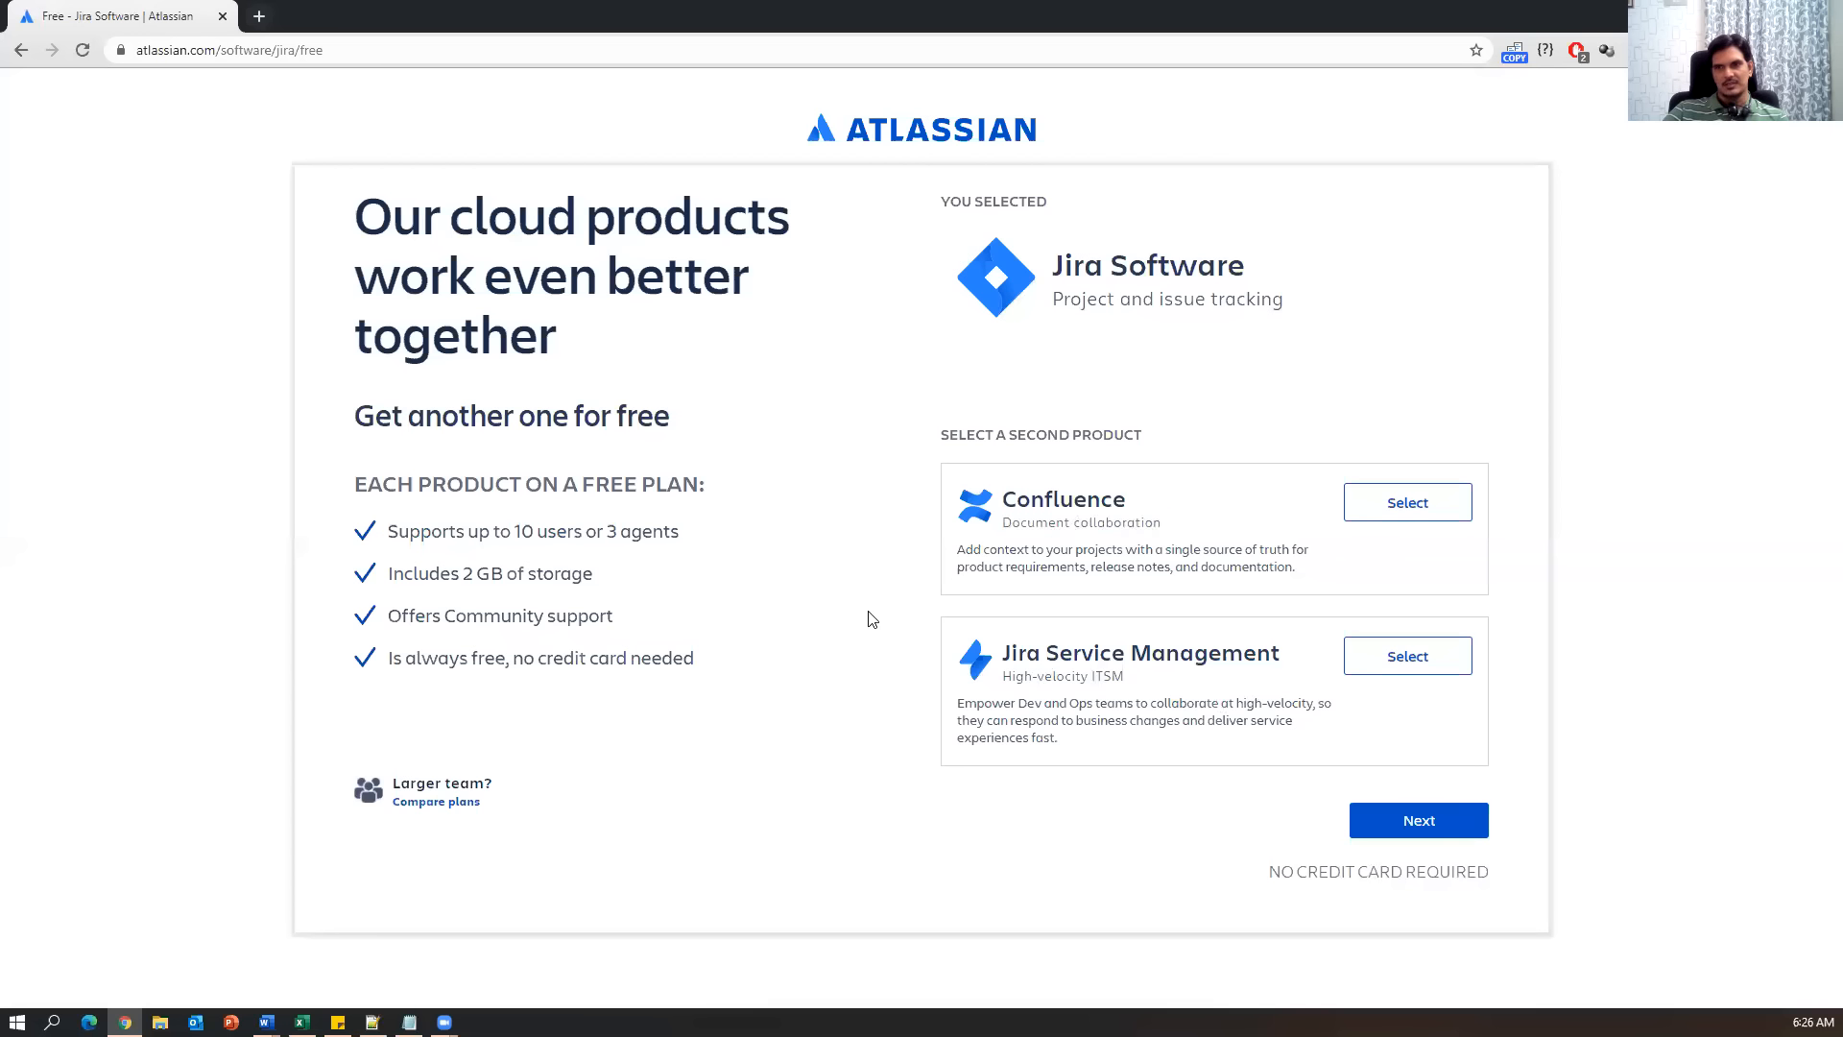
Continue with only Jira Software, switch to a different Atlassian account, and choose Continue with Google.
click(1391, 833)
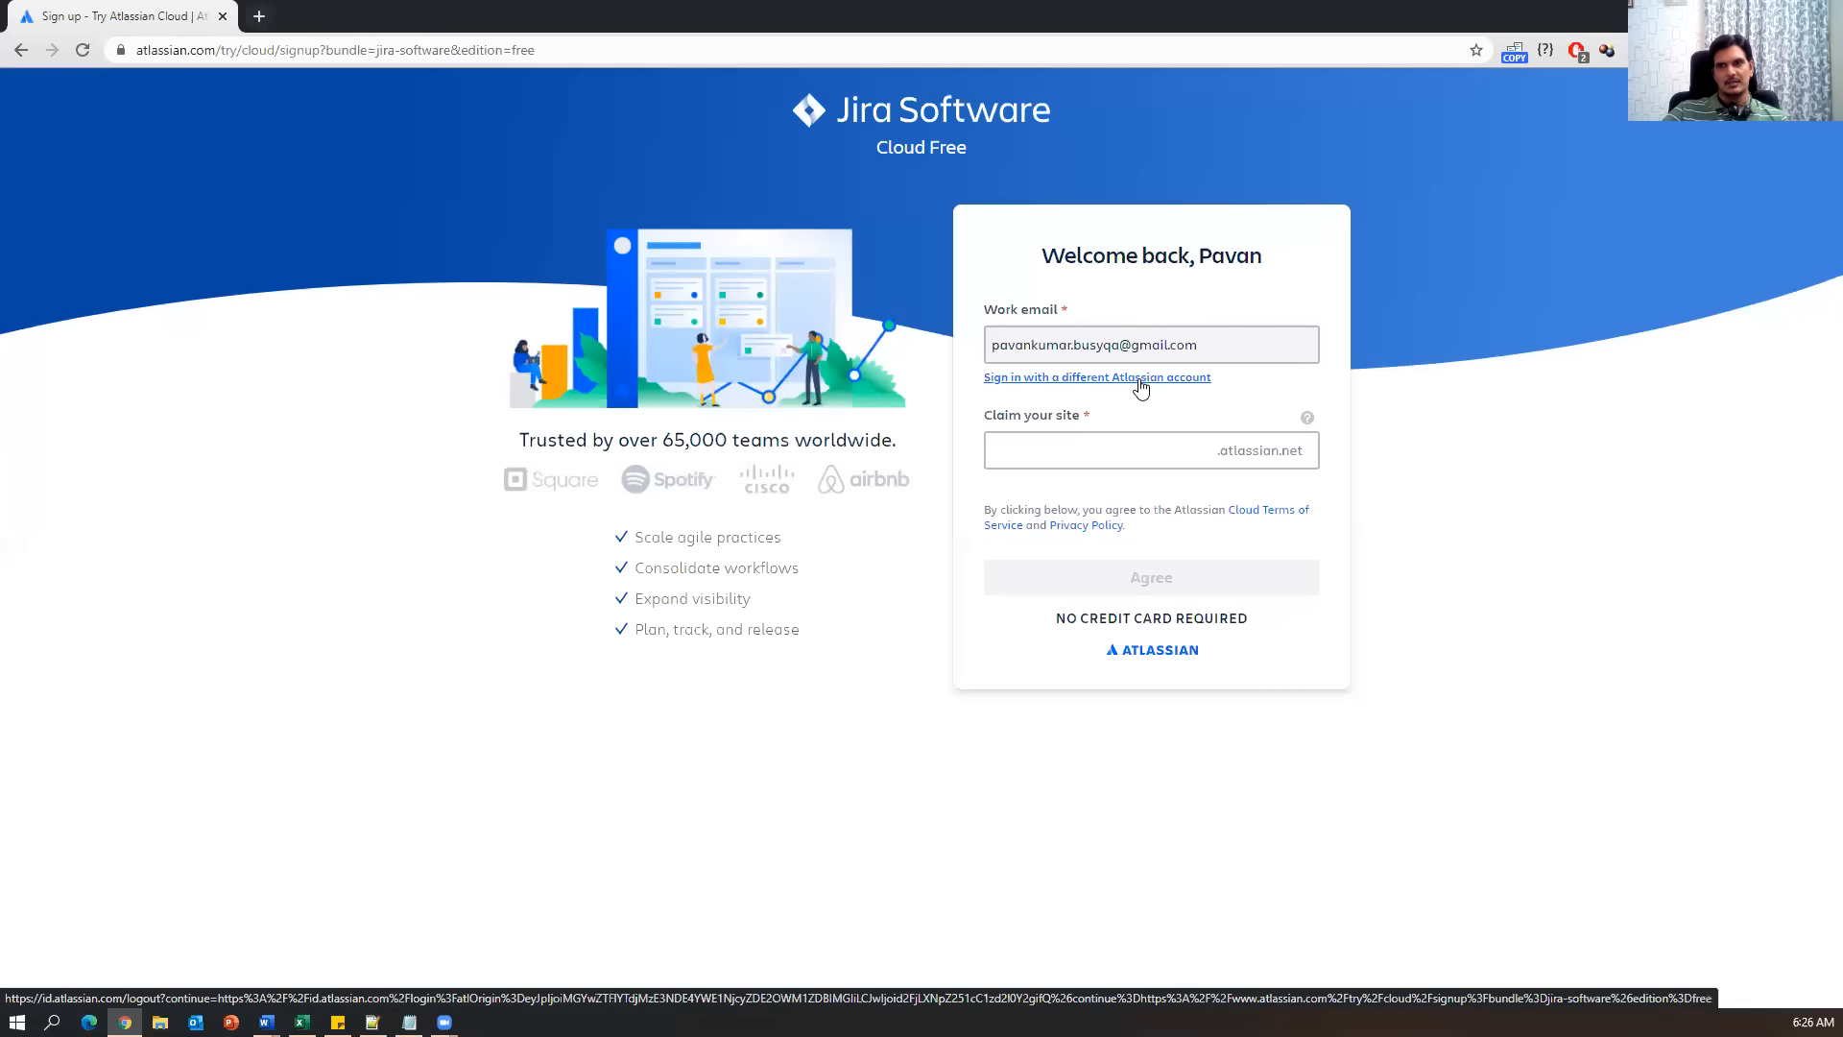
click(1075, 379)
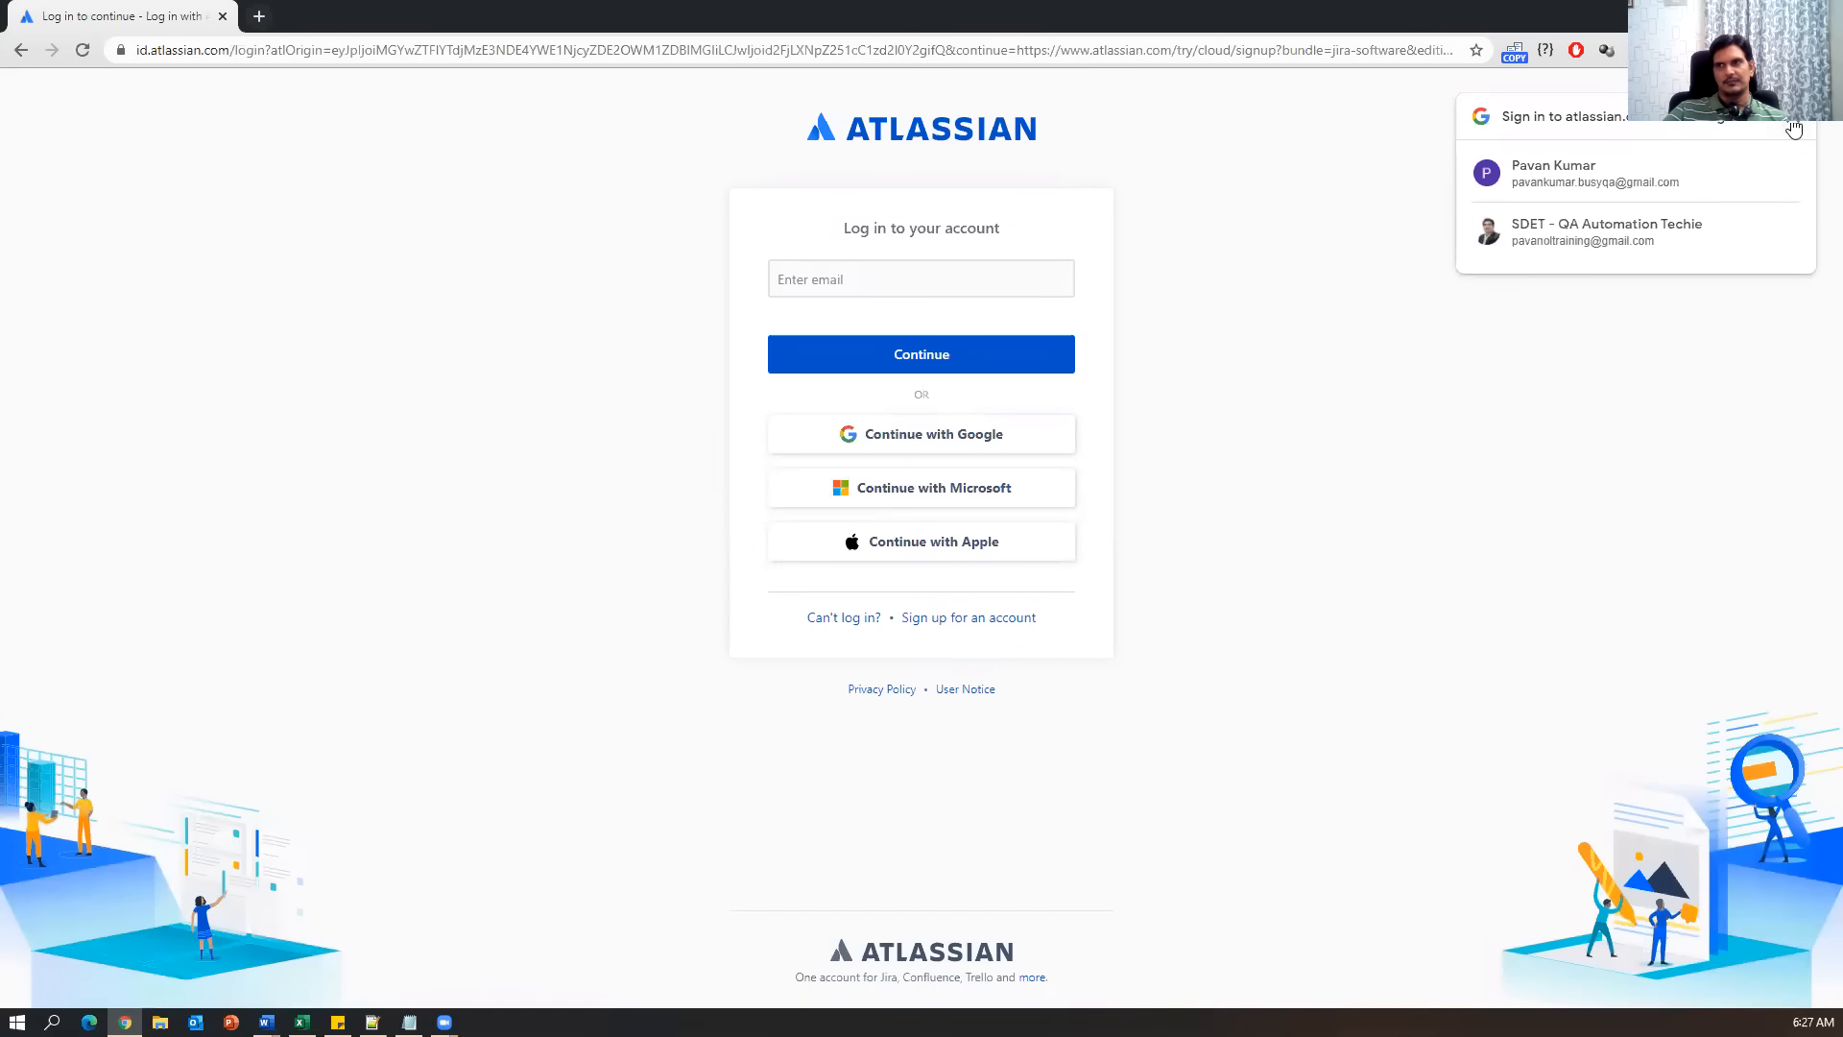
click(1791, 123)
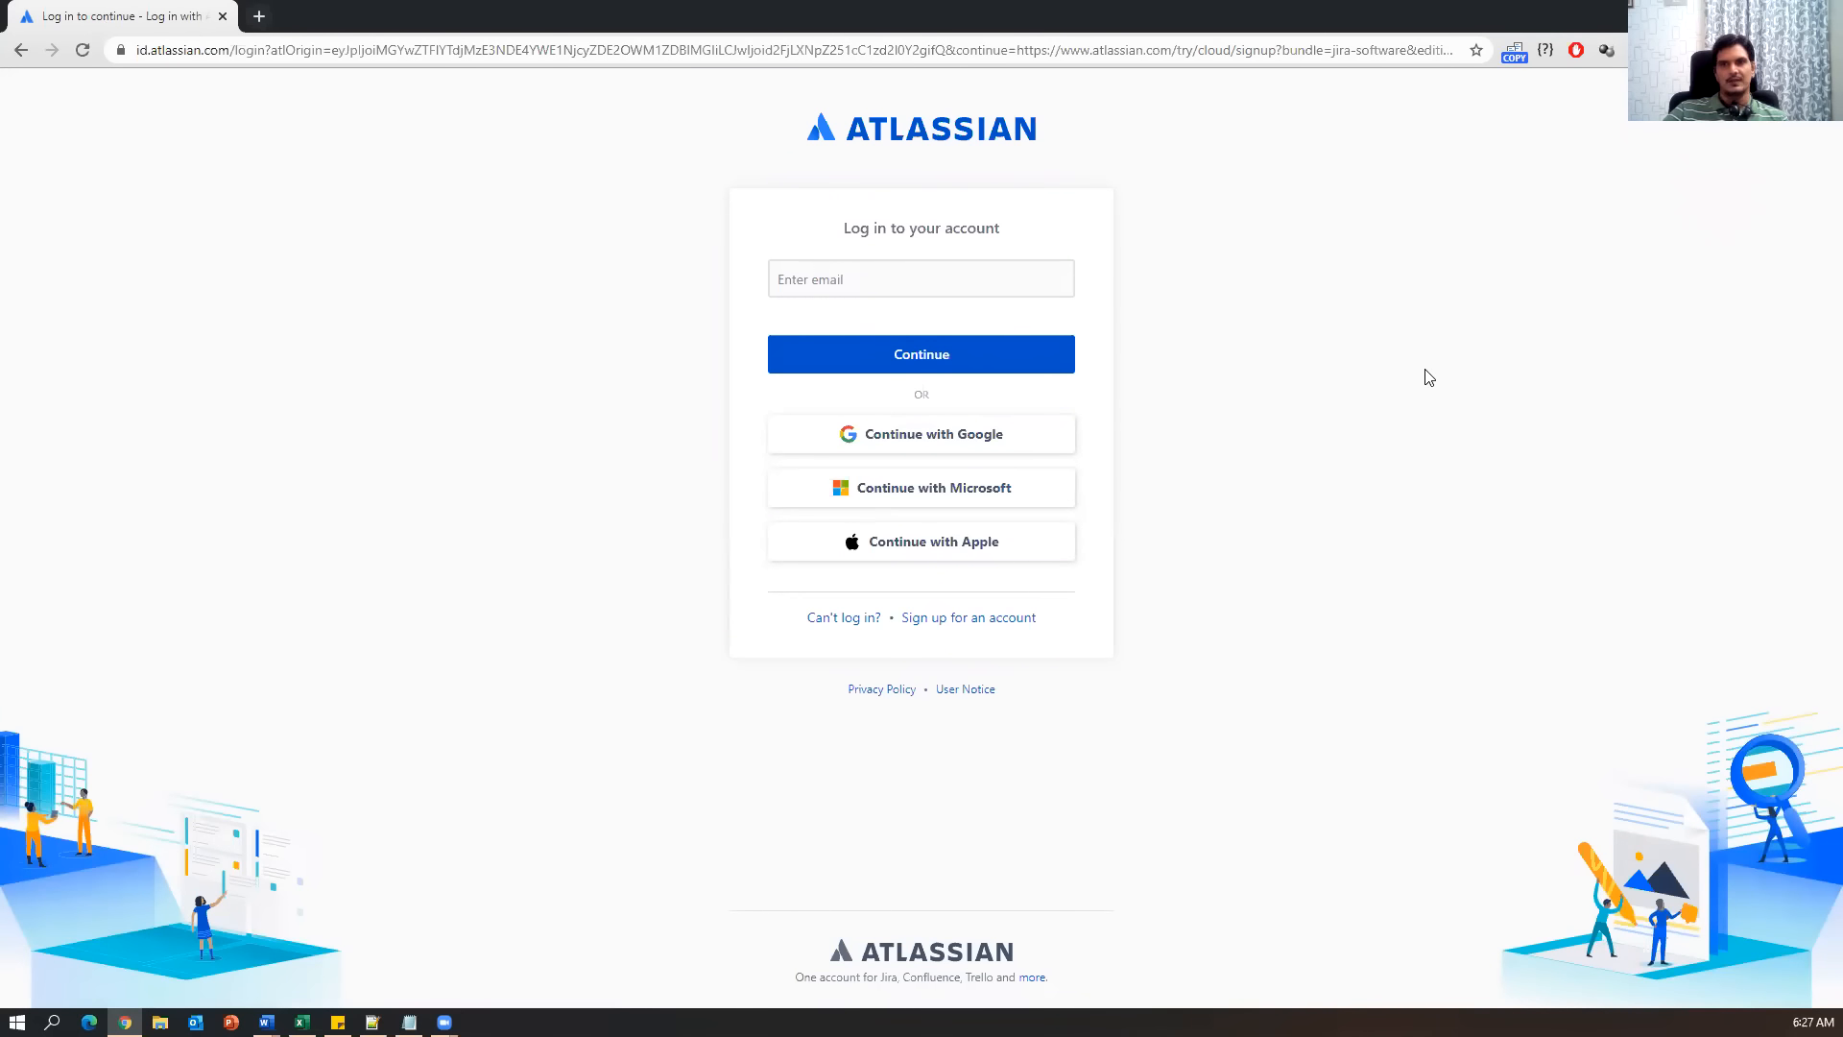
click(945, 450)
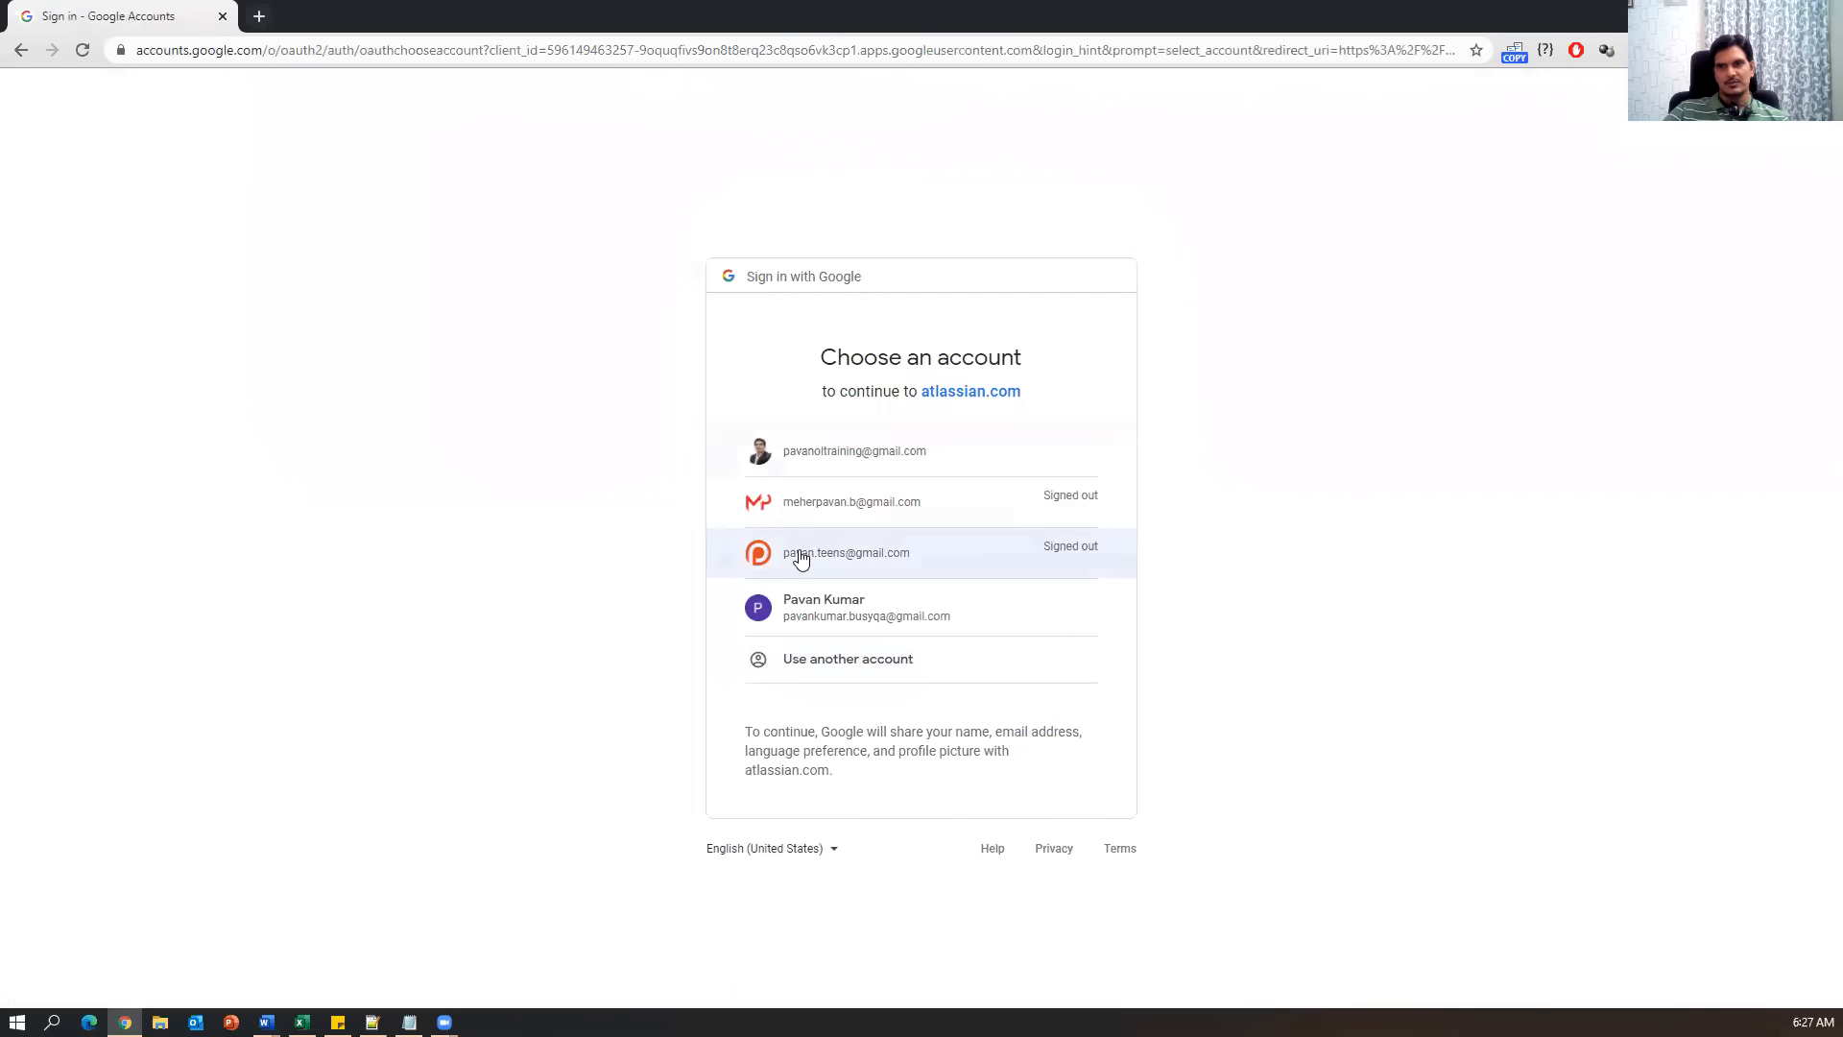
Choose the Google account and submit its password to finish signing in.
click(897, 552)
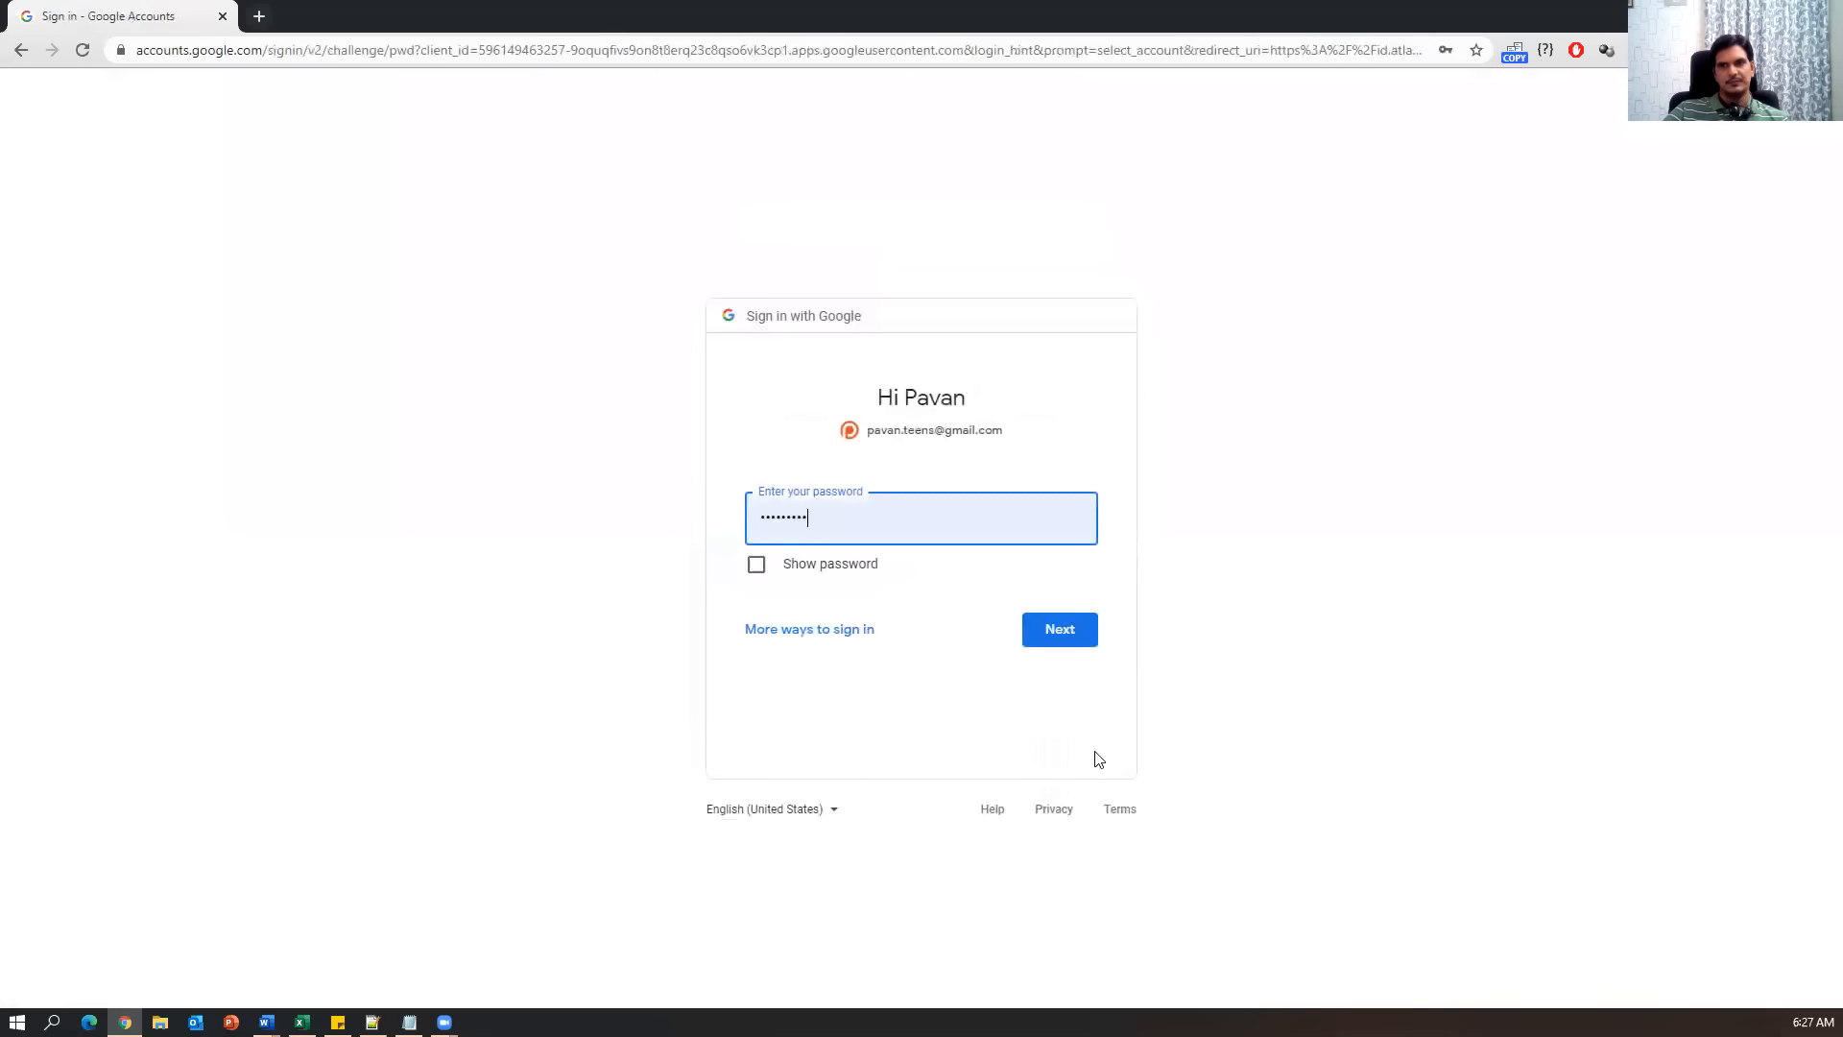
click(1066, 636)
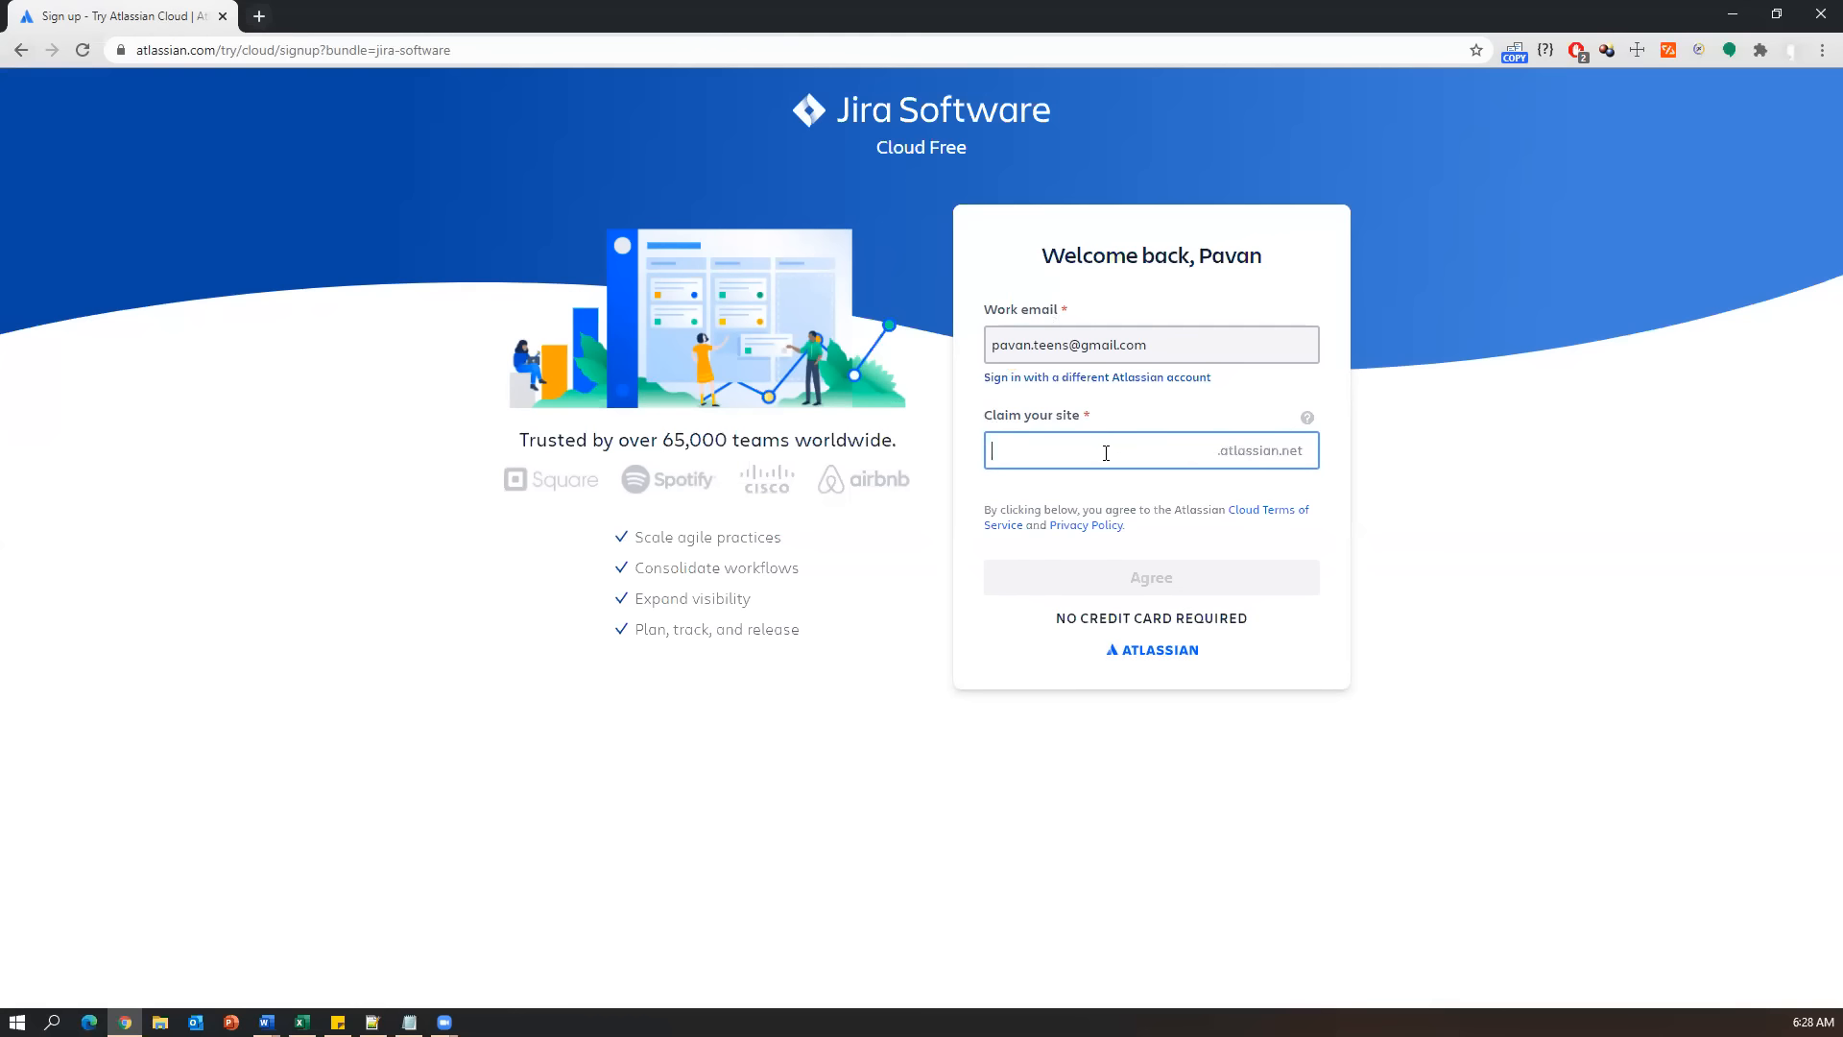
Enter a site name, replacing 'demo' with 'training' after it was taken, until it shows as available.
text(jir)
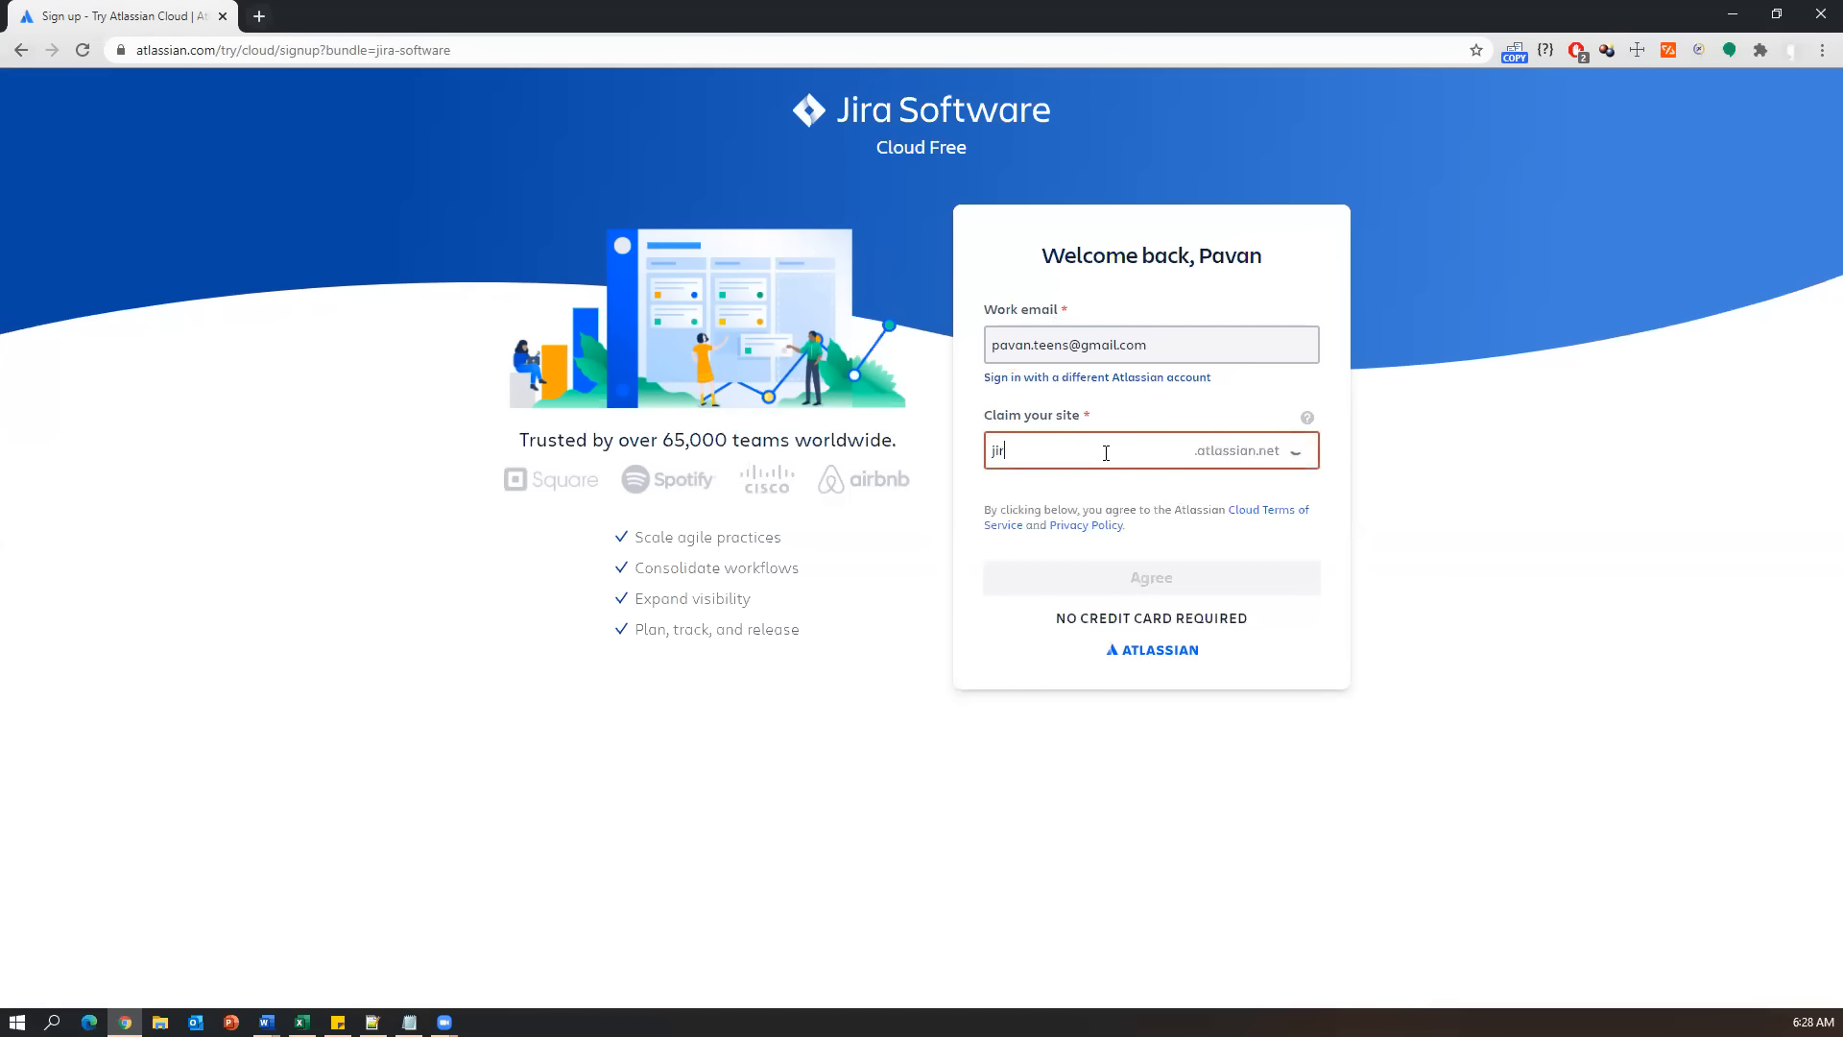
text(ademobypavan)
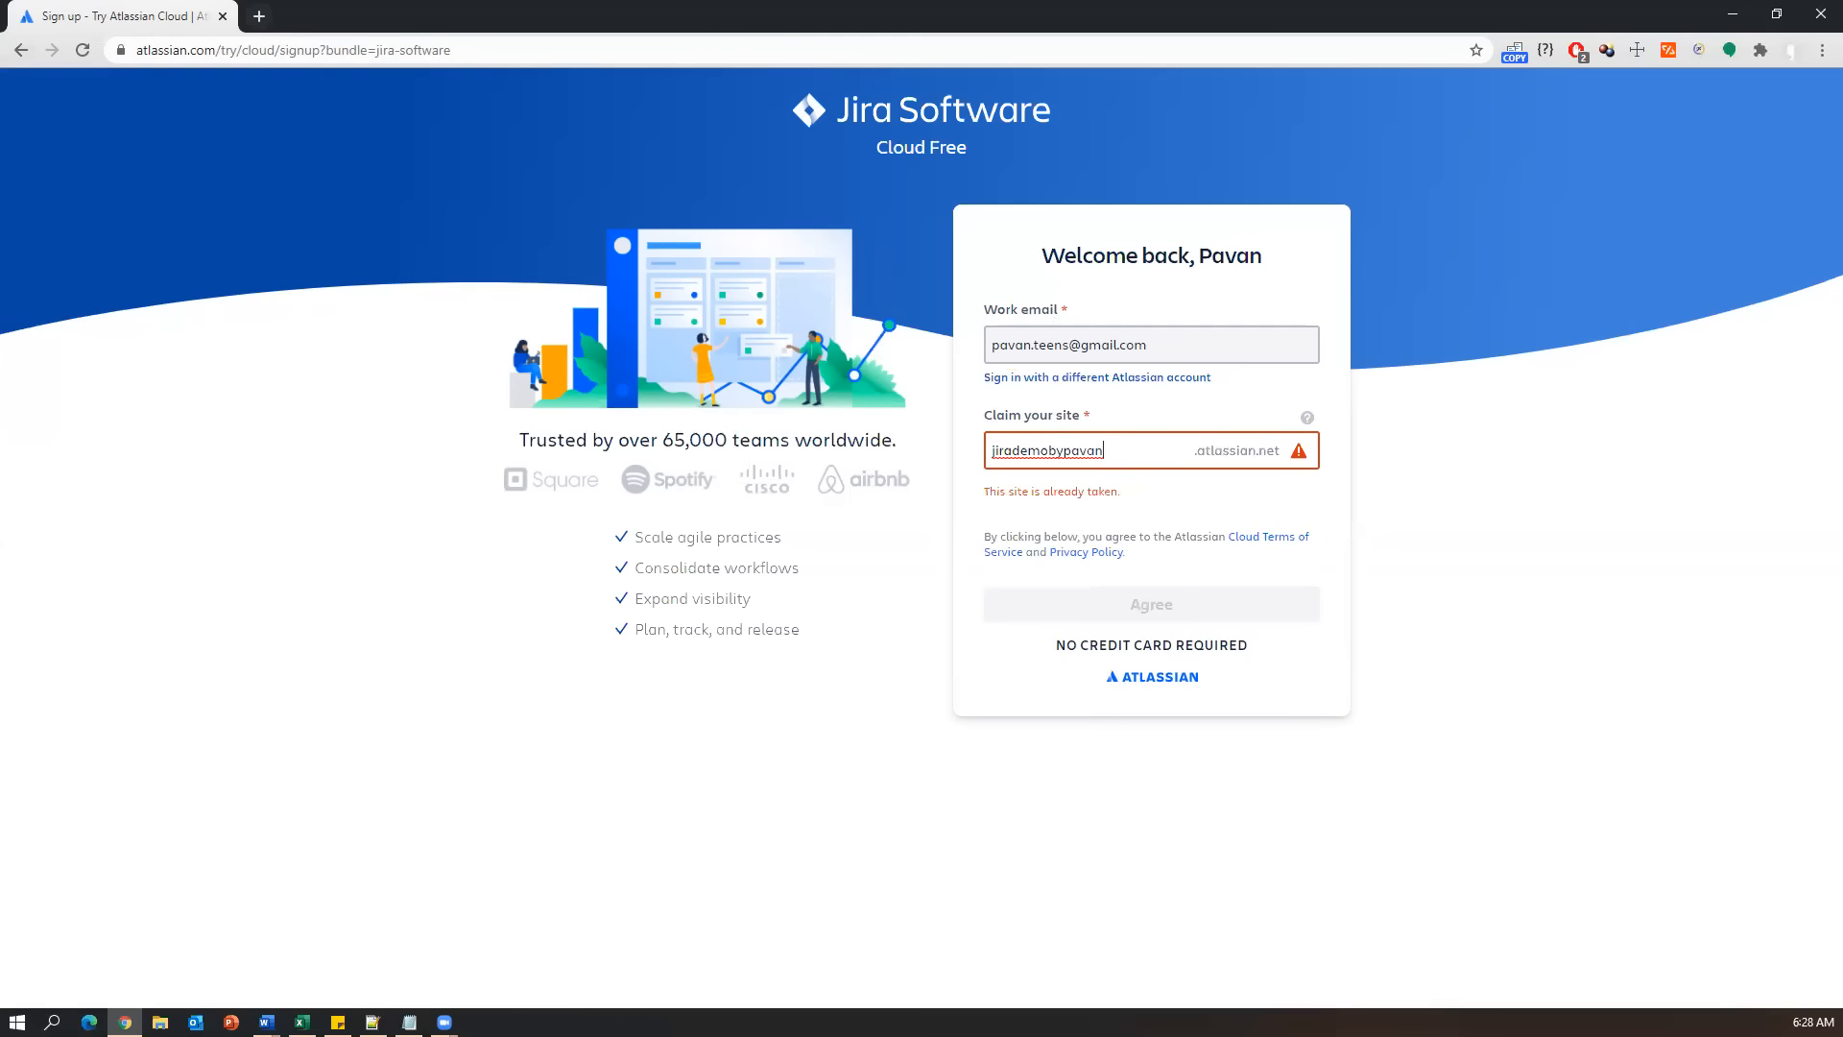
click(1127, 453)
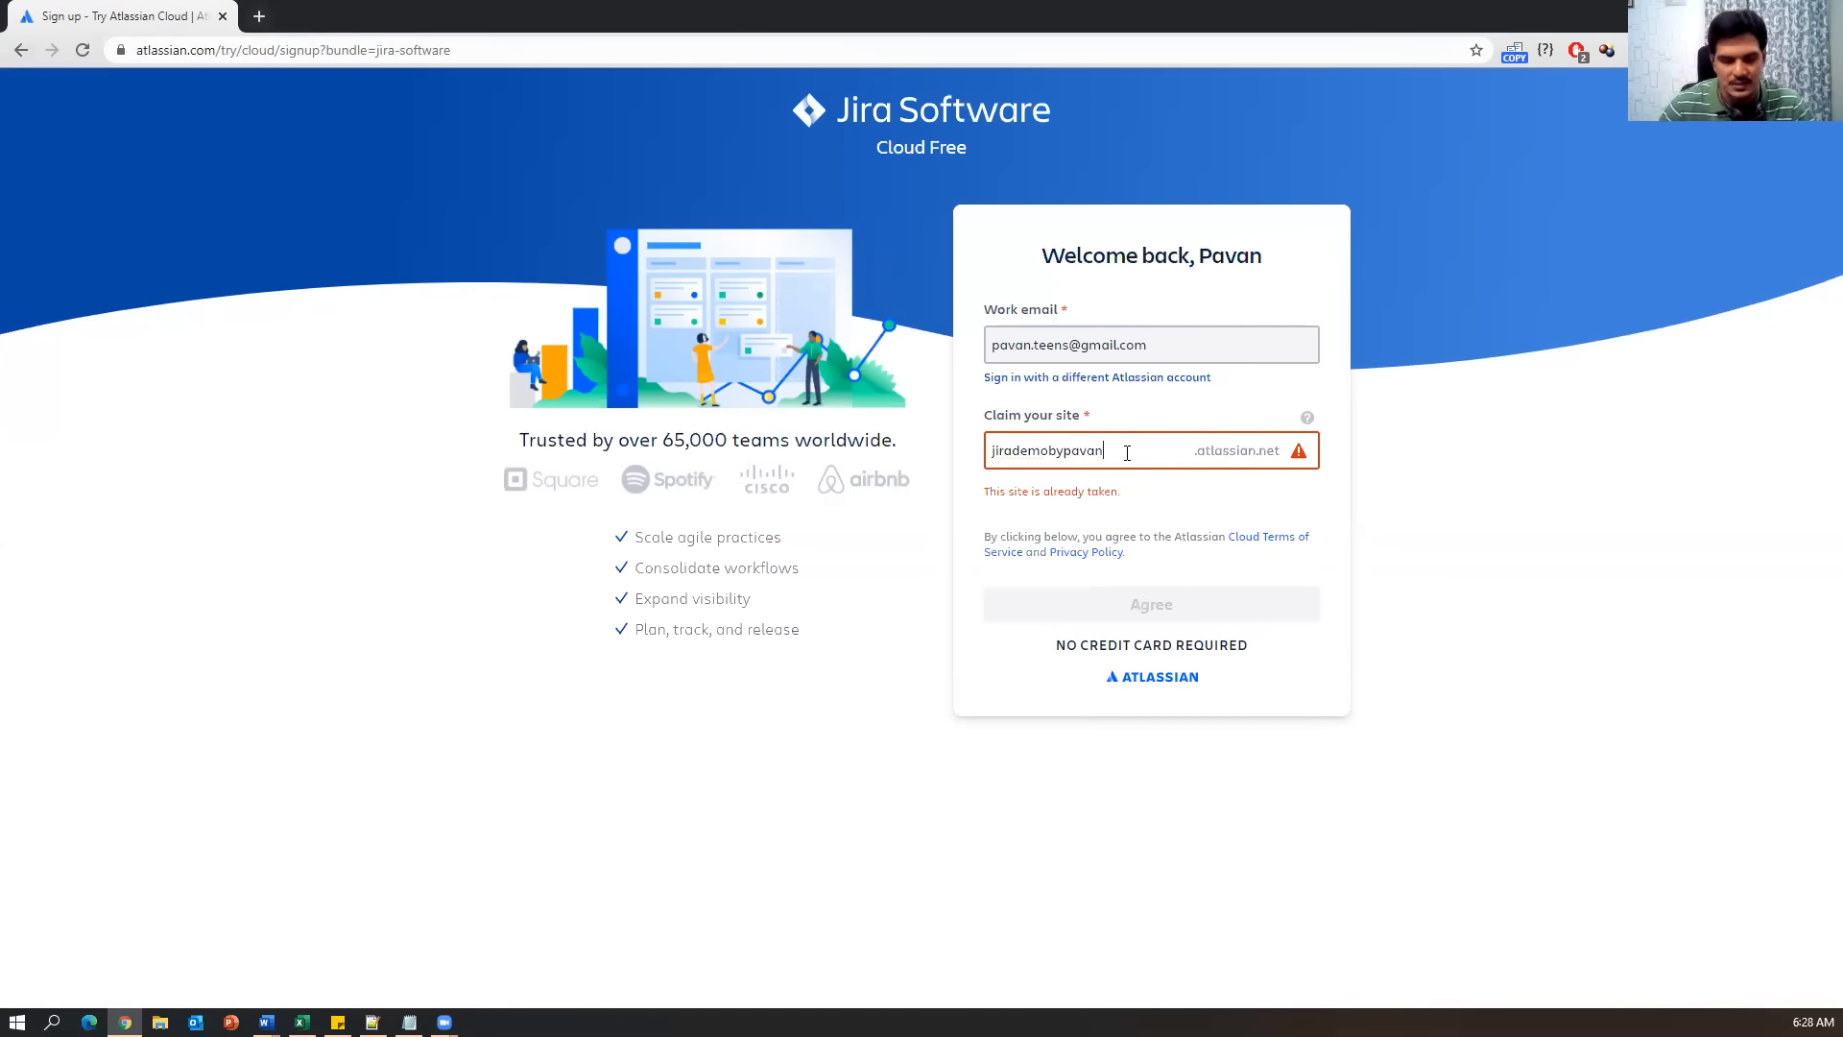
key(Left)
key(Left)
key(Left)
key(BackSpace)
key(BackSpace)
key(BackSpace)
key(BackSpace)
text(training)
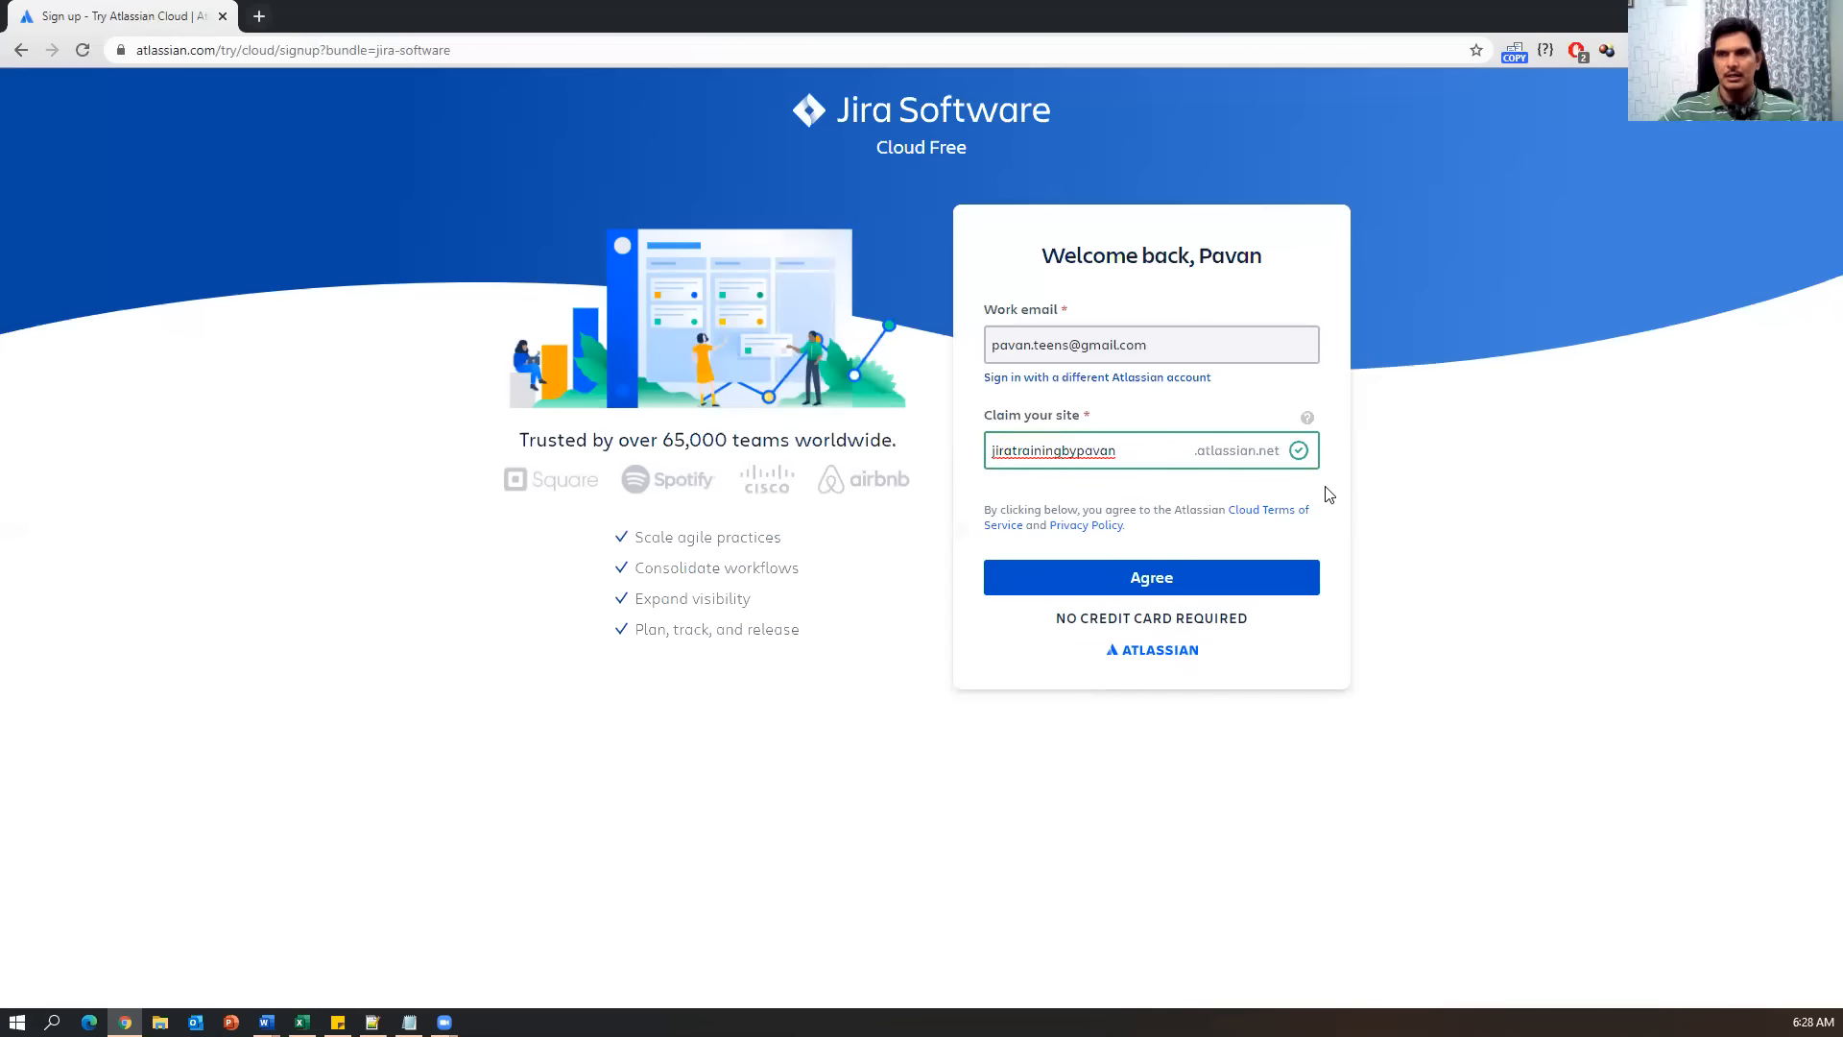
drag(1144, 450, 979, 451)
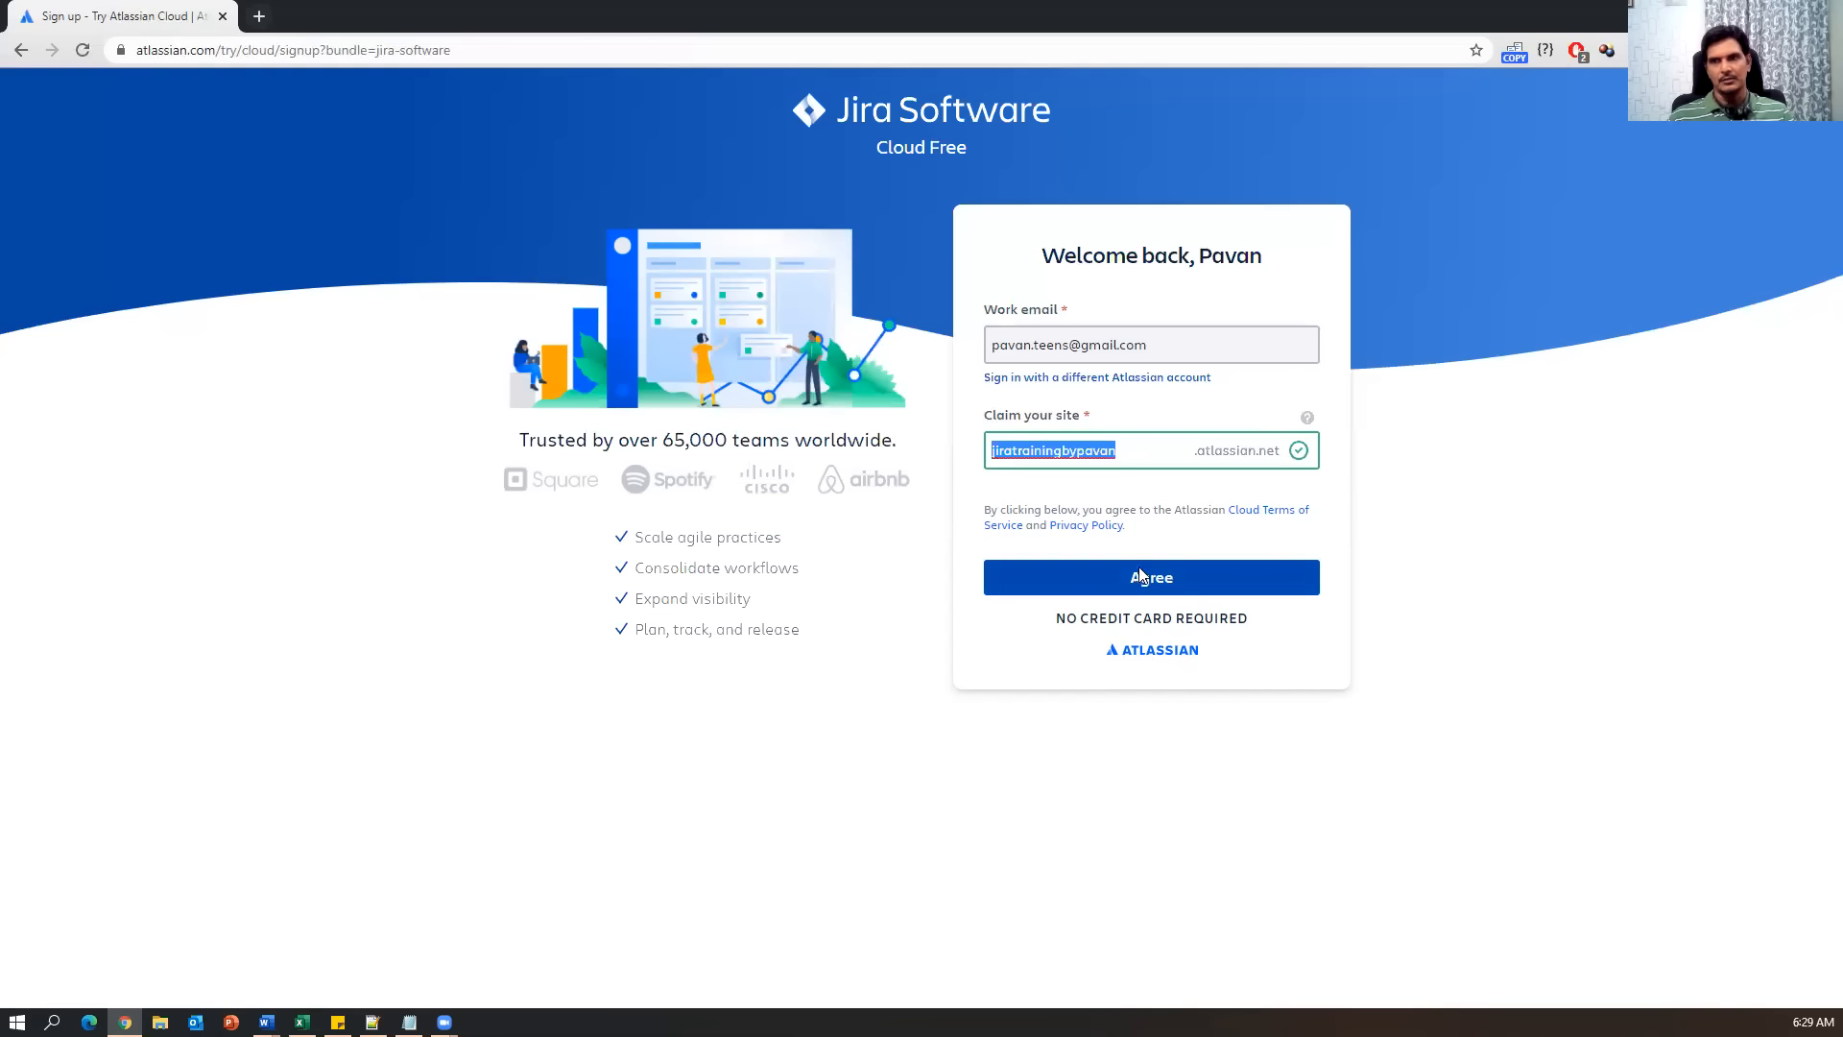
click(1092, 451)
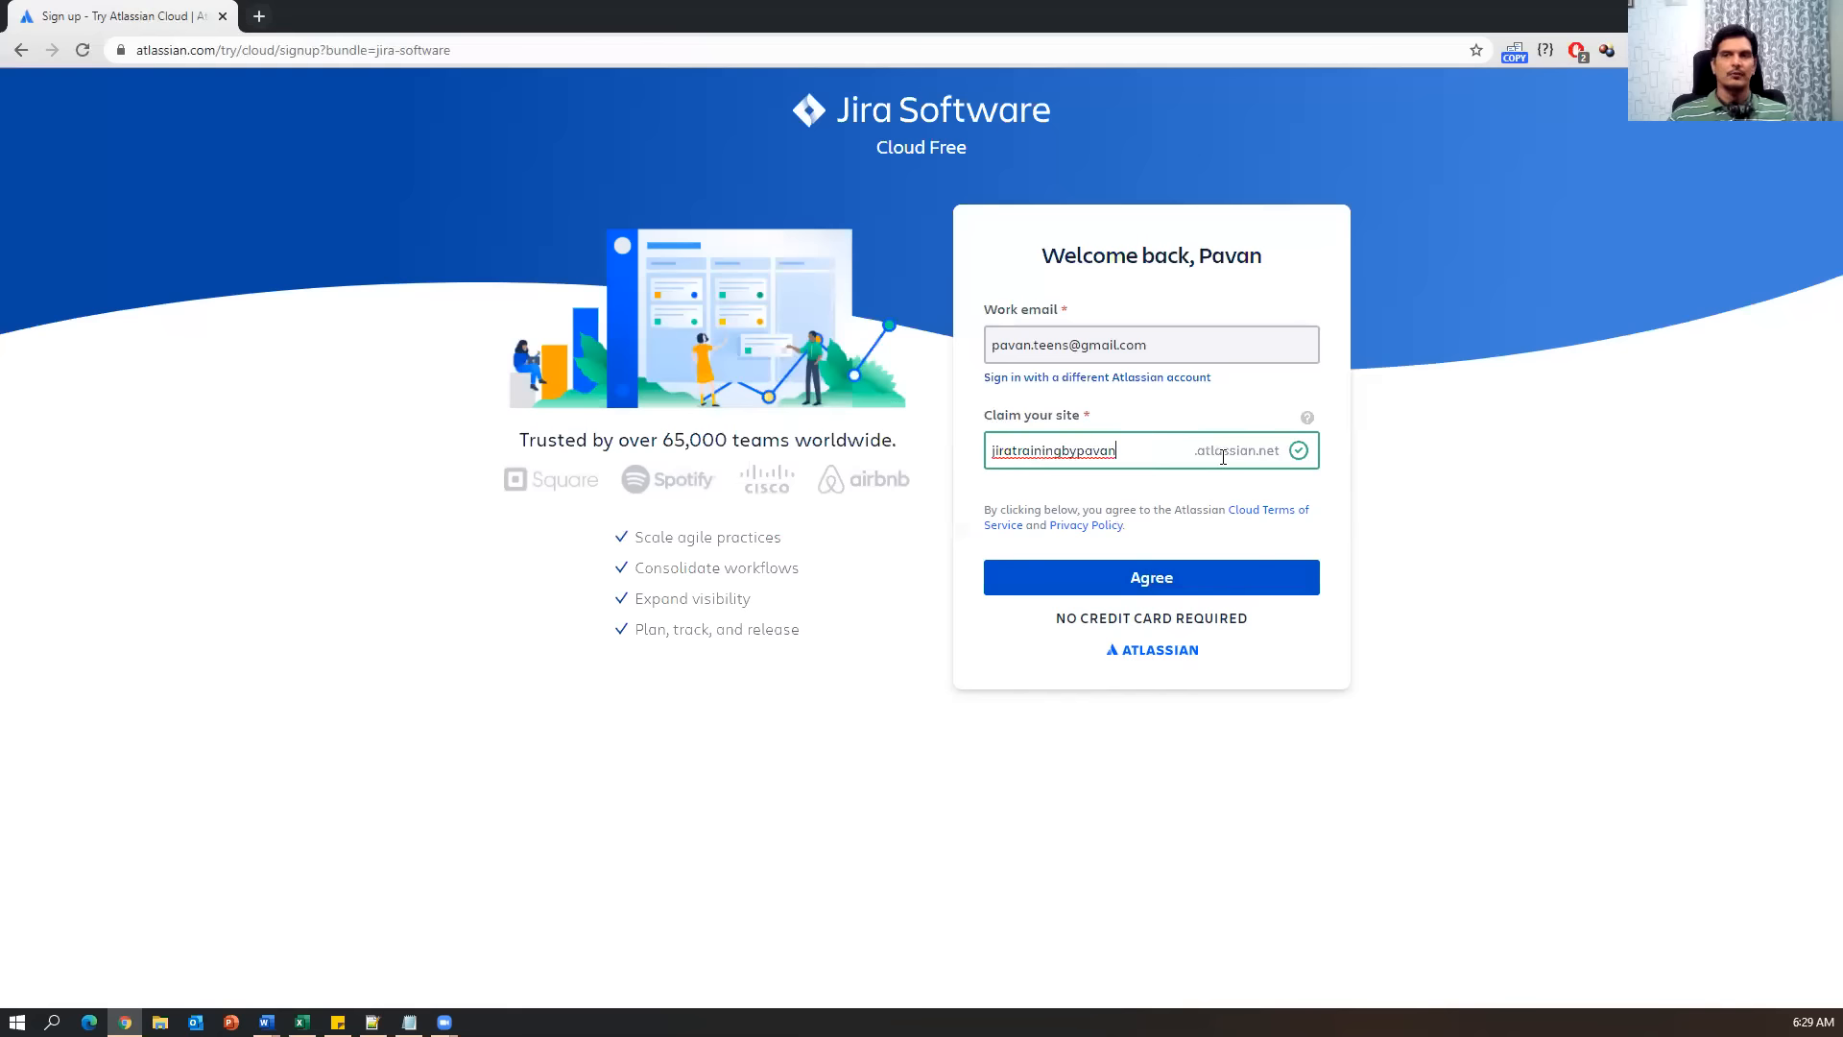
Agree to the terms to create the free site, then skip the team-type and role questions.
click(1149, 588)
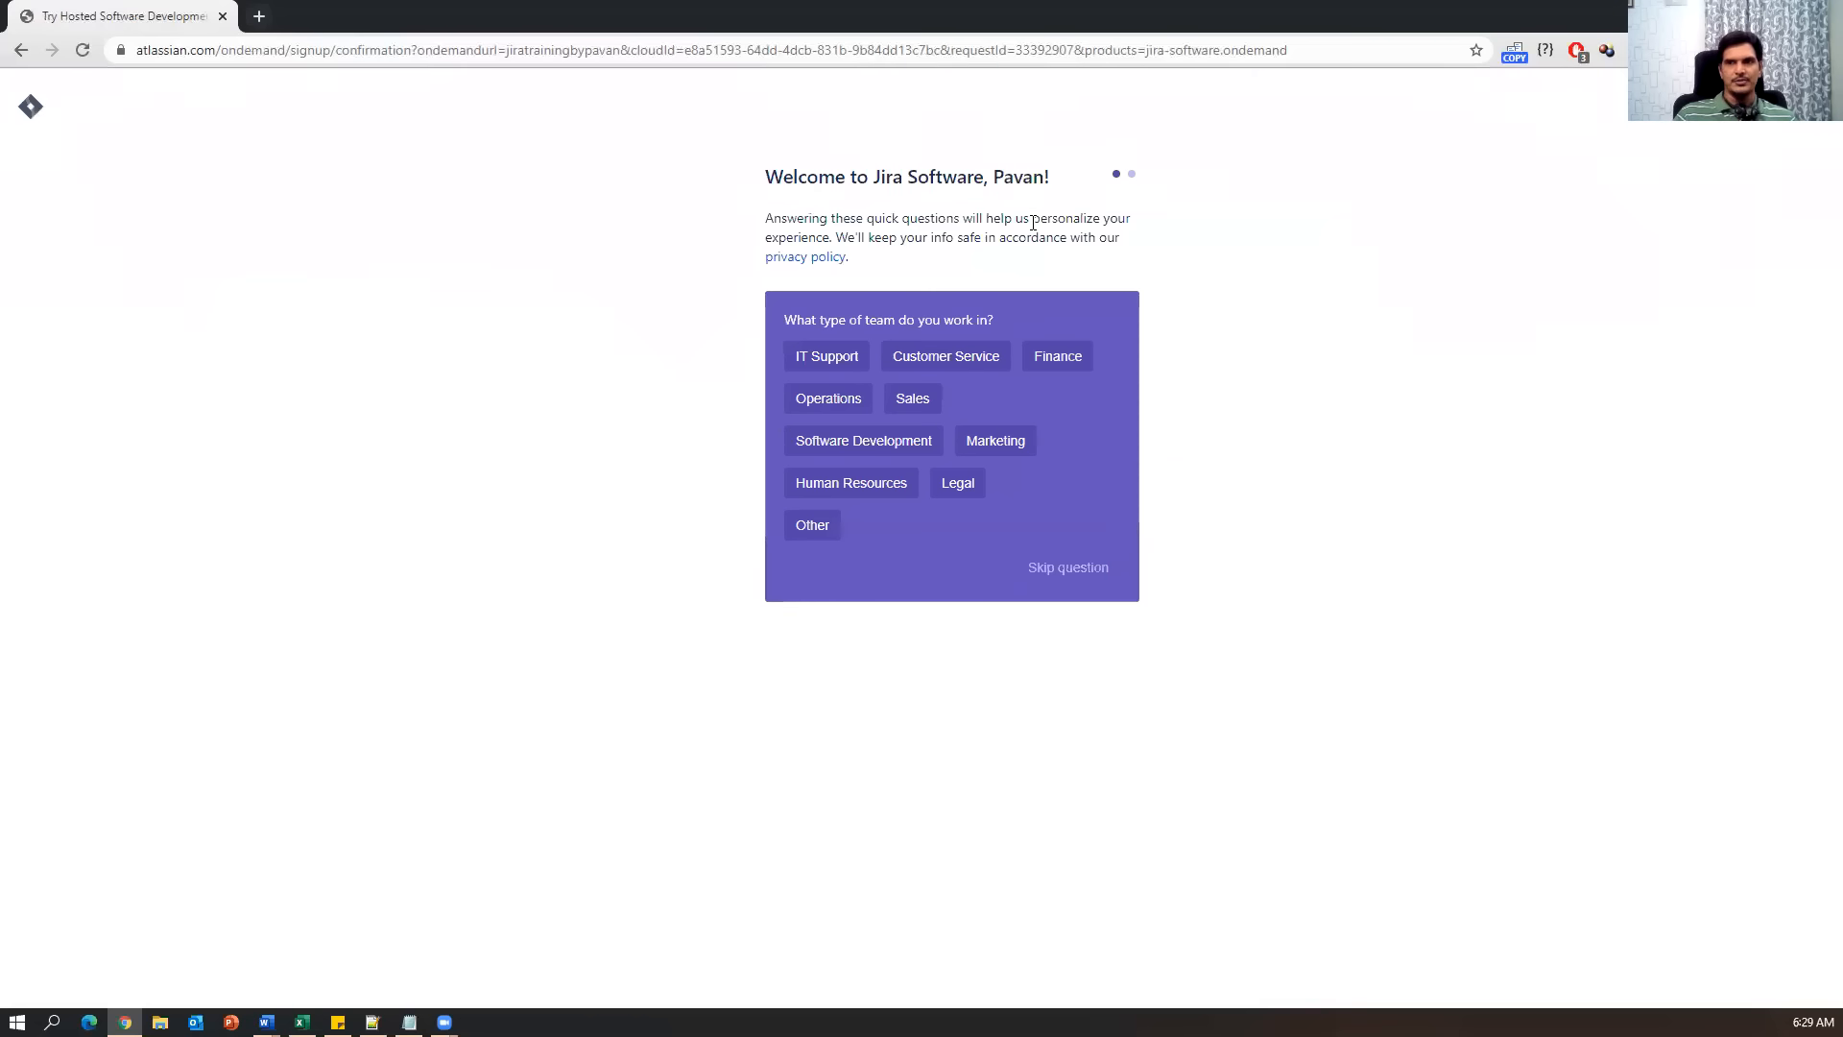
click(1081, 572)
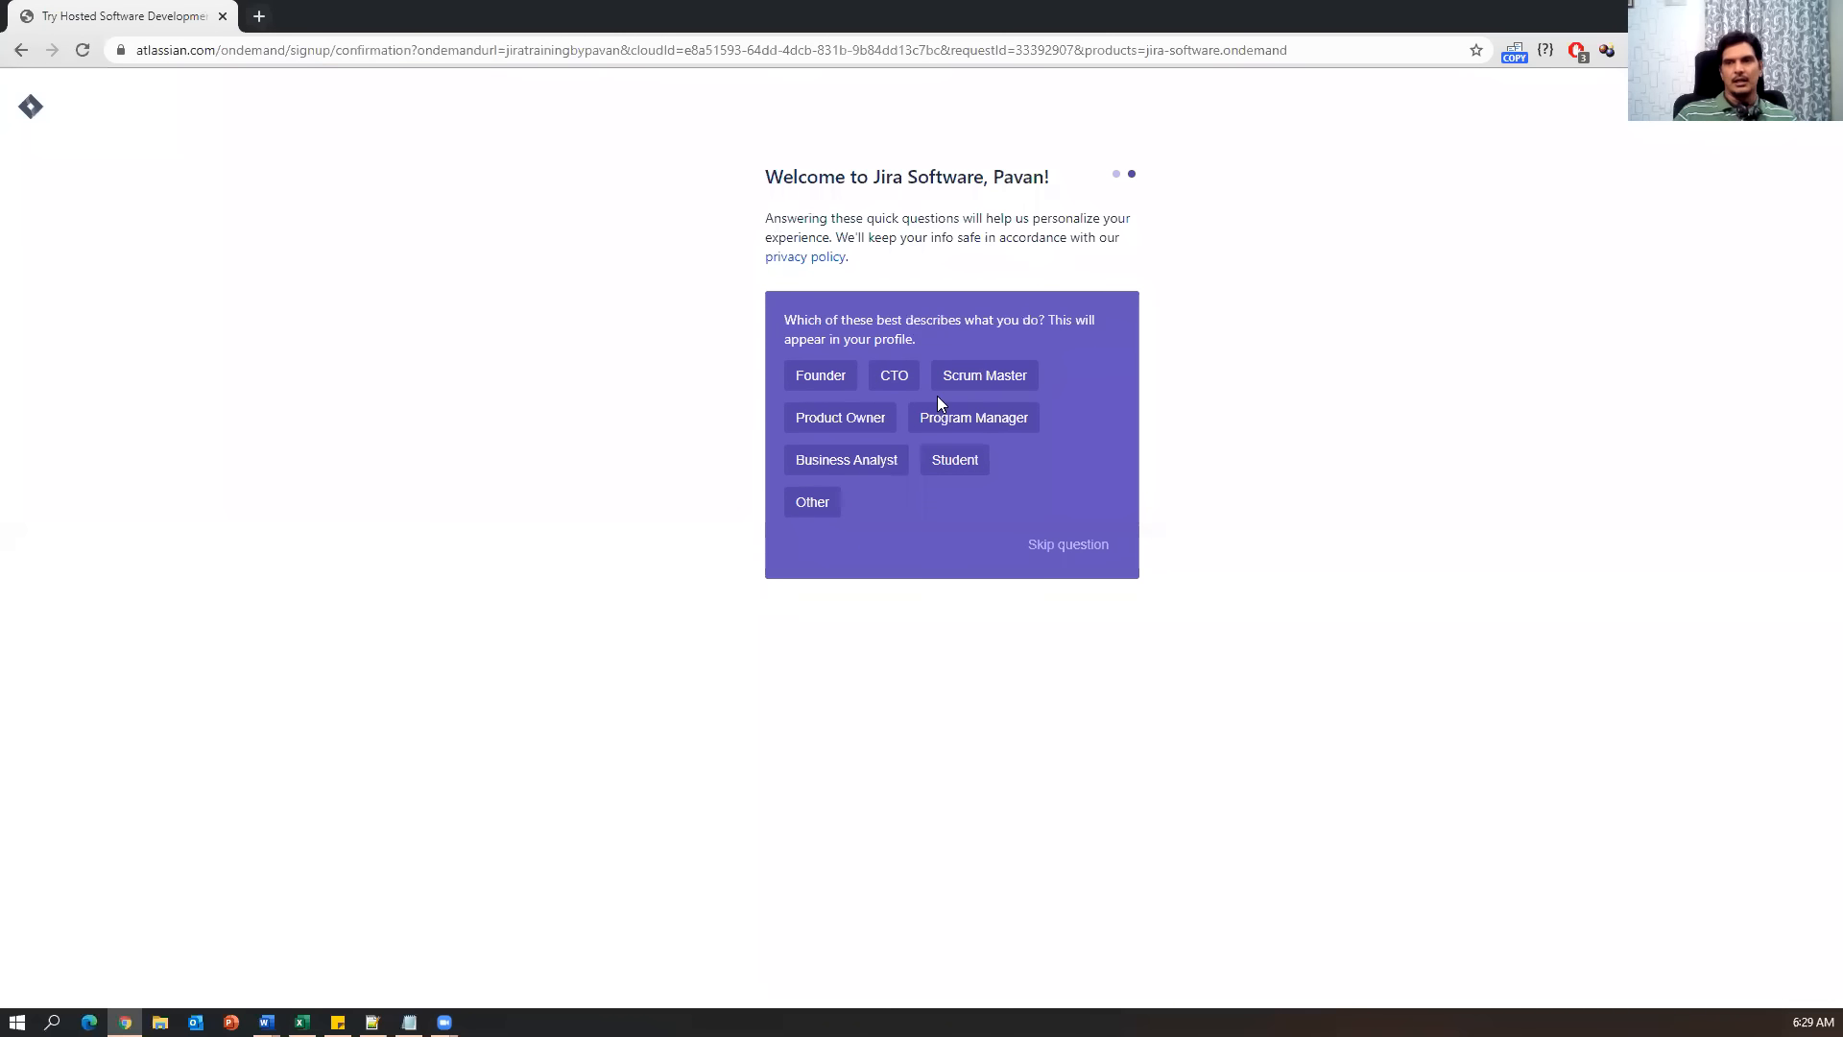
click(1083, 557)
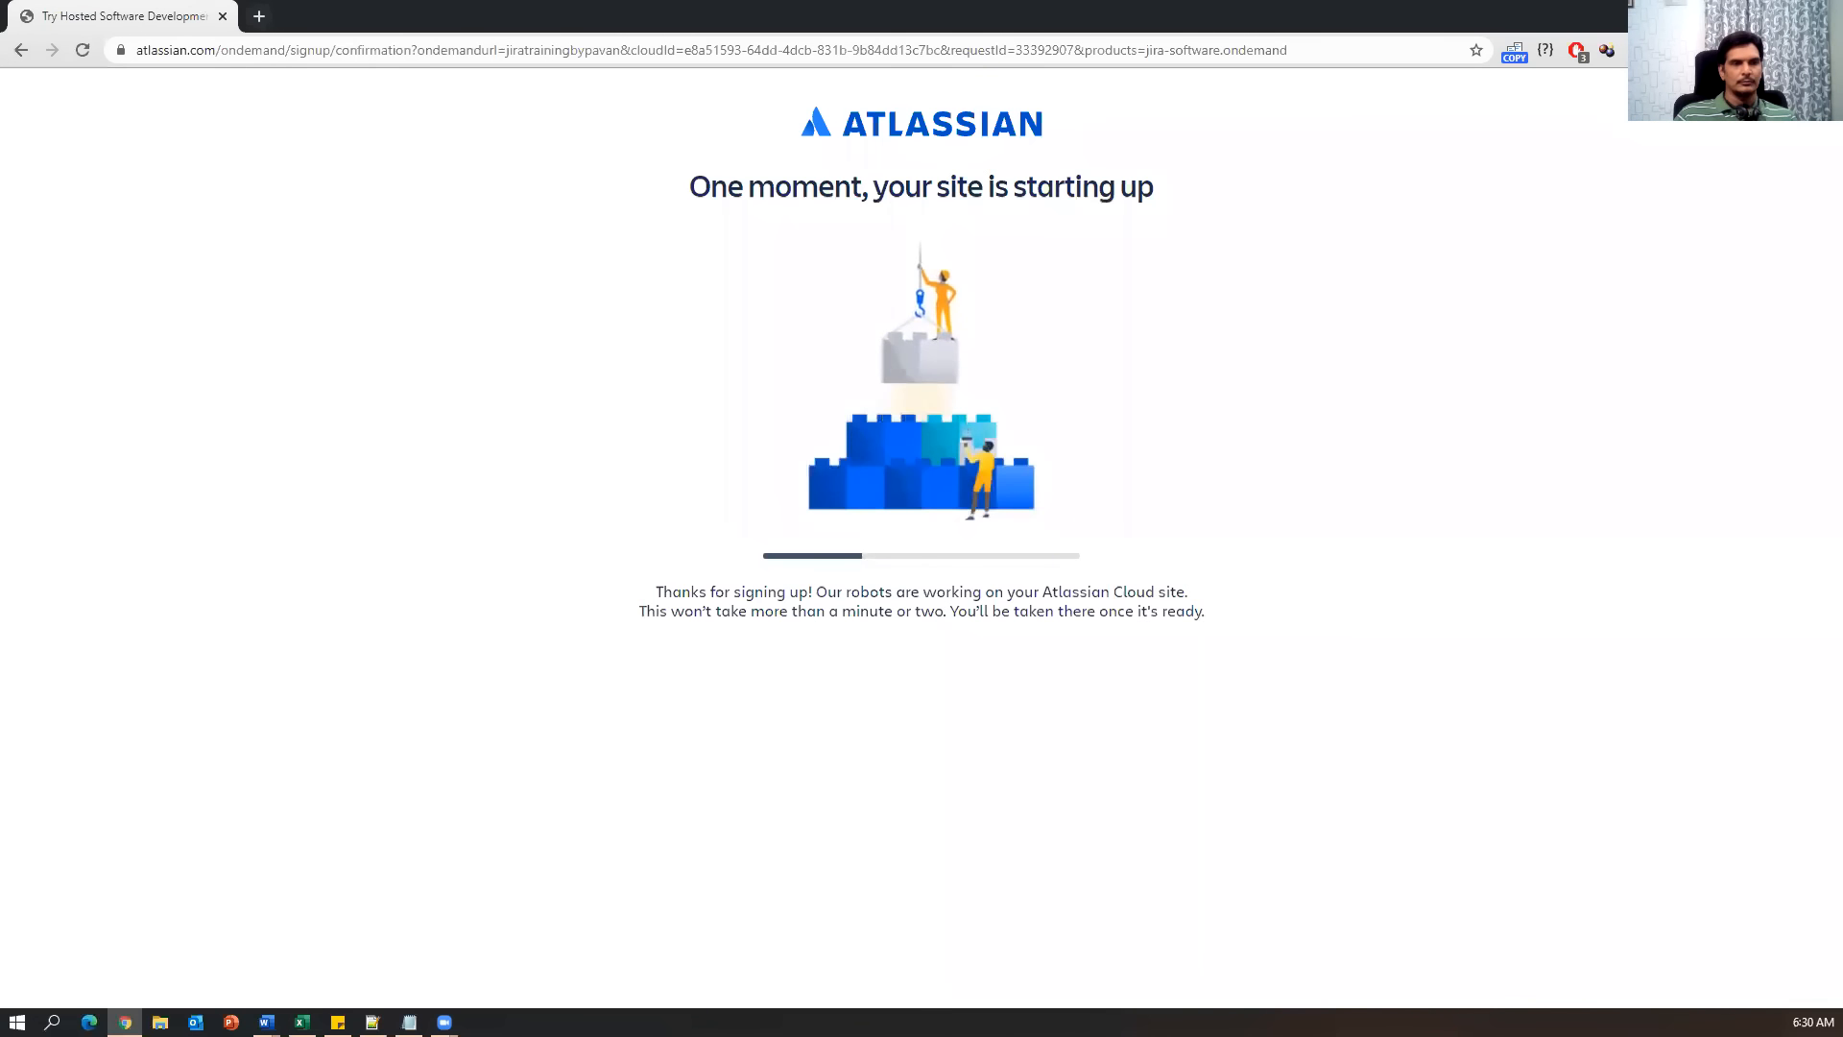
Switch away from the browser while the new site starts up.
key(alt+Tab)
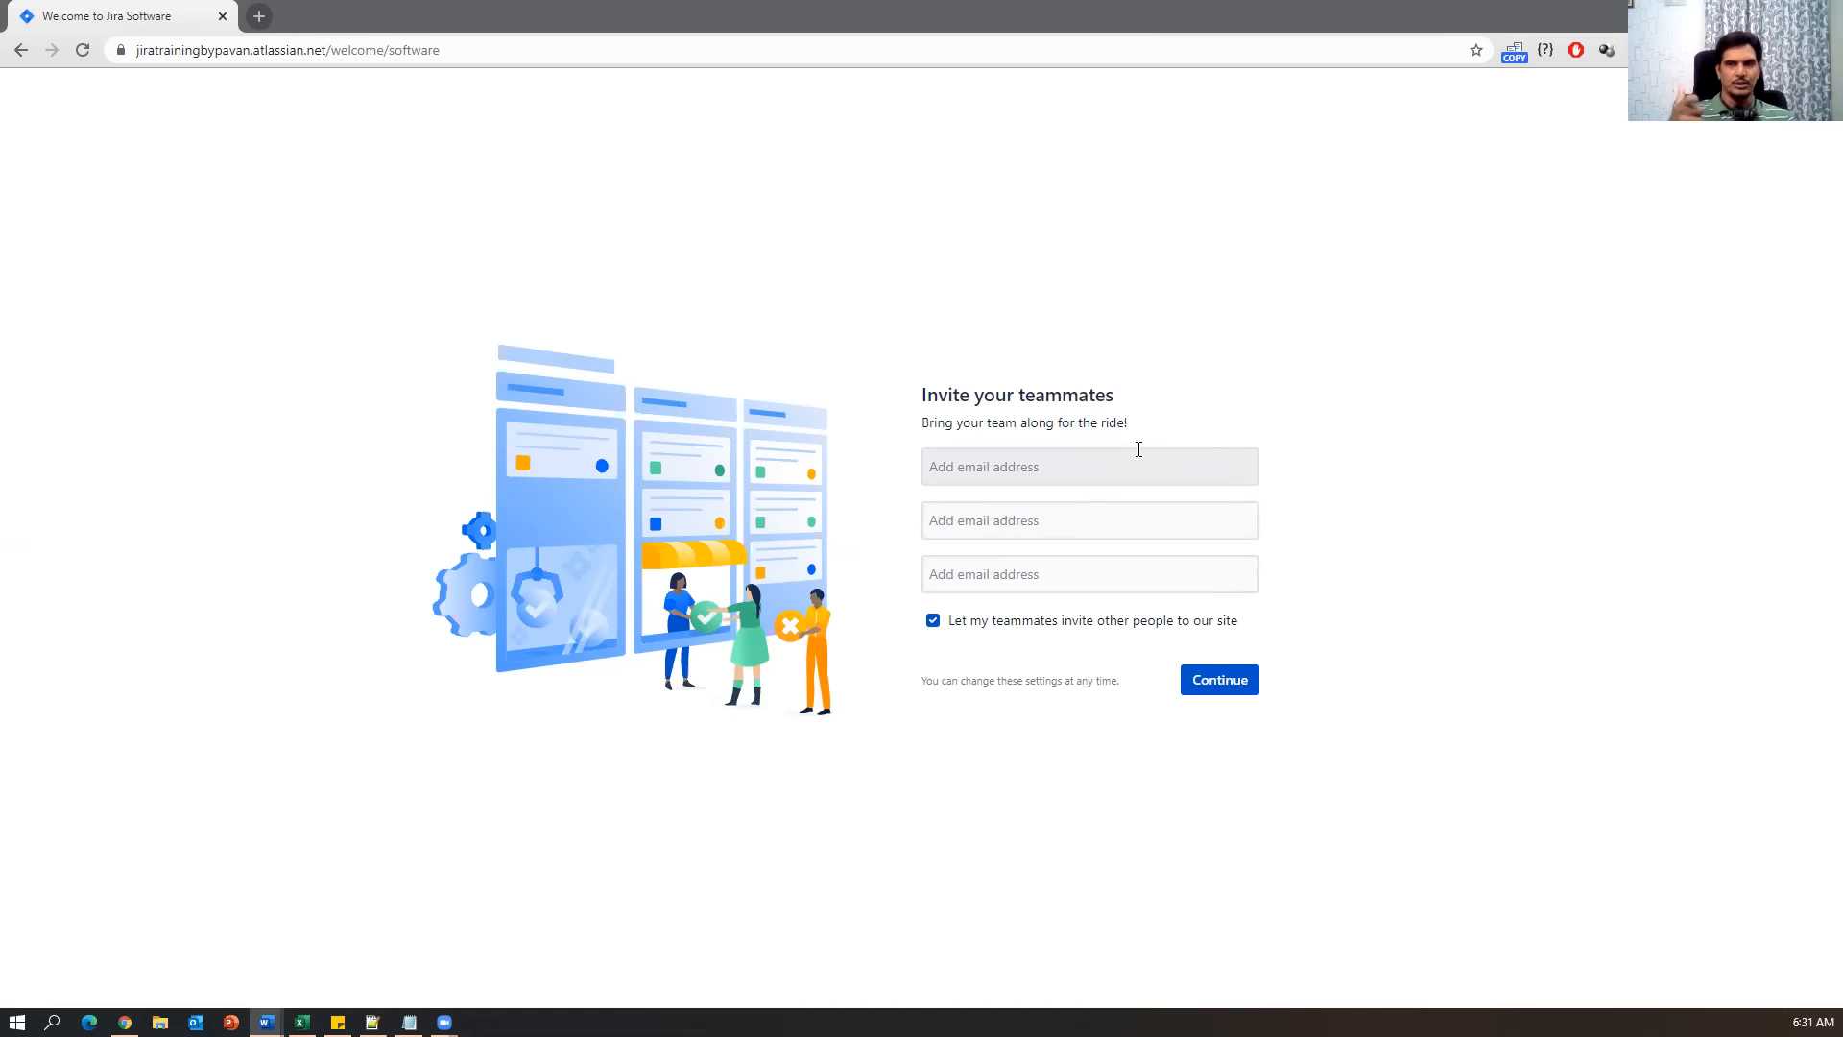
Continue without inviting teammates and answer that you are new to Jira.
click(1197, 683)
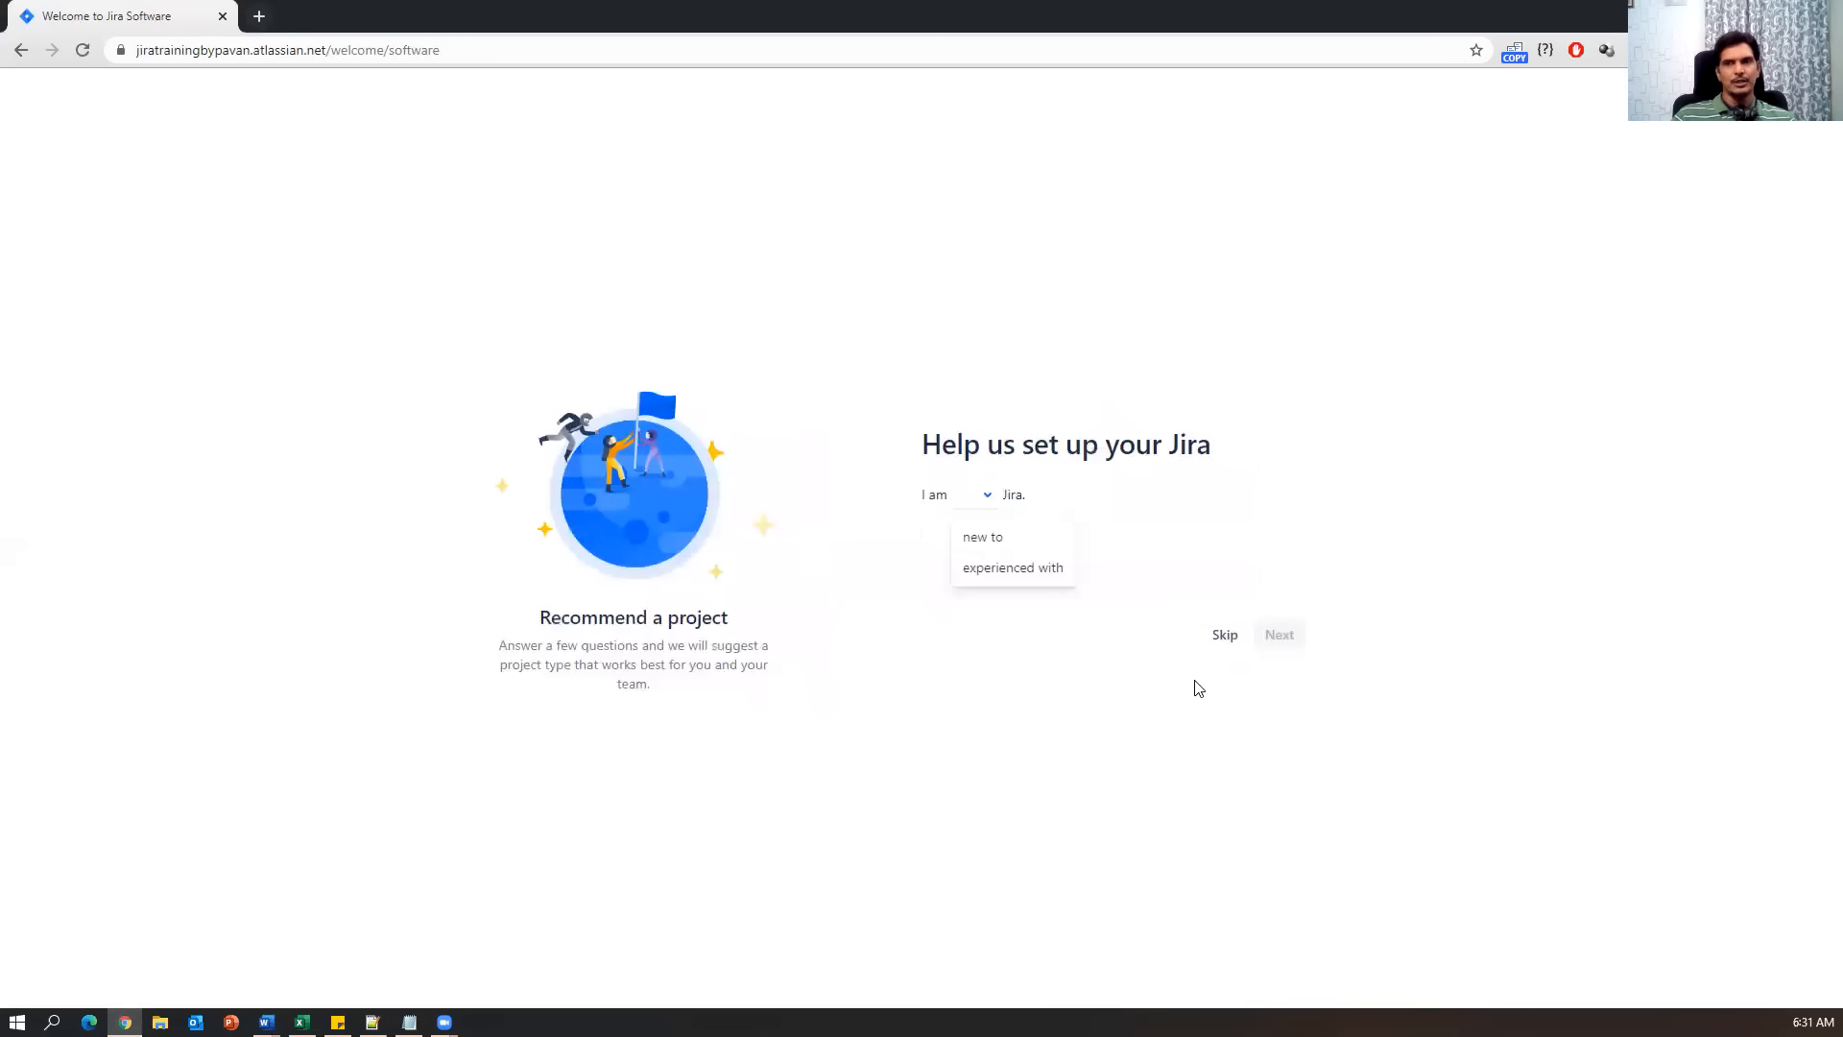
drag(924, 447, 1221, 448)
click(1045, 711)
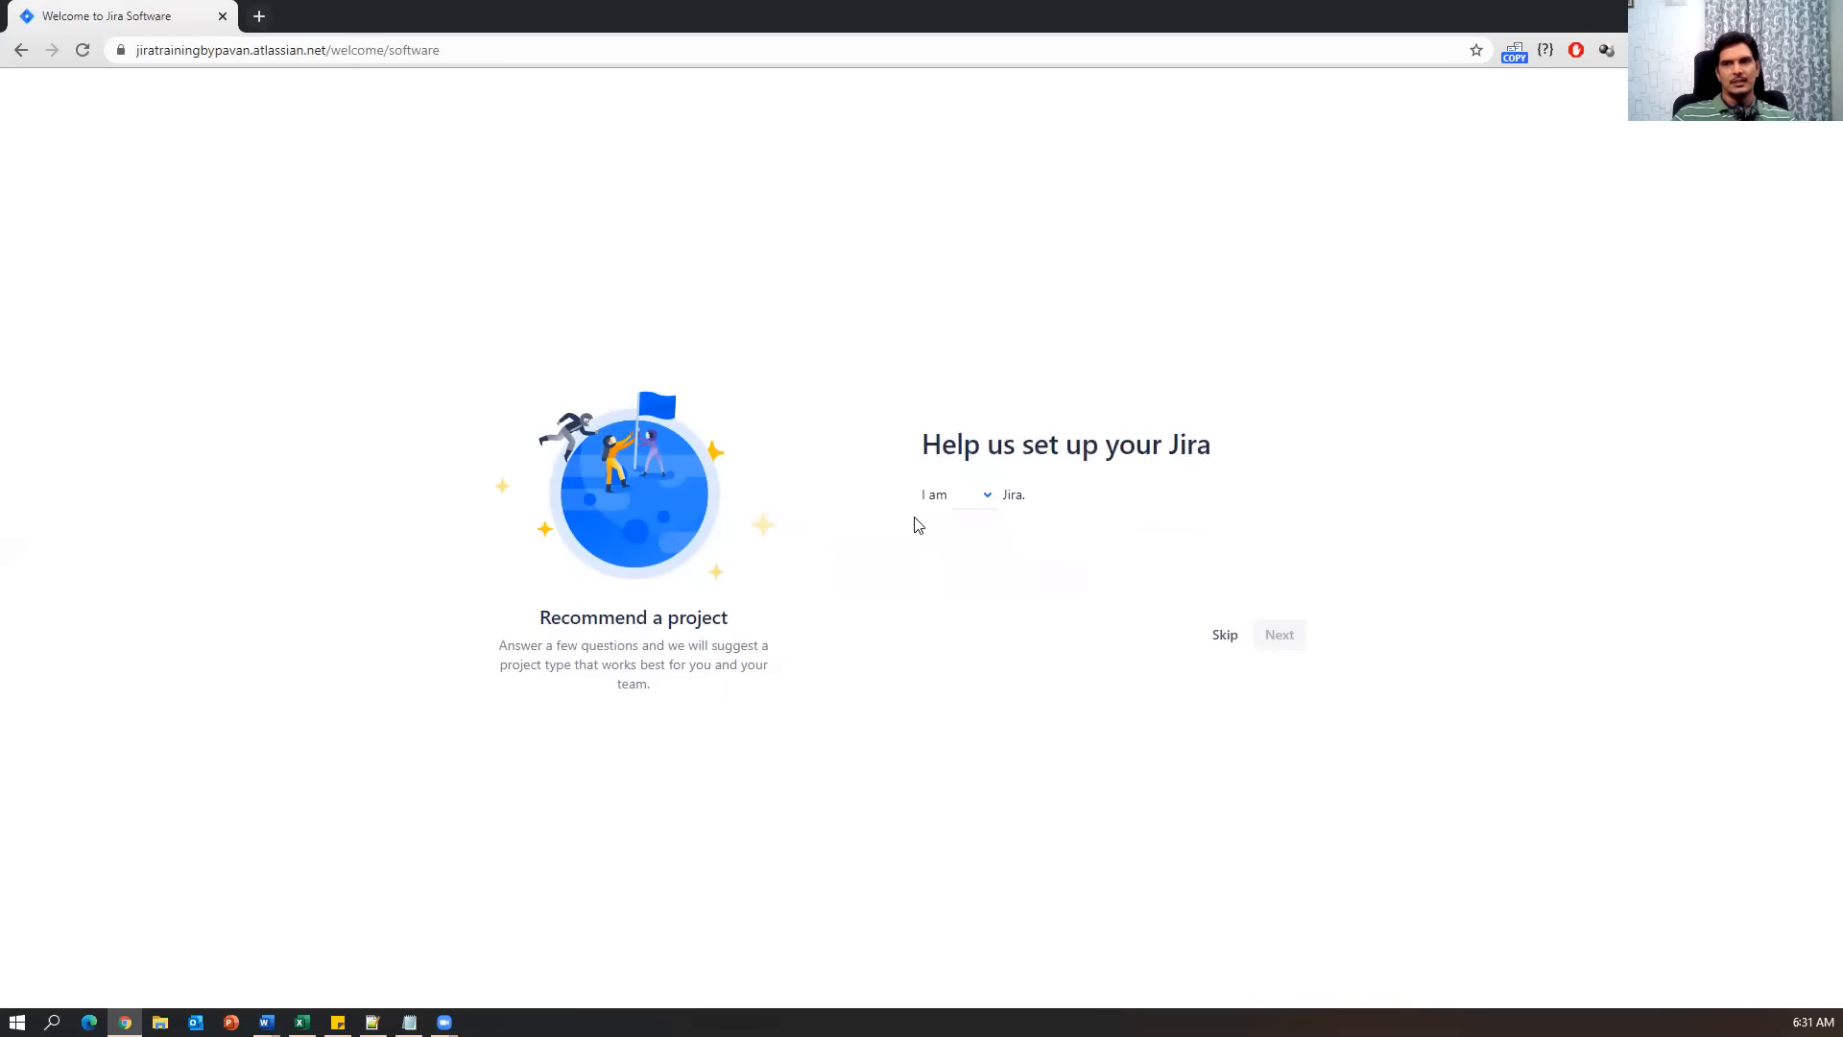
click(985, 495)
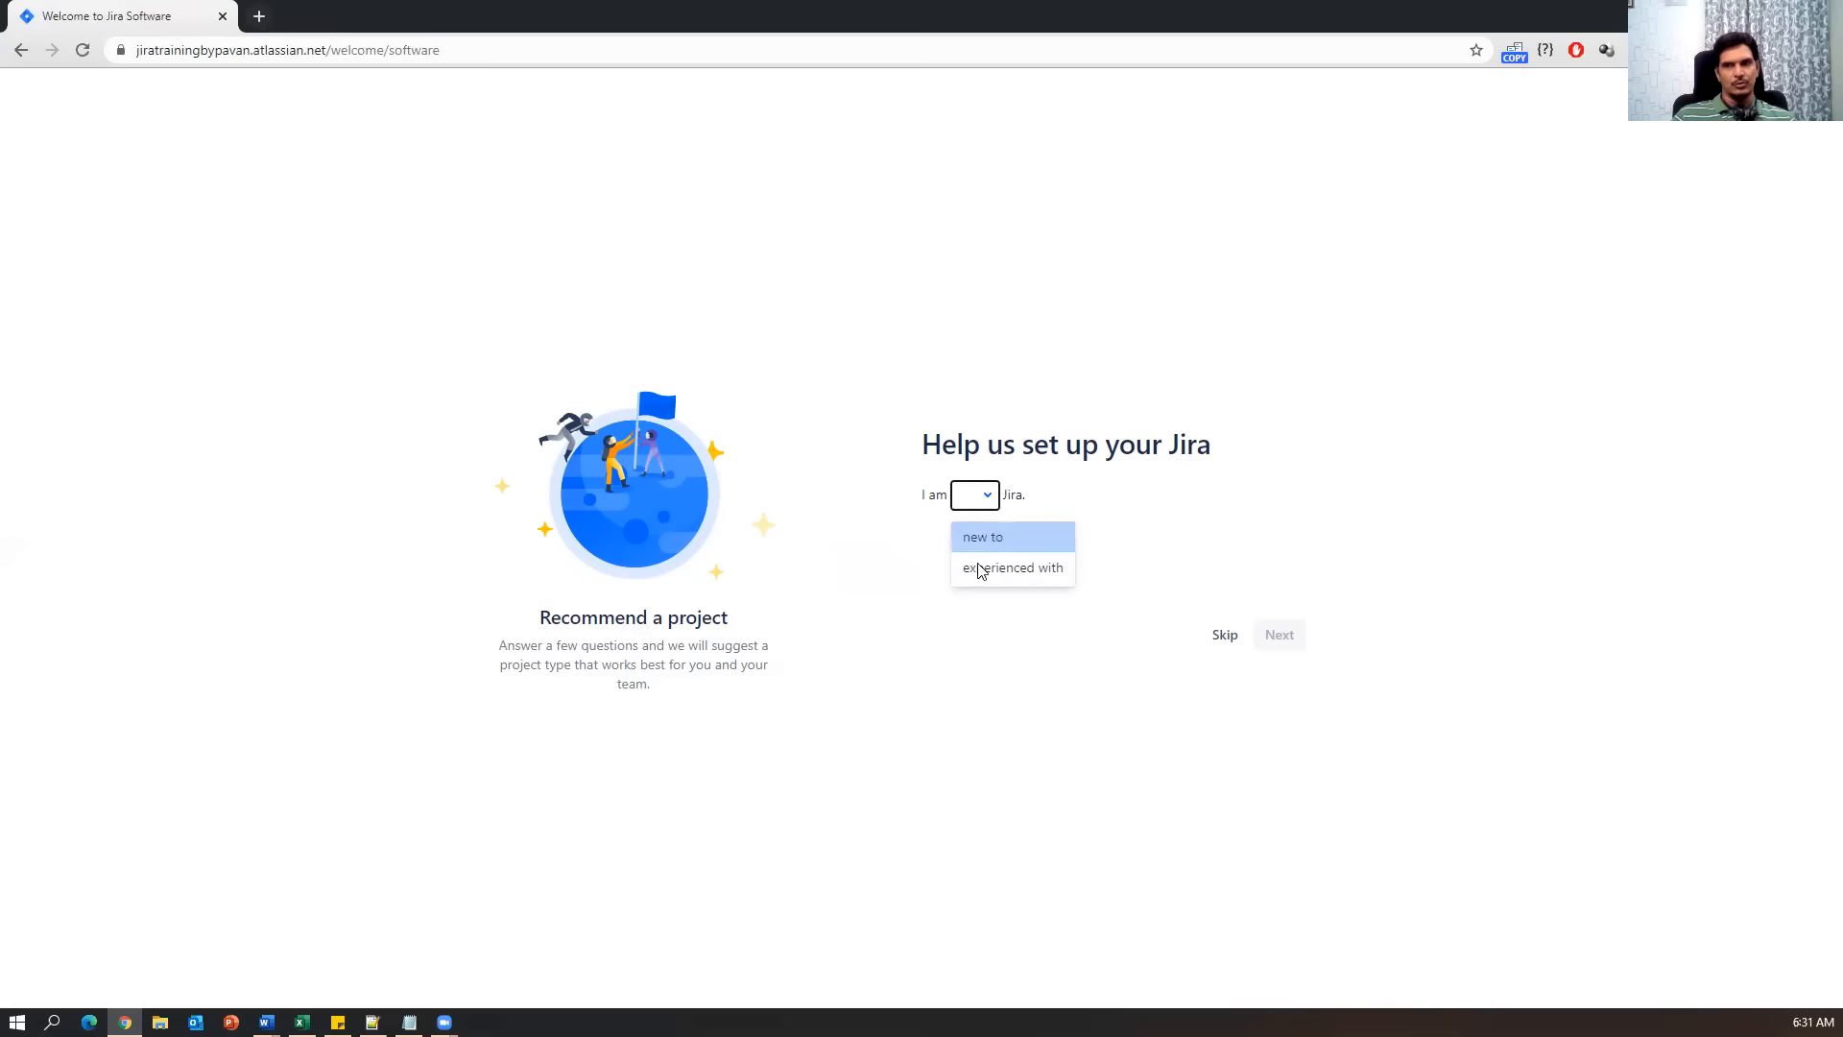
key(Return)
Mark the team as new to agile and mostly working on features, then skip the recommendation.
click(1019, 531)
click(1029, 535)
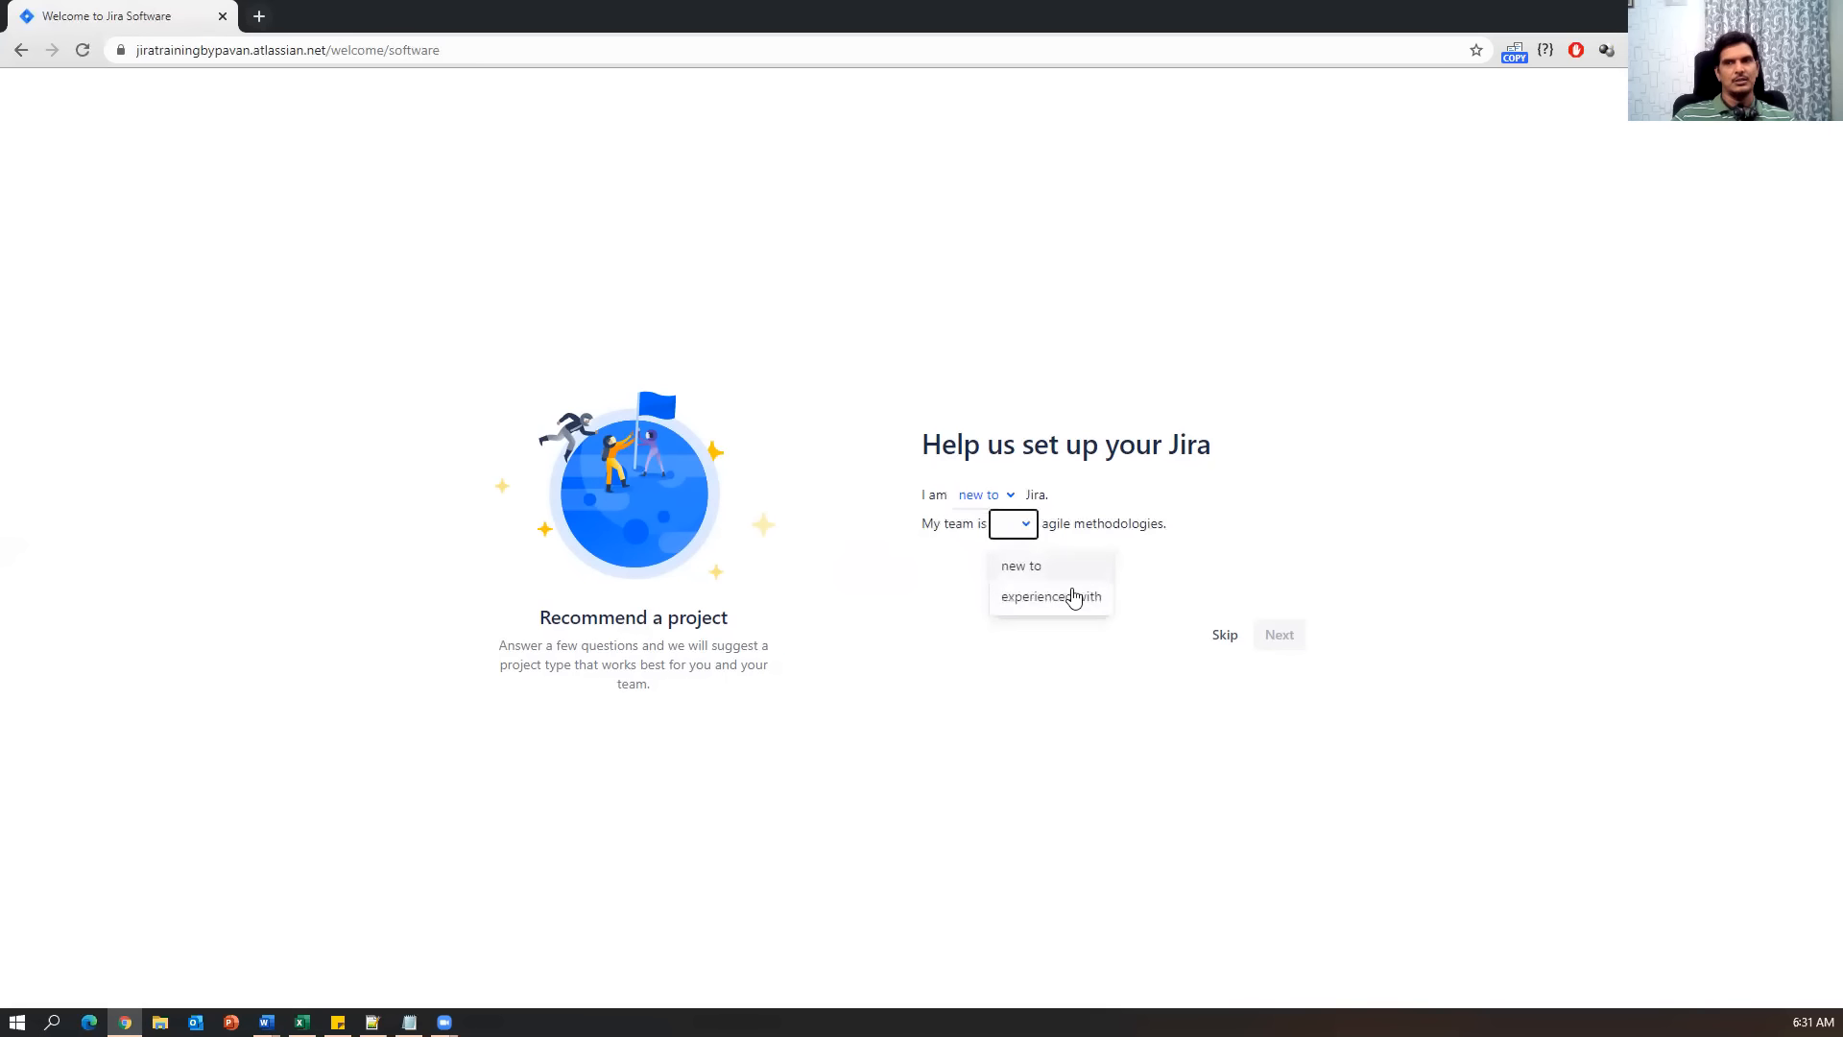
click(1025, 568)
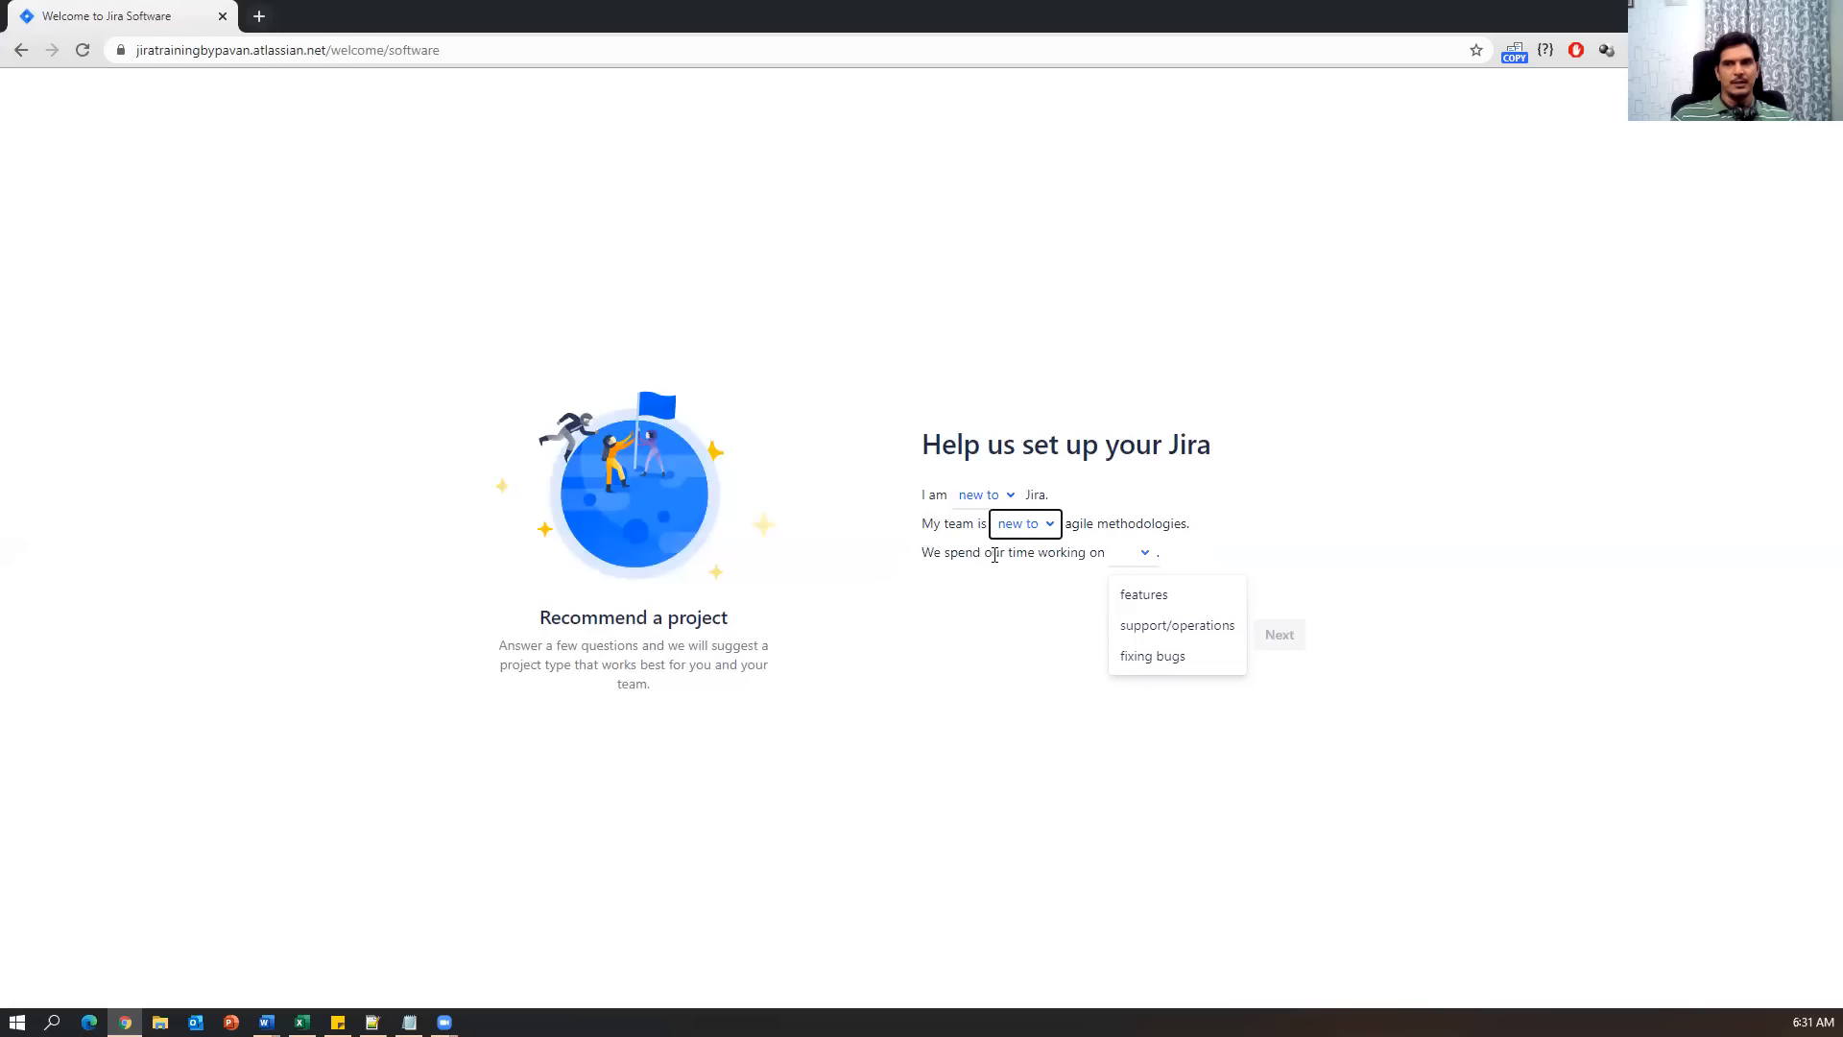
click(1142, 553)
click(1140, 550)
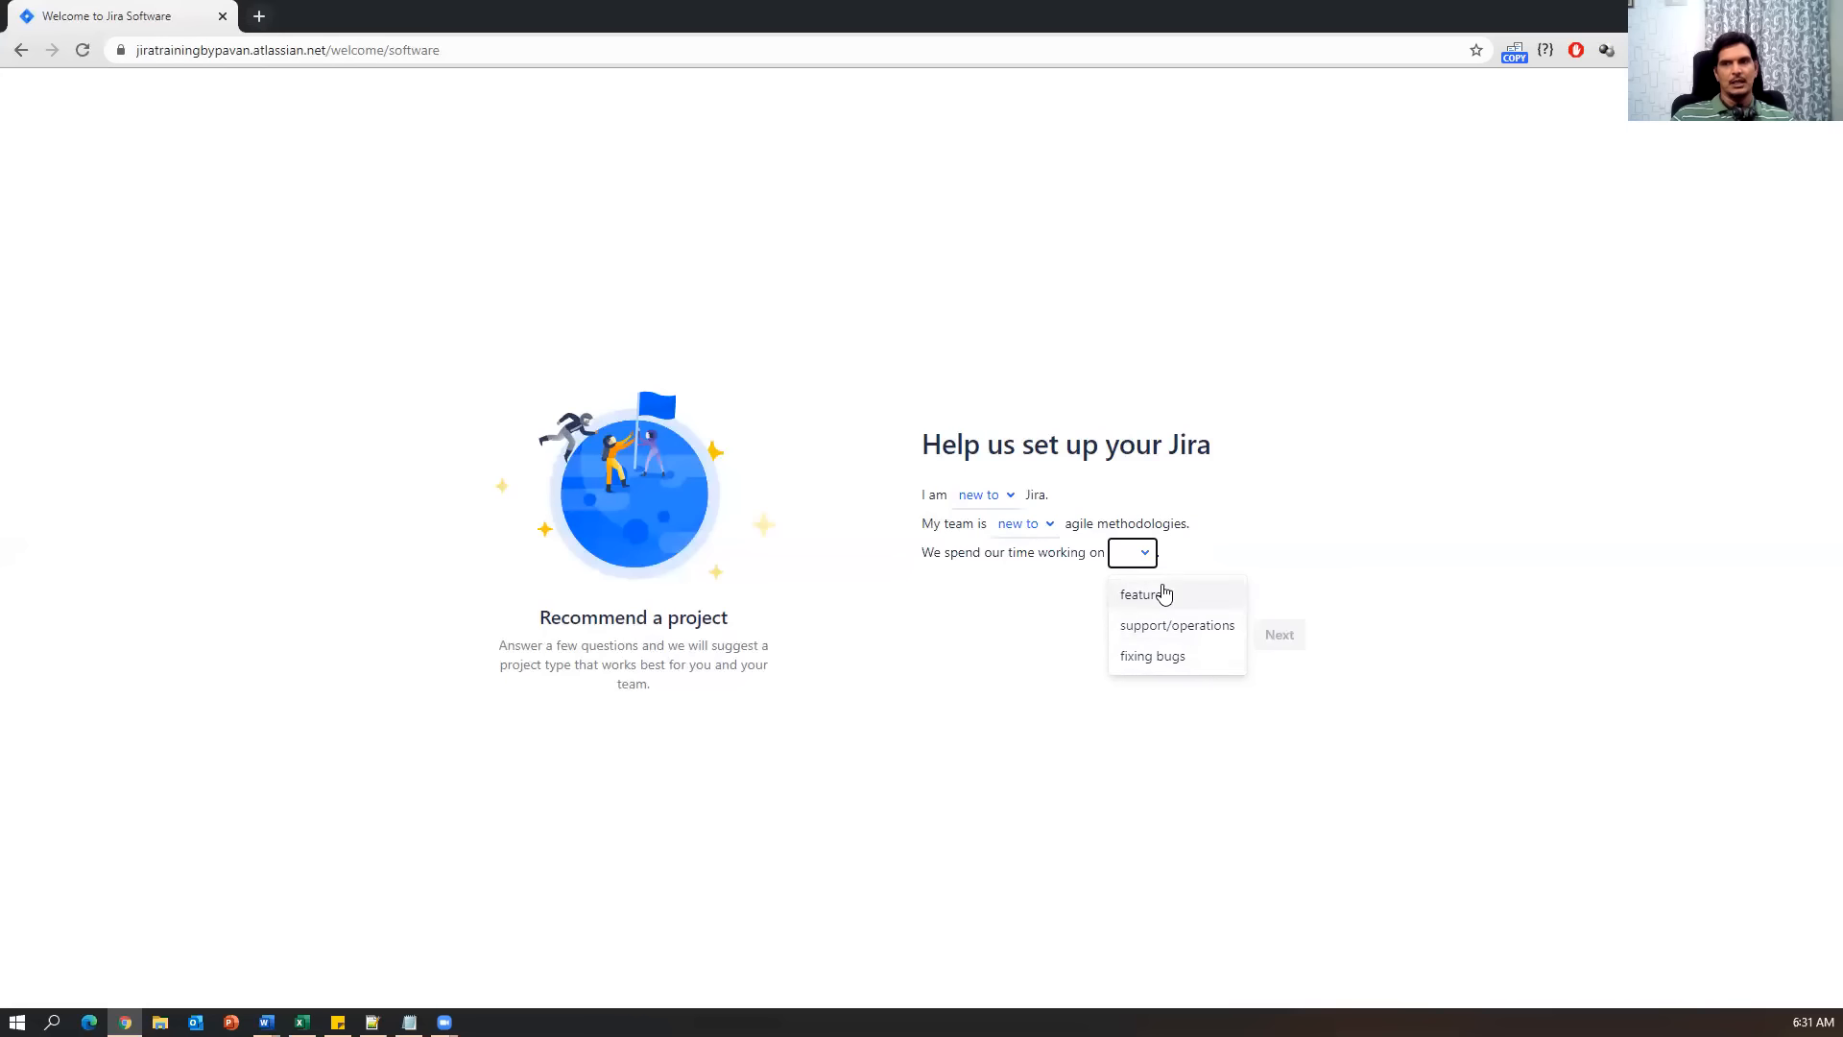
click(1135, 600)
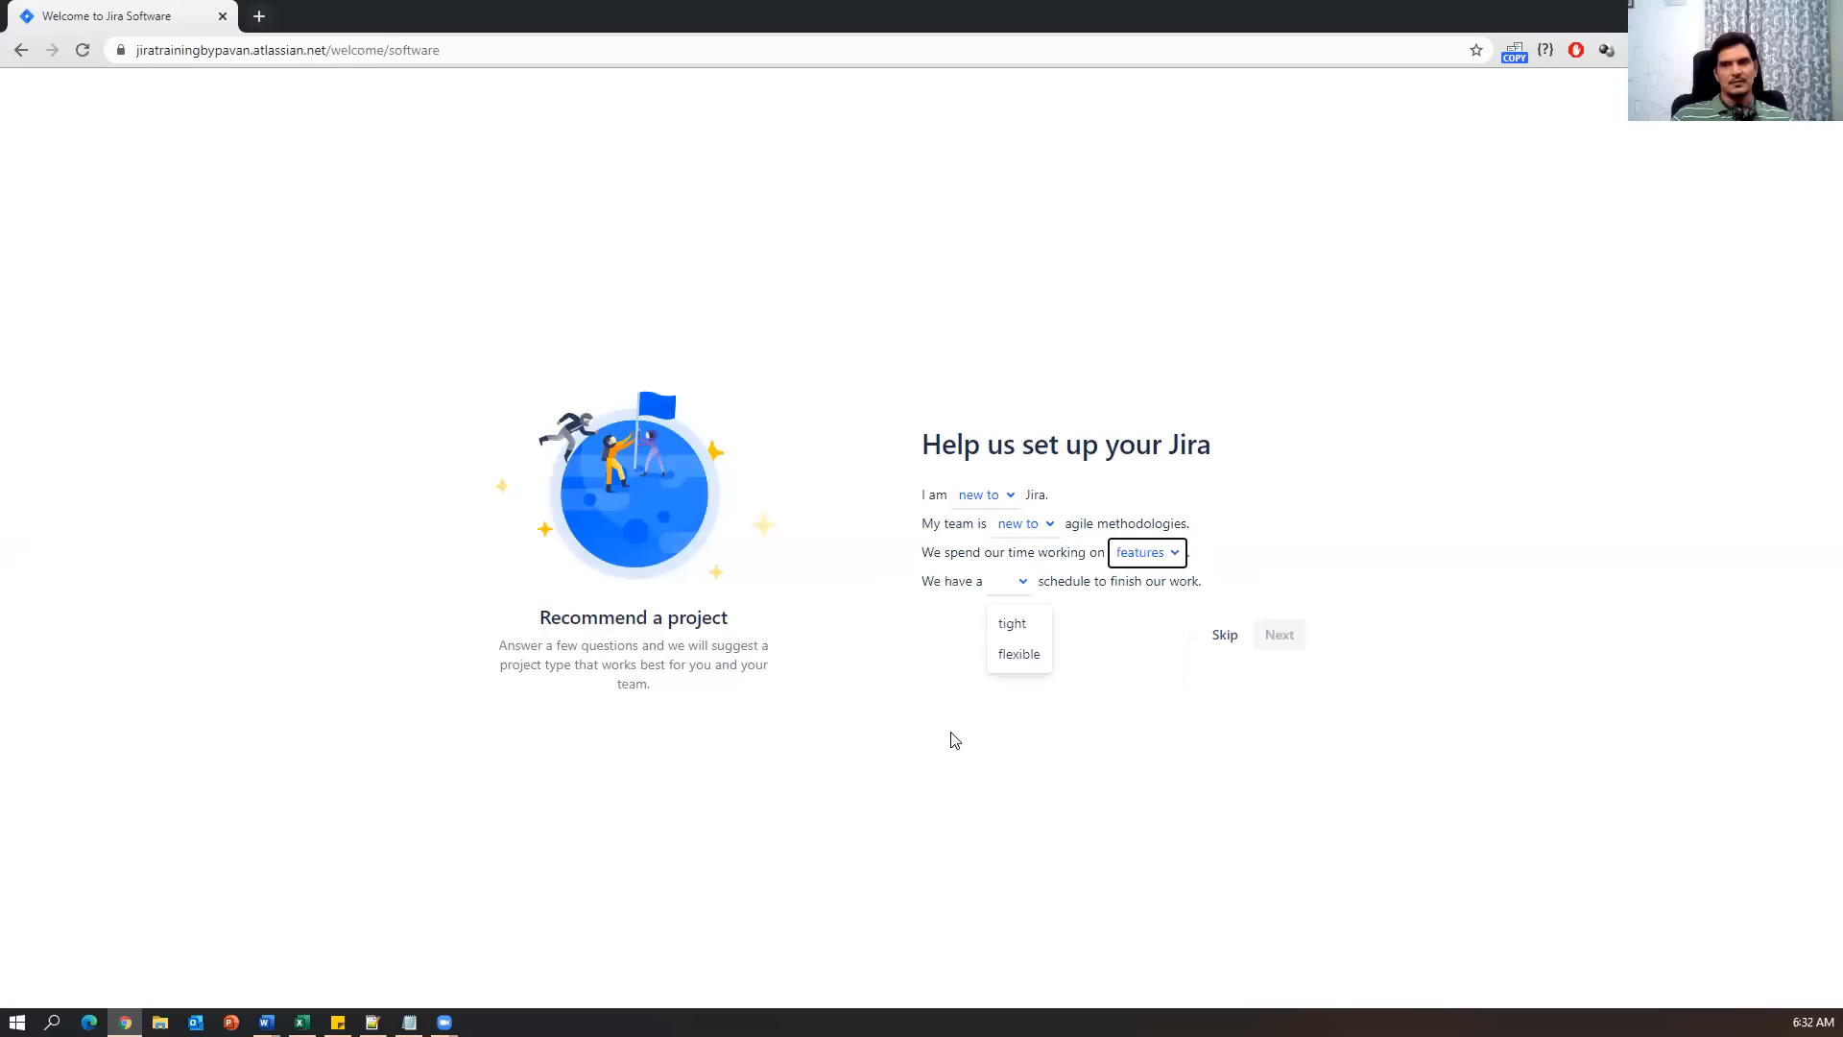
click(1140, 554)
click(1003, 552)
click(1219, 637)
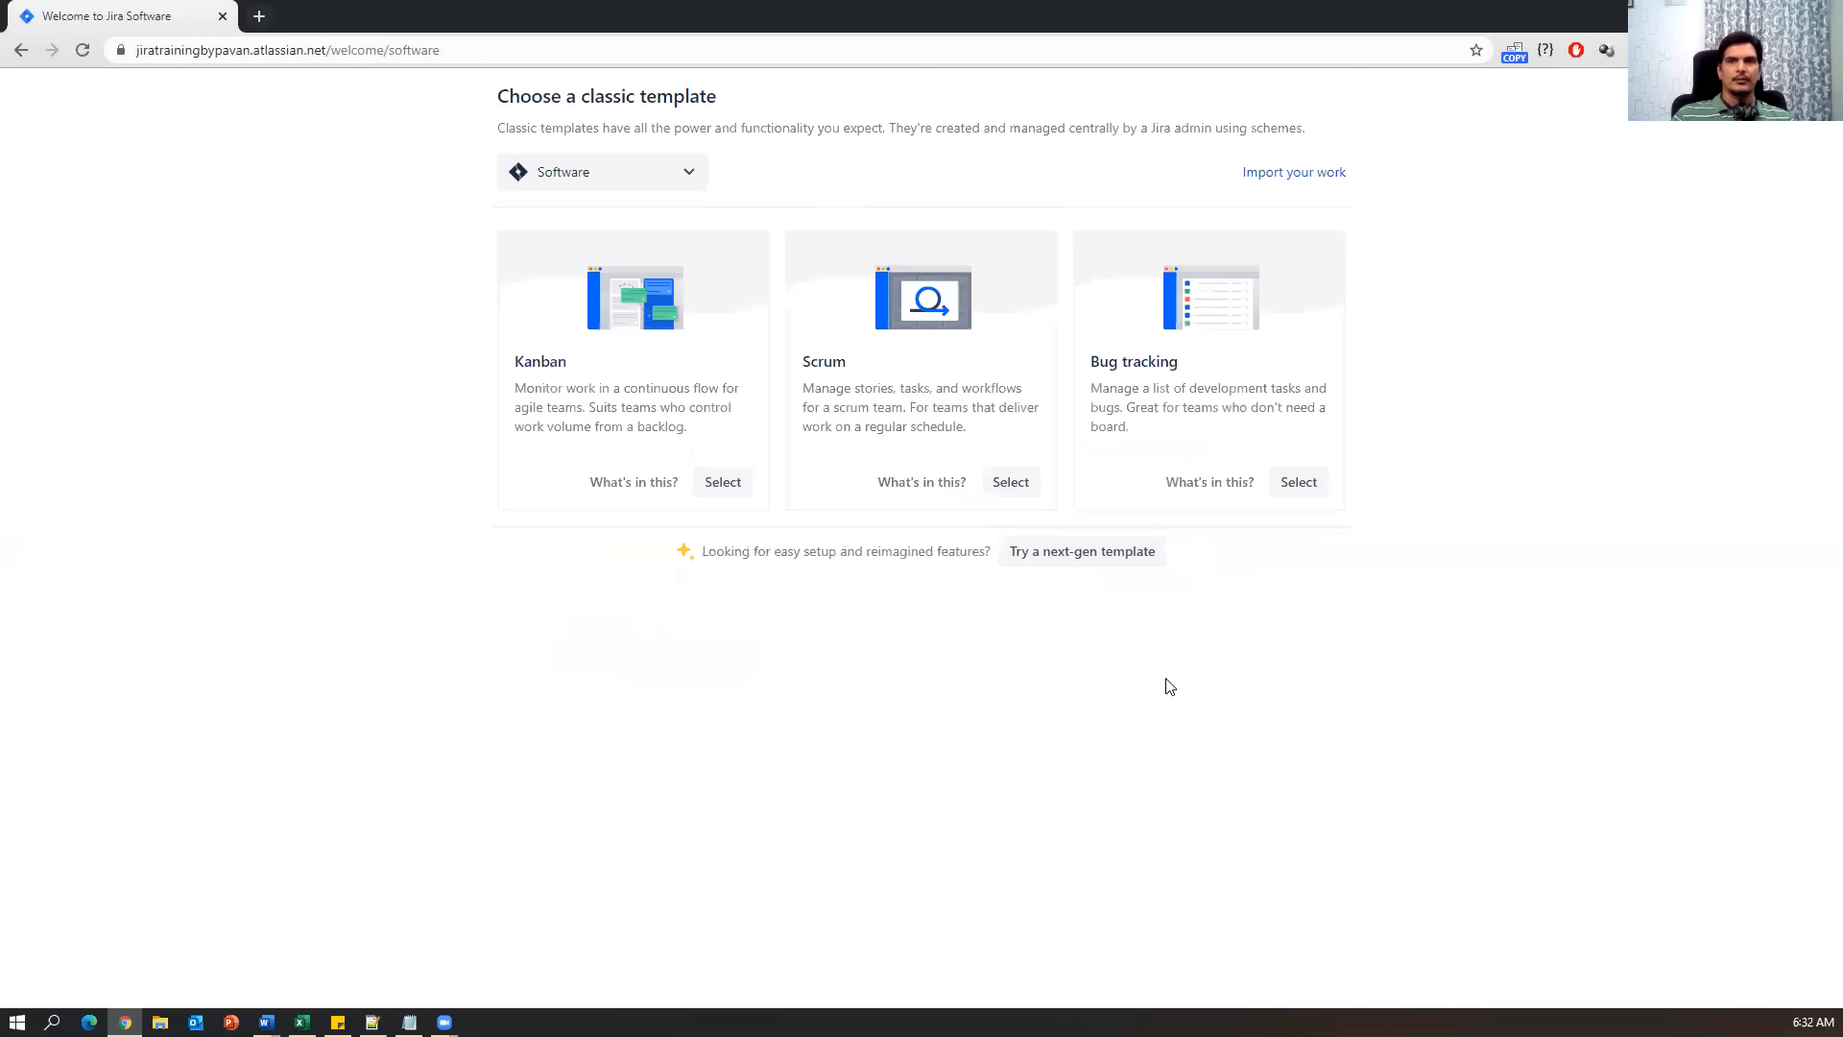
Zoom the browser page to 125%.
click(1825, 50)
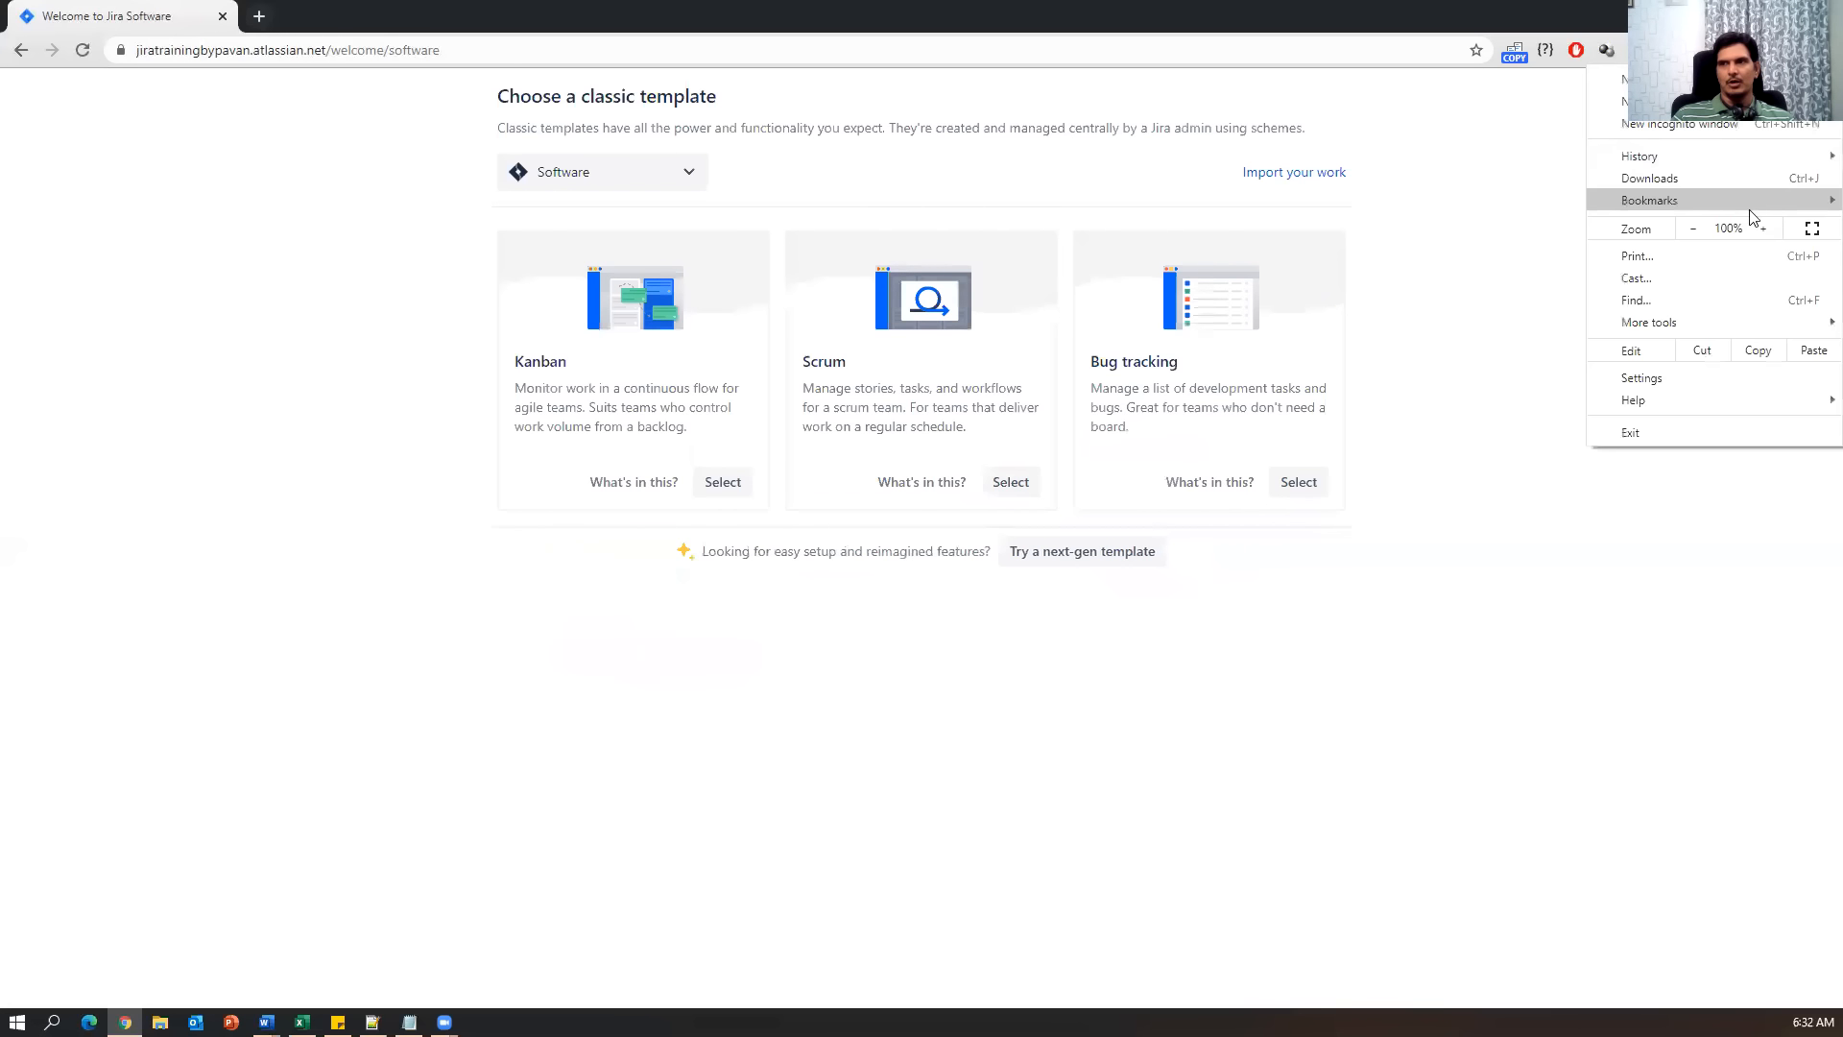
click(1755, 229)
click(1755, 228)
click(1486, 795)
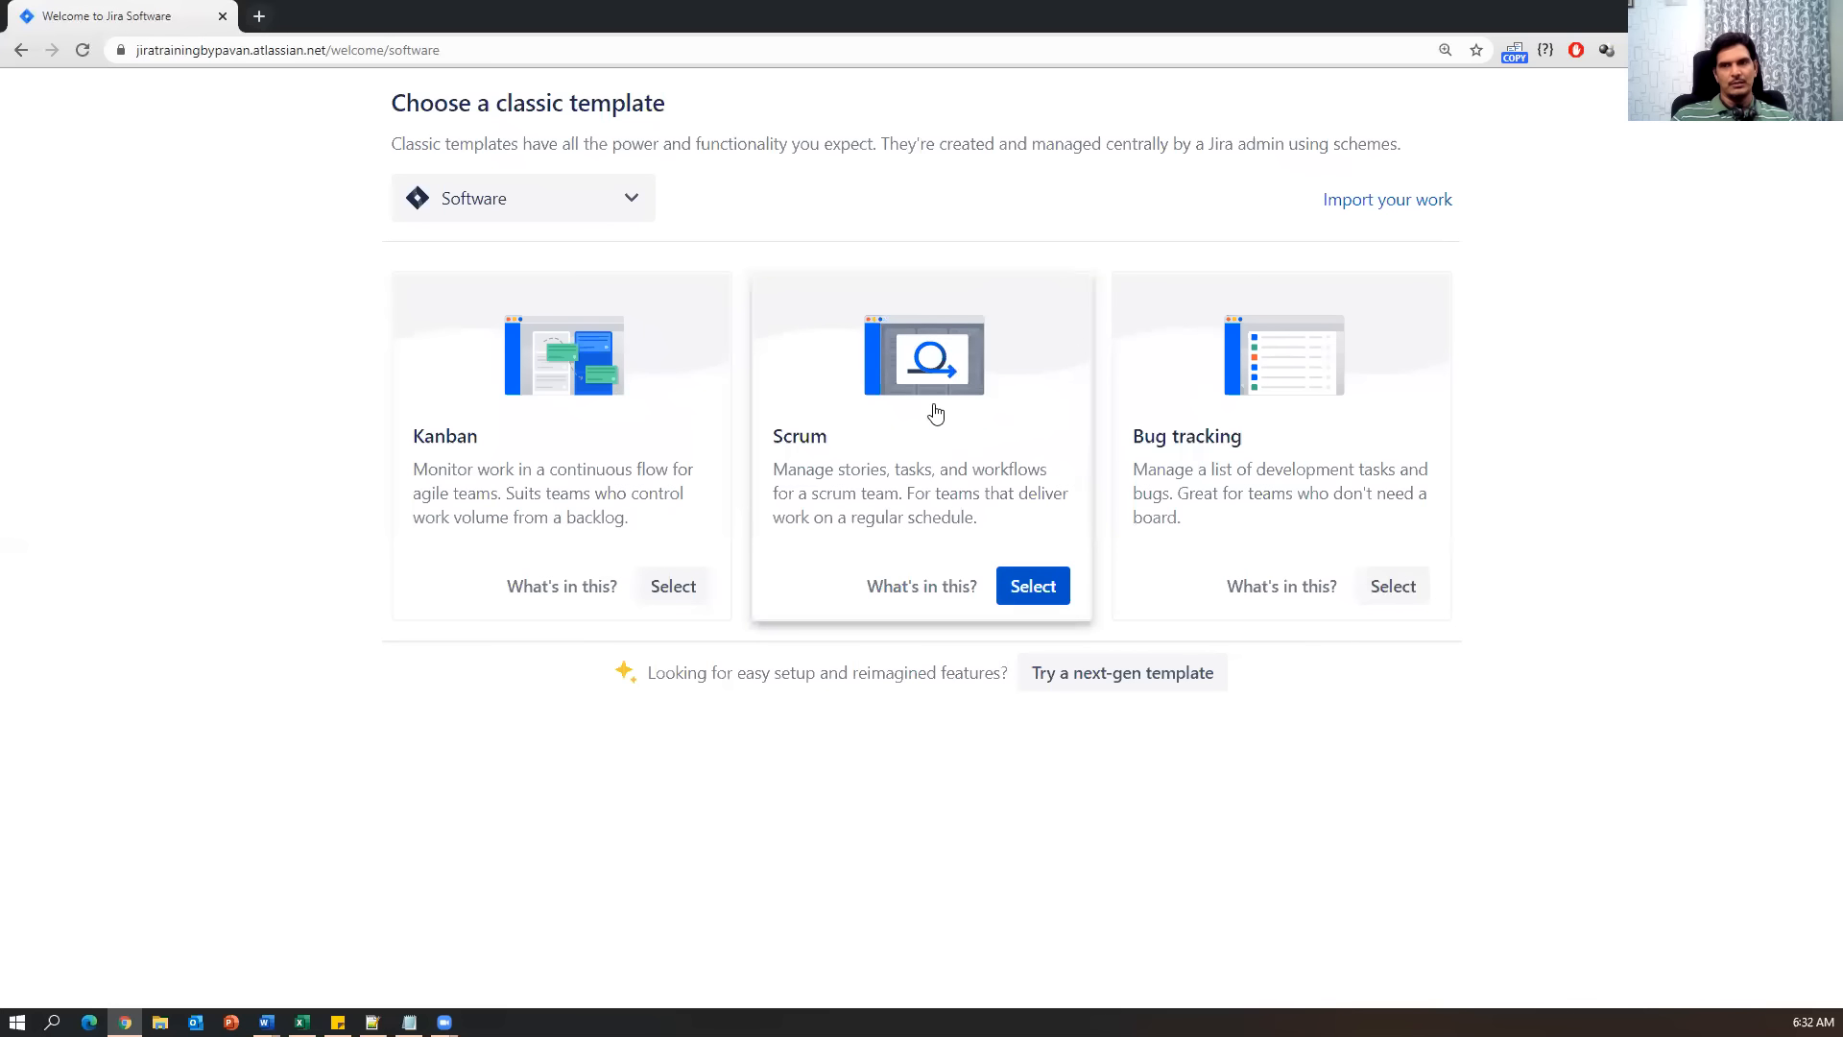
Select the Scrum template, then go back to the previous page.
drag(839, 468, 1011, 468)
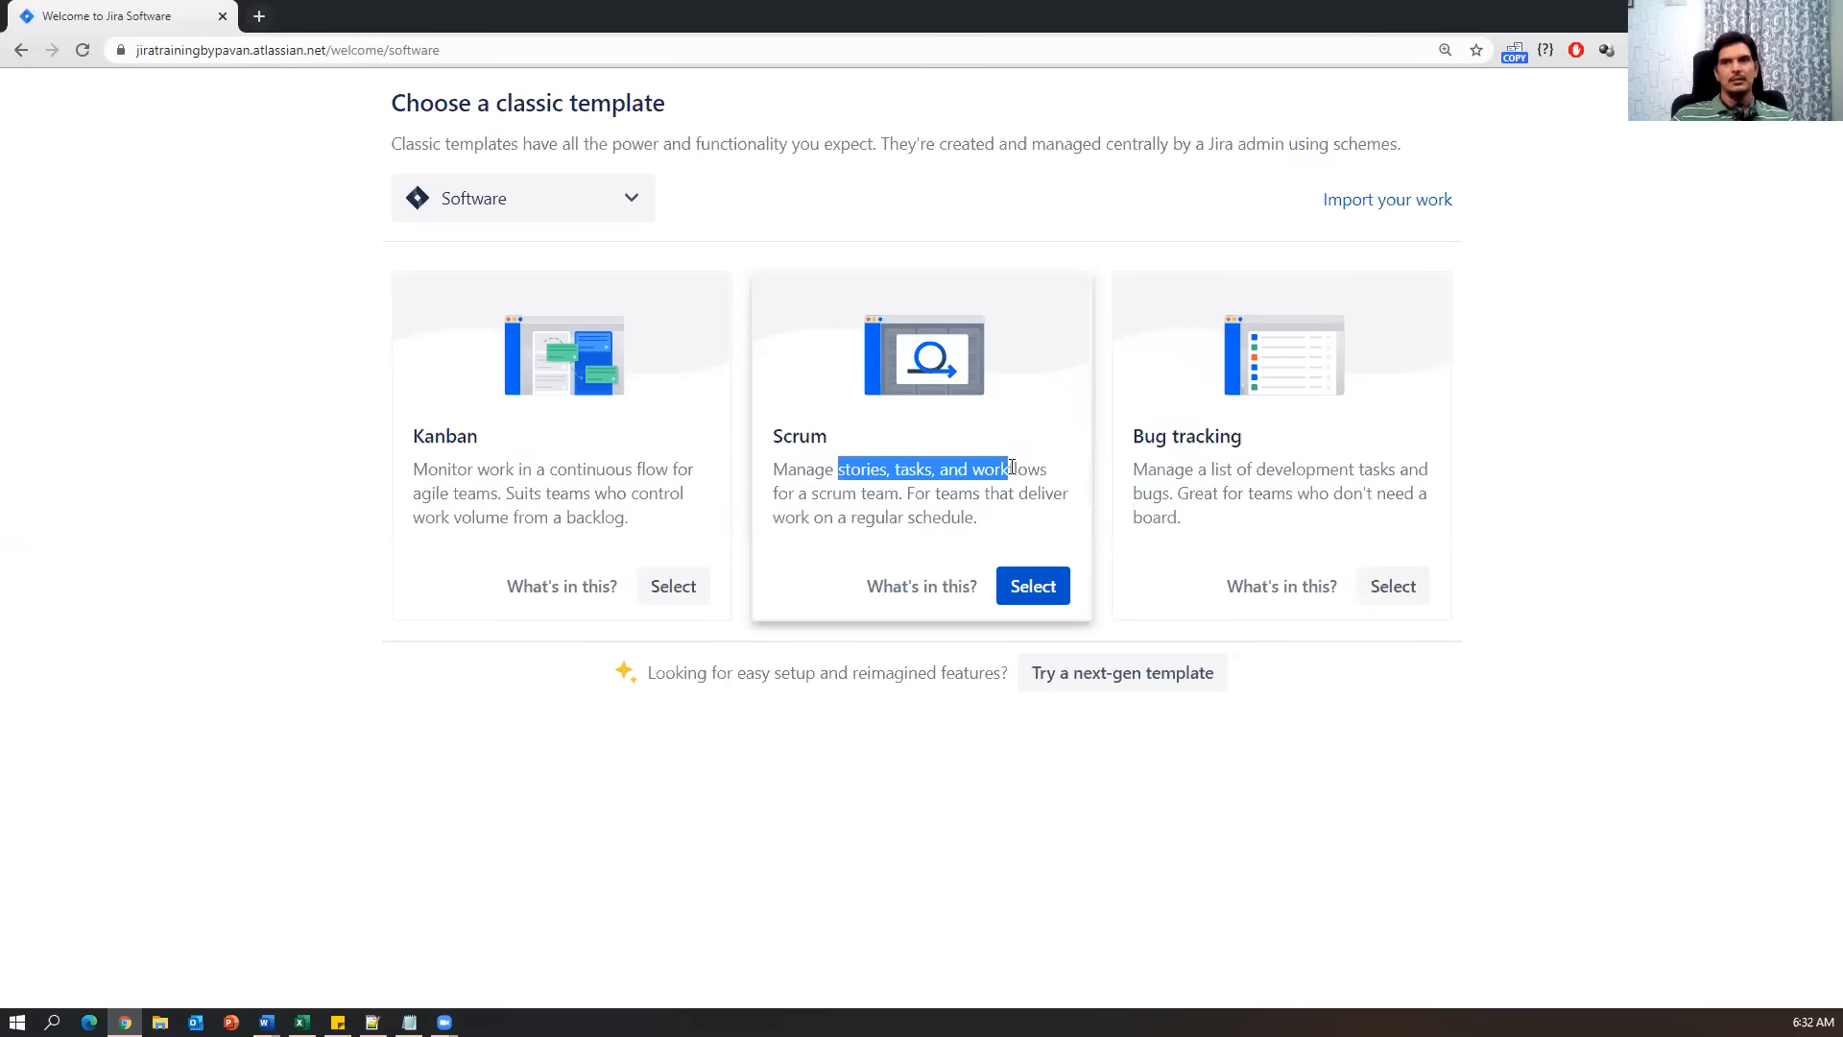
click(918, 487)
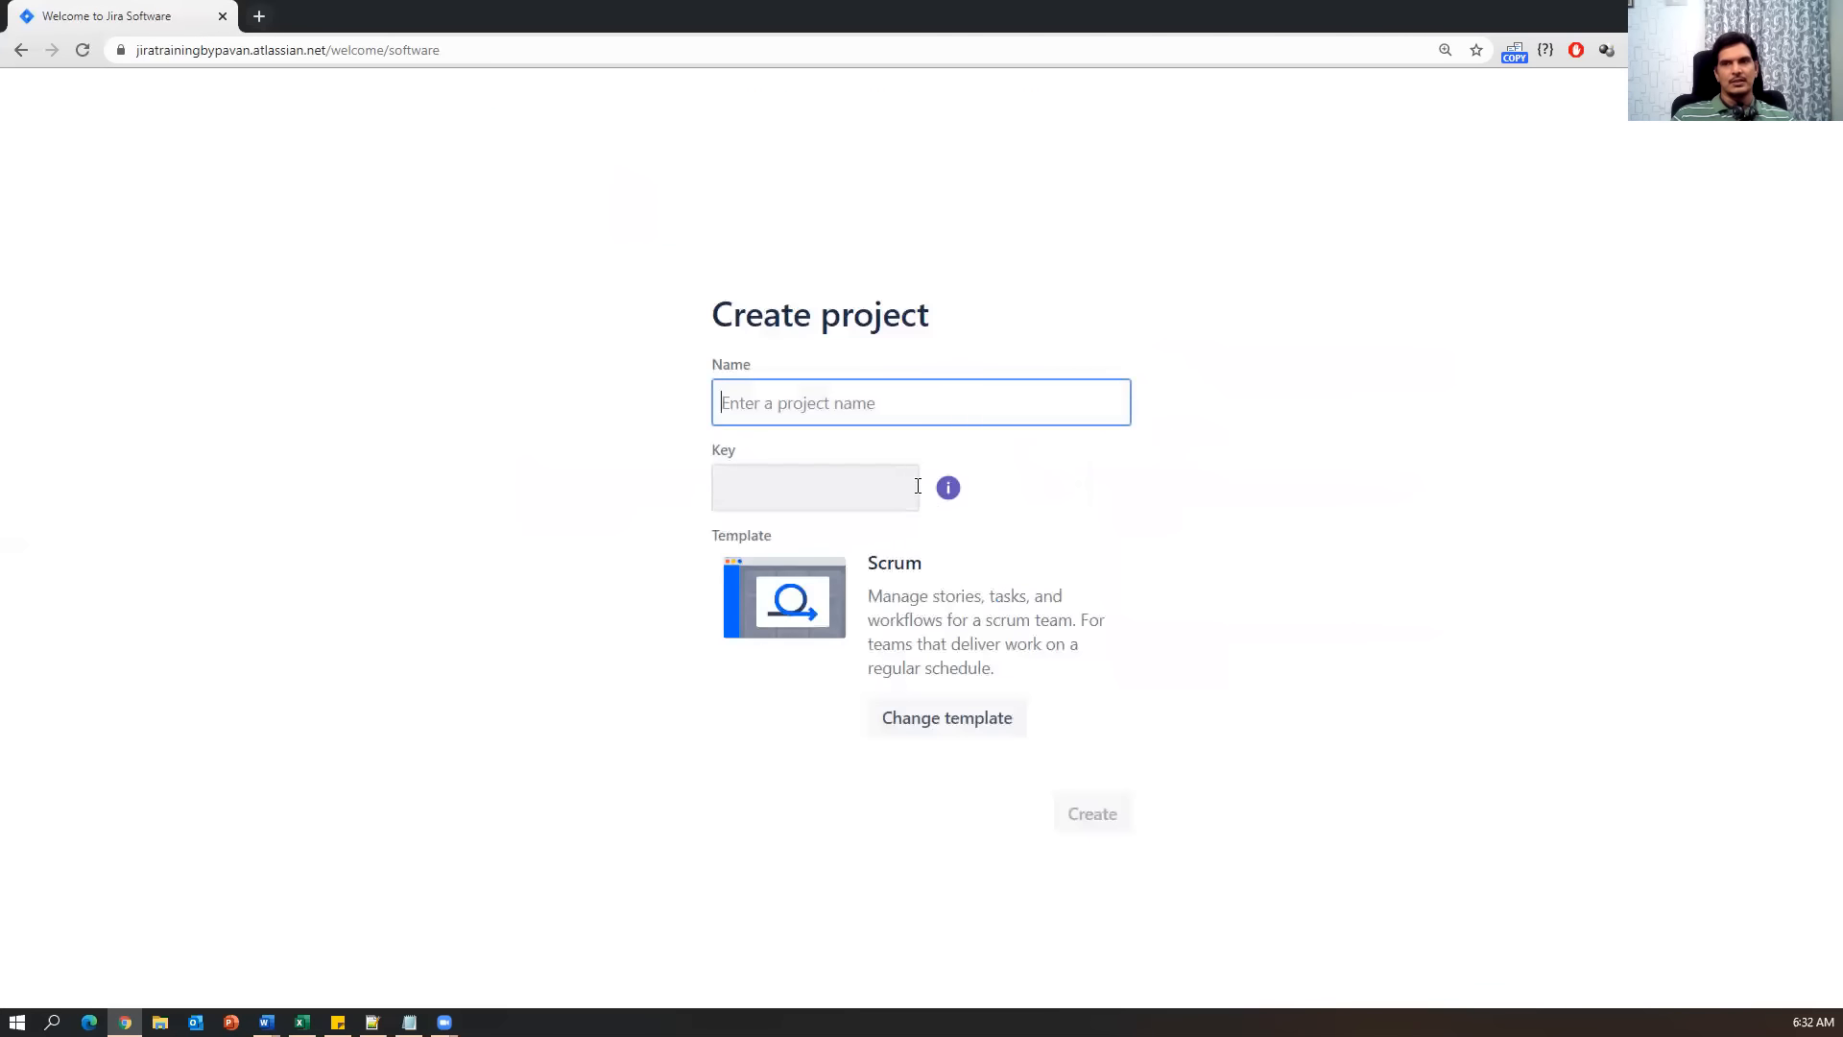
click(19, 53)
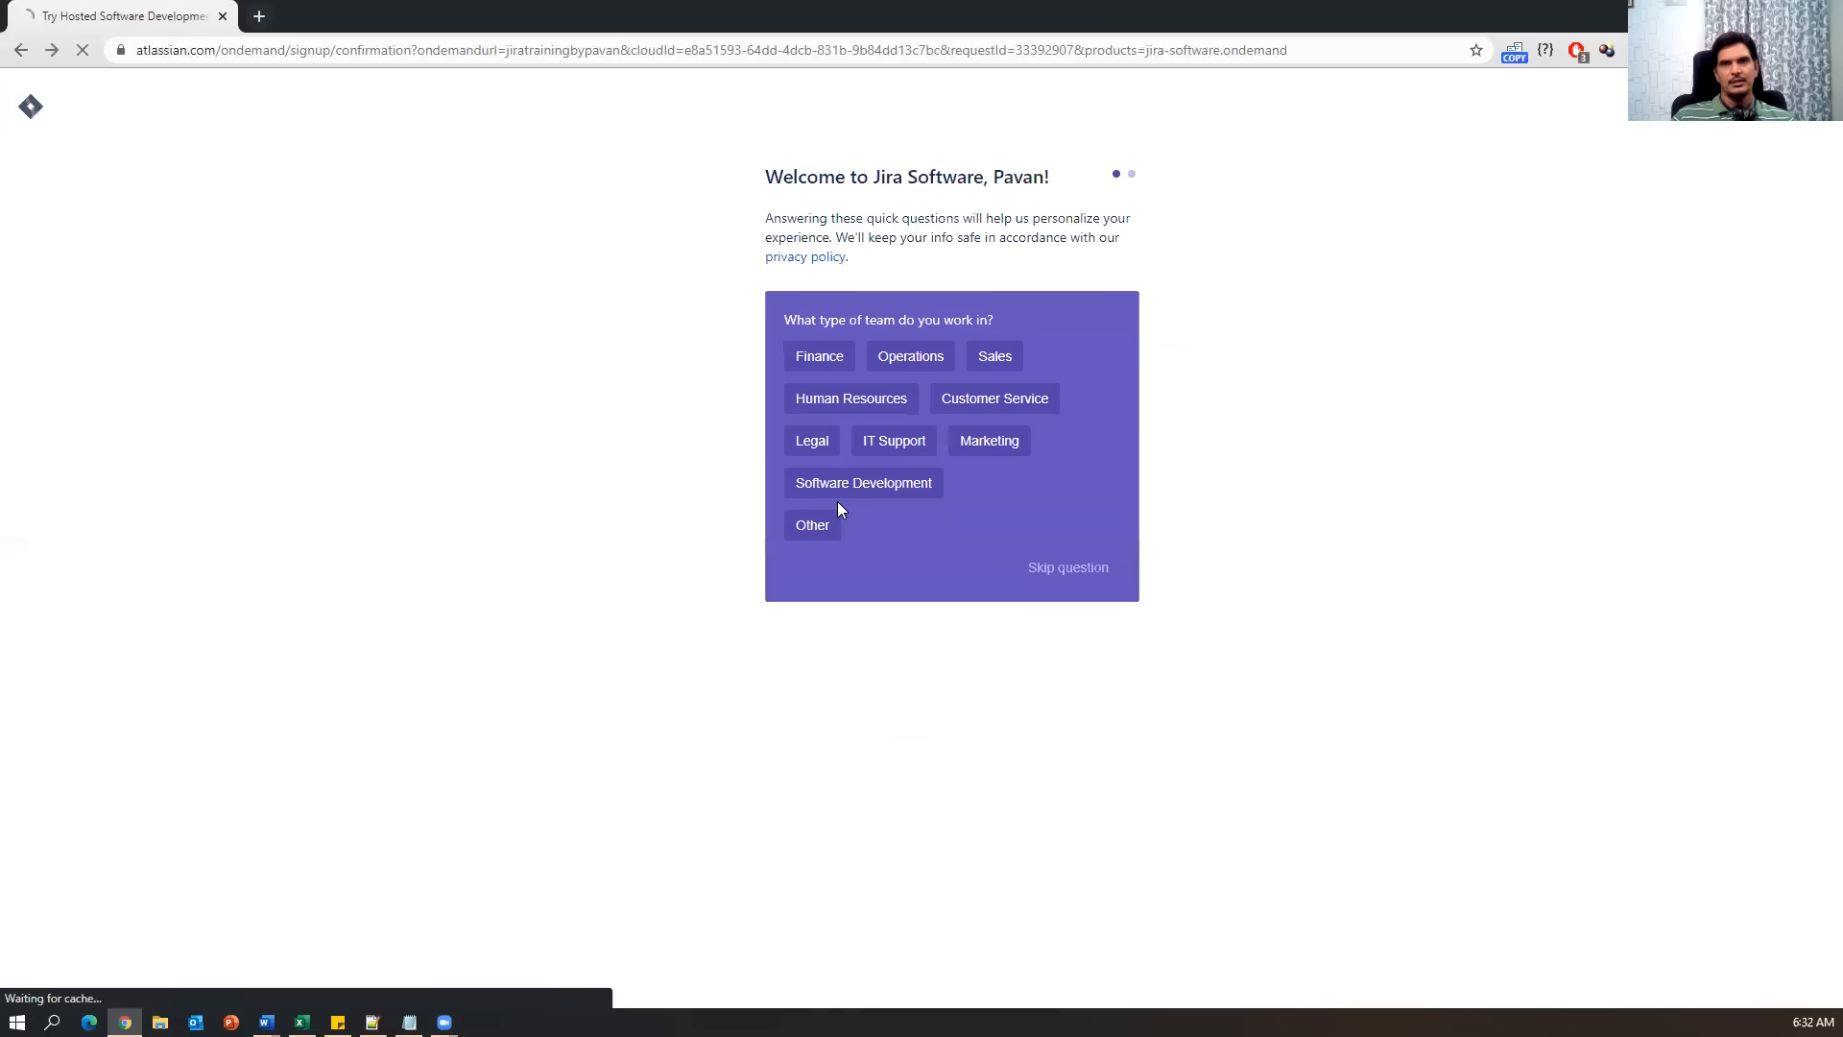
Skip the team-type, role, invite-team and recommendation questions, then select the Scrum template.
click(1085, 569)
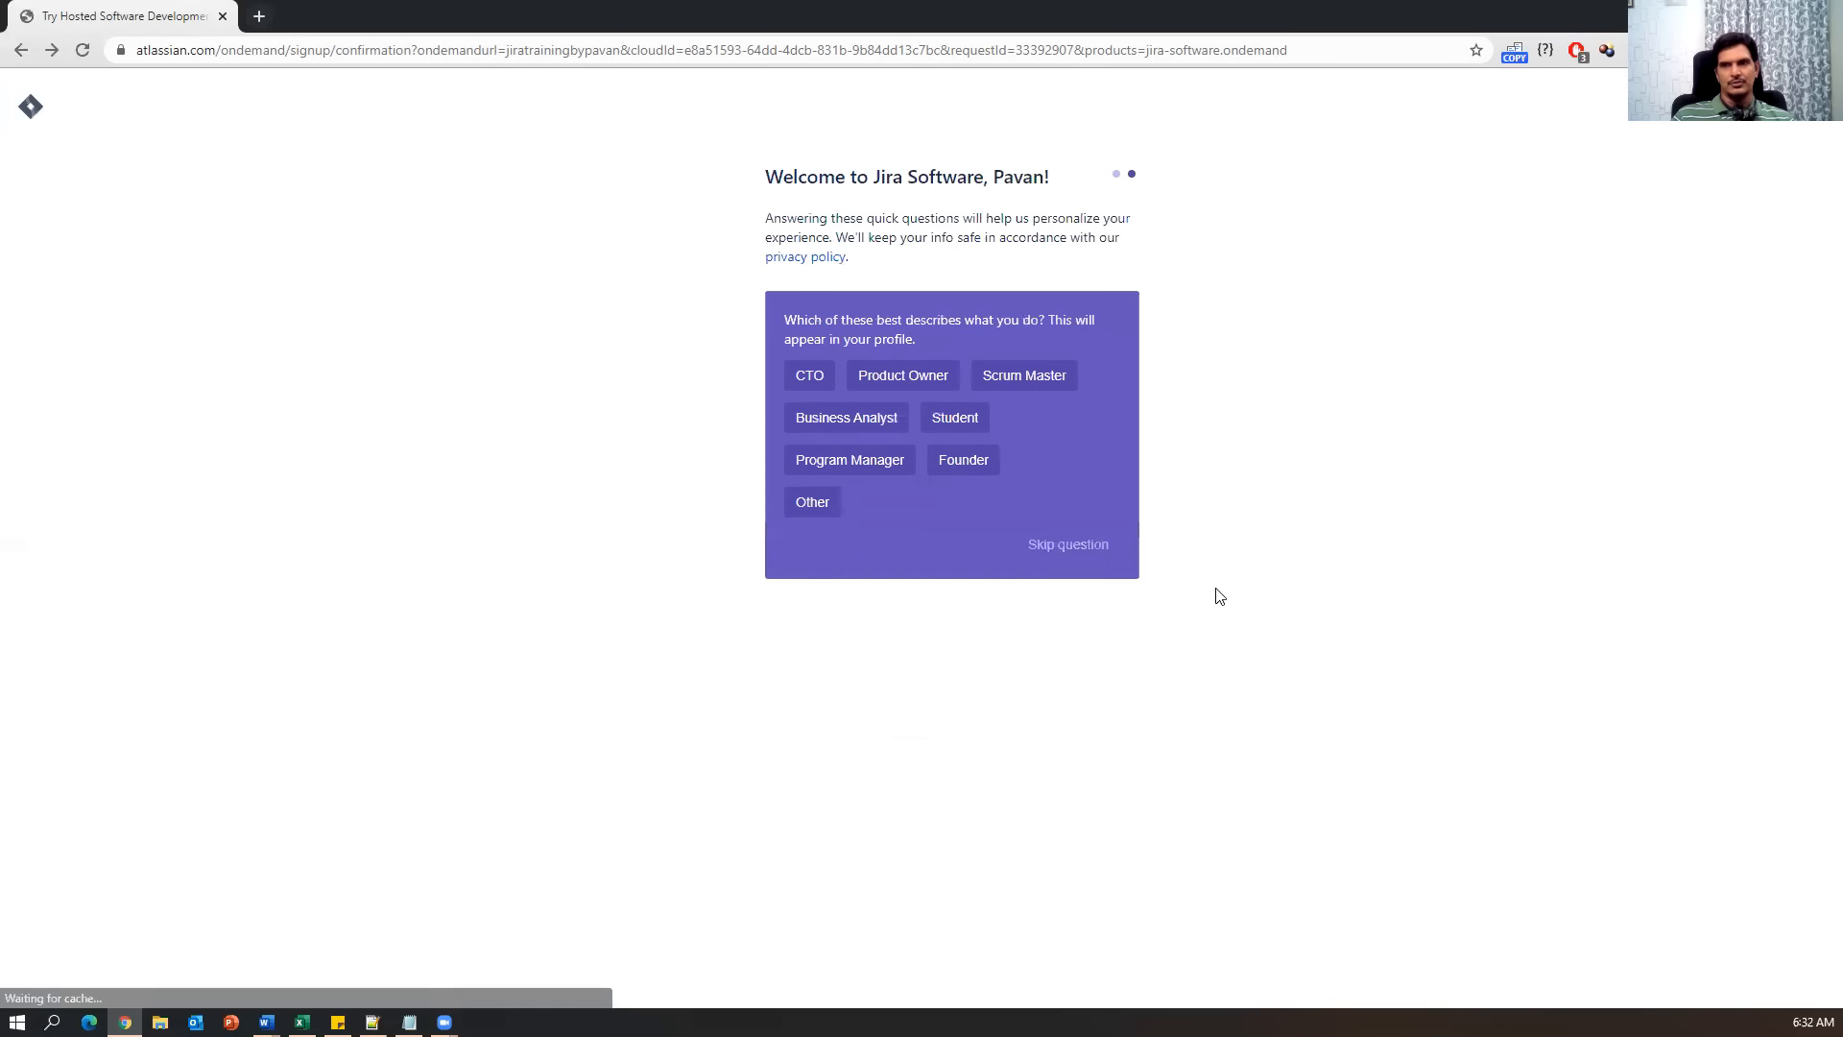
click(1071, 544)
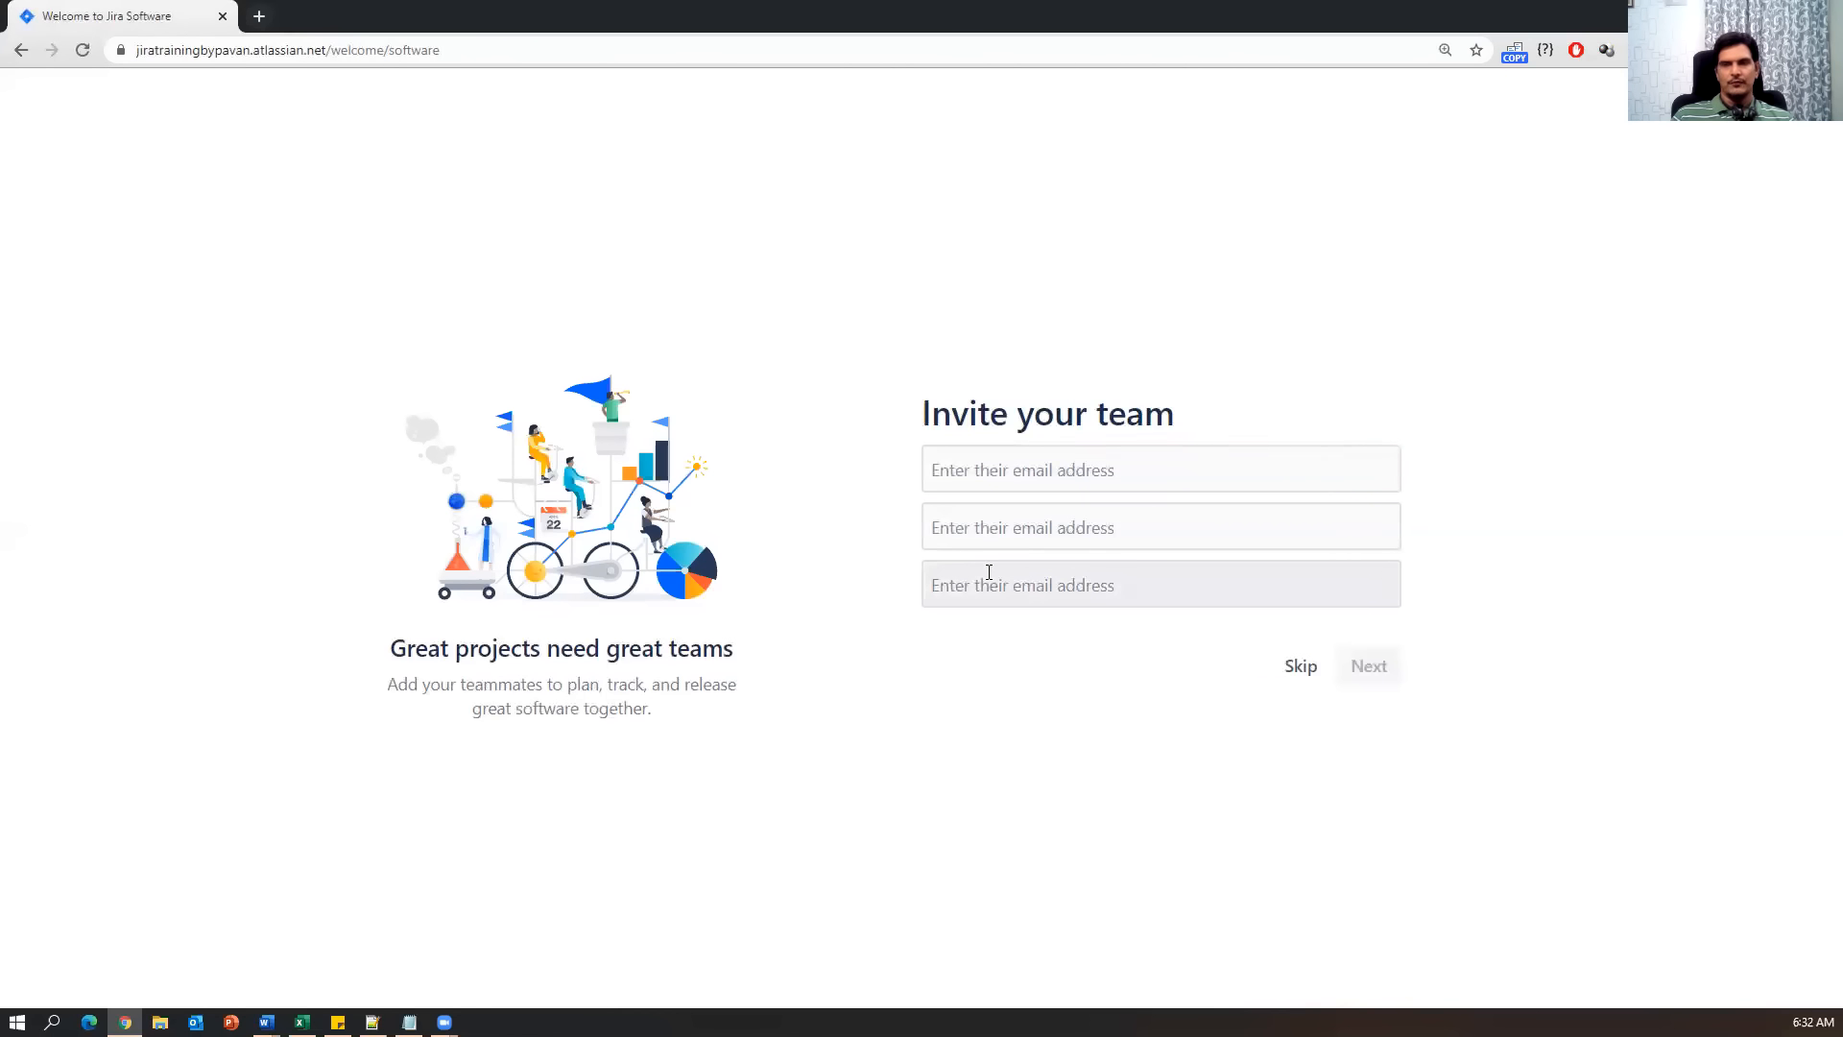
click(1302, 675)
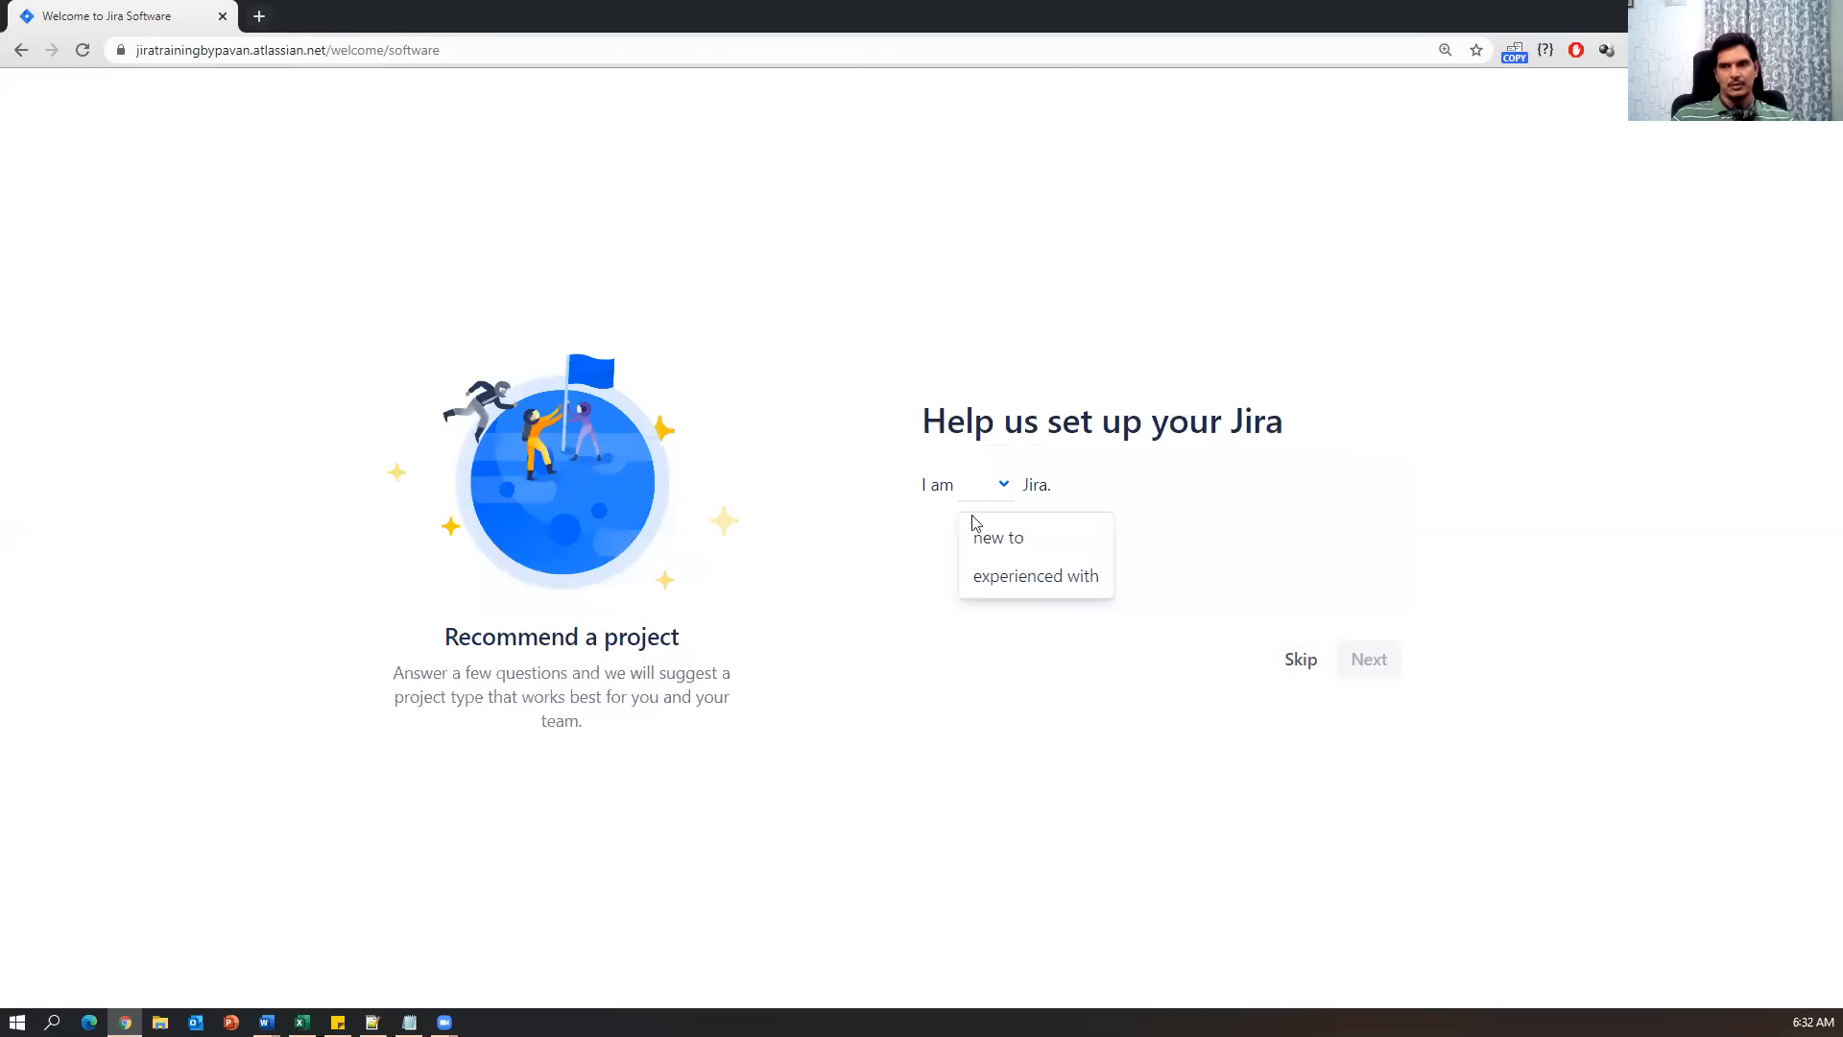
click(1301, 660)
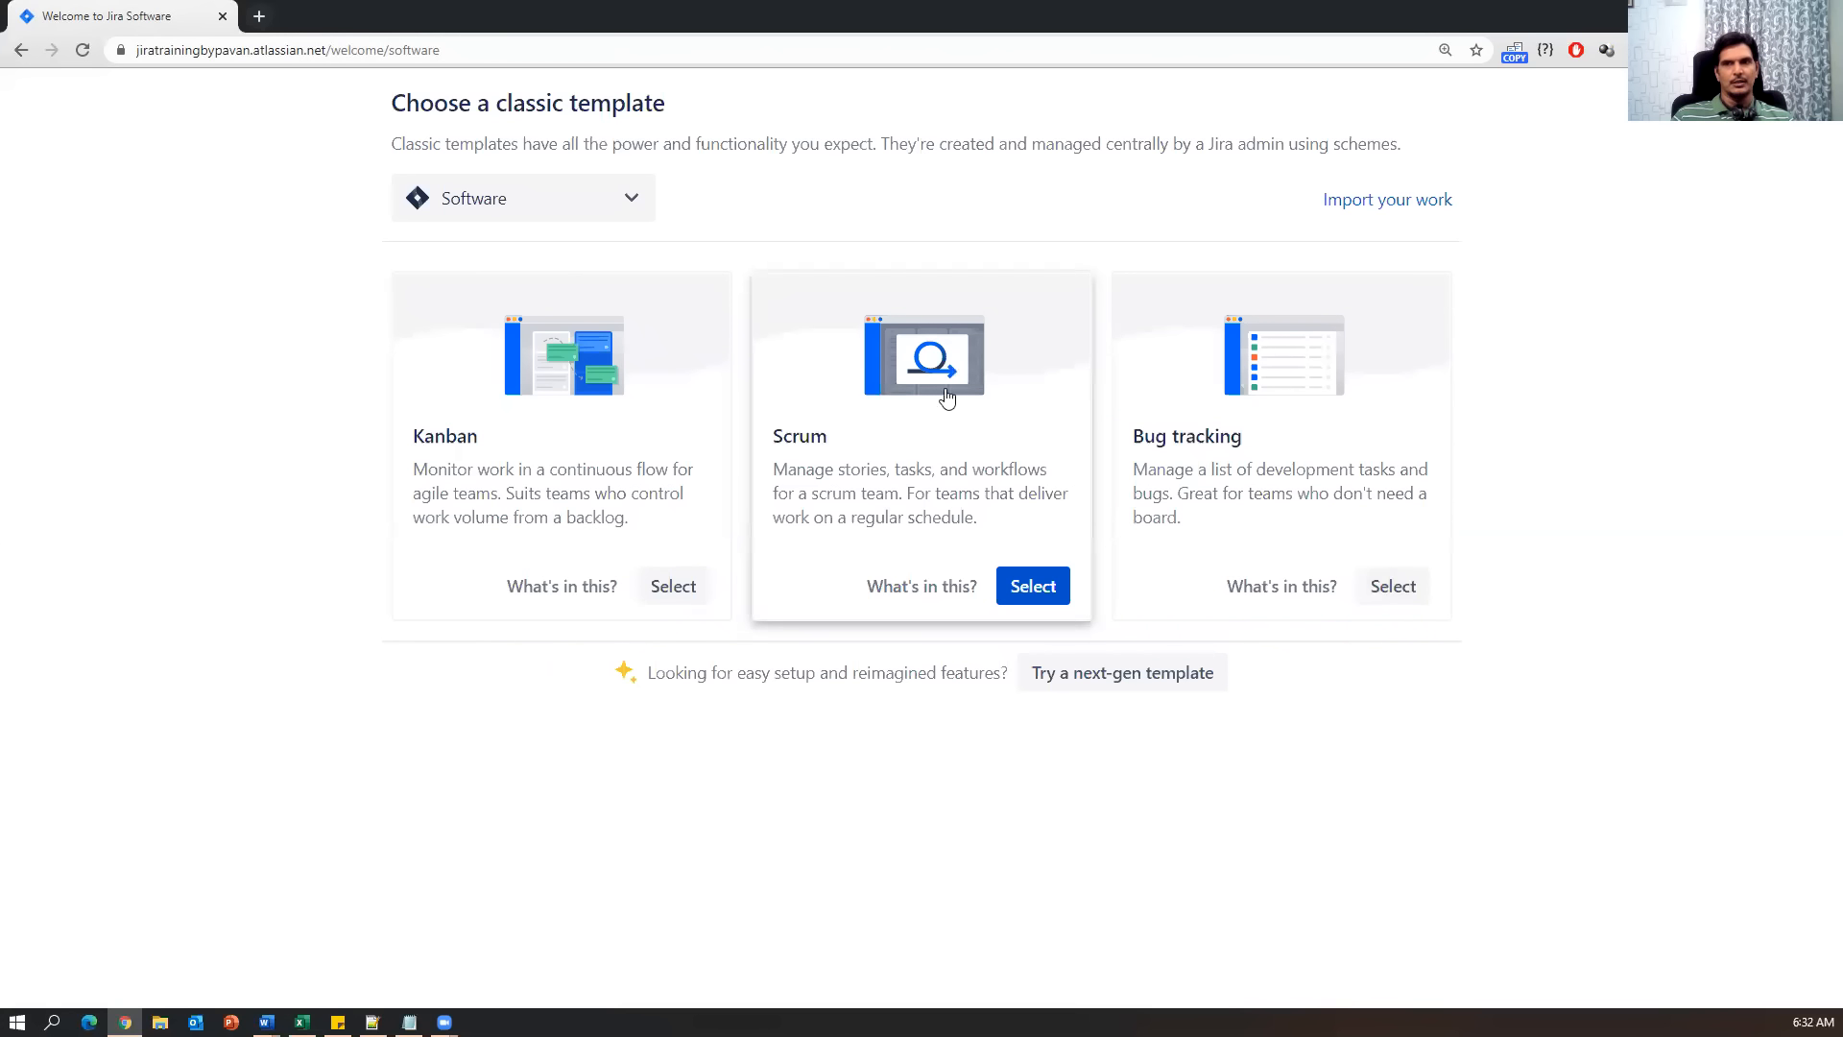
click(1044, 594)
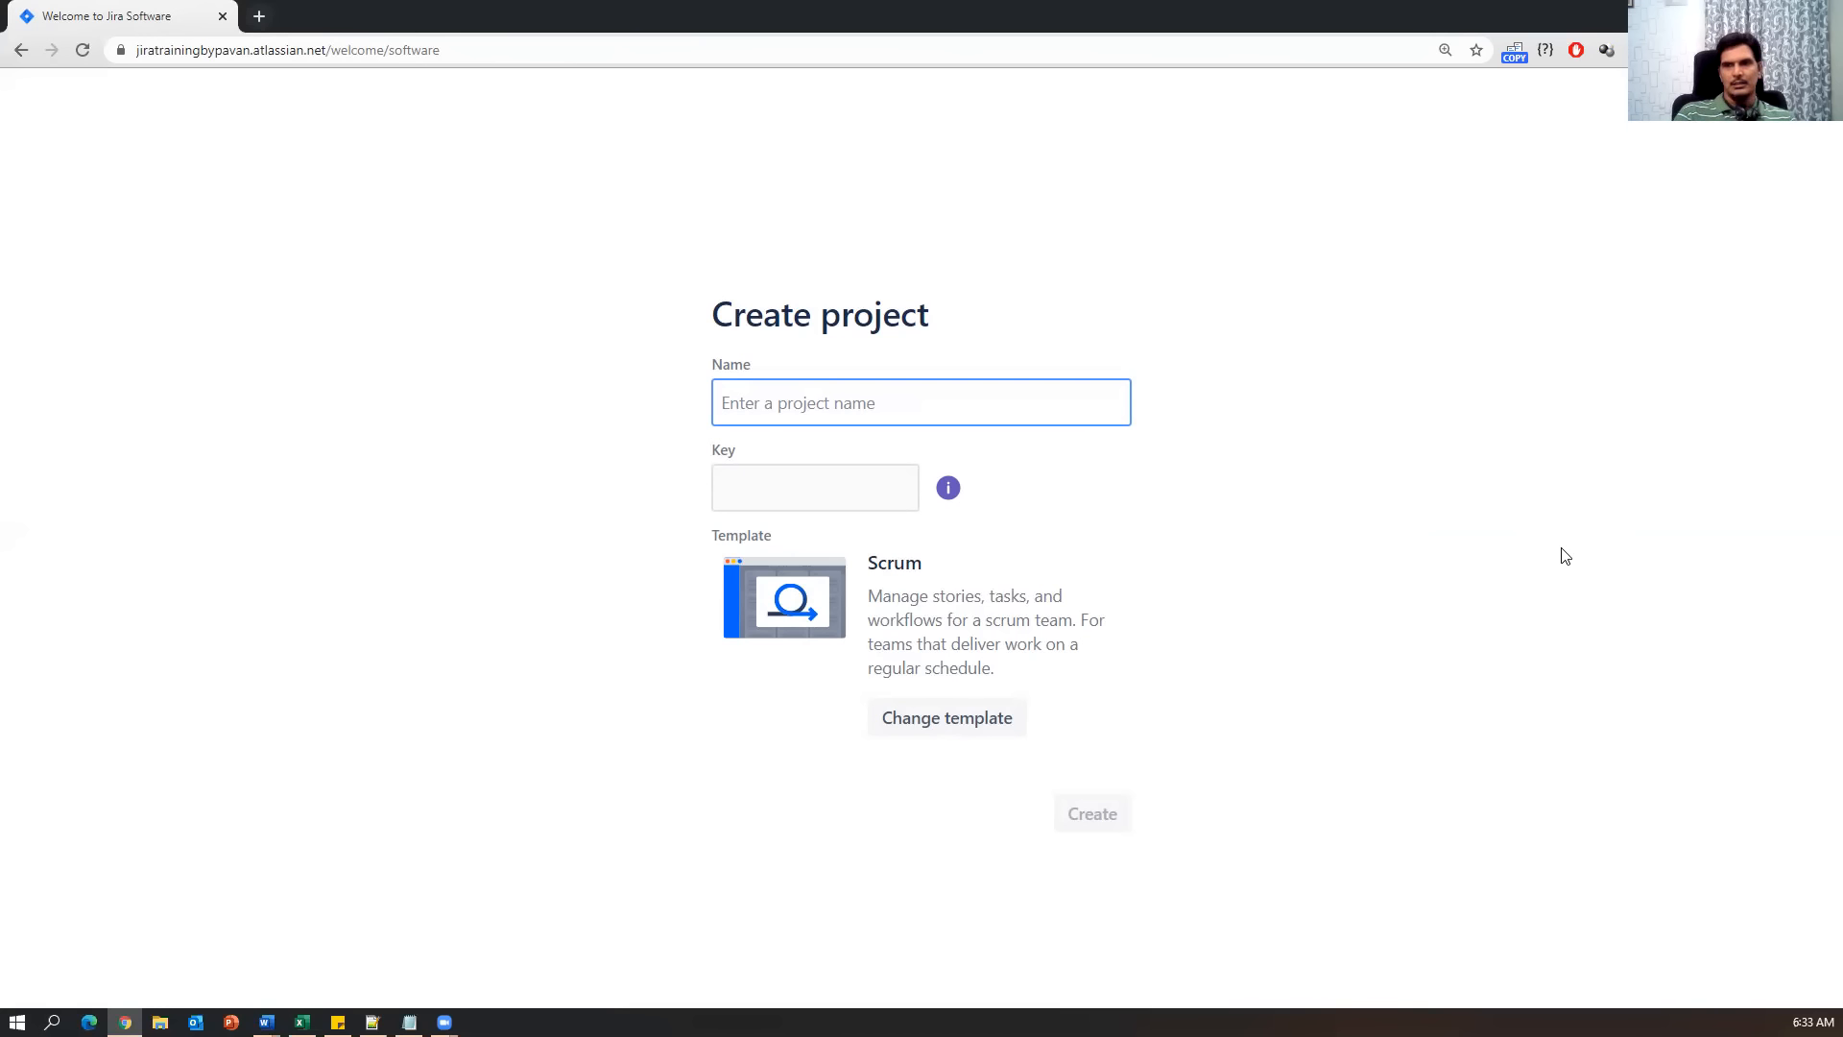
Enter 'Opencart' as the project name and check that the key auto-fills as OP.
text(Op)
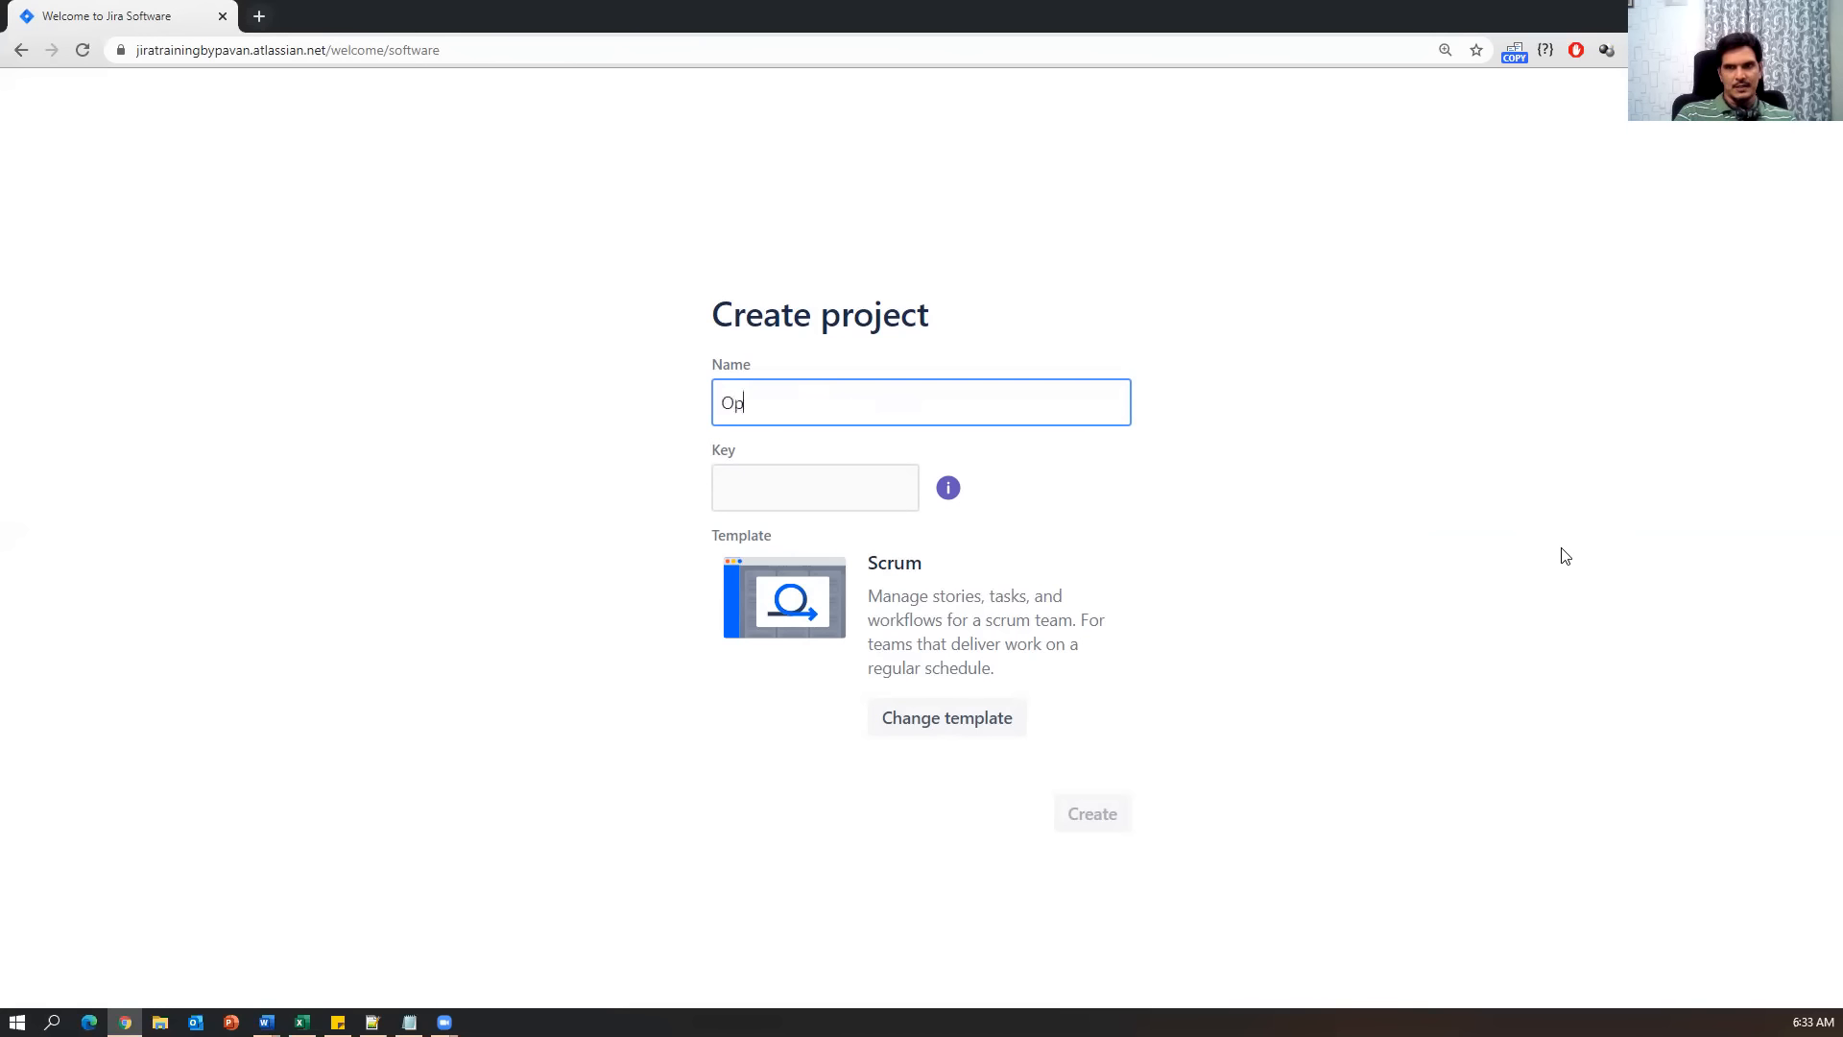
text(encart)
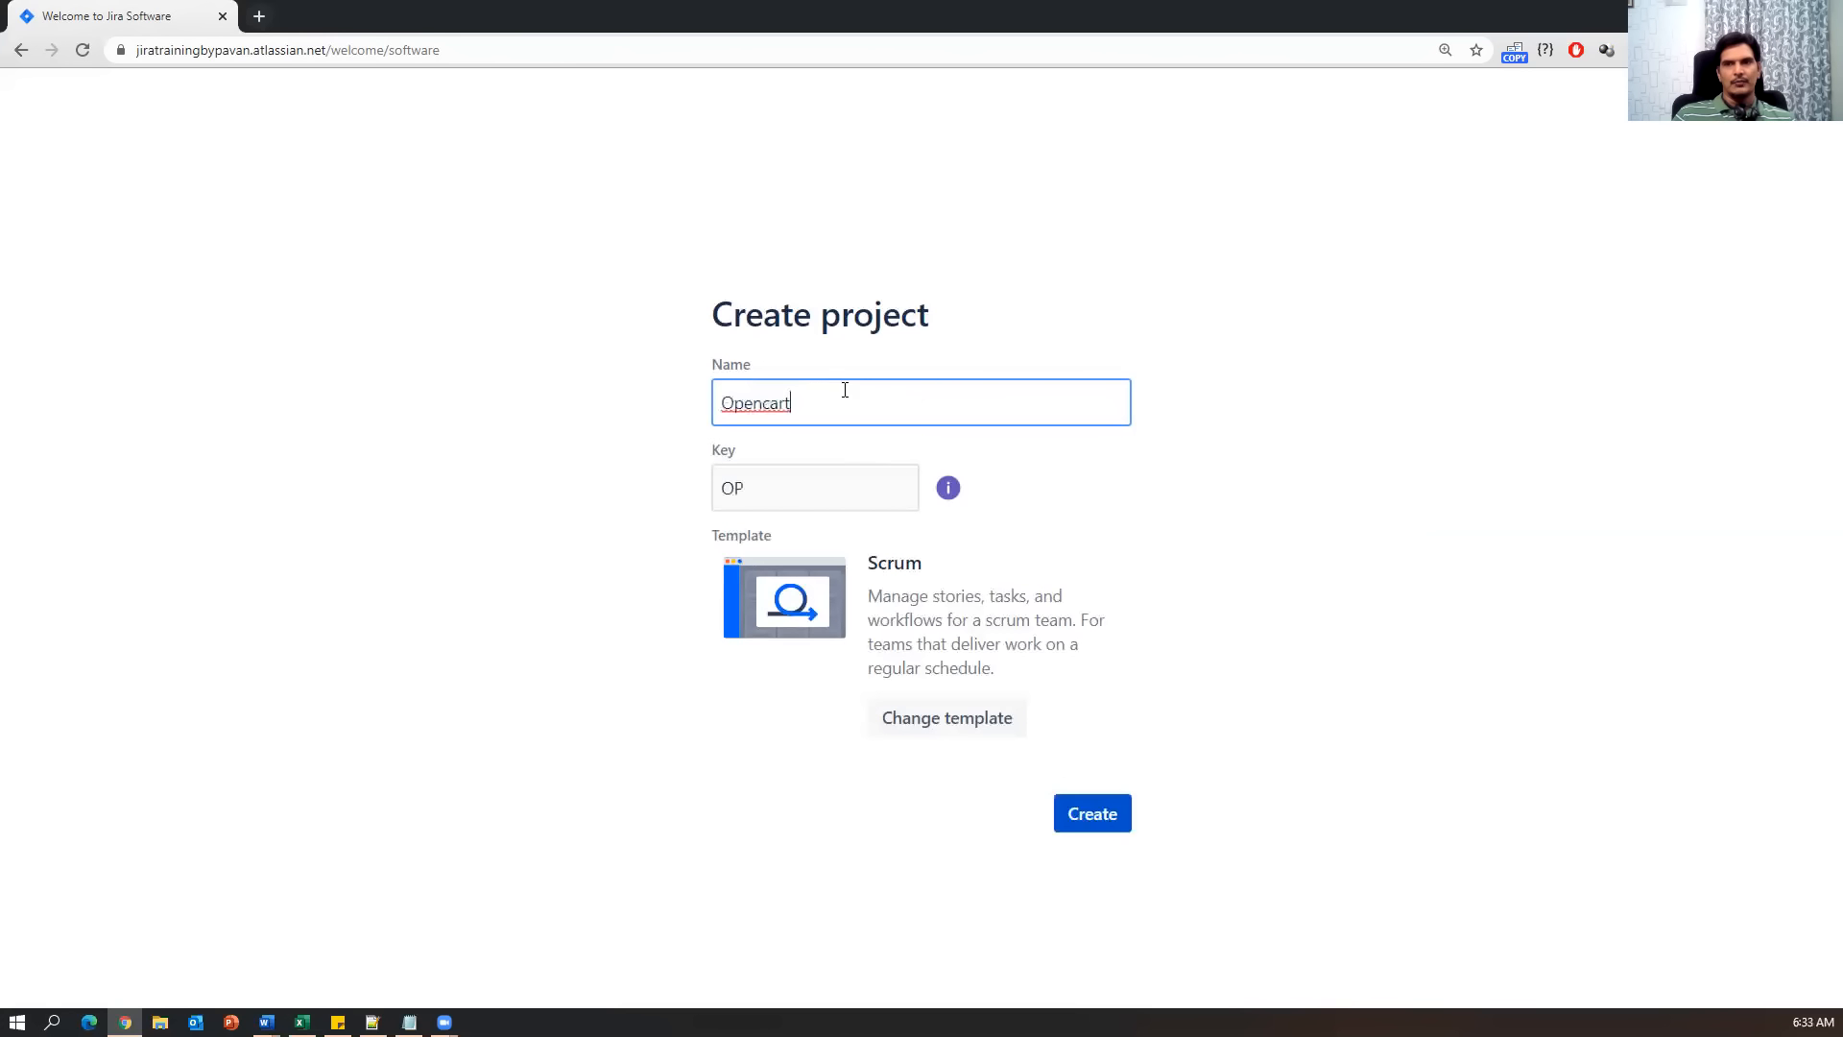
drag(873, 401, 709, 403)
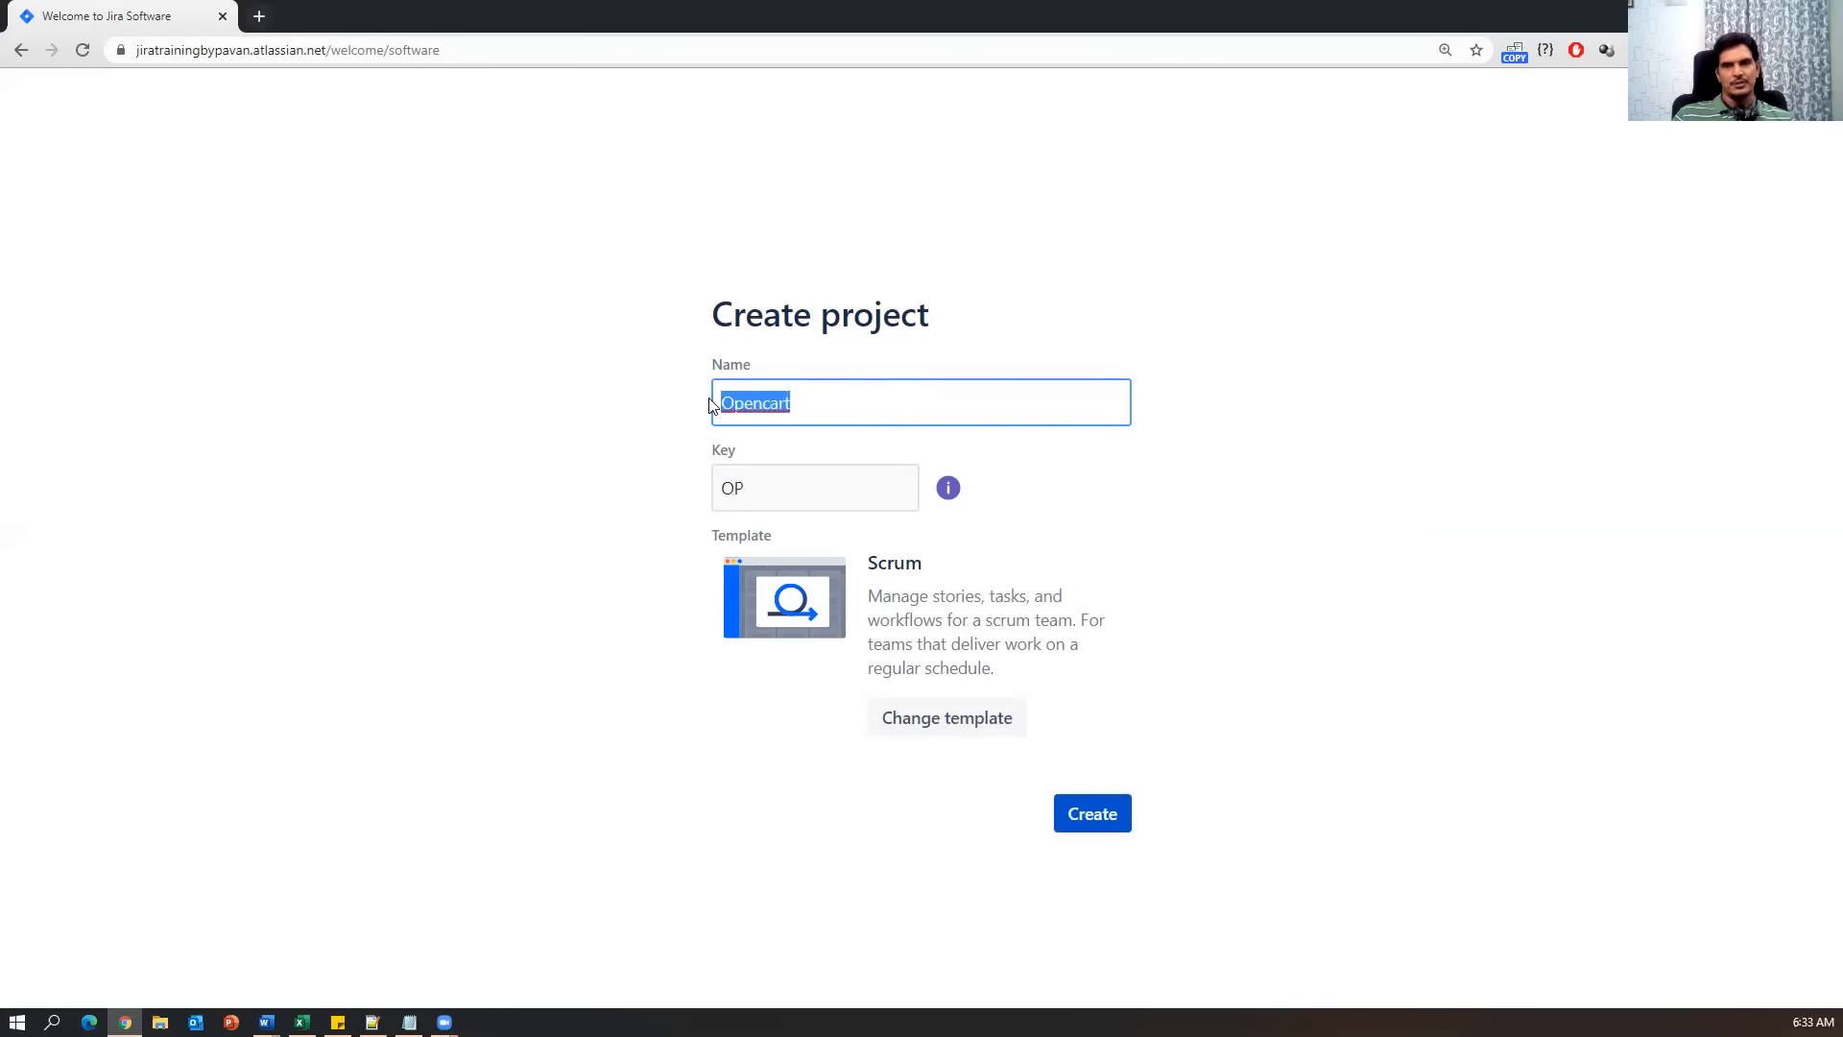
drag(762, 486, 724, 487)
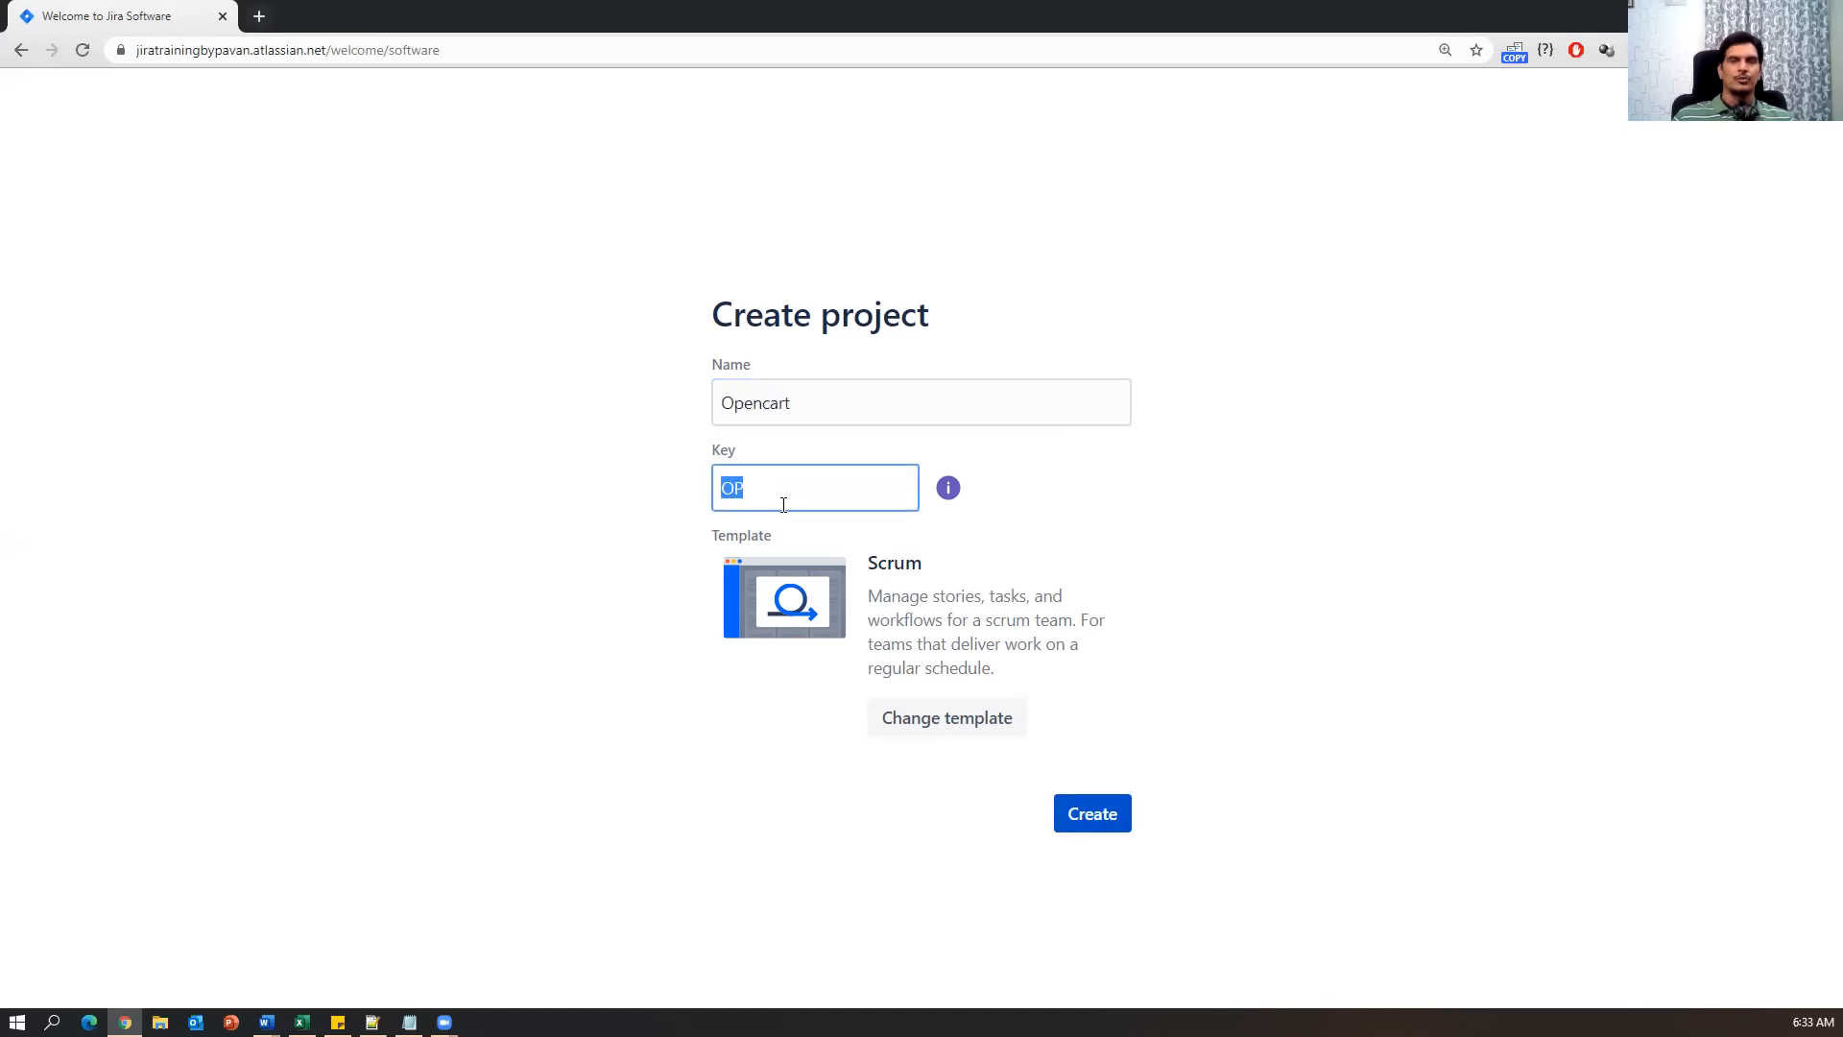
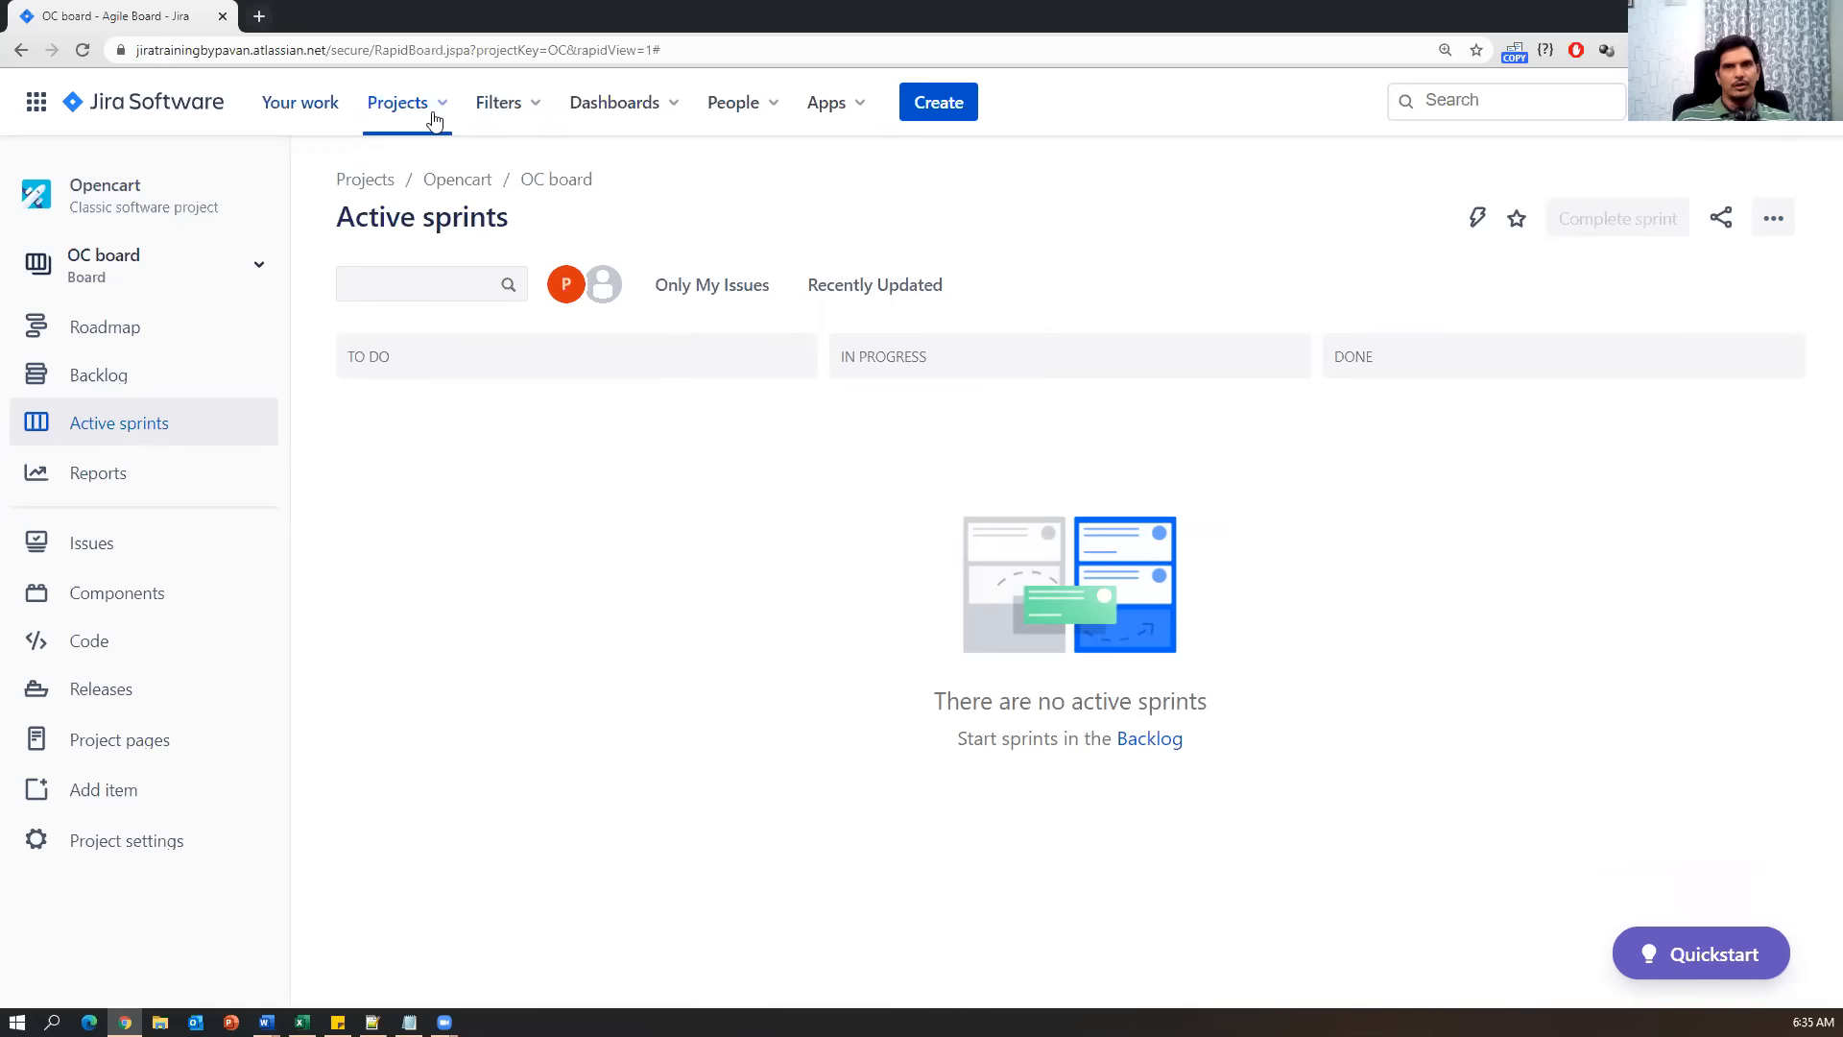
Browse Jira's Projects, Filters, Dashboards, People and Apps menus, then close the Apps list.
click(441, 107)
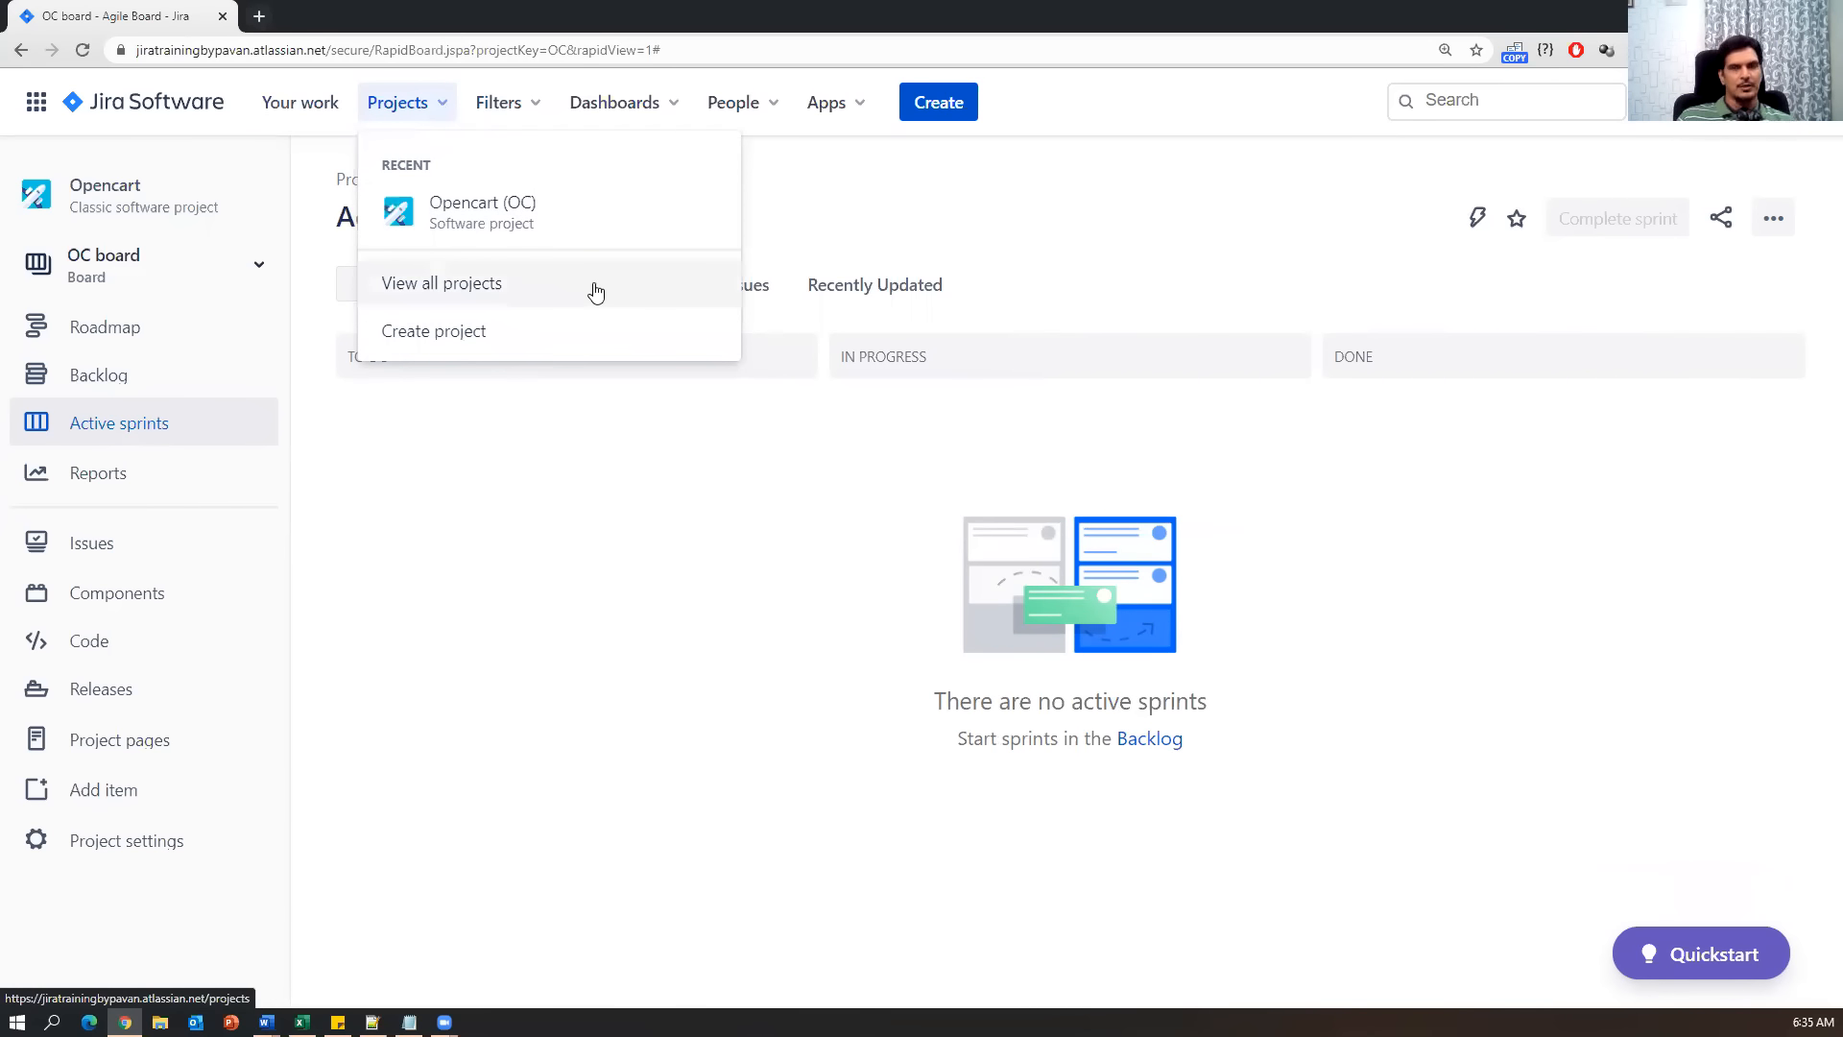
click(519, 102)
click(654, 106)
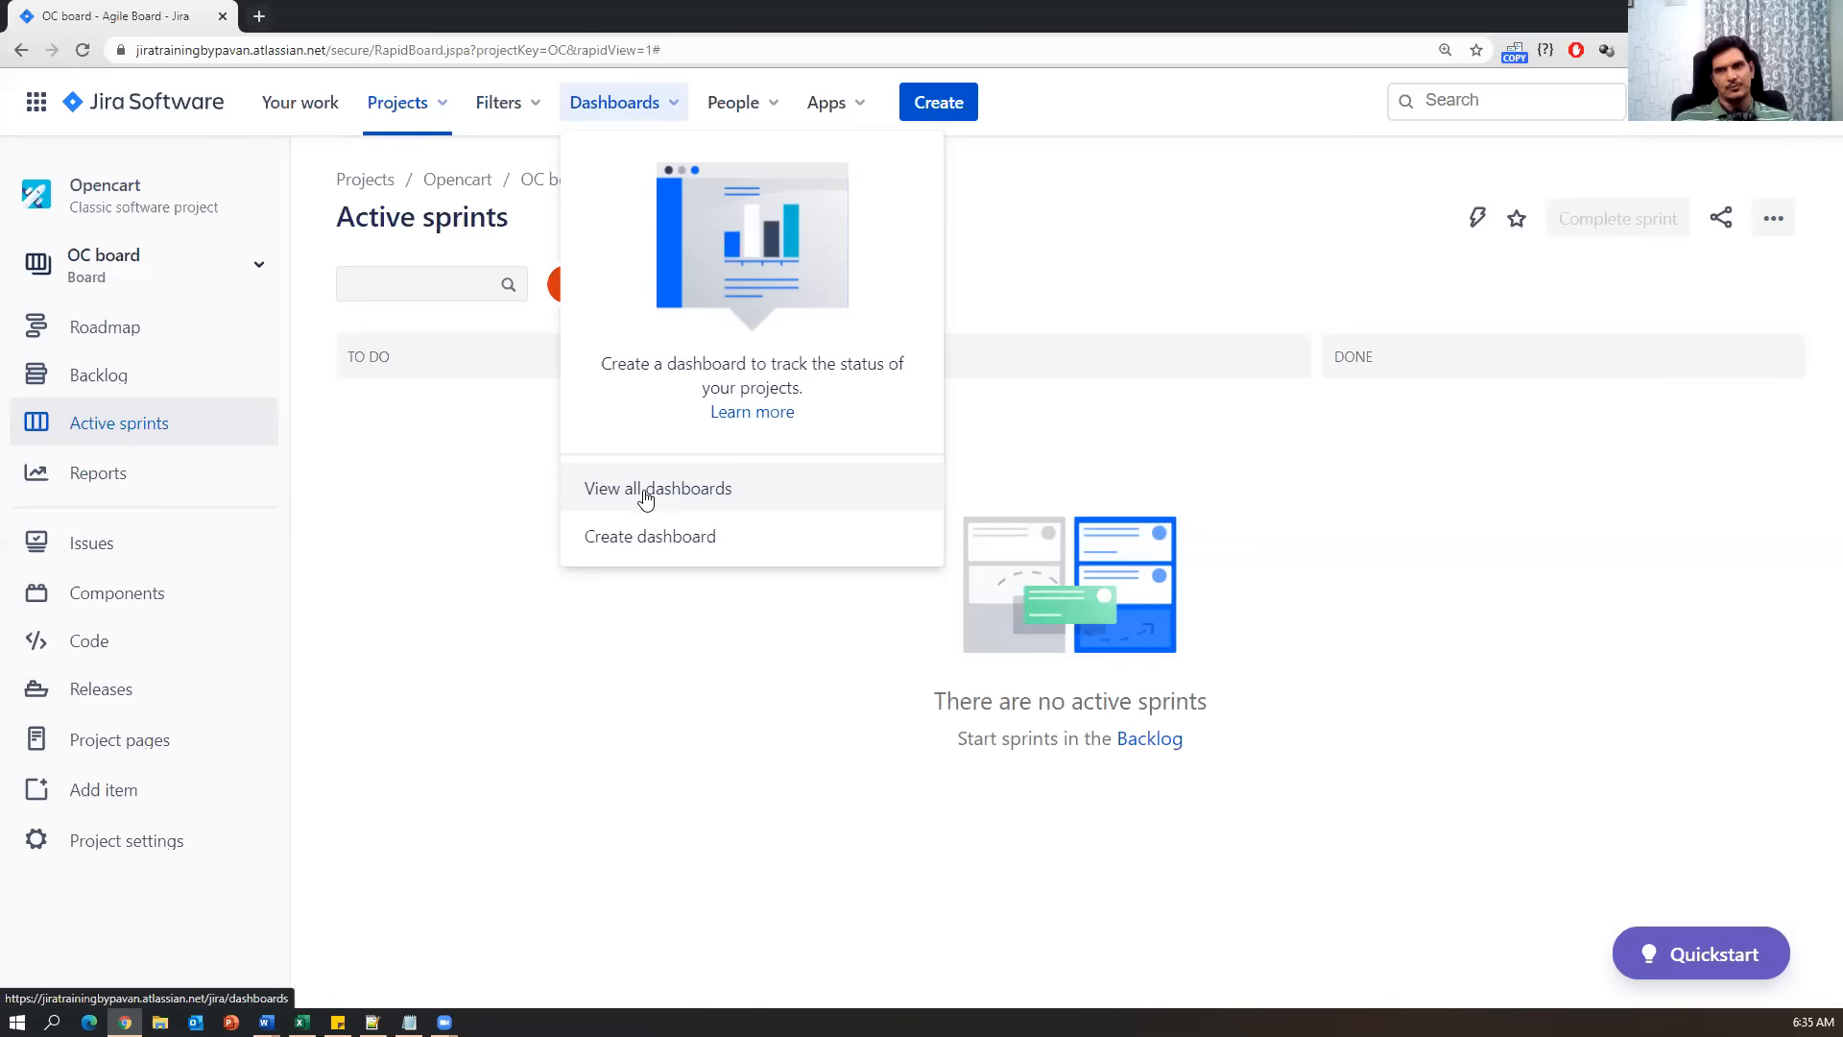
click(774, 108)
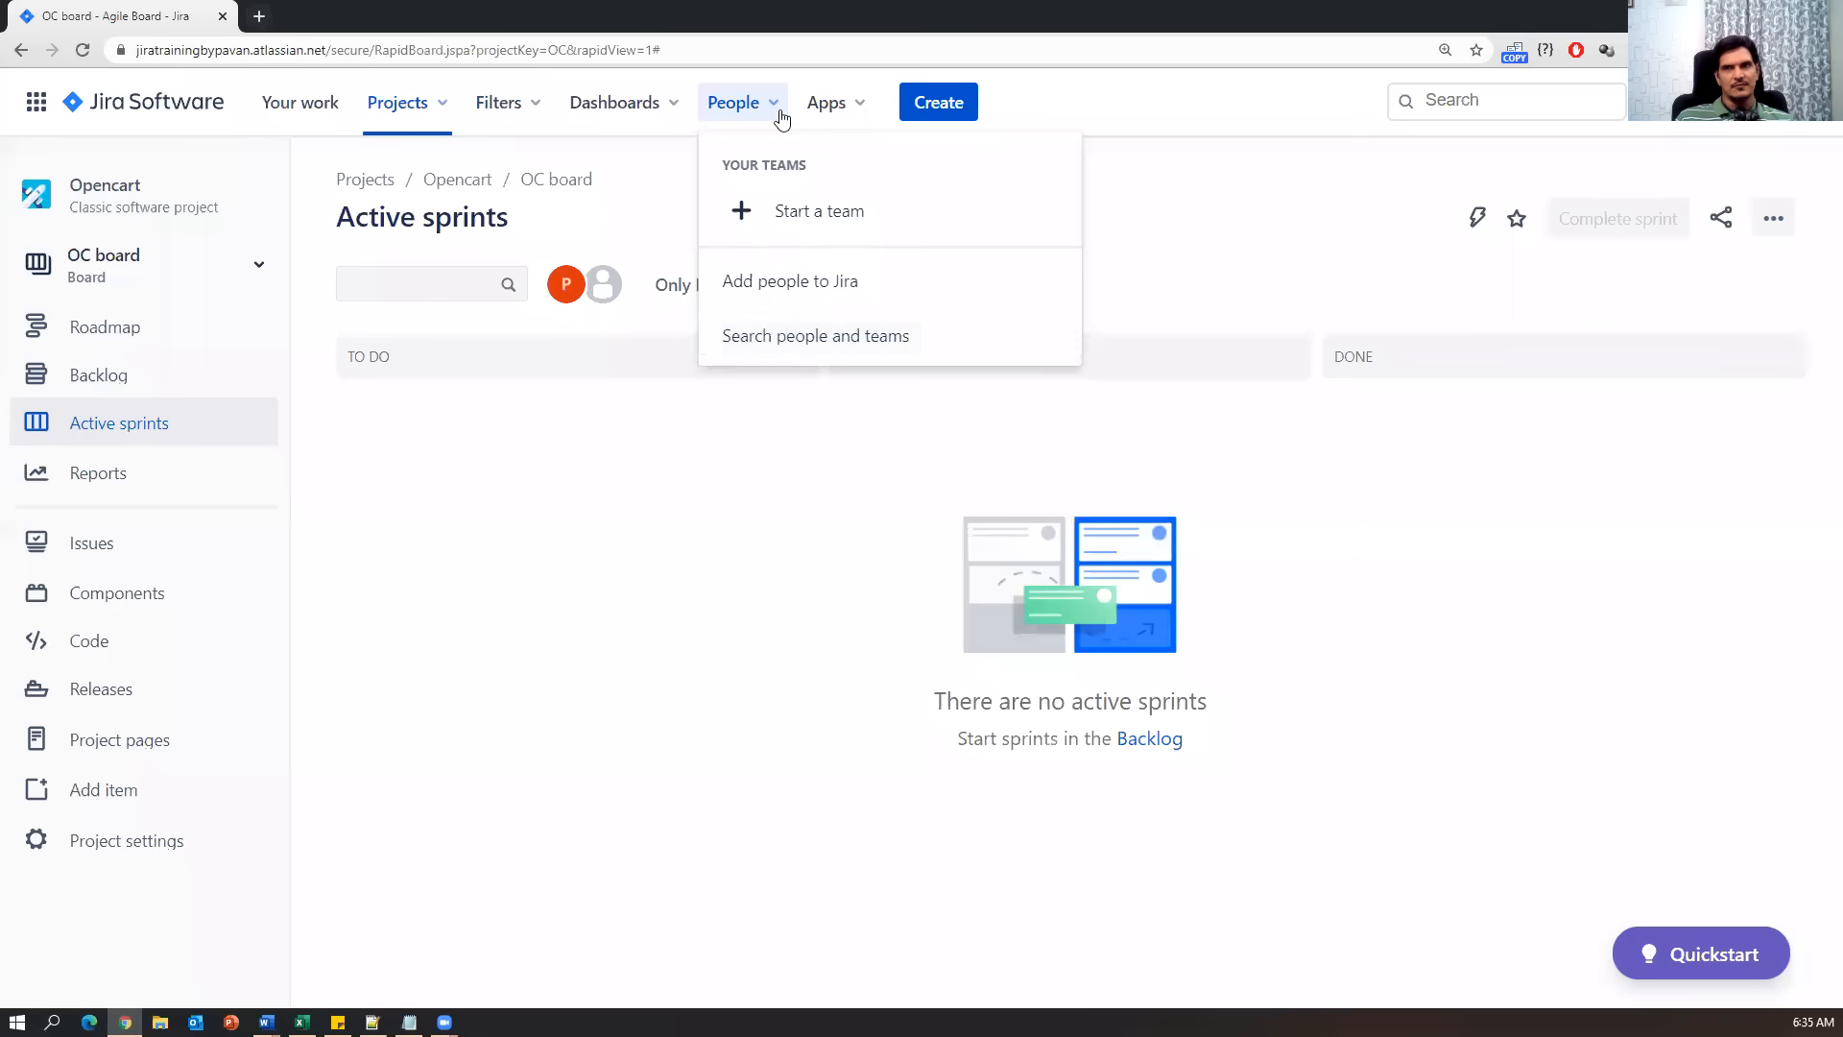
click(862, 108)
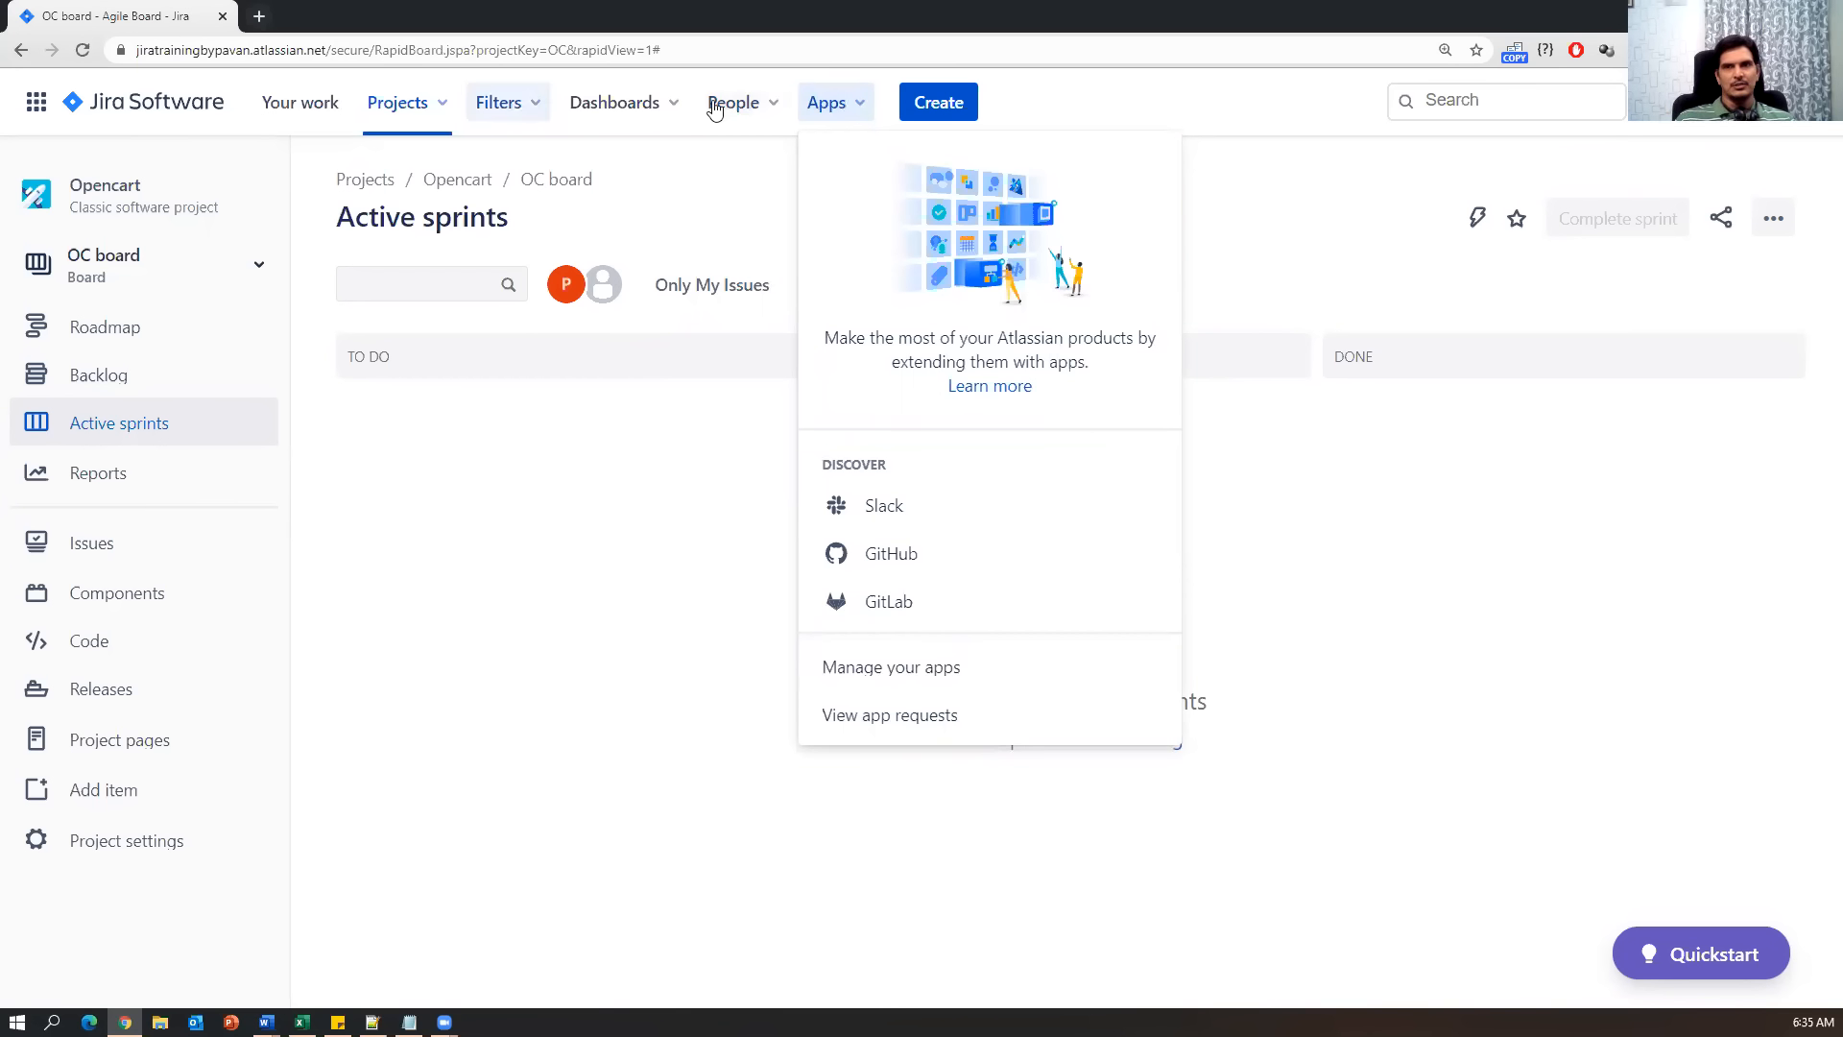
click(523, 539)
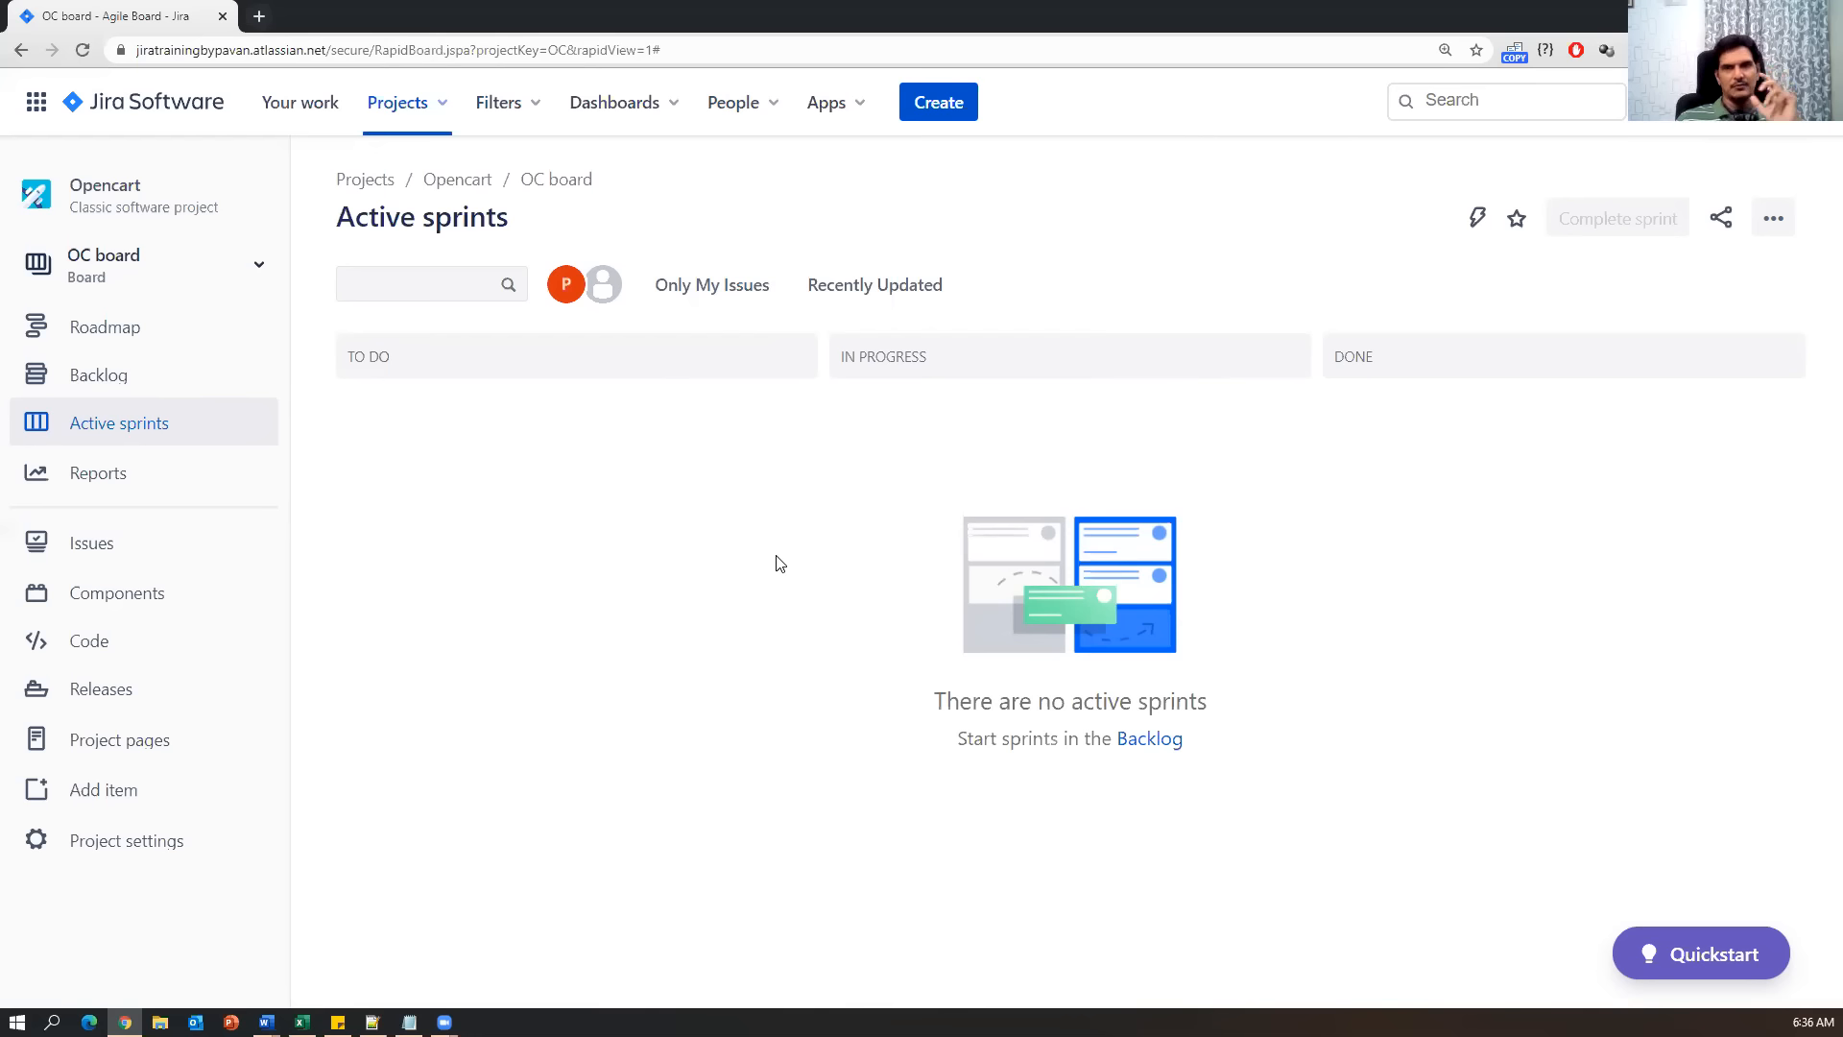
Bring Notes.txt forward and highlight the 'How to install and configure Jira tool' line.
click(409, 1022)
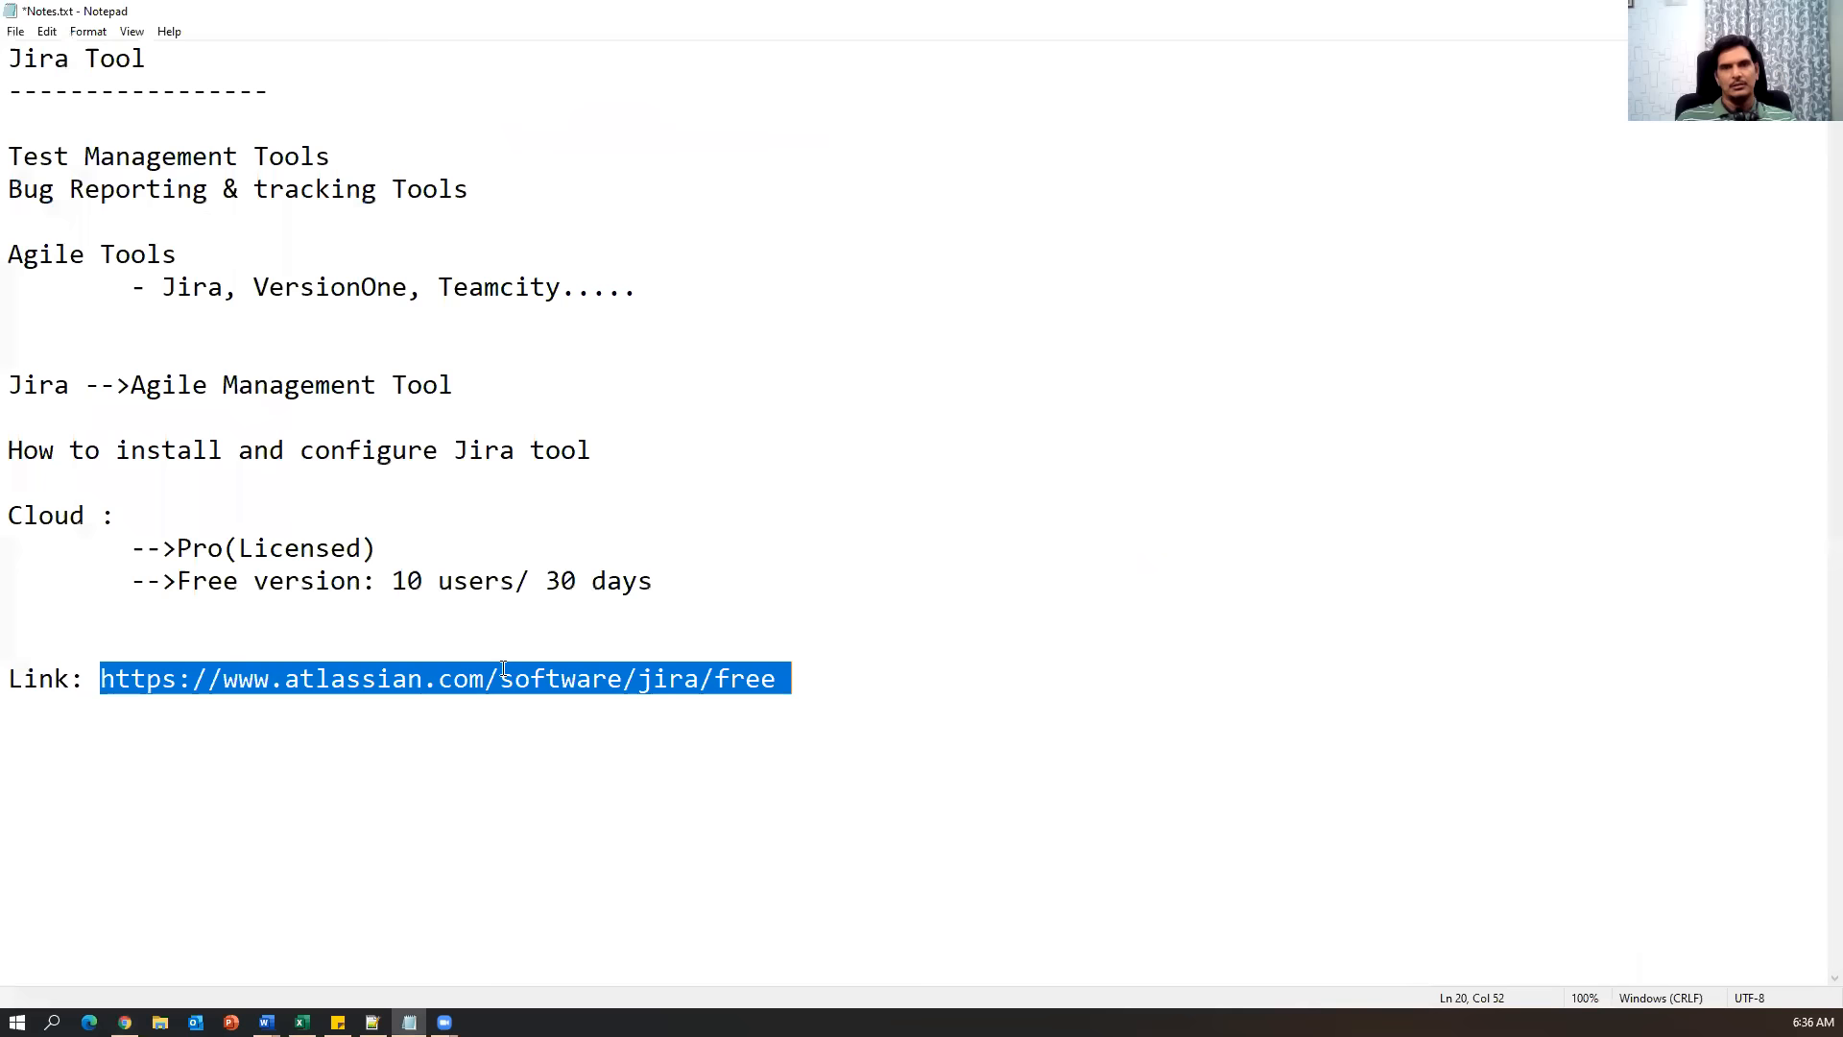
click(700, 453)
key(shift+Home)
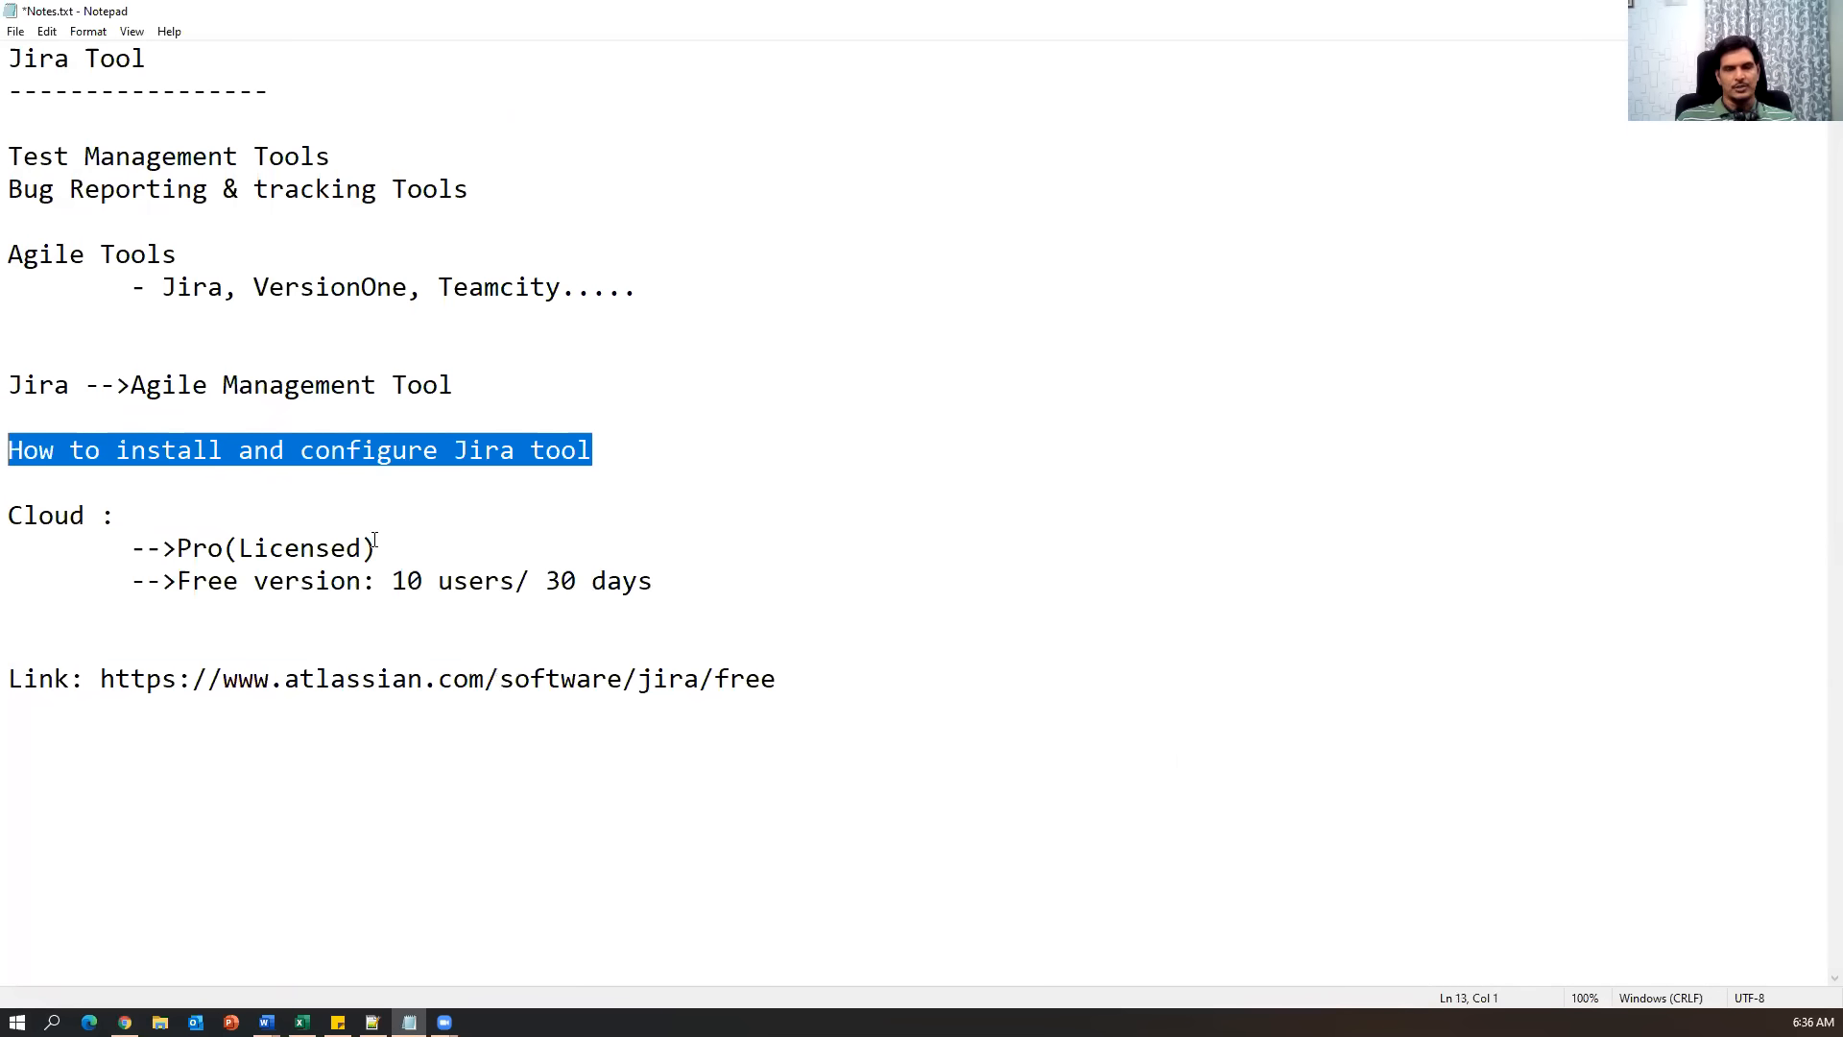
mouse_move(266, 1021)
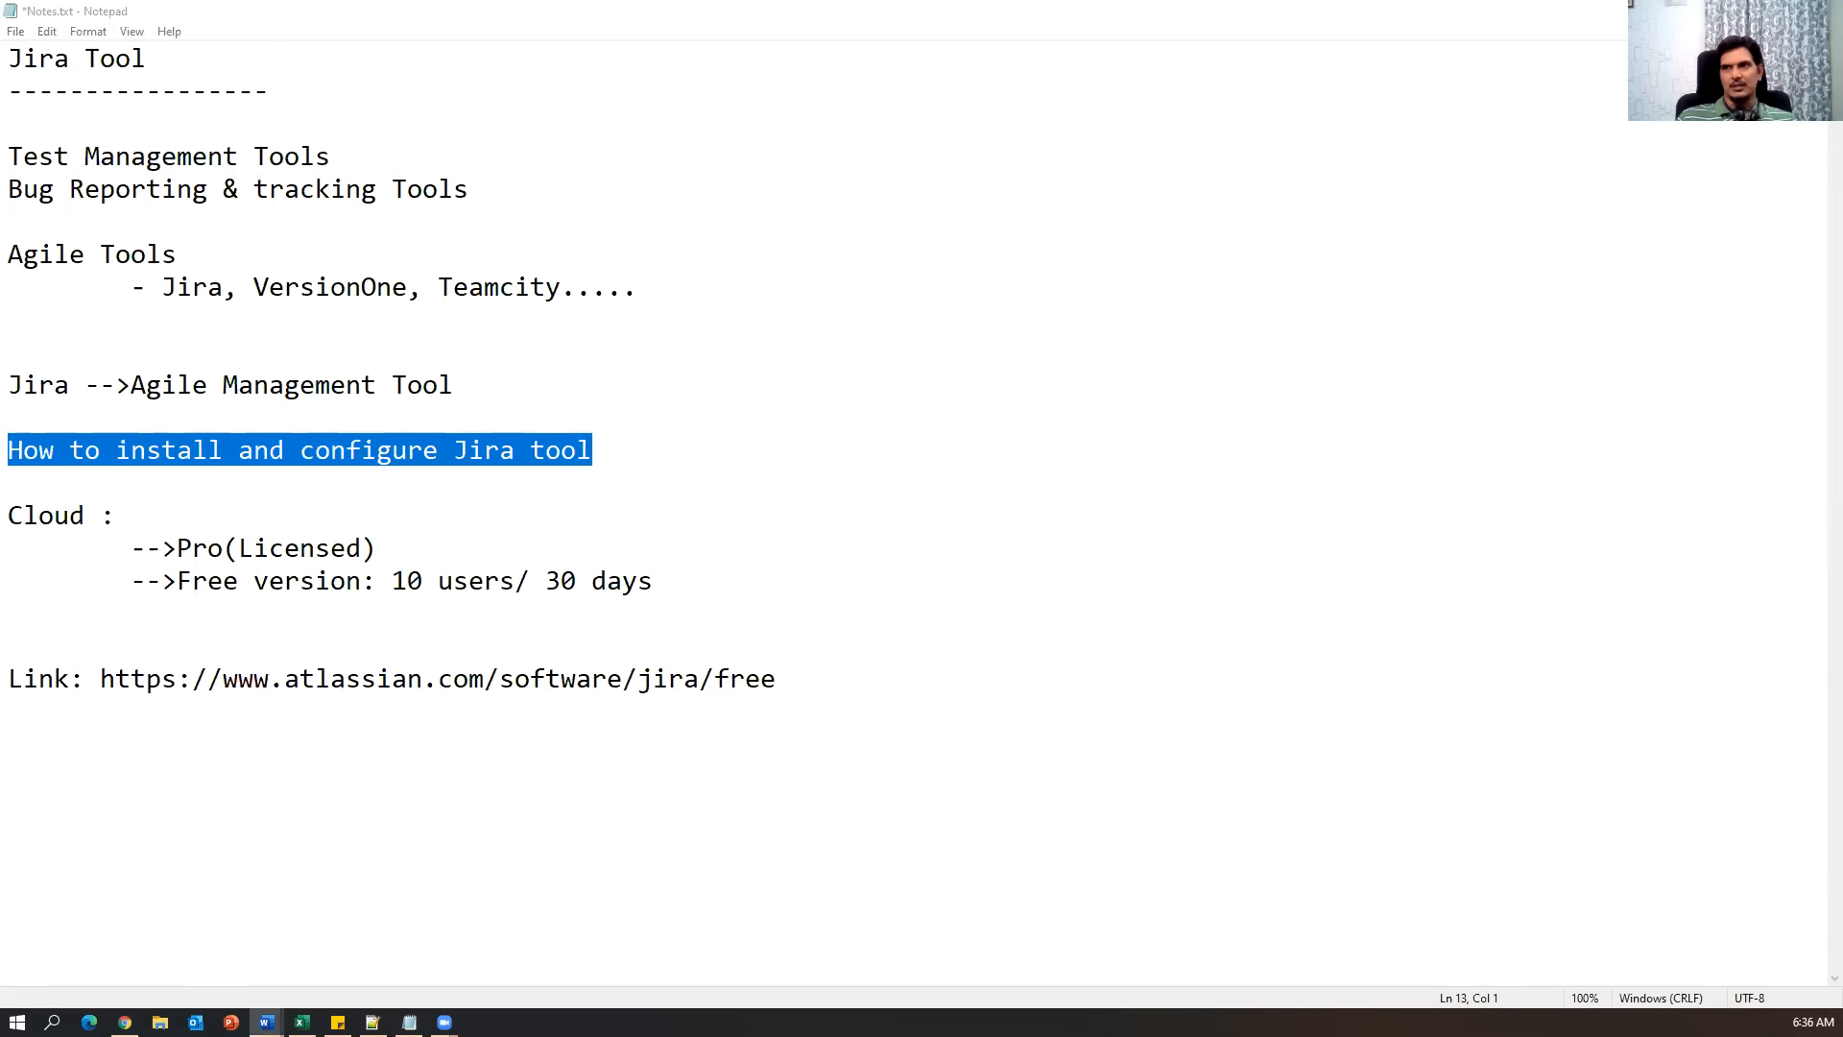
key(alt+Tab)
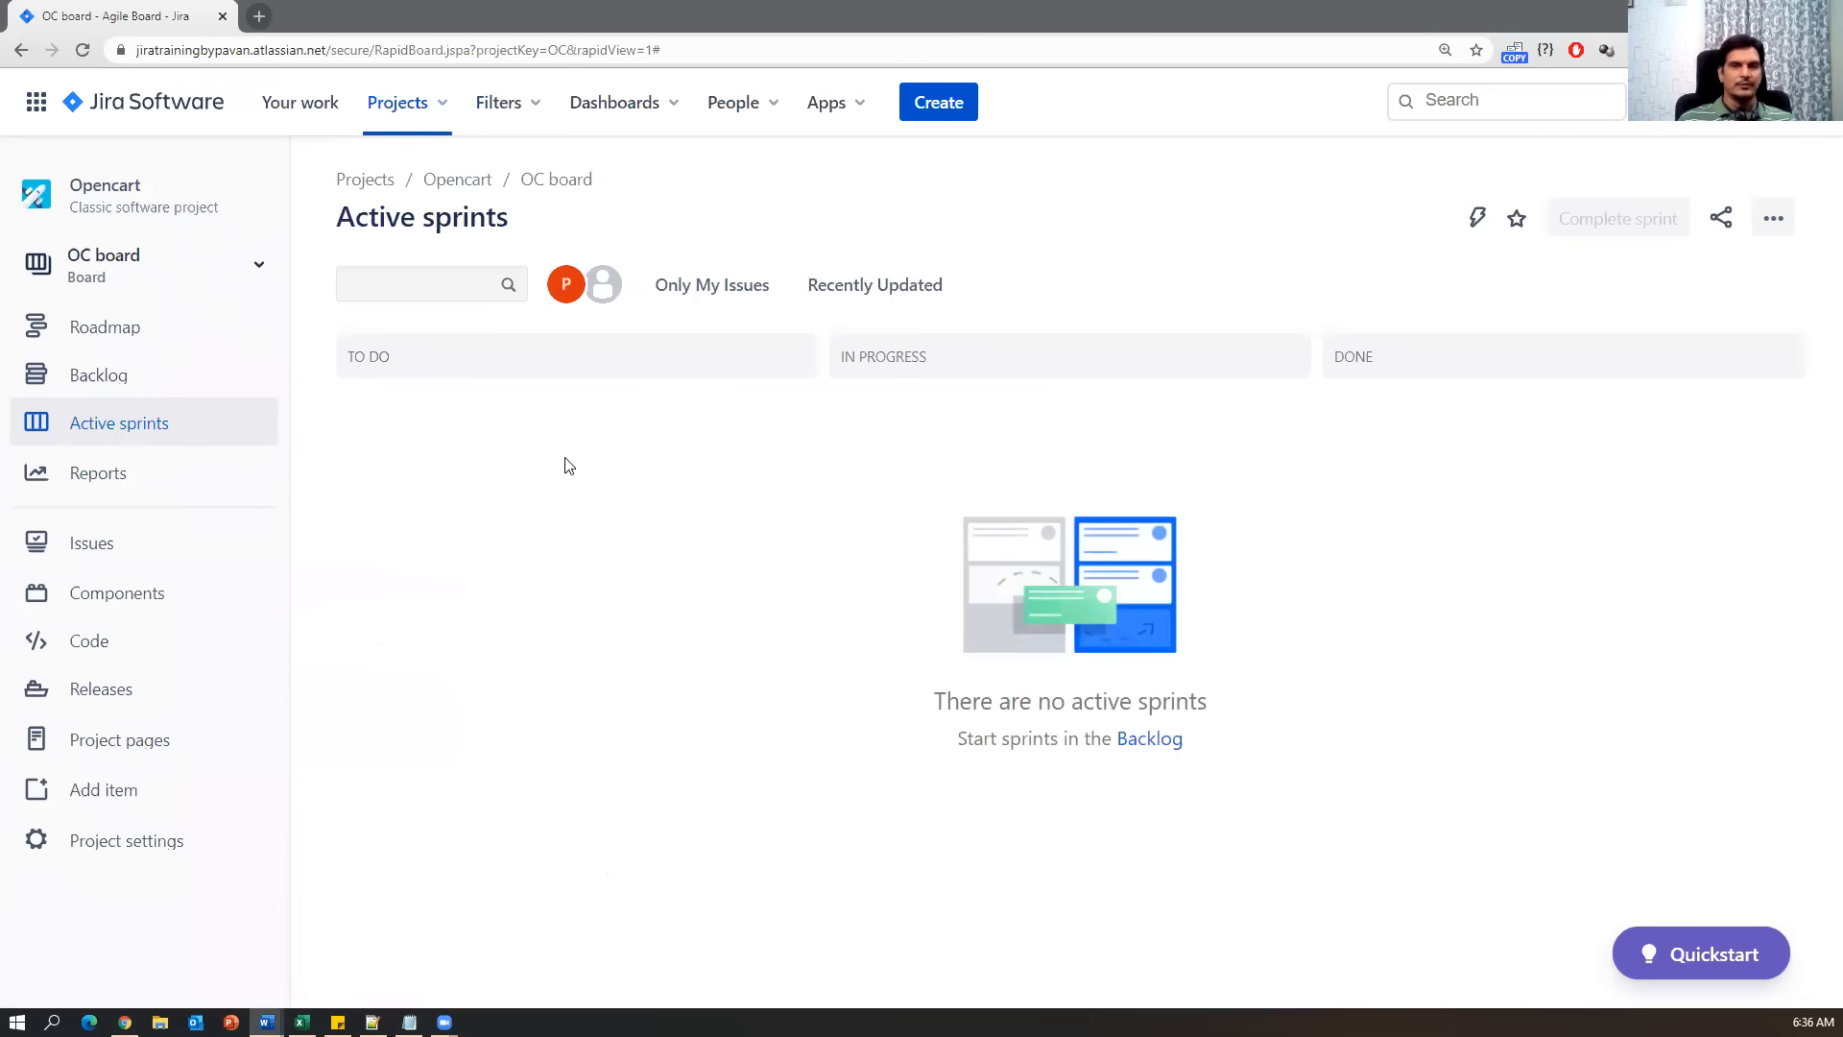
click(409, 1022)
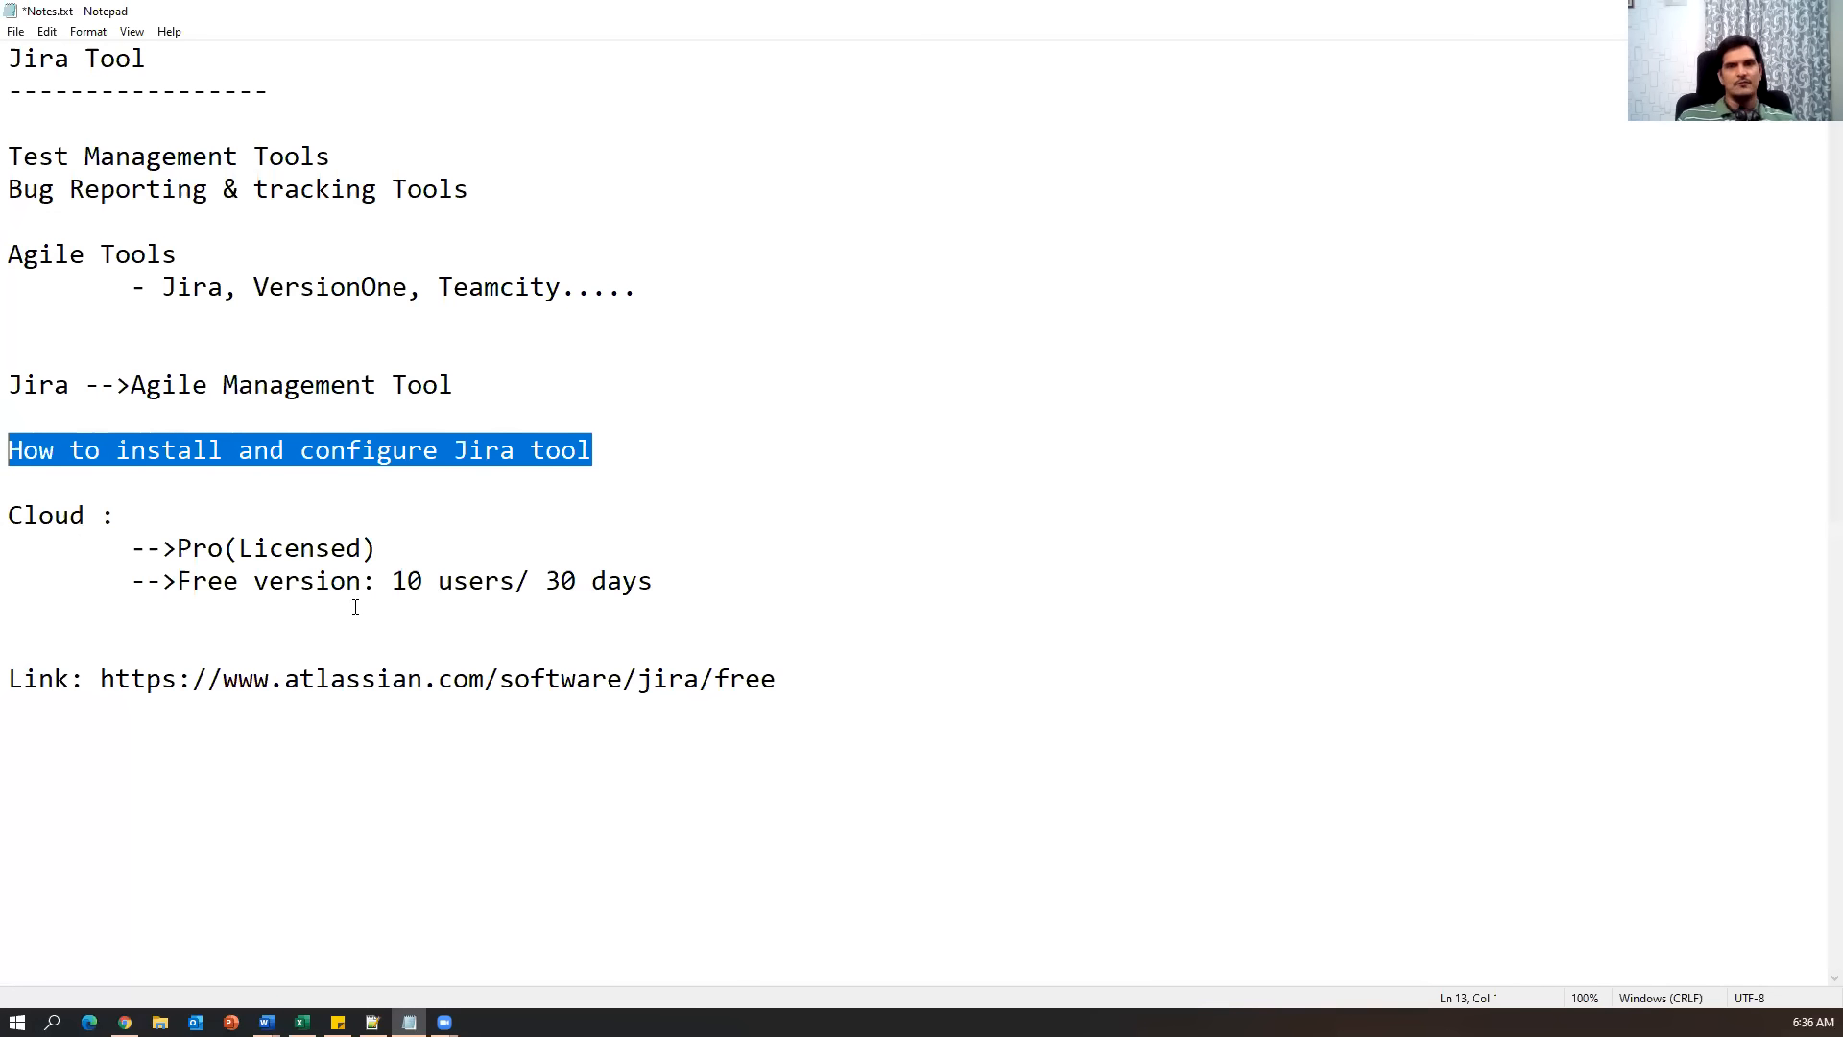
Highlight the Cloud Pro and Free version lines, save Notes.txt, and add a blank line after the link.
drag(71, 587, 728, 585)
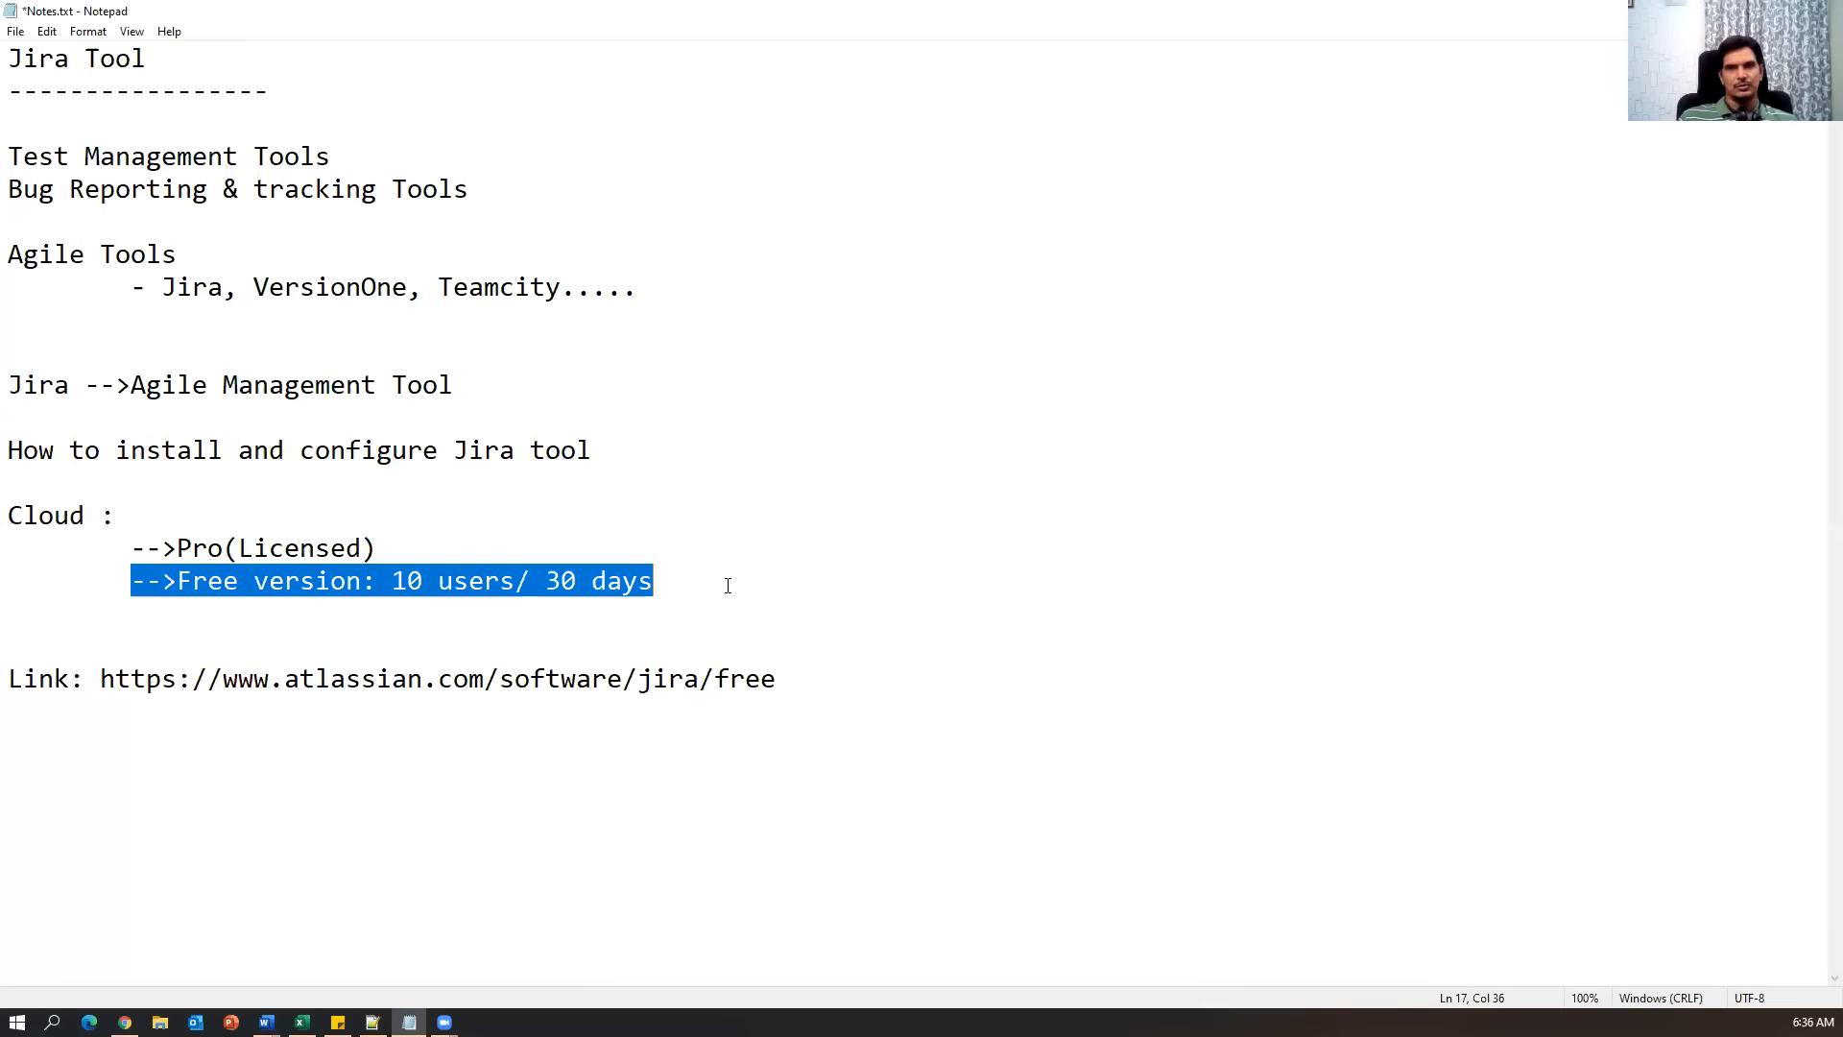
drag(740, 581, 699, 555)
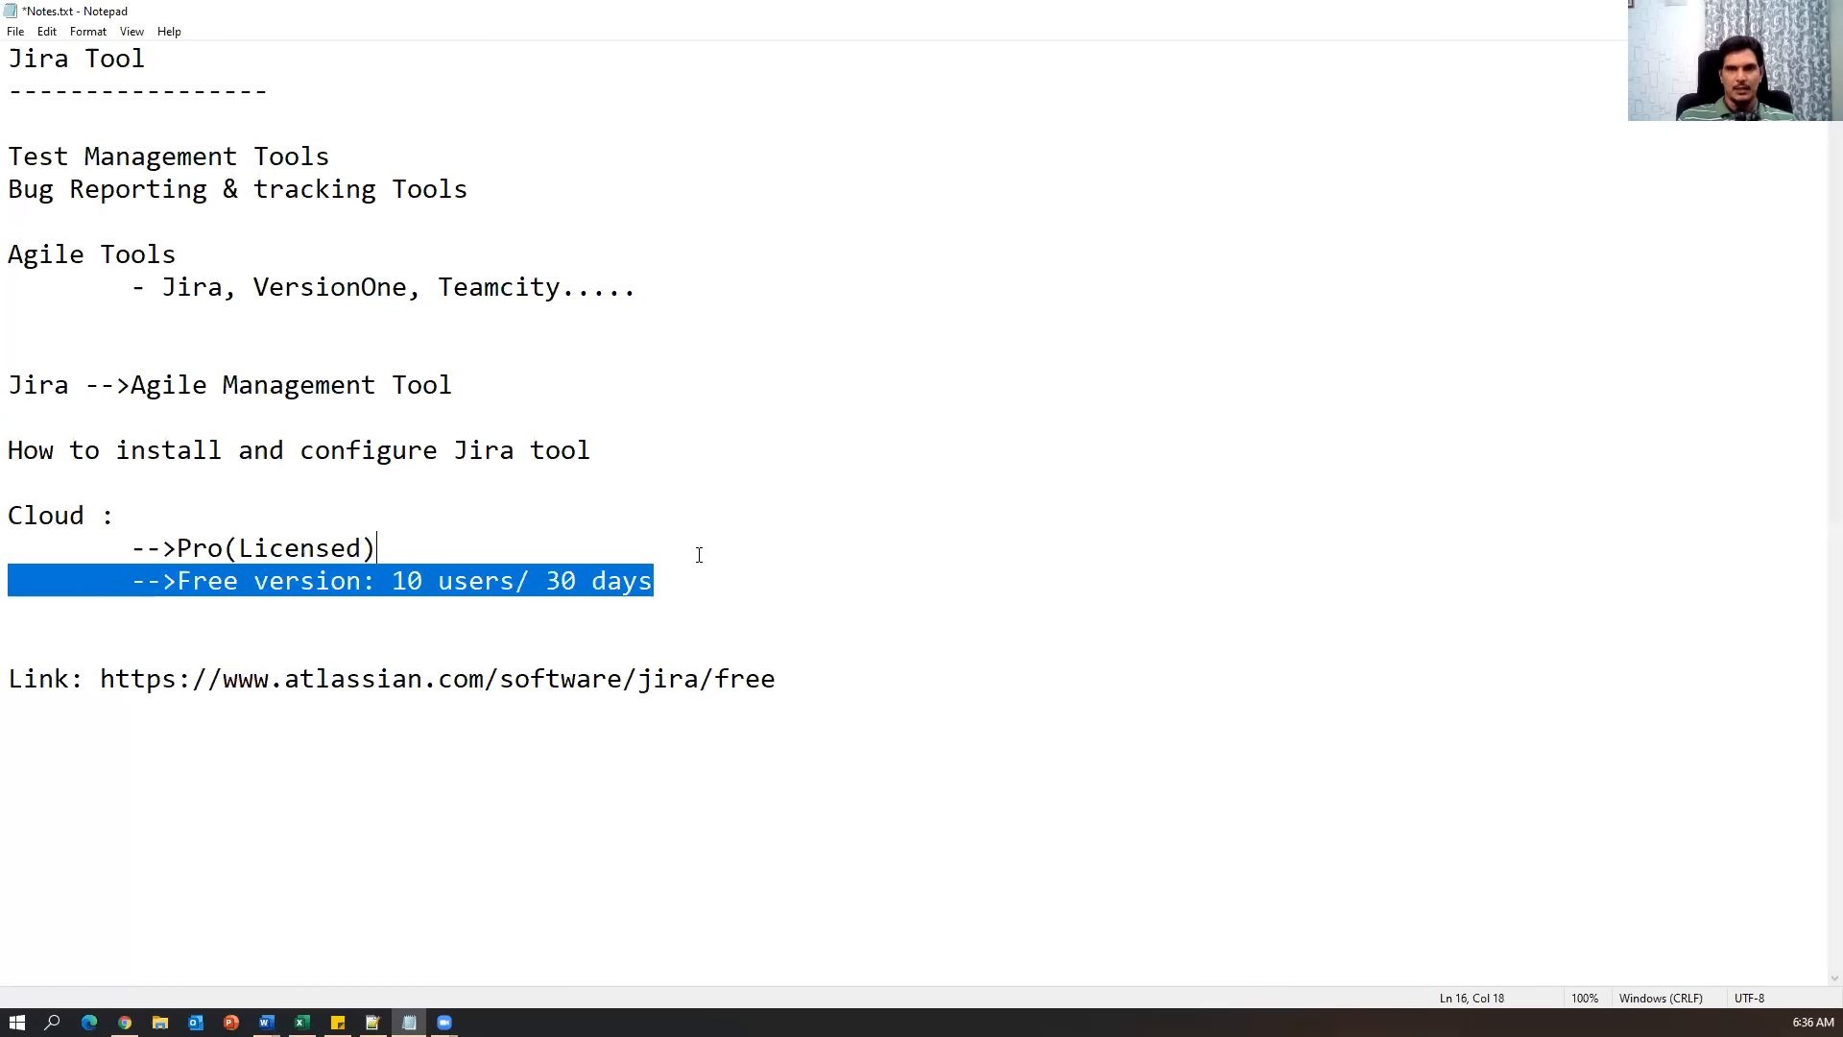
key(shift+Home)
key(shift+Up)
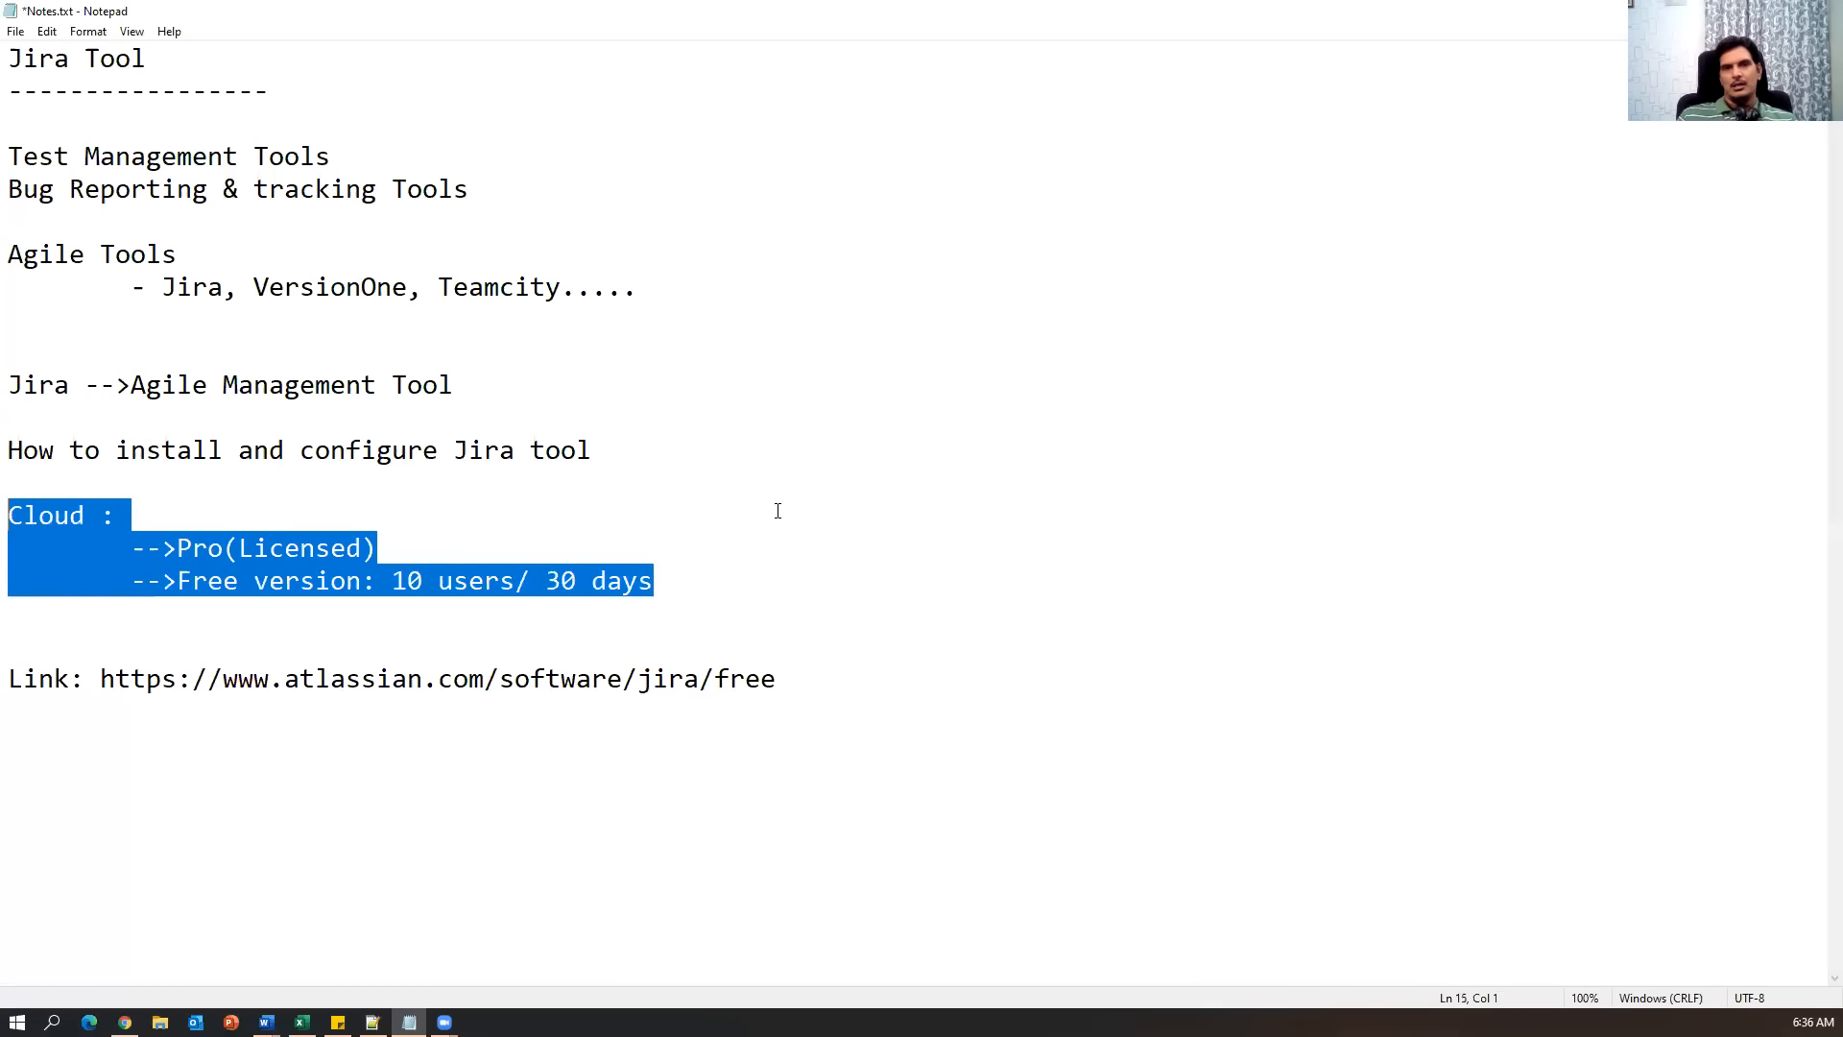
click(777, 511)
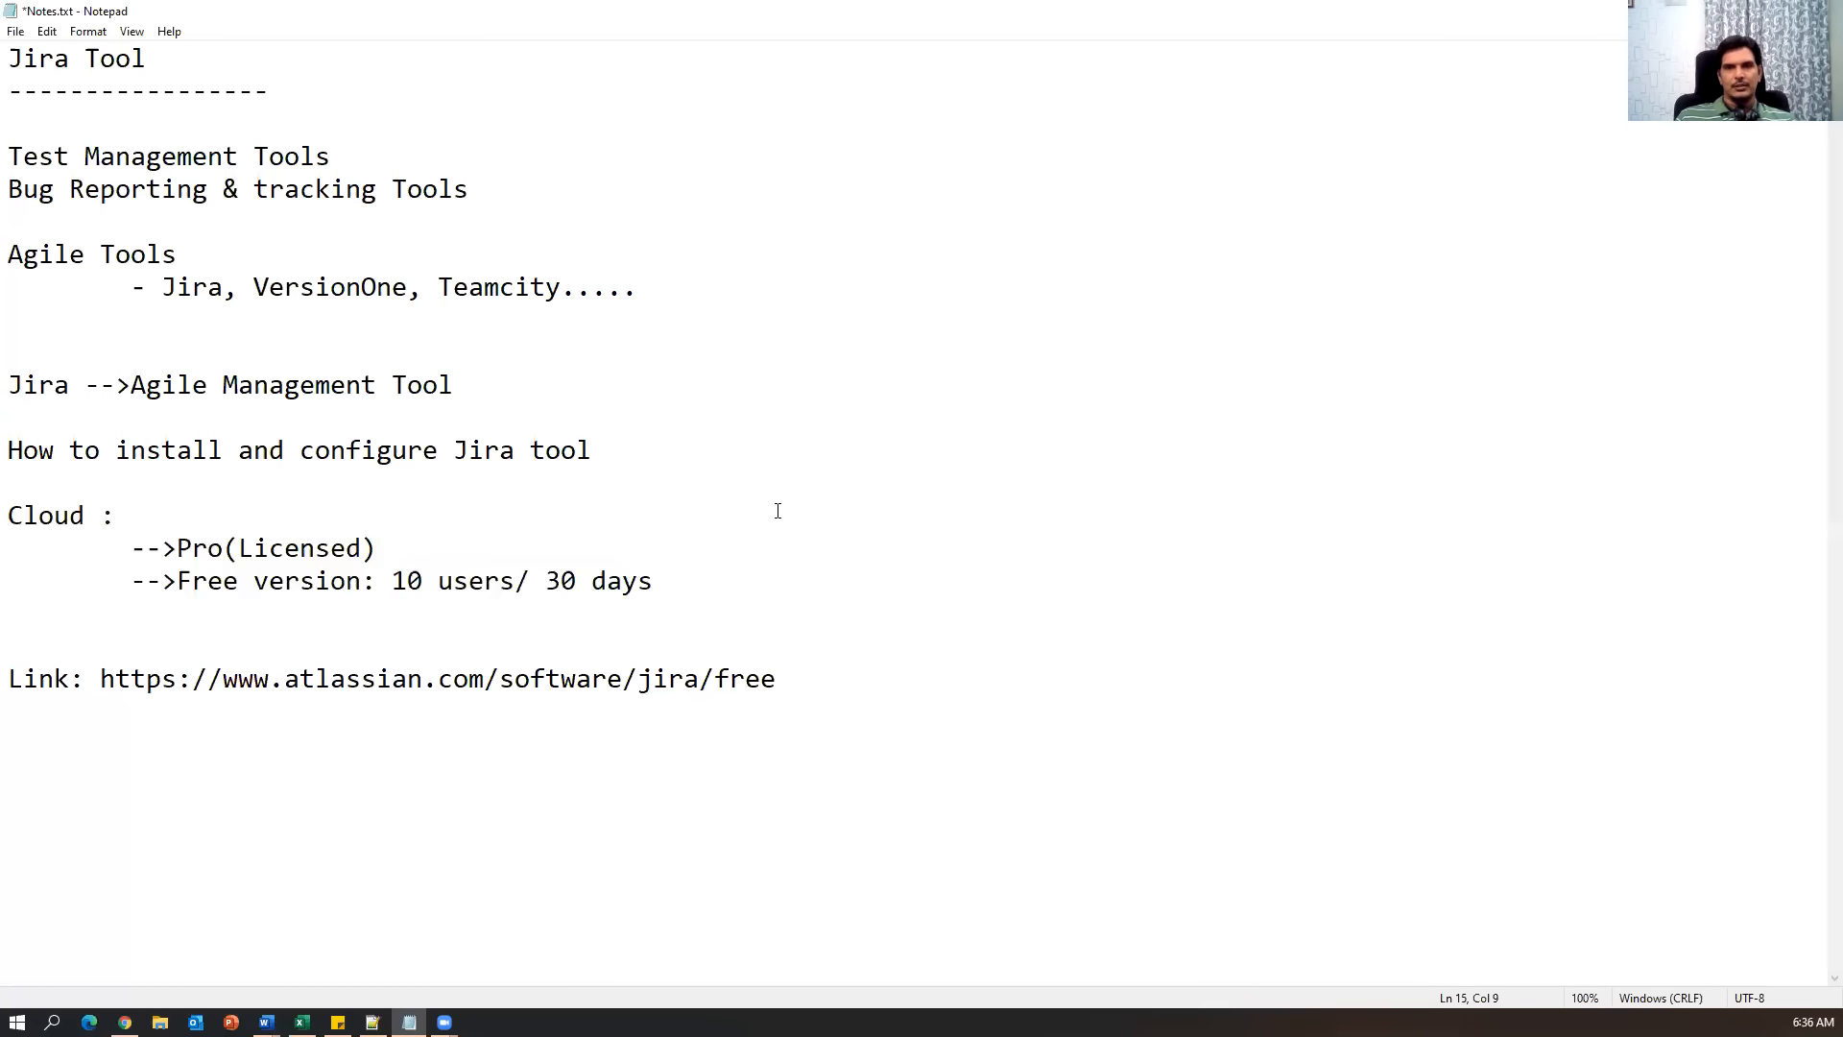
click(919, 674)
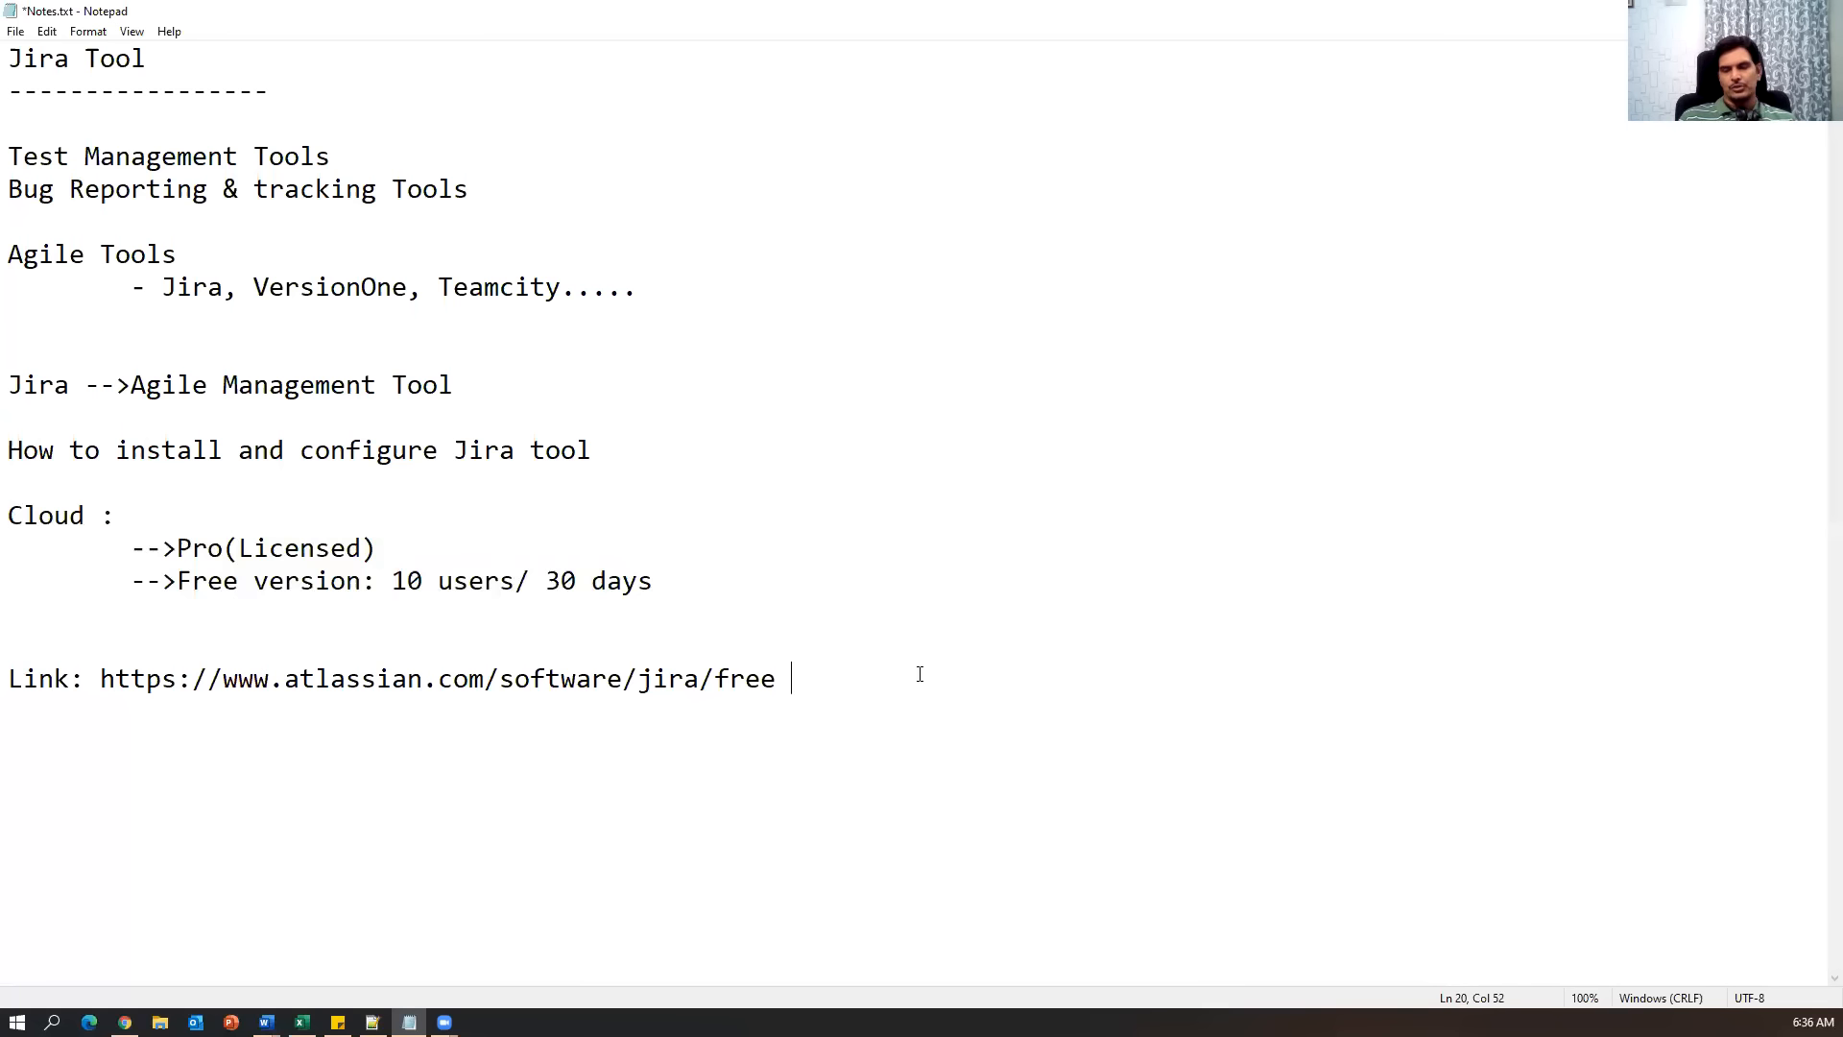
key(ctrl+s)
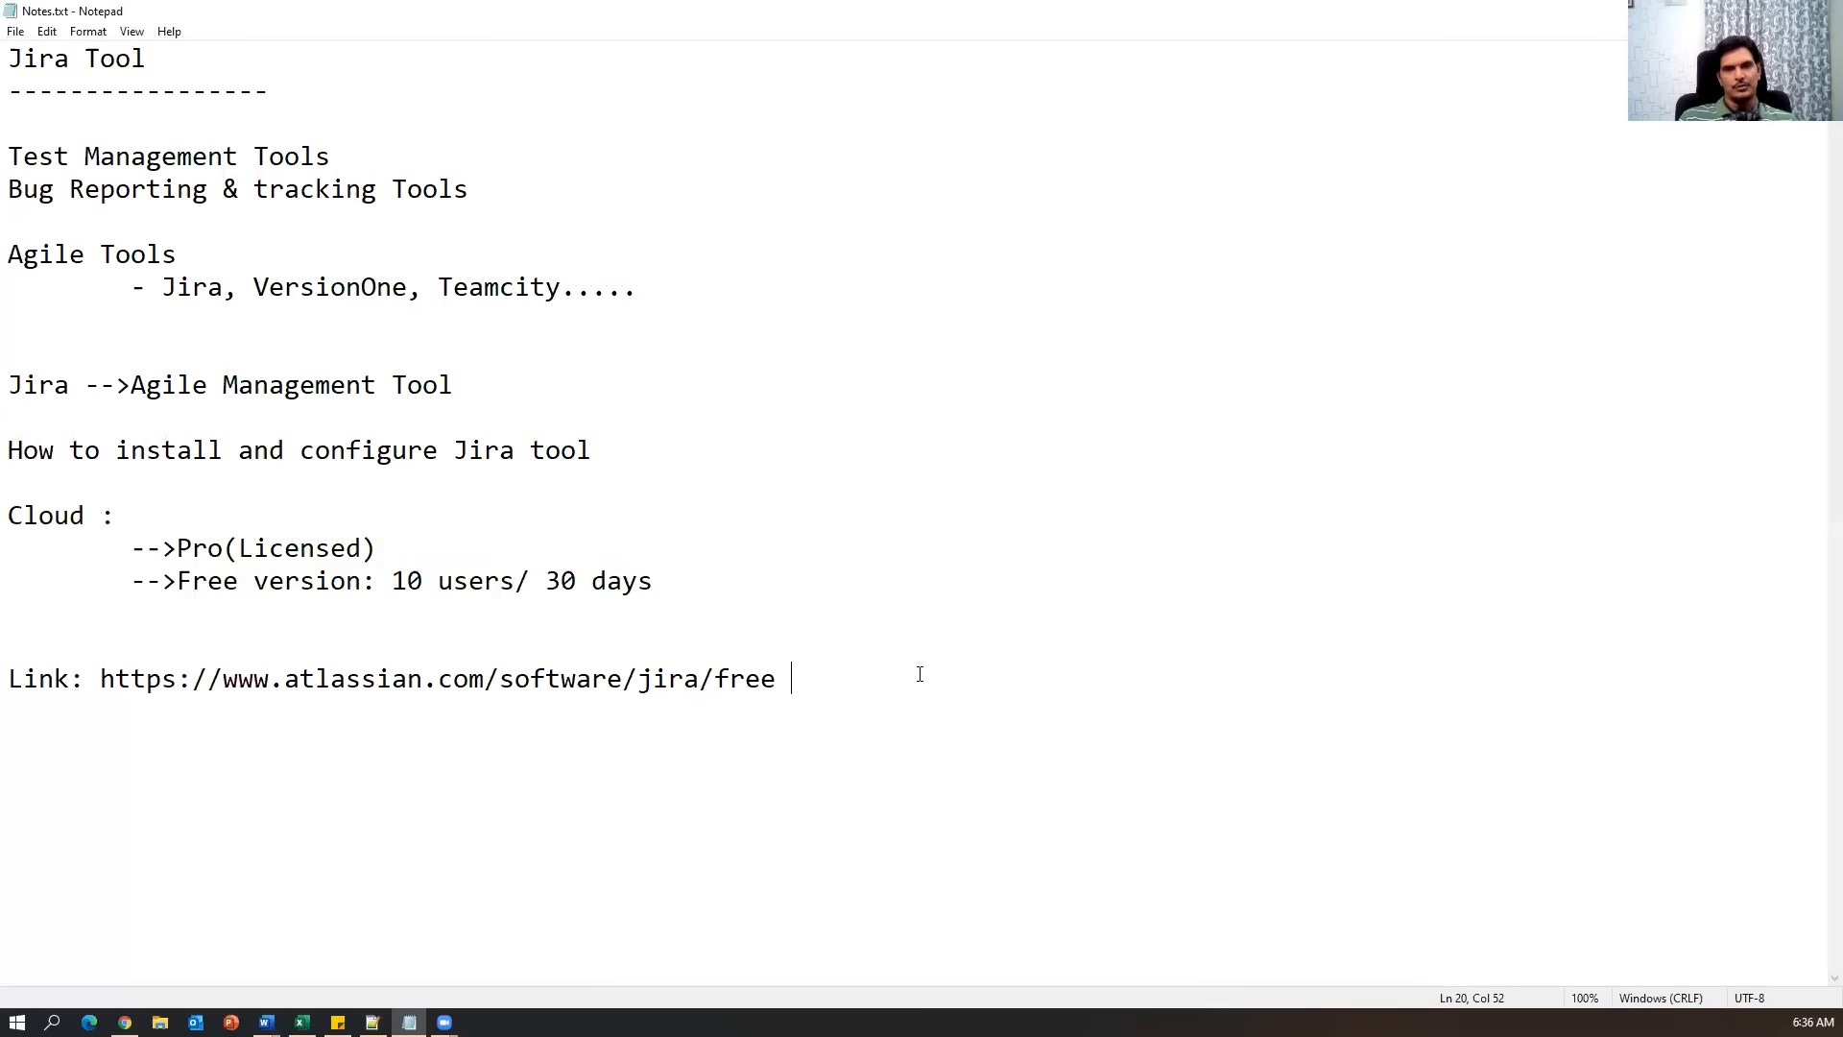
key(Return)
key(Return)
key(Return)
key(Return)
key(Return)
key(Return)
key(Return)
key(Return)
key(Return)
key(Return)
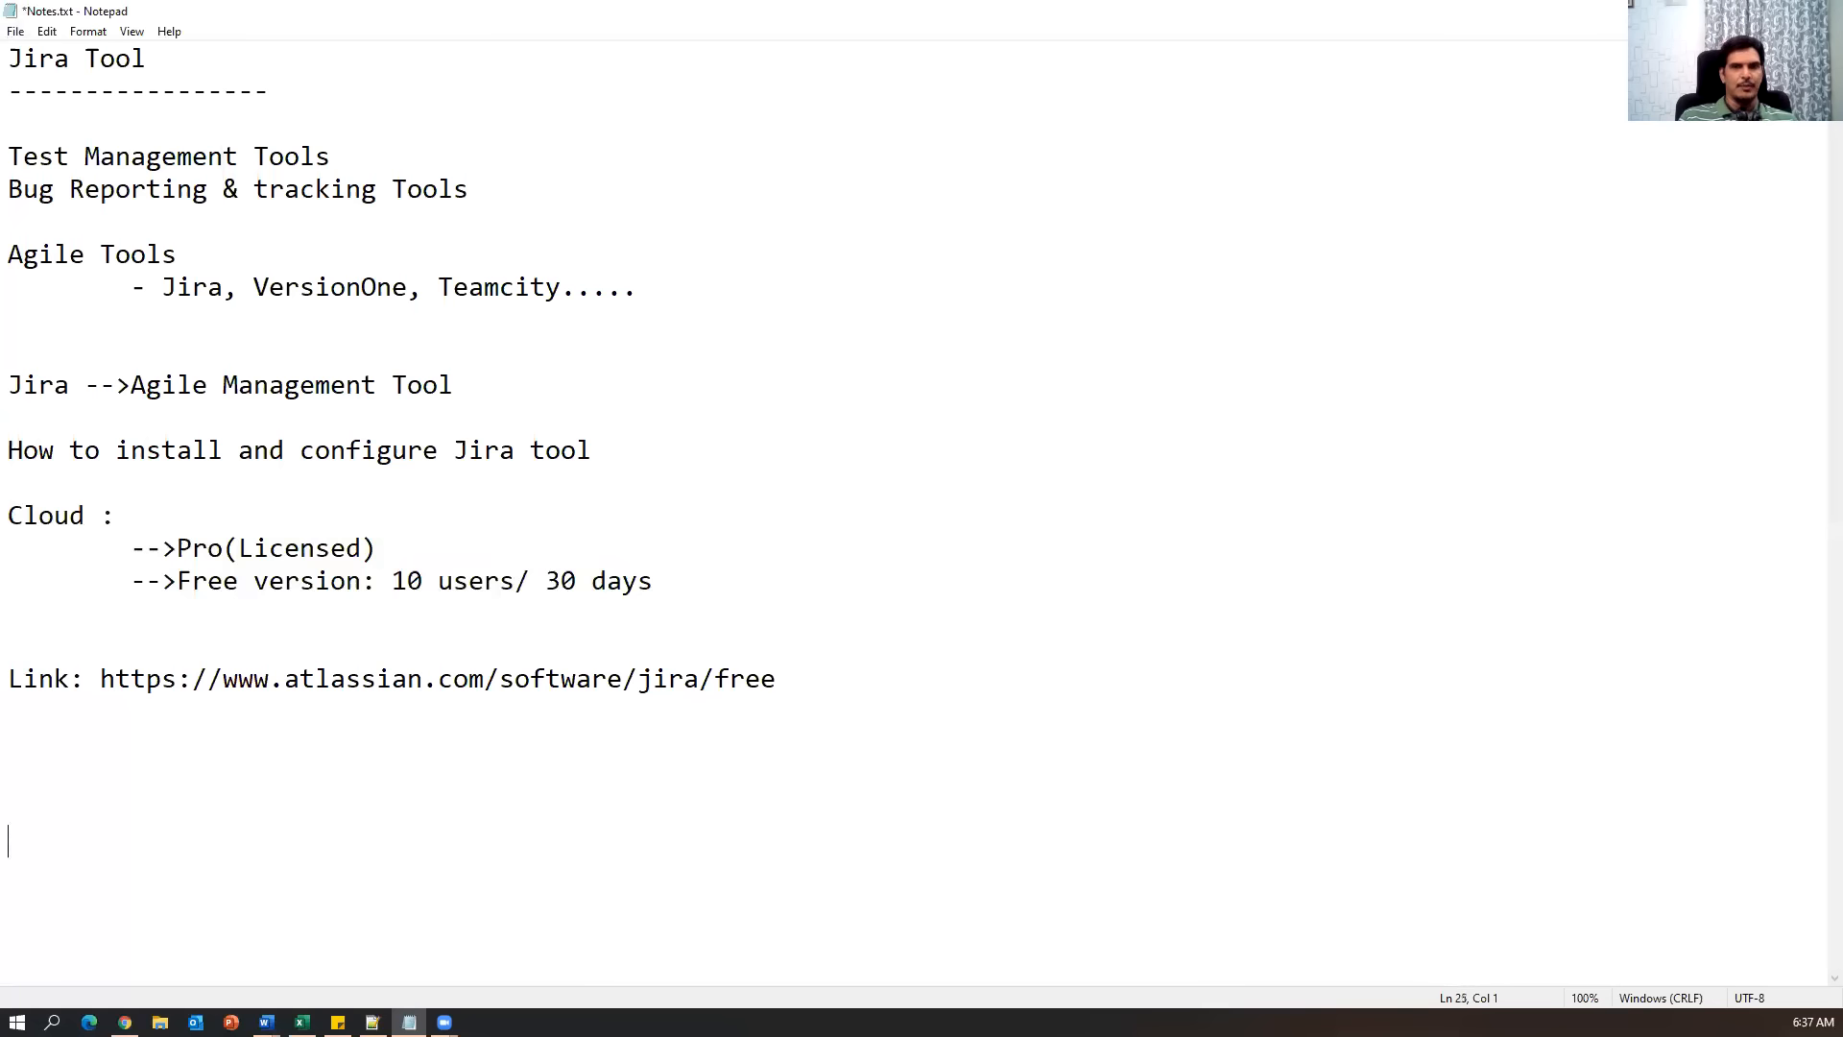
Paste the 'Agile scrum activities' heading with its dashed underline below the Jira link.
key(Return)
key(Return)
key(Up)
key(Up)
key(Up)
key(Up)
key(Up)
key(Up)
key(Up)
key(Up)
key(Up)
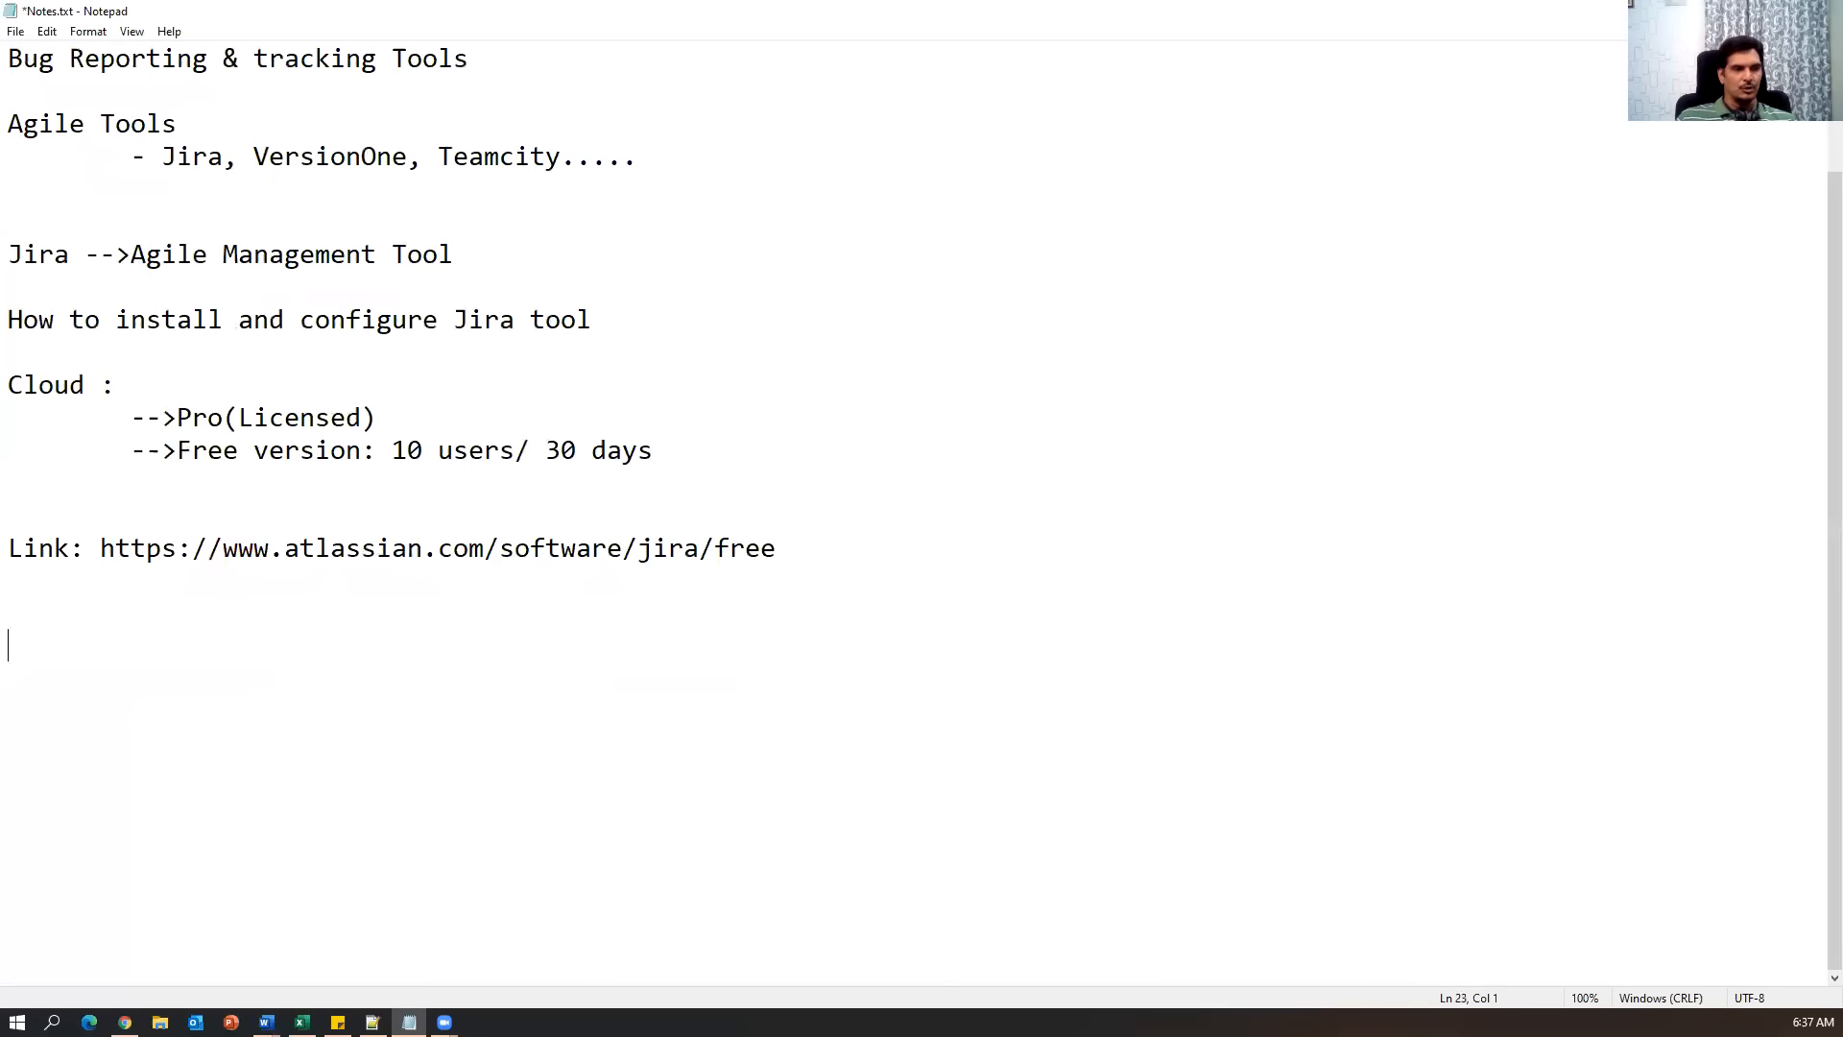
key(alt+Tab)
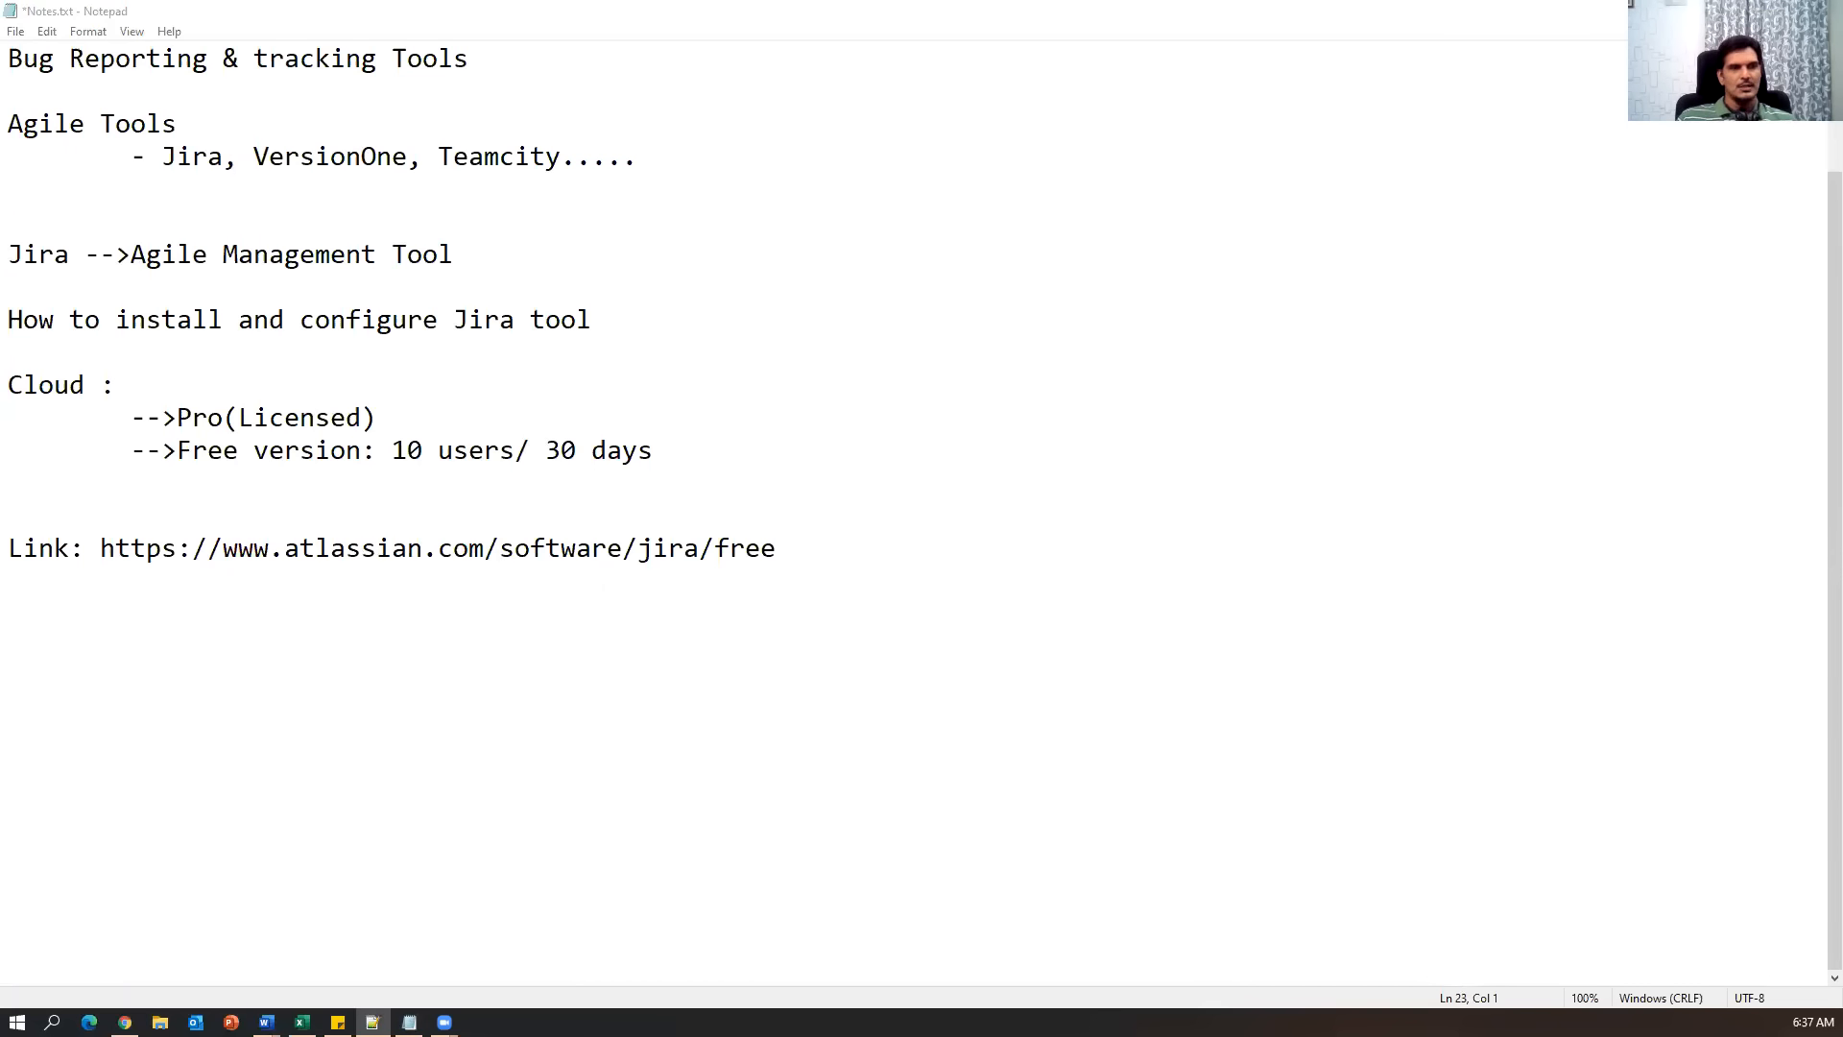
key(alt+Tab)
text(Agile scrum activities ---------------------)
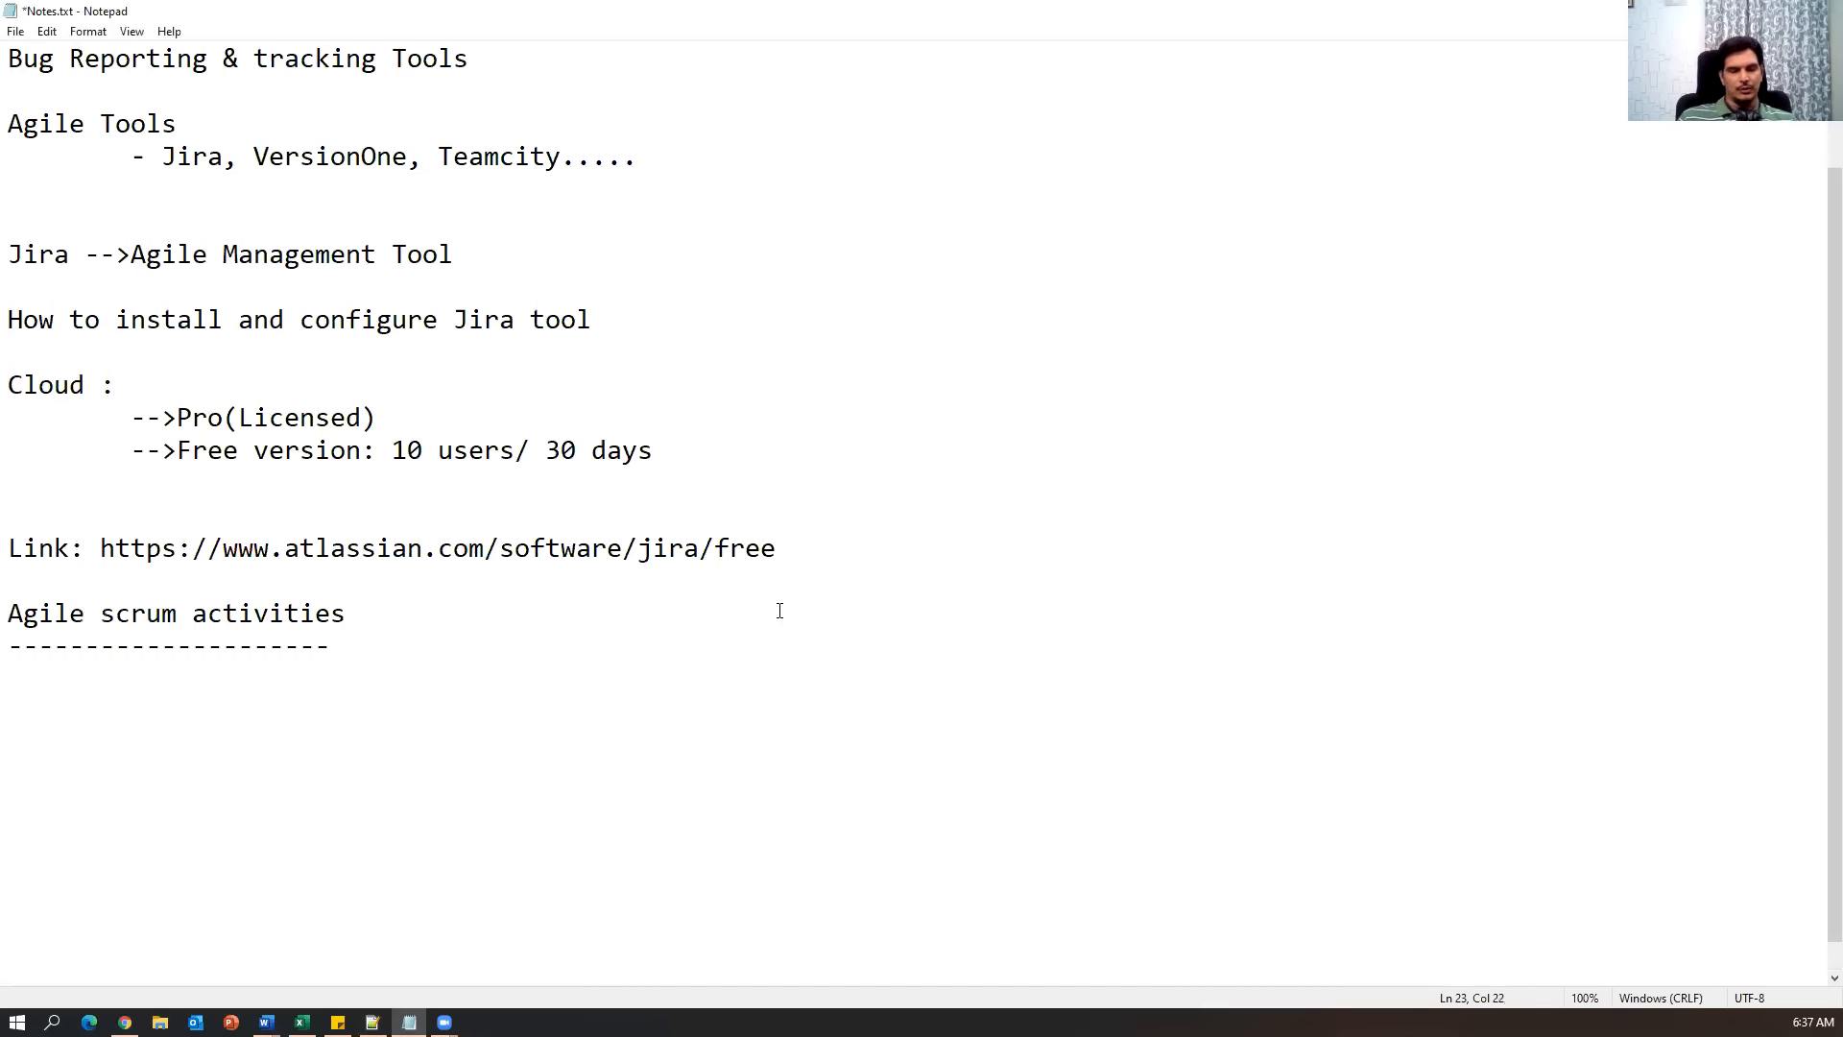
key(Return)
key(Return)
key(Return)
key(Return)
key(Return)
key(Return)
key(Return)
click(324, 670)
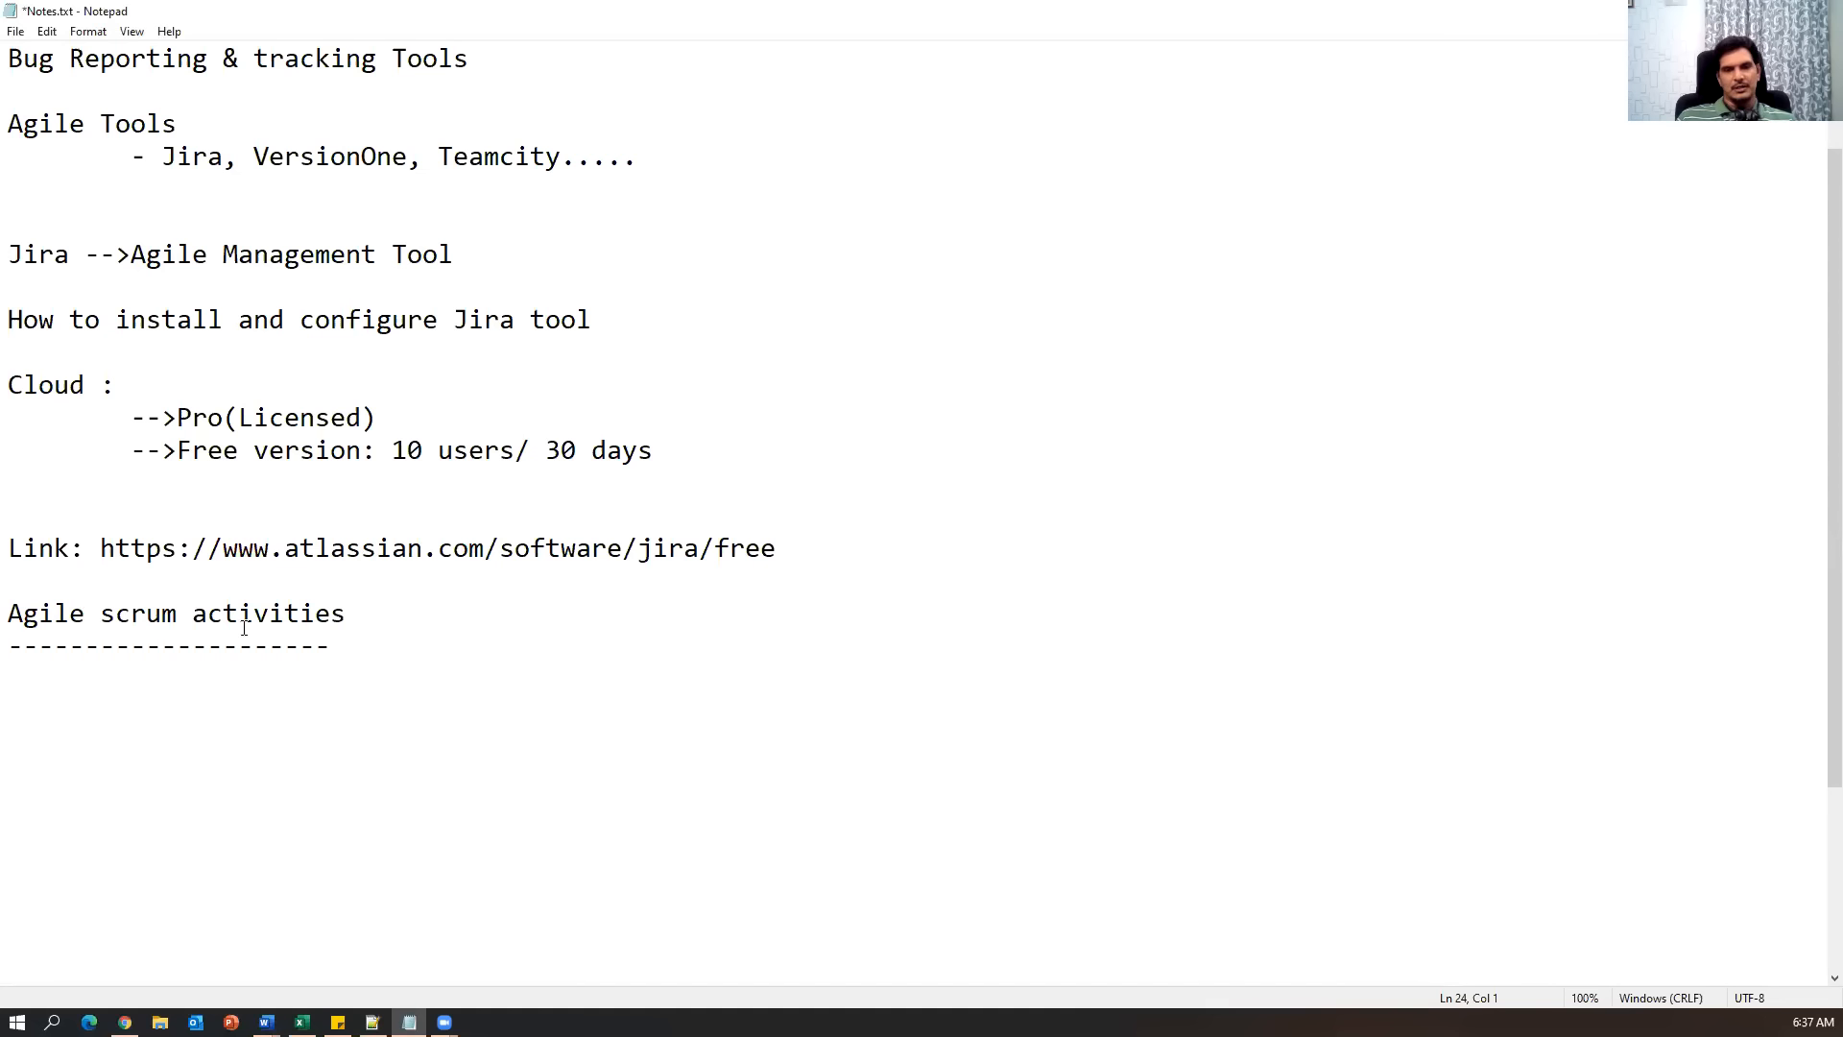
Trim ', Dashboard' and the blank line so the item reads 'How to create project in Jira'.
click(125, 1021)
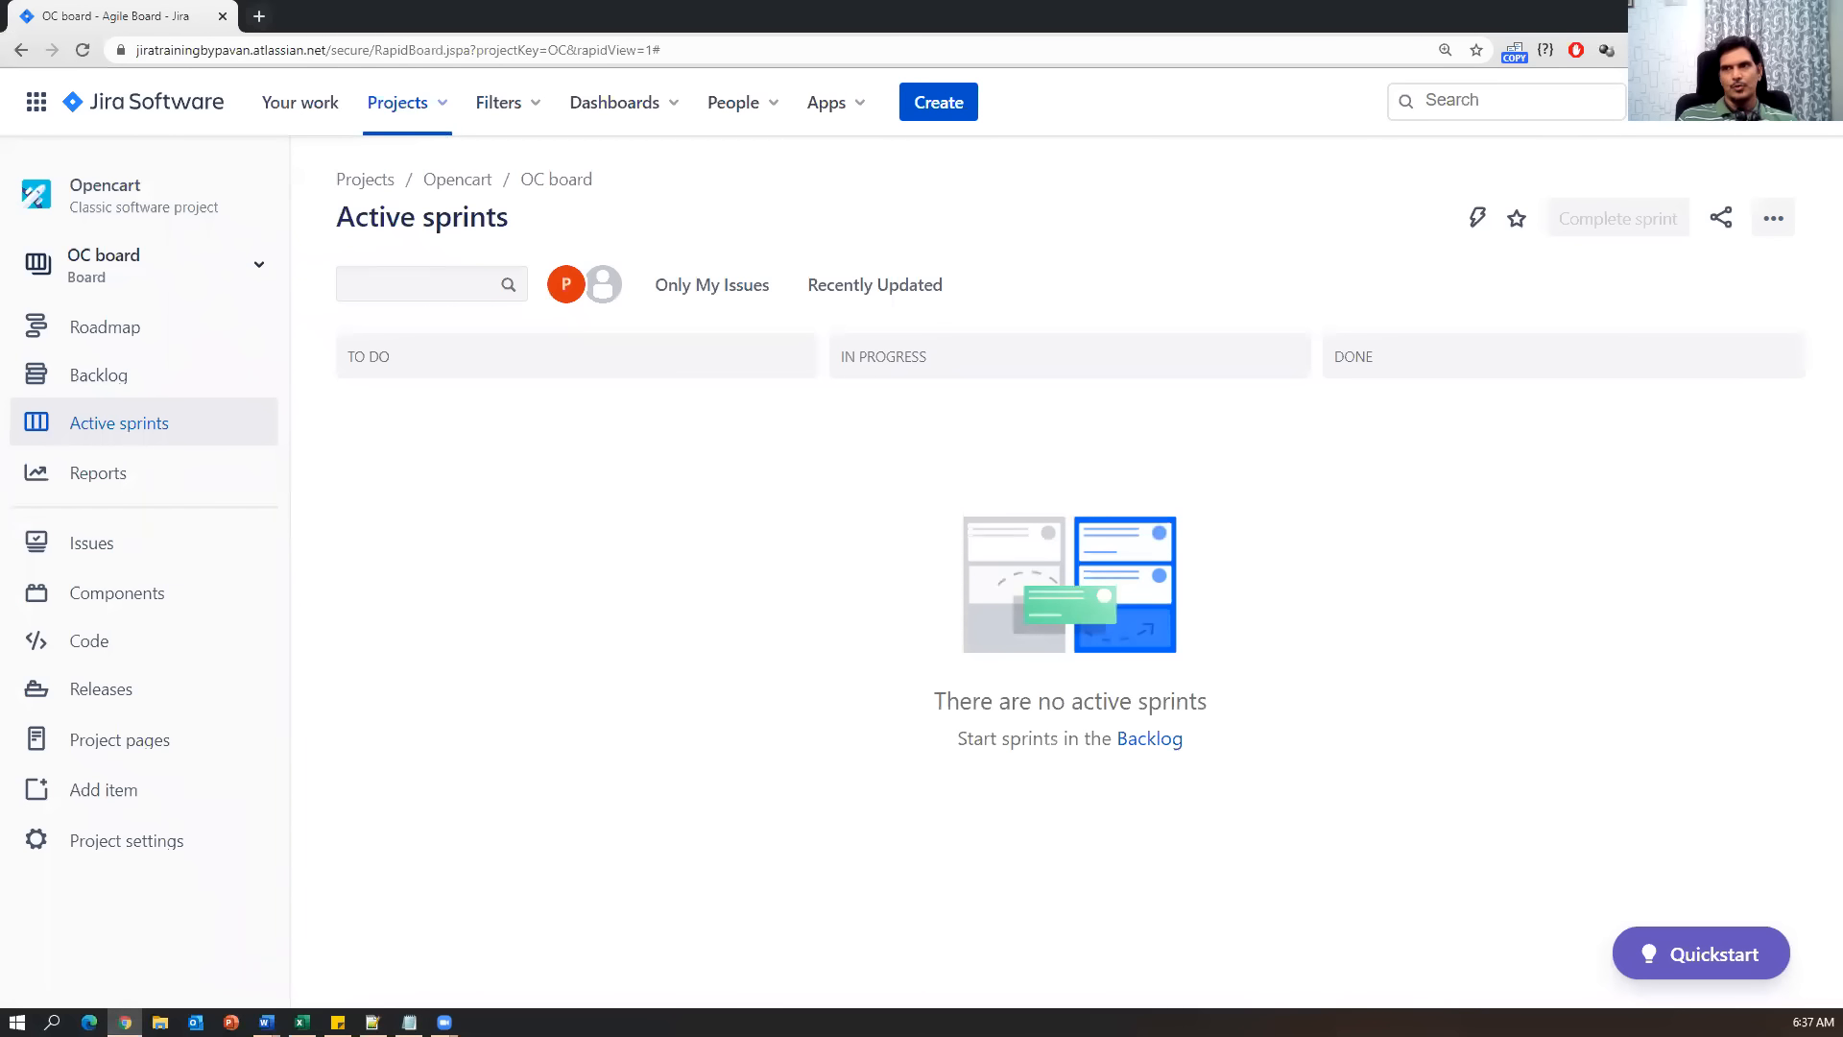
key(alt+Tab)
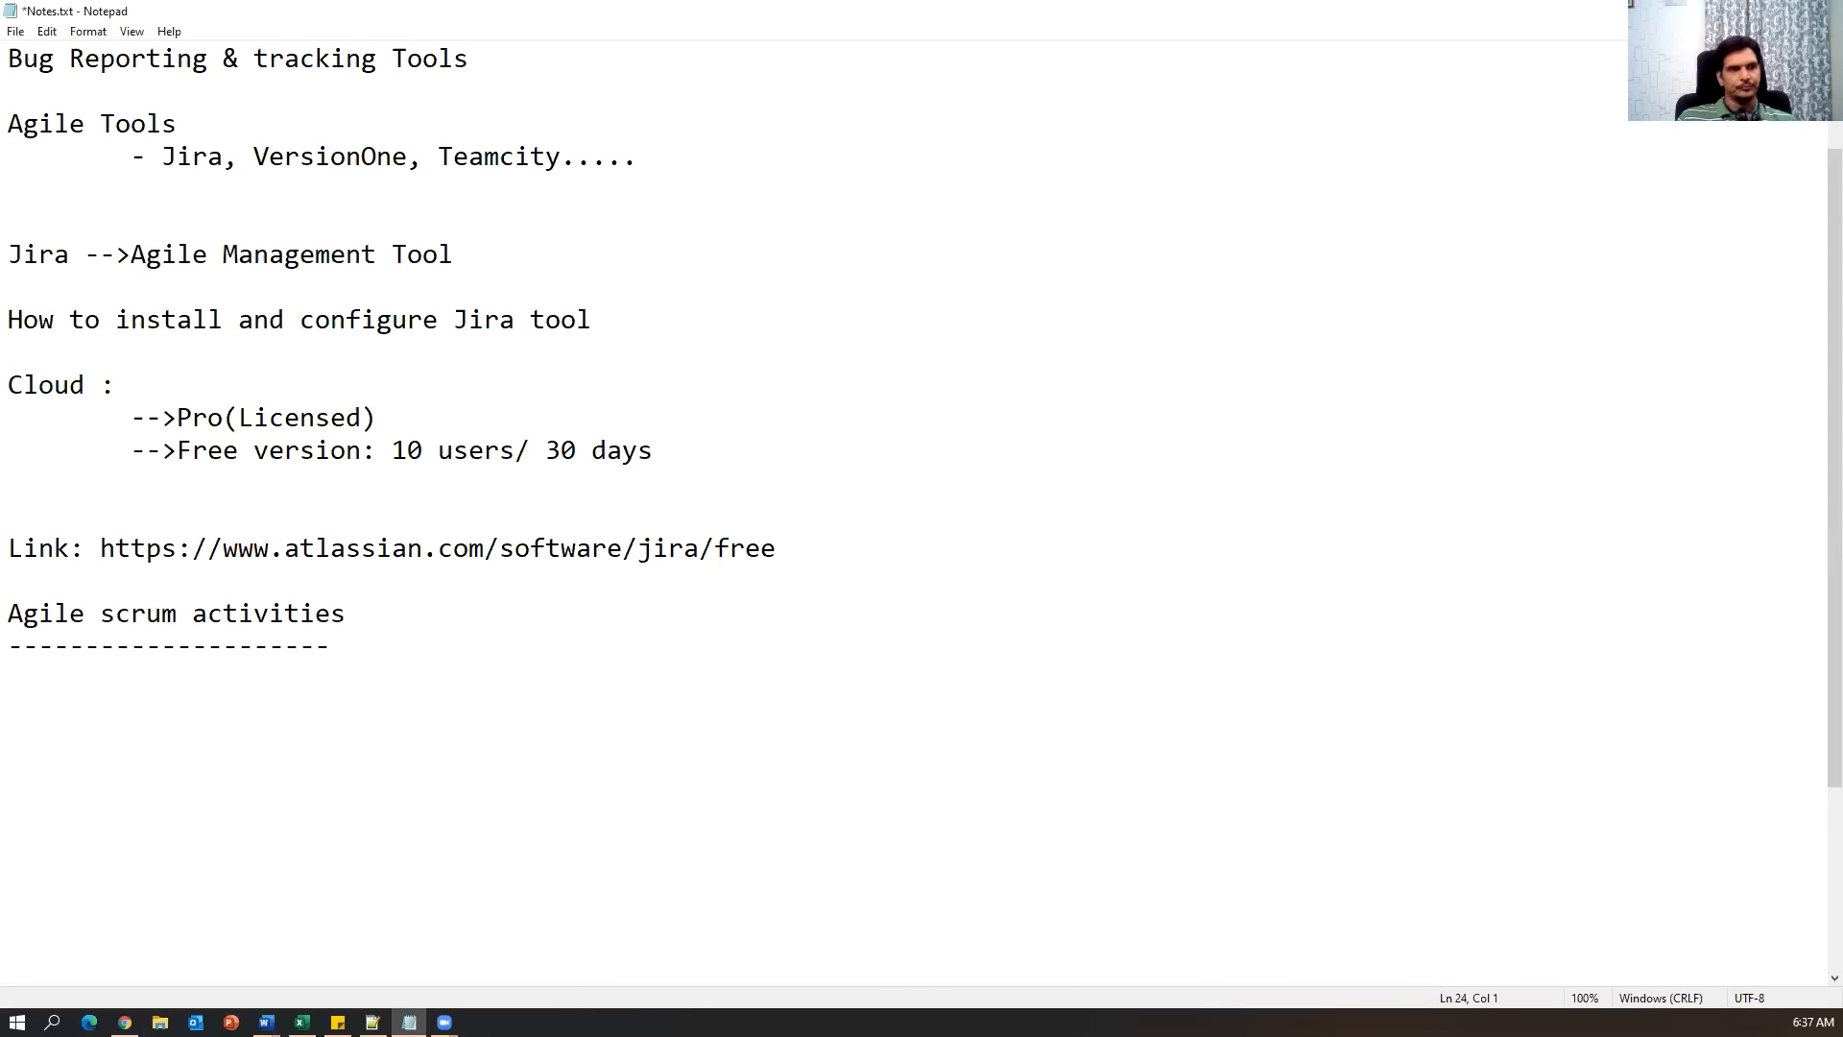
key(alt+Tab)
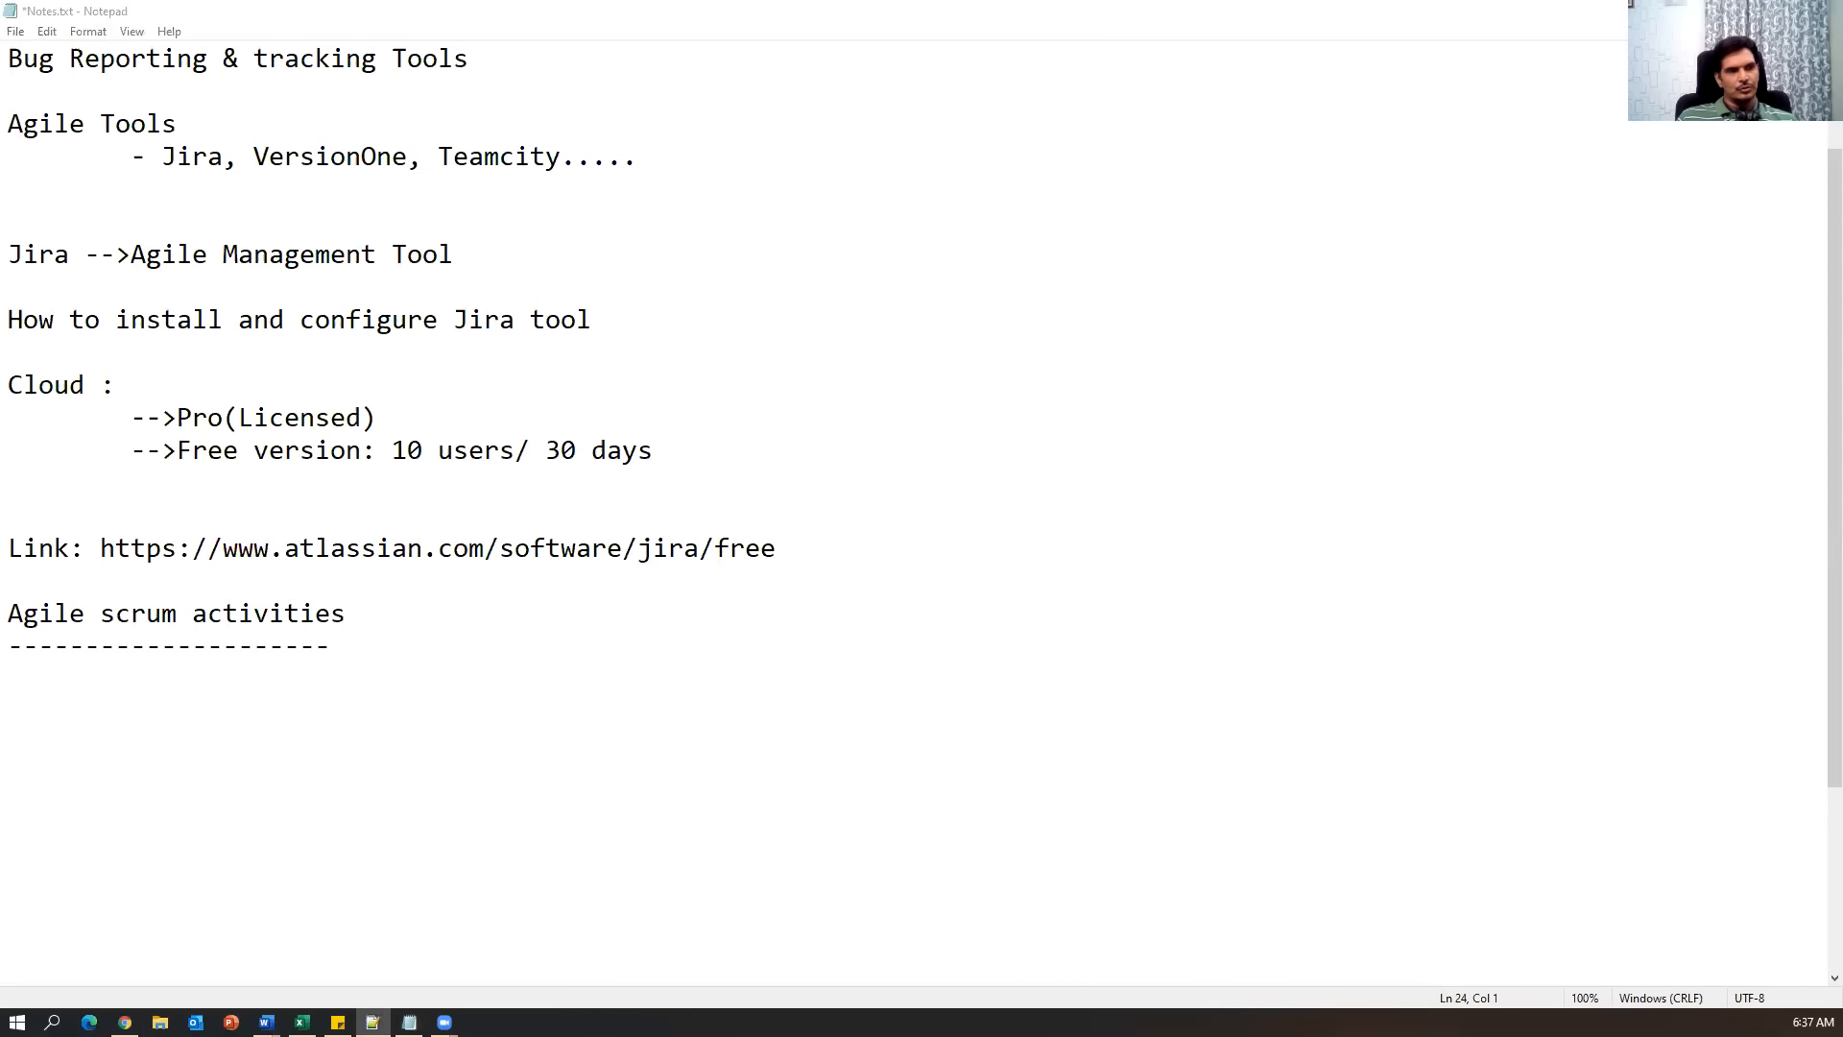
key(alt+Tab)
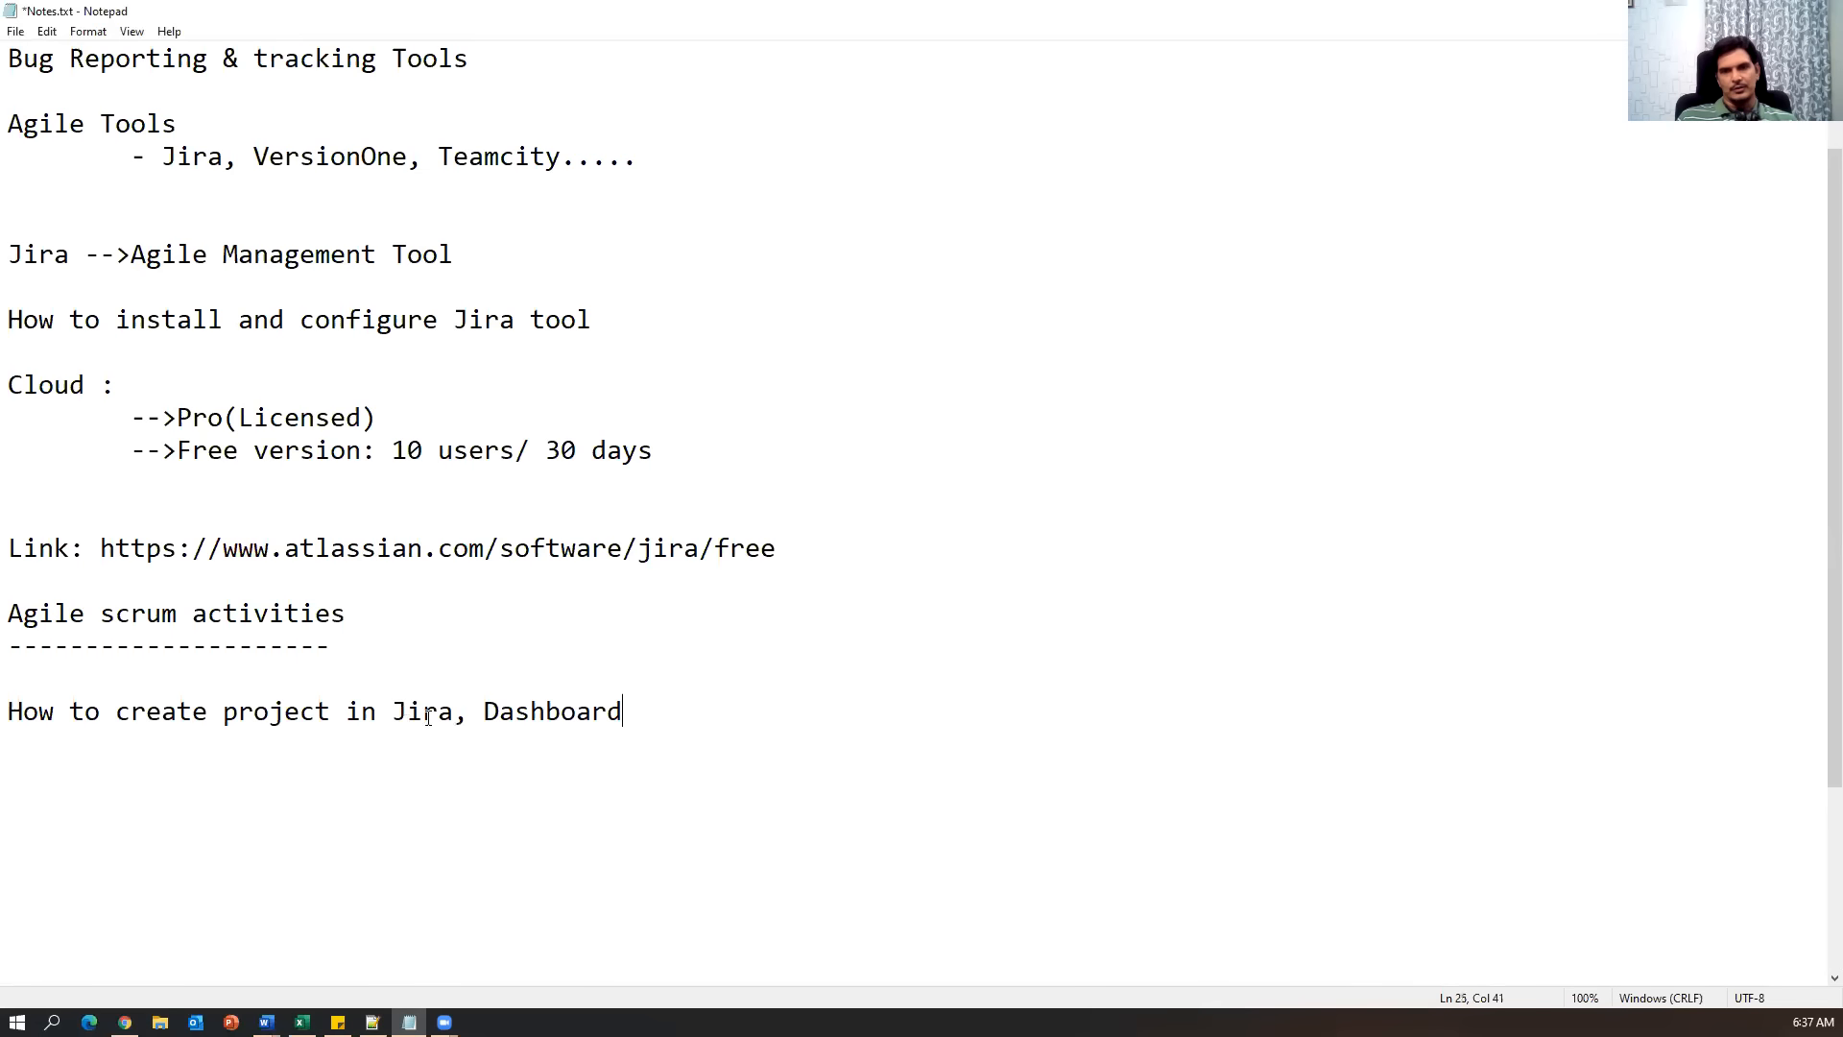
drag(464, 711, 718, 708)
key(Delete)
click(718, 693)
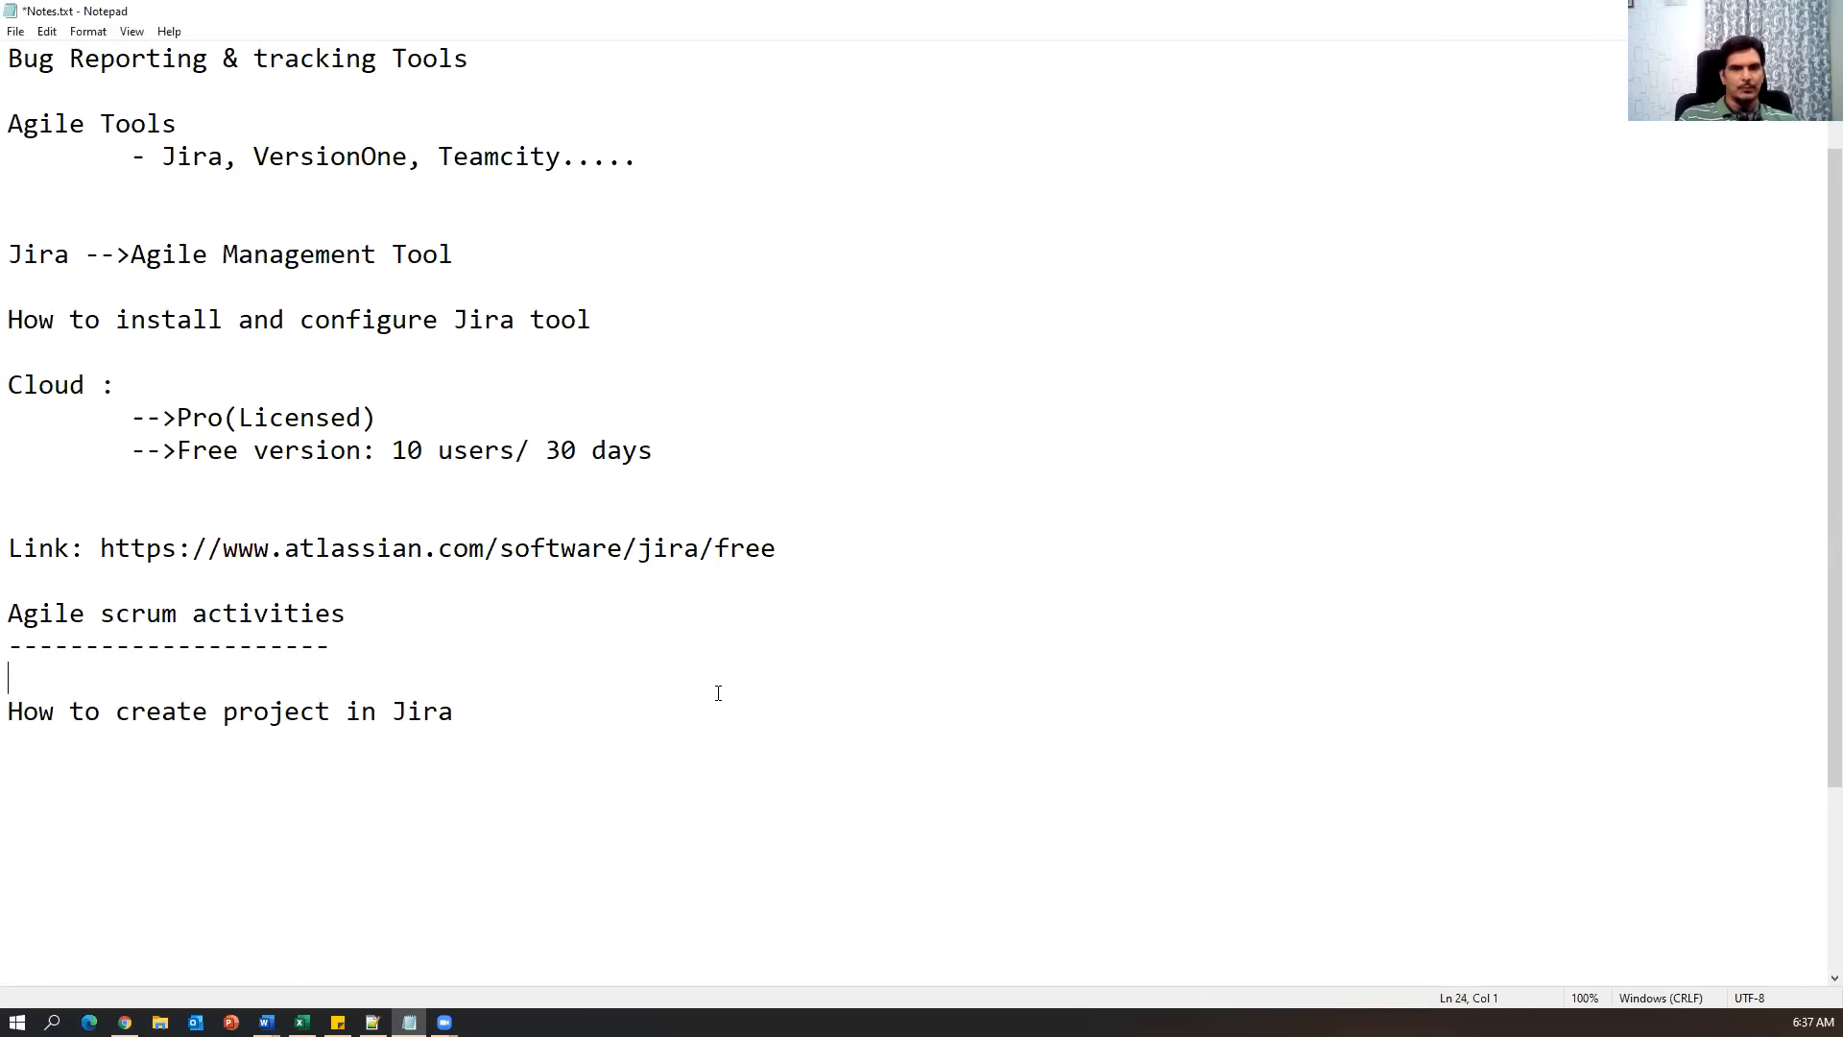
key(Delete)
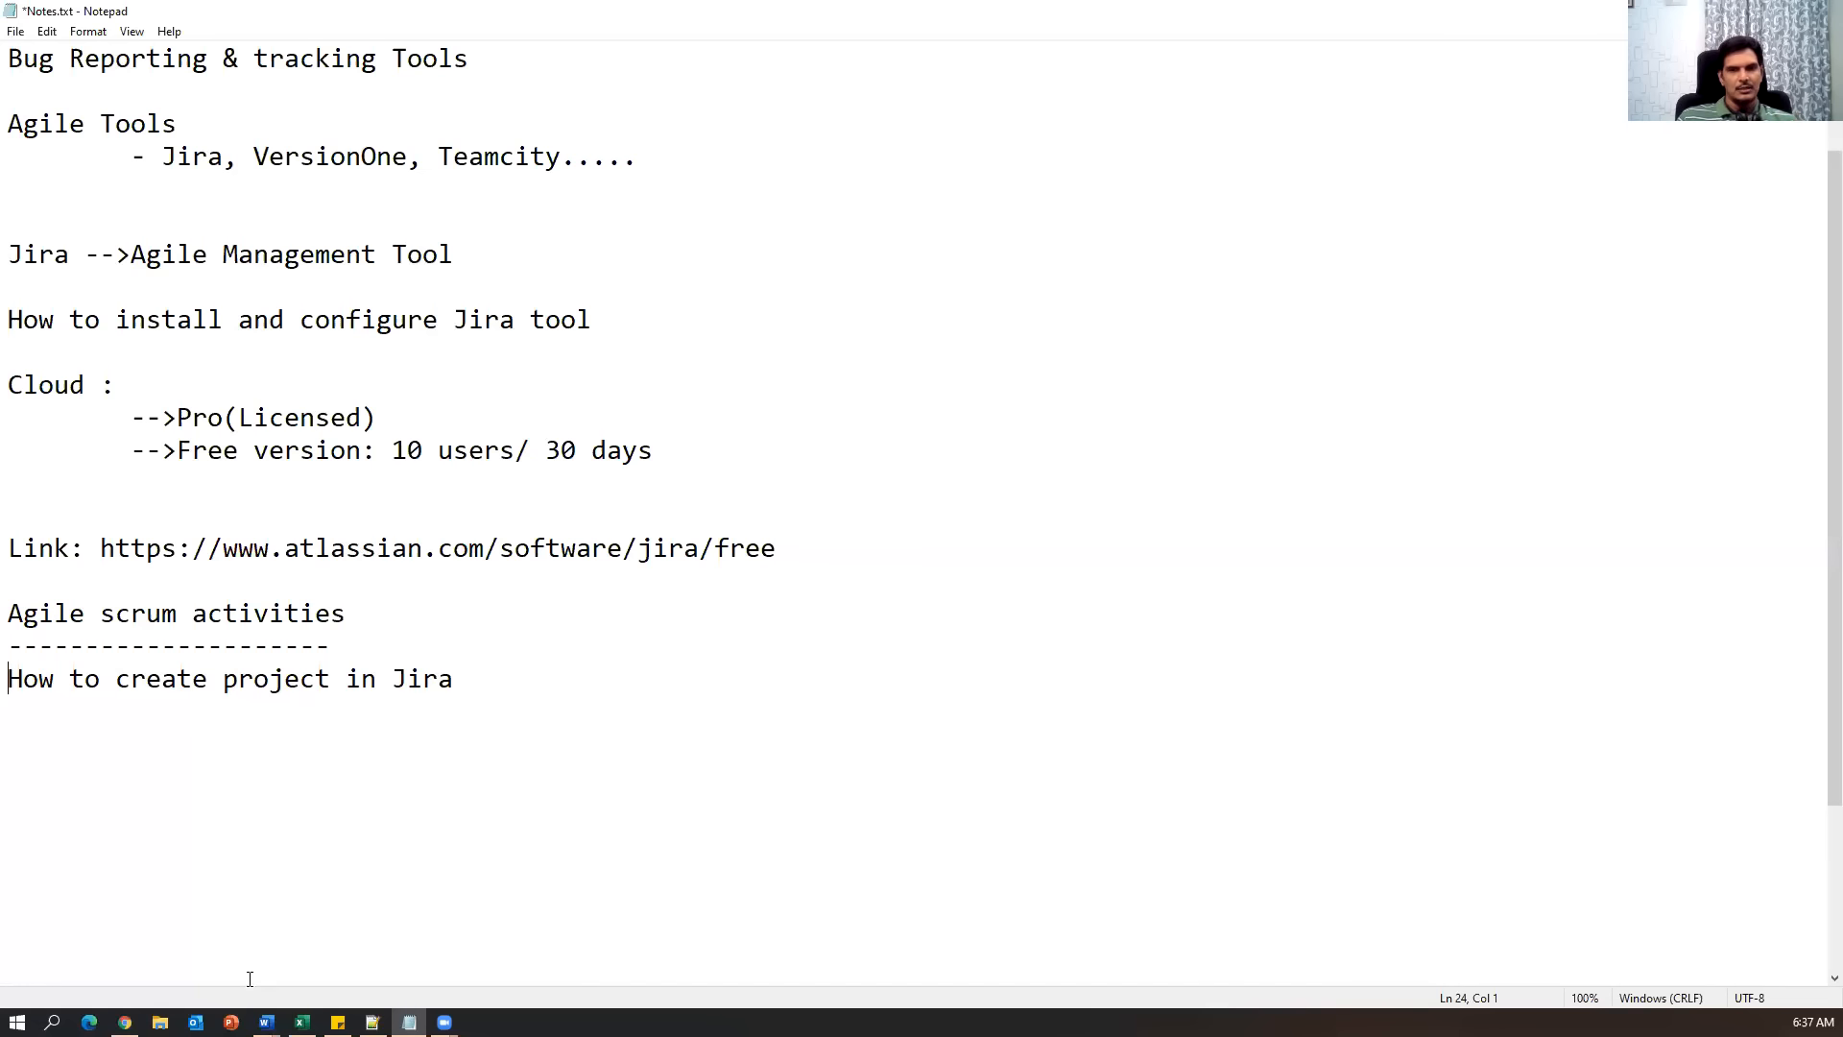
click(125, 1022)
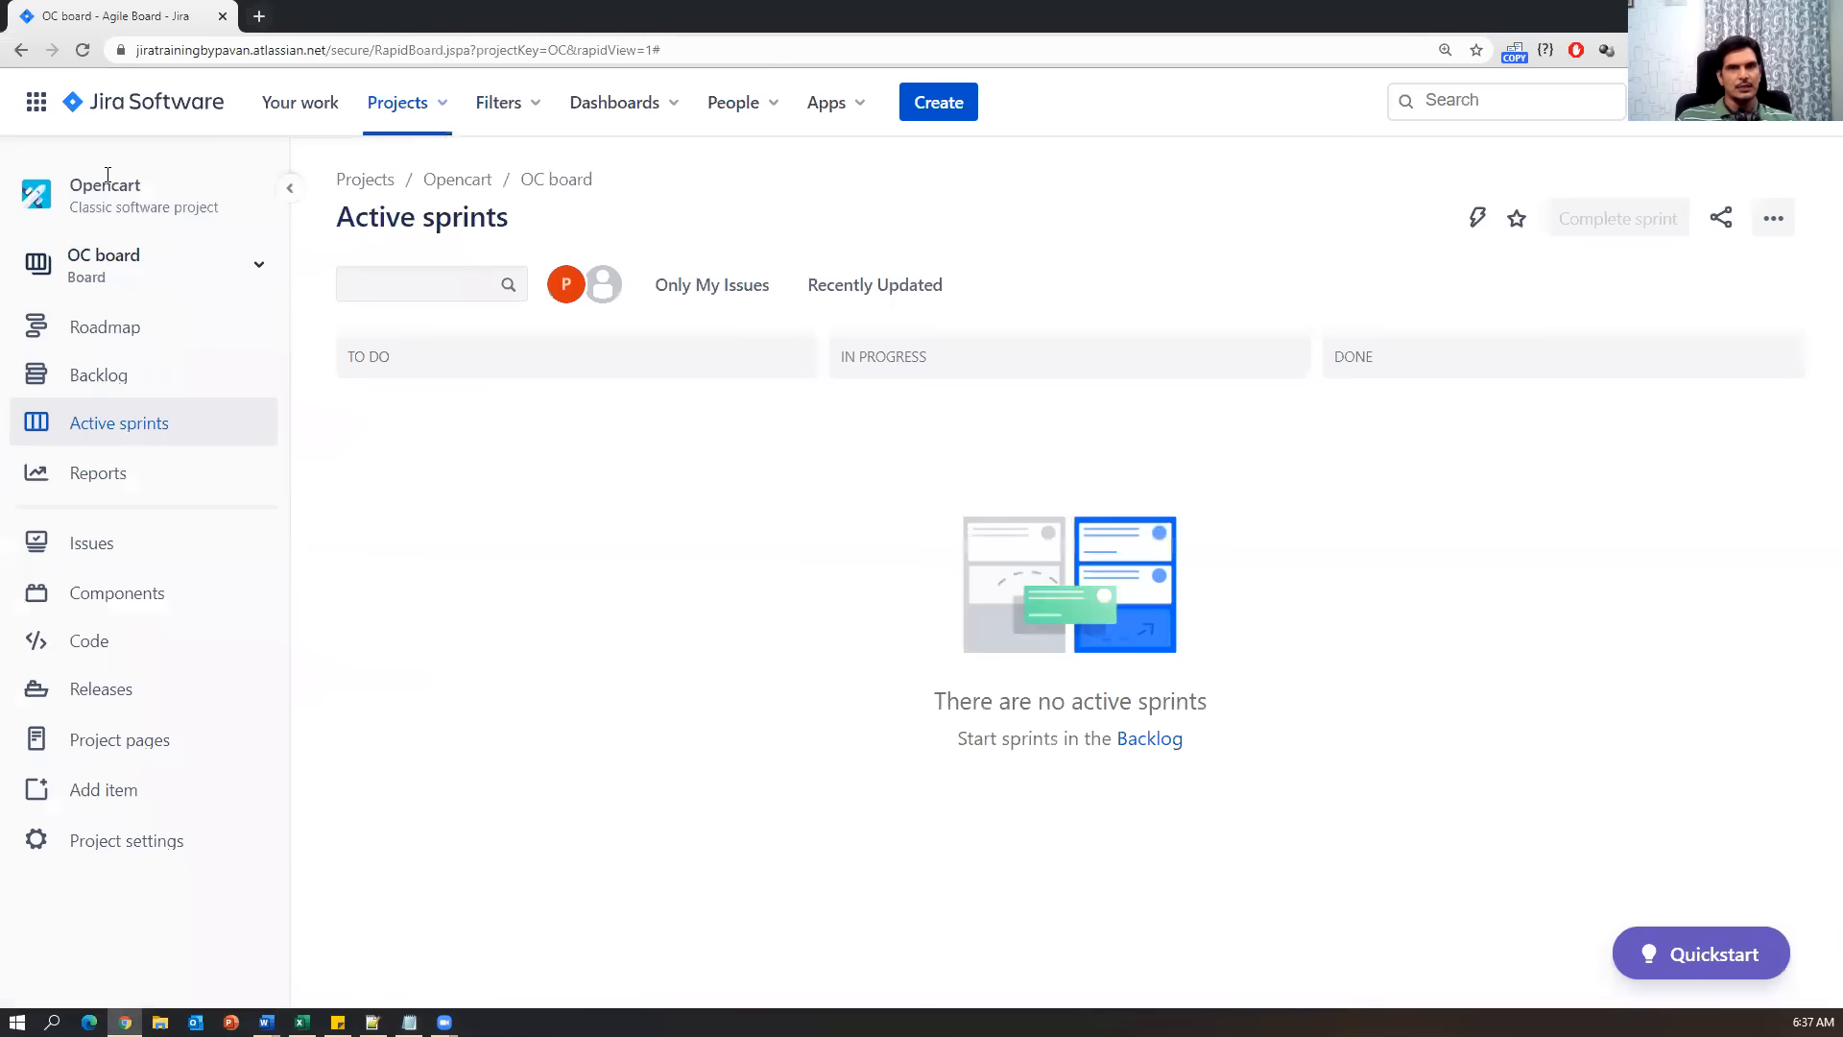
drag(144, 187, 73, 186)
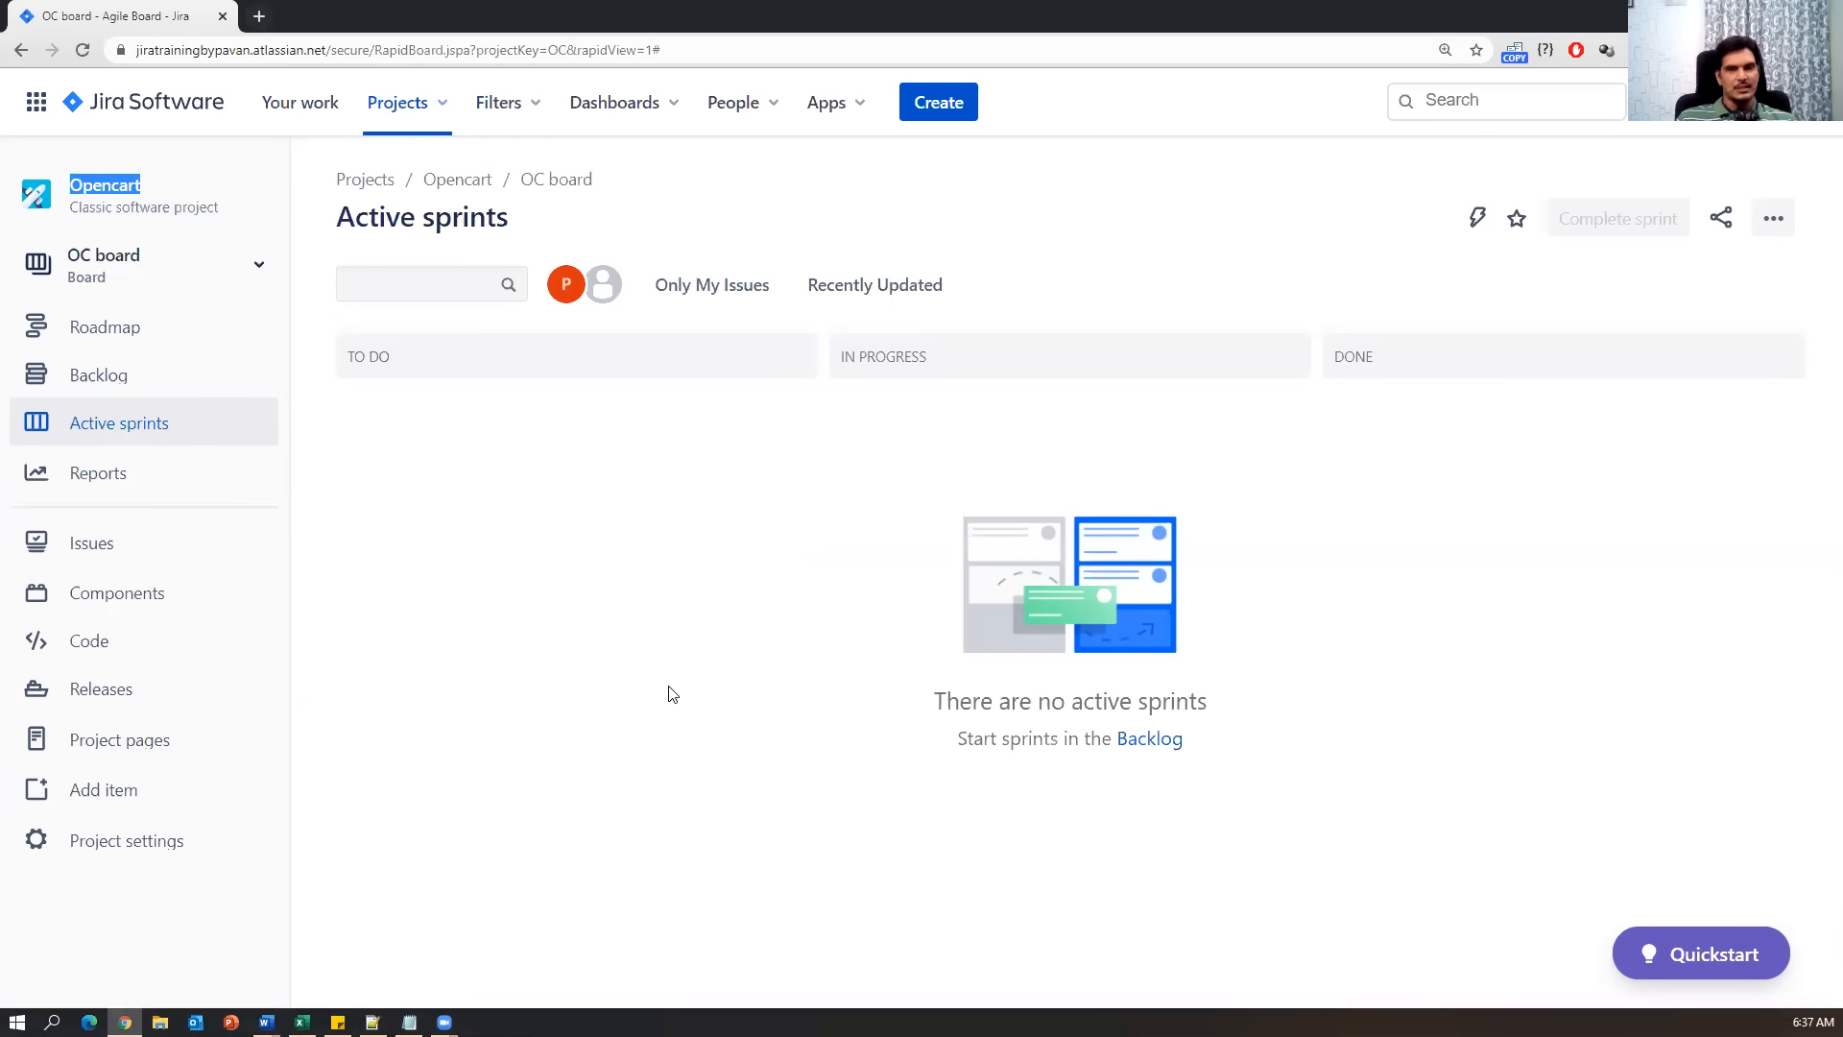
click(445, 104)
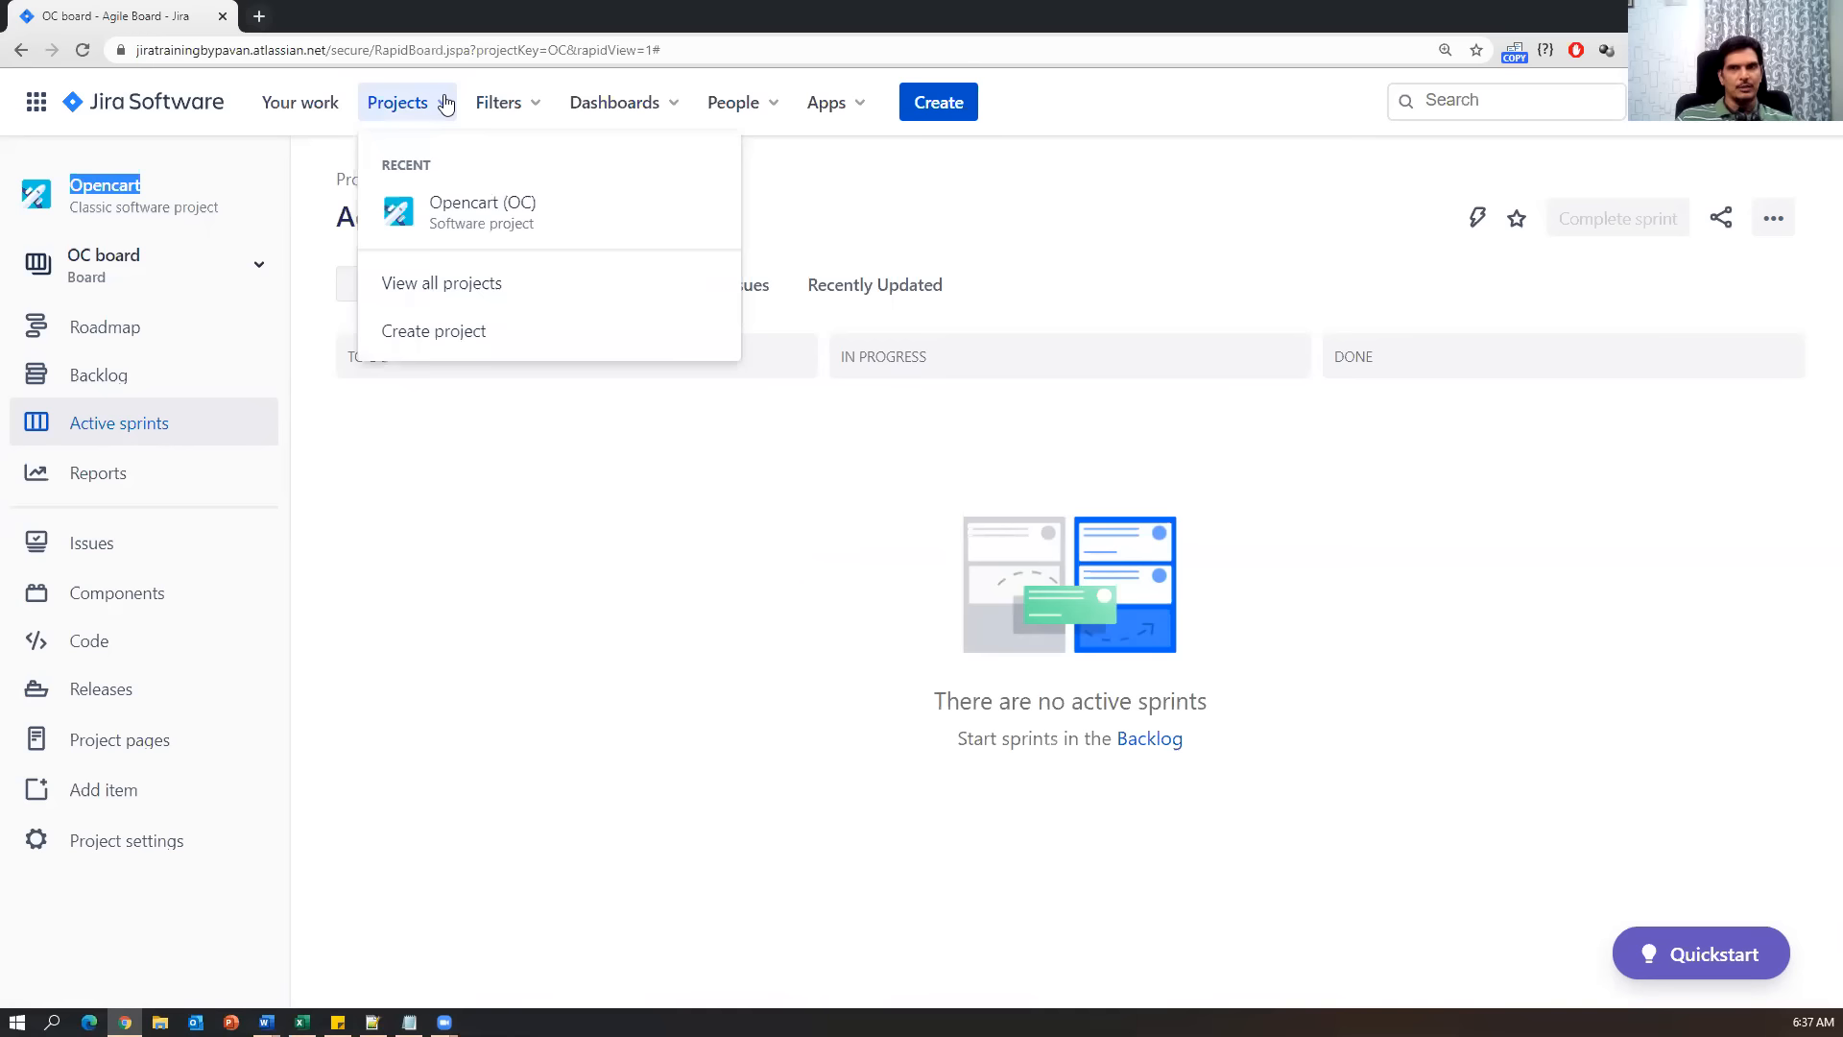
click(434, 332)
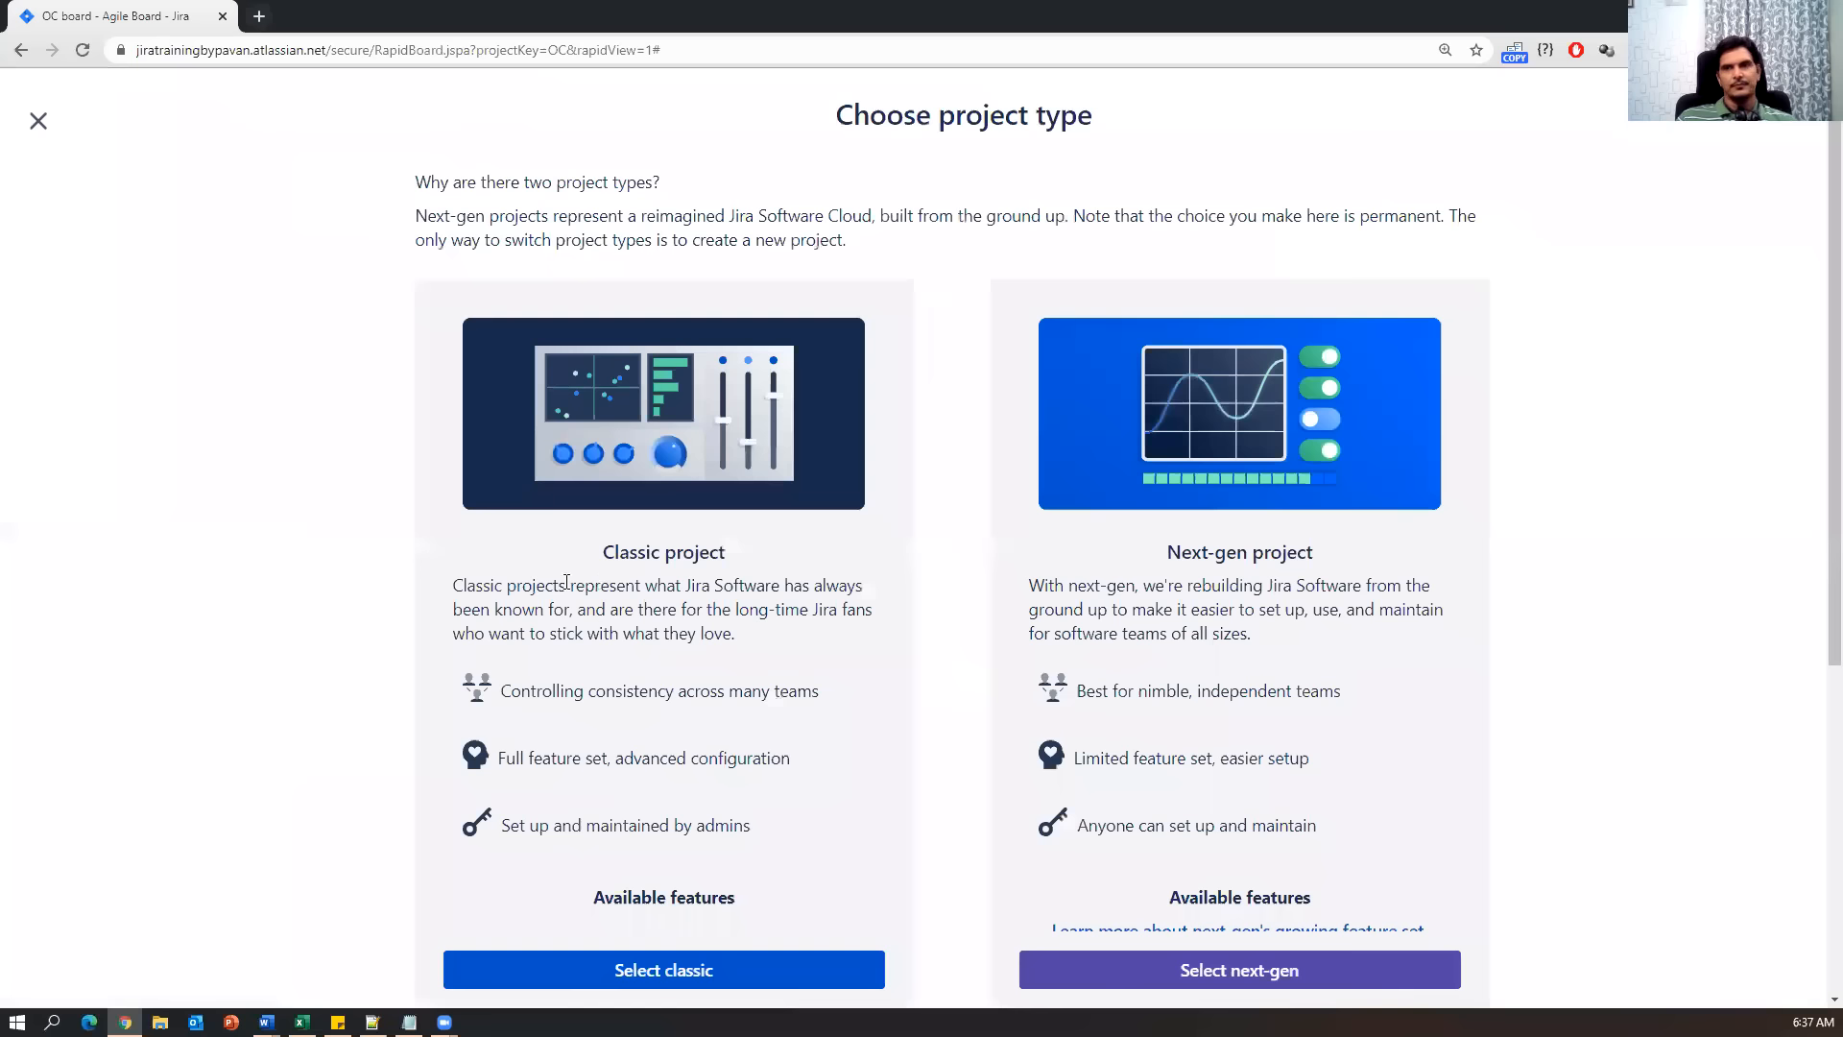
scroll(917, 835, down, 5)
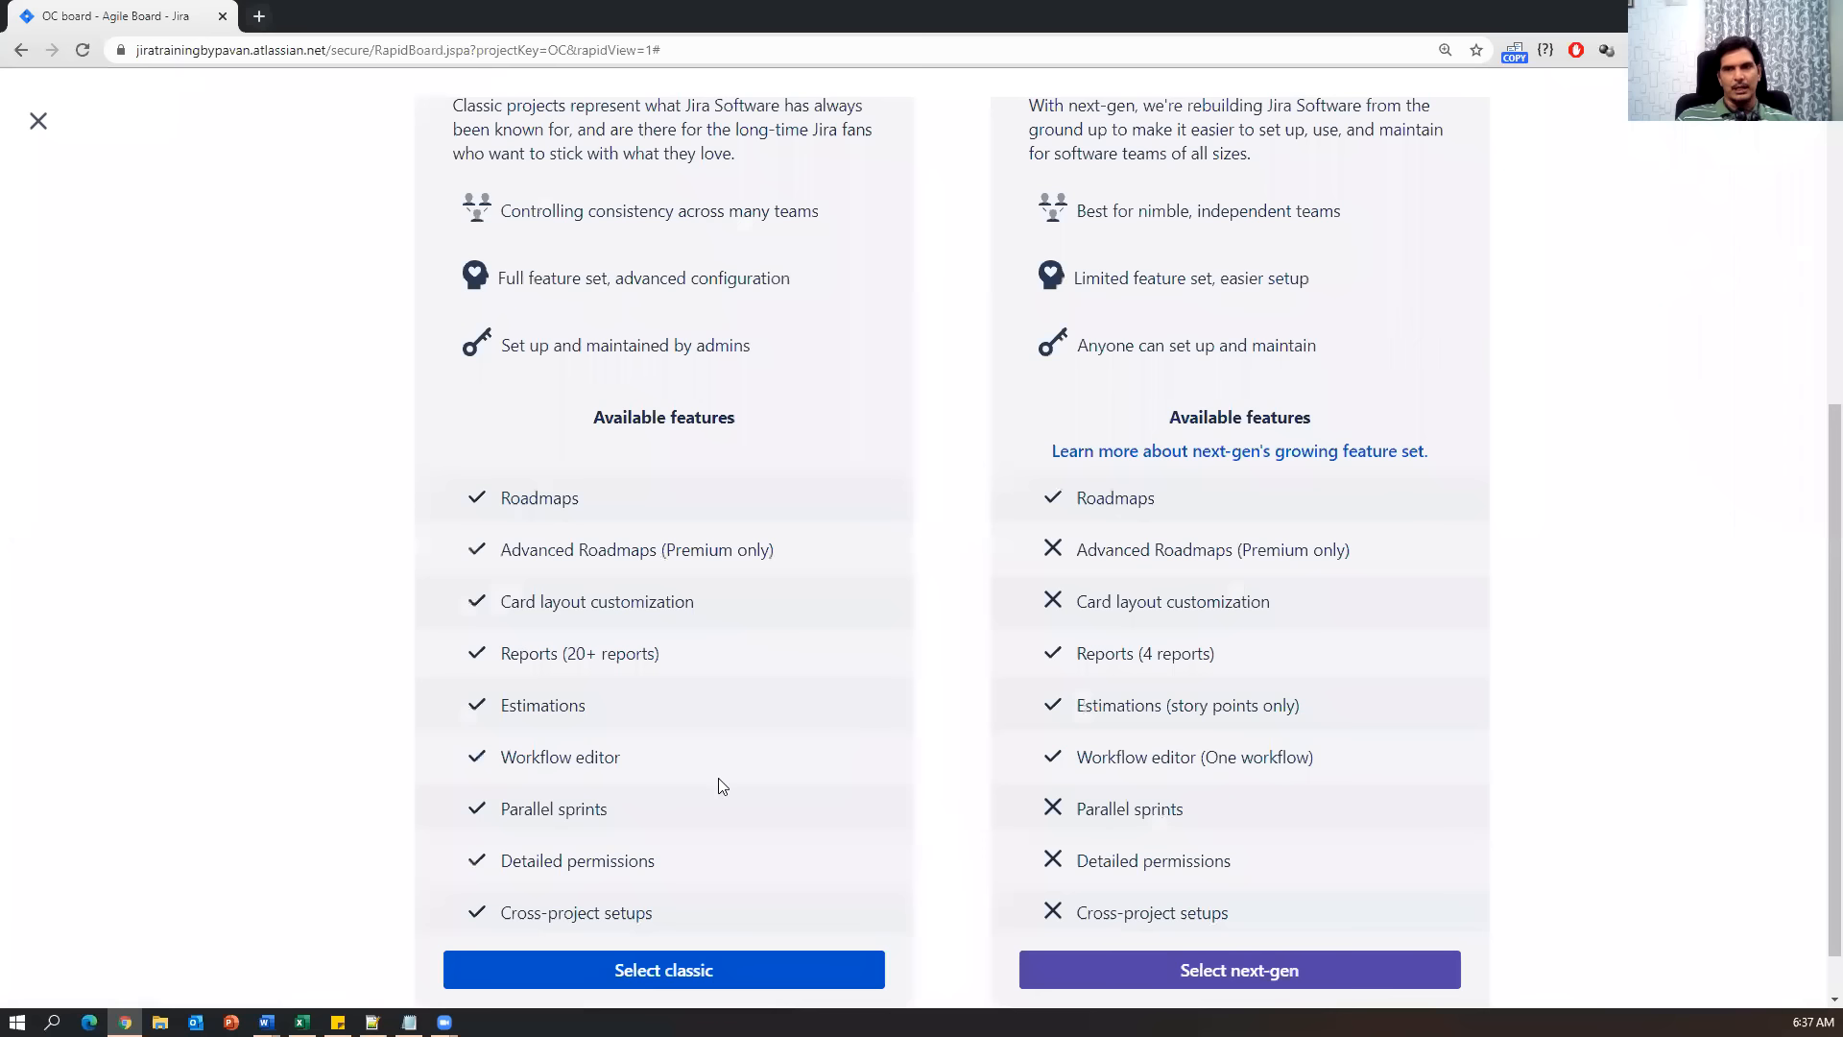
scroll(508, 590, up, 5)
drag(603, 552, 720, 550)
drag(1166, 552, 1304, 550)
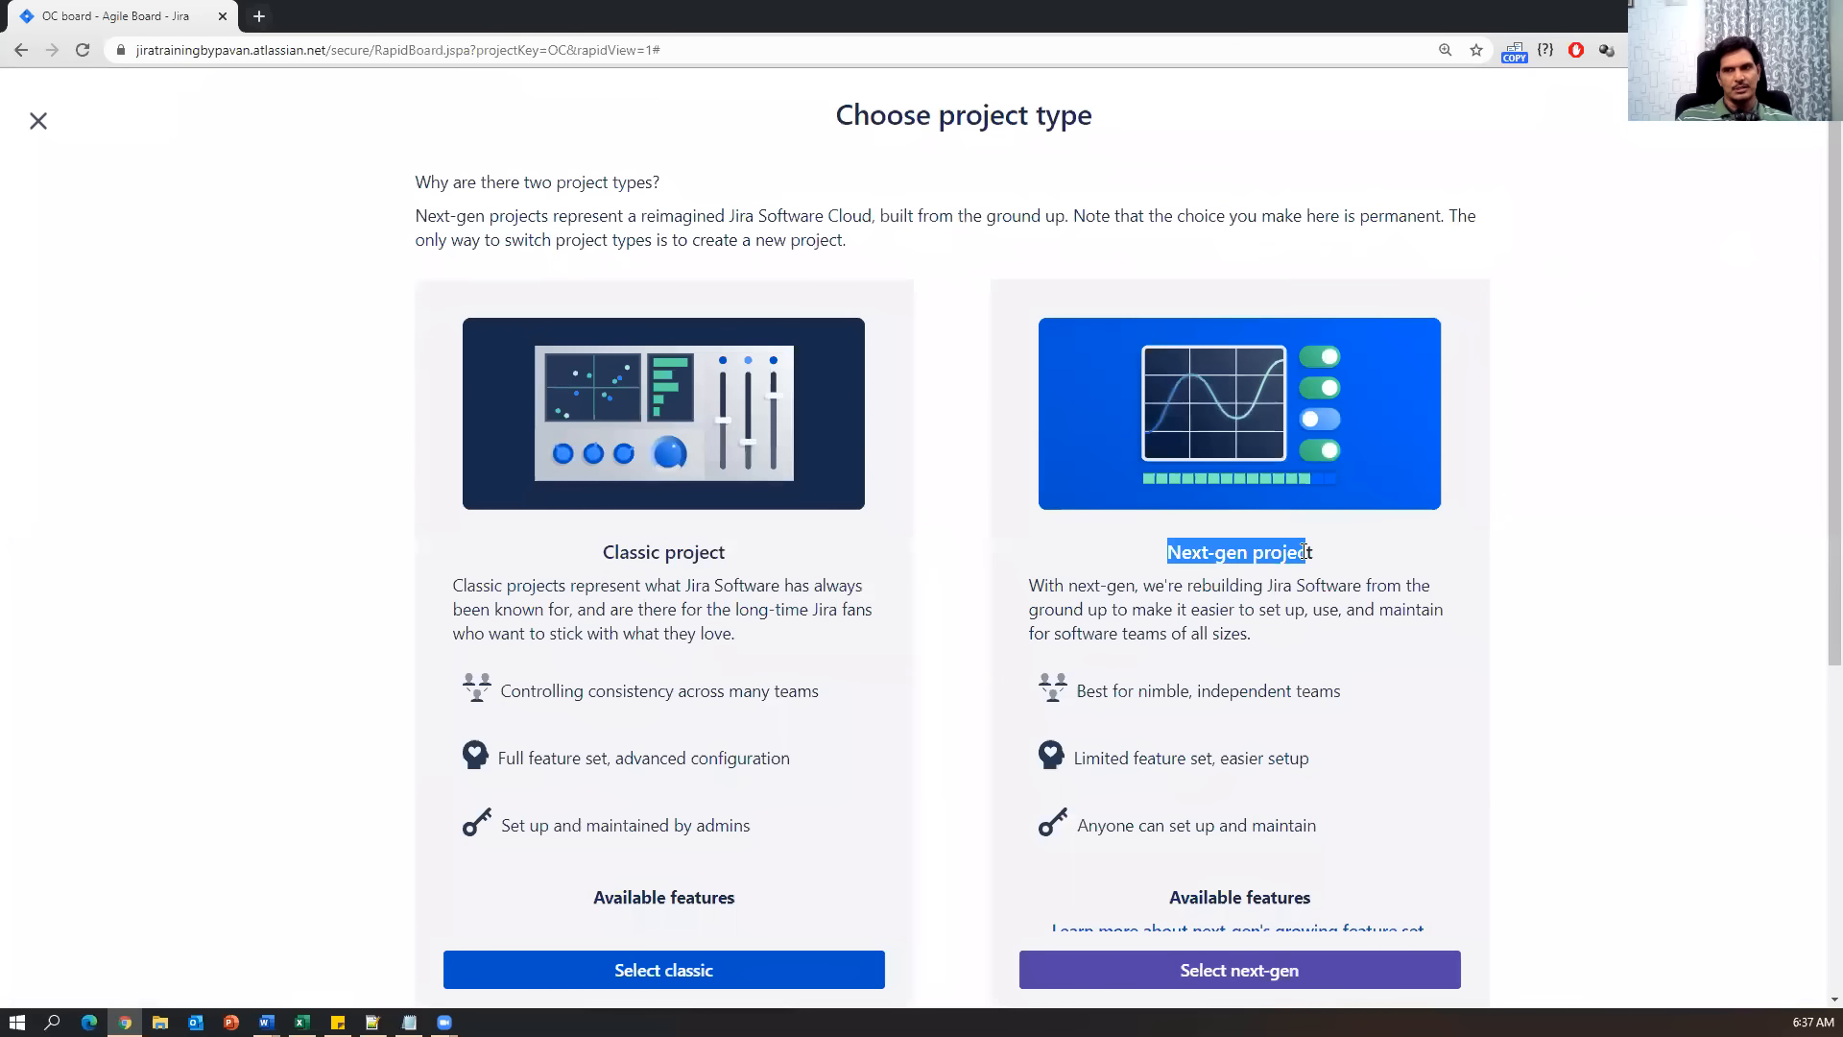
drag(584, 559, 695, 554)
scroll(652, 765, down, 3)
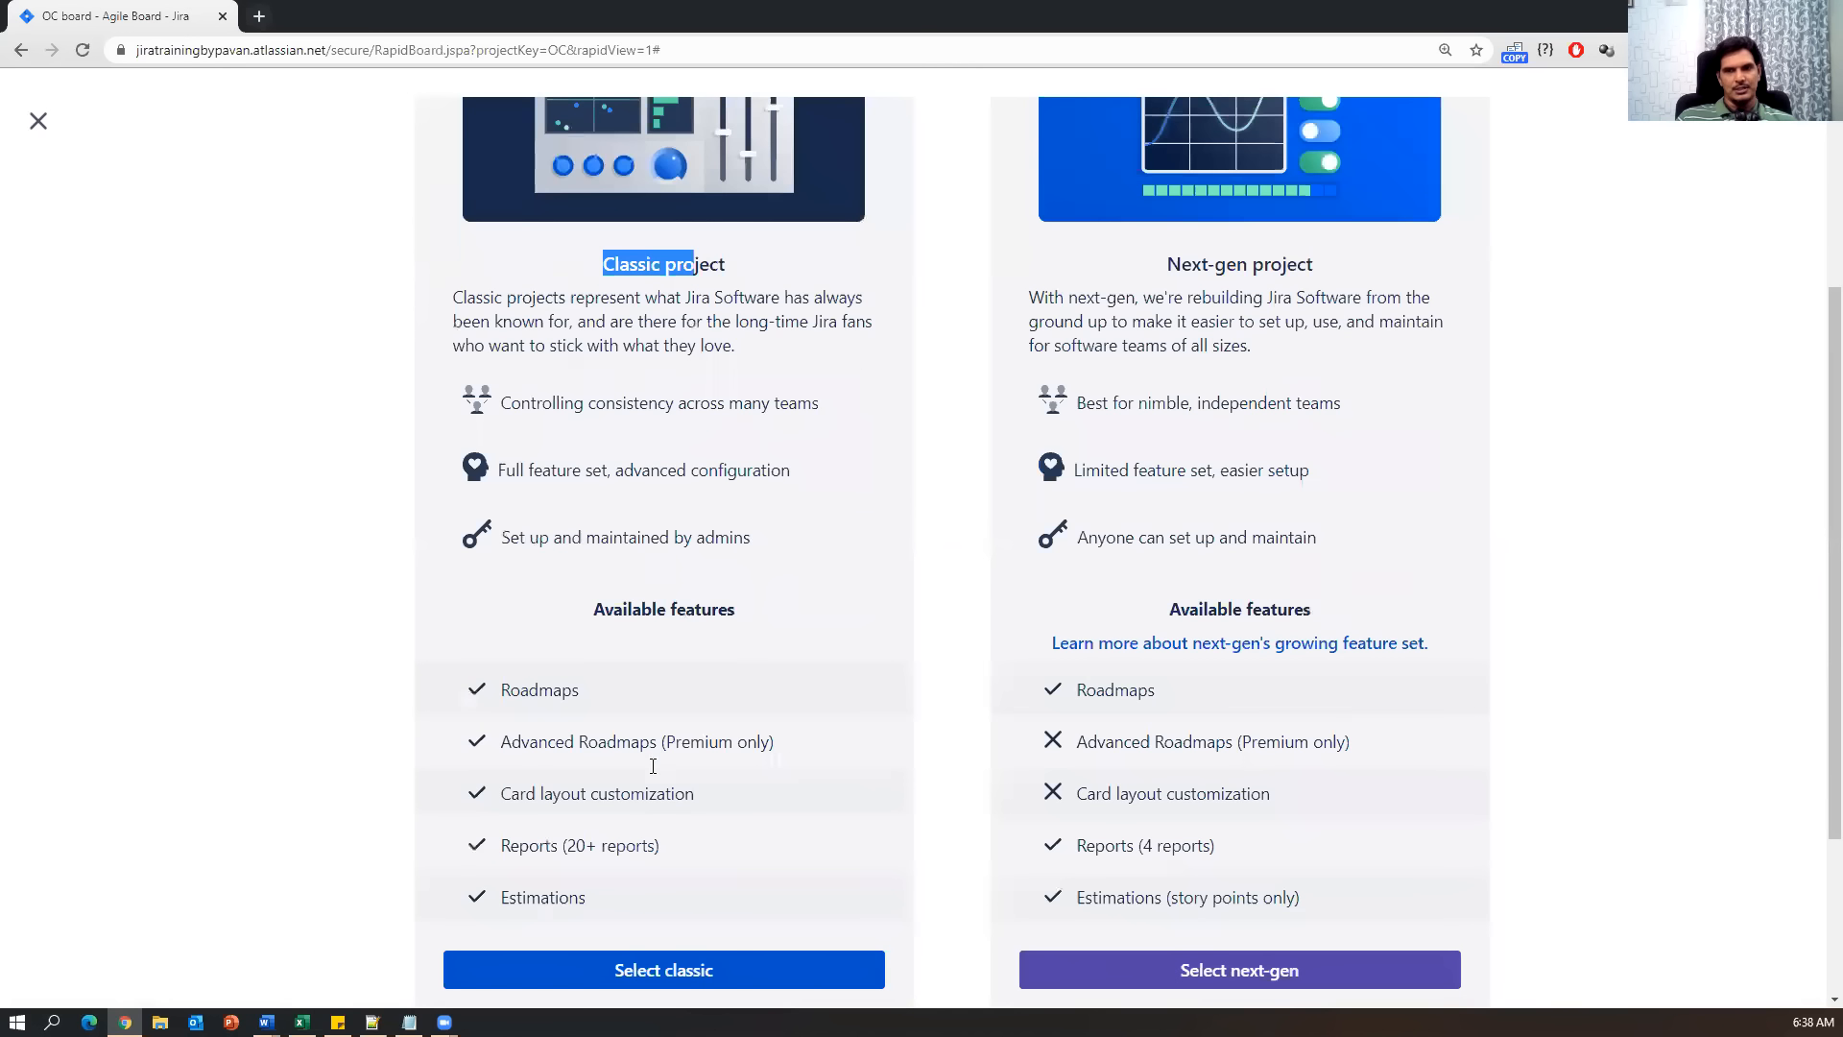
click(703, 958)
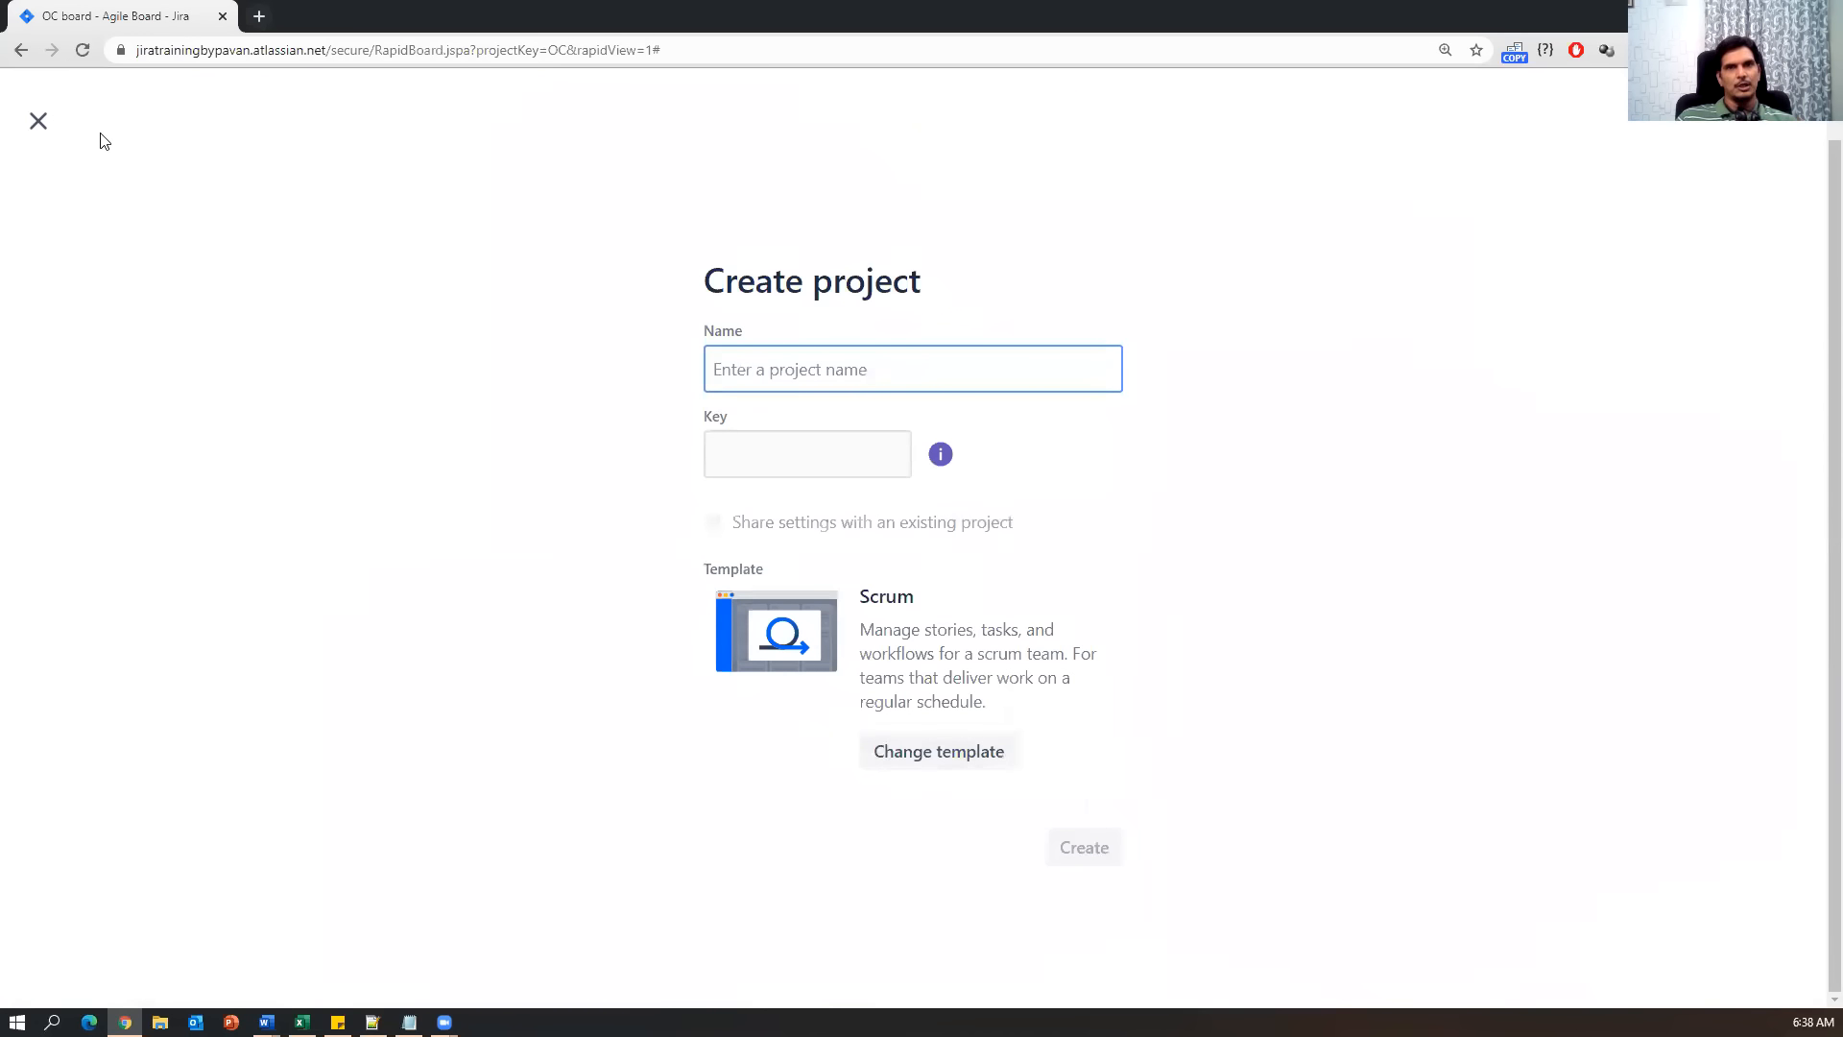
click(39, 122)
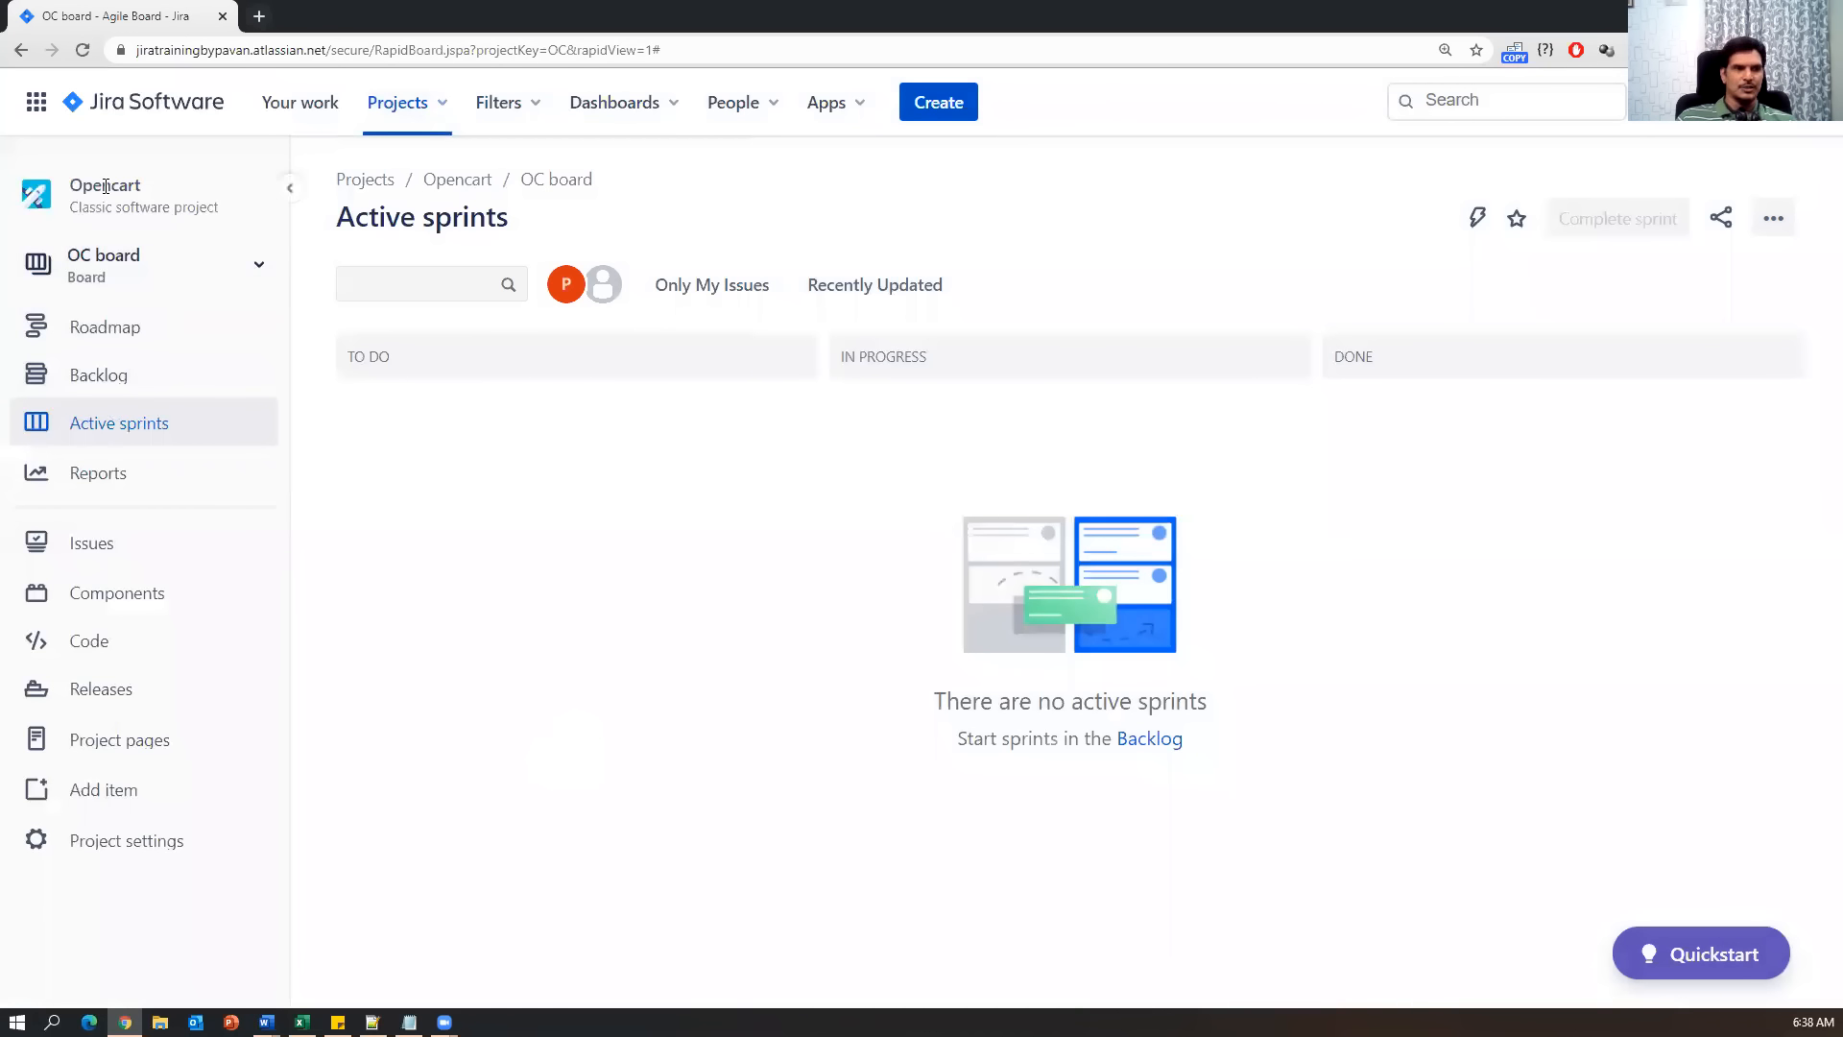
Open Dashboards > View all dashboards in Jira, showing only the public Default dashboard.
click(409, 1021)
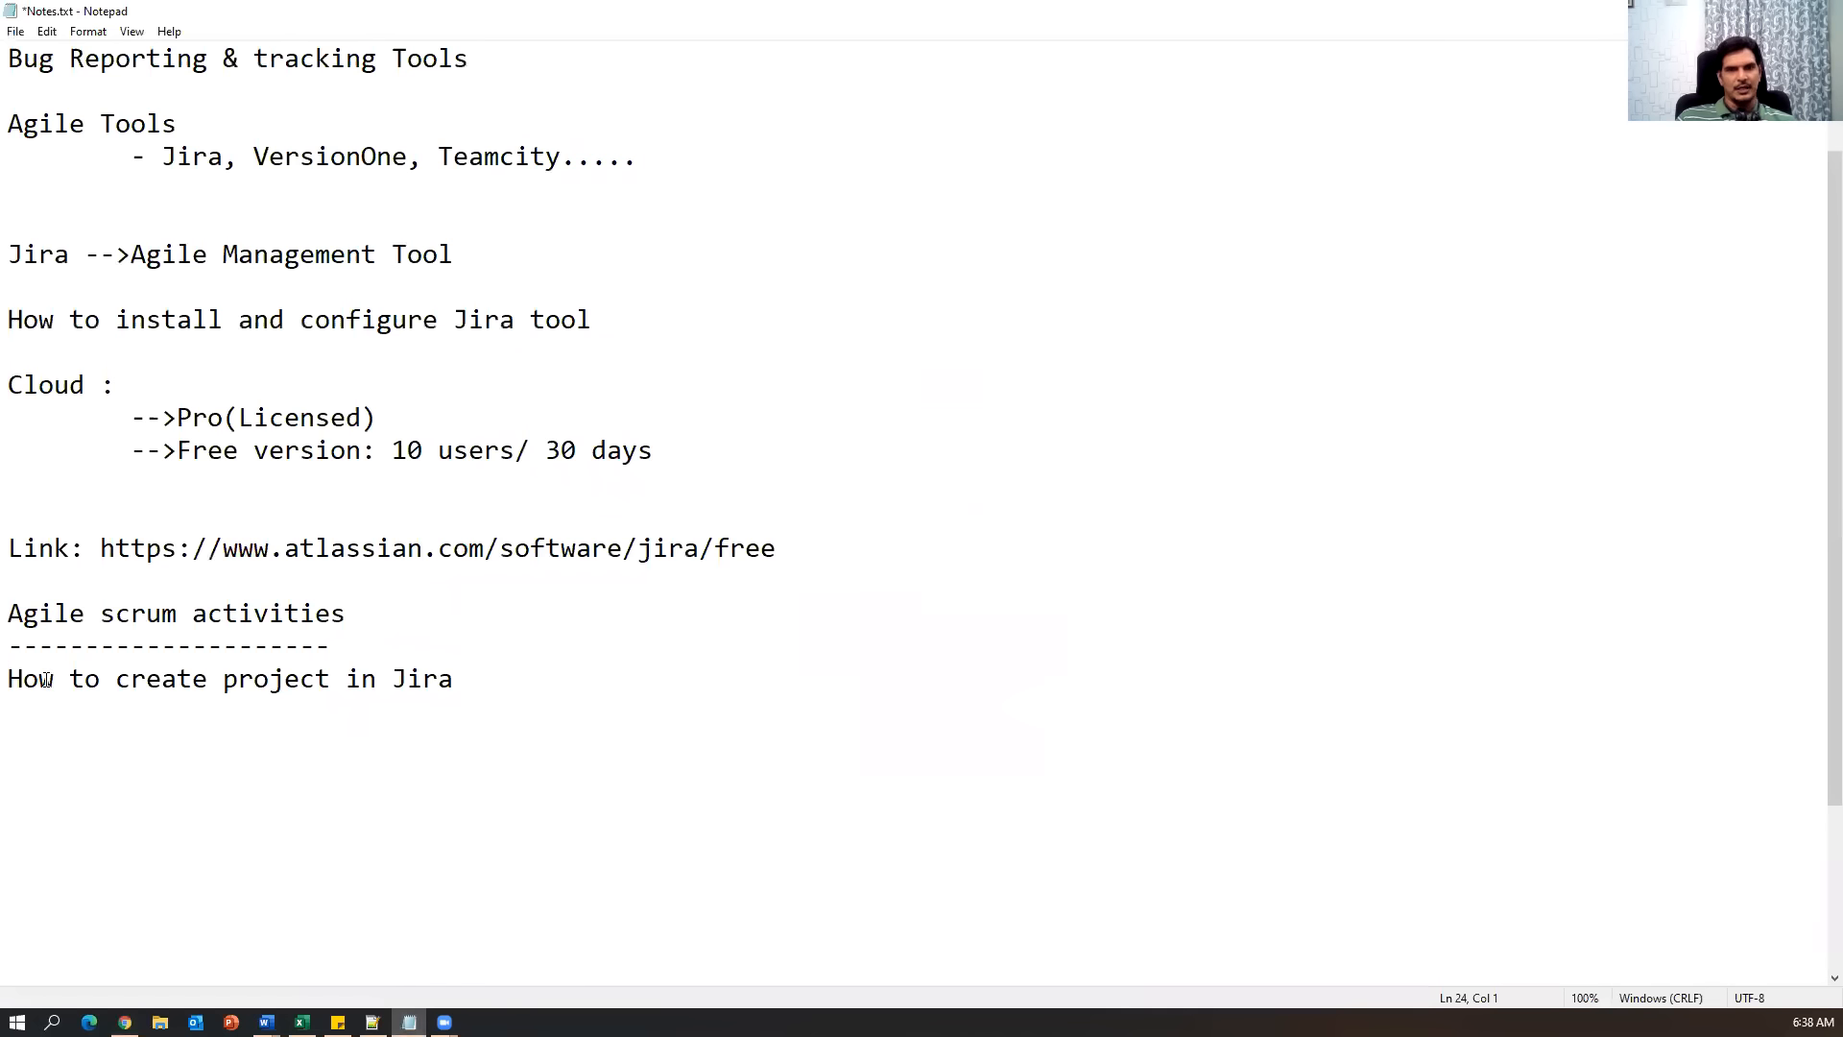
drag(38, 679, 474, 680)
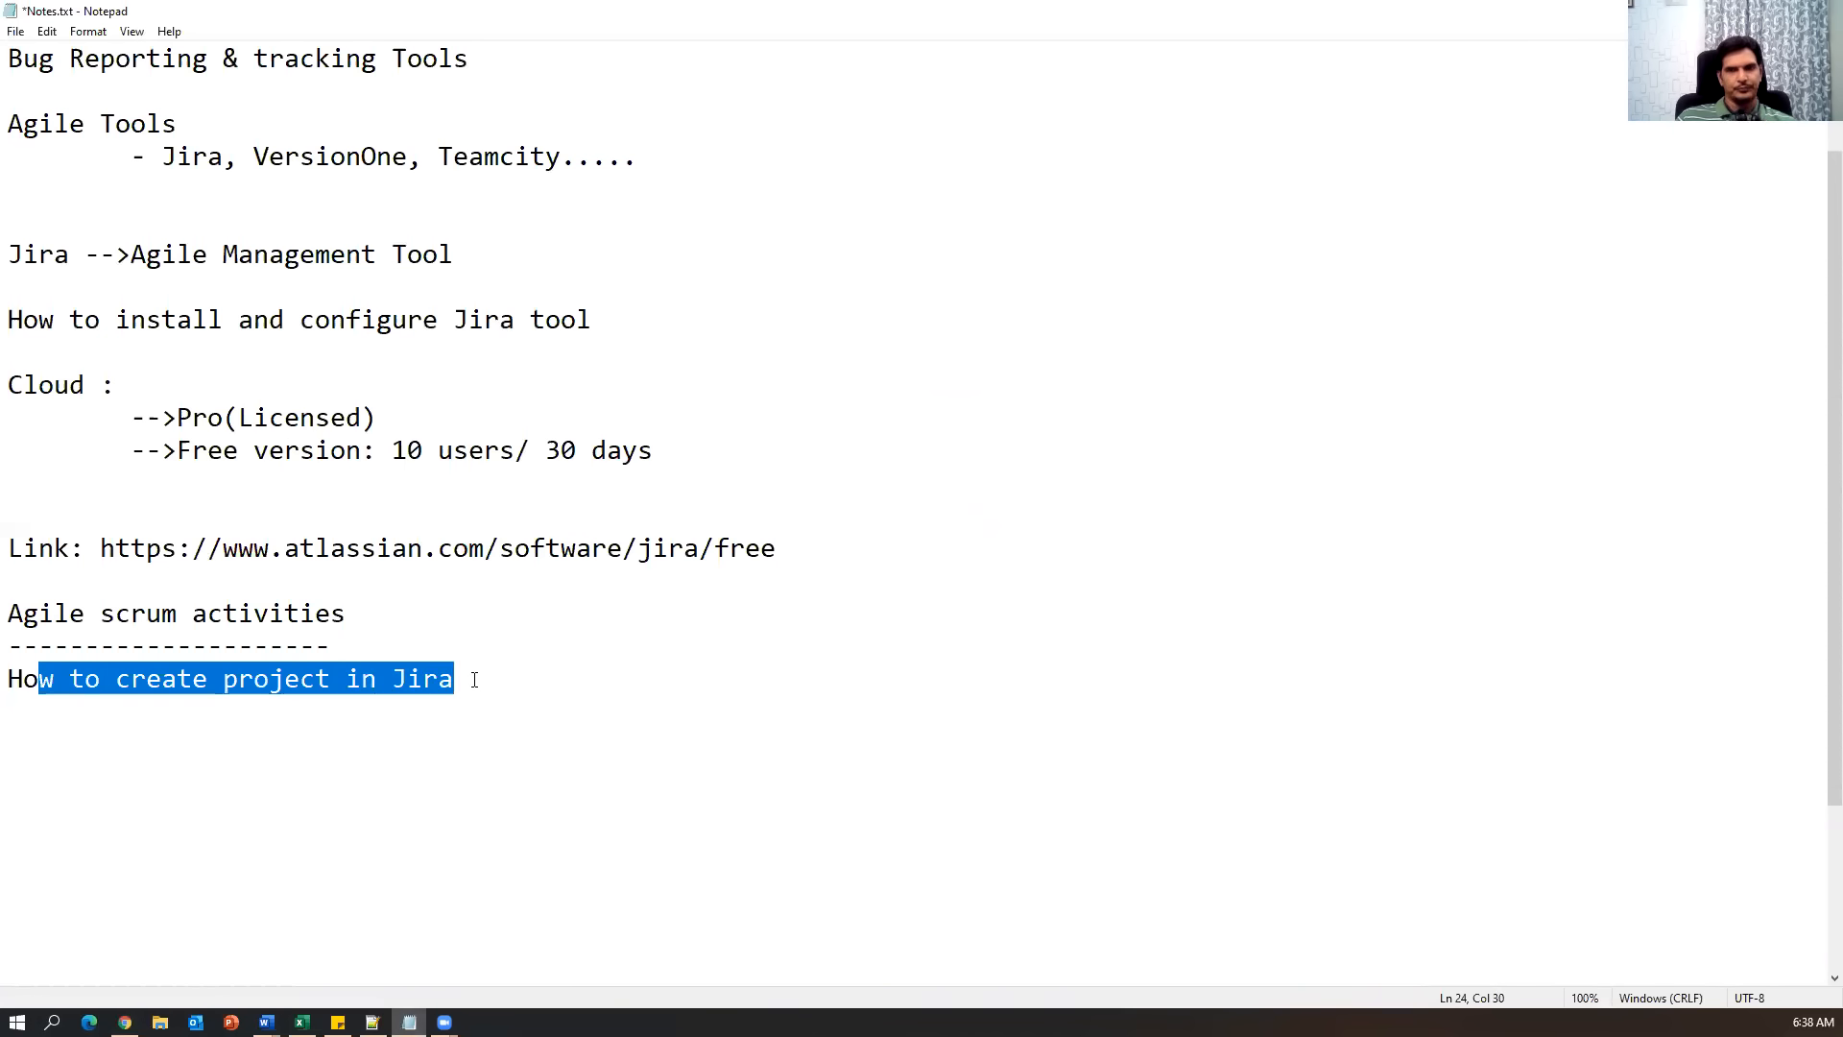
key(alt+Tab)
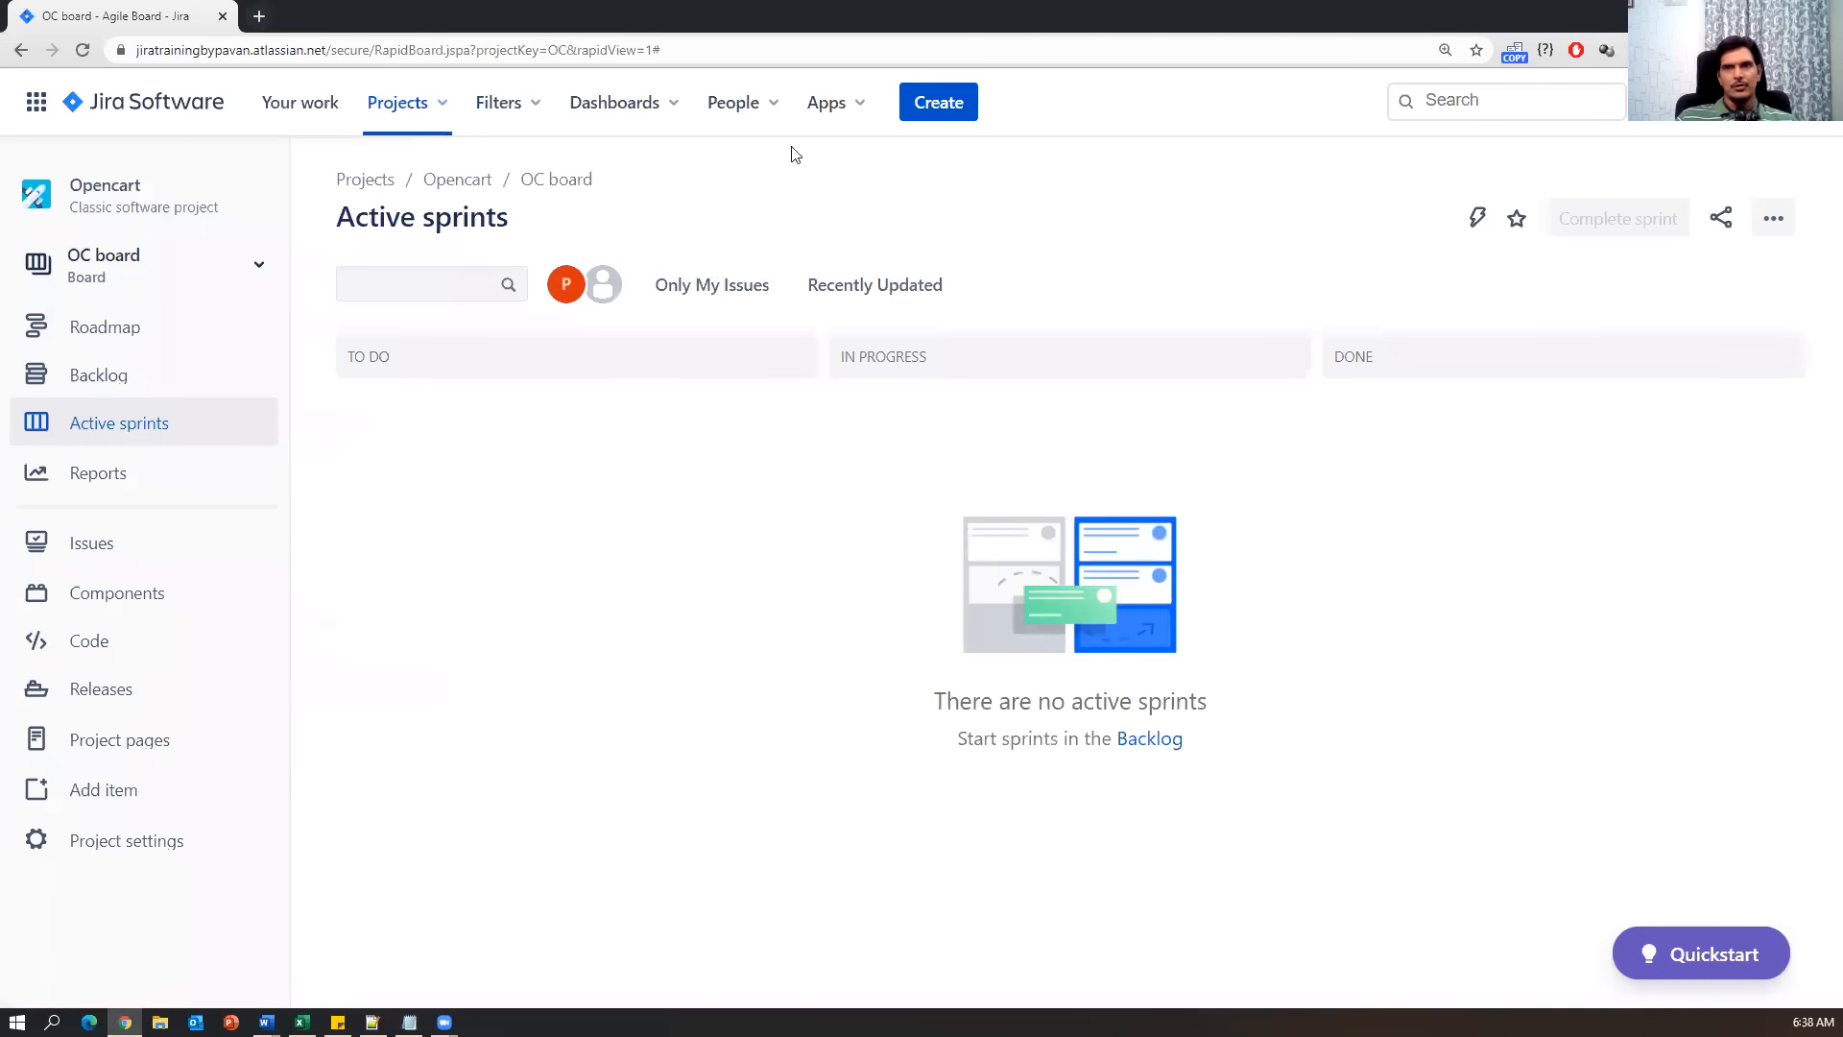
click(672, 113)
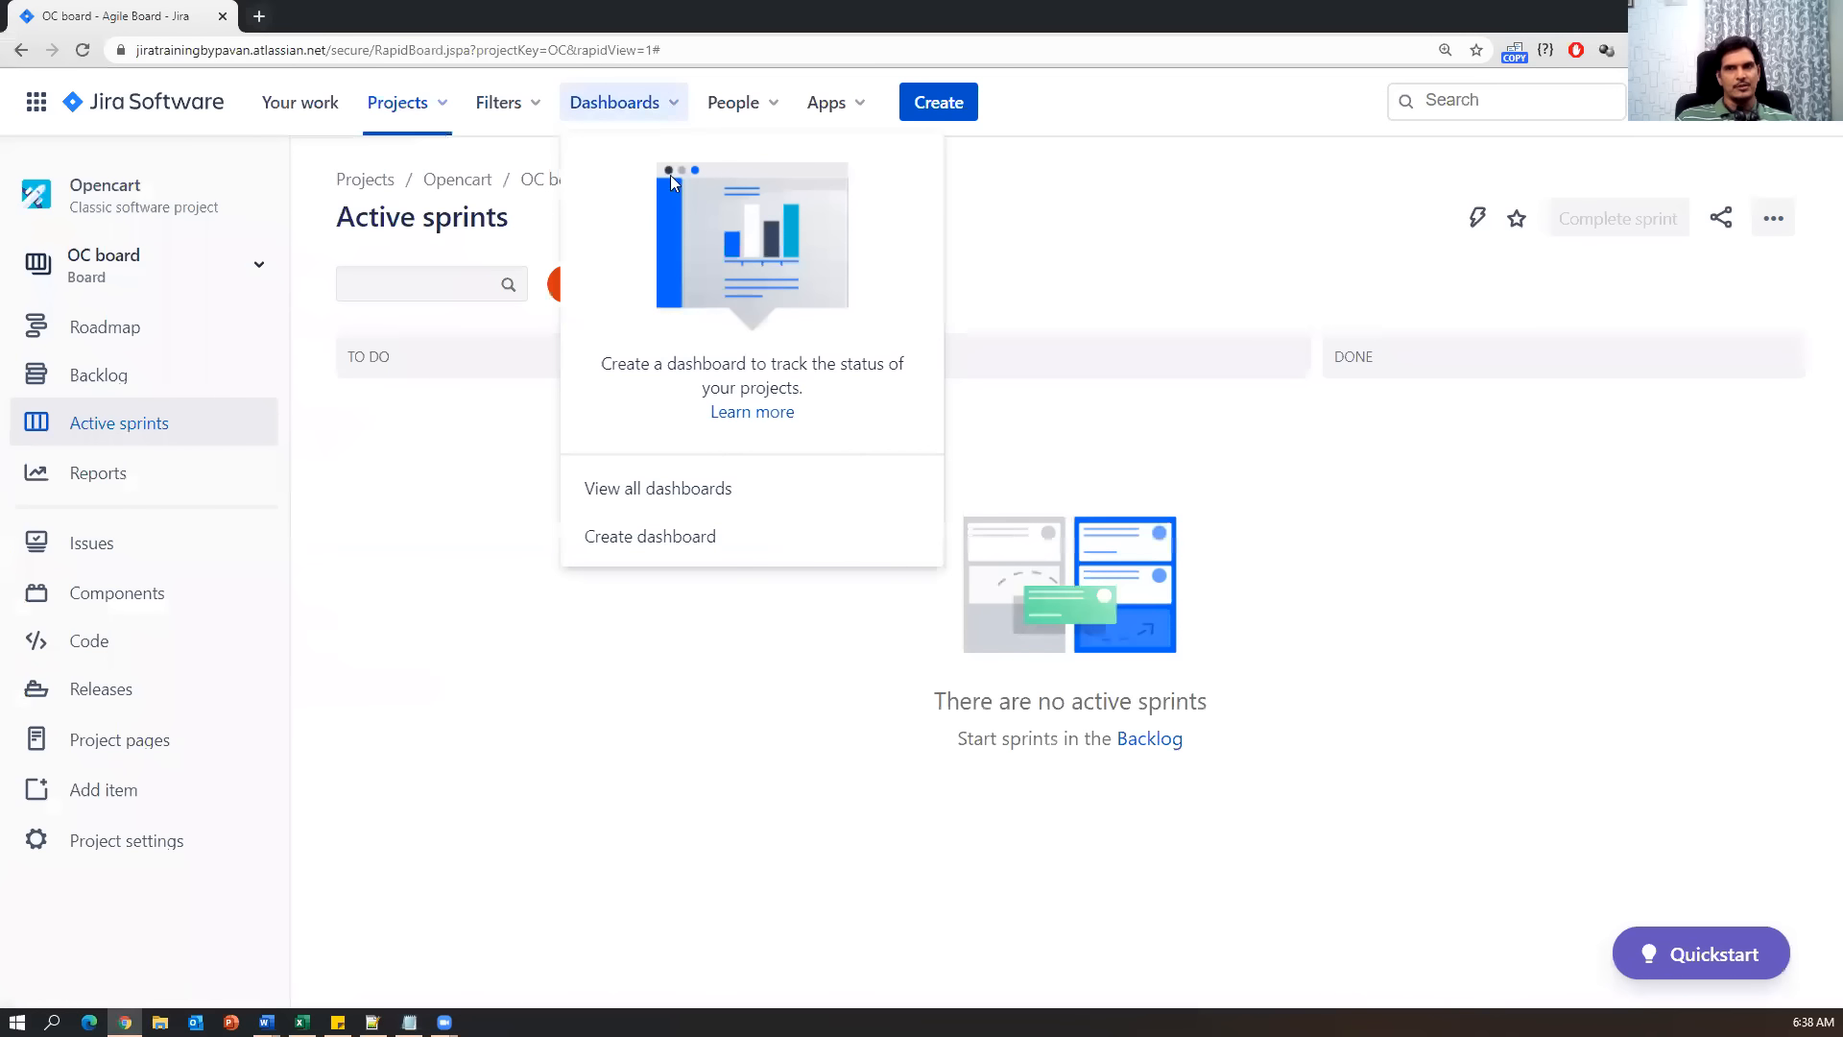
click(709, 495)
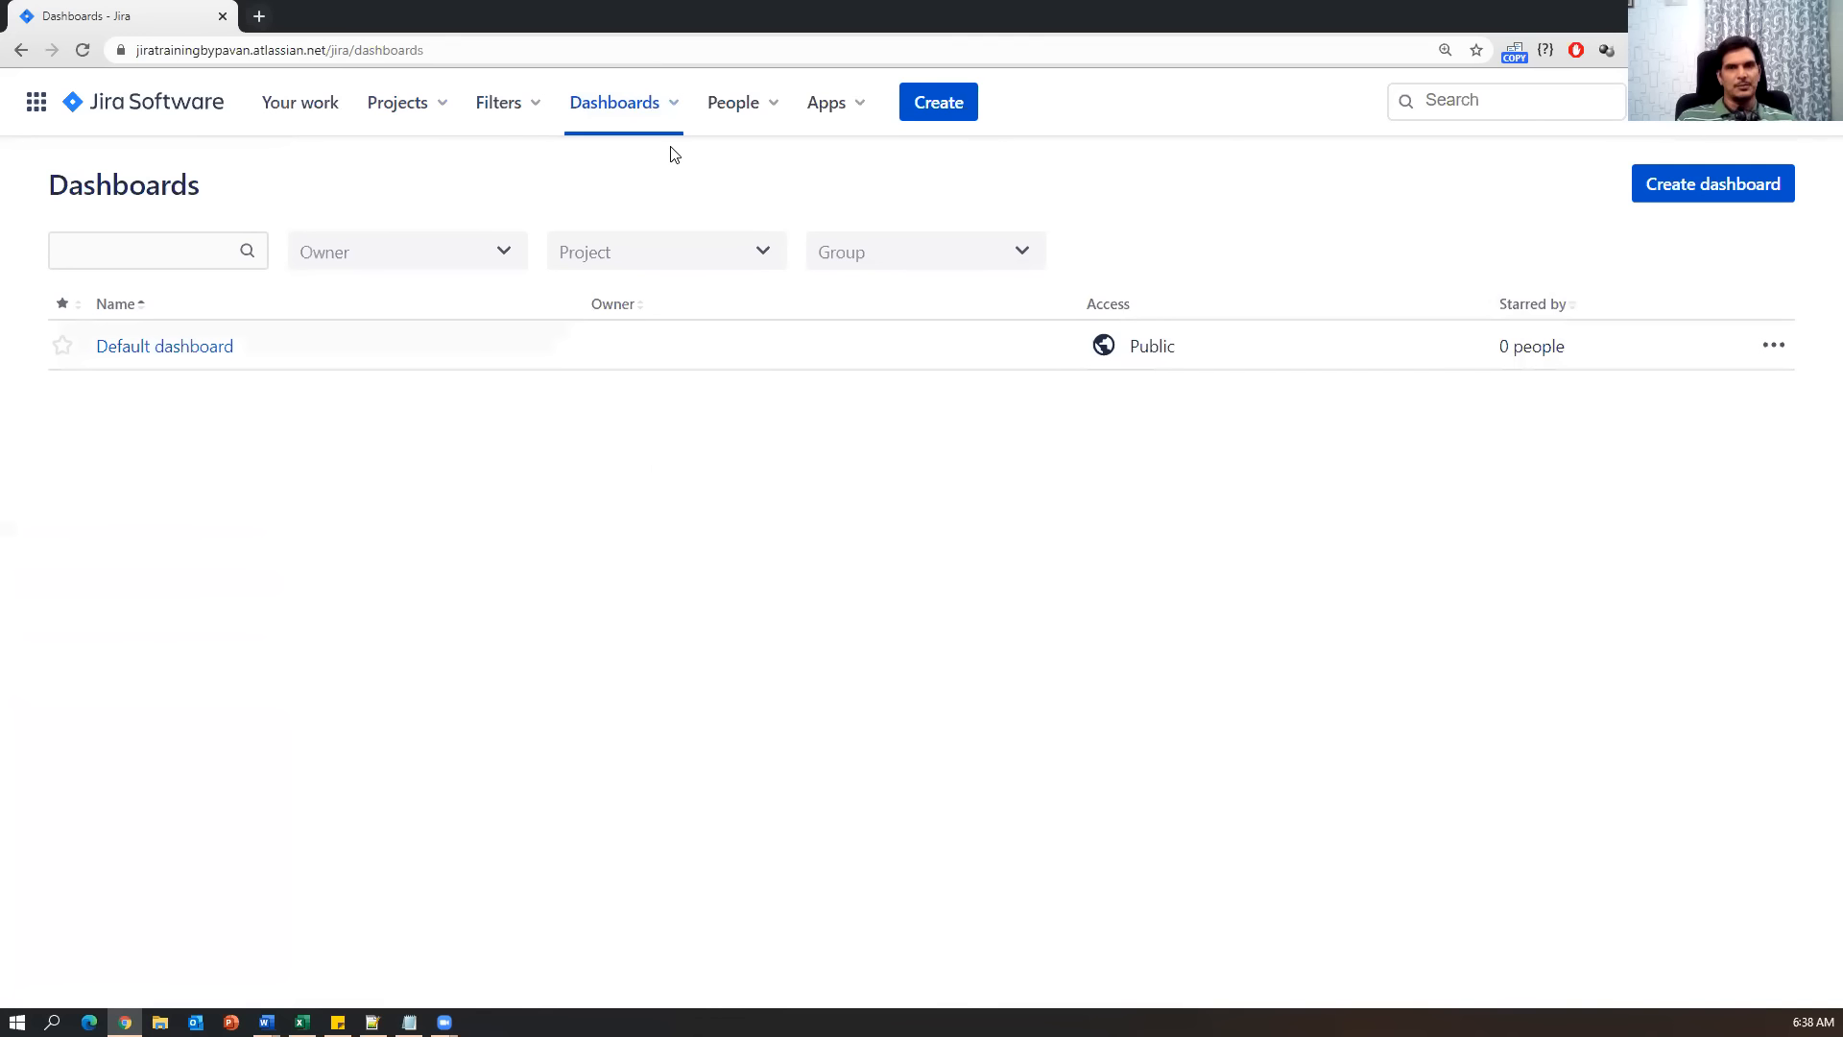
Add the line 'How to add users/people in Jira' under the create-project item.
click(409, 1023)
click(531, 703)
key(Return)
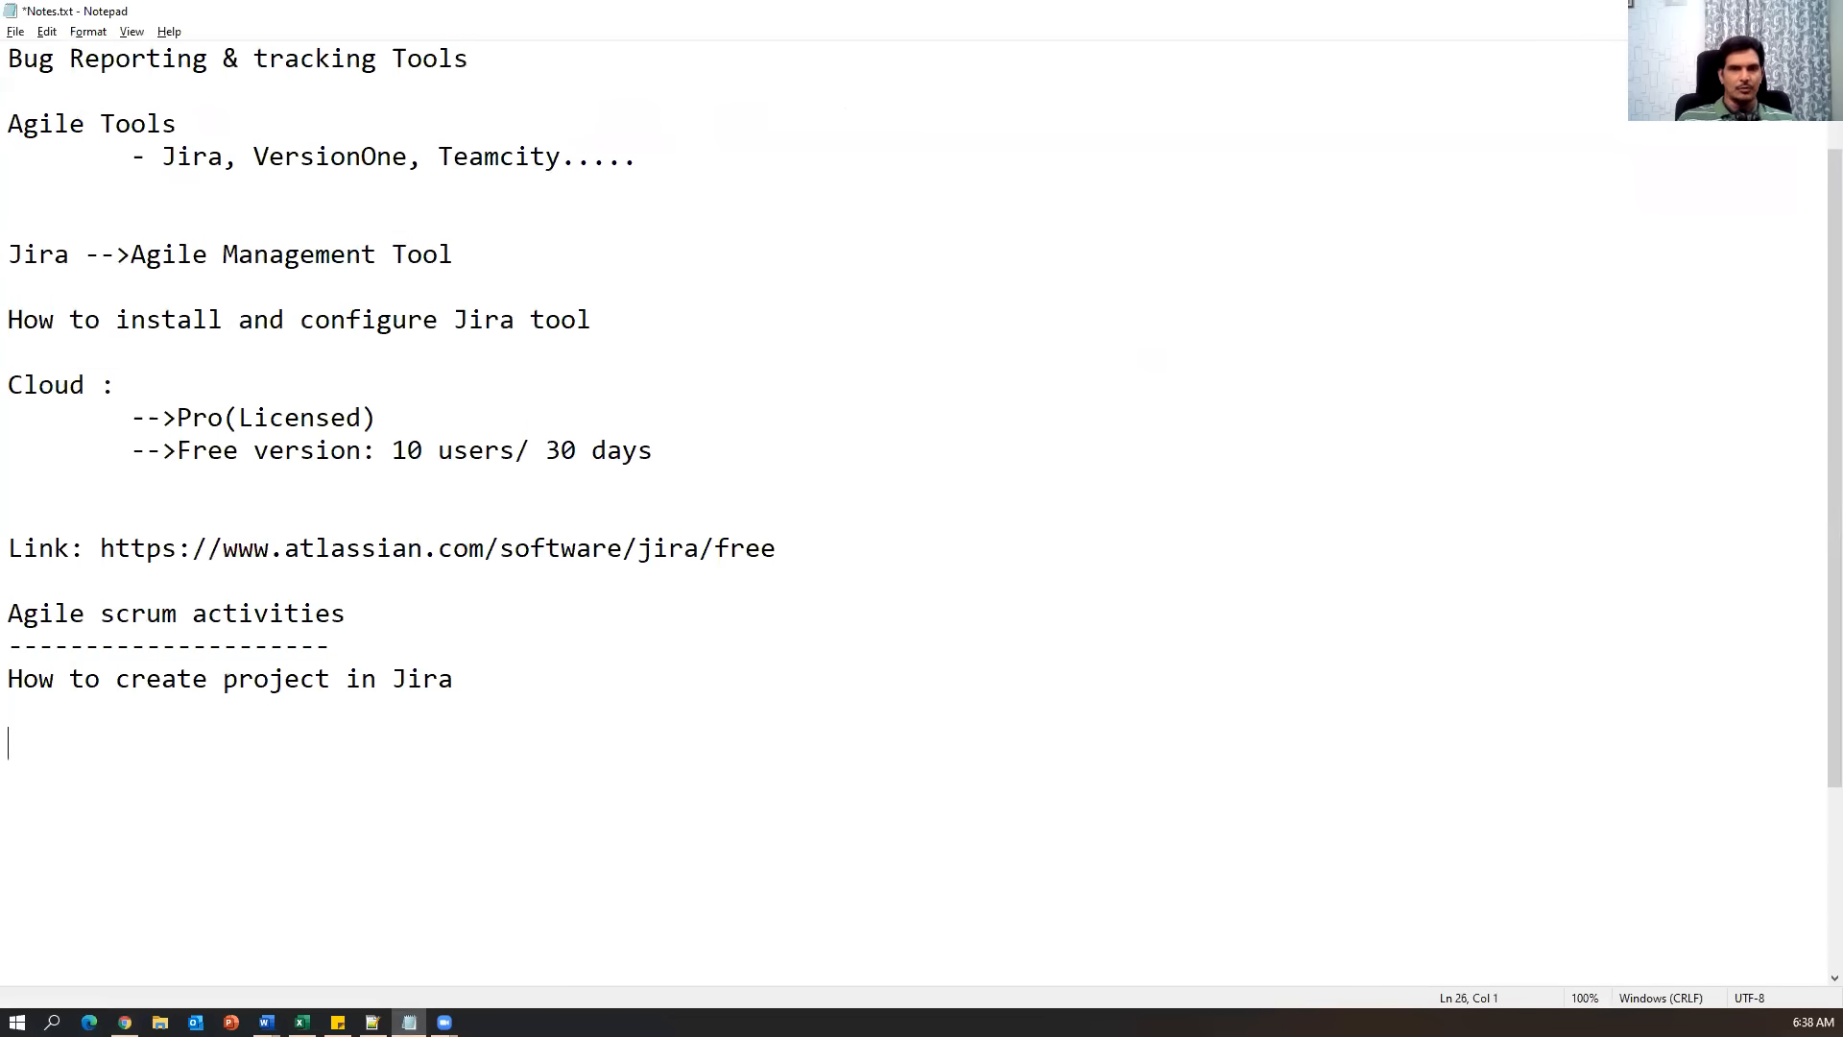
drag(530, 676, 86, 676)
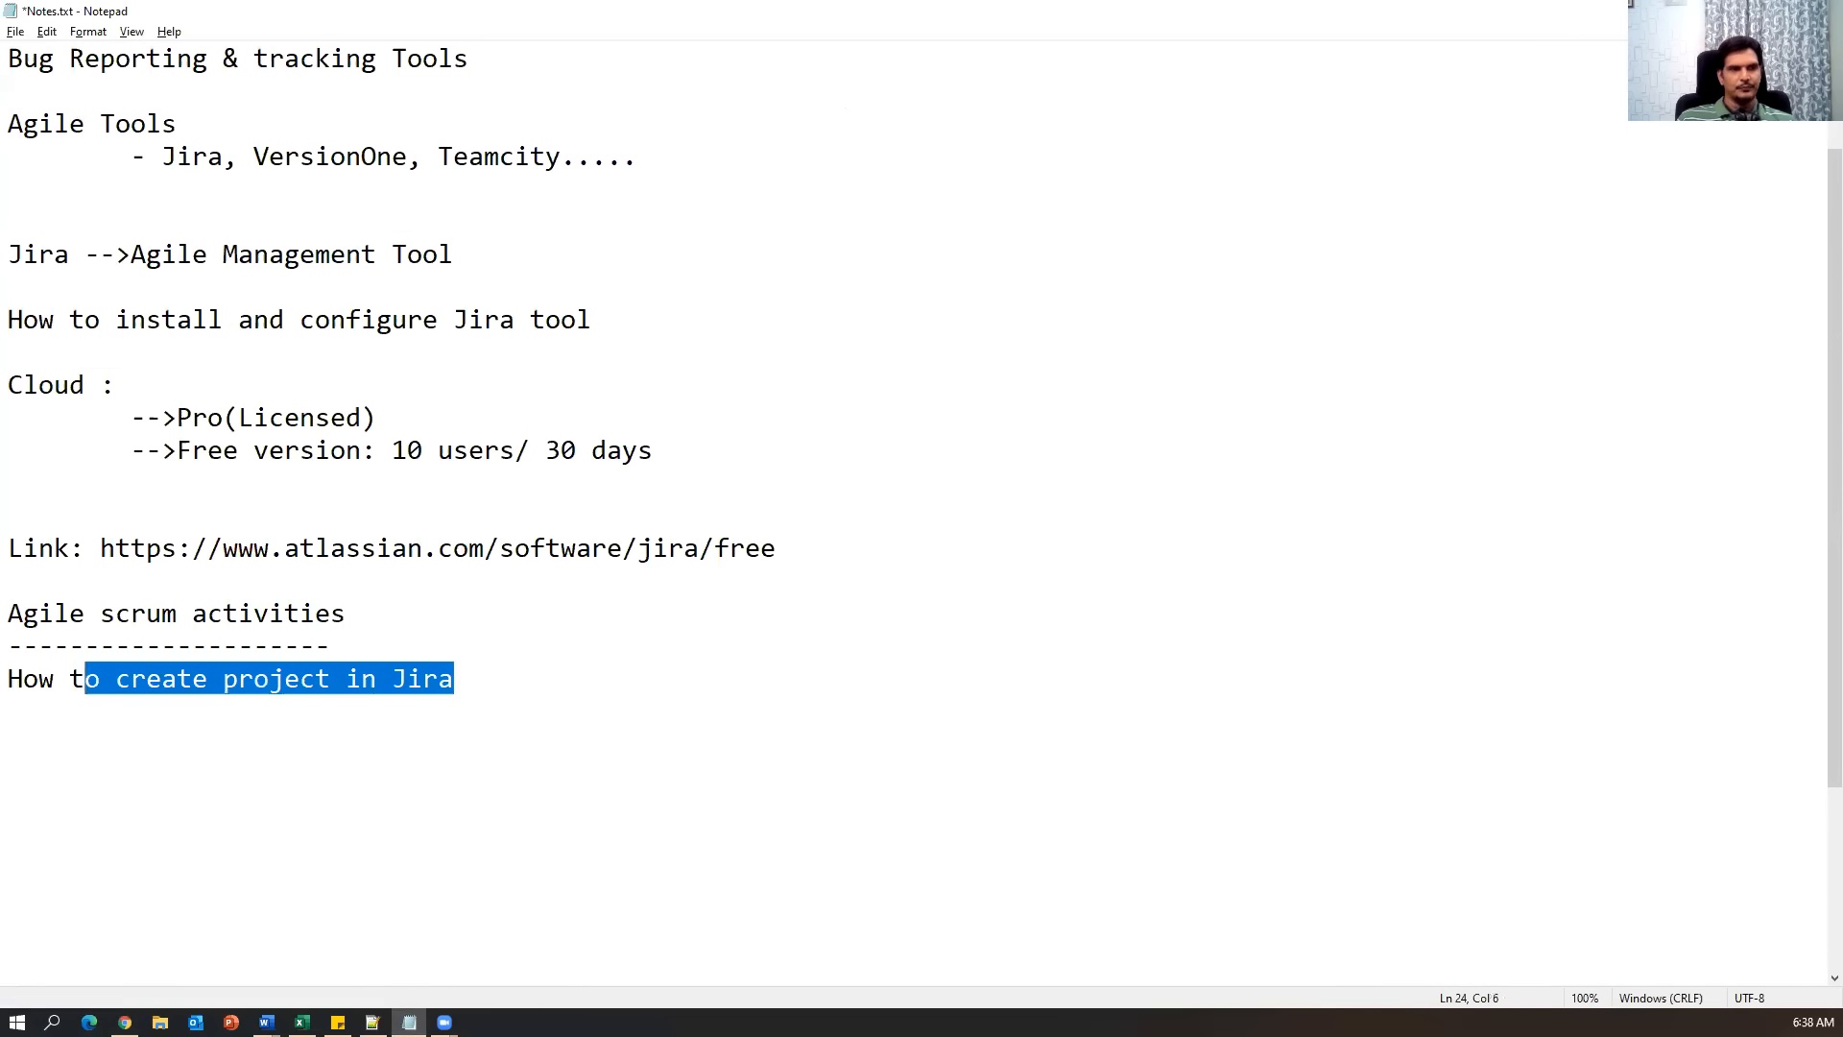
click(807, 685)
key(Return)
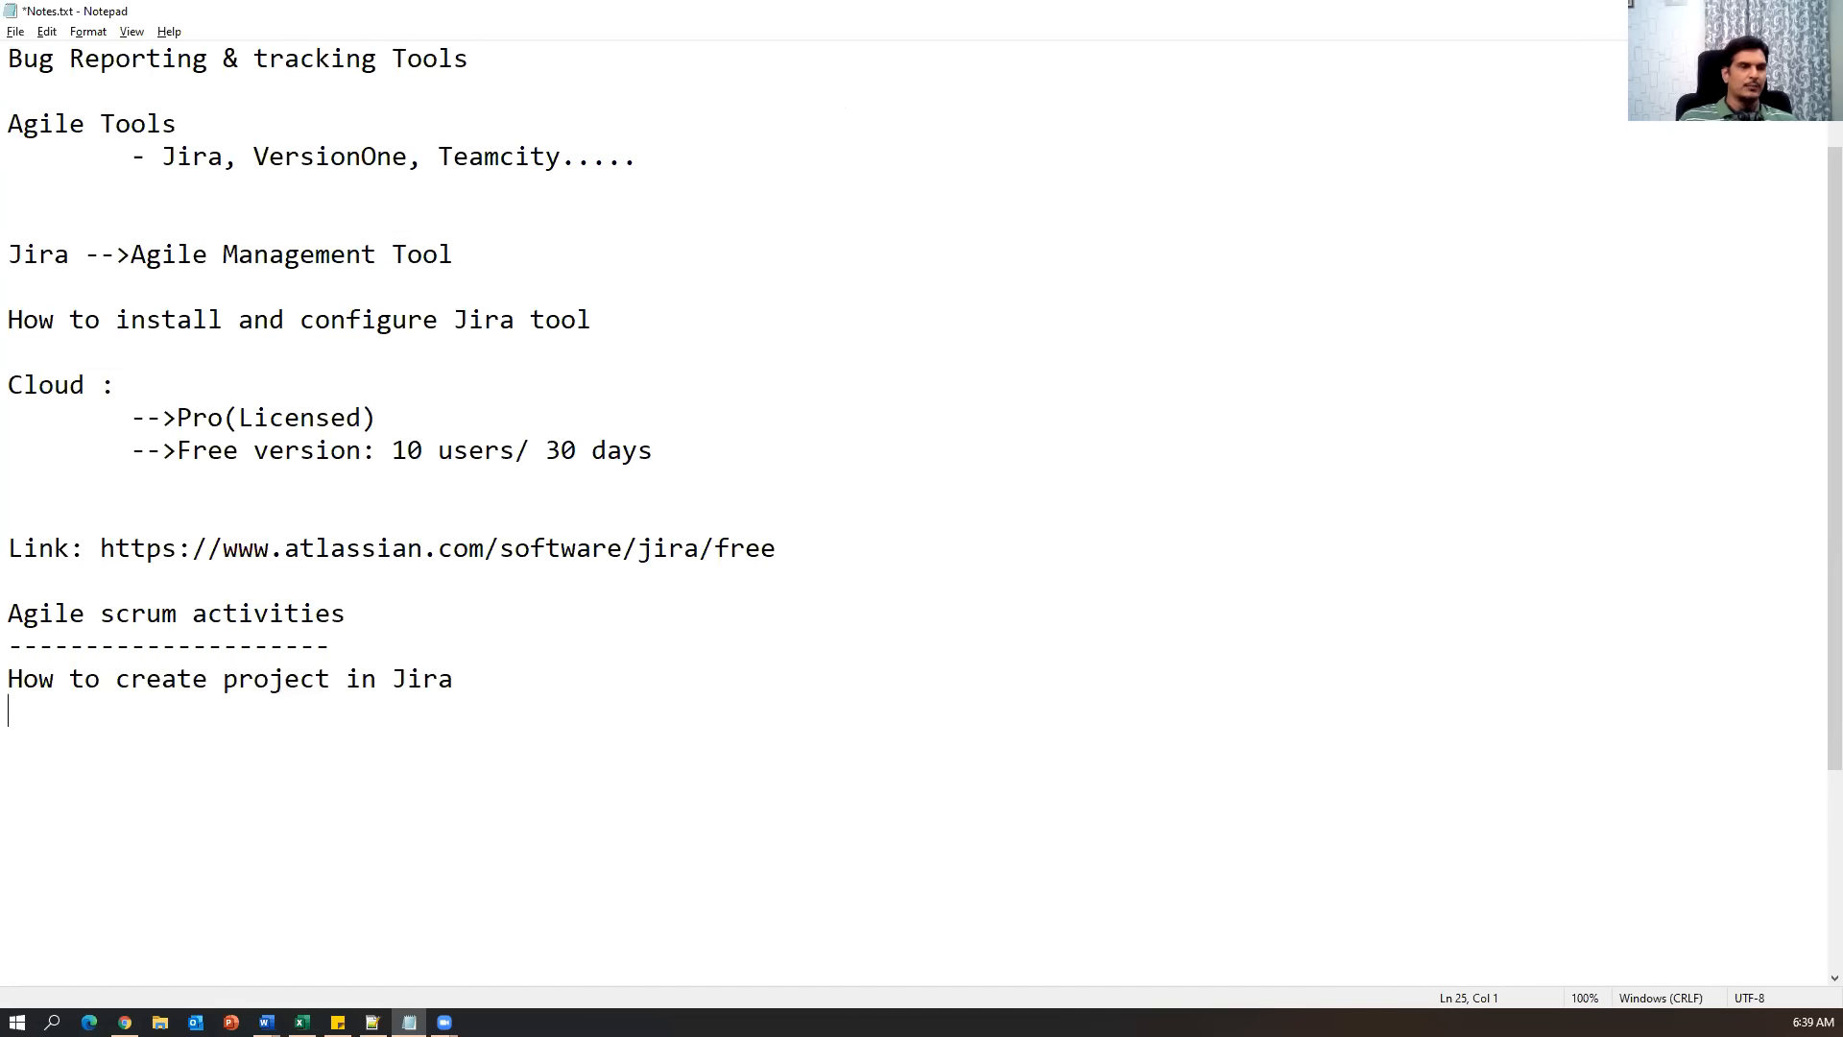
text(How to add users/people in Jira)
Number the two agenda items '1)' and '2)'.
key(shift+Home)
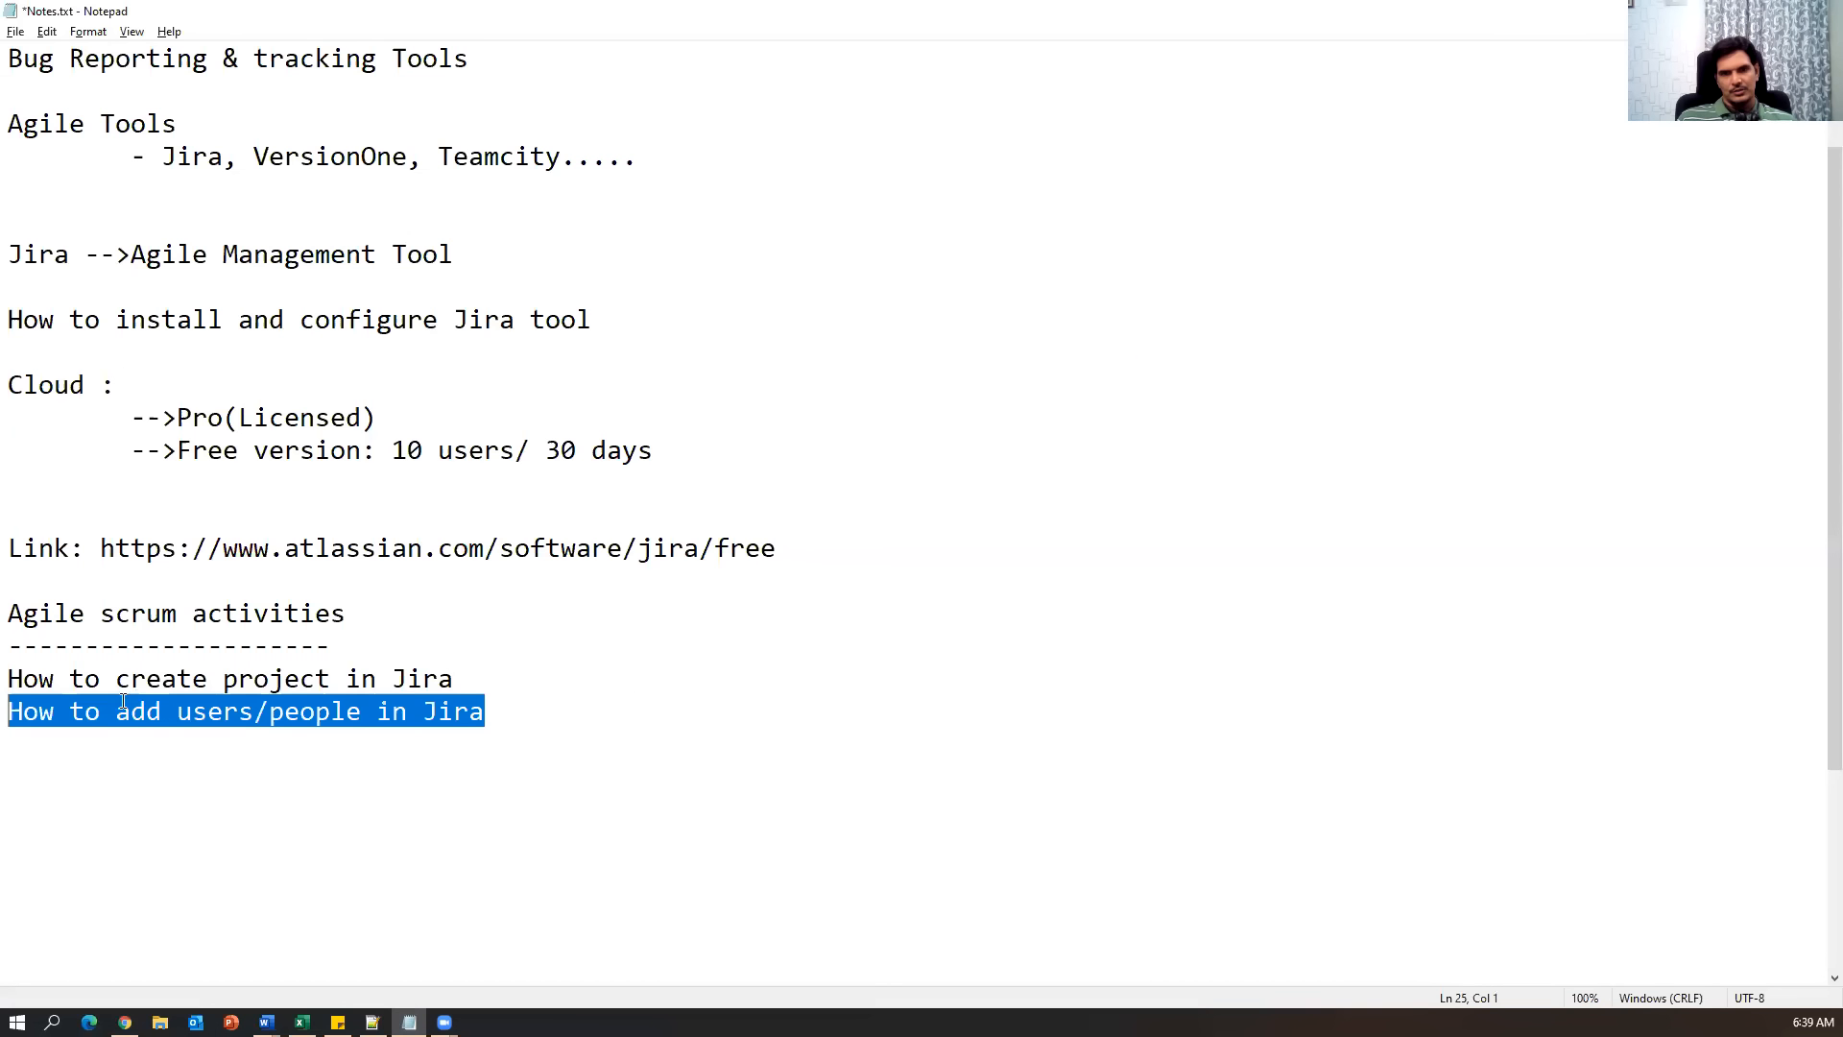
click(10, 684)
text(1)
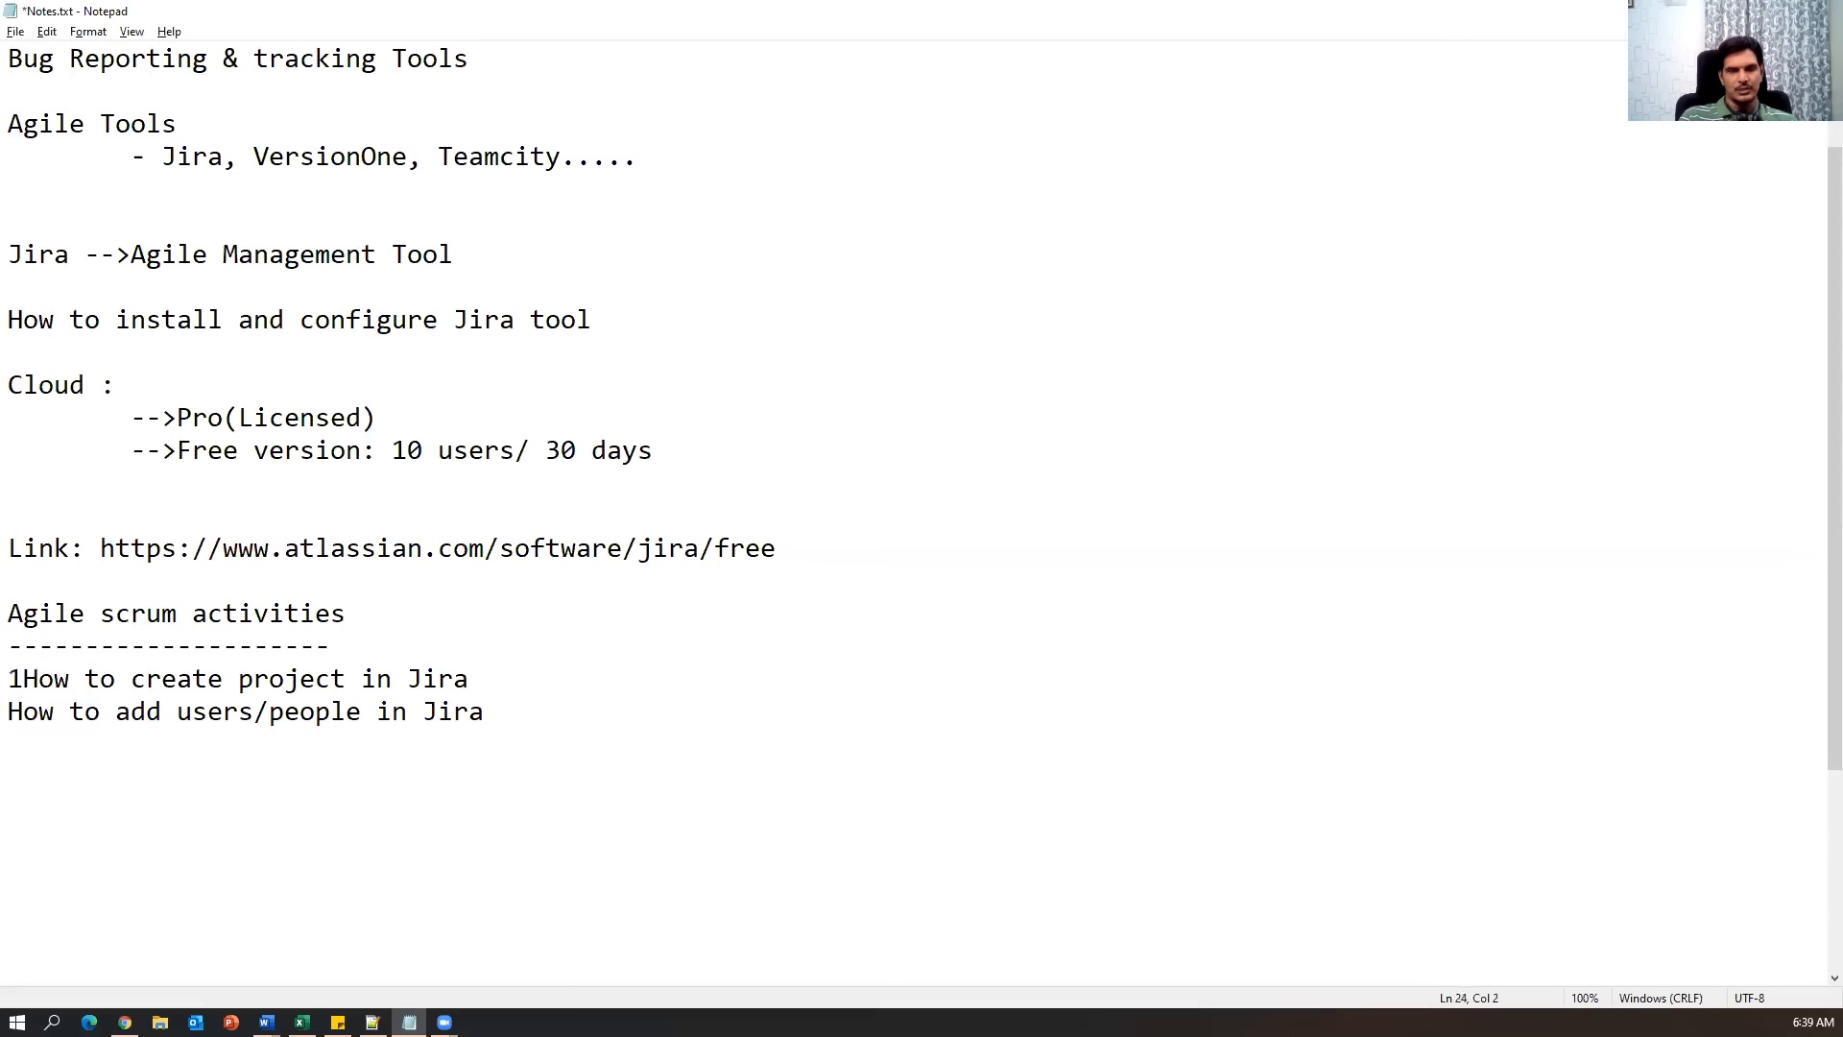
text())
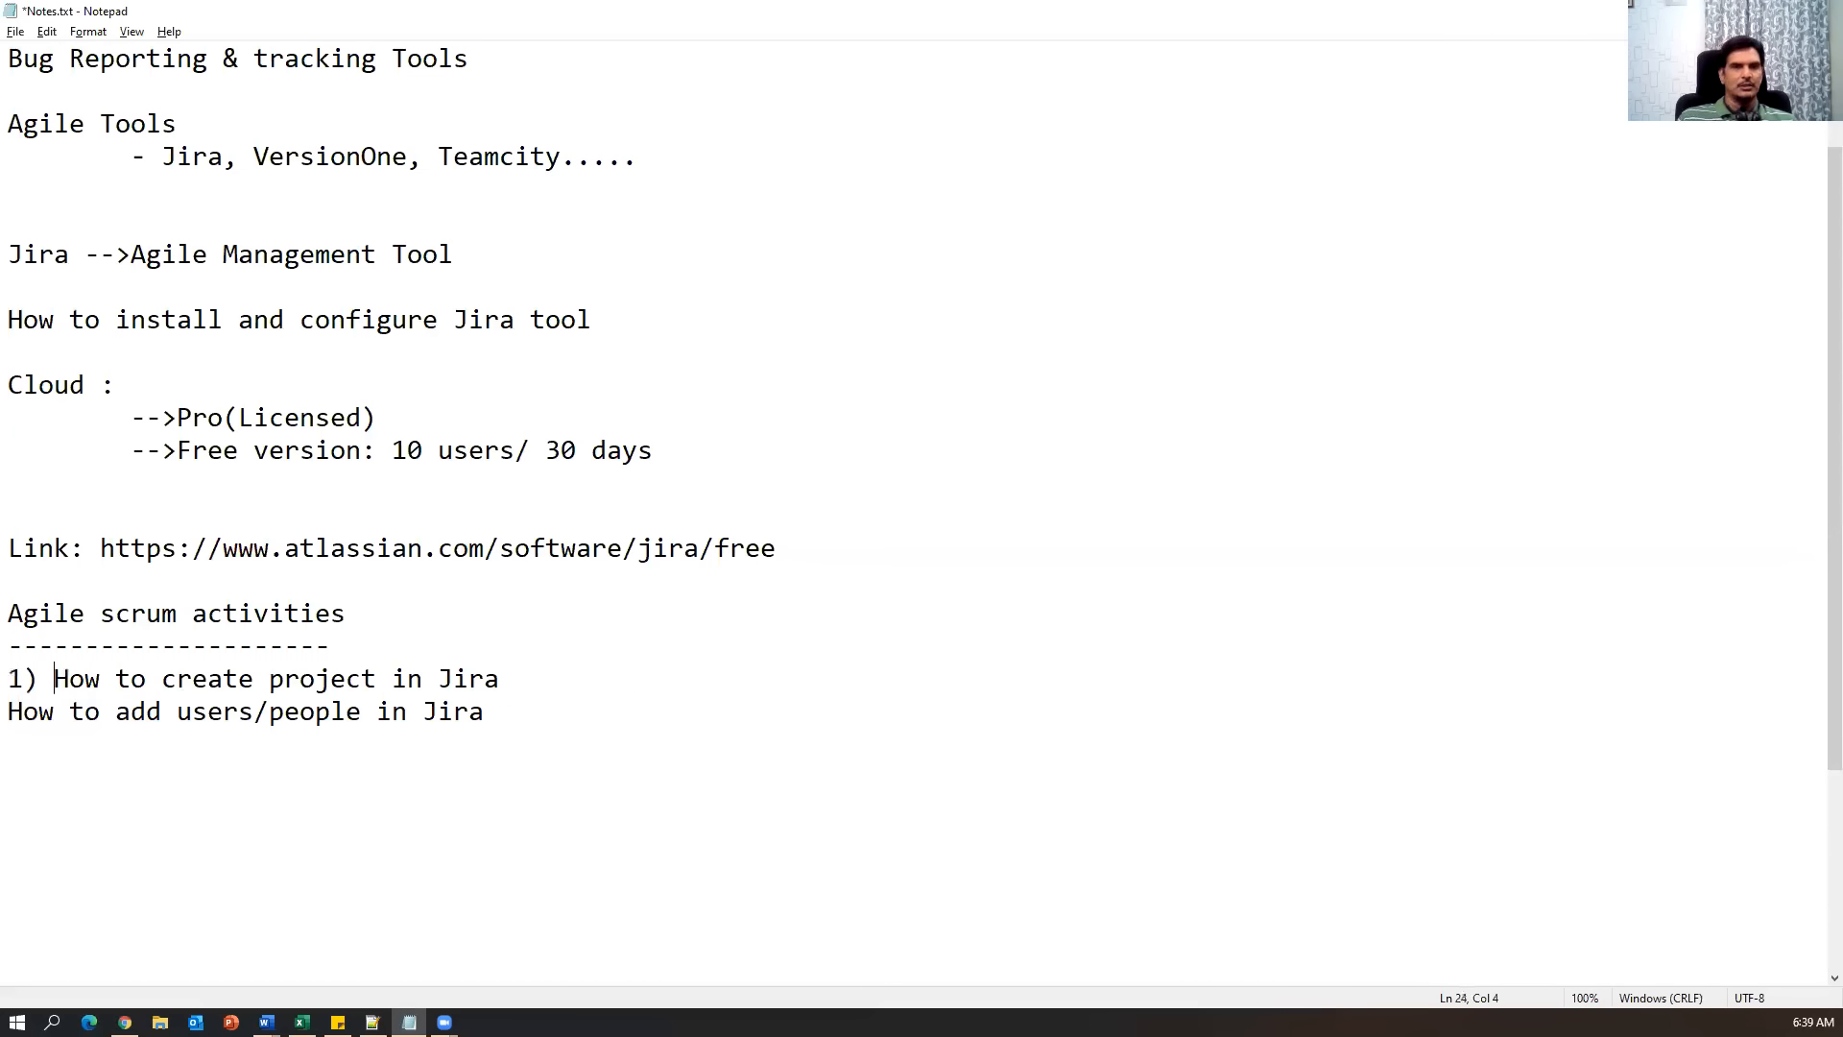
click(12, 712)
text(2))
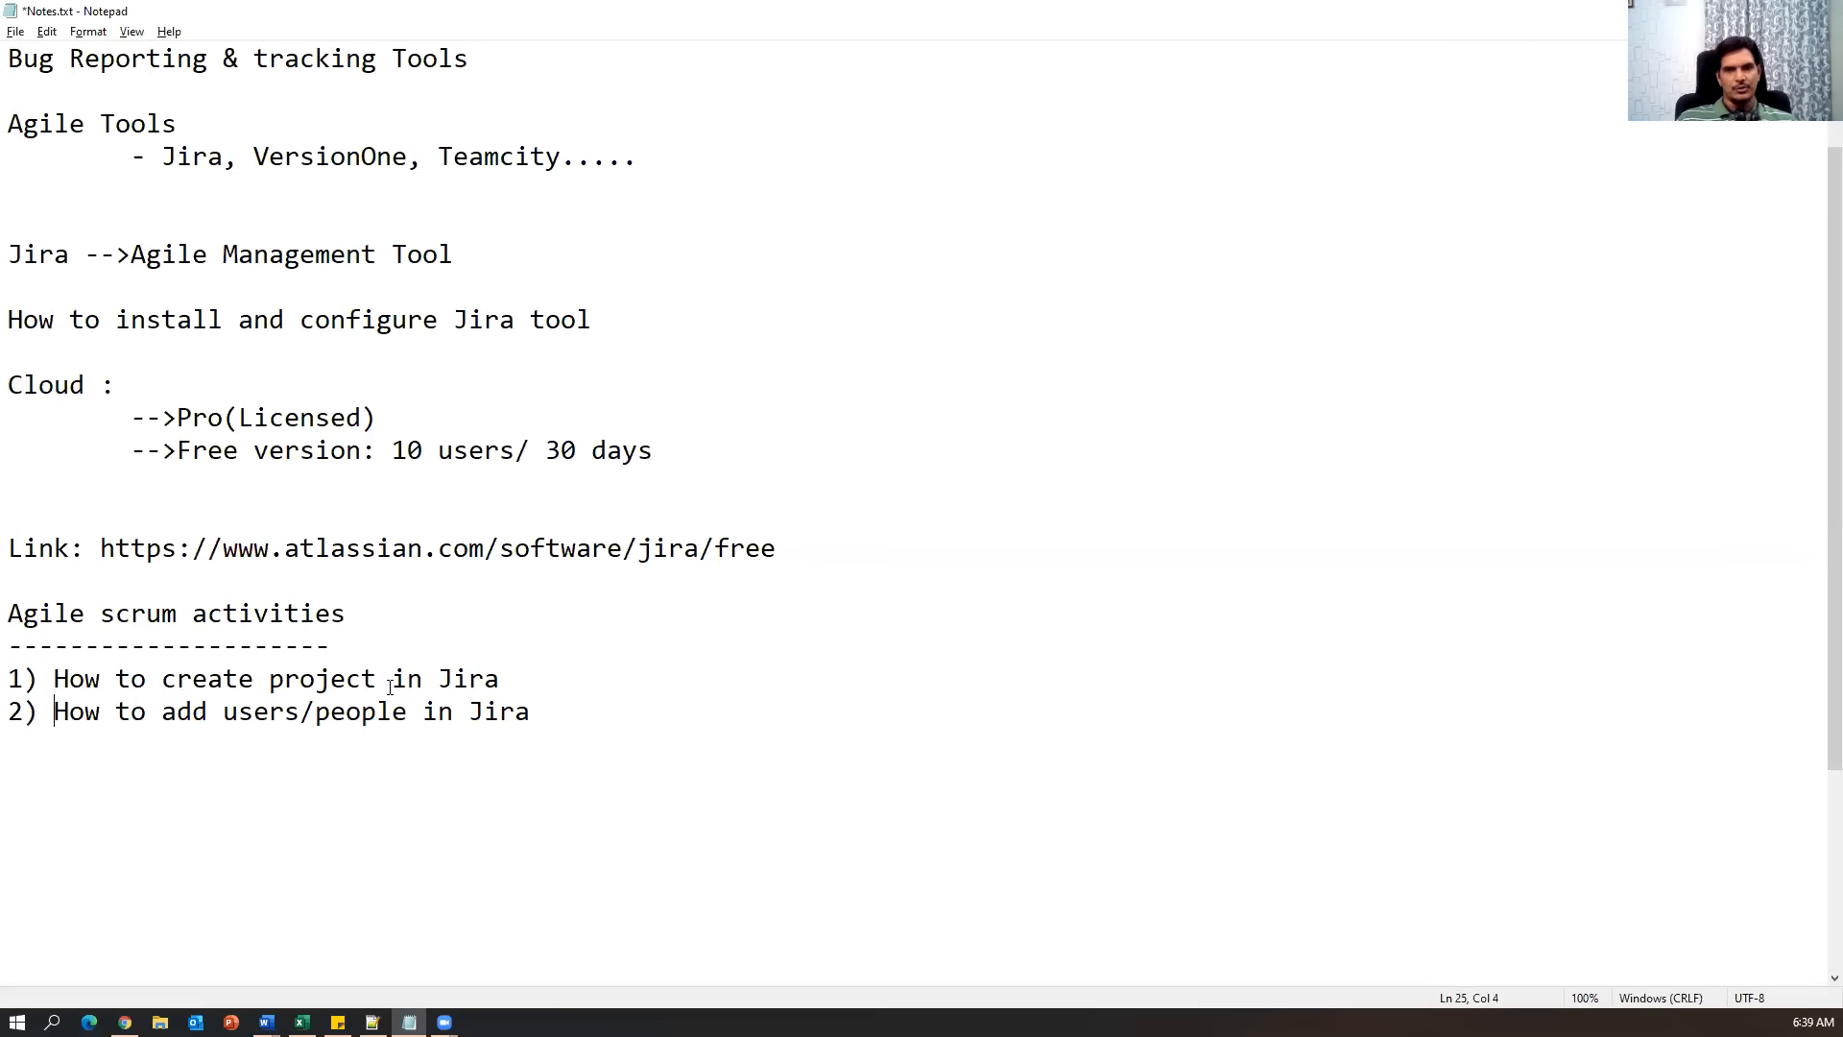
drag(601, 720, 7, 715)
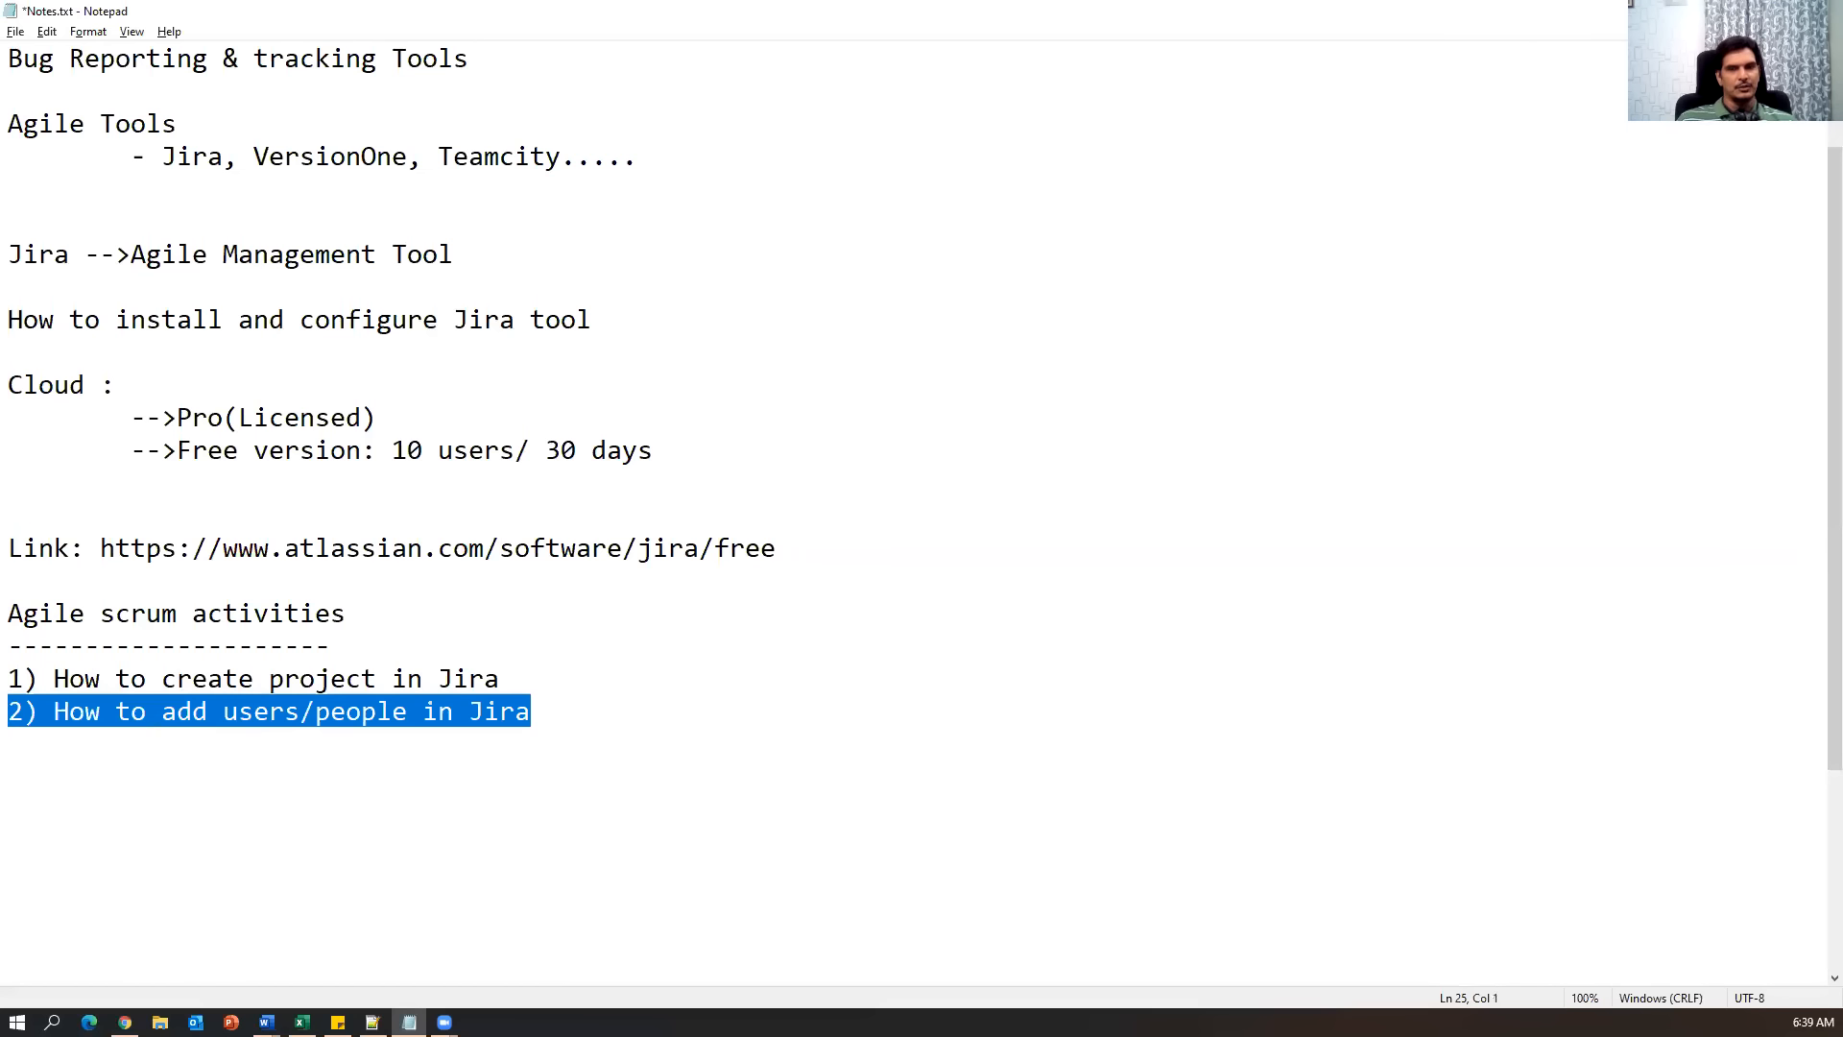
click(125, 1021)
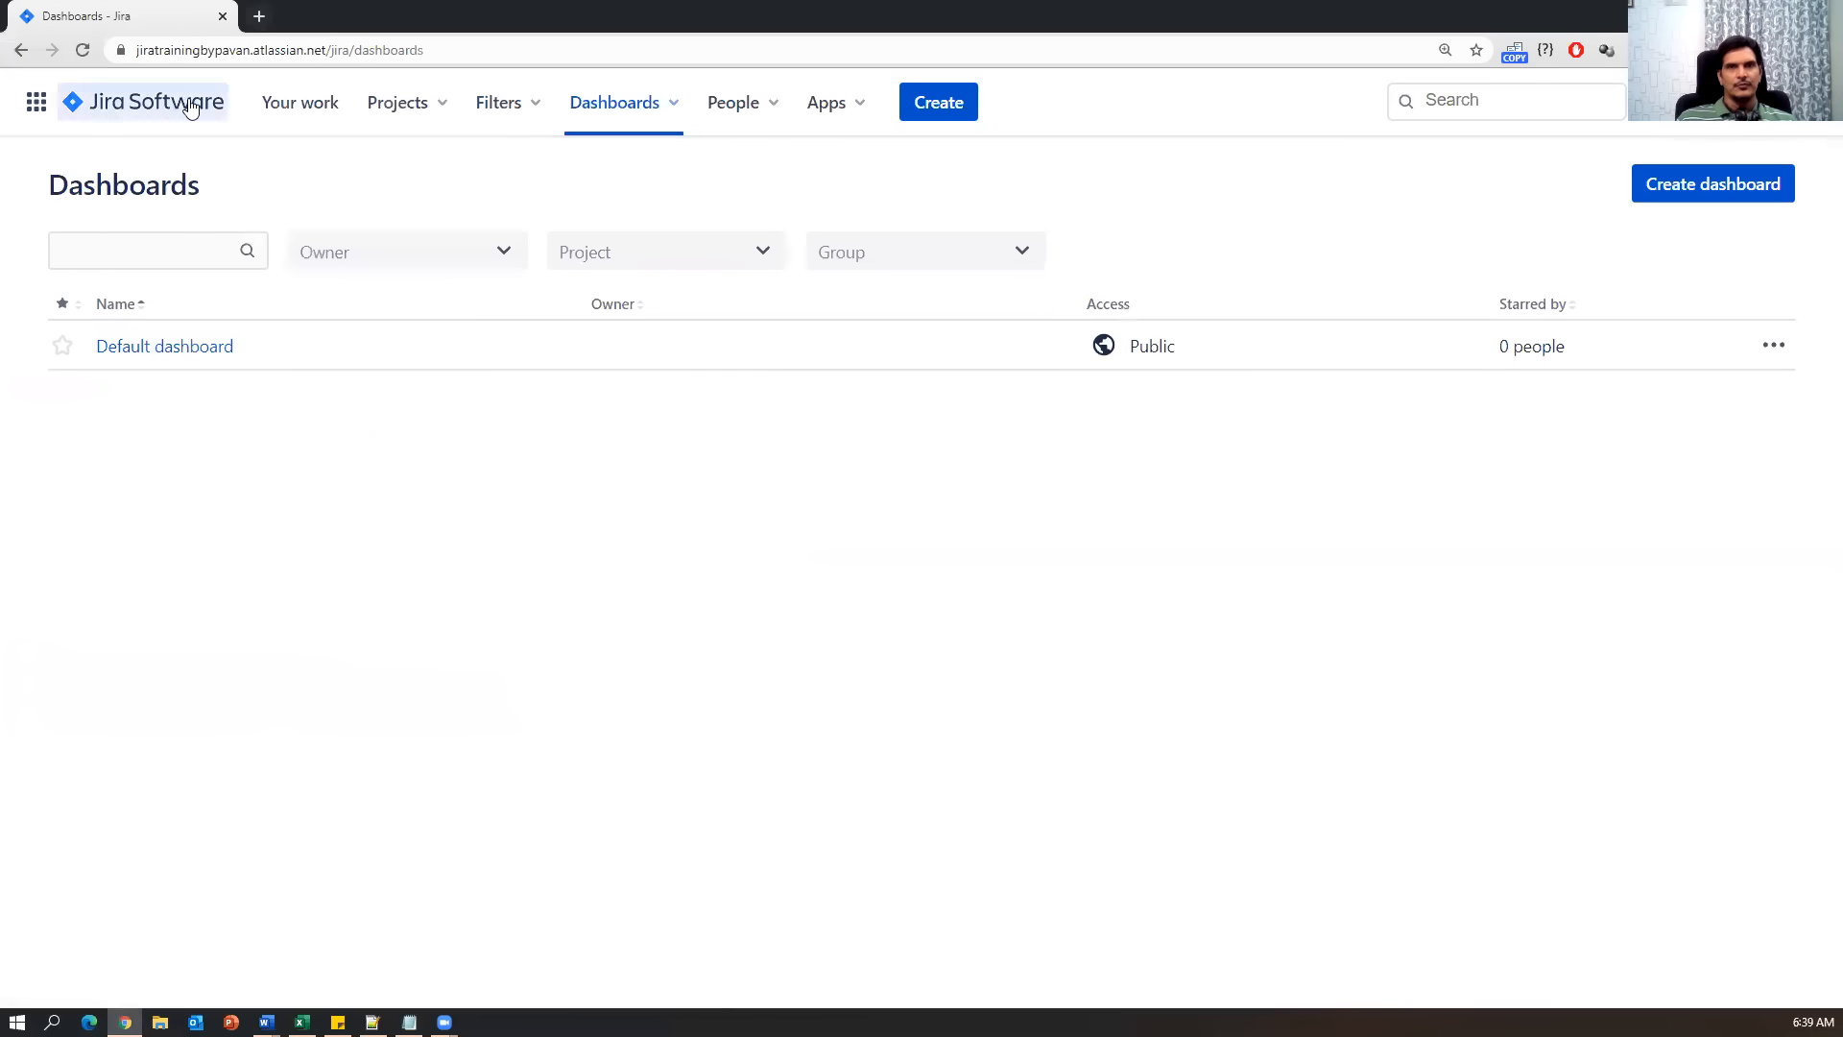
Reopen the Opencart board, zoom Chrome to 150%, and show the Settings gear menu.
click(155, 113)
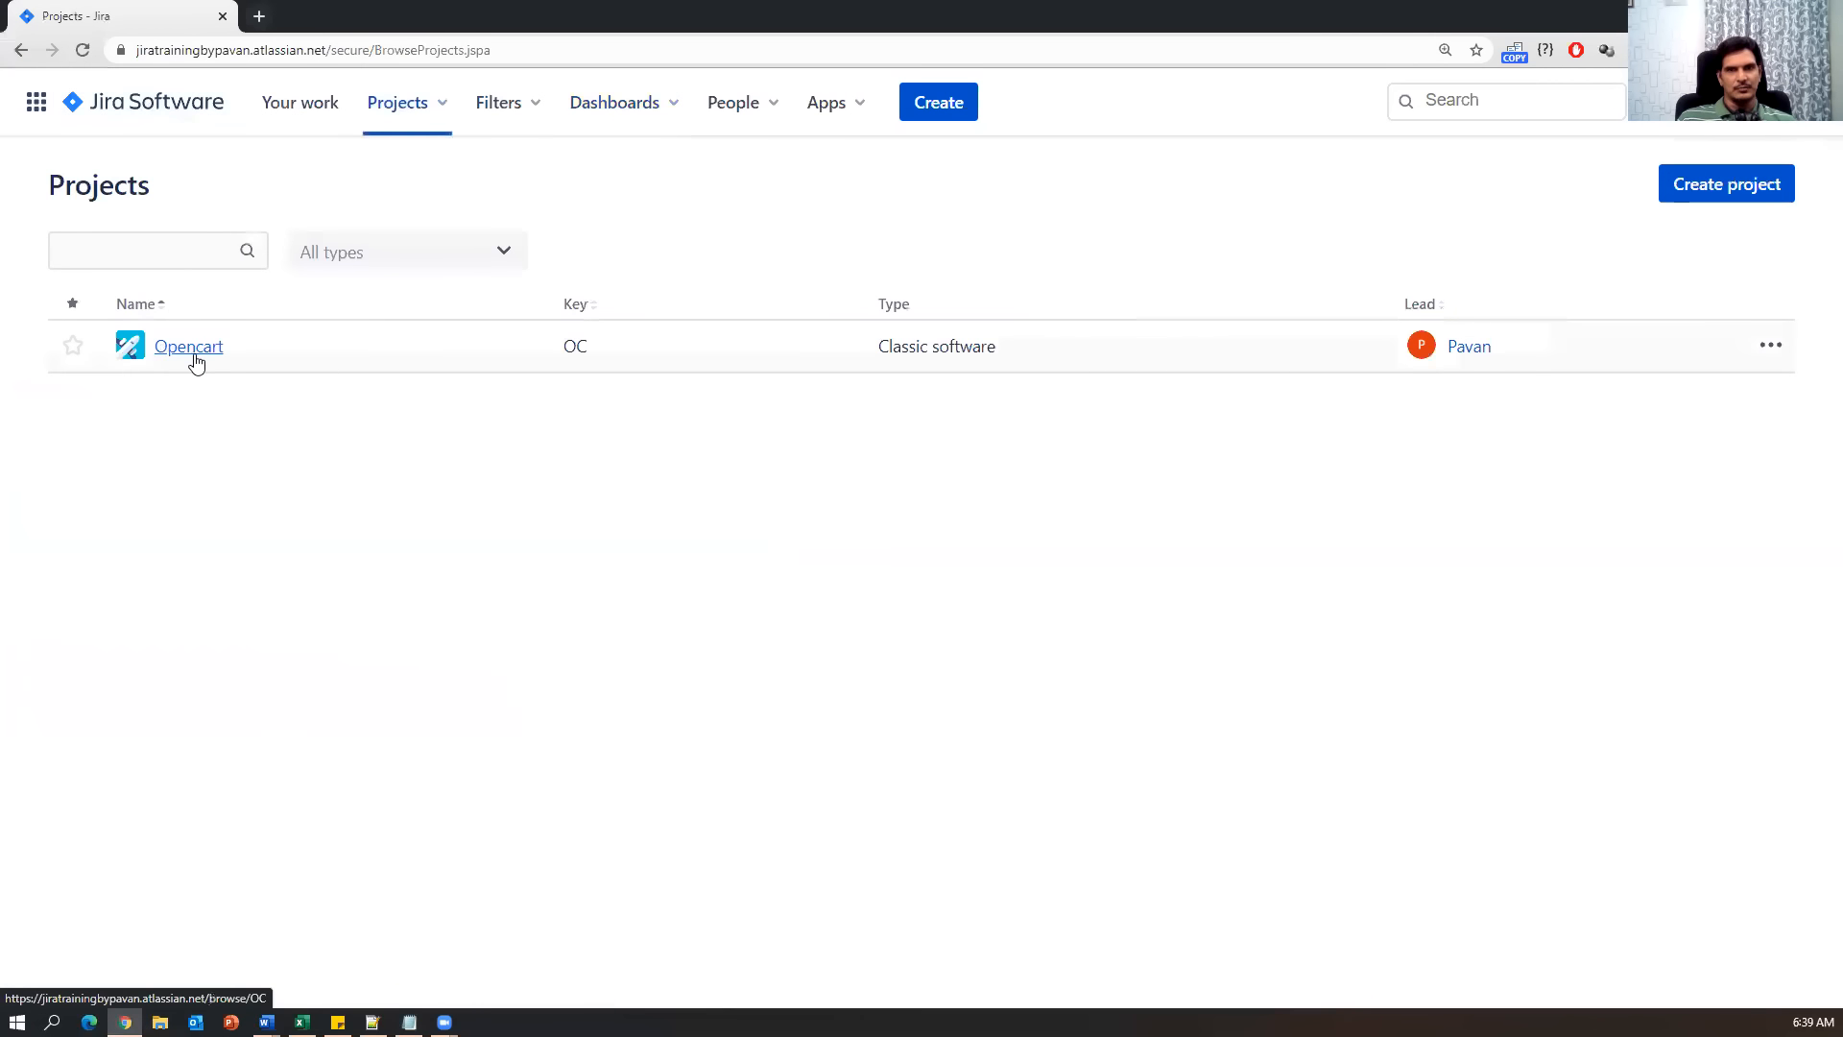
click(196, 360)
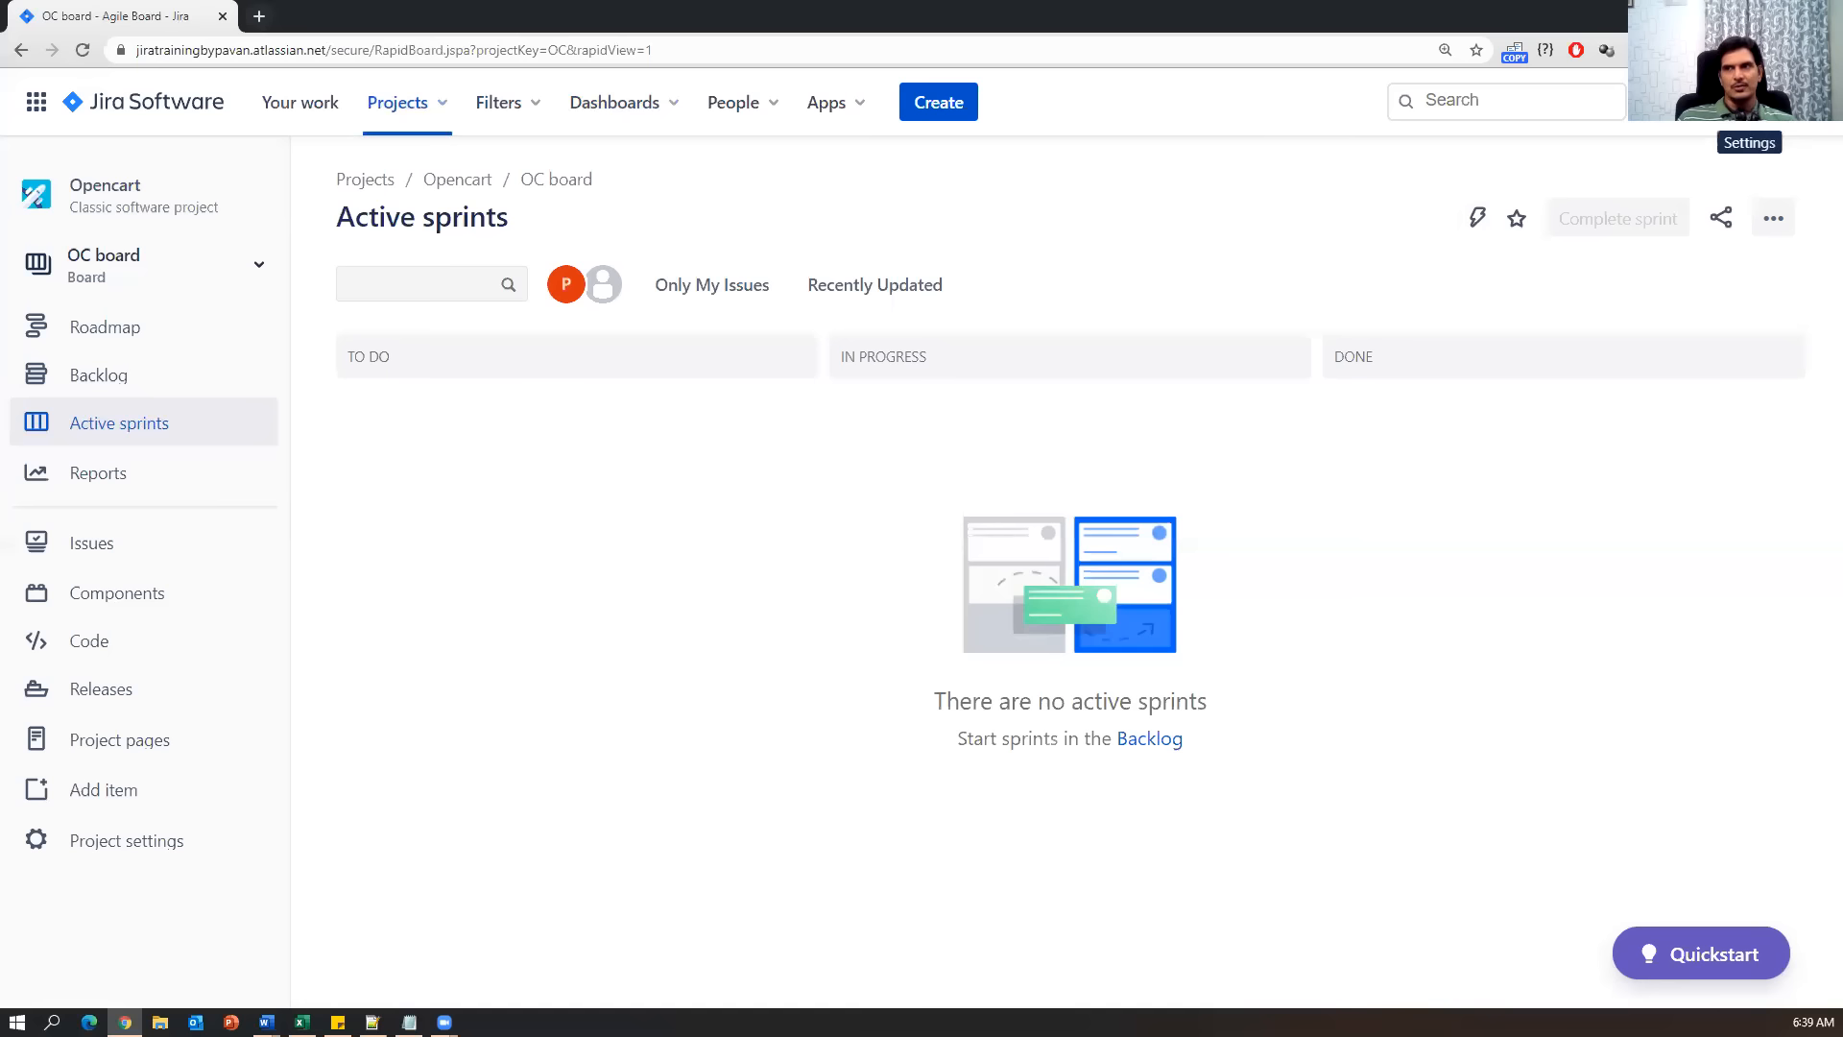
click(1824, 50)
click(1769, 229)
click(1073, 588)
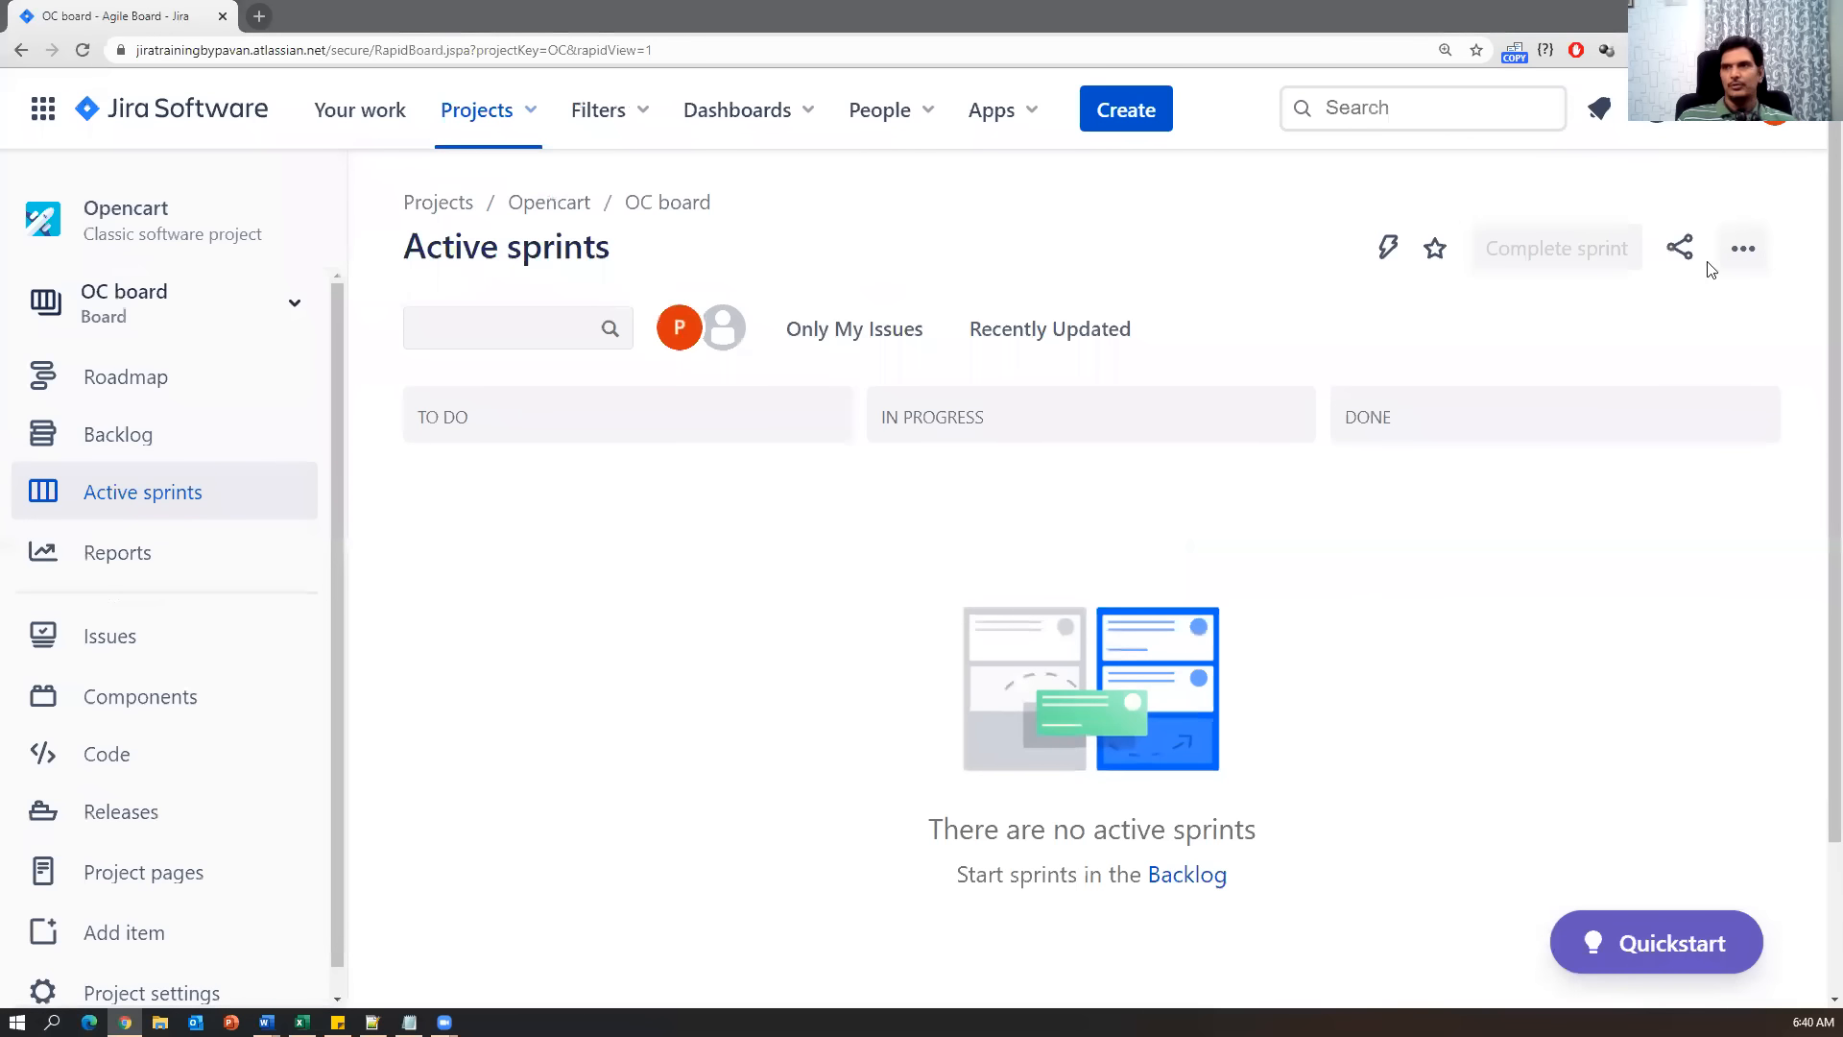
click(1711, 125)
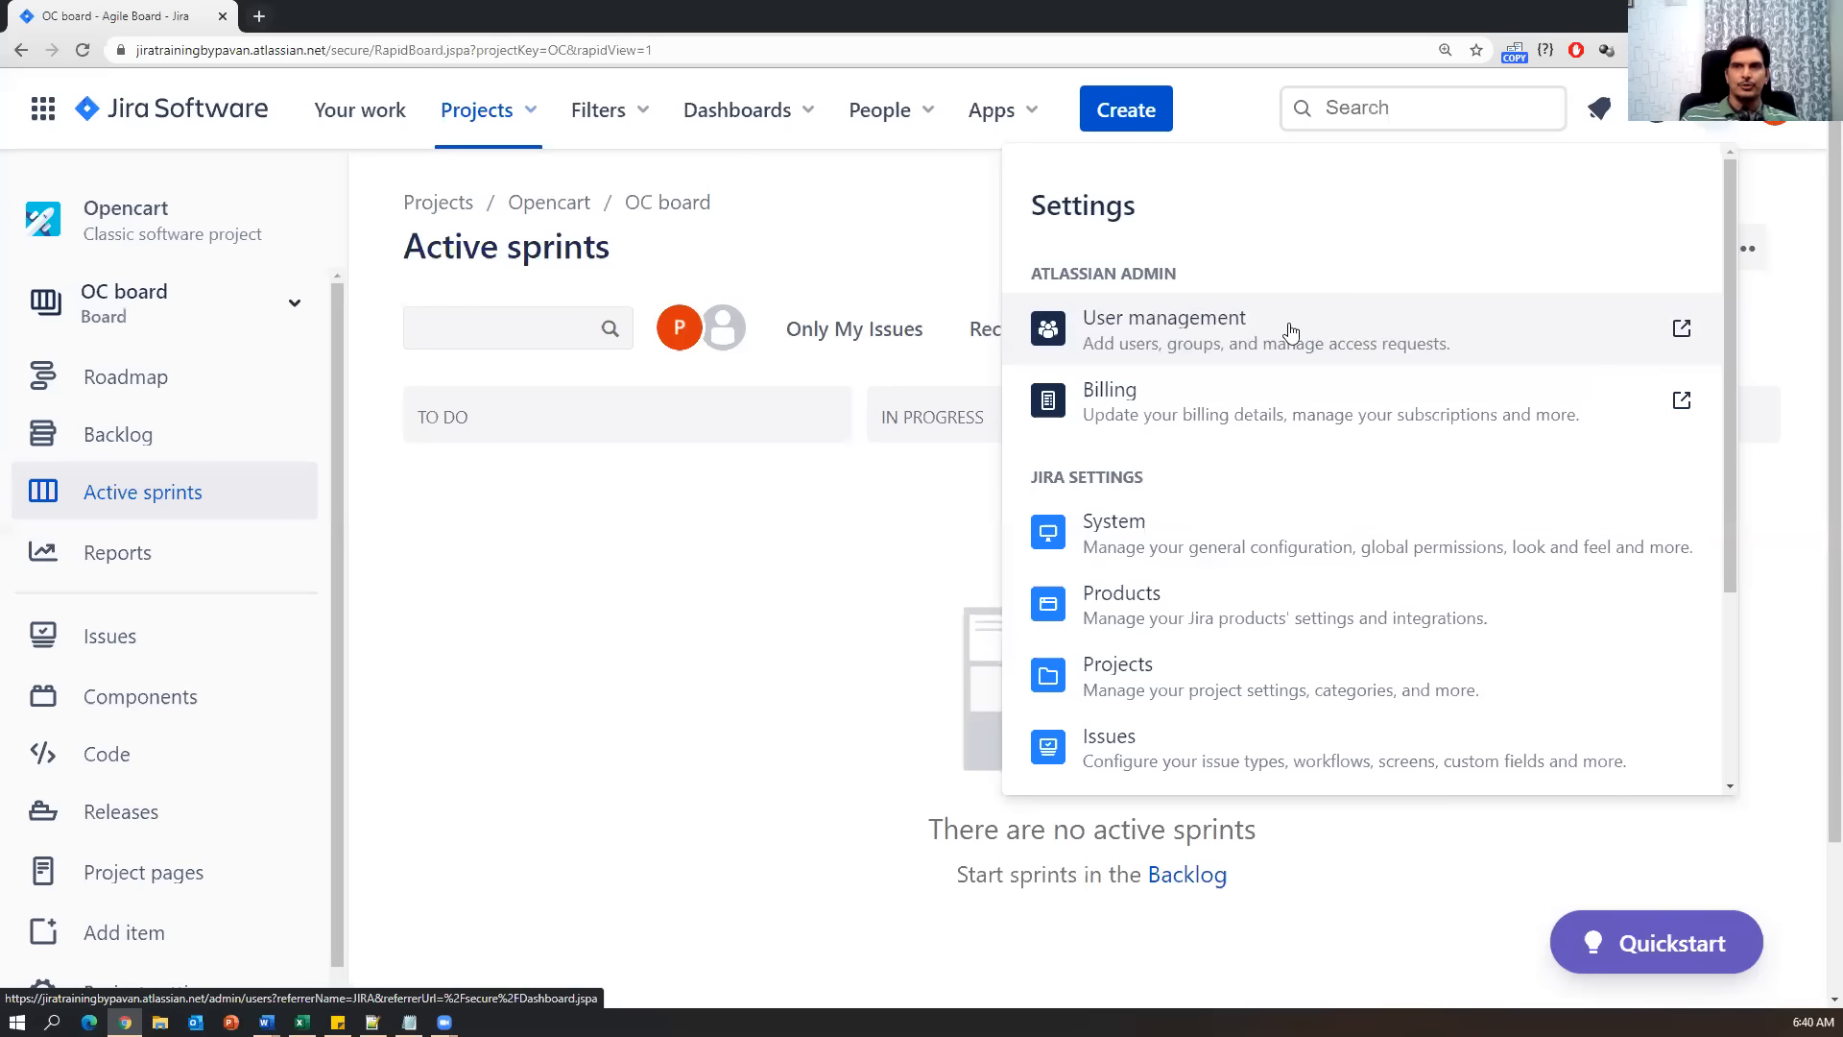
Go to User management, check the admin user's details, and focus the first invite Email address field.
click(1151, 333)
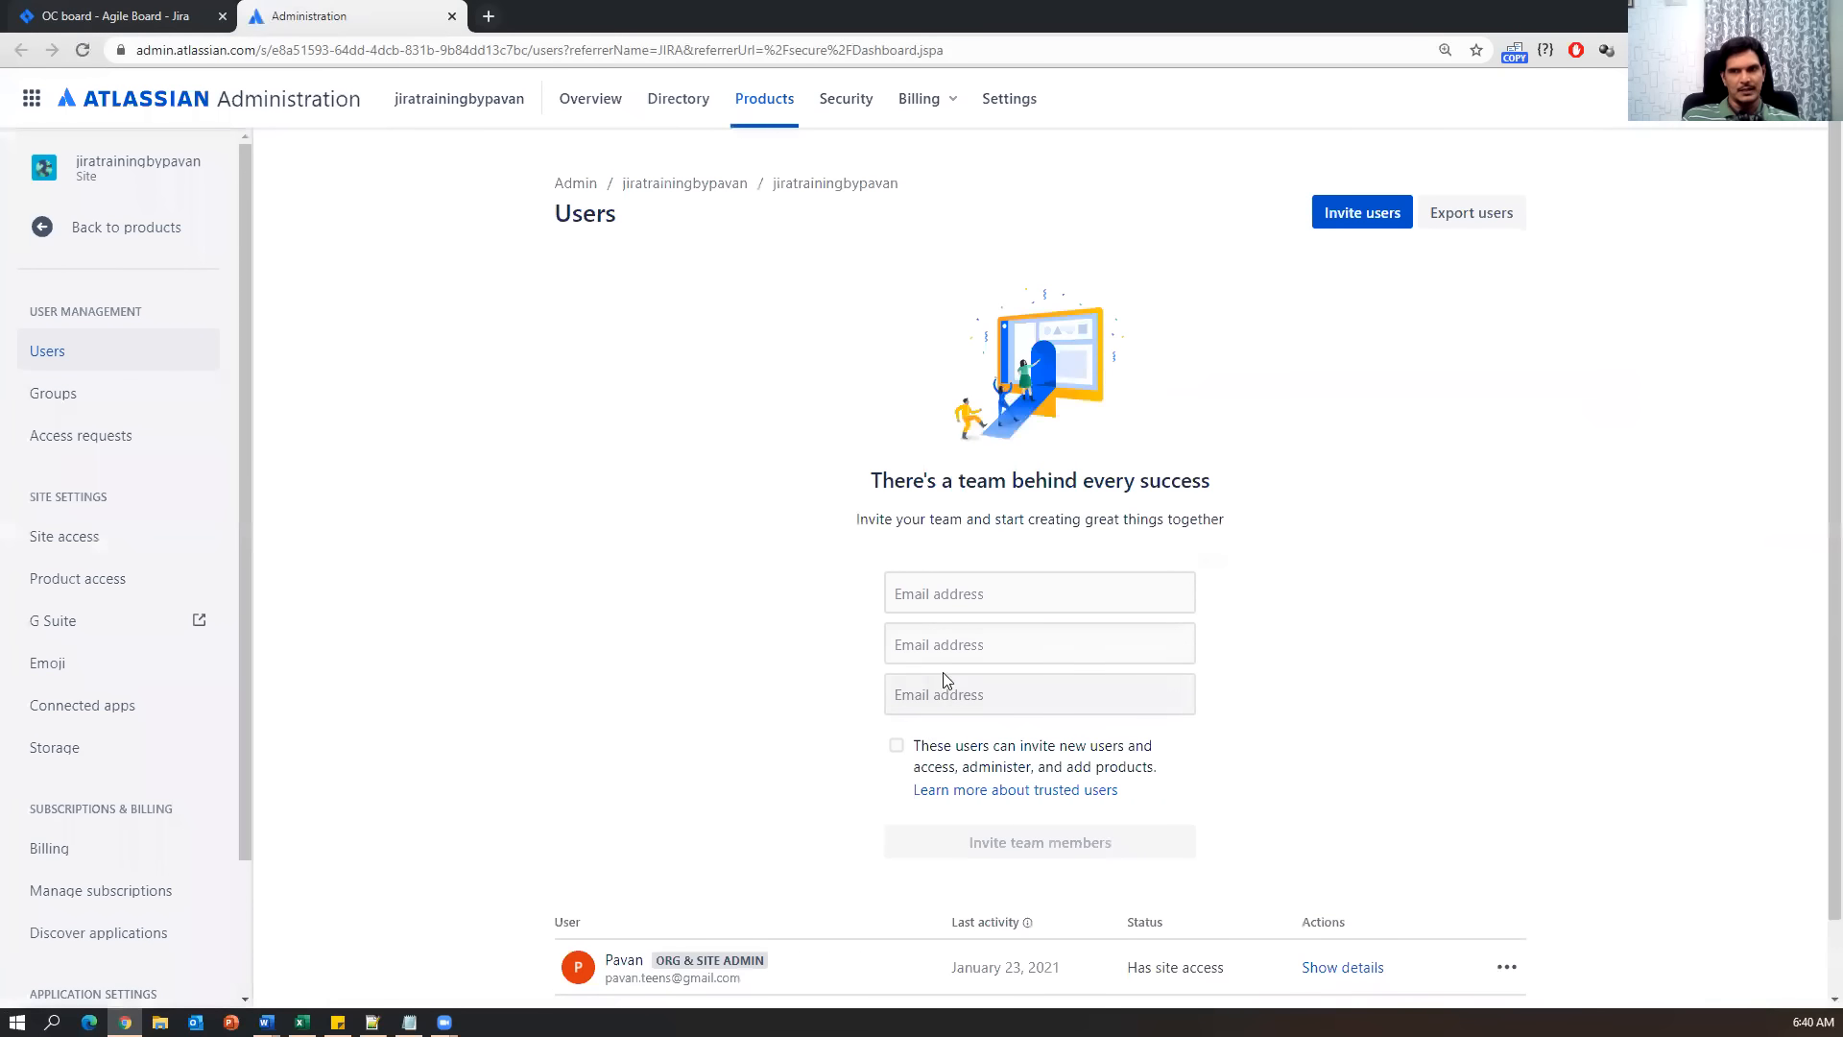
scroll(871, 712, down, 1)
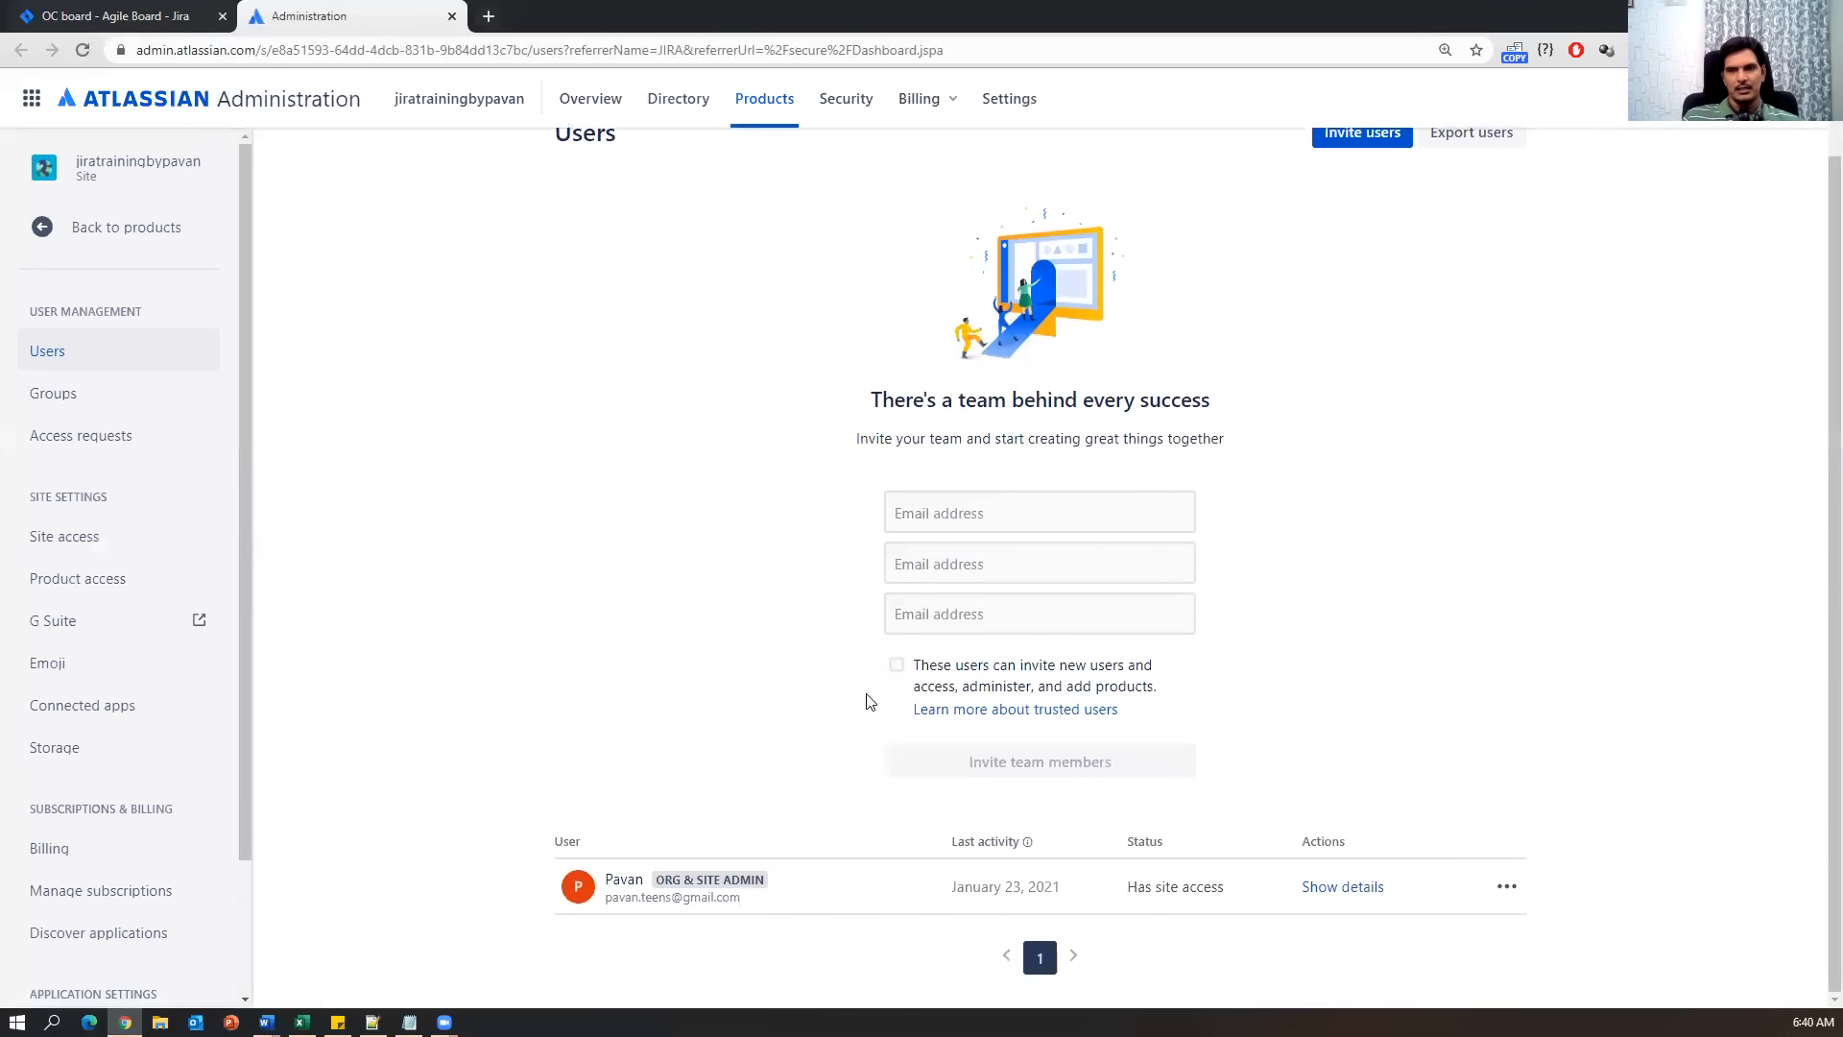
drag(763, 907, 597, 881)
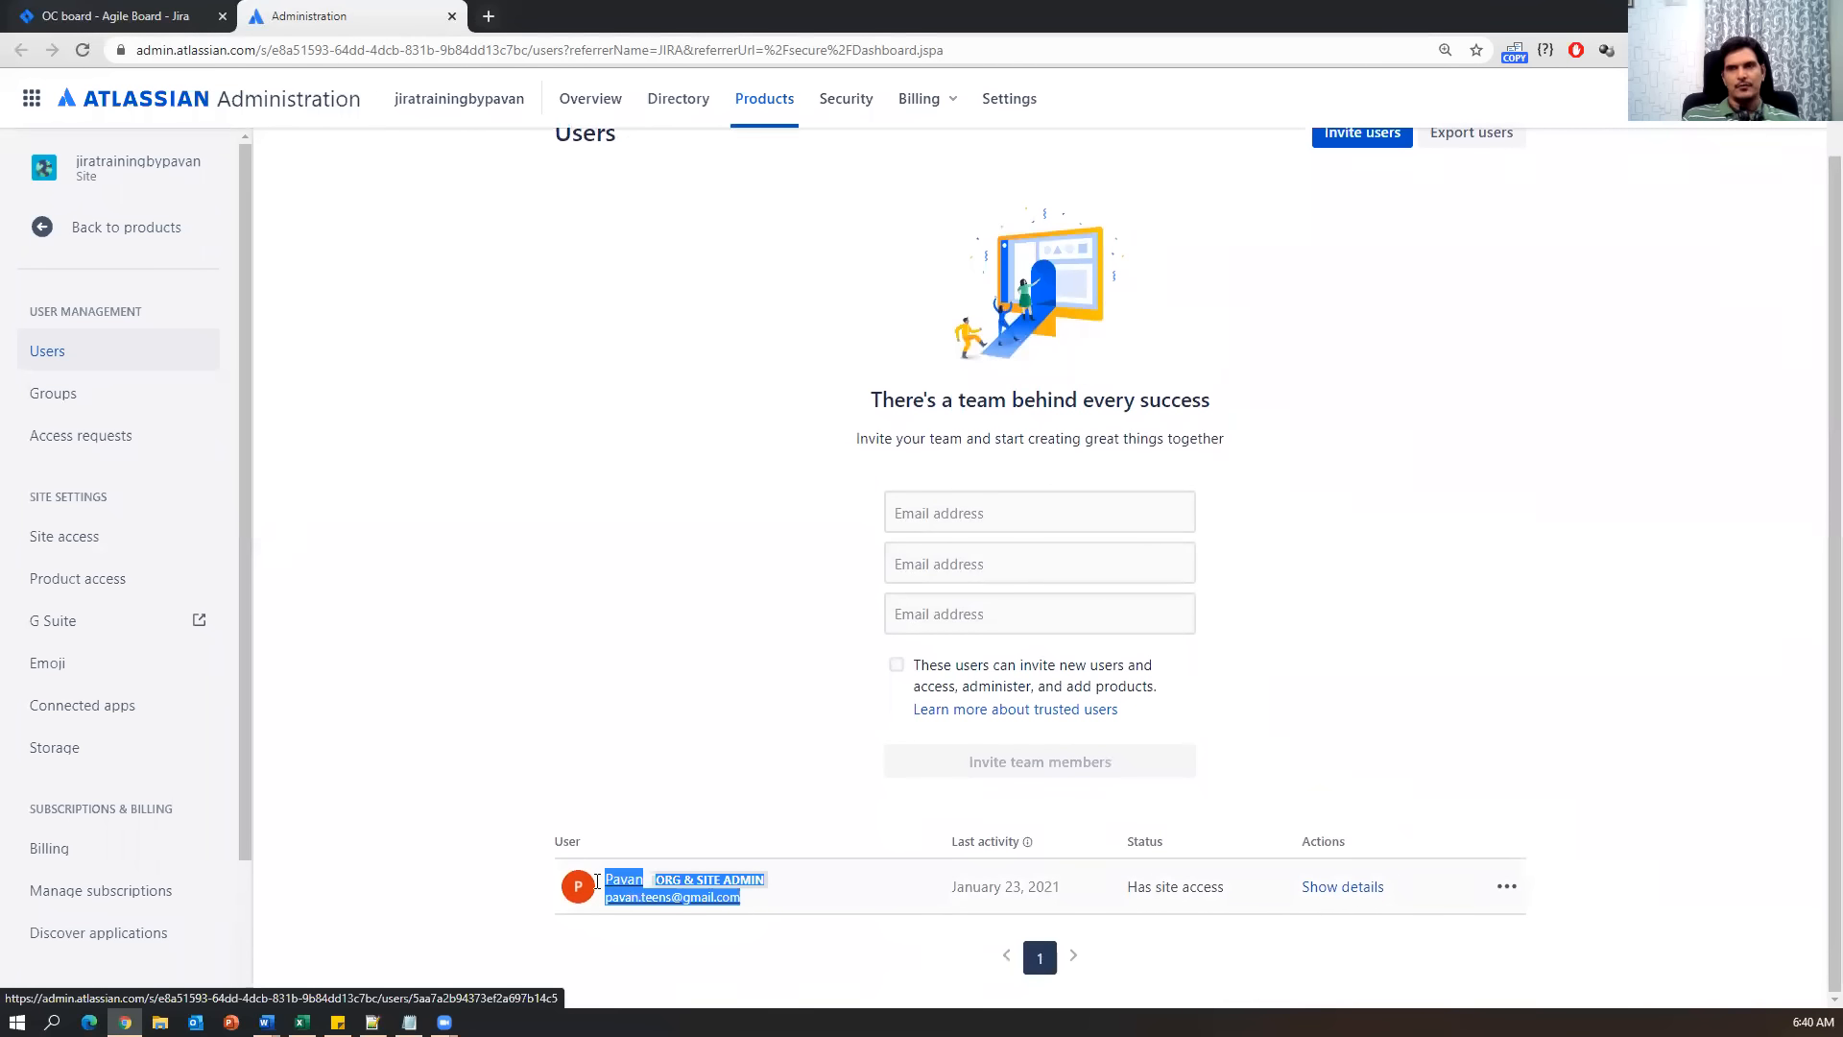
click(597, 881)
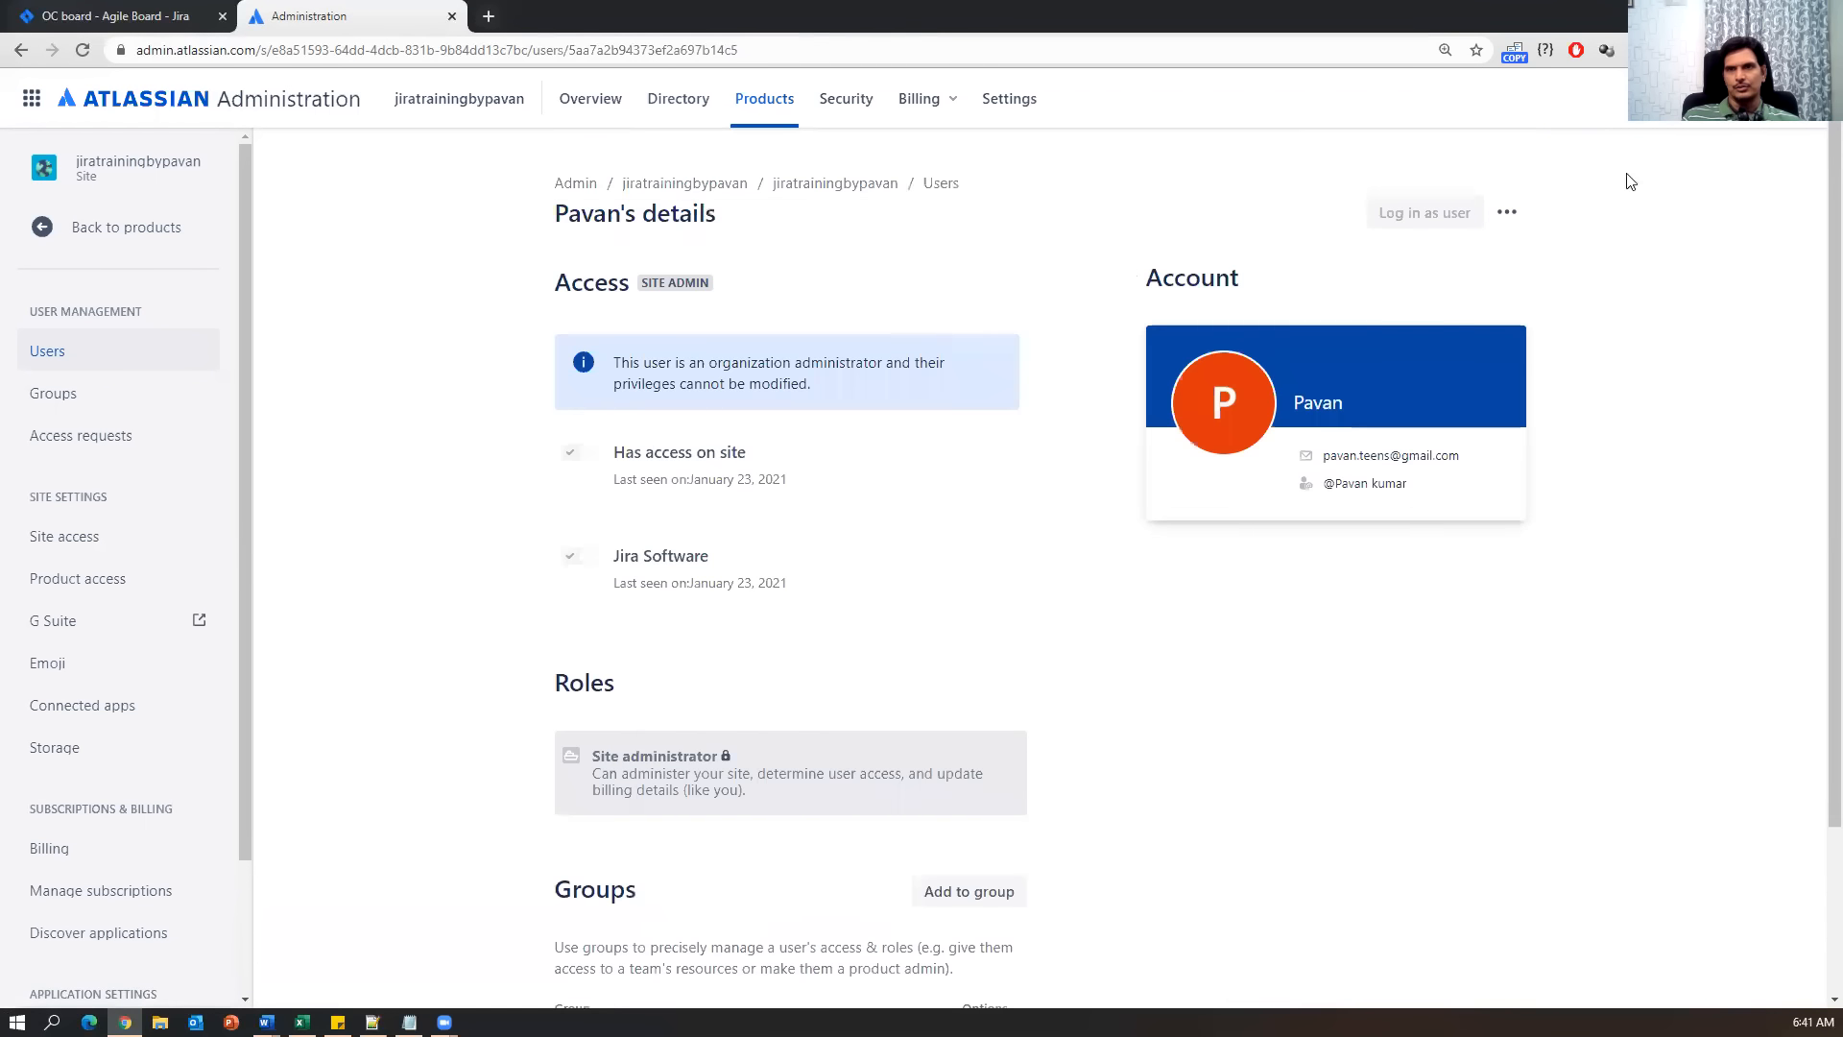
click(940, 182)
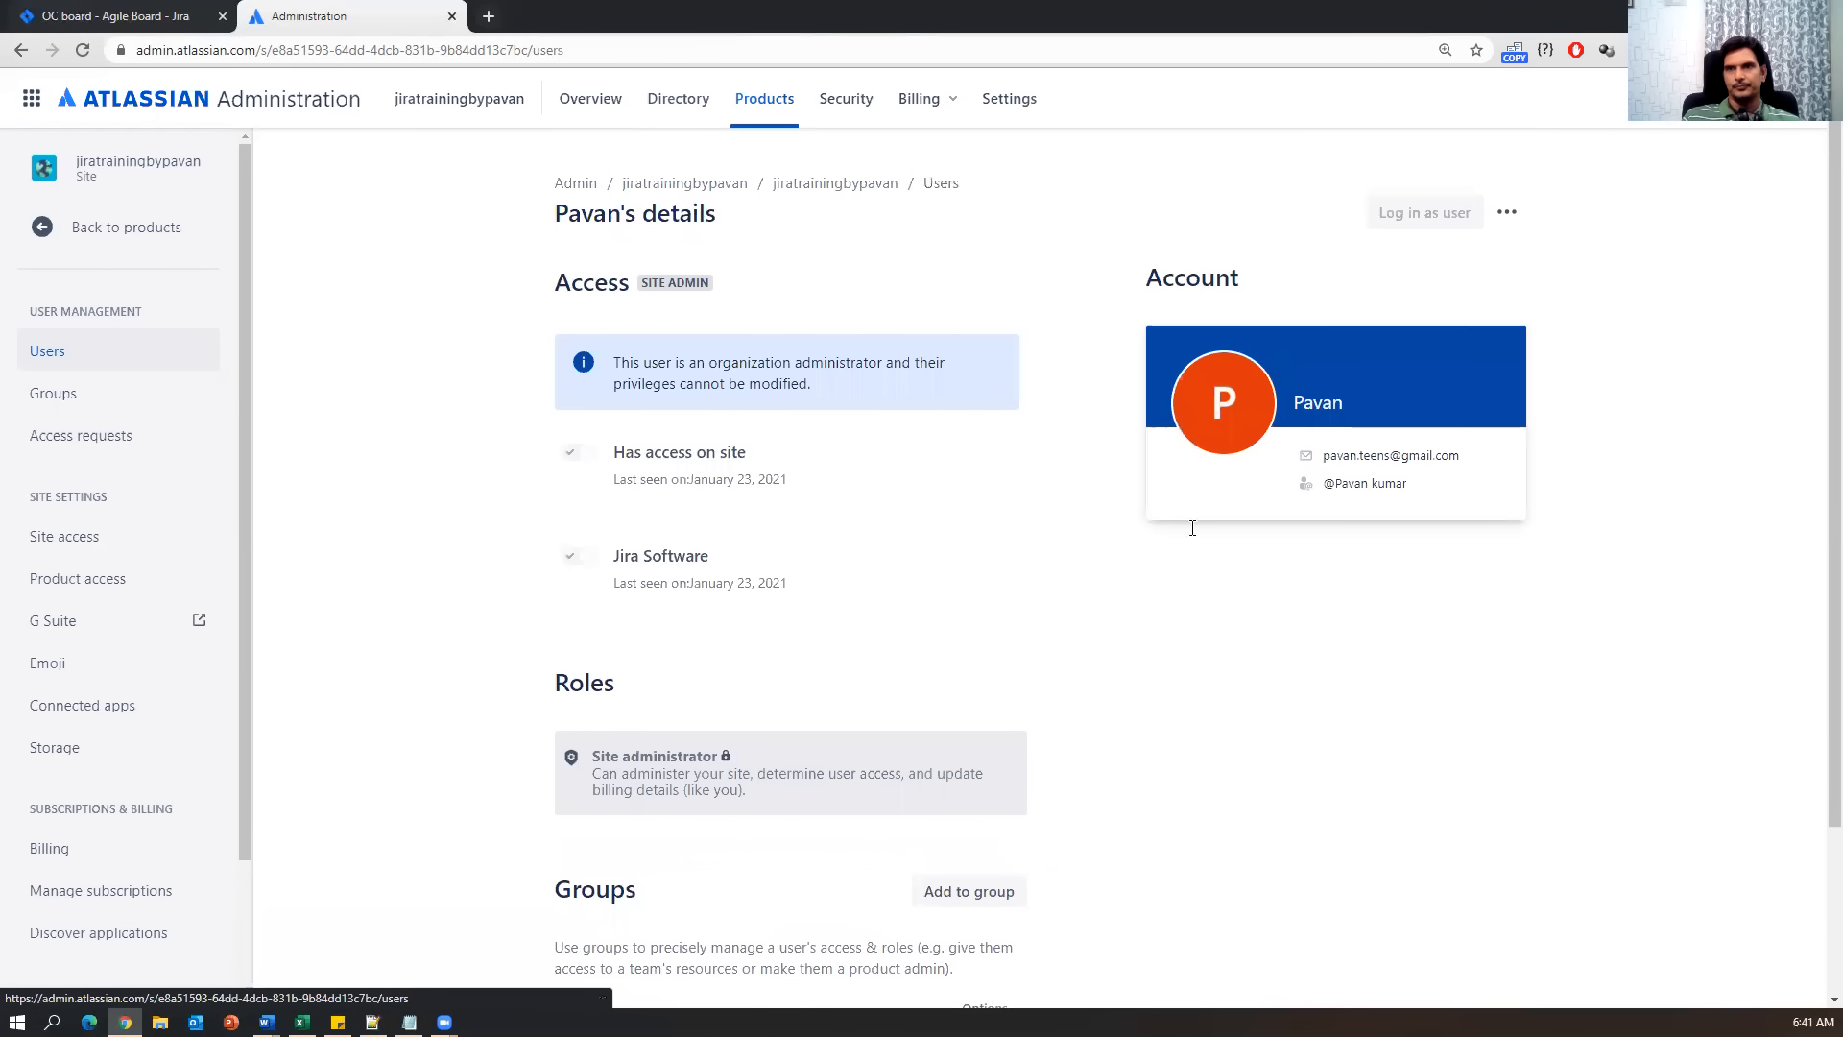
scroll(693, 763, down, 1)
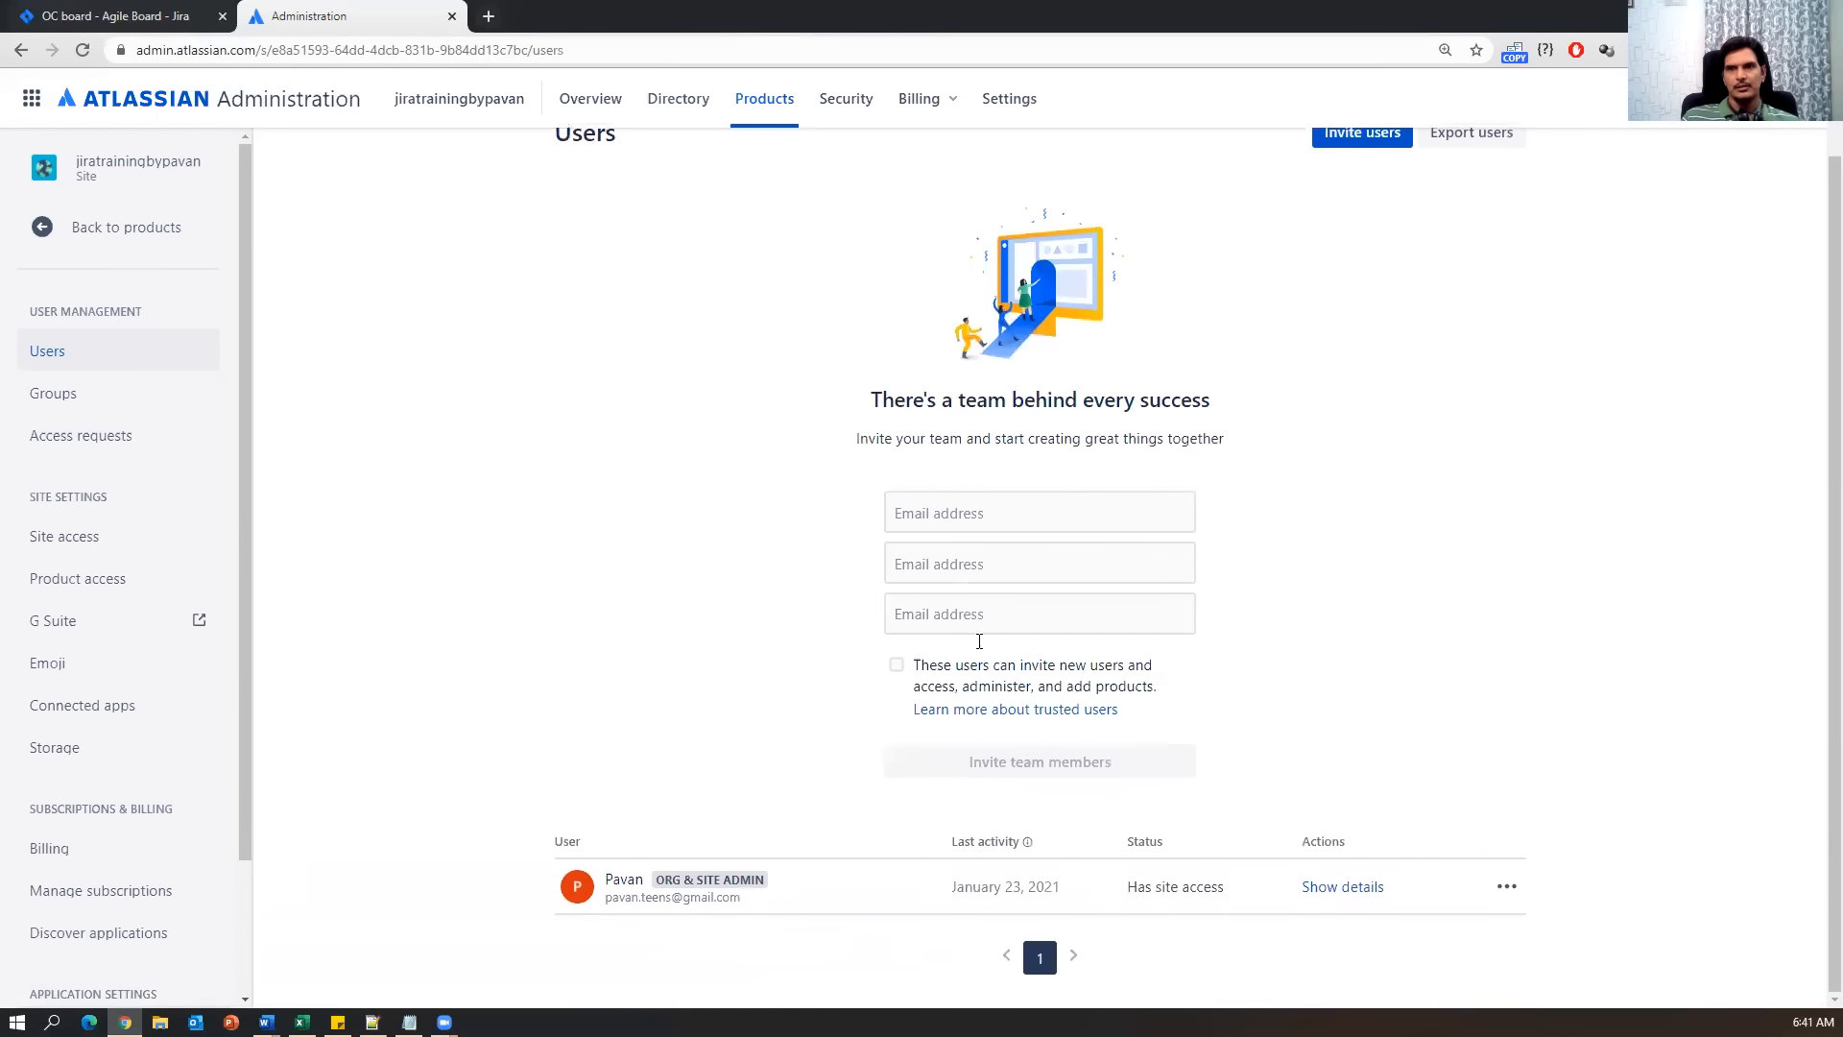
click(999, 504)
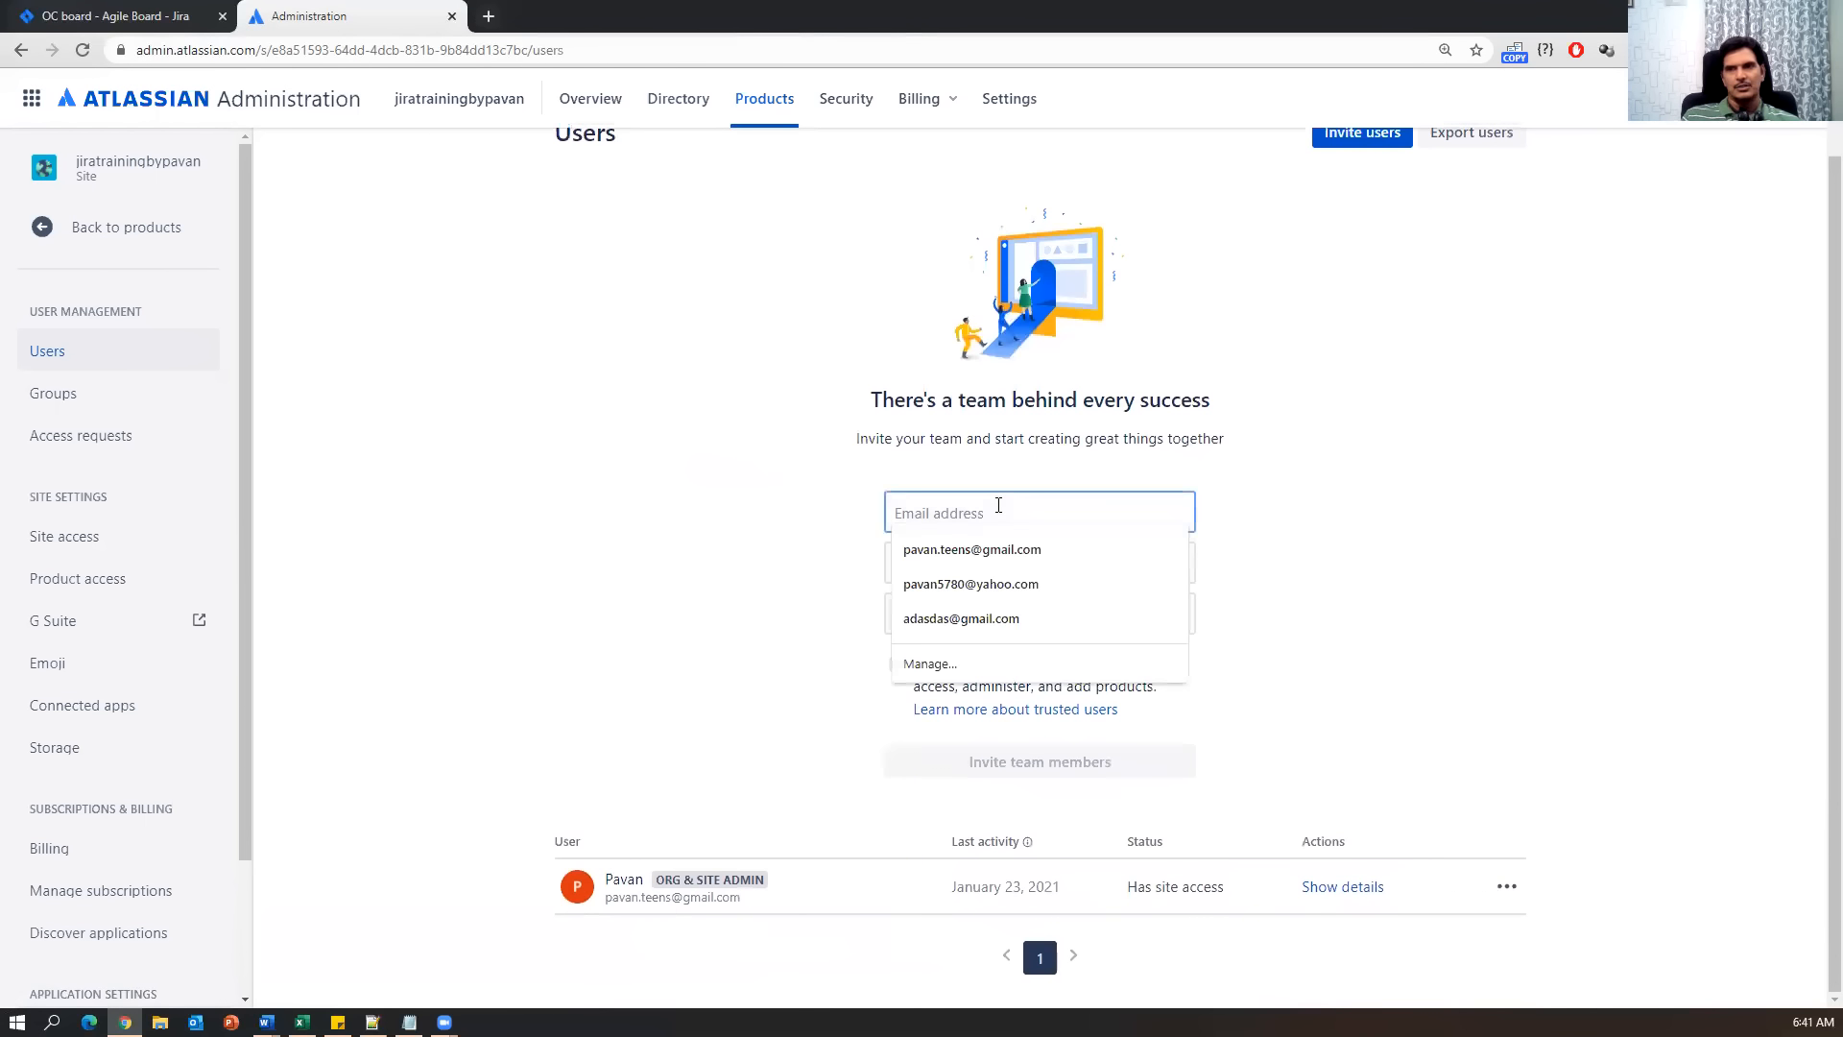
click(1305, 544)
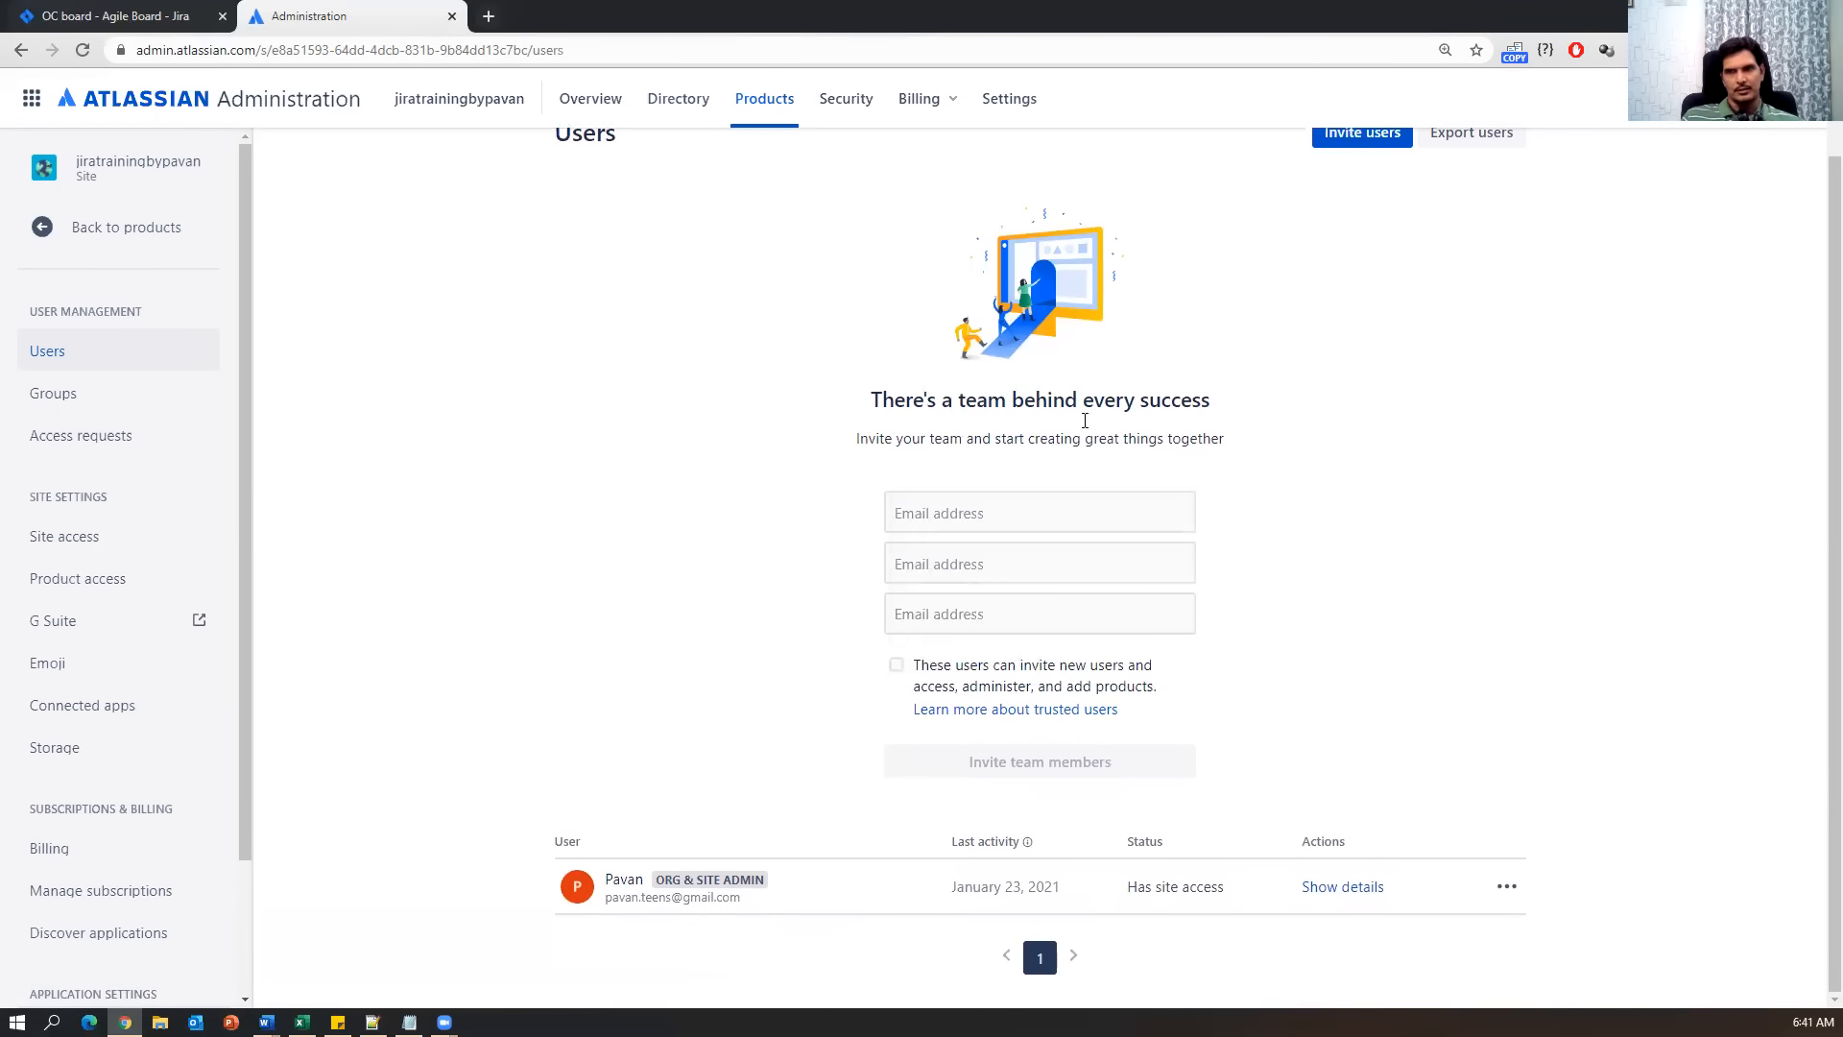
Enter the first invitee's e-mail address and copy it.
click(953, 509)
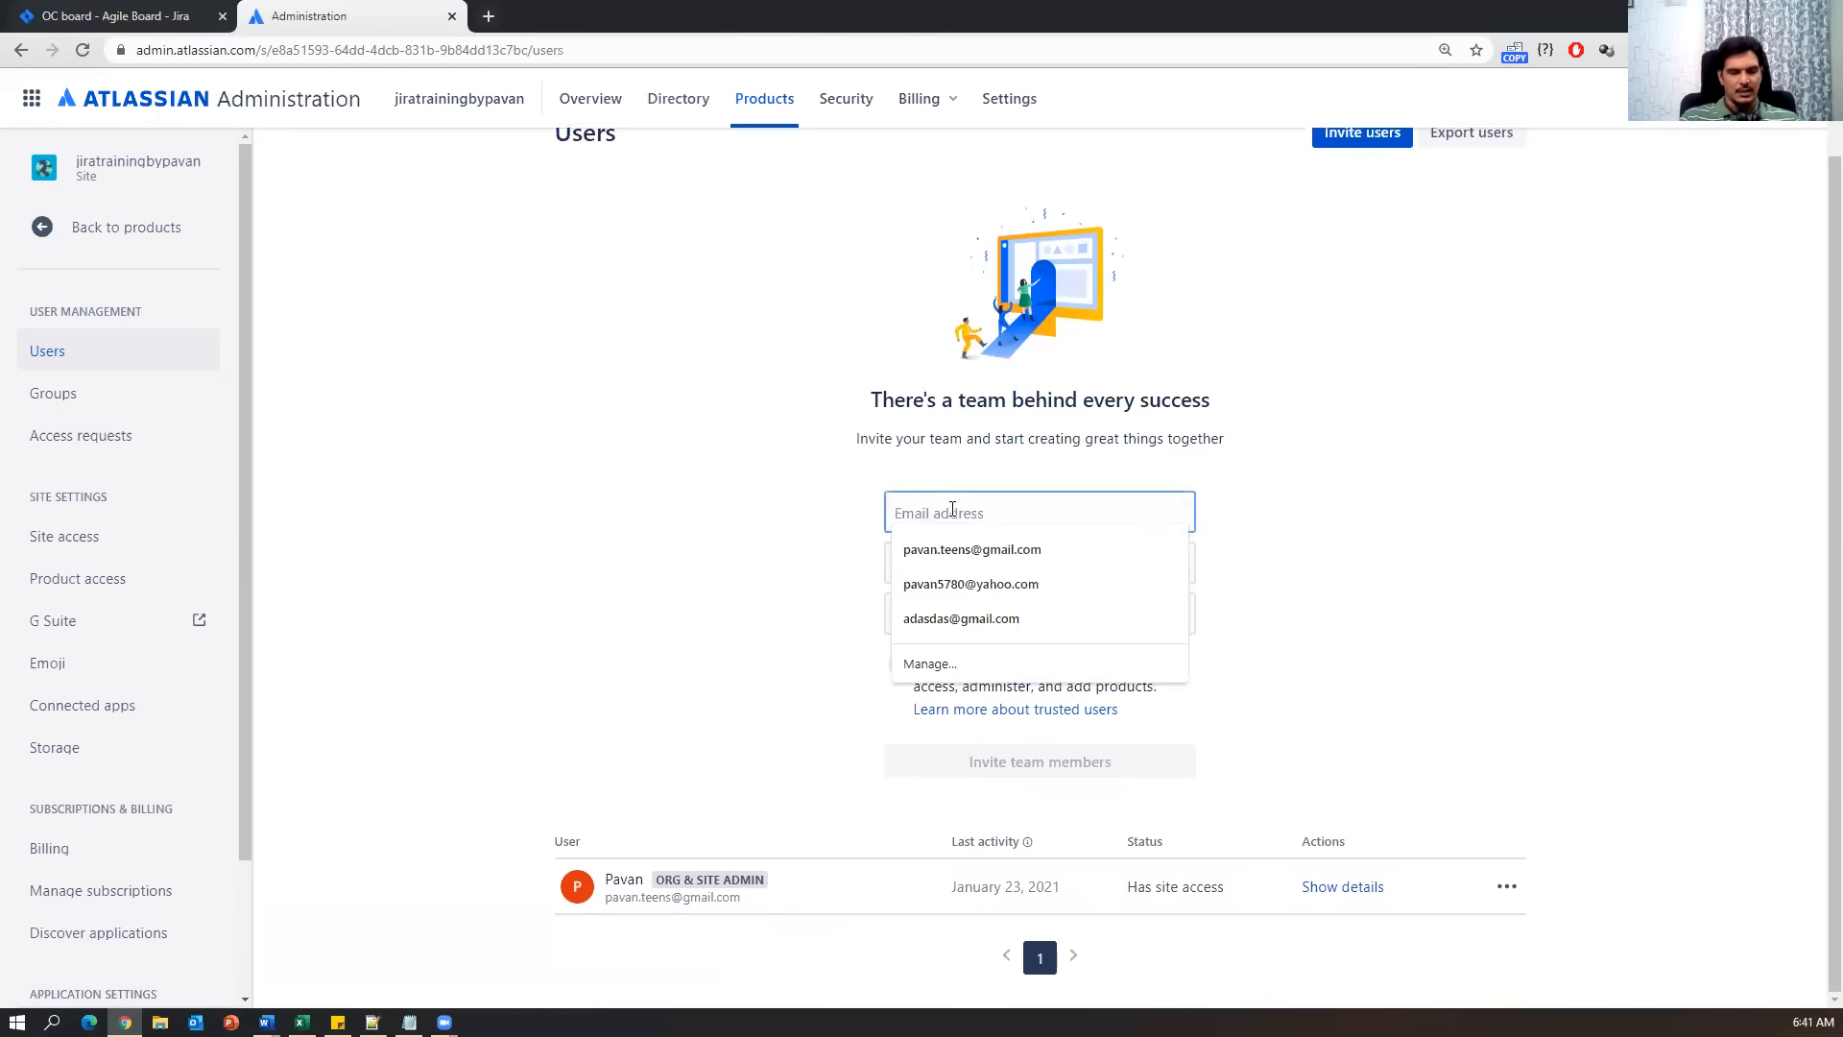
text(ABC@)
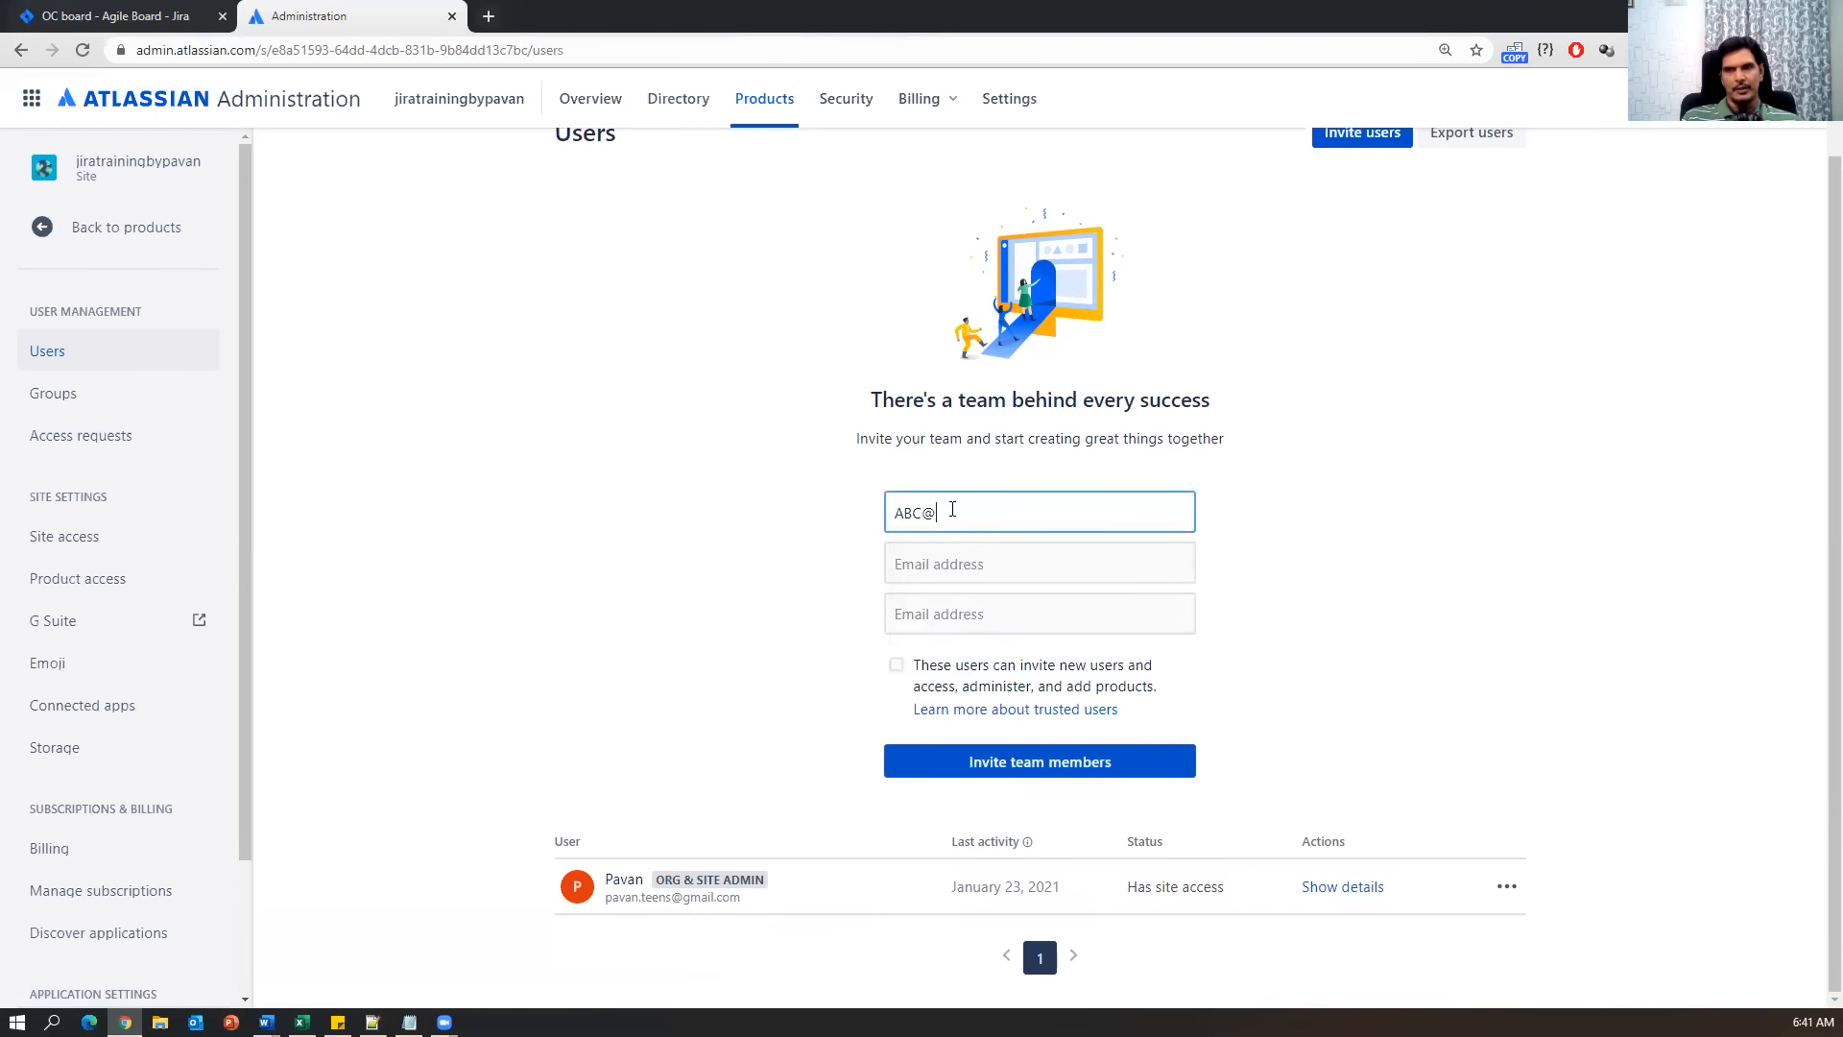
key(BackSpace)
key(BackSpace)
key(BackSpace)
key(BackSpace)
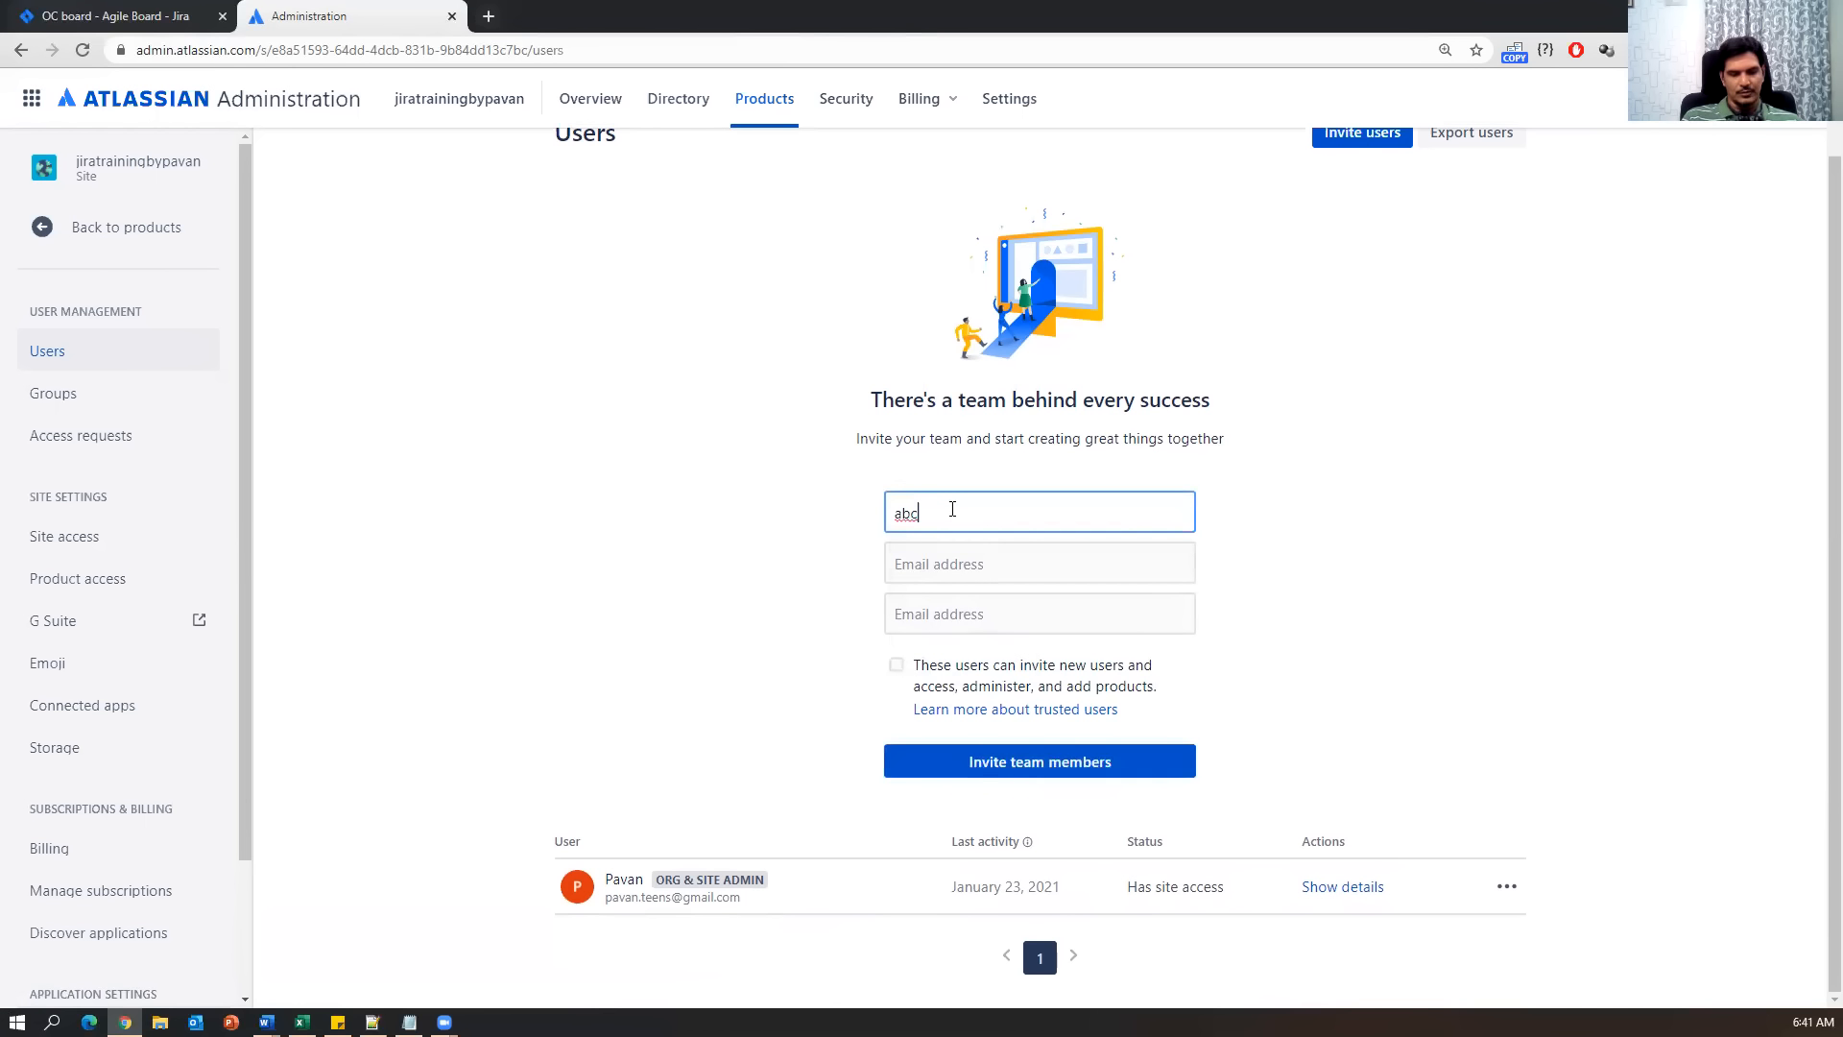
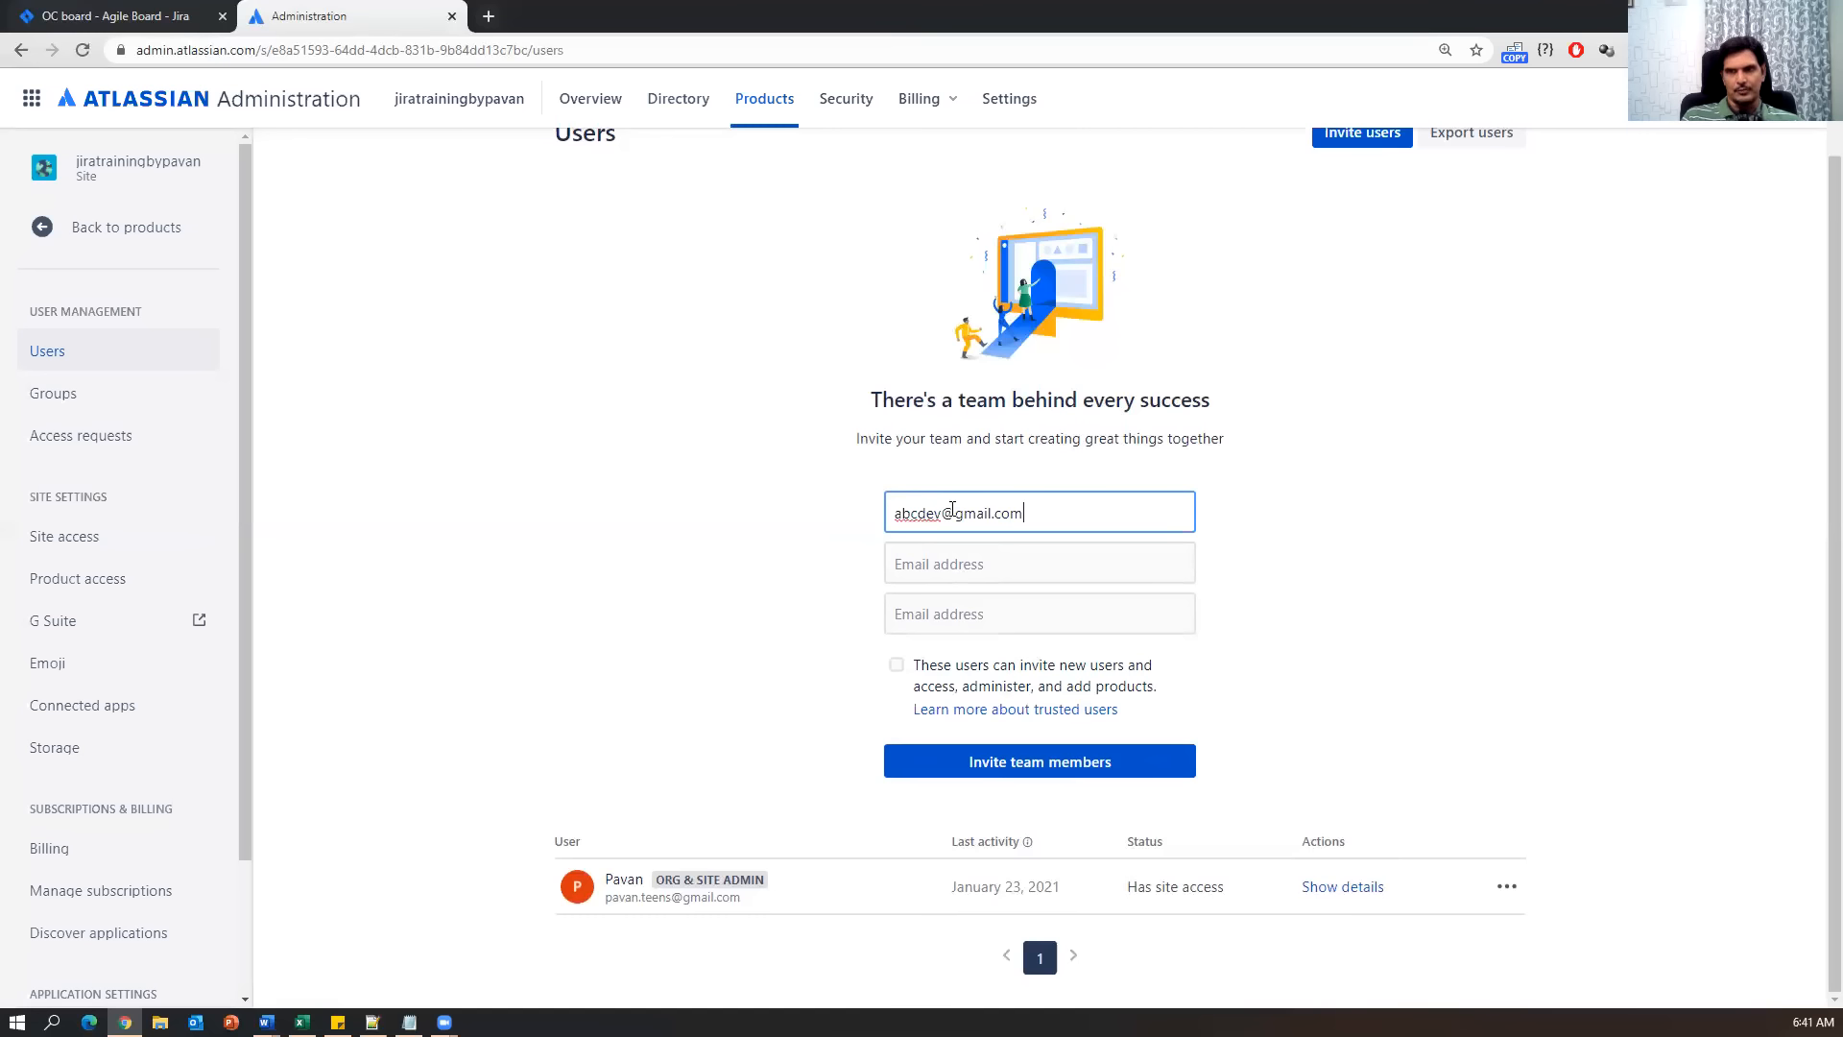
key(ctrl+a)
key(ctrl+c)
Fill in the second and third invitees' e-mail addresses and send the three invitations.
click(887, 545)
key(ctrl+v)
mouse_move(917, 564)
mouse_down()
mouse_move(867, 571)
mouse_move(918, 564)
mouse_up()
text(xyz)
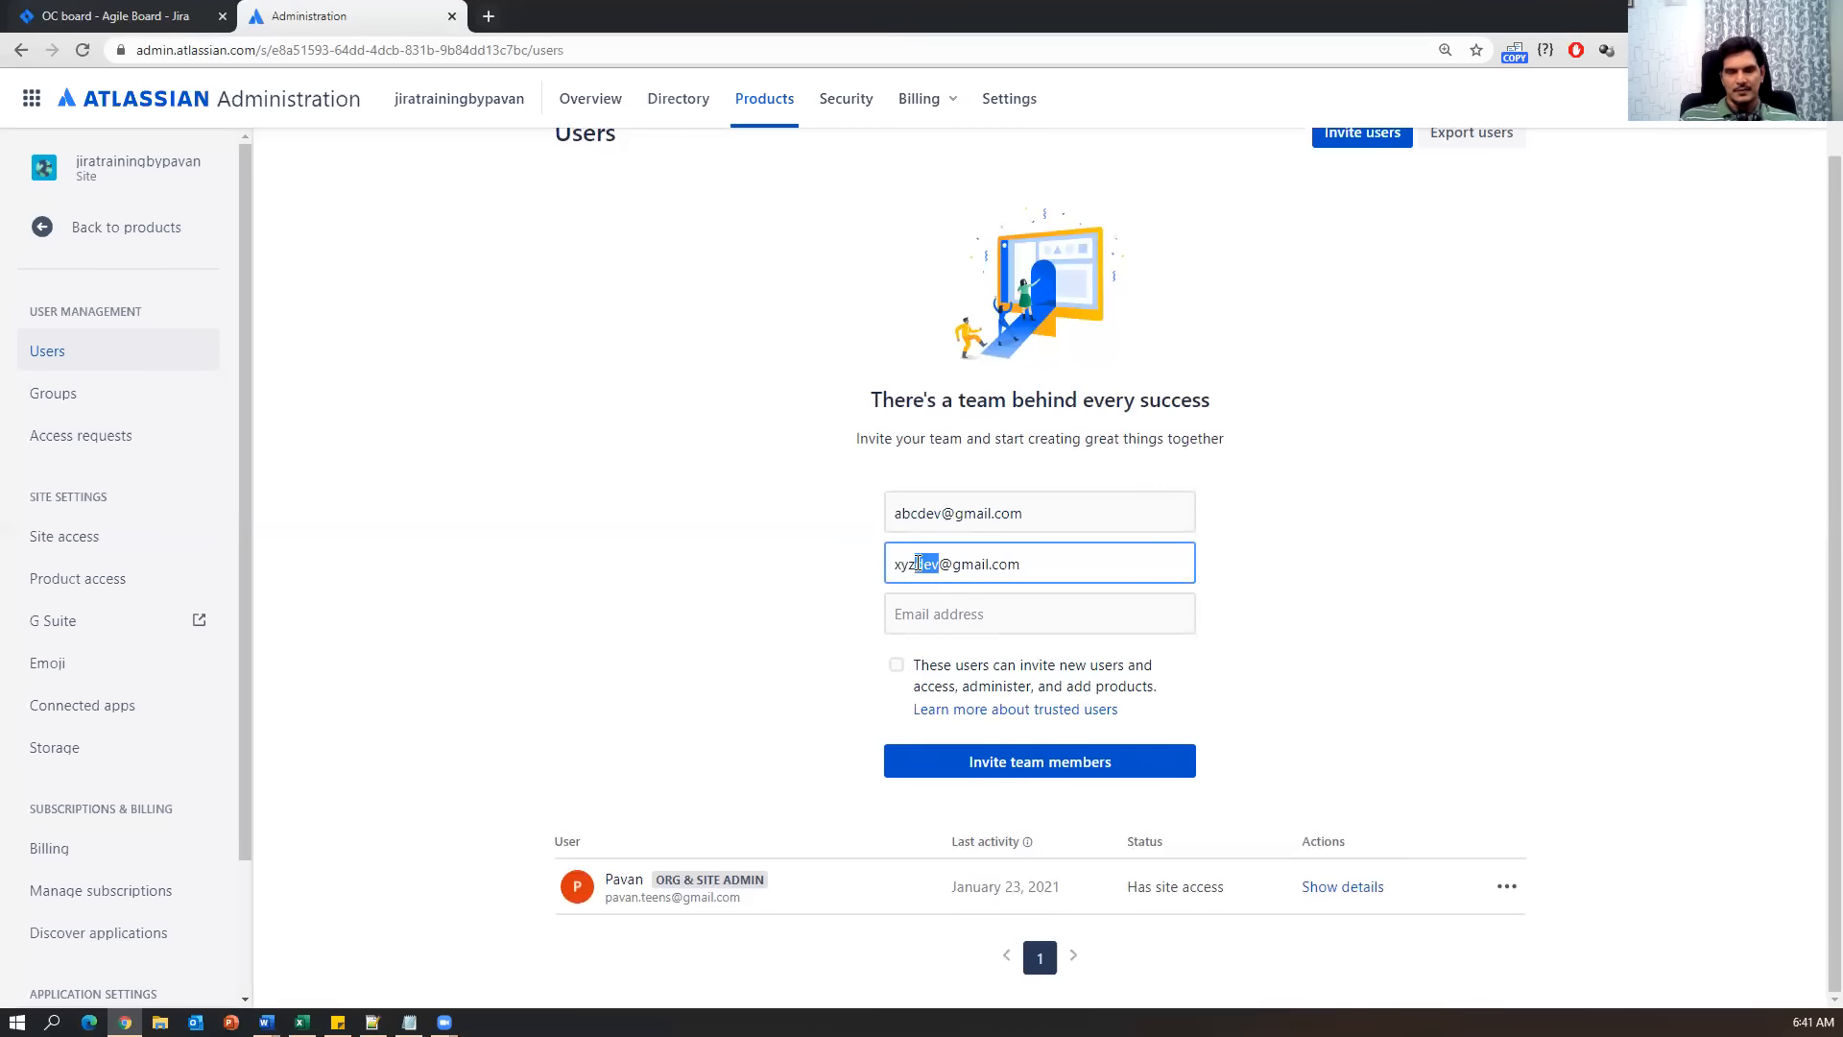
text(qa)
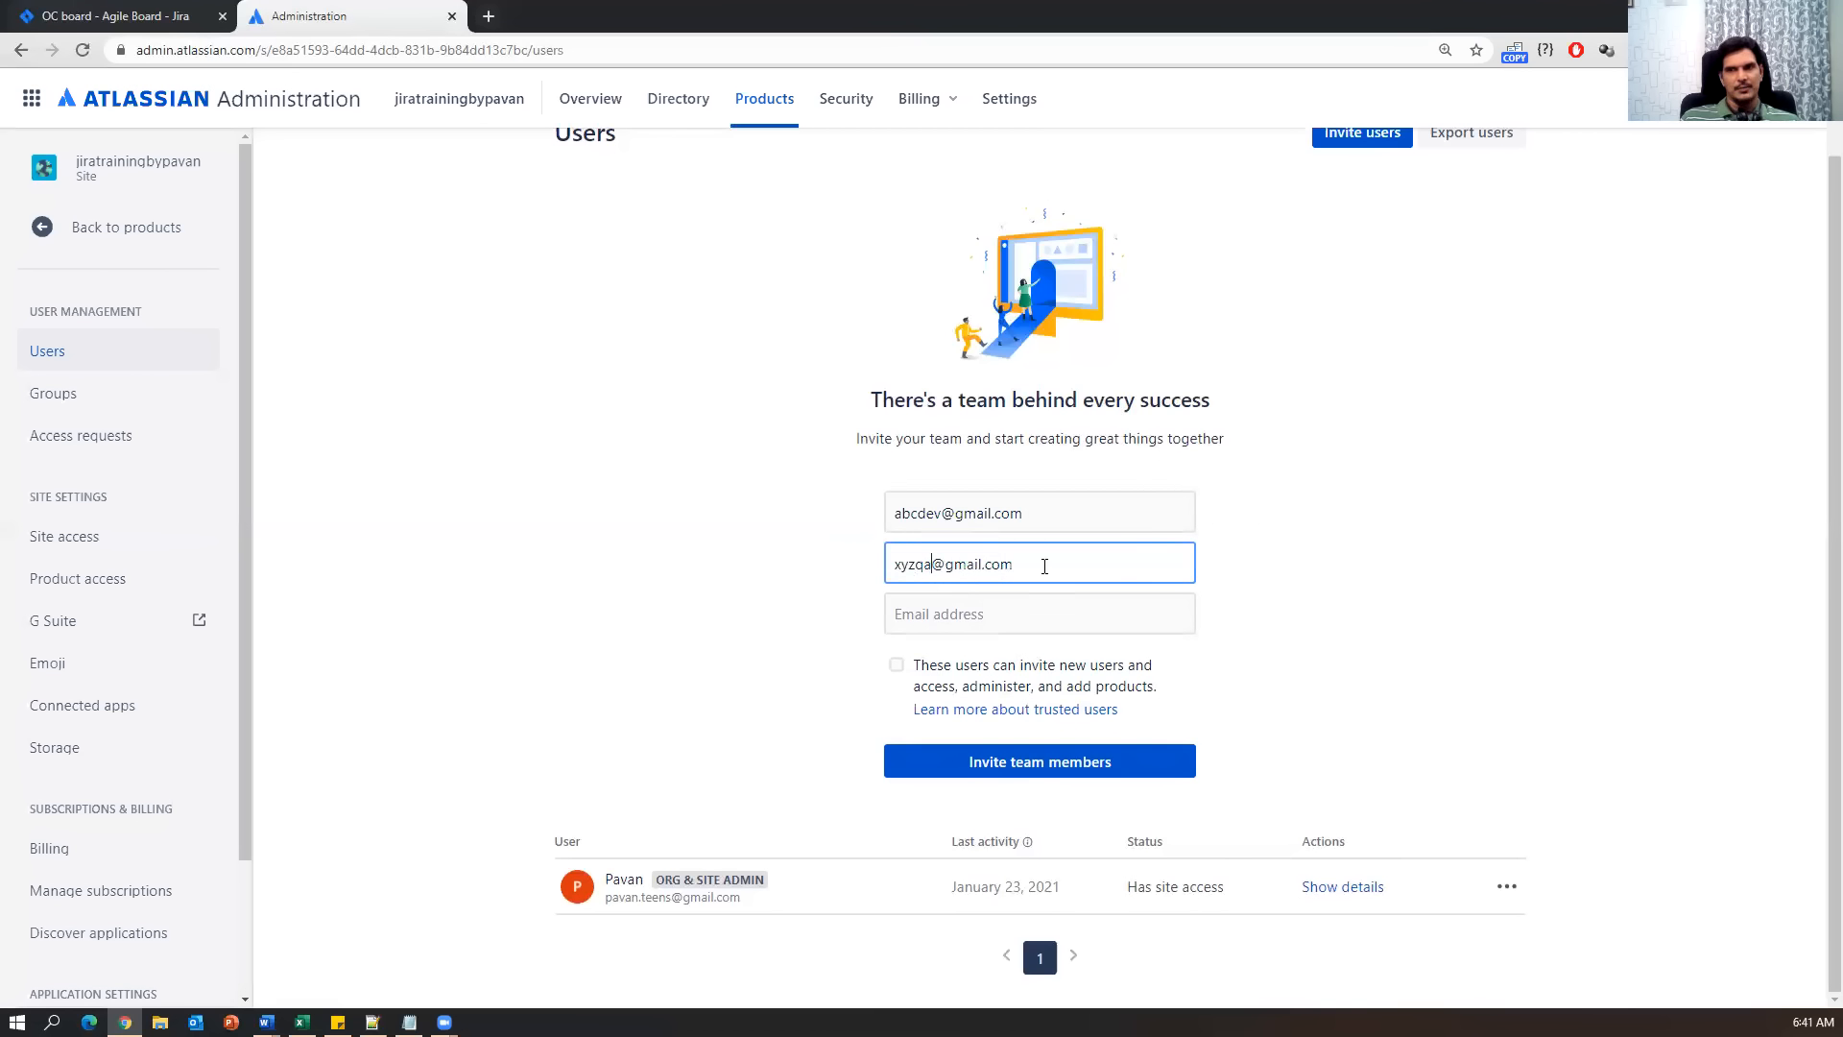
click(969, 610)
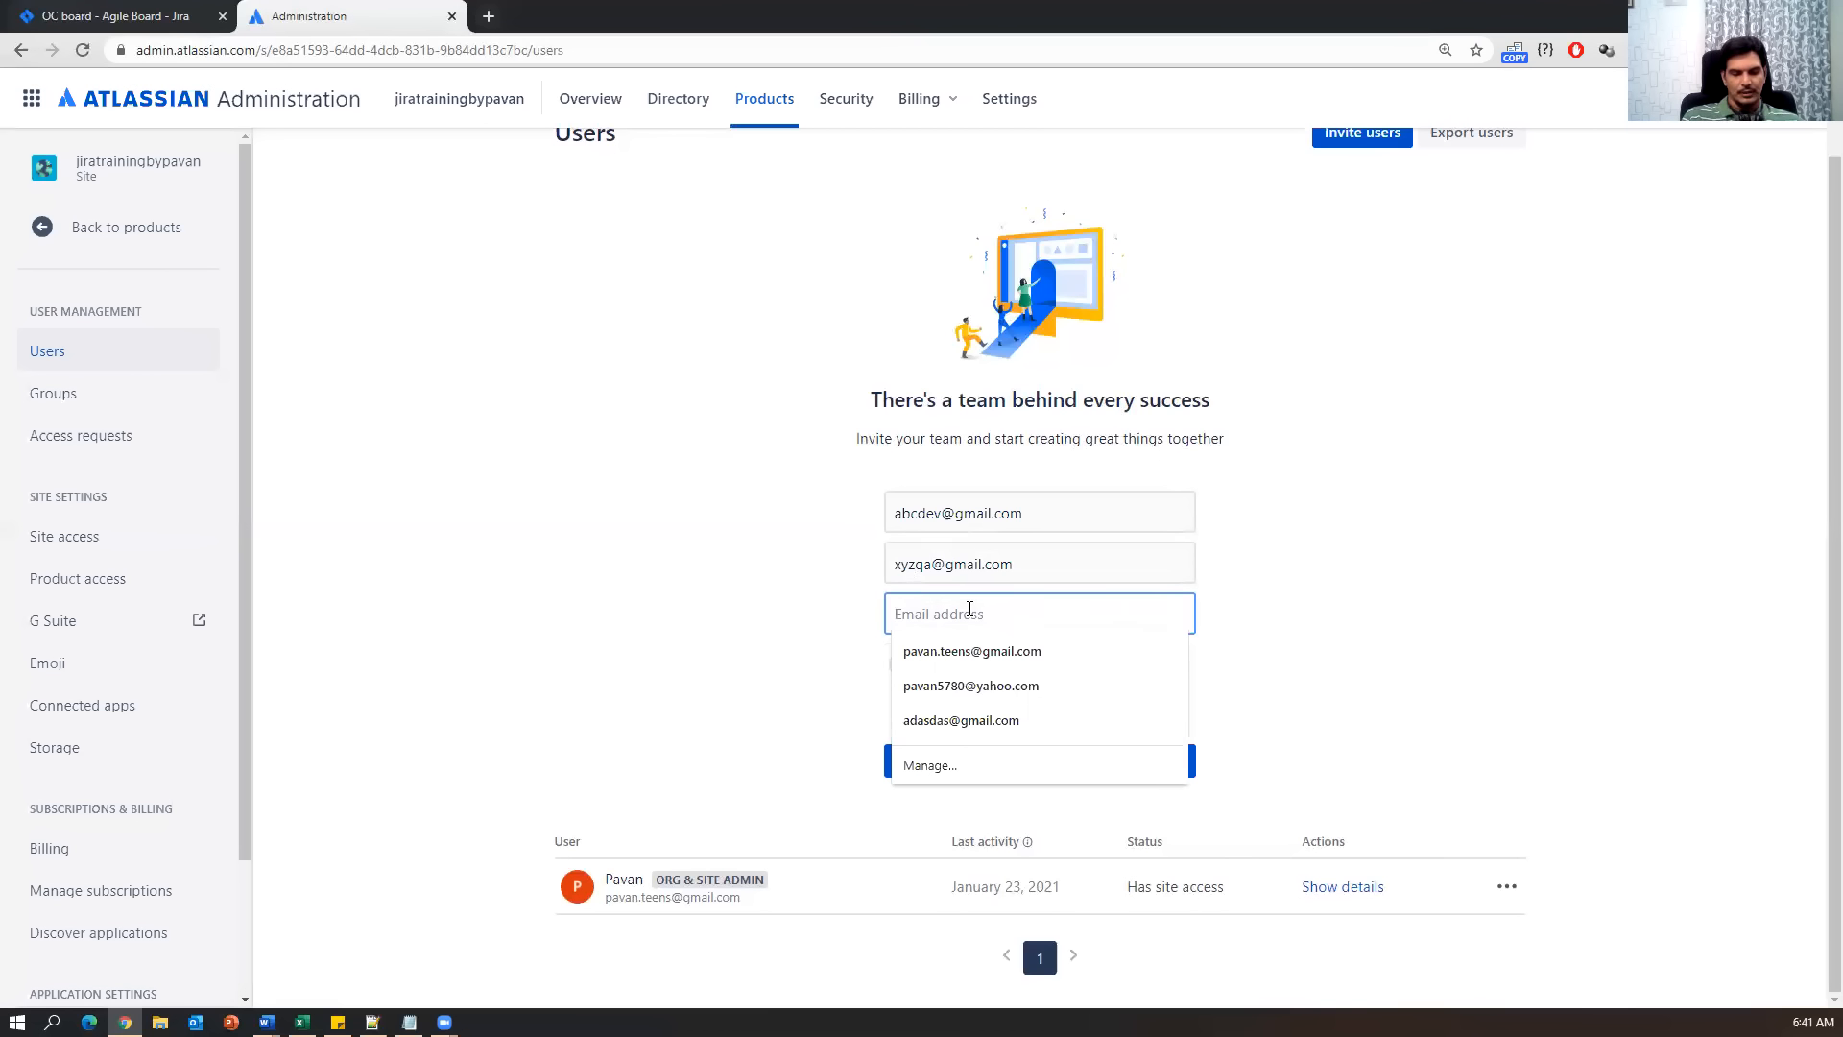
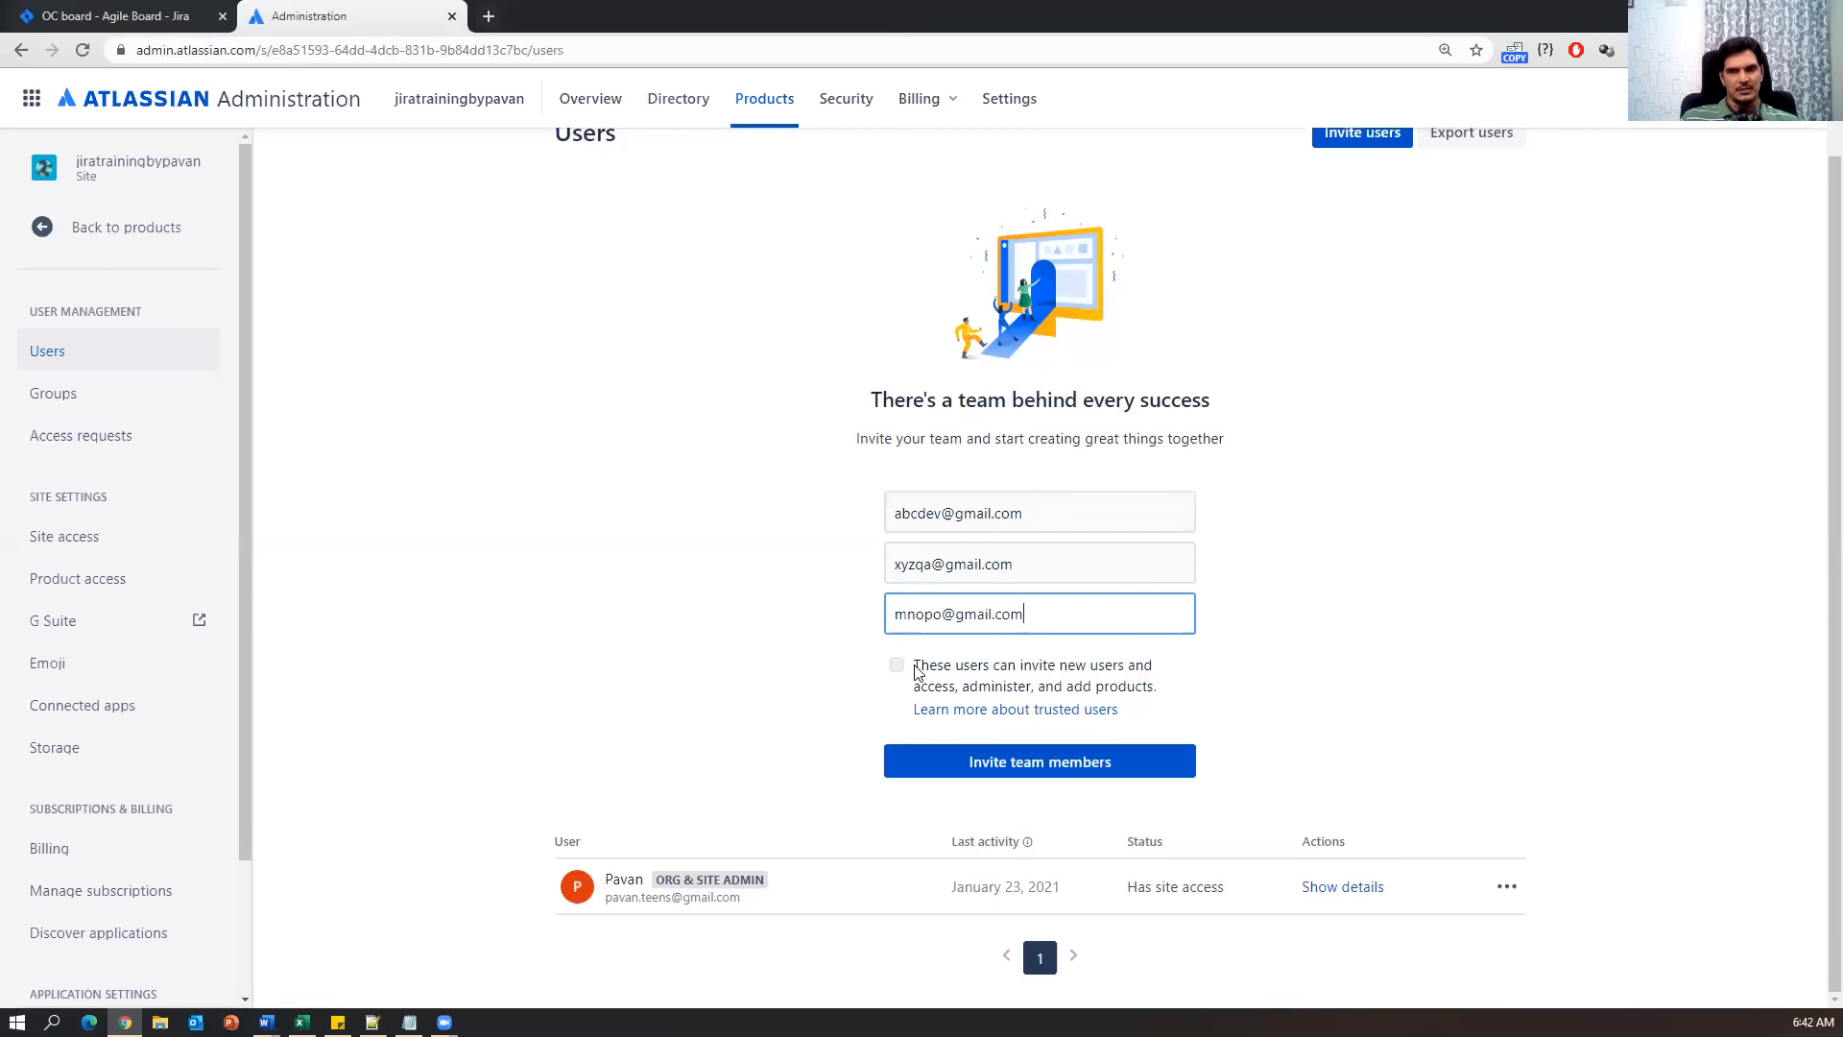
click(994, 776)
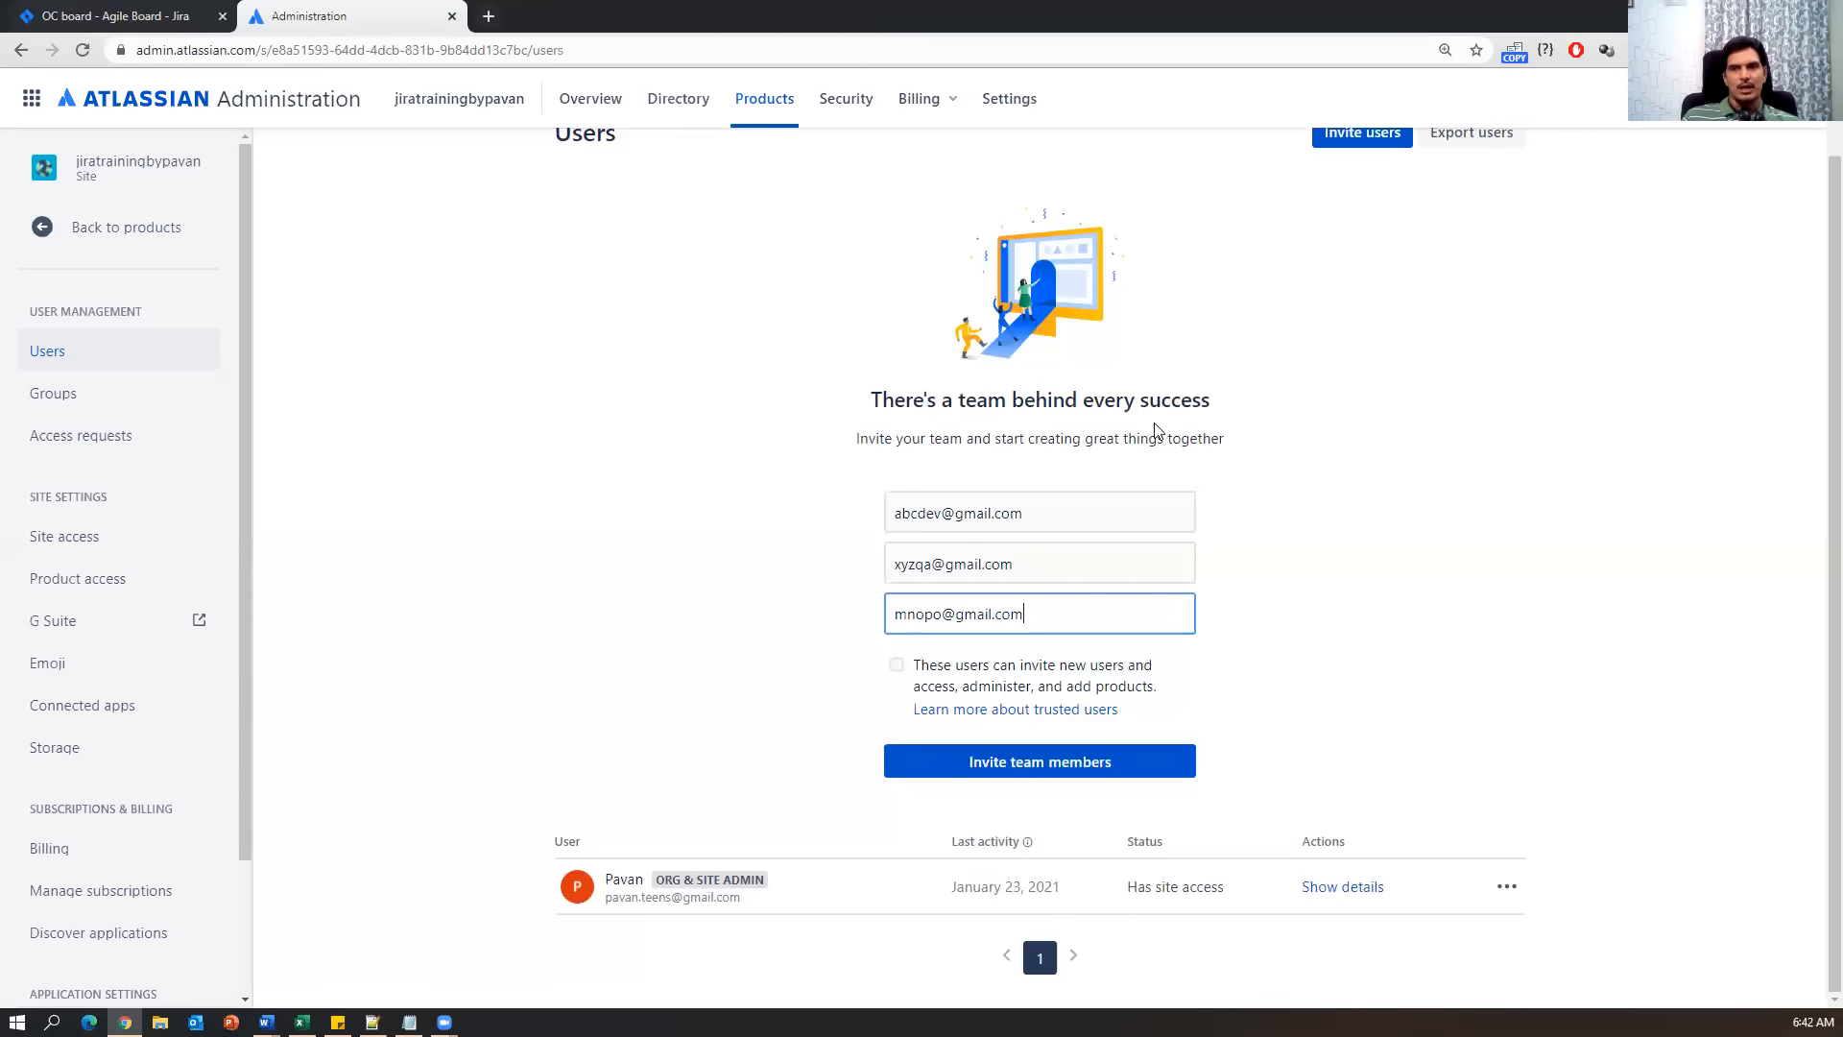
click(1110, 773)
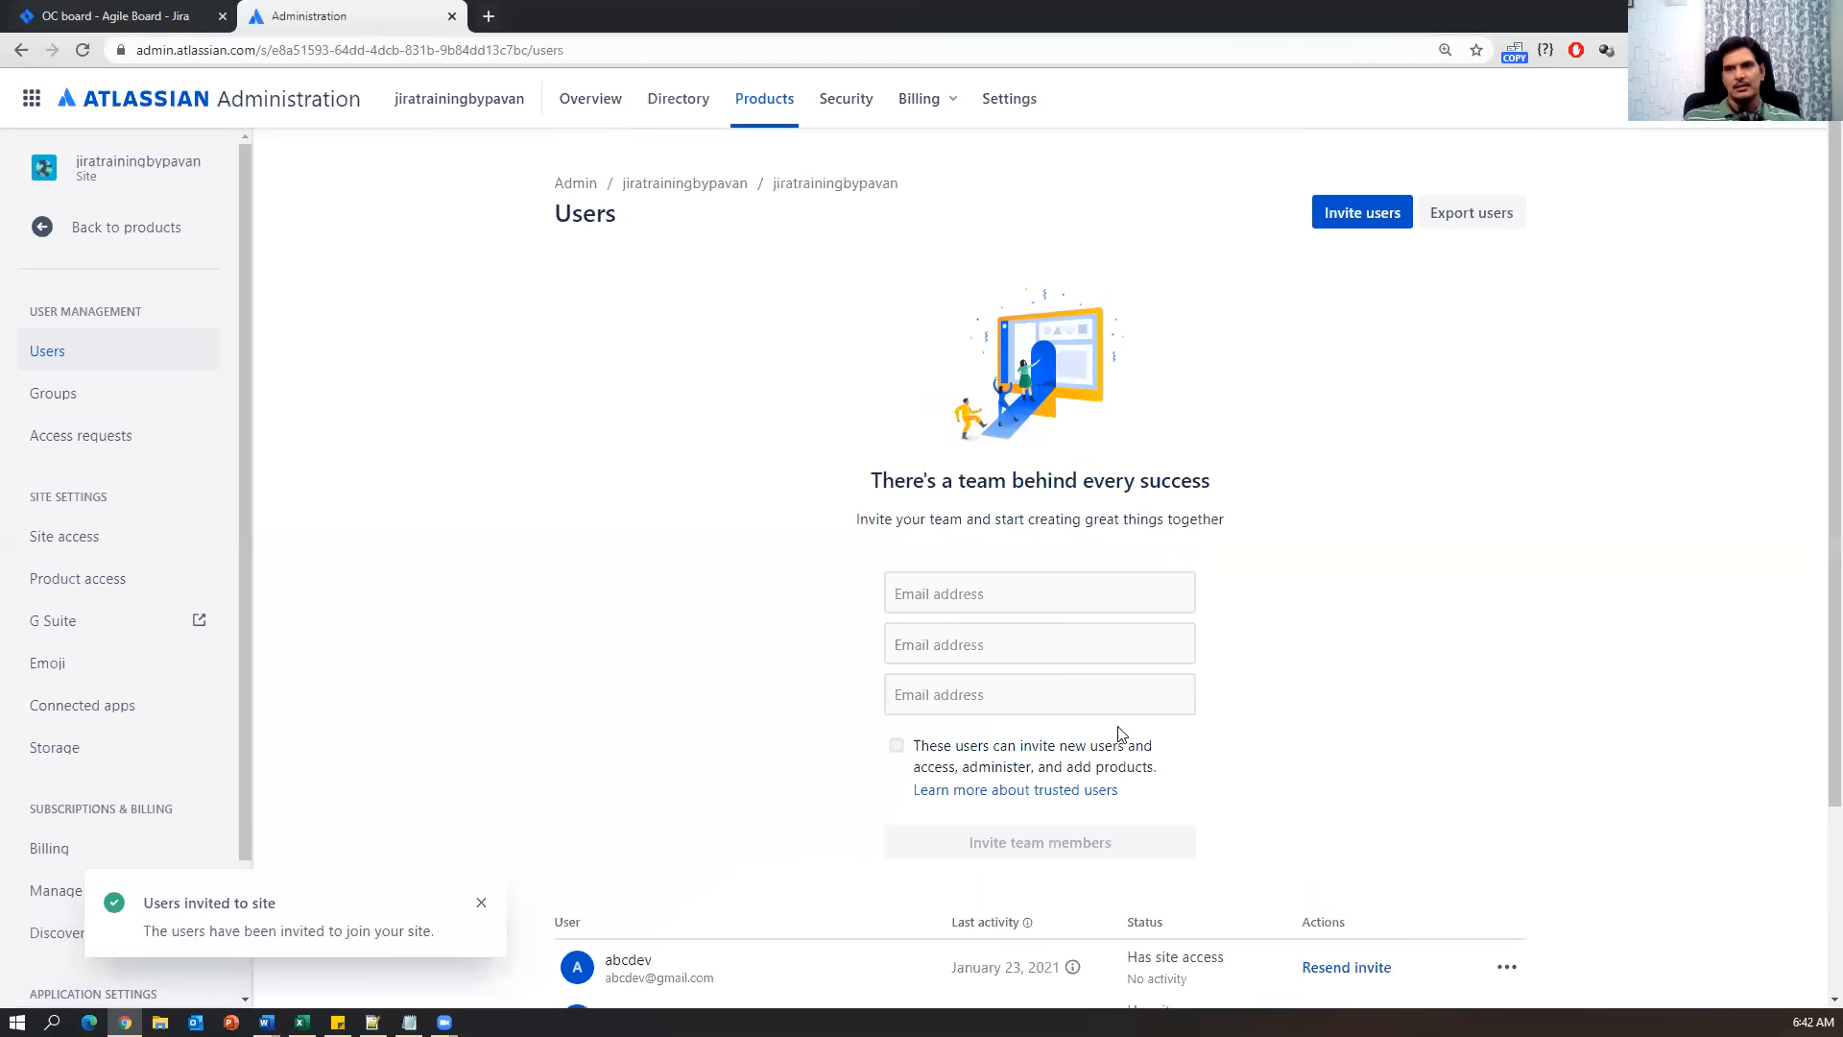
Close the 'Users invited to site' notification, check the user list, and return to Notes.txt.
scroll(1117, 734, down, 3)
click(481, 903)
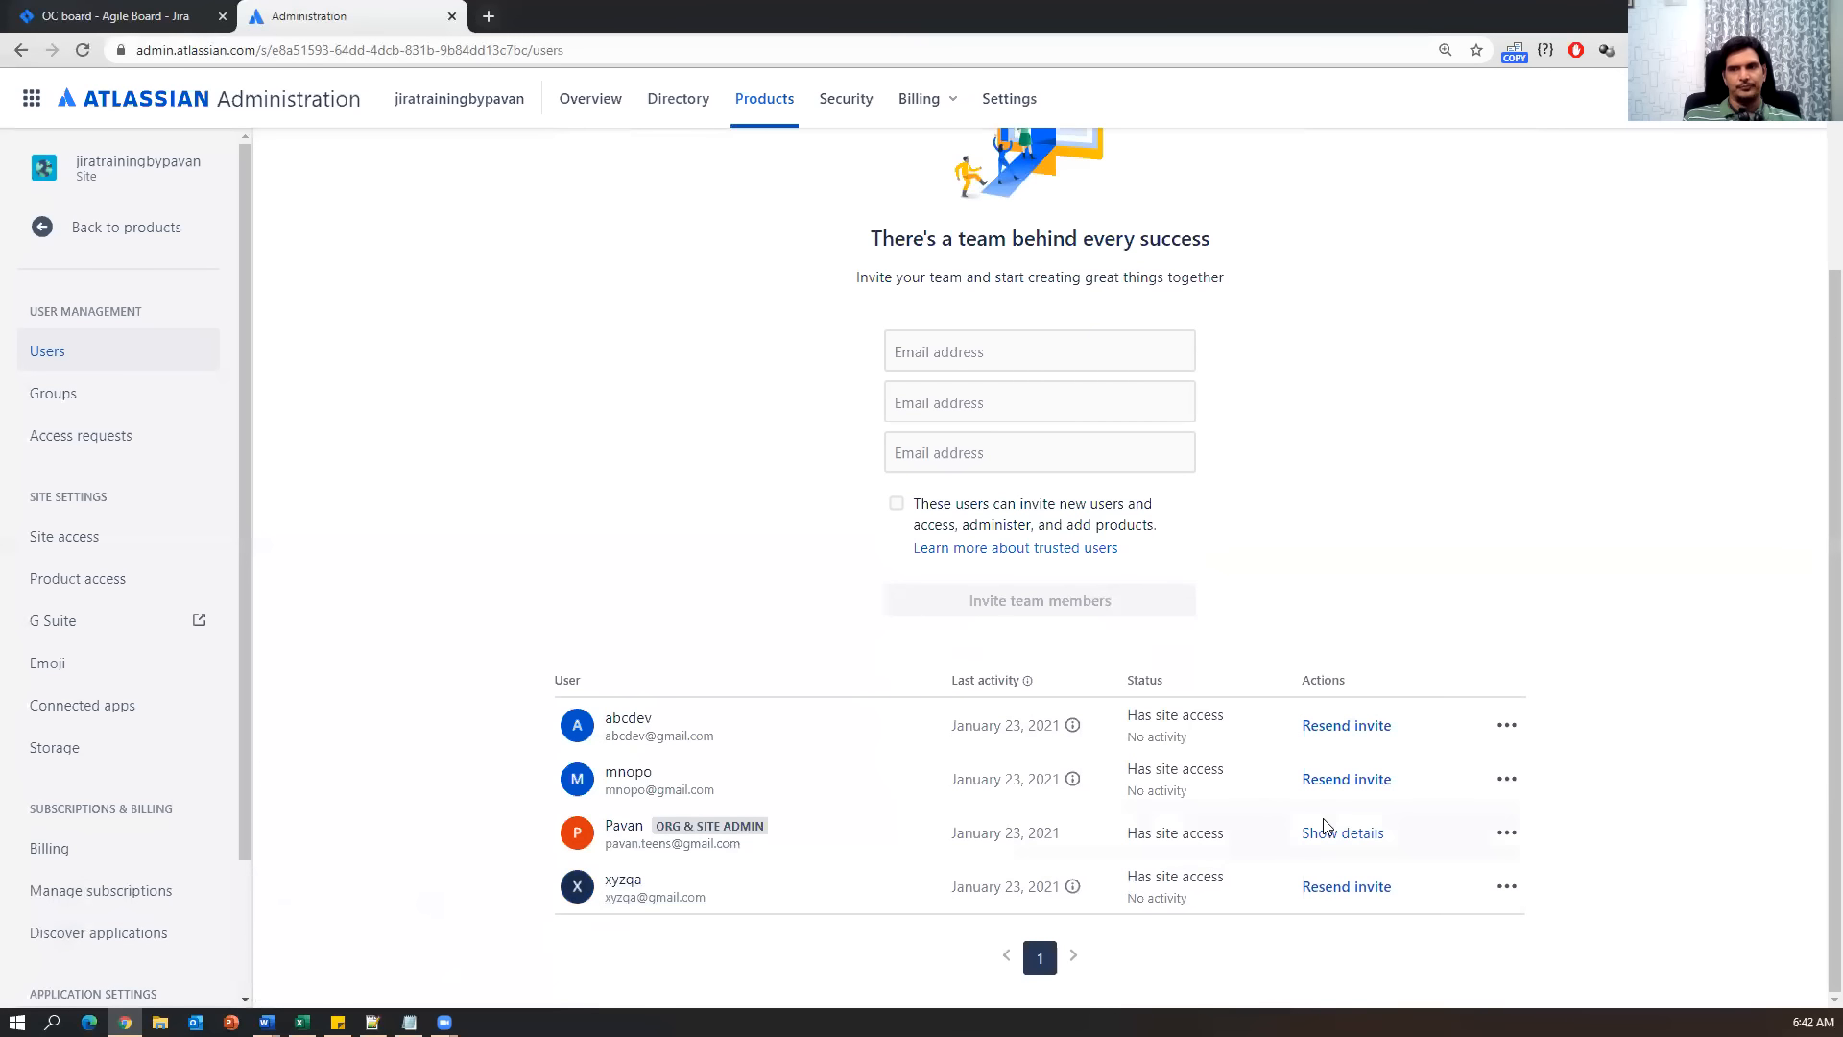
click(410, 1021)
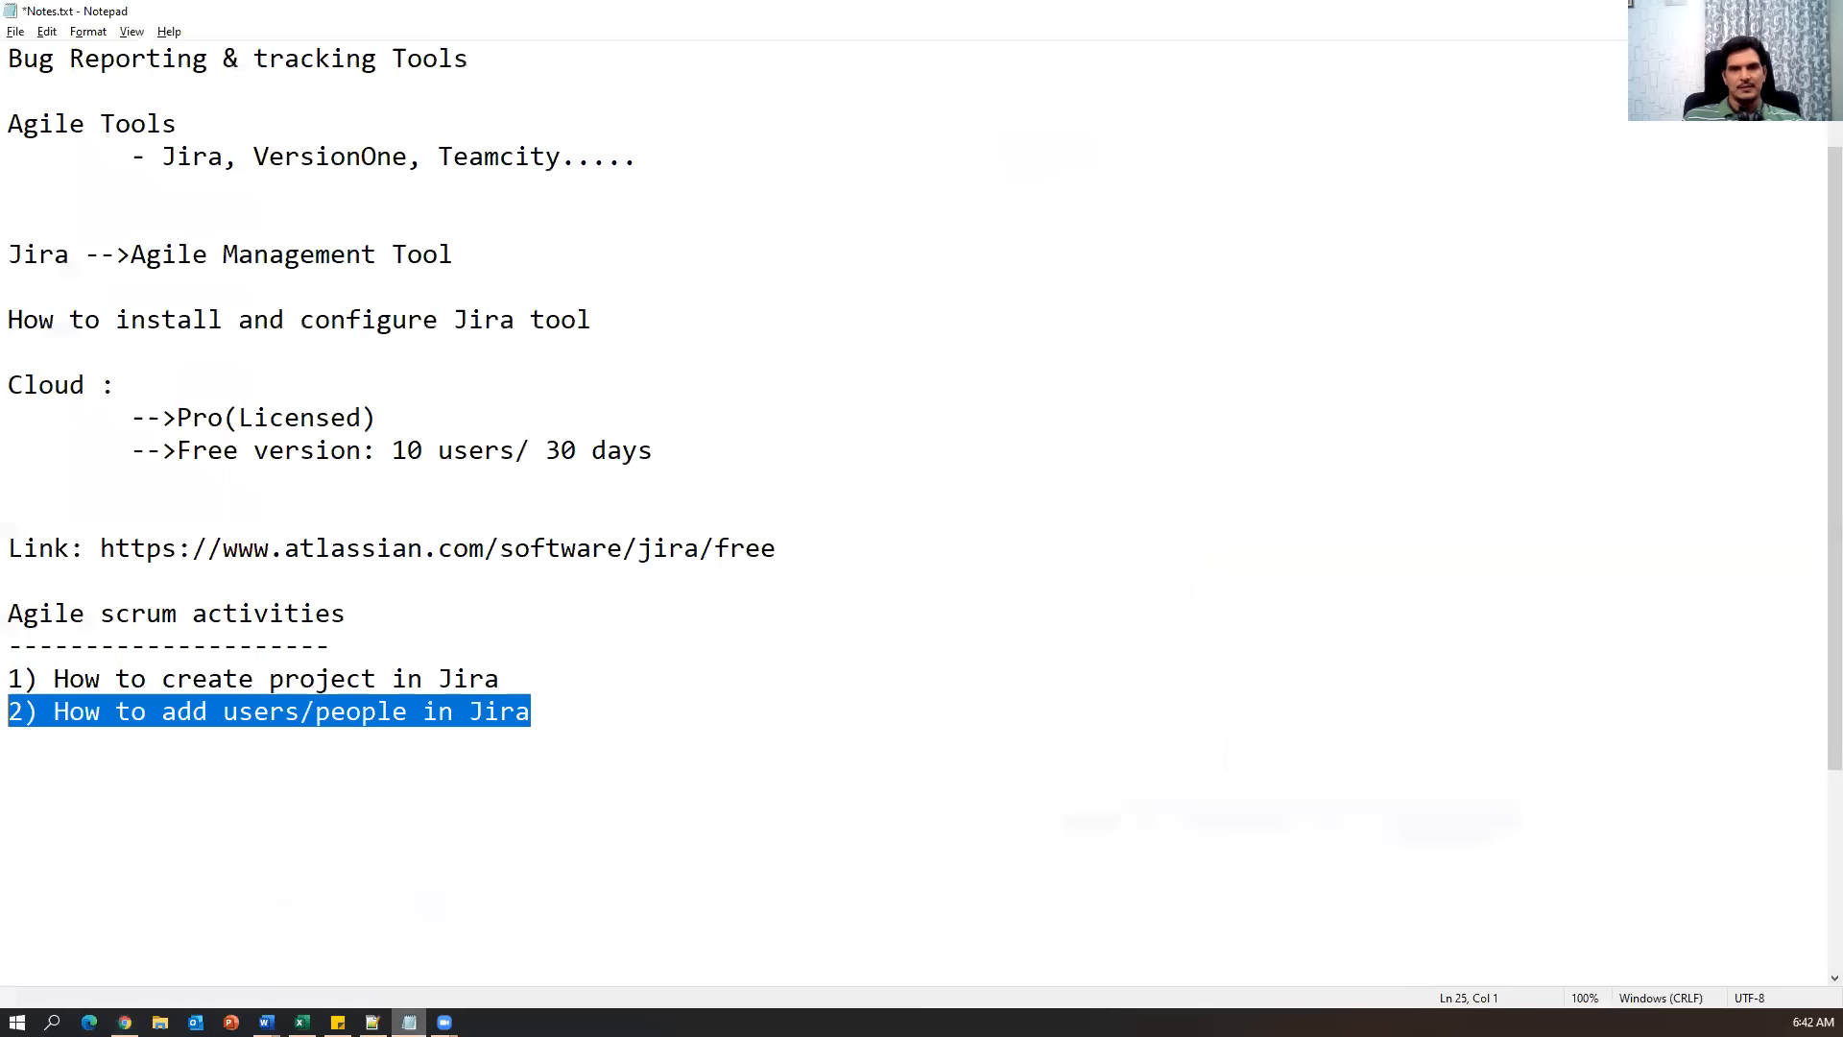
Place the caret after '2) How to add users/people in Jira' and add blank lines beneath it.
click(629, 711)
drag(38, 711, 7, 679)
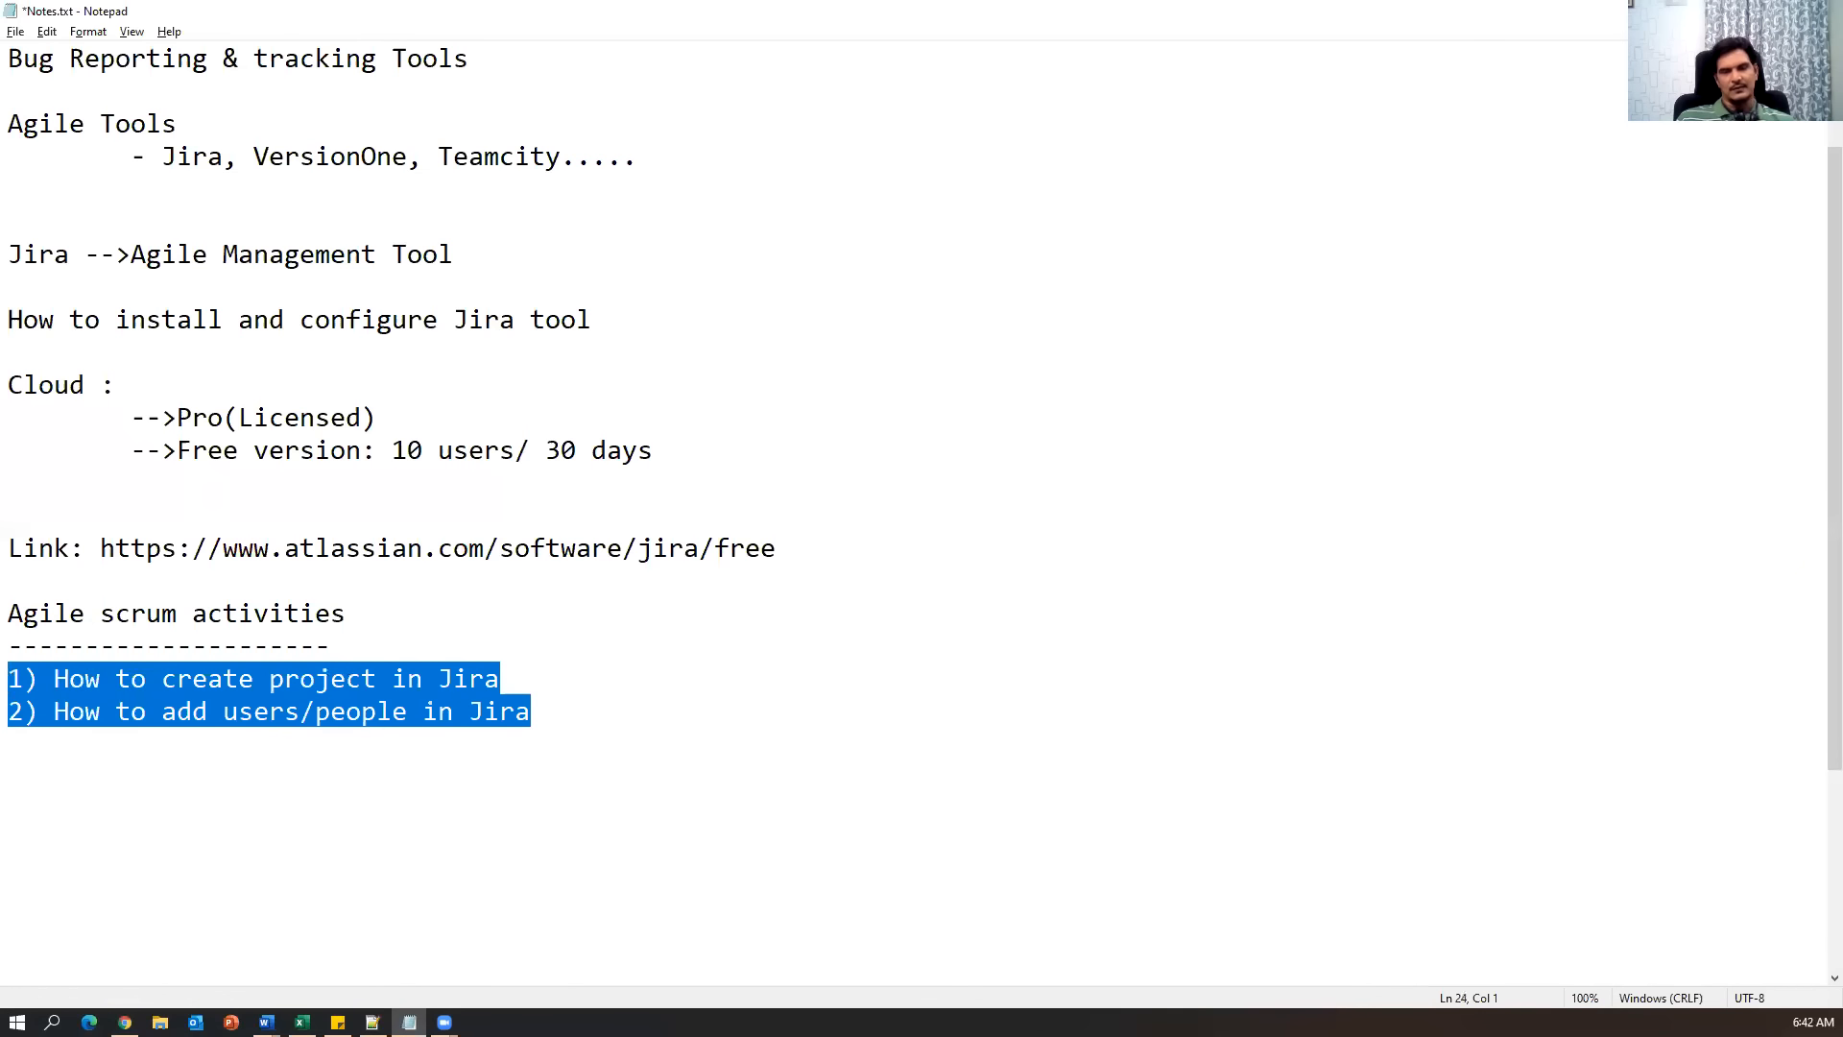
click(872, 712)
key(alt+f)
key(Escape)
key(Return)
key(Return)
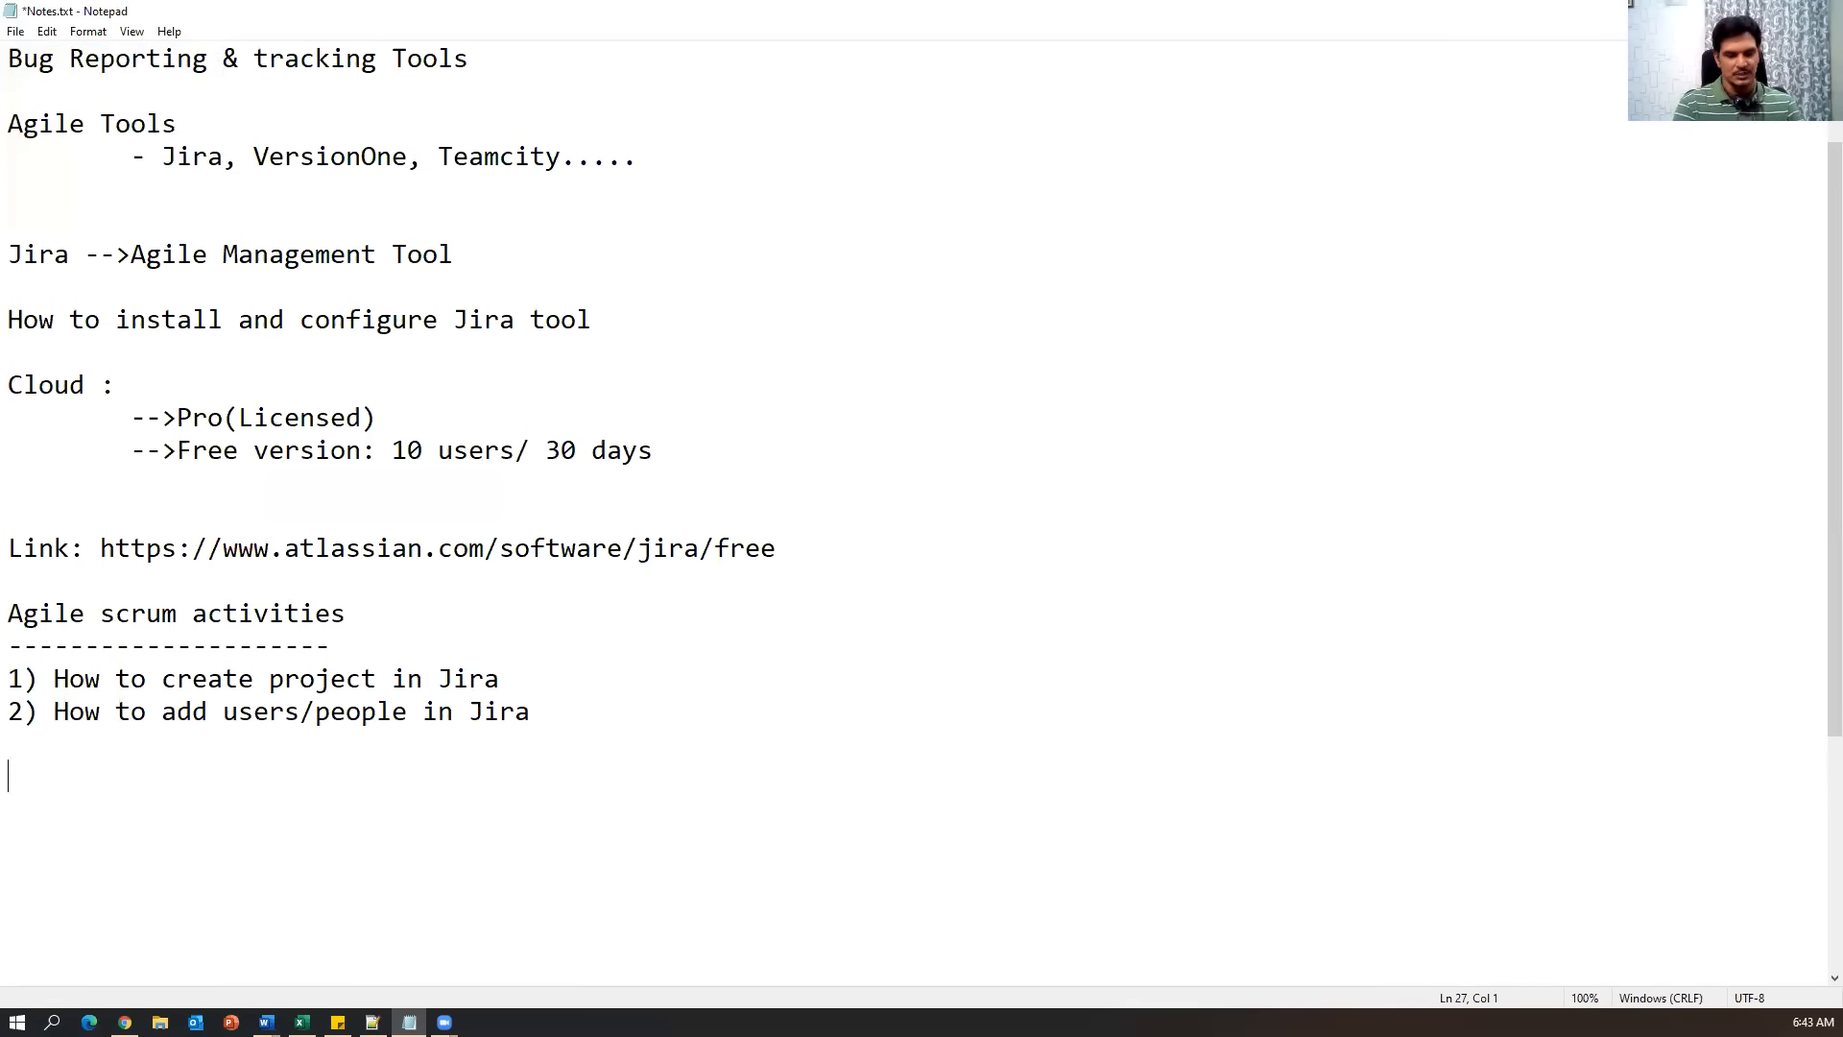
Type the flow lines 'Backlog-->Epic-->Stories' and 'Create sprint-->Add stories to the sprint-->...add tasks for every story'.
text(Backlog)
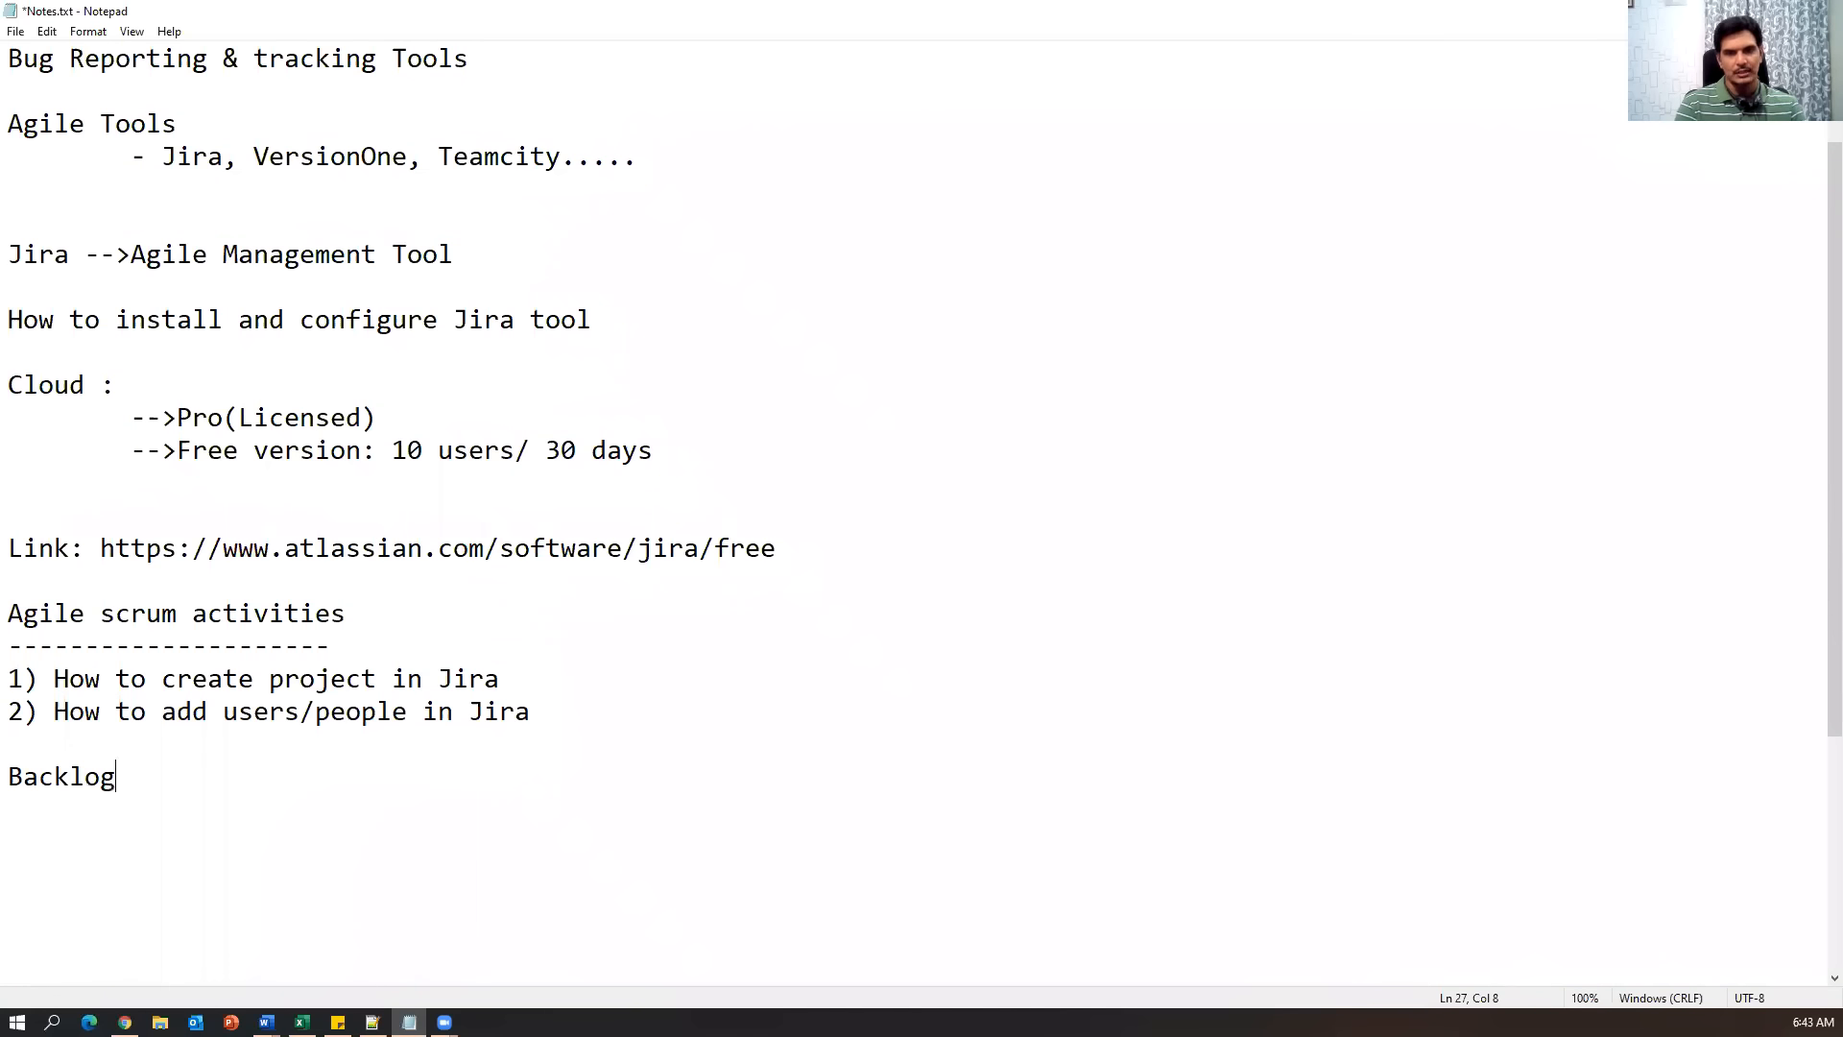
text(-->Epic-->S)
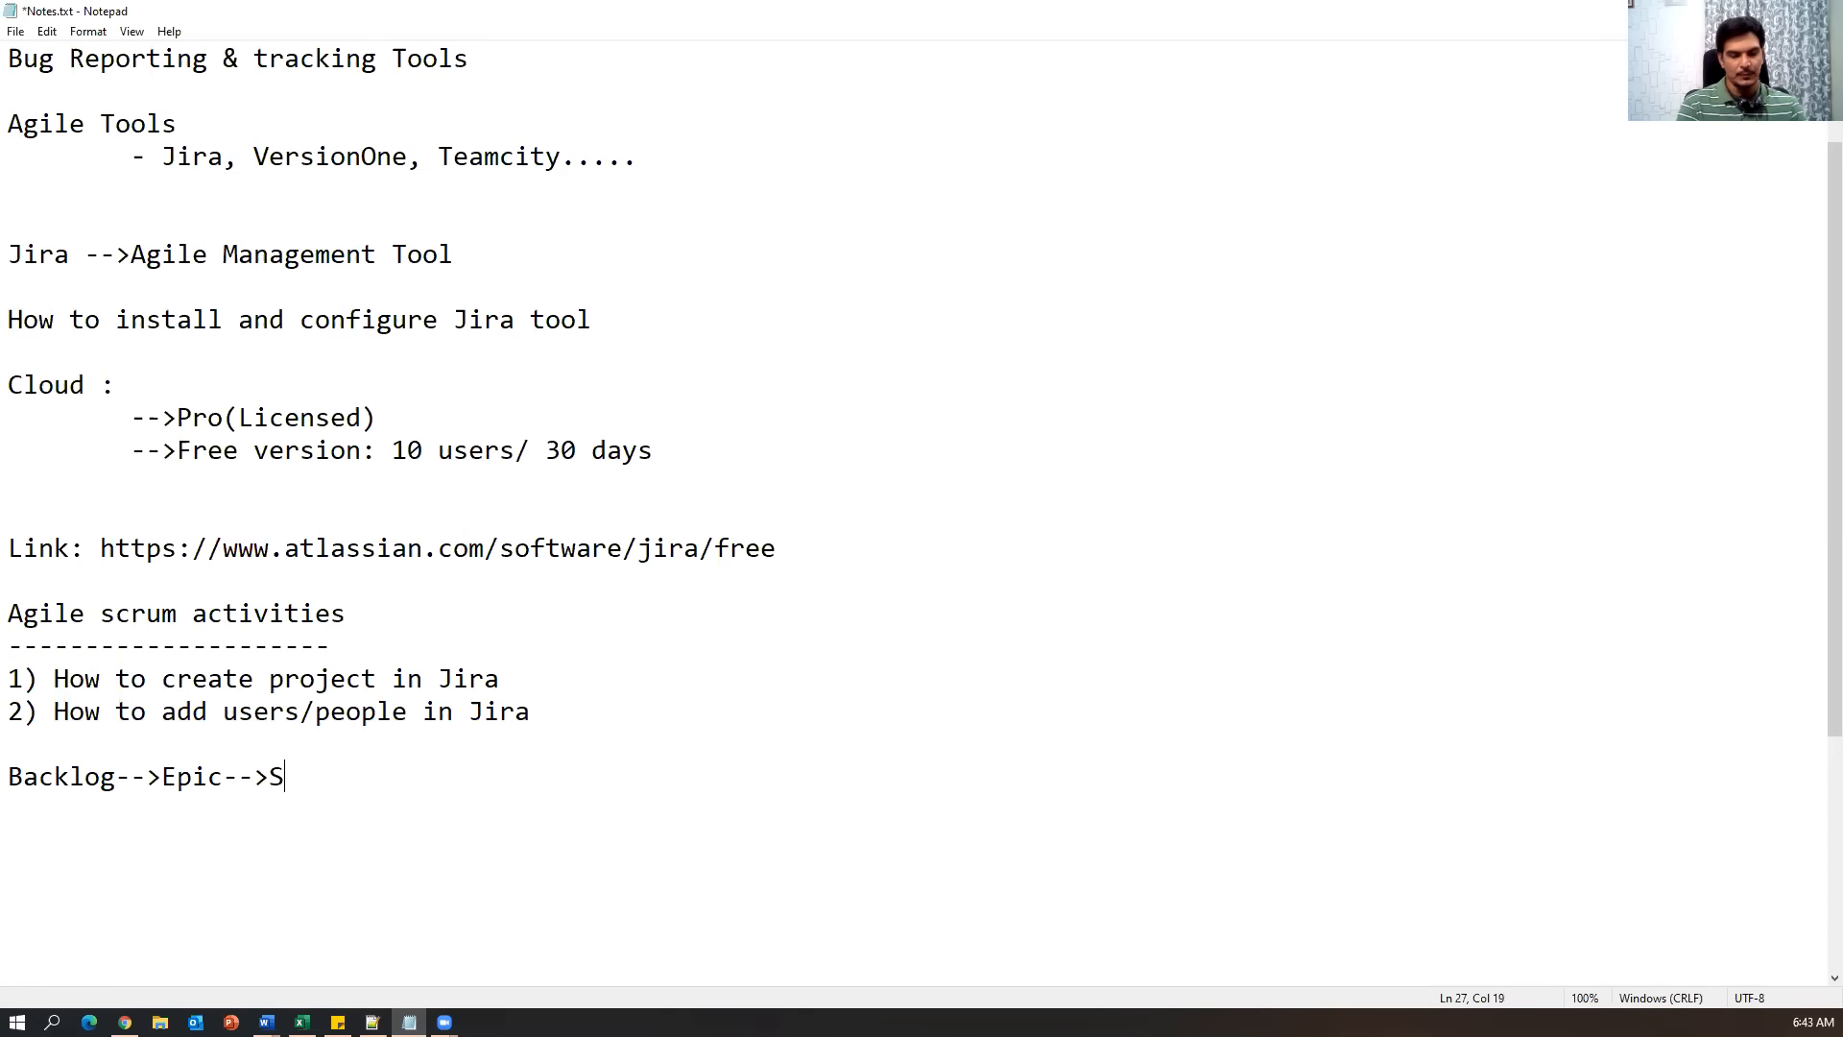
text(tories)
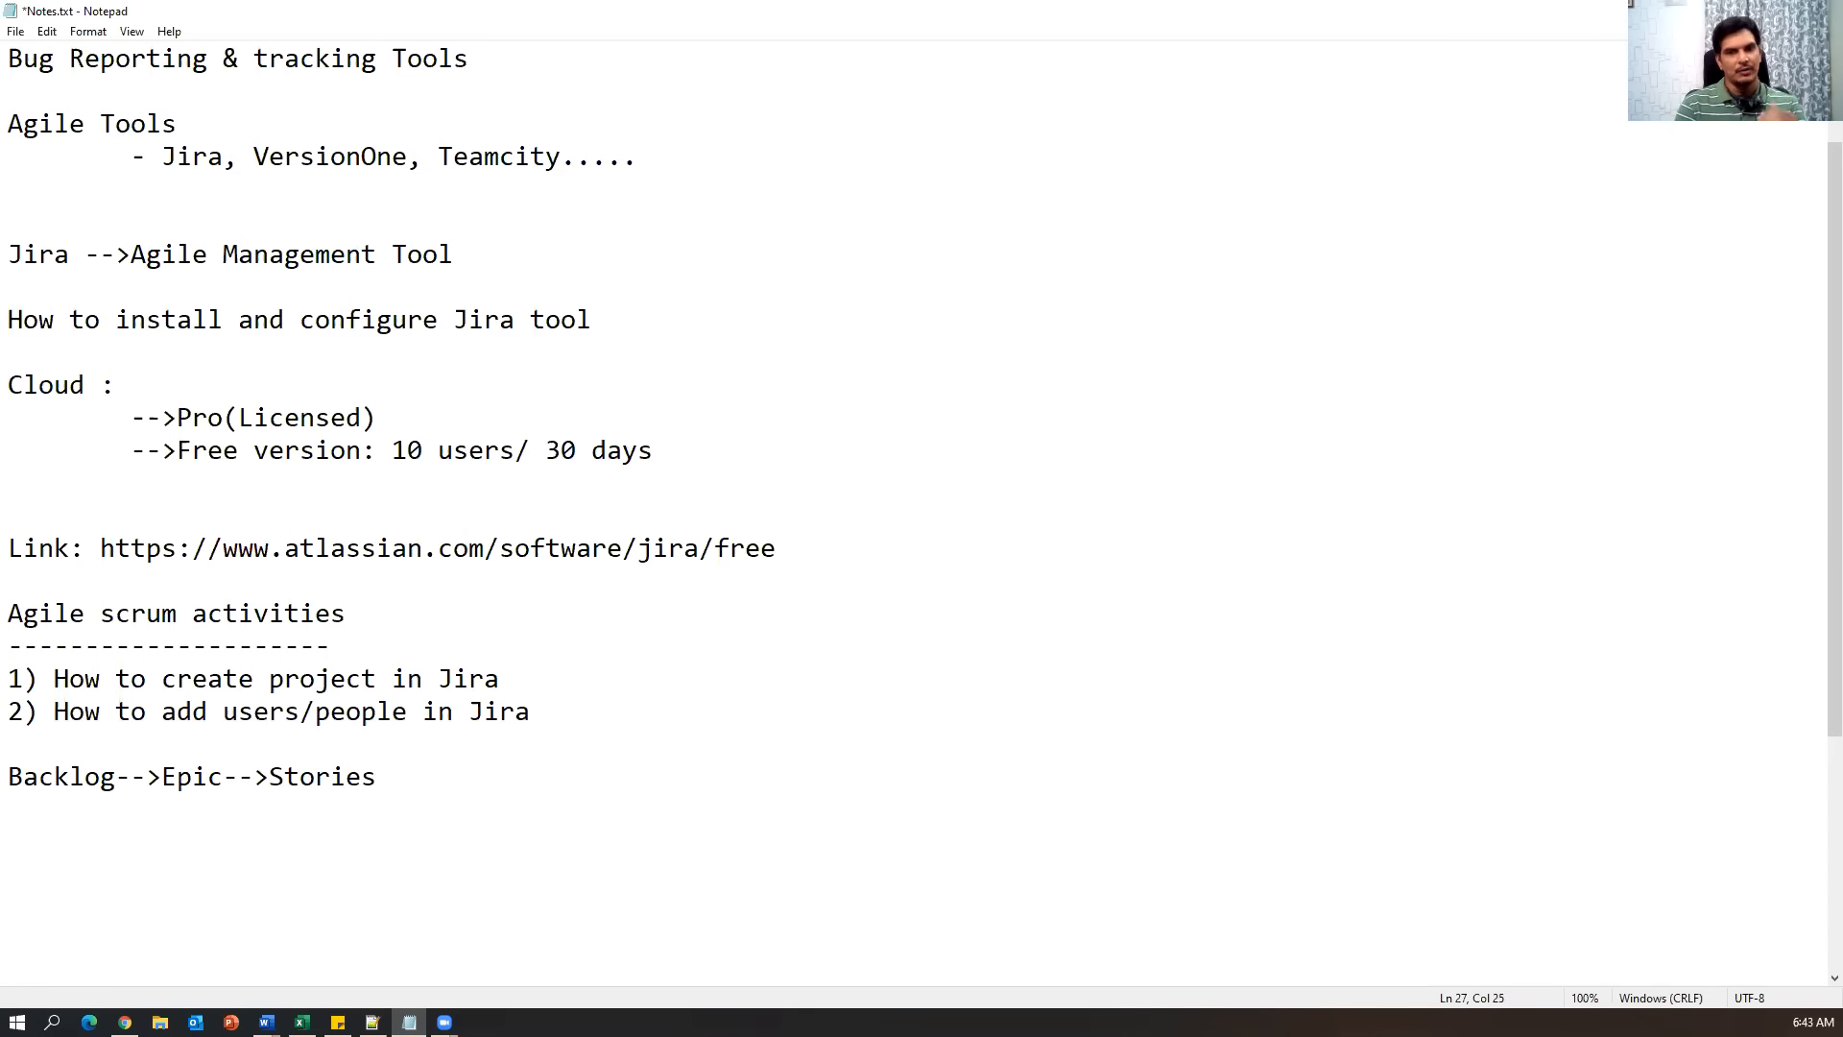
key(Return)
text(Create spint--->Add stories to the sprint--> start sprint-->)
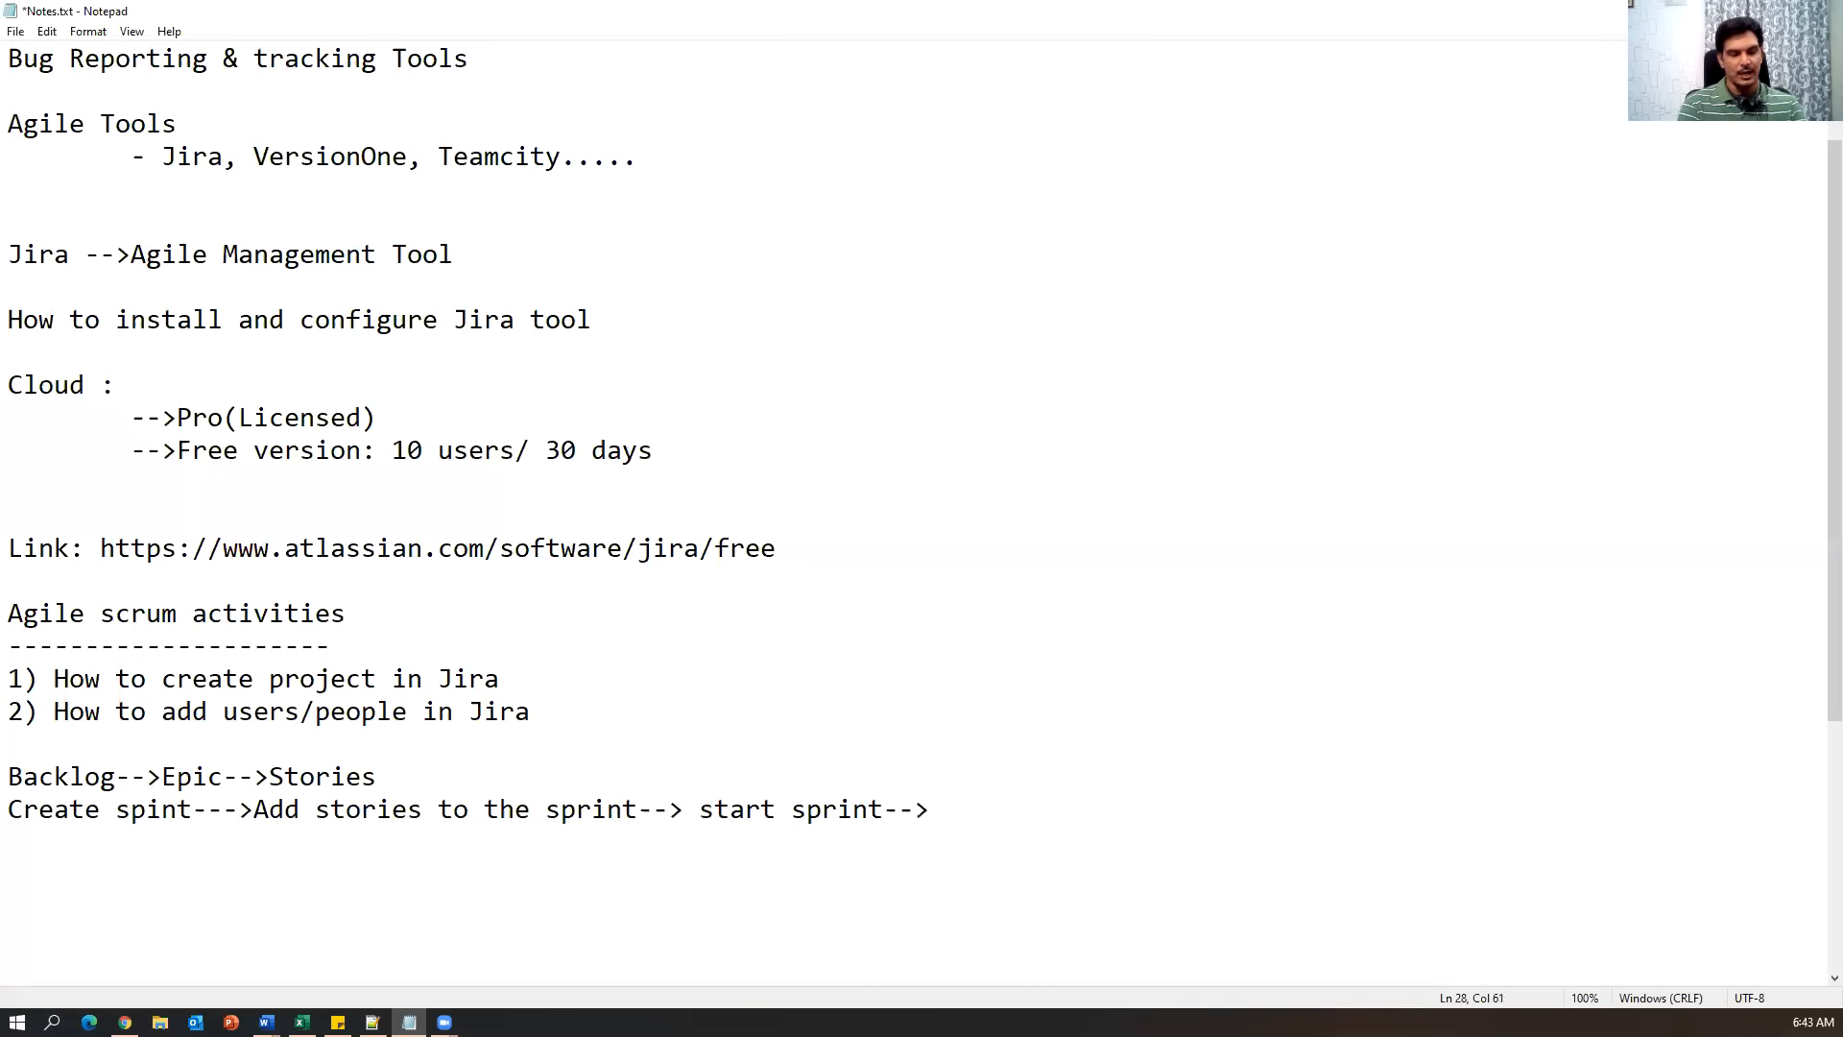
text(add tasks)
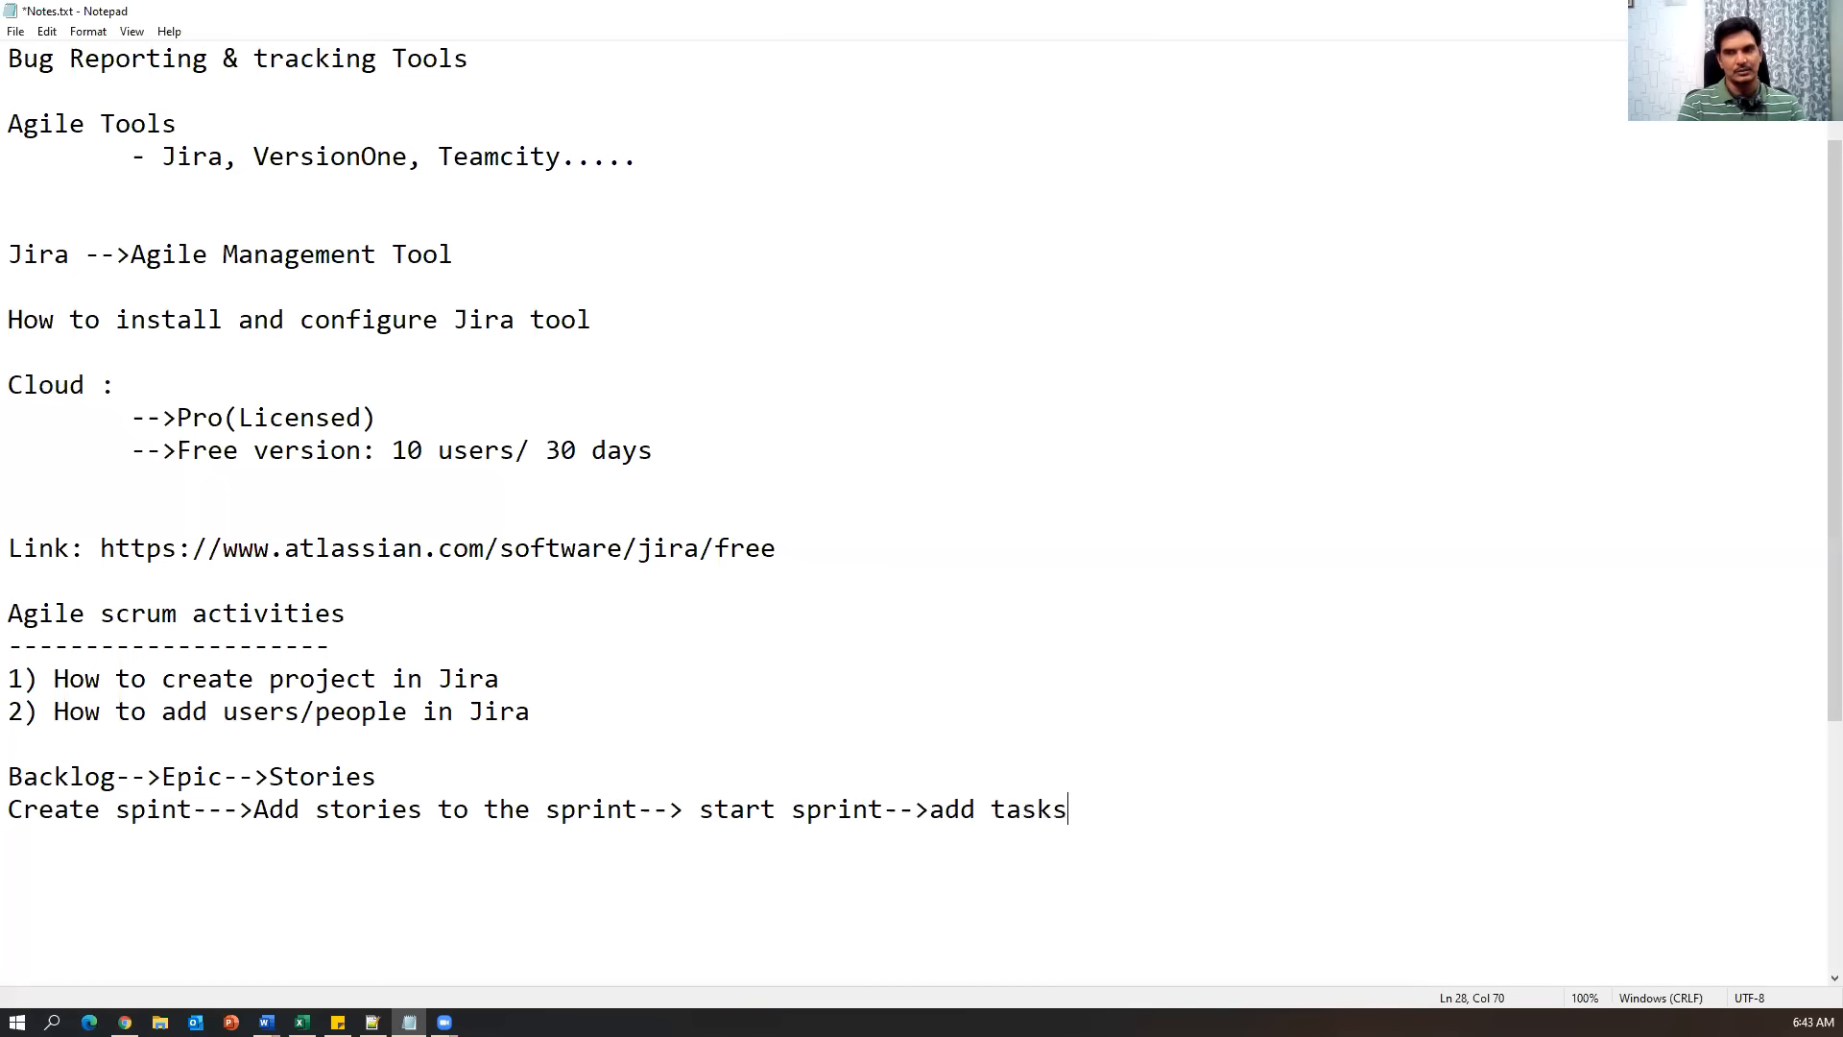
text( for every s)
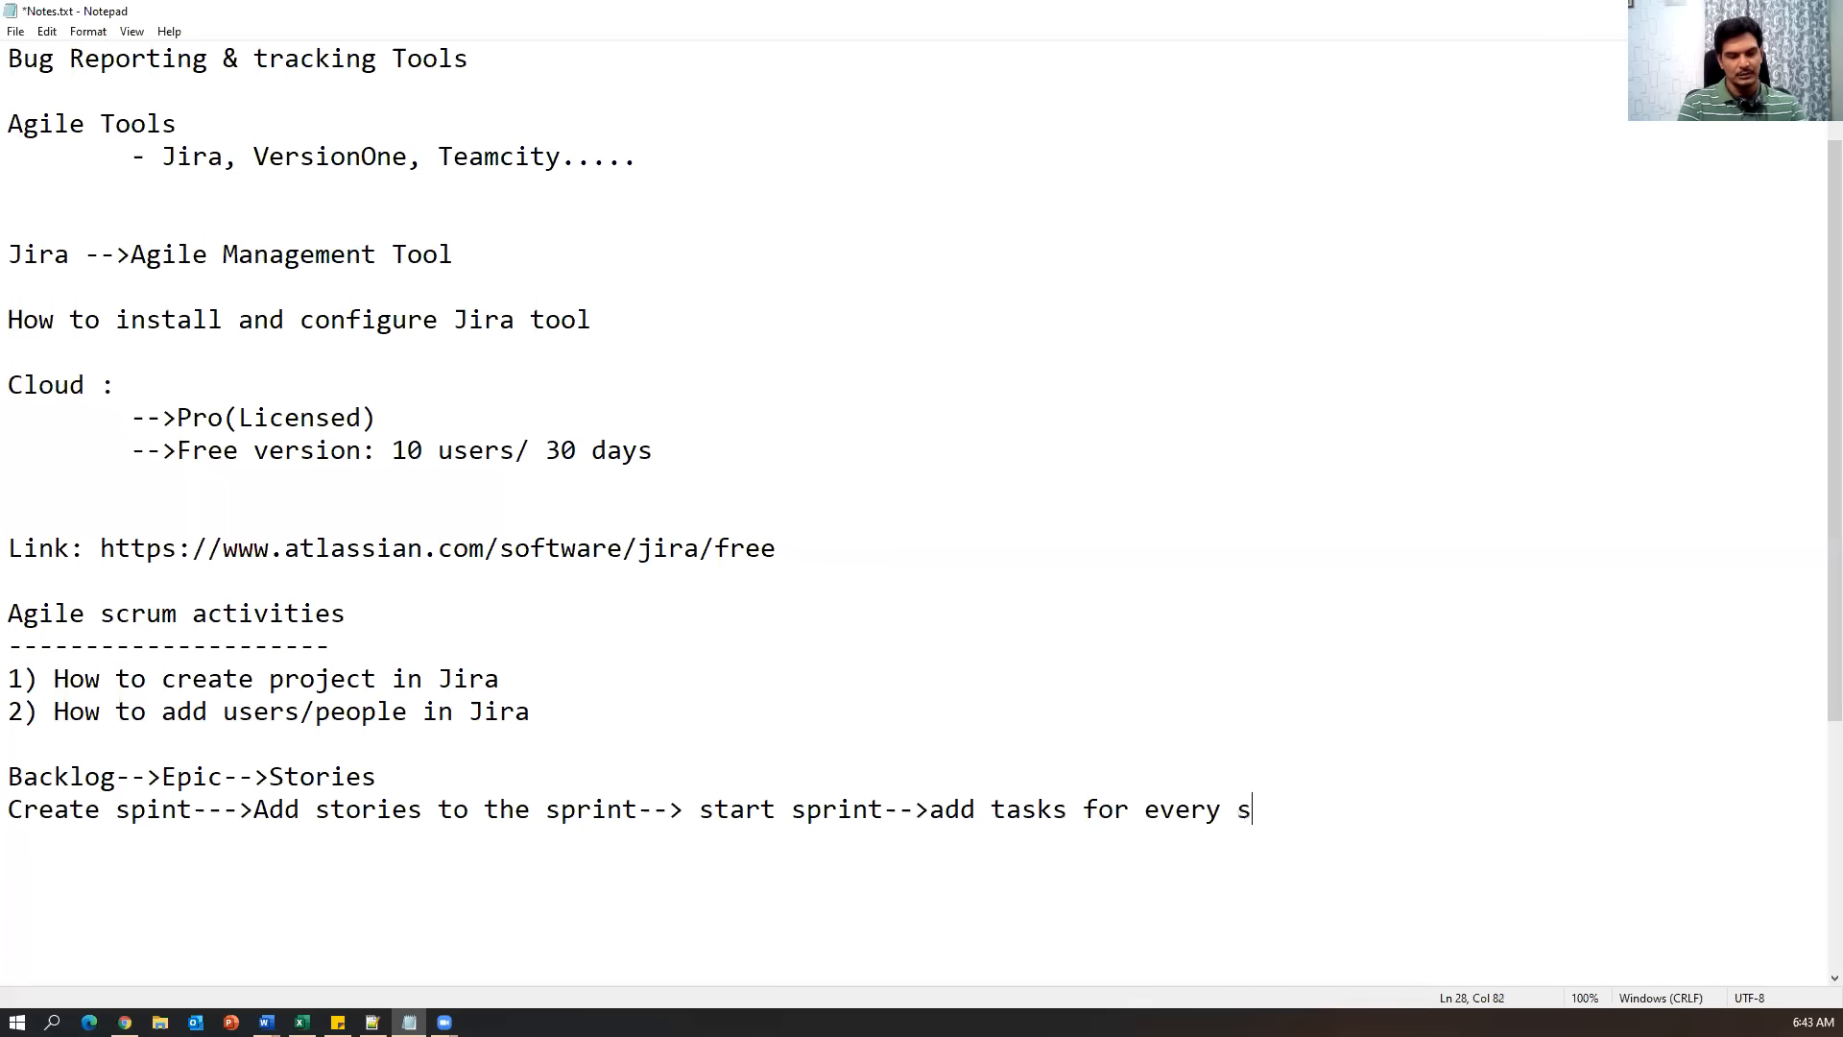
text(tory)
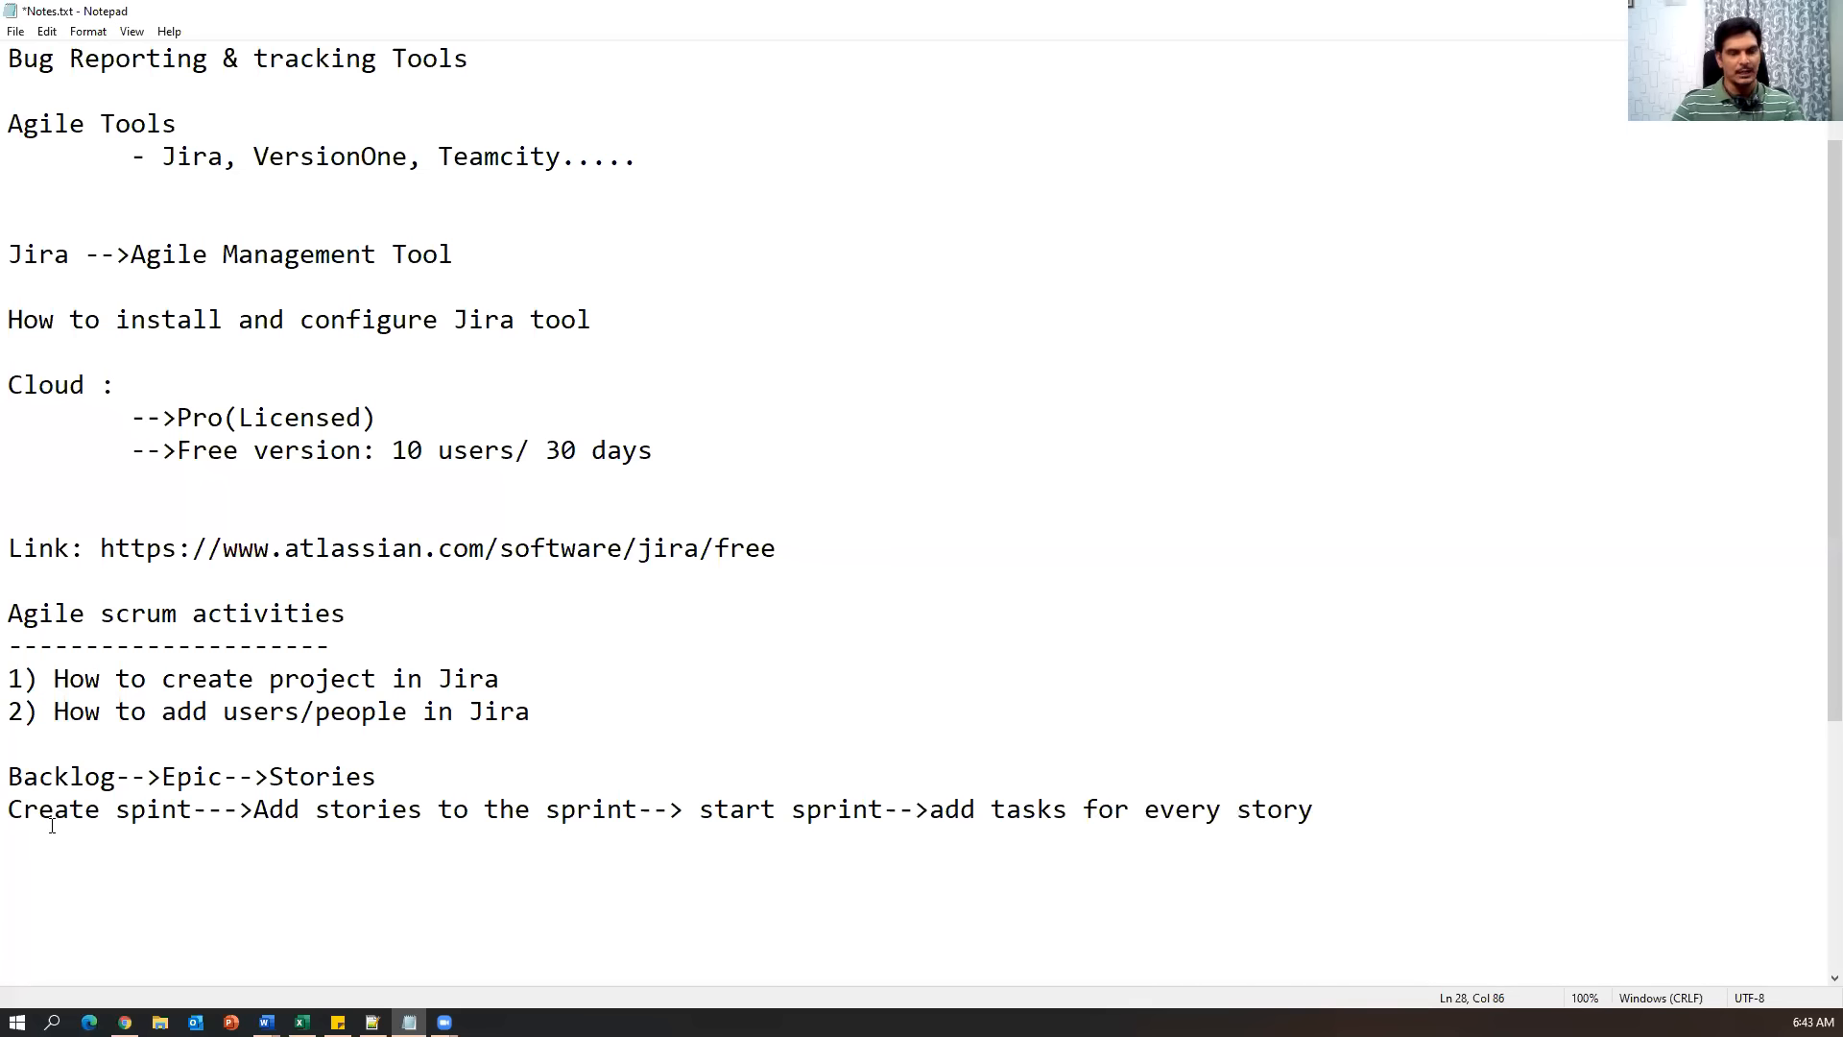
Highlight the 'Backlog-->Epic-->Stories' line while explaining it.
drag(379, 776, 10, 776)
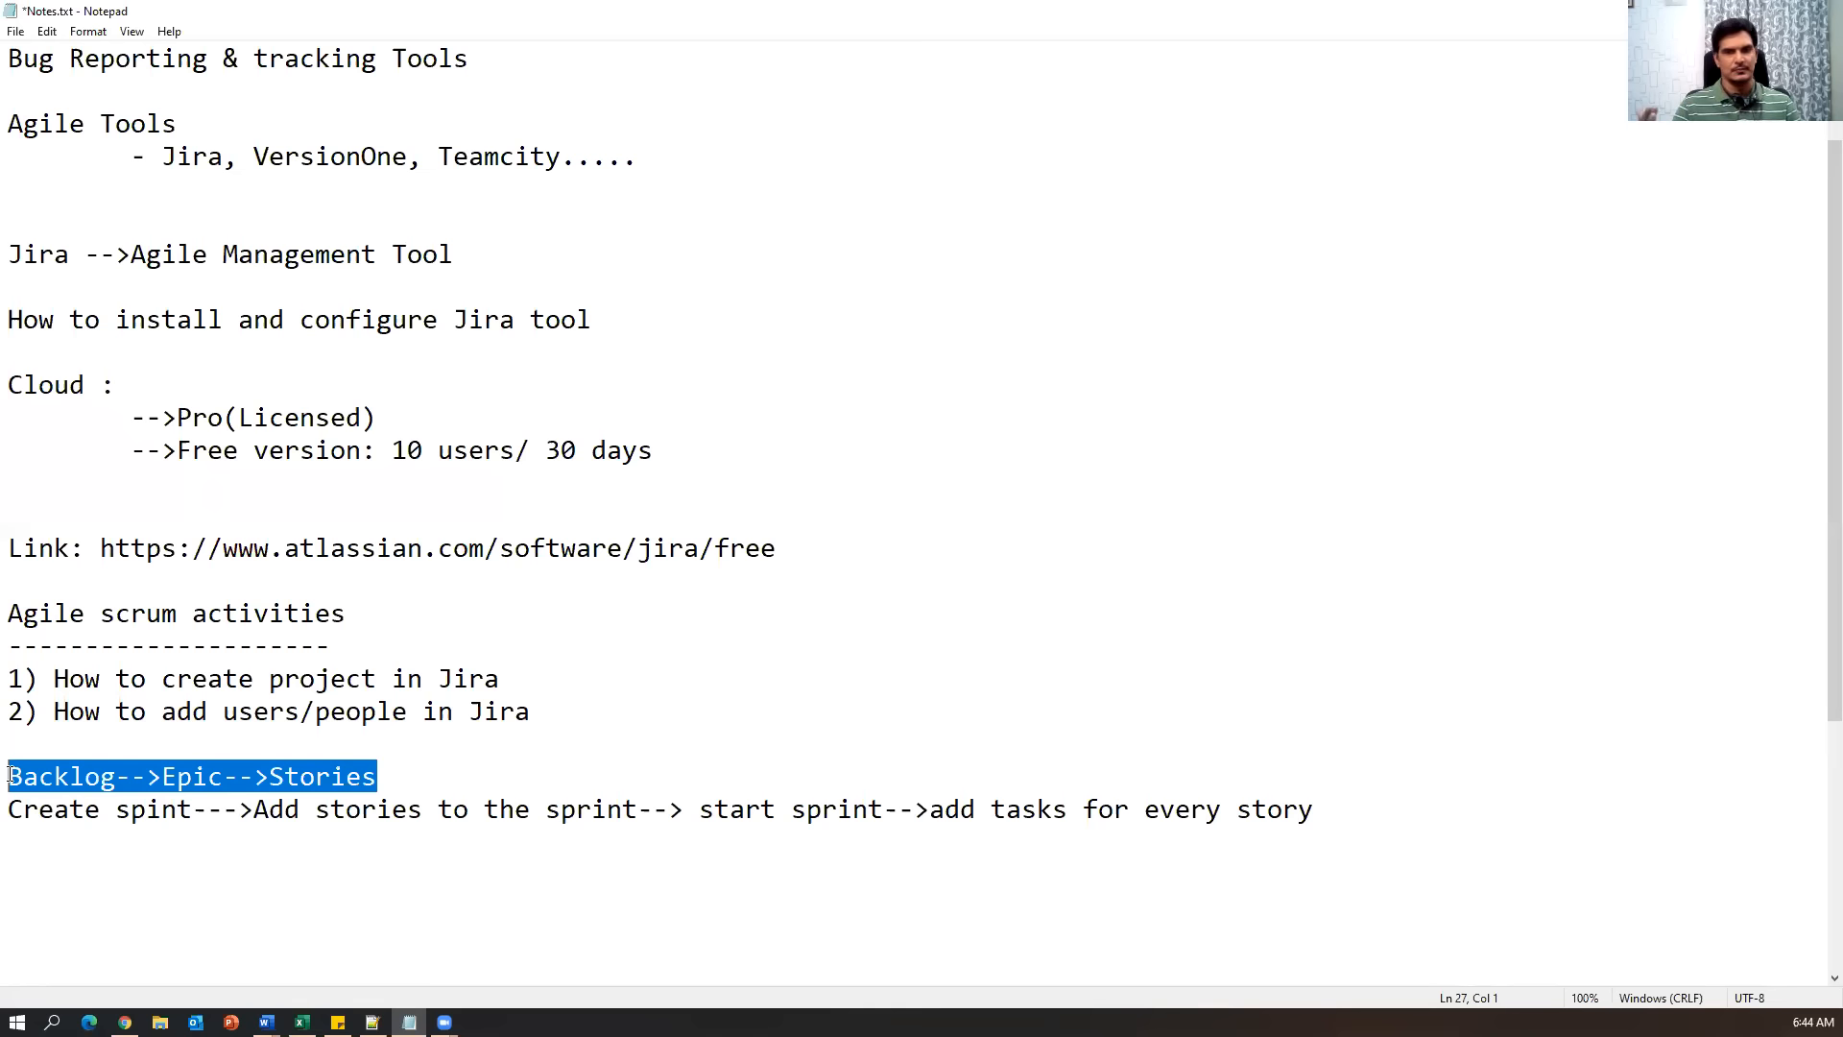
drag(347, 775, 378, 777)
key(shift+Home)
scroll(729, 720, down, 3)
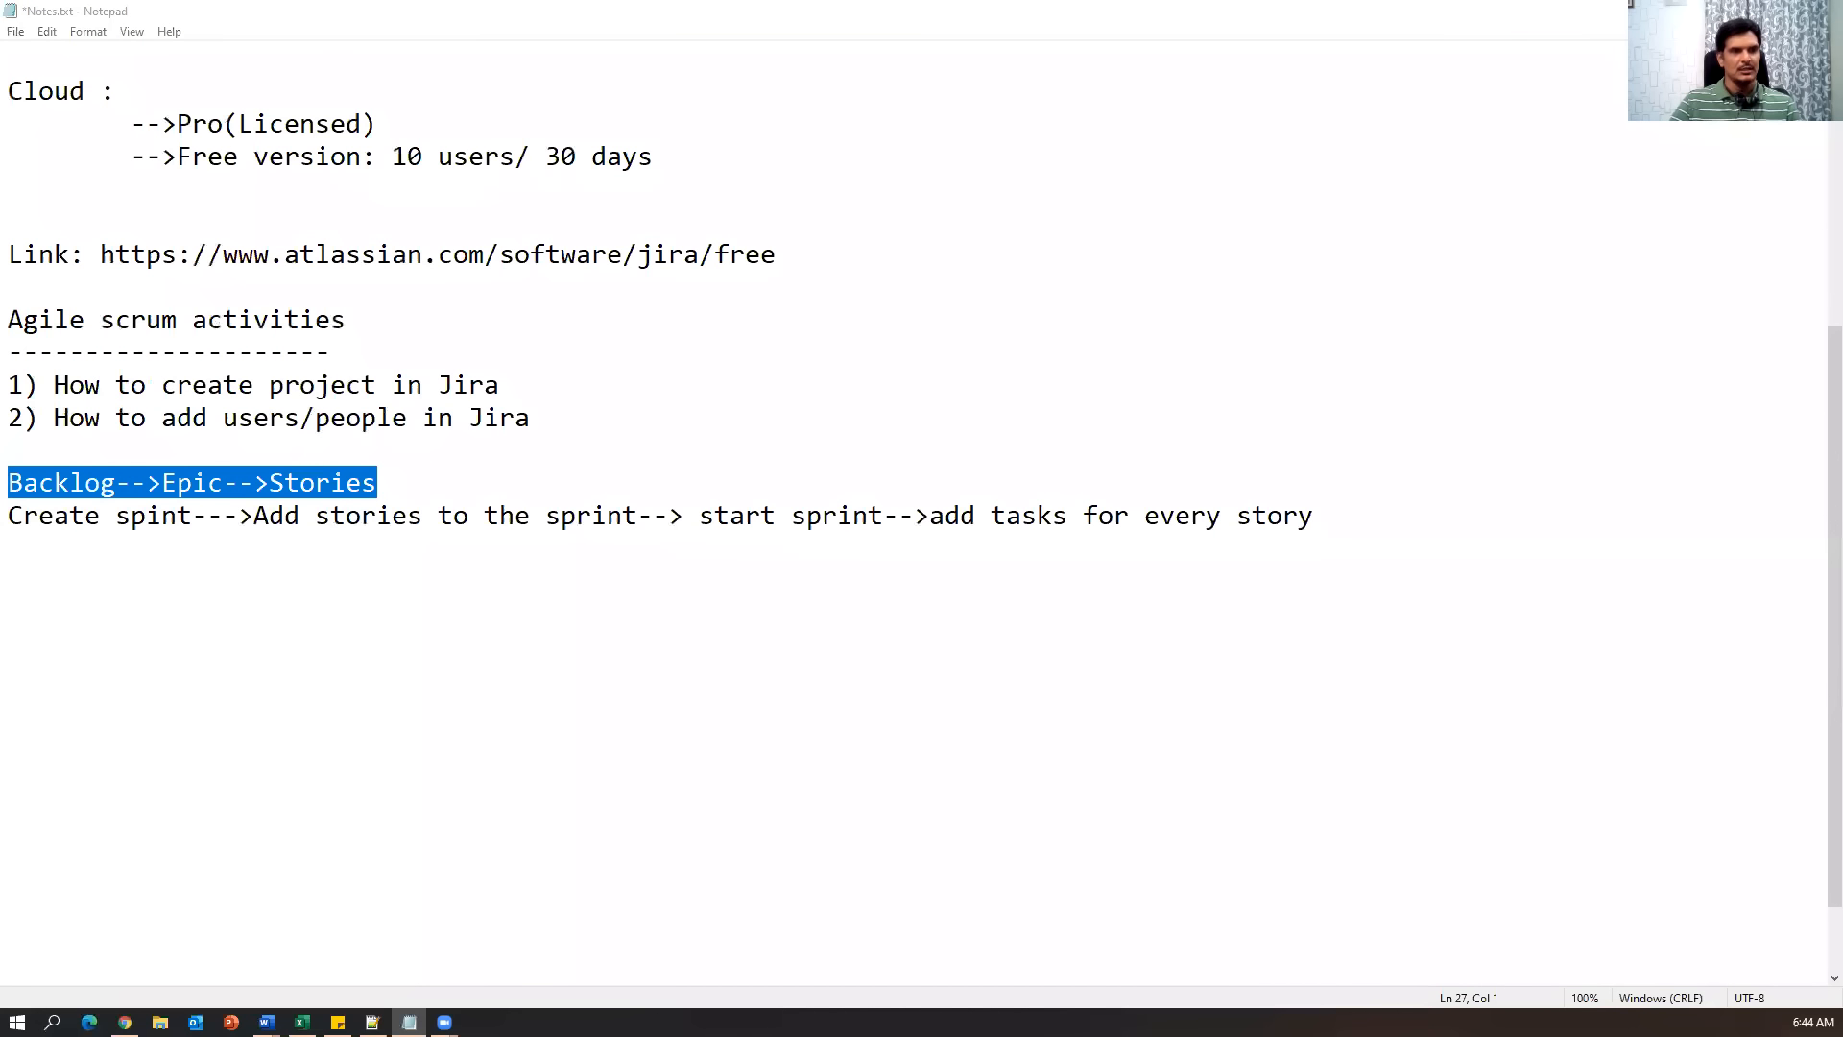
key(alt+Tab)
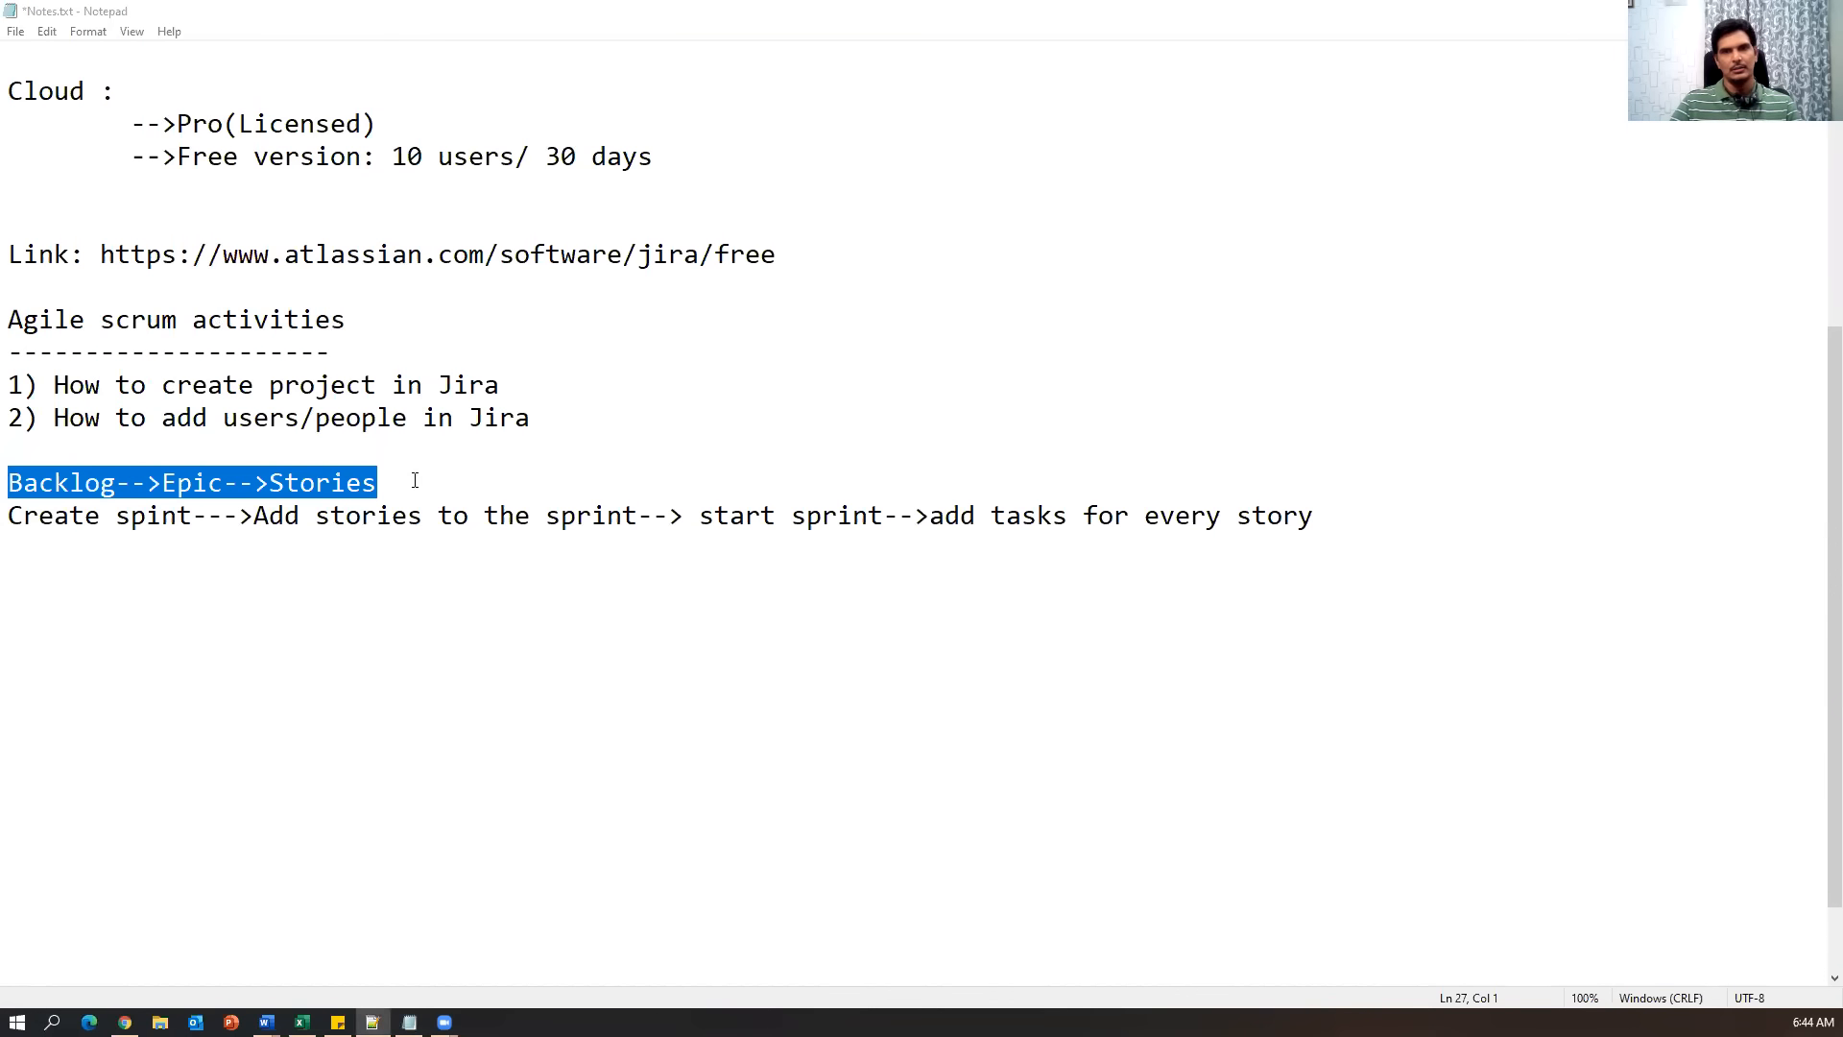
drag(415, 480, 329, 481)
drag(330, 482, 8, 483)
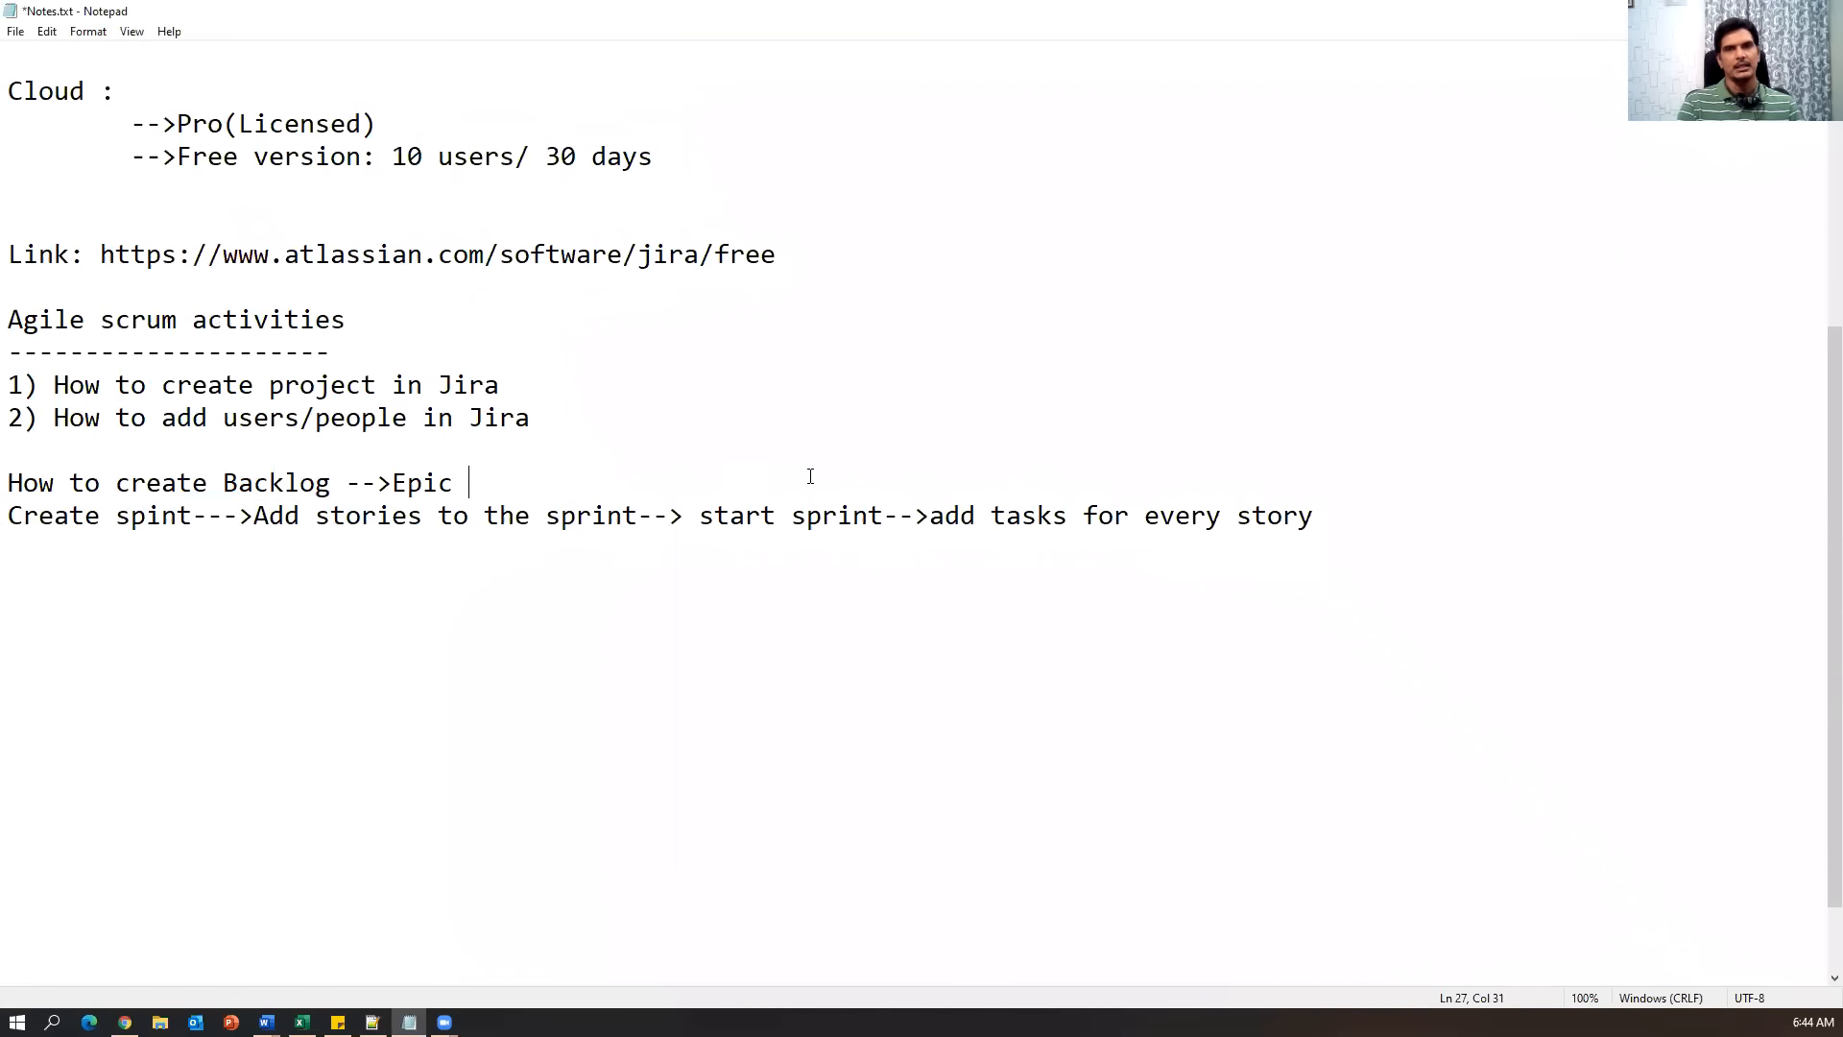
Remove the leftover sprint line so the notes end at 'How to create Backlog -->Epic'.
key(Return)
key(Down)
key(shift+Down)
key(Delete)
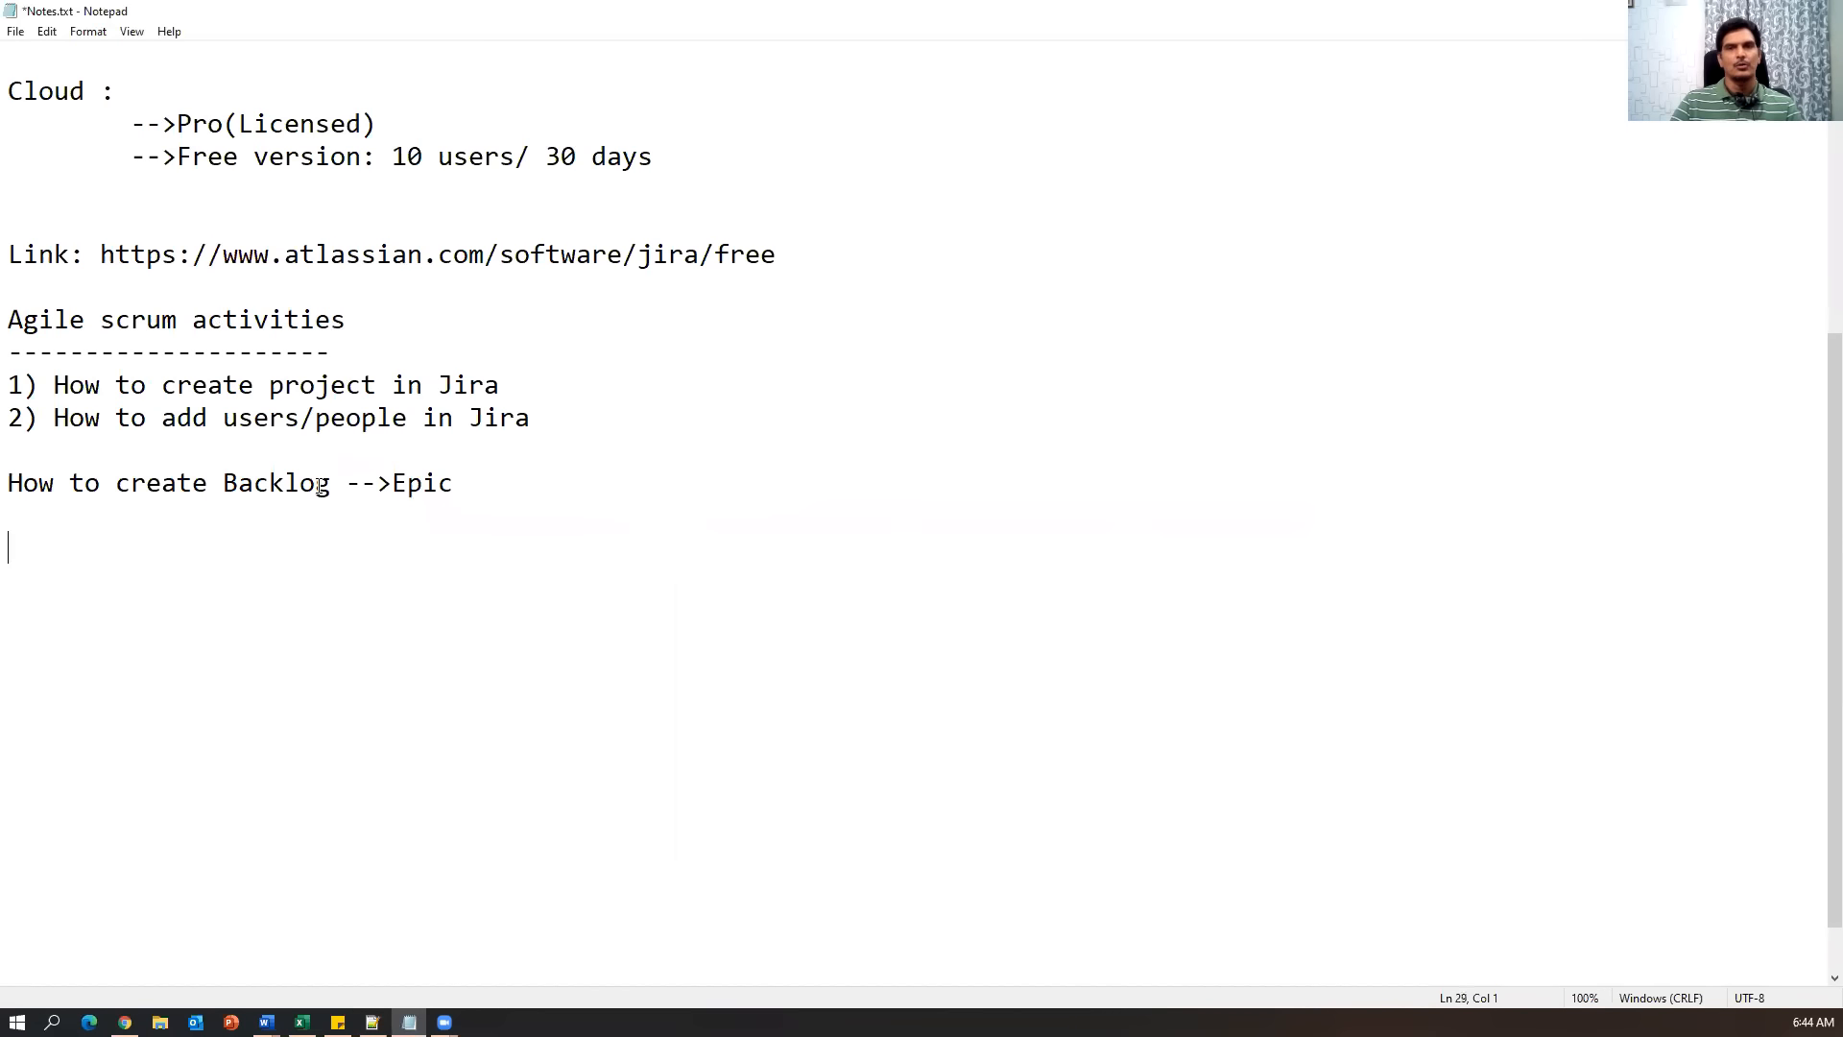
drag(332, 483, 29, 487)
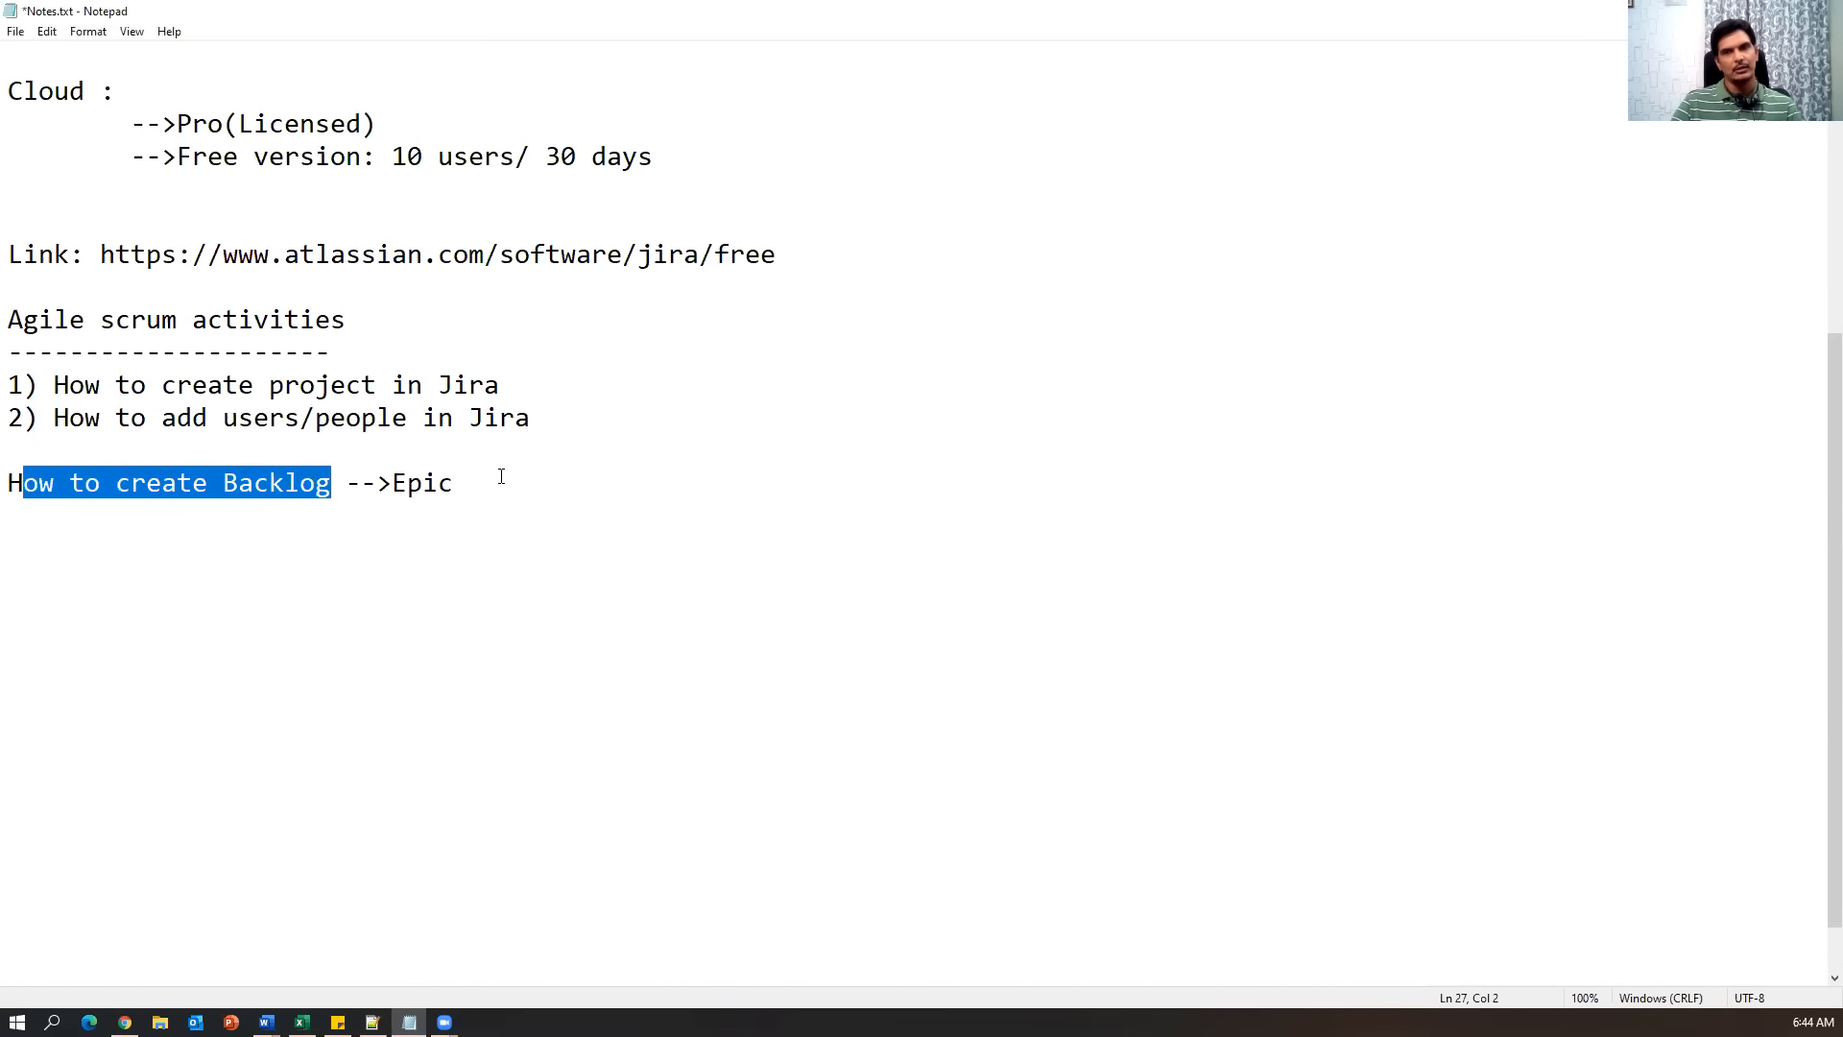
drag(480, 482, 350, 479)
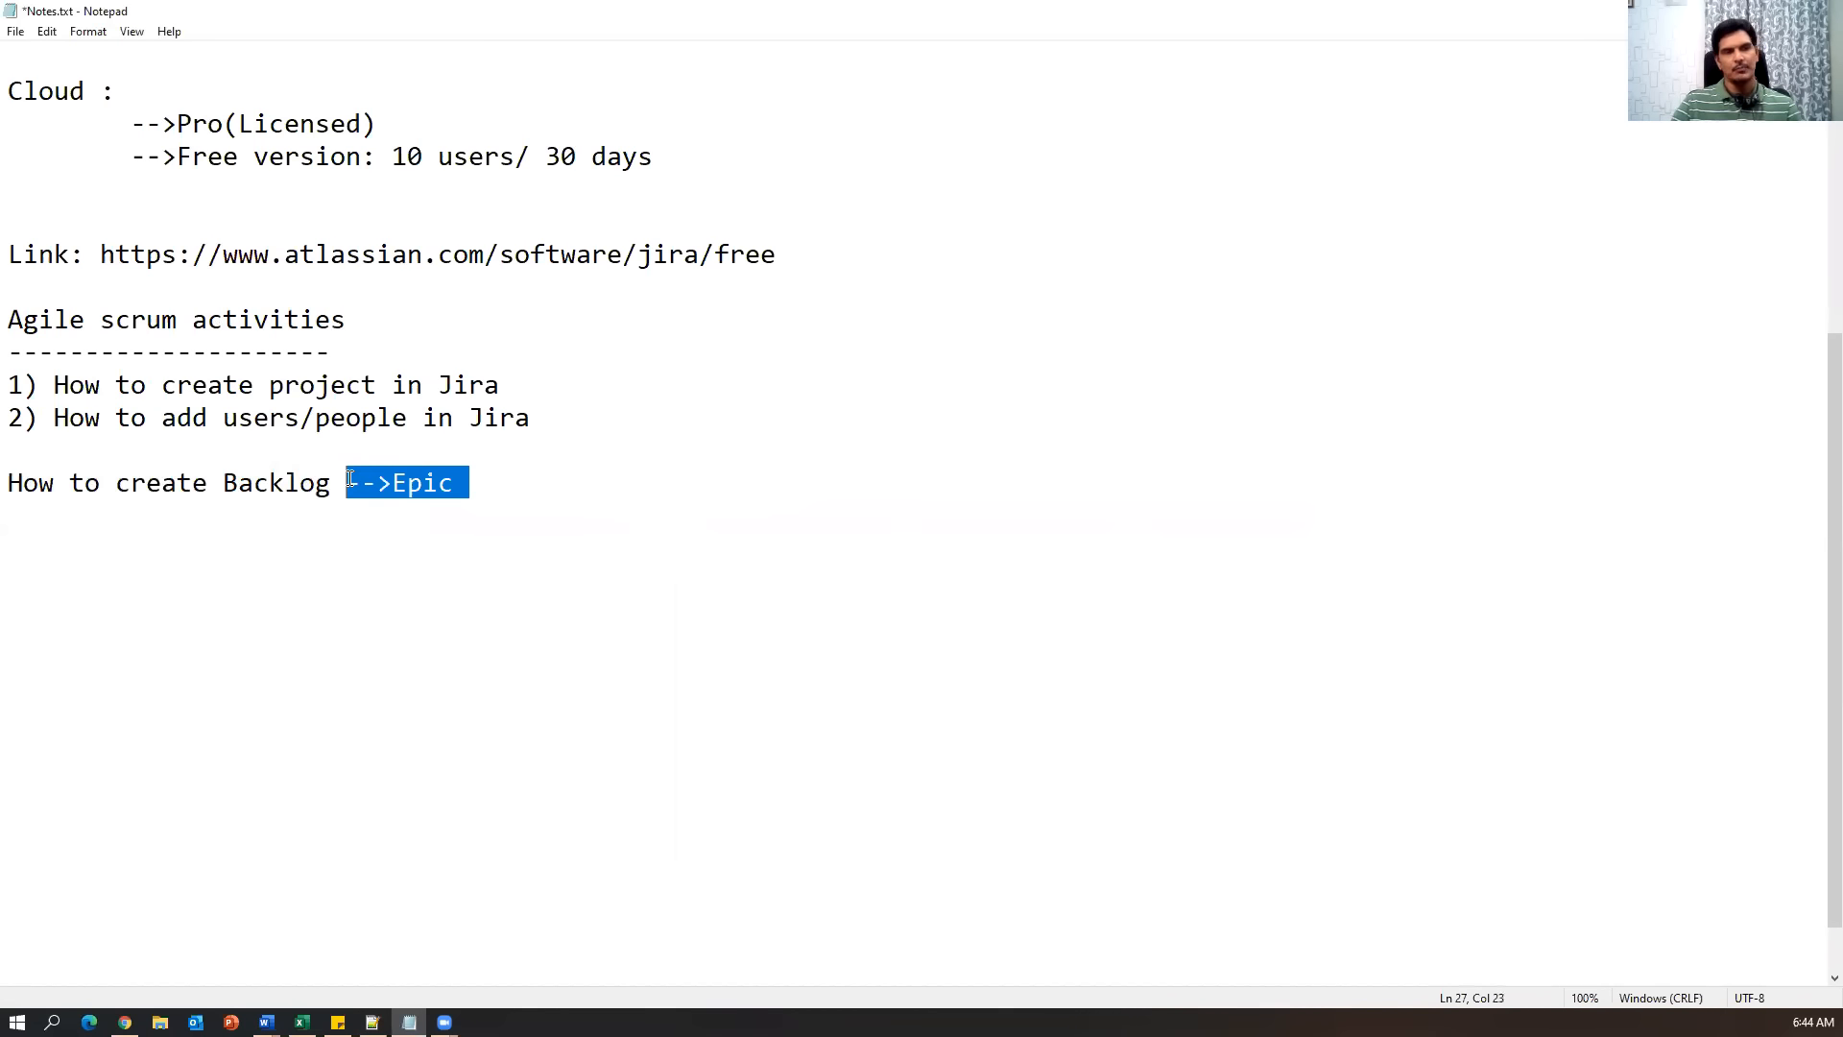
click(815, 562)
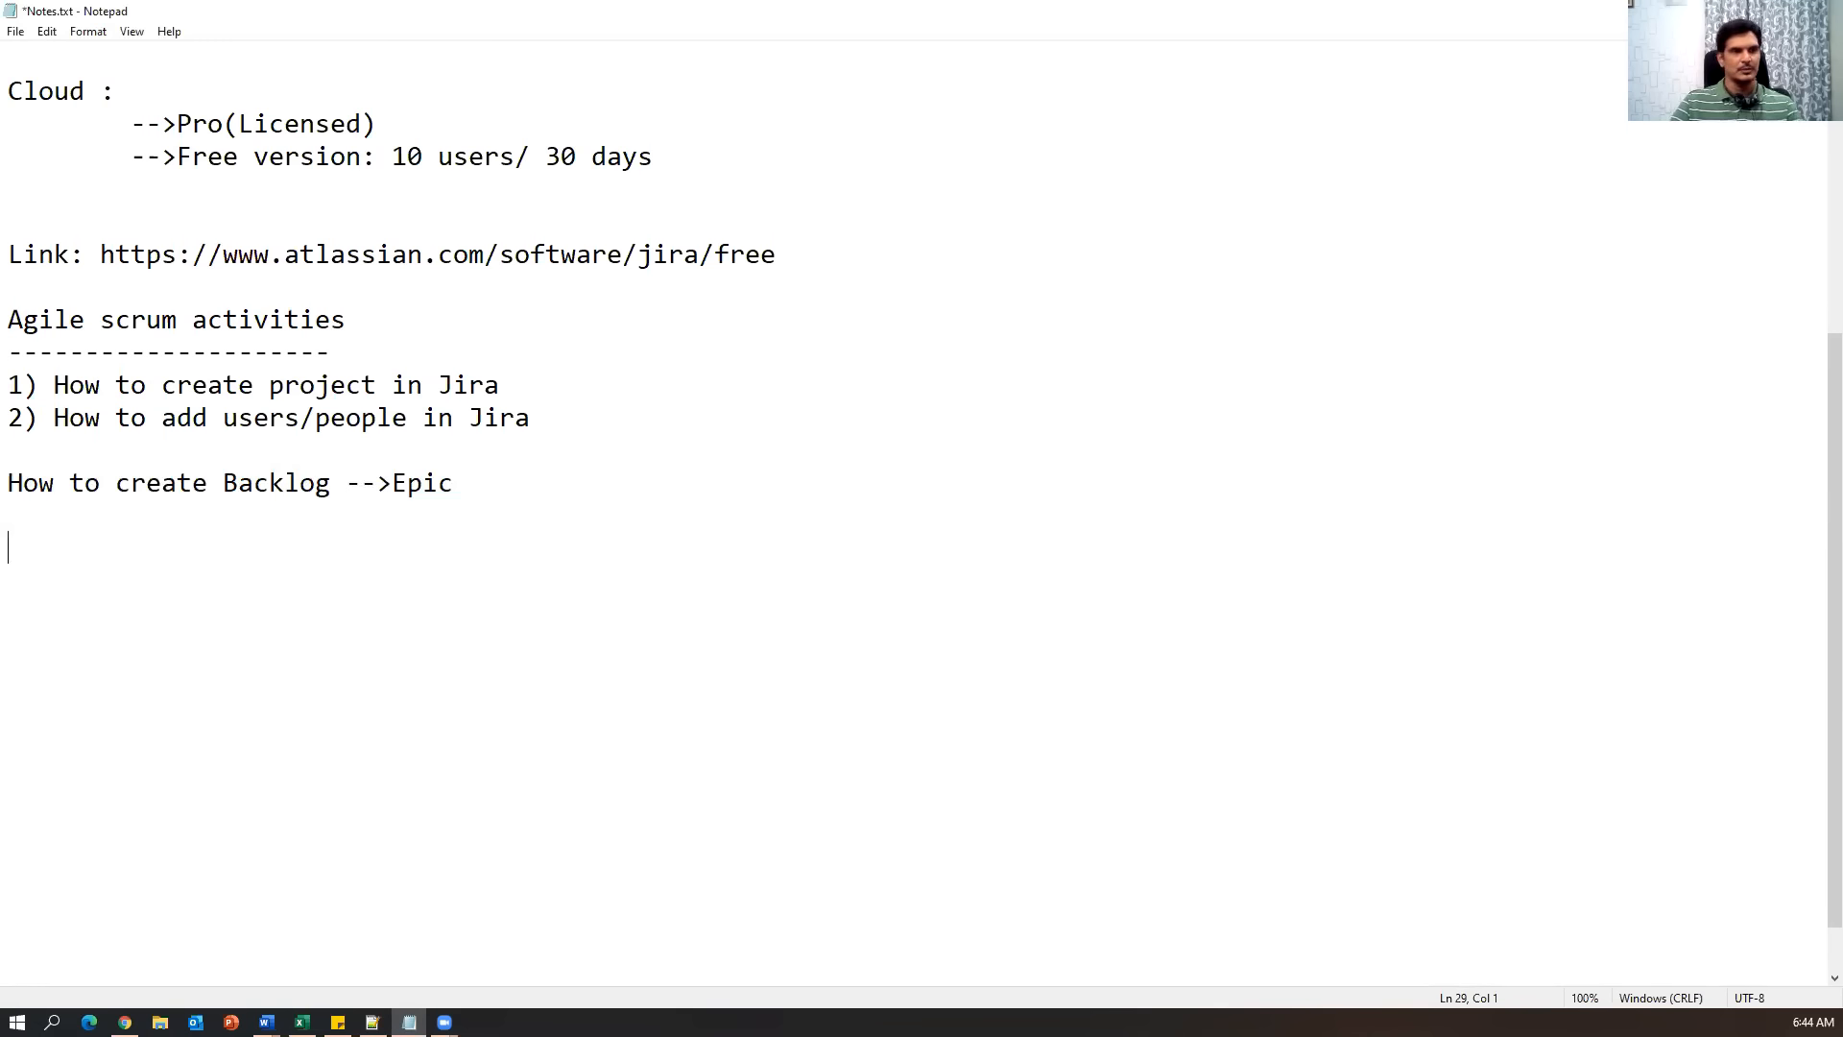
key(alt+Tab)
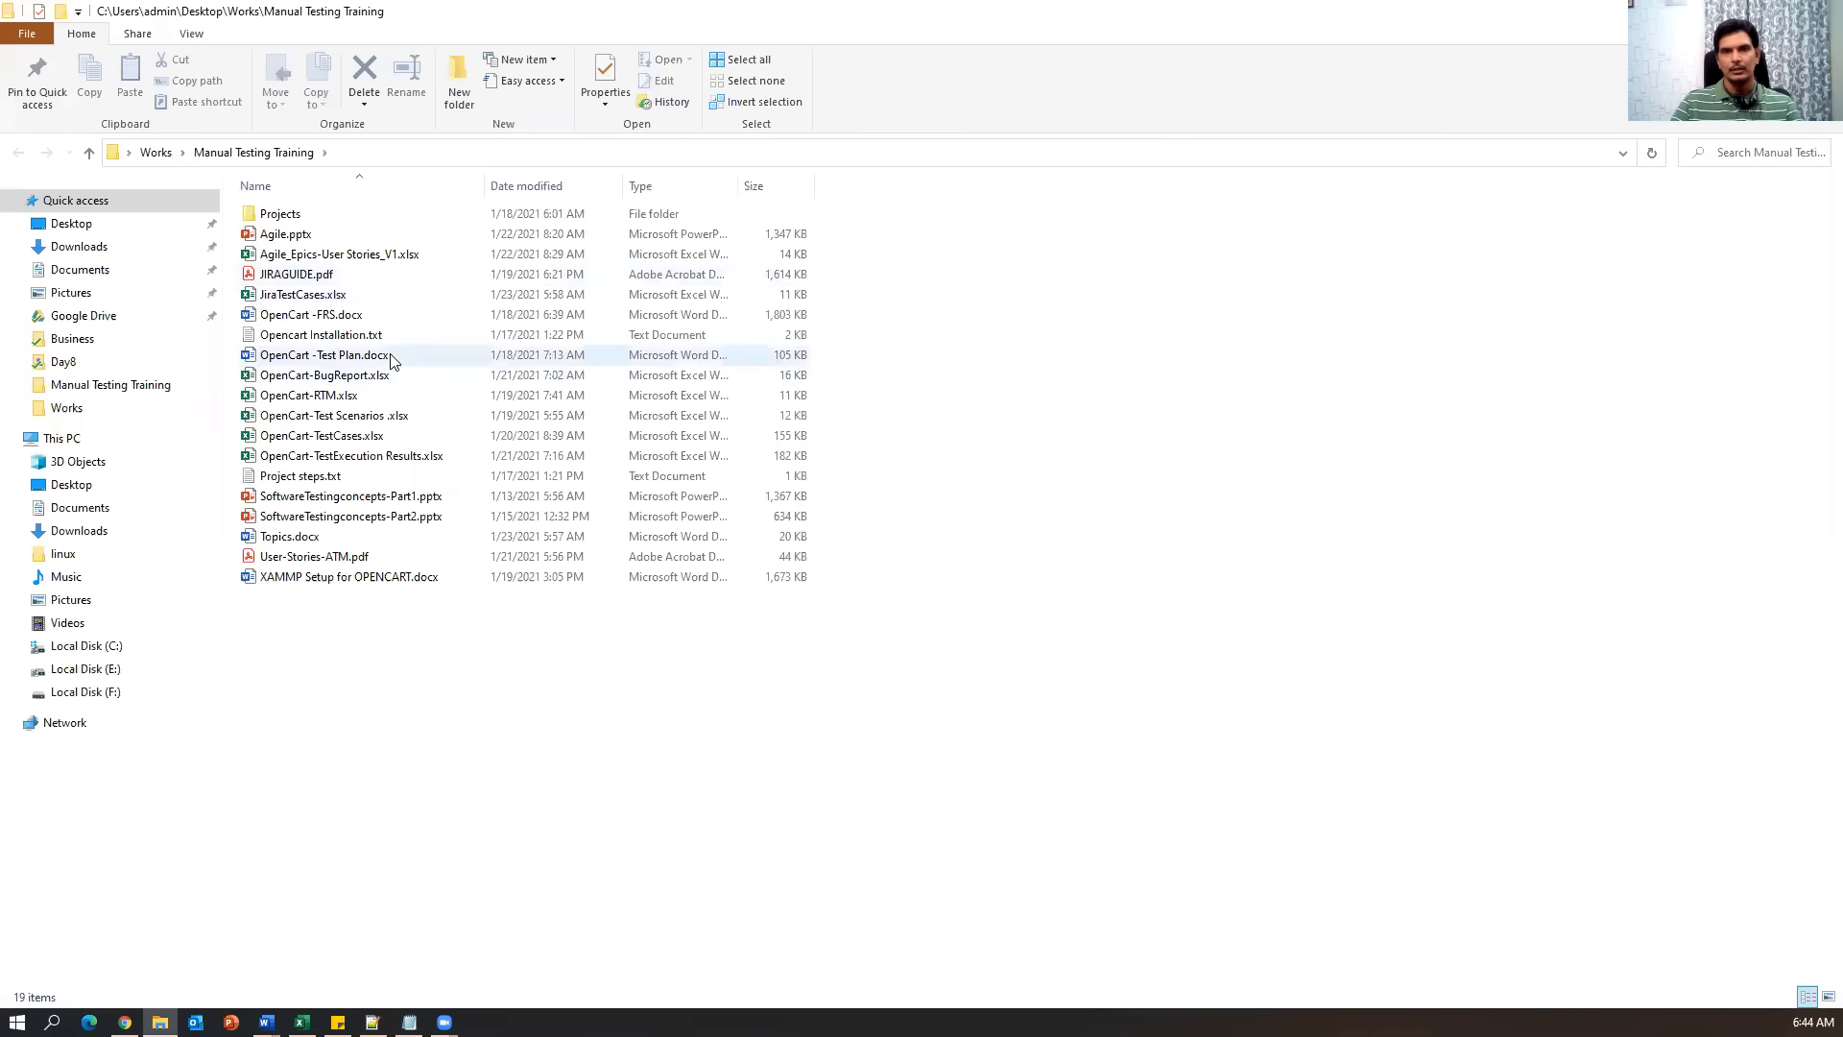
Bring up the Product Backlog sheet of Agile_Epics-User Stories_V1.xlsx in Excel.
click(538, 355)
key(alt+Tab)
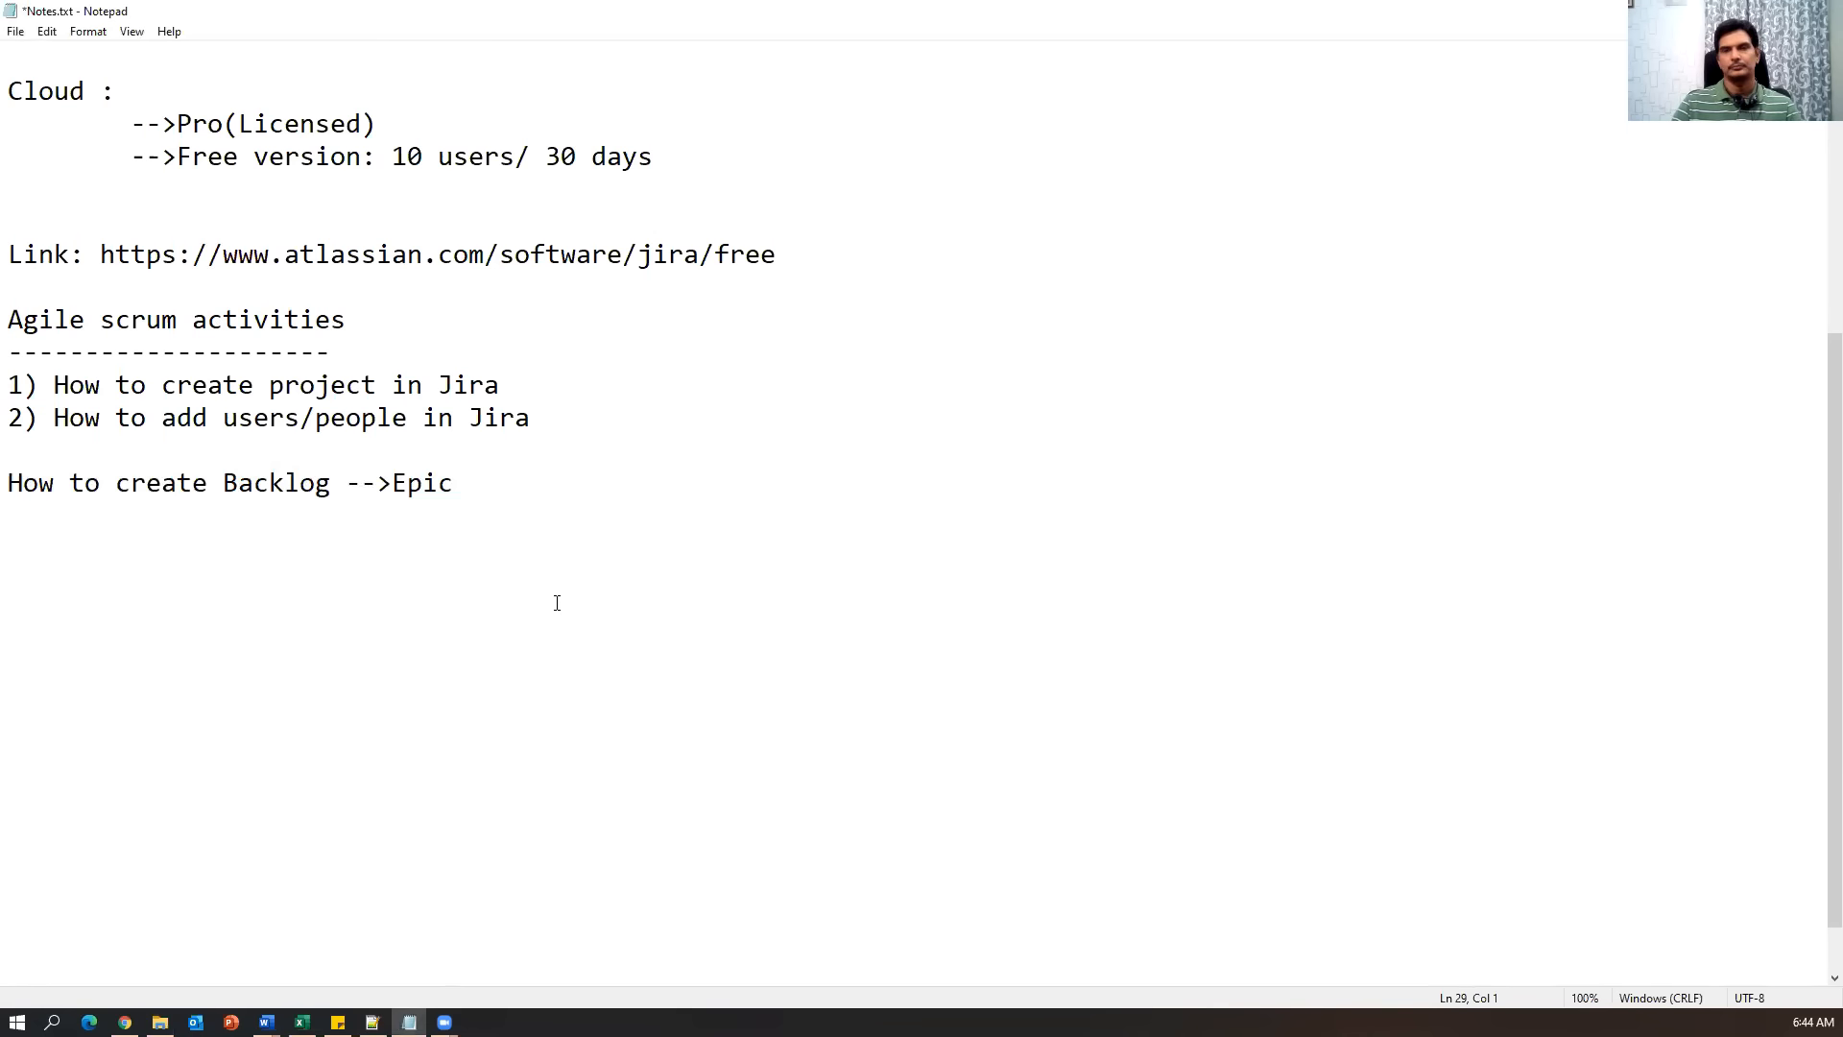
key(alt+Tab)
key(alt+Tab)
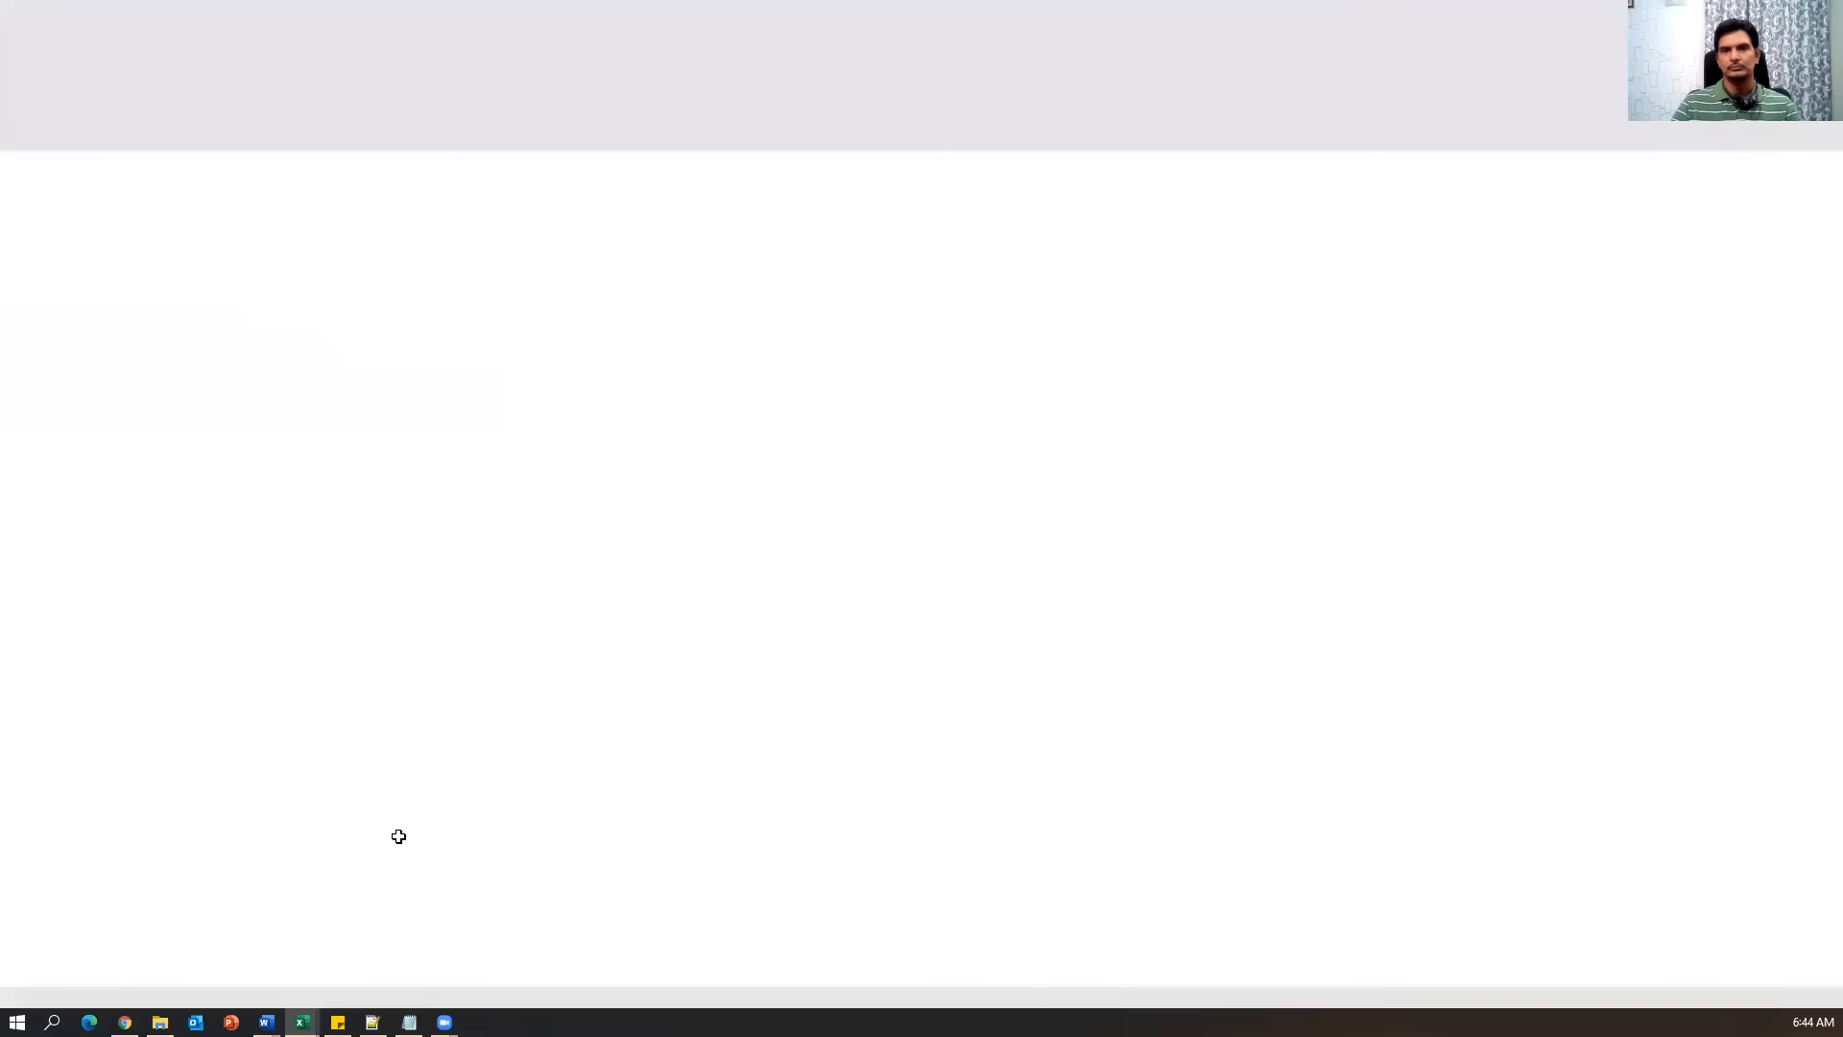
click(163, 972)
click(451, 780)
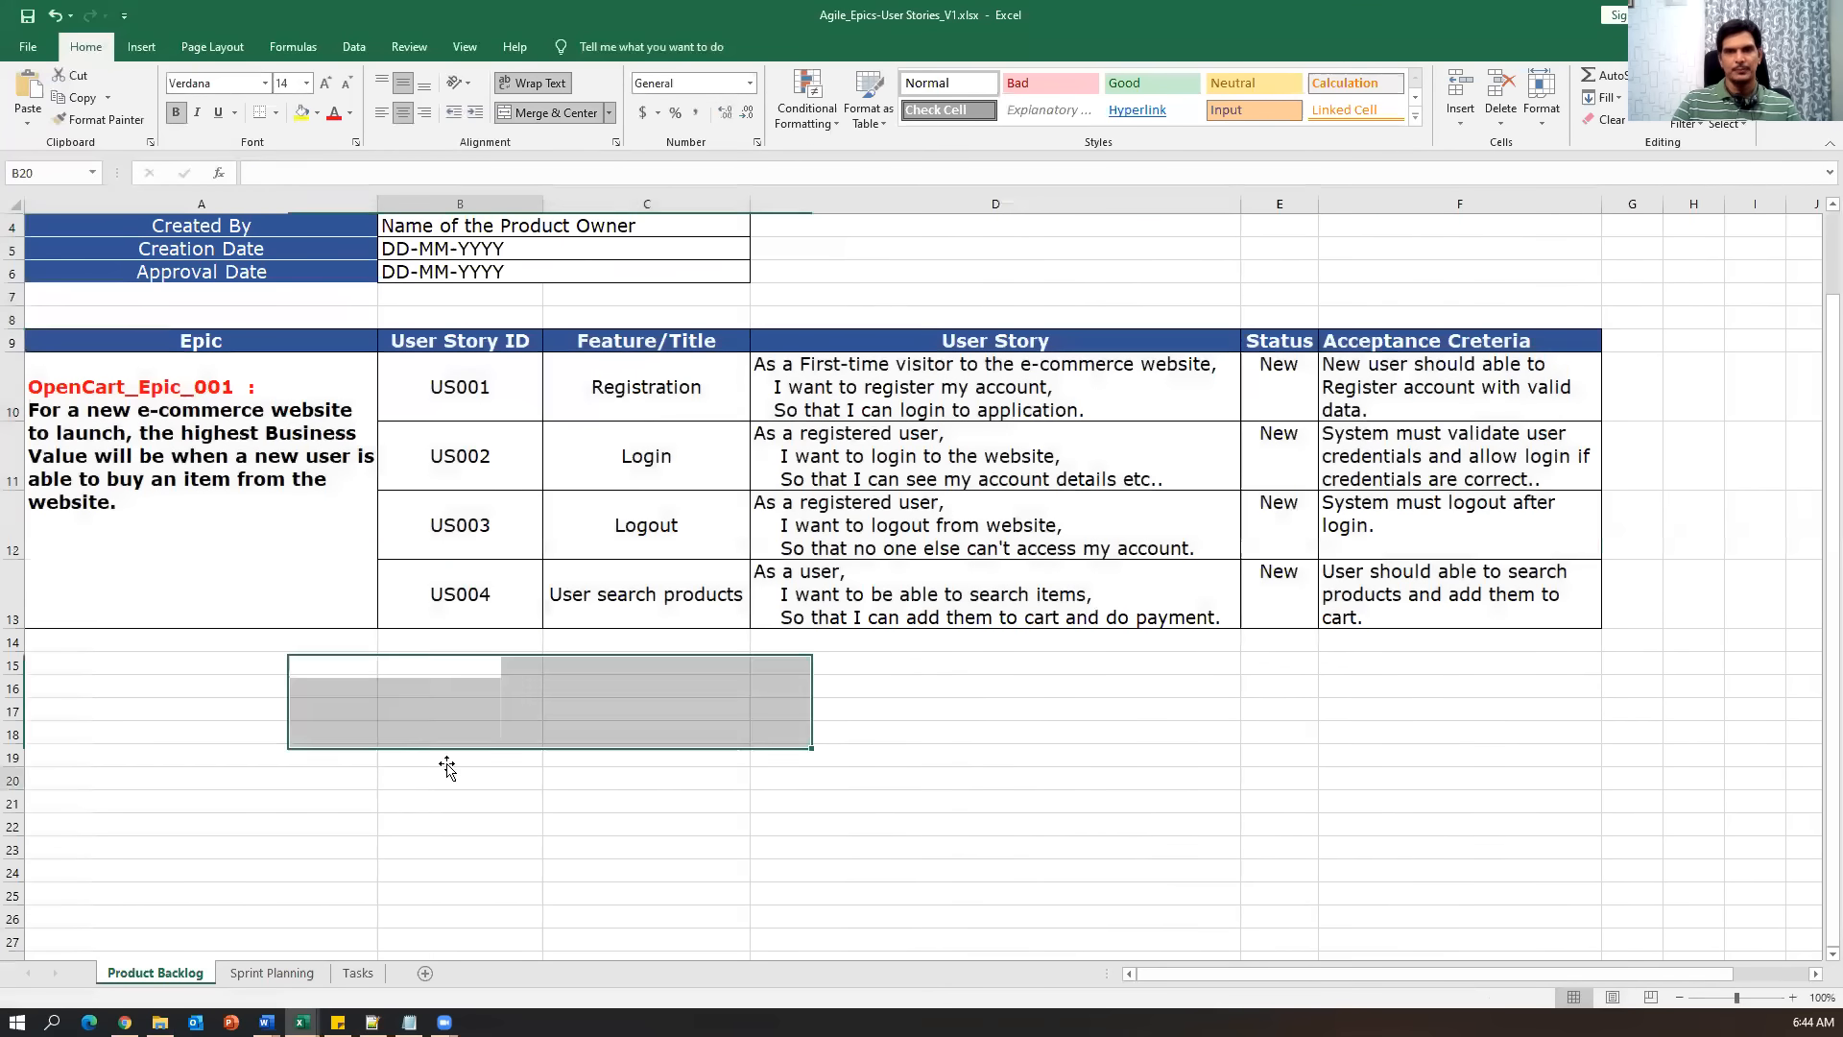
scroll(427, 716, up, 1)
Highlight the backlog's epic, story IDs US001–US004, features, descriptions and acceptance criteria in turn.
drag(72, 250, 1374, 657)
click(456, 710)
drag(198, 464, 224, 676)
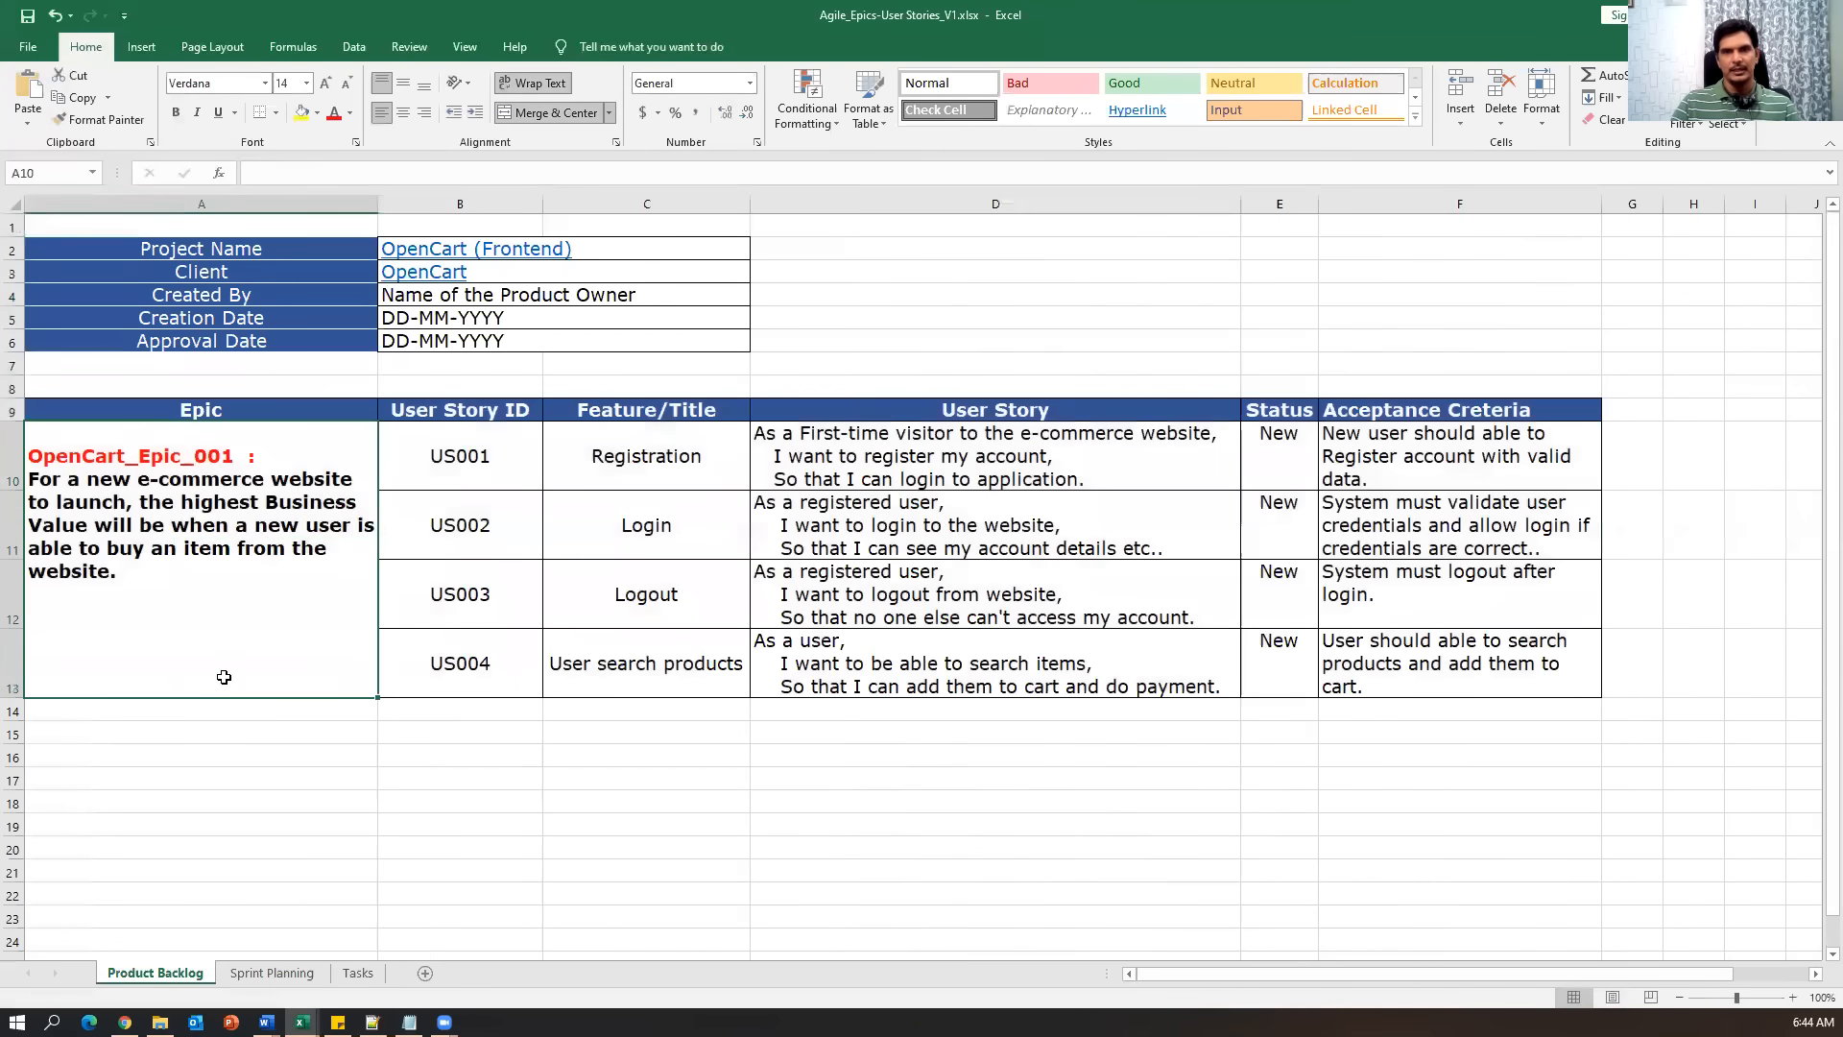
drag(473, 444, 477, 682)
drag(641, 470, 646, 669)
drag(892, 432, 913, 675)
drag(705, 451, 703, 653)
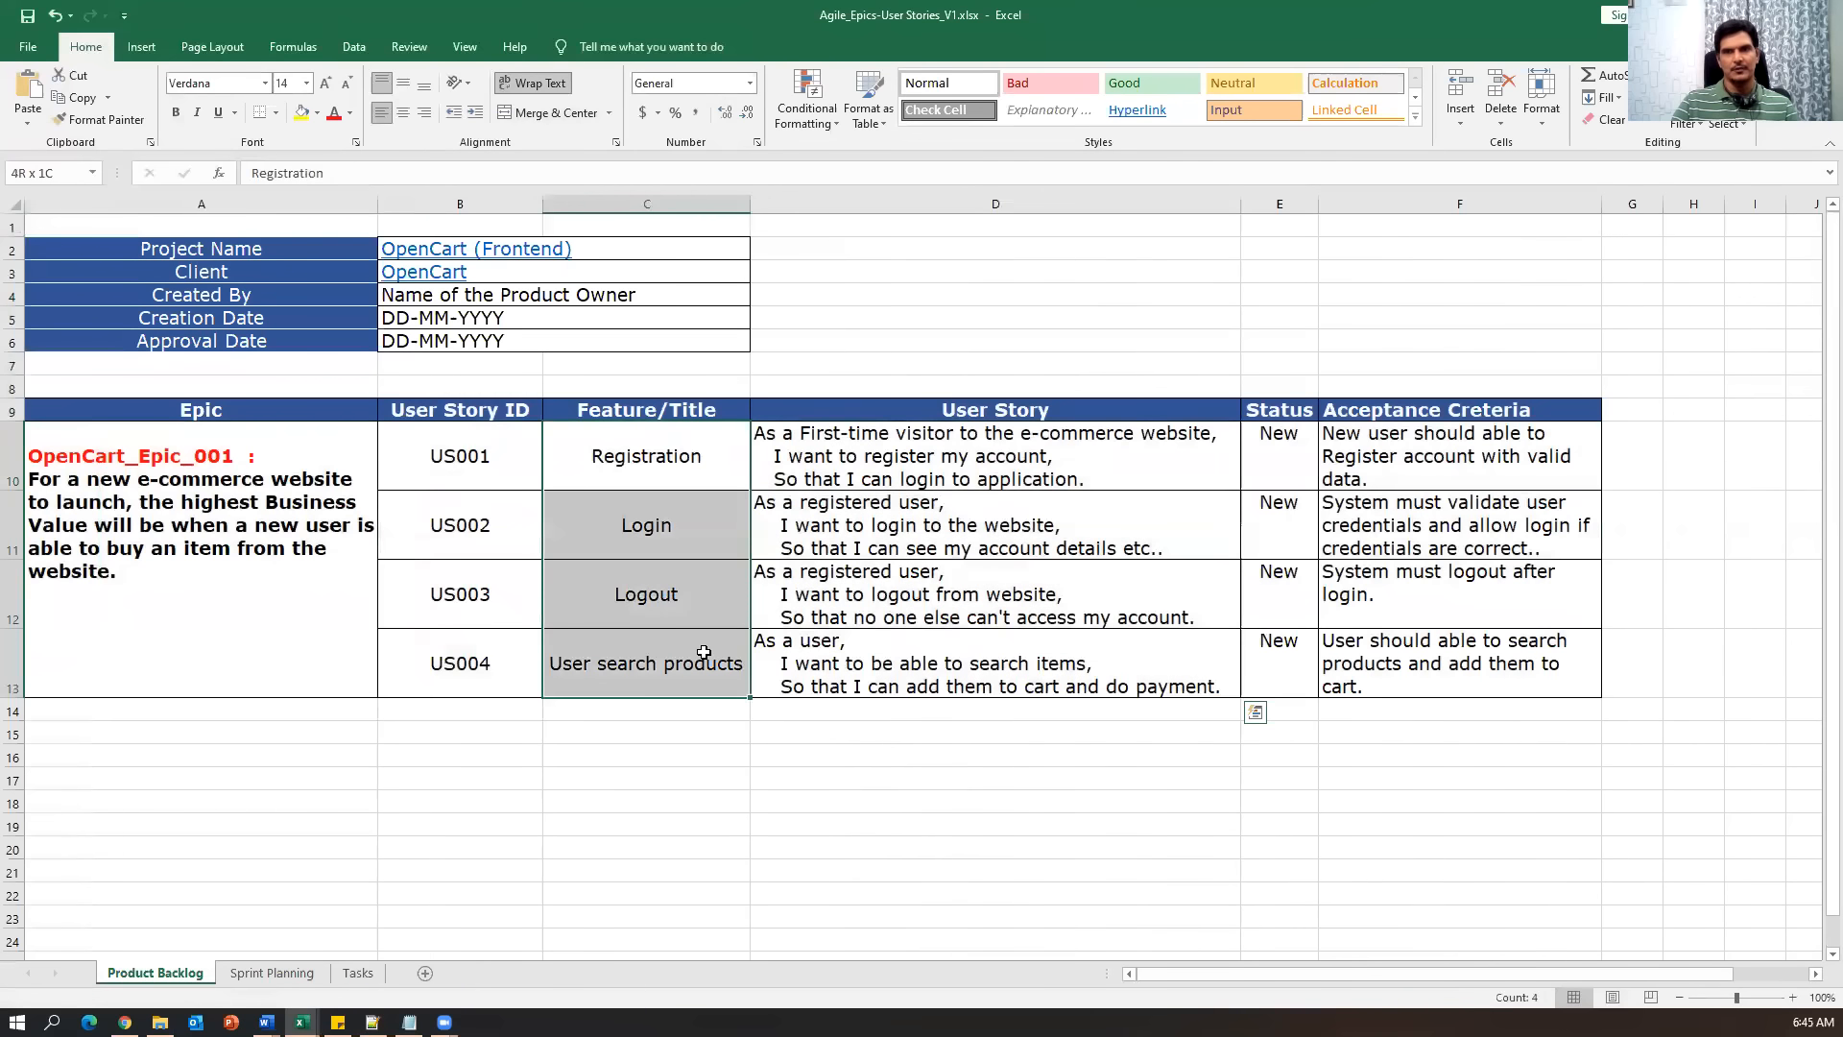
drag(1462, 429, 1470, 664)
drag(549, 737, 545, 774)
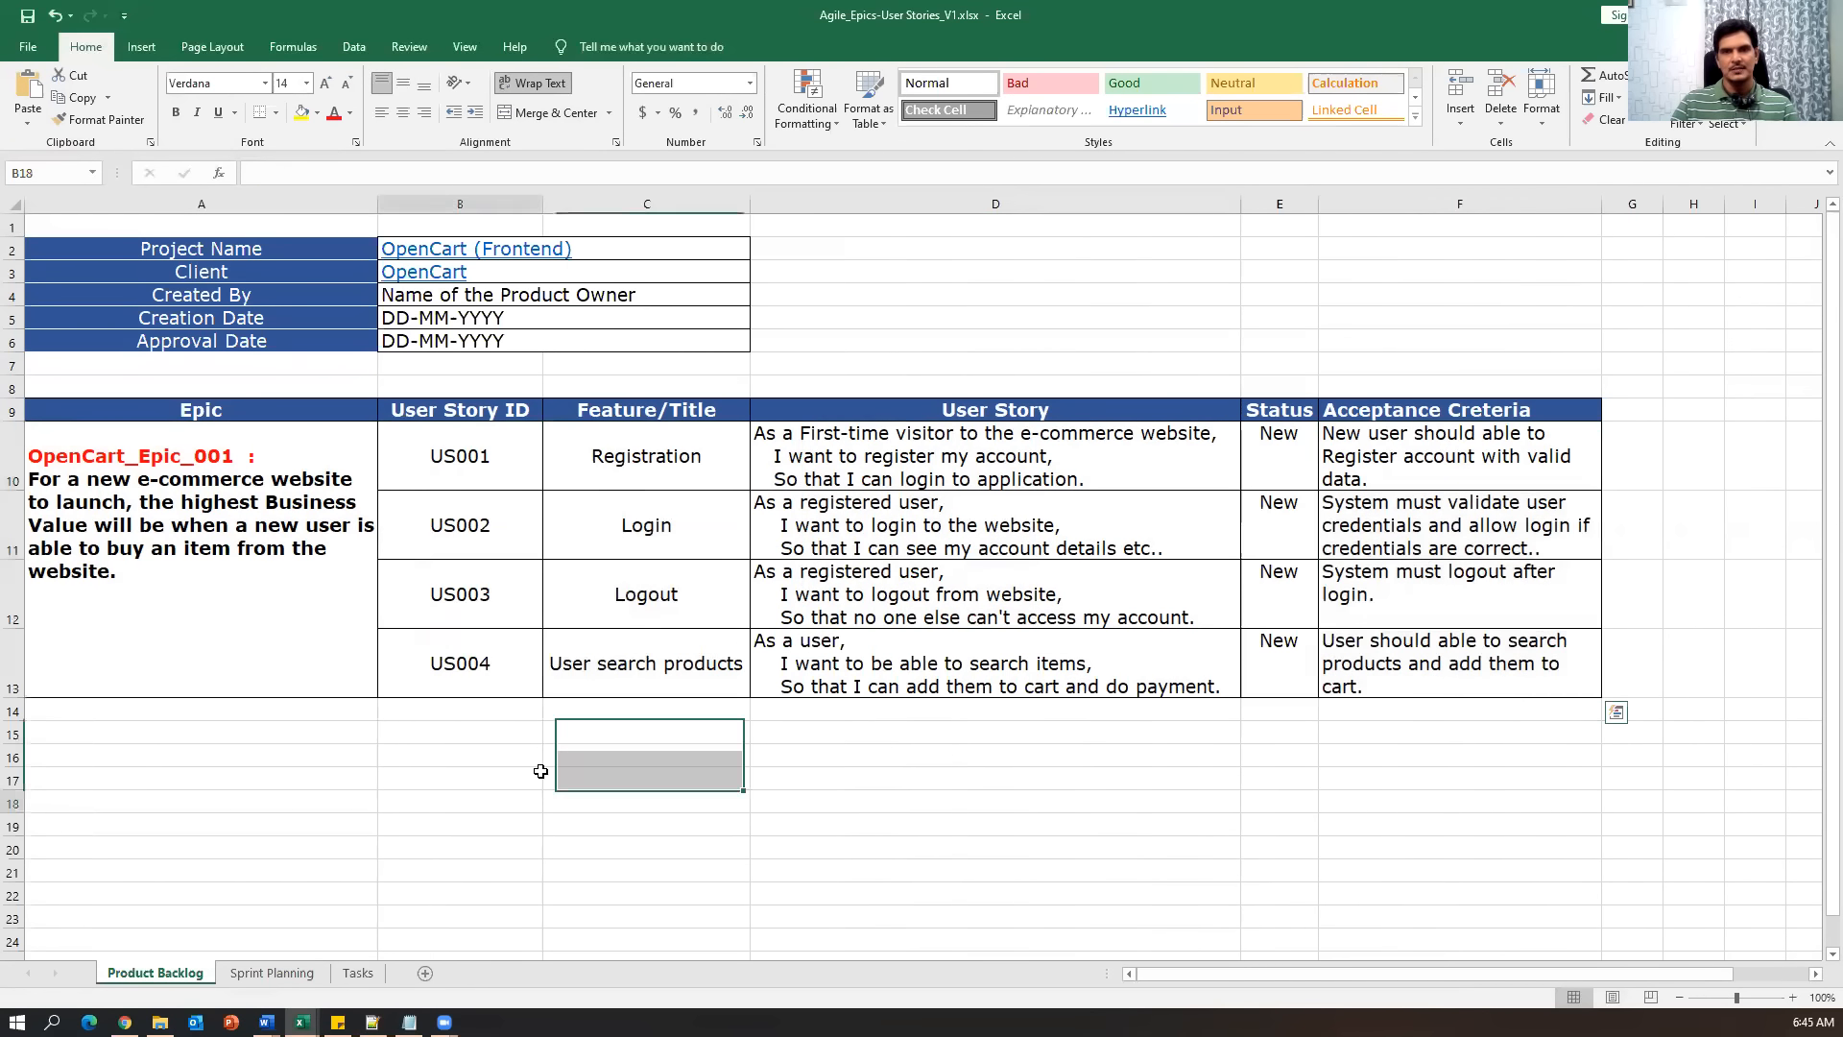
click(526, 797)
drag(502, 439, 1487, 643)
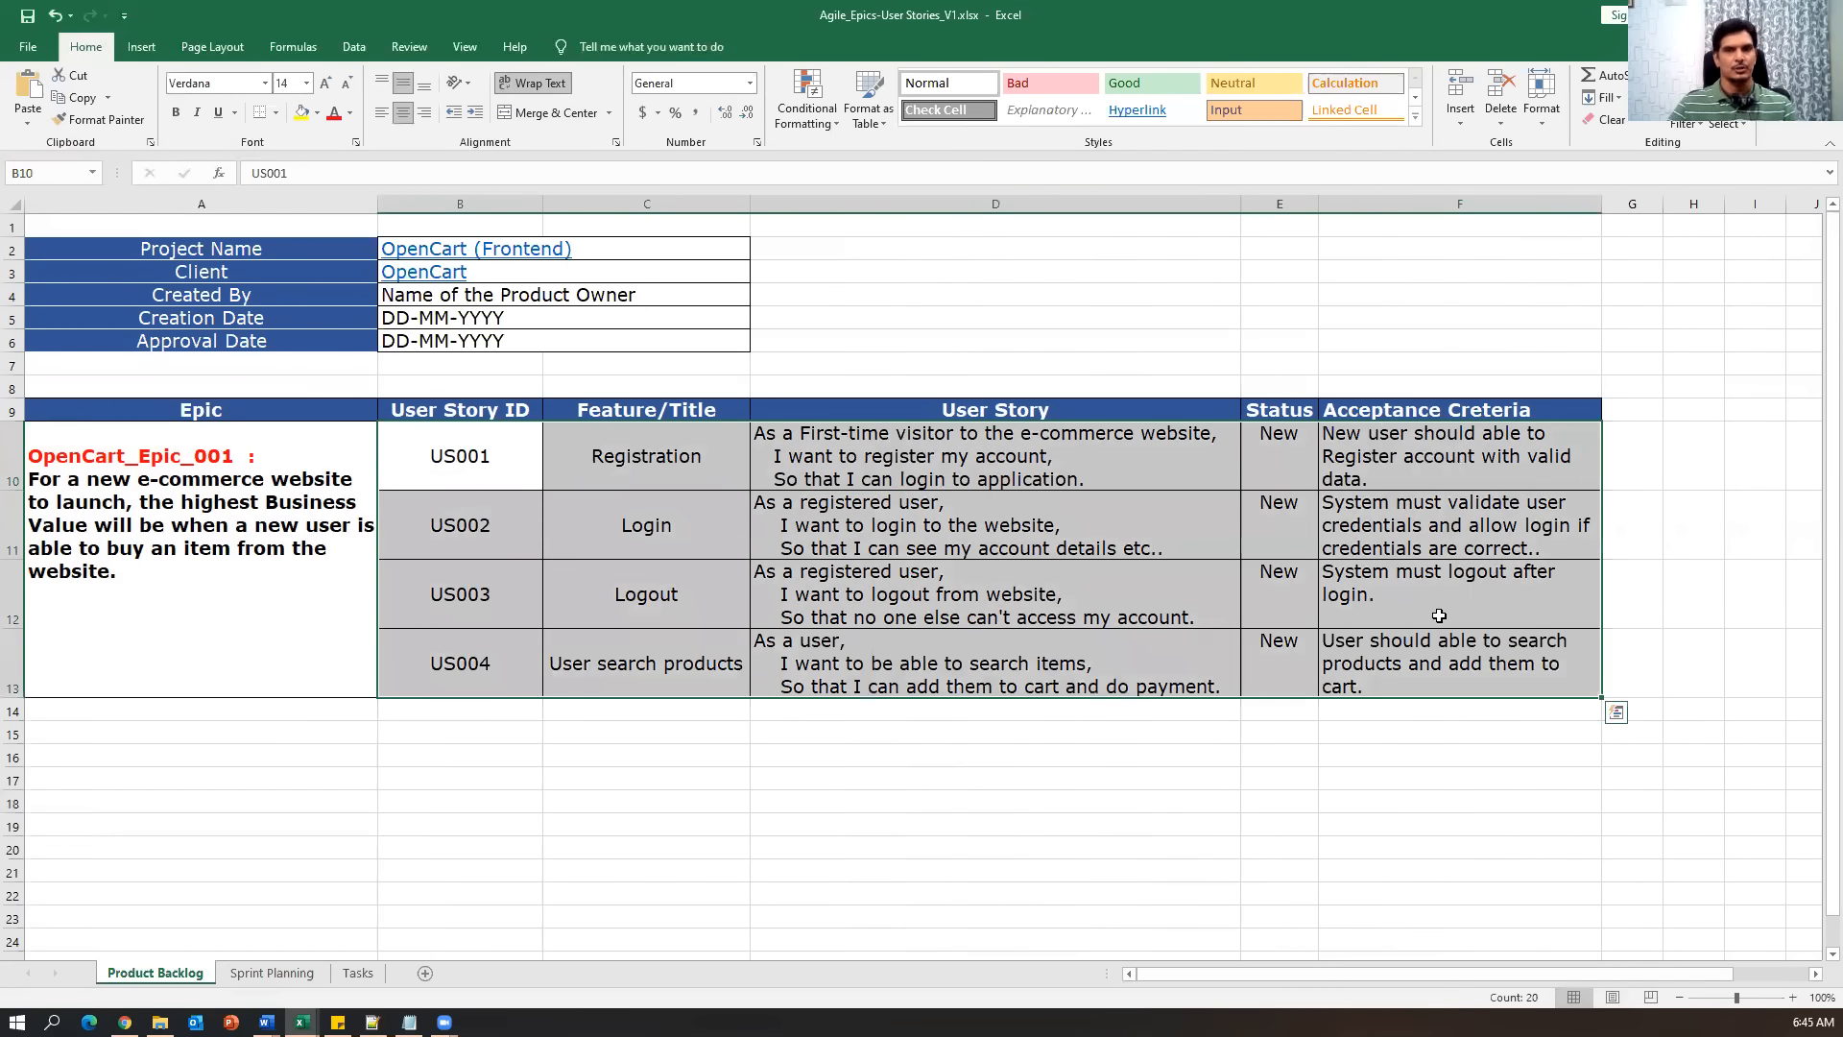
click(498, 824)
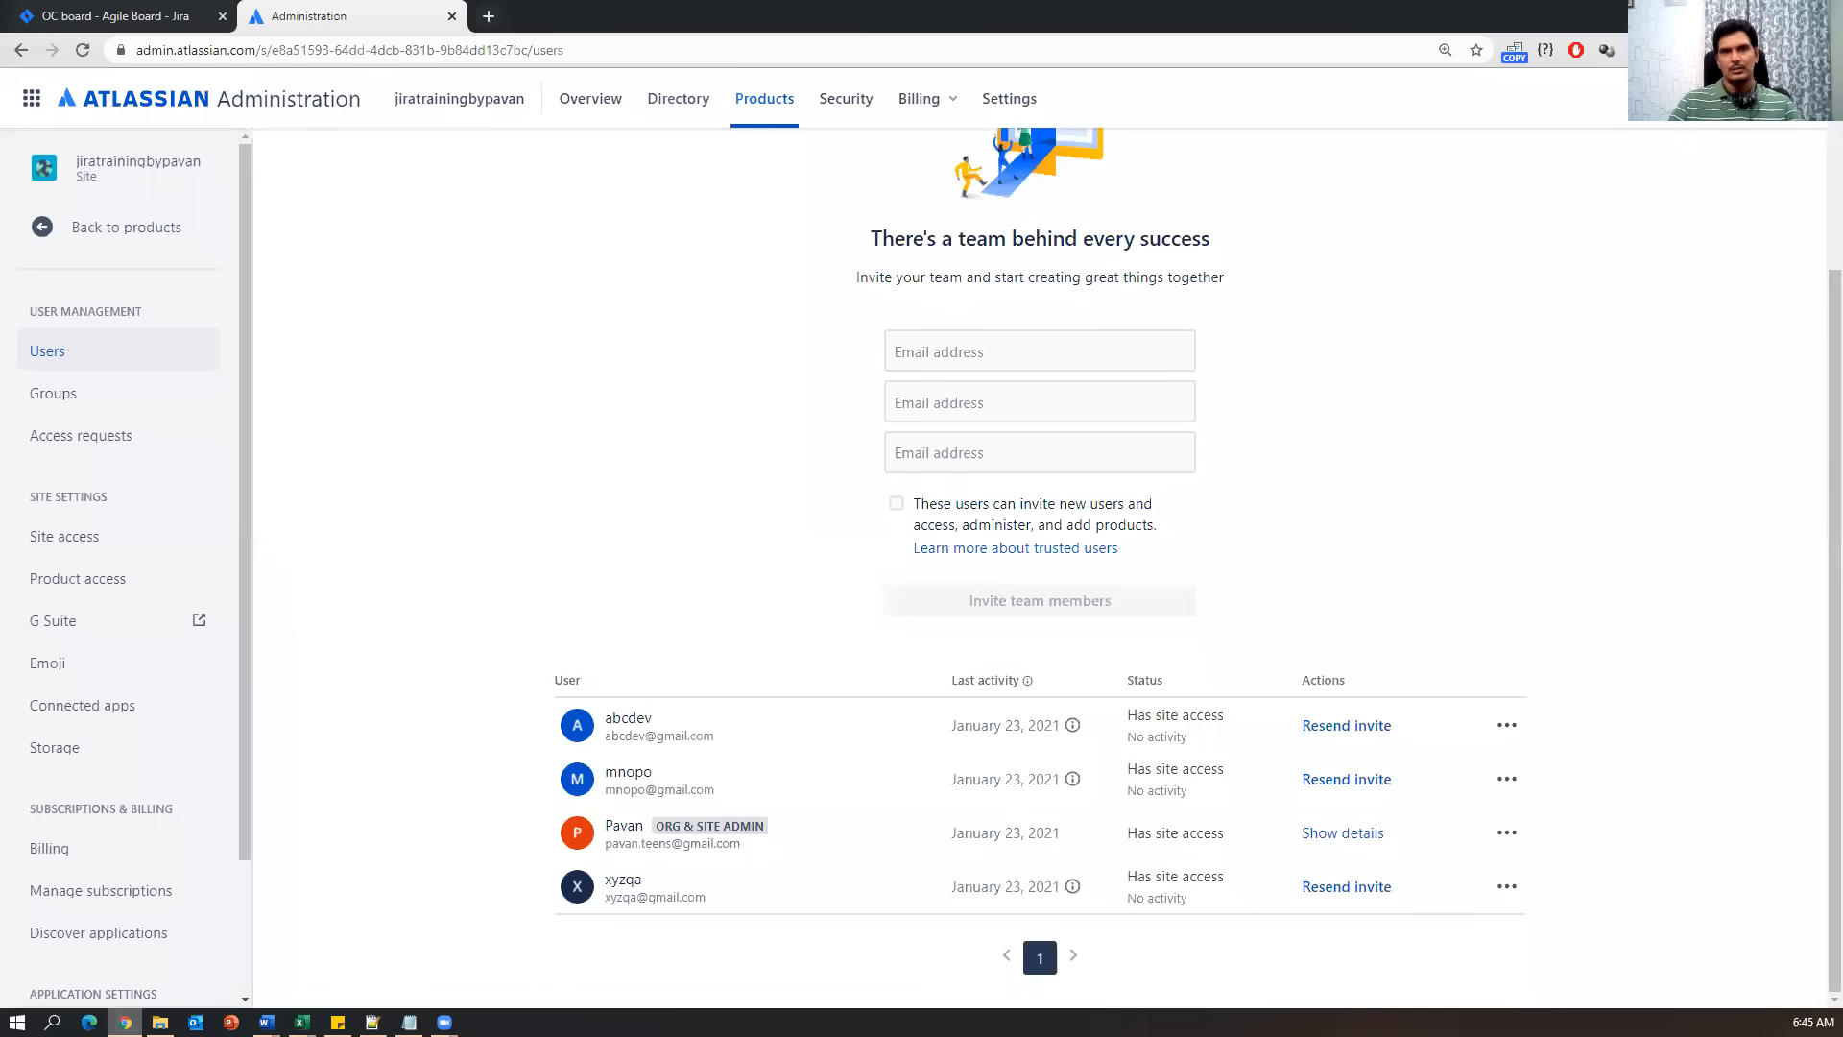
Close the Atlassian Administration tab and go to the Opencart board's Backlog, empty at 0 issues.
scroll(519, 780, up, 3)
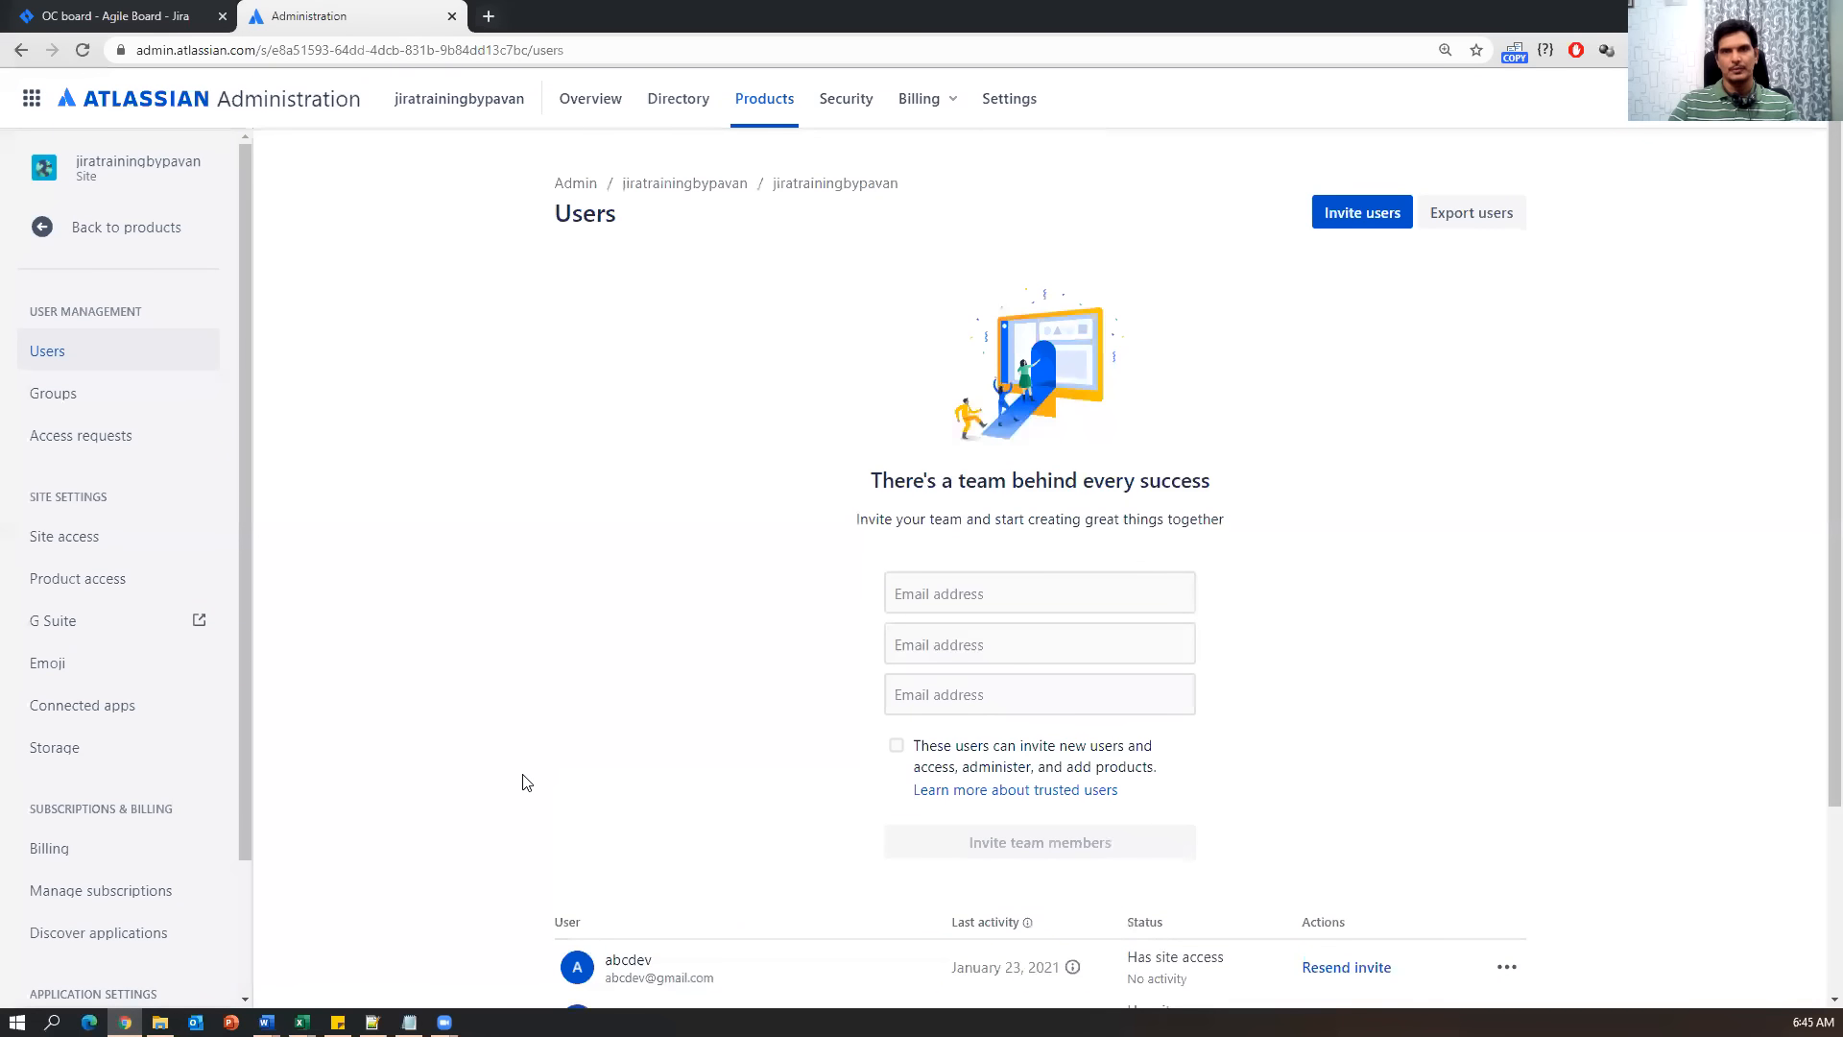
click(451, 16)
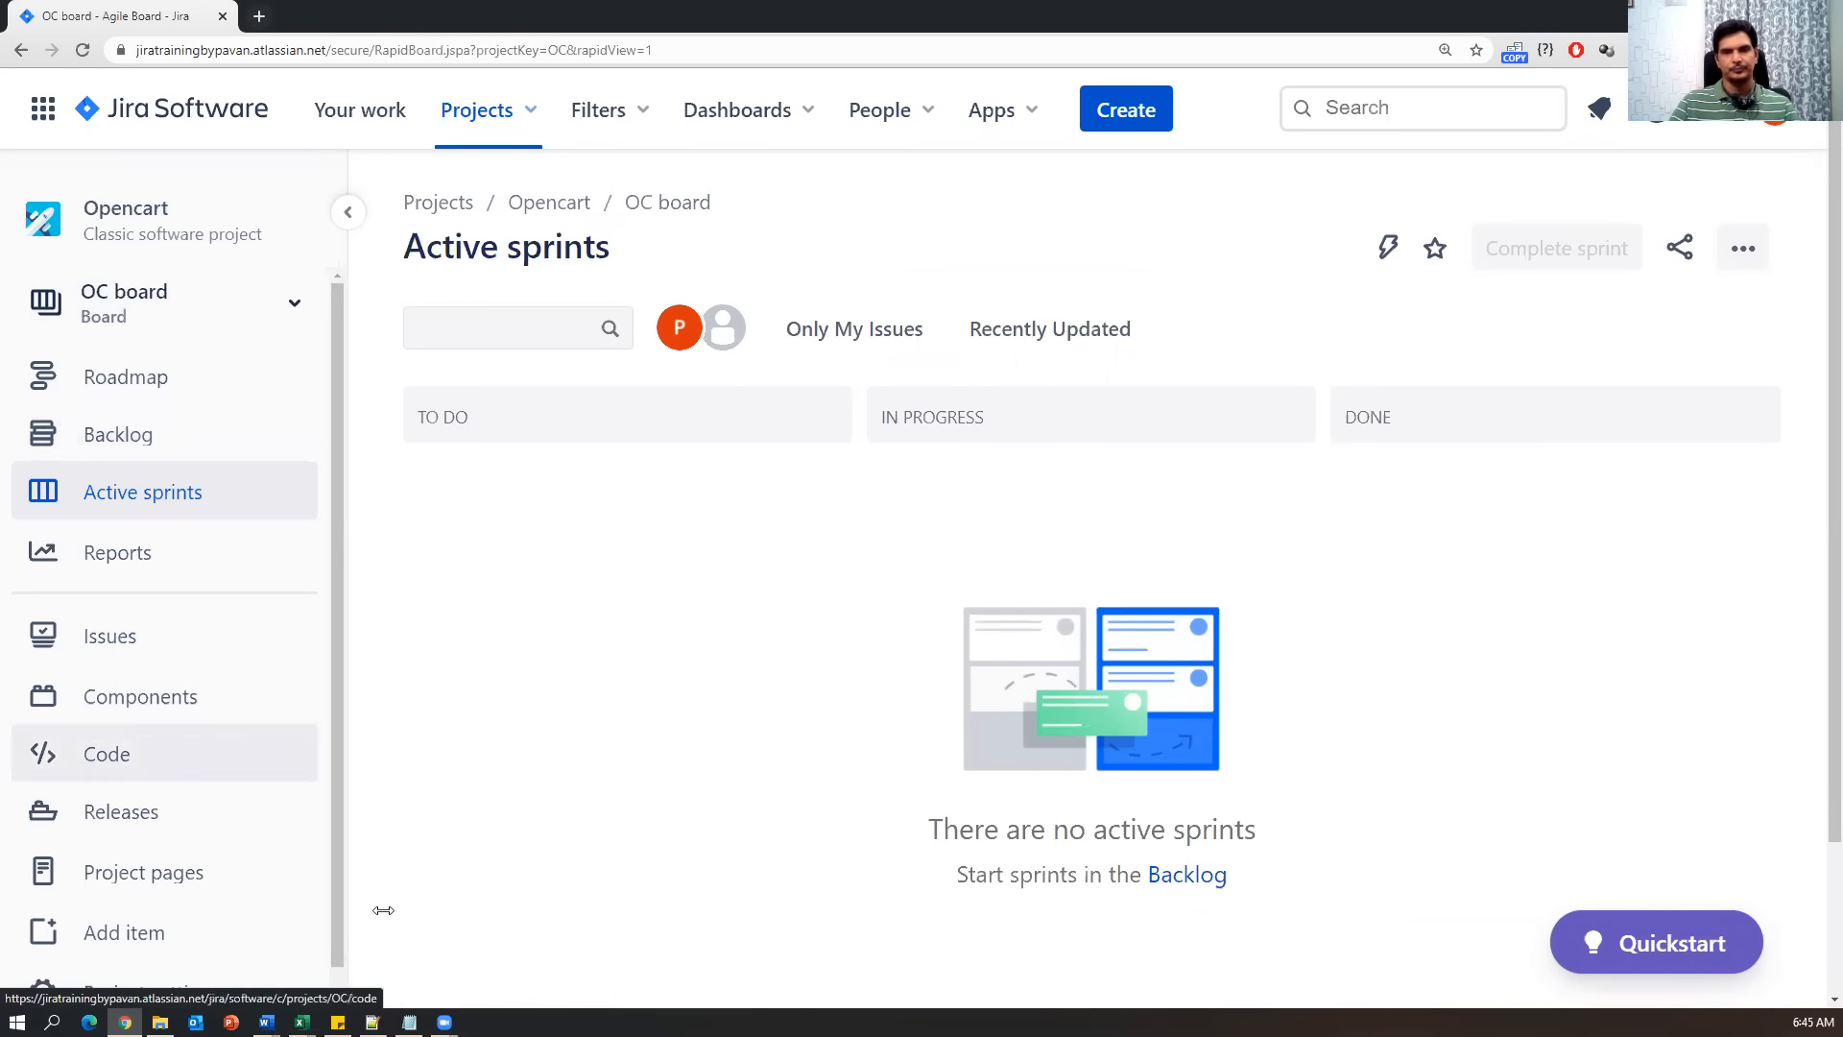
click(408, 1021)
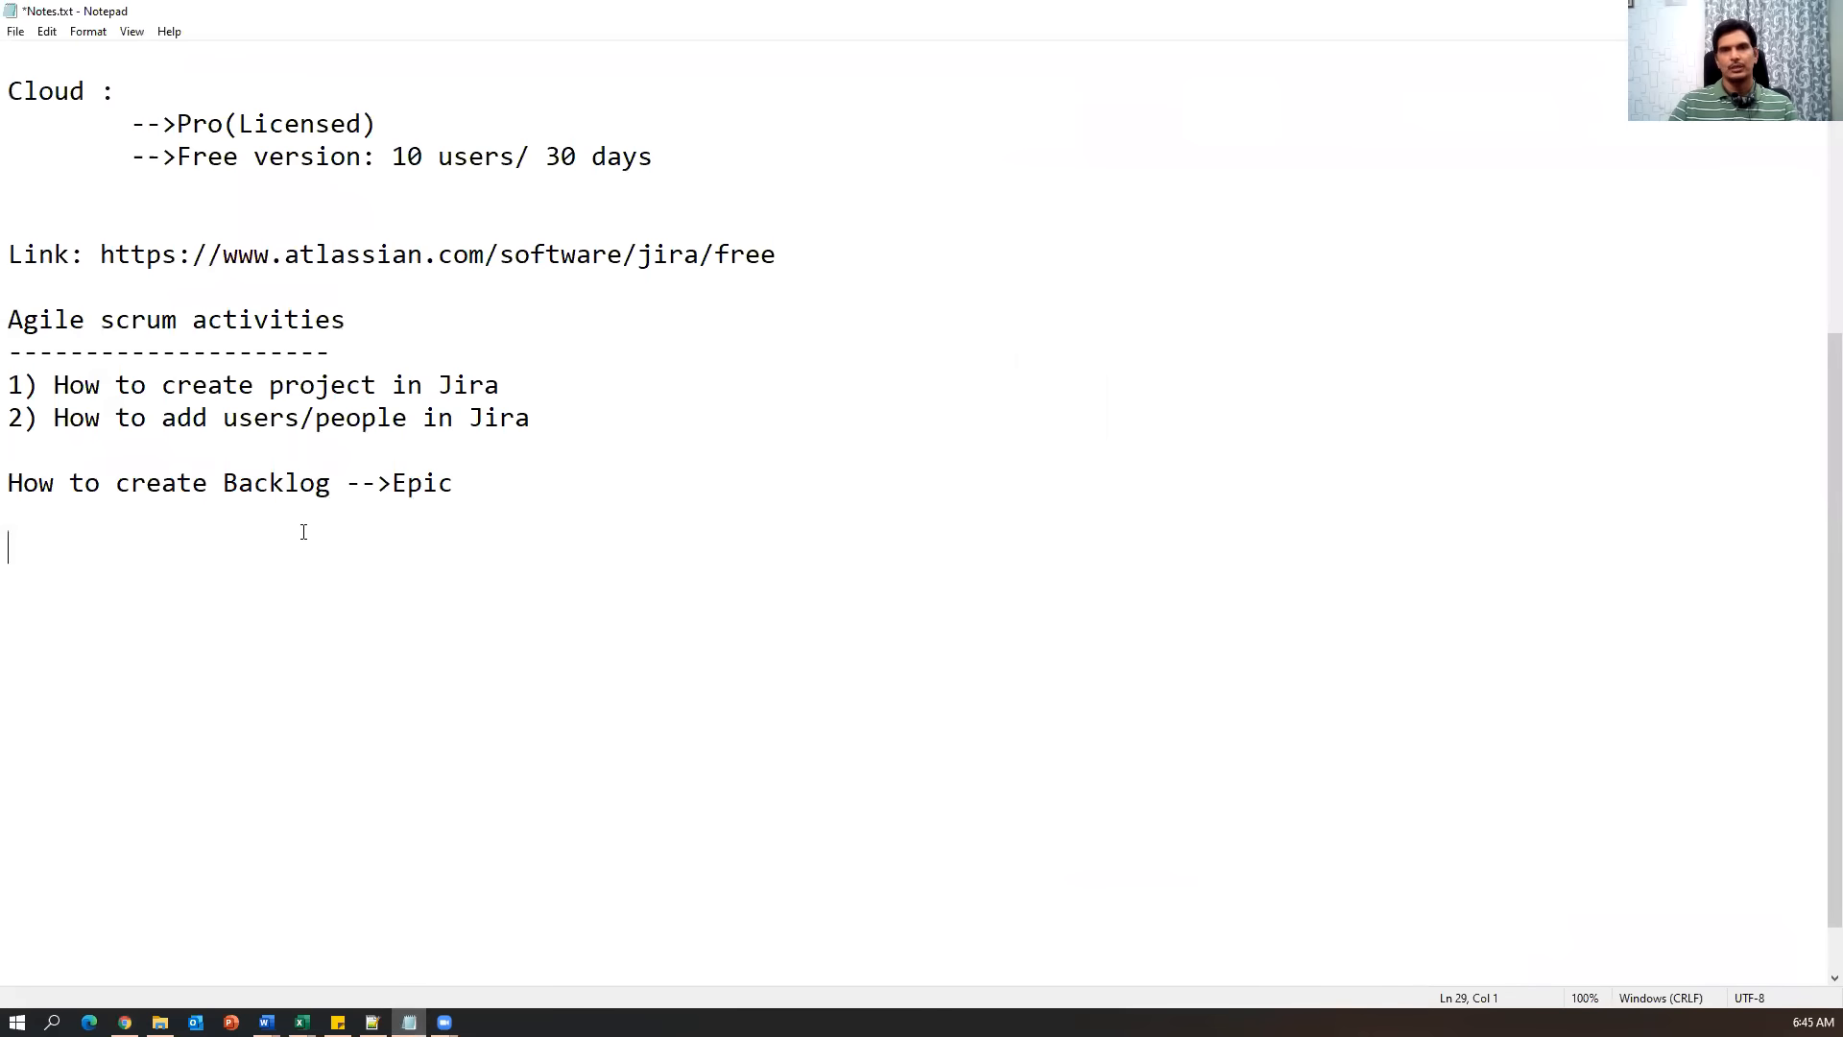
key(alt+Tab)
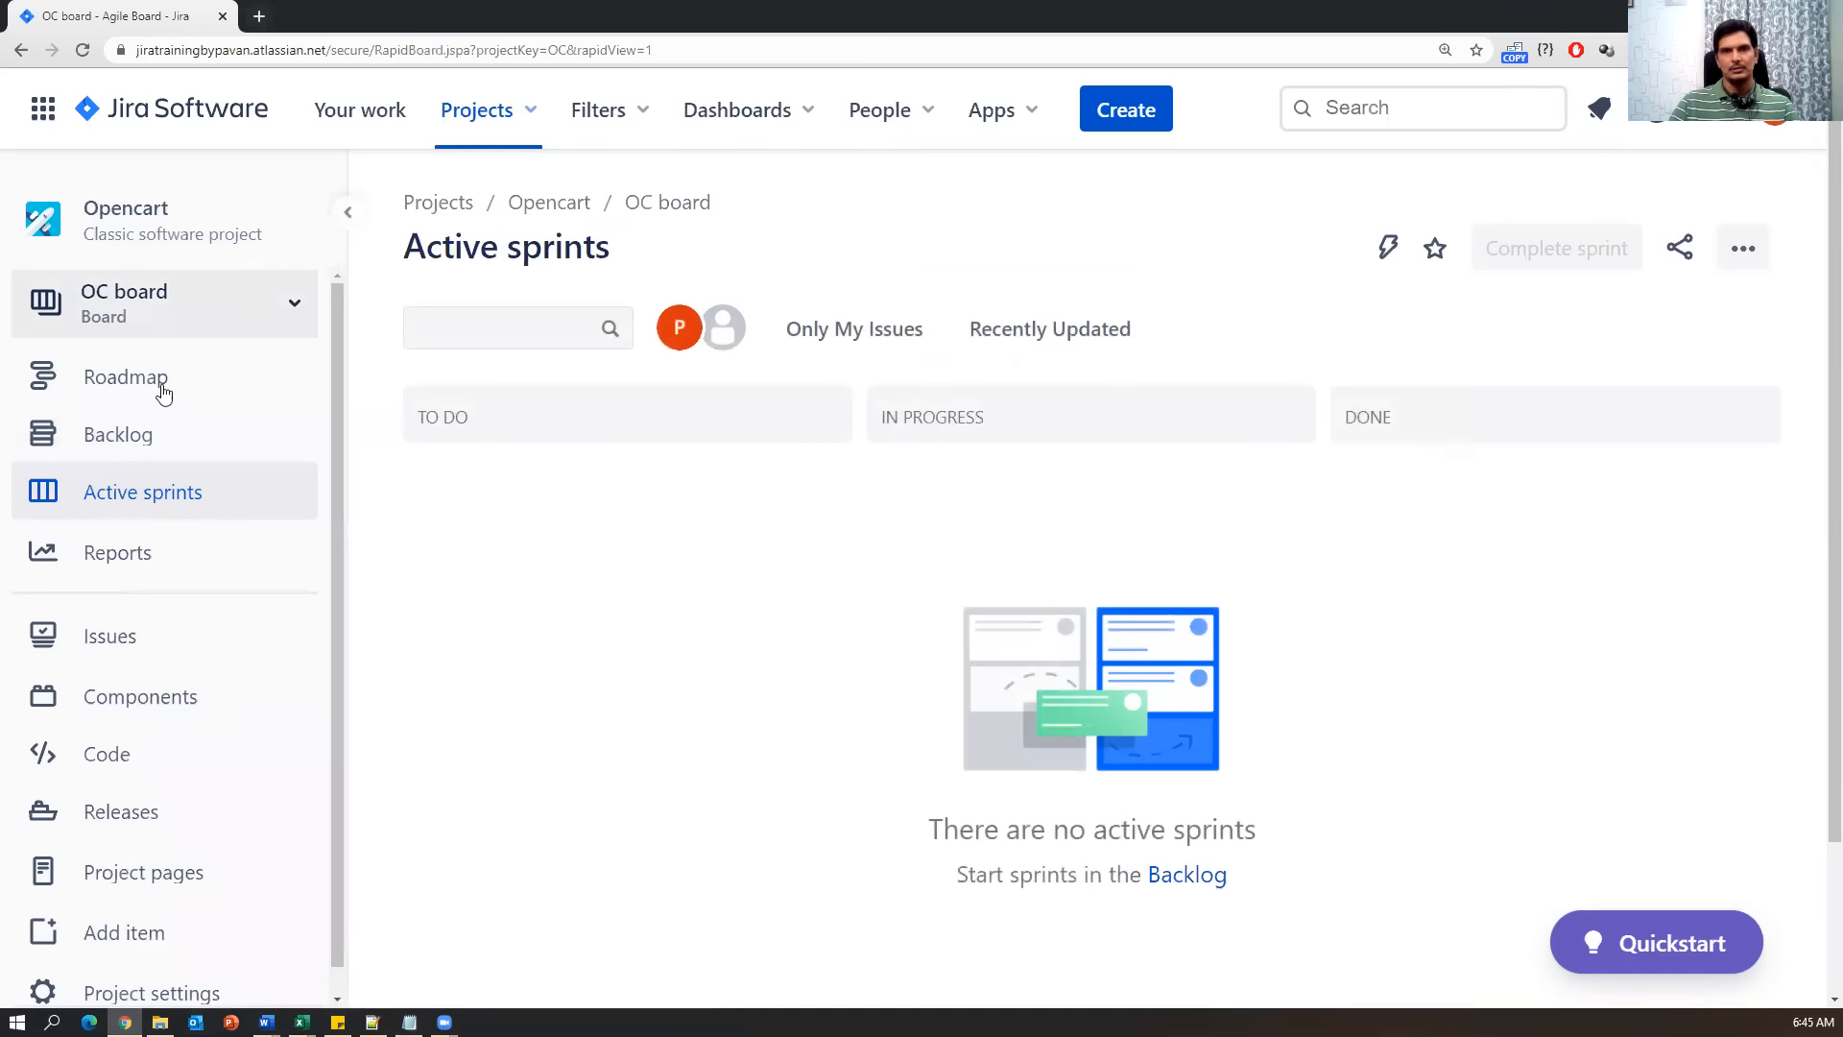
click(129, 448)
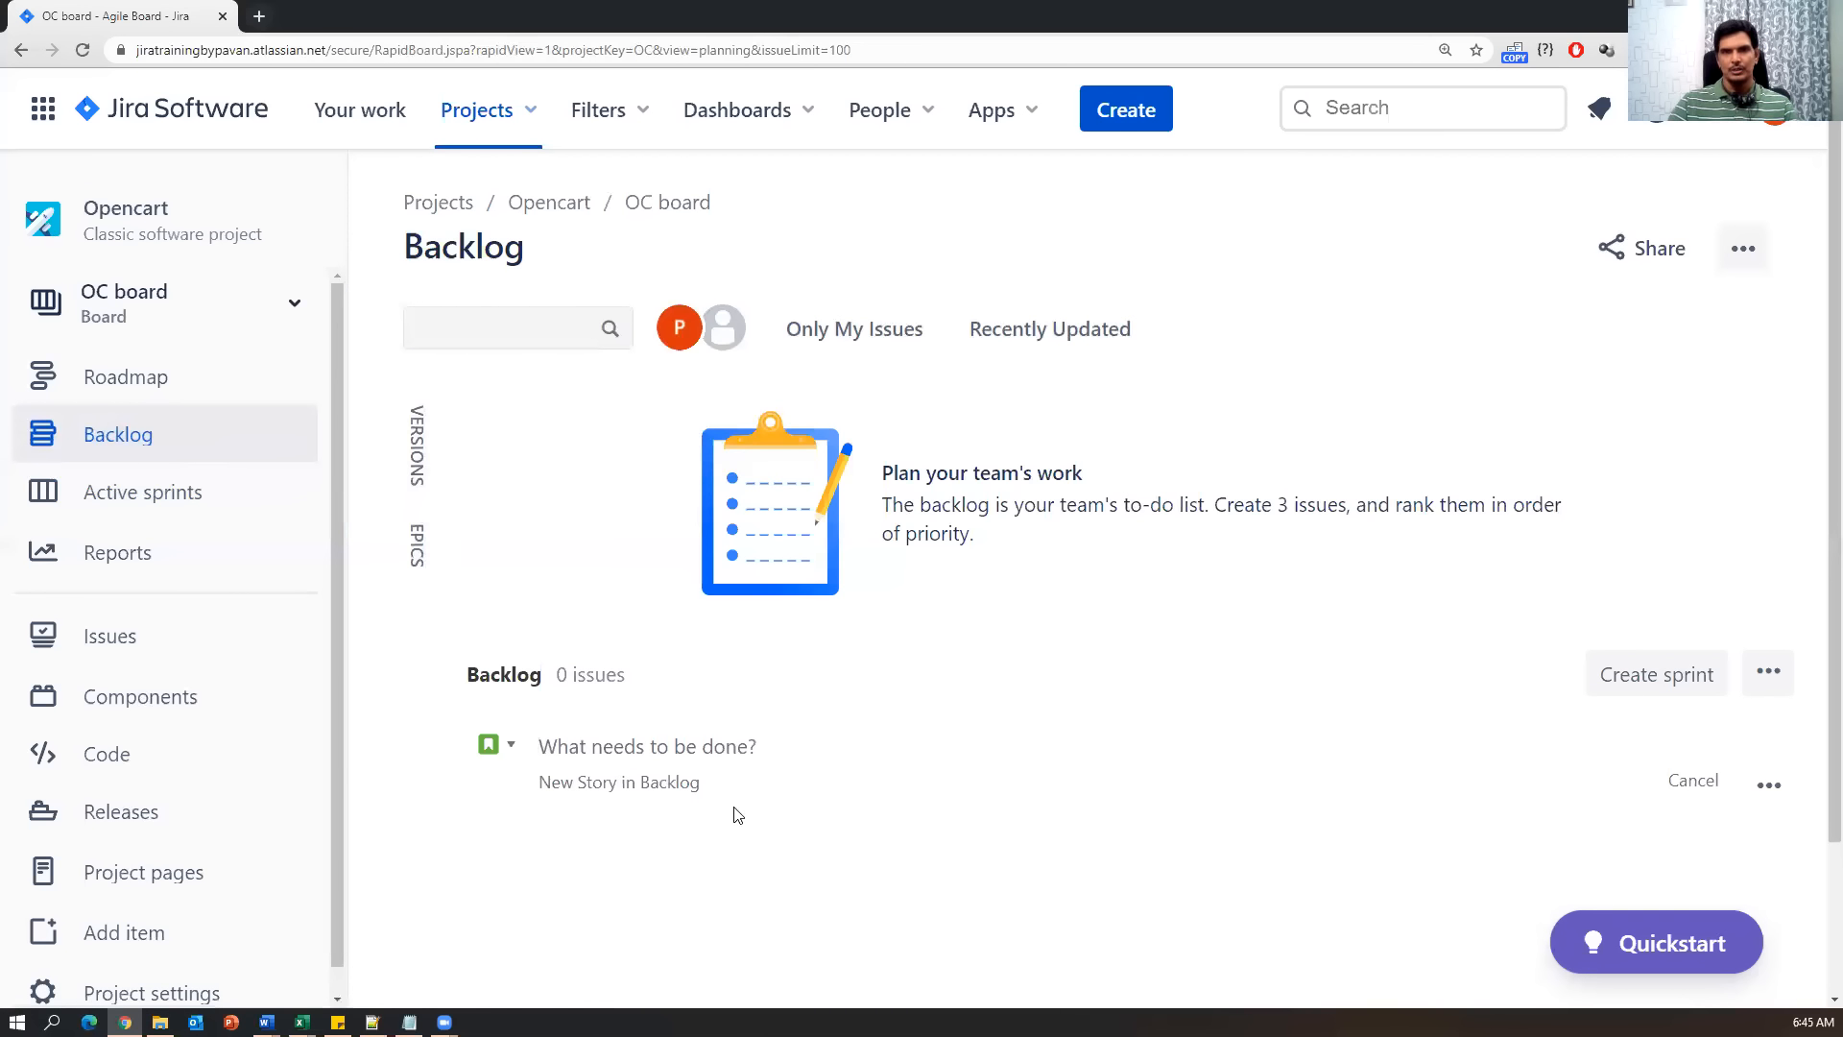
Cancel the blank inline story field so the Opencart backlog remains at 0 issues.
scroll(875, 821, down, 1)
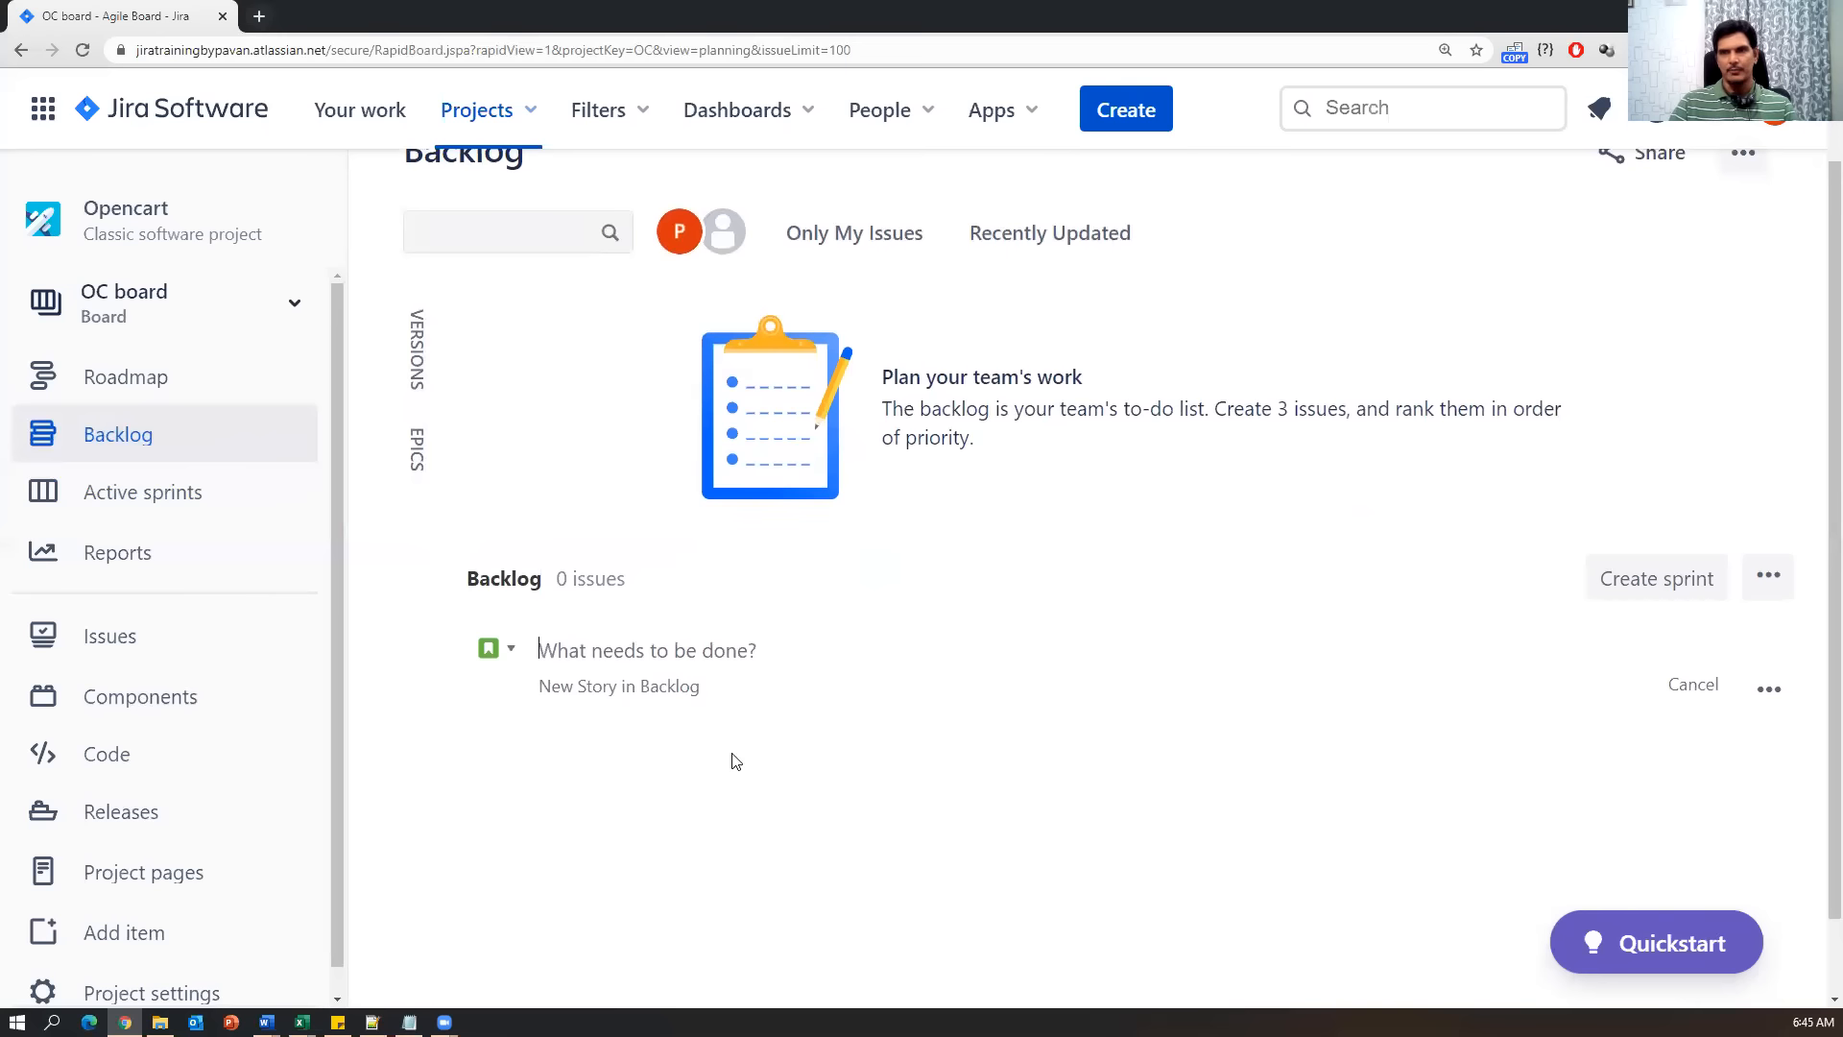
scroll(659, 766, up, 1)
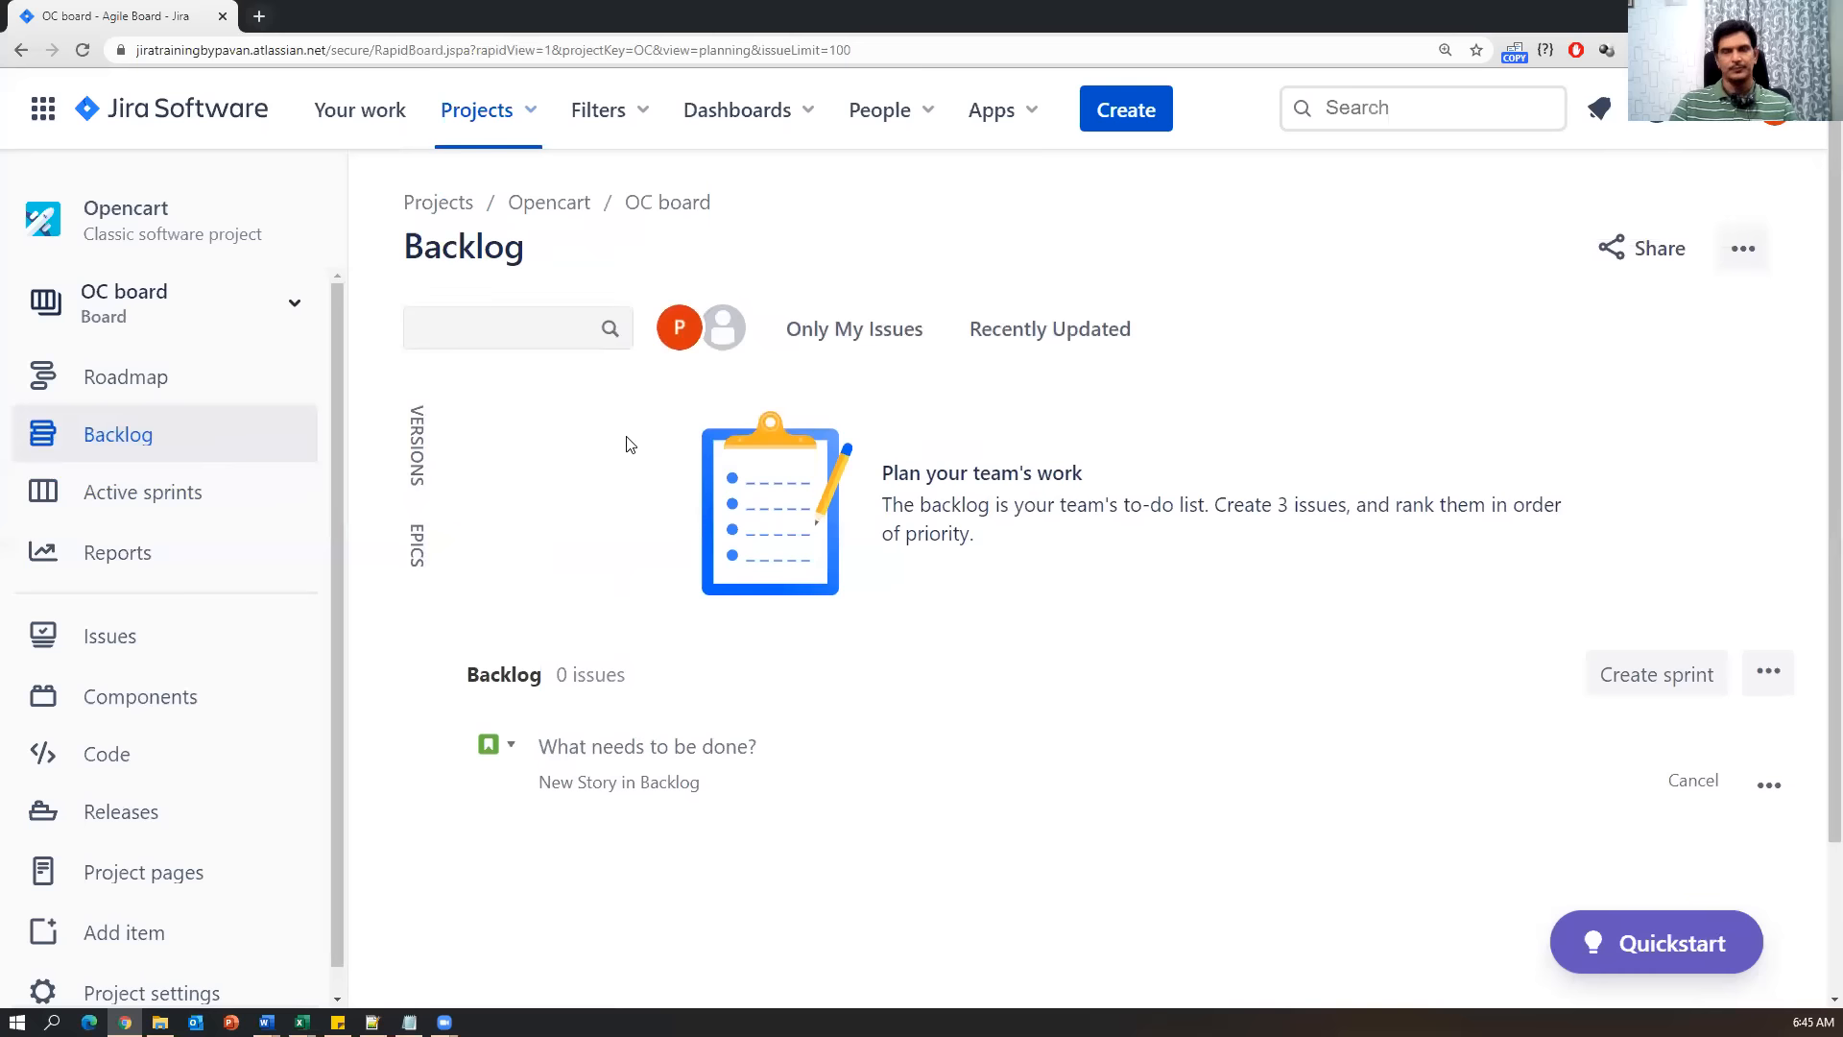
click(129, 448)
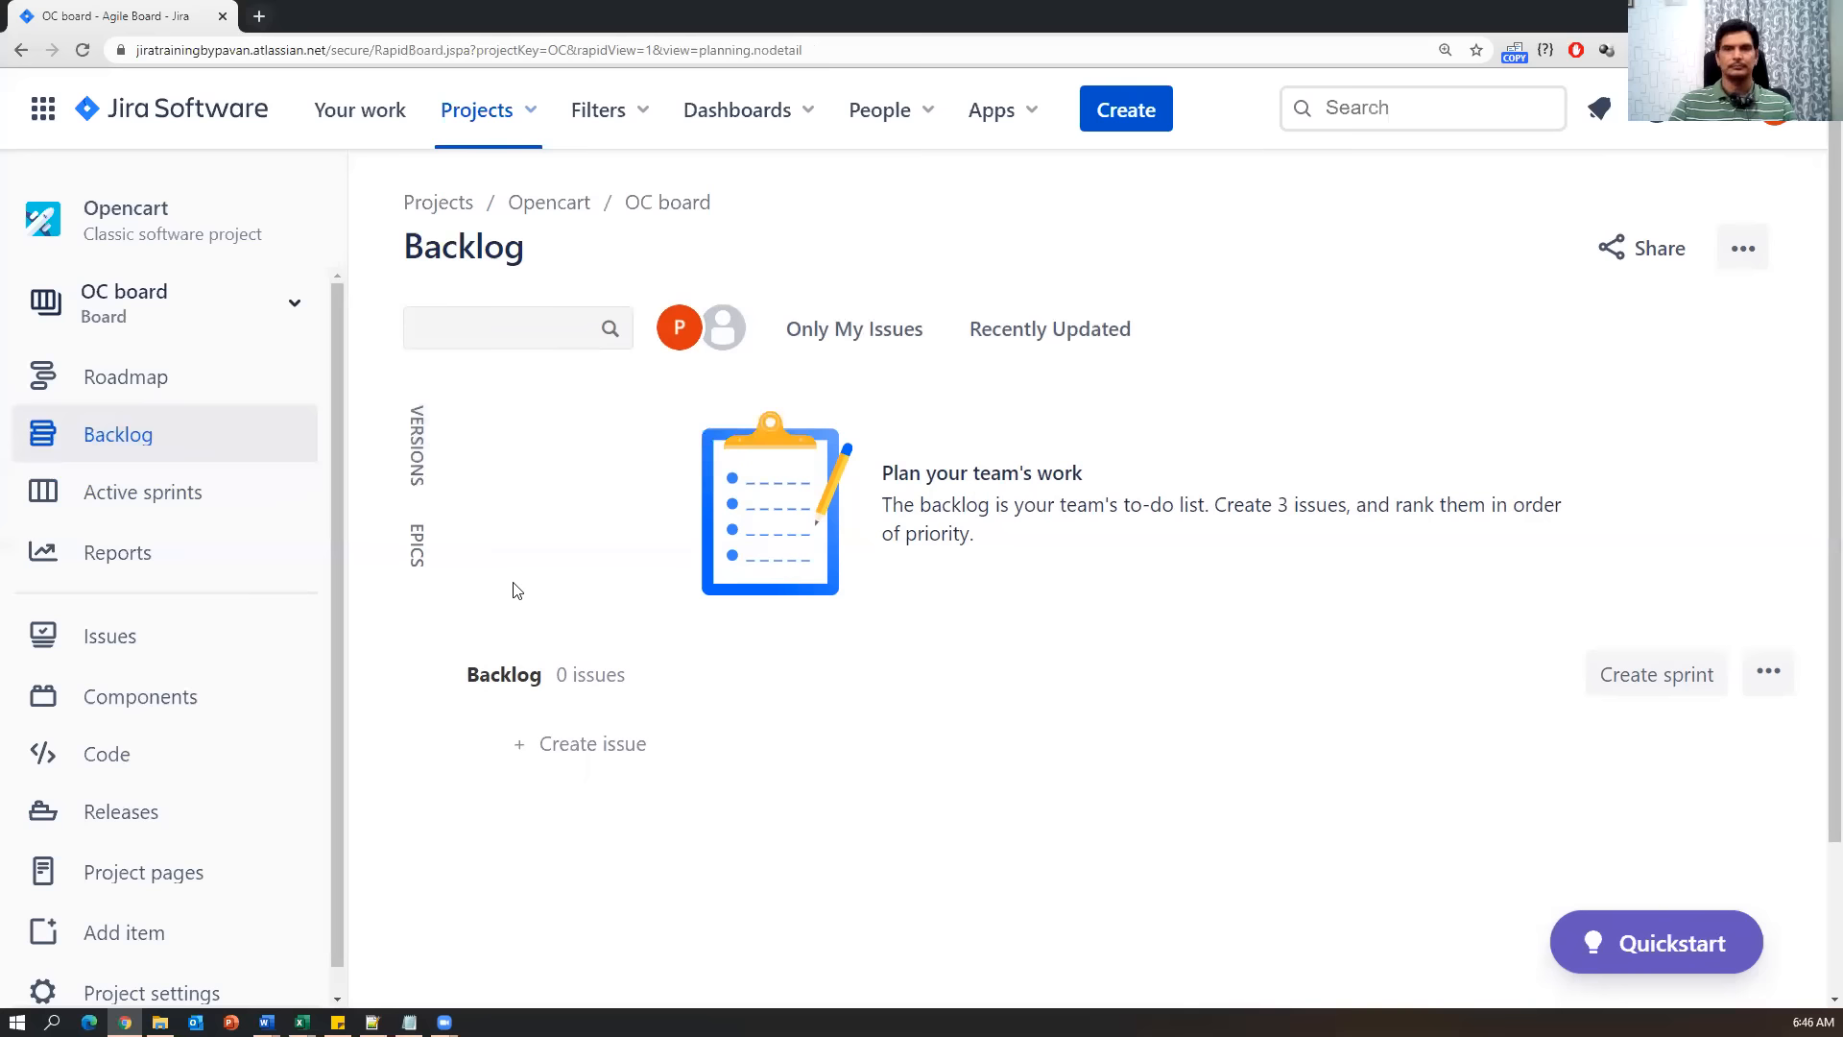
click(1827, 50)
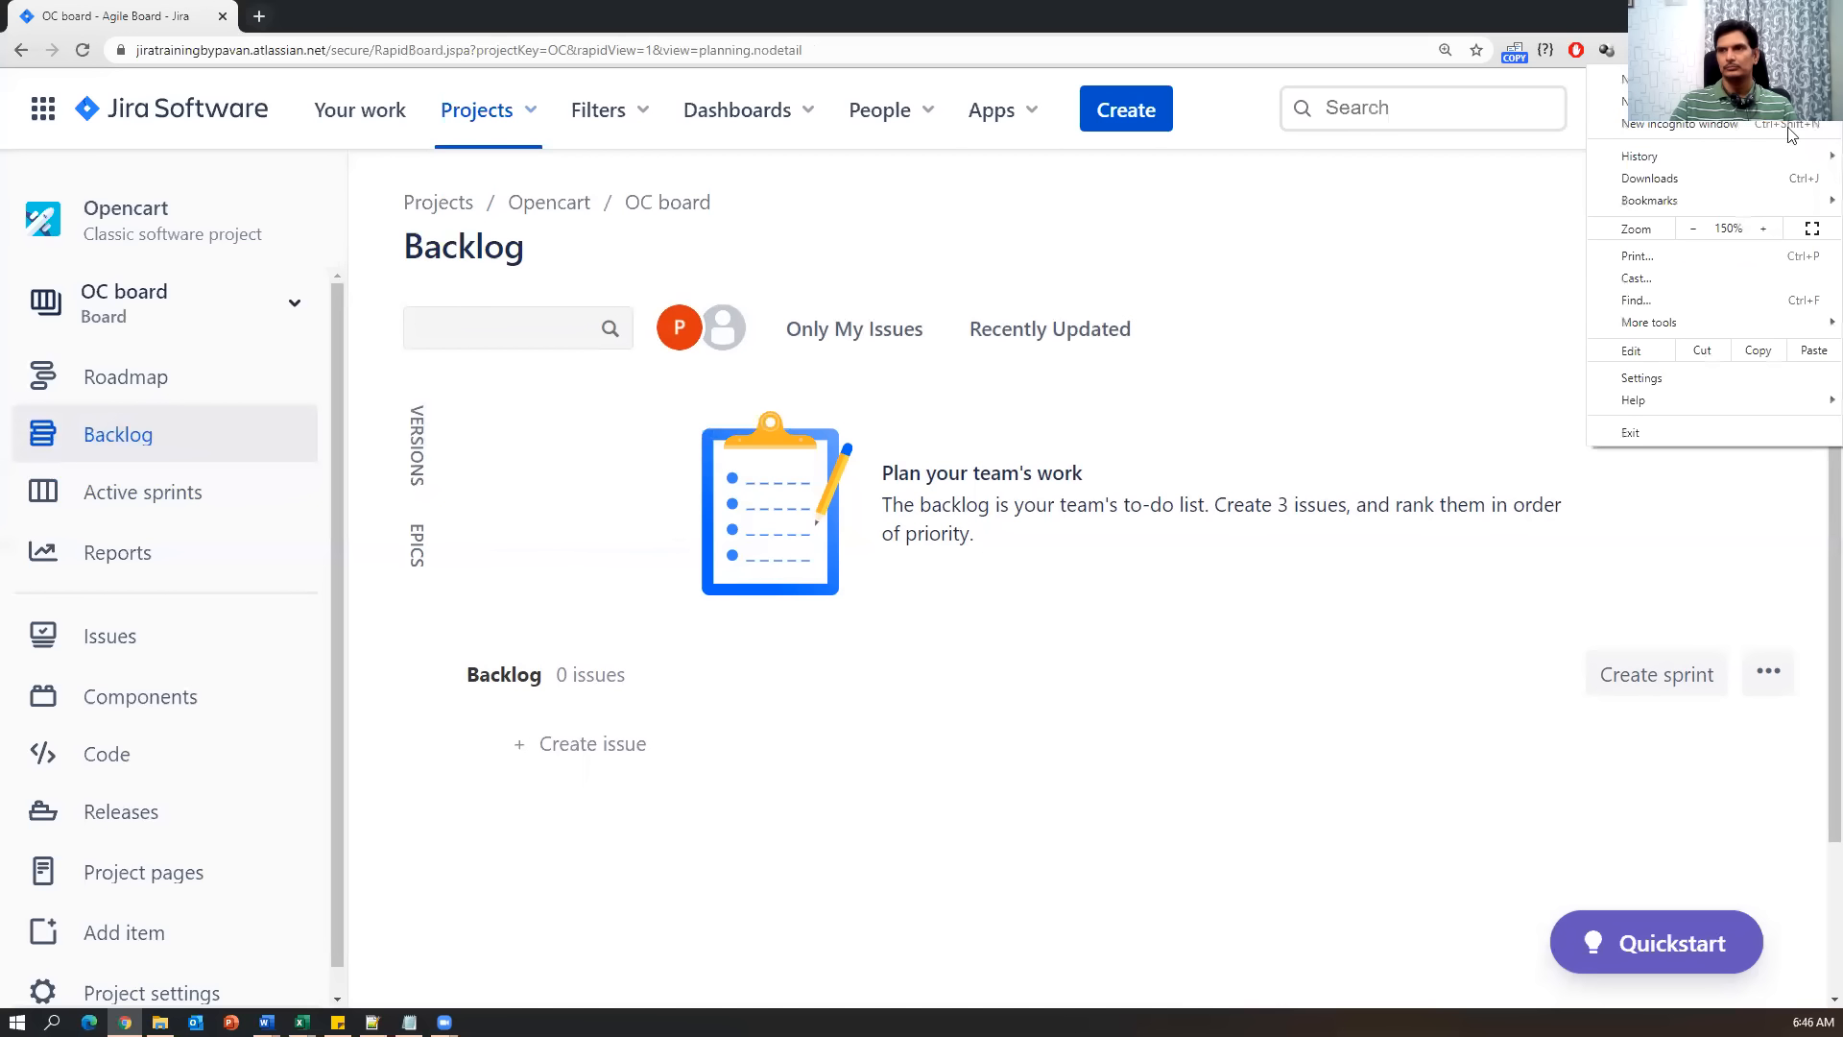
Zoom the browser page out, then choose Opencart (OC) from the Projects list.
click(1689, 230)
click(768, 809)
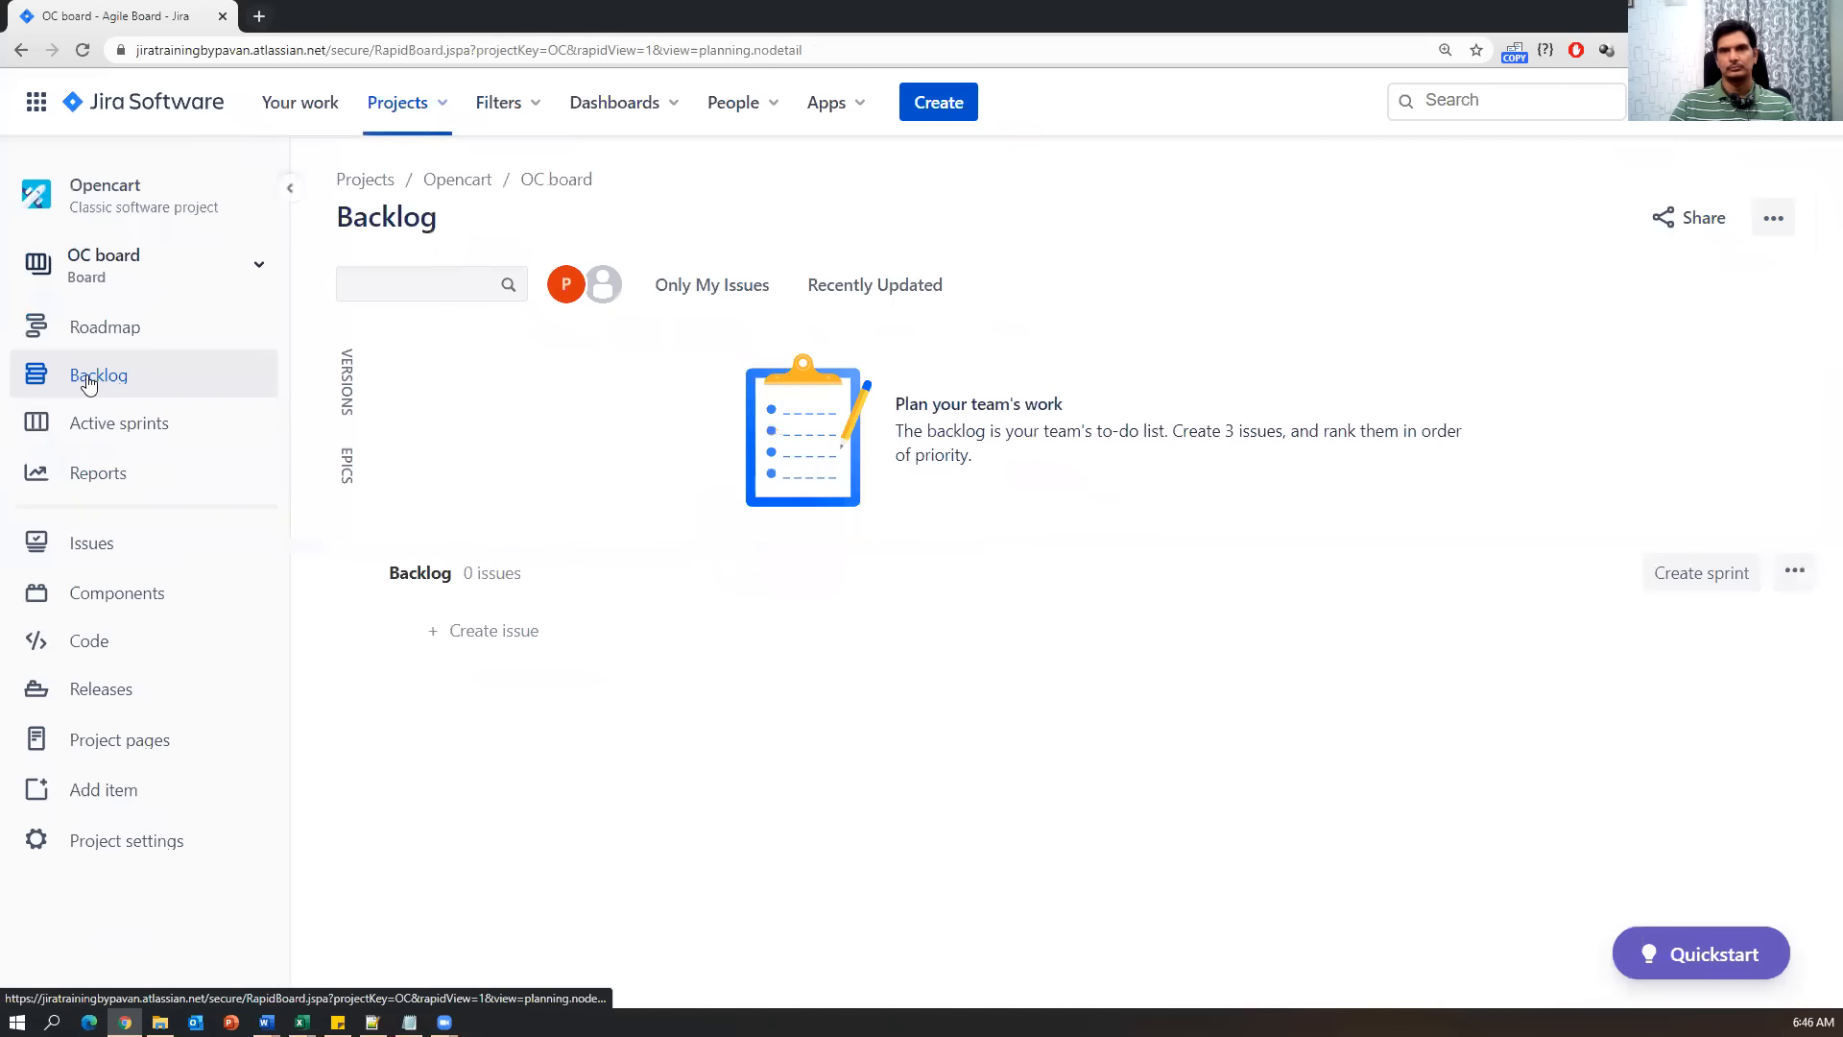
click(447, 108)
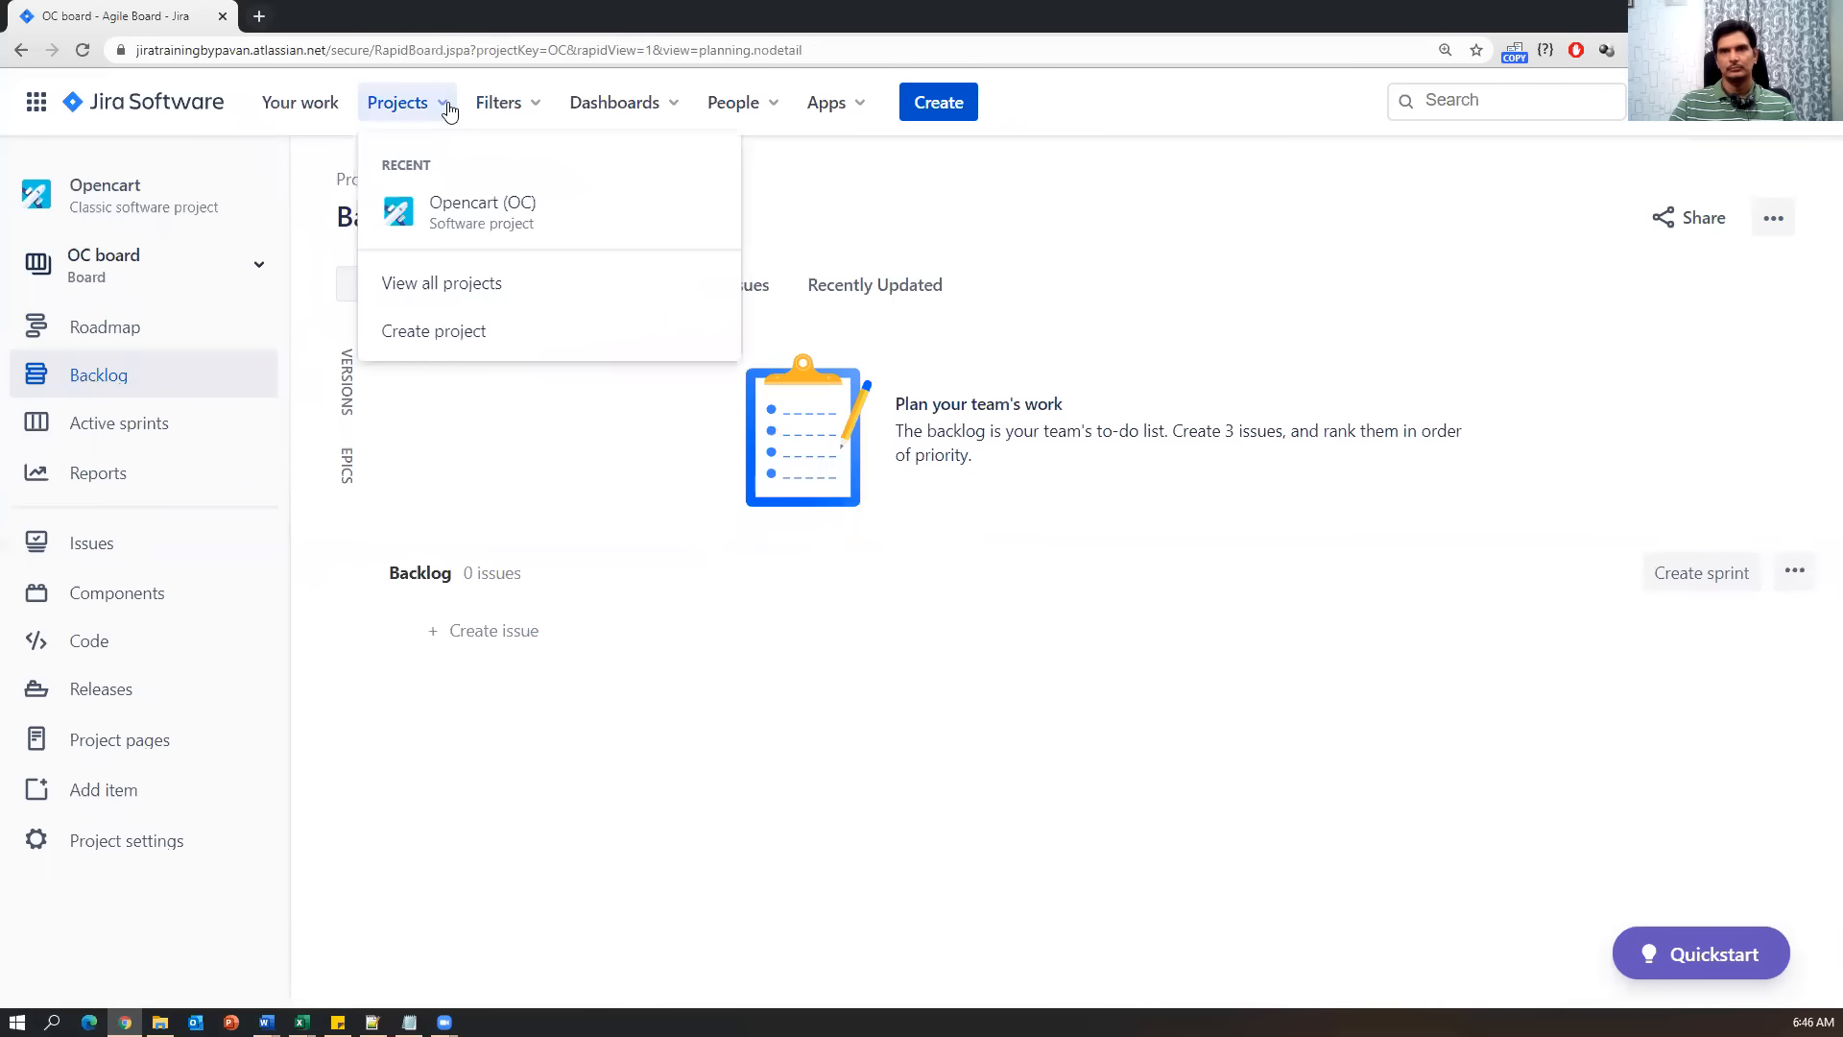
click(597, 584)
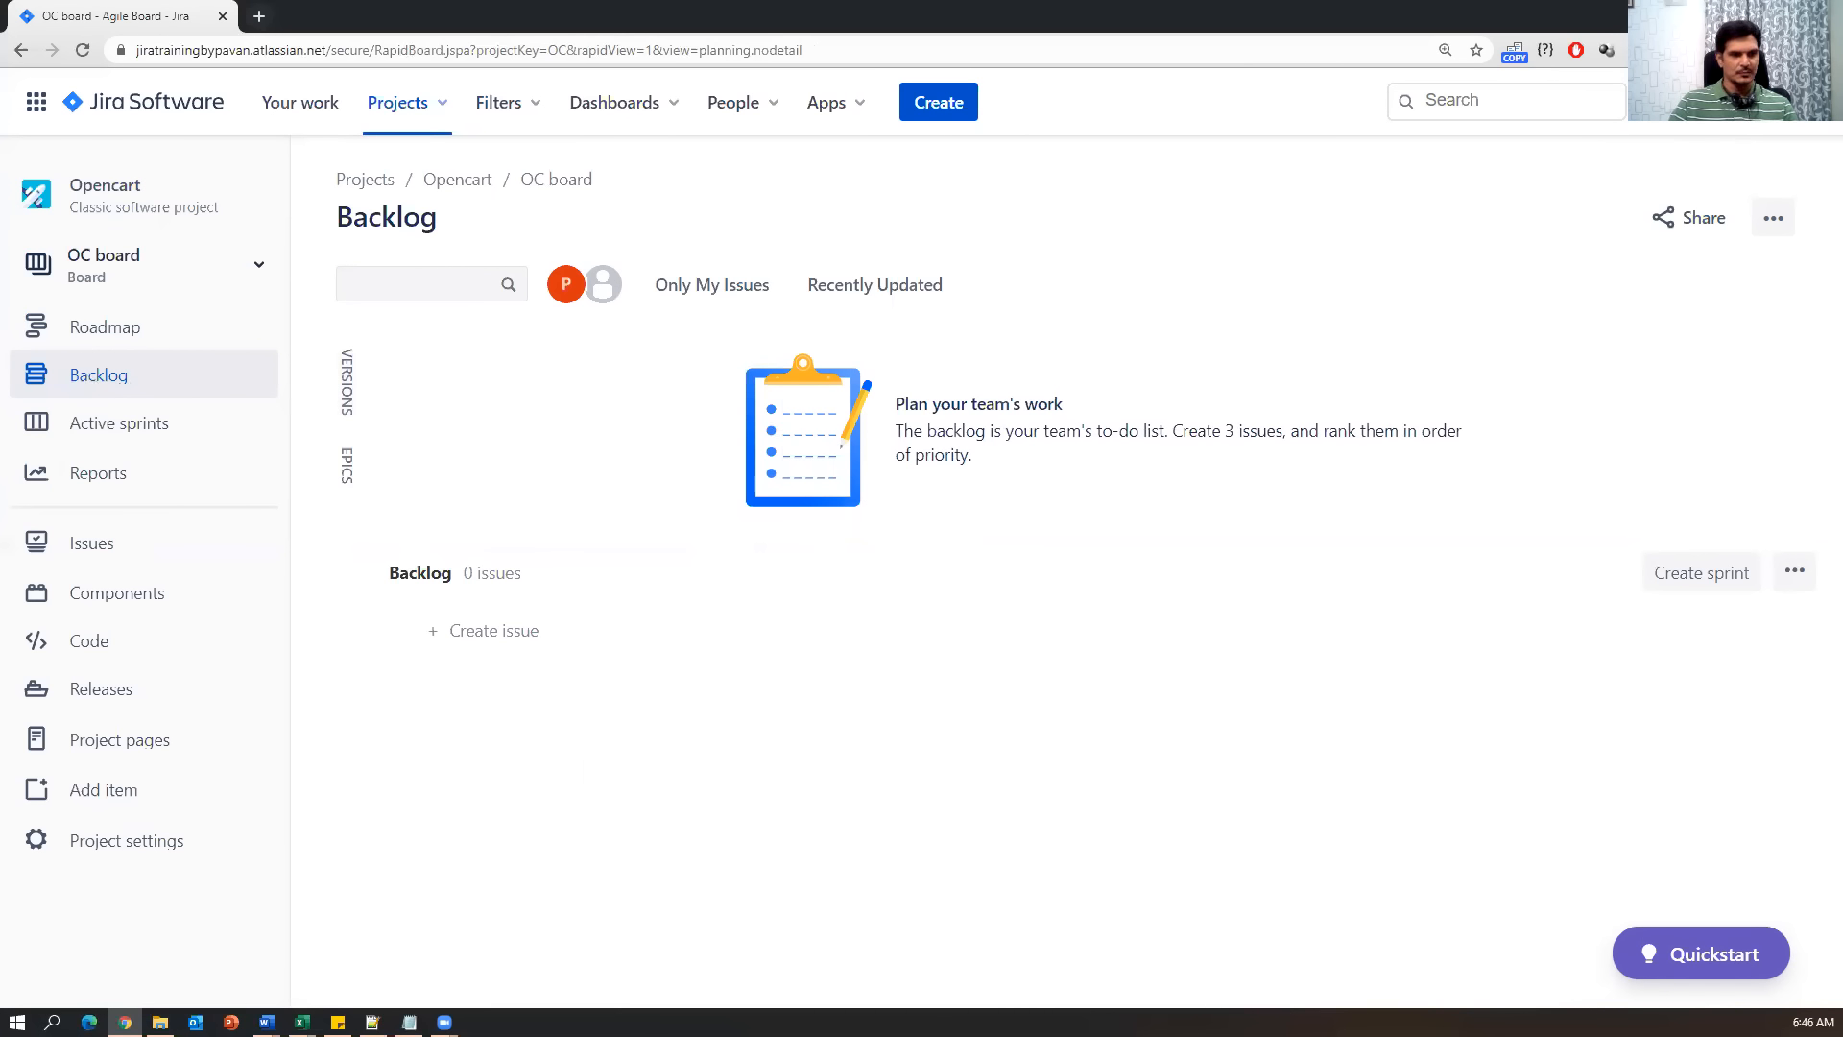
key(alt+Tab)
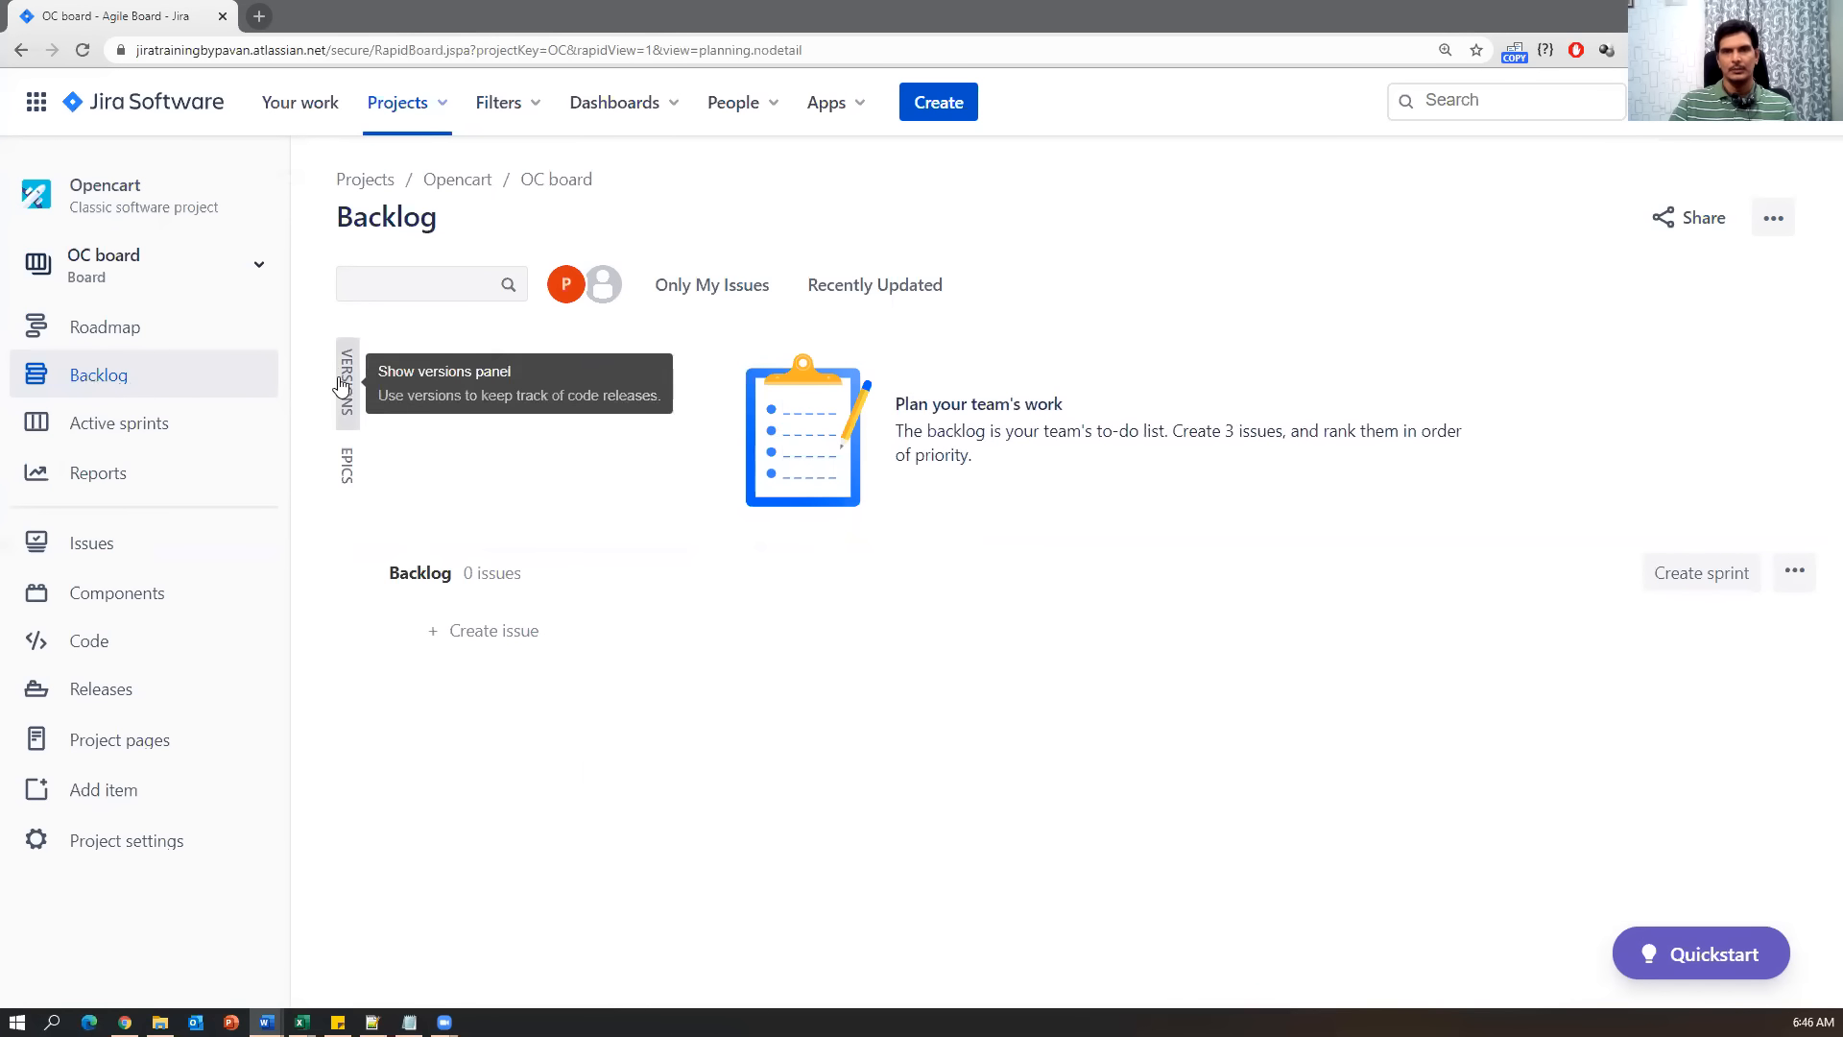
key(alt+Tab)
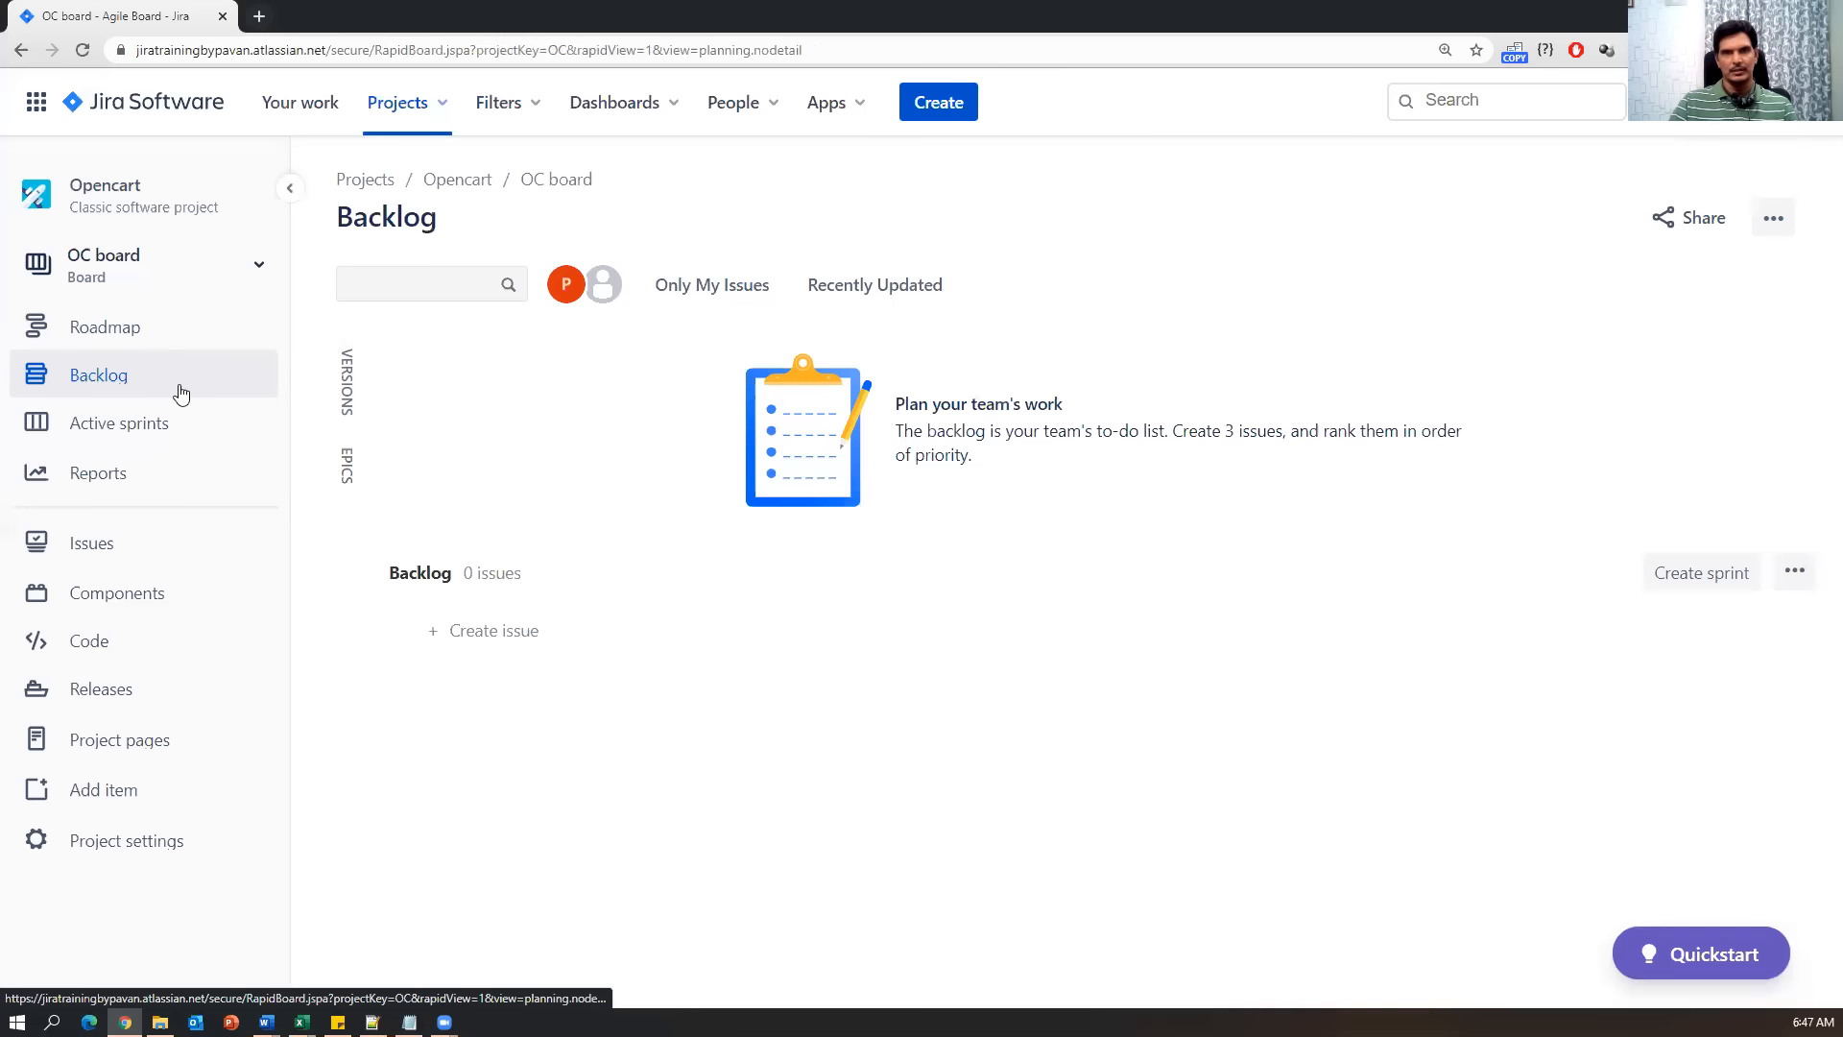
click(445, 111)
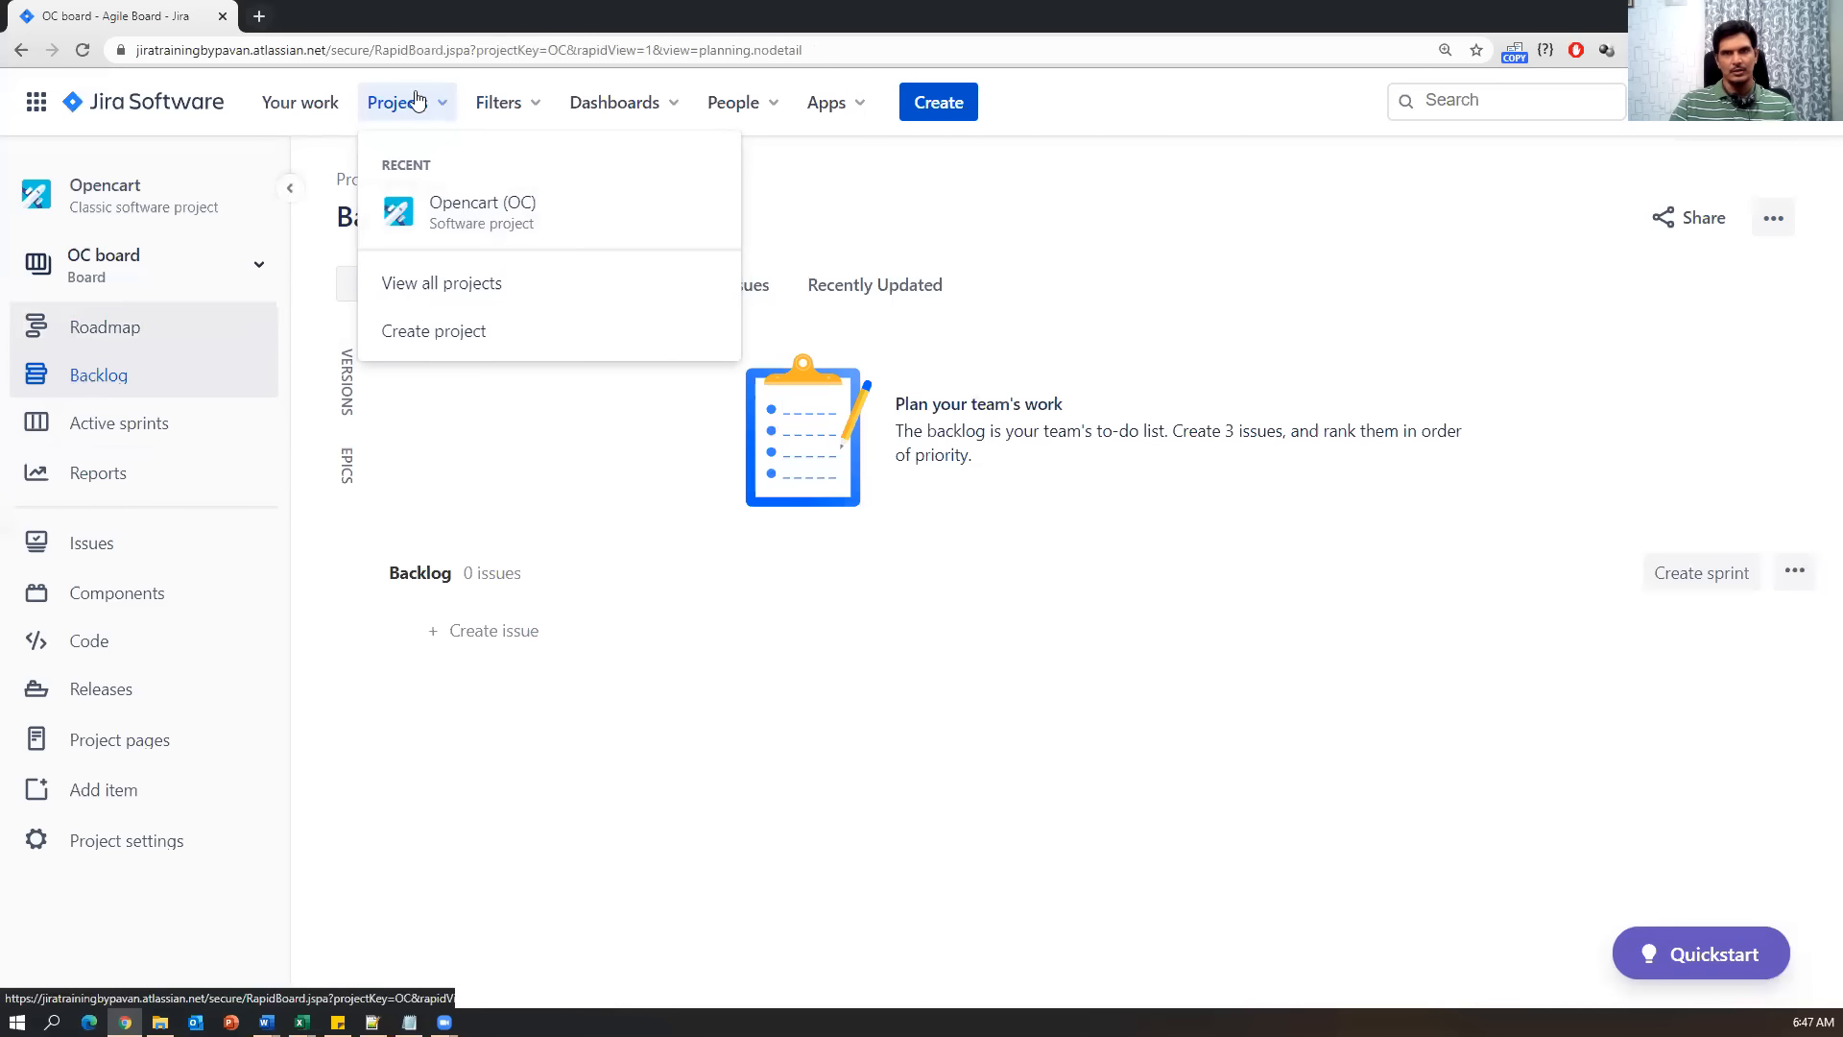
click(469, 215)
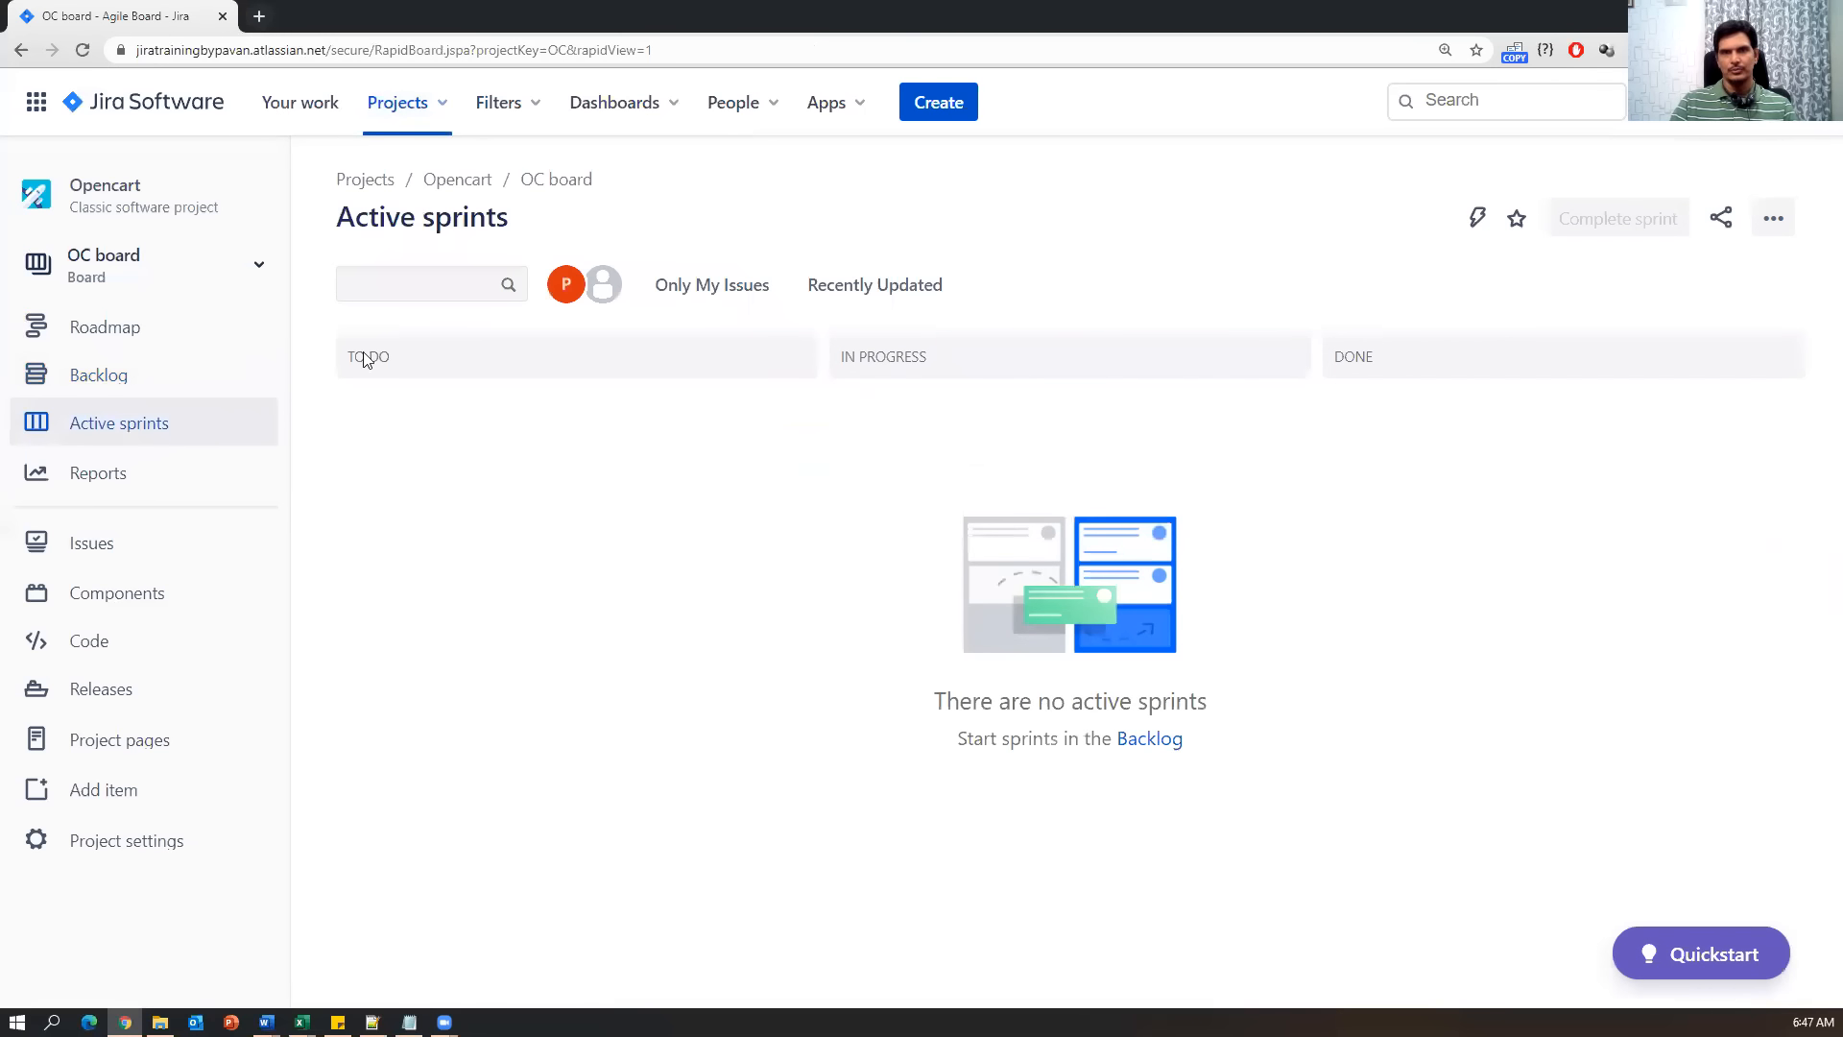
Expand the Epics panel beside Versions on the Opencart backlog, both listing All issues.
click(199, 395)
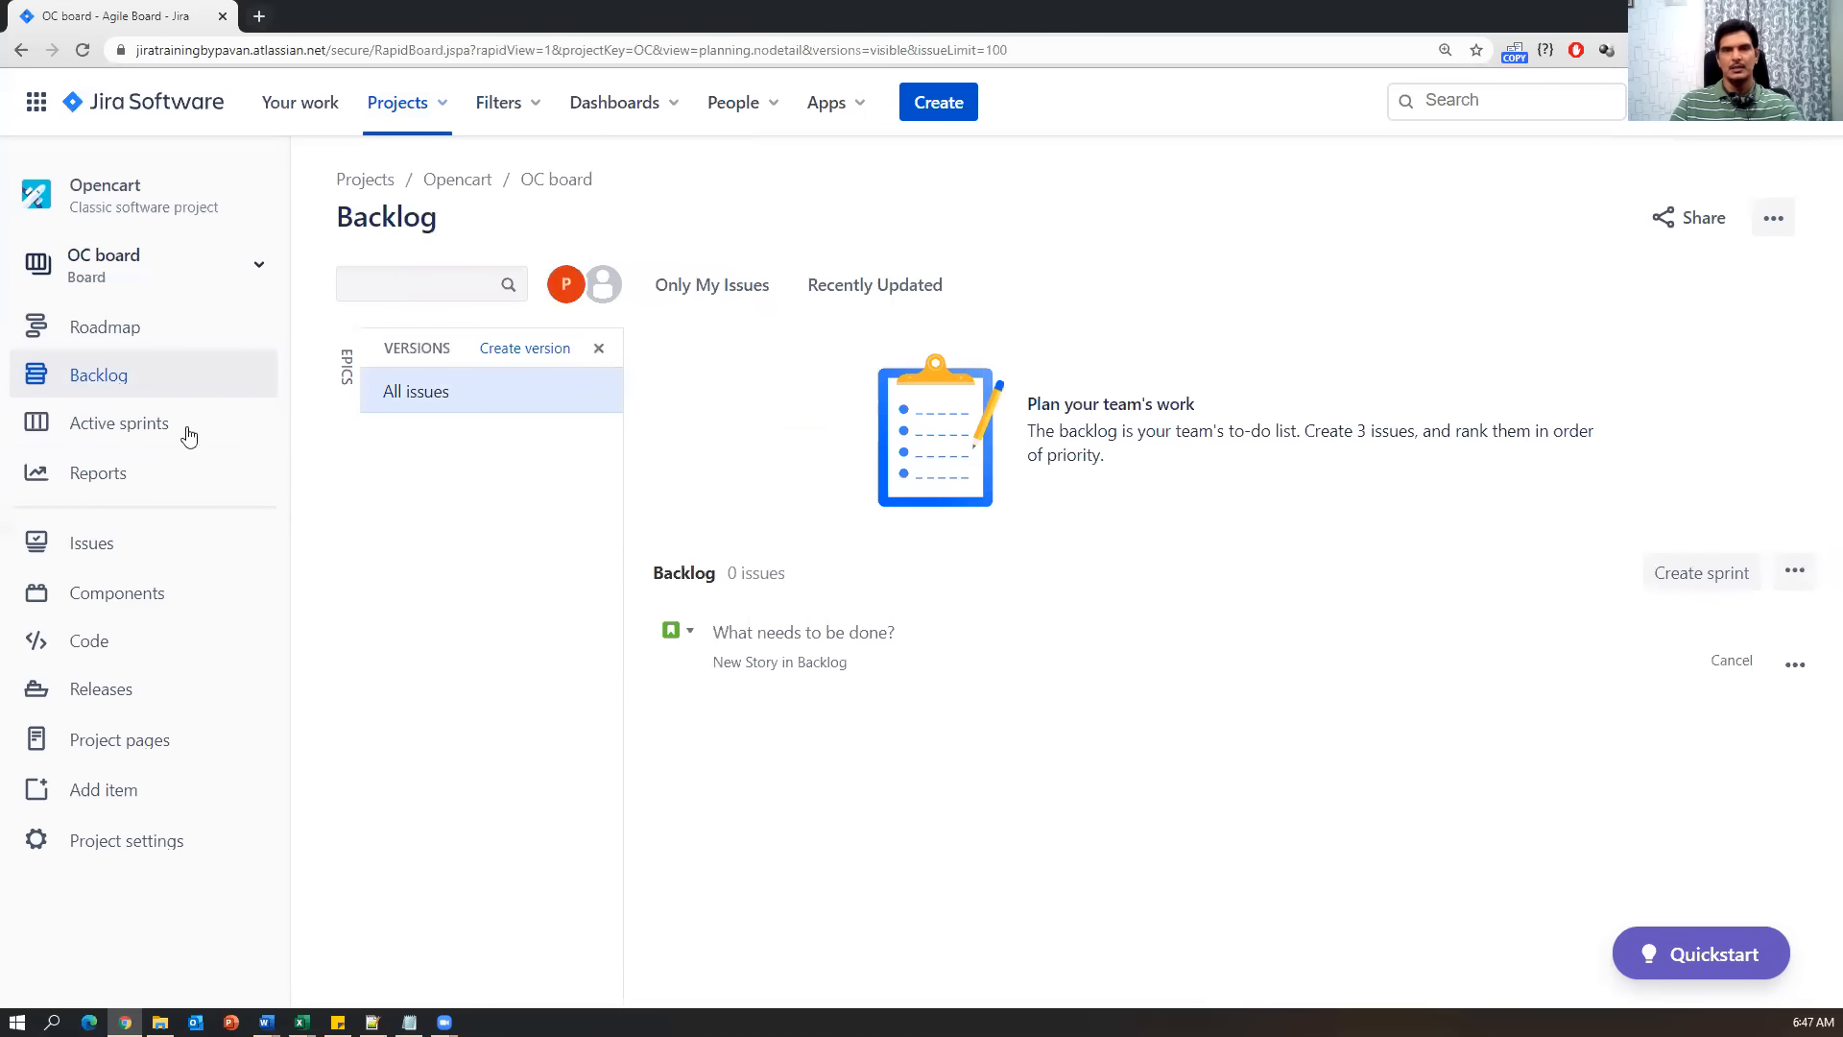
click(444, 110)
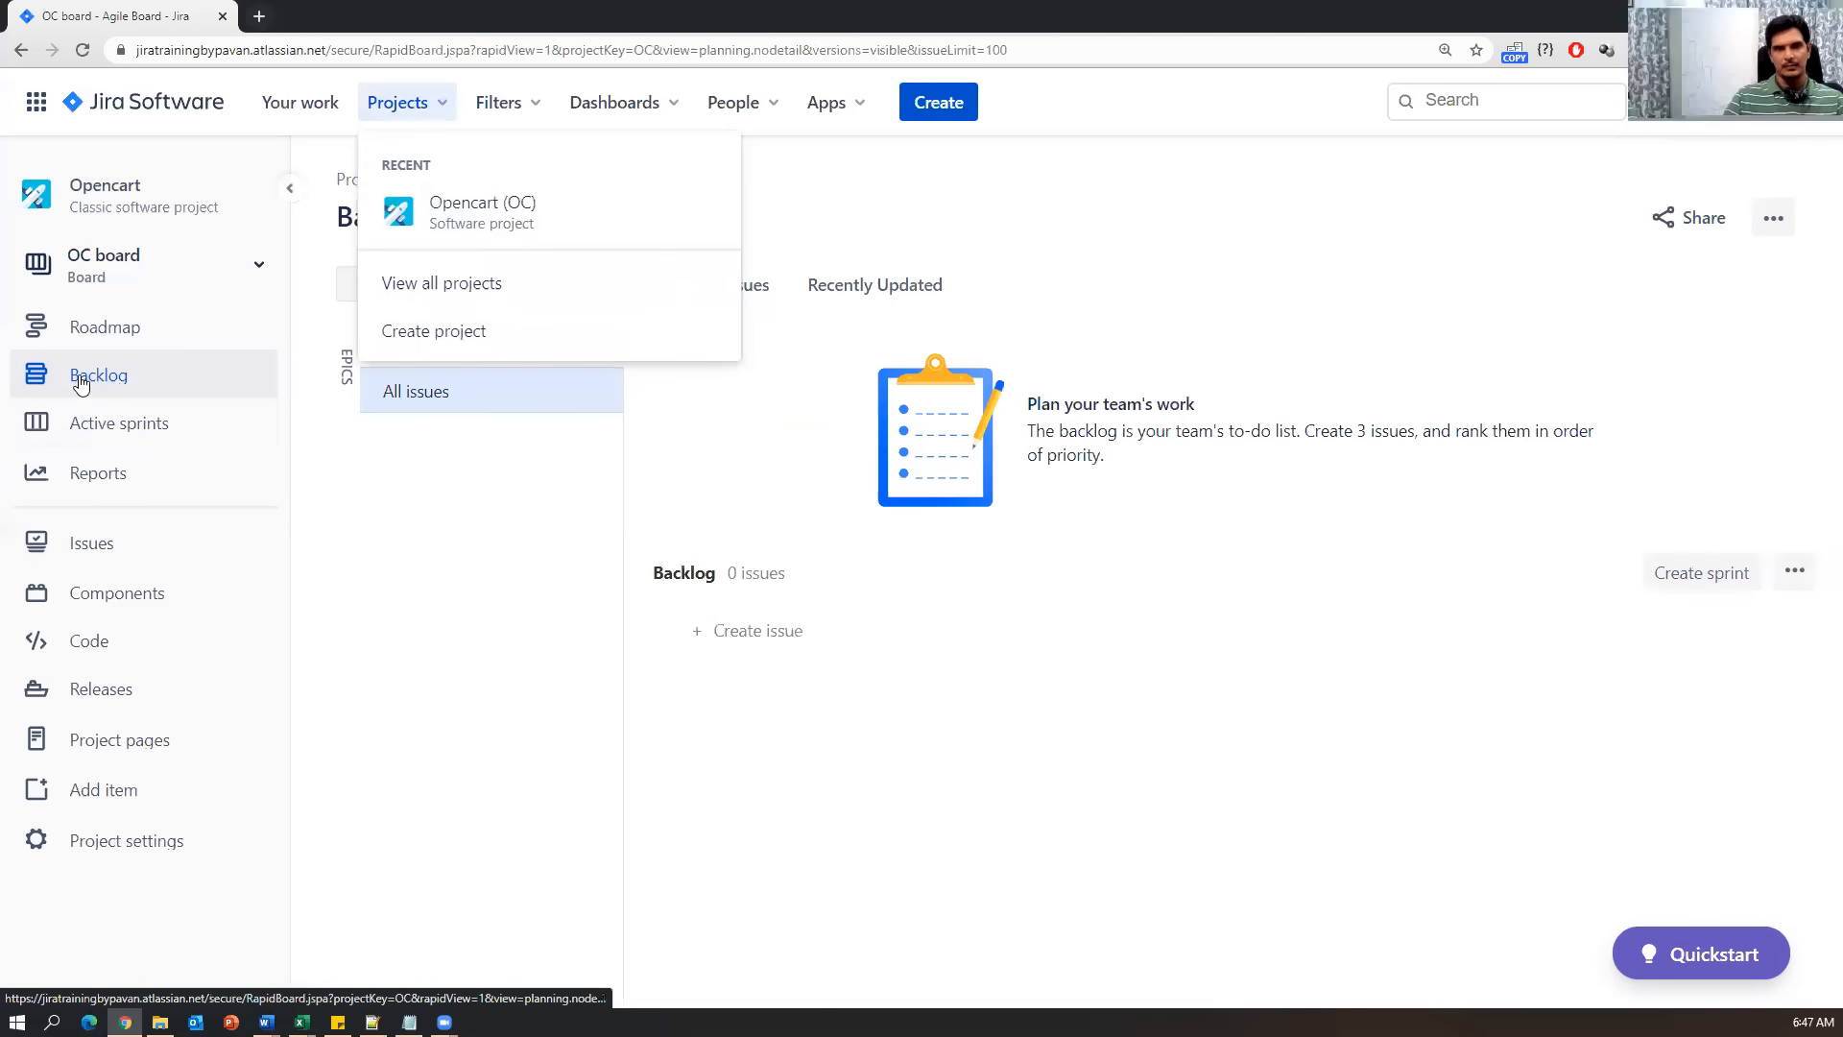
click(419, 338)
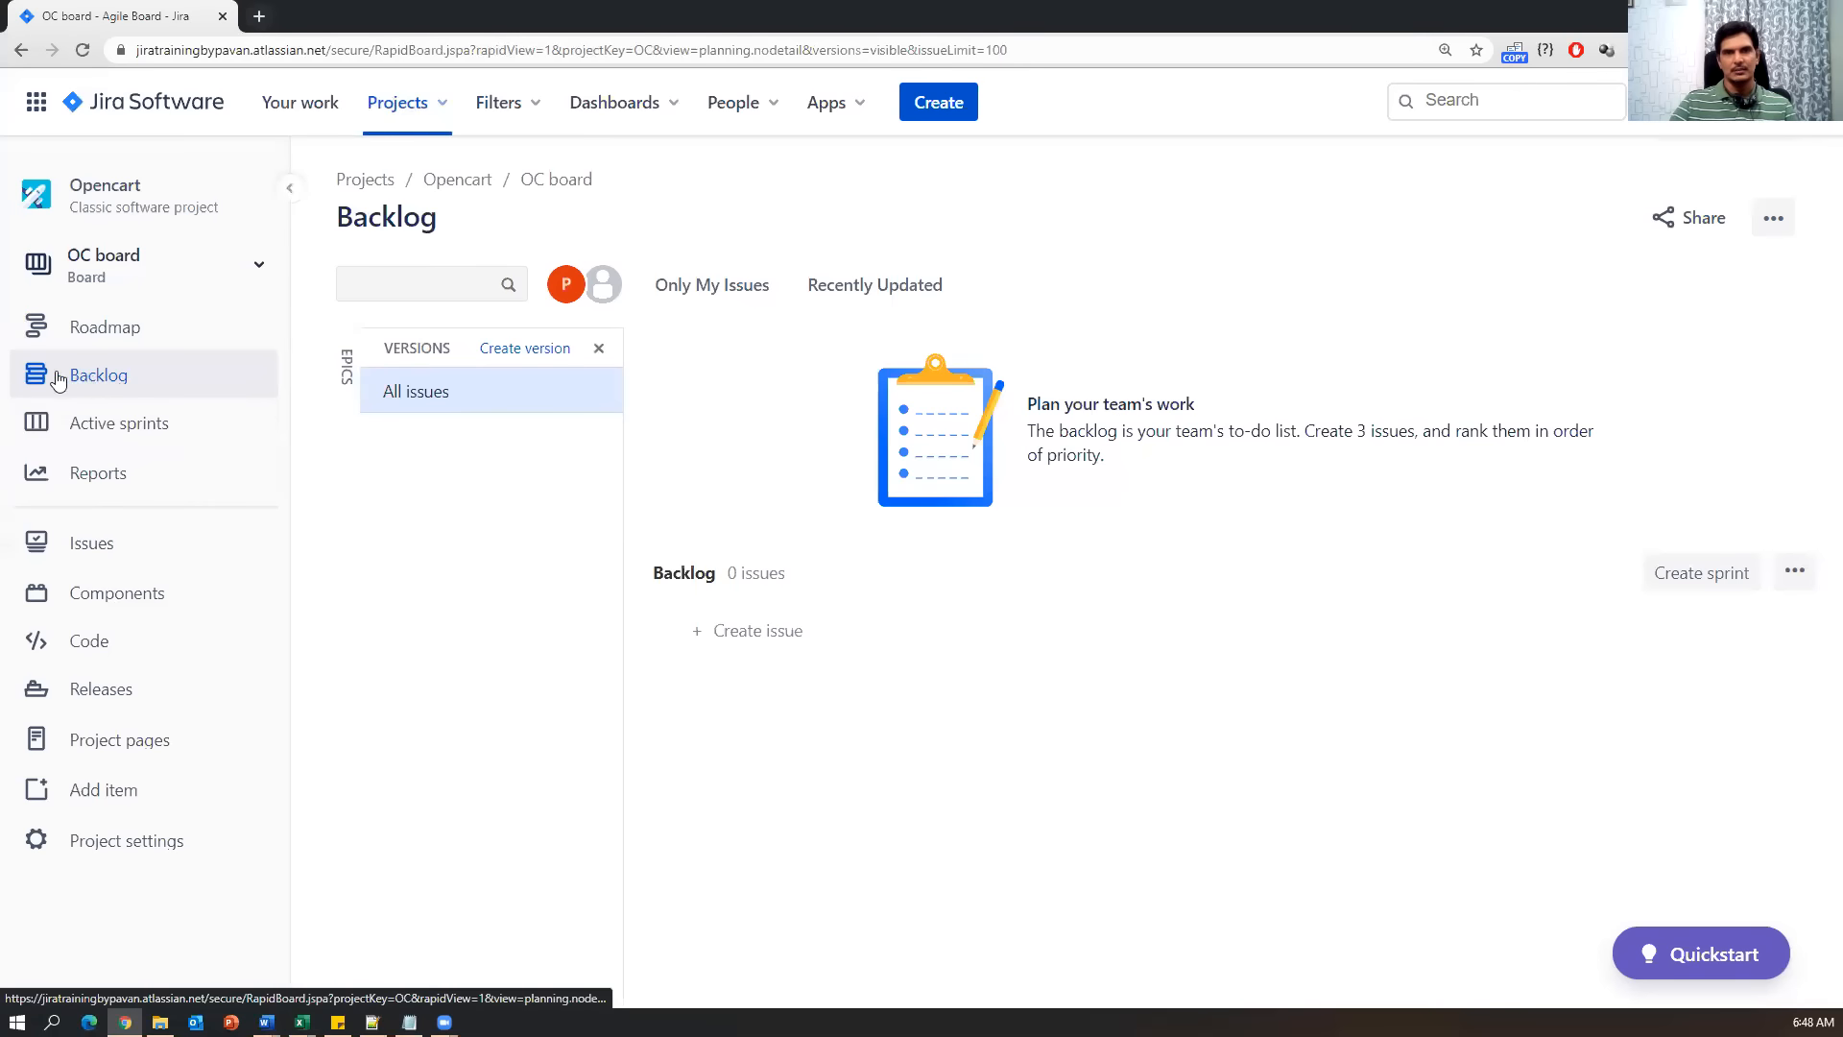
click(408, 103)
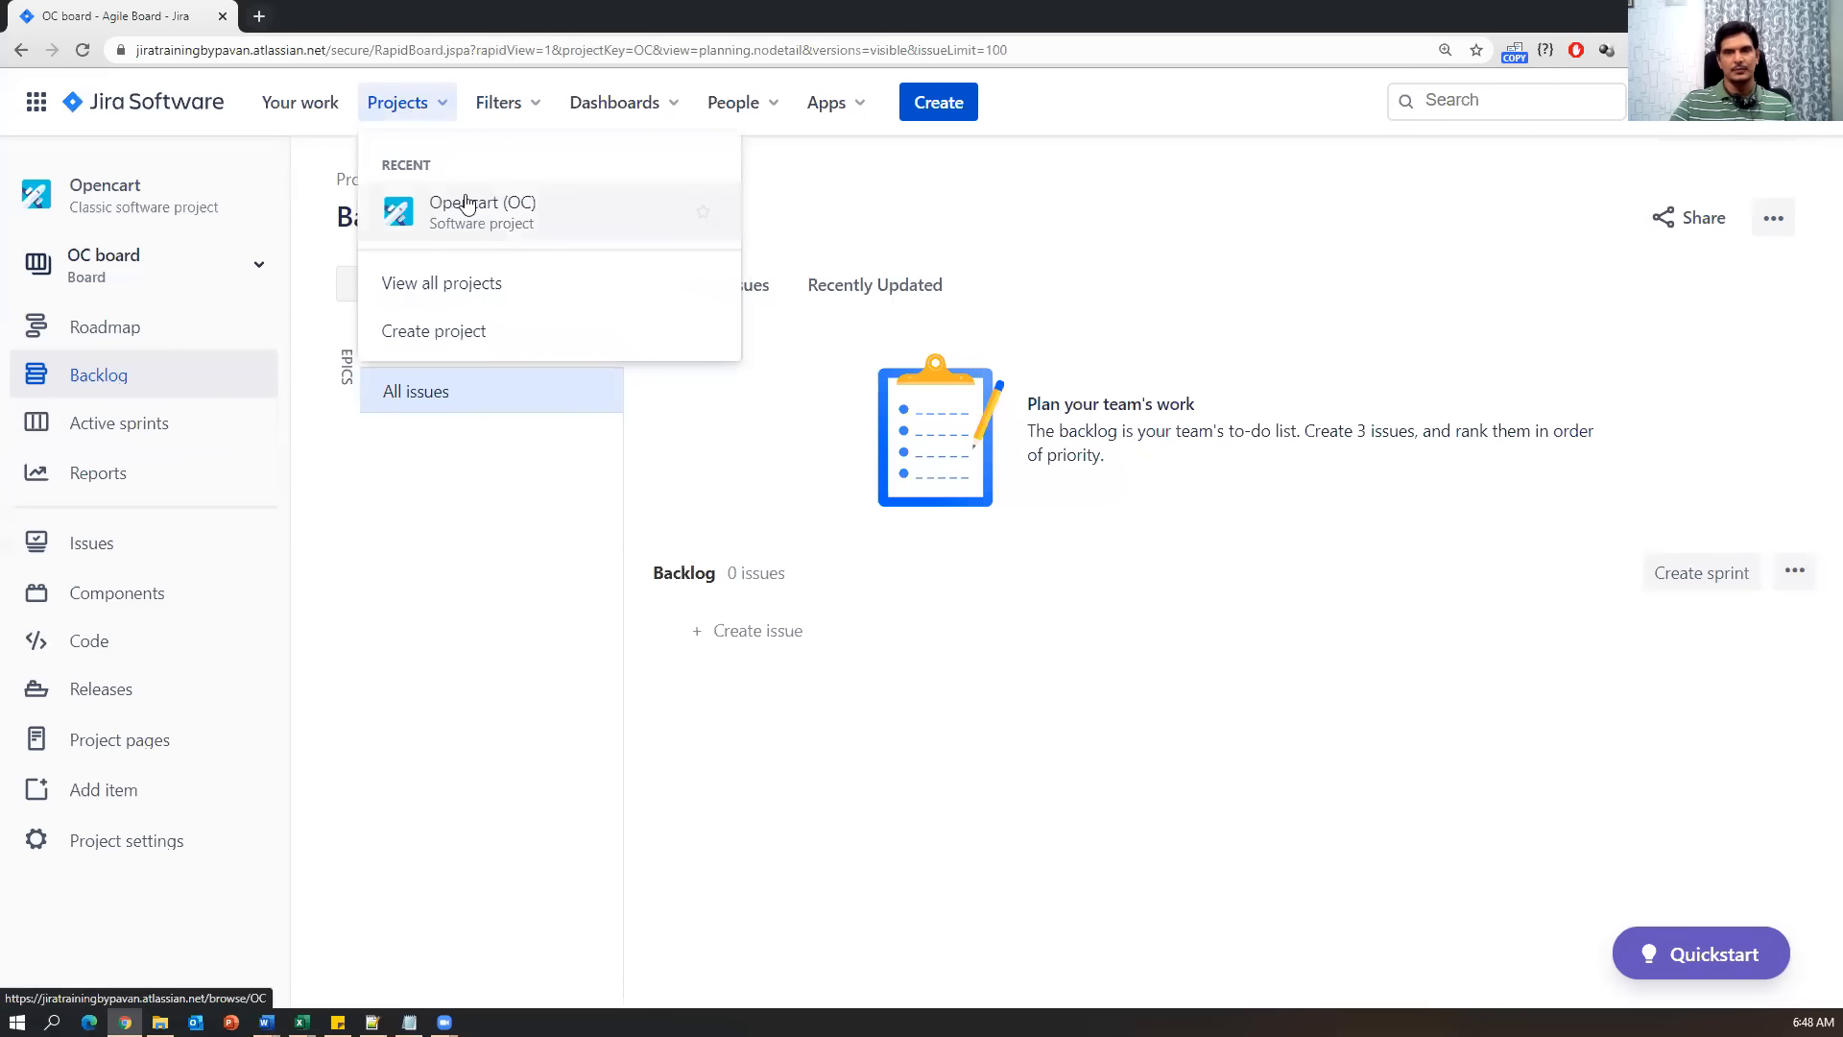
click(98, 376)
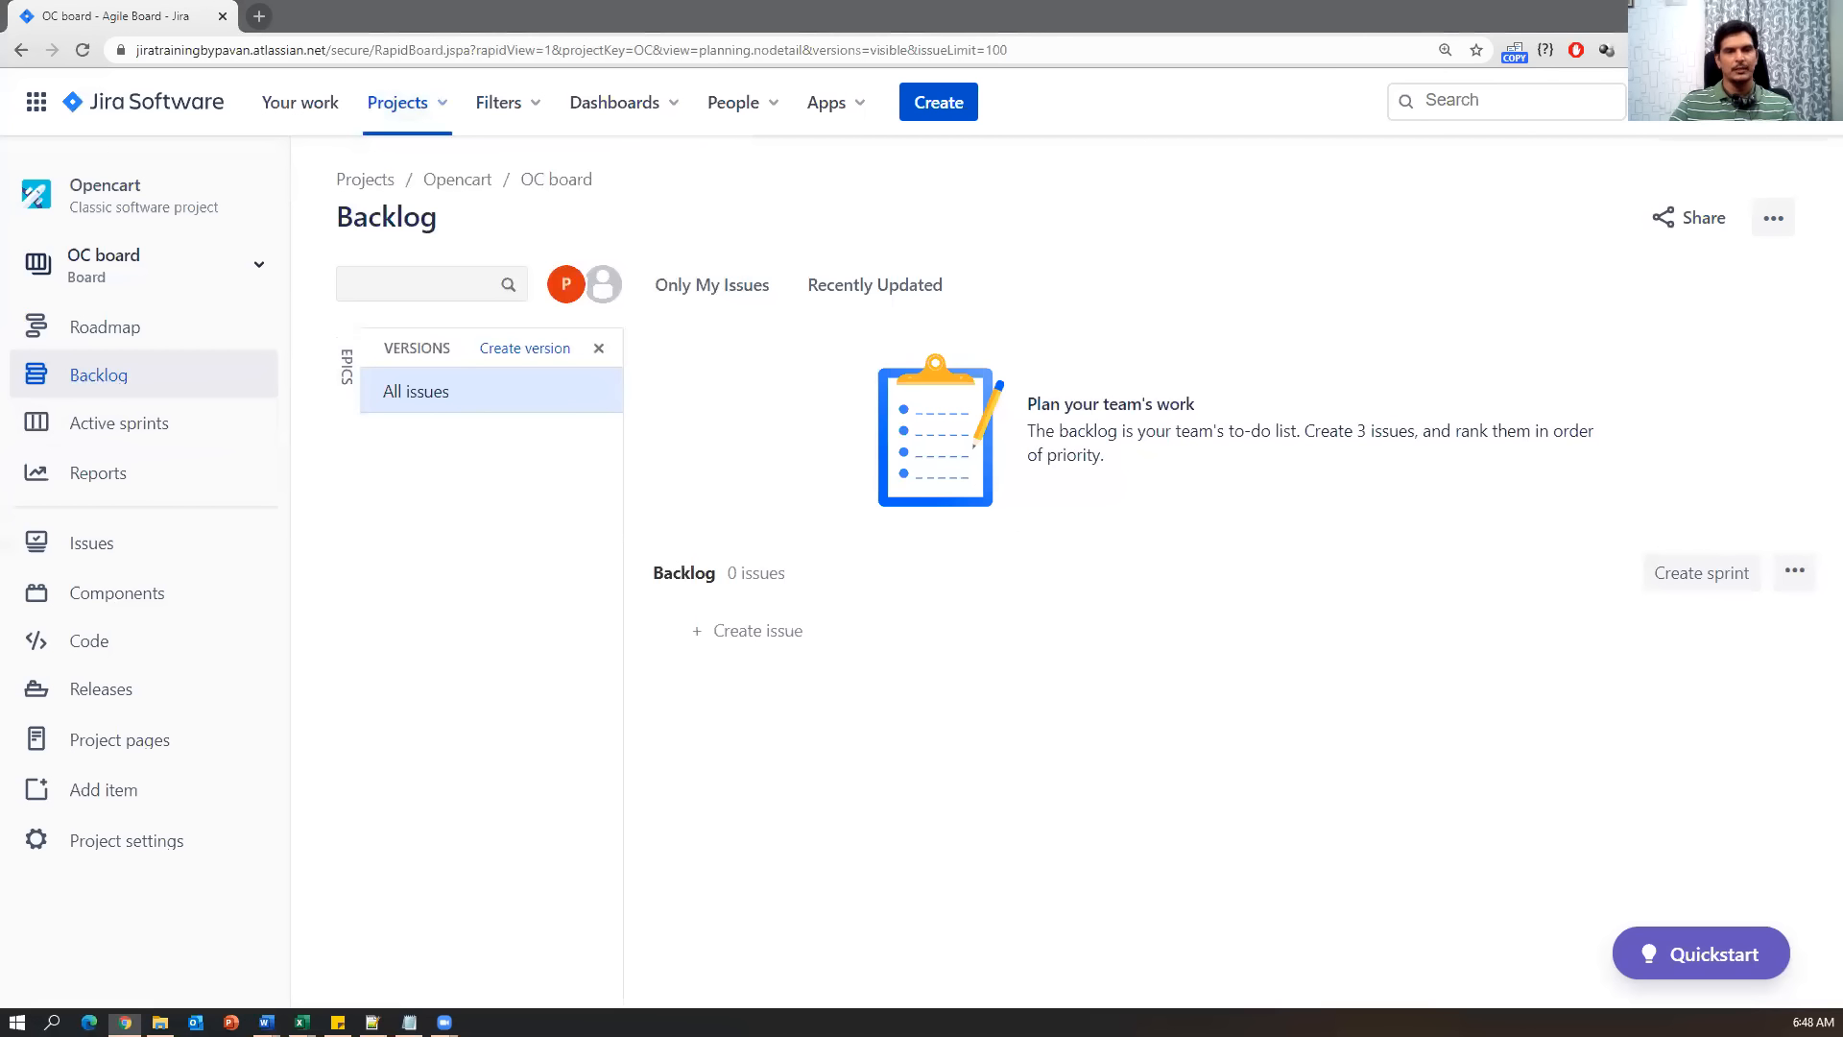
click(343, 375)
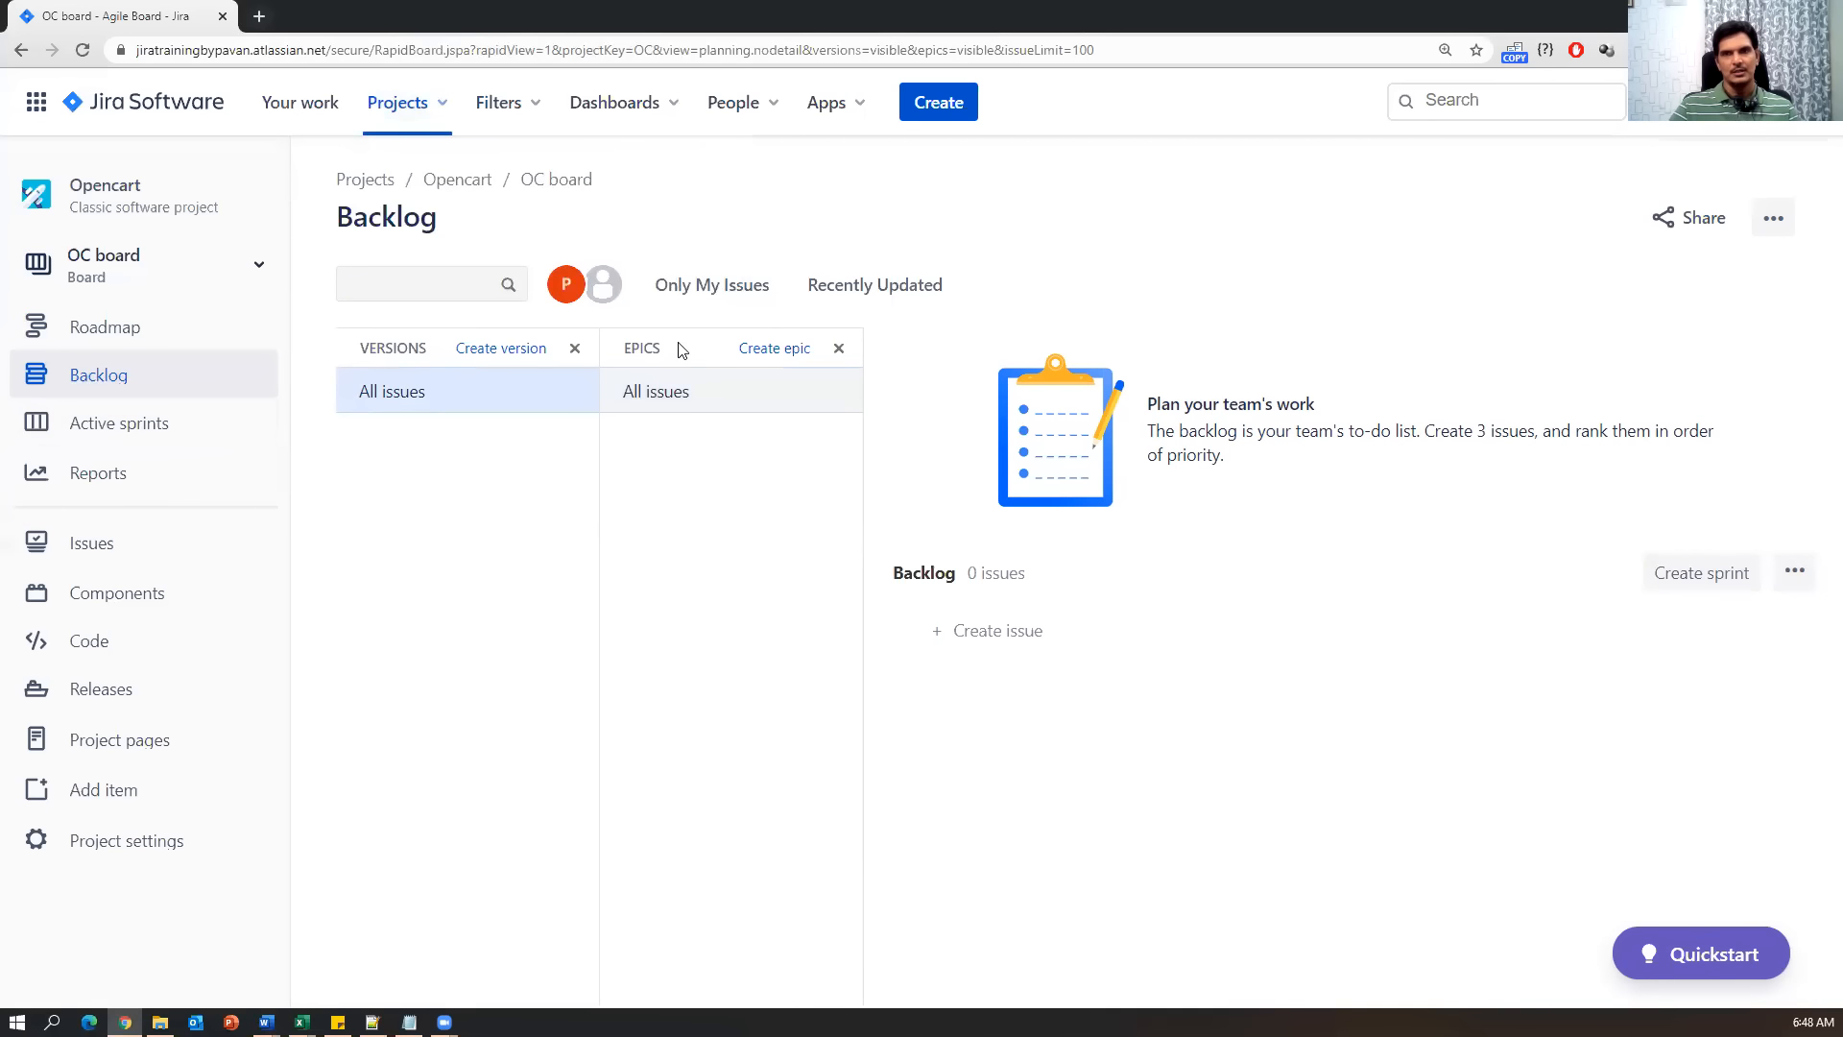
Close the Epics panel, keep Versions showing, and open the blank Create Version form.
click(510, 351)
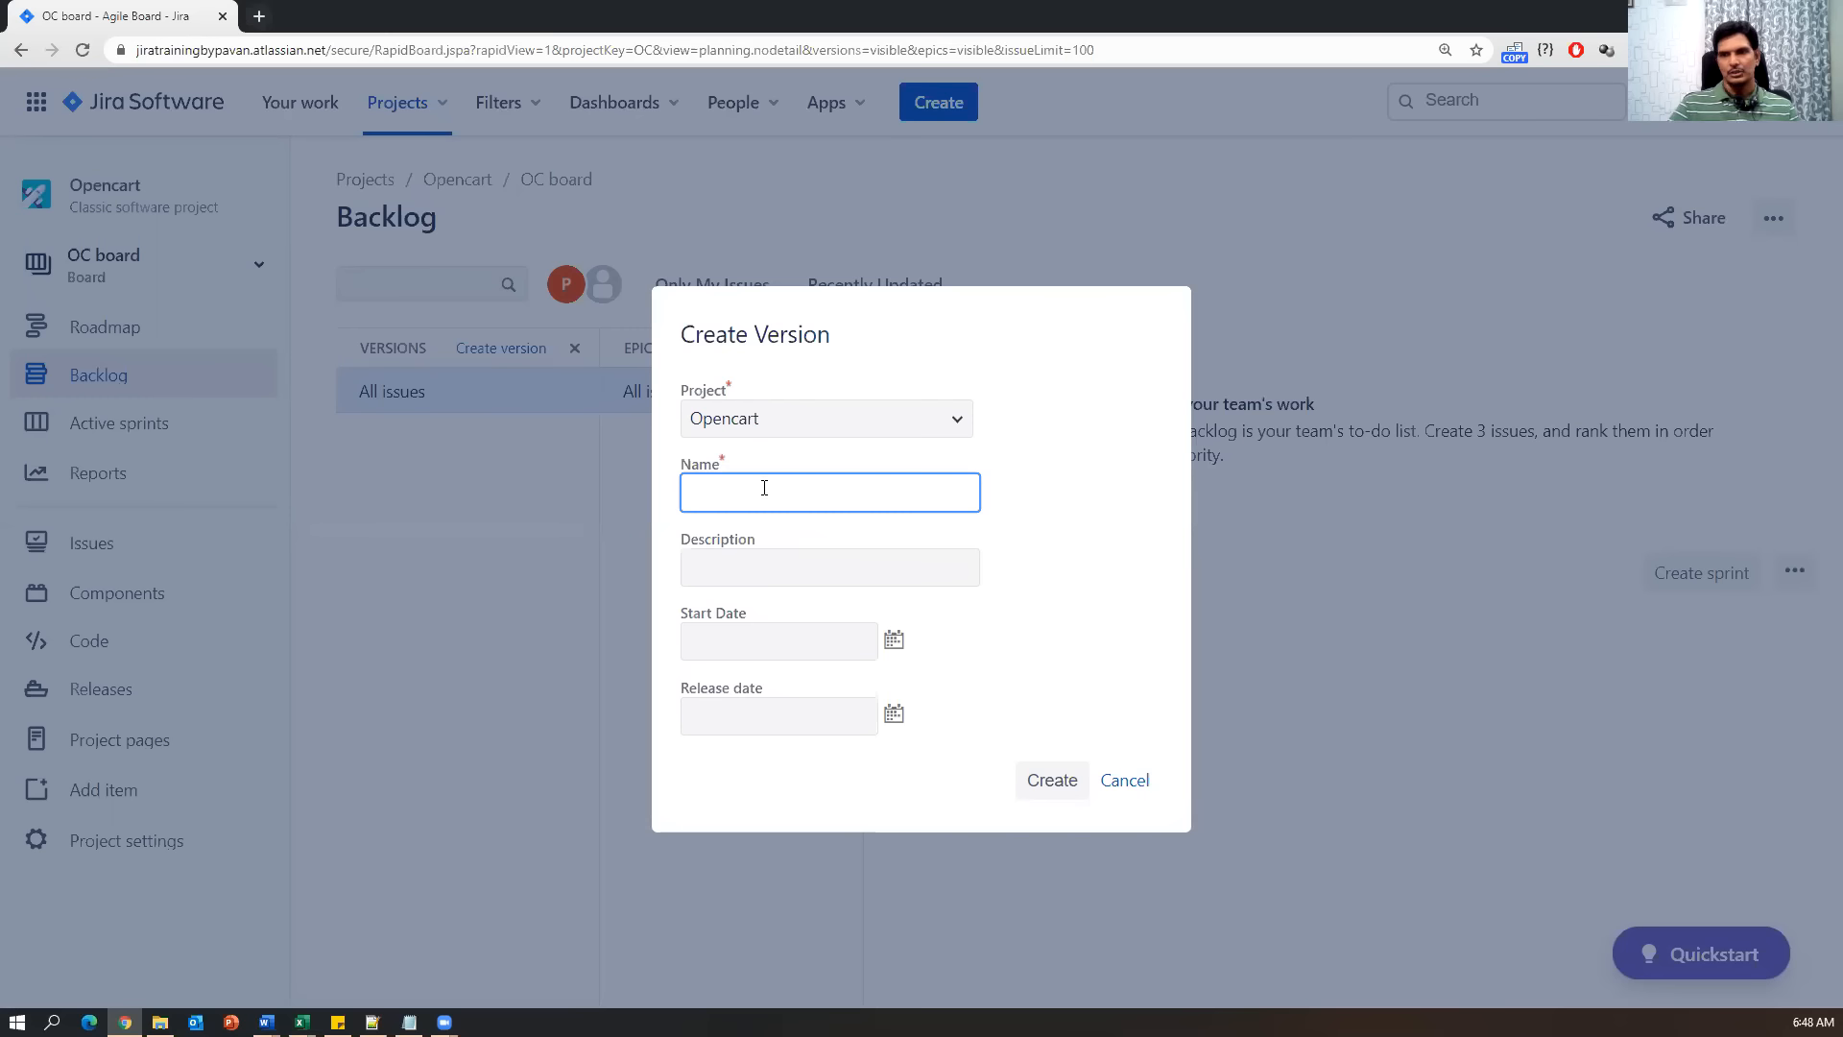
click(1122, 778)
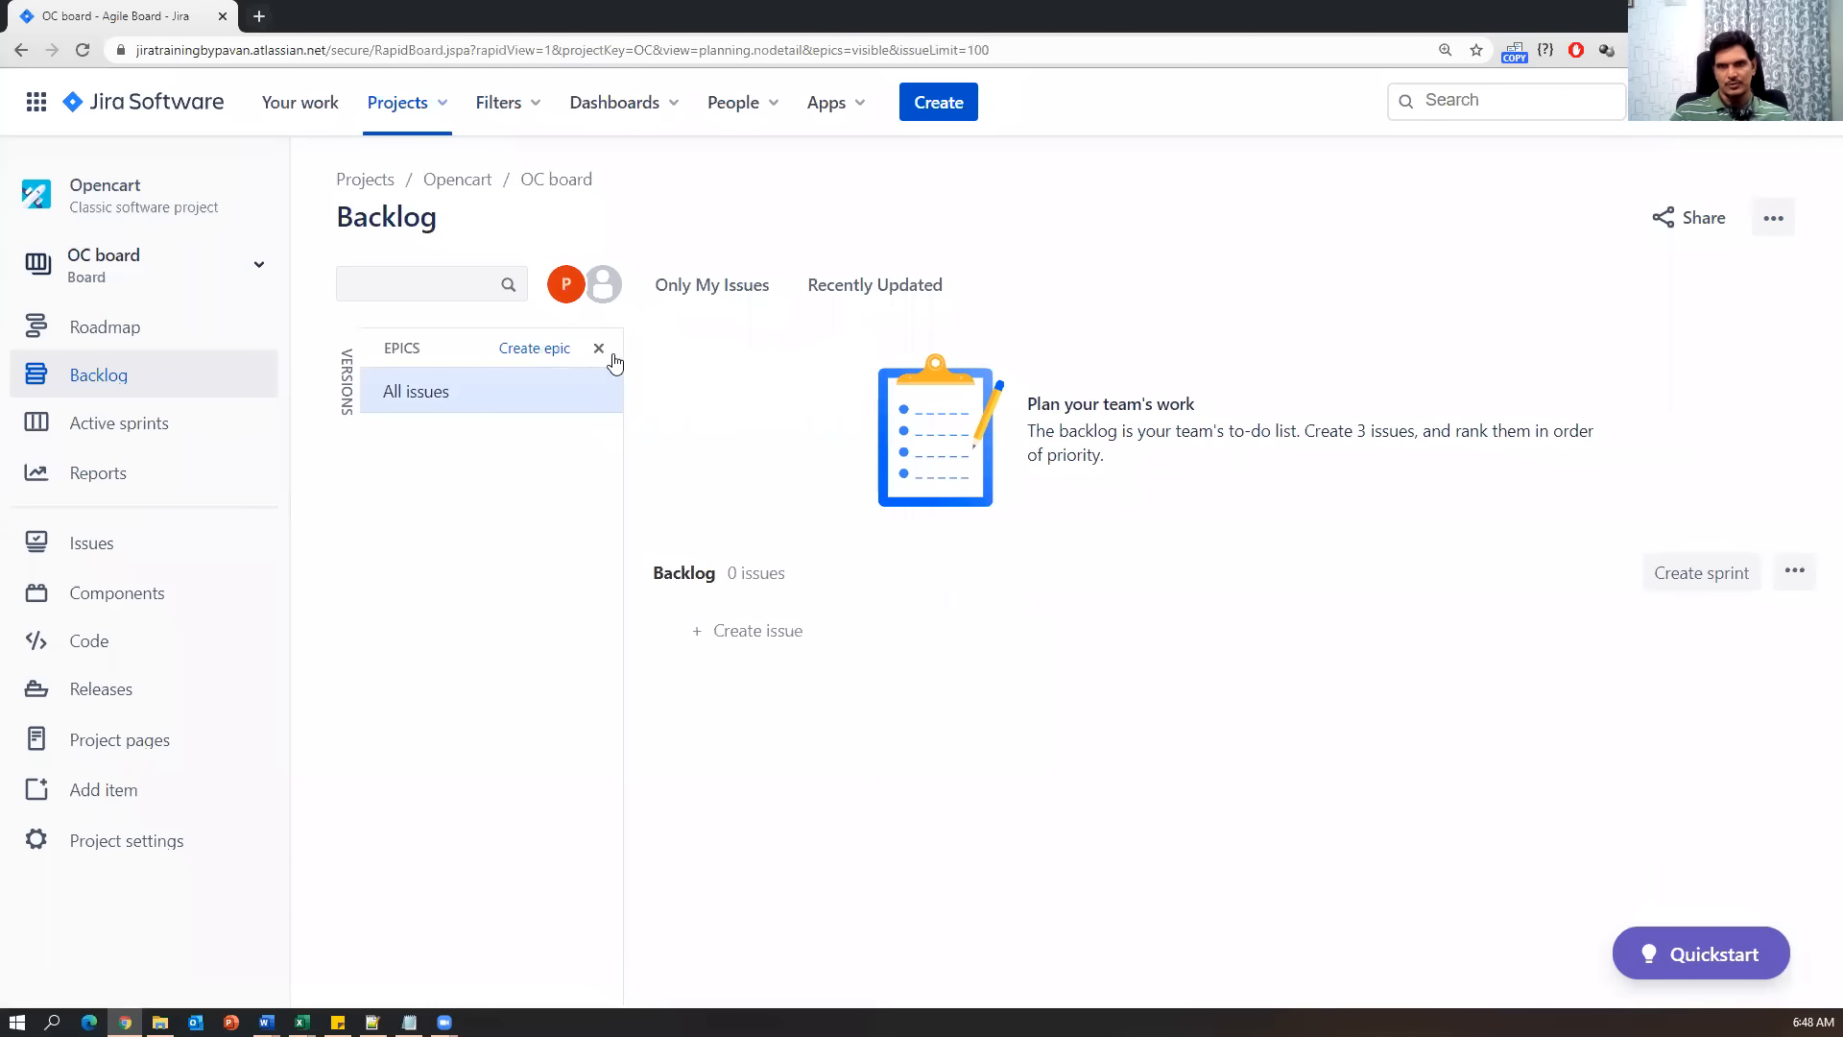
click(597, 350)
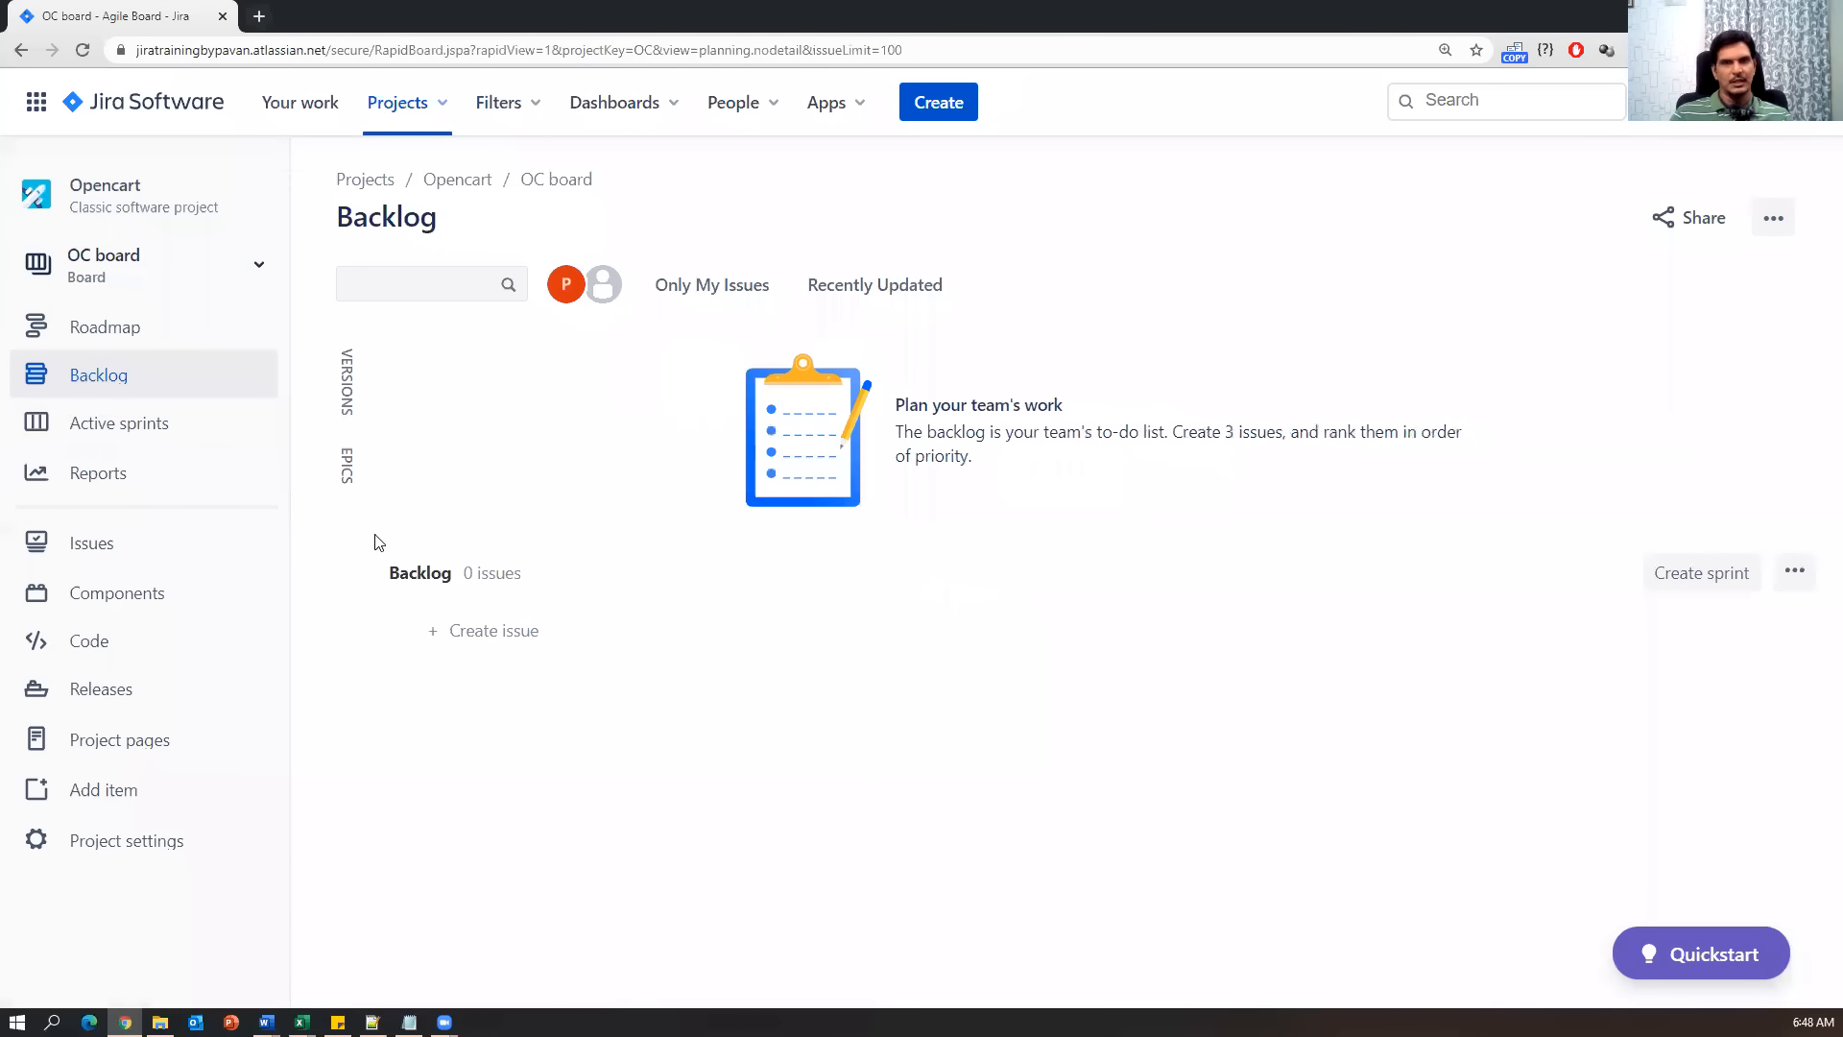
click(353, 403)
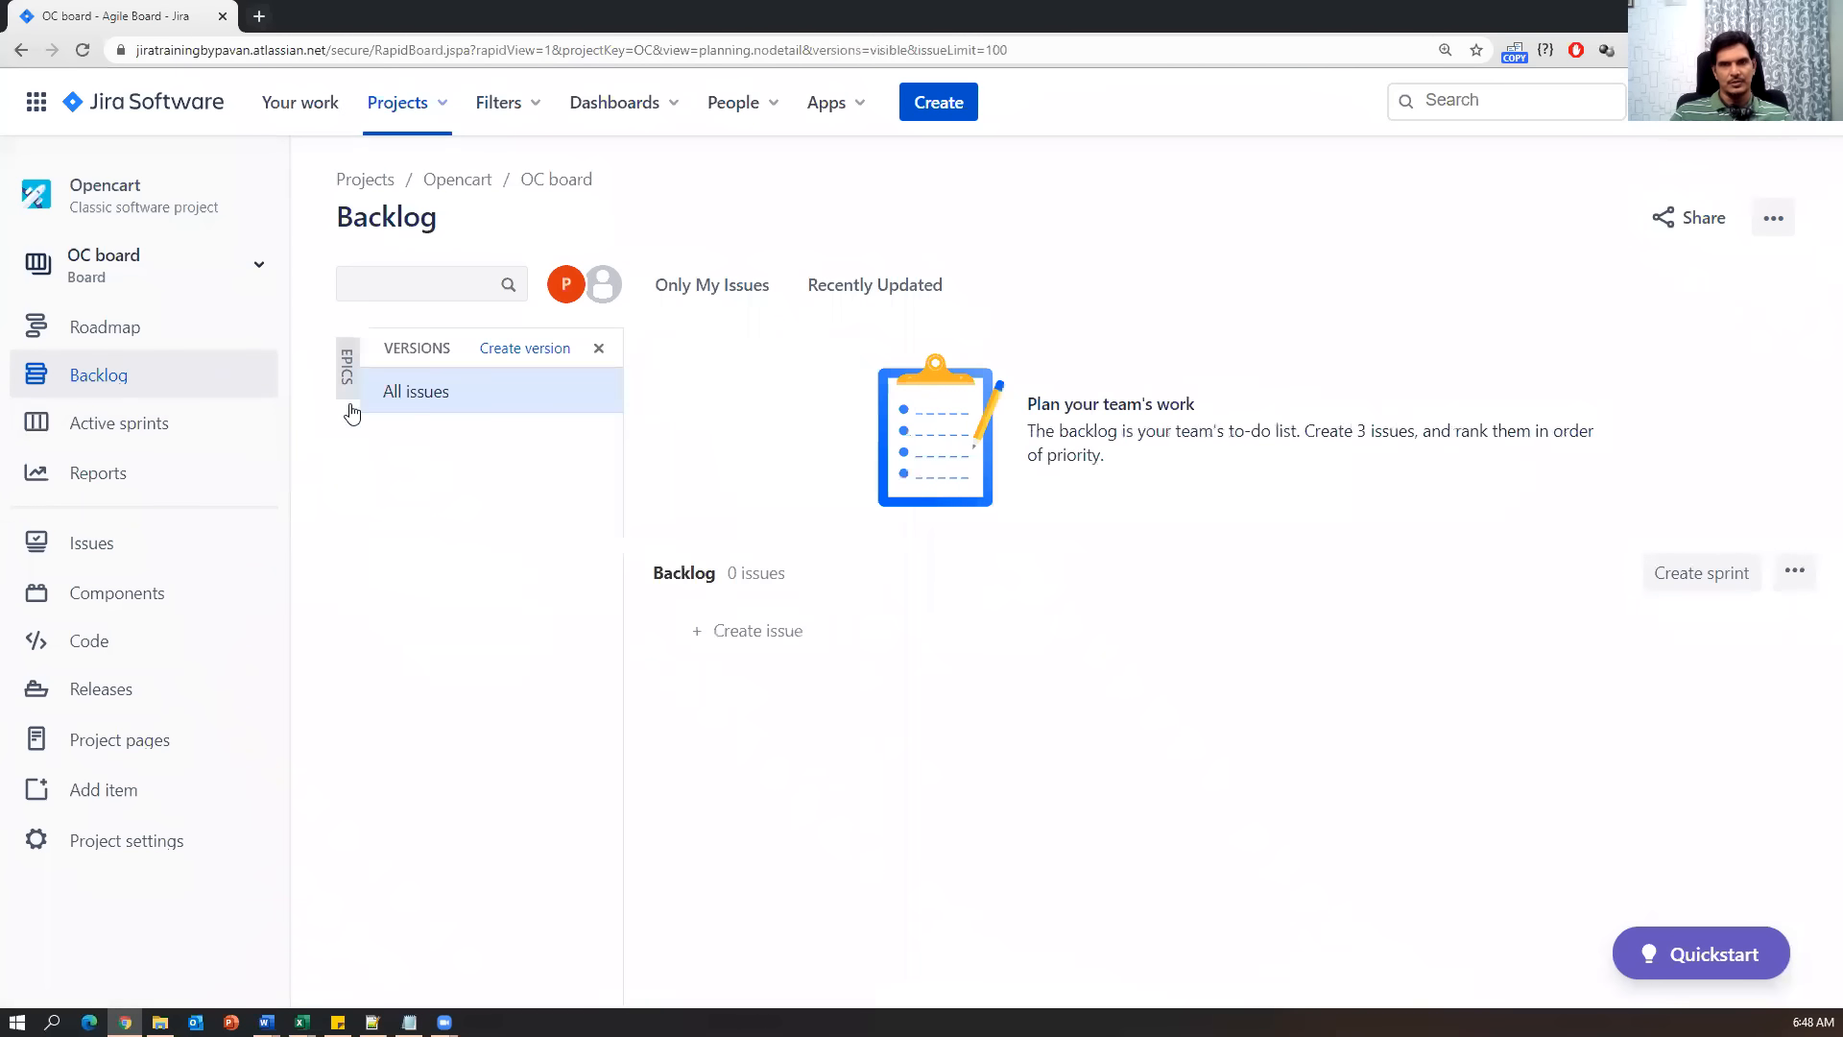
click(350, 374)
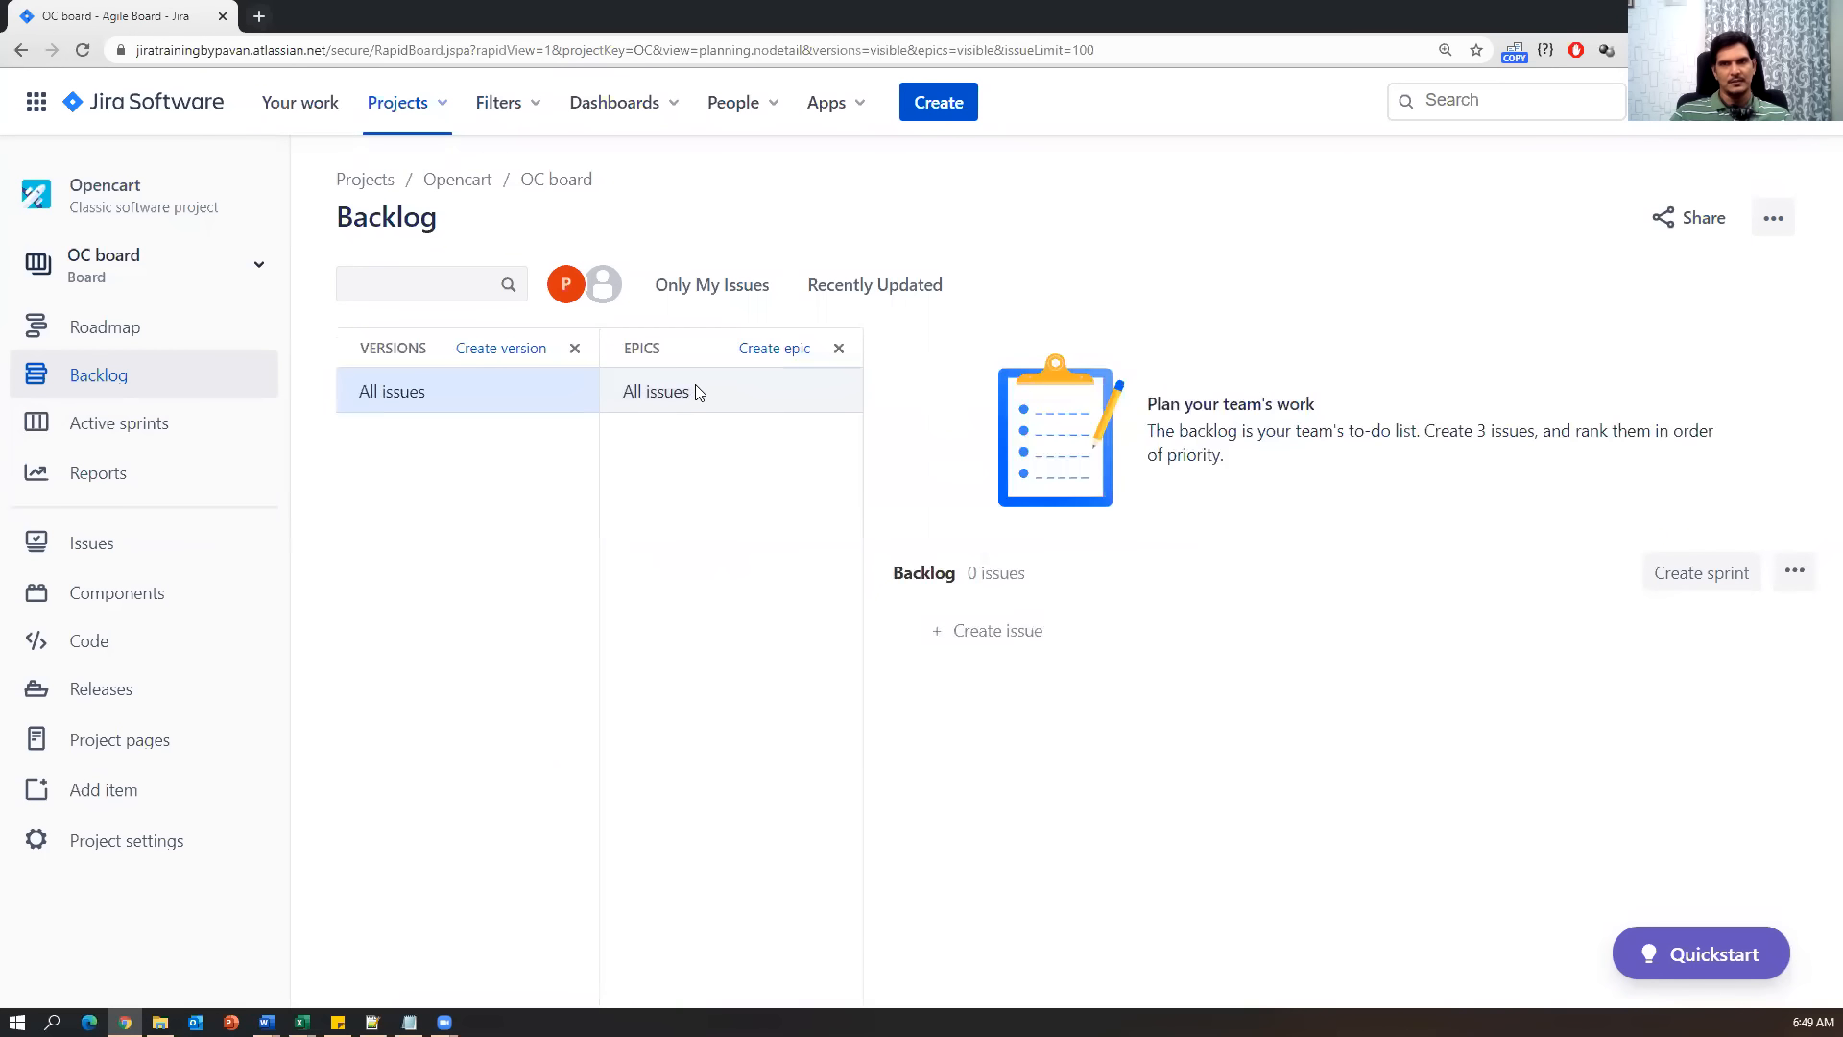
click(574, 349)
click(602, 355)
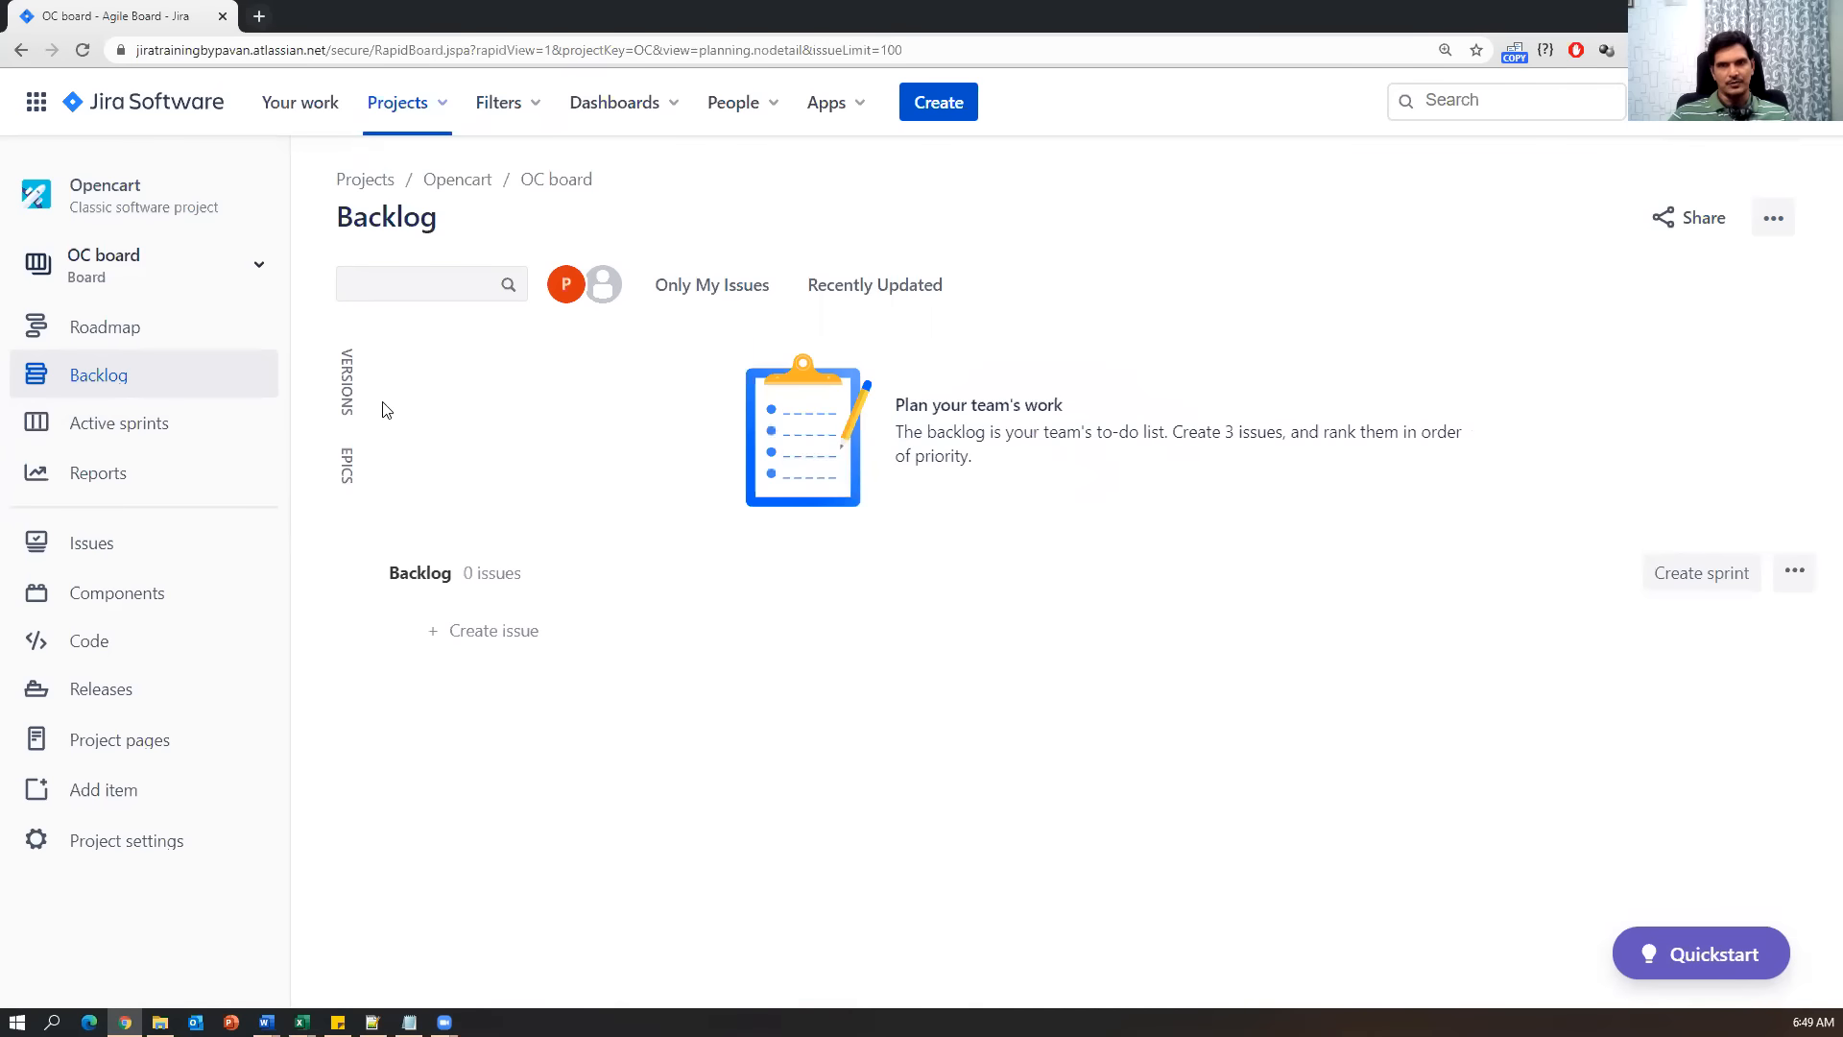
click(349, 403)
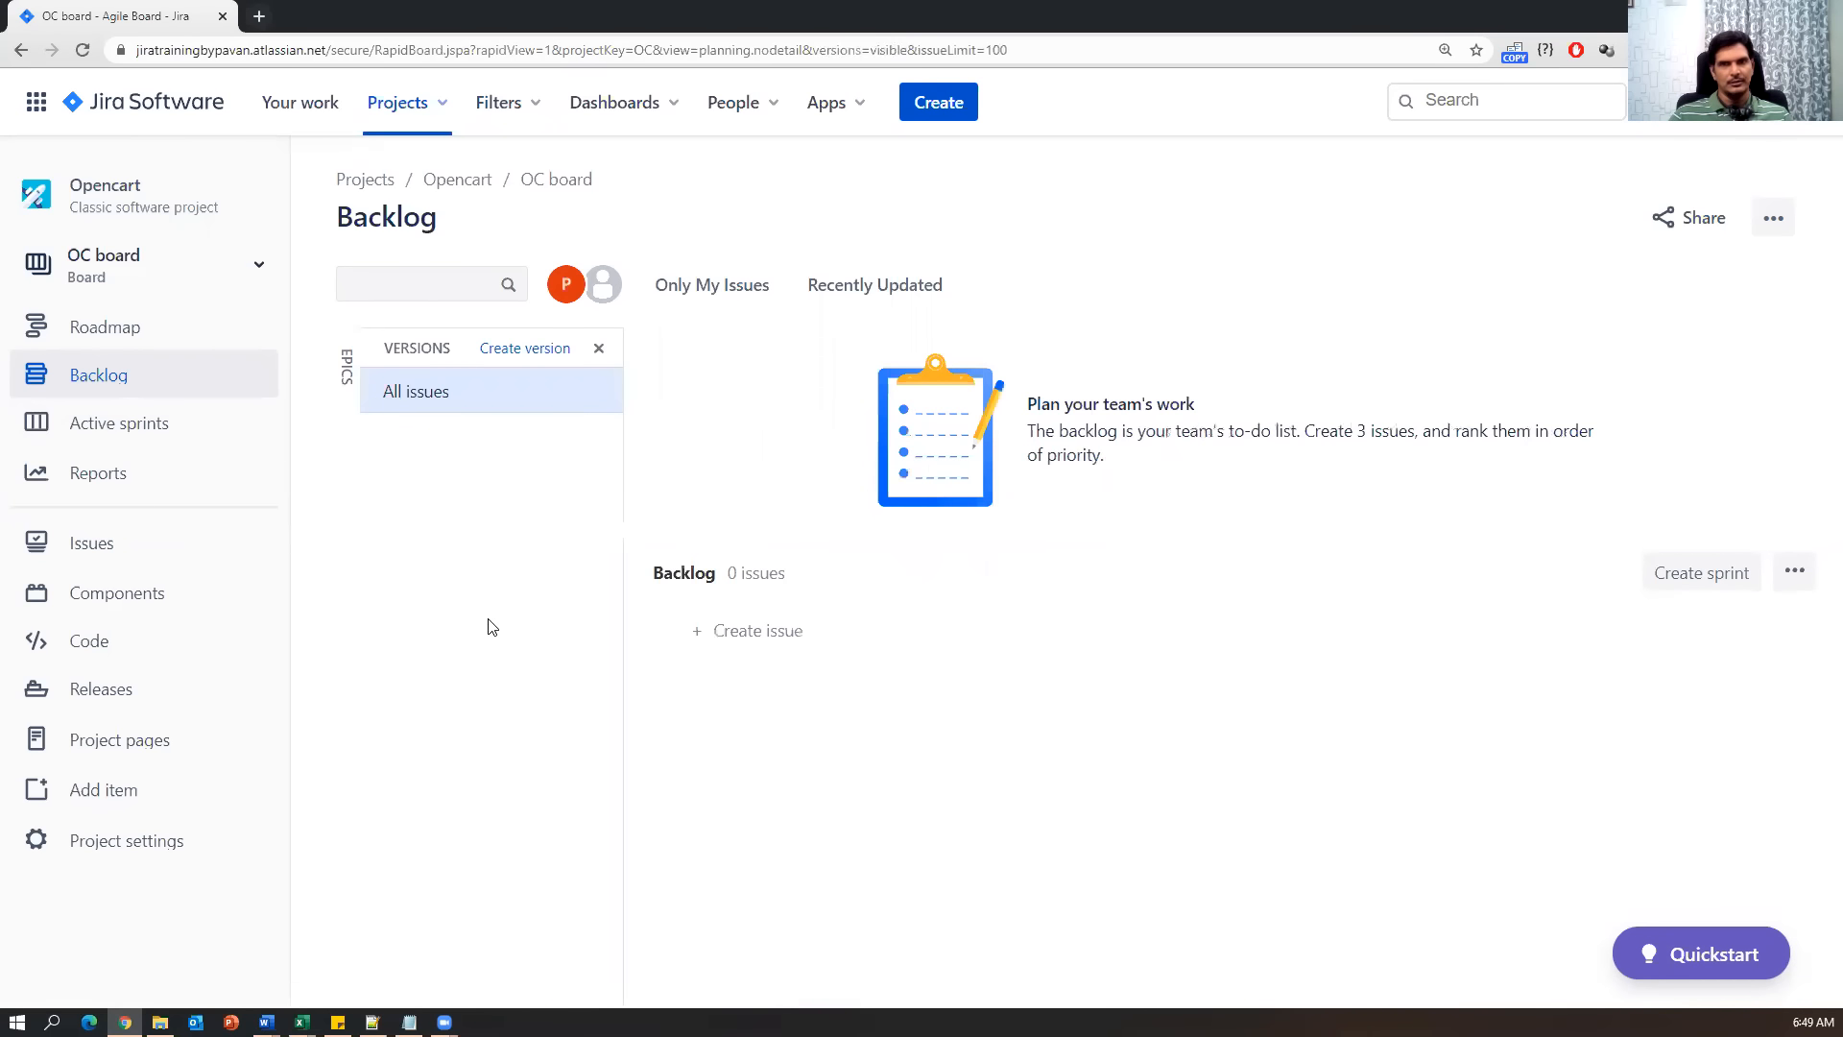
click(553, 349)
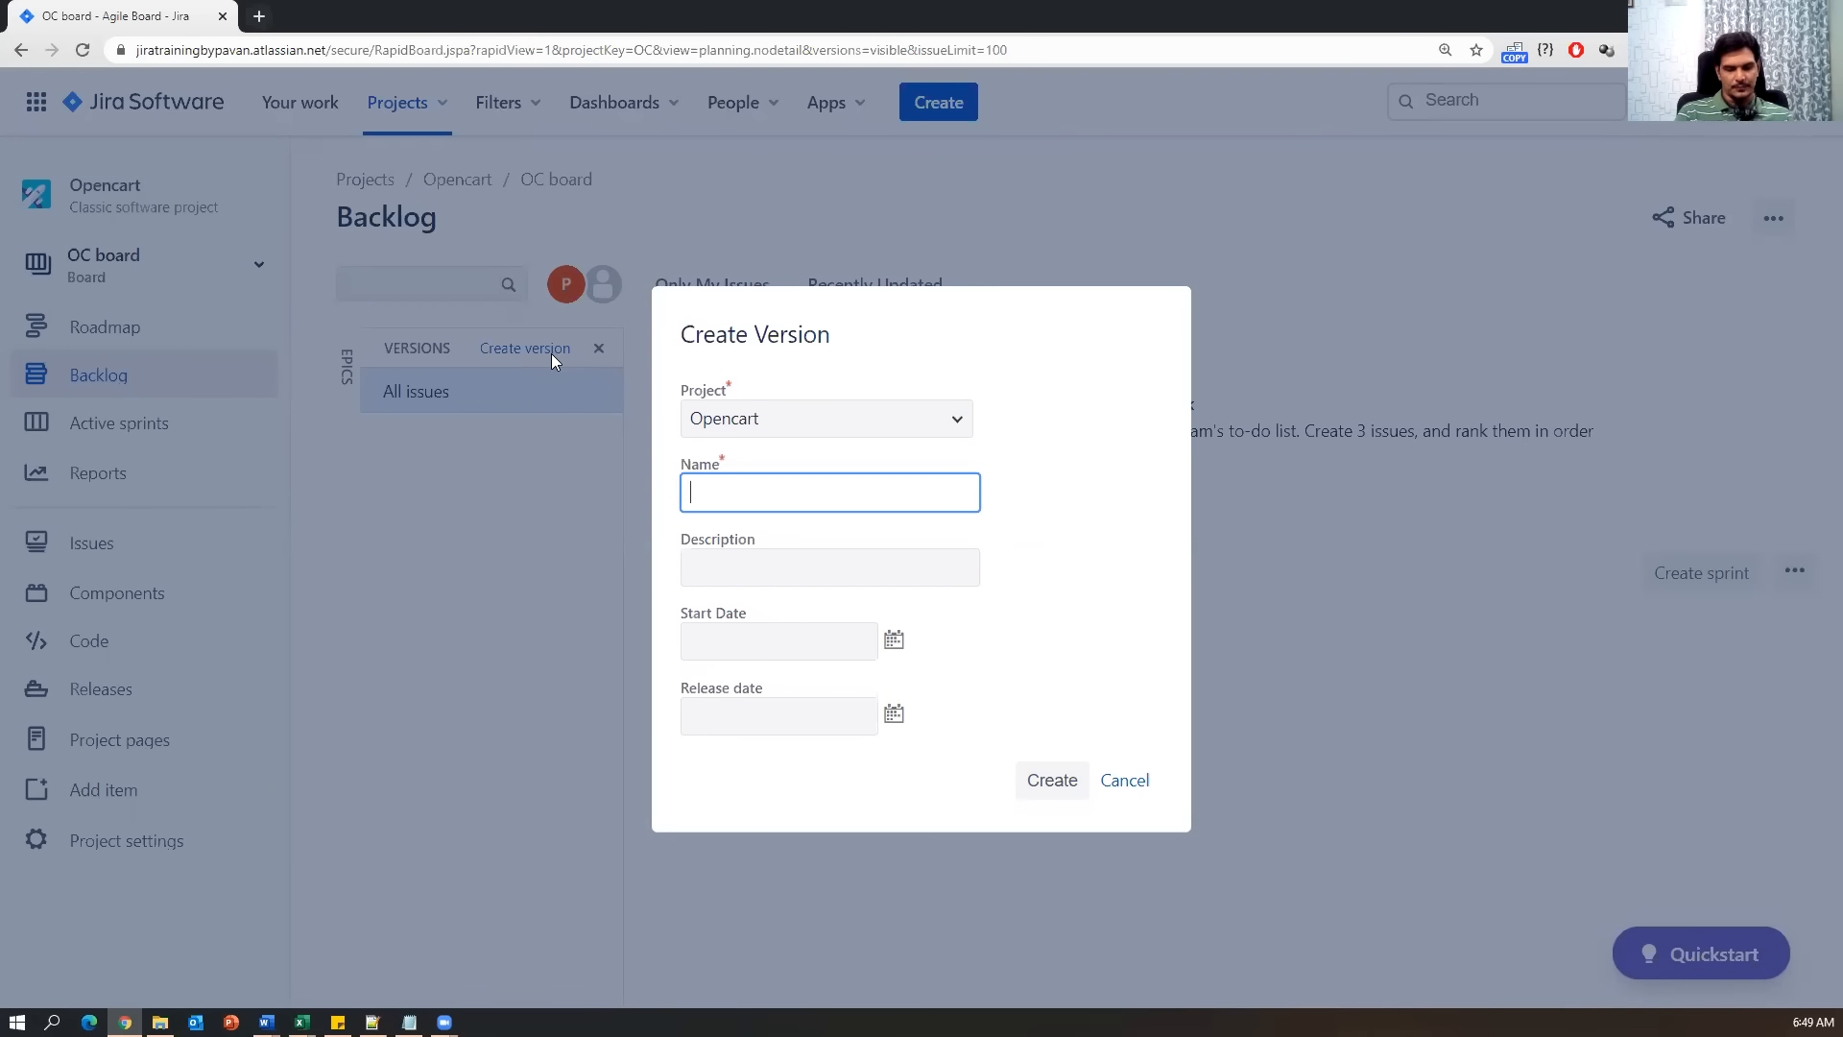
Name the new Opencart version OopencartV001.
text(OPVes)
key(BackSpace)
key(BackSpace)
key(BackSpace)
key(BackSpace)
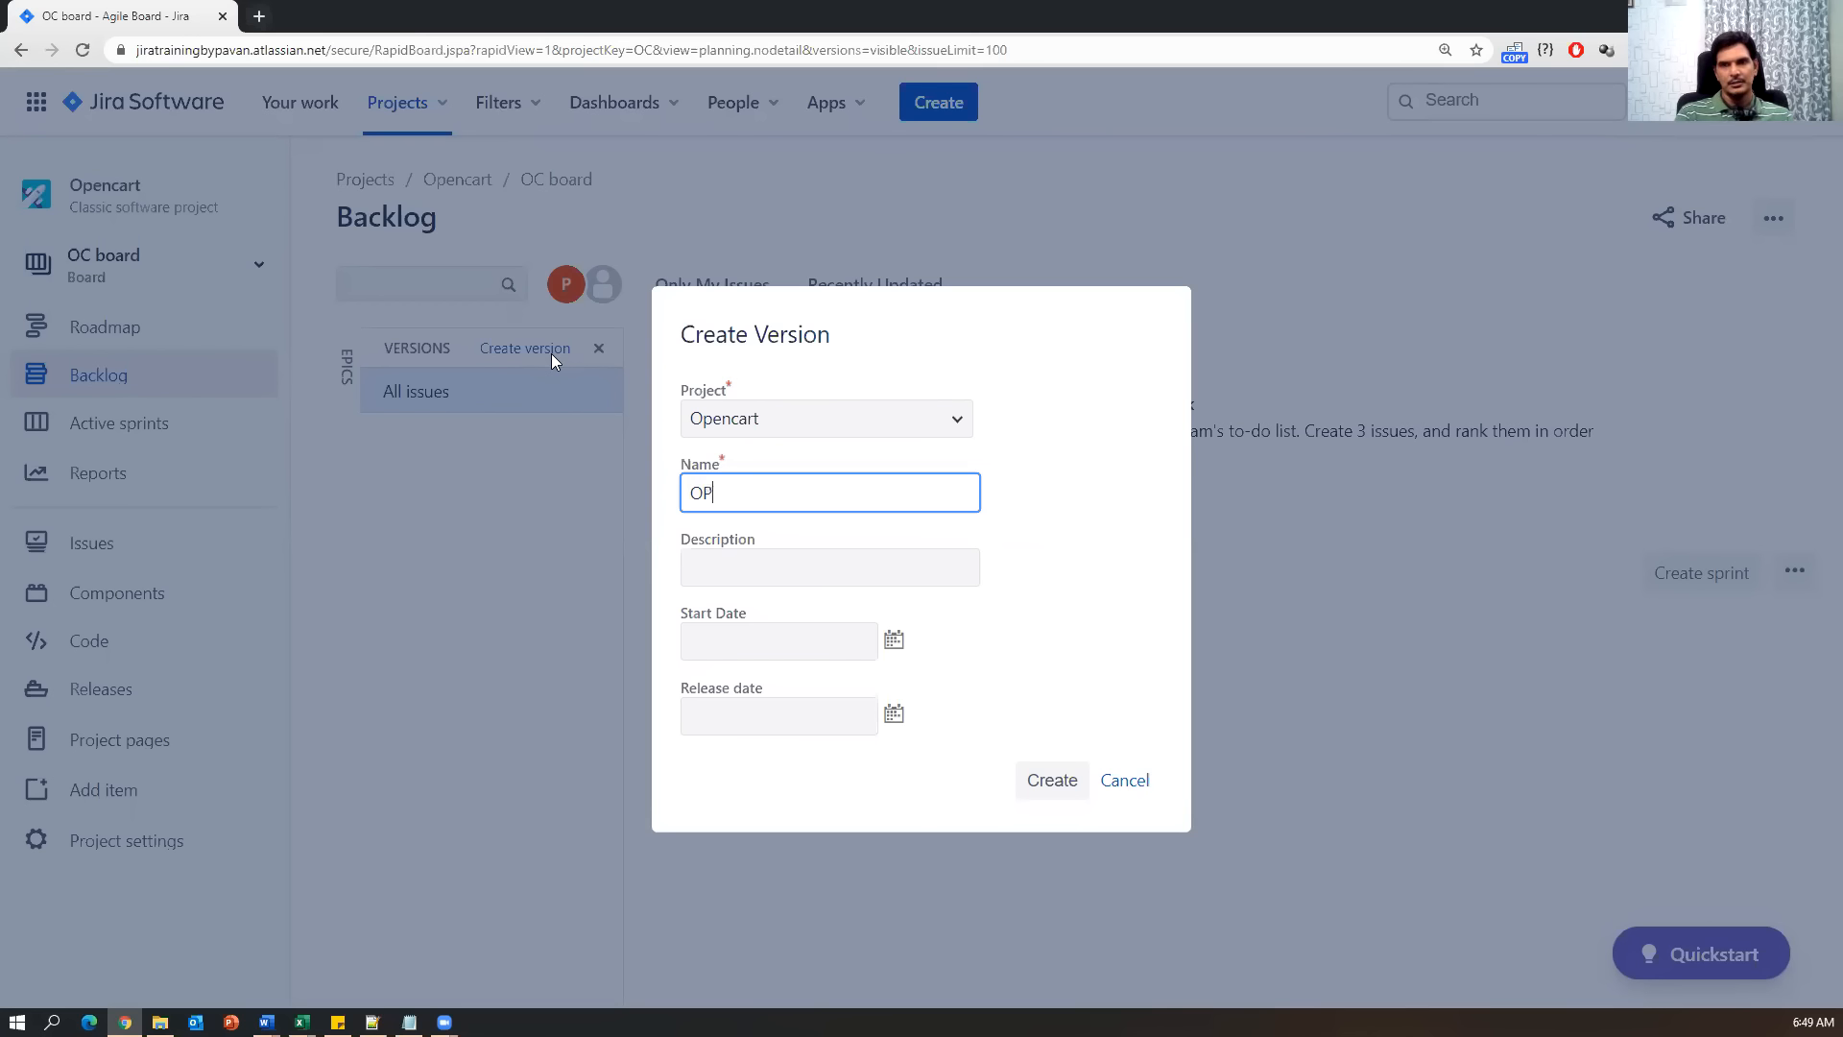
text(opencart)
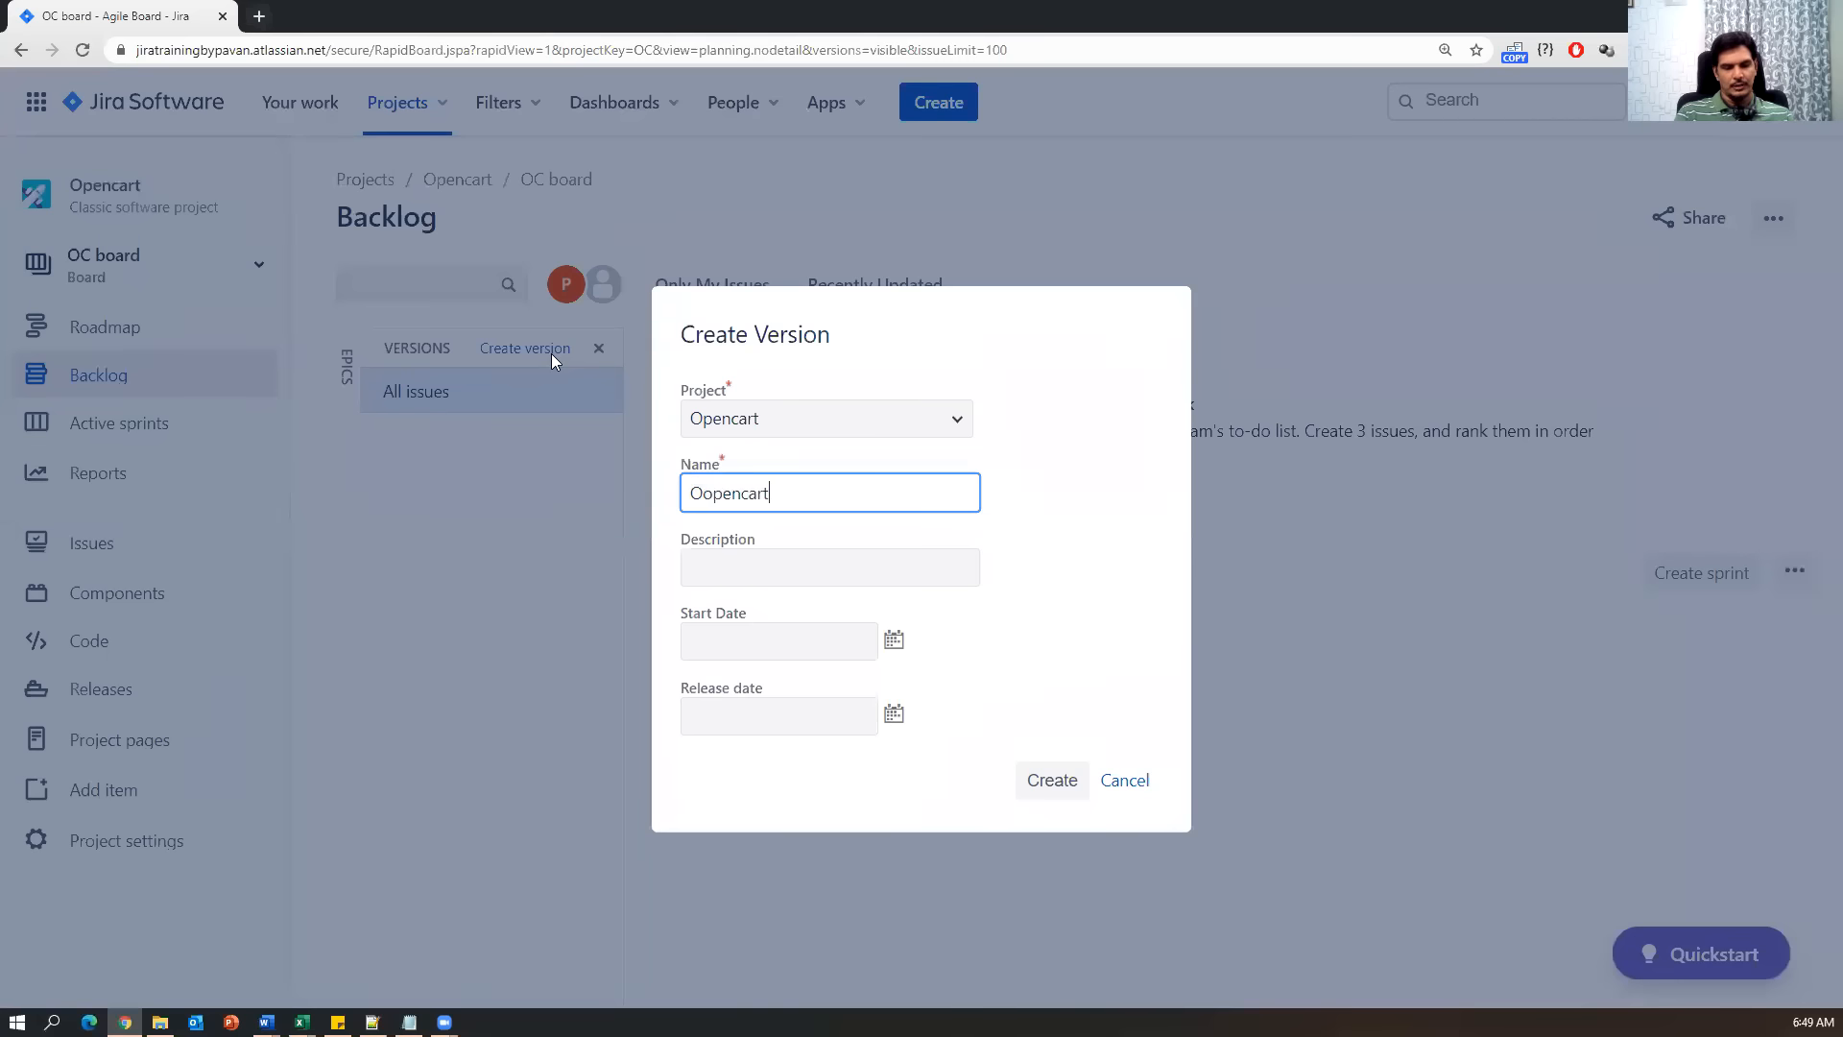
text(Version001)
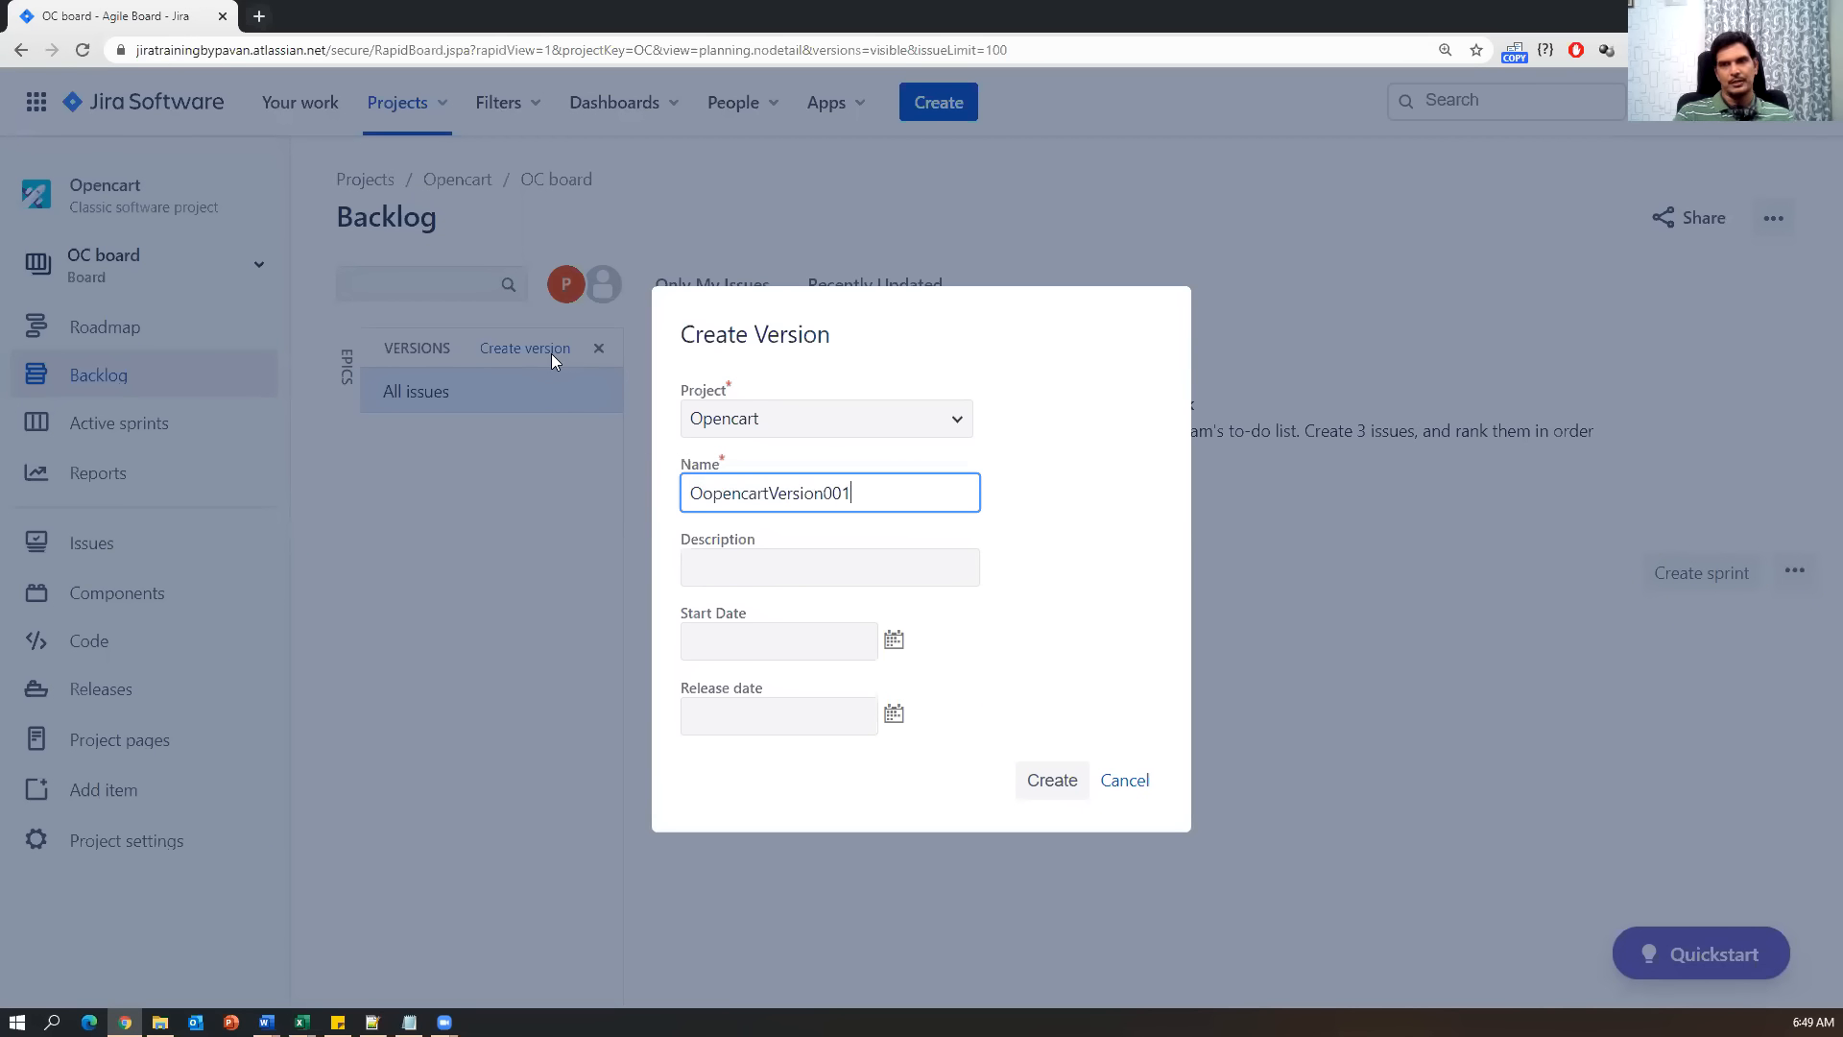
click(780, 493)
key(Delete)
key(Delete)
key(Delete)
key(Delete)
key(Delete)
key(Delete)
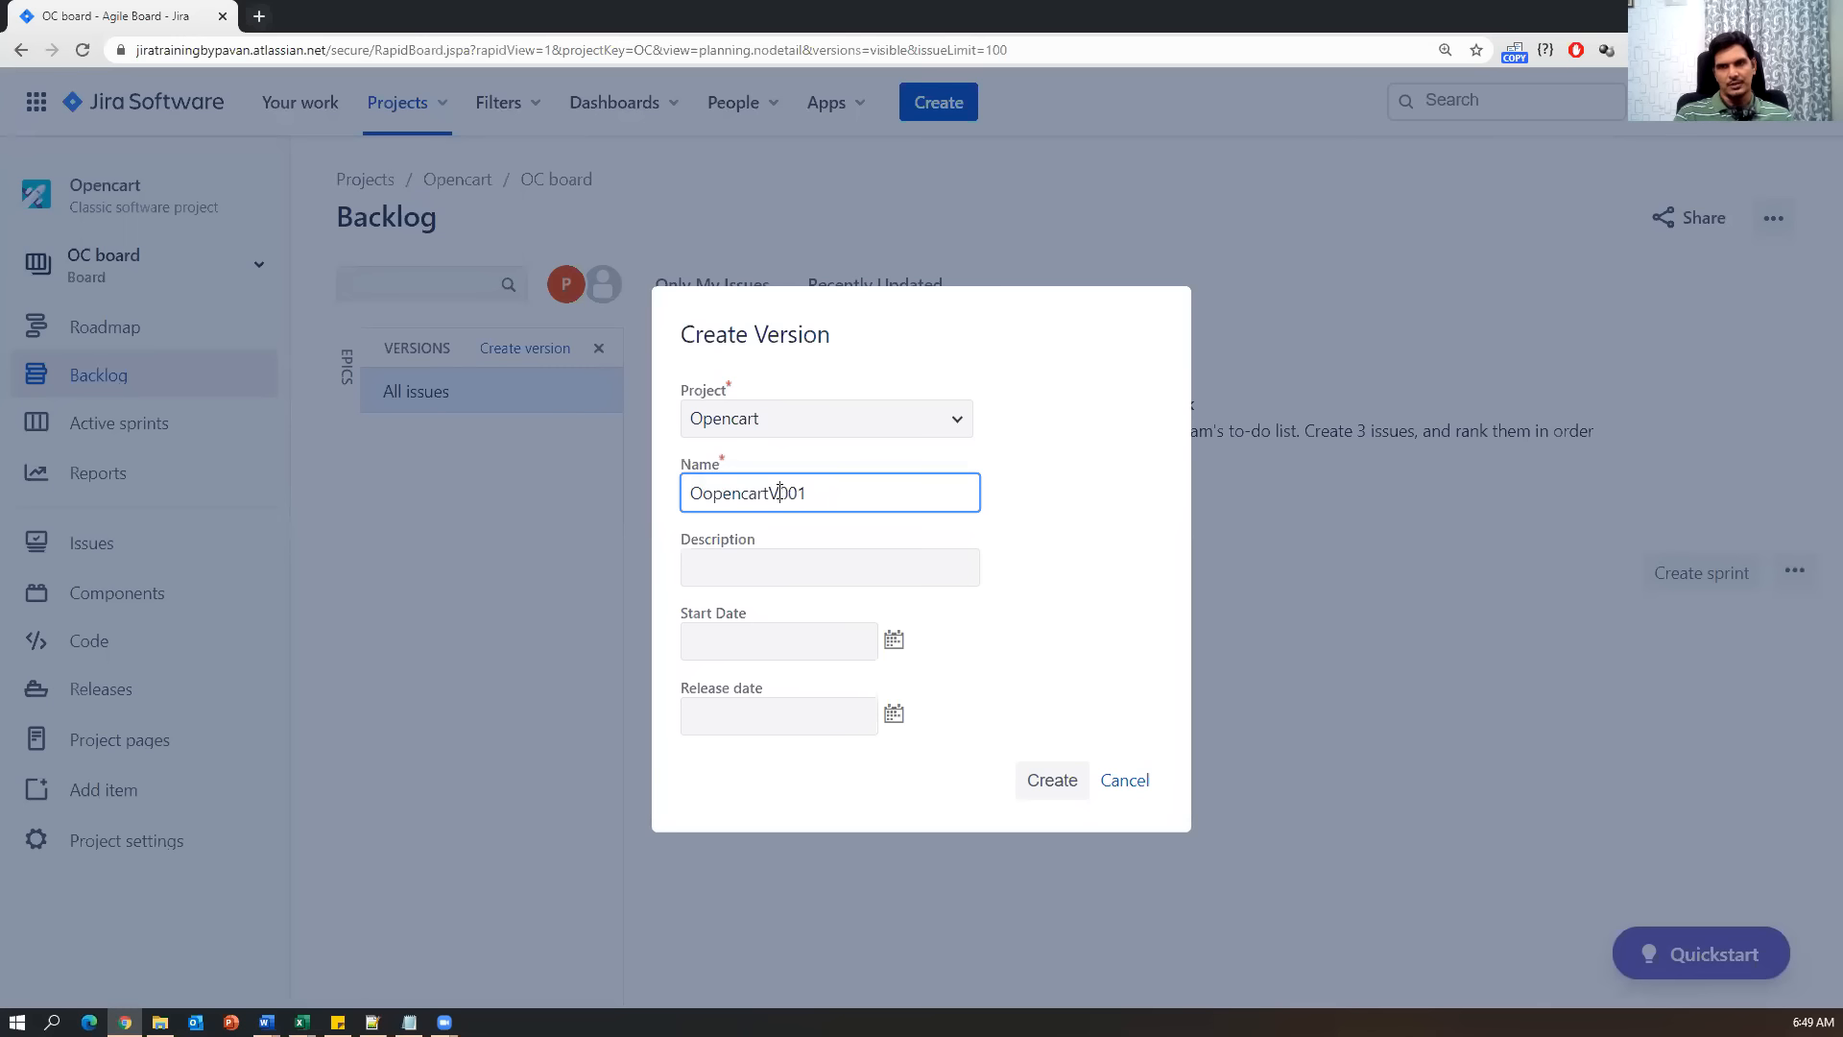
double_click(717, 492)
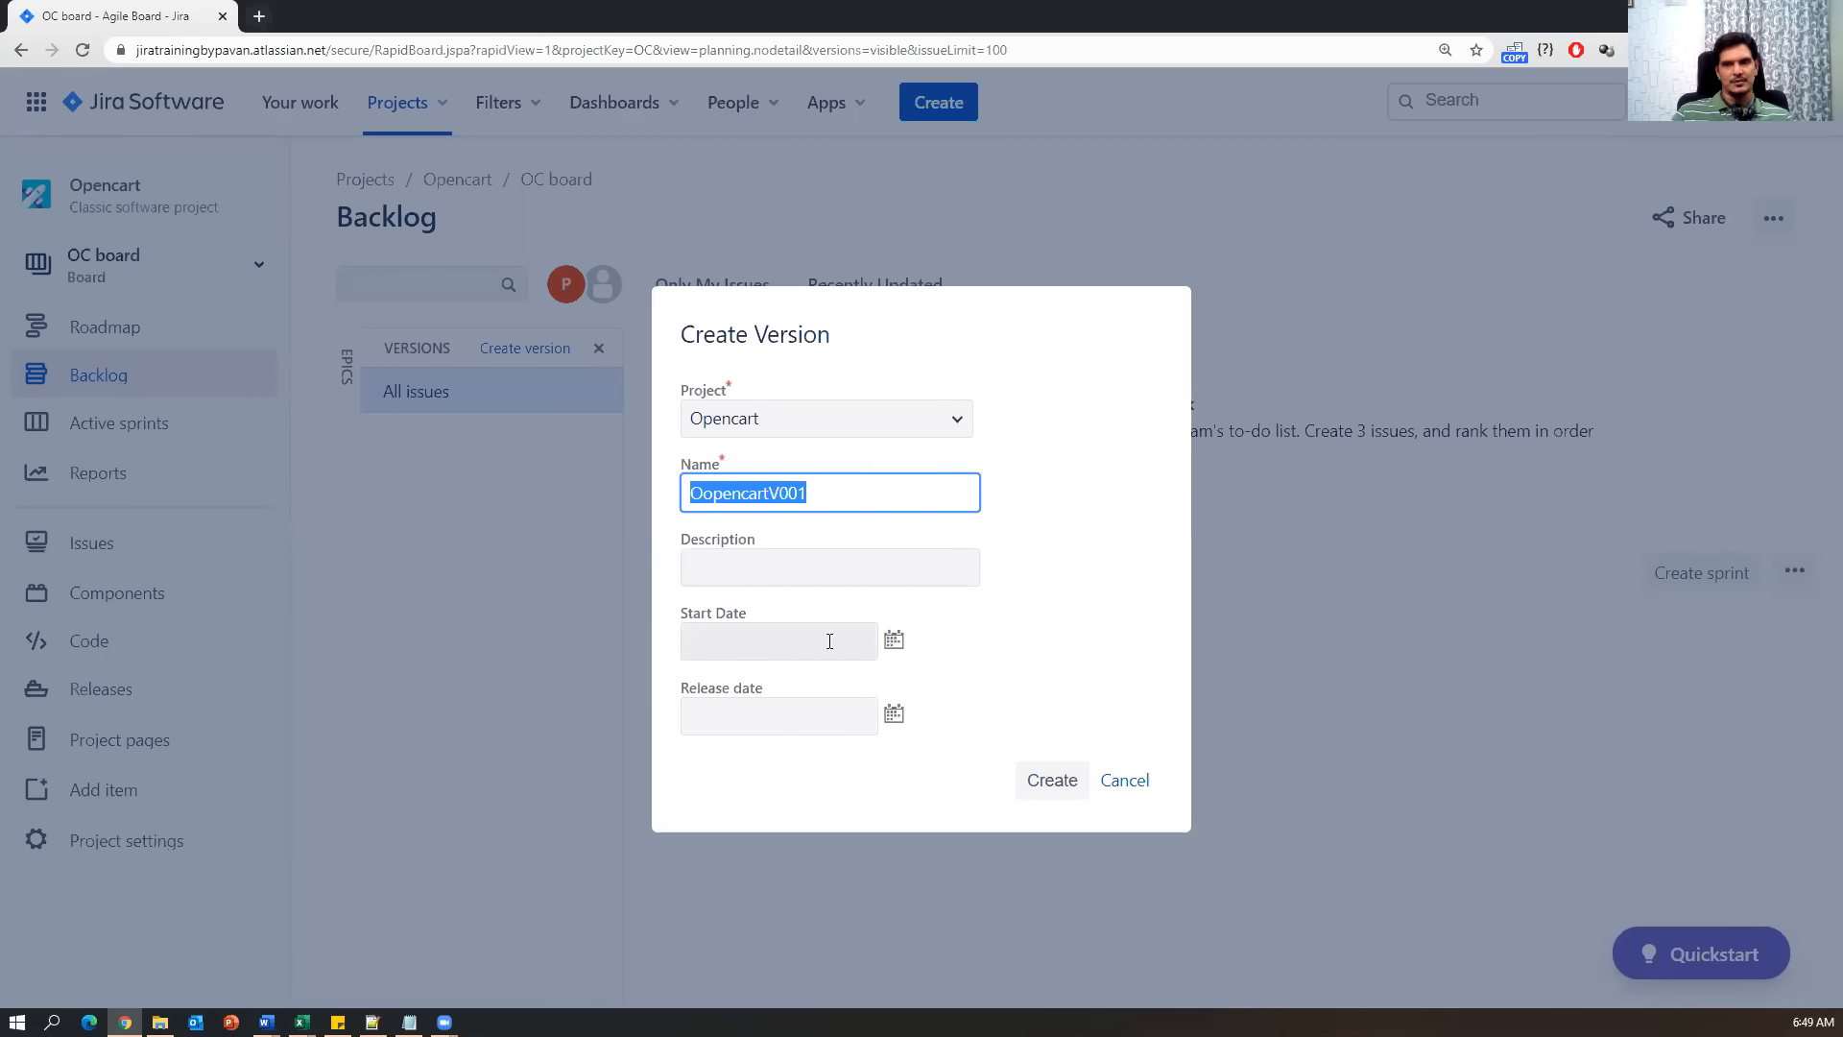
Set start date 23 Jan 2021 and release date 23 Mar 2021, then create the version.
click(892, 643)
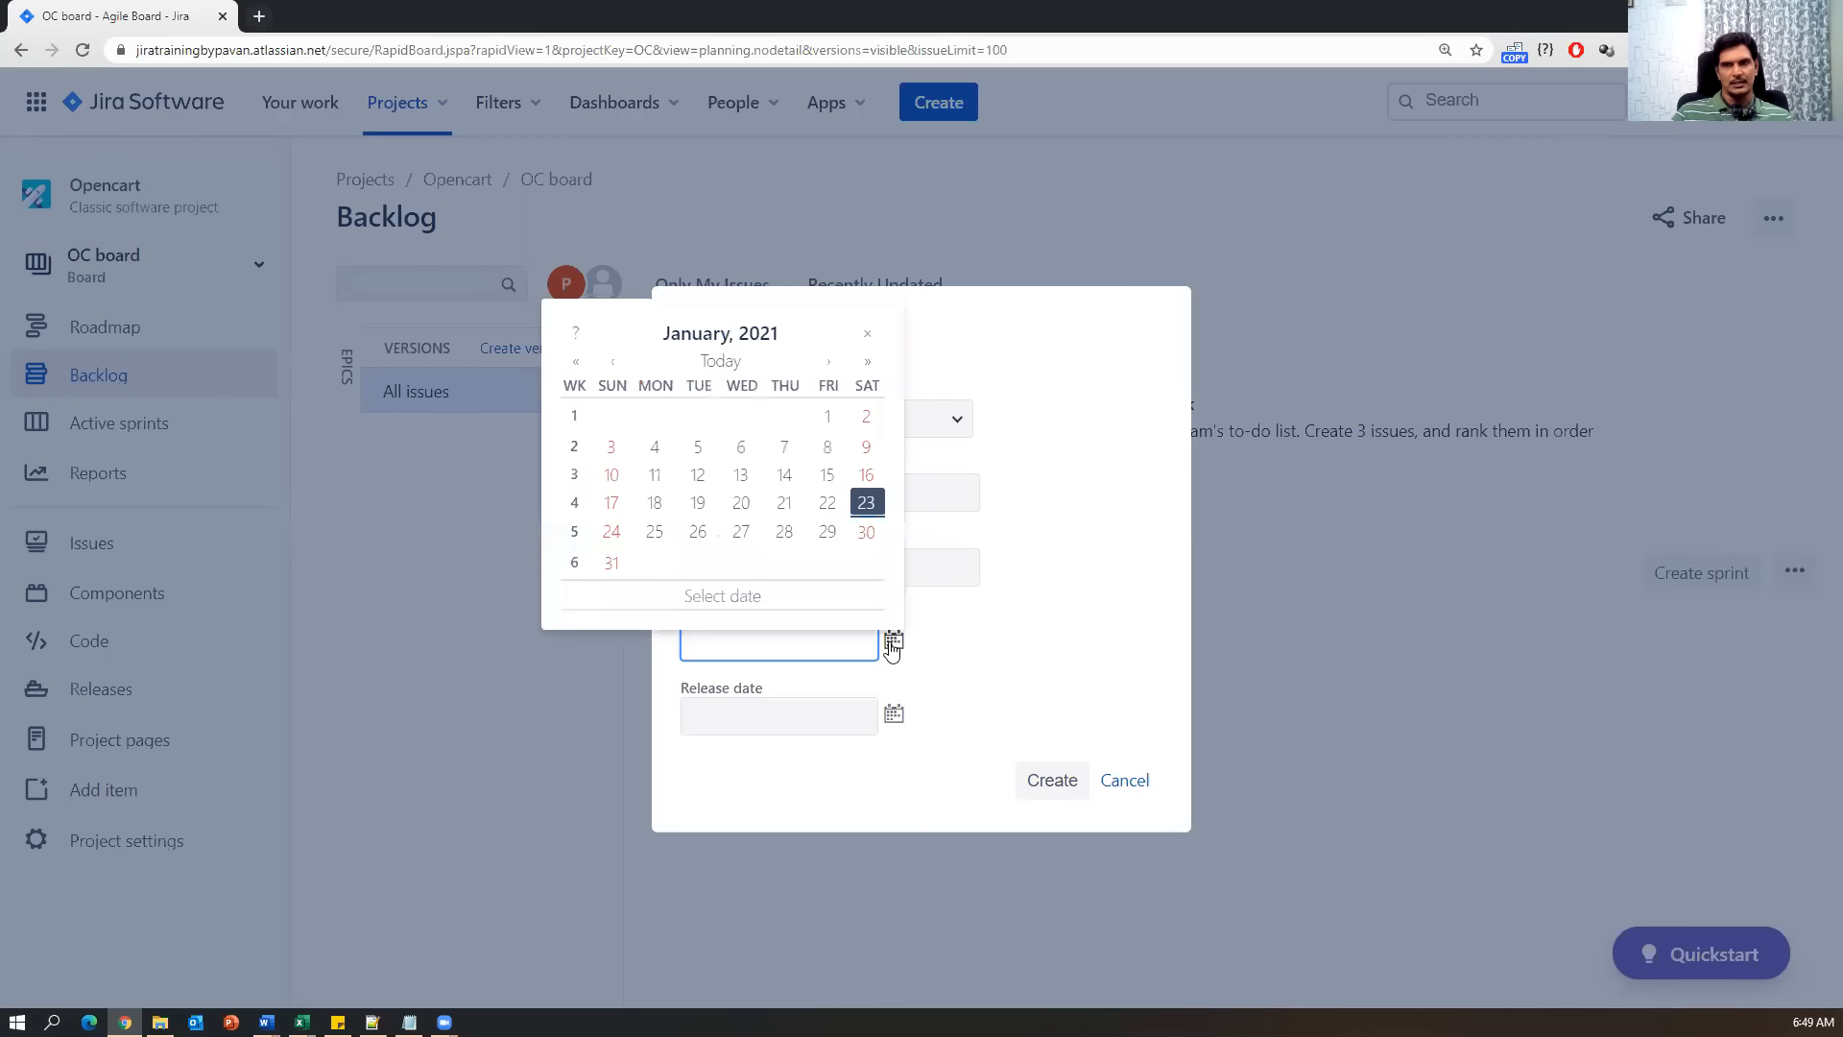
click(865, 502)
click(893, 715)
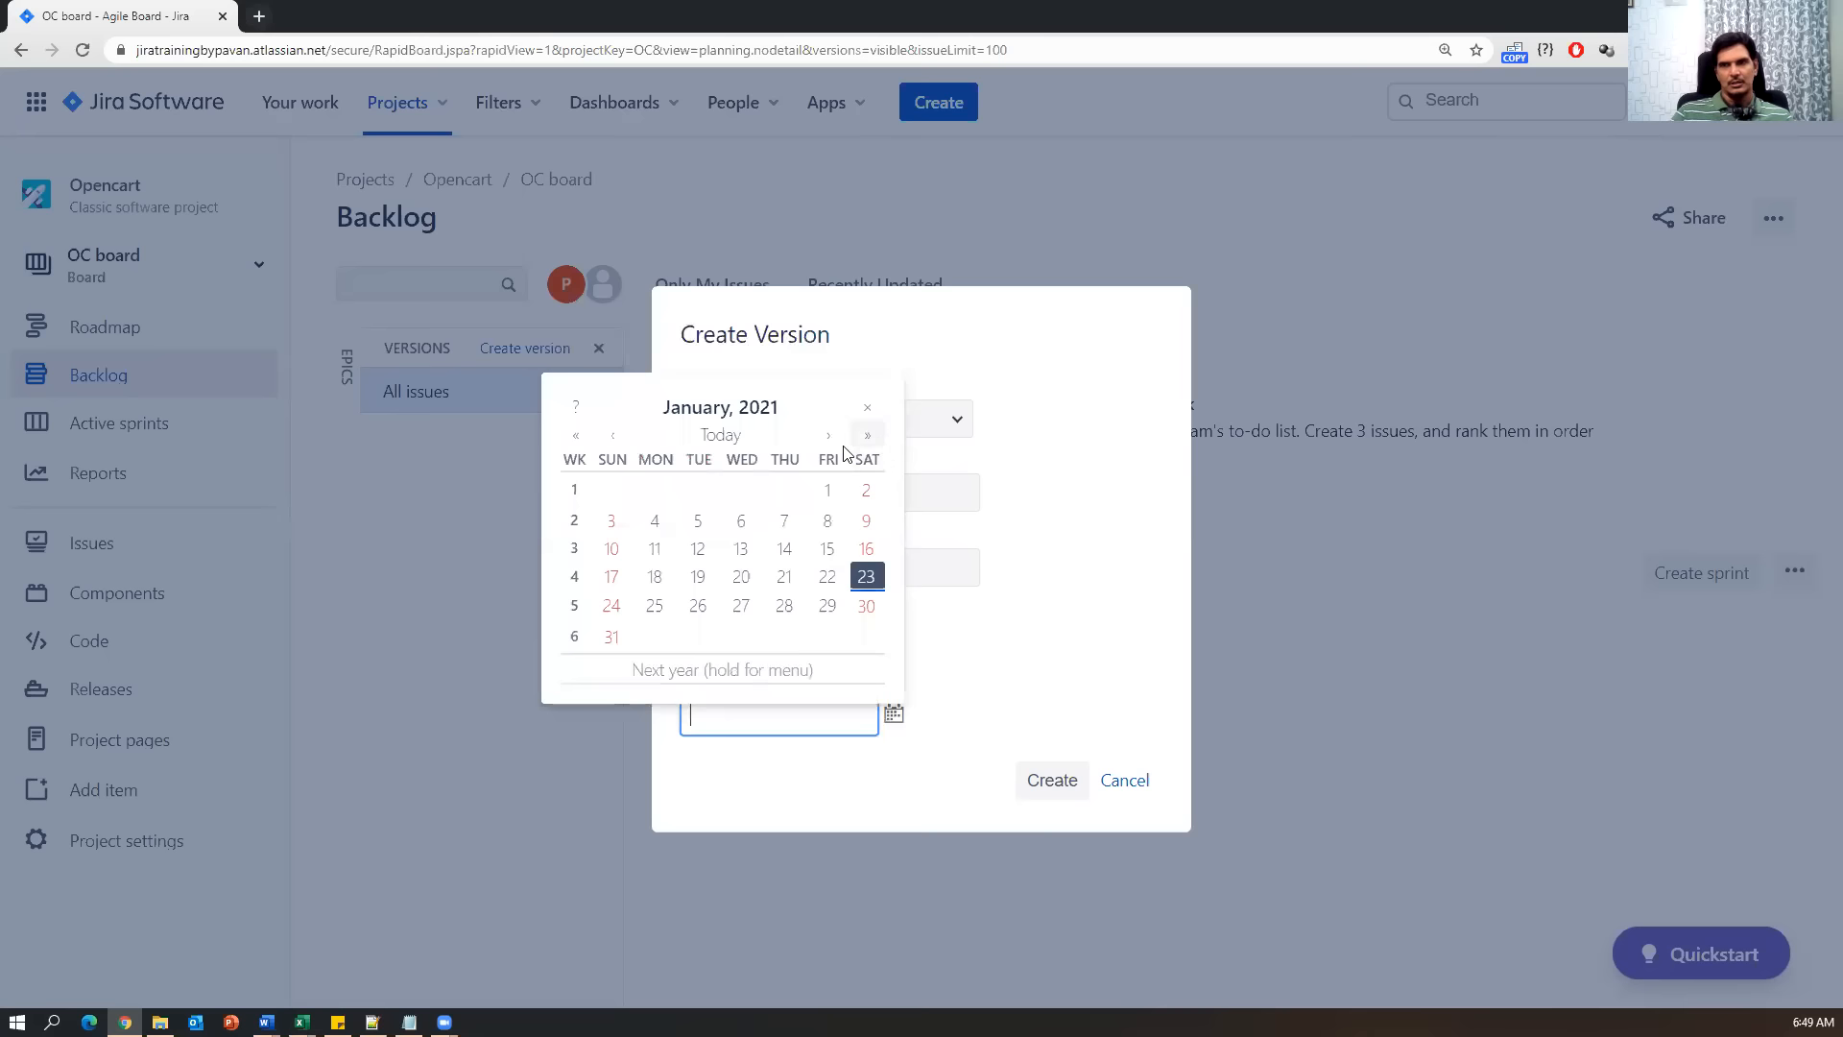
click(870, 435)
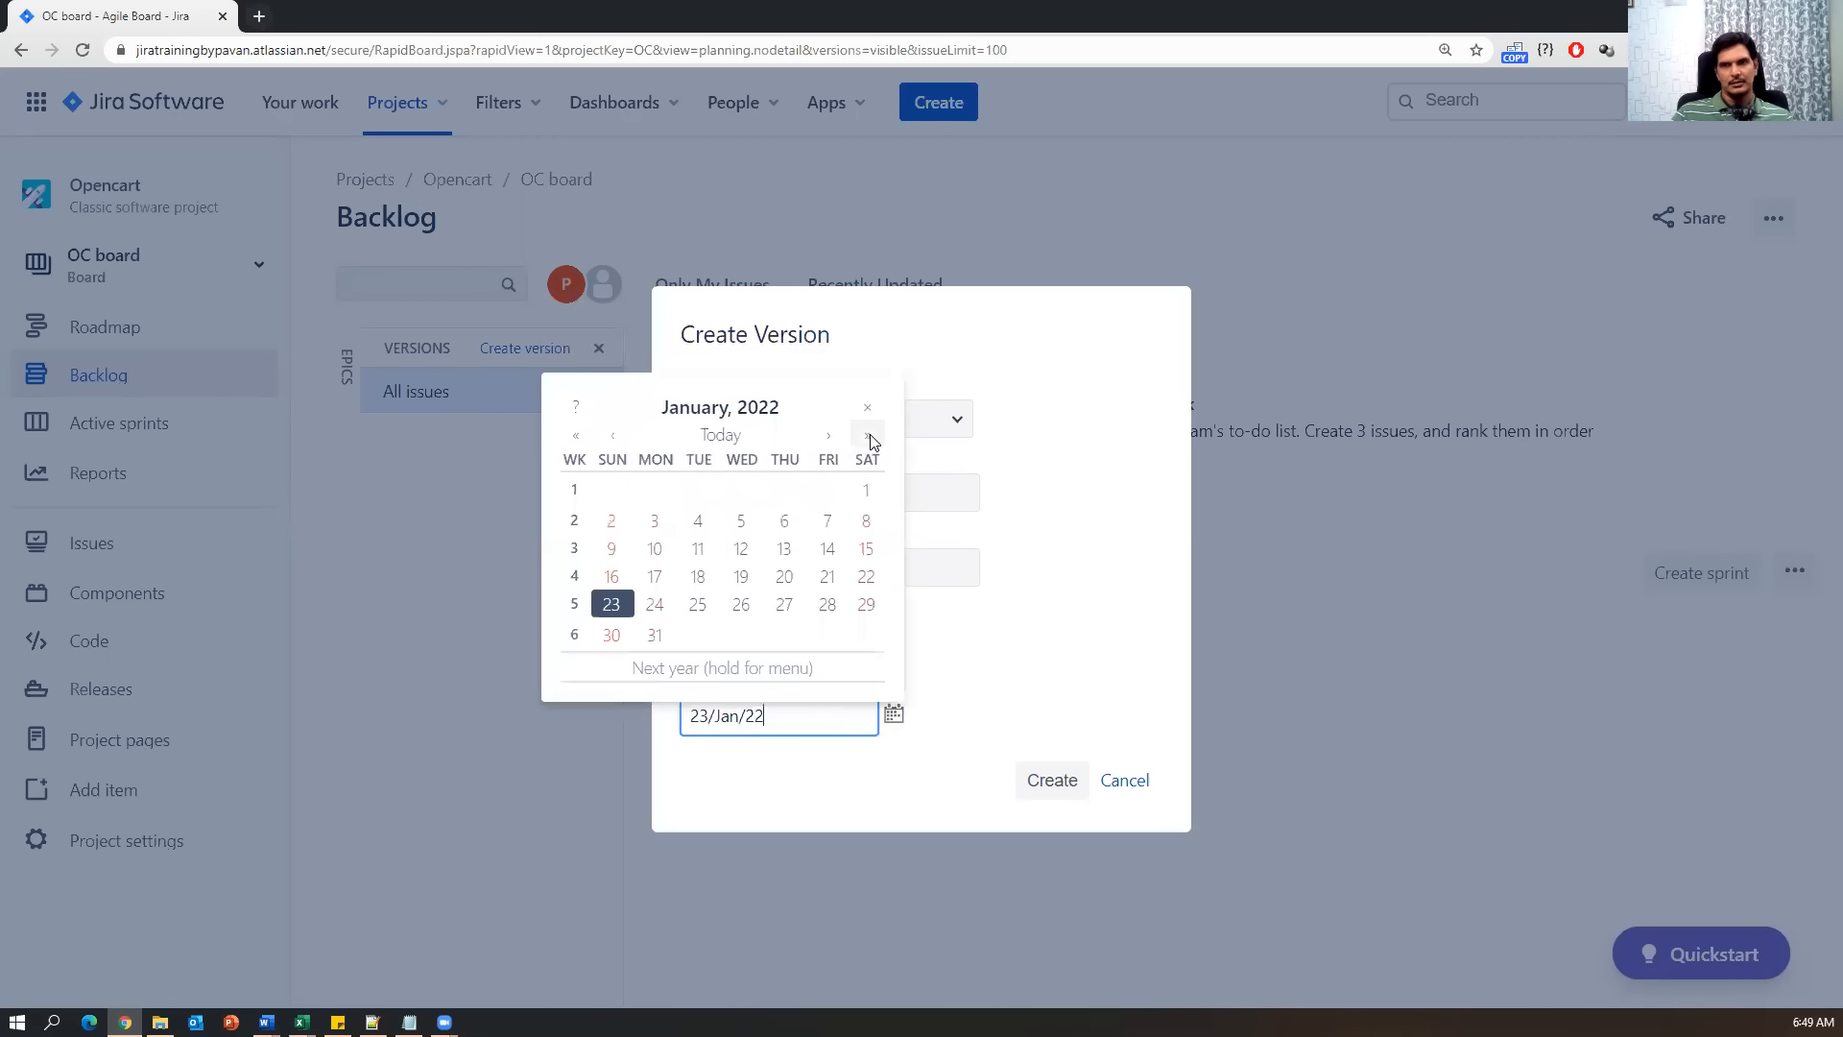
click(871, 435)
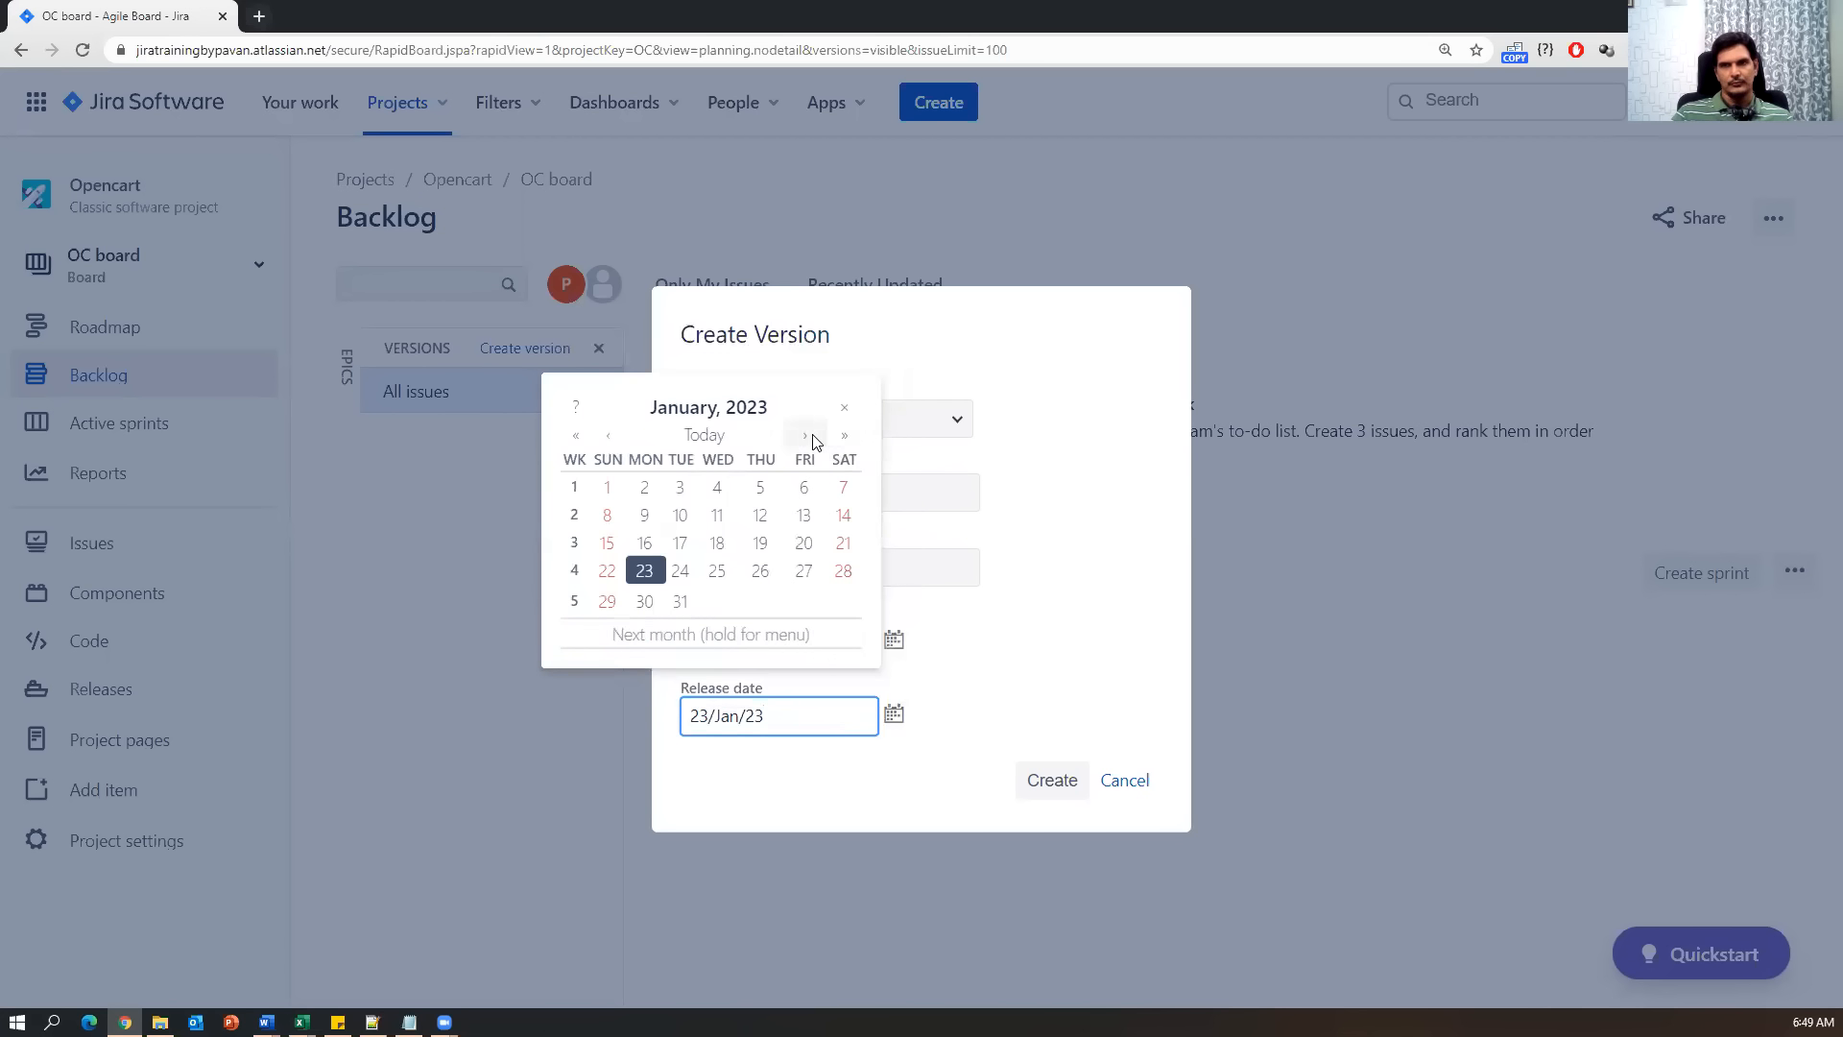
click(575, 437)
click(576, 437)
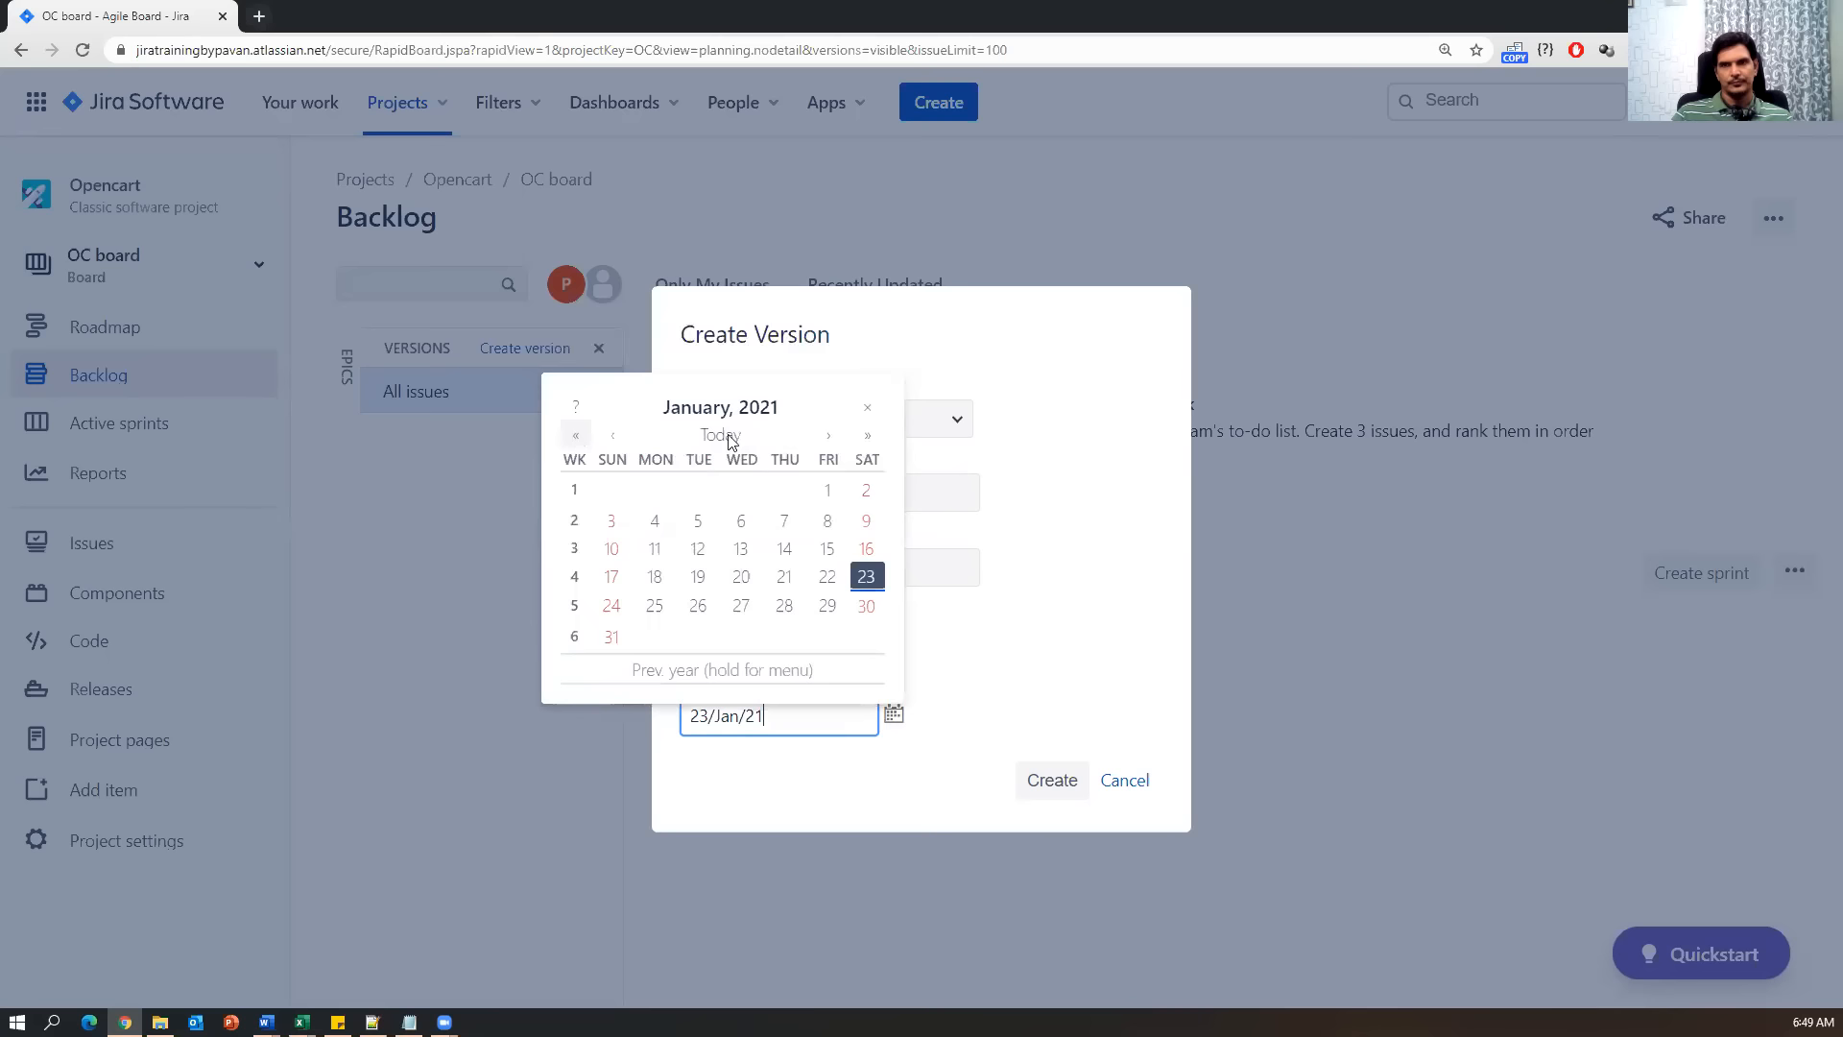
click(829, 436)
click(831, 436)
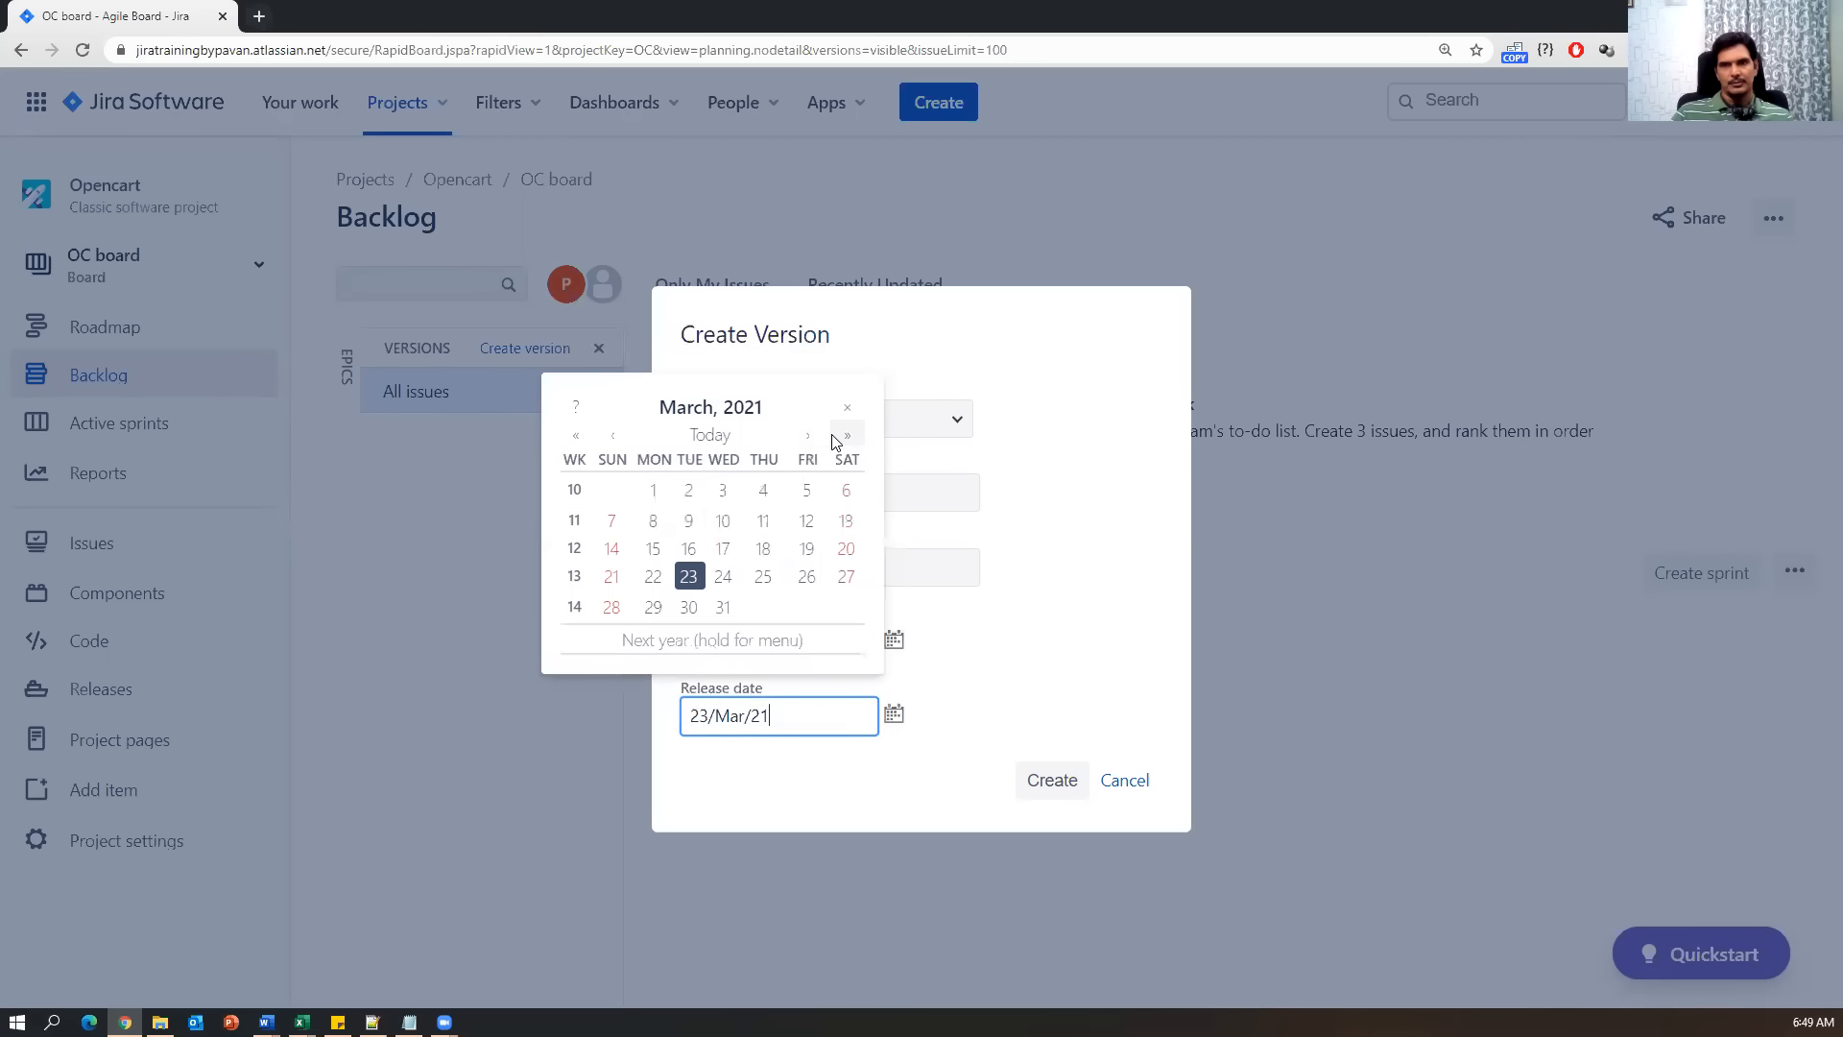
click(688, 575)
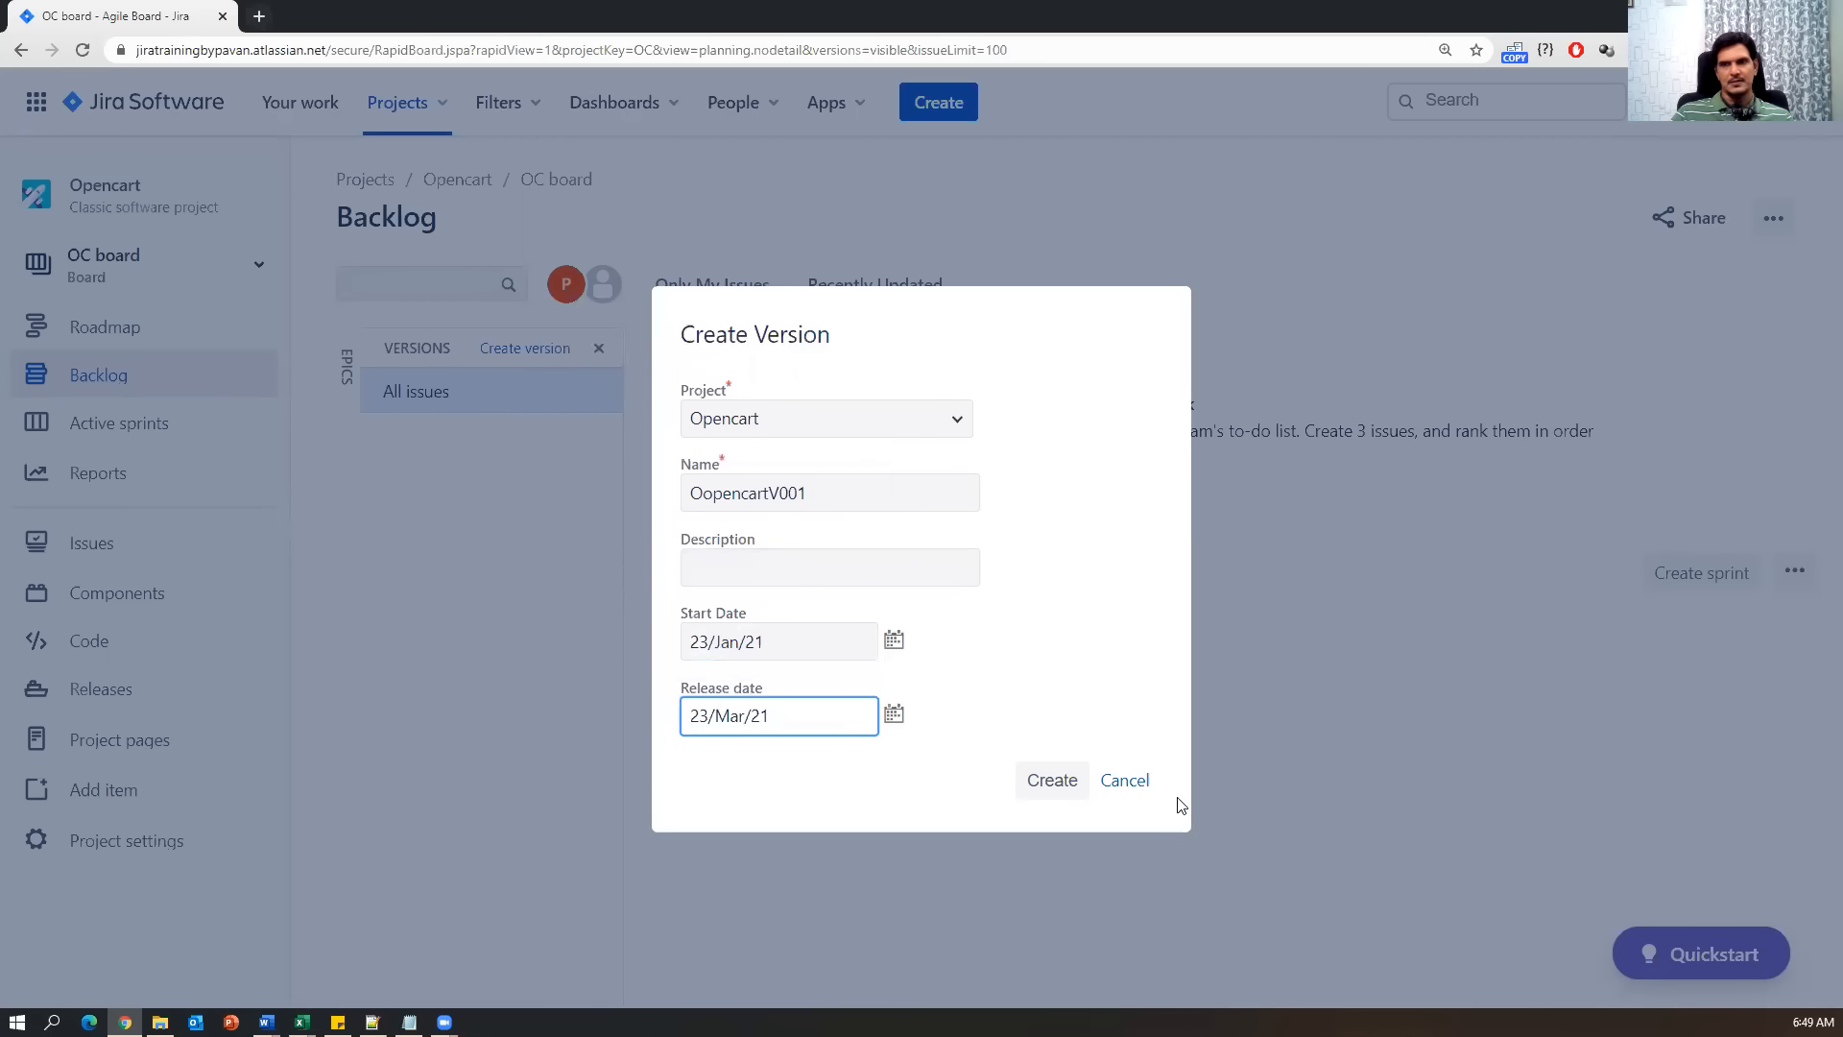
click(1074, 788)
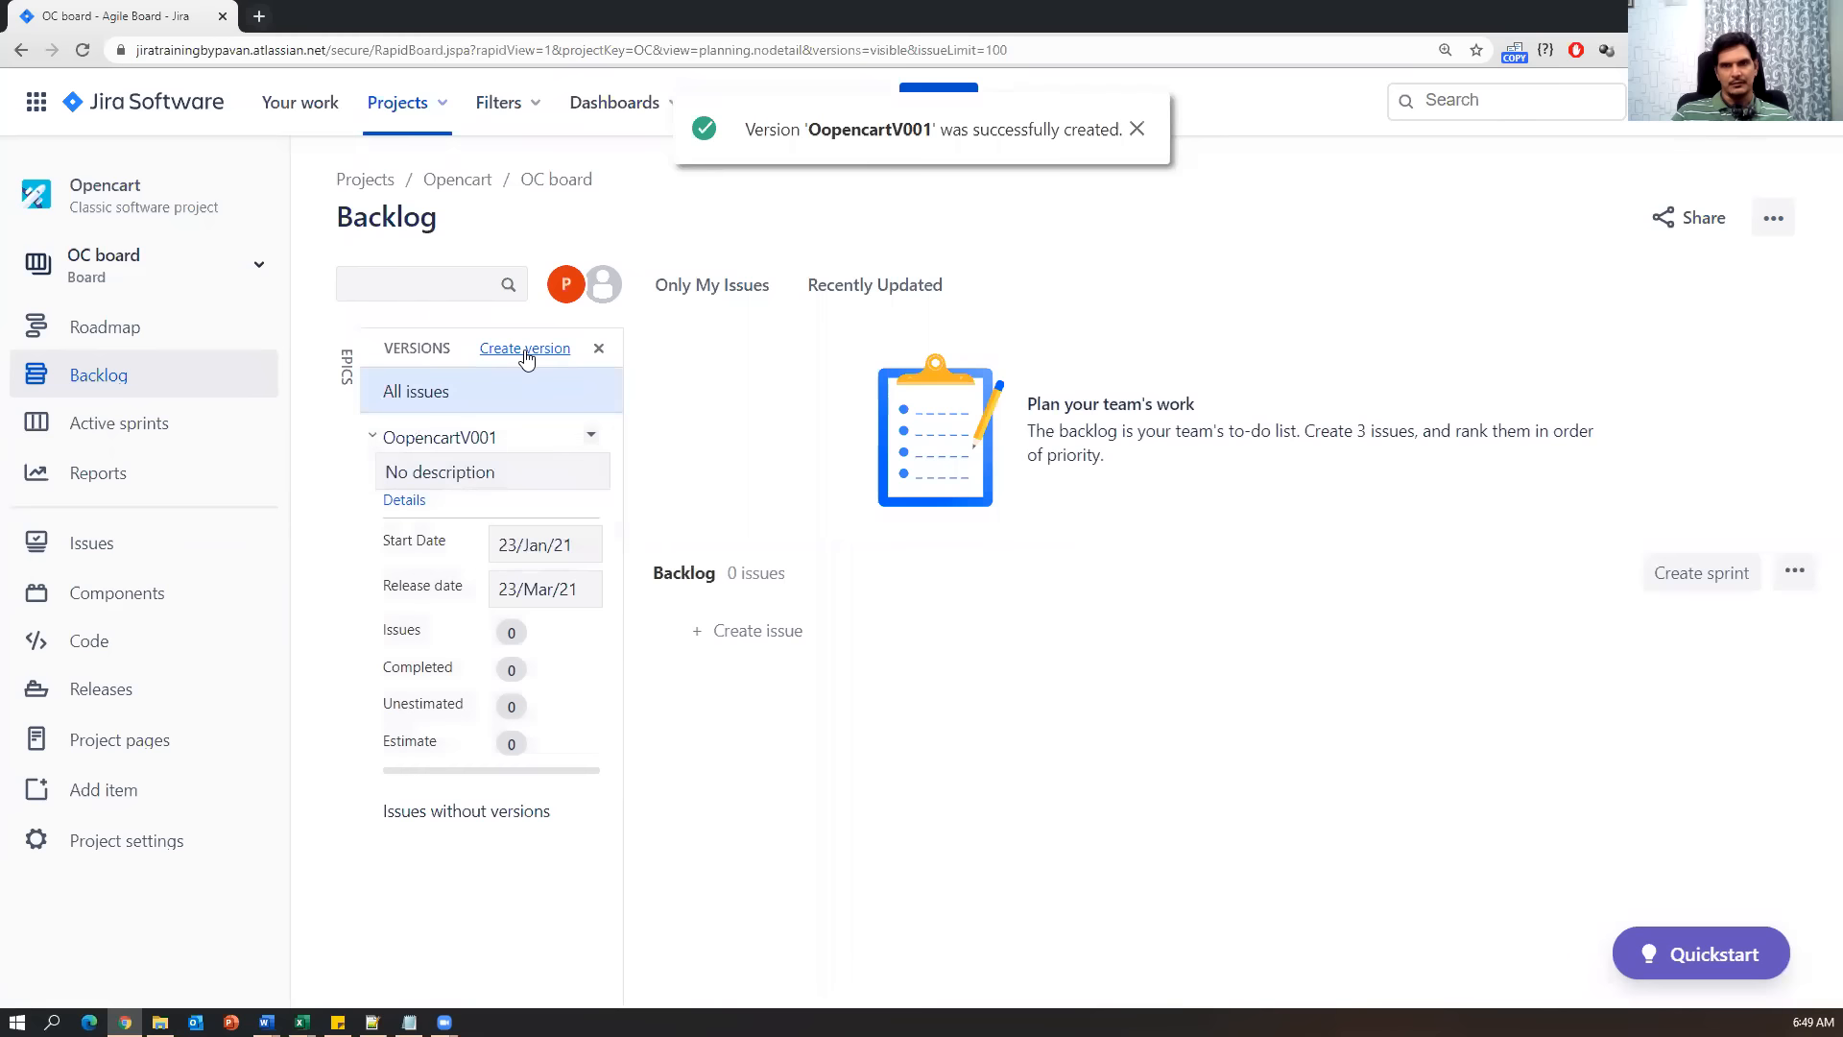
Show the Epics panel and open the Create Epic form for Opencart (OC).
click(348, 374)
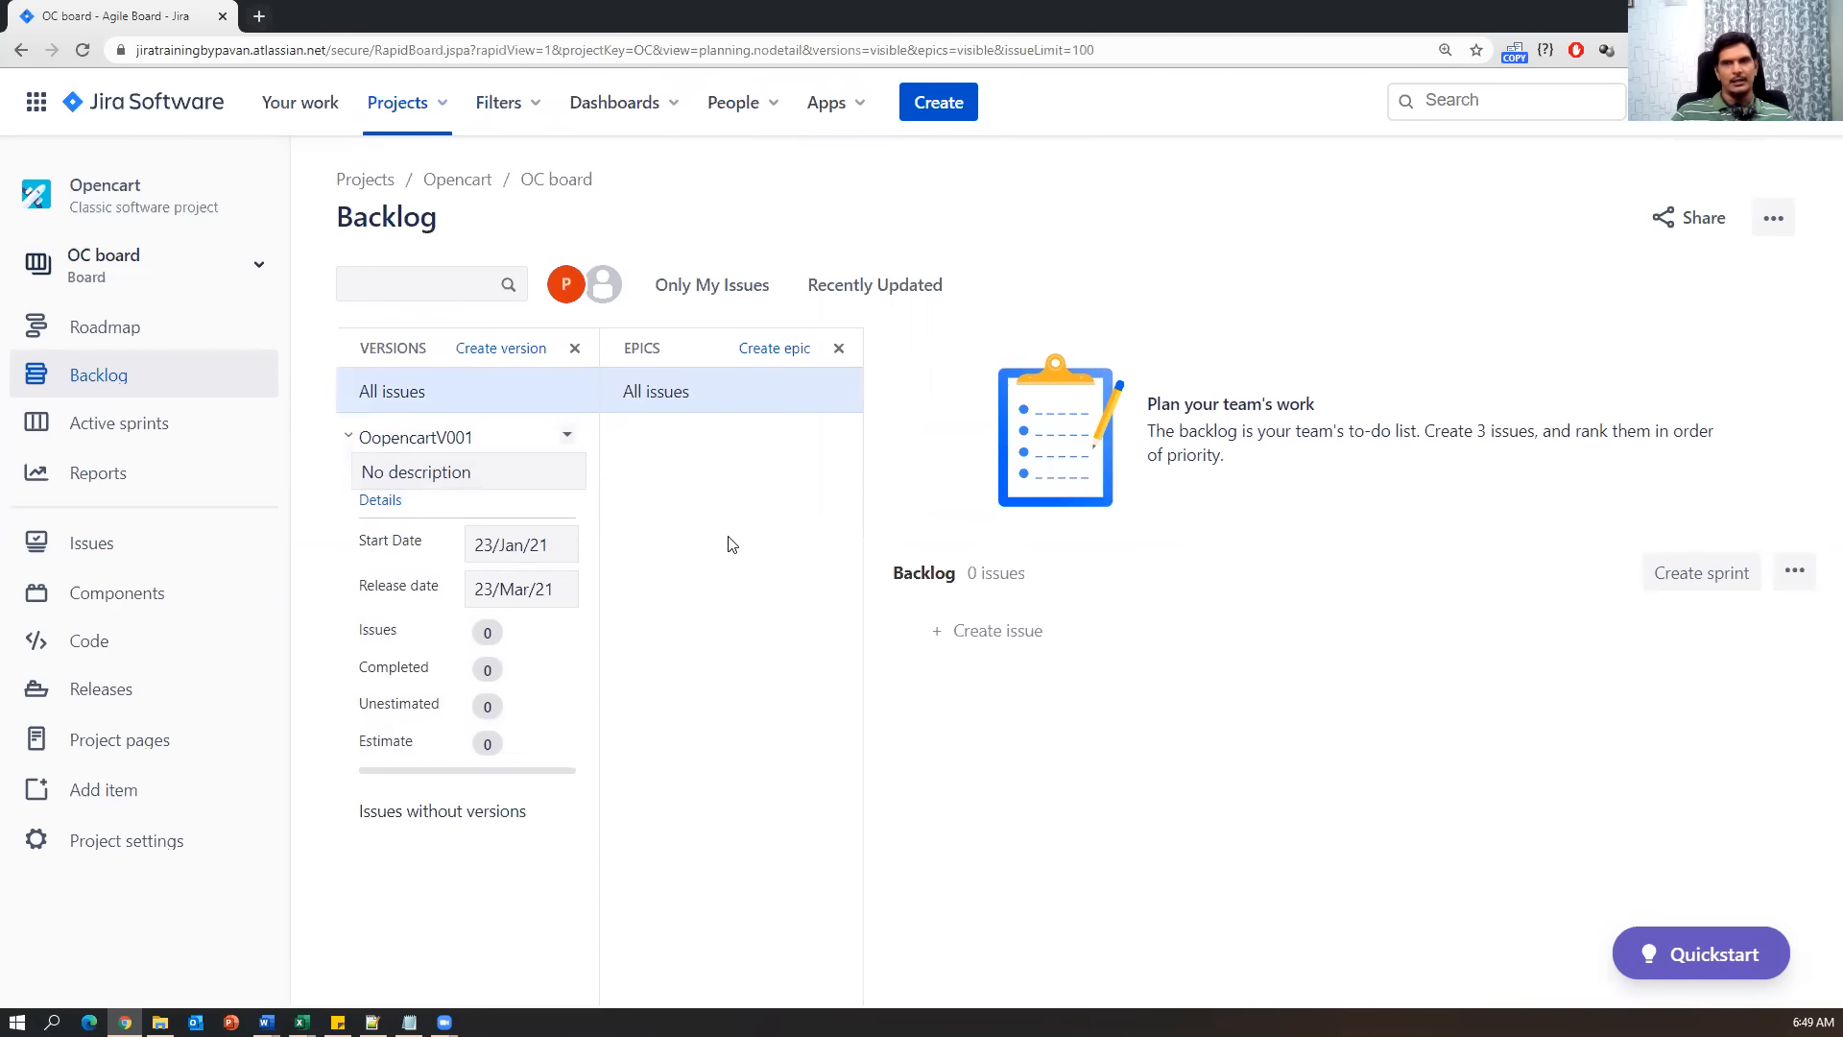
click(783, 359)
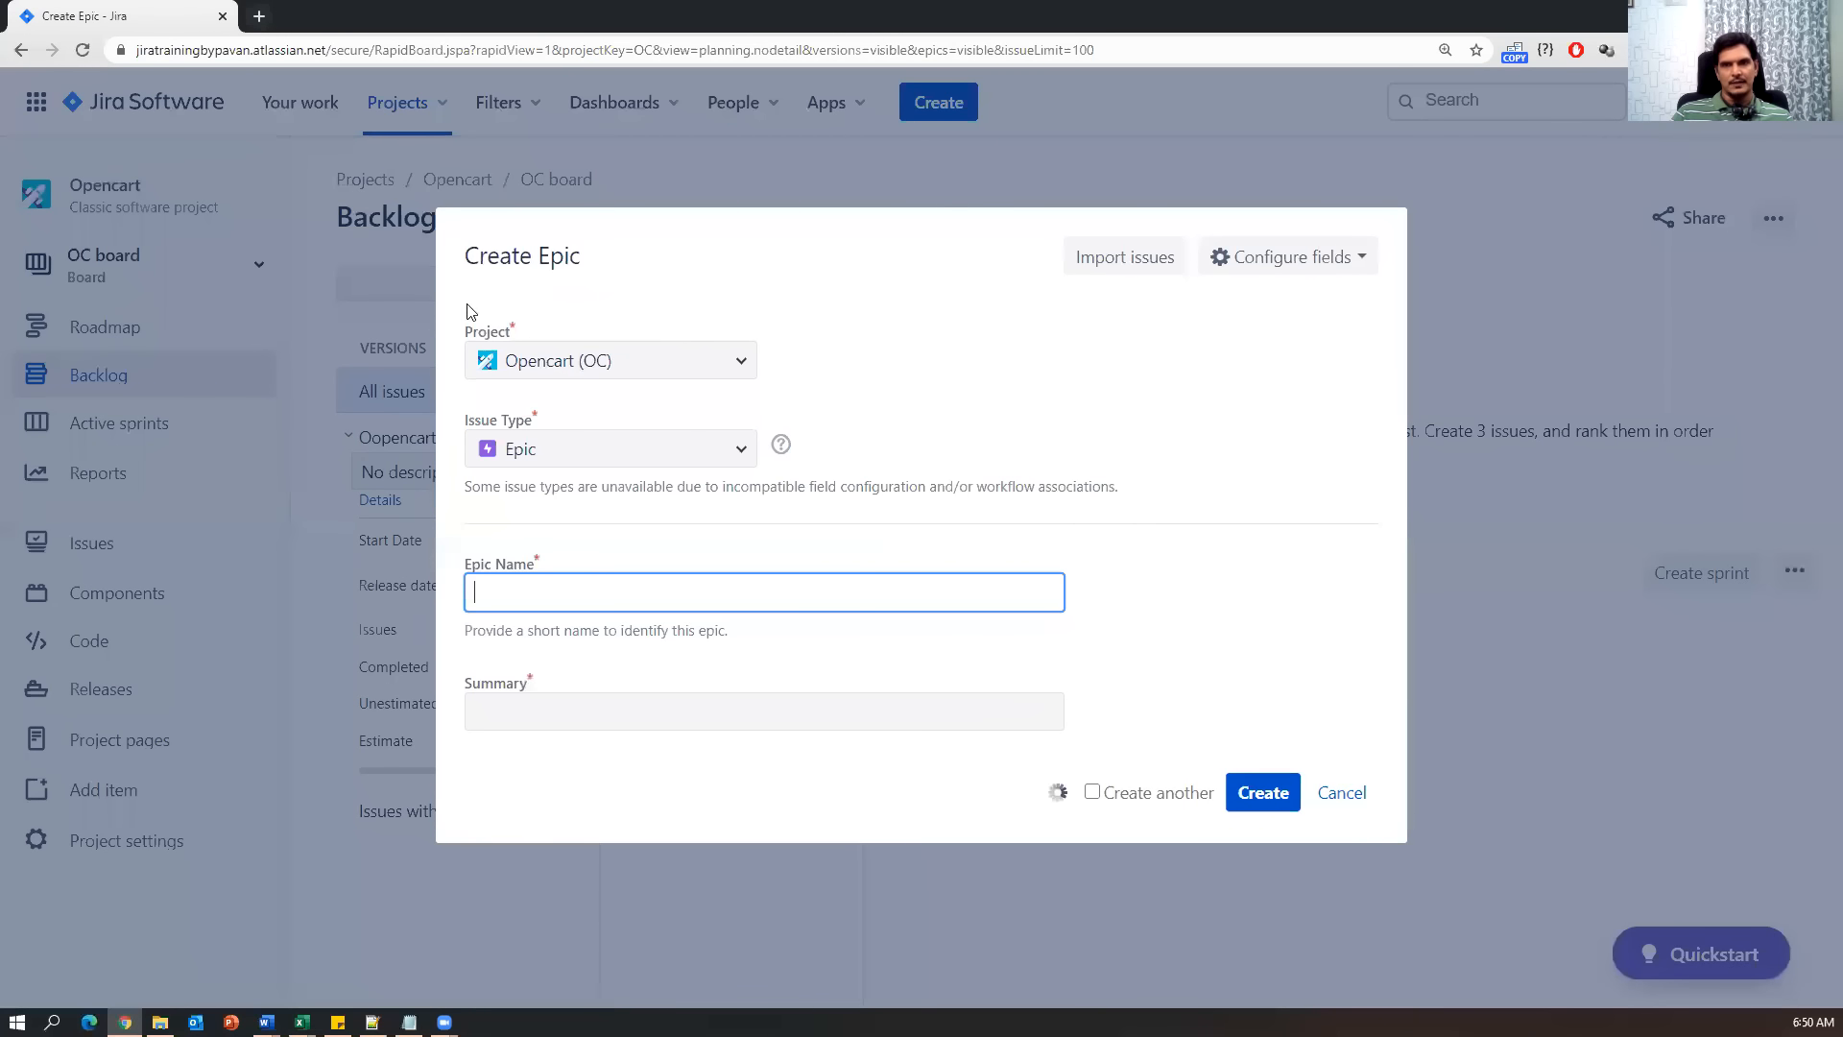
click(740, 450)
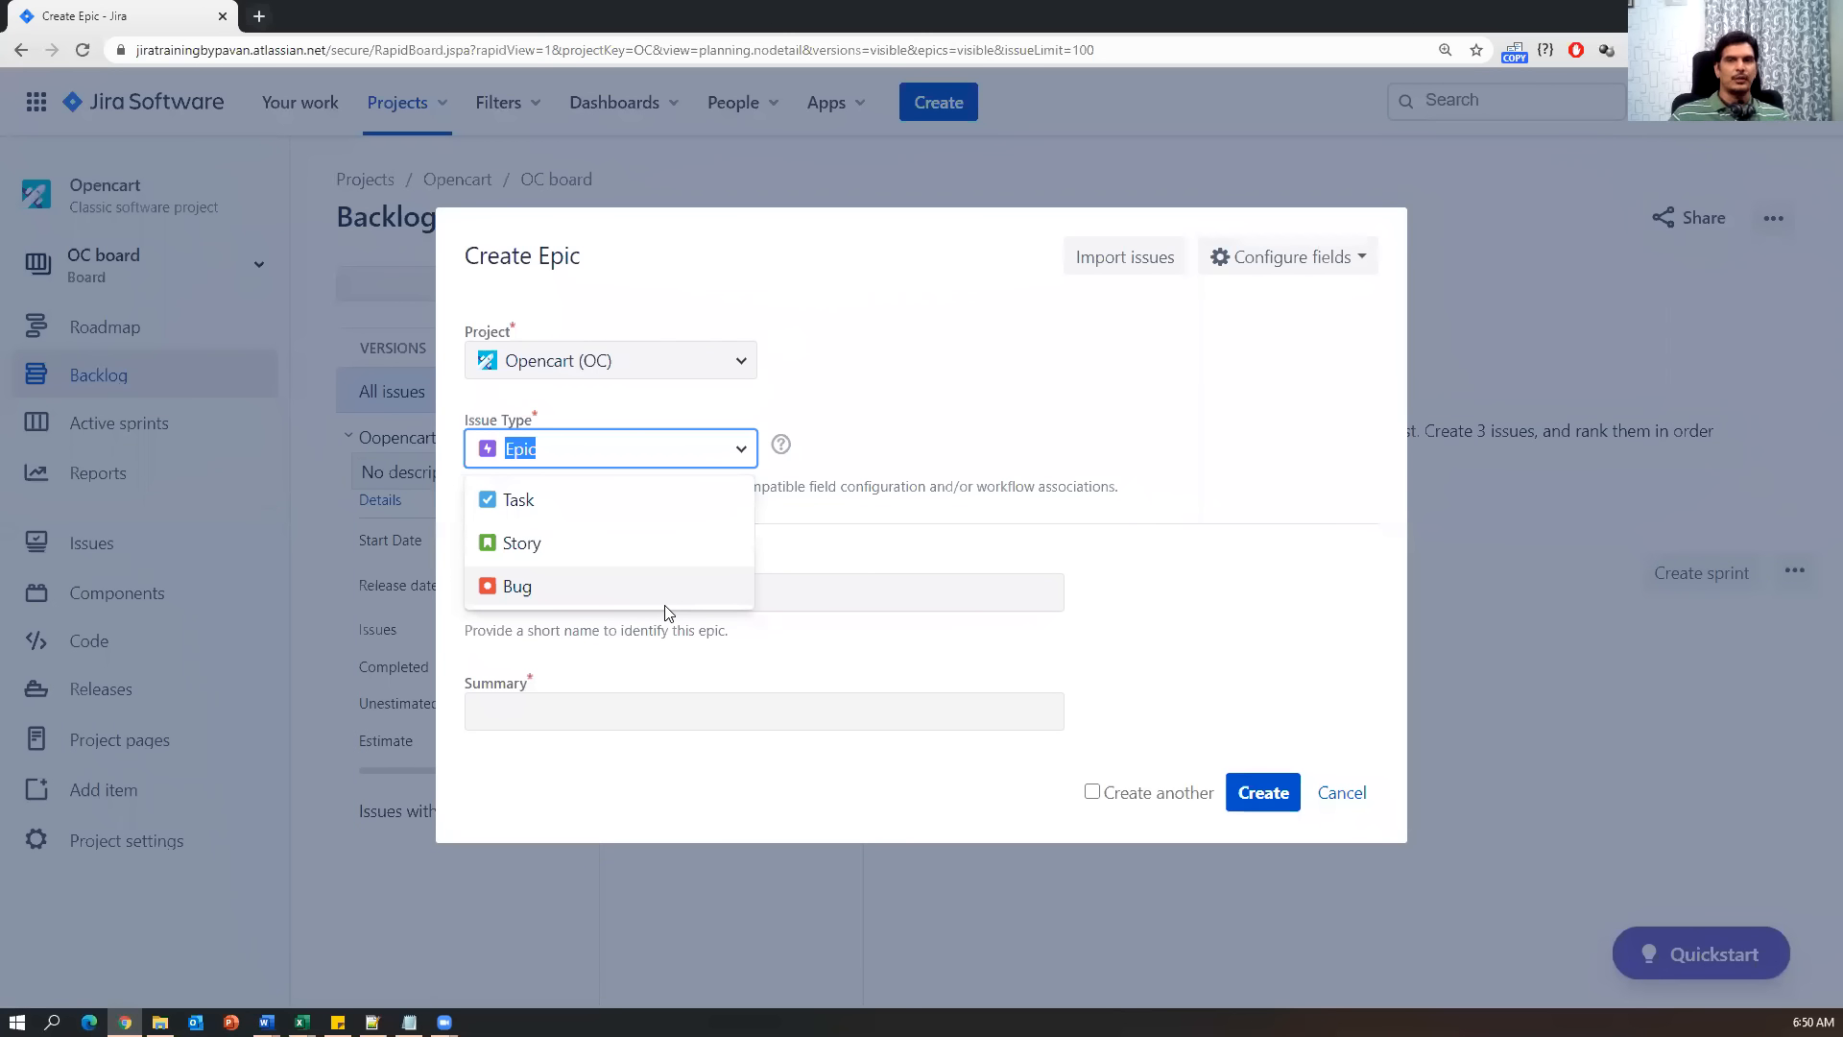
click(929, 423)
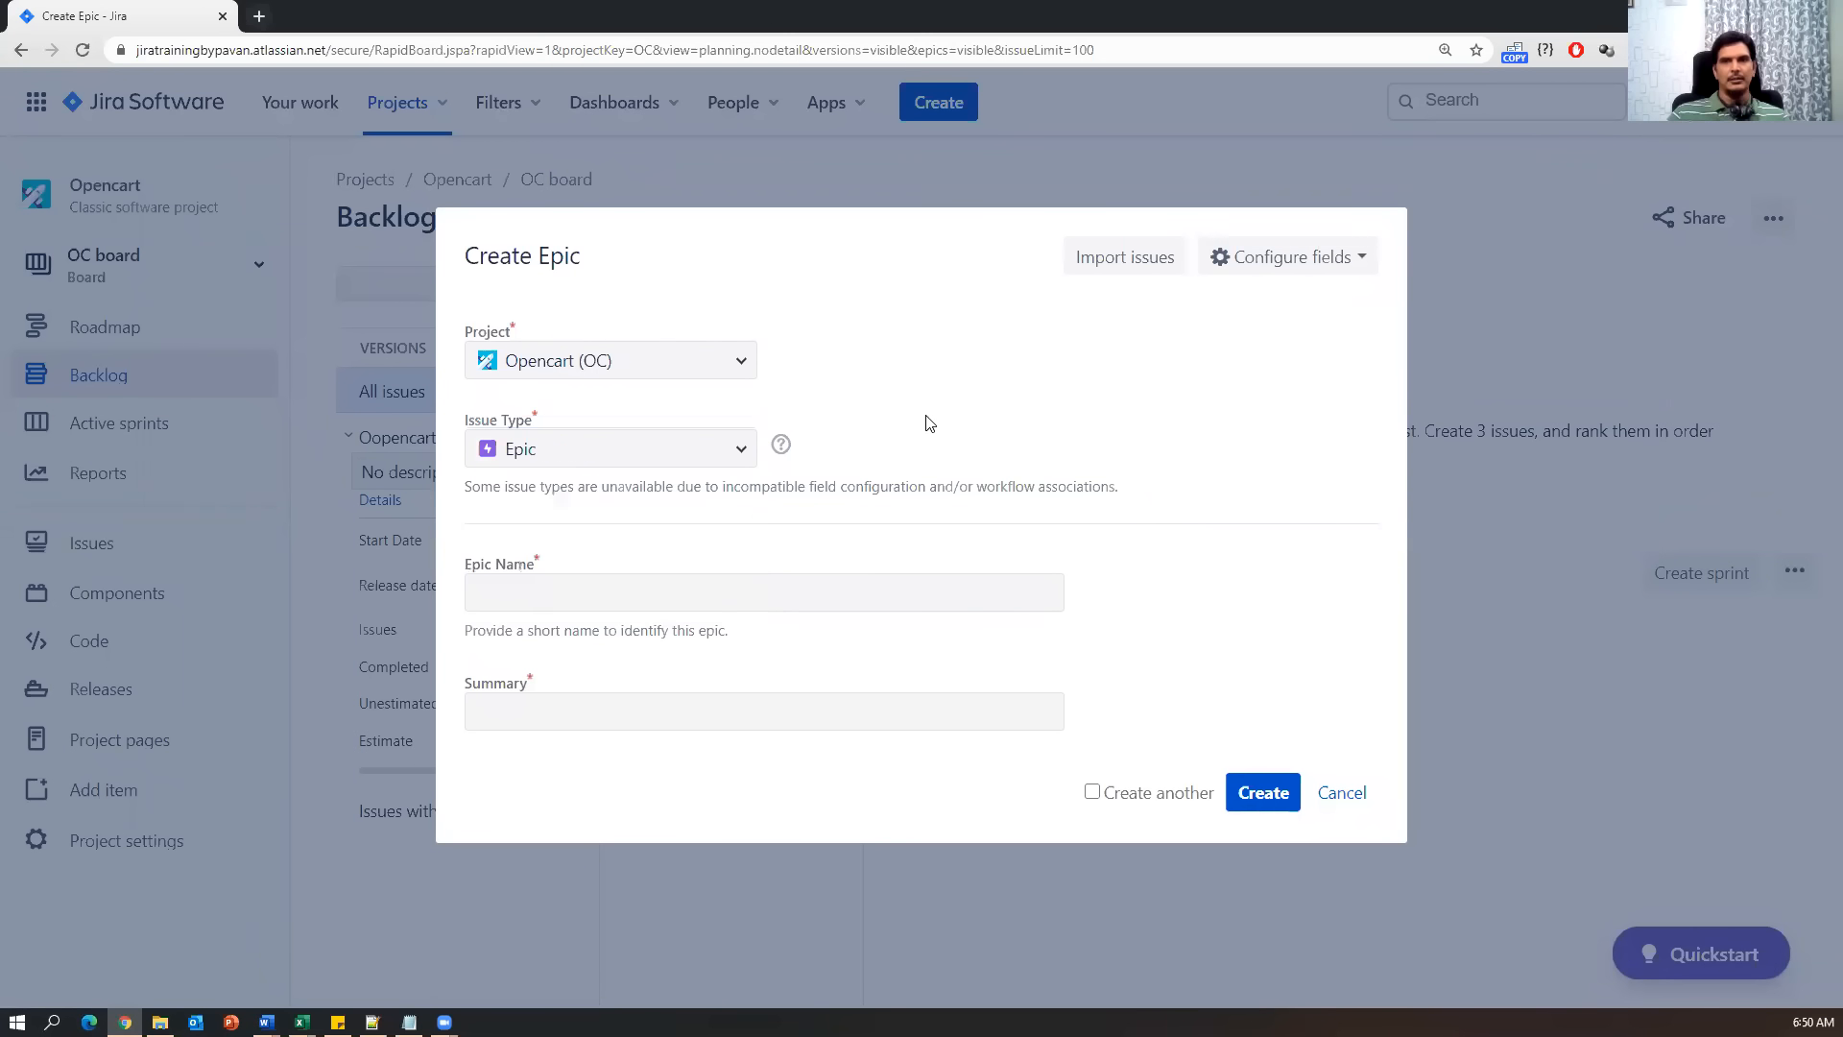
click(535, 597)
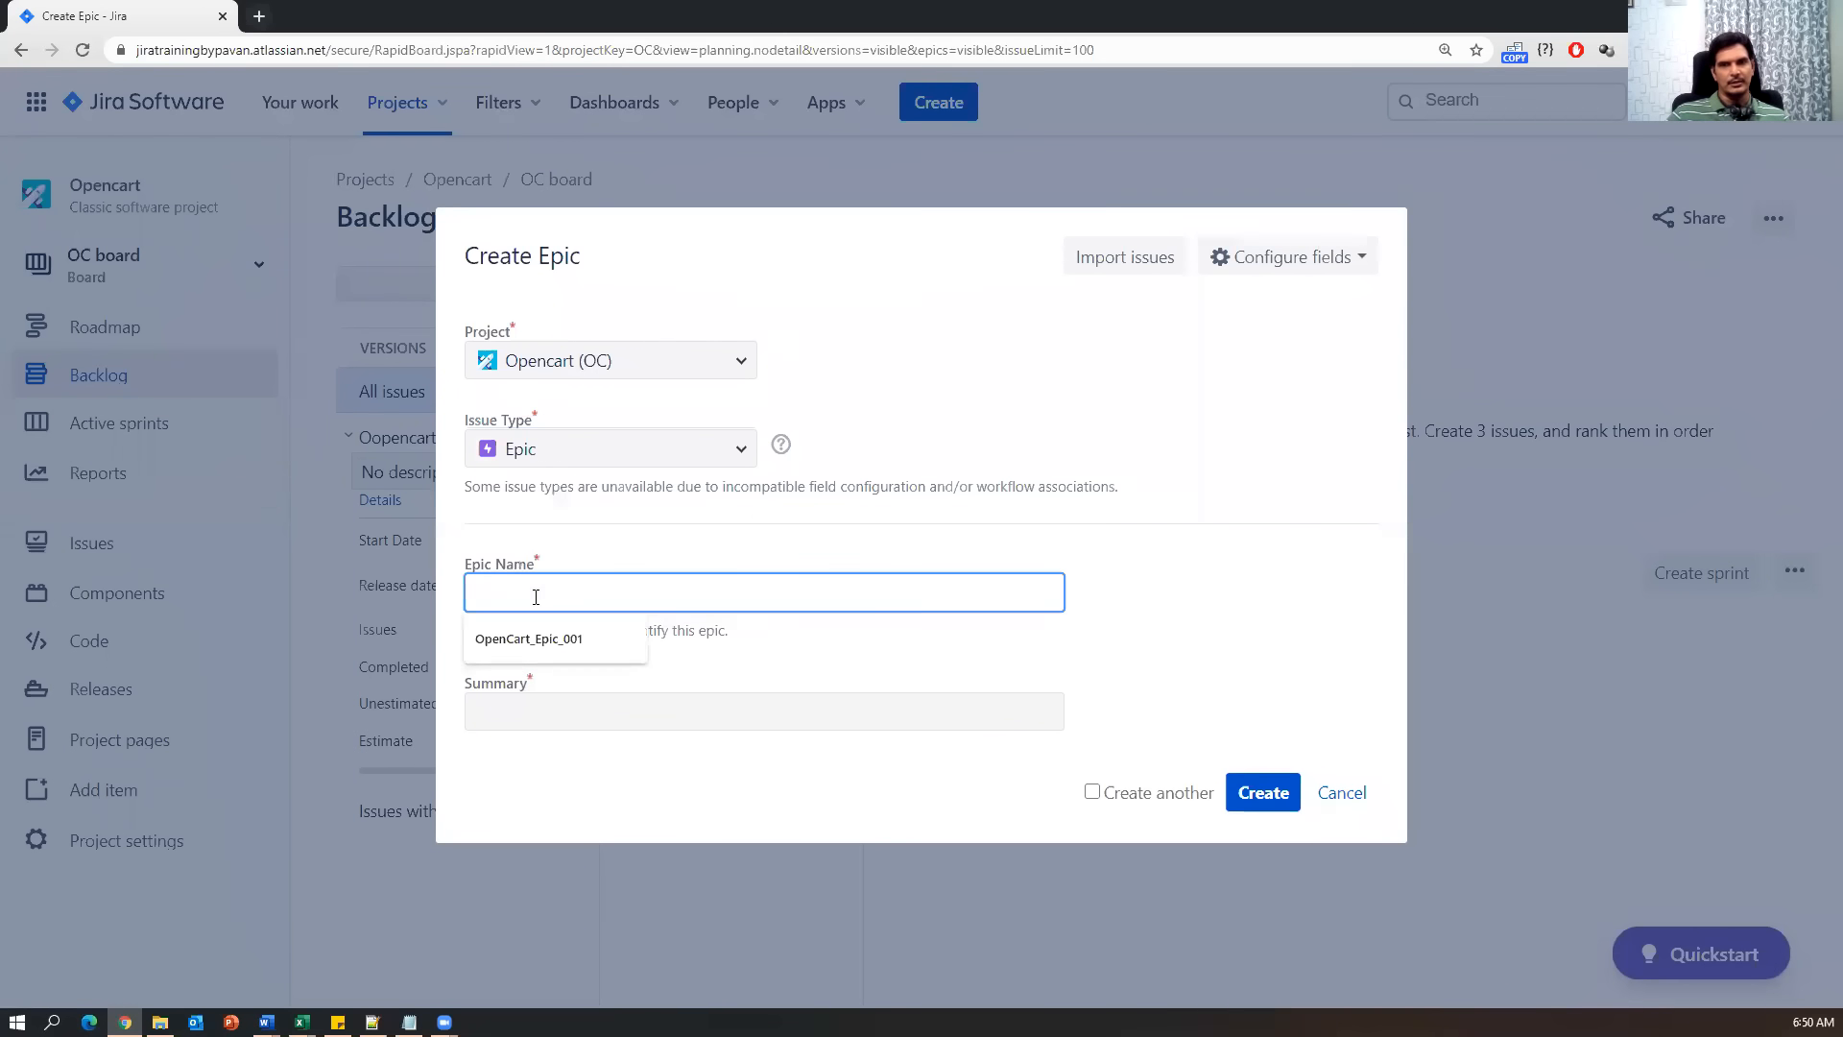
click(565, 714)
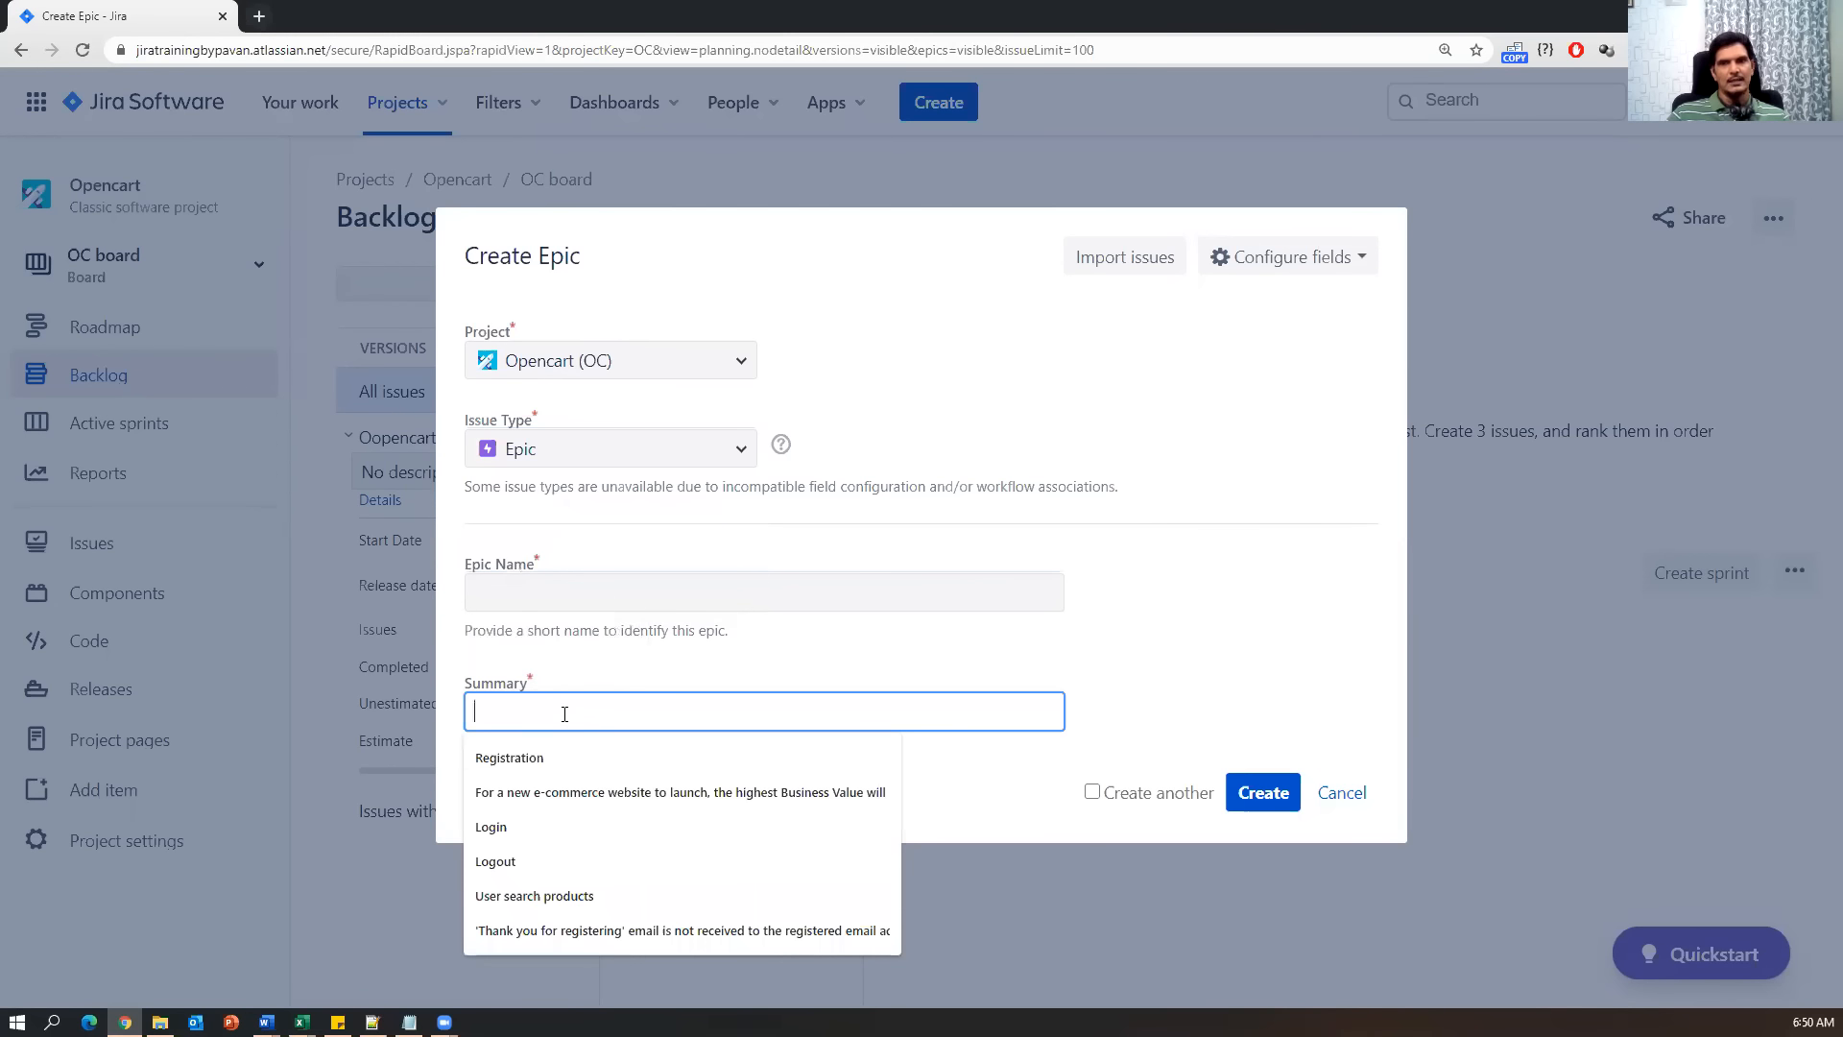
click(656, 670)
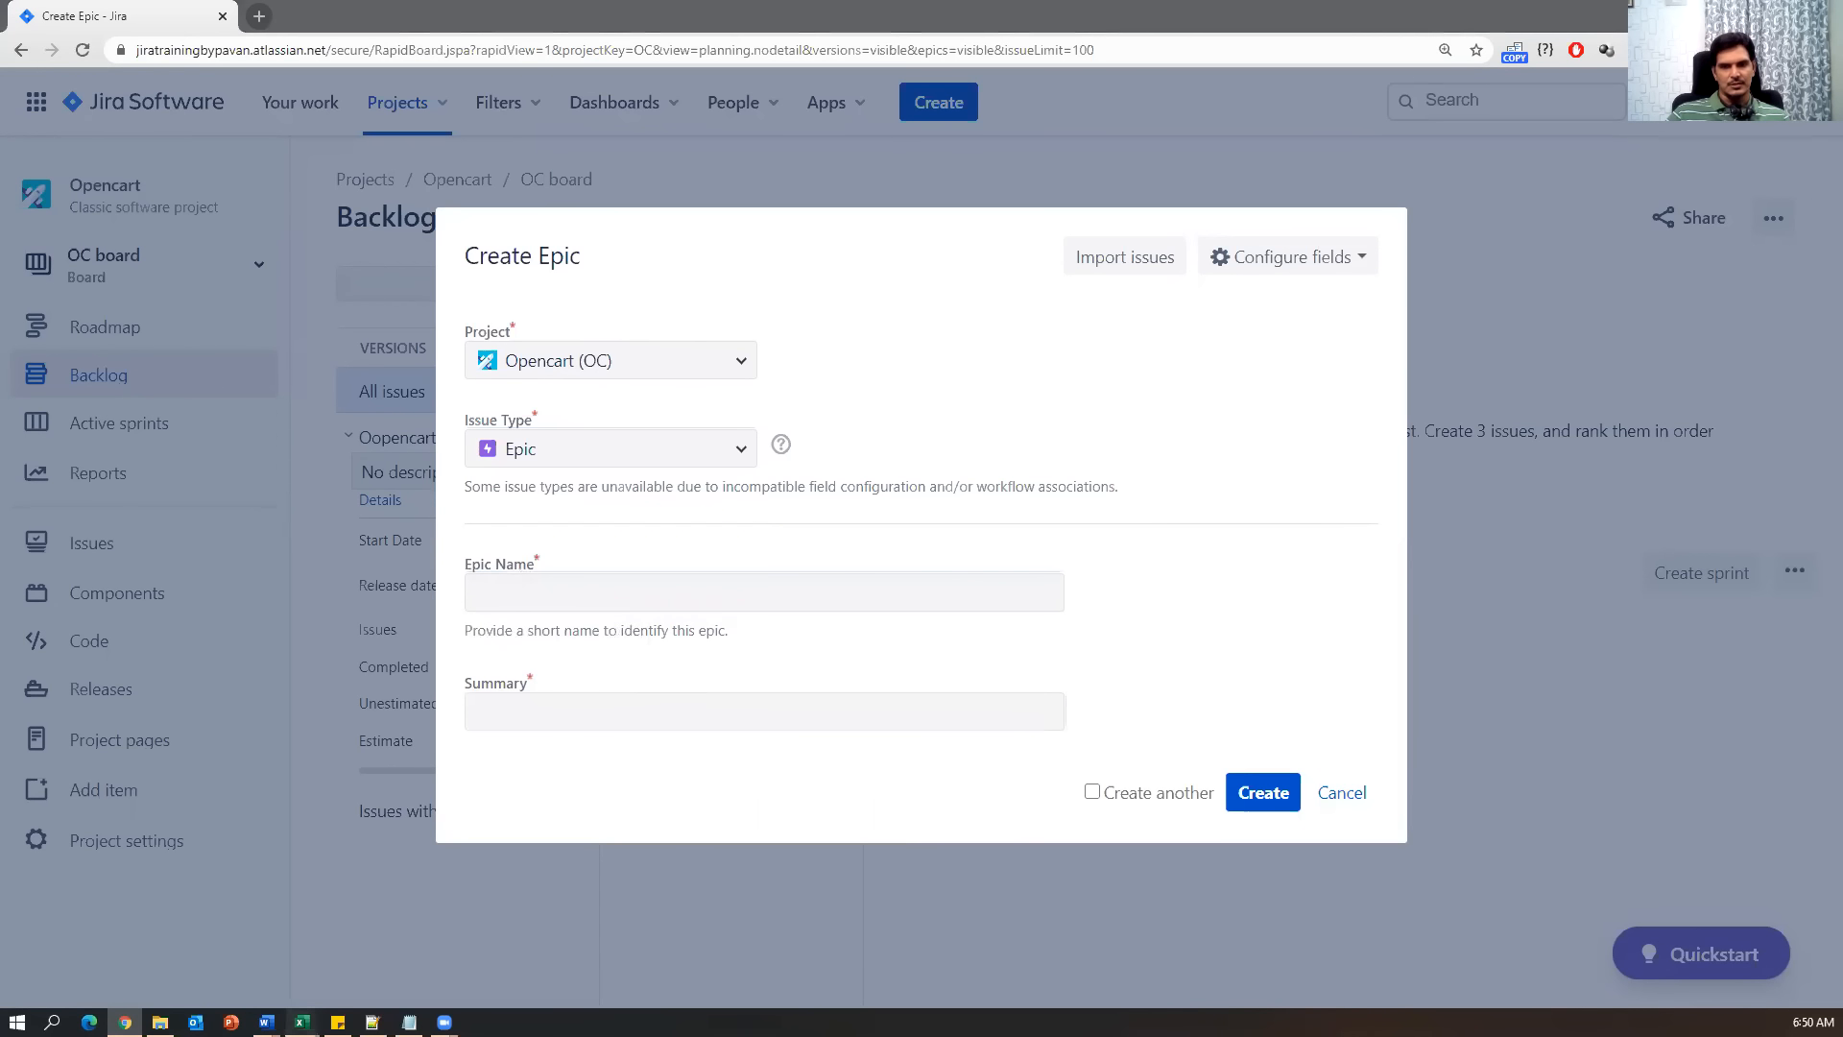
mouse_move(301, 1021)
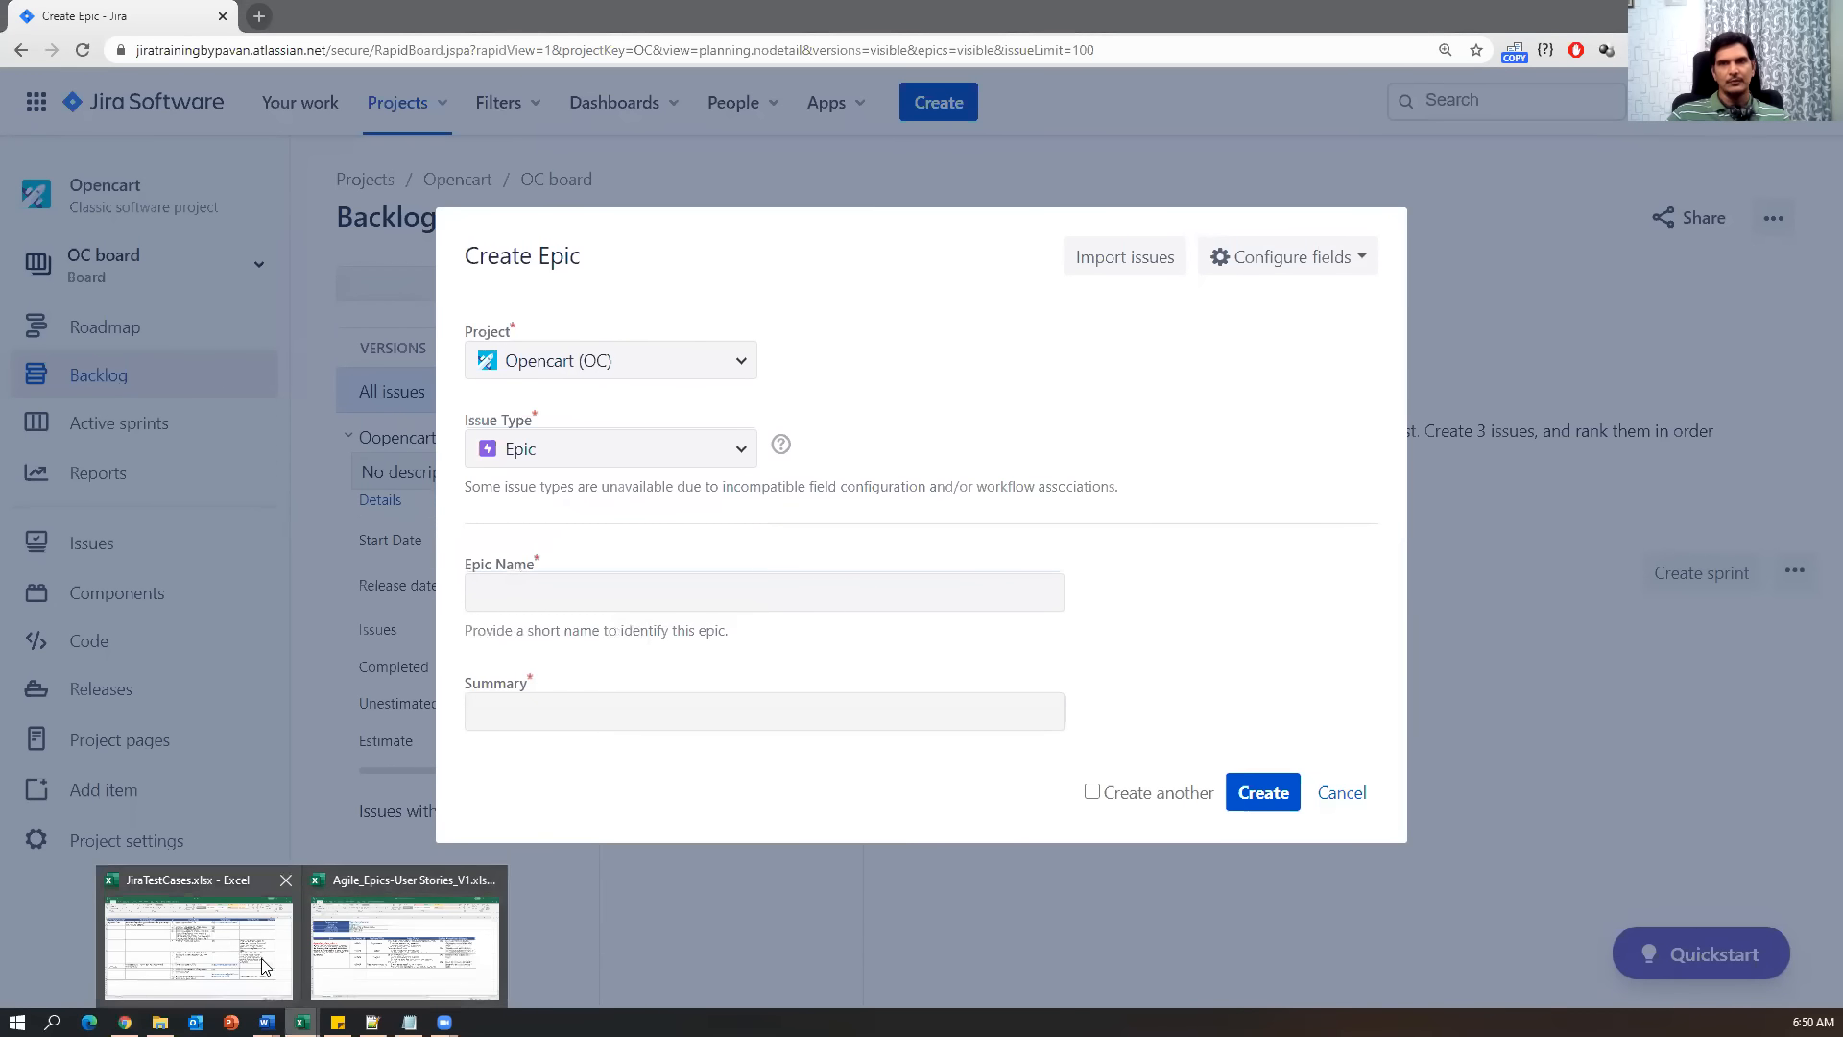
click(403, 970)
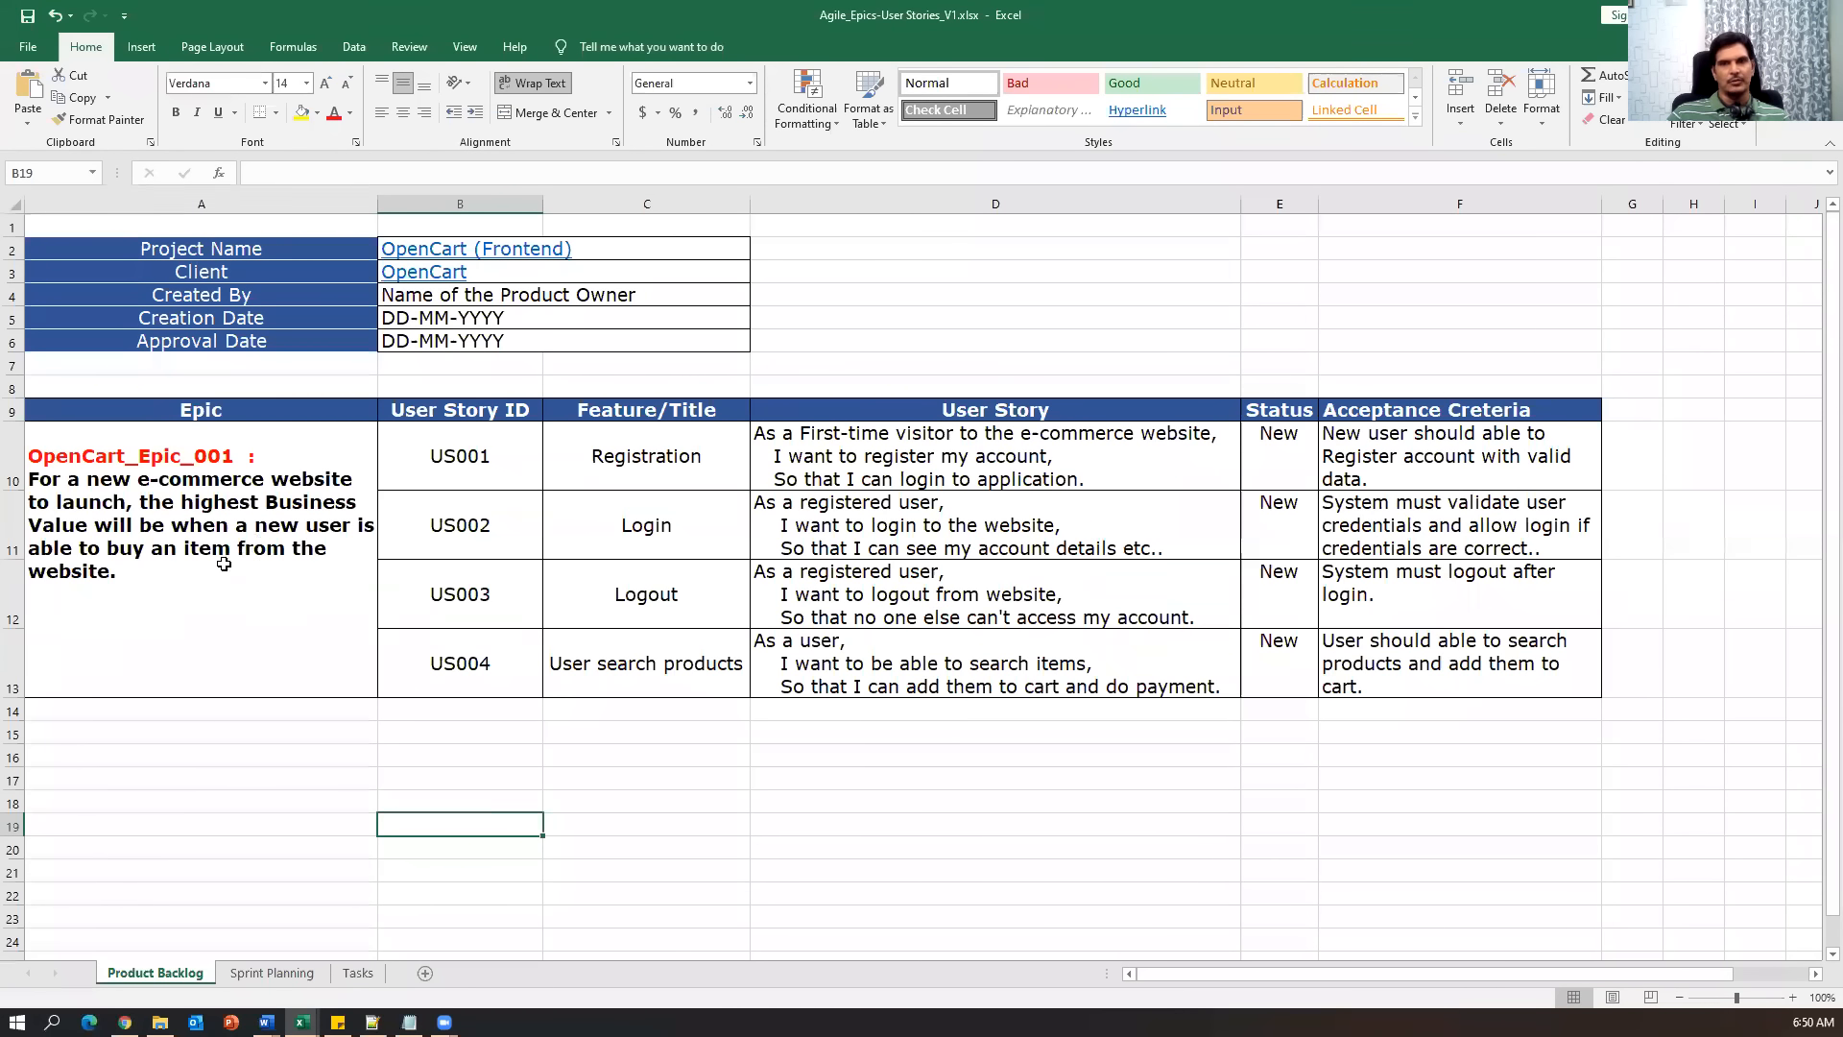
Copy the epic's description from the Excel cell into the Create Epic Summary field.
double_click(226, 457)
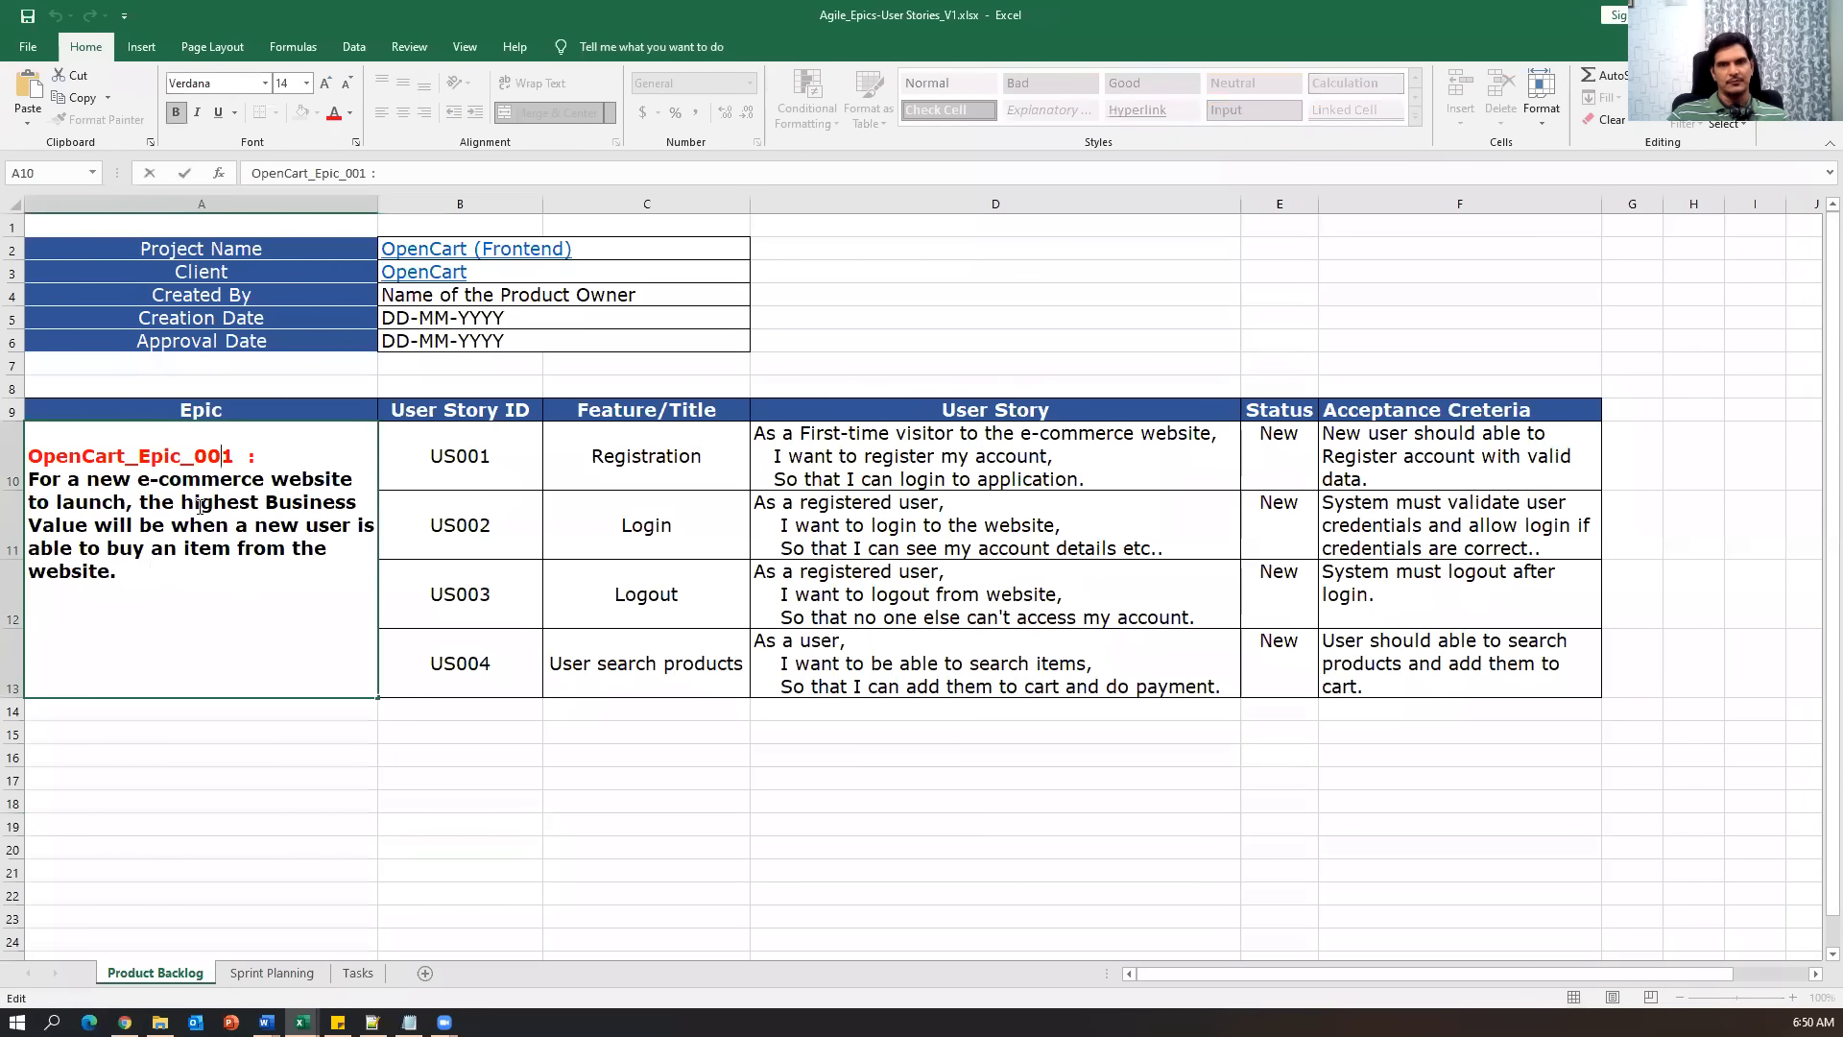
click(125, 1021)
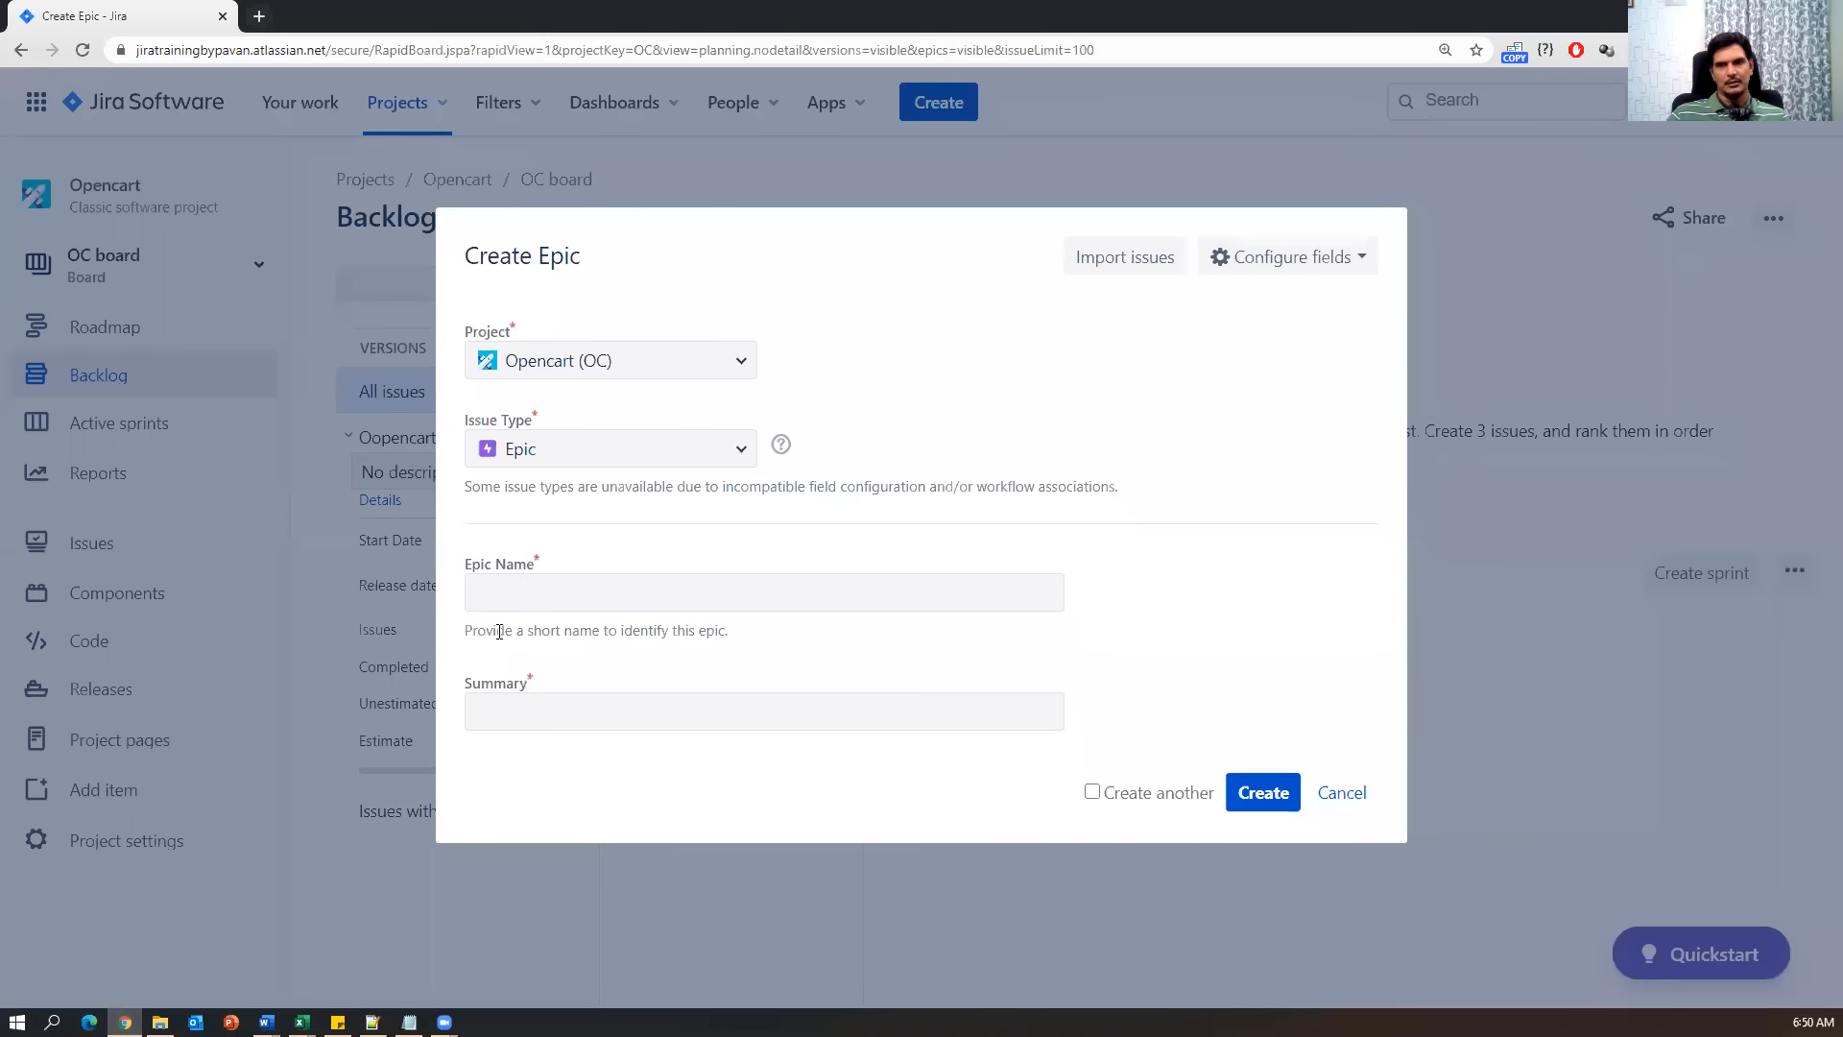
key(alt+Tab)
drag(115, 573, 11, 474)
key(ctrl+c)
key(alt+Tab)
click(576, 715)
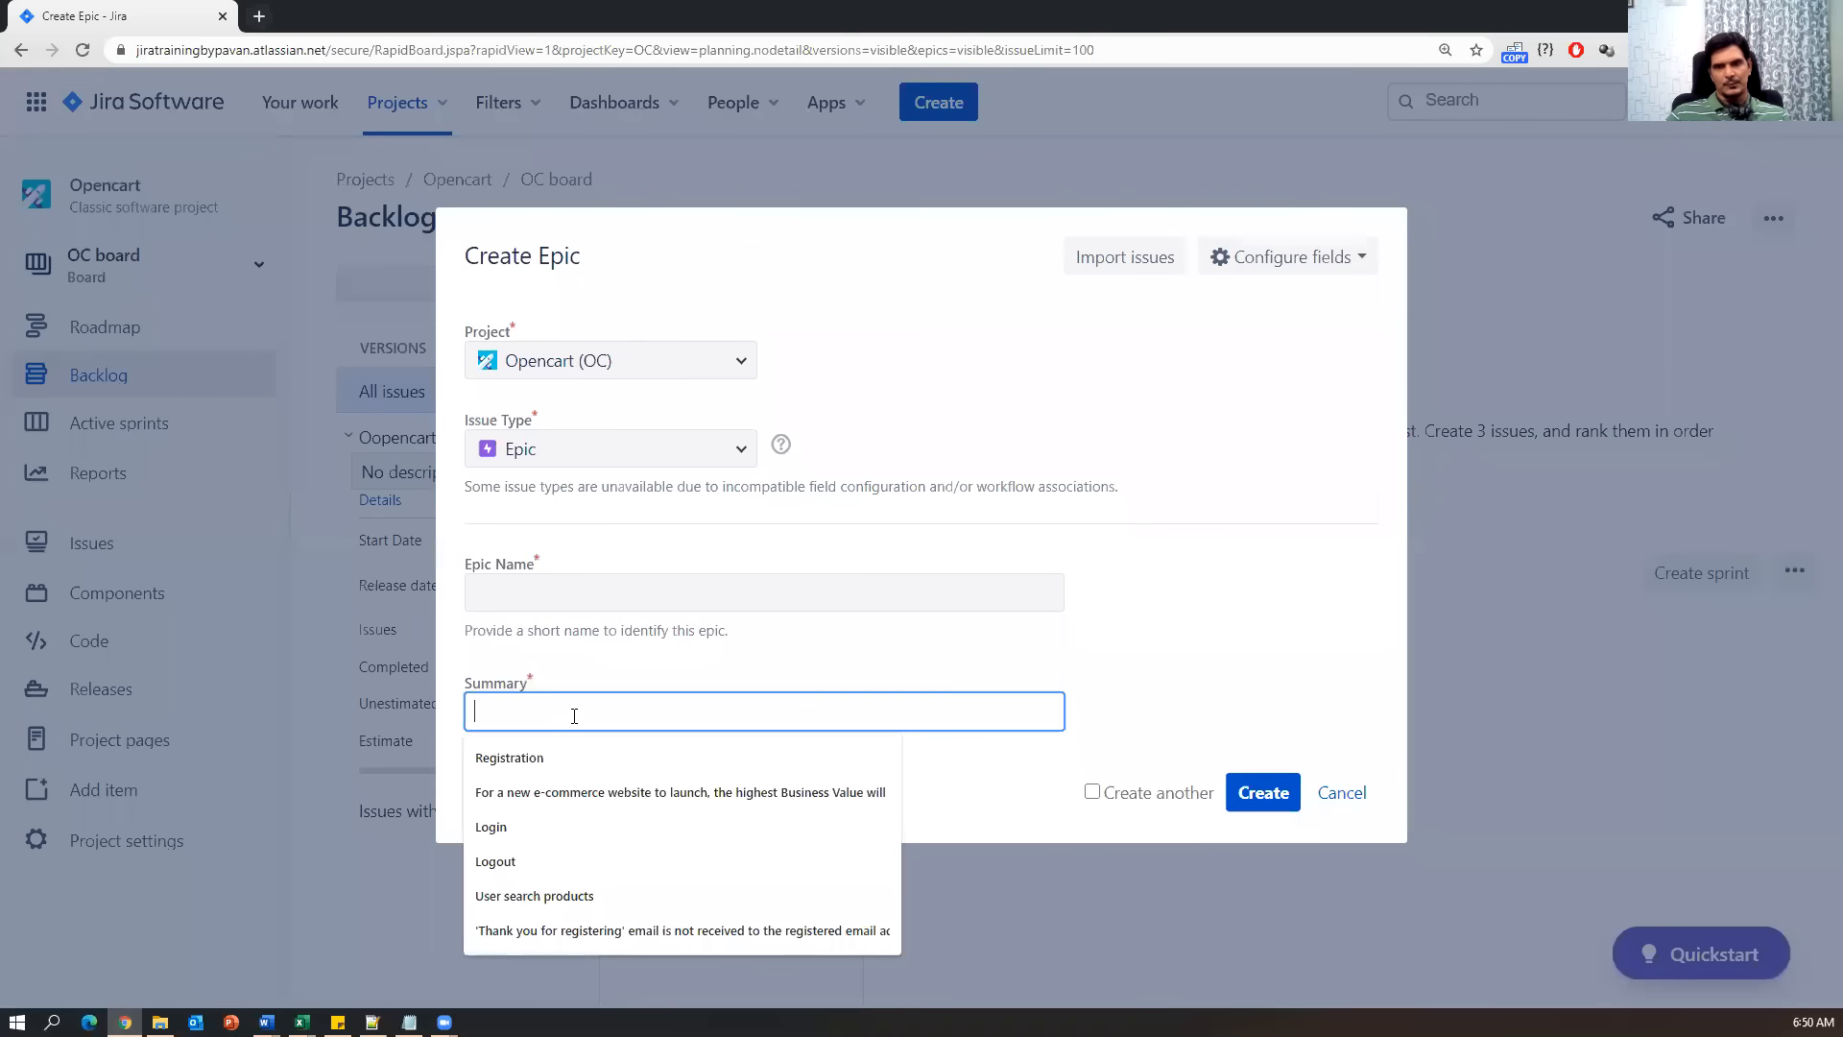
key(ctrl+v)
Copy OpenCart_Epic_001 from Excel into the Epic Name field.
drag(472, 631, 749, 641)
key(alt+Tab)
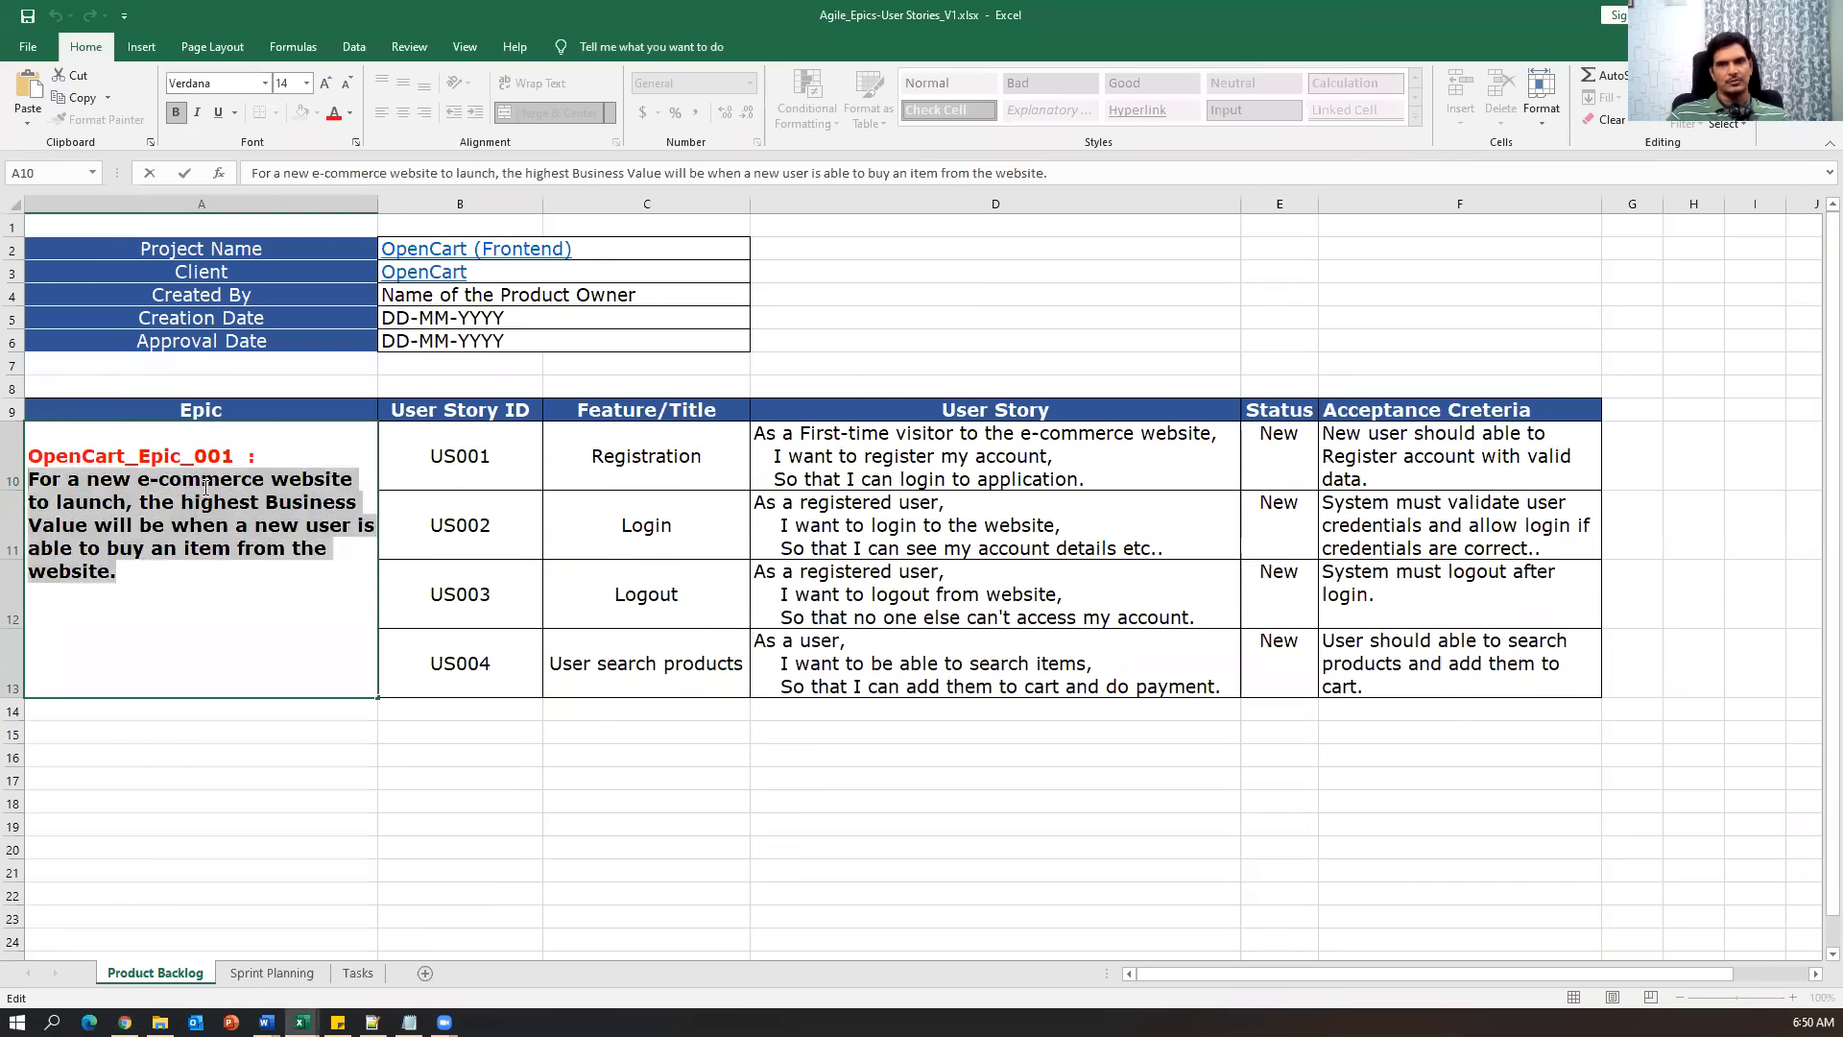
double_click(240, 455)
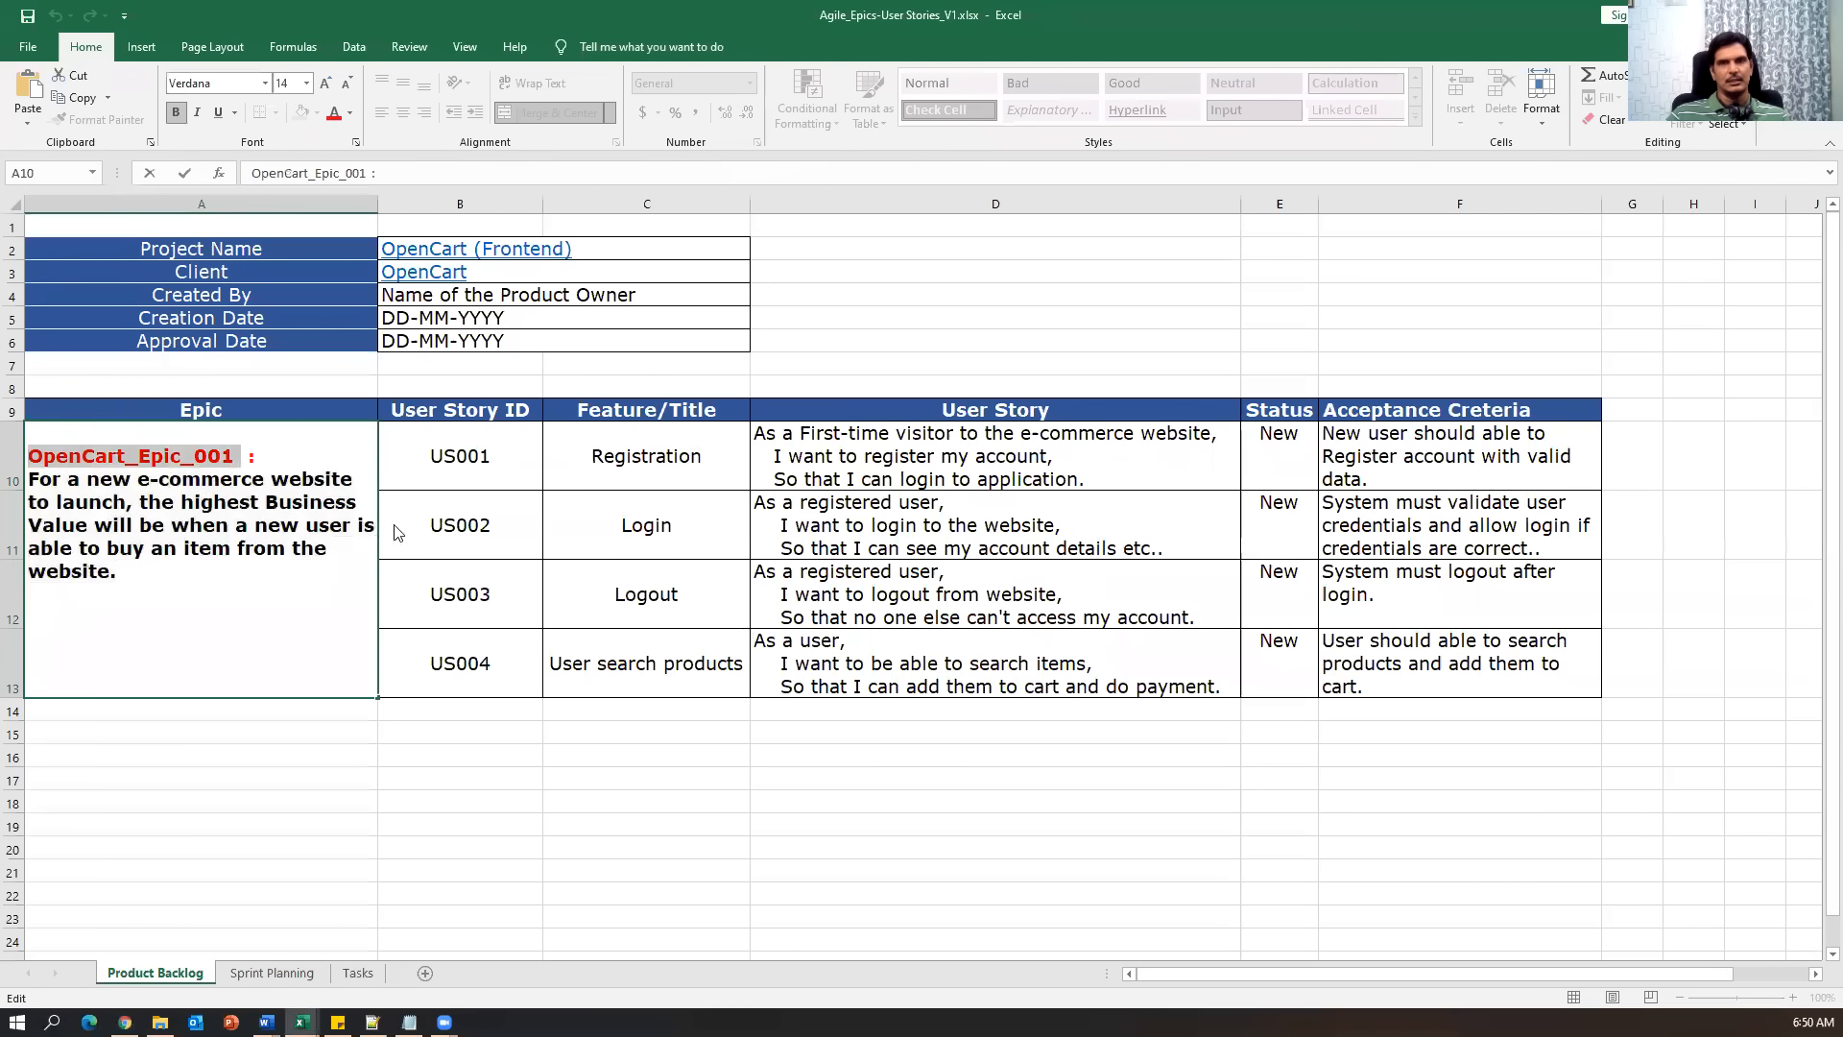
key(ctrl+c)
key(alt+Tab)
click(502, 585)
key(ctrl+v)
click(643, 657)
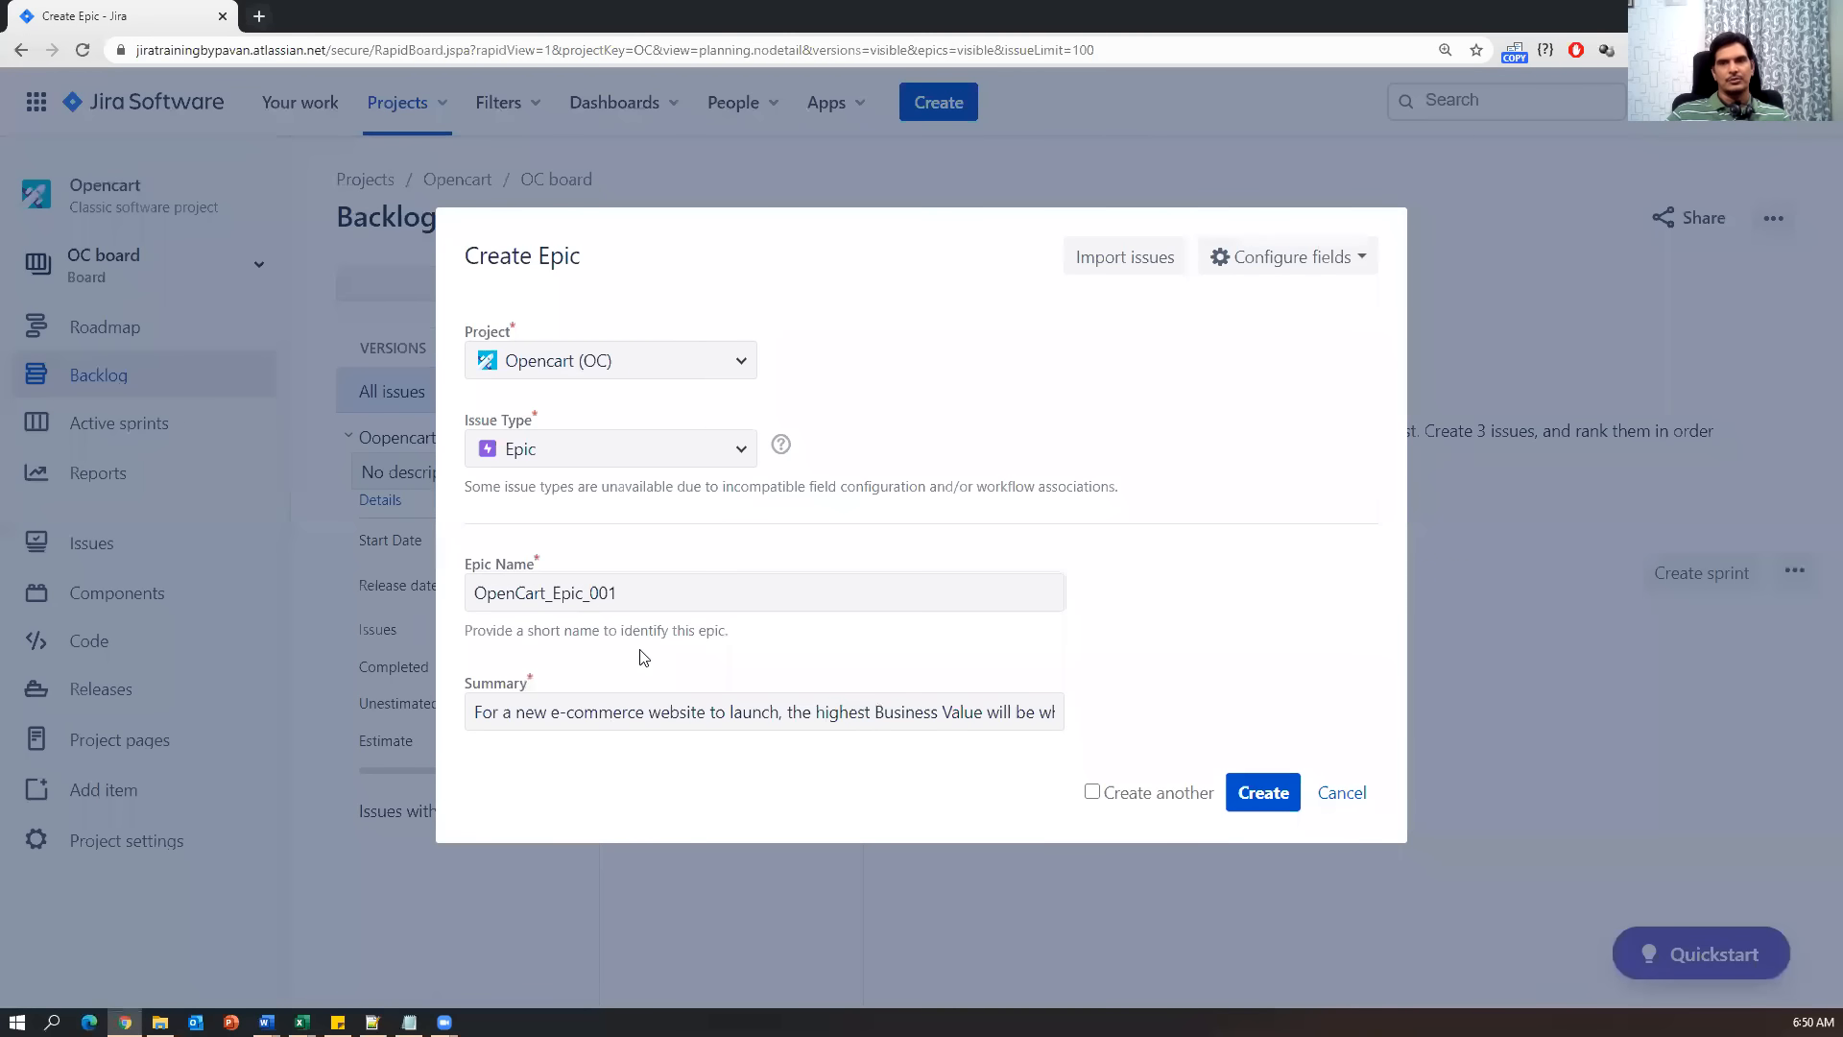
Check the Epic Name and Summary, then create epic OpenCart_Epic_001 as OC-1.
drag(625, 593, 455, 601)
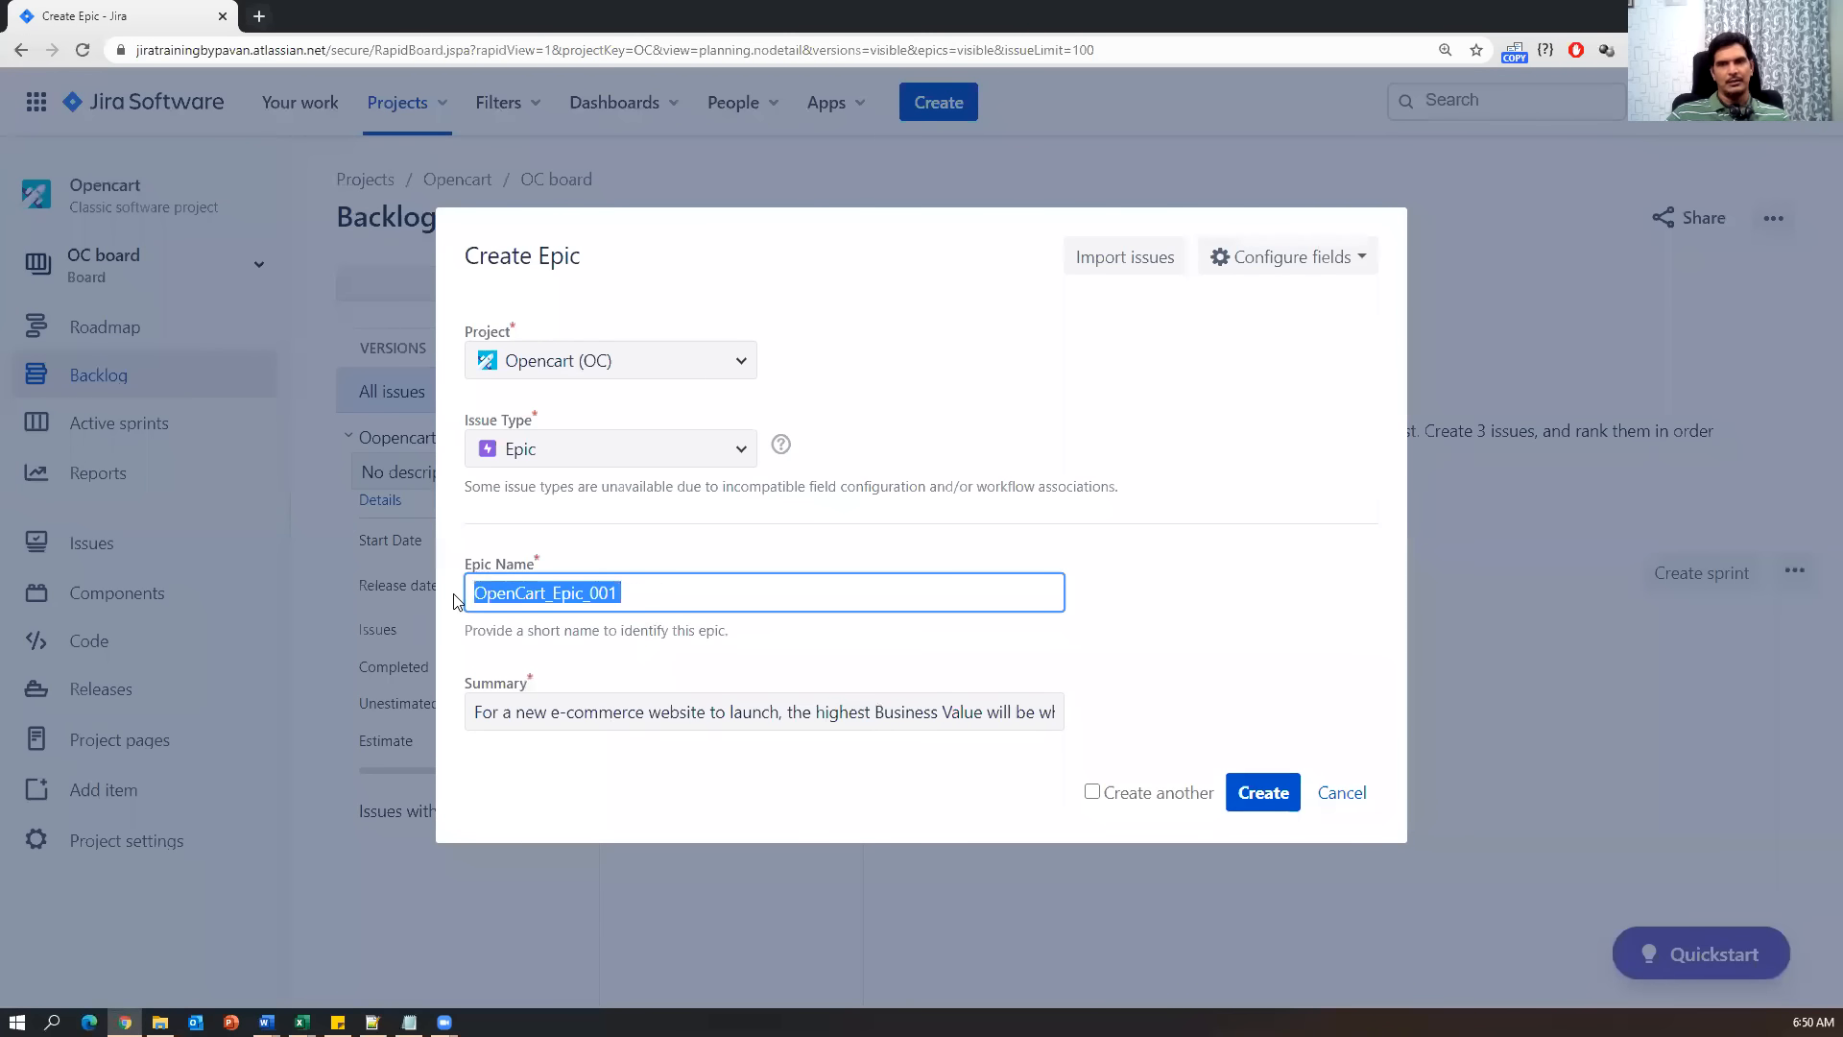
drag(477, 715, 1052, 712)
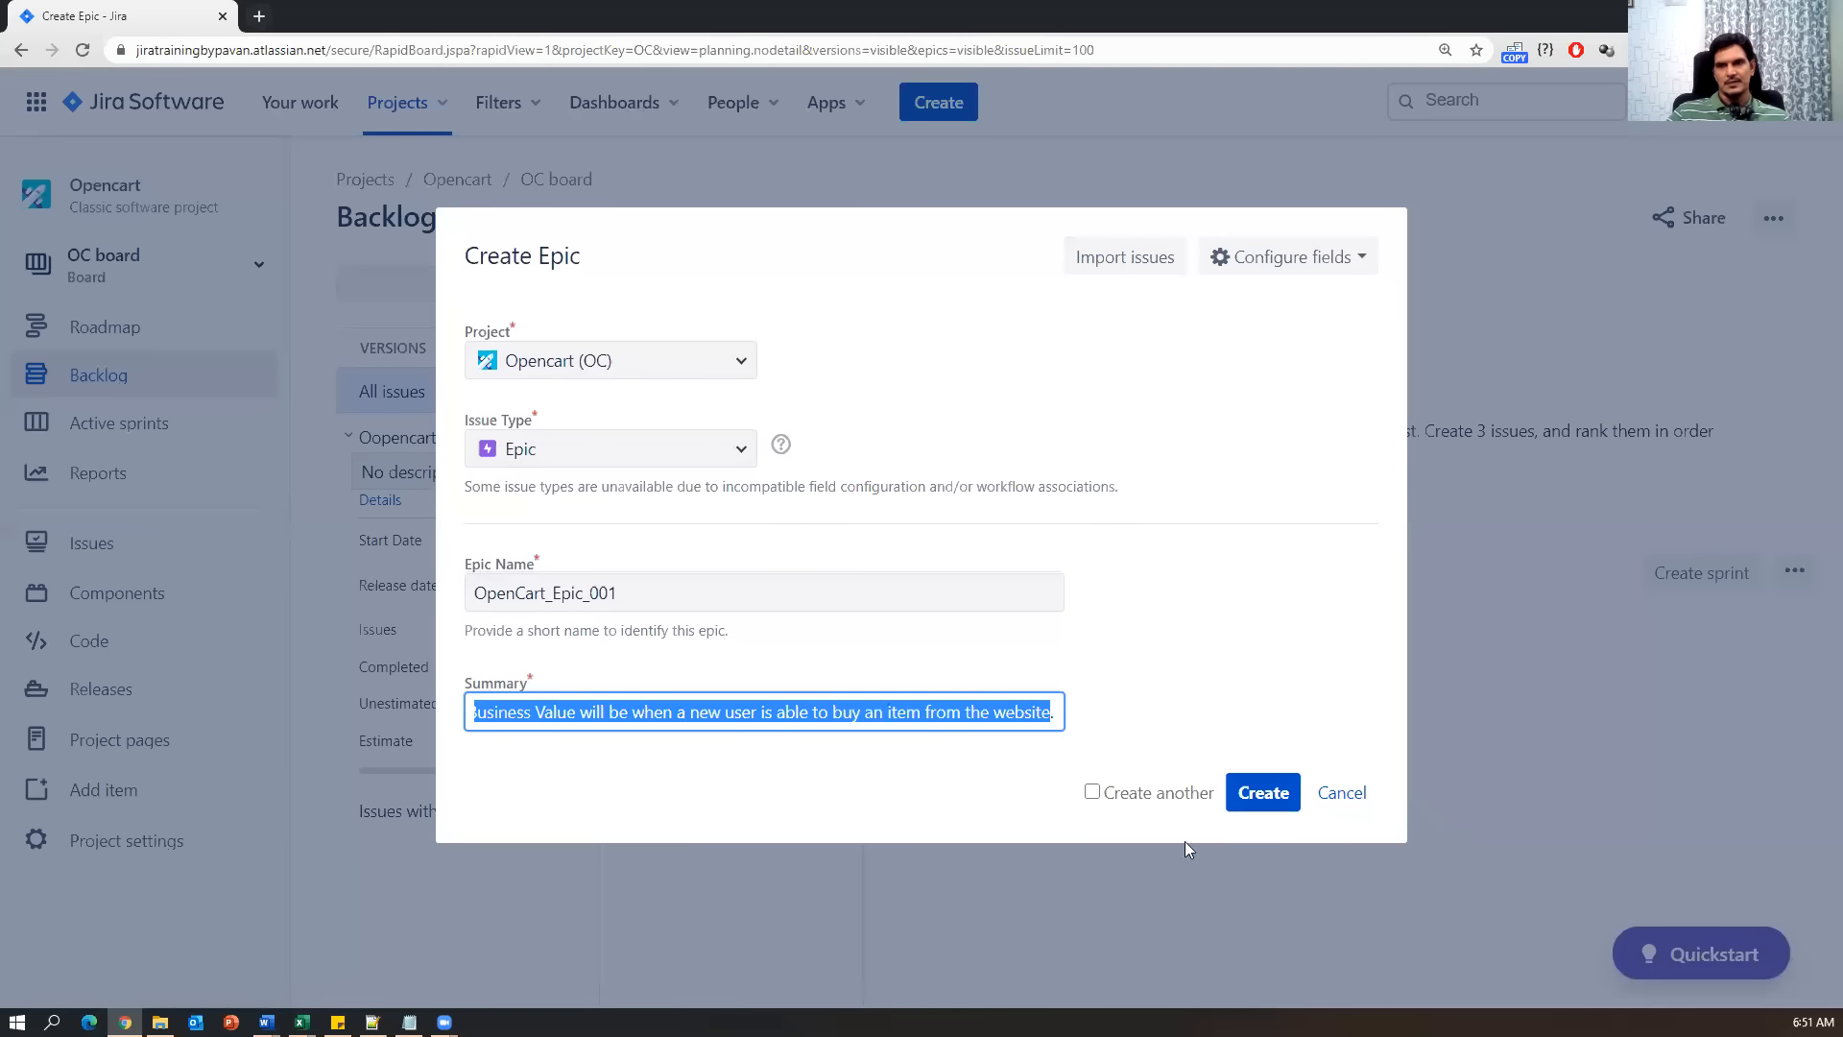
click(1259, 803)
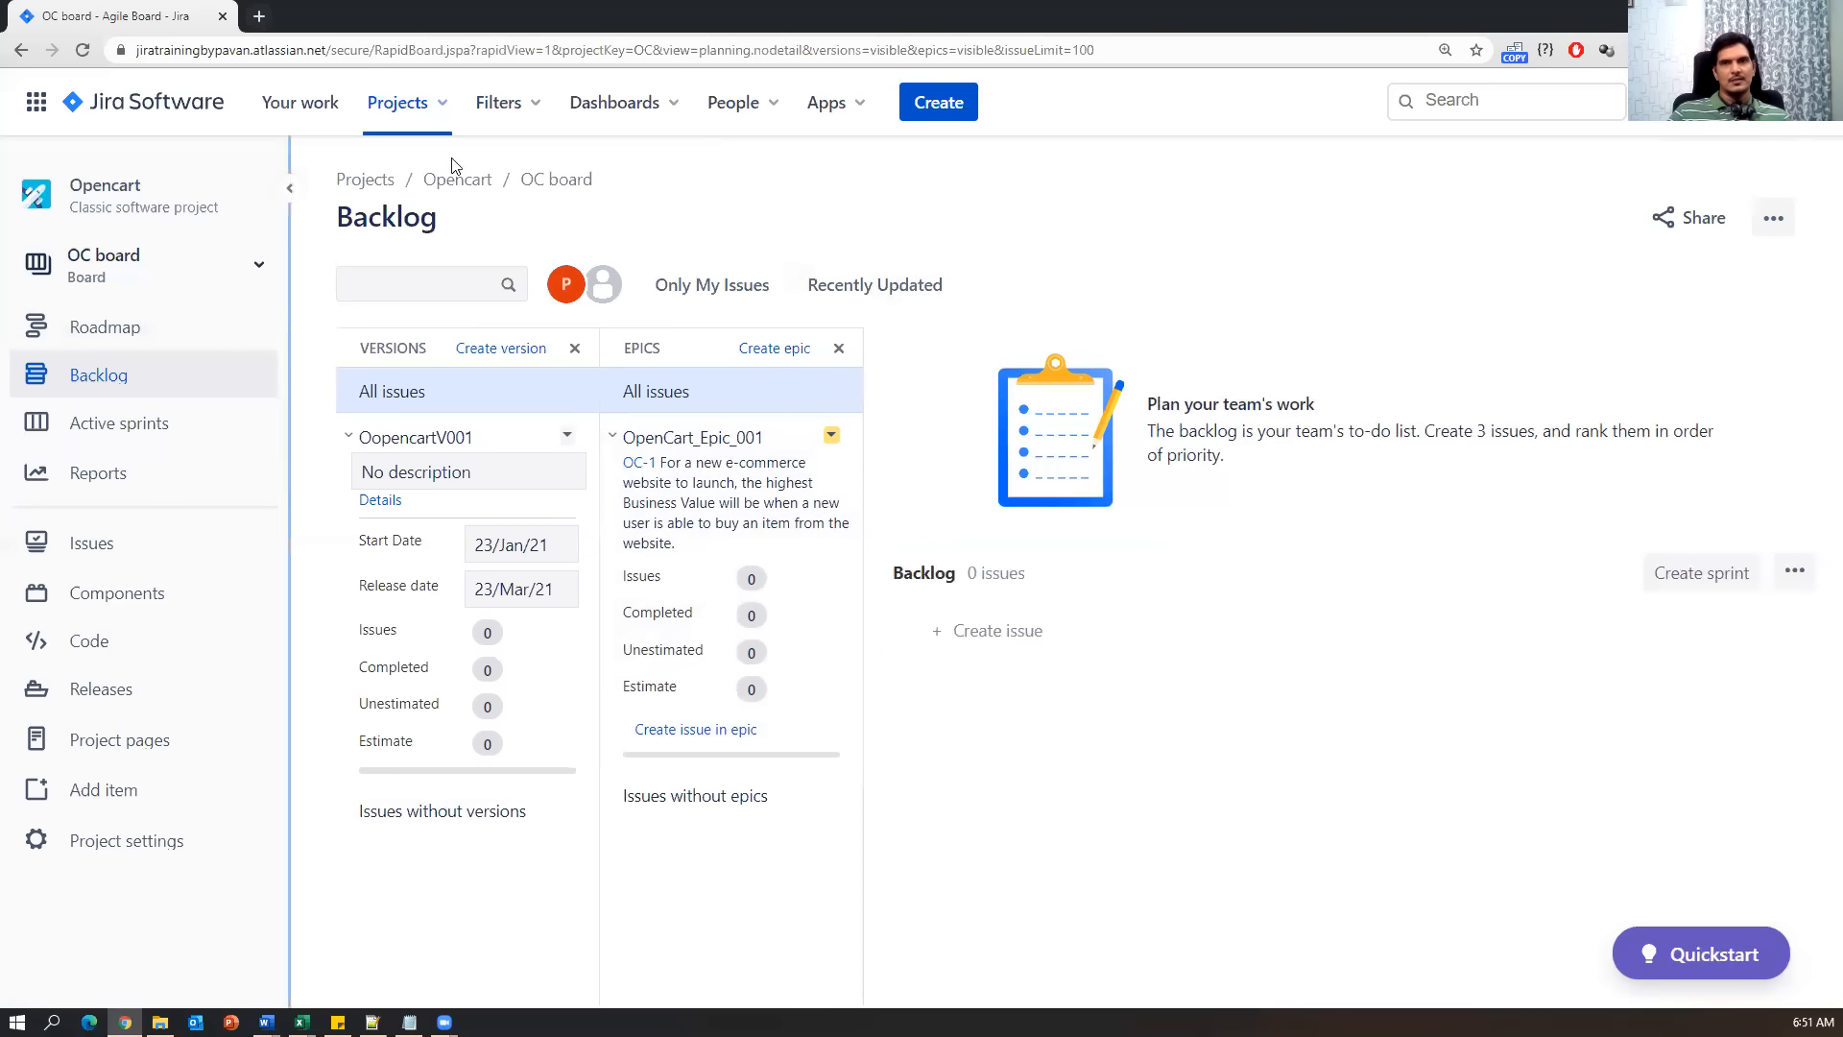
click(442, 114)
Open the Opencart (OC) board's backlog in Jira, then bring Notes.txt forward in Notepad.
click(428, 203)
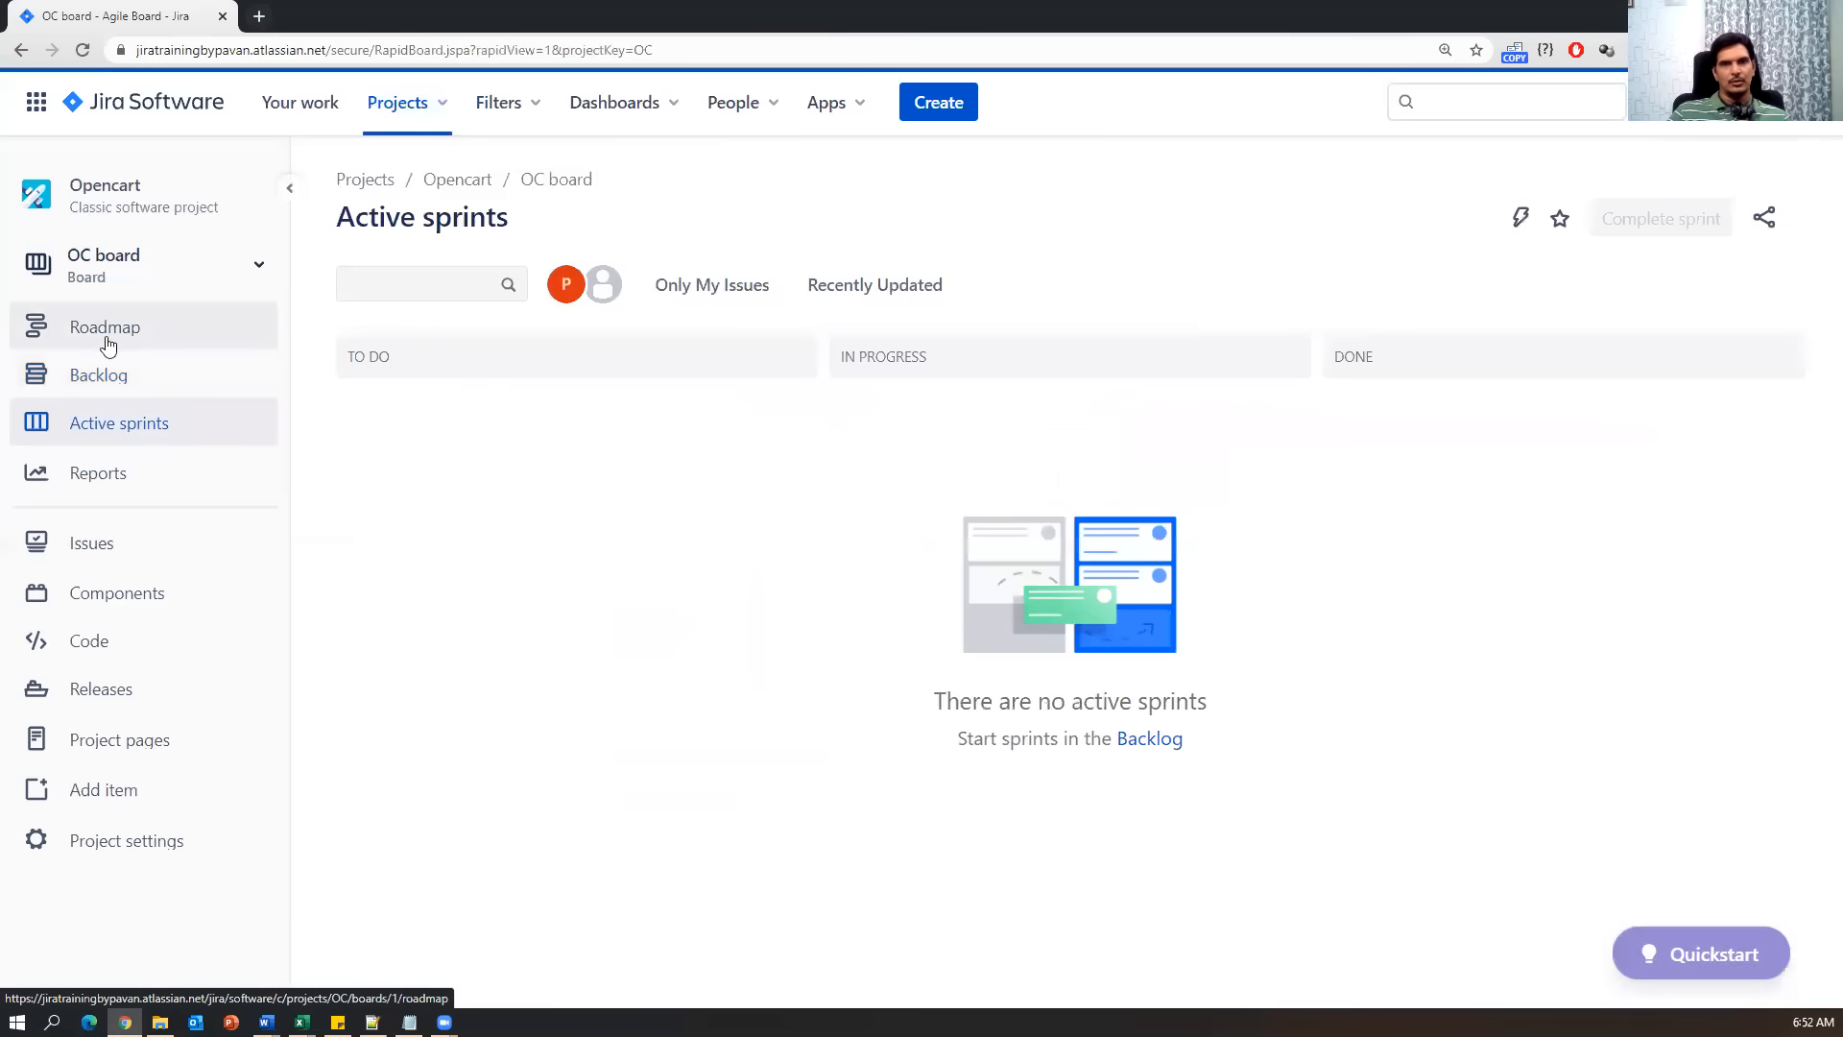
click(91, 377)
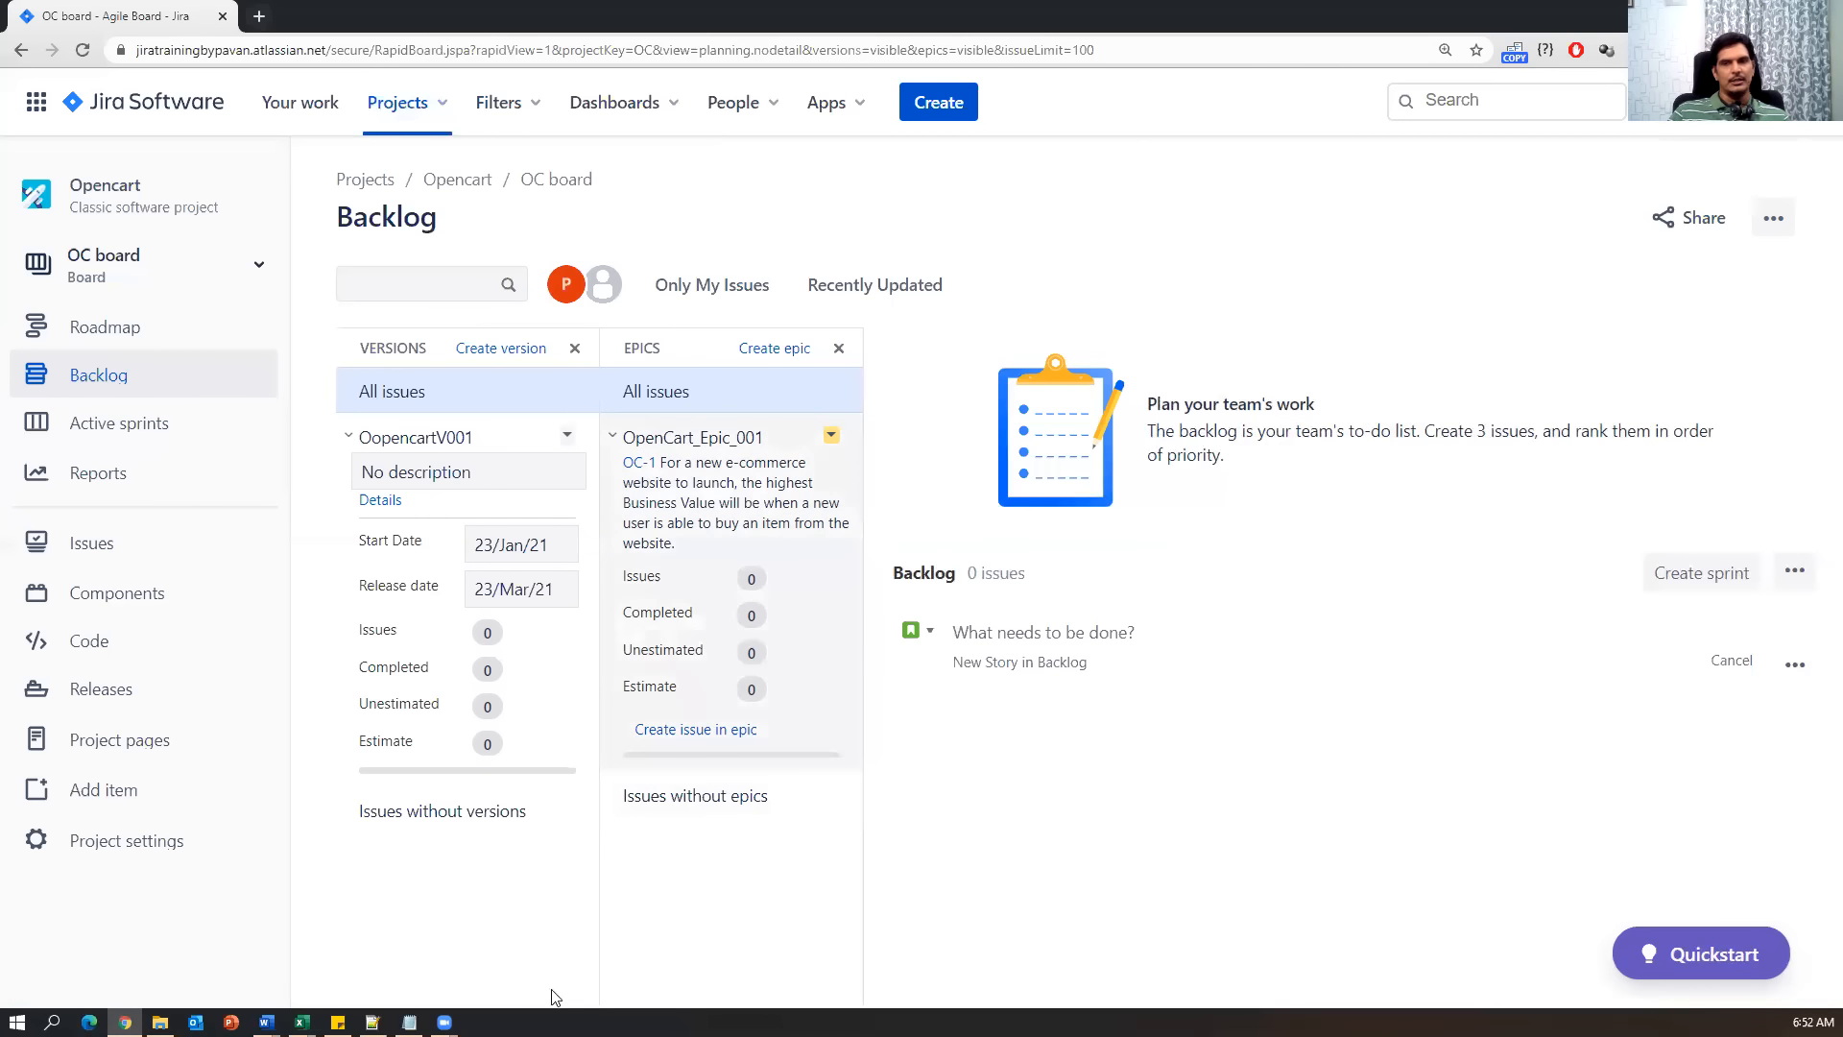
click(409, 1021)
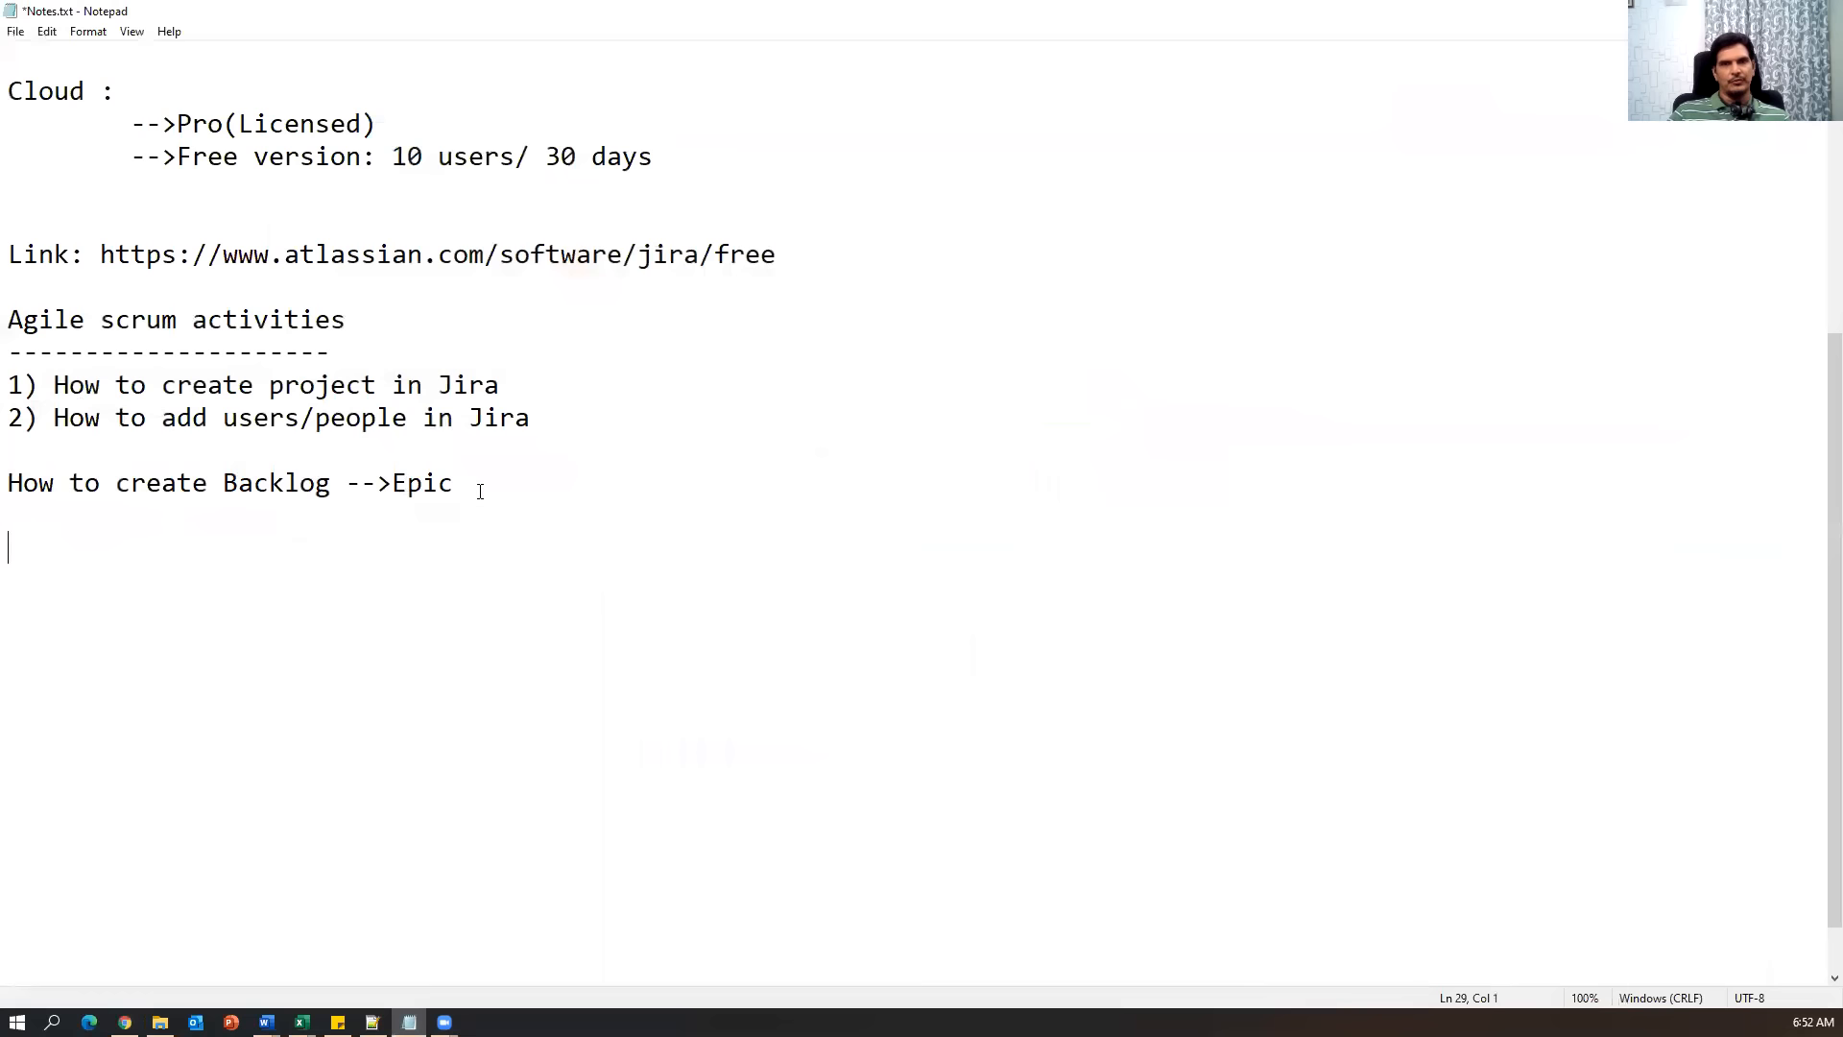
Number the backlog note as '3) How to create Backlog -->Epic' and return to Jira.
drag(8, 487, 249, 530)
click(247, 539)
click(9, 482)
text(3))
drag(53, 483, 660, 486)
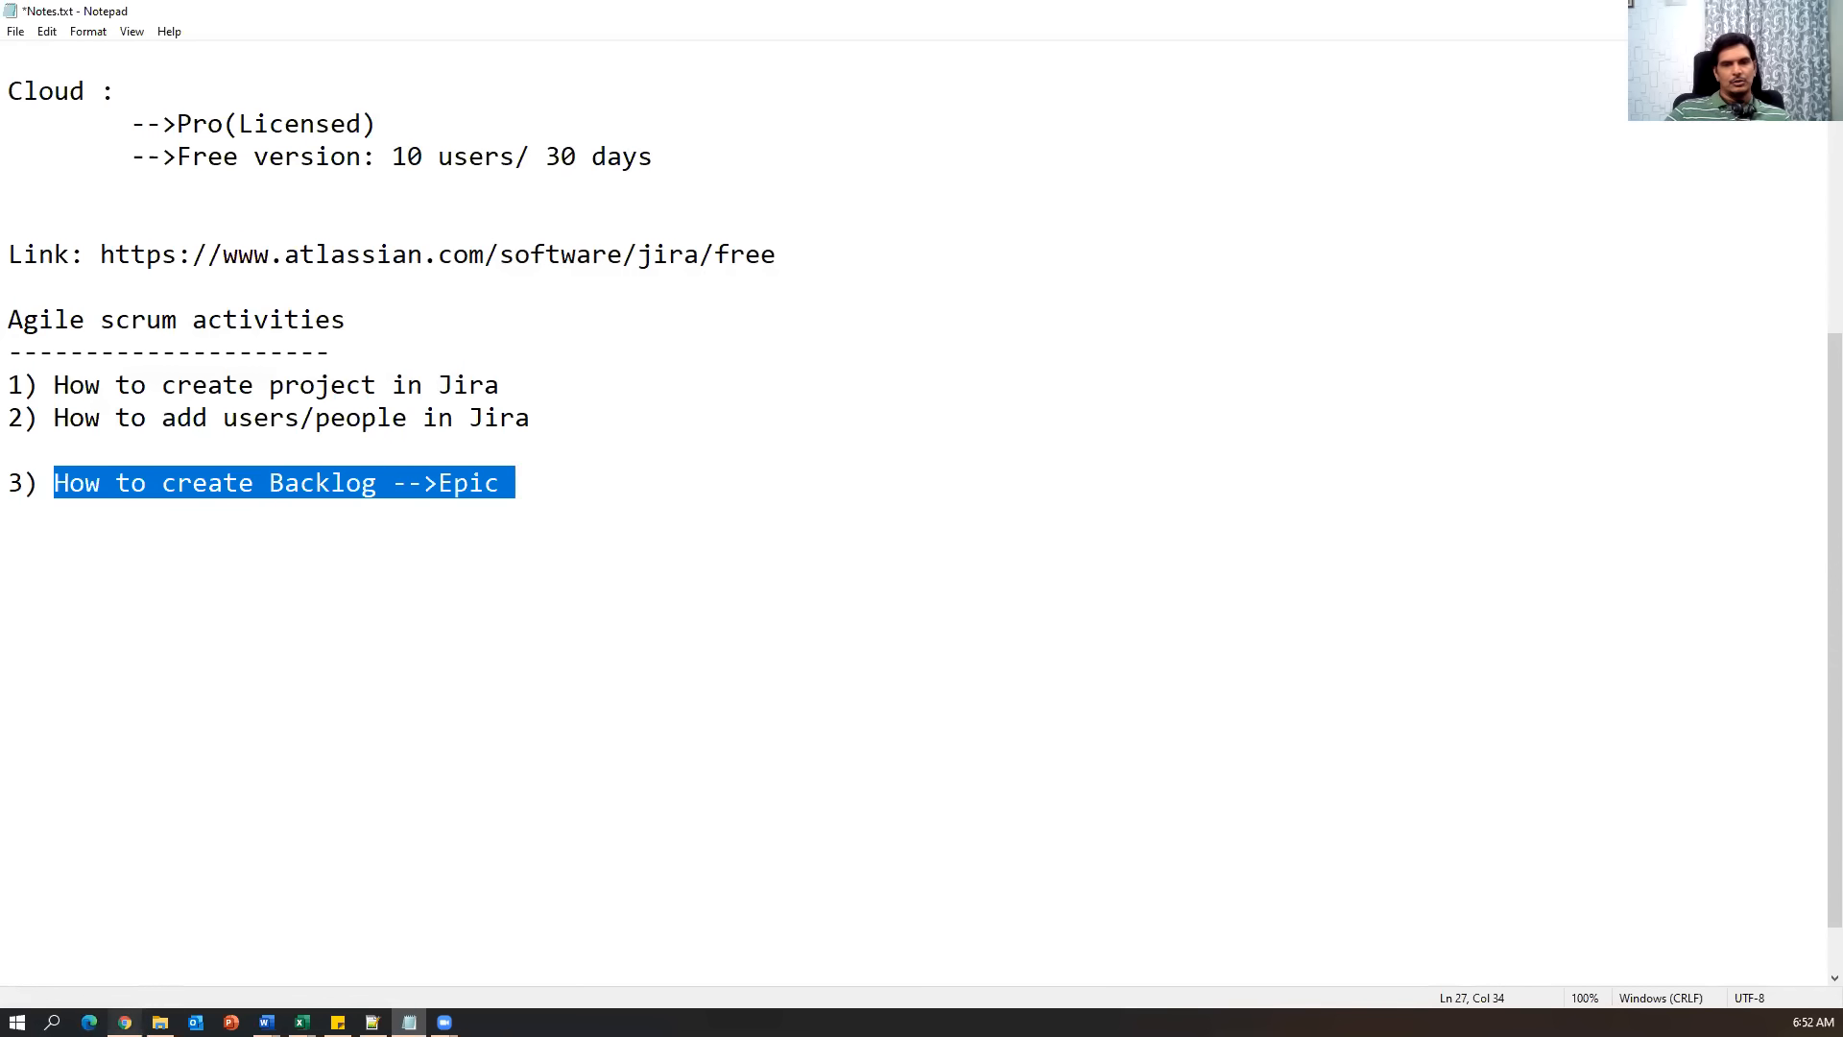
click(125, 1022)
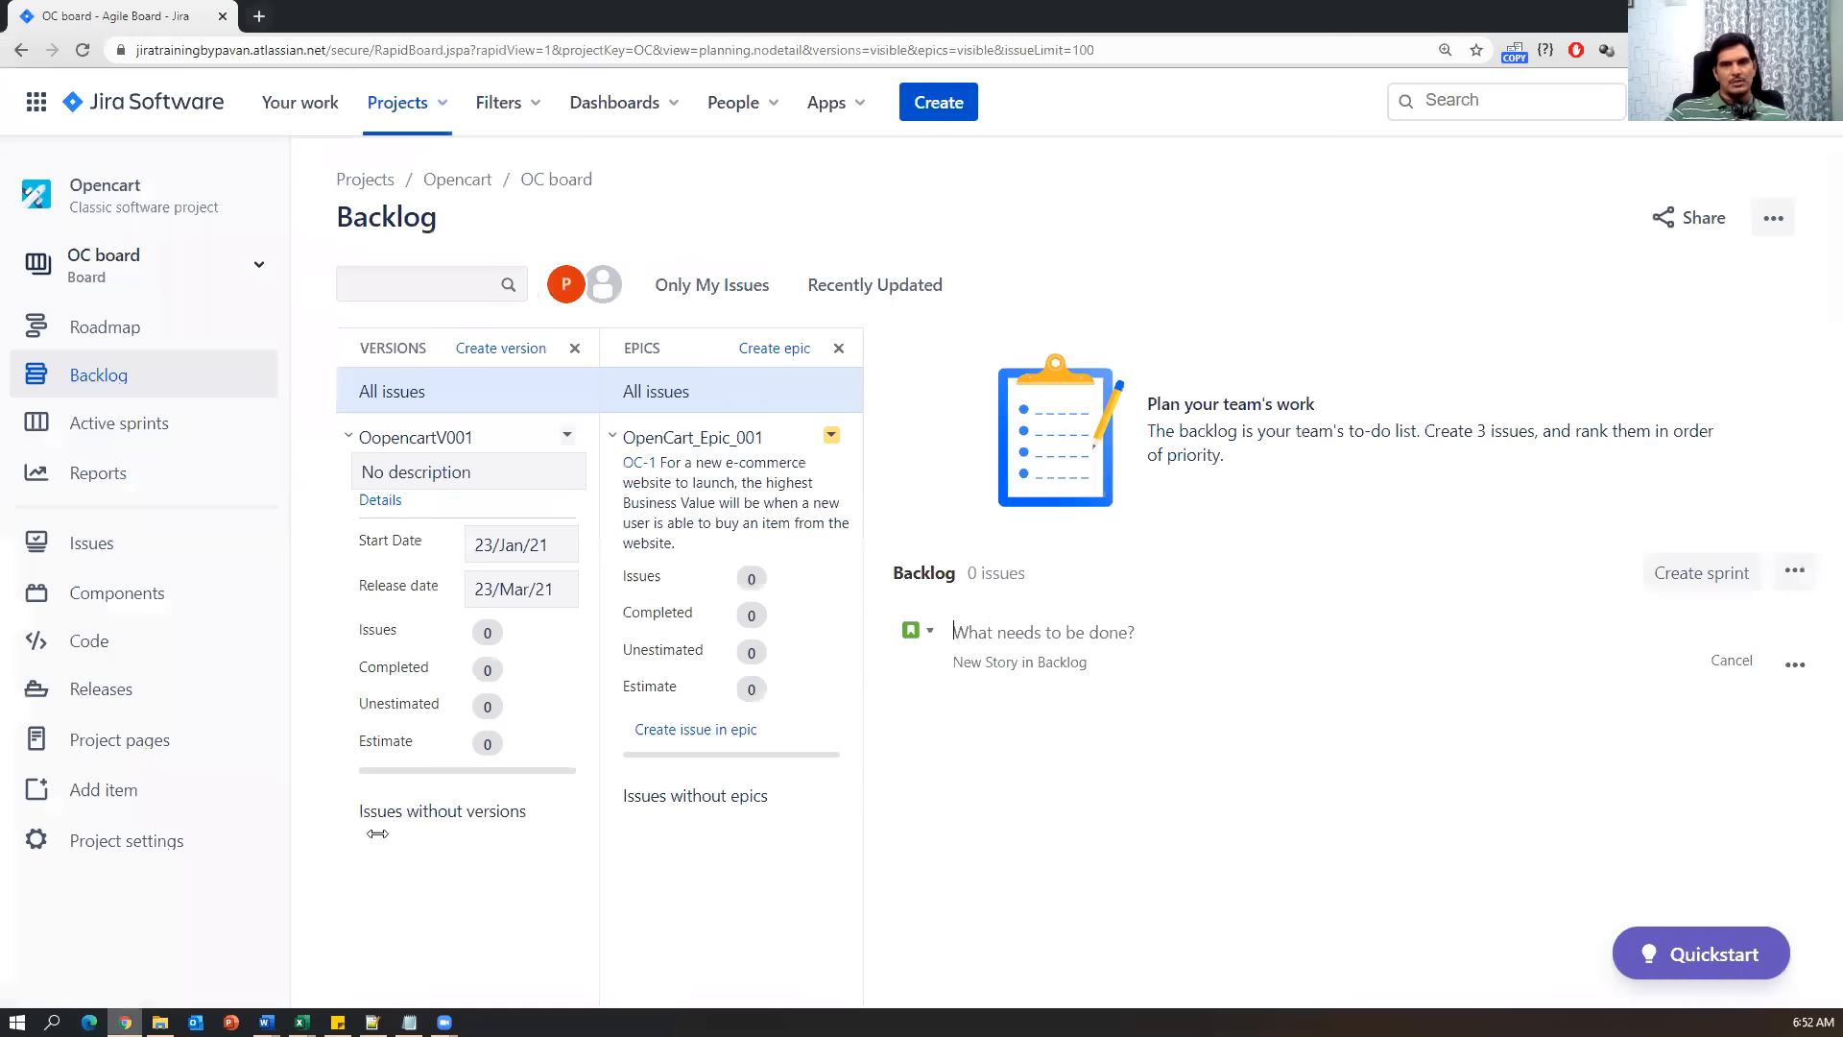
Dismiss Jira's Projects menu and switch back to Notes.txt in Notepad.
click(442, 113)
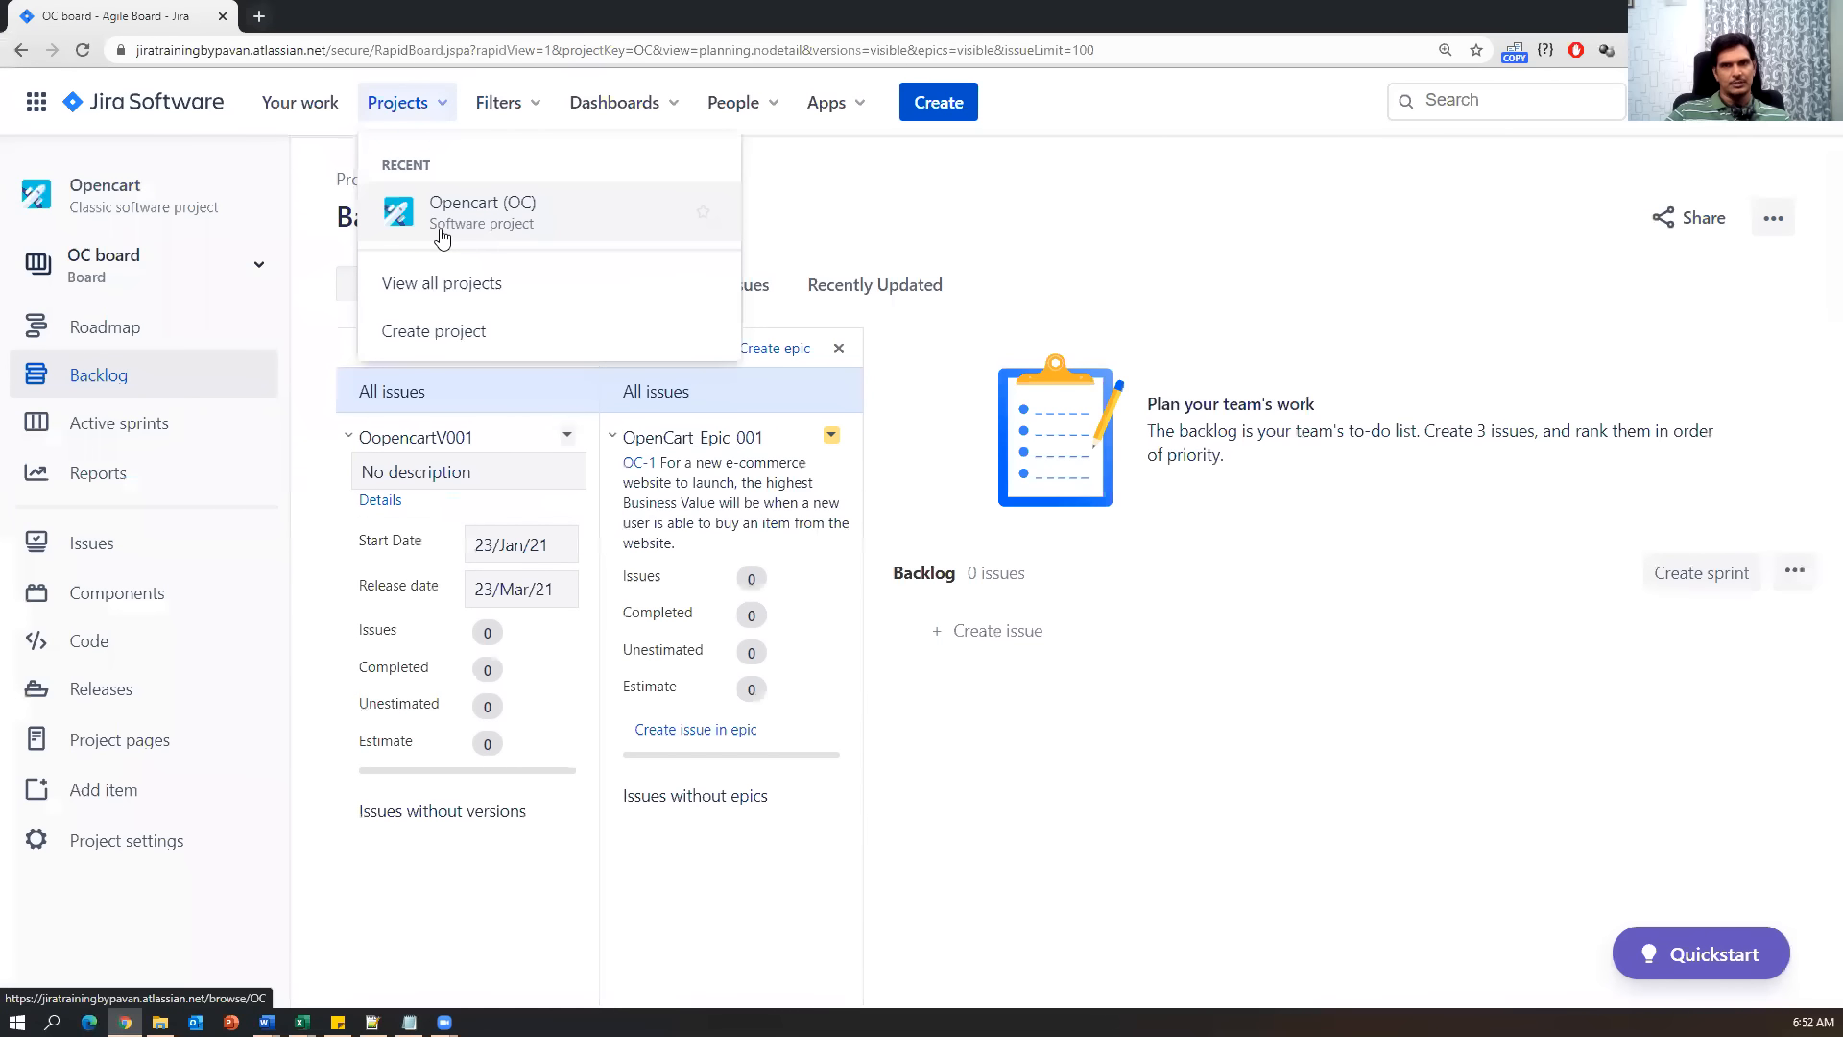
click(318, 336)
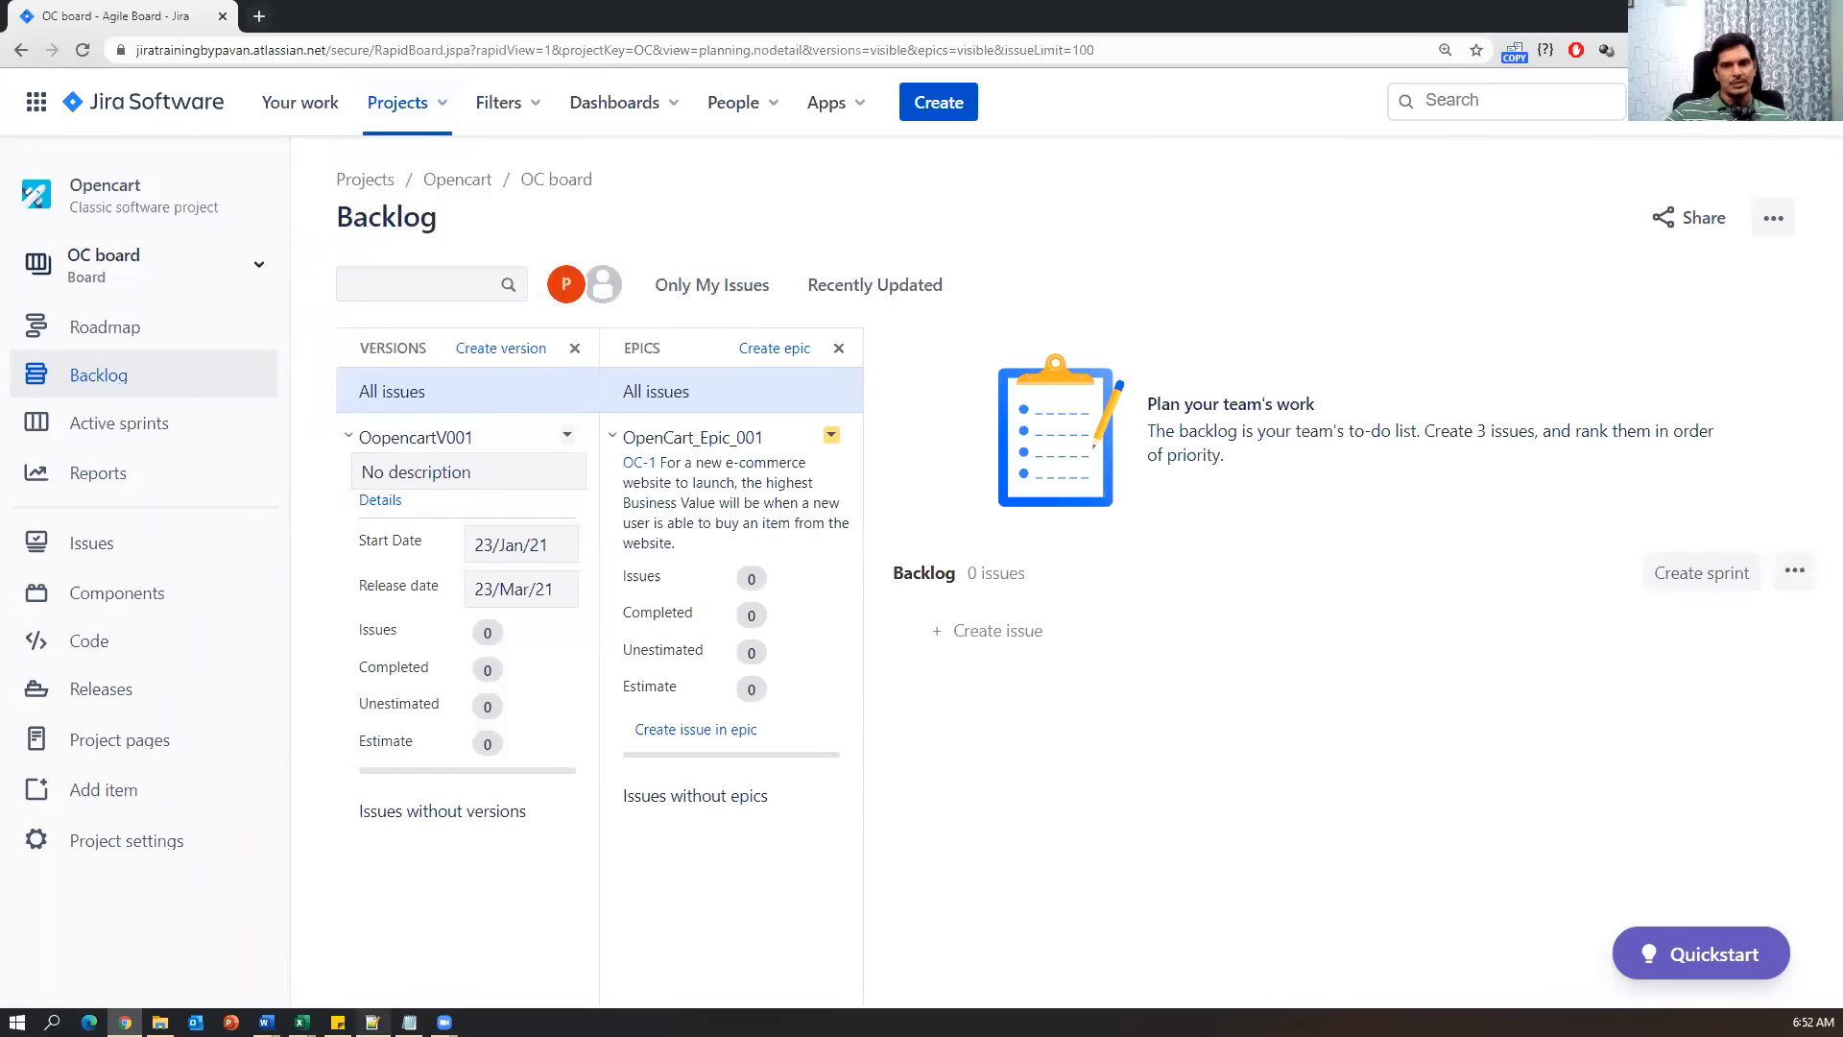
click(409, 1022)
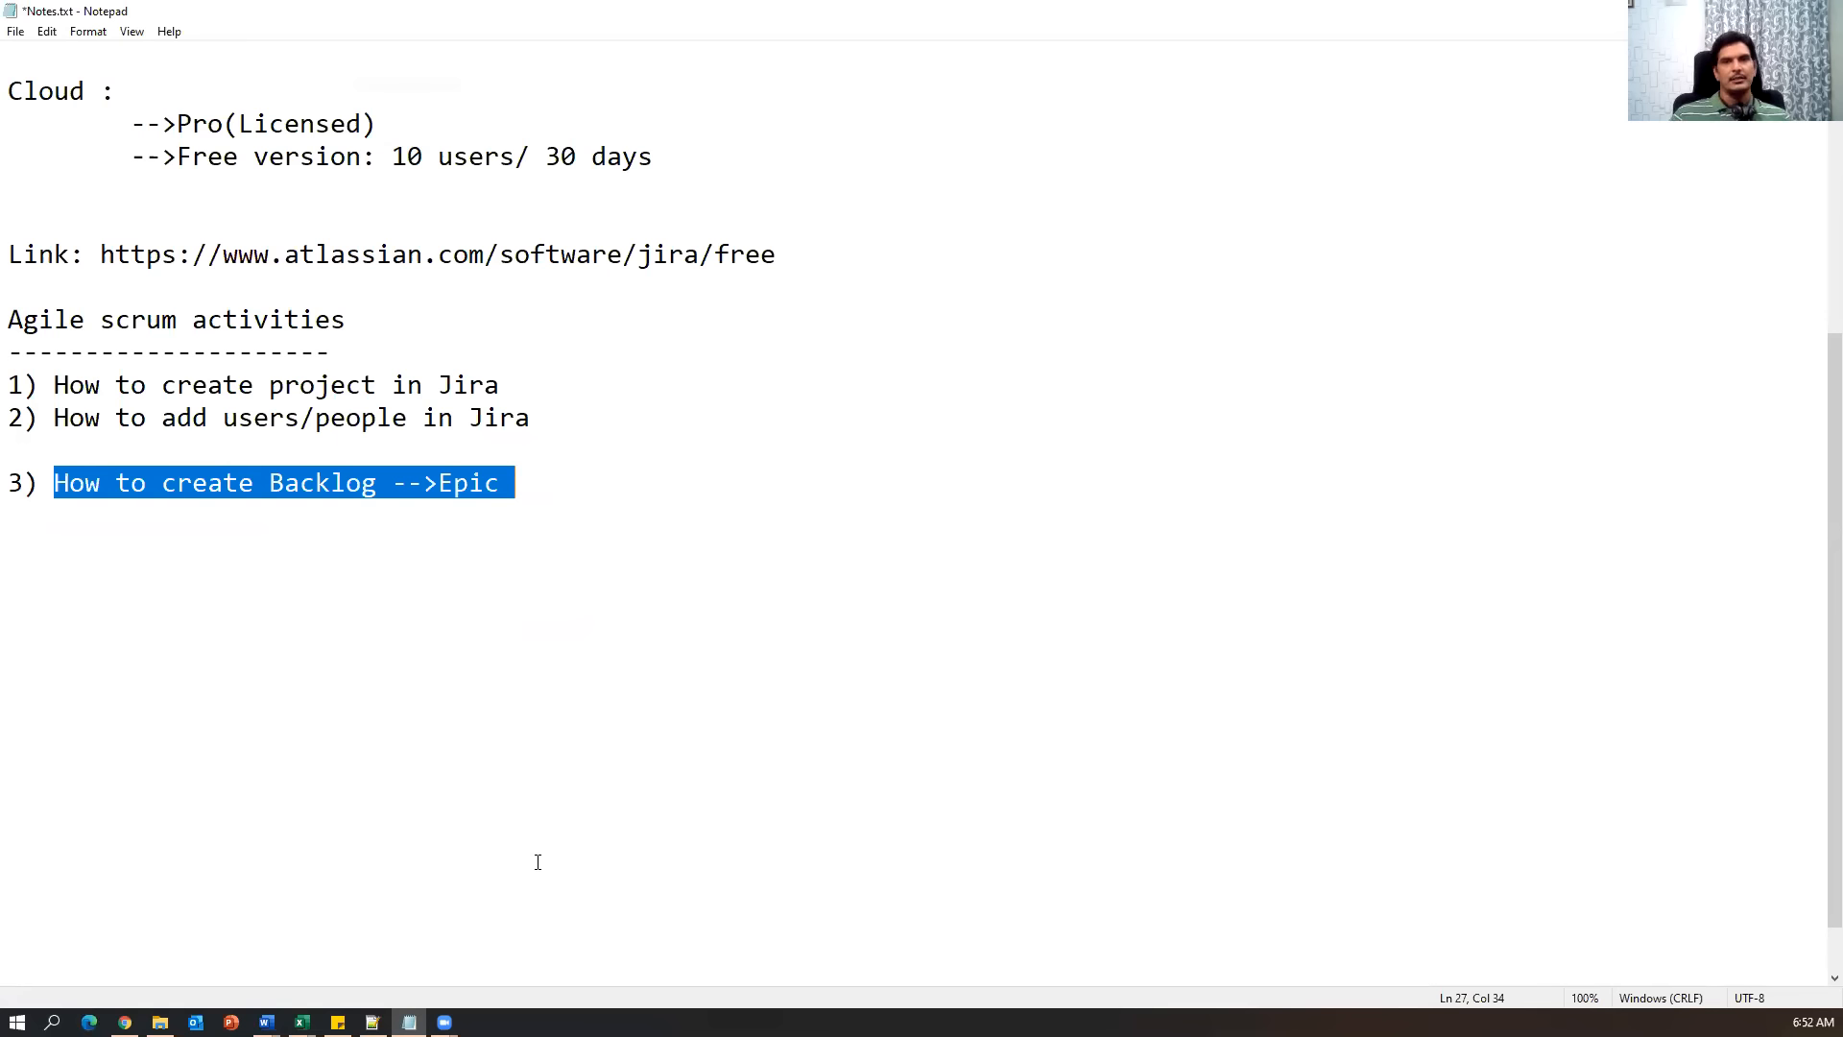
Add the line '4) How to create stories in Jira & add story points' below item 3.
key(alt+Tab)
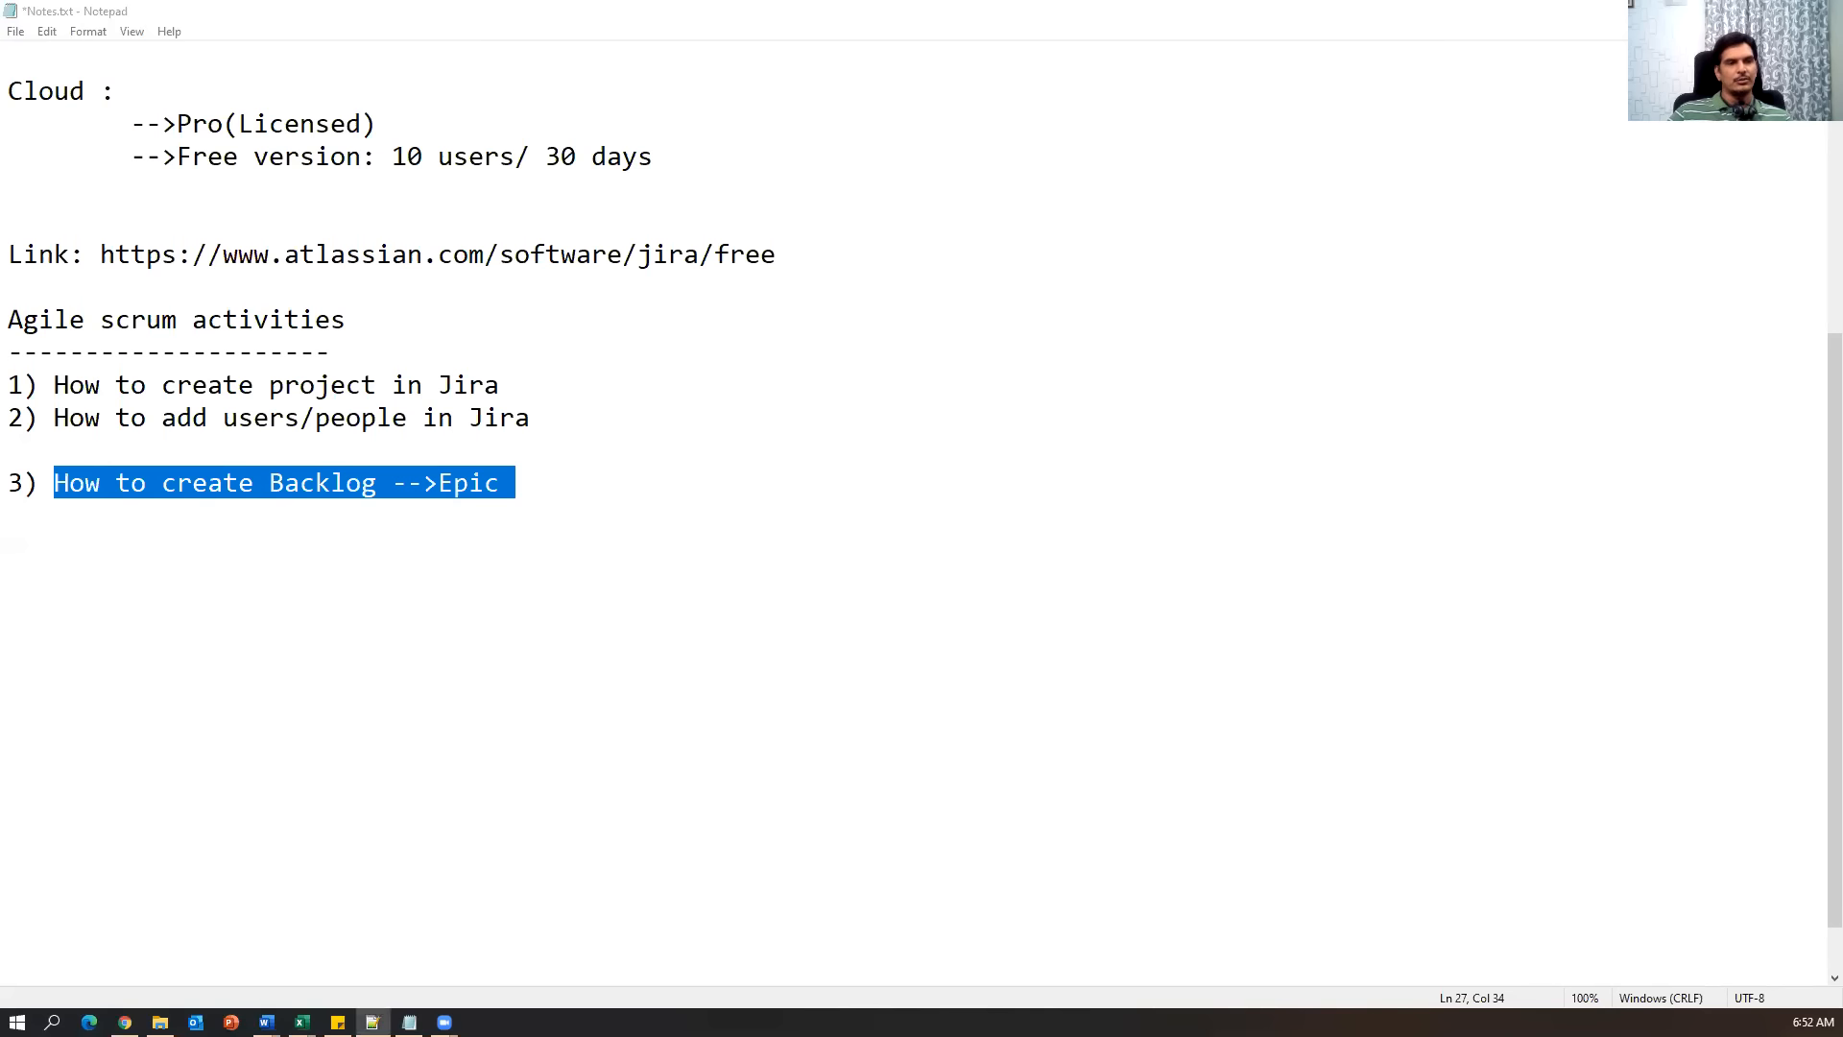
click(847, 510)
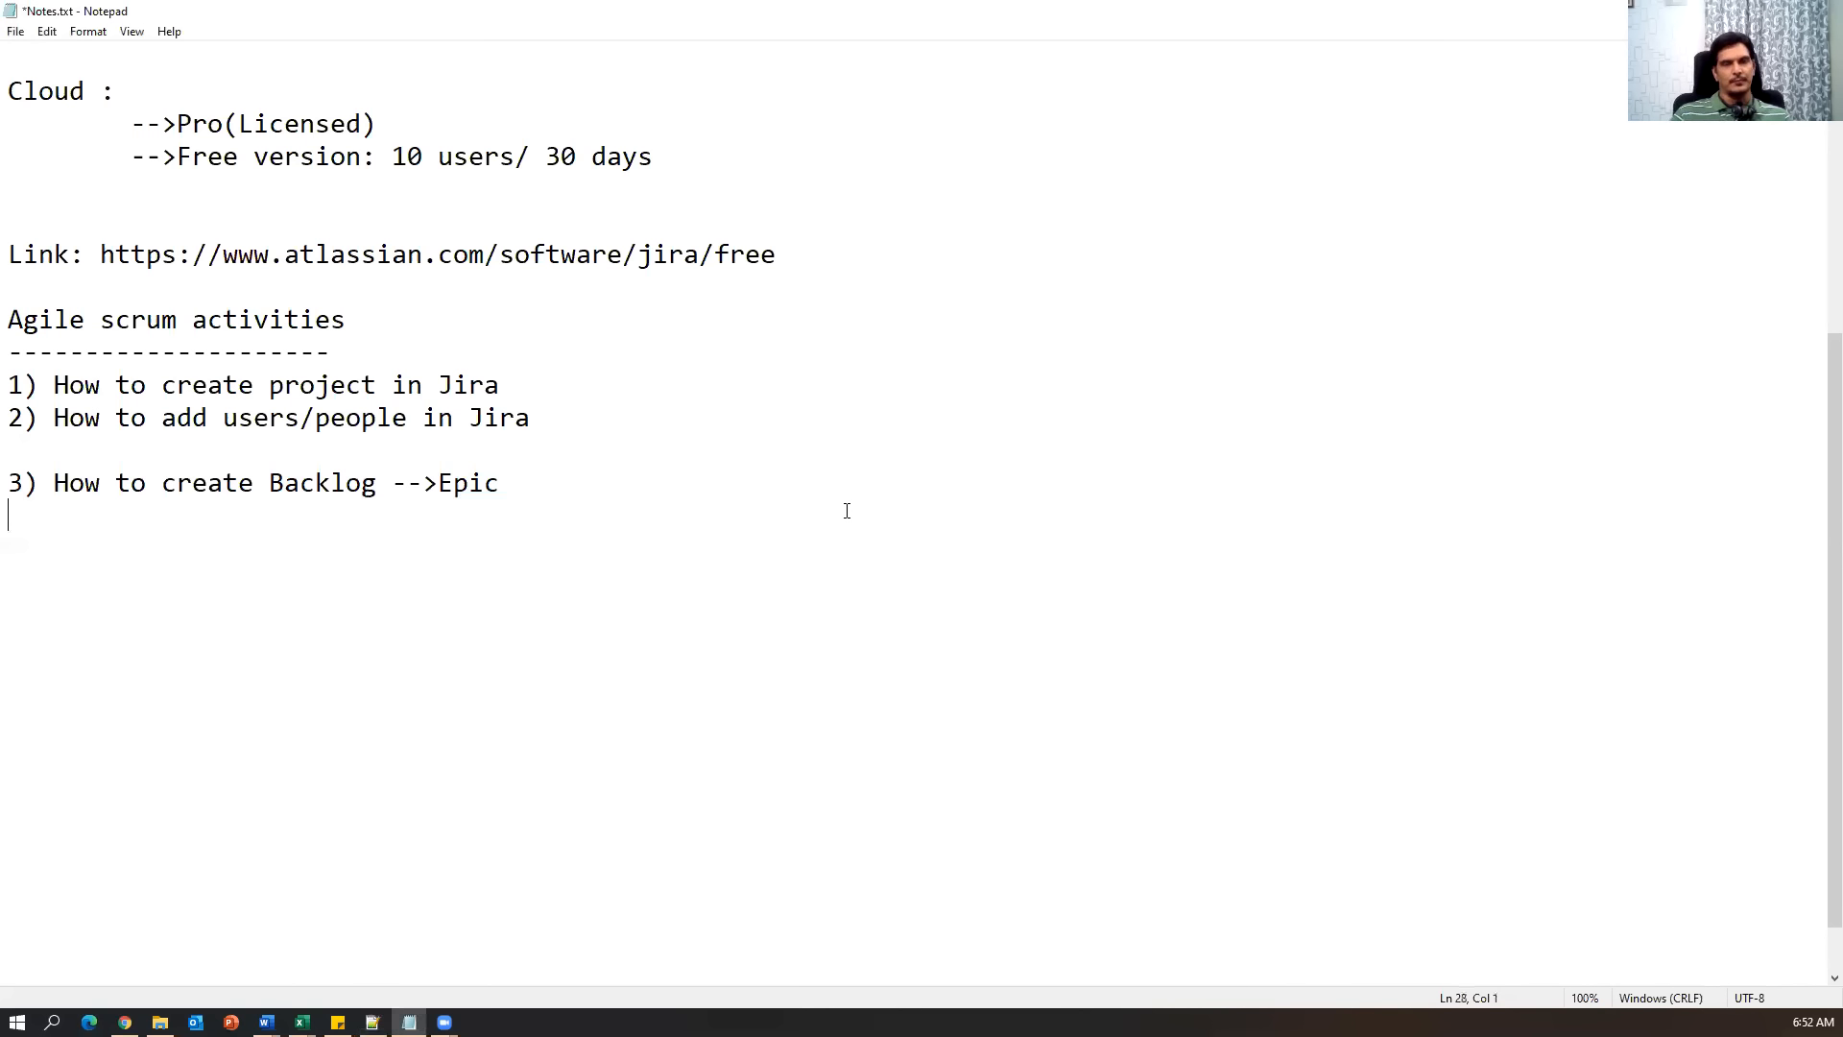
text(4) How to create stories in Jira & add story points)
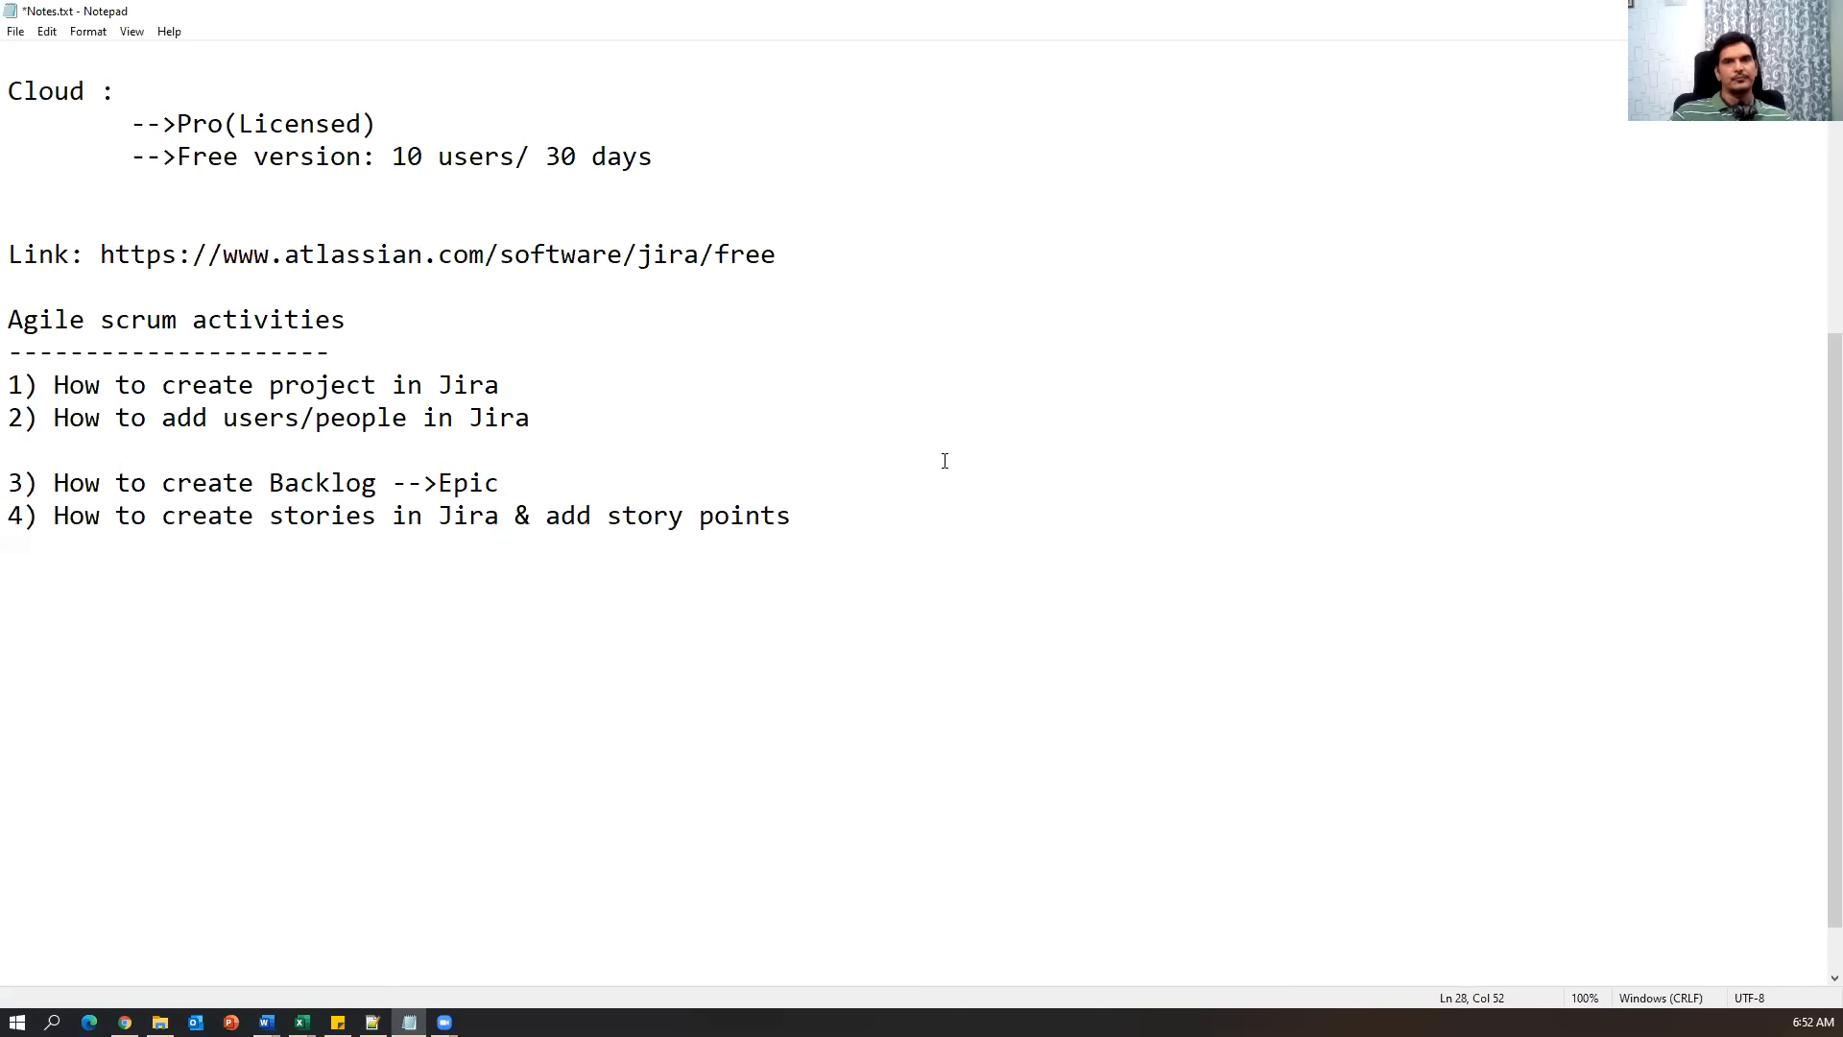
Highlight 'Epic' in item 3 and the story points phrase in item 4 for emphasis.
double_click(468, 483)
drag(88, 509, 411, 484)
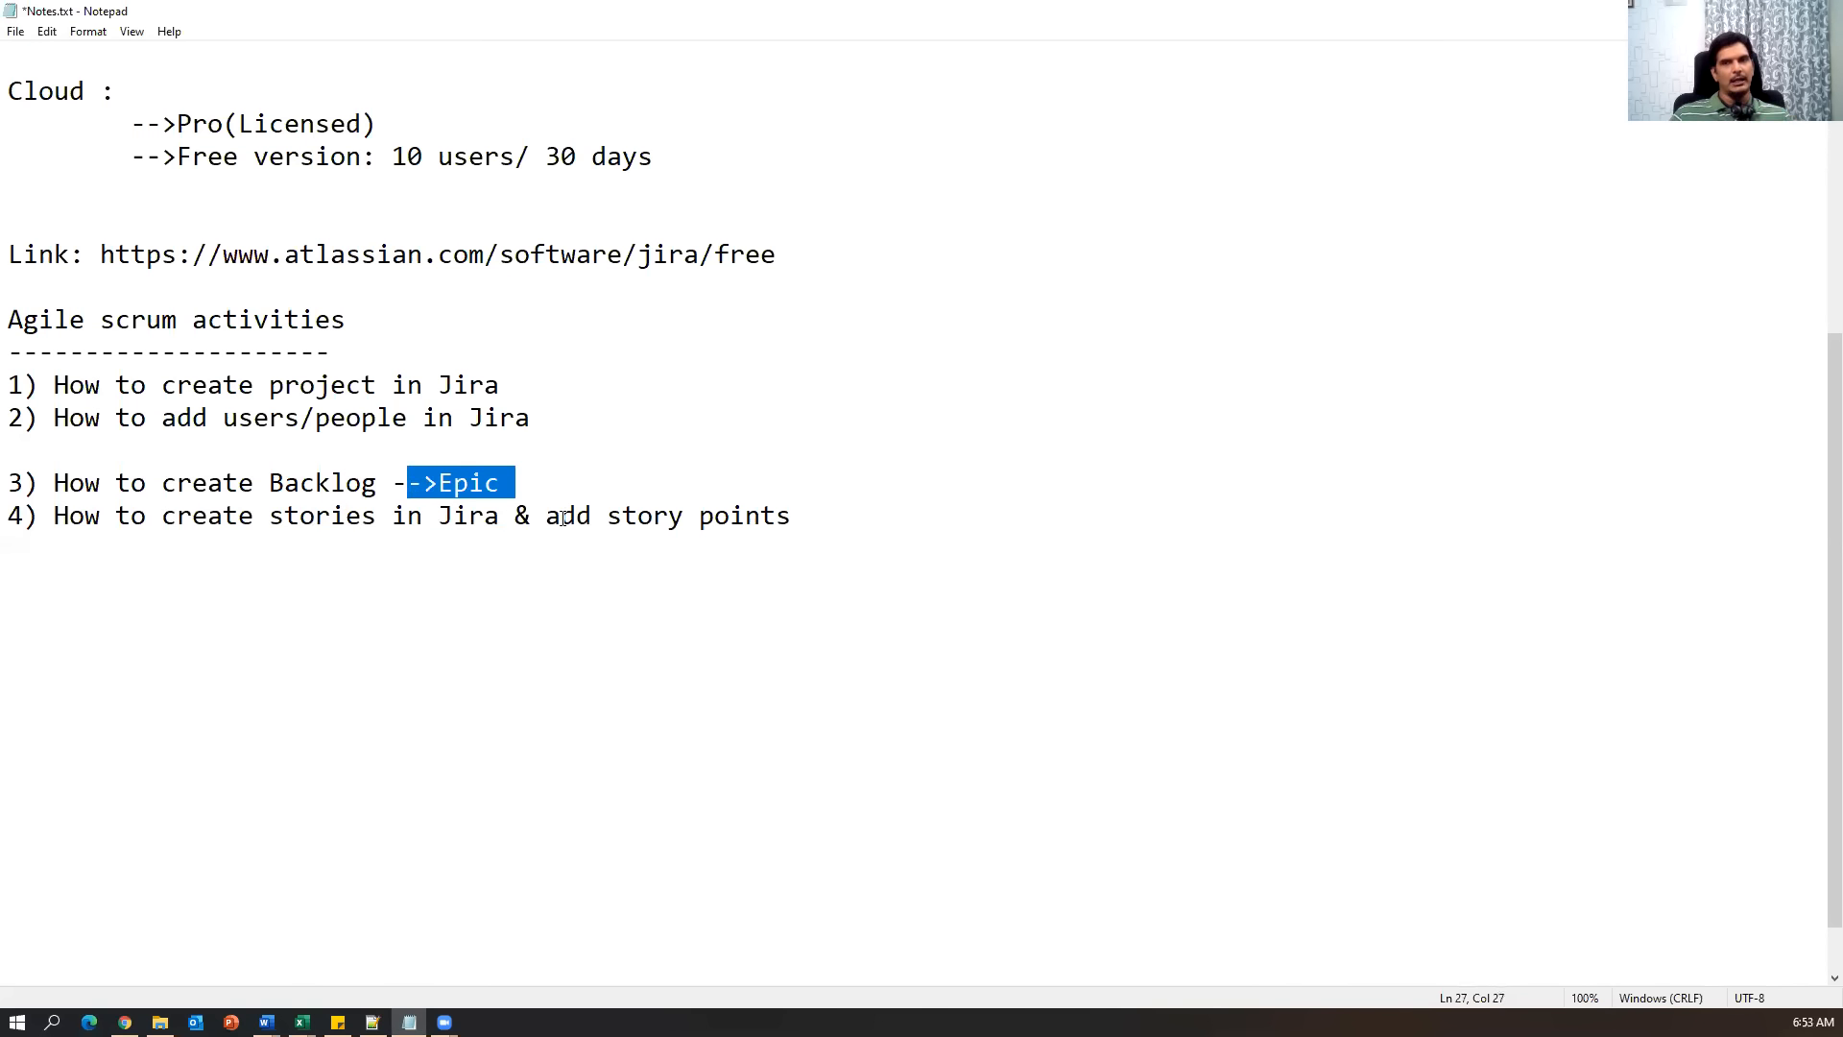
drag(562, 516, 895, 518)
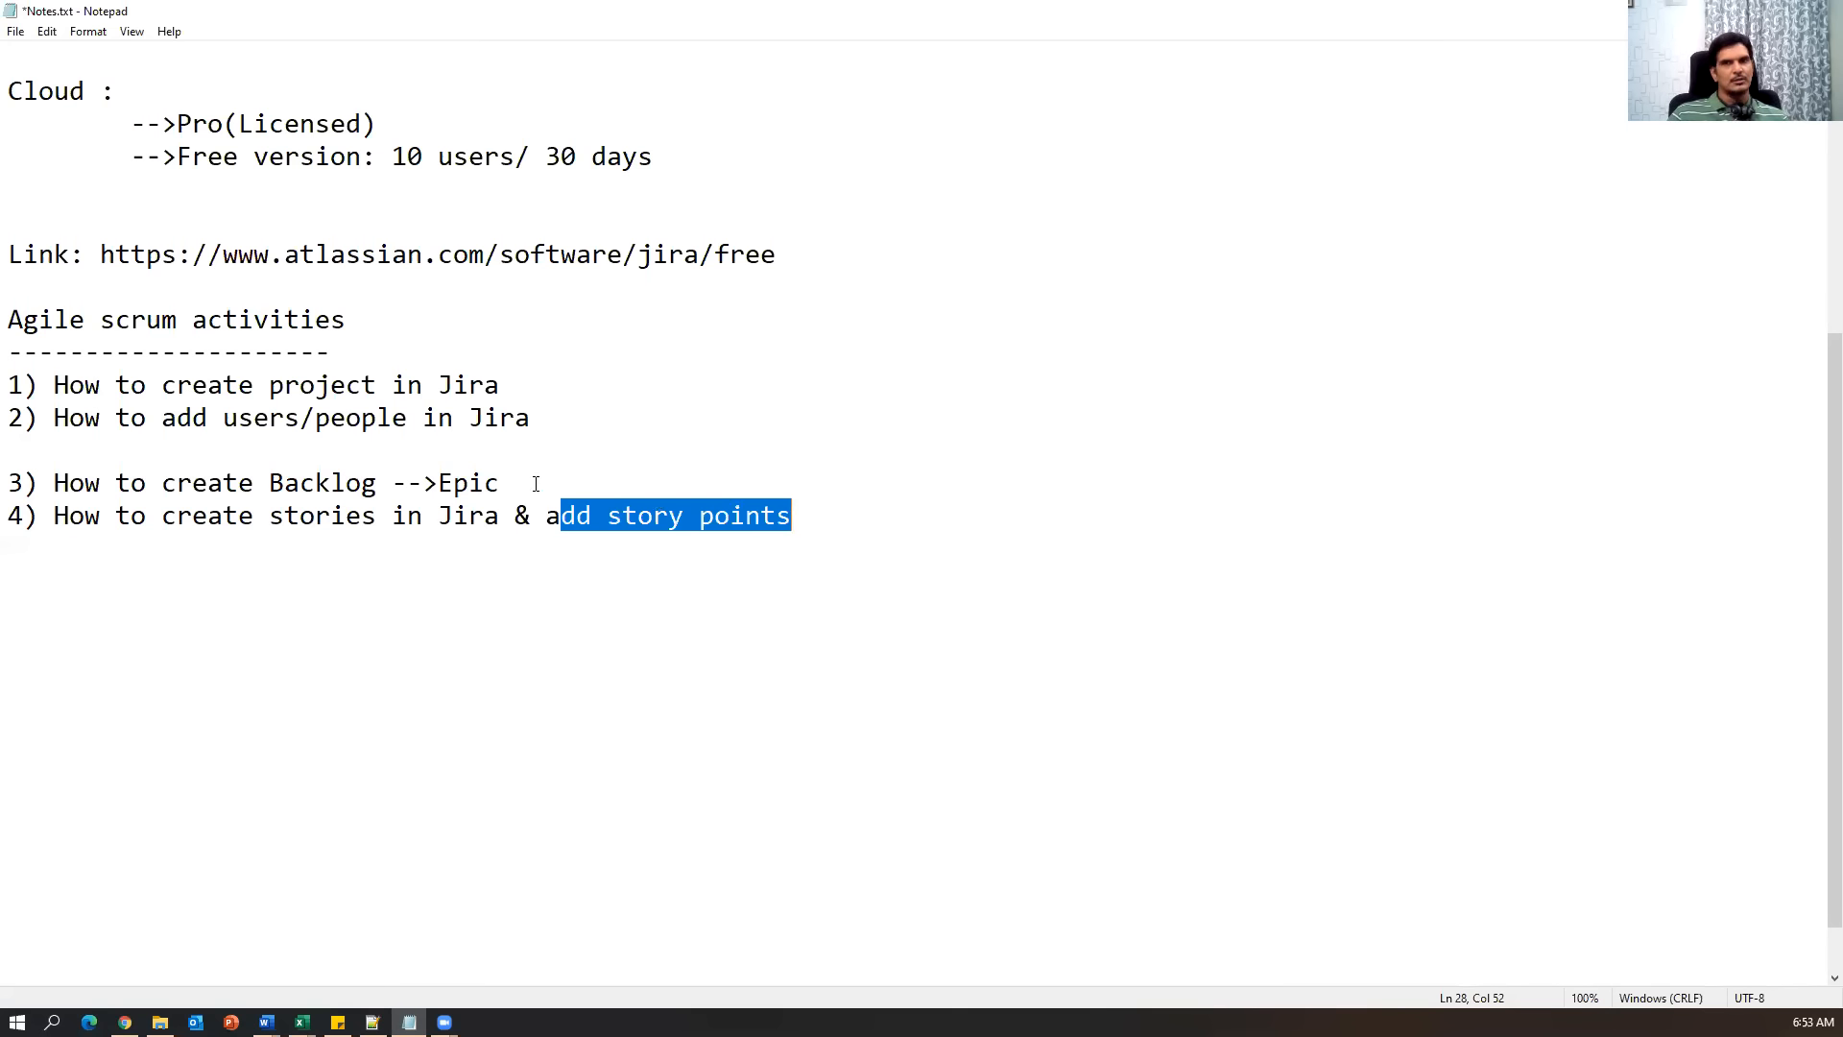
drag(535, 485, 429, 483)
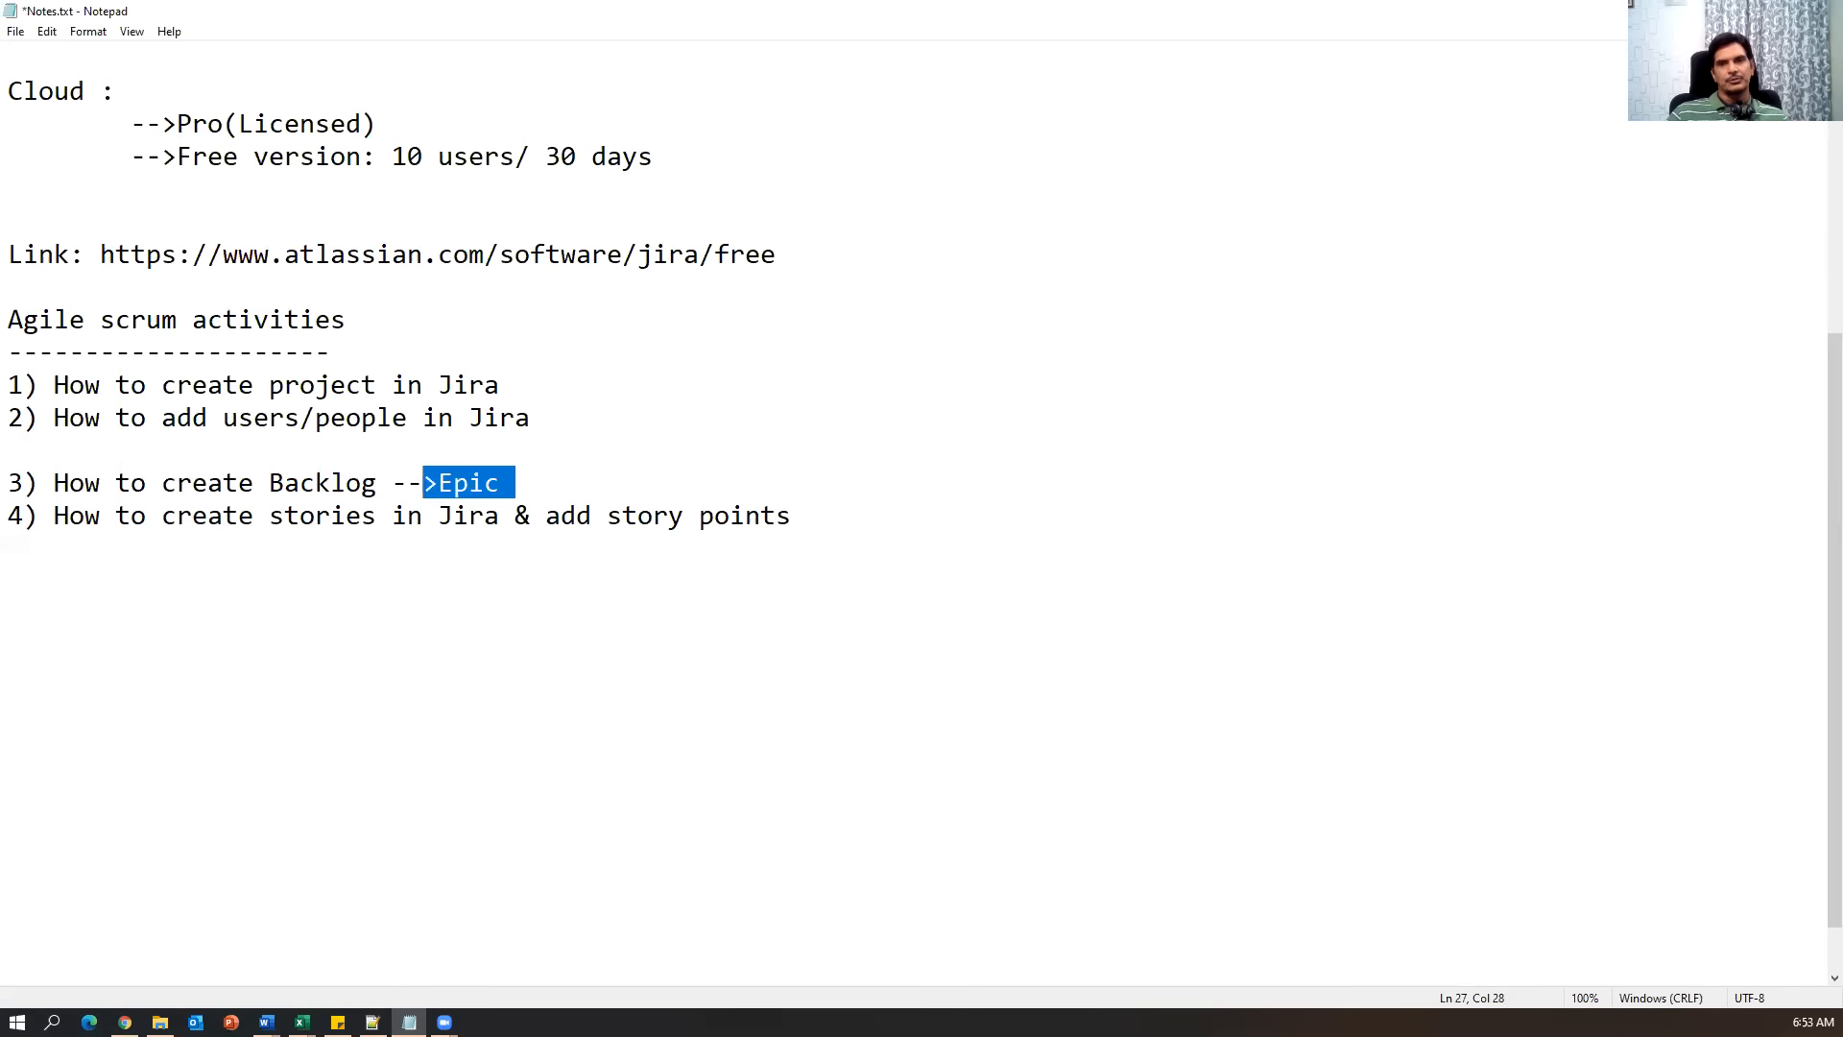
drag(119, 516, 492, 485)
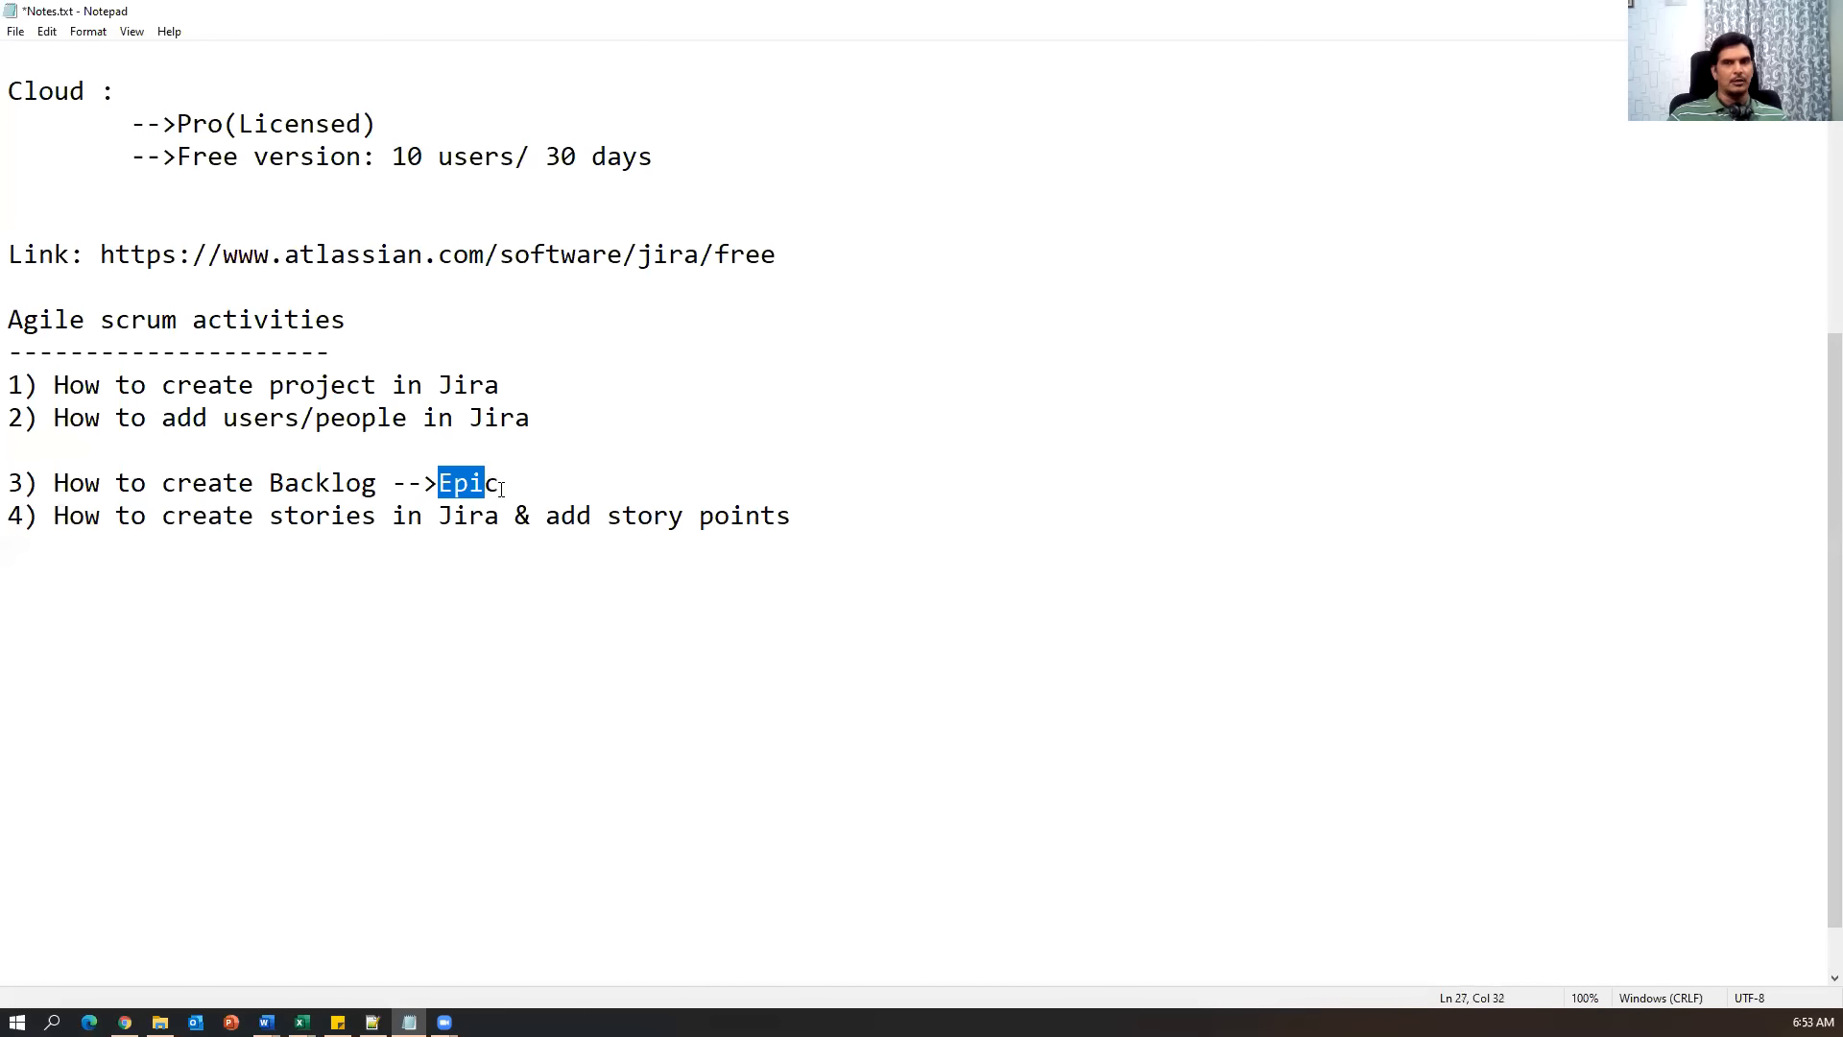
drag(825, 523, 10, 523)
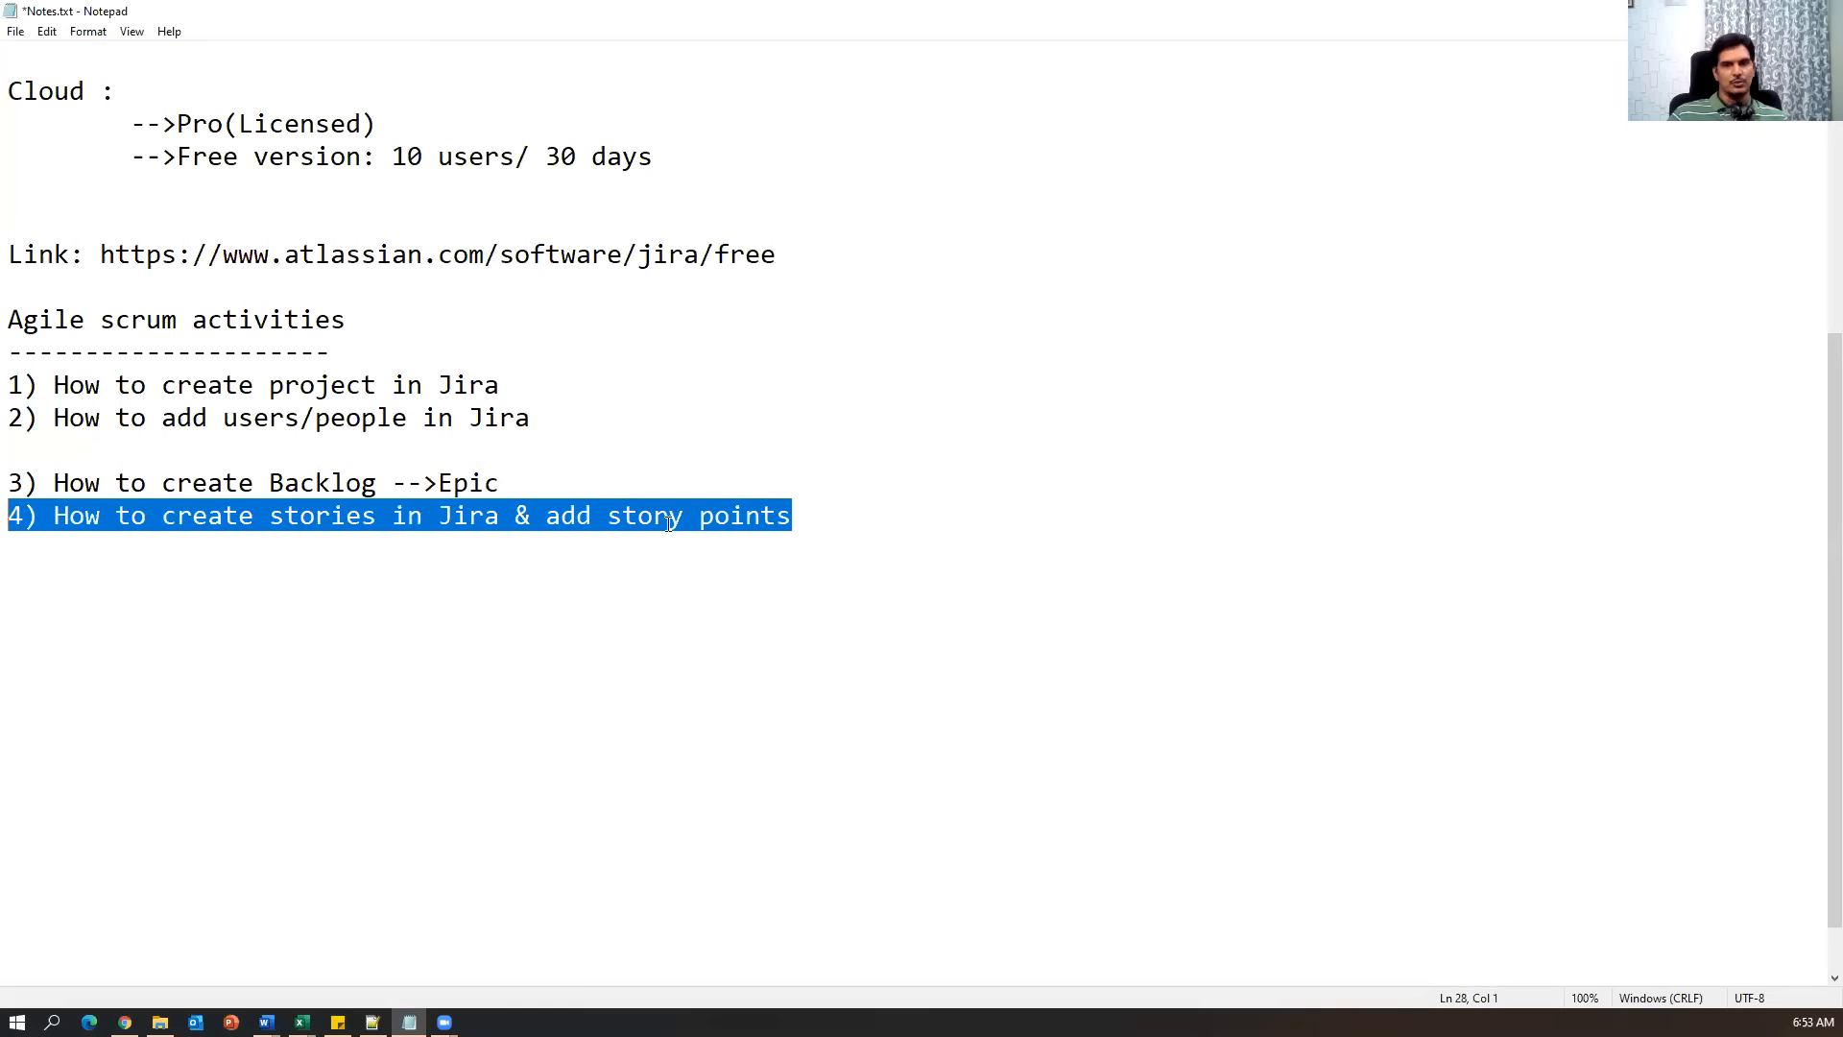
click(666, 616)
In Agile_Epics-User Stories_V1.xlsx, select the Feature/Title and User Story cells C10:D13.
mouse_move(301, 1021)
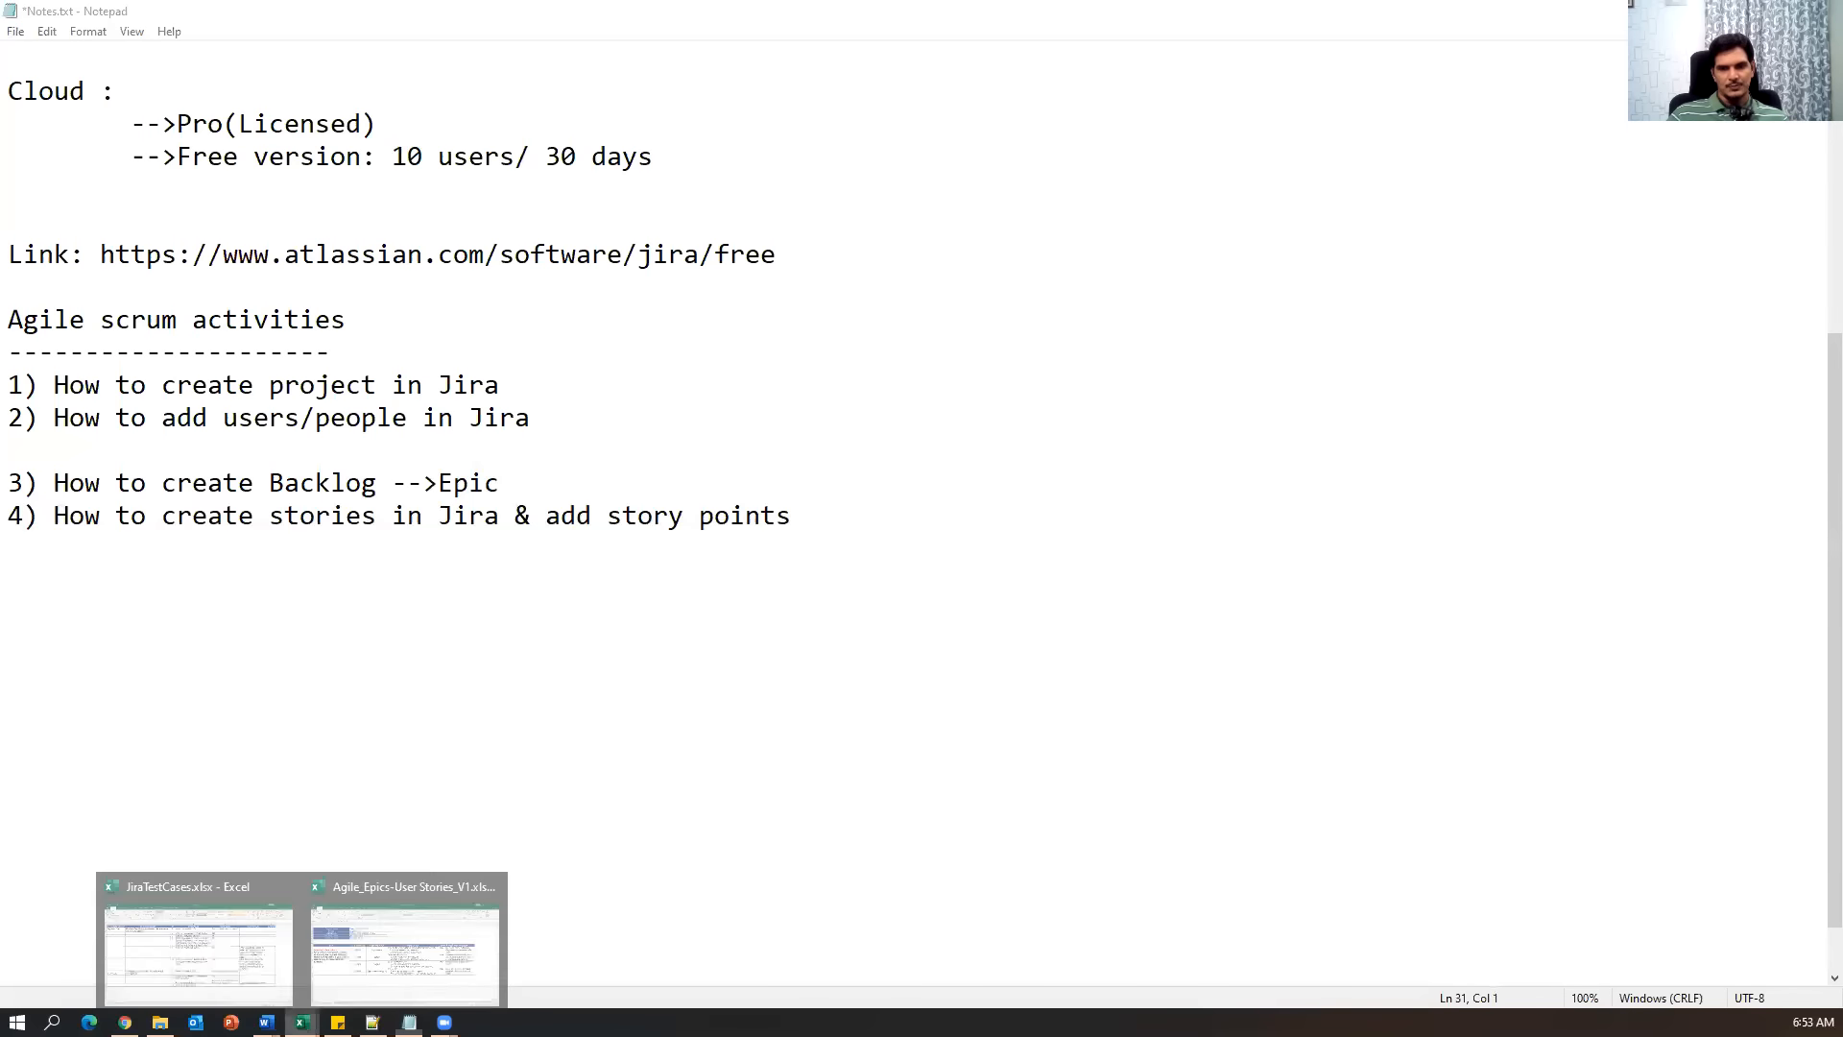
click(334, 981)
drag(877, 456, 880, 662)
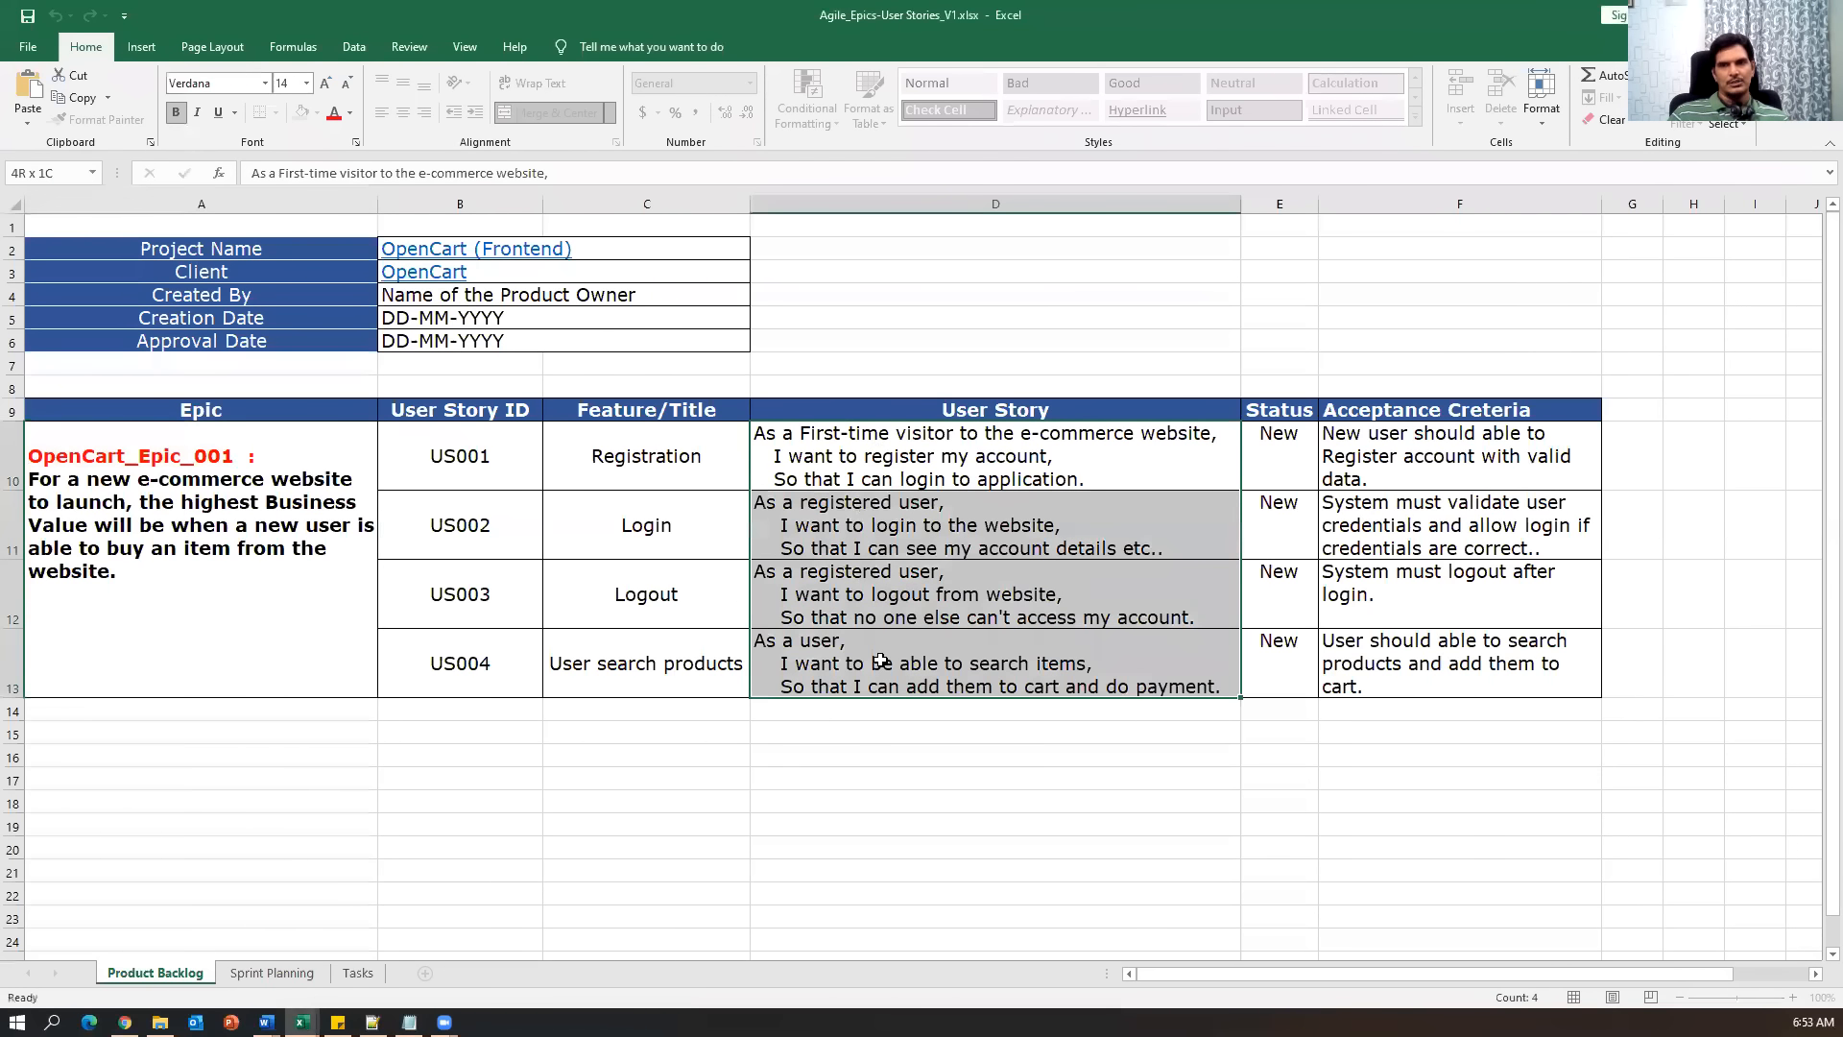
drag(671, 463, 1199, 674)
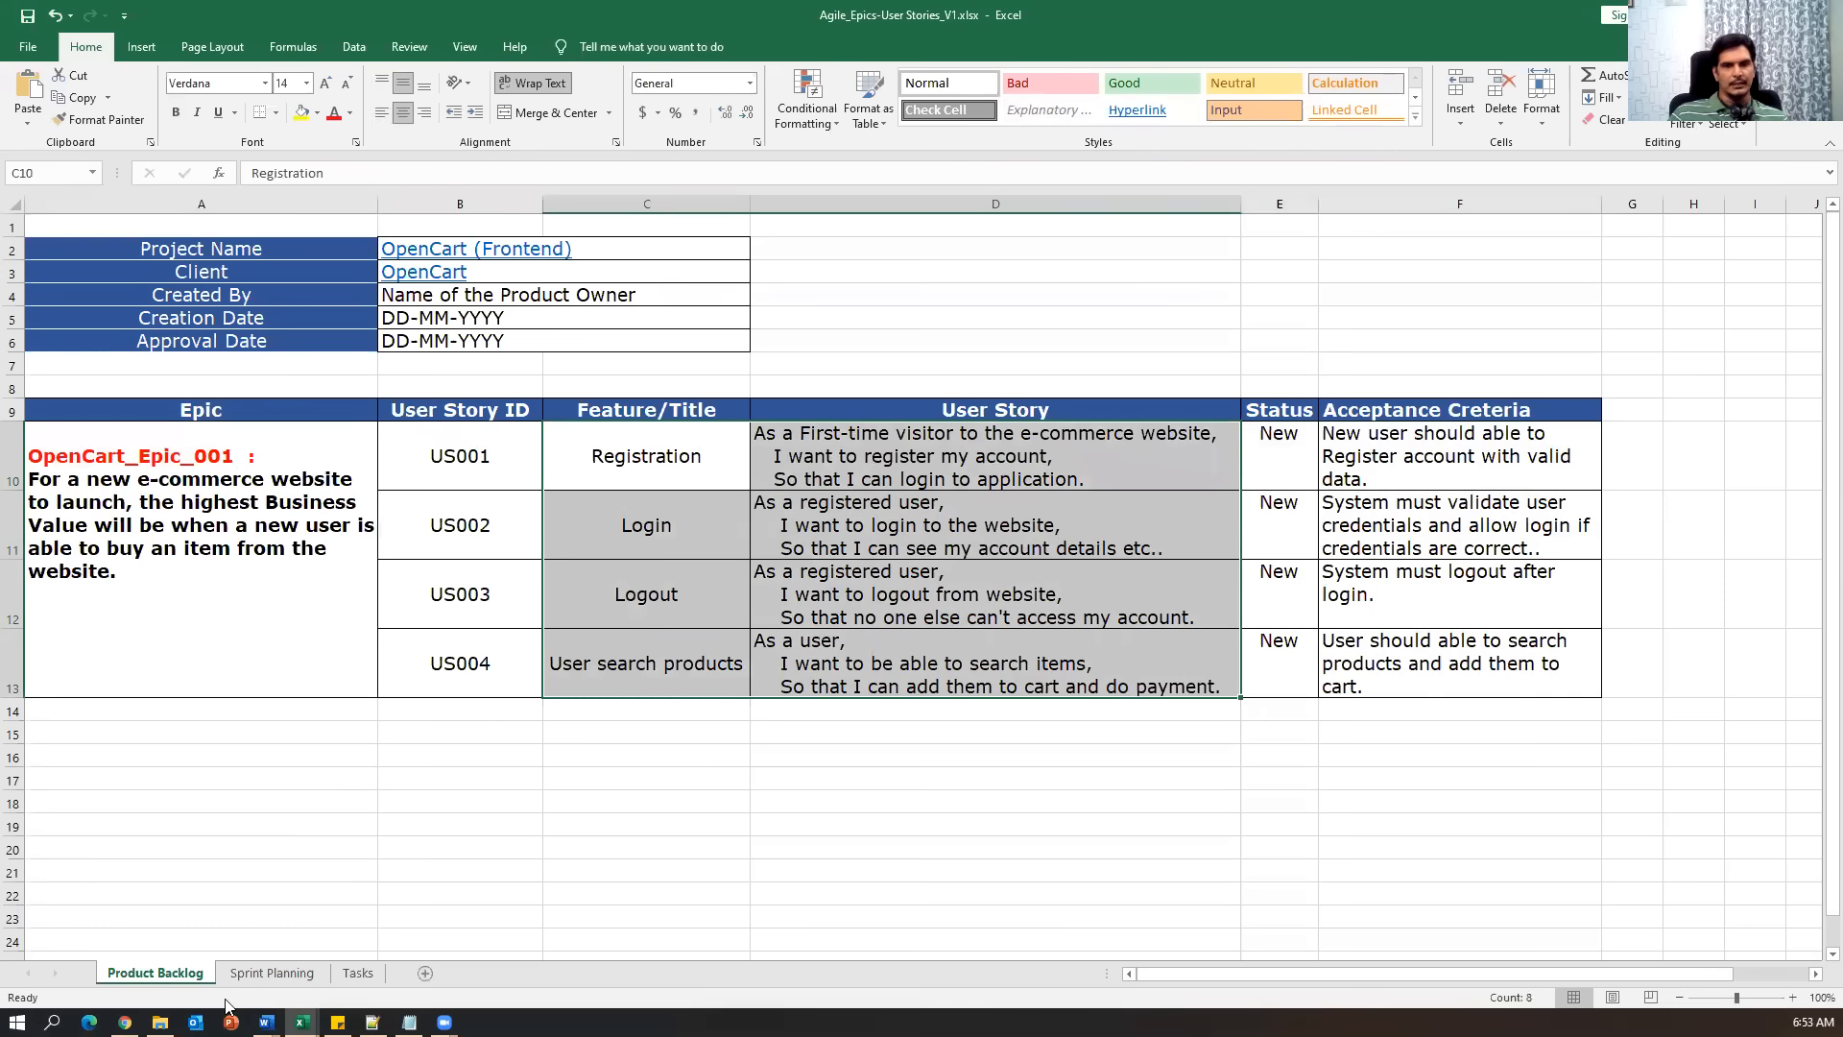
click(125, 1021)
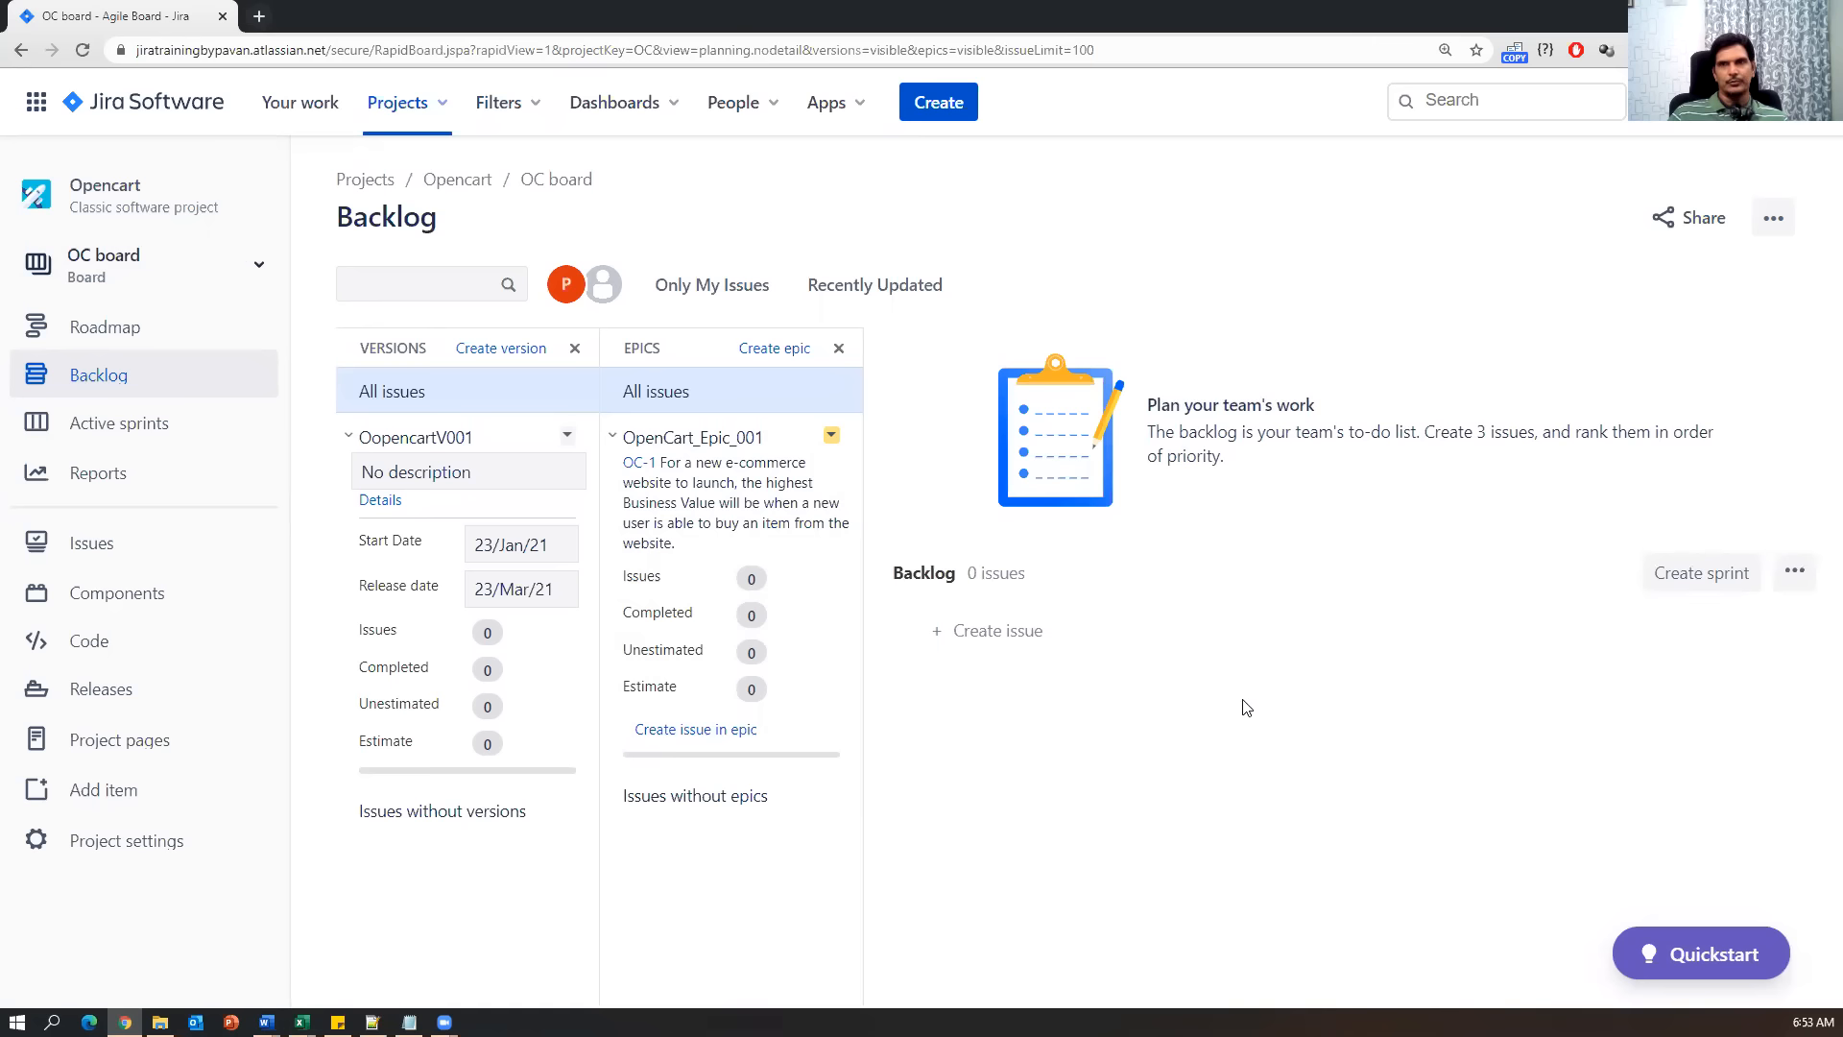
Create a new issue in the Opencart project with issue type Story.
click(936, 110)
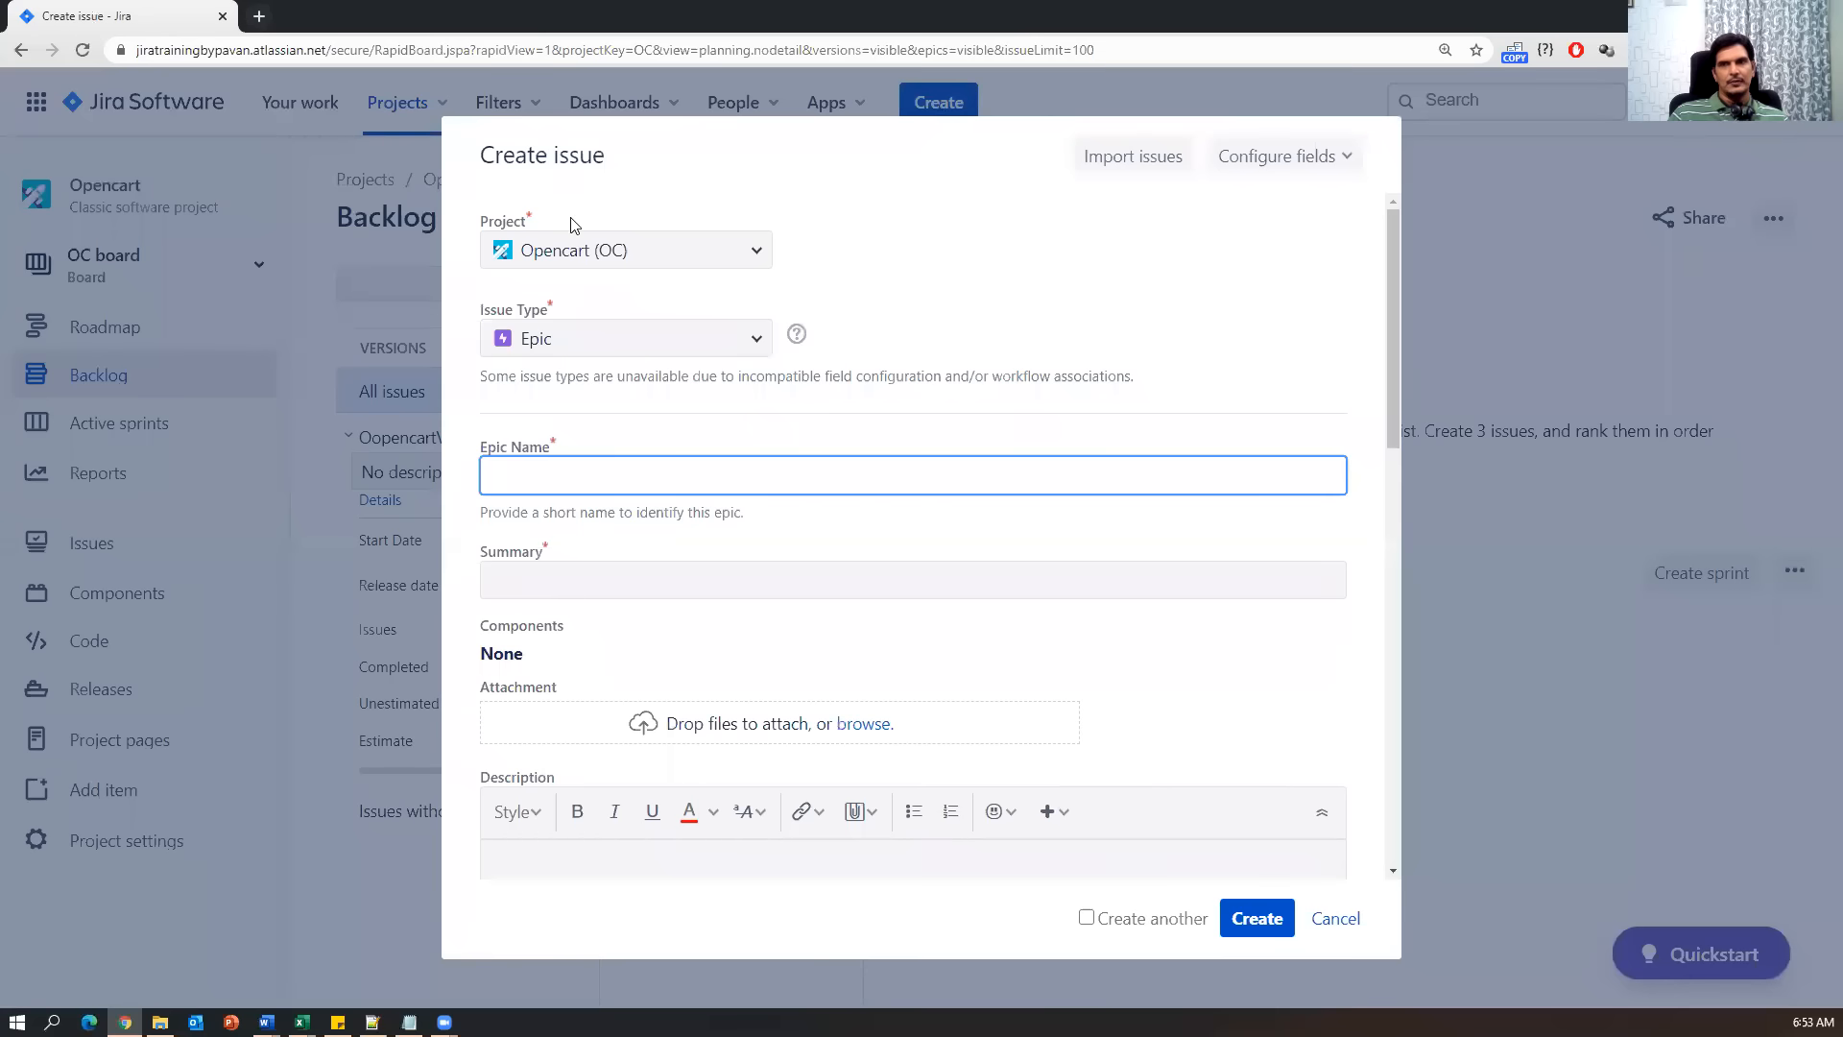
click(618, 339)
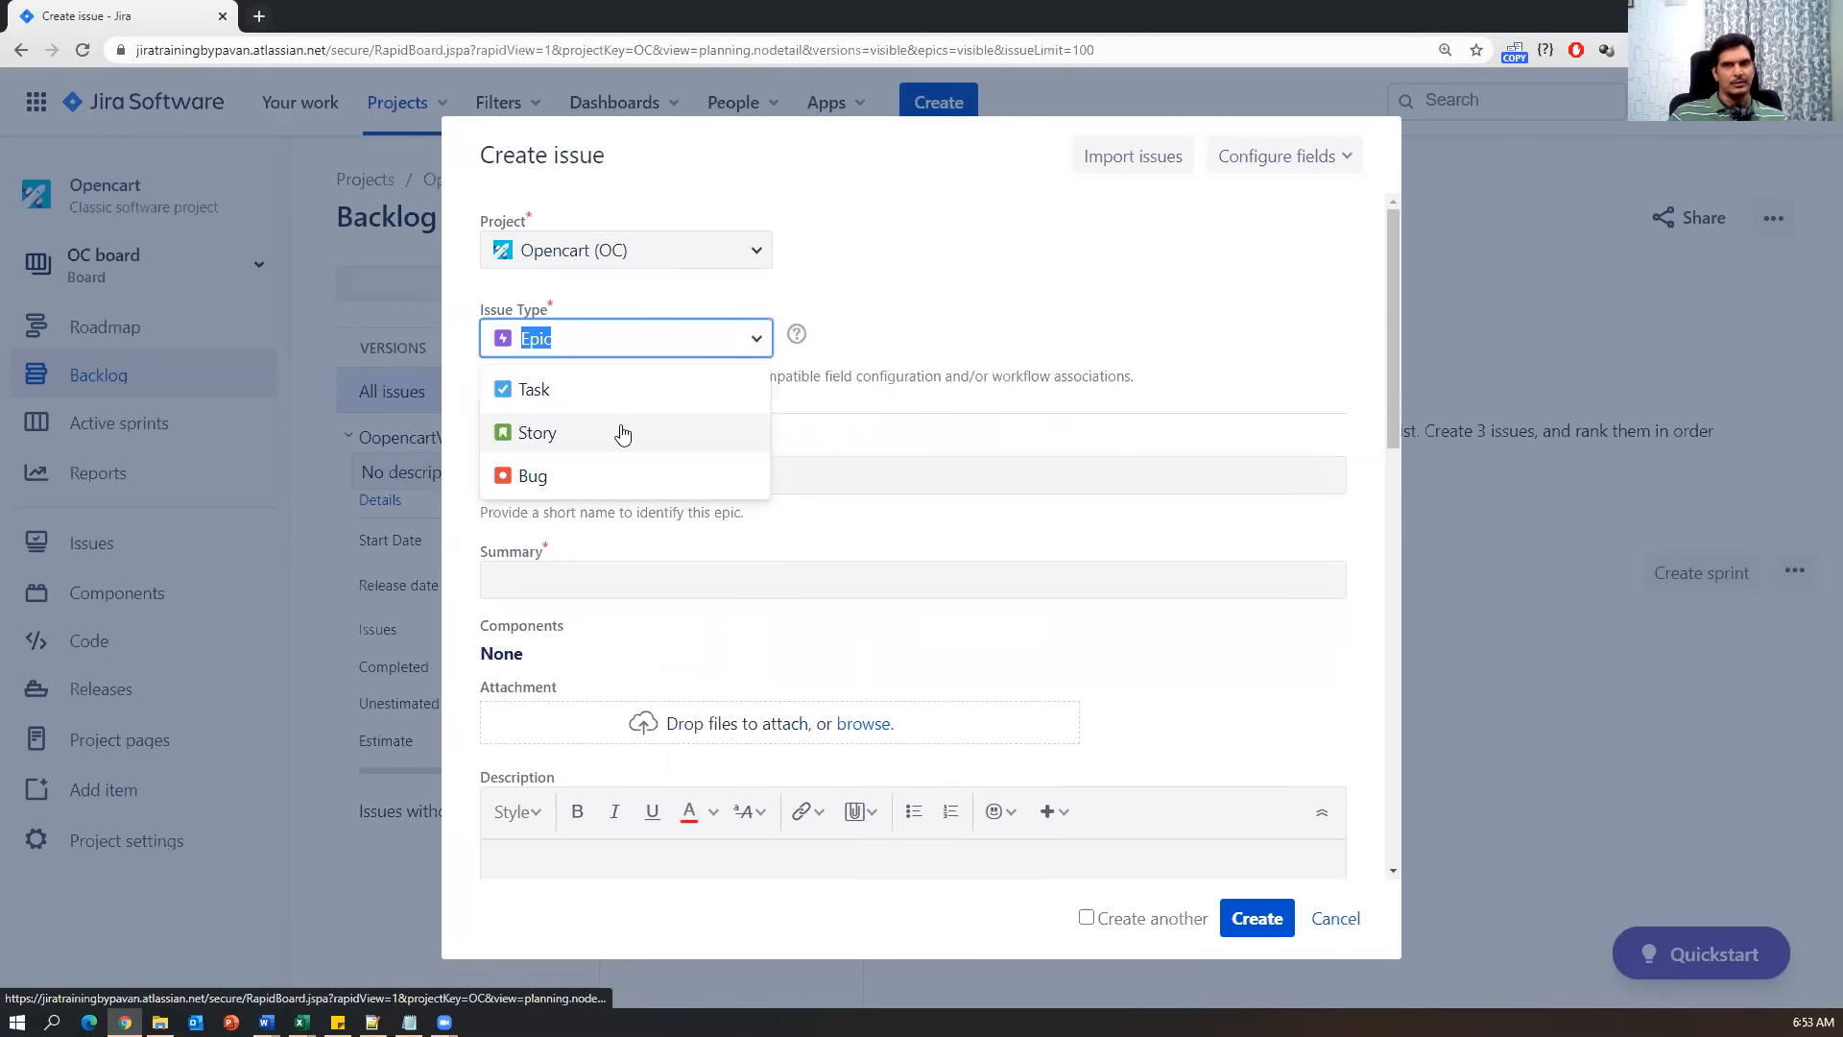
click(533, 434)
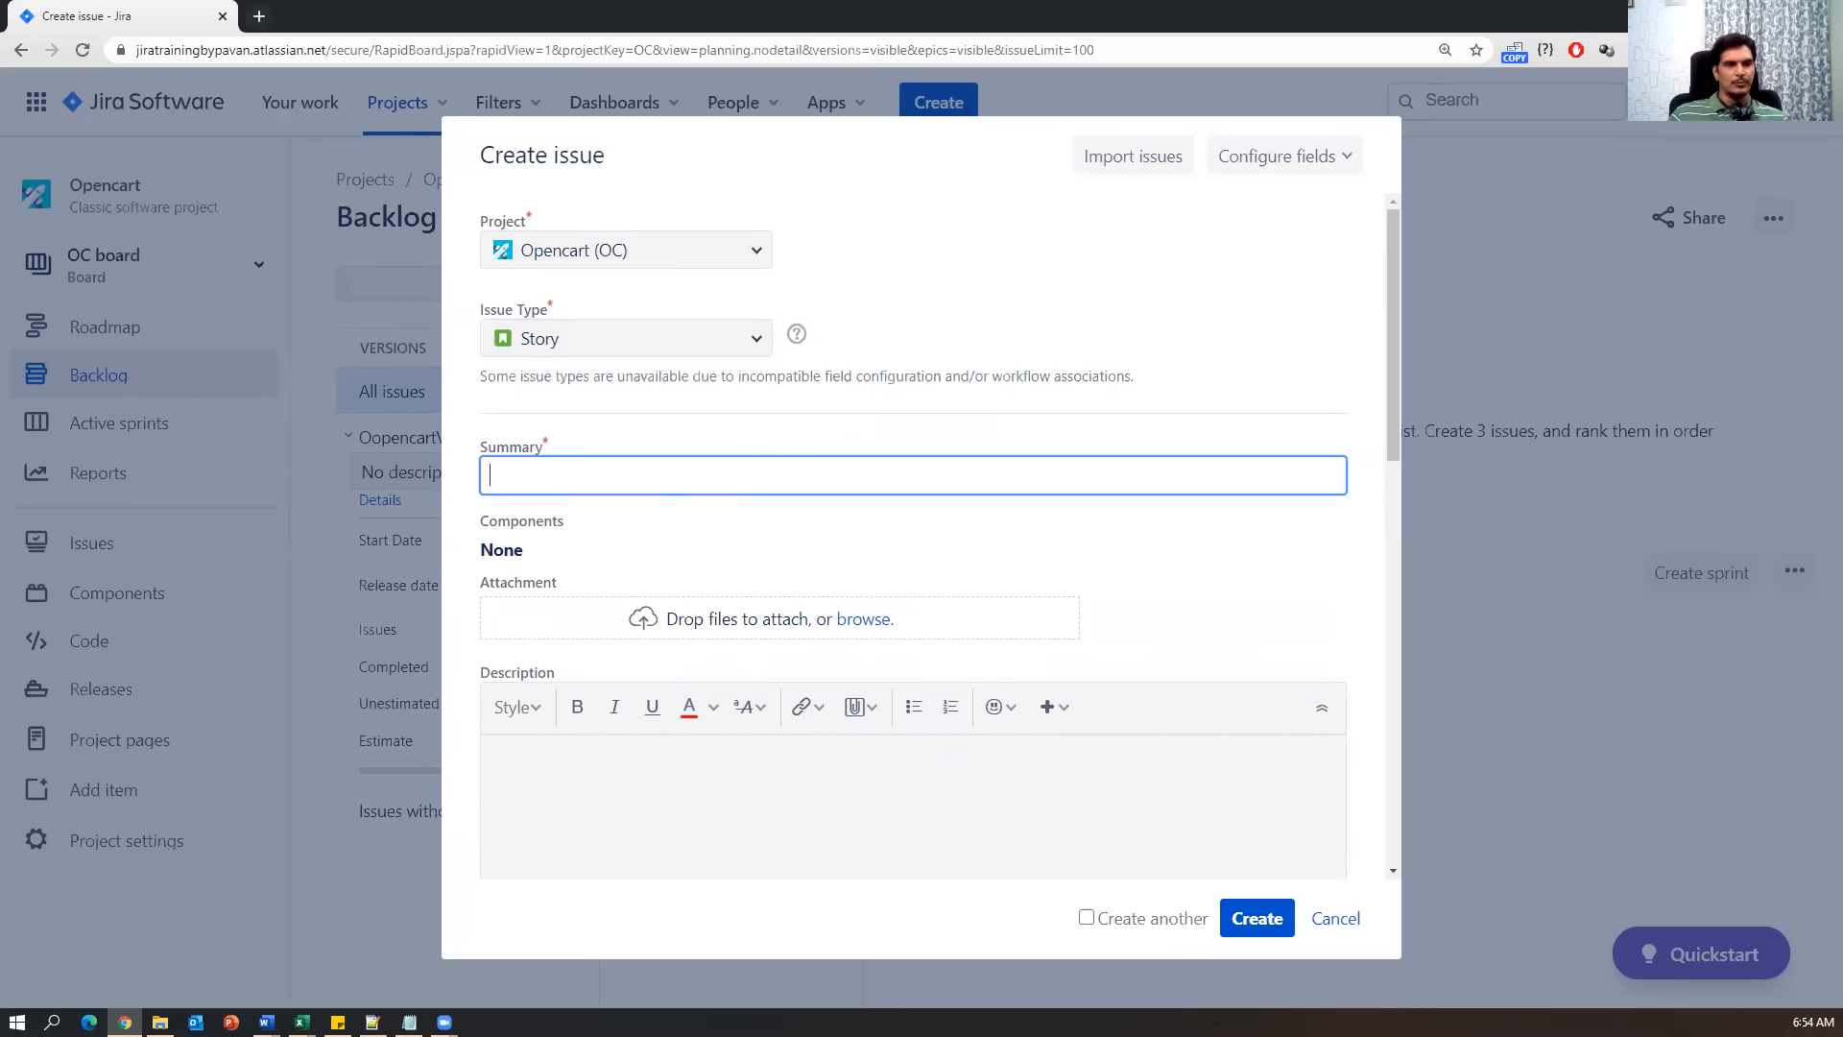
key(alt+Tab)
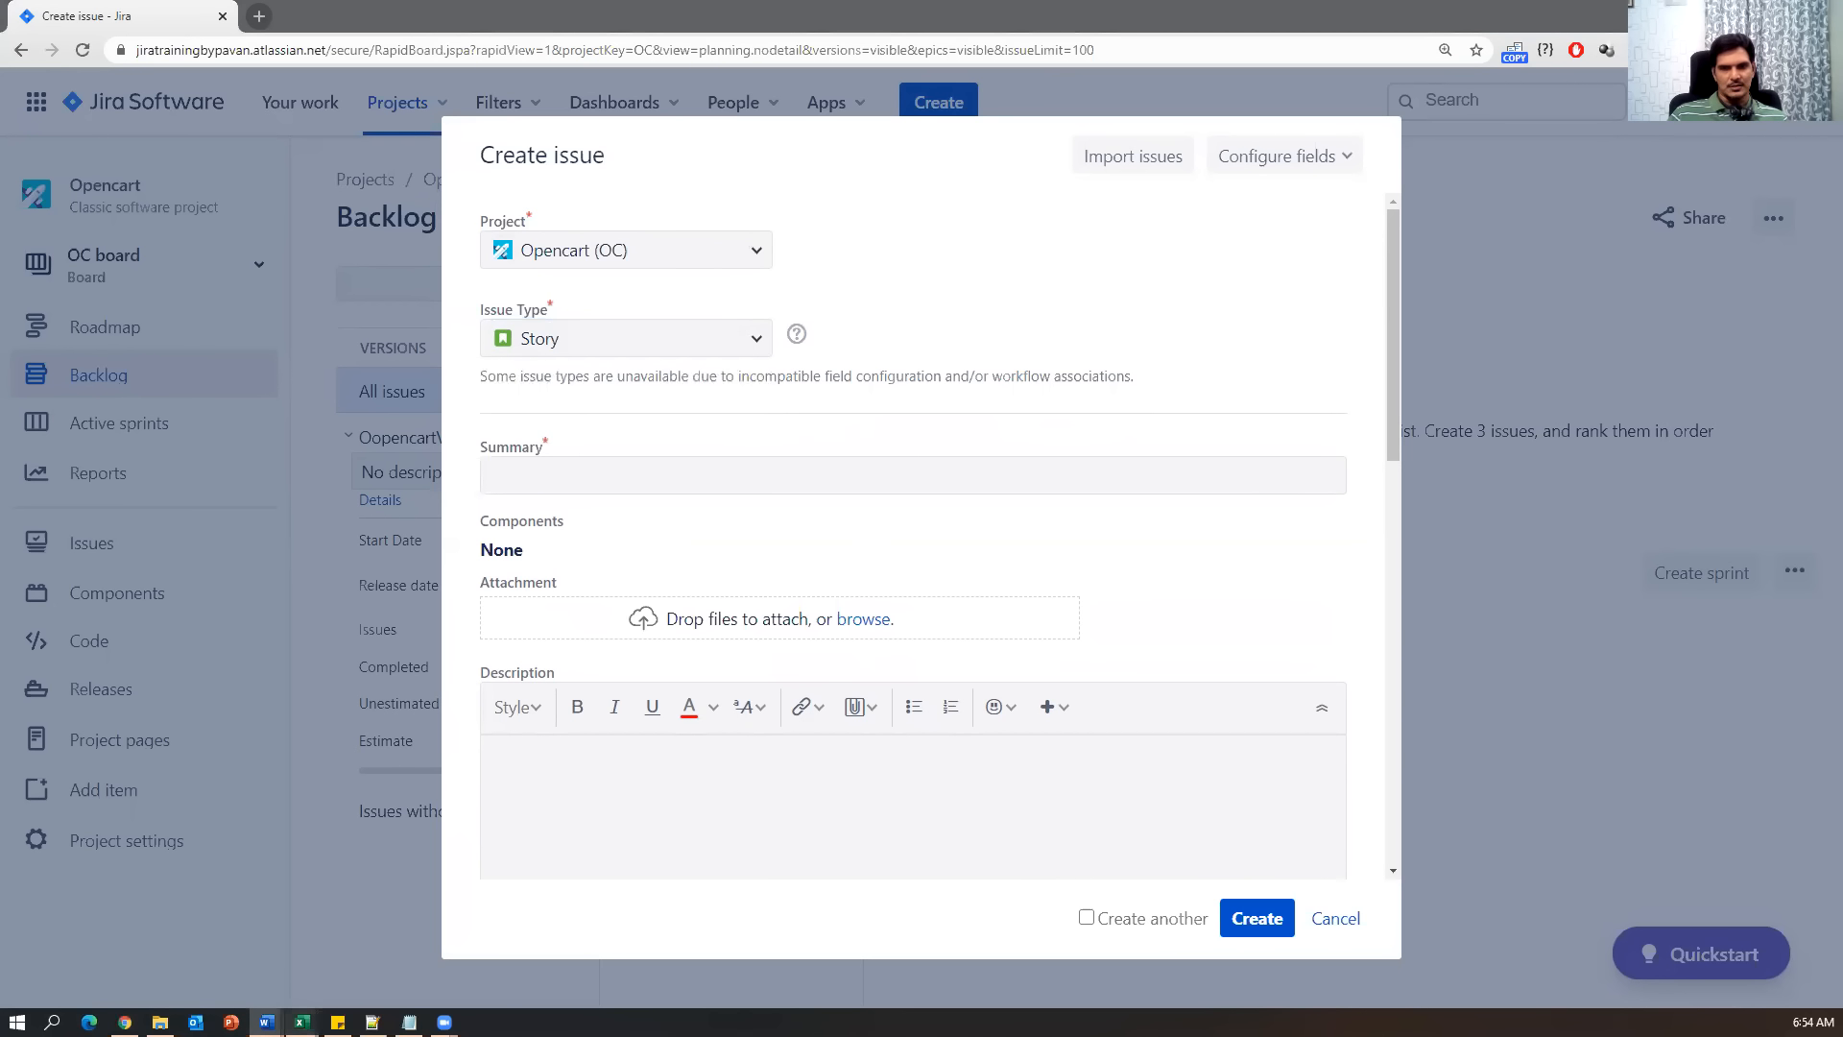
Copy 'Registration' from Excel cell C10 and paste it as the story's Summary.
mouse_move(300, 1021)
click(401, 973)
double_click(649, 455)
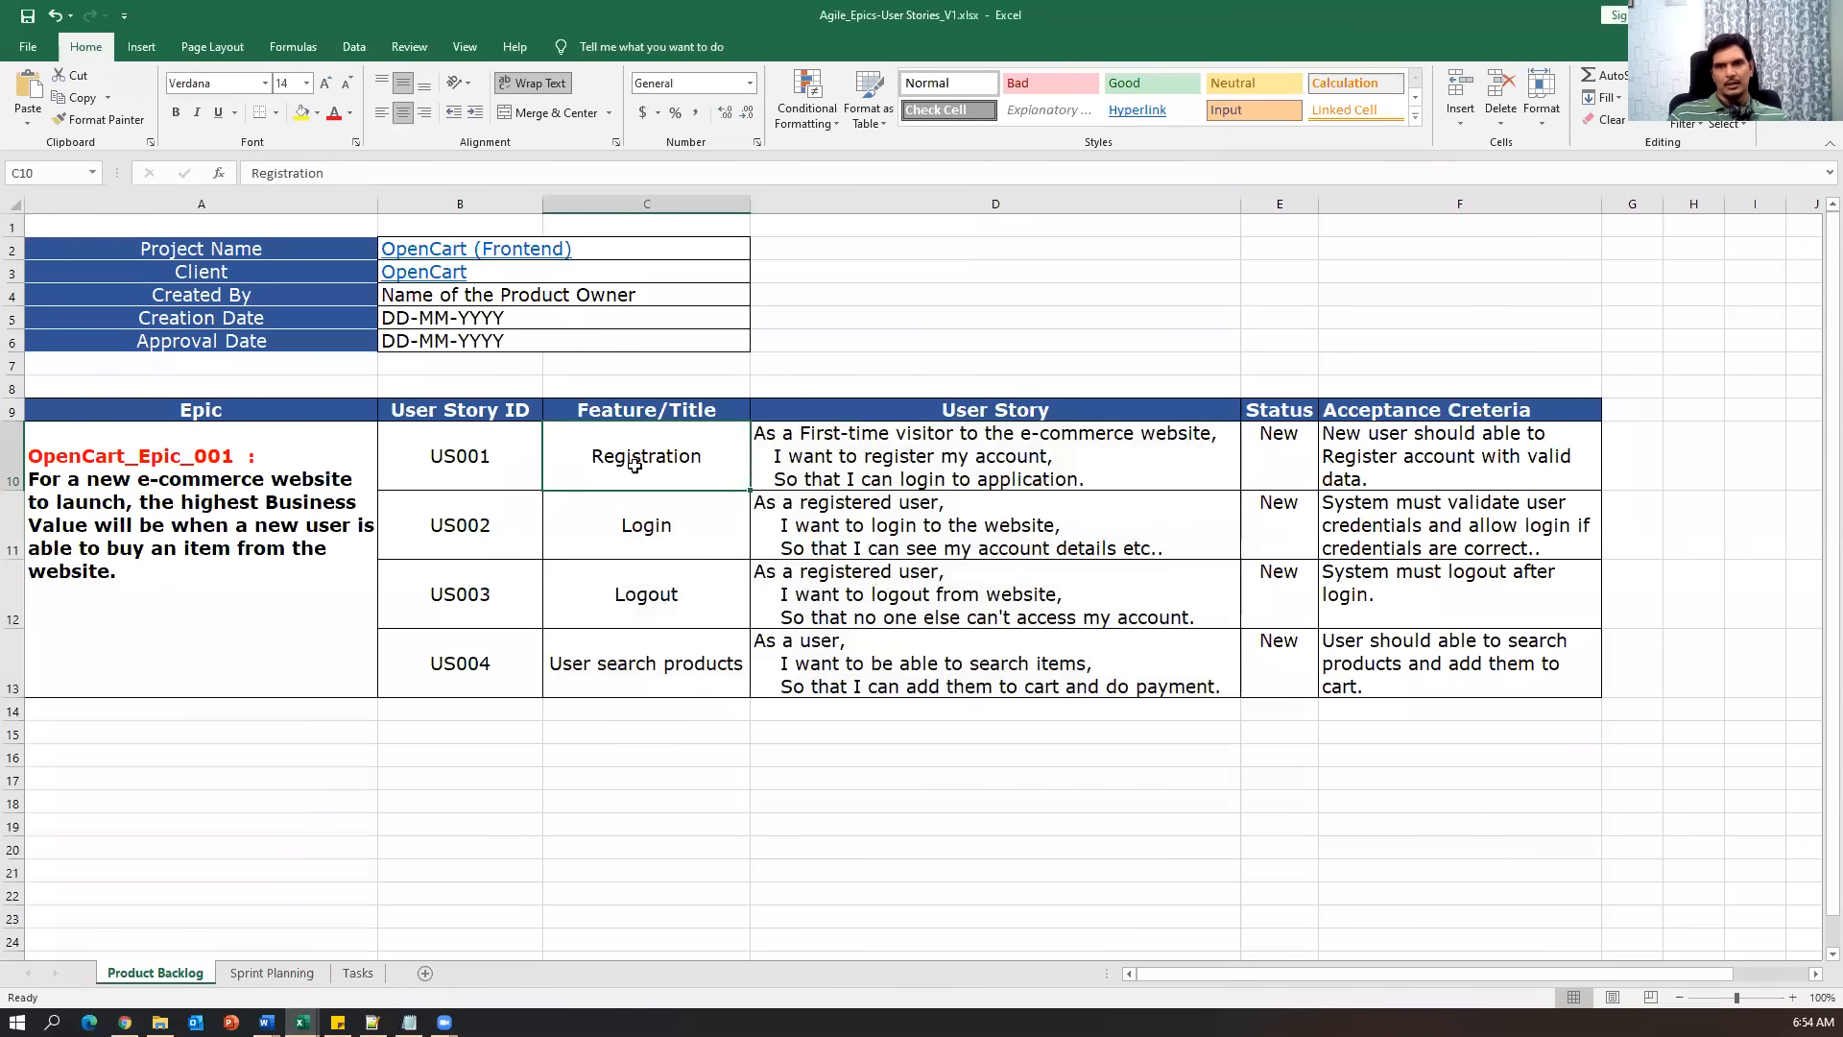
drag(576, 455, 724, 456)
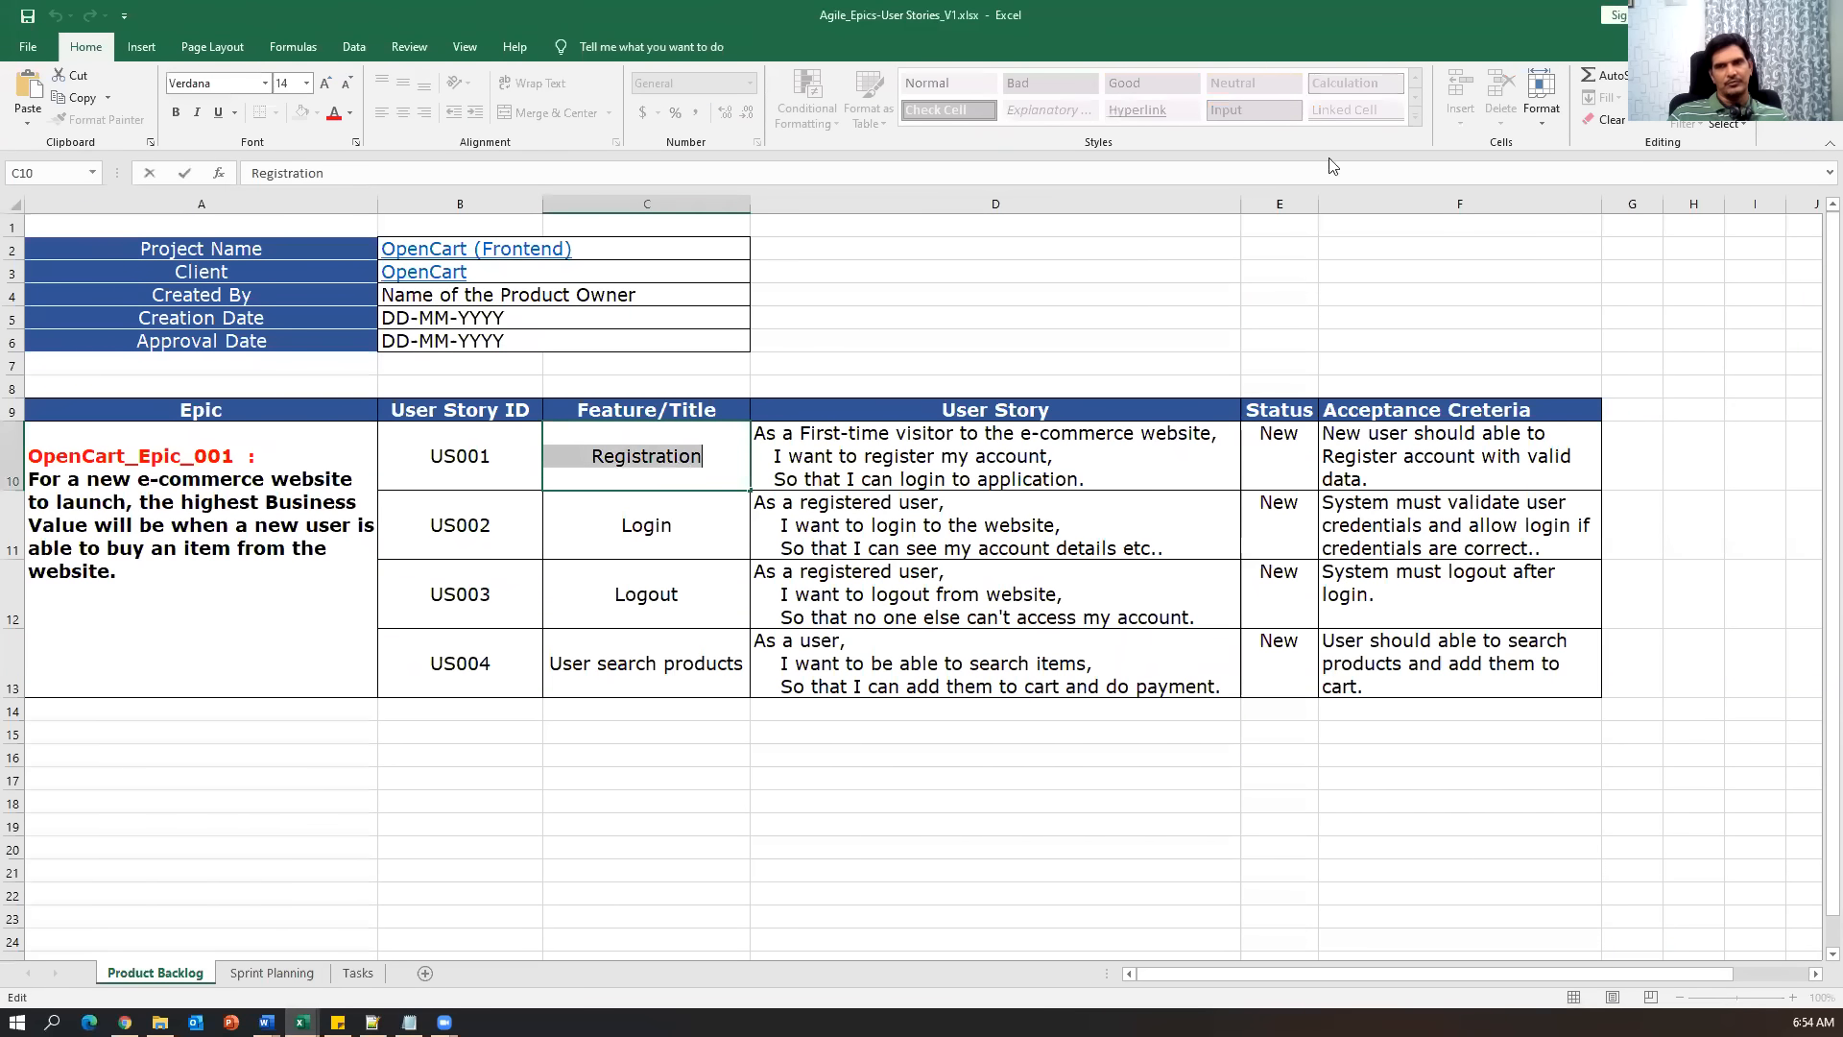
key(ctrl+c)
key(alt+Tab)
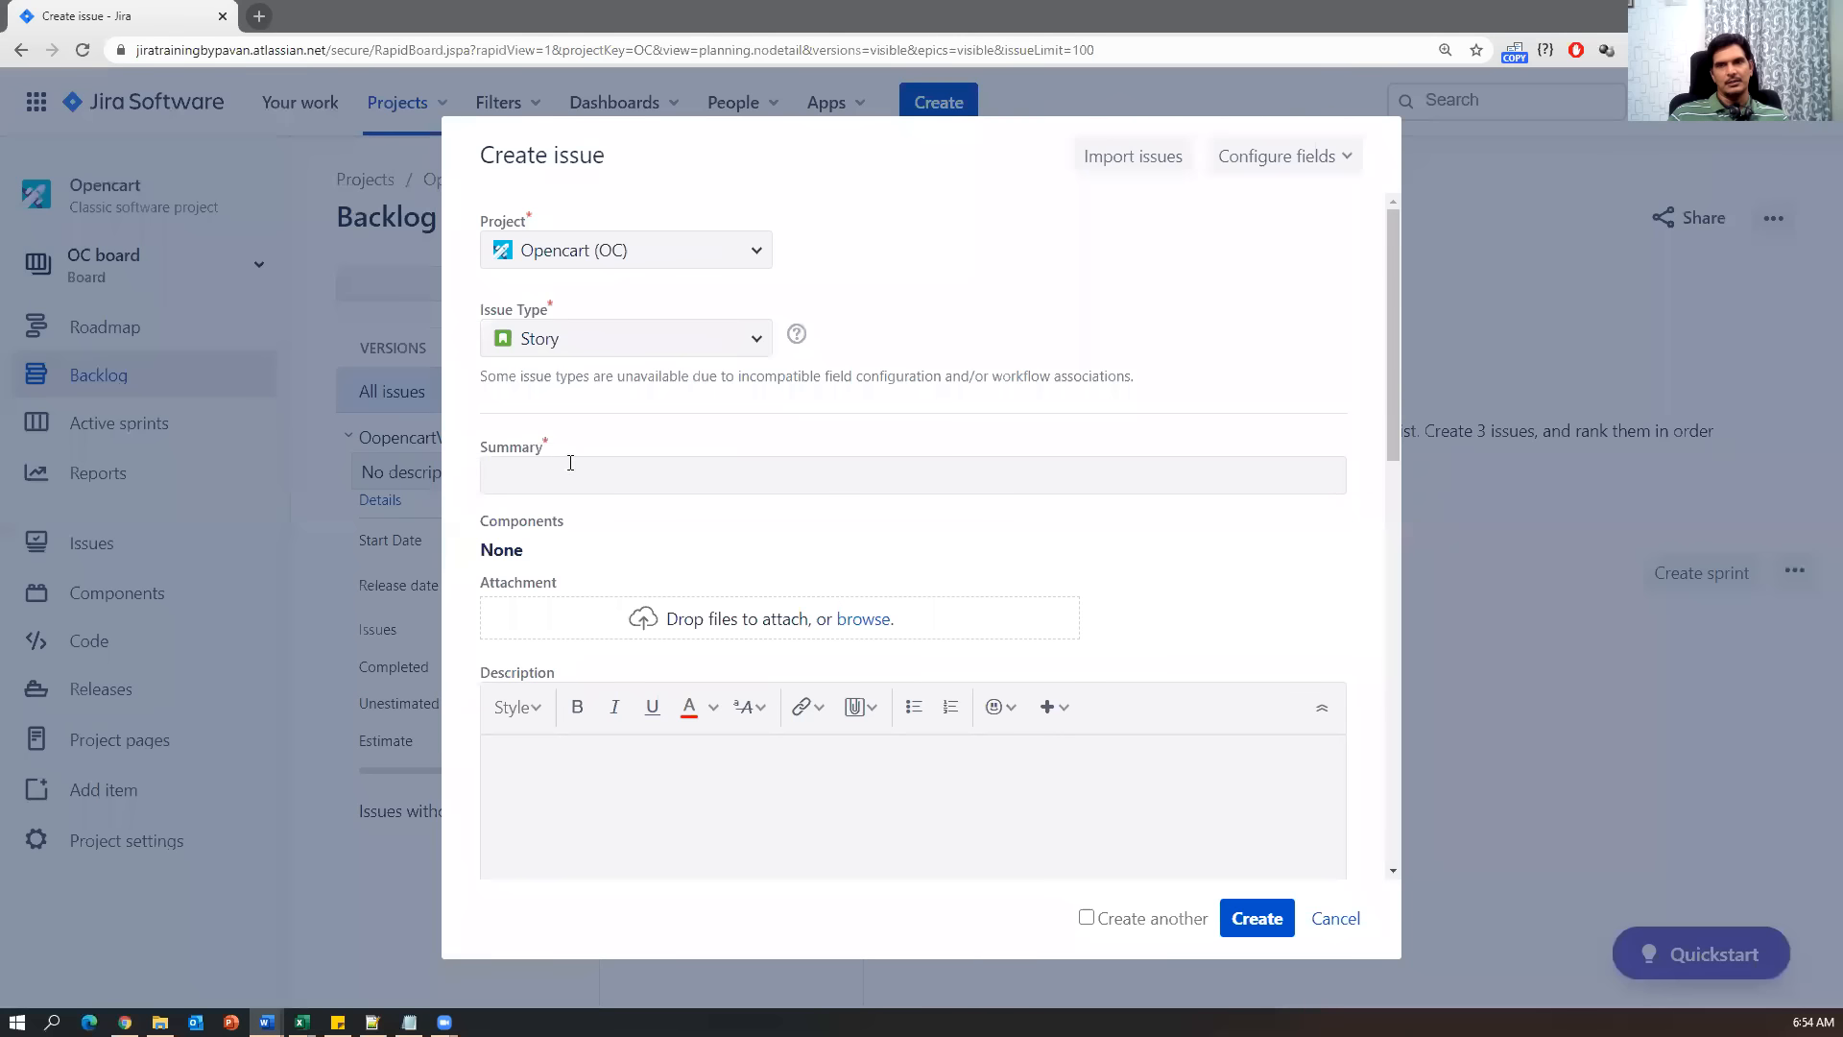
click(566, 475)
key(ctrl+v)
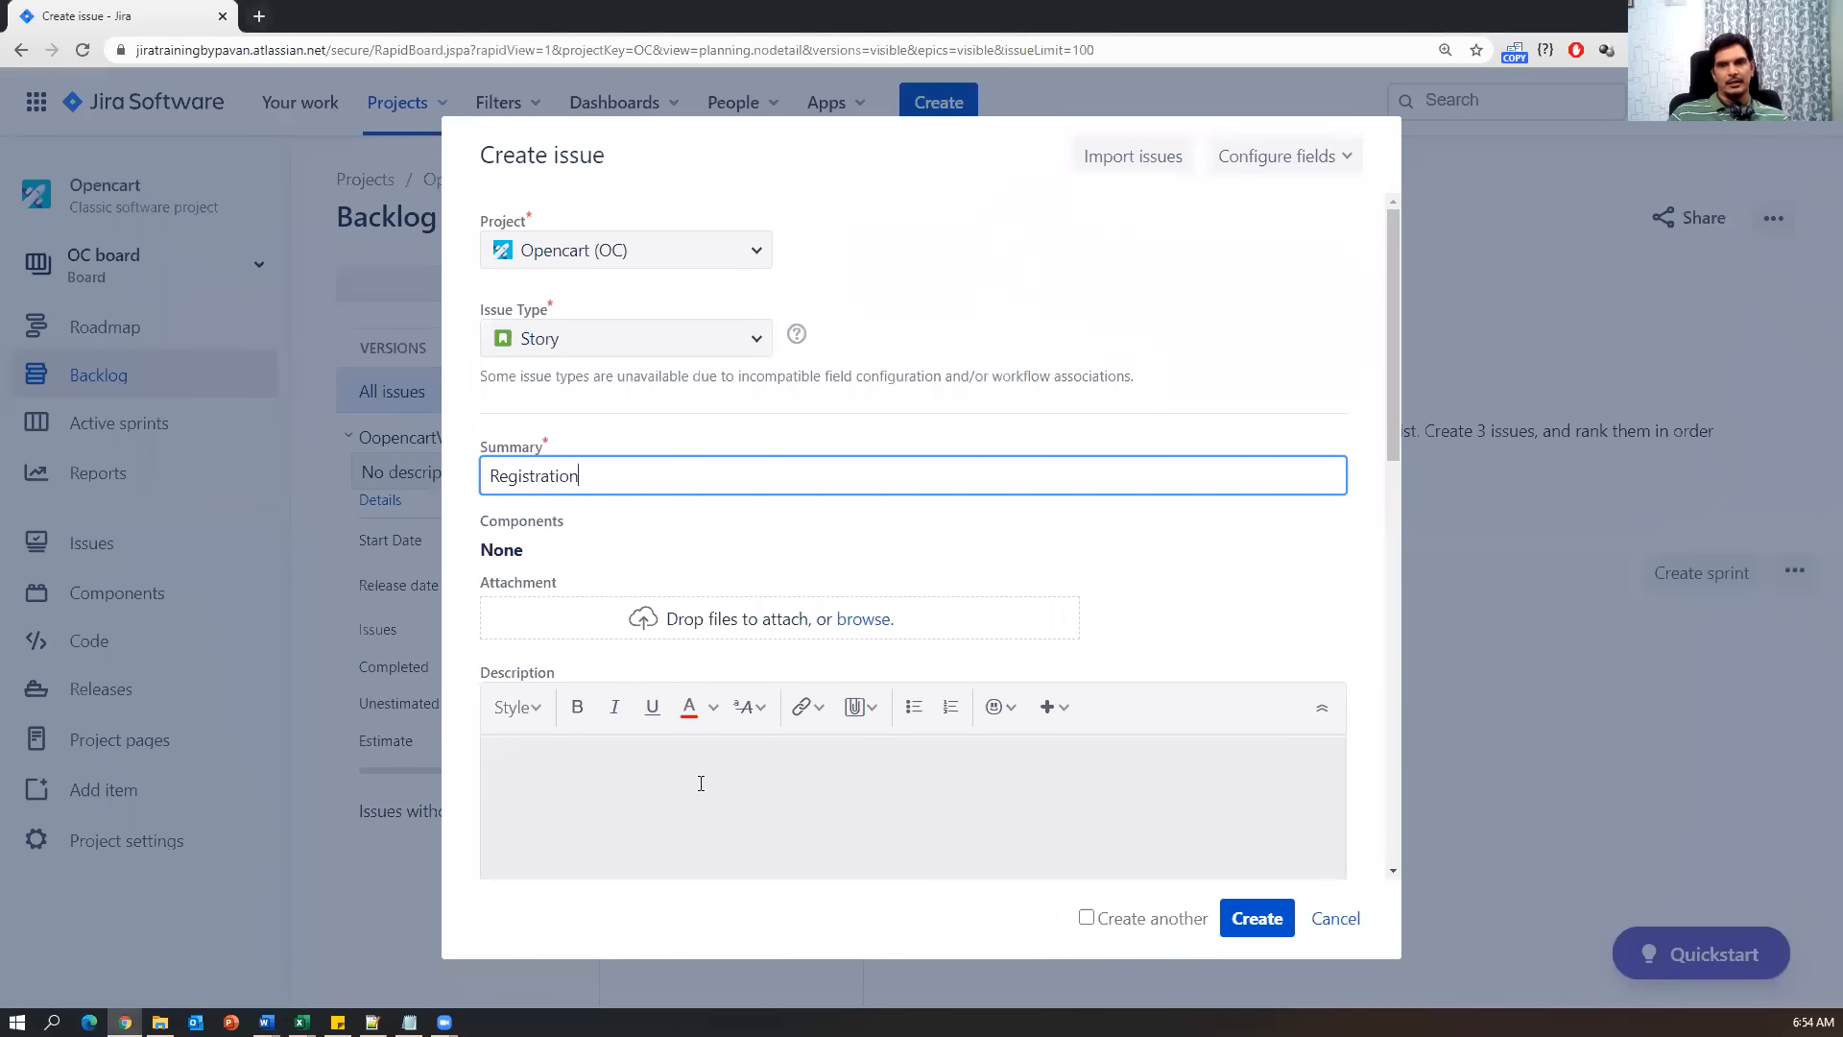
scroll(700, 781, down, 2)
scroll(703, 778, up, 2)
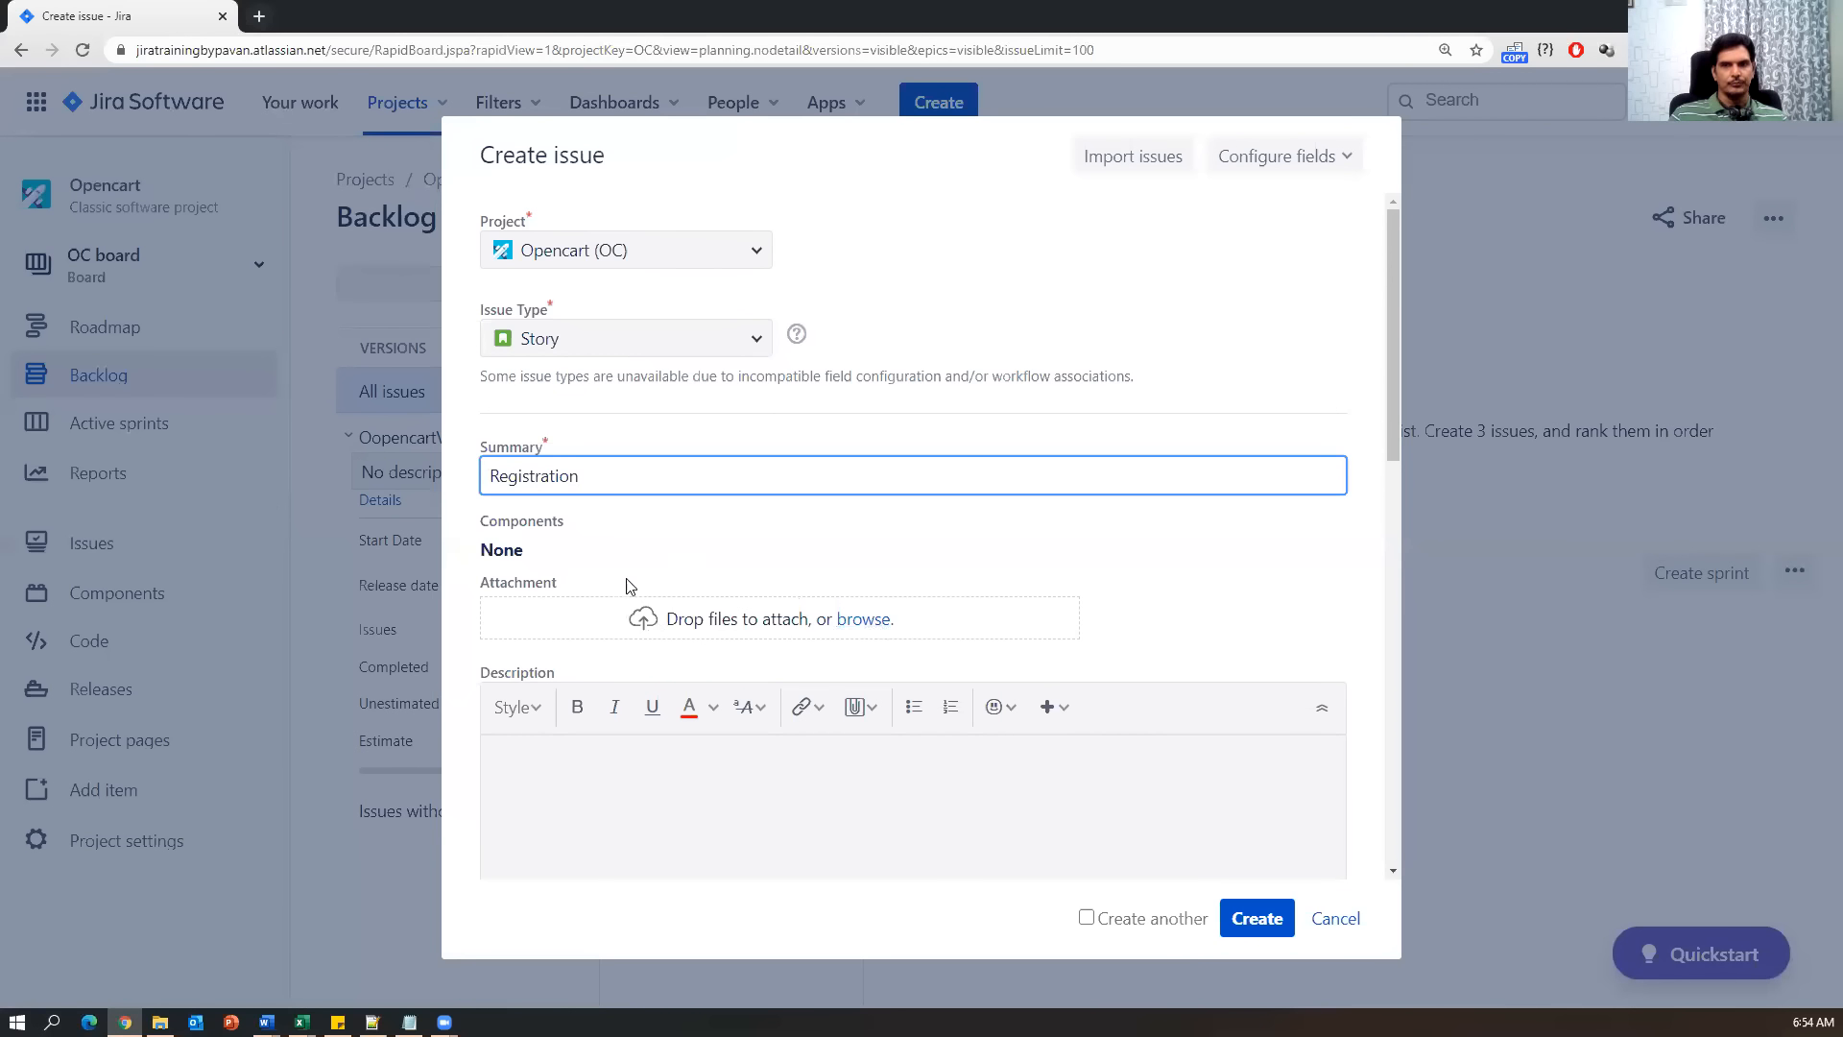
scroll(761, 765, down, 3)
click(655, 499)
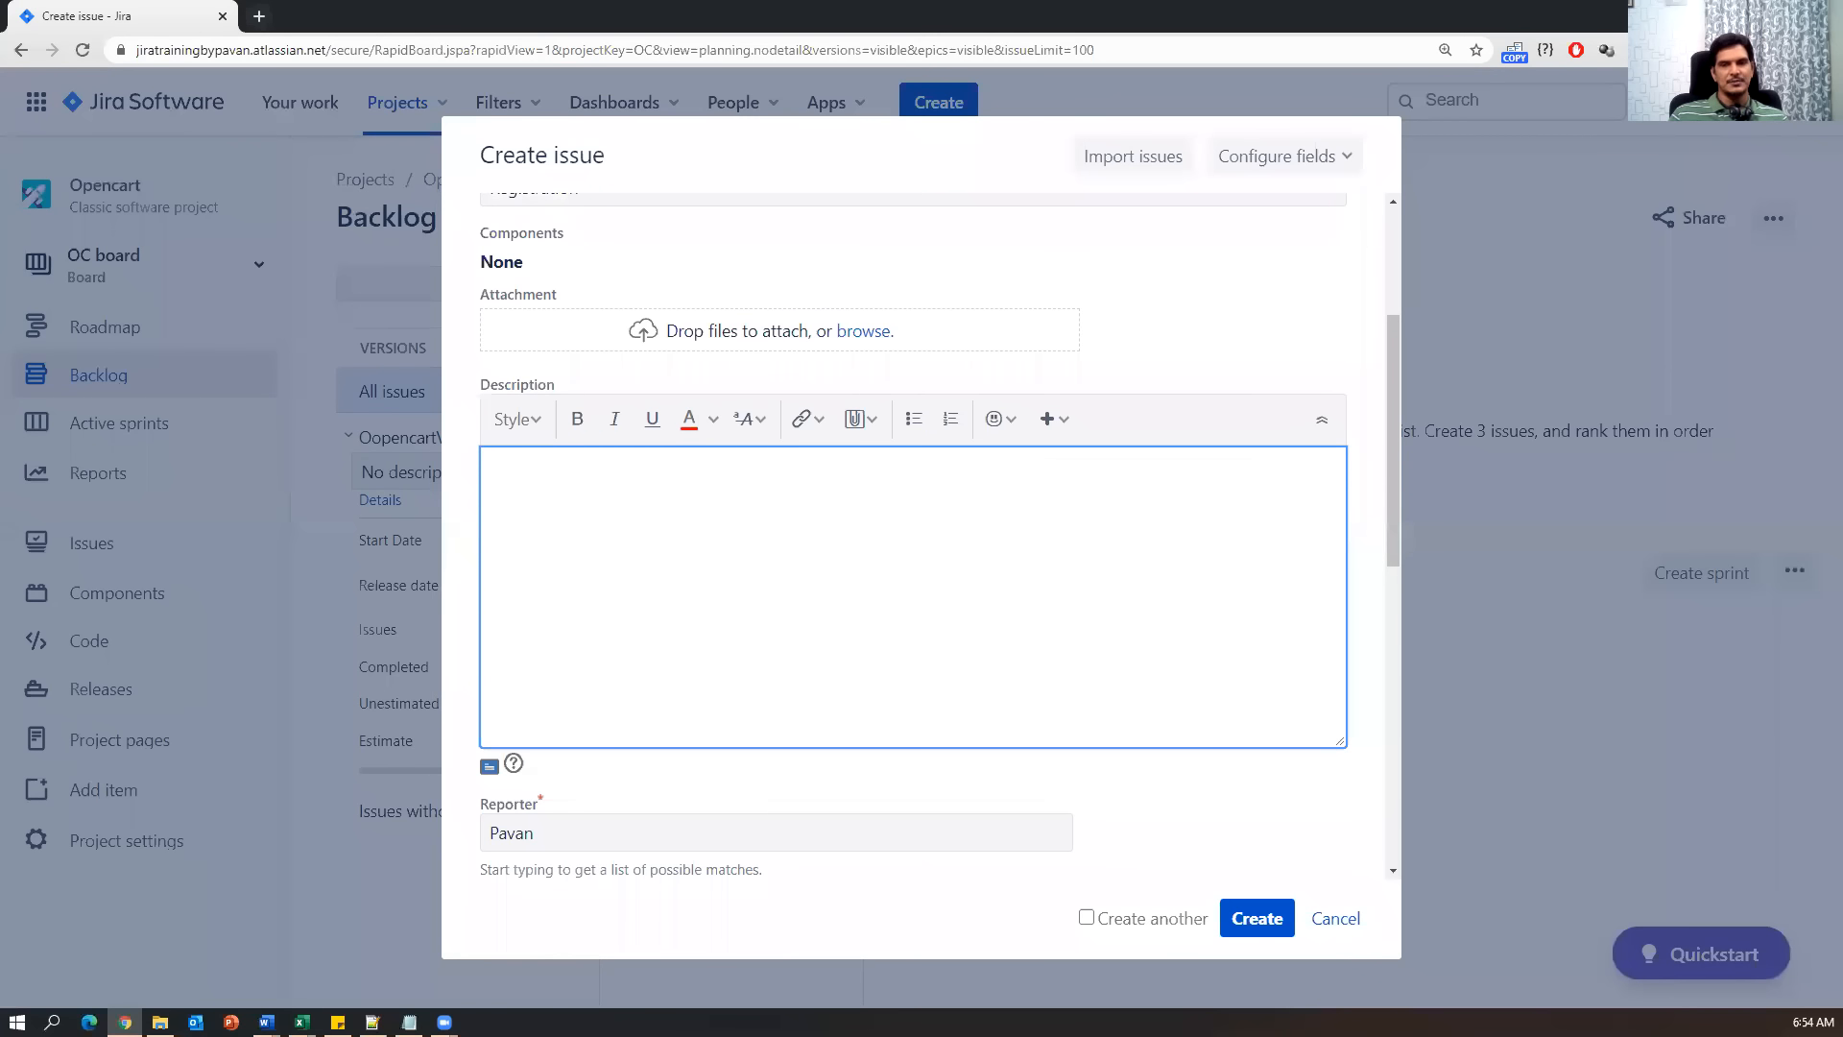
Paste the three-line Registration user story from cell D10 into the Description.
click(403, 950)
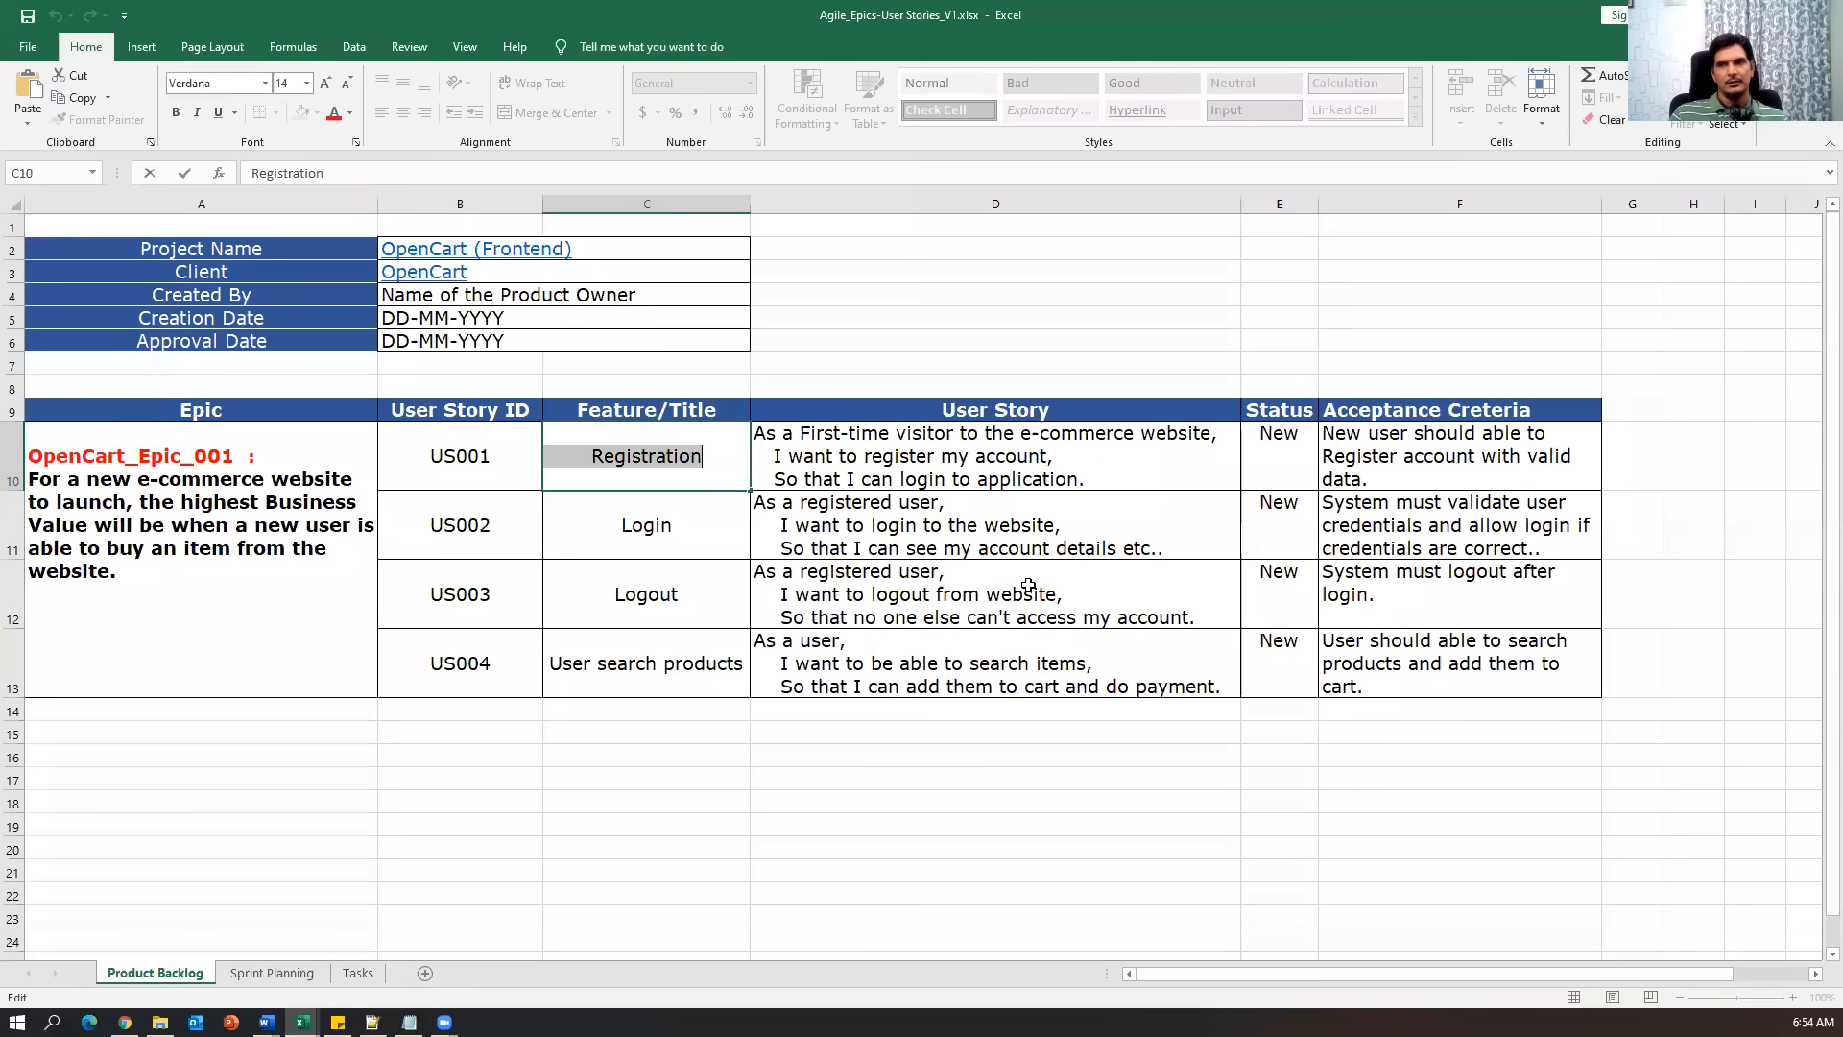
double_click(1101, 471)
drag(1101, 471, 756, 456)
click(1003, 433)
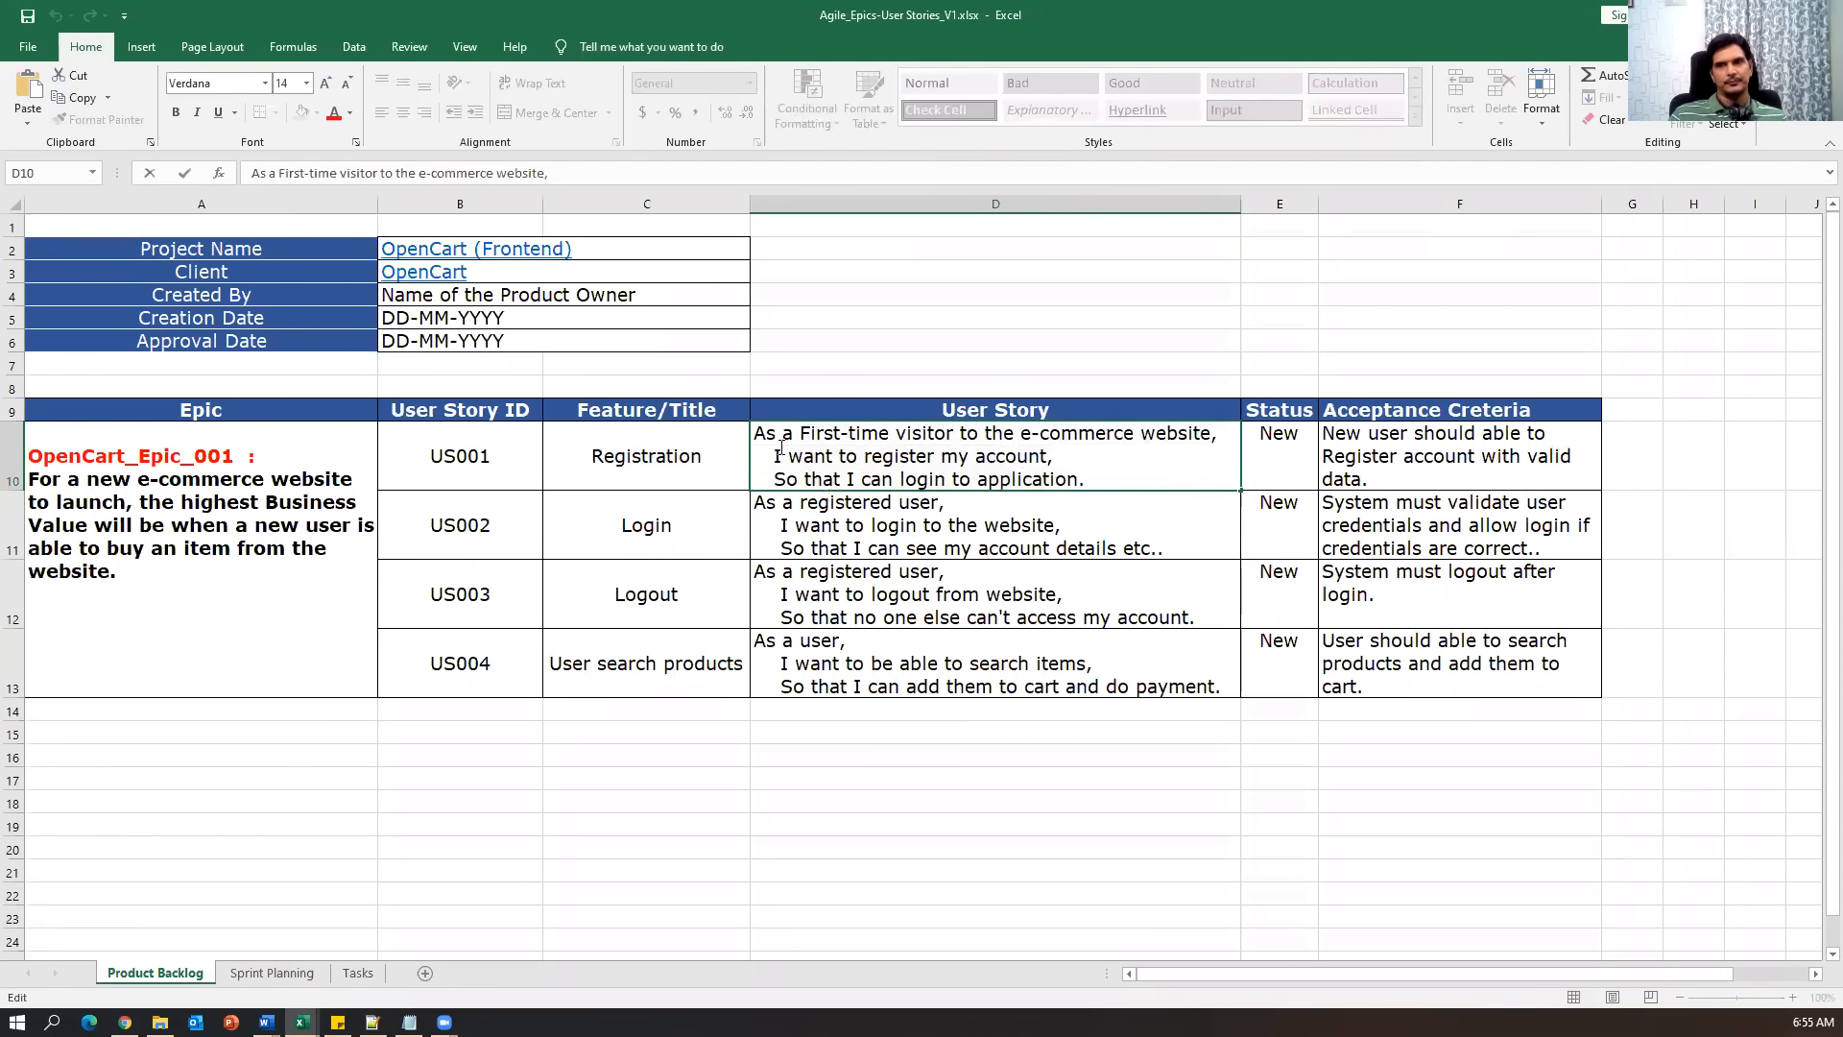
drag(1086, 479, 755, 432)
key(alt+Tab)
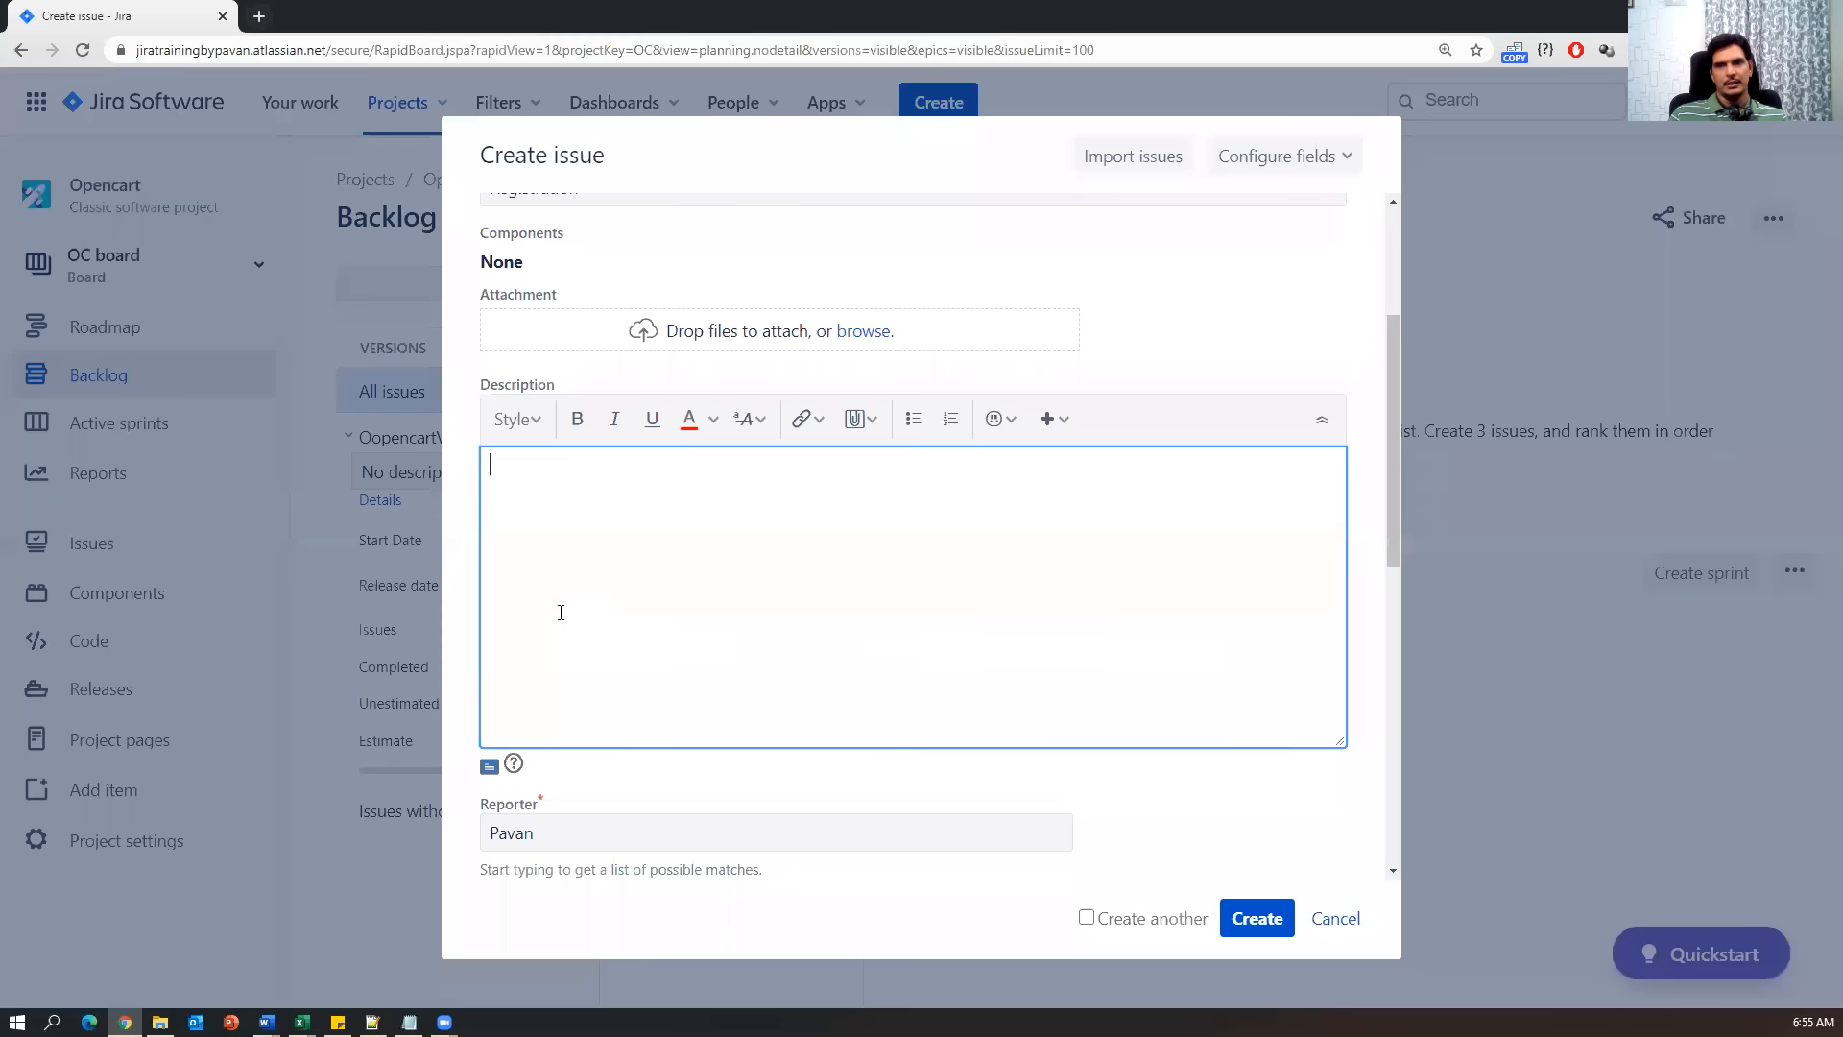
key(ctrl+v)
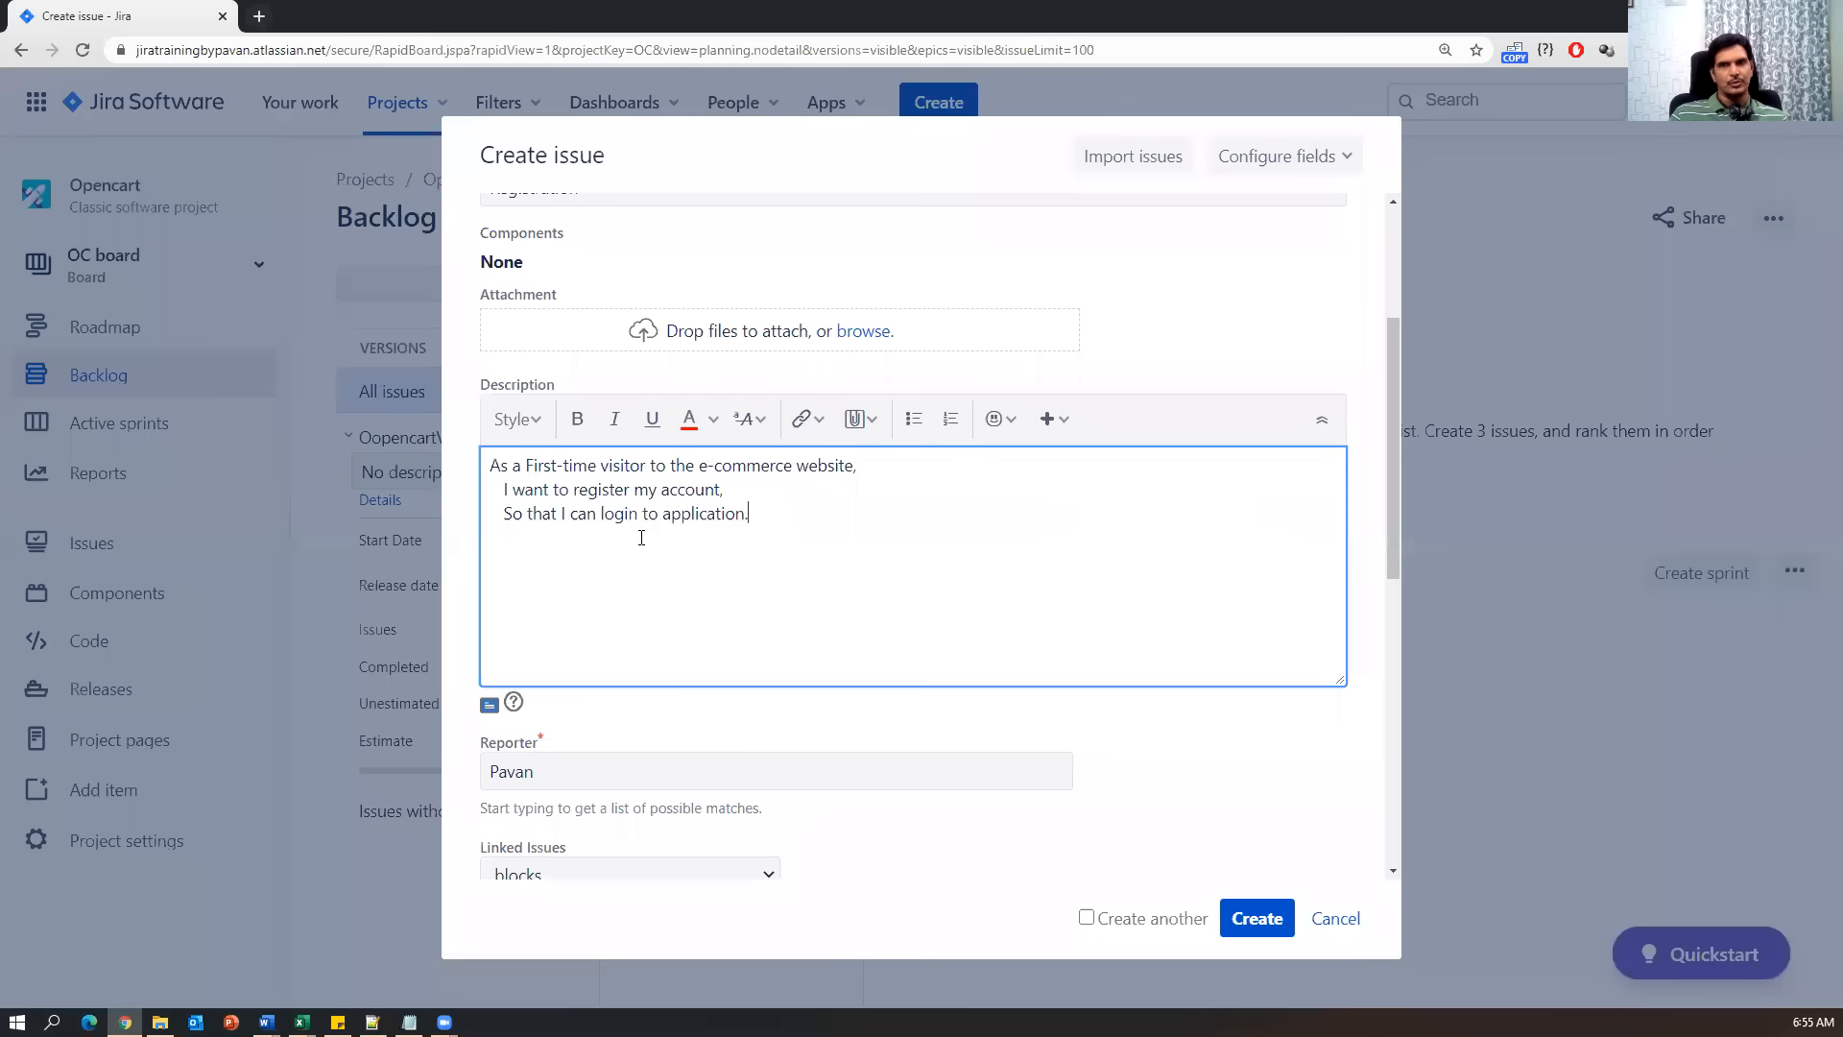
click(576, 773)
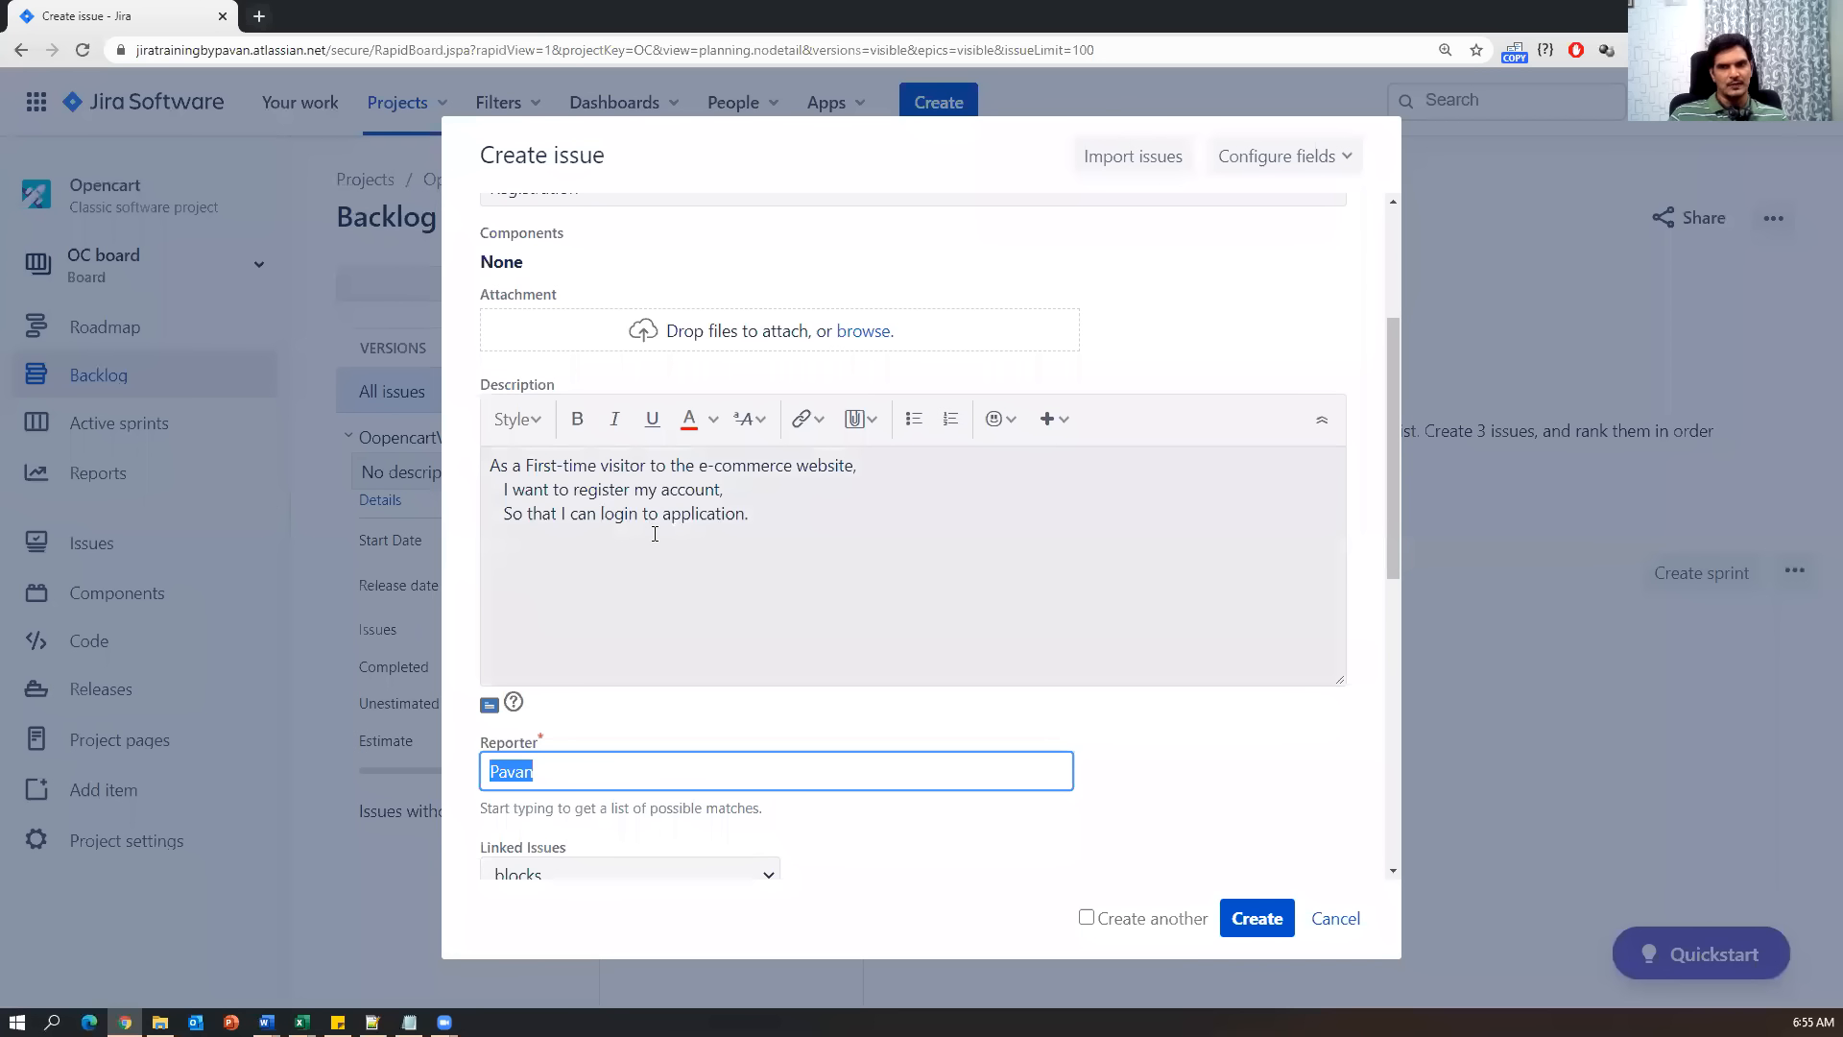
Re-select the Reporter by searching 'p' and choosing the matching user.
click(1316, 803)
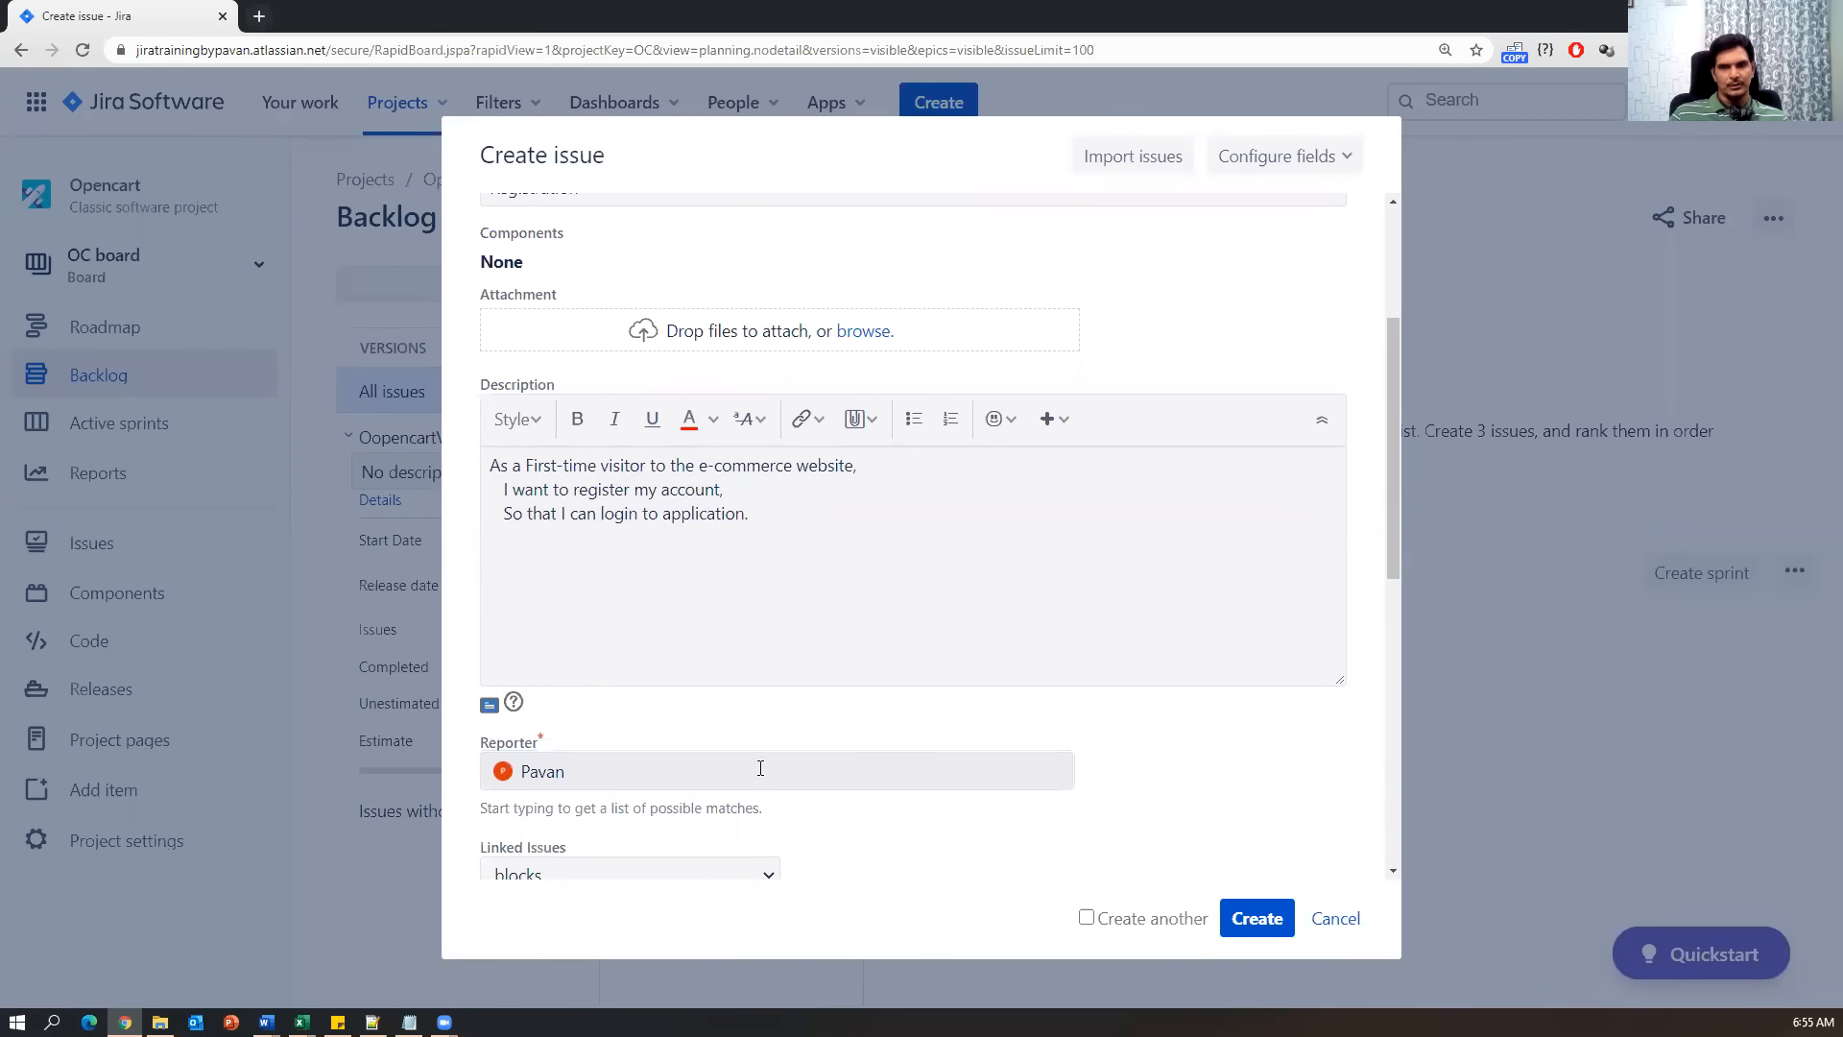
scroll(761, 767, down, 4)
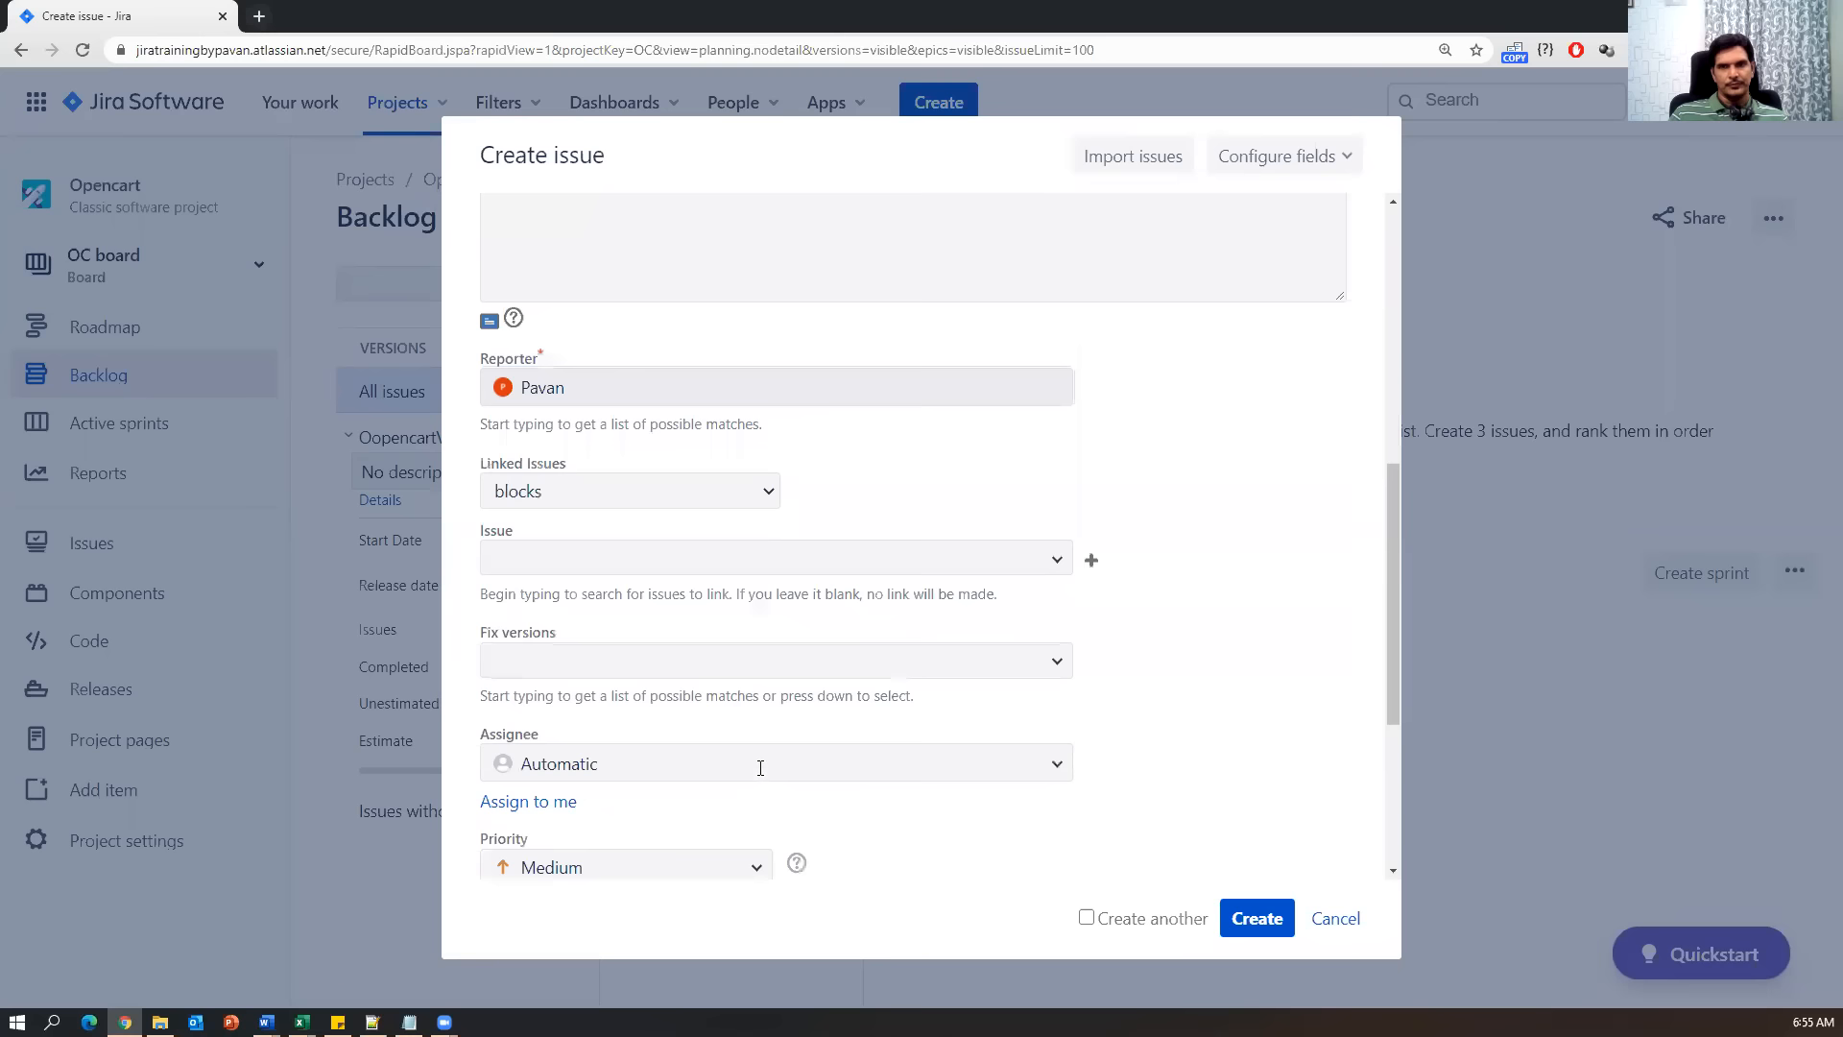
click(670, 391)
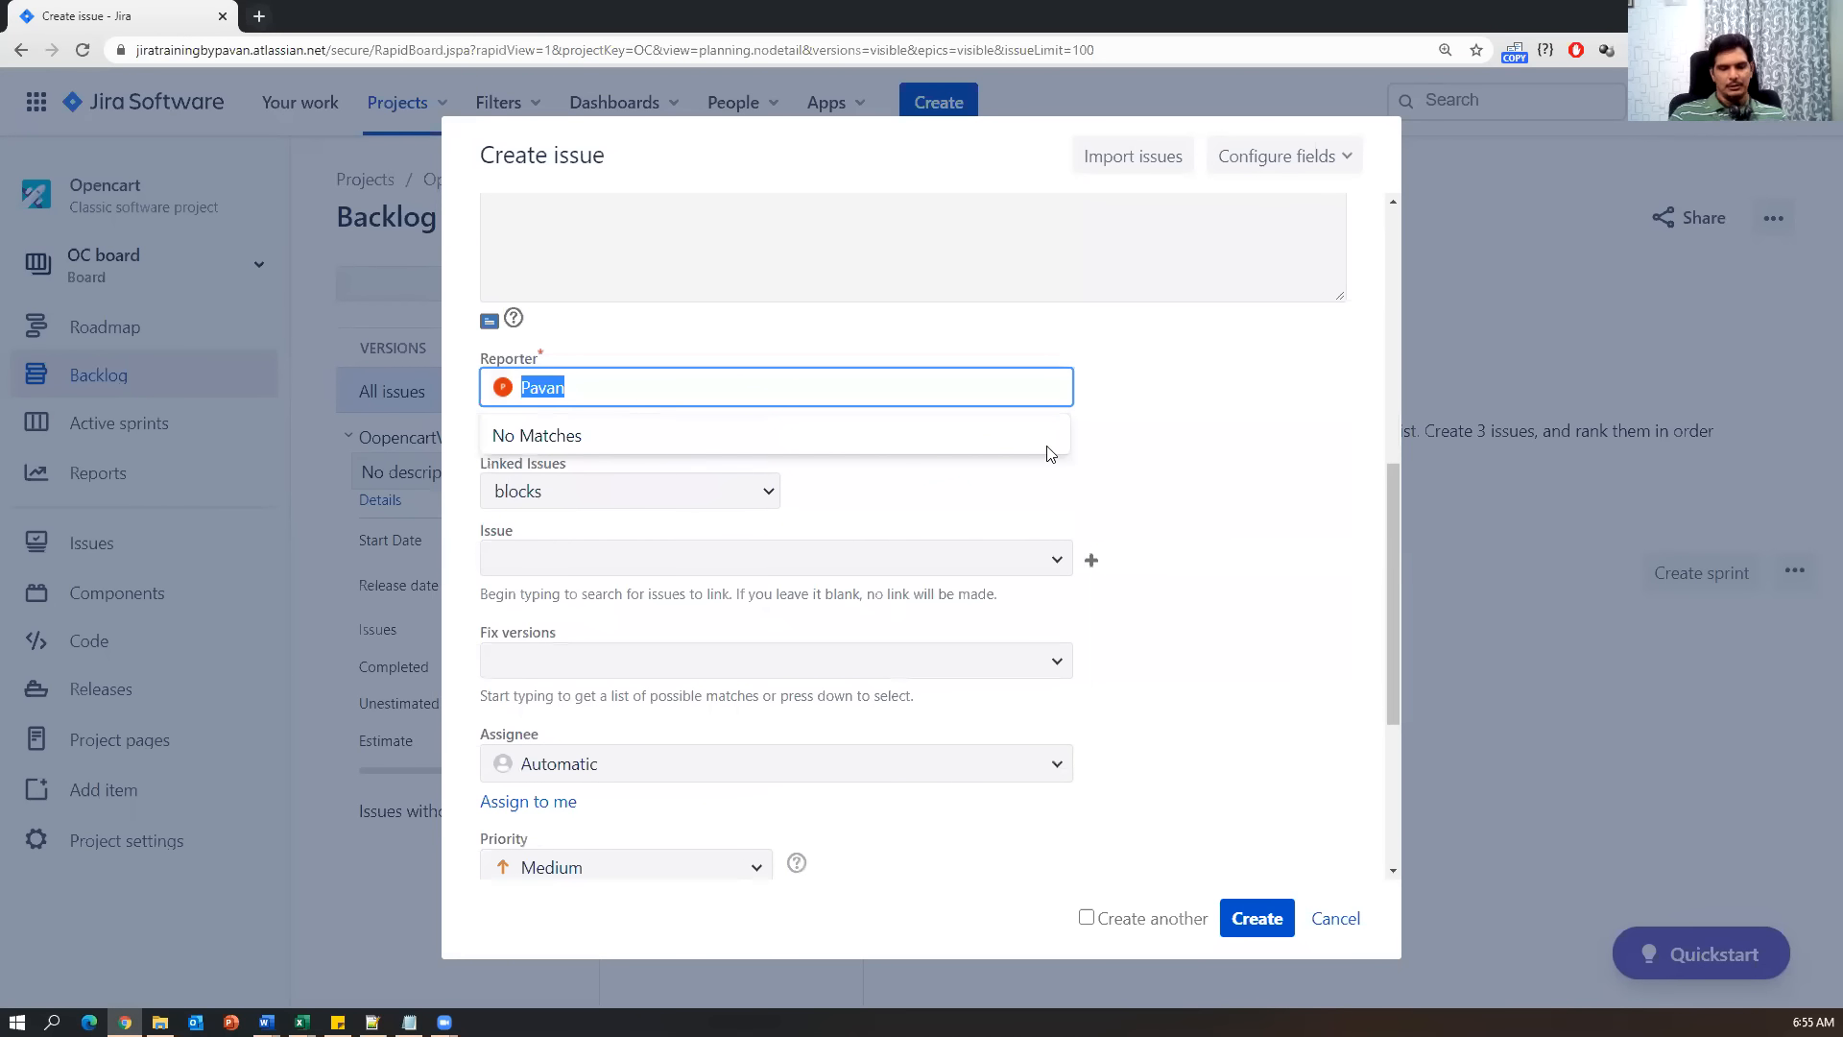
text(p)
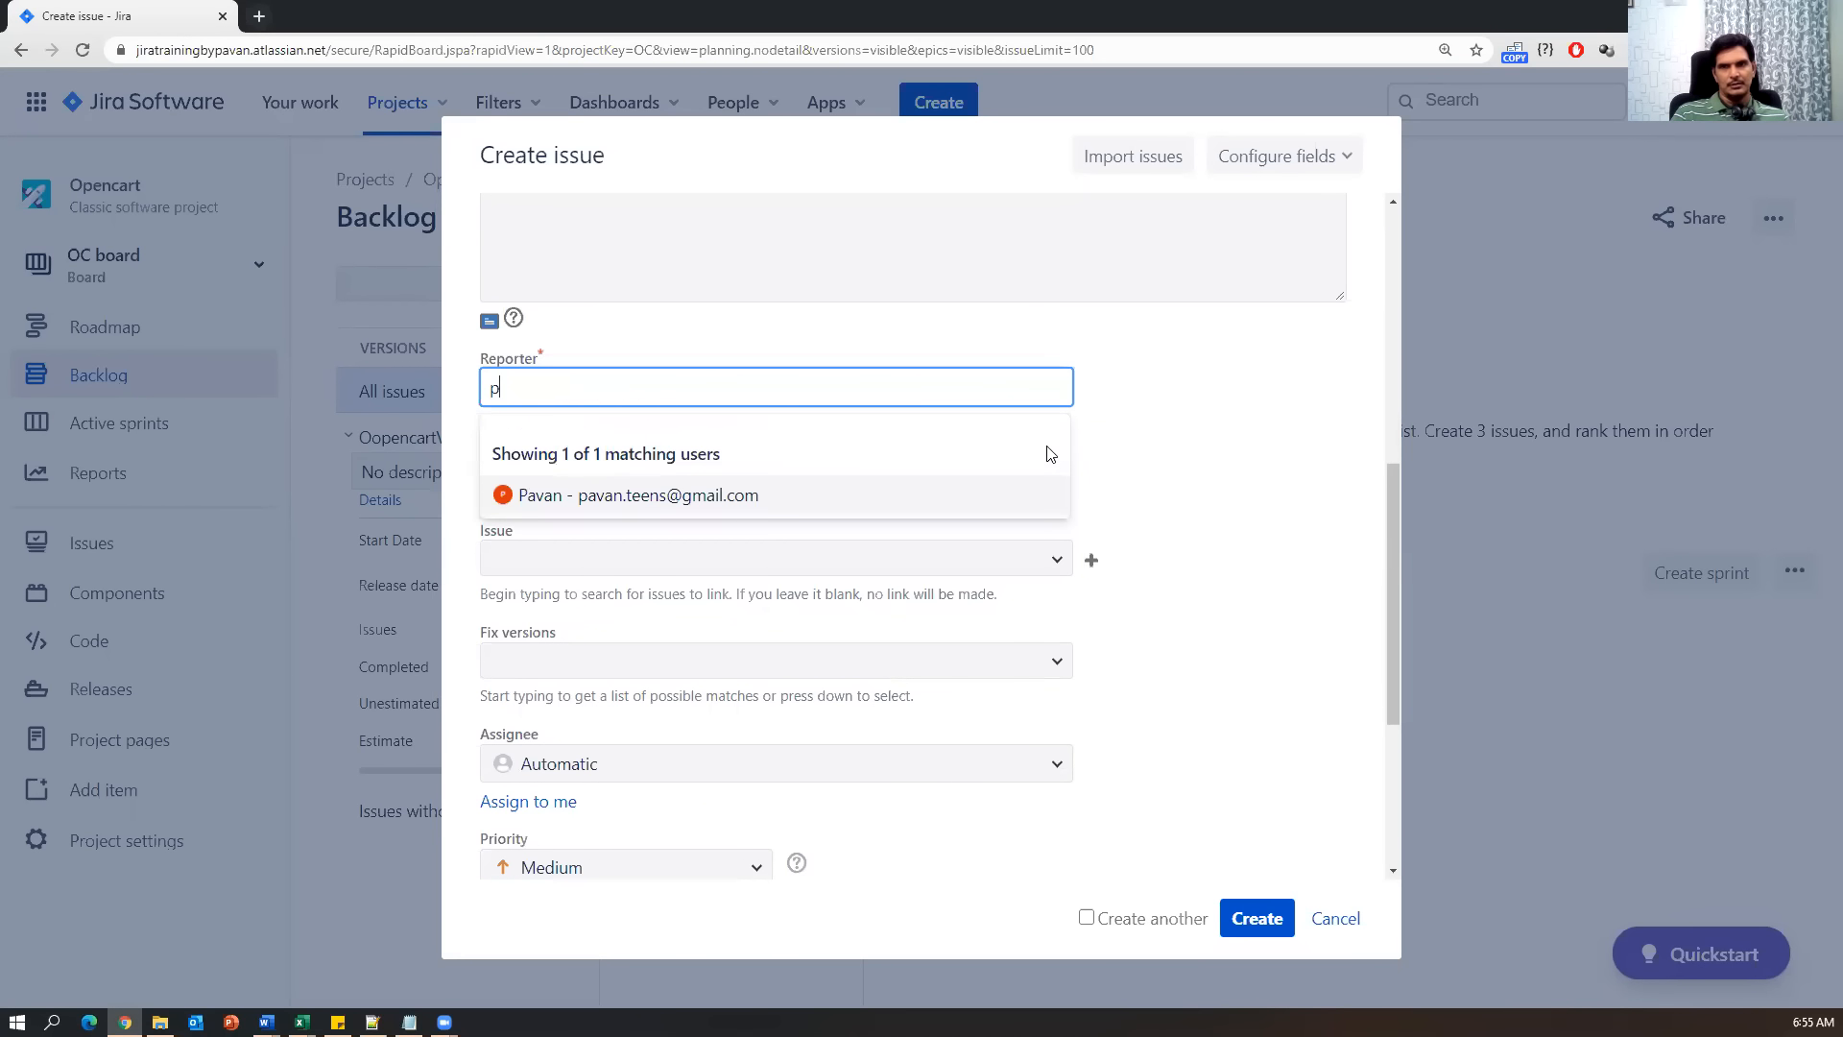
click(670, 495)
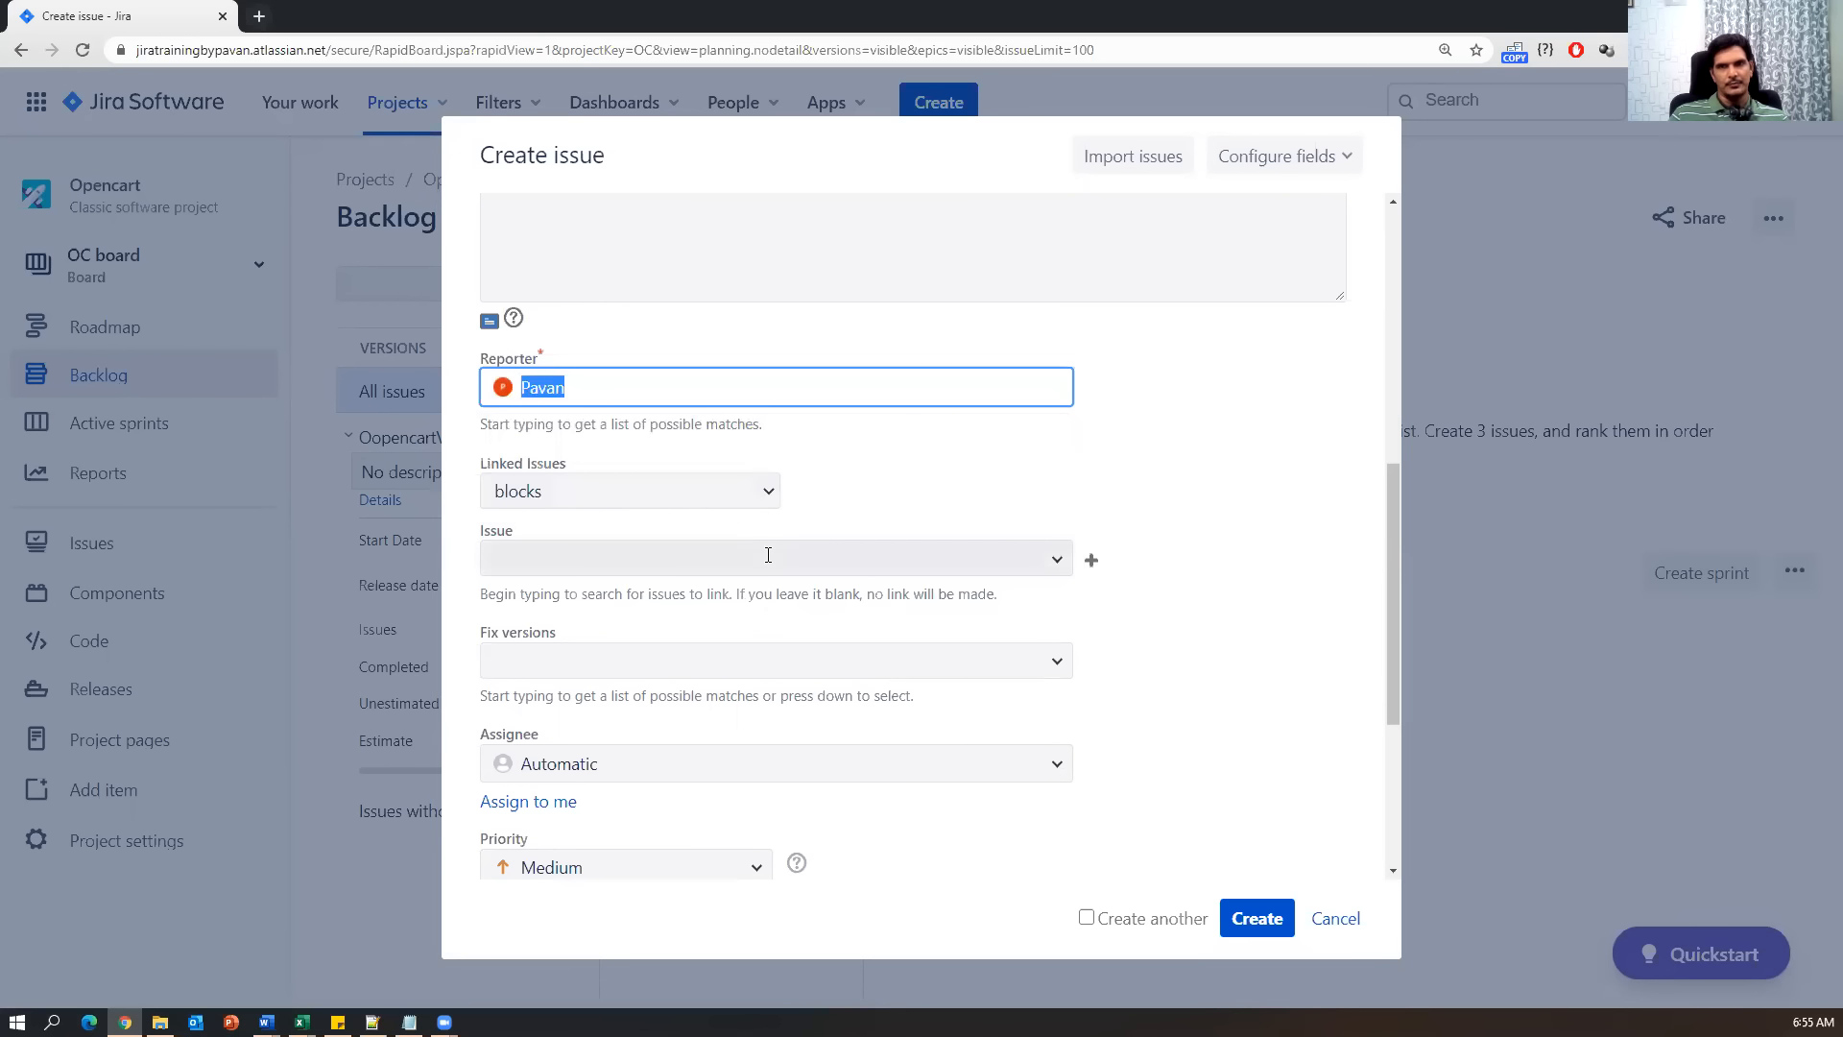
click(881, 491)
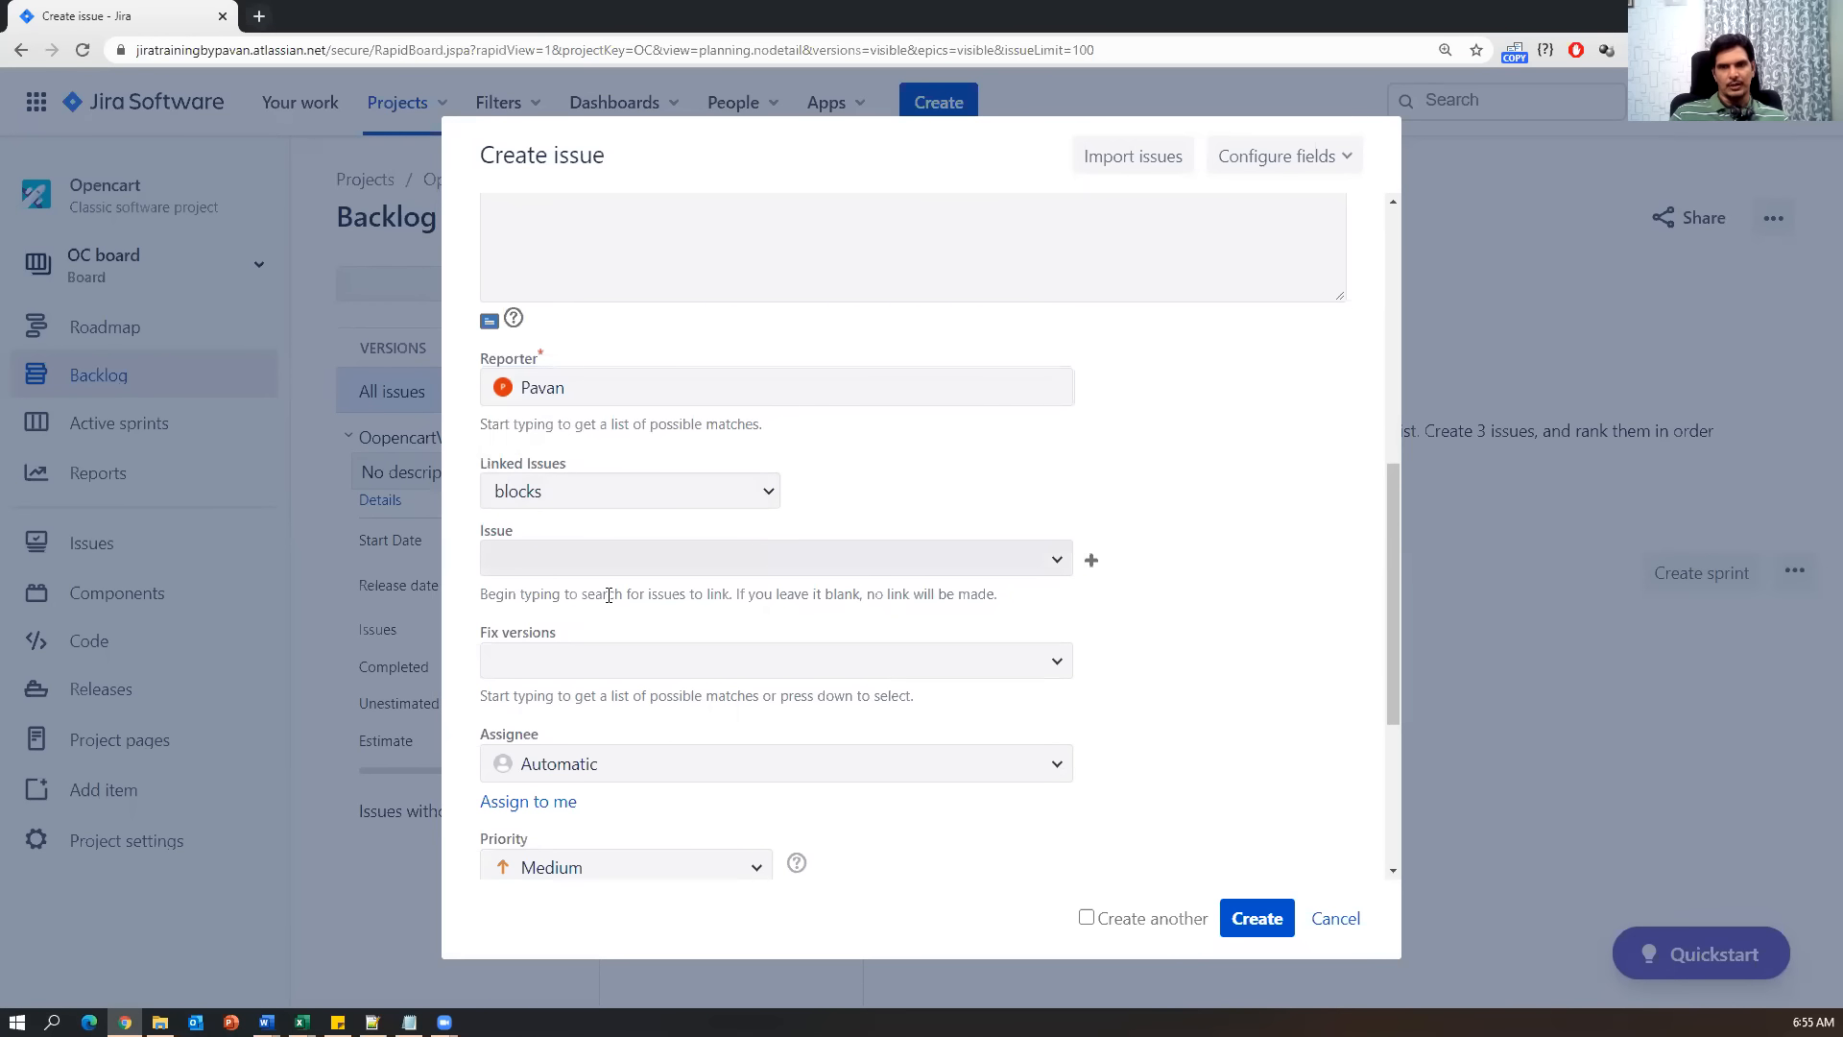
Set the Assignee to the same user as the Reporter instead of Automatic.
scroll(917, 710, down, 3)
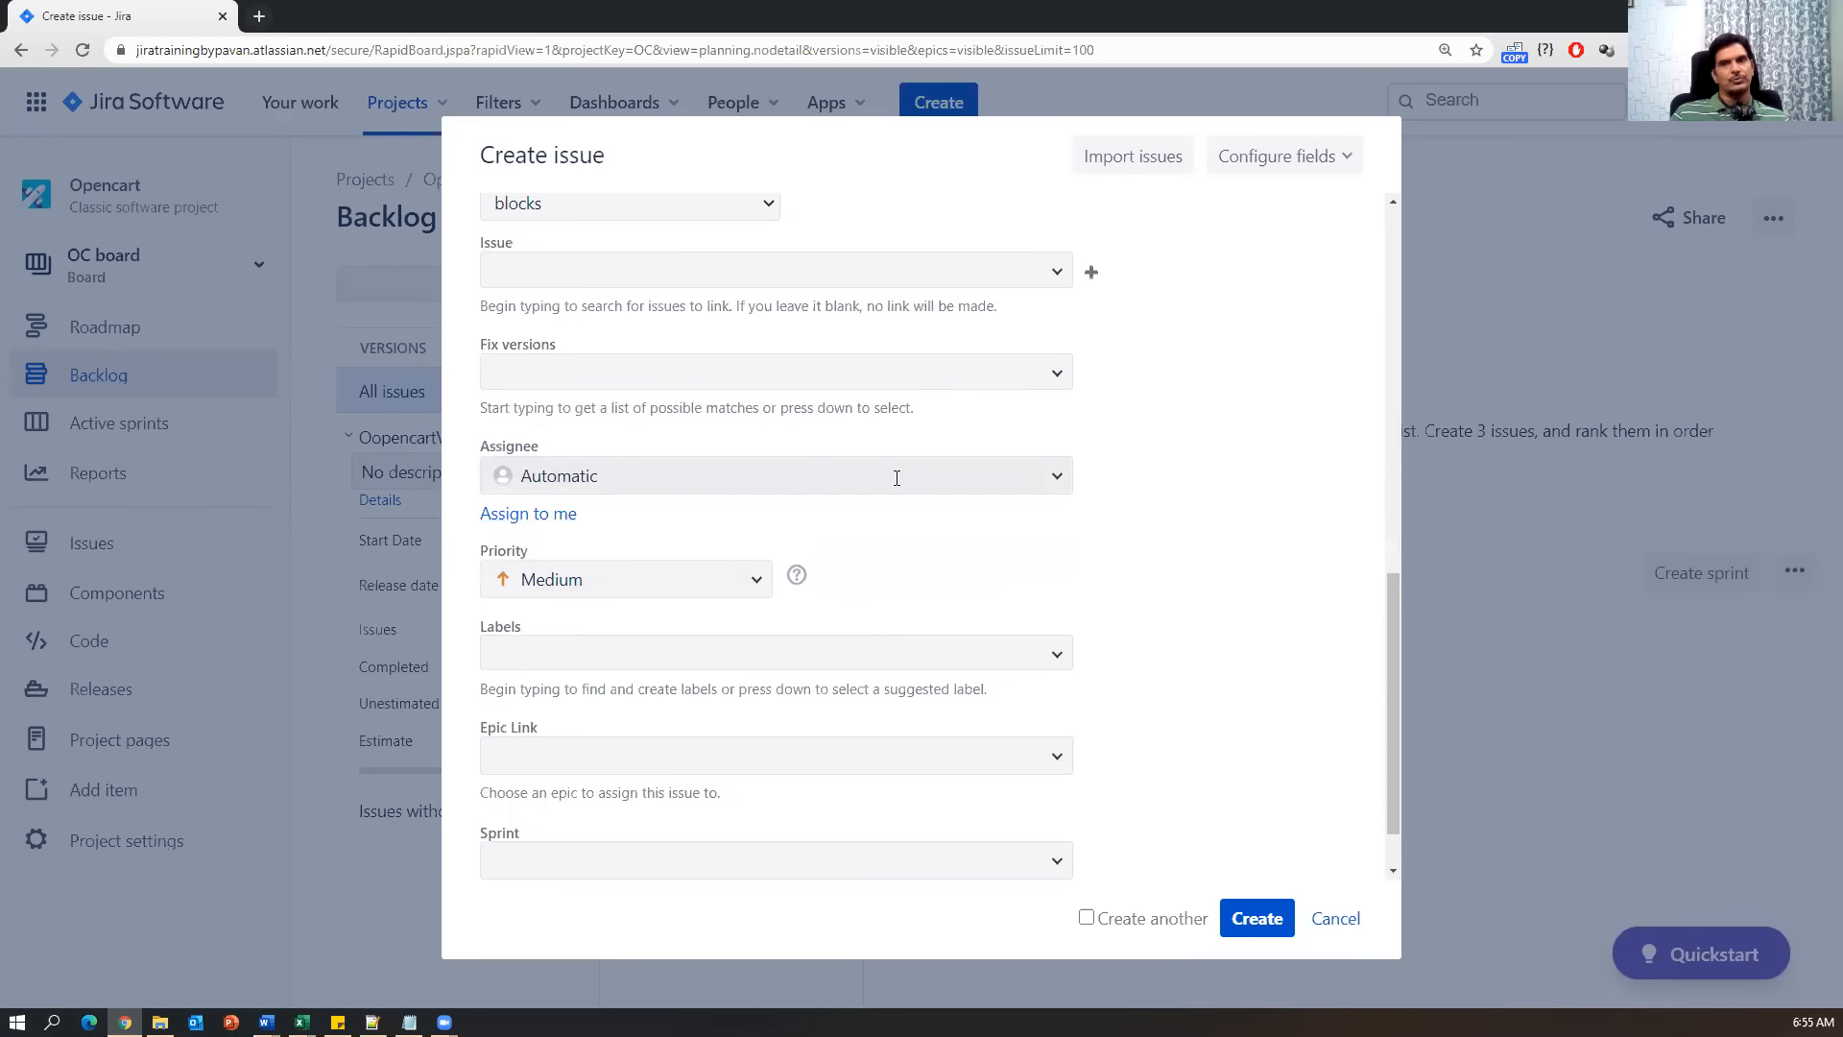
click(1056, 477)
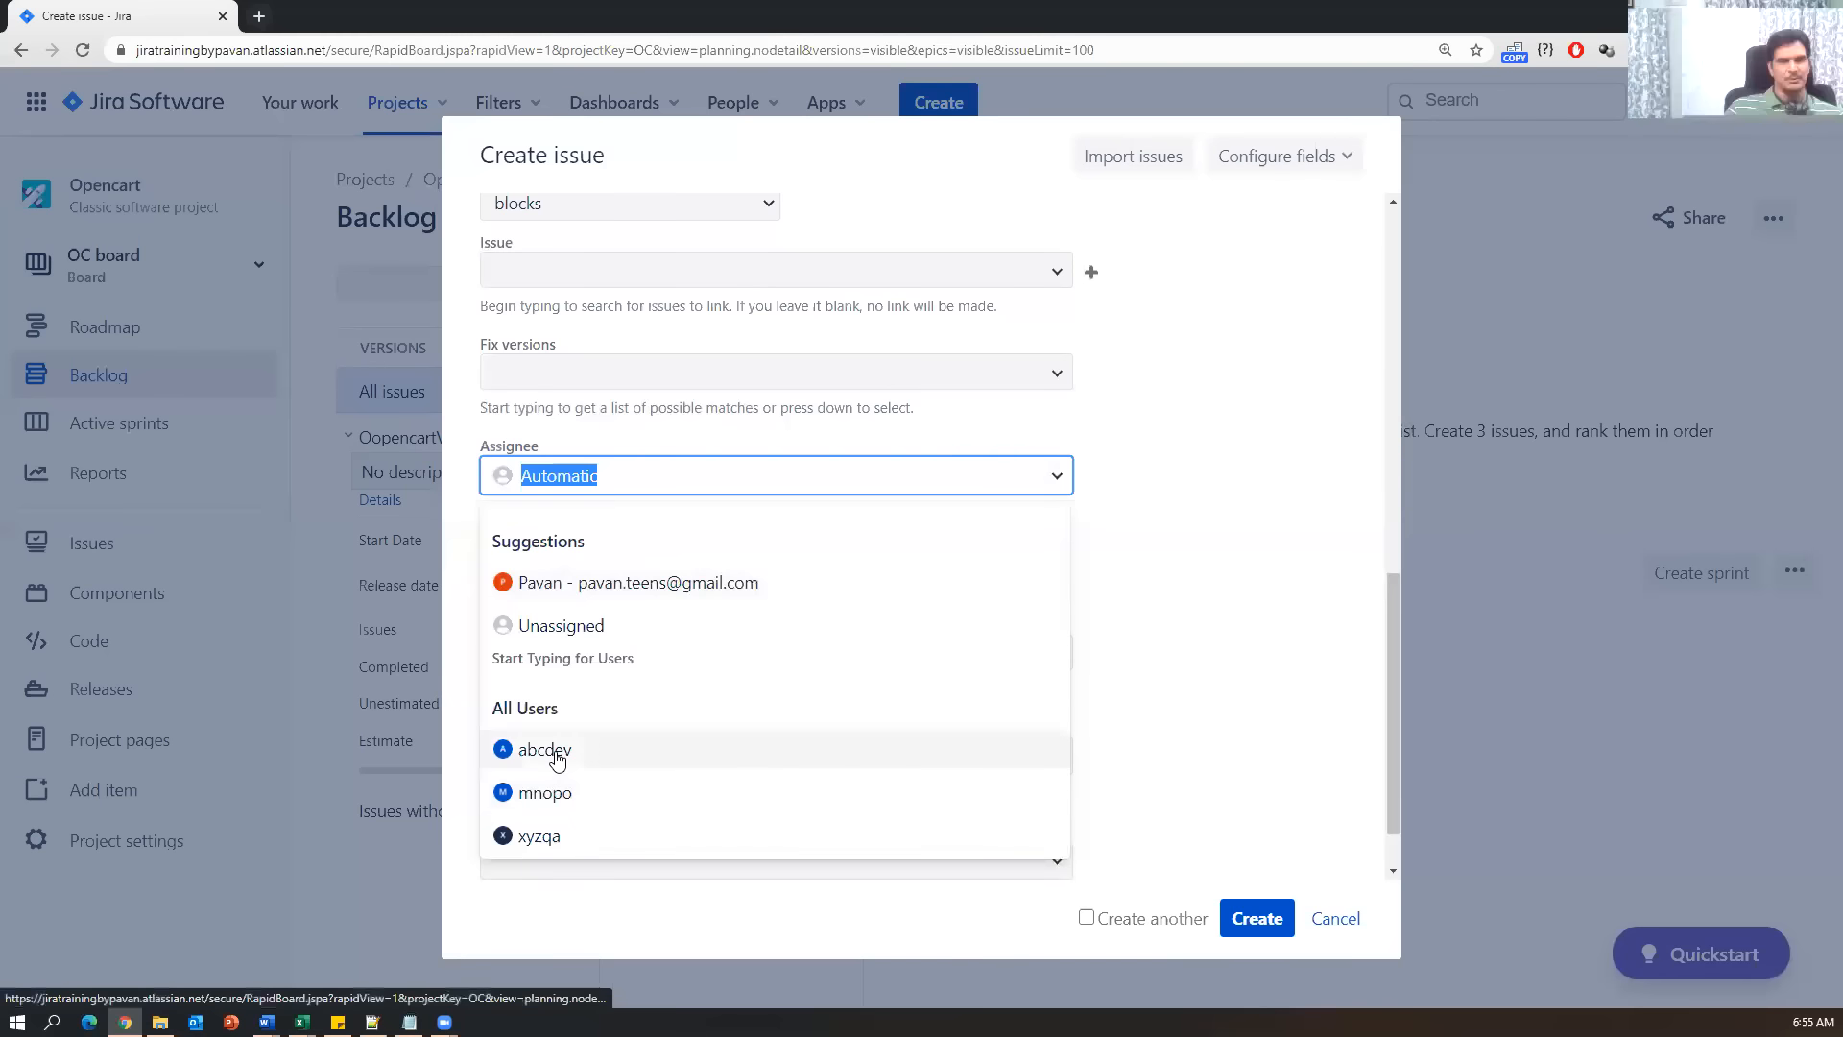
click(682, 594)
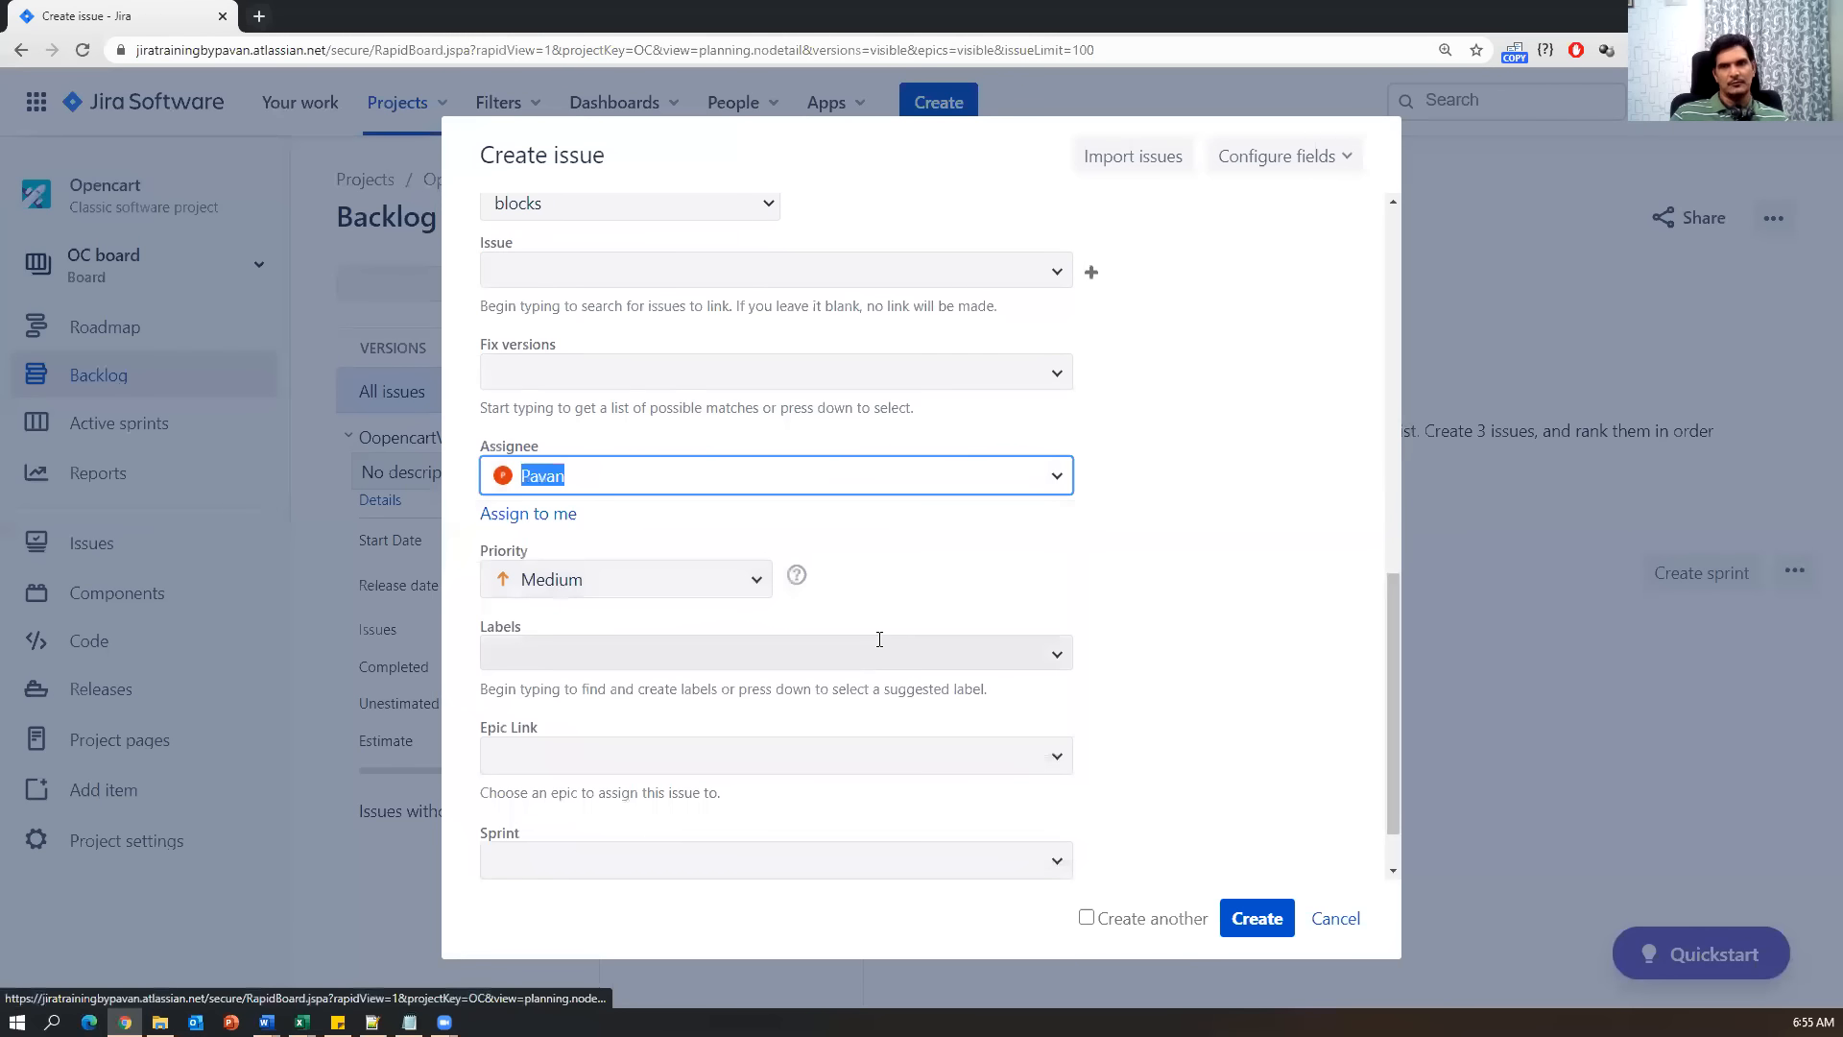
click(758, 589)
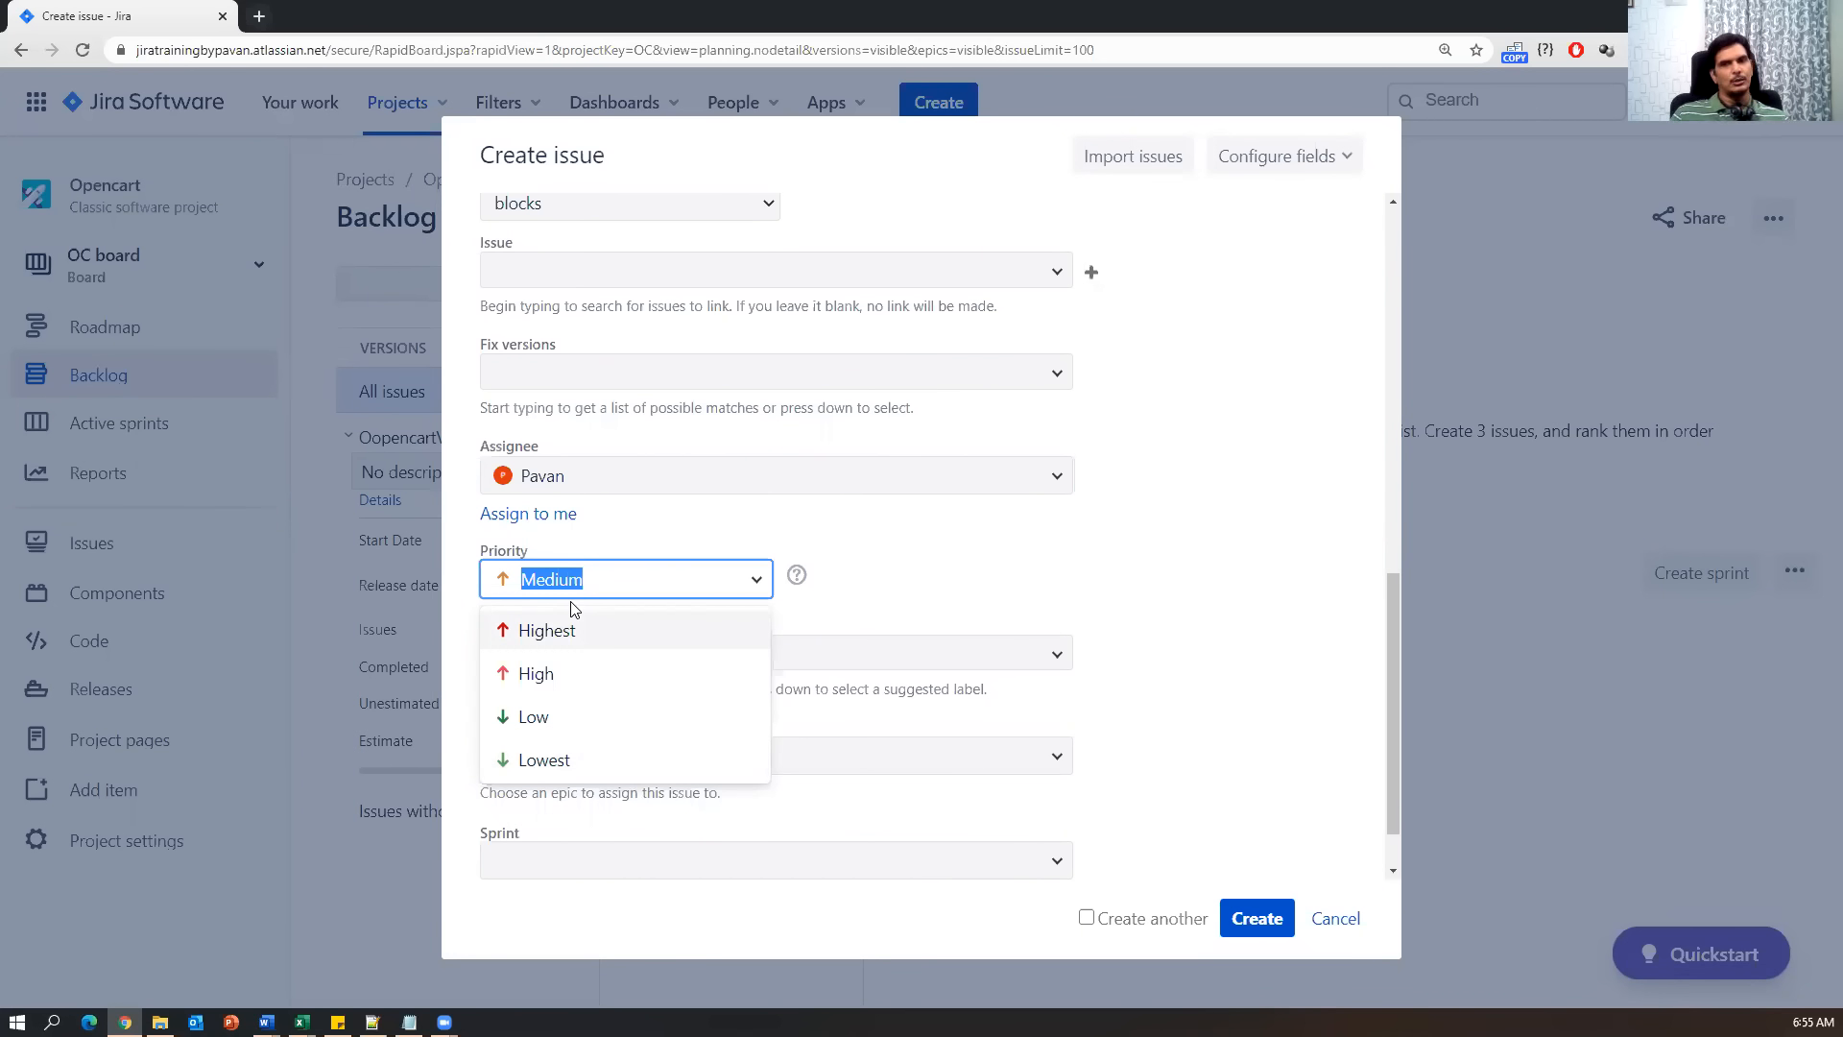
Keep priority Medium and set Epic Link to OpenCart_Epic_001 (OC-1).
click(939, 553)
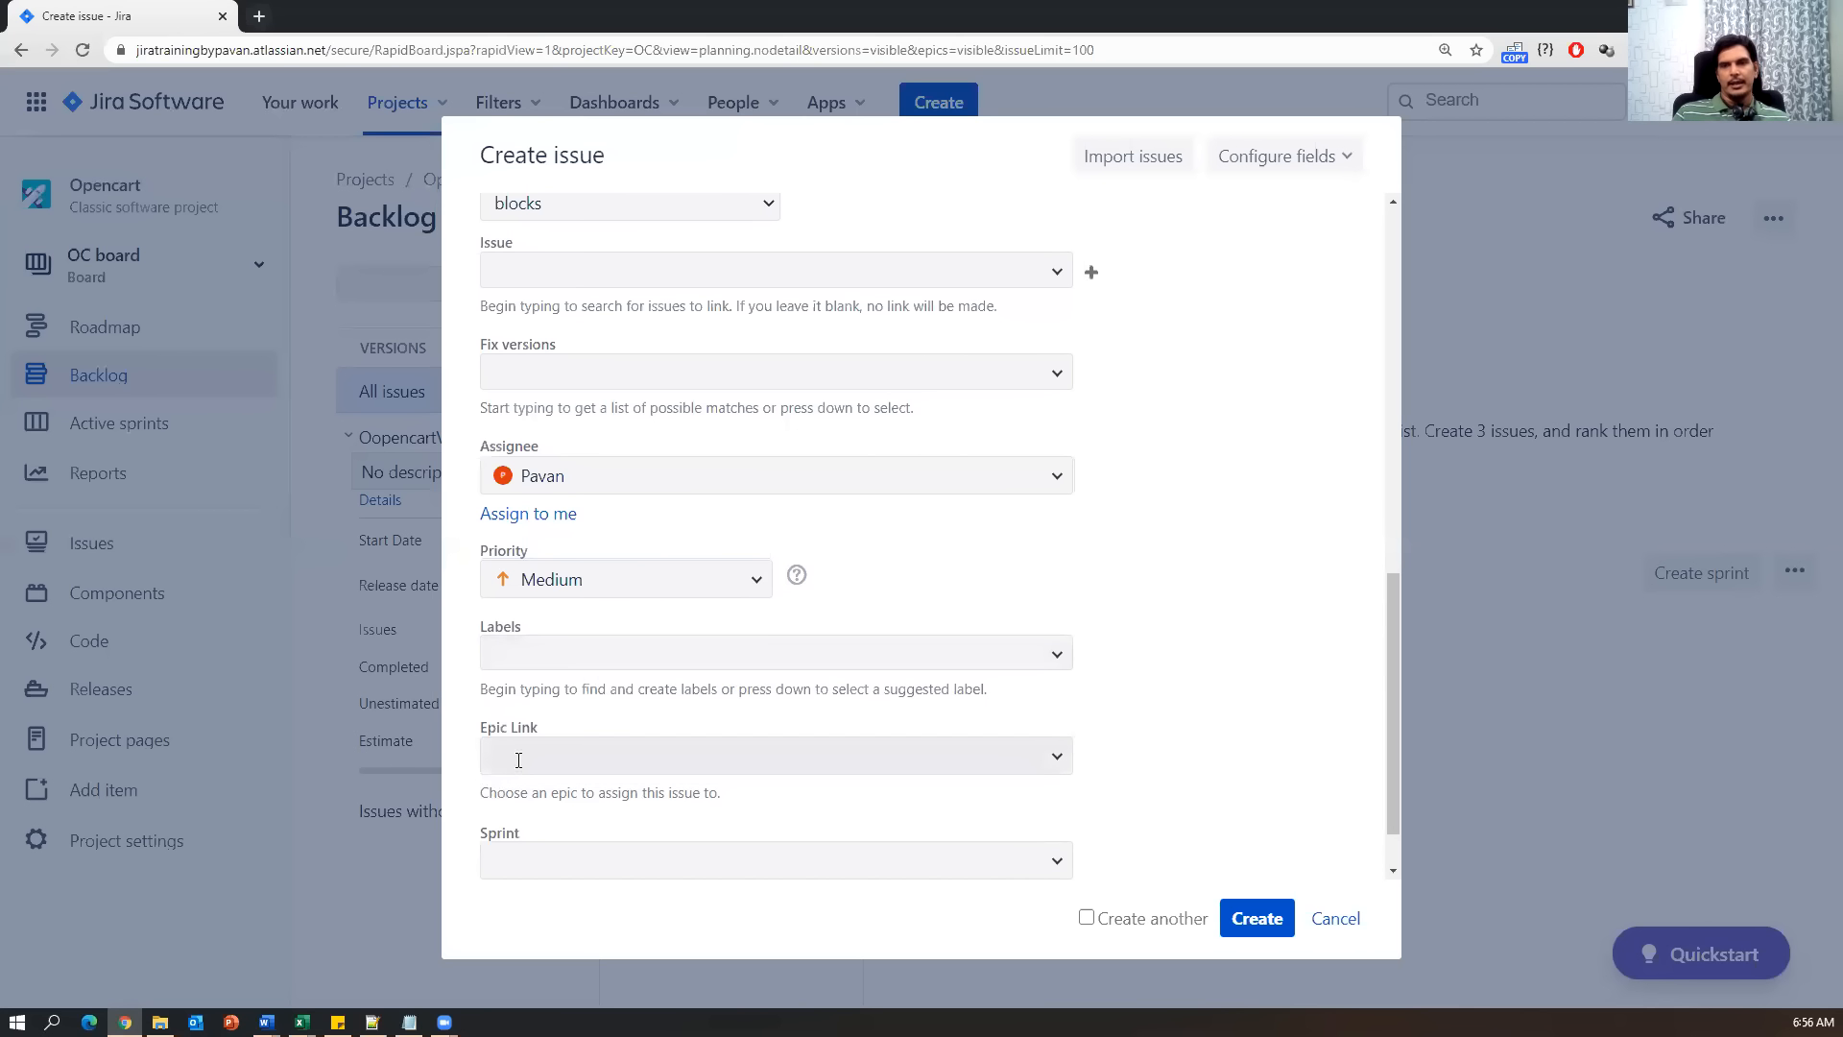
click(1060, 758)
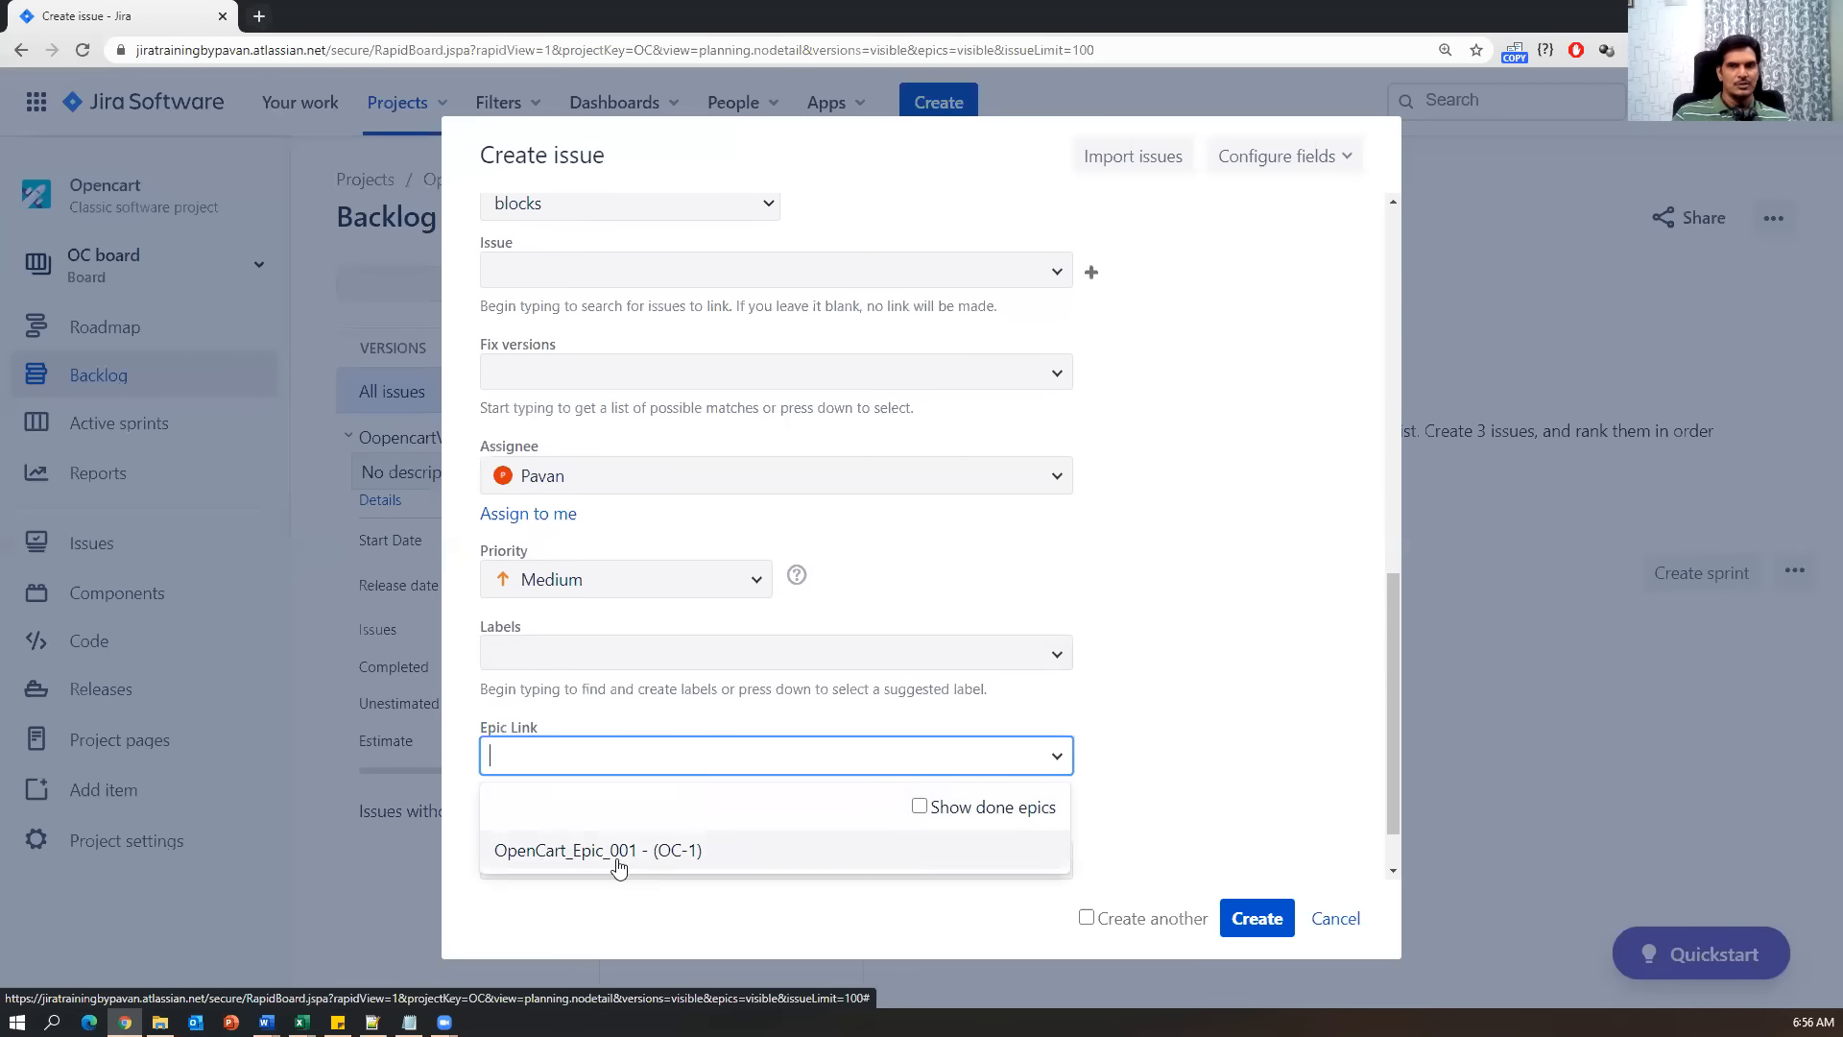
click(655, 851)
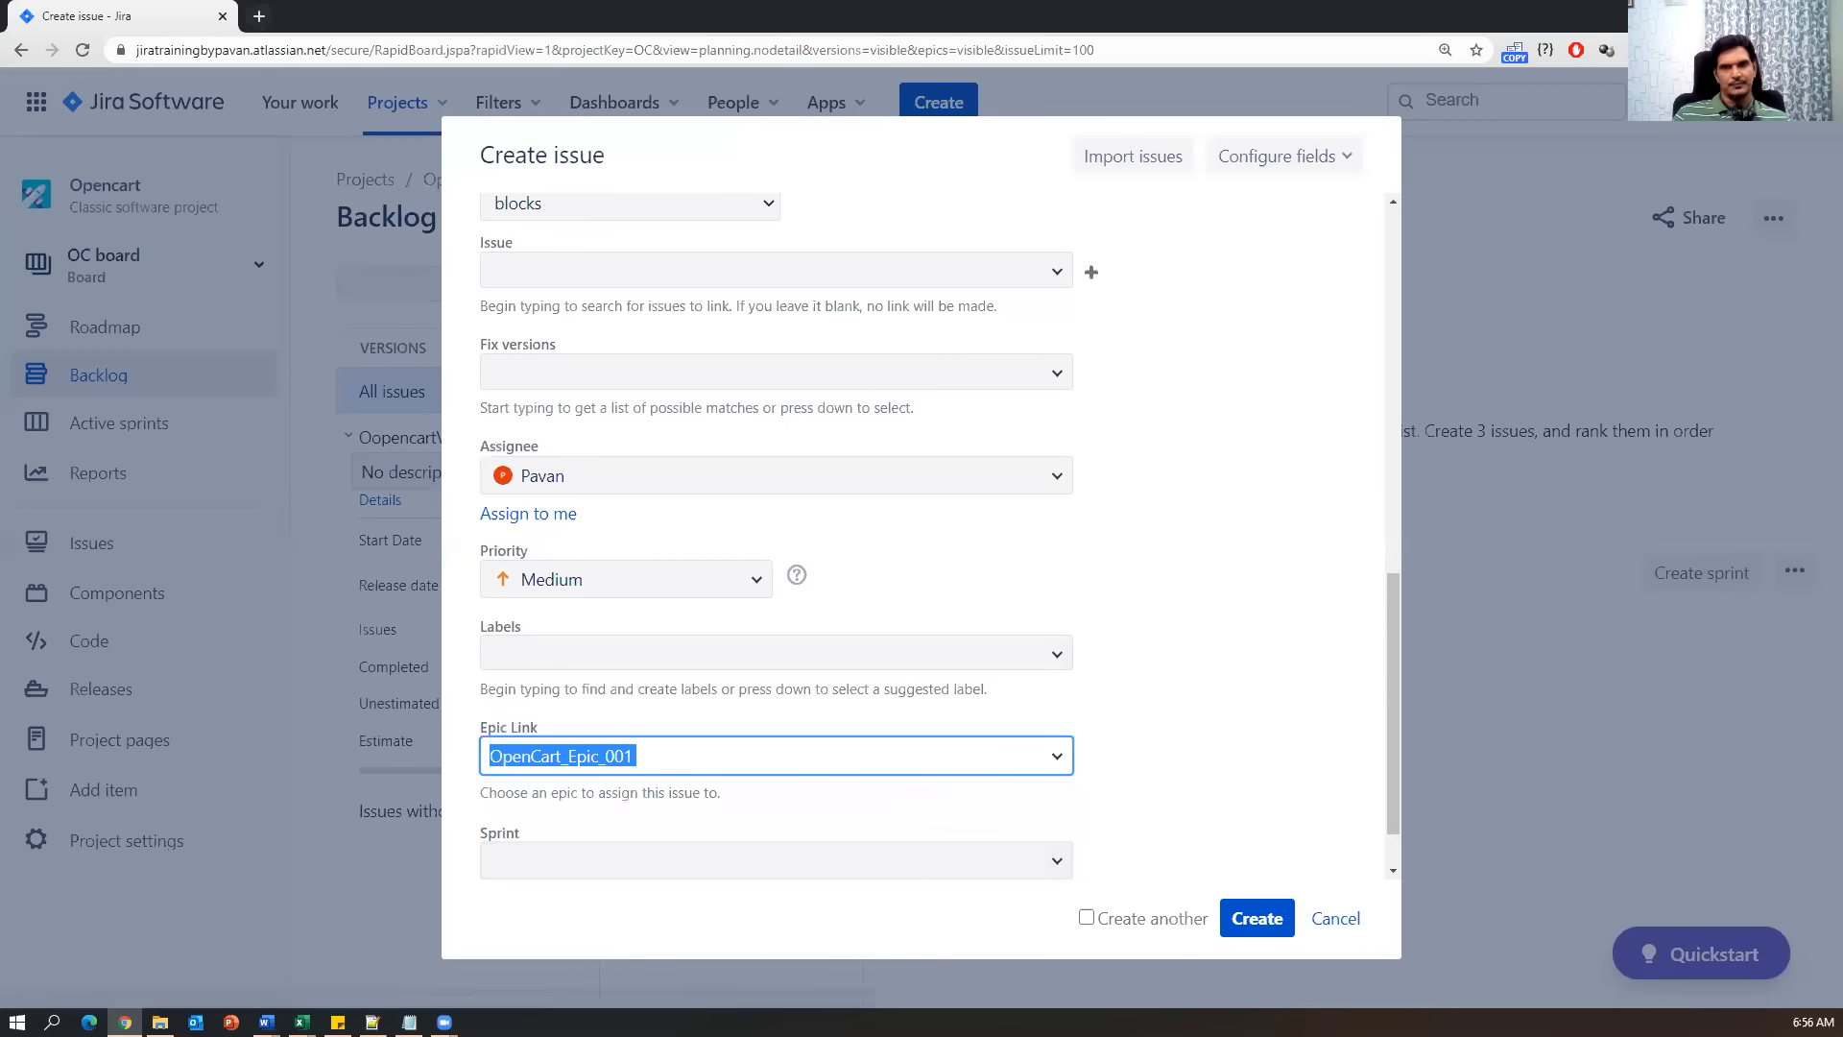
scroll(1269, 691, down, 1)
click(1267, 691)
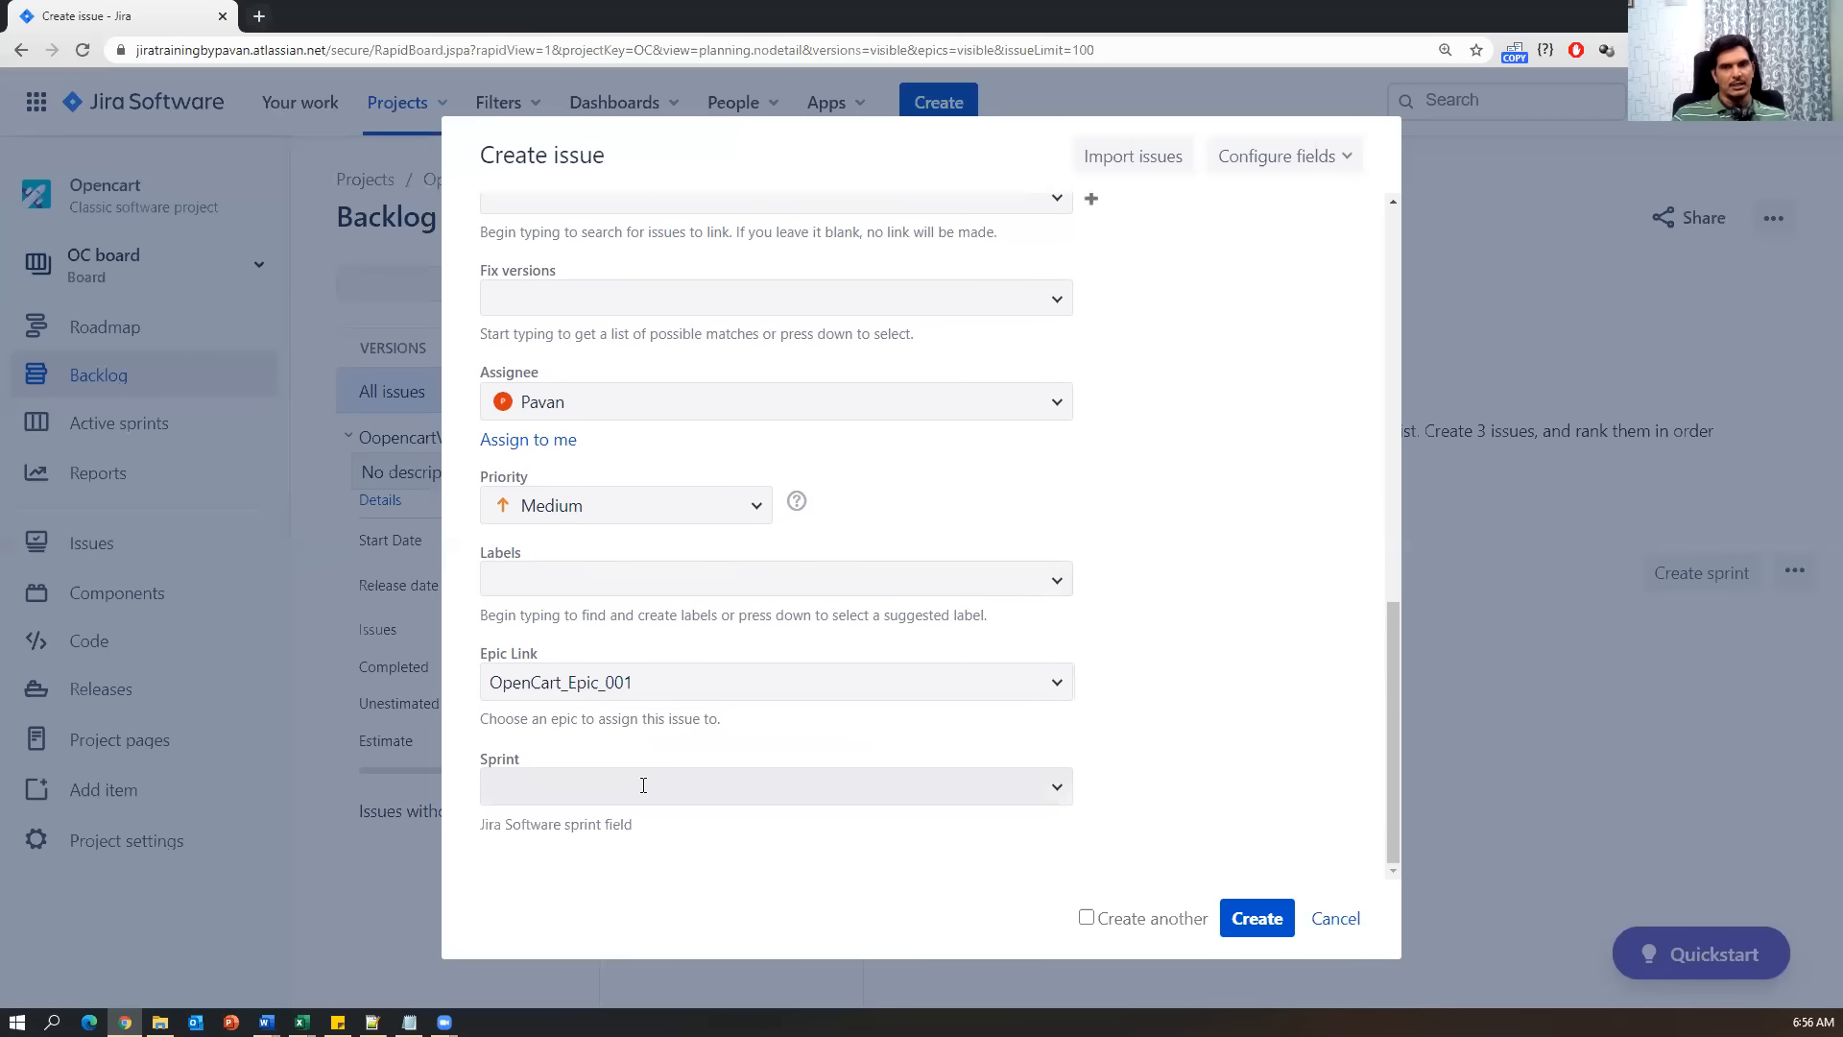
scroll(686, 785, up, 15)
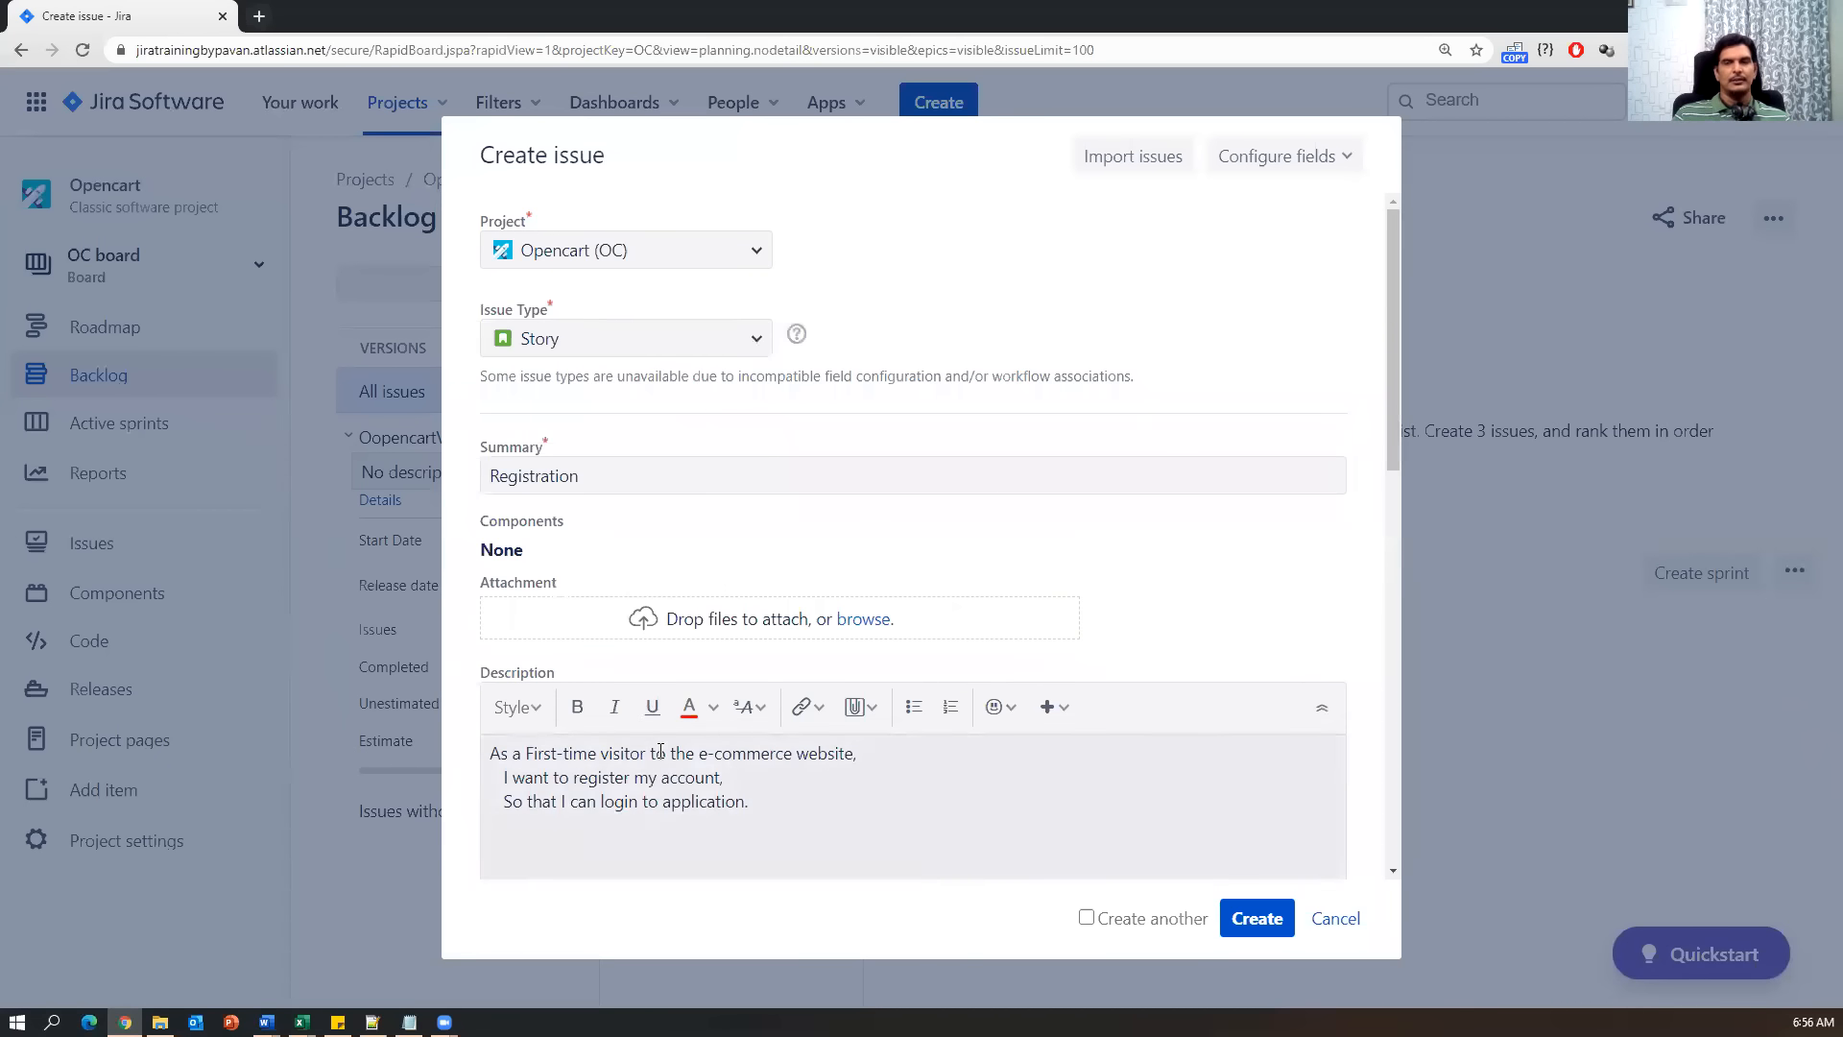
scroll(656, 734, down, 3)
scroll(634, 633, up, 3)
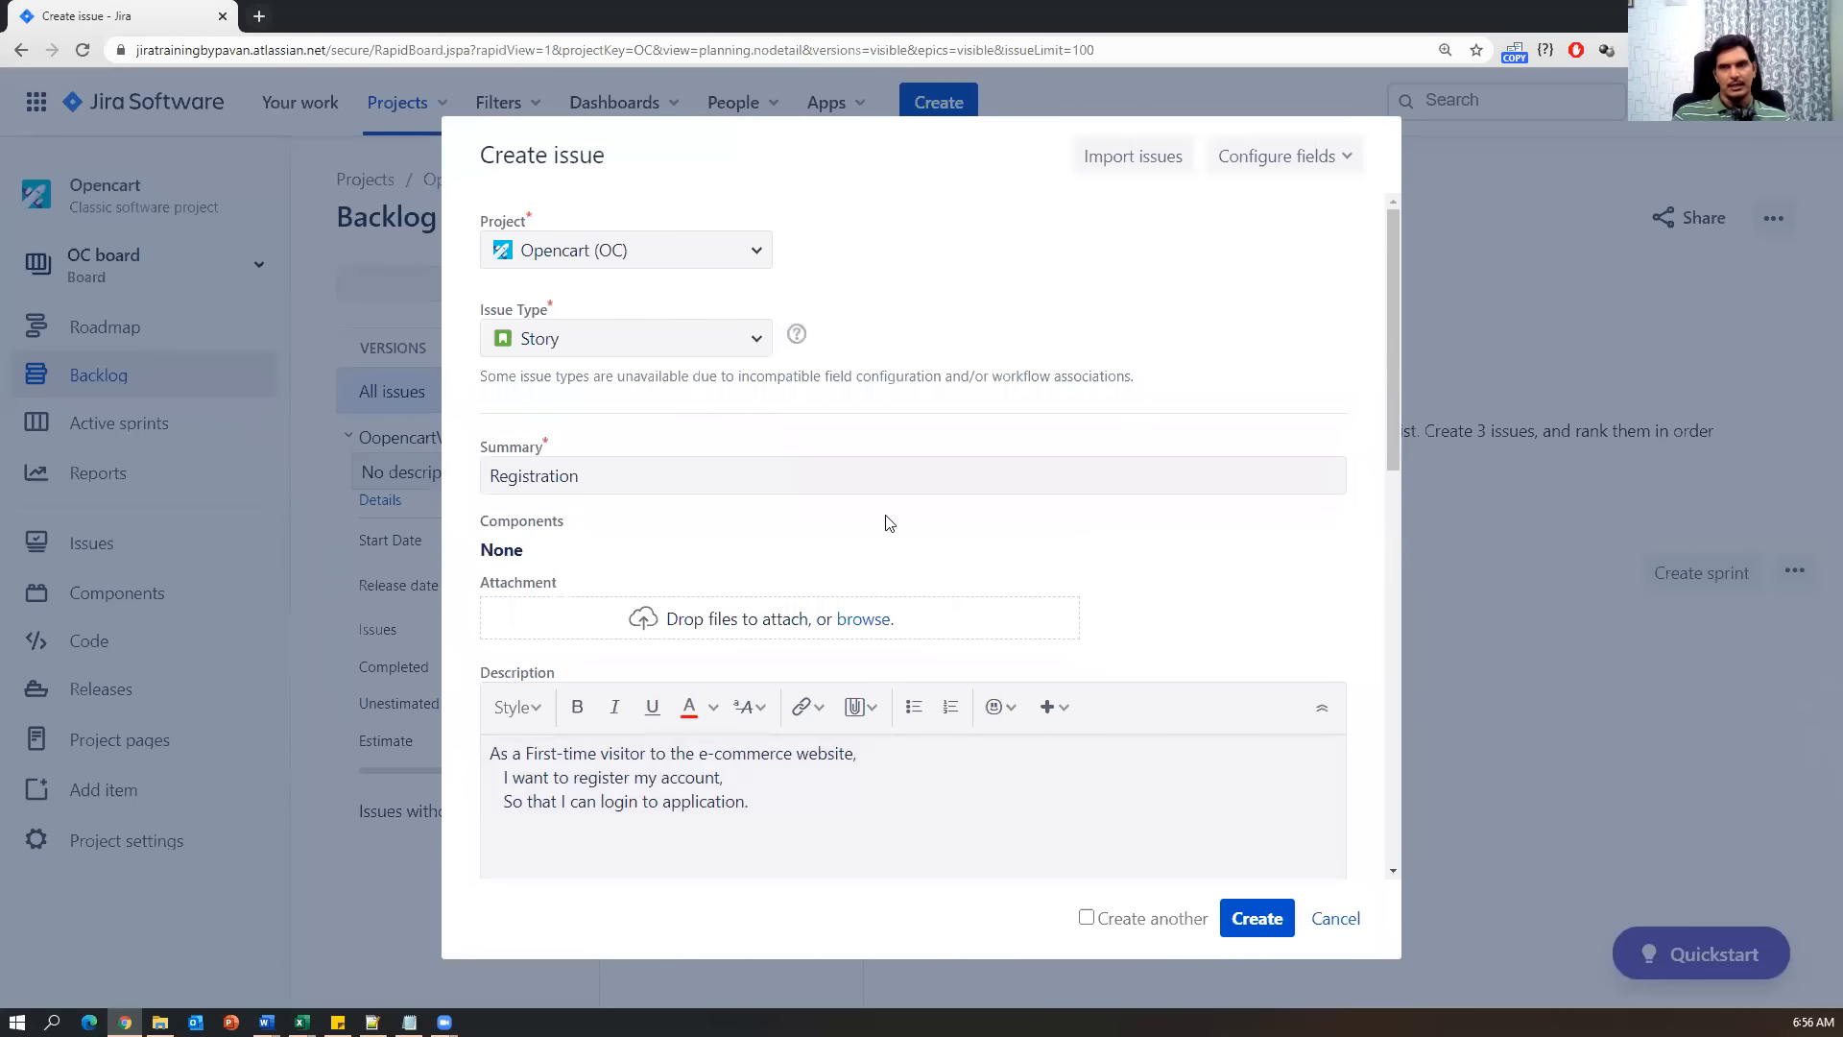
scroll(1078, 650, down, 10)
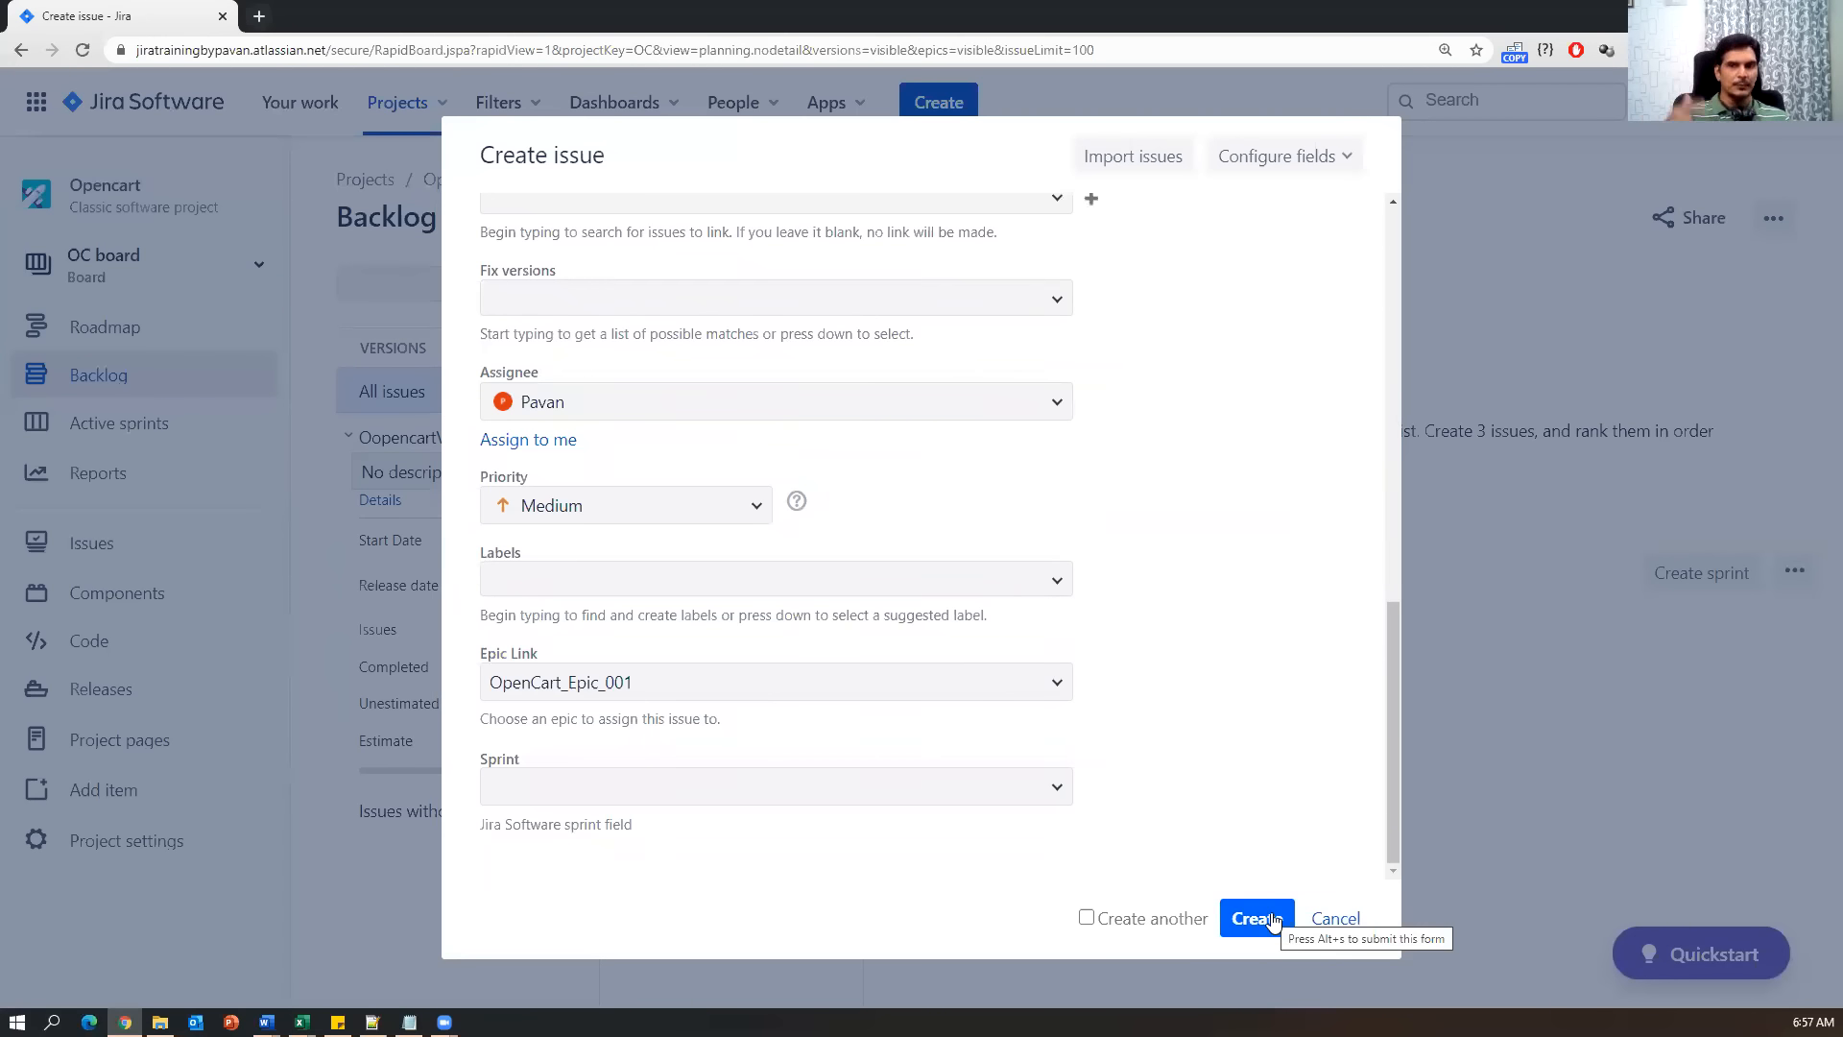
Submit the Registration story as OC-2 with 'Create another' ticked.
click(1085, 918)
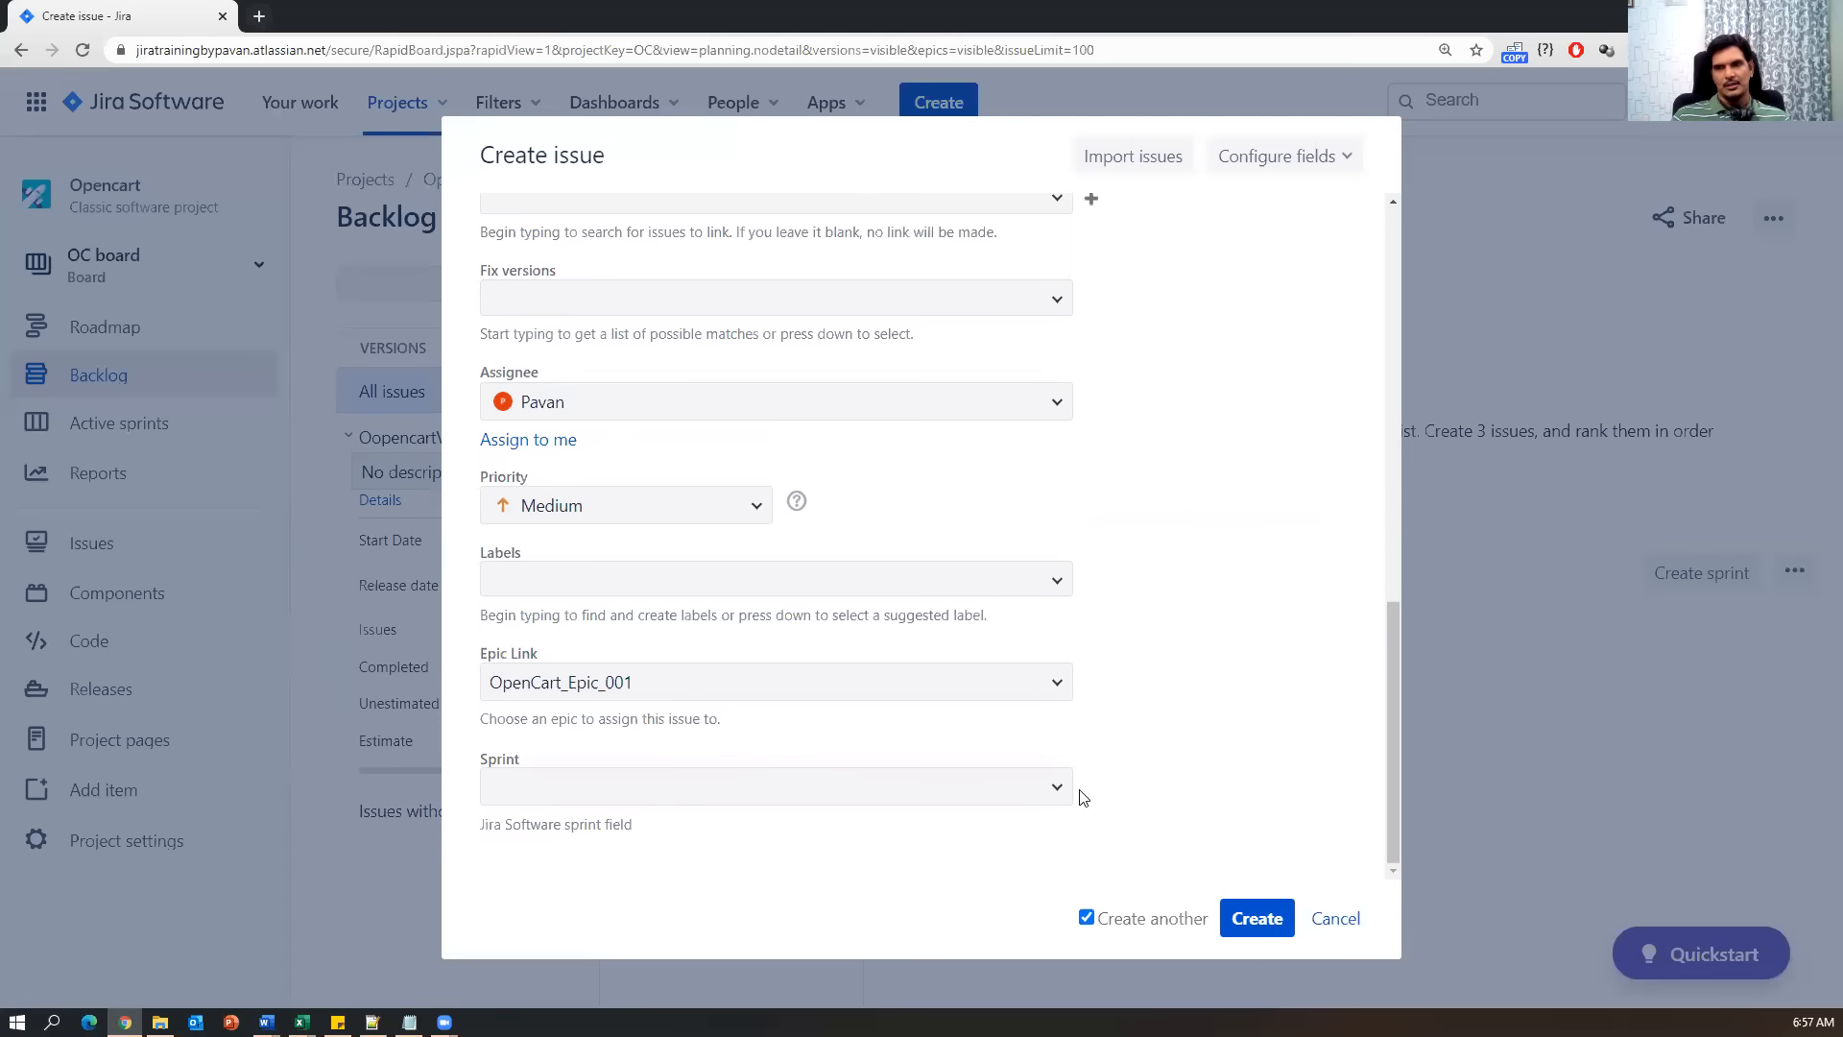
click(1257, 918)
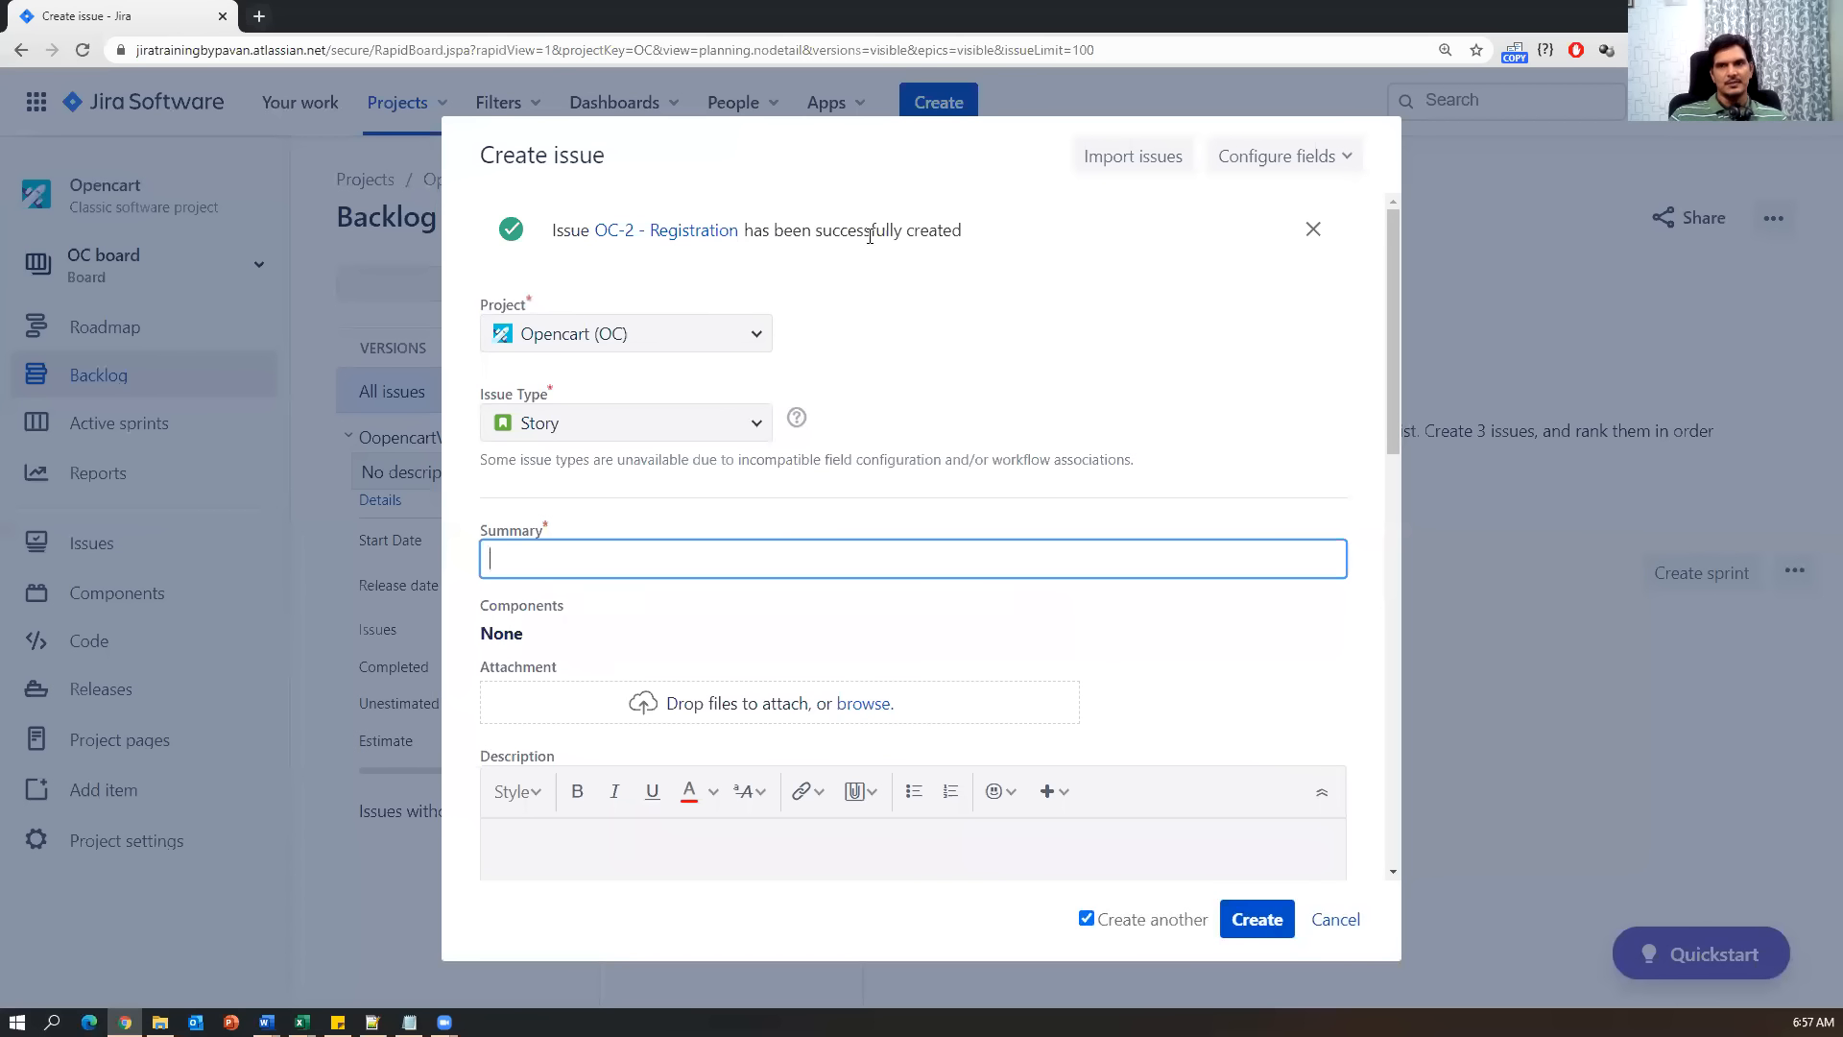
drag(962, 232, 540, 237)
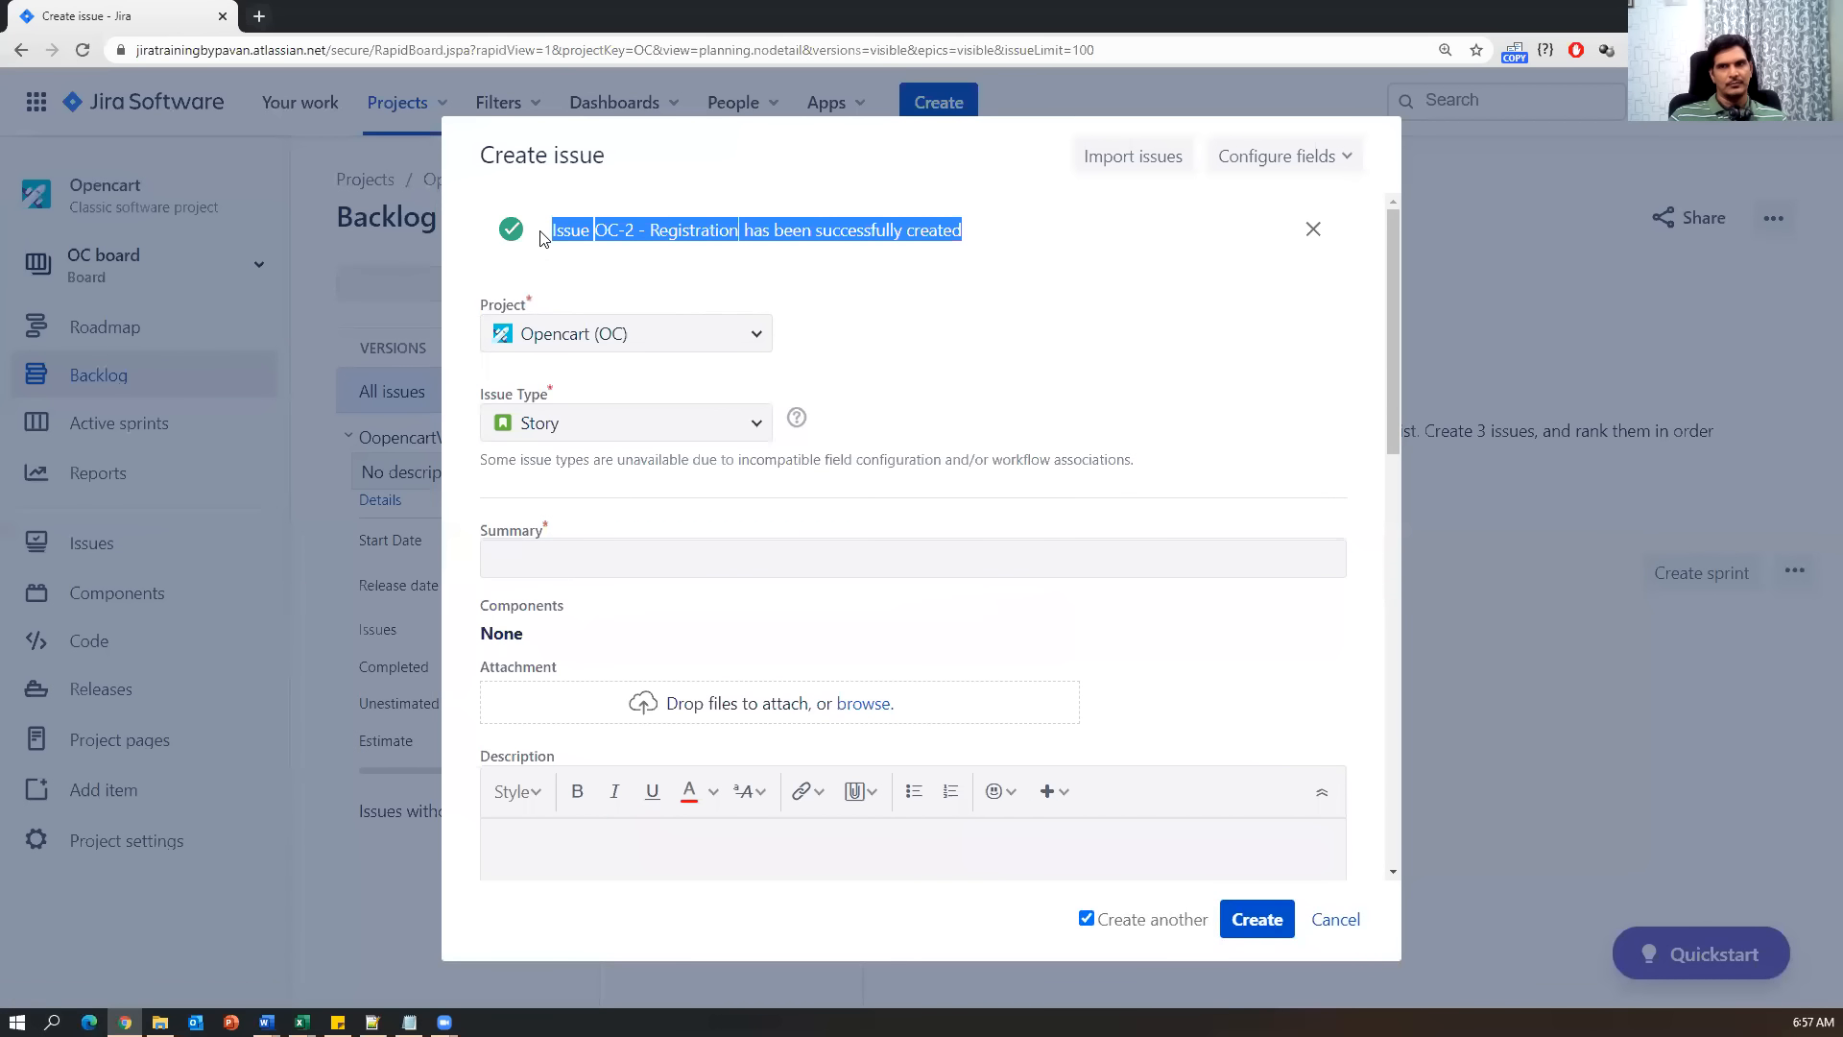
Find the Login row in the user stories workbook, then return to the new Jira story form.
click(302, 1022)
click(383, 961)
drag(514, 518, 864, 526)
key(alt+Tab)
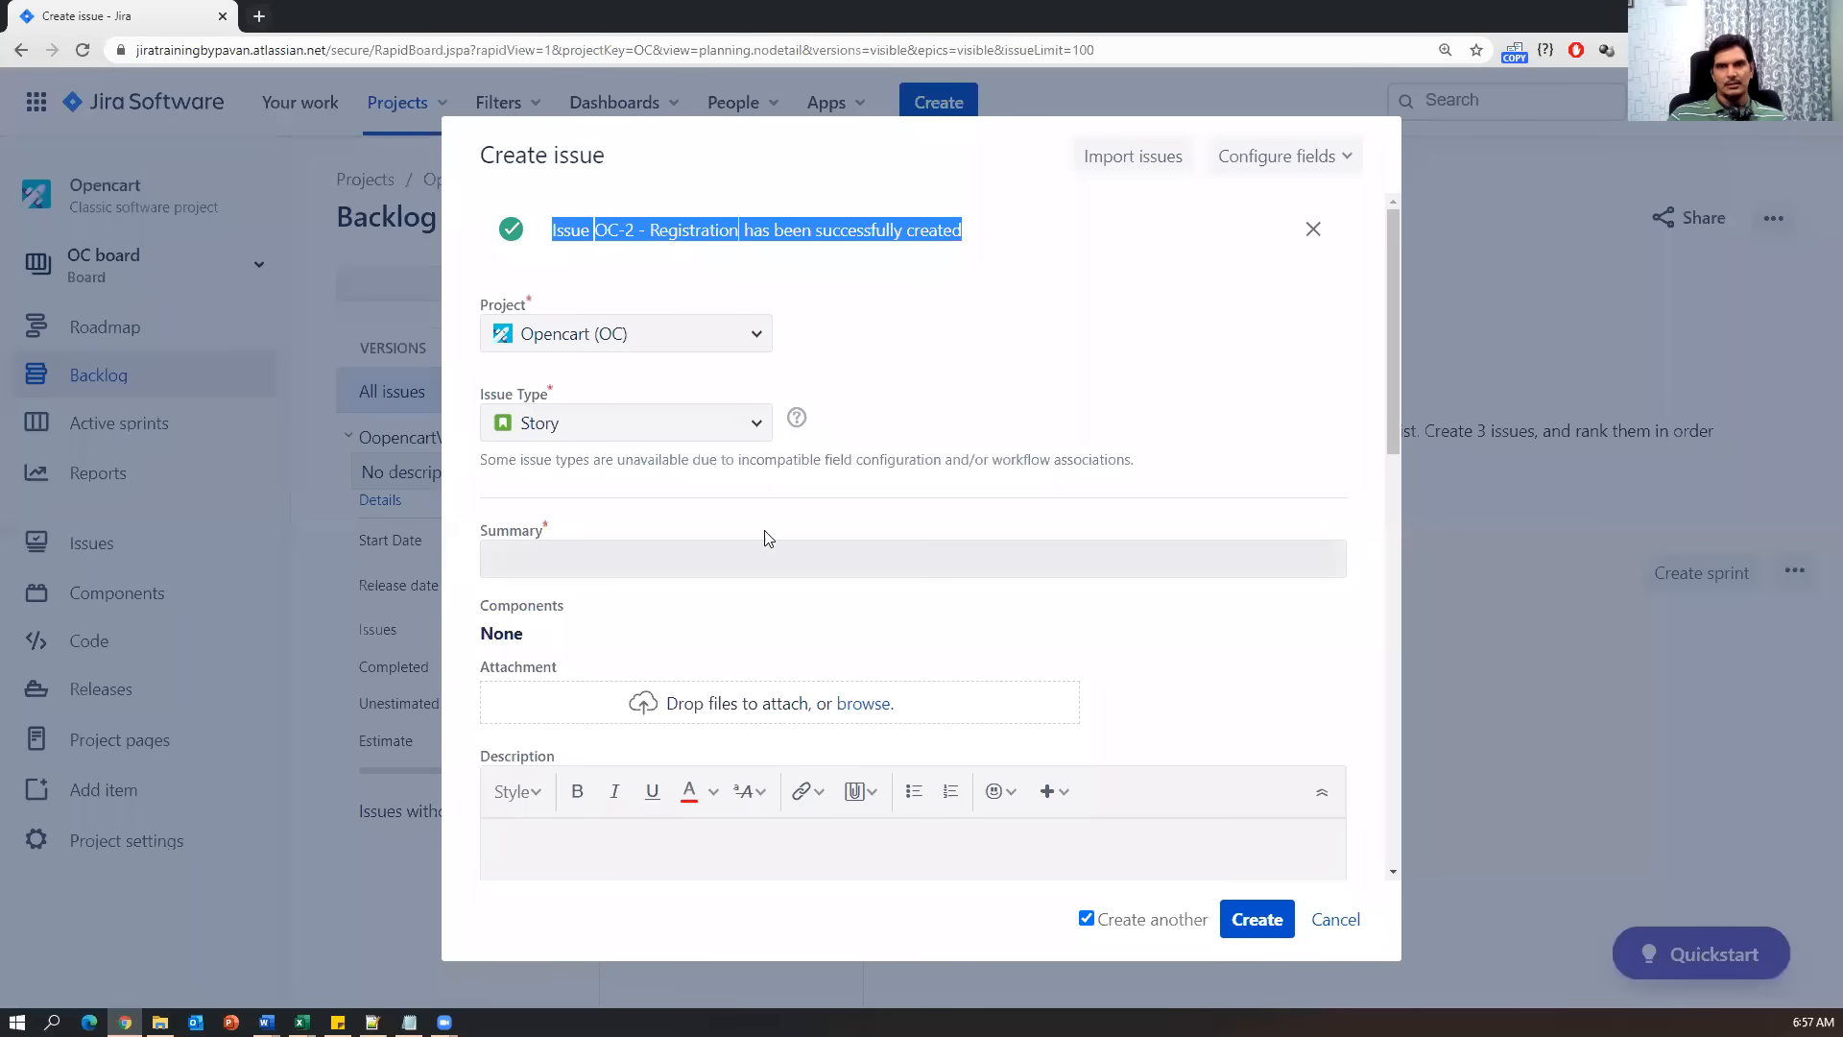
scroll(885, 646, down, 5)
scroll(884, 646, down, 5)
scroll(931, 734, up, 8)
scroll(932, 730, up, 3)
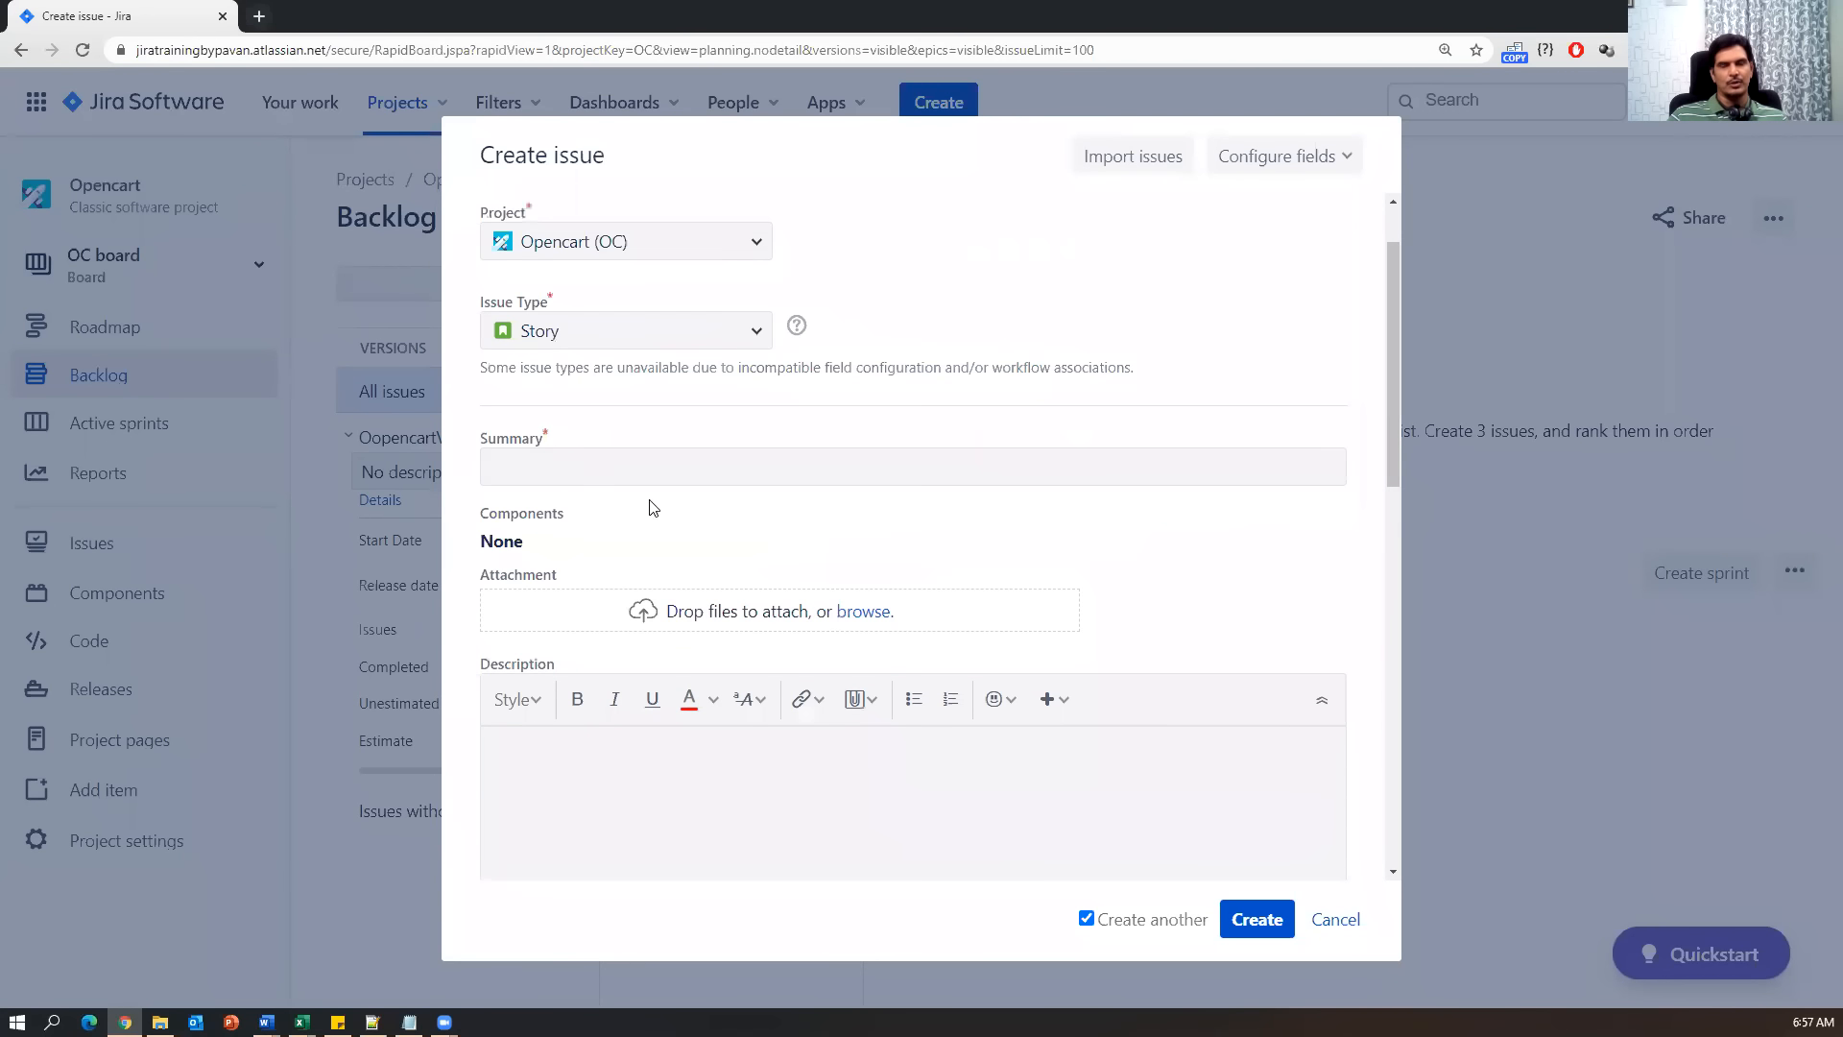
Copy 'Login' from cell C11 into the new story's Summary.
click(572, 468)
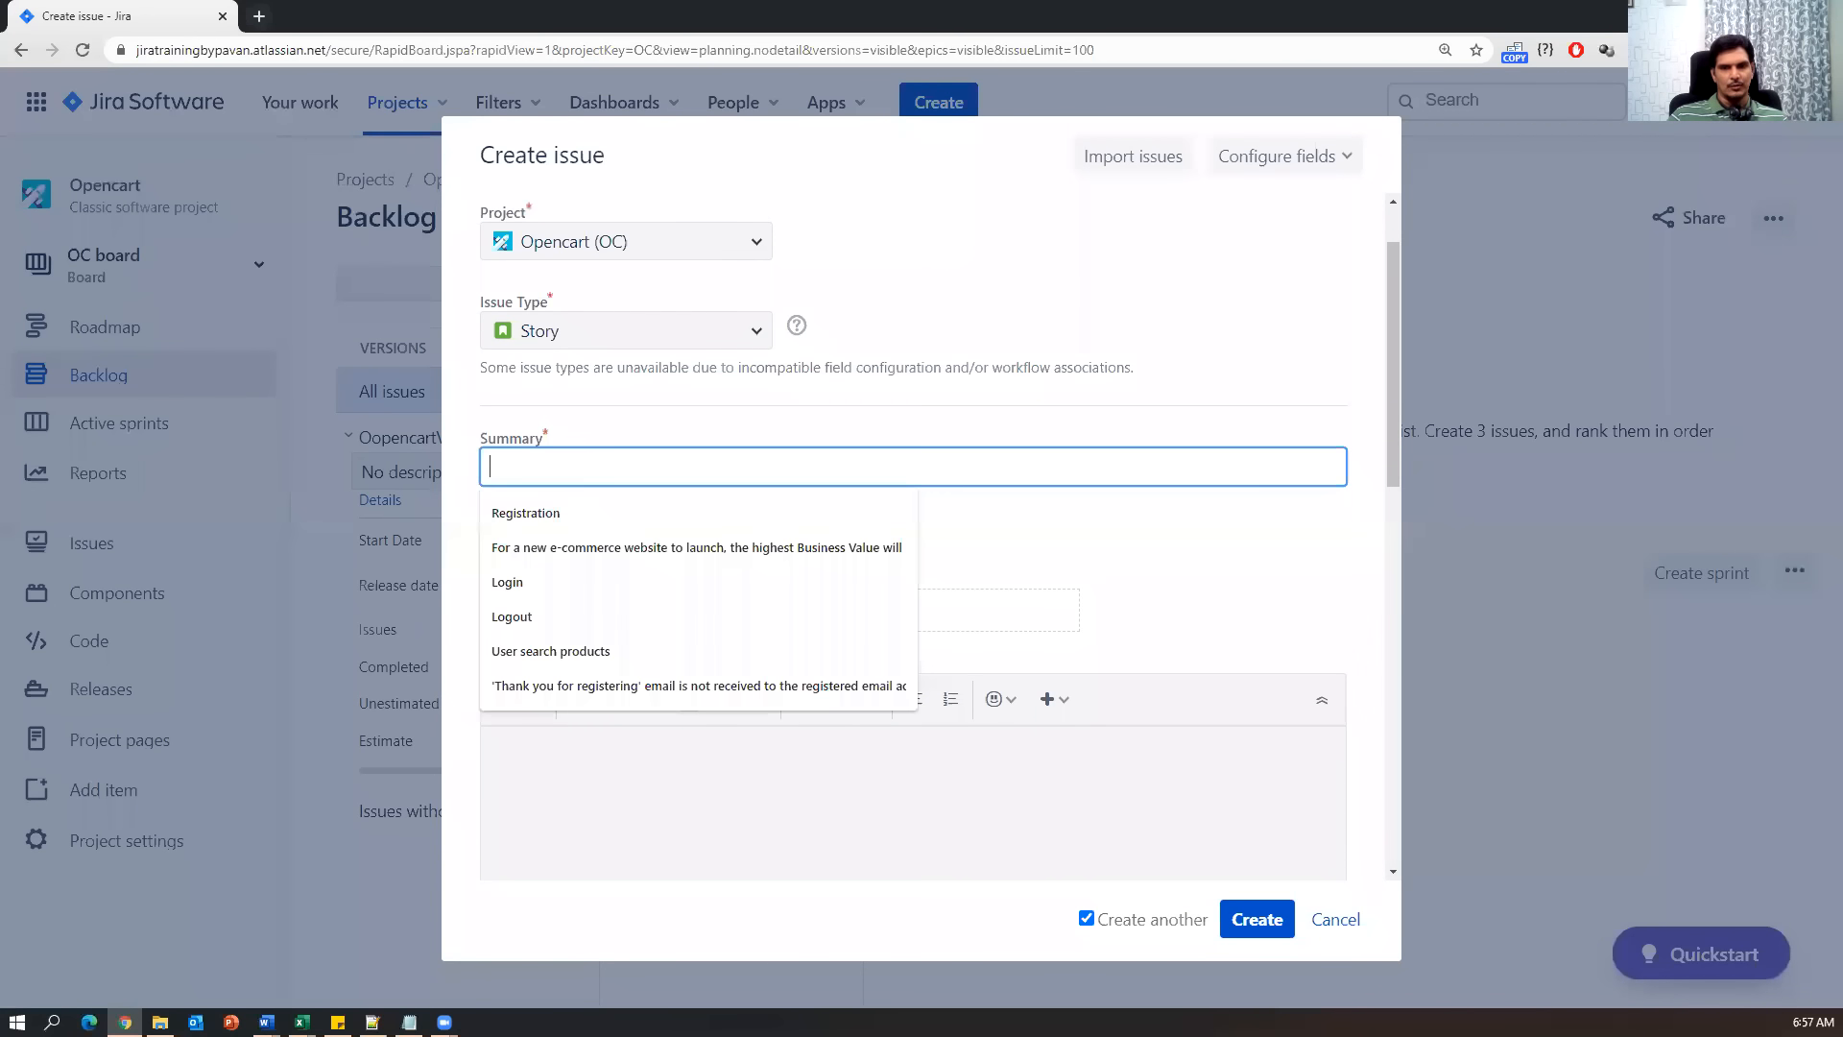
click(301, 1021)
click(404, 936)
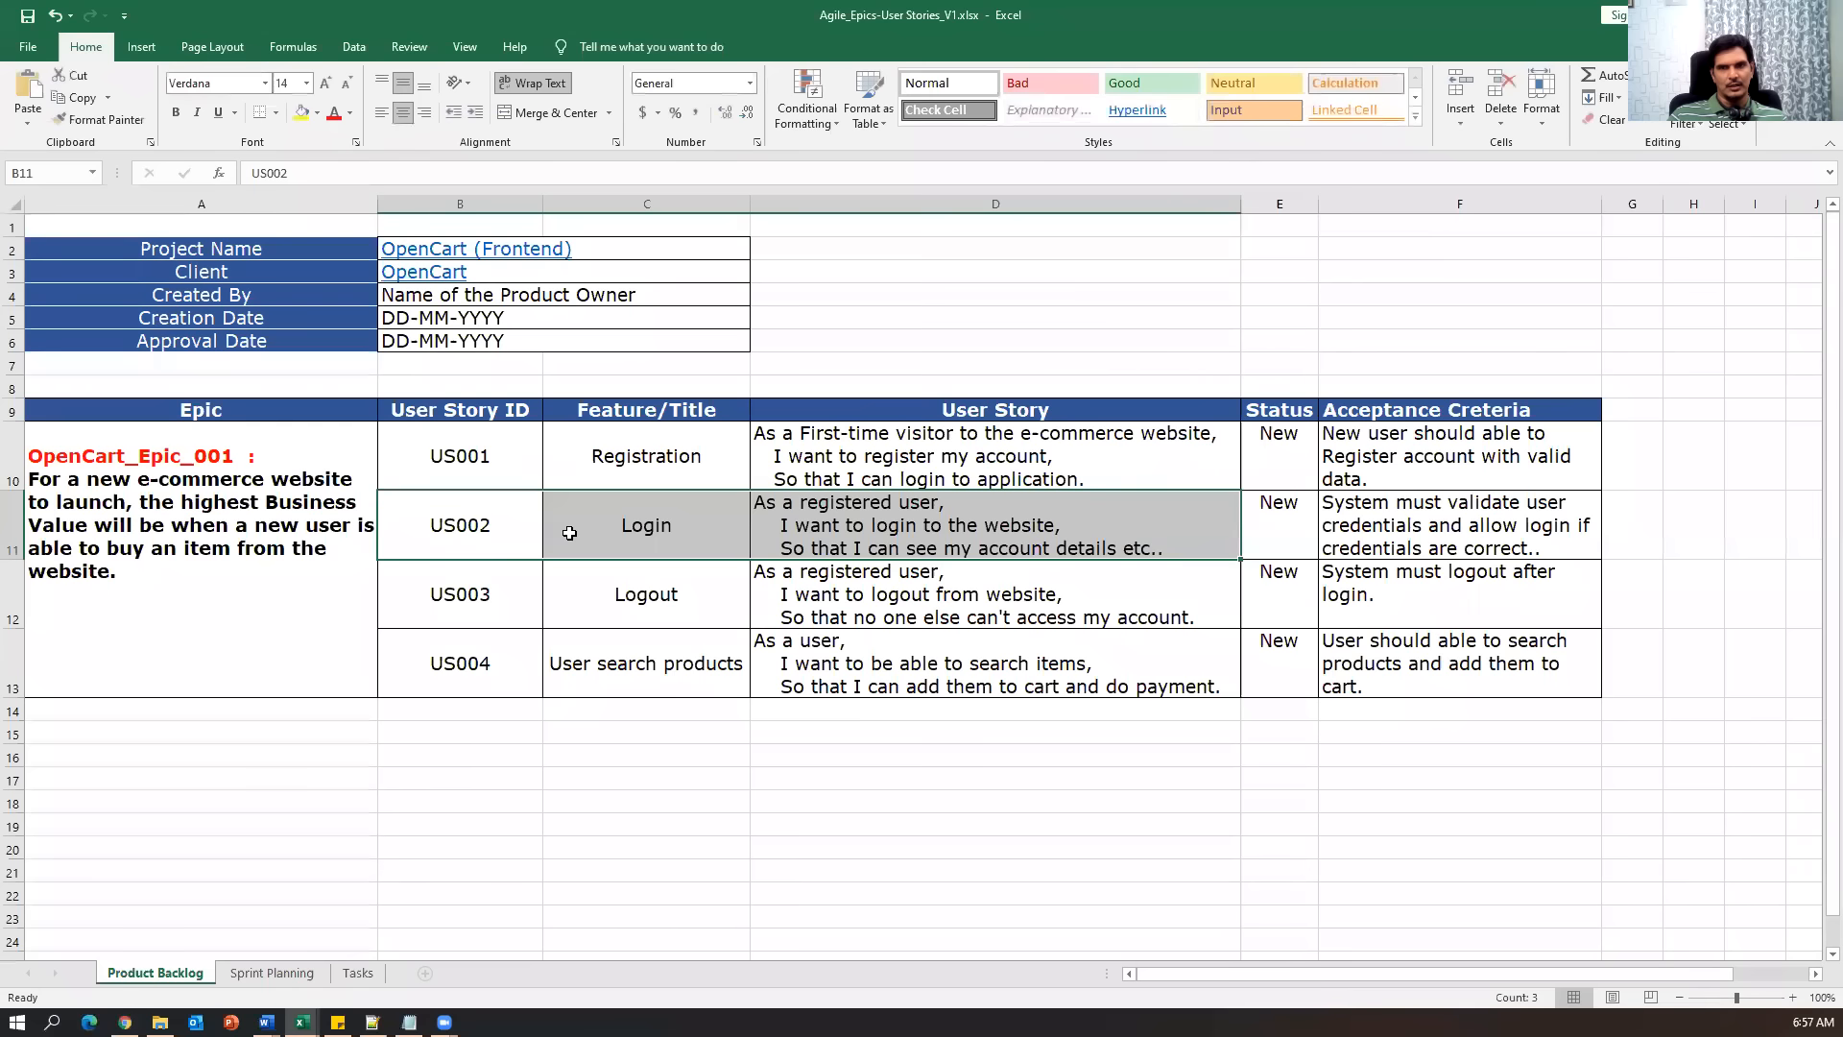
double_click(624, 525)
double_click(624, 525)
key(ctrl+c)
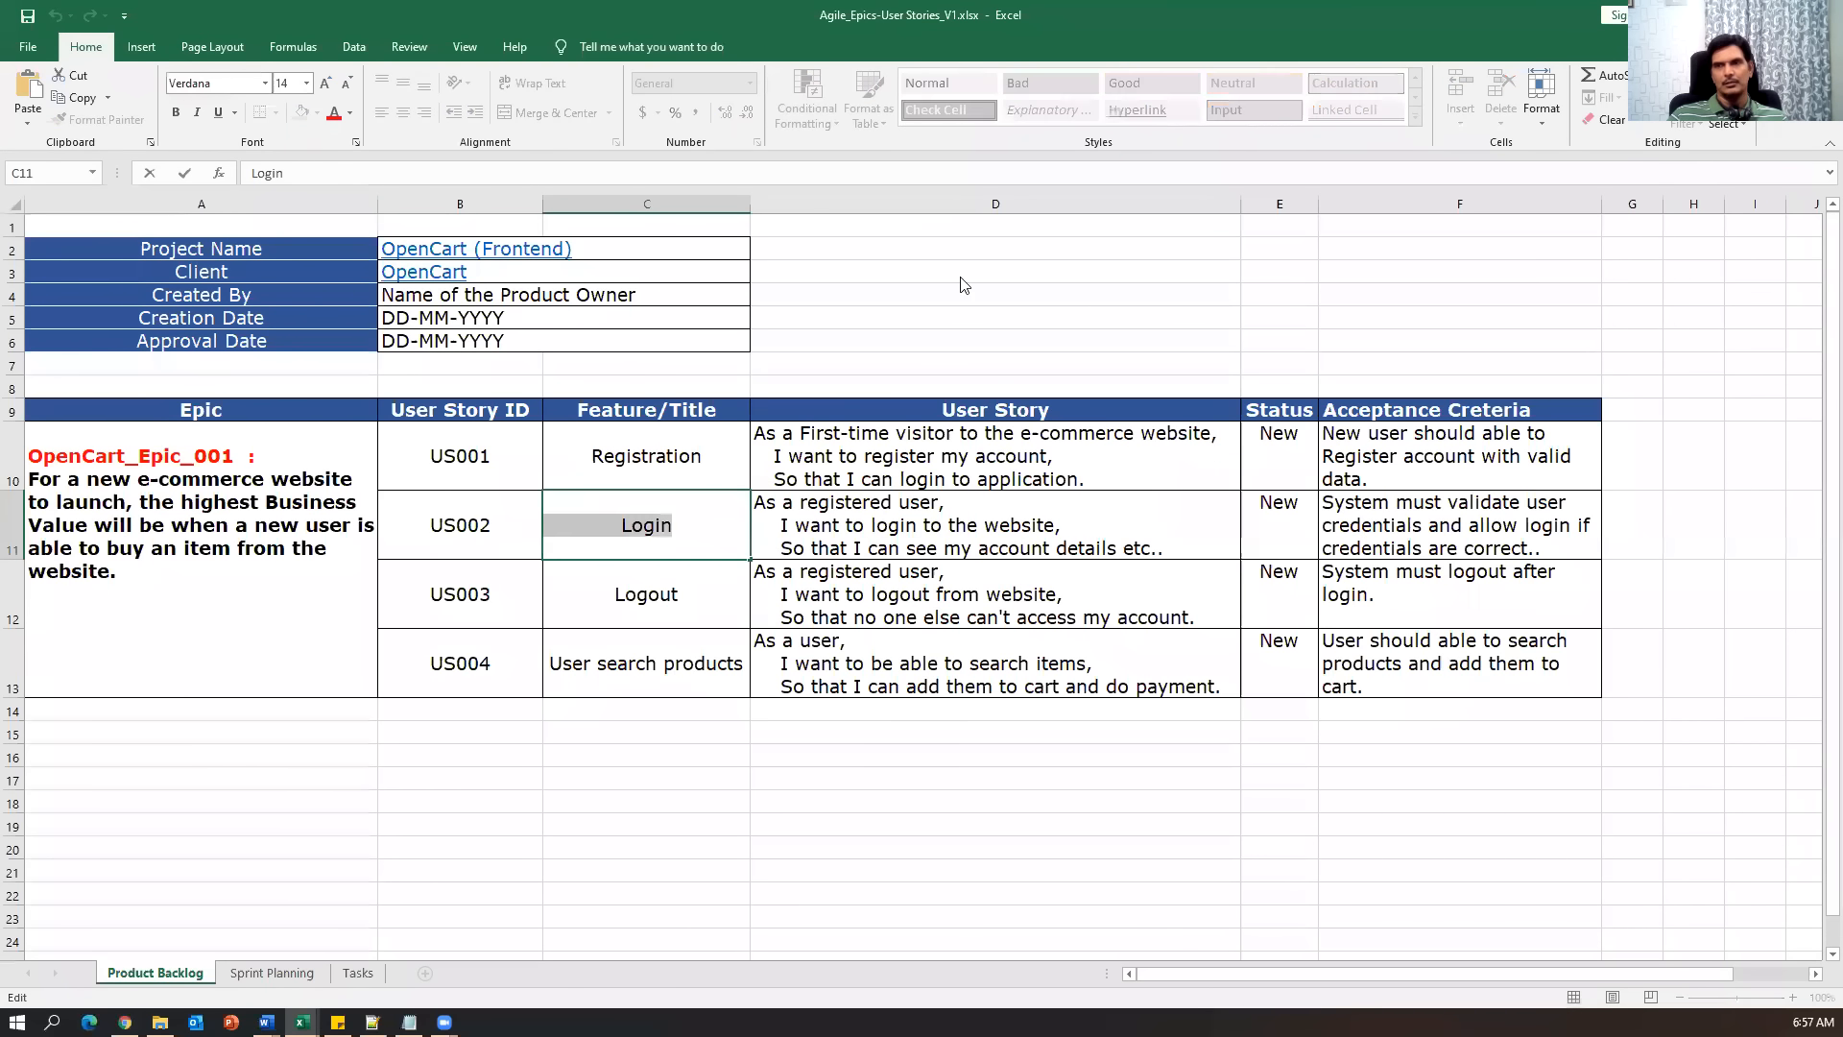
key(alt+Tab)
key(ctrl+v)
Paste the three-line Login user story from cell D11 into the Description.
click(591, 744)
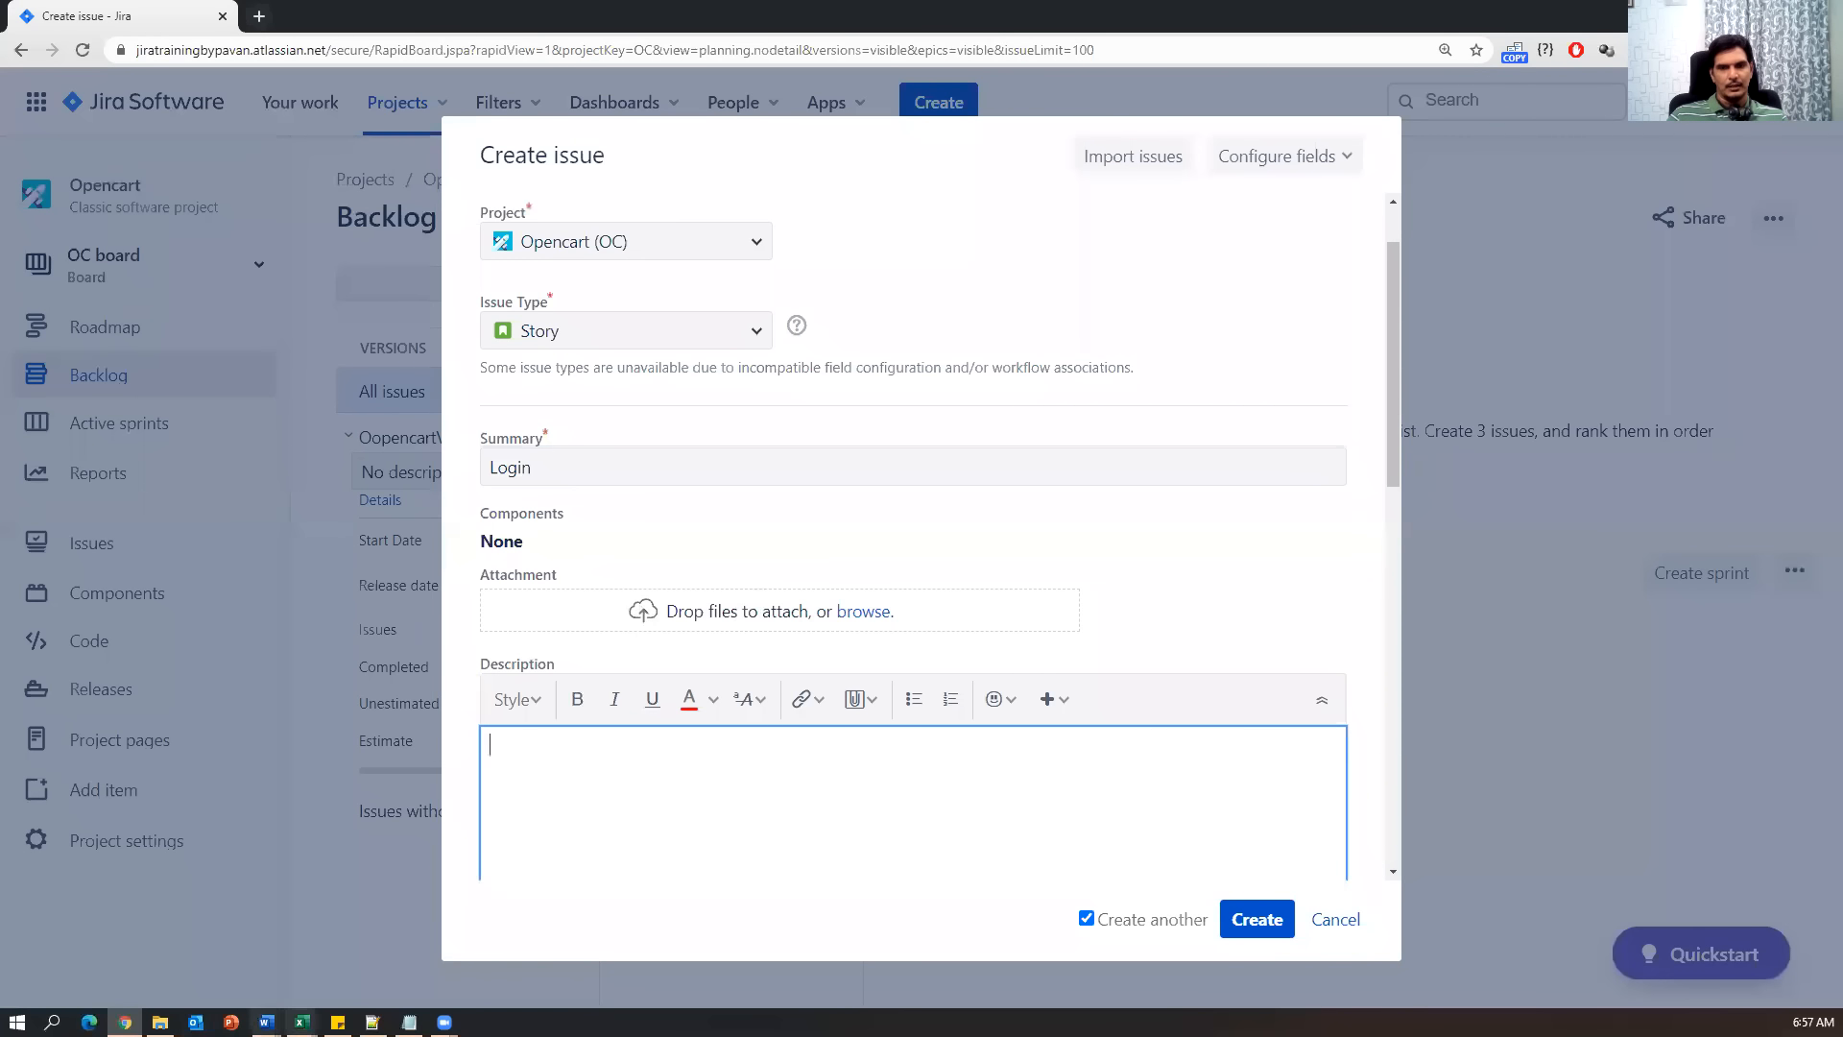
mouse_move(301, 1022)
click(369, 977)
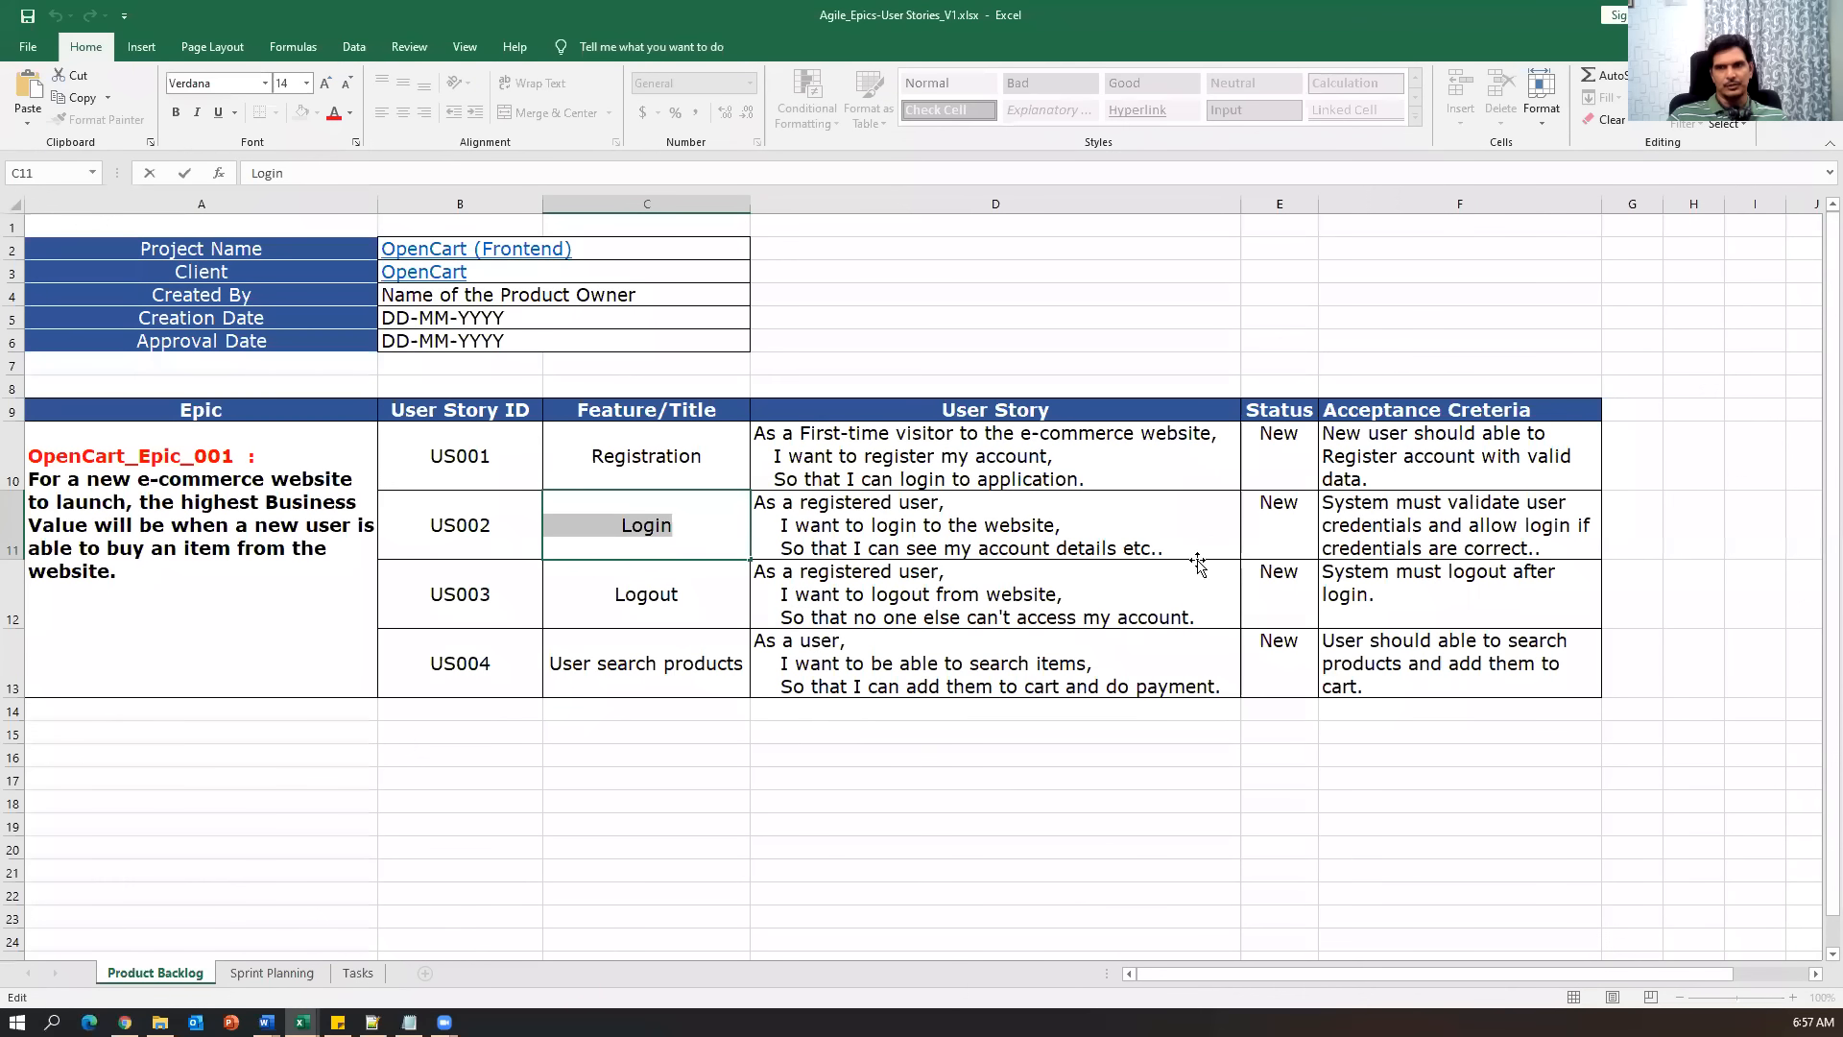
click(1204, 547)
double_click(1144, 533)
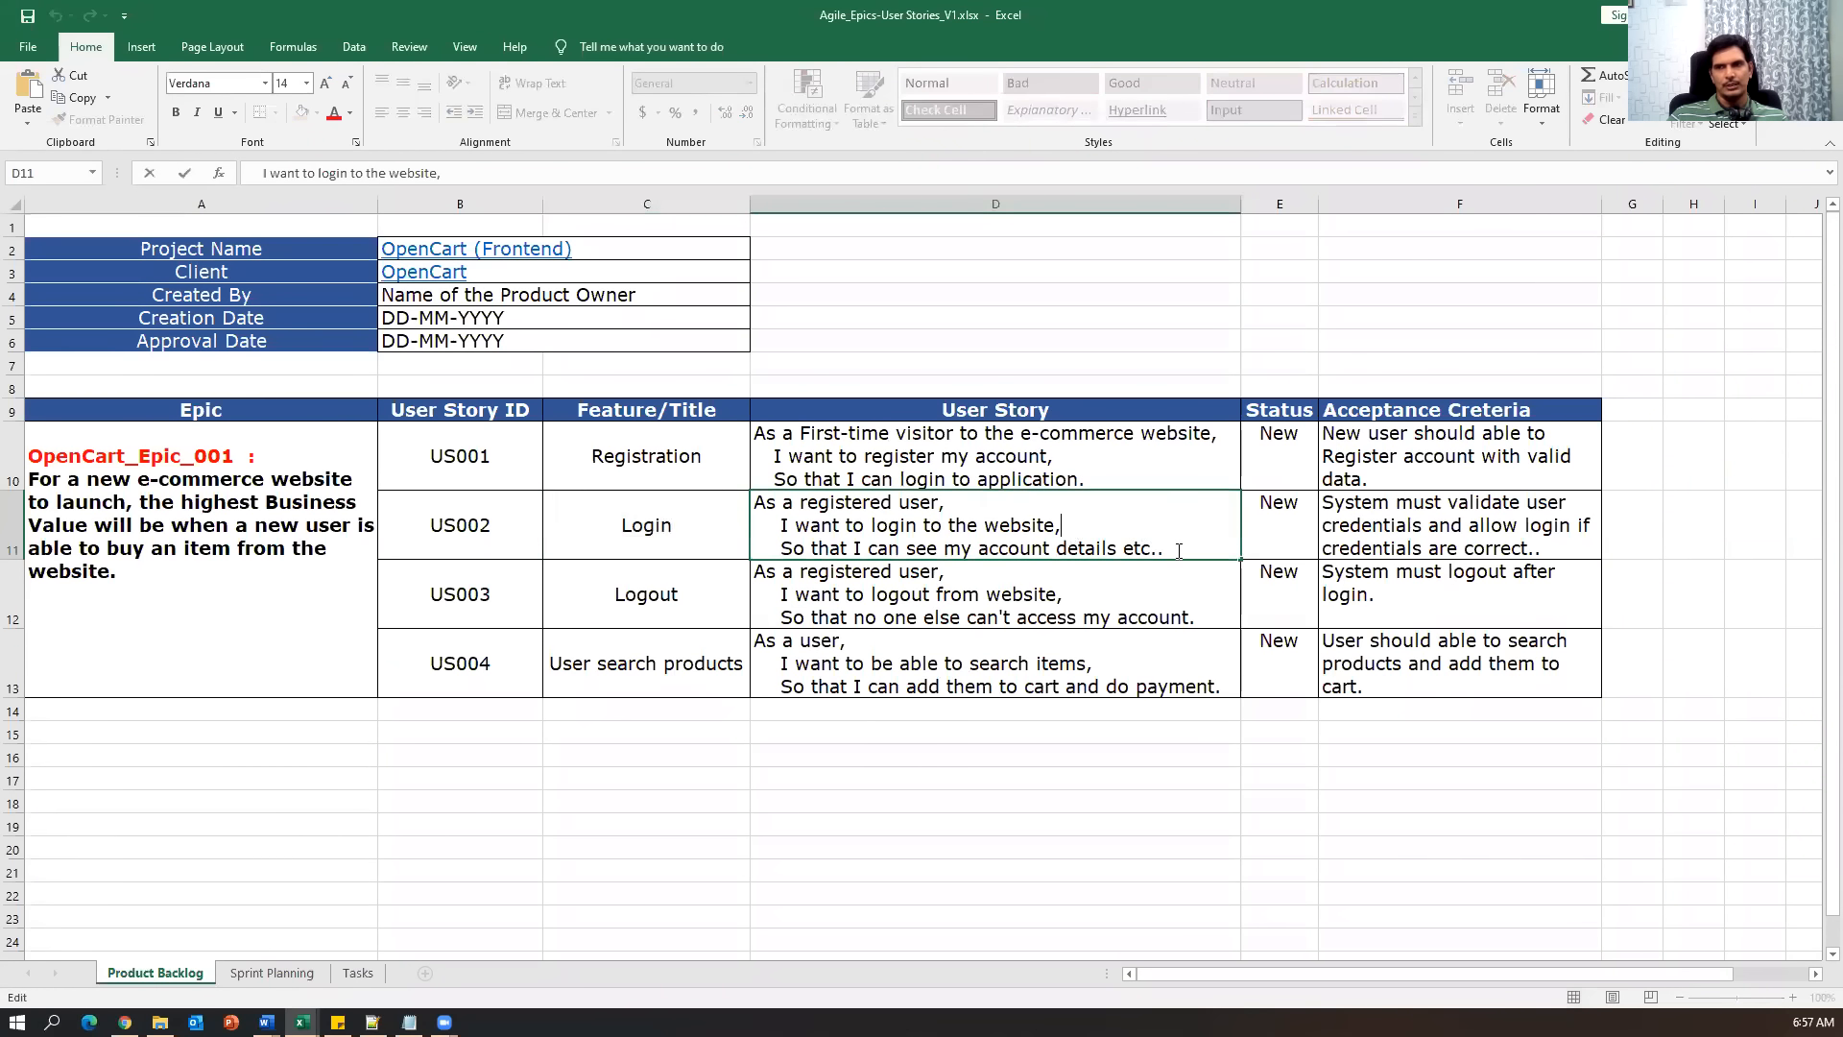
drag(1178, 549, 752, 502)
key(ctrl+c)
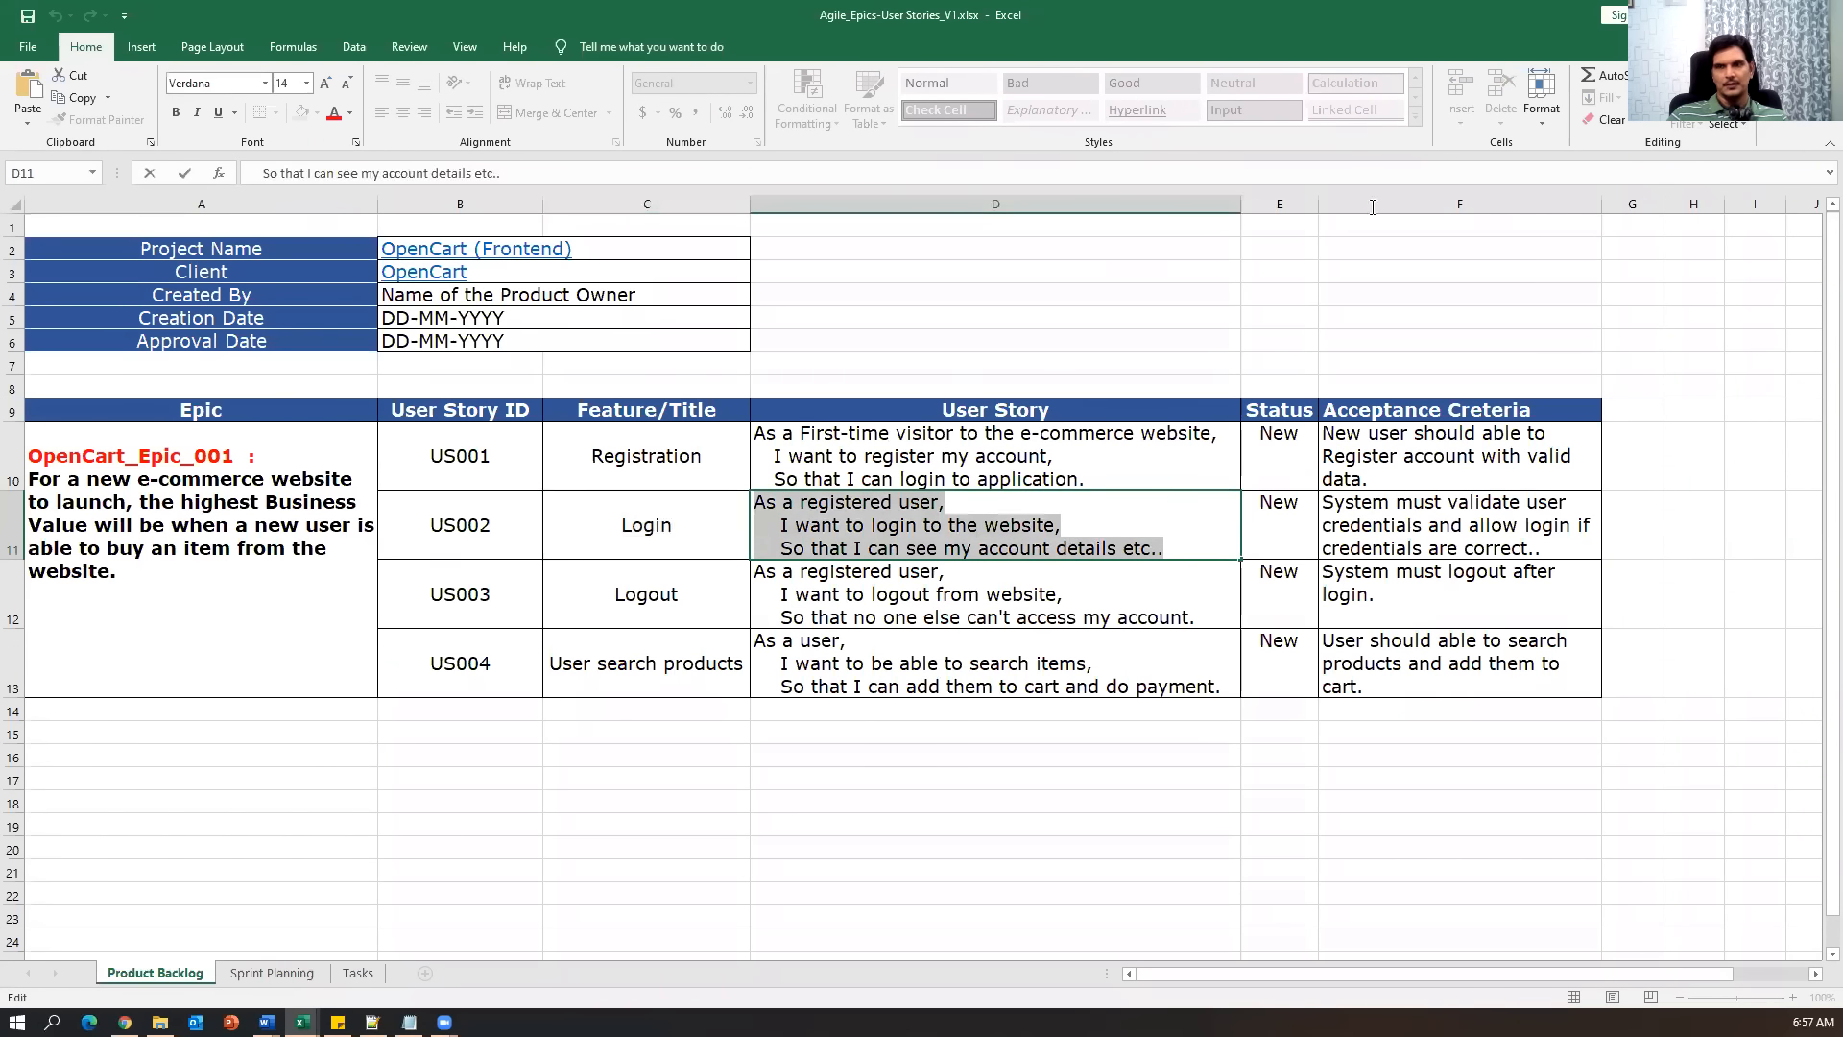
key(alt+Tab)
key(ctrl+v)
Create the Login story as OC-3 under epic OpenCart_Epic_001.
scroll(851, 803, down, 3)
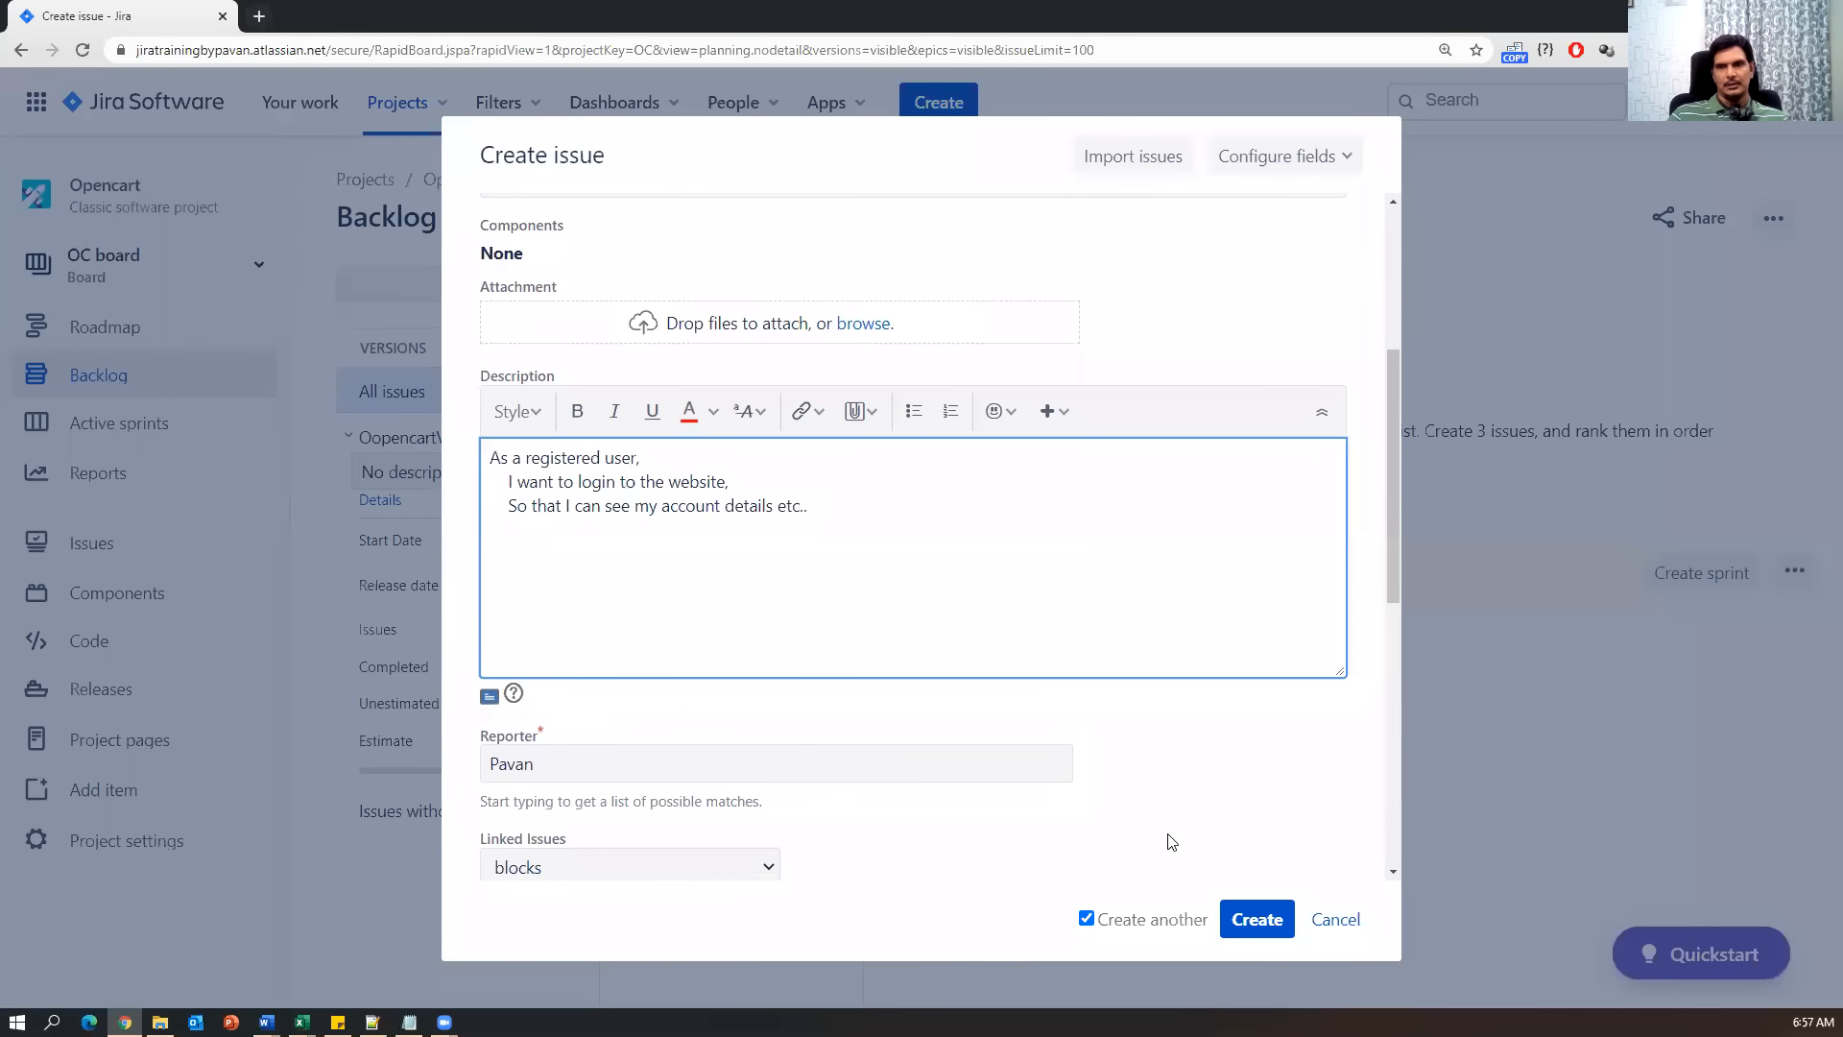
scroll(604, 752, down, 4)
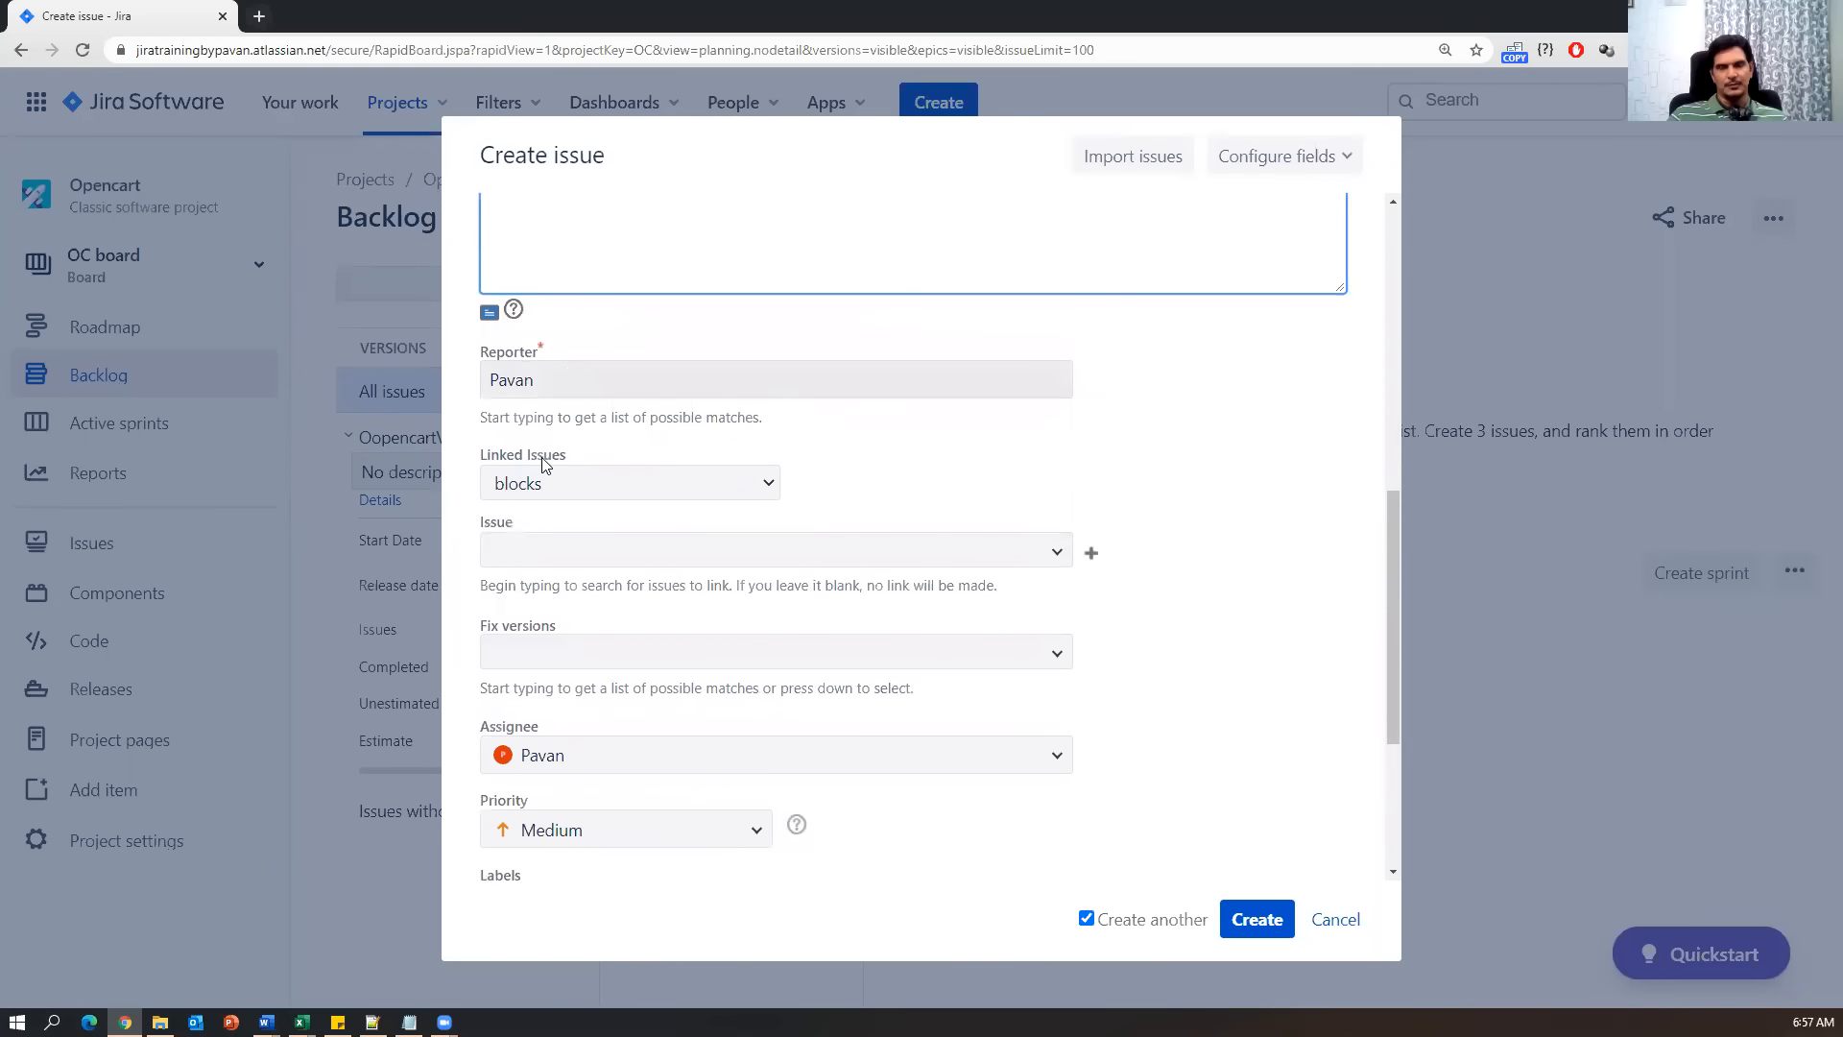
scroll(885, 840, down, 2)
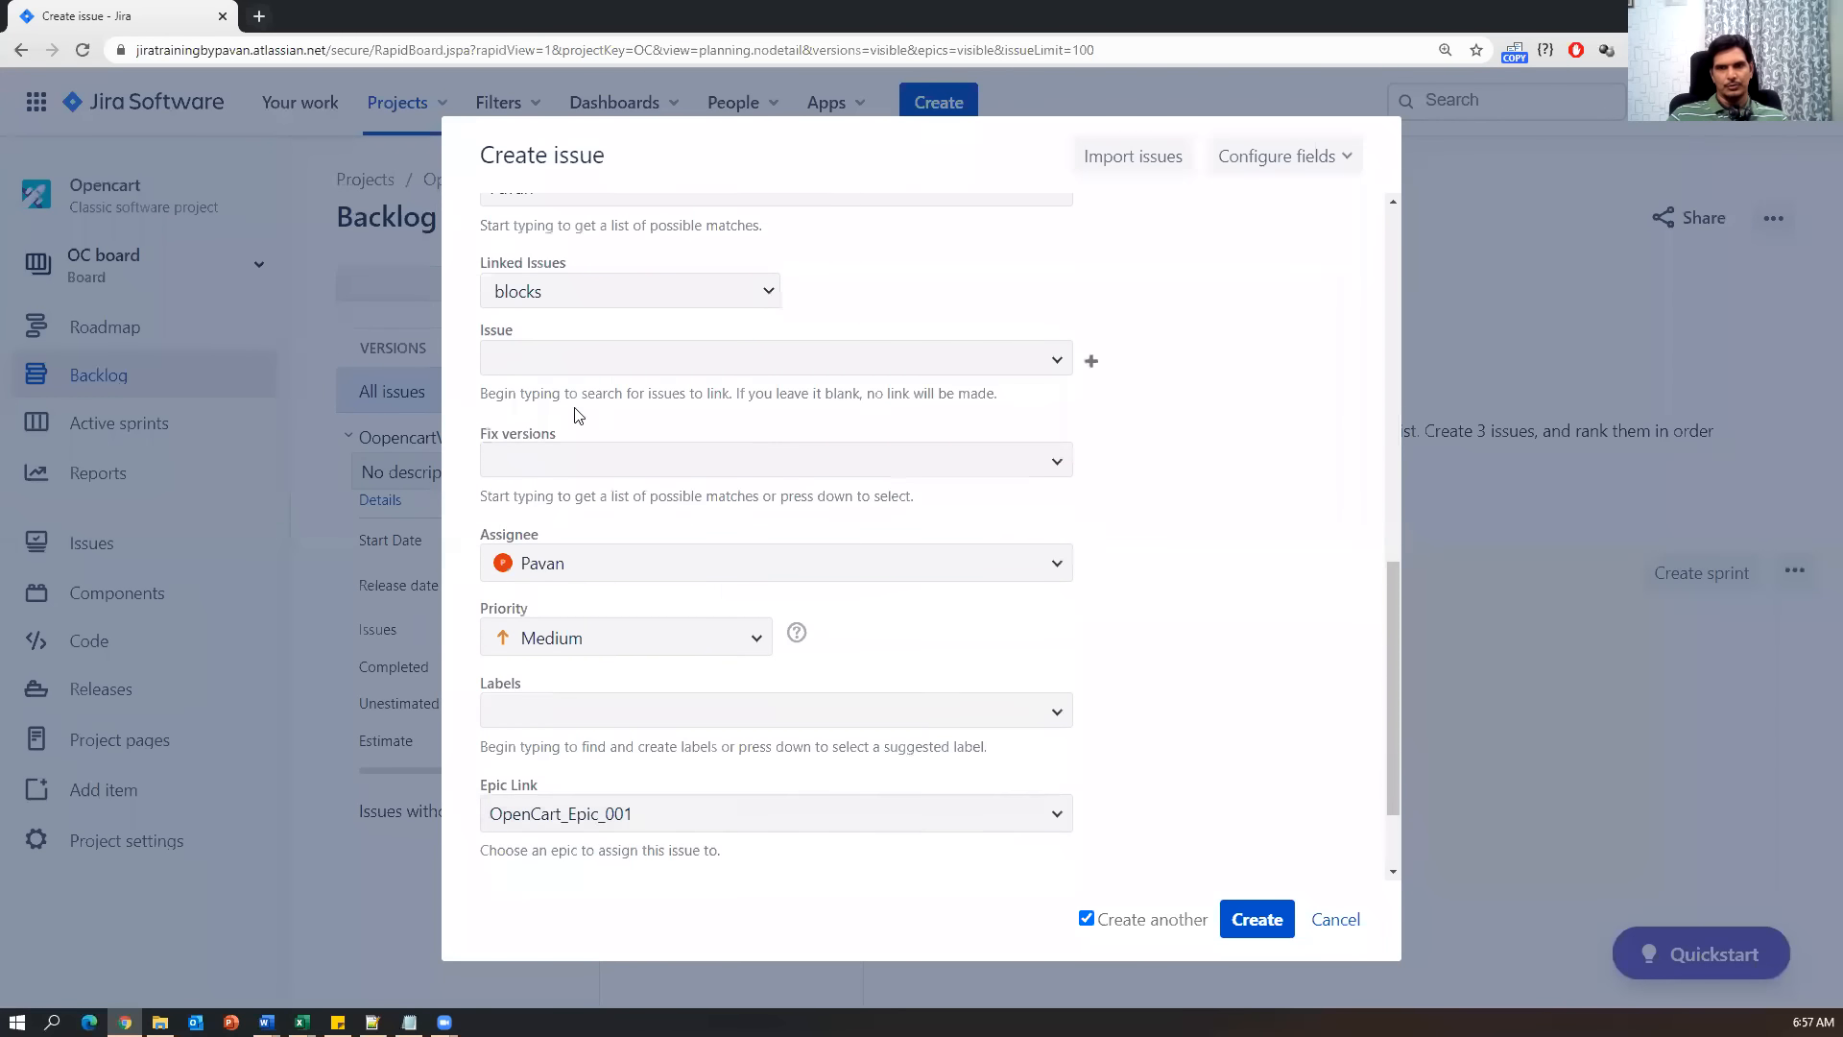
scroll(691, 831, down, 2)
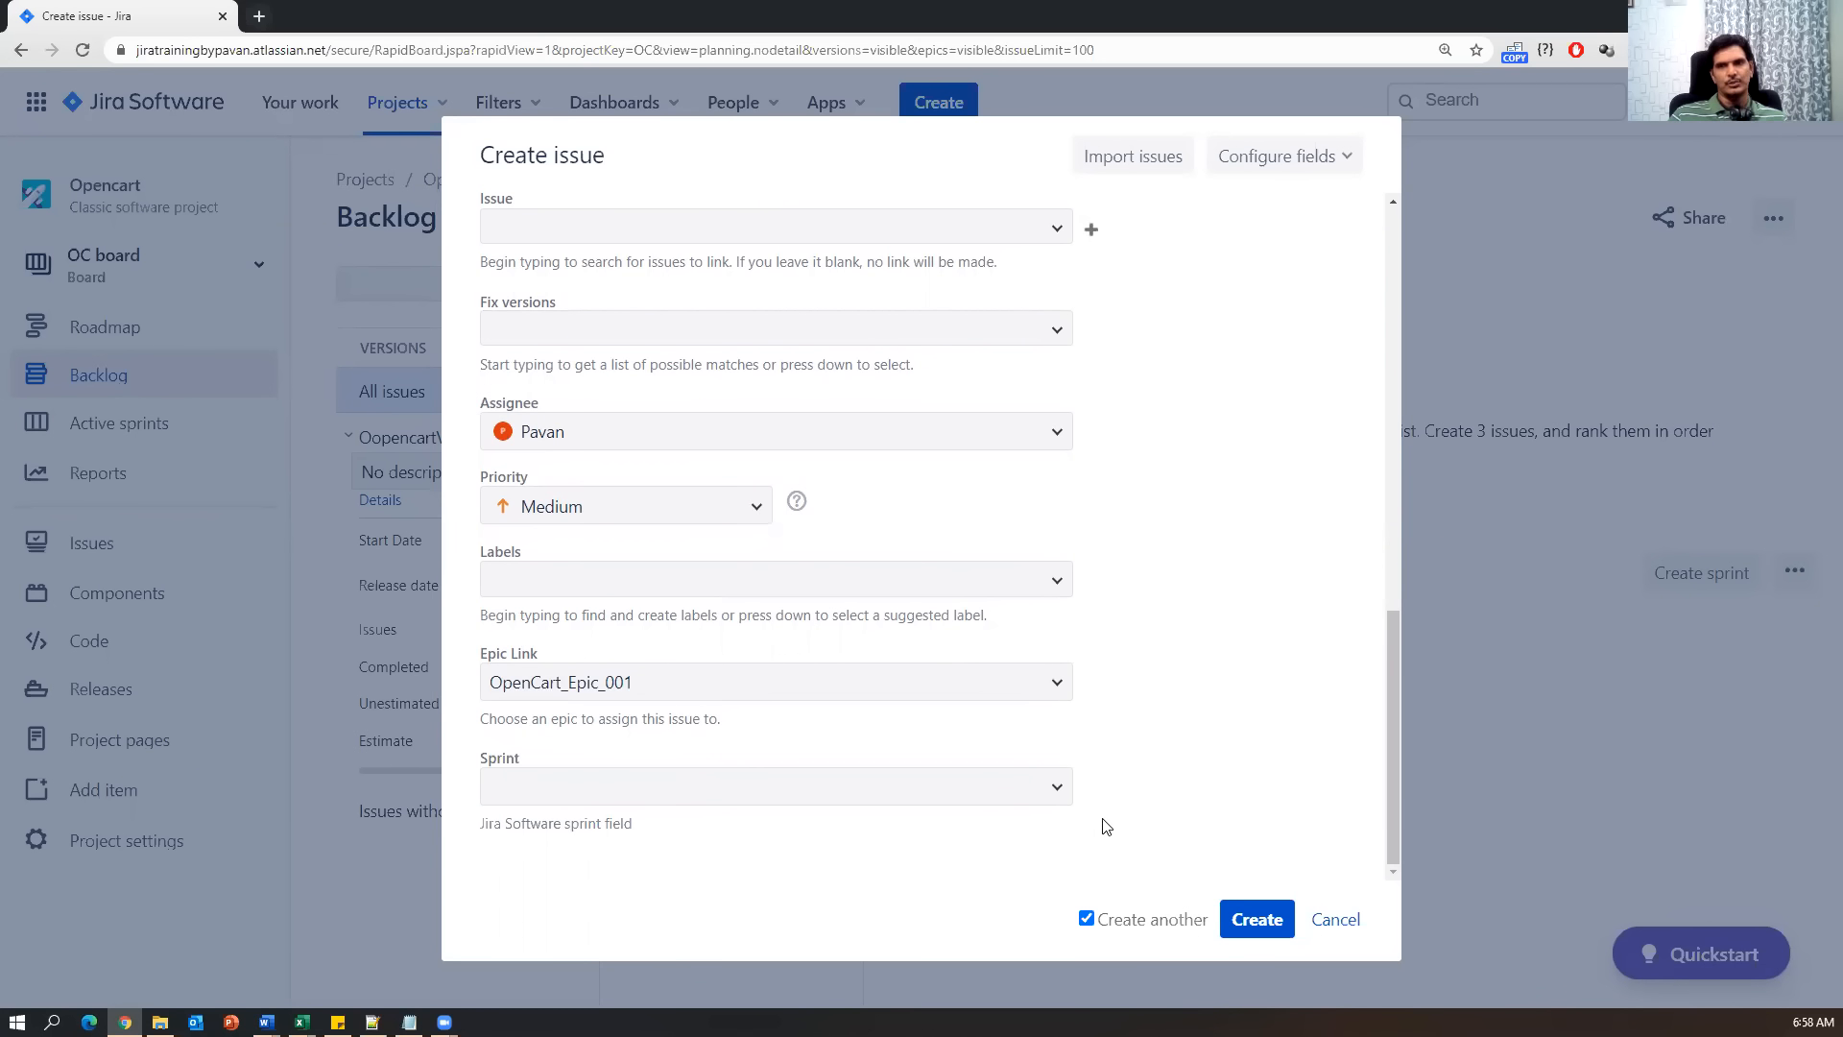
click(1256, 921)
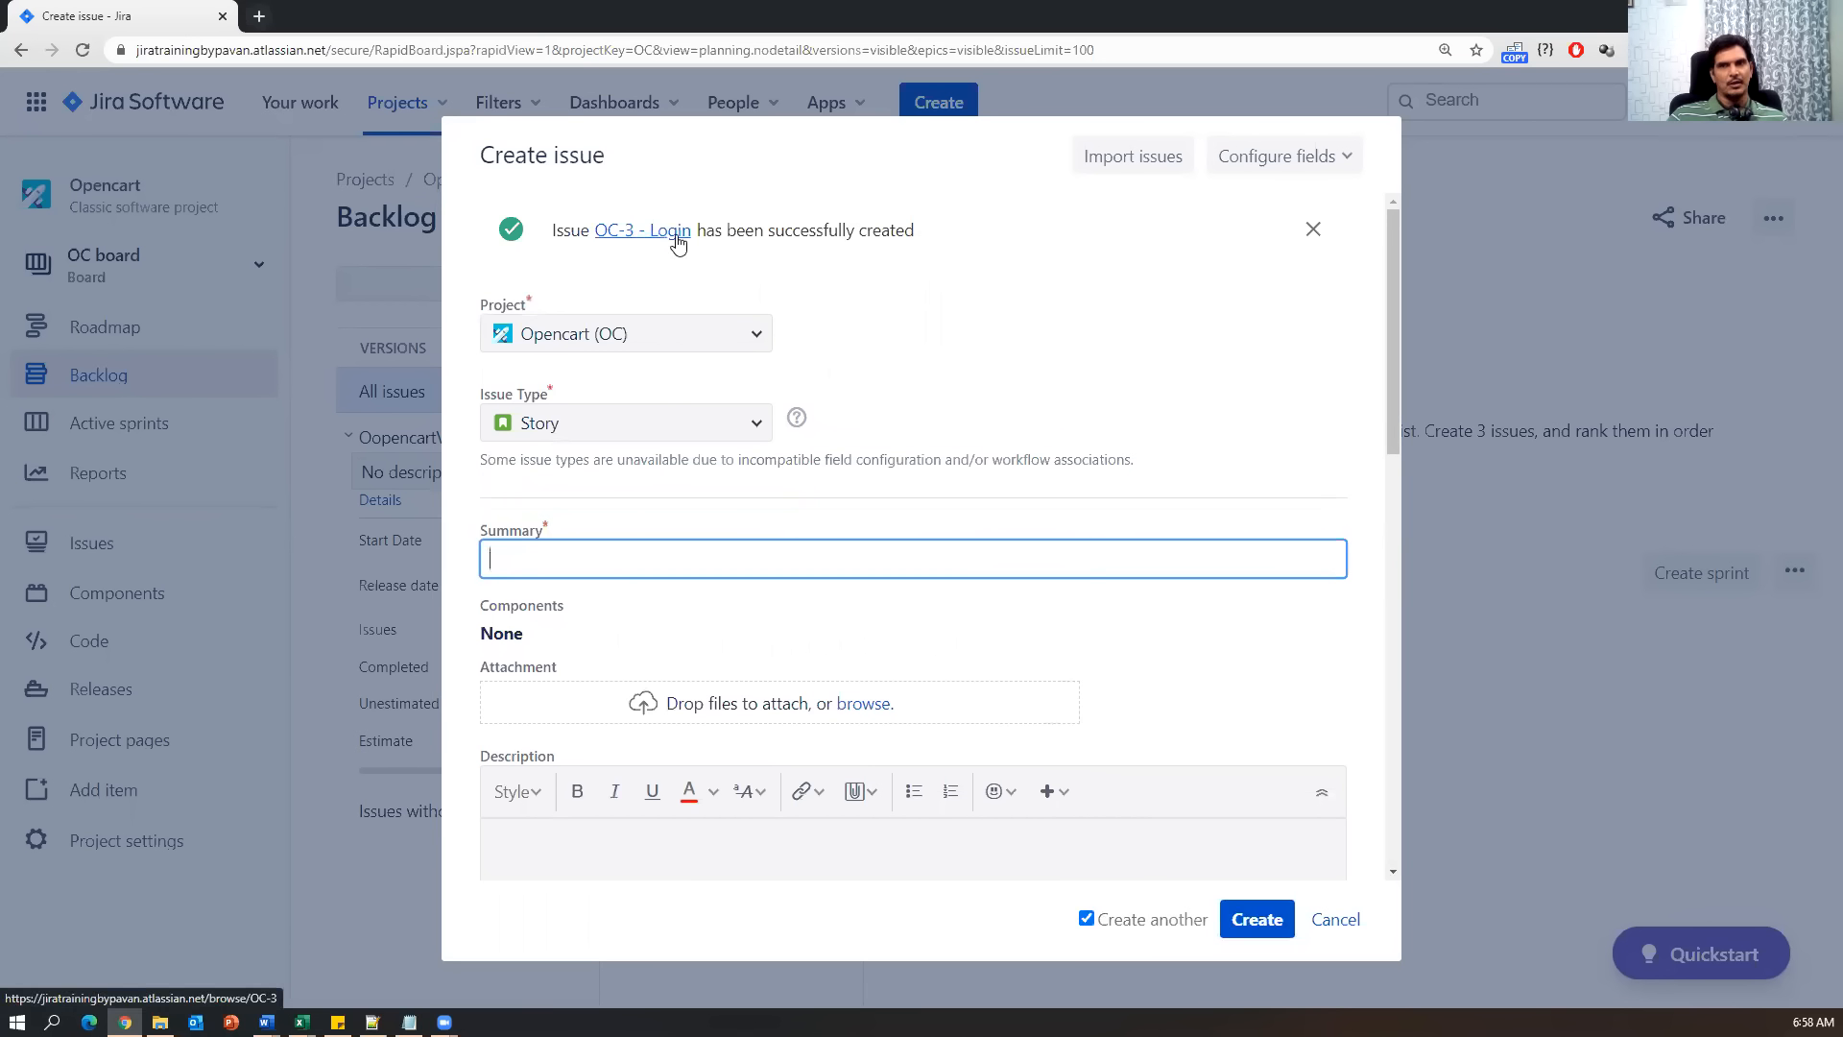
drag(958, 234, 736, 233)
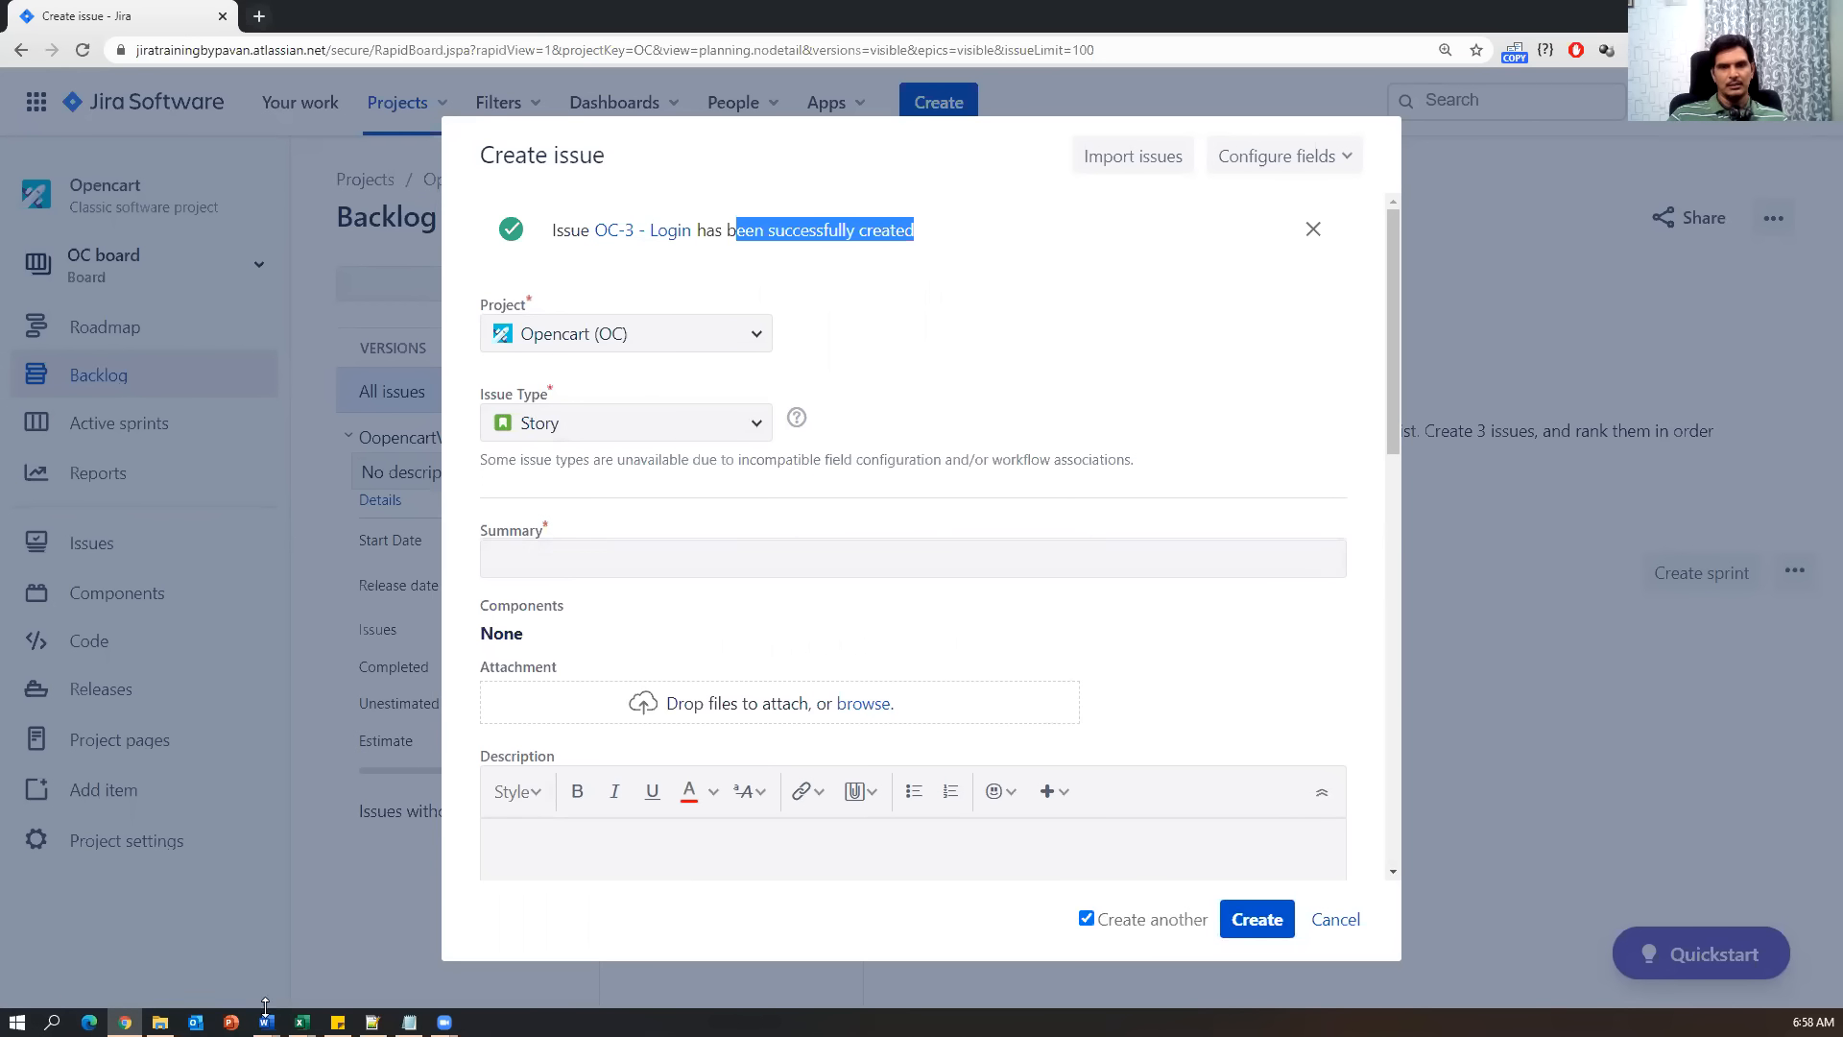
Paste 'Logout' from the workbook as the new story's Summary.
mouse_move(300, 1021)
click(372, 983)
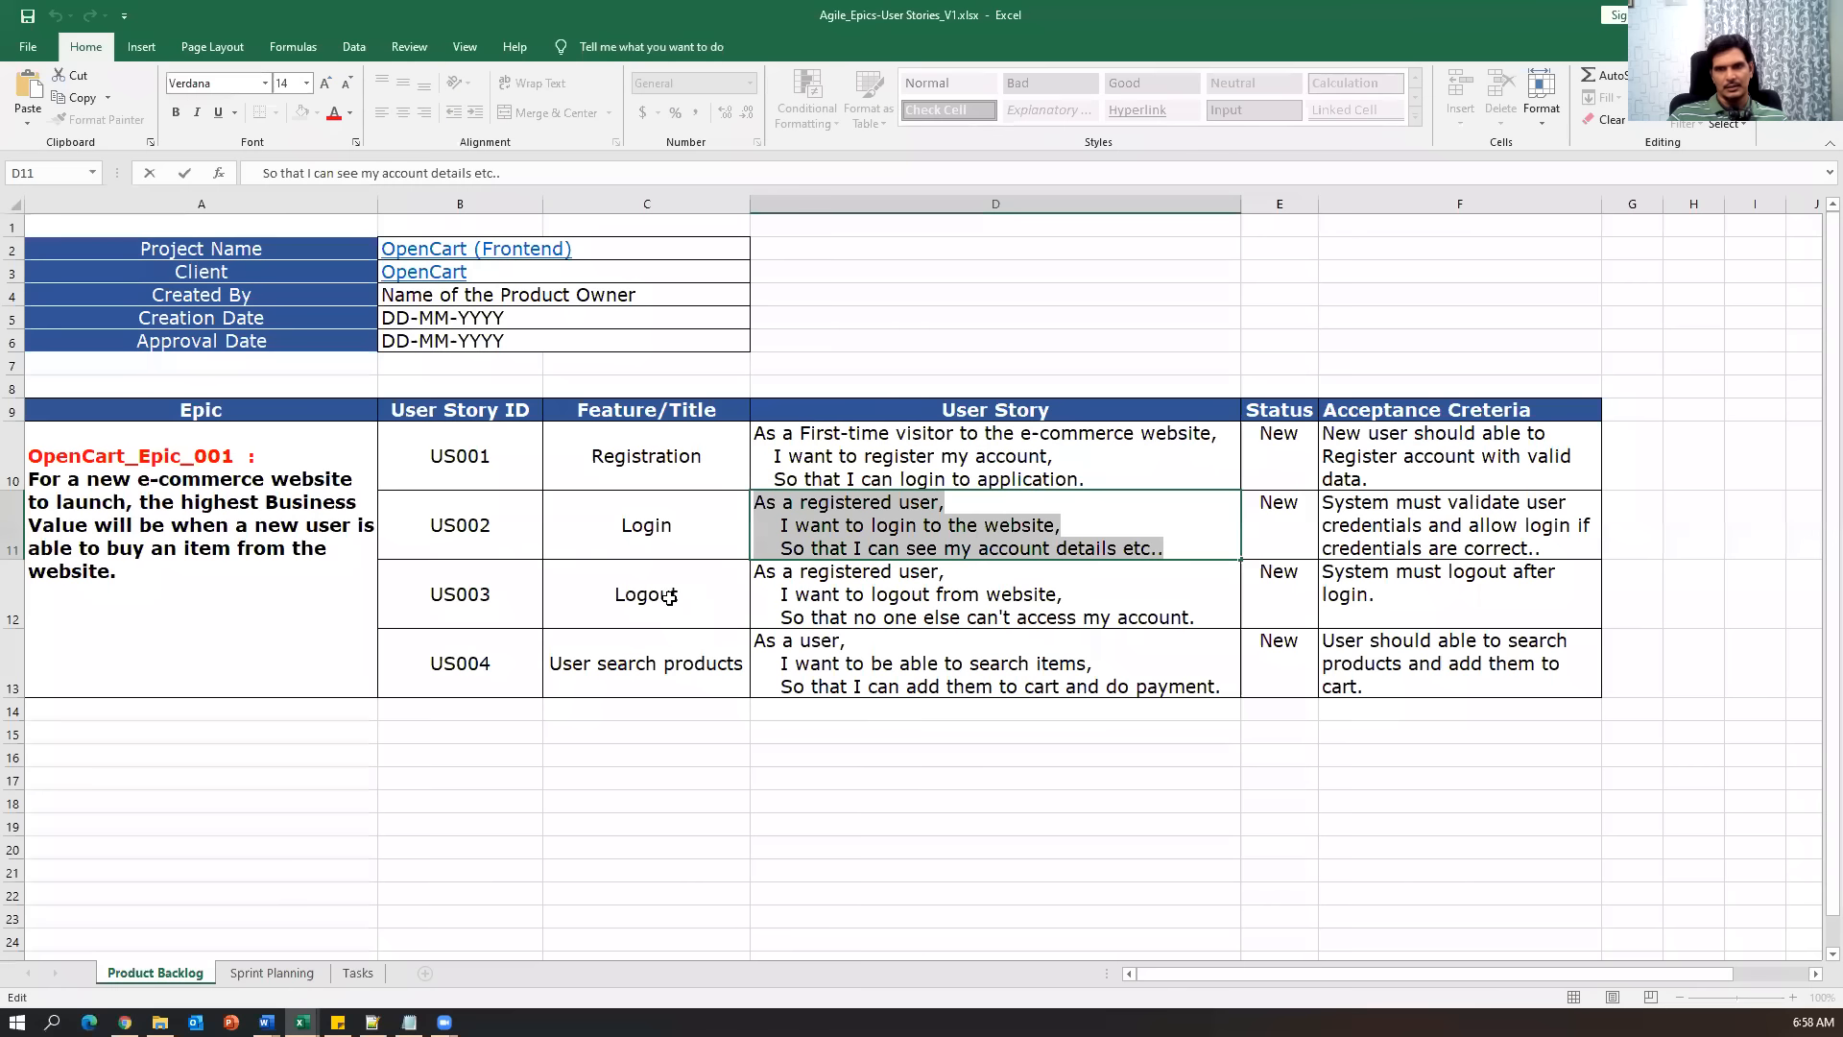
key(alt+Tab)
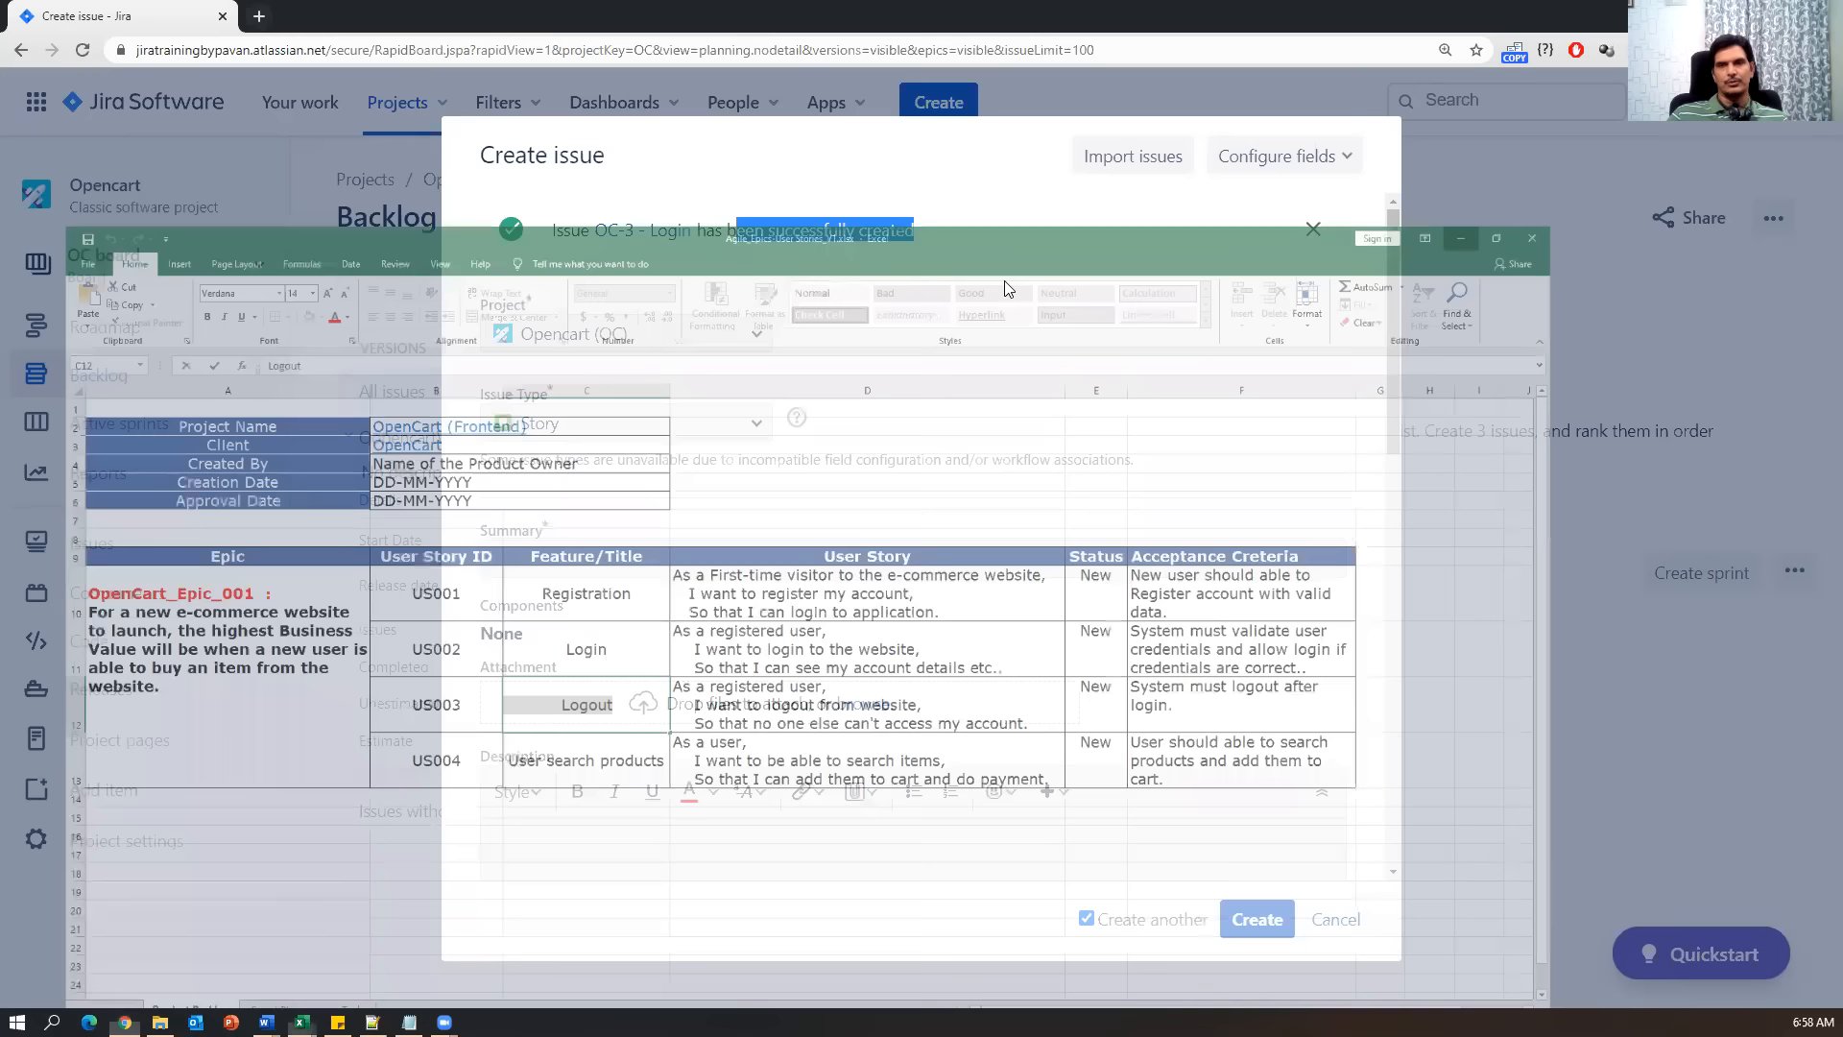
click(645, 551)
key(ctrl+v)
scroll(622, 735, down, 2)
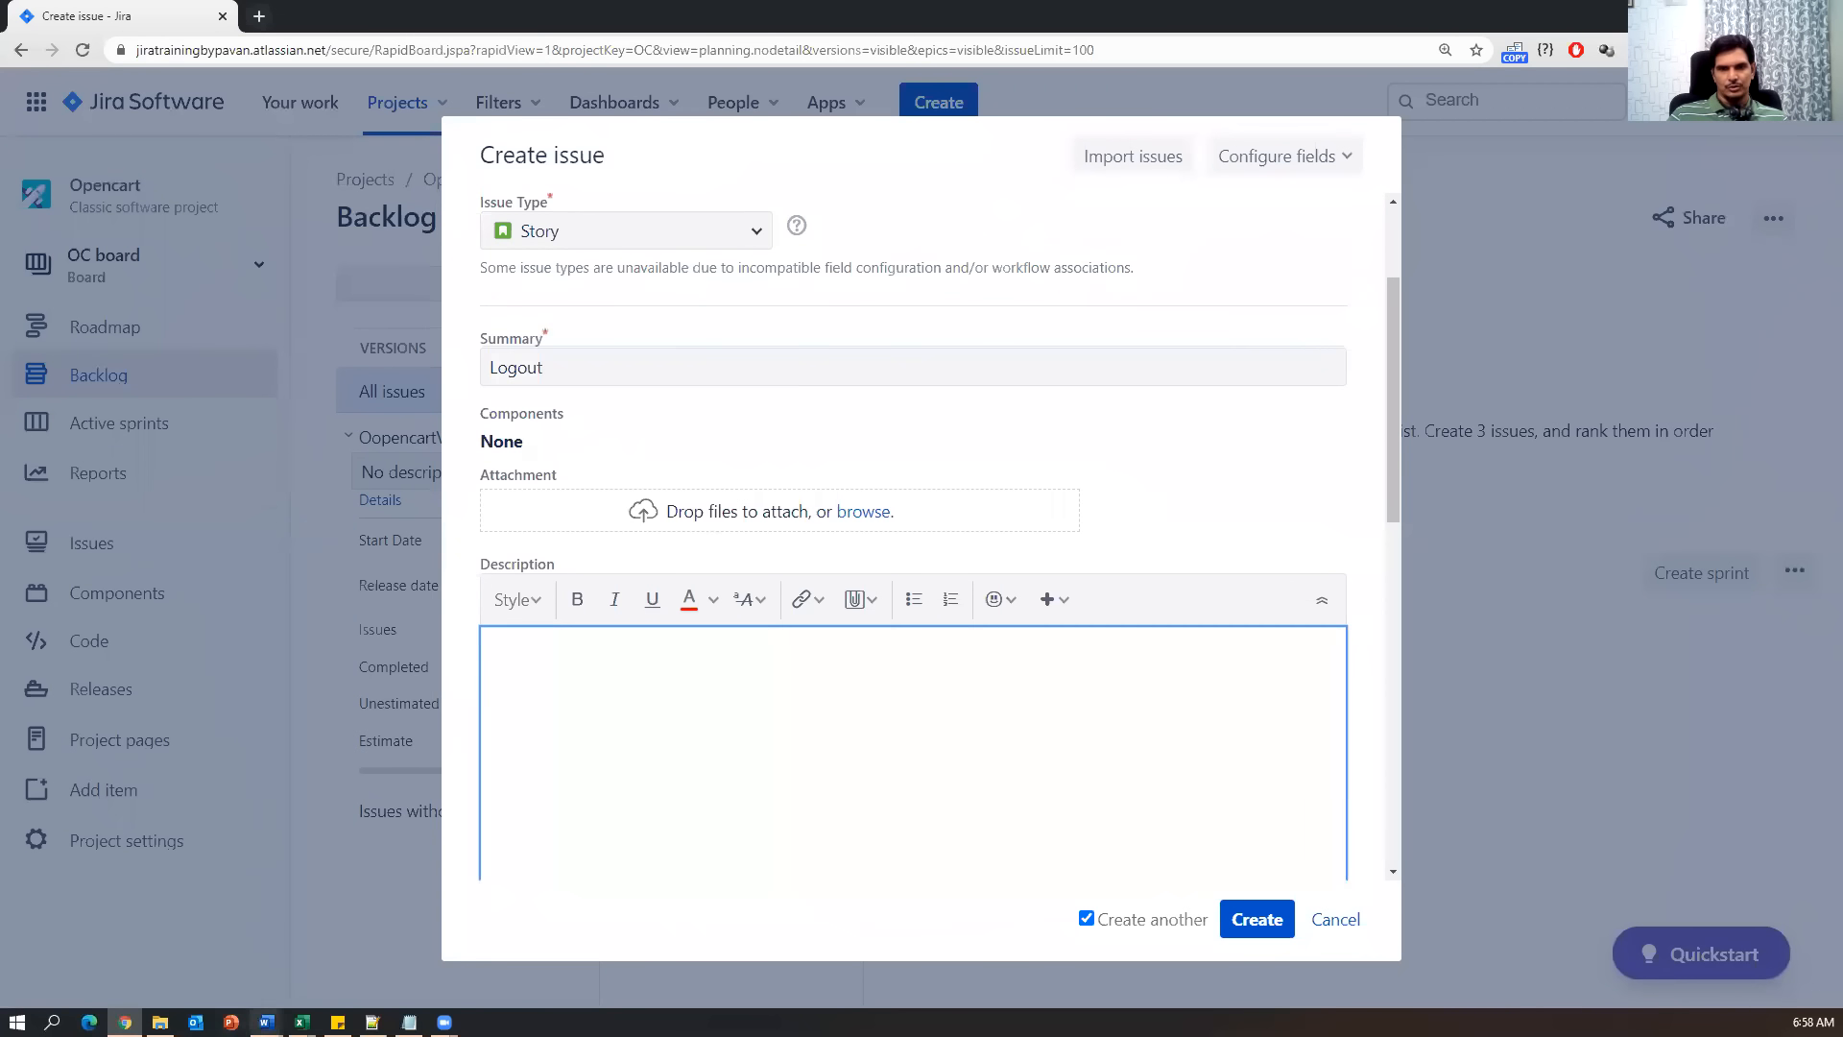
Paste the three-line Logout user story from cell D12 into the Description.
click(192, 935)
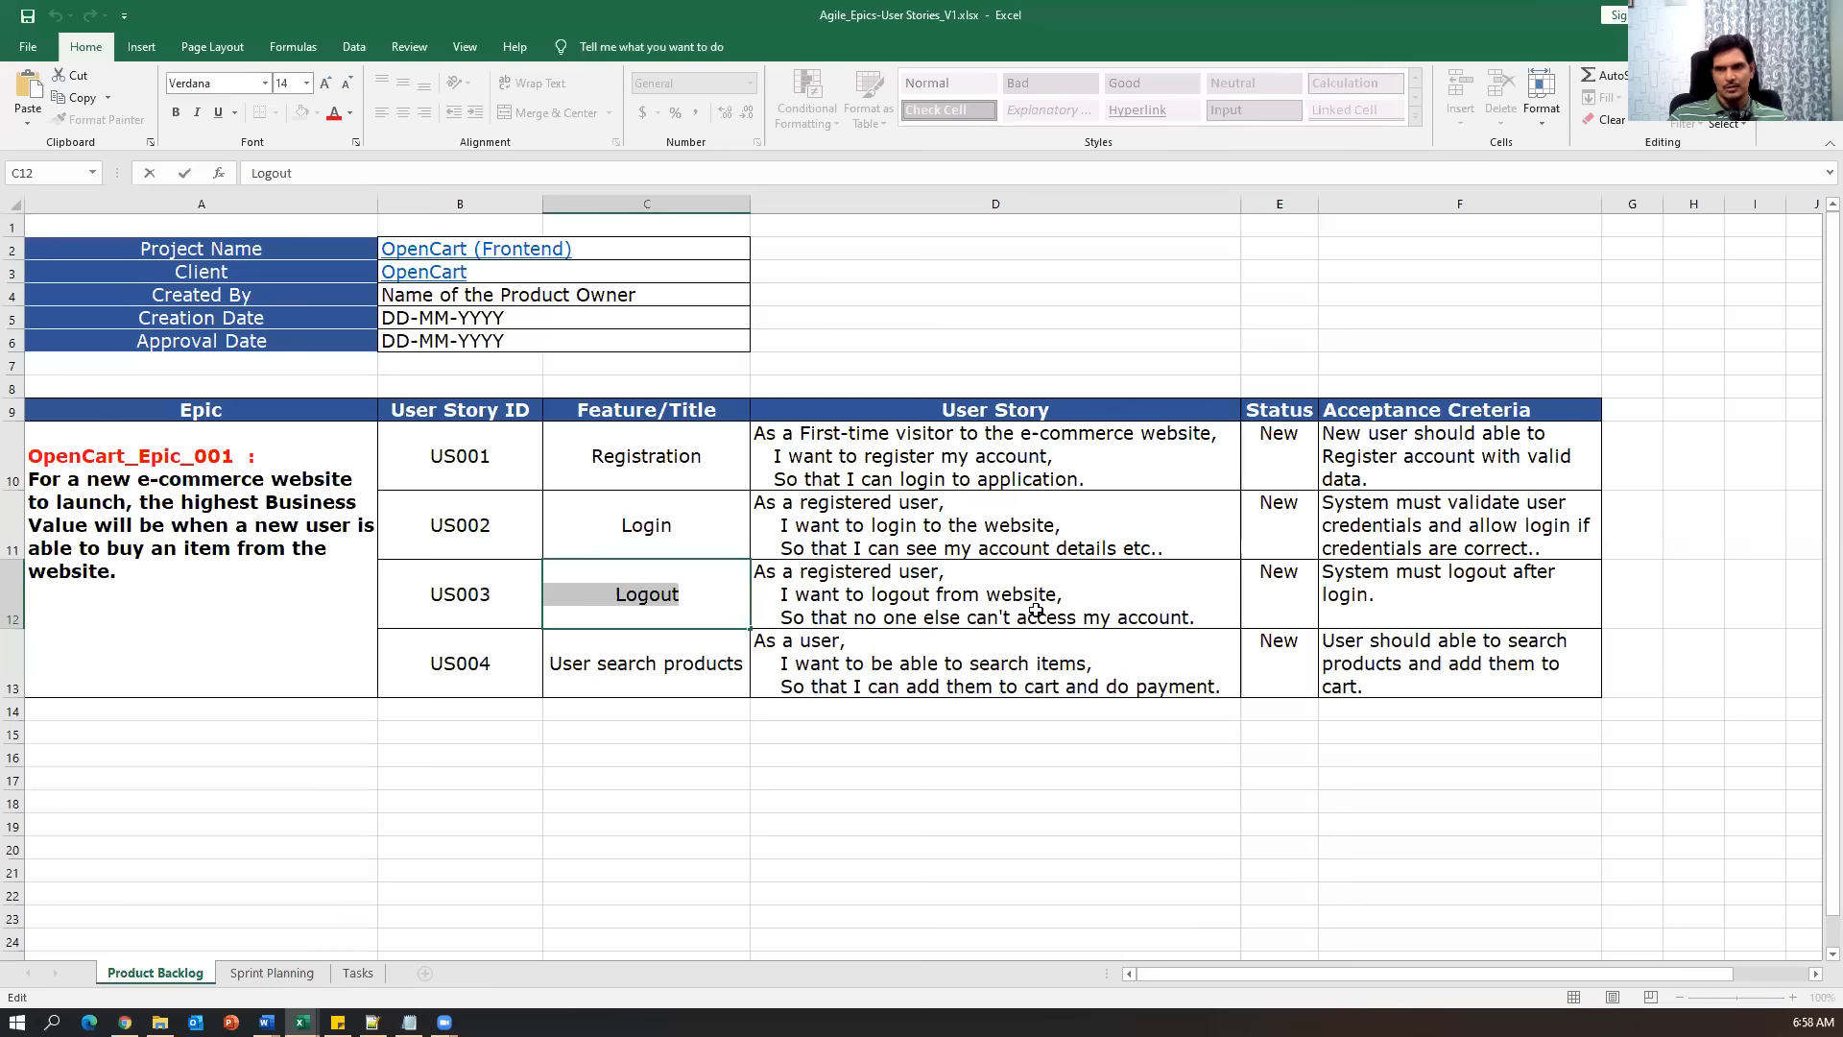
double_click(1189, 617)
drag(1188, 618, 695, 562)
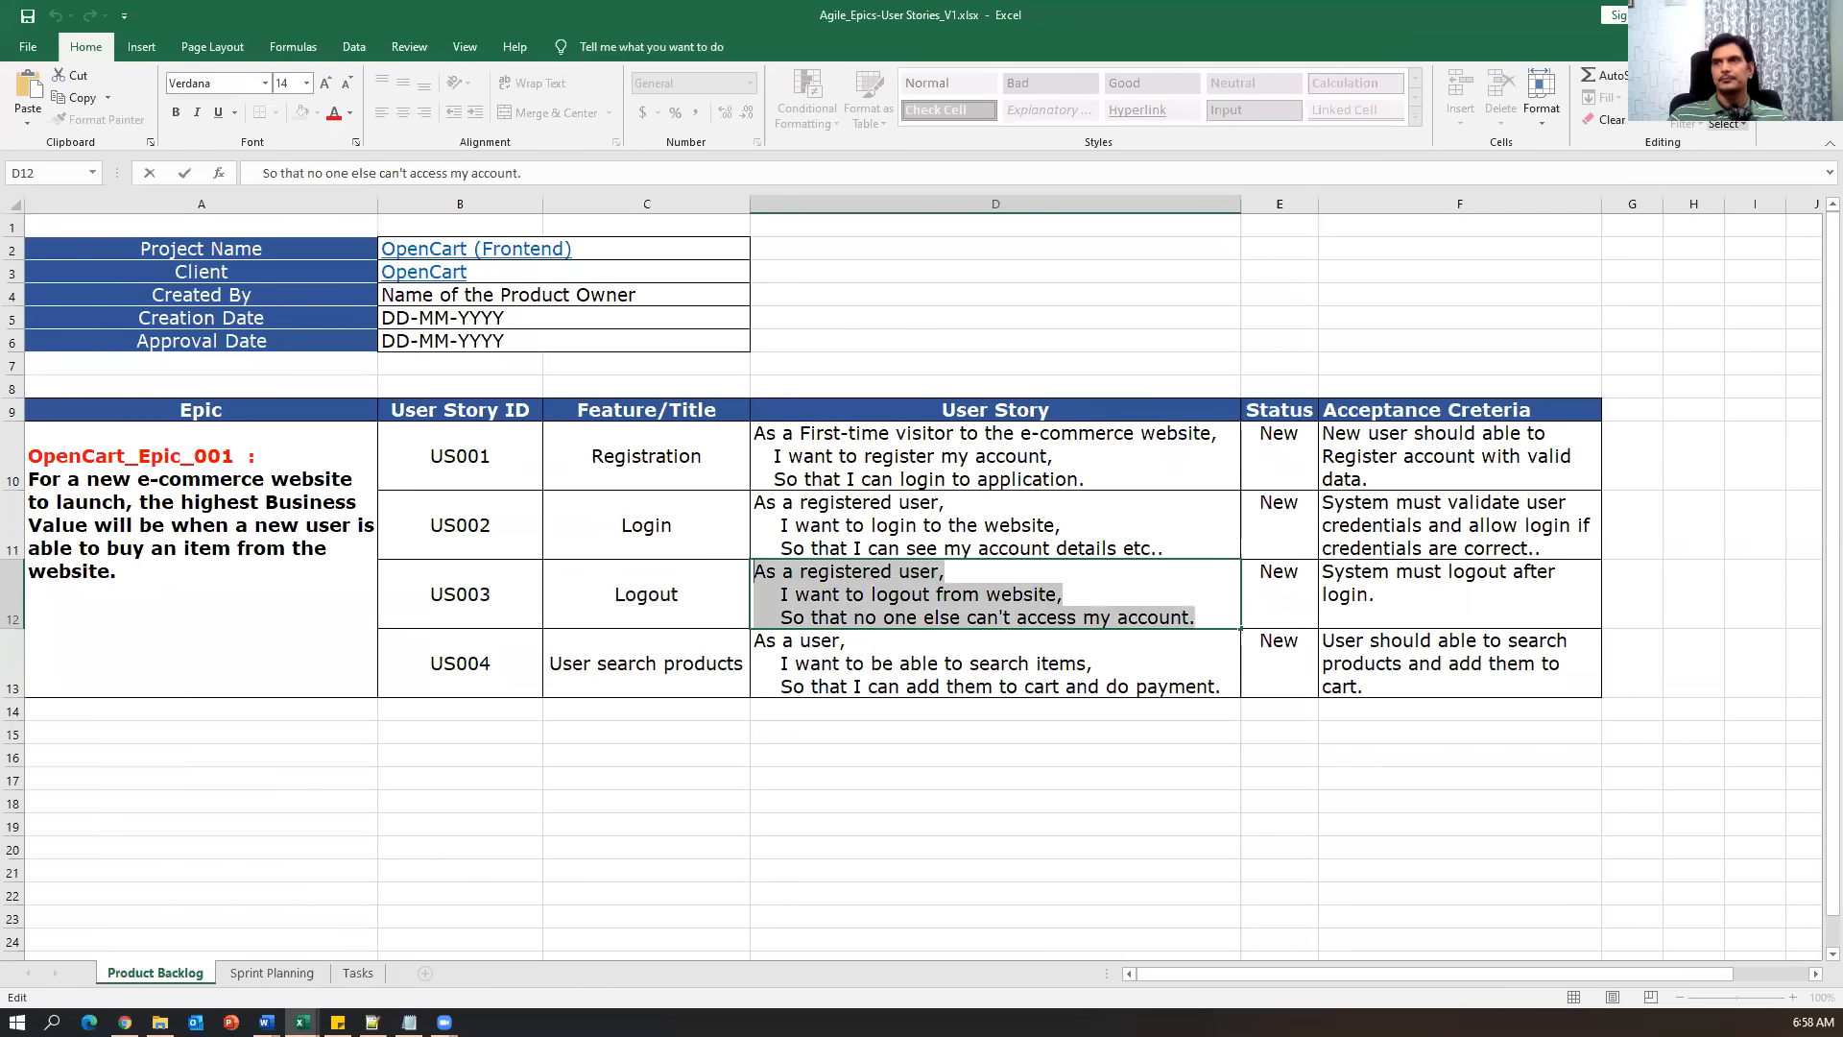
key(ctrl+c)
key(alt+Tab)
key(ctrl+v)
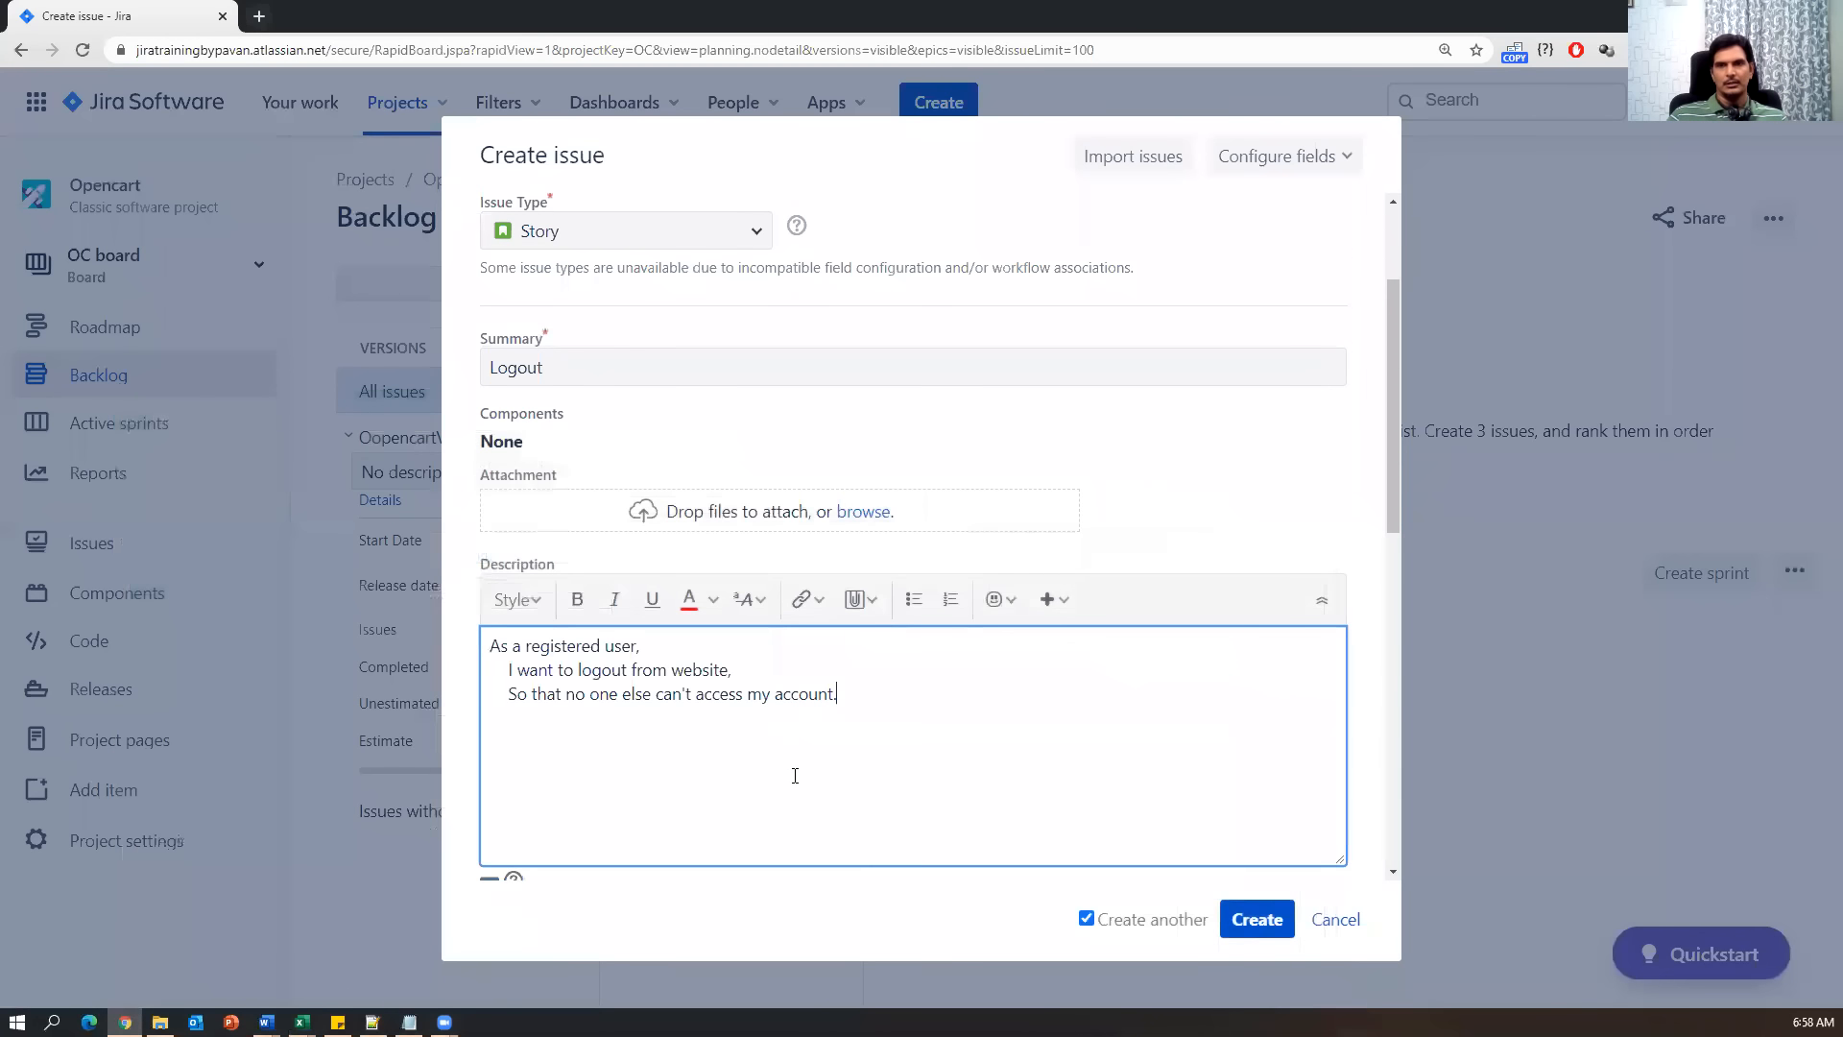
Create the Logout story as OC-4 linked to OpenCart_Epic_001.
scroll(794, 775, down, 4)
scroll(794, 776, down, 3)
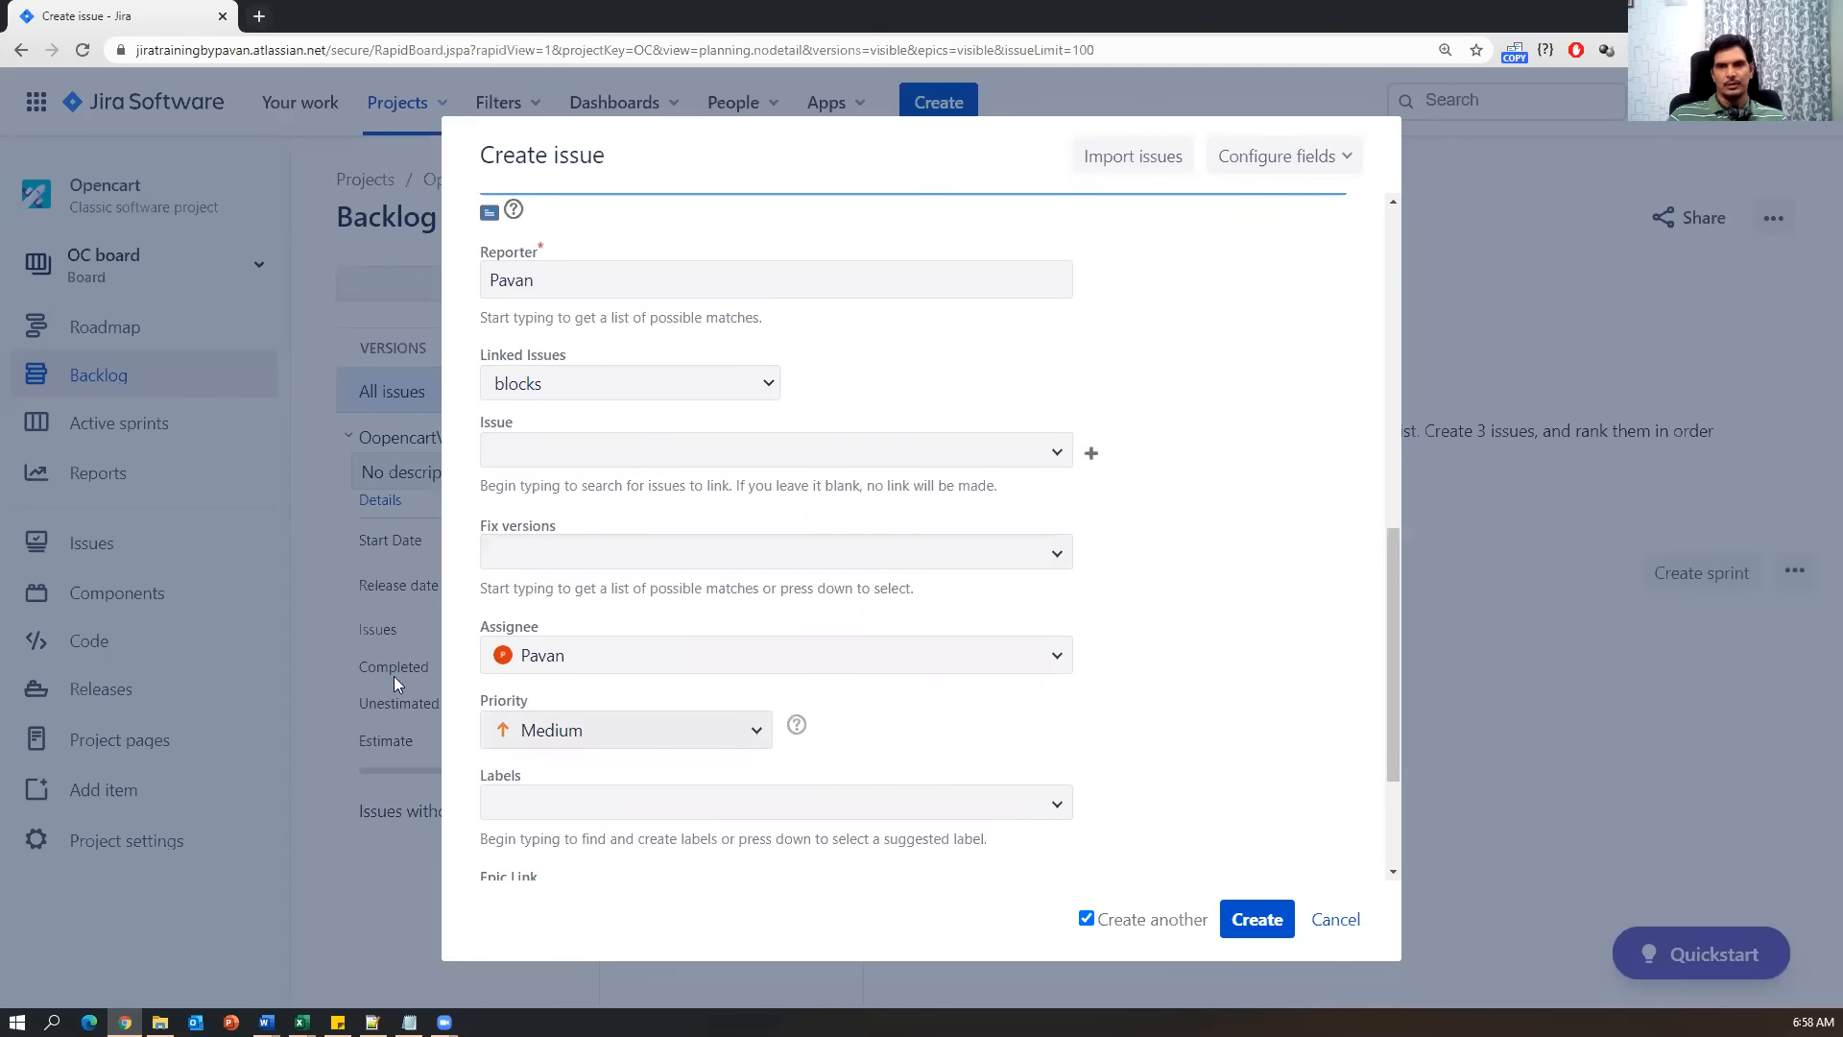
scroll(720, 863, down, 2)
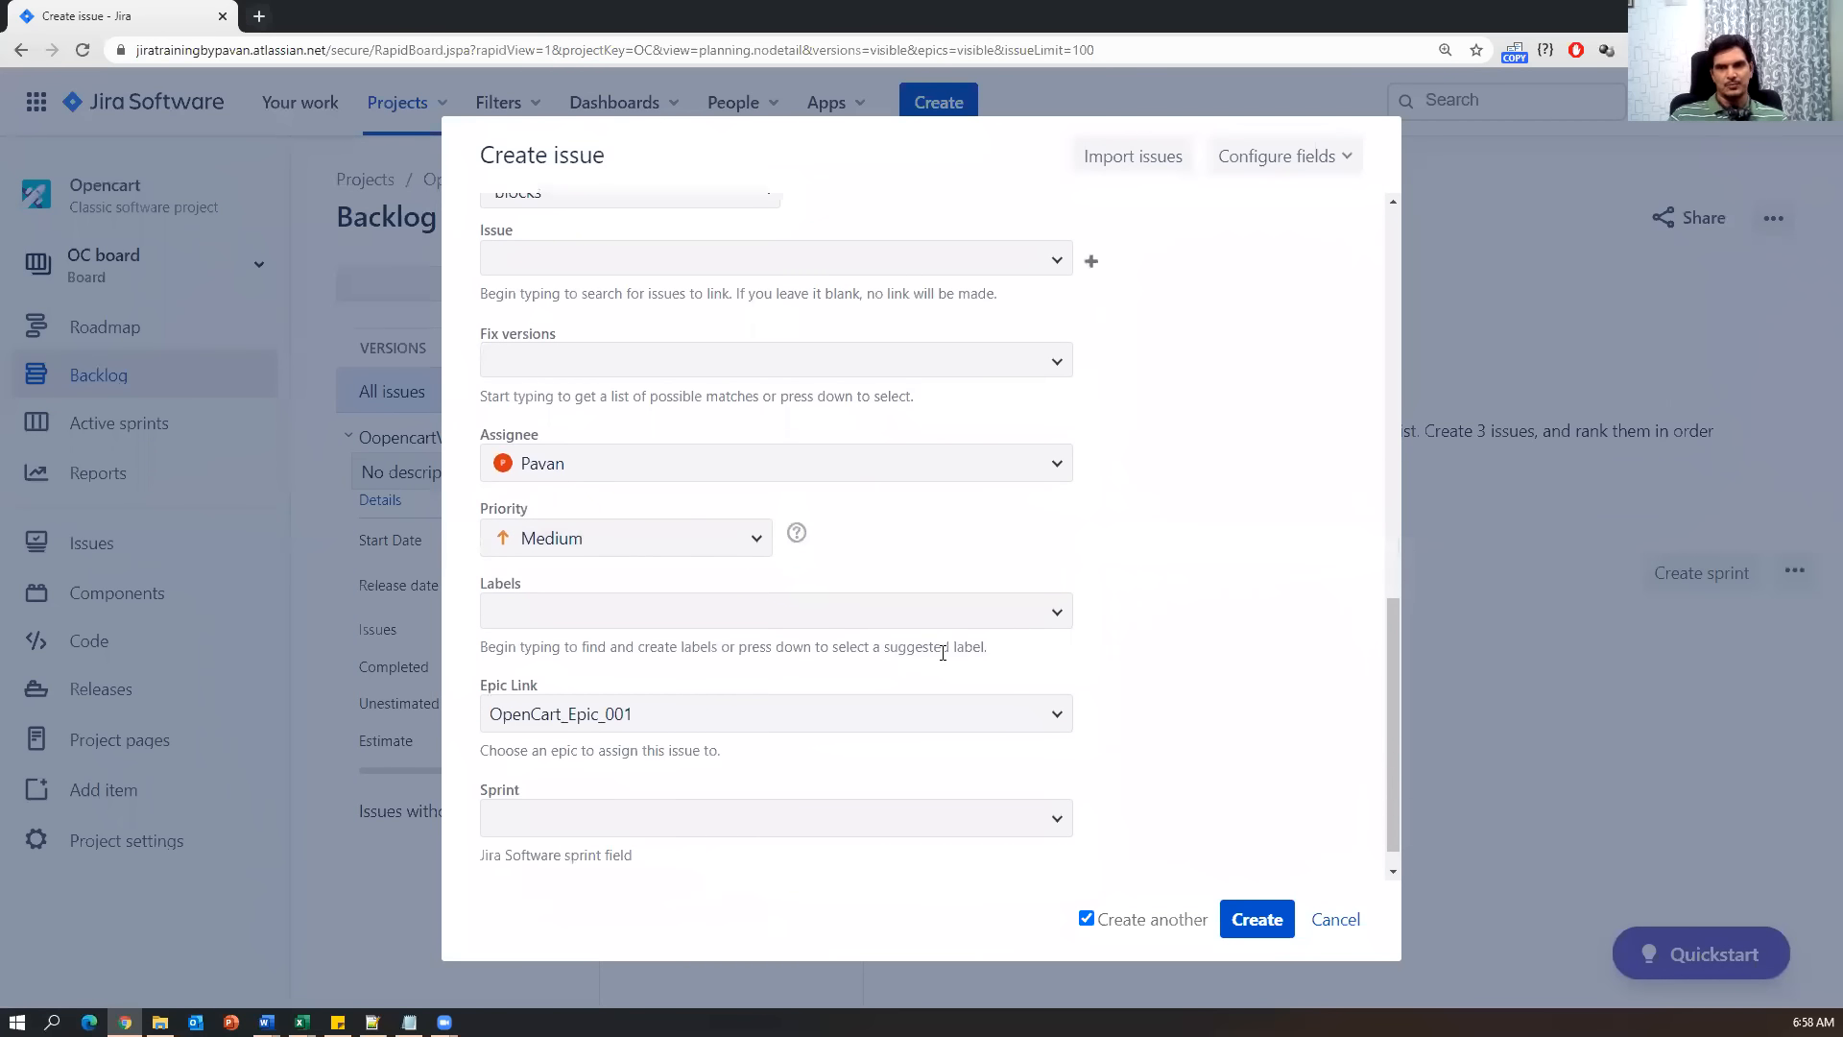
scroll(883, 771, down, 1)
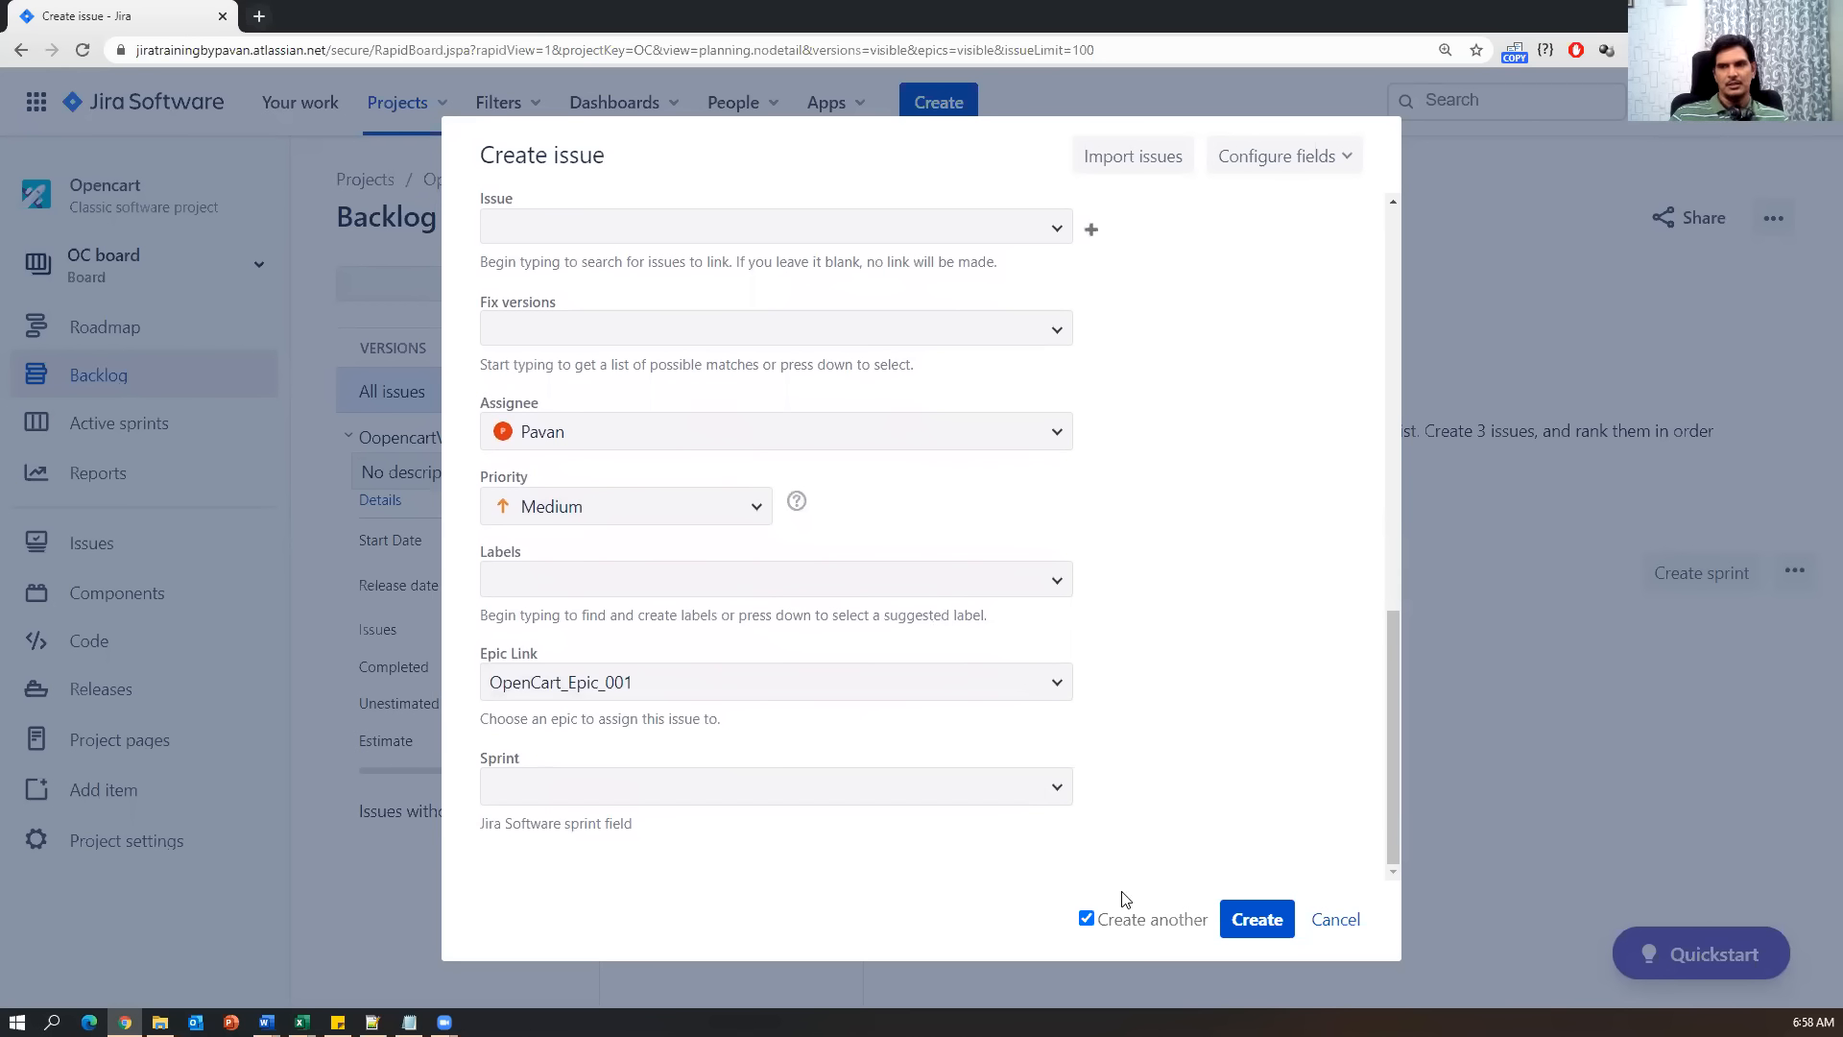
click(1254, 925)
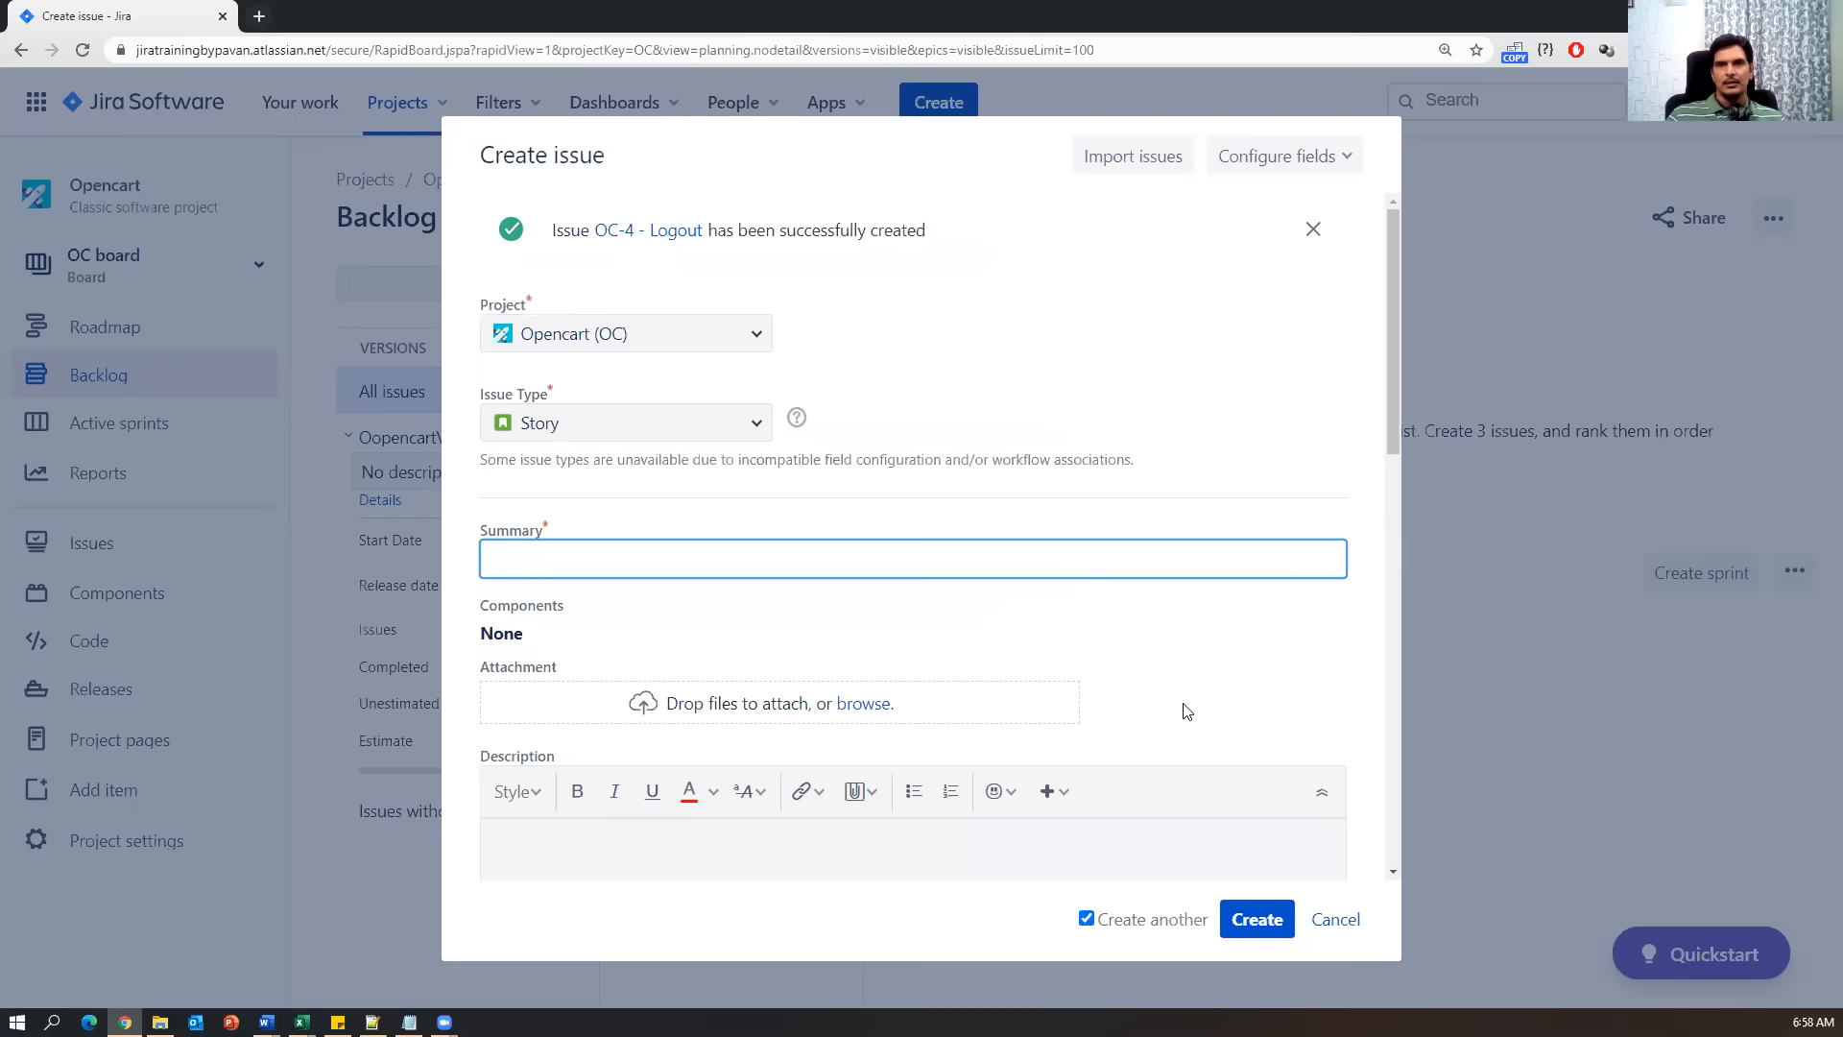
drag(939, 243, 727, 231)
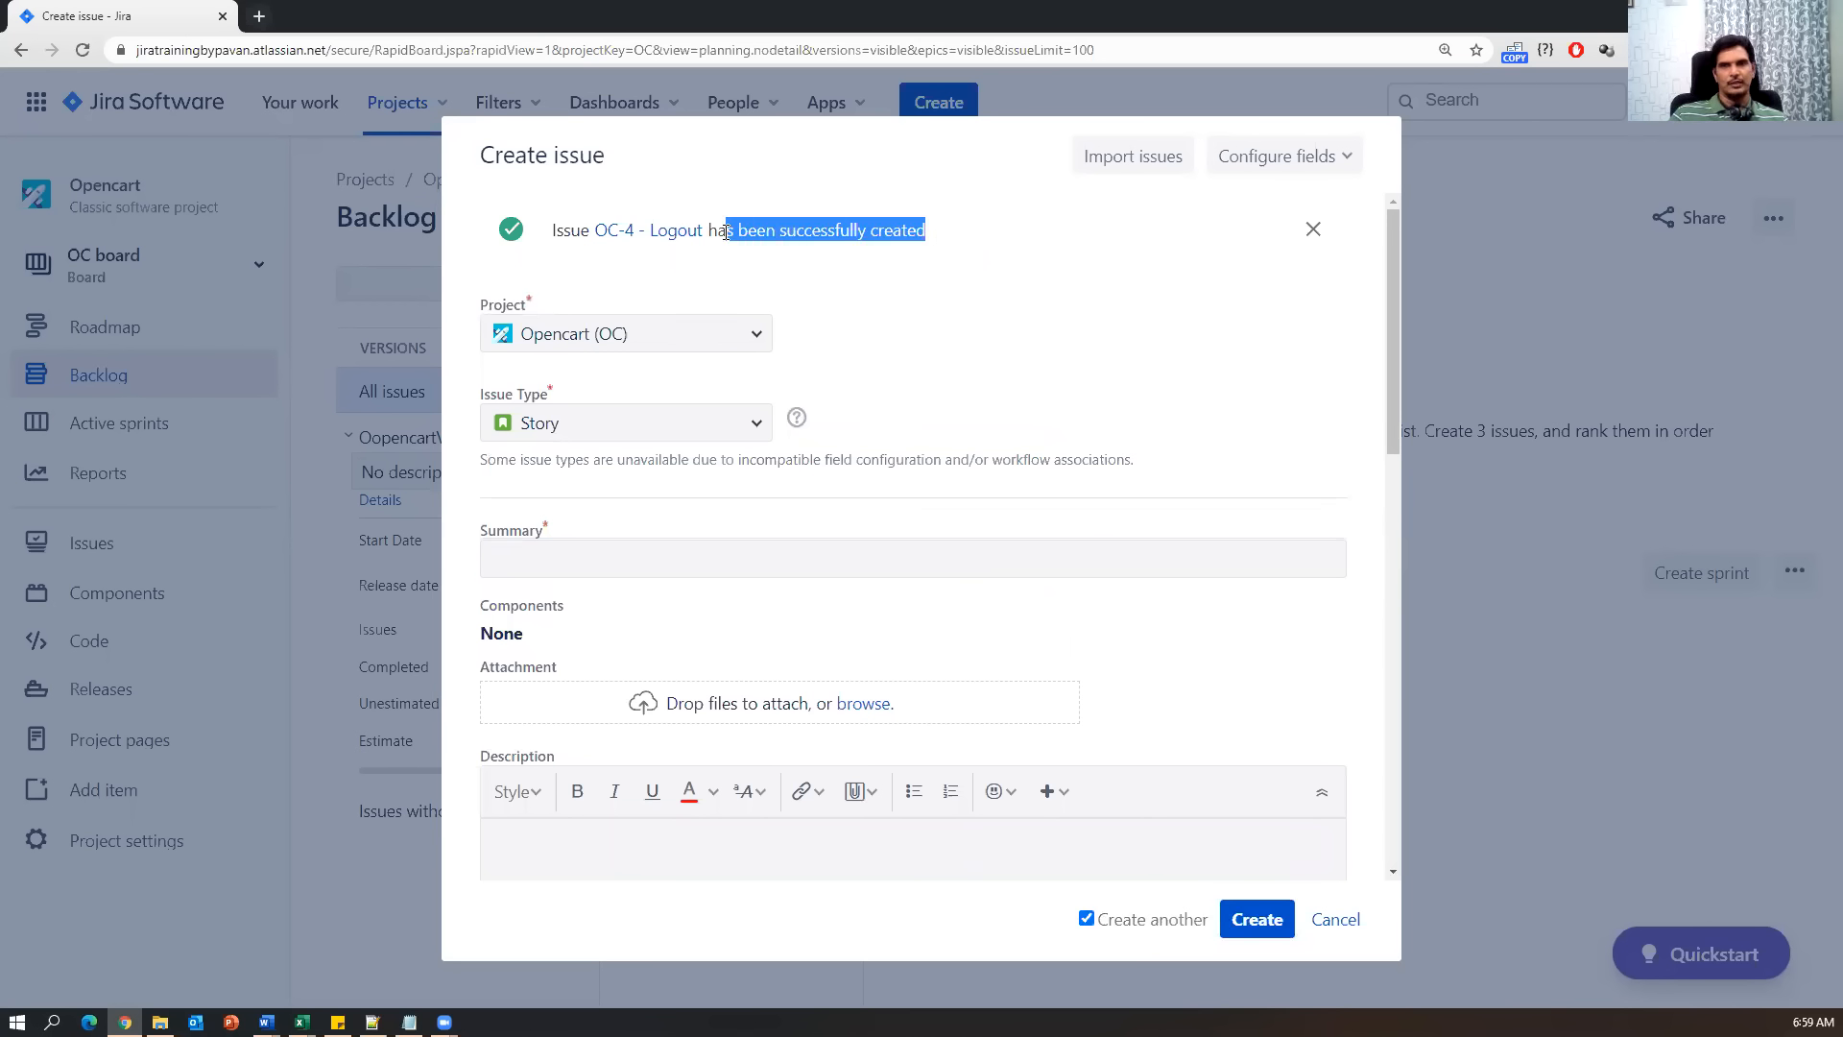
Set the new story's Summary to 'User search products' from cell C13.
click(303, 1022)
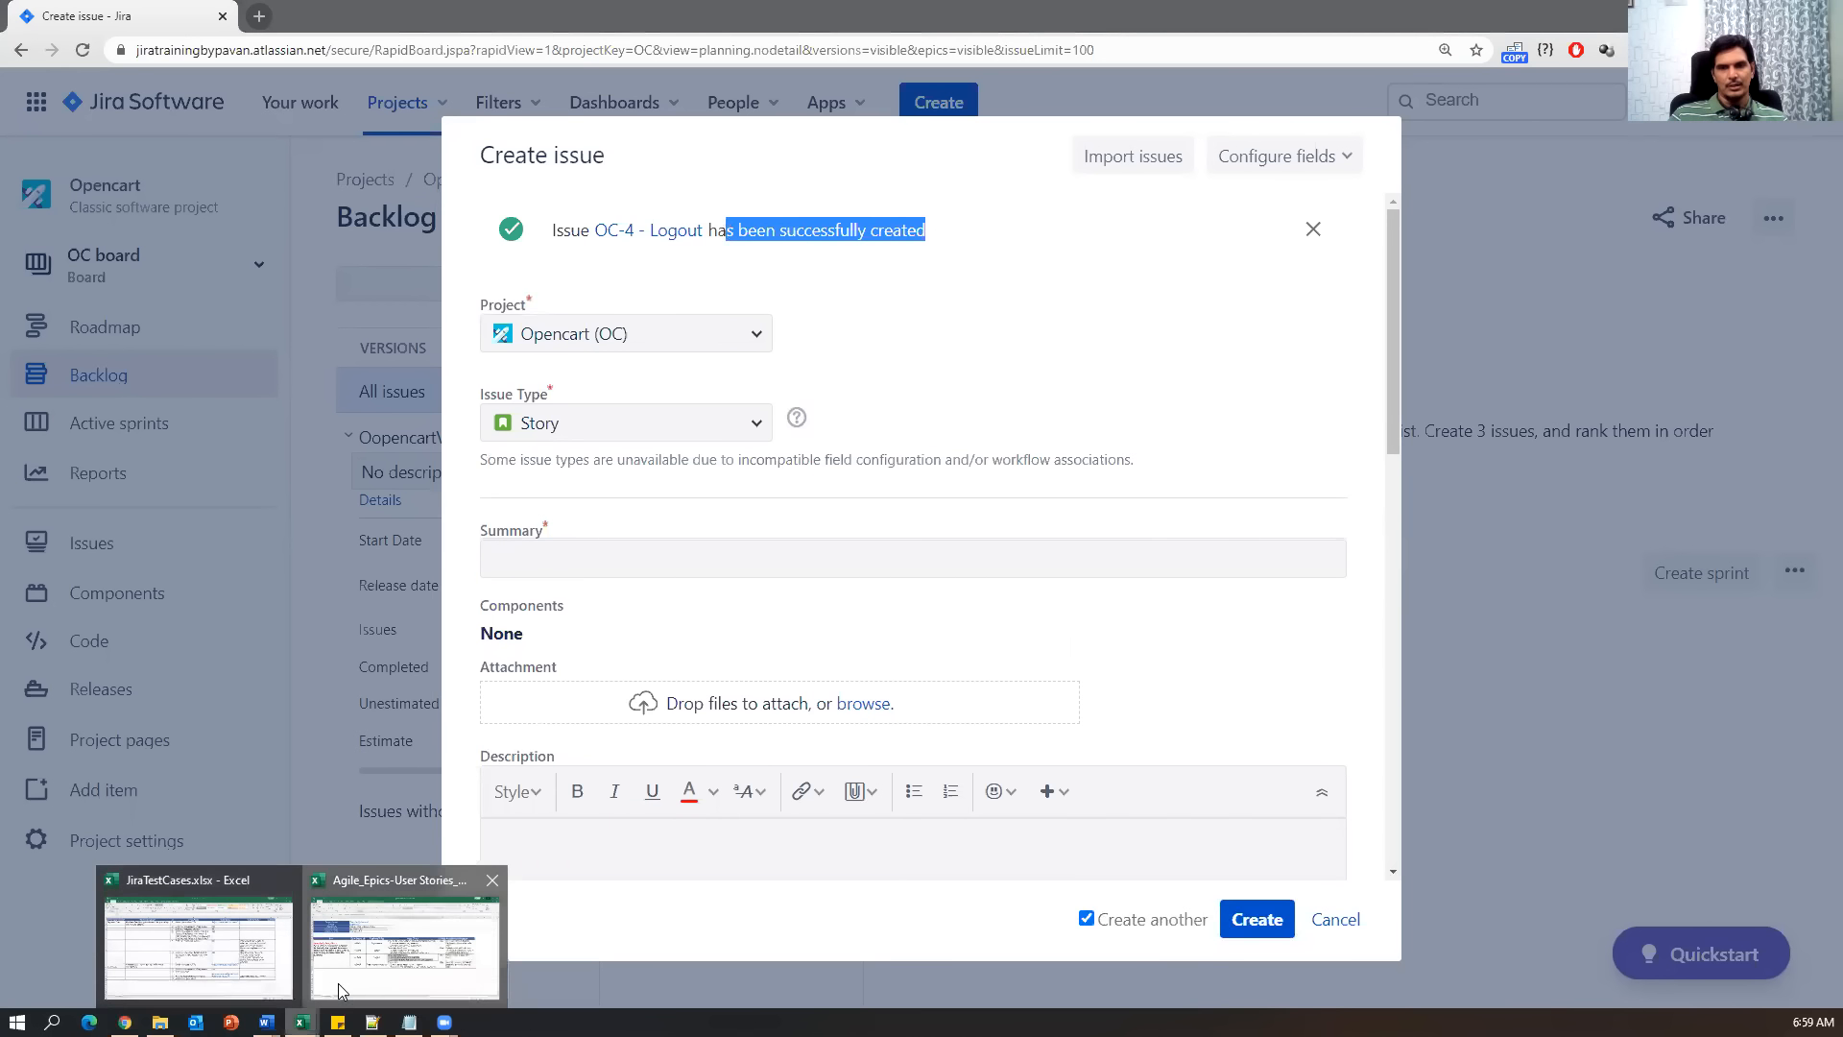
click(375, 950)
double_click(563, 672)
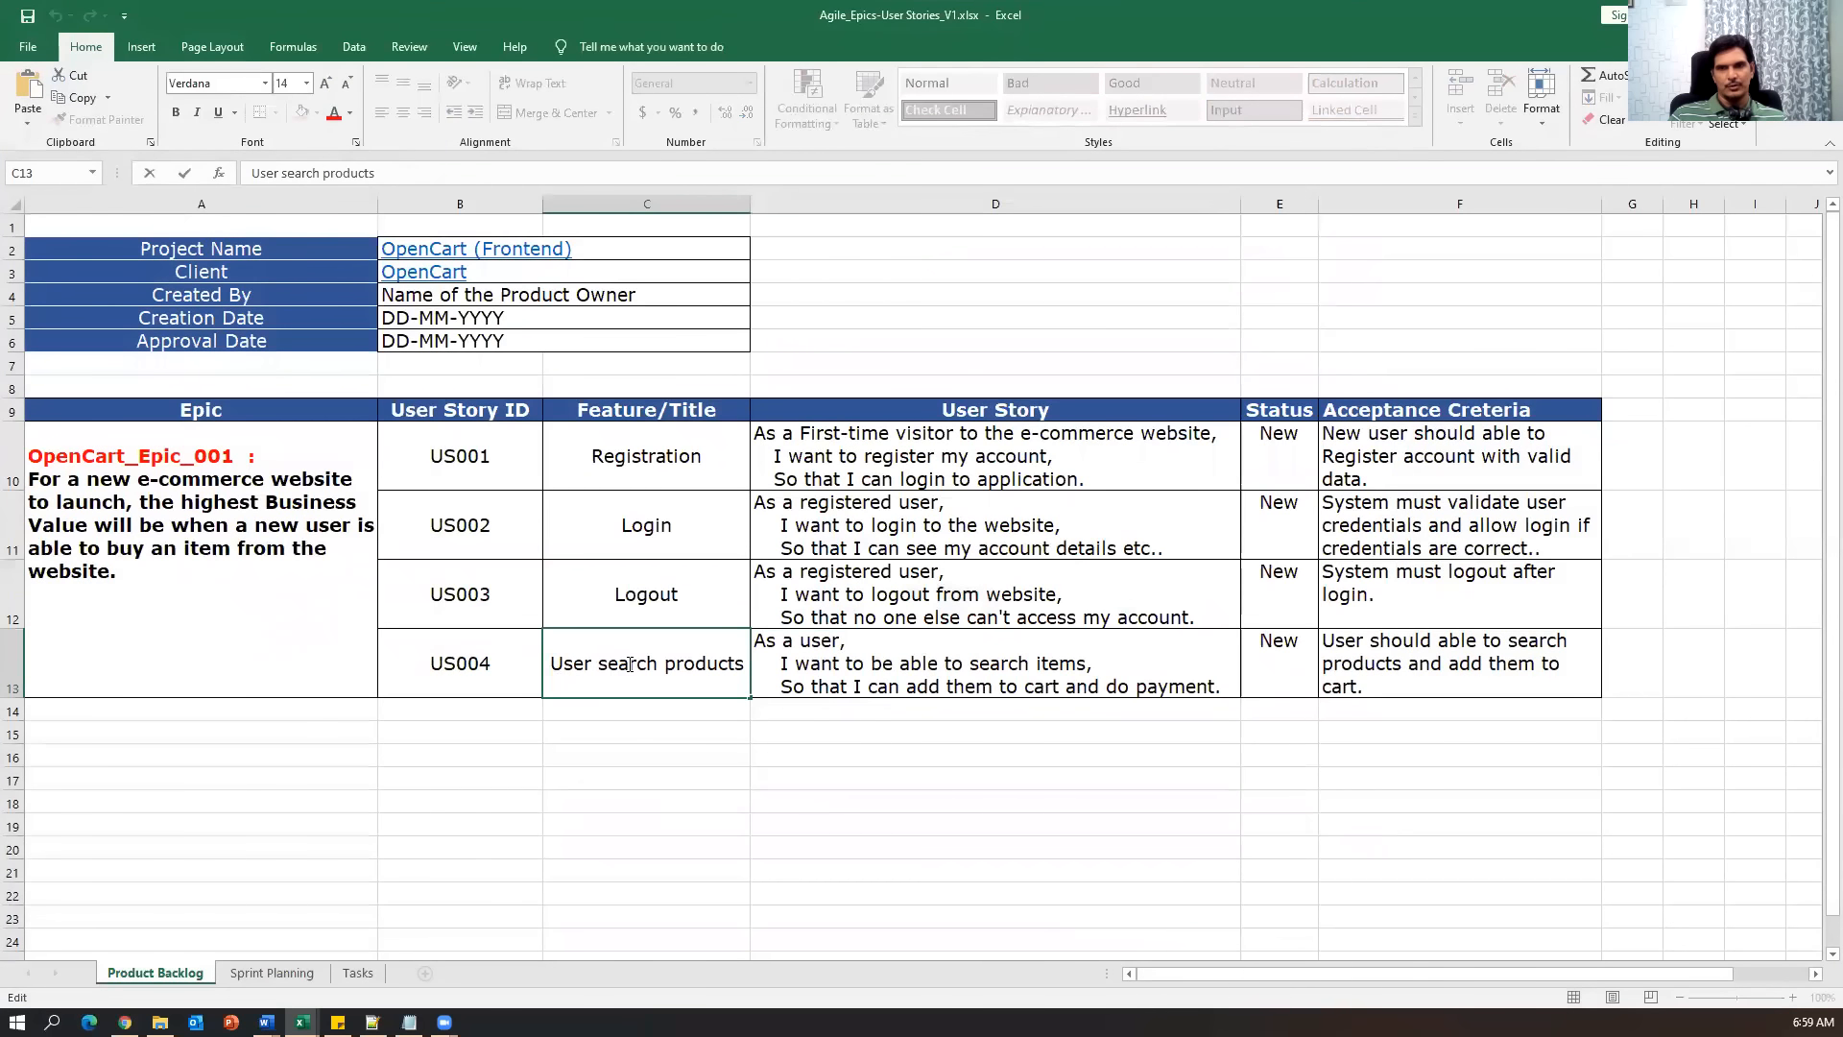
drag(550, 665, 747, 664)
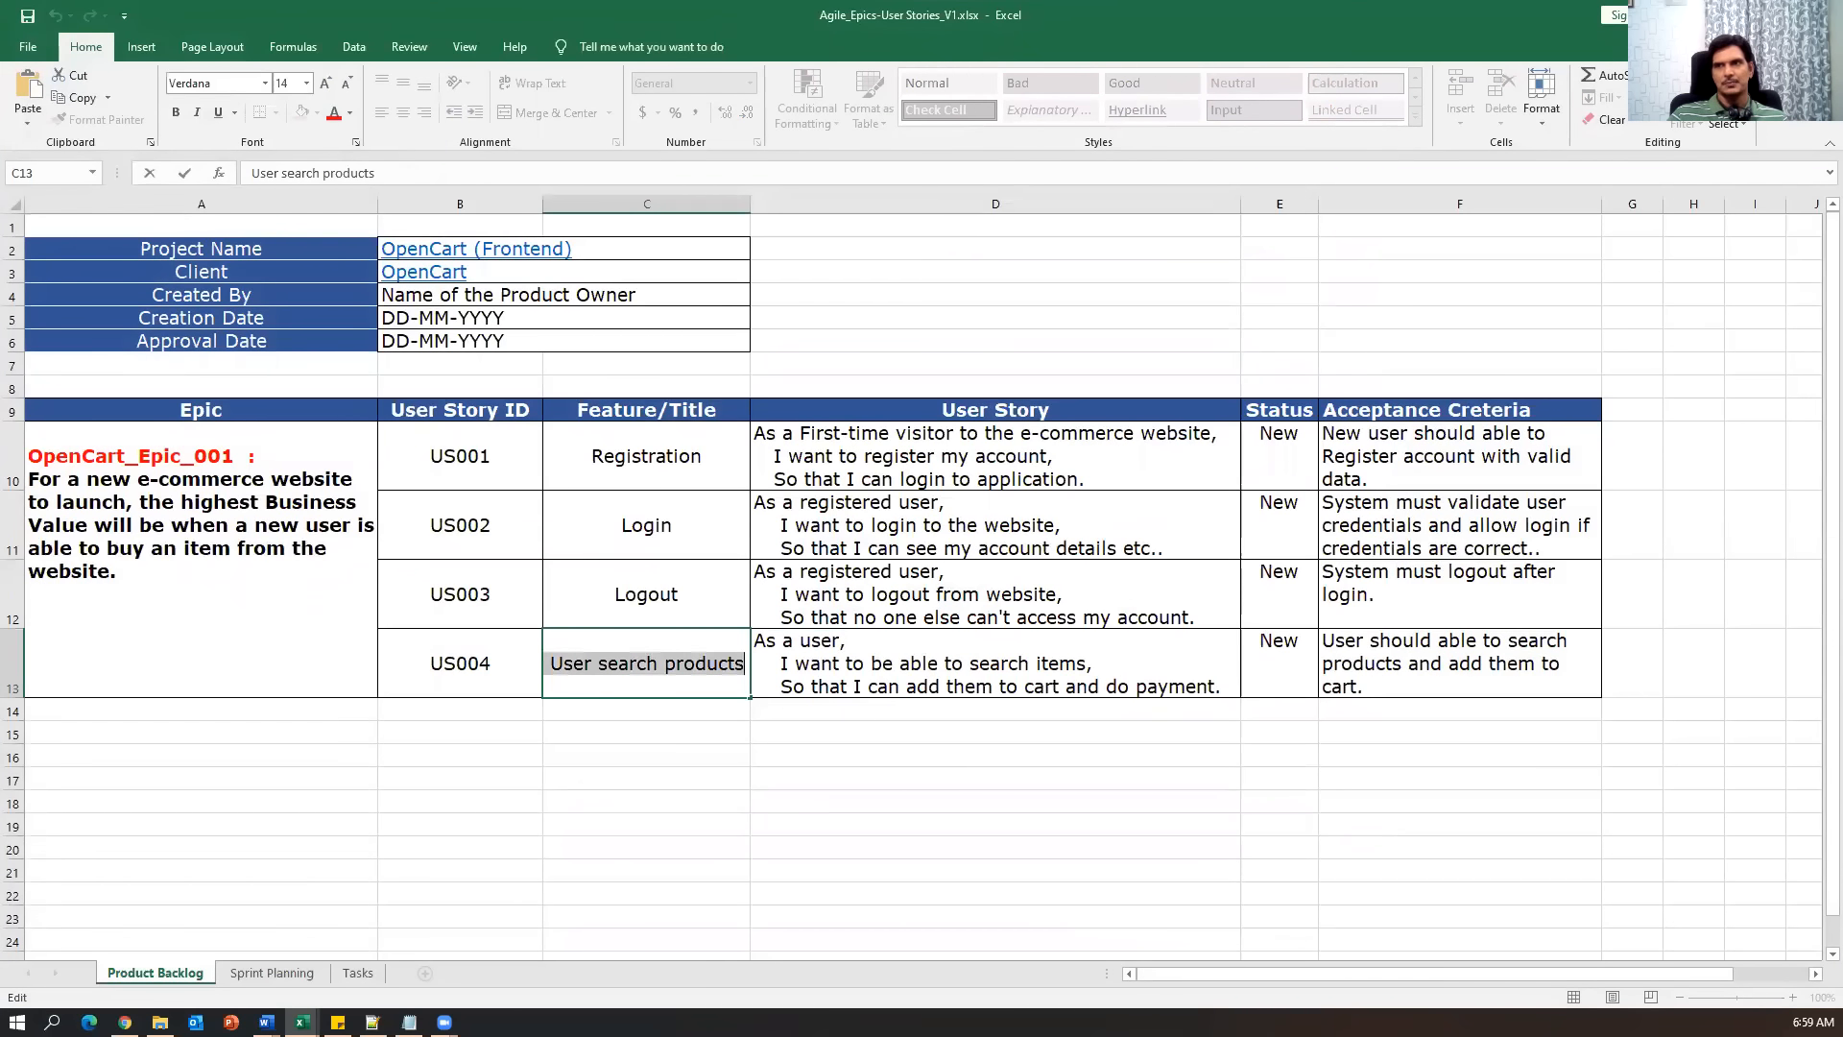
key(alt+Tab)
click(589, 560)
key(ctrl+v)
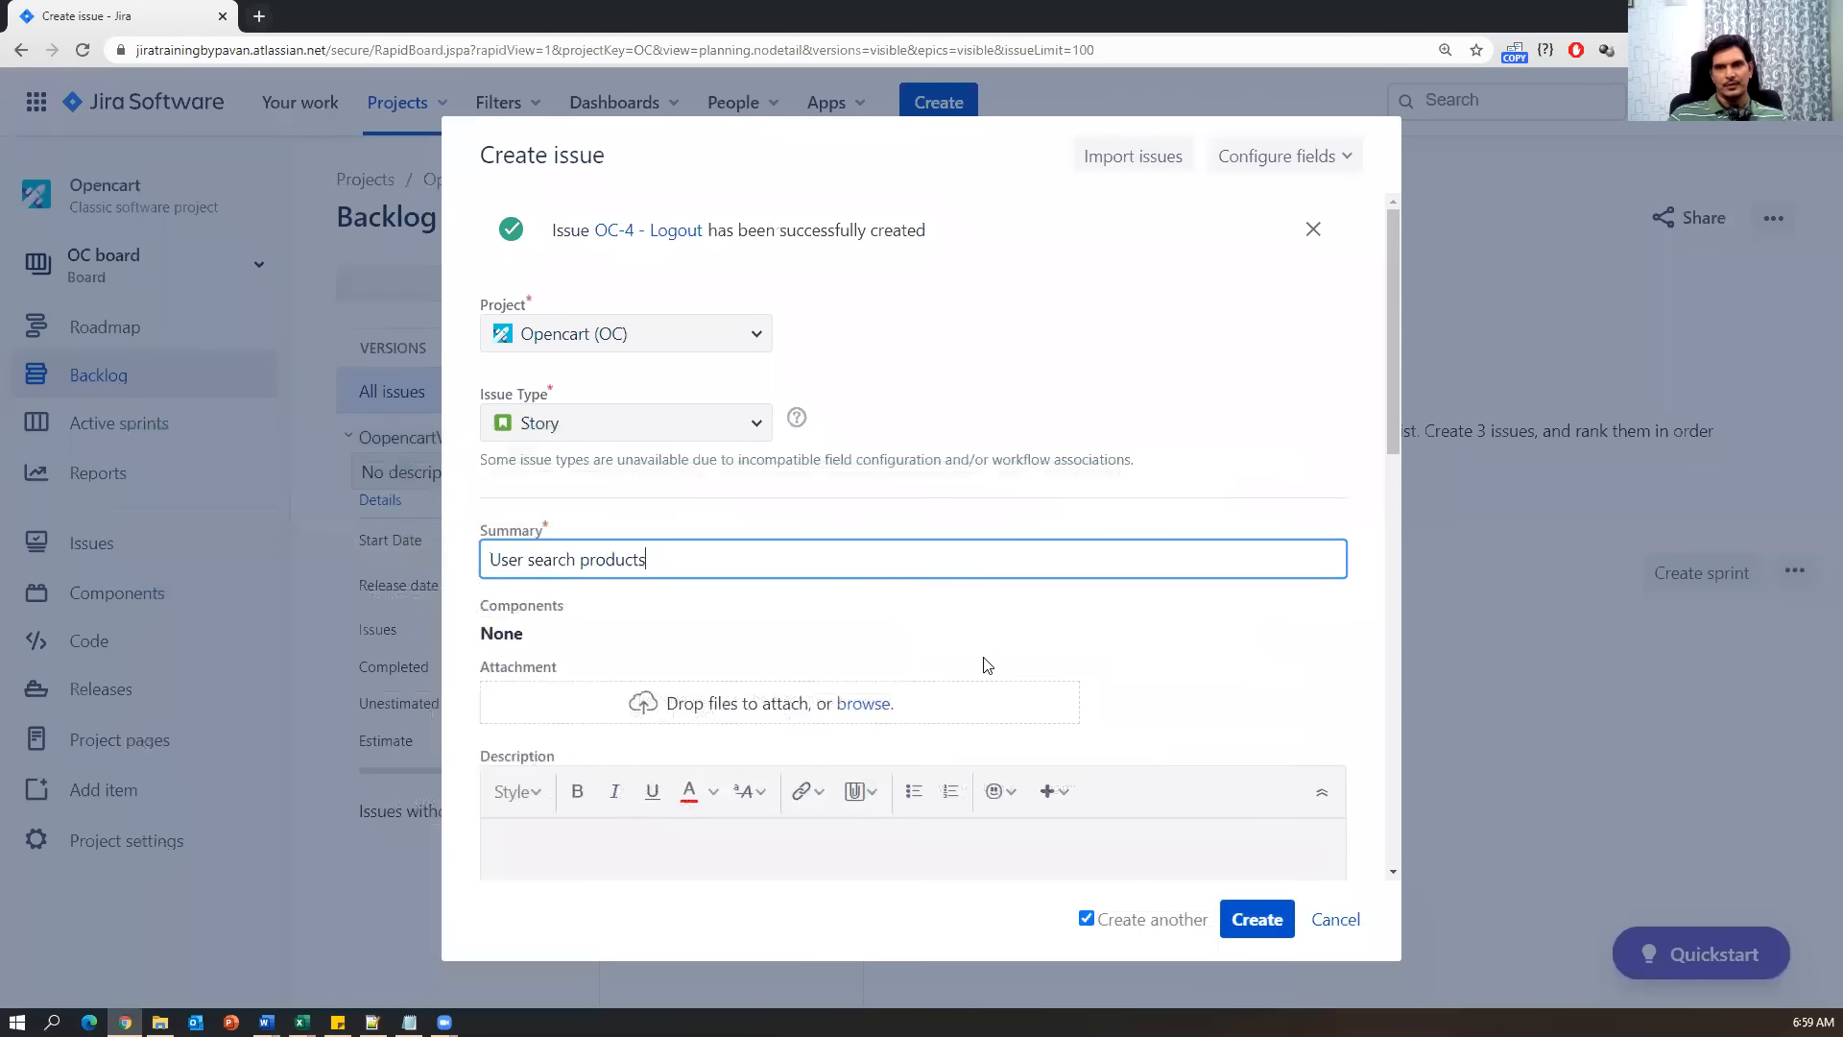
scroll(987, 664, down, 4)
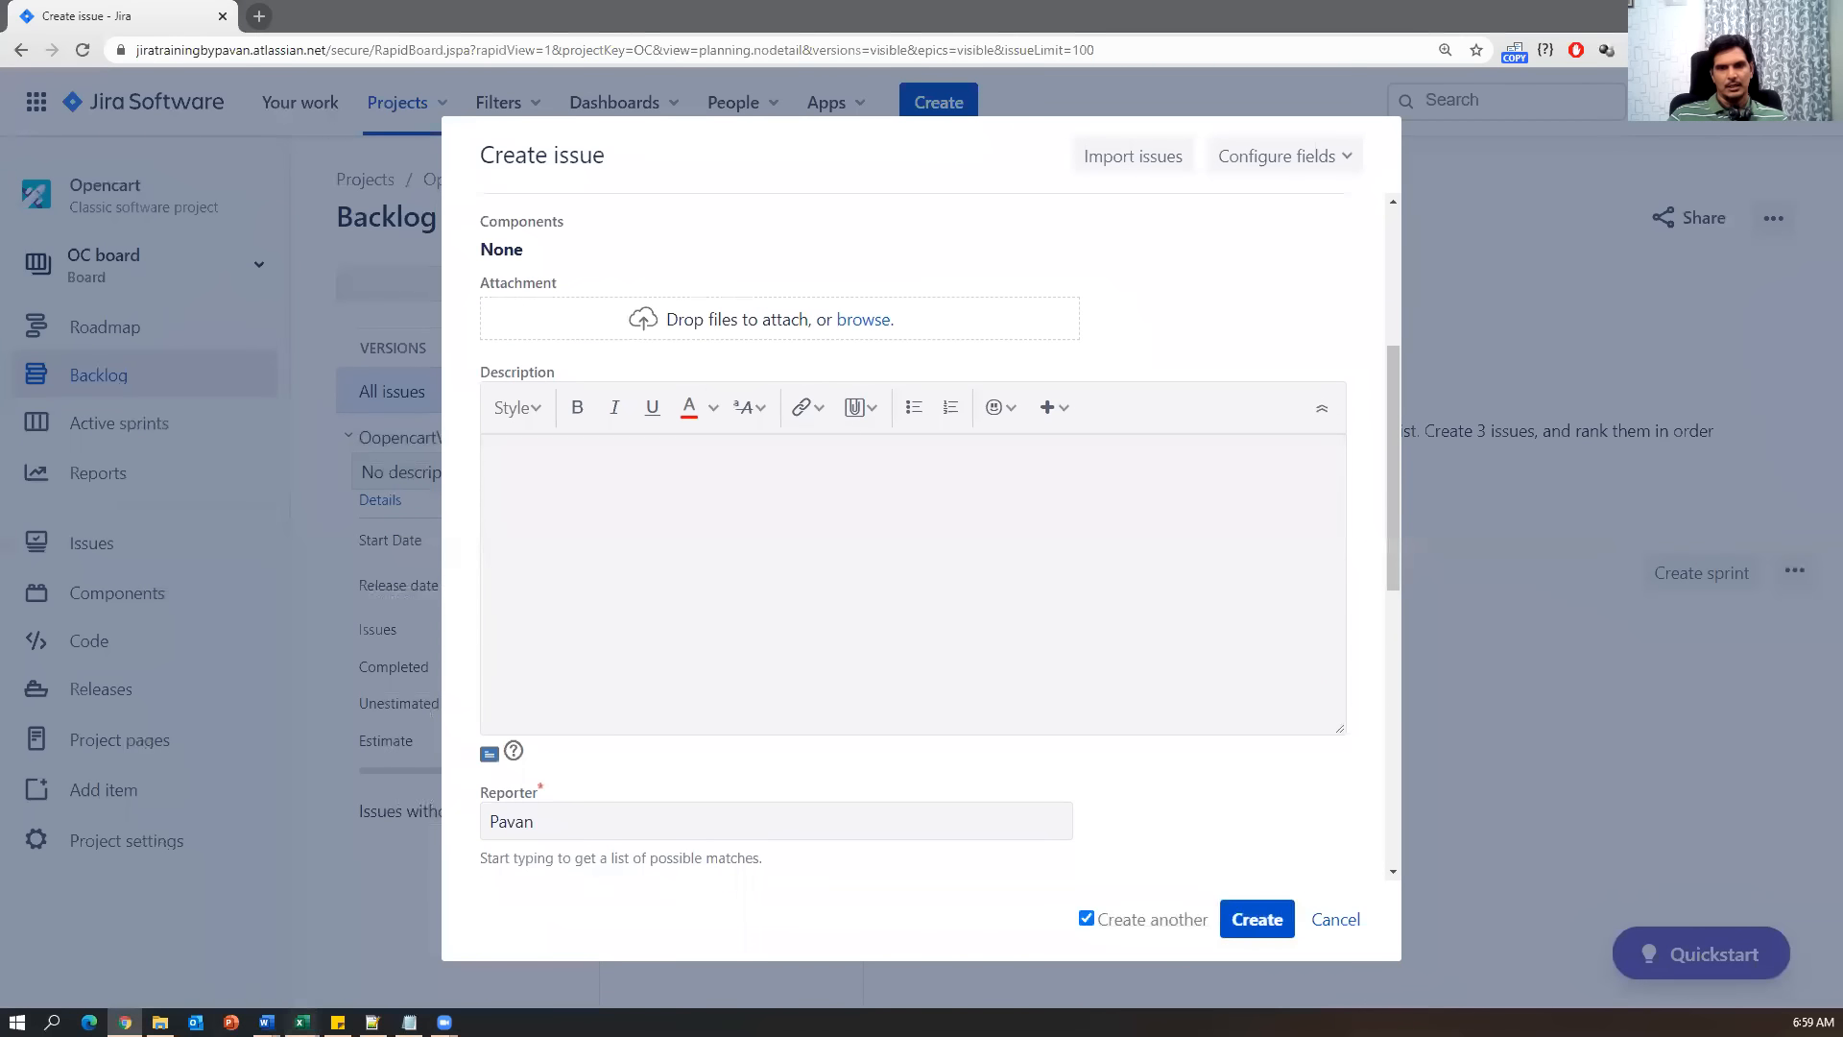
Paste the three-line US004 user story from cell D13 into the Description.
key(alt+Tab)
double_click(1221, 687)
drag(1221, 687, 755, 637)
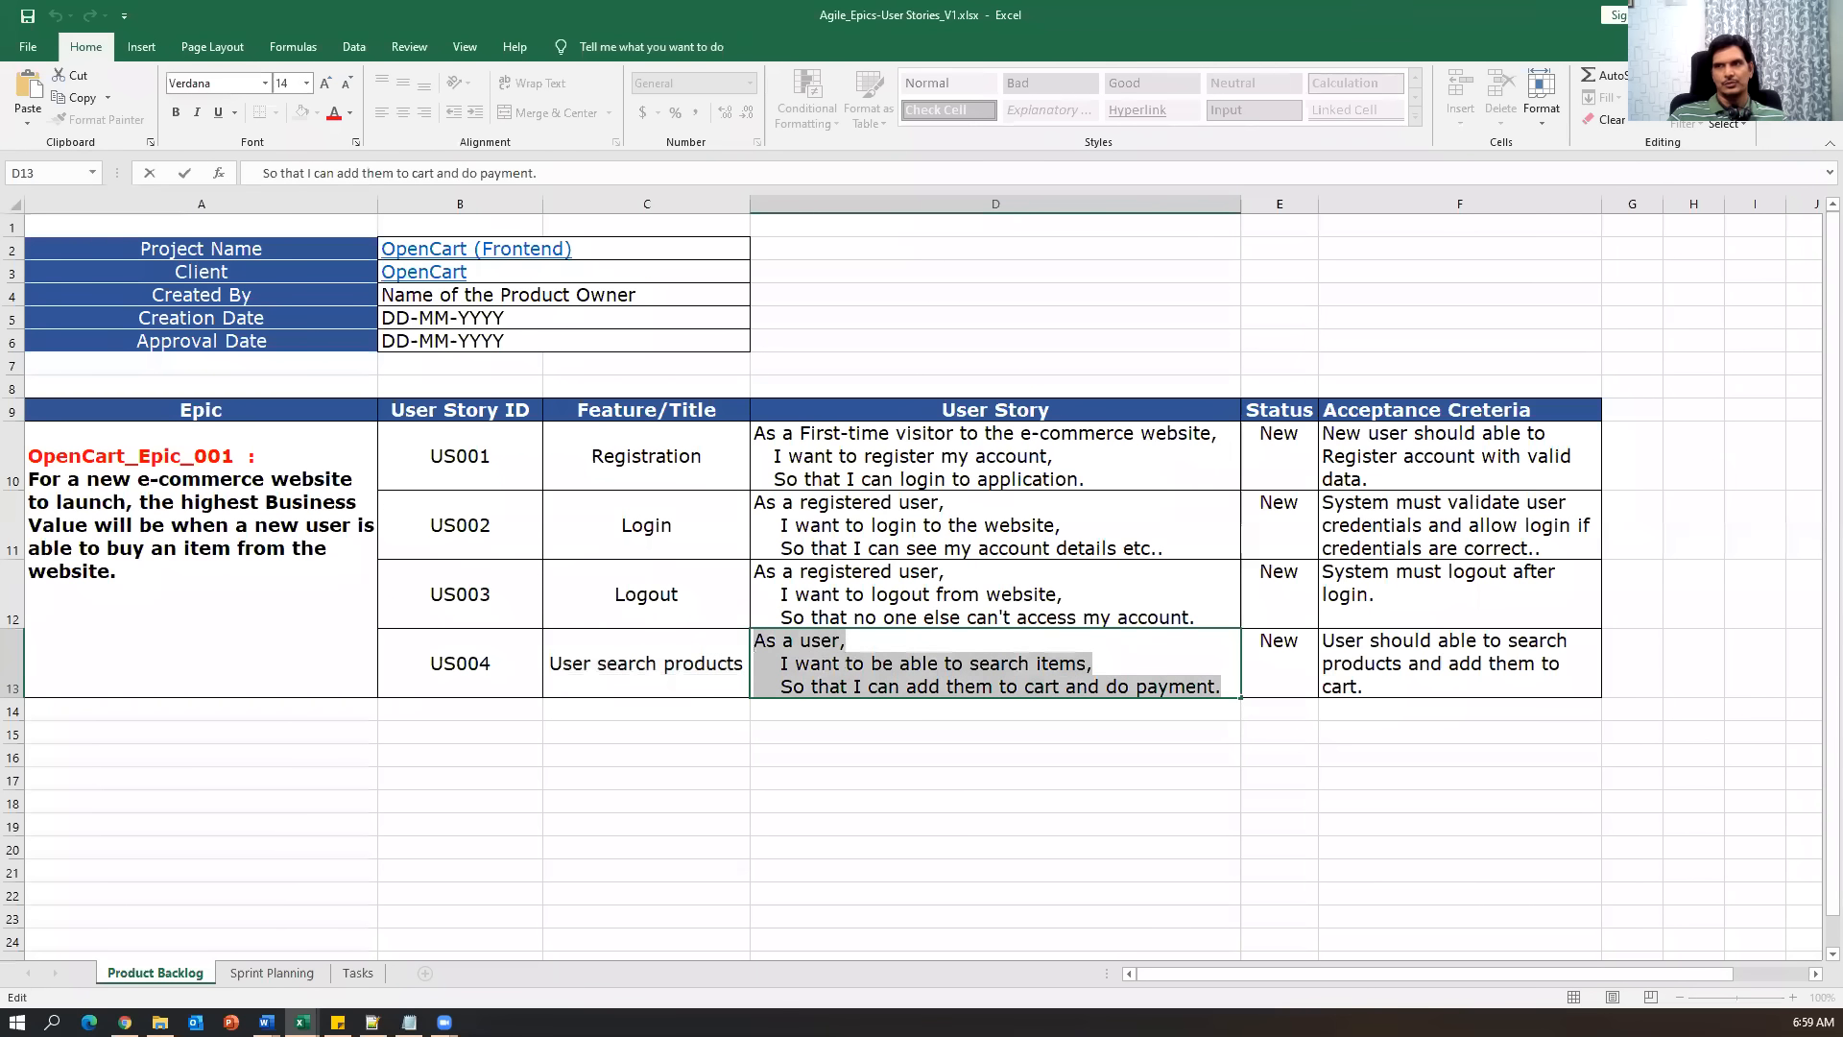
key(ctrl+c)
key(alt+Tab)
click(720, 624)
key(ctrl+v)
scroll(585, 410, down, 4)
scroll(586, 411, down, 3)
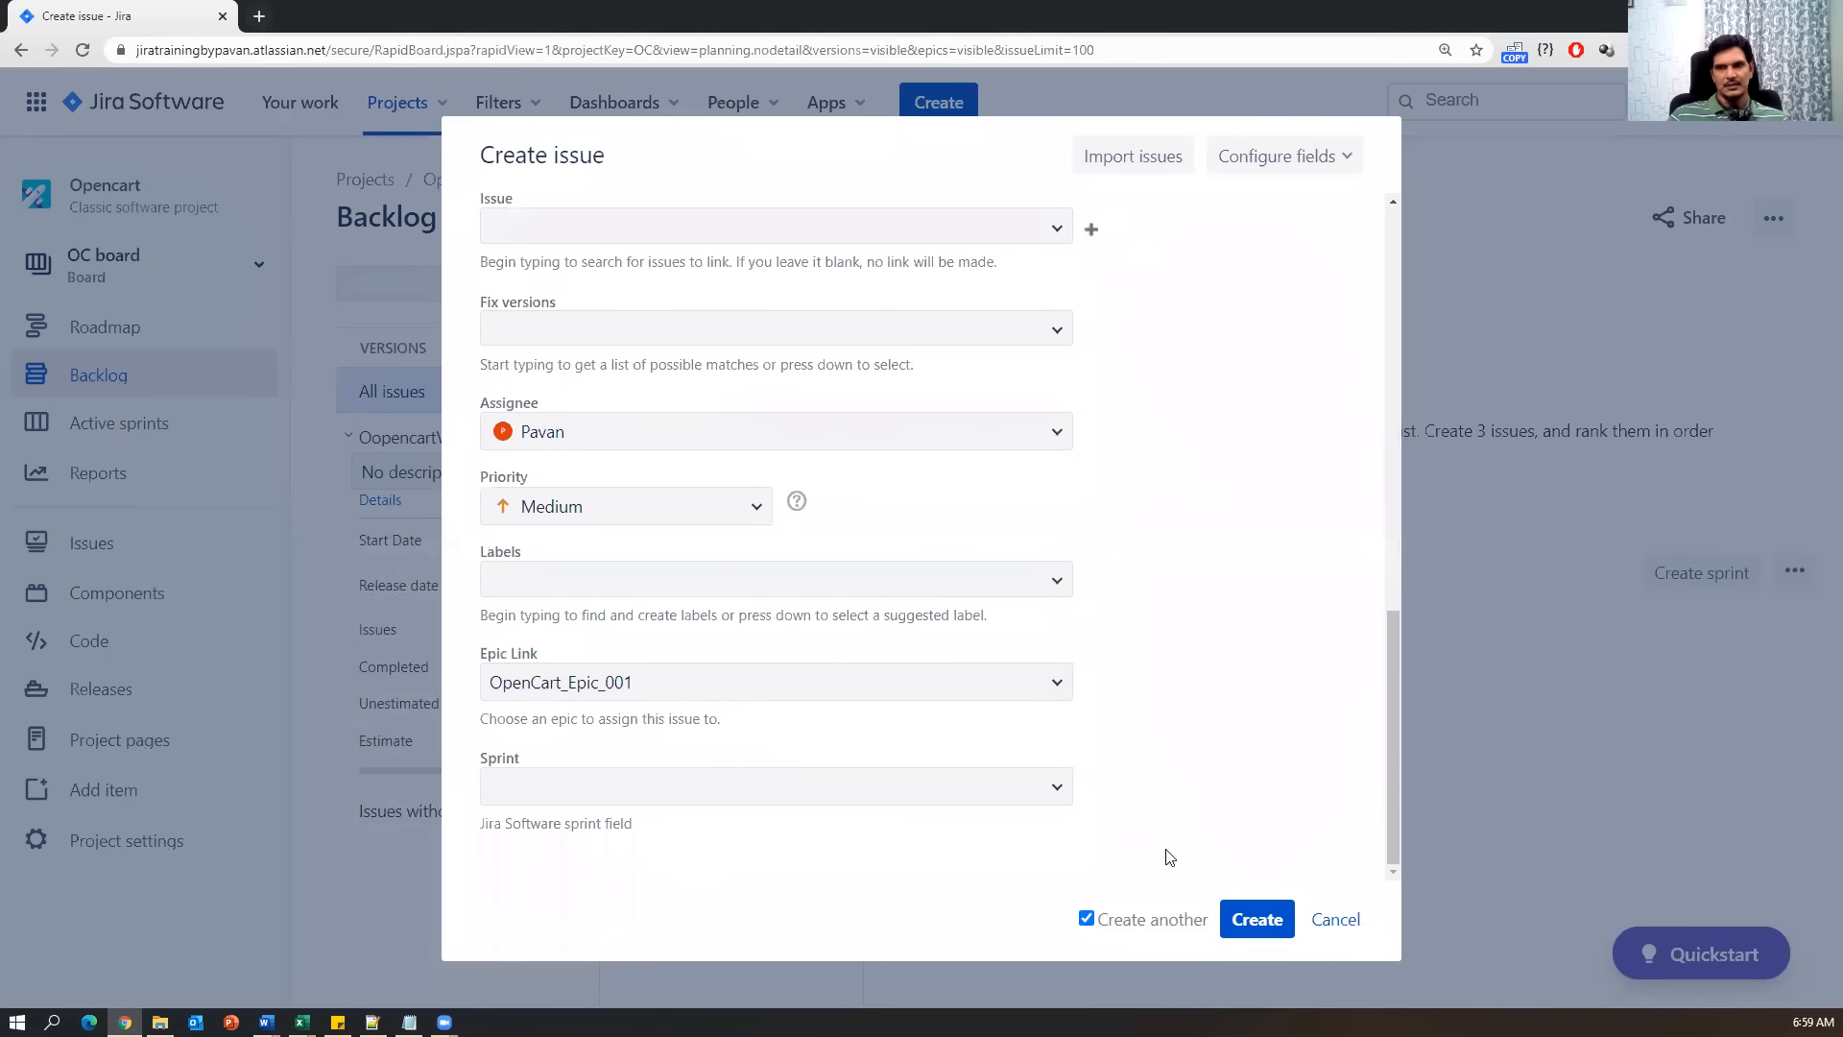
Untick 'Create another' and create the User search products story as OC-5.
mouse_move(302, 1021)
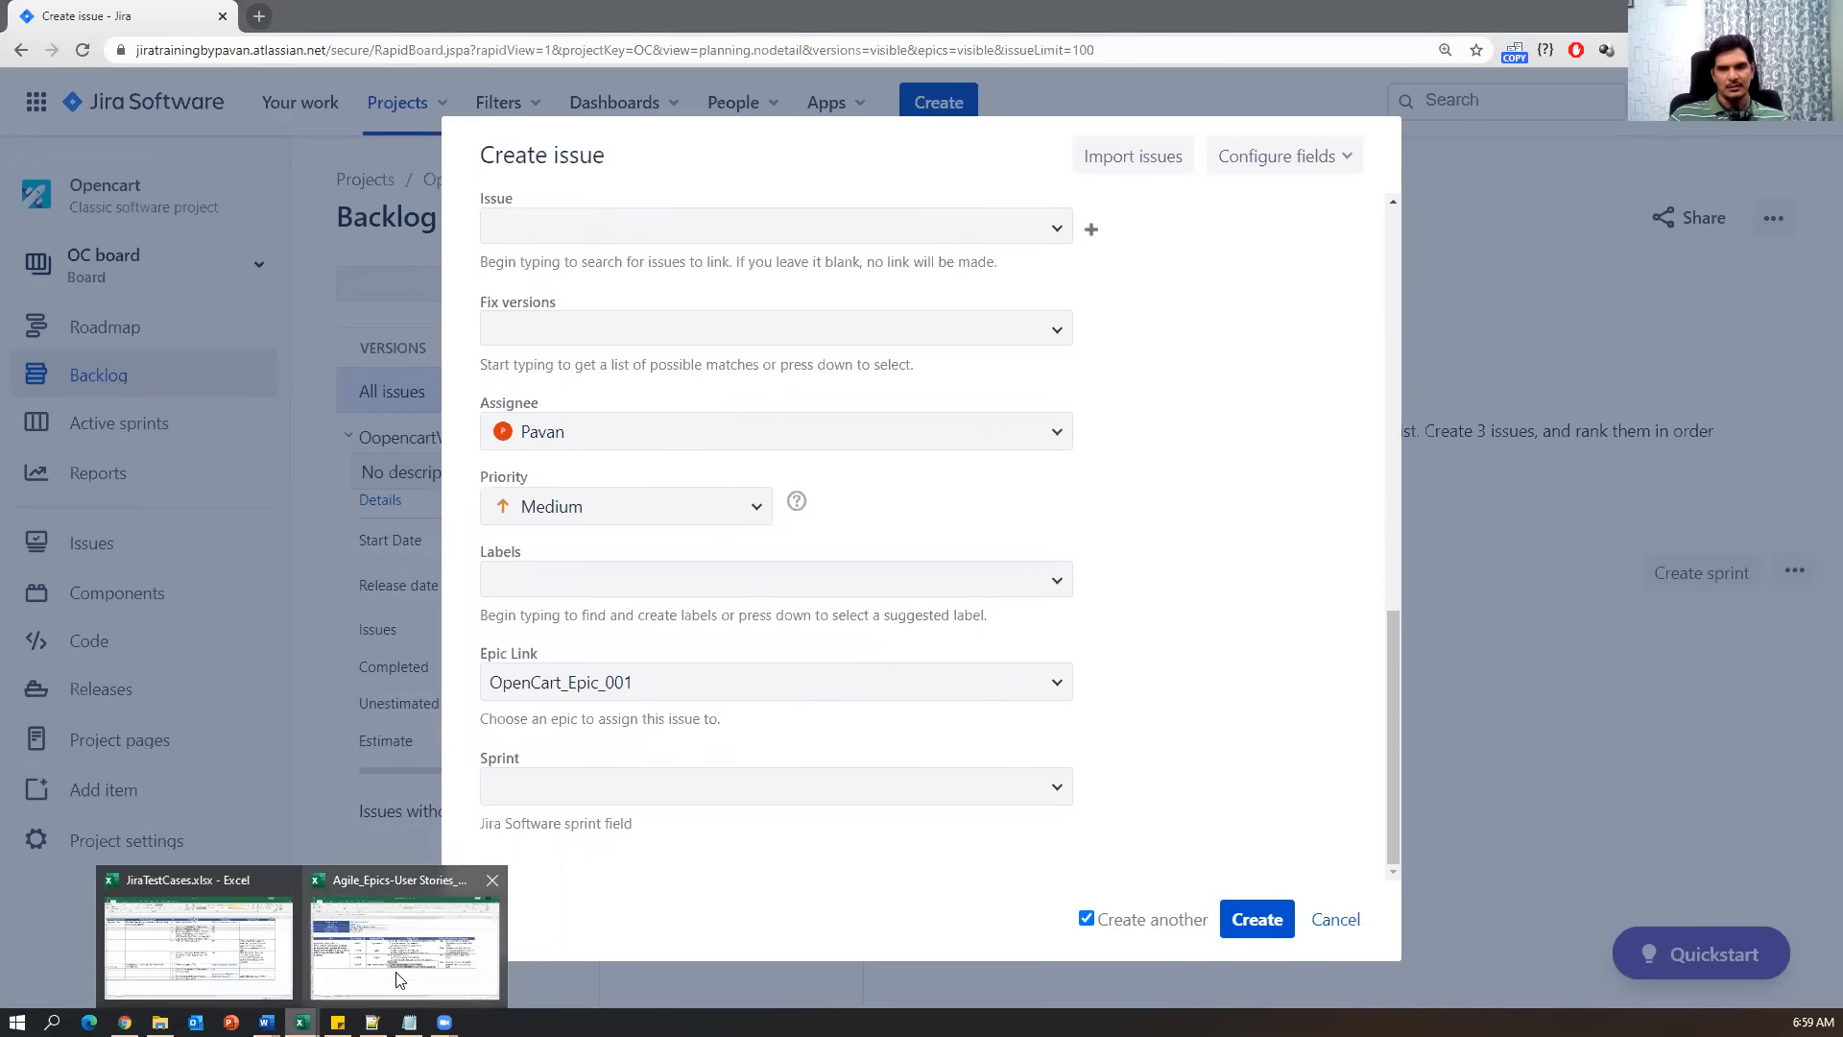
click(400, 980)
key(alt+Tab)
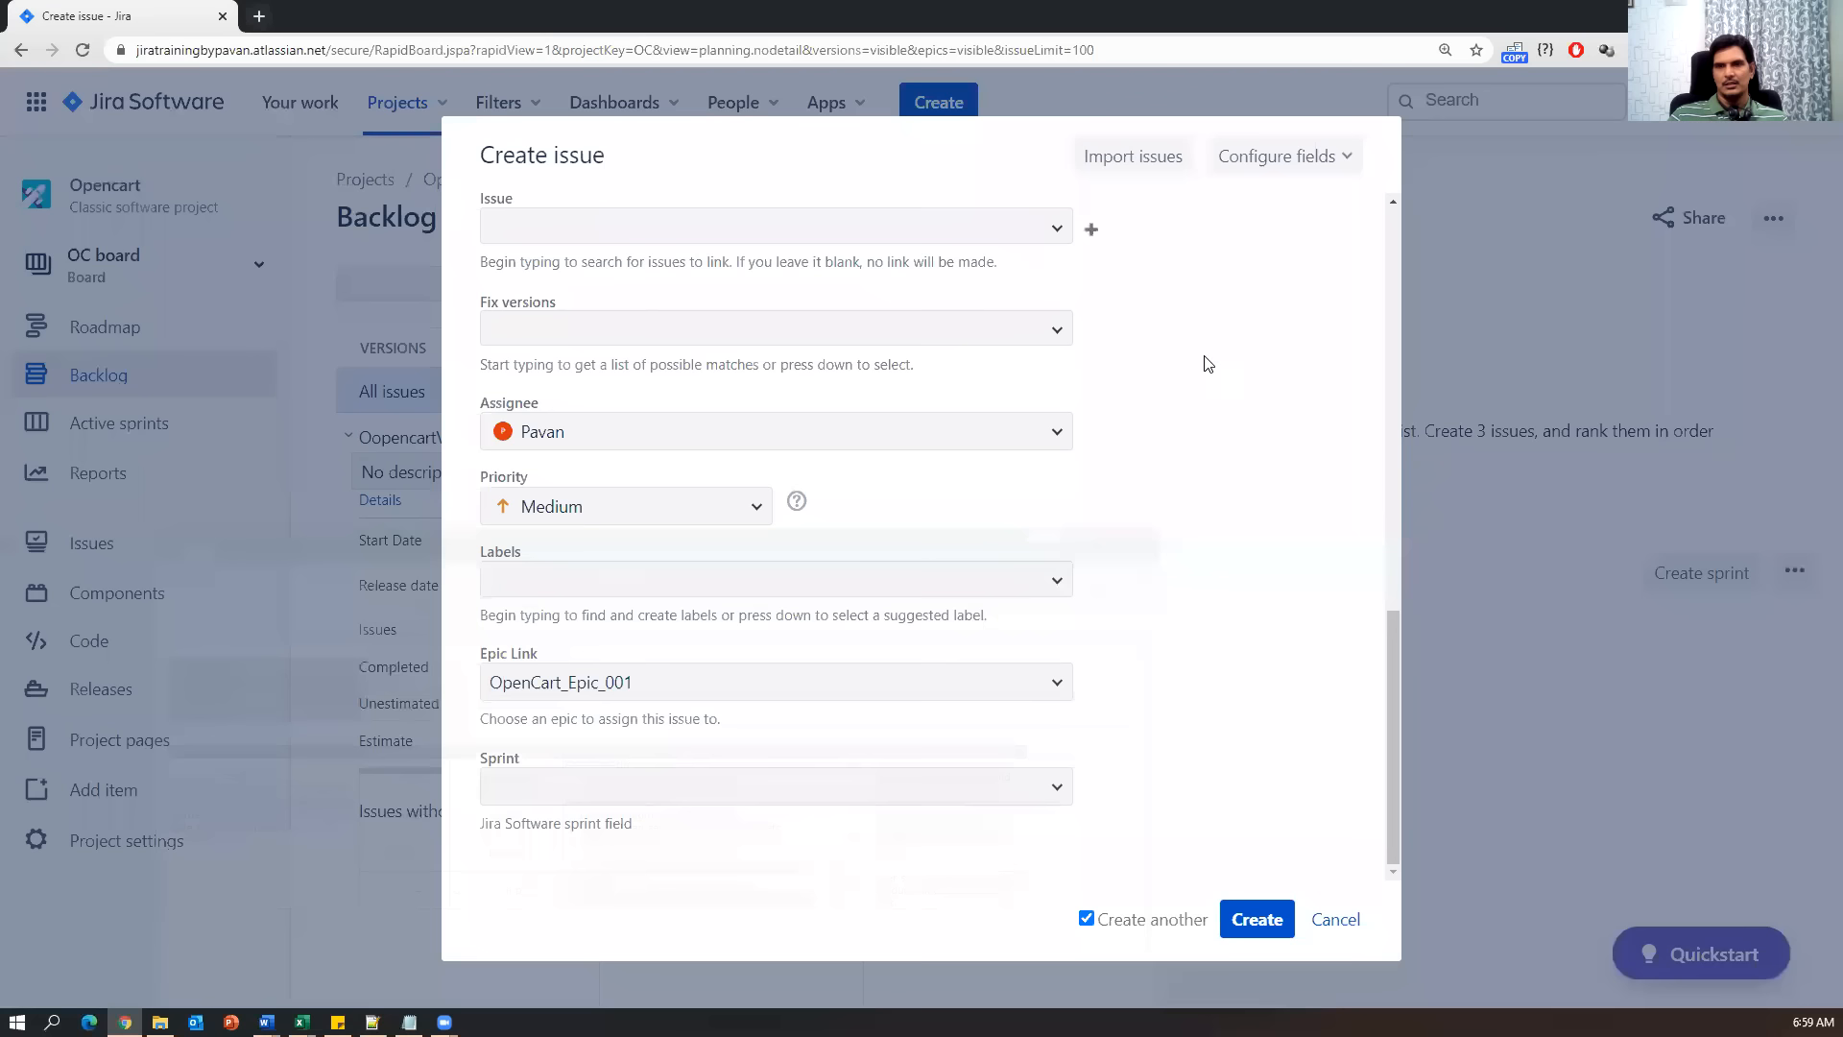
click(1086, 919)
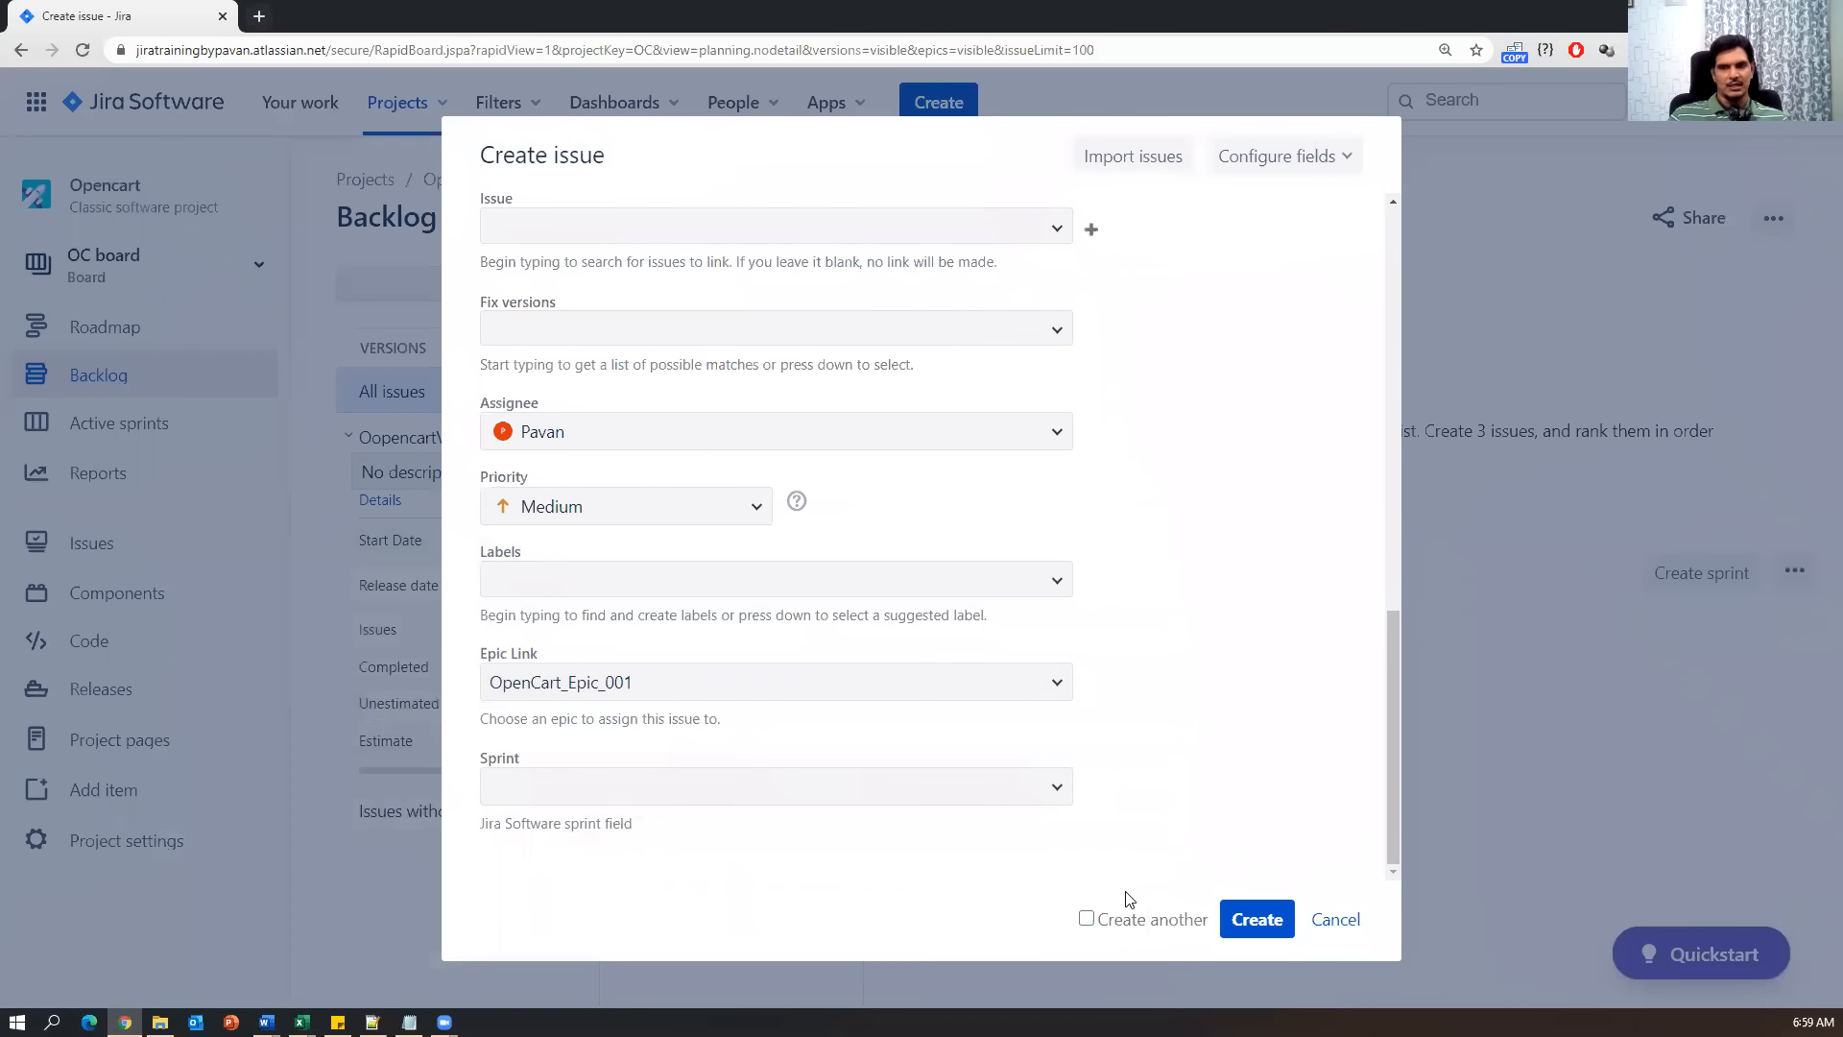
click(1249, 915)
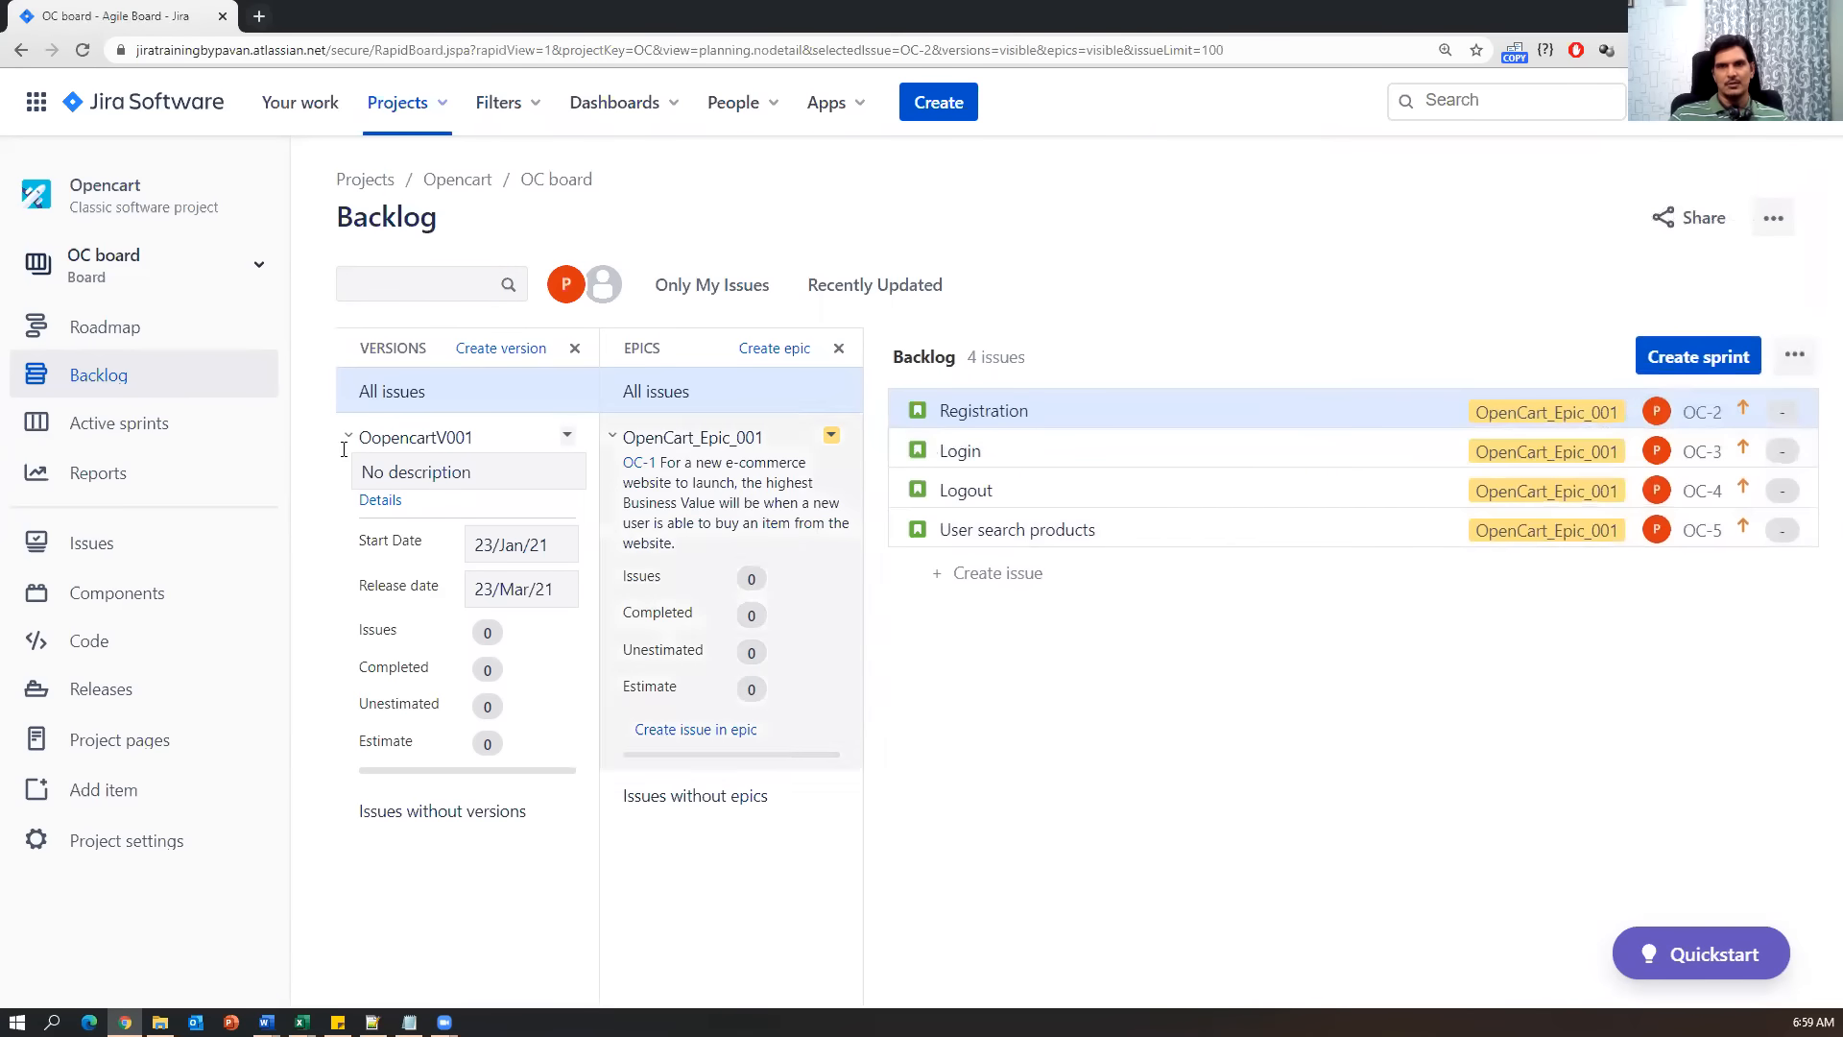
click(96, 384)
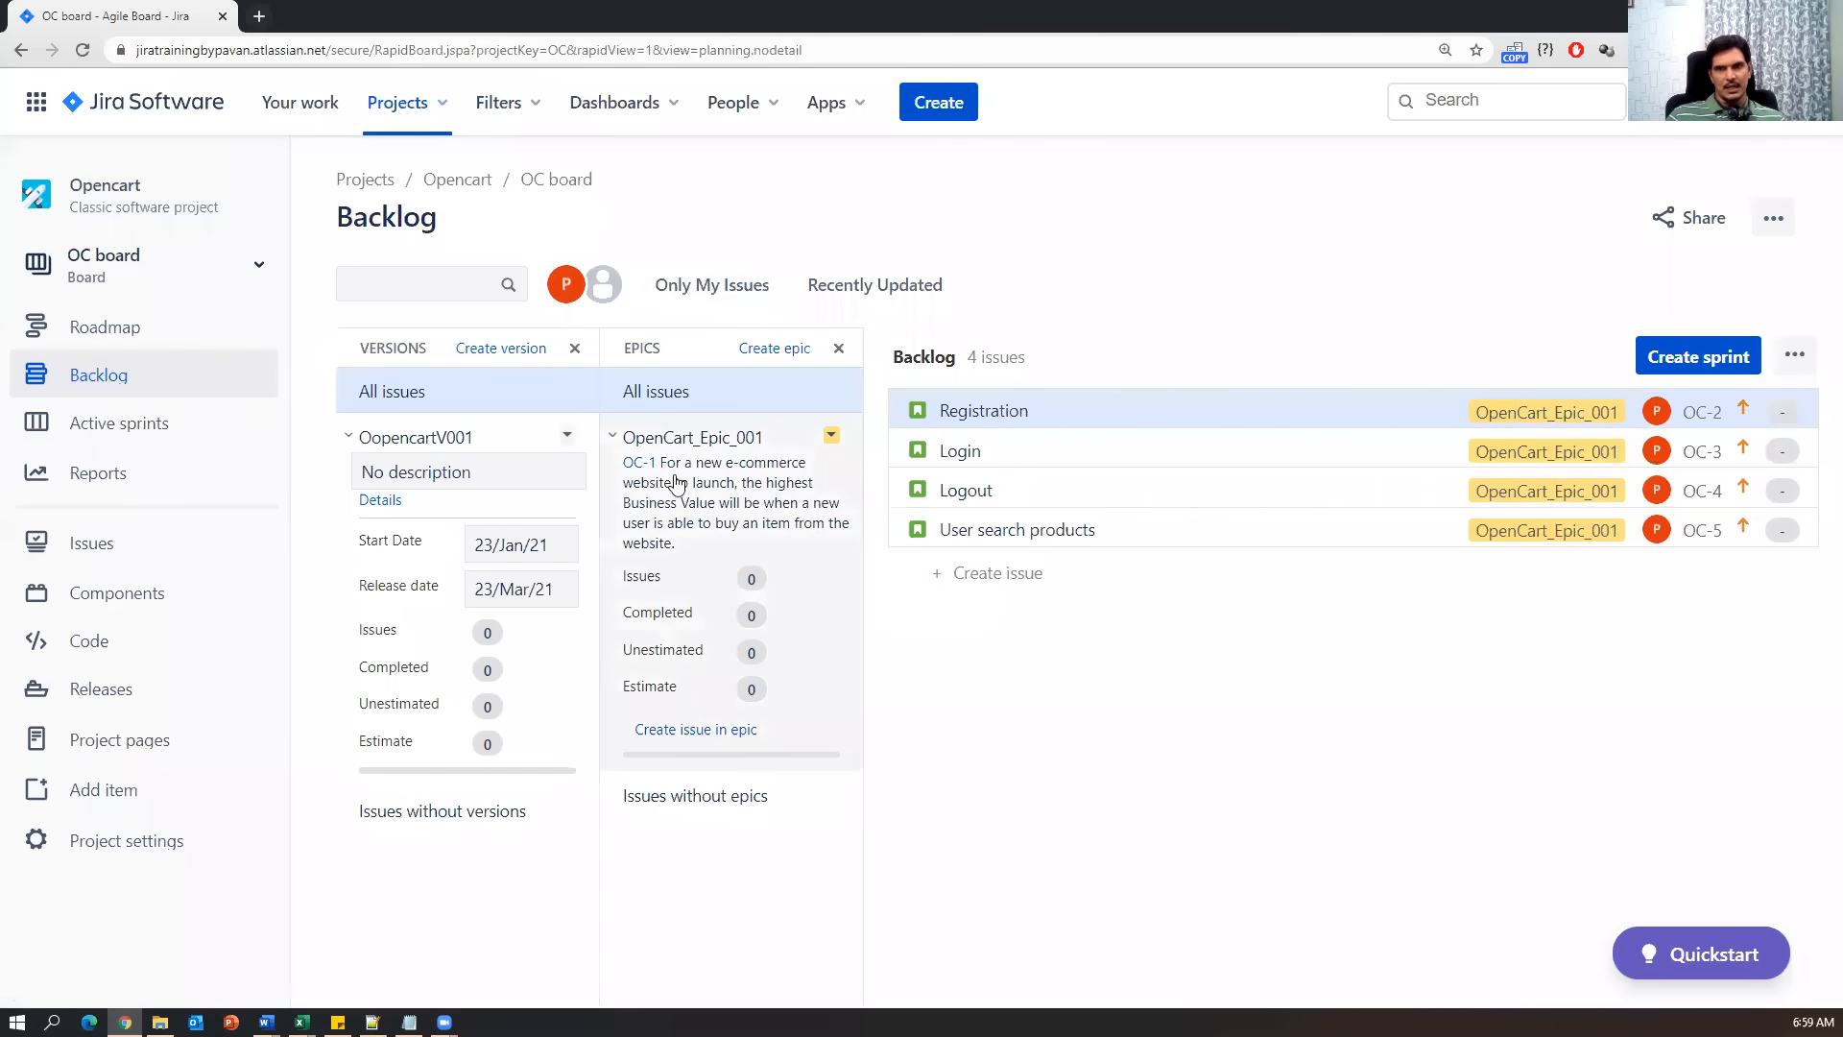
click(957, 392)
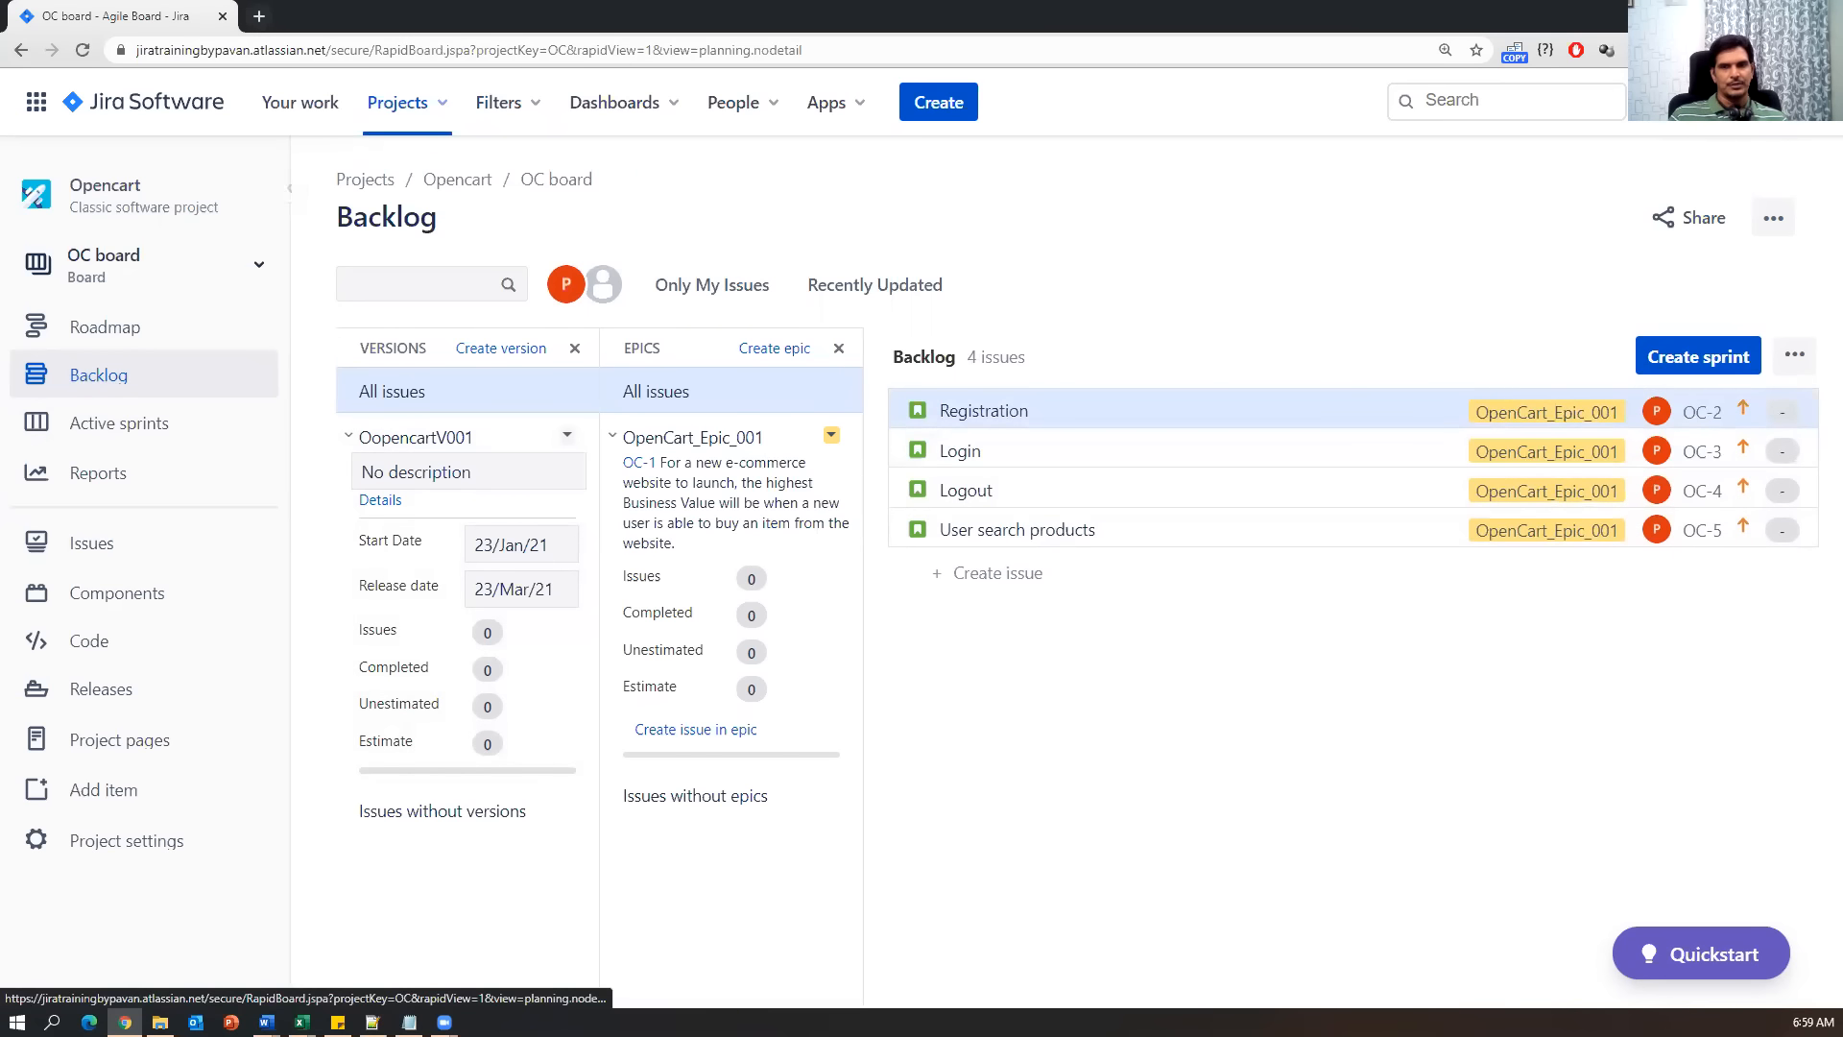
key(alt+Tab)
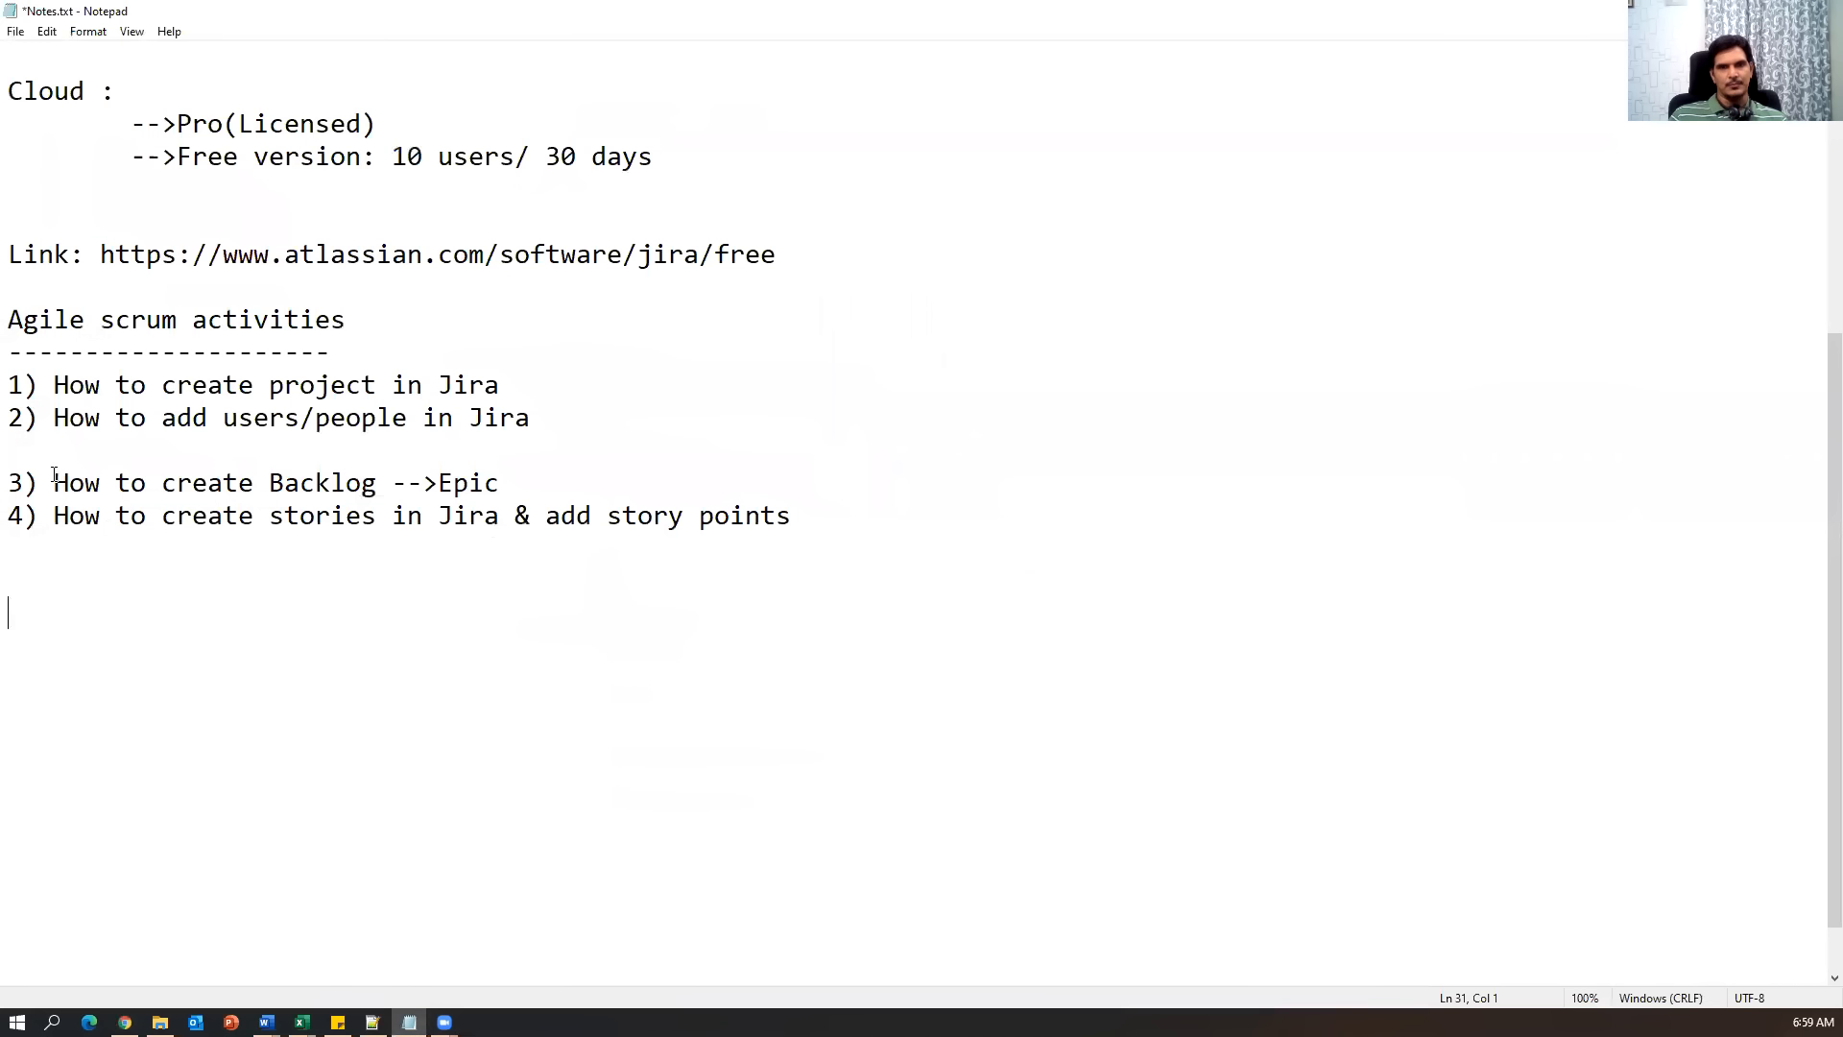
drag(54, 475, 693, 473)
click(221, 554)
drag(54, 483, 335, 483)
drag(523, 485, 453, 487)
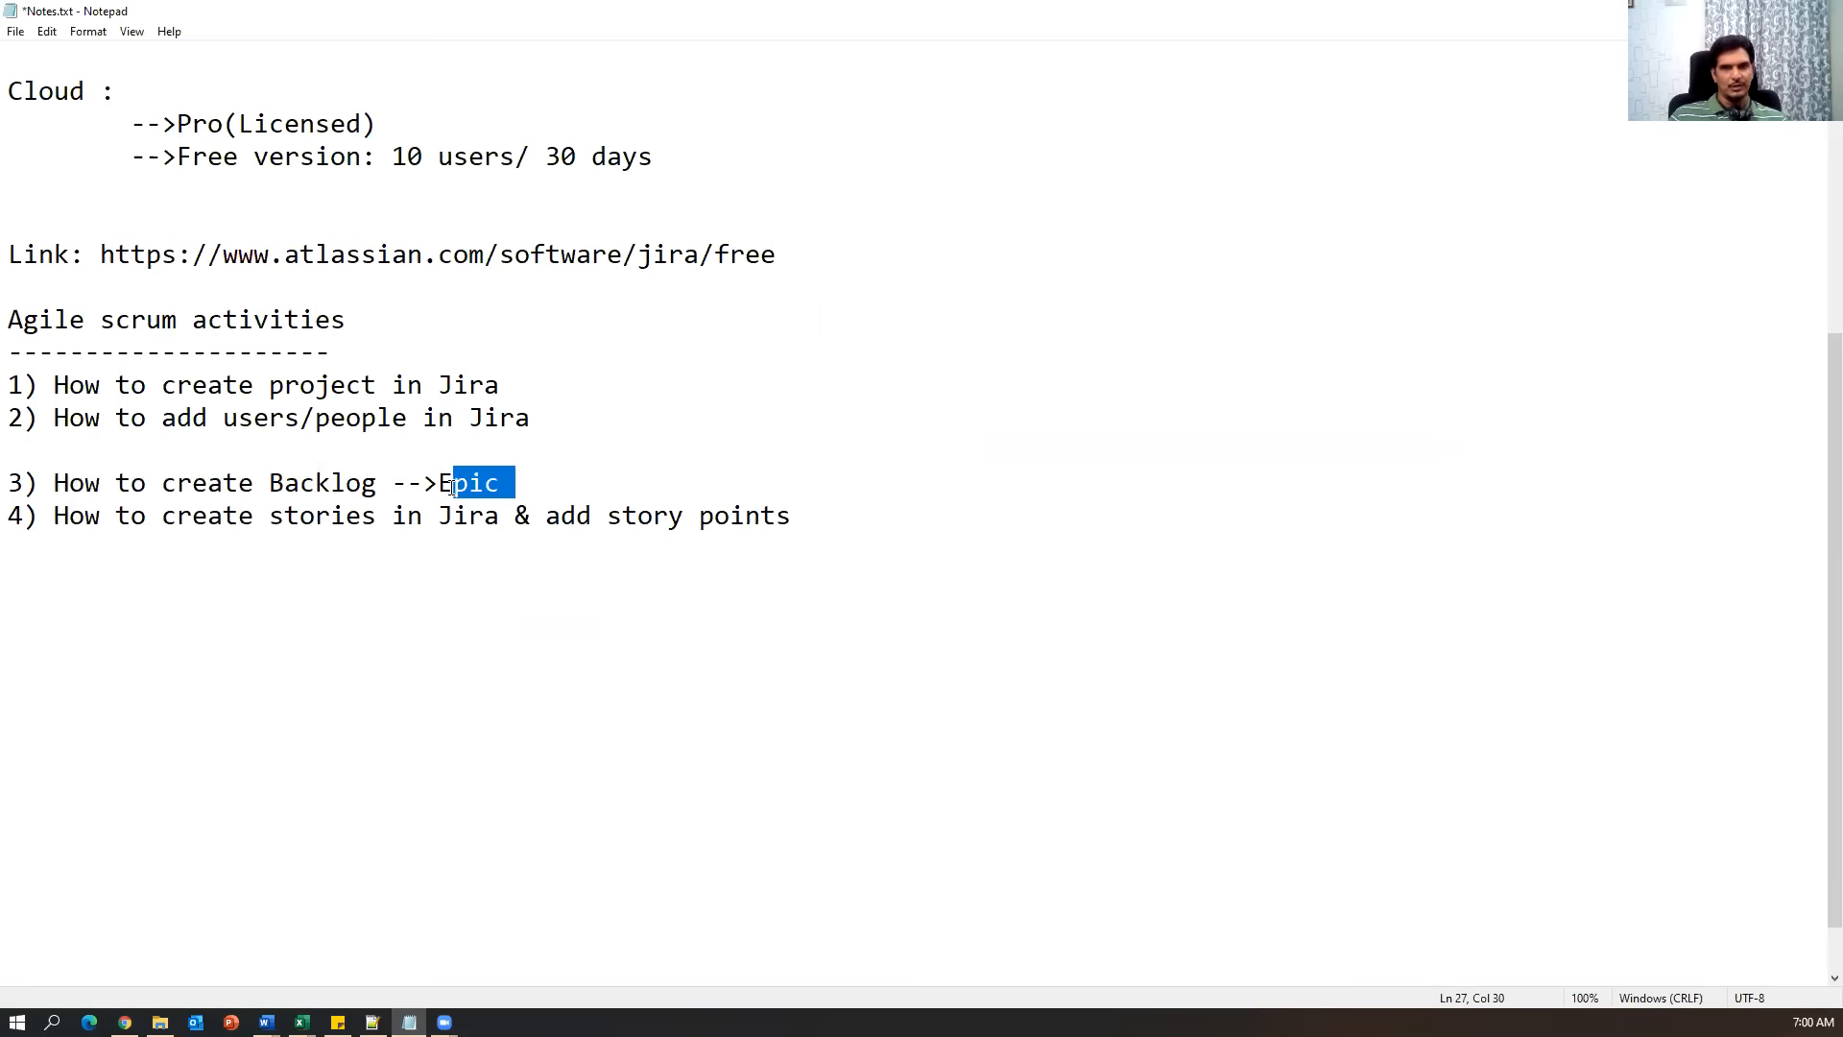
drag(59, 520, 371, 519)
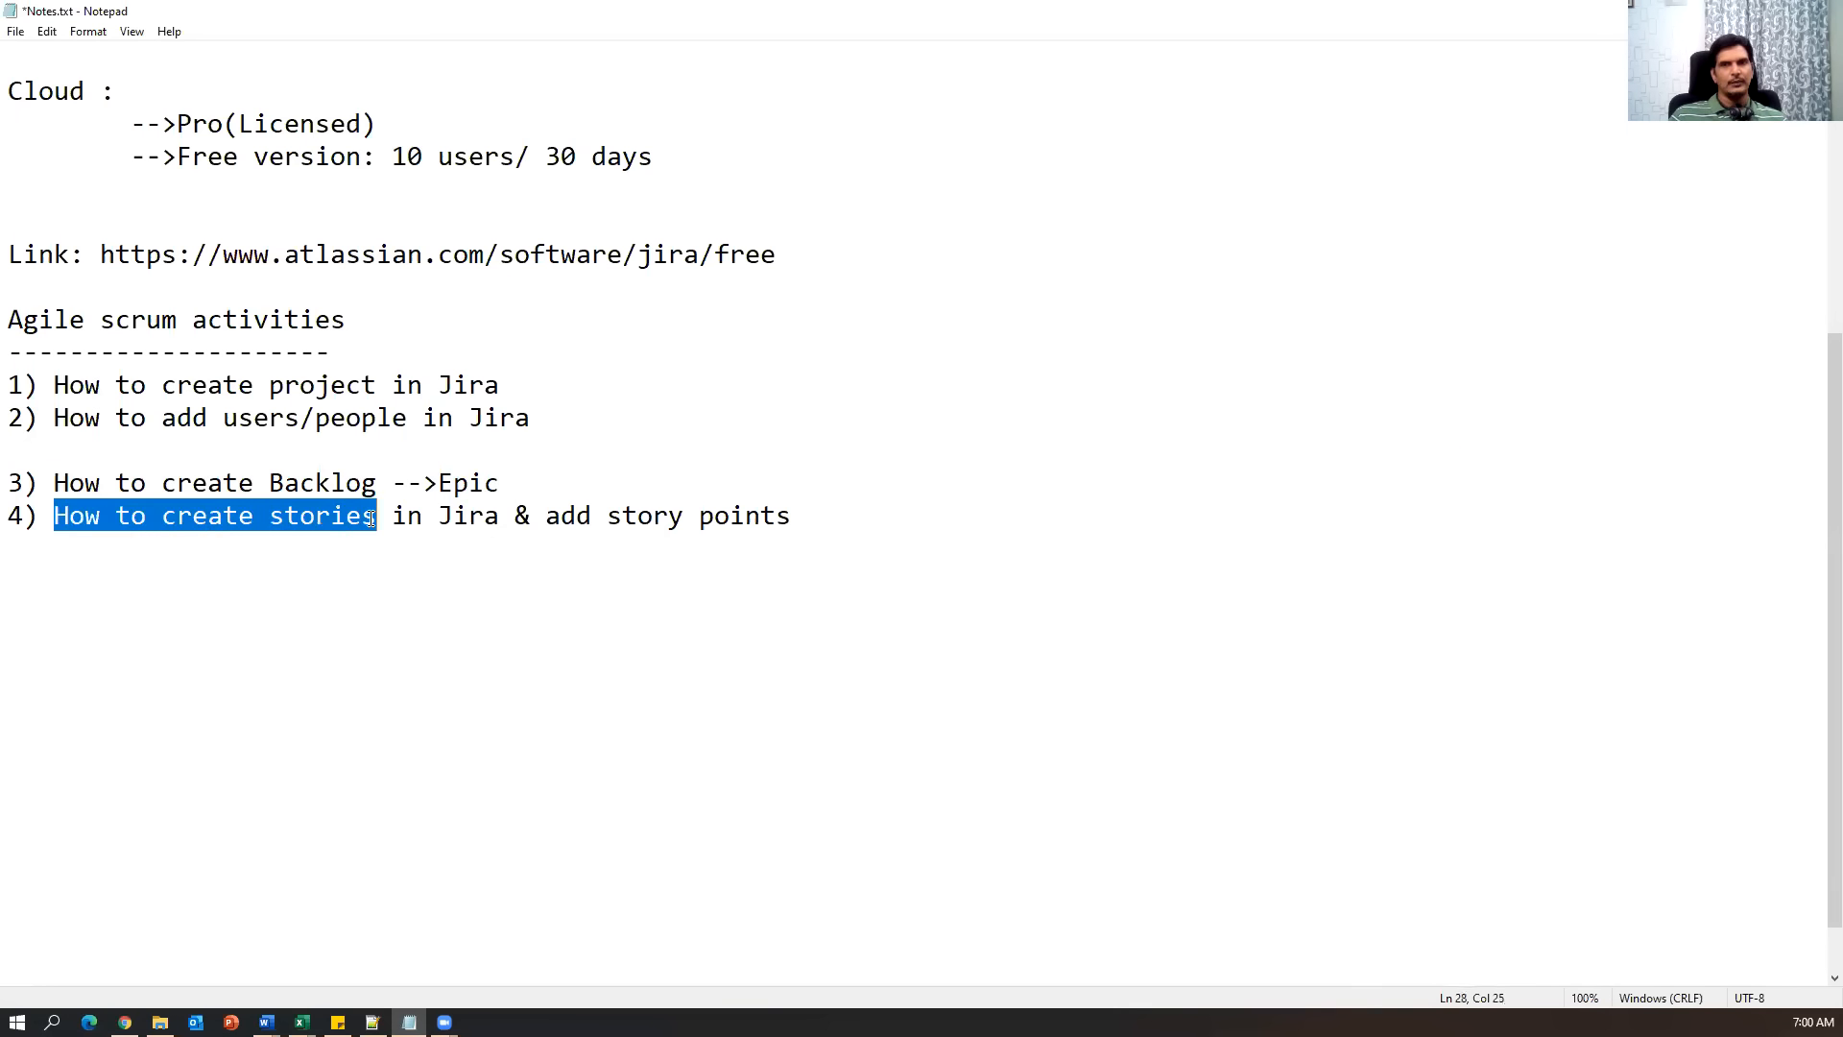
click(124, 1022)
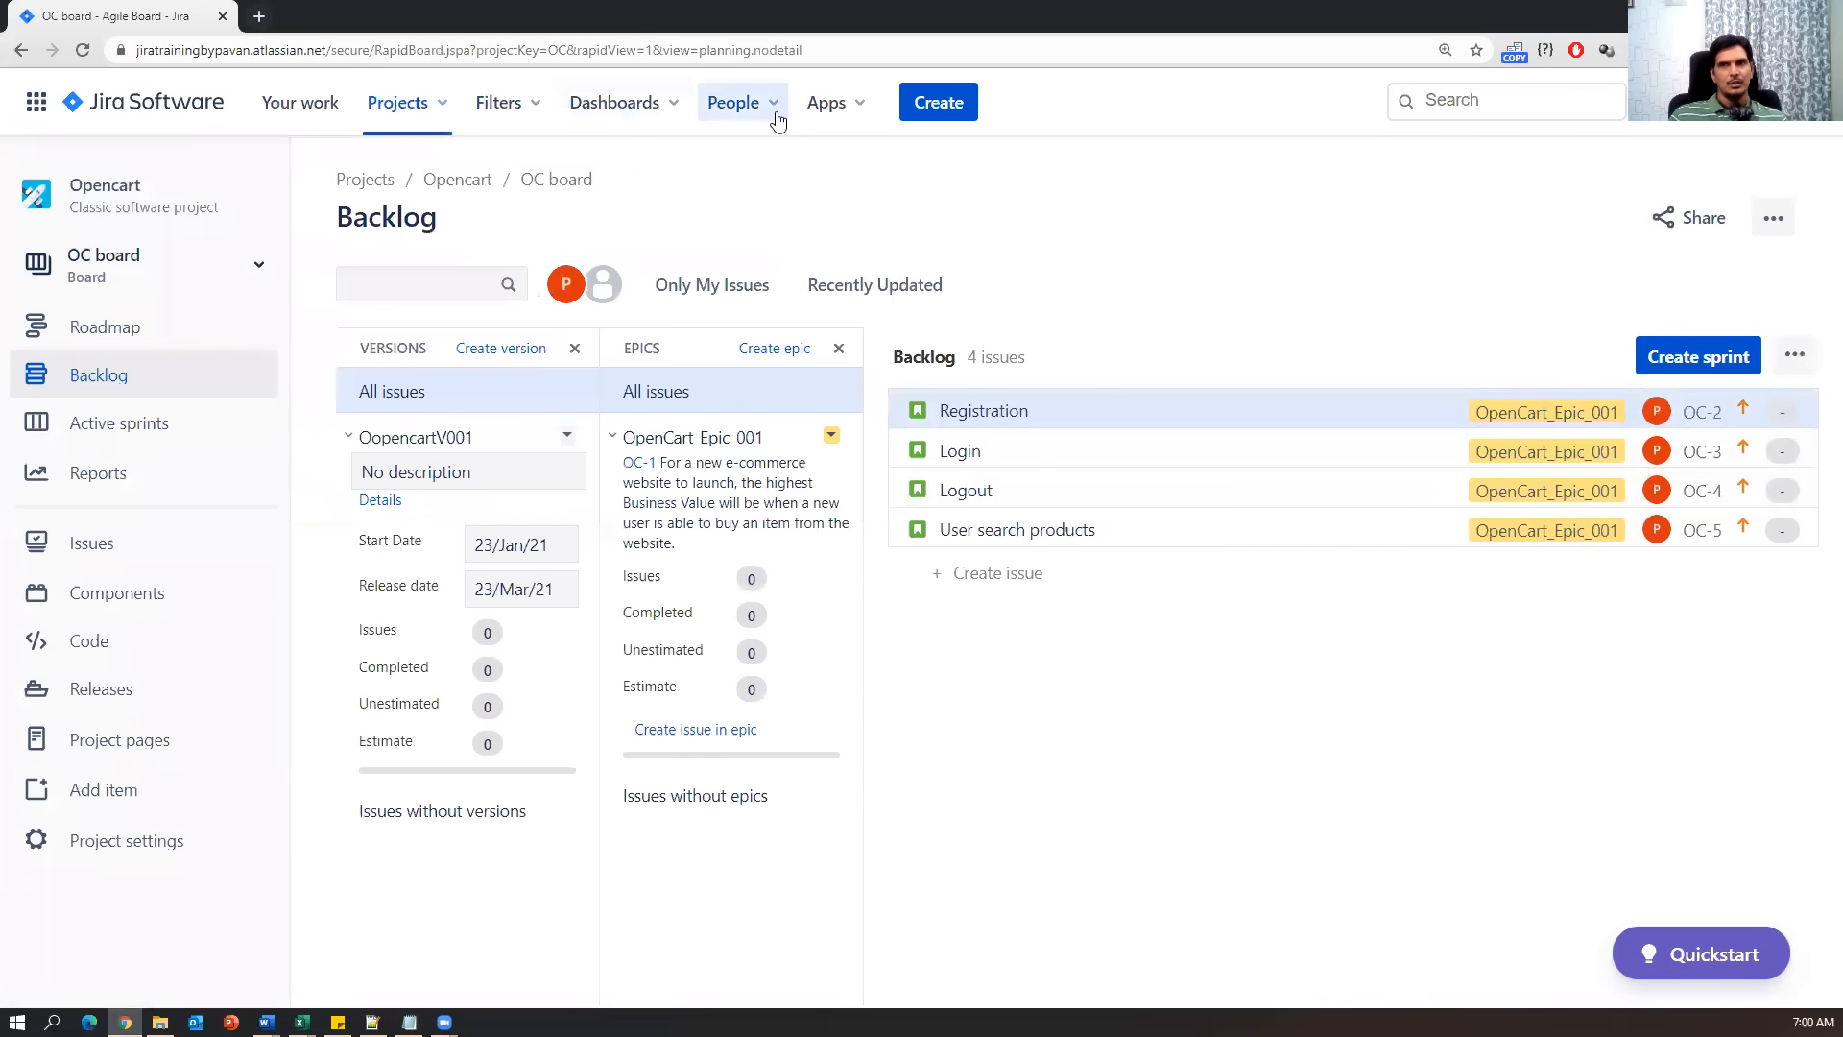
click(953, 104)
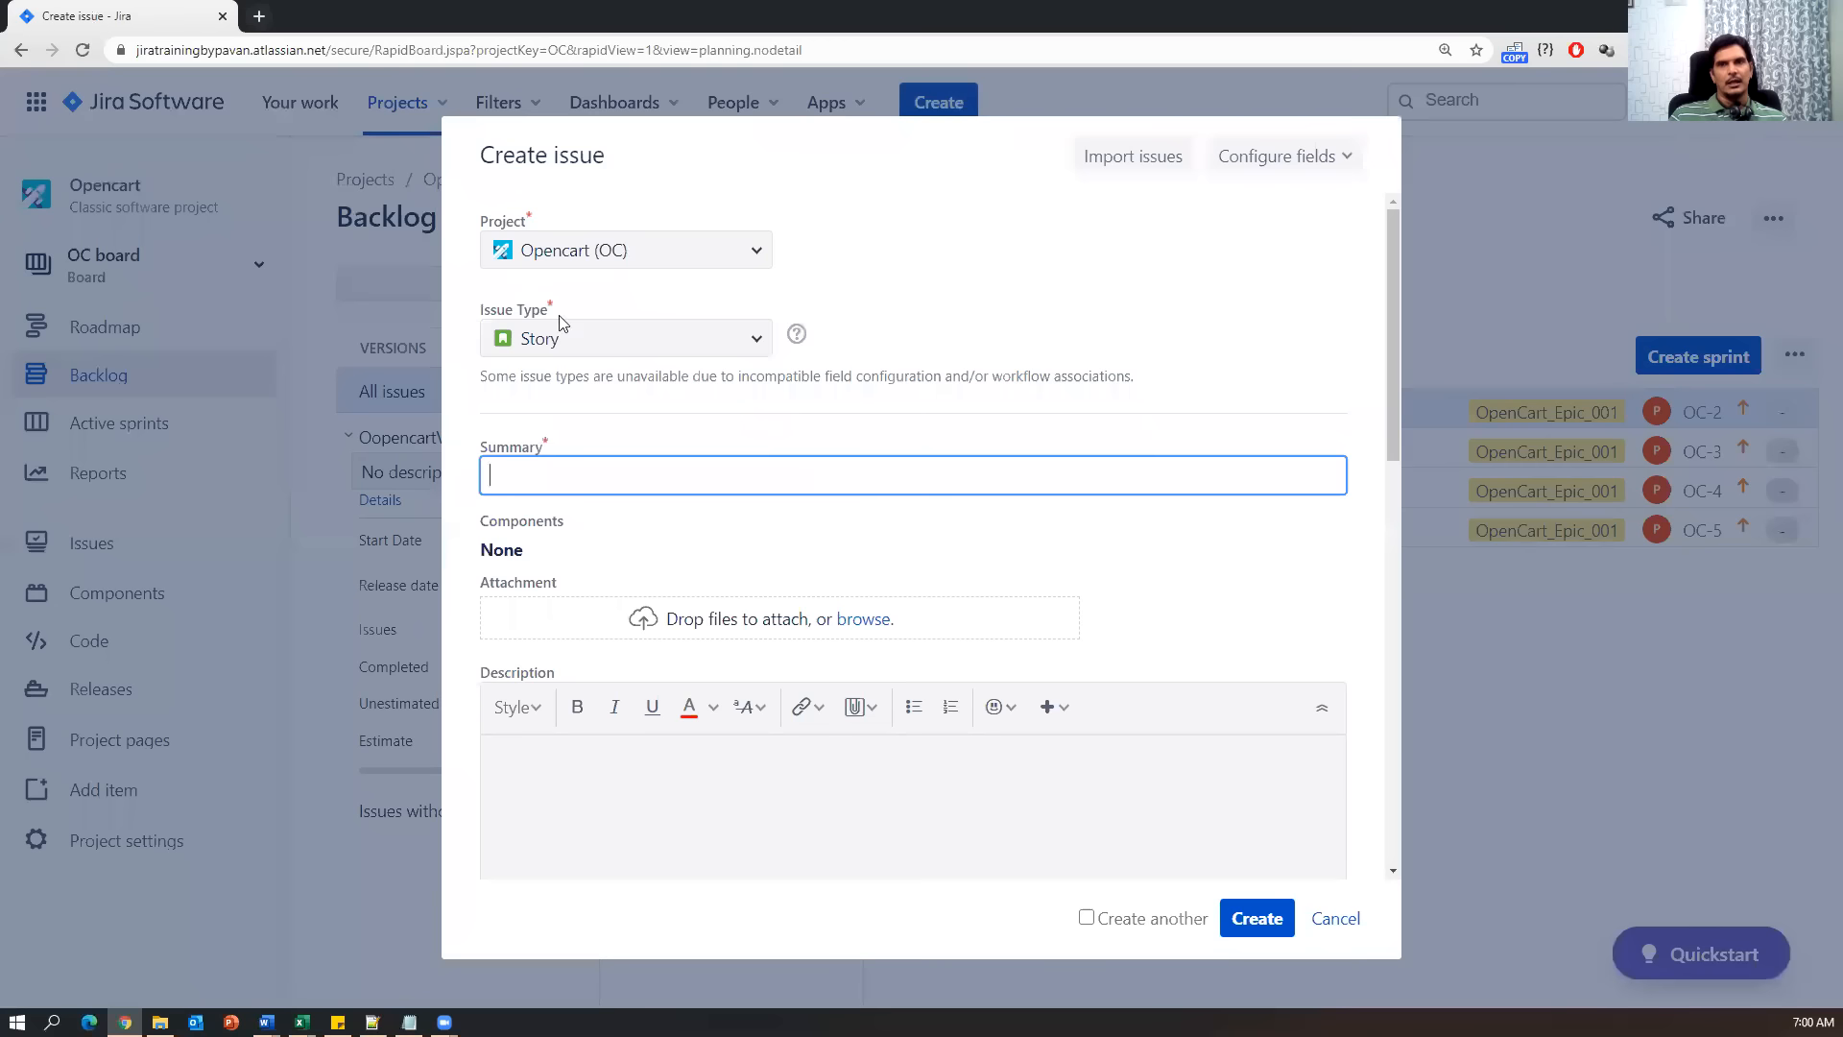
click(548, 341)
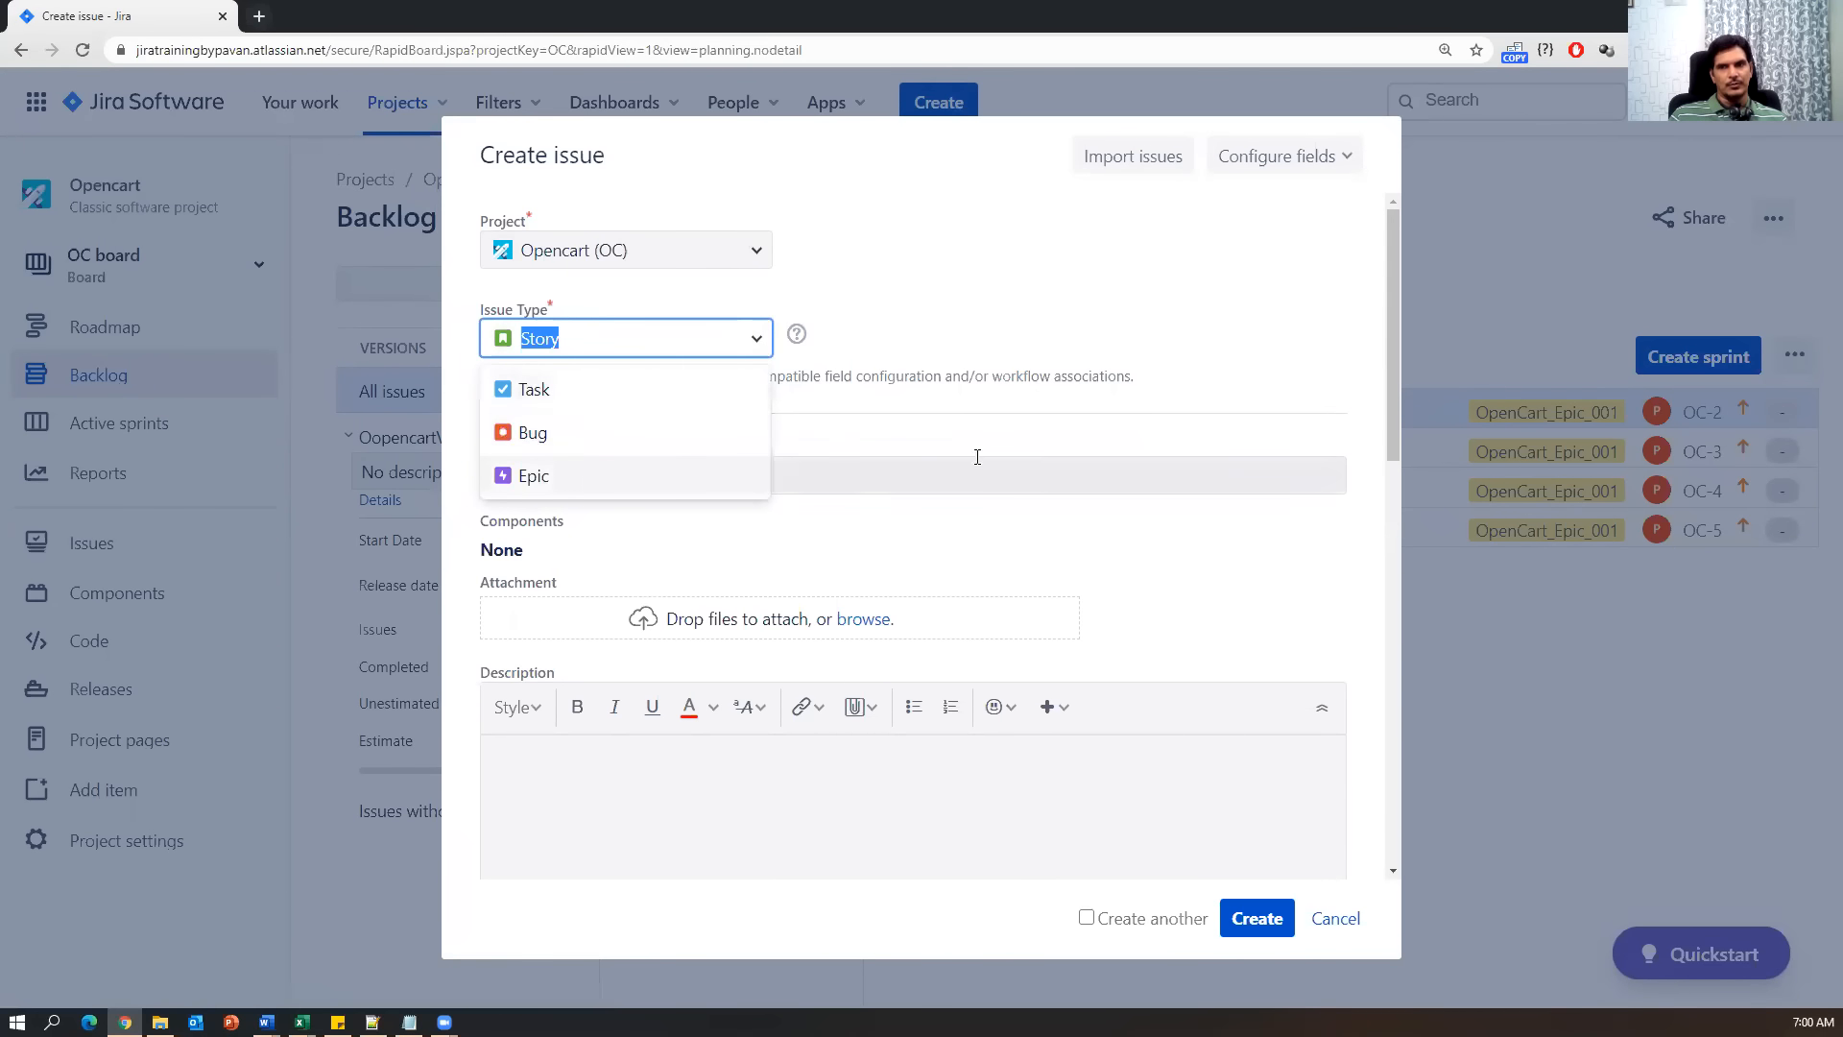
click(897, 464)
click(634, 847)
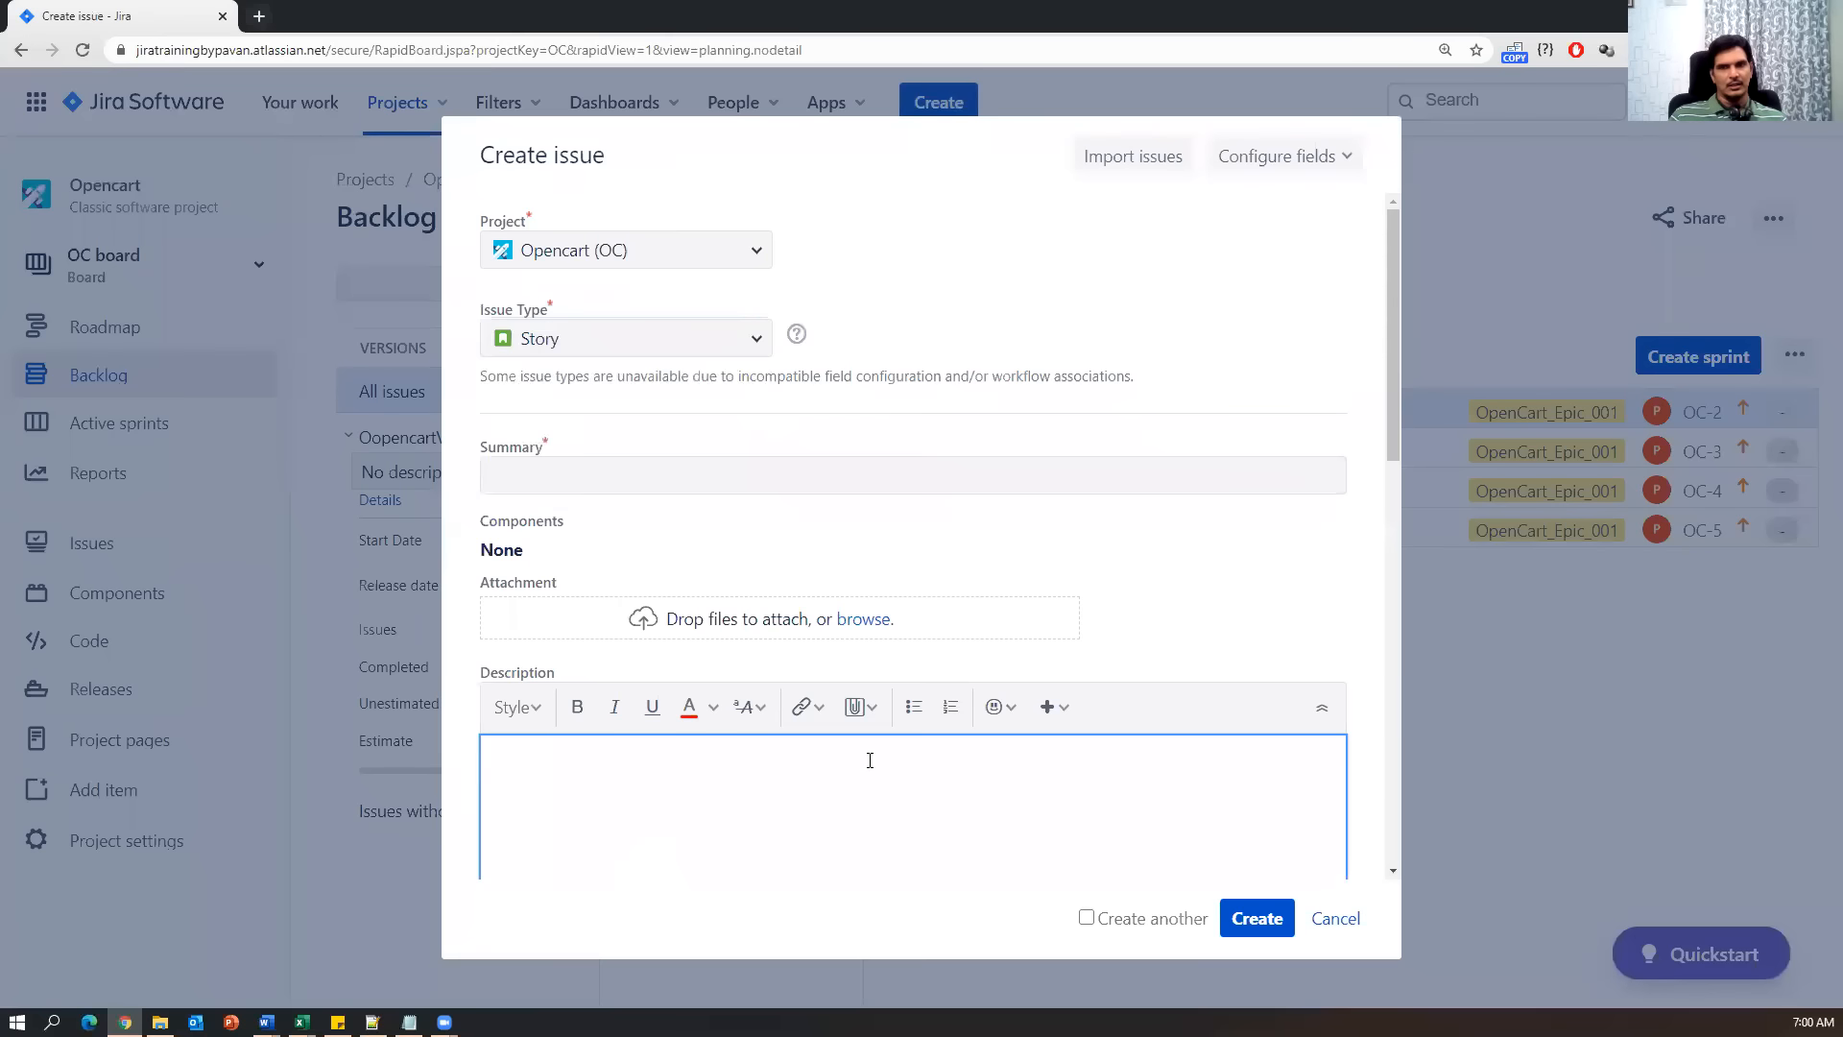
scroll(870, 760, down, 12)
click(1332, 921)
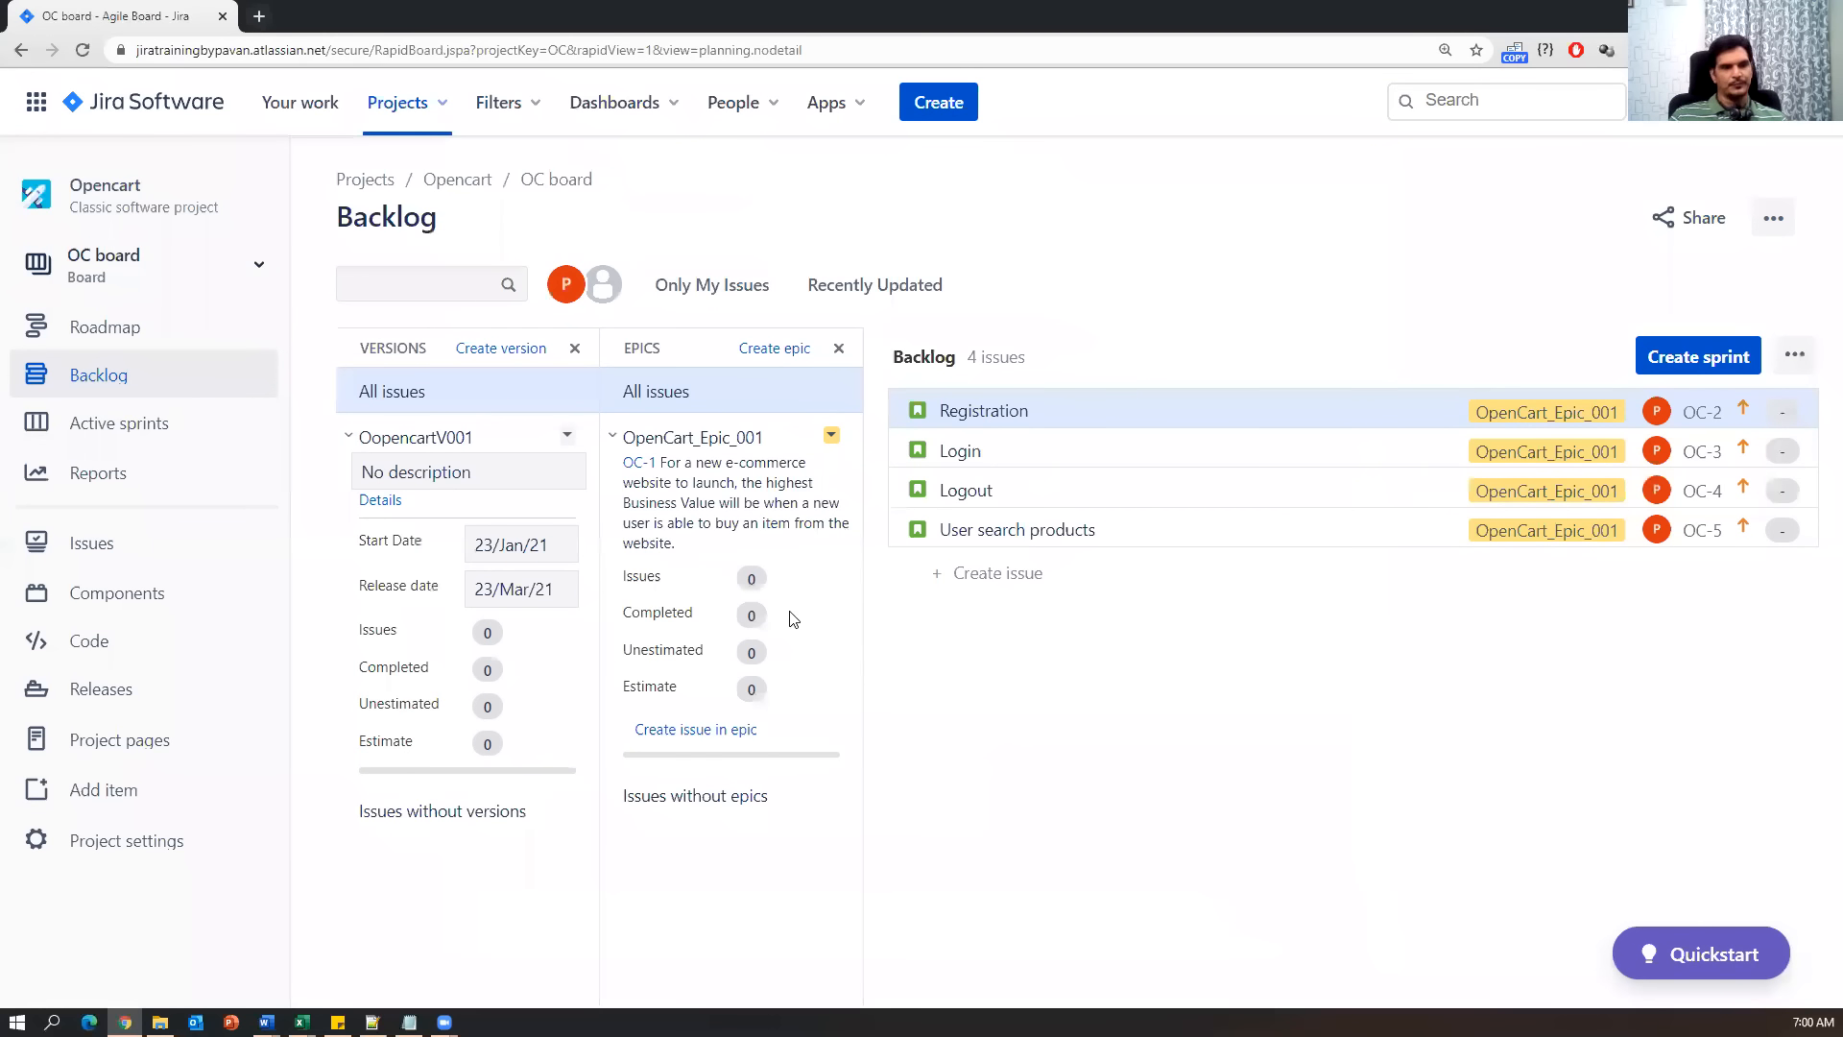
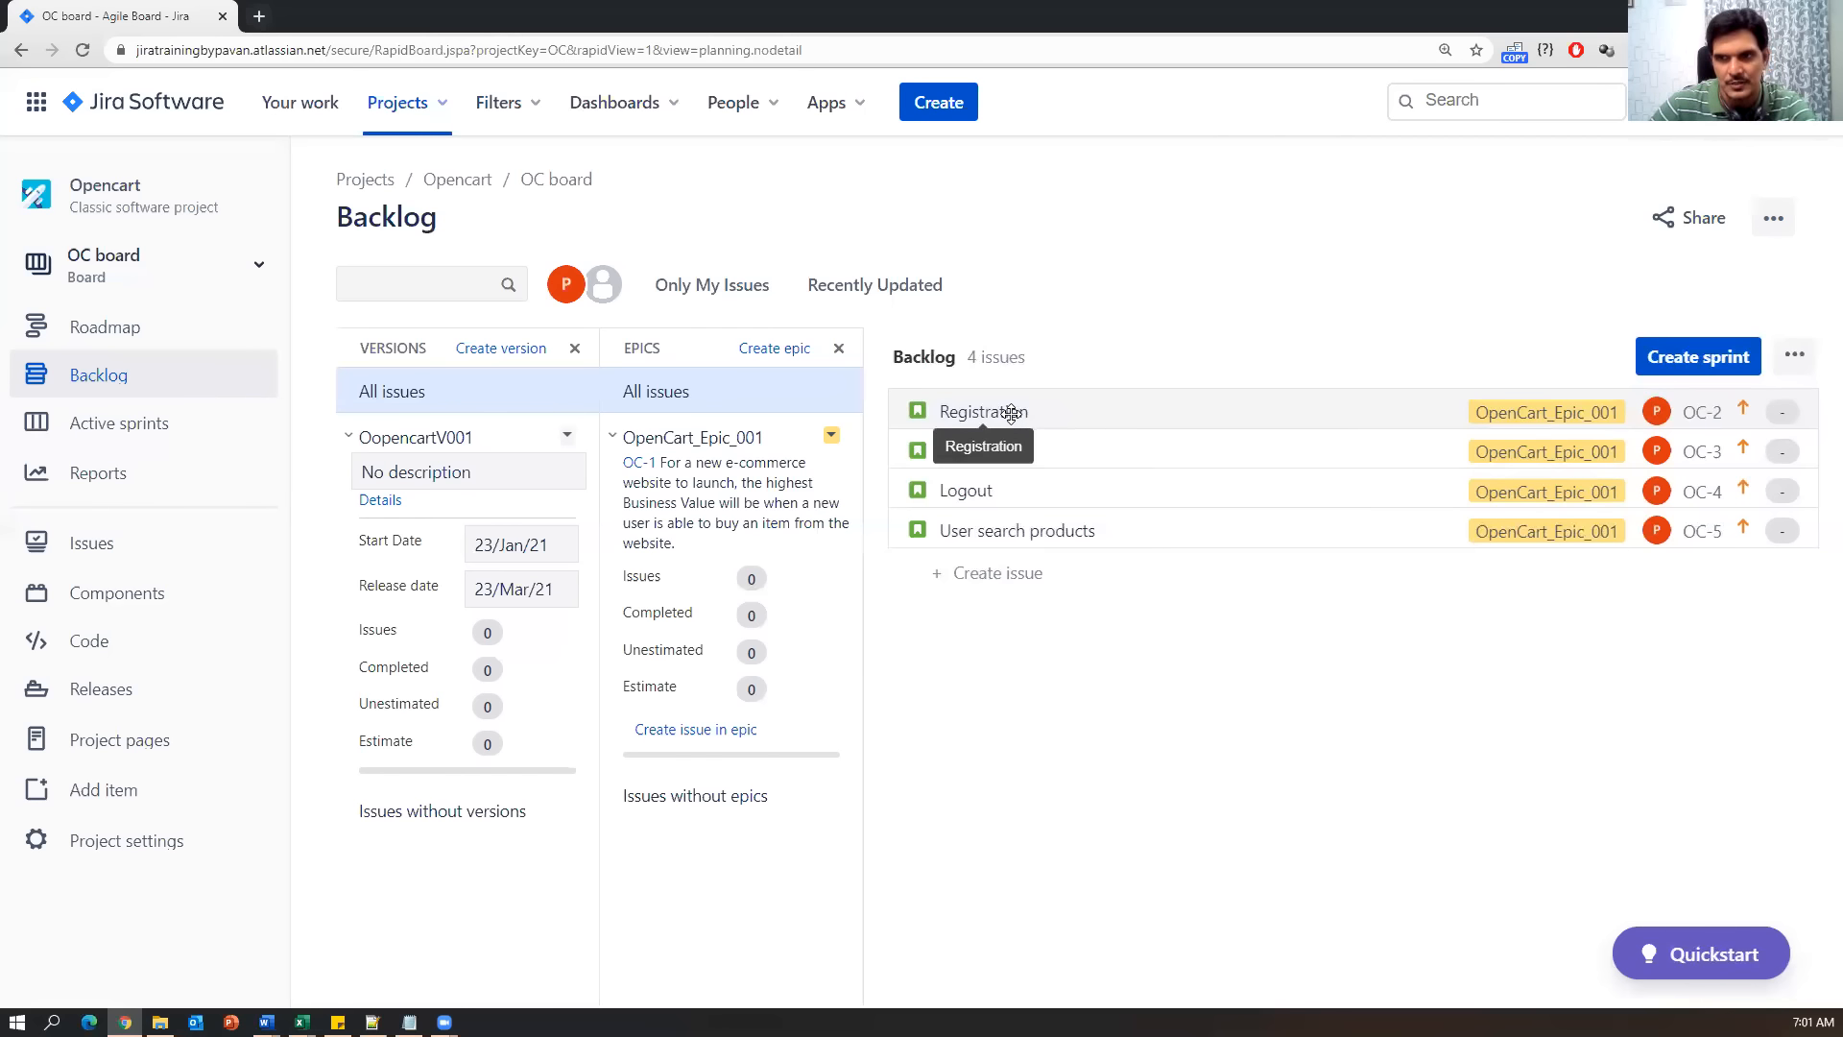
Read the Registration, Logout, Login and User search products stories, ending on Registration OC-2.
click(1010, 413)
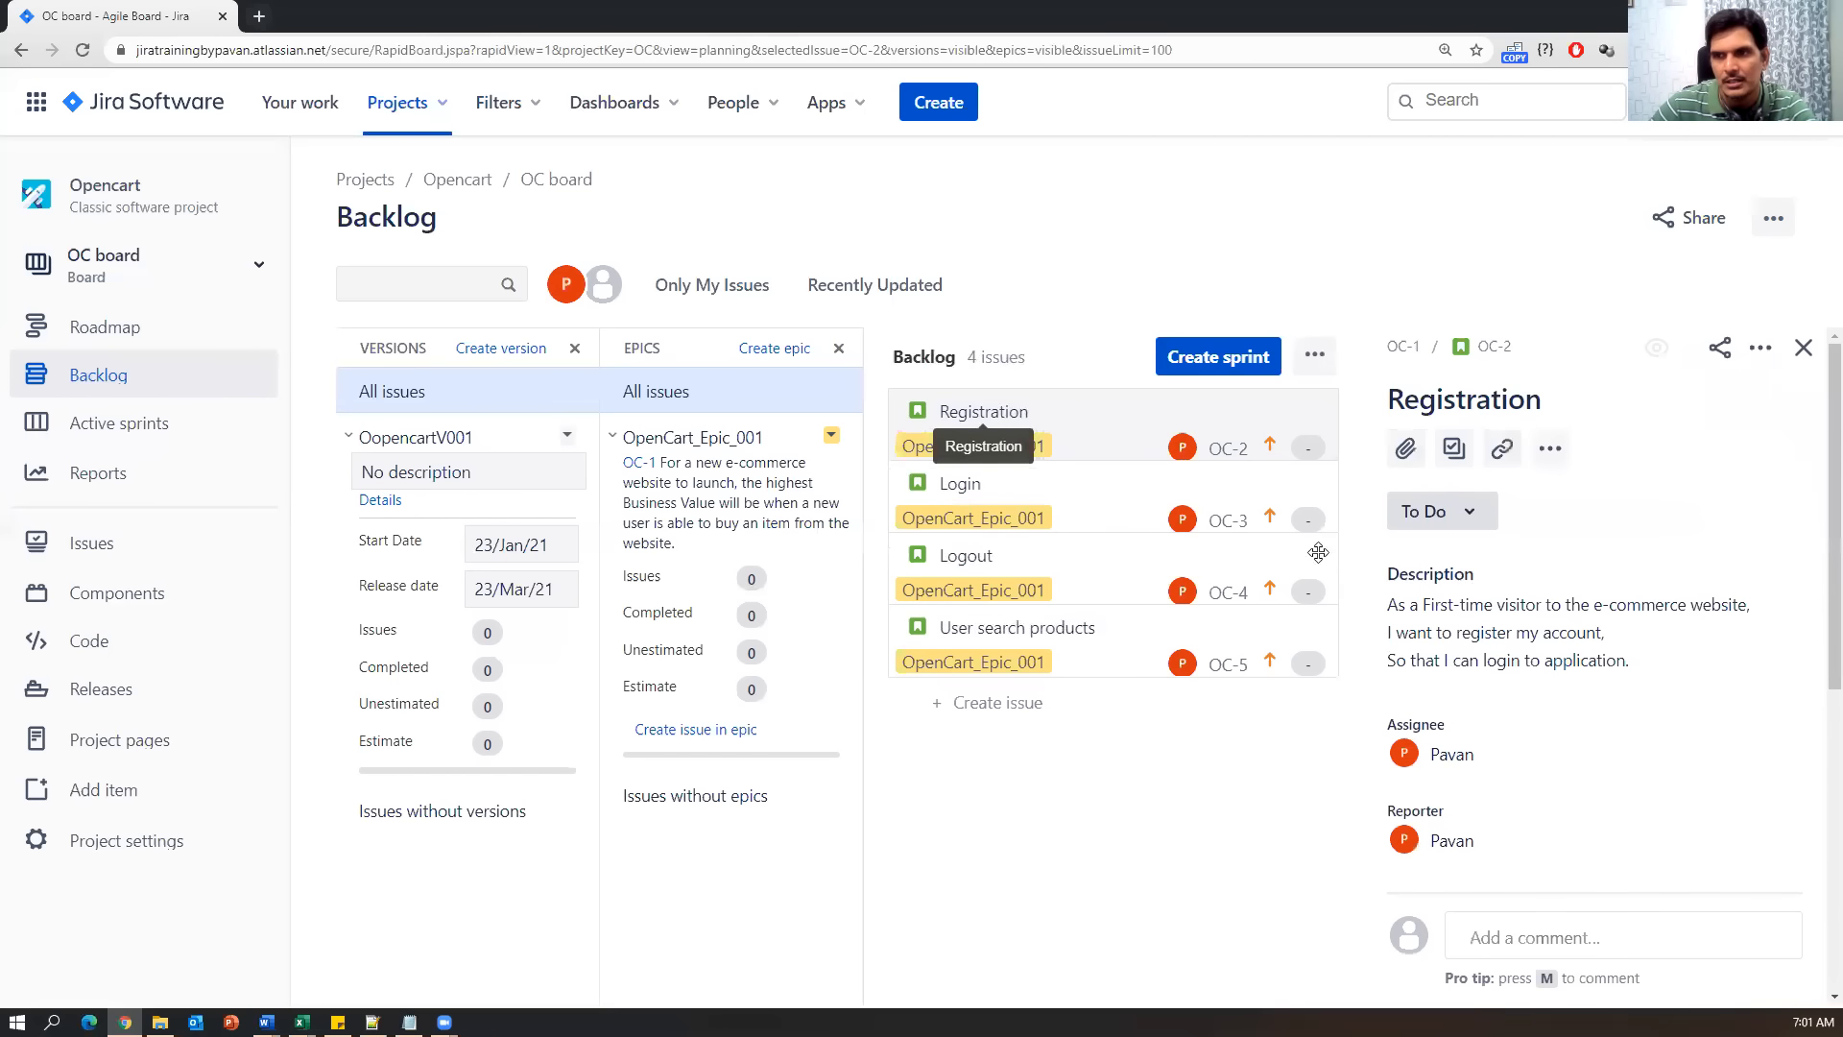
click(894, 555)
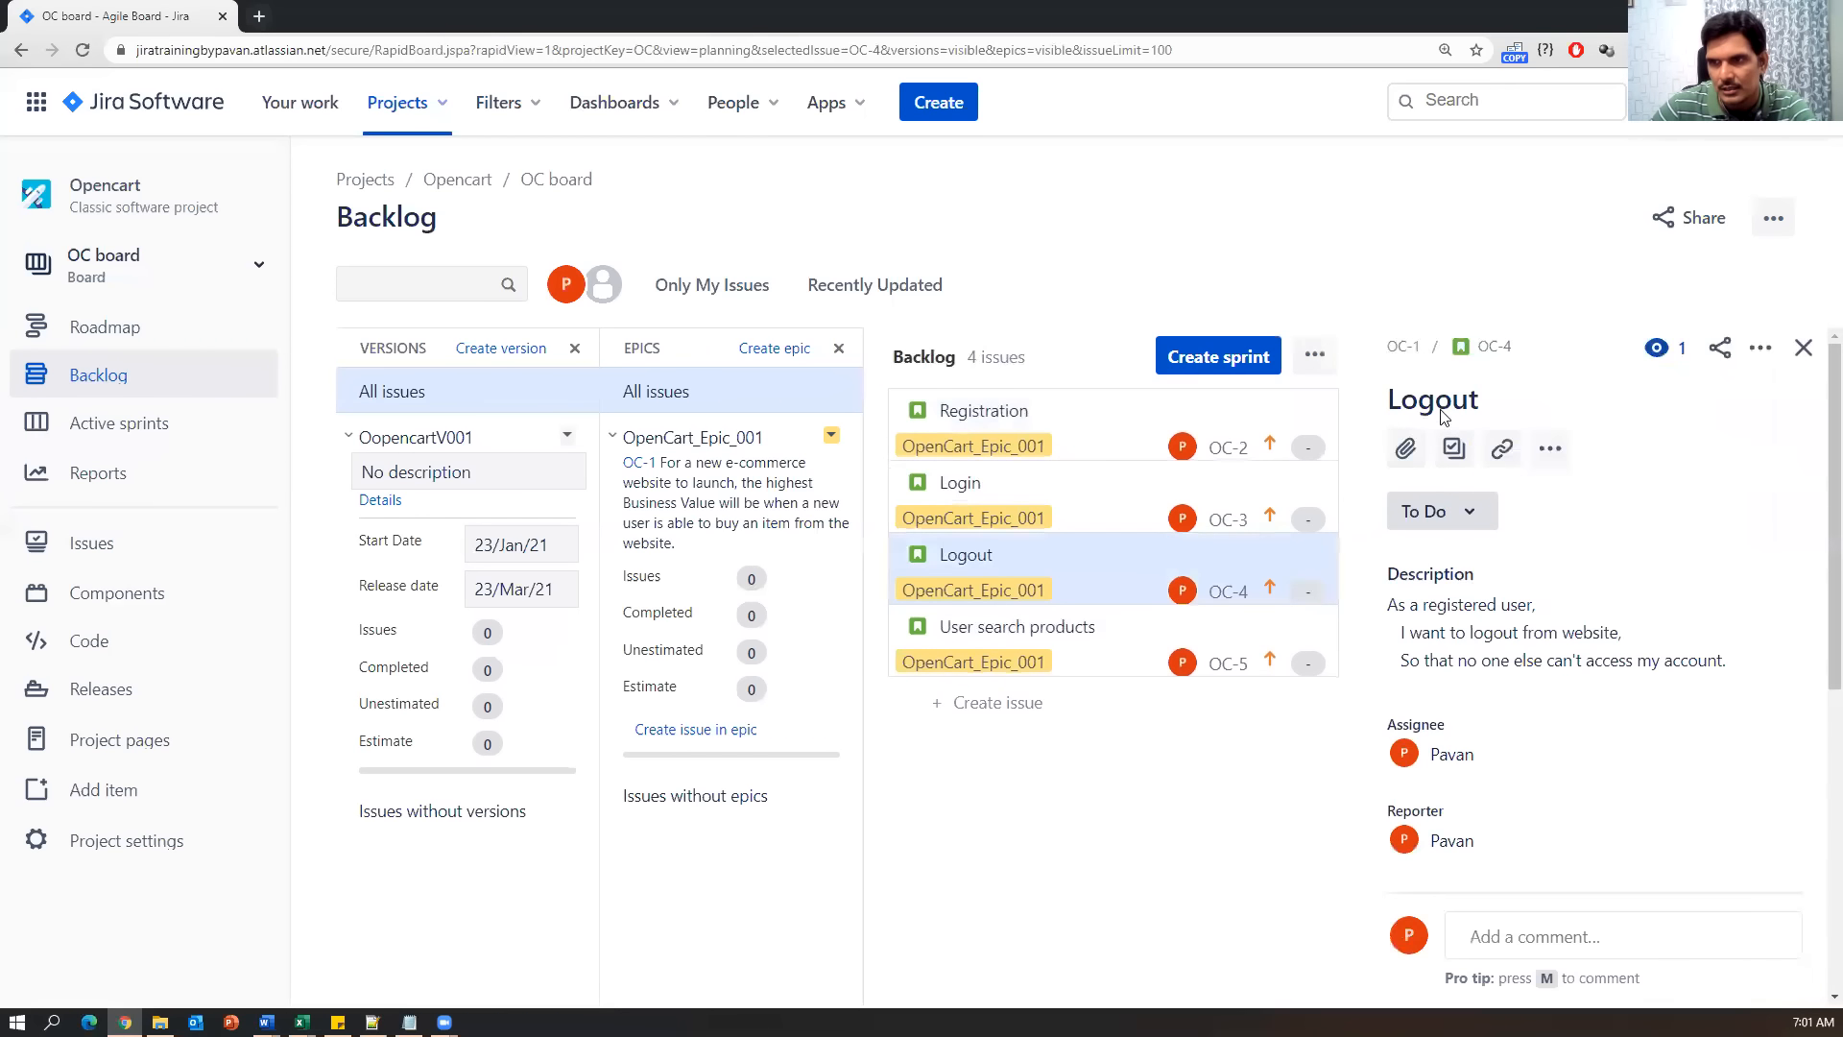
click(972, 404)
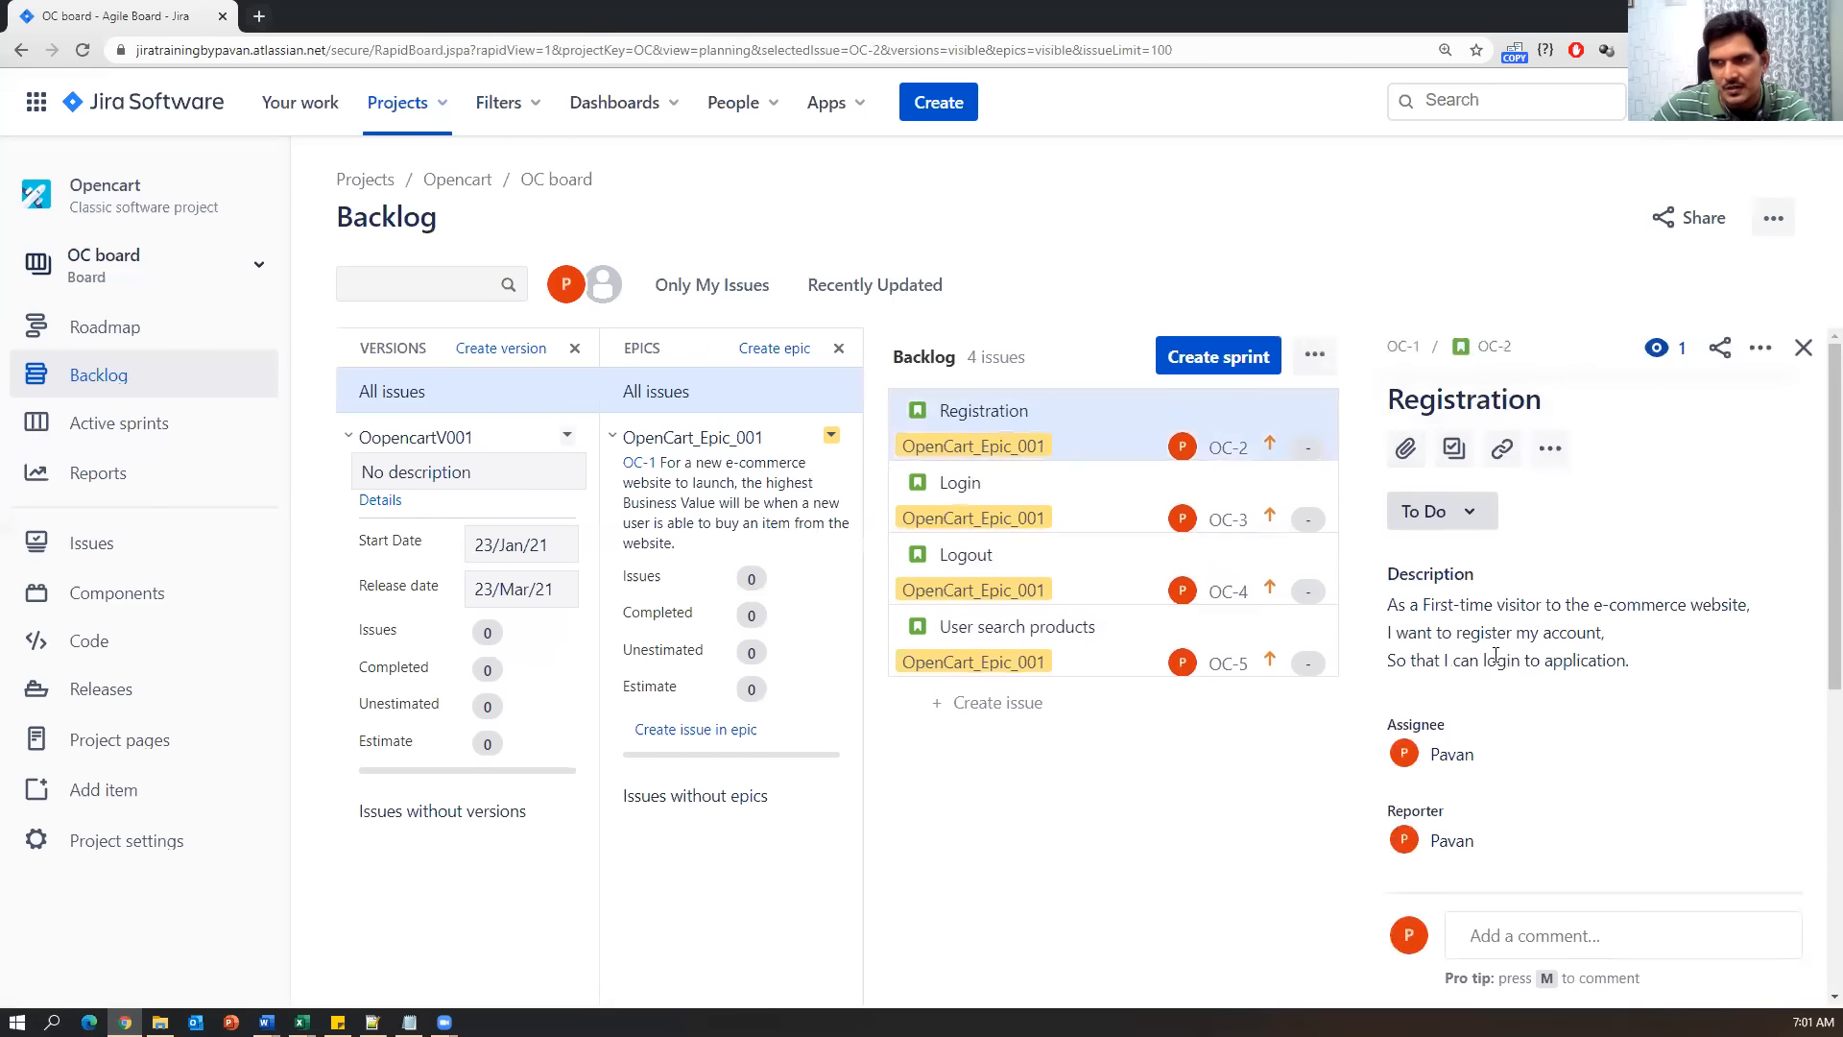
scroll(1576, 792, down, 5)
scroll(1571, 781, up, 5)
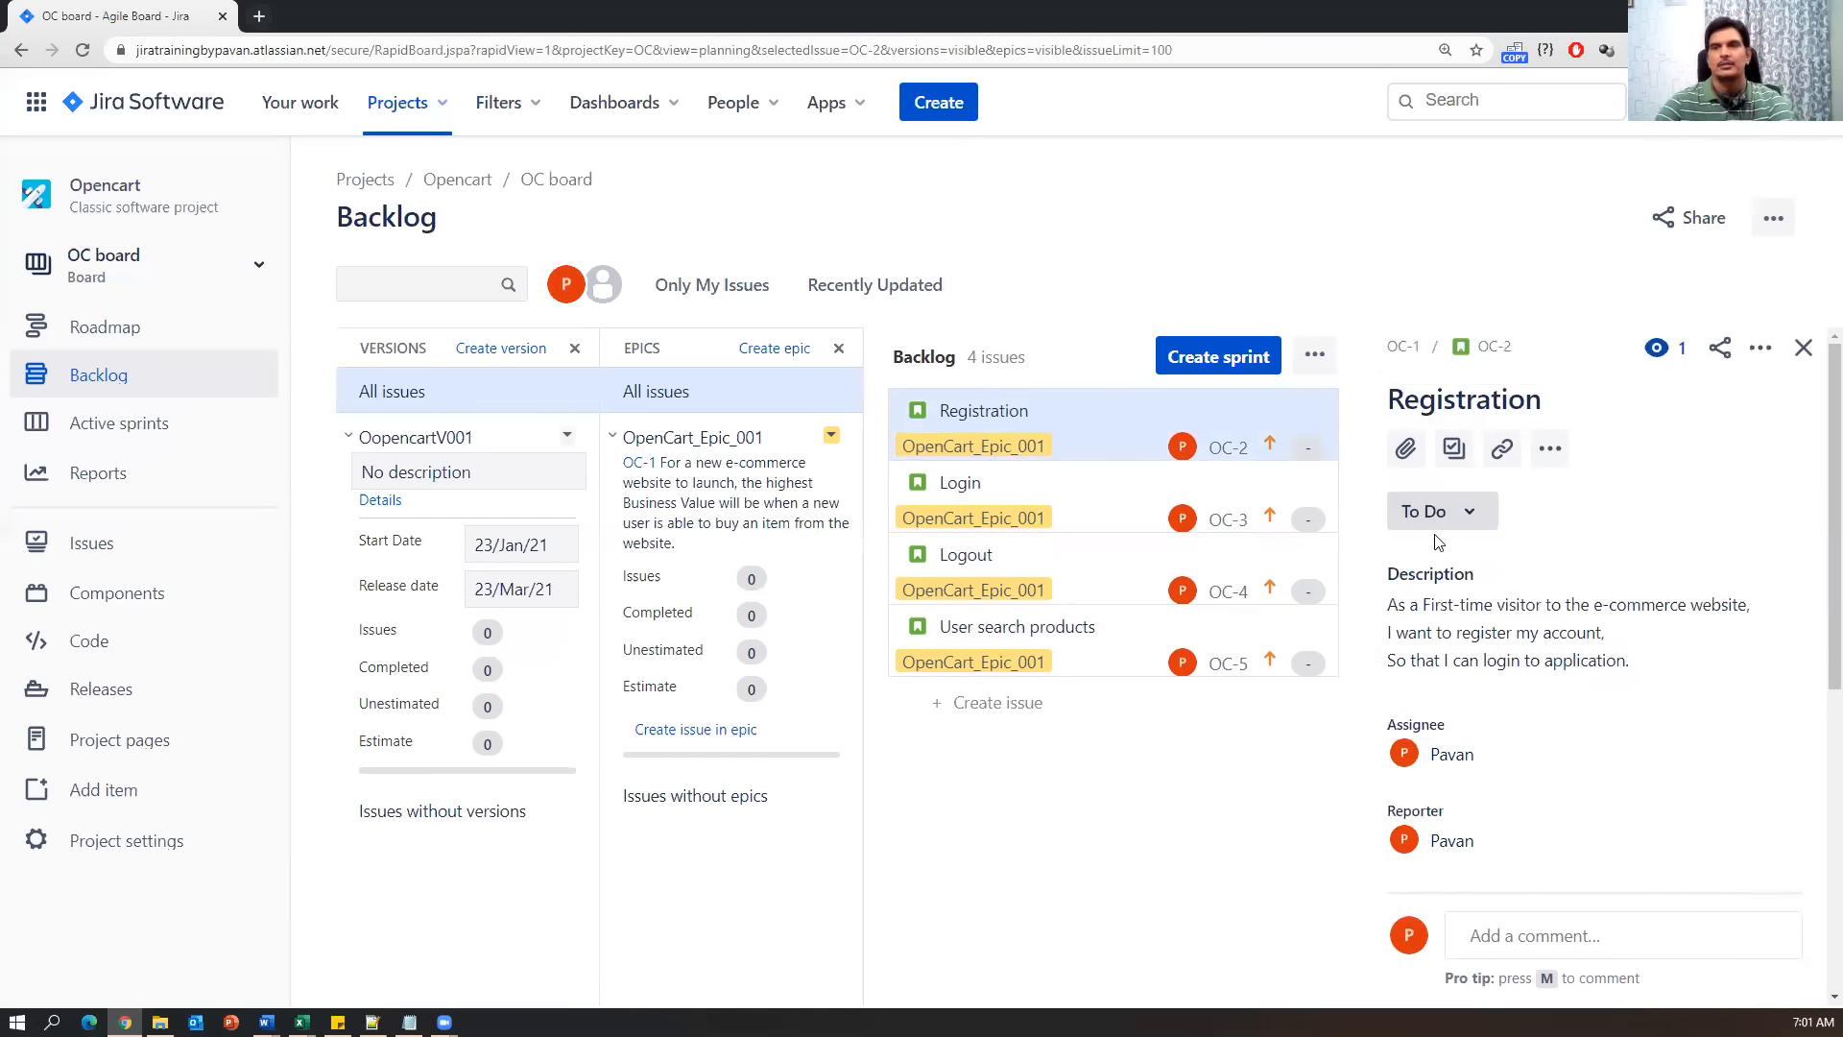
click(987, 494)
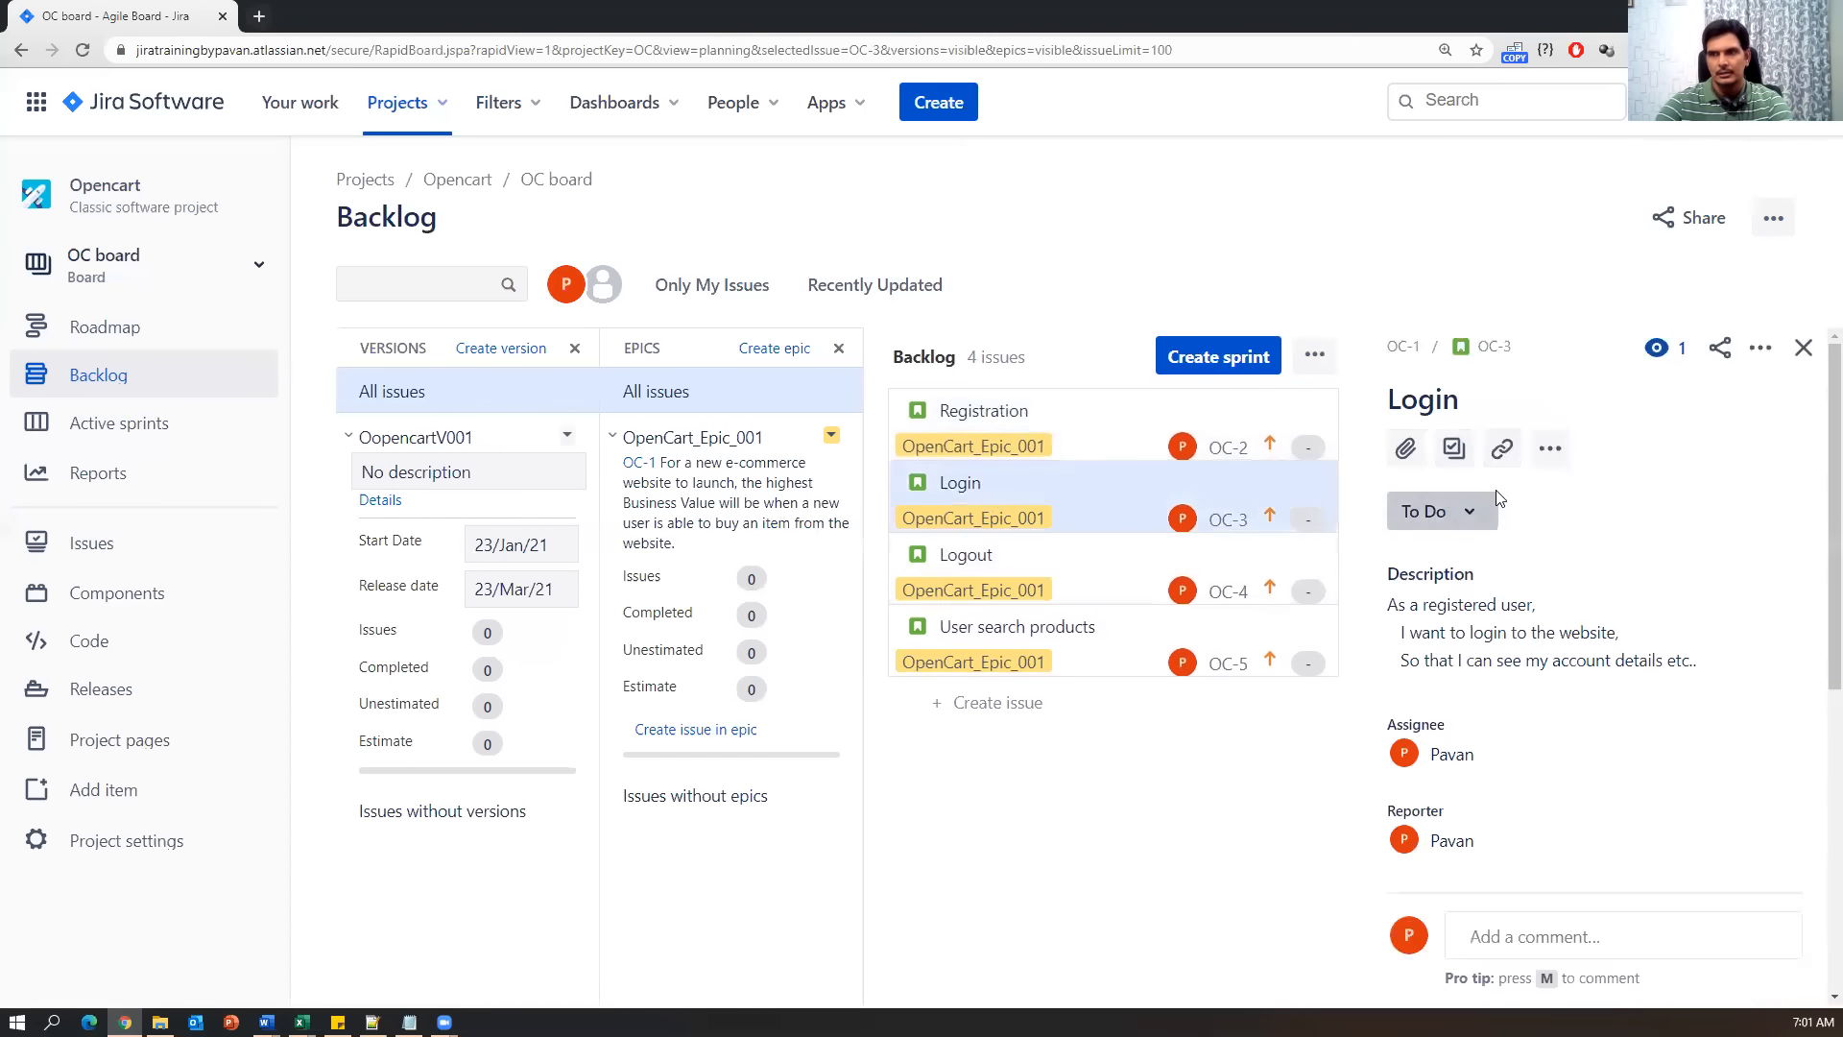
click(979, 557)
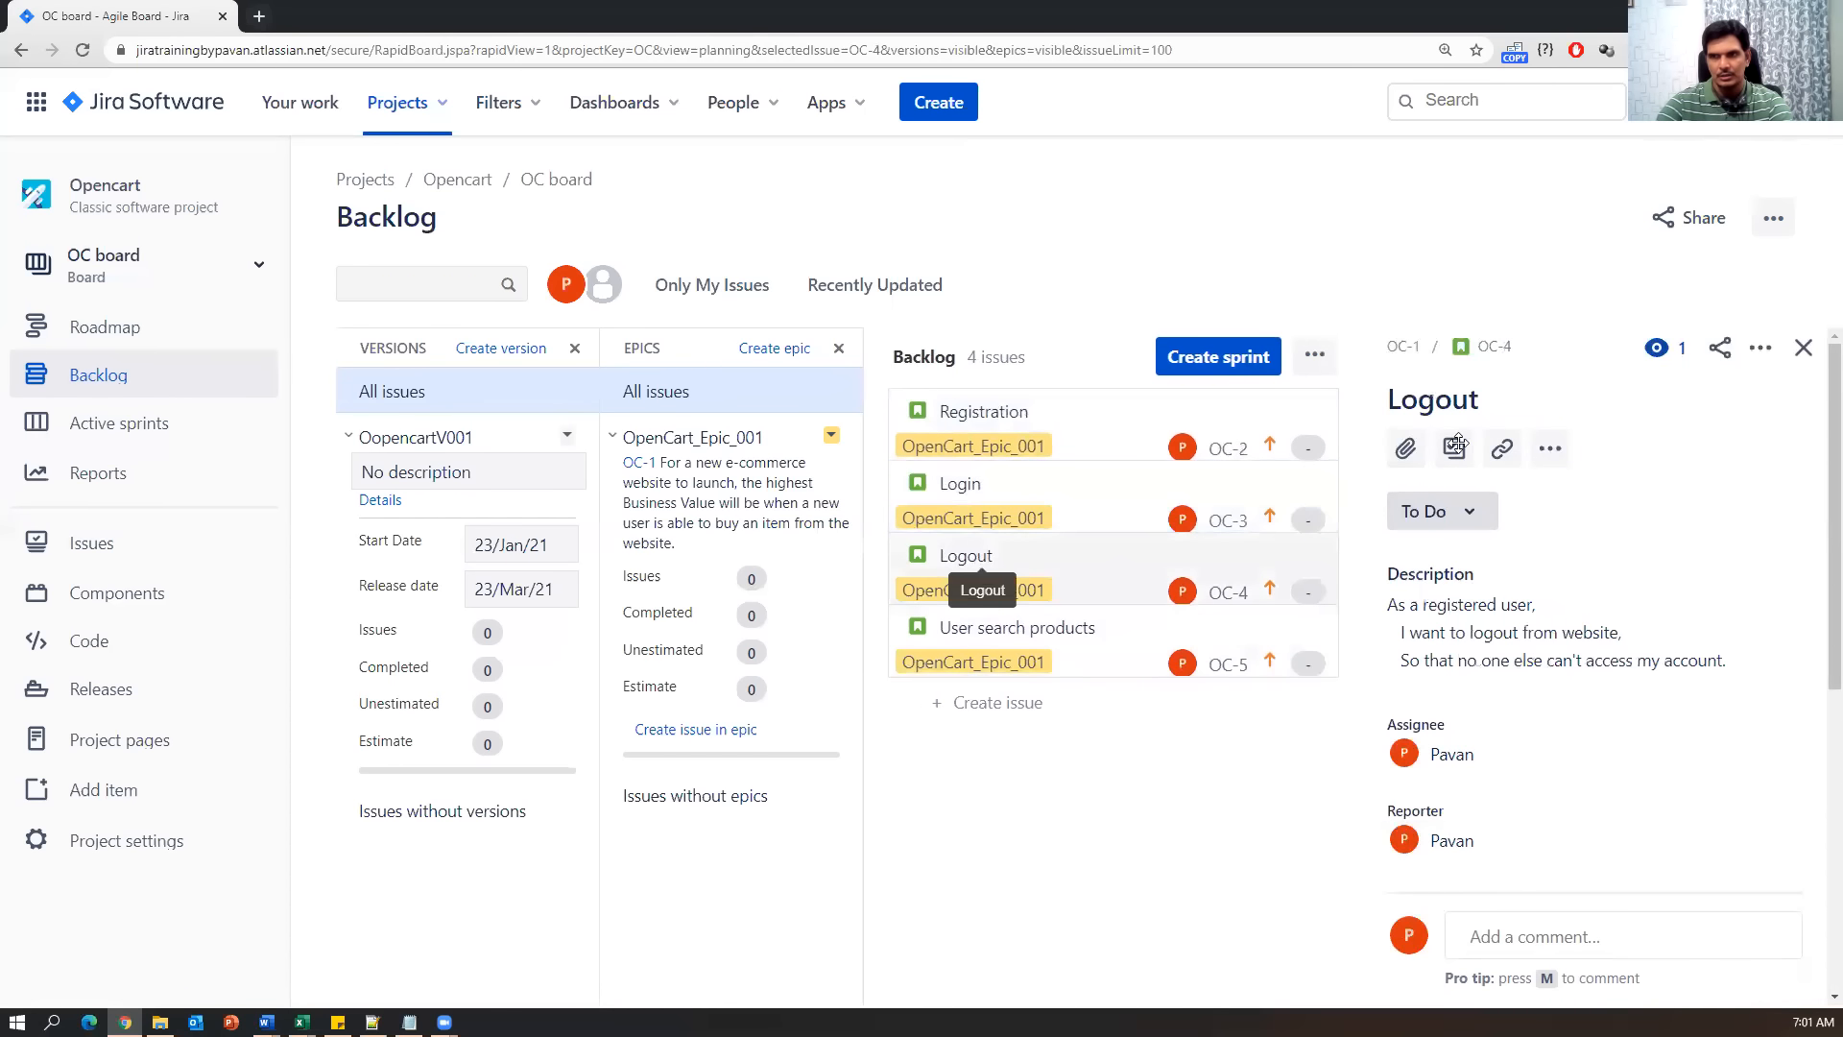
click(1064, 644)
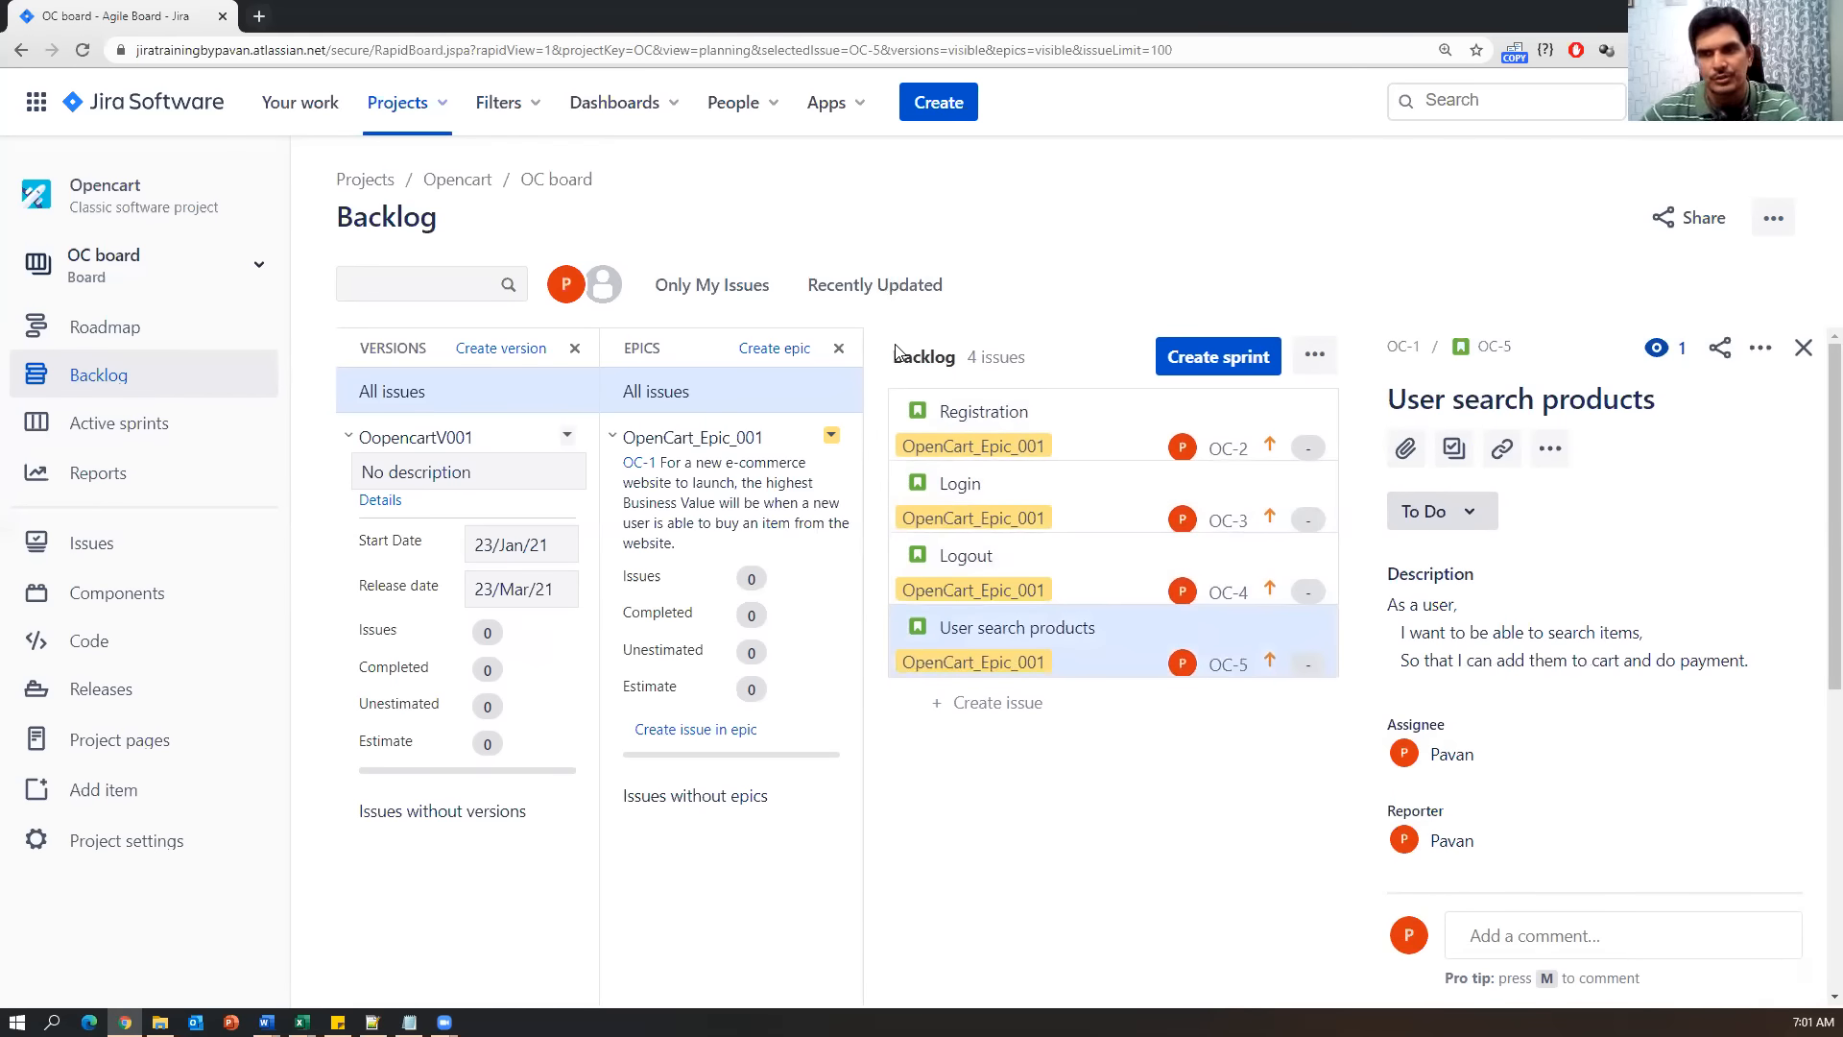
click(1031, 410)
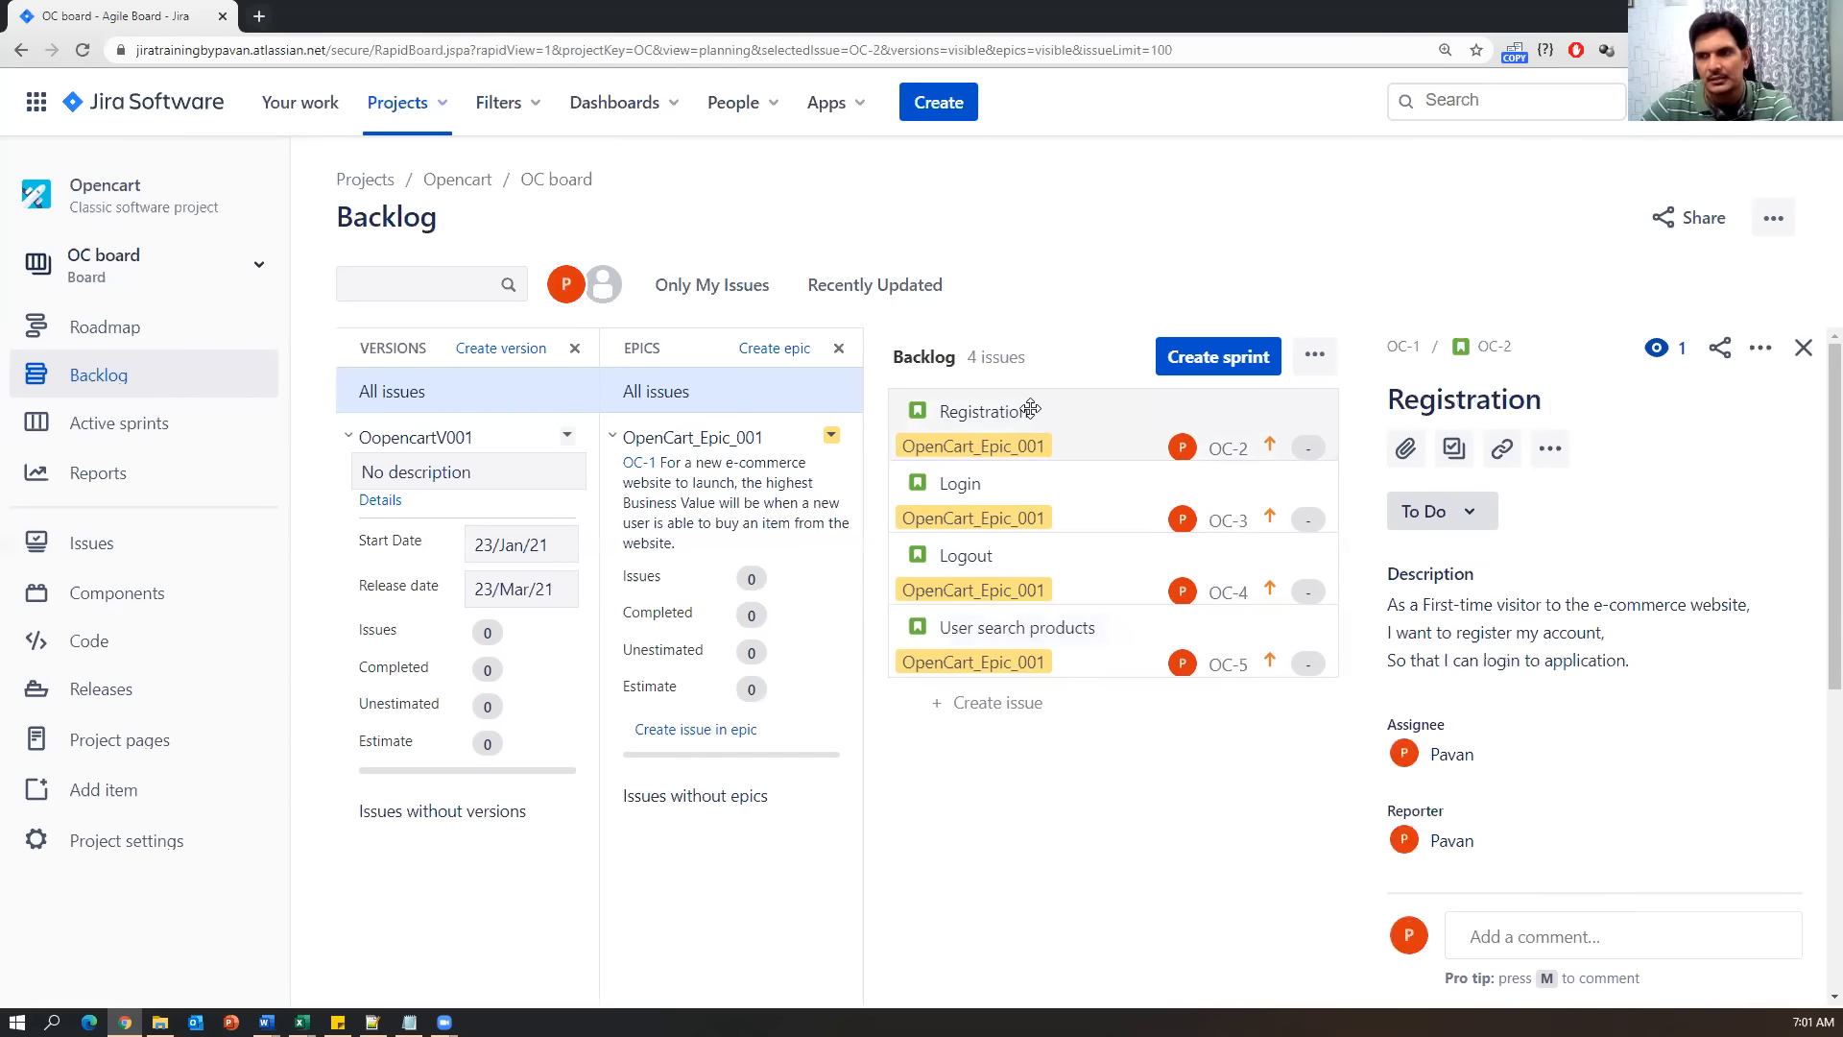
scroll(1528, 707, down, 2)
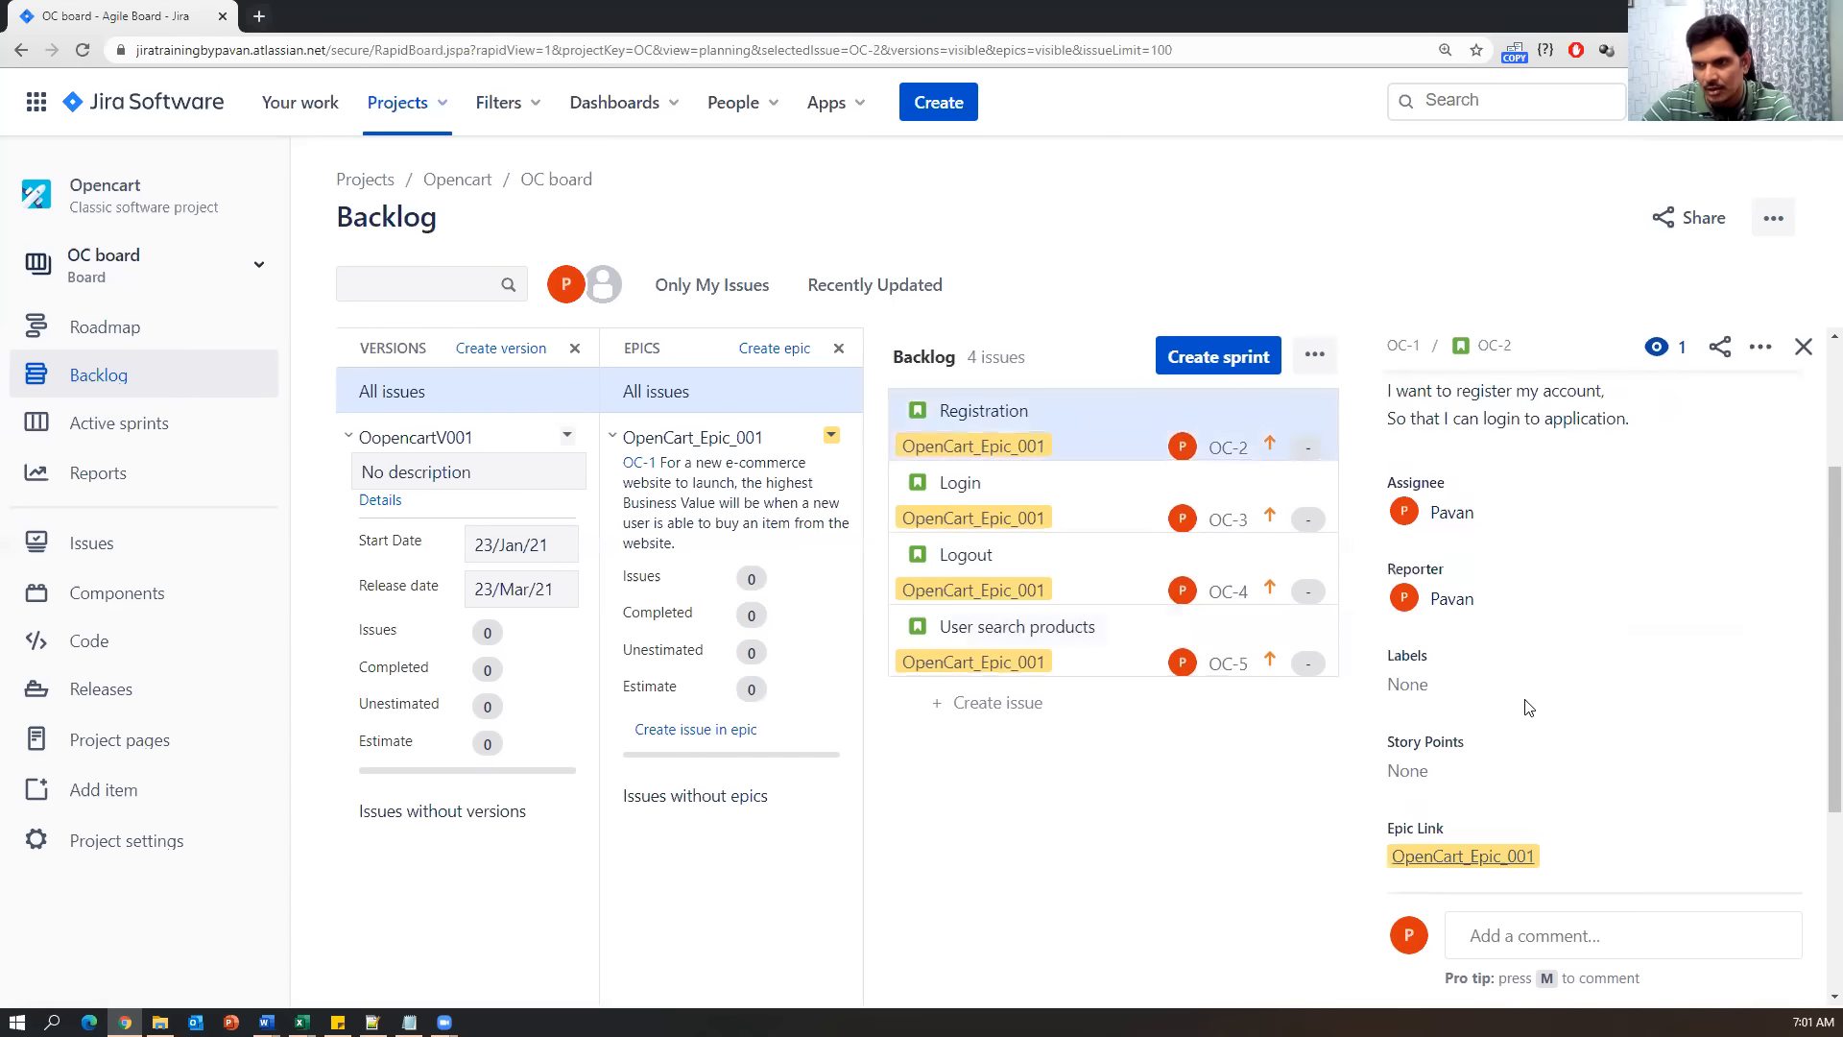
Look up US001's points on the Sprint Planning sheet and give Registration OC-2 8 story points.
scroll(1569, 695, down, 2)
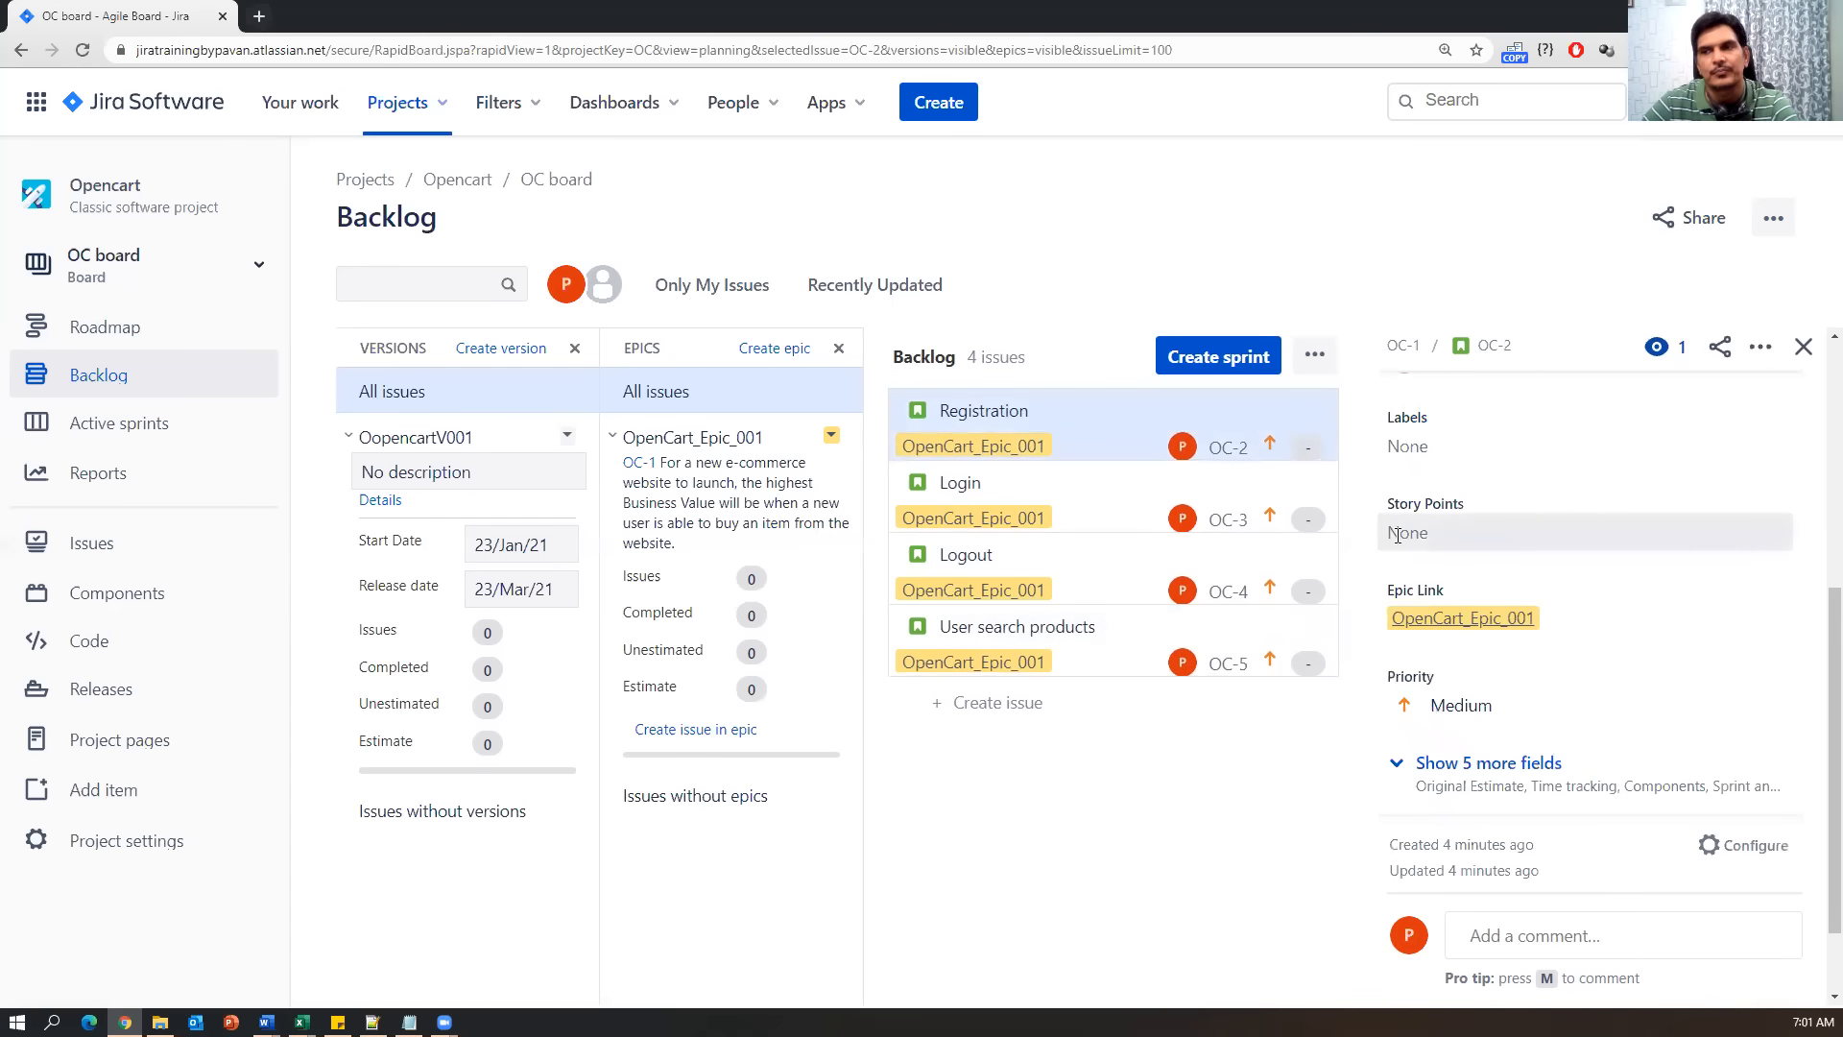
click(1469, 531)
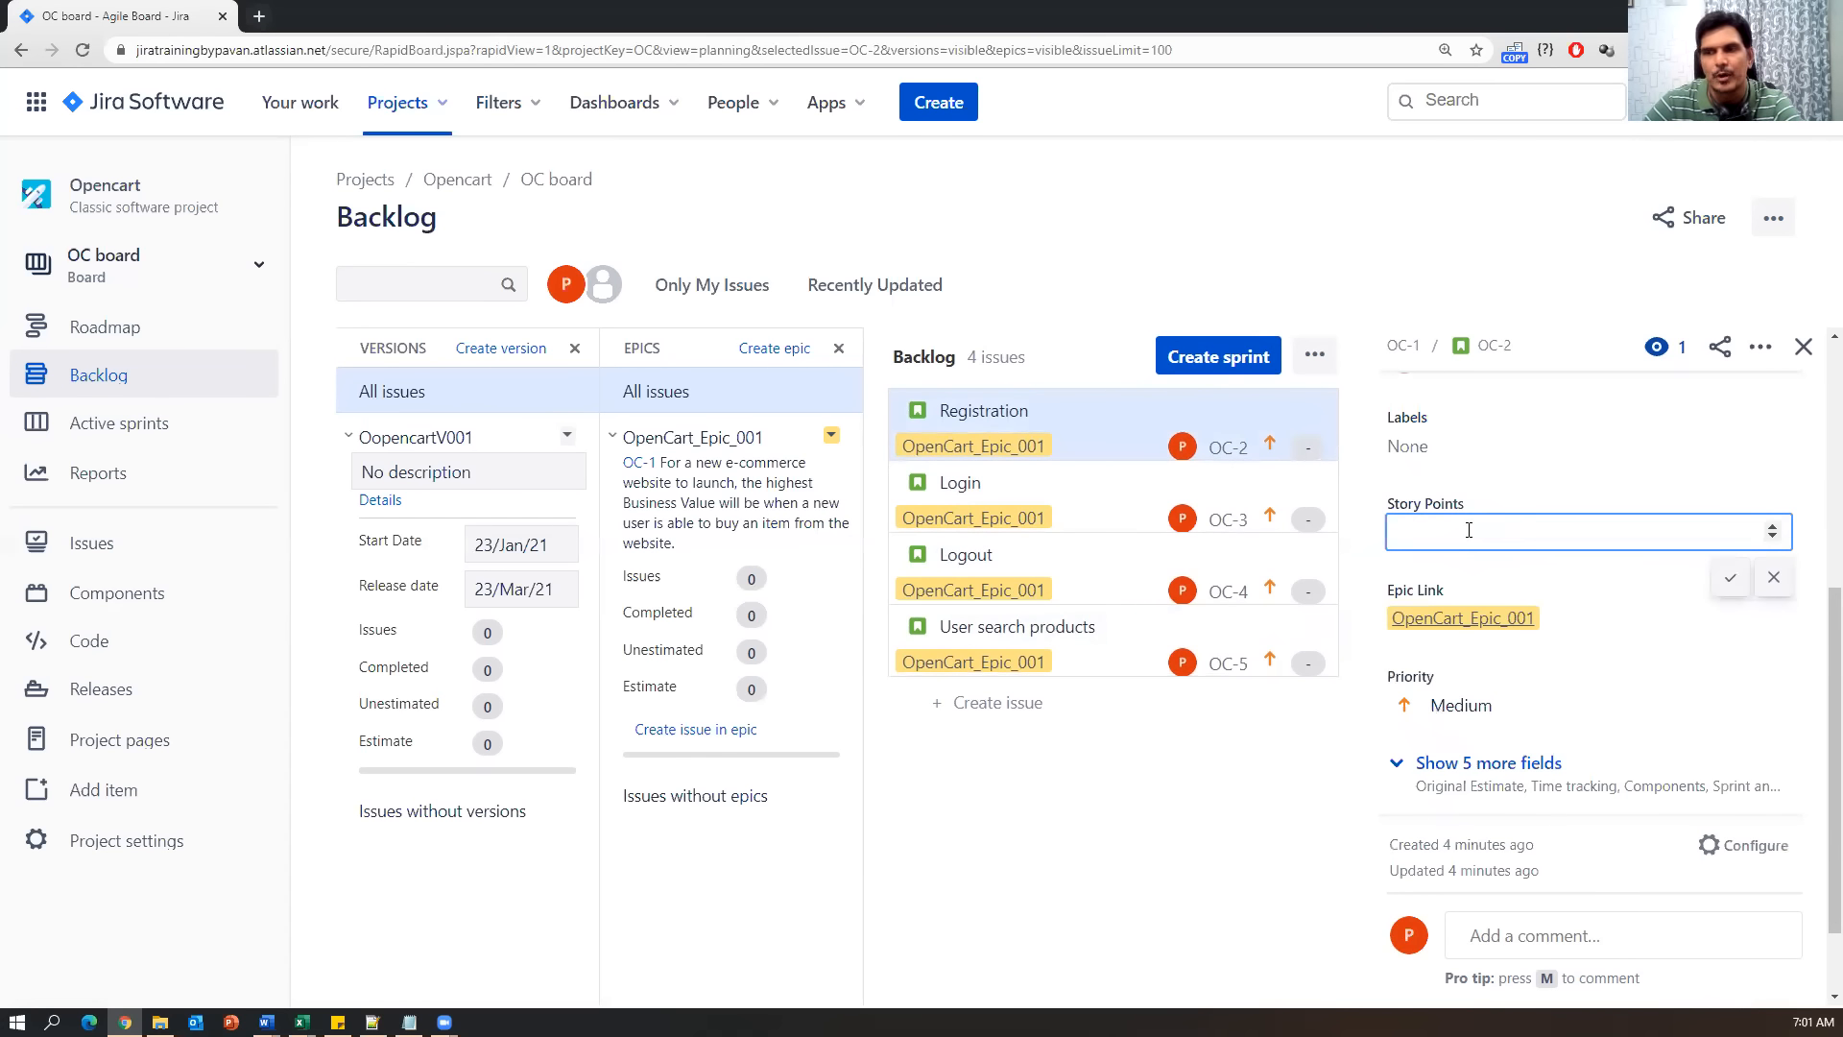
click(300, 1022)
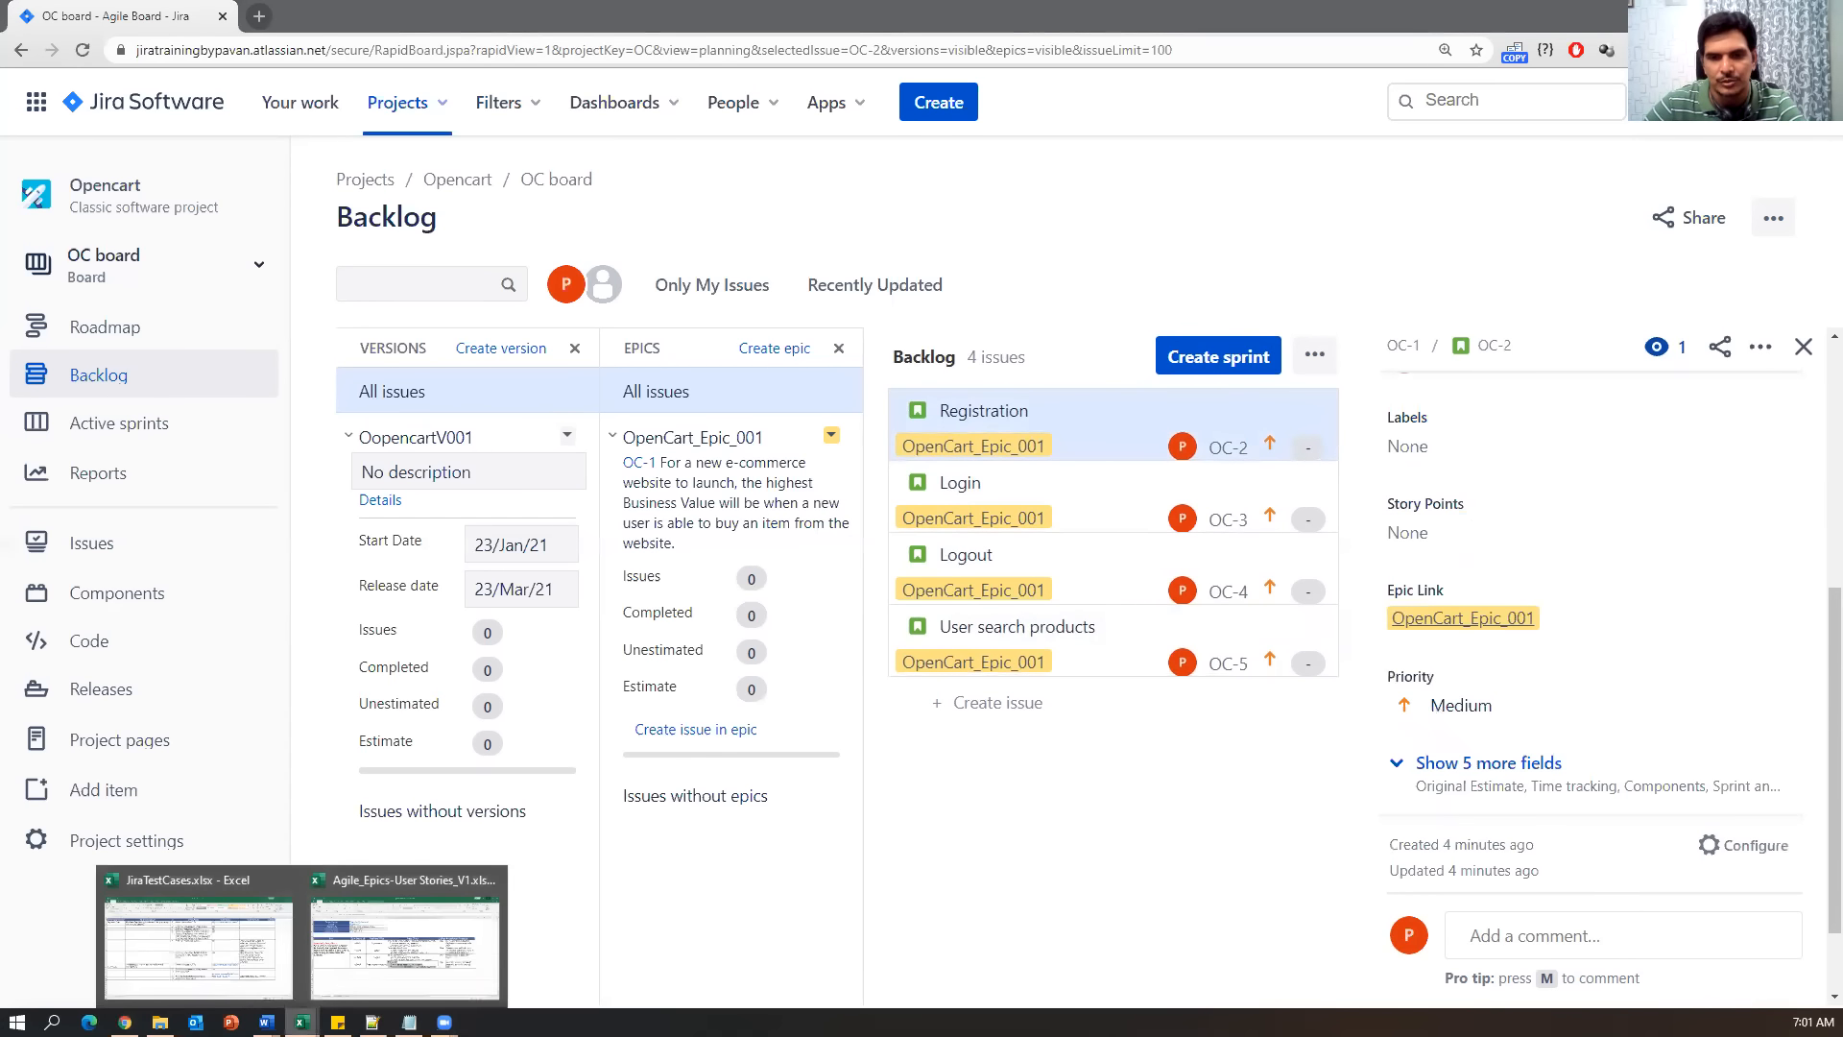
click(364, 990)
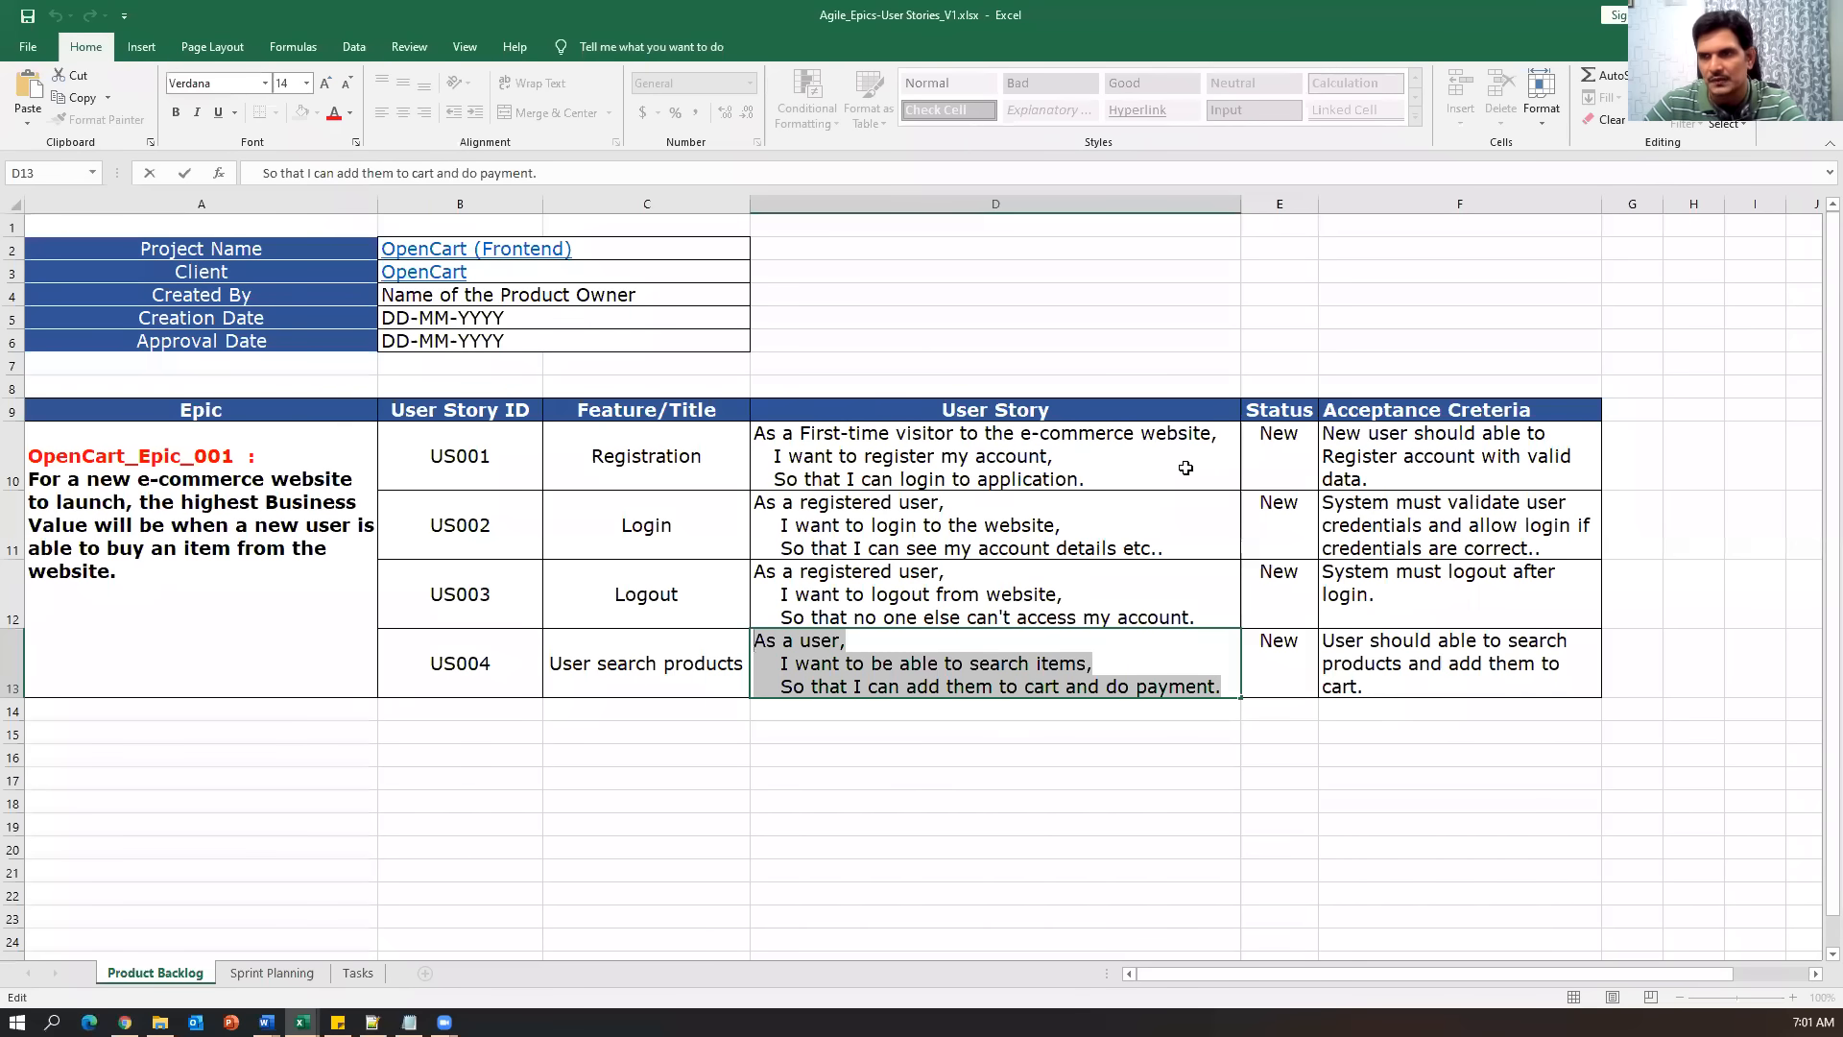
click(241, 979)
click(1521, 479)
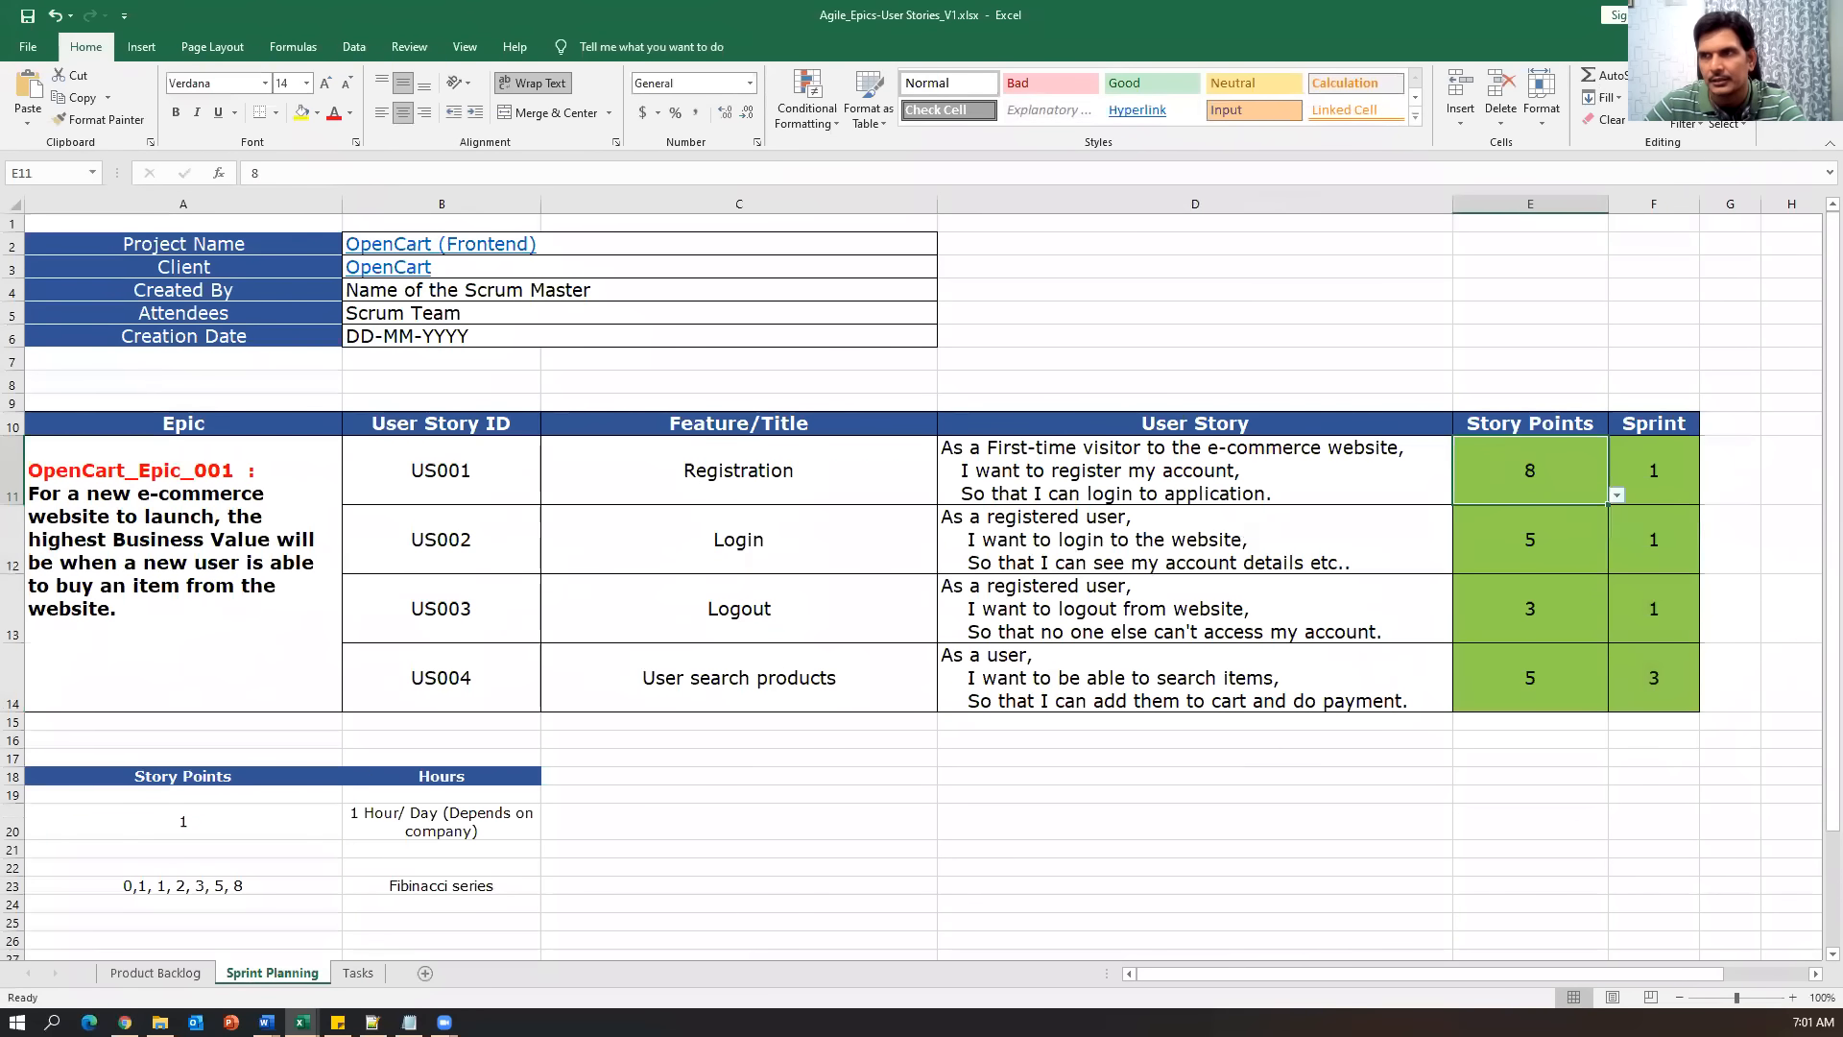
key(alt+Tab)
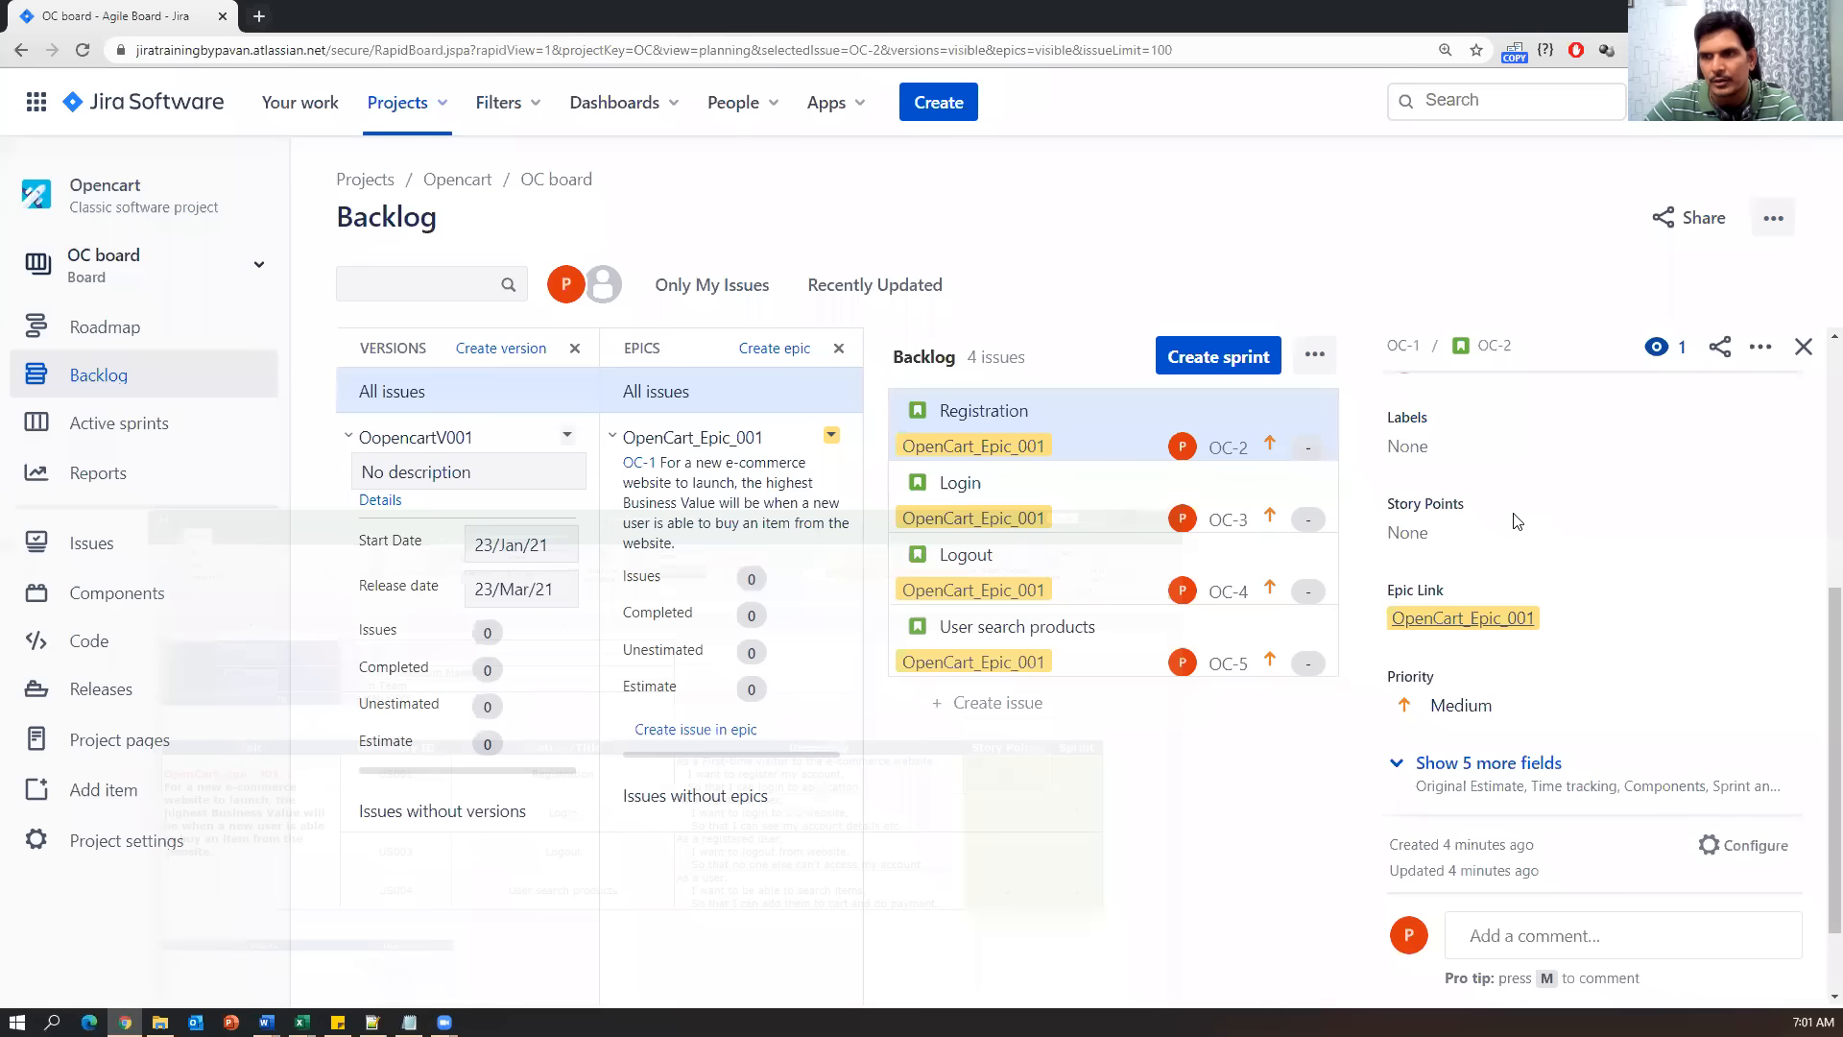
click(1419, 534)
text(8)
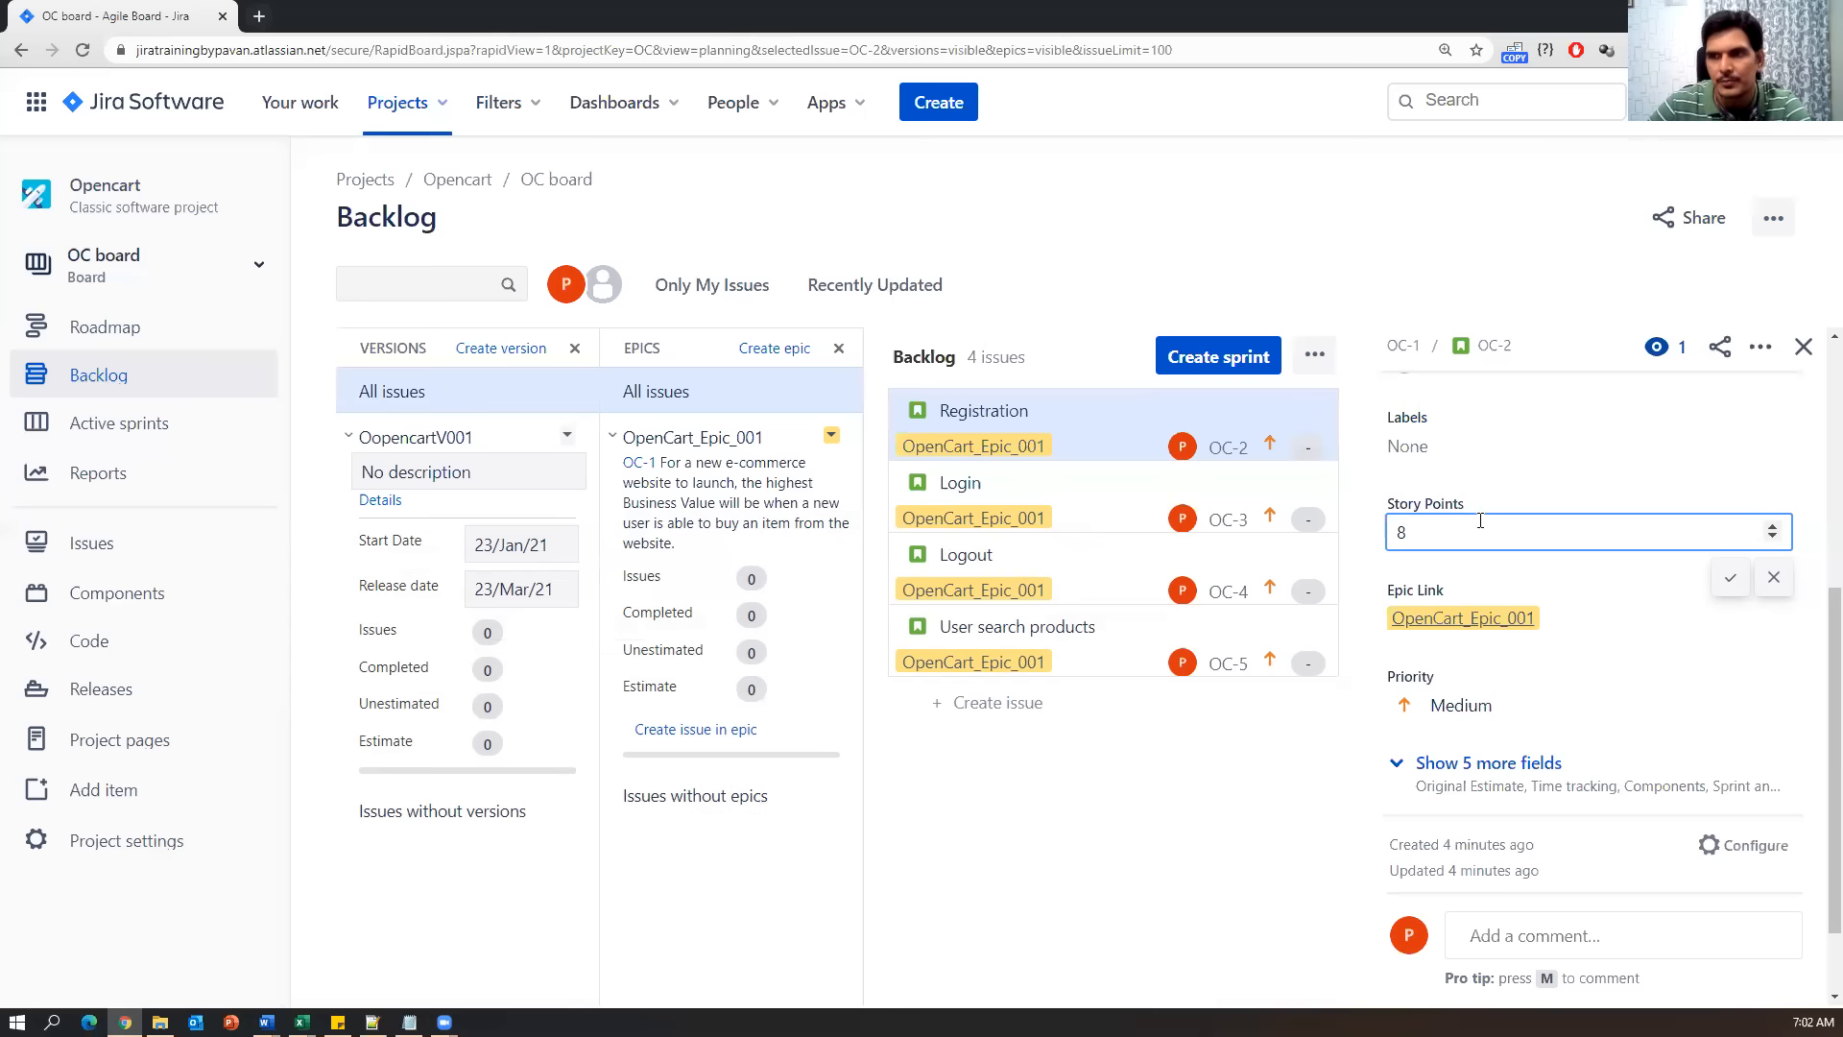
click(1730, 578)
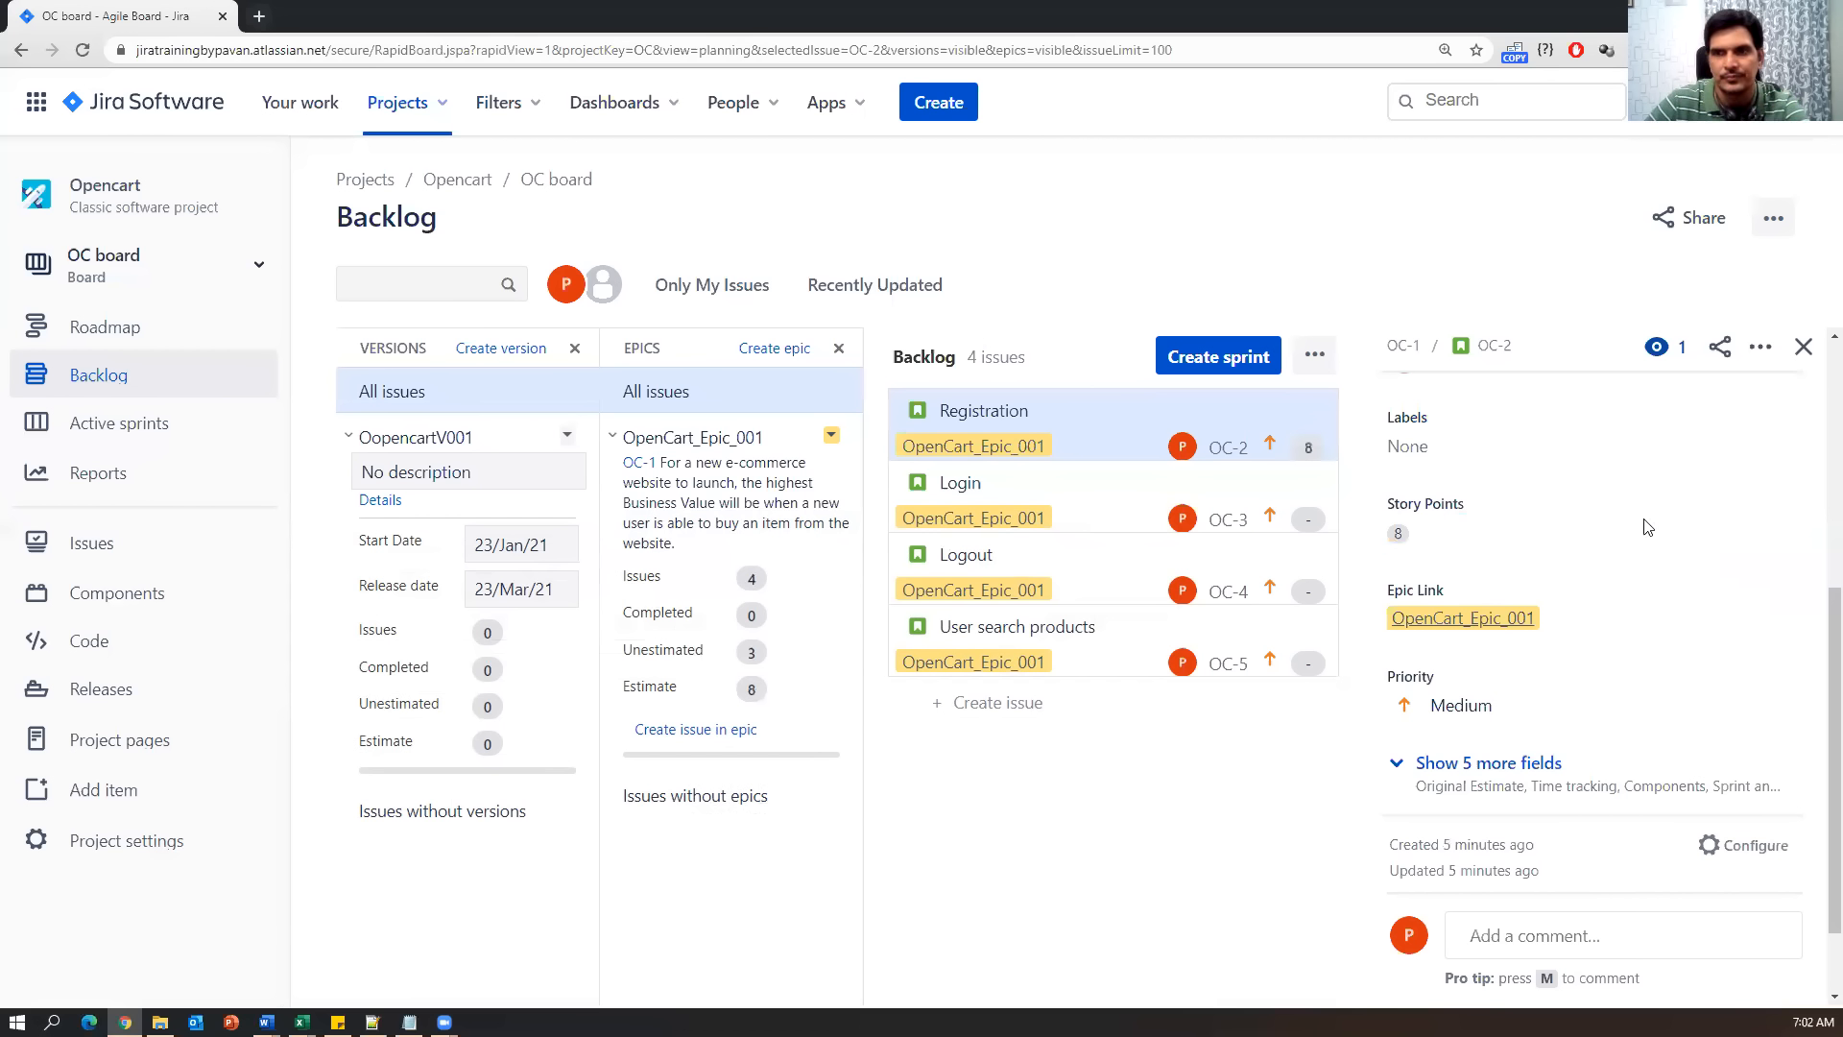
click(1005, 494)
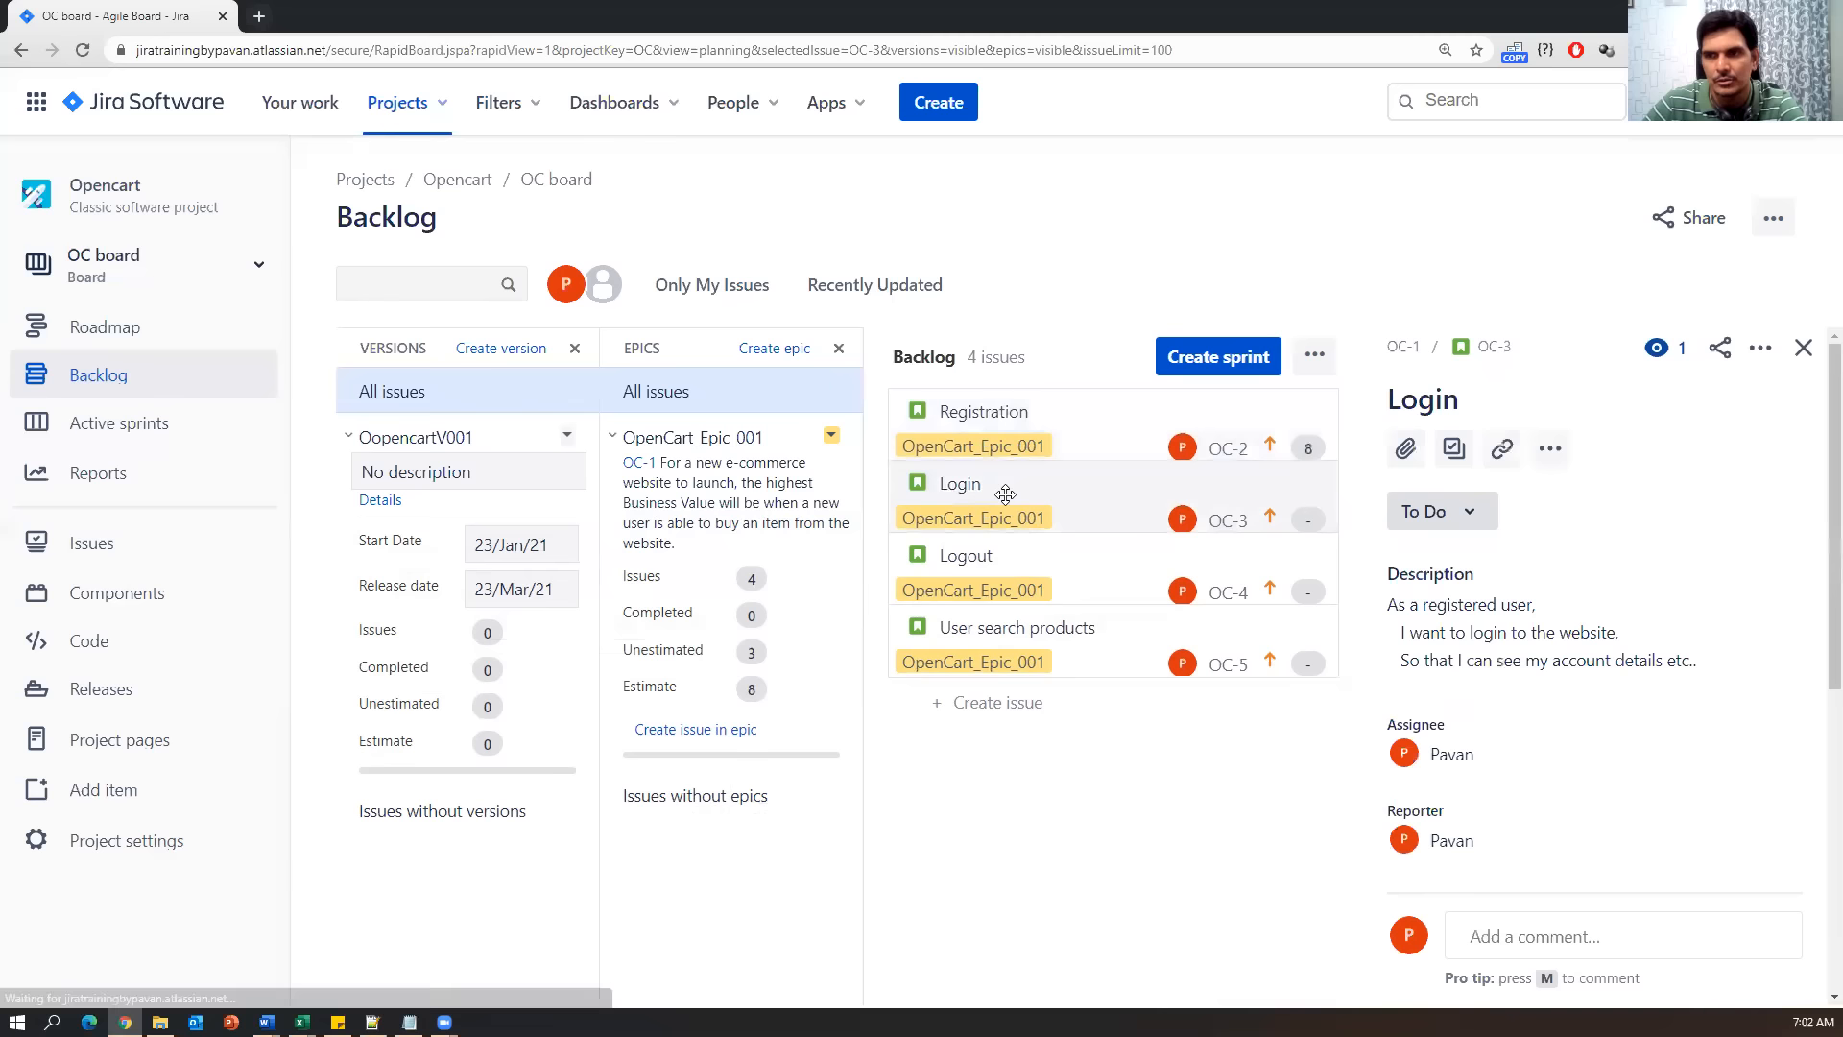
Check Login's value of 5 in the sheet and set Login OC-3's Story Points to 5.
scroll(1709, 731, down, 3)
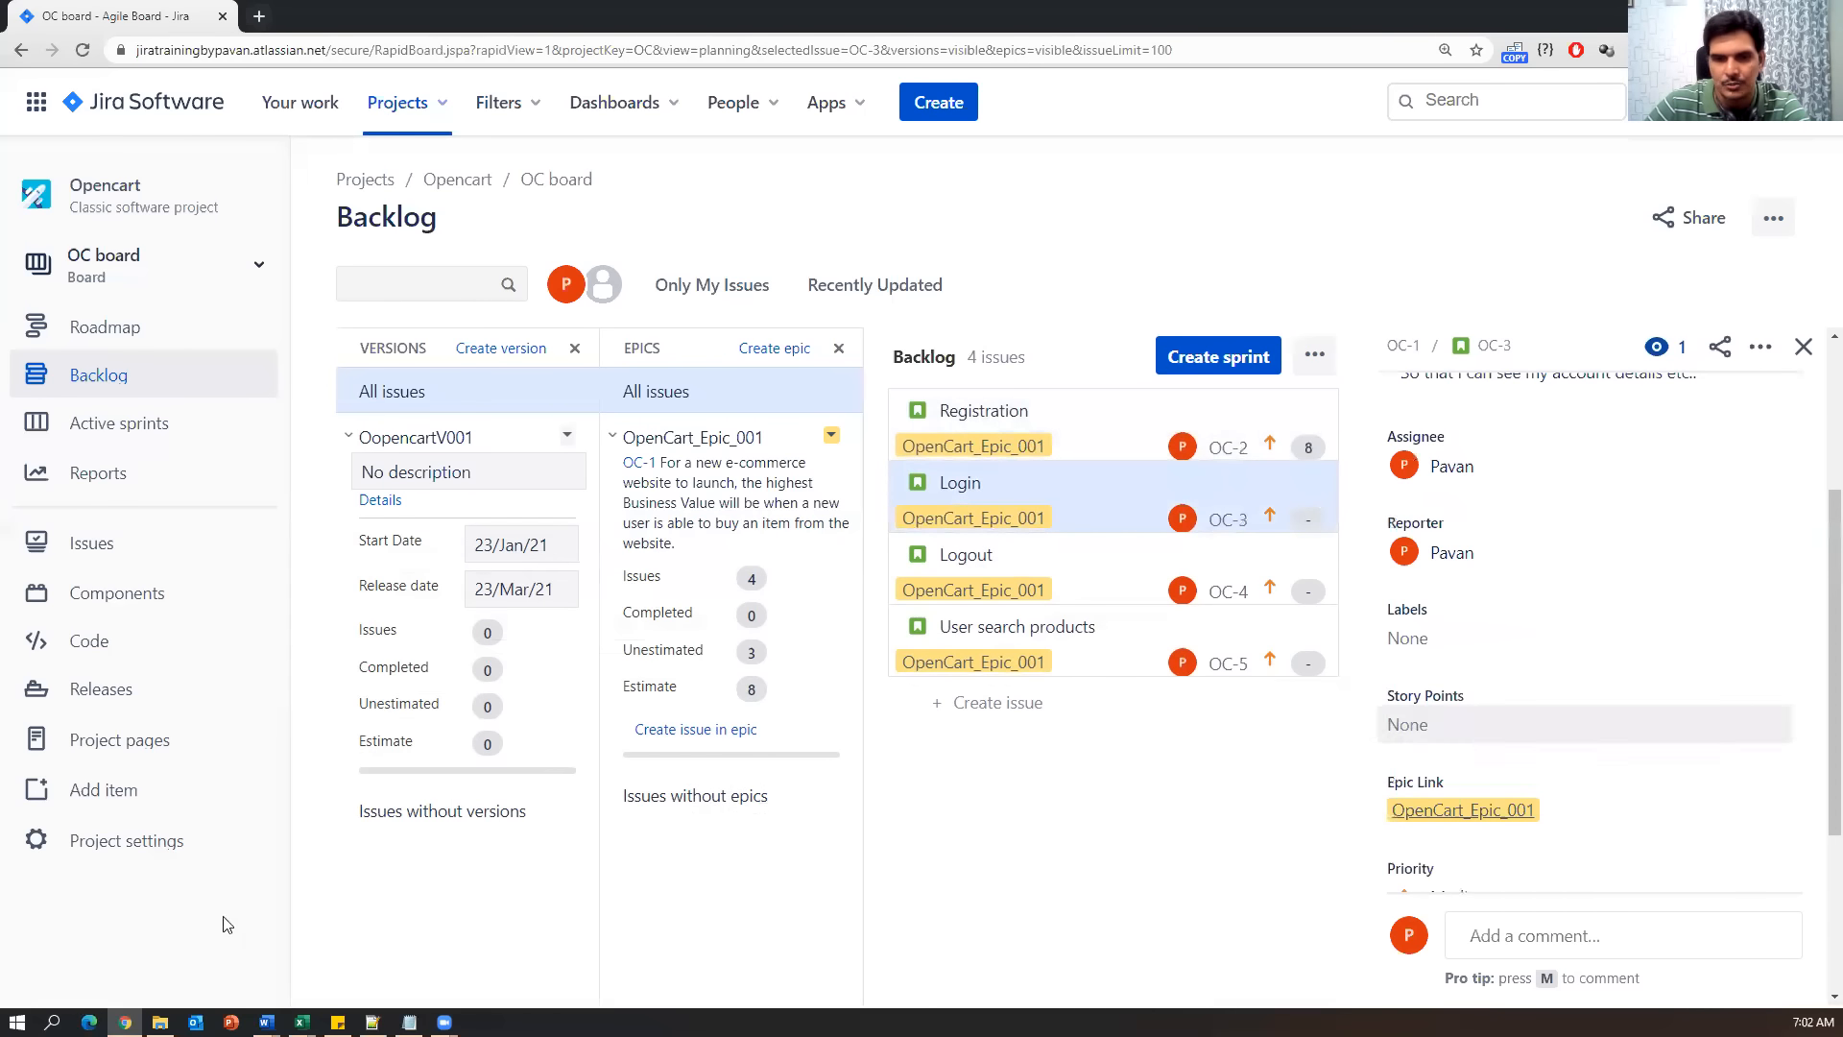
click(301, 1021)
click(374, 998)
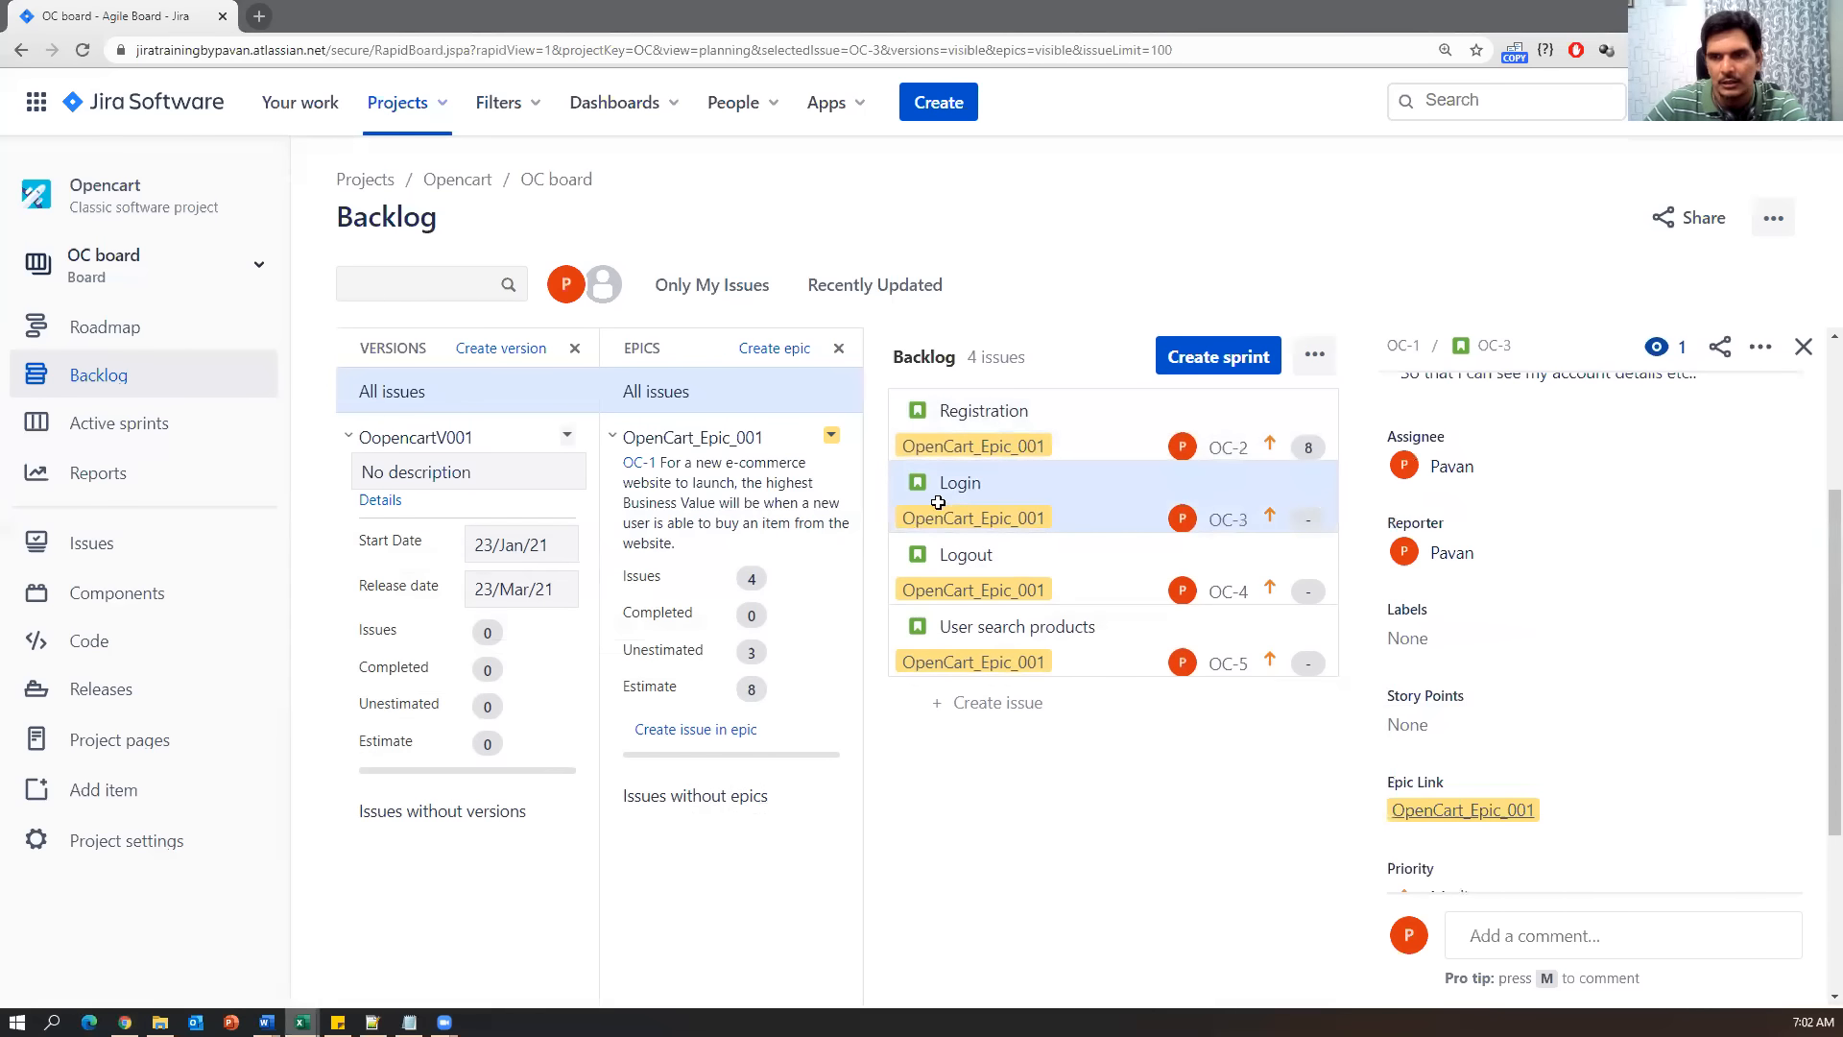
click(823, 568)
double_click(1529, 549)
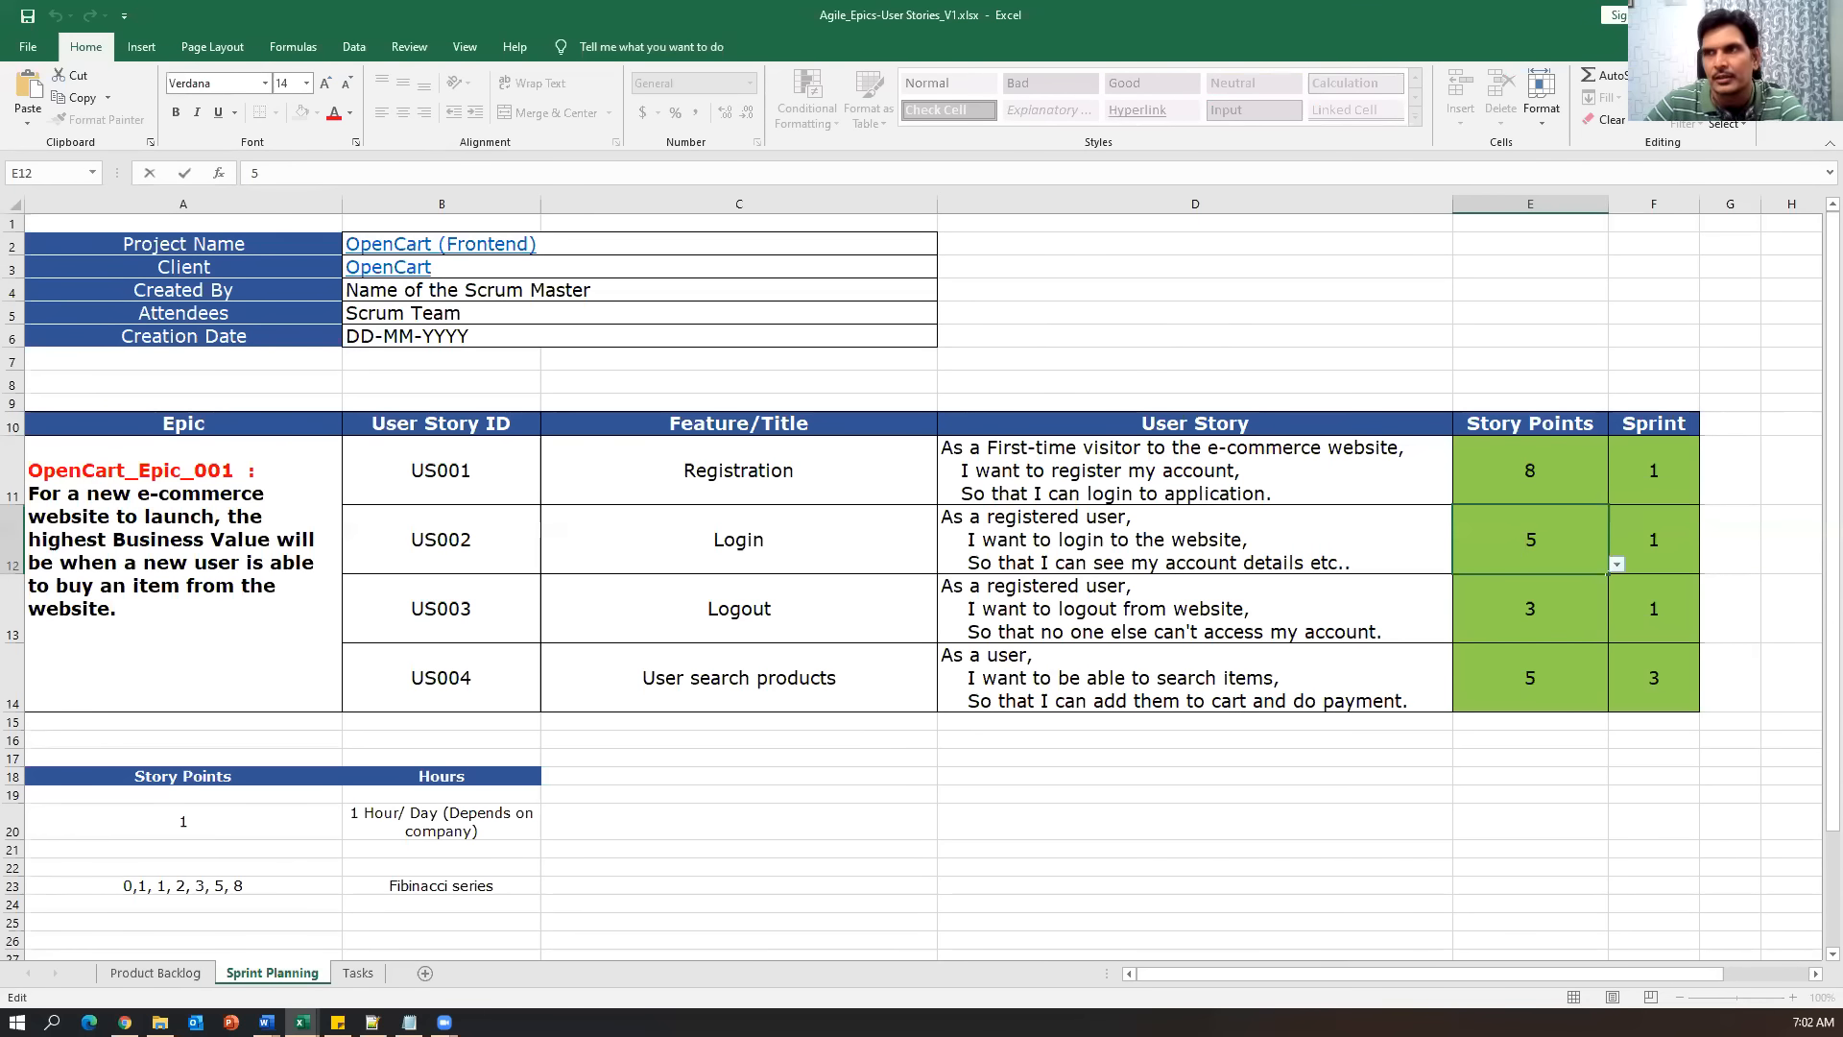
key(alt+Tab)
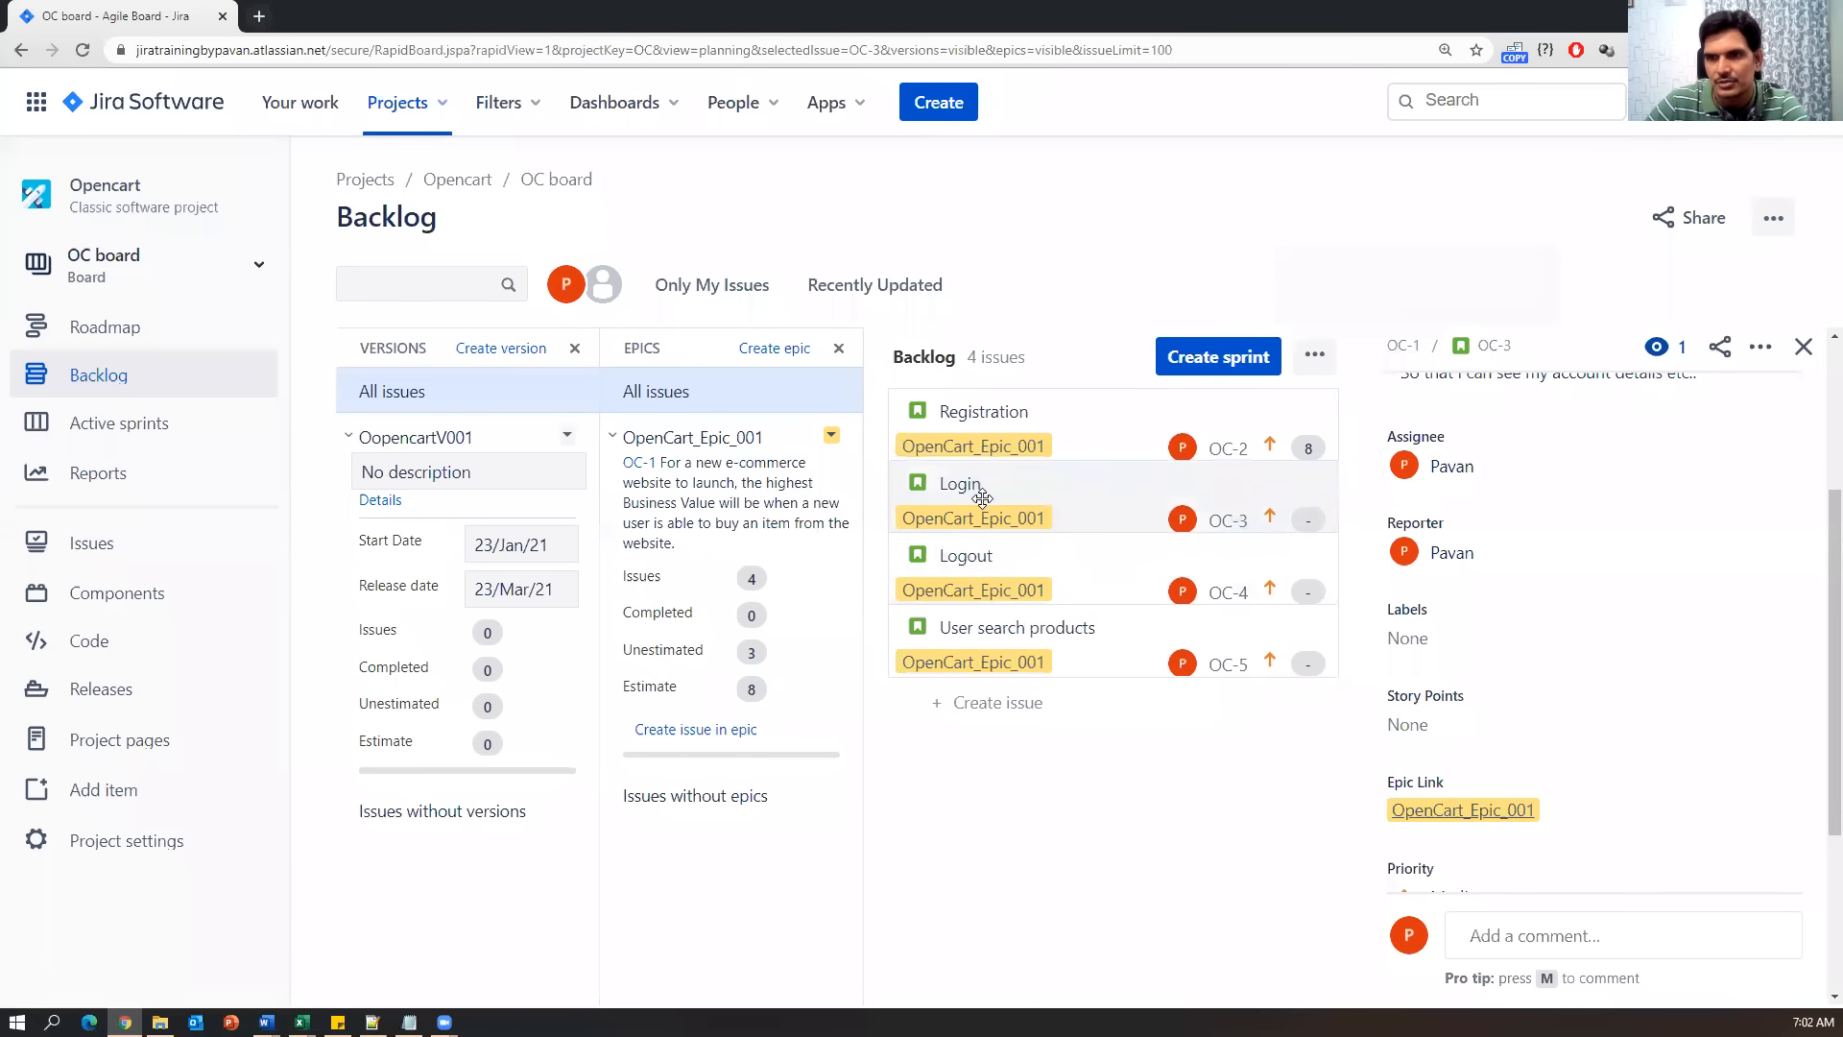
click(1418, 724)
text(5)
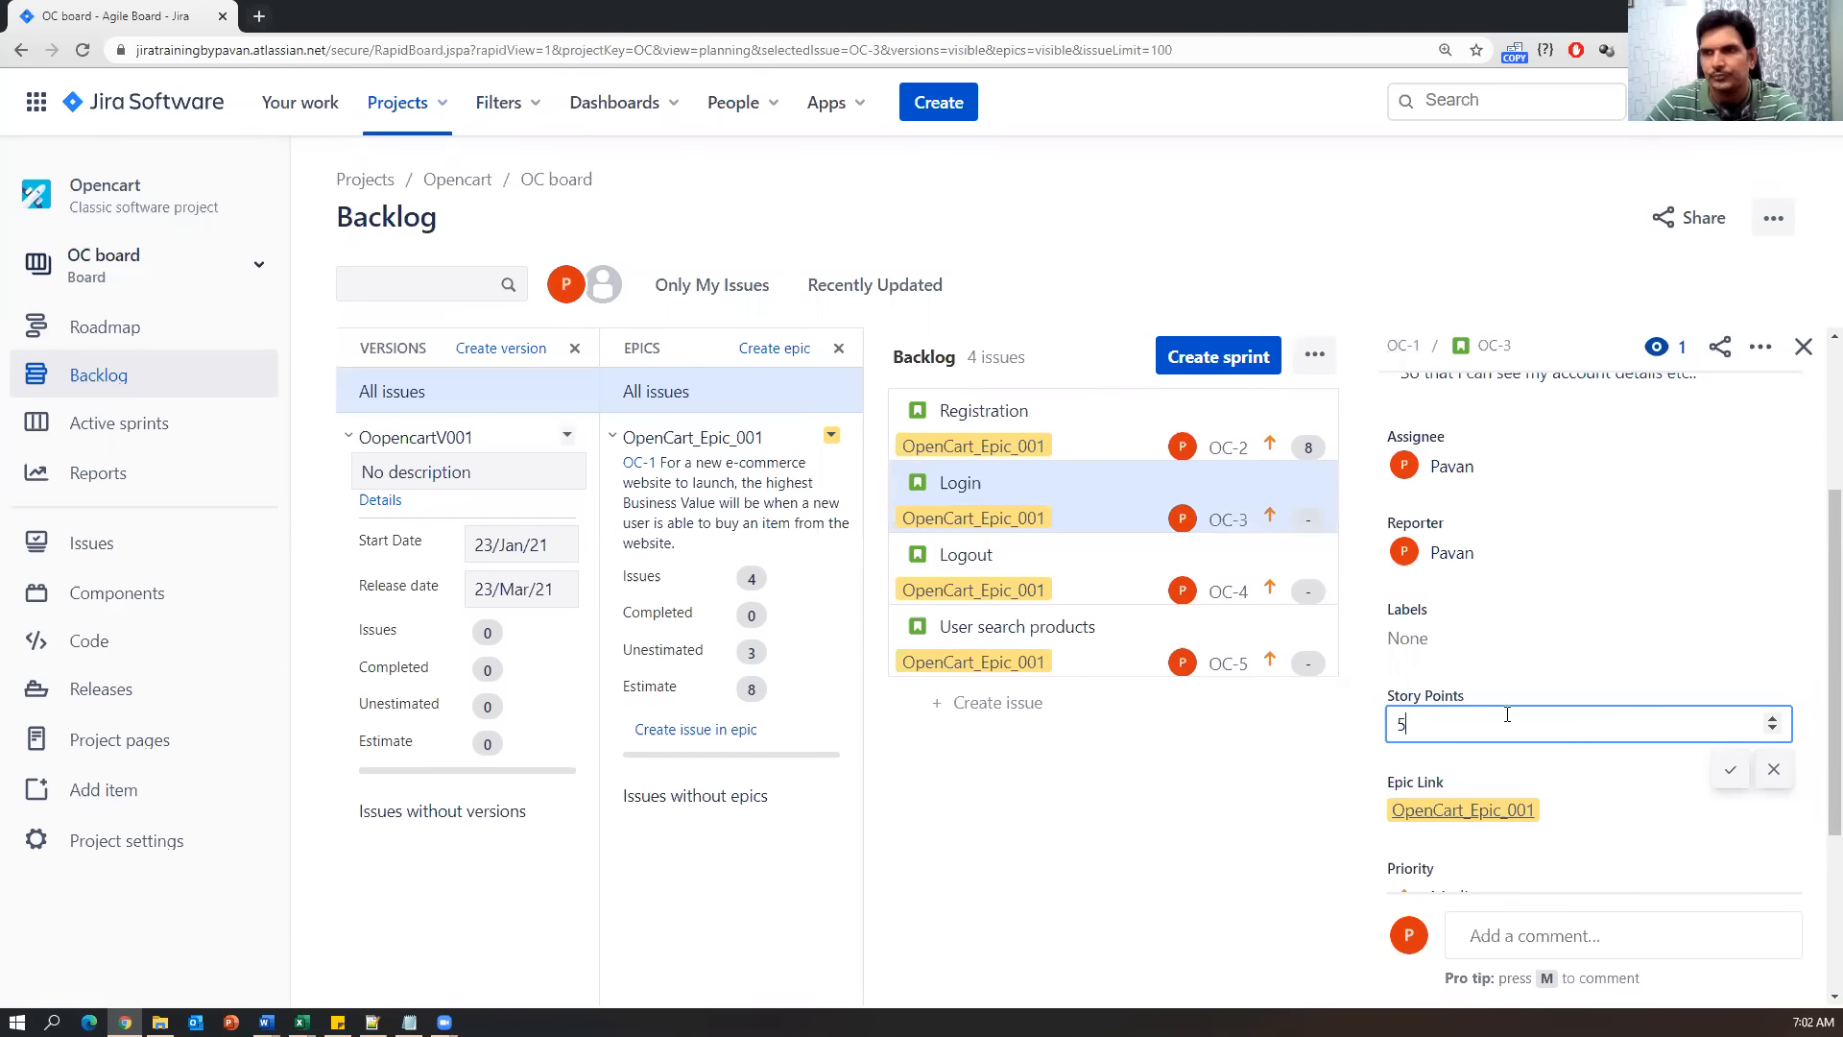
click(1729, 768)
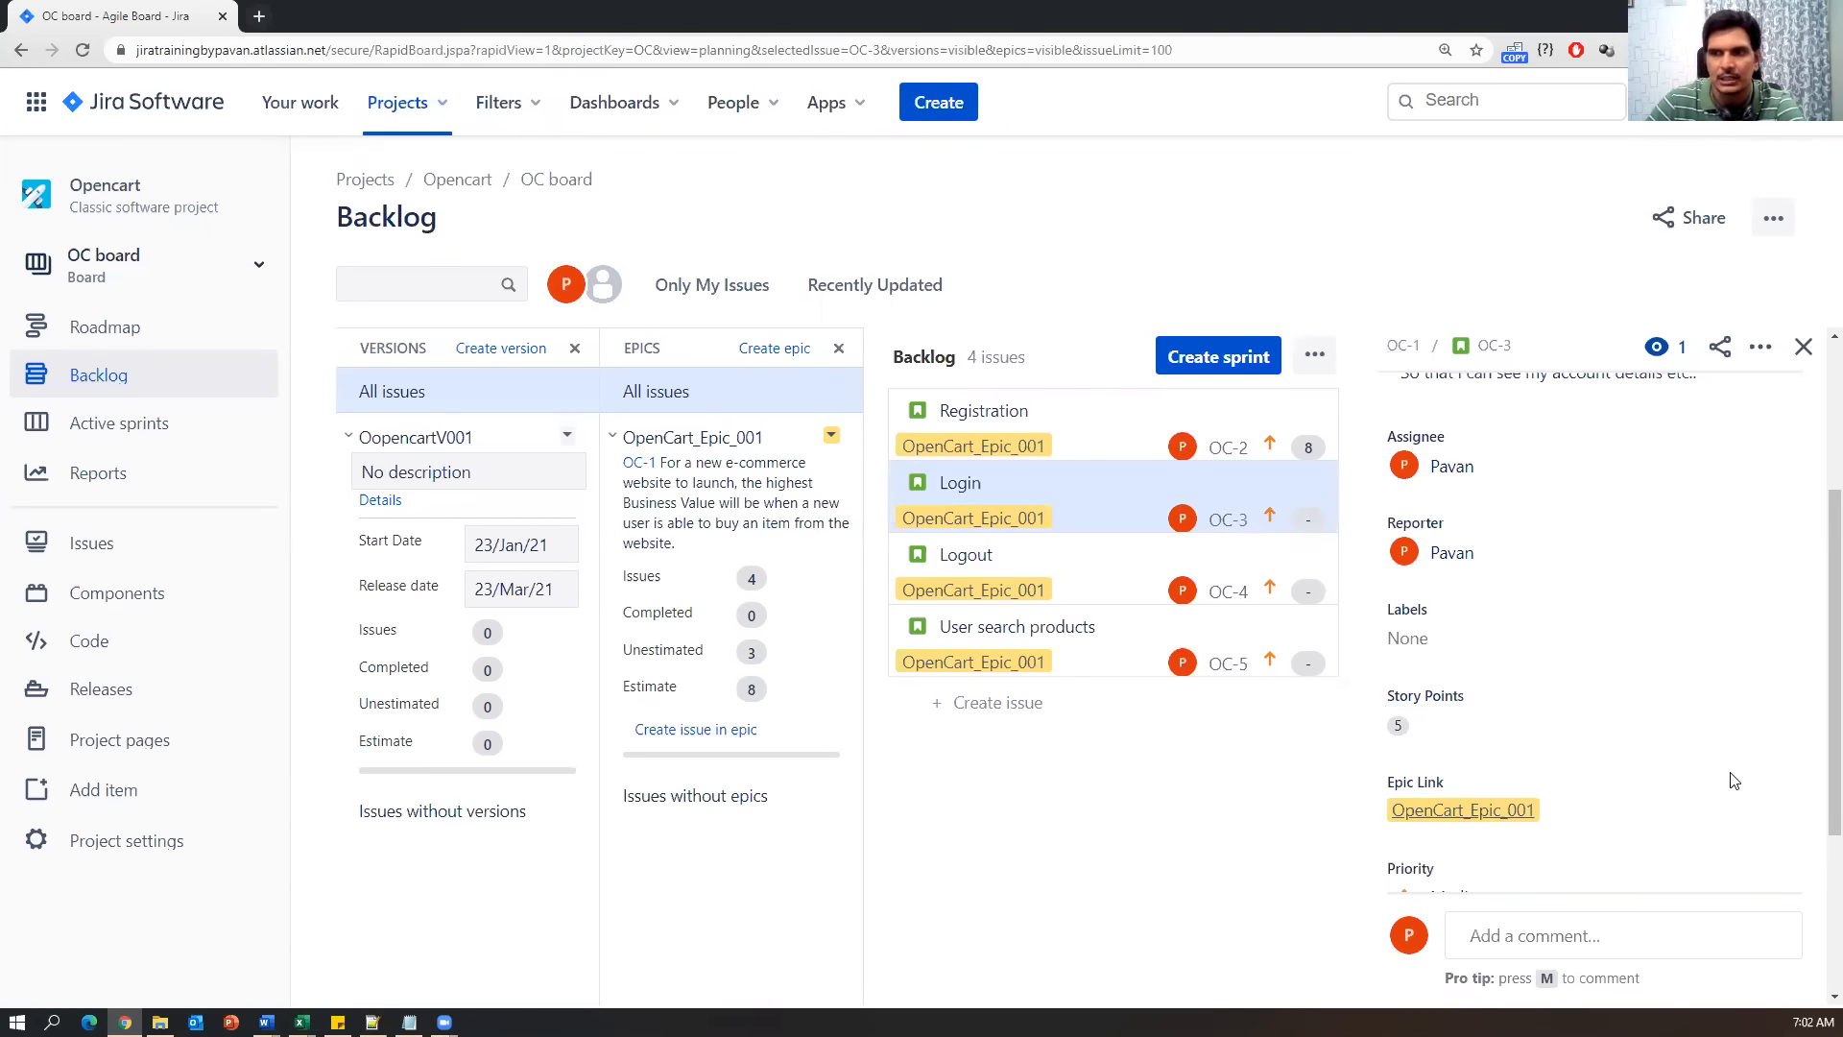
click(950, 554)
click(302, 1023)
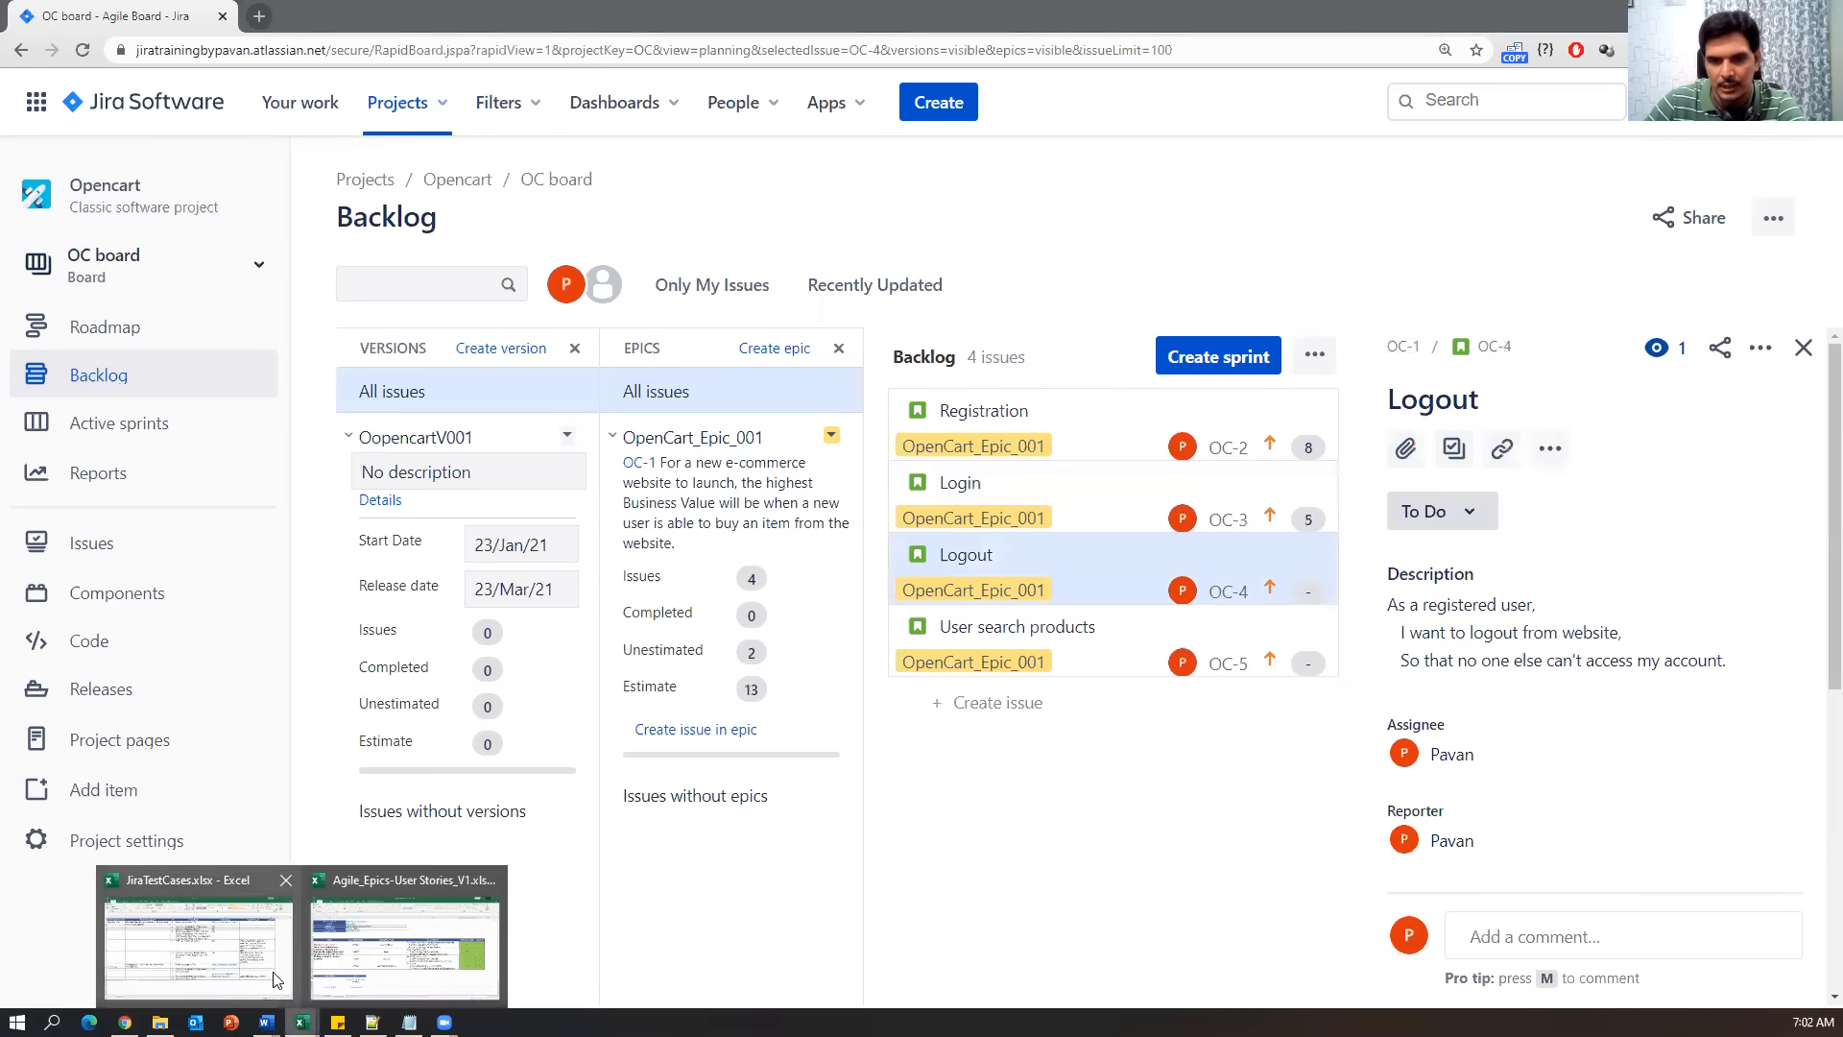
Look up Logout's points in the user stories workbook and set its Story Points to 3.
click(273, 972)
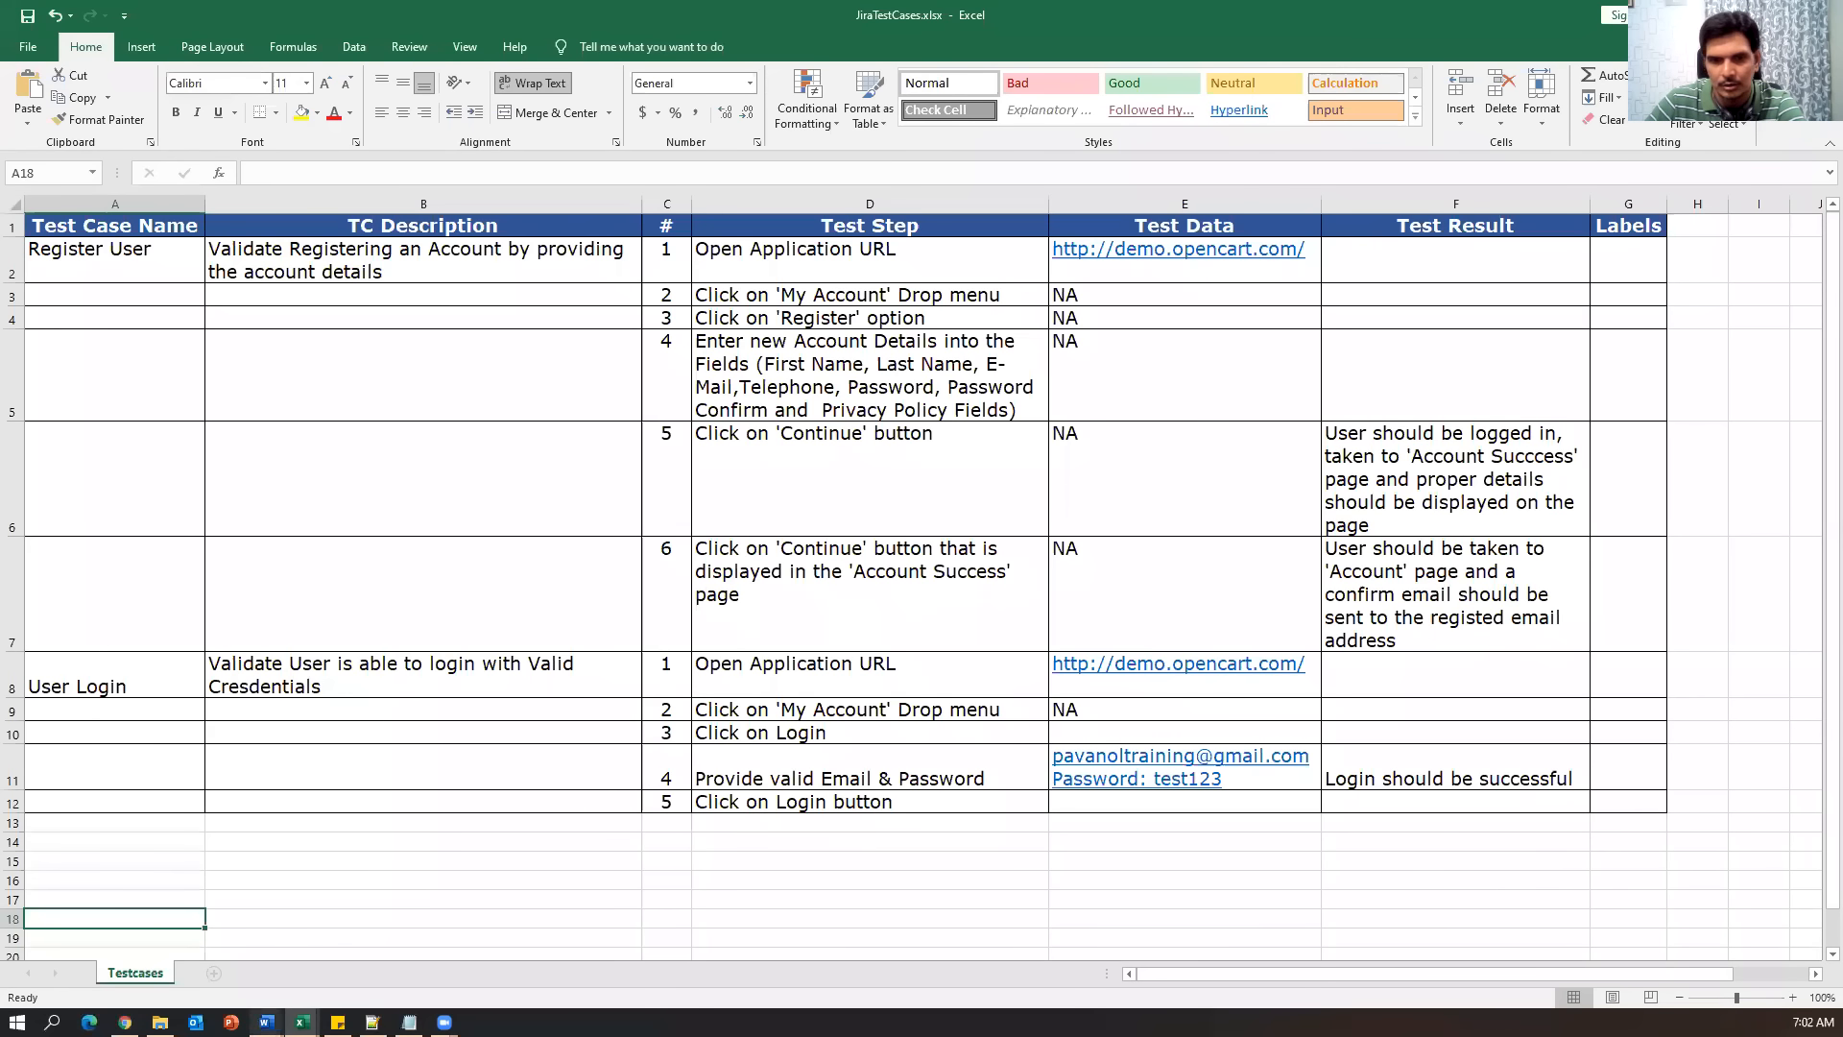
click(302, 1022)
click(404, 907)
click(1530, 608)
key(alt+Tab)
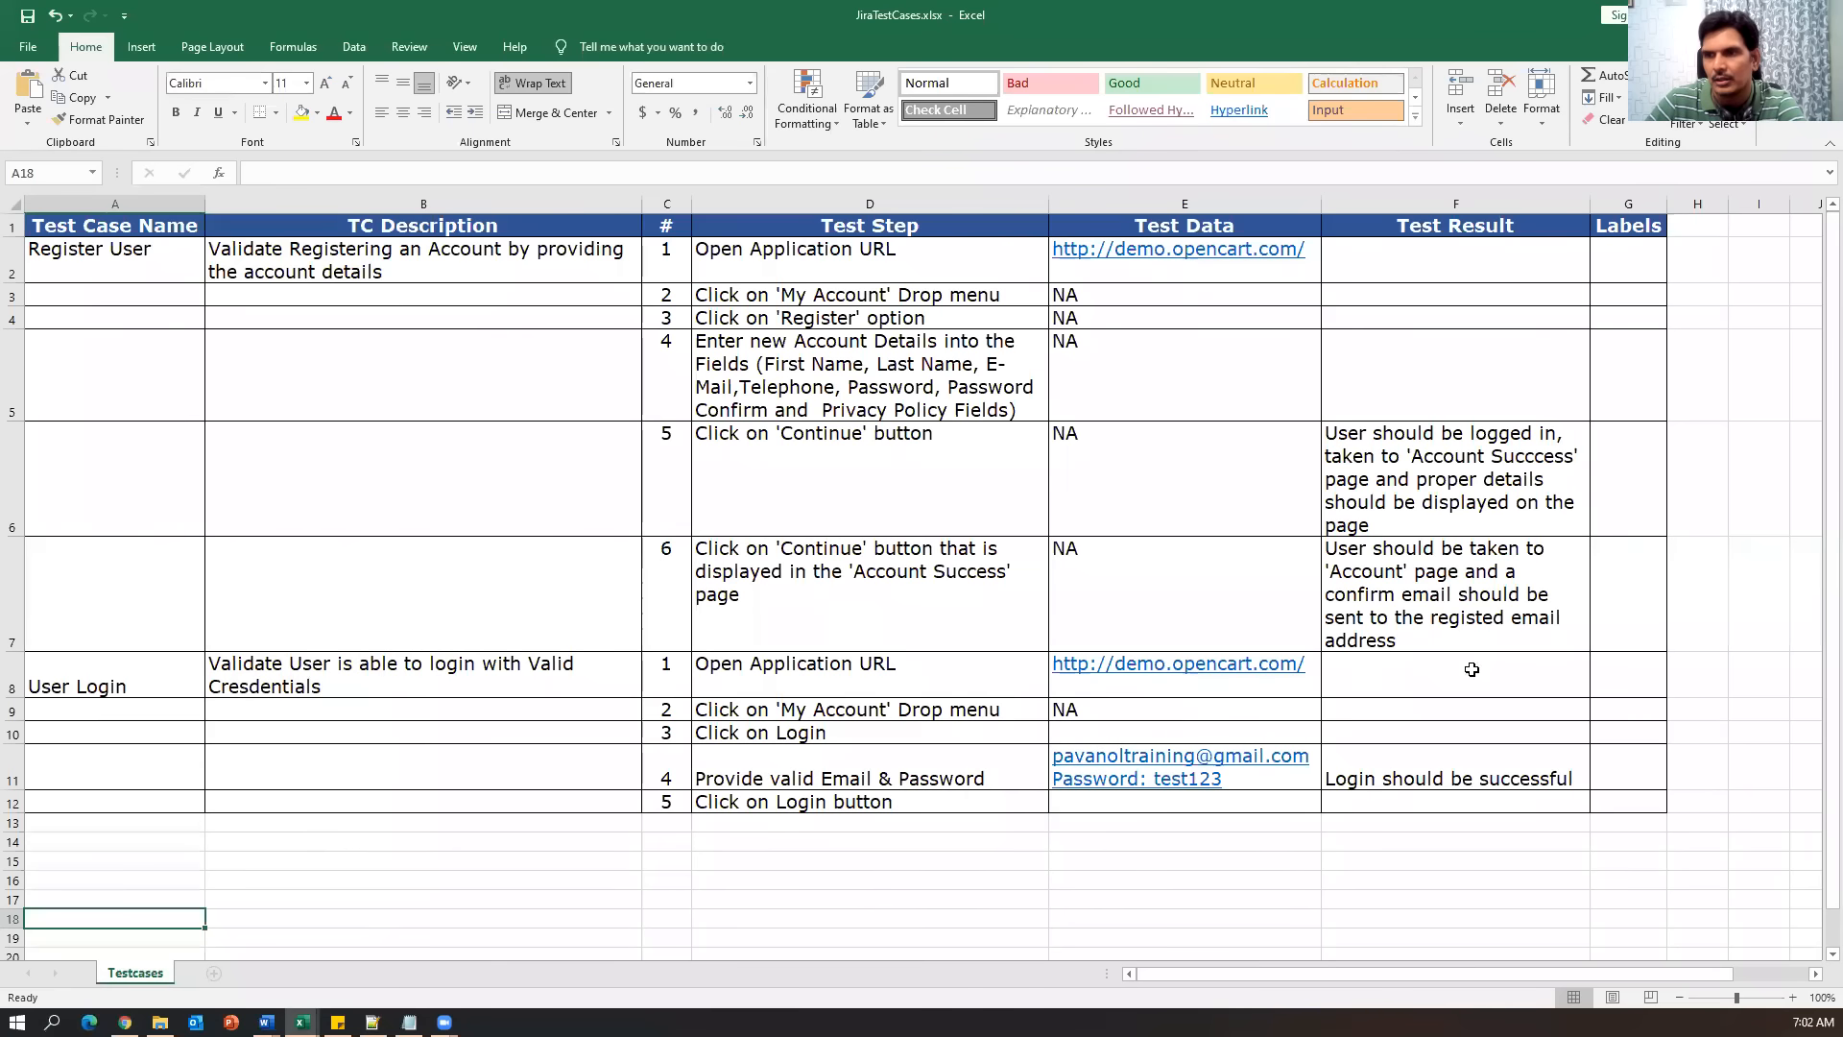
key(alt+Tab)
scroll(1420, 636, down, 5)
click(1421, 636)
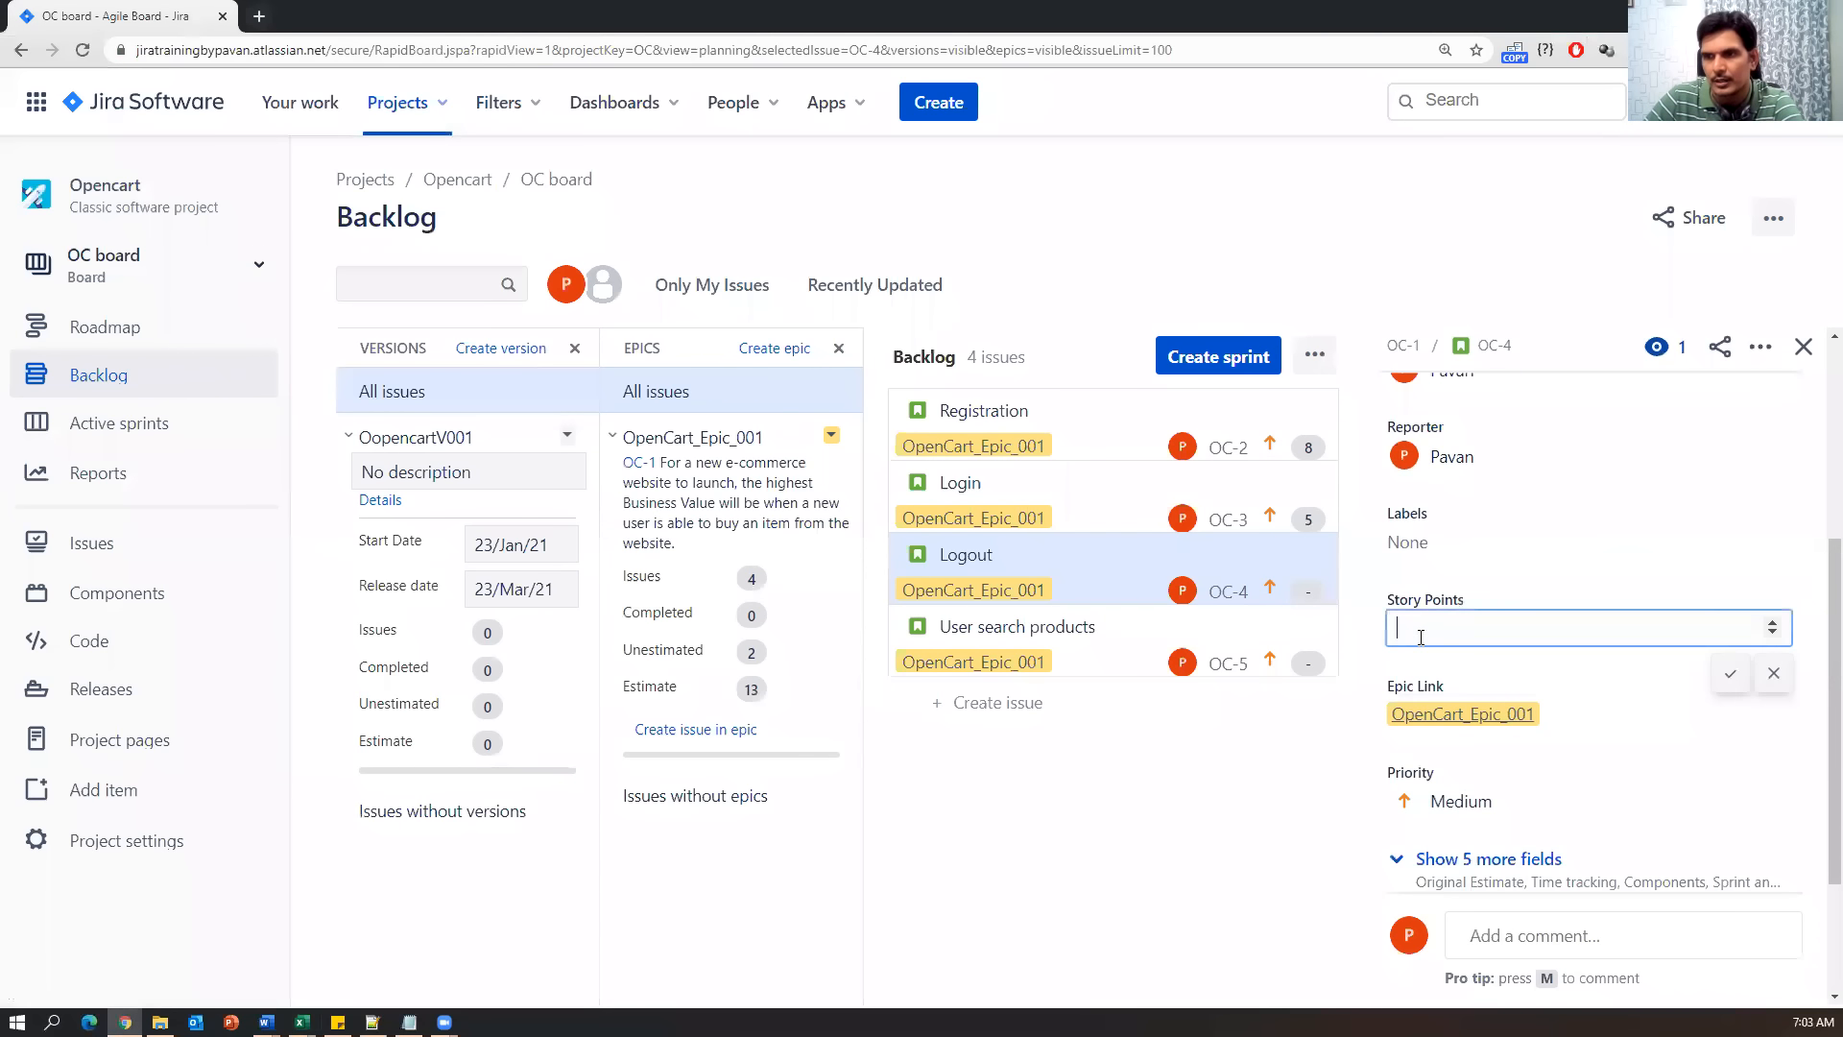
text(3)
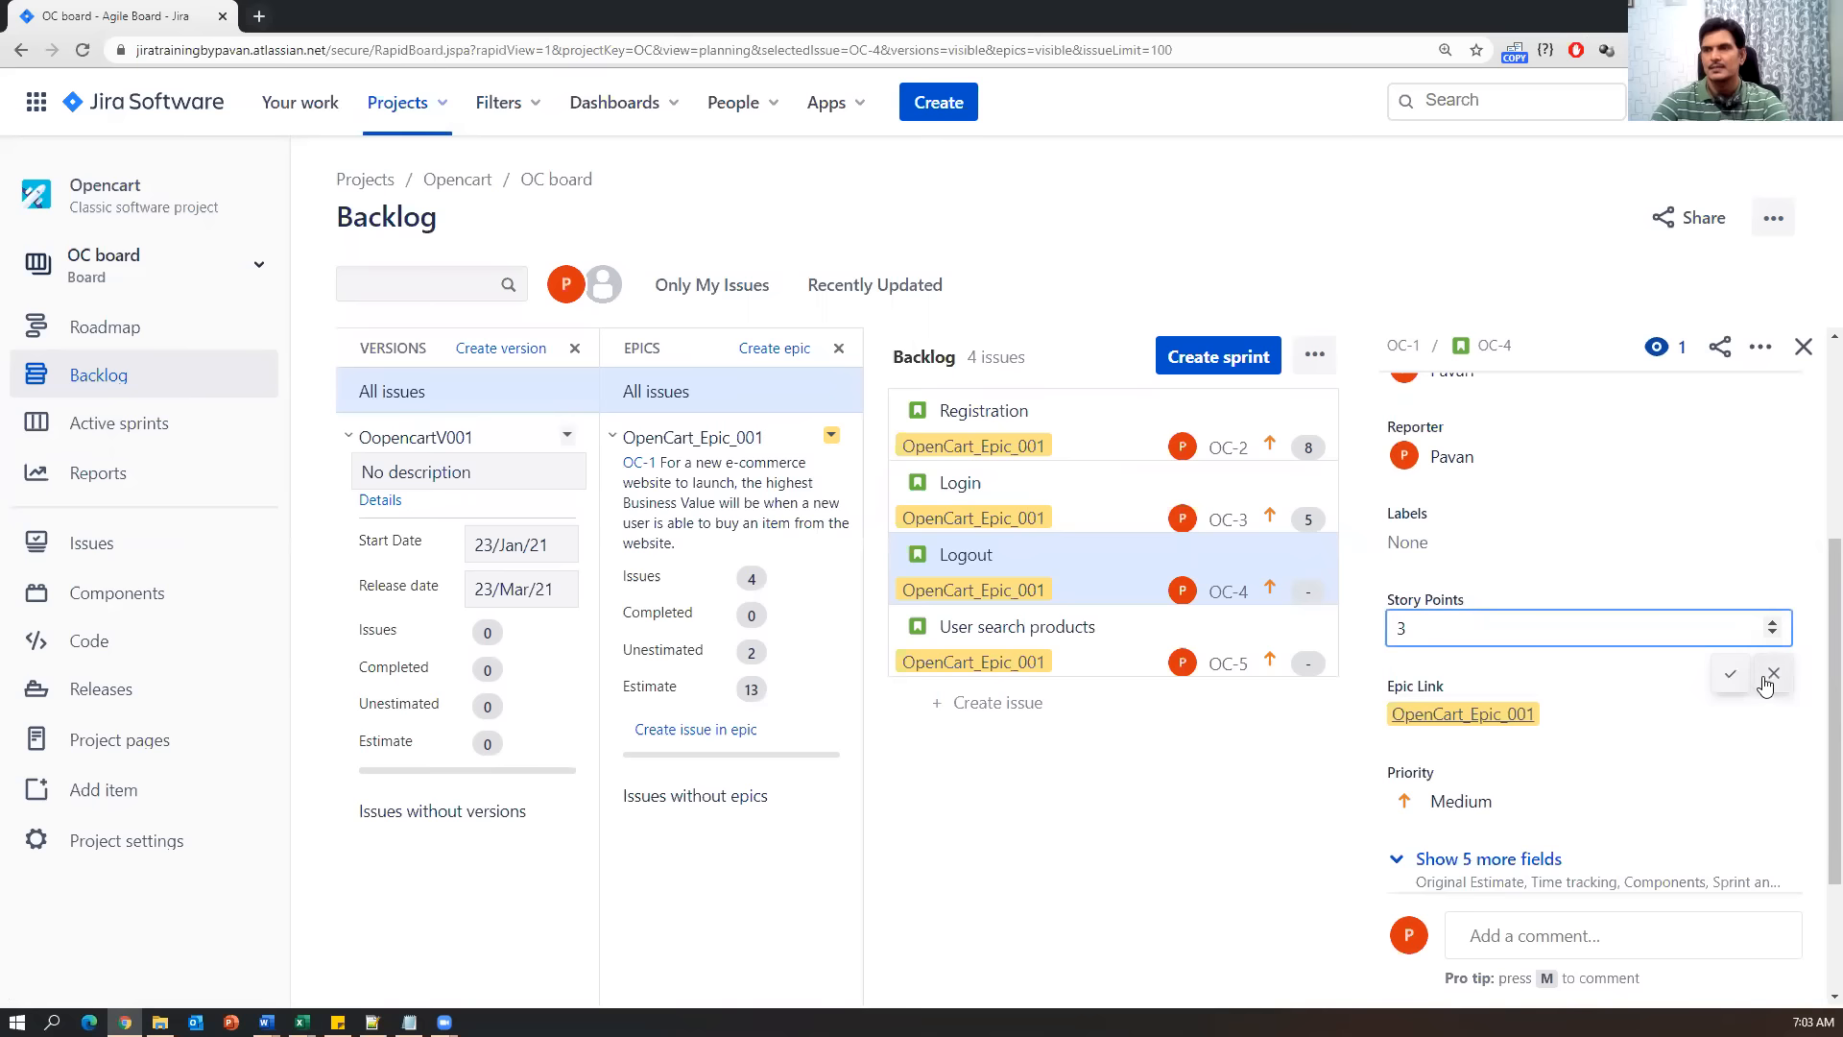
click(1731, 674)
Set the User search products story OC-5's Story Points to 5.
click(1061, 625)
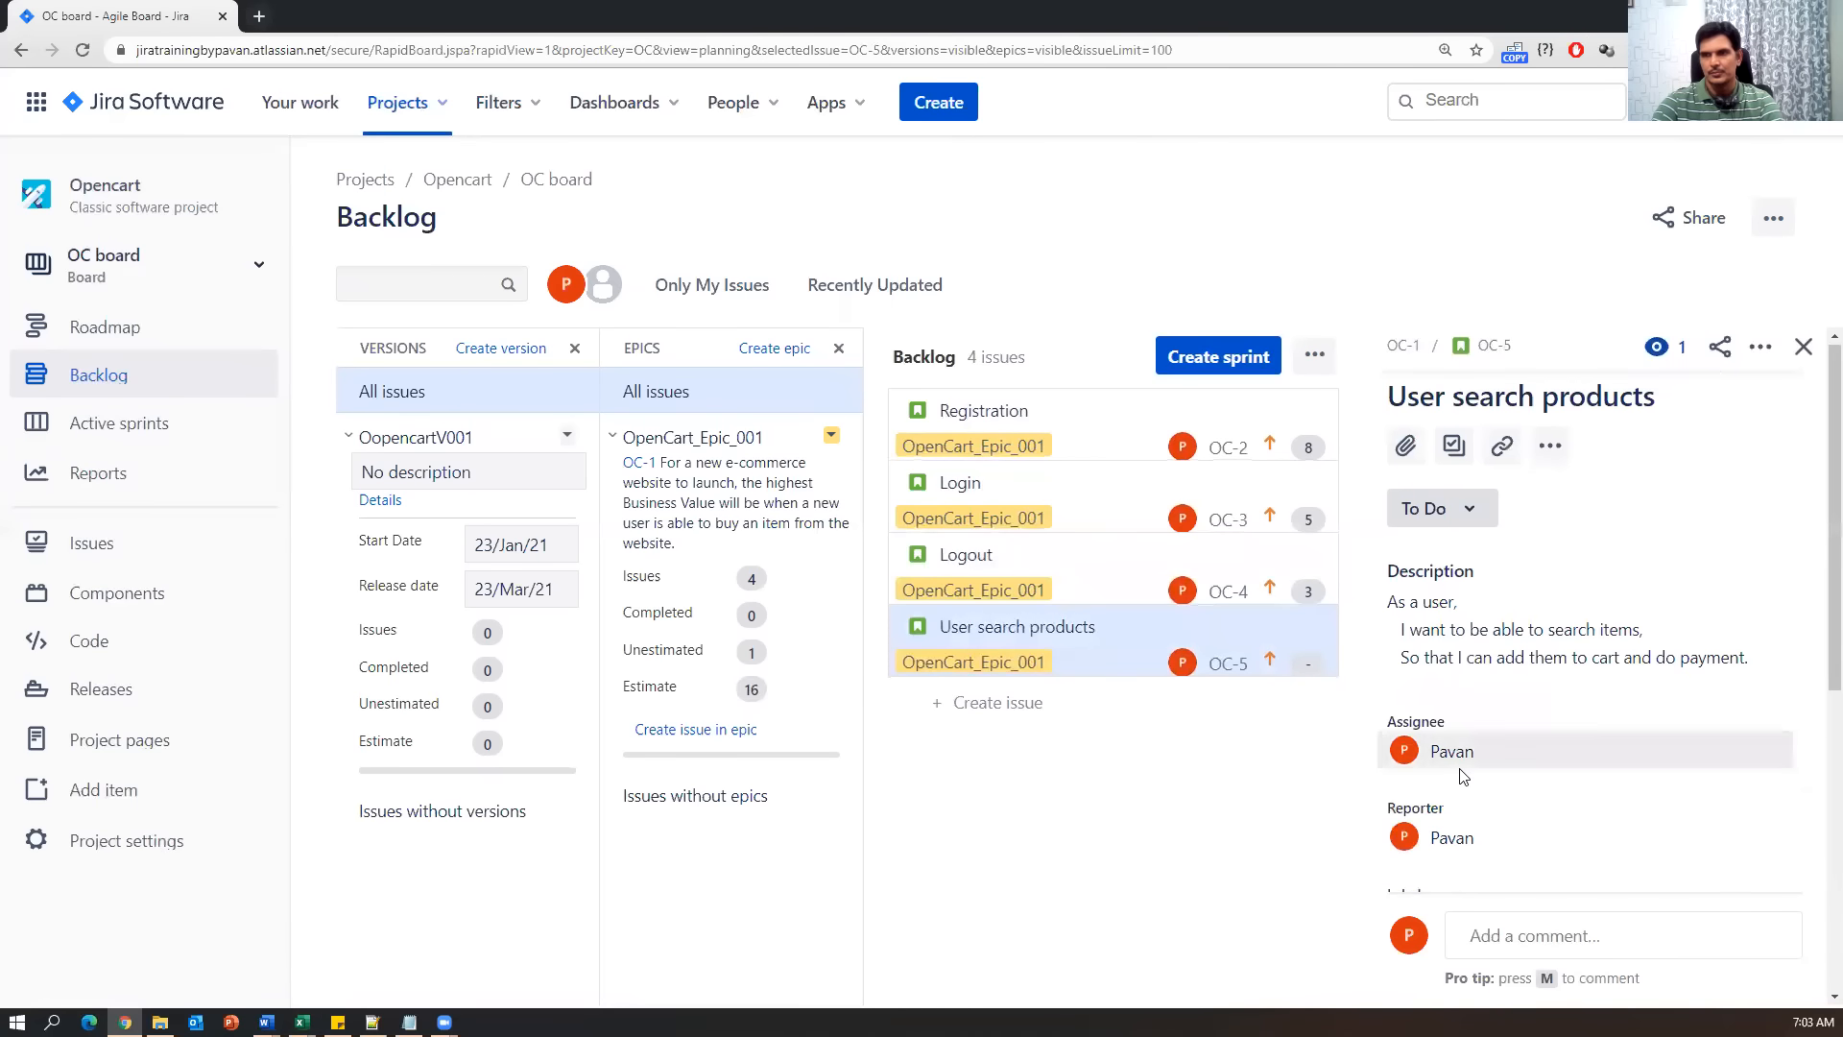
scroll(1459, 767, down, 6)
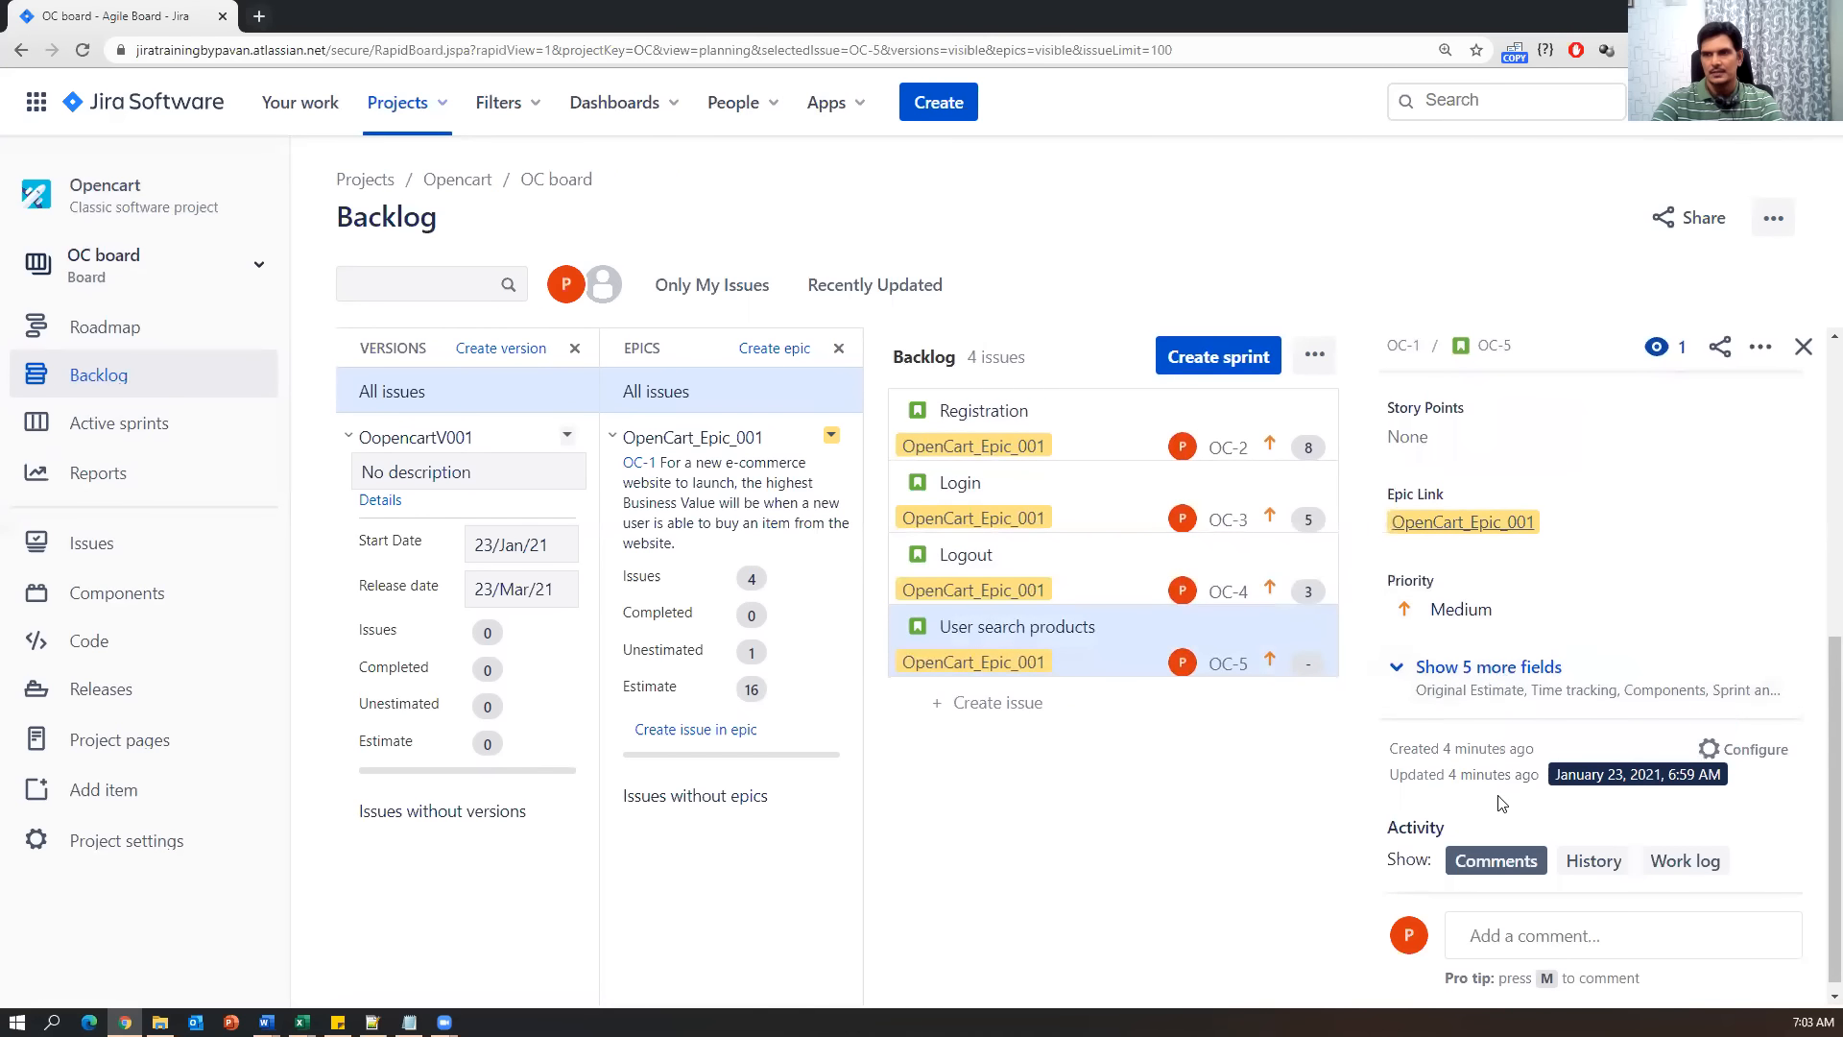
scroll(1452, 615, up, 2)
click(1440, 624)
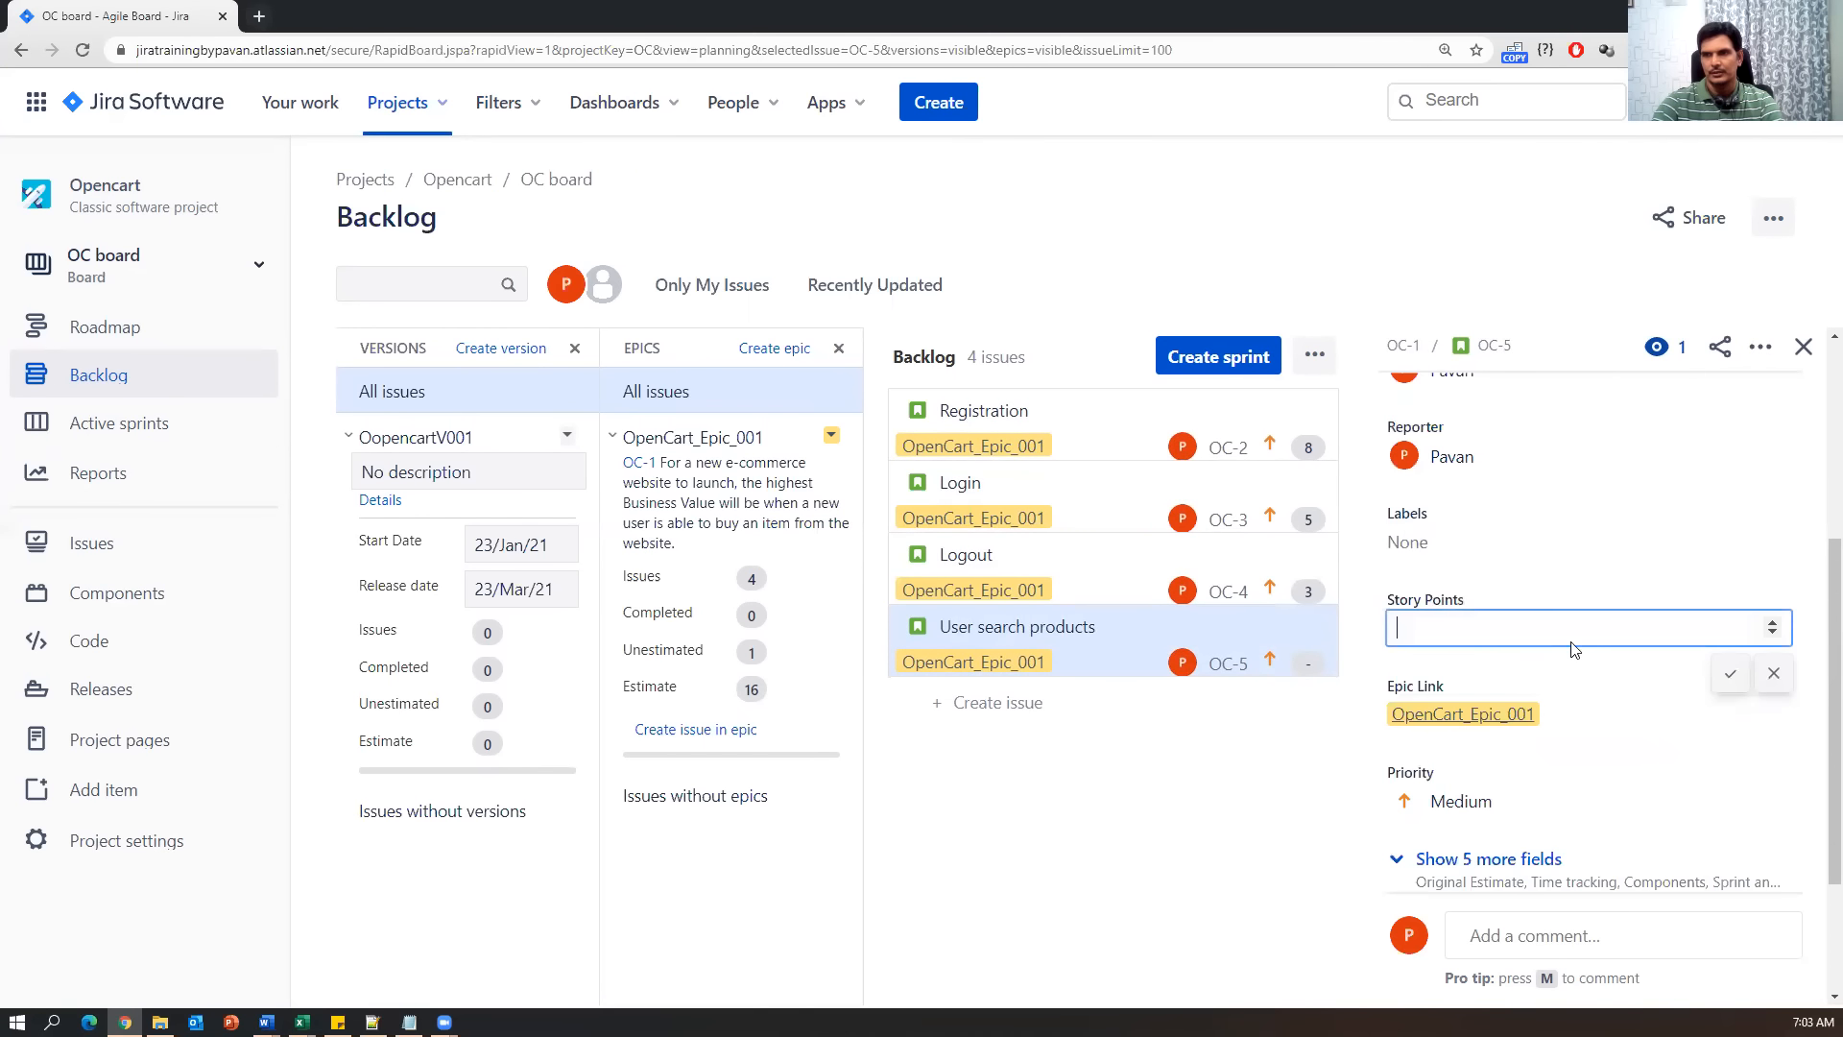
text(5)
click(1730, 672)
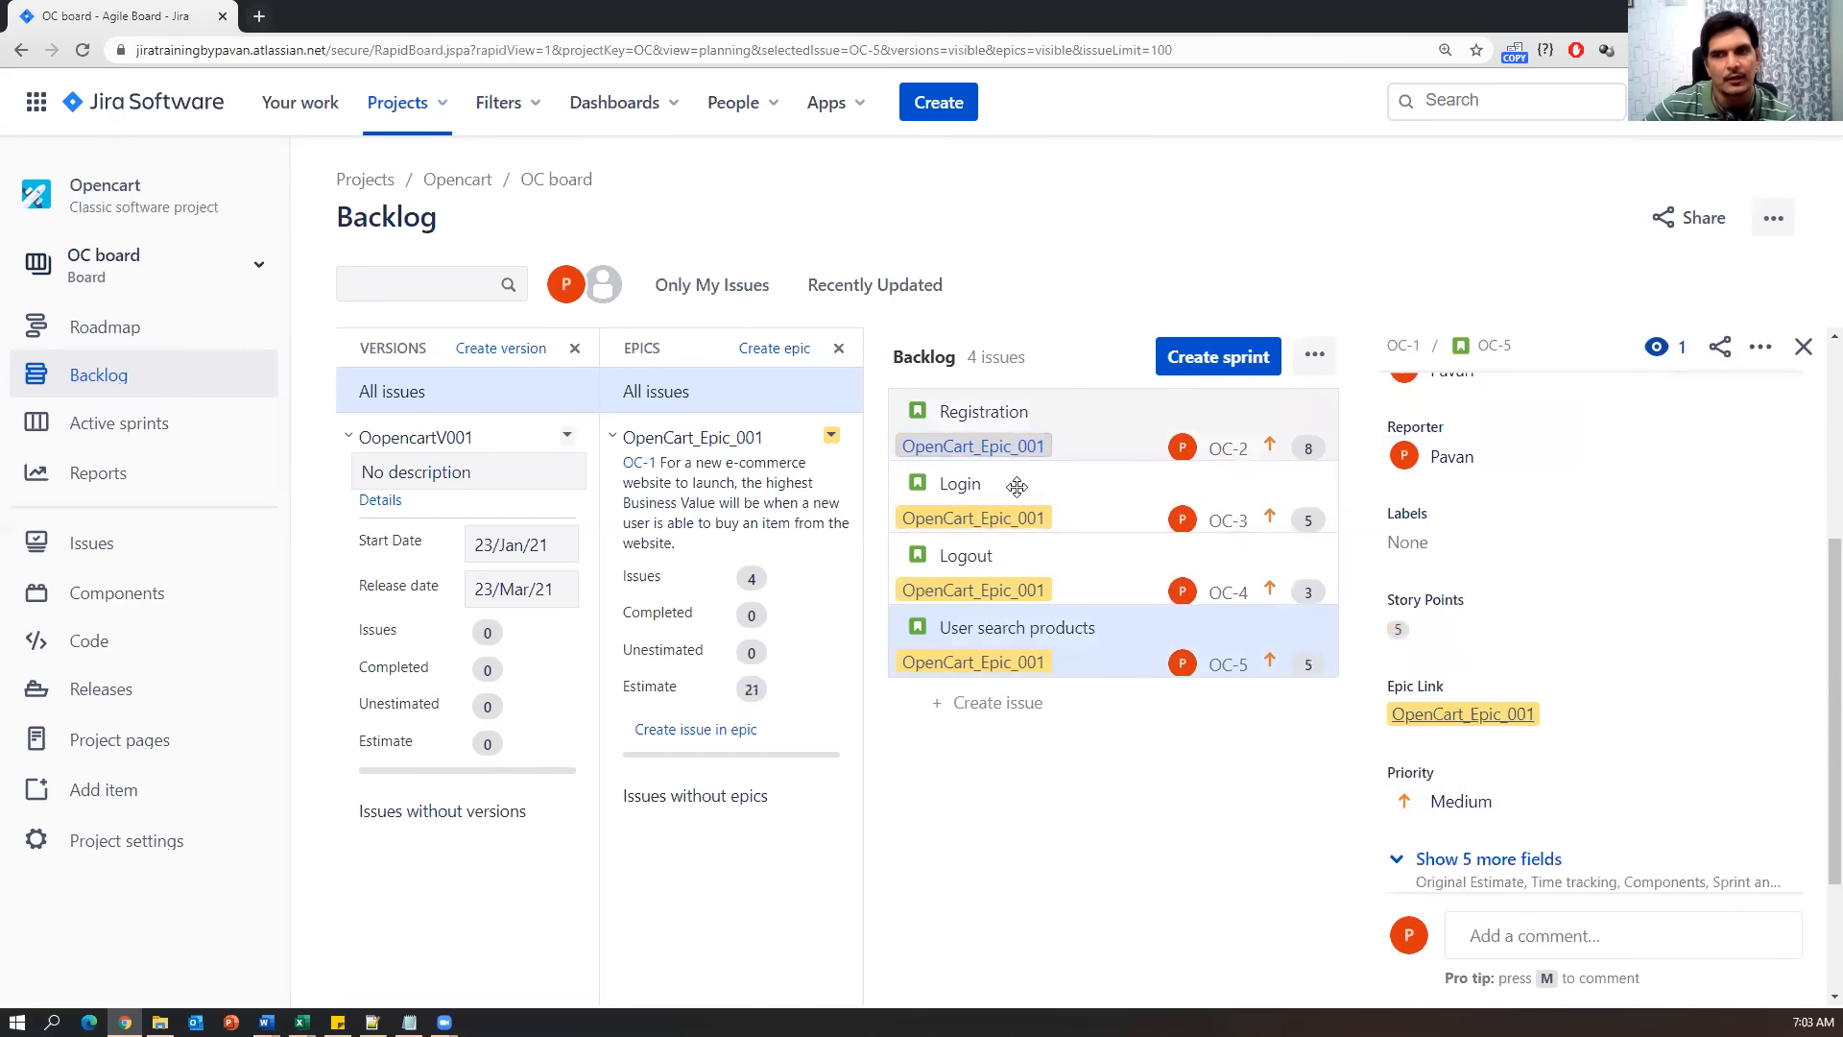
click(1068, 612)
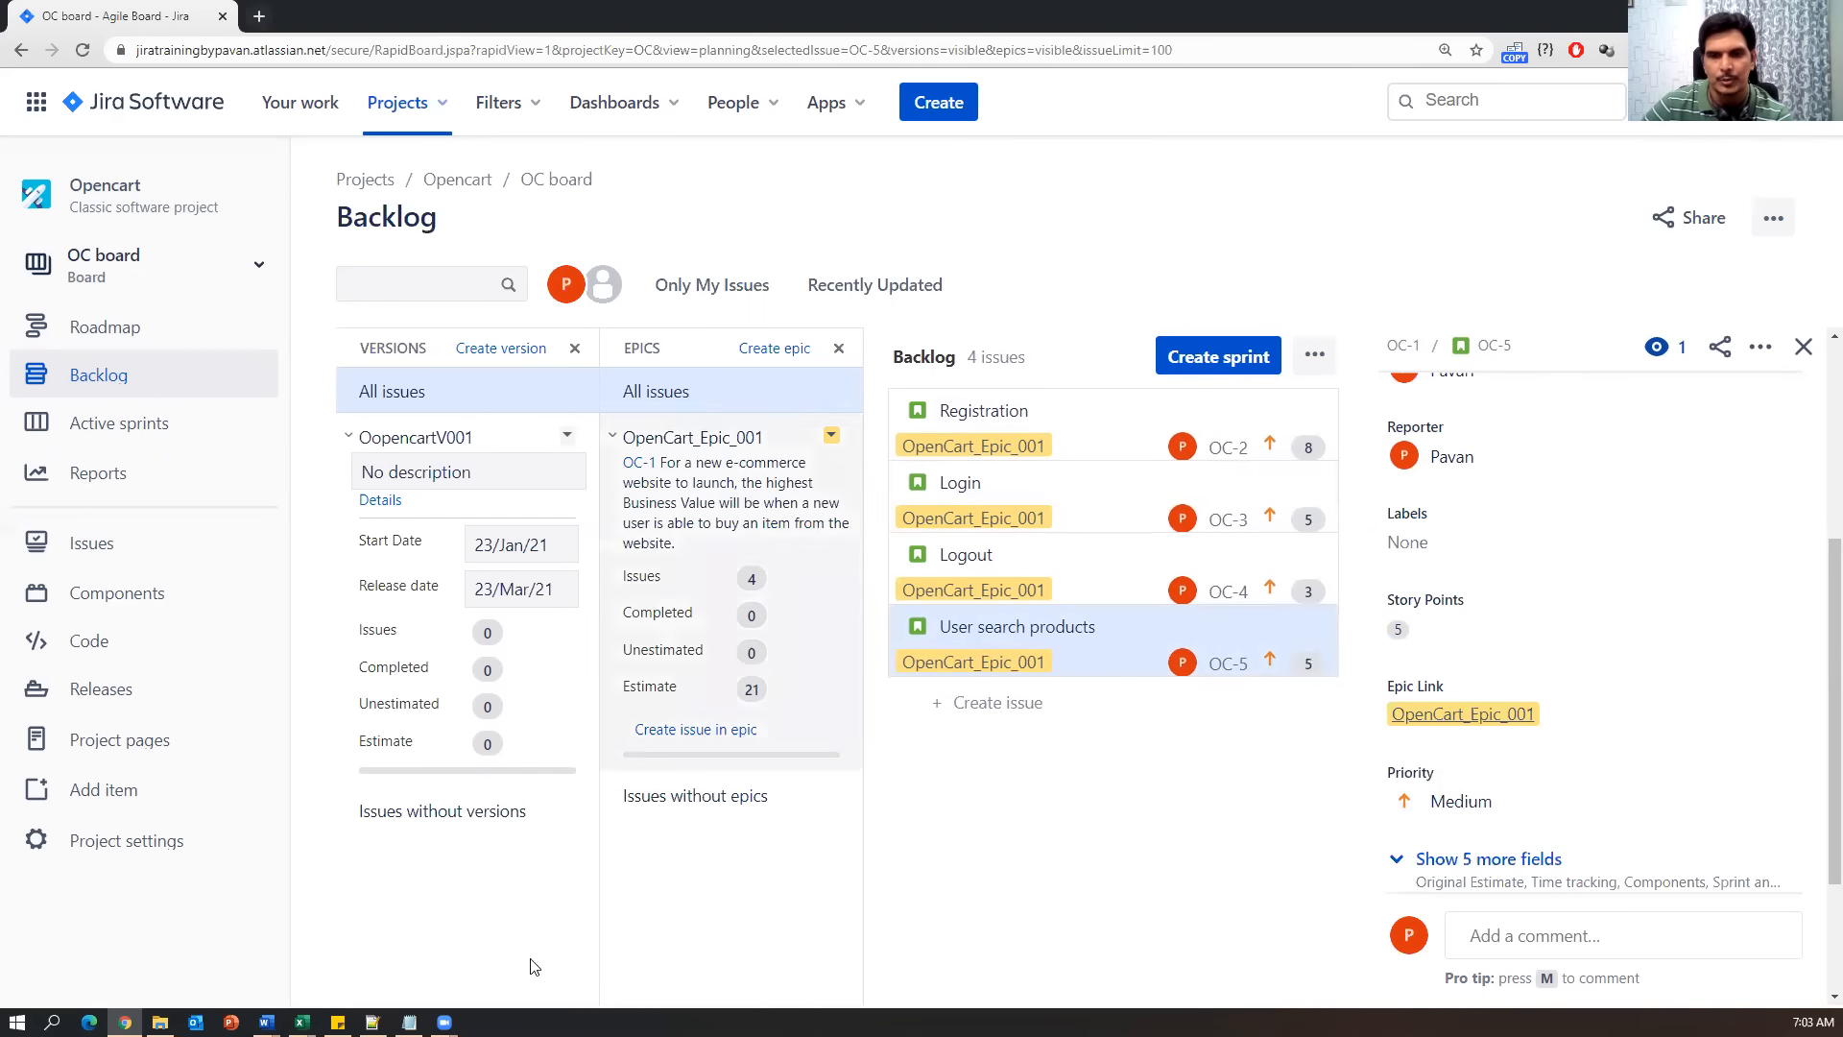
click(409, 1021)
Highlight item 4 in Notes.txt and place the caret on the empty line below it.
drag(53, 516, 403, 518)
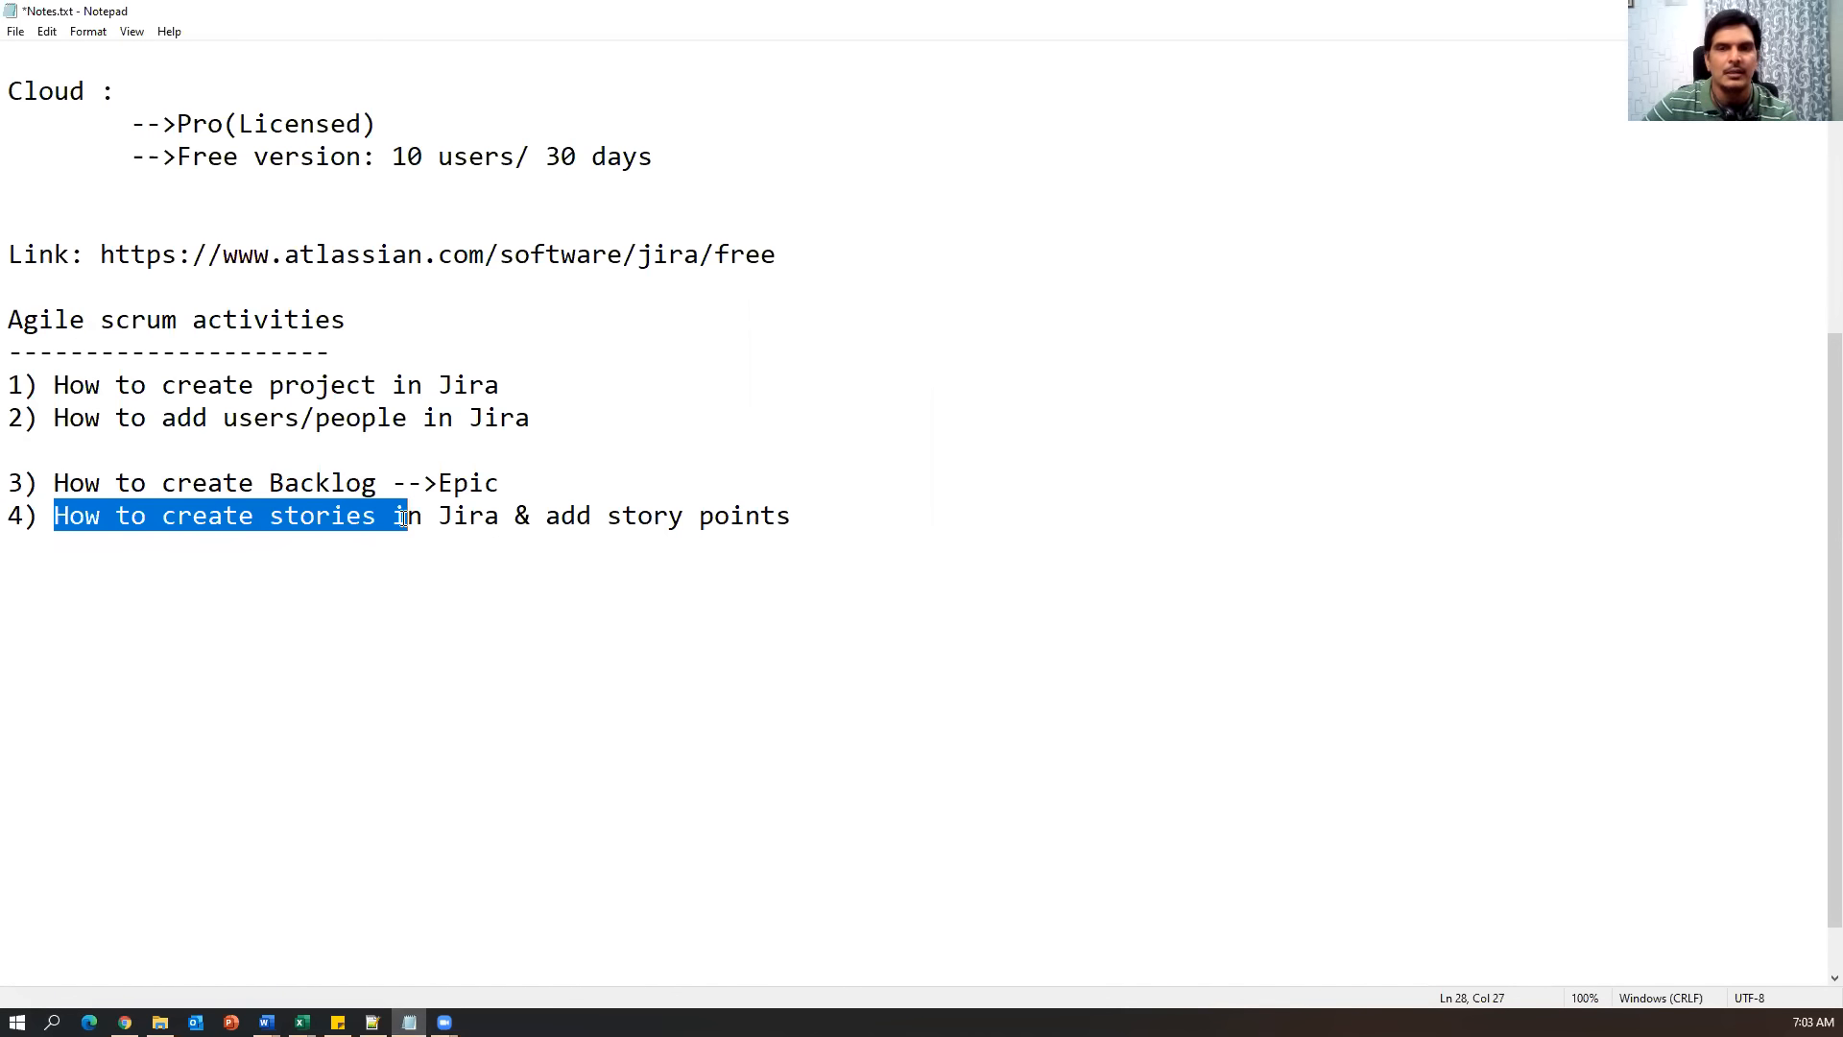
drag(403, 518, 7, 384)
click(1008, 555)
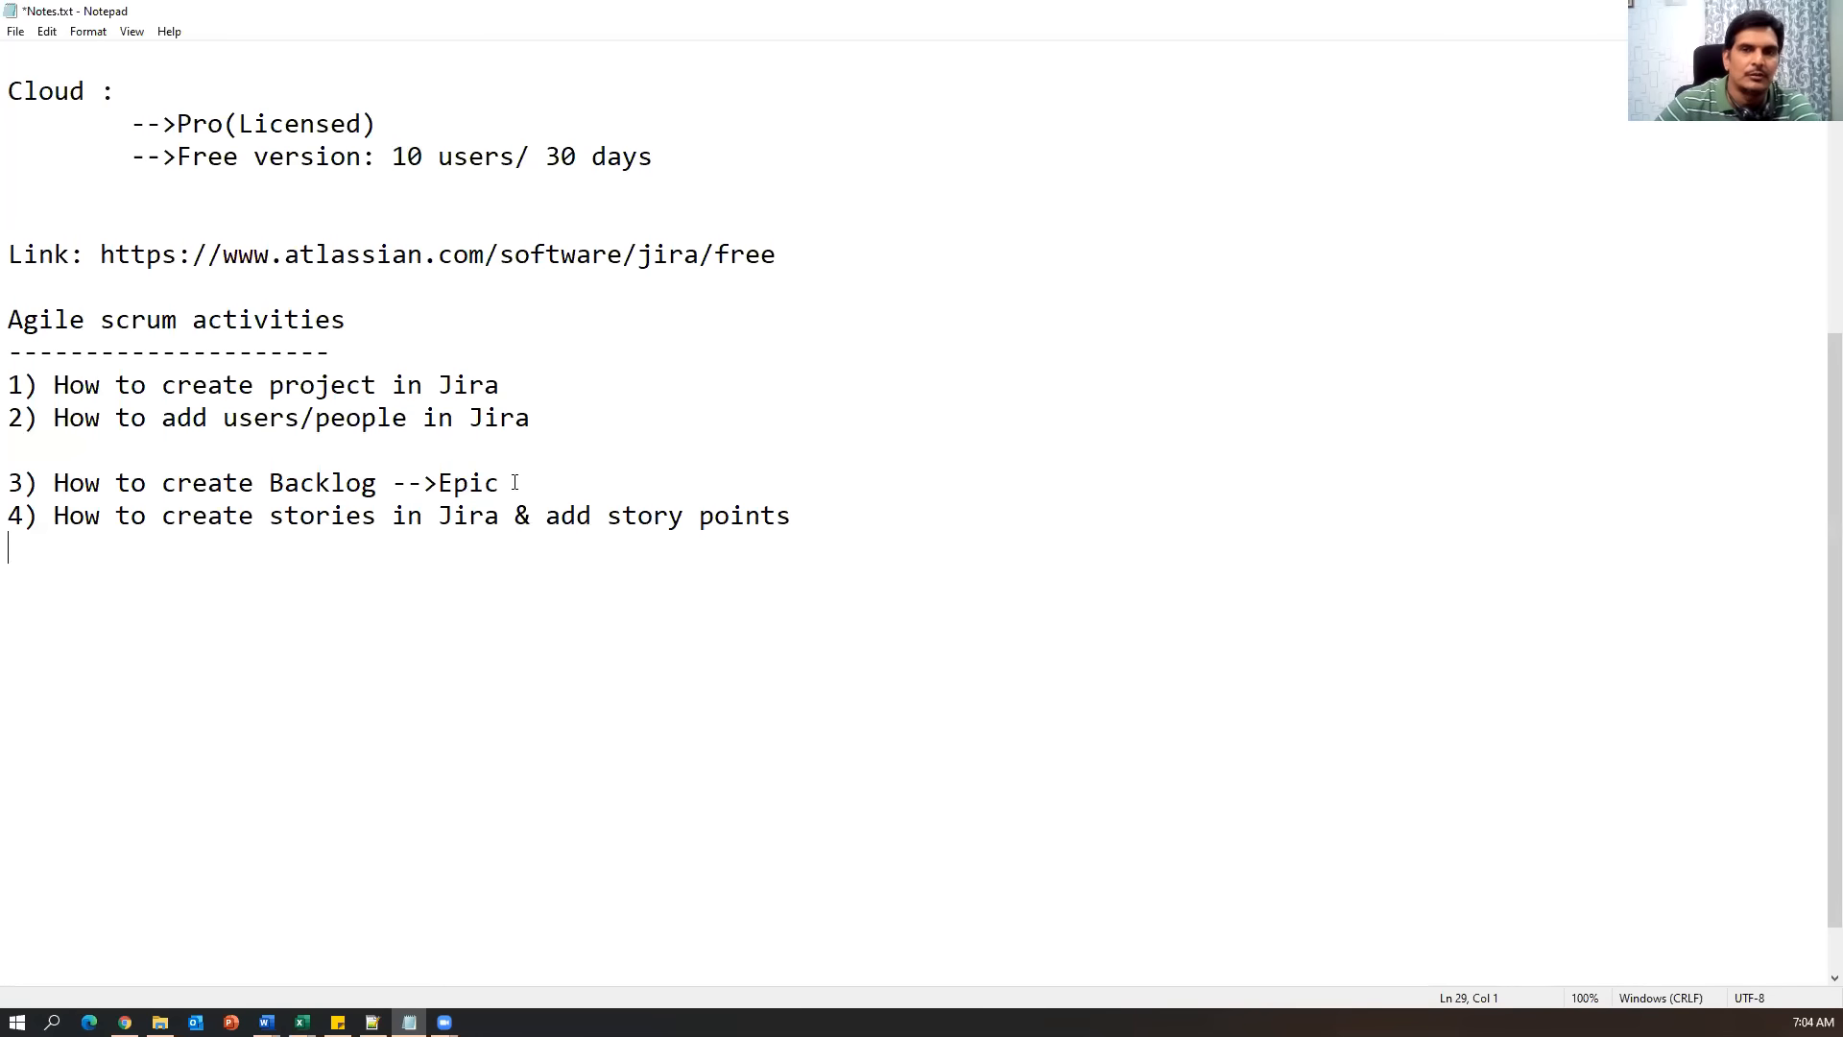
drag(202, 511, 877, 512)
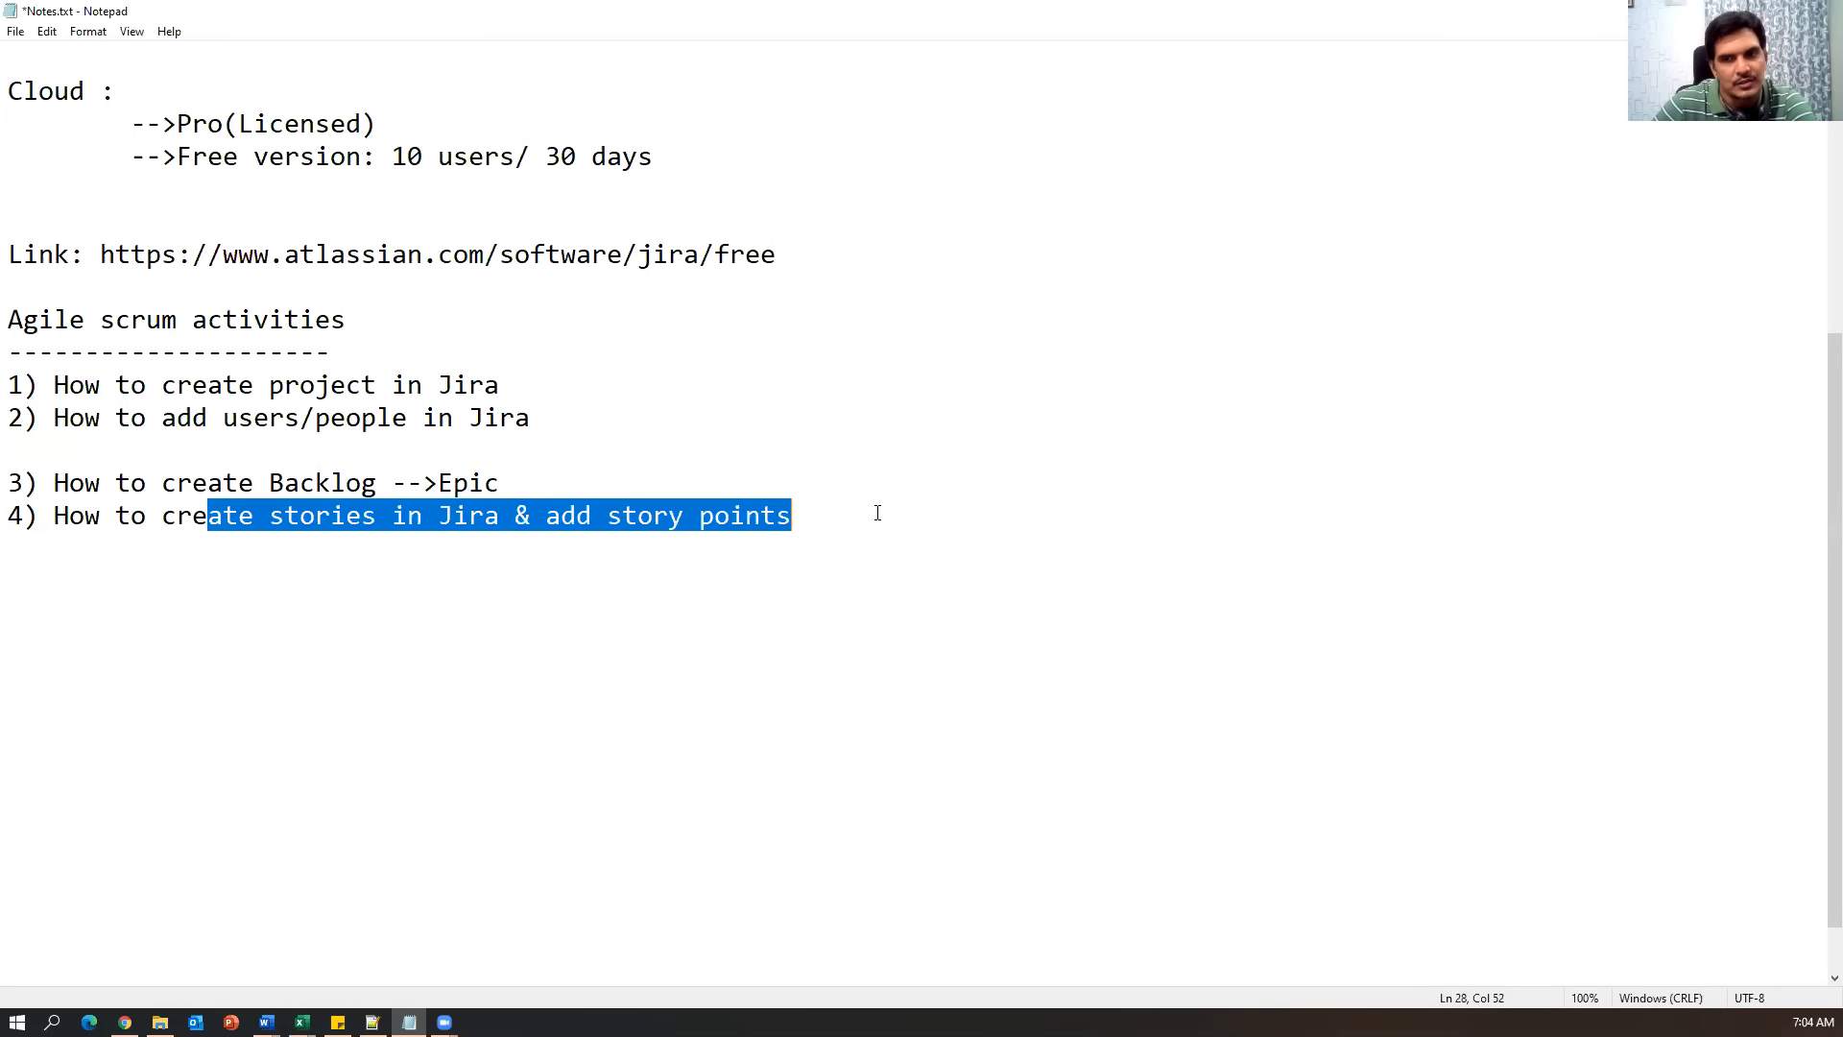
click(915, 543)
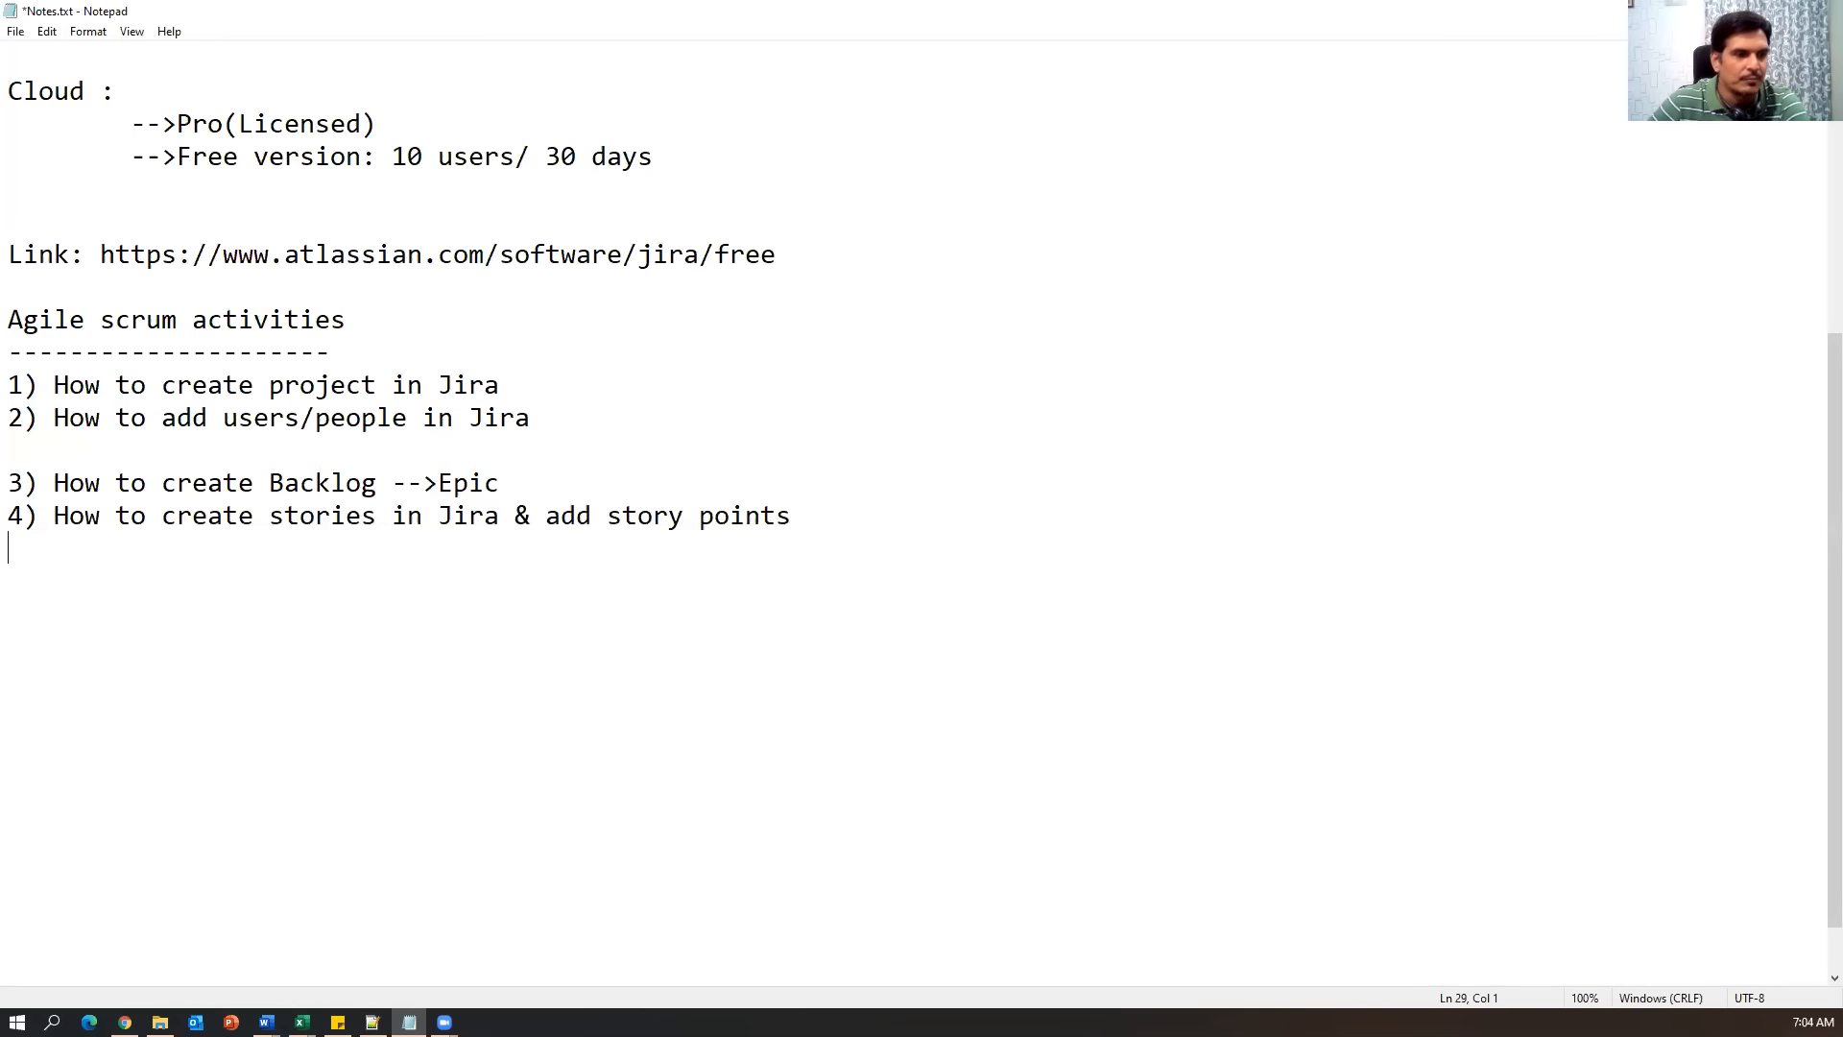
key(alt+Tab)
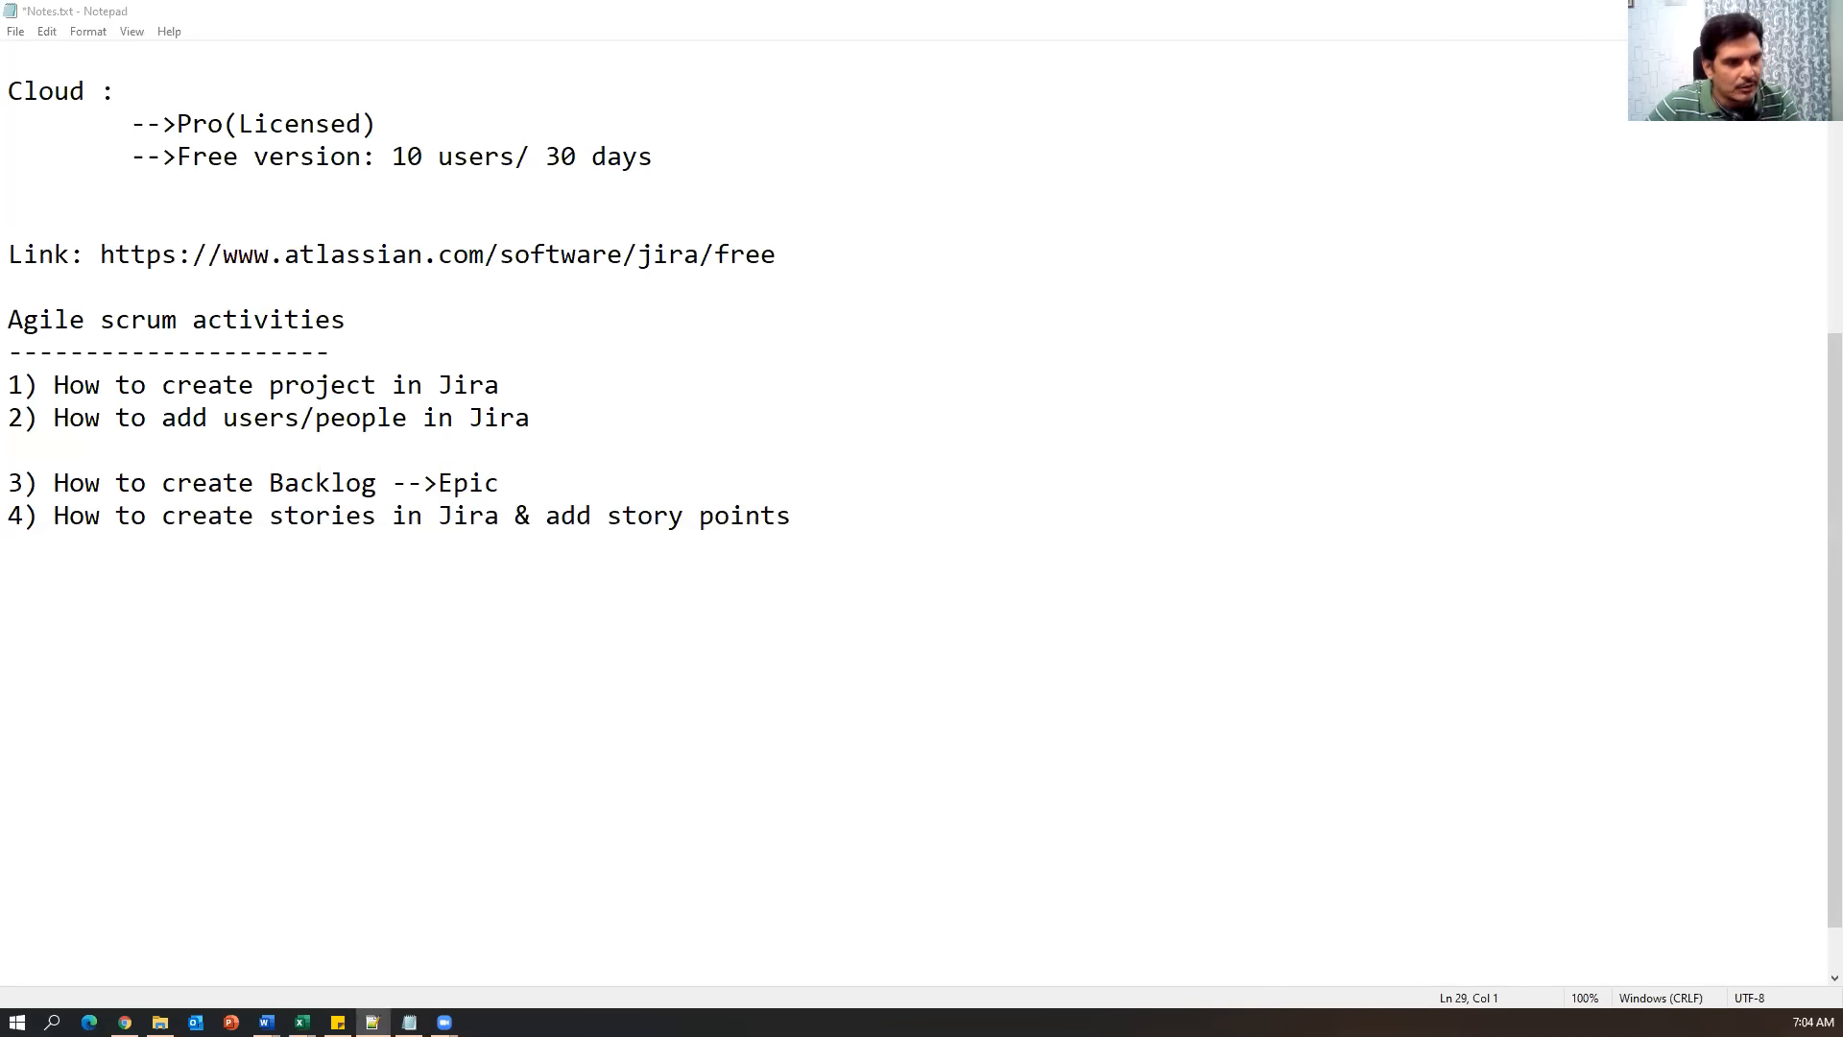
click(917, 539)
Paste the three sprint topic lines below item 4 and number them 5), 6) and 7).
key(Return)
key(Return)
text(Creating sprint in Jira Adding user stories to sprint Starting sprint)
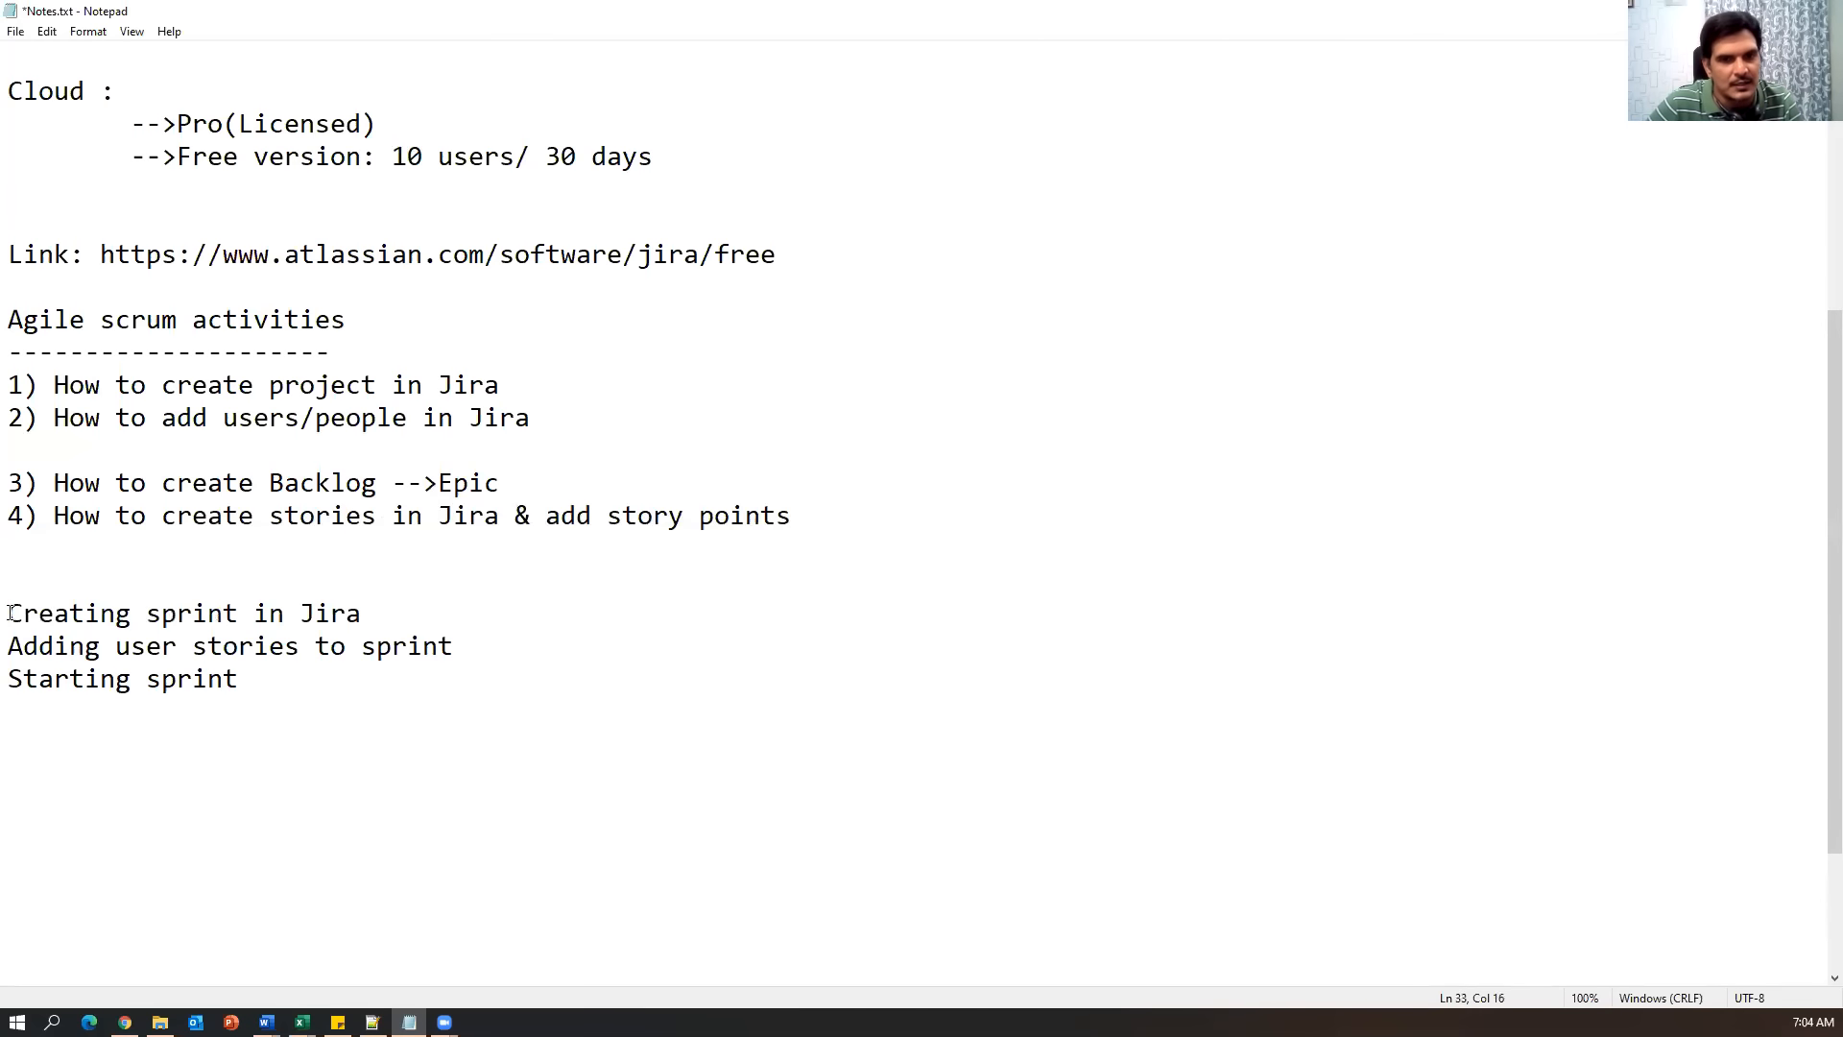
text(5))
key(Down)
key(Left)
key(Left)
key(Left)
text(6))
key(Down)
key(Left)
key(Left)
key(Left)
text(7))
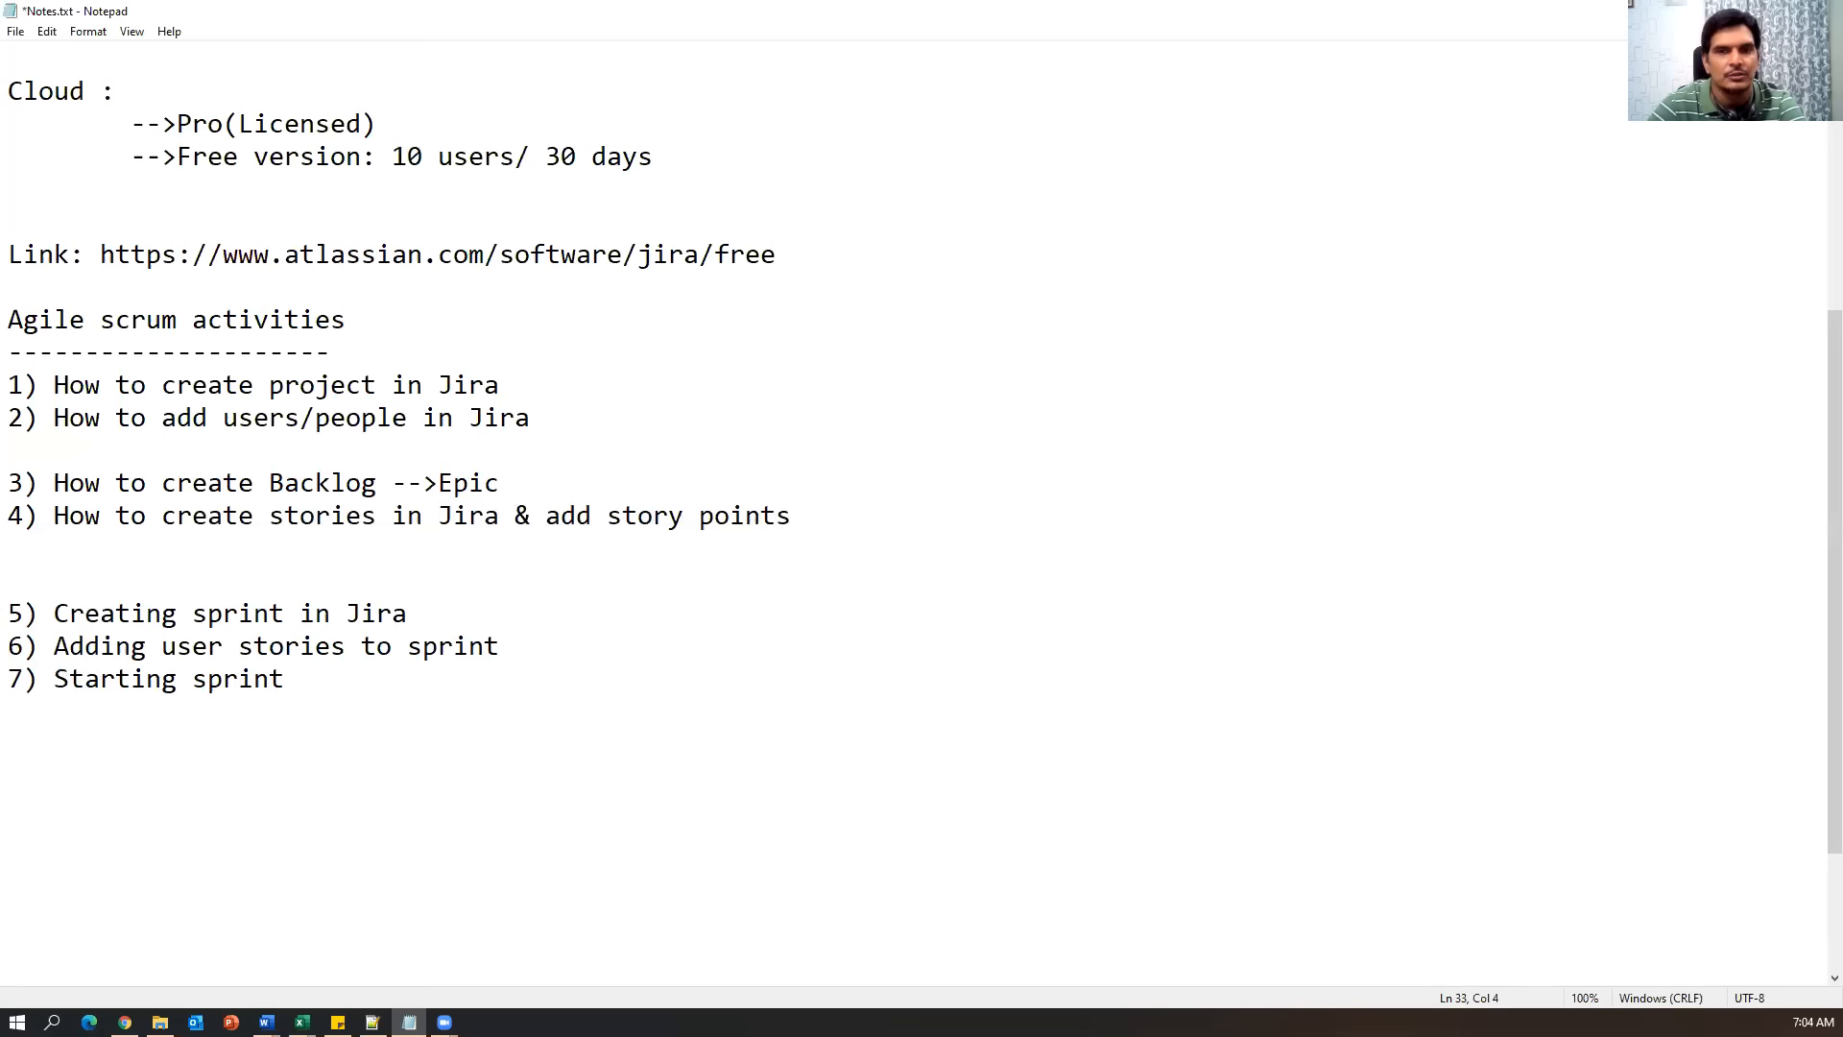
Highlight items 3 through 7 in turn to walk through the new sprint topics.
drag(789, 518, 8, 483)
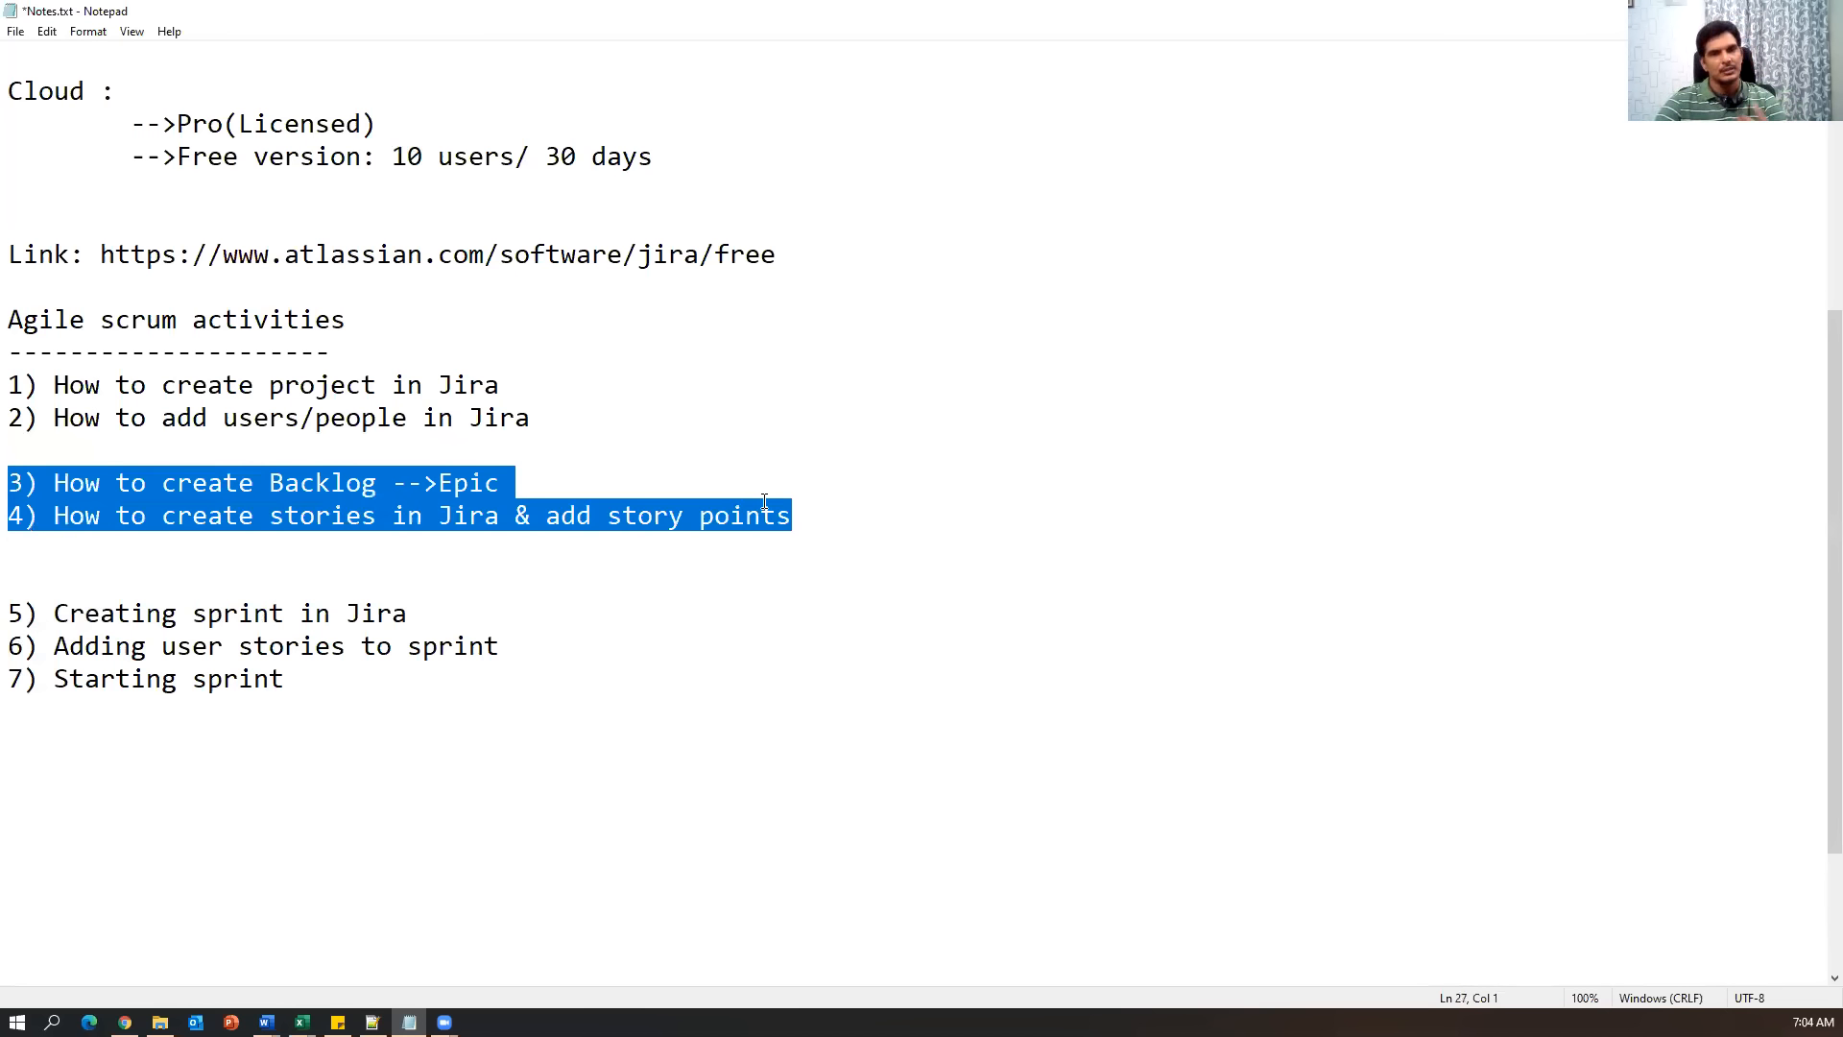
drag(408, 614, 30, 615)
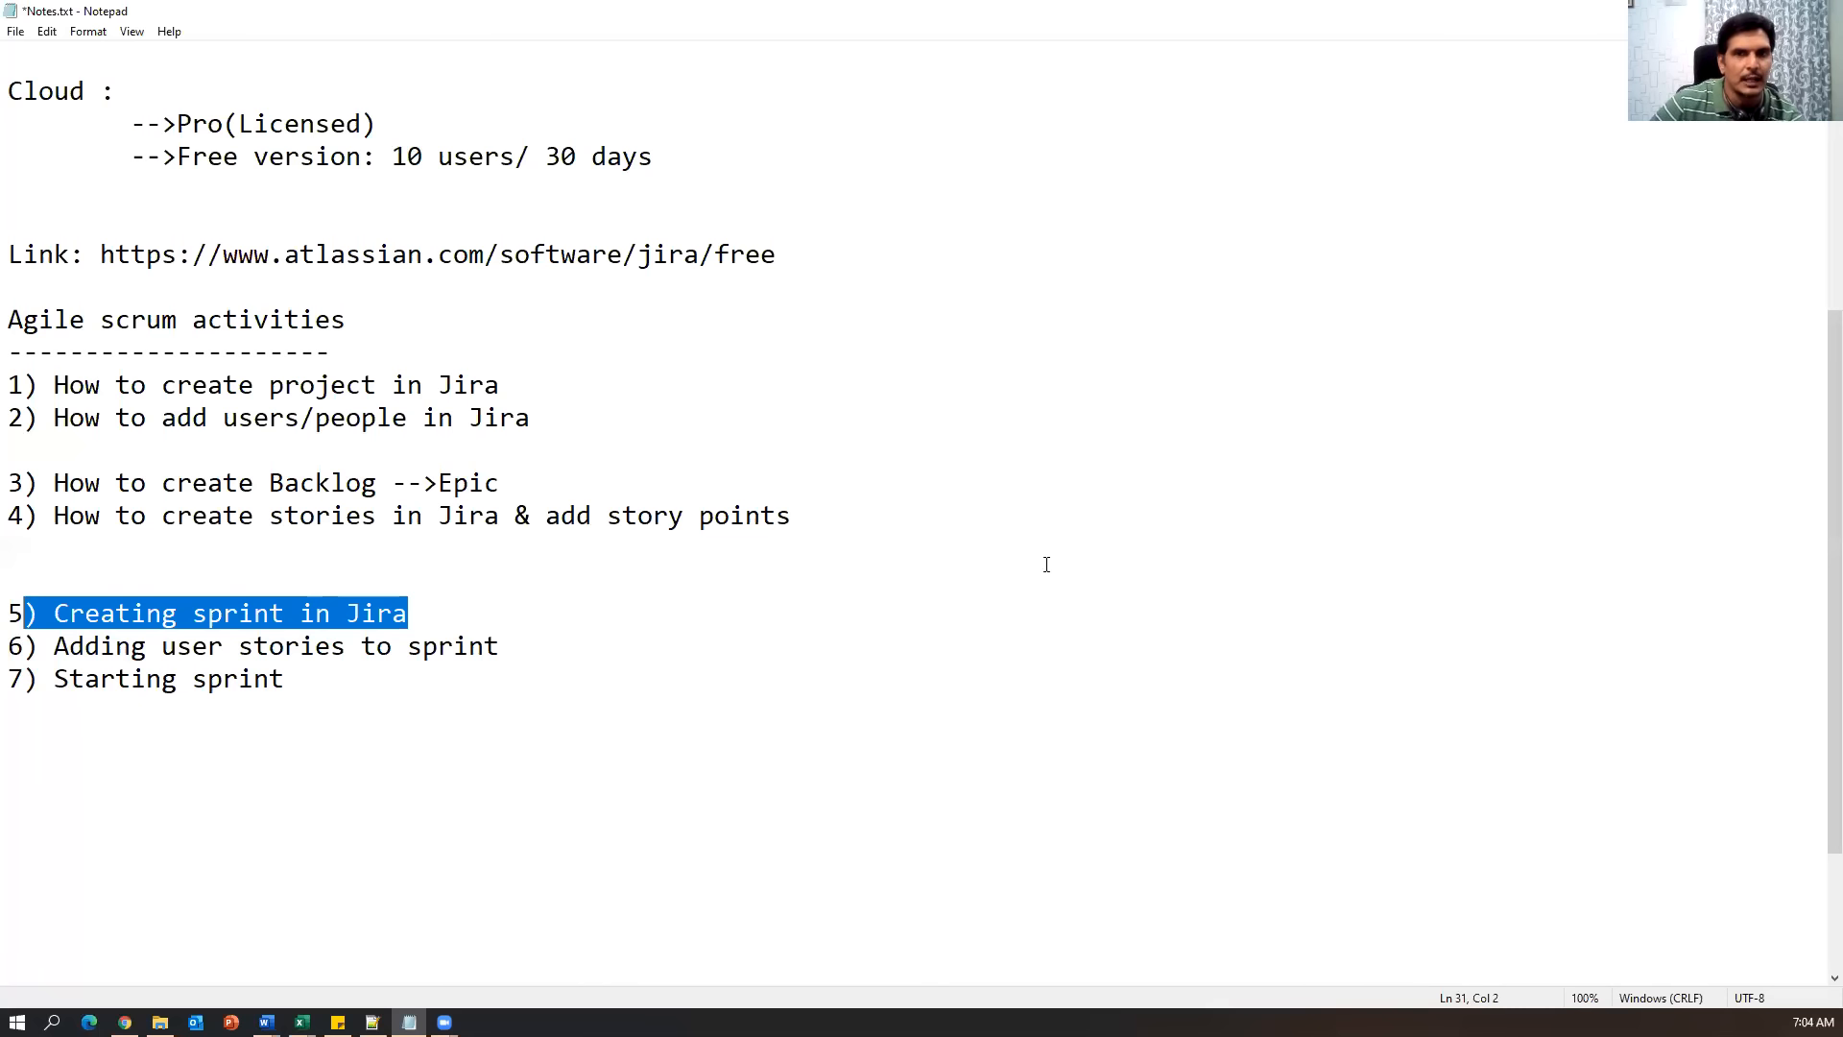
drag(866, 518, 113, 473)
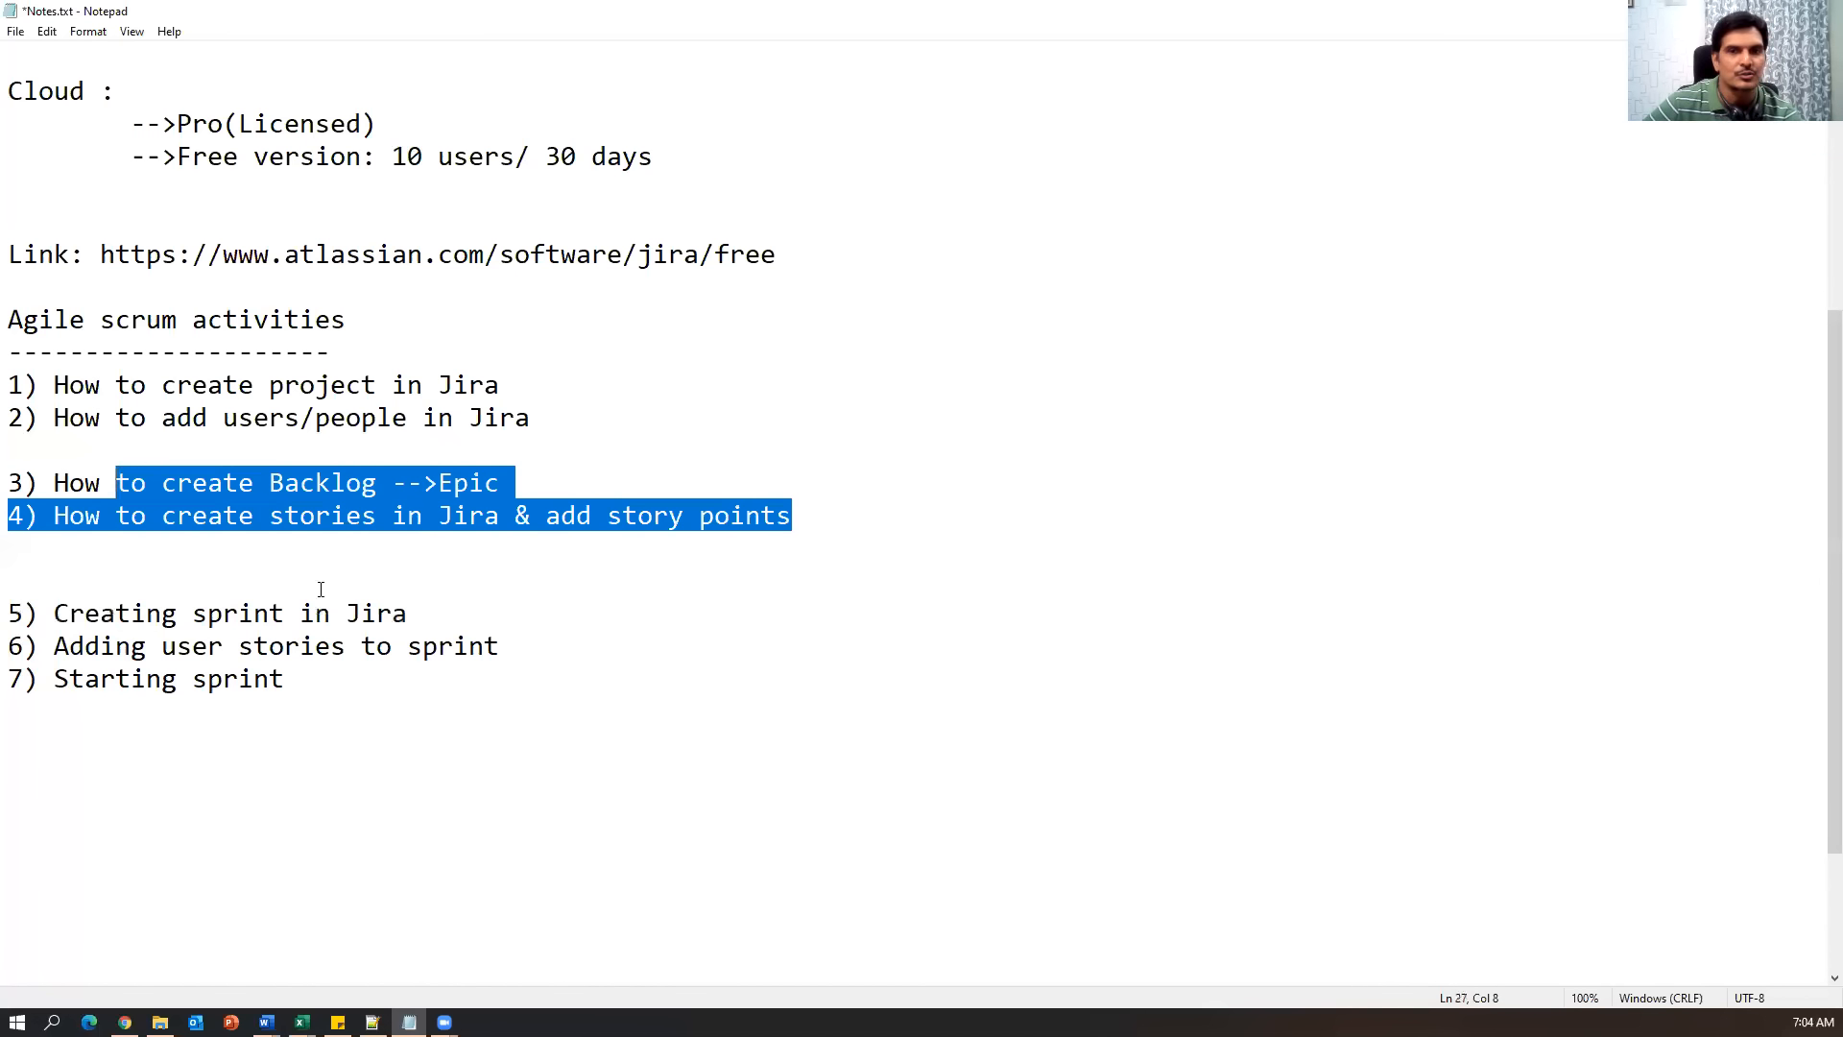
drag(466, 630, 135, 595)
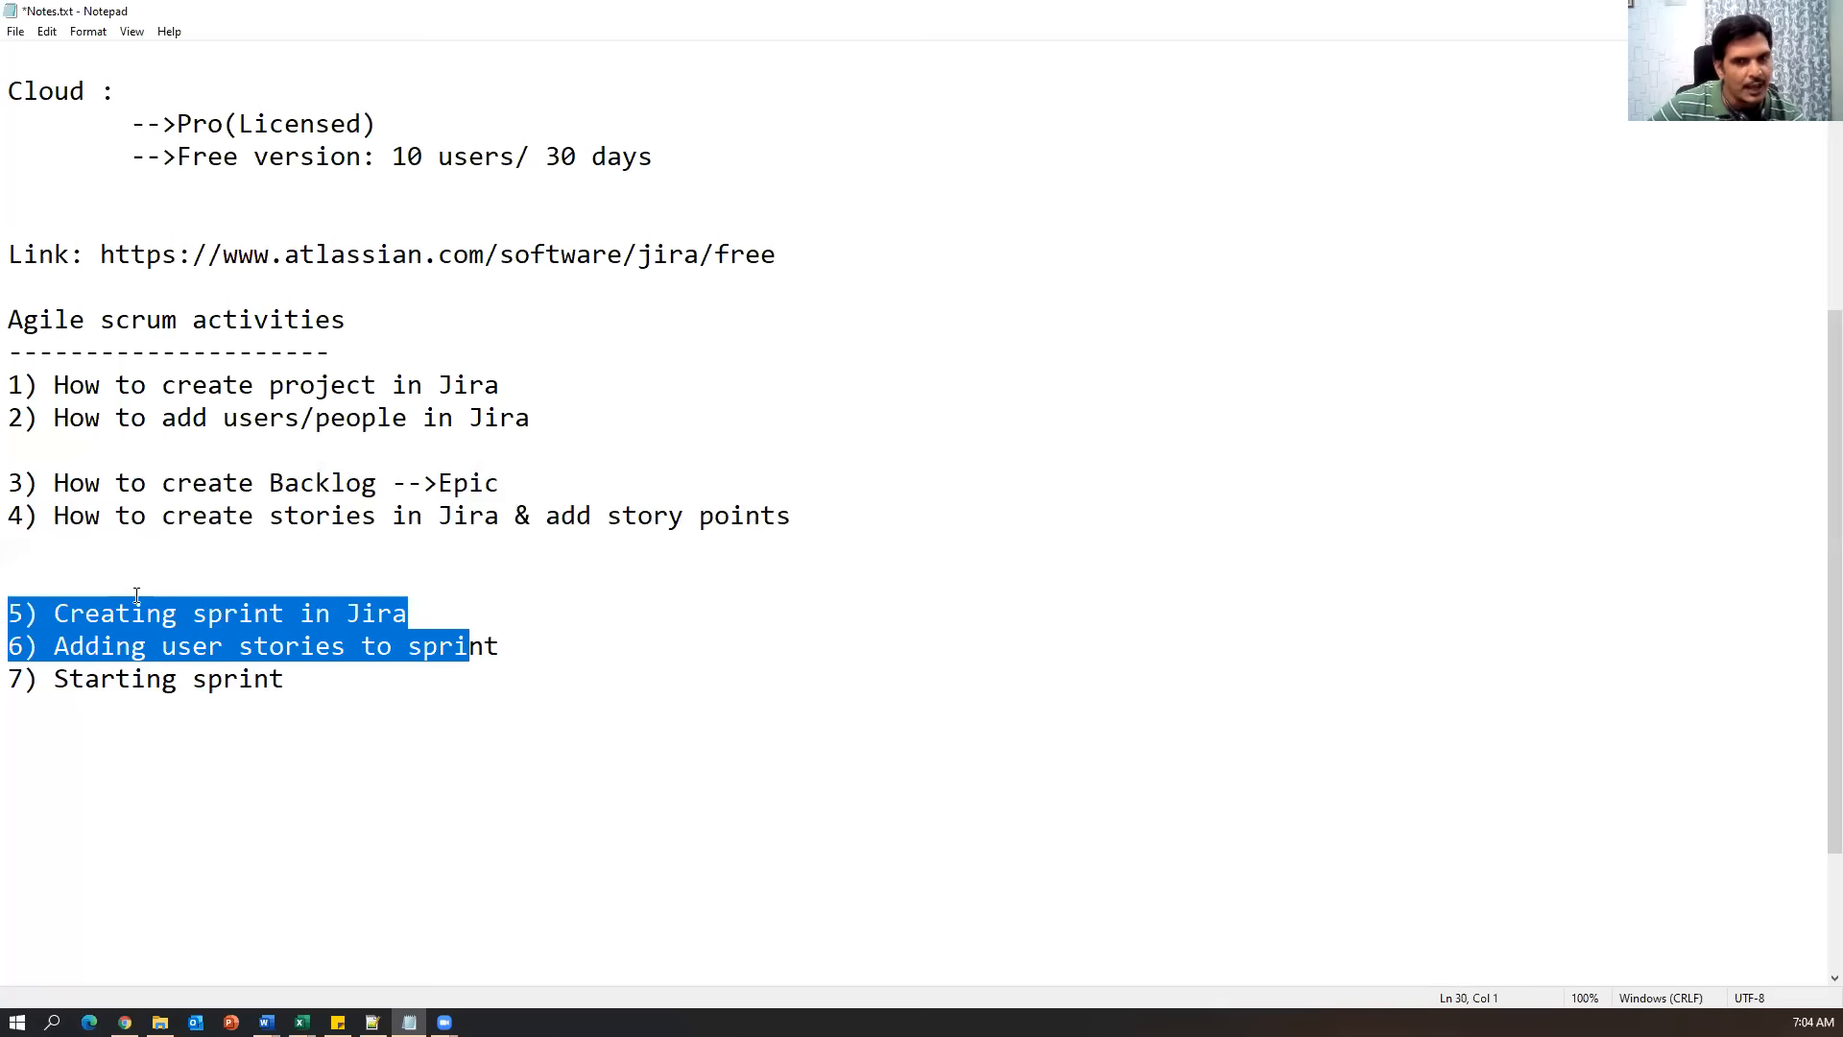
drag(349, 689, 27, 675)
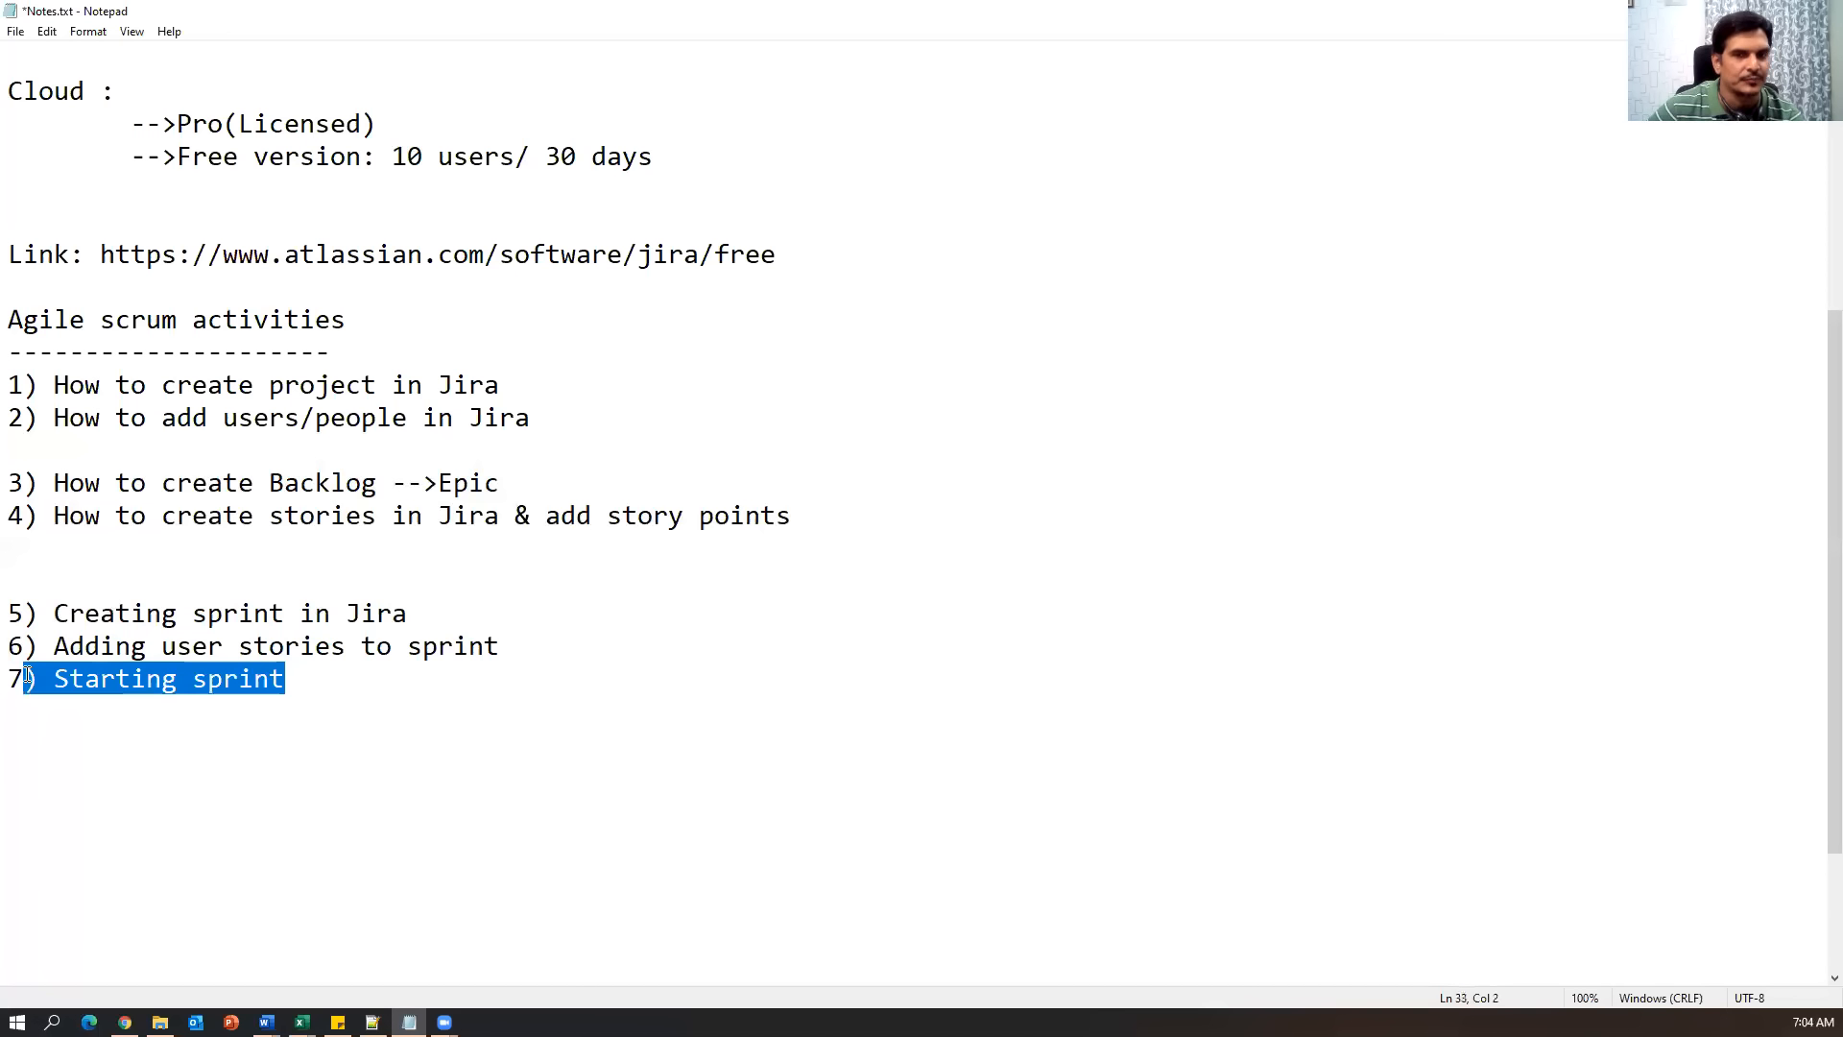
drag(518, 642, 53, 645)
drag(434, 619, 10, 614)
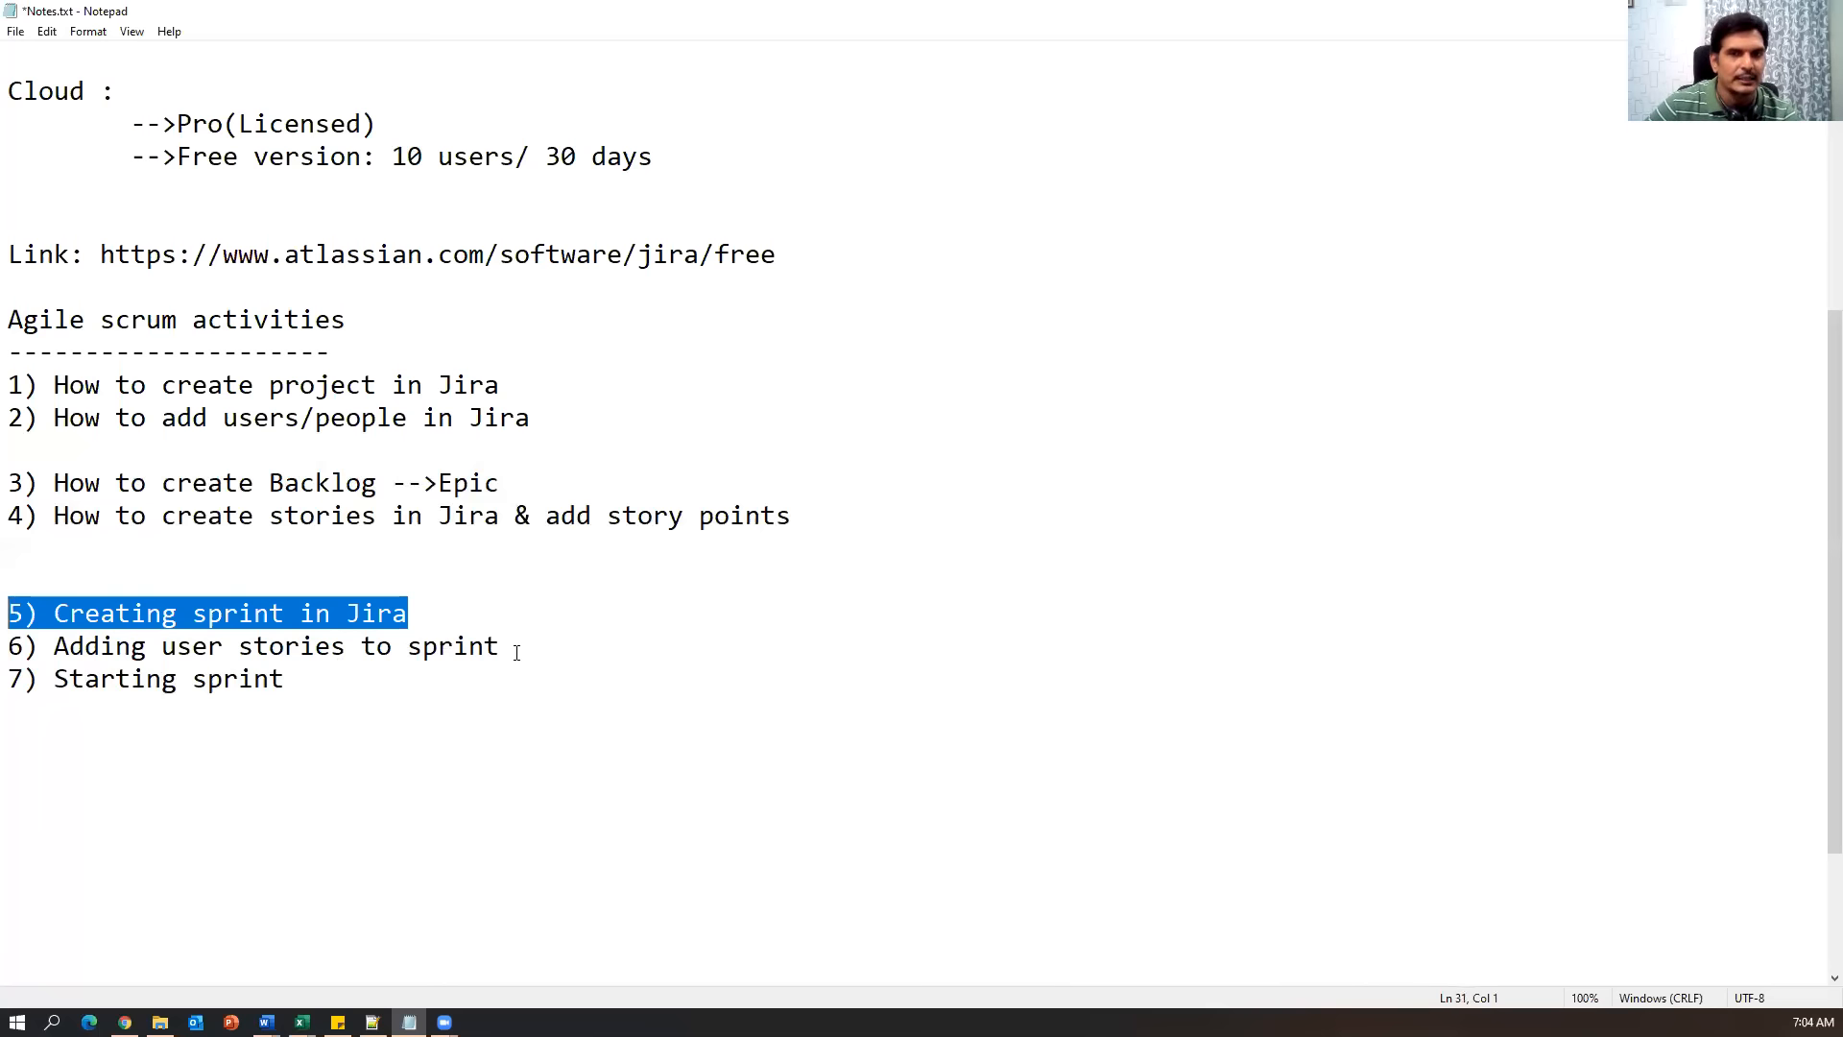
drag(516, 649, 7, 645)
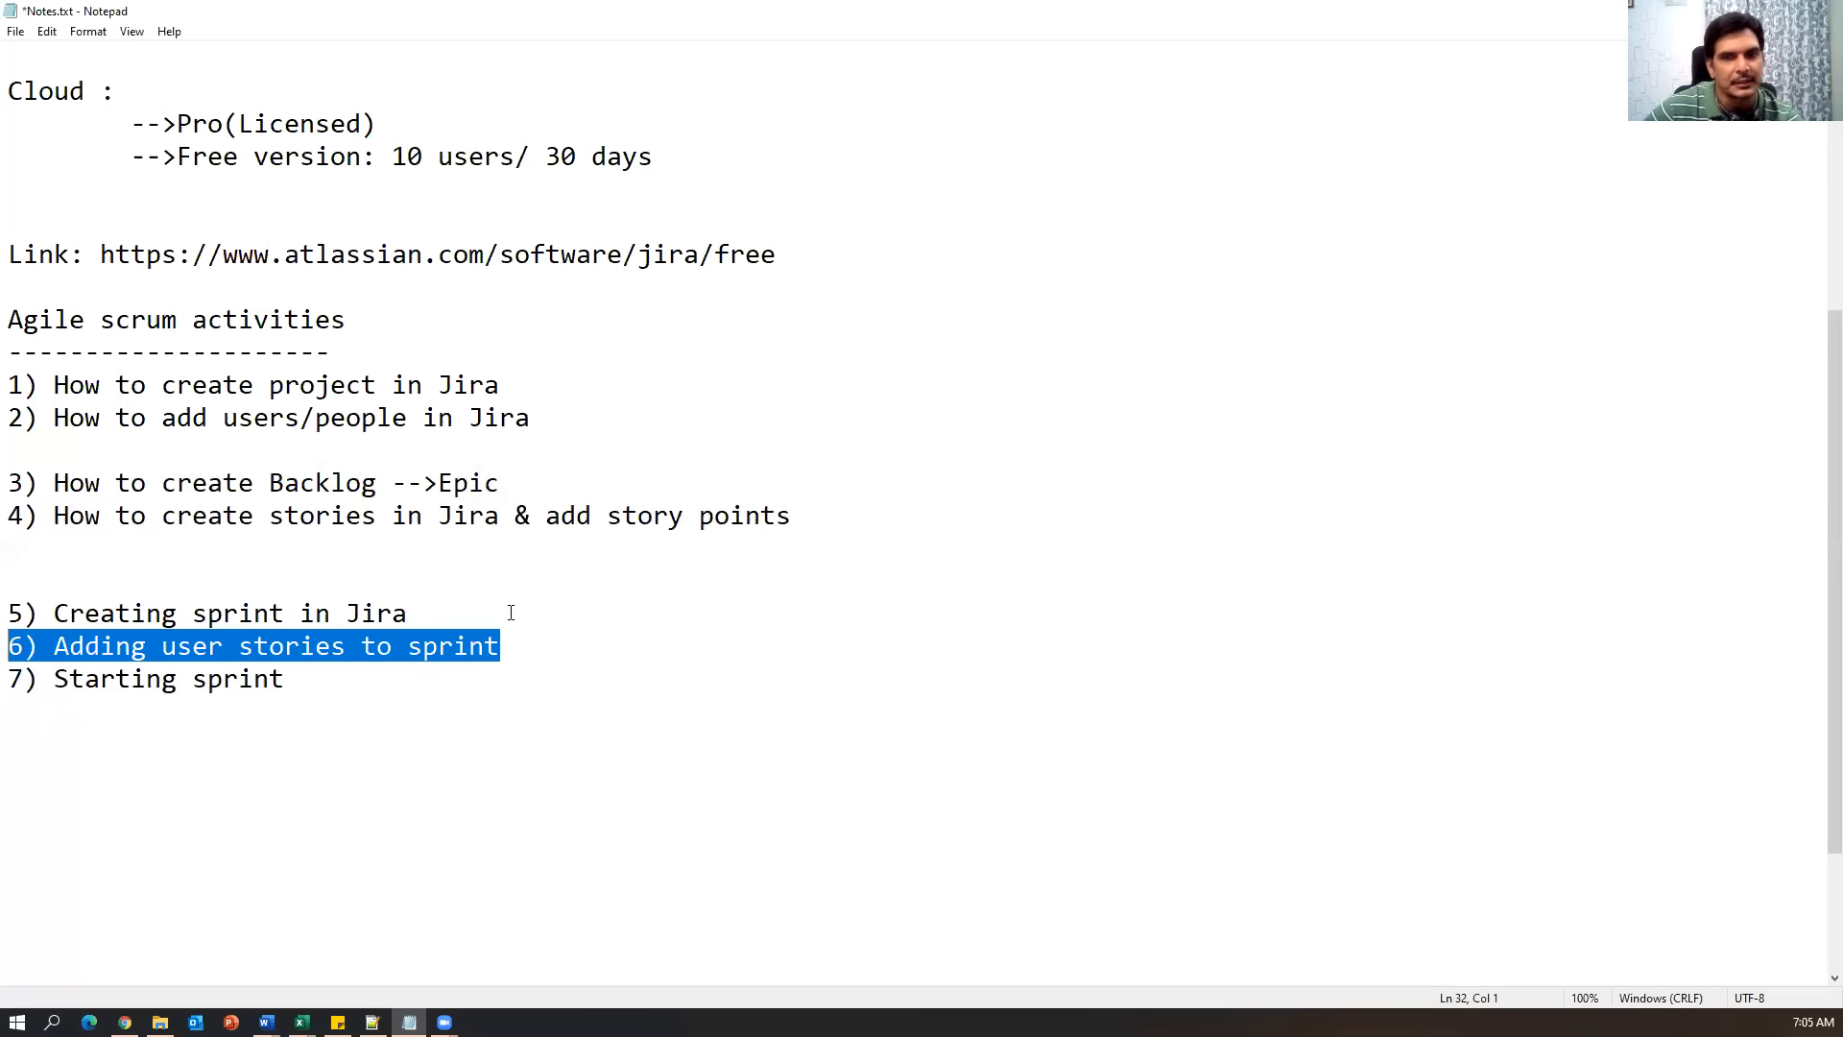
drag(511, 613, 10, 610)
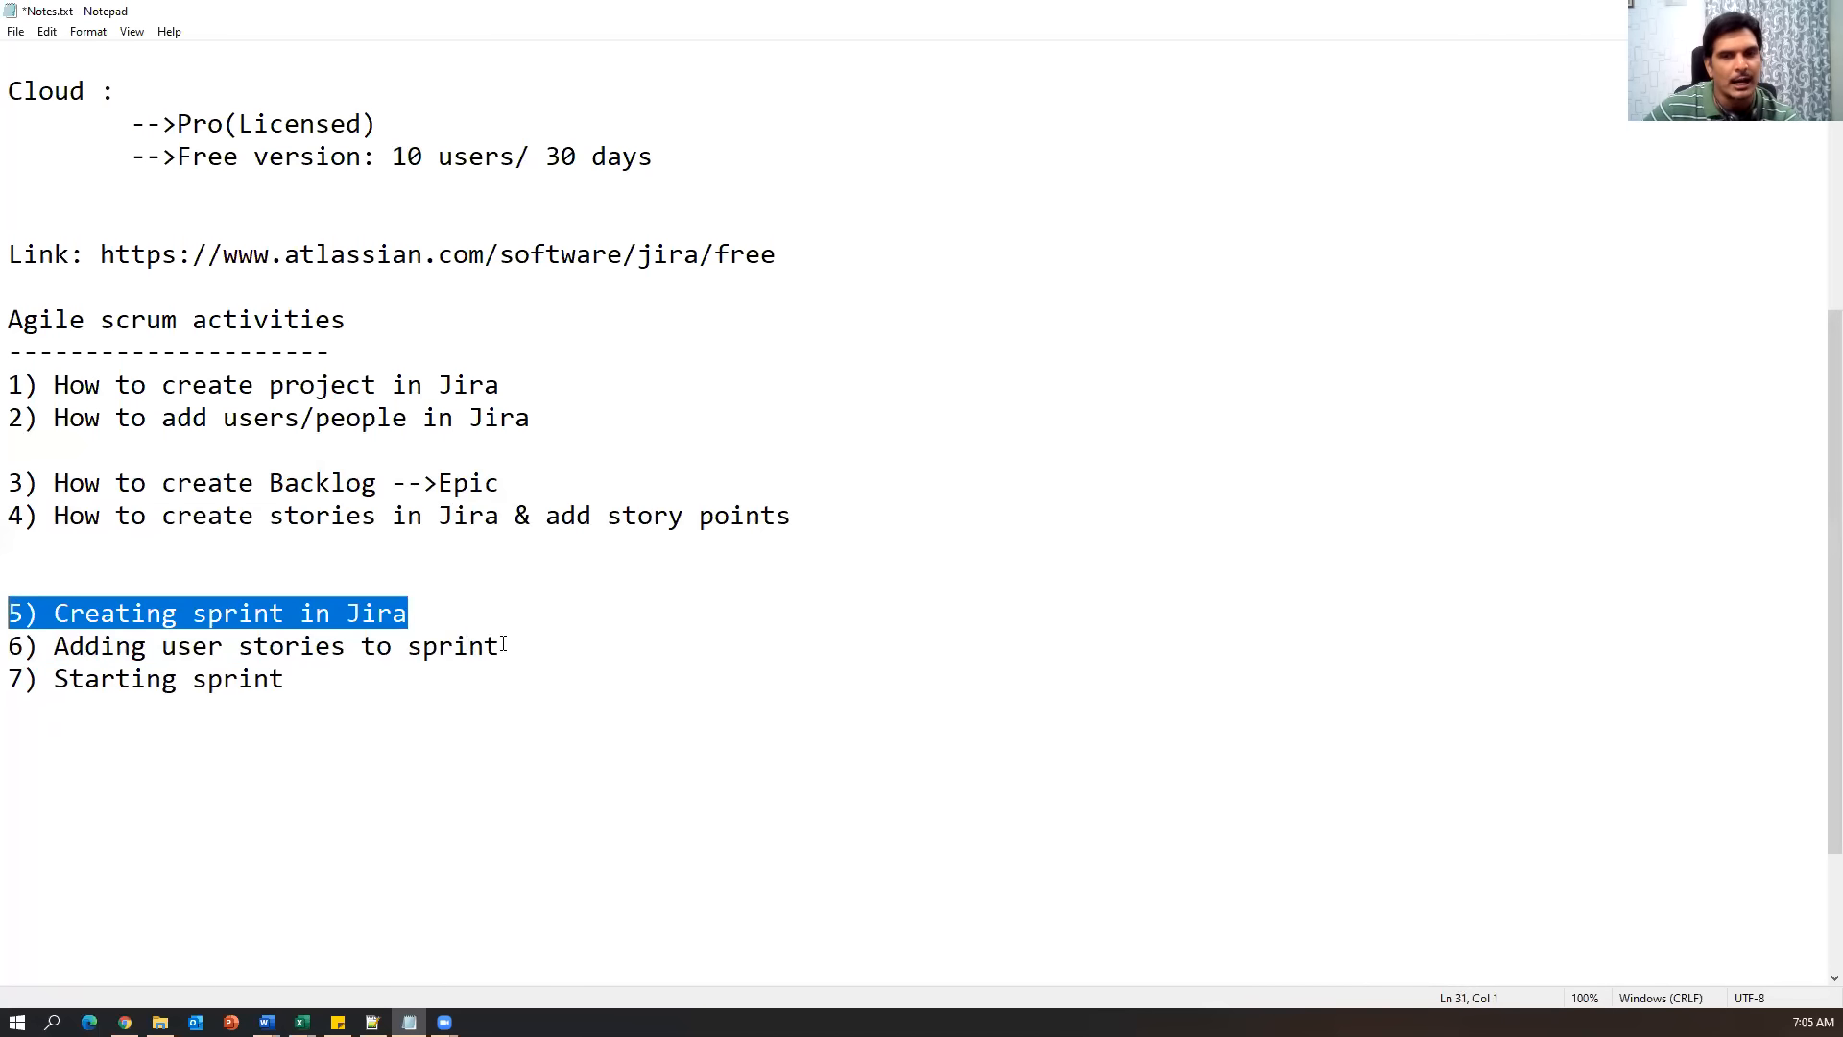
drag(576, 637, 38, 614)
drag(407, 503, 23, 485)
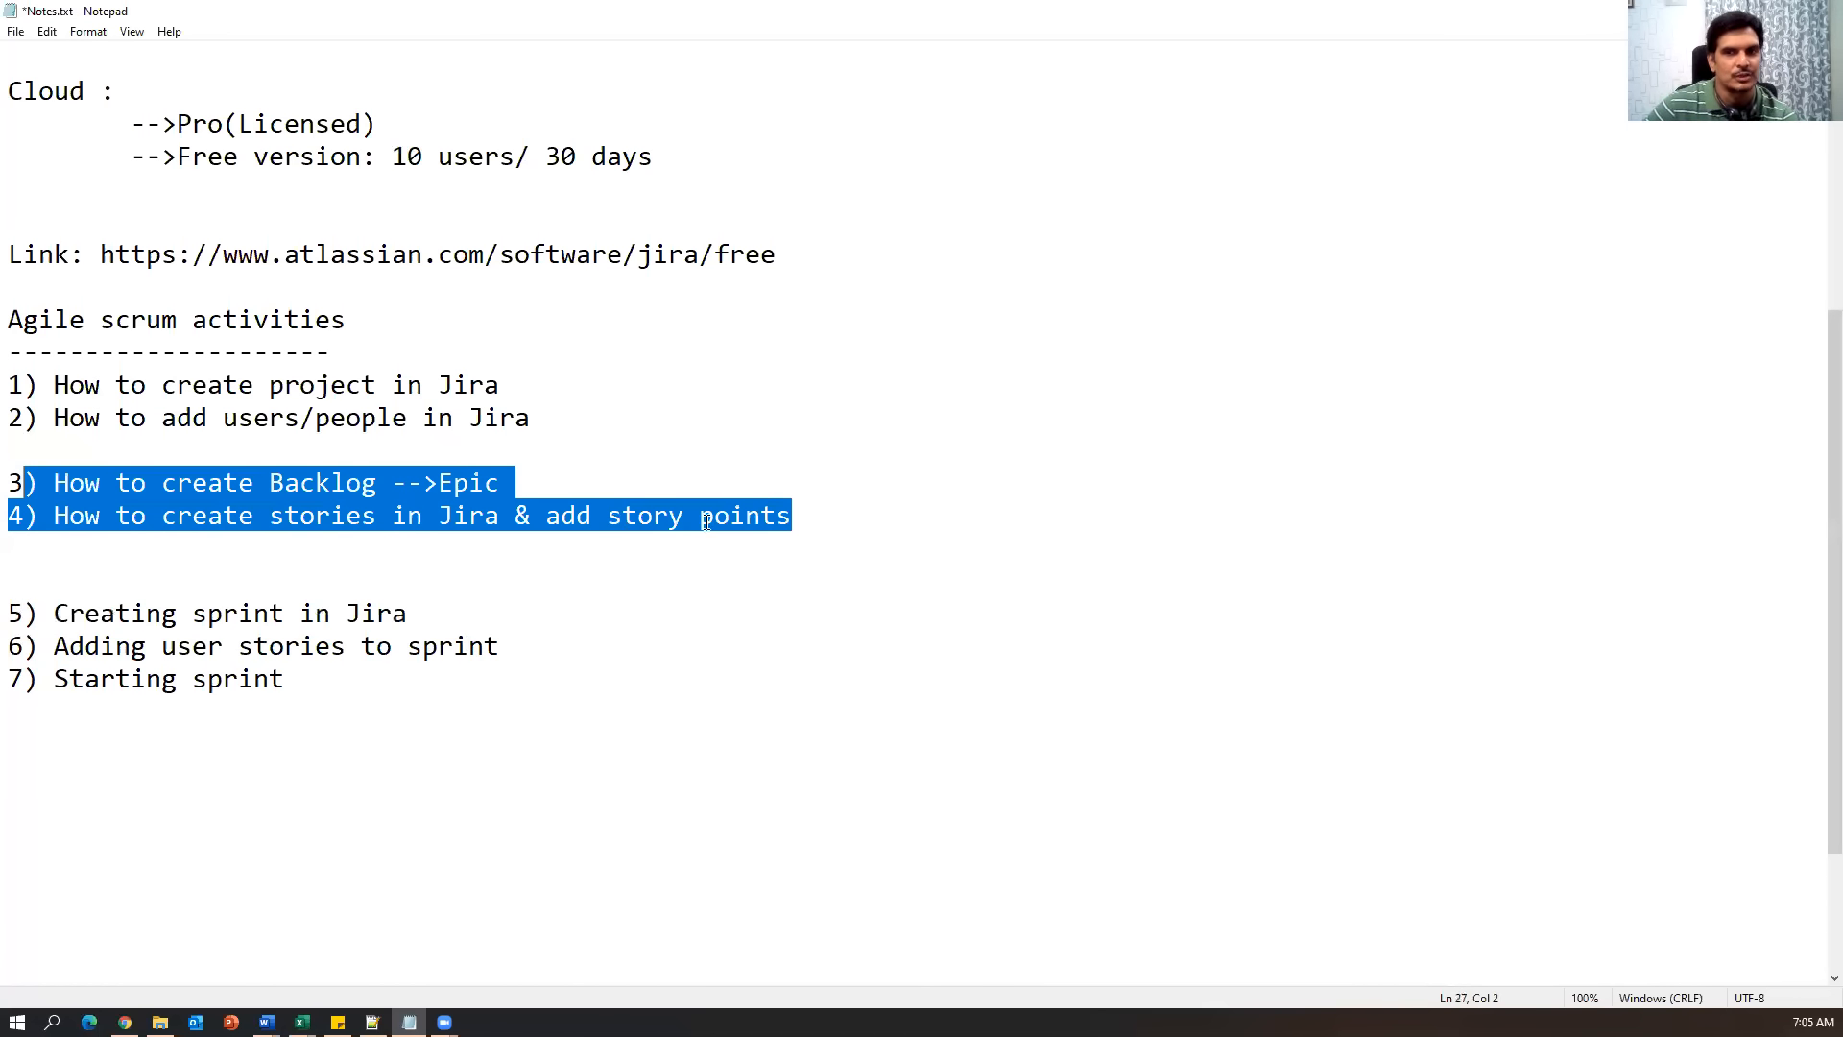
drag(892, 518, 7, 485)
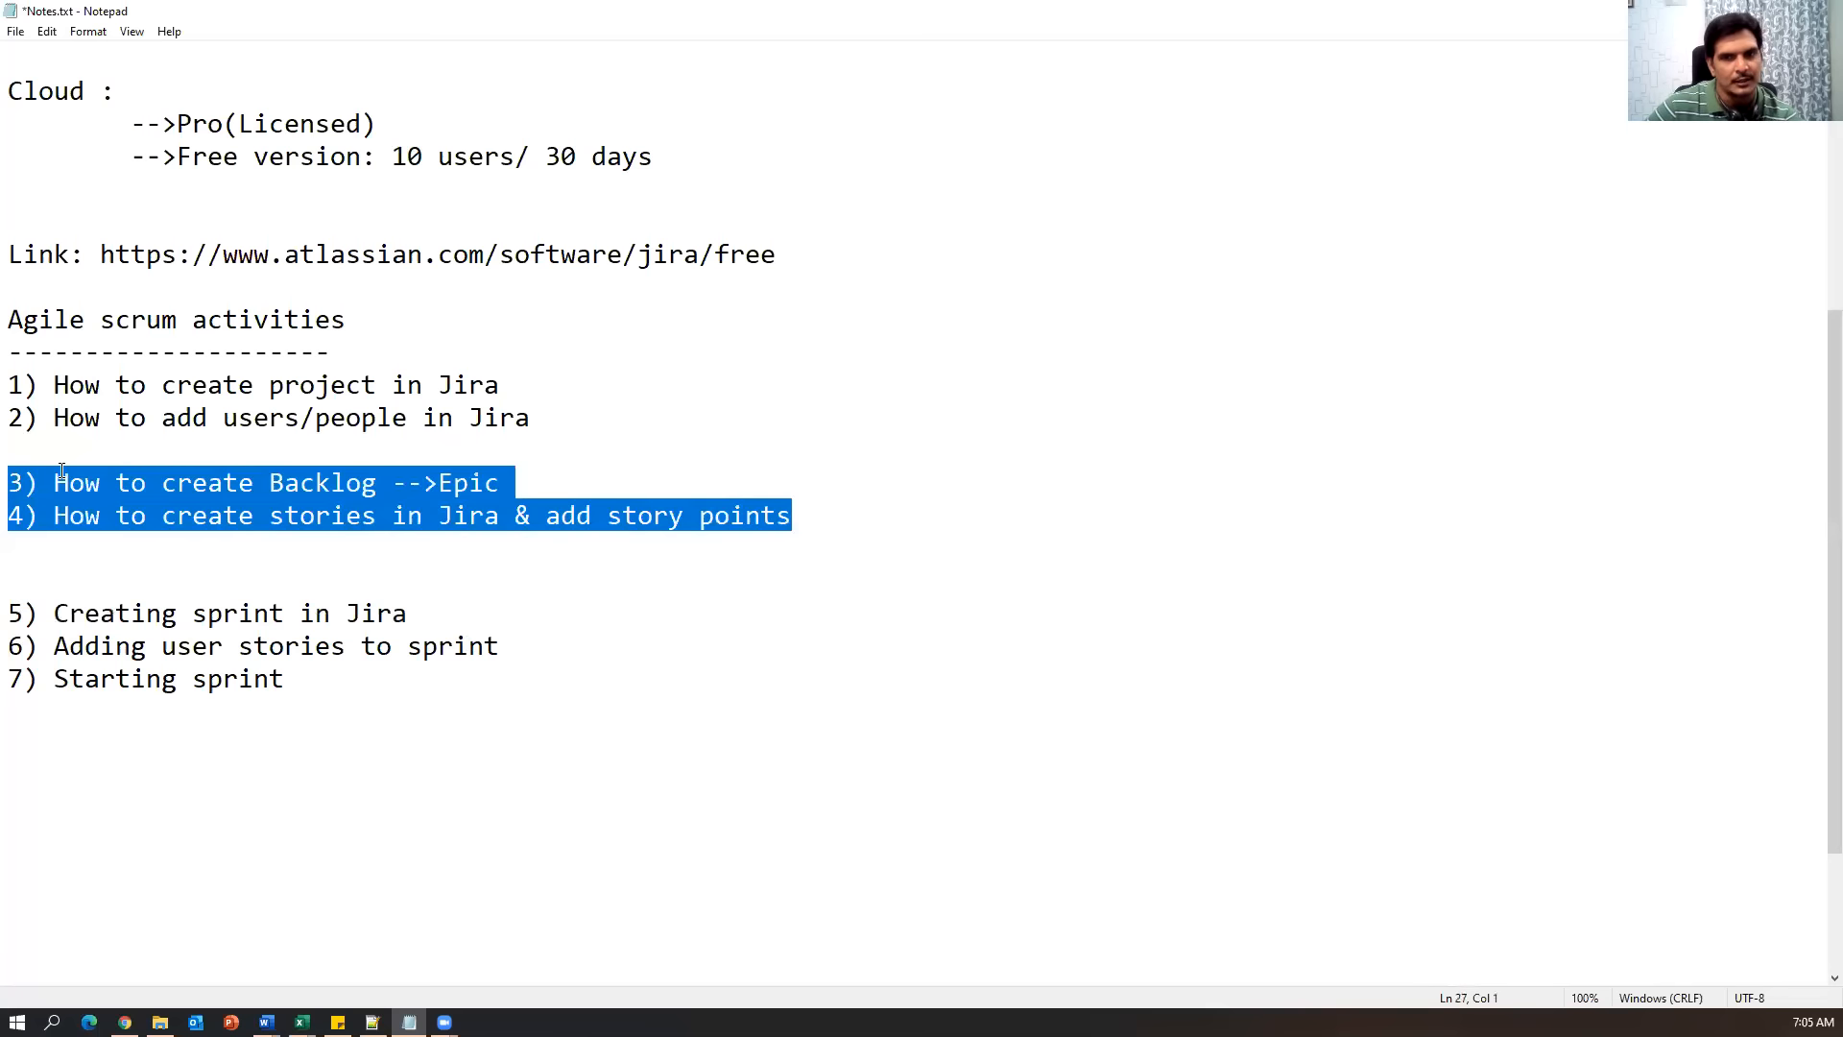
click(831, 515)
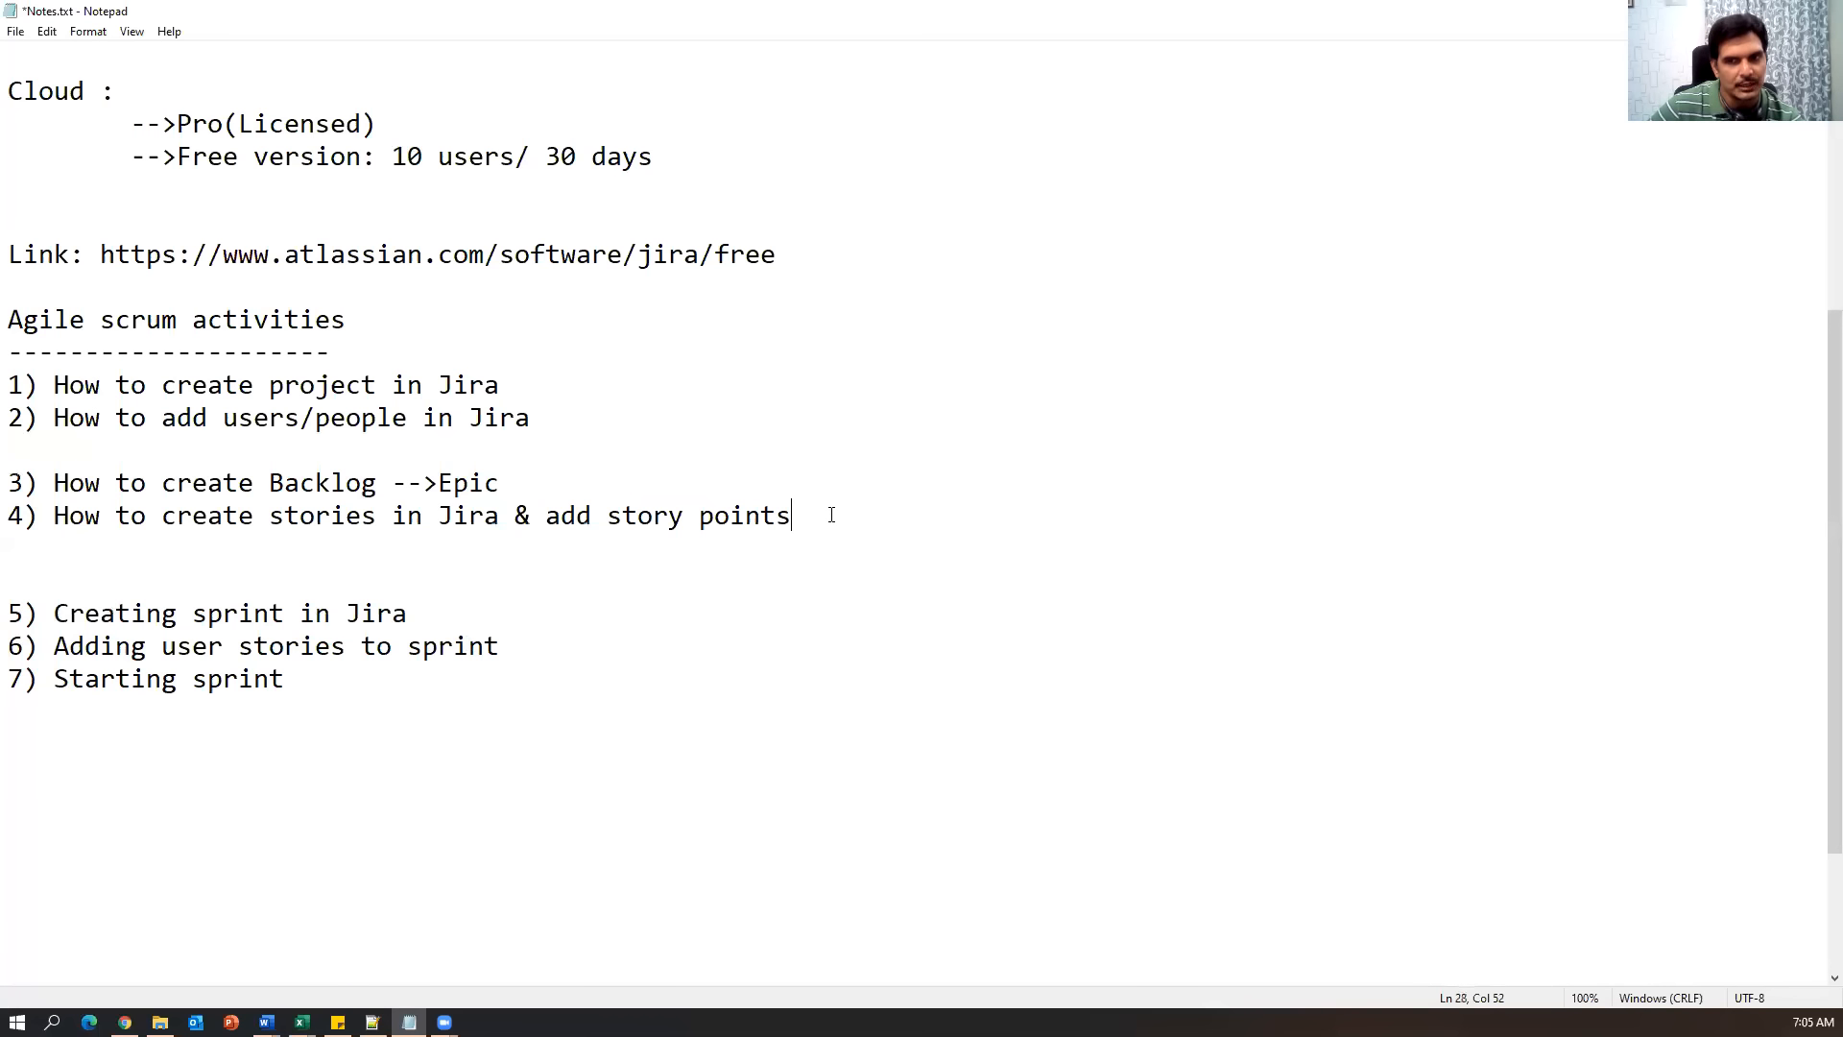
drag(580, 641, 7, 614)
click(285, 675)
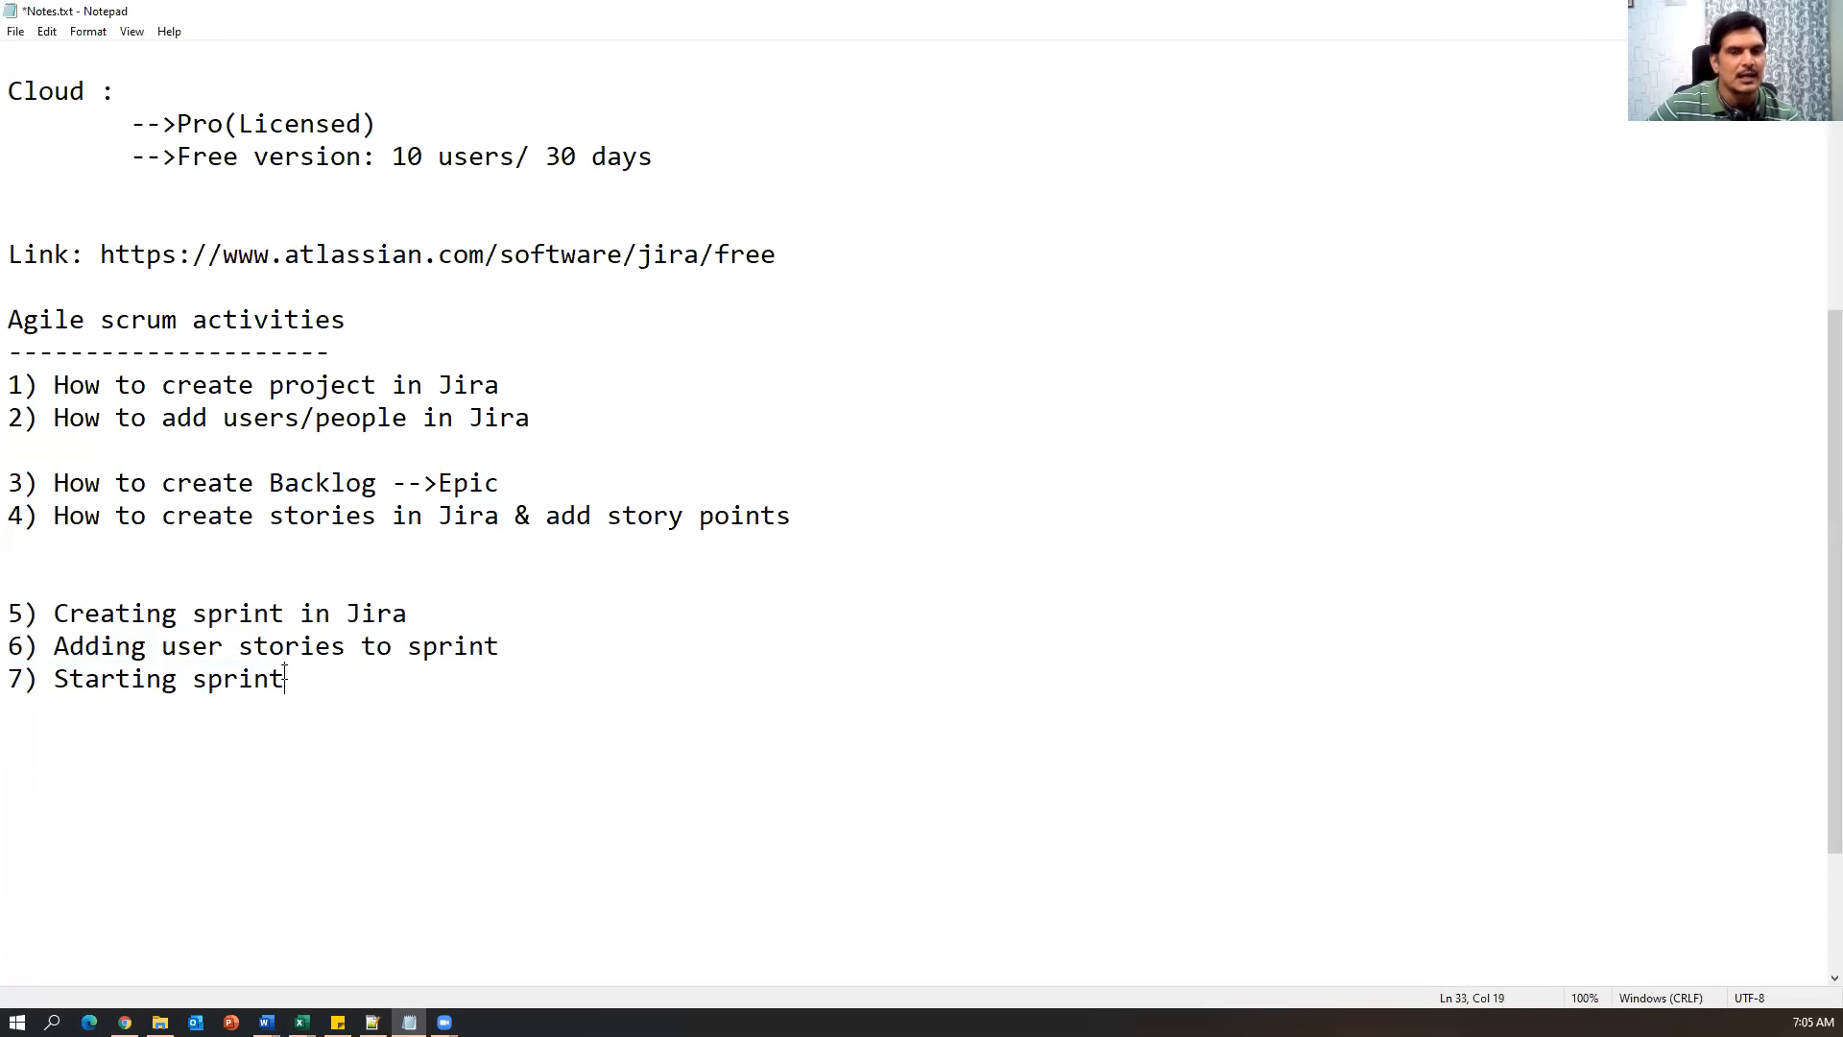
drag(285, 675, 85, 677)
click(24, 615)
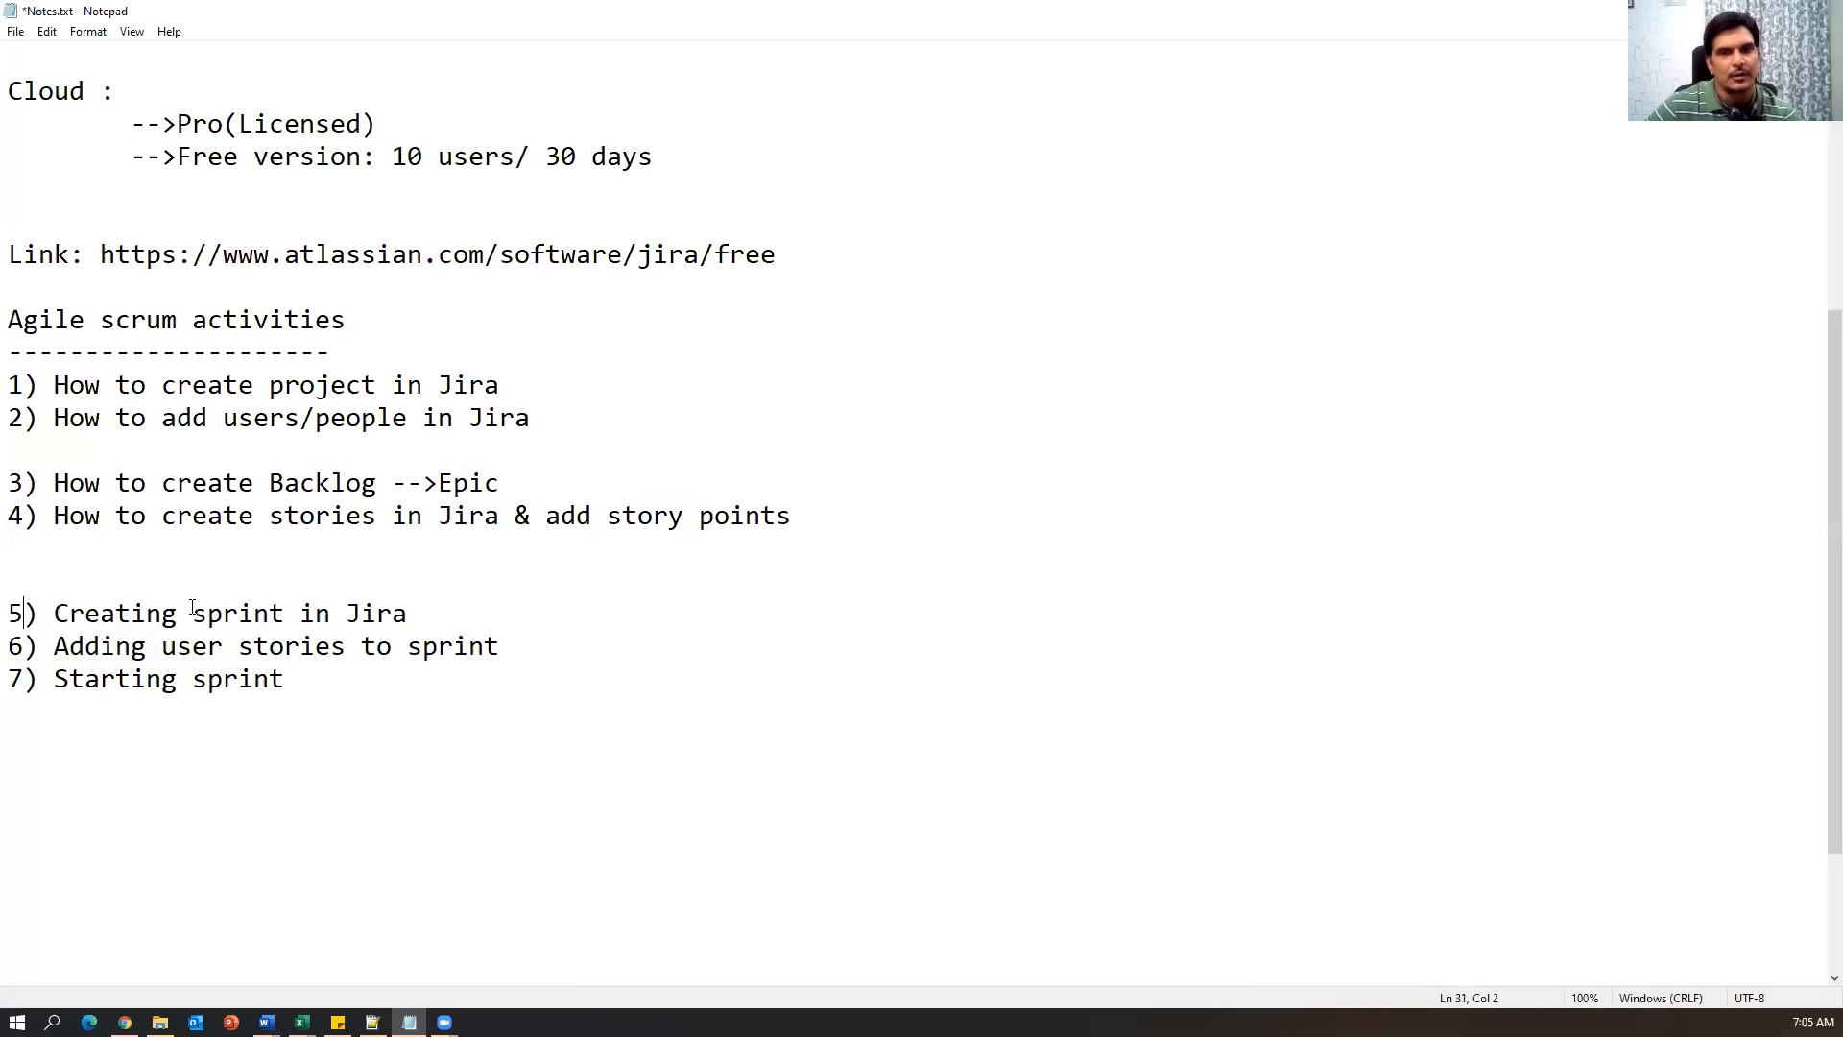
shift+click(657, 600)
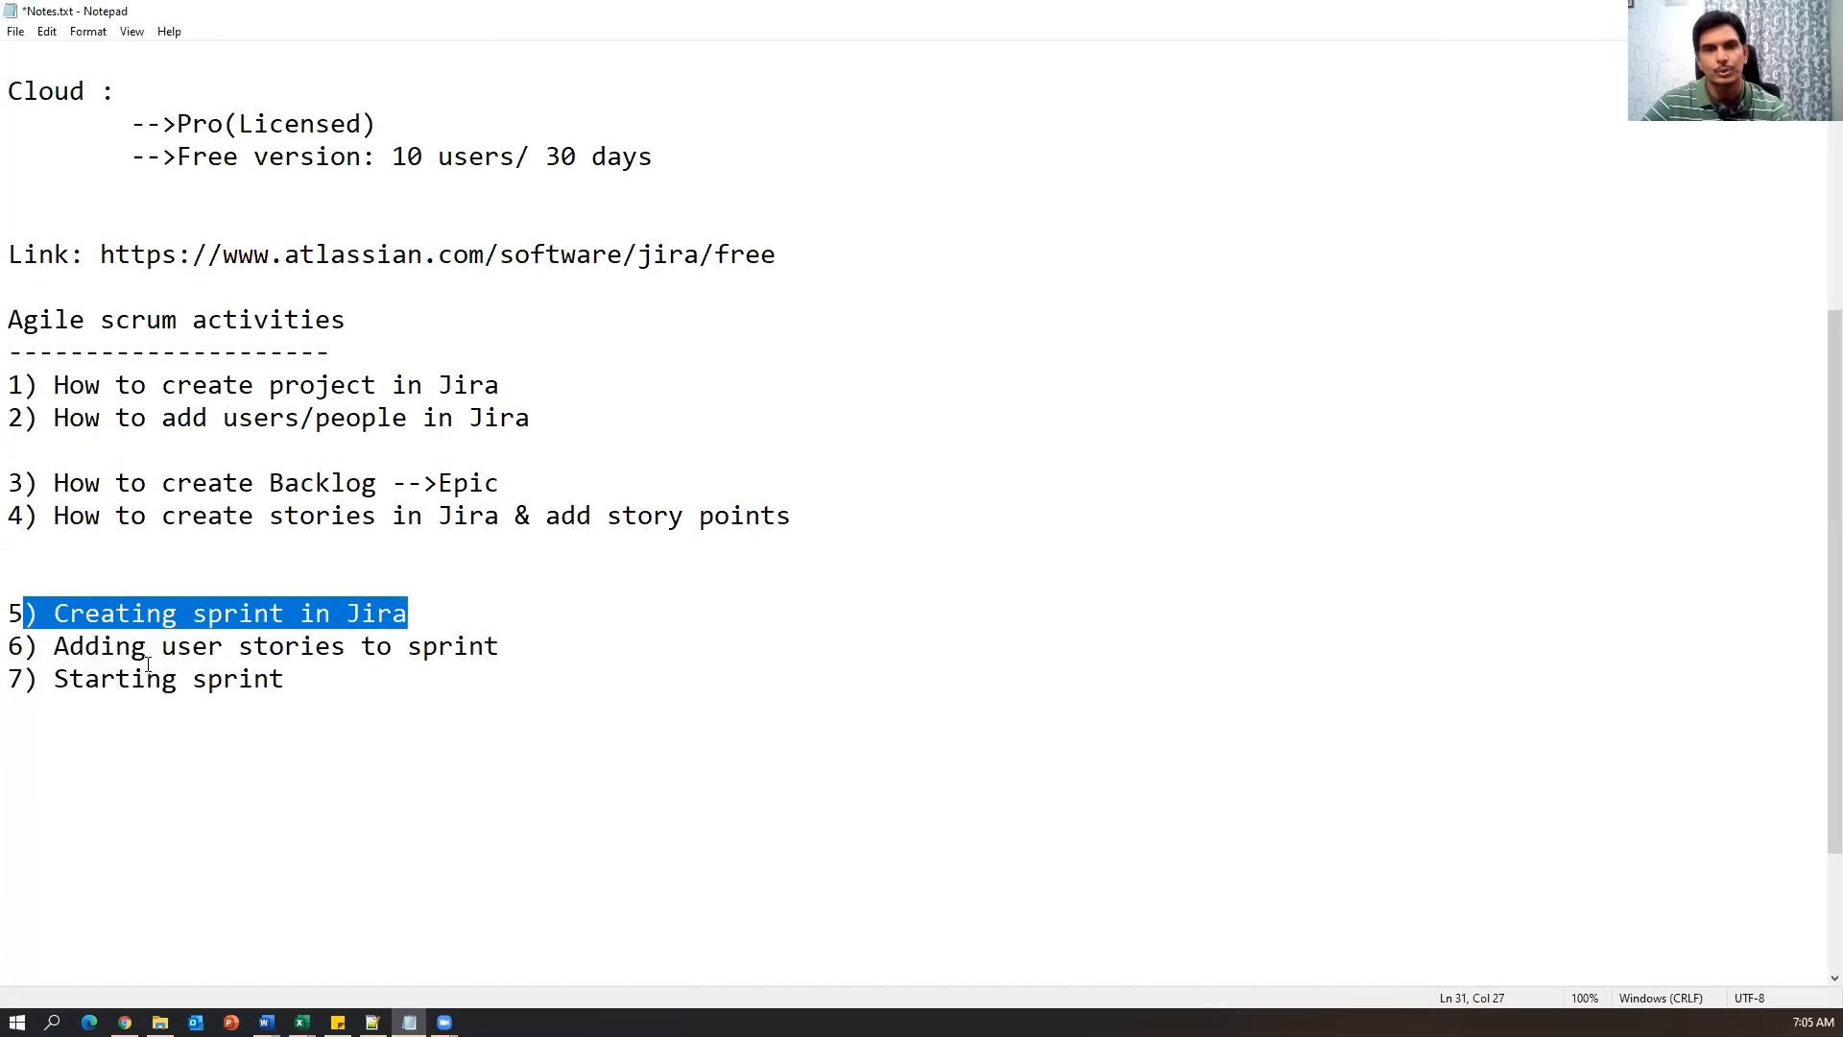
Back in the Jira backlog, close the OC-5 details and create the empty OC Sprint 1.
click(125, 1022)
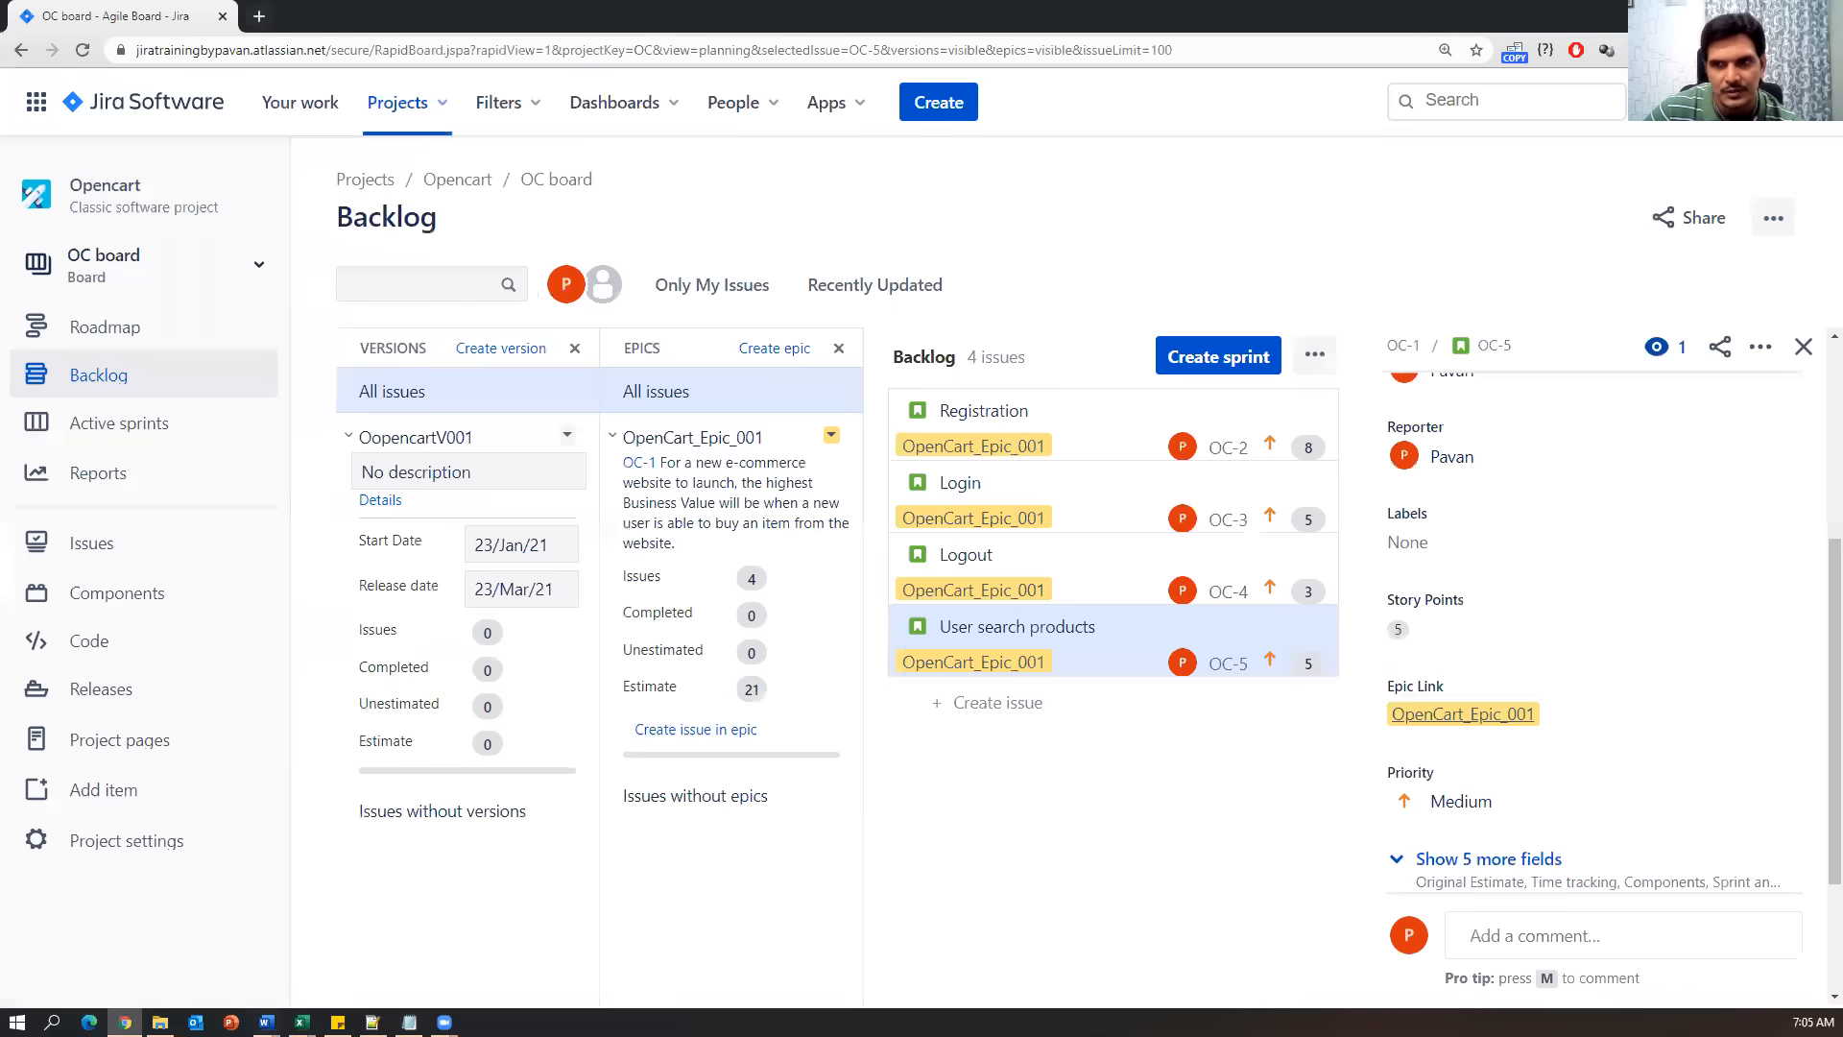
scroll(1496, 735, up, 5)
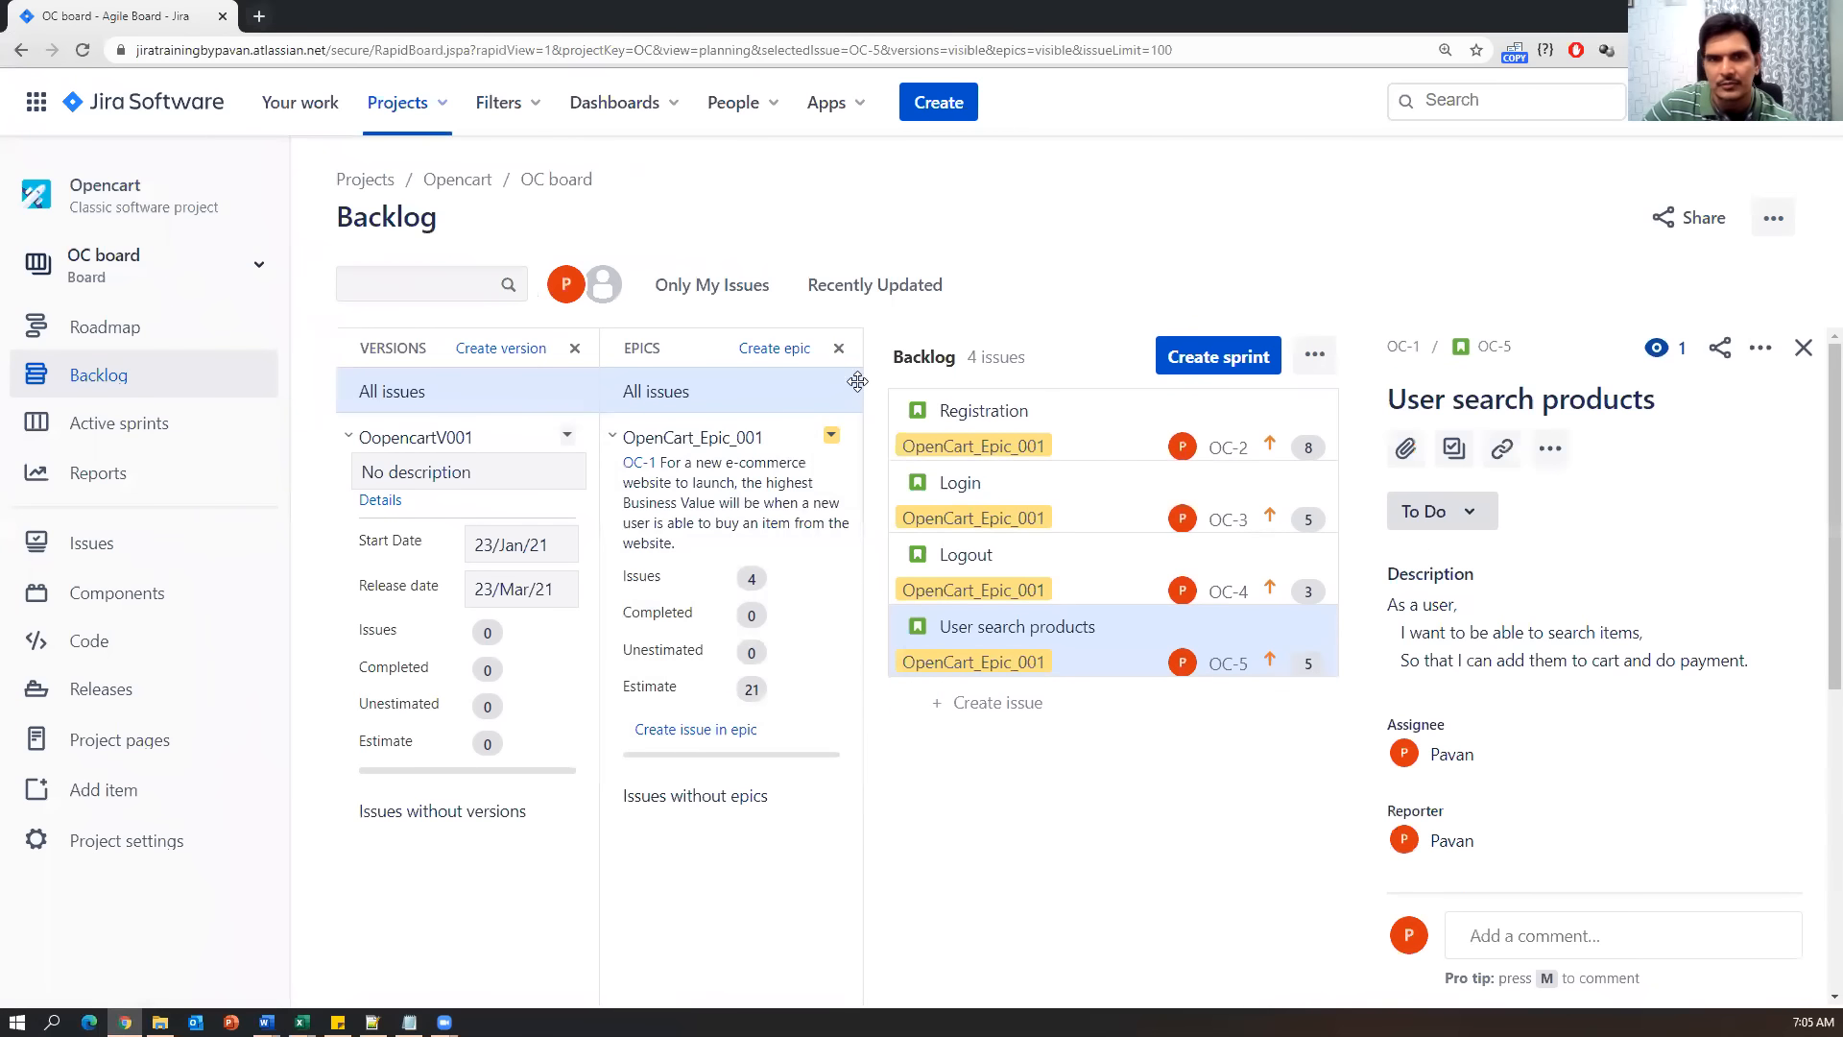
click(94, 382)
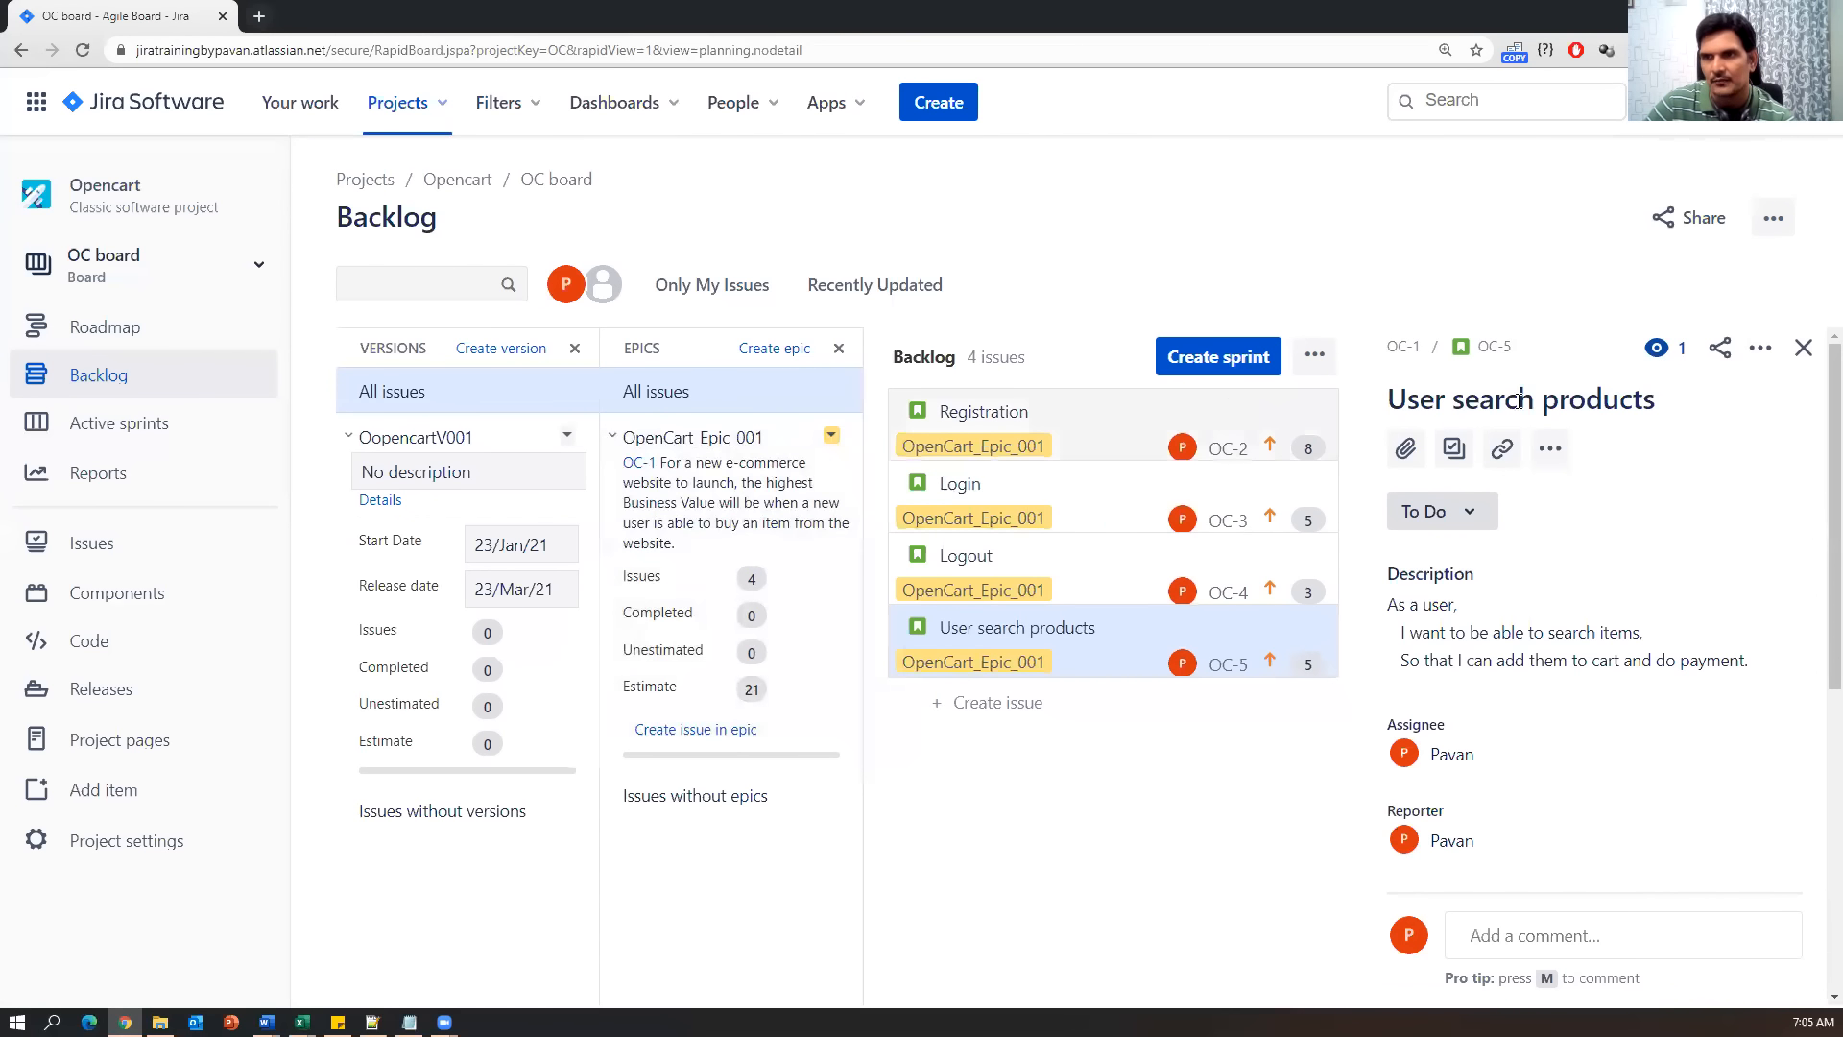
click(1802, 348)
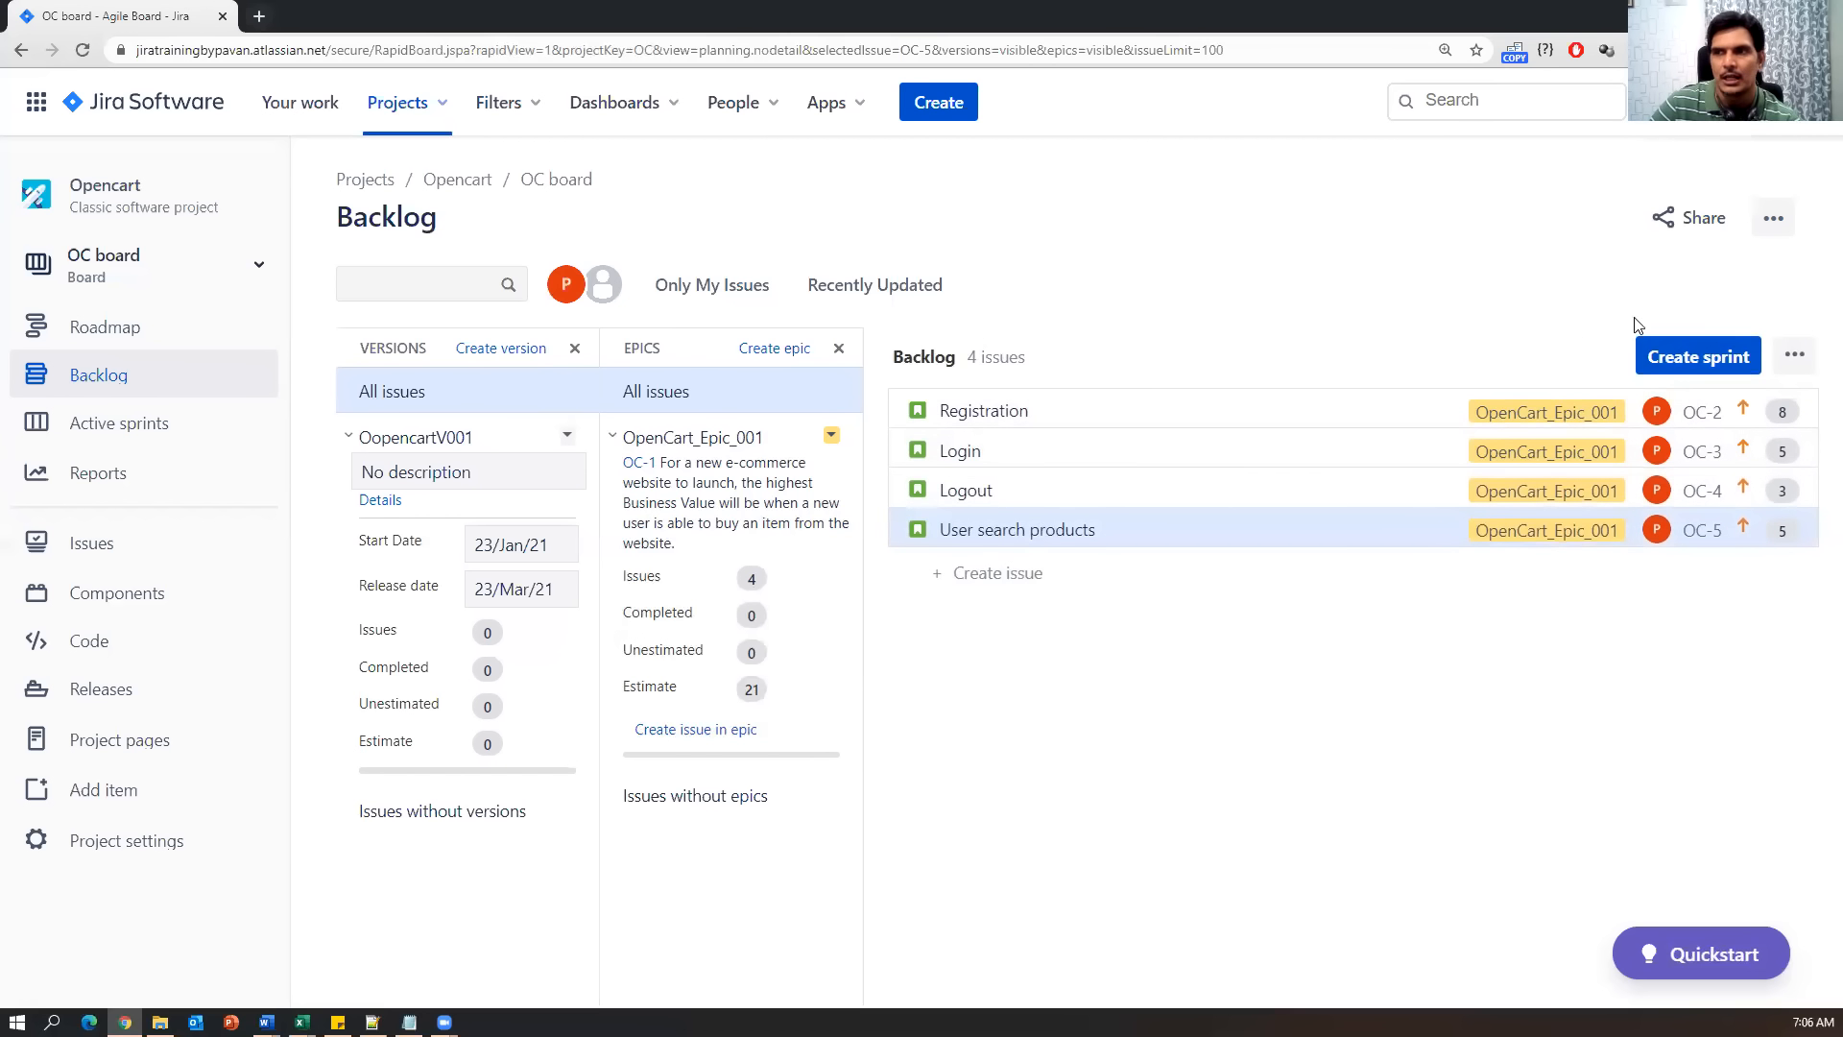
click(1695, 357)
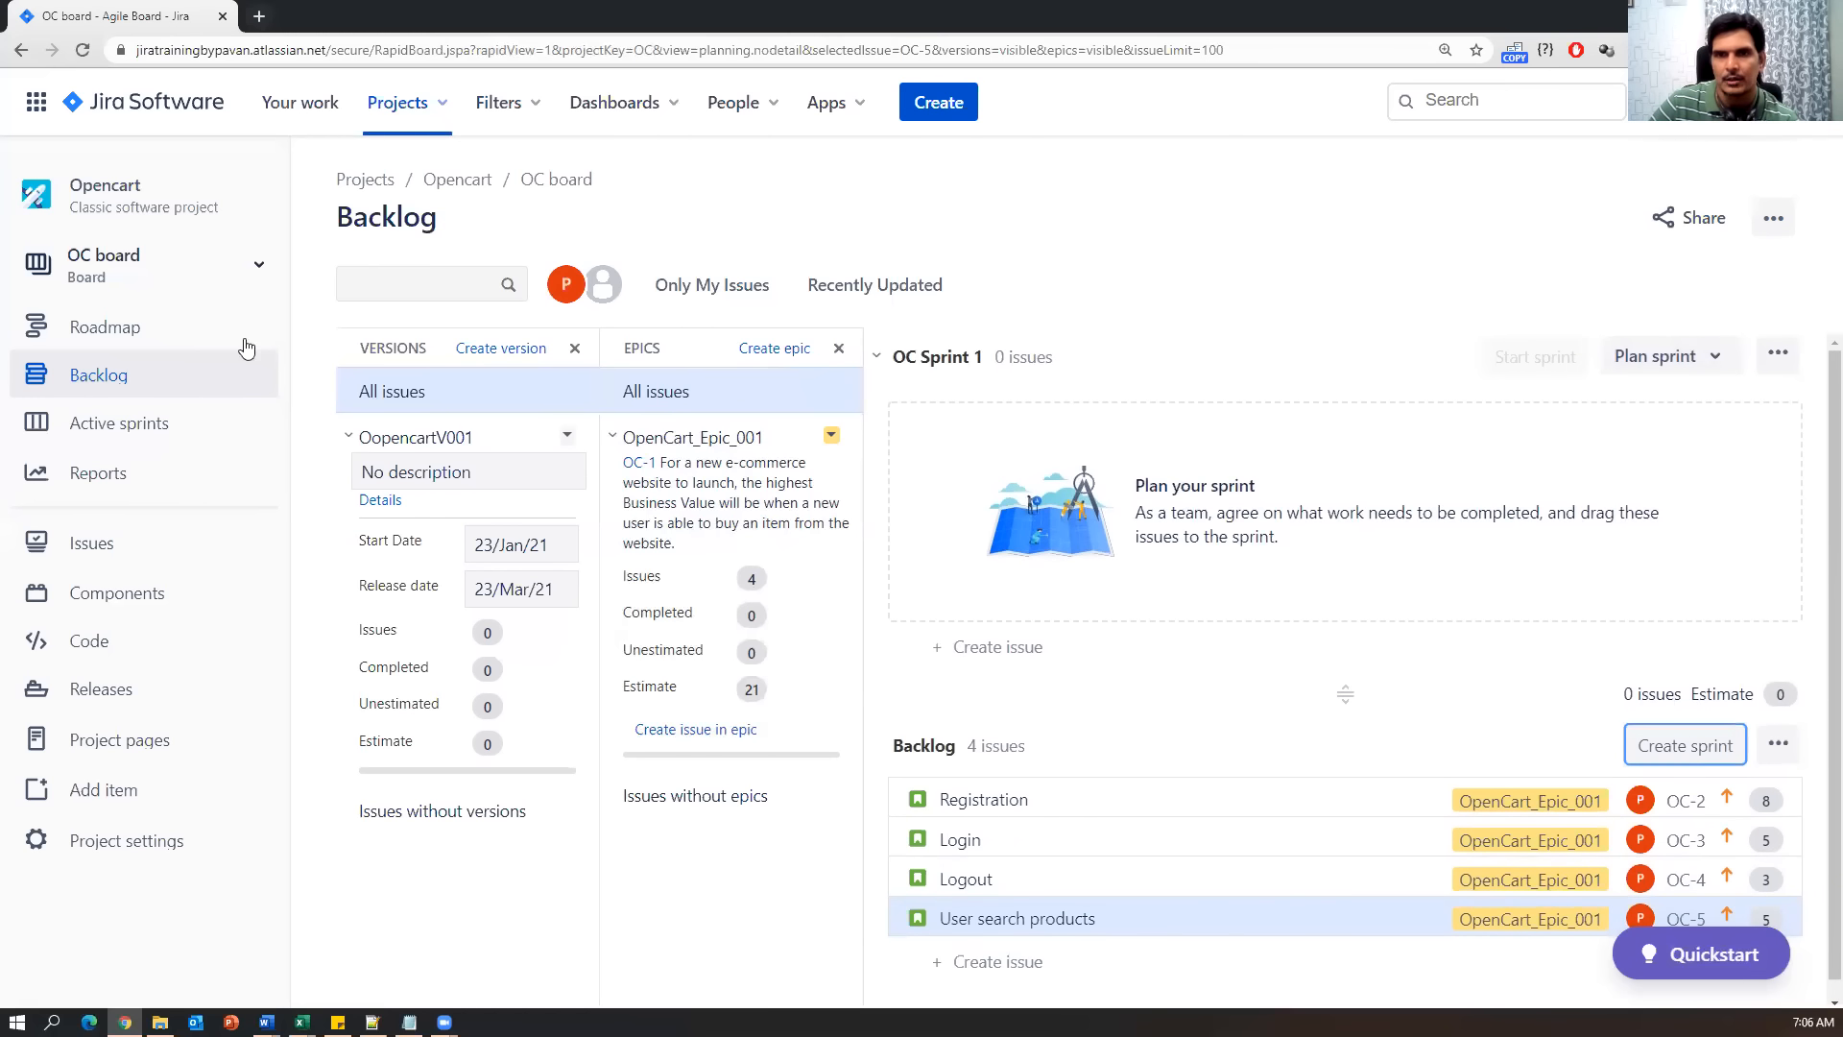
click(838, 347)
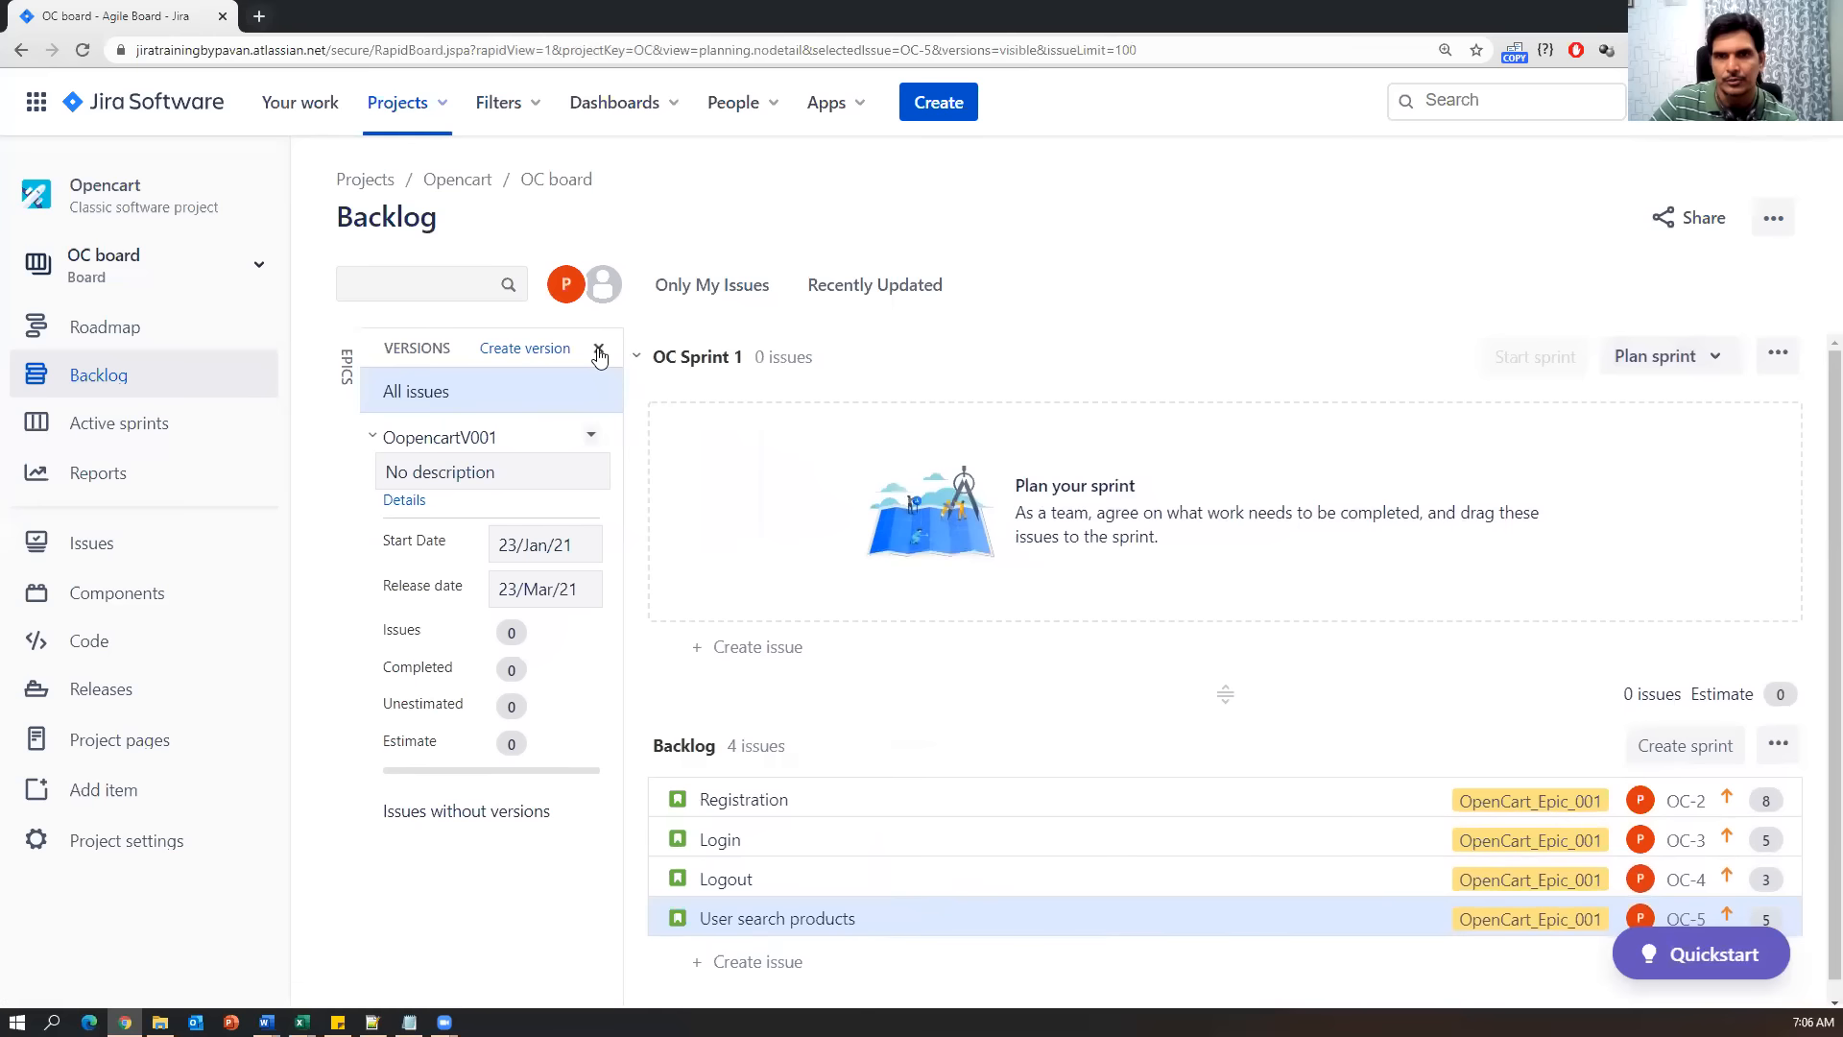
click(599, 351)
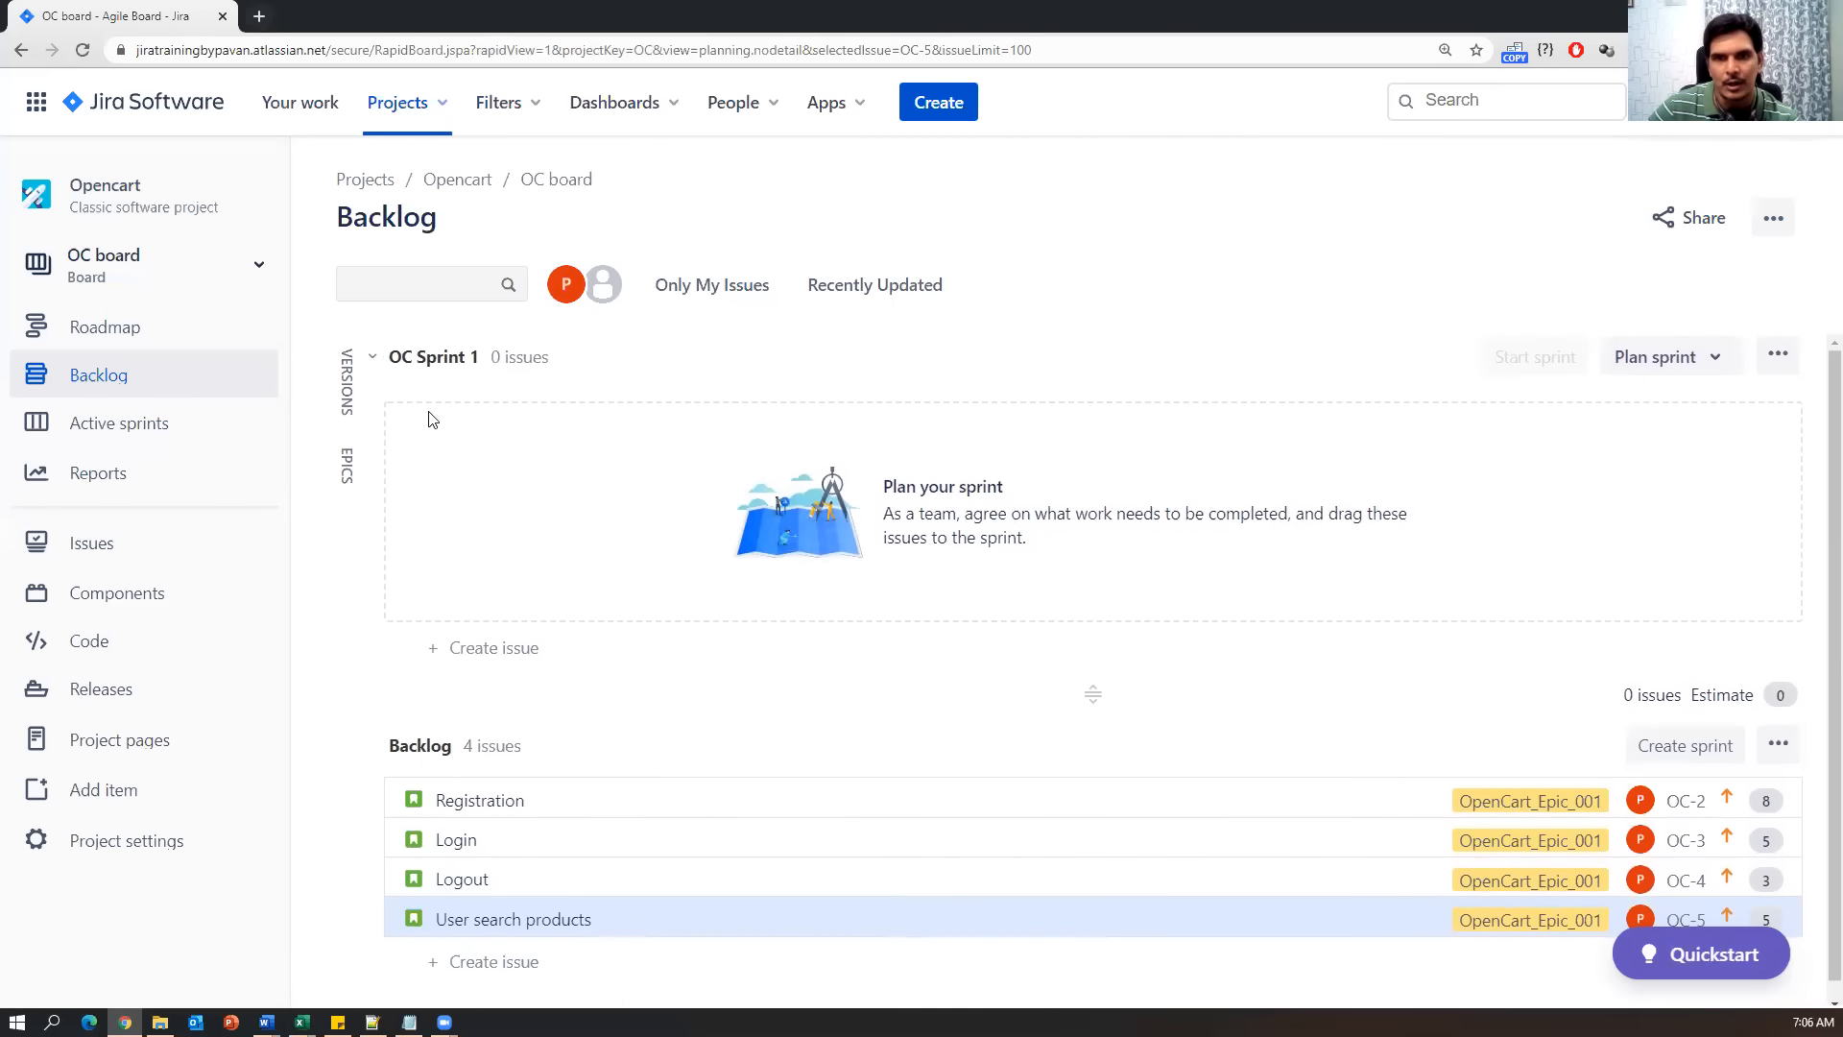
scroll(397, 551, down, 1)
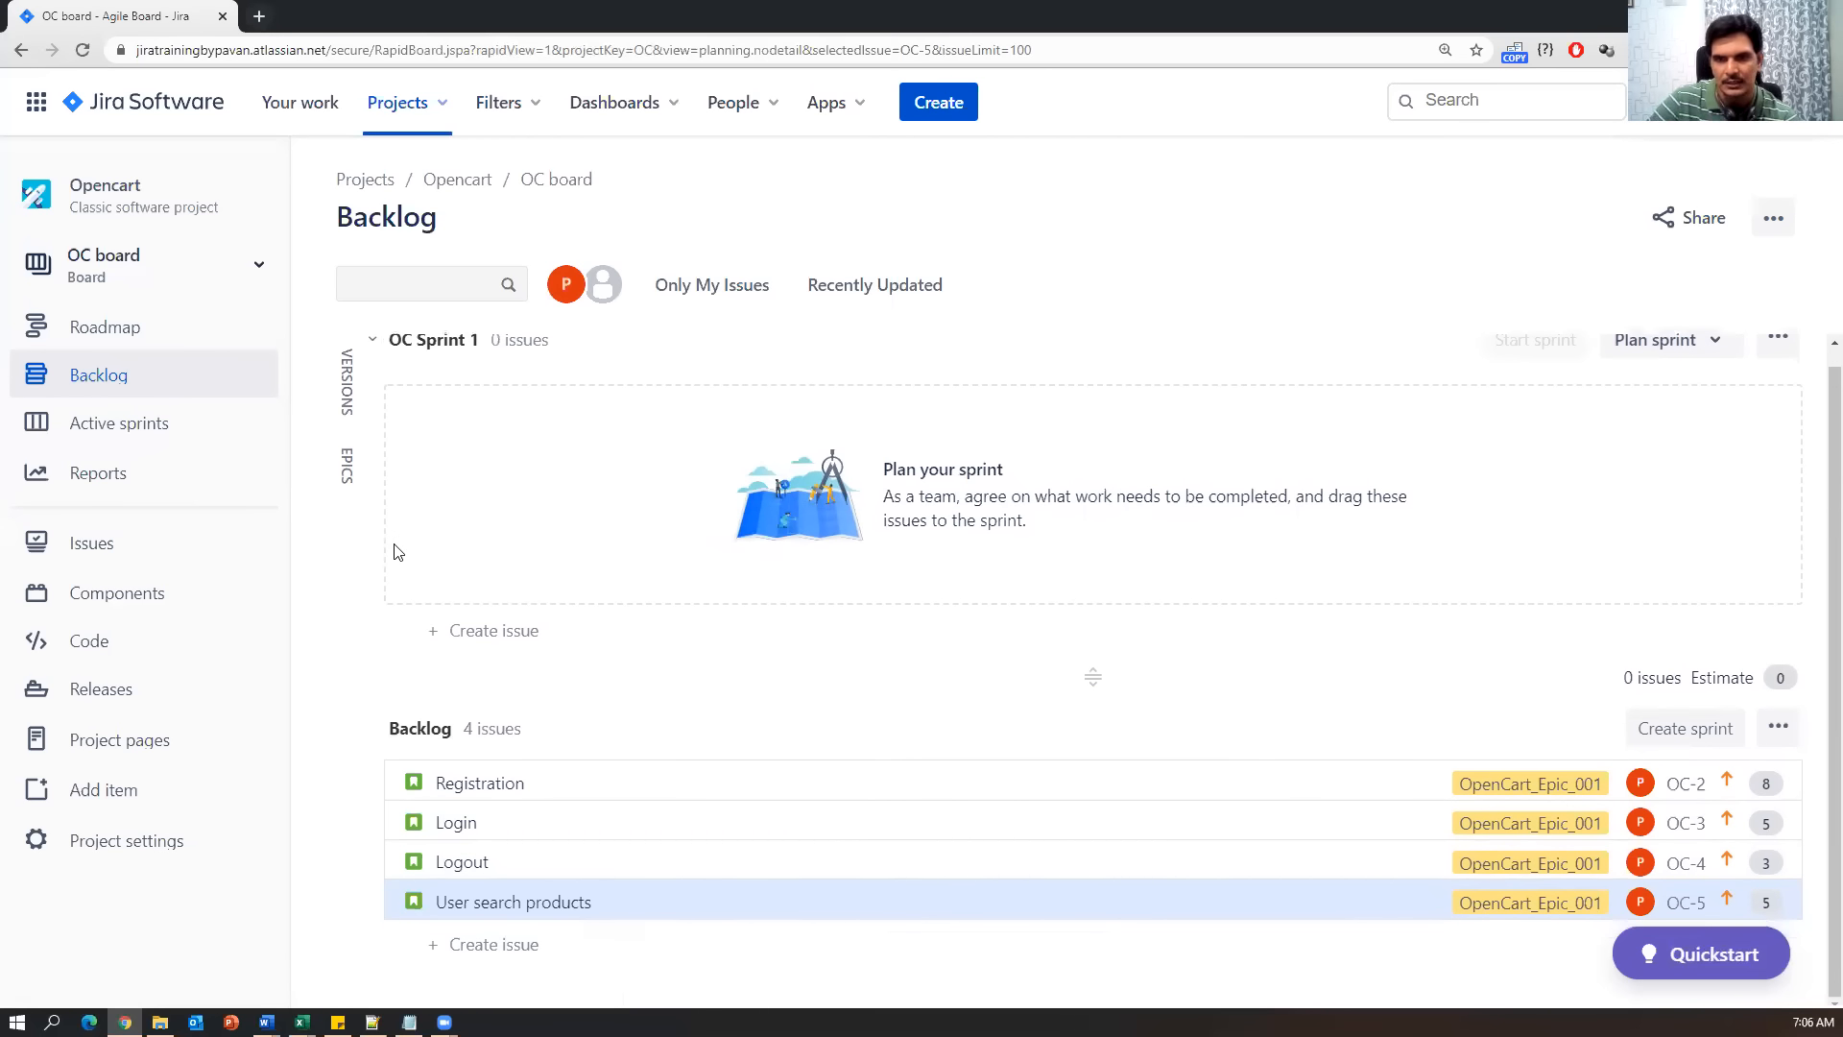
scroll(398, 551, up, 1)
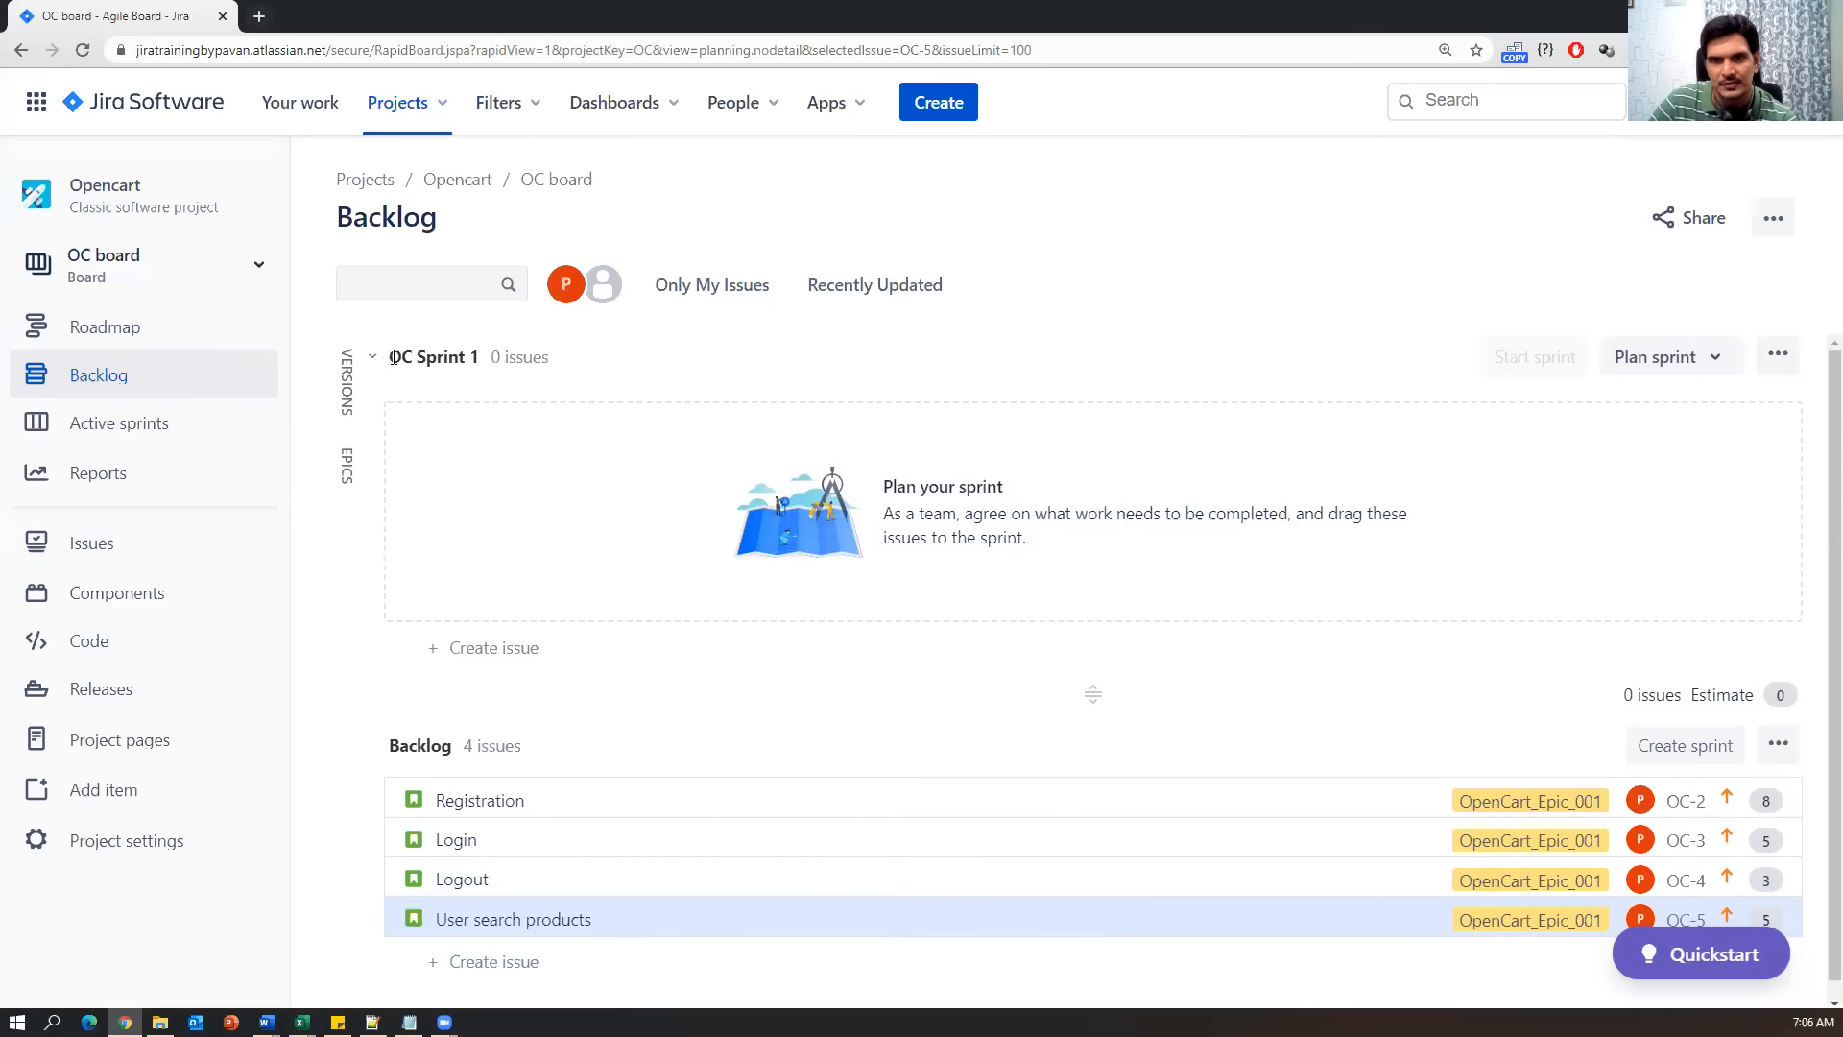
drag(552, 362, 384, 358)
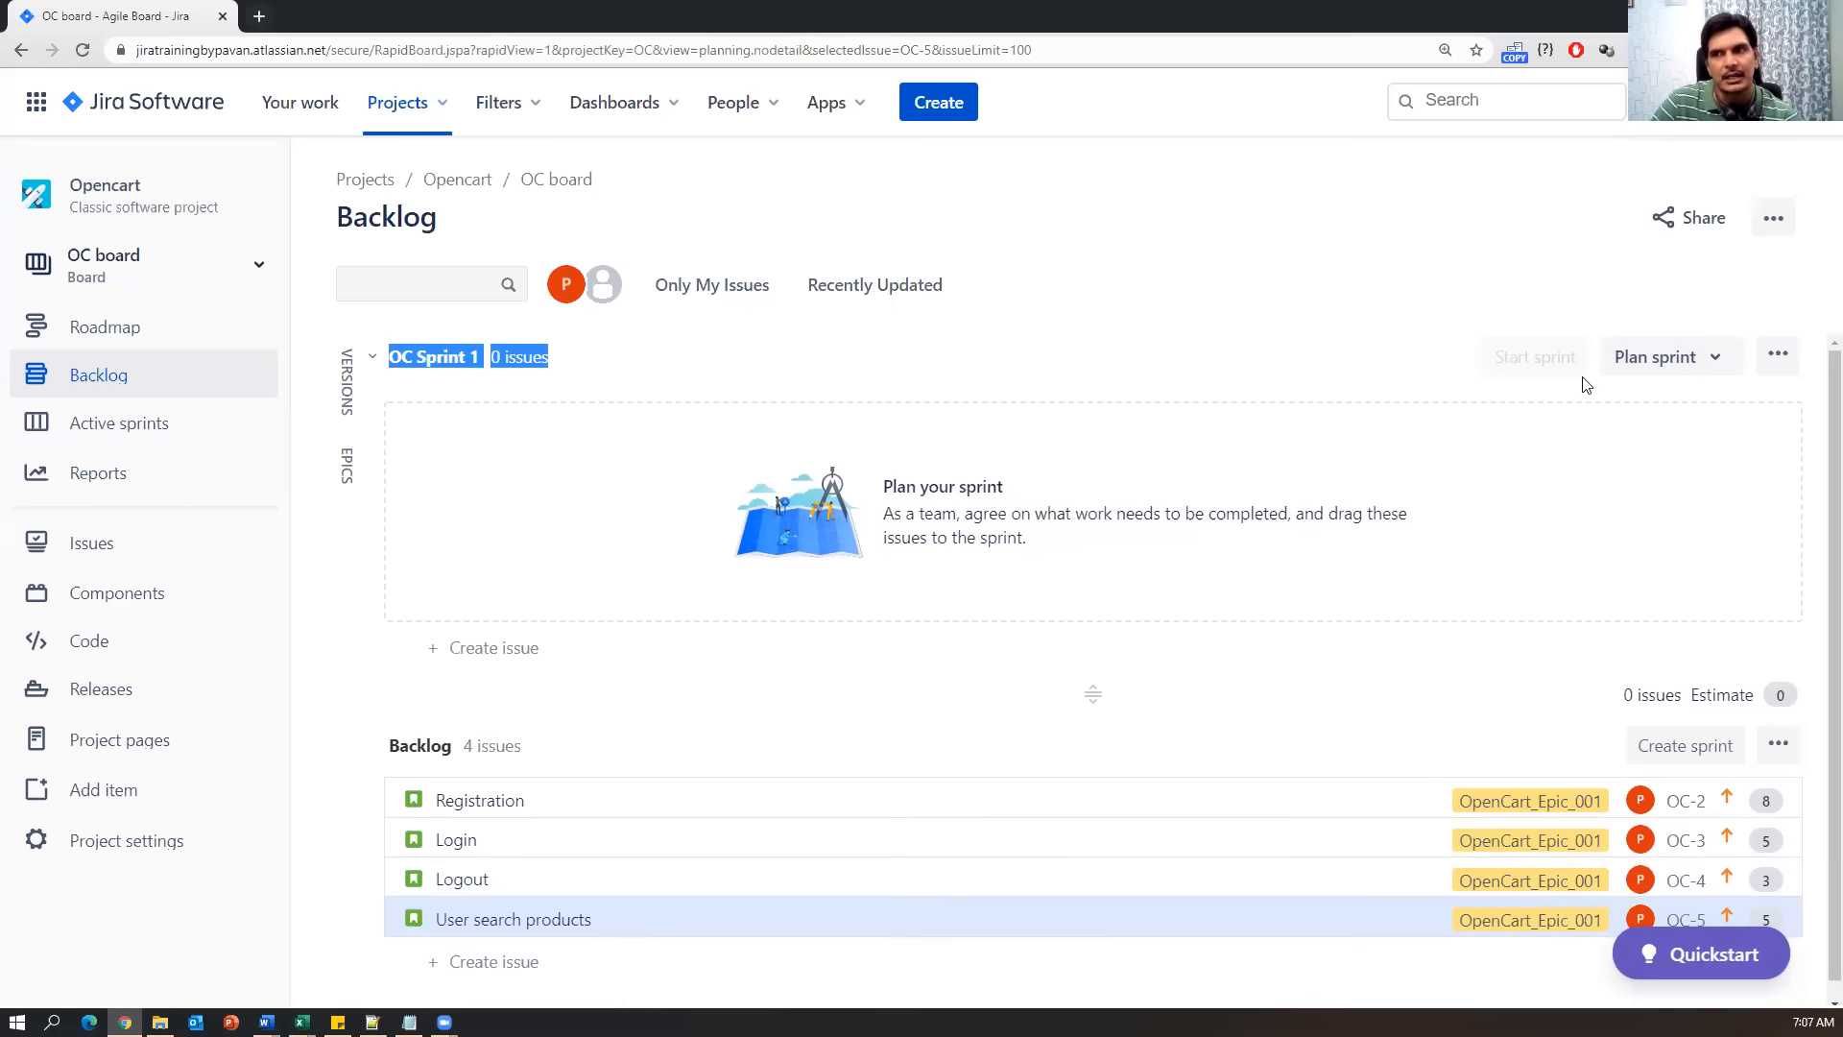
click(436, 377)
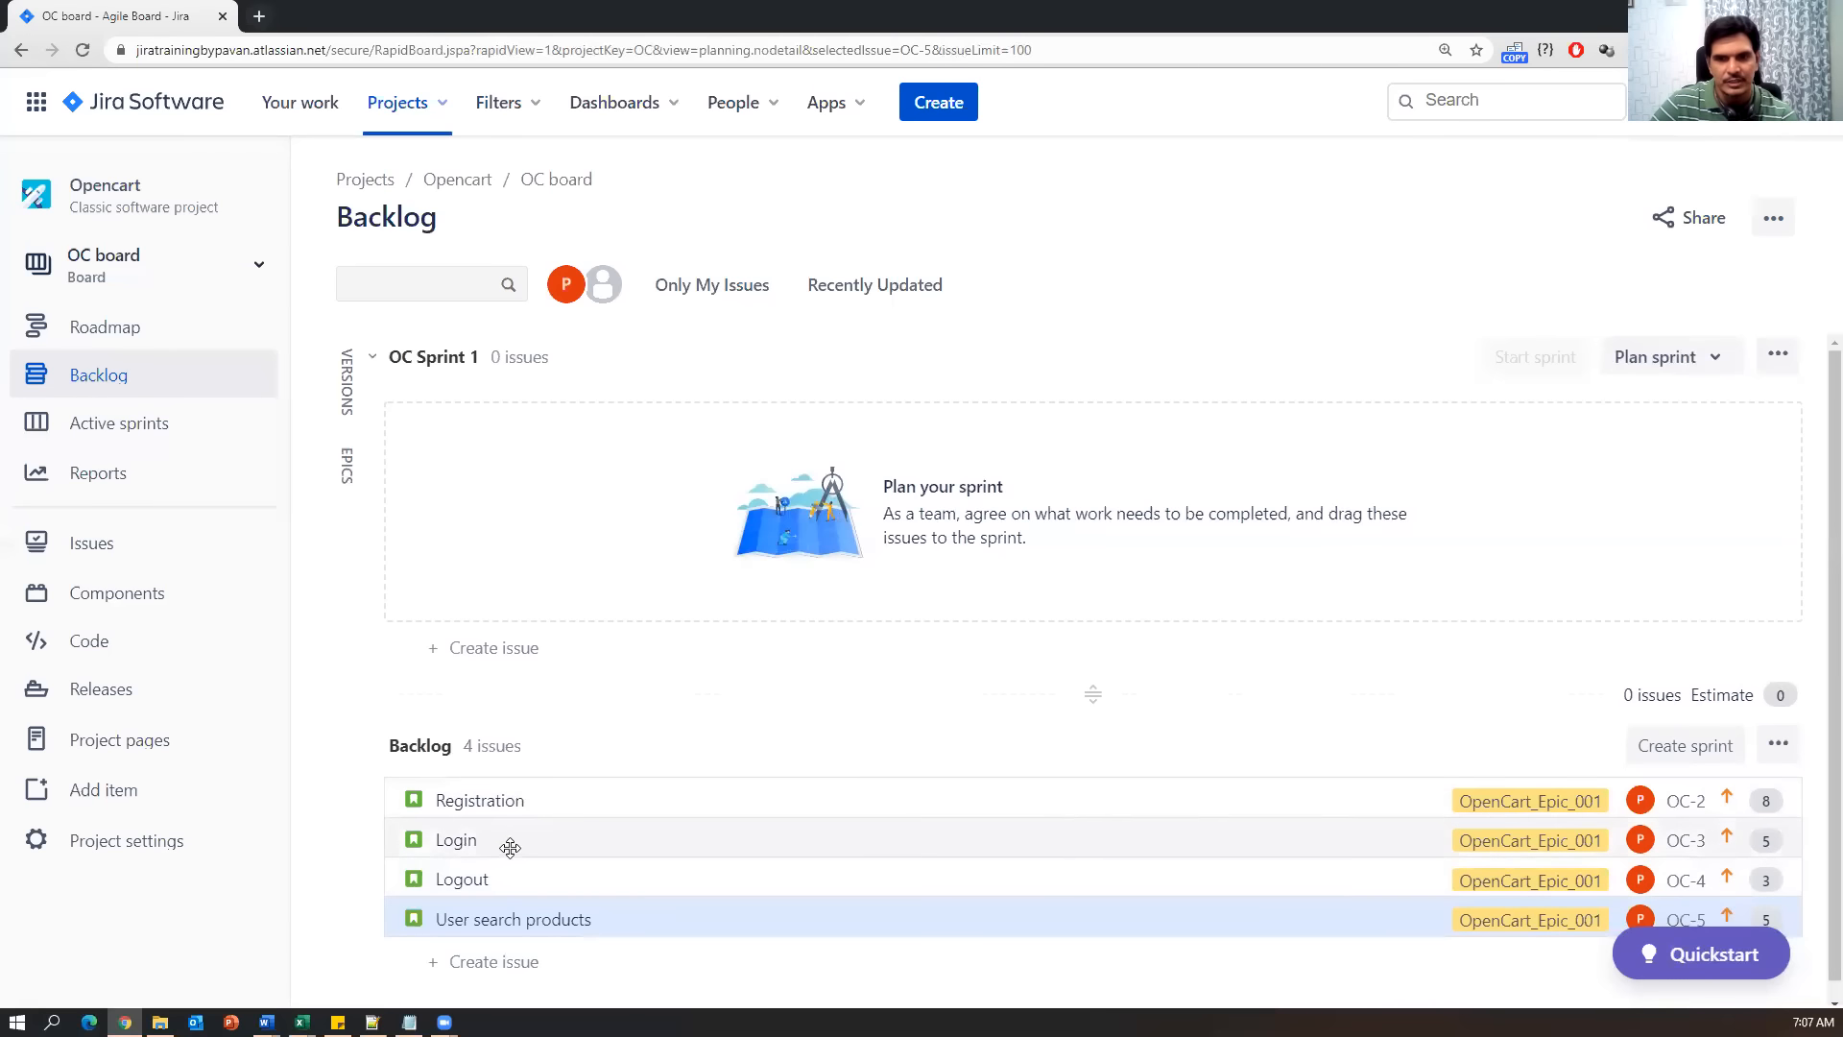
Drag the Registration, Login and Logout stories from the backlog into OC Sprint 1.
drag(573, 803, 581, 444)
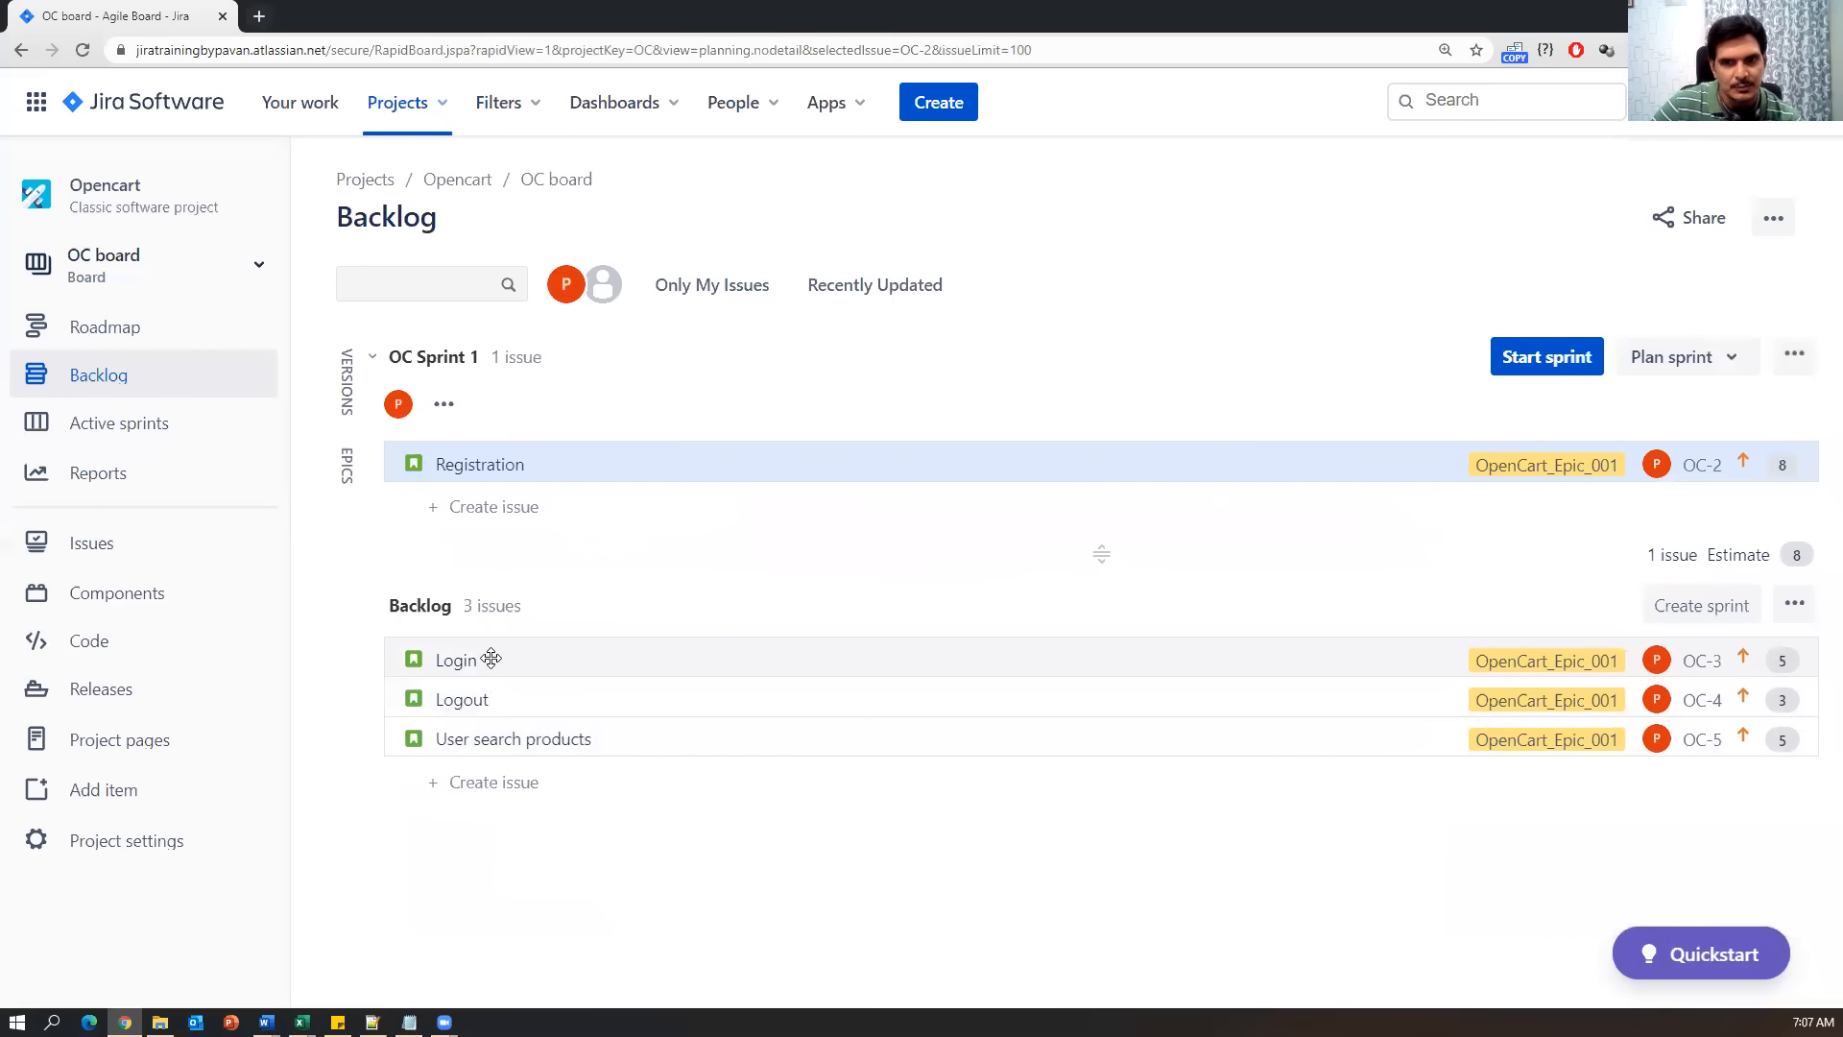
drag(490, 659, 490, 508)
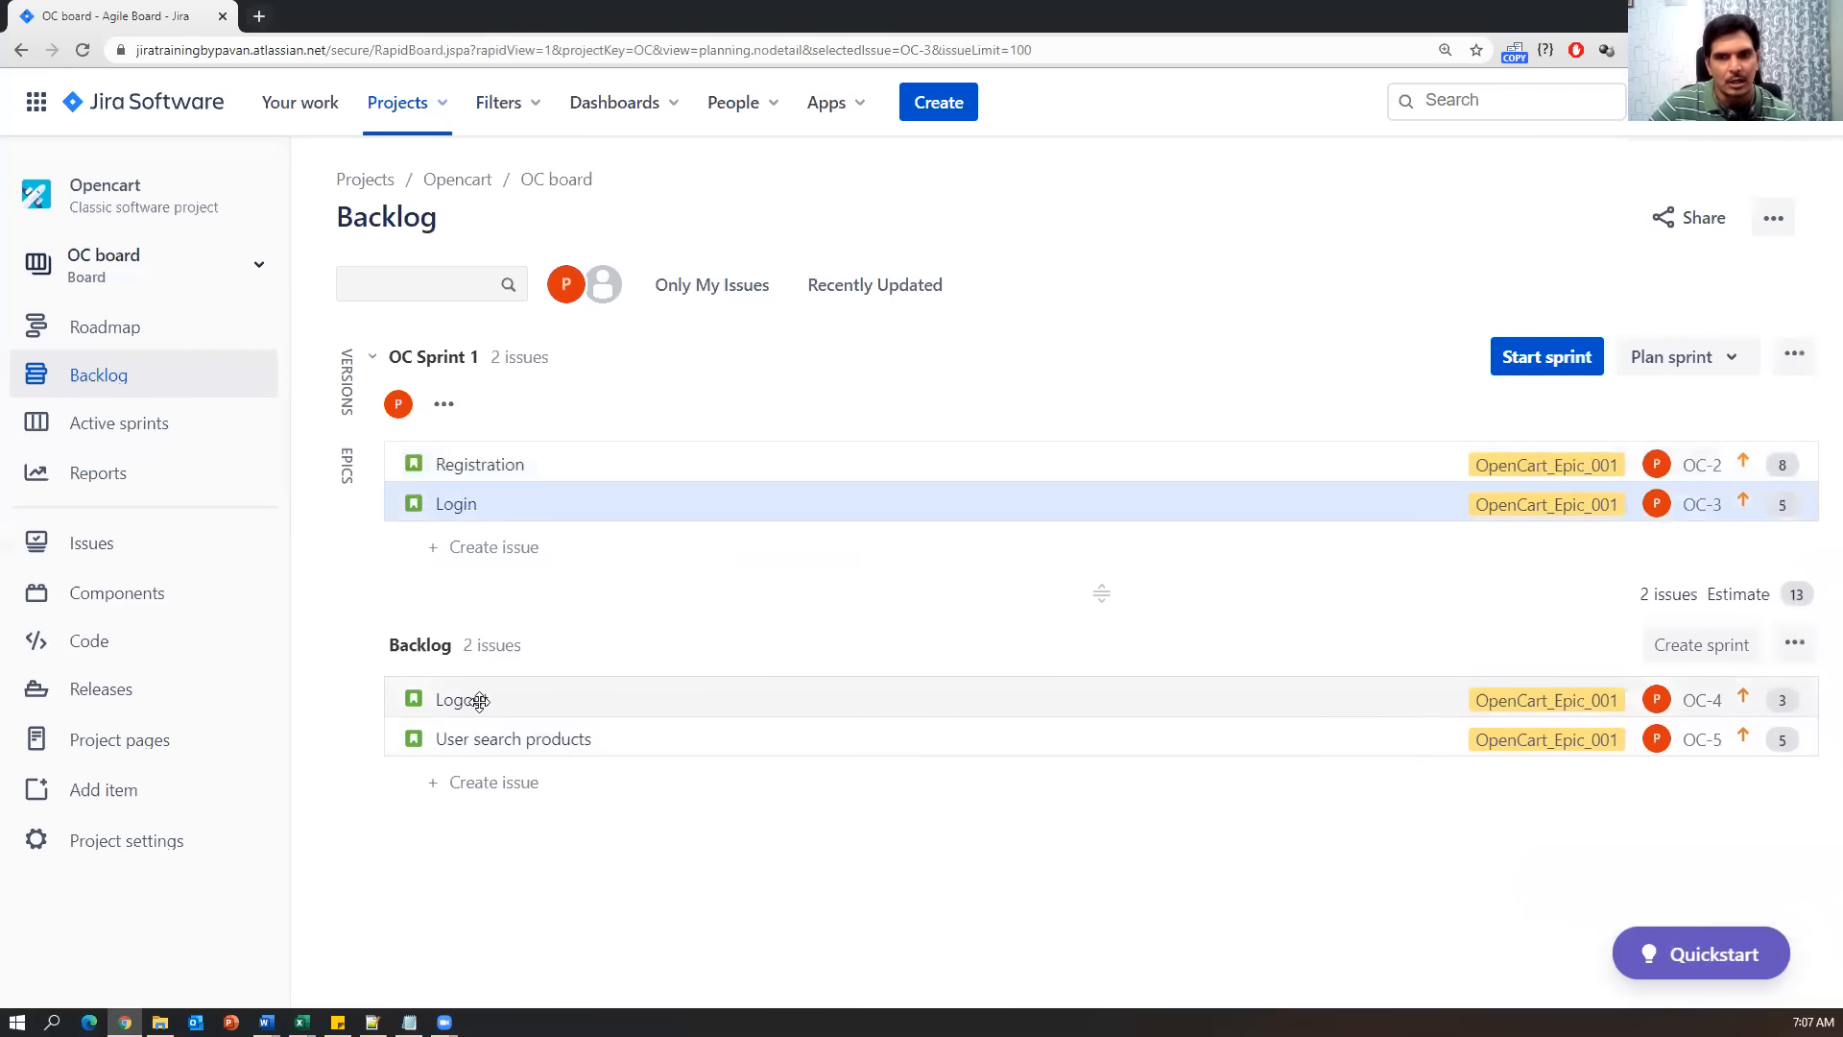
drag(478, 693, 477, 542)
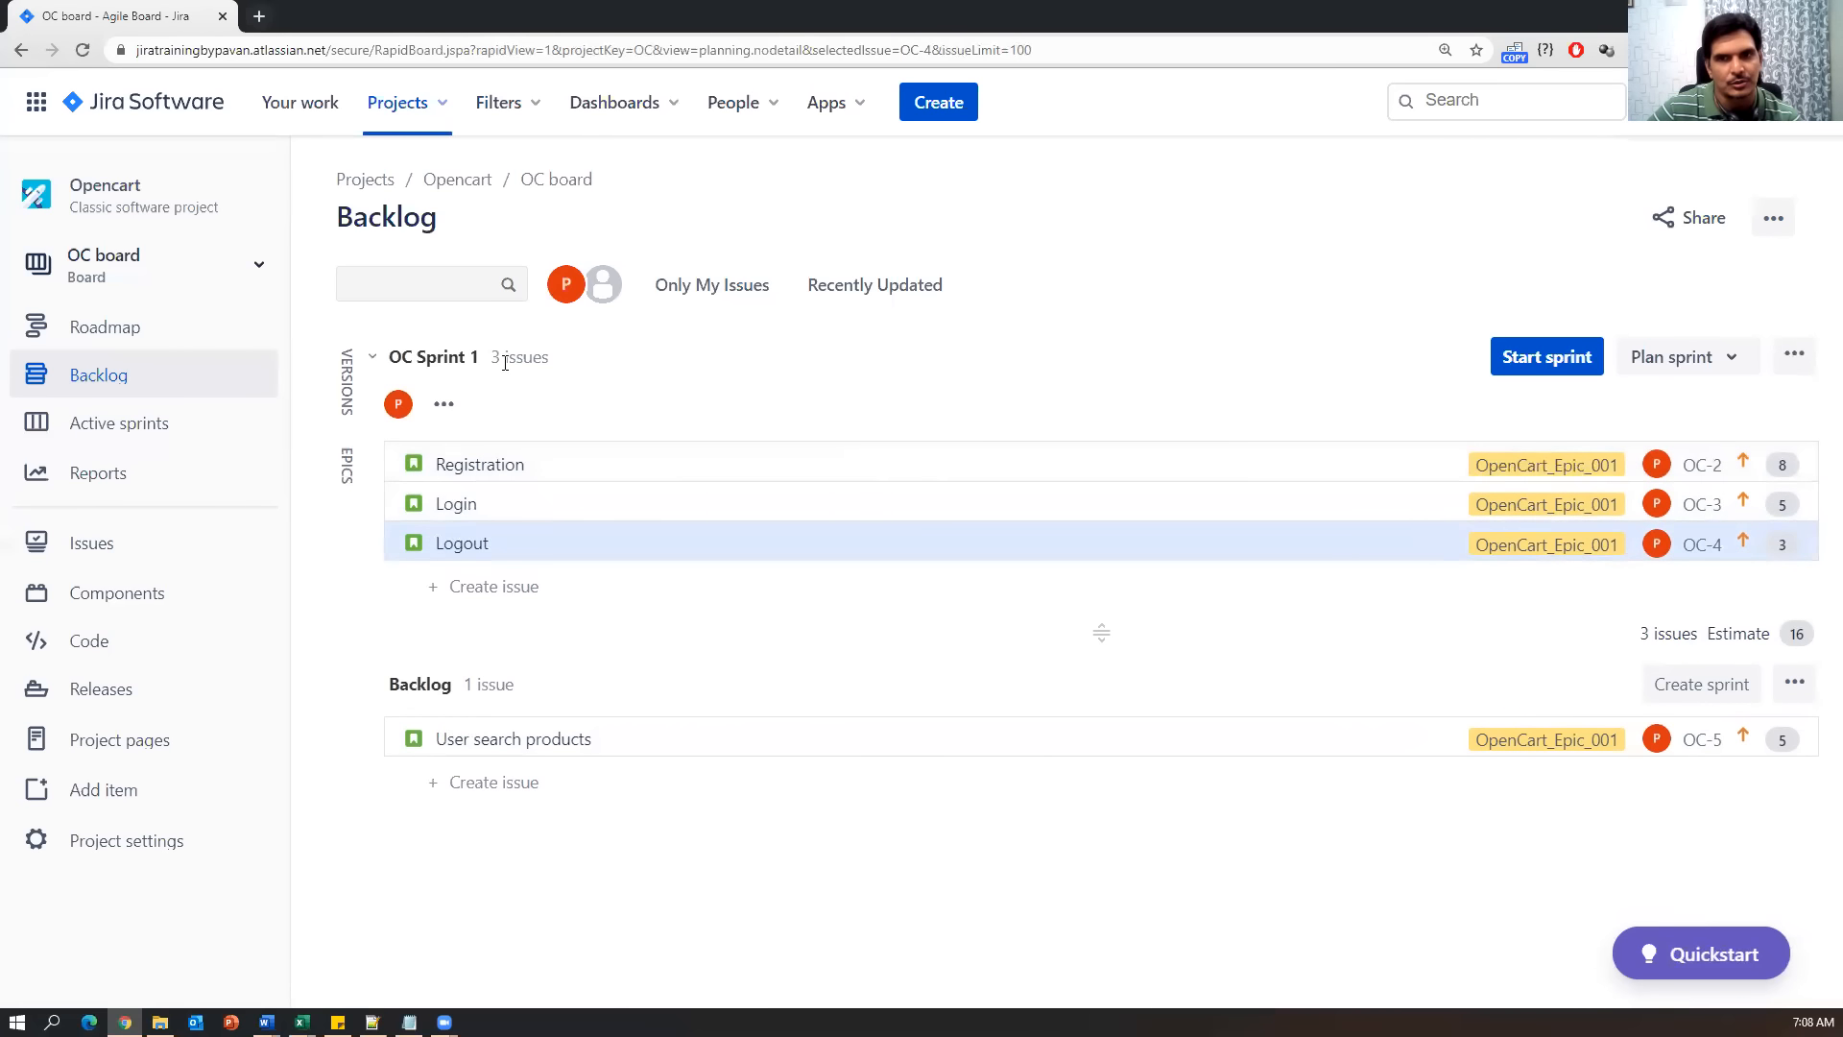
drag(490, 356, 551, 361)
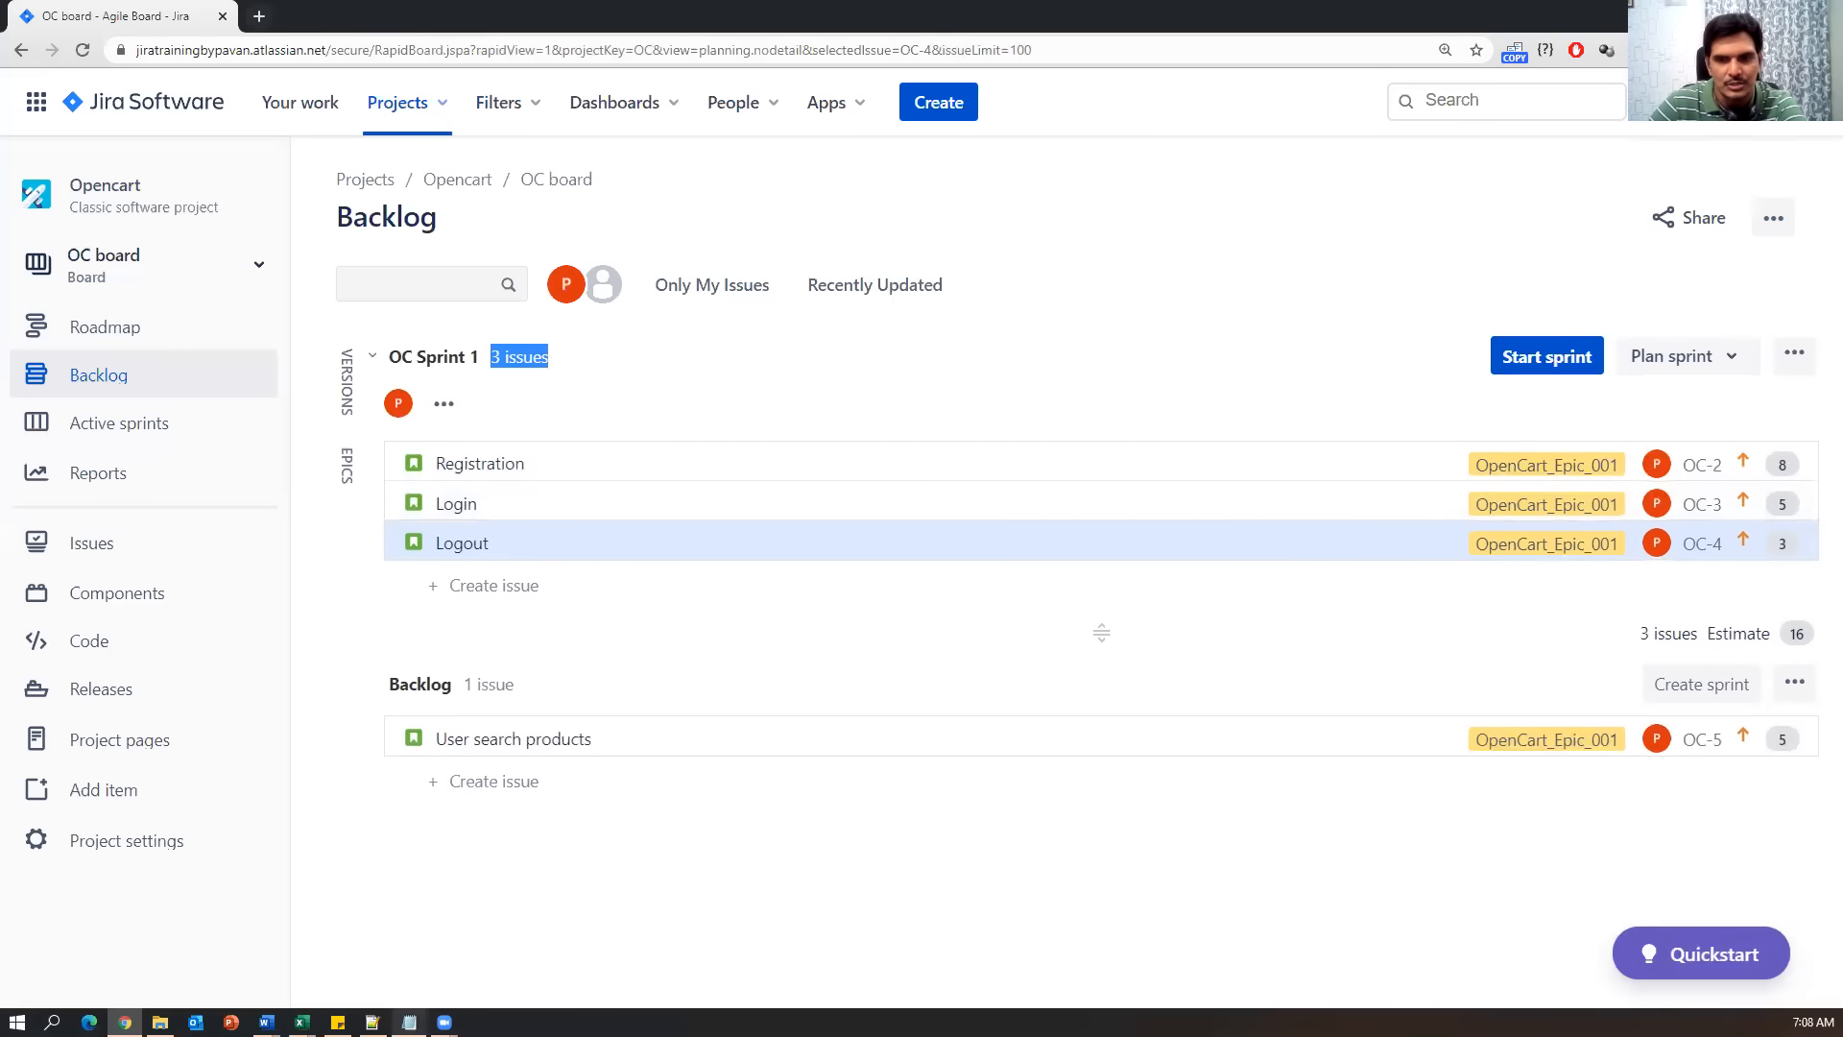
Highlight the Creating sprint, Adding user stories and Starting sprint items in Notes.txt.
click(409, 1021)
drag(495, 628, 26, 615)
drag(500, 646, 28, 662)
drag(419, 689, 14, 684)
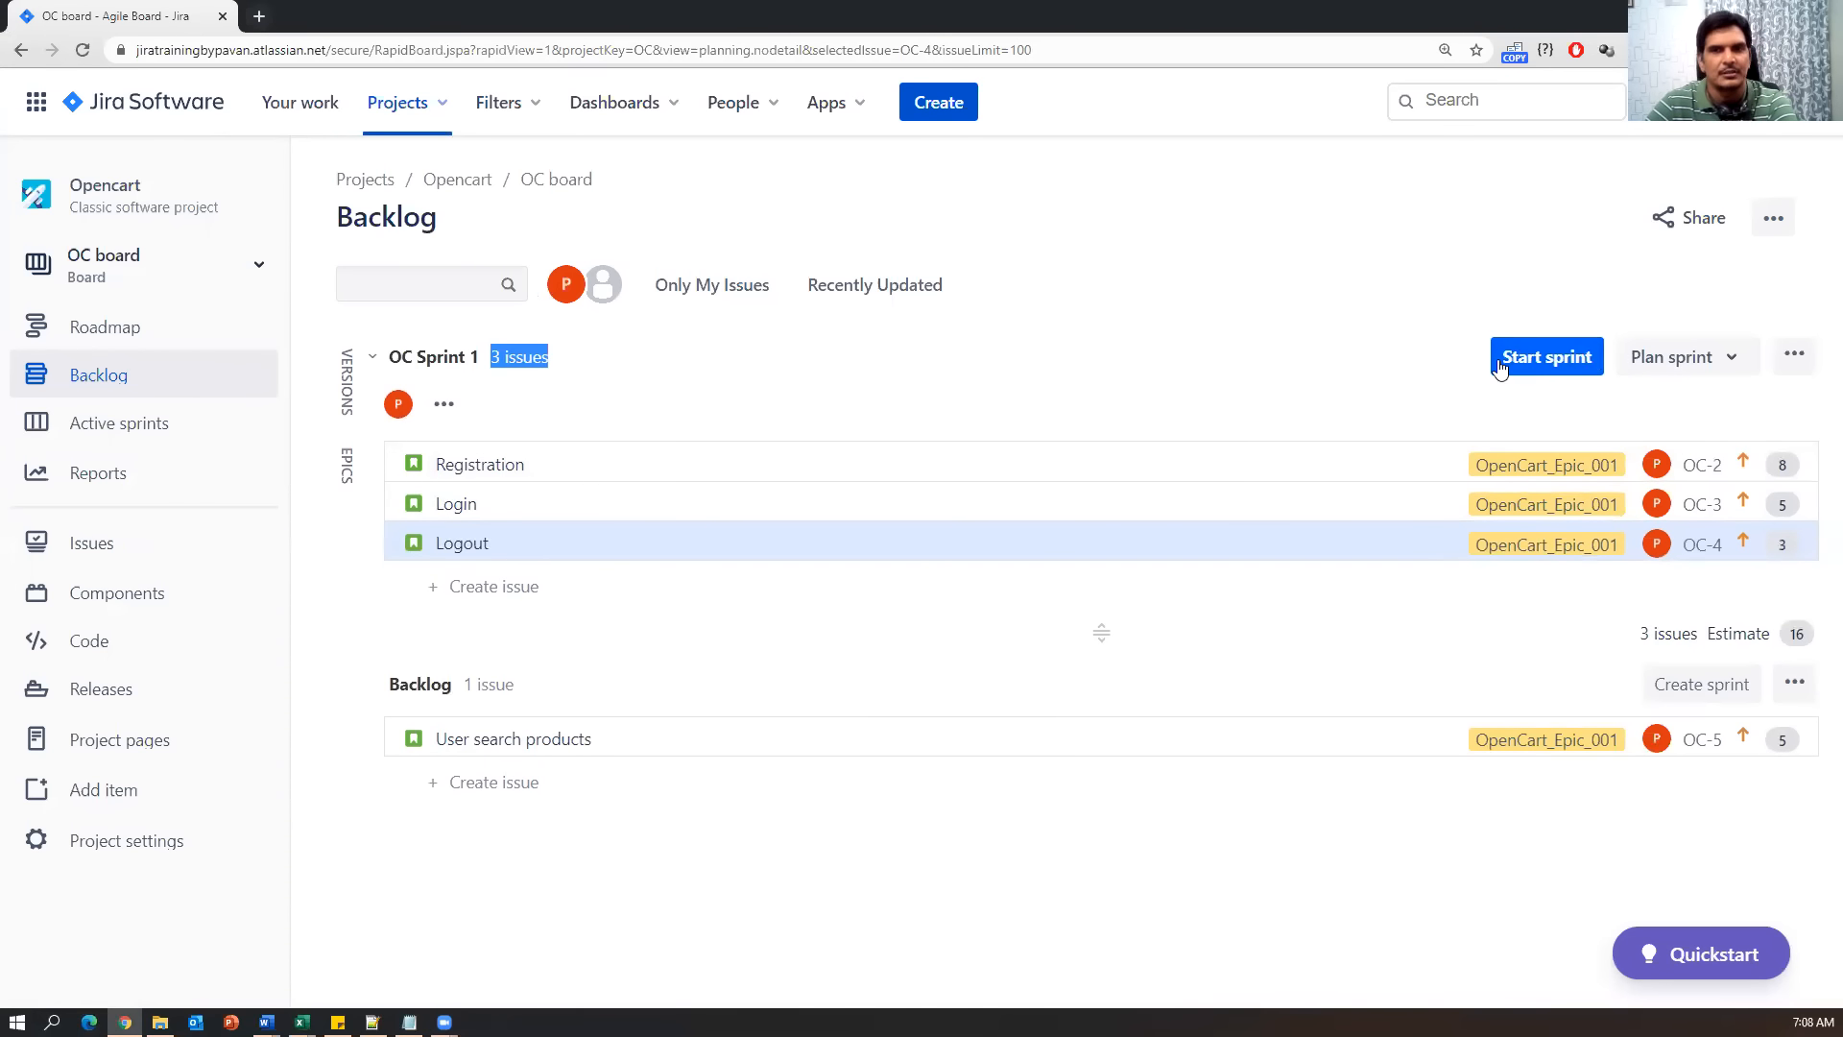
Open Start sprint for OC Sprint 1, keeping its name and a 2 weeks duration.
click(1557, 366)
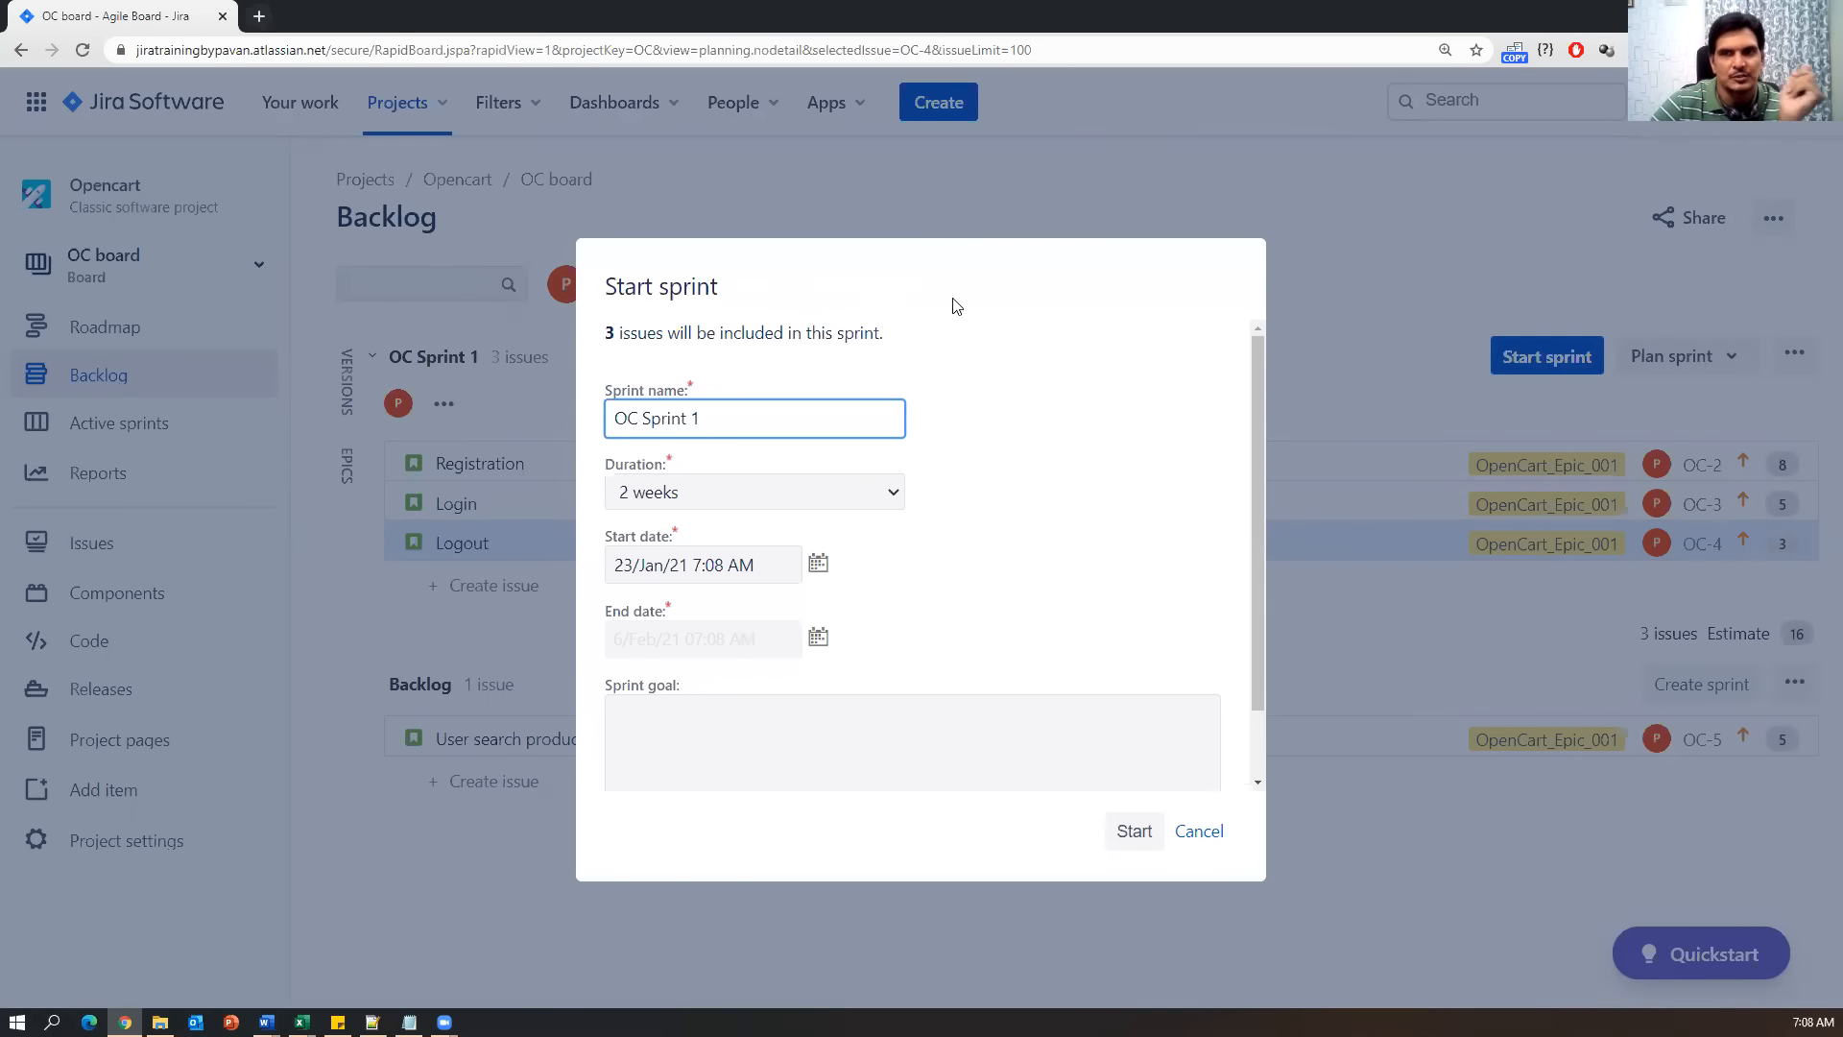
triple_click(606, 418)
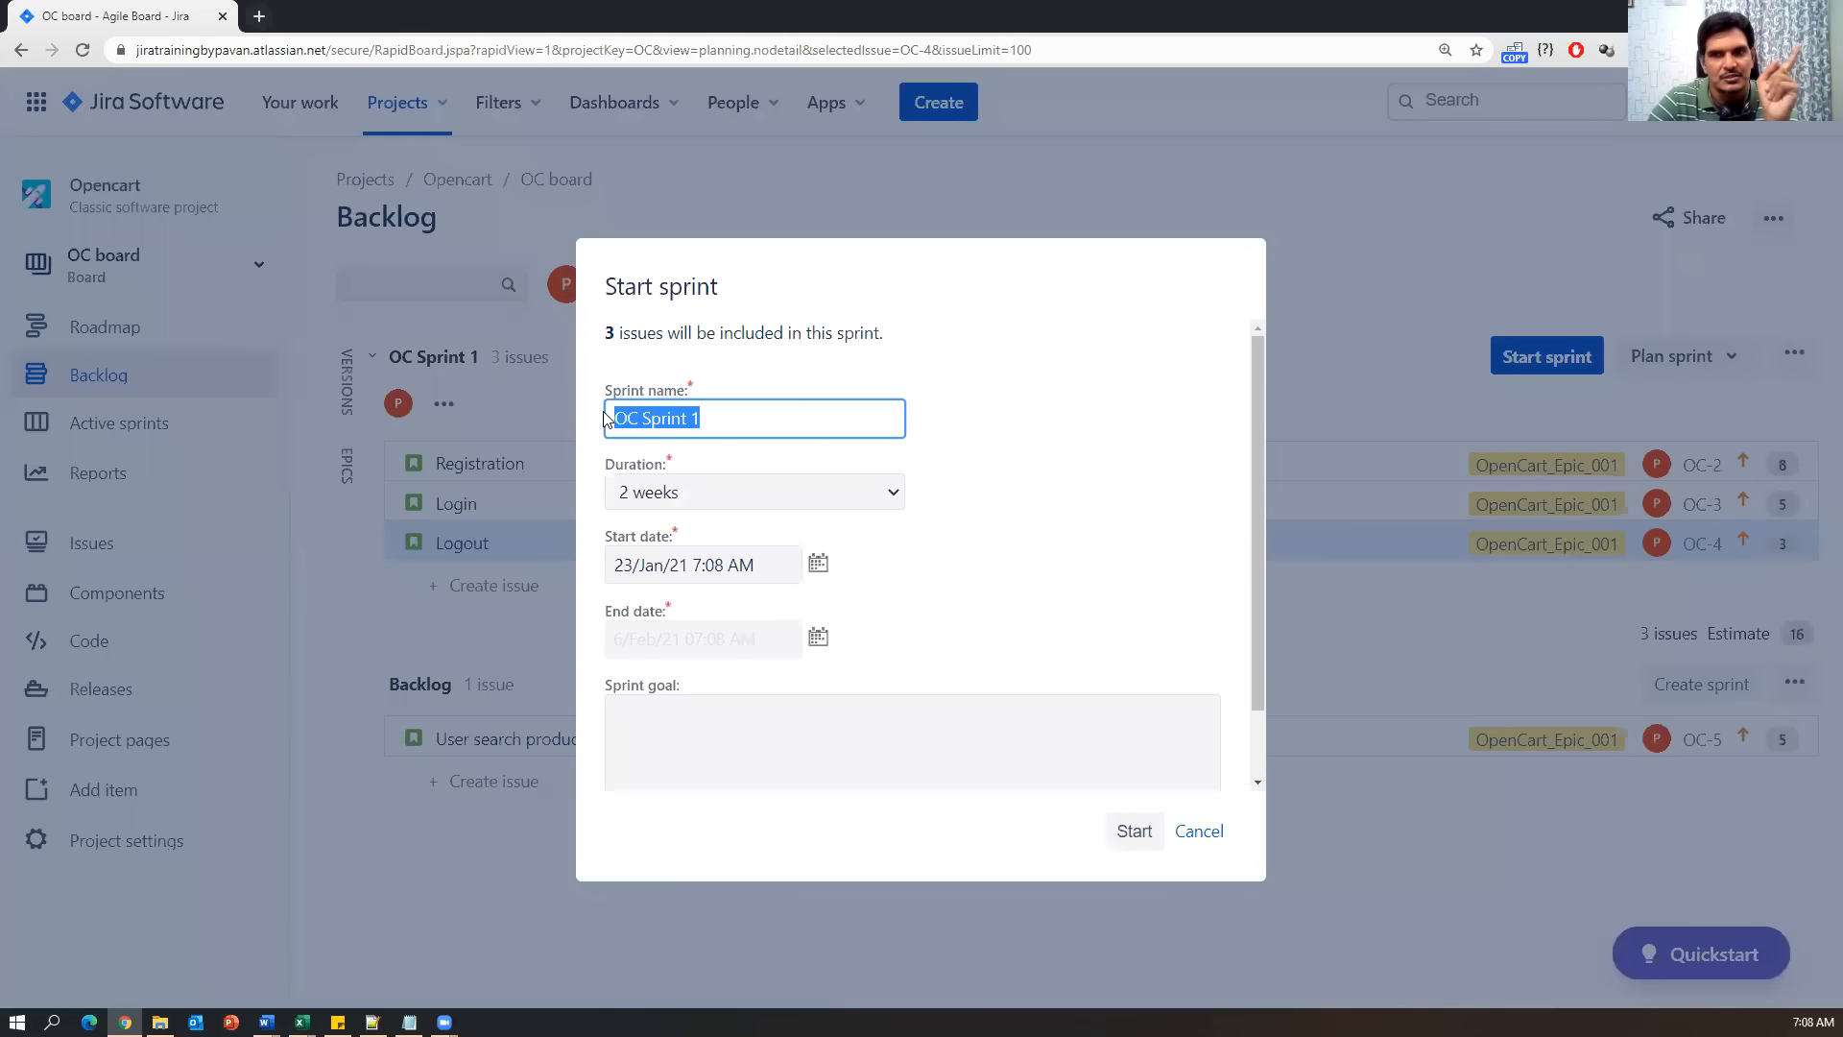
click(896, 494)
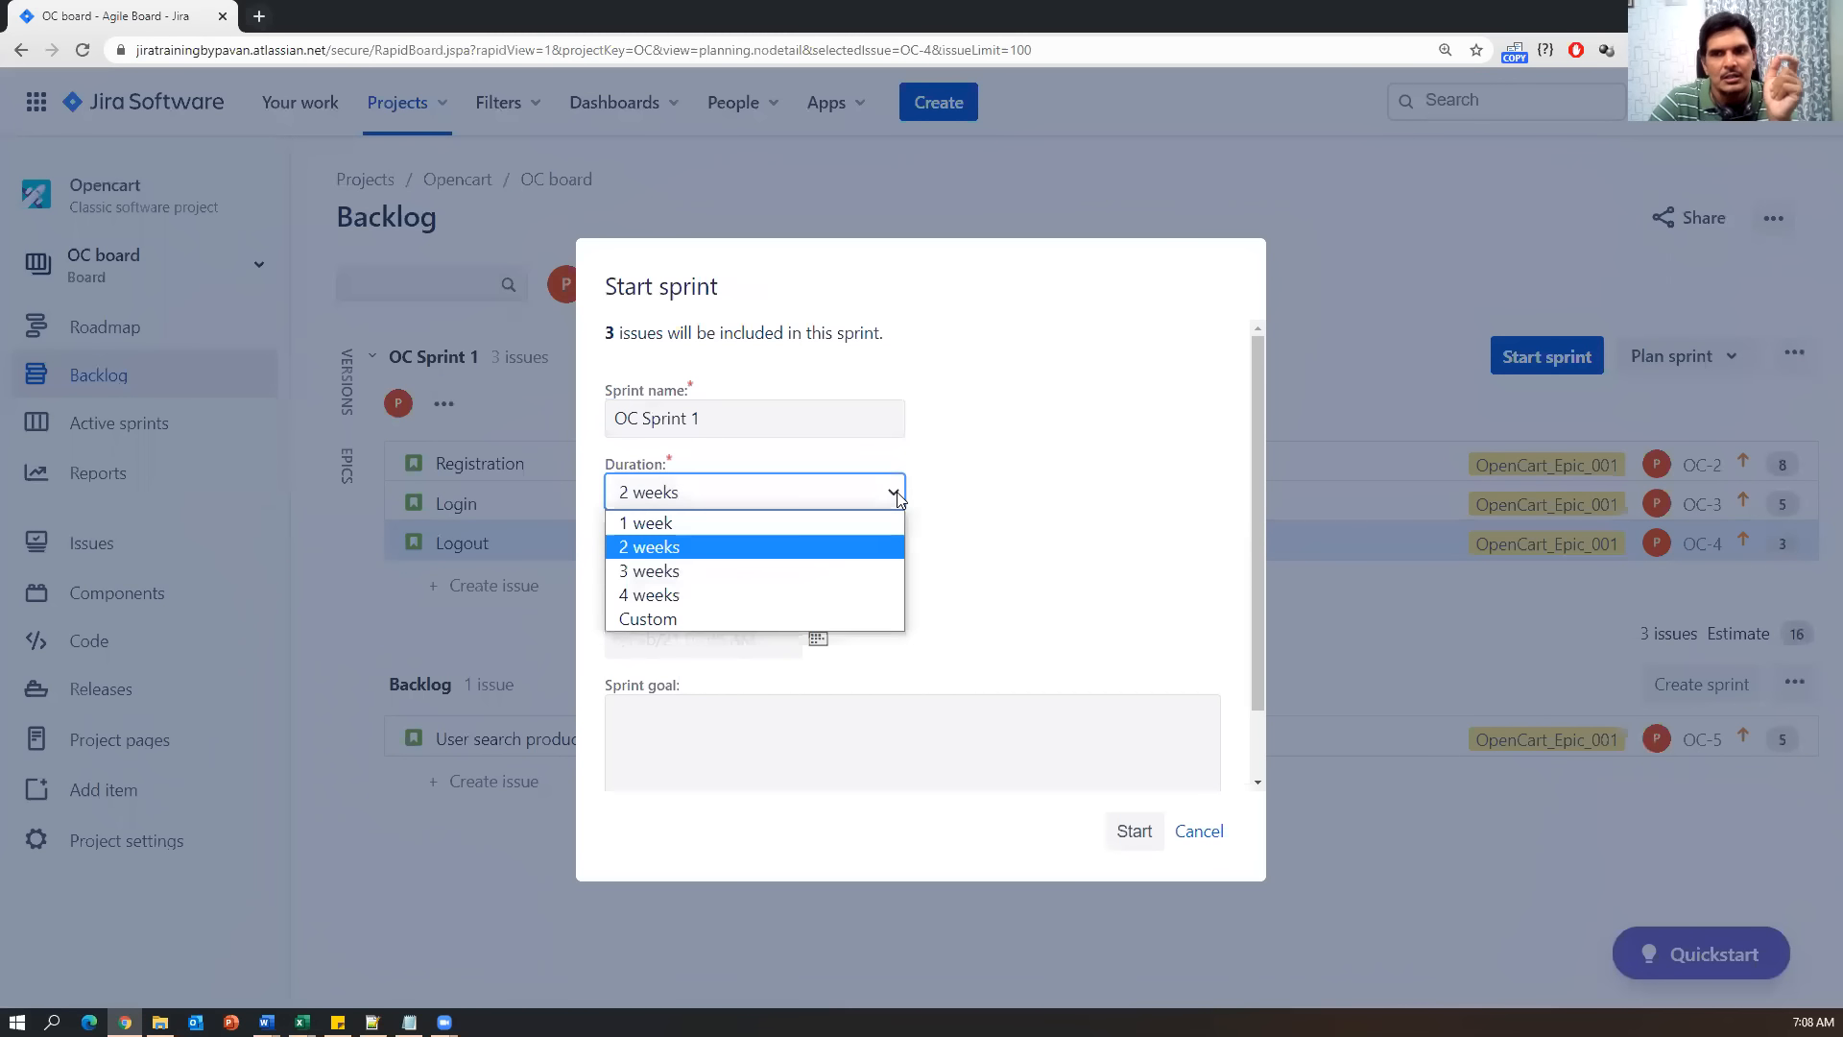
click(672, 547)
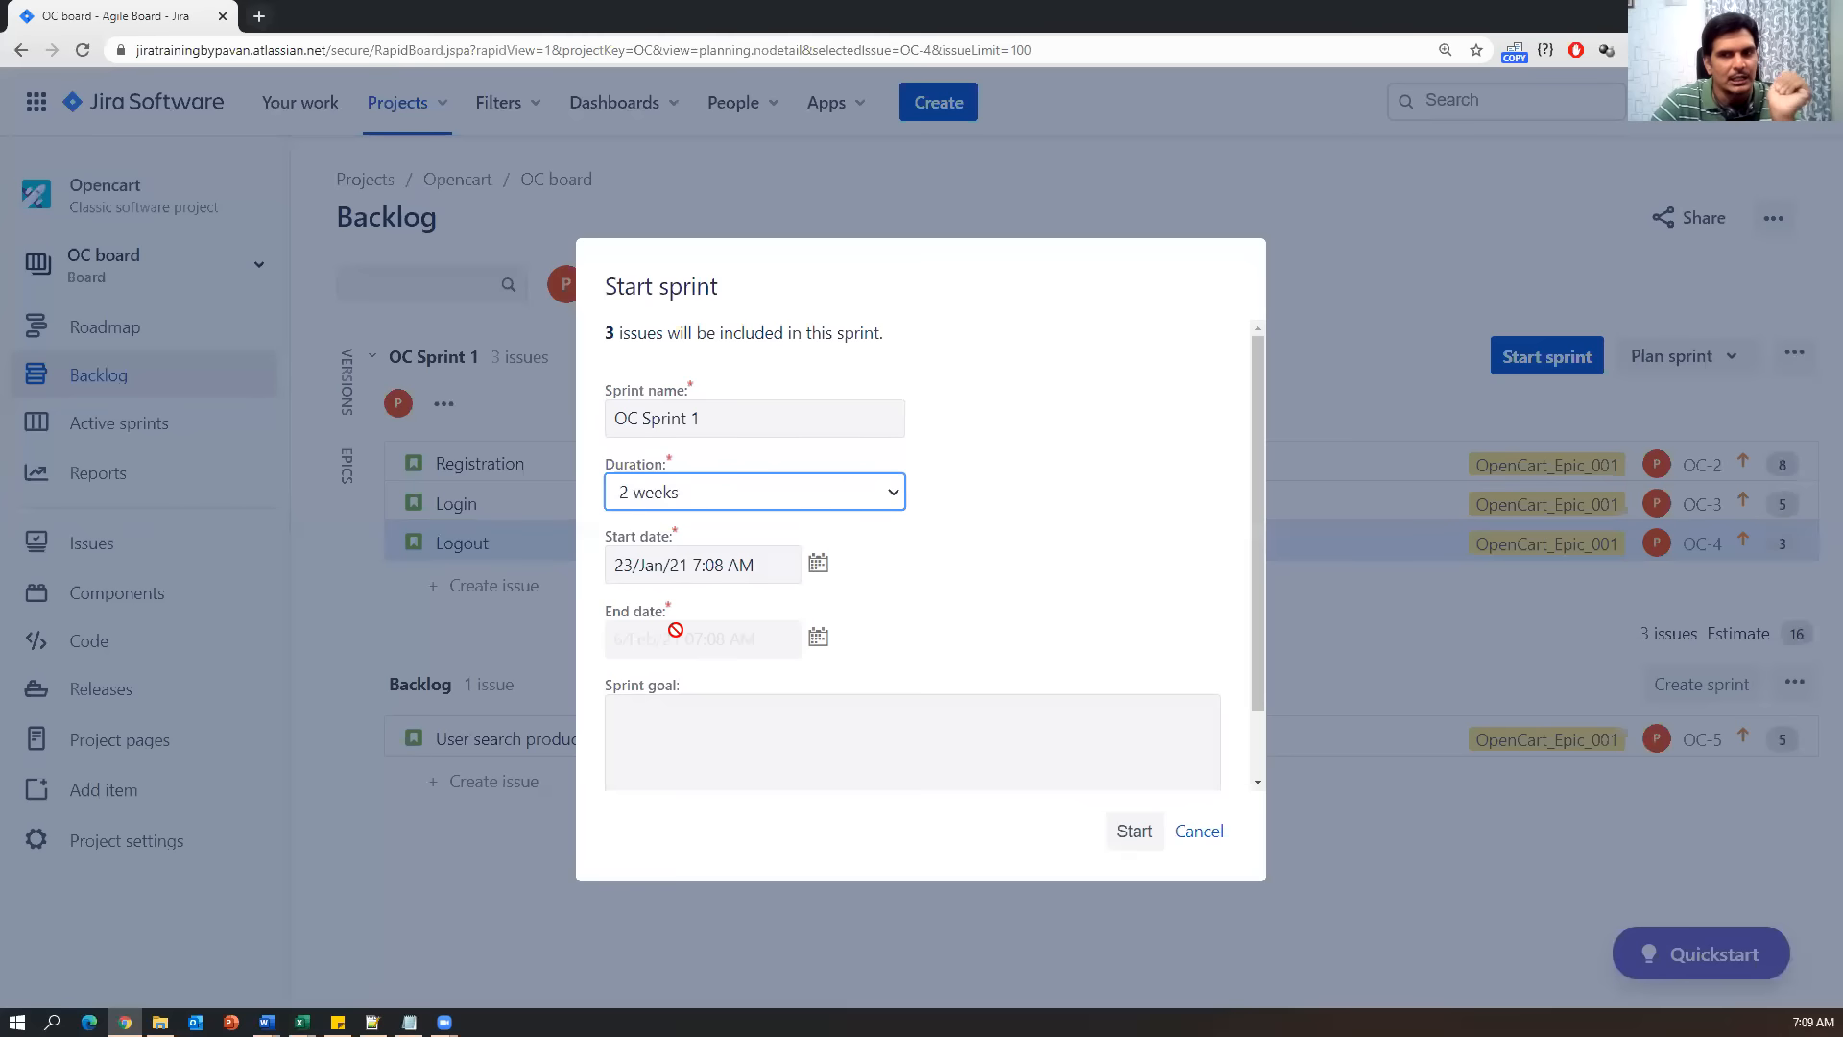
Enter the sprint goal 'To develop and test Registration, Login, Logout features.'.
click(674, 739)
text(To develop )
text(and test re)
text(gistration )
text(&)
key(BackSpace)
key(BackSpace)
key(BackSpace)
text(,Login,L)
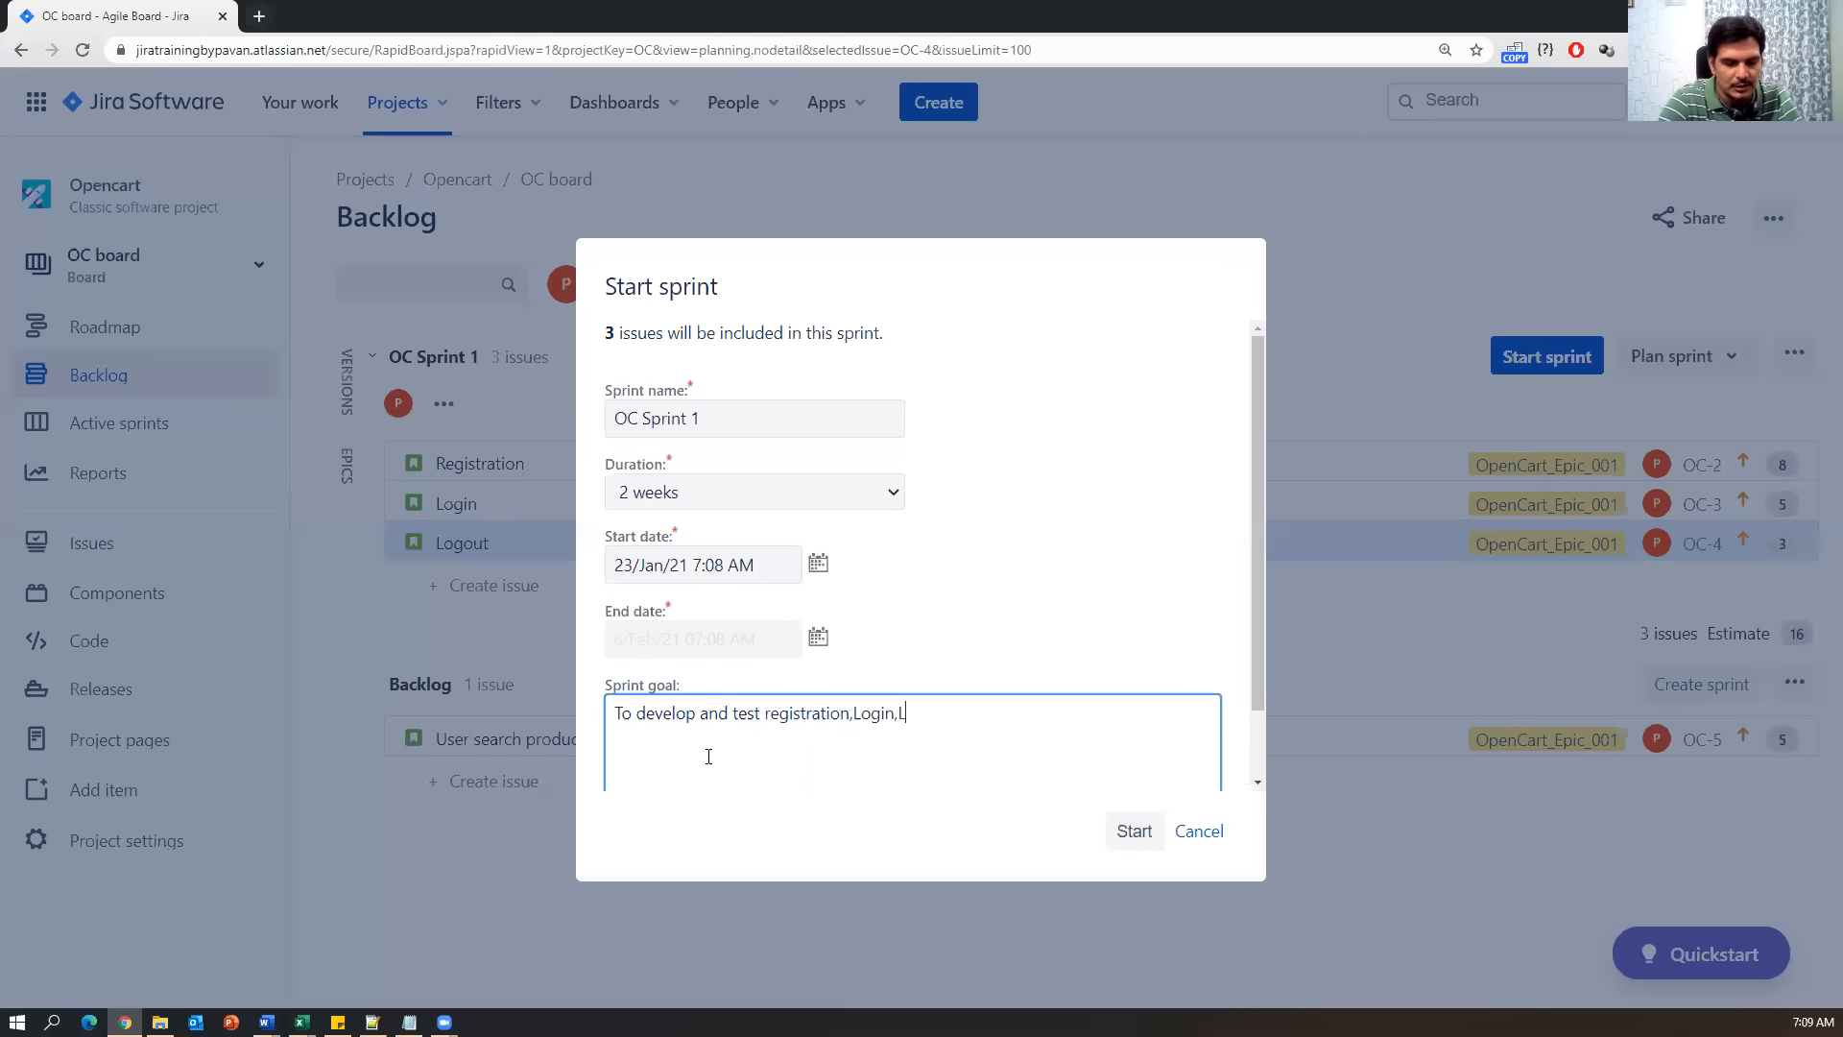
text(ogout feature)
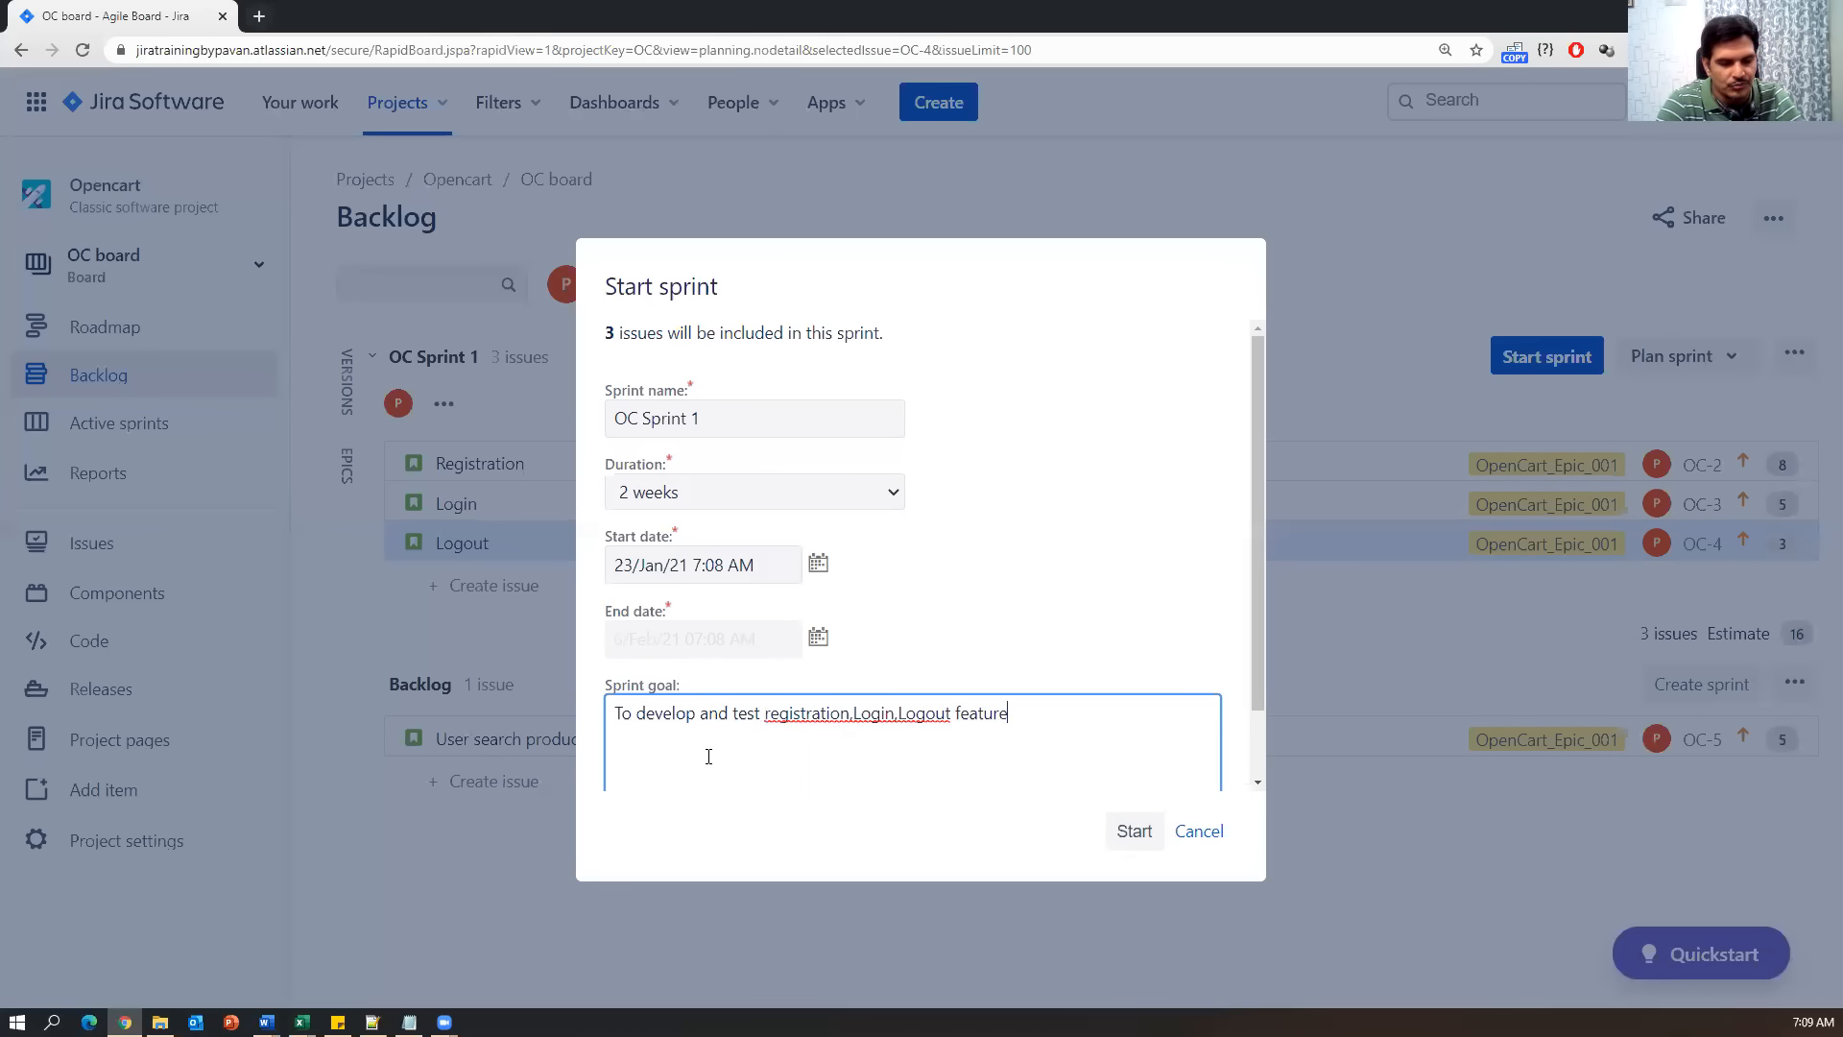
text(s.)
click(857, 718)
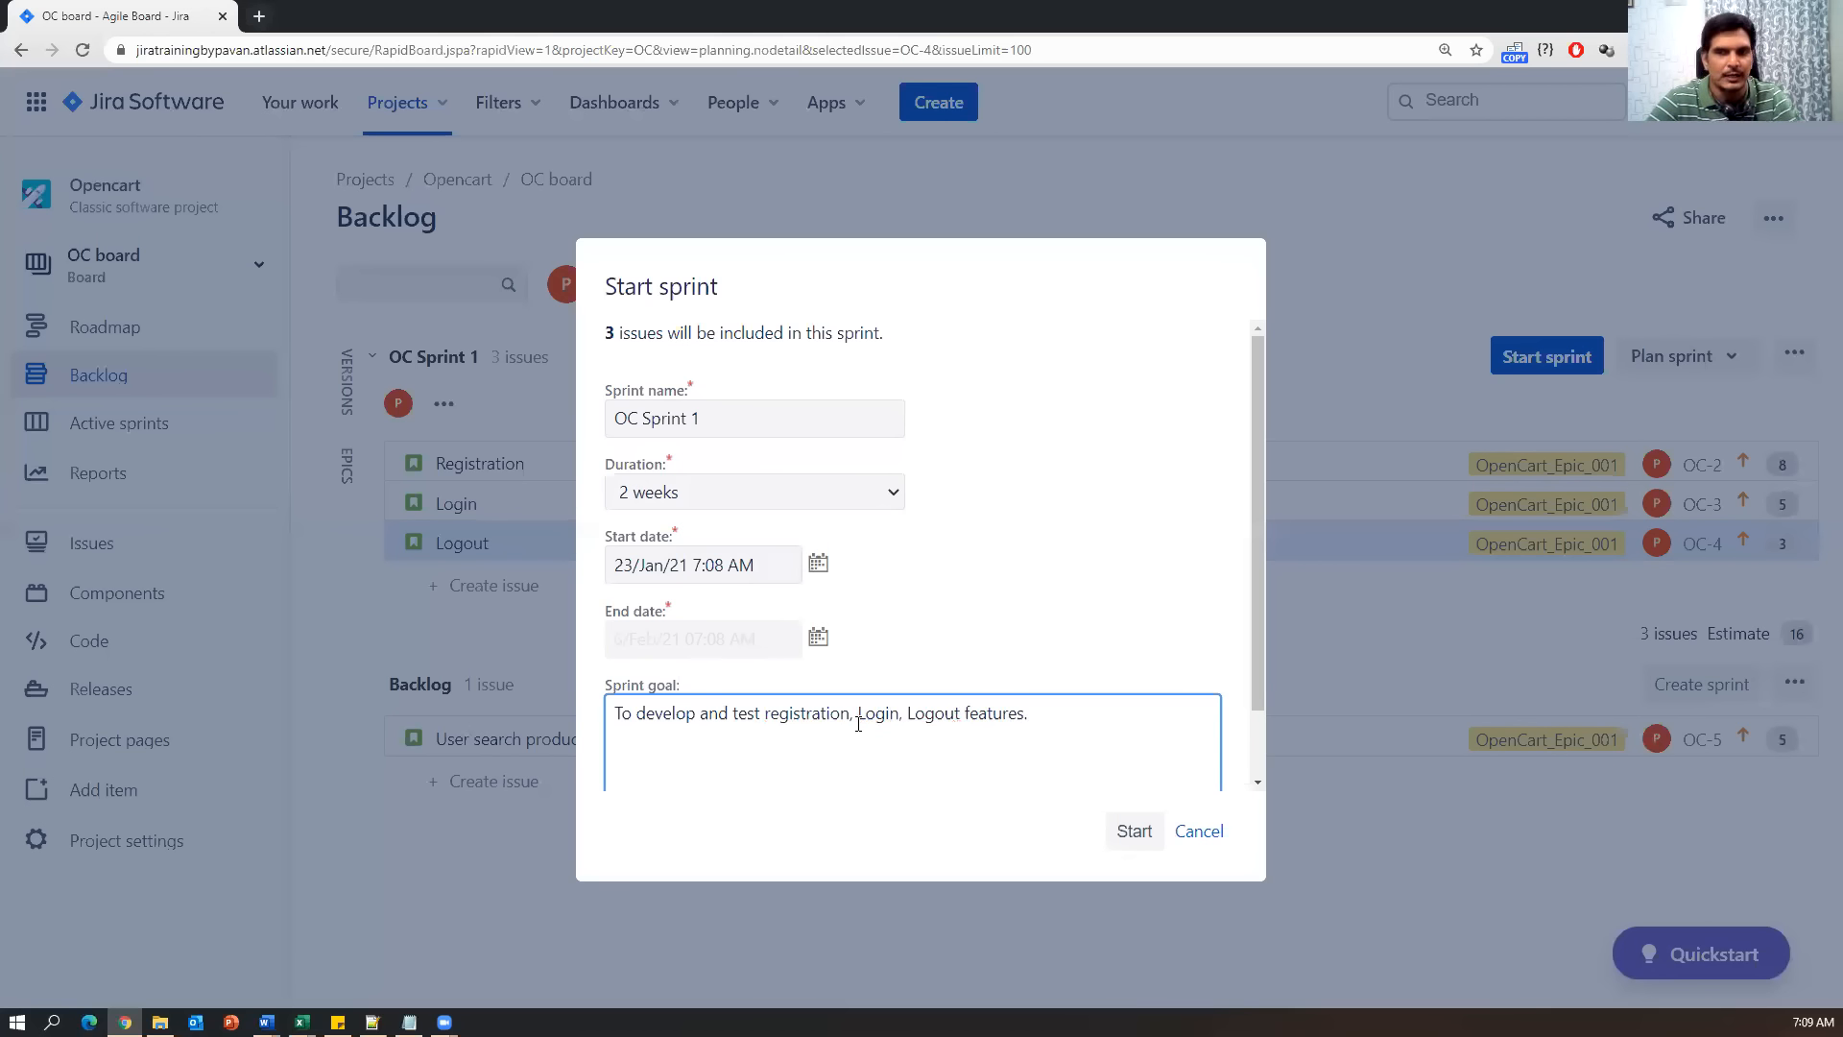
click(762, 712)
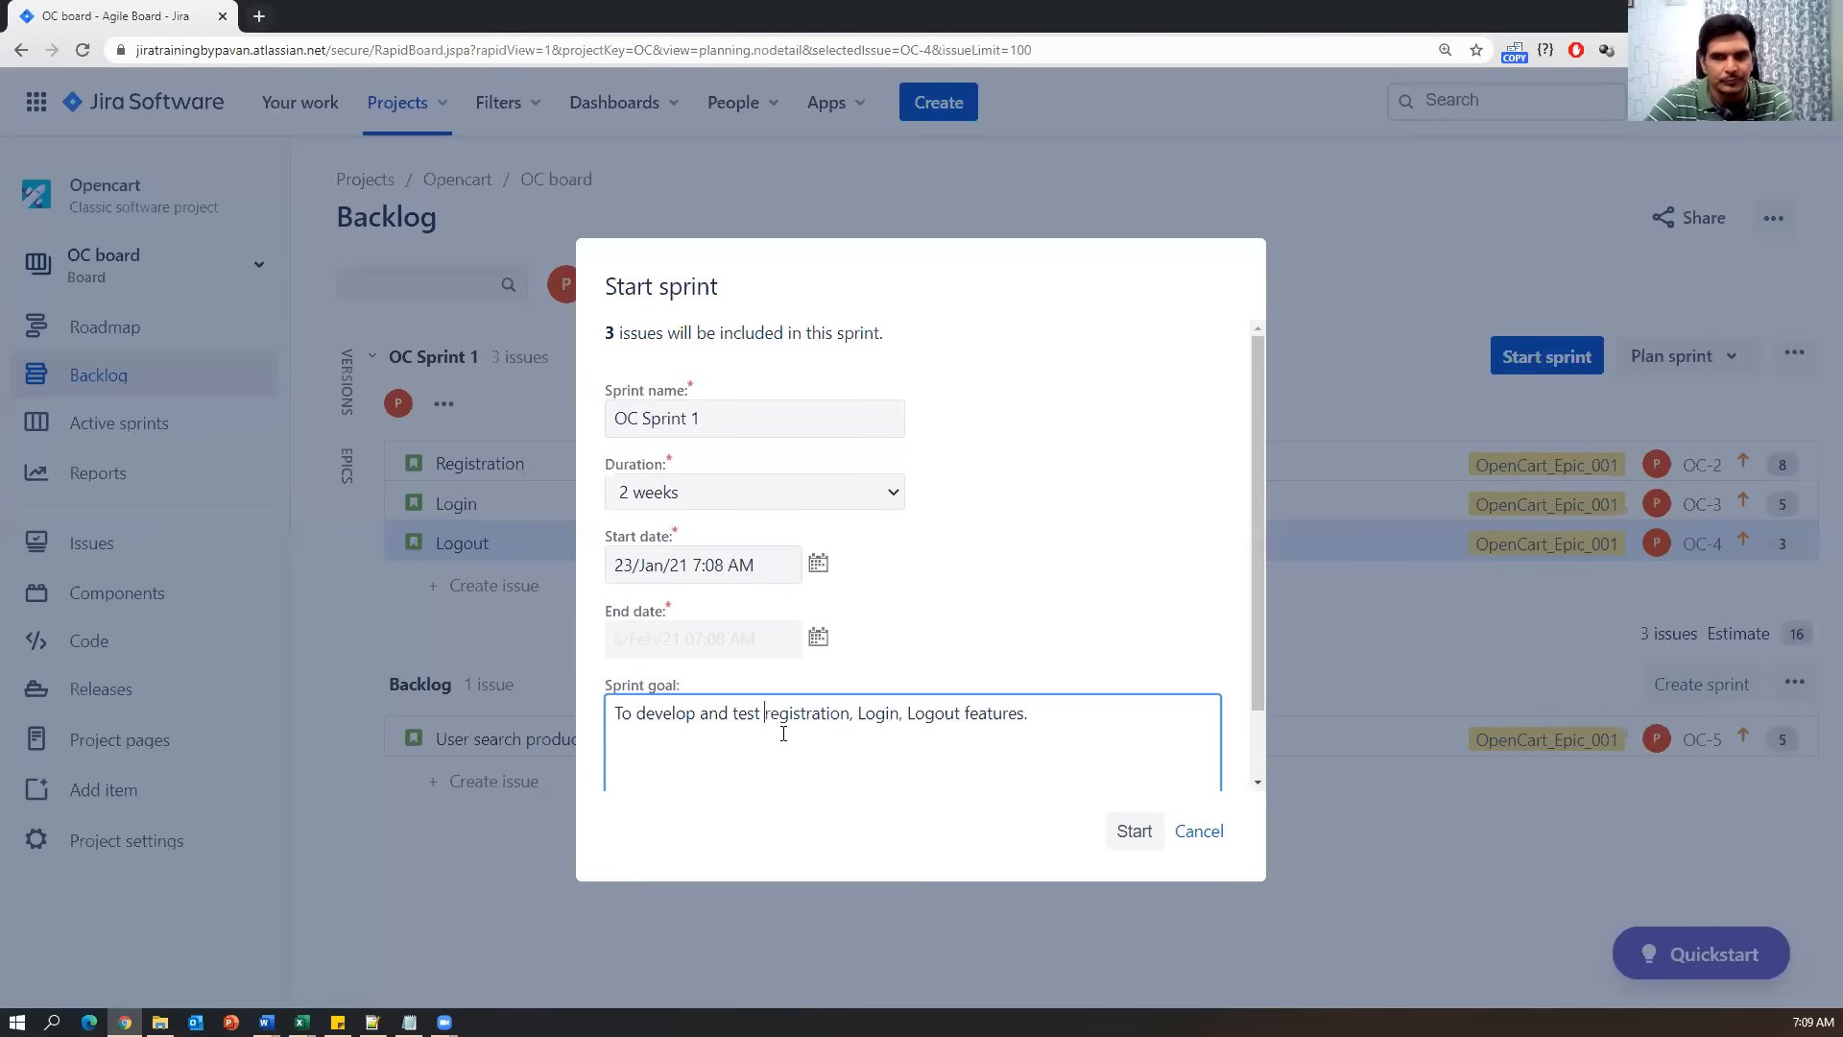
key(Delete)
text(R)
drag(1034, 716, 760, 716)
scroll(977, 589, down, 1)
scroll(952, 569, up, 2)
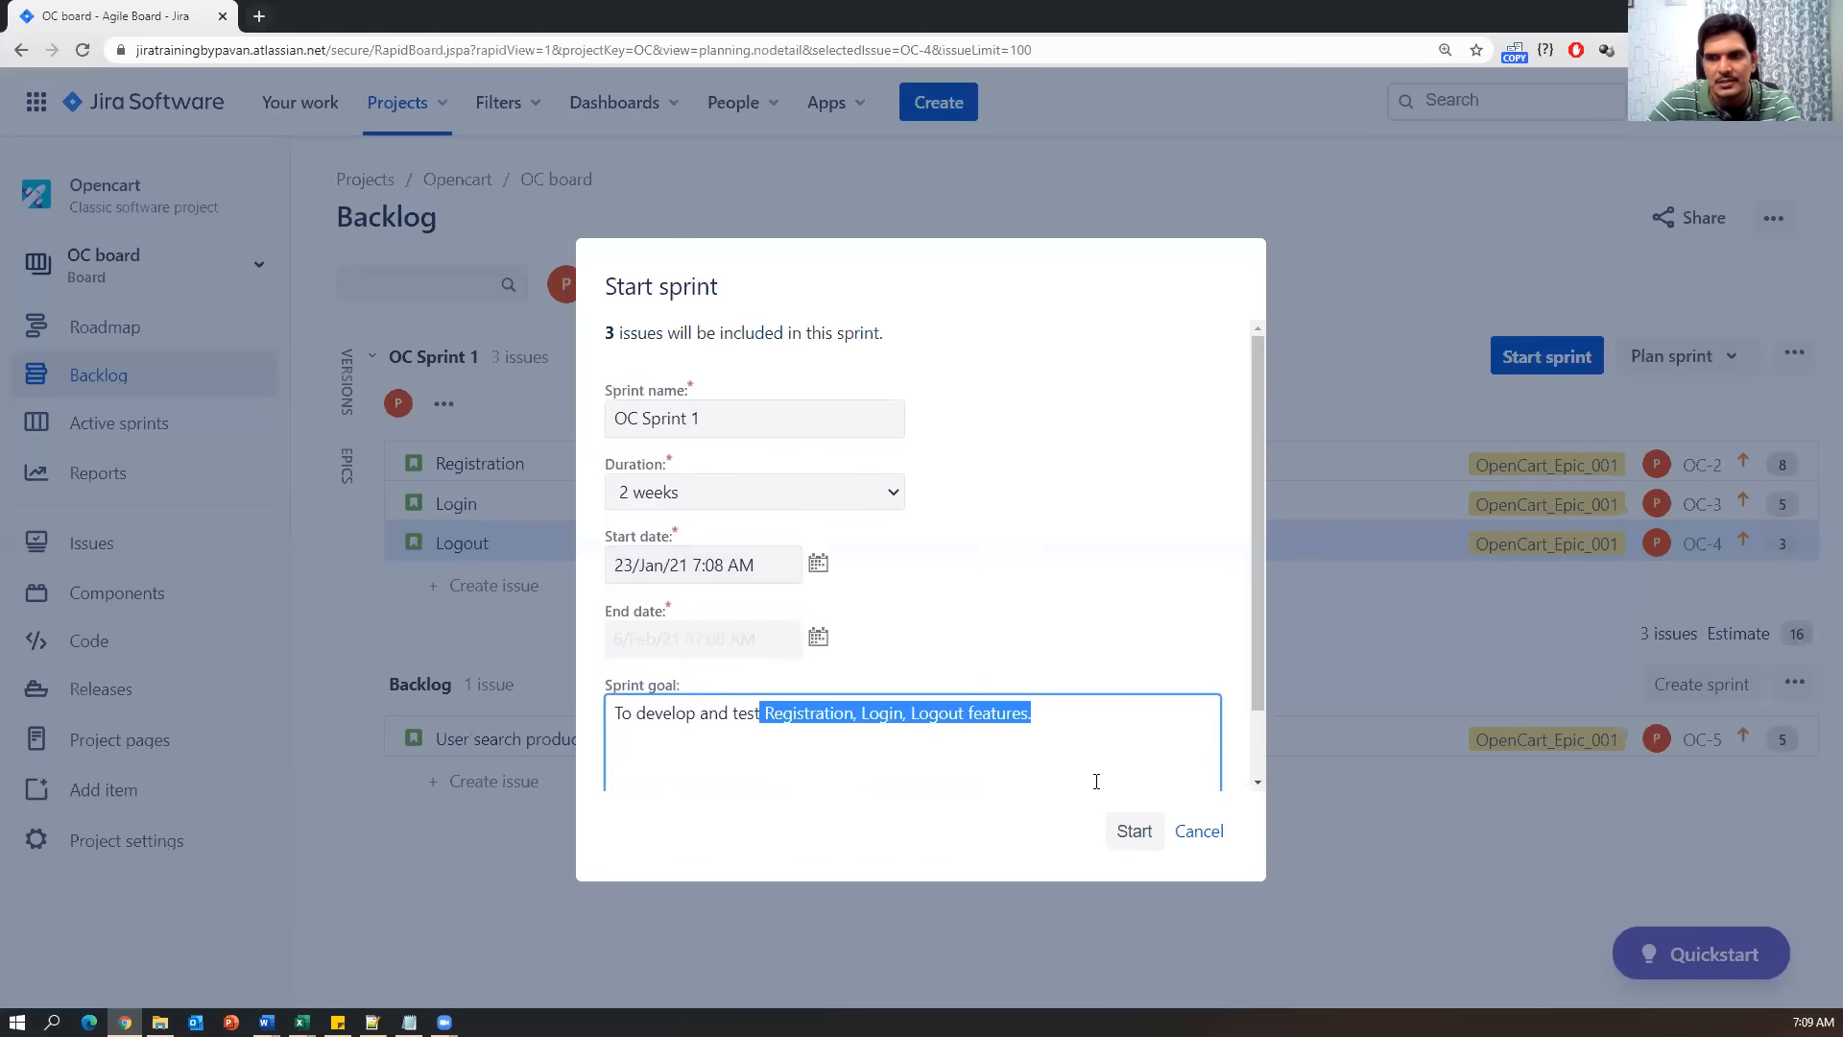
Start OC Sprint 1, then drag the Registration card to Done and back to To Do.
click(1130, 831)
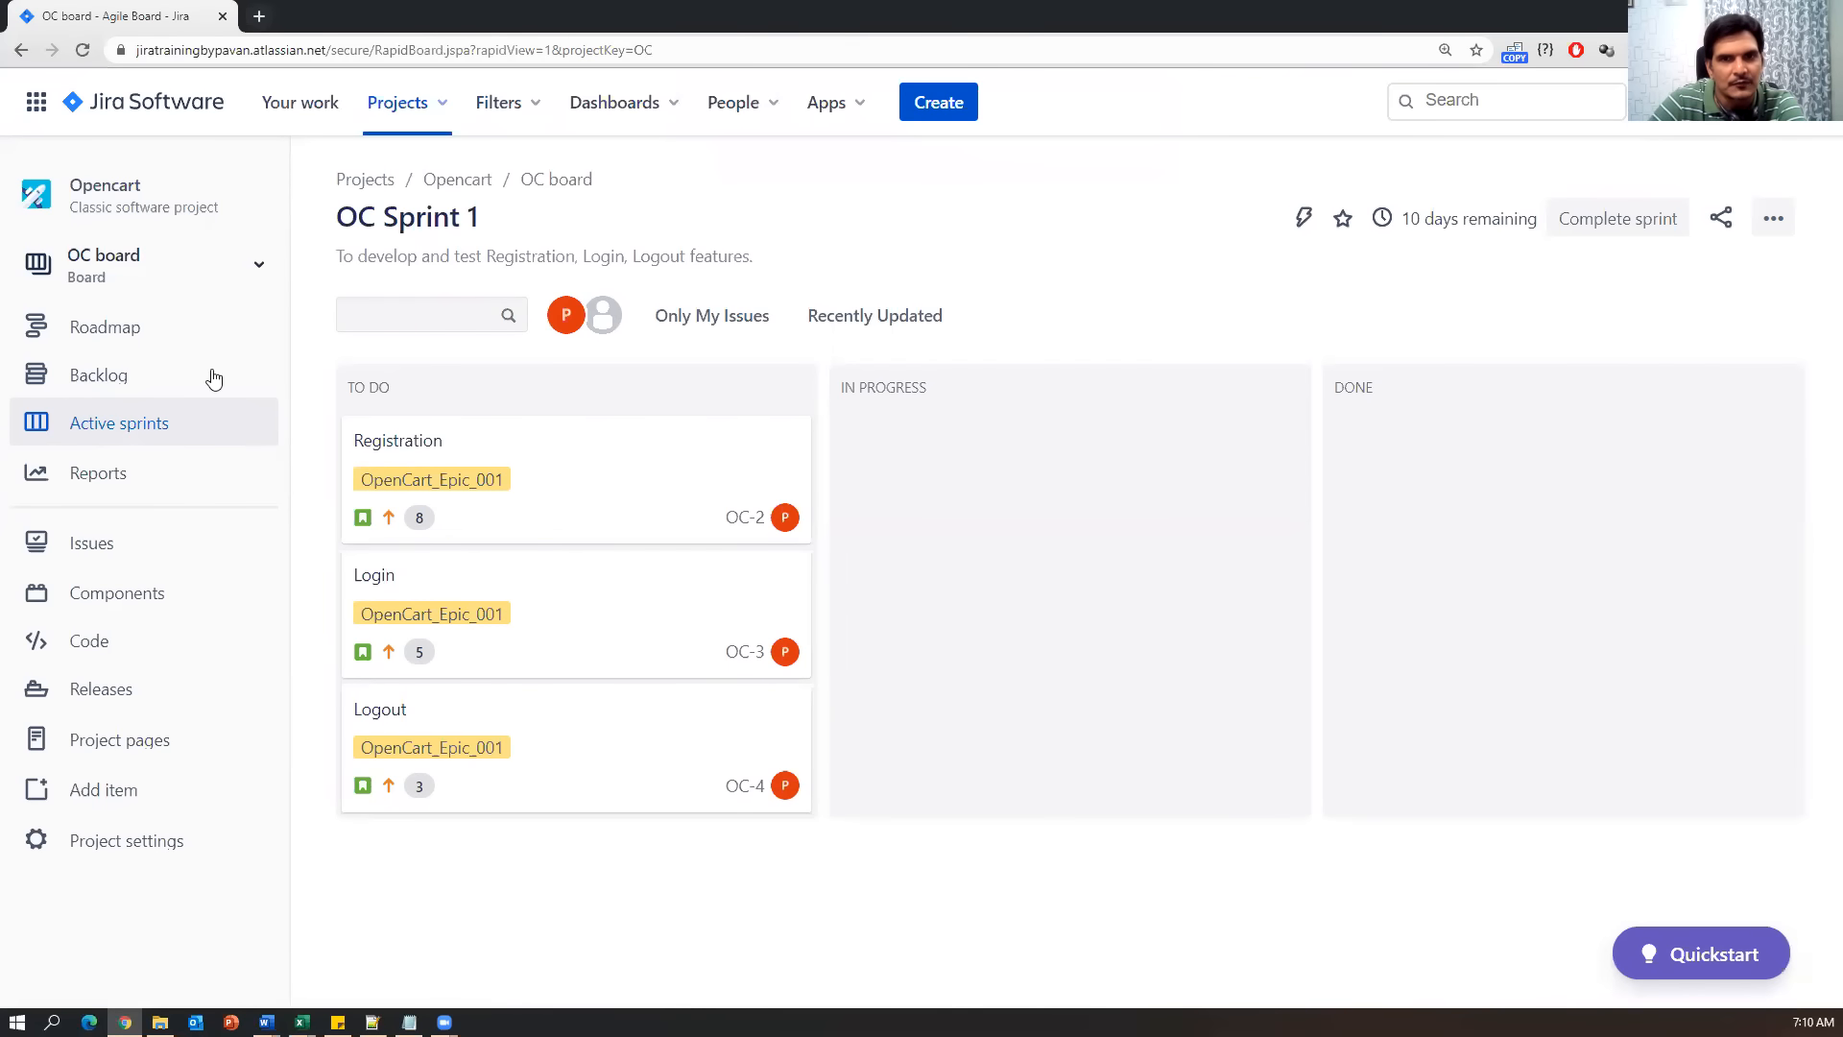
click(129, 434)
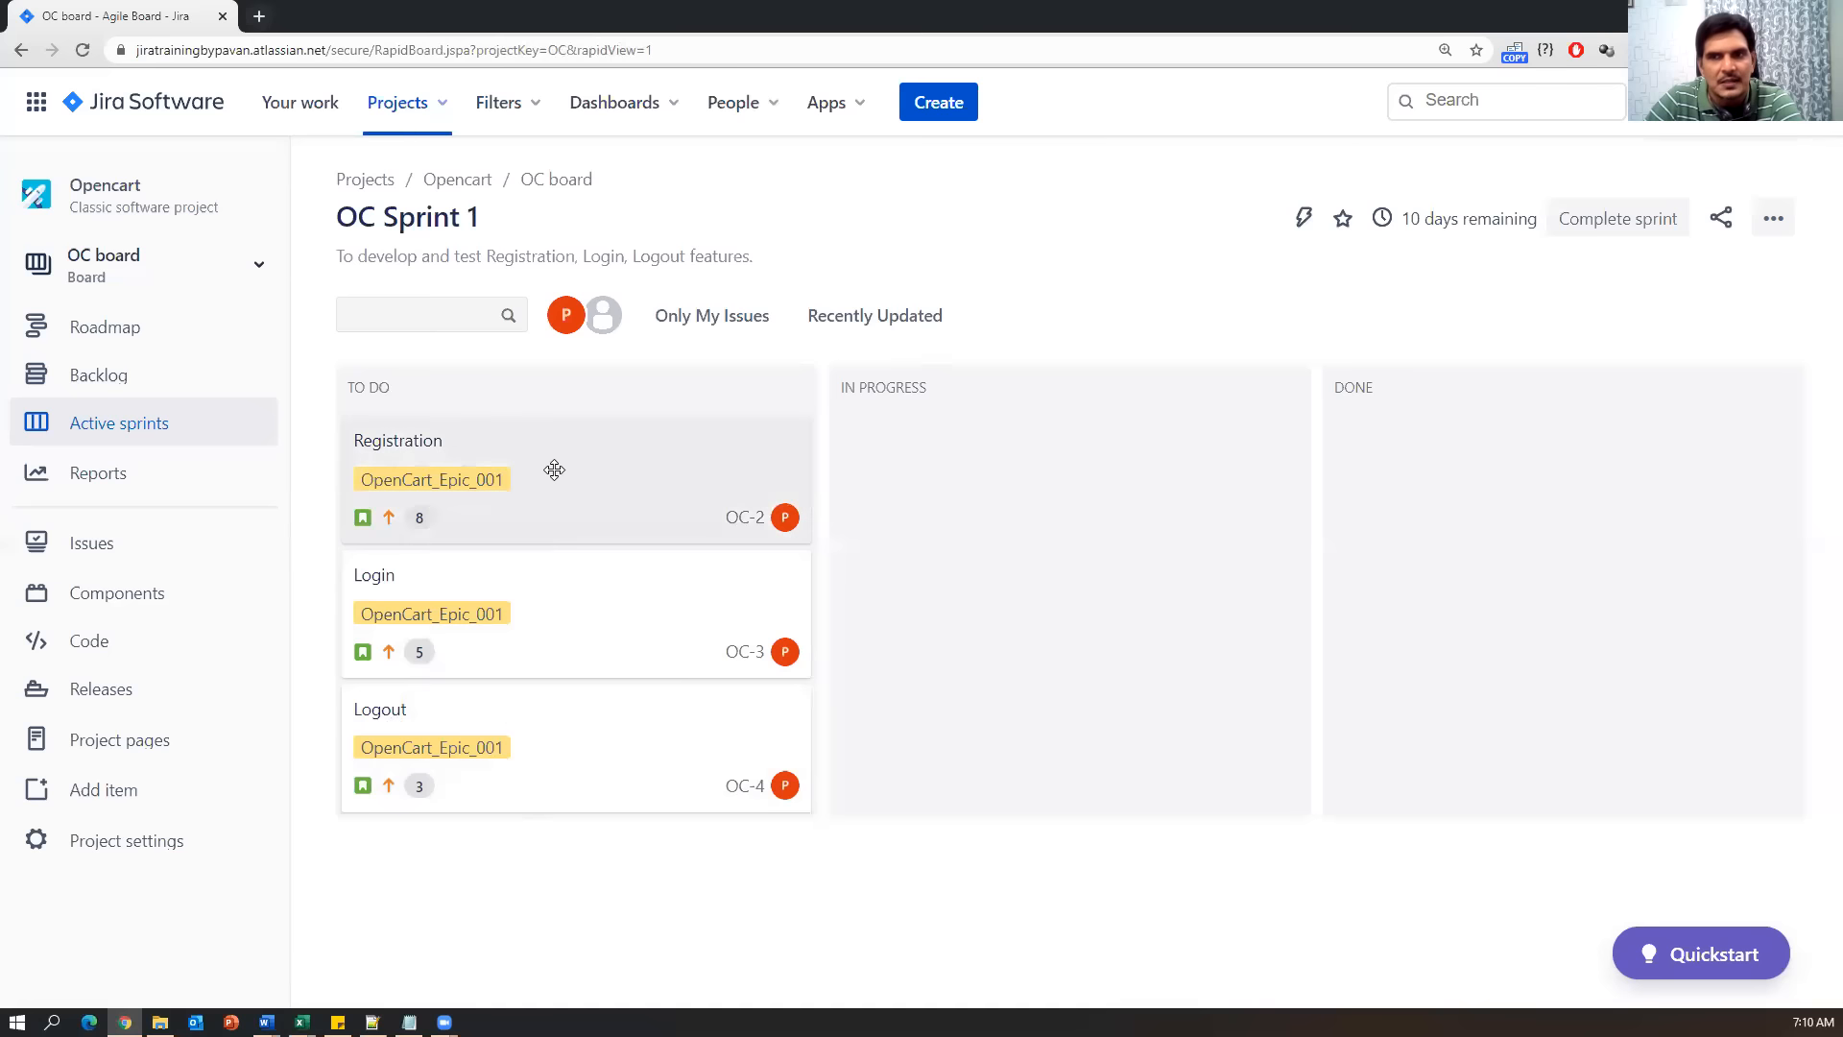
drag(554, 470, 571, 506)
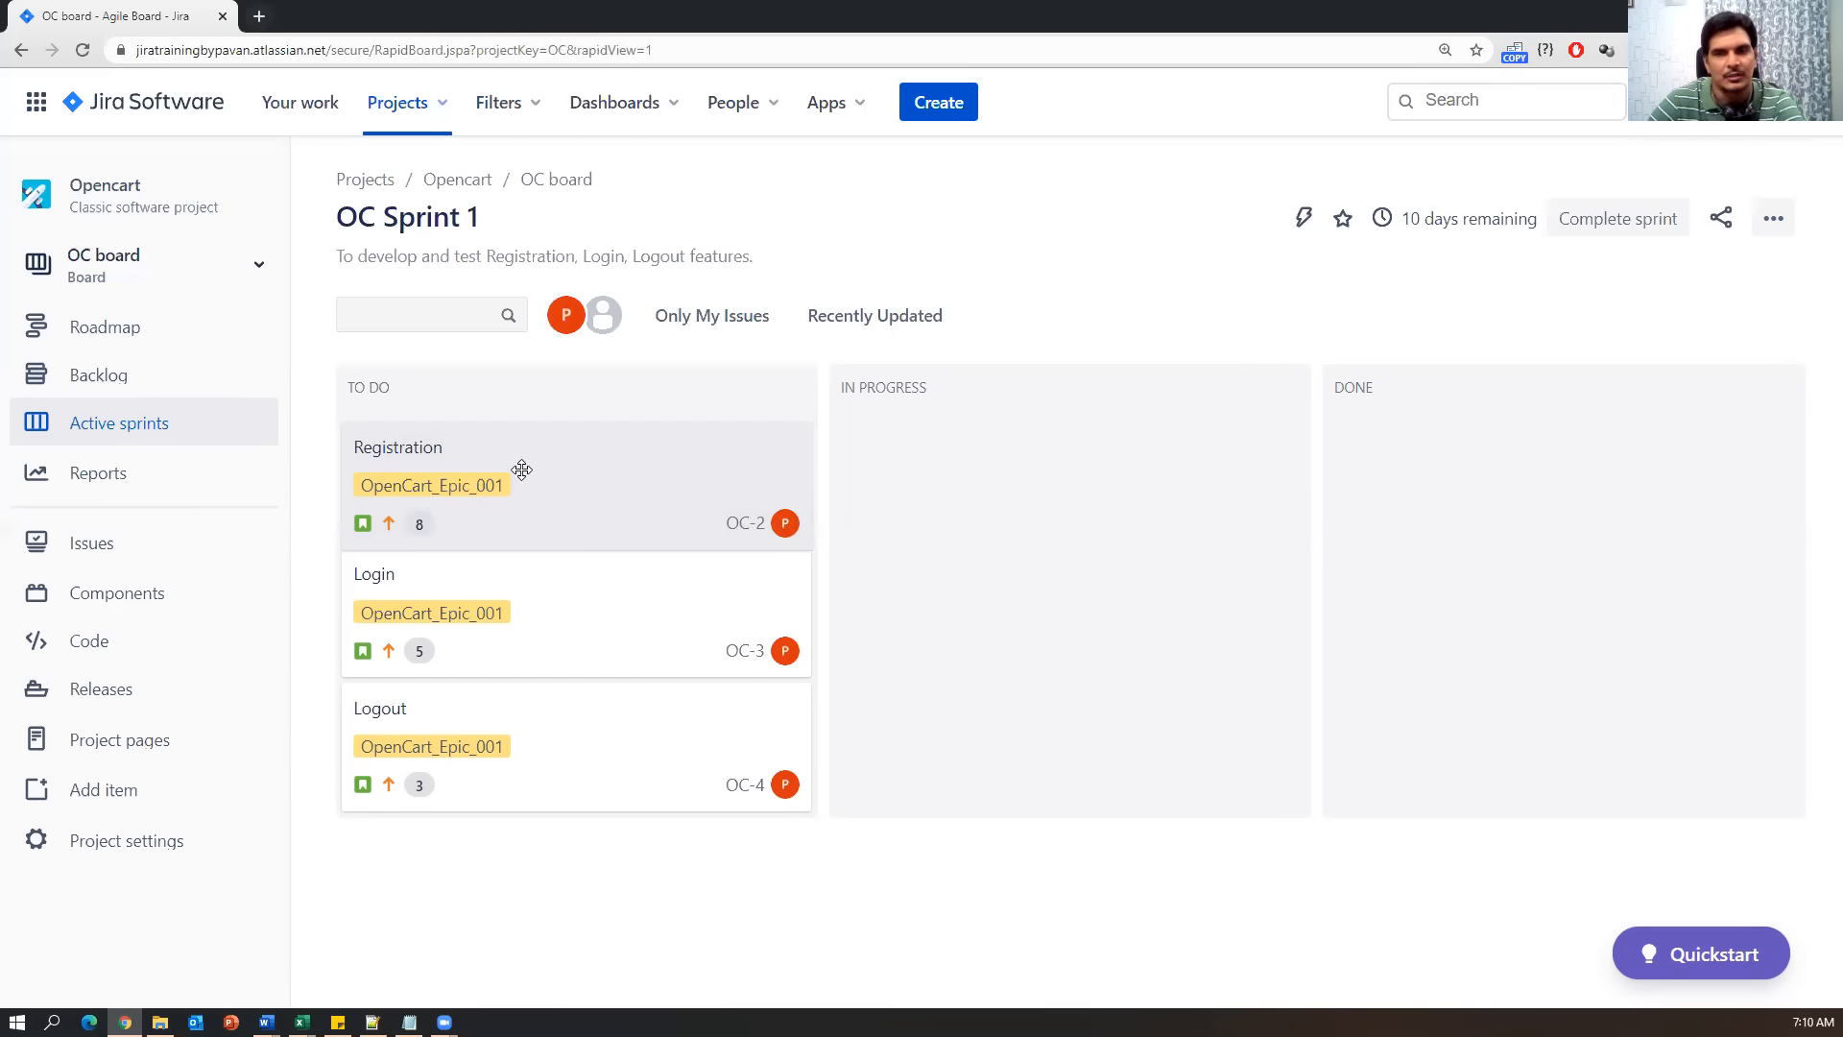
drag(529, 475, 1495, 475)
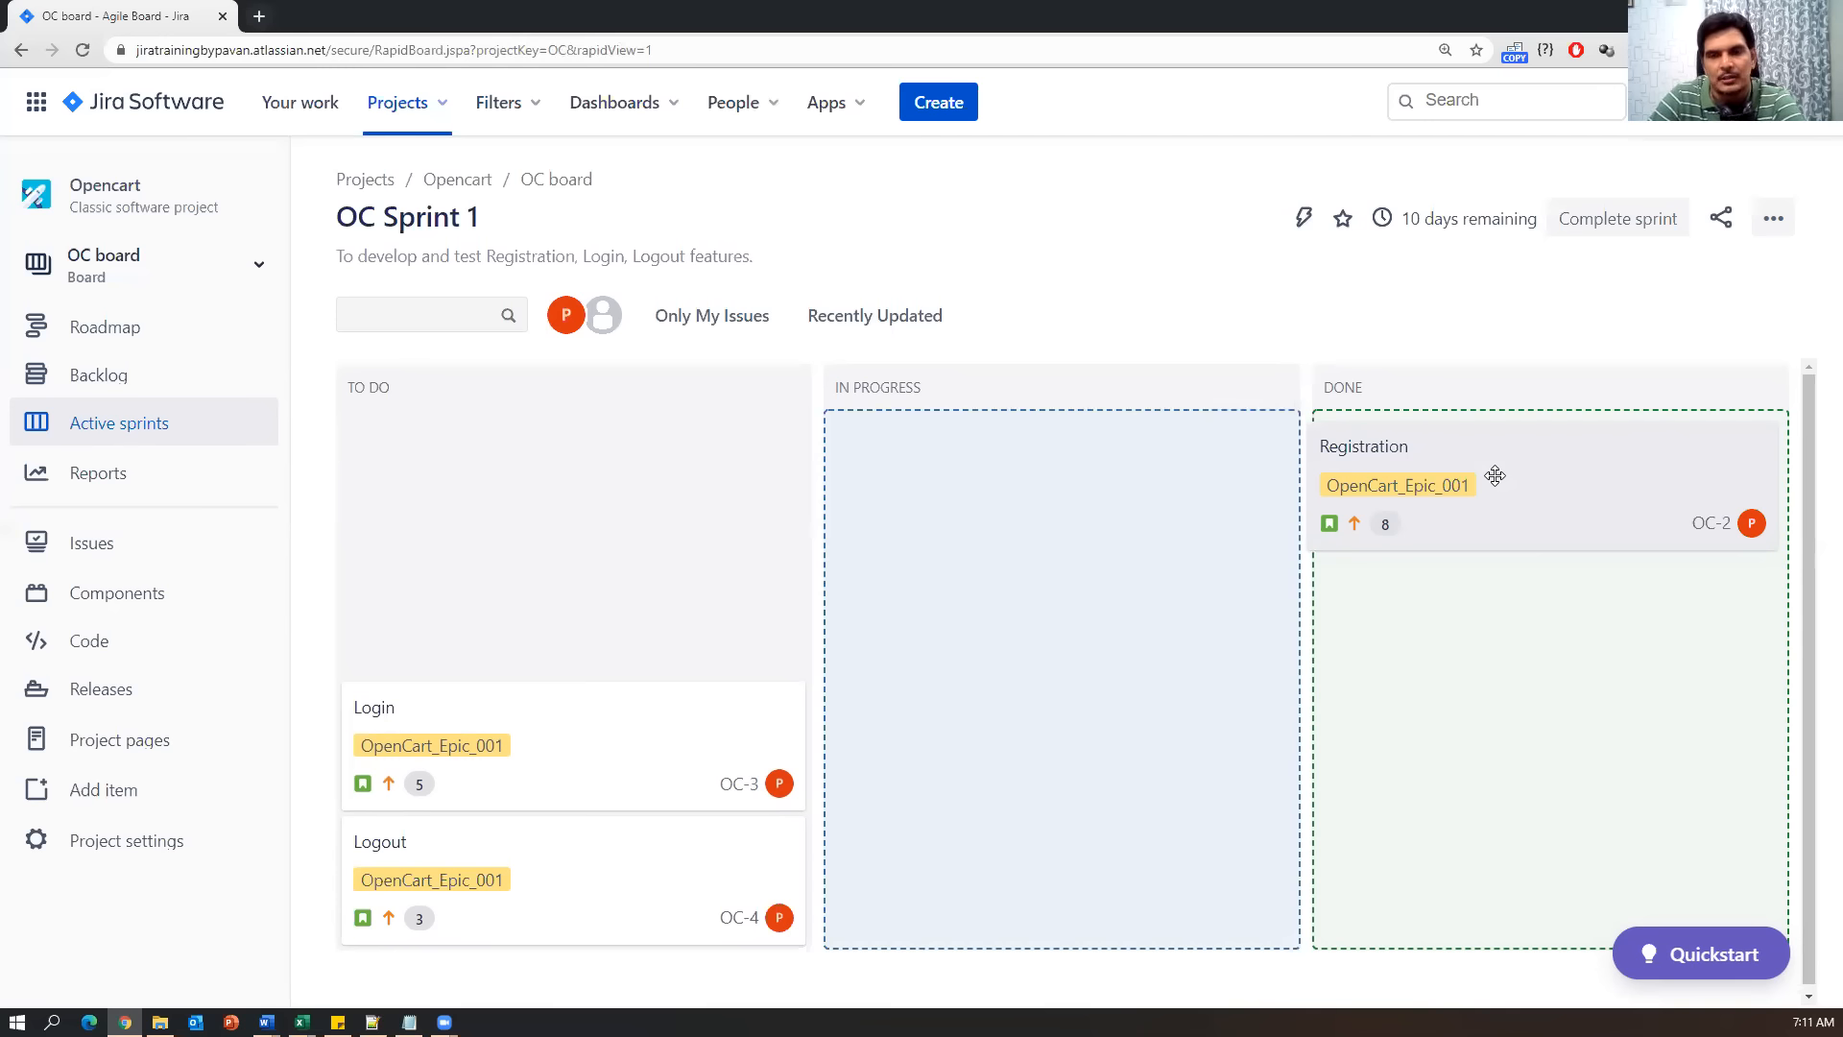
drag(1494, 475, 523, 463)
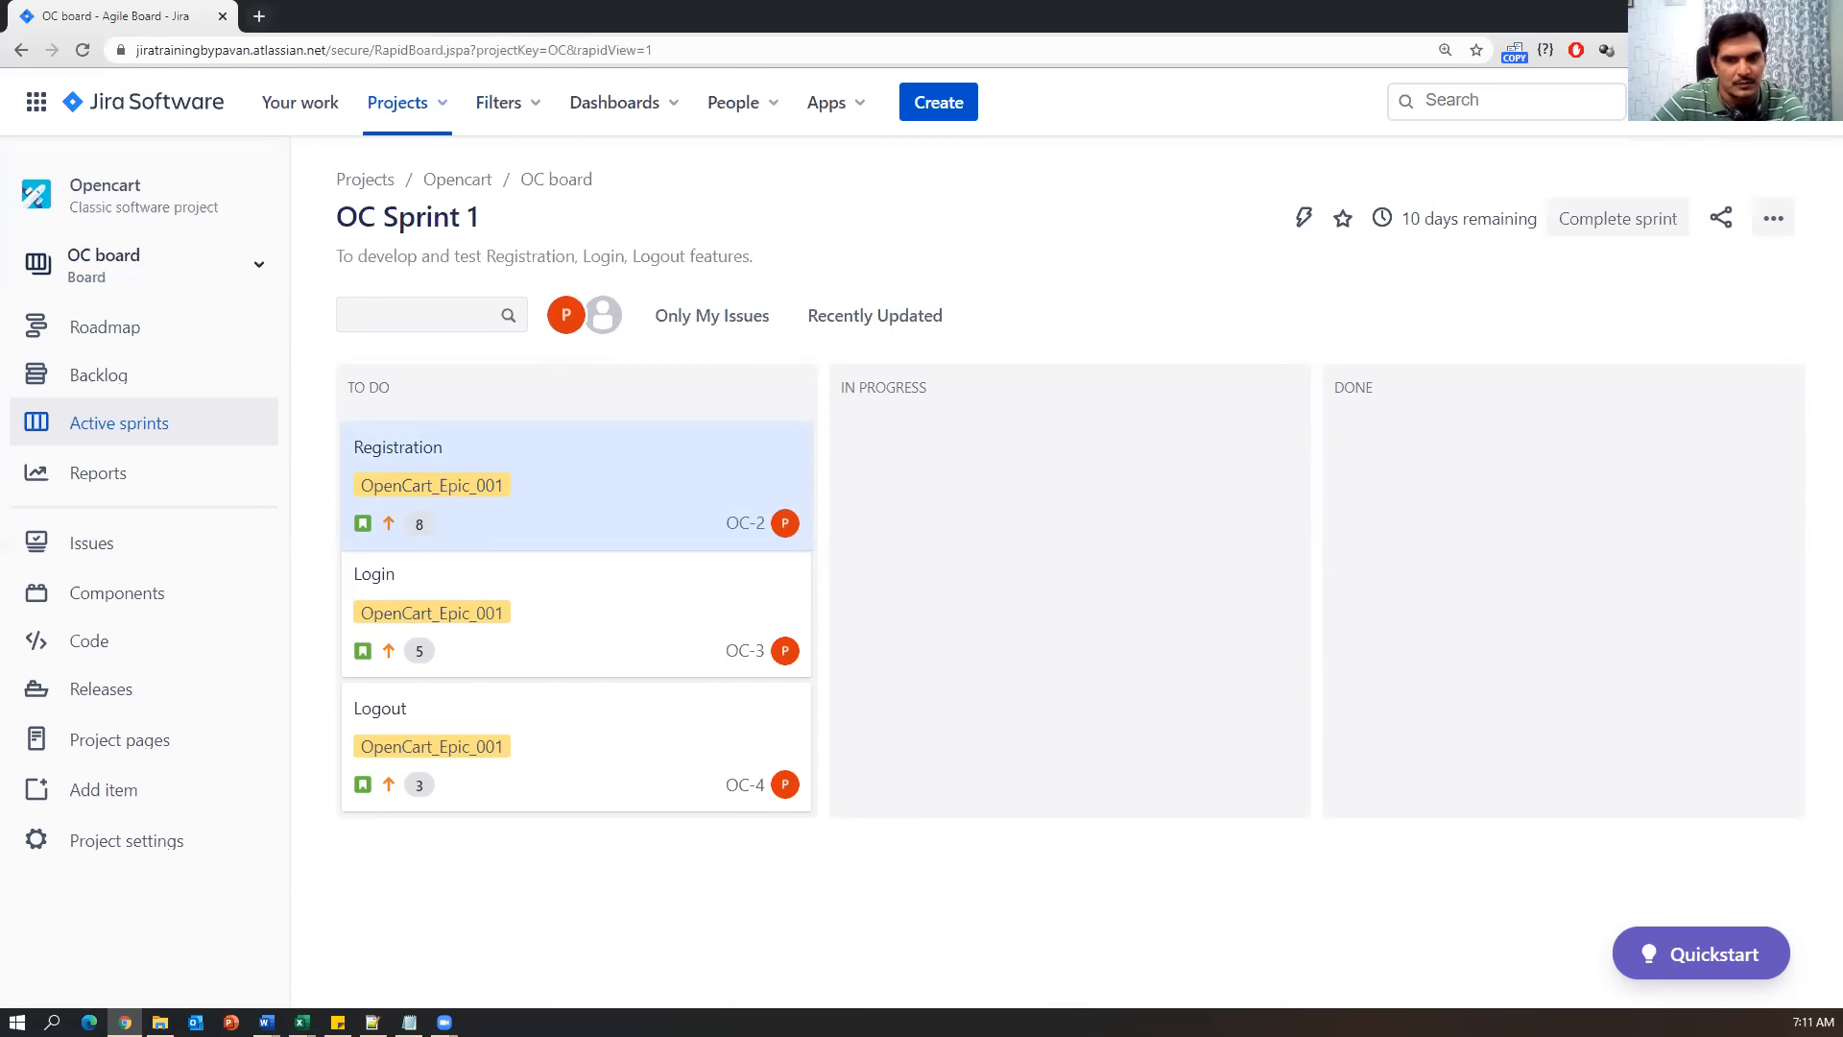
click(409, 1022)
click(384, 673)
drag(384, 674, 169, 611)
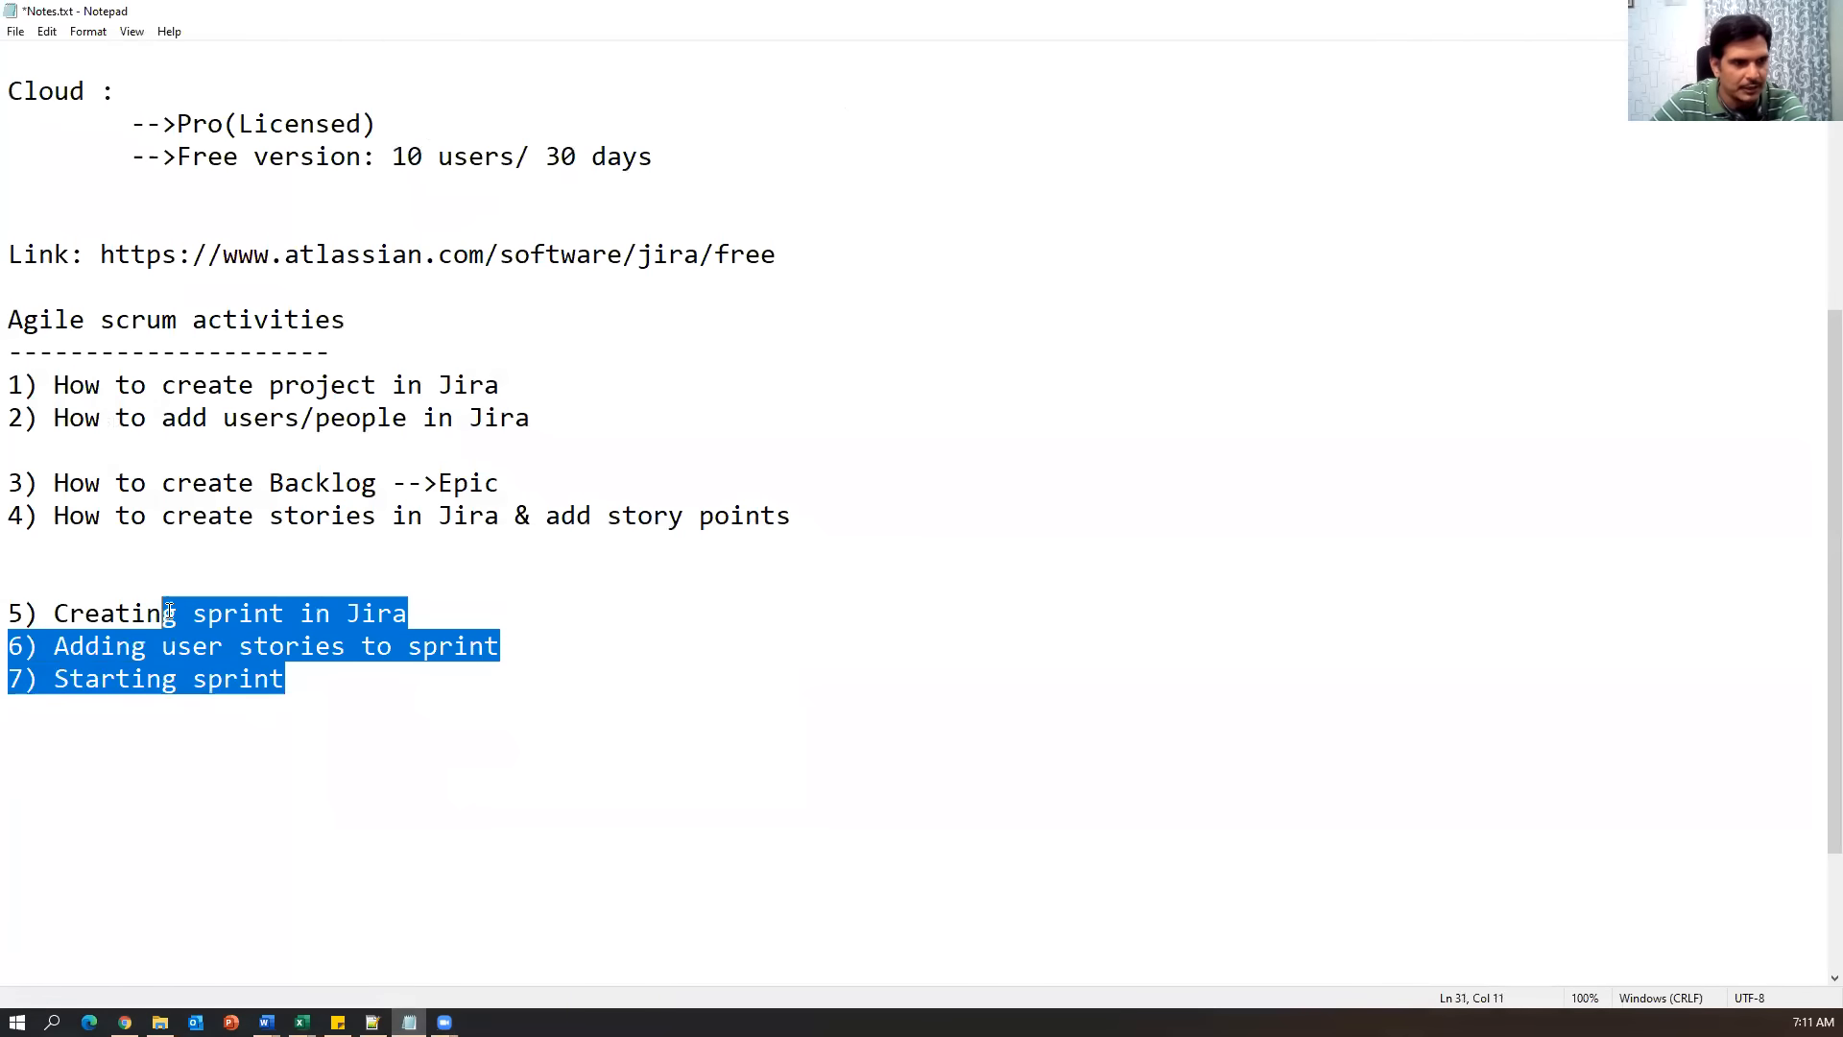
click(307, 713)
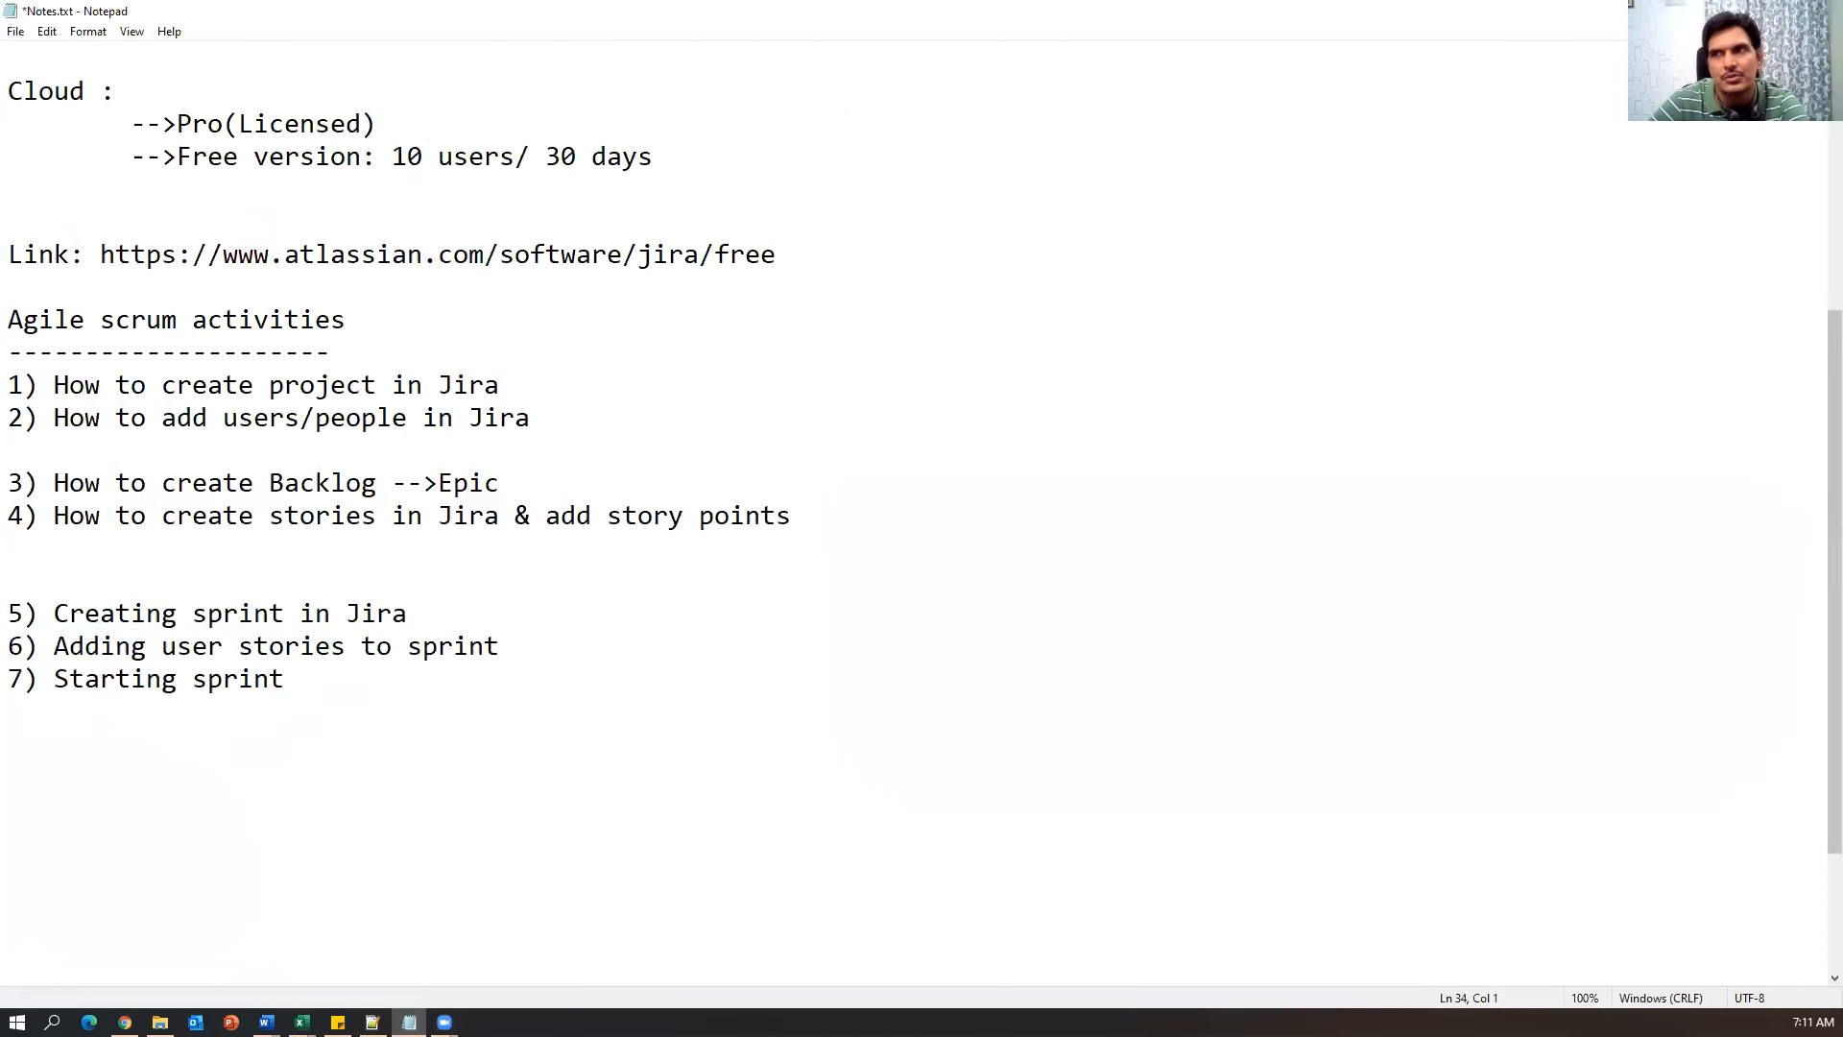
key(alt+Tab)
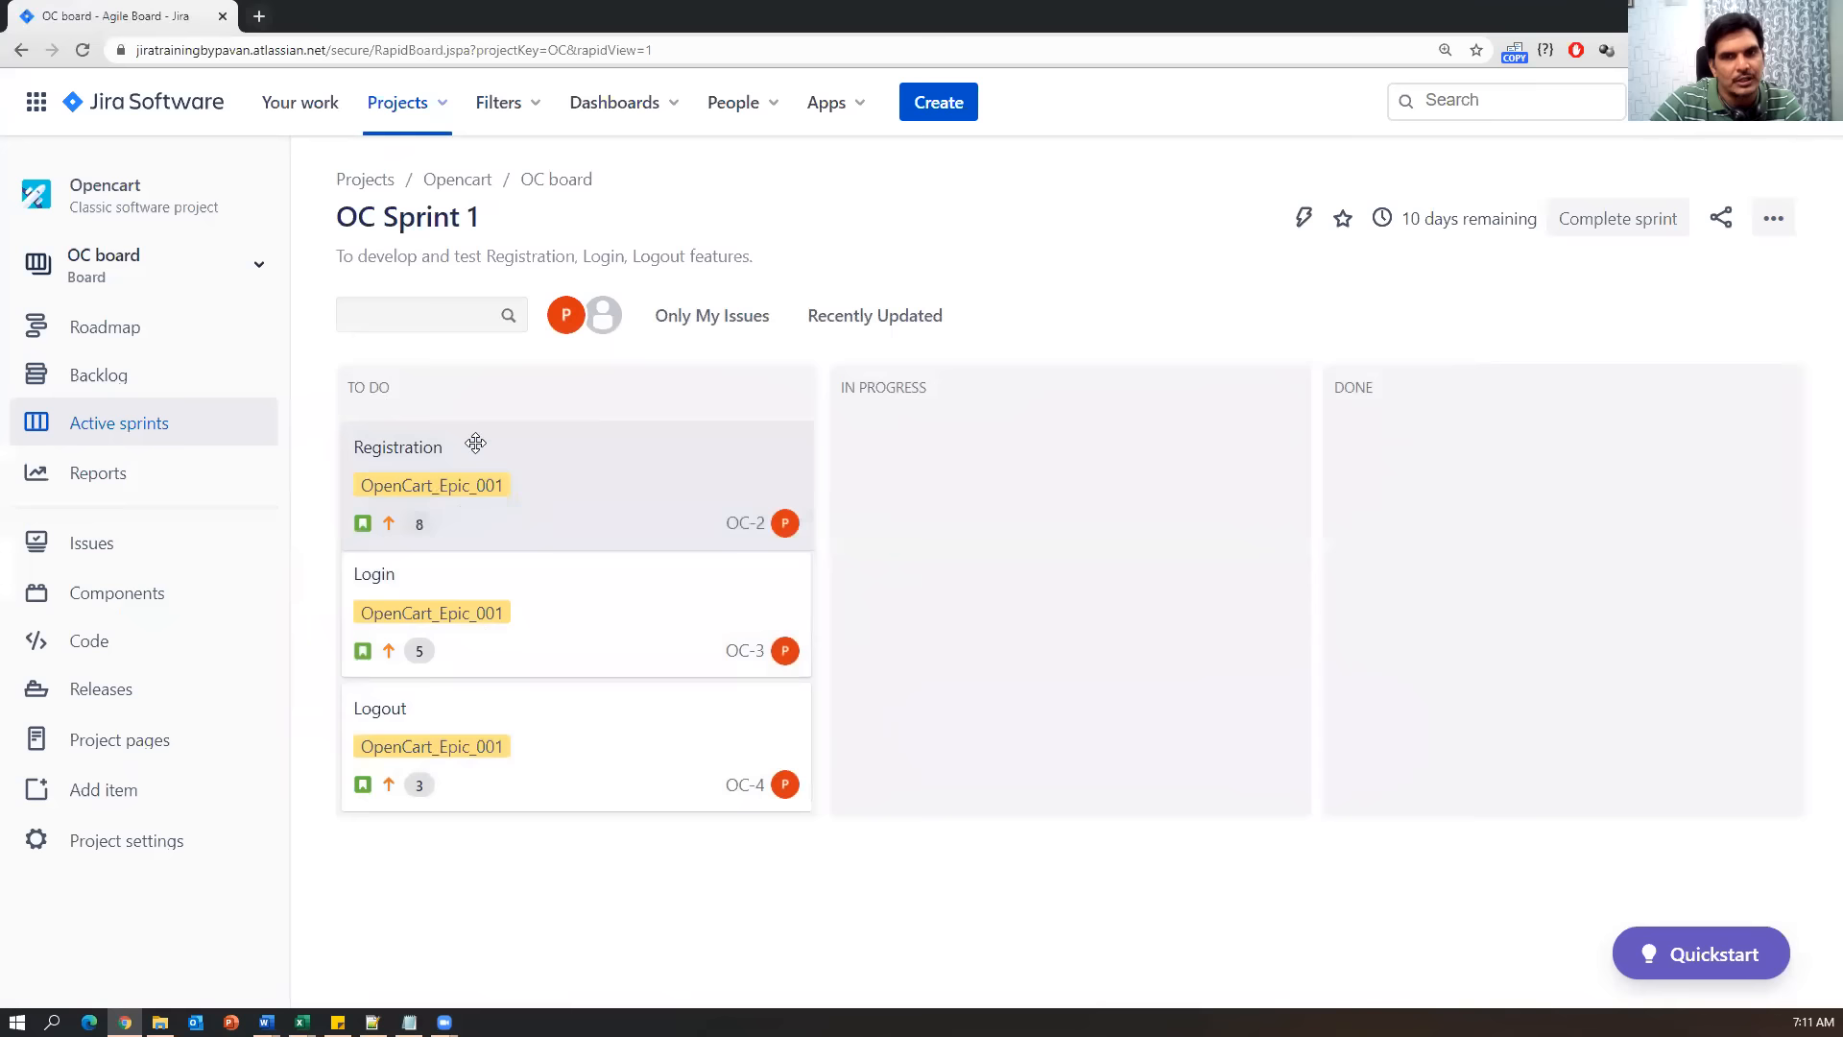
Switch to Excel's Agile_Epics-User Stories_V1 workbook and show its Tasks sheet.
click(566, 488)
click(302, 1021)
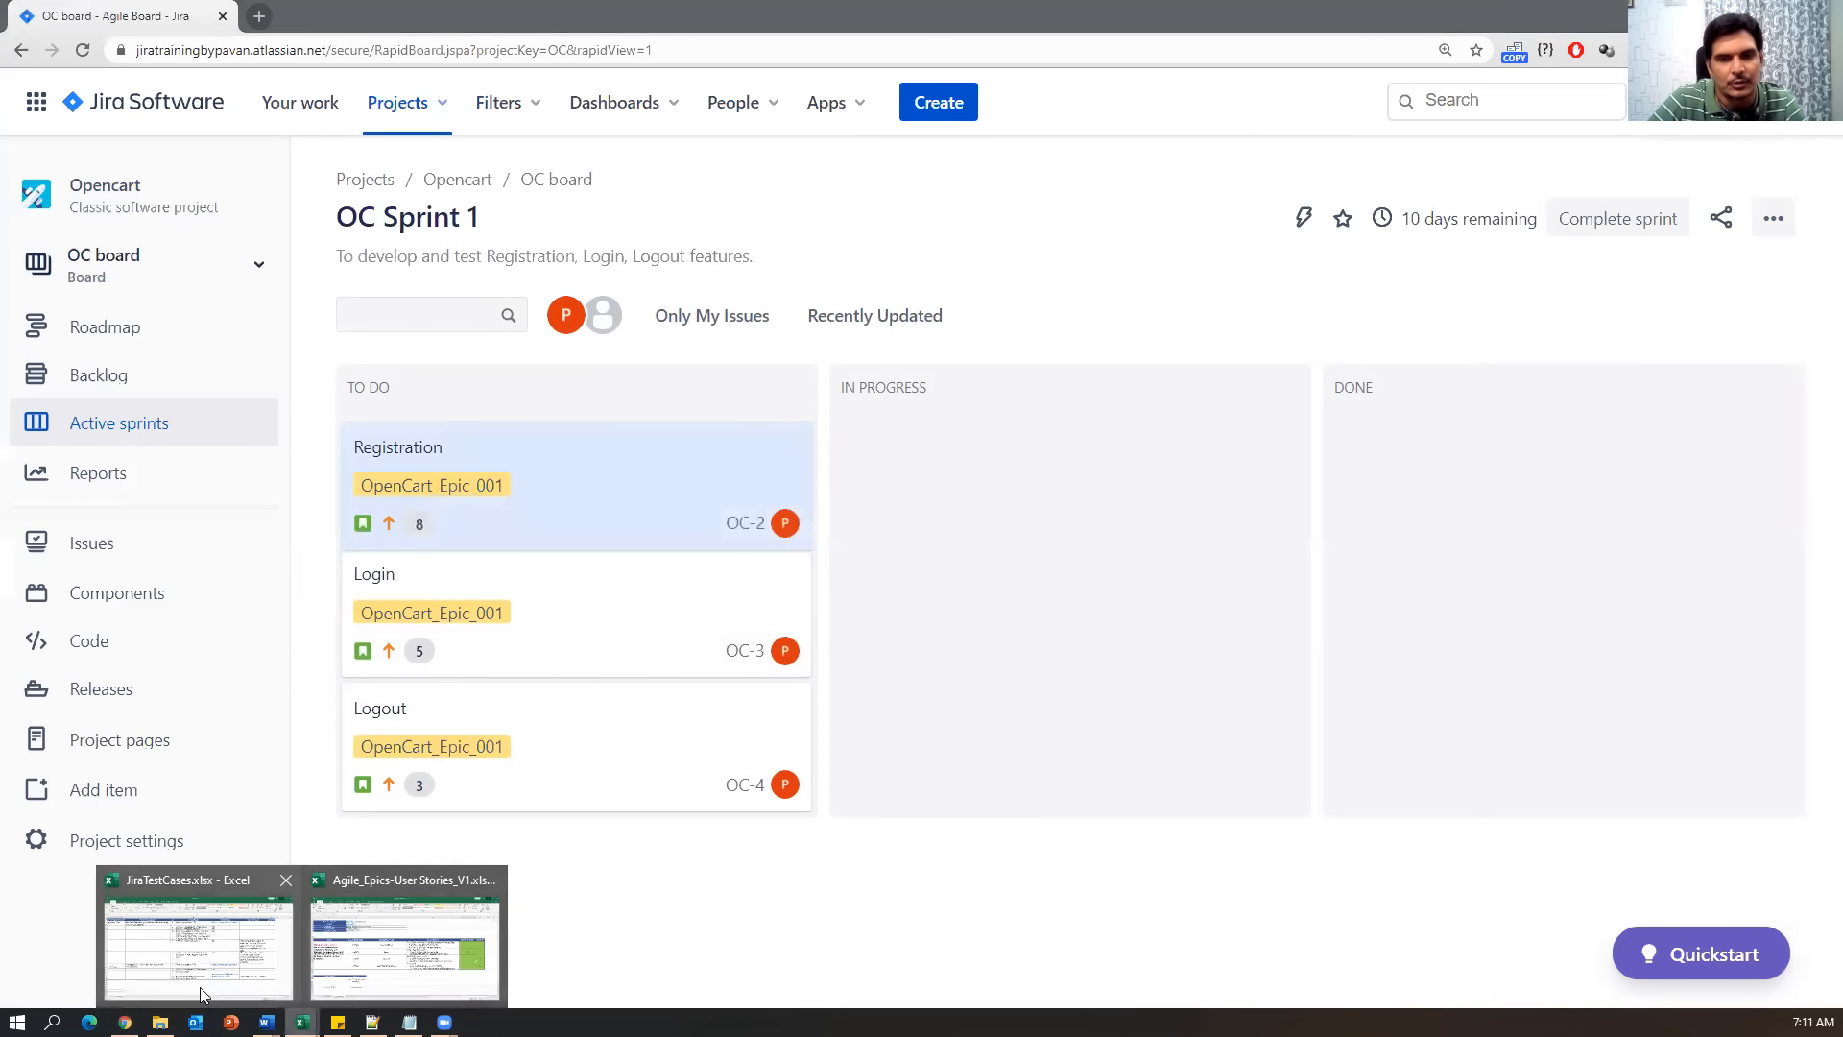
click(200, 986)
click(302, 1021)
click(309, 977)
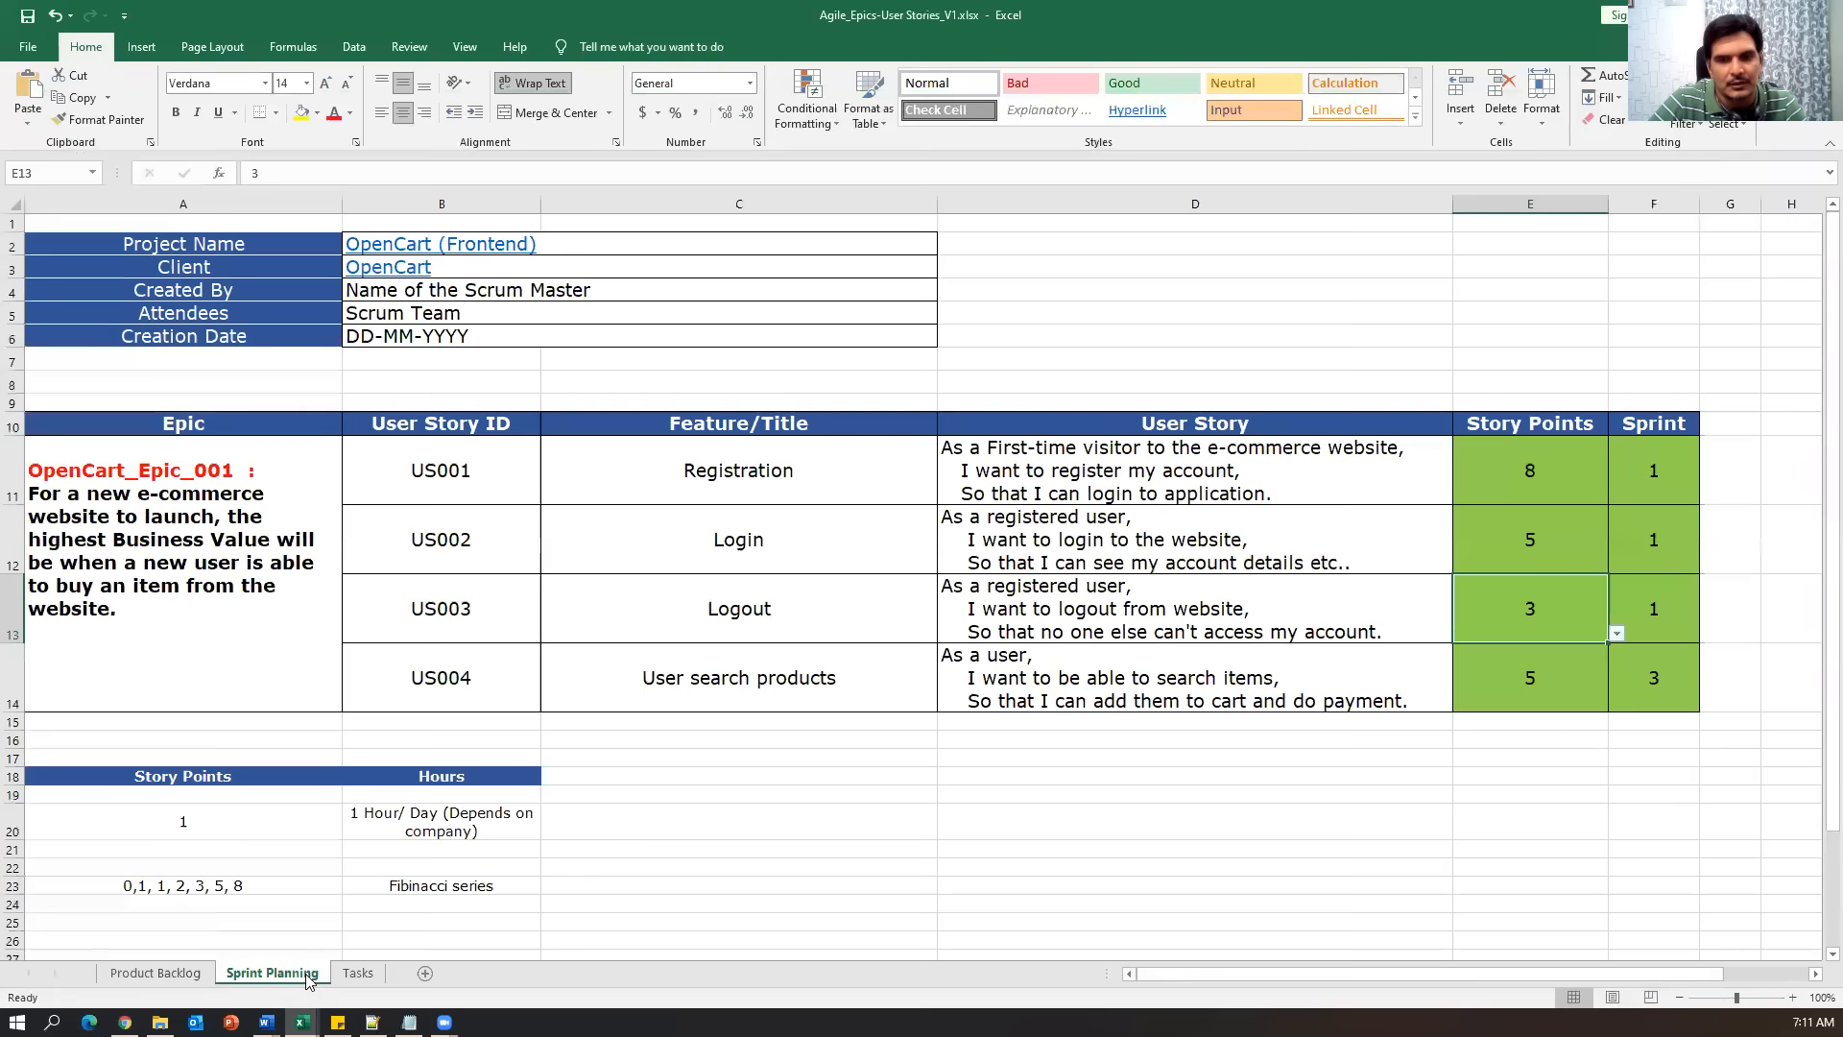
click(357, 972)
Go through the Developer Tasks list, from Under standing Requirements to Code Review, and select it.
drag(207, 294, 214, 617)
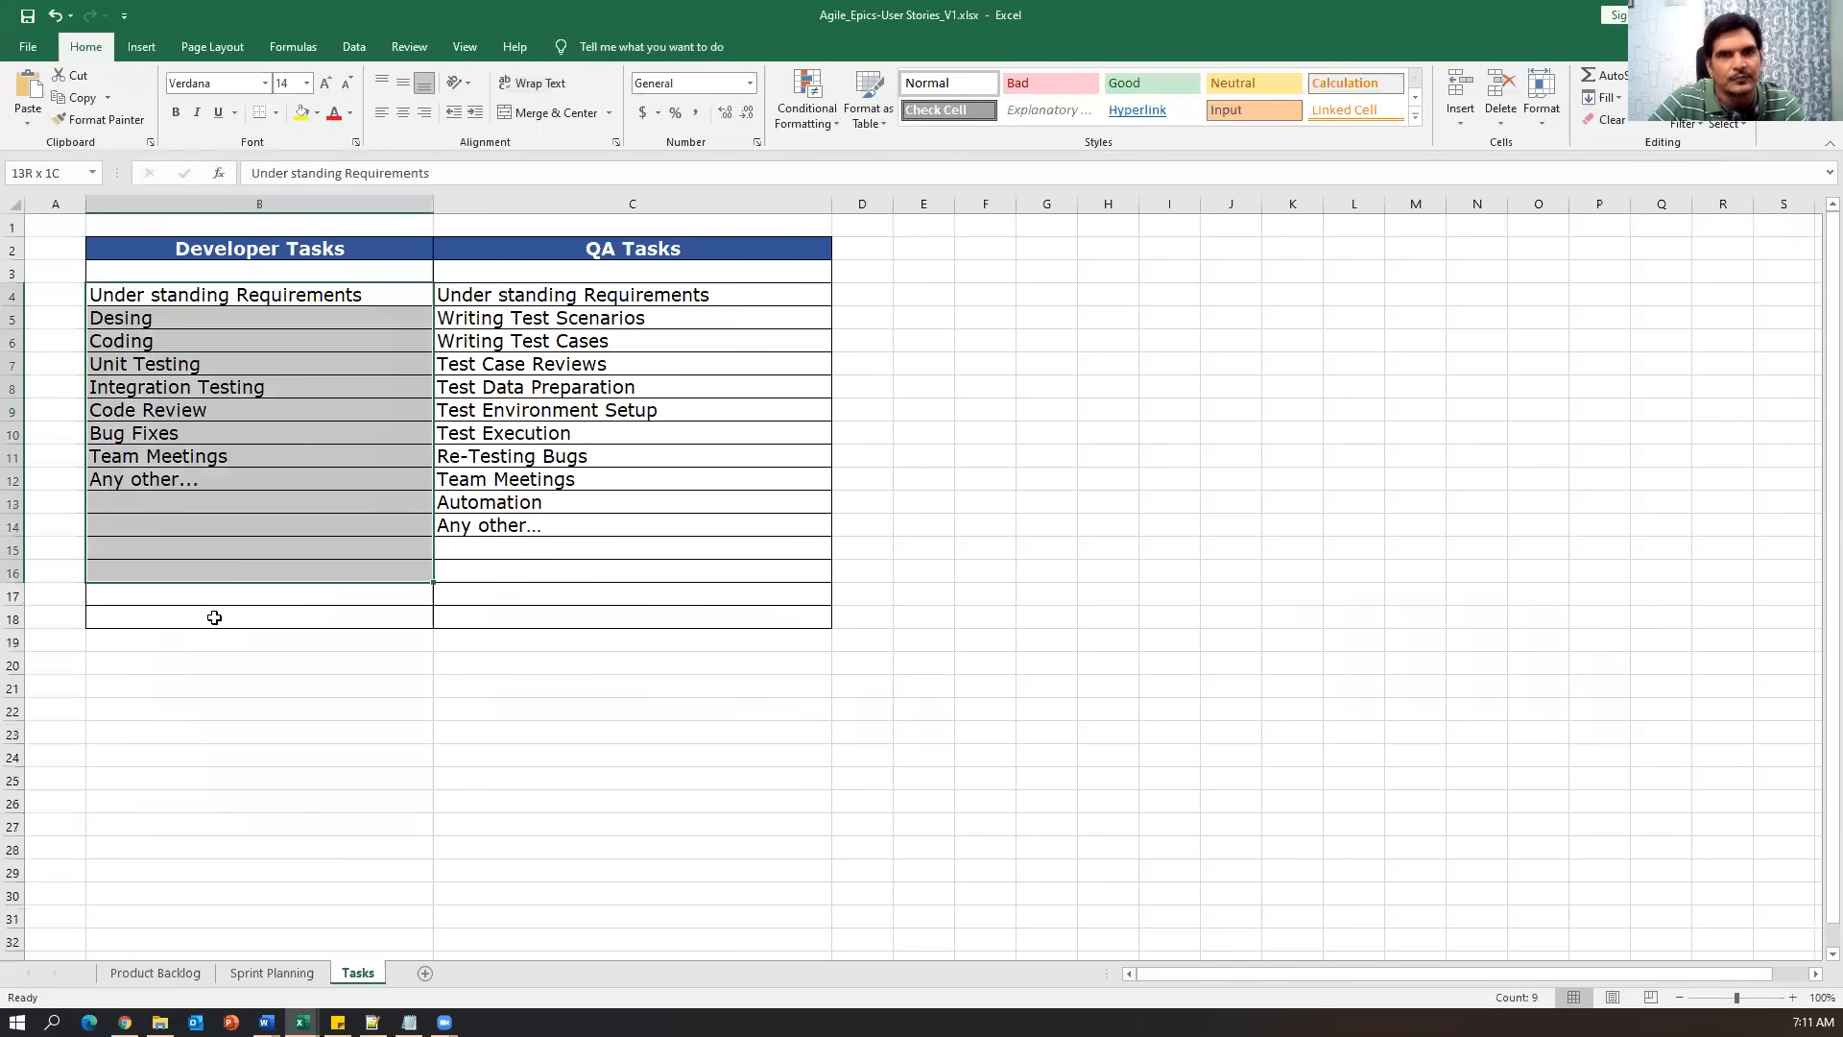
click(214, 641)
click(247, 297)
click(225, 318)
click(222, 345)
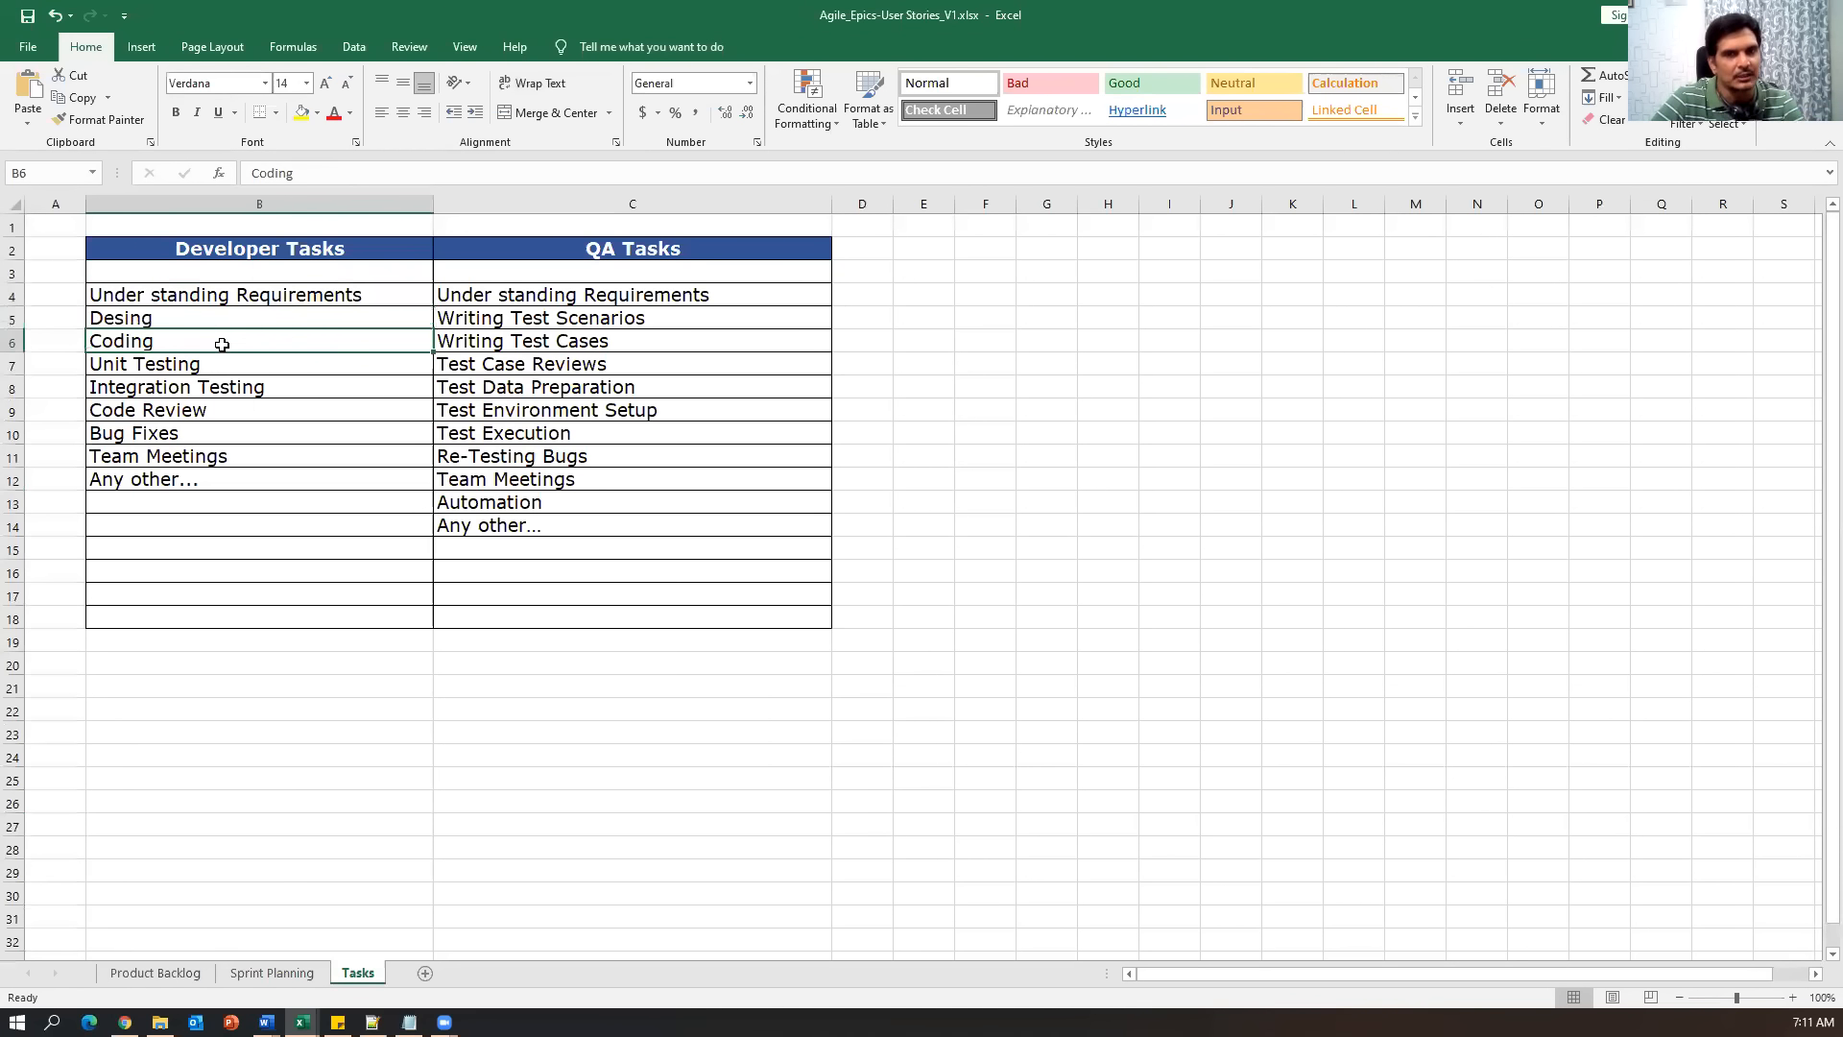
click(222, 365)
click(230, 393)
click(226, 411)
click(211, 436)
click(209, 471)
click(206, 272)
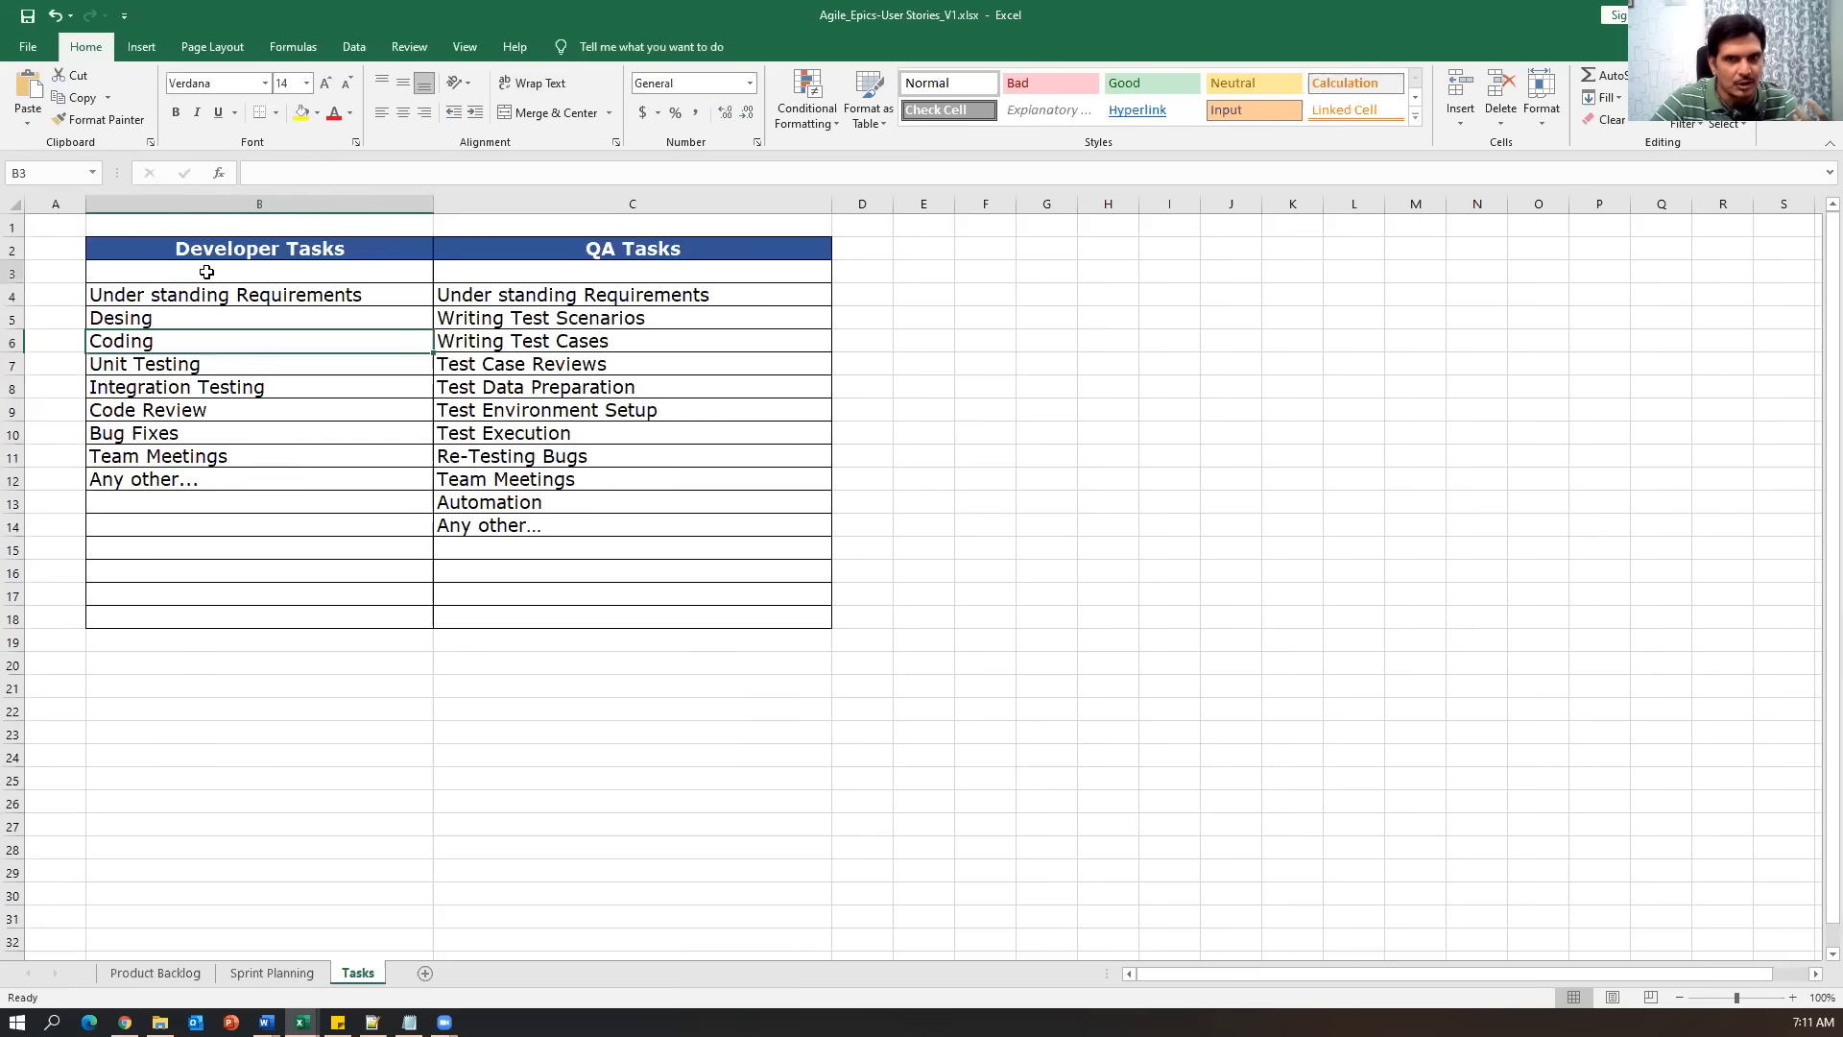
drag(207, 272, 204, 490)
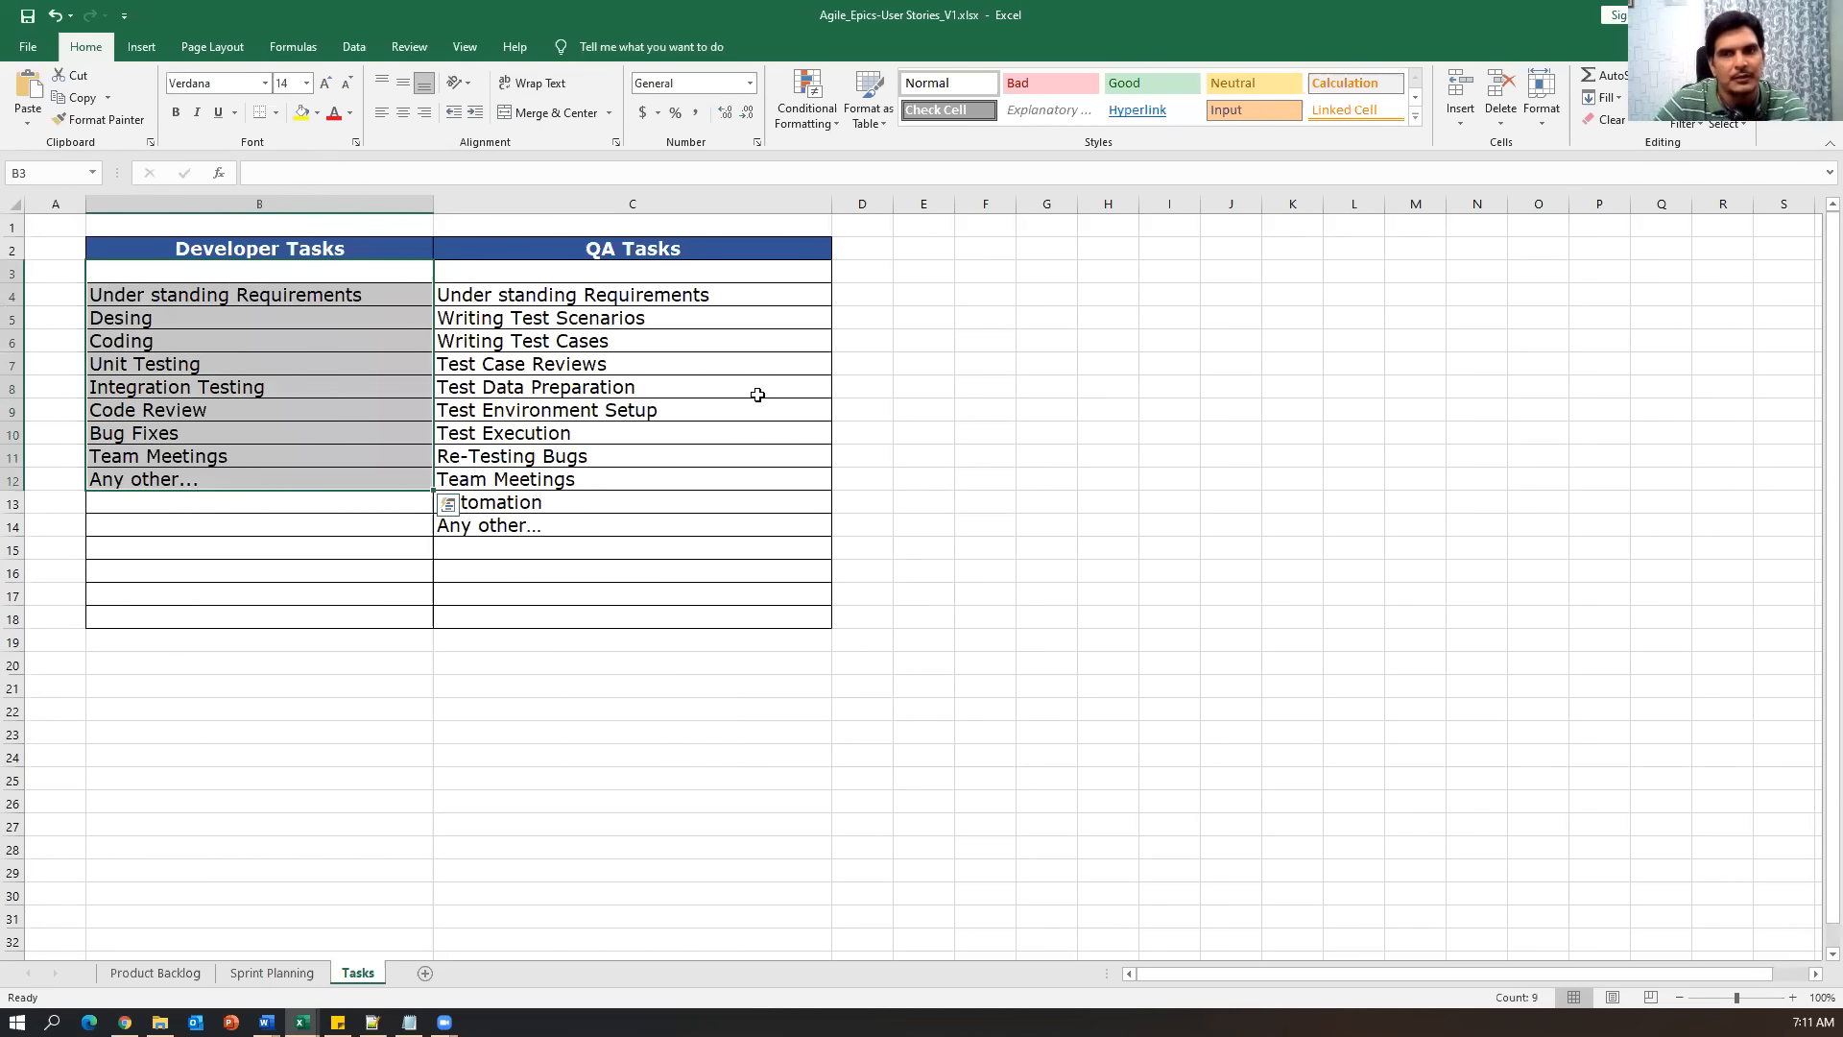
Step through each QA task and select the whole QA Tasks list.
click(691, 300)
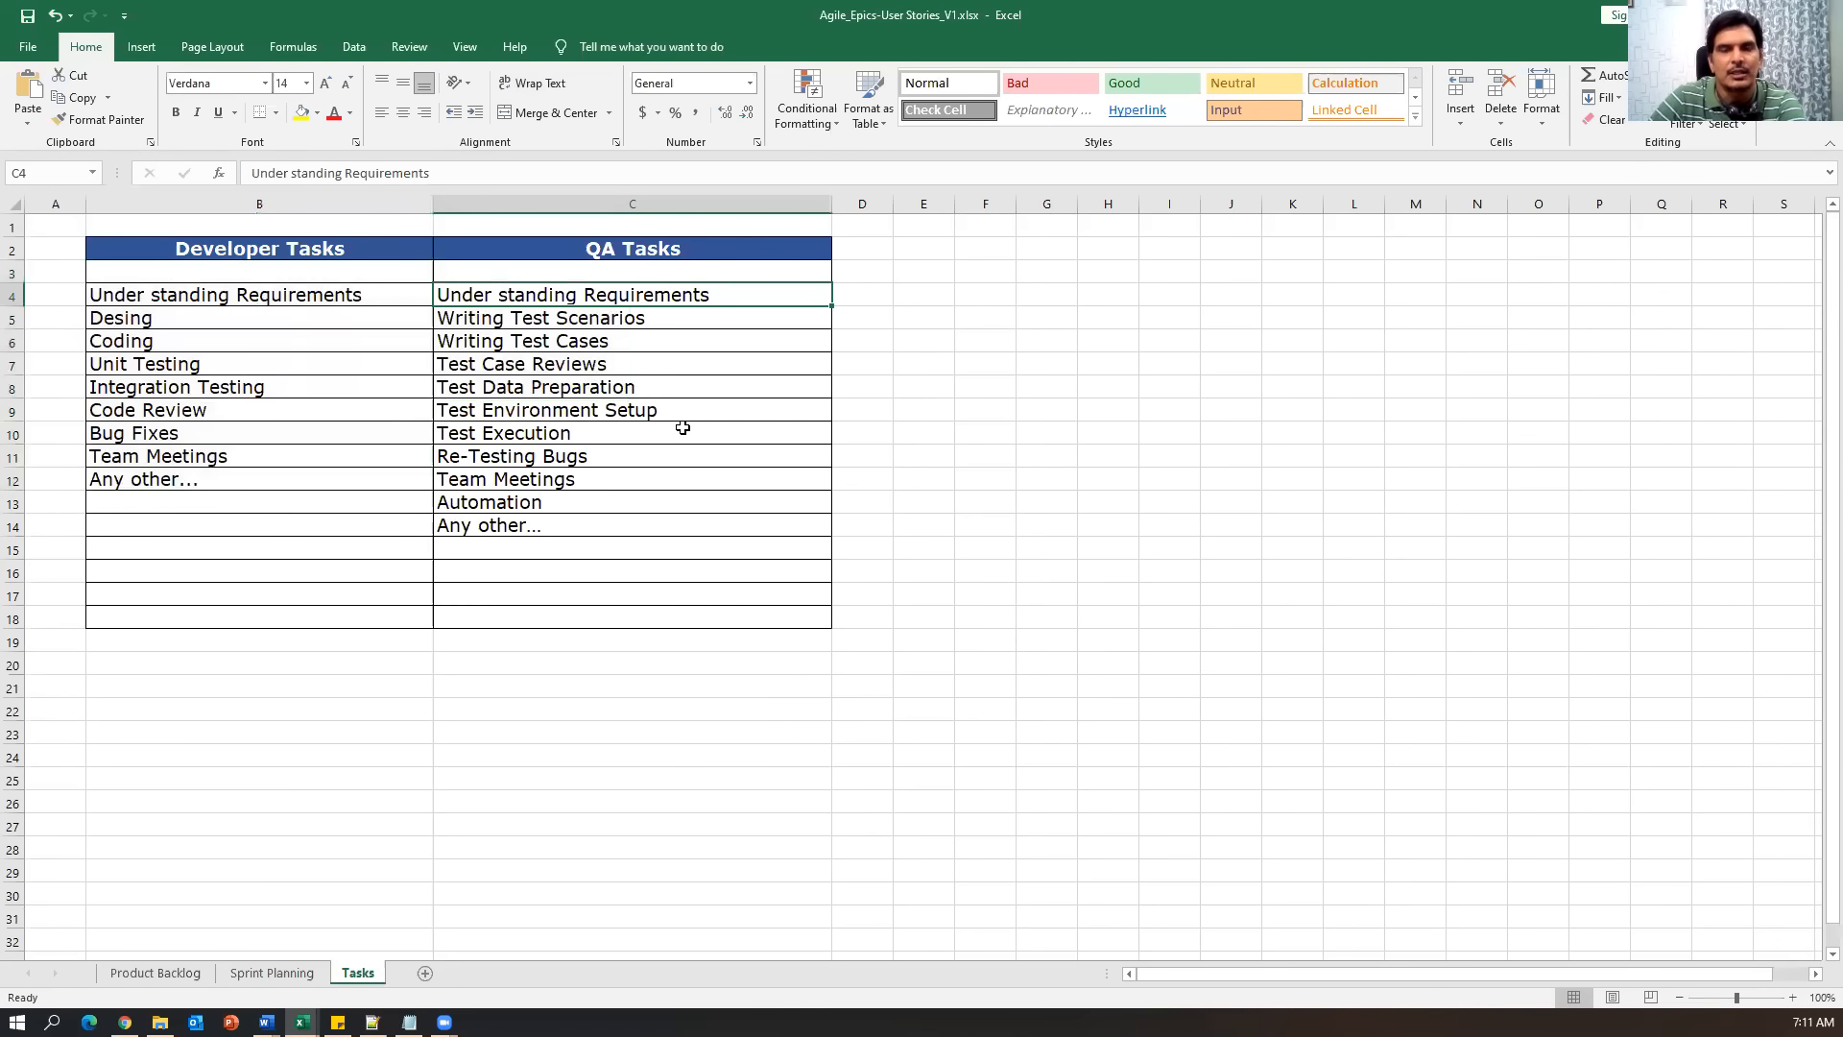
click(631, 336)
click(611, 319)
click(607, 366)
click(622, 386)
click(623, 410)
click(619, 432)
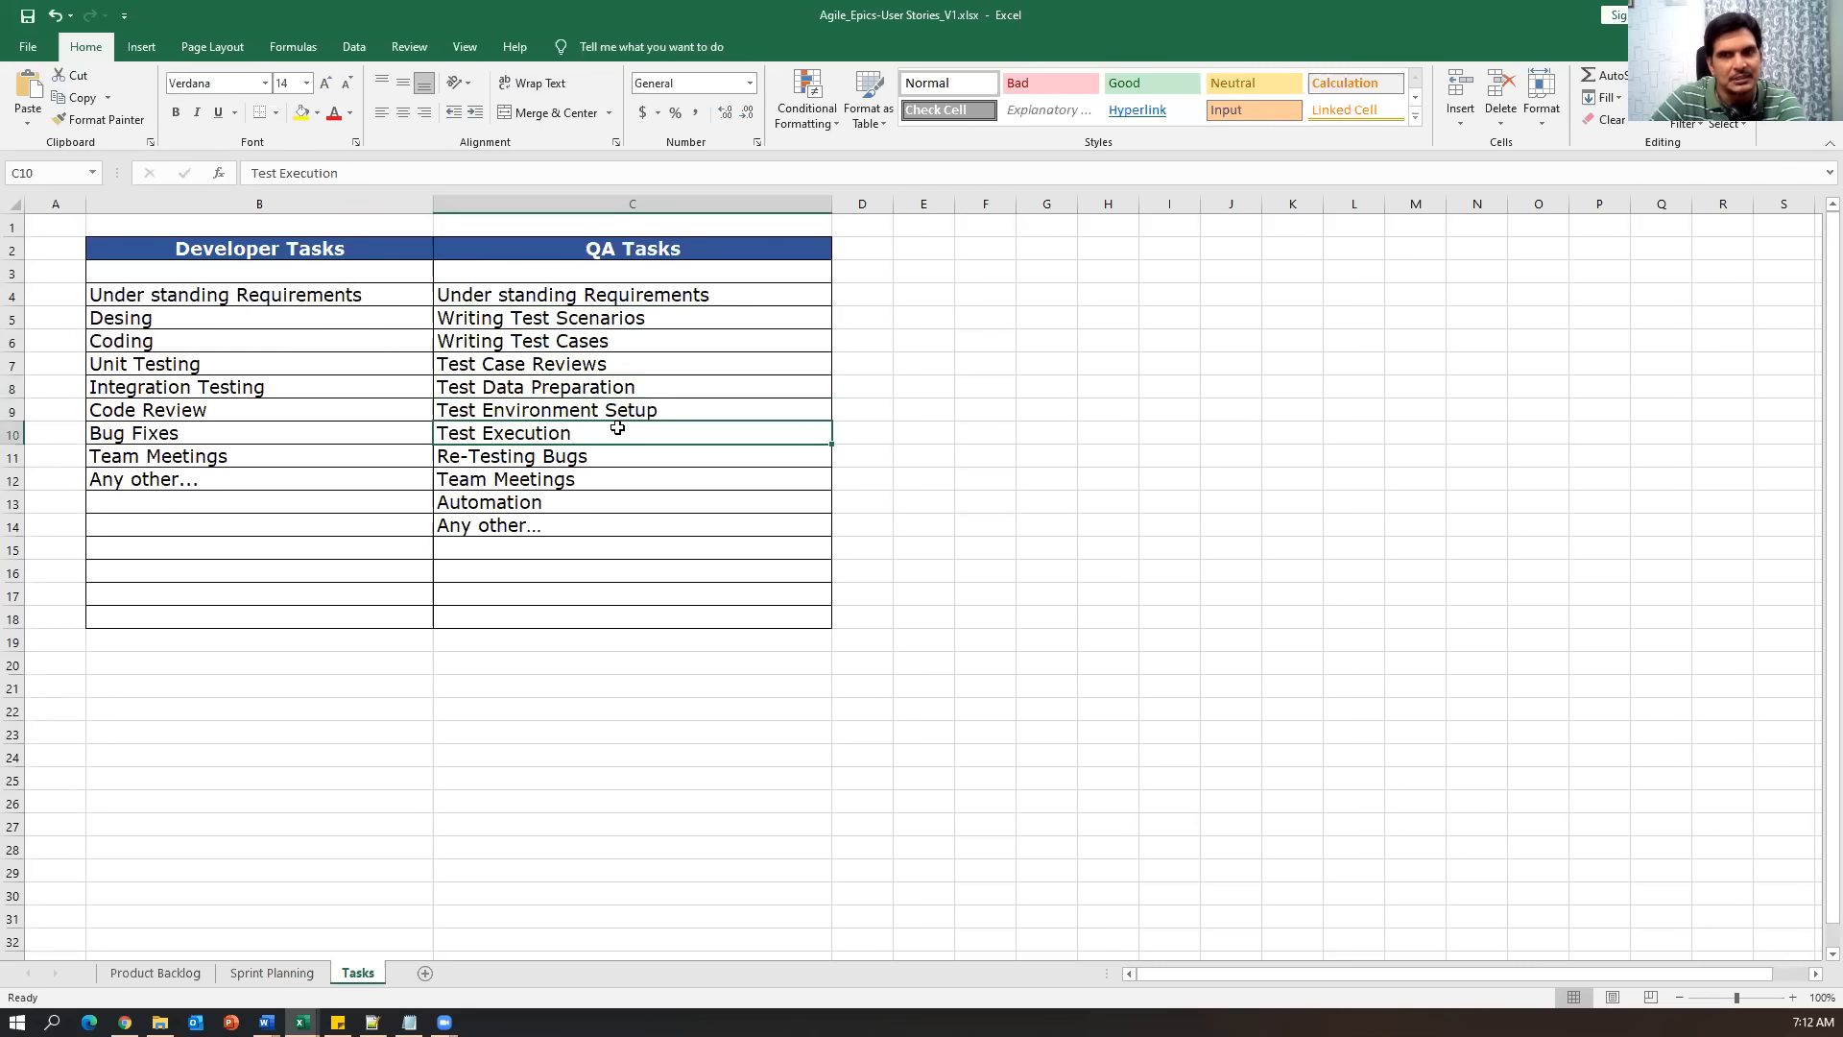
click(603, 458)
click(606, 480)
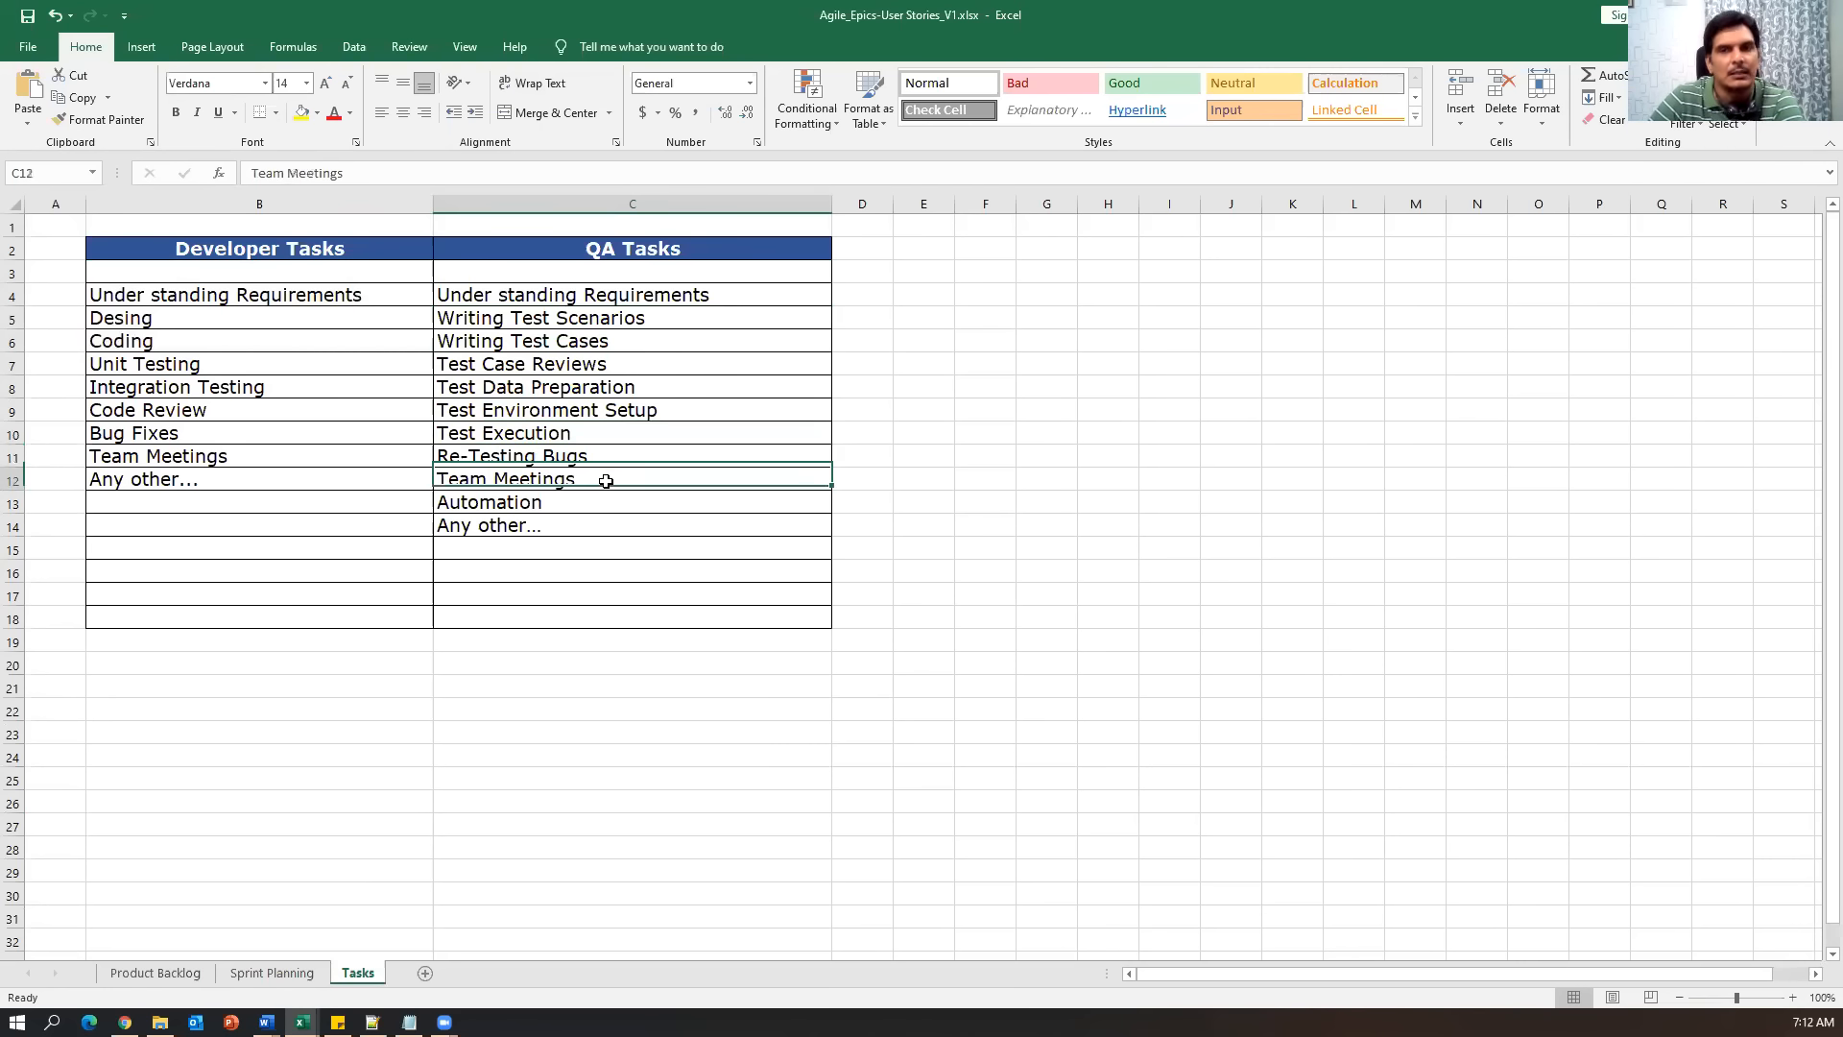
click(604, 503)
drag(537, 269, 535, 547)
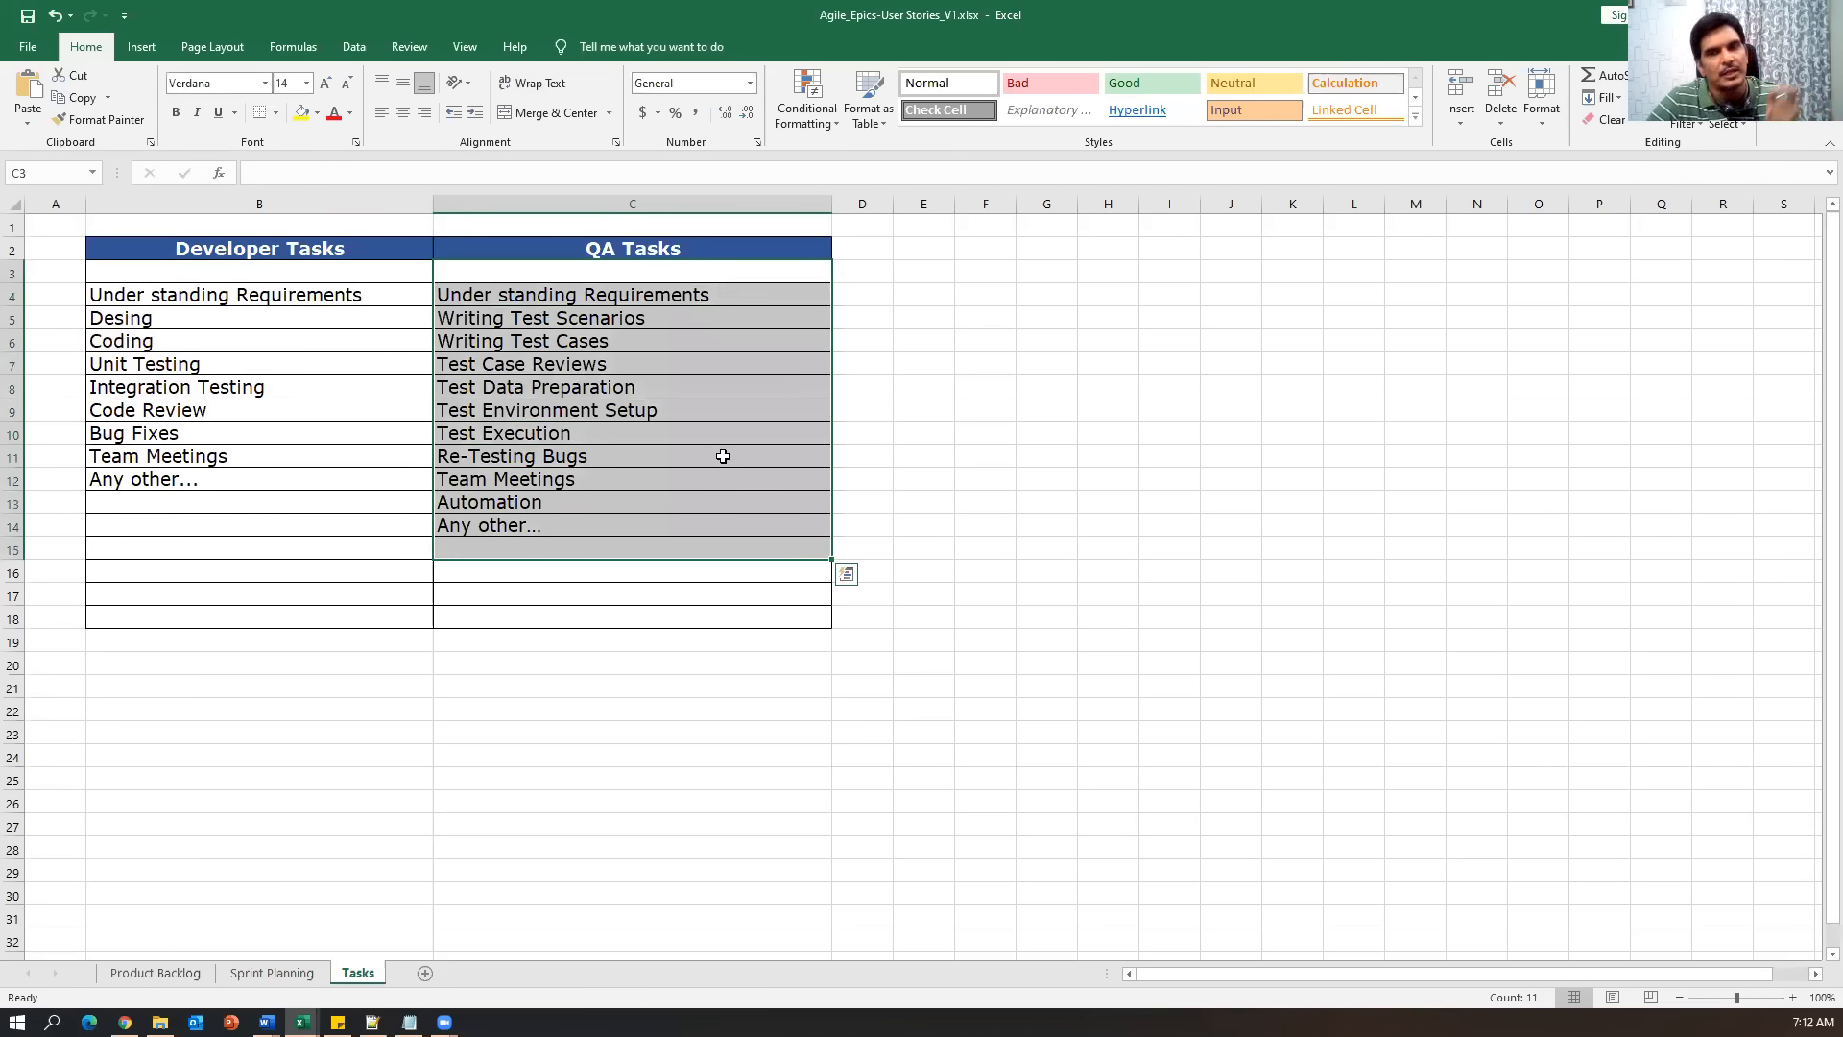
Reselect the Developer and QA task lists, then return to the Jira sprint board.
drag(263, 271, 266, 538)
drag(646, 251, 646, 567)
drag(364, 274, 364, 524)
drag(543, 272, 545, 526)
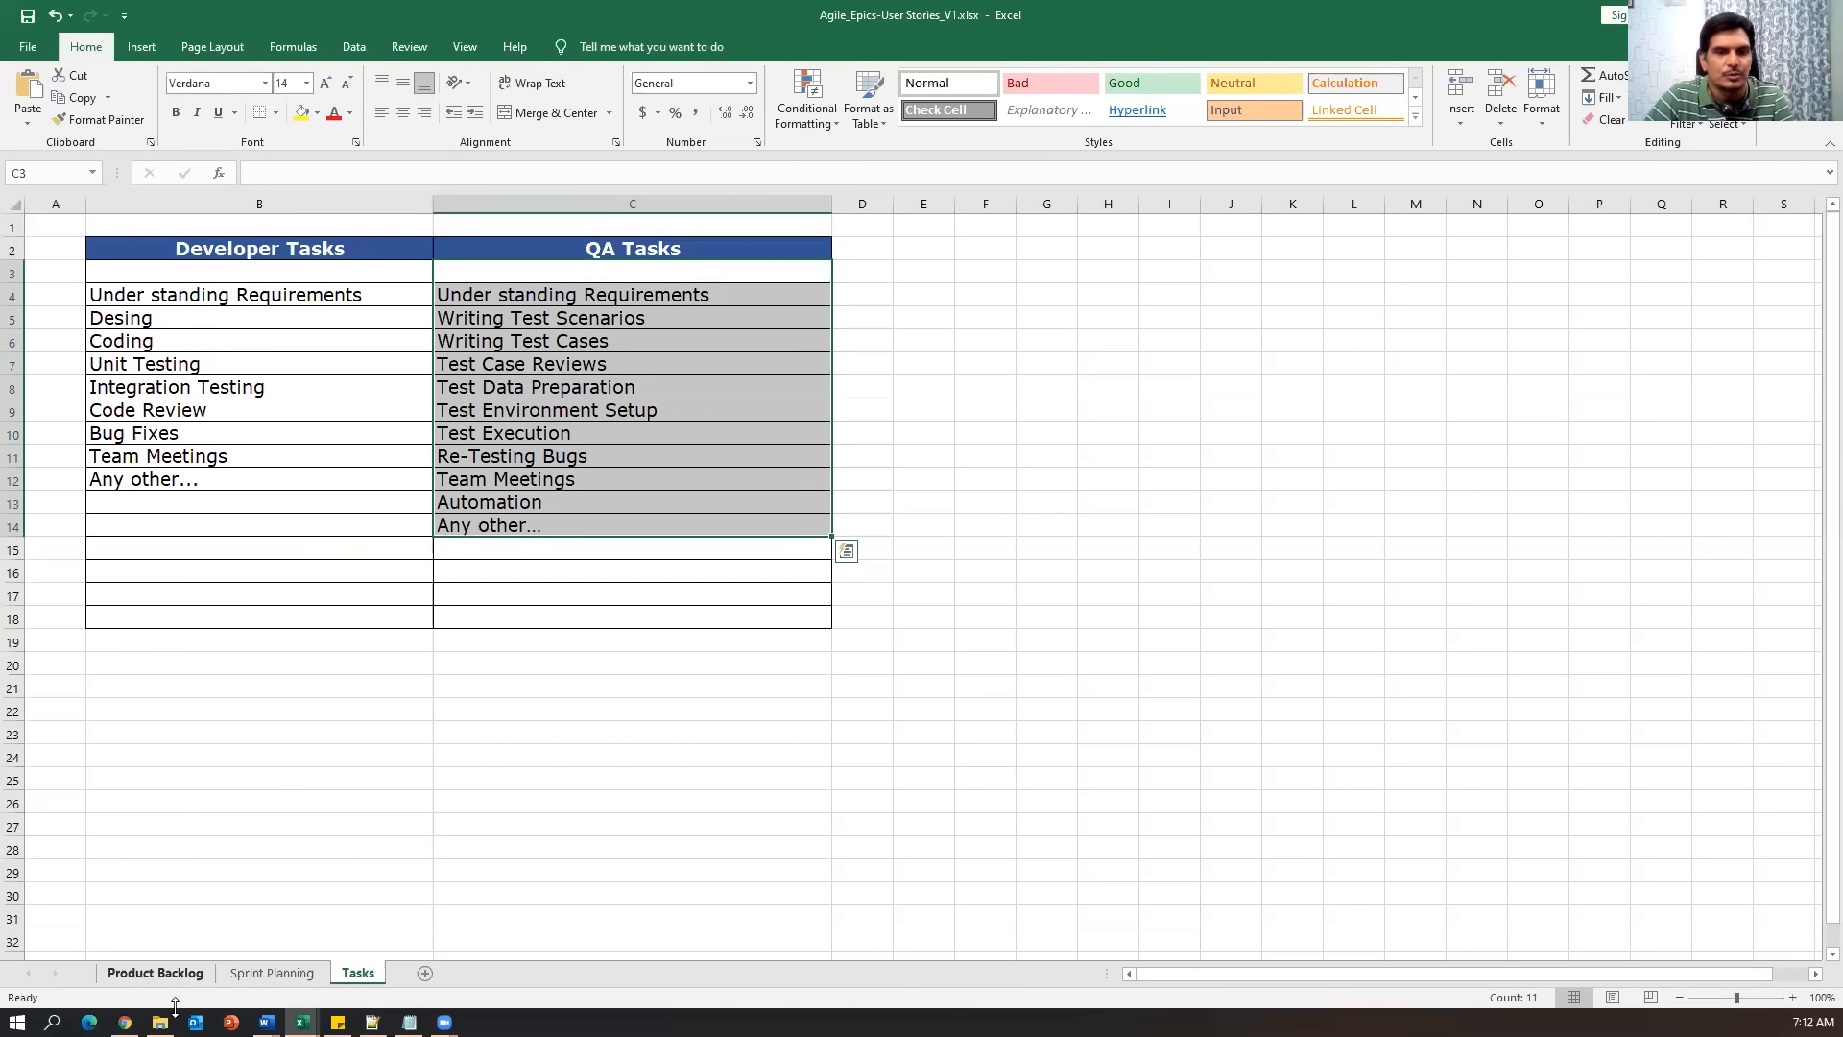
click(125, 1021)
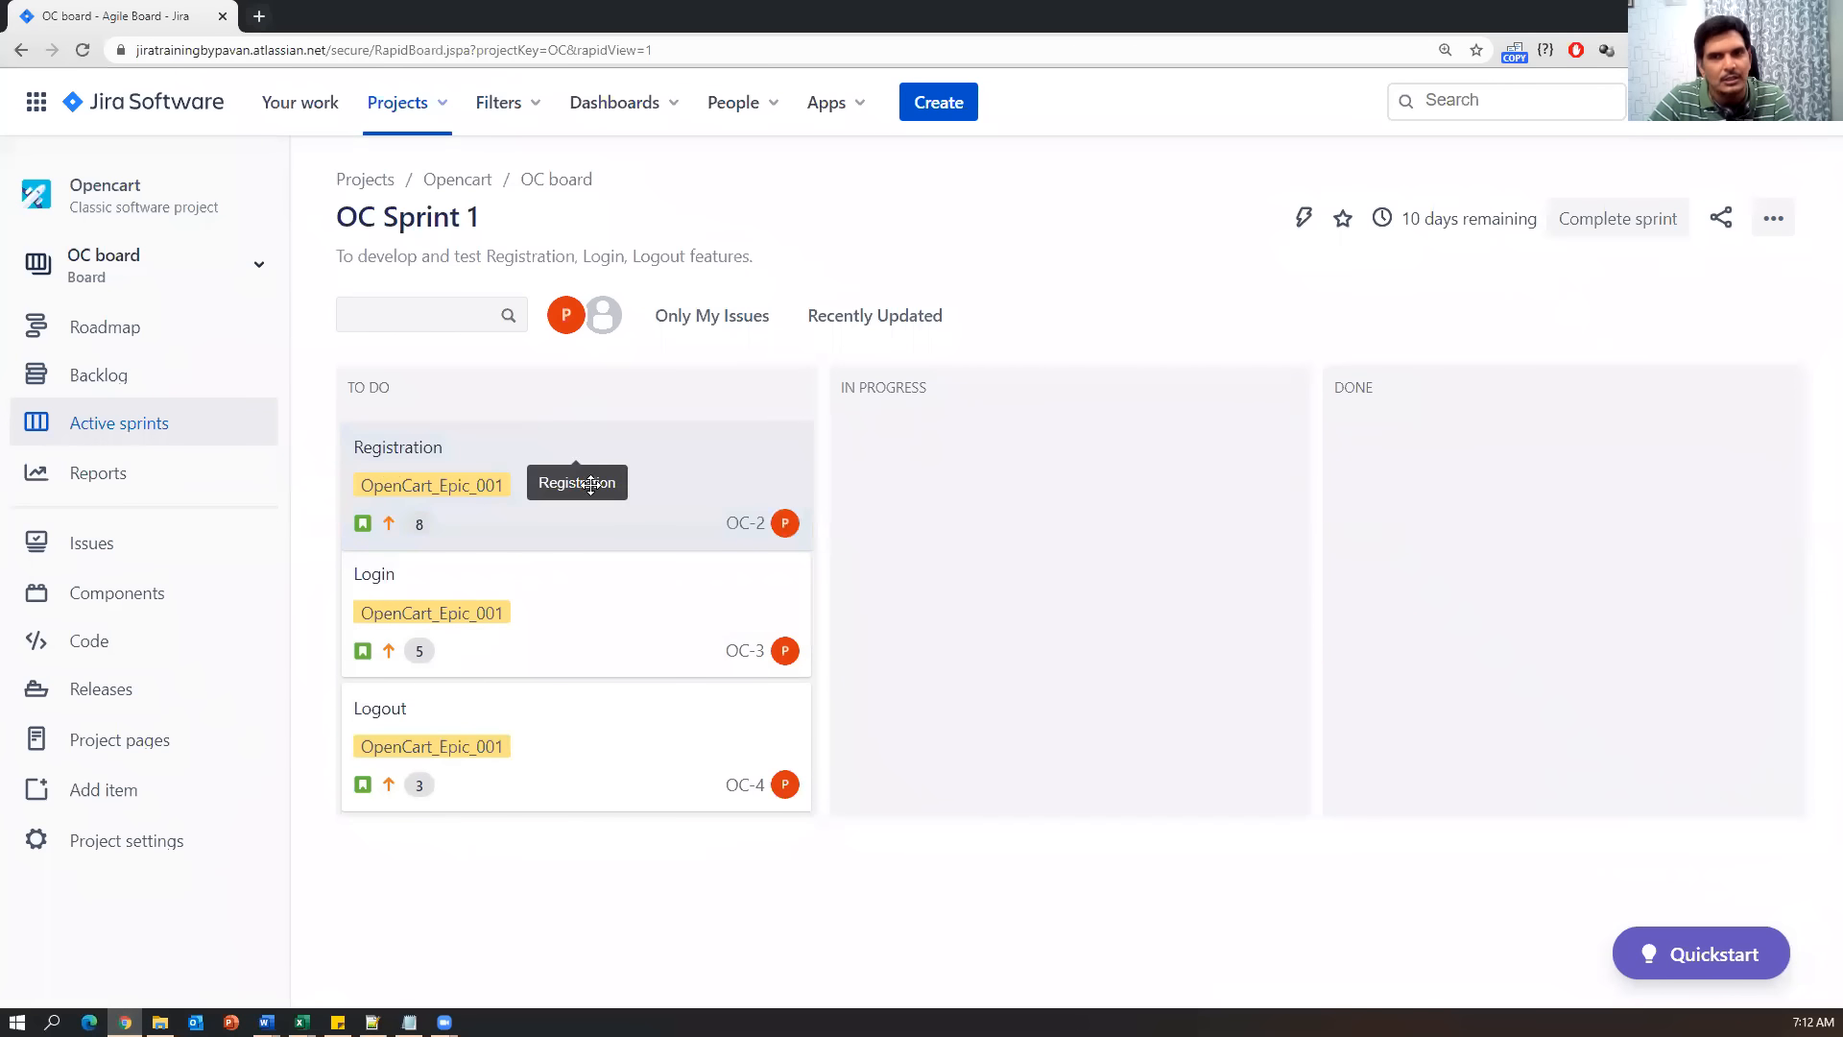
click(638, 506)
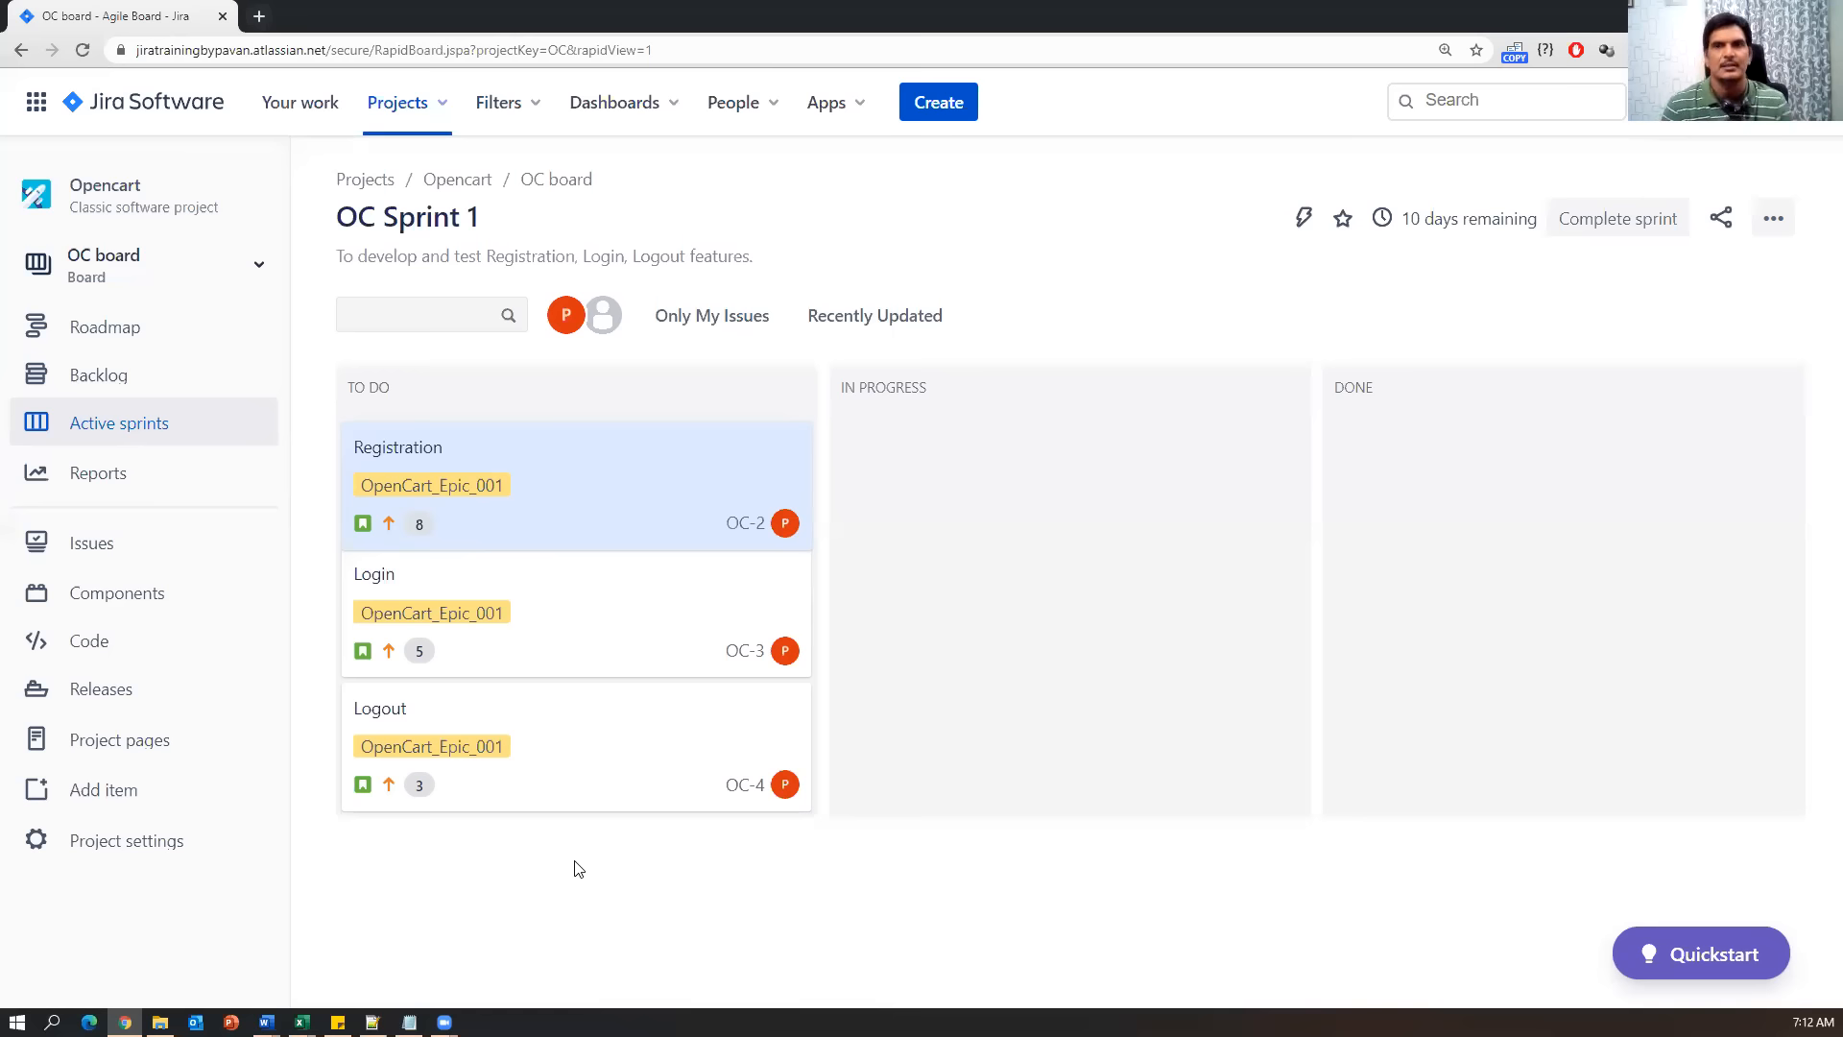
click(636, 488)
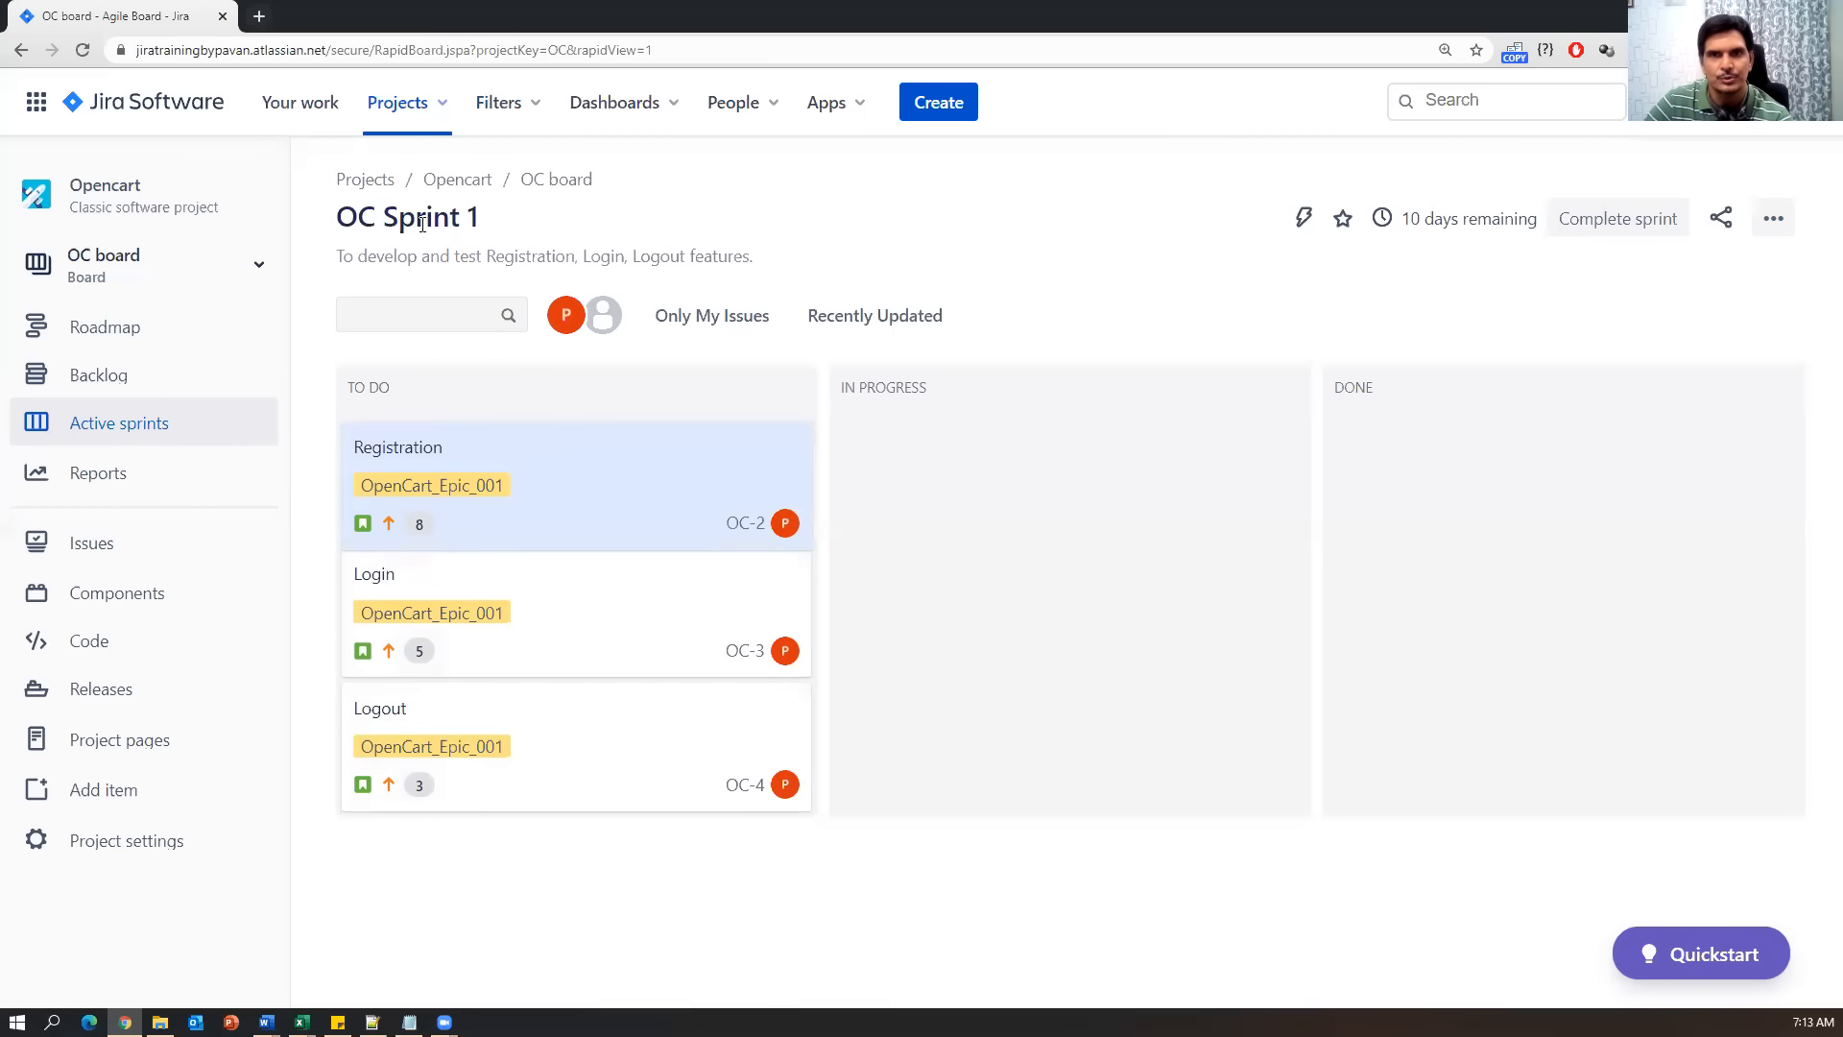
drag(519, 223, 347, 216)
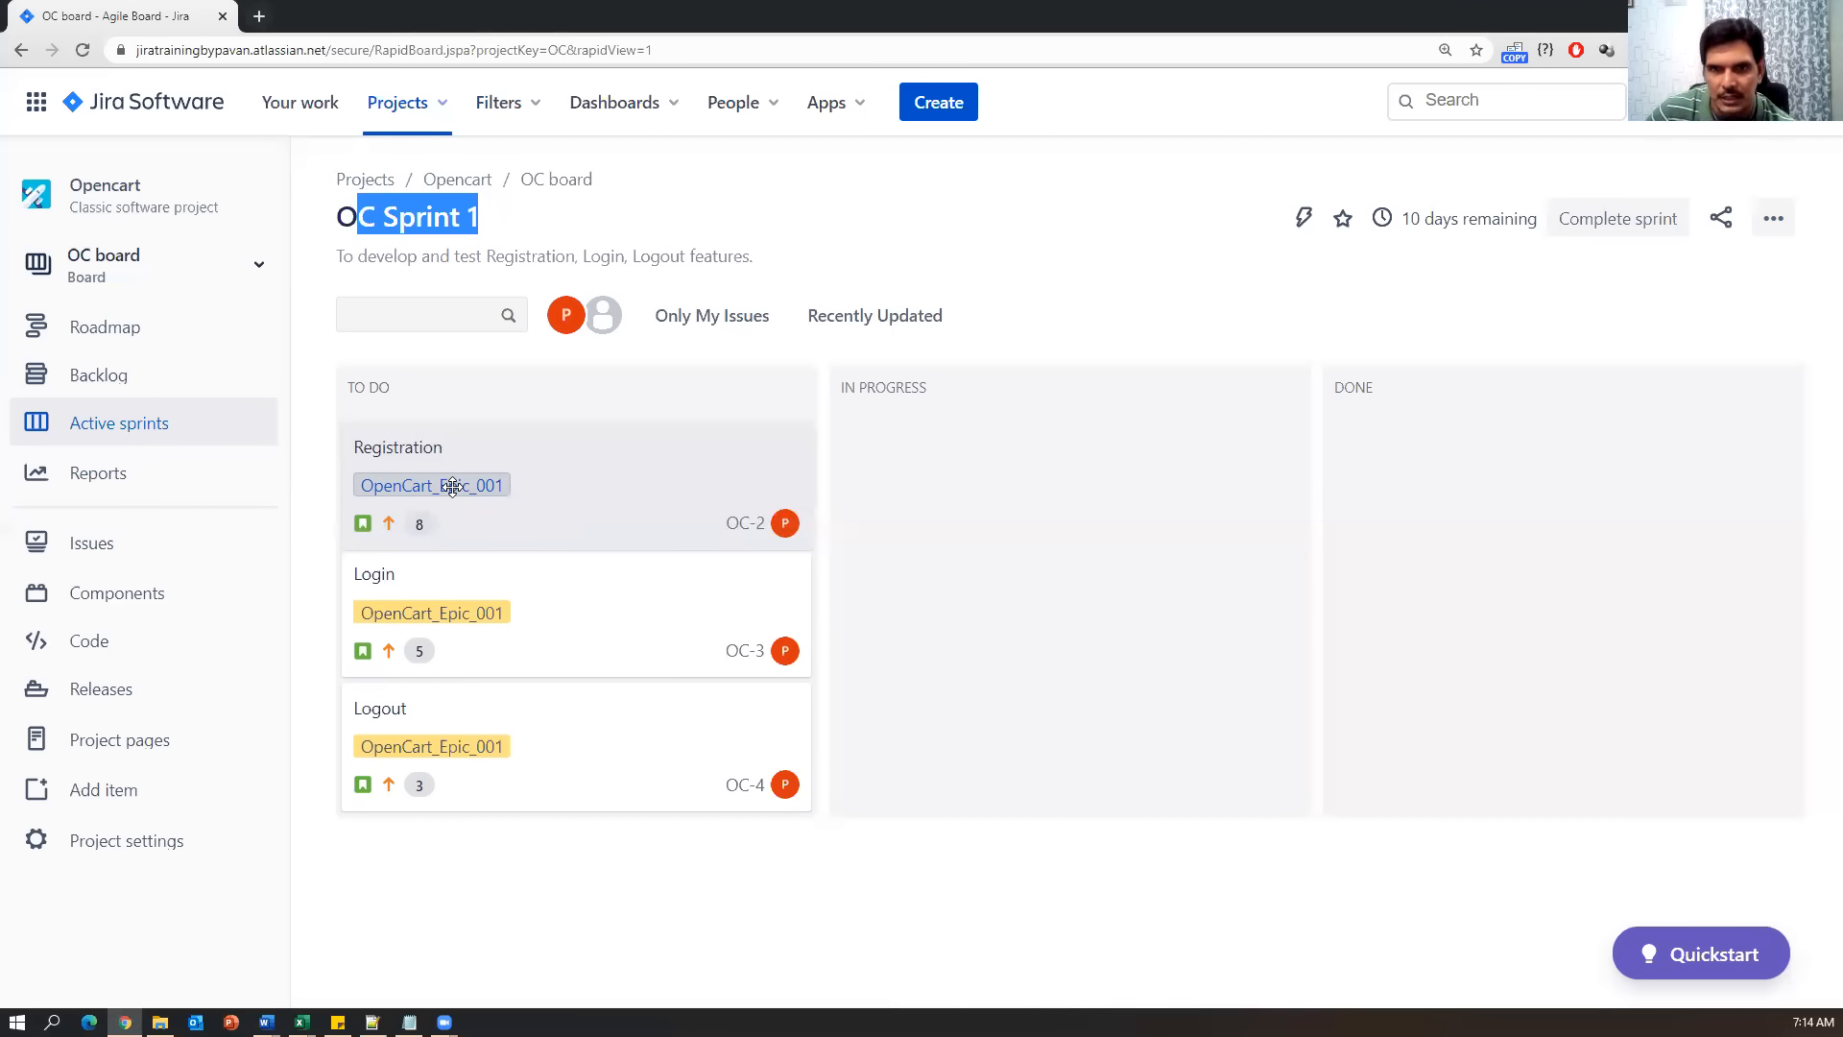
click(480, 456)
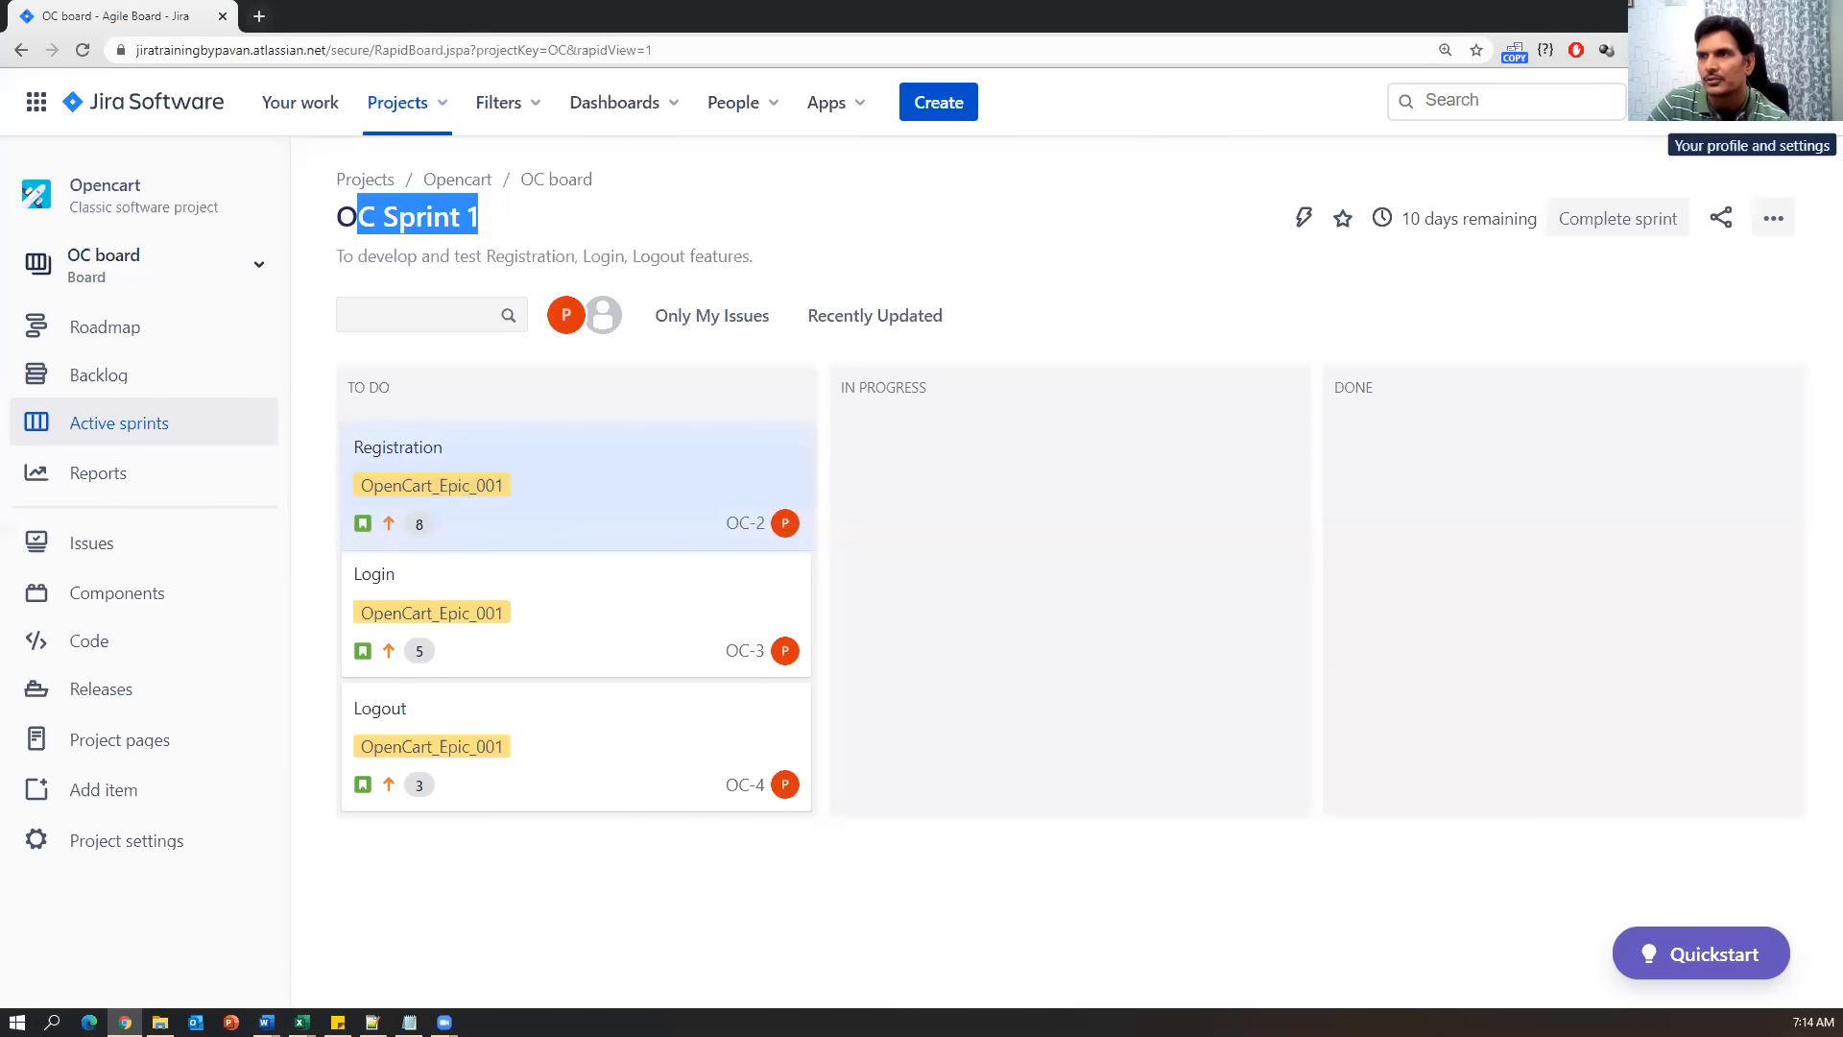
Zoom Chrome's page out one level and reload the Opencart project board.
click(1822, 50)
click(1693, 229)
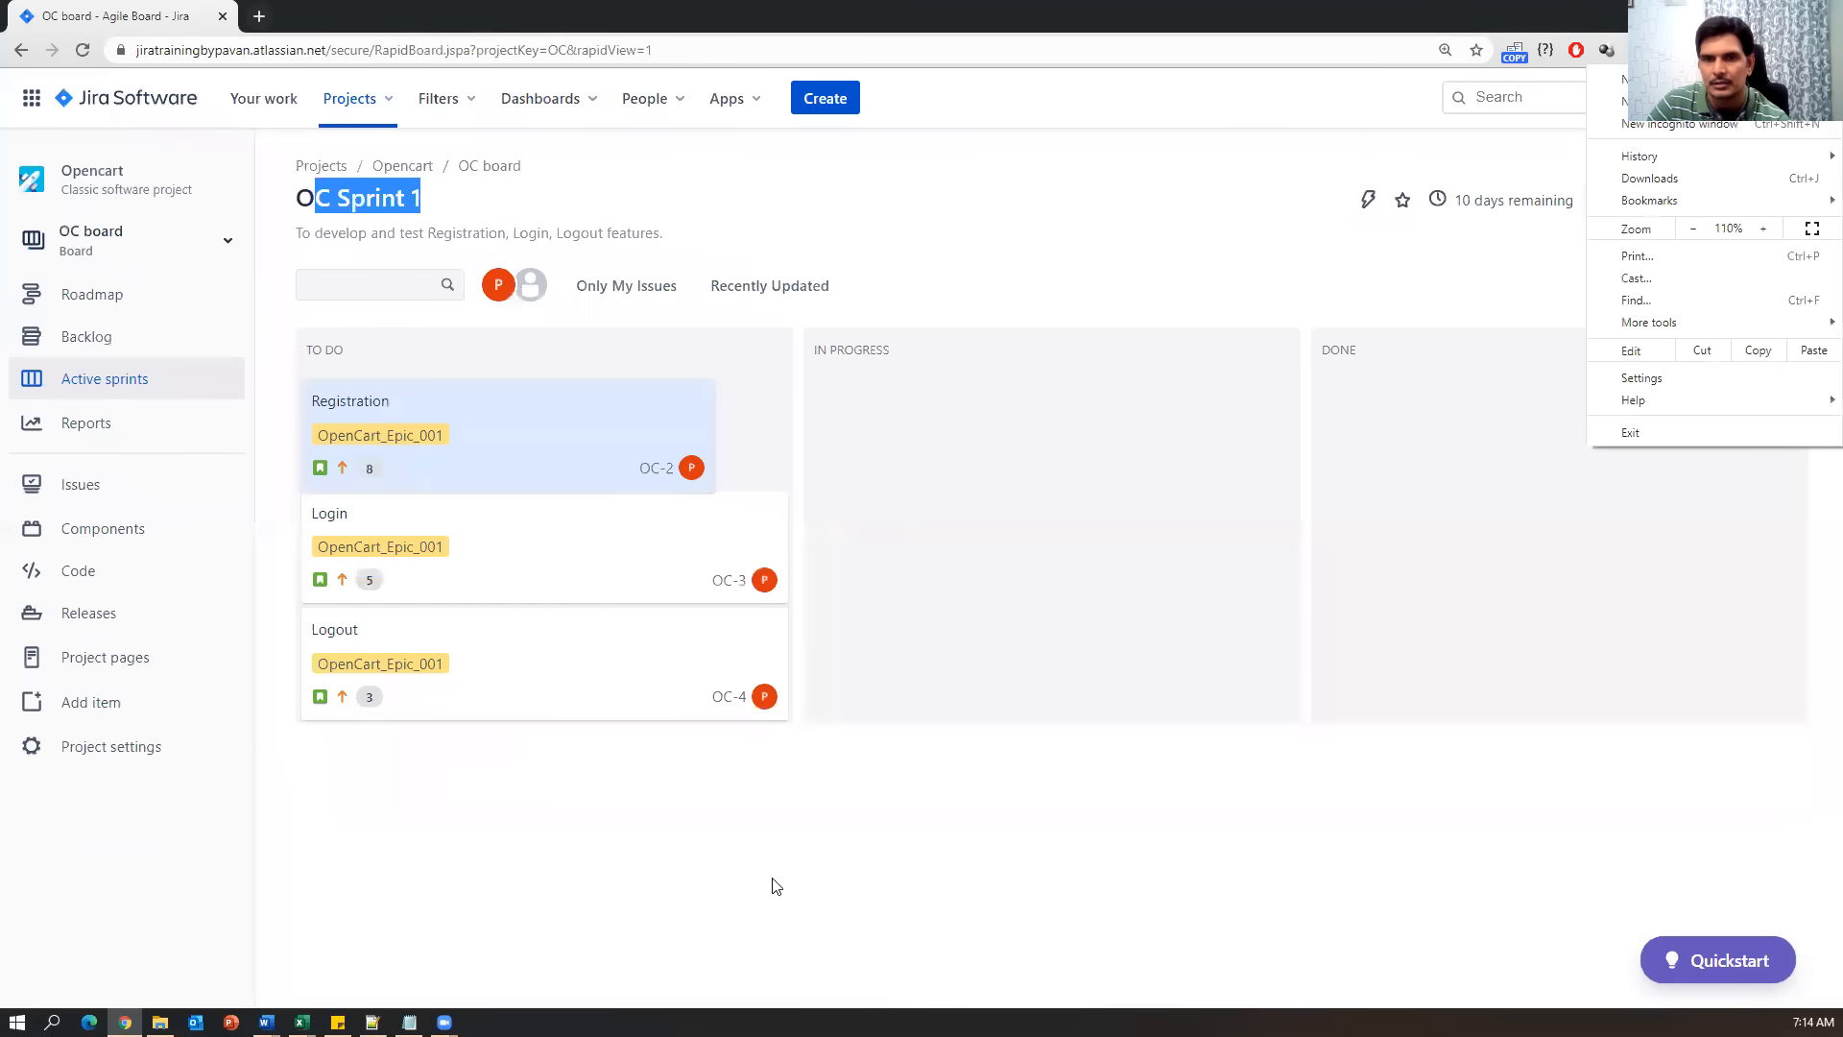
click(812, 849)
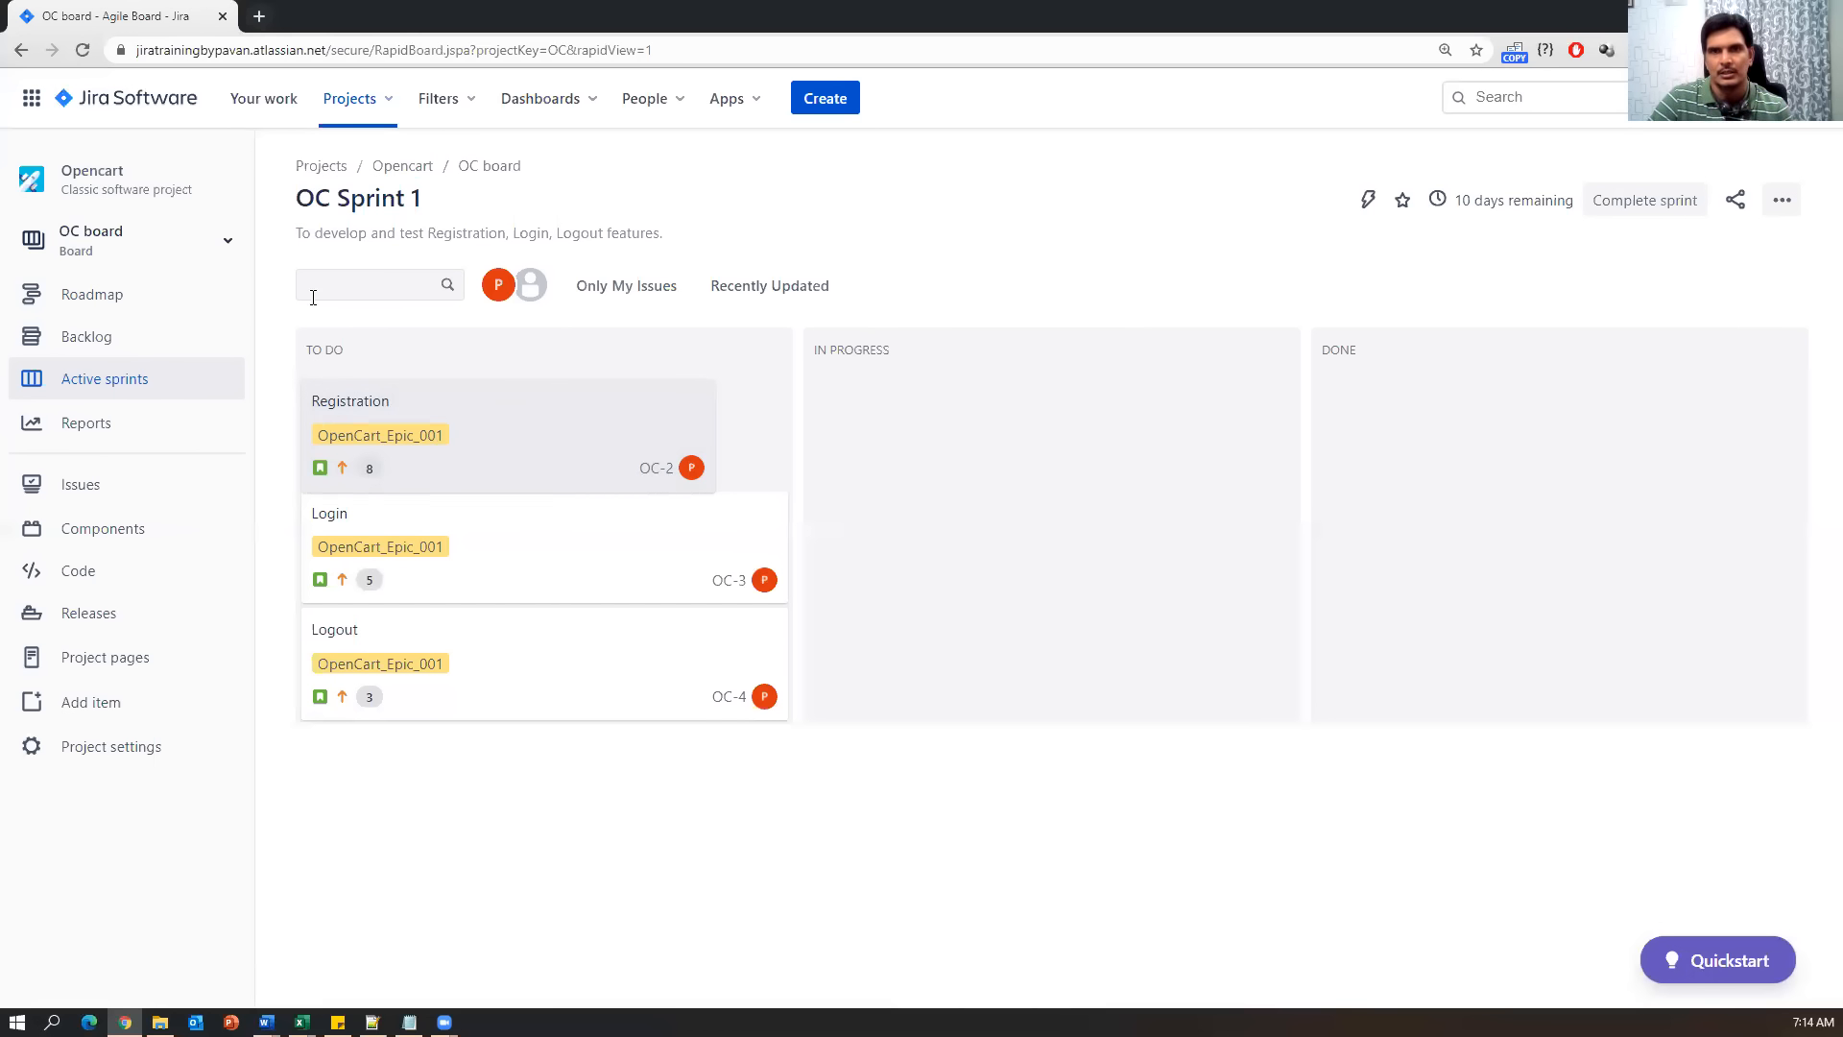
click(382, 100)
click(373, 197)
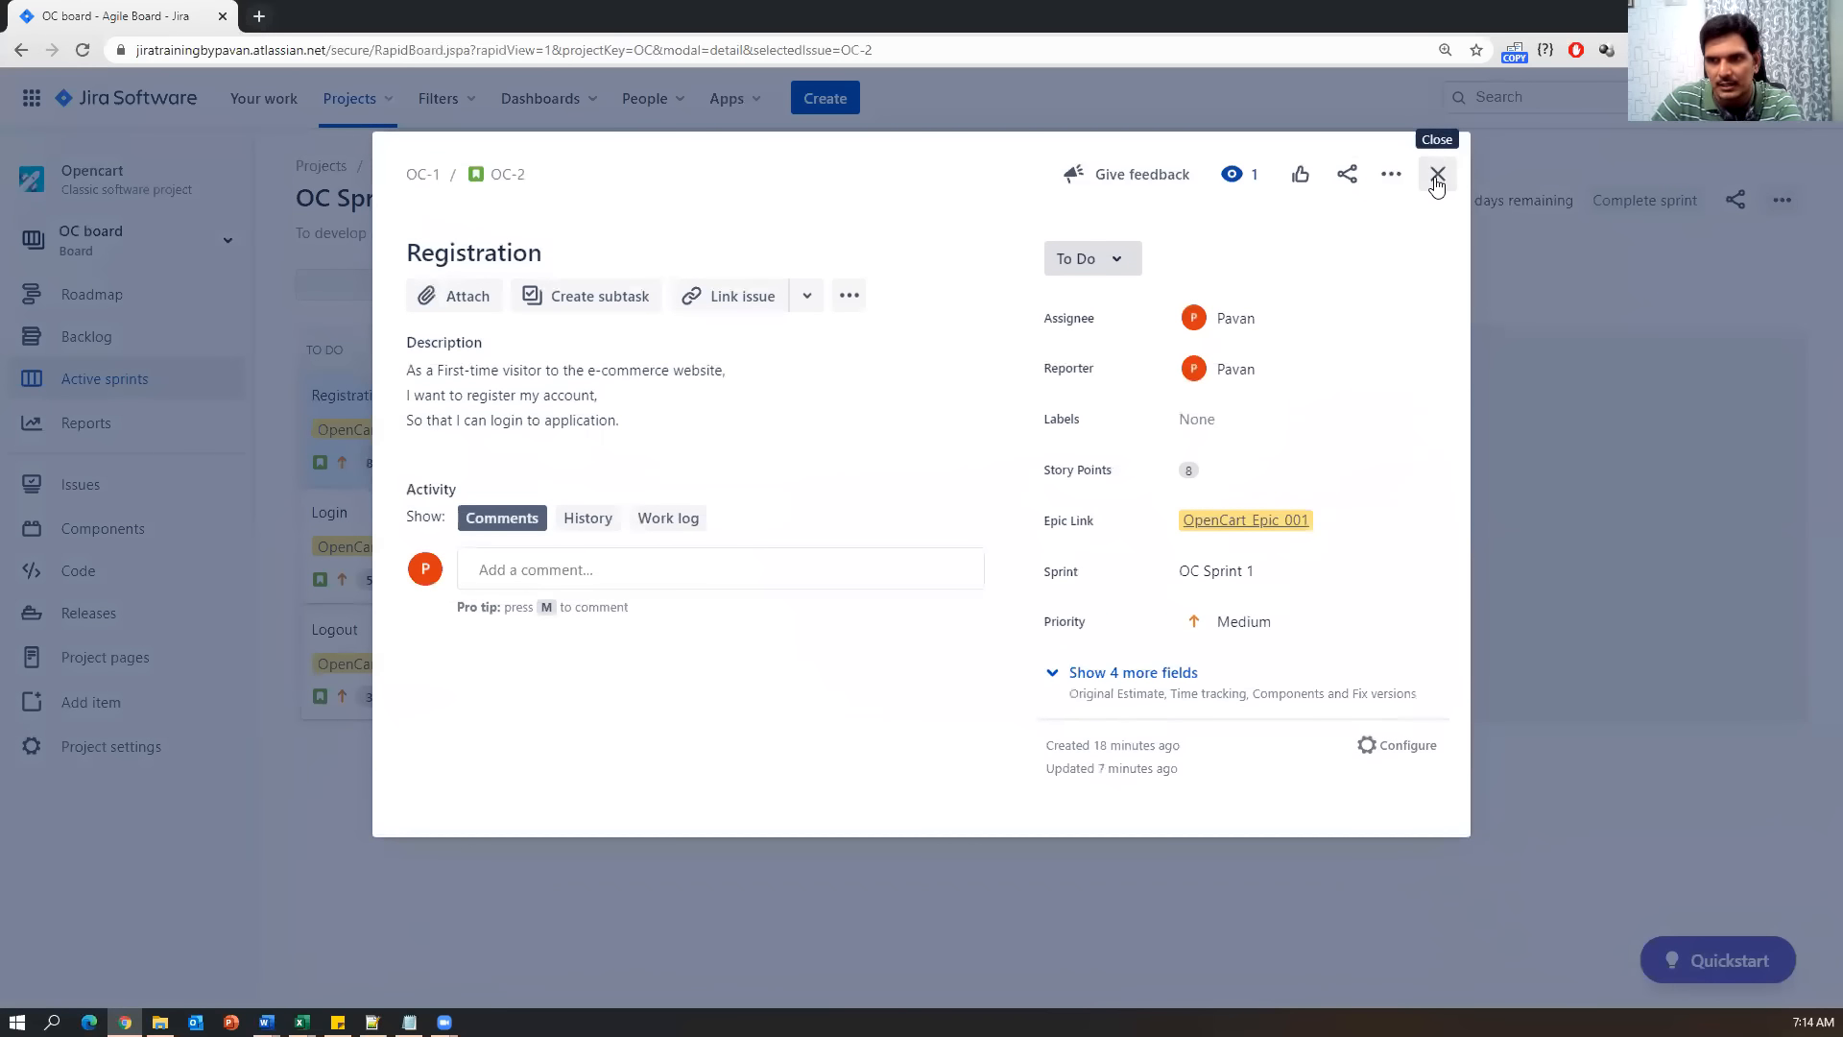
Reopen Registration story OC-2, highlight its description to review it, then close it.
click(1437, 177)
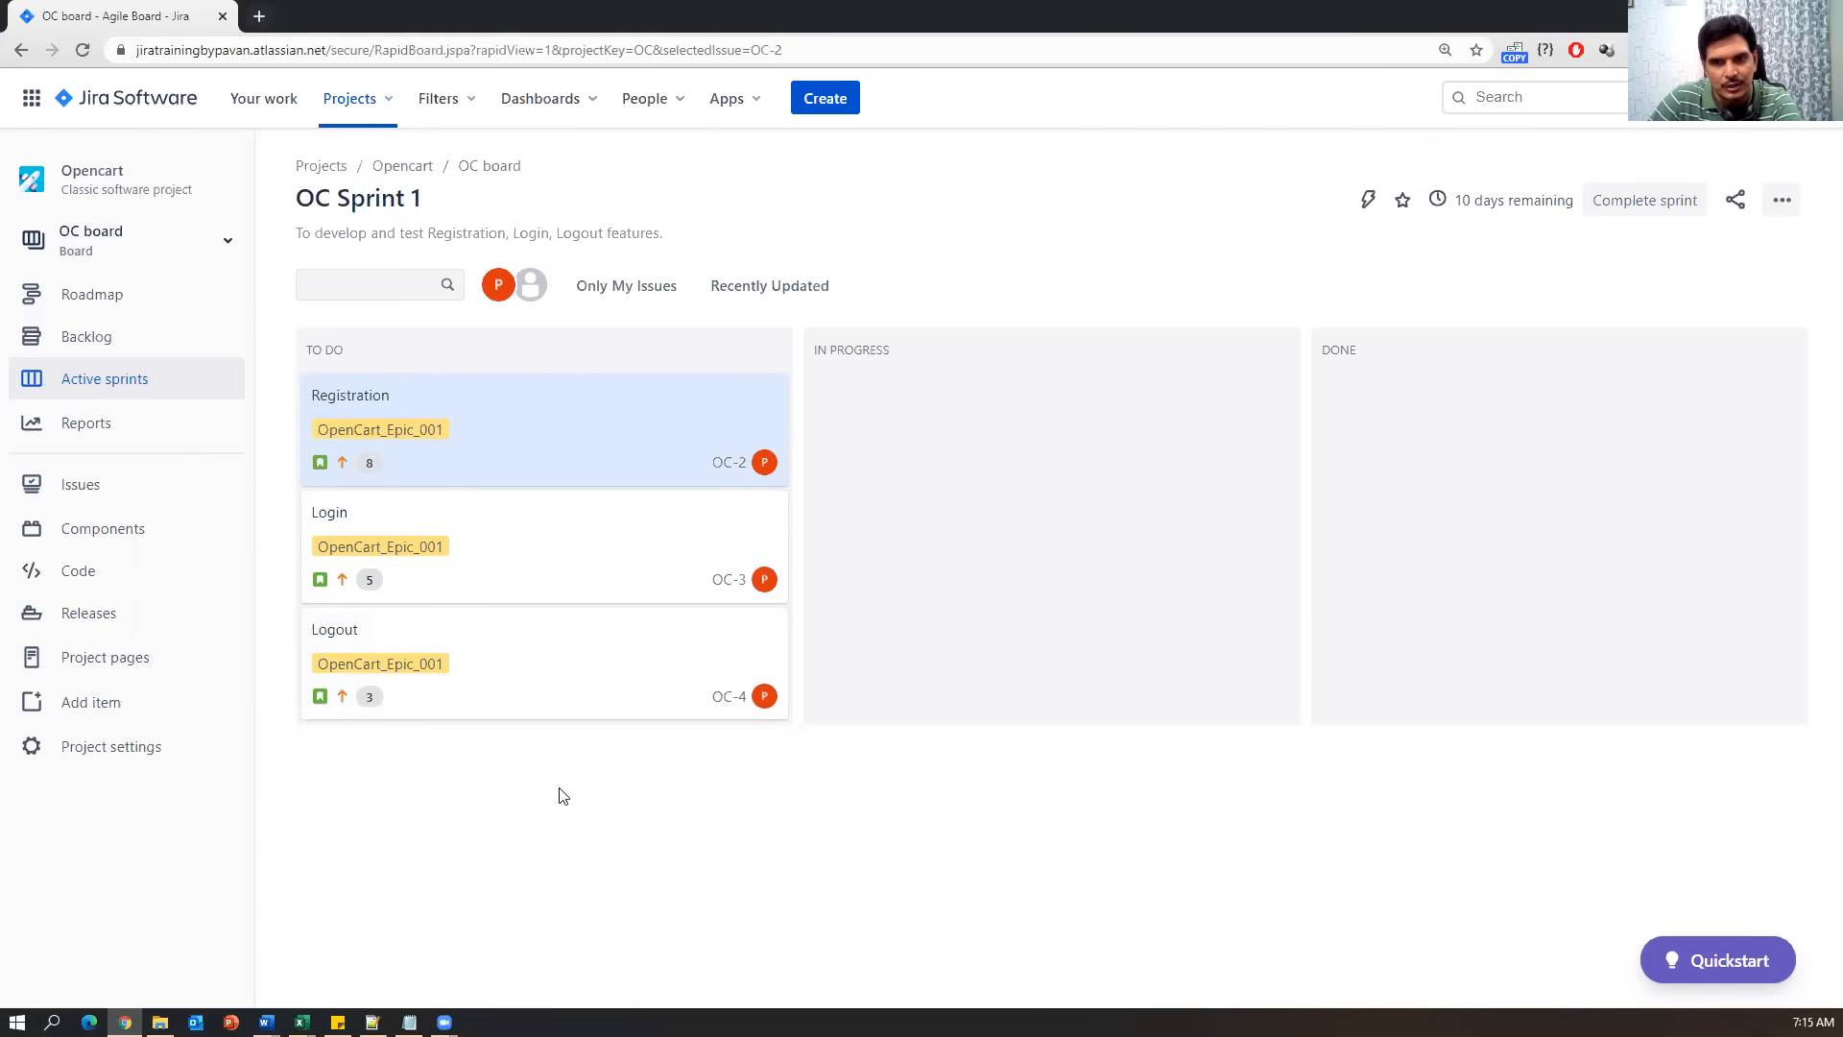
click(517, 429)
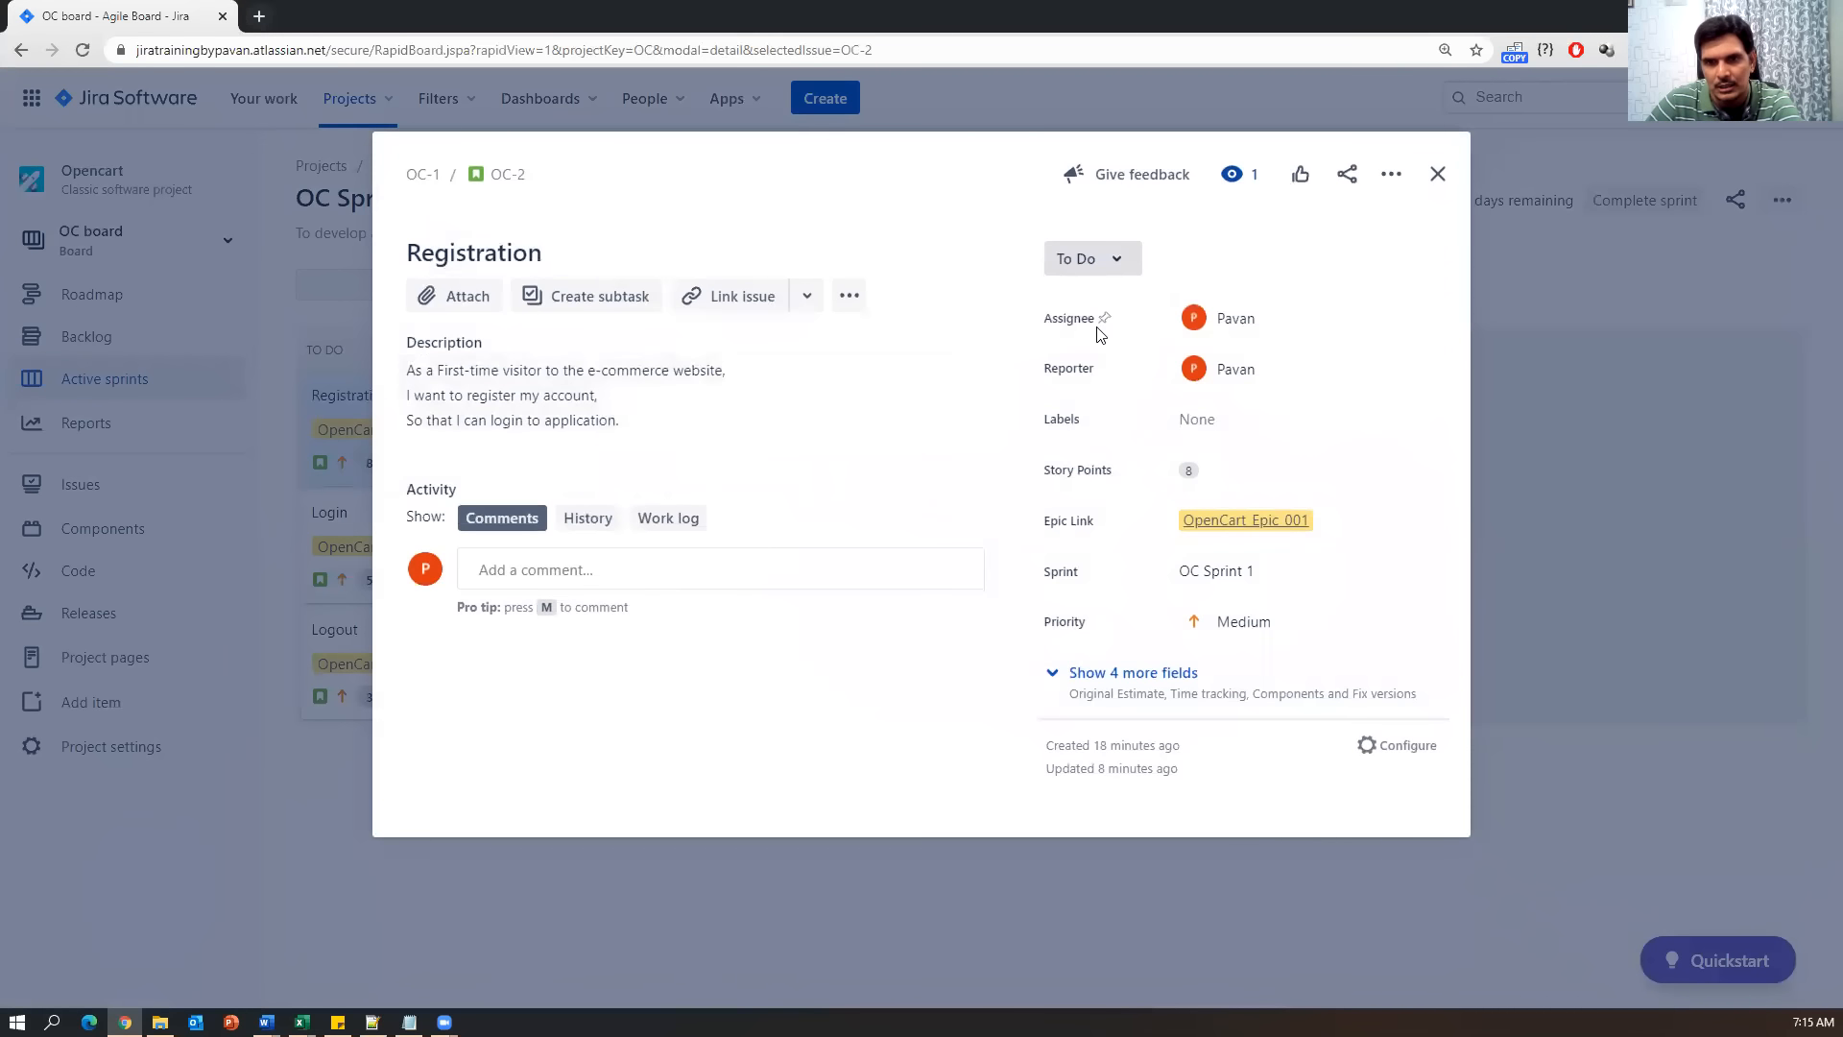
drag(632, 426, 409, 368)
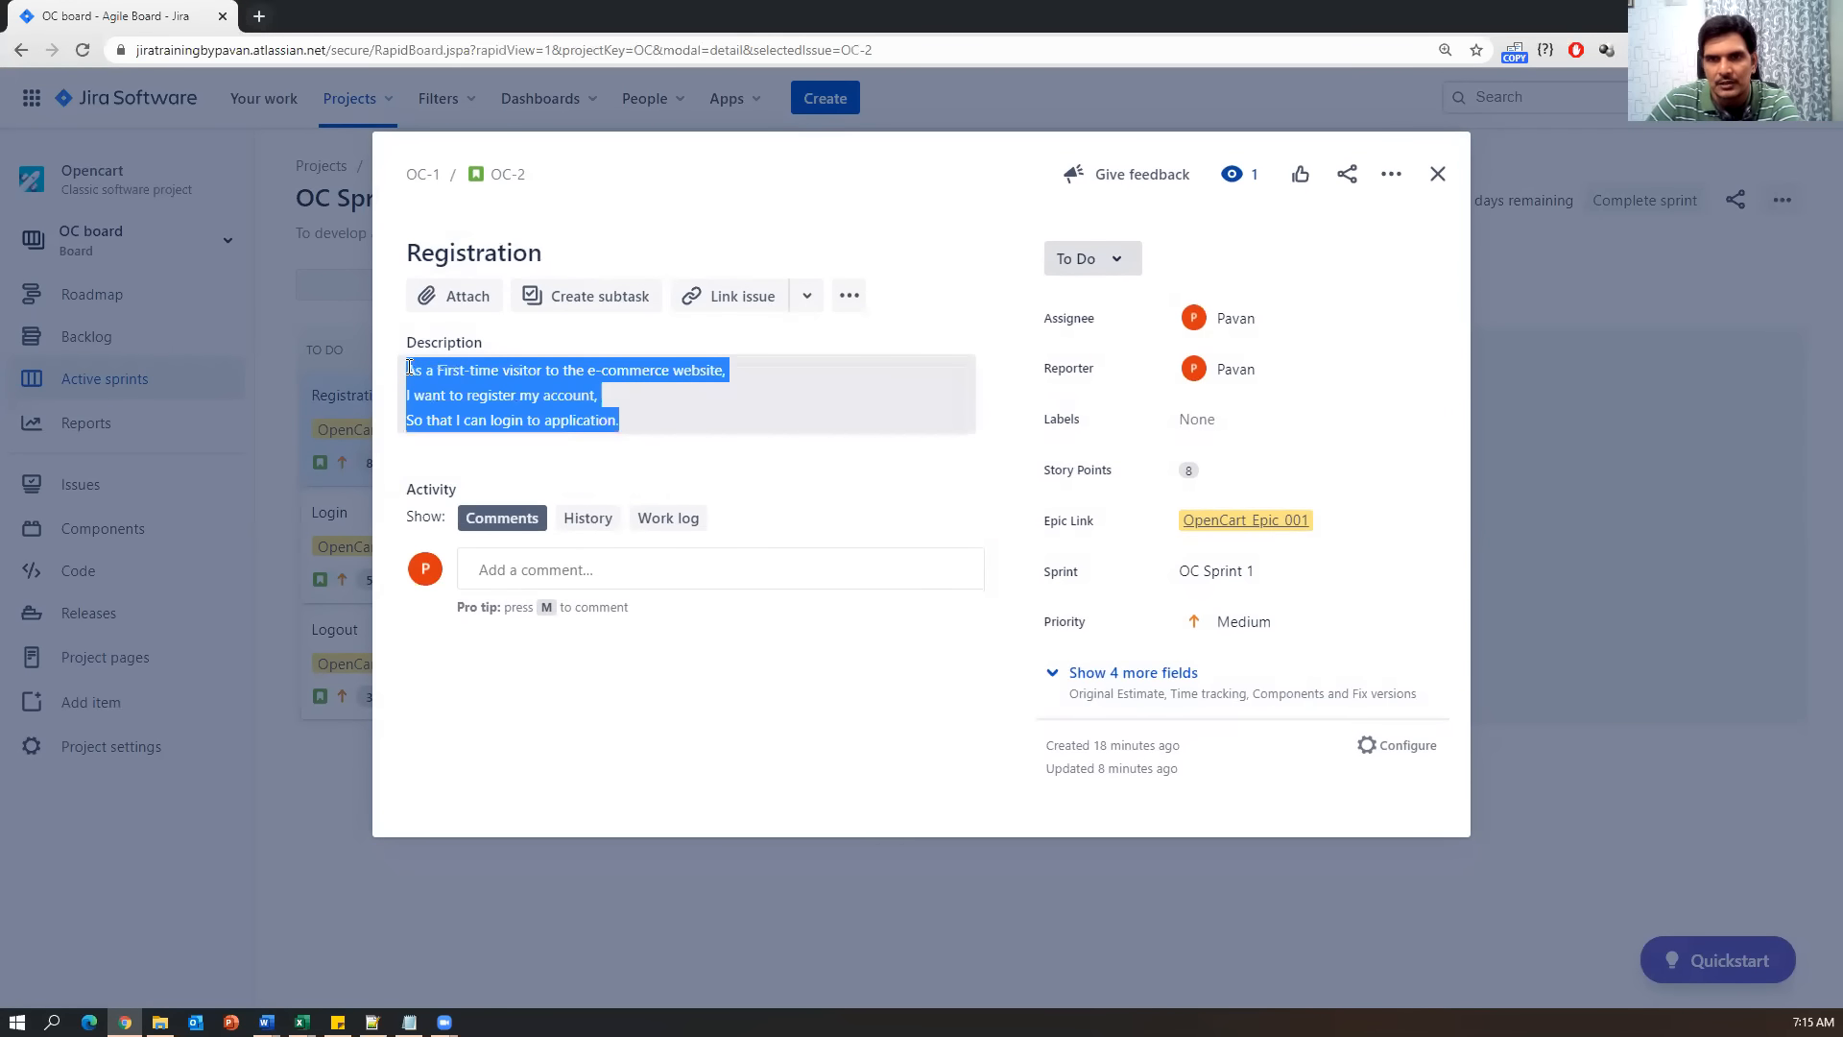
click(754, 667)
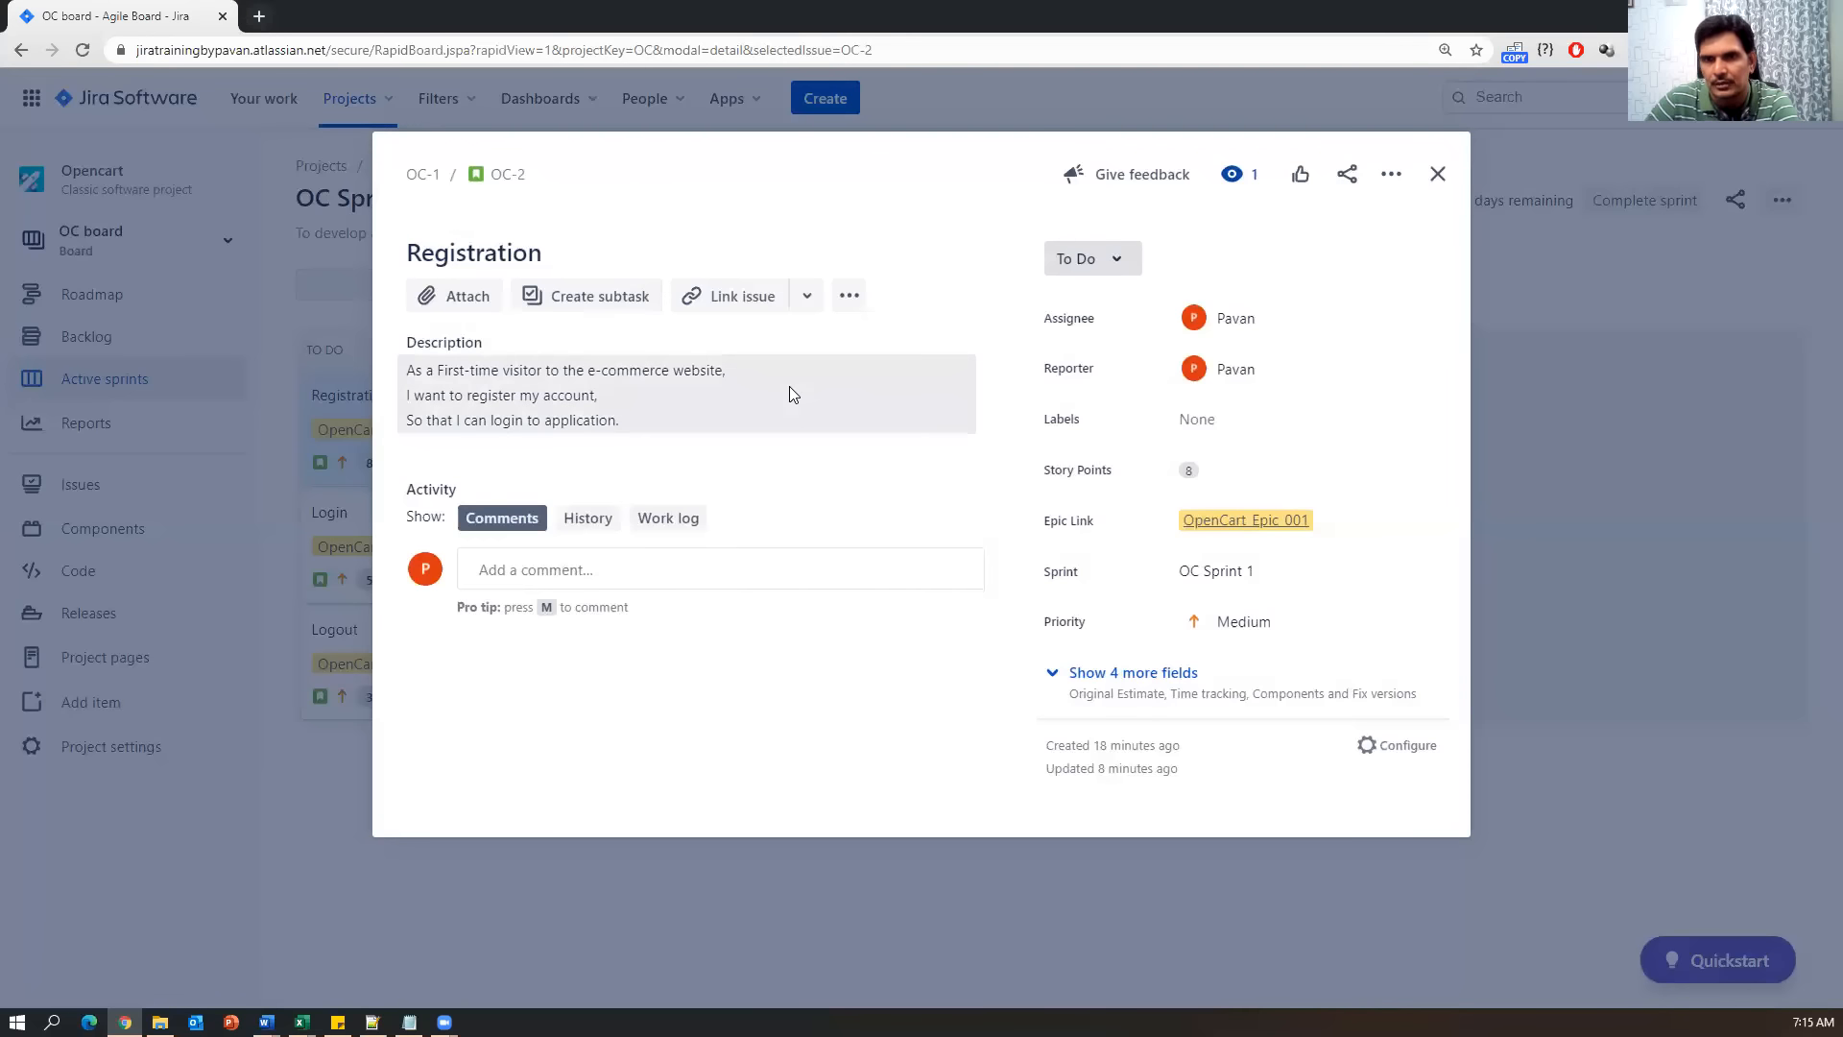
click(1437, 177)
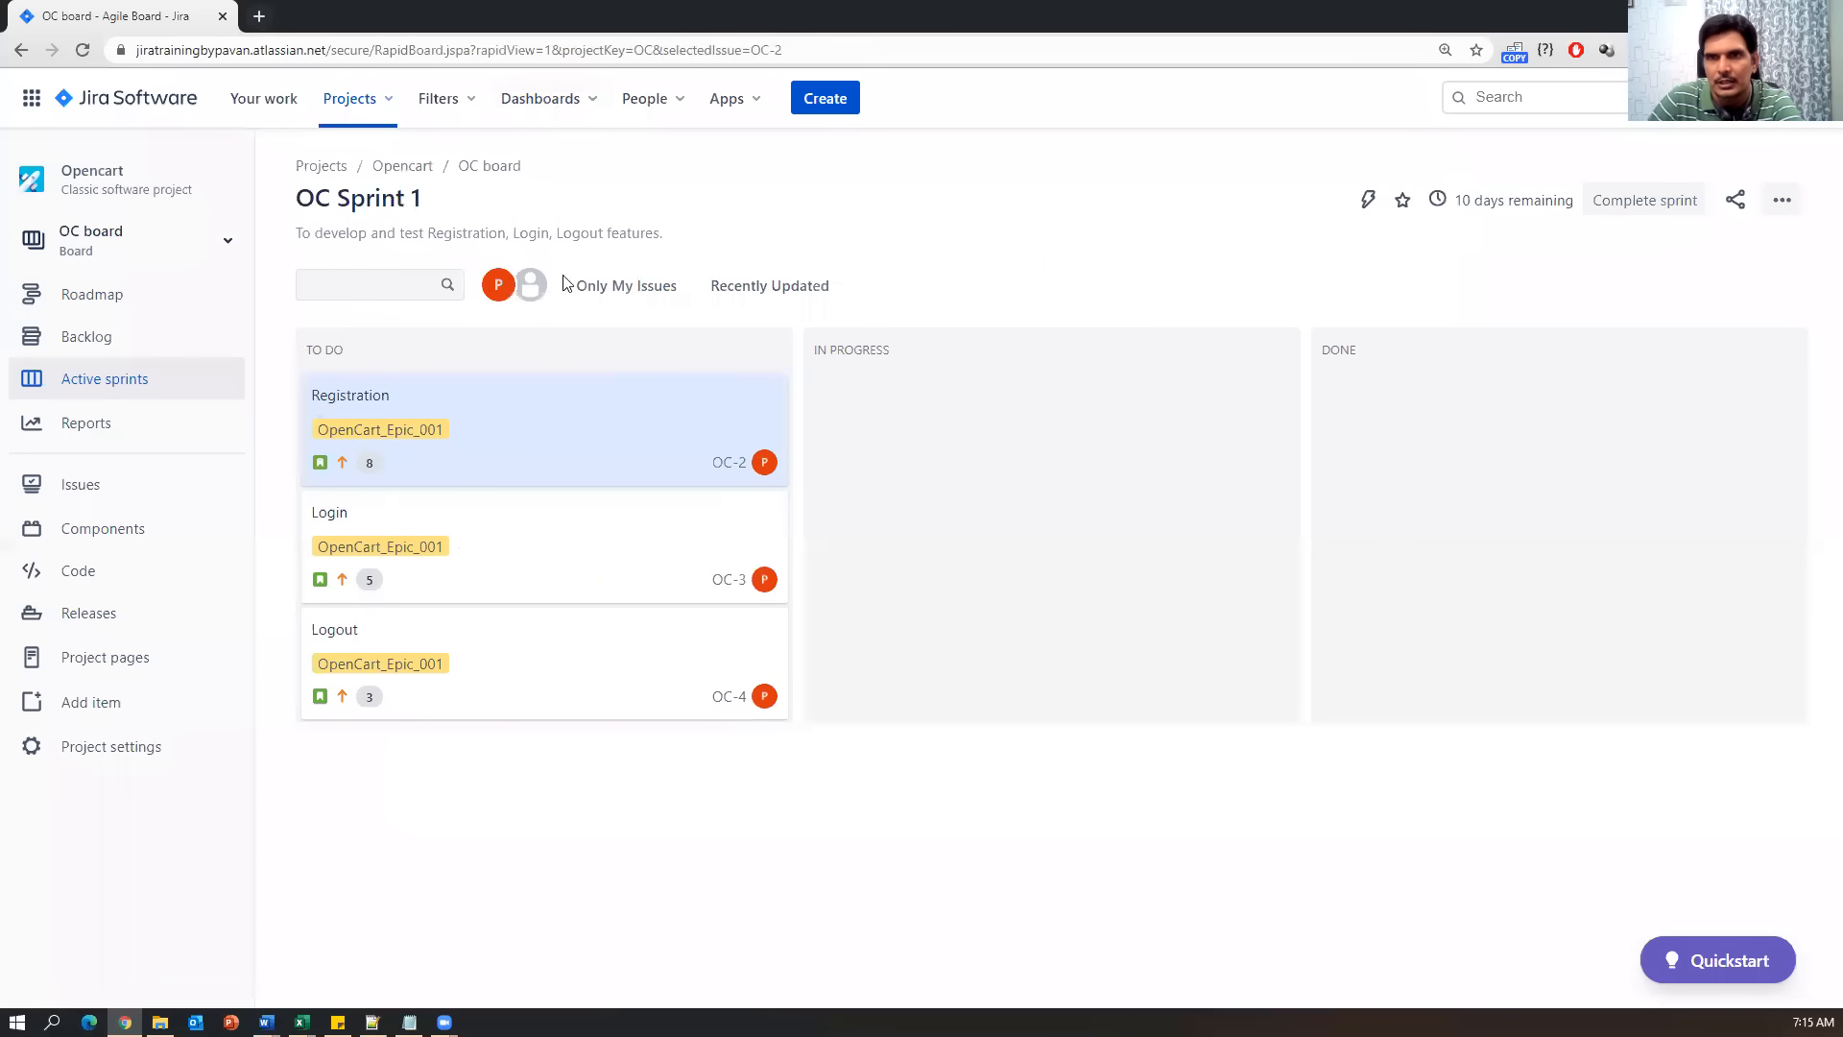
Start a new Opencart issue of type Task, look through the form, then cancel and discard it.
click(827, 100)
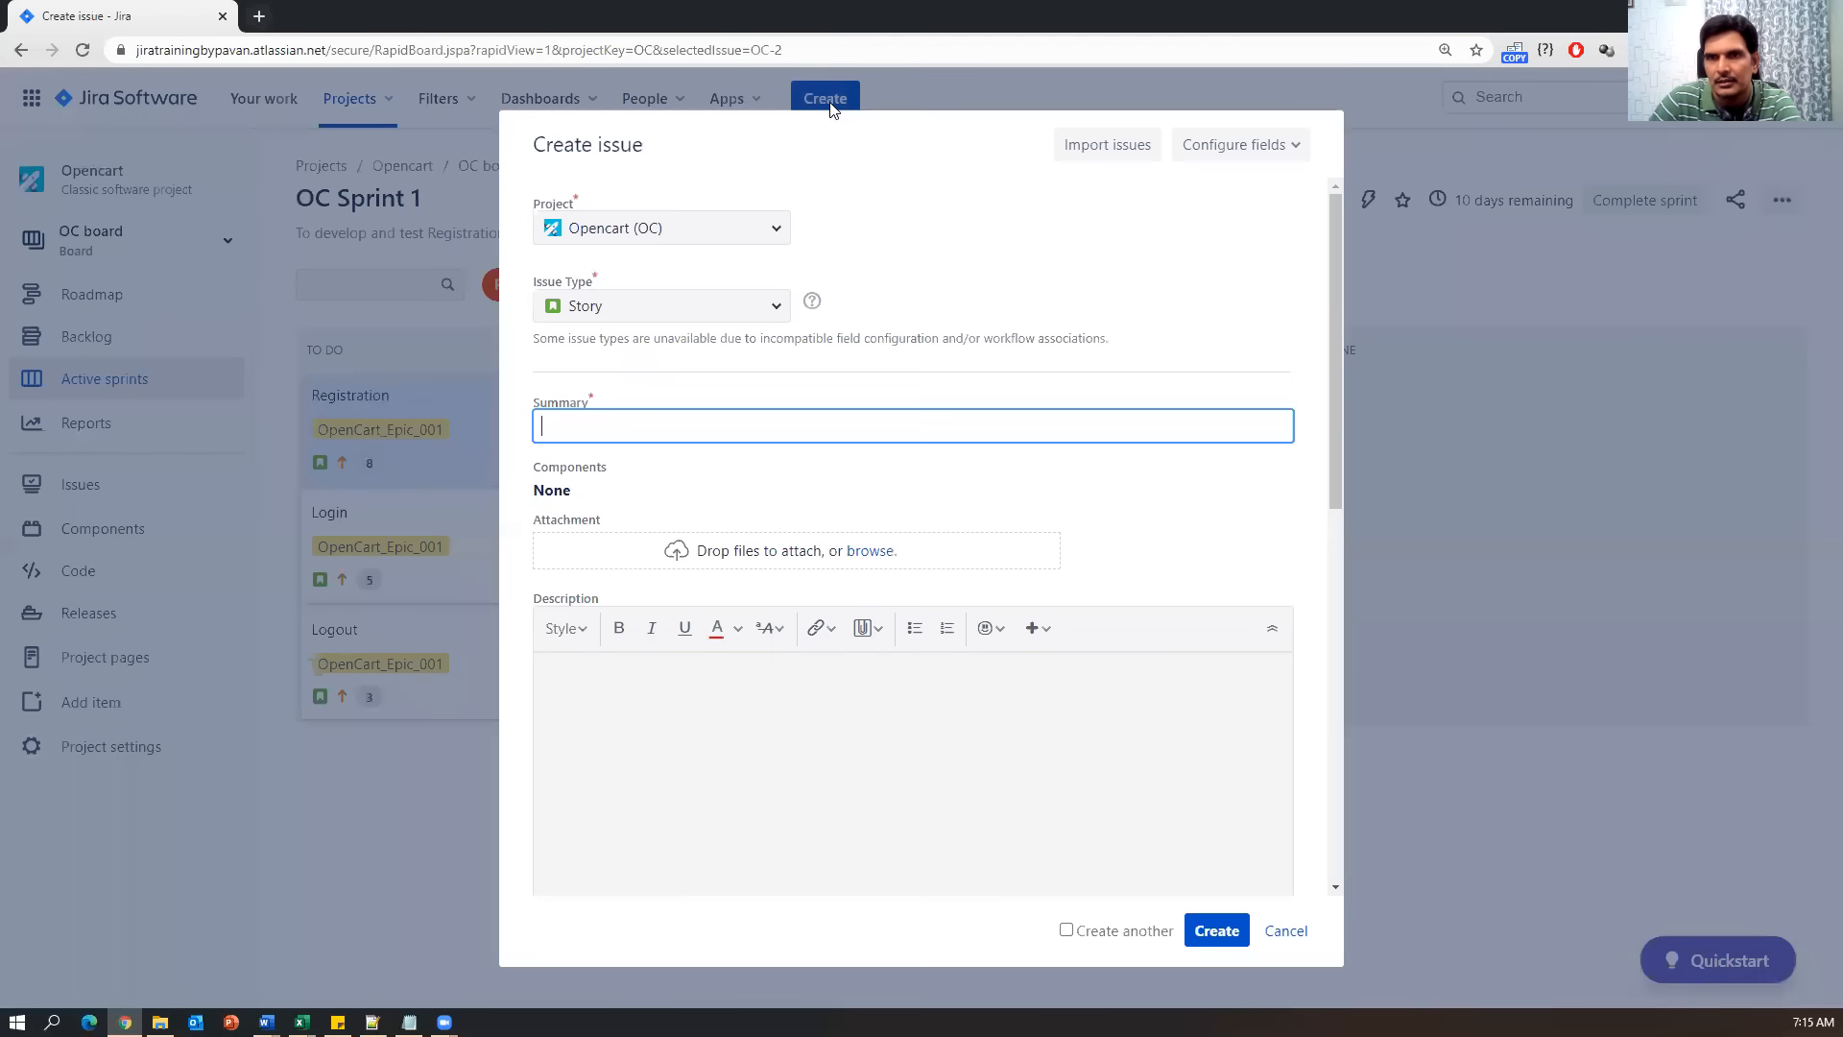
click(774, 305)
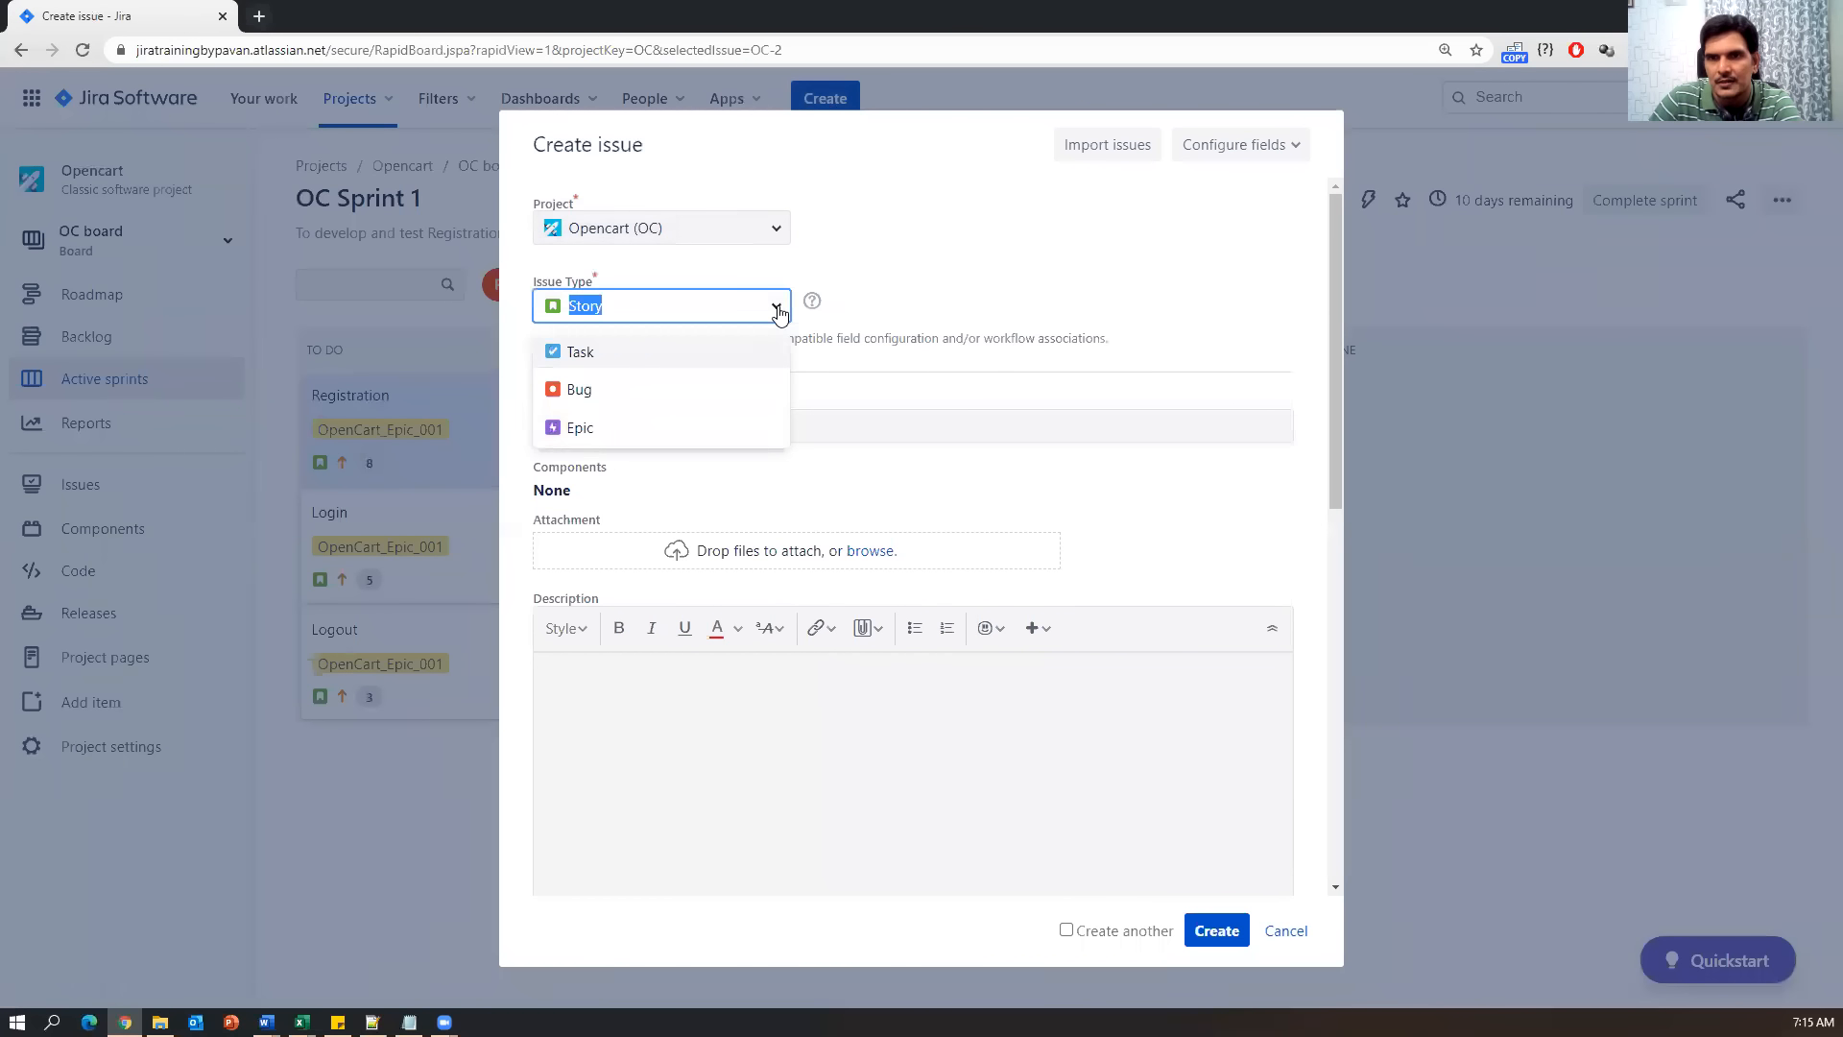
click(590, 357)
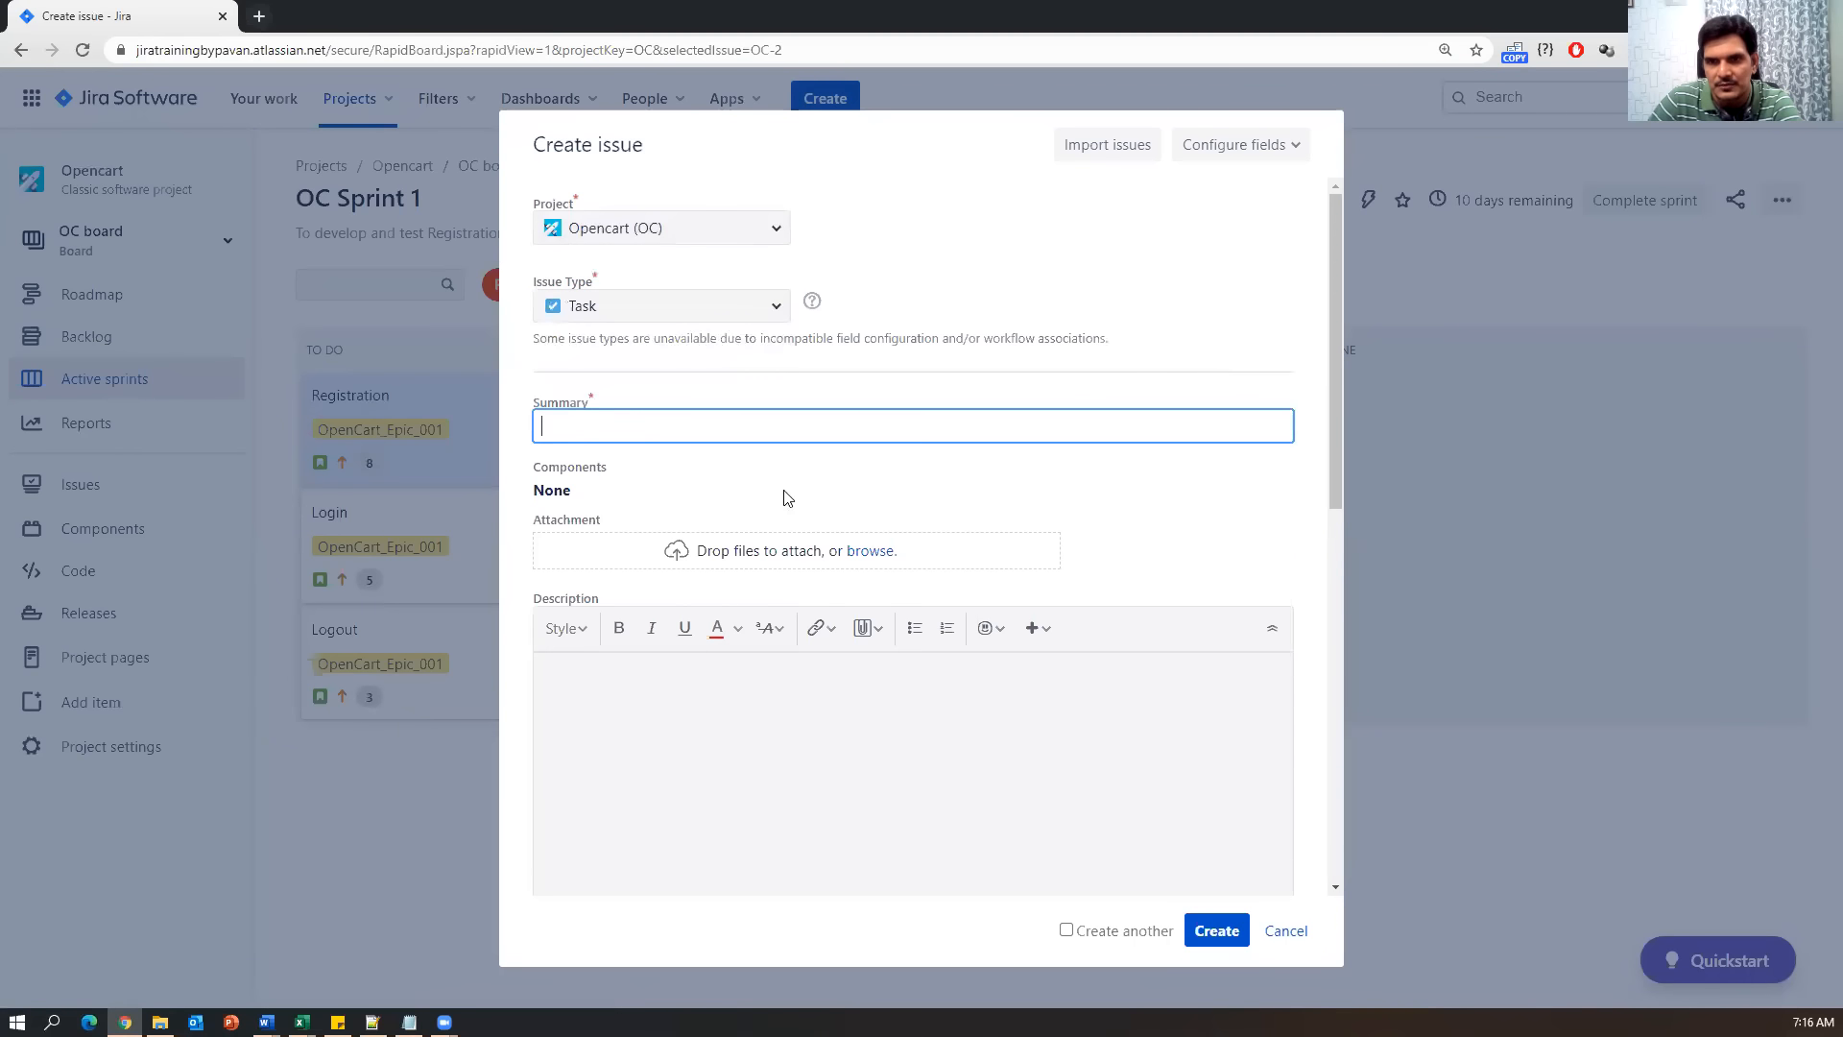
scroll(864, 551, down, 5)
scroll(710, 605, down, 4)
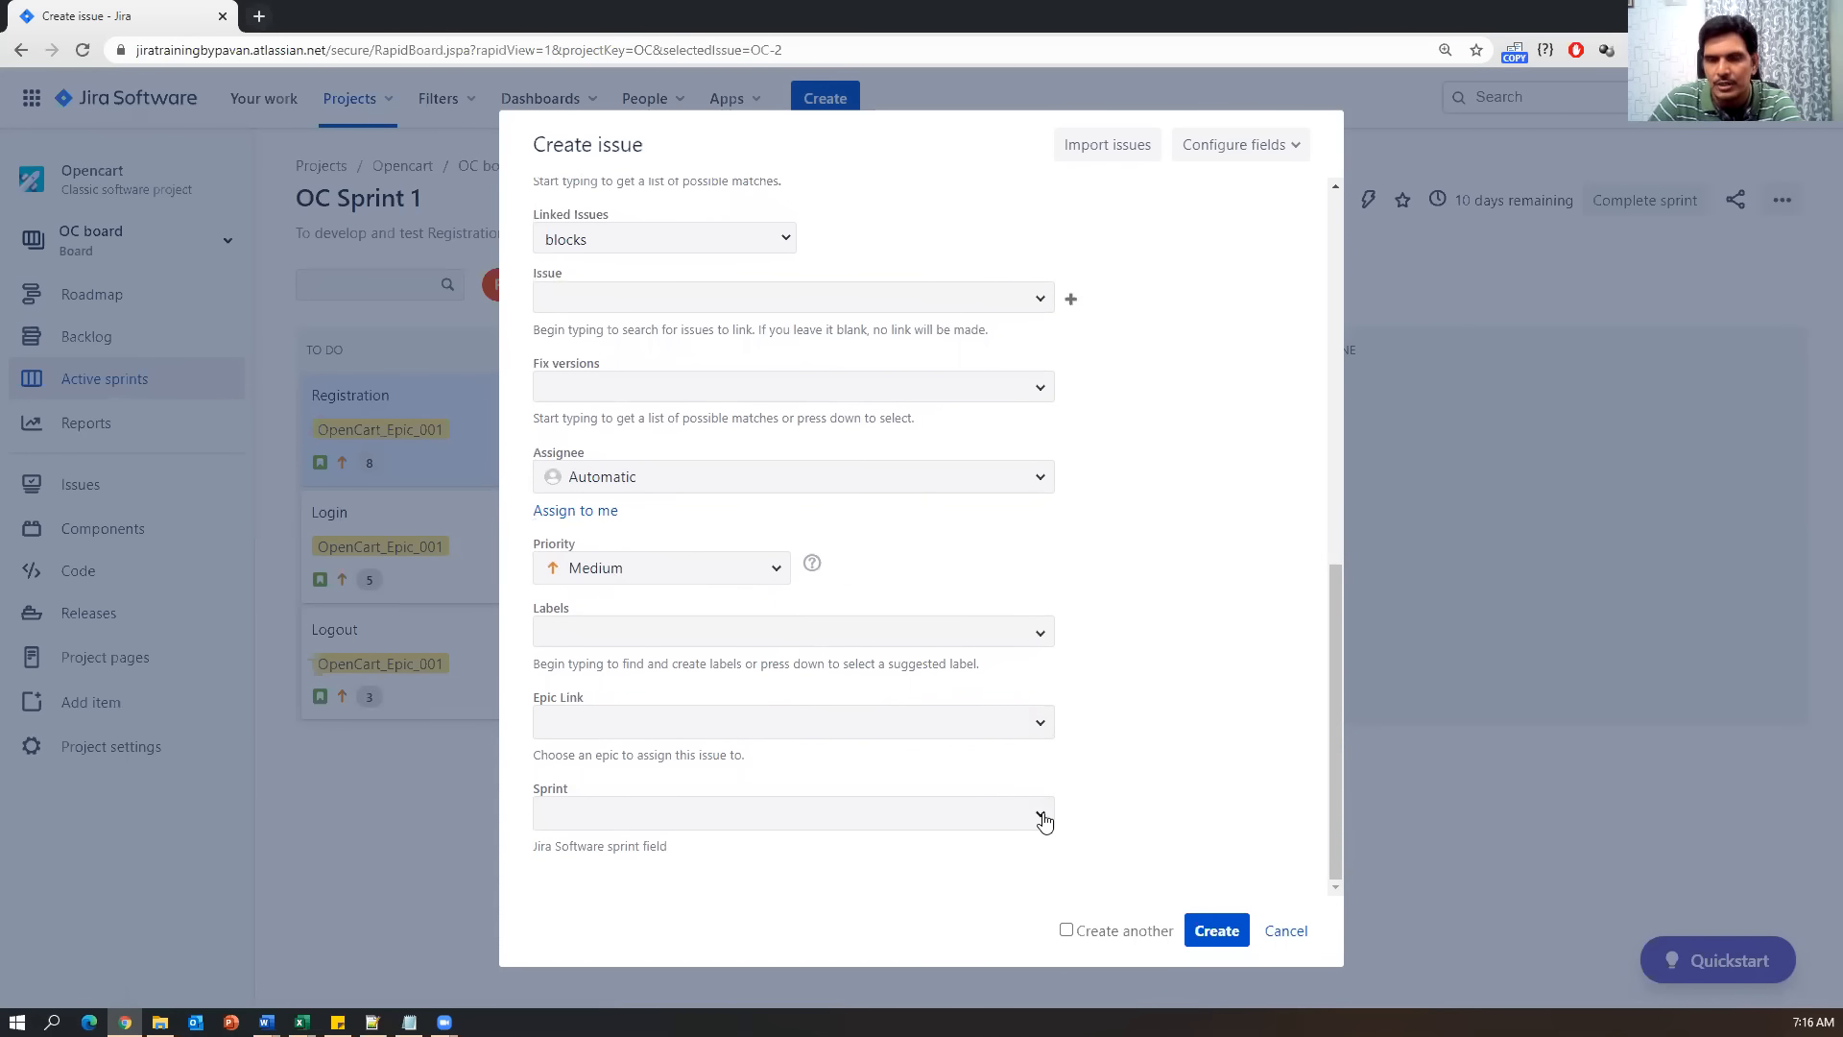
scroll(1099, 567, up, 10)
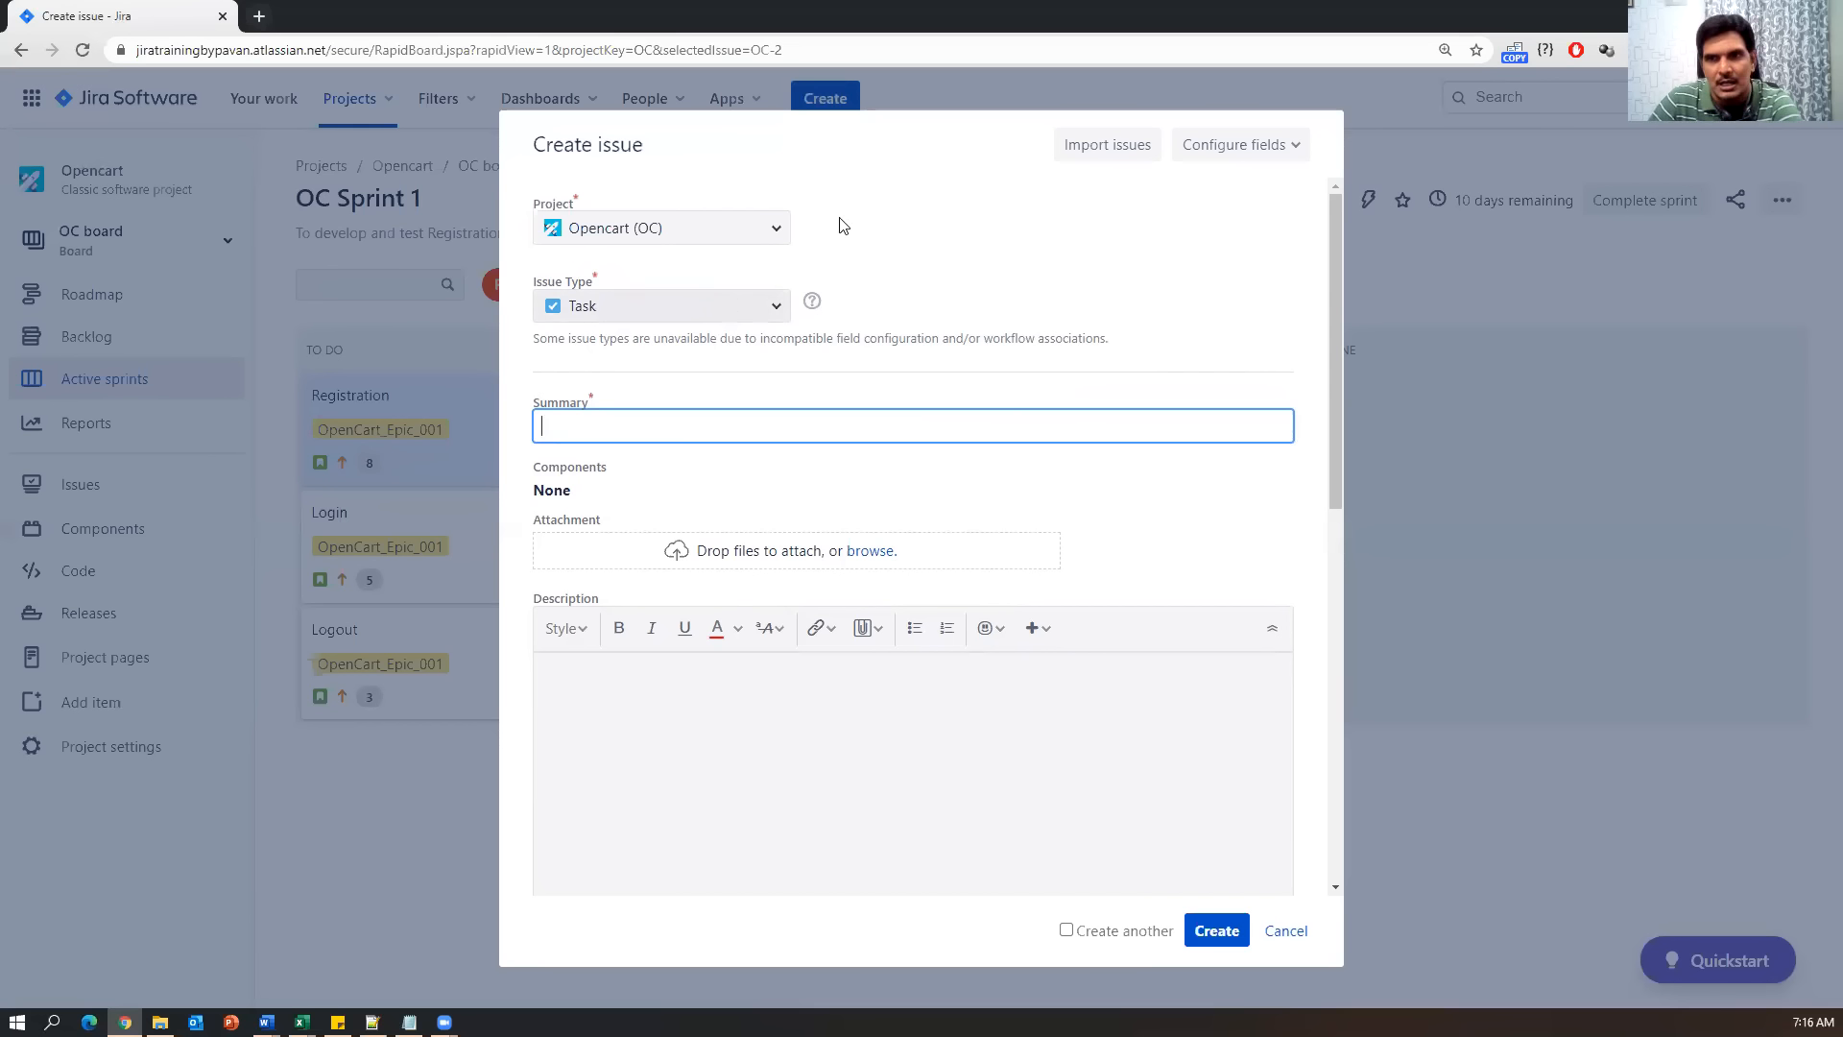
click(1286, 933)
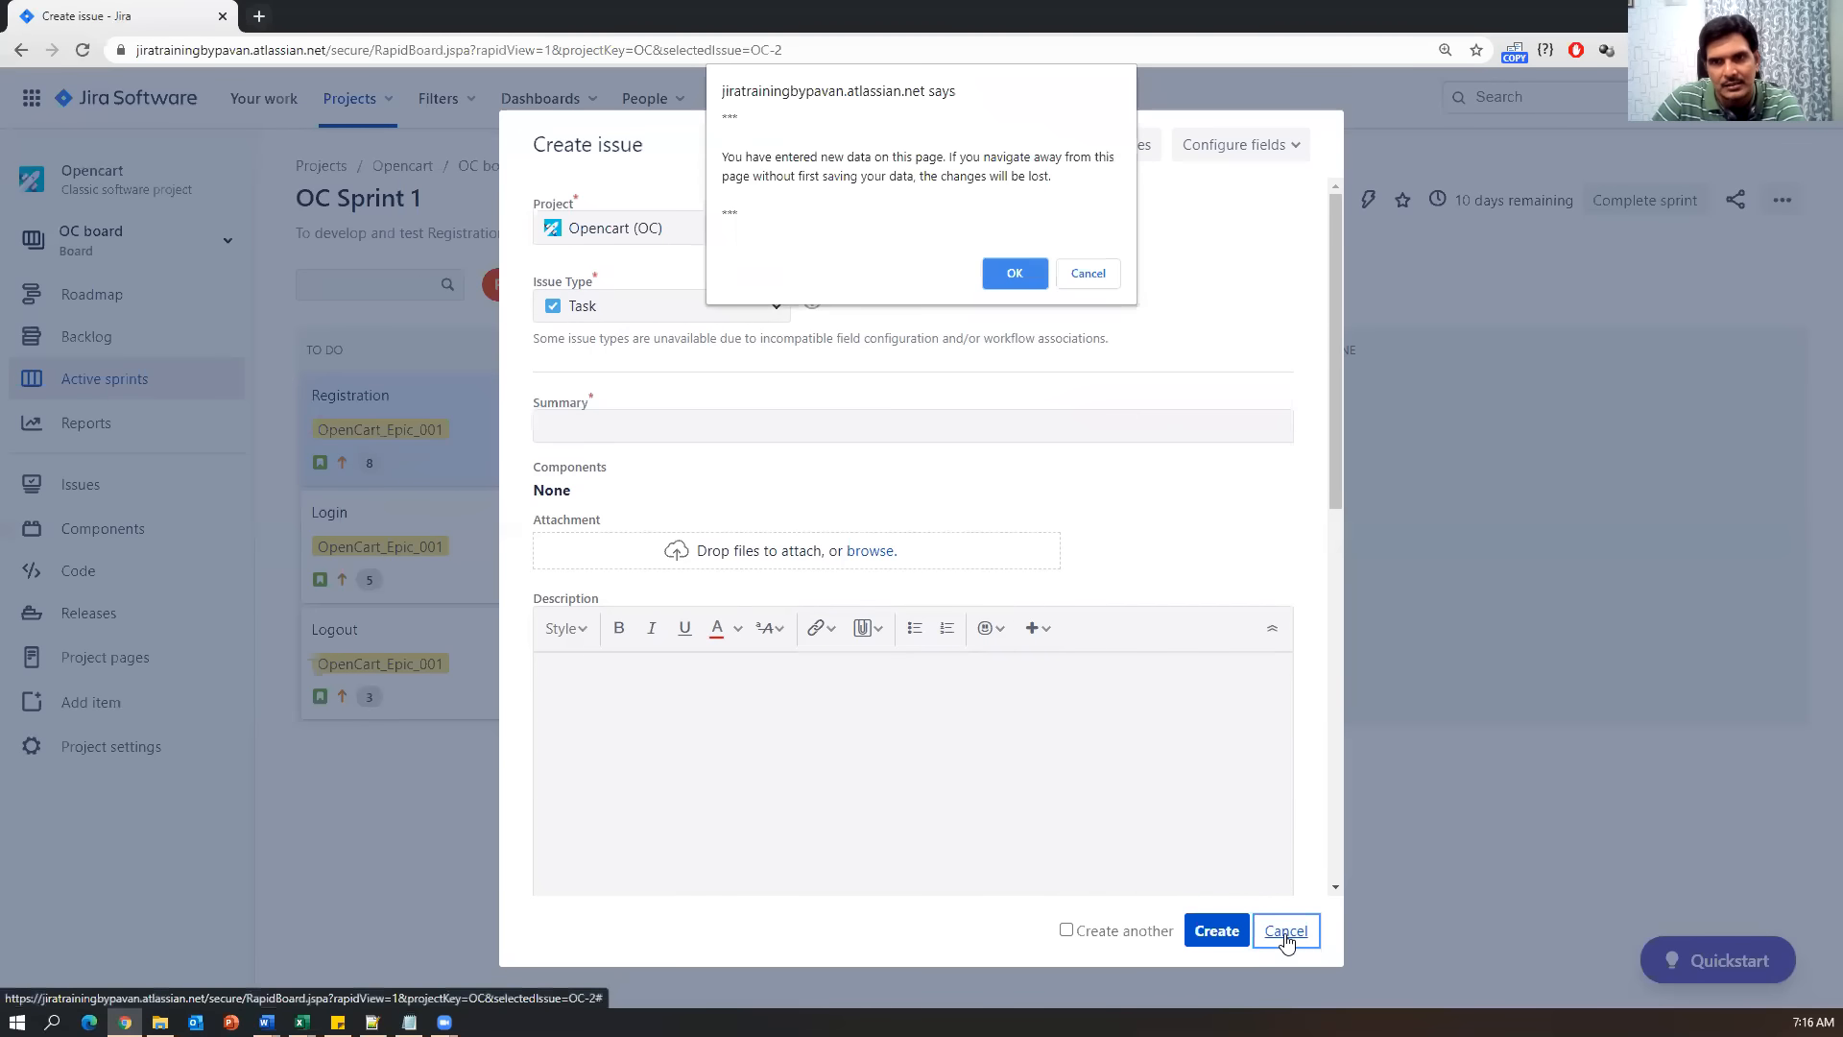
click(1029, 278)
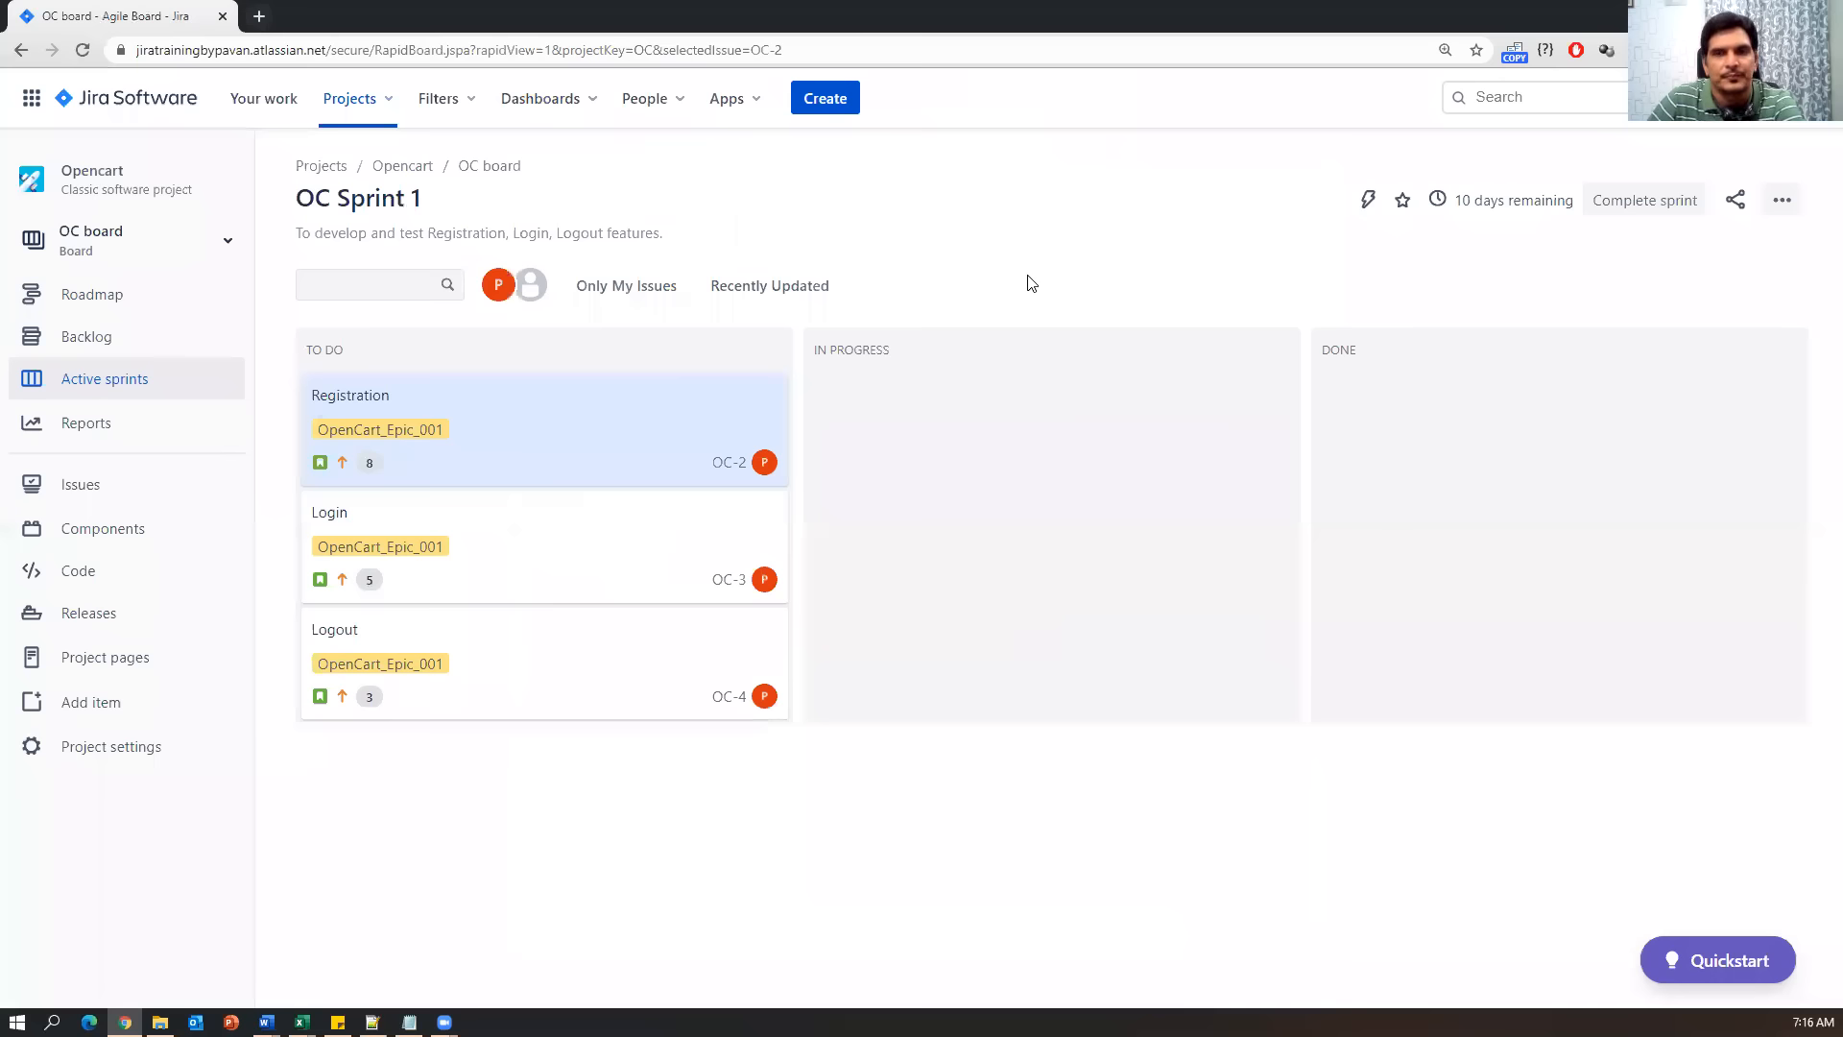
Open Registration story OC-2 and start a new subtask entry.
click(508, 431)
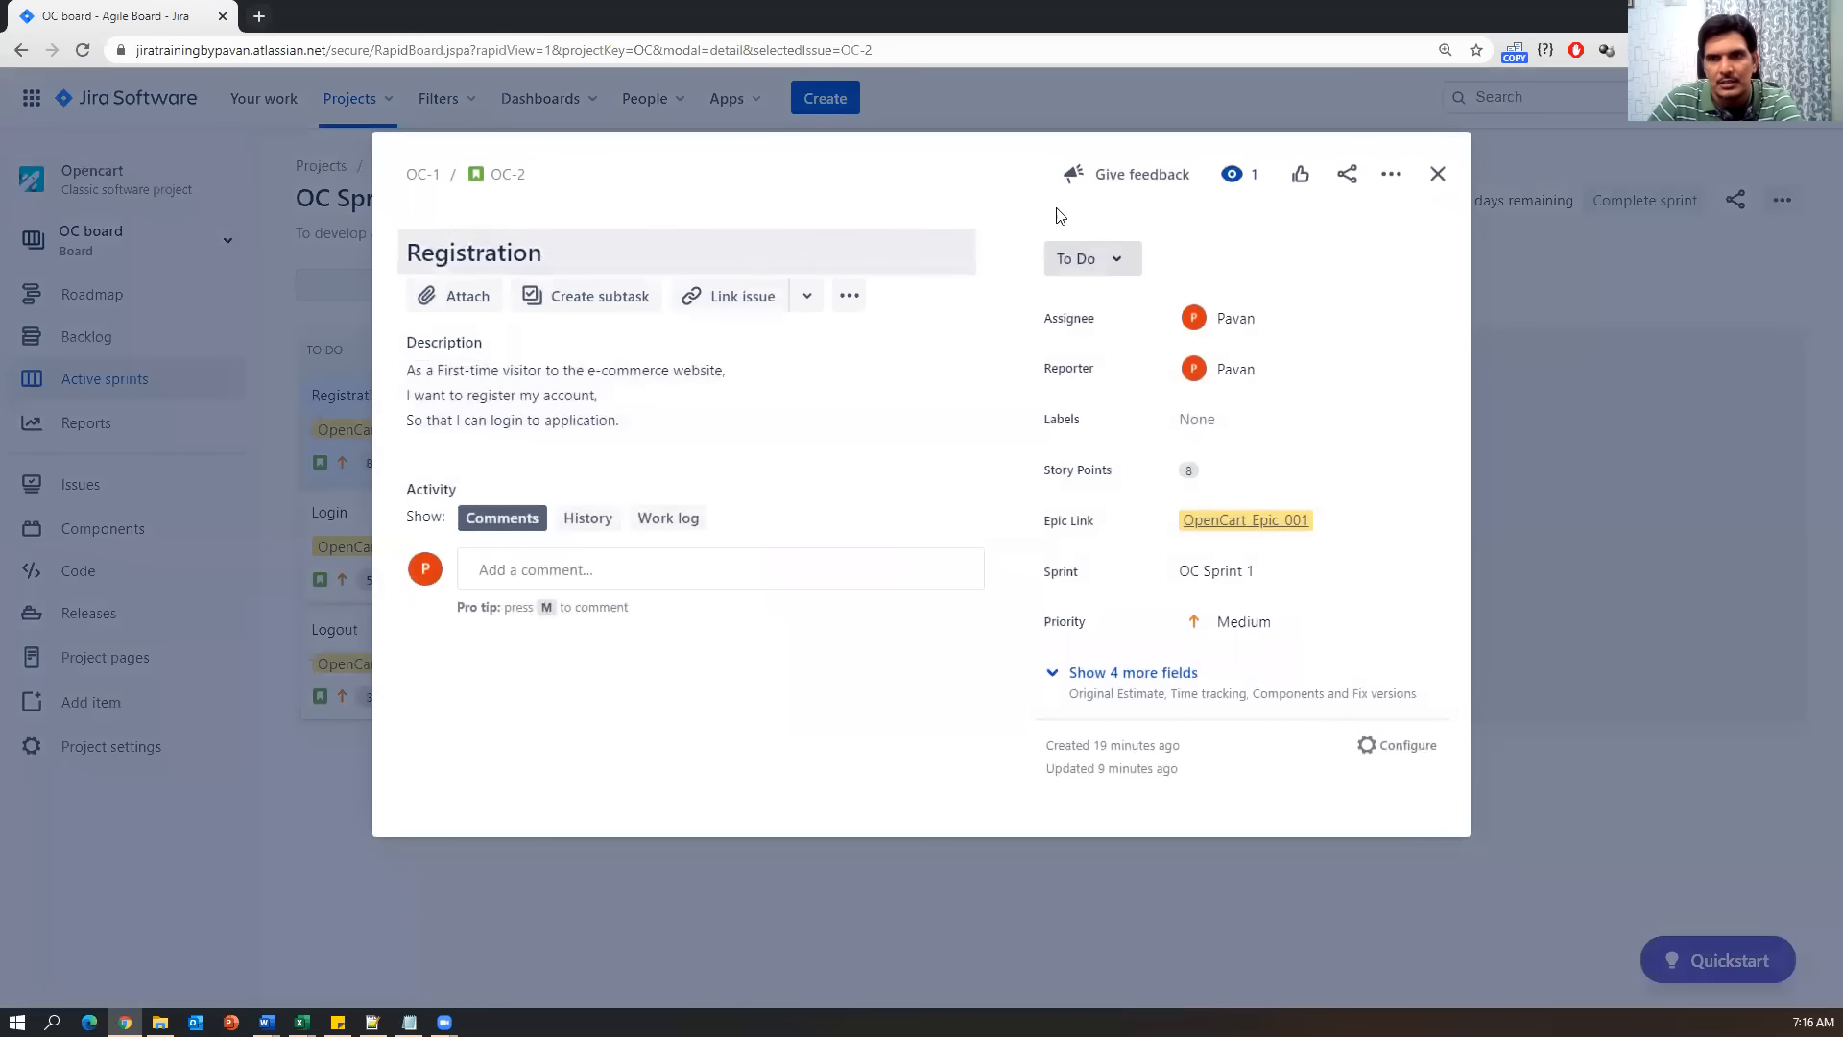
click(597, 304)
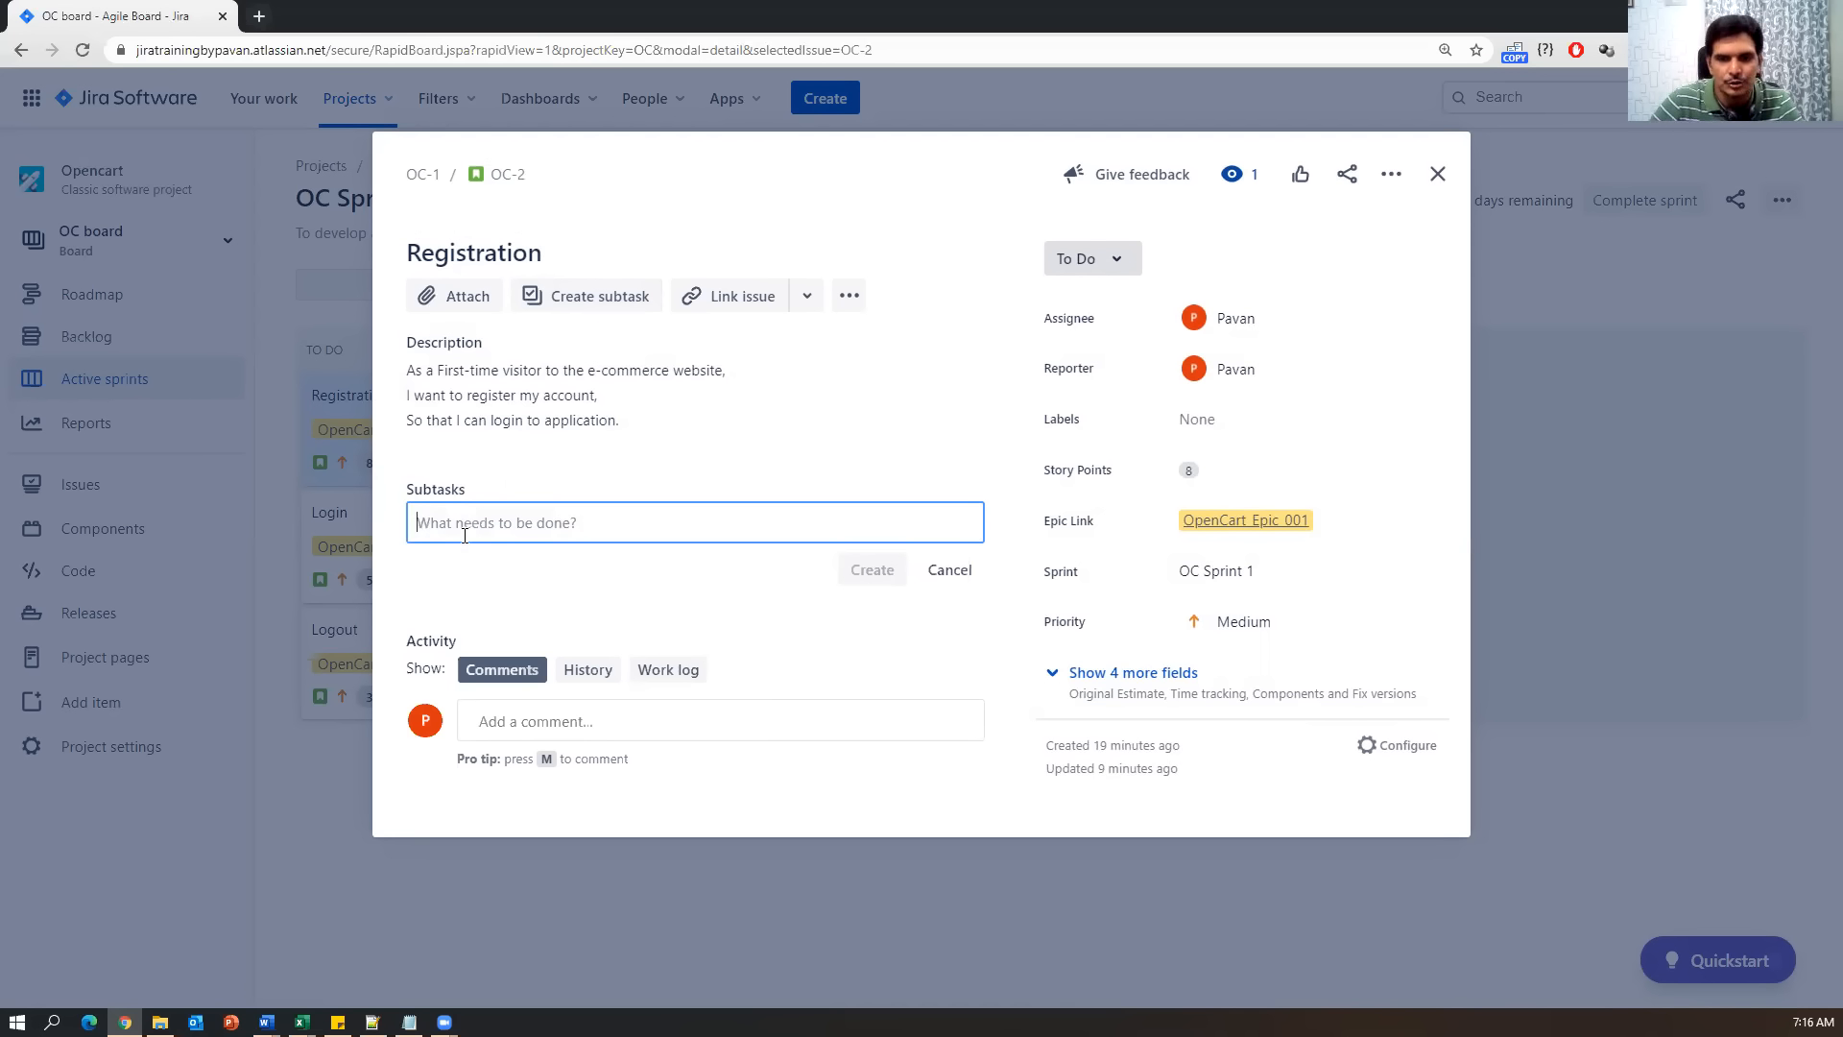
Look up the developer task names on the Excel Tasks sheet, then focus OC-2's new subtask field.
click(303, 1019)
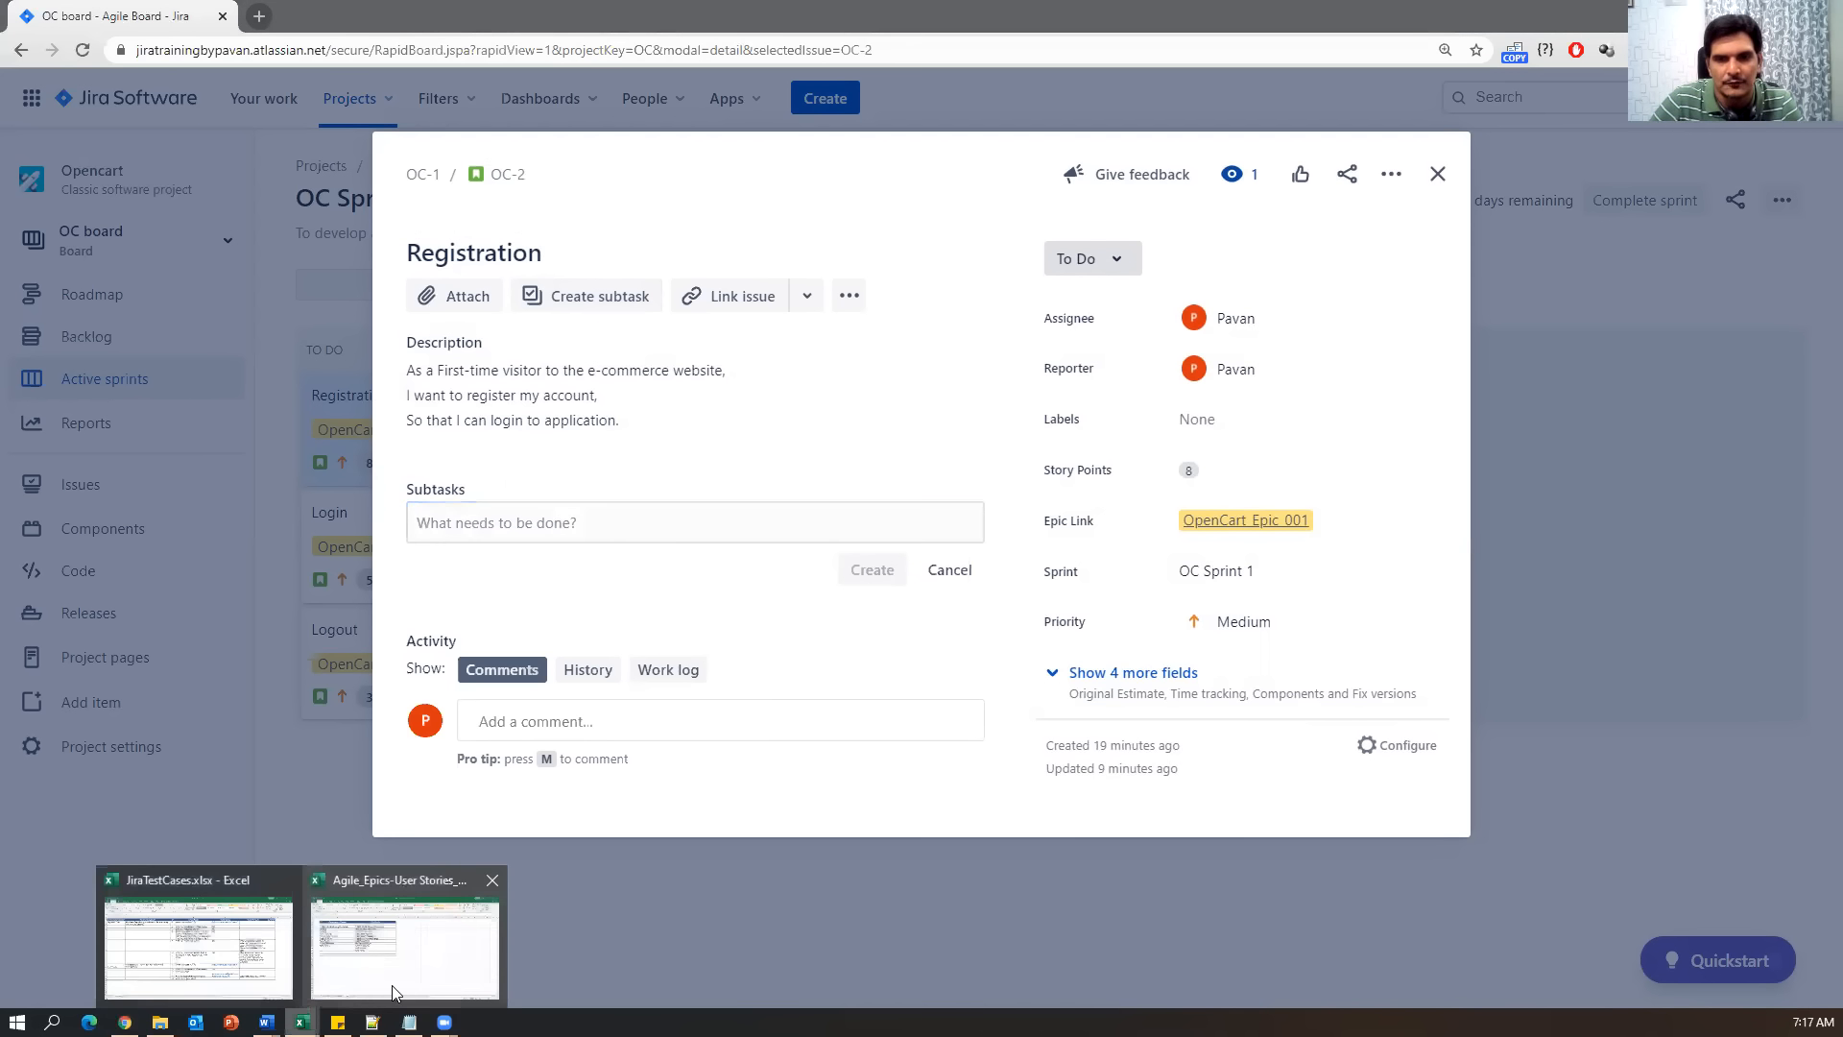
click(392, 991)
click(254, 295)
click(247, 318)
click(242, 341)
click(237, 364)
key(alt+Tab)
click(549, 521)
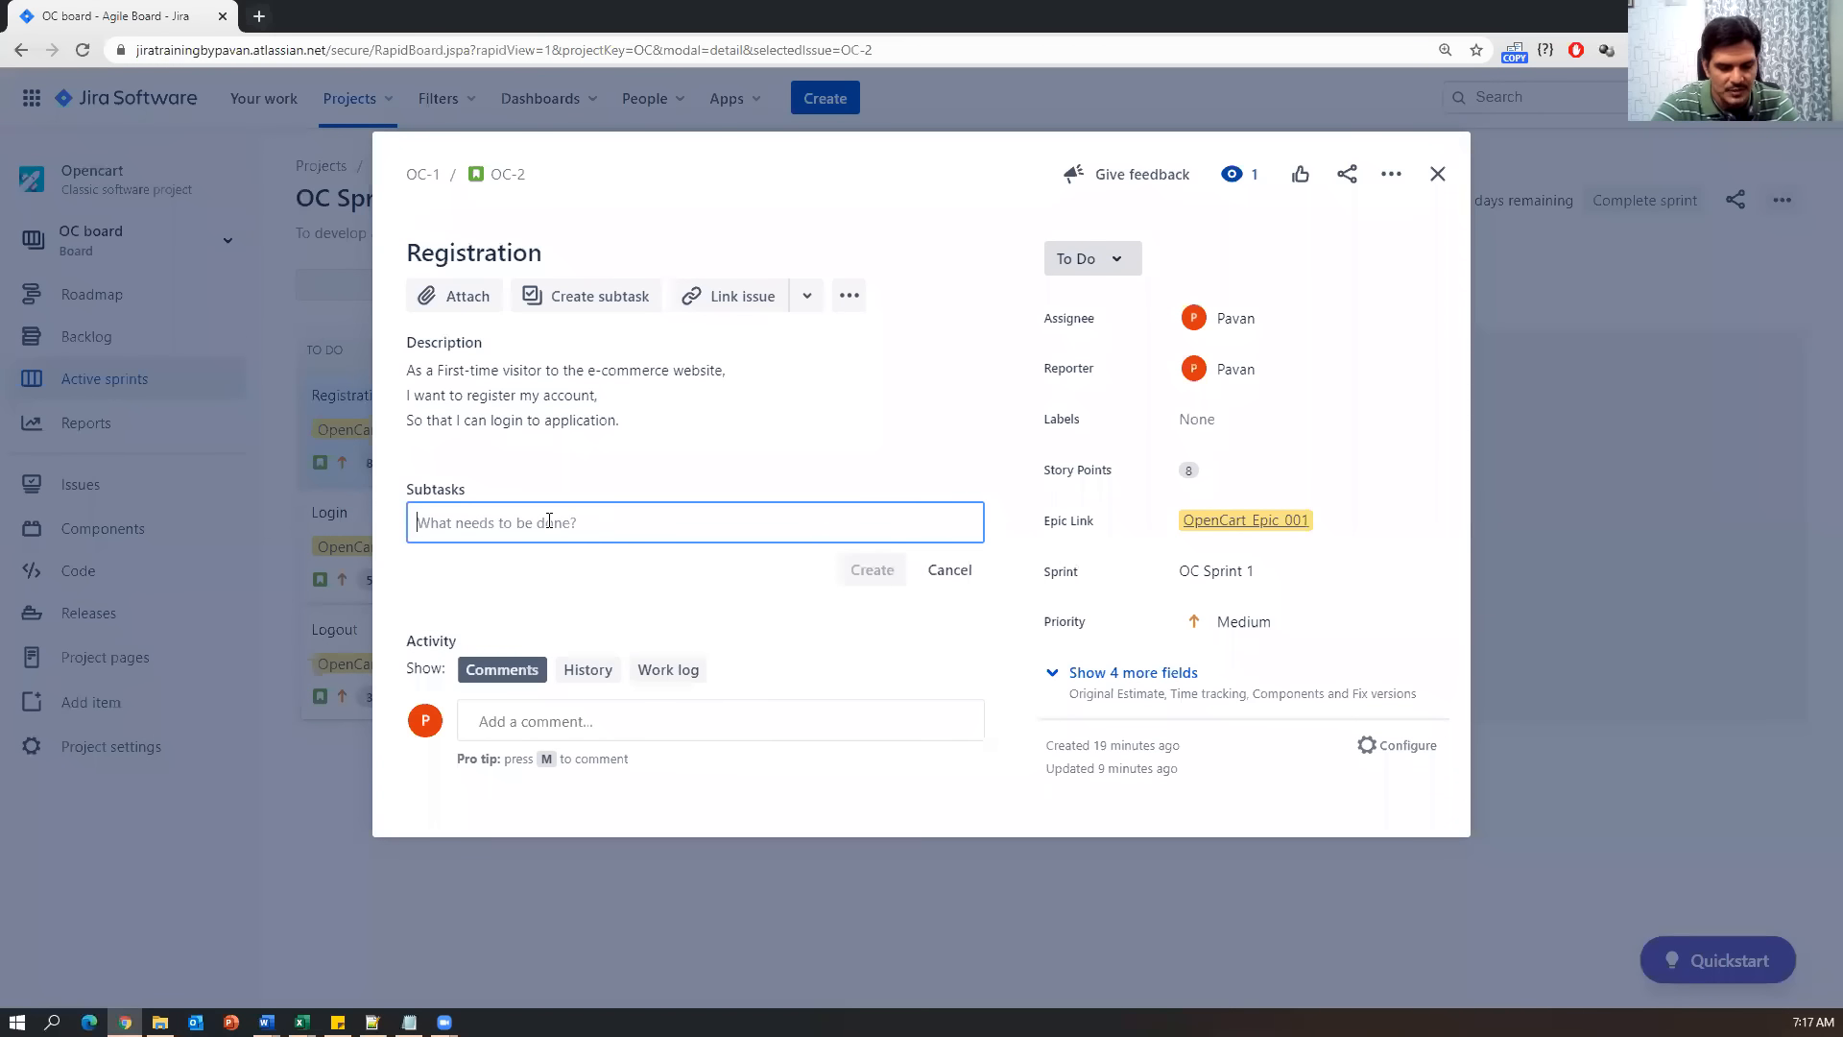
Create the Understand Requirement (Dev & QA) and Desing subtasks.
text(uNDERST)
key(BackSpace)
key(BackSpace)
key(BackSpace)
key(BackSpace)
key(BackSpace)
key(BackSpace)
text(U)
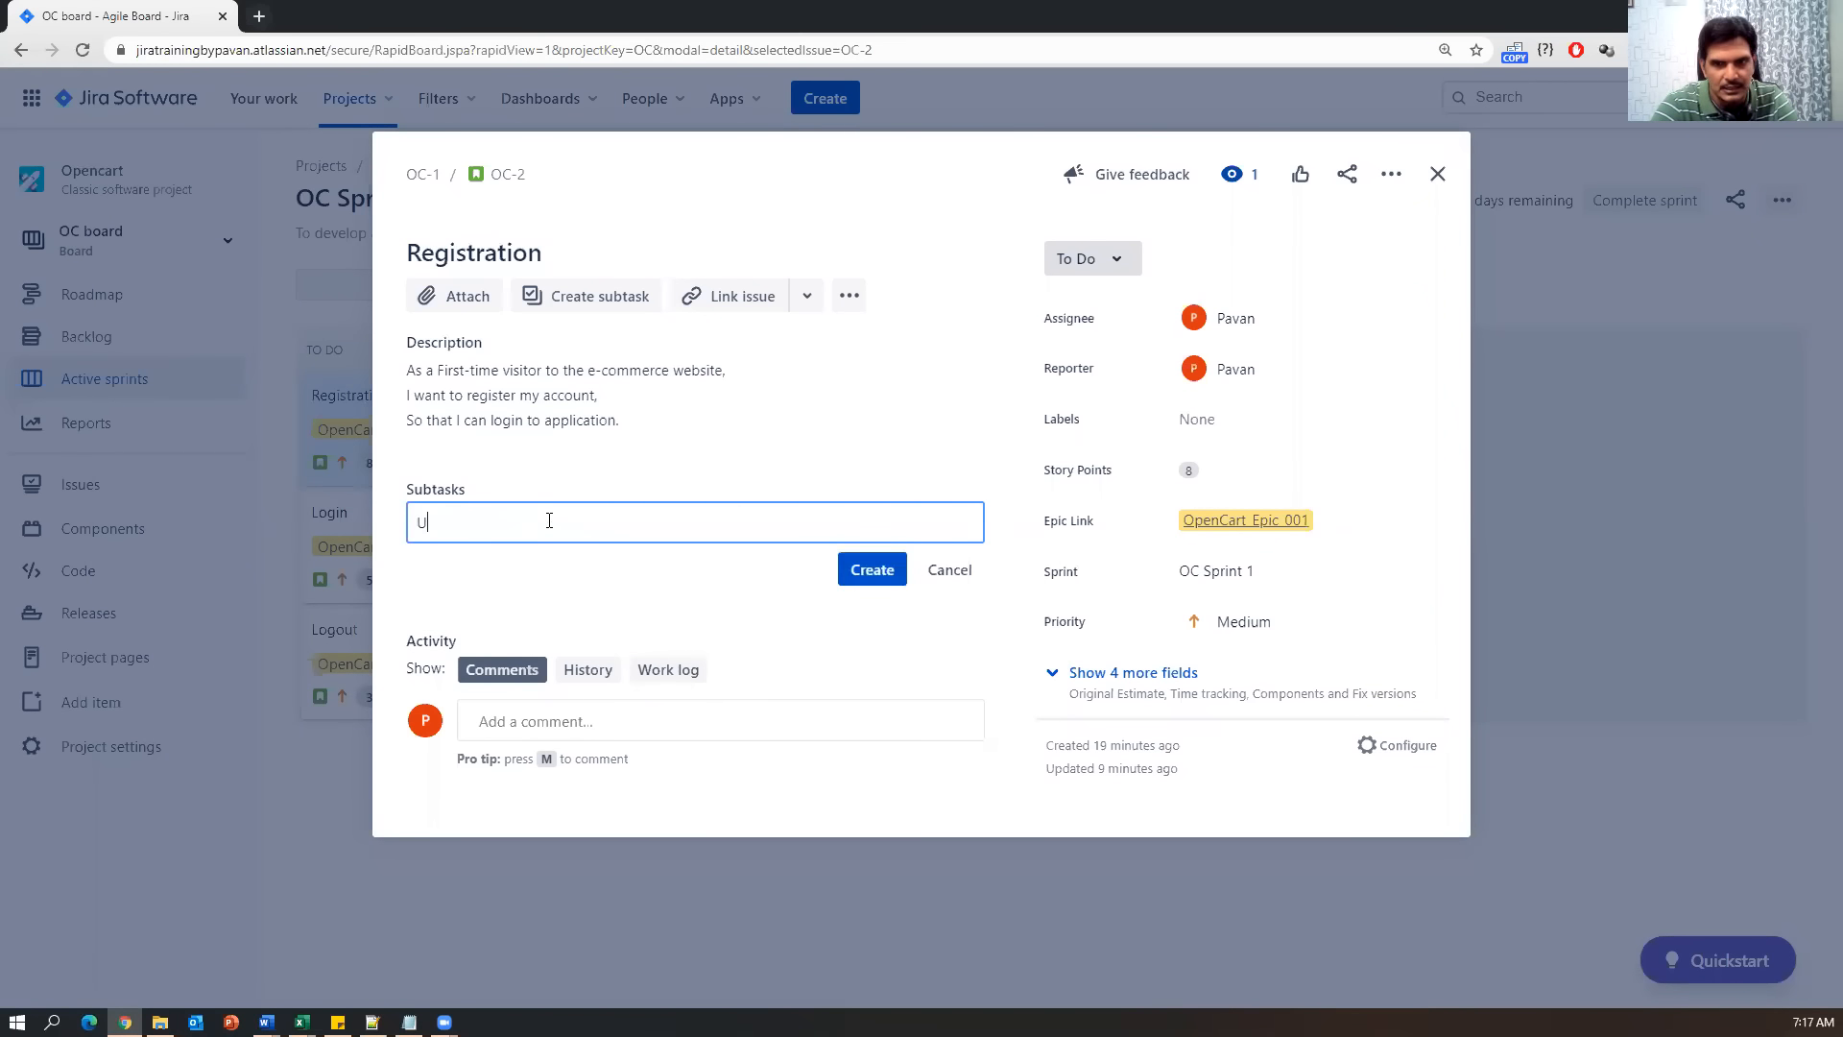
text(nderstnd)
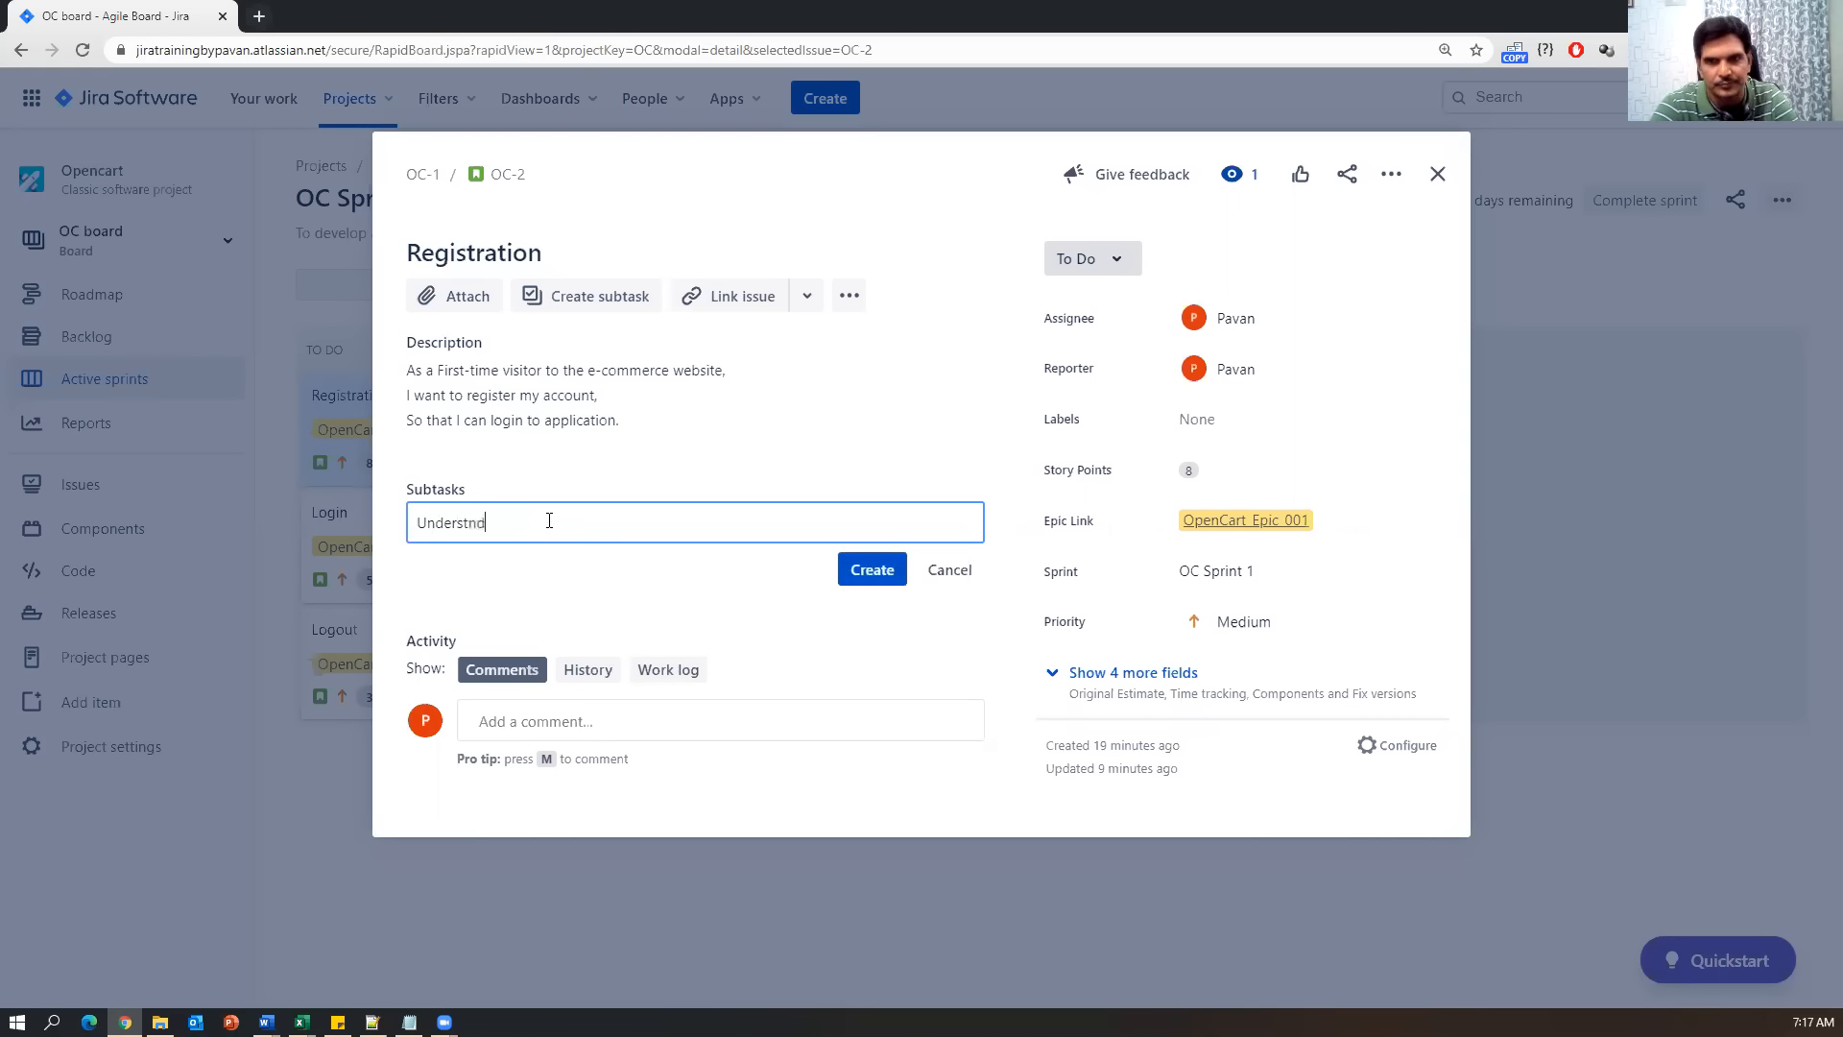
text(nd Re)
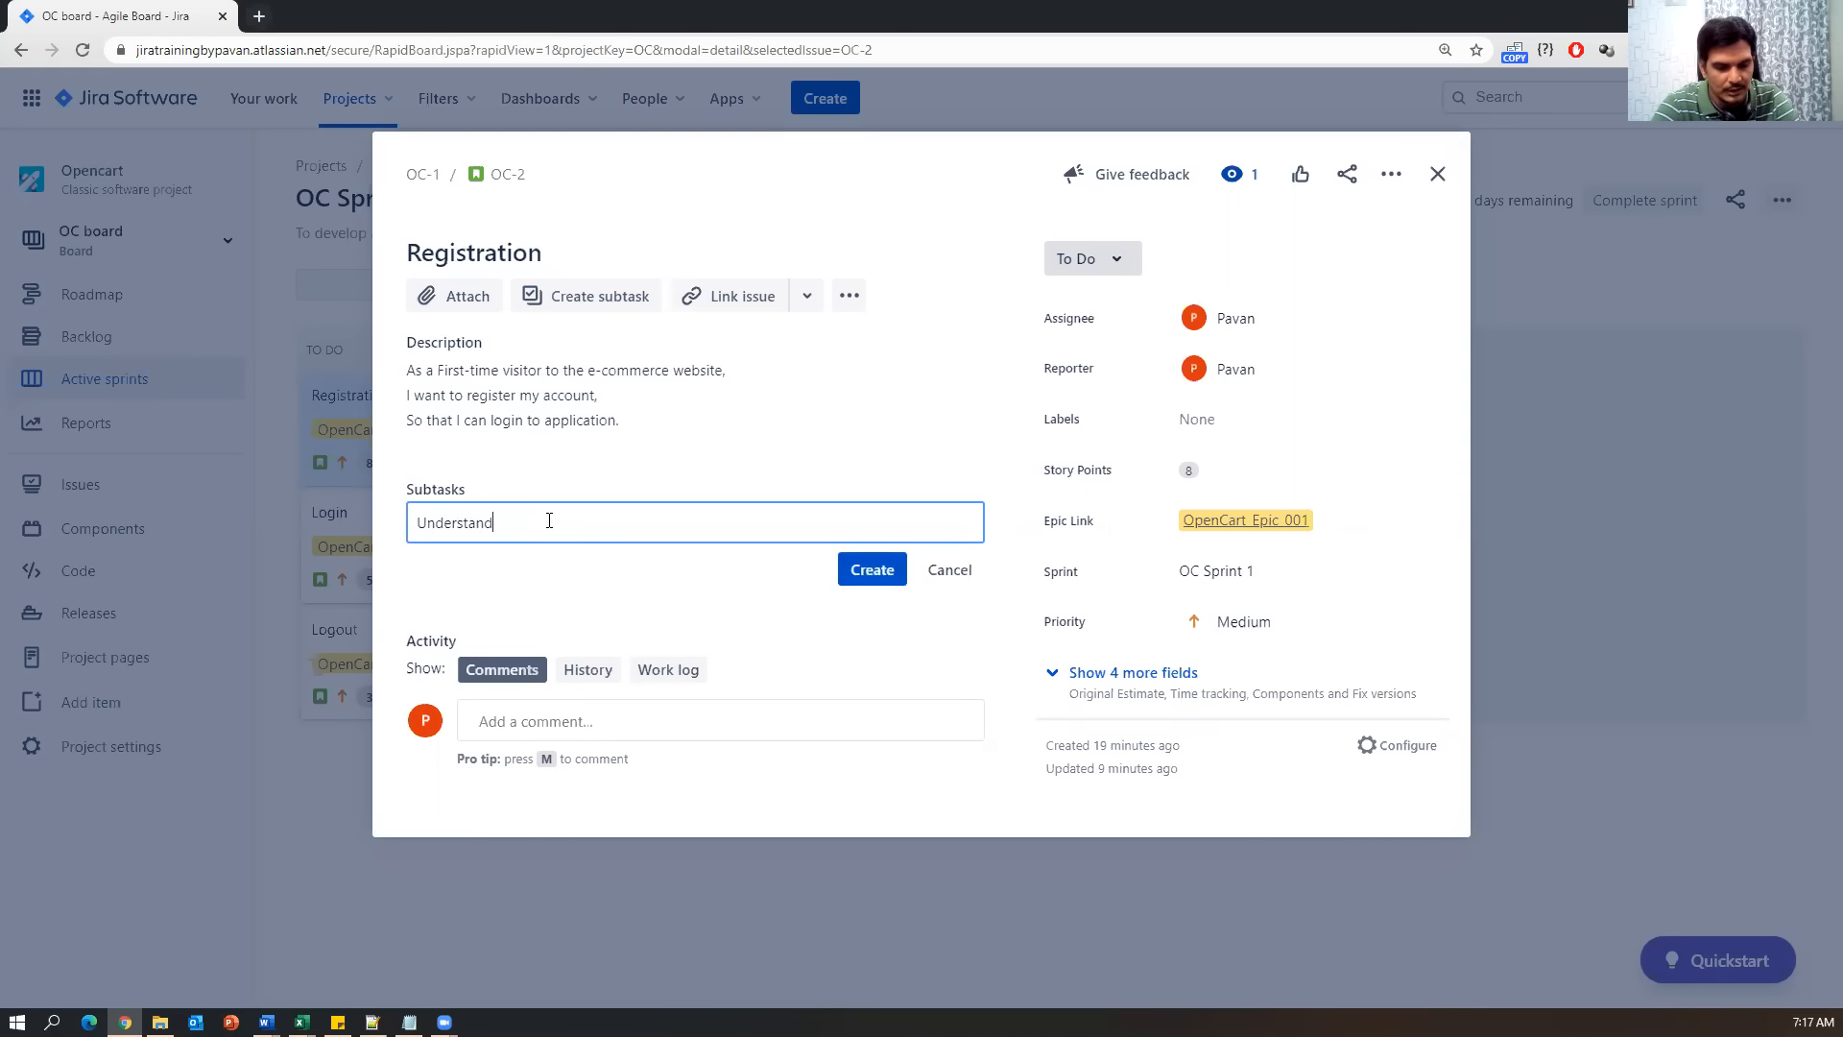
text(quirement)
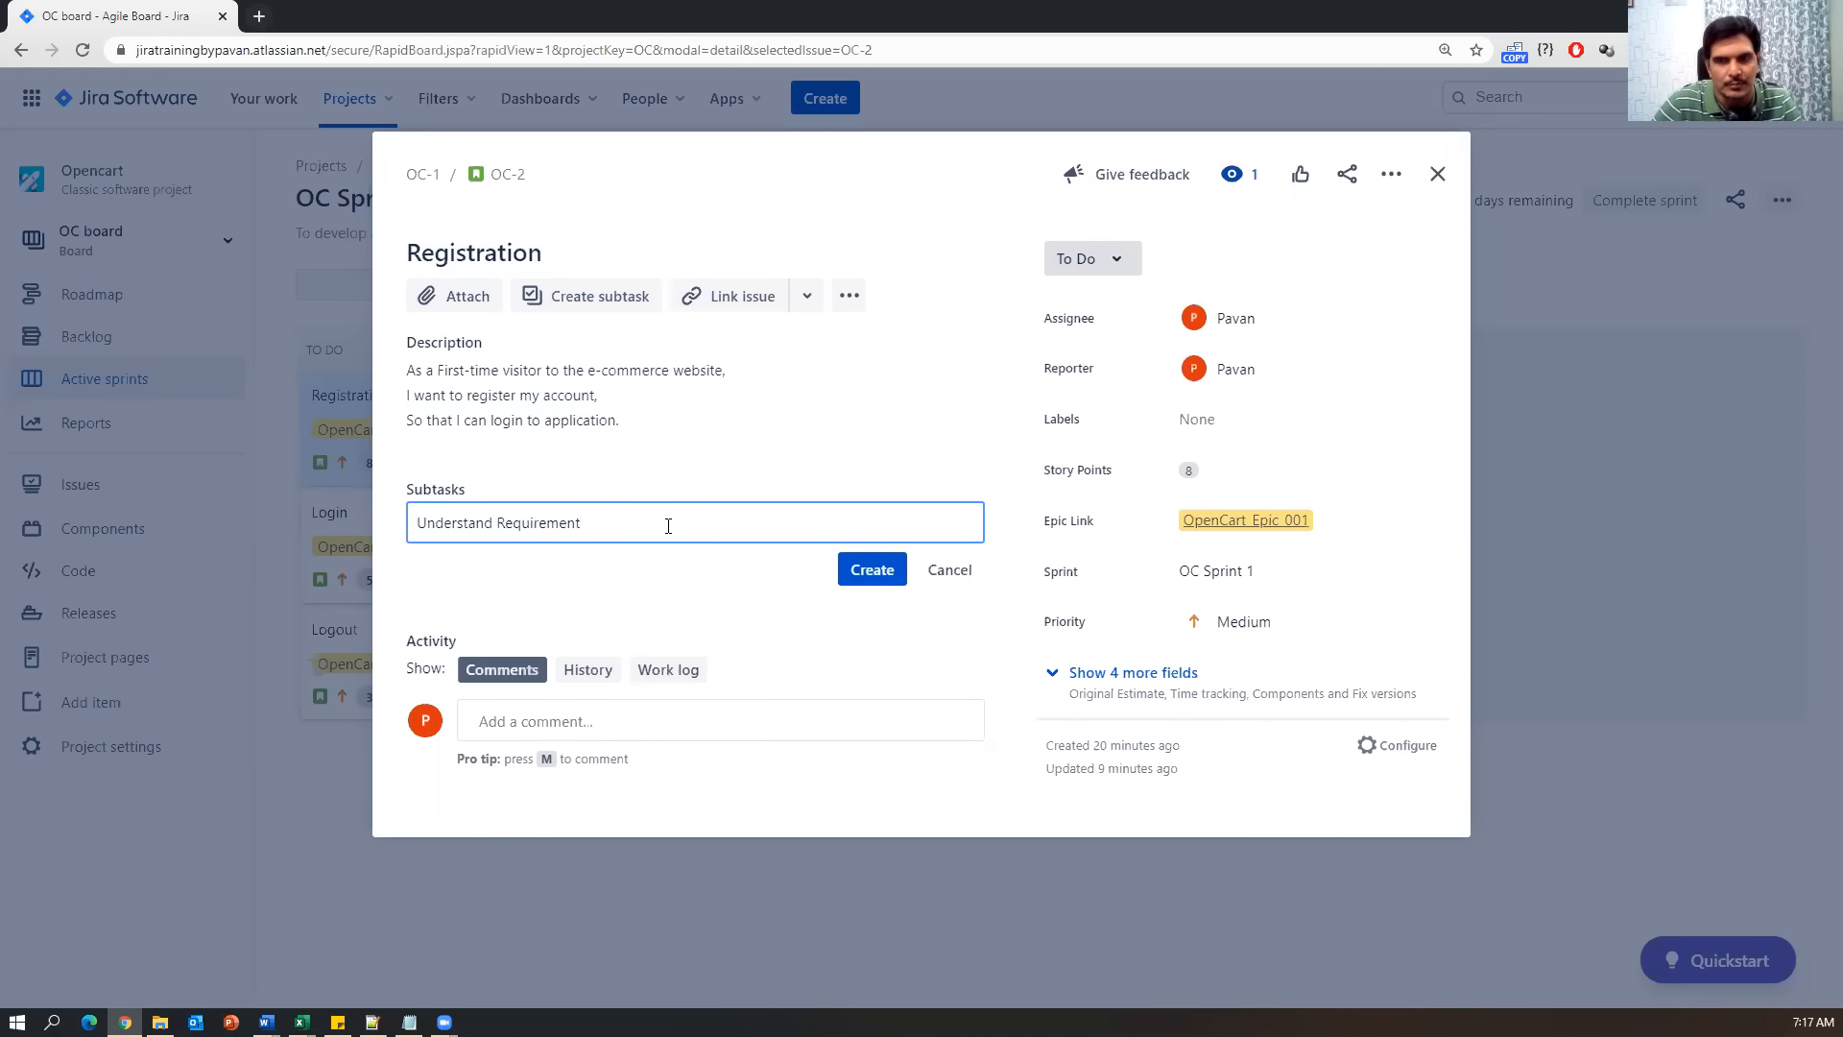
text(Dev & QA))
click(872, 572)
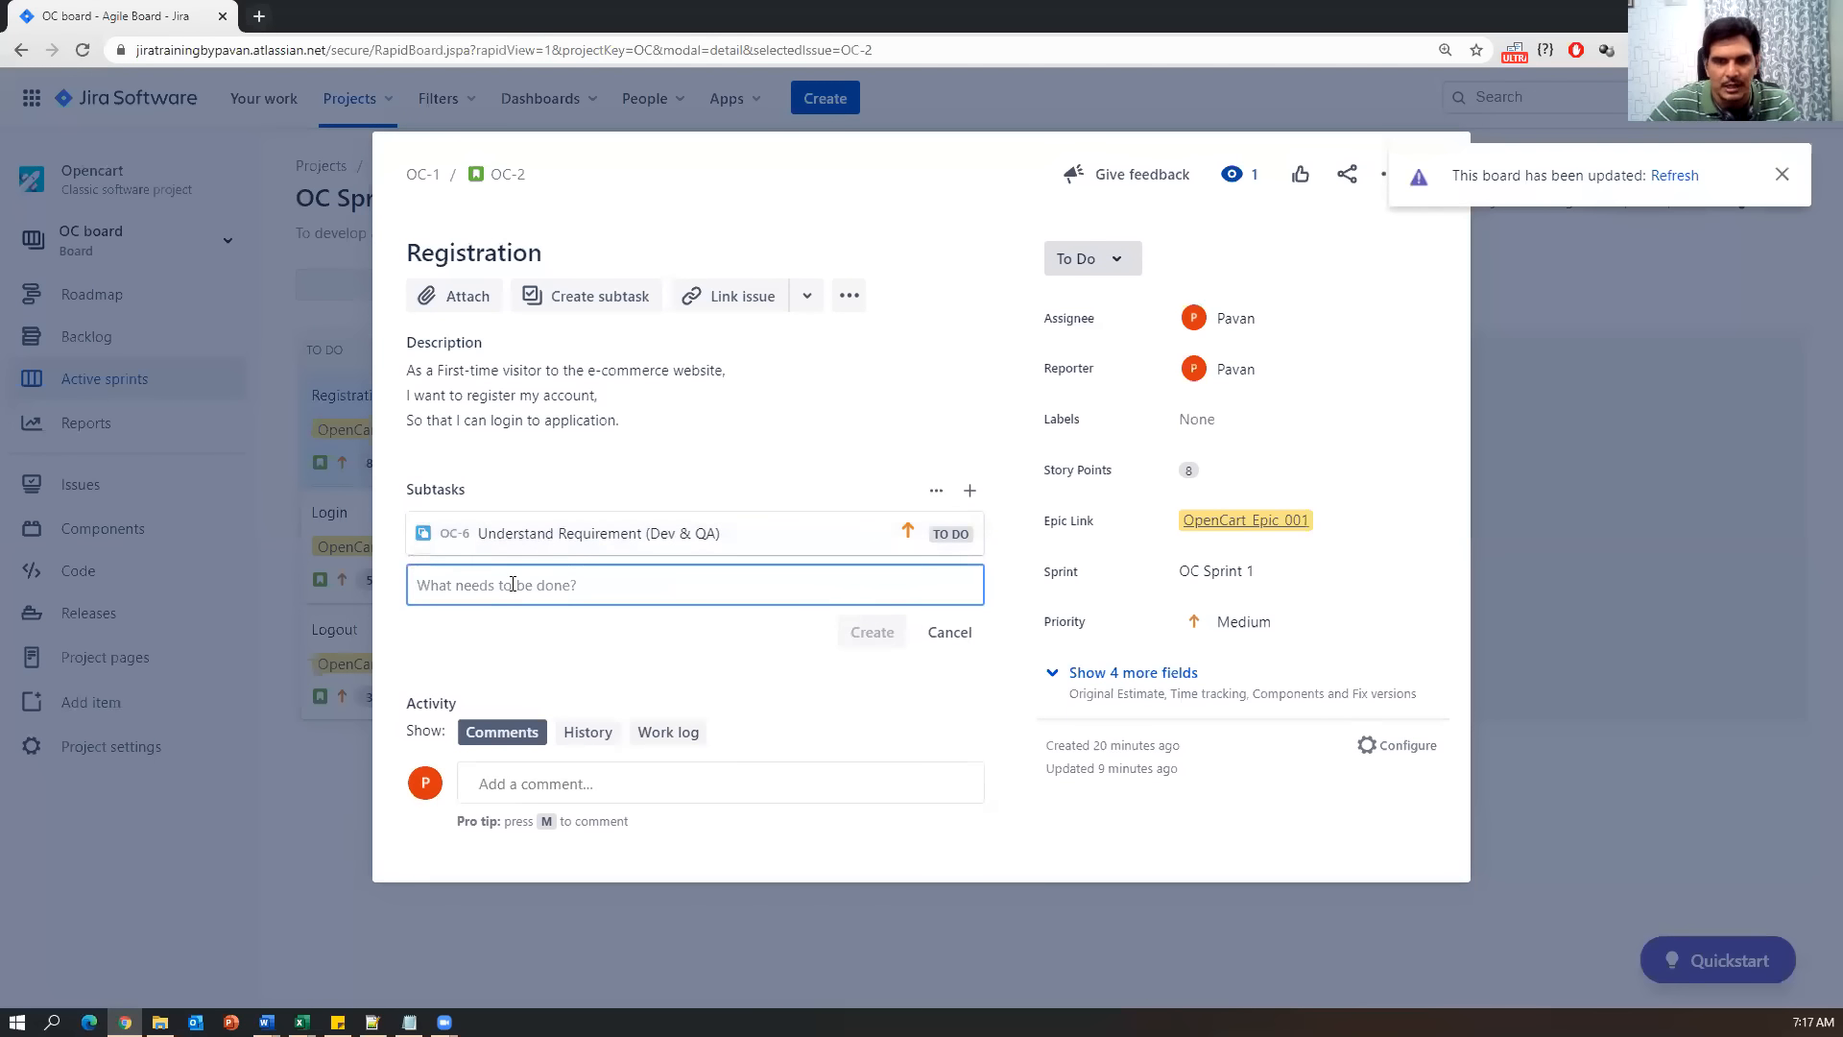
text(dev)
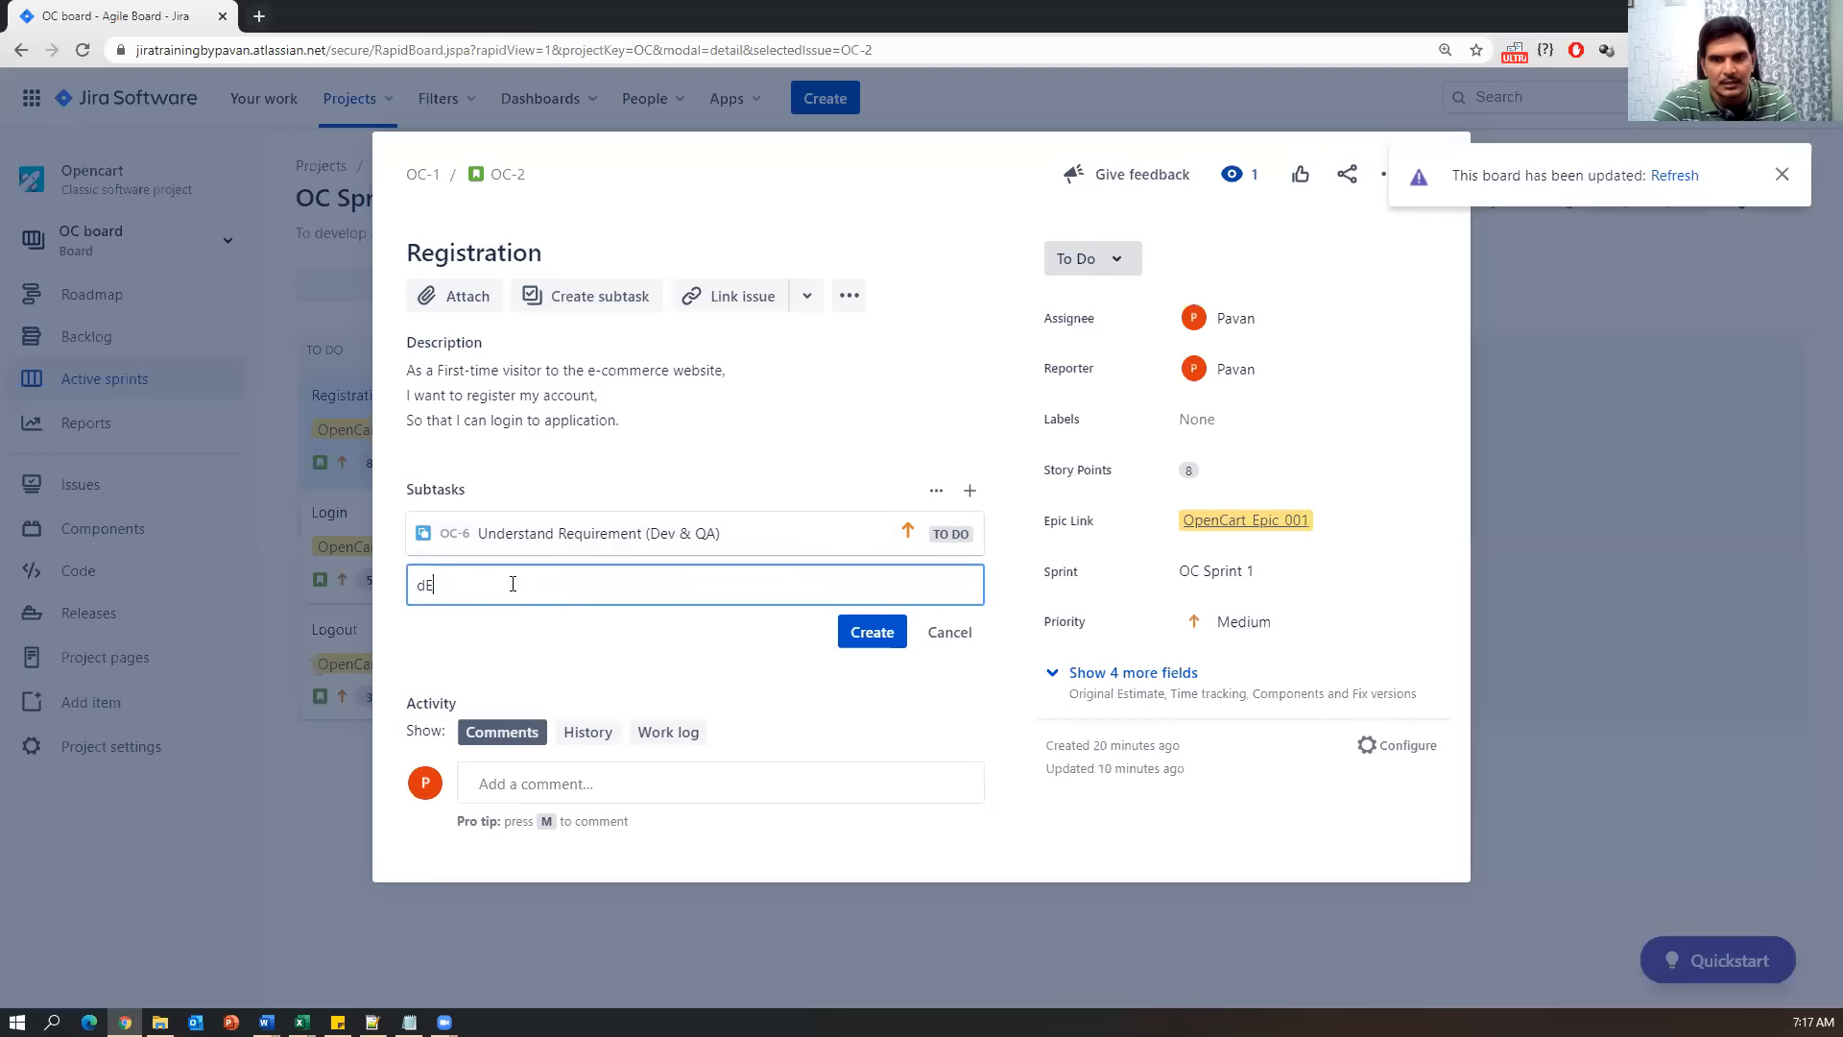
key(BackSpace)
key(BackSpace)
key(BackSpace)
text(De)
key(BackSpace)
key(BackSpace)
text(Desing)
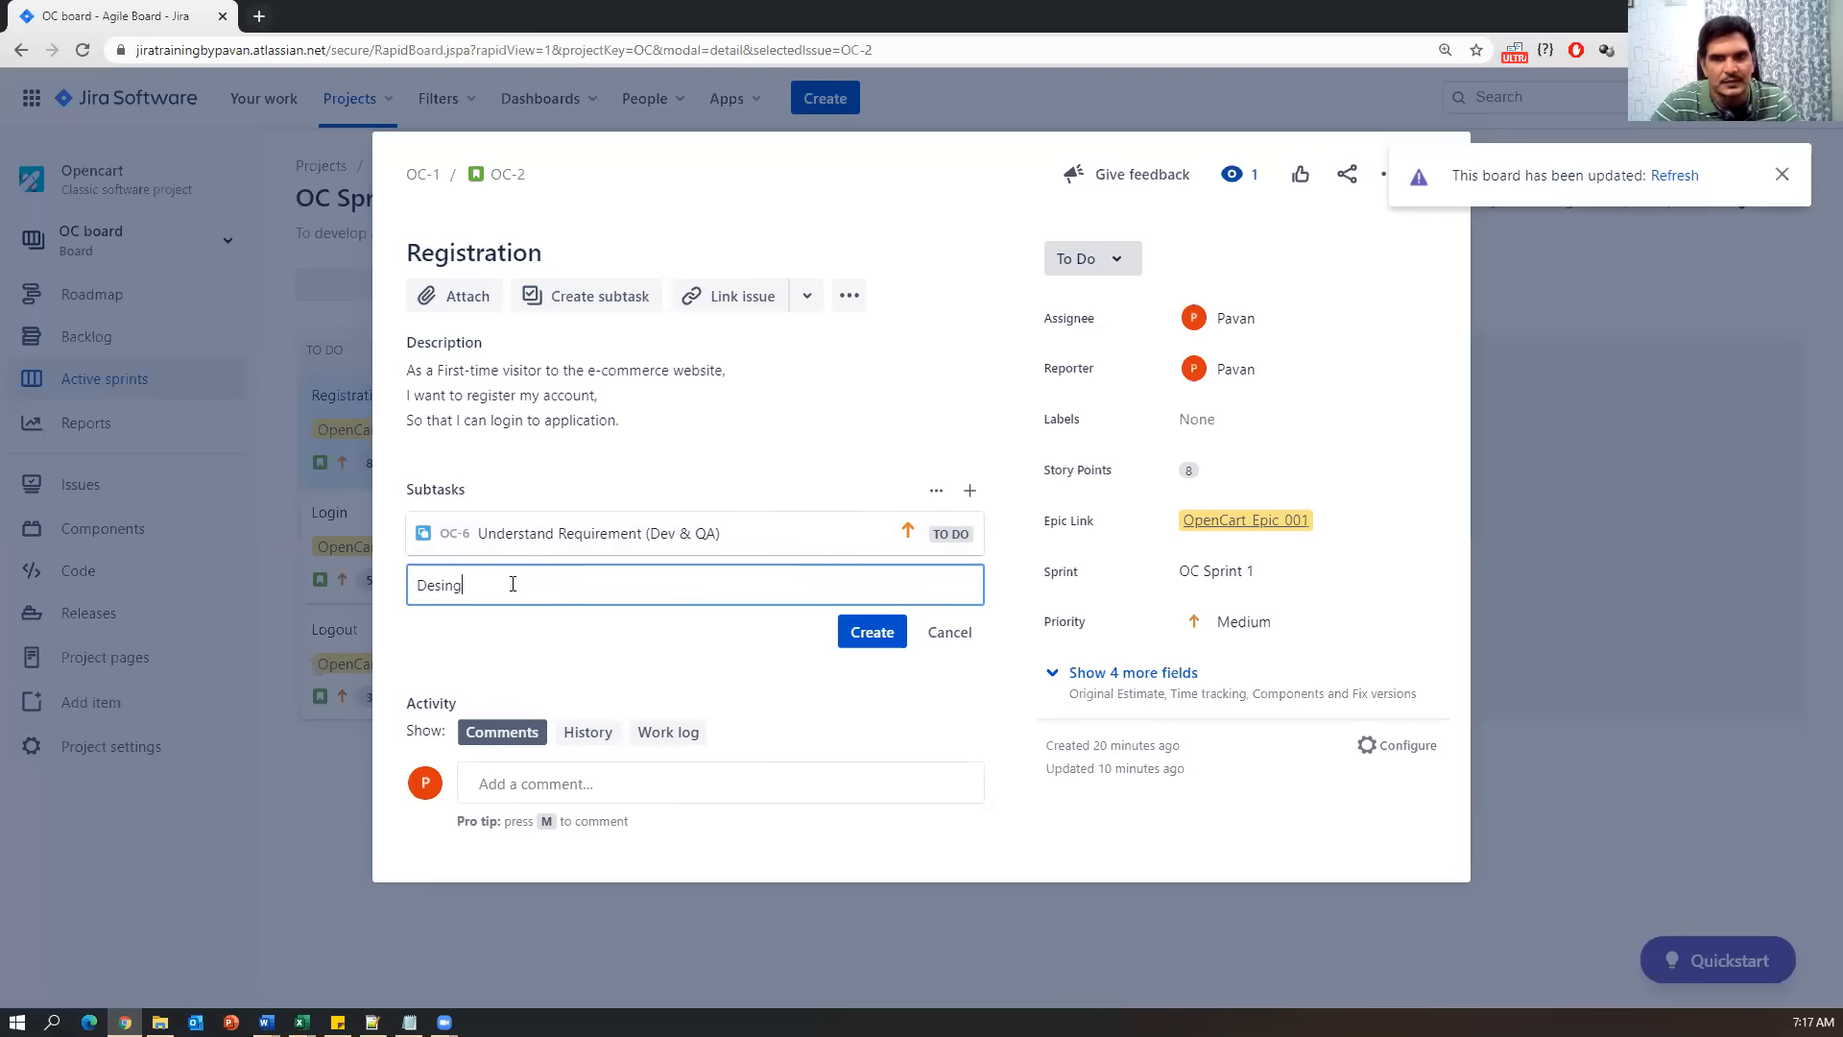
click(869, 632)
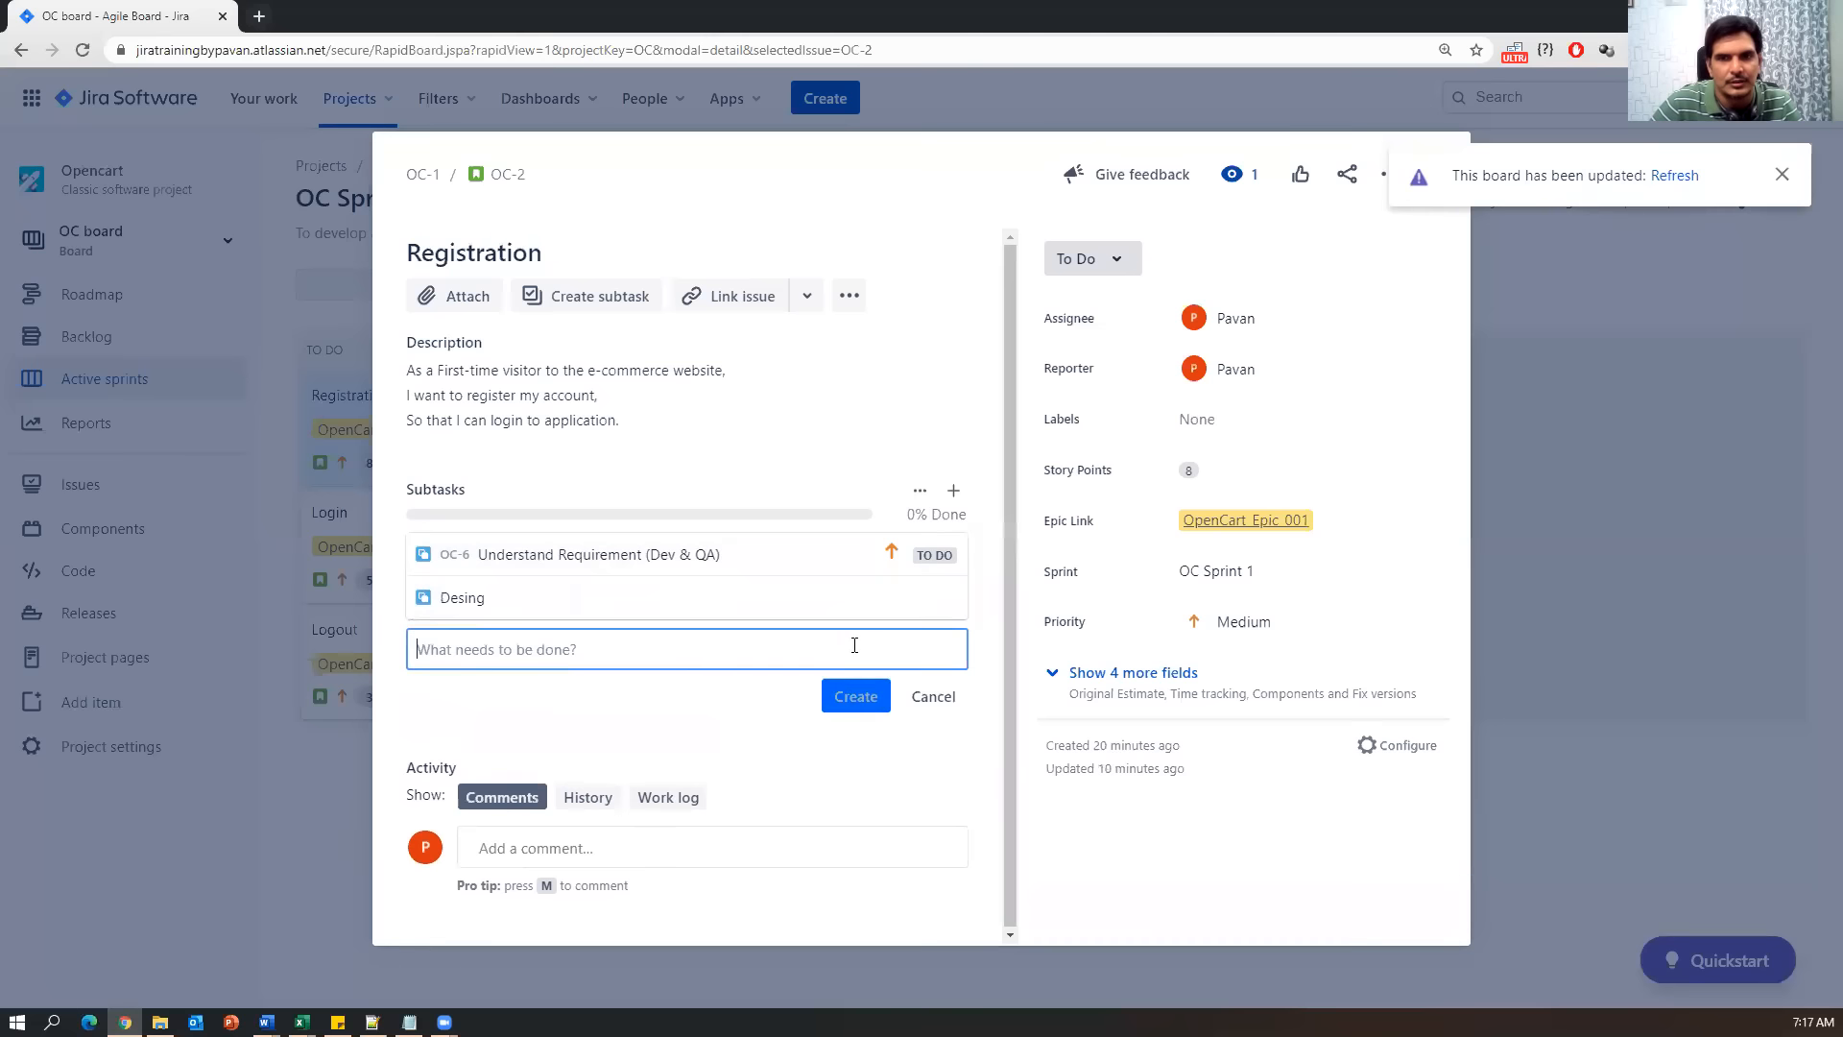
Create the Developement, Unit testing, Integration testing and Bug Fixing subtasks.
text(Dev)
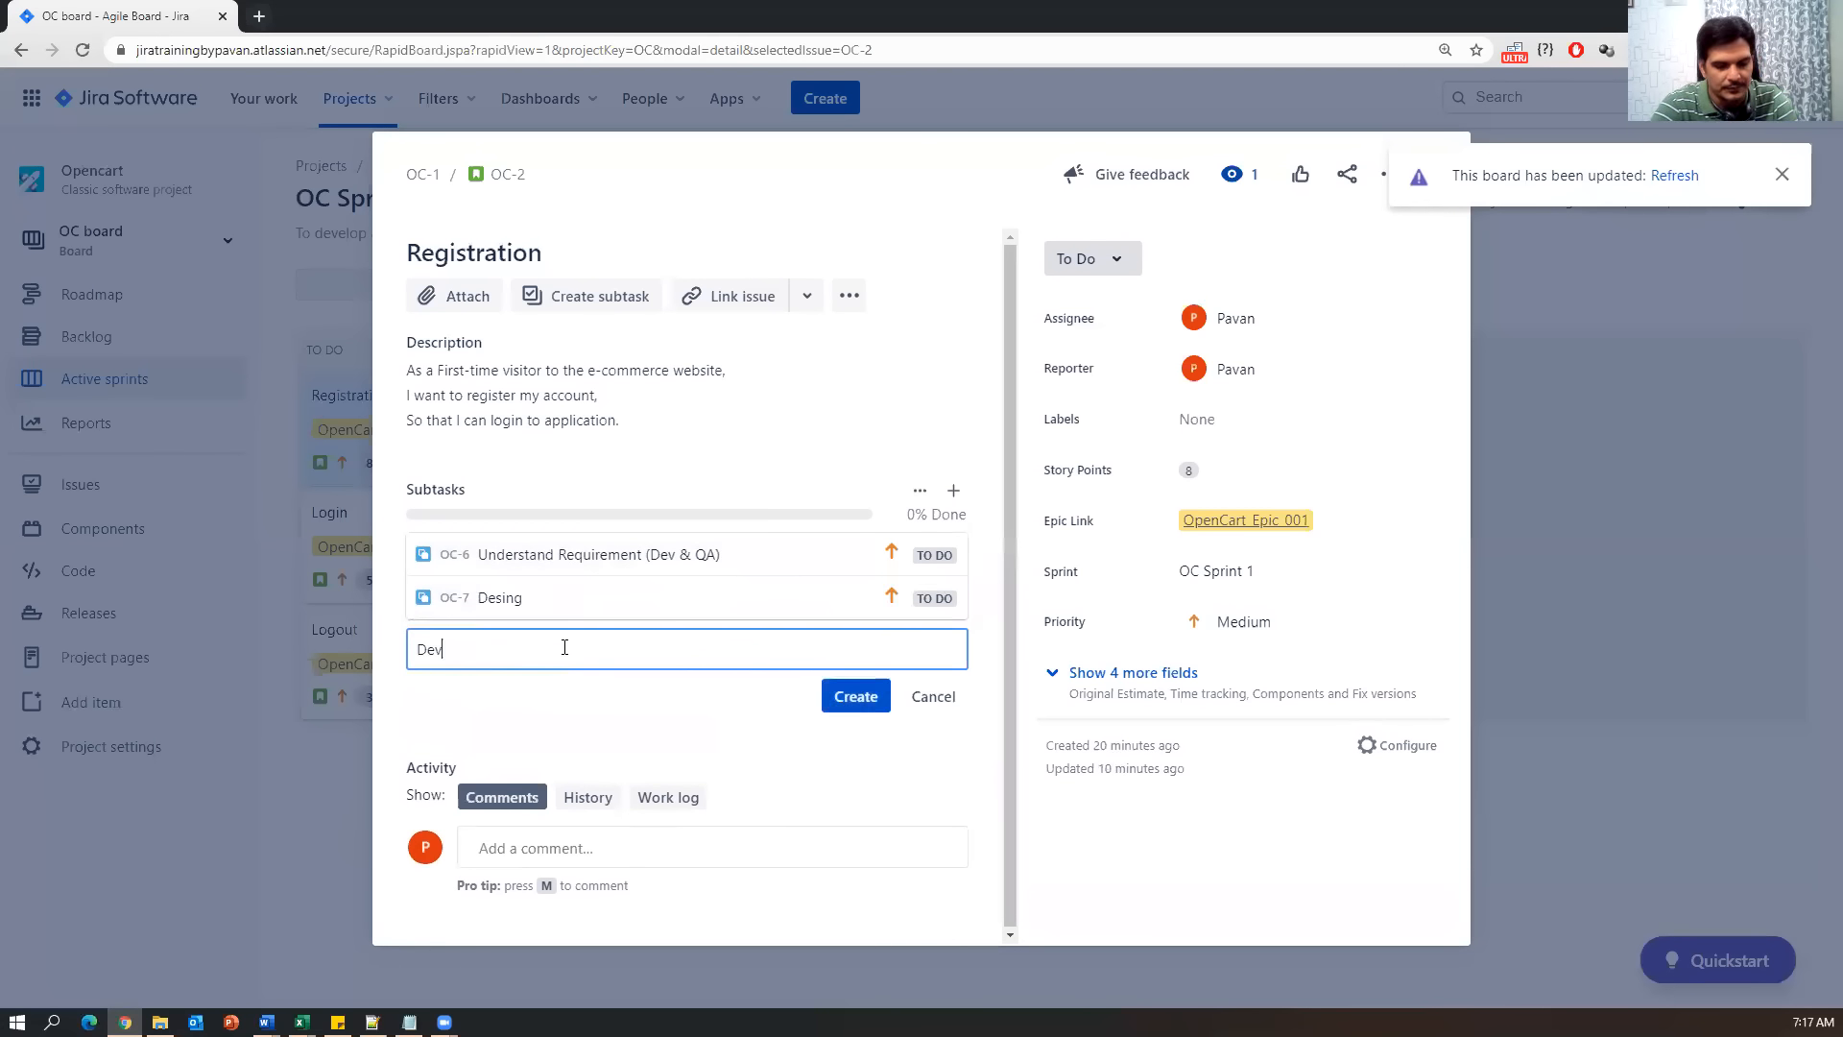
text(elopement)
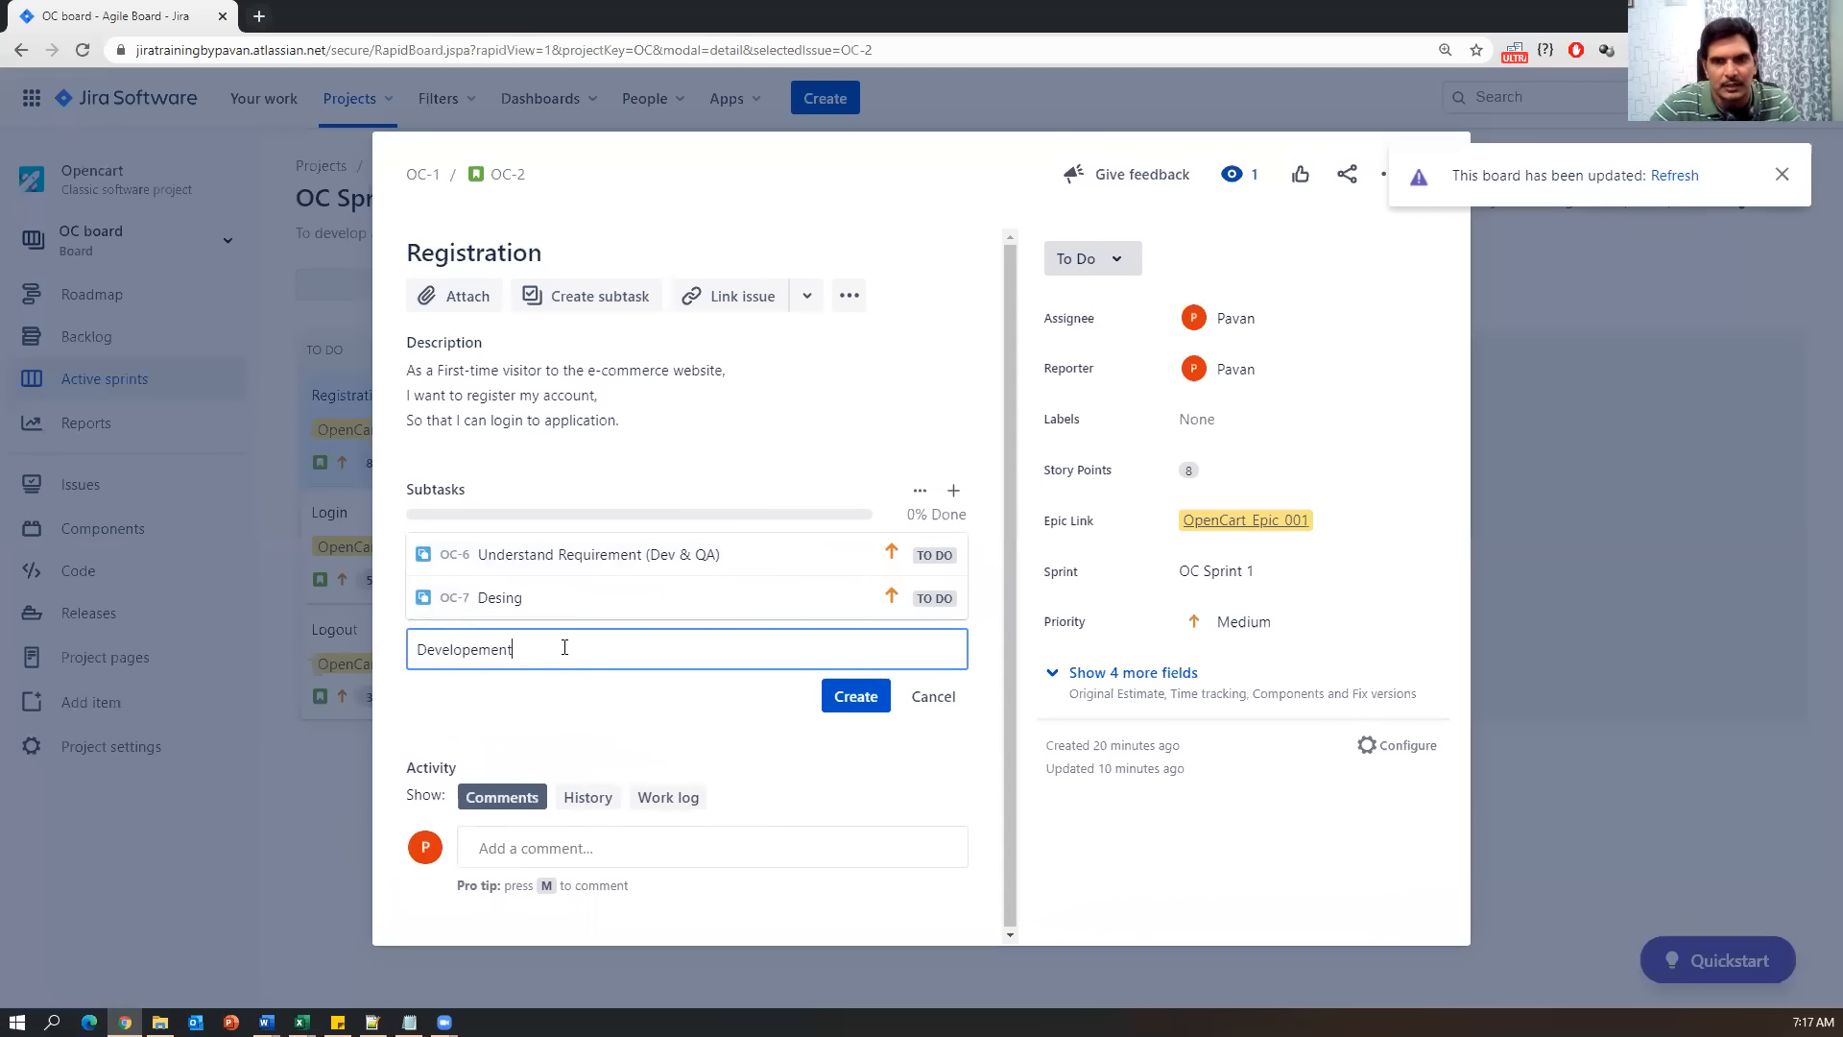
click(857, 695)
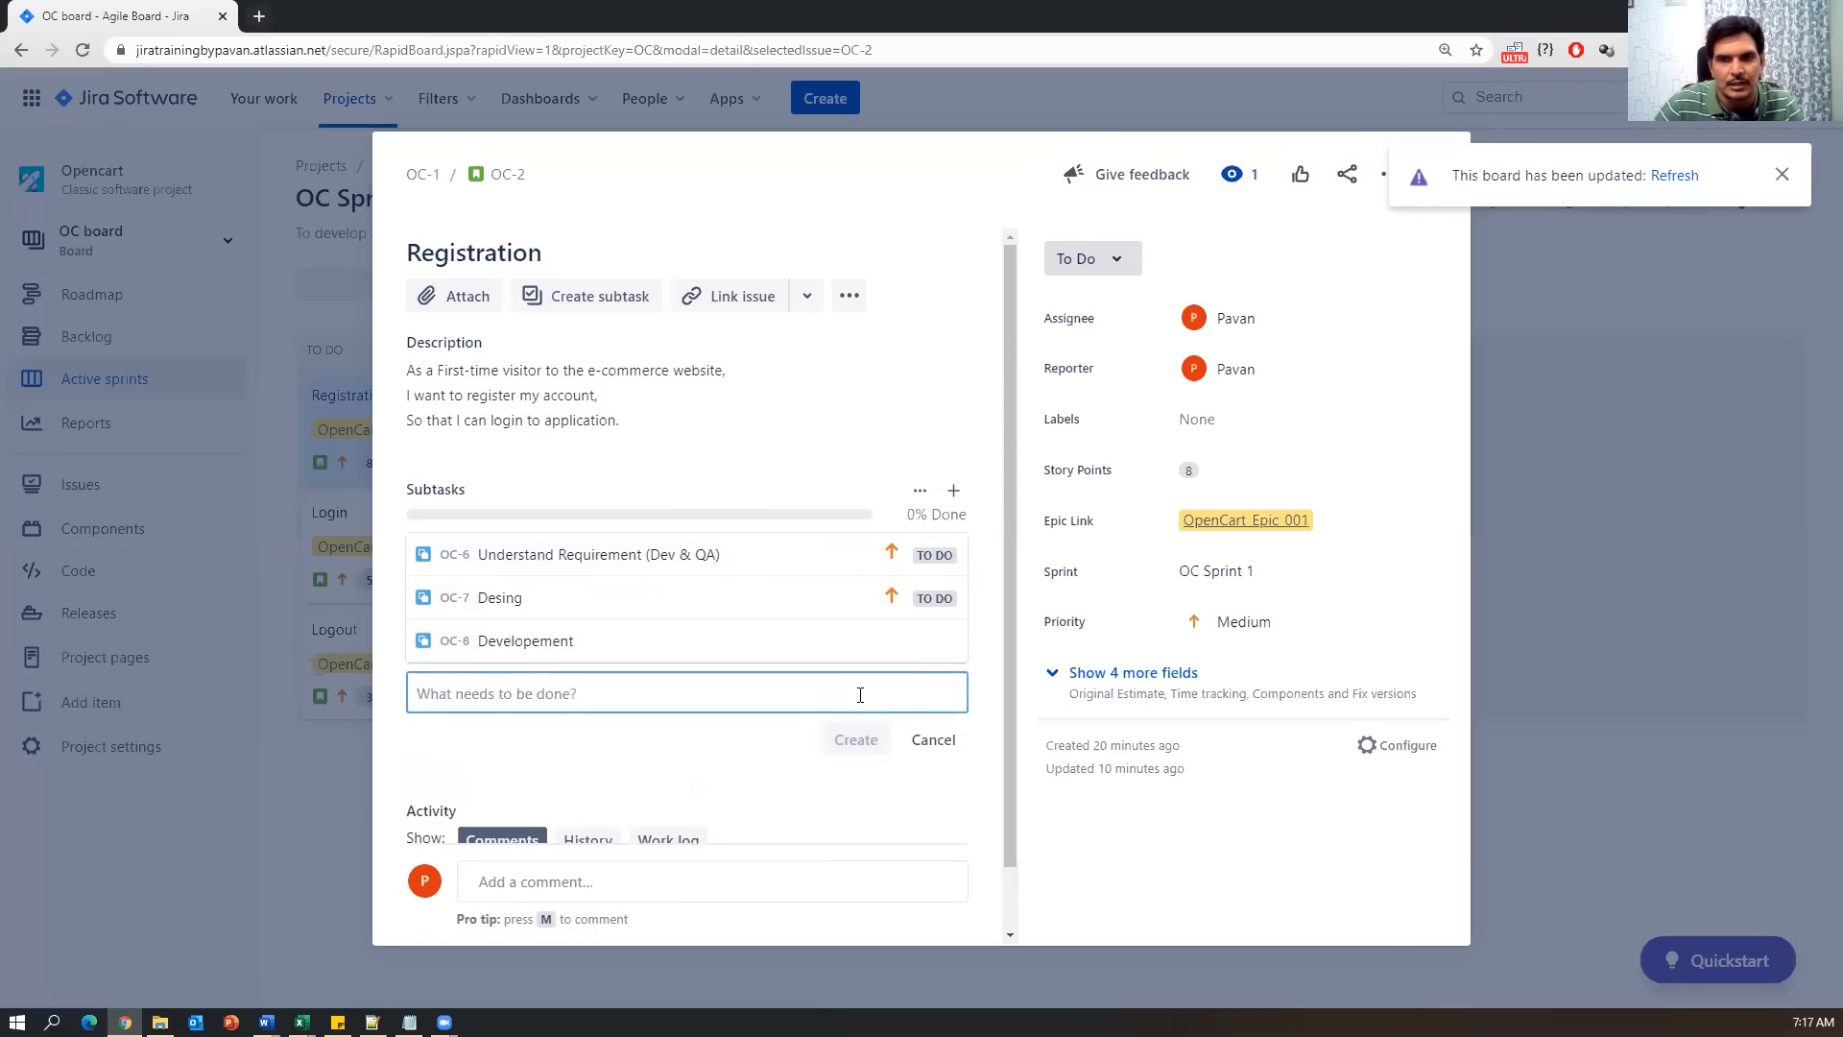
text(Unit testing)
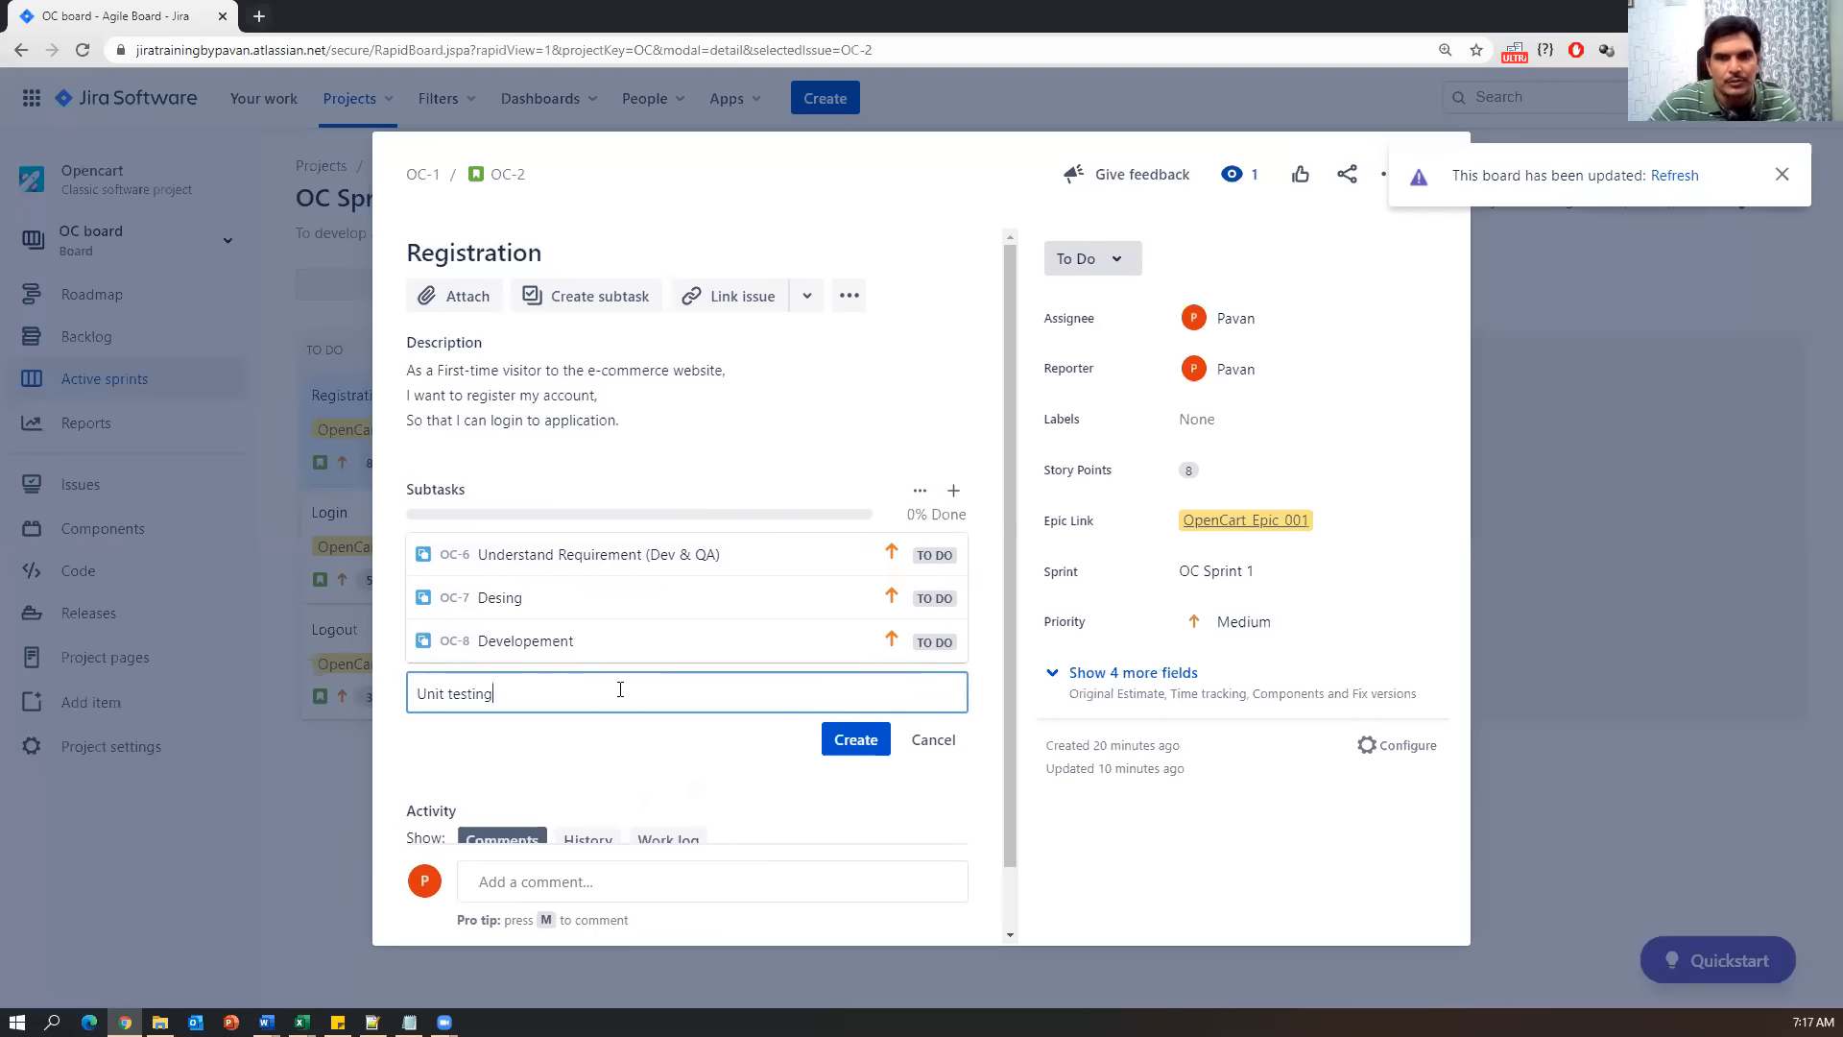
click(864, 746)
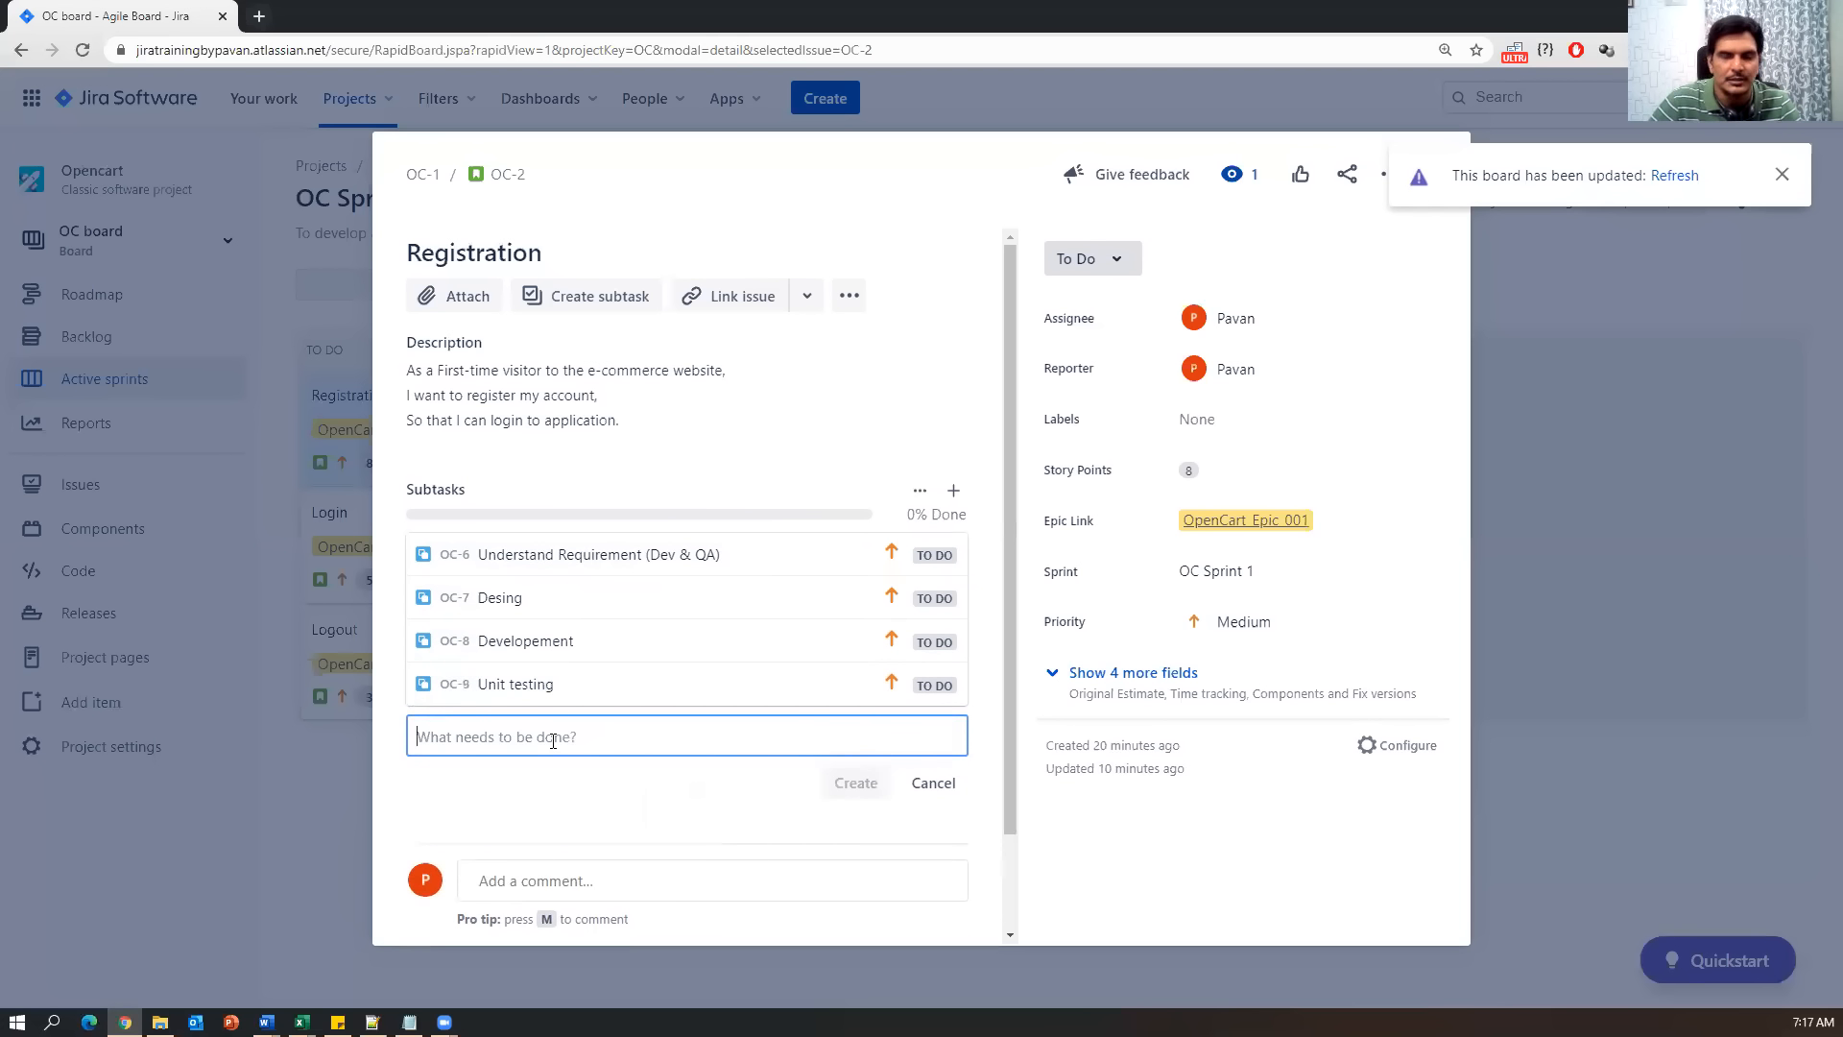
text(Integrations)
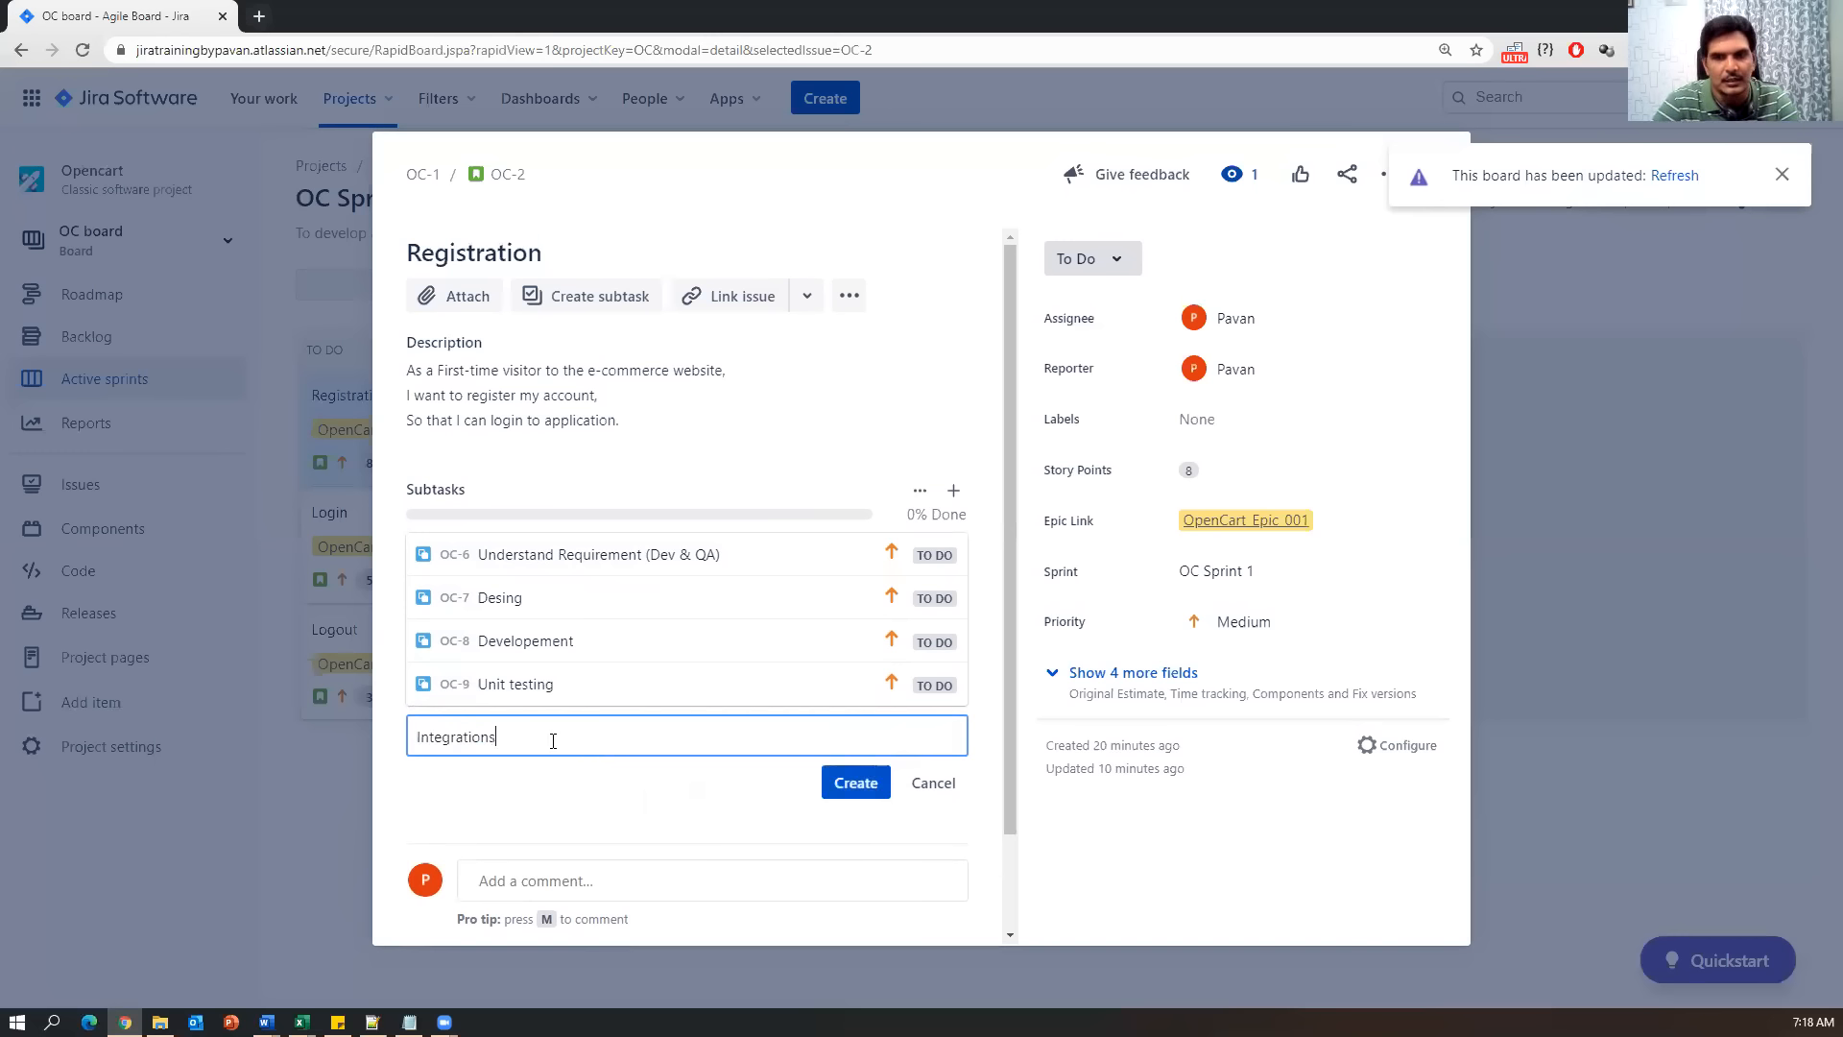
key(BackSpace)
text( testing)
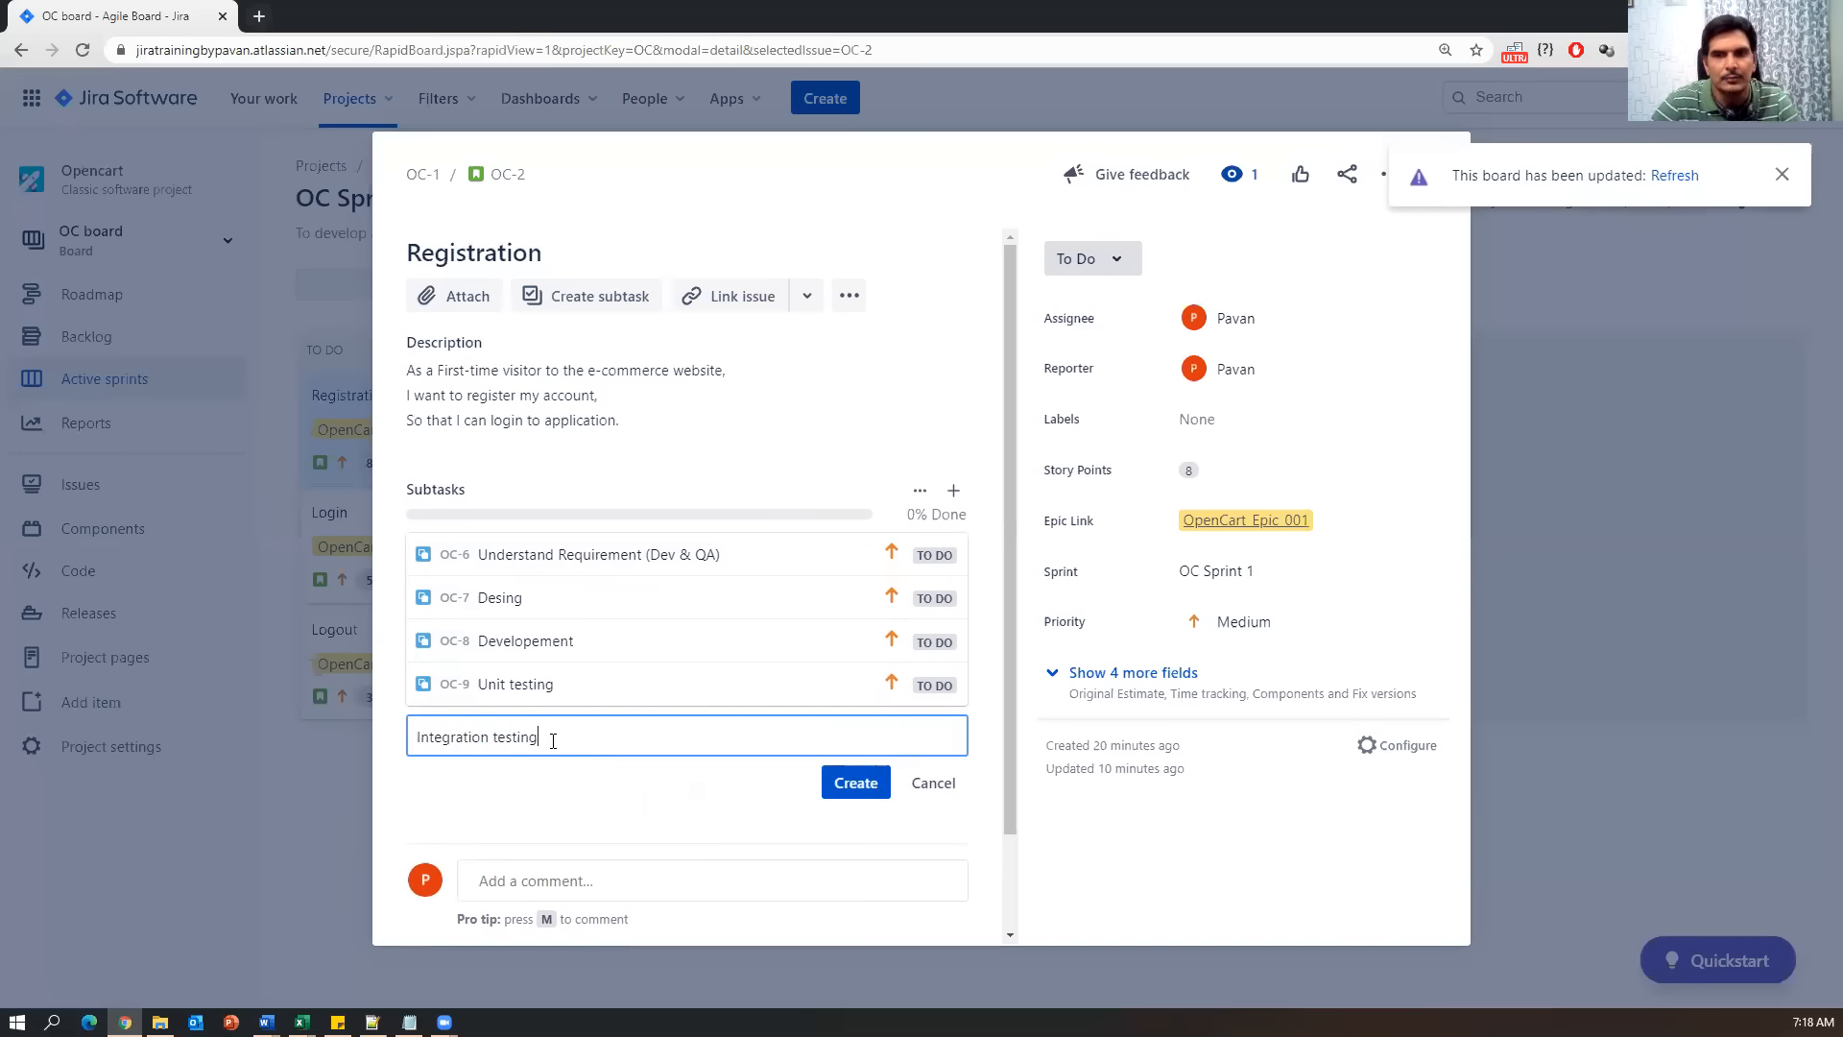
click(861, 784)
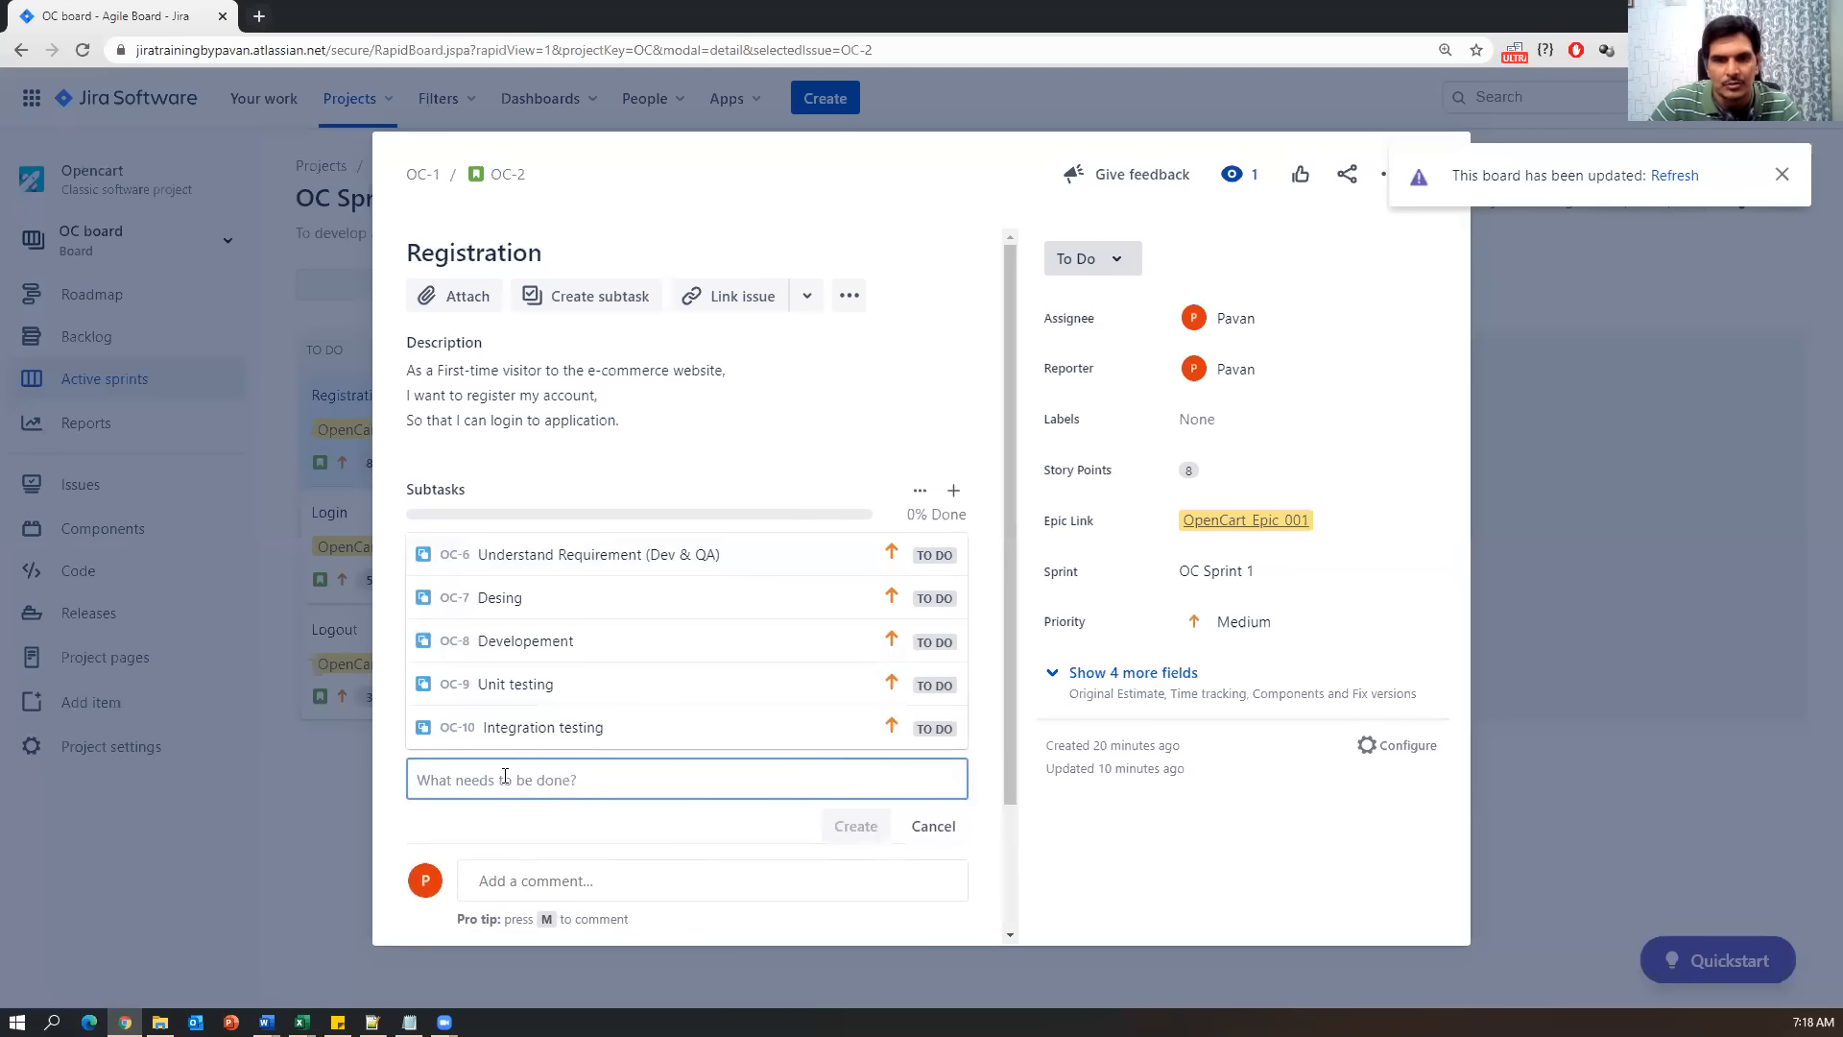
text(B)
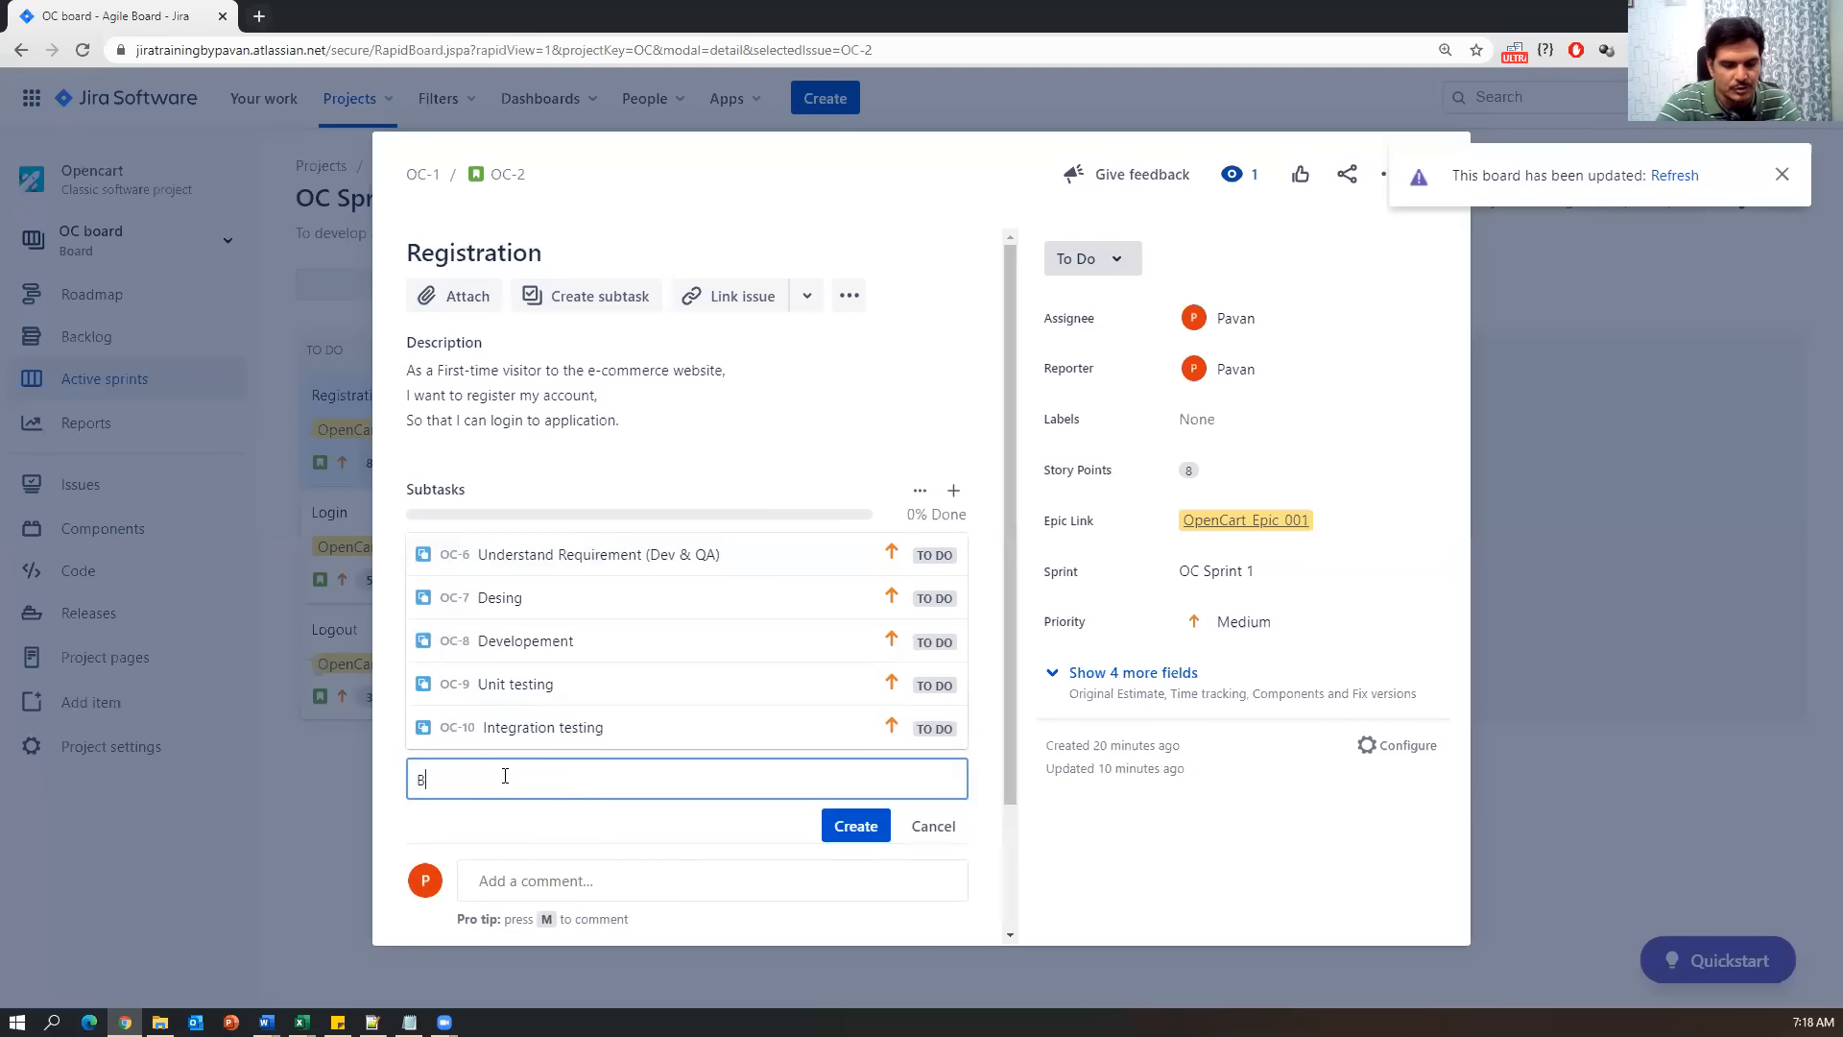
text(ug Fixing)
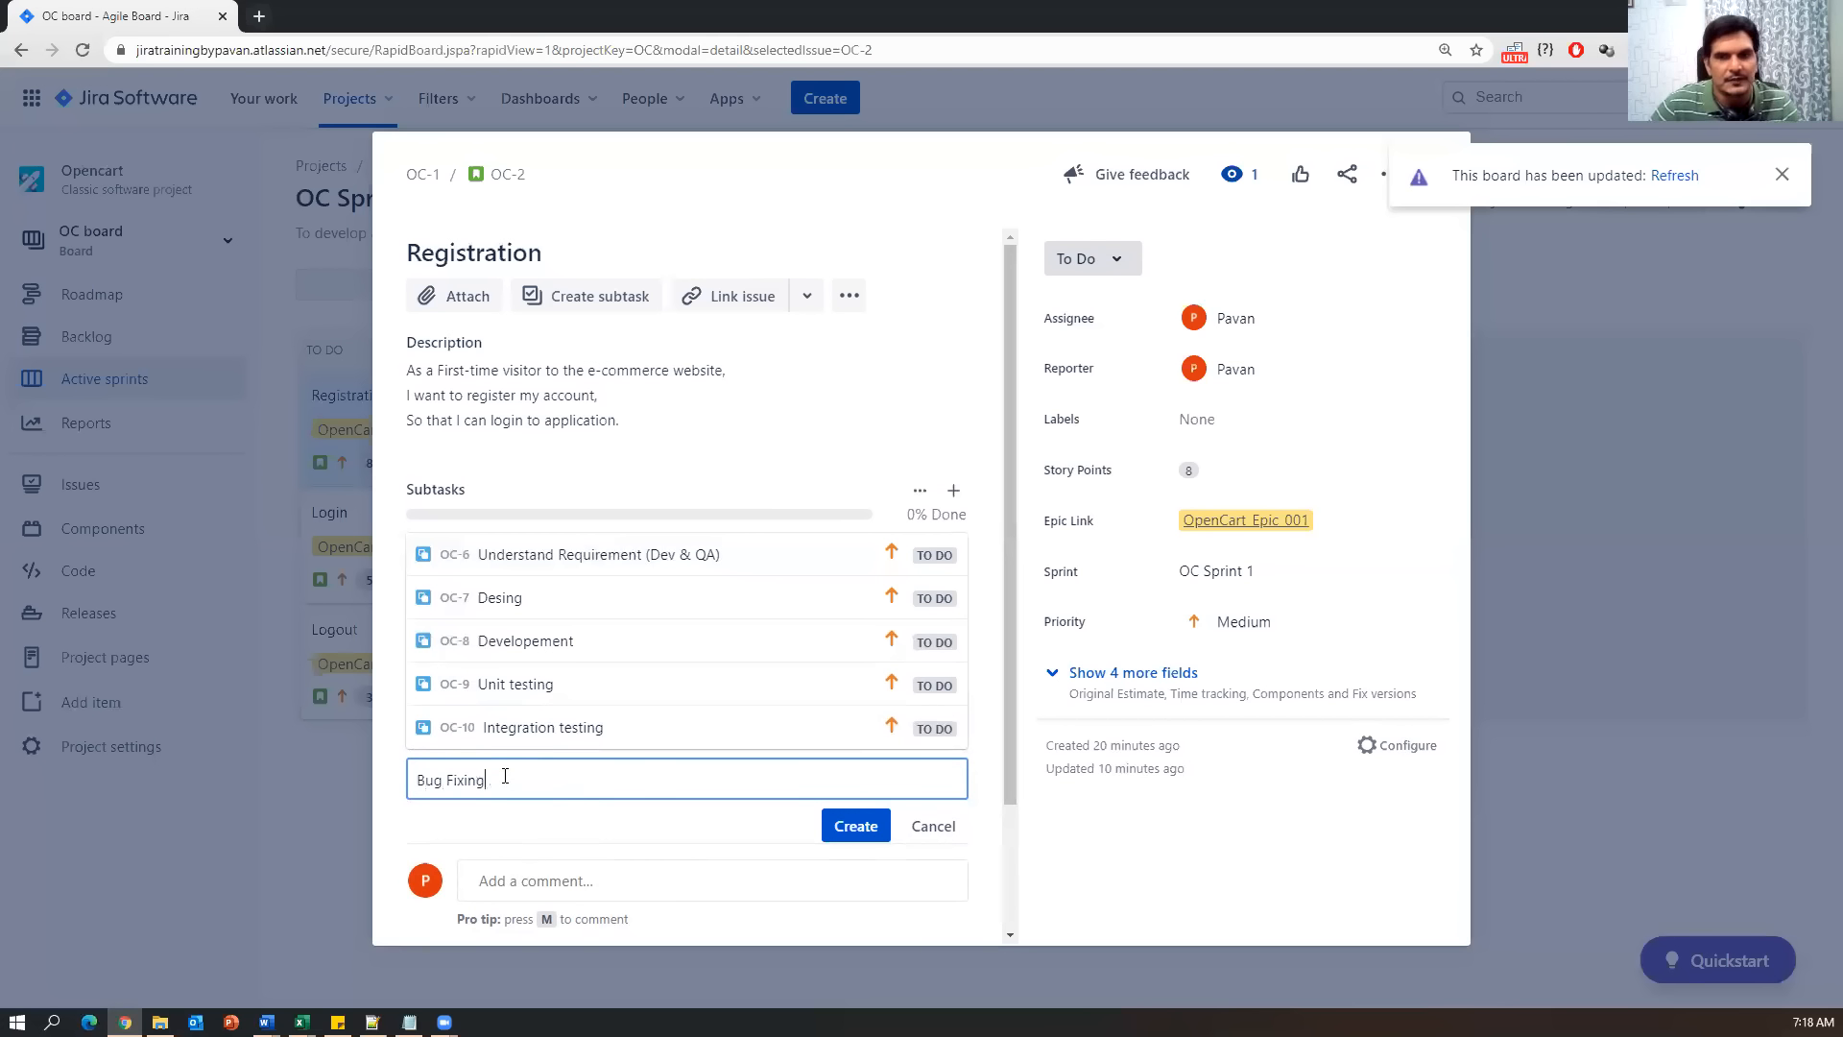
click(855, 826)
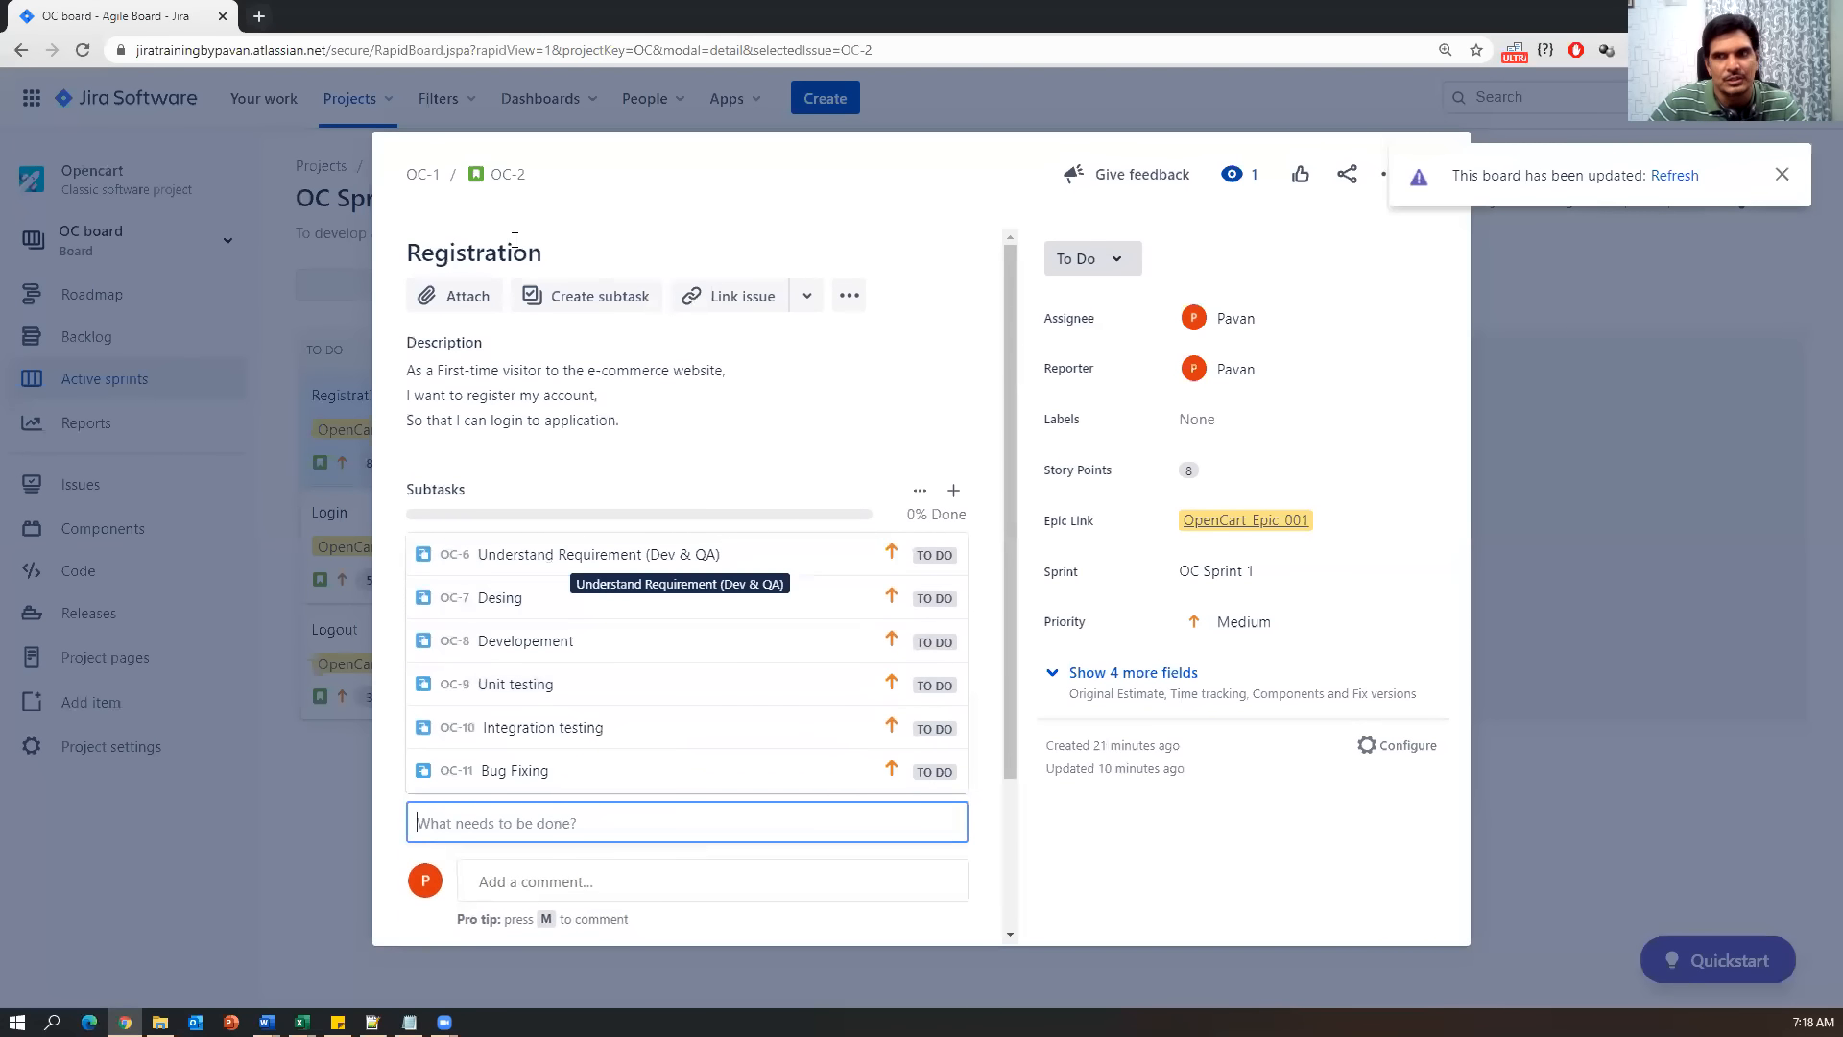
Stop adding subtasks, dismiss the board-updated notice and close the Registration story.
click(1277, 872)
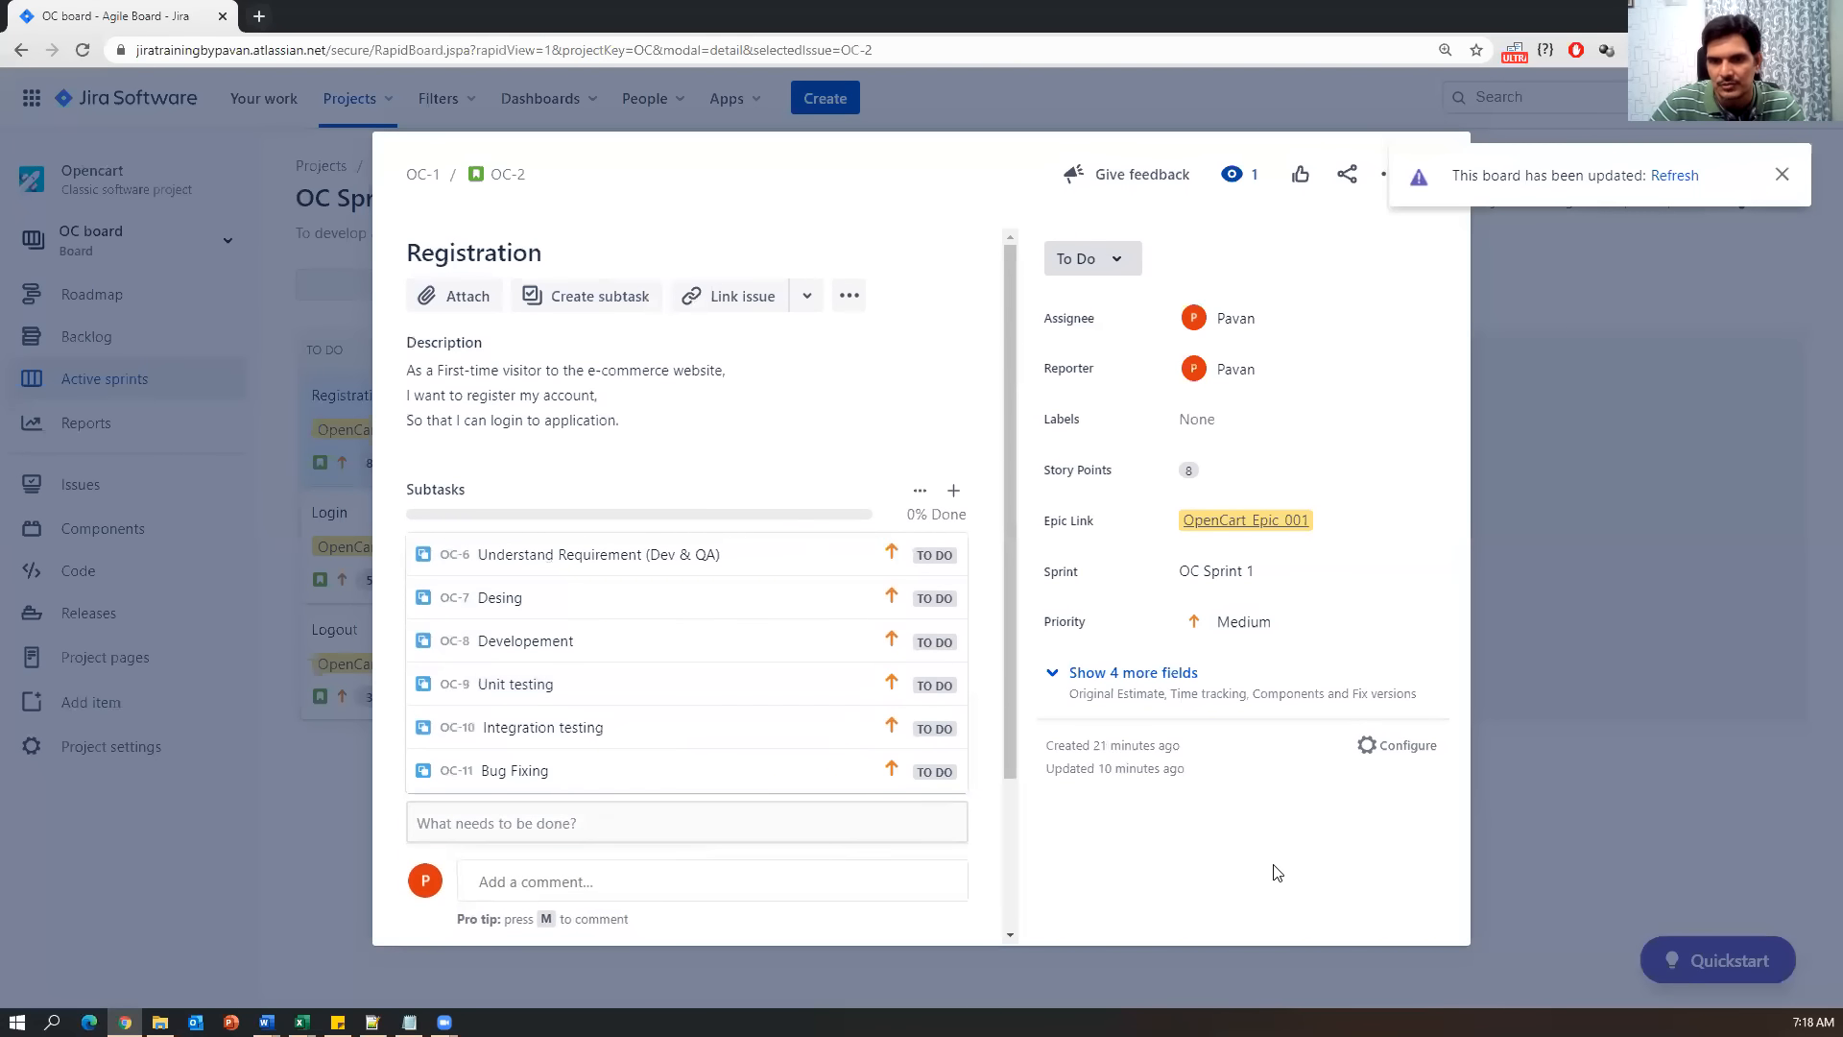
click(744, 823)
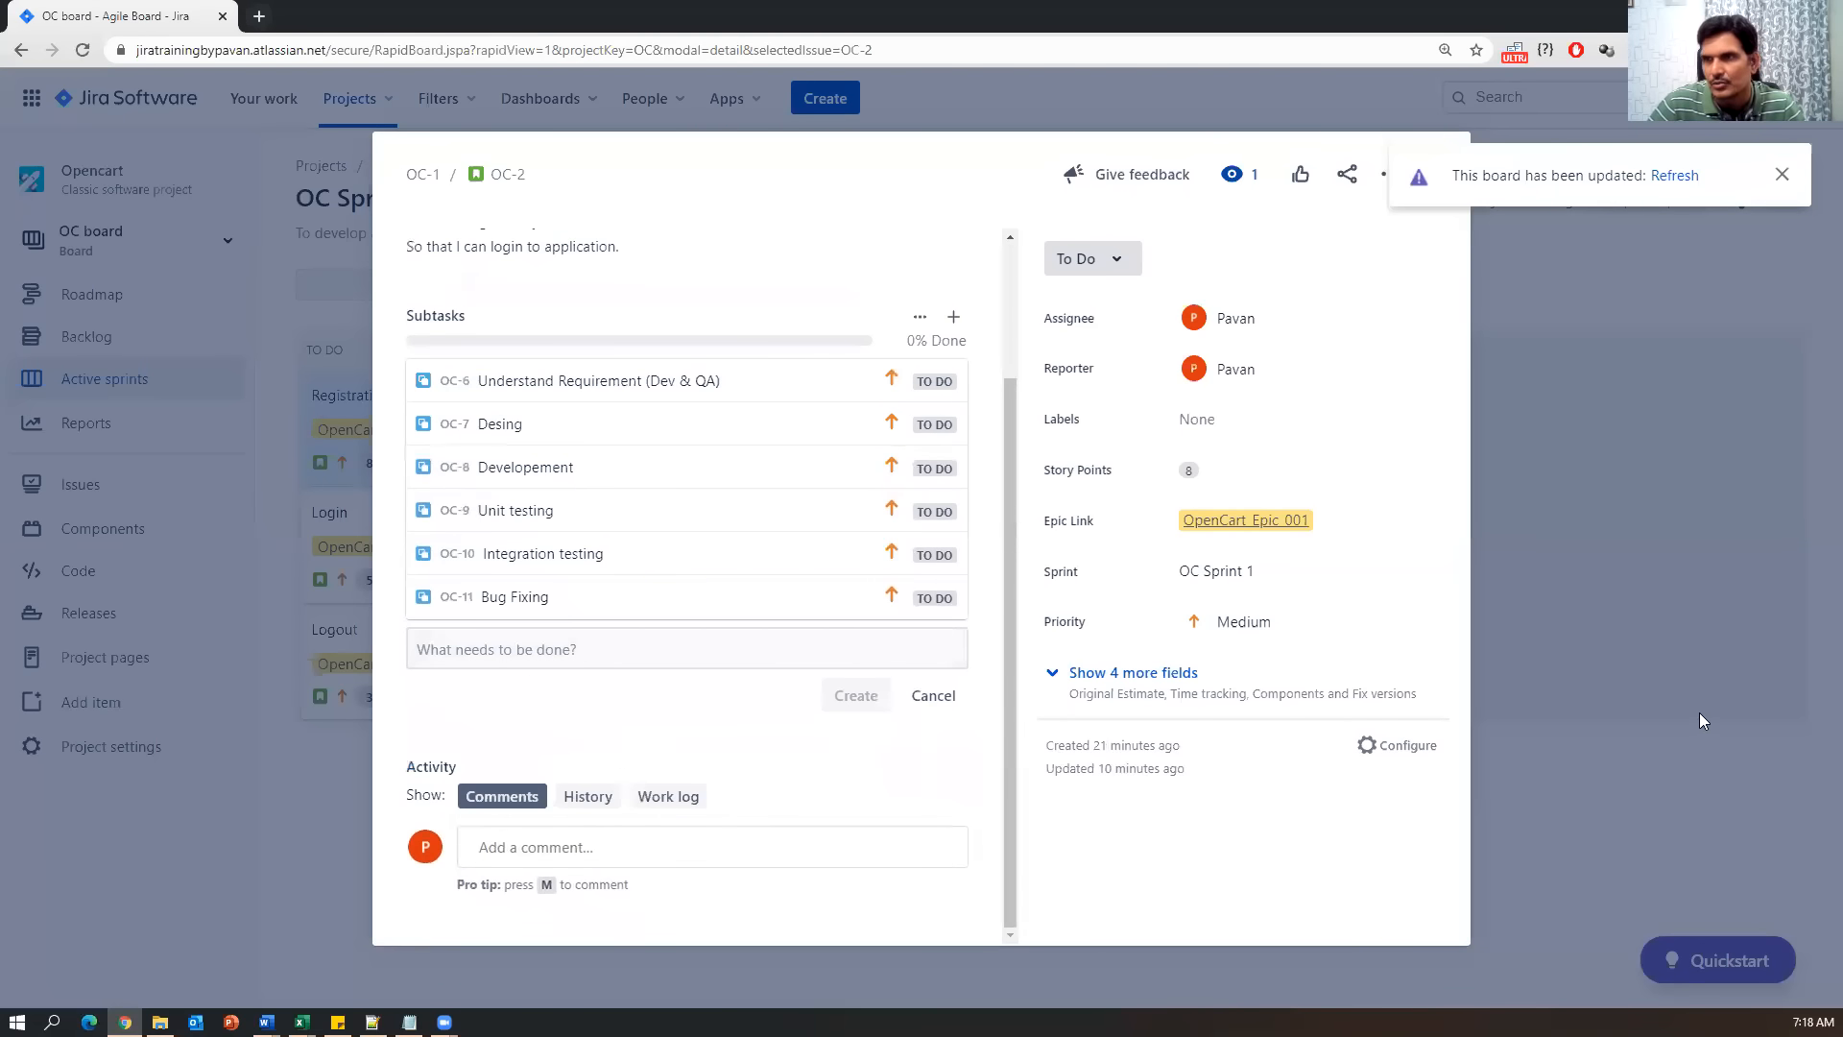
click(1781, 174)
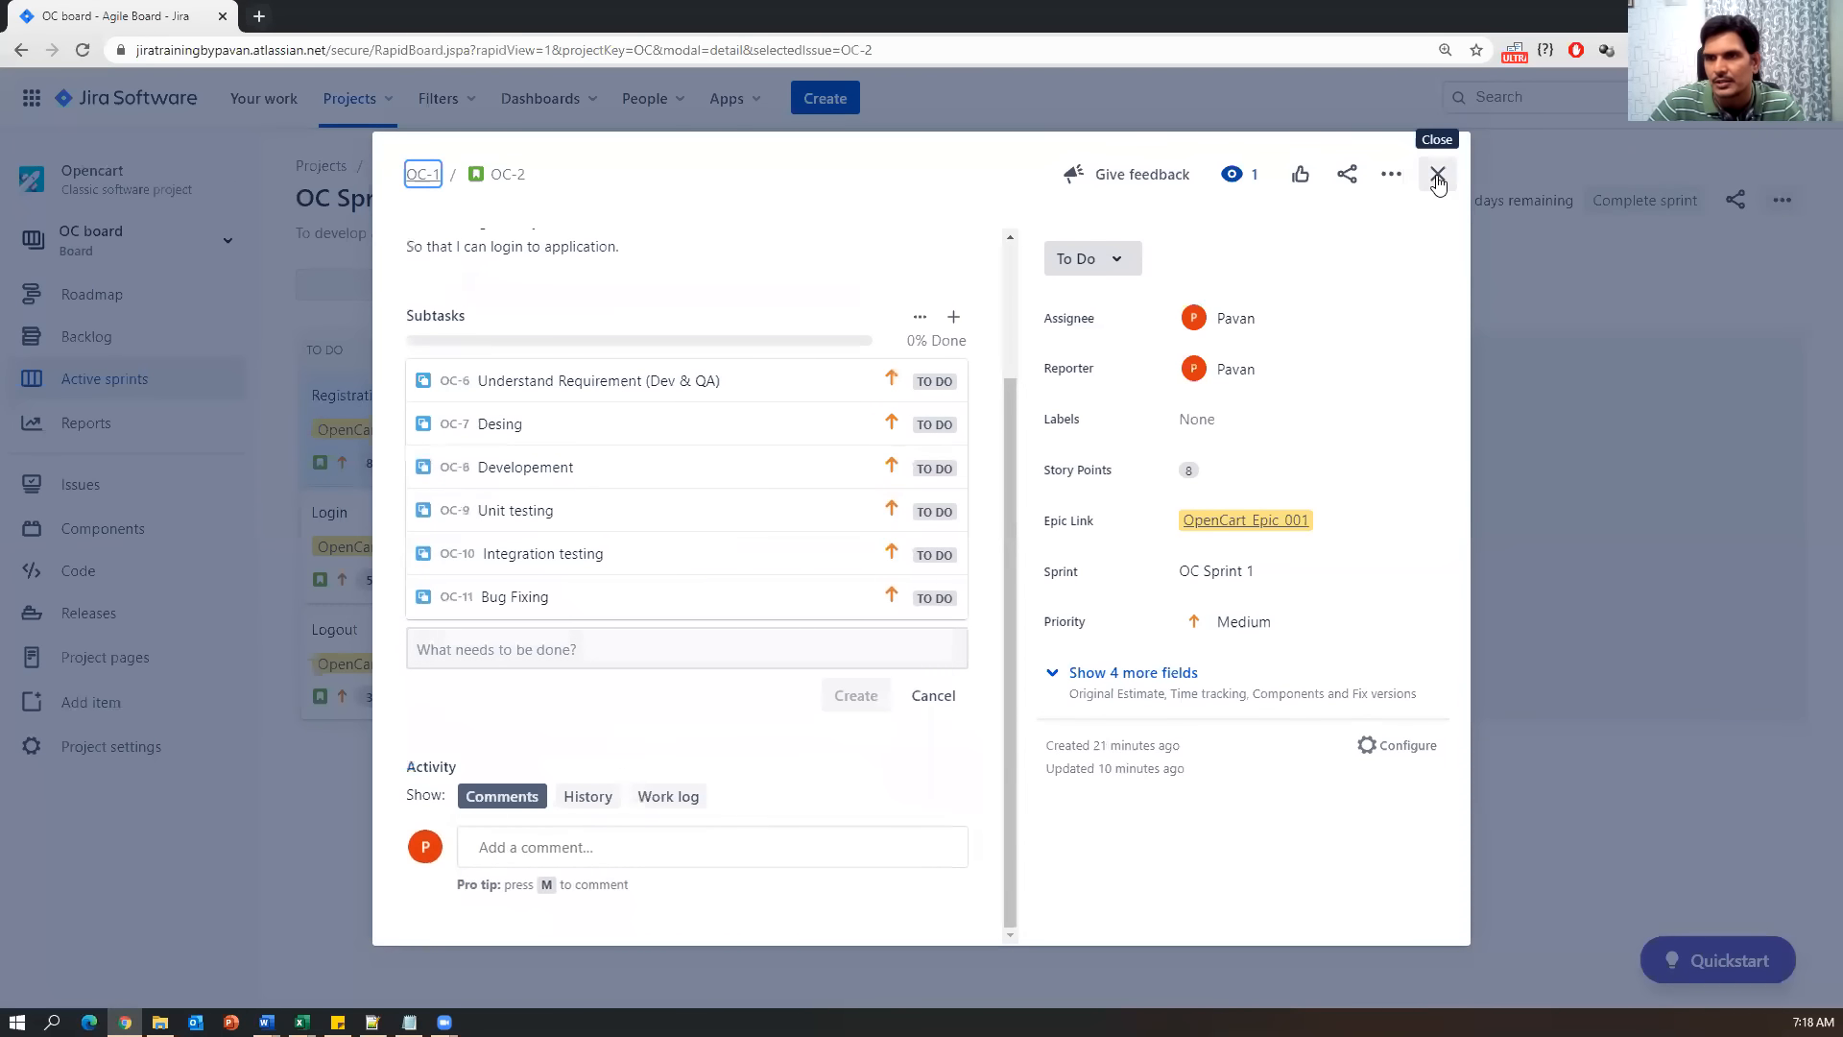
click(1437, 176)
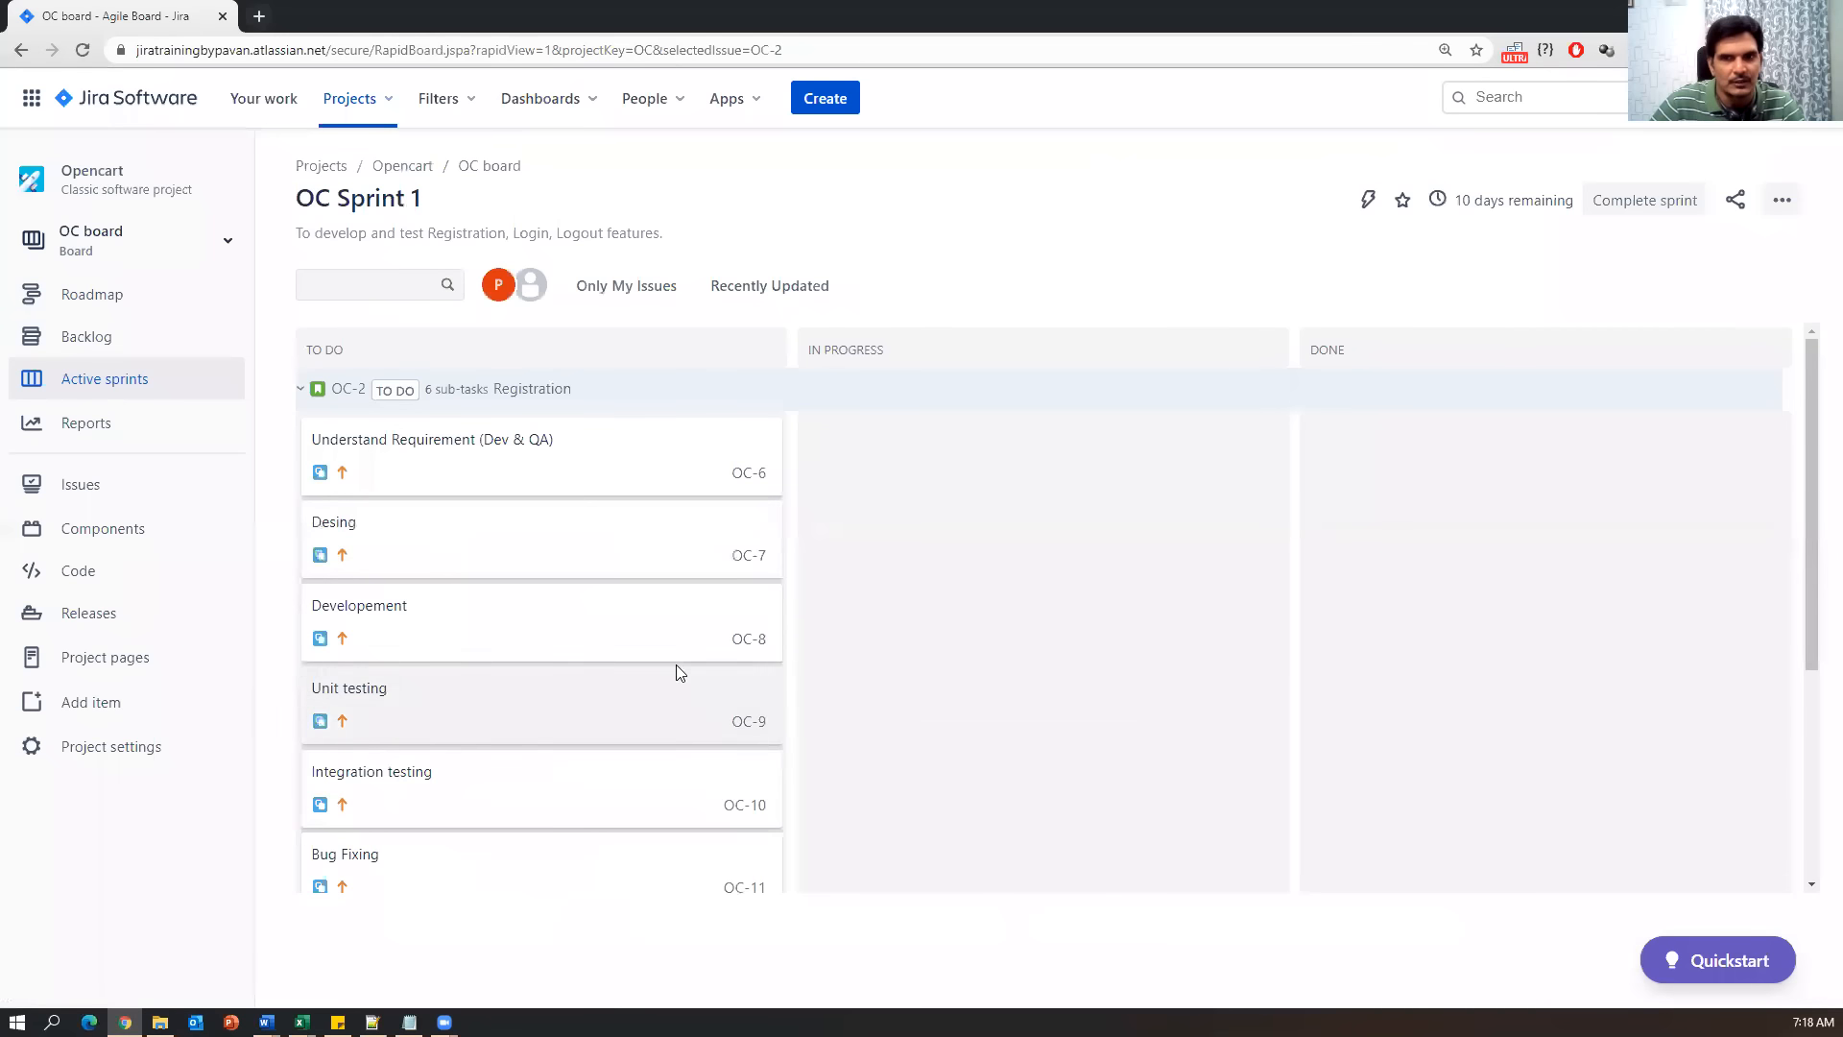
click(301, 390)
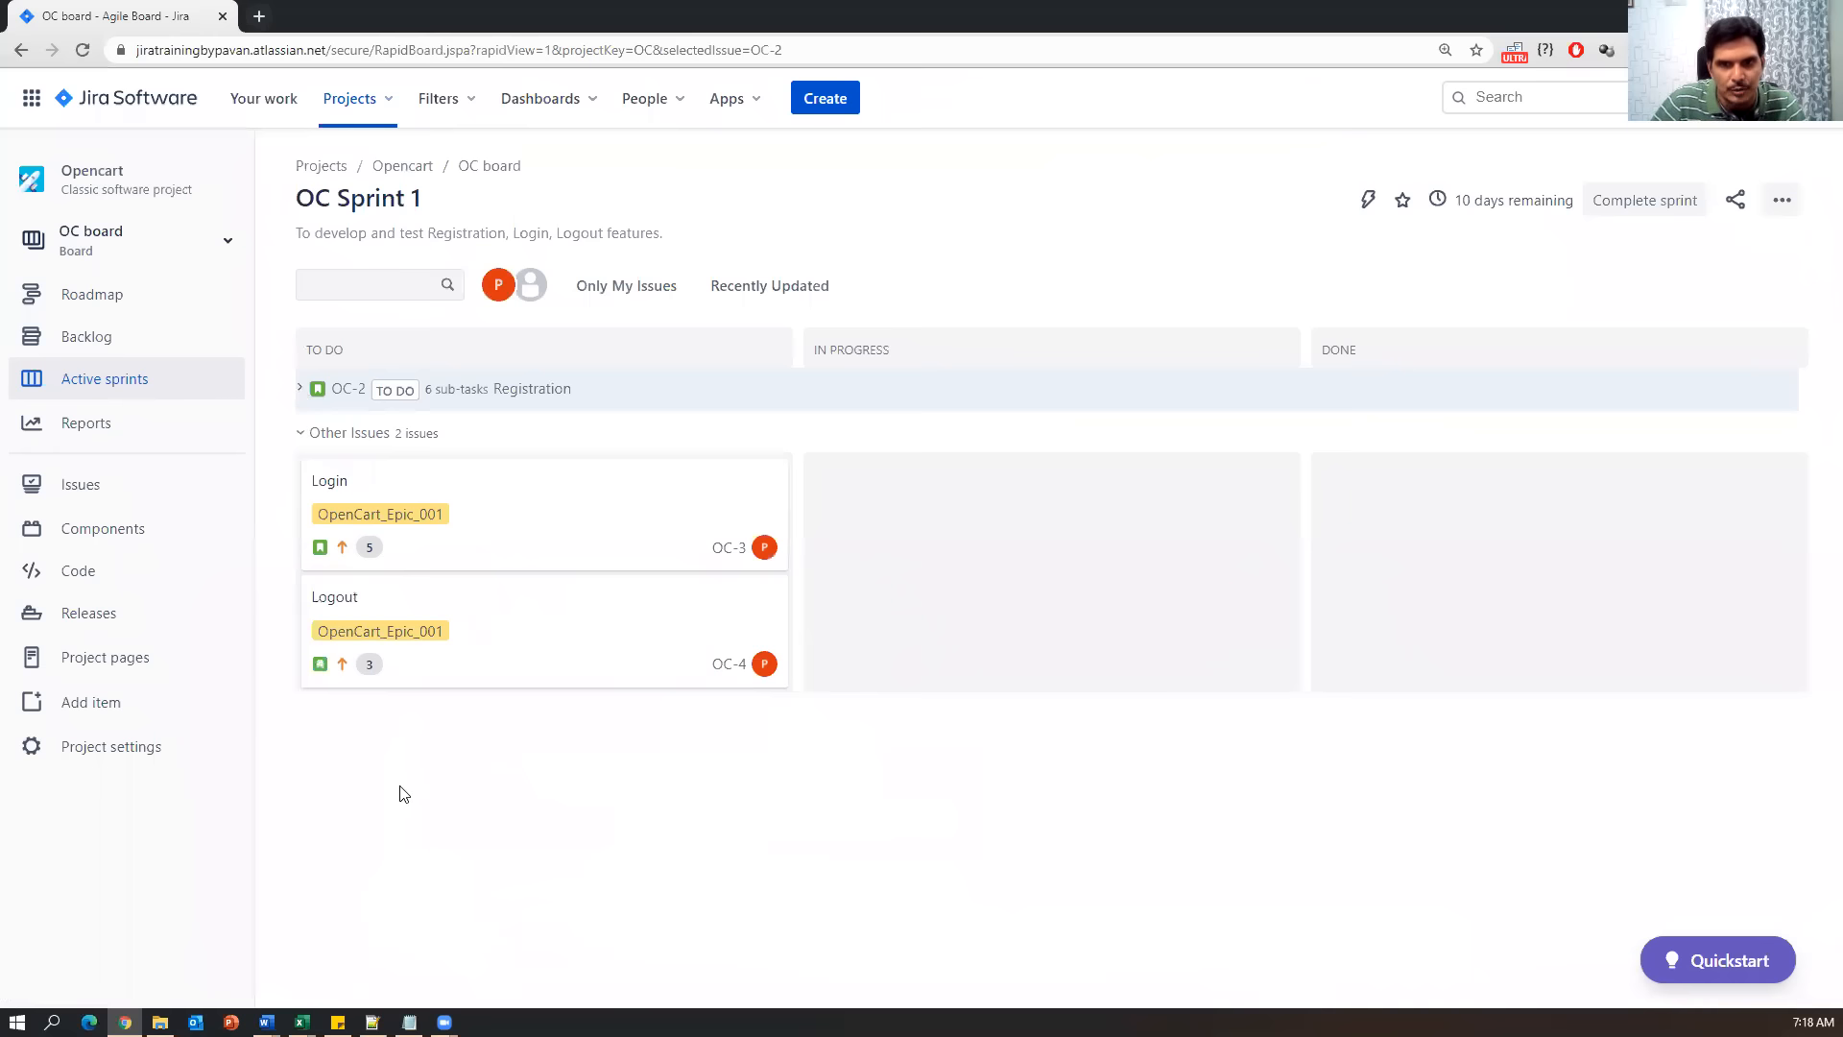
drag(567, 388, 496, 398)
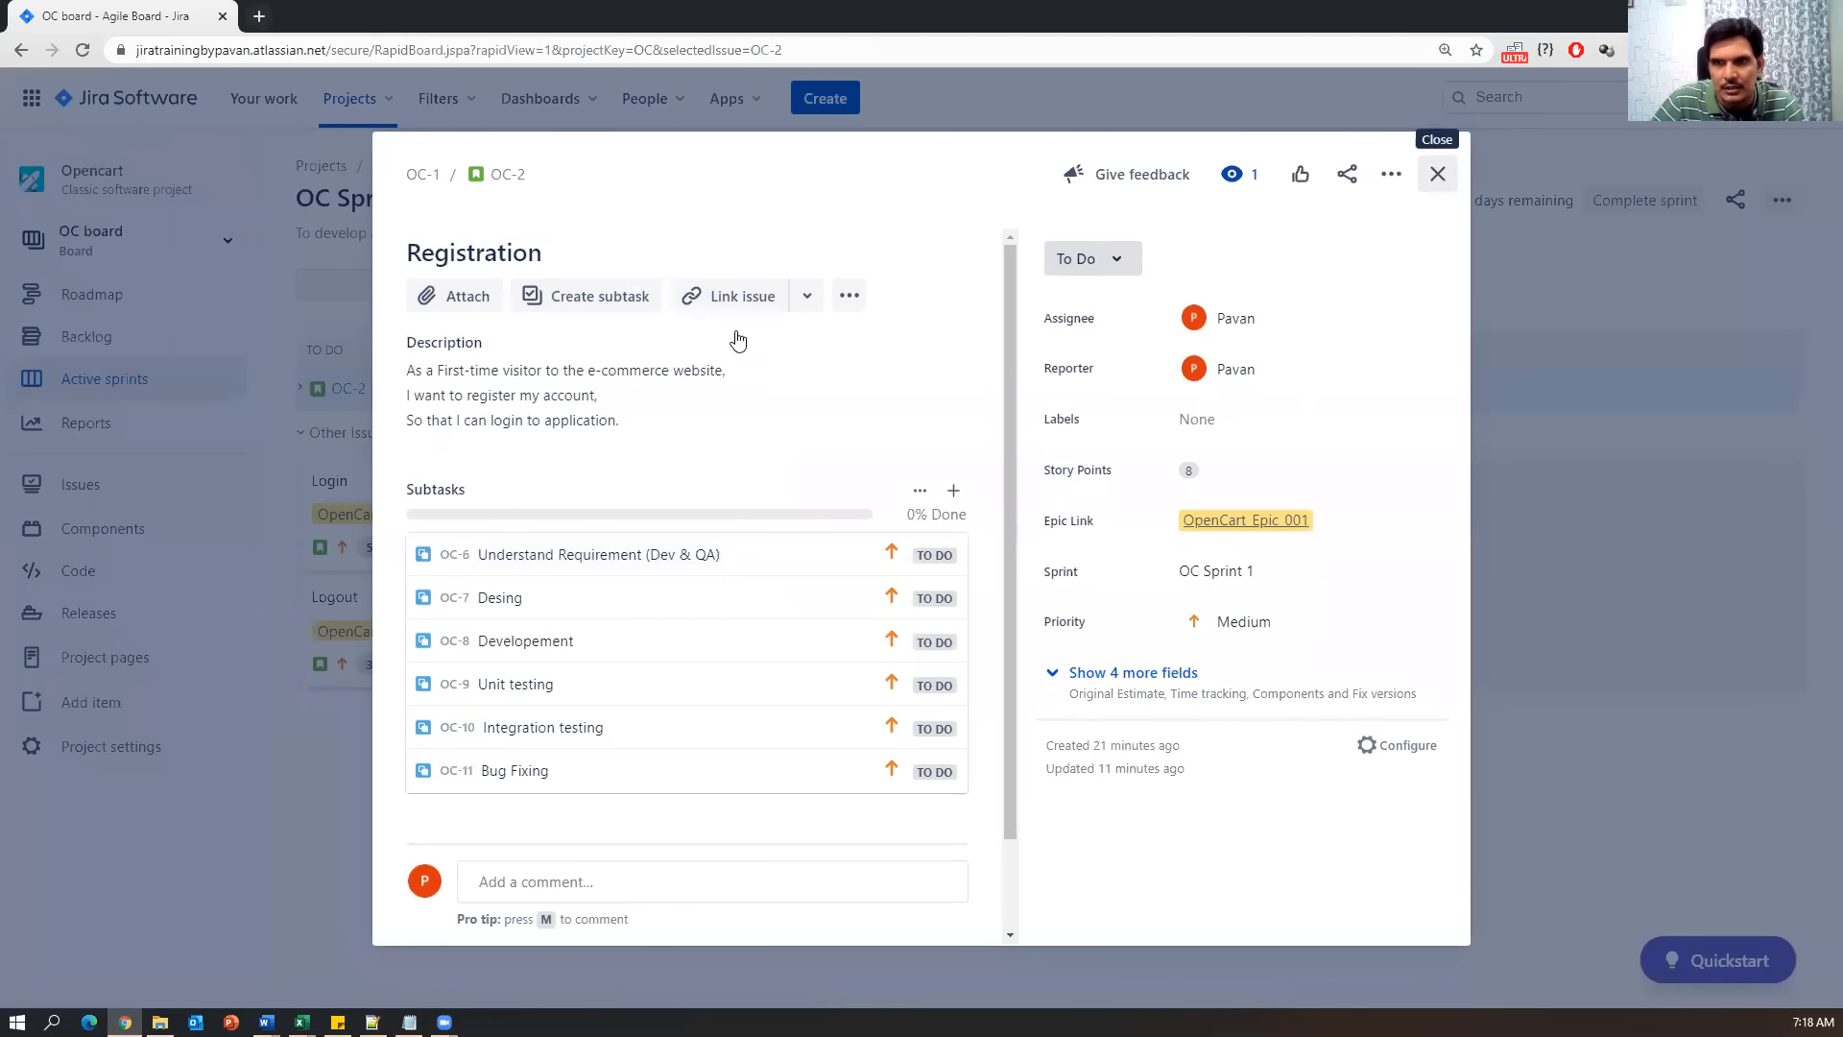
click(1437, 174)
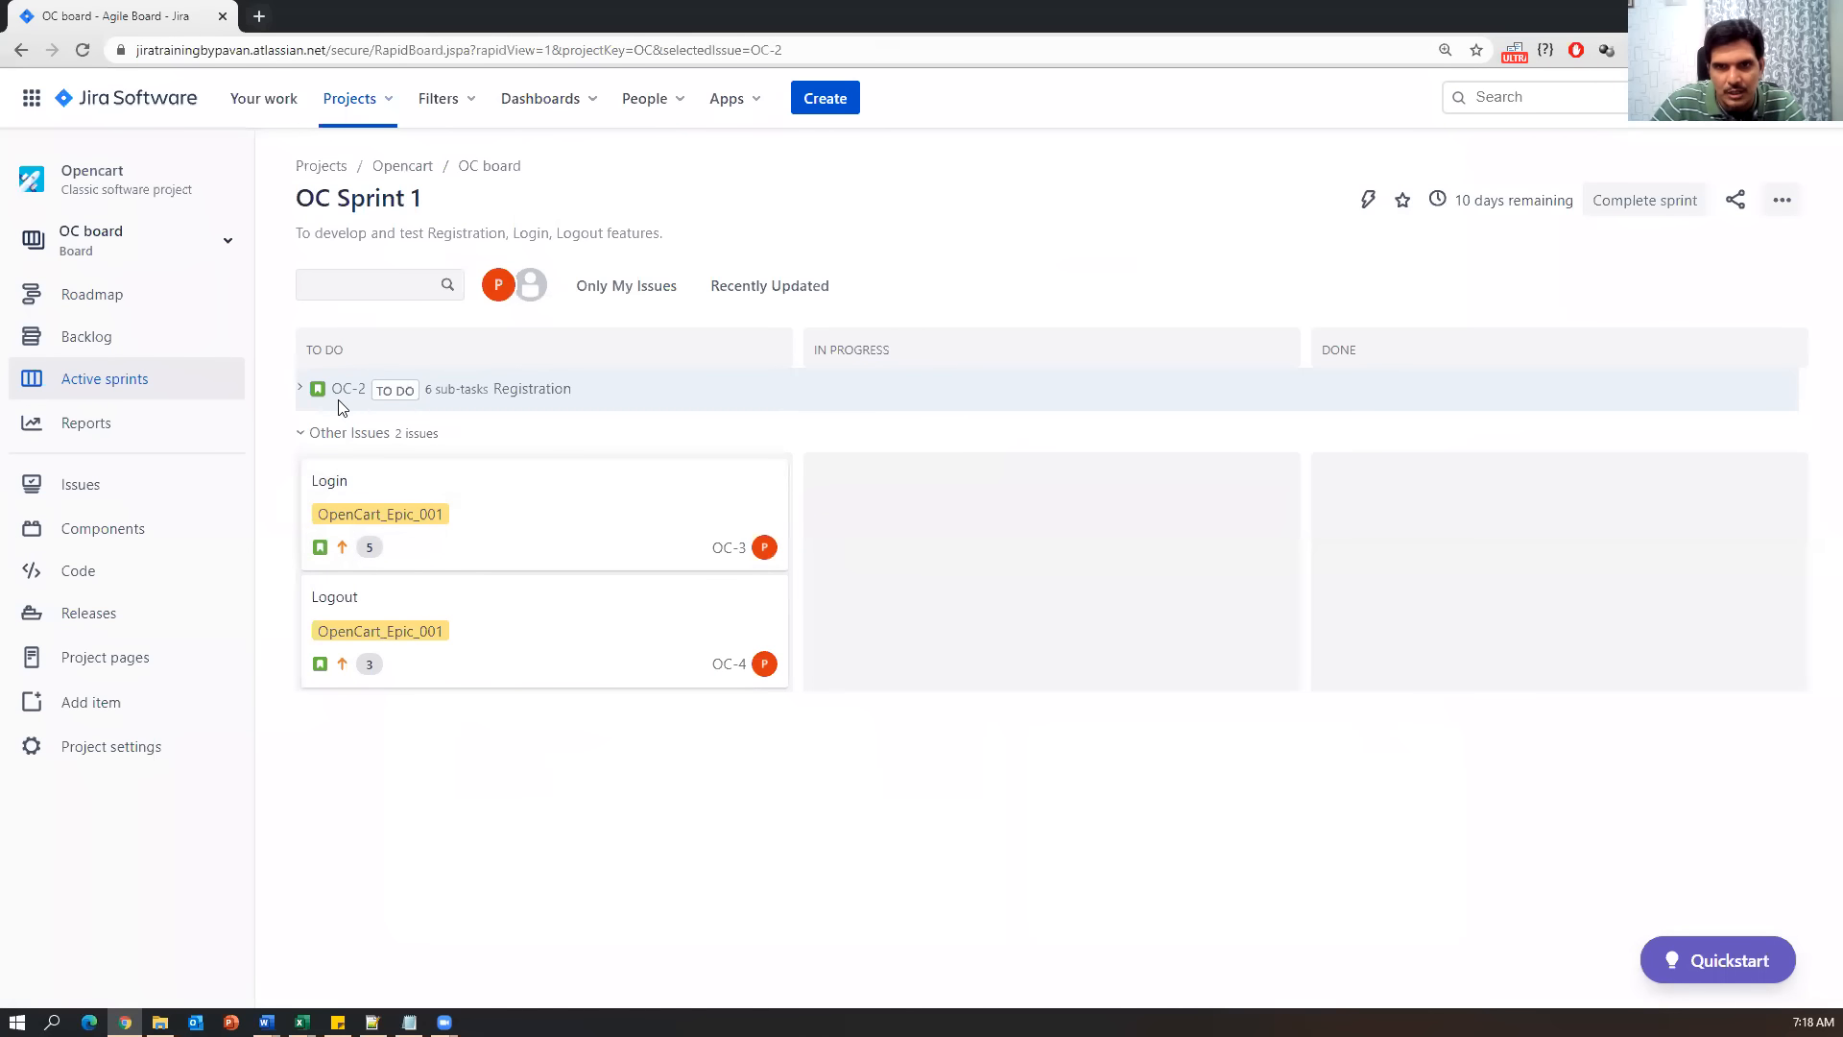
click(300, 389)
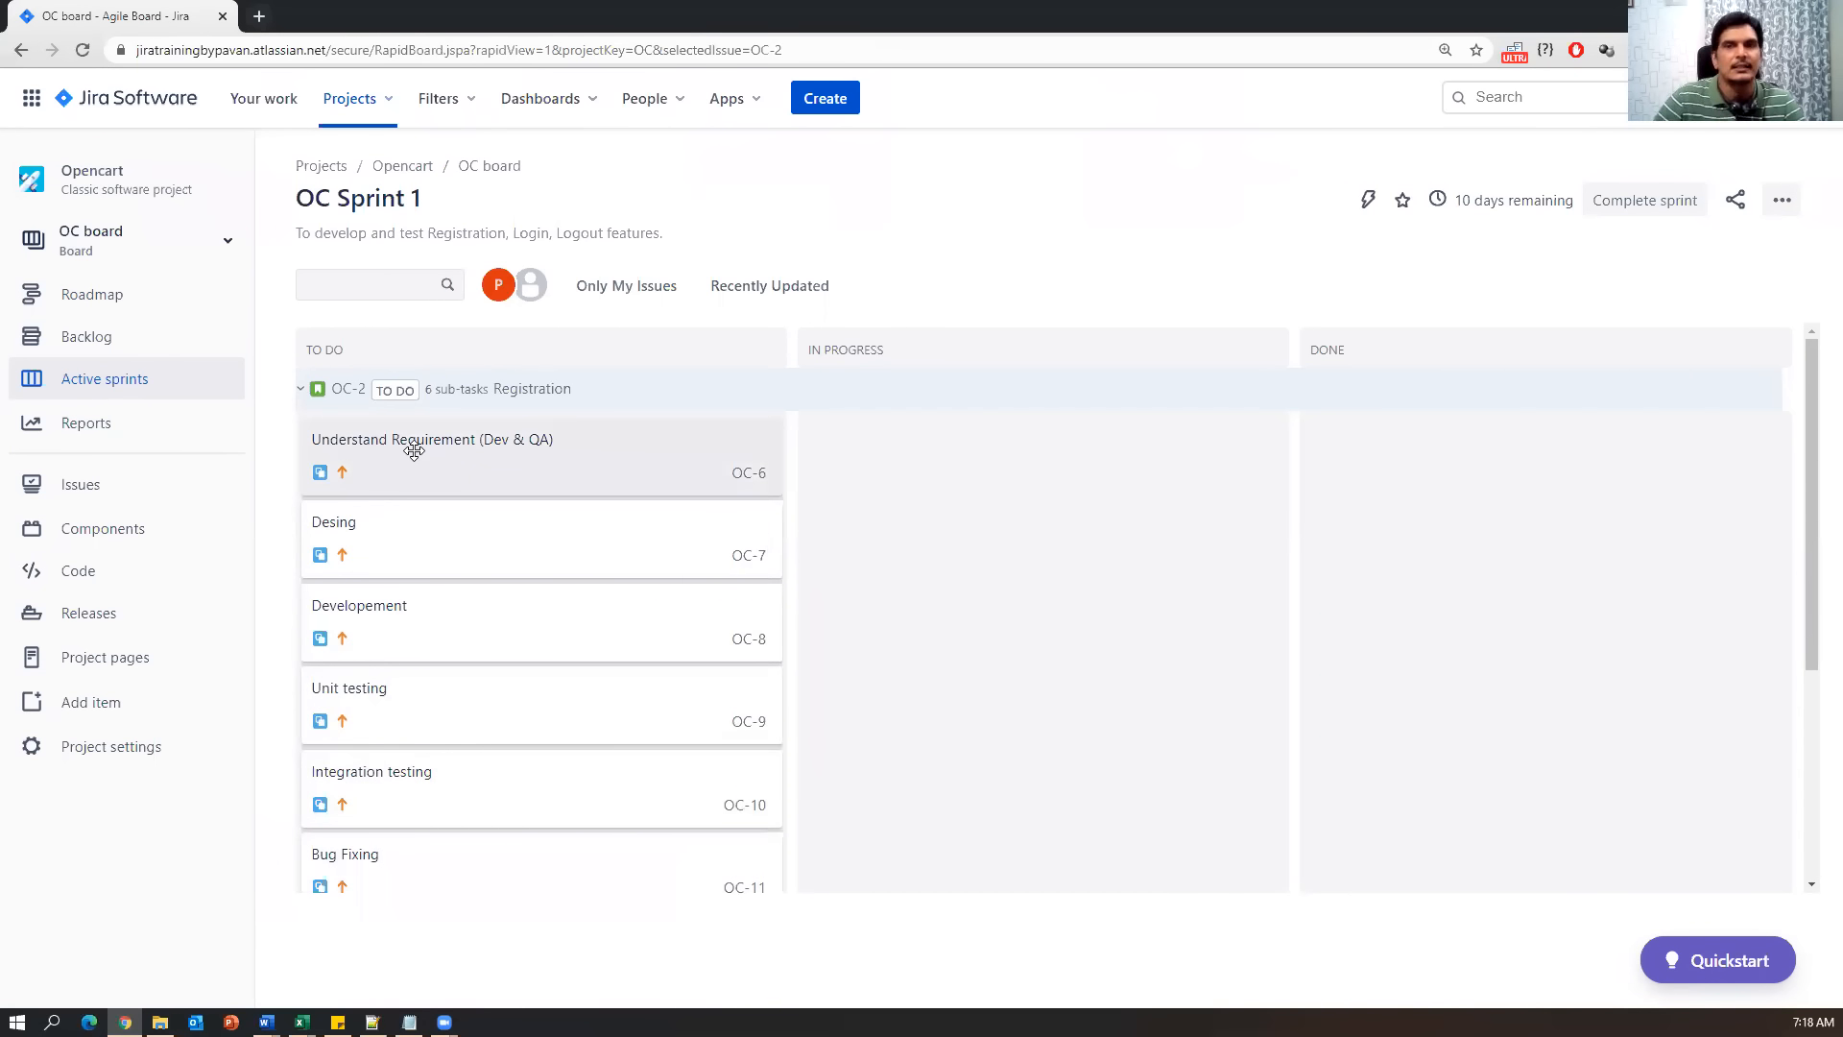
click(301, 389)
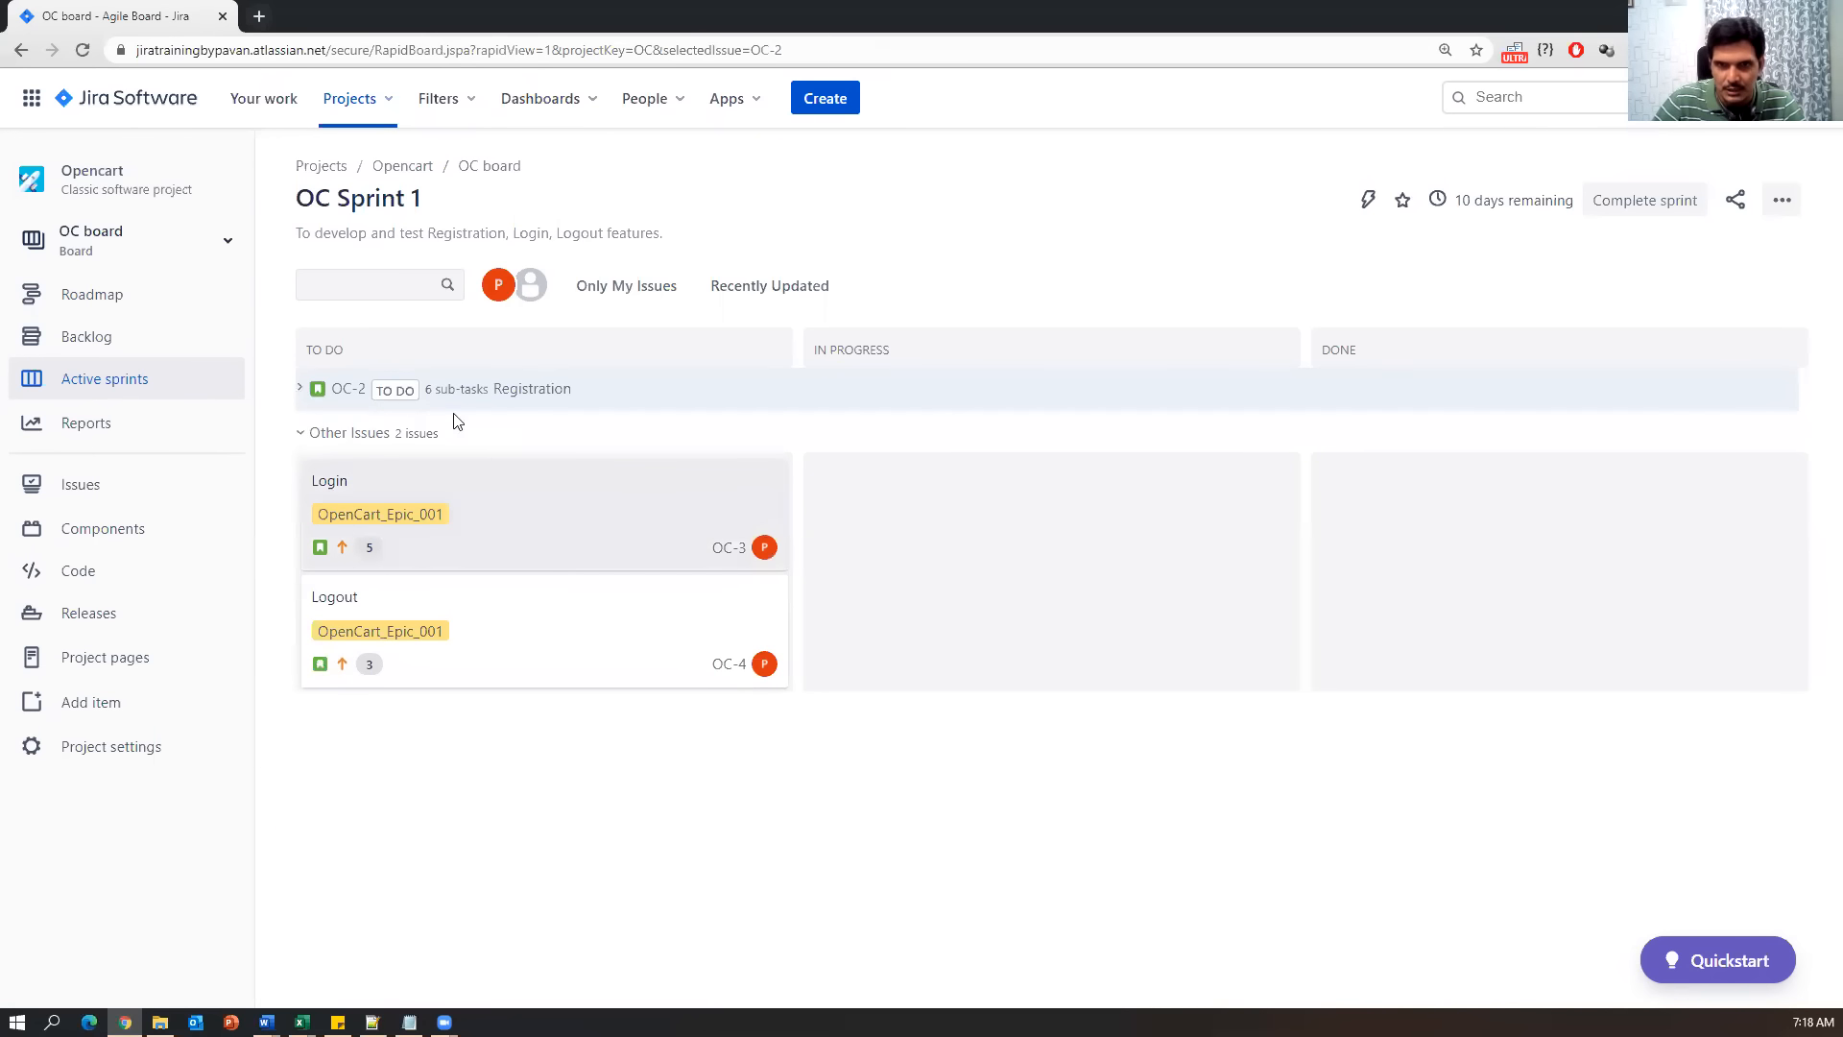
click(524, 386)
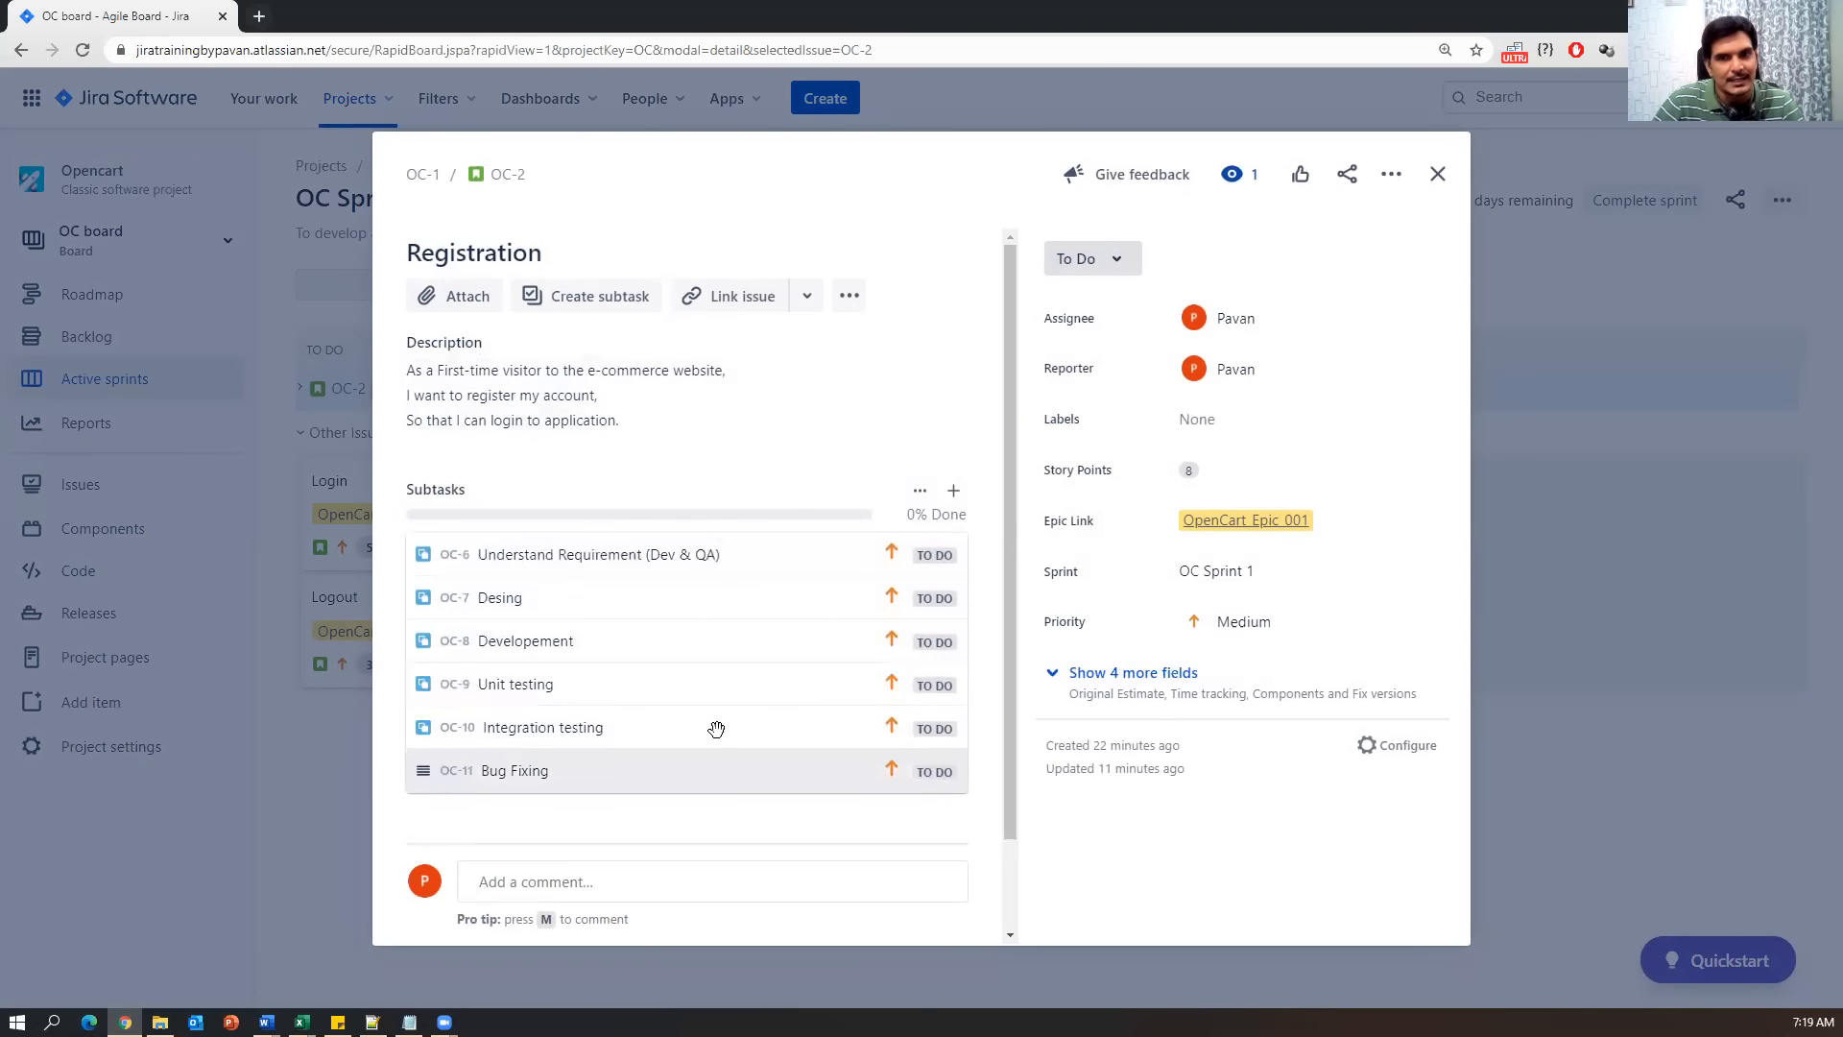
scroll(720, 734, down, 1)
scroll(720, 737, down, 1)
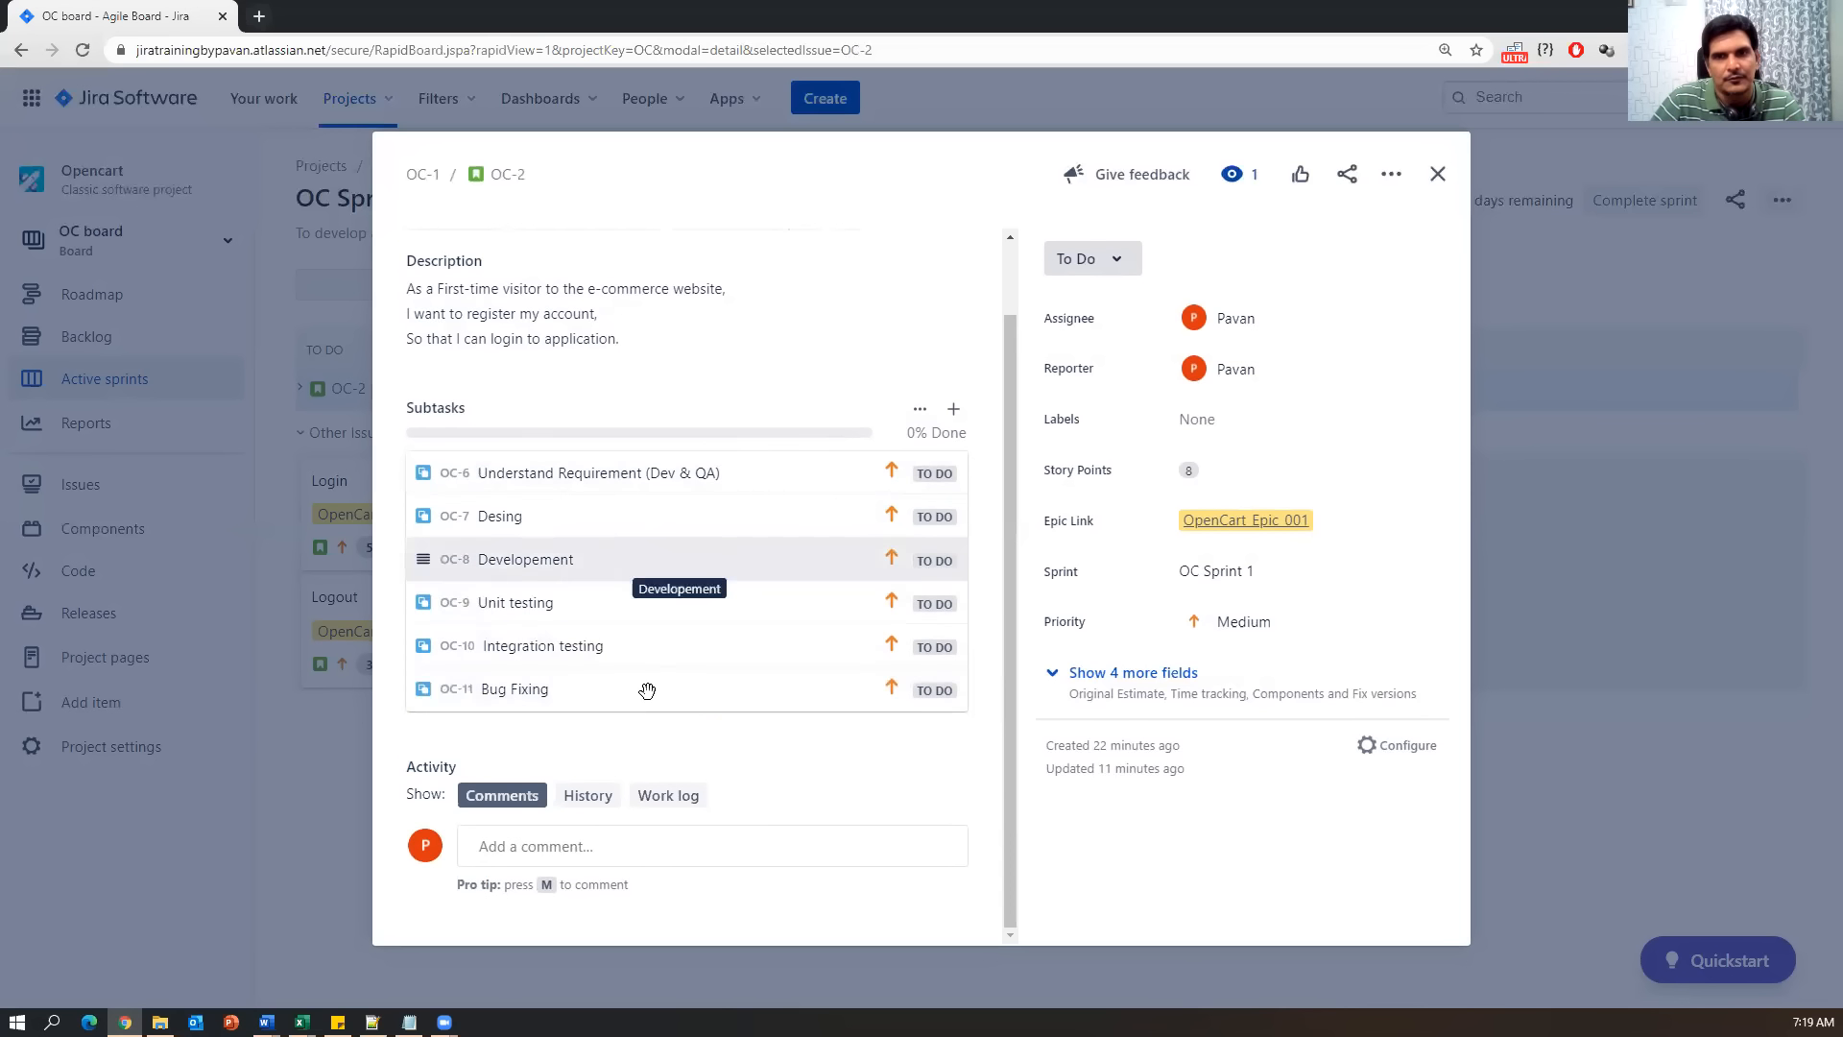
scroll(648, 669, up, 1)
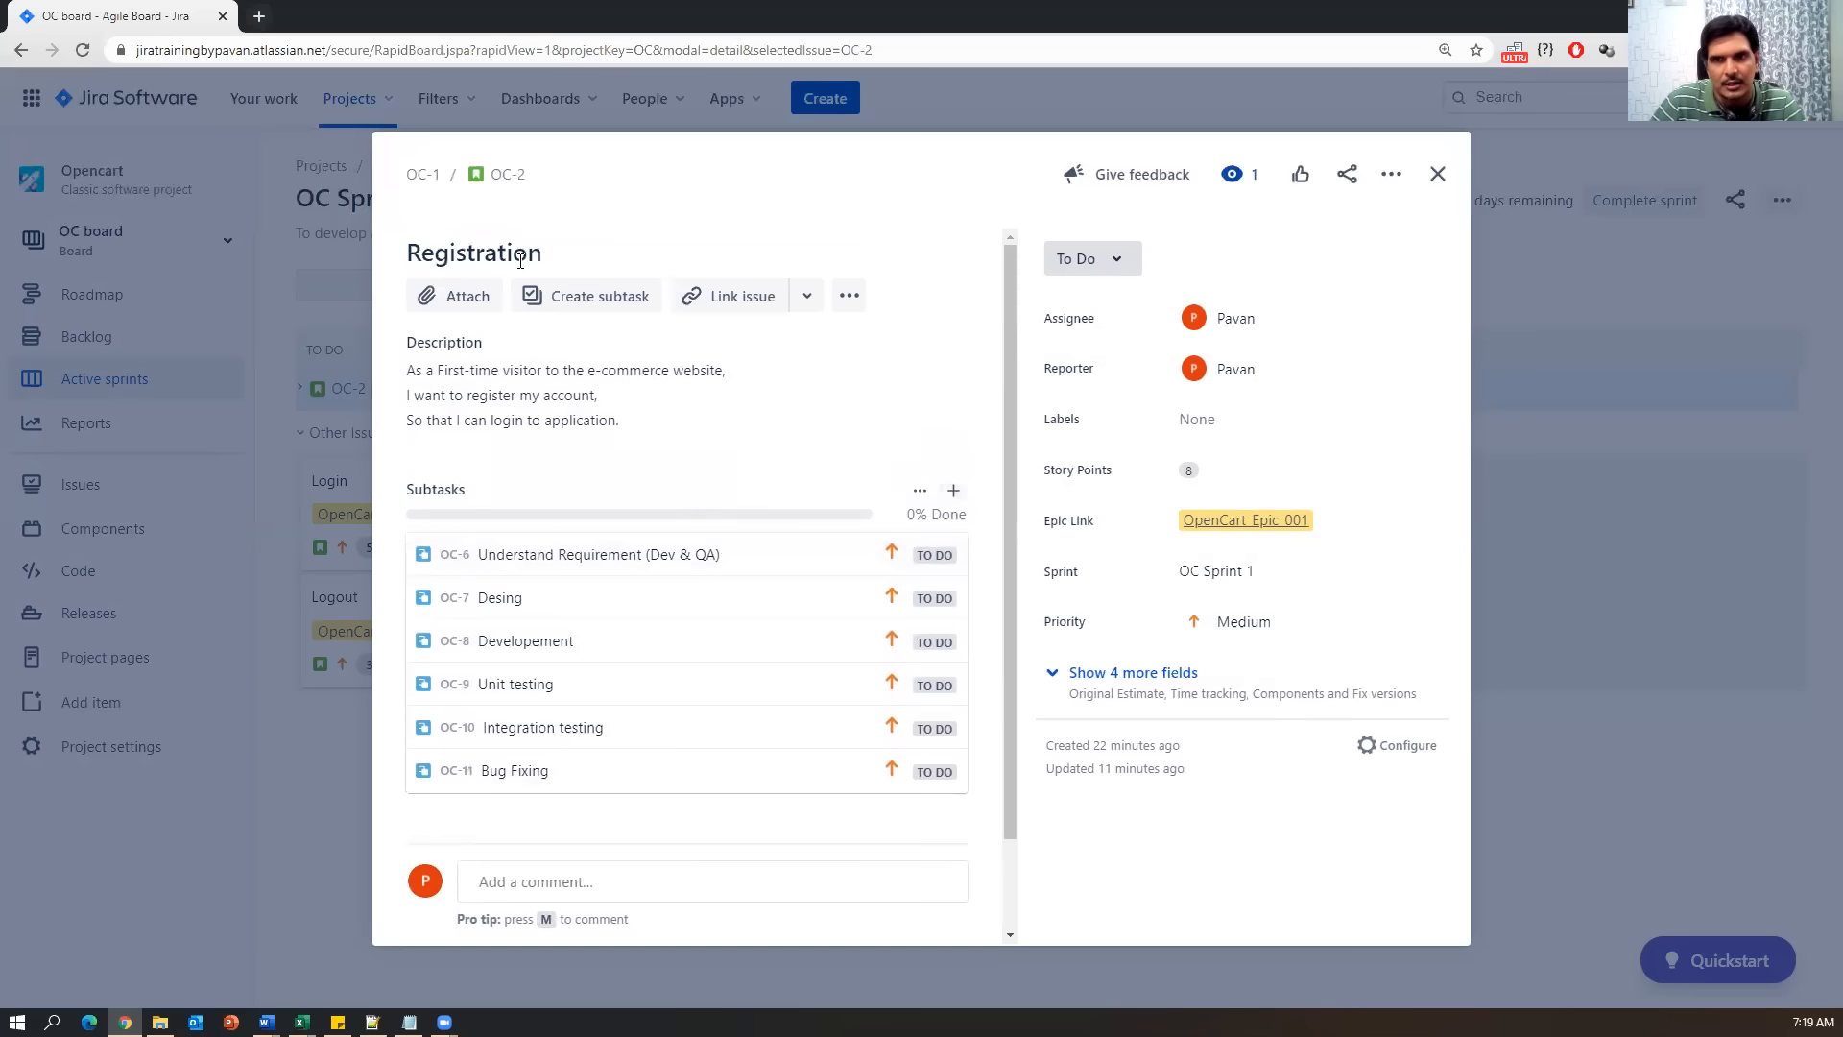
click(579, 301)
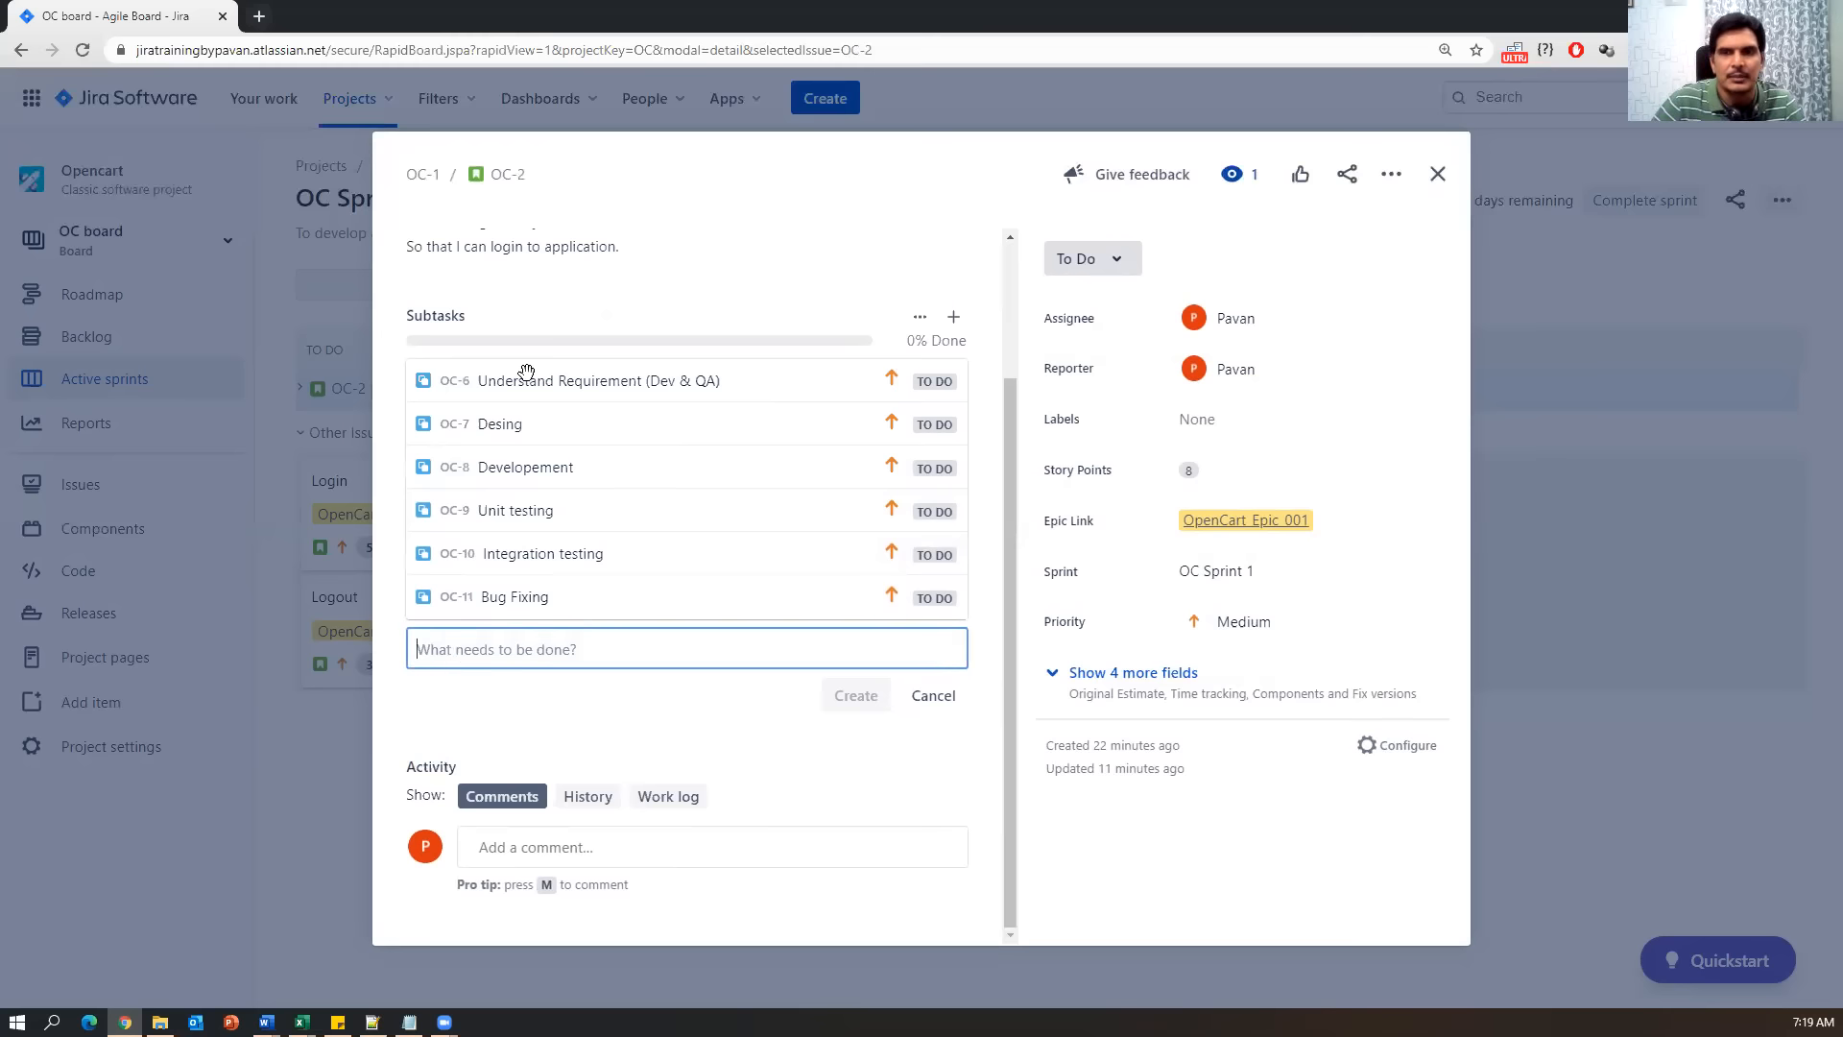
Create the Creating Test scenarios & Test cases and Setup Env & Install Build subtasks.
text(Test cases)
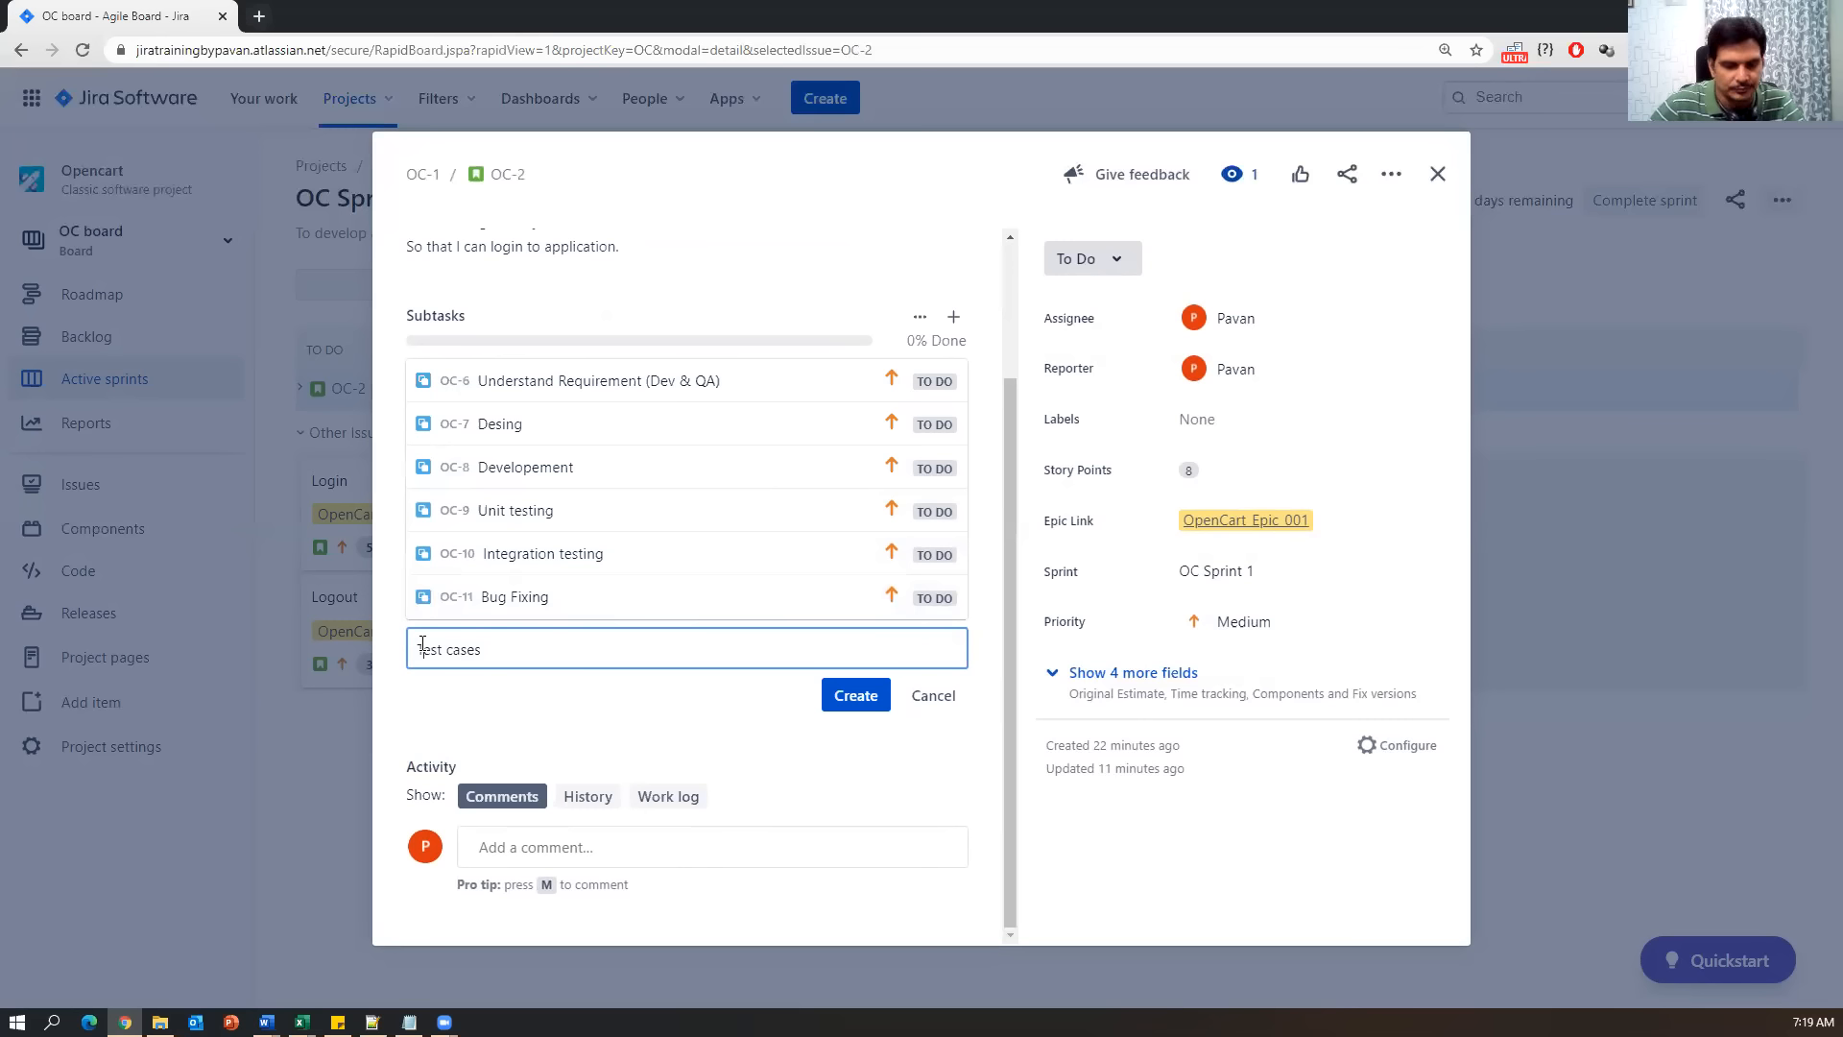
click(422, 649)
text(Creating )
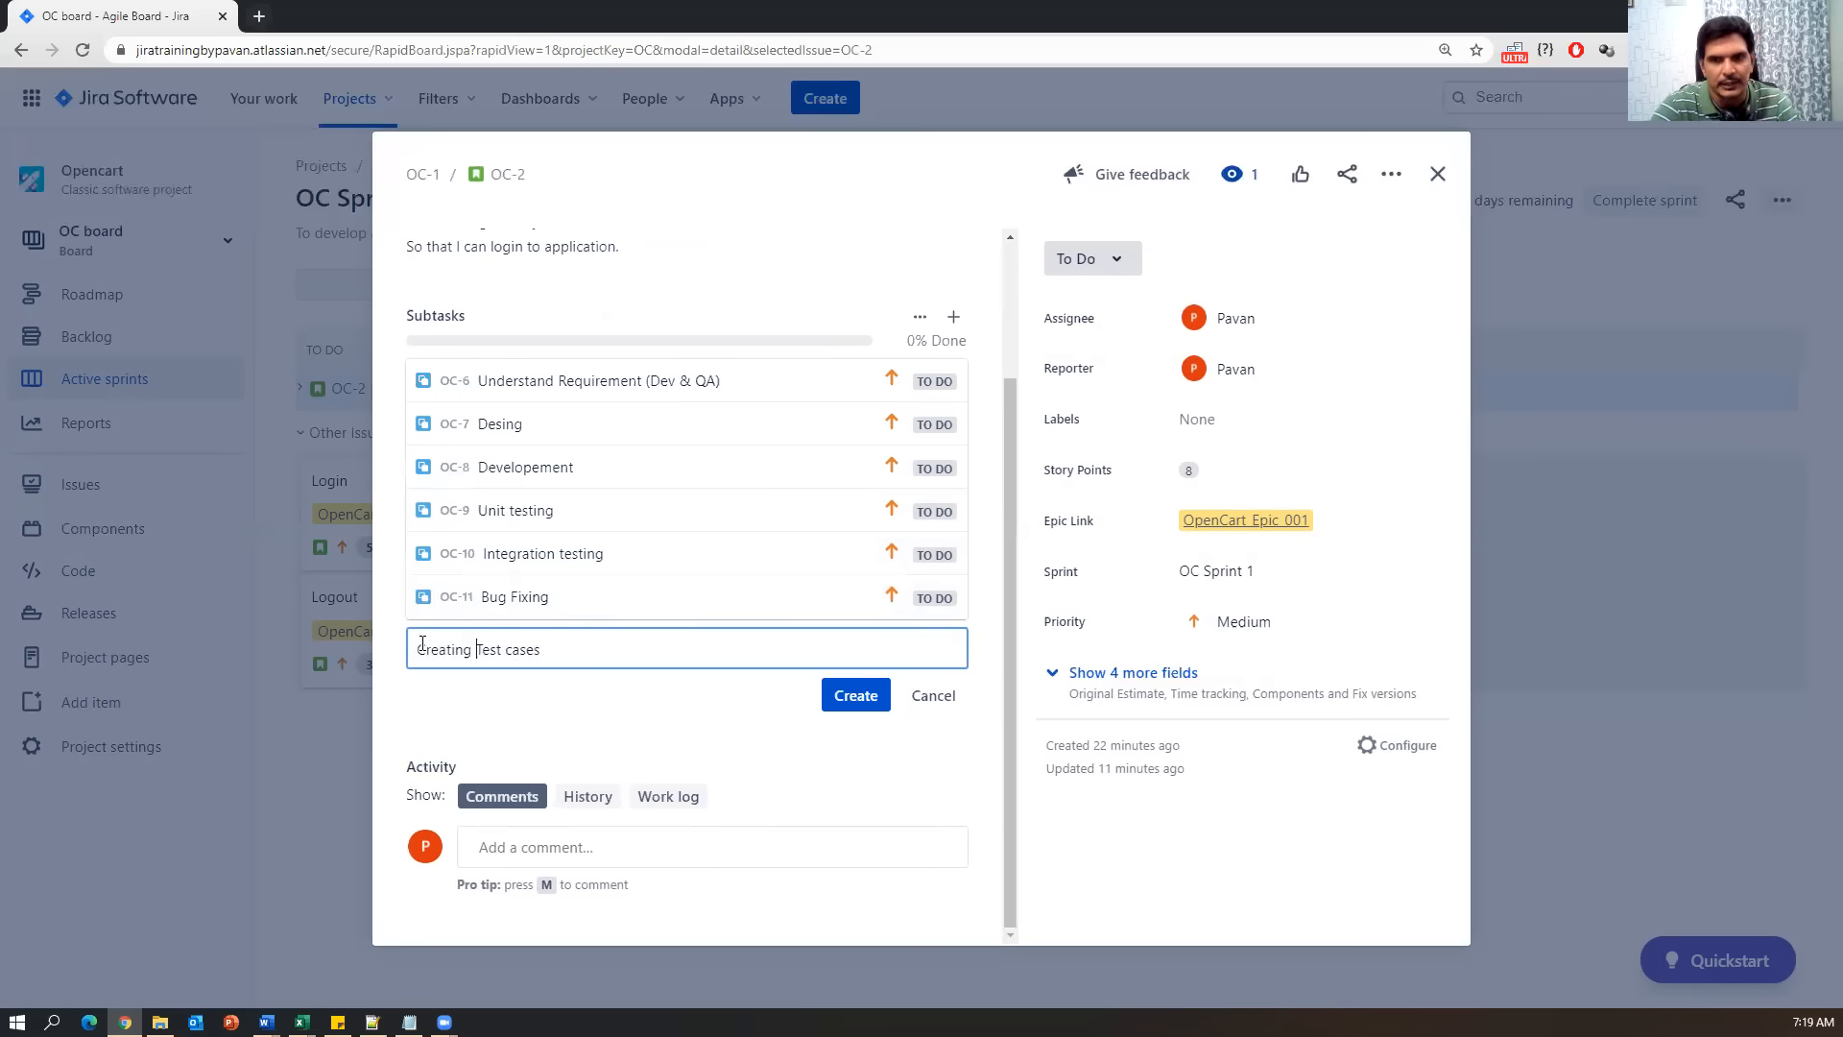
text(Test scenarios)
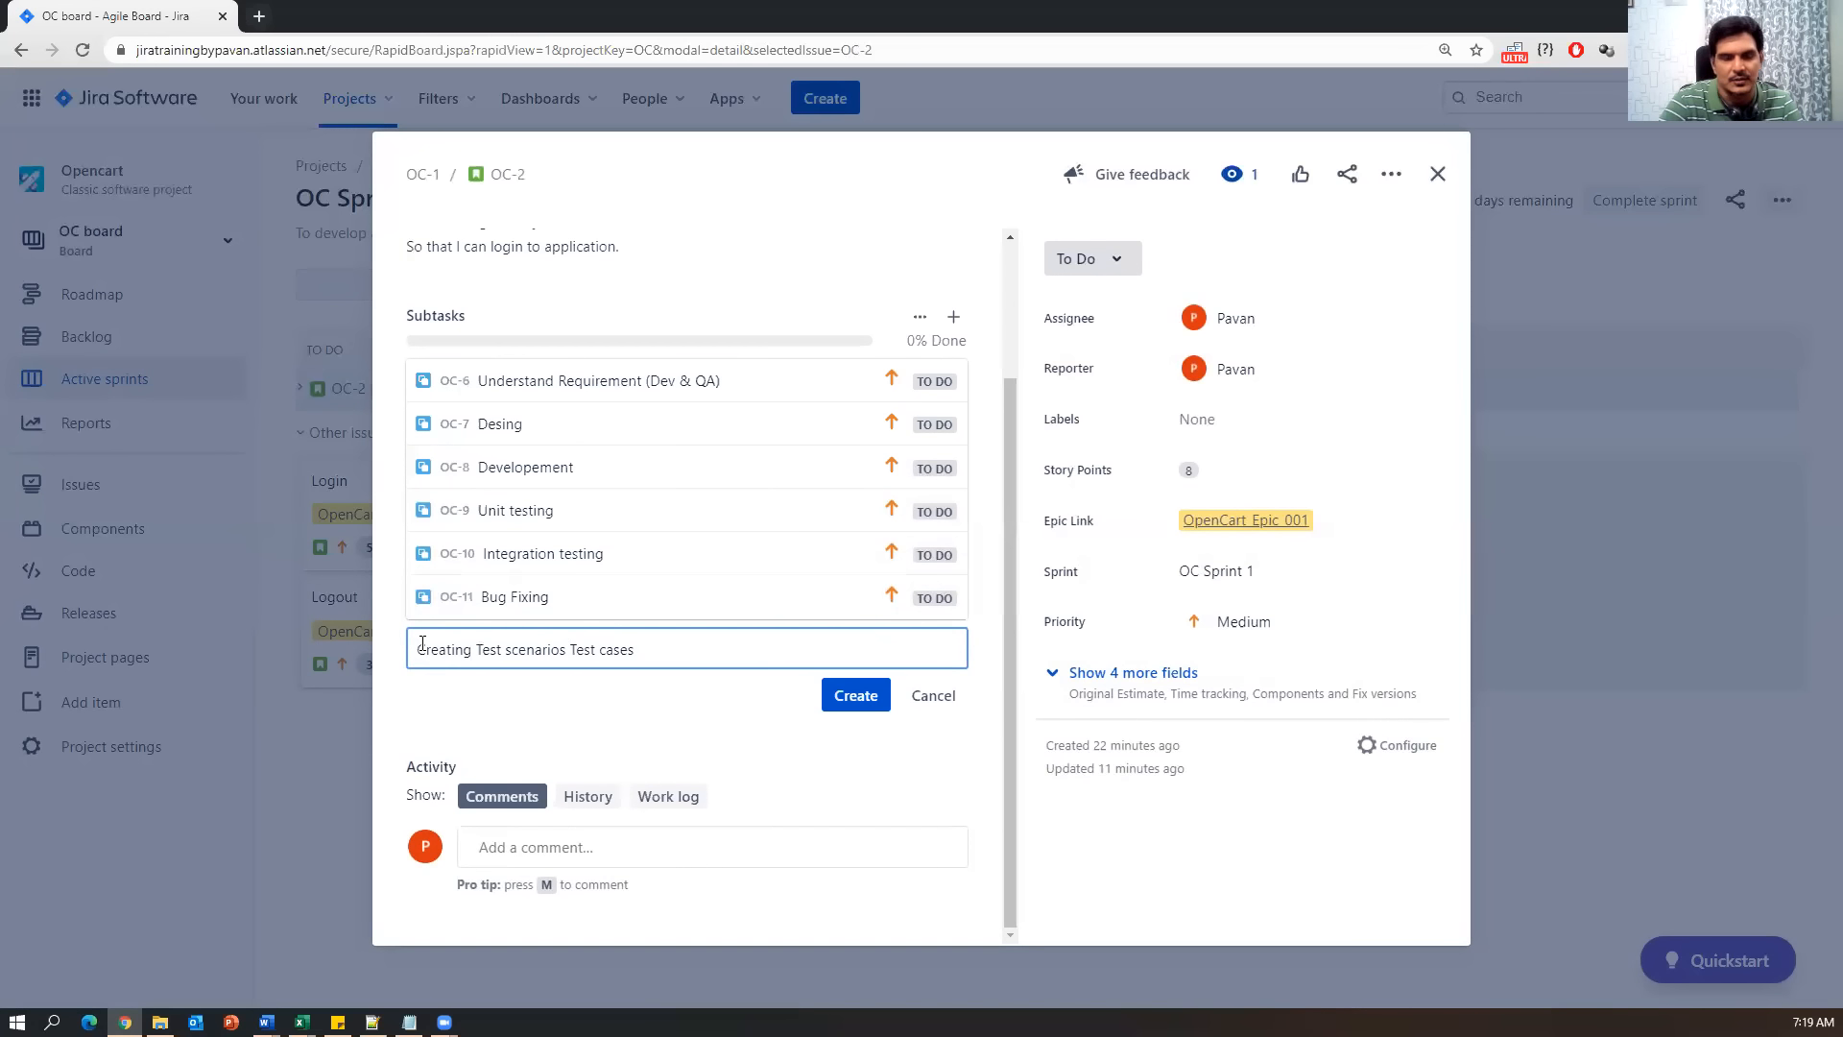
text( &)
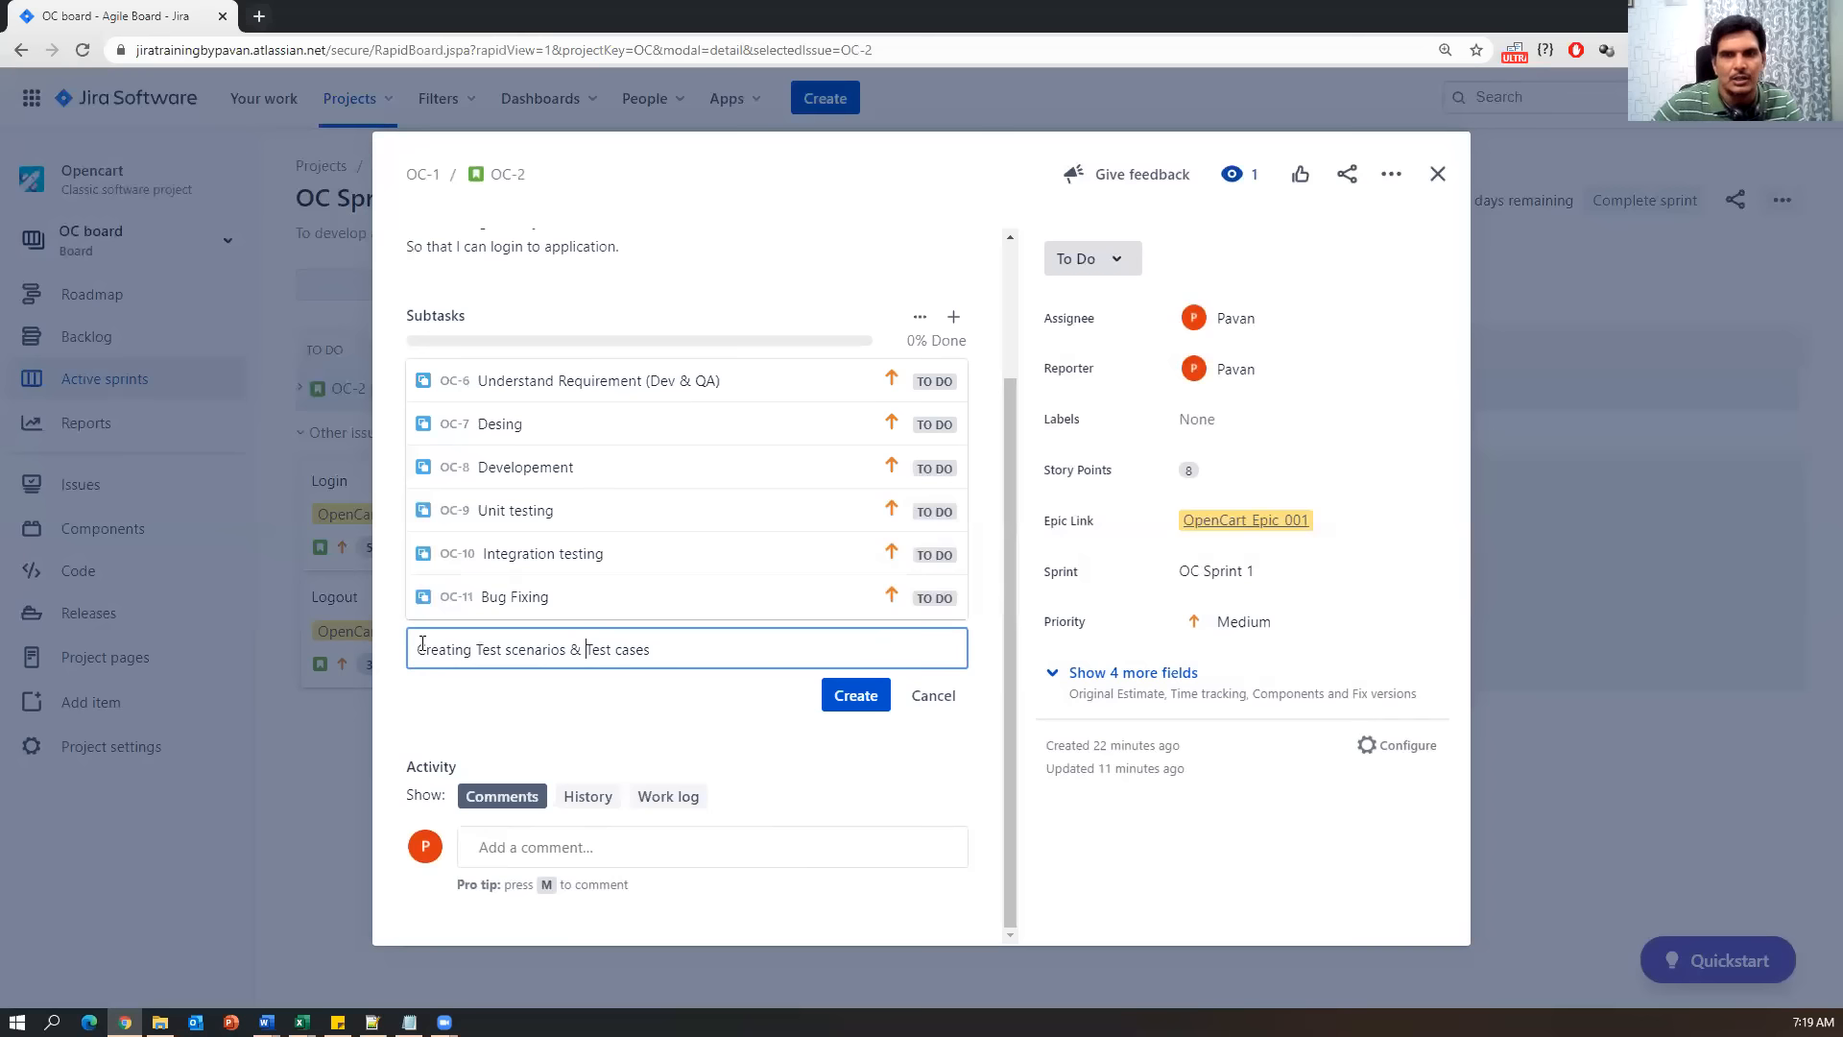
click(852, 698)
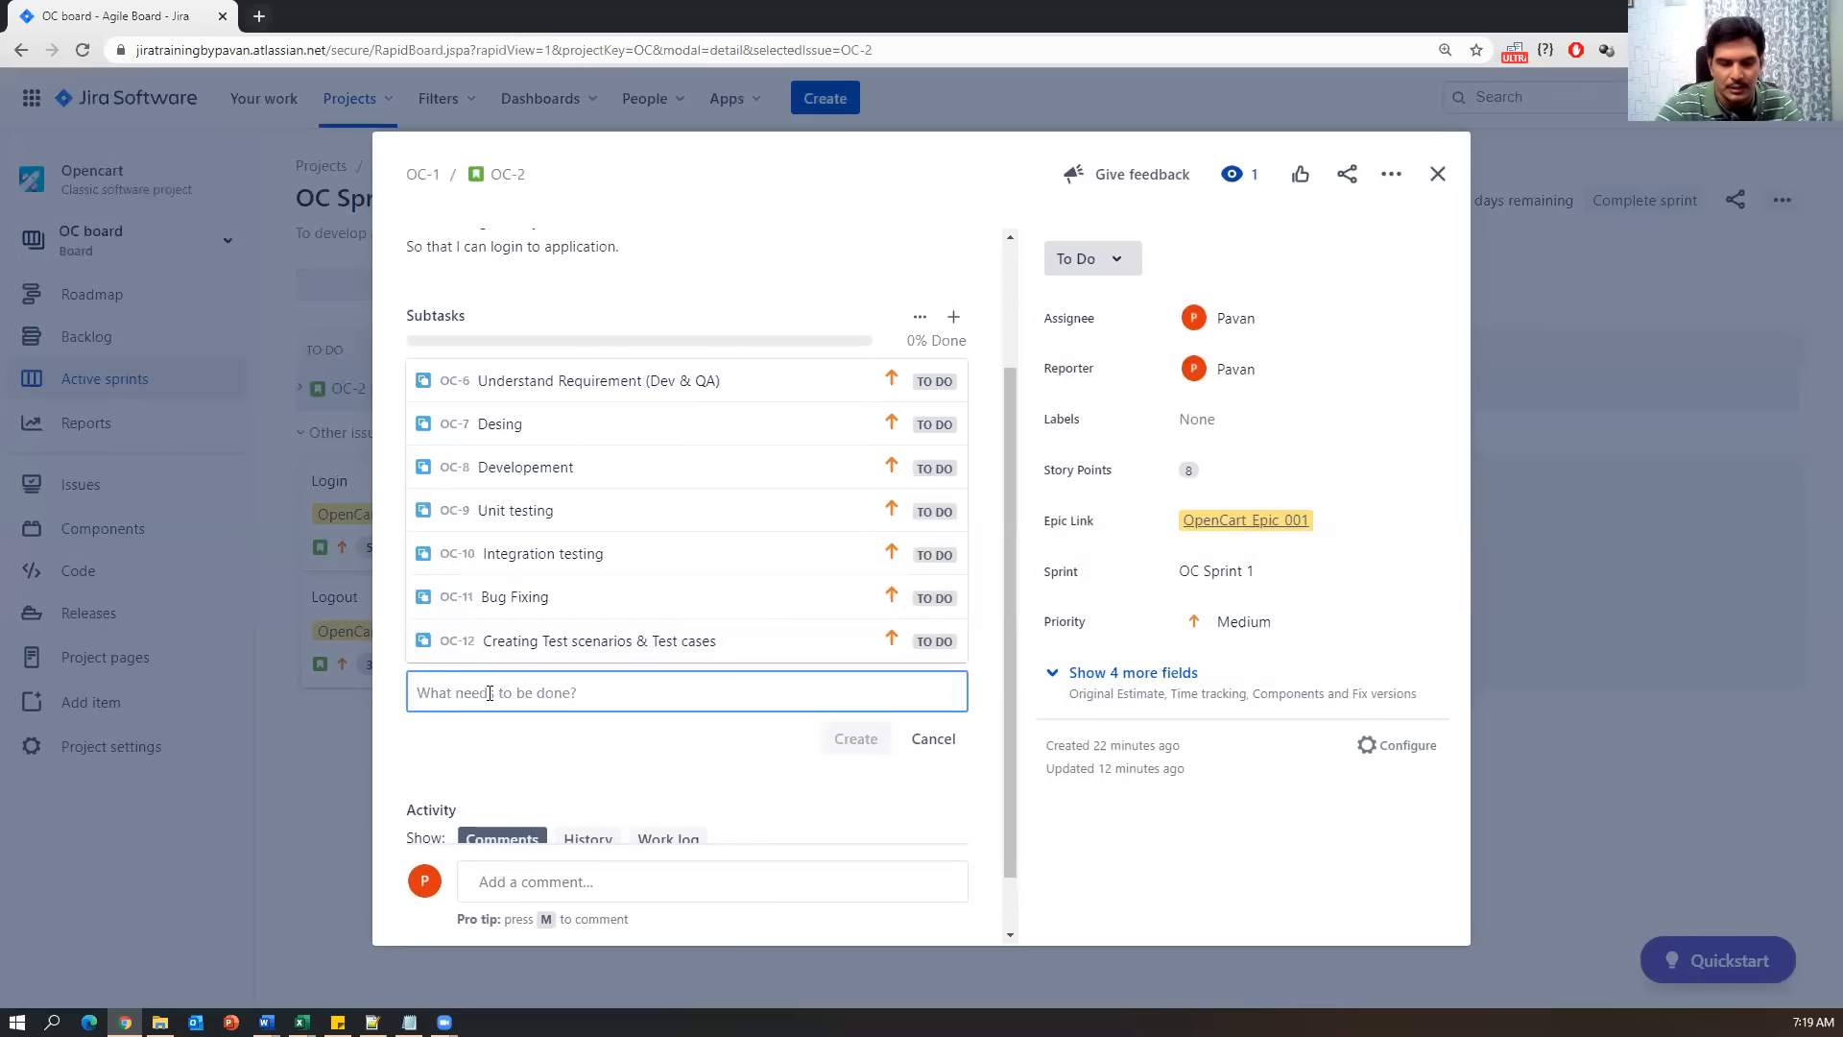
text(Setup Env)
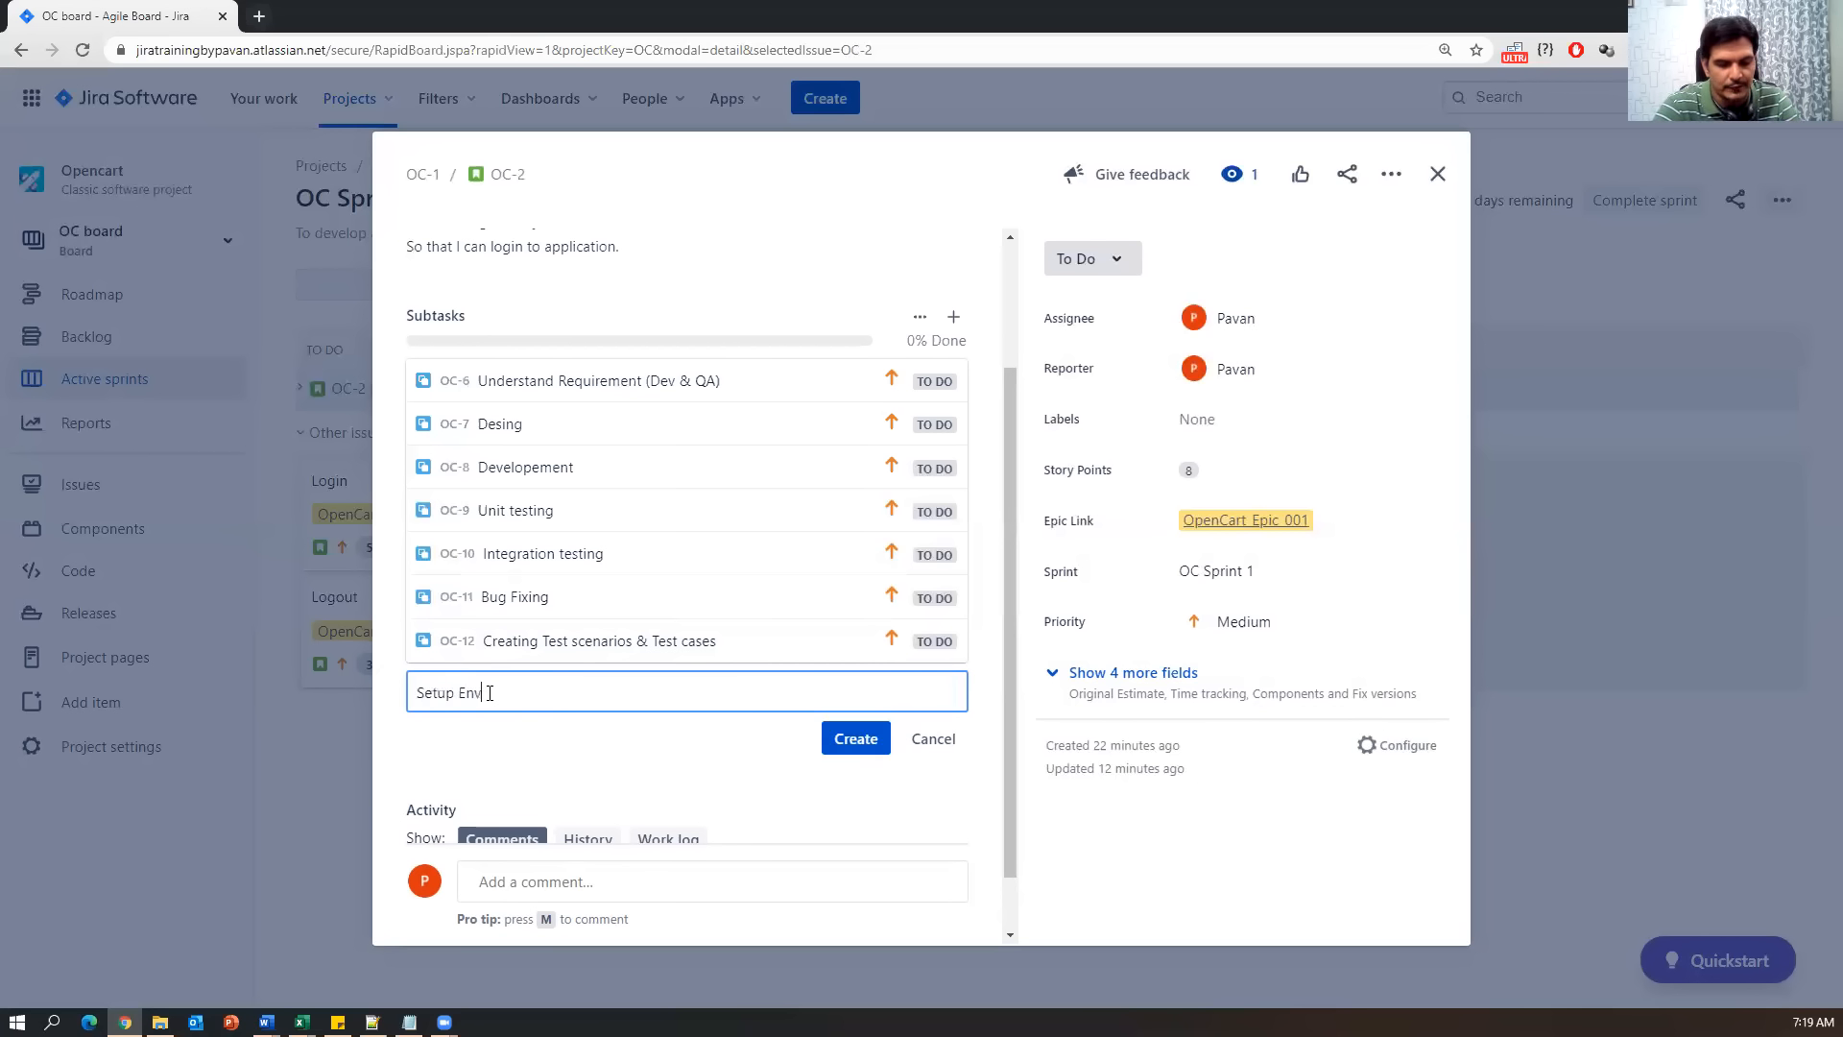
text( & Ins)
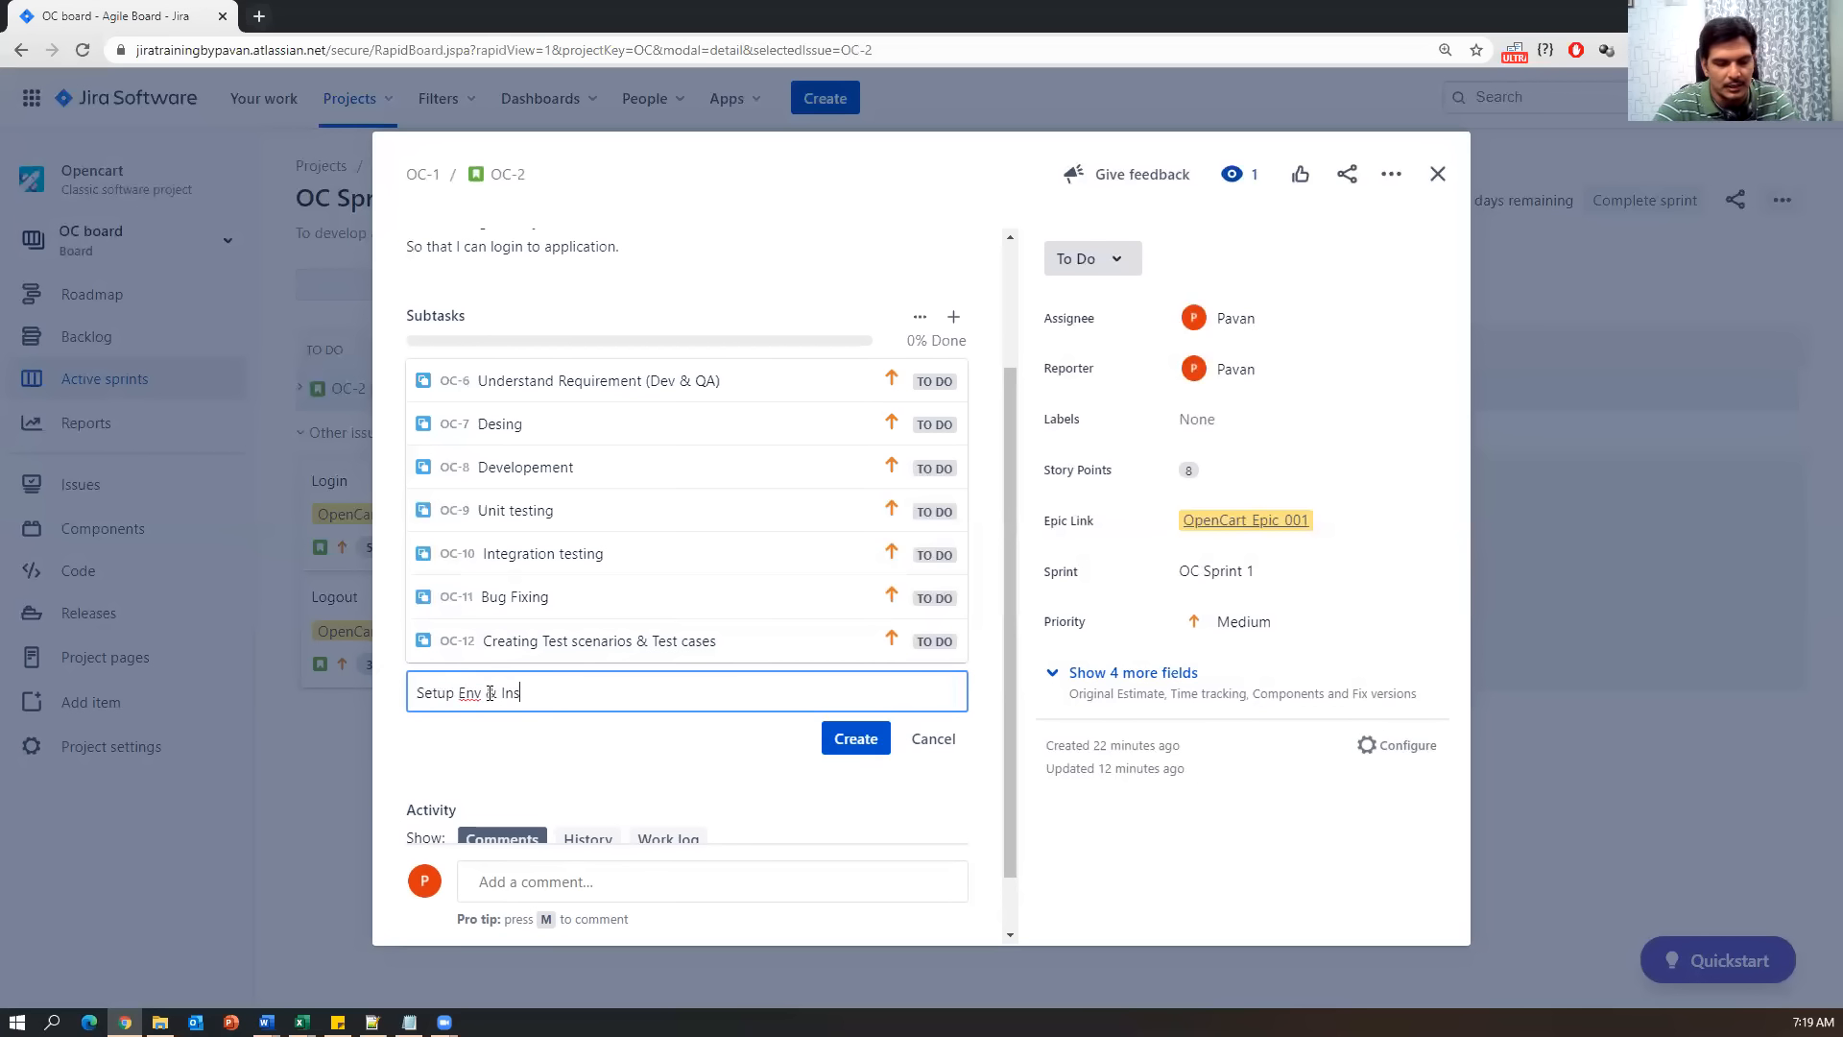
text(tall Build)
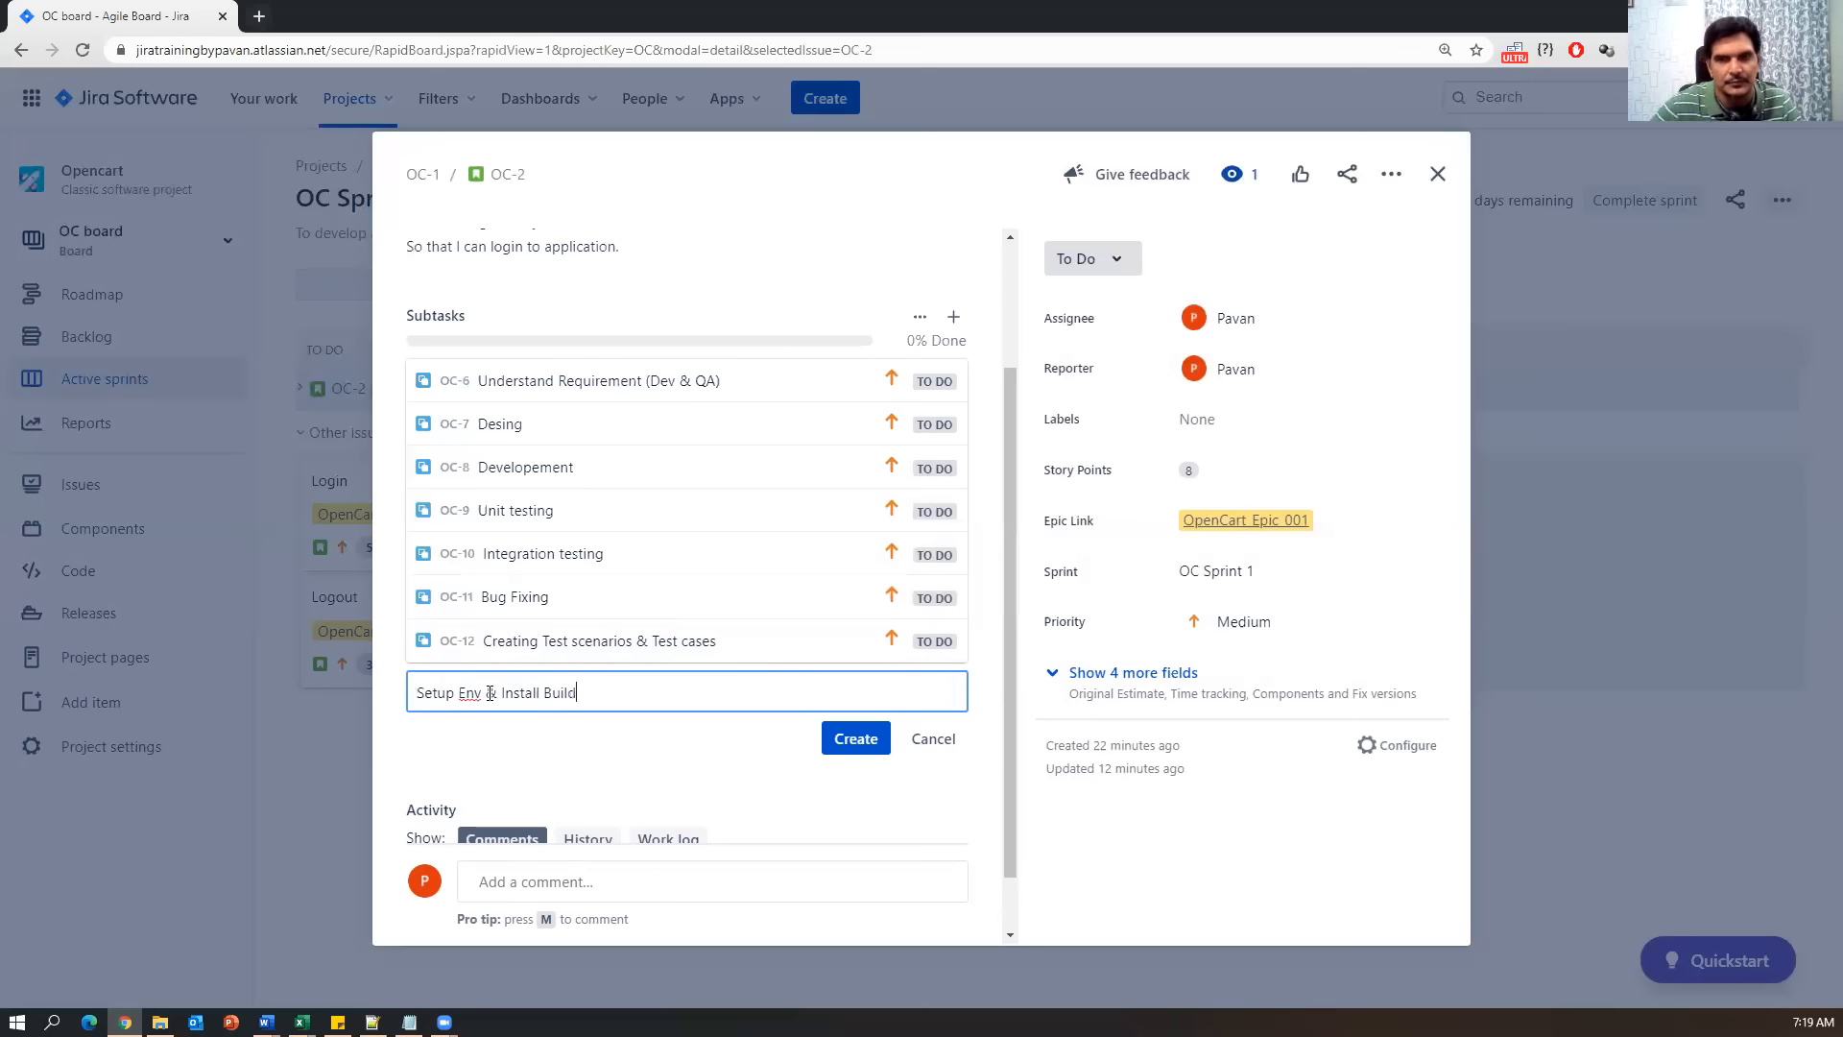
click(855, 738)
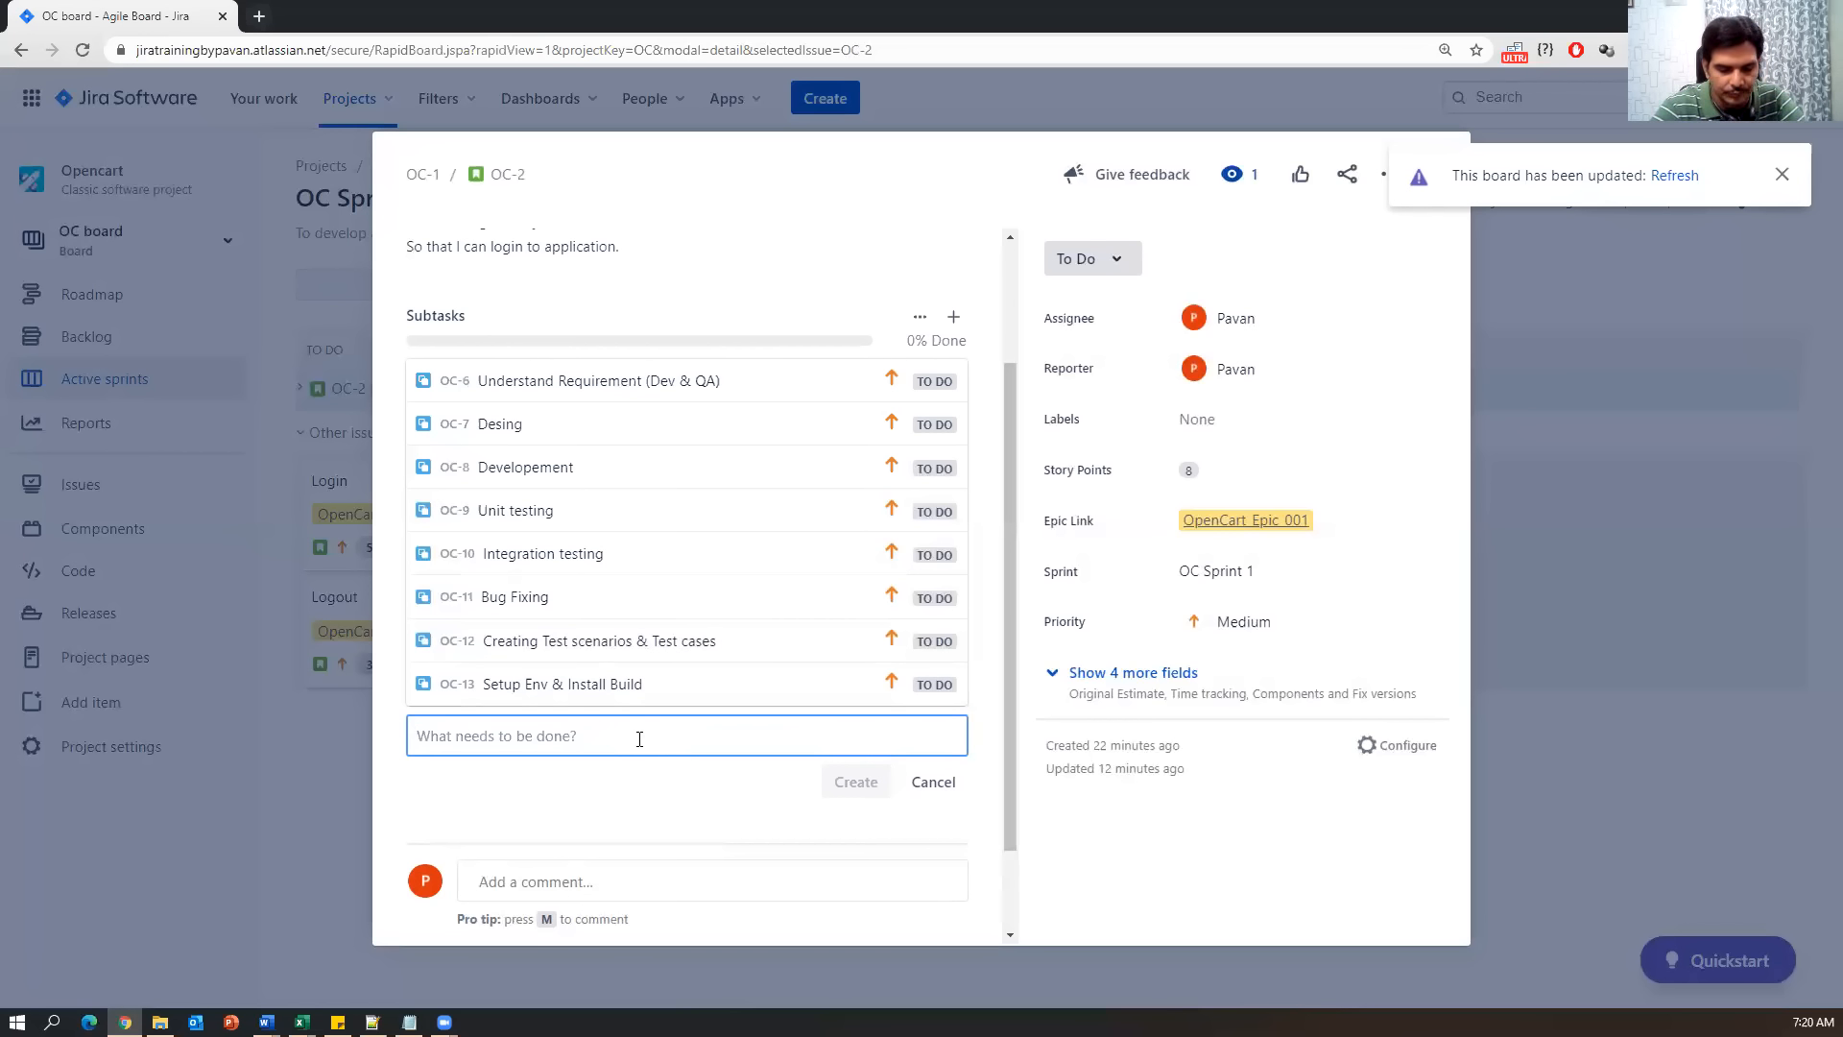
Create the Execute test cases and Verify bugs subtasks, then close the story details.
text(Execute)
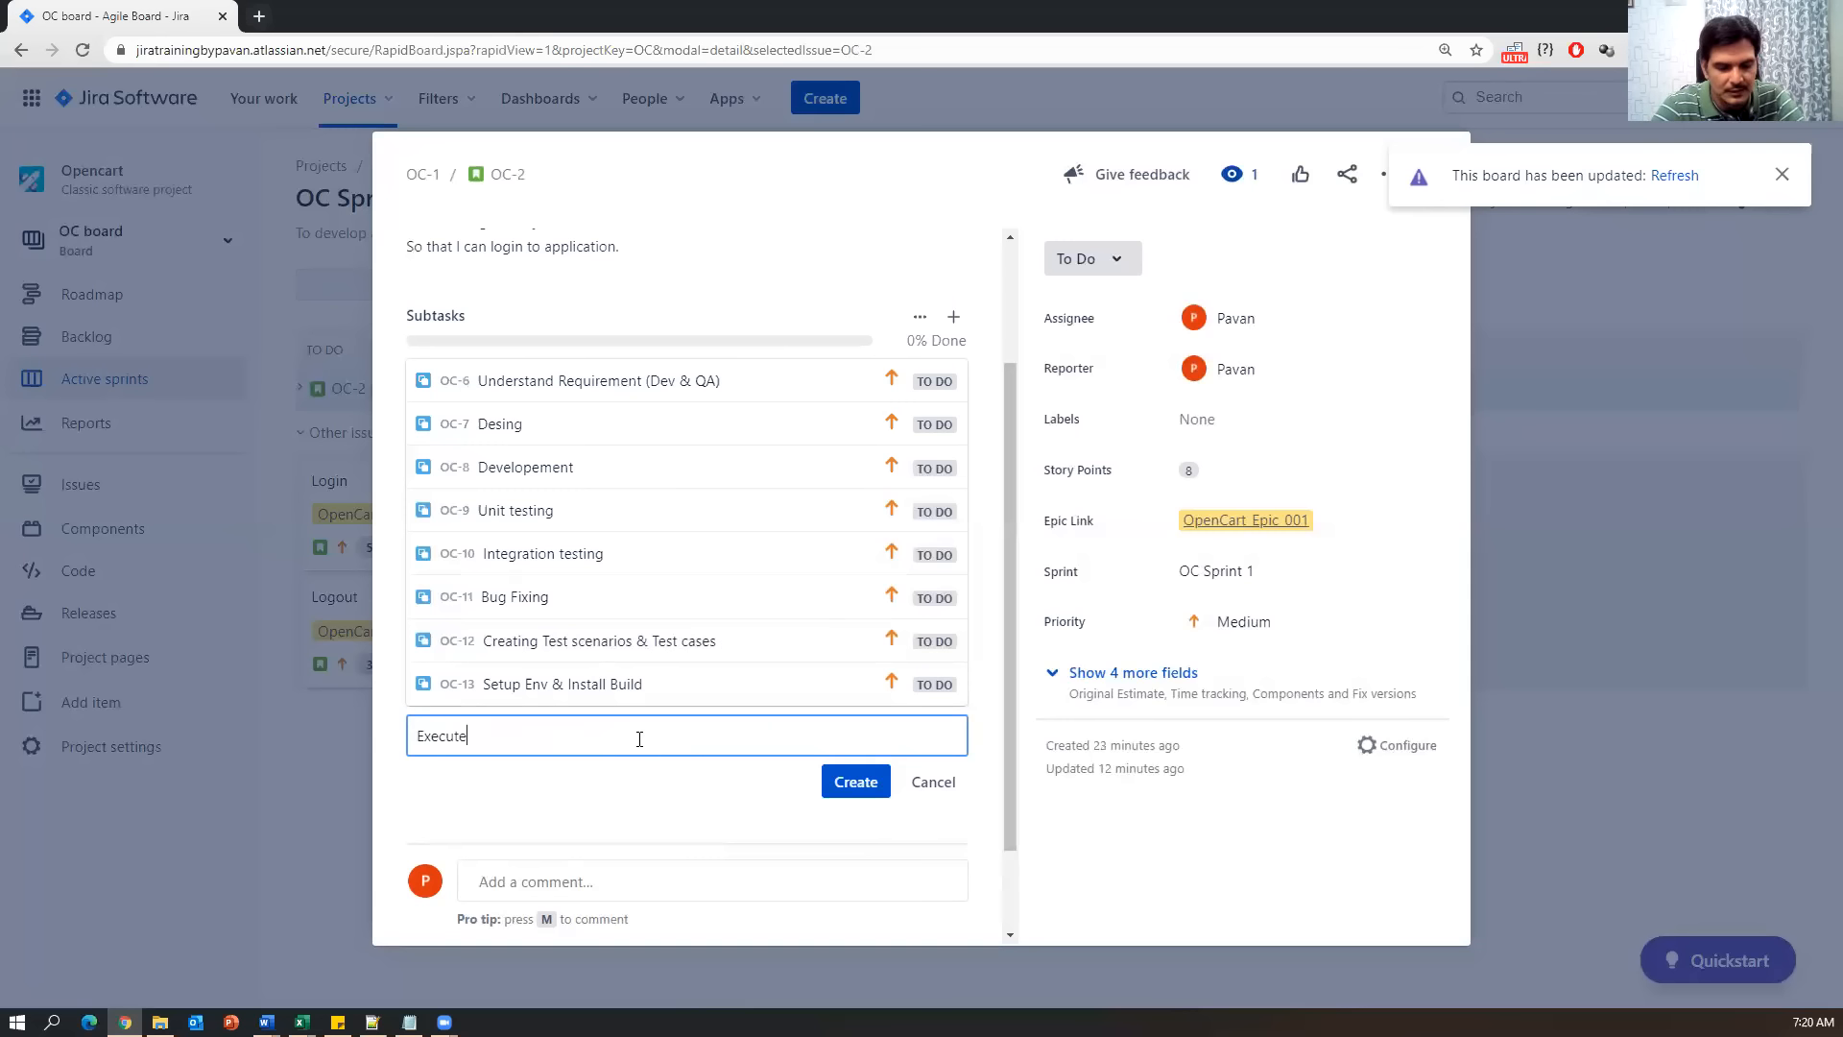
text( test cases)
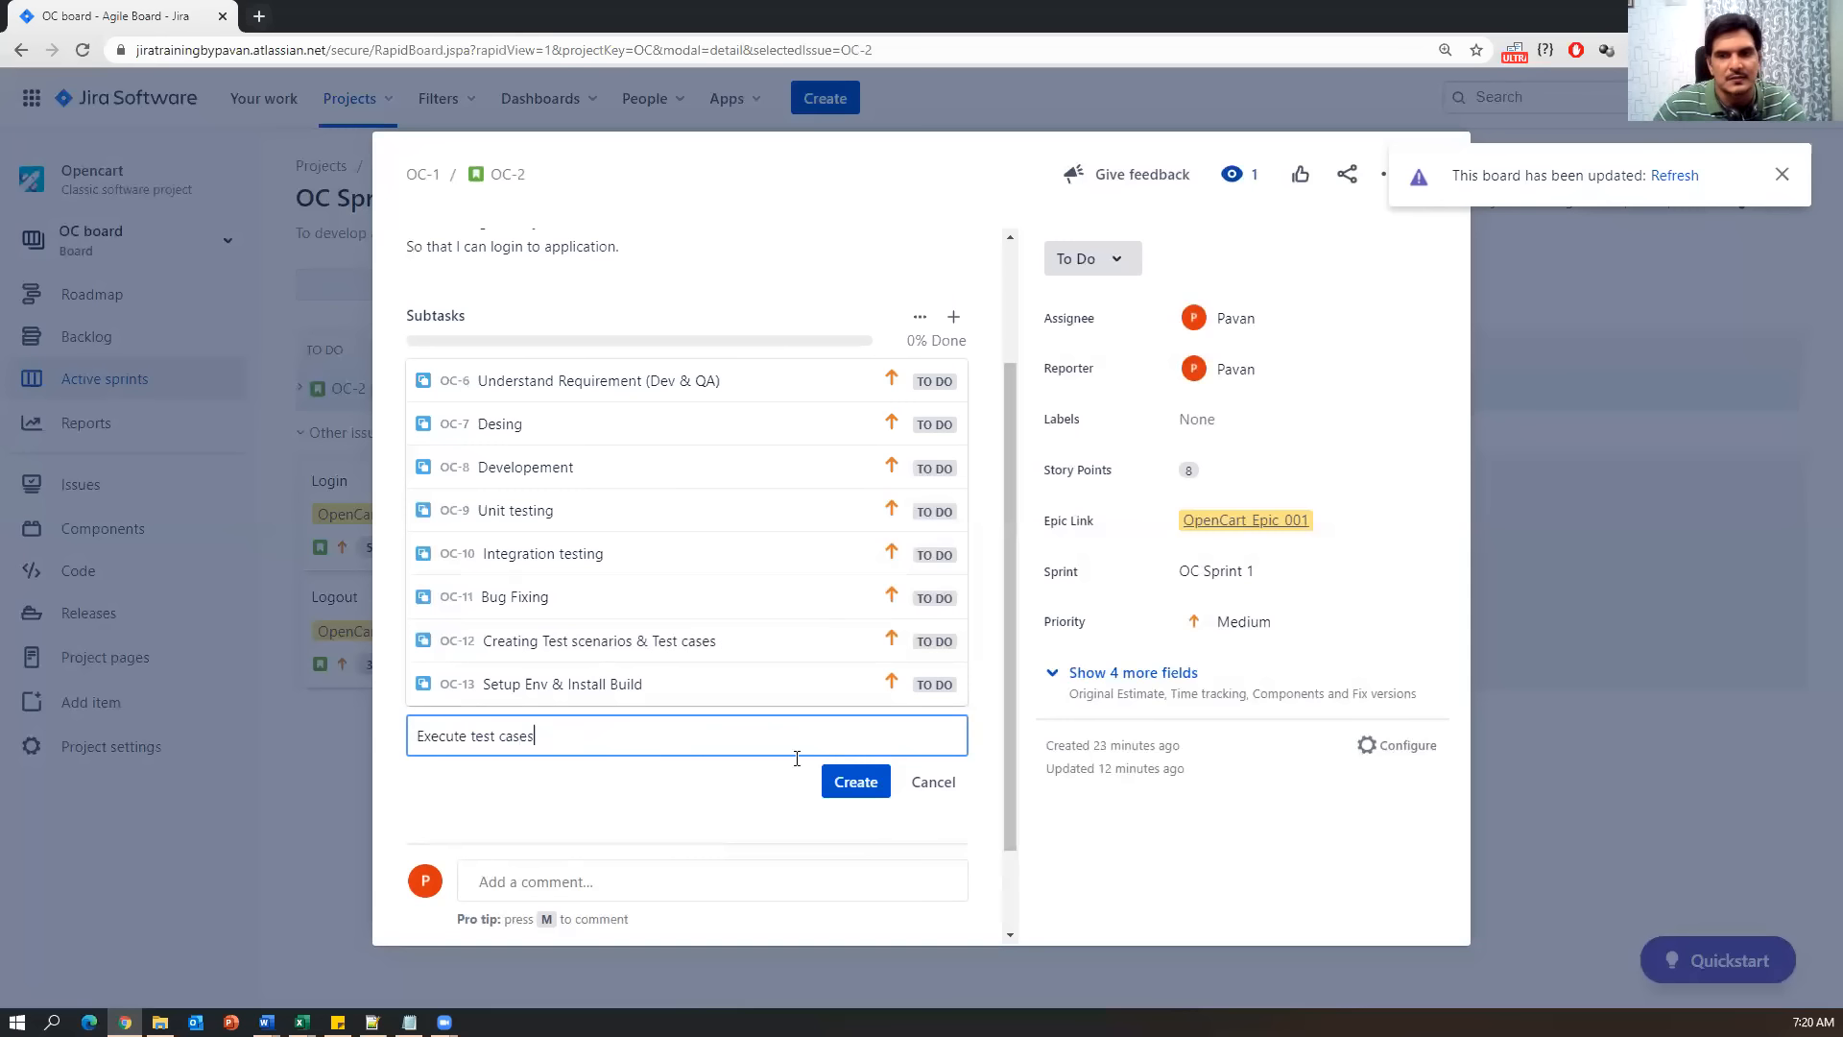
click(855, 781)
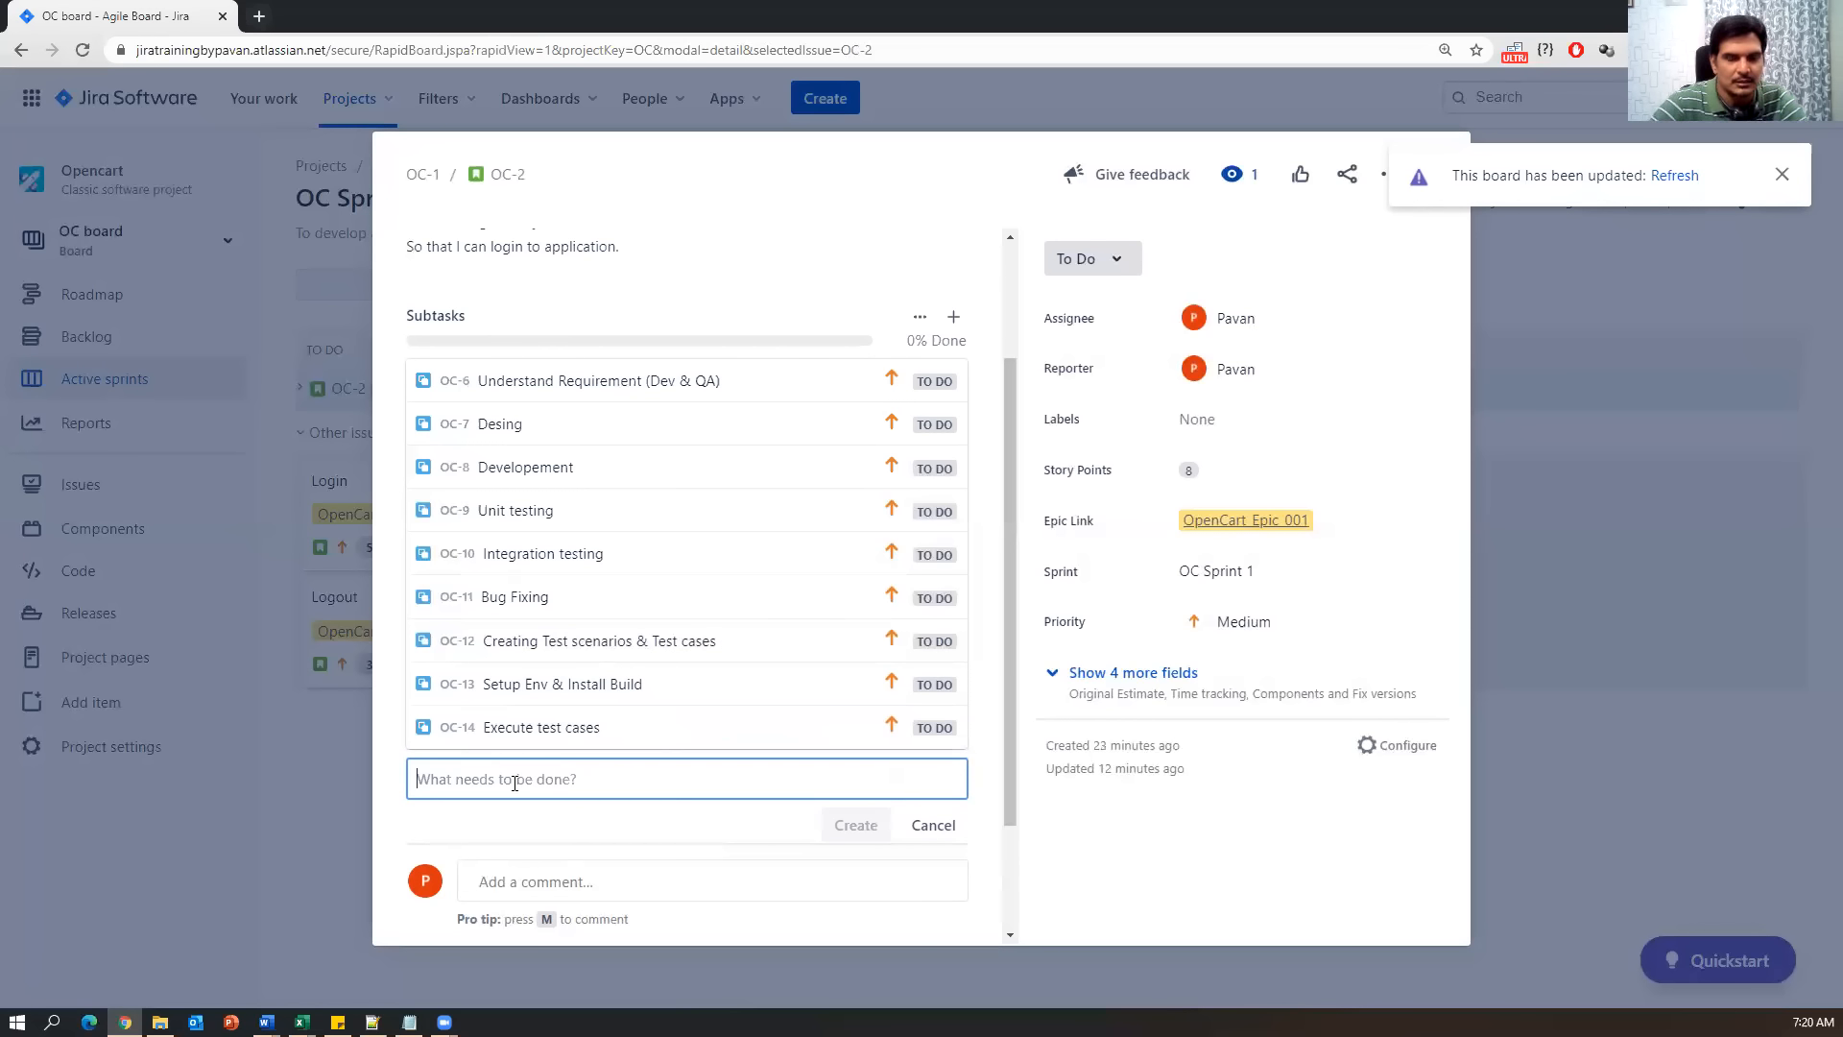
text(Verify bugs)
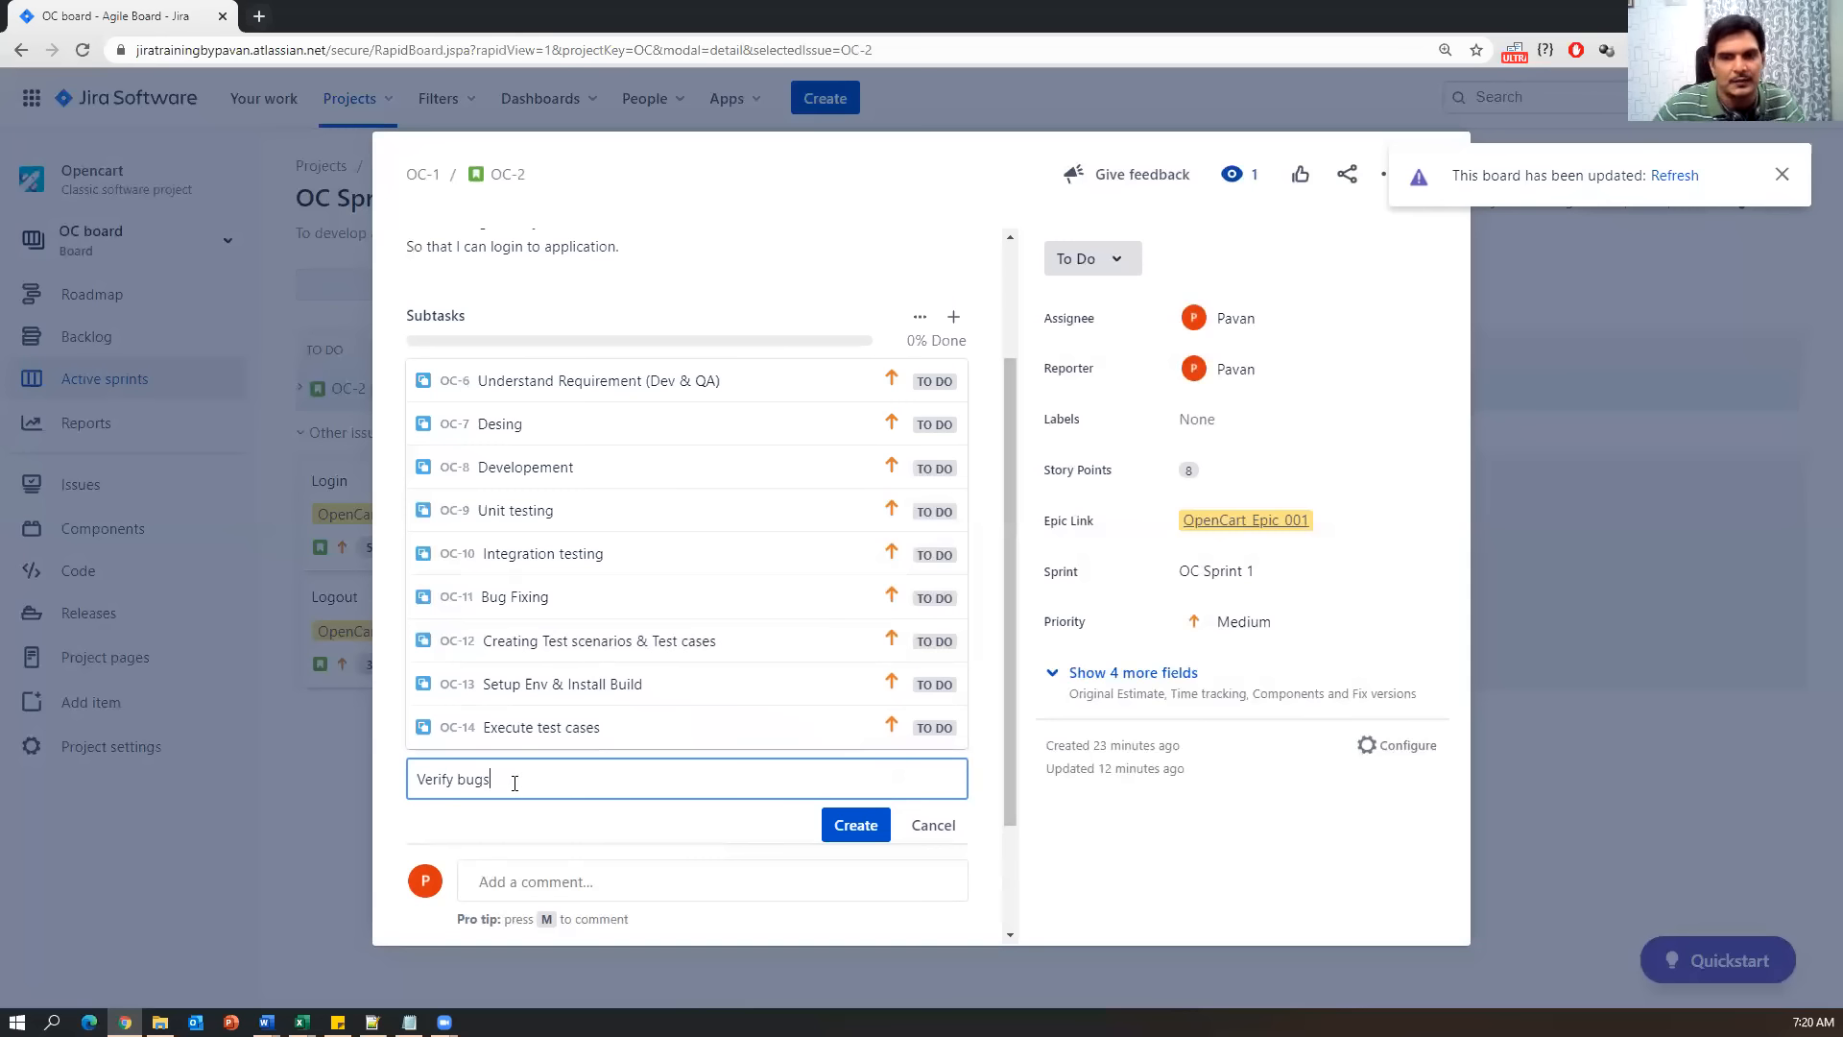
click(854, 824)
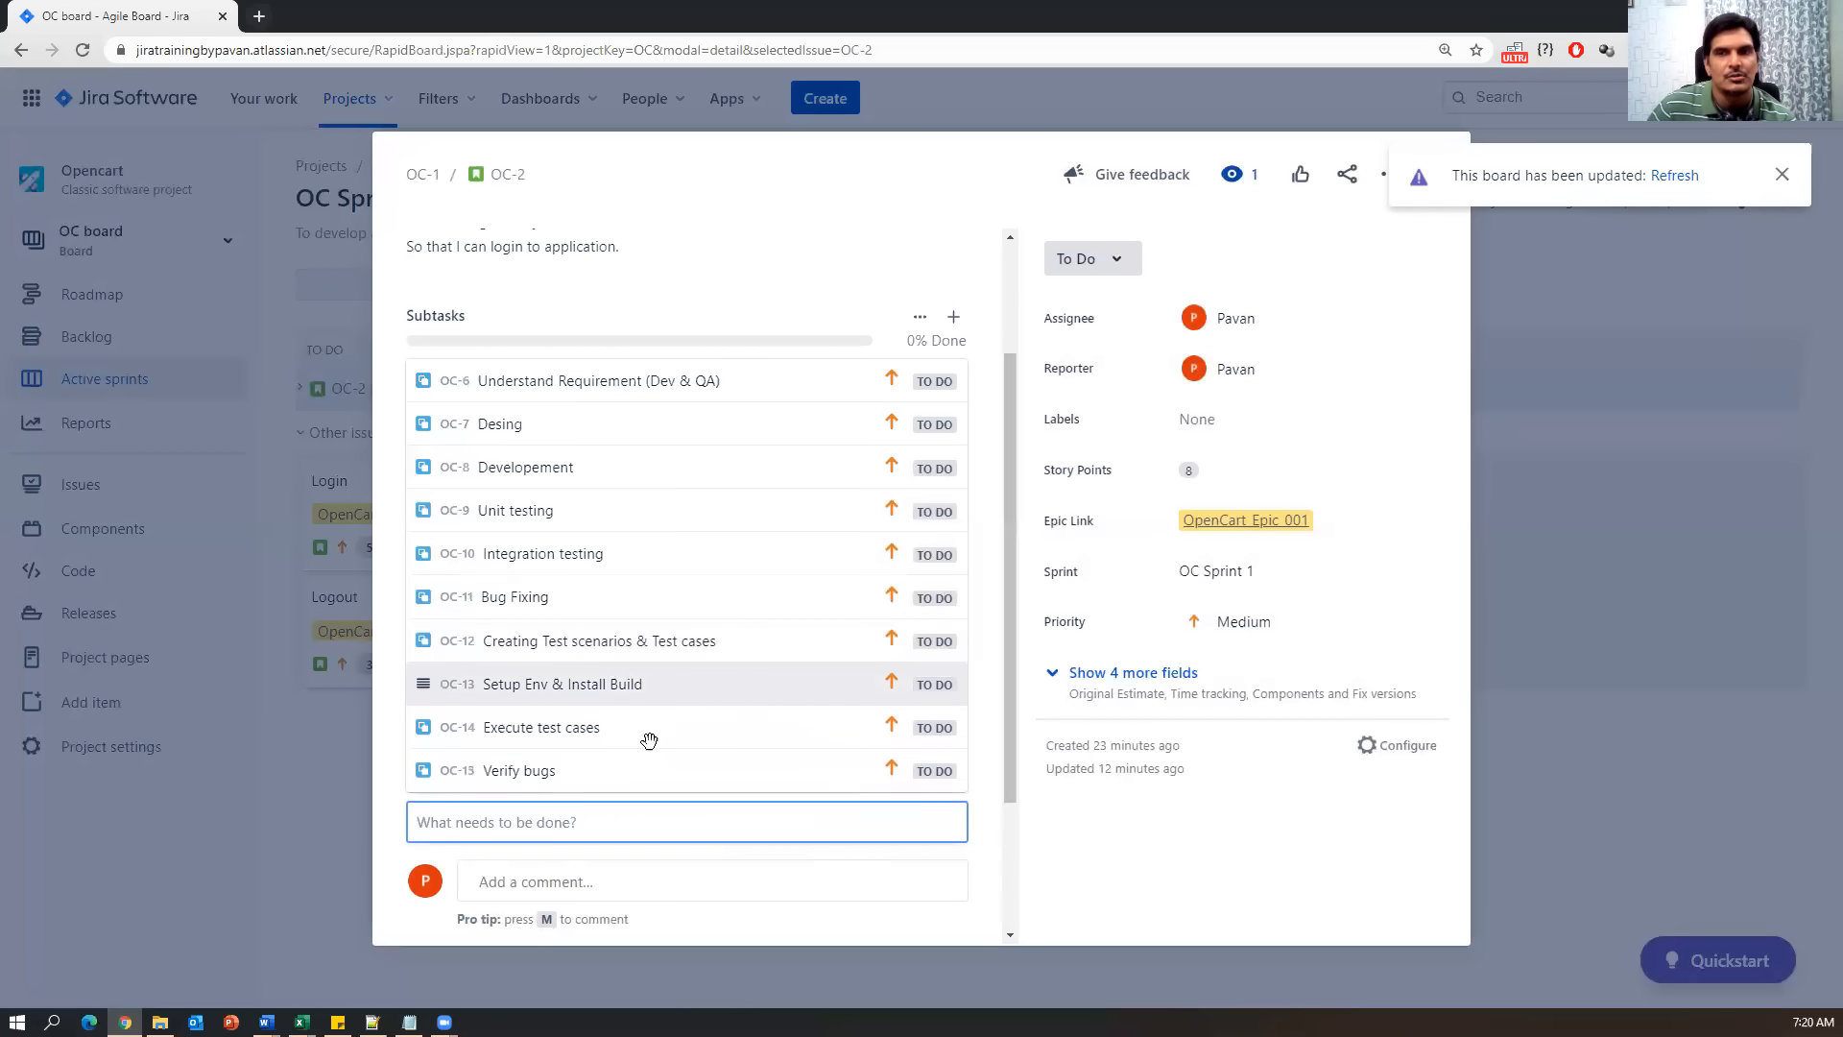
scroll(581, 664, up, 3)
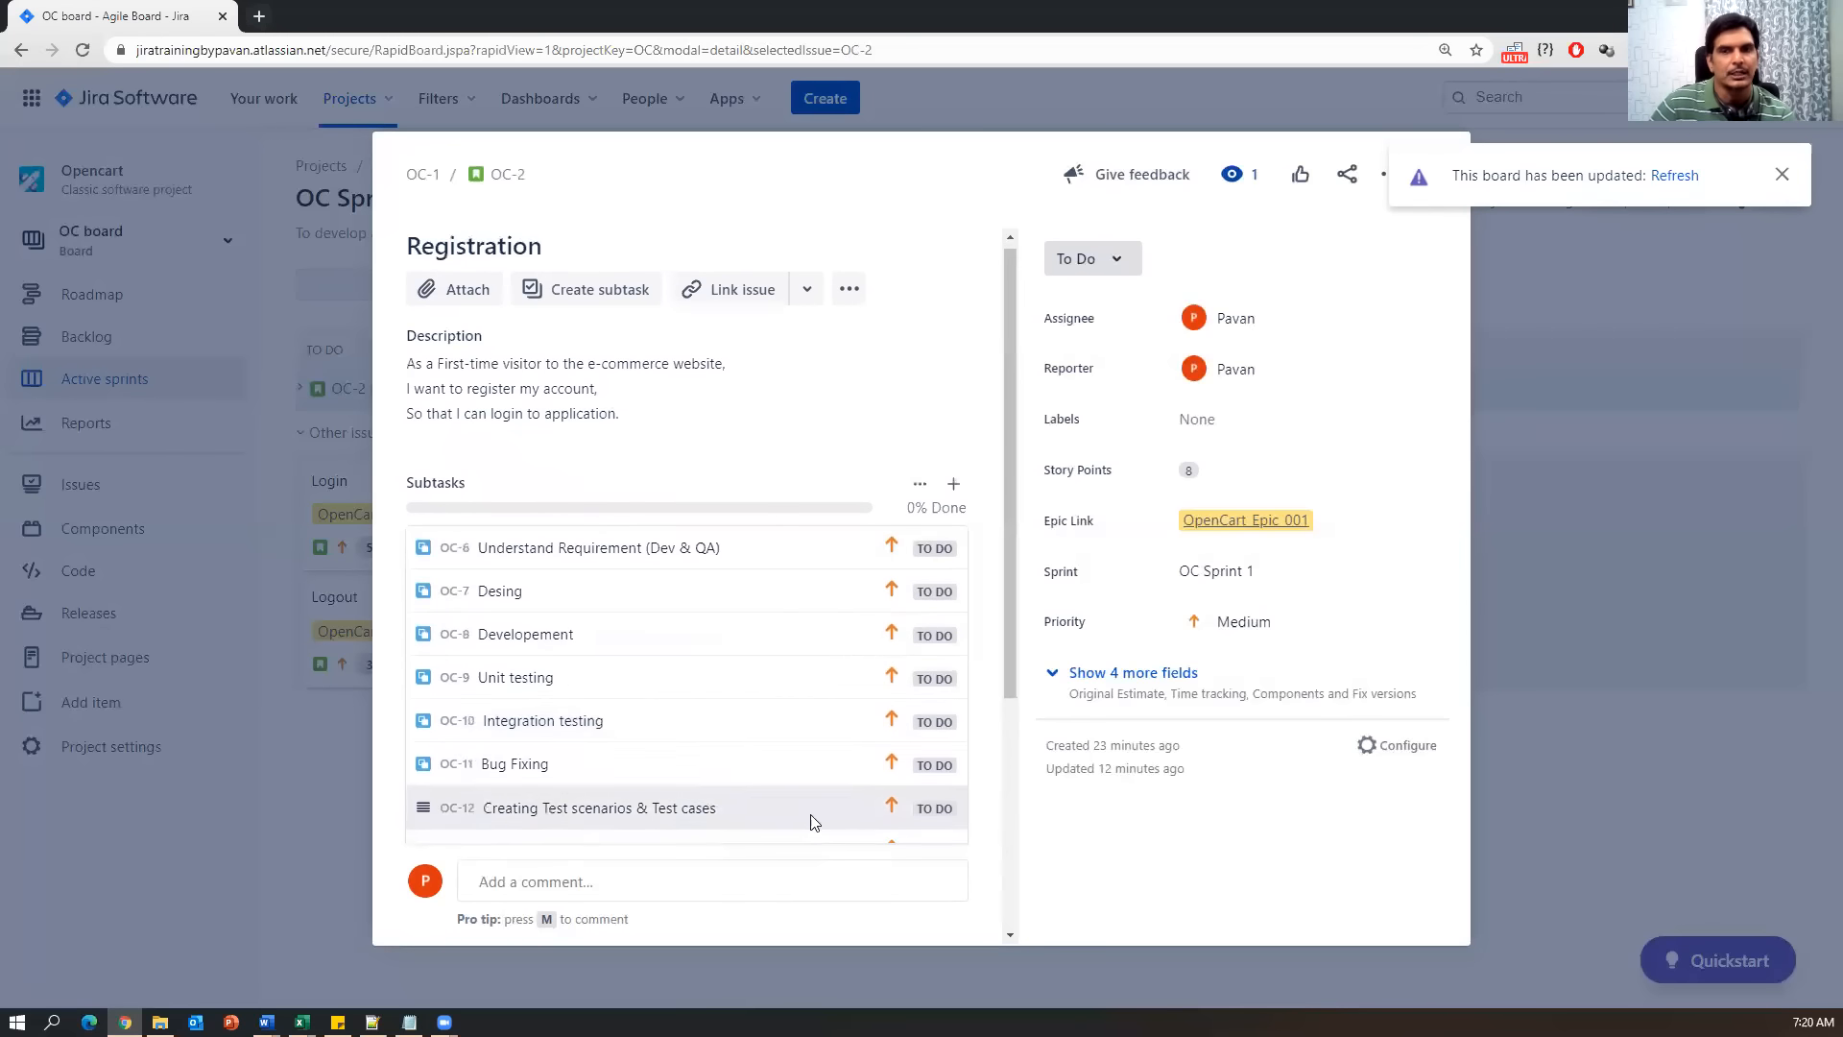
scroll(691, 688, down, 4)
scroll(693, 687, up, 3)
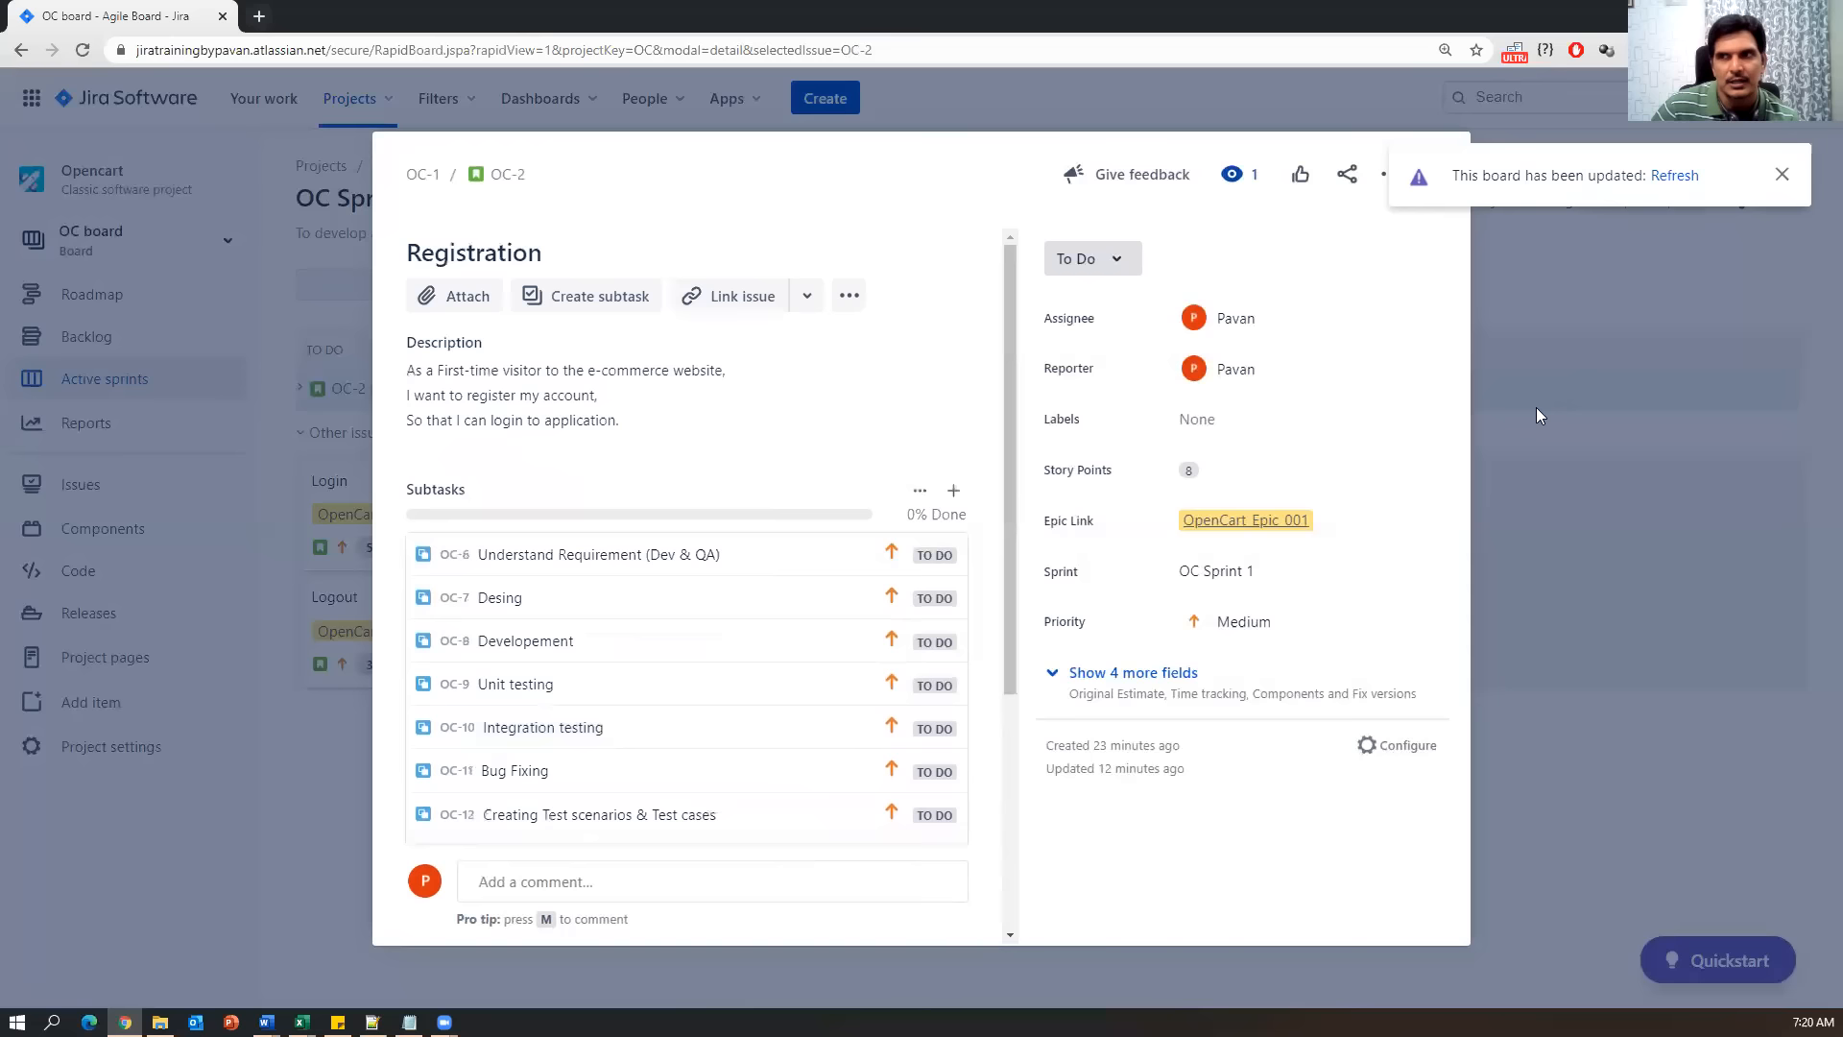
click(1781, 175)
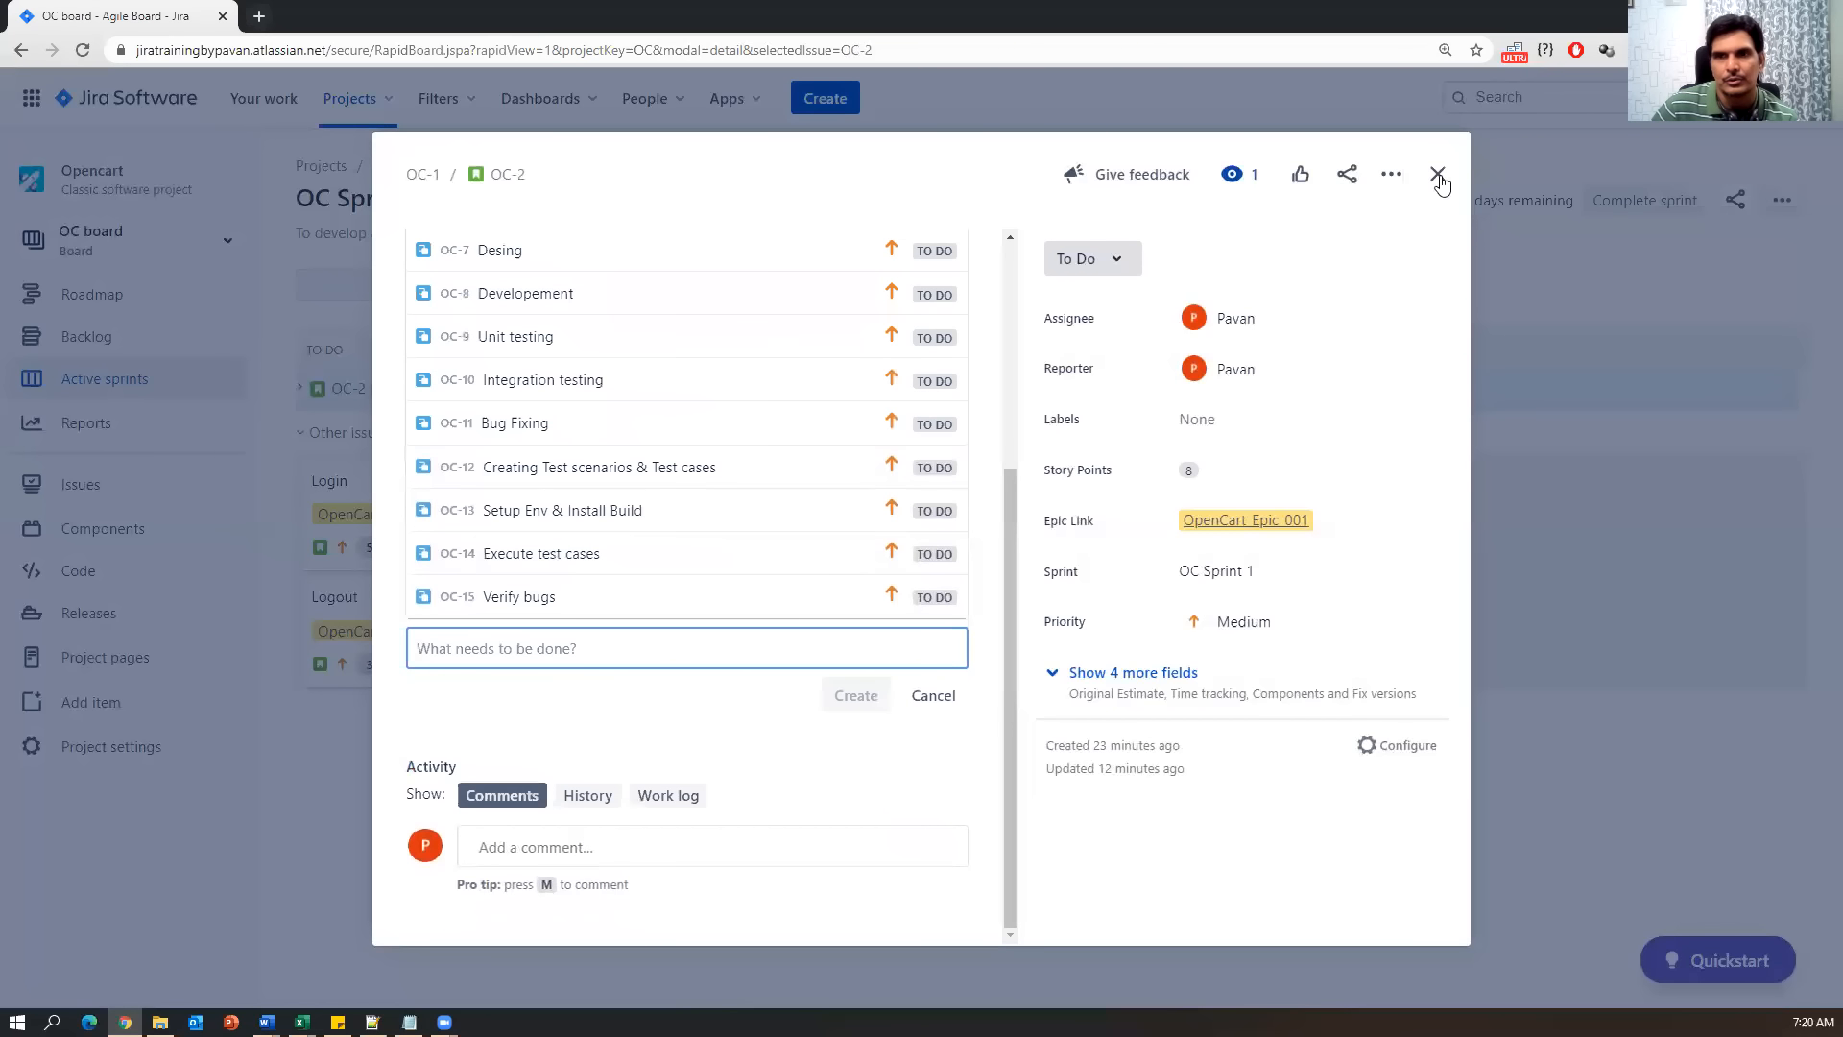
click(1438, 176)
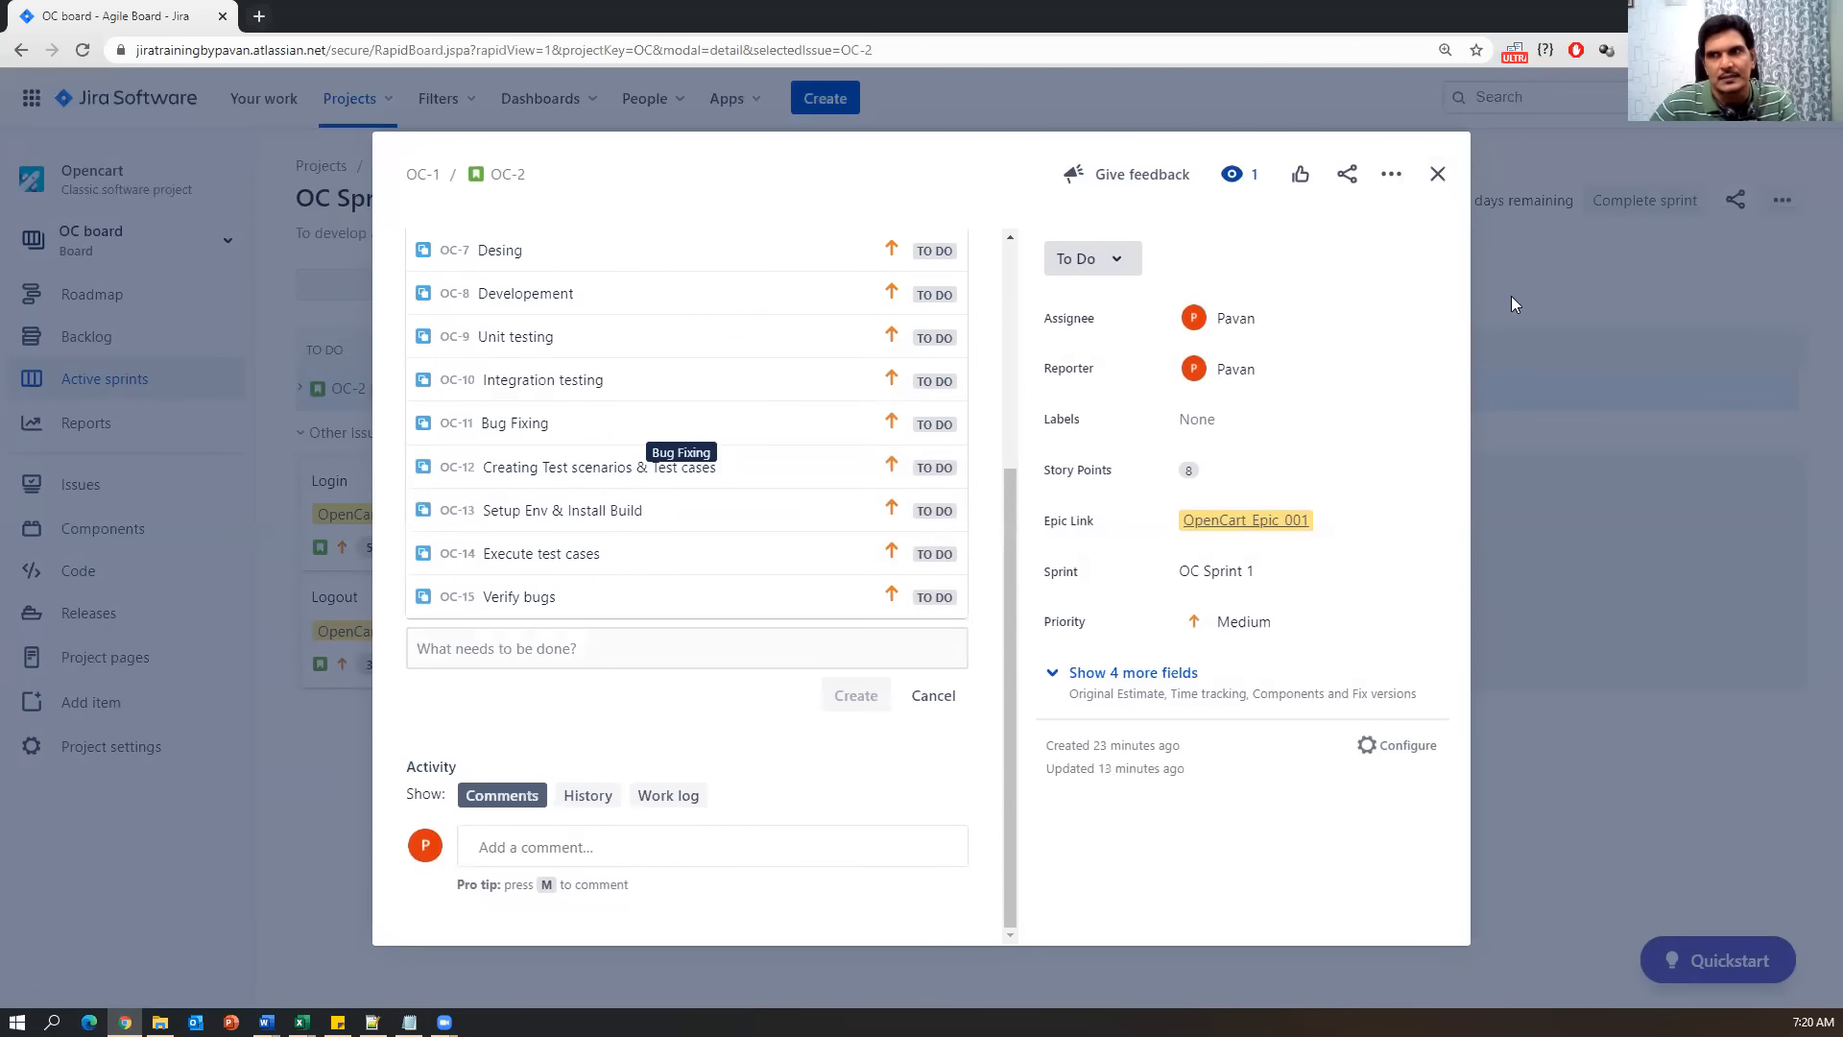
Close the Registration story and zoom the Chrome page in to 125%.
click(1437, 174)
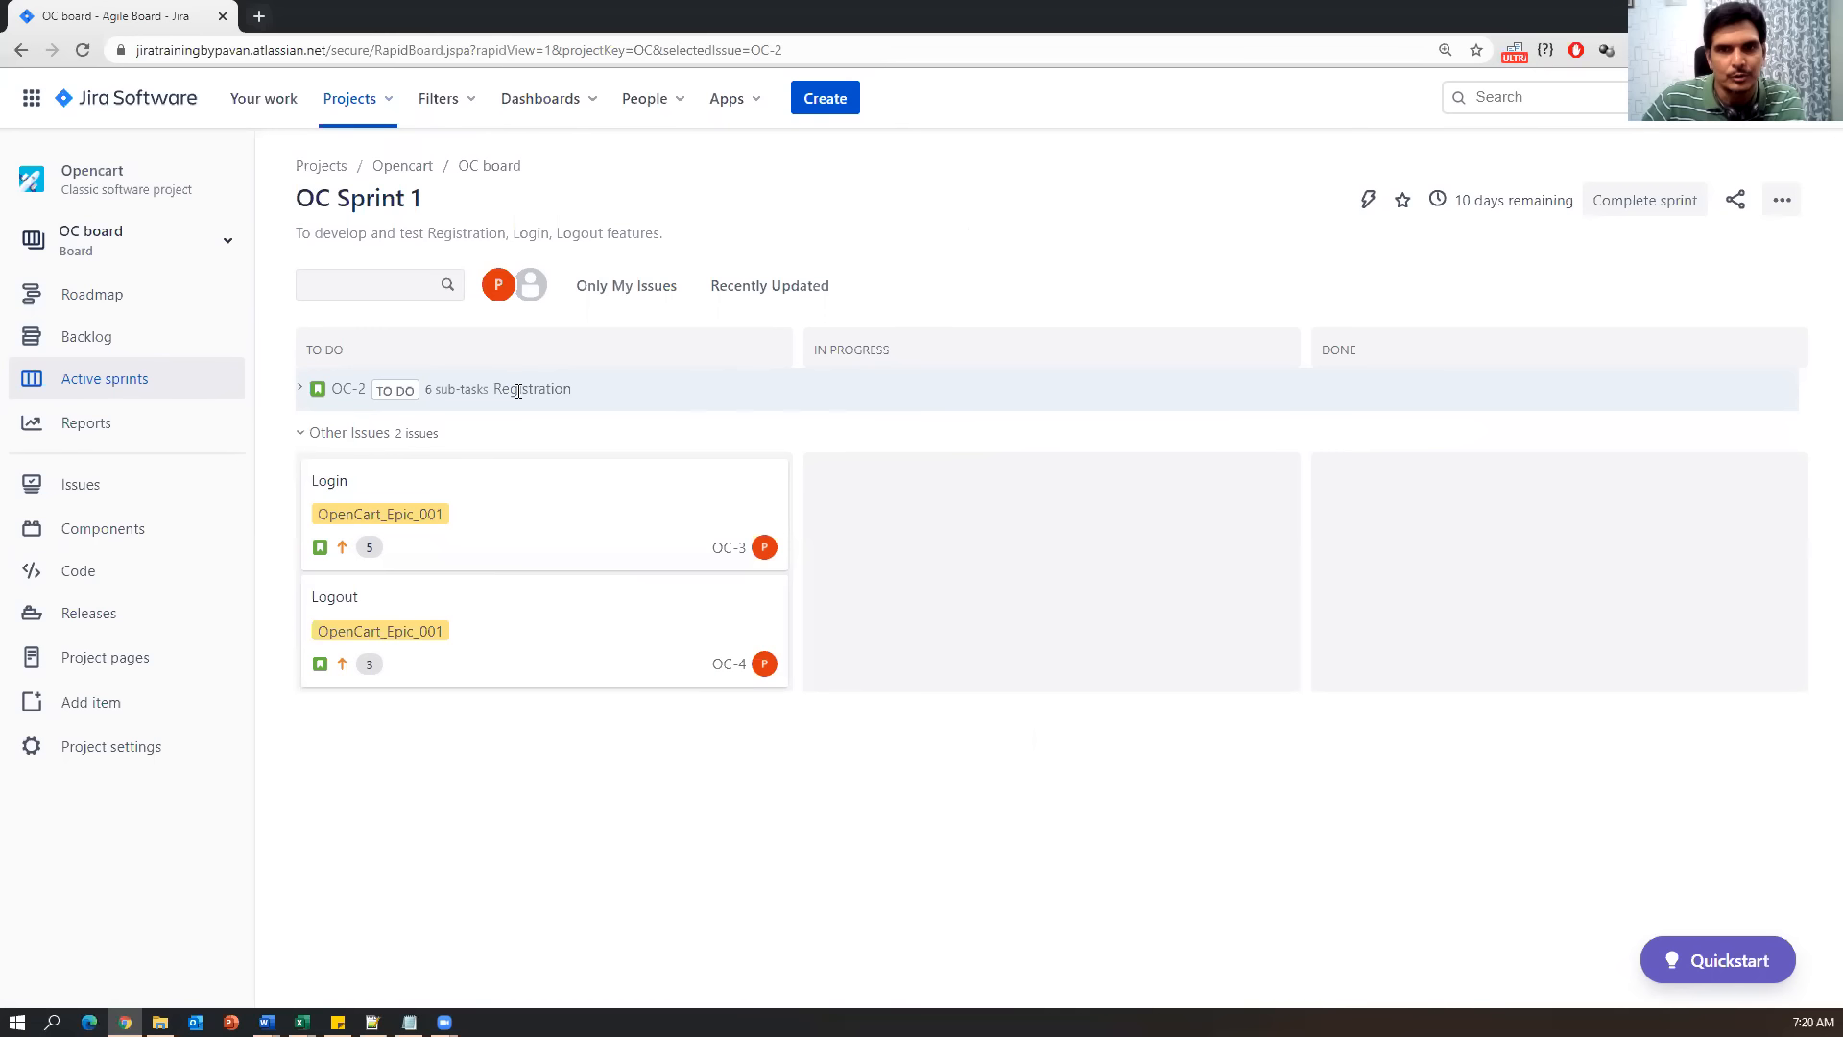
drag(597, 388, 469, 388)
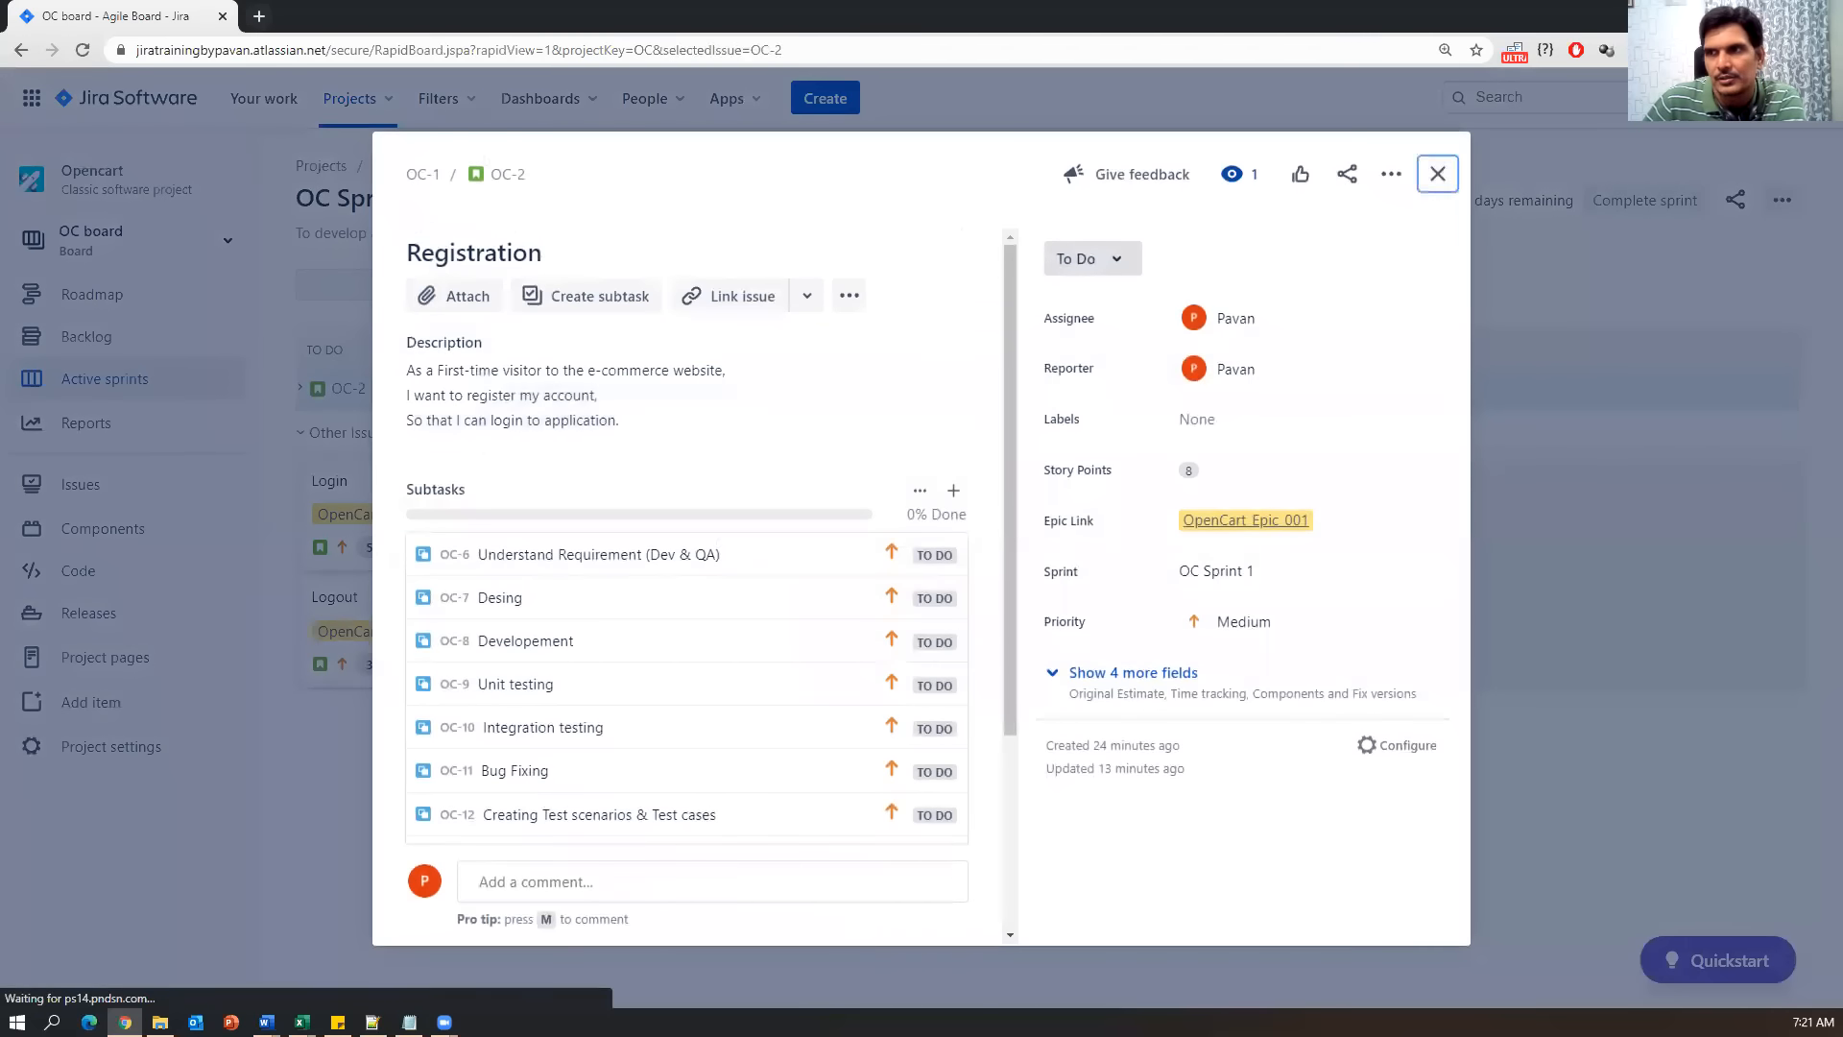
click(1437, 174)
click(1827, 50)
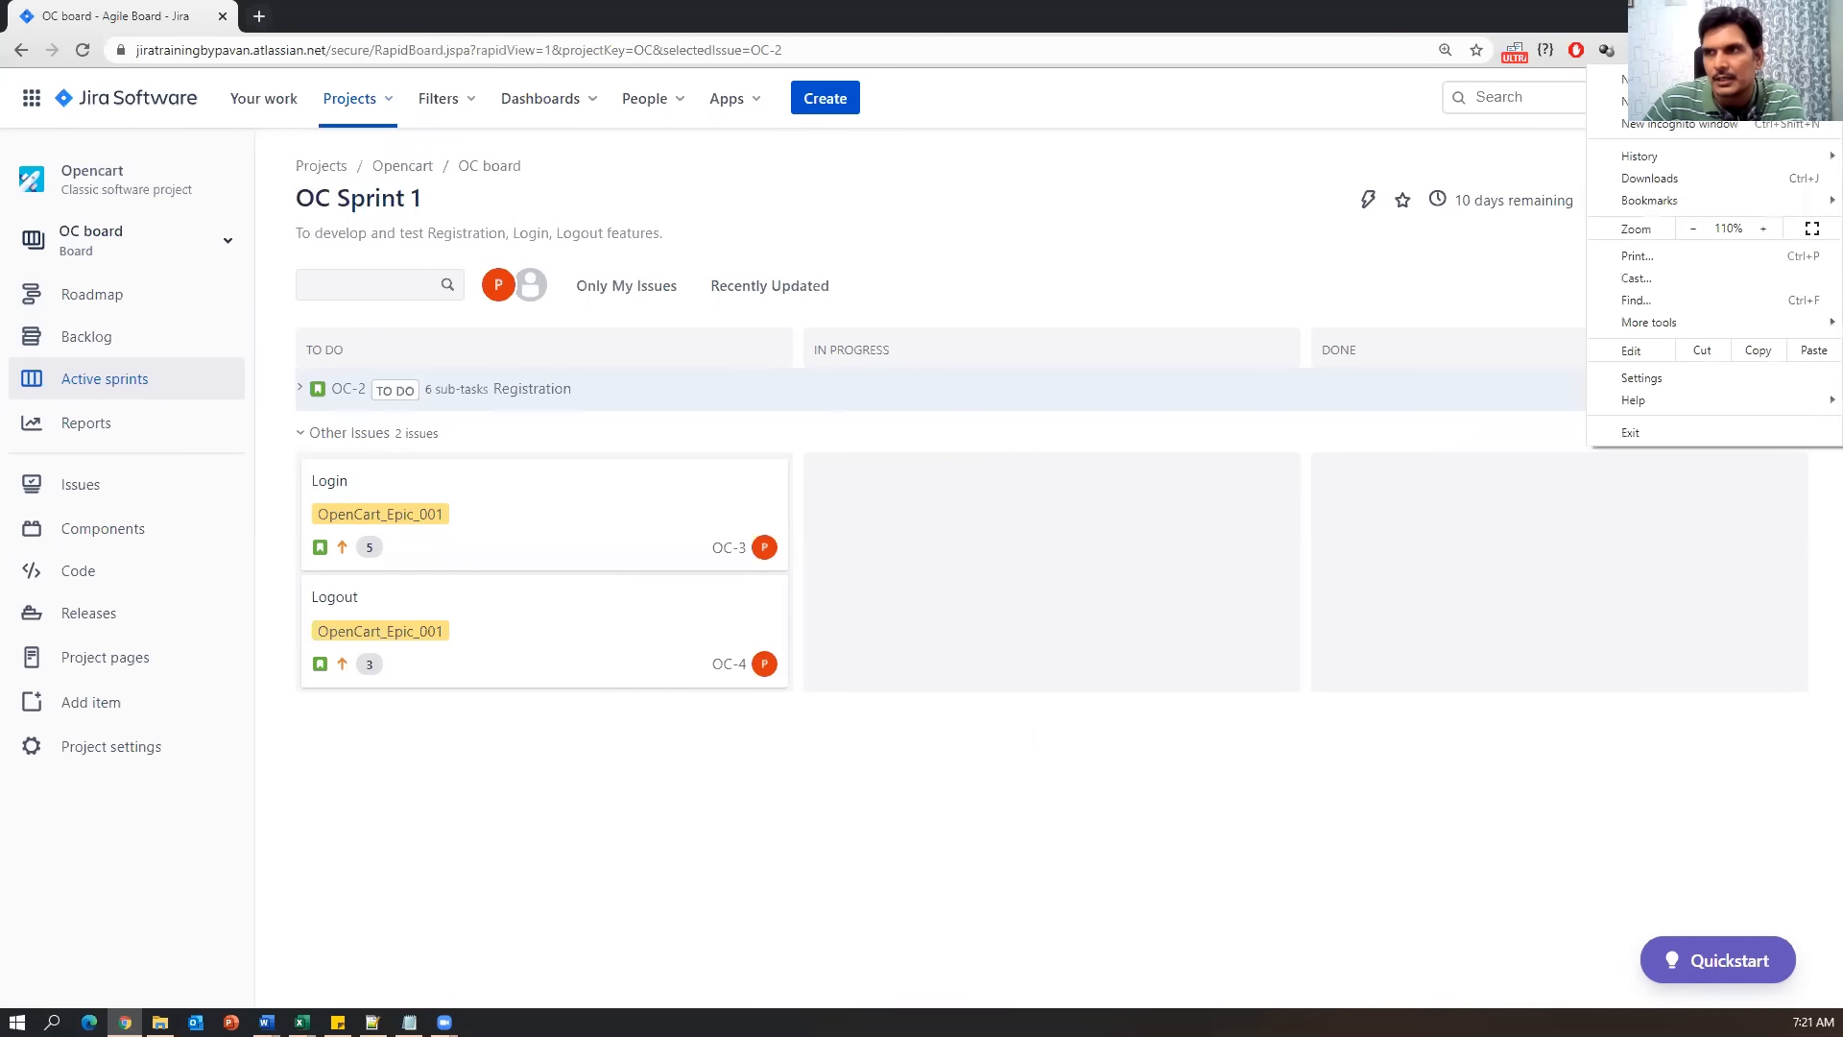
click(1761, 224)
click(597, 872)
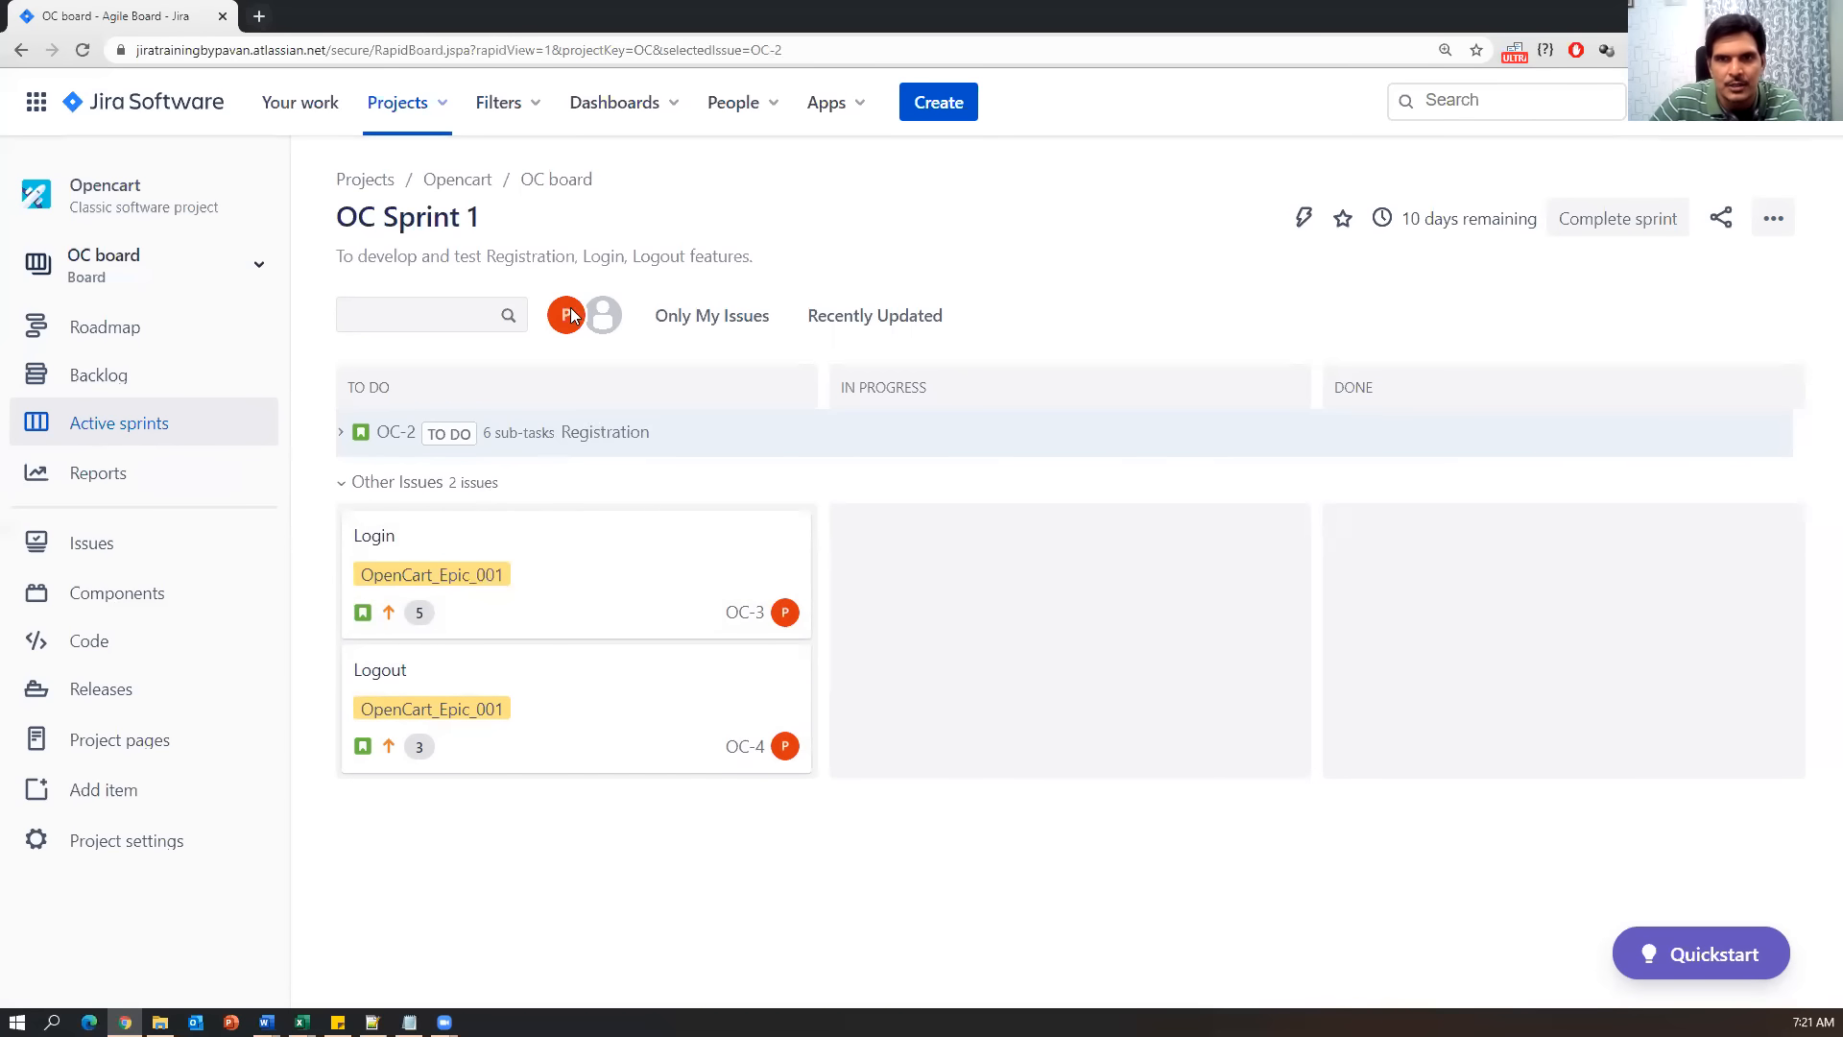
Expand the Registration OC-2 swimlane to show its sub-task cards.
drag(336, 222, 485, 225)
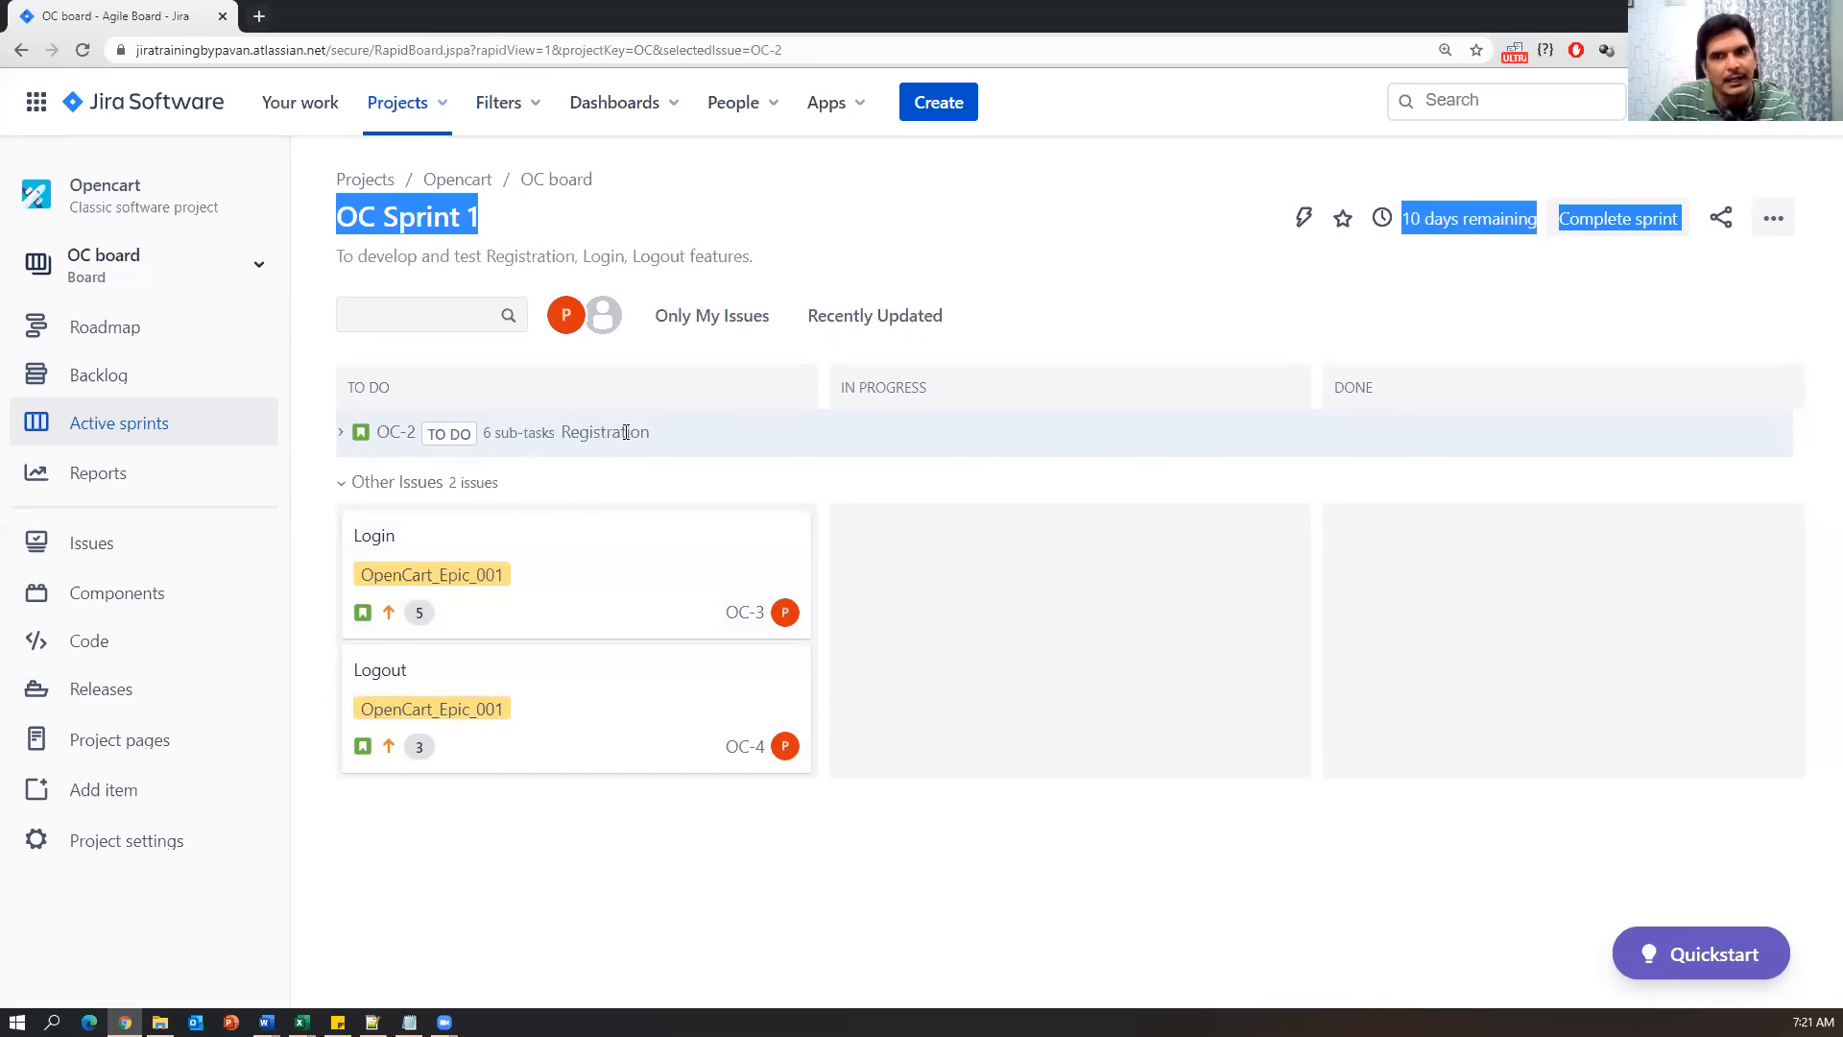
click(564, 858)
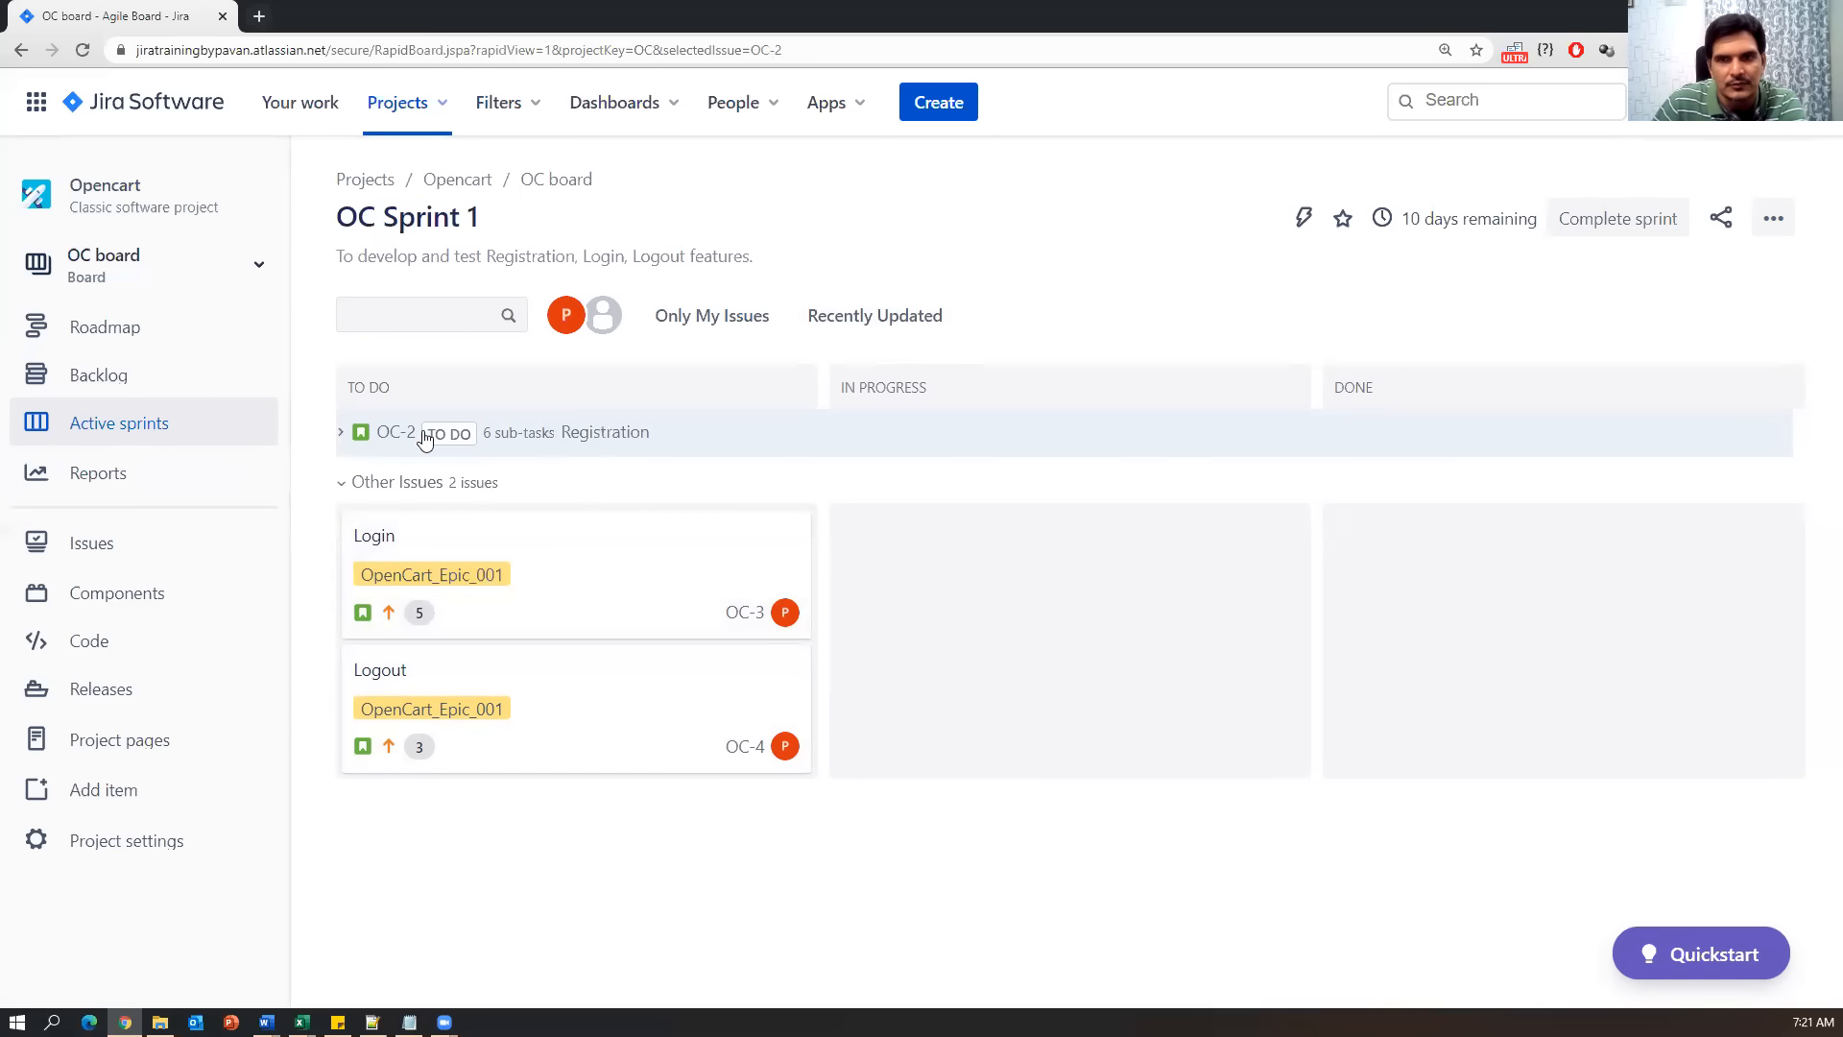
click(344, 434)
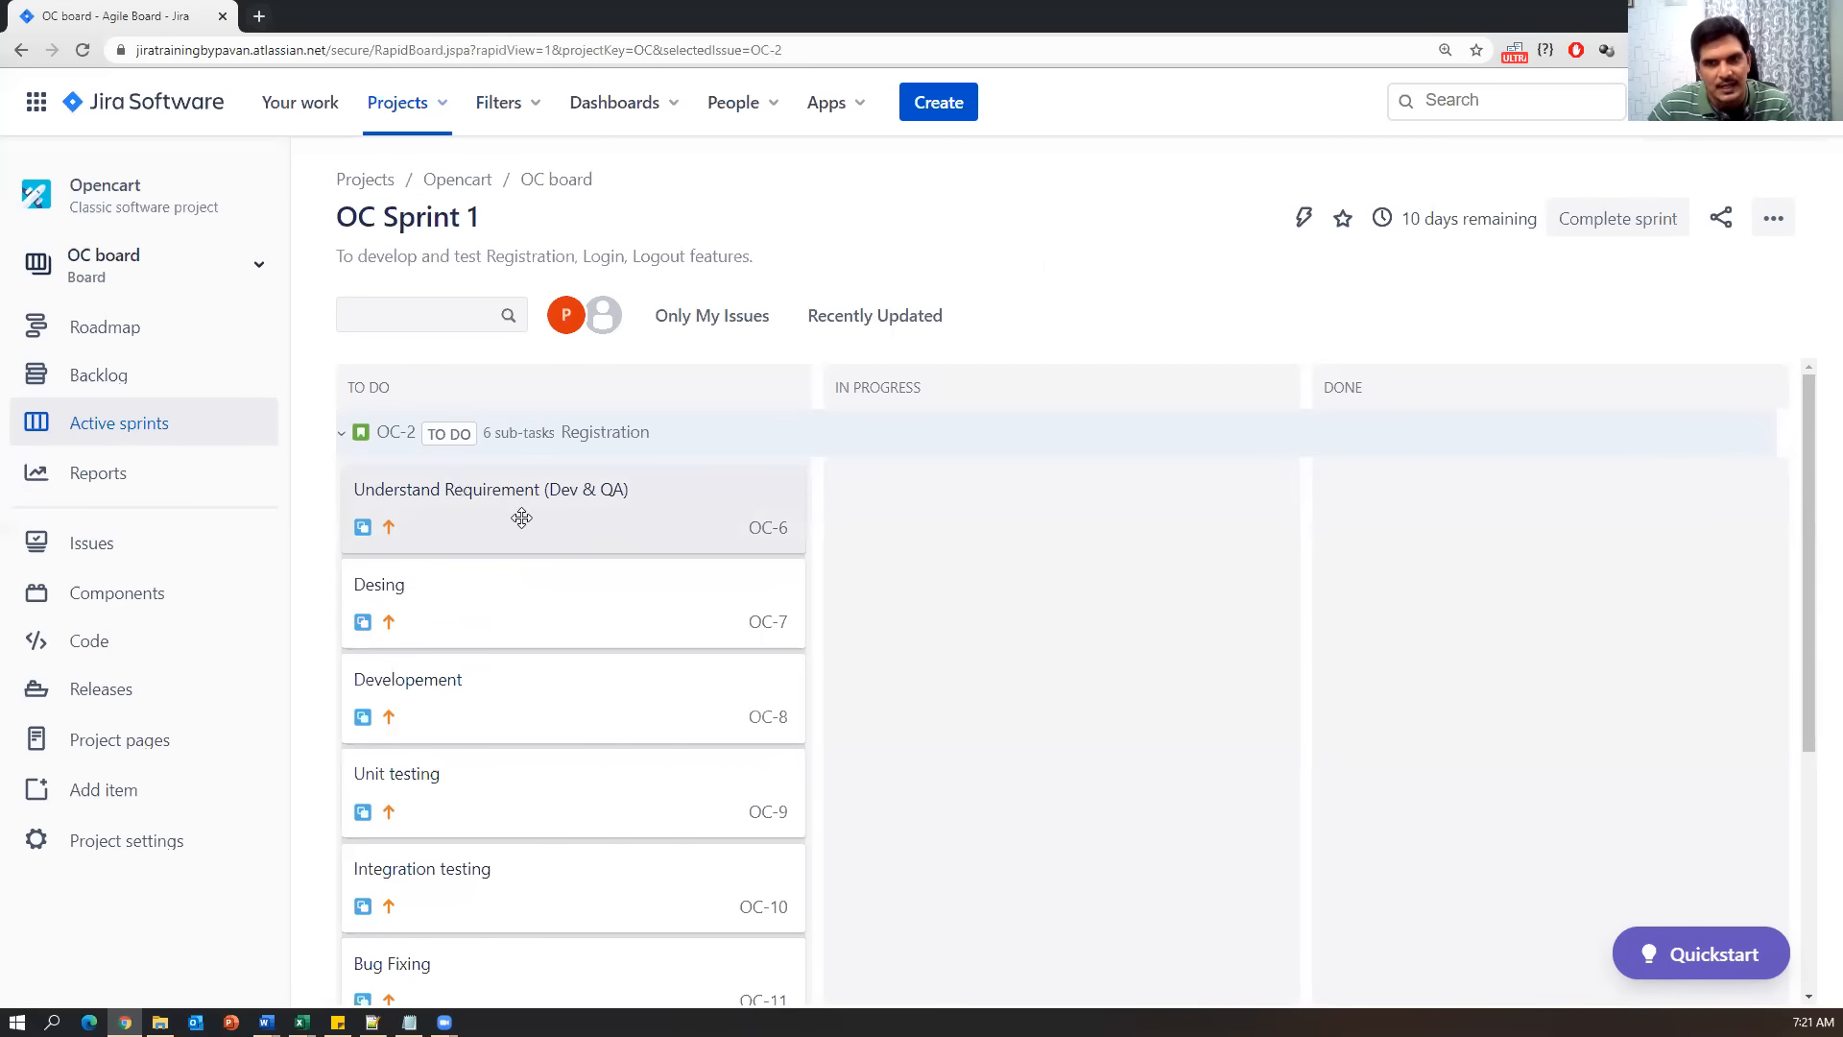
Move the Understand Requirement (Dev & QA) subtask OC-6 to In Progress.
drag(507, 518, 929, 522)
drag(616, 503, 802, 501)
click(801, 502)
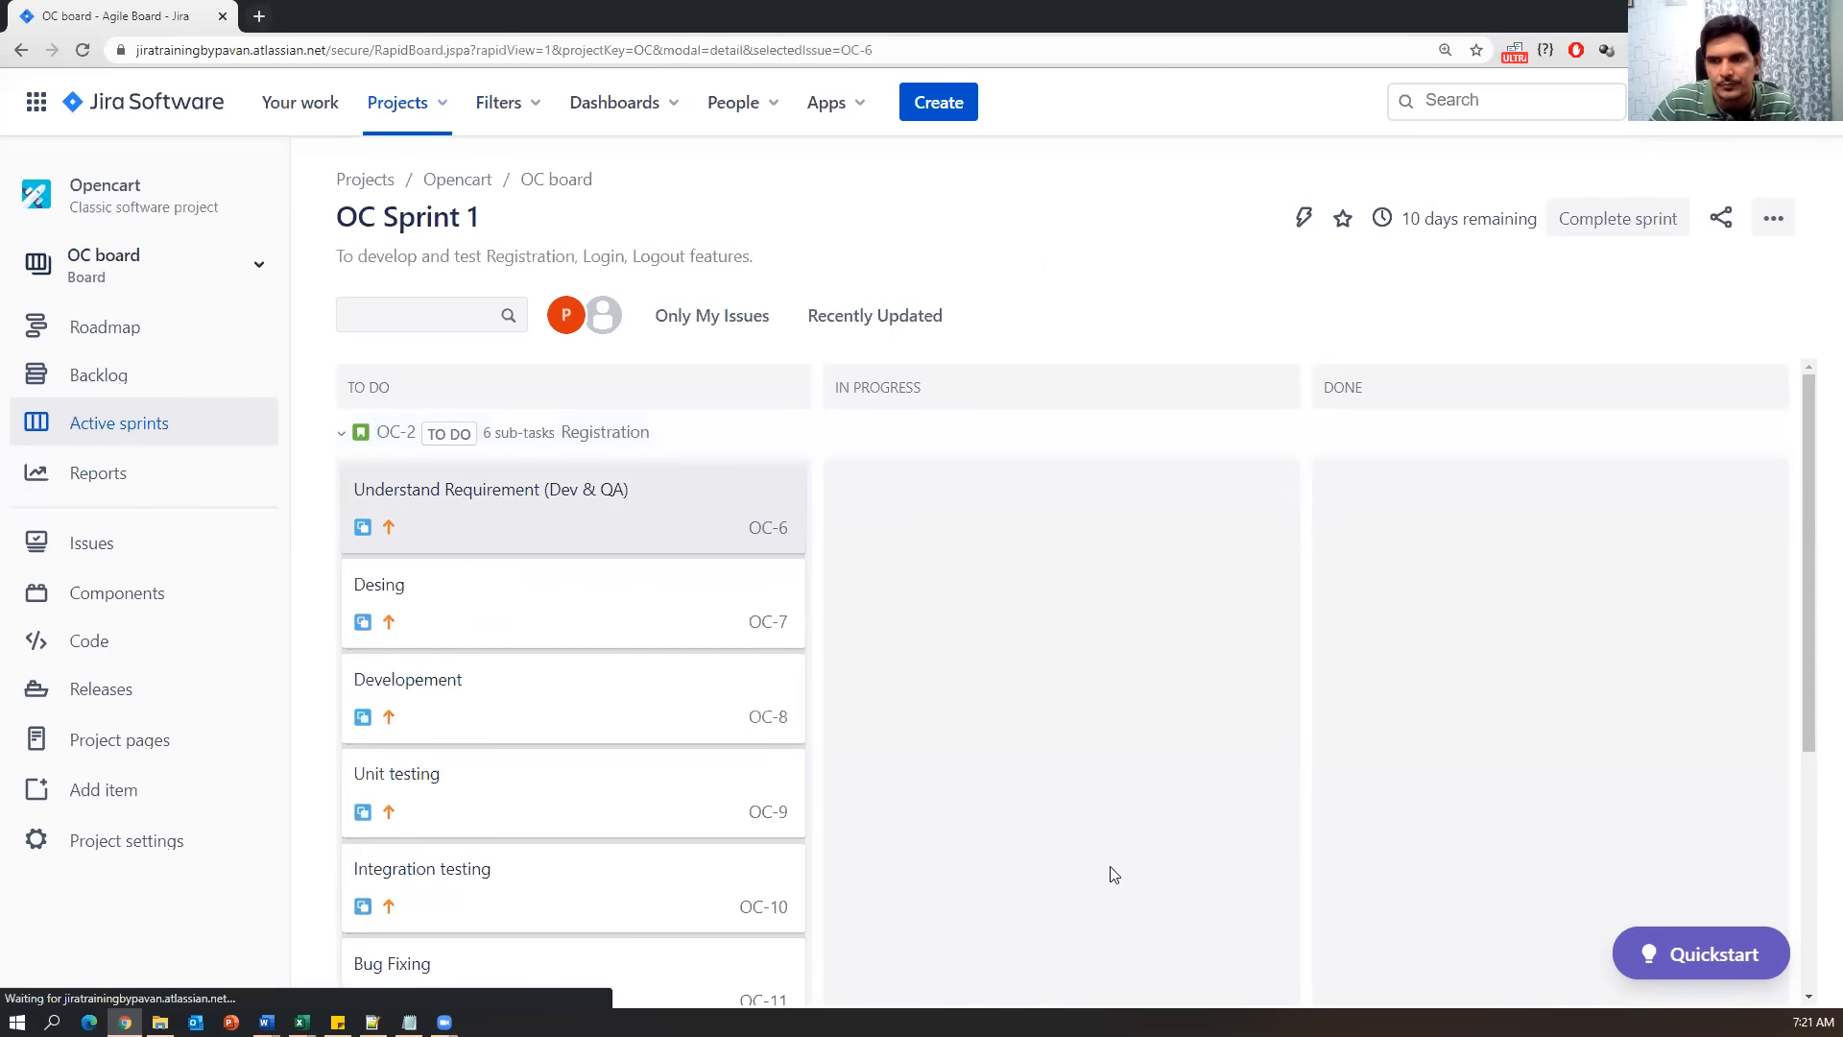
click(1503, 190)
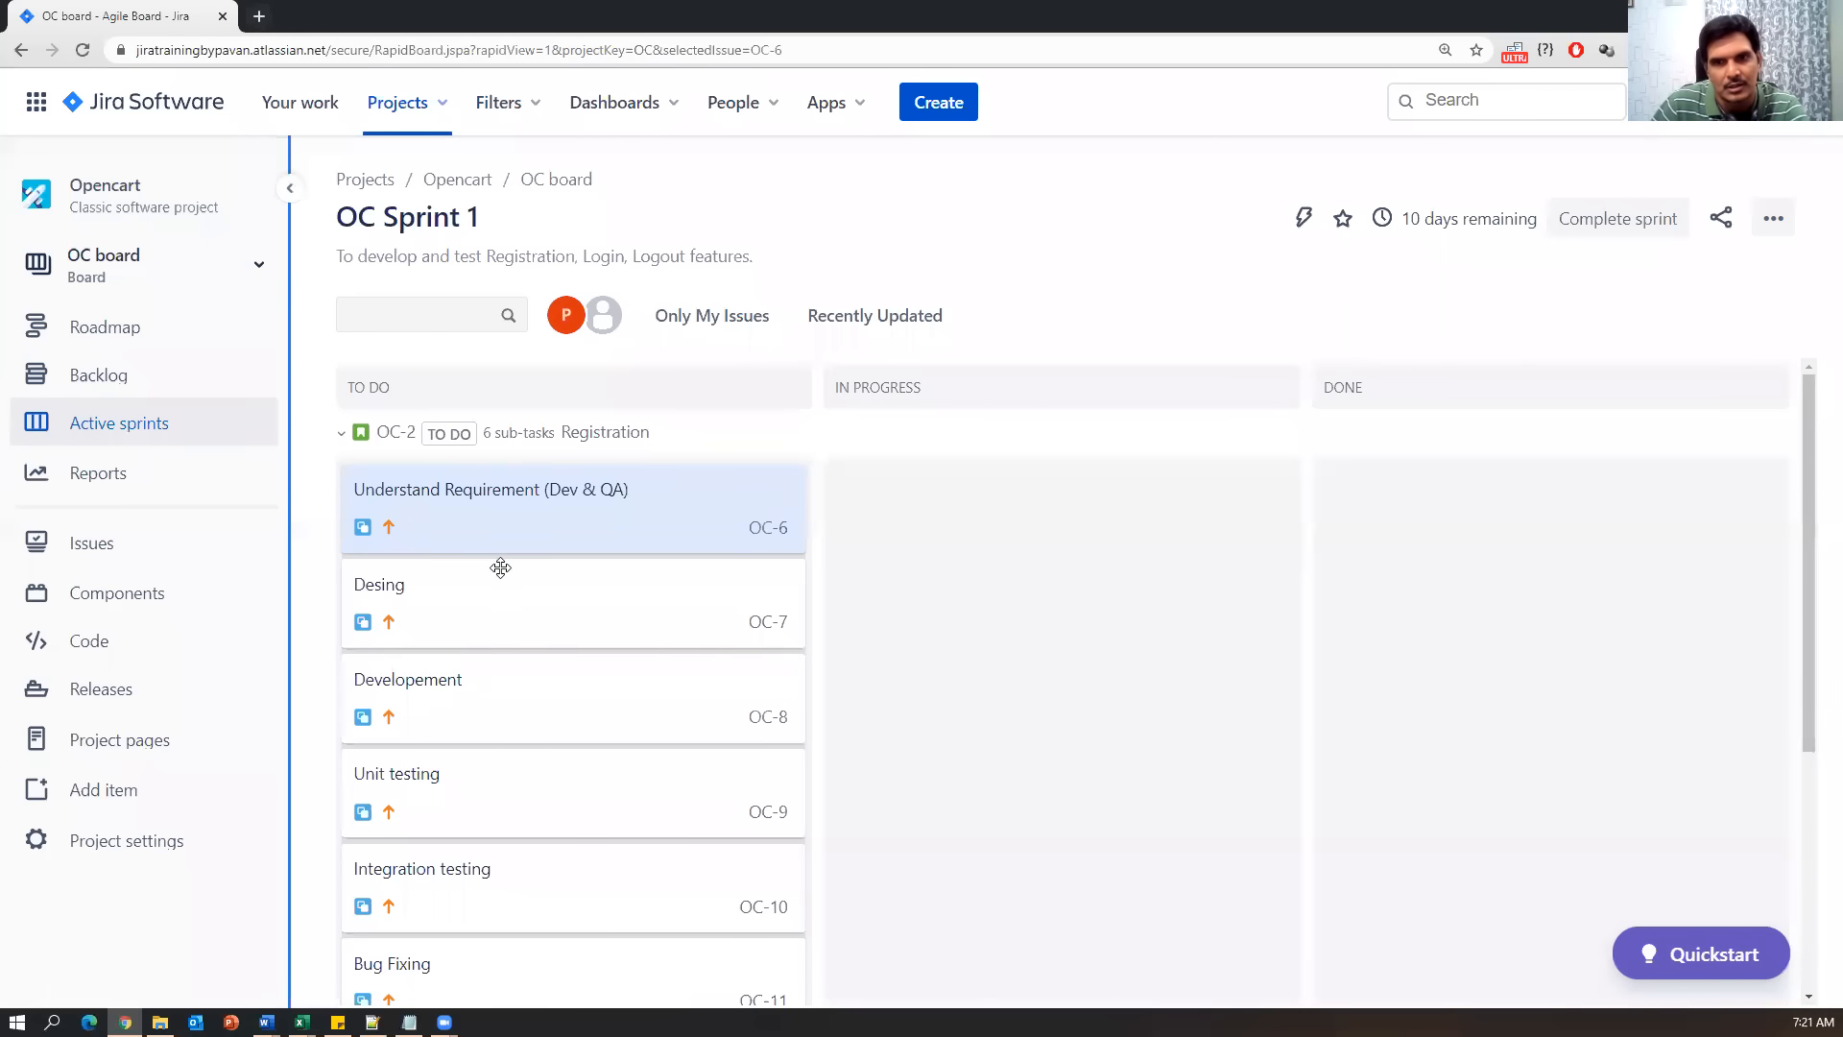
scroll(492, 706, down, 1)
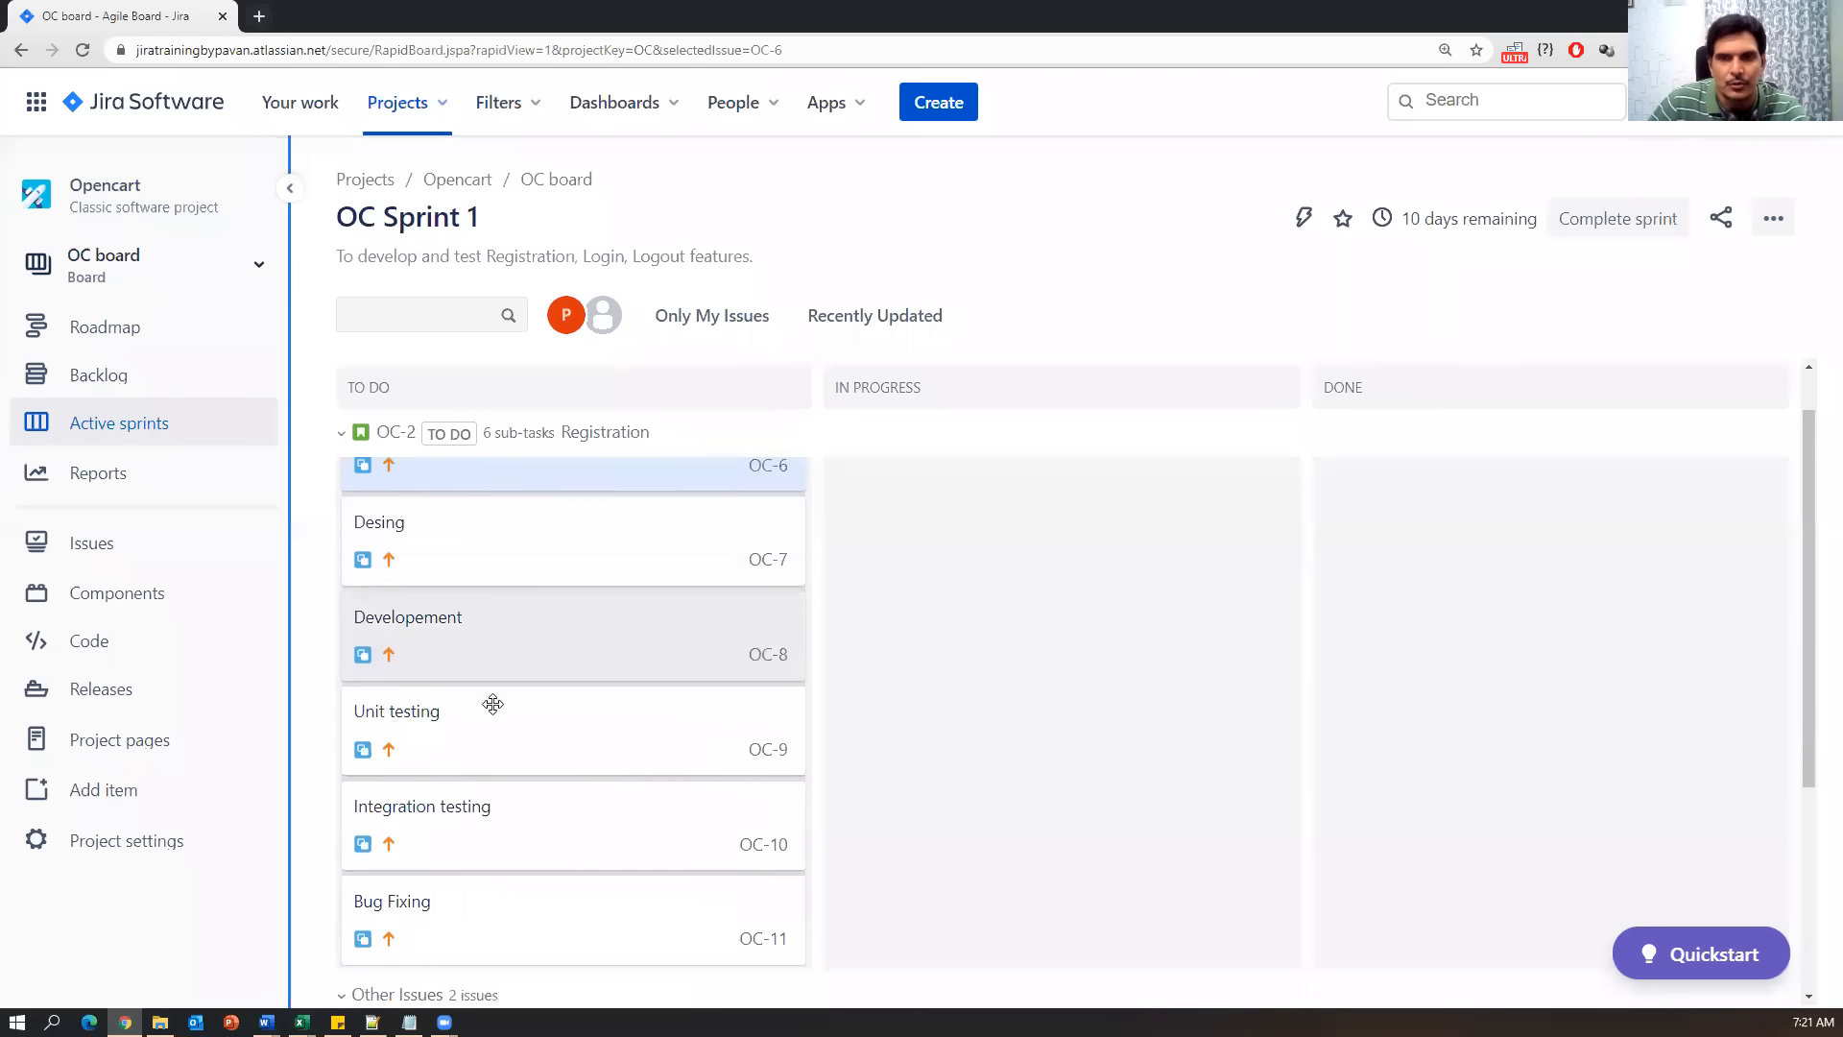
scroll(502, 681, up, 1)
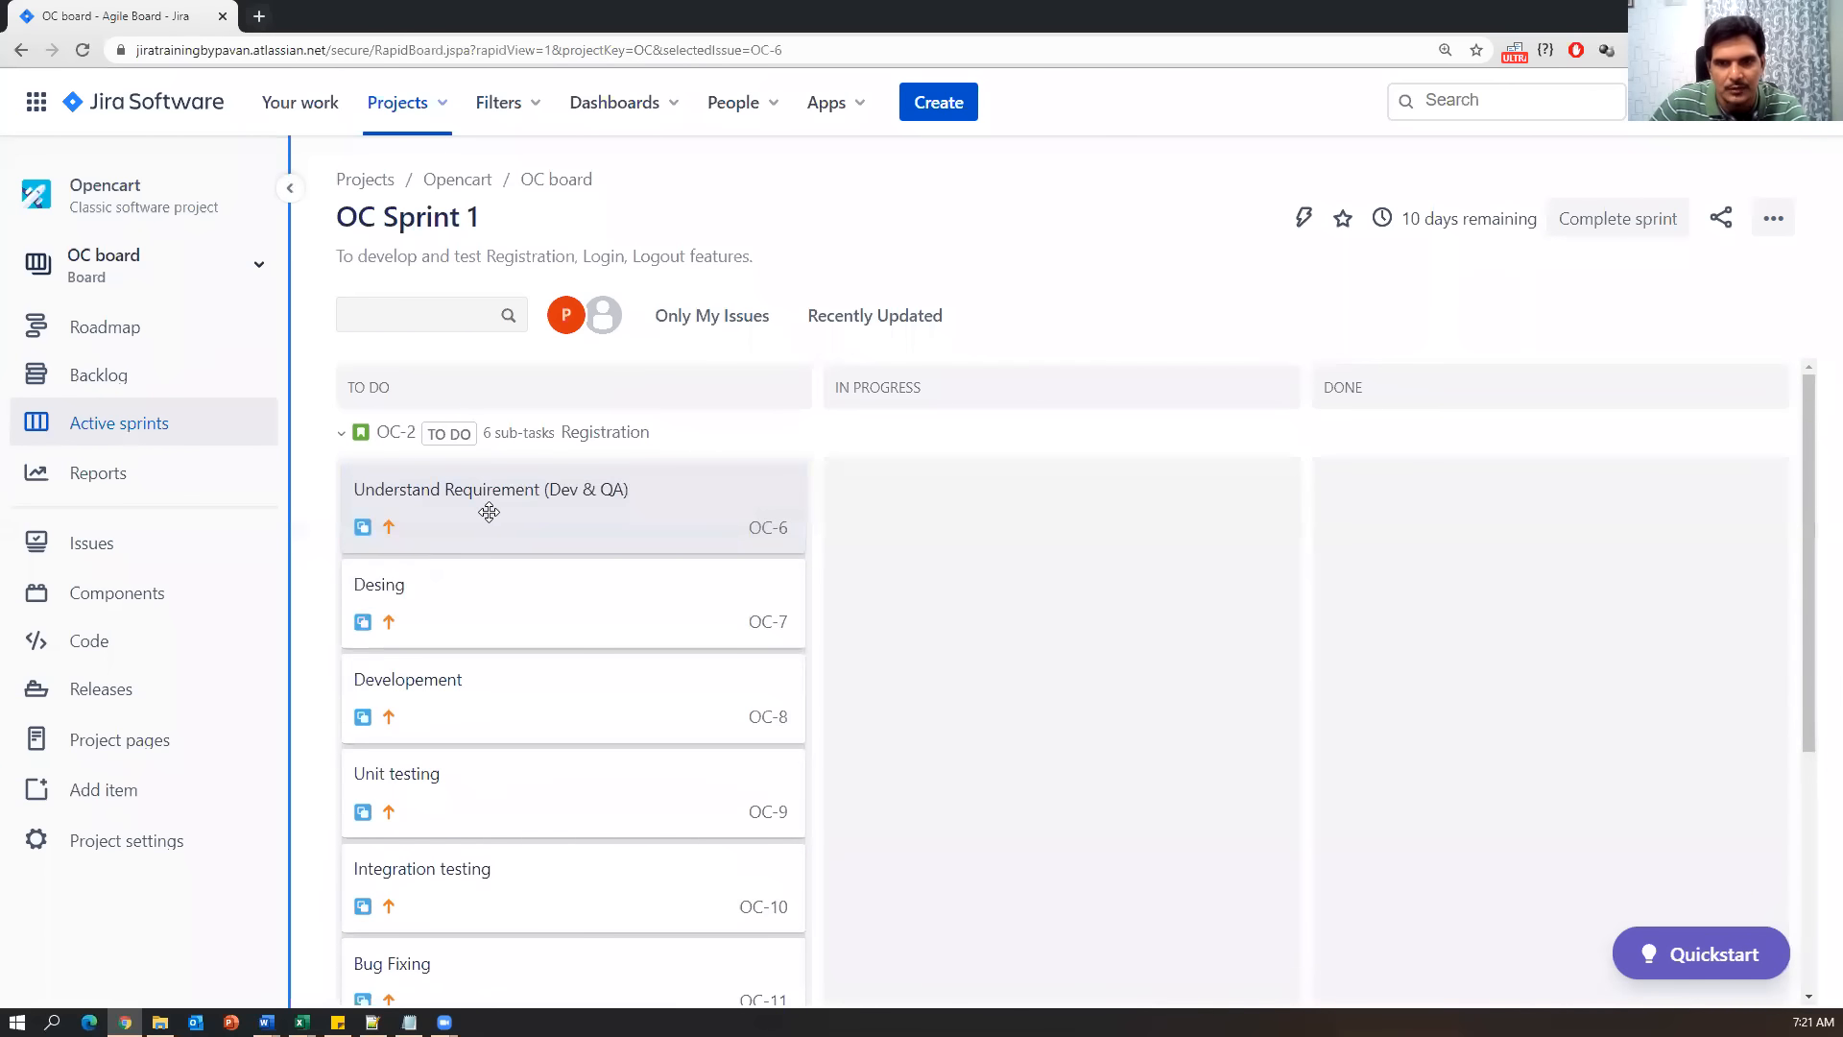
click(487, 513)
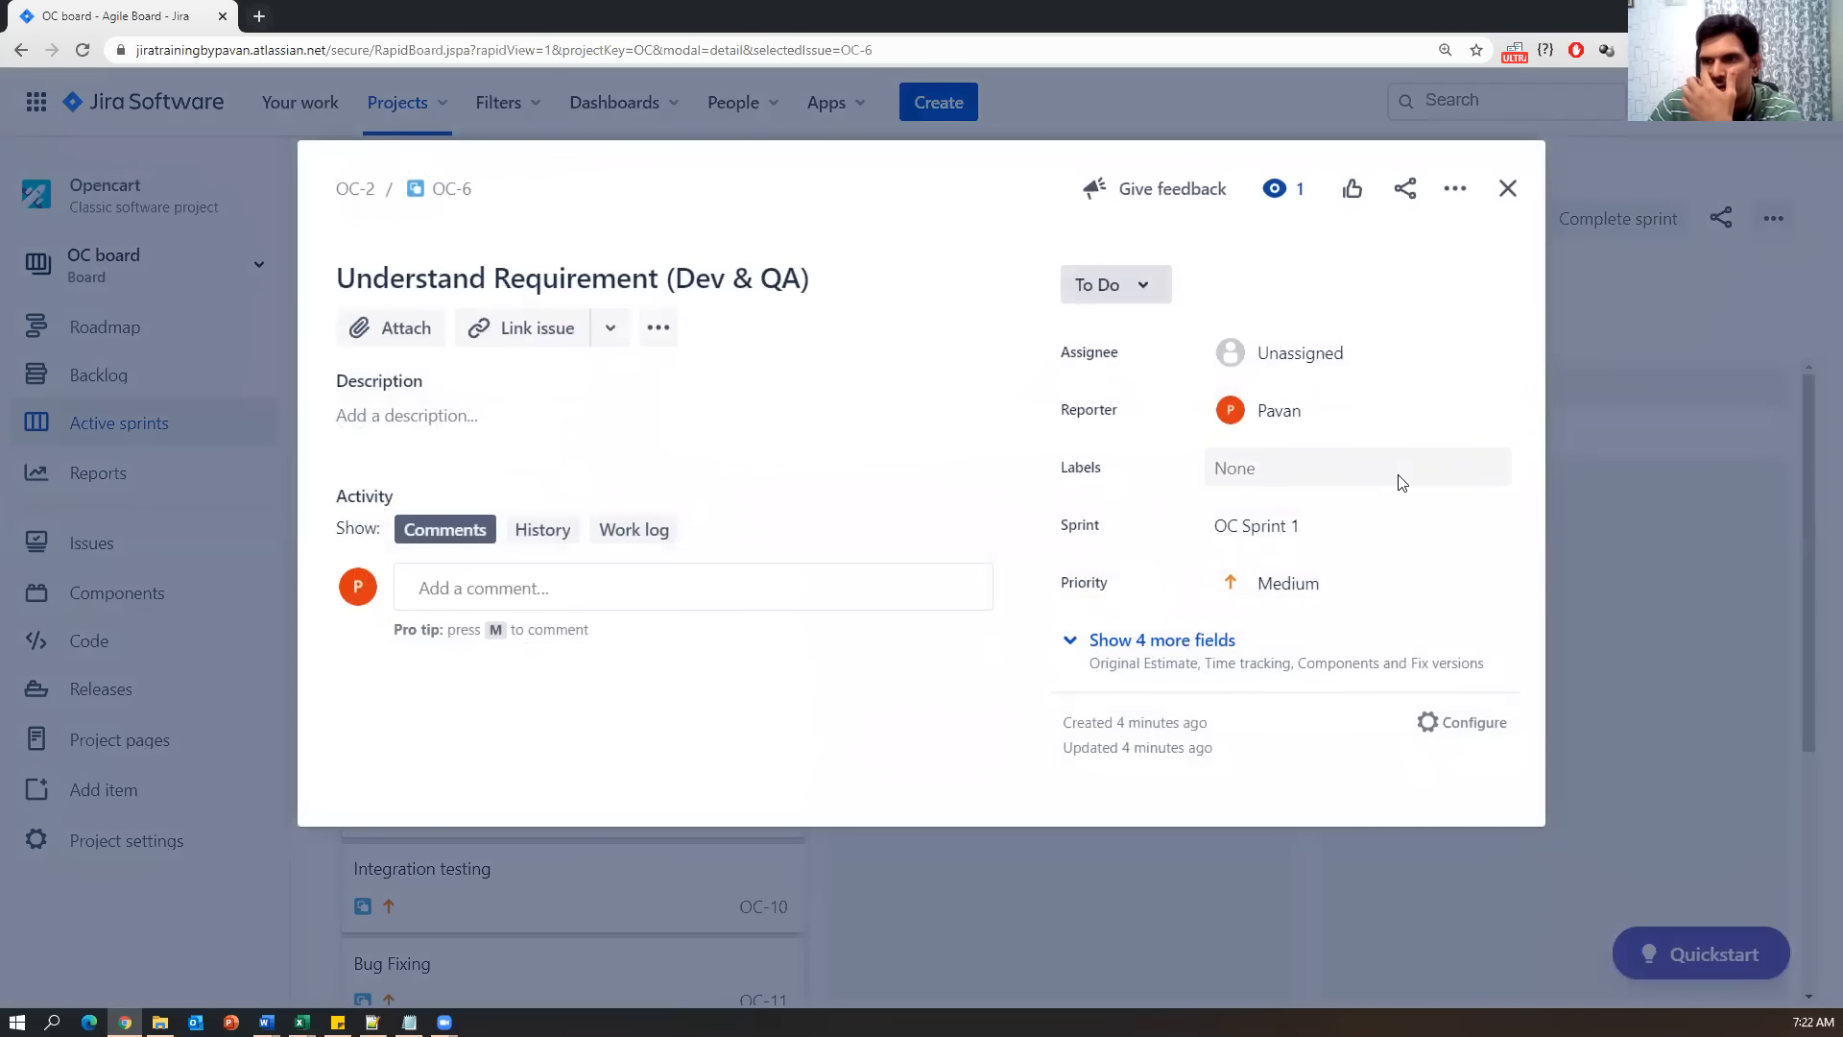
click(1148, 286)
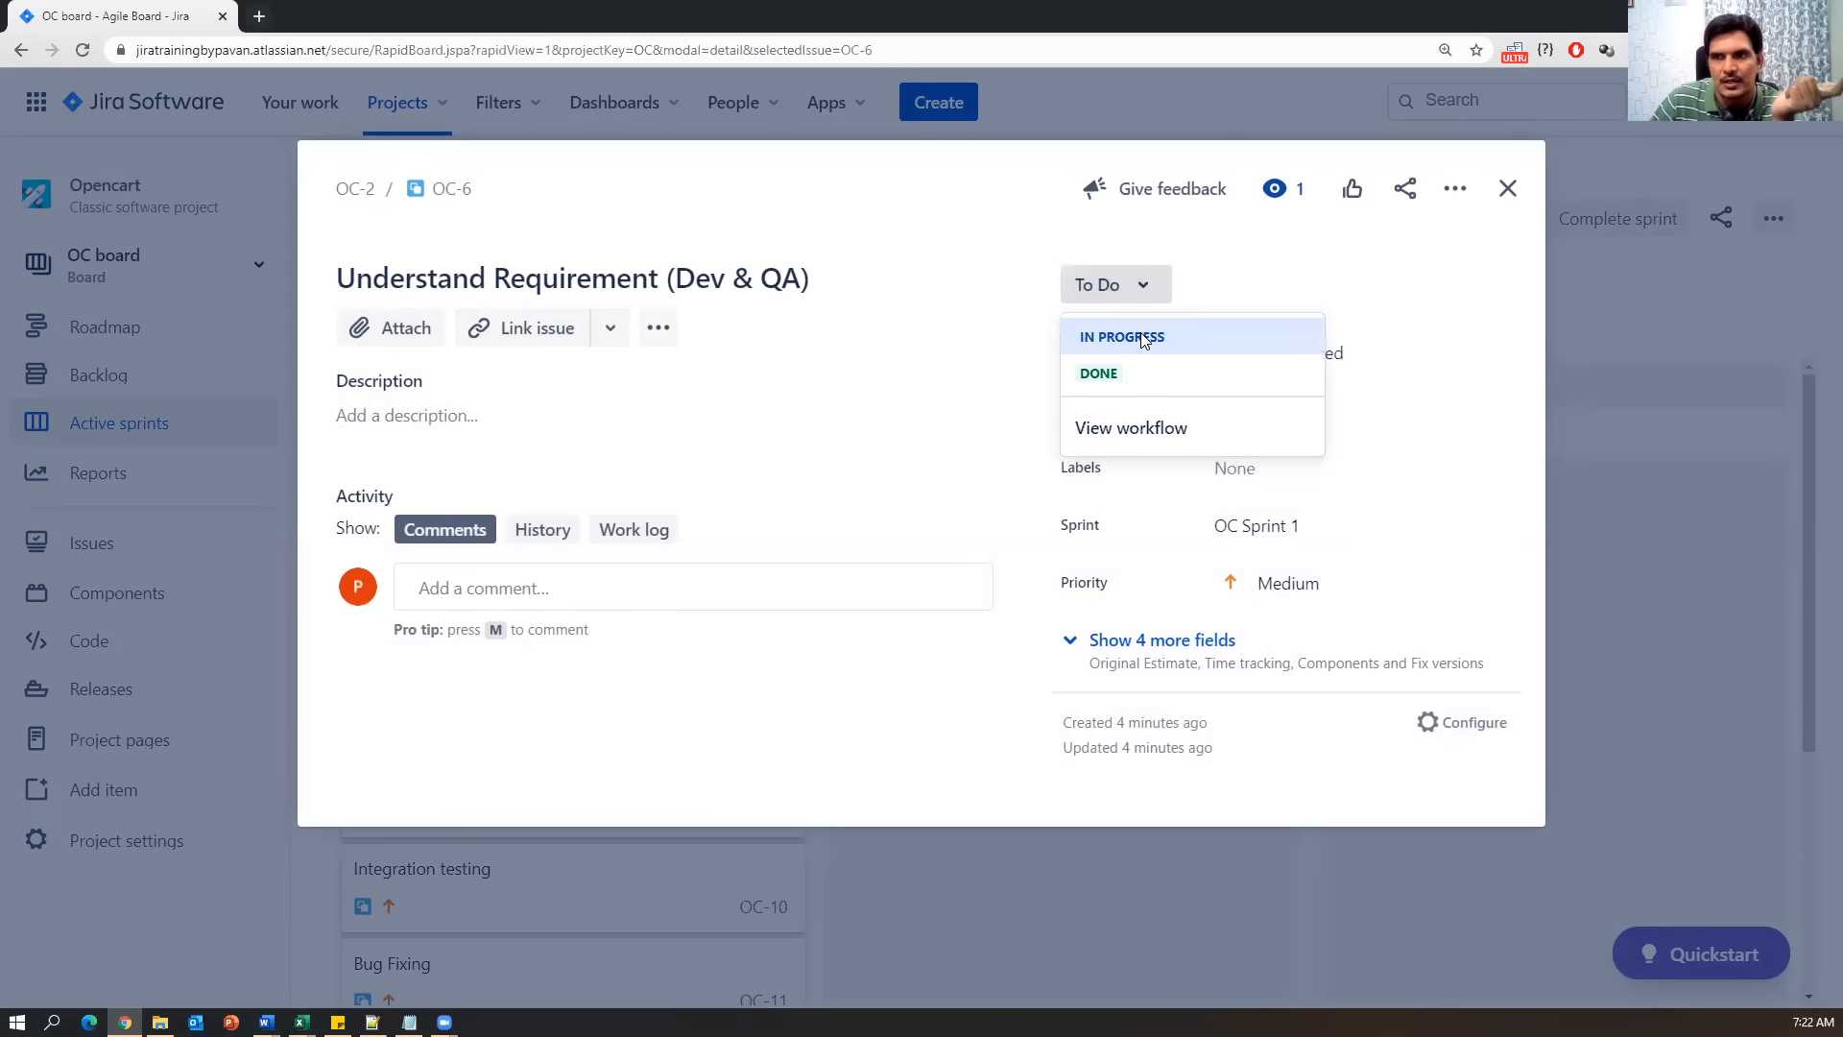
click(1141, 335)
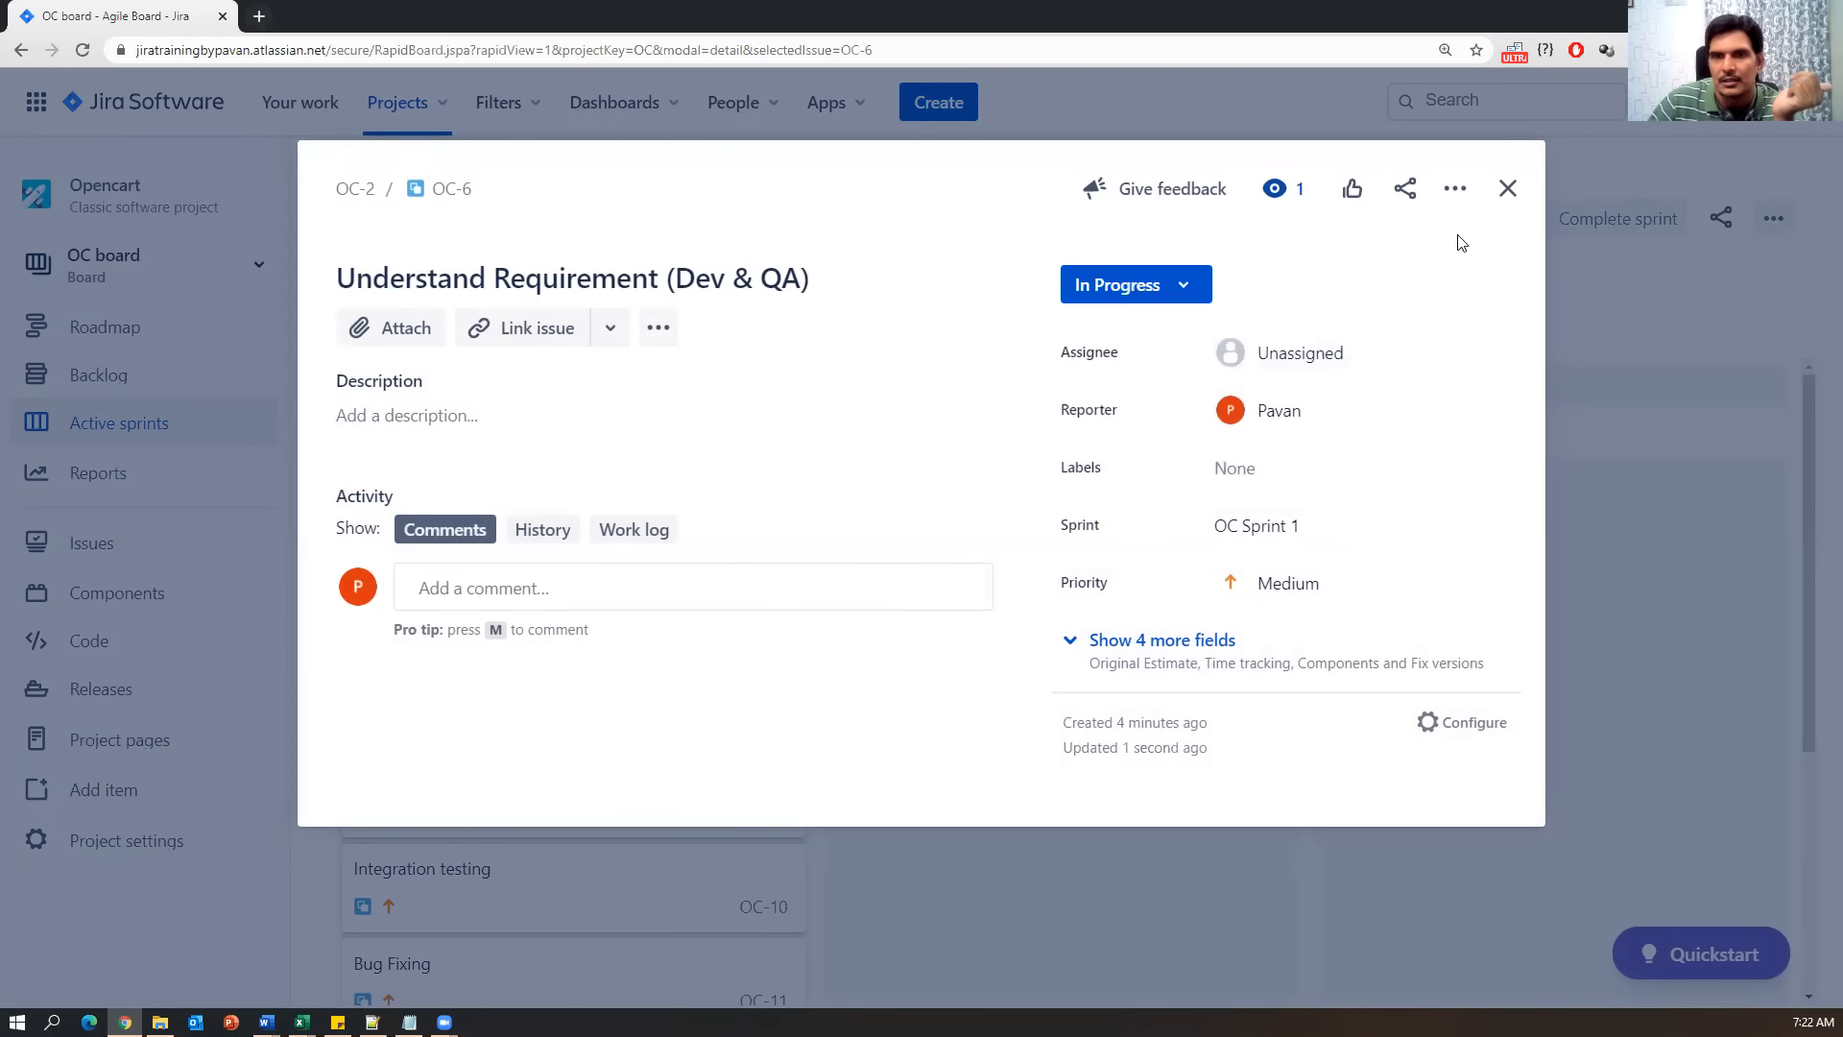
click(1515, 199)
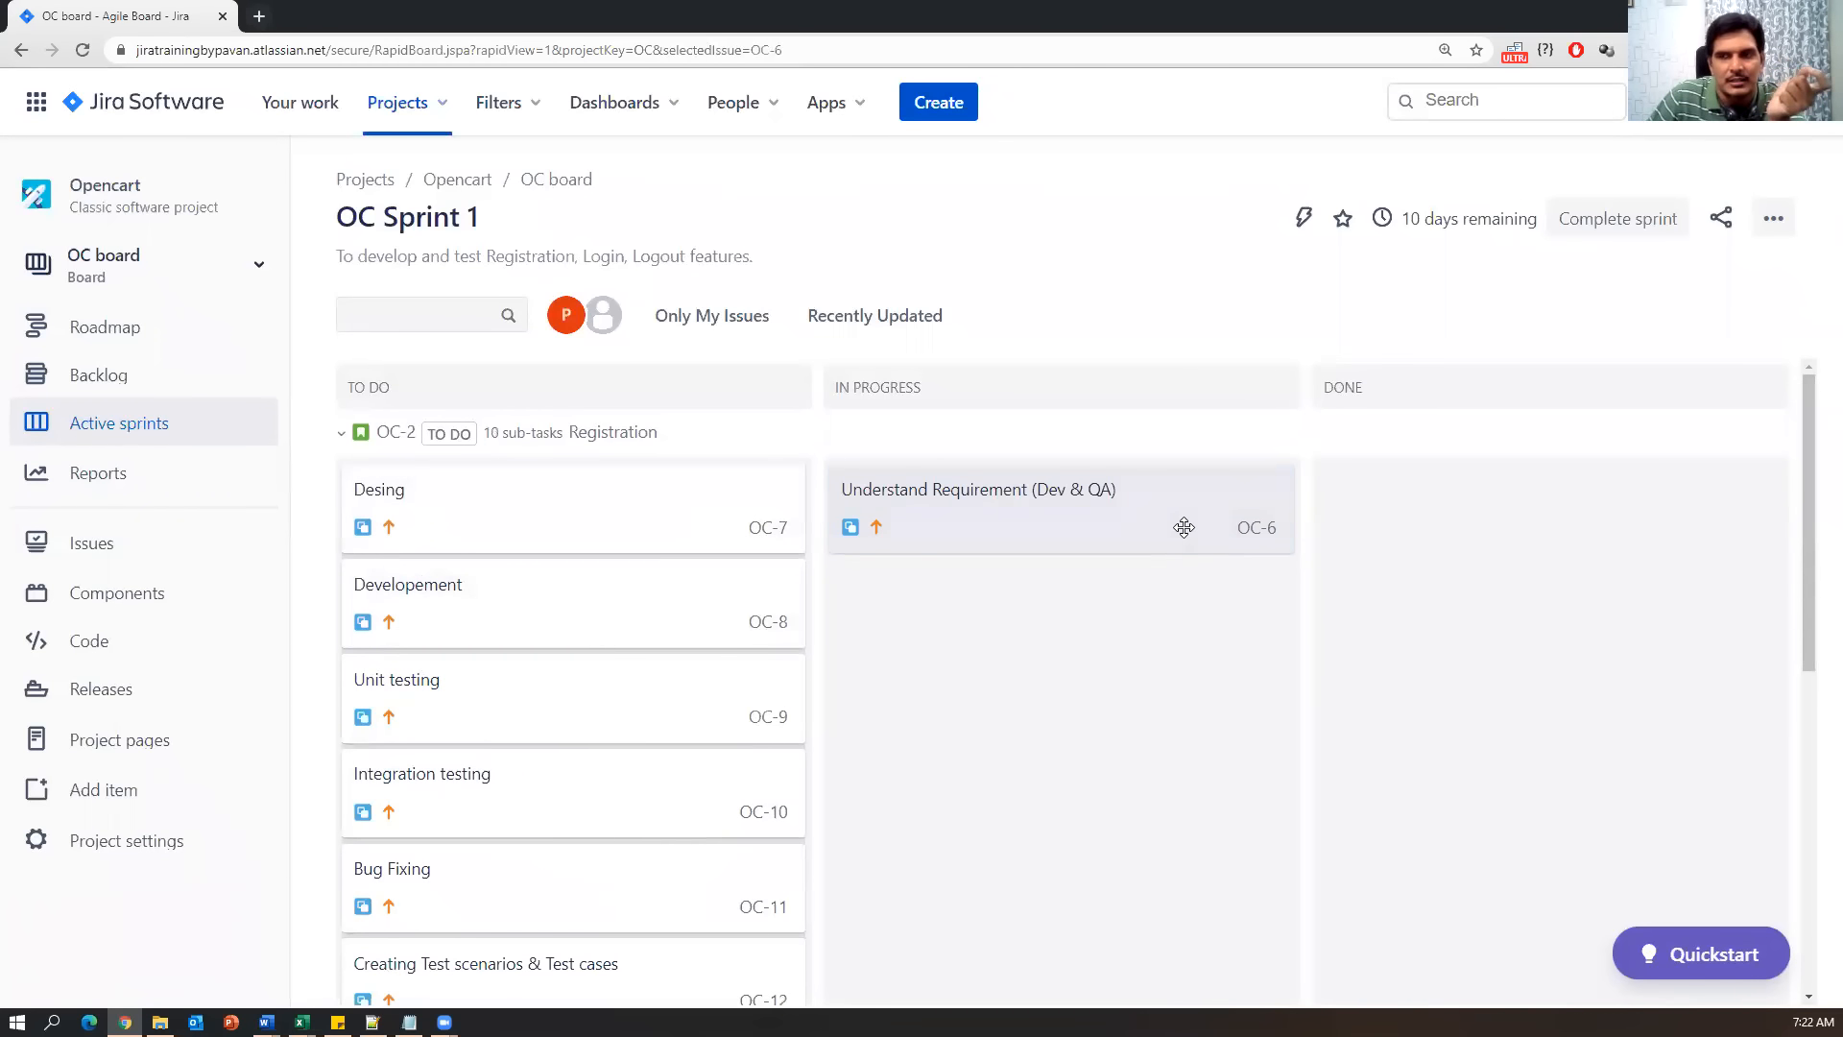
Change OC-6's status from In Progress to Done.
drag(1251, 527, 1130, 516)
click(967, 523)
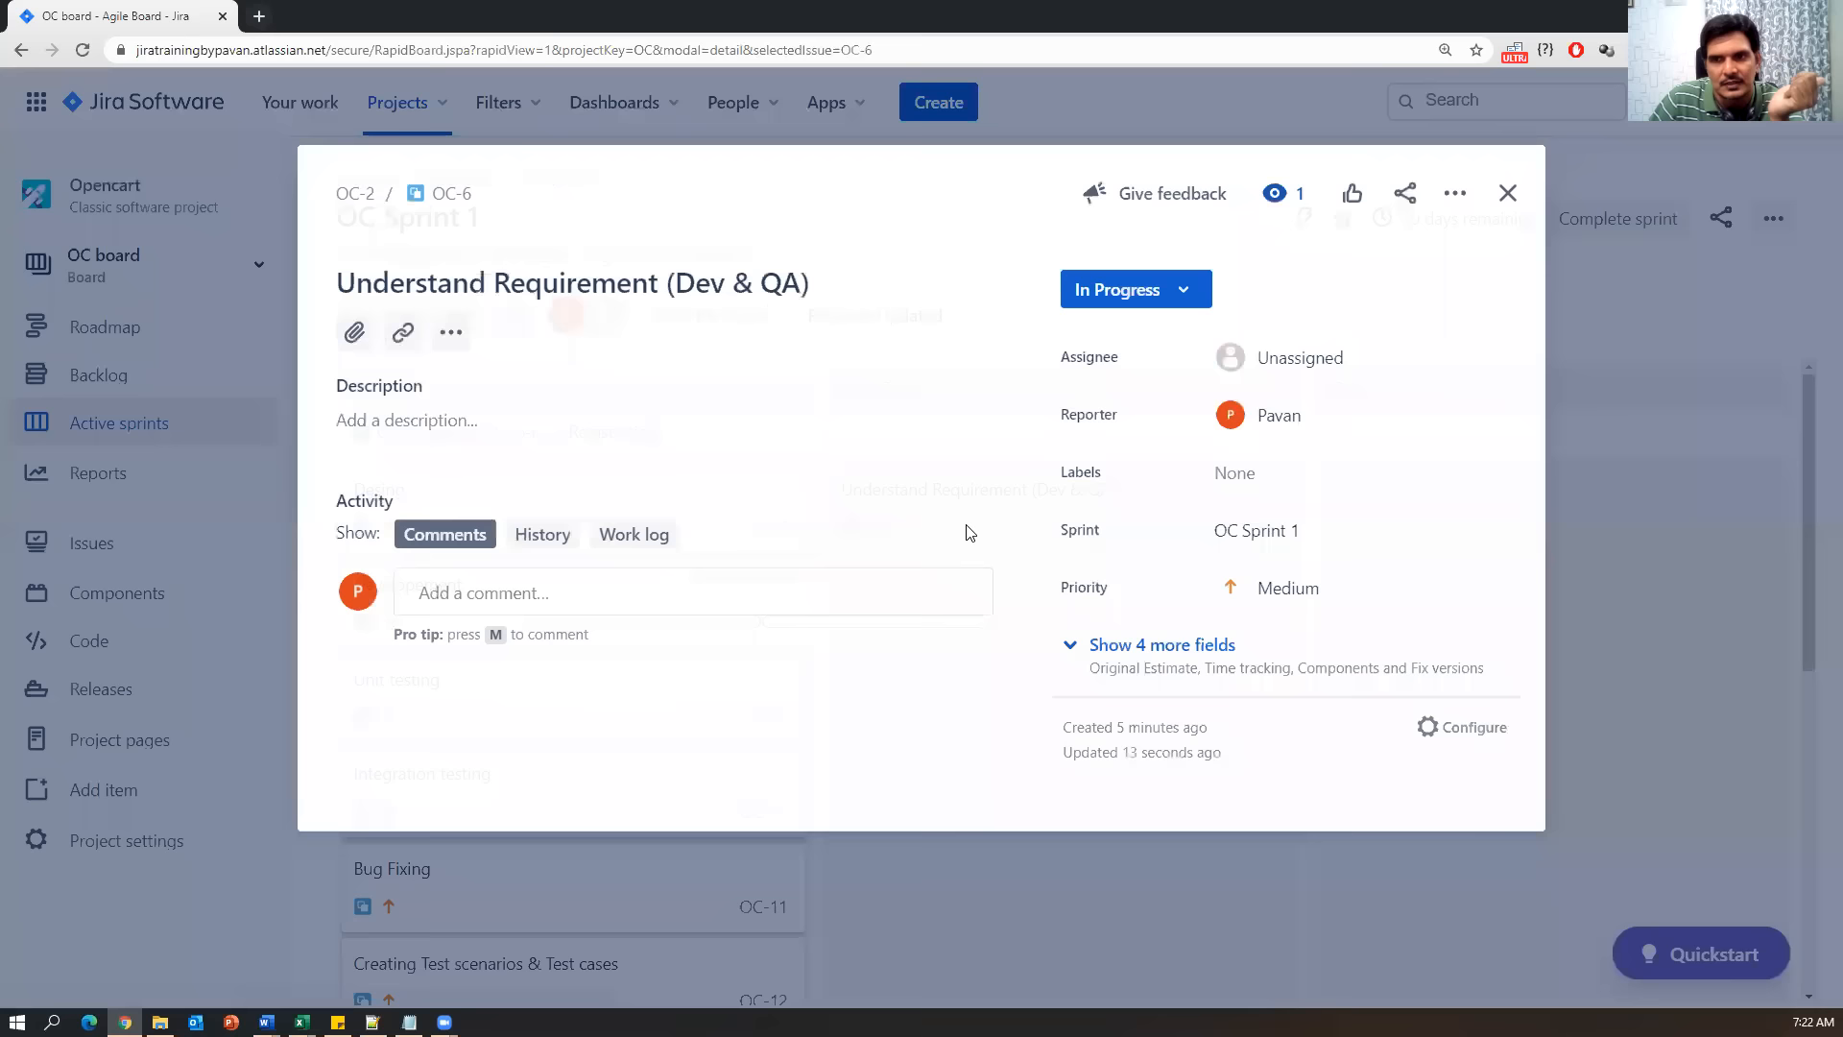
click(1182, 284)
click(1104, 374)
click(1507, 189)
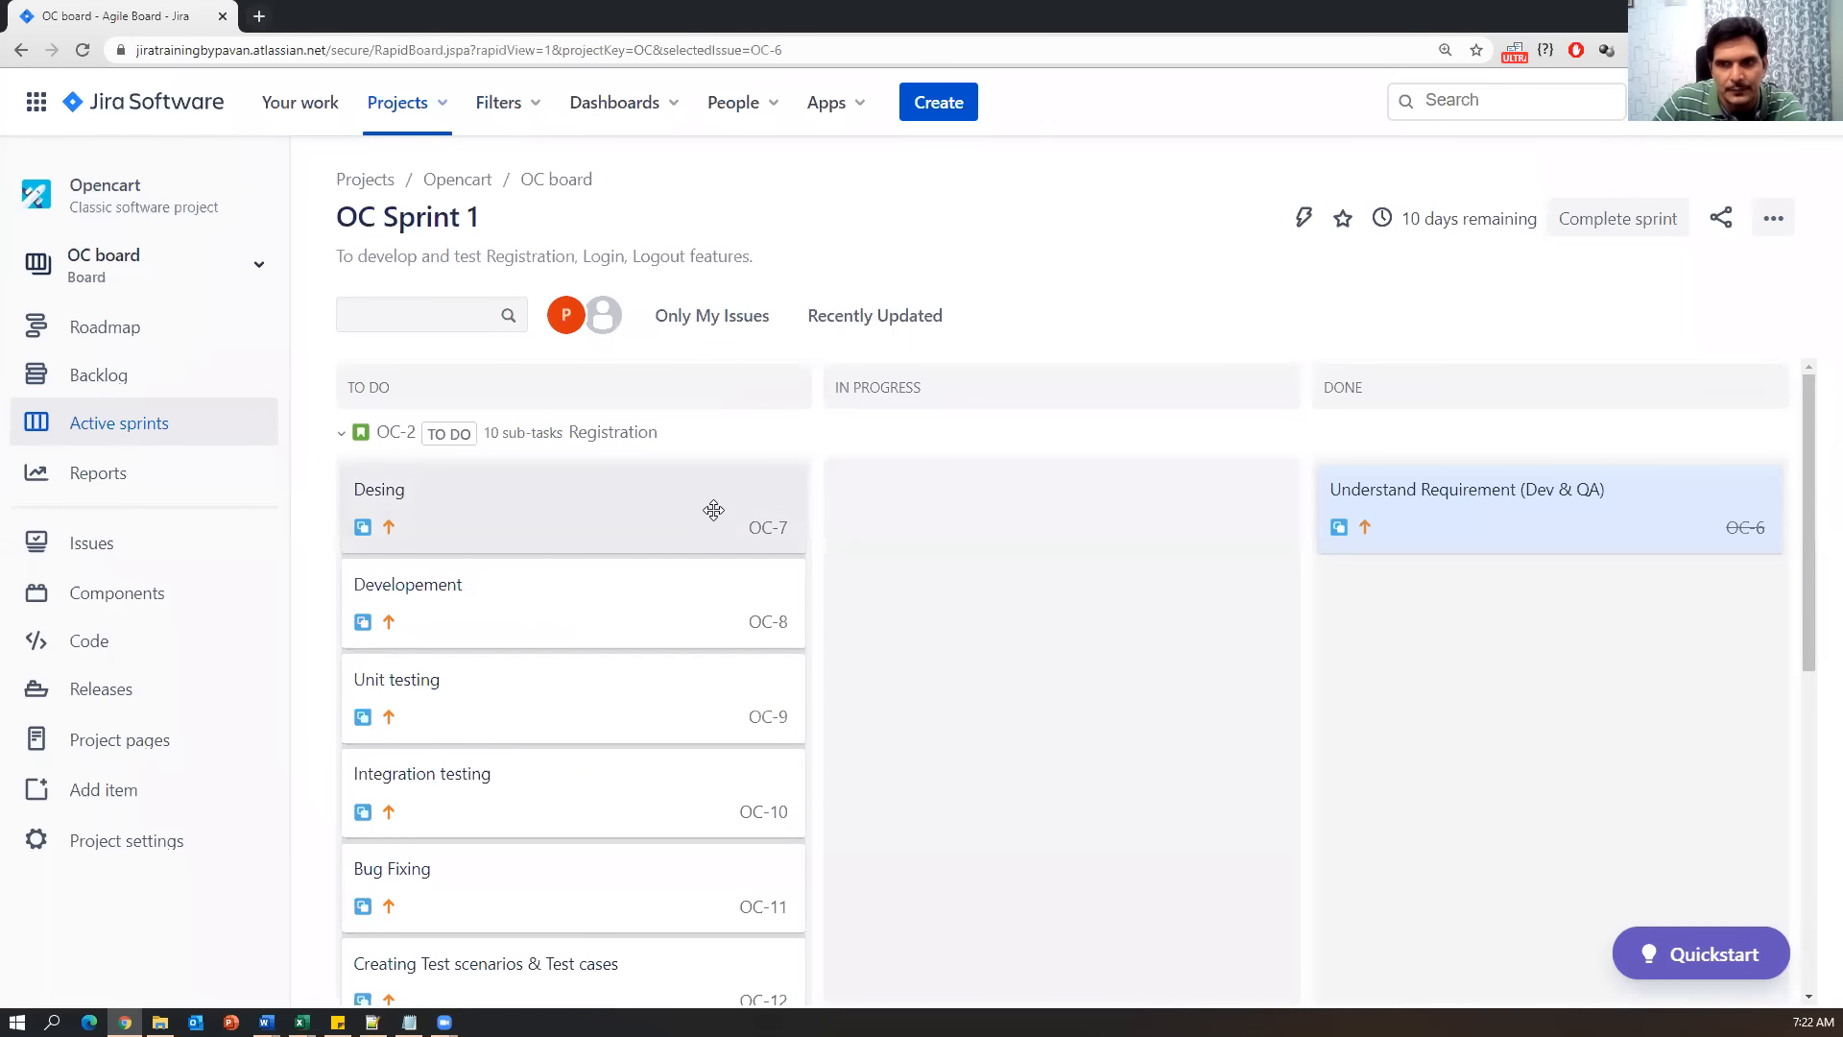
Mark the Desing subtask OC-7 as Done.
click(555, 510)
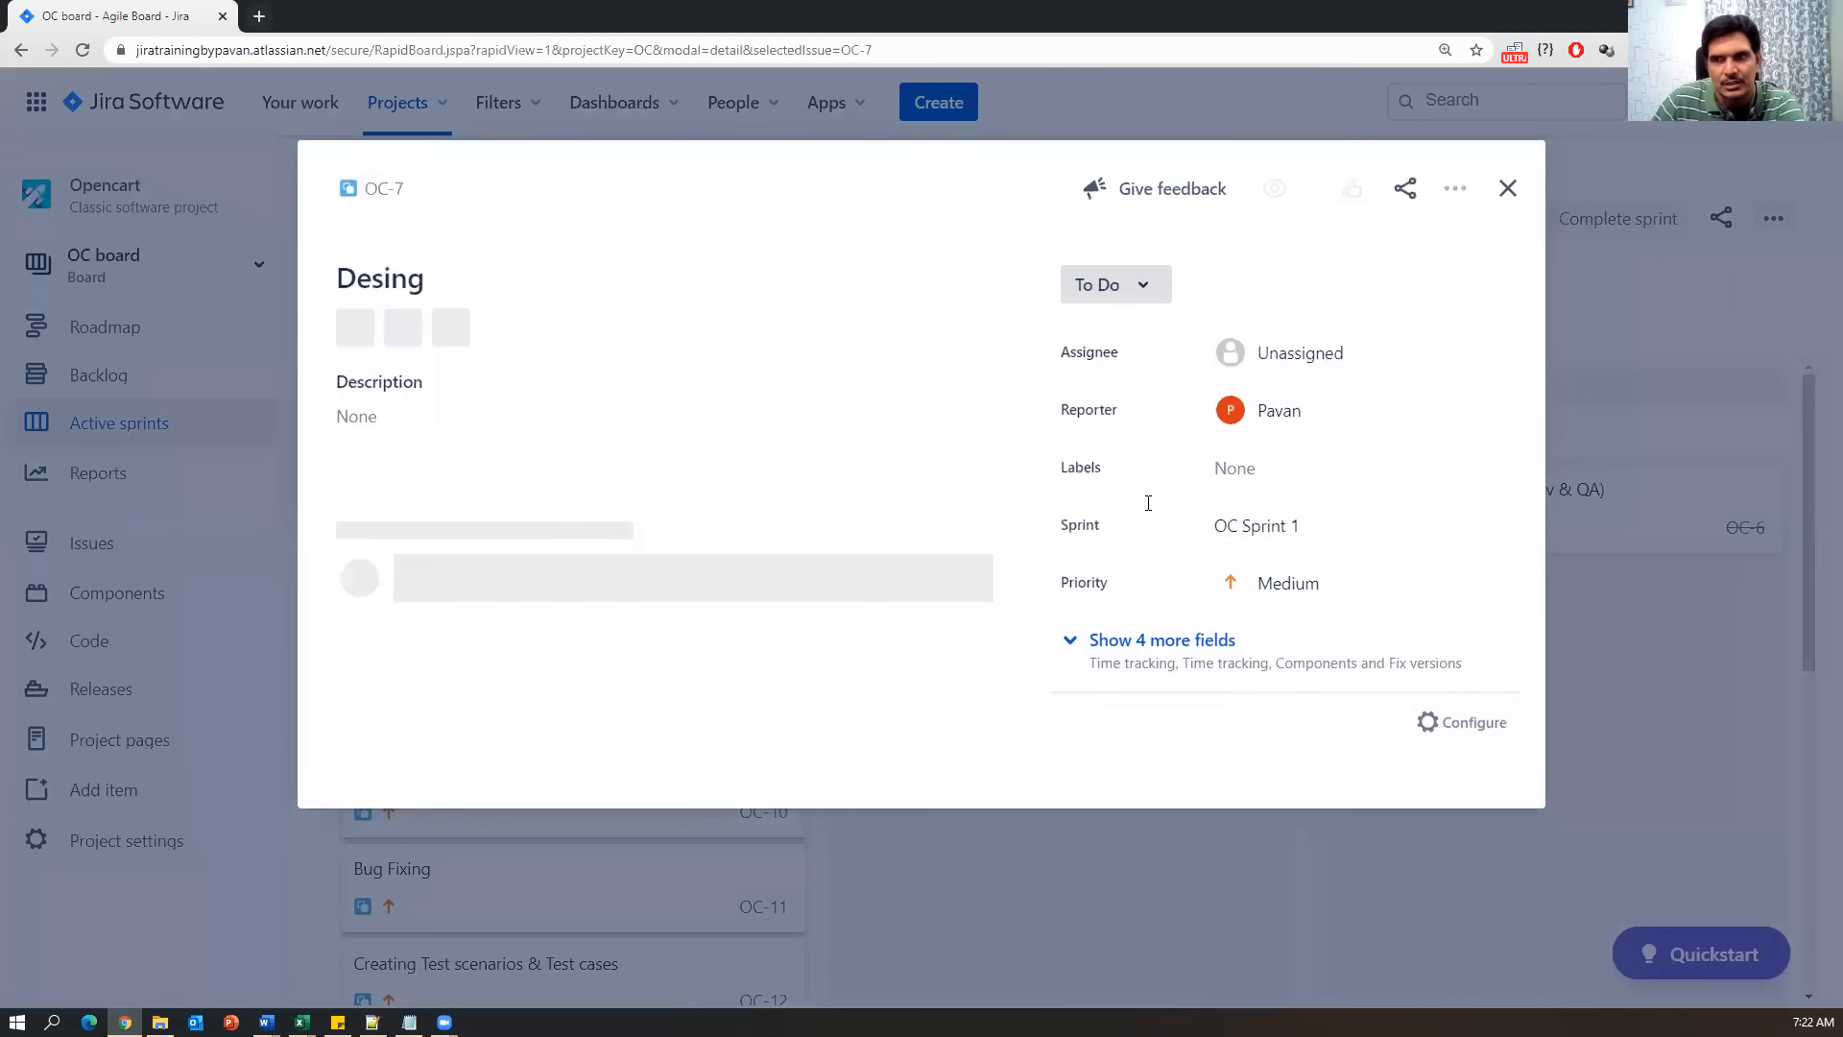
click(1146, 284)
click(1120, 384)
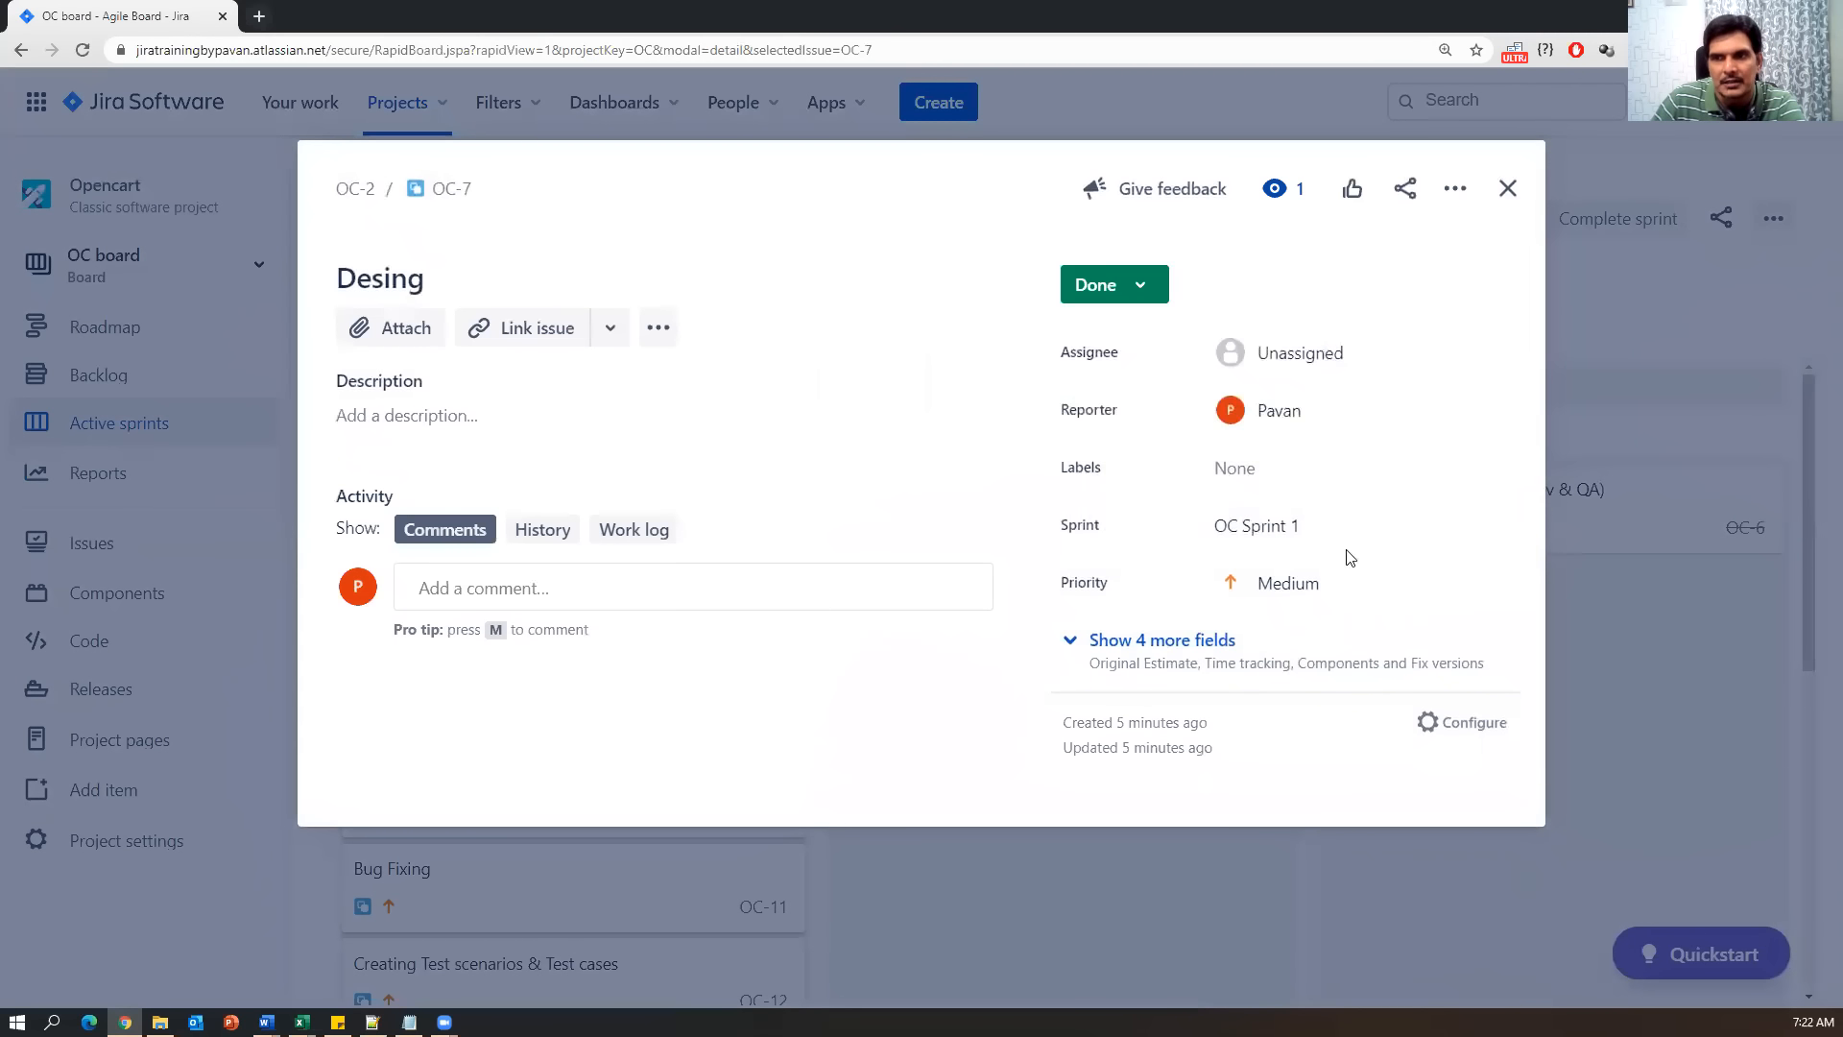
key(Escape)
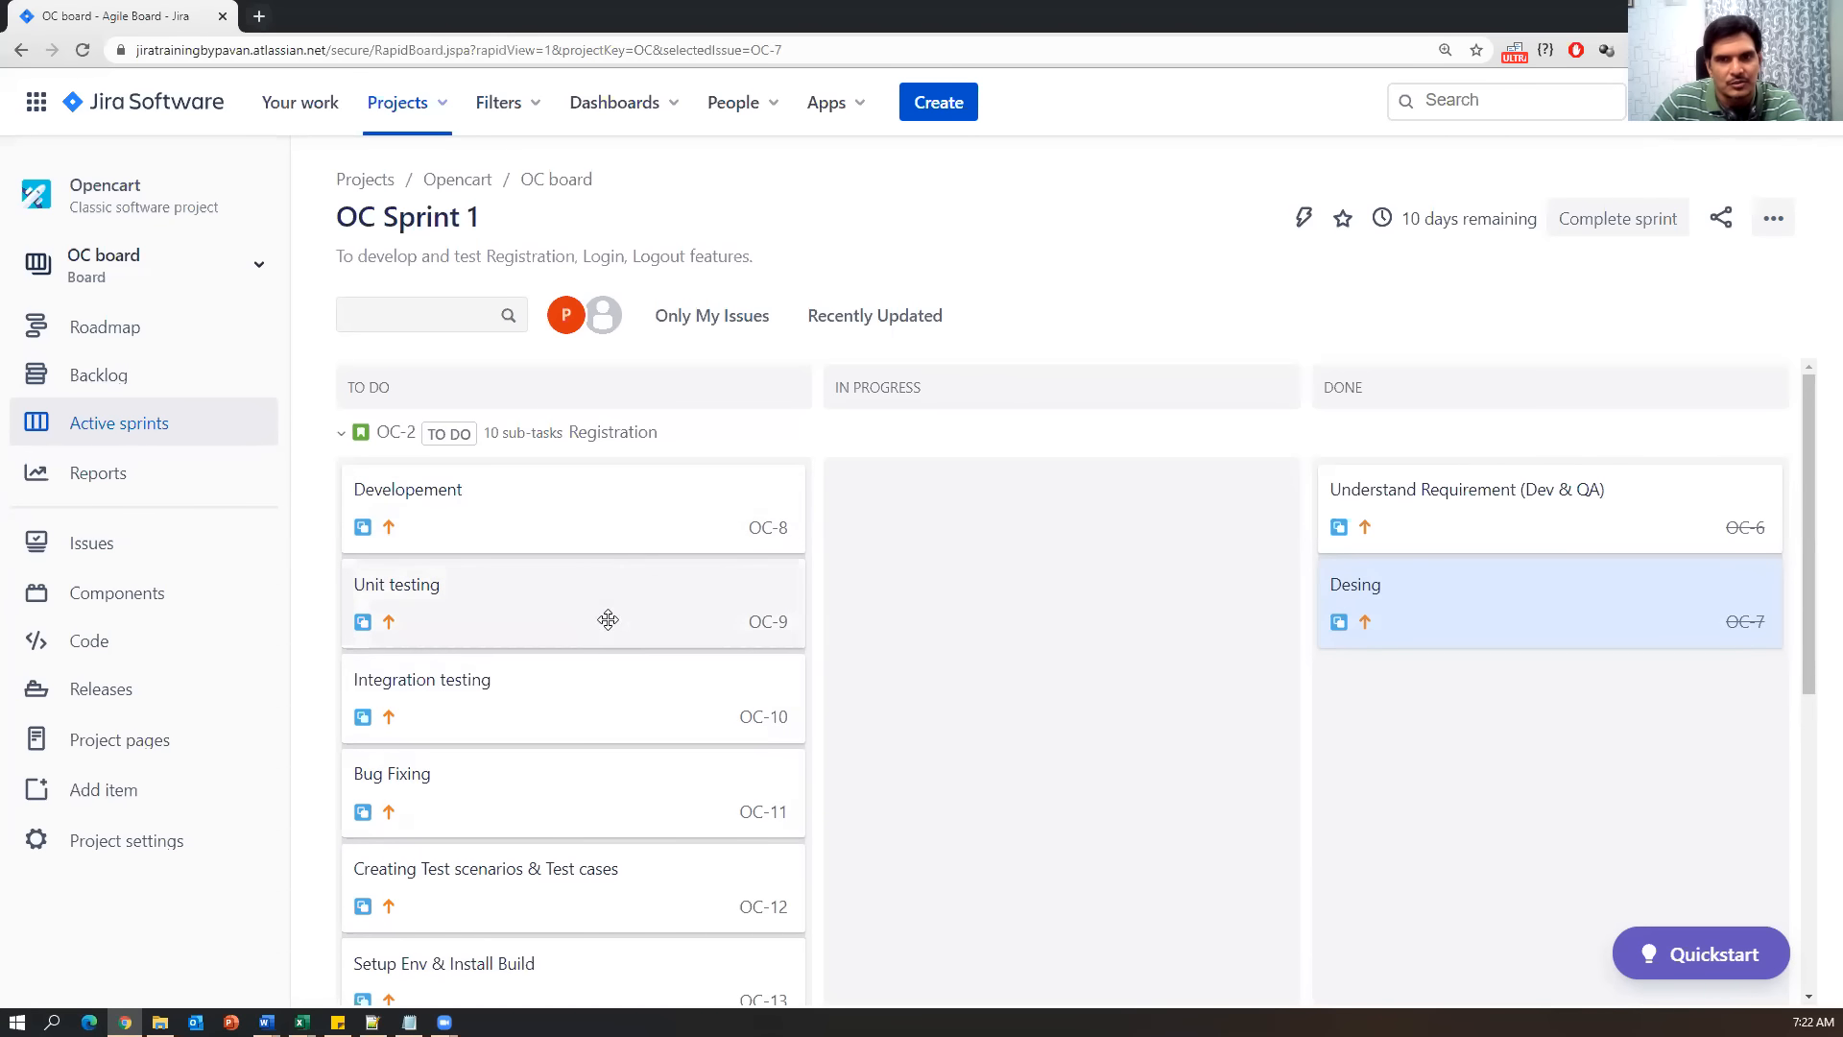
Set Developement OC-8 and Creating Test scenarios & Test cases OC-12 to In Progress.
click(625, 511)
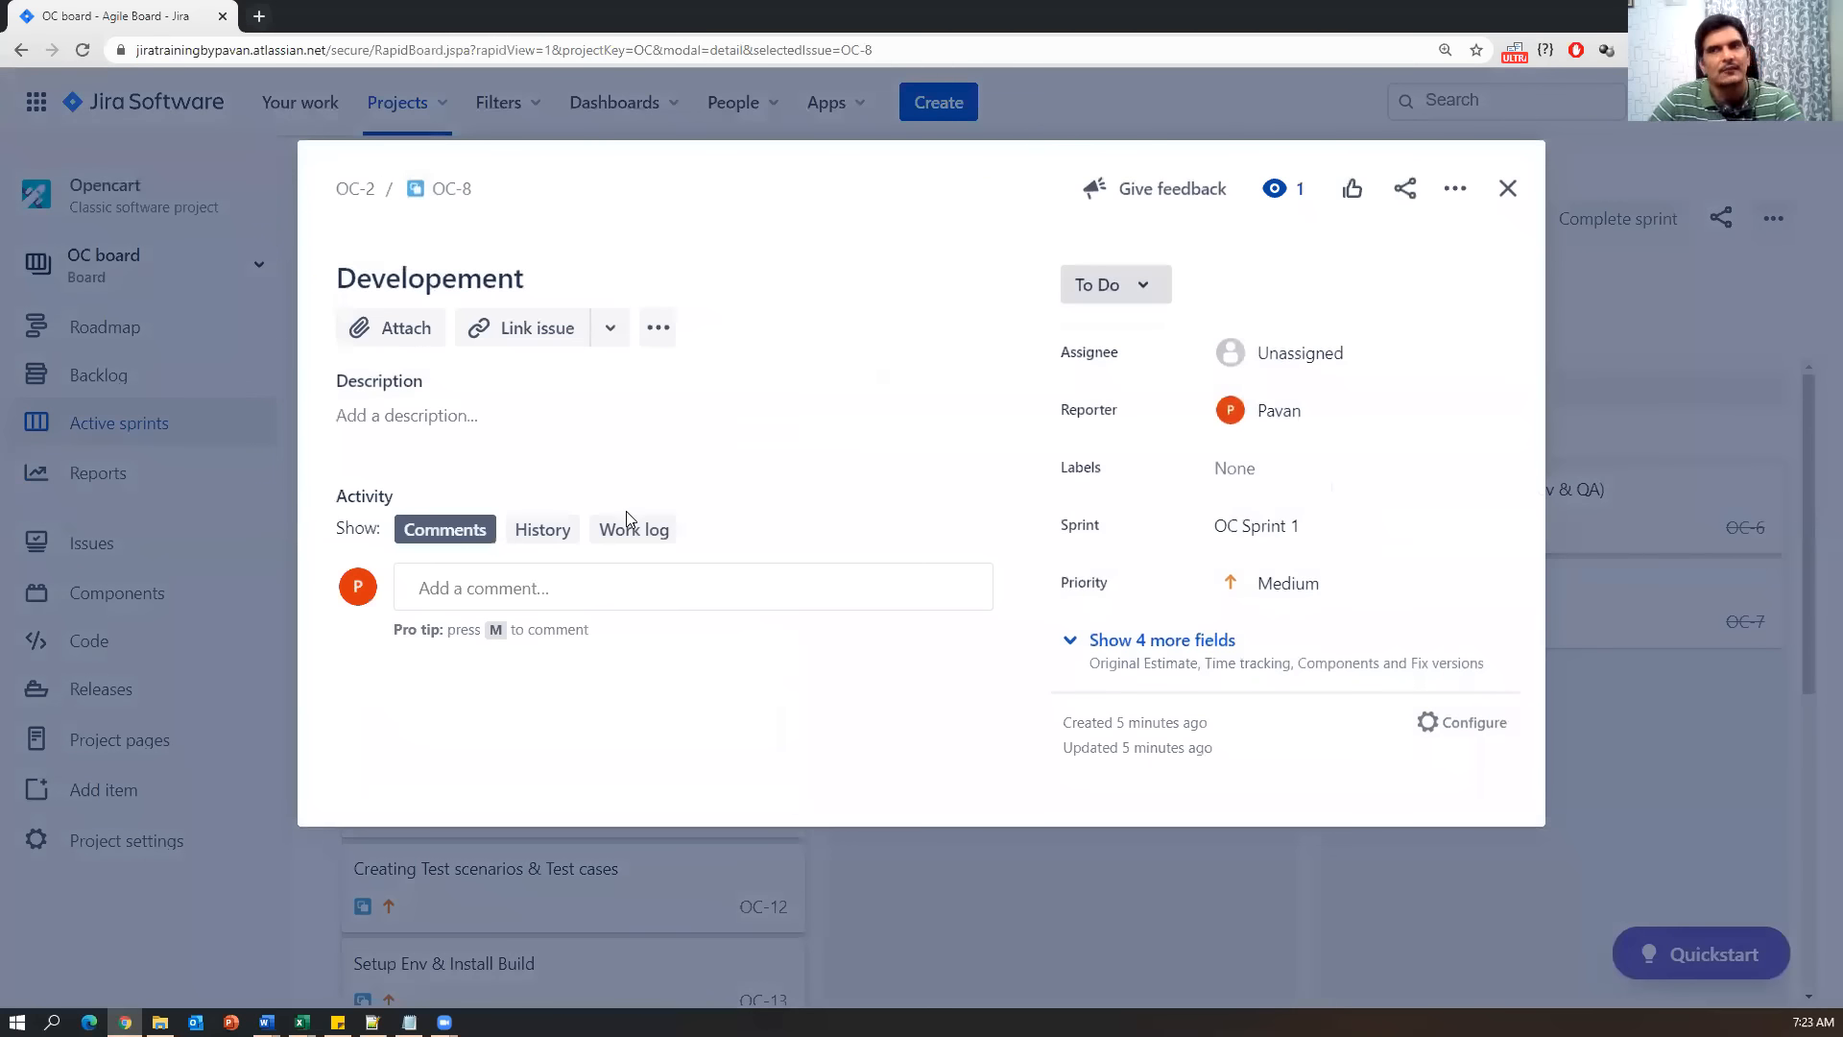
click(1142, 285)
click(1123, 338)
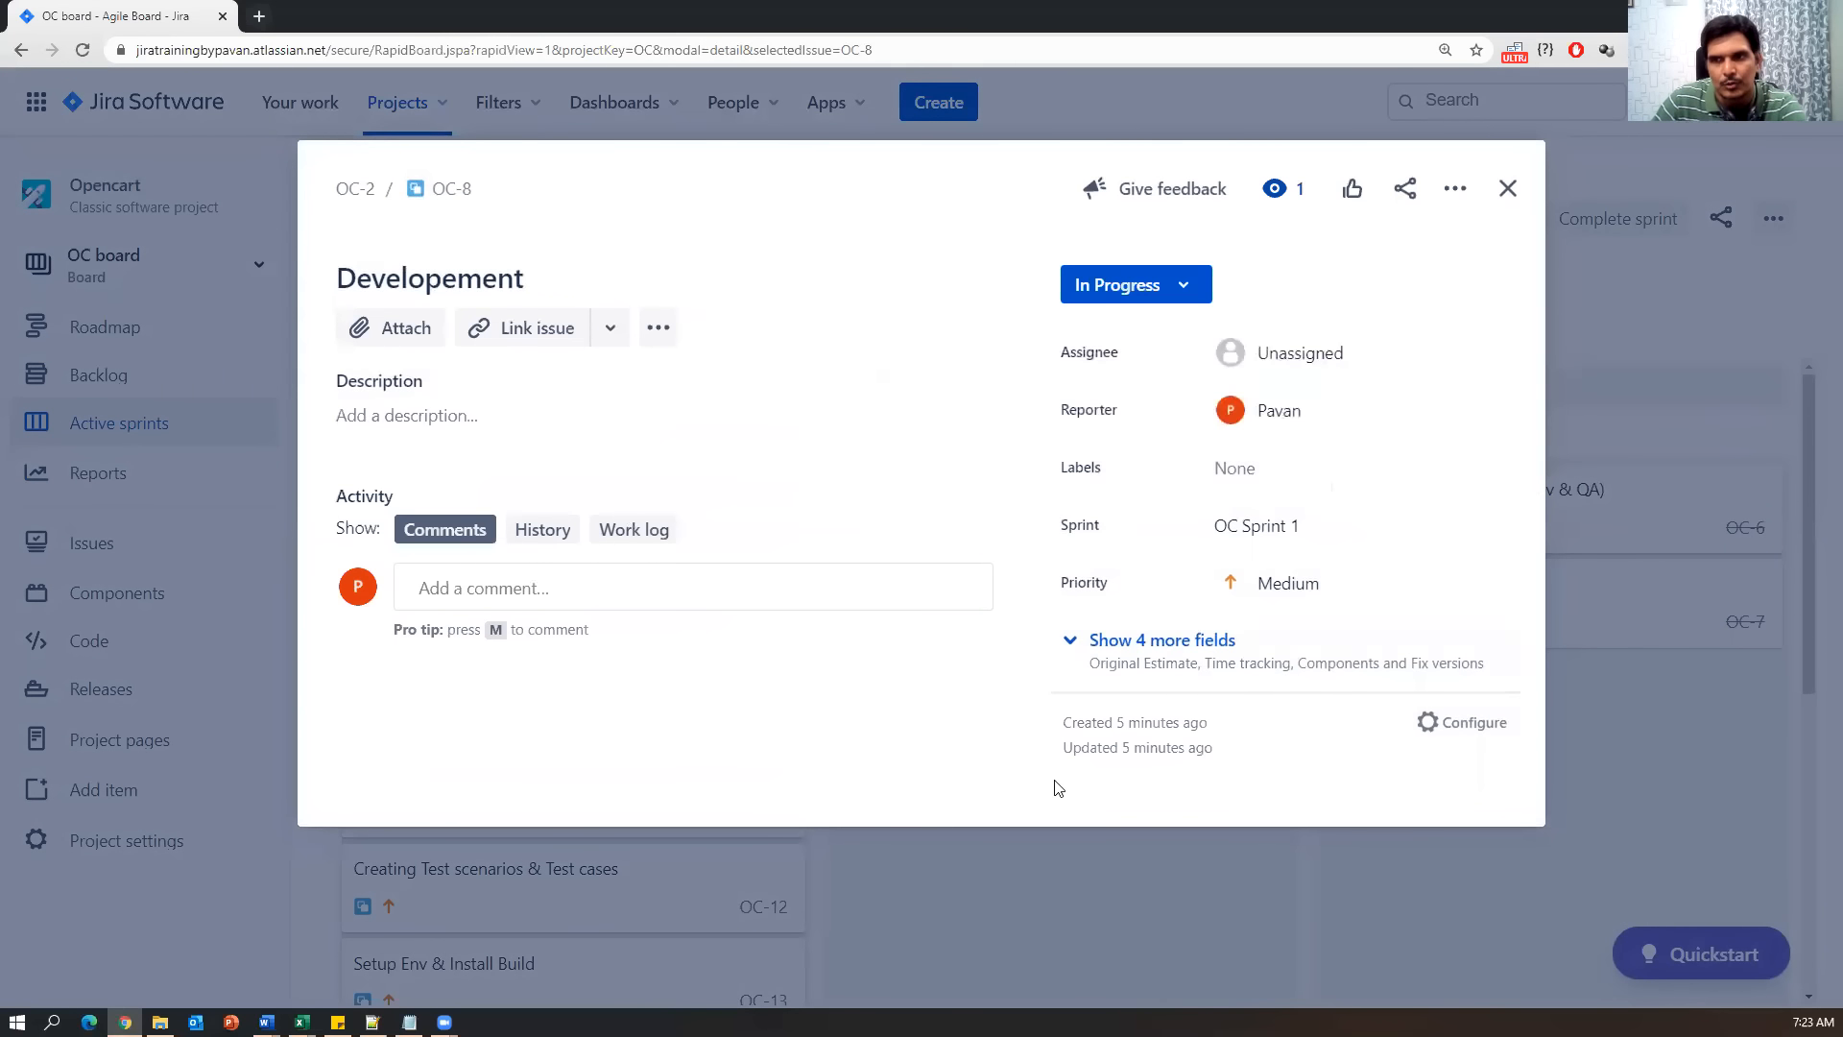
click(1493, 206)
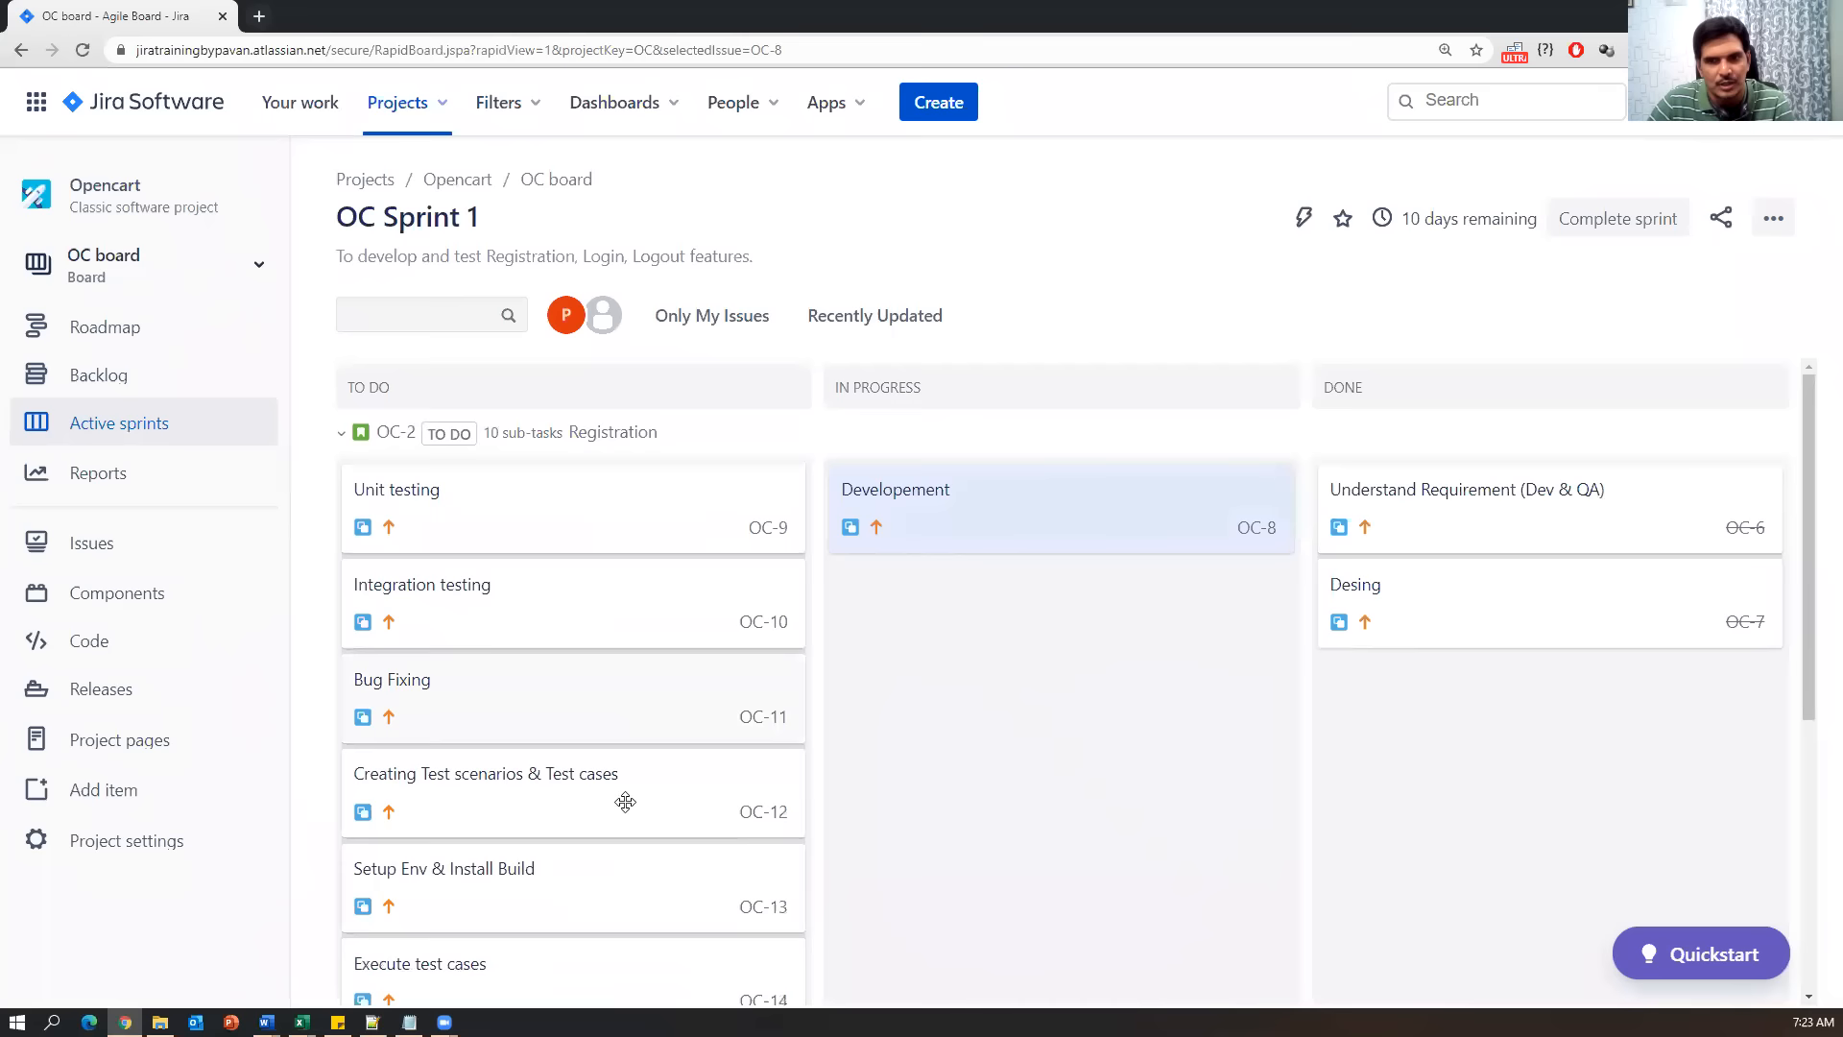
scroll(625, 816, down, 1)
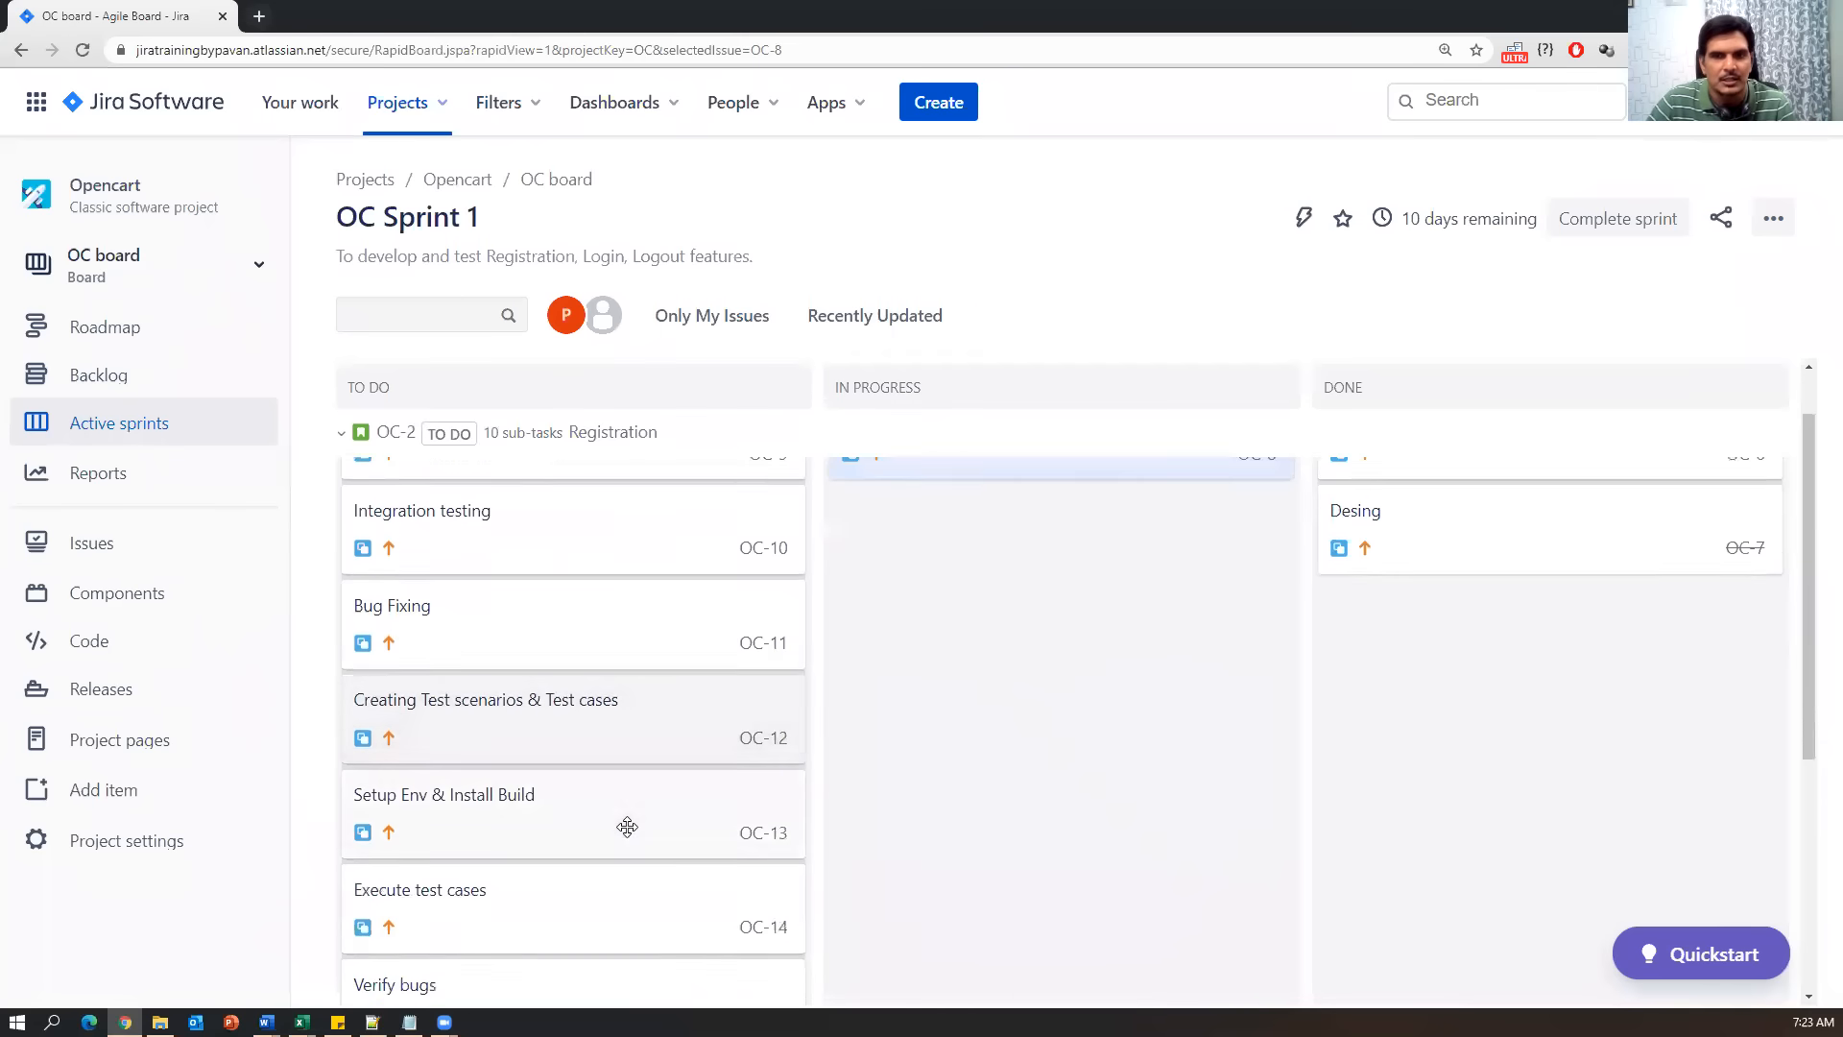
click(497, 702)
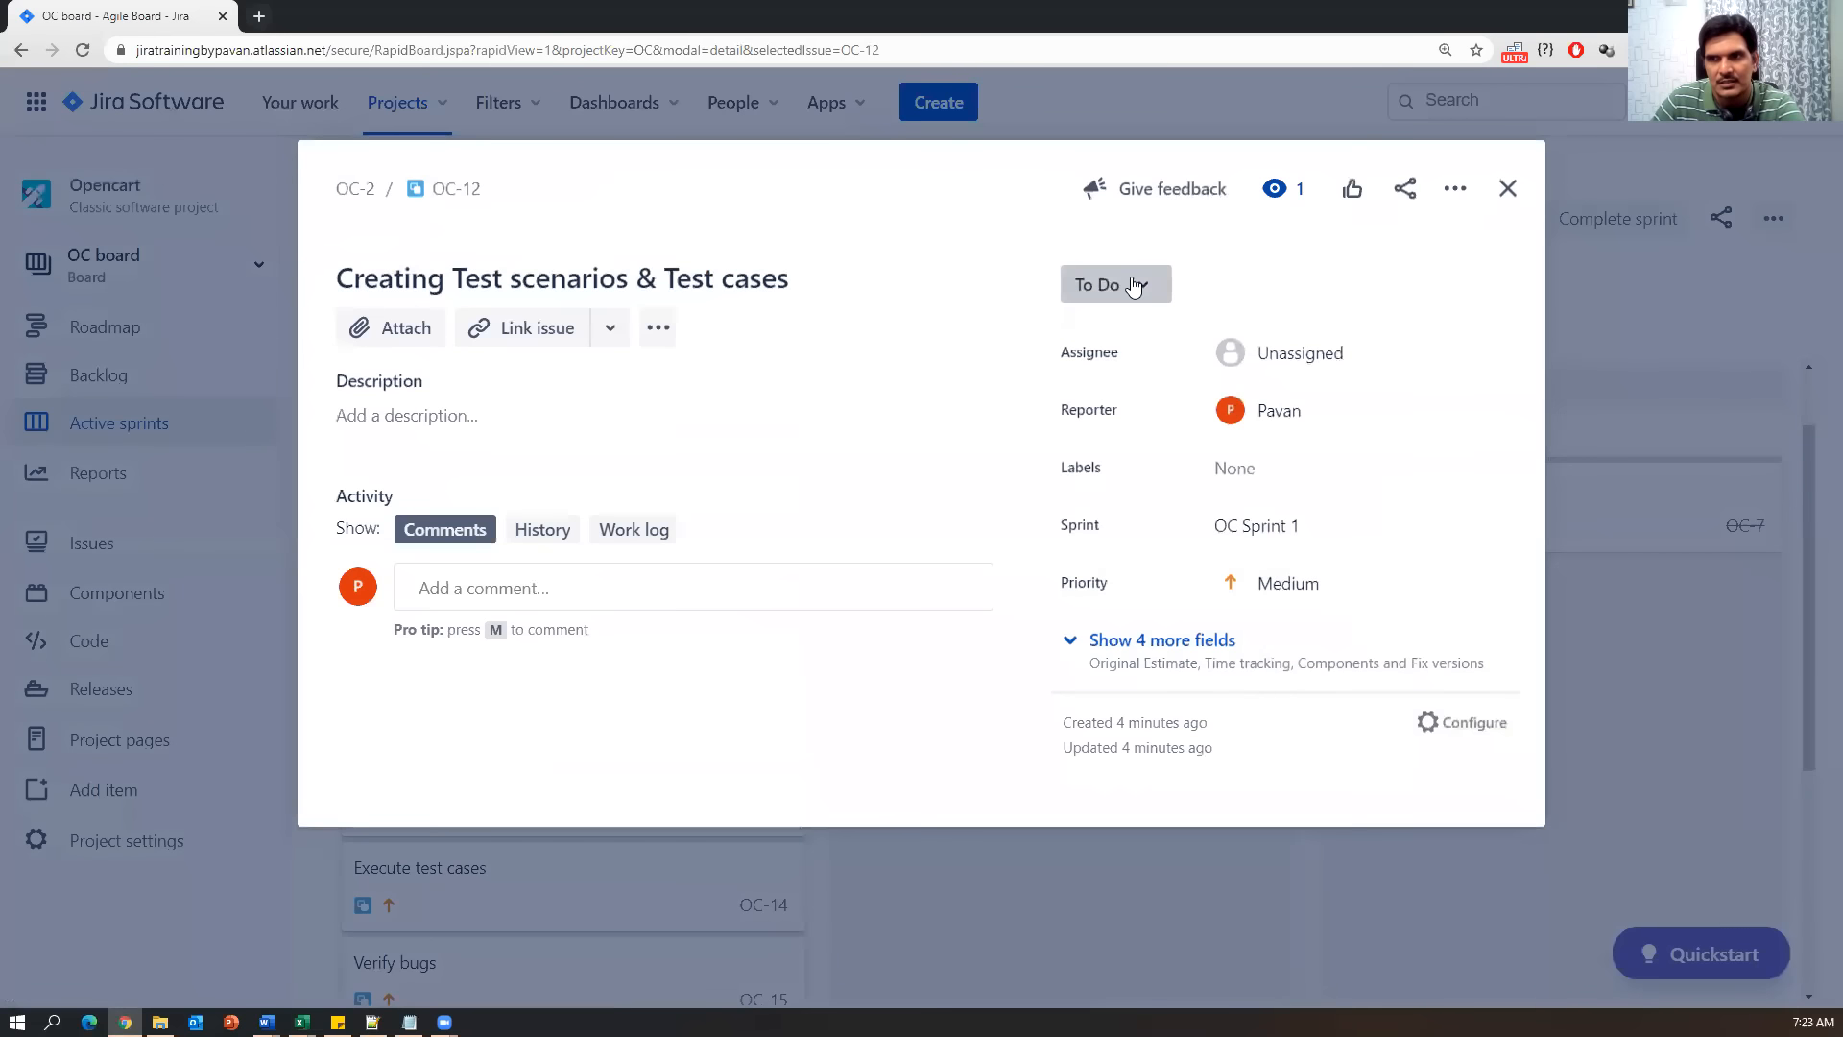
click(1129, 284)
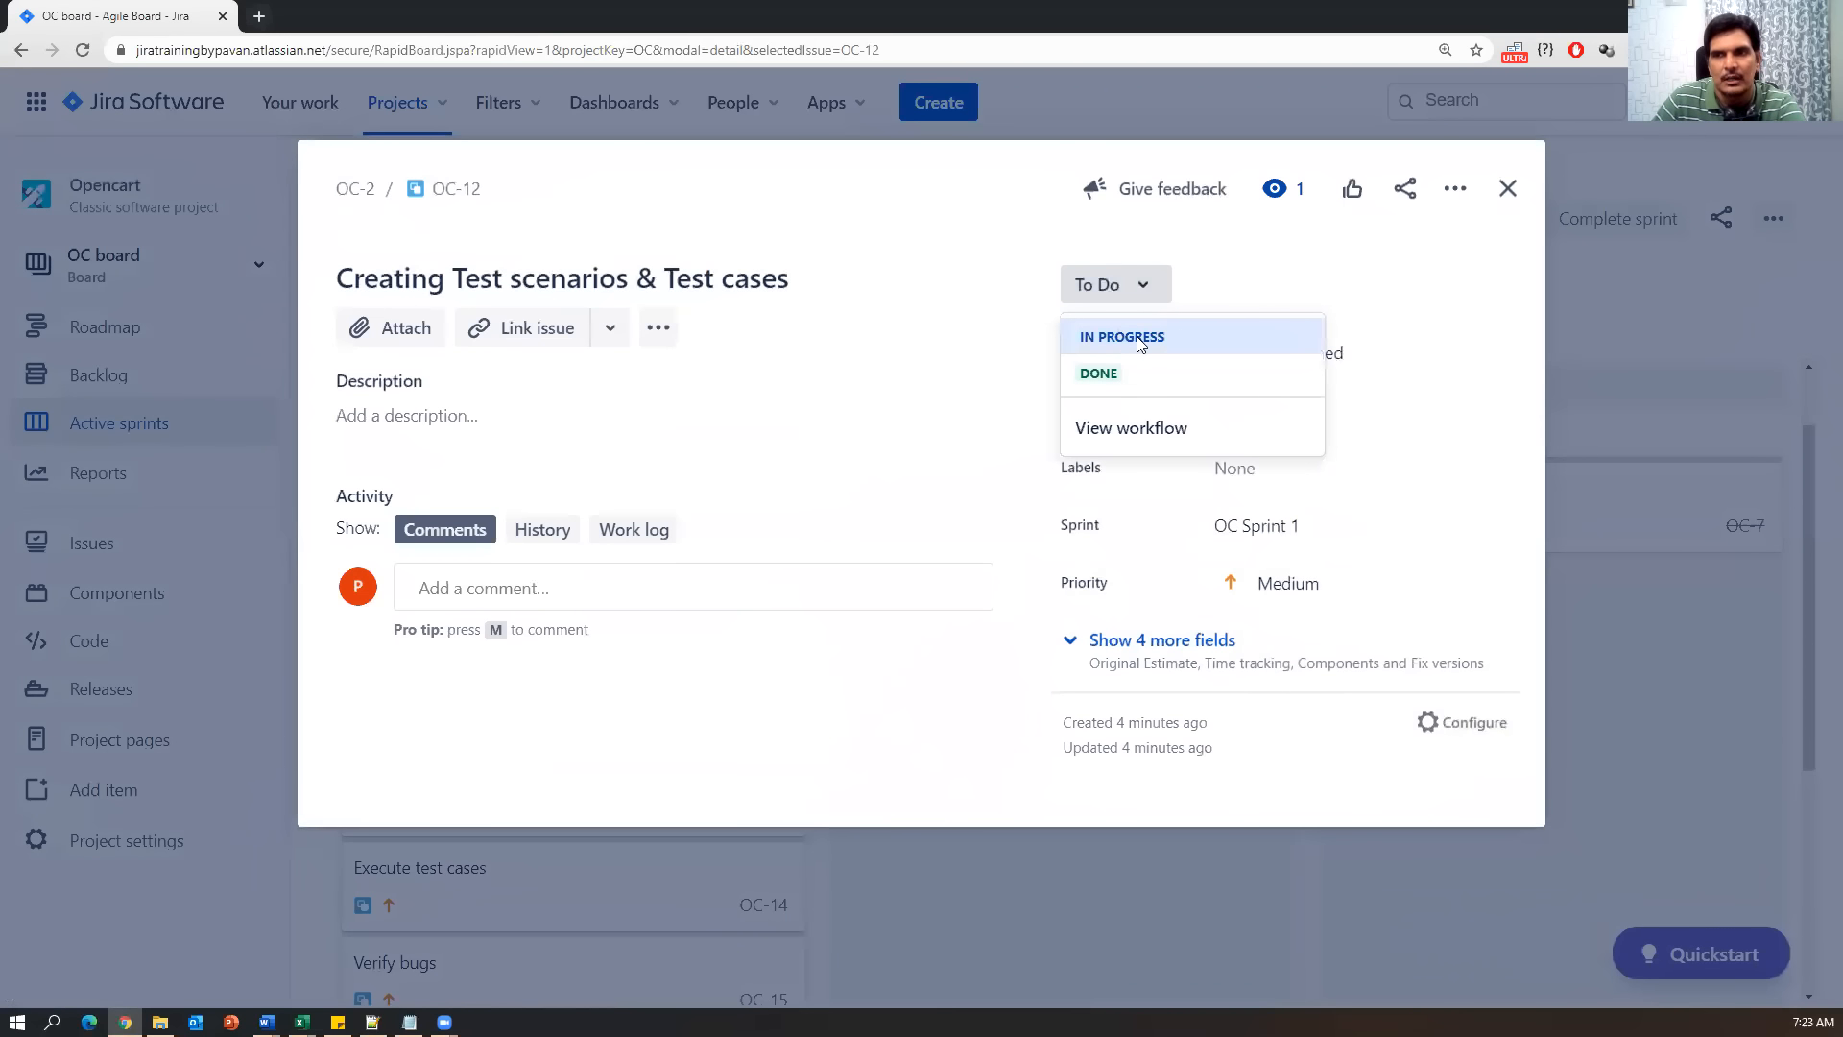
click(1138, 342)
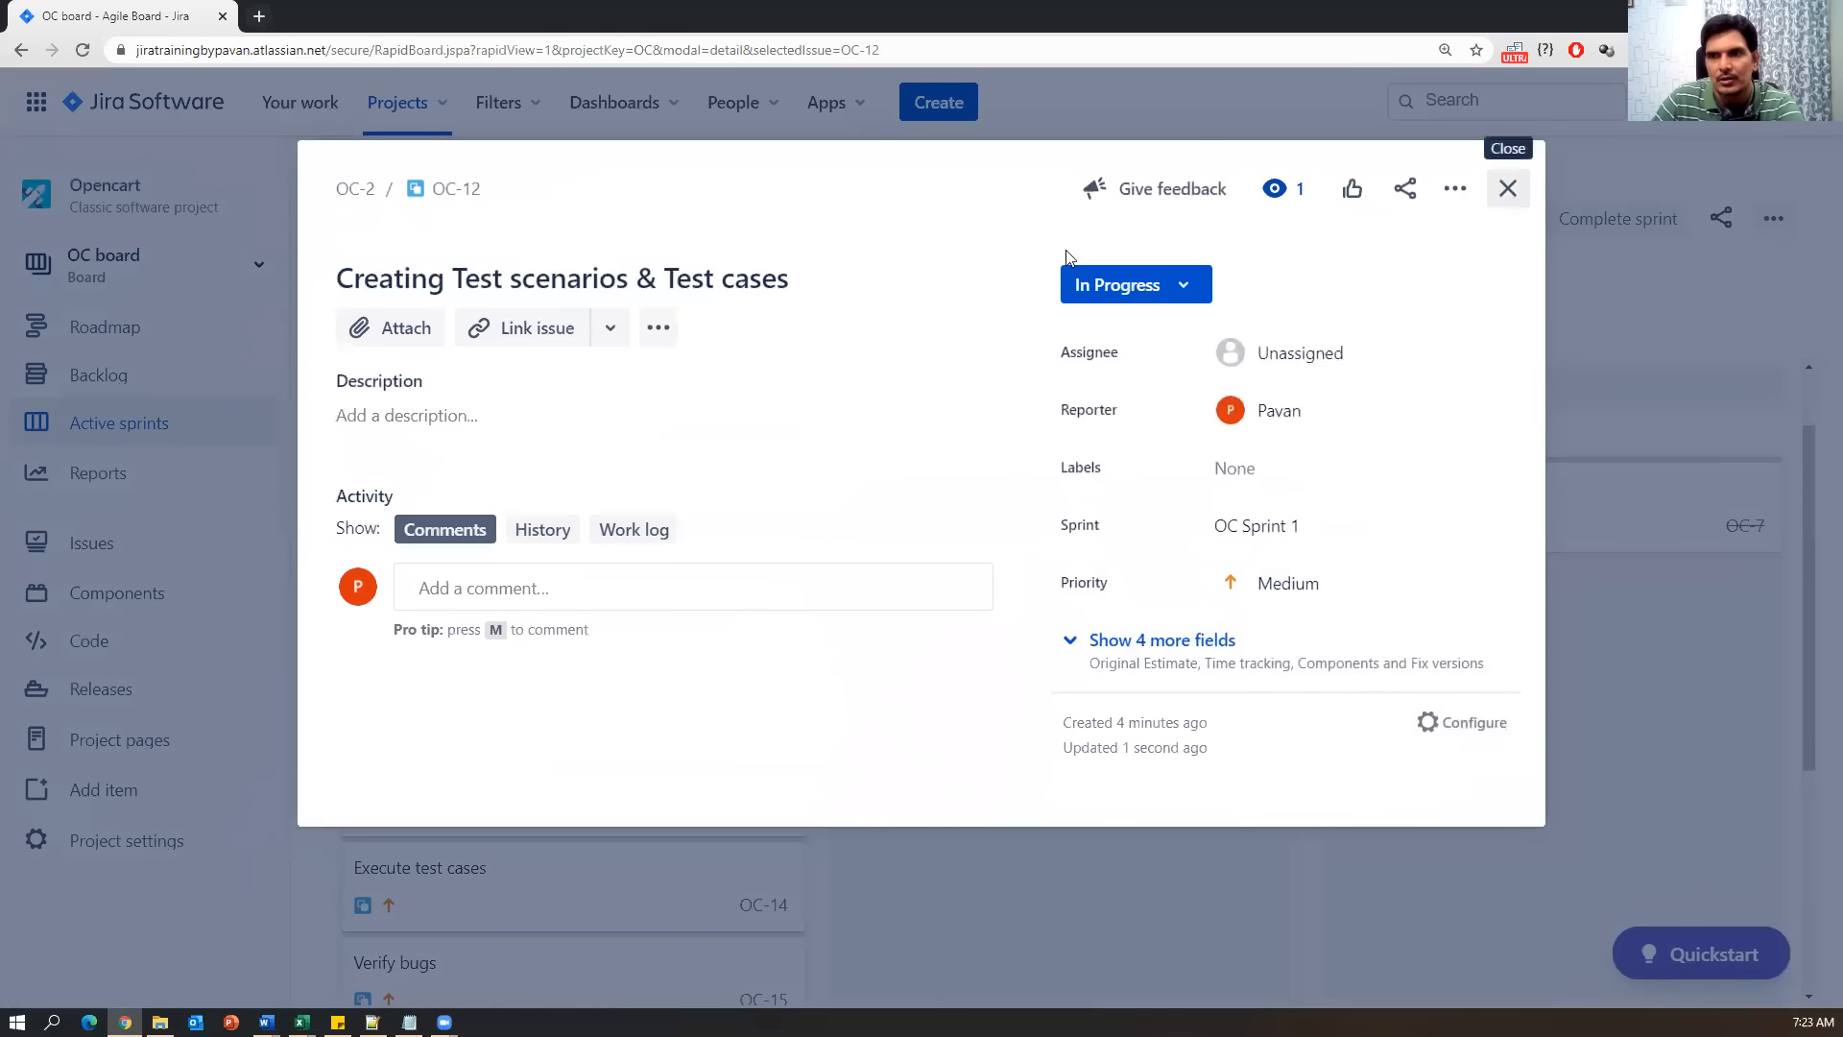
click(1507, 188)
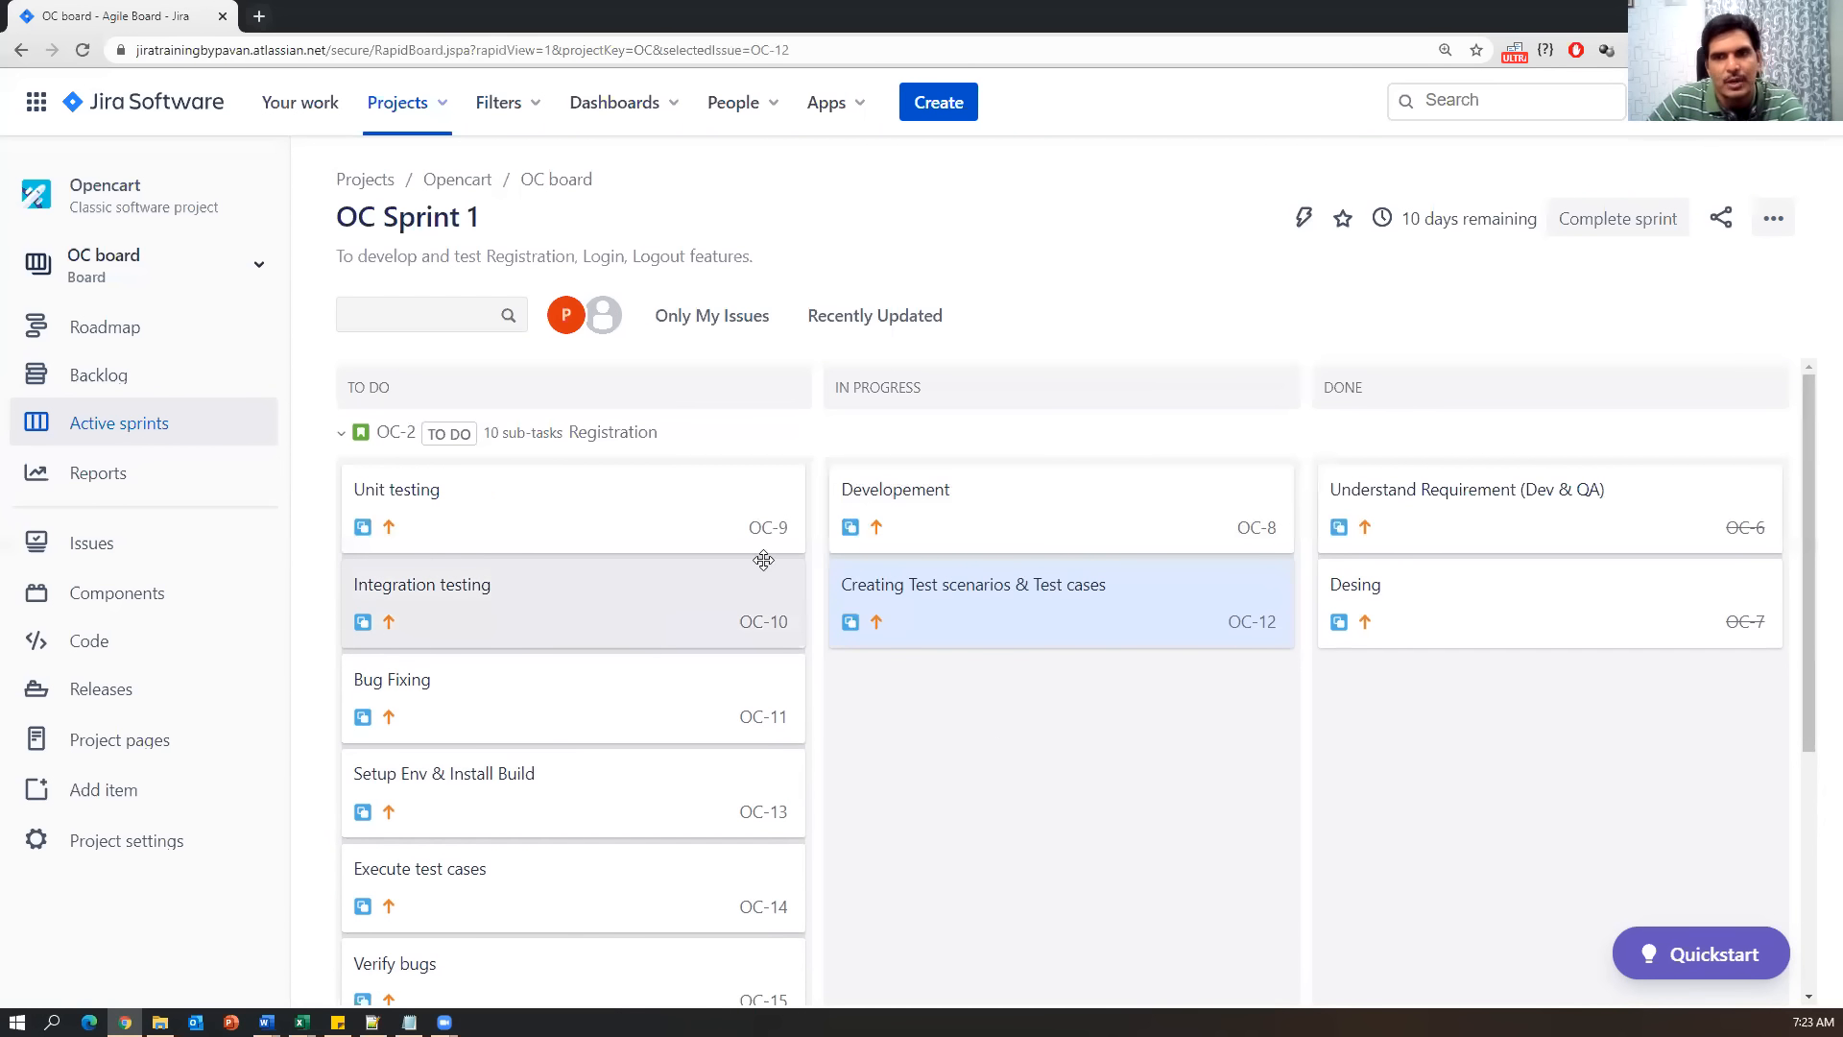
Mark the Unit testing subtask OC-9 as Done.
scroll(660, 804, down, 1)
scroll(695, 806, up, 1)
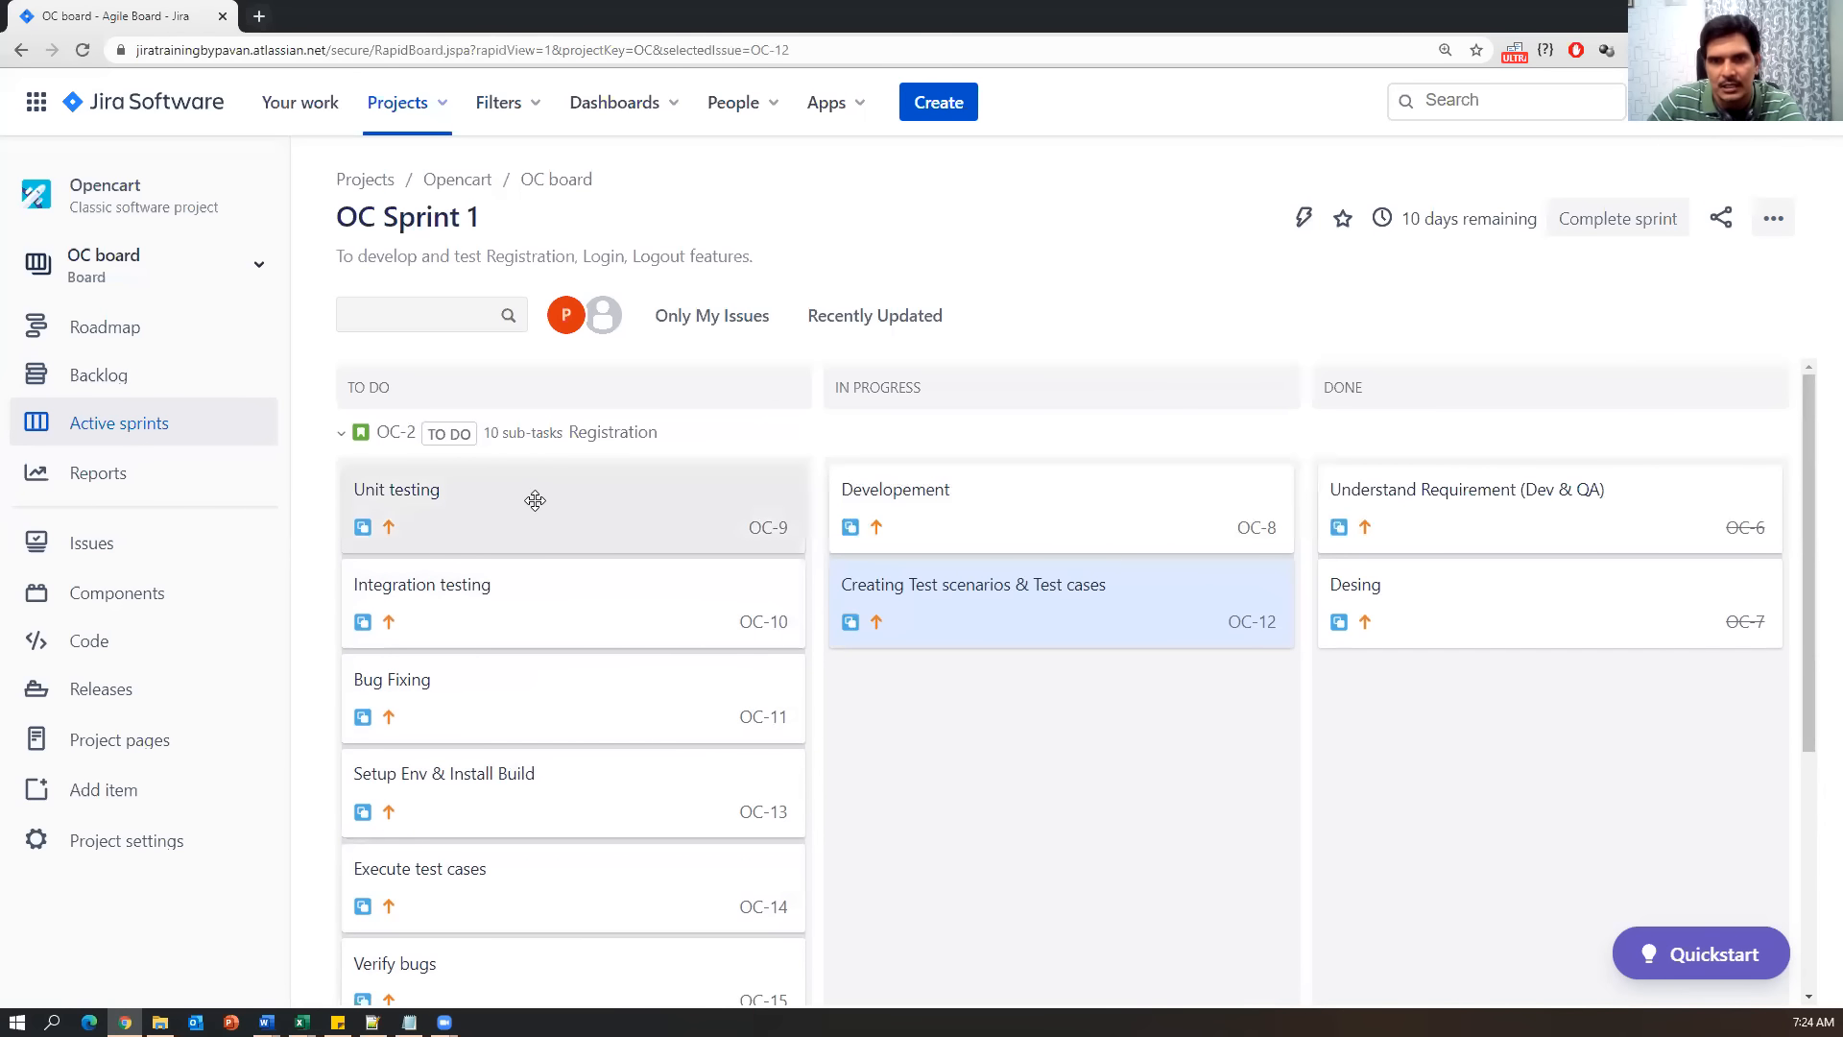
drag(588, 487, 922, 757)
click(922, 756)
click(587, 515)
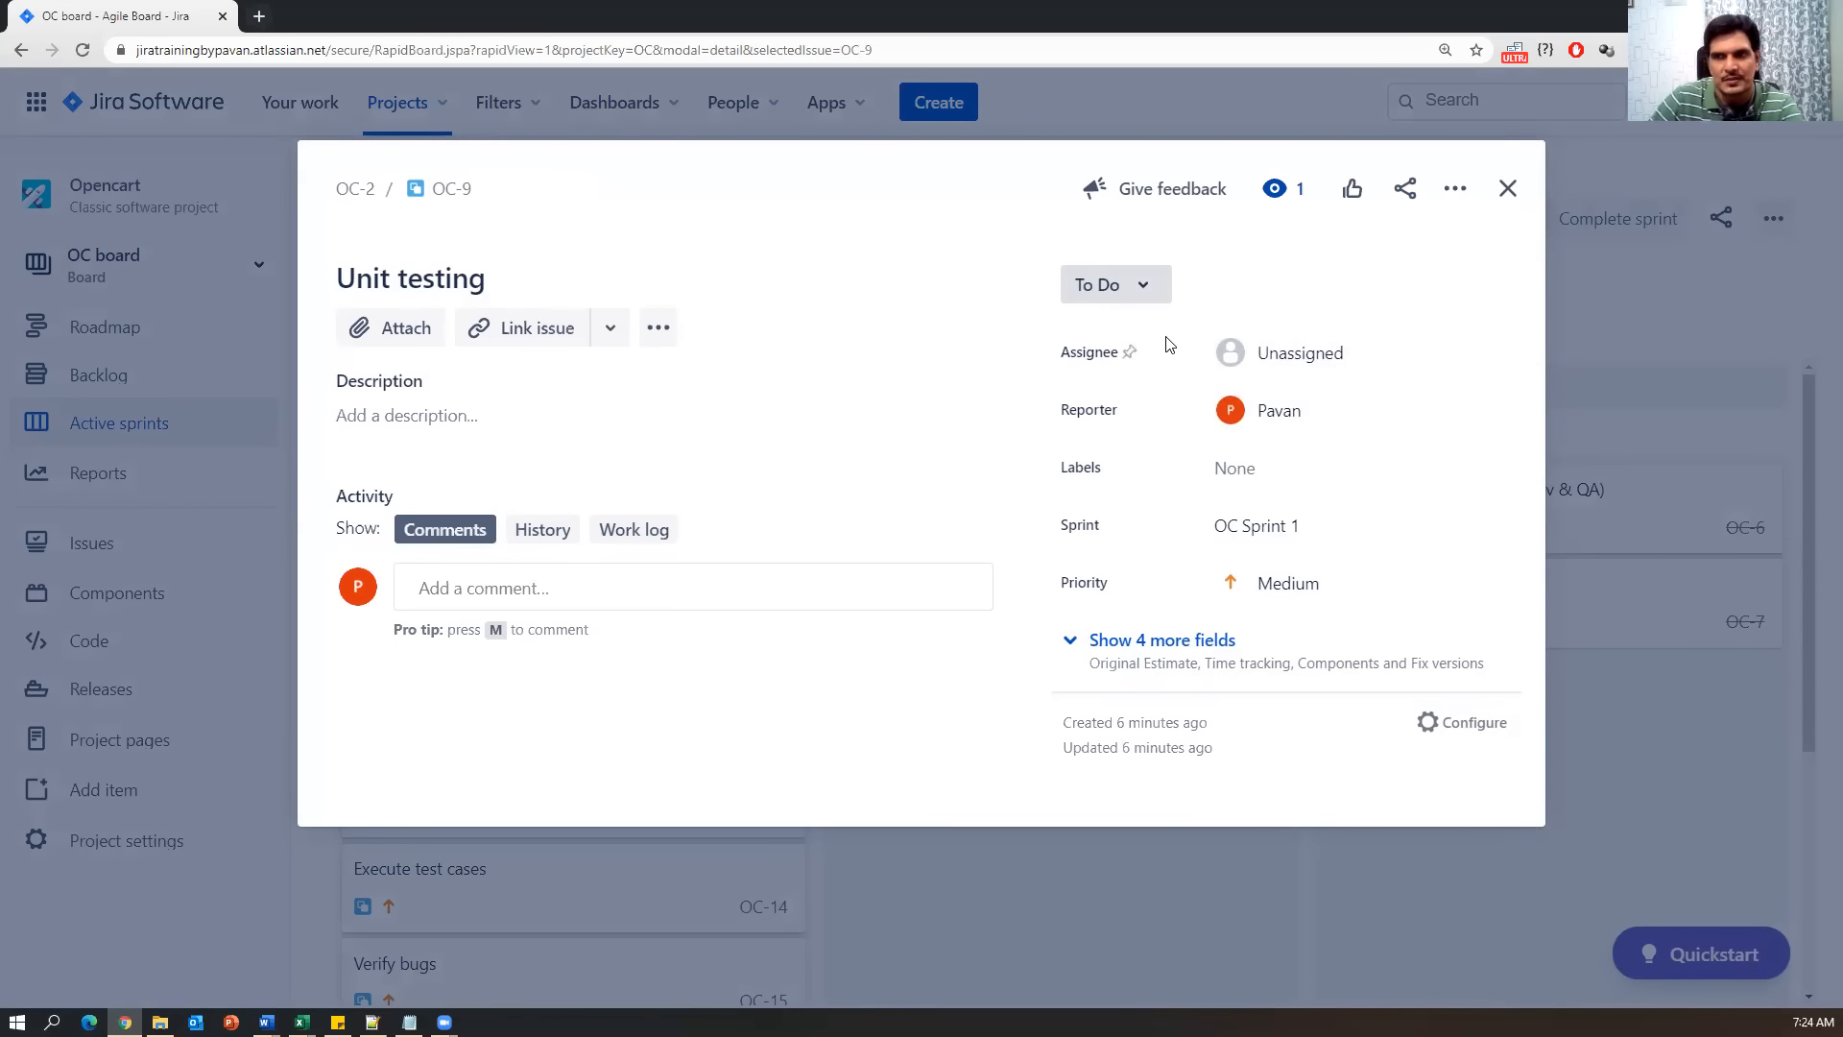
click(1143, 288)
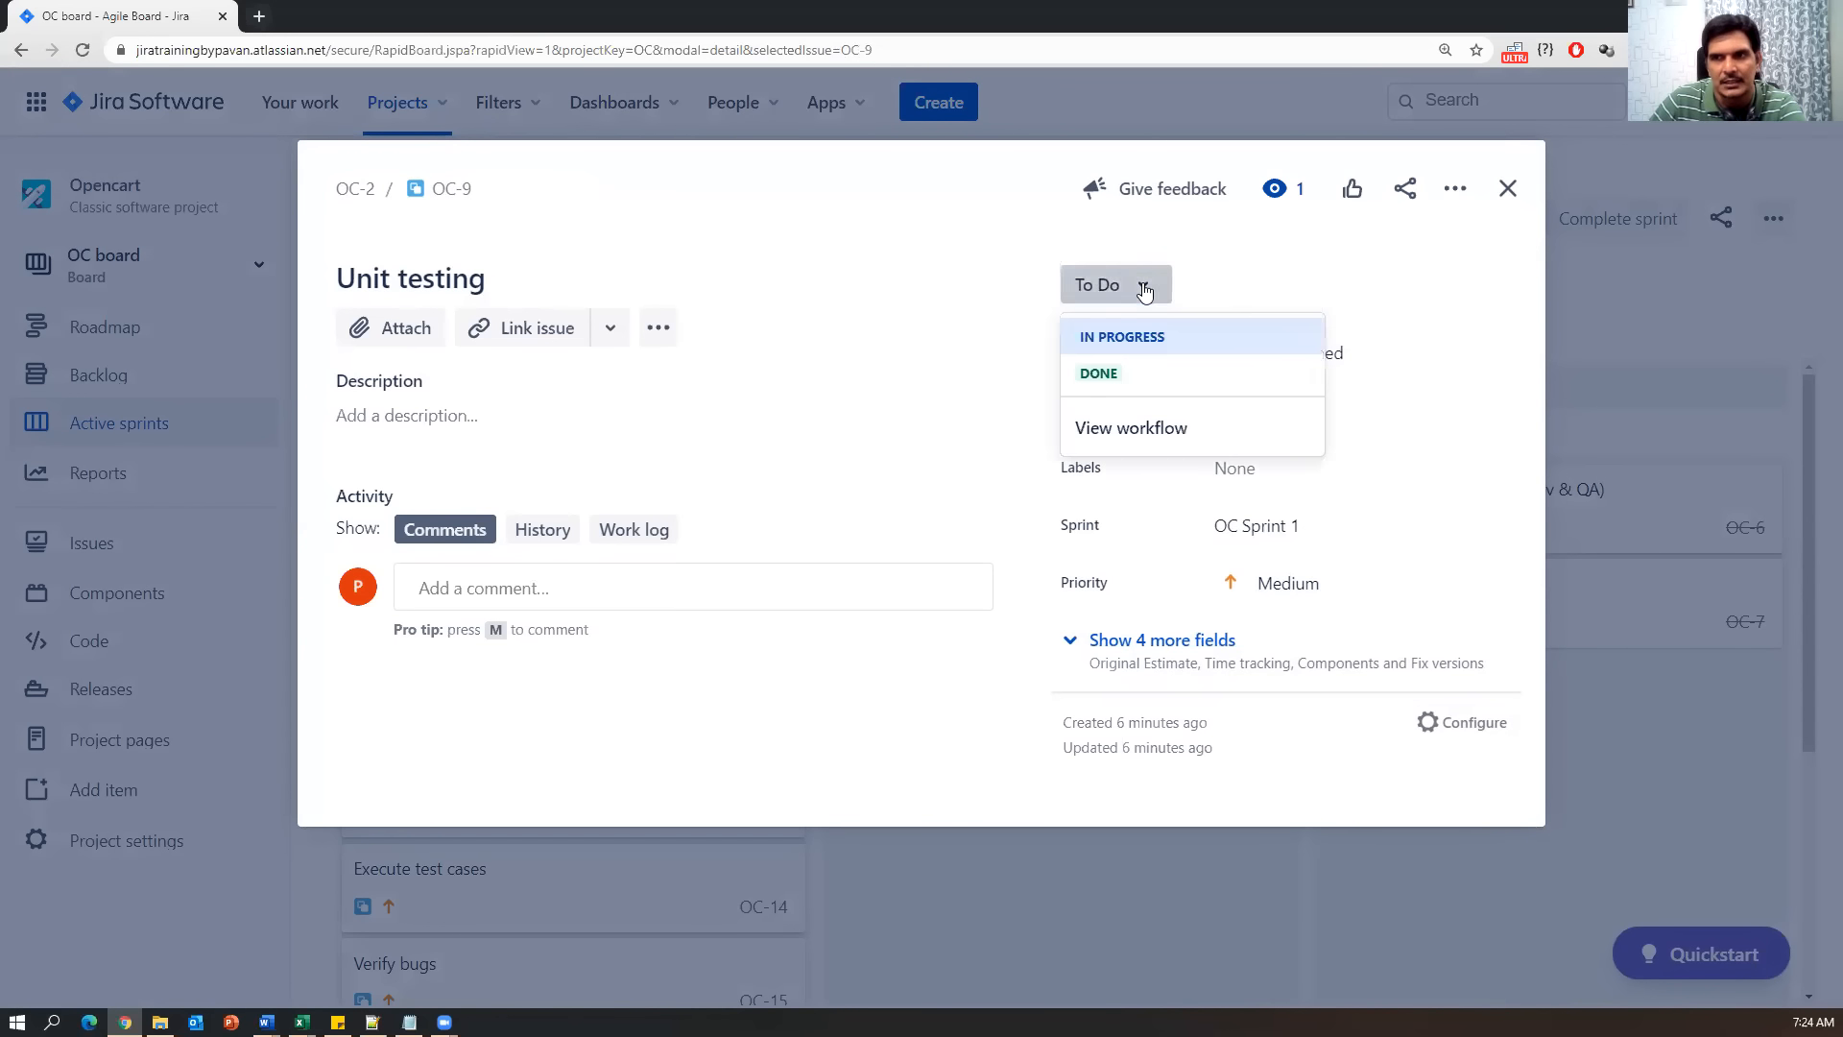
click(1103, 374)
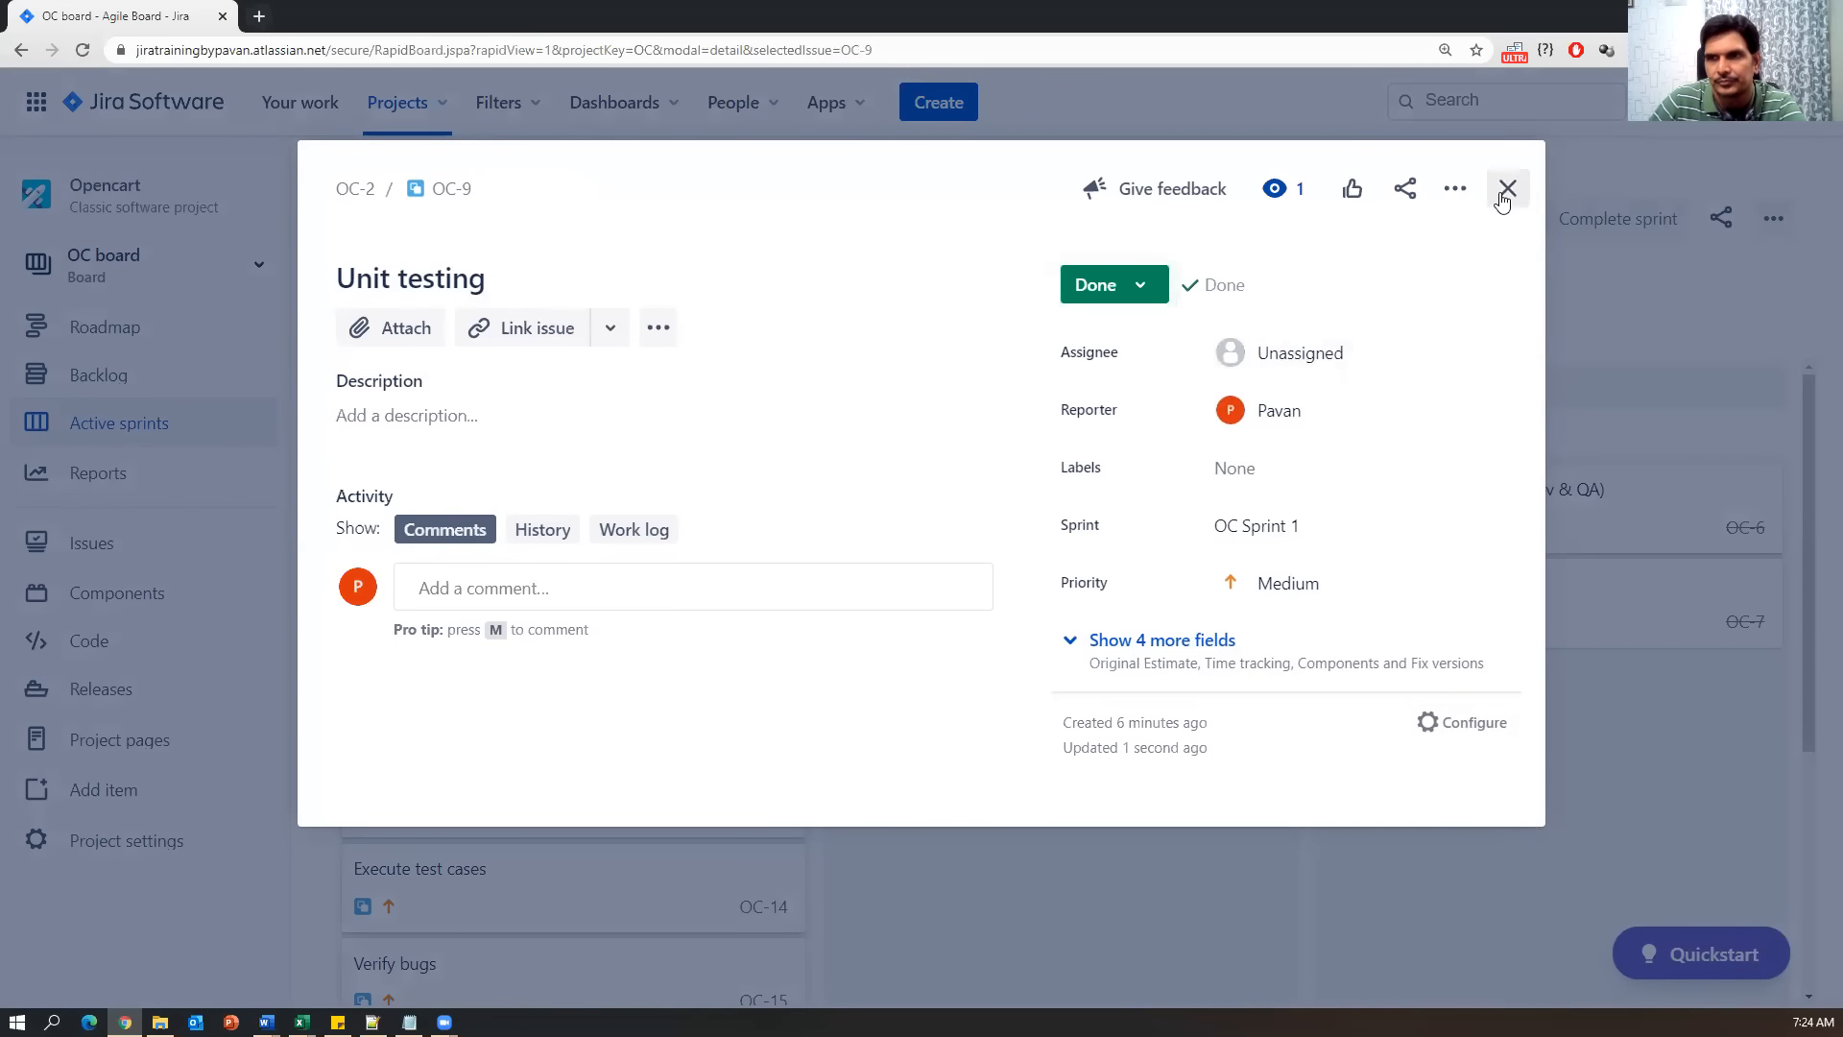
click(1505, 190)
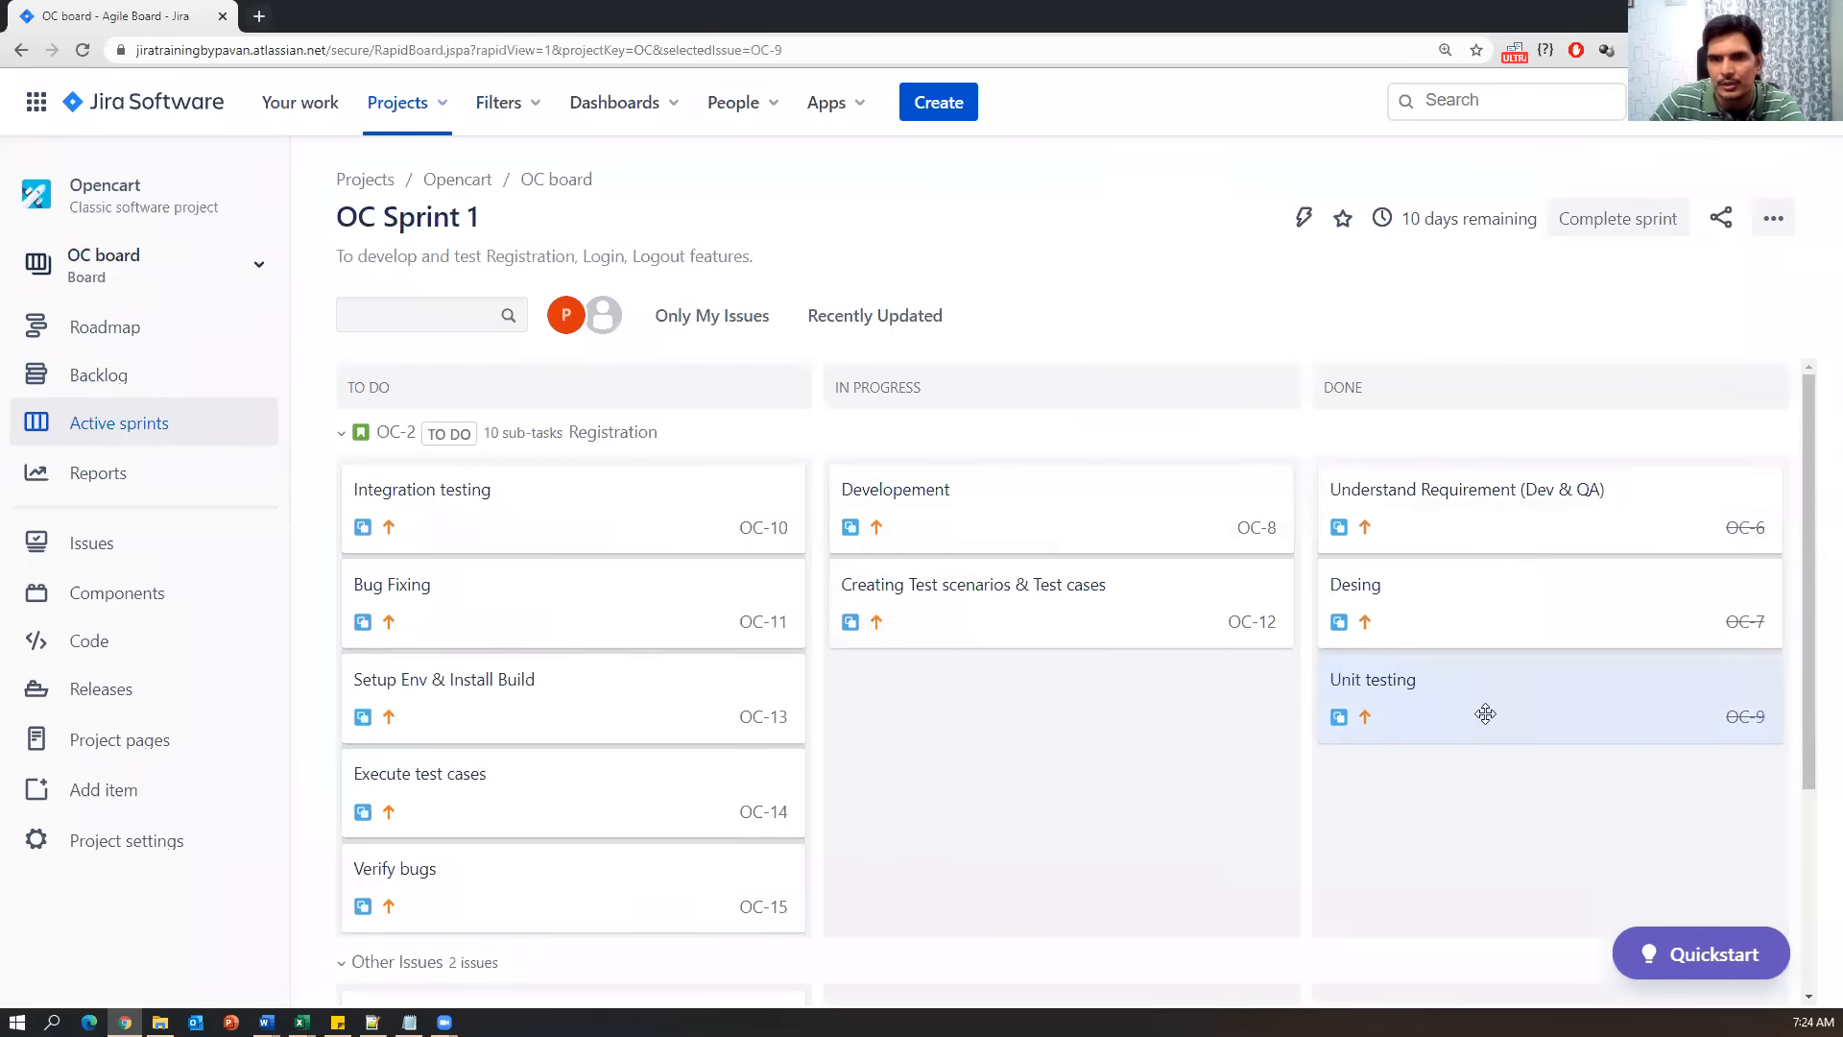
Mark the Integration testing (OC-10) and Bug Fixing (OC-11) subtasks as Done.
click(504, 519)
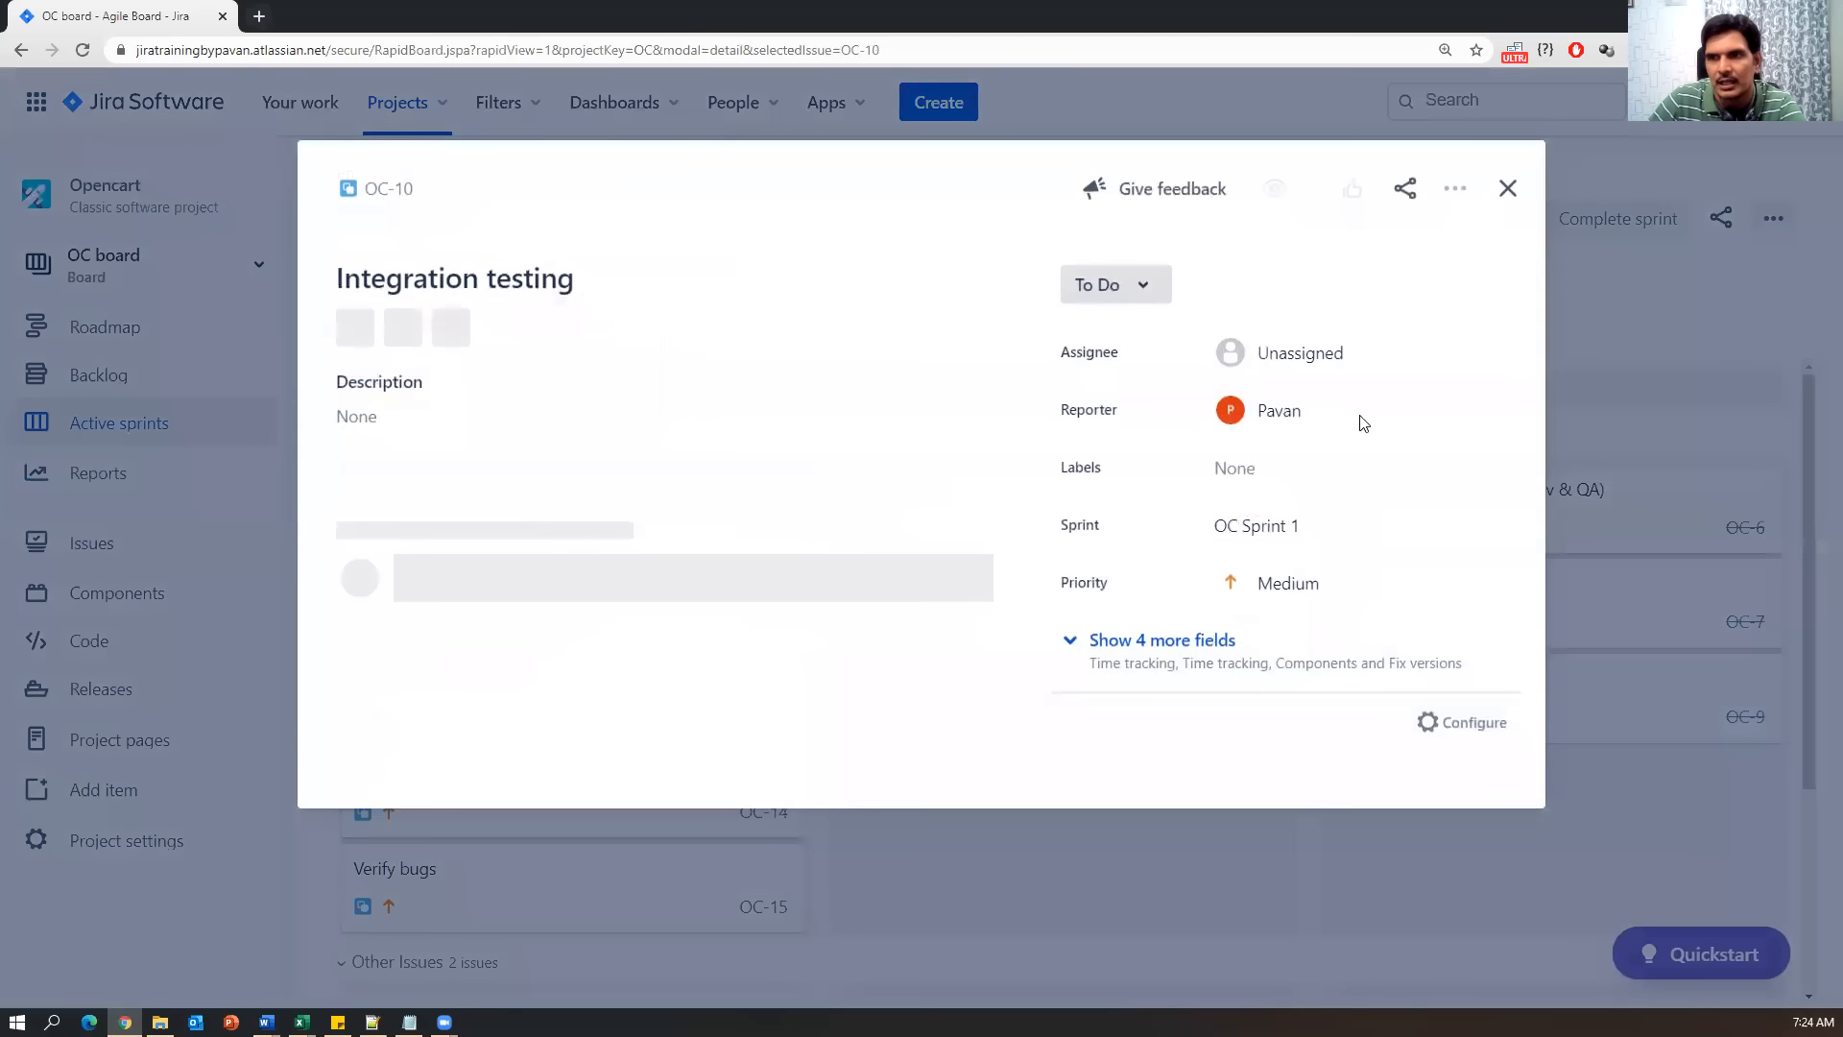
click(1147, 284)
click(1125, 372)
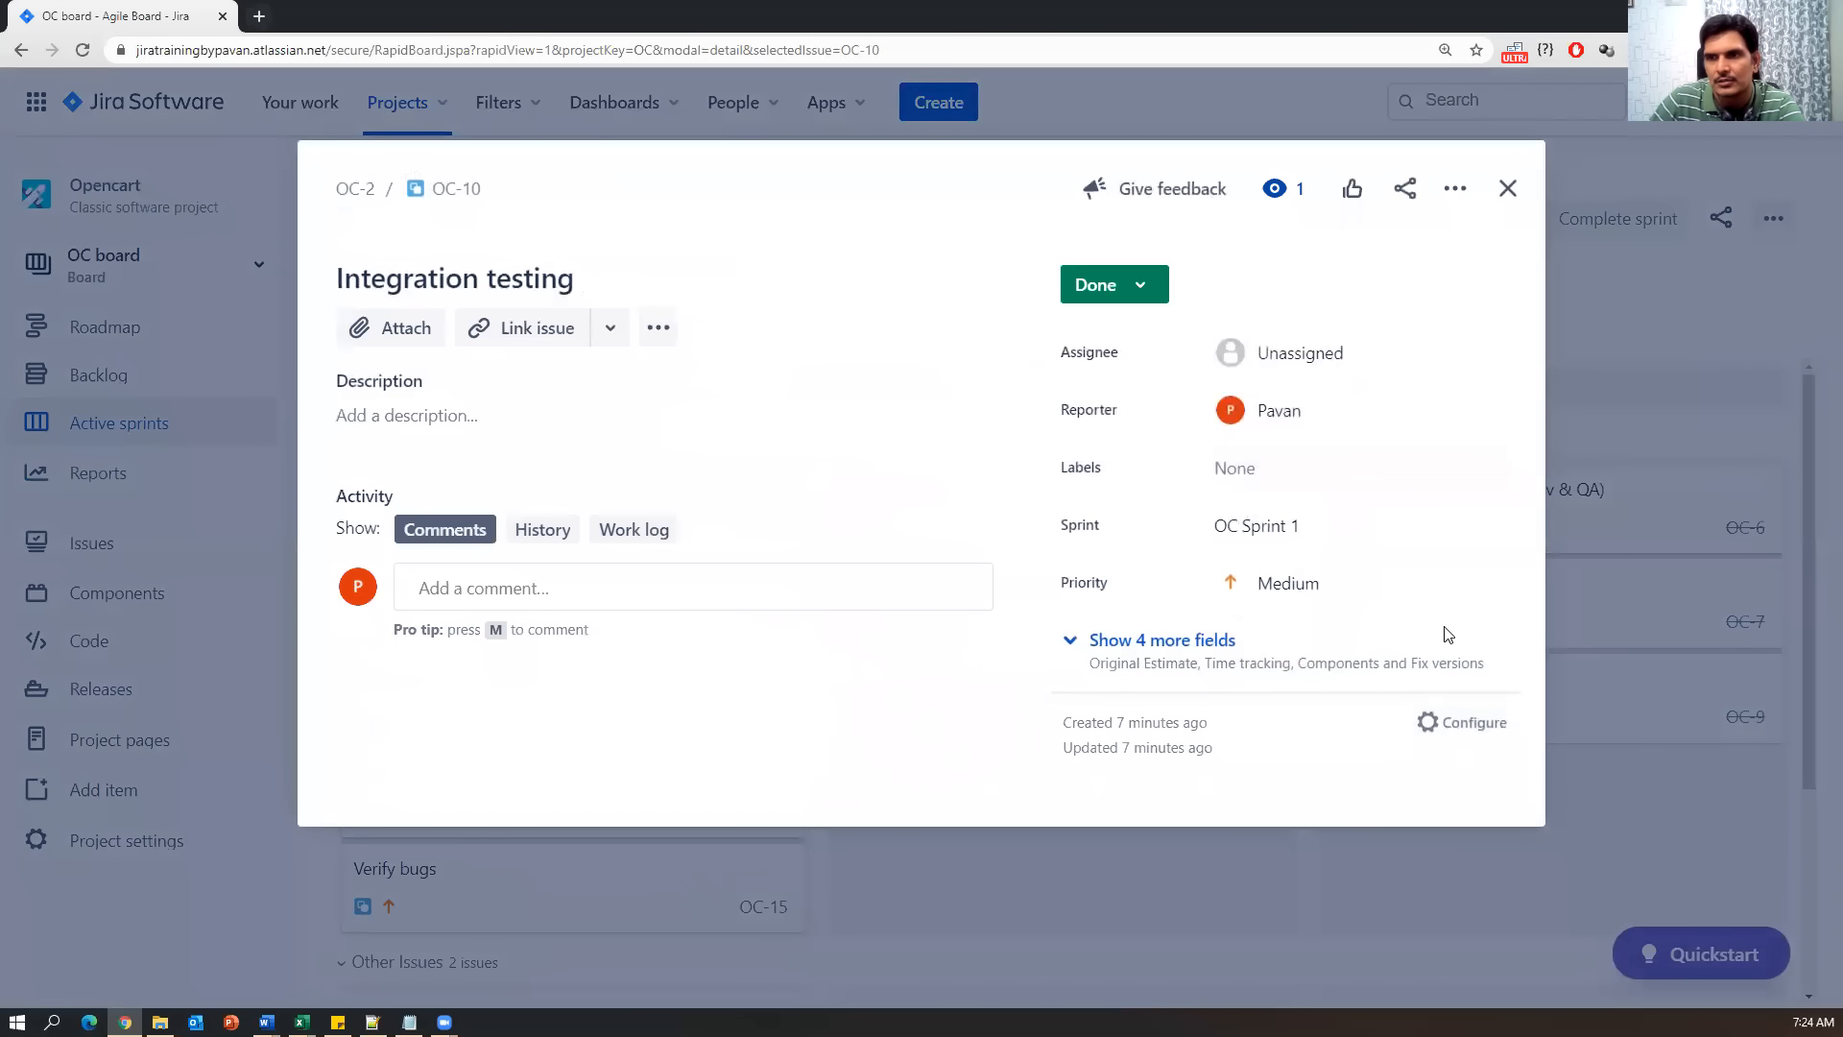
click(1506, 192)
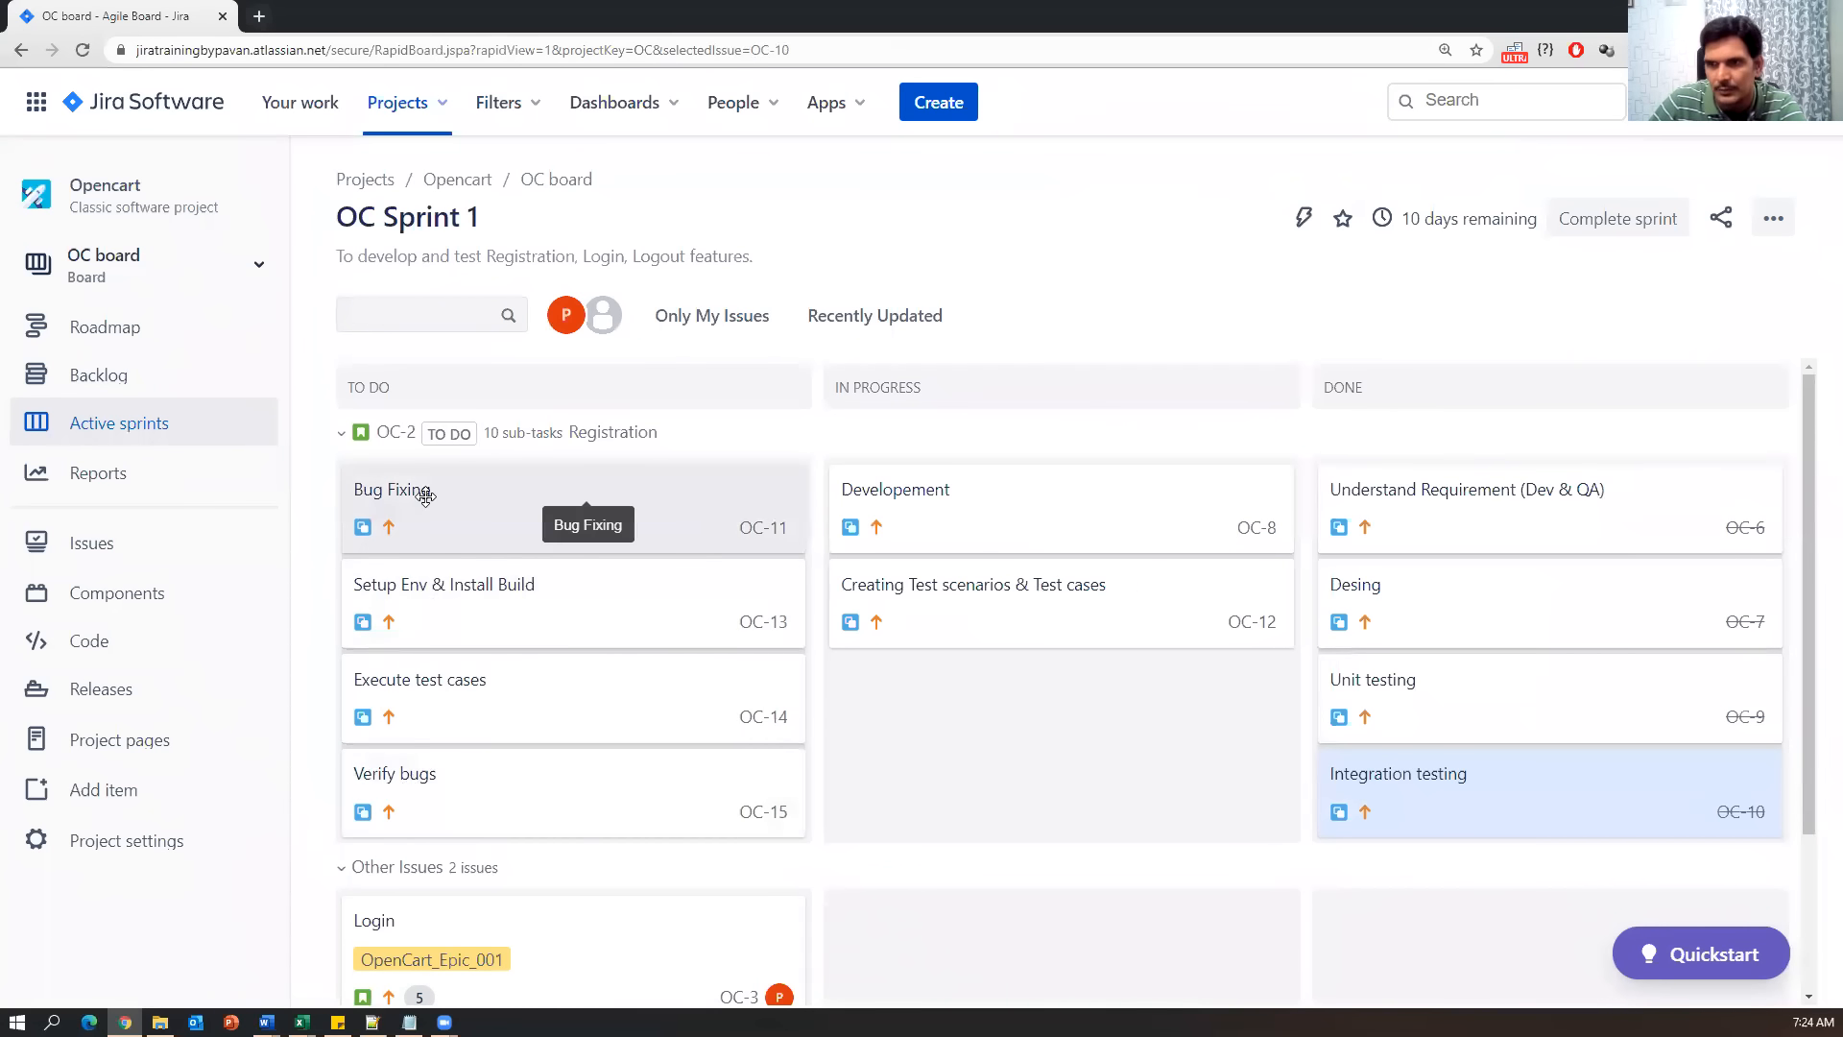
click(584, 495)
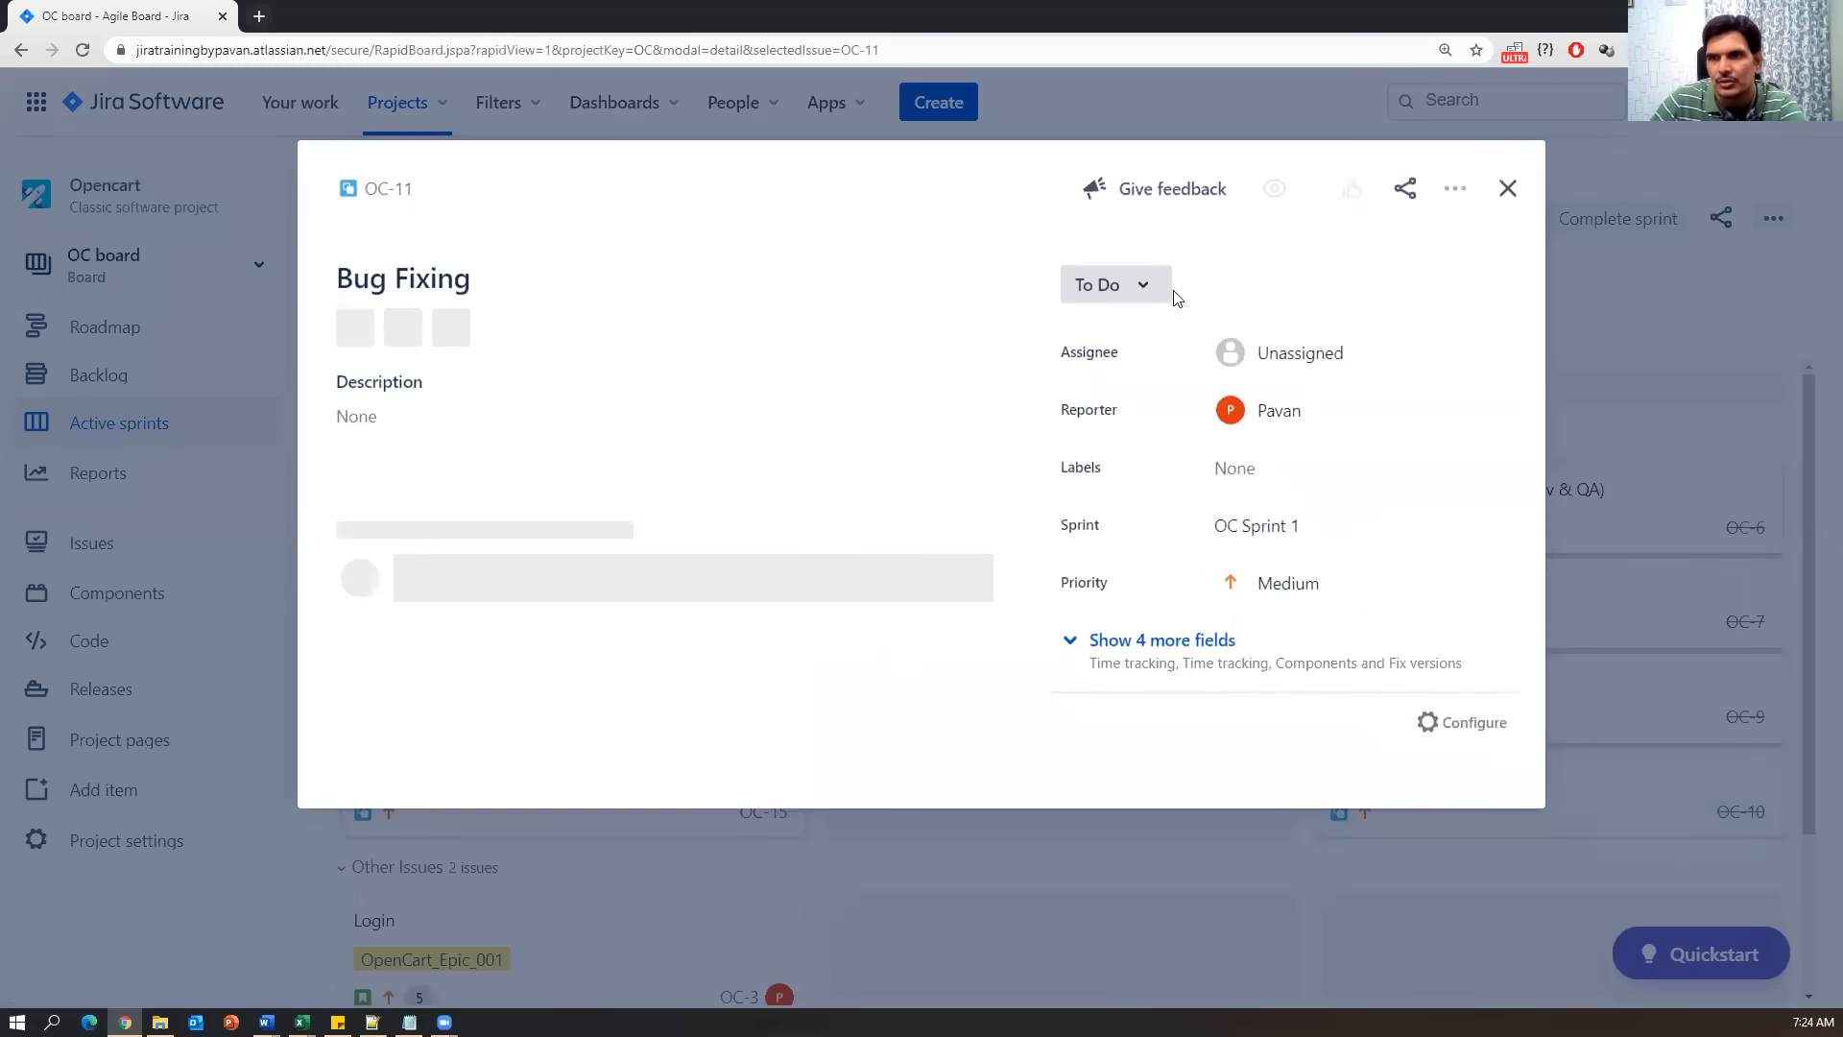
click(1136, 289)
click(1132, 374)
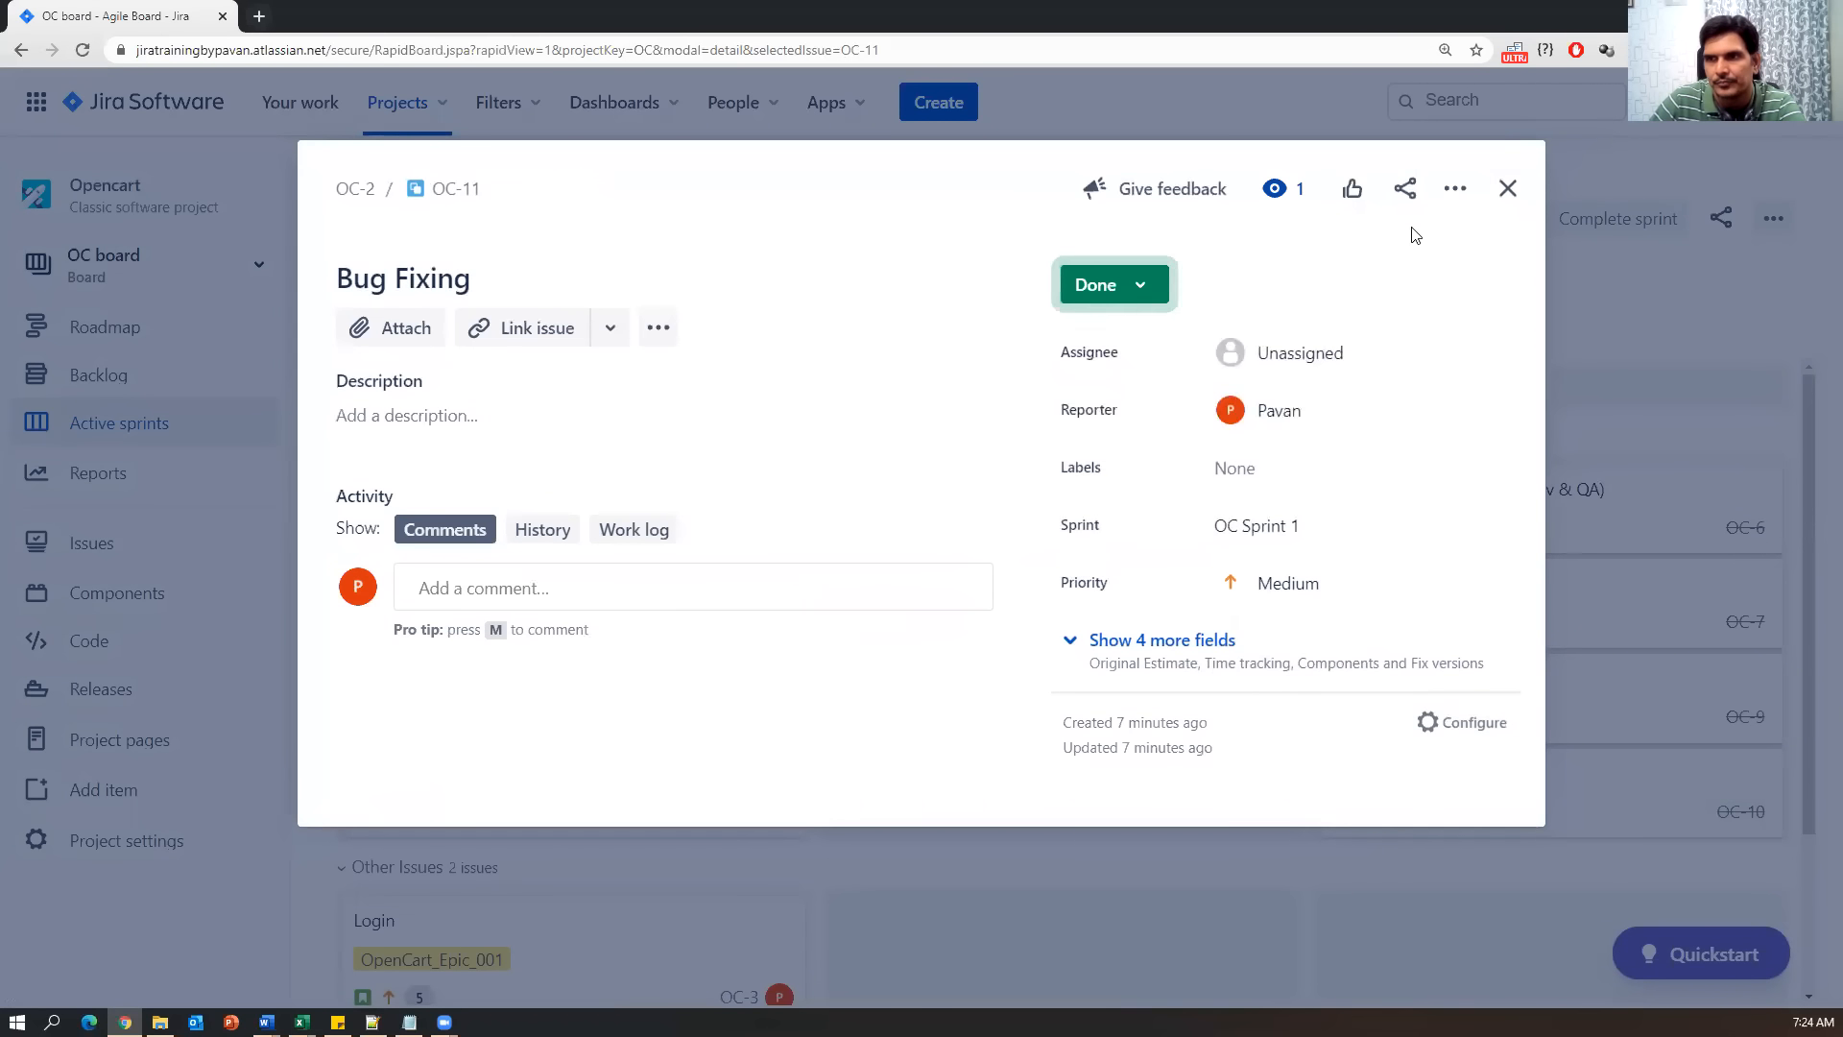
click(1505, 192)
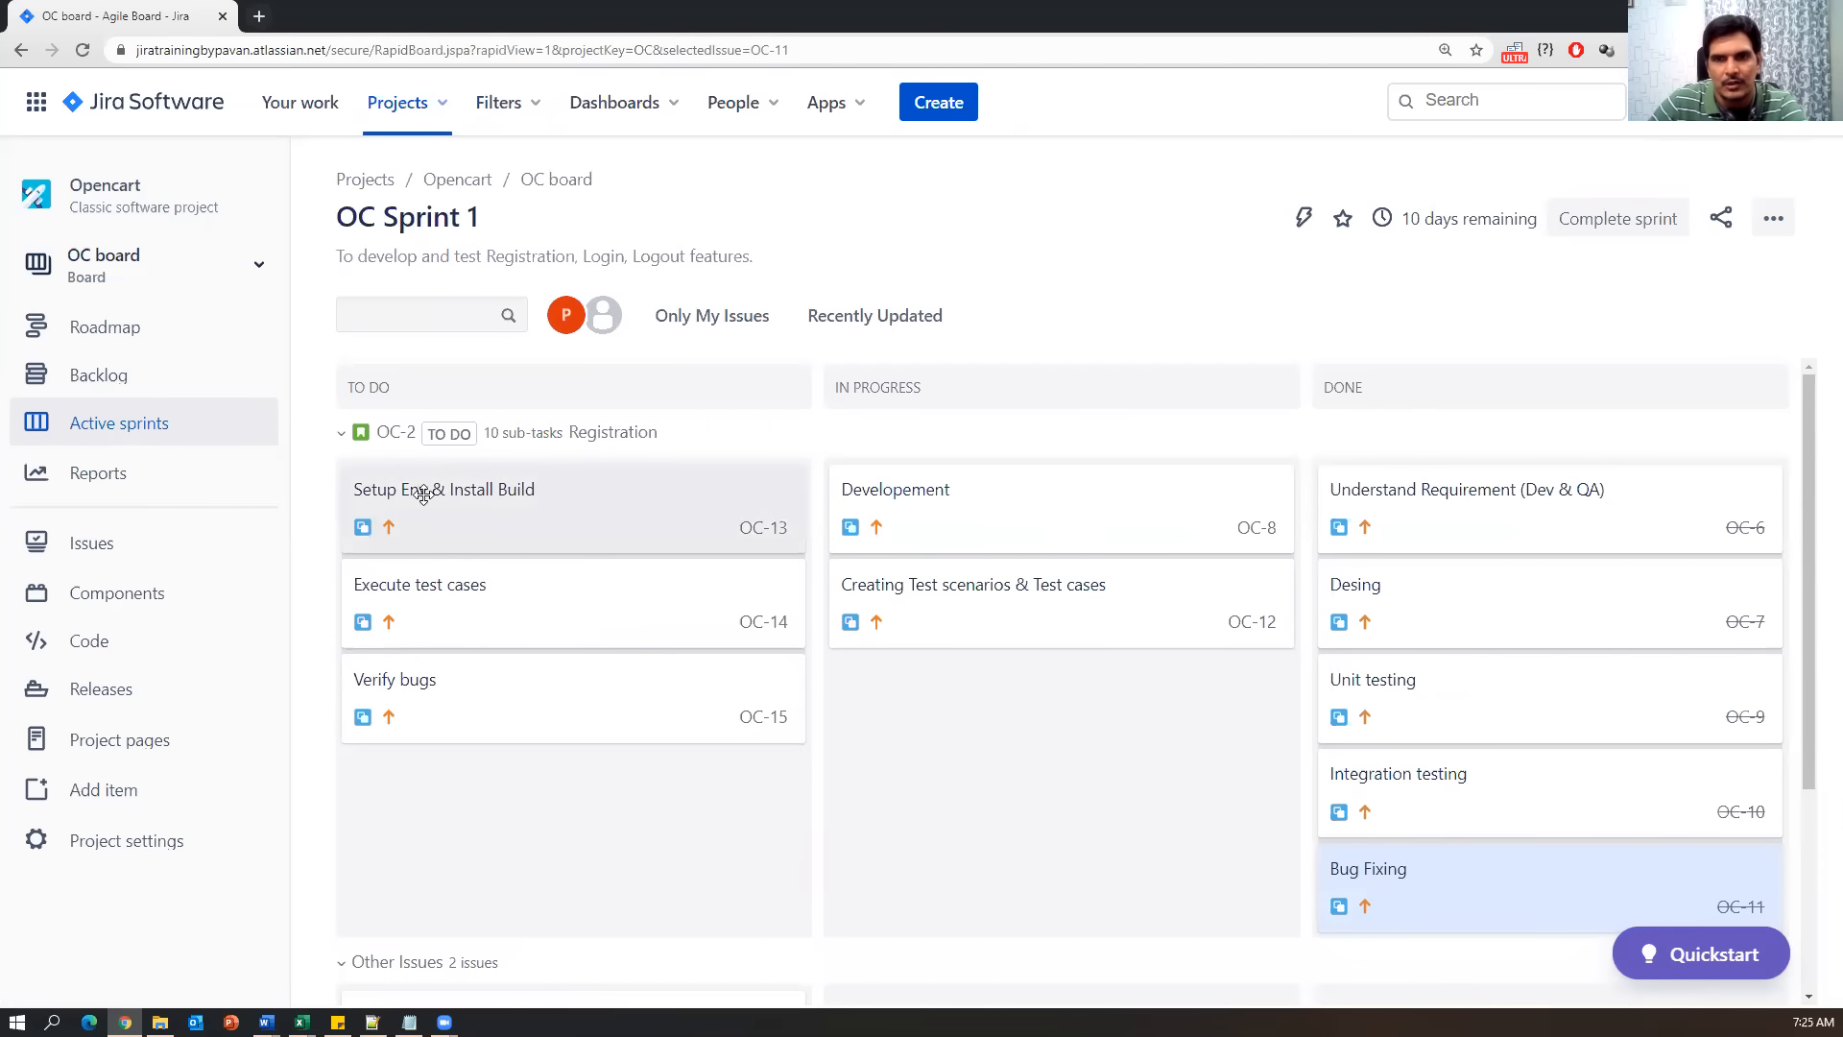
click(688, 495)
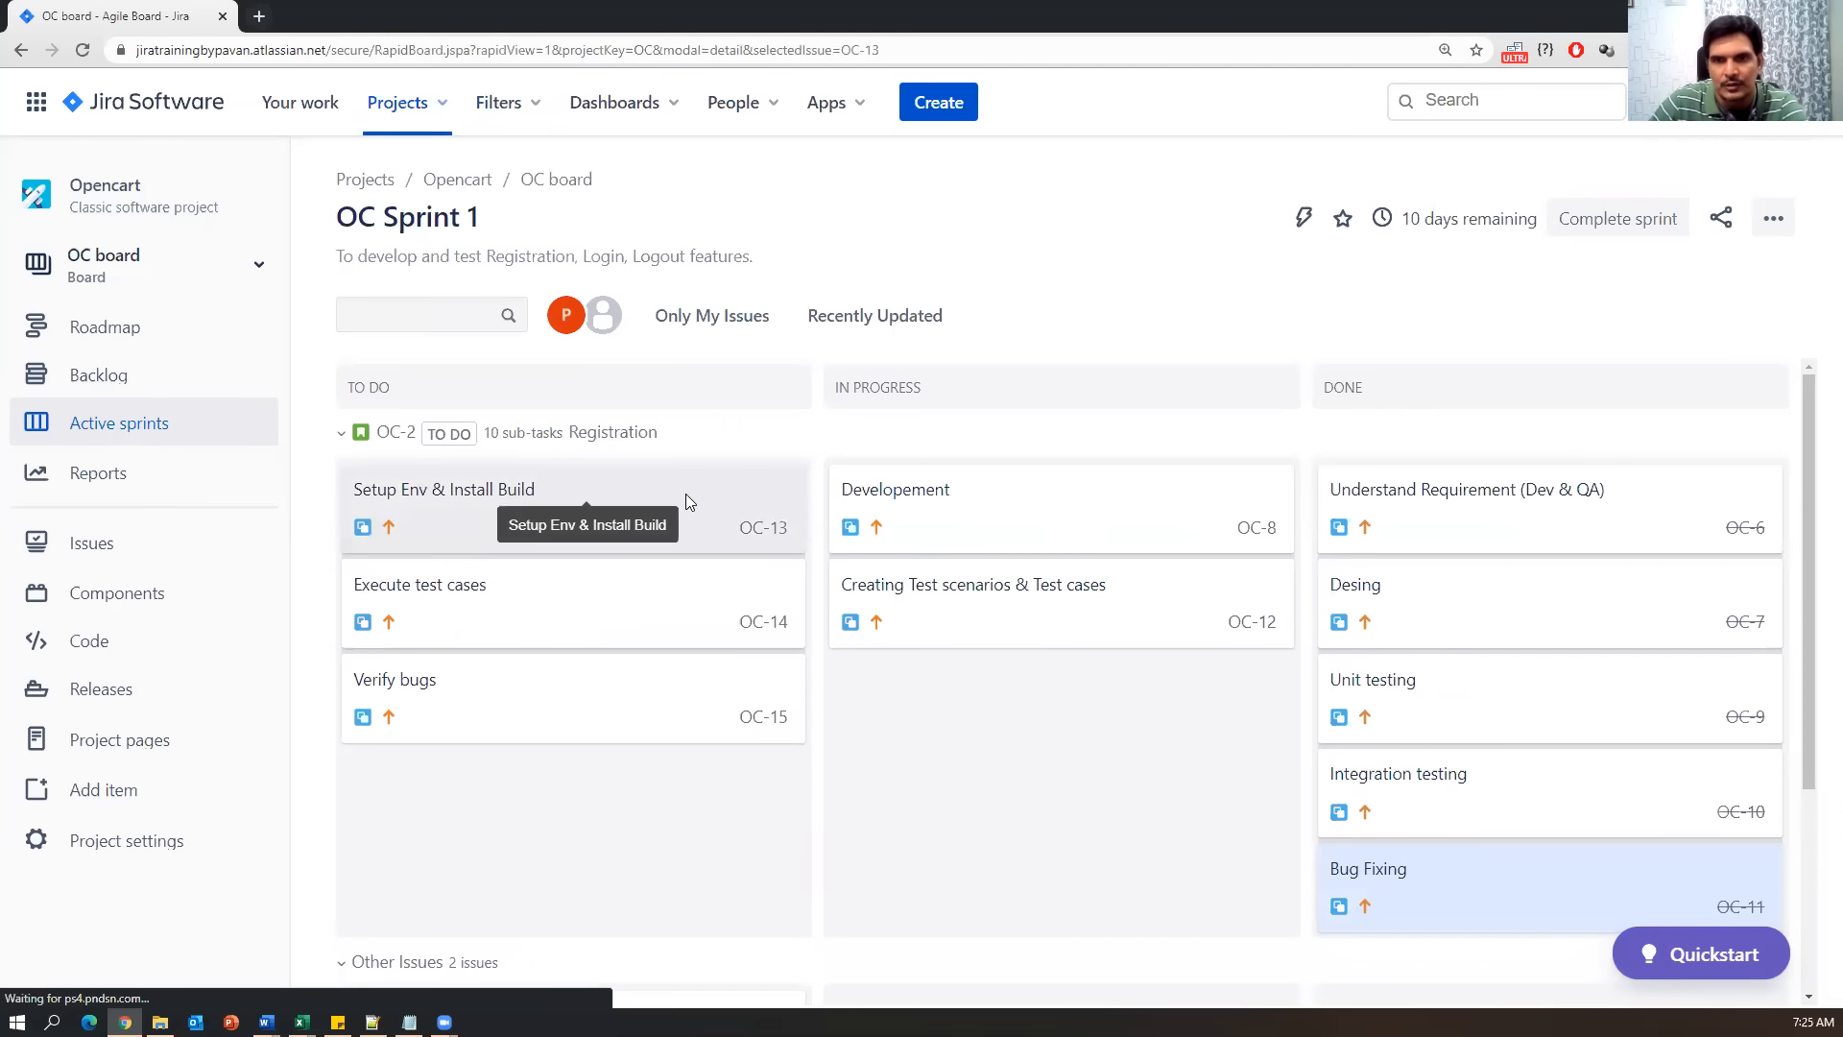
Mark the Setup Env & Install Build subtask OC-13 as Done.
click(1095, 285)
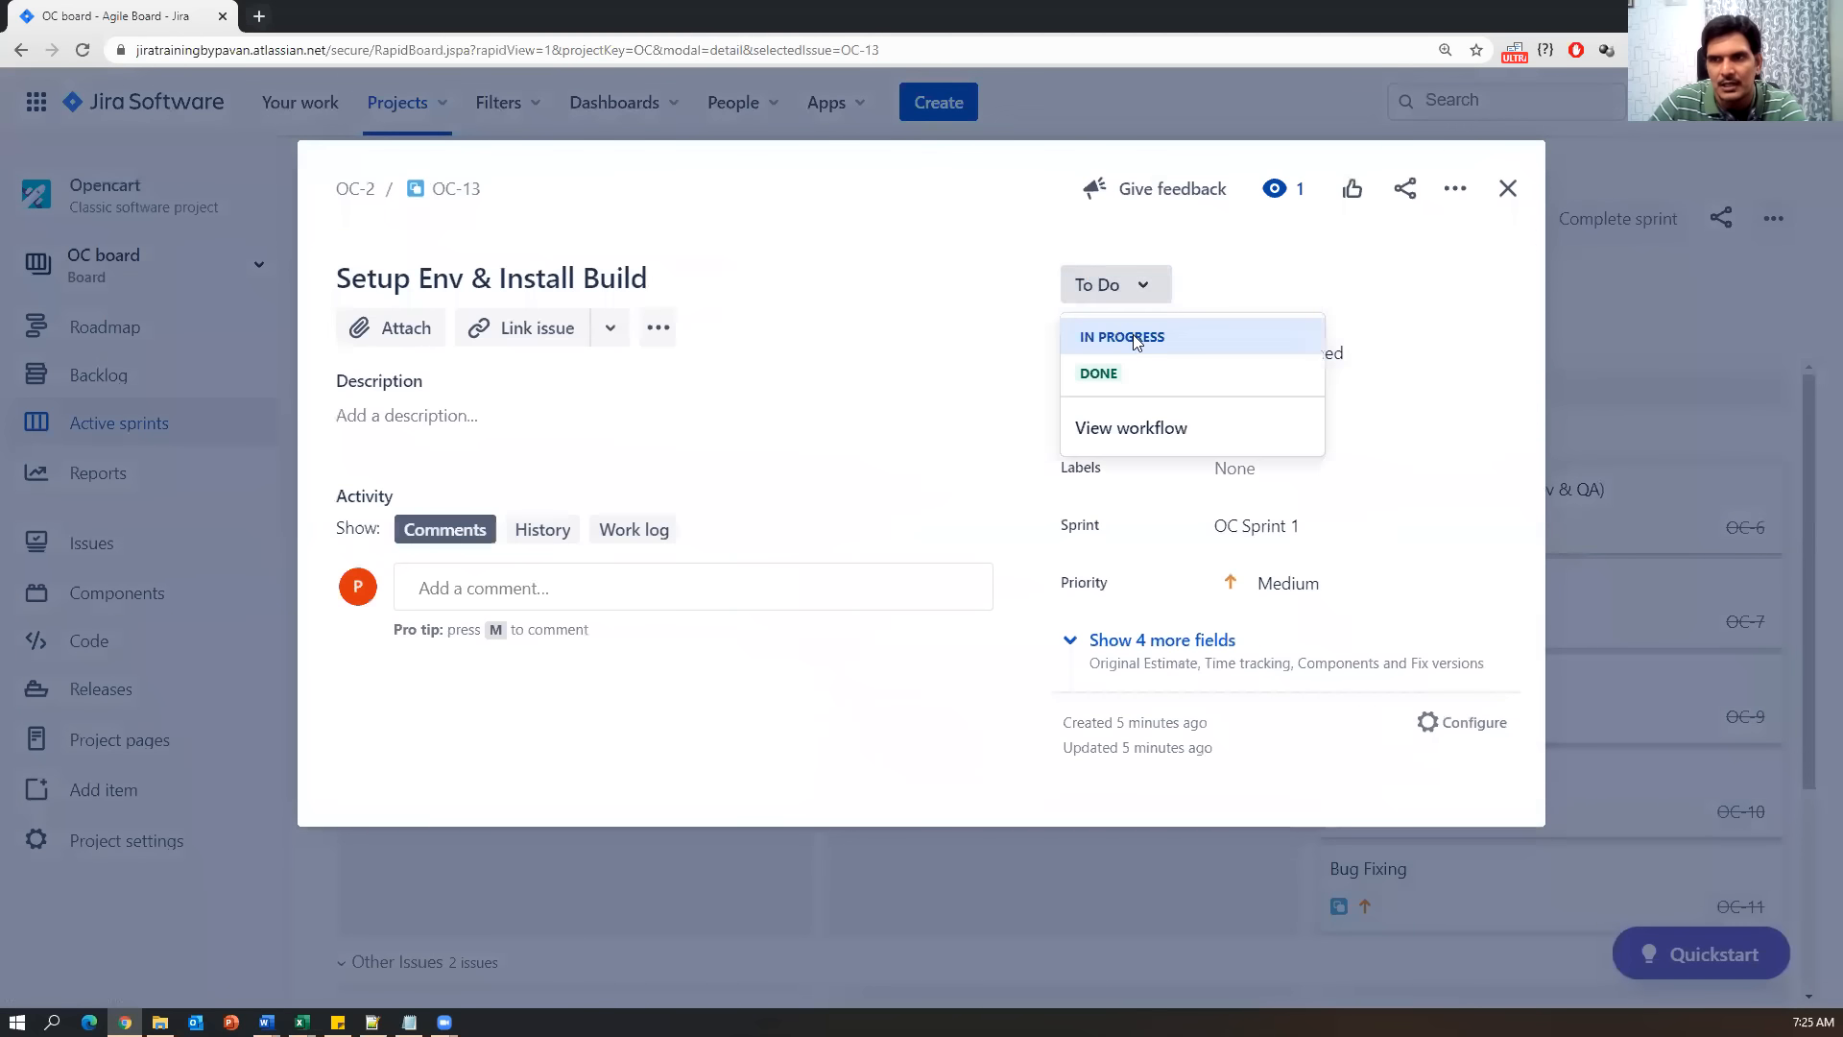
click(1132, 334)
click(1507, 189)
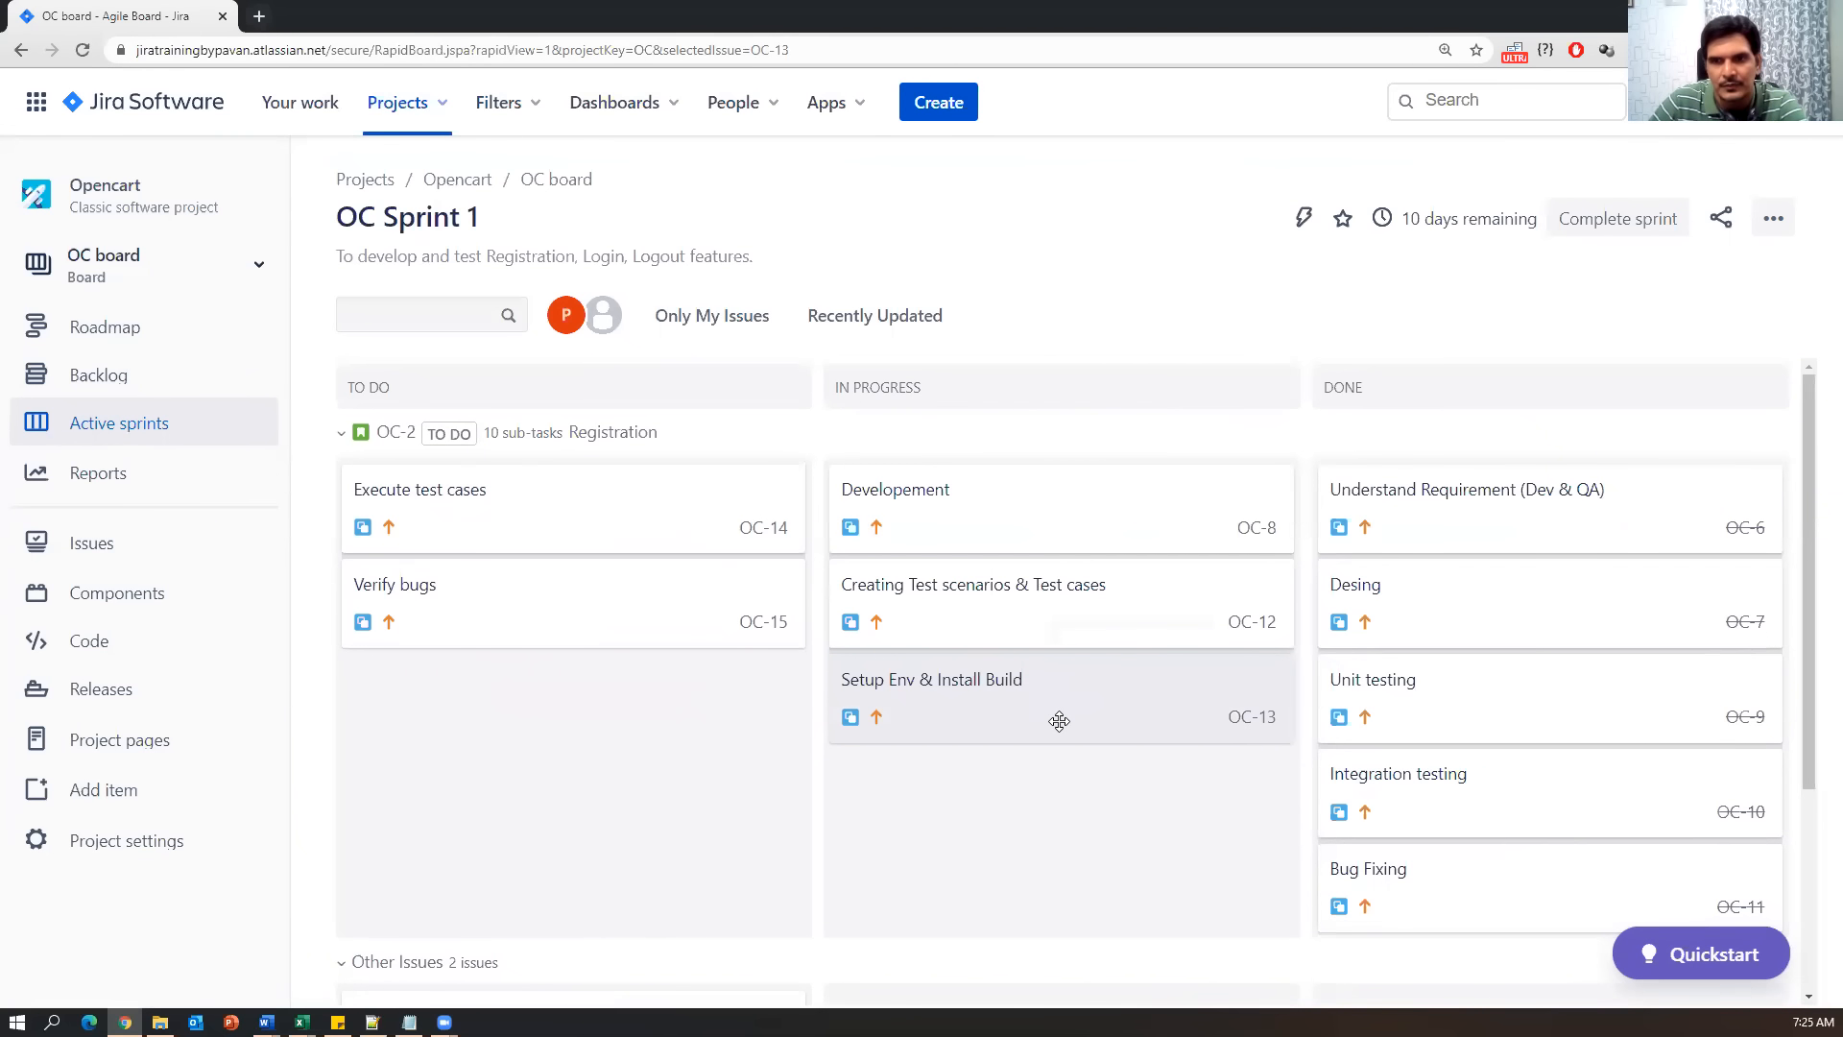
click(962, 711)
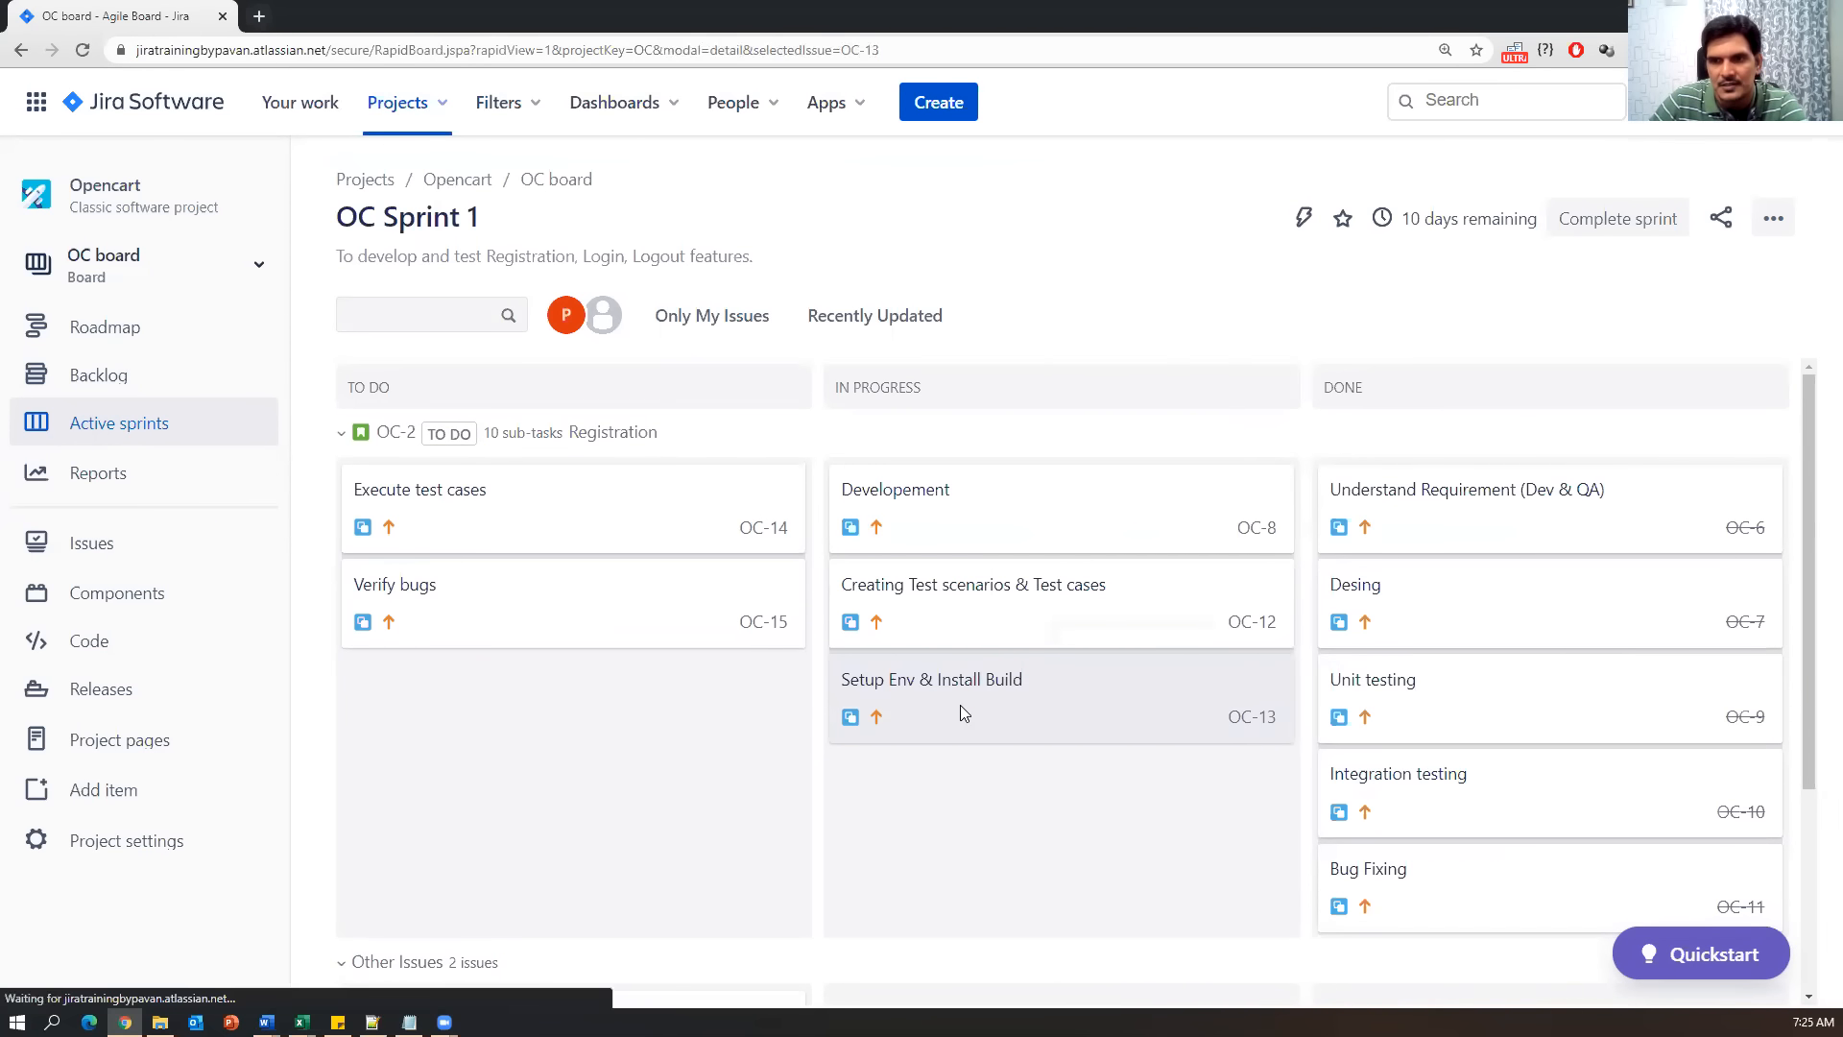
click(1112, 293)
click(1117, 372)
click(1506, 188)
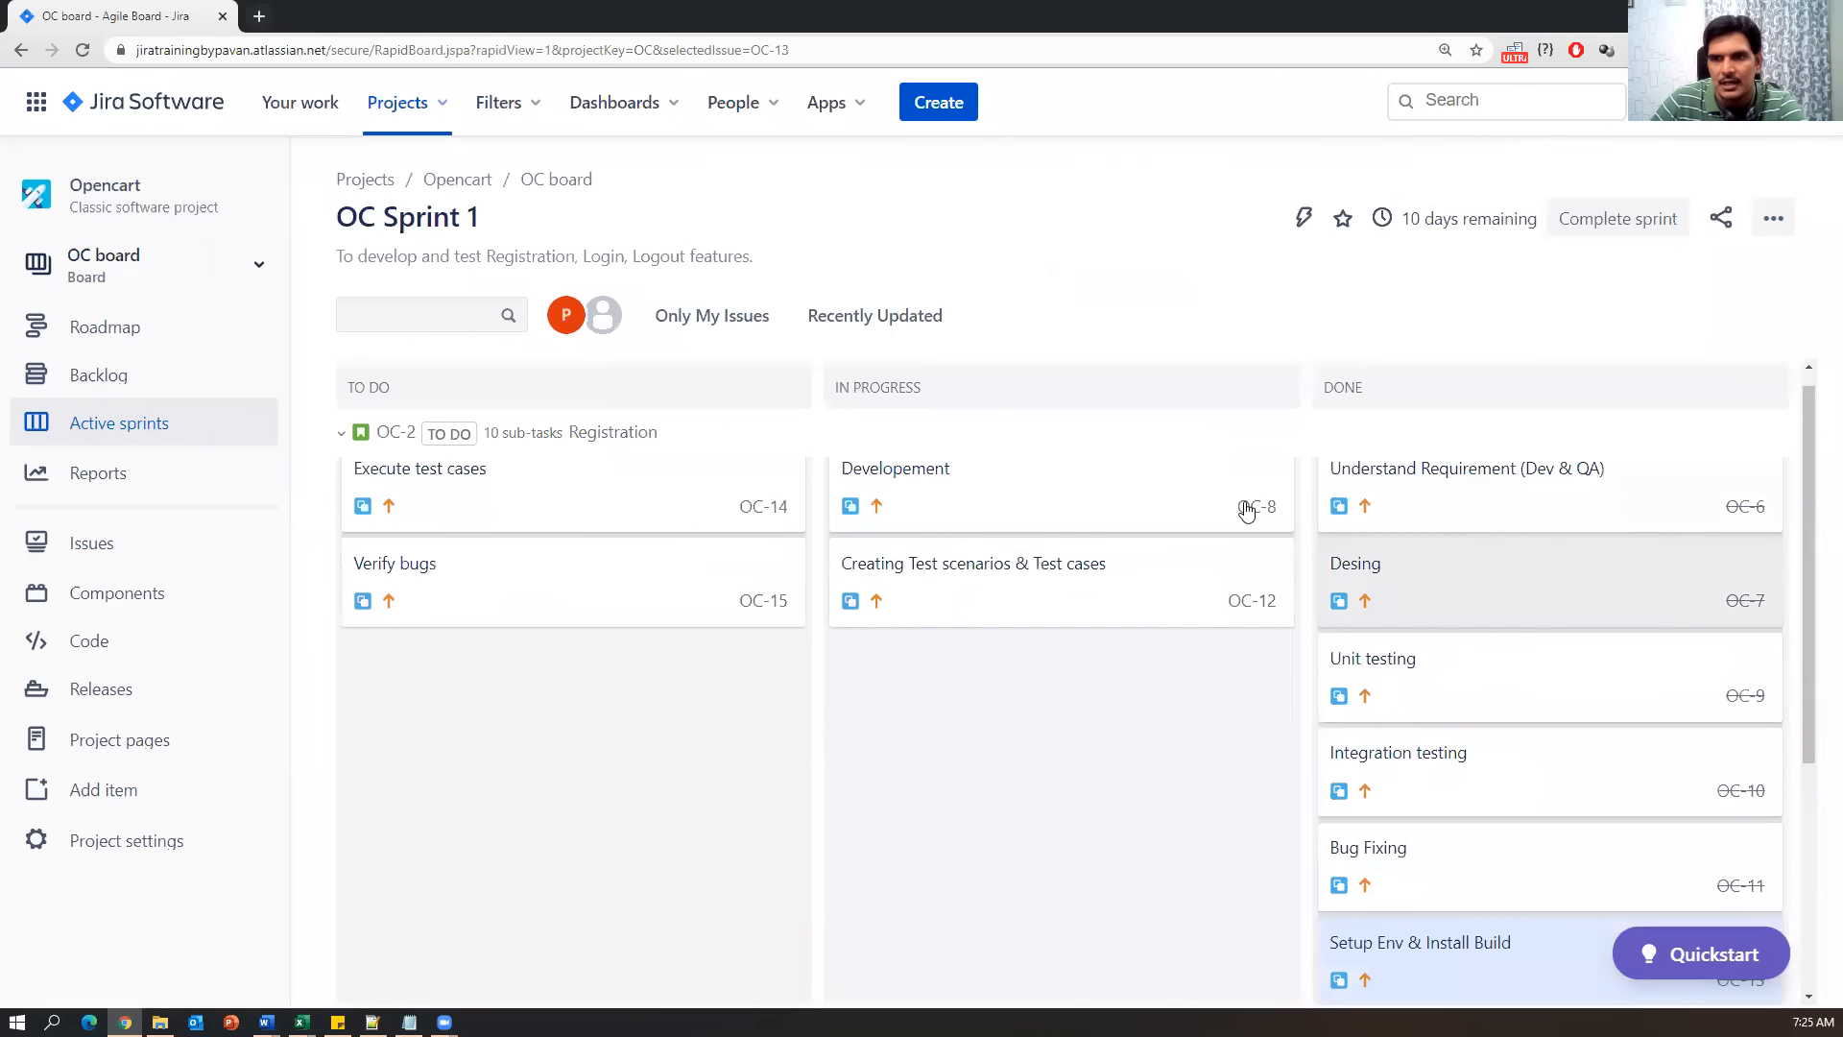
Mark Creating Test scenarios & Test cases (OC-12) and Execute test cases (OC-14) as Done.
click(1001, 585)
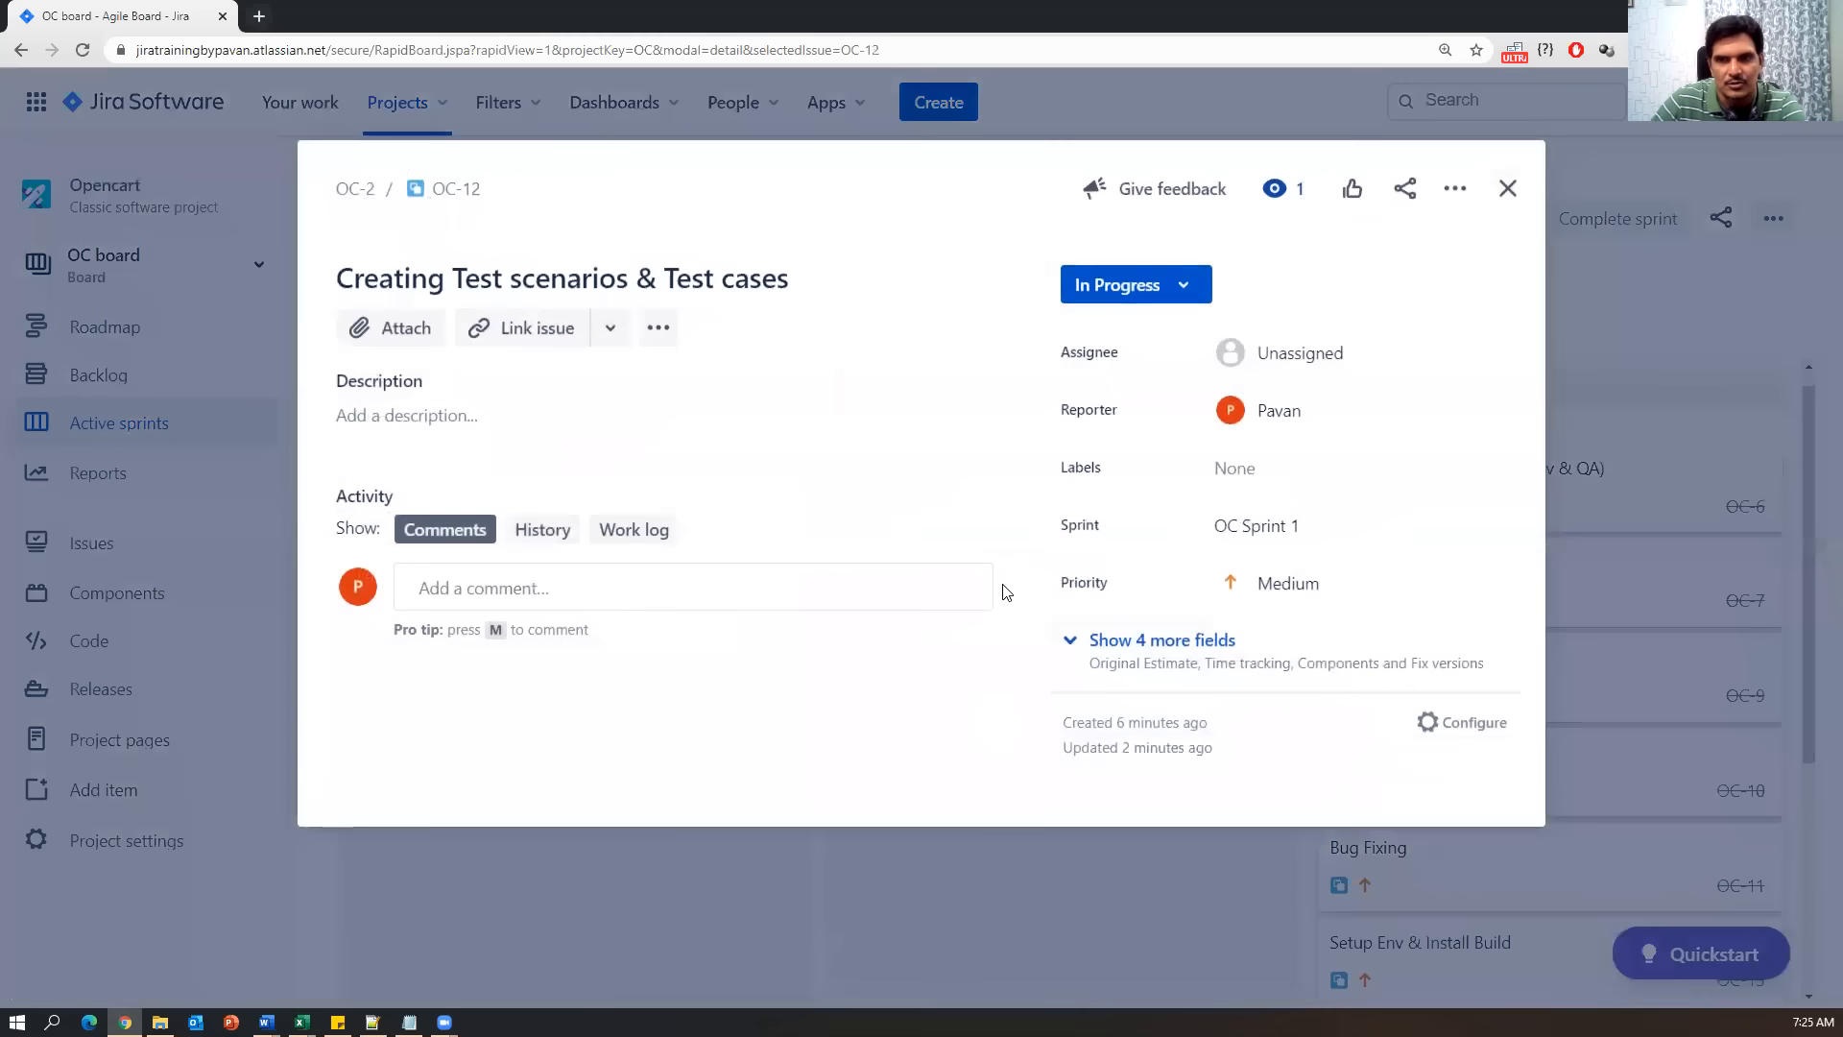
click(1181, 288)
click(1098, 372)
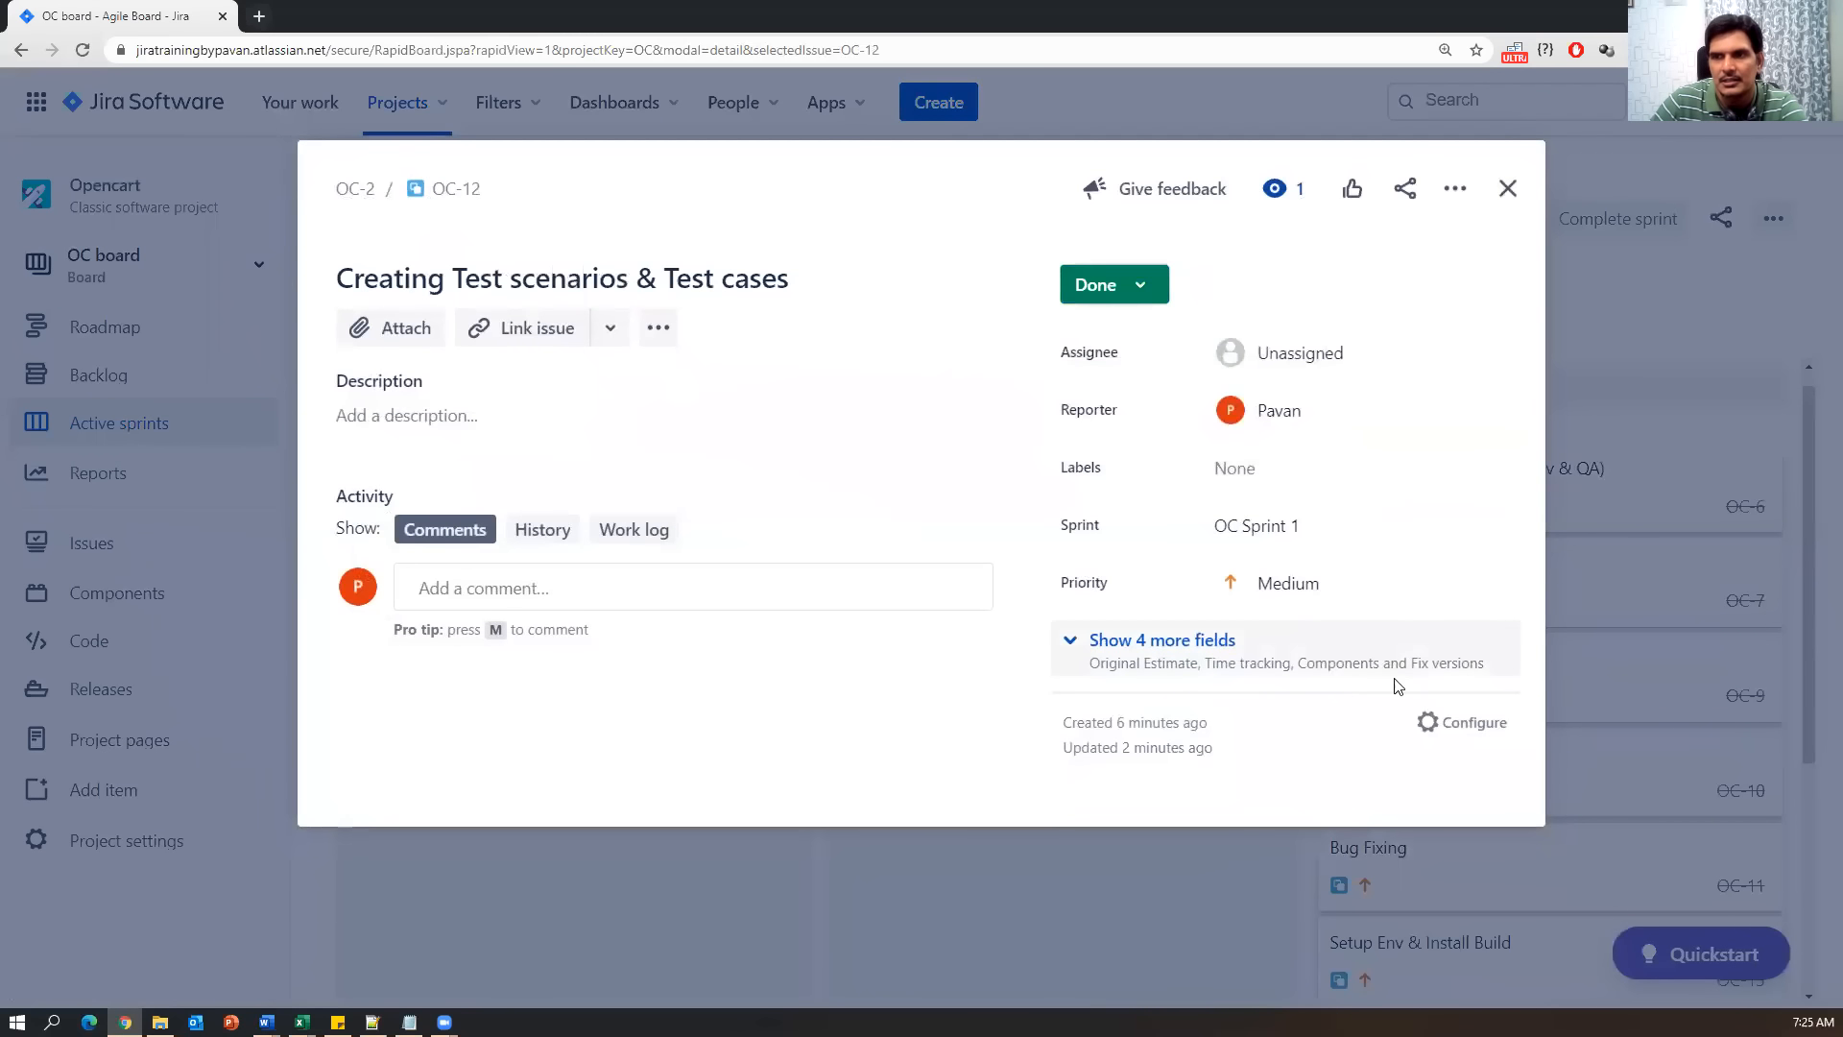
click(1508, 191)
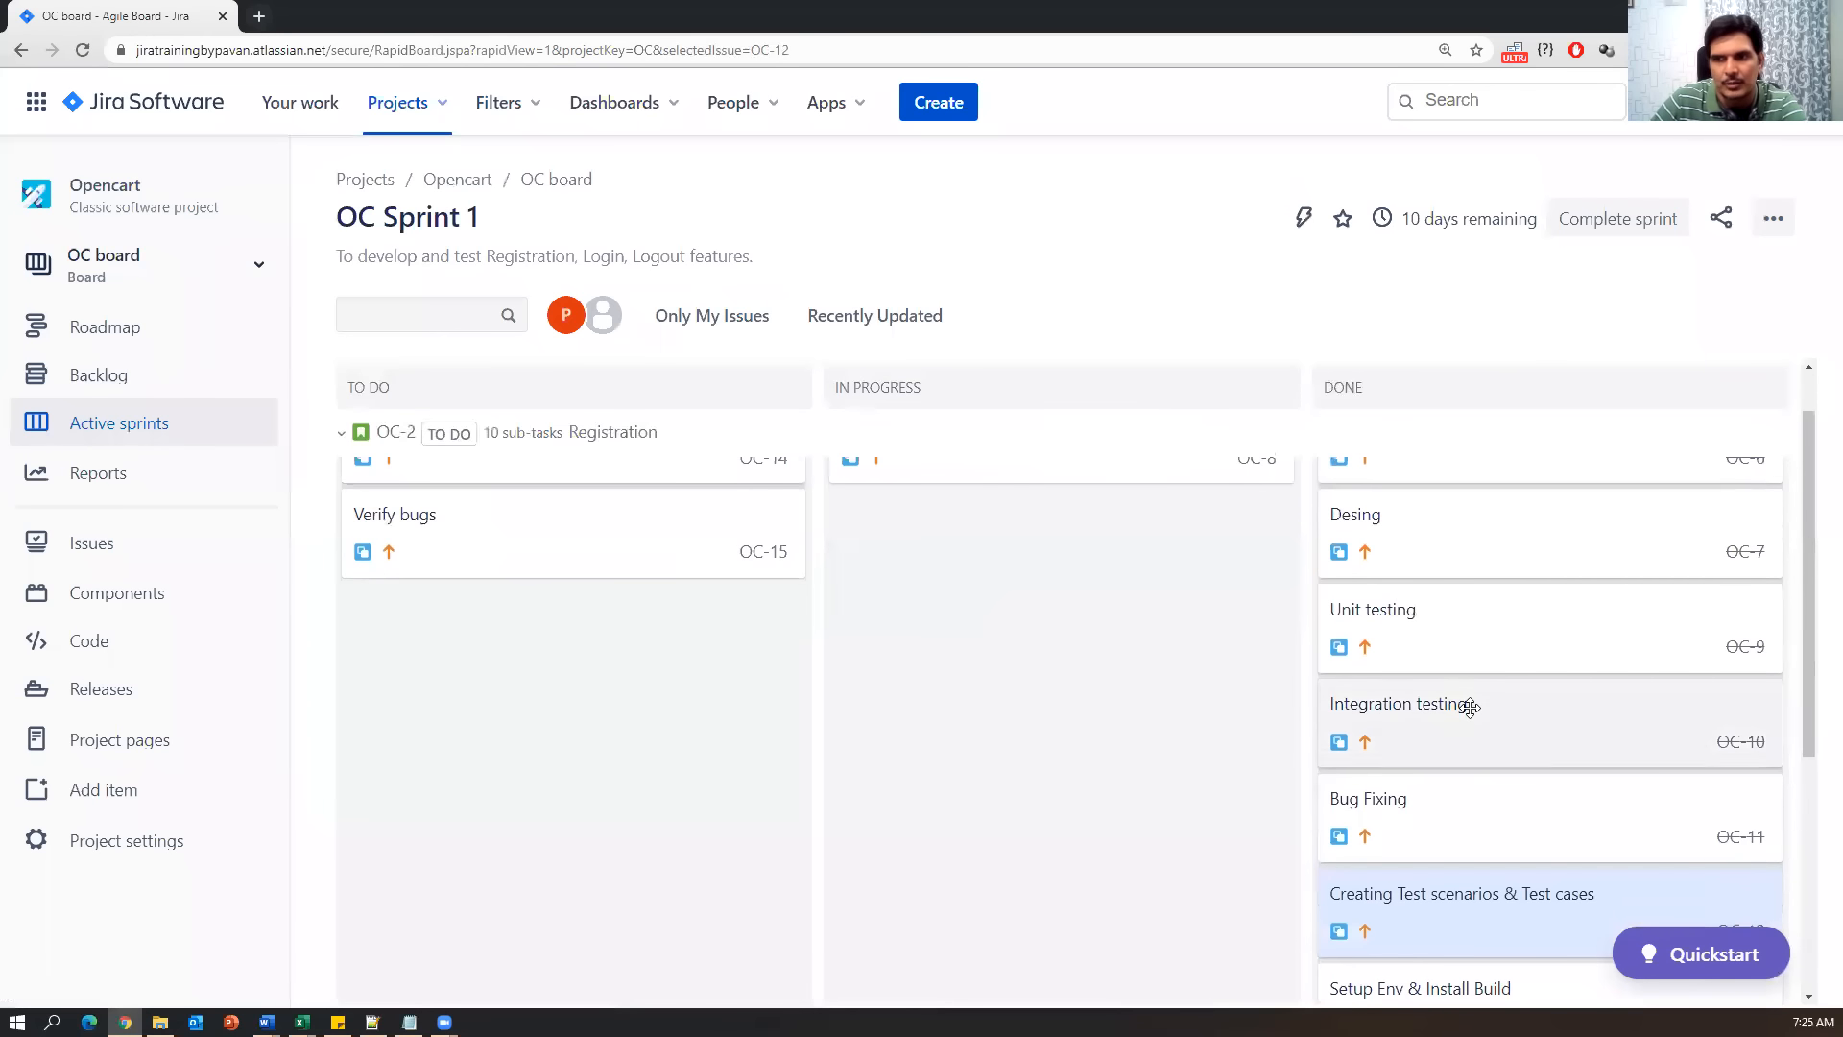
scroll(477, 766, up, 1)
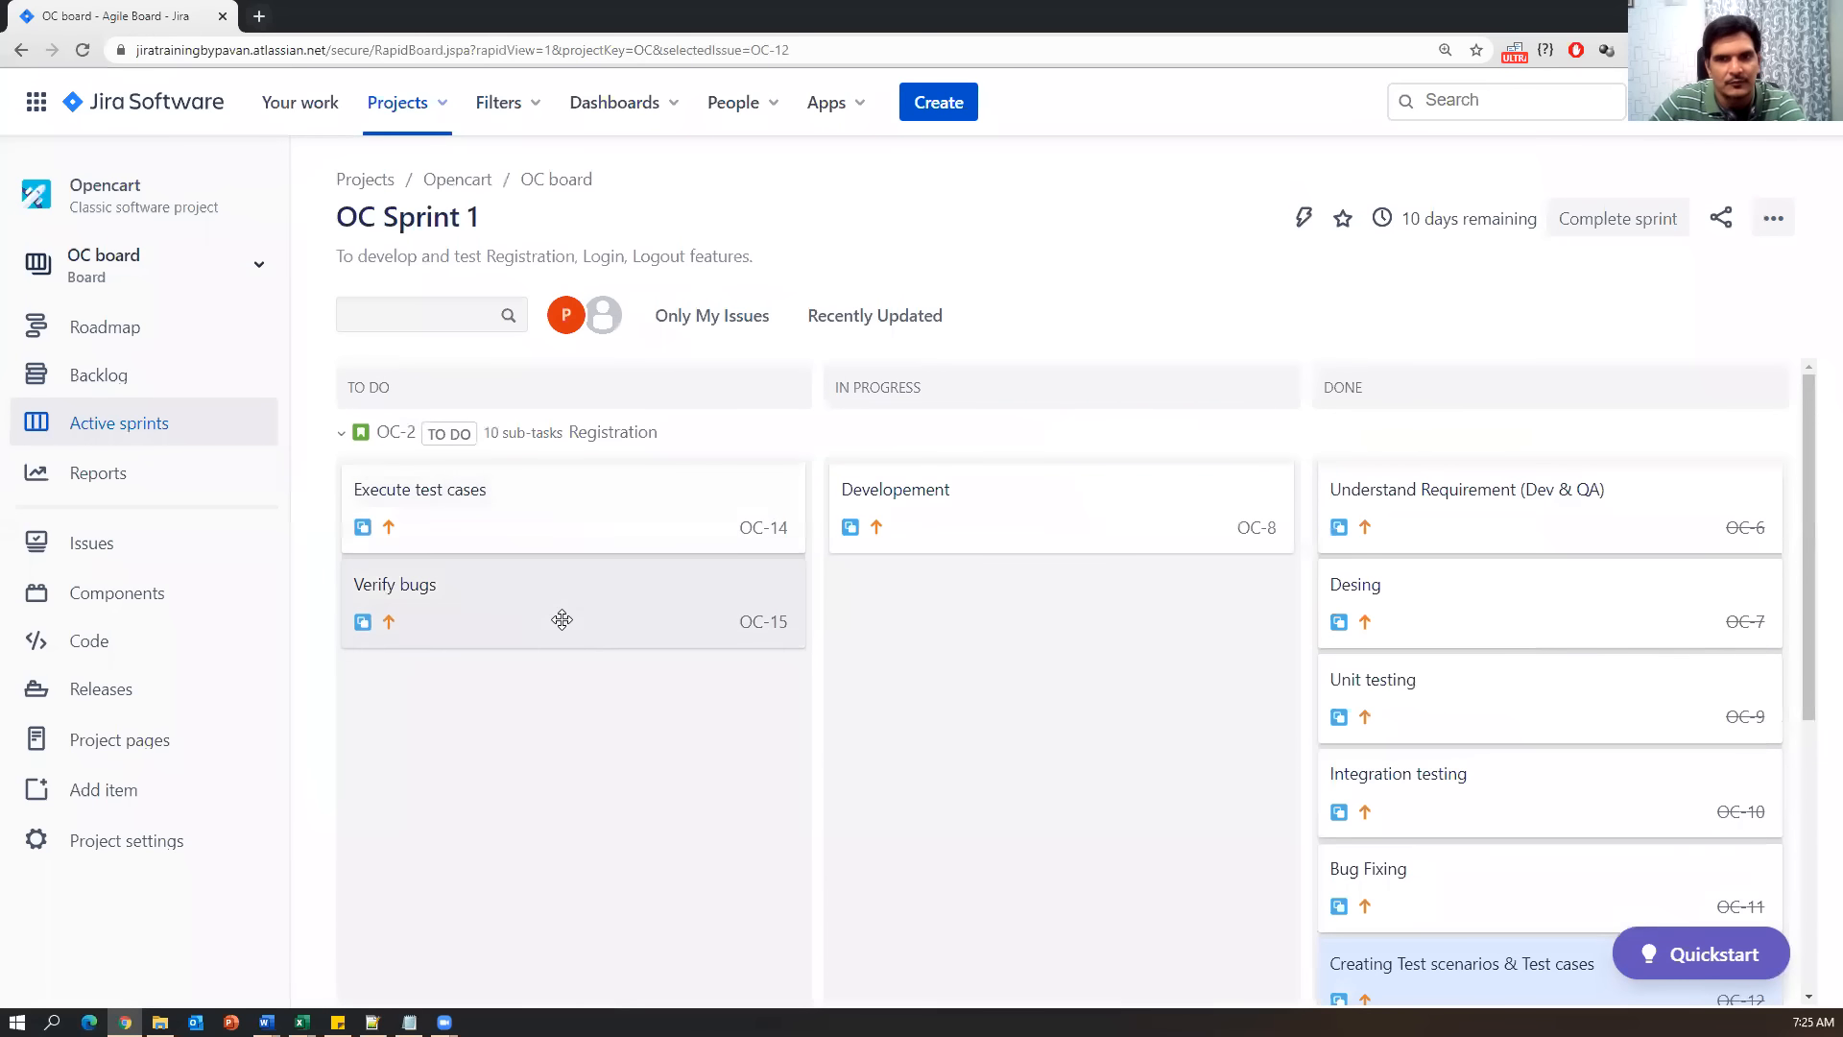
click(609, 529)
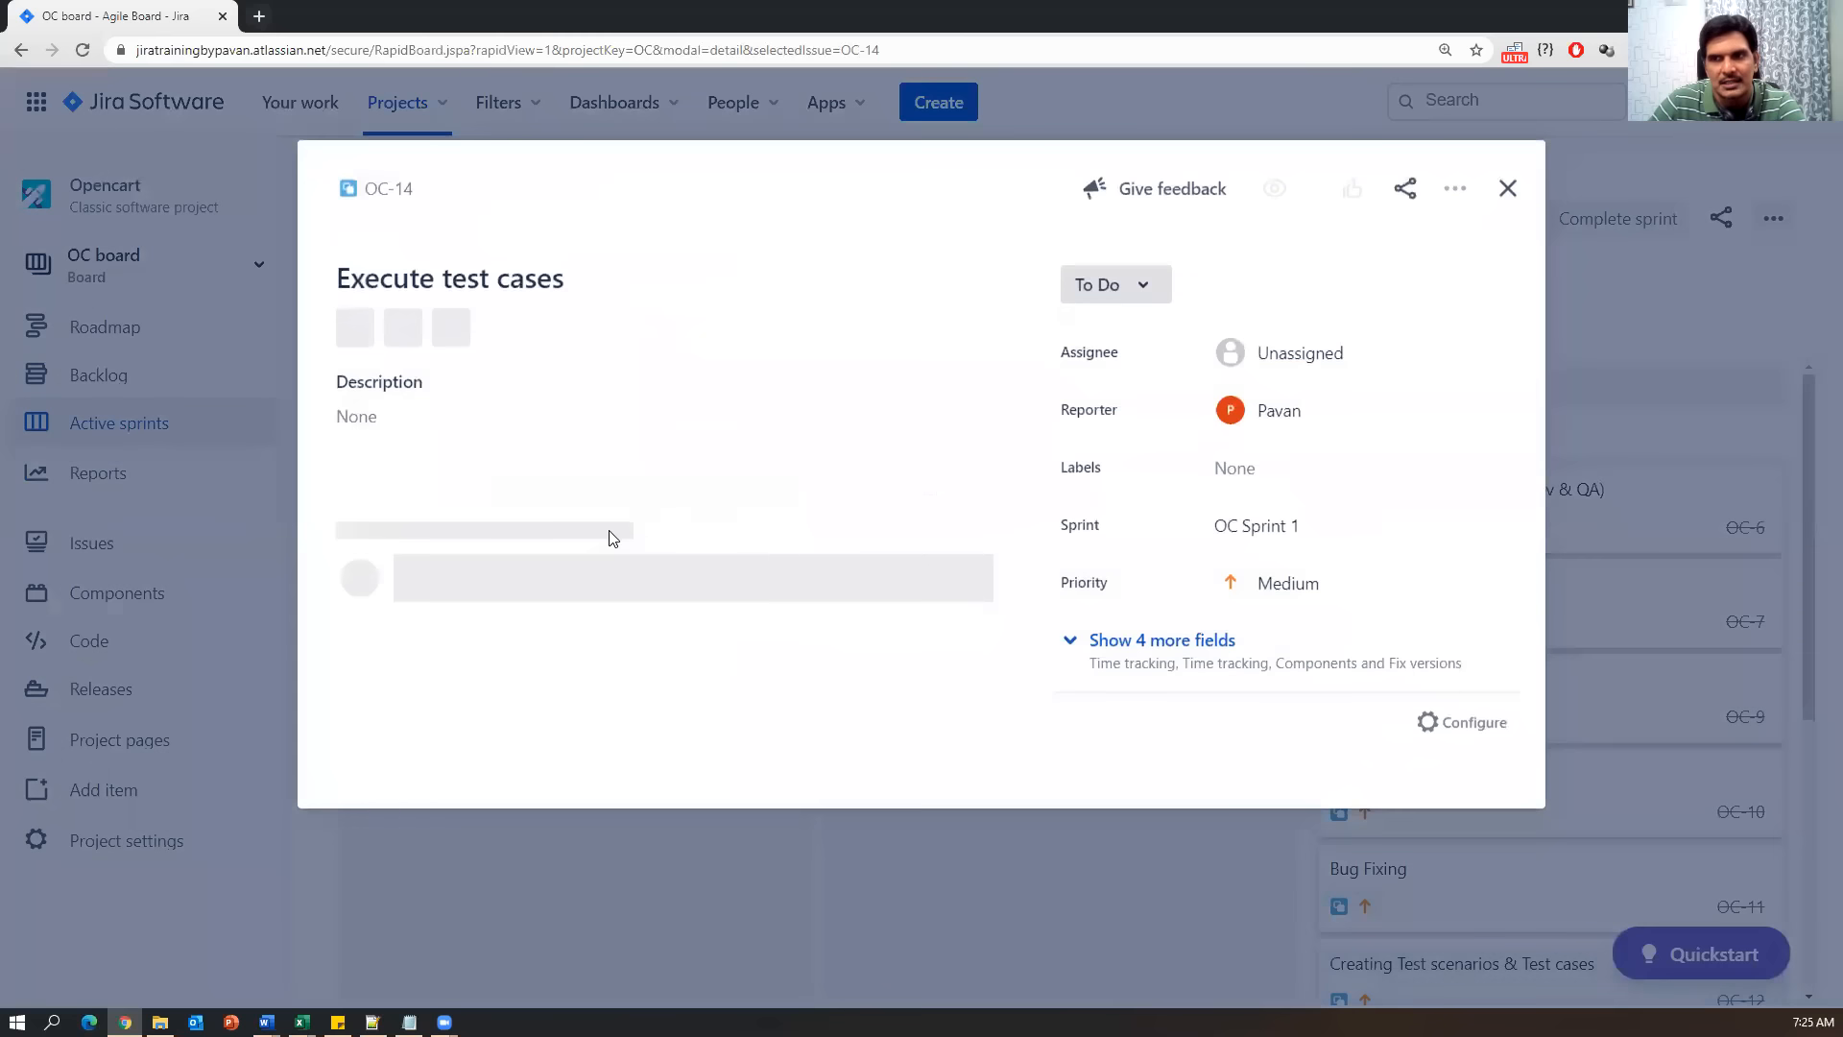
click(1148, 285)
click(1104, 371)
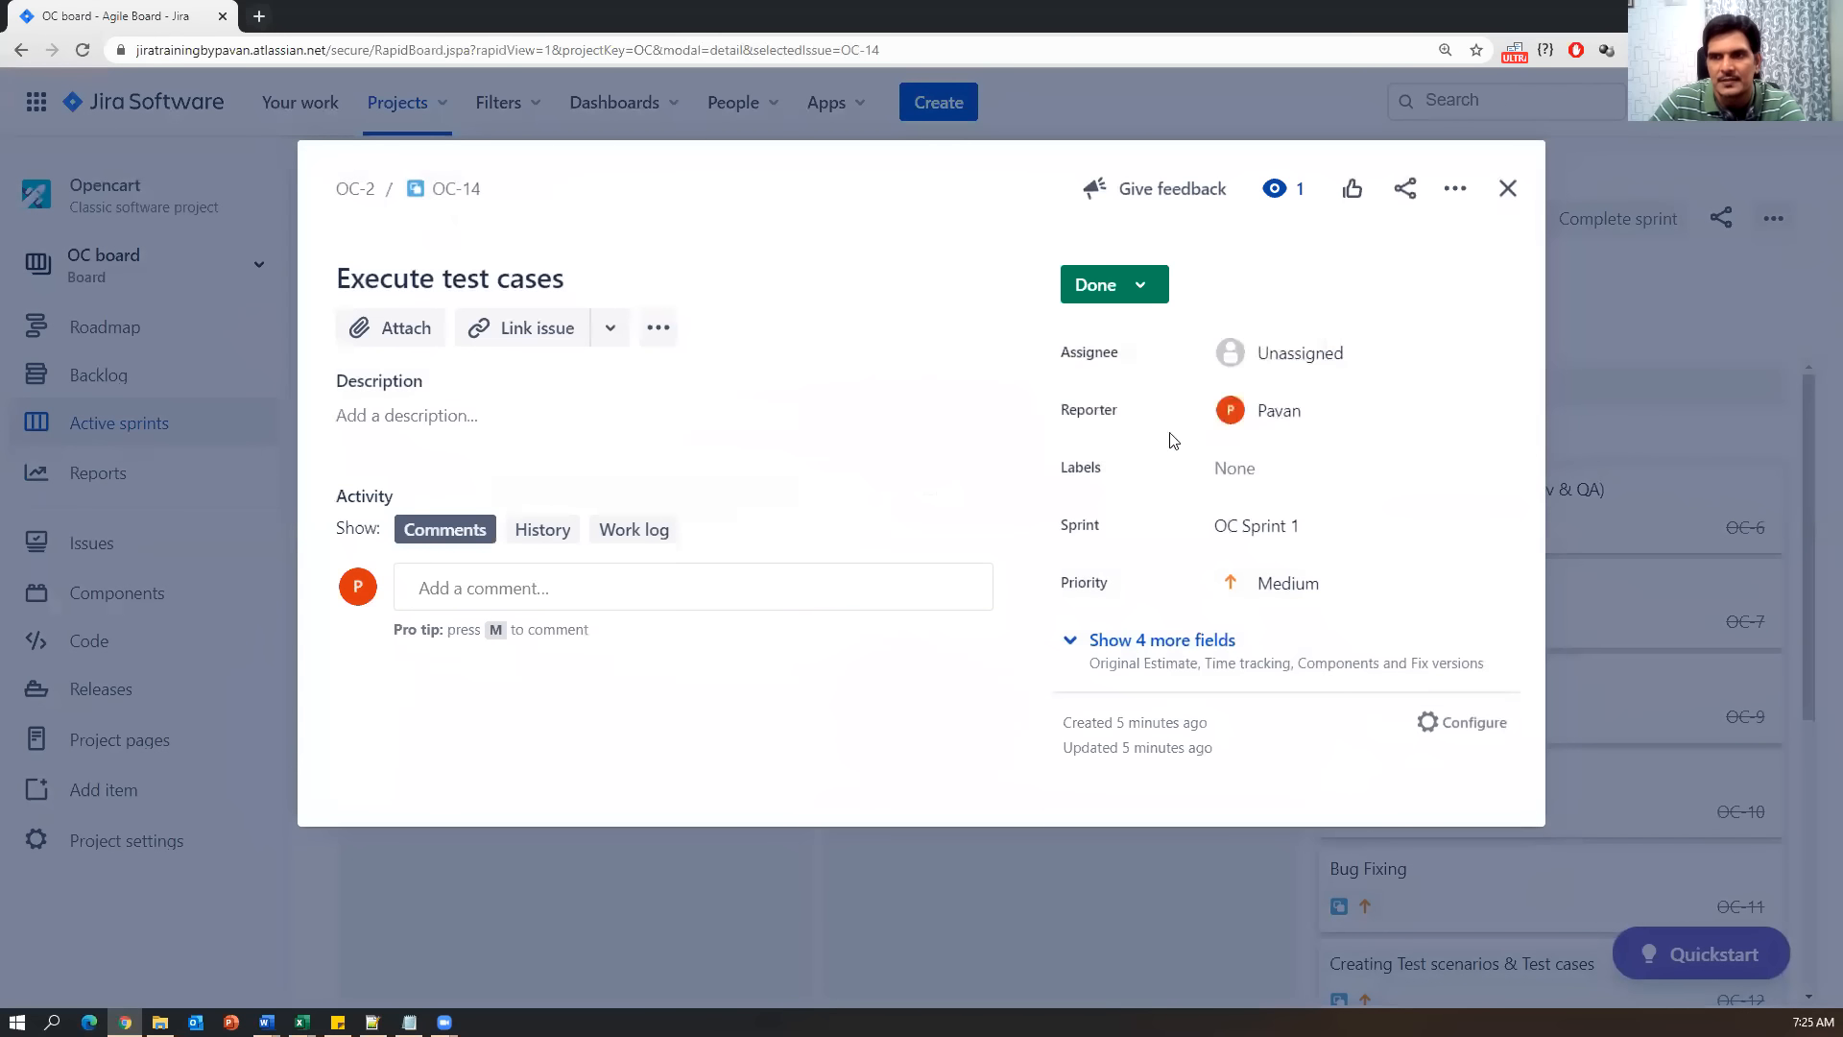
click(1507, 191)
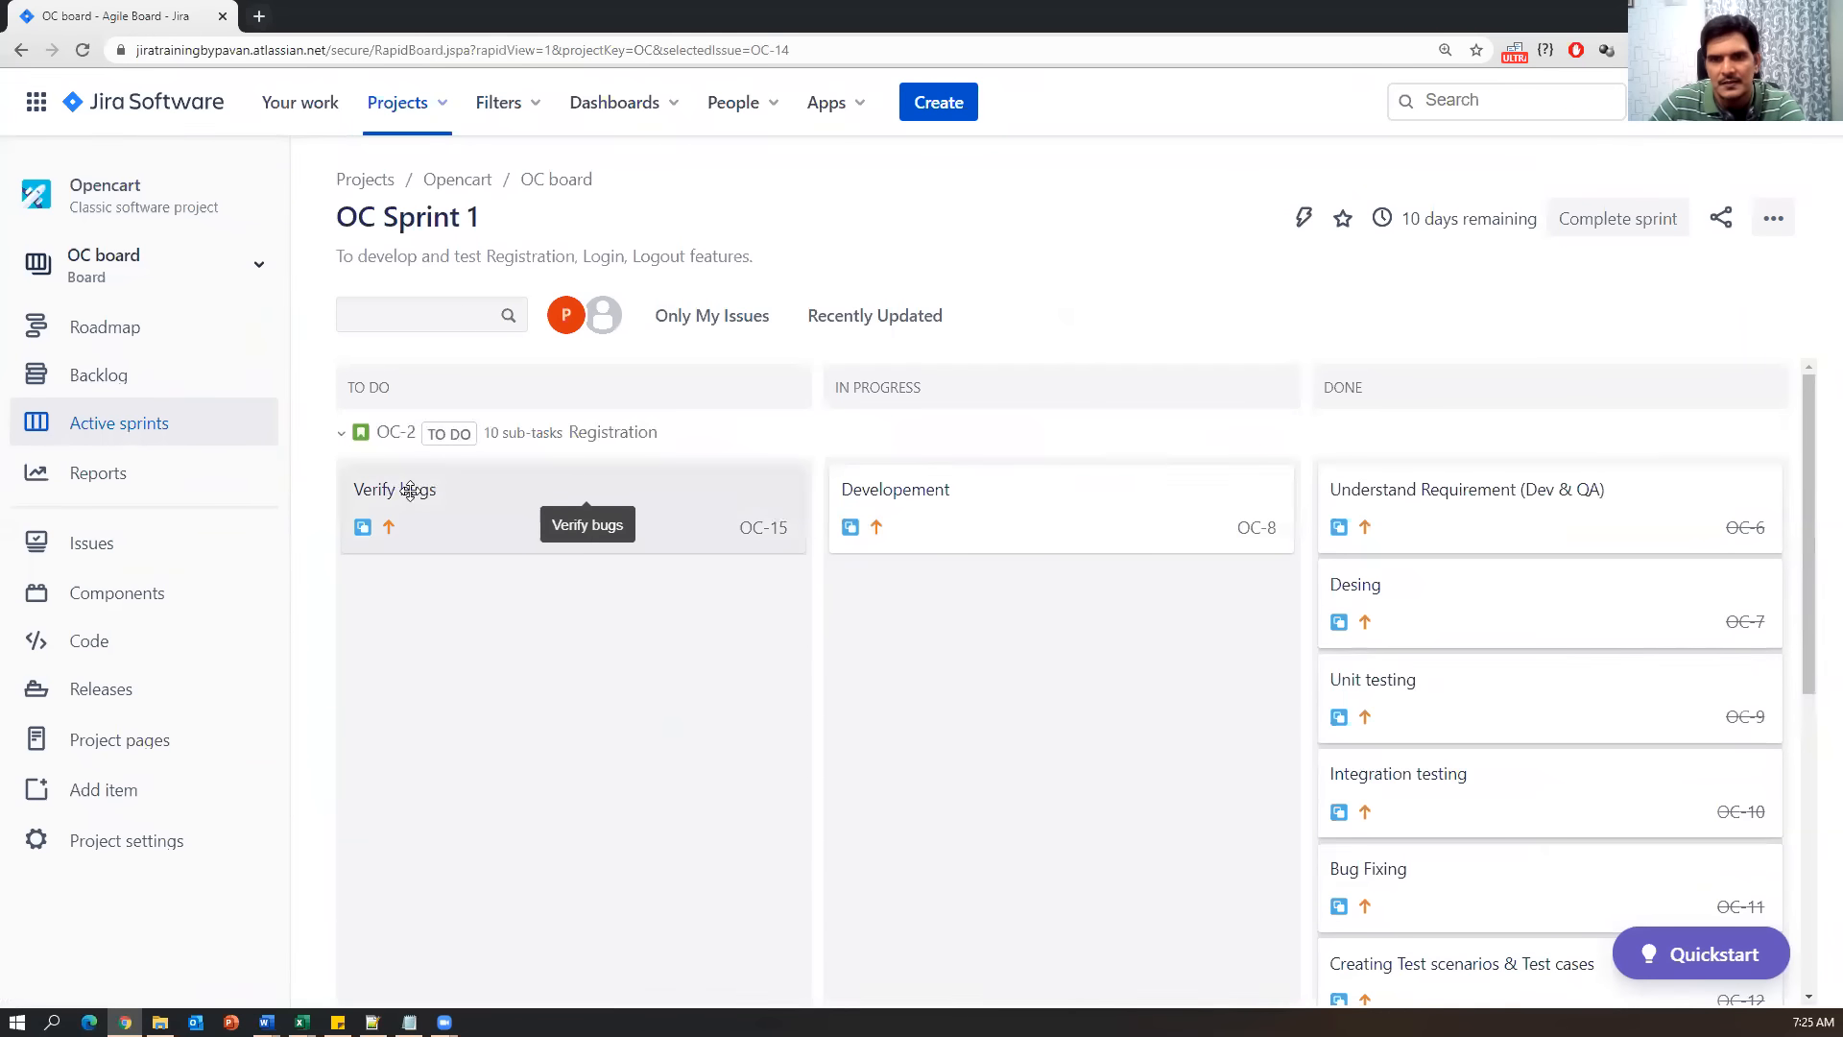
Mark the Developement subtask OC-8 as Done.
click(1090, 507)
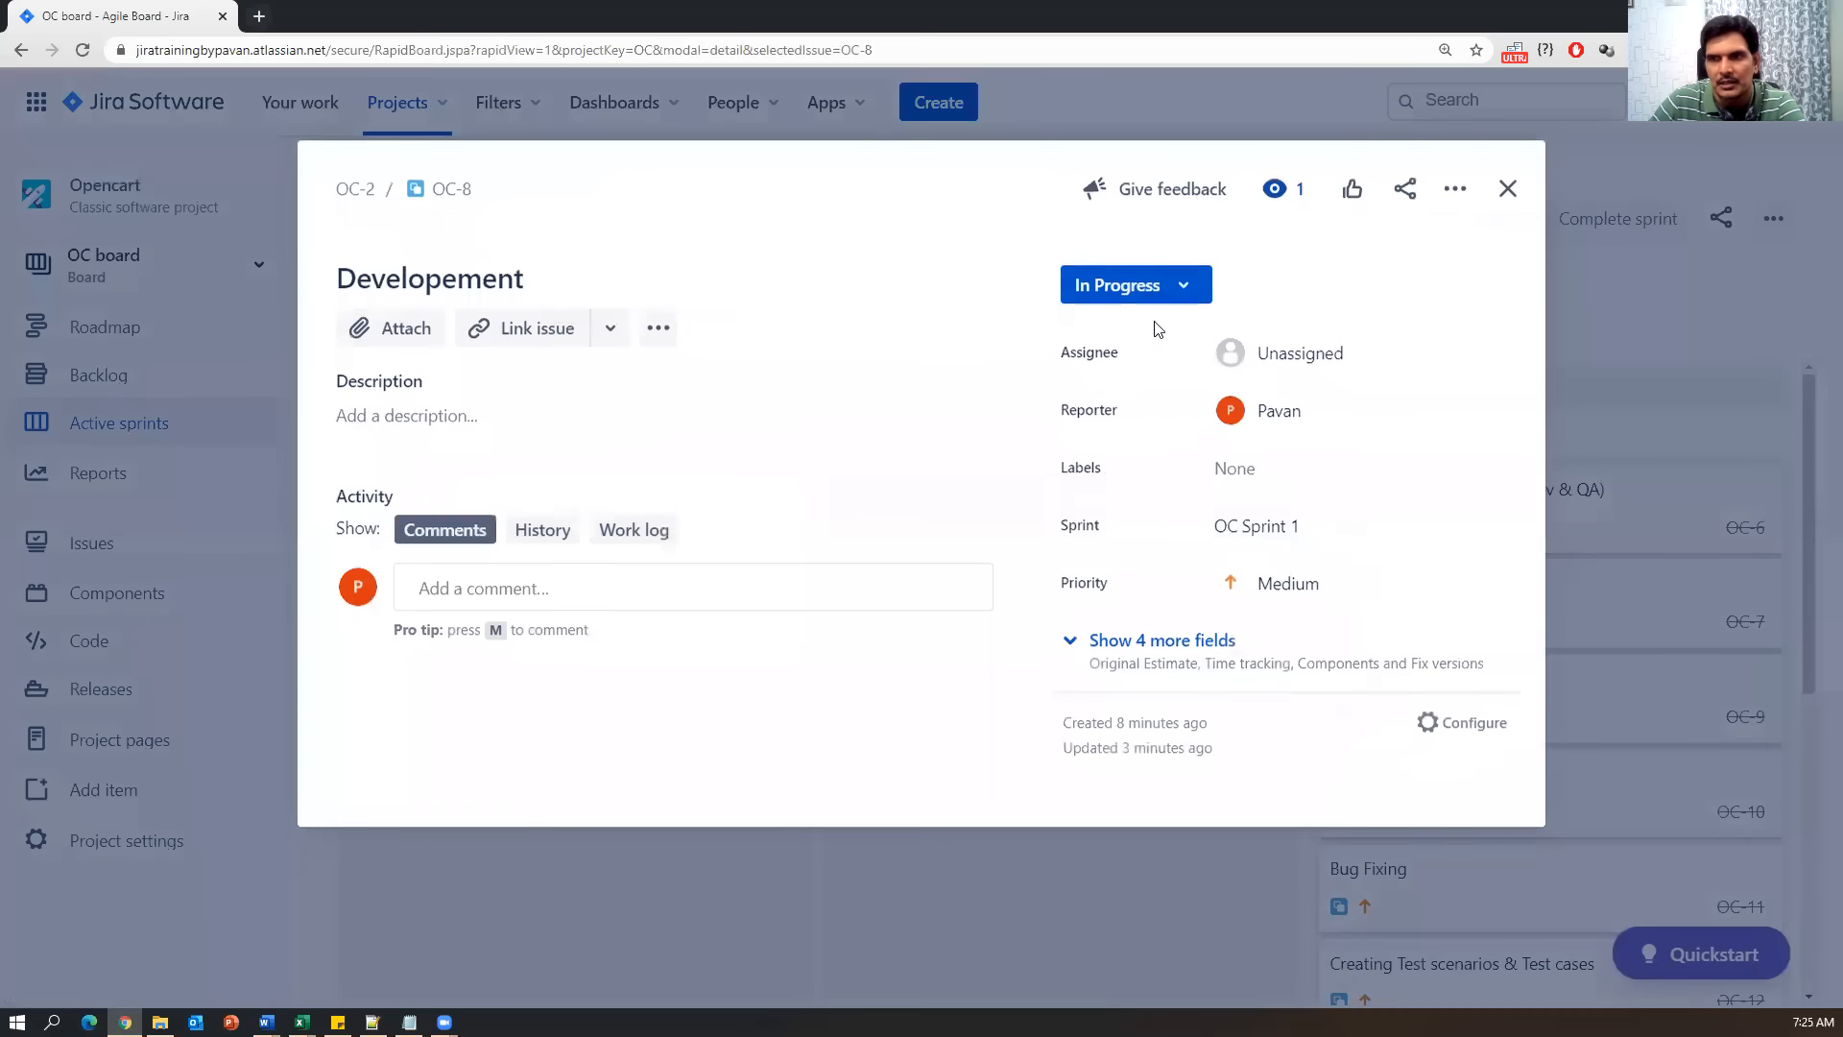
click(1165, 297)
click(1100, 336)
click(1144, 293)
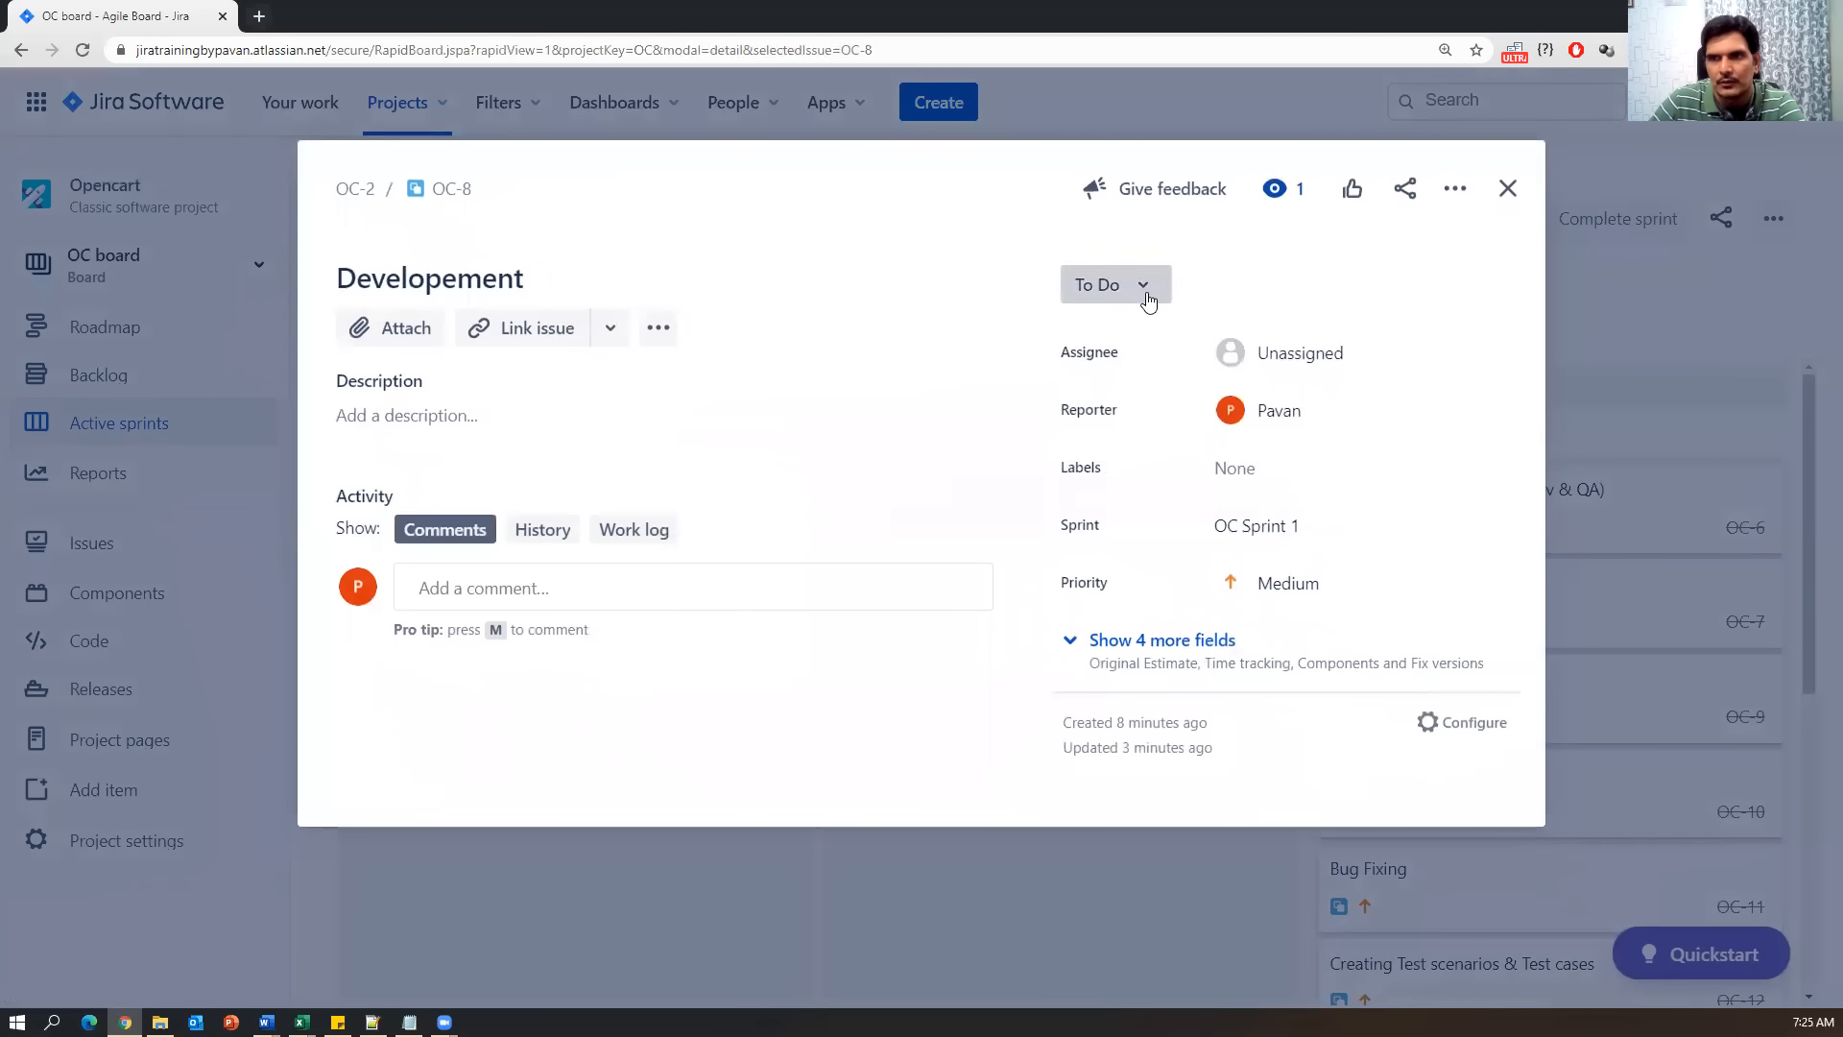
click(1125, 367)
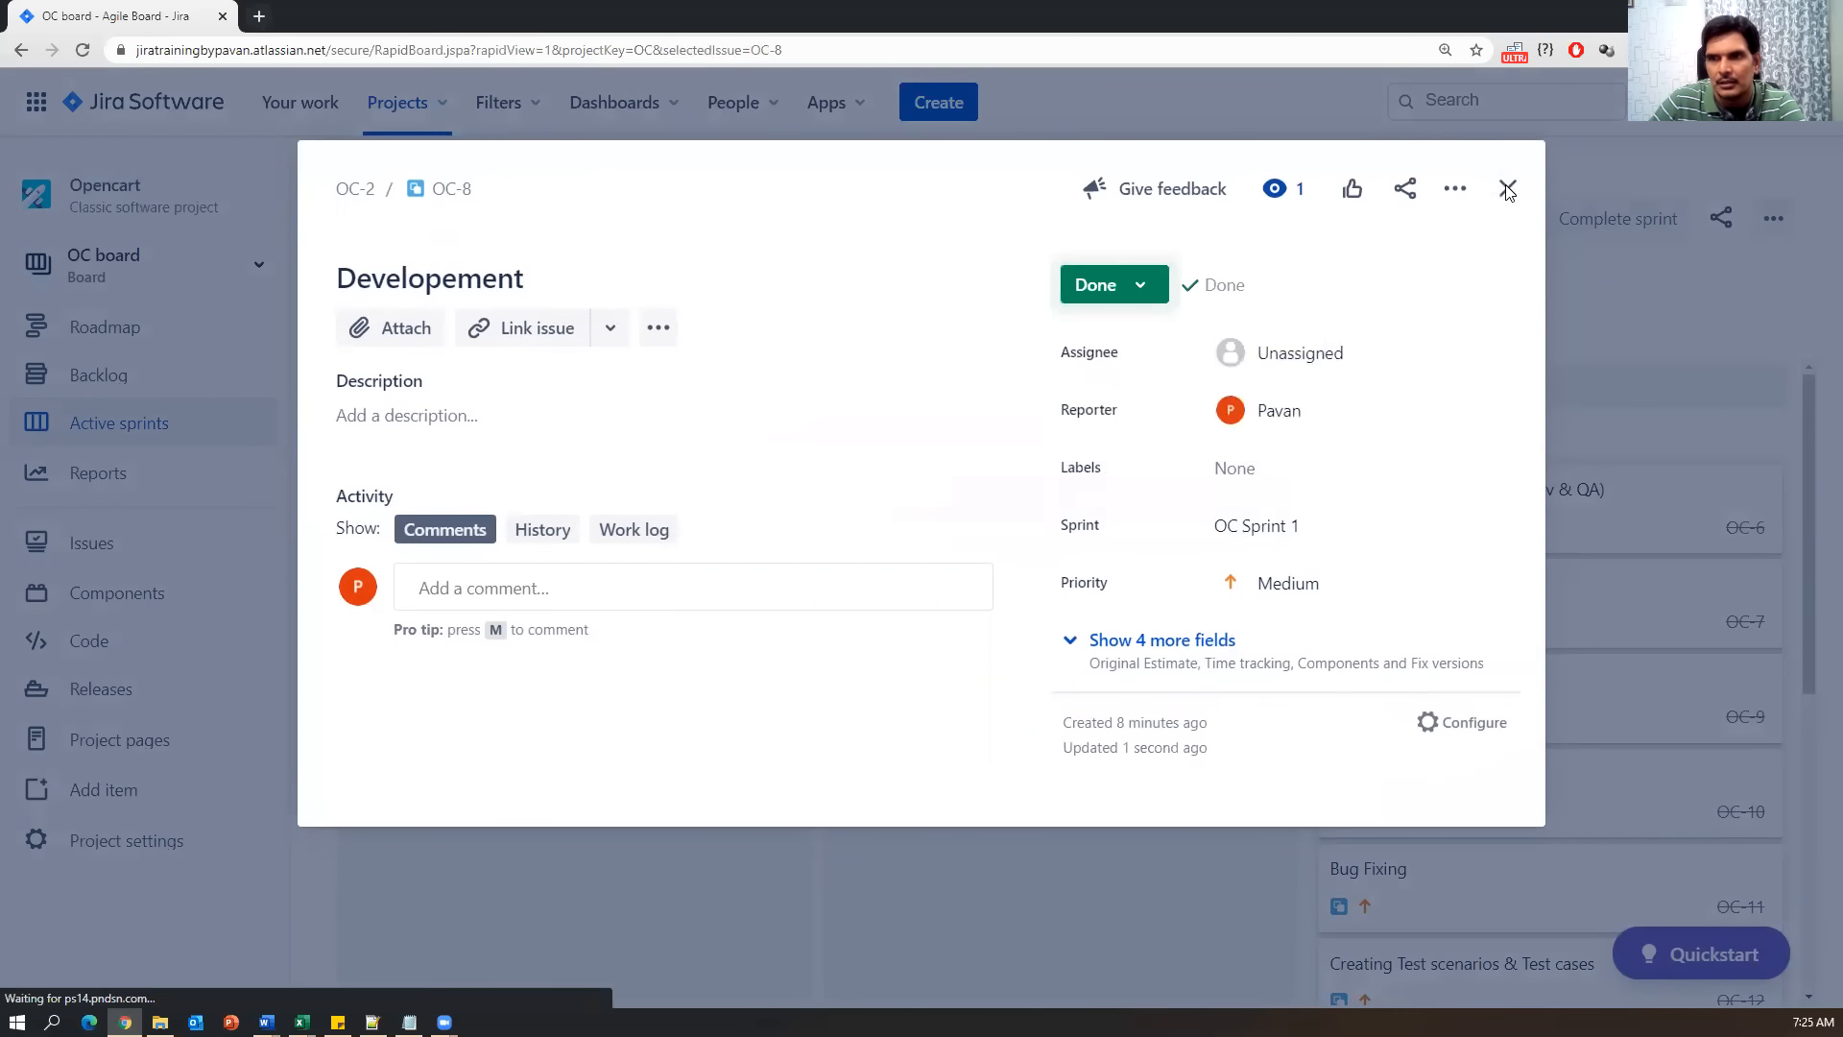
click(1507, 188)
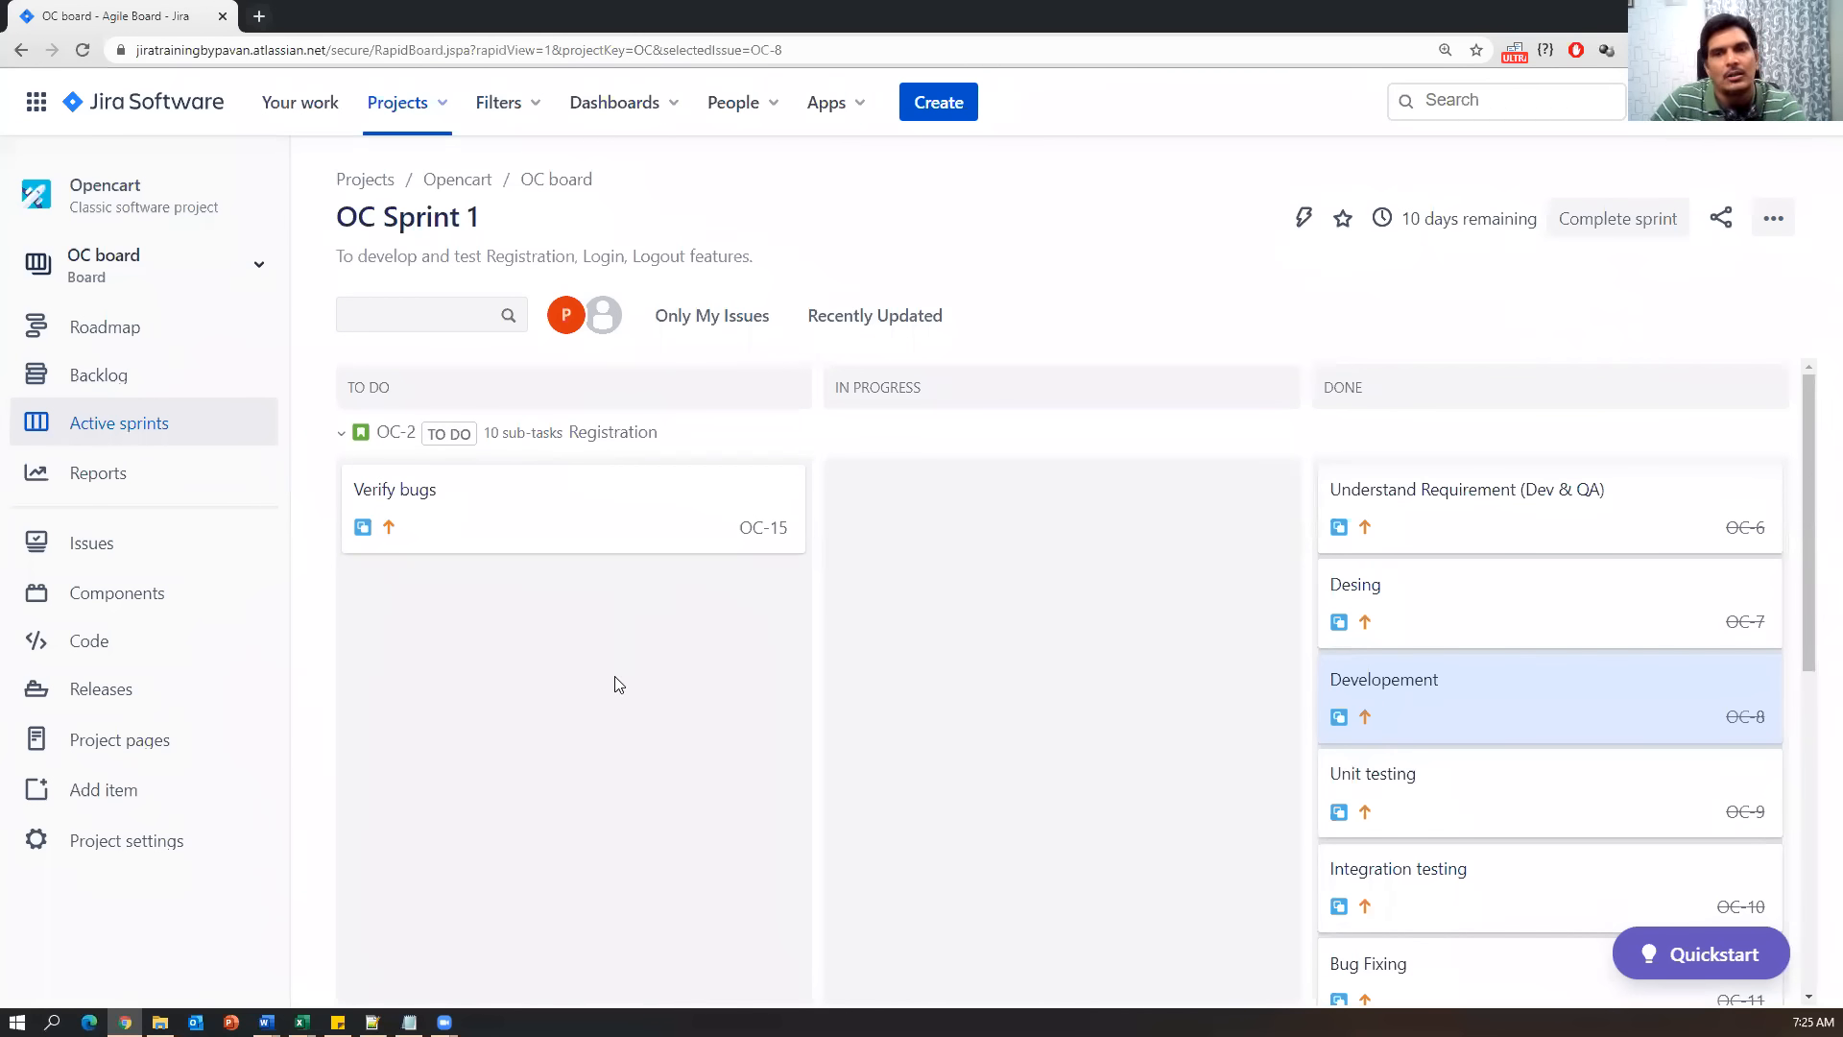
Mark Verify bugs (OC-15) as Done and collapse the OC-2 Registration swimlane.
click(574, 527)
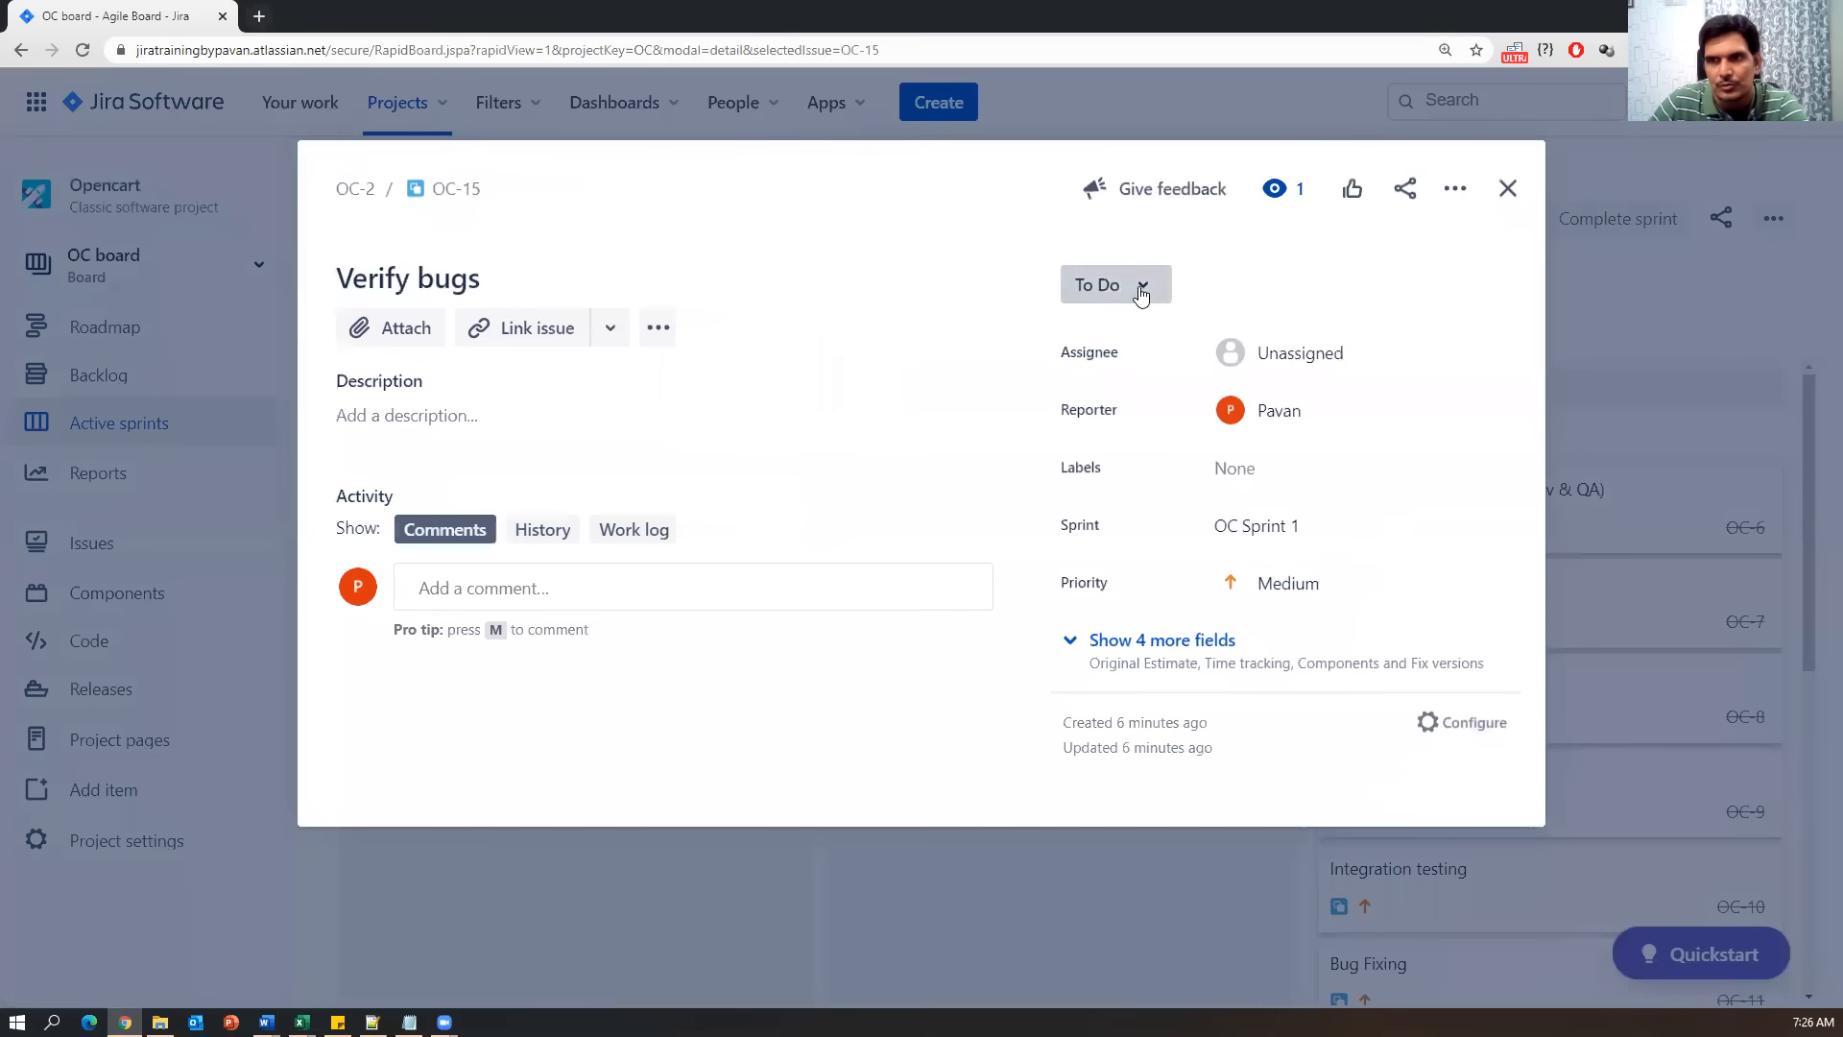
click(1142, 284)
click(1121, 374)
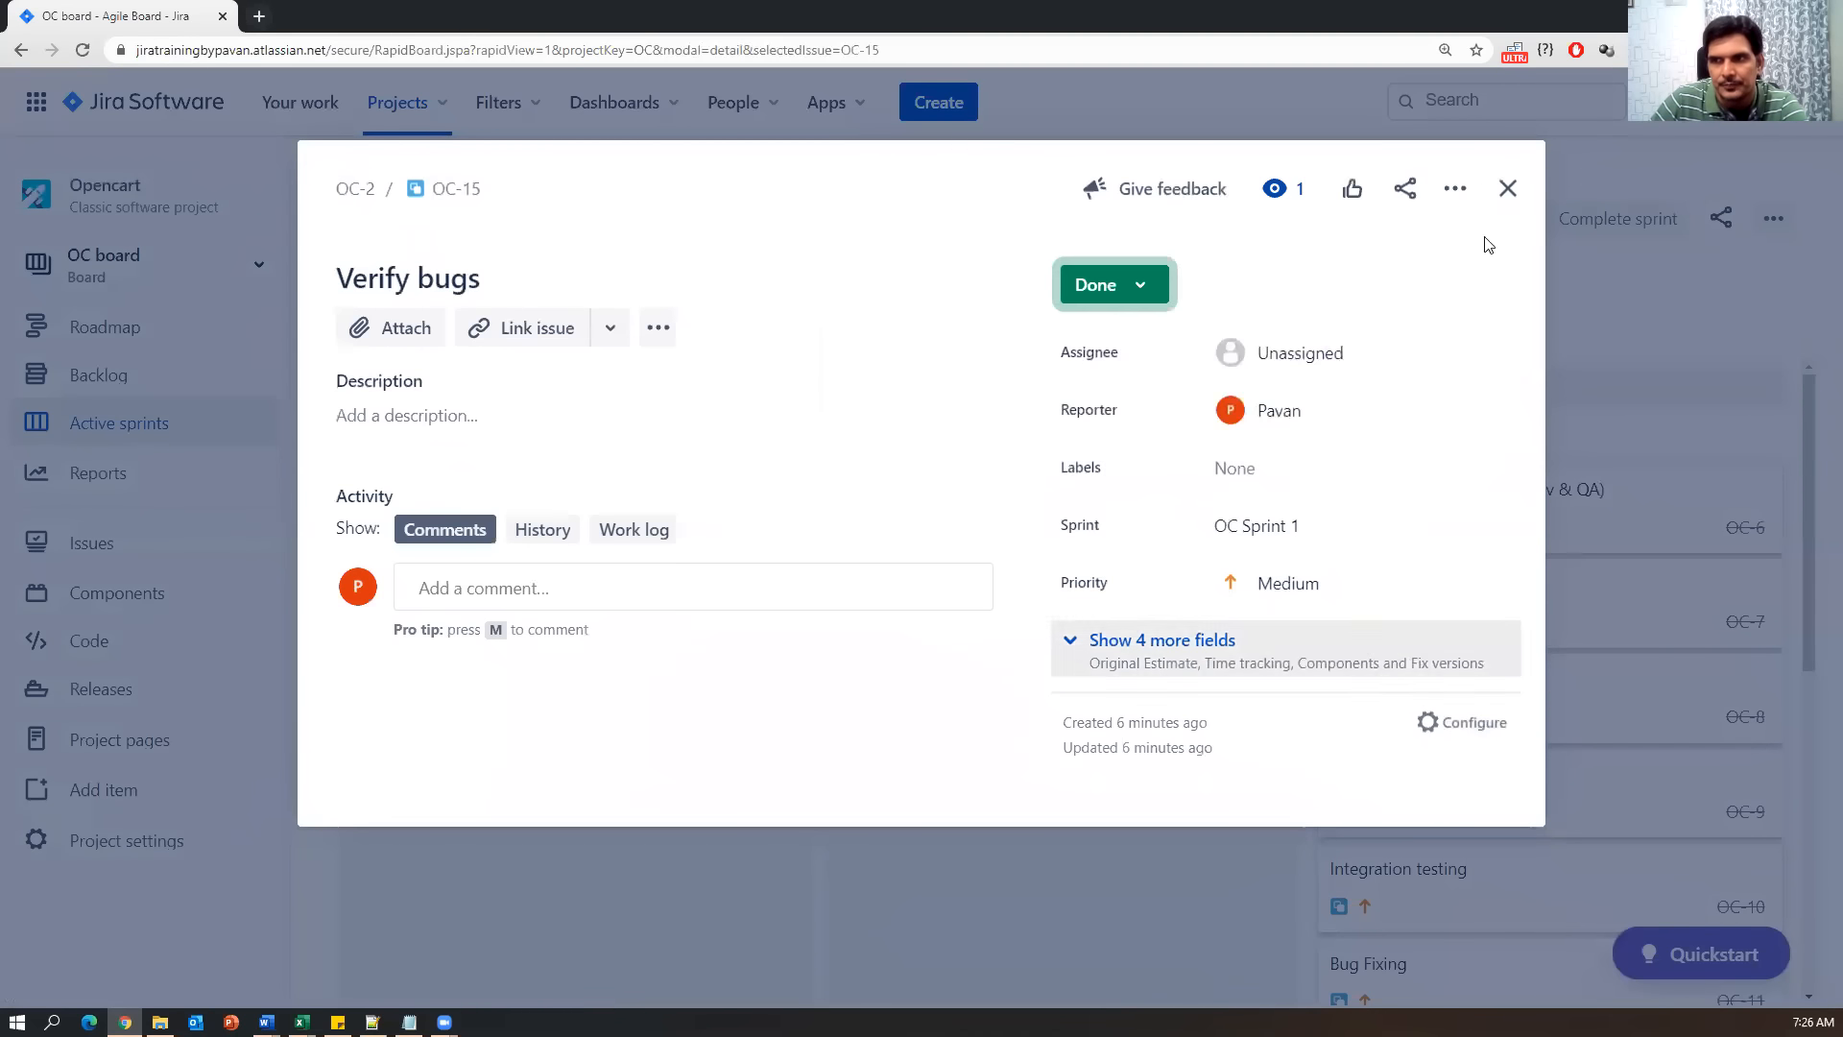
click(1506, 188)
scroll(749, 605, down, 3)
scroll(466, 629, up, 4)
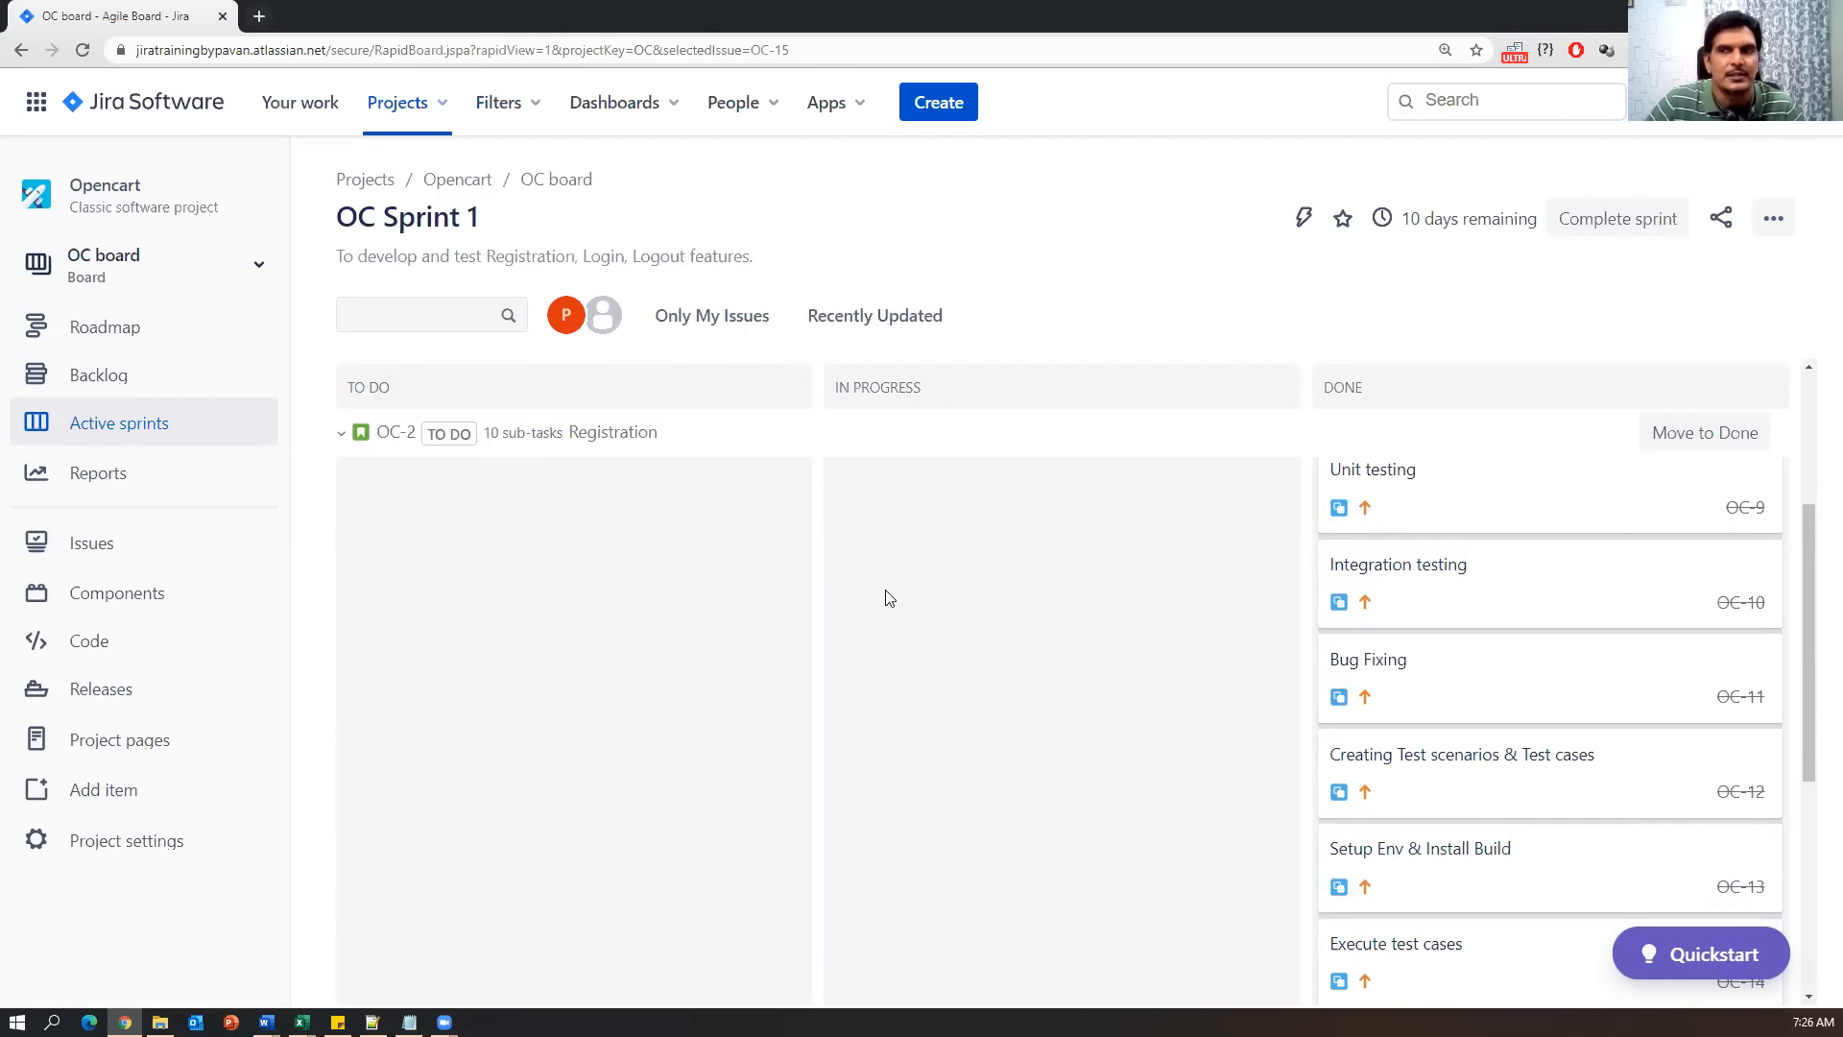
scroll(1378, 514, up, 3)
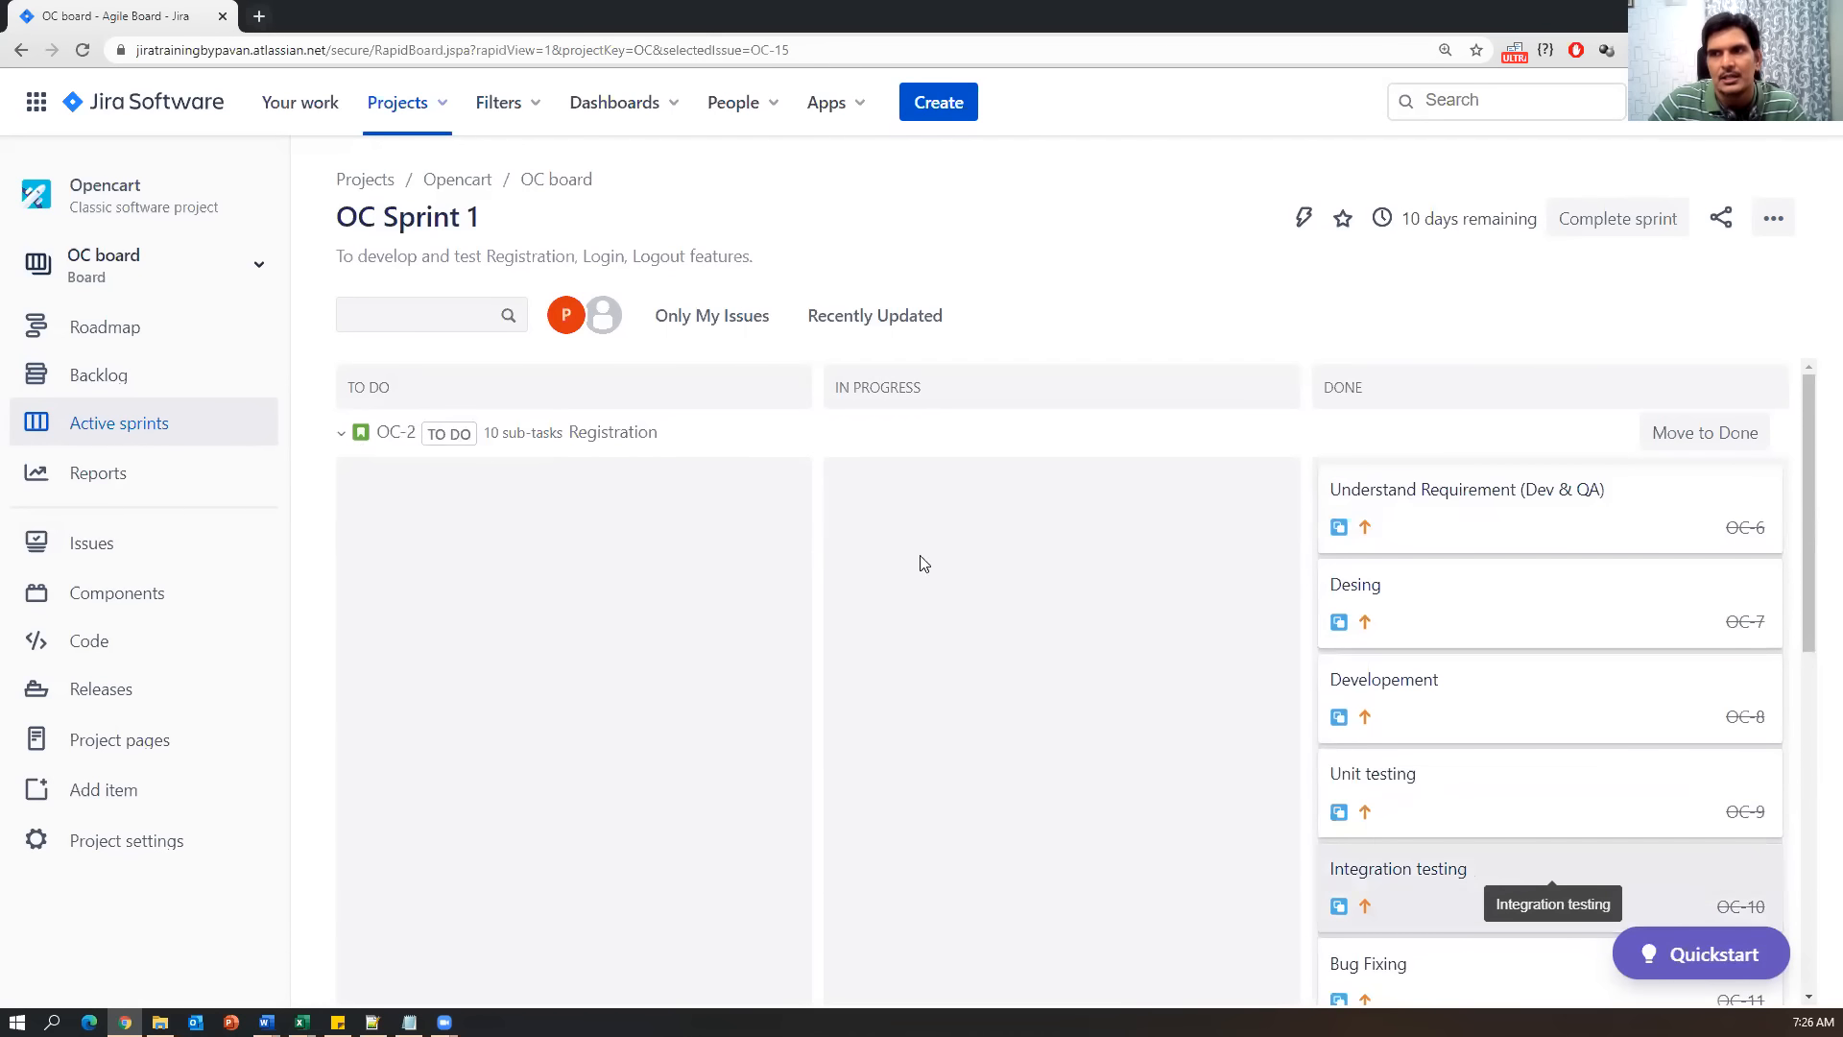
click(342, 436)
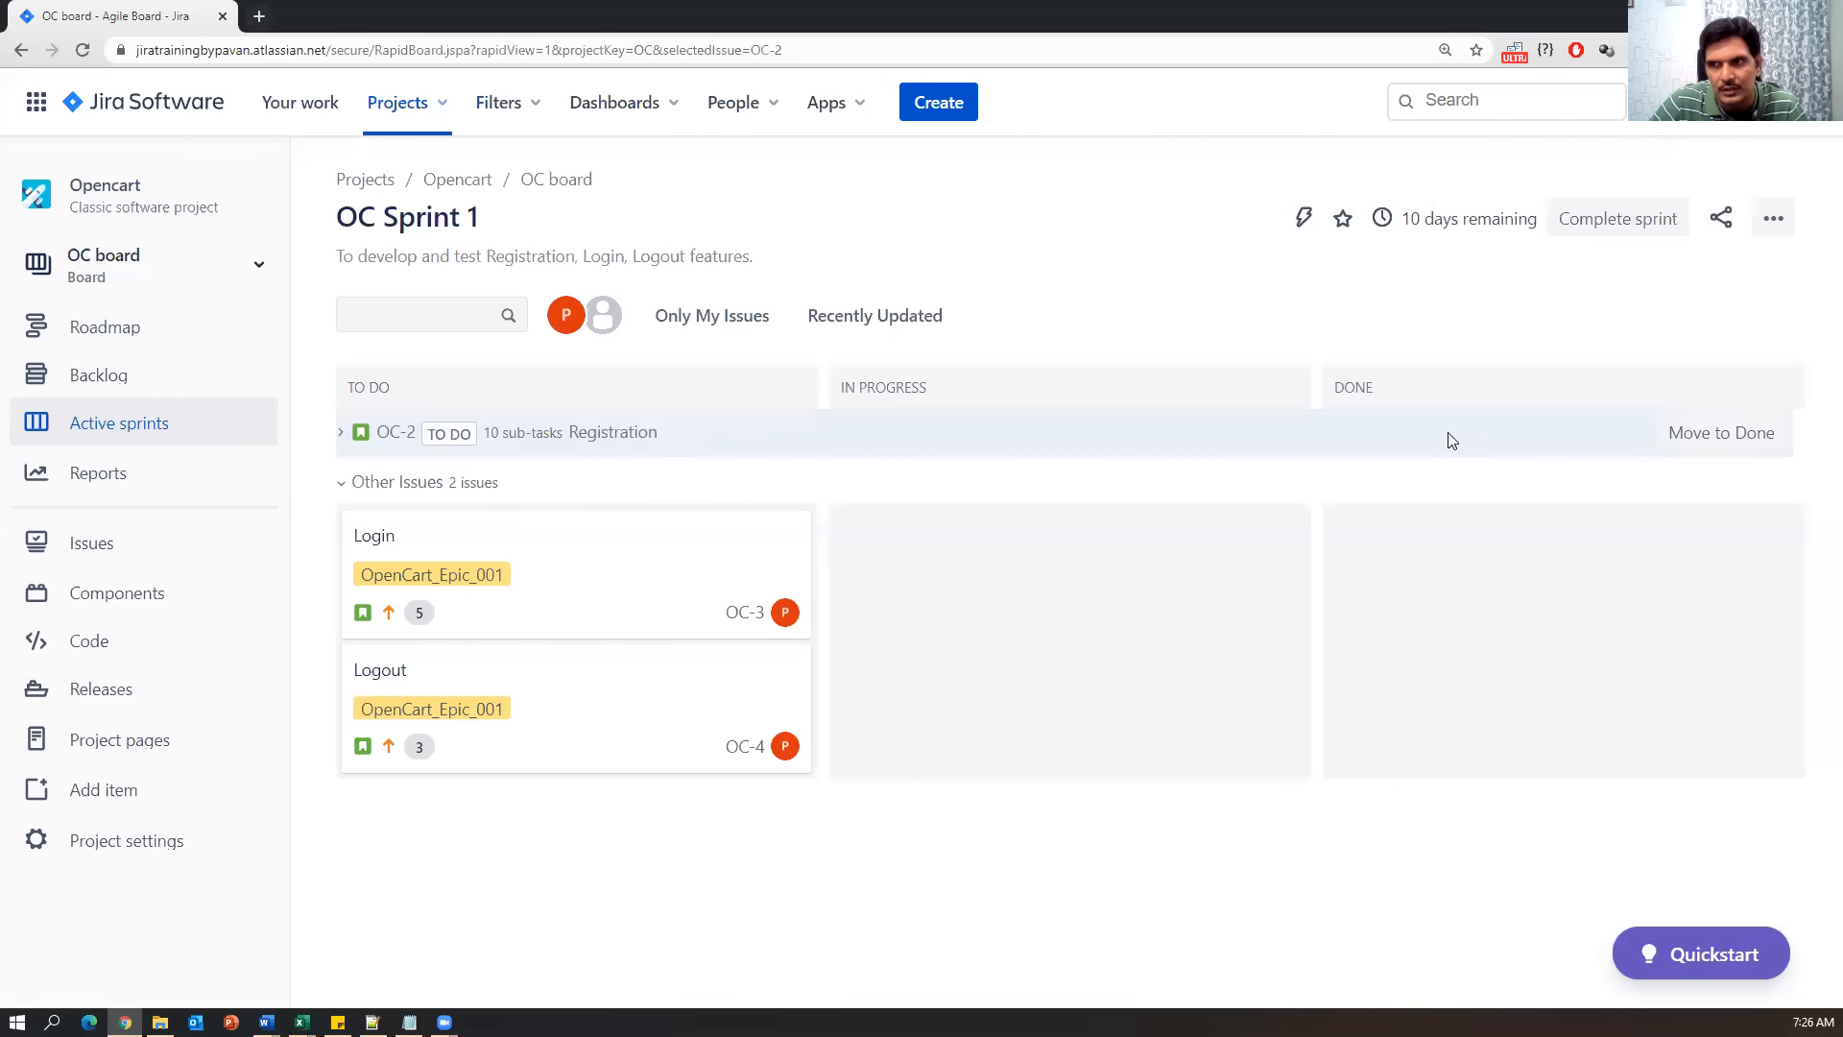
Open the OC-2 Registration story and dismiss the Update Parent Issue prompt.
click(1680, 434)
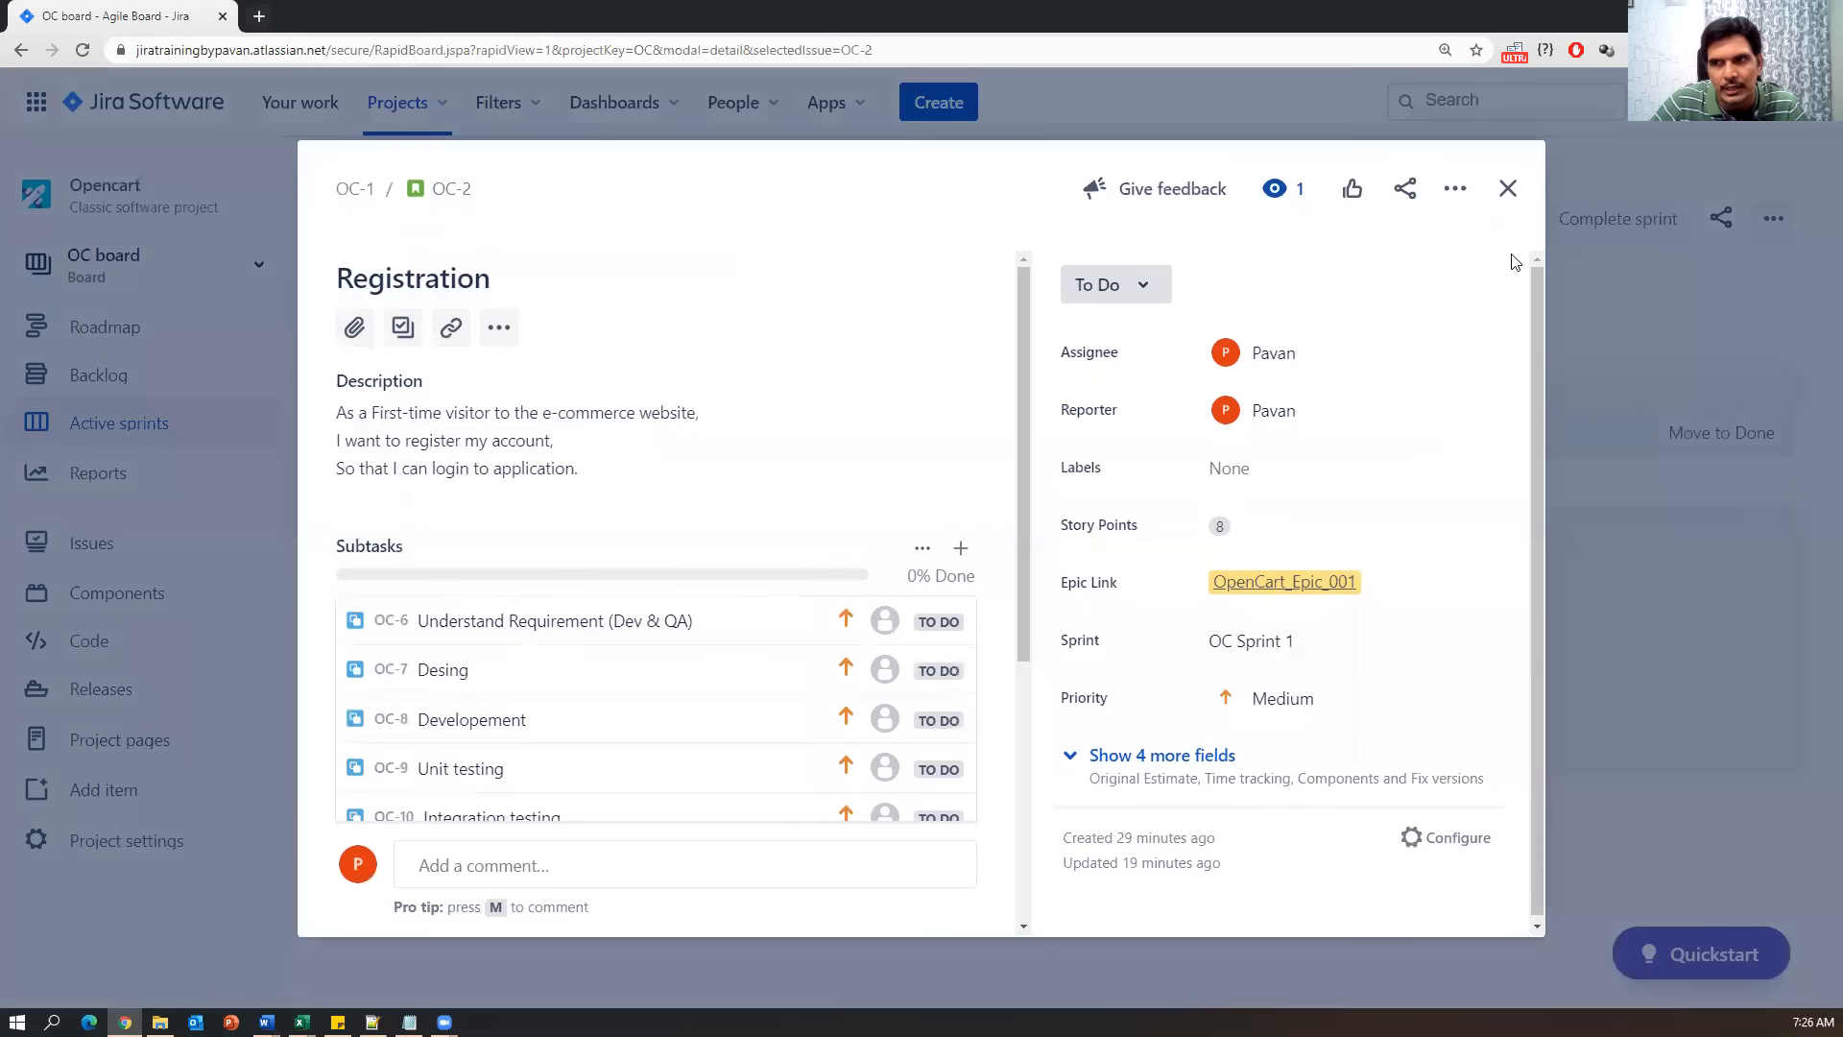
click(1507, 189)
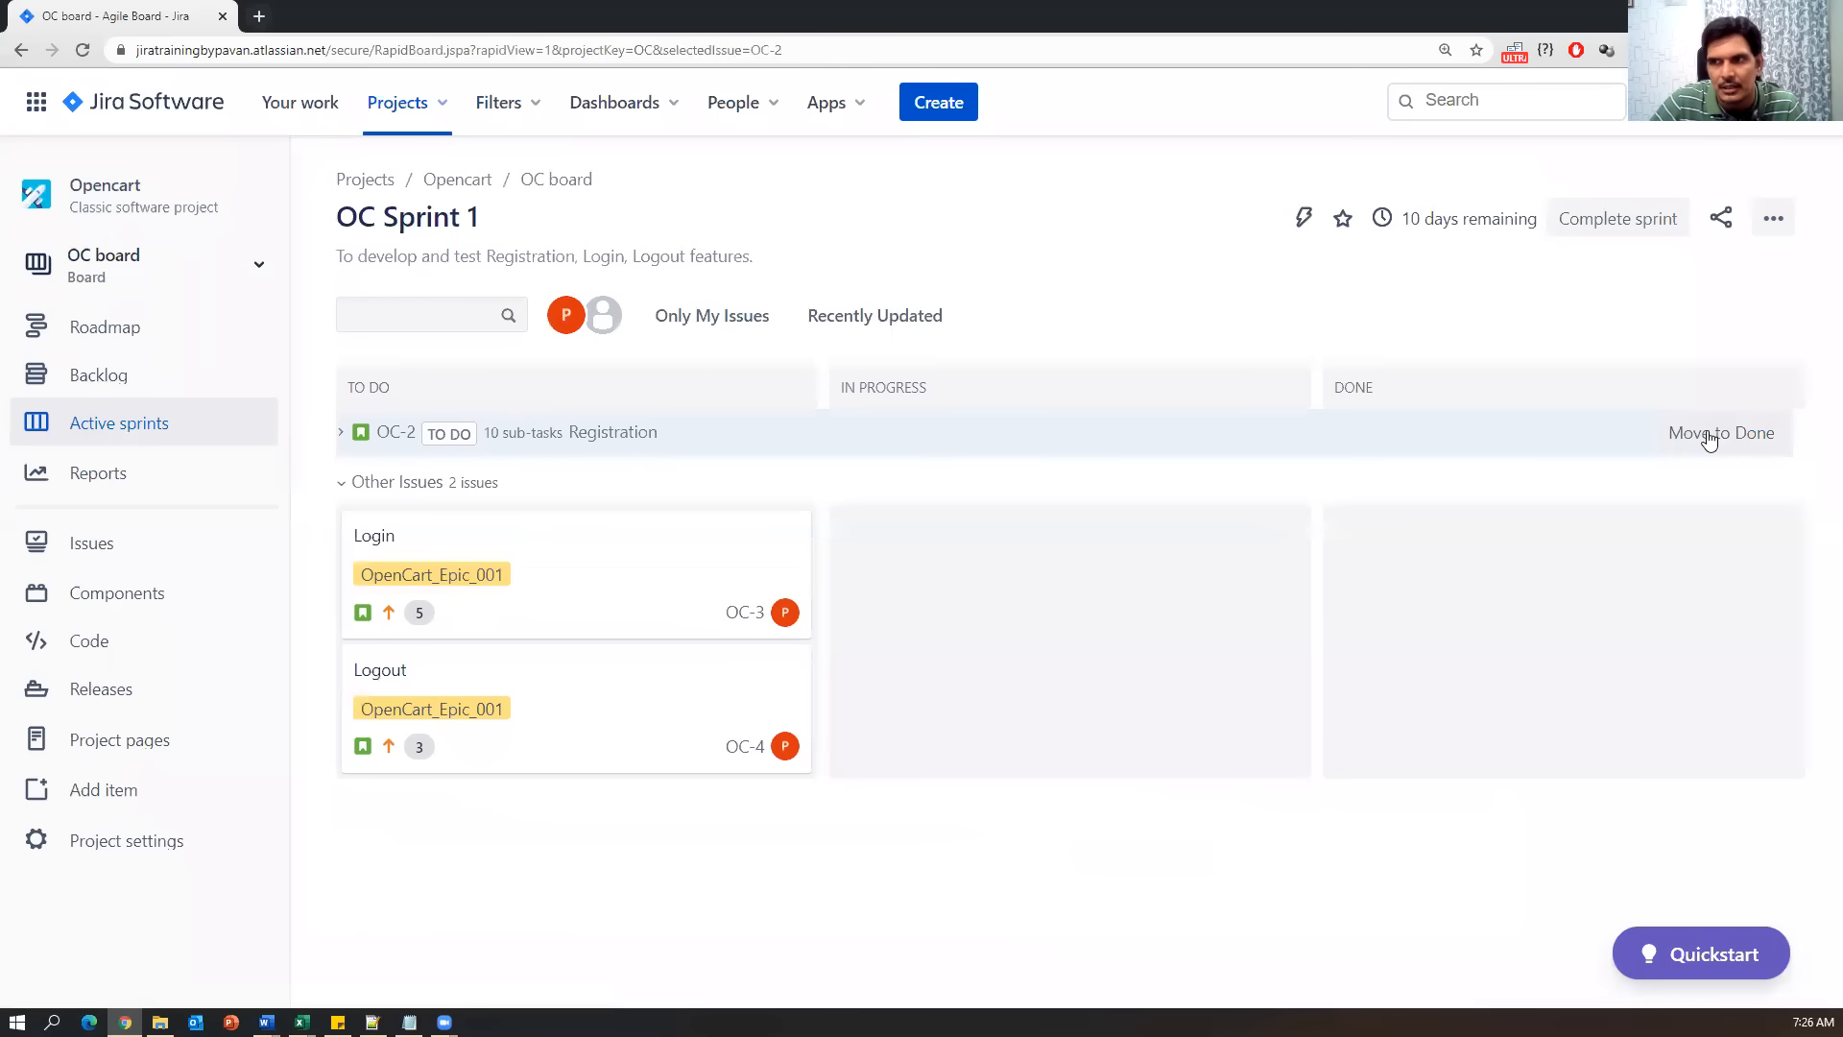
click(1708, 435)
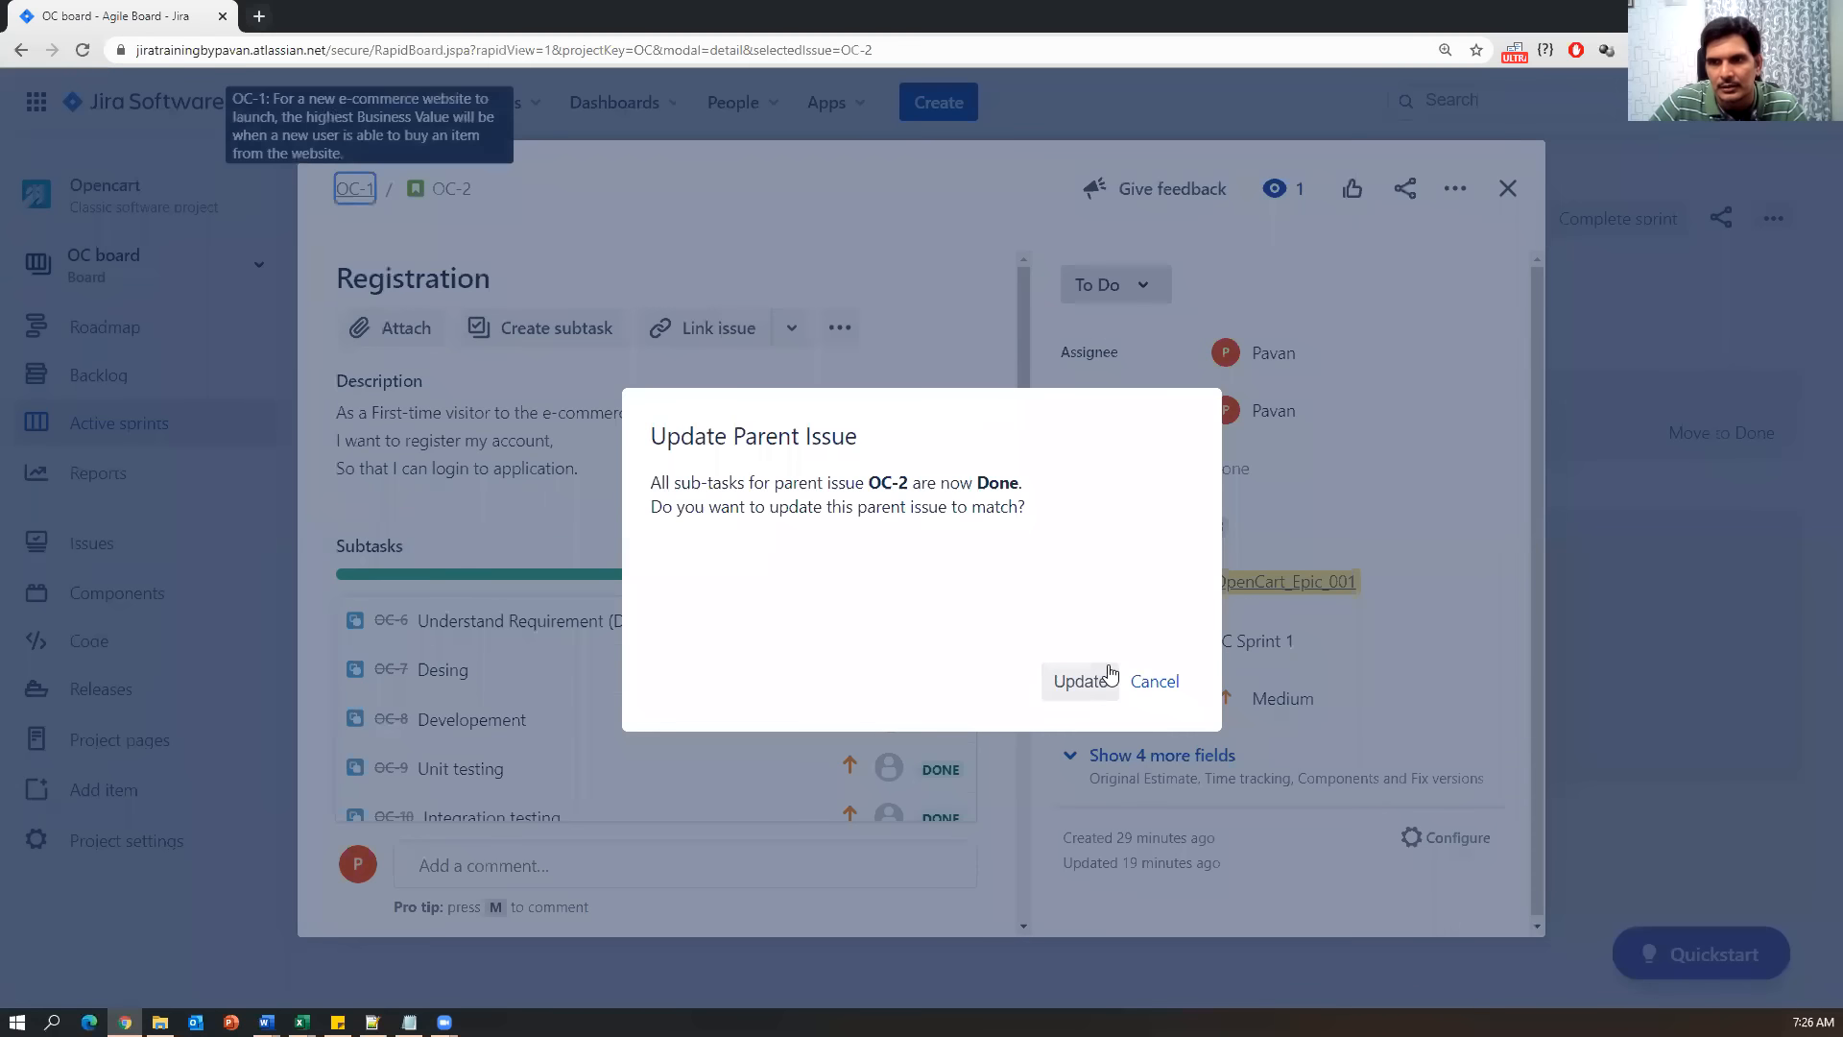
drag(650, 438, 814, 440)
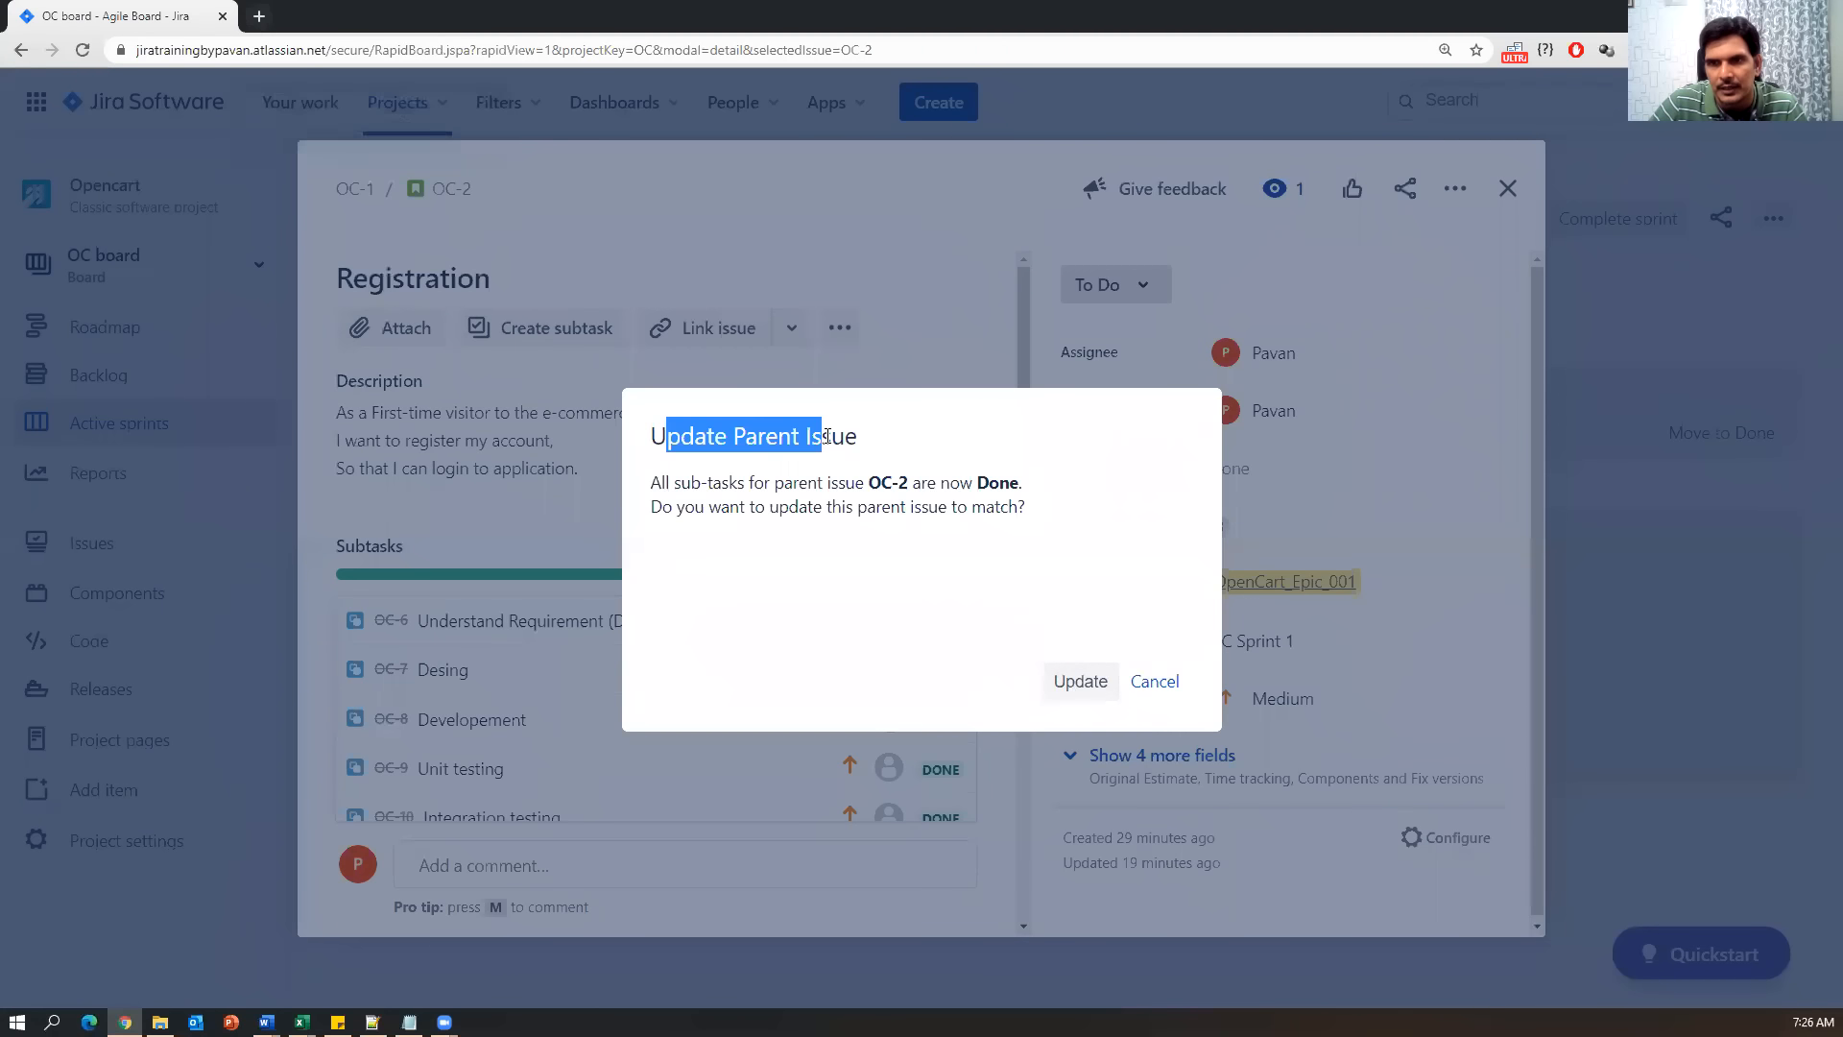
click(1154, 682)
click(1140, 286)
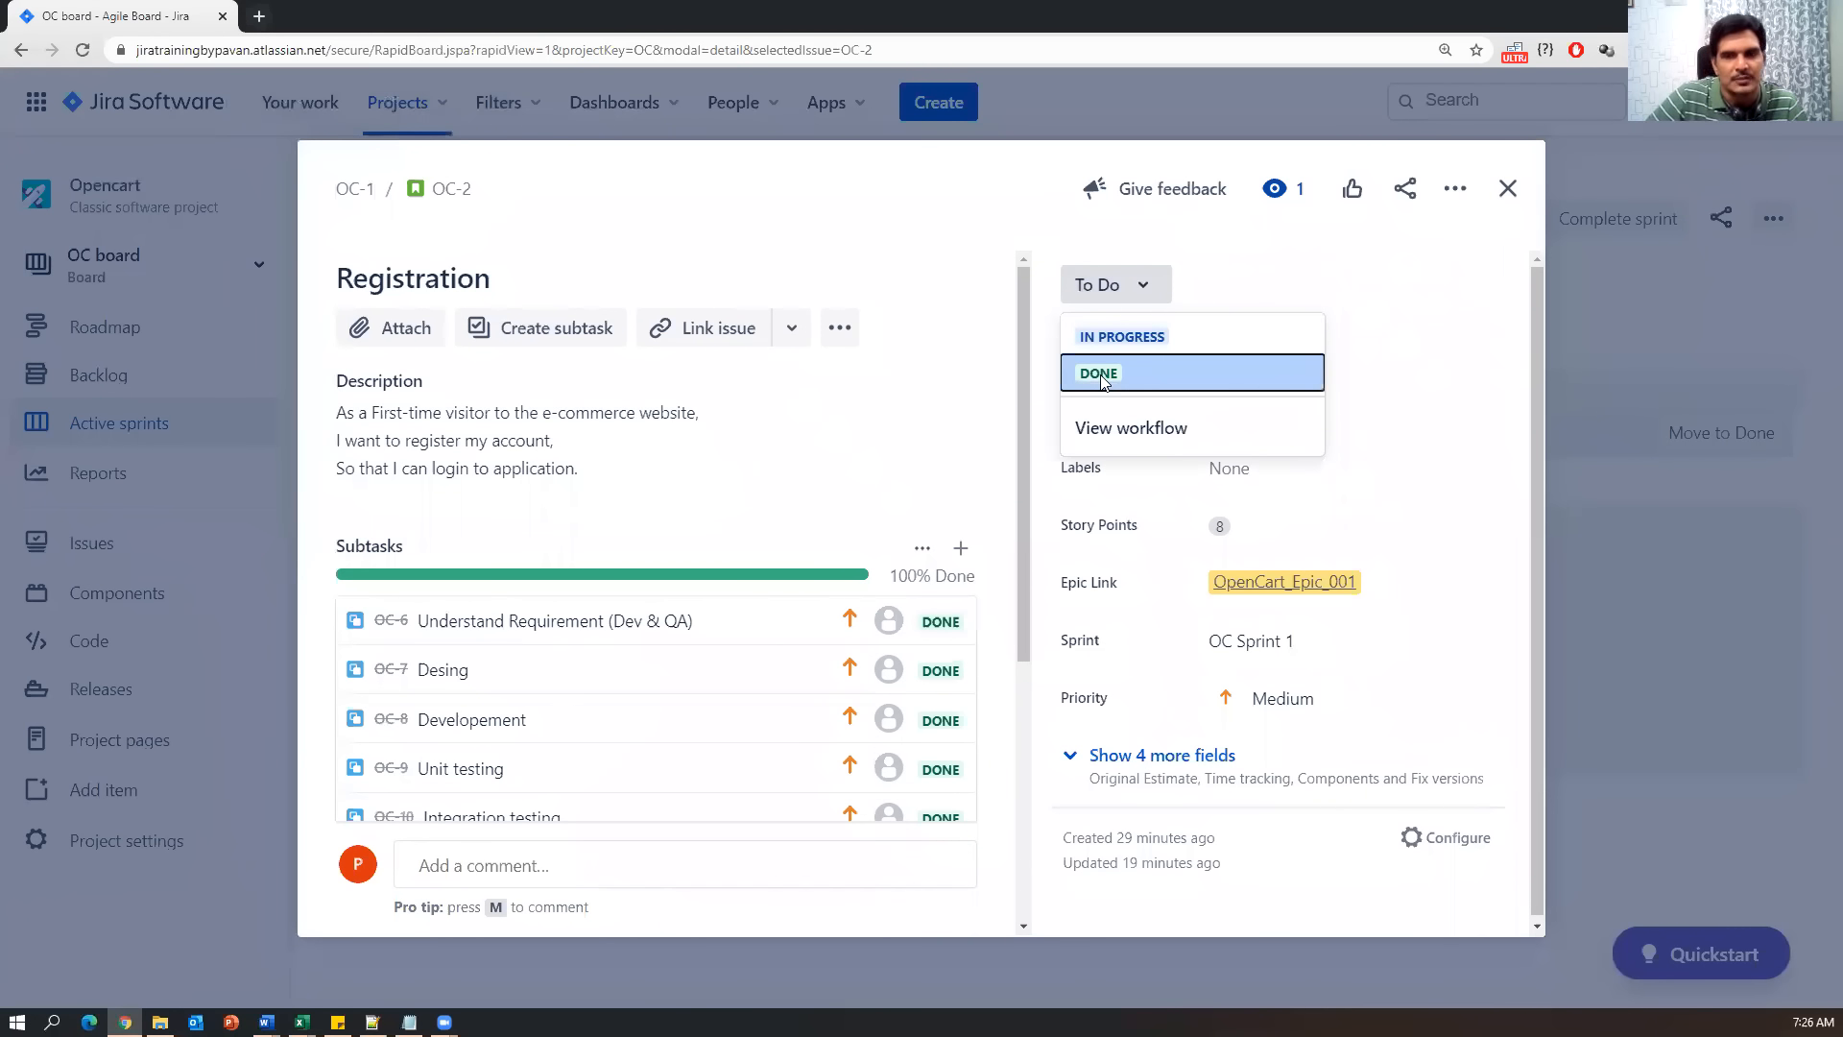
drag(1102, 382, 975, 381)
click(981, 391)
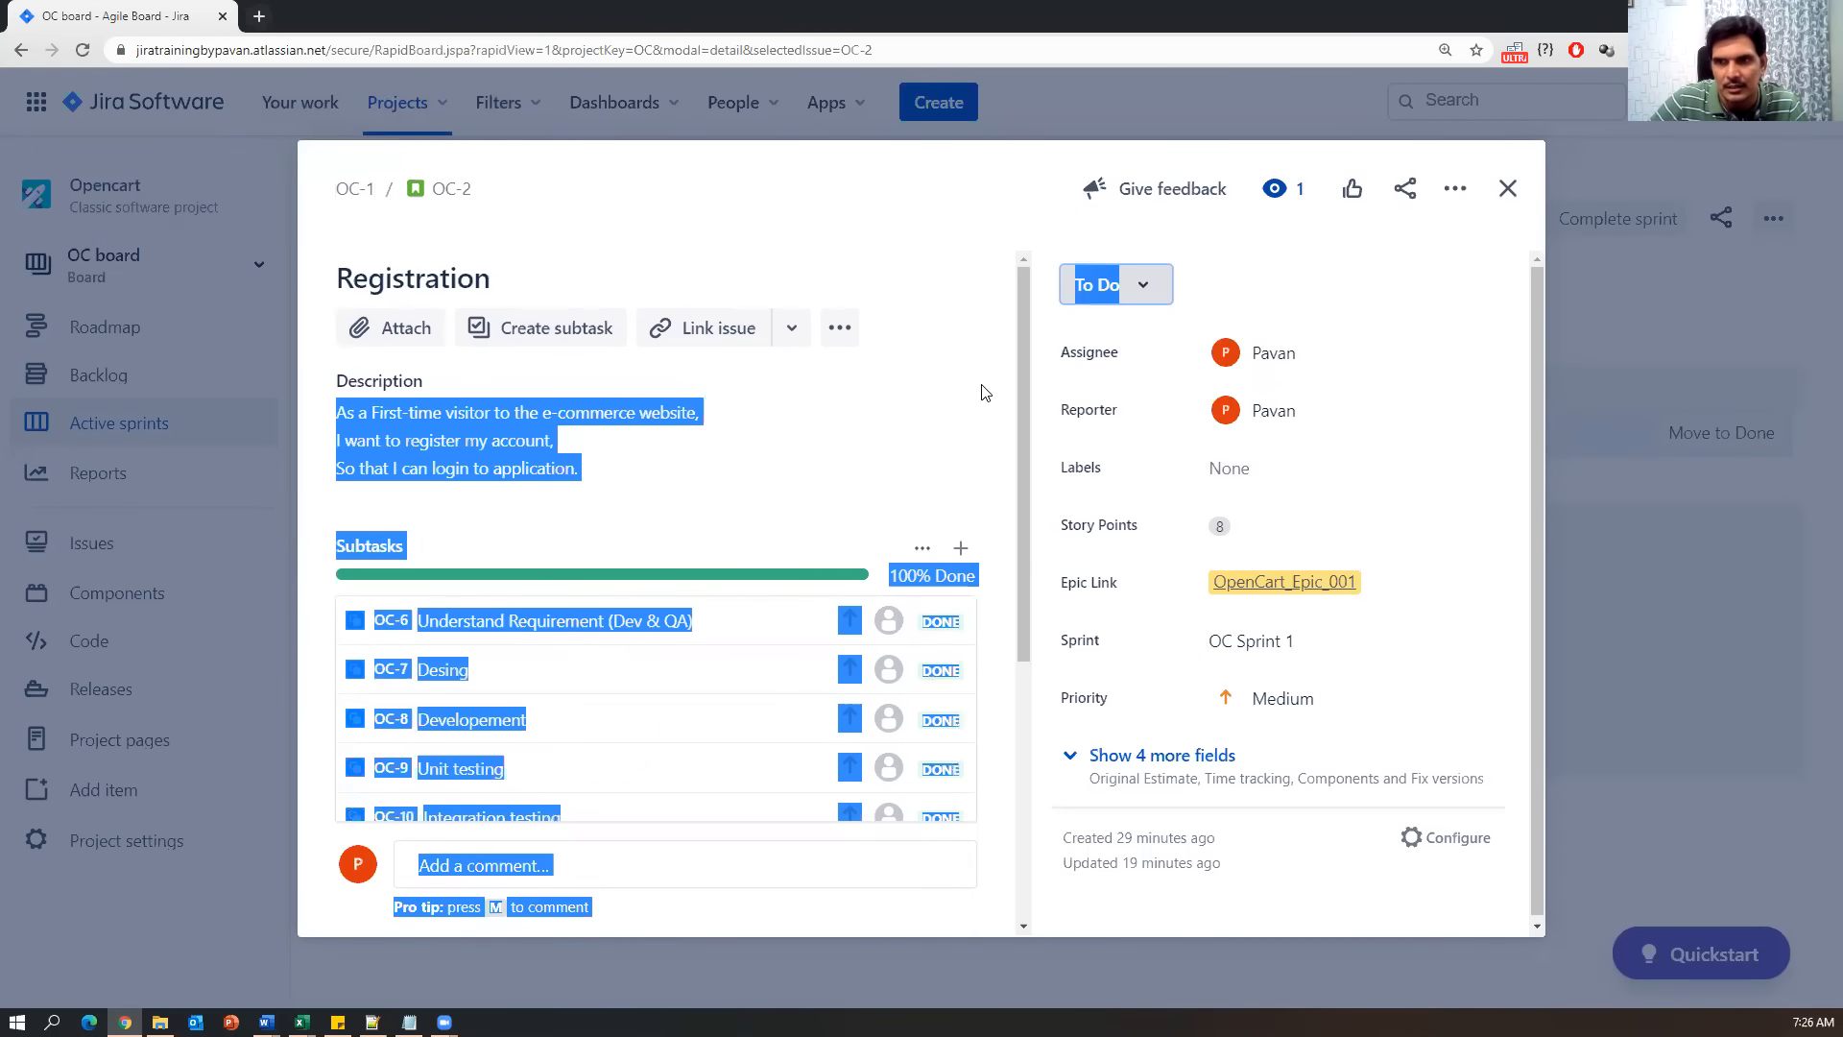
Set the OC-2 Registration story's status to Done and review its swimlane.
scroll(542, 638, down, 3)
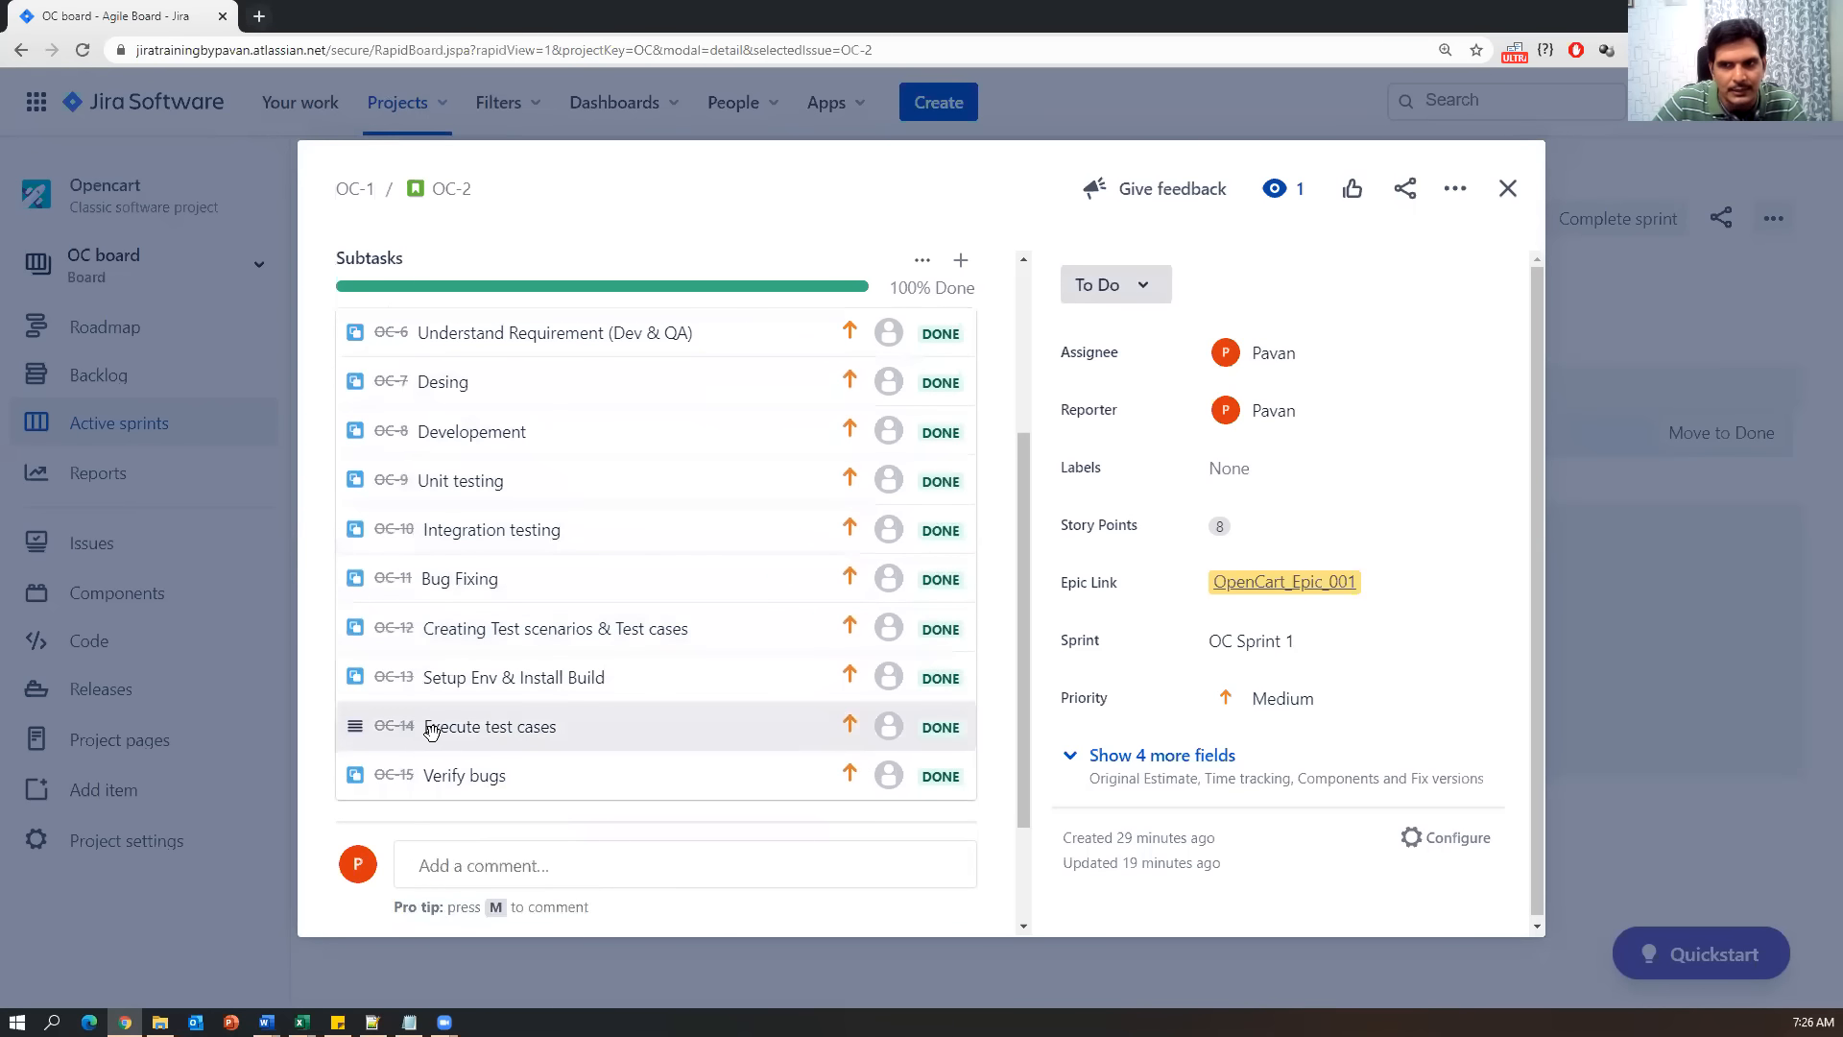
scroll(437, 737, down, 1)
scroll(436, 741, down, 1)
scroll(437, 741, up, 5)
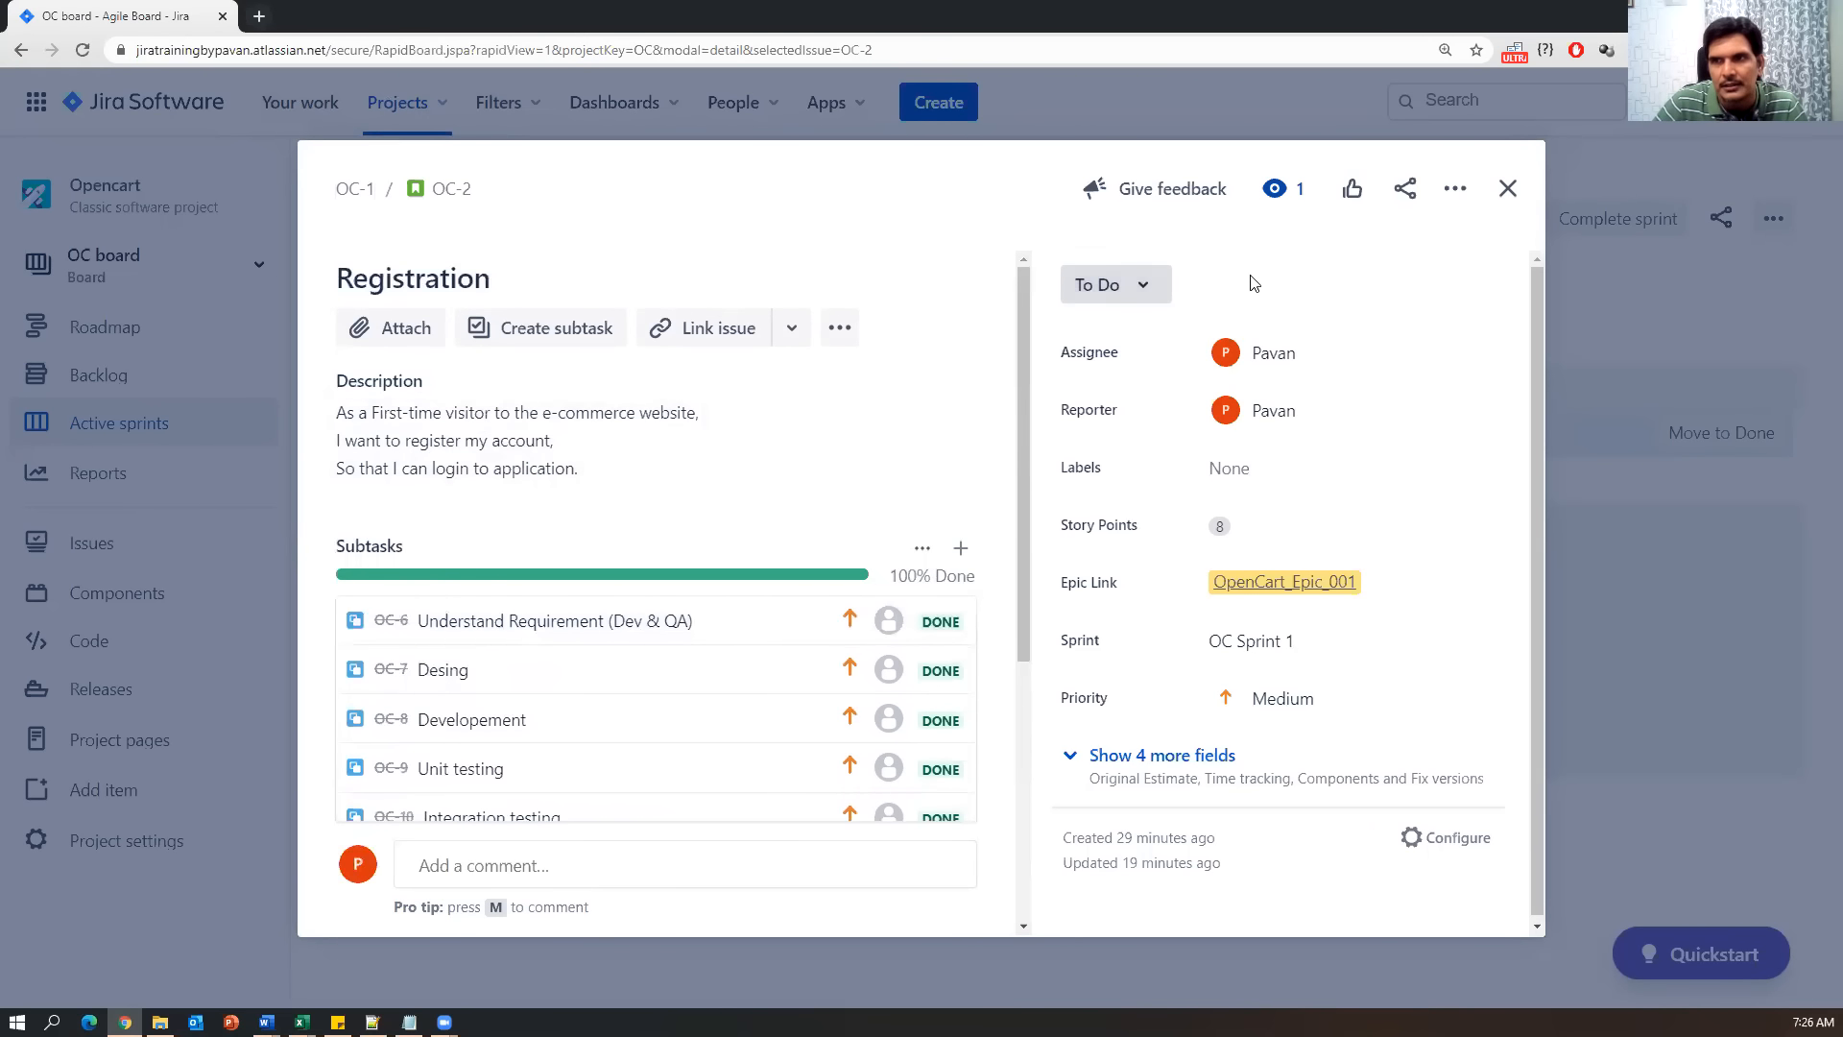
click(1148, 284)
click(1127, 373)
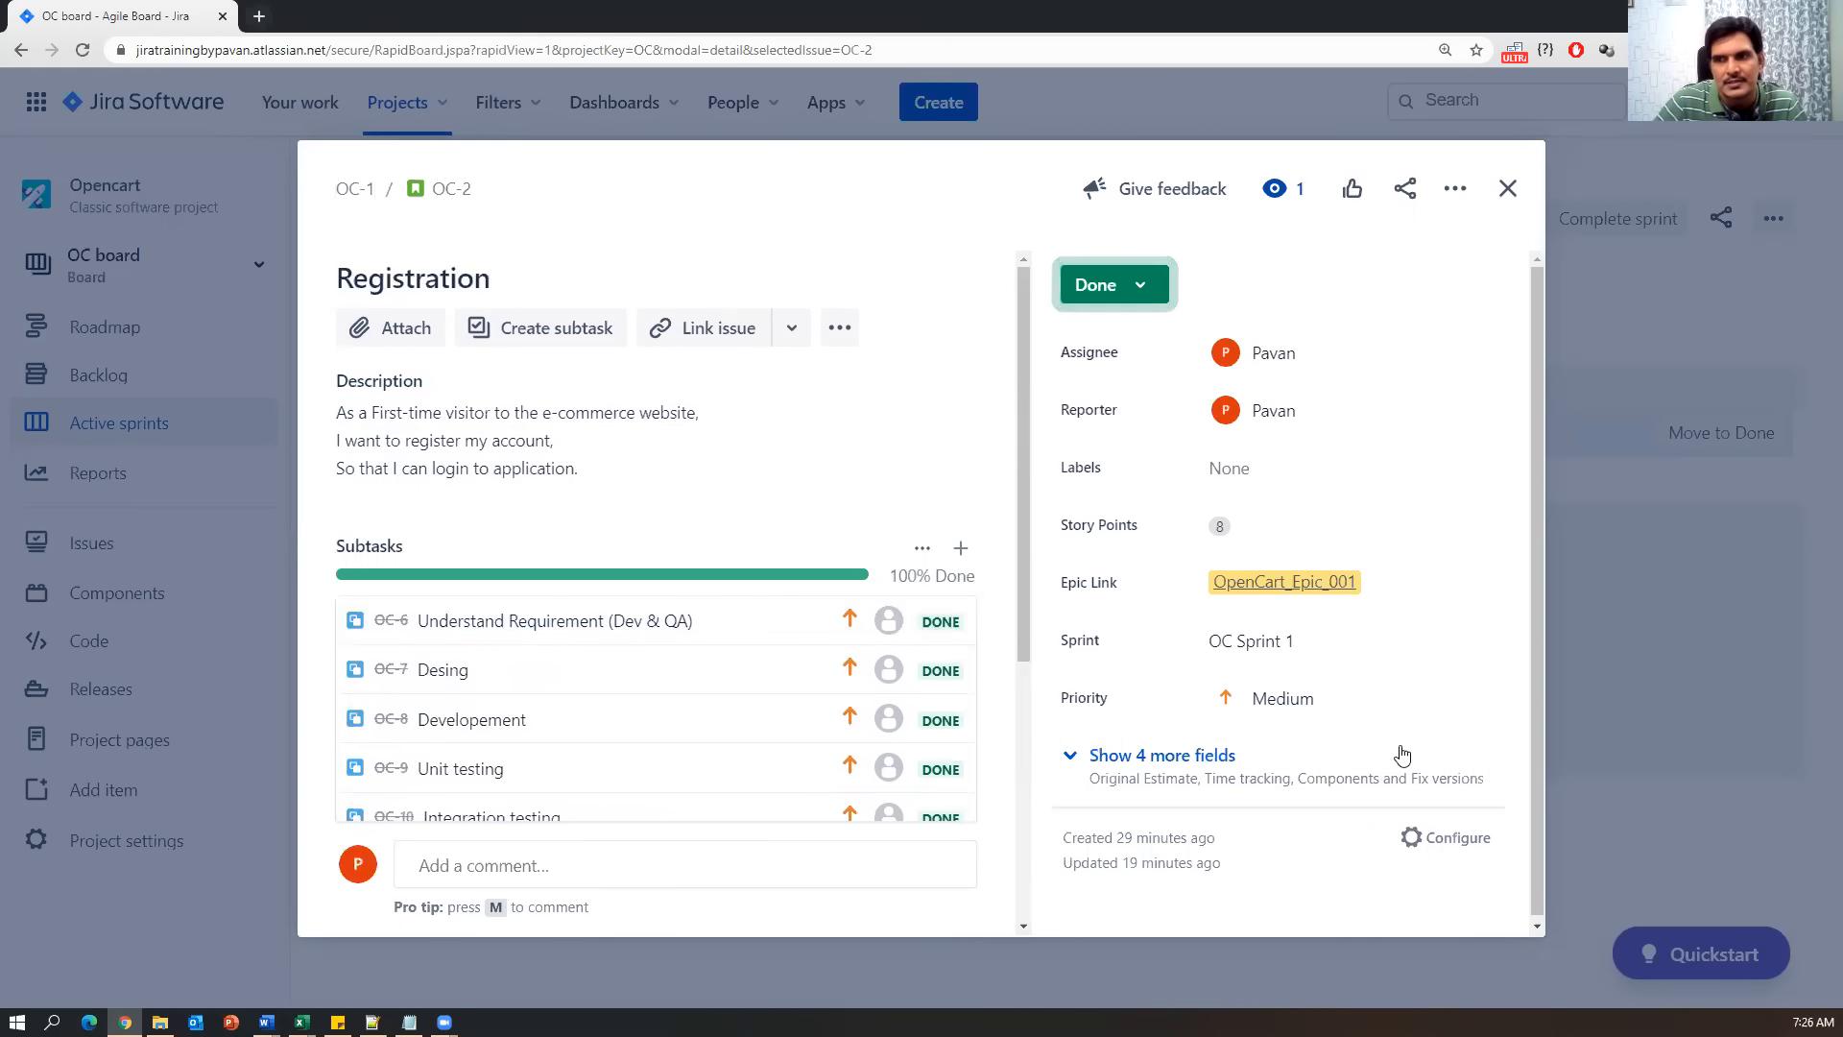
click(1509, 192)
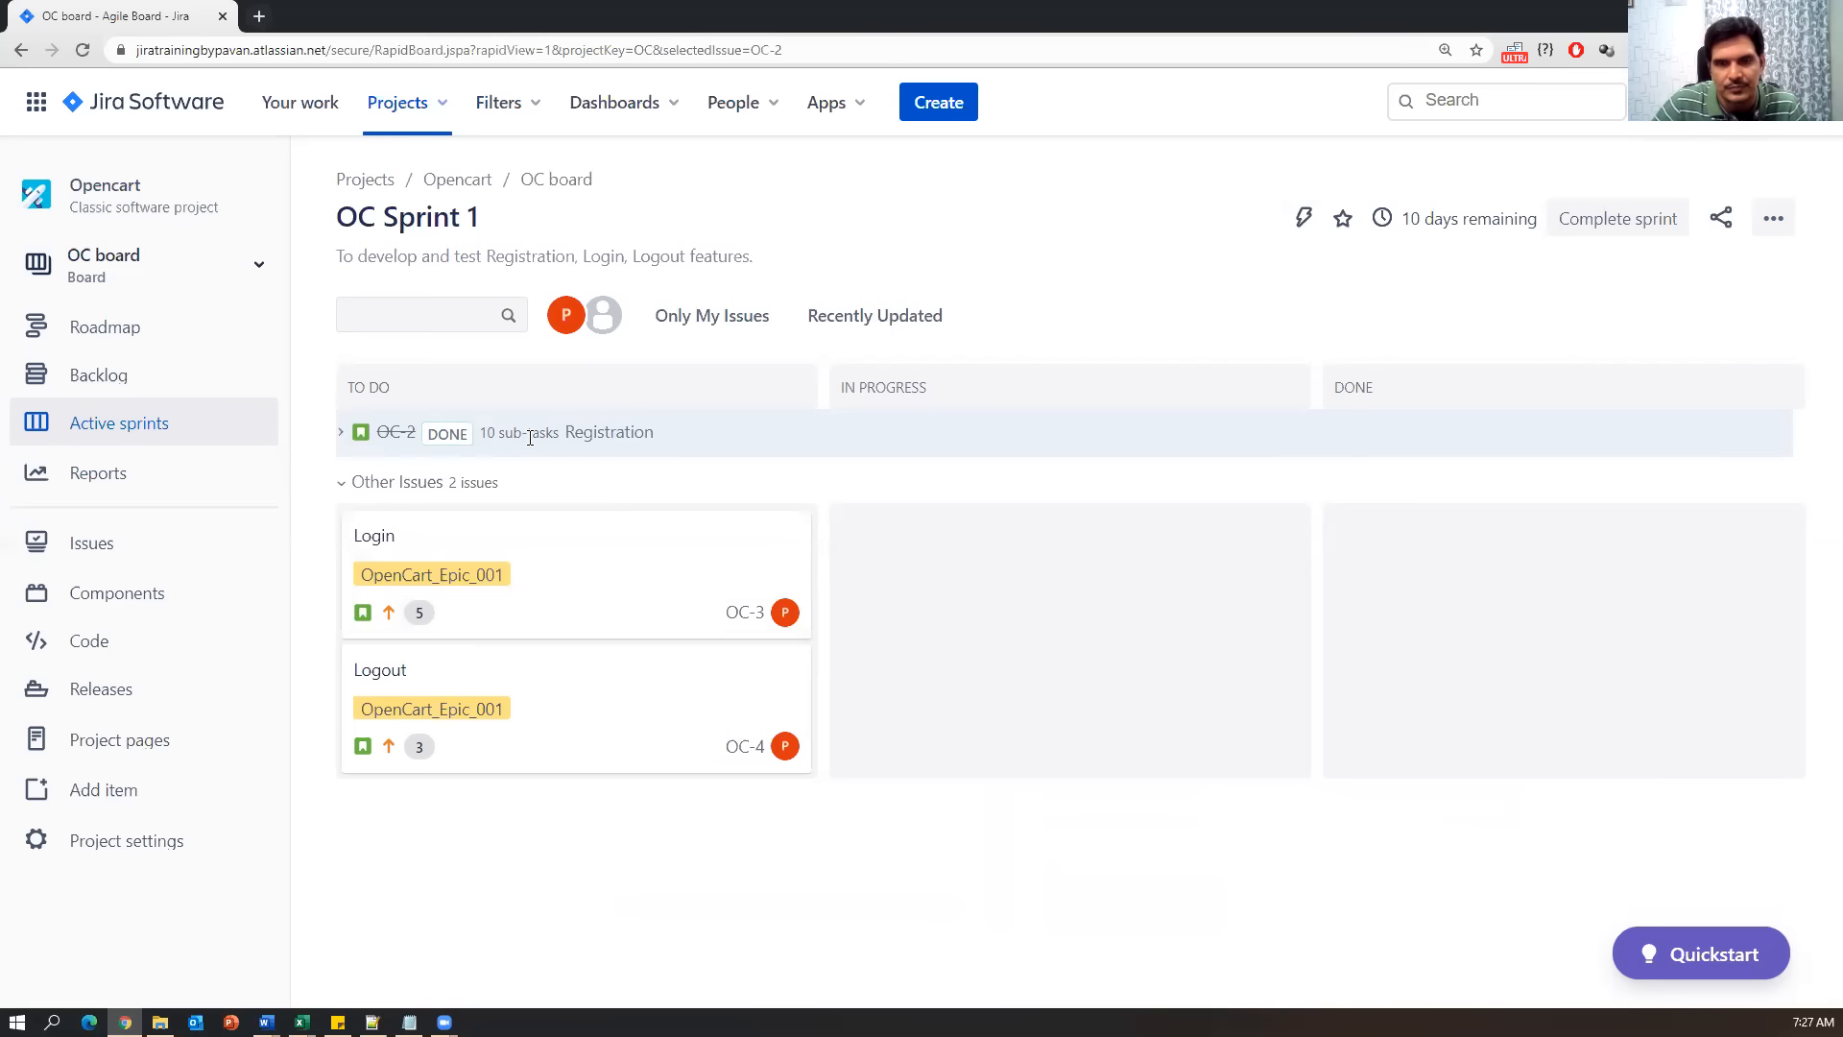
click(341, 437)
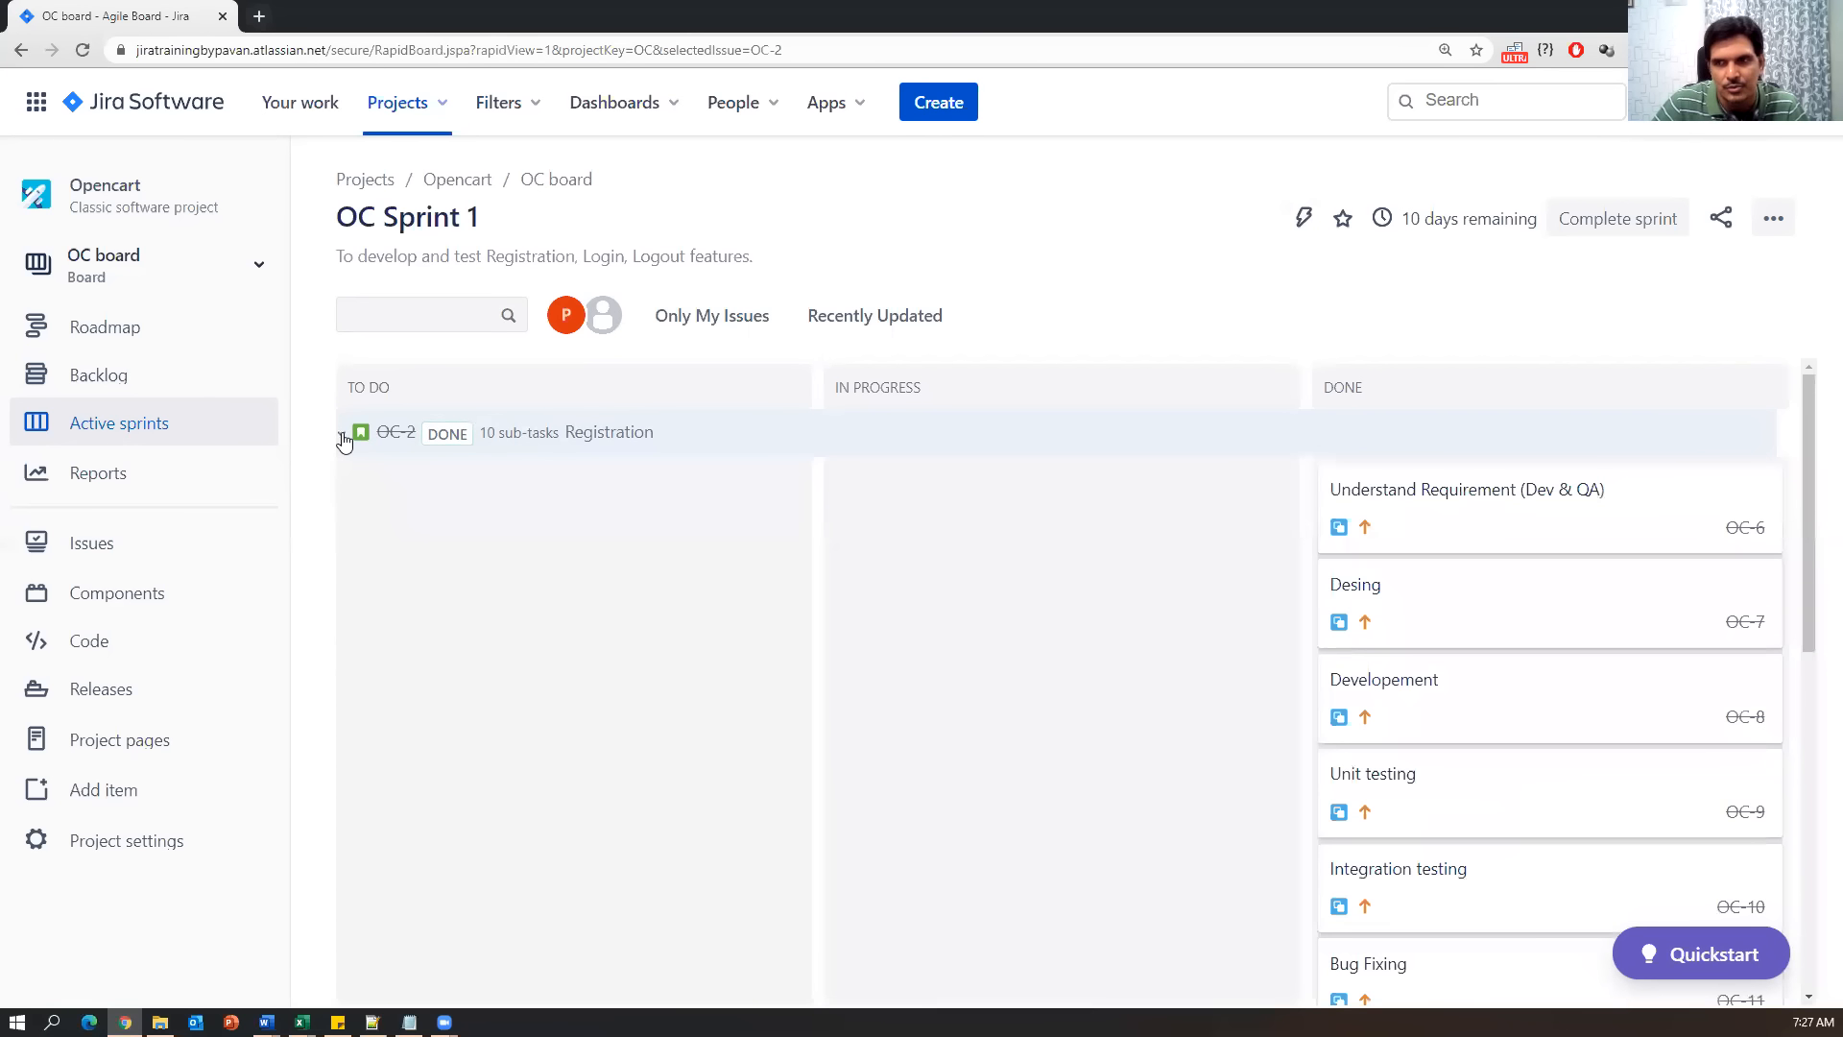
click(342, 438)
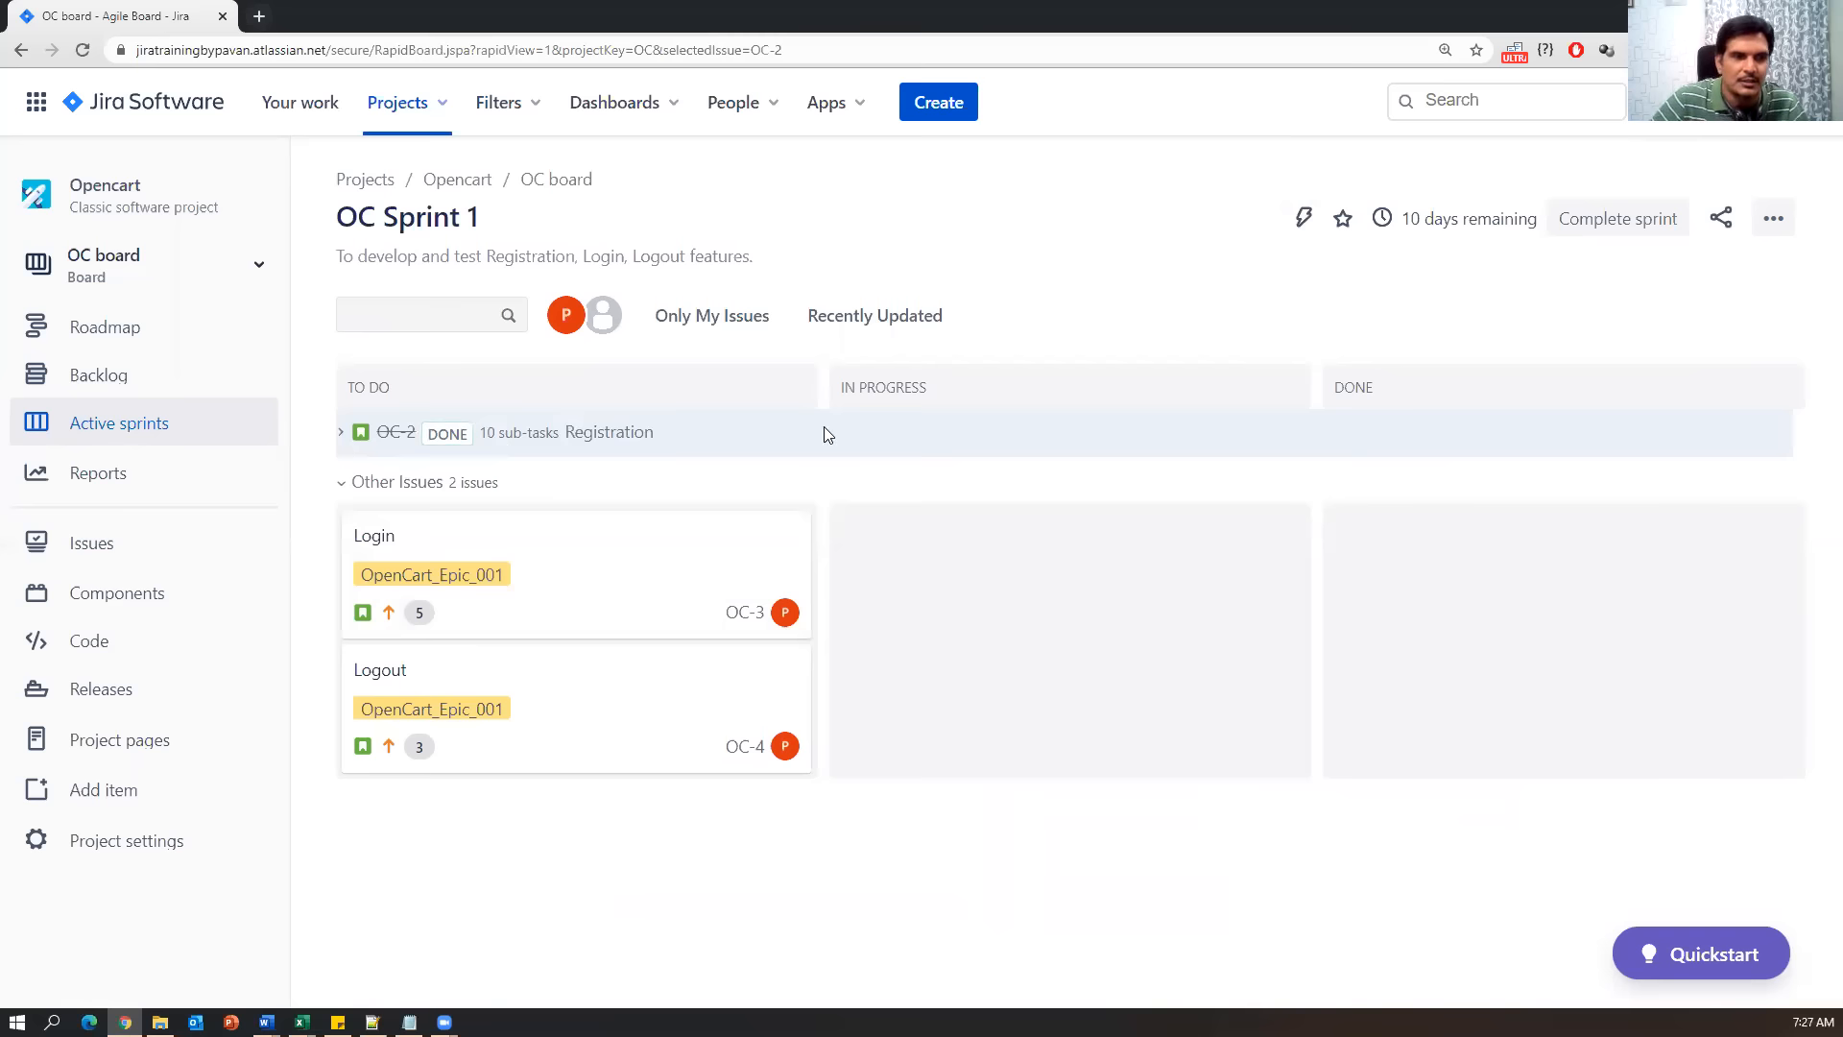
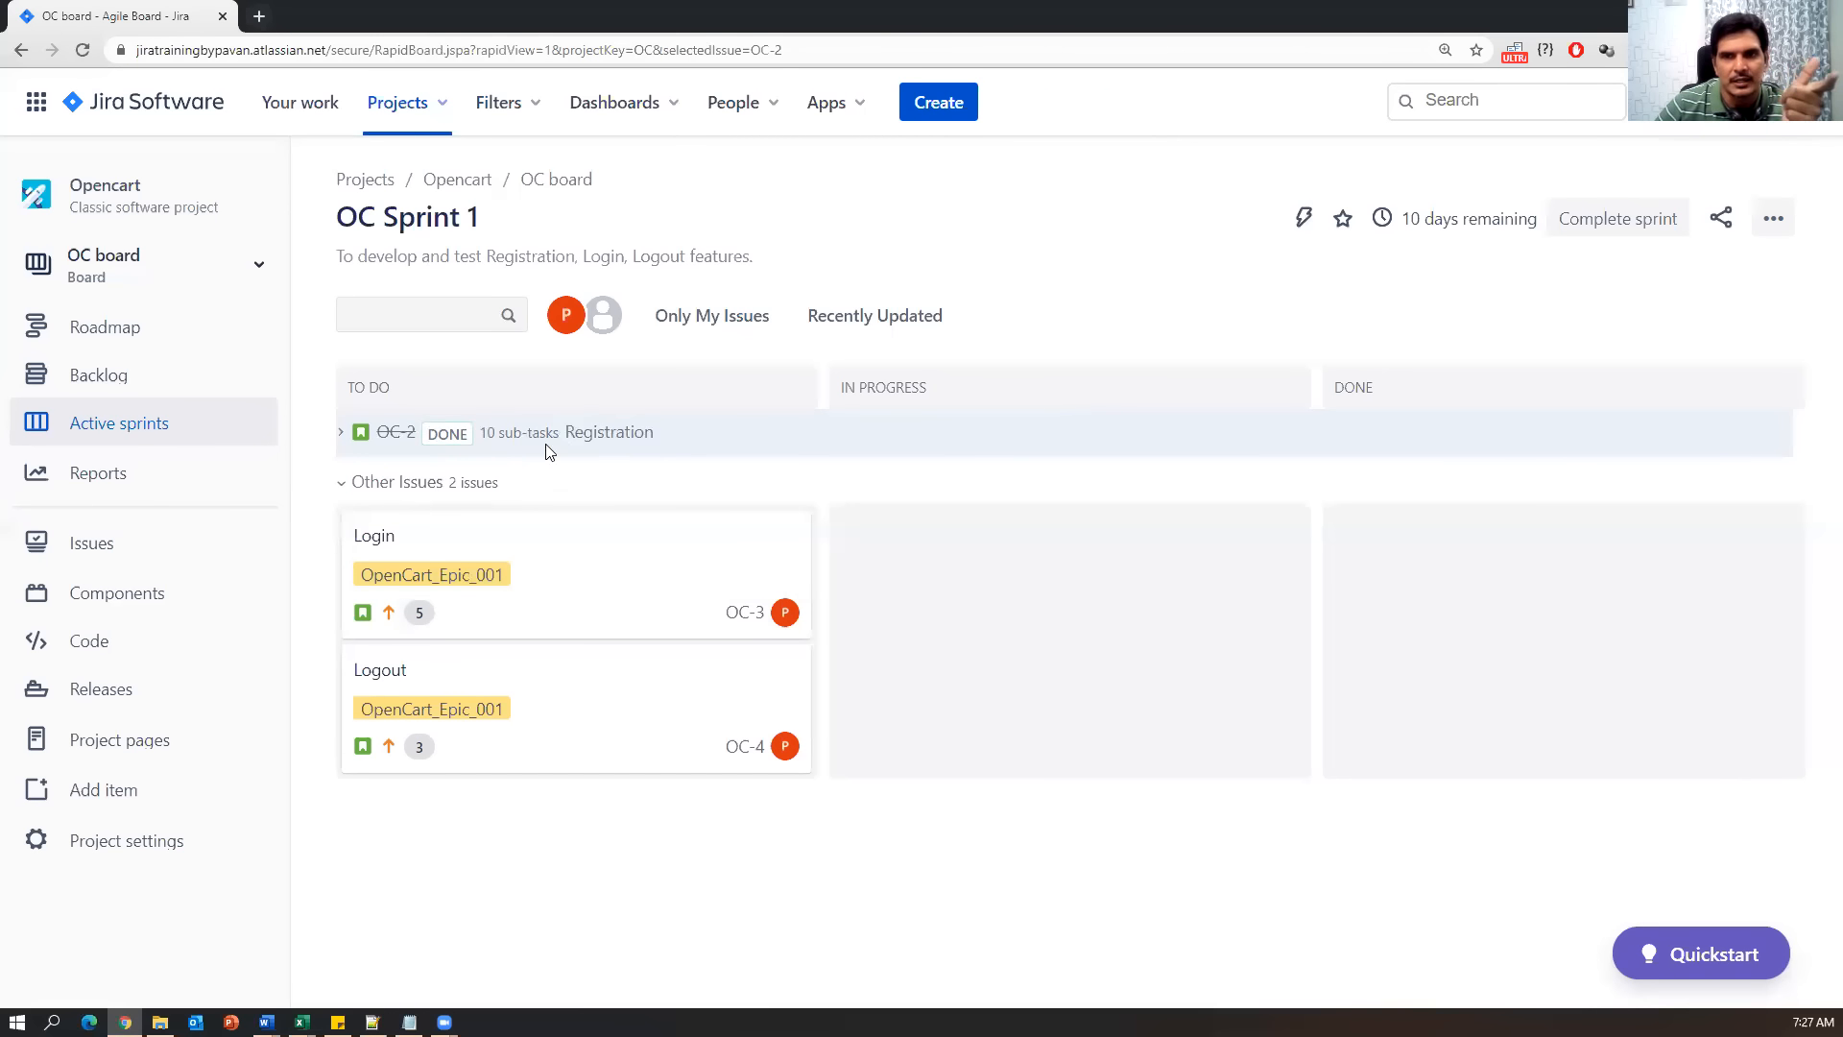
View the Login story OC-3 details on the board, then close them.
drag(465, 543, 927, 561)
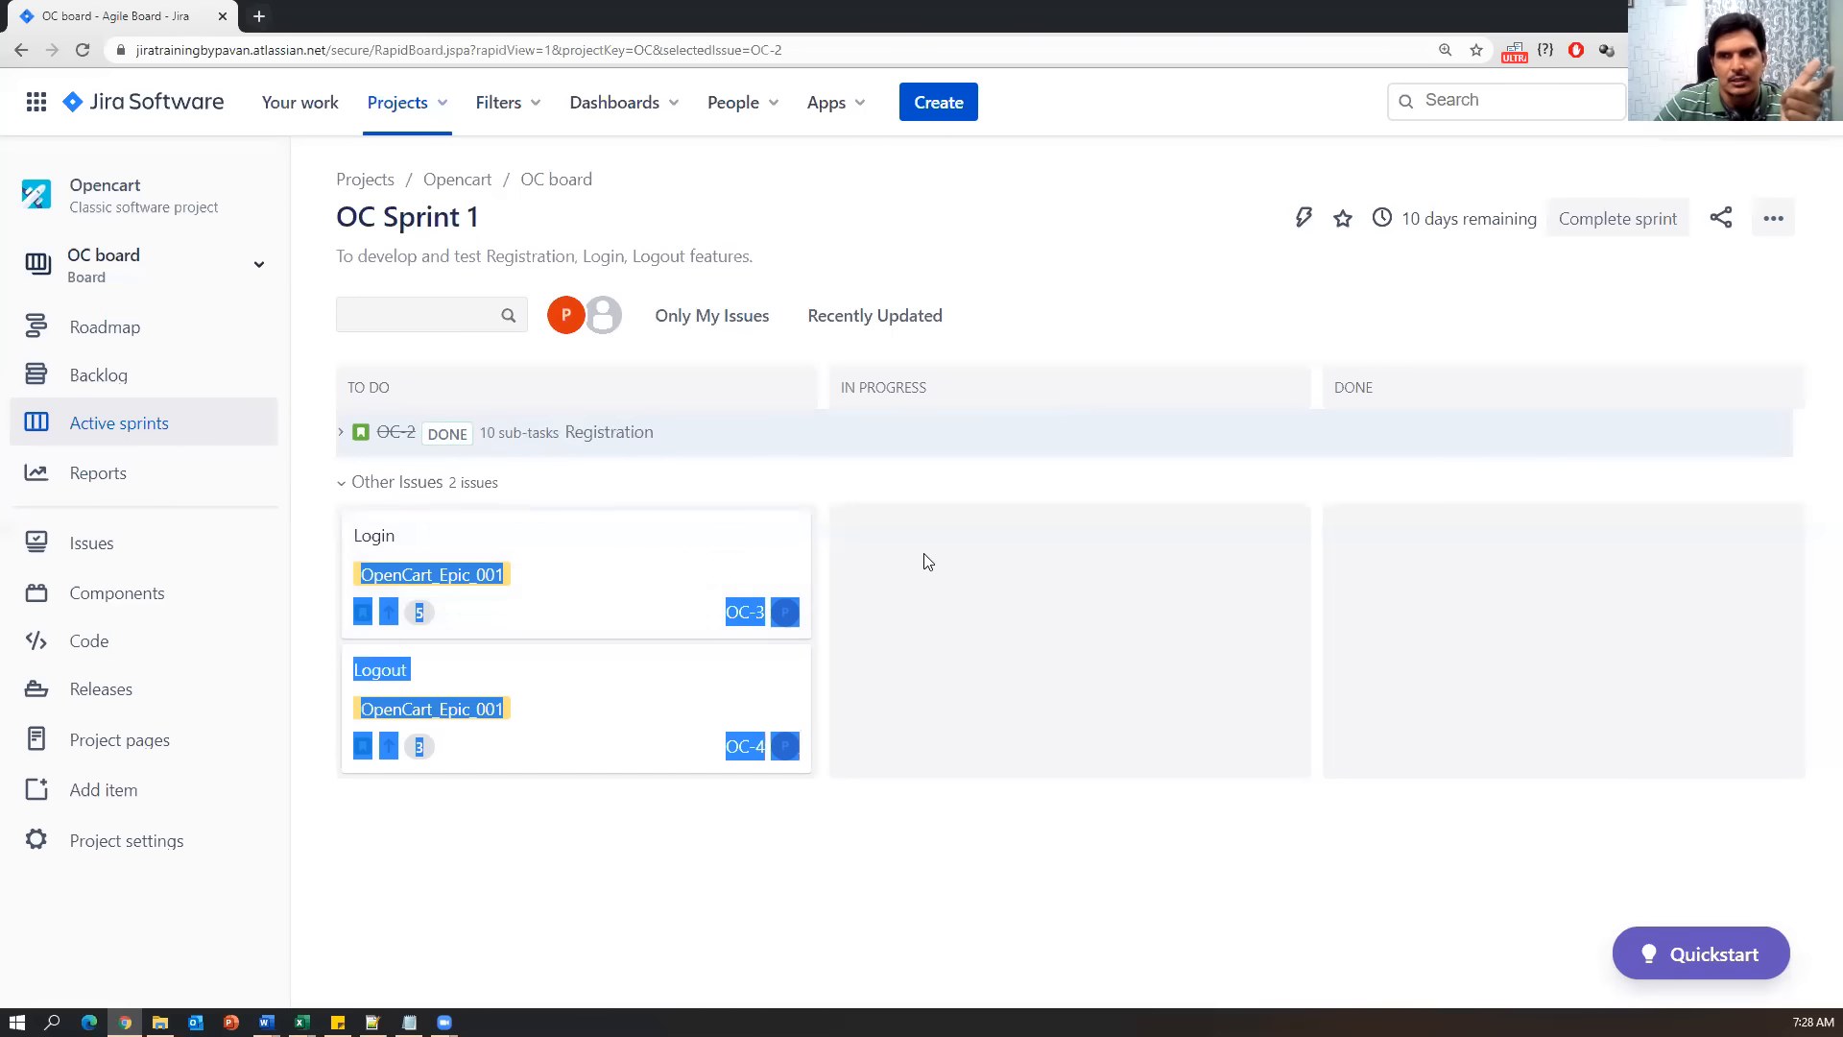
click(587, 540)
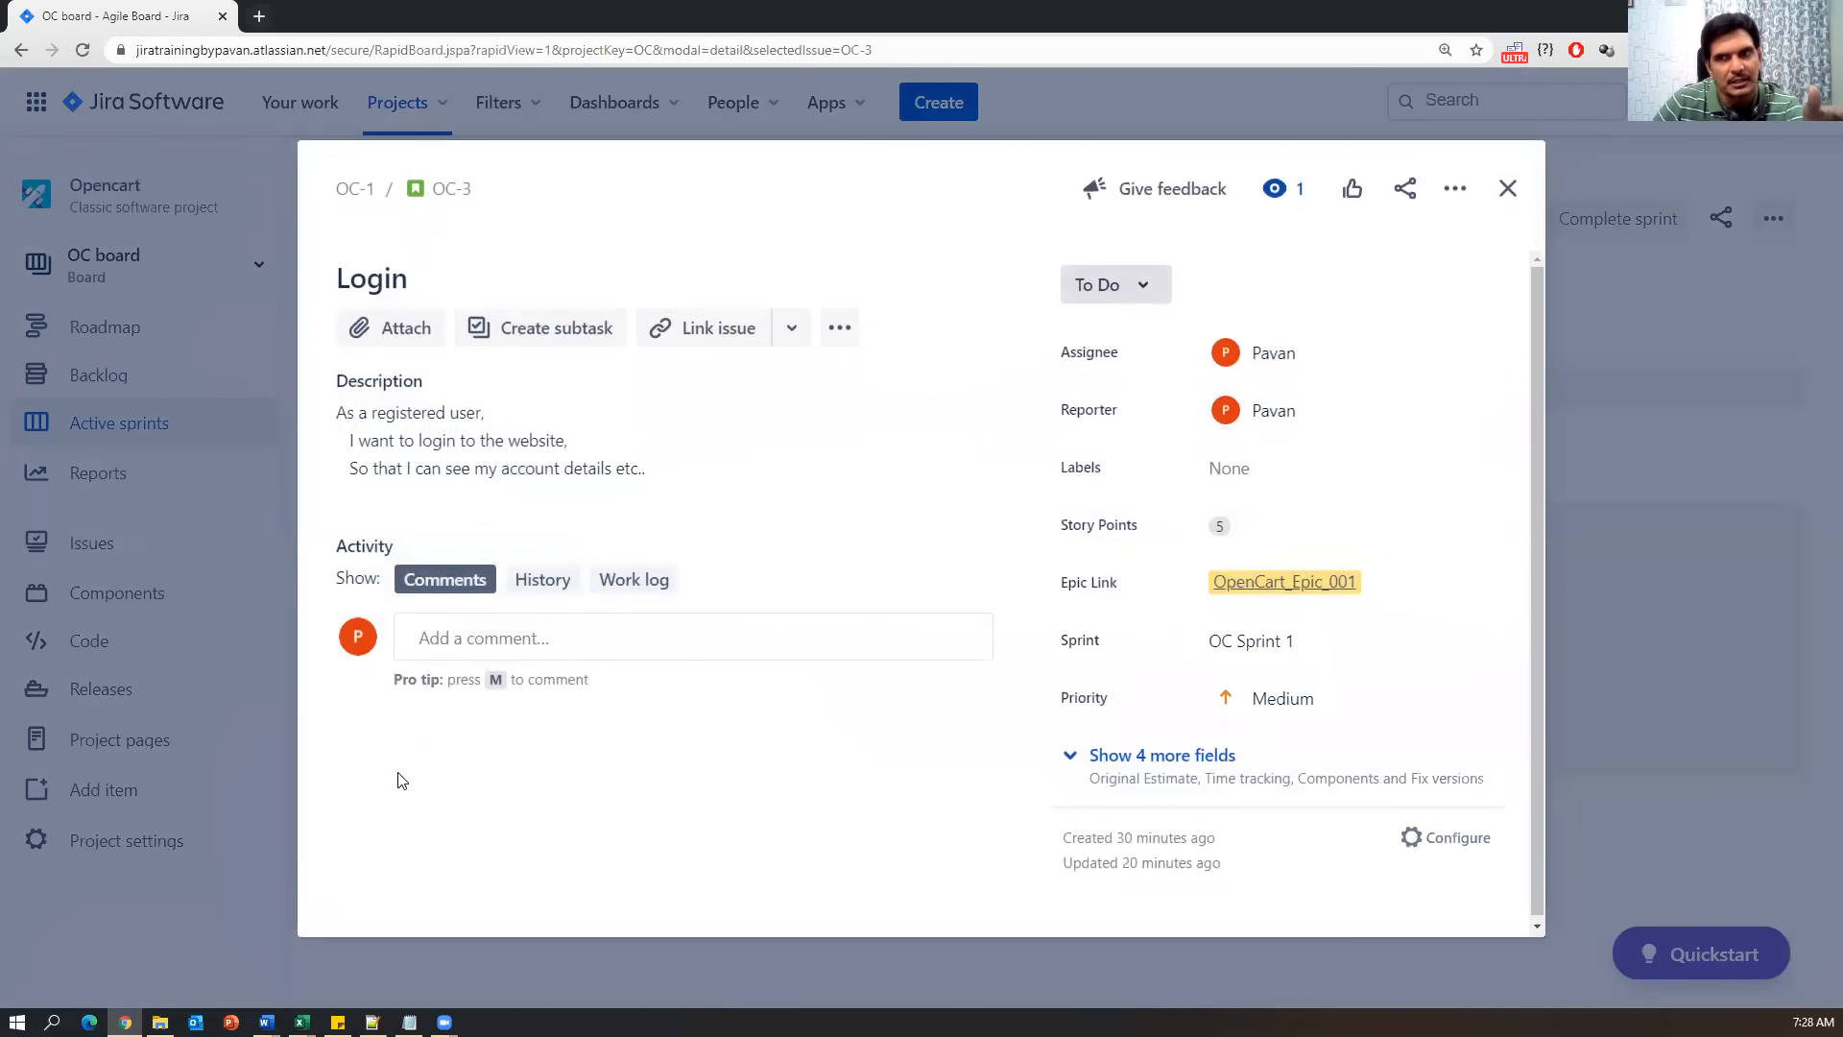
click(1507, 188)
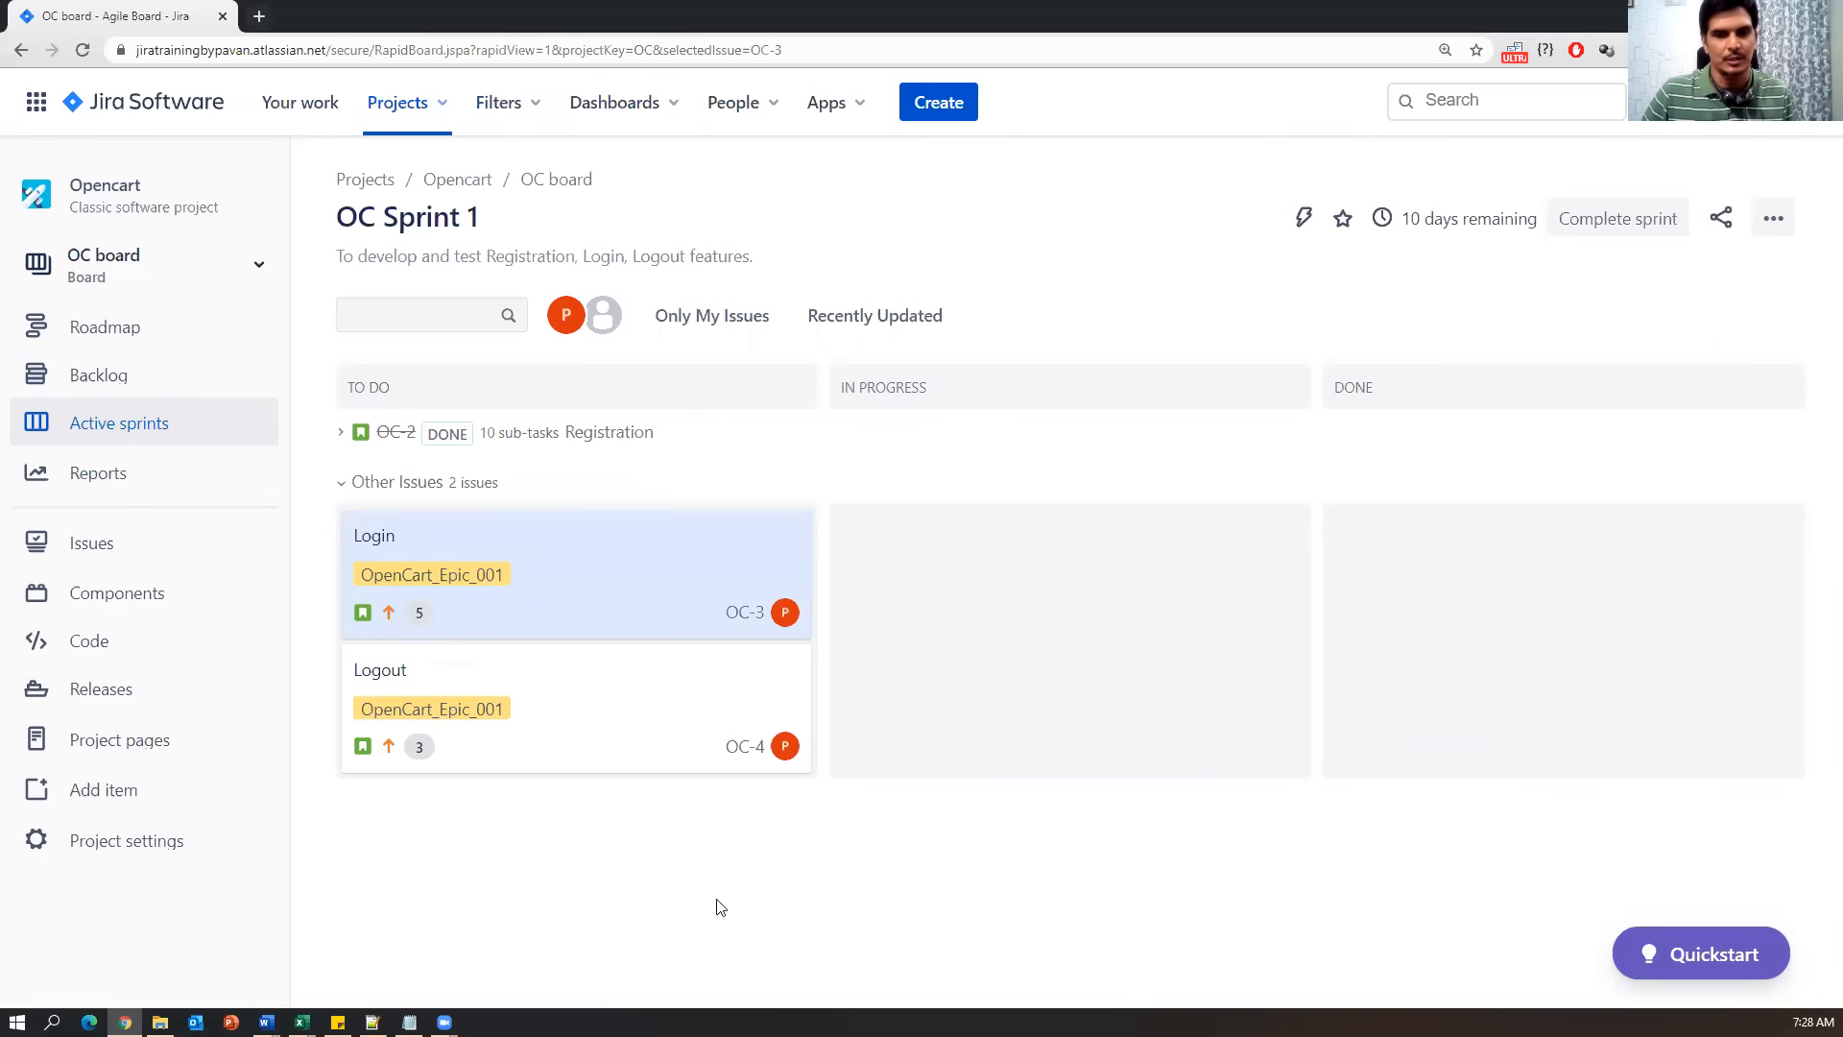
In Notepad, review items 5–7 and start a new '8) ' line after Starting sprint.
click(409, 1021)
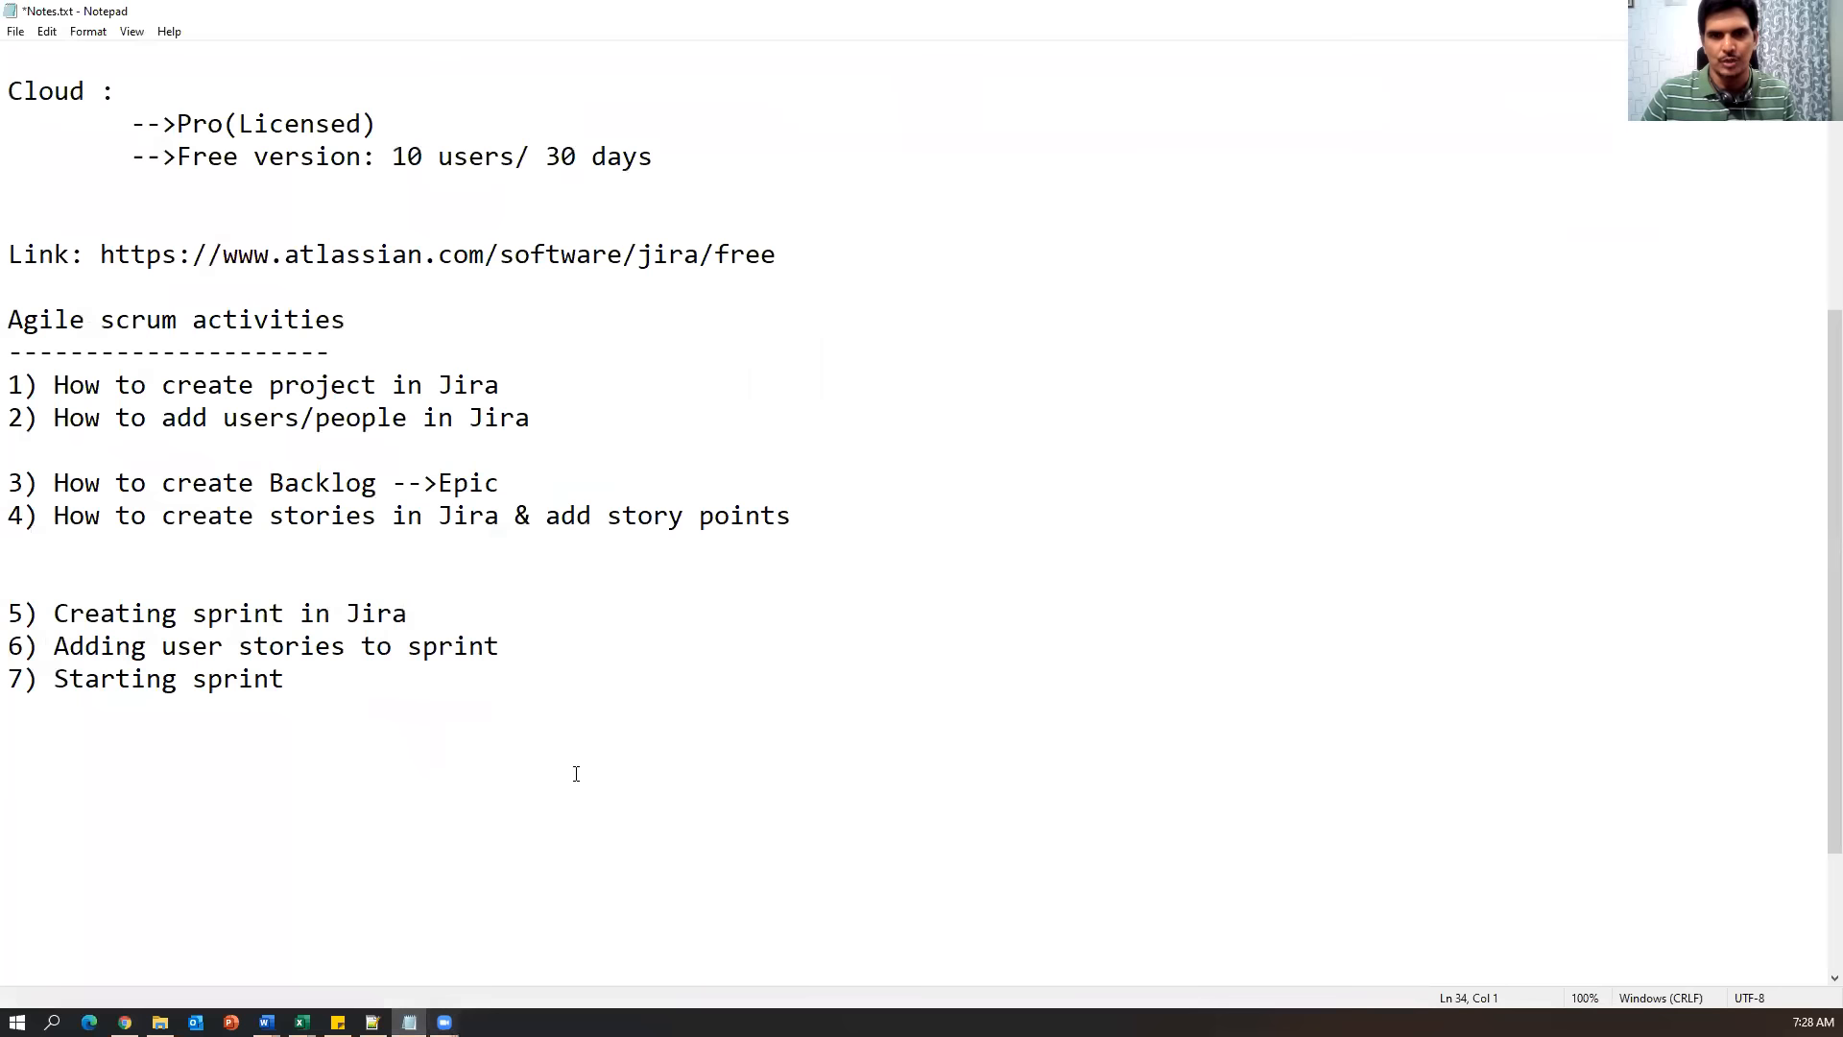
drag(473, 617, 7, 615)
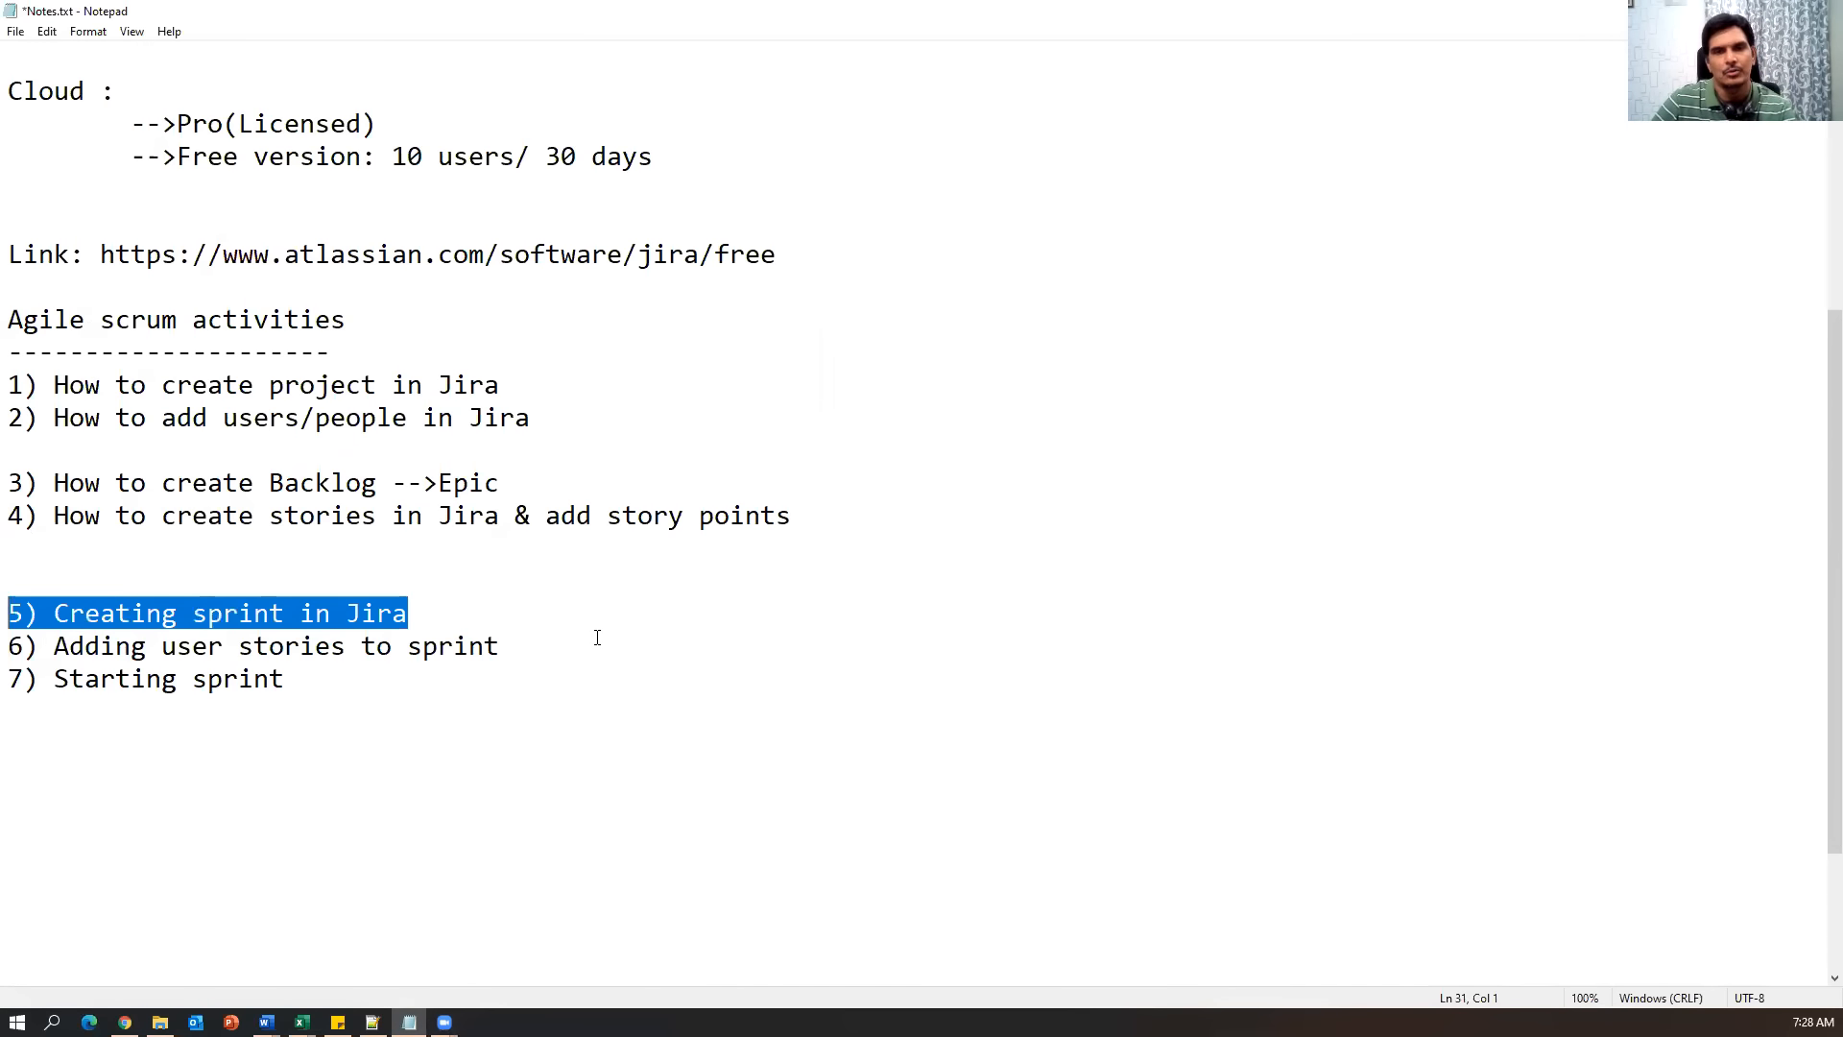
drag(500, 646, 7, 646)
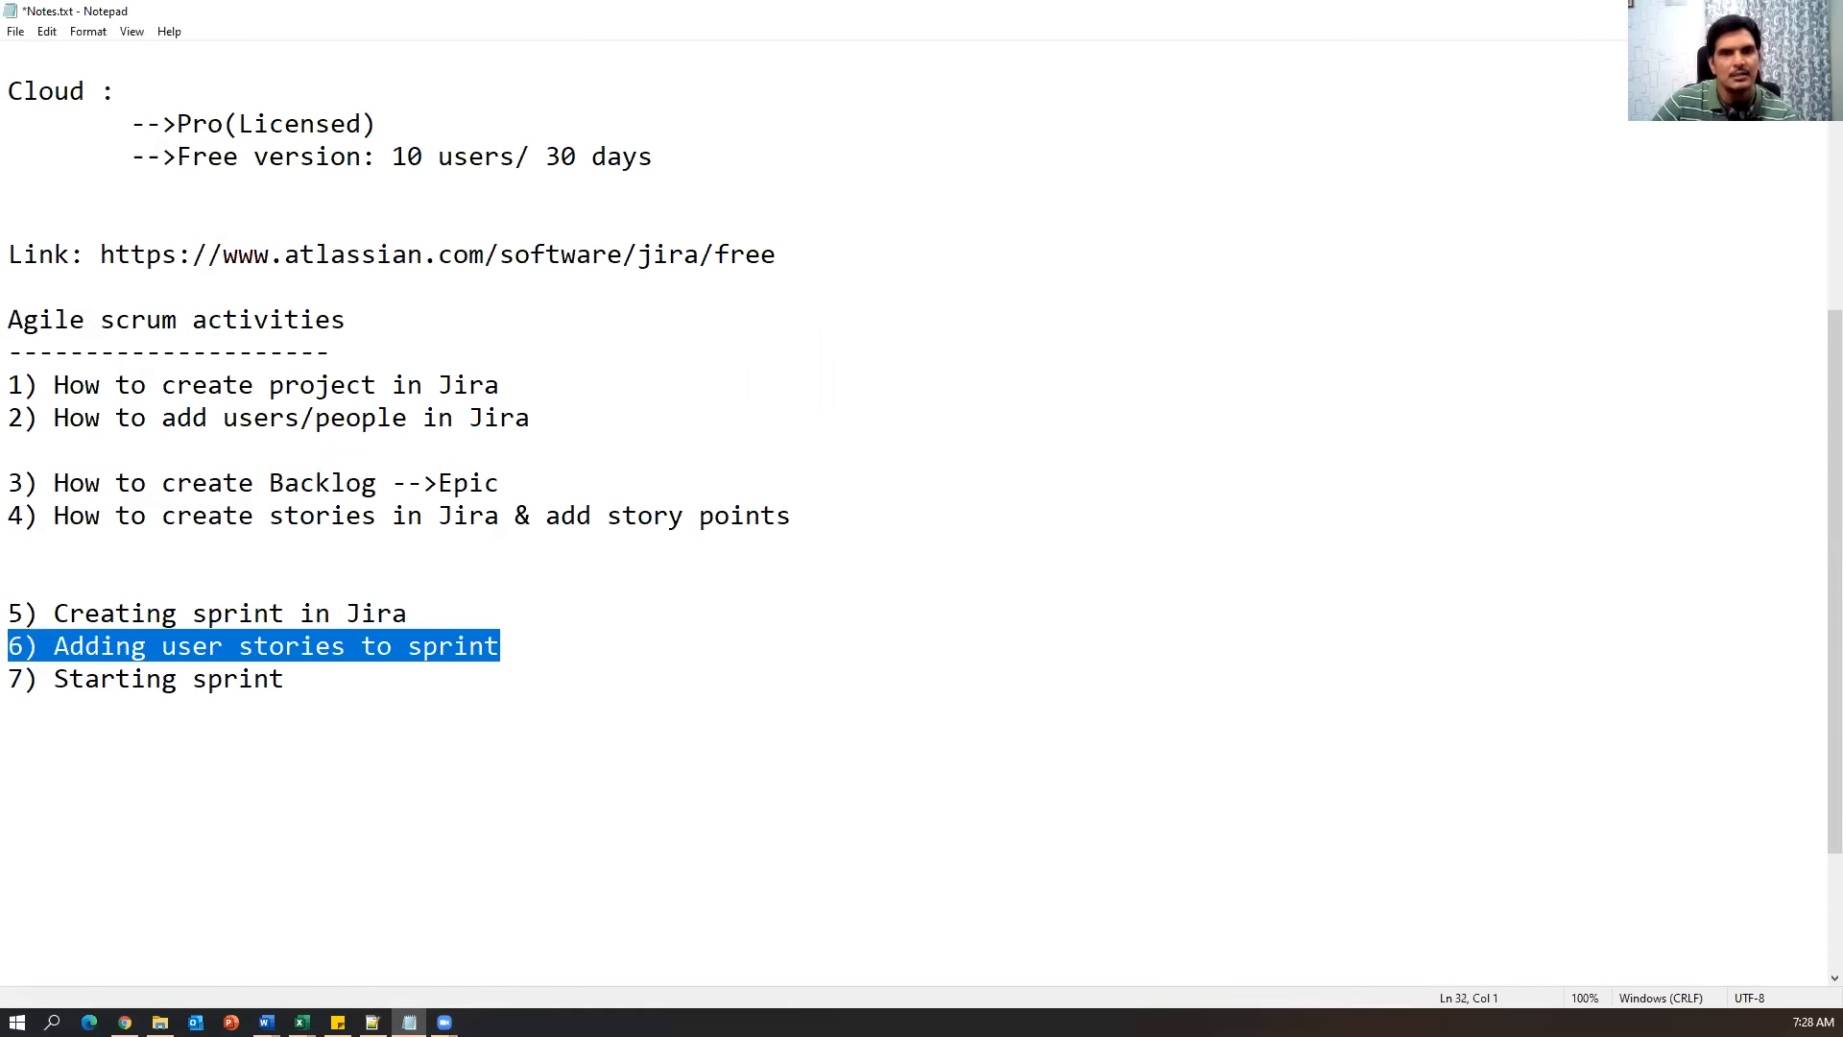
drag(303, 673, 8, 679)
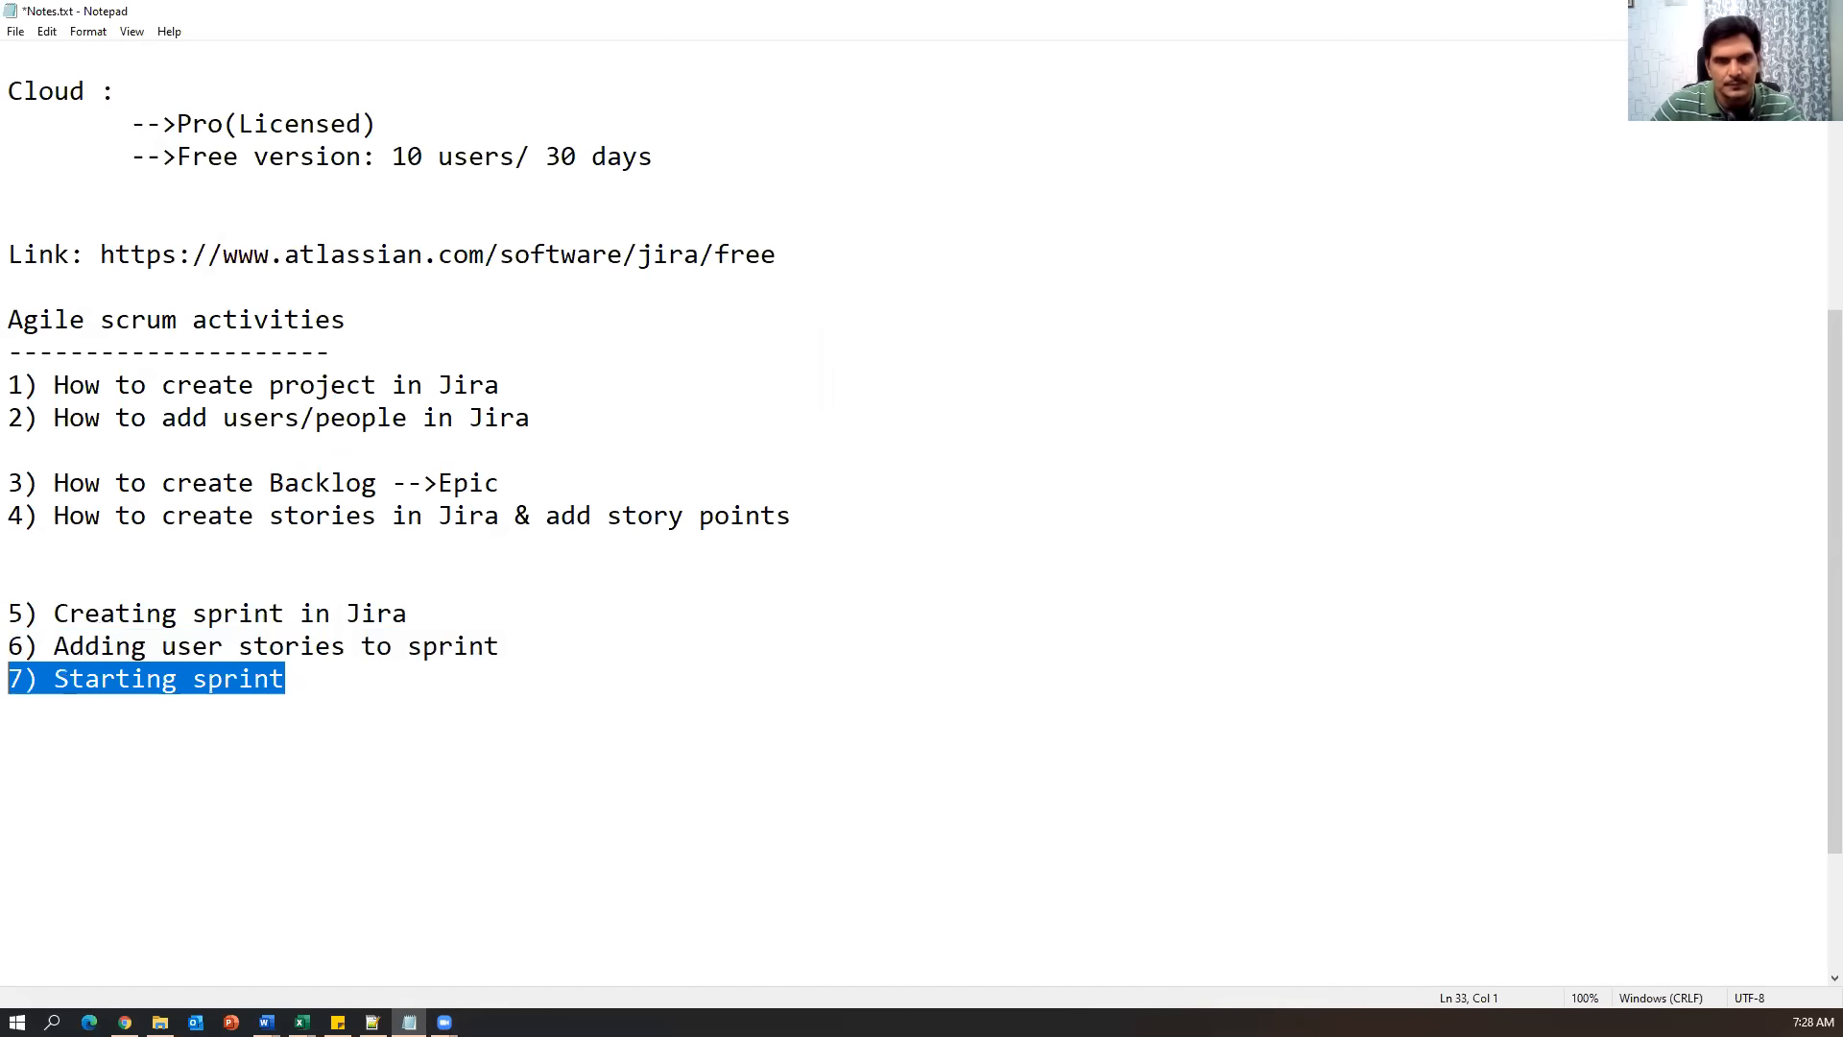
click(388, 680)
key(Return)
key(Return)
text(8))
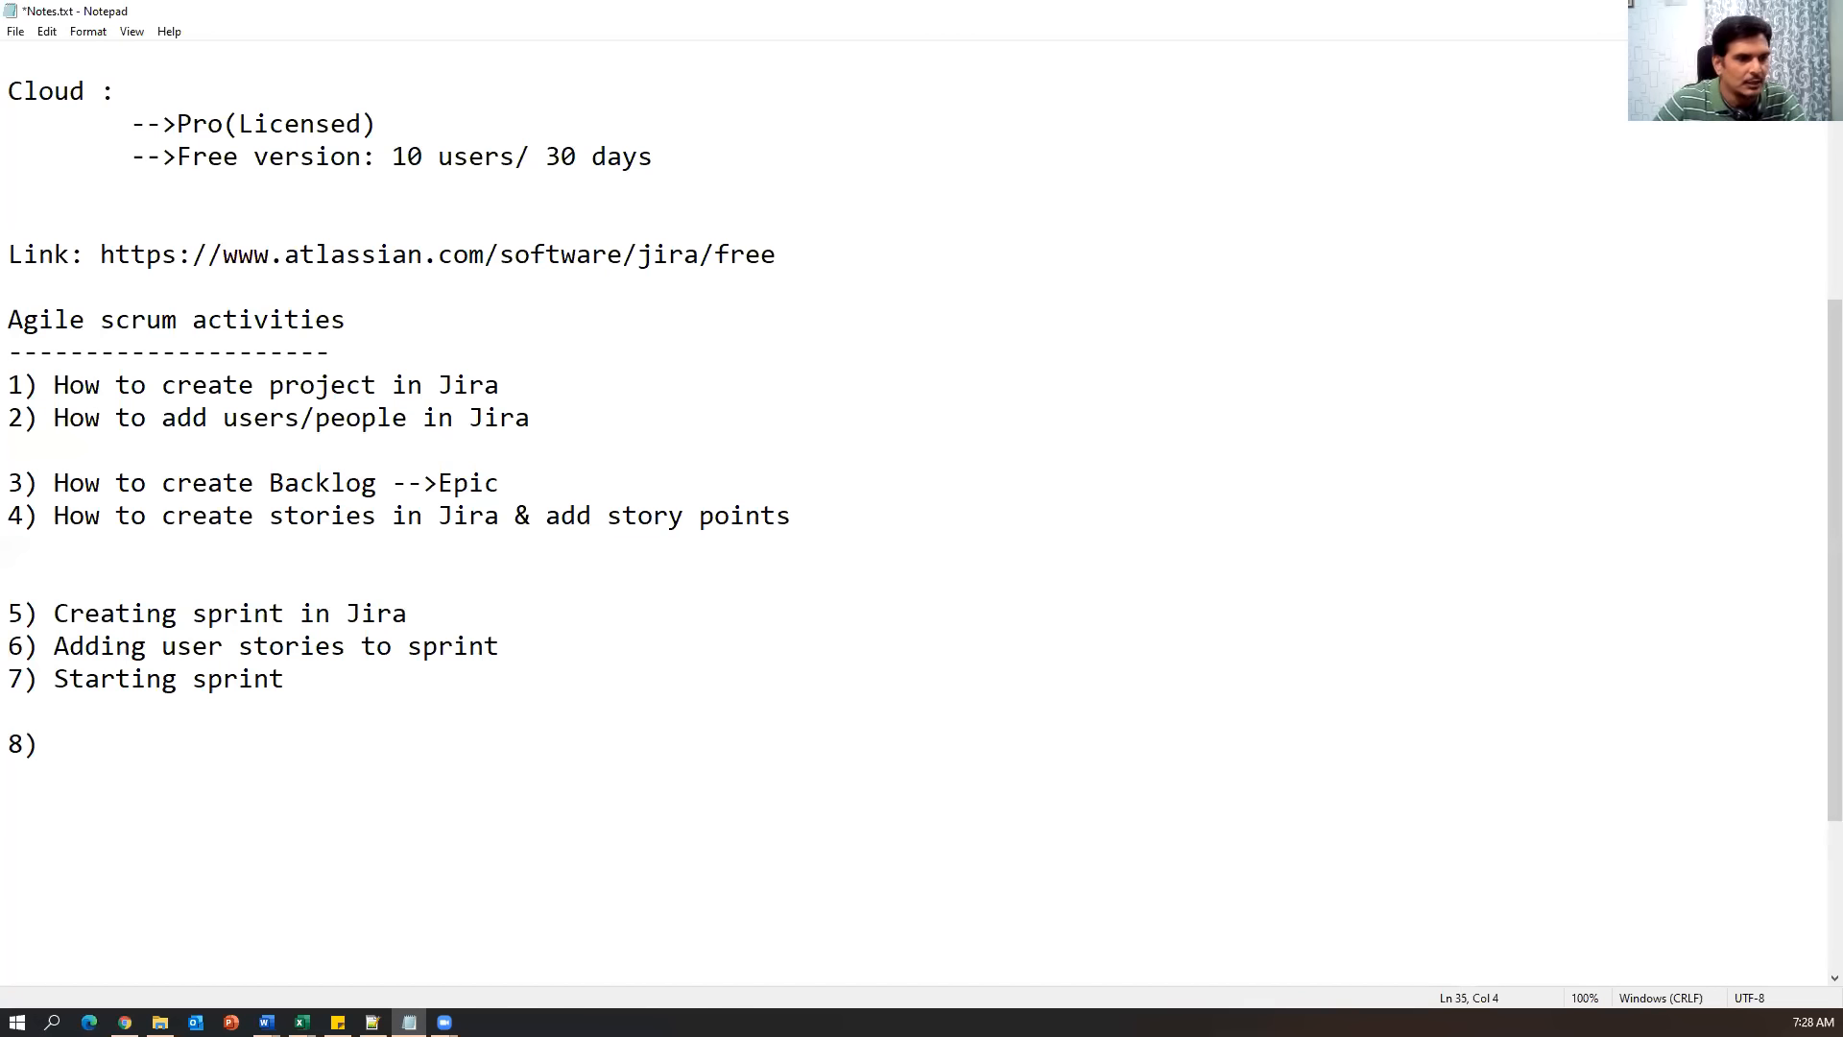
Paste the topics as '8) Adding sub-tasks to story' and '9) Sprint life cycle'.
key(alt+Tab)
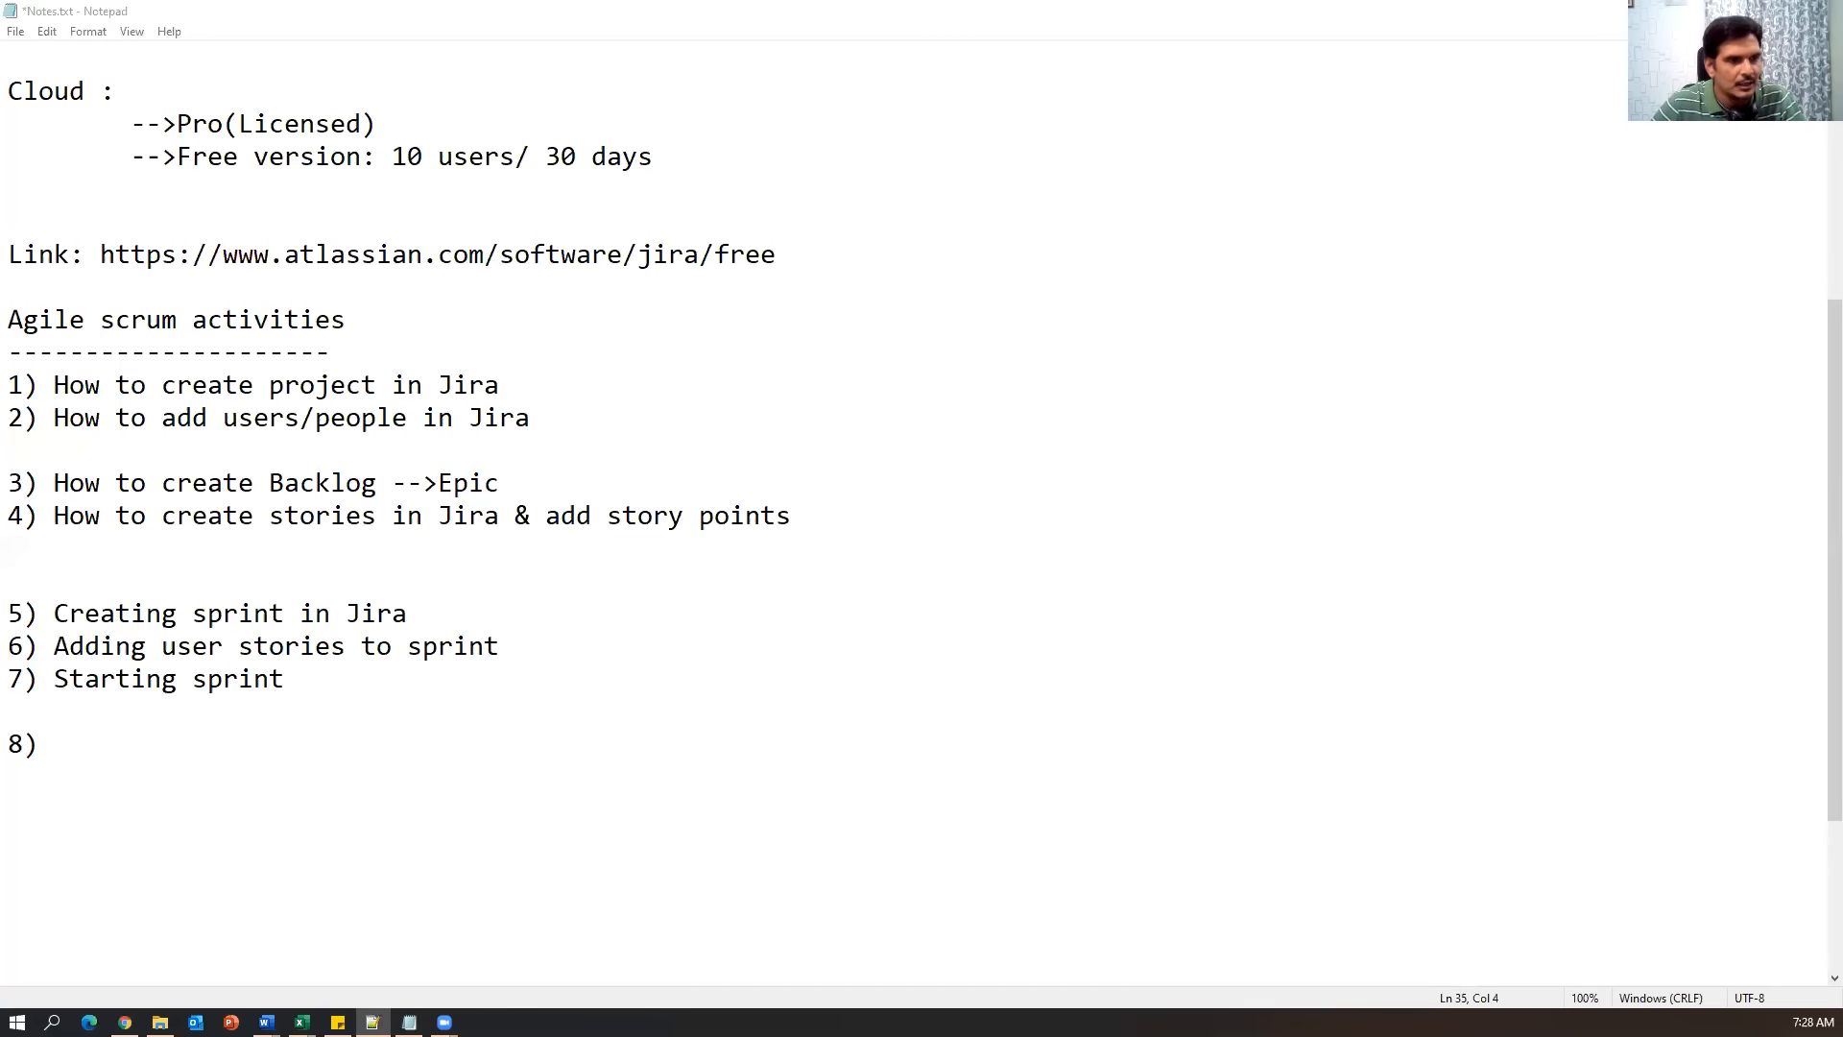
key(shift+Home)
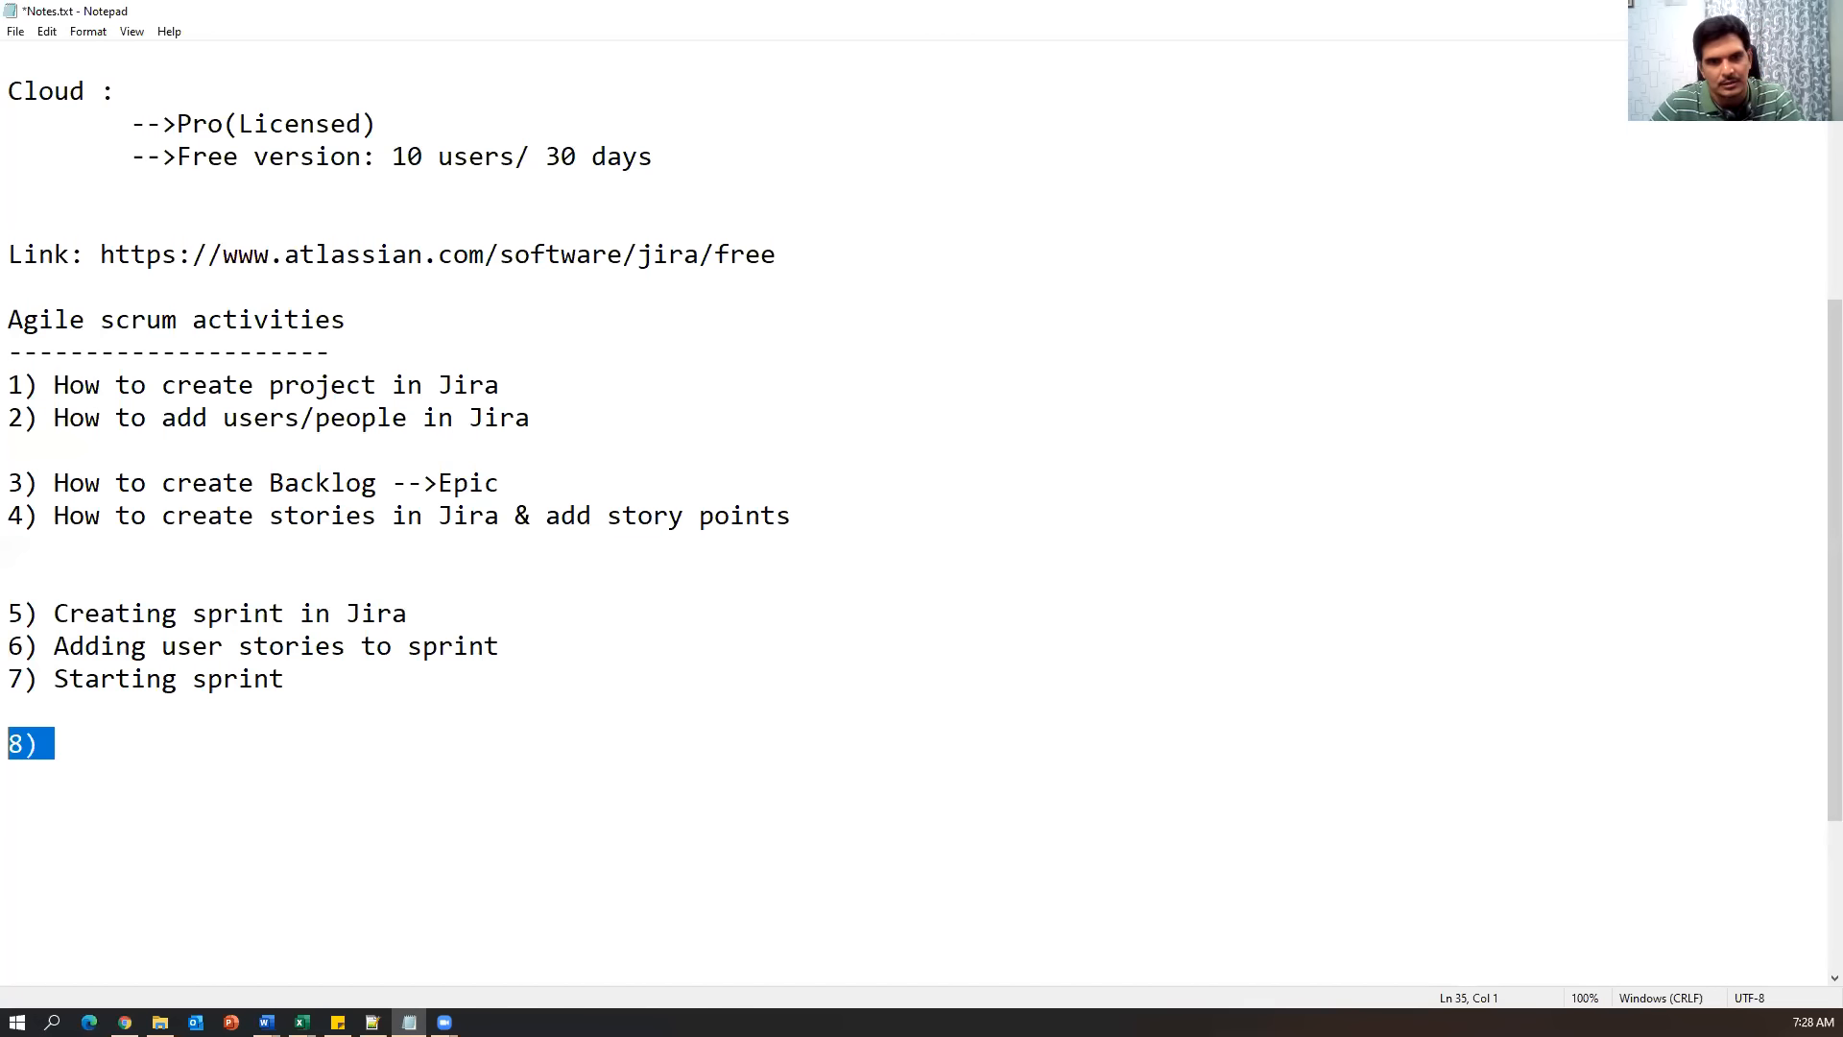
text(Adding sub-tasks to story Sprint life cycle)
key(Up)
key(Home)
text(8))
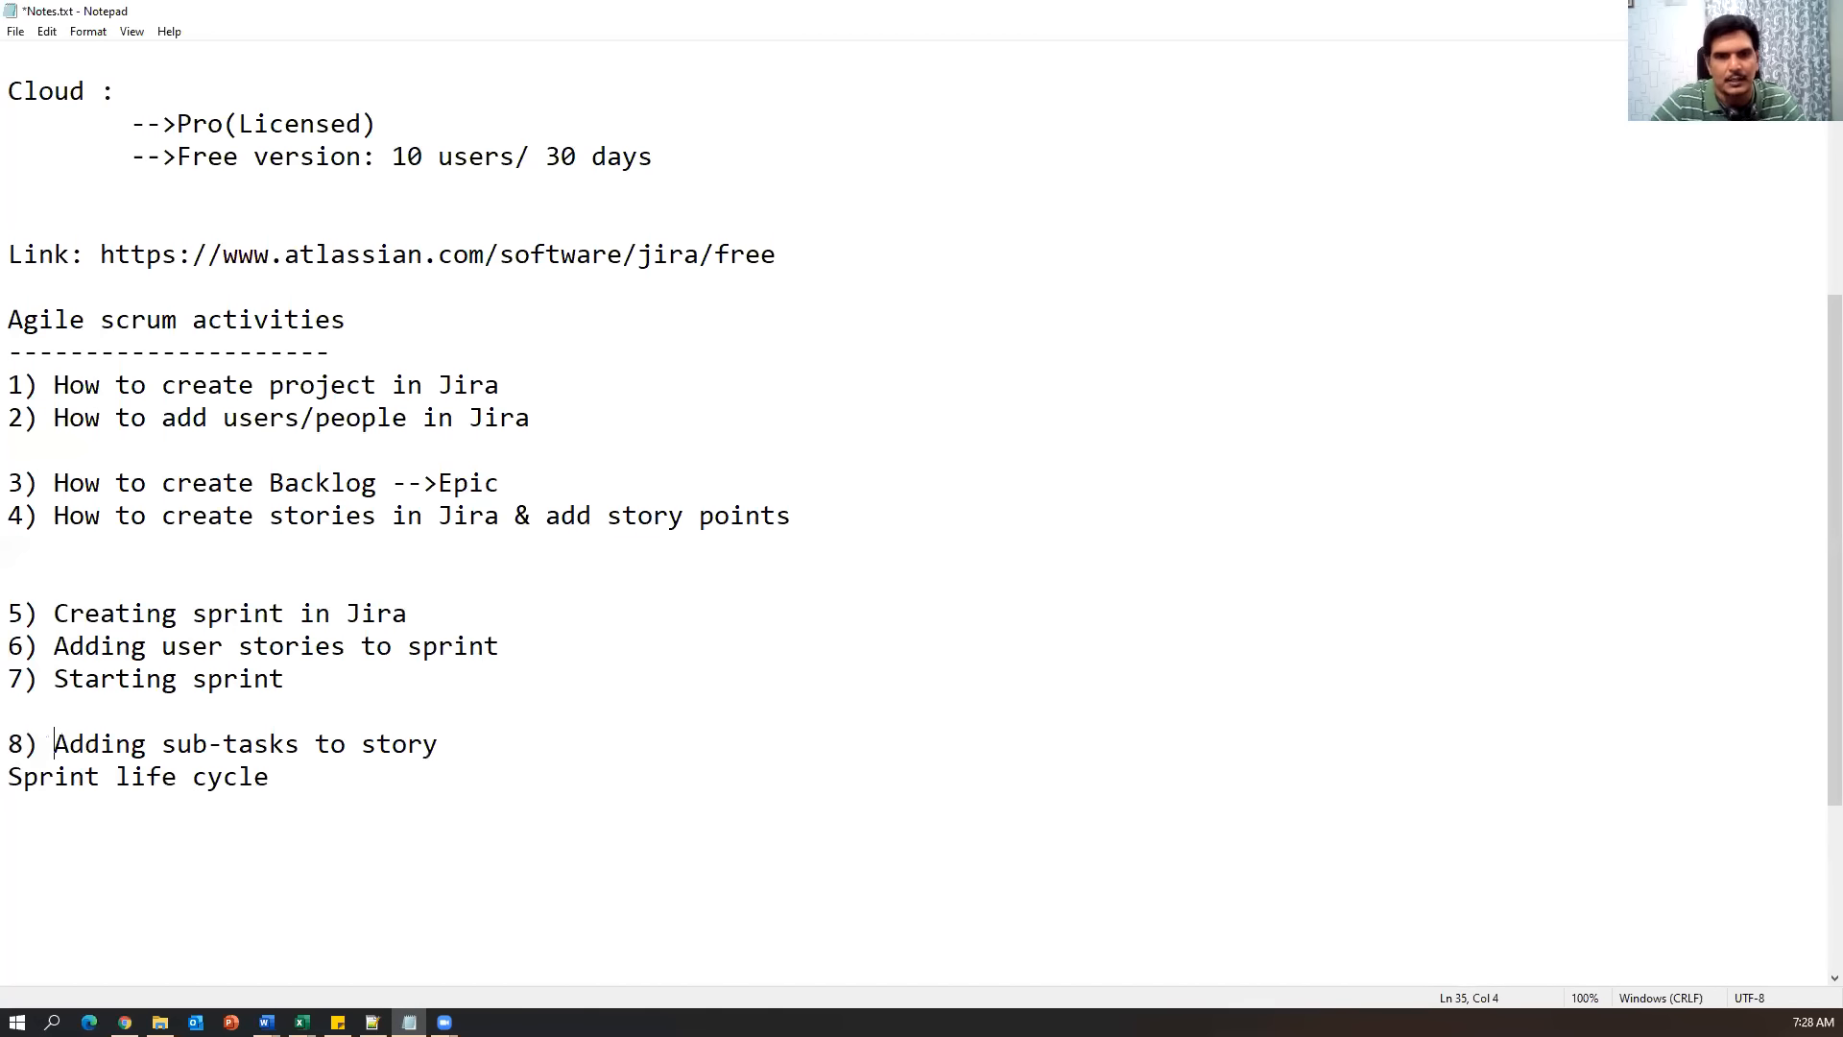
click(12, 777)
text(9))
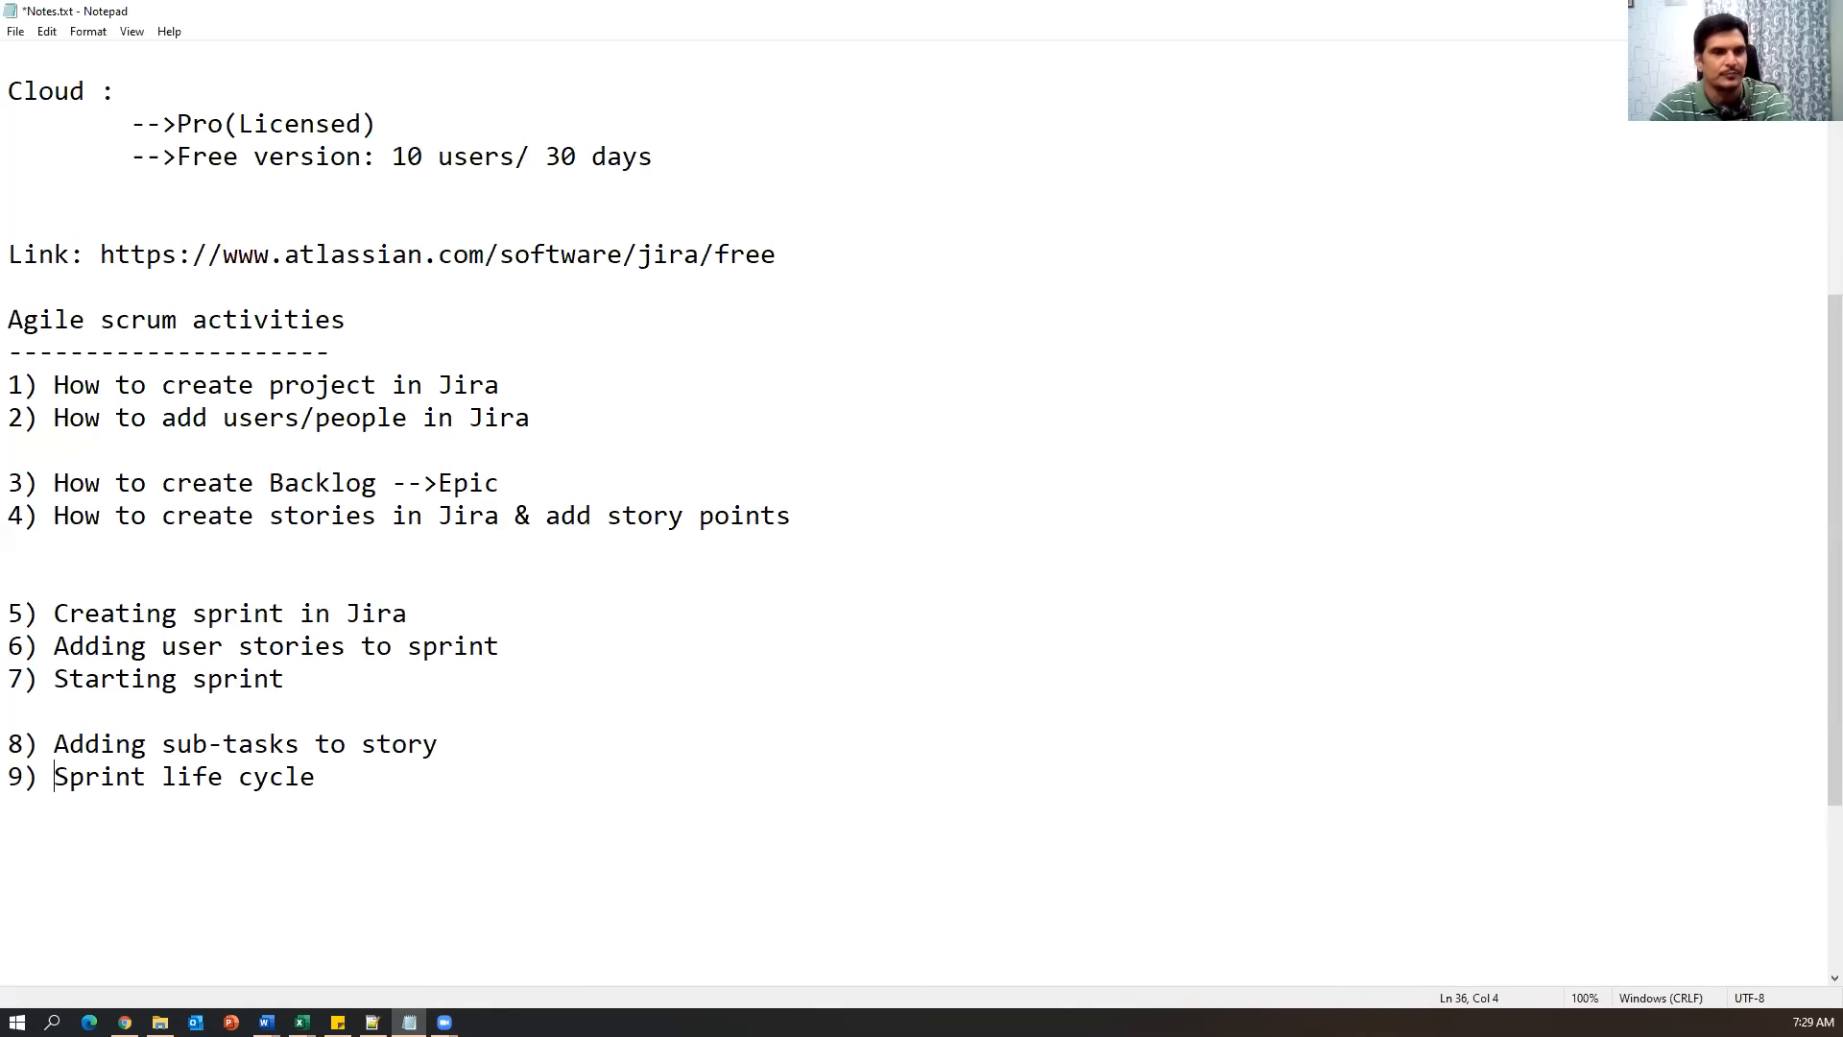
Look over the finished numbered topic list and return to the Jira board.
drag(392, 819, 8, 385)
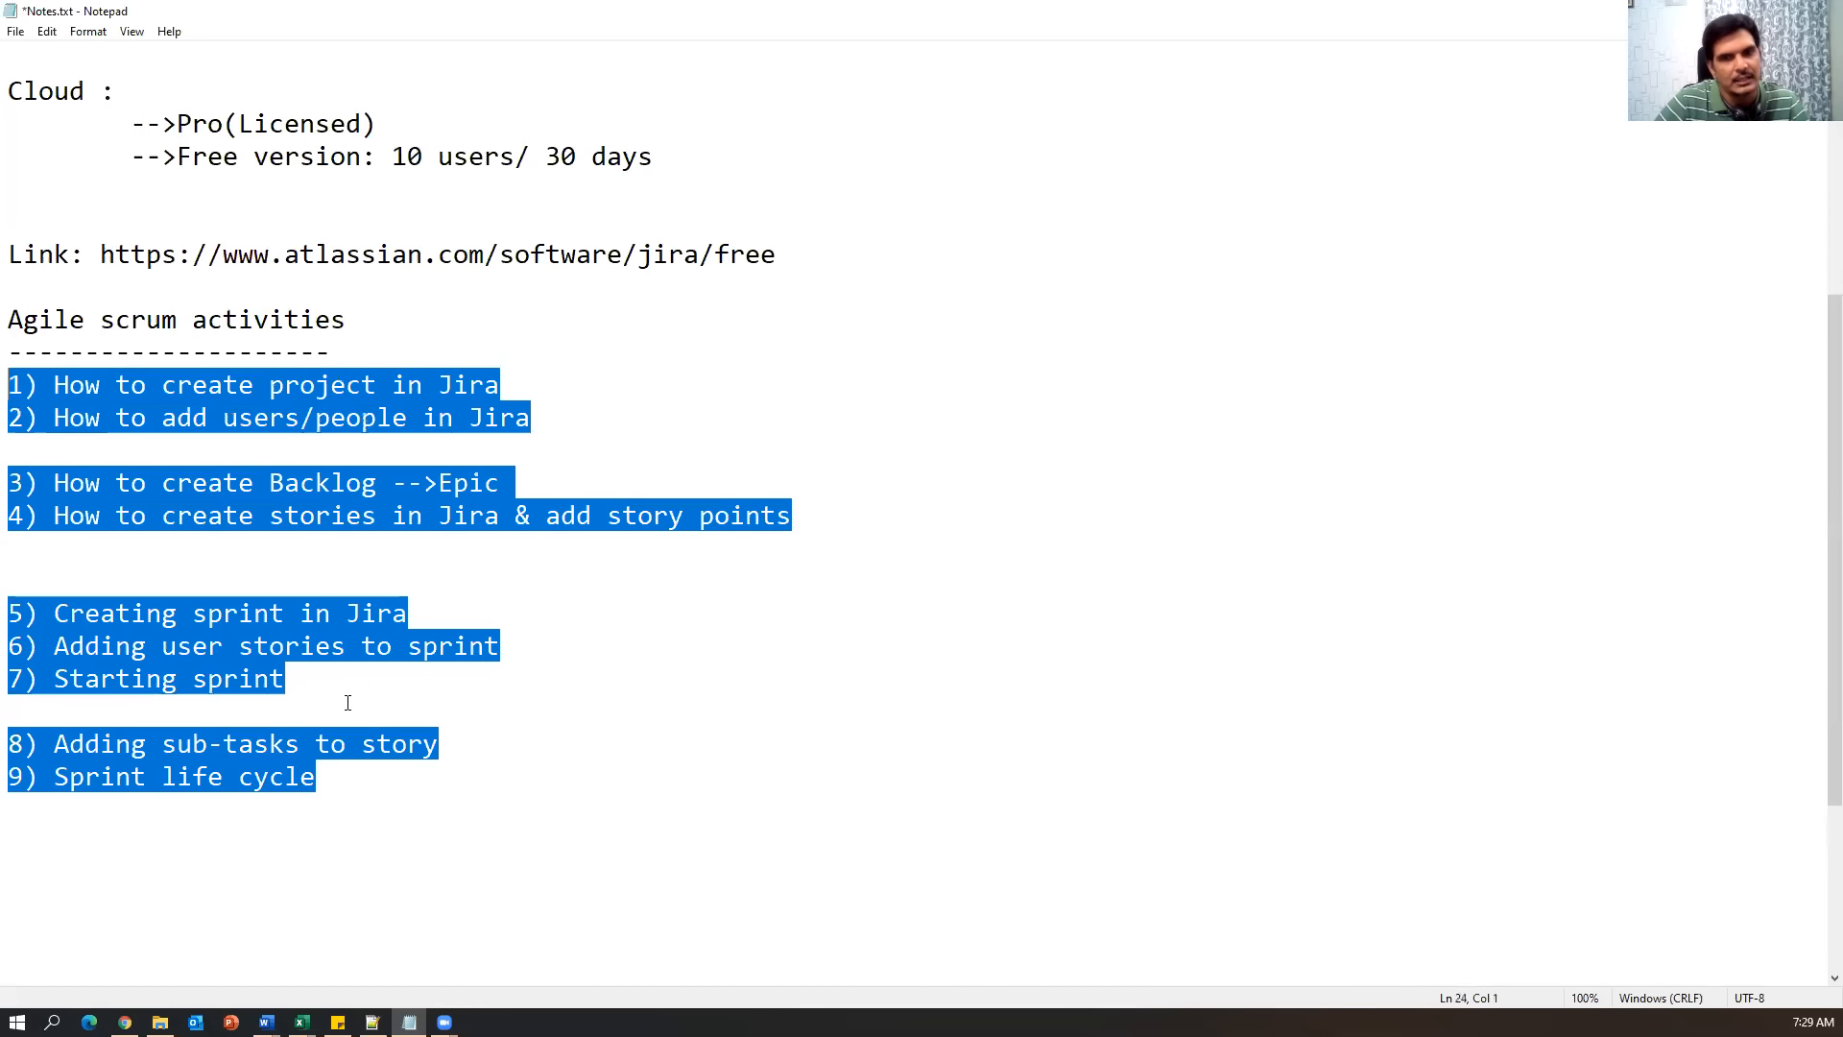
click(401, 816)
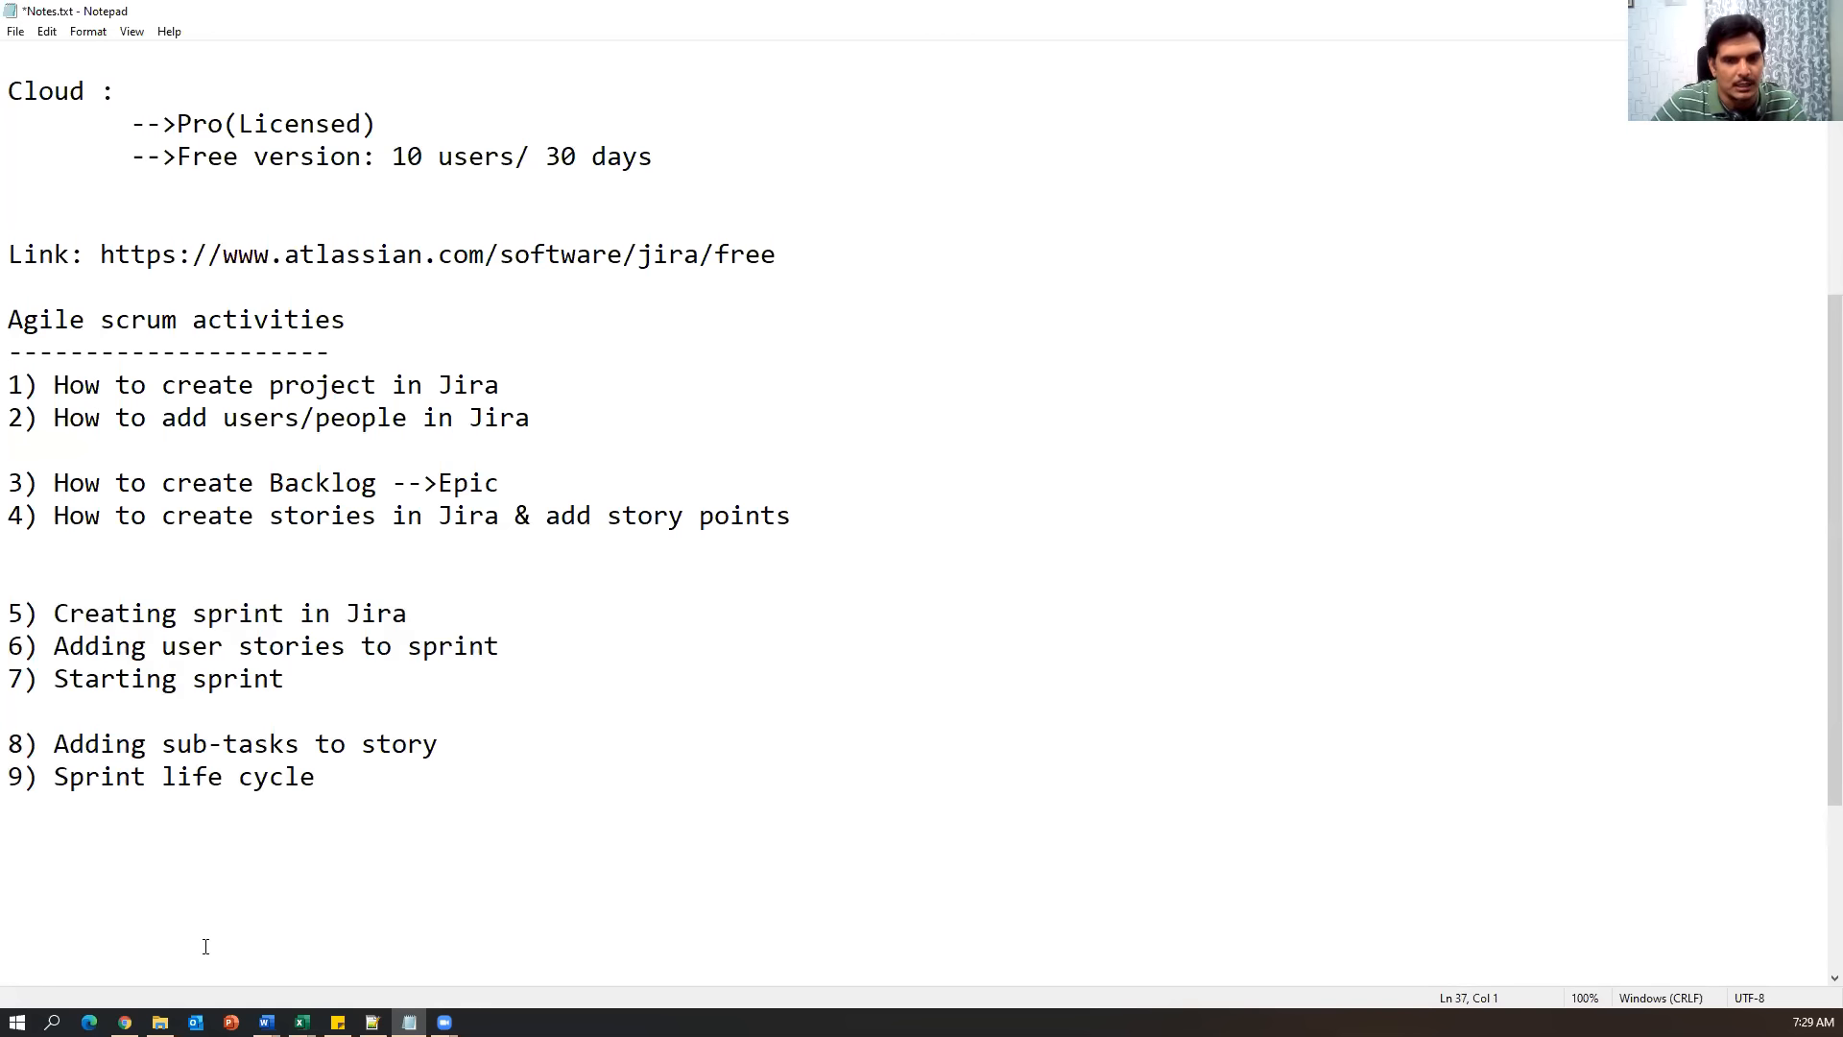
click(125, 1021)
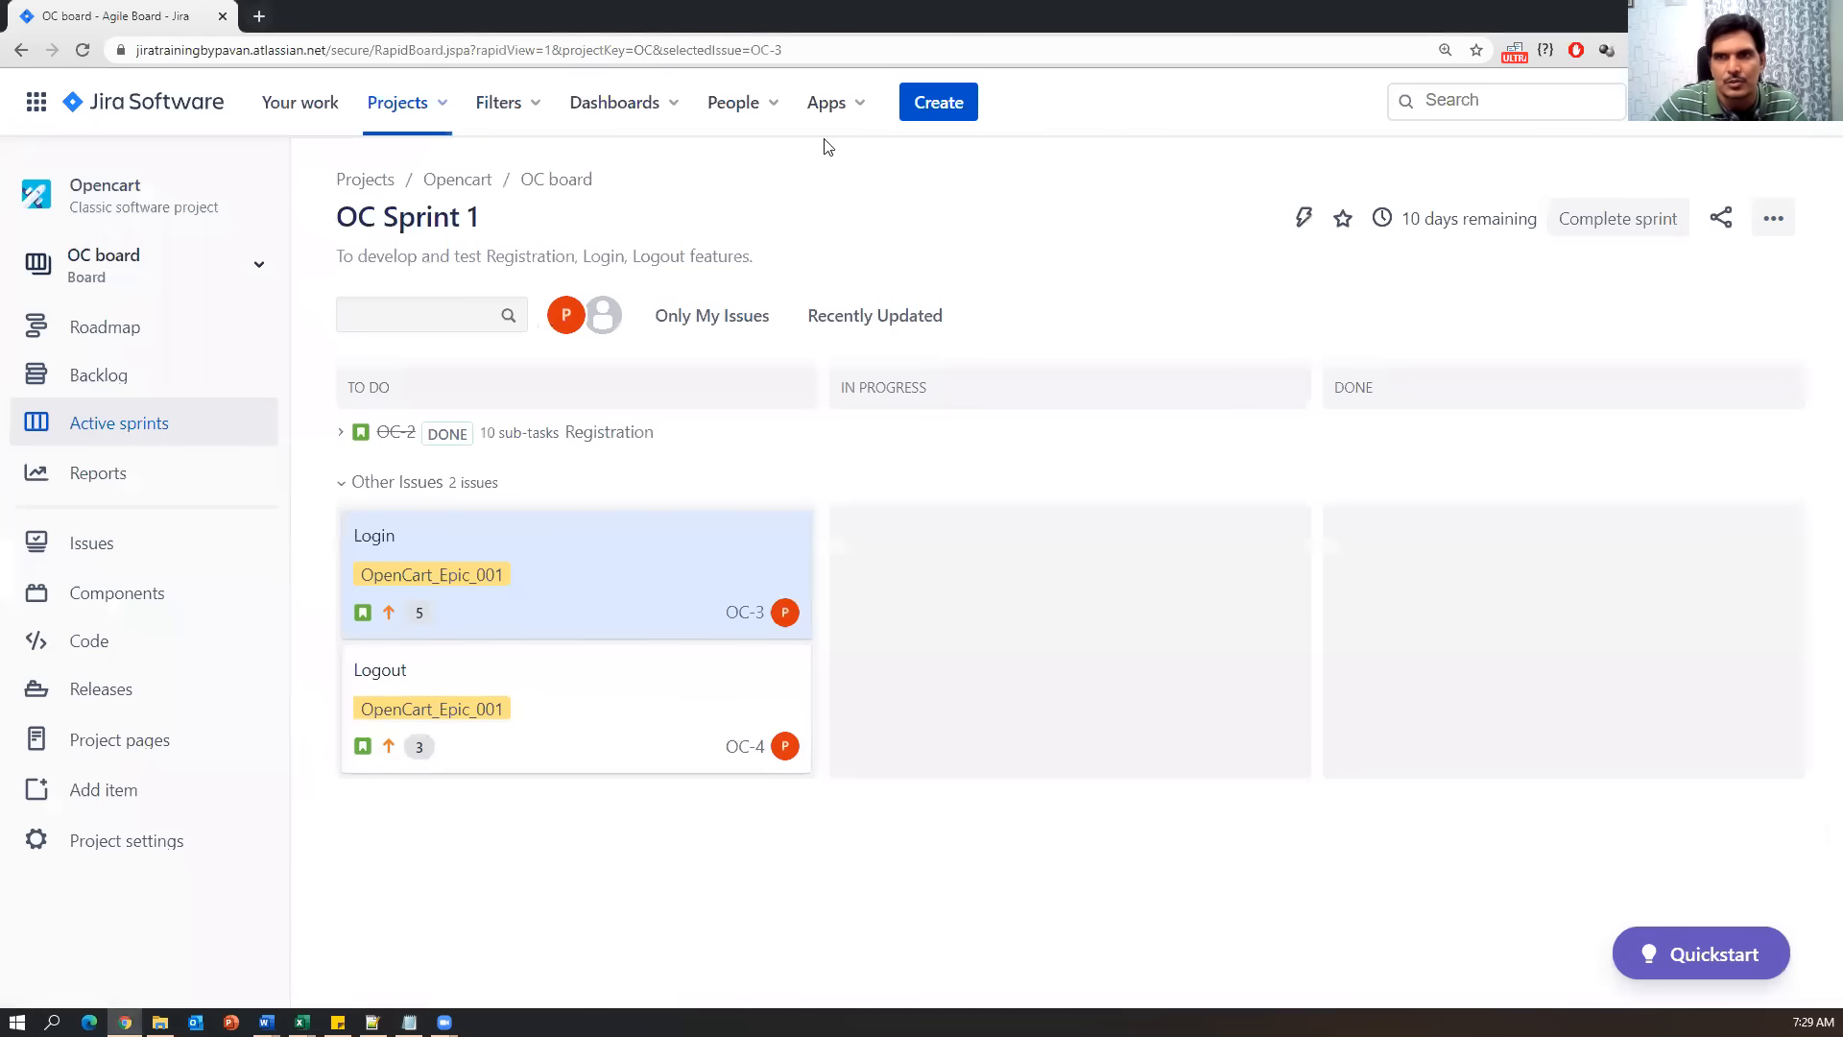
click(950, 104)
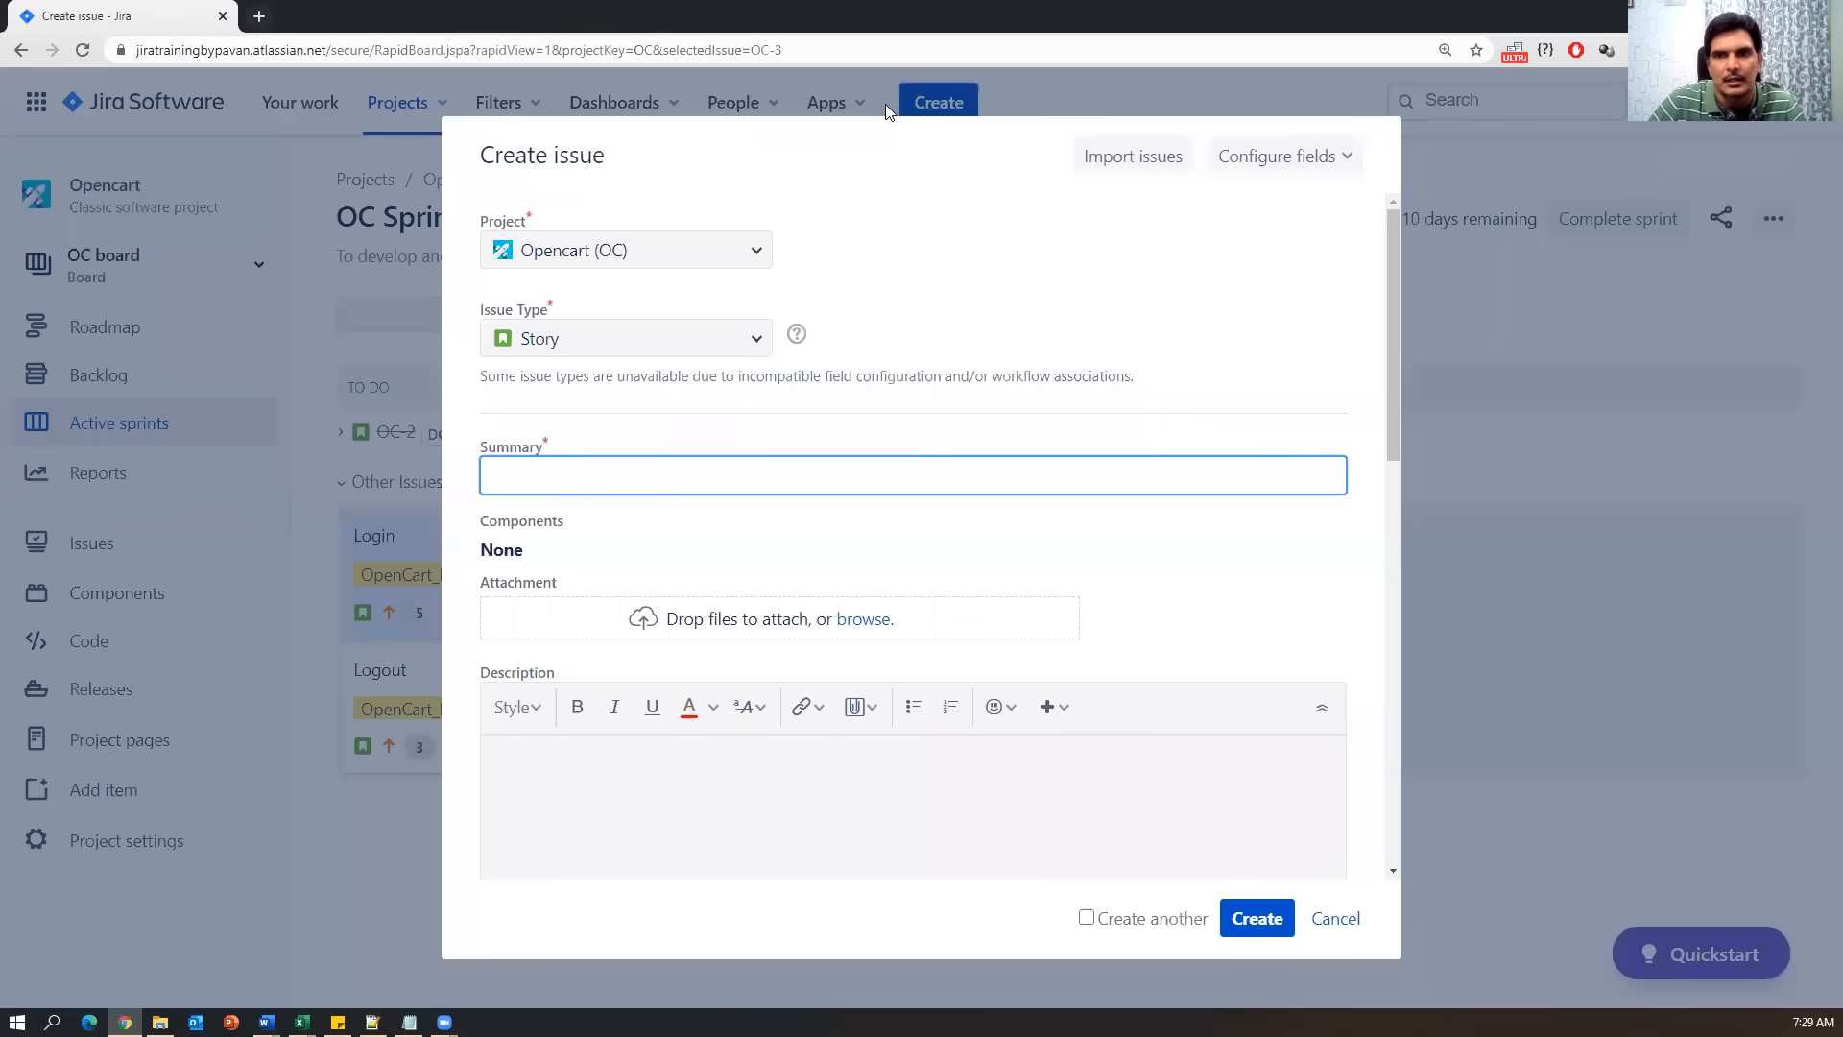
click(753, 340)
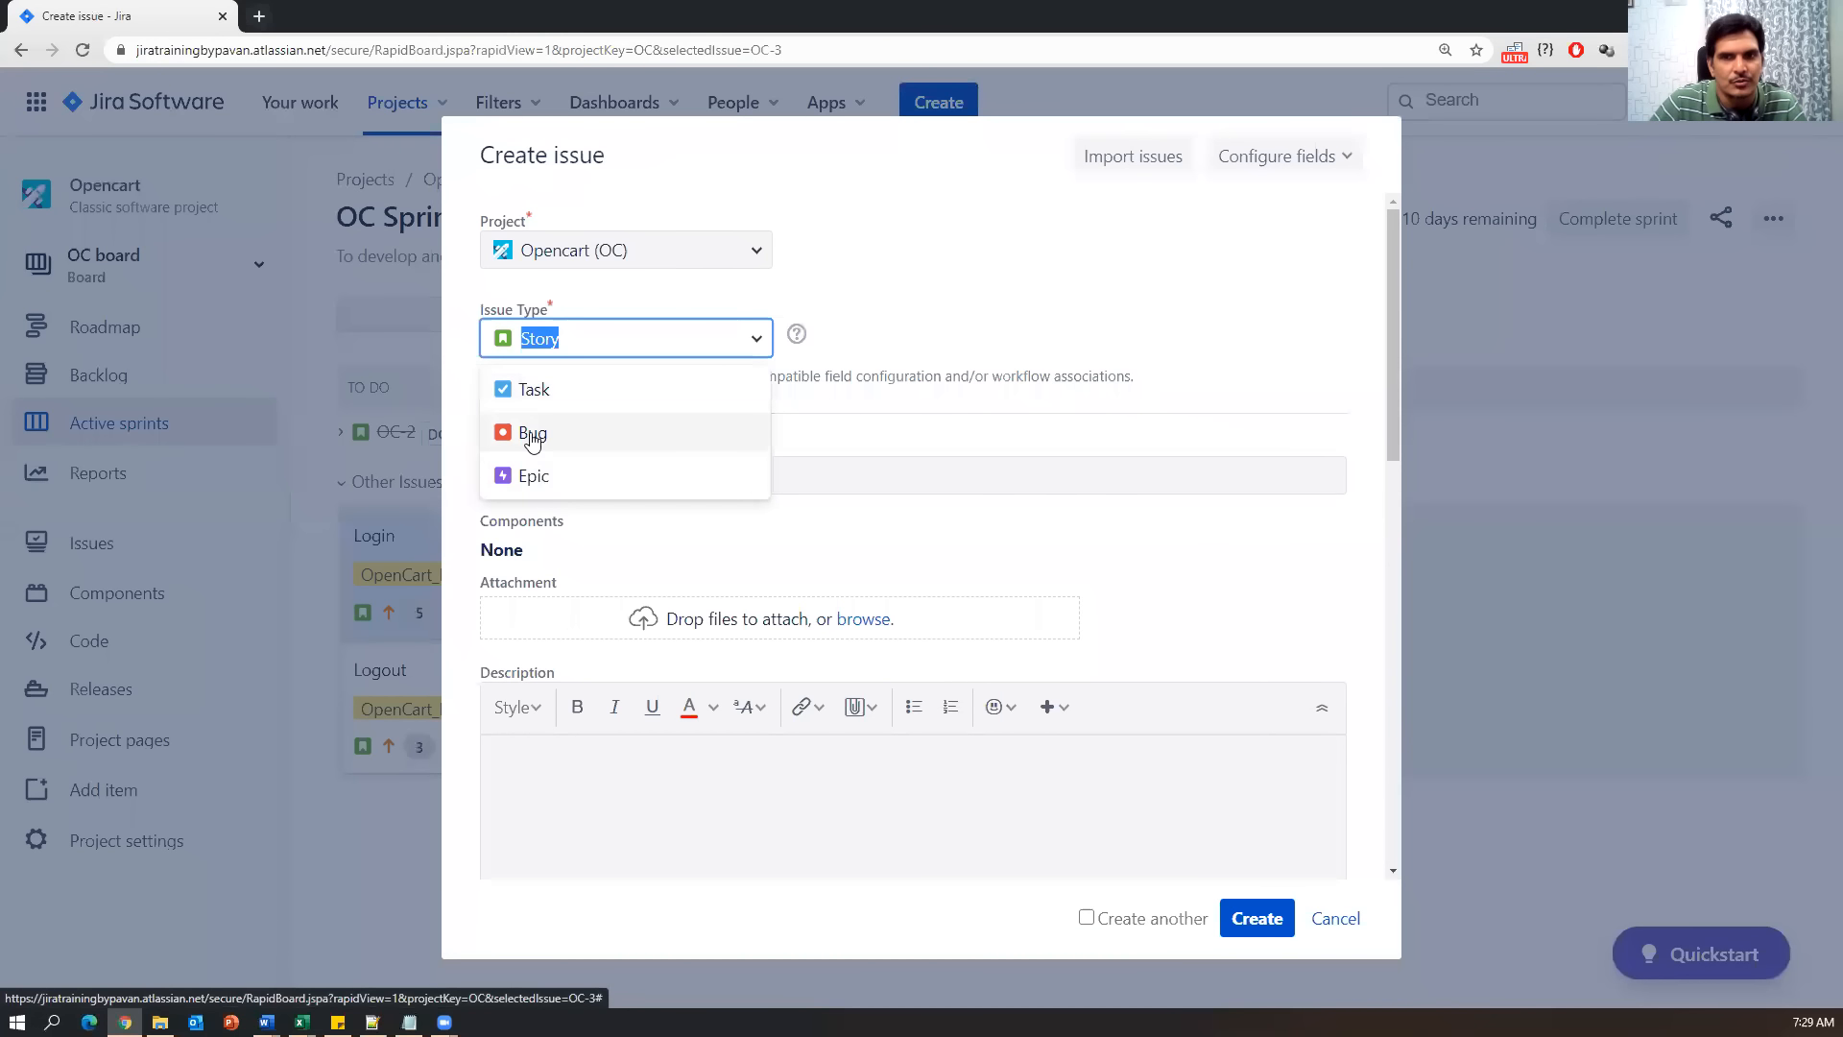
click(893, 453)
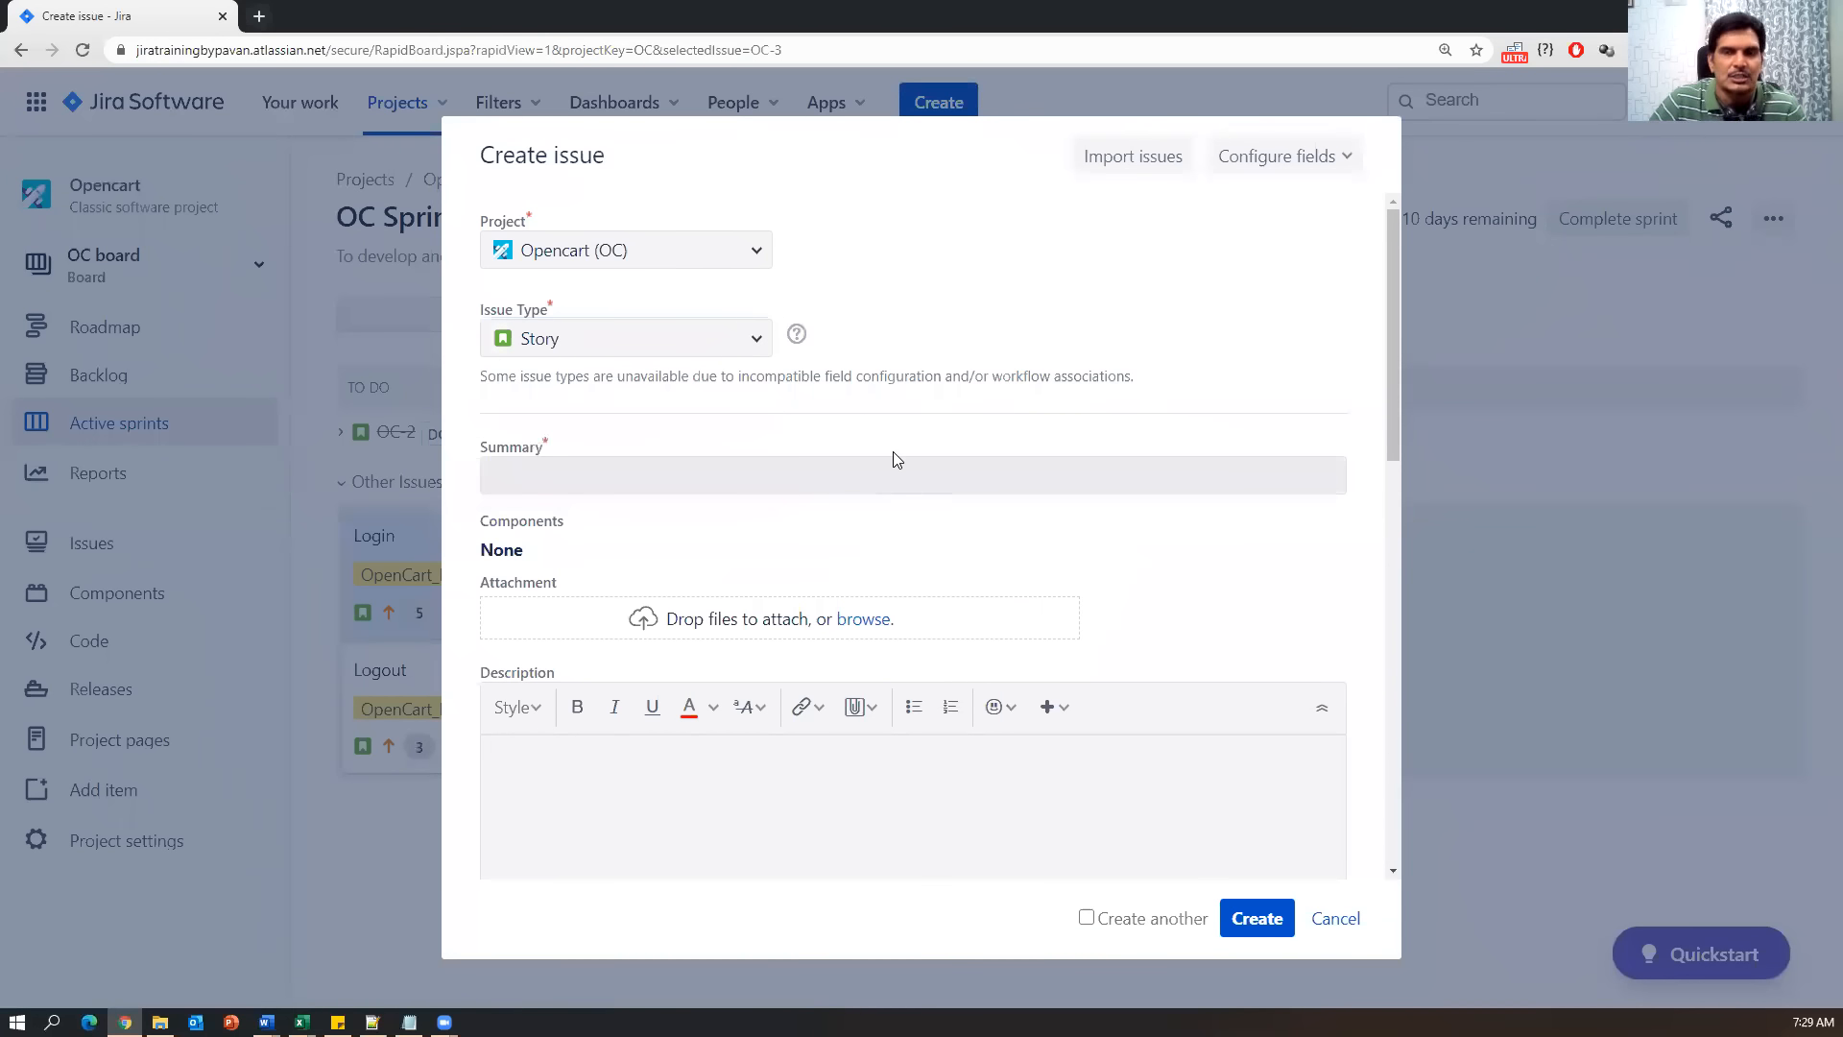
click(756, 344)
key(Escape)
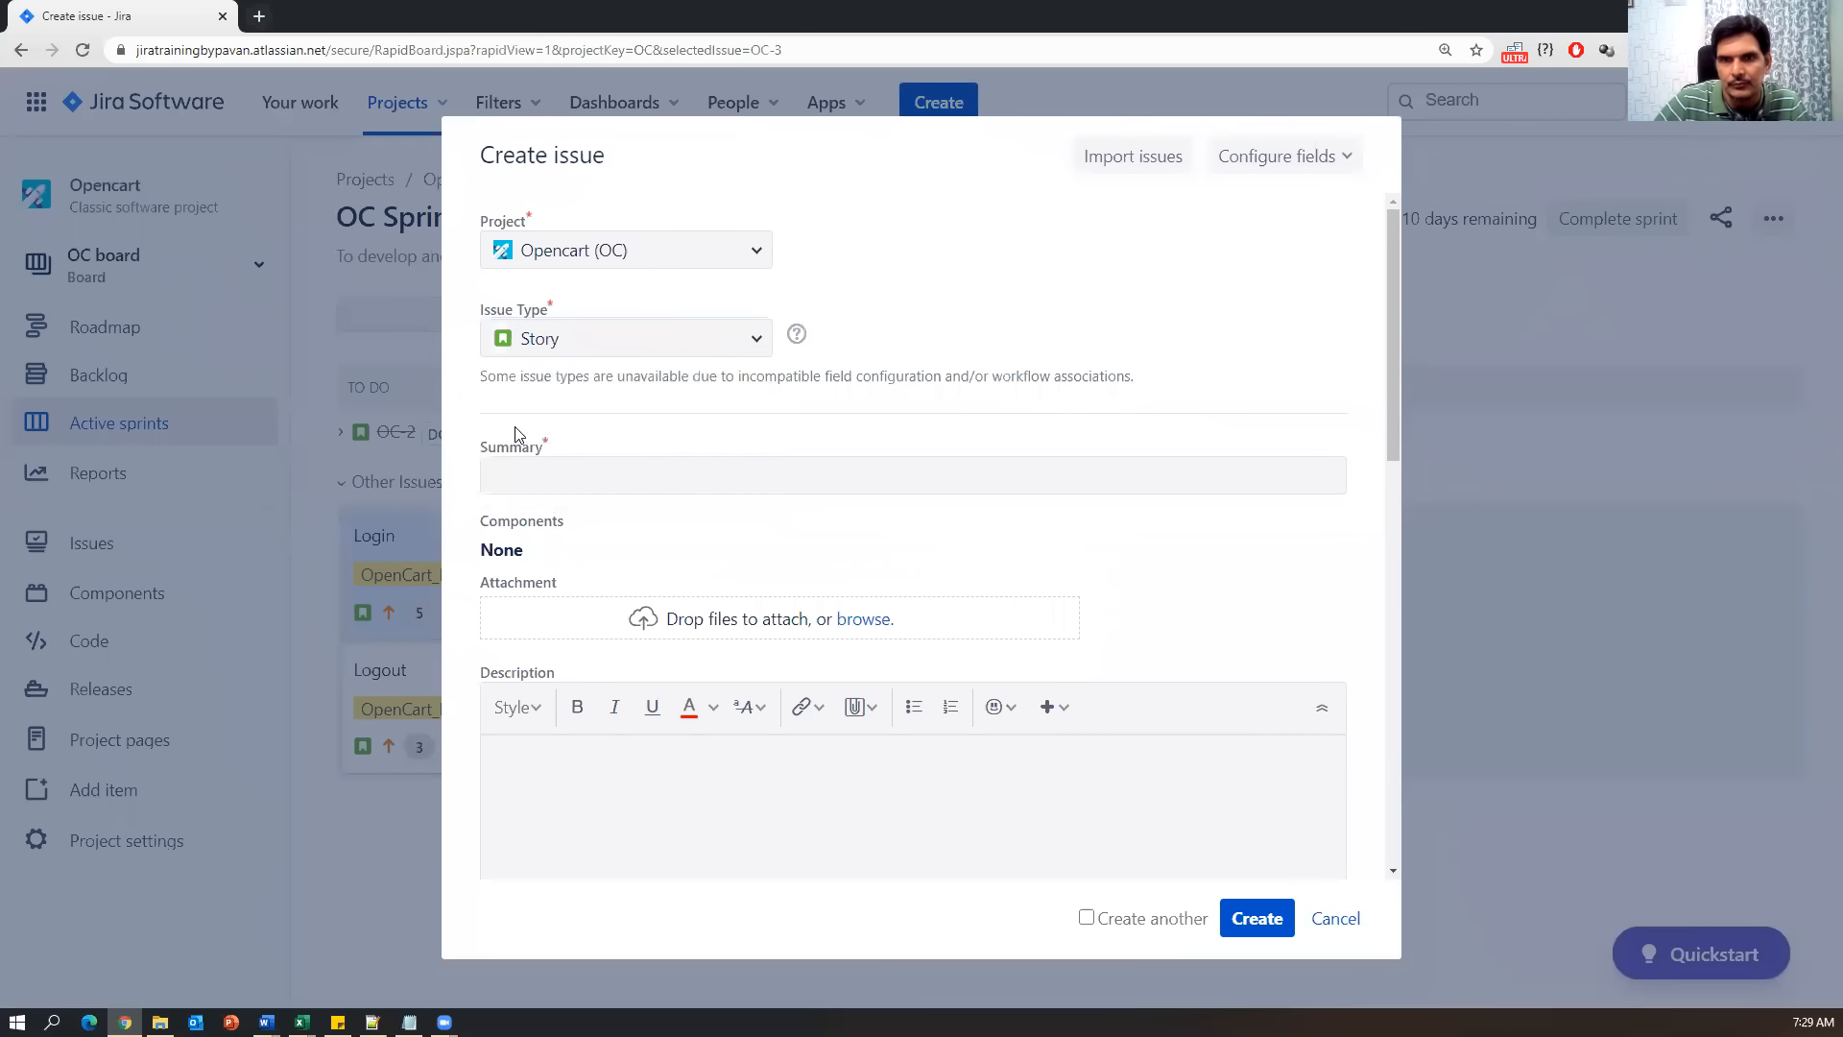
click(1343, 918)
click(1824, 50)
click(1692, 231)
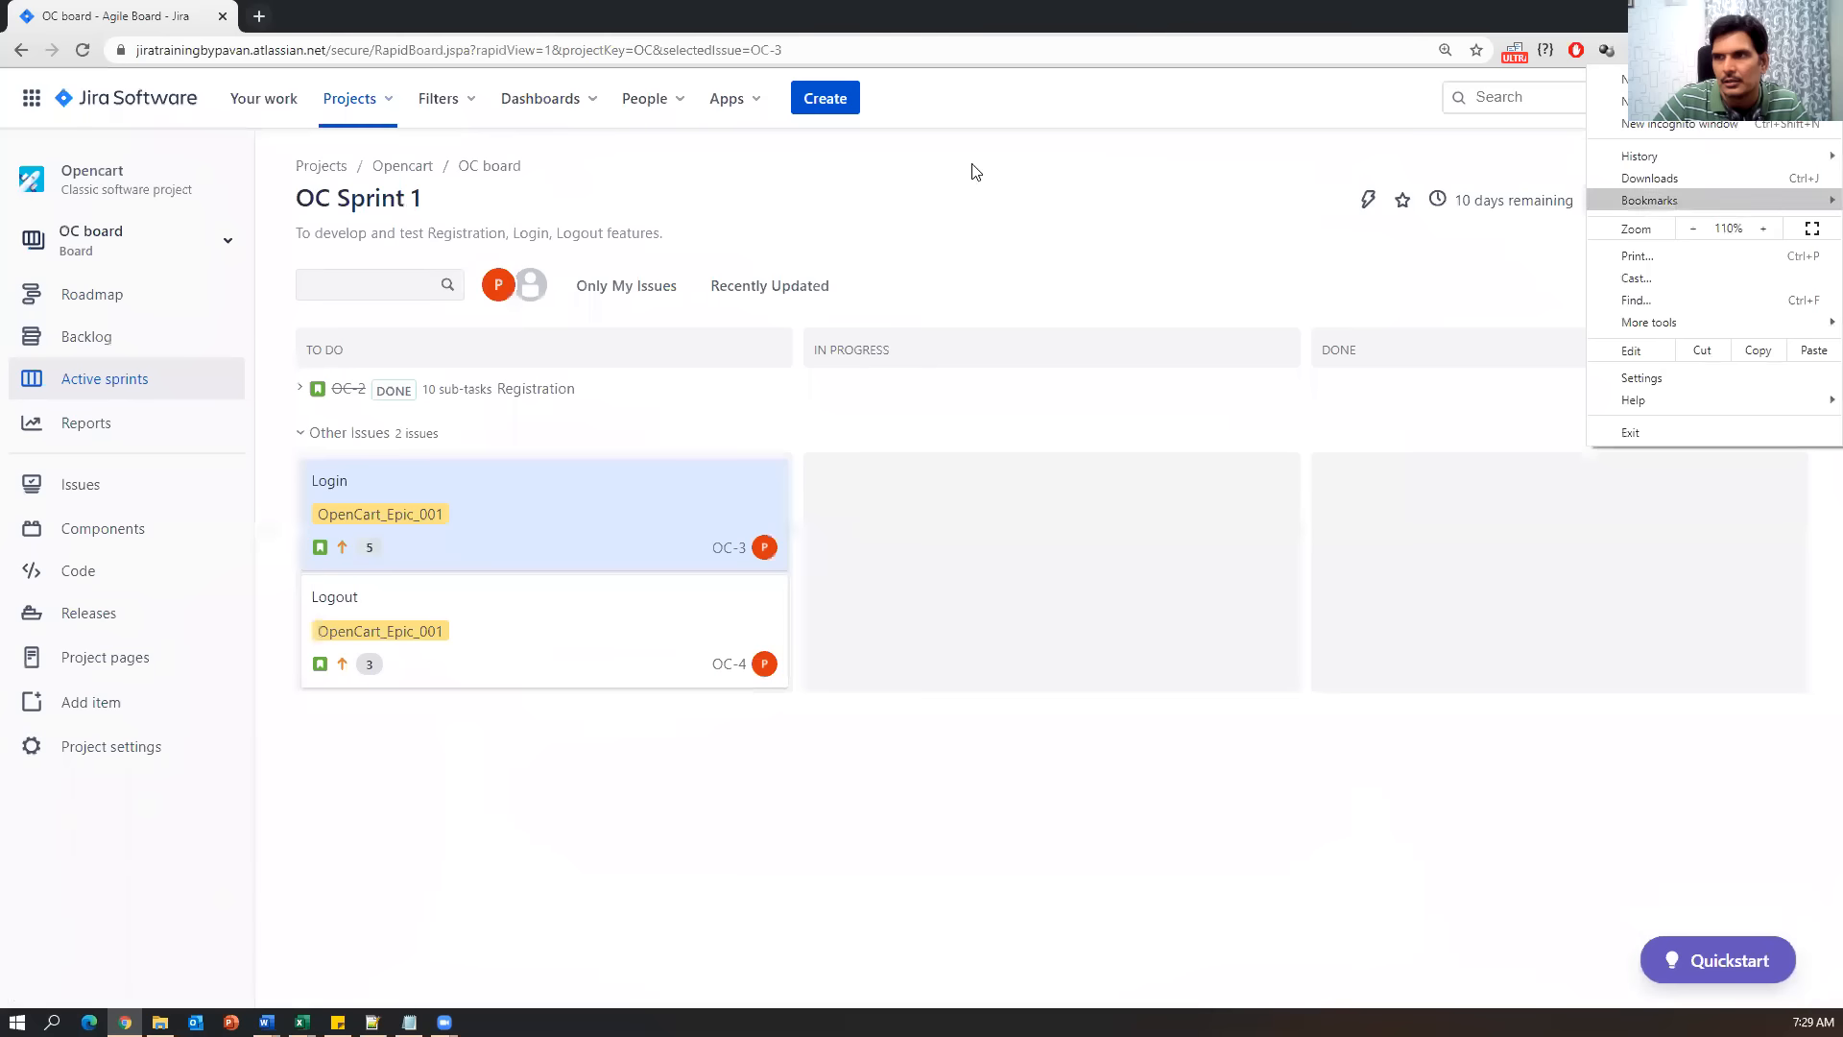
click(1035, 241)
click(842, 107)
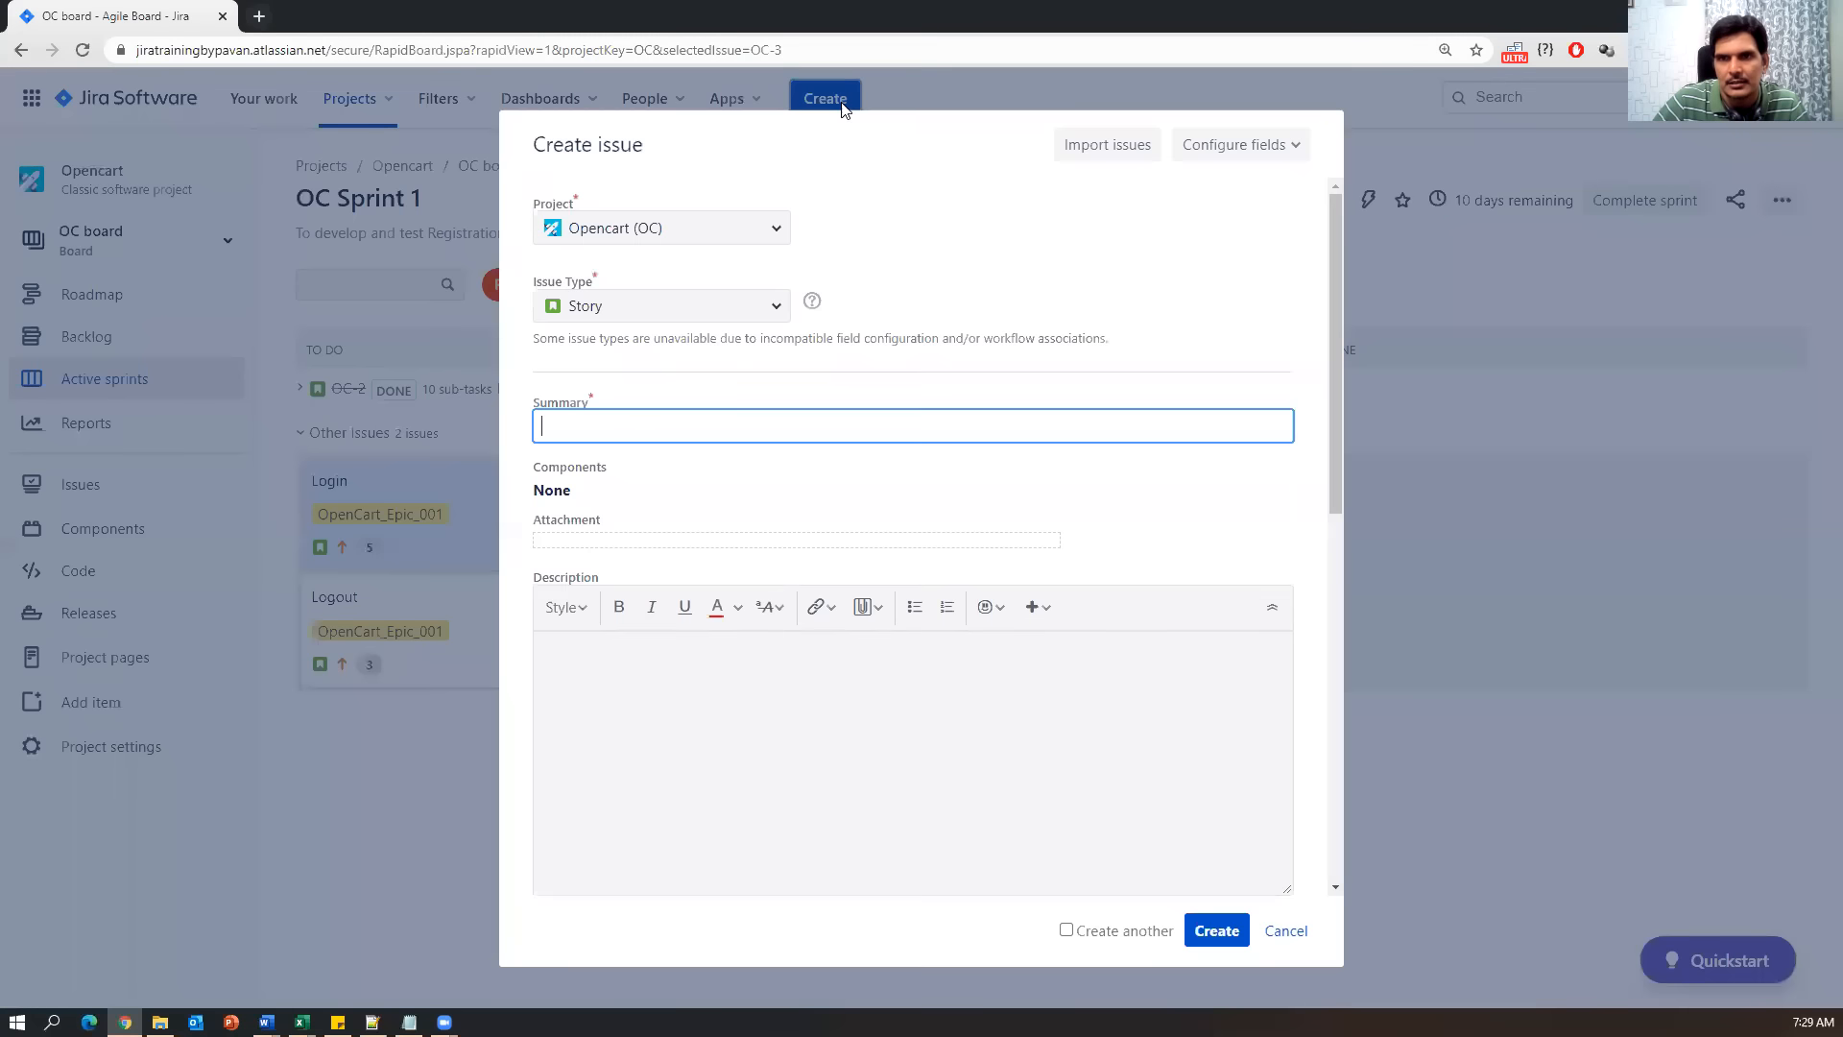
click(774, 305)
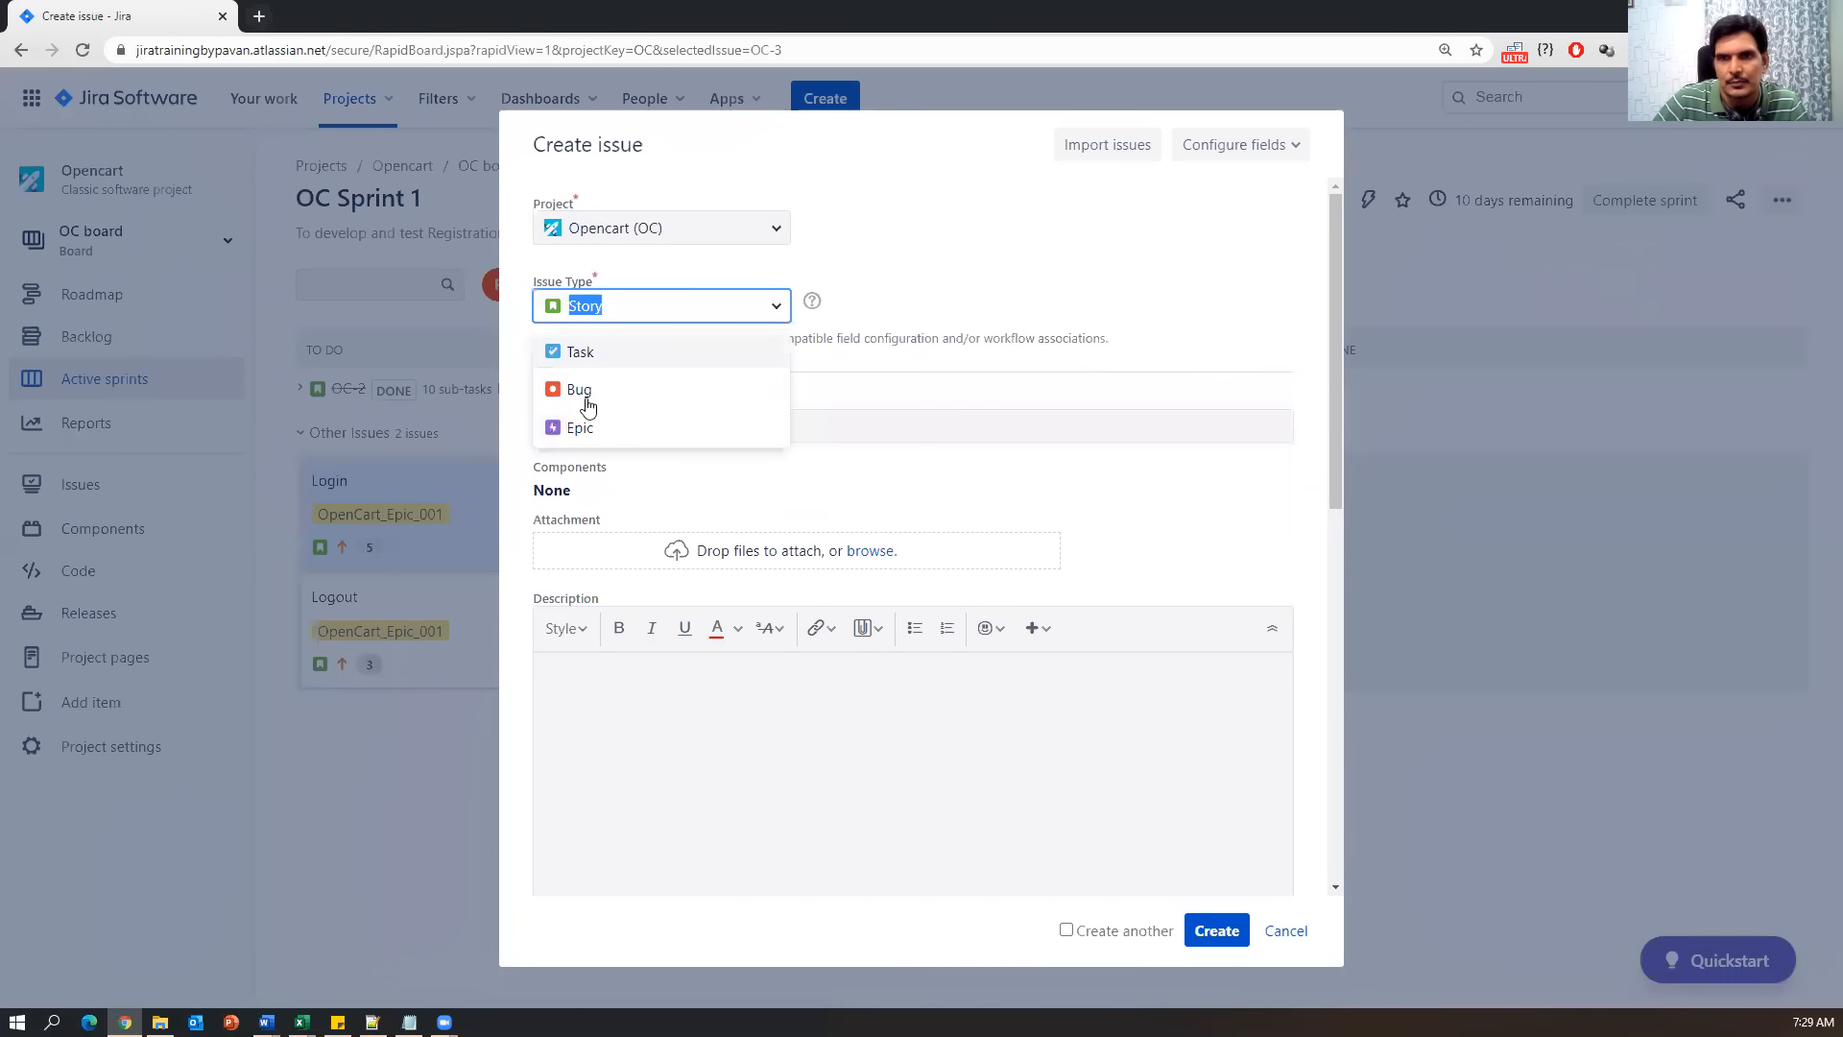
key(Escape)
click(583, 306)
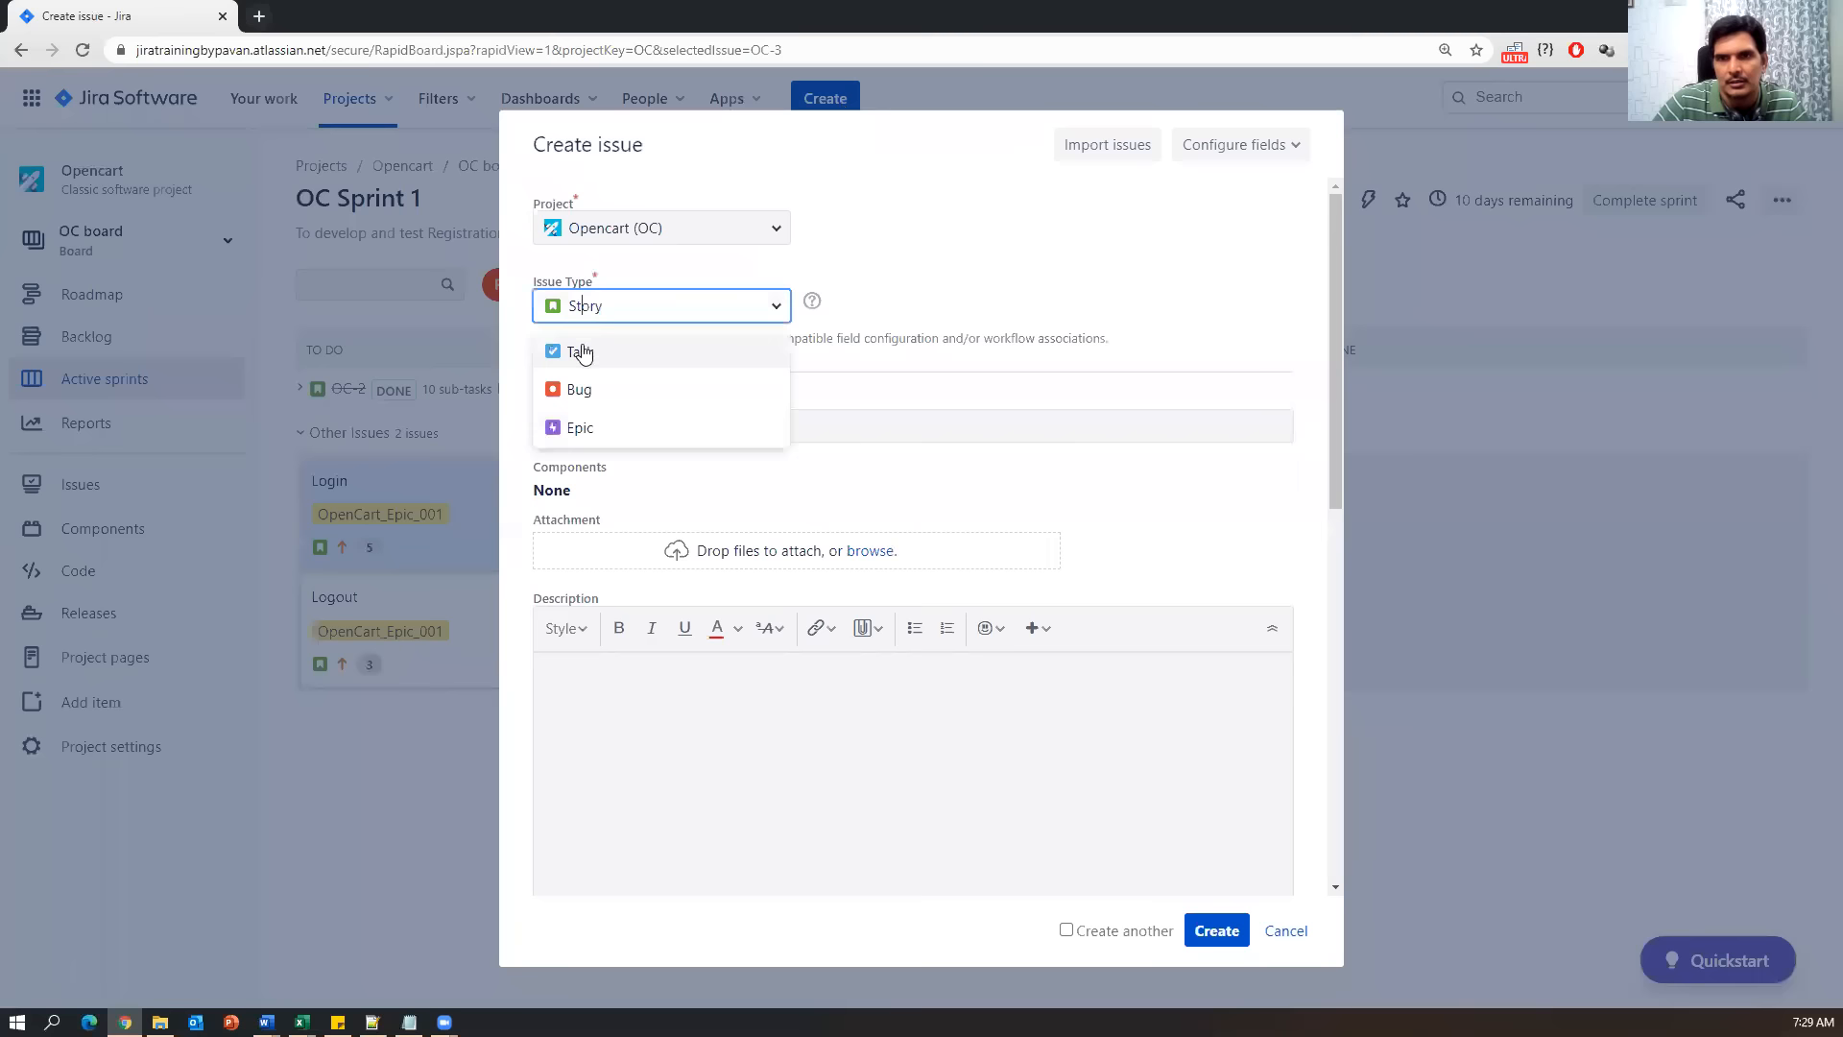
key(Escape)
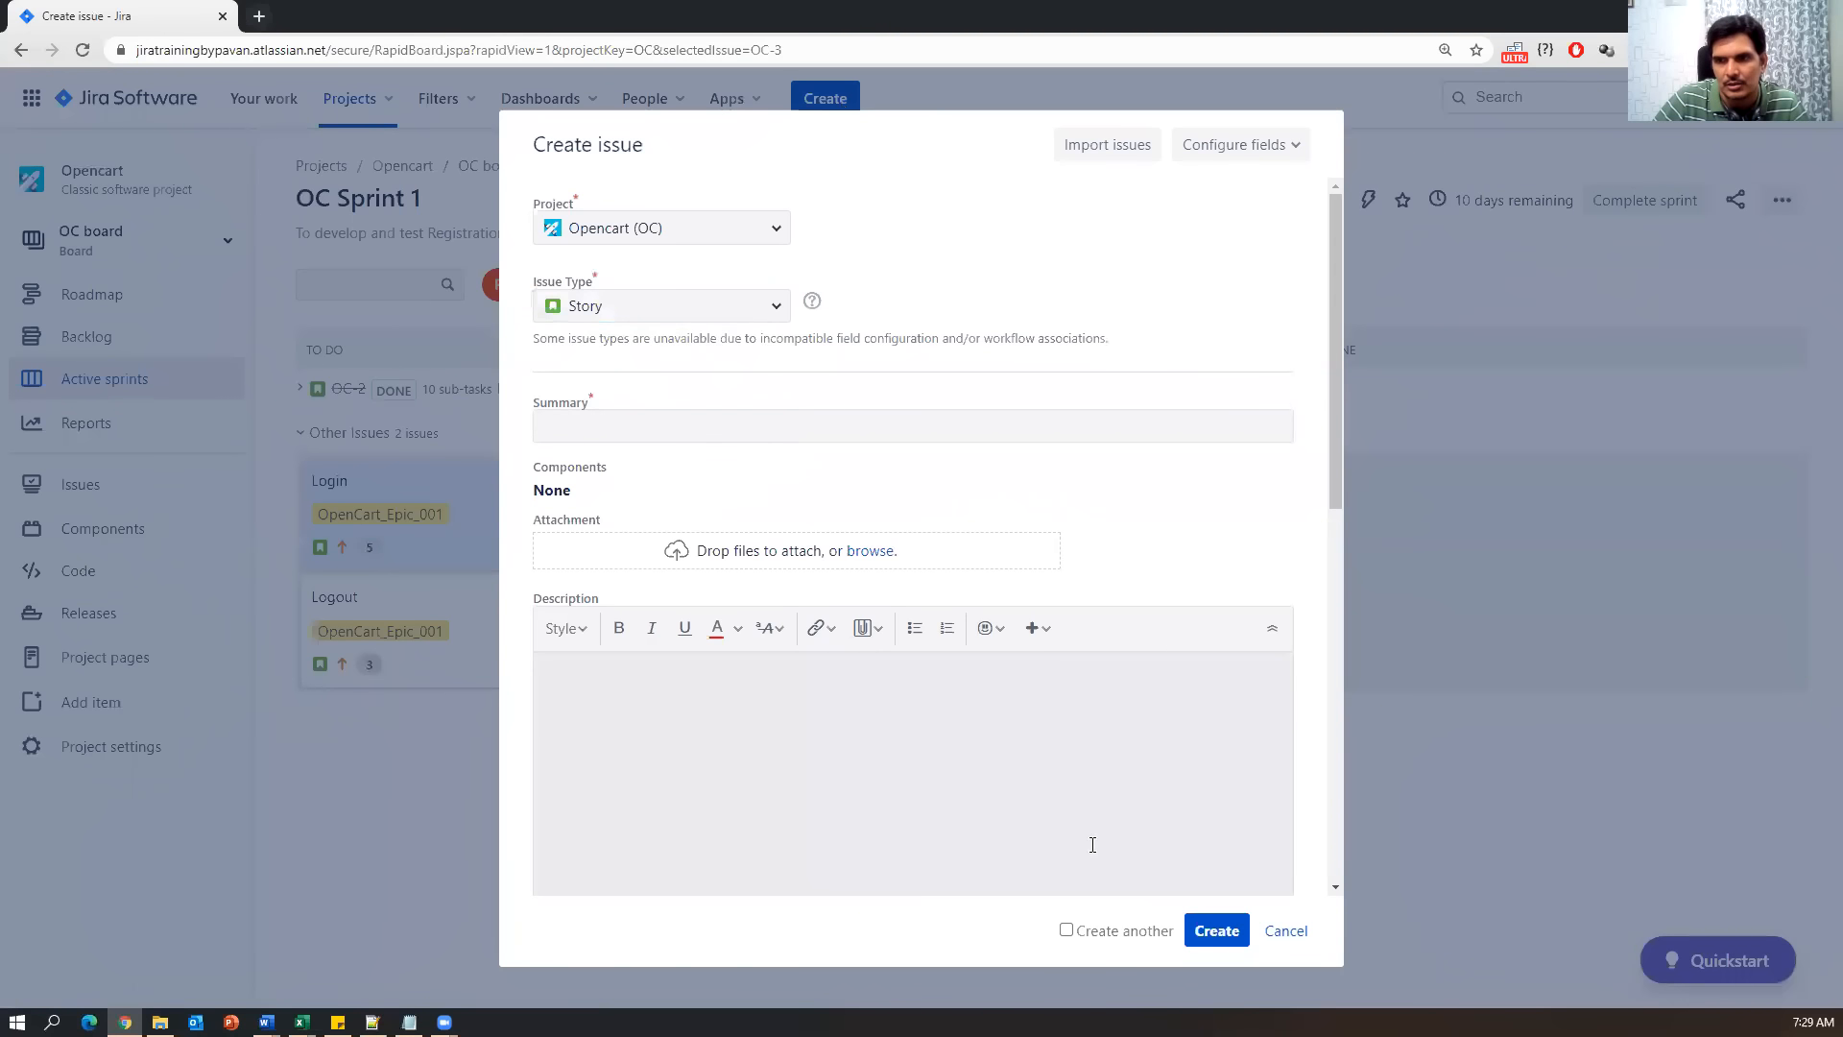
click(1278, 938)
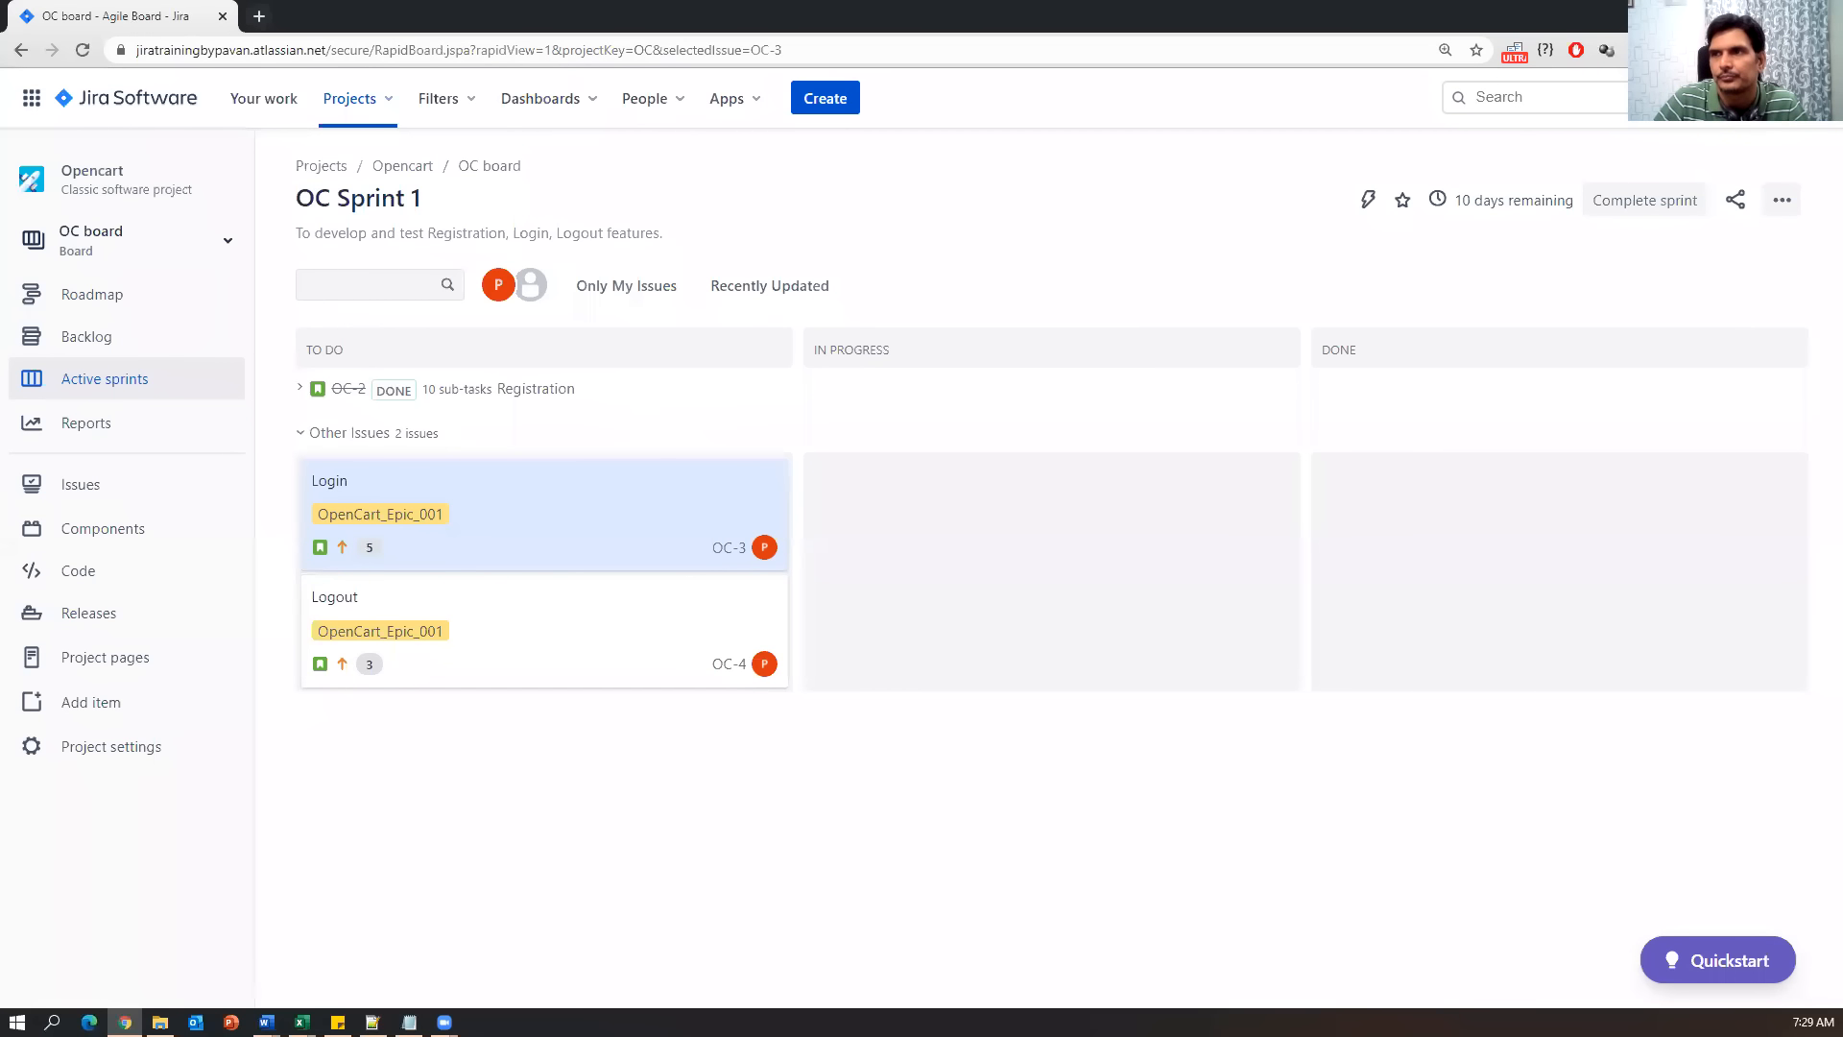
Zoom the browser page out and open the Opencart (OC) project.
click(1824, 50)
click(1694, 228)
click(806, 772)
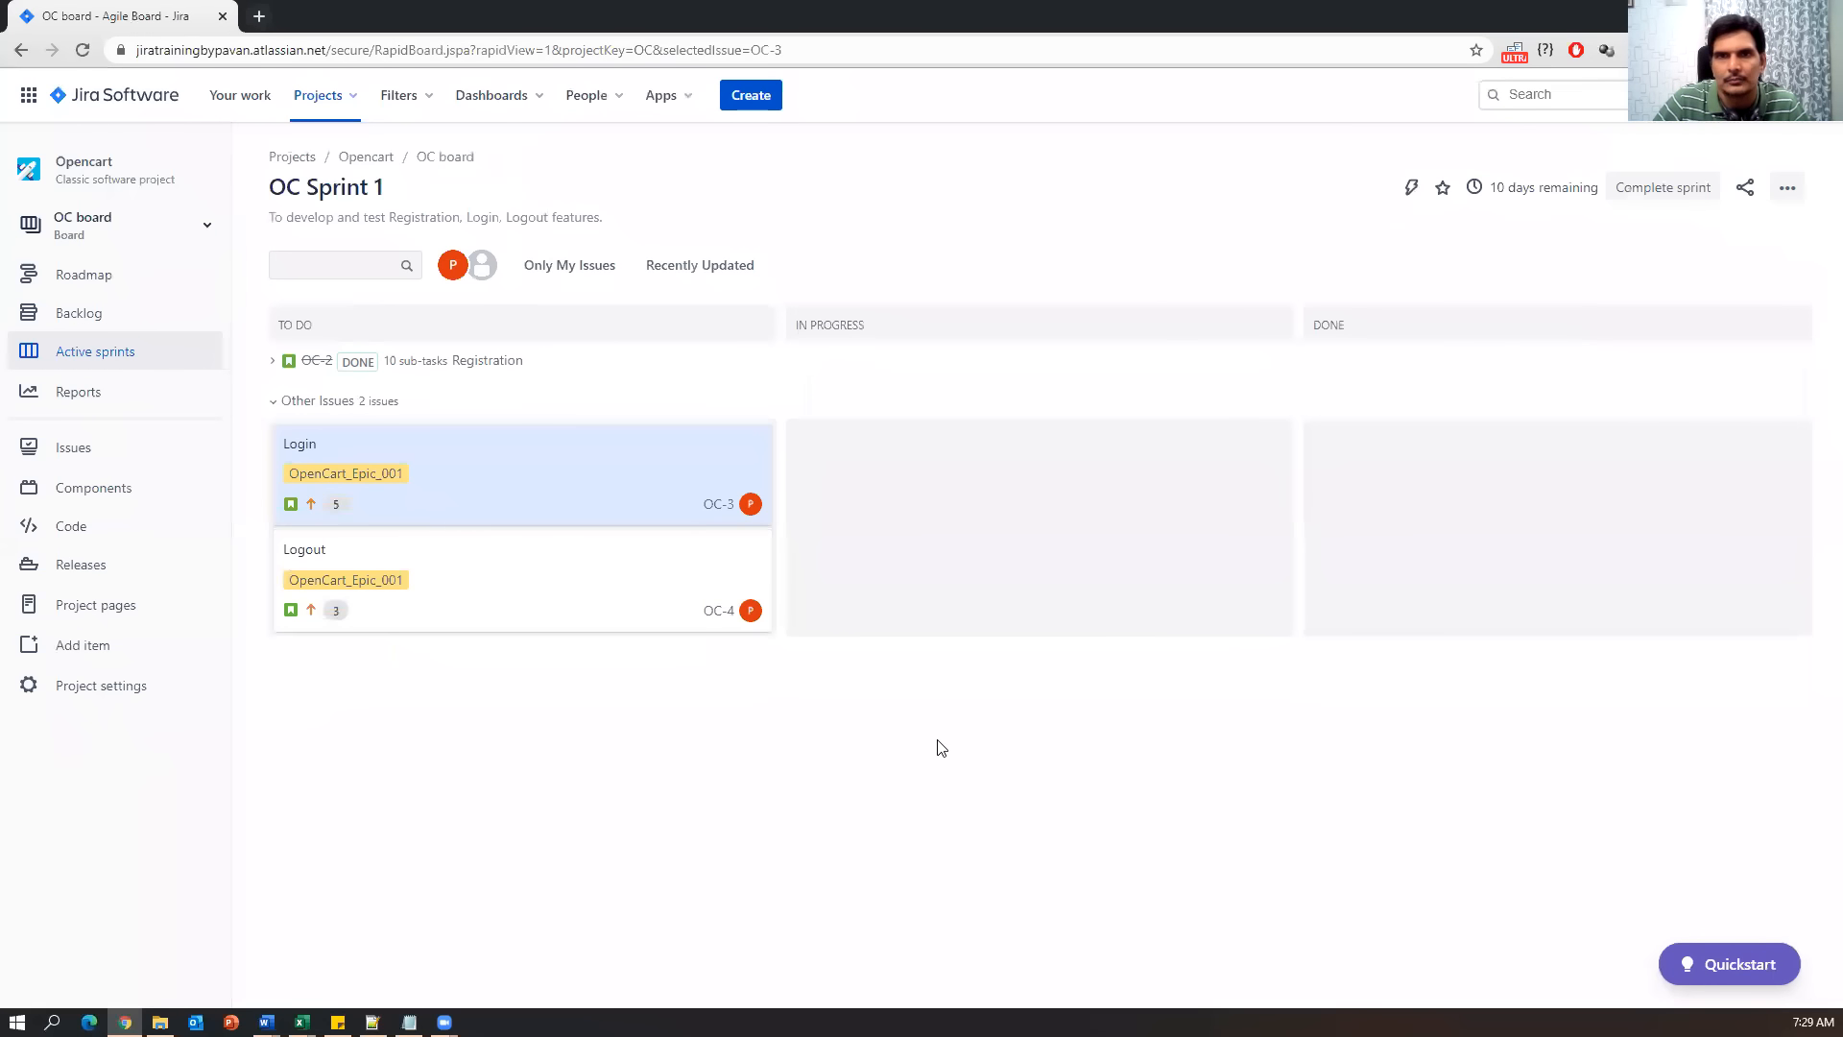
click(322, 113)
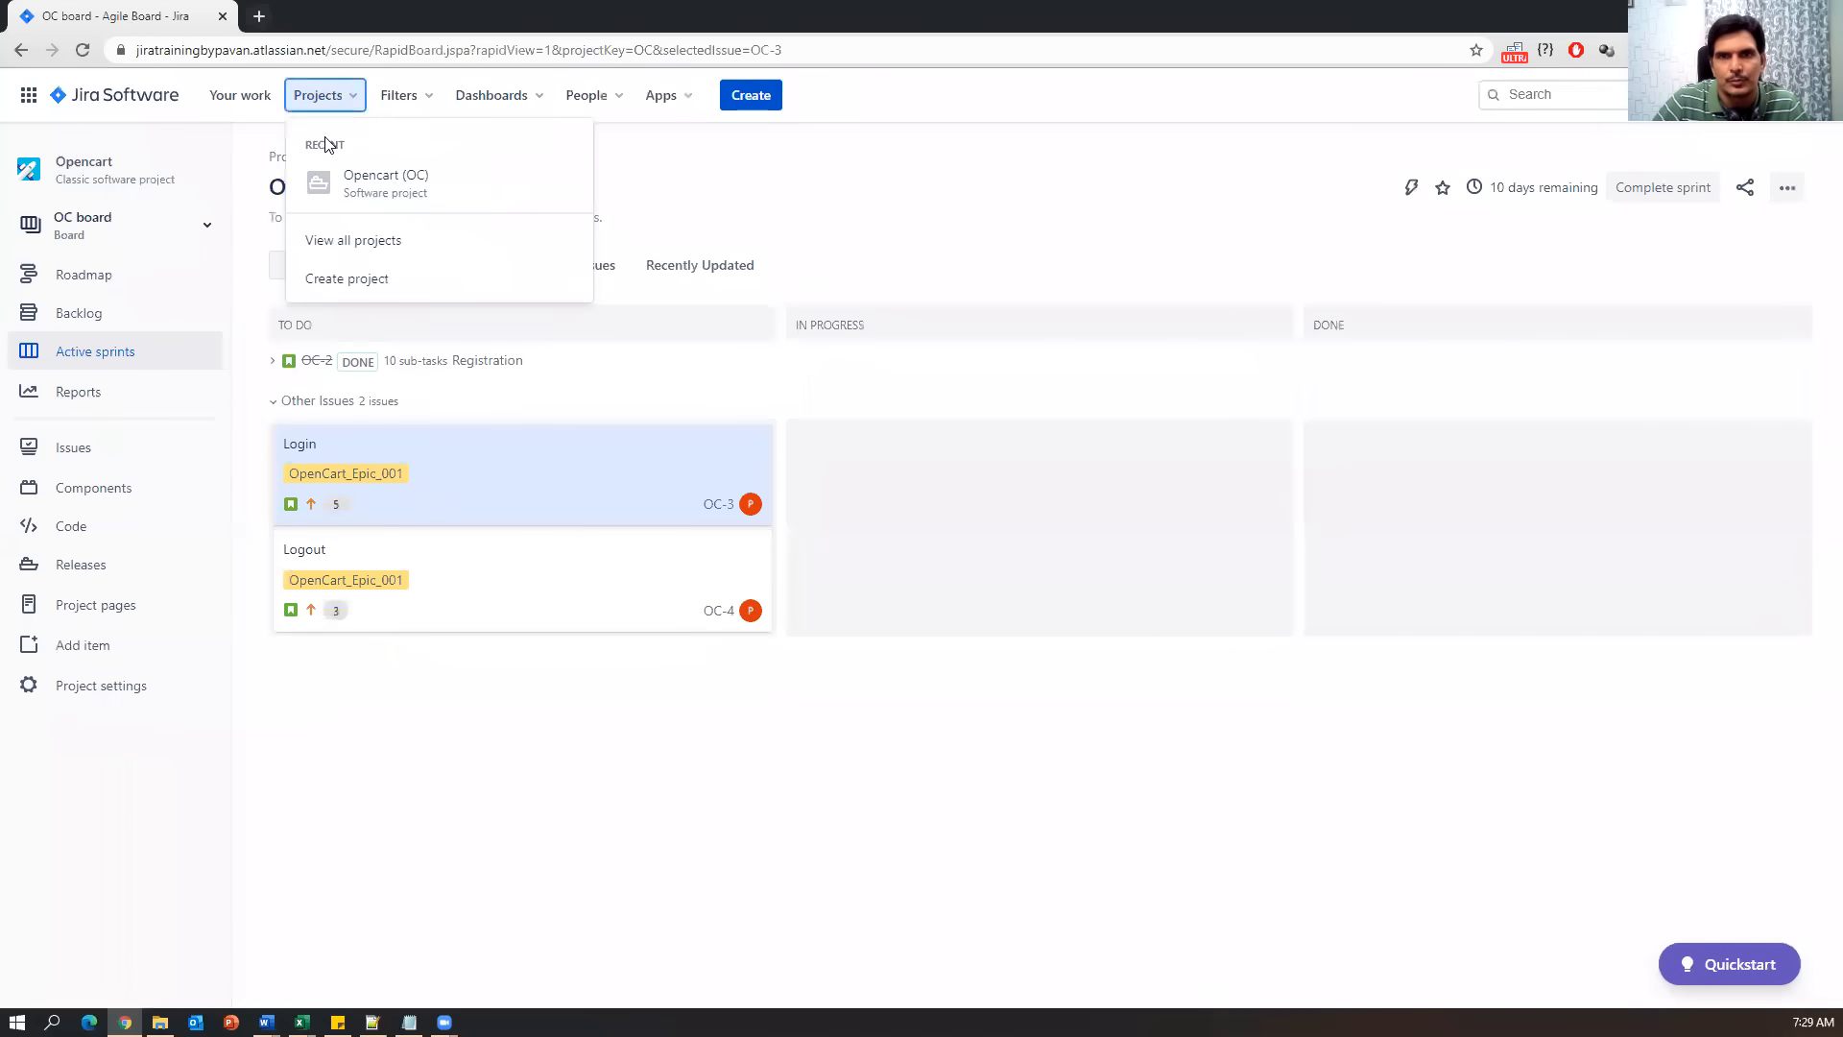
click(354, 193)
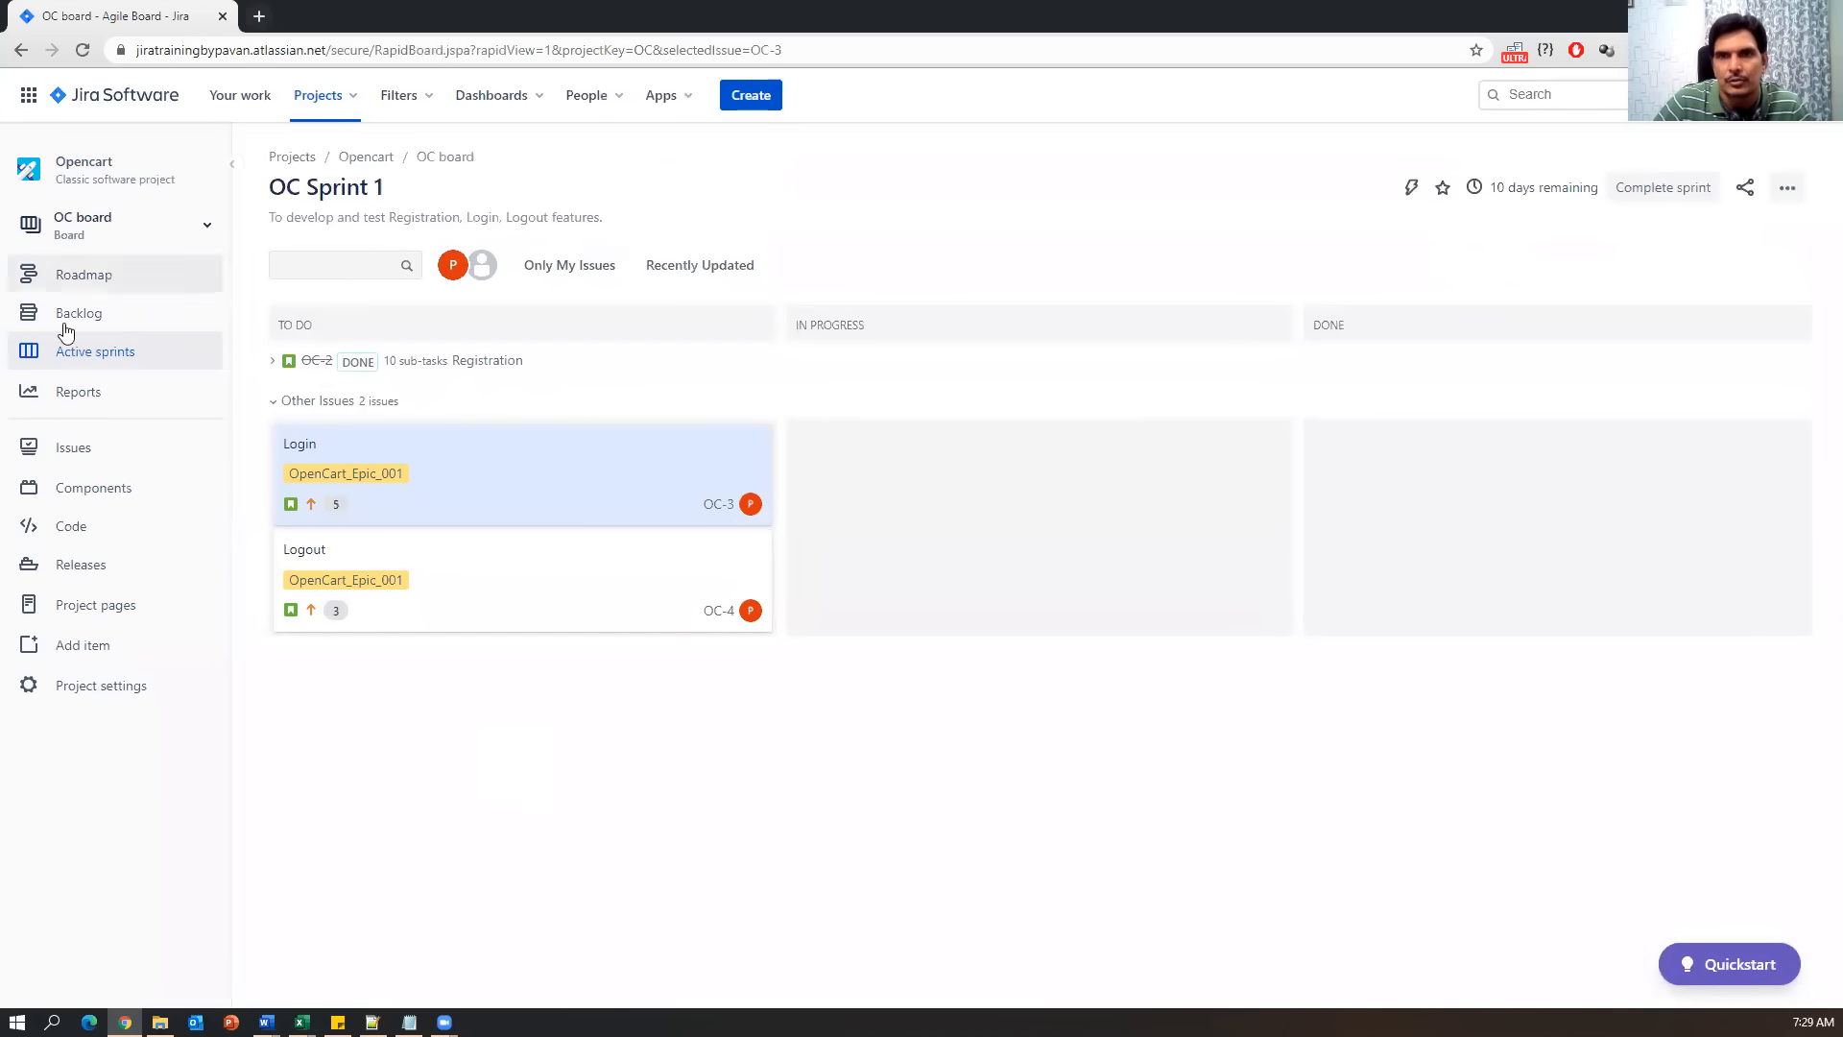
In a new issue form, try switching the issue type among Bug, Epic and others.
click(766, 92)
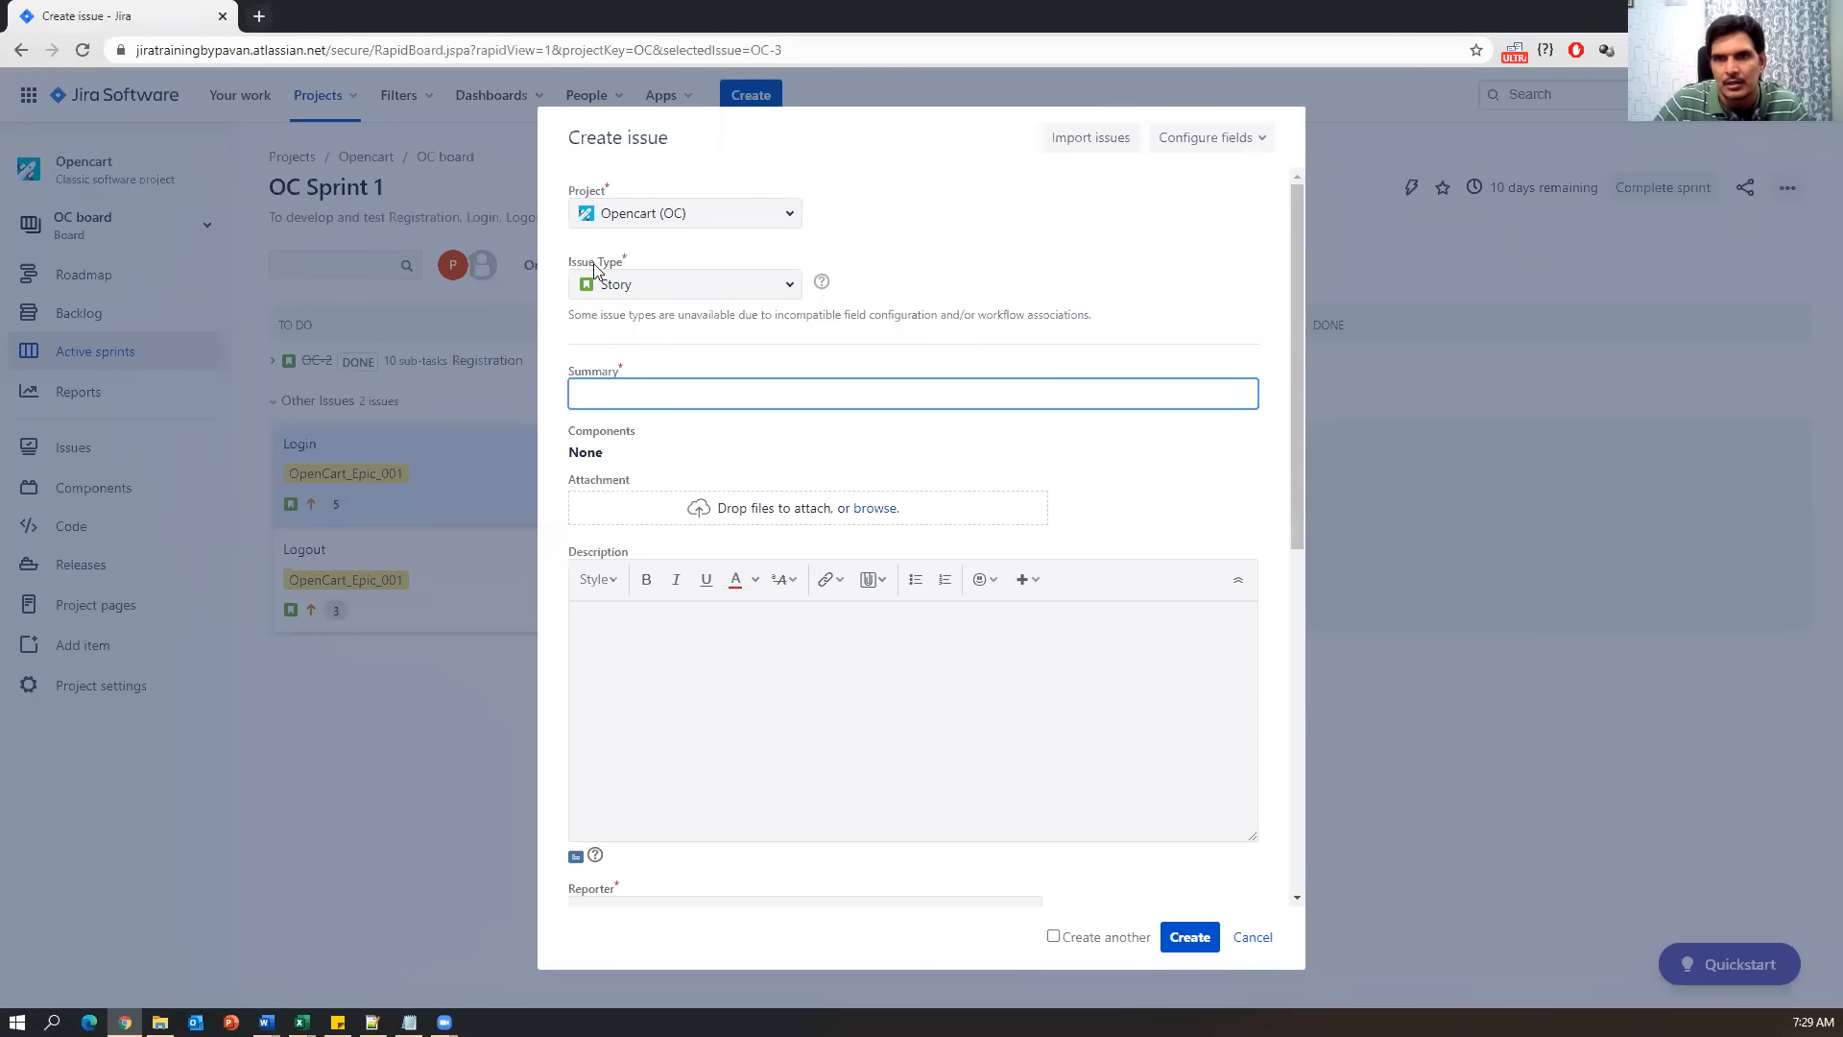
click(764, 282)
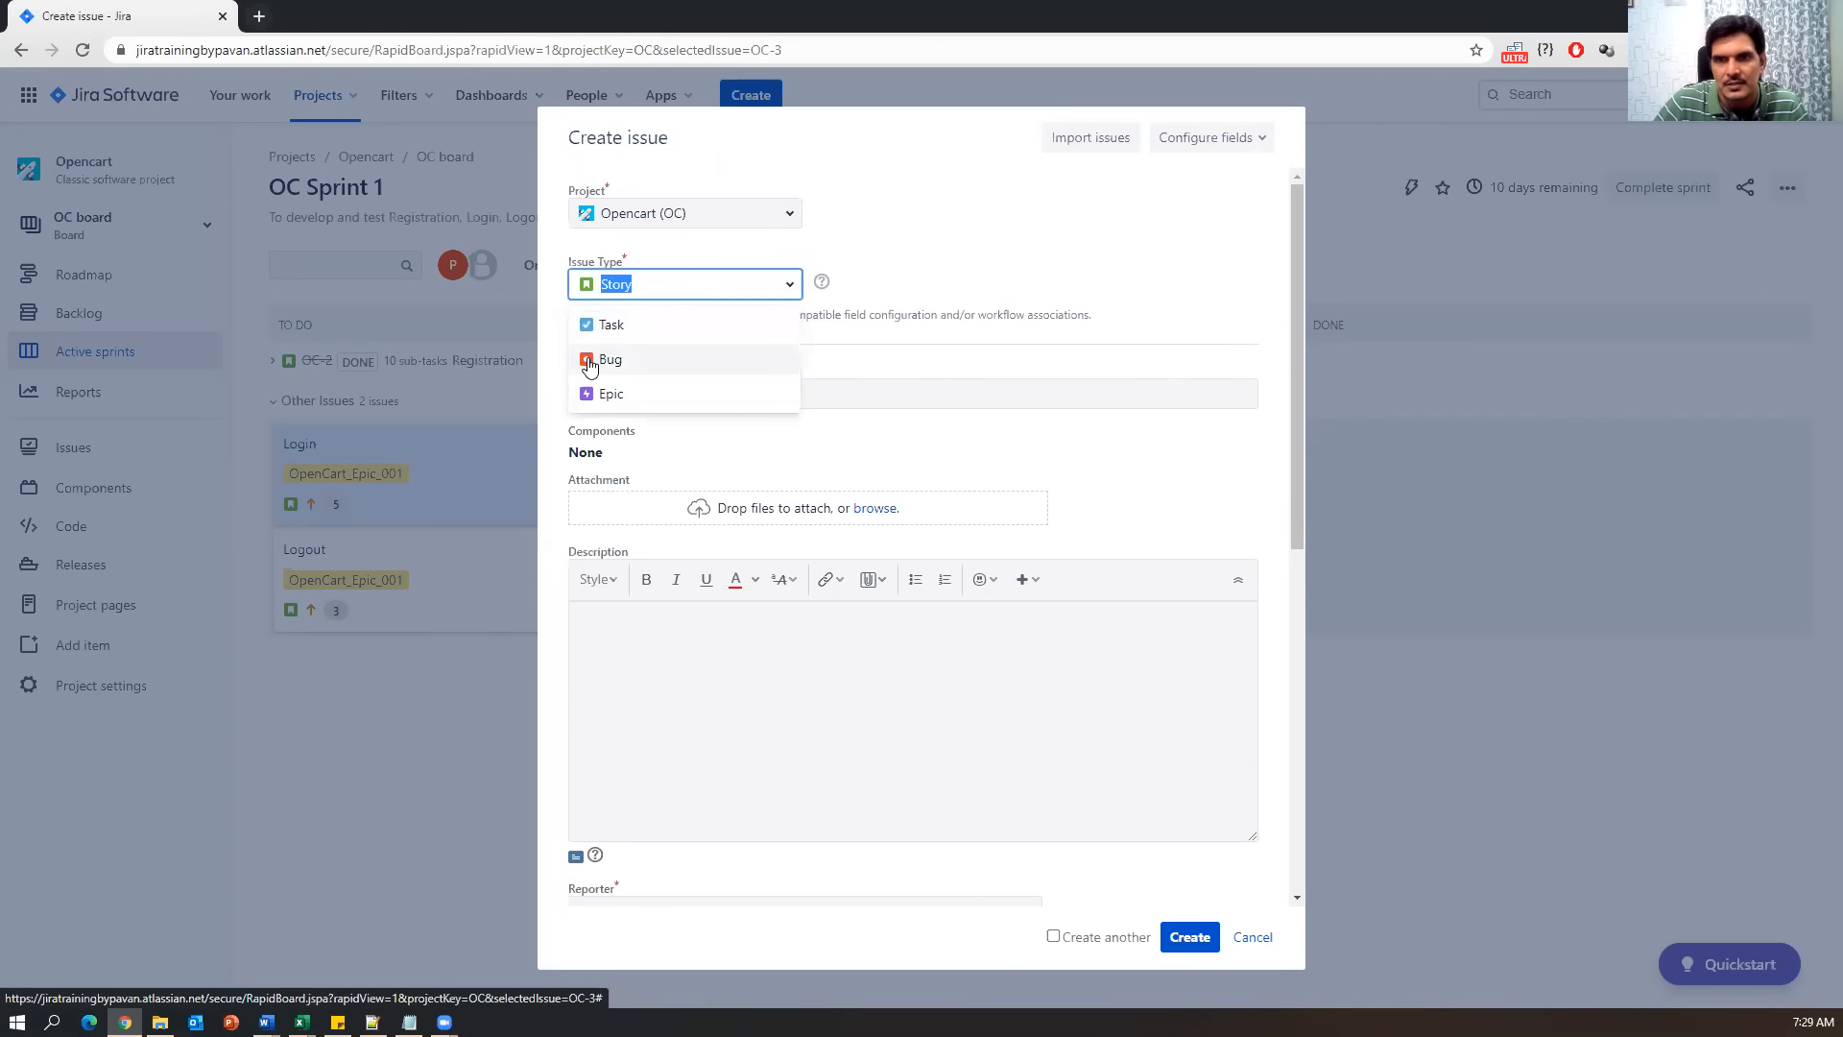
click(588, 363)
click(780, 290)
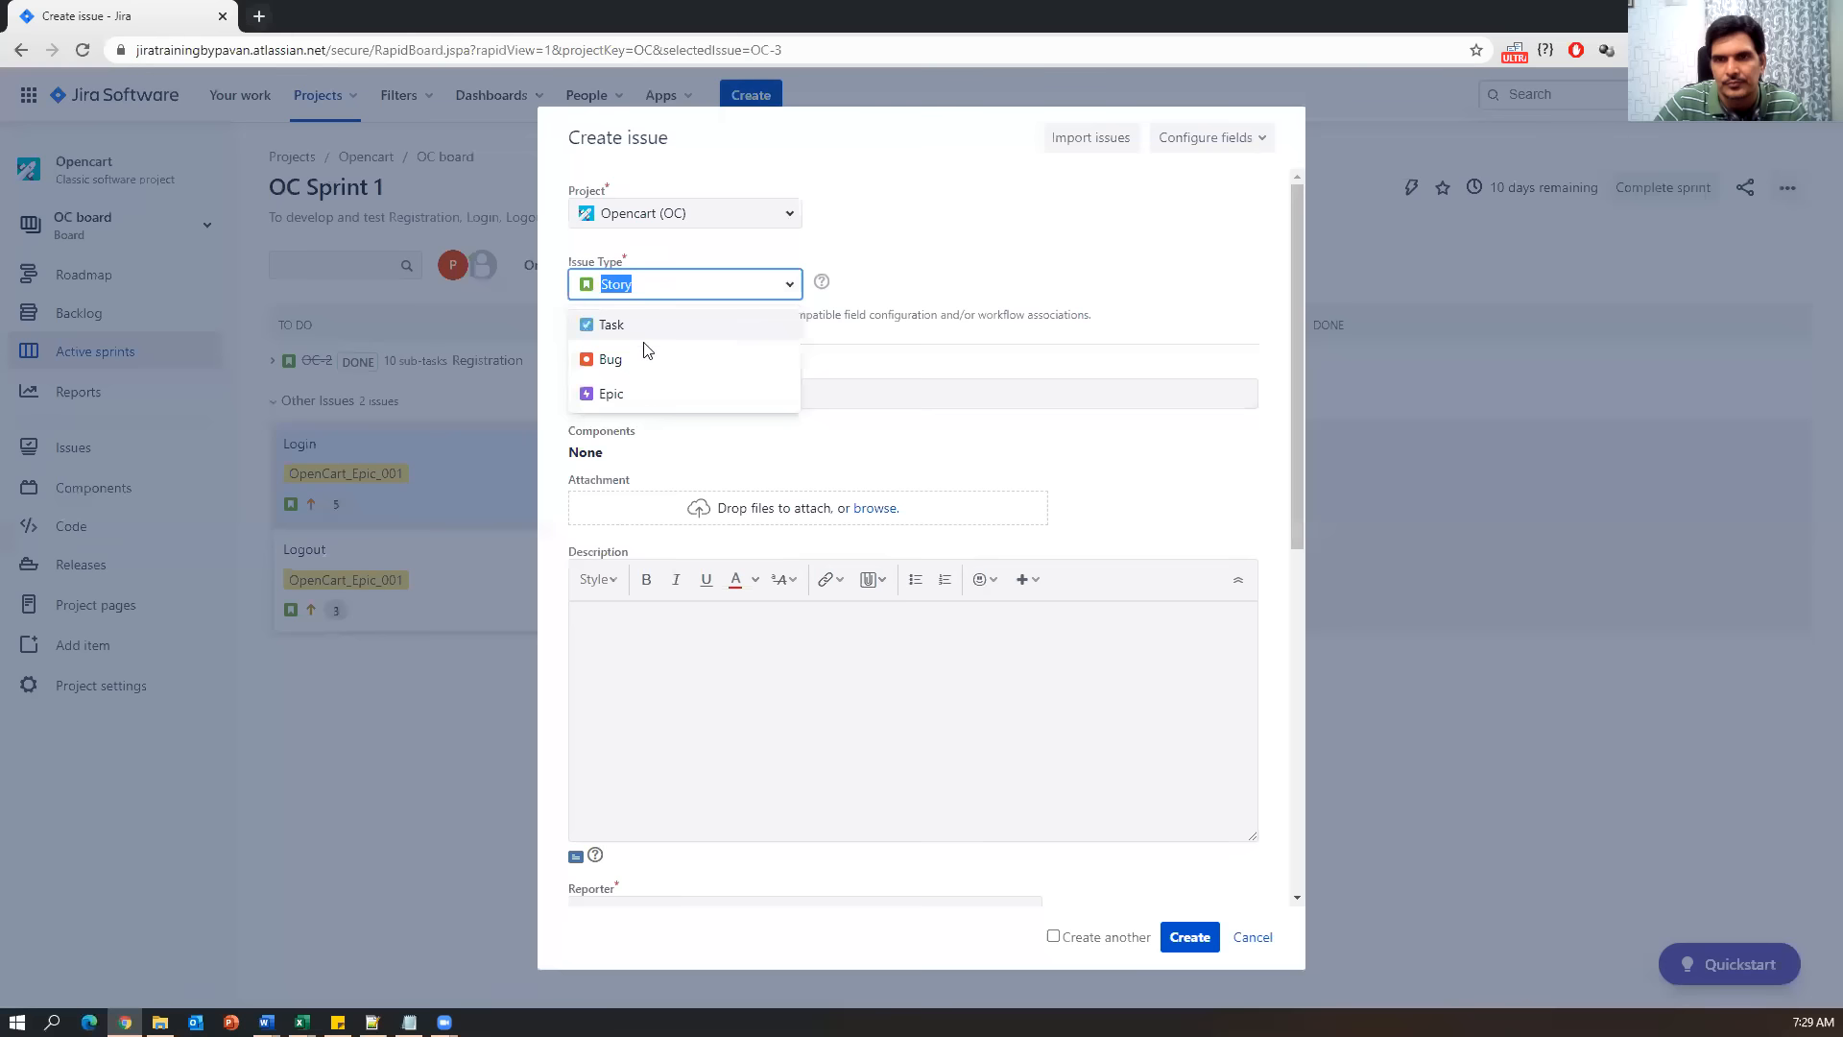
click(597, 396)
click(629, 286)
click(603, 361)
click(620, 286)
click(590, 362)
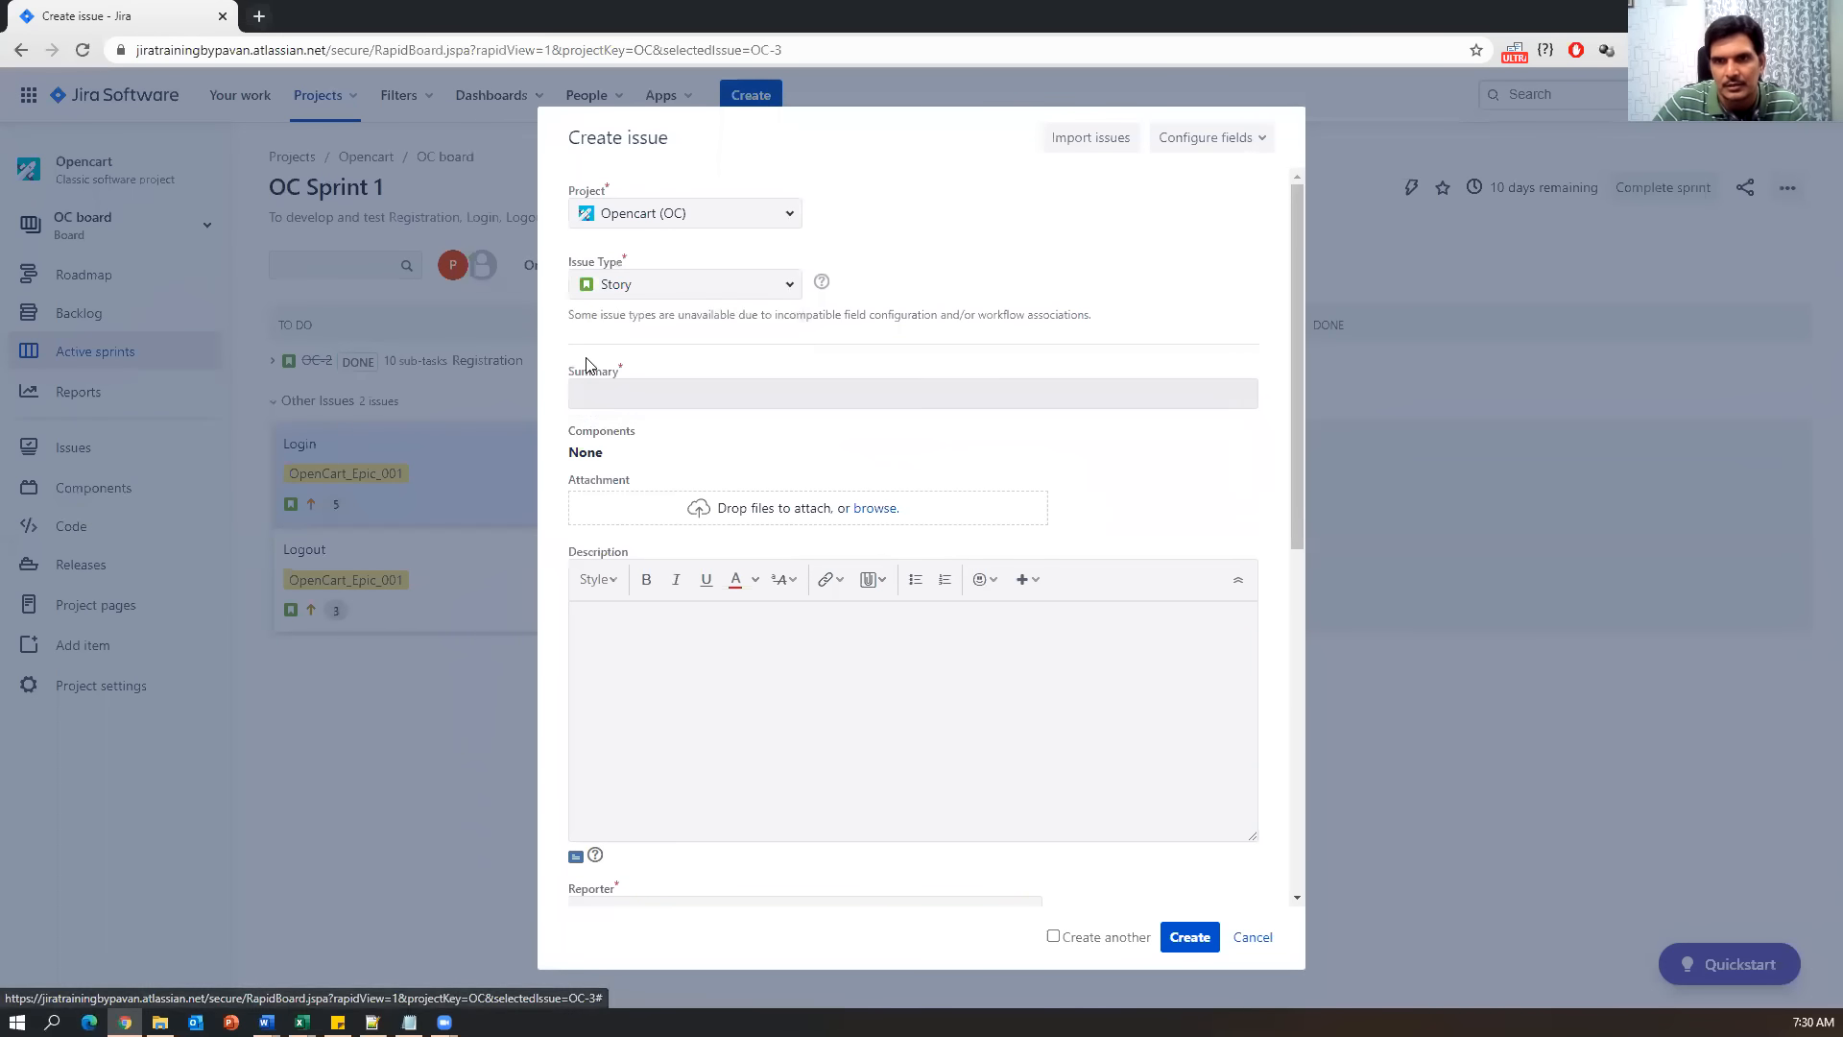
click(782, 285)
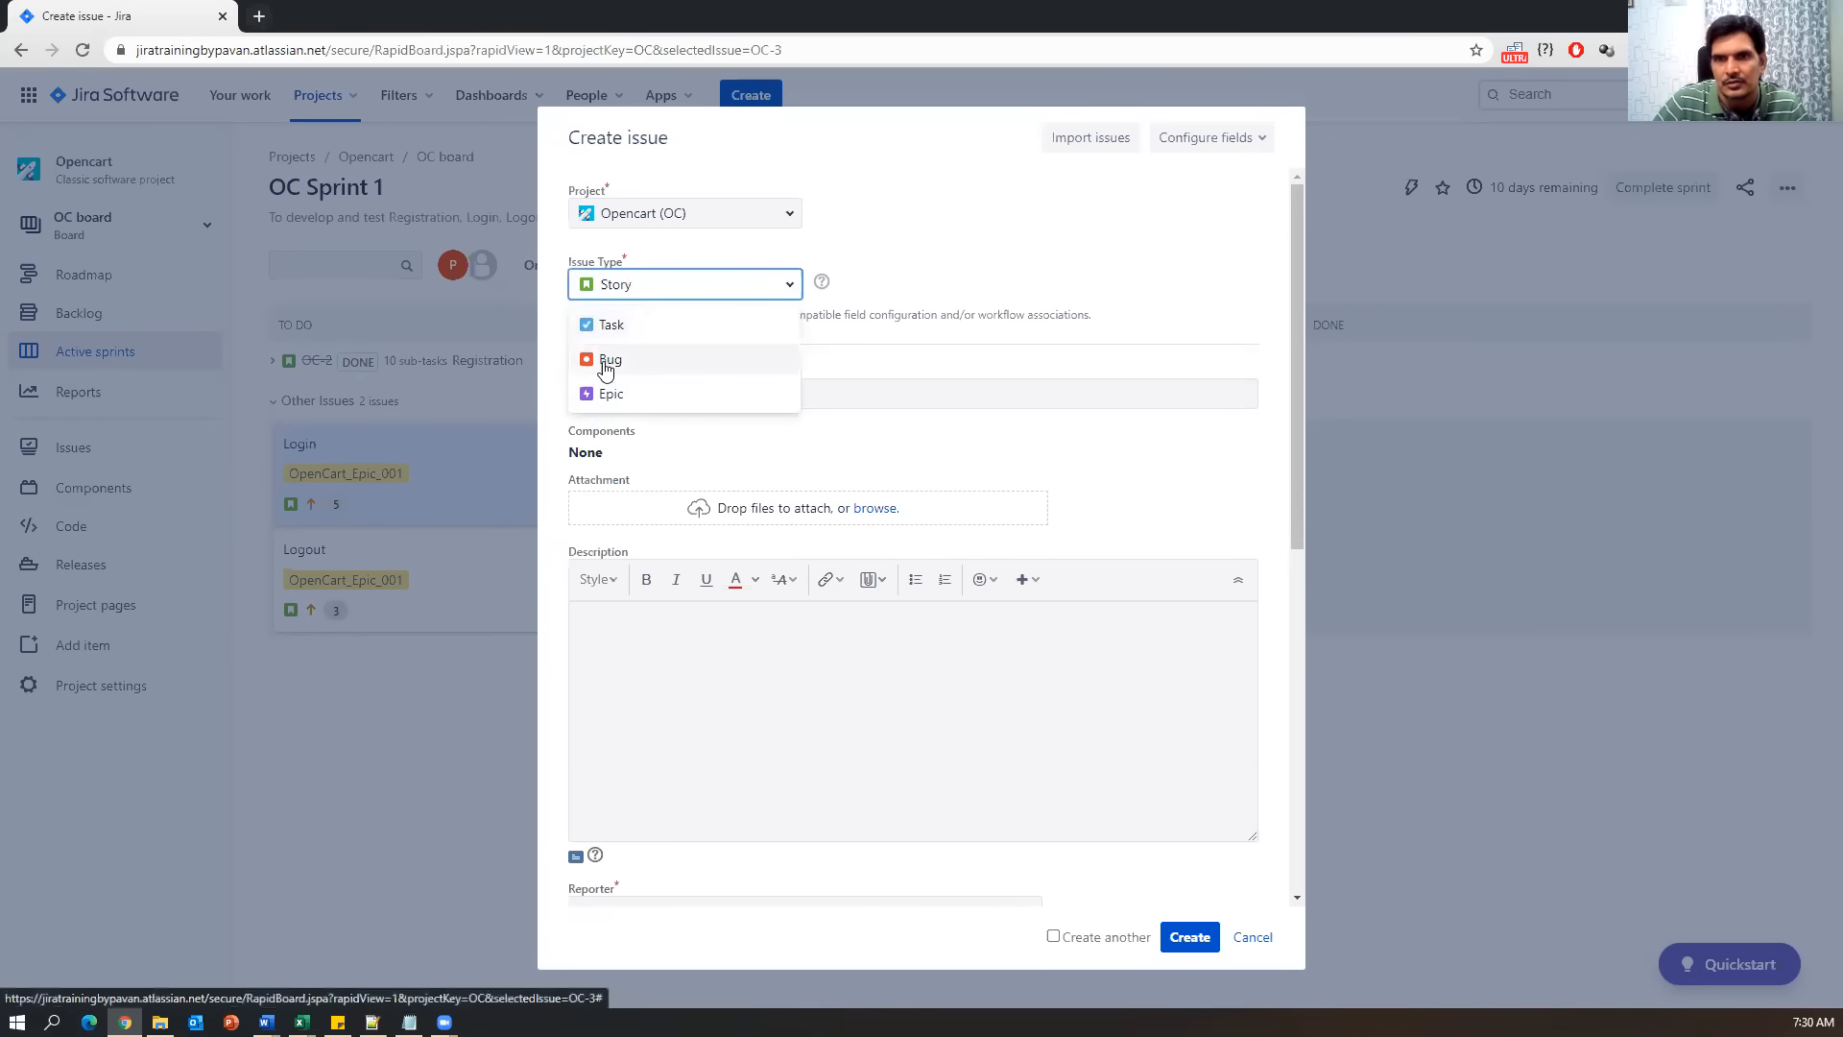
click(597, 365)
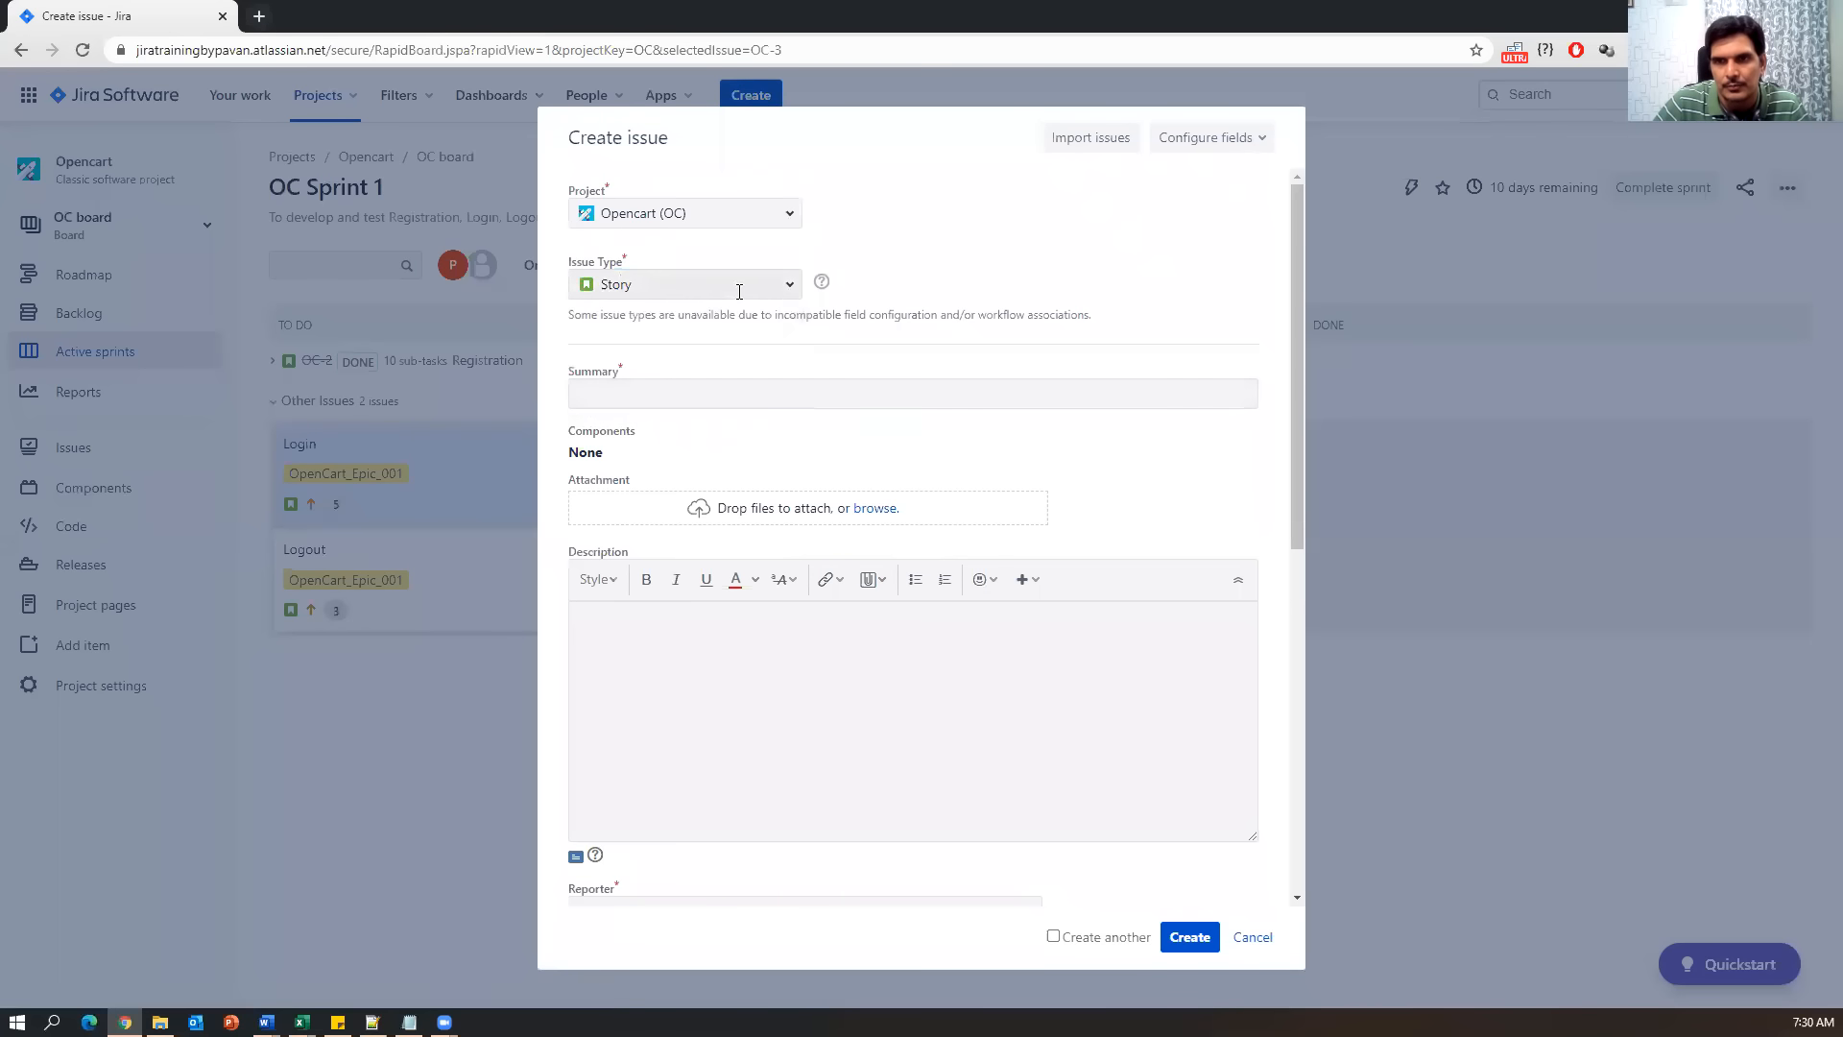
click(785, 286)
click(590, 362)
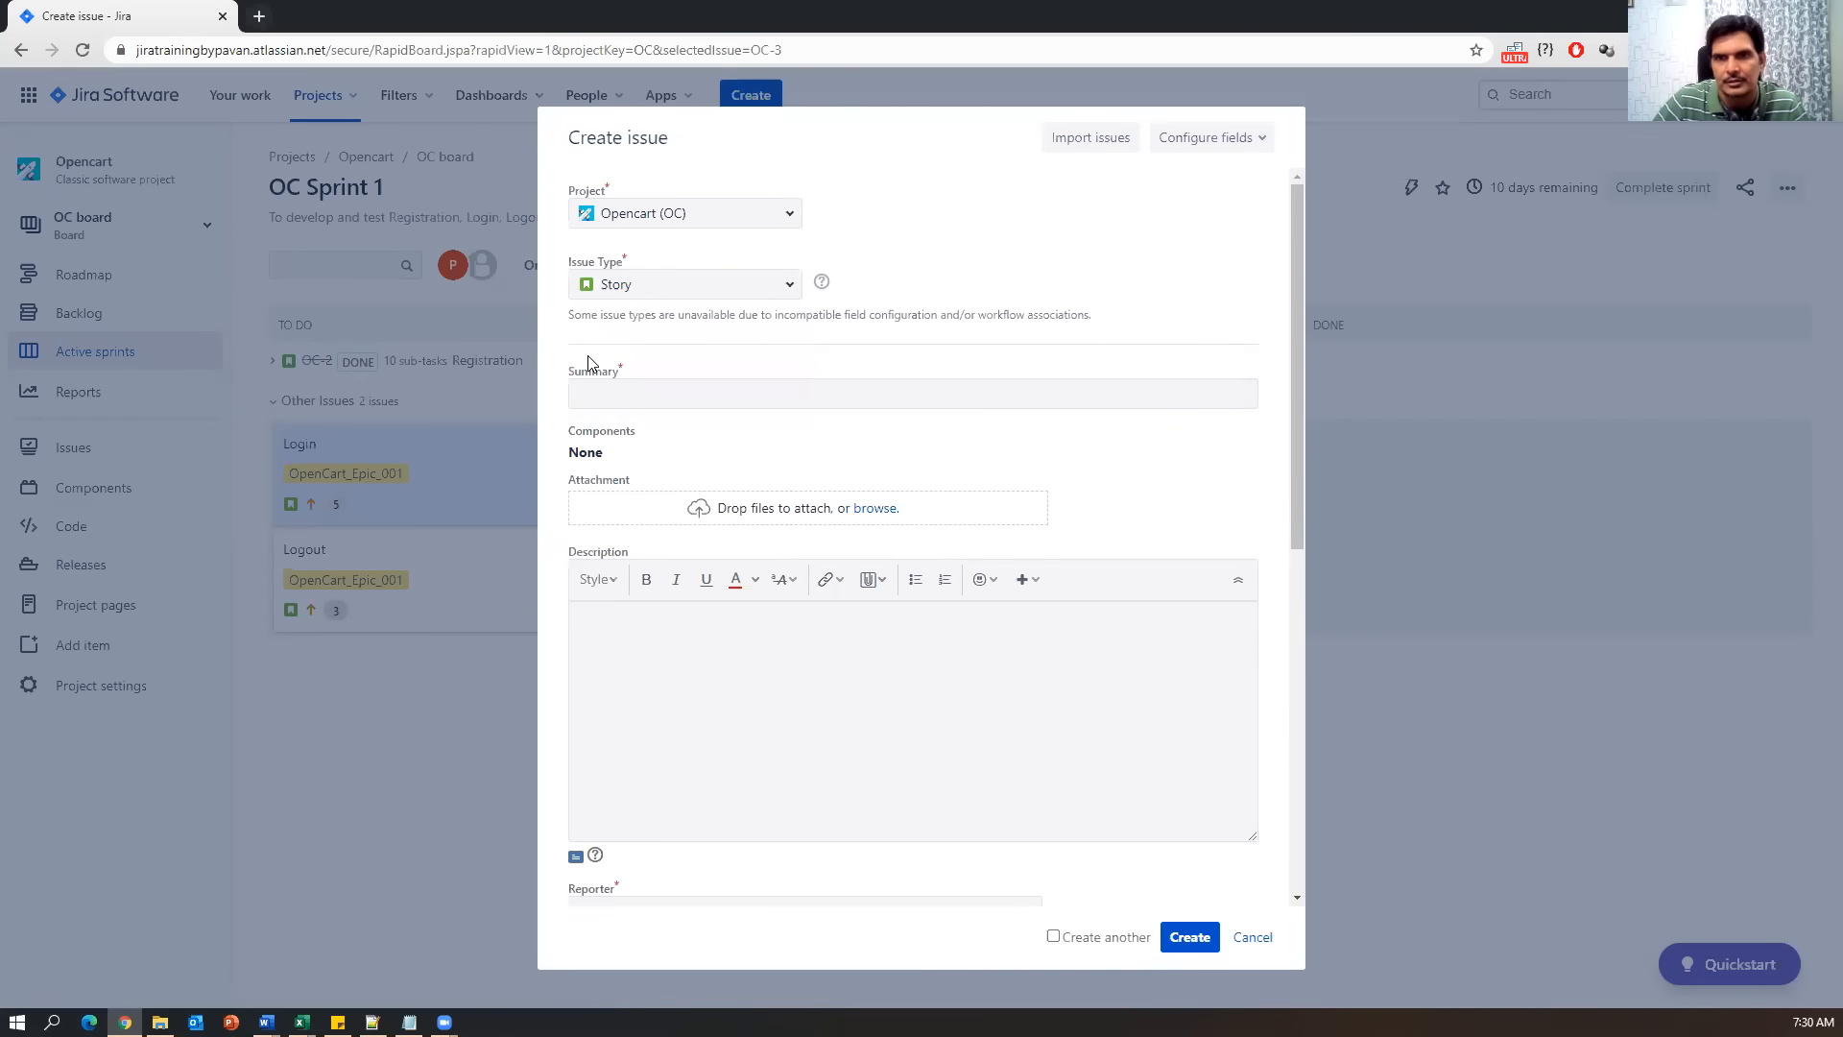
click(787, 288)
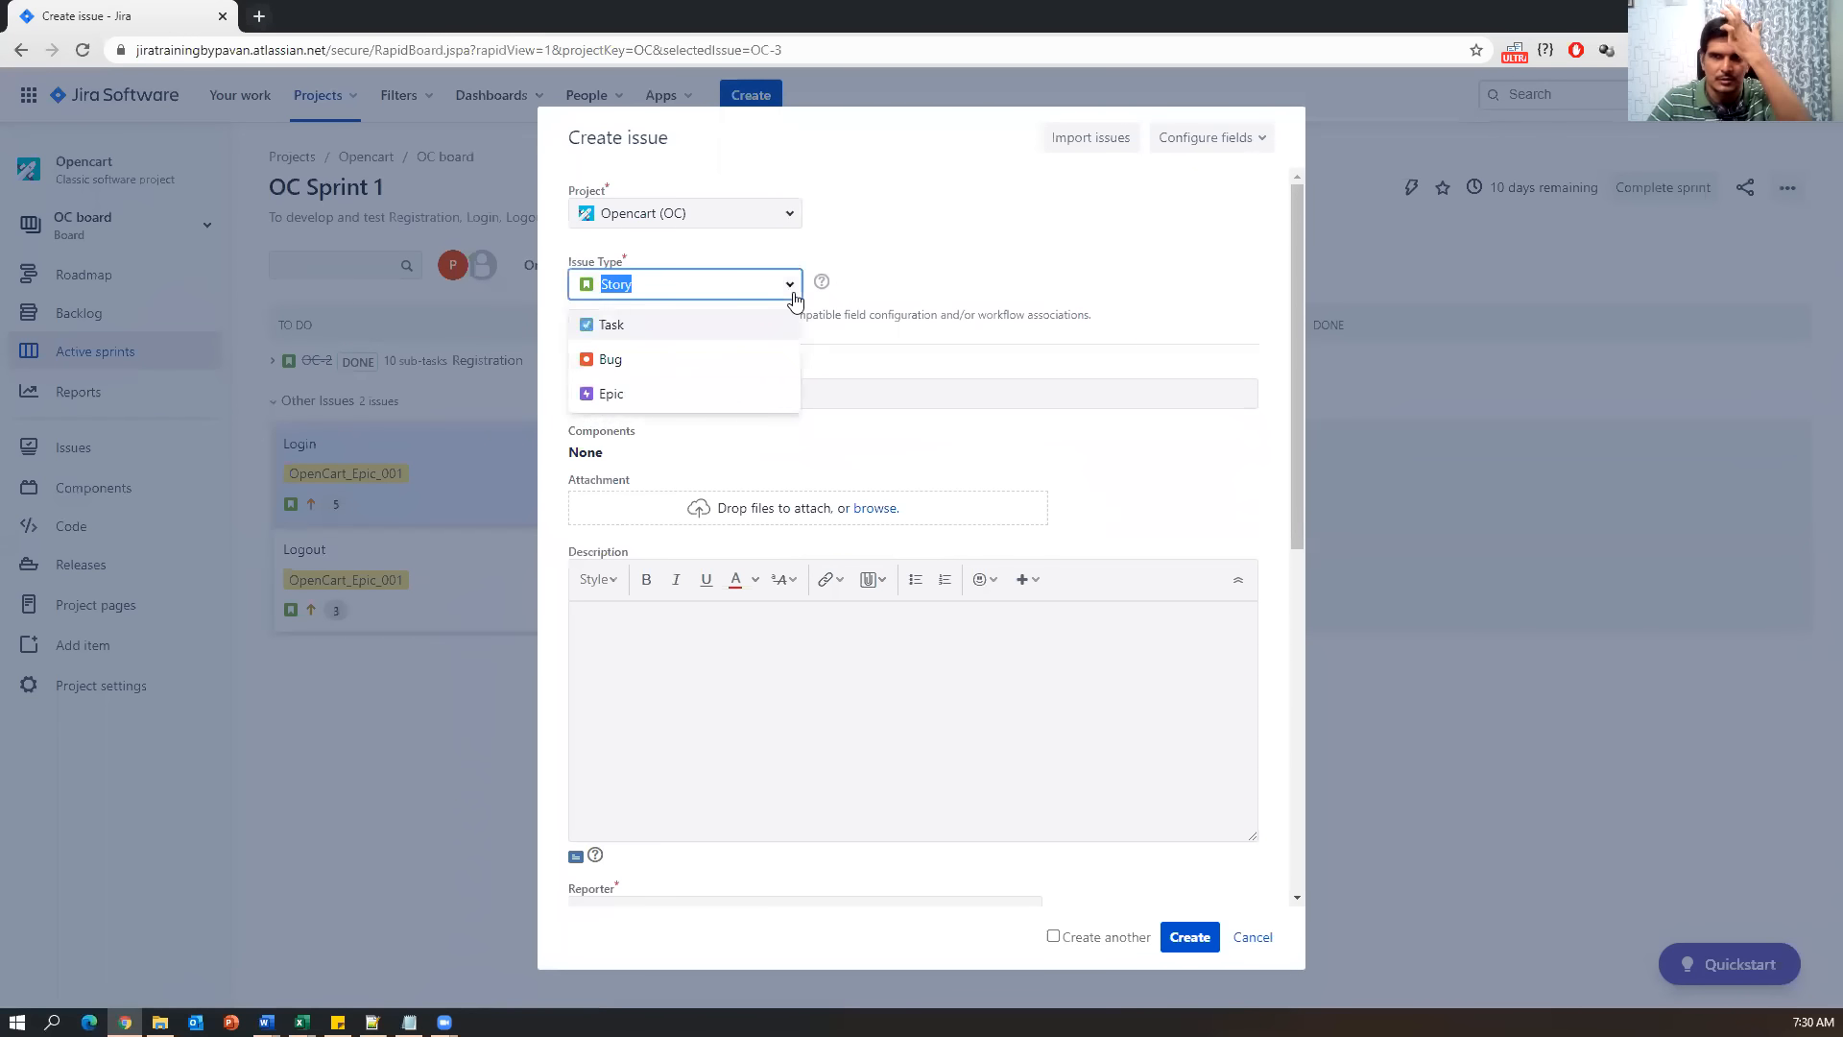
click(633, 362)
click(734, 285)
click(592, 334)
click(708, 279)
click(601, 391)
click(643, 288)
click(1250, 938)
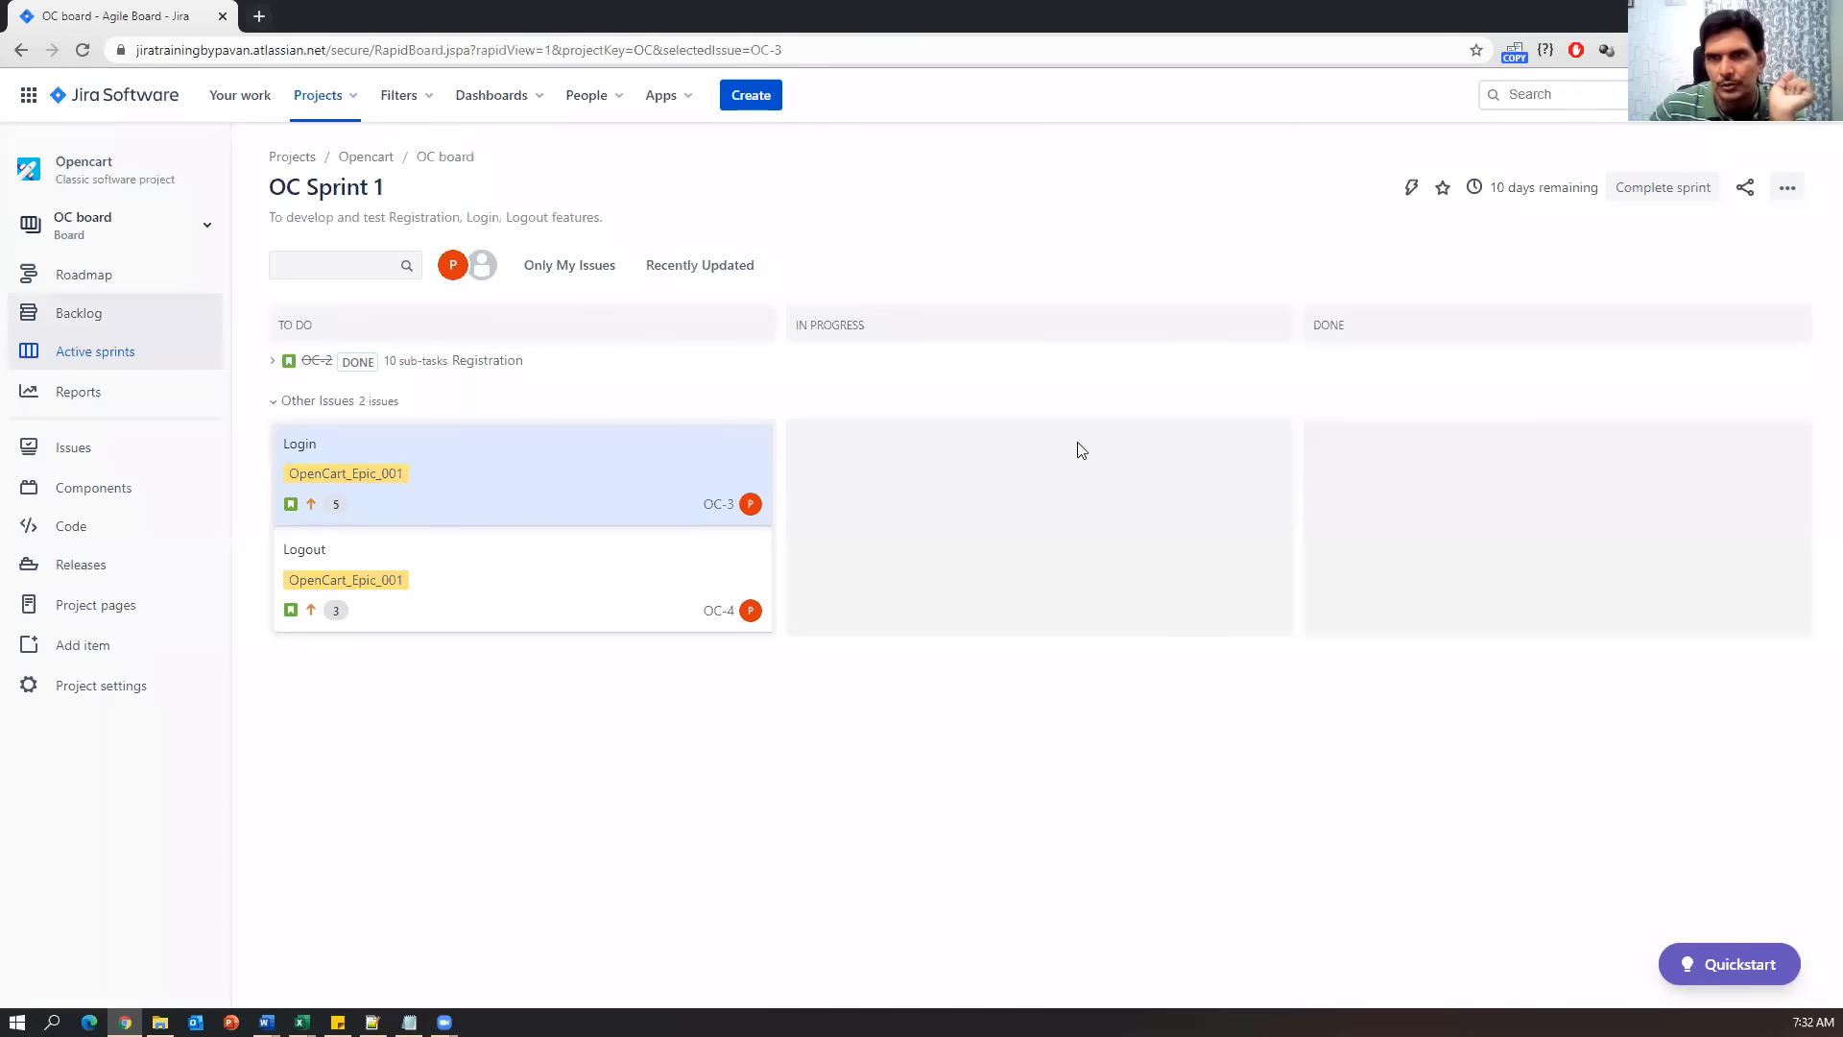
Reopen the create form, try Bug again, then cancel it and return to Notepad.
click(751, 95)
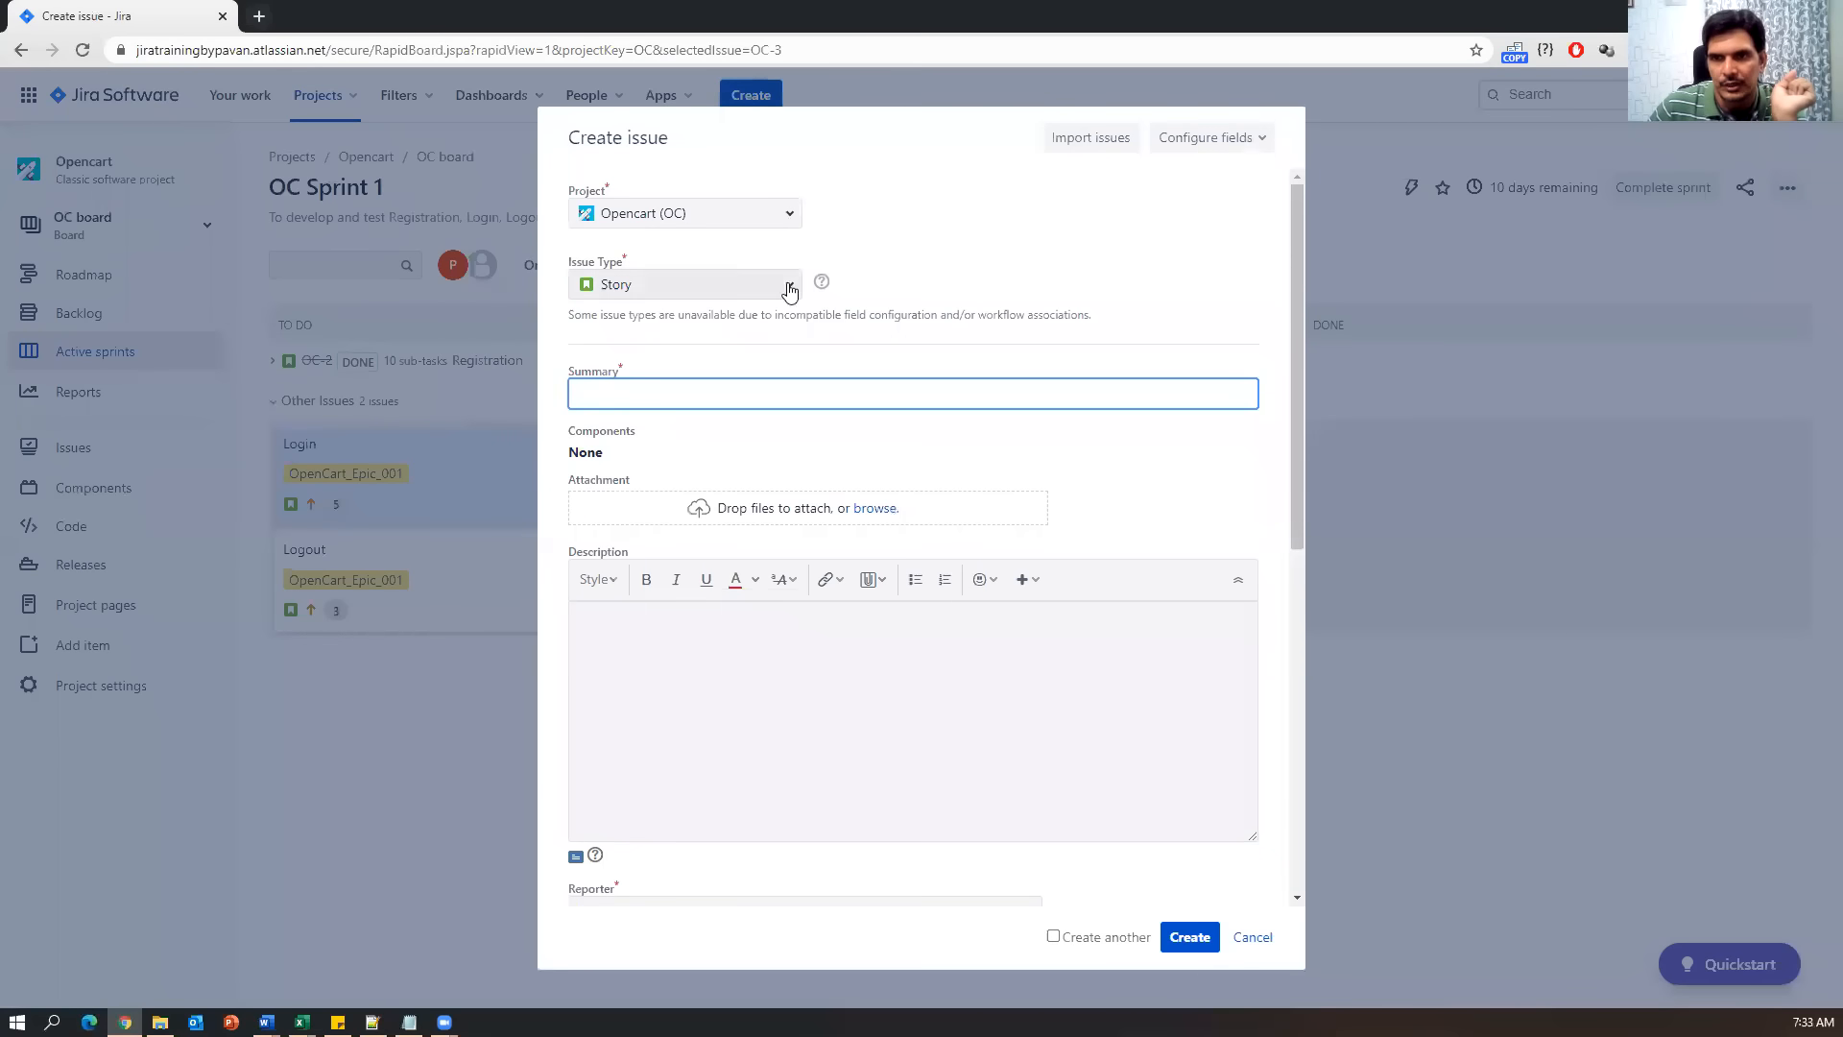
click(787, 288)
click(605, 361)
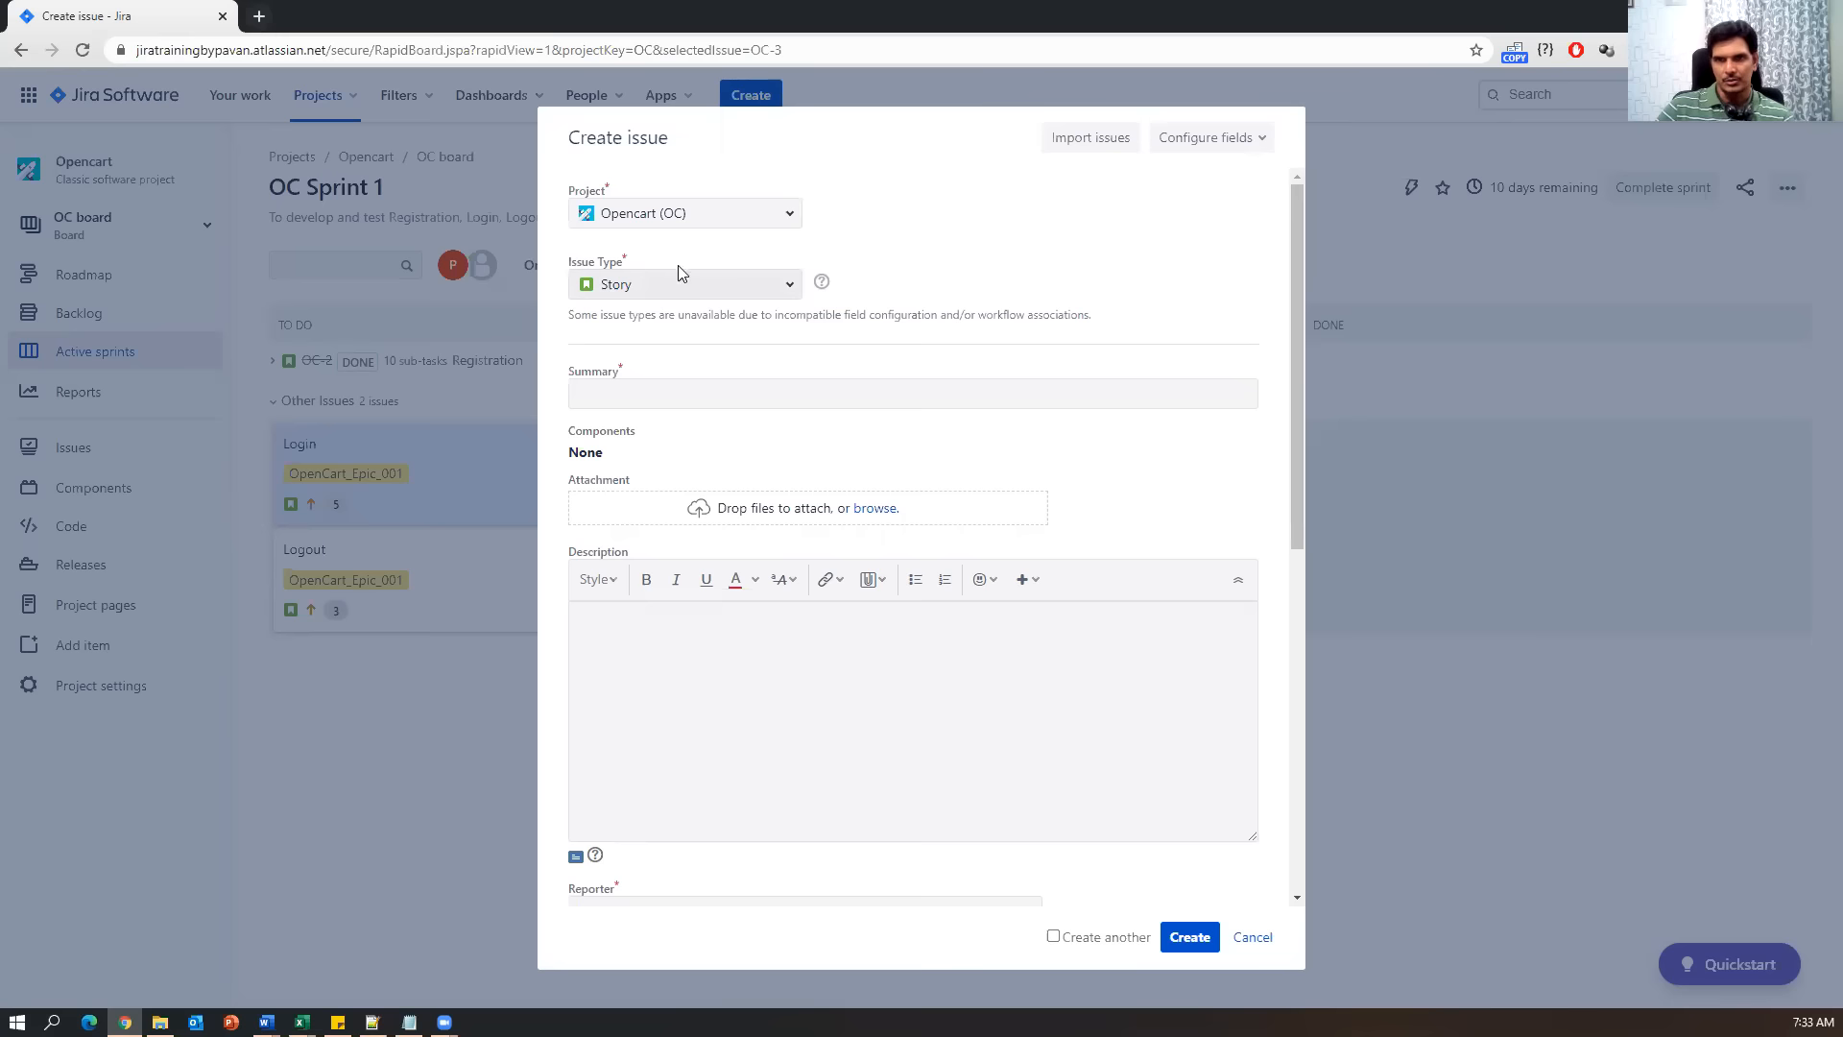
click(1251, 938)
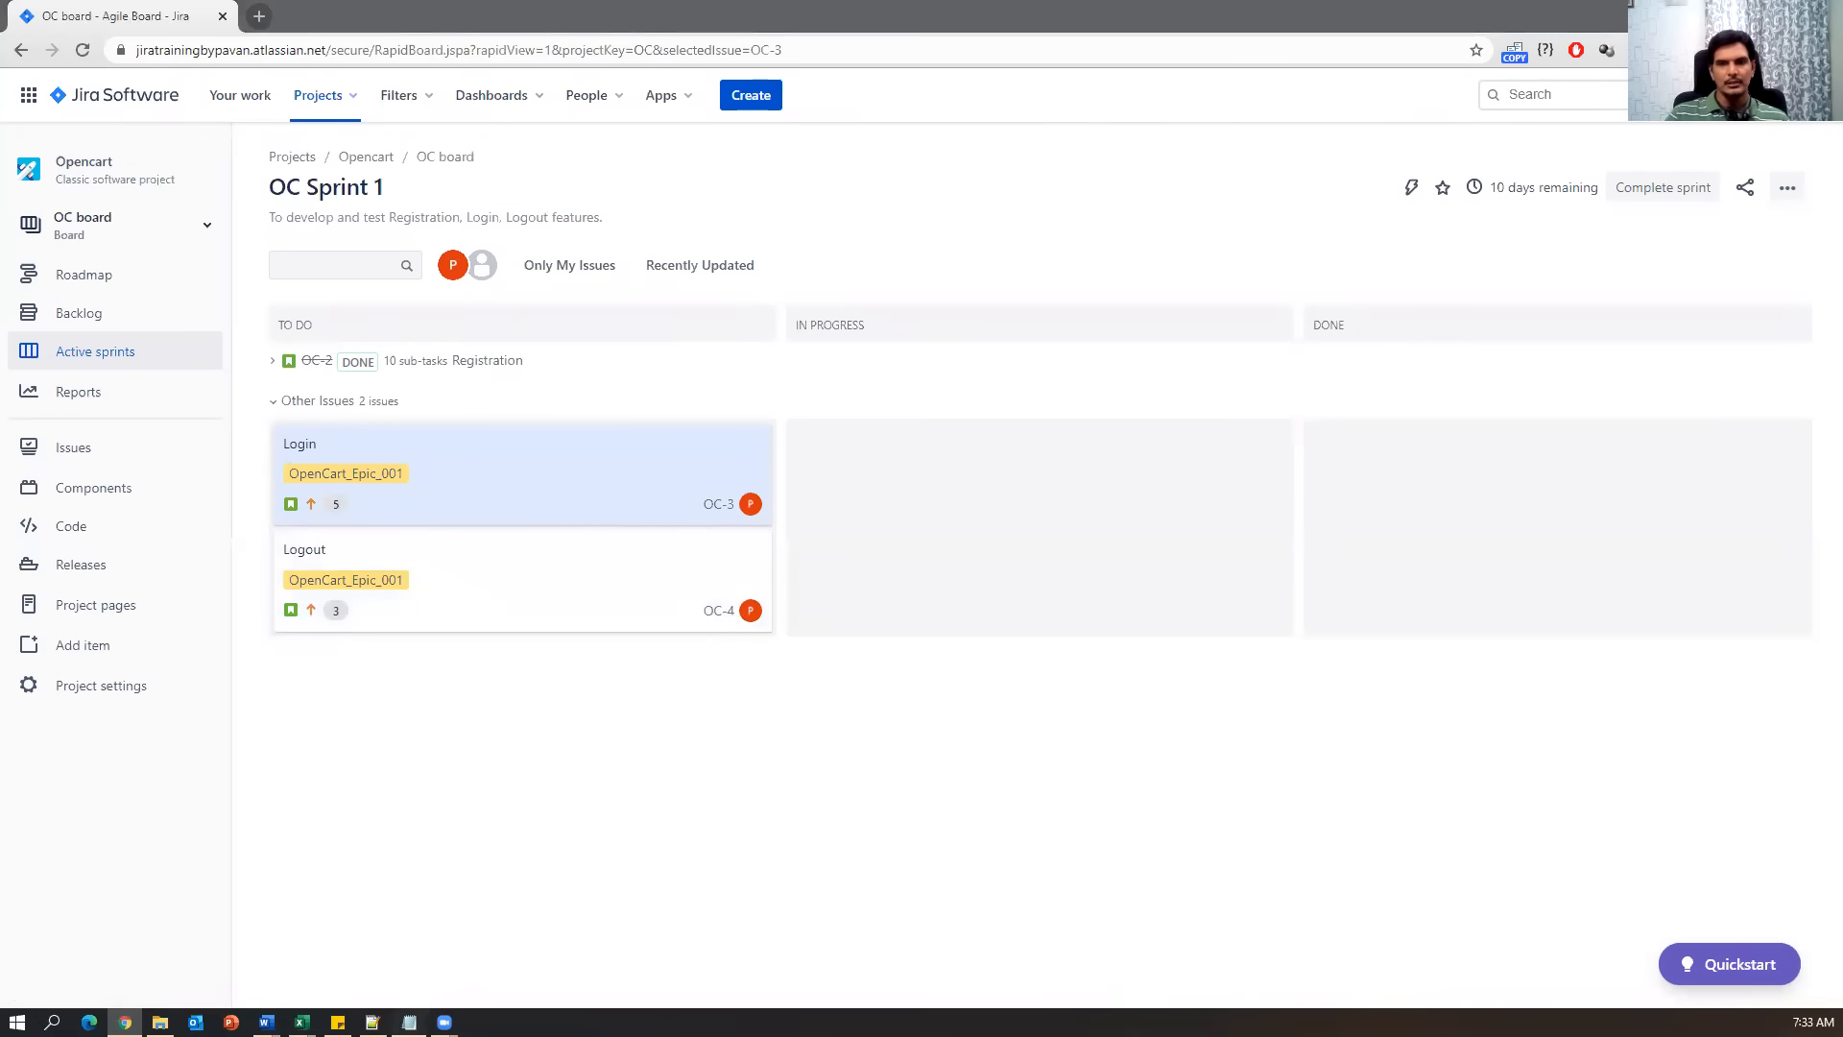
click(409, 1021)
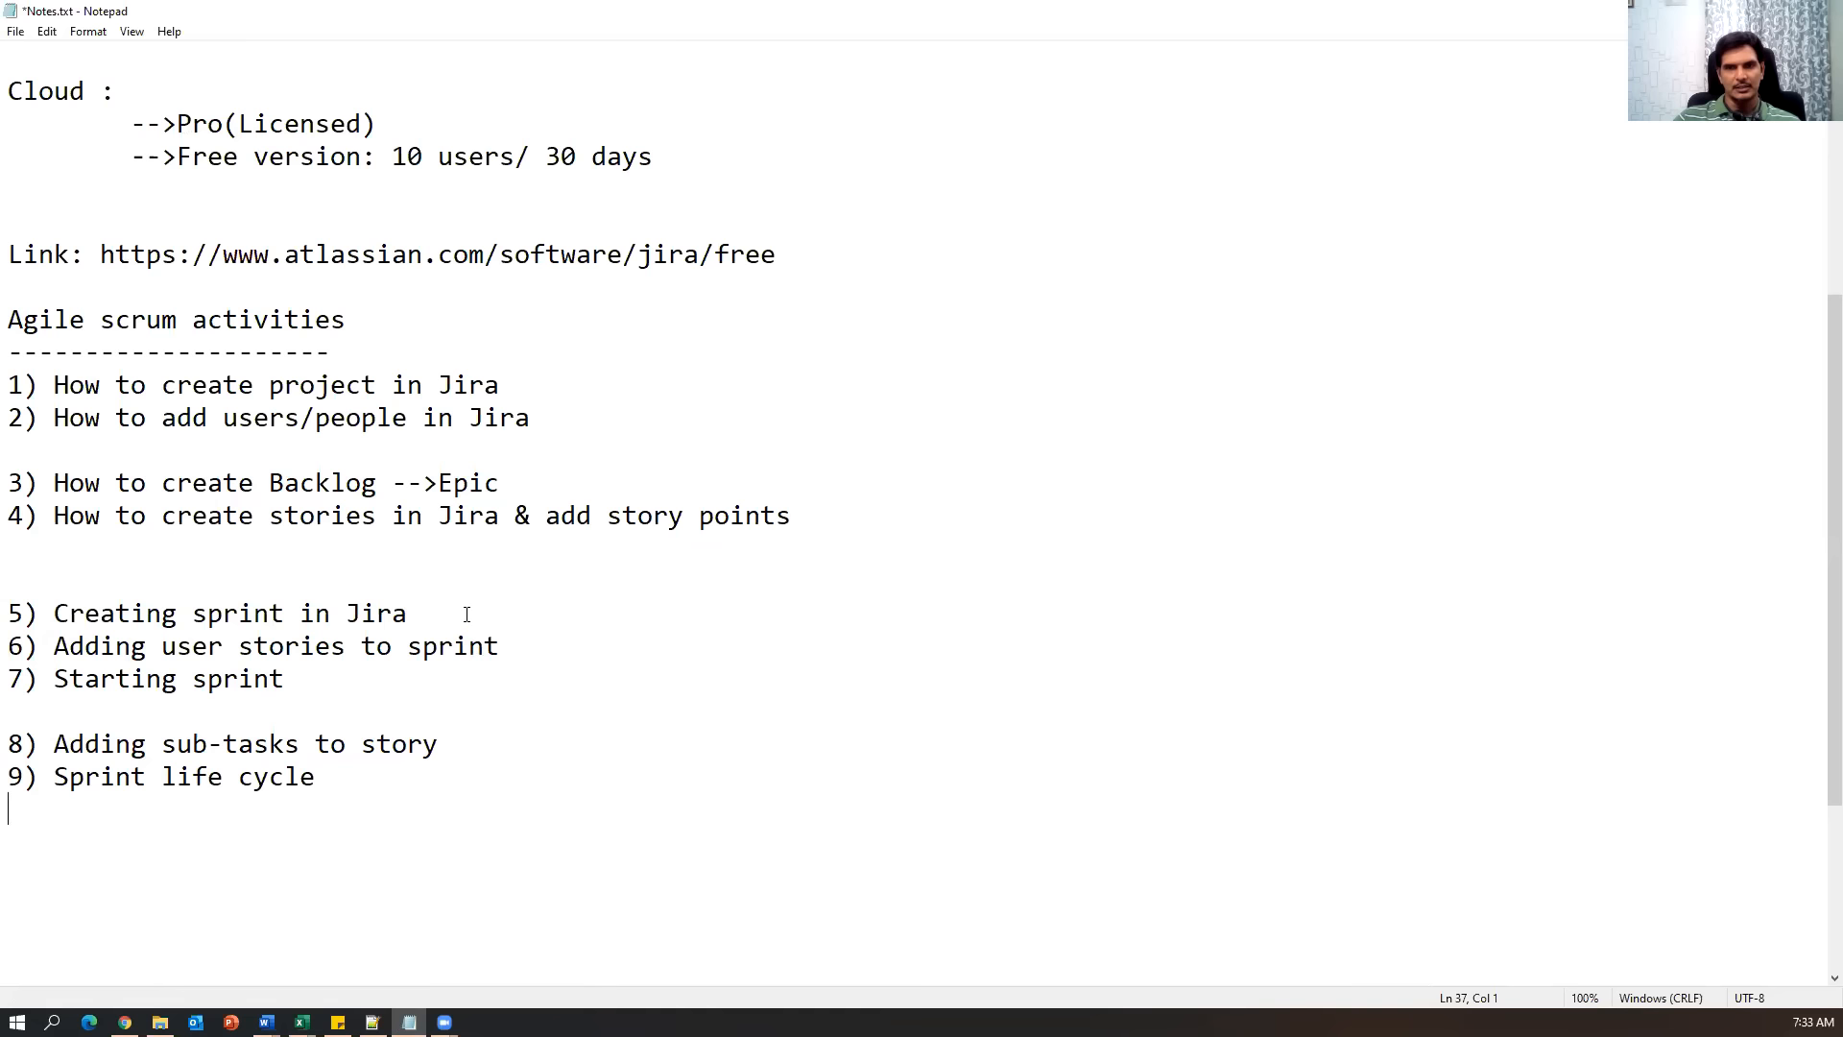
drag(466, 614, 8, 614)
drag(587, 645, 54, 645)
click(295, 677)
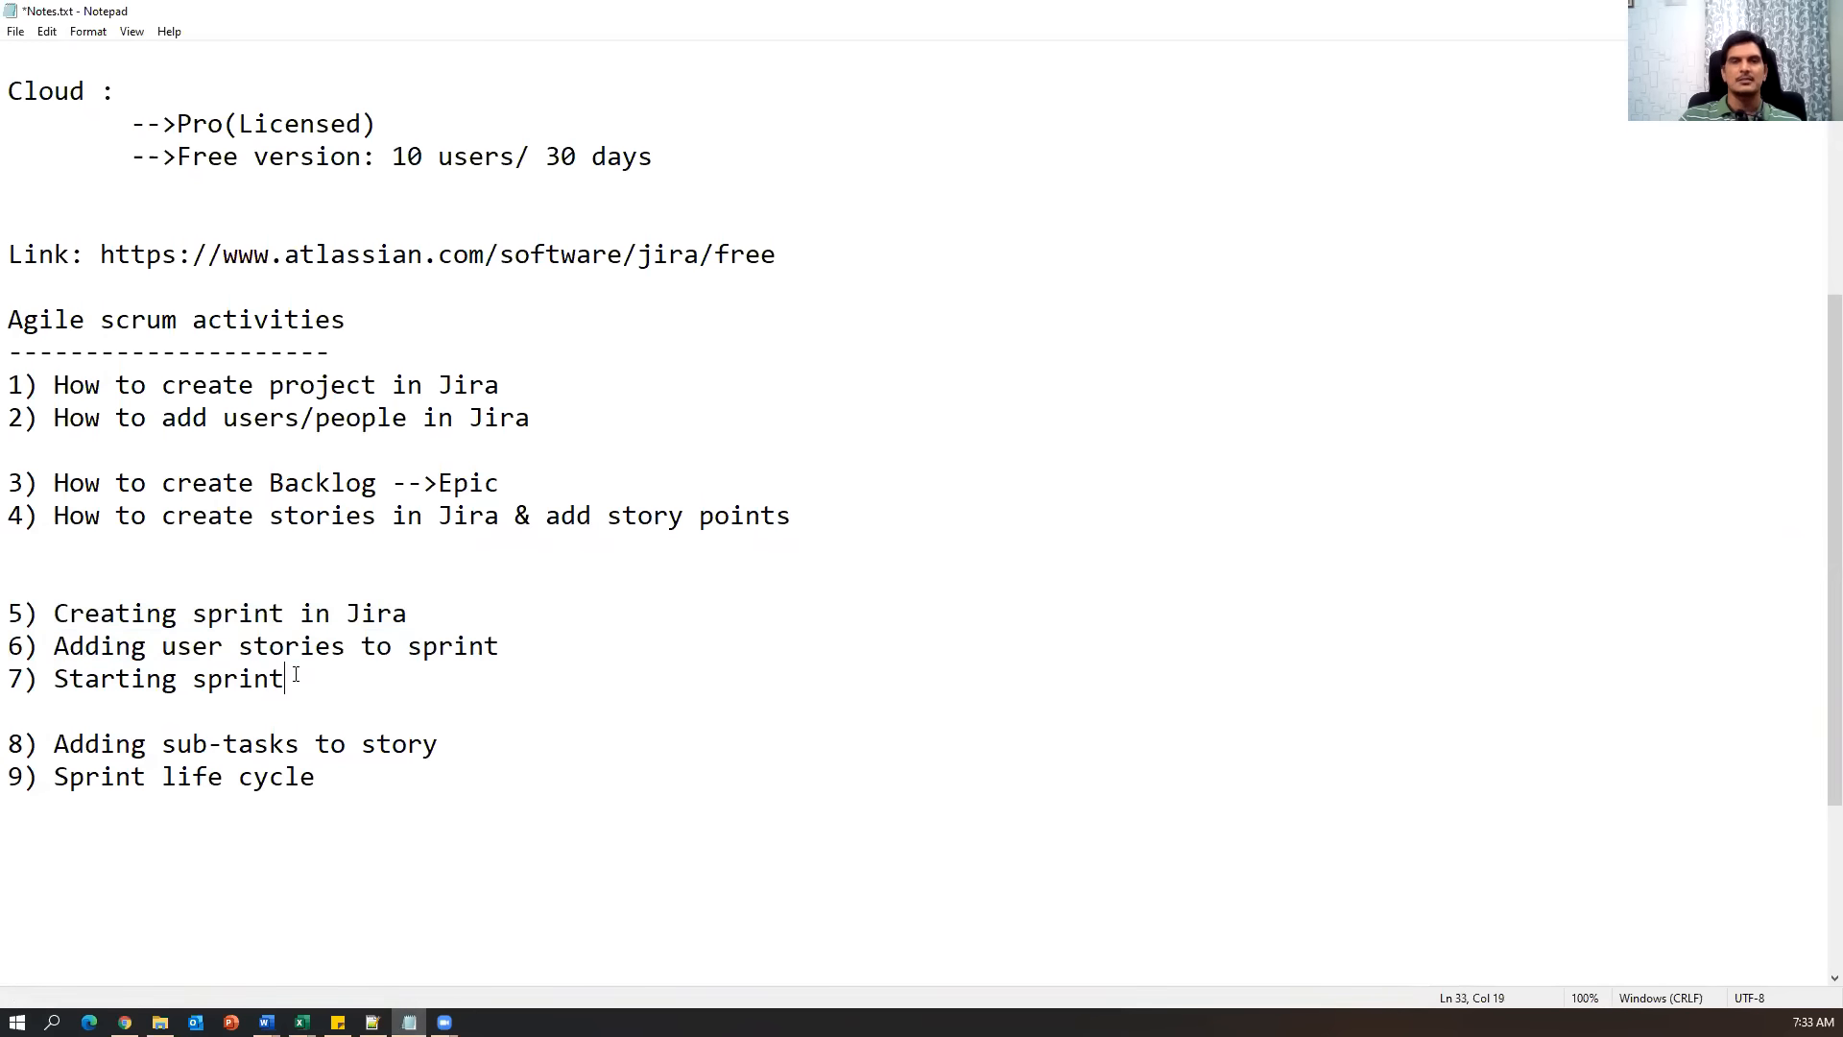
drag(295, 677, 24, 675)
drag(448, 745, 10, 752)
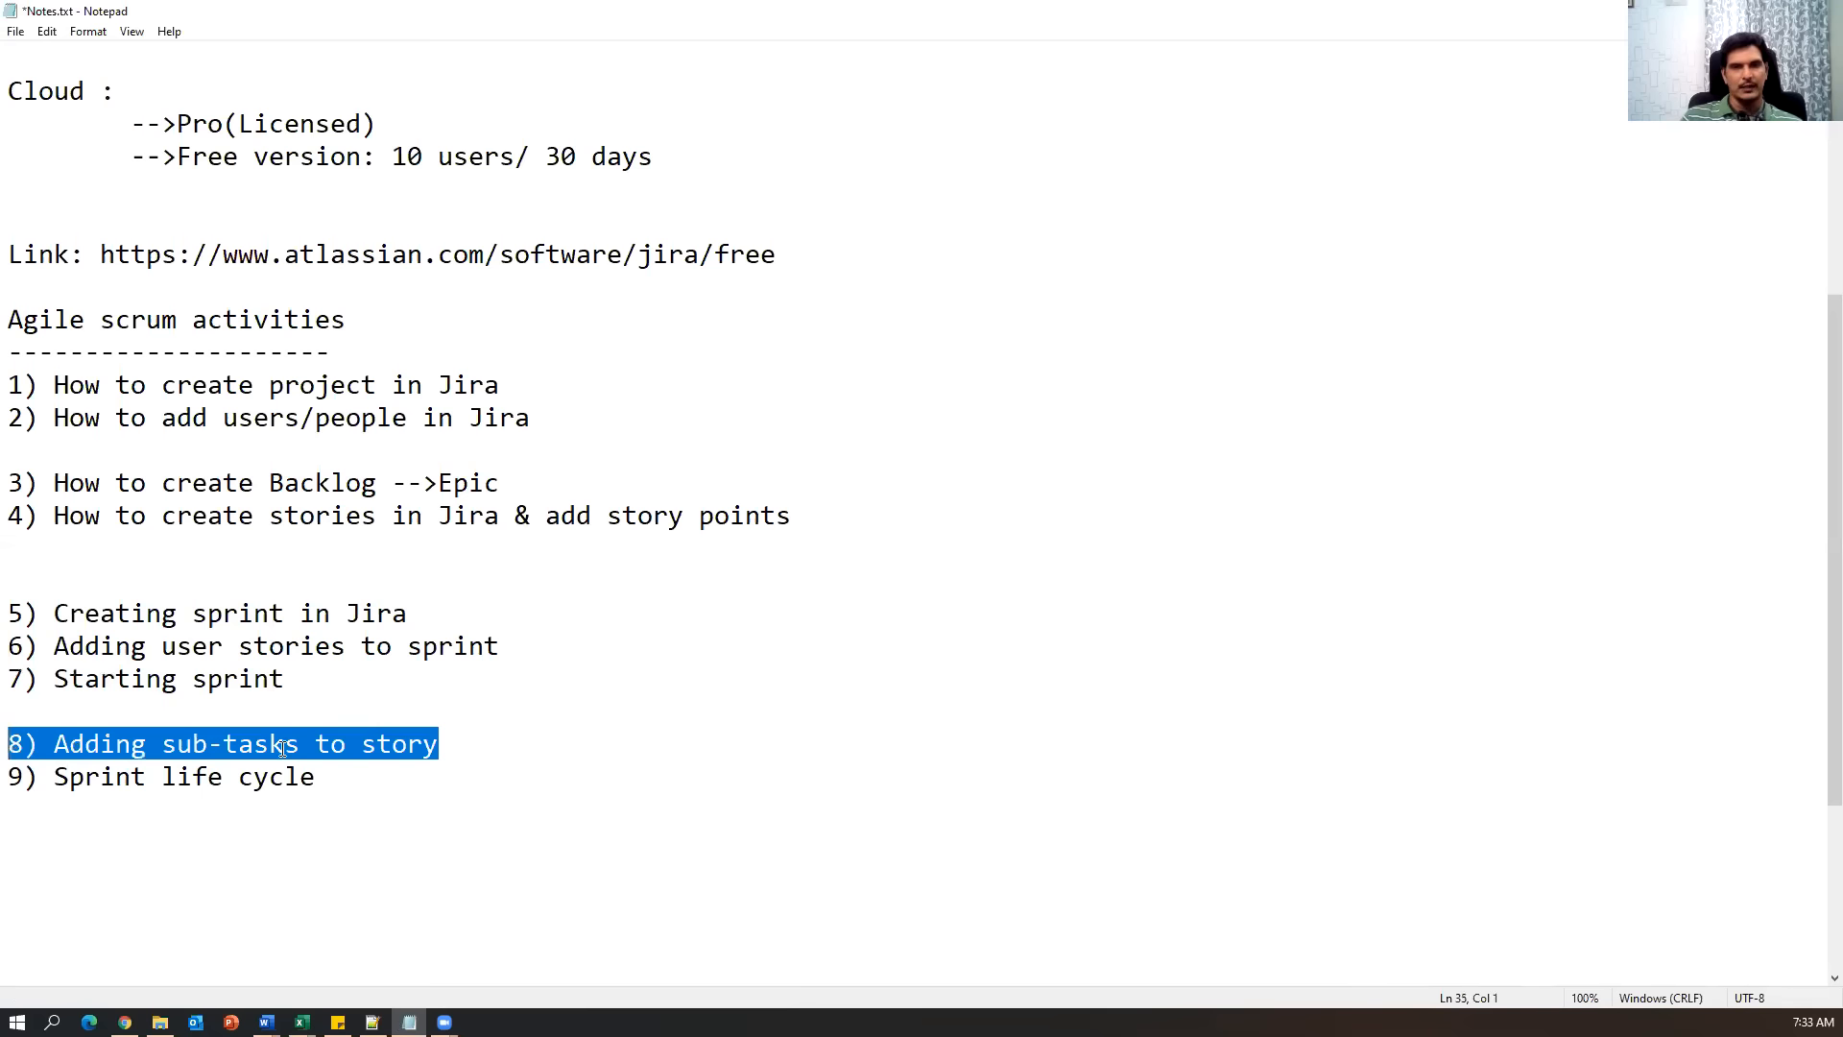
click(488, 733)
drag(488, 733, 10, 745)
click(551, 773)
key(shift+Left)
key(shift+Left)
key(shift+Left)
key(shift+Left)
key(shift+Left)
key(shift+Left)
key(shift+Left)
key(shift+Left)
key(shift+Left)
key(shift+Left)
key(shift+Left)
key(shift+Left)
key(shift+Left)
key(shift+Left)
key(shift+Left)
key(shift+Left)
key(shift+Left)
key(shift+Left)
key(shift+Left)
key(shift+Left)
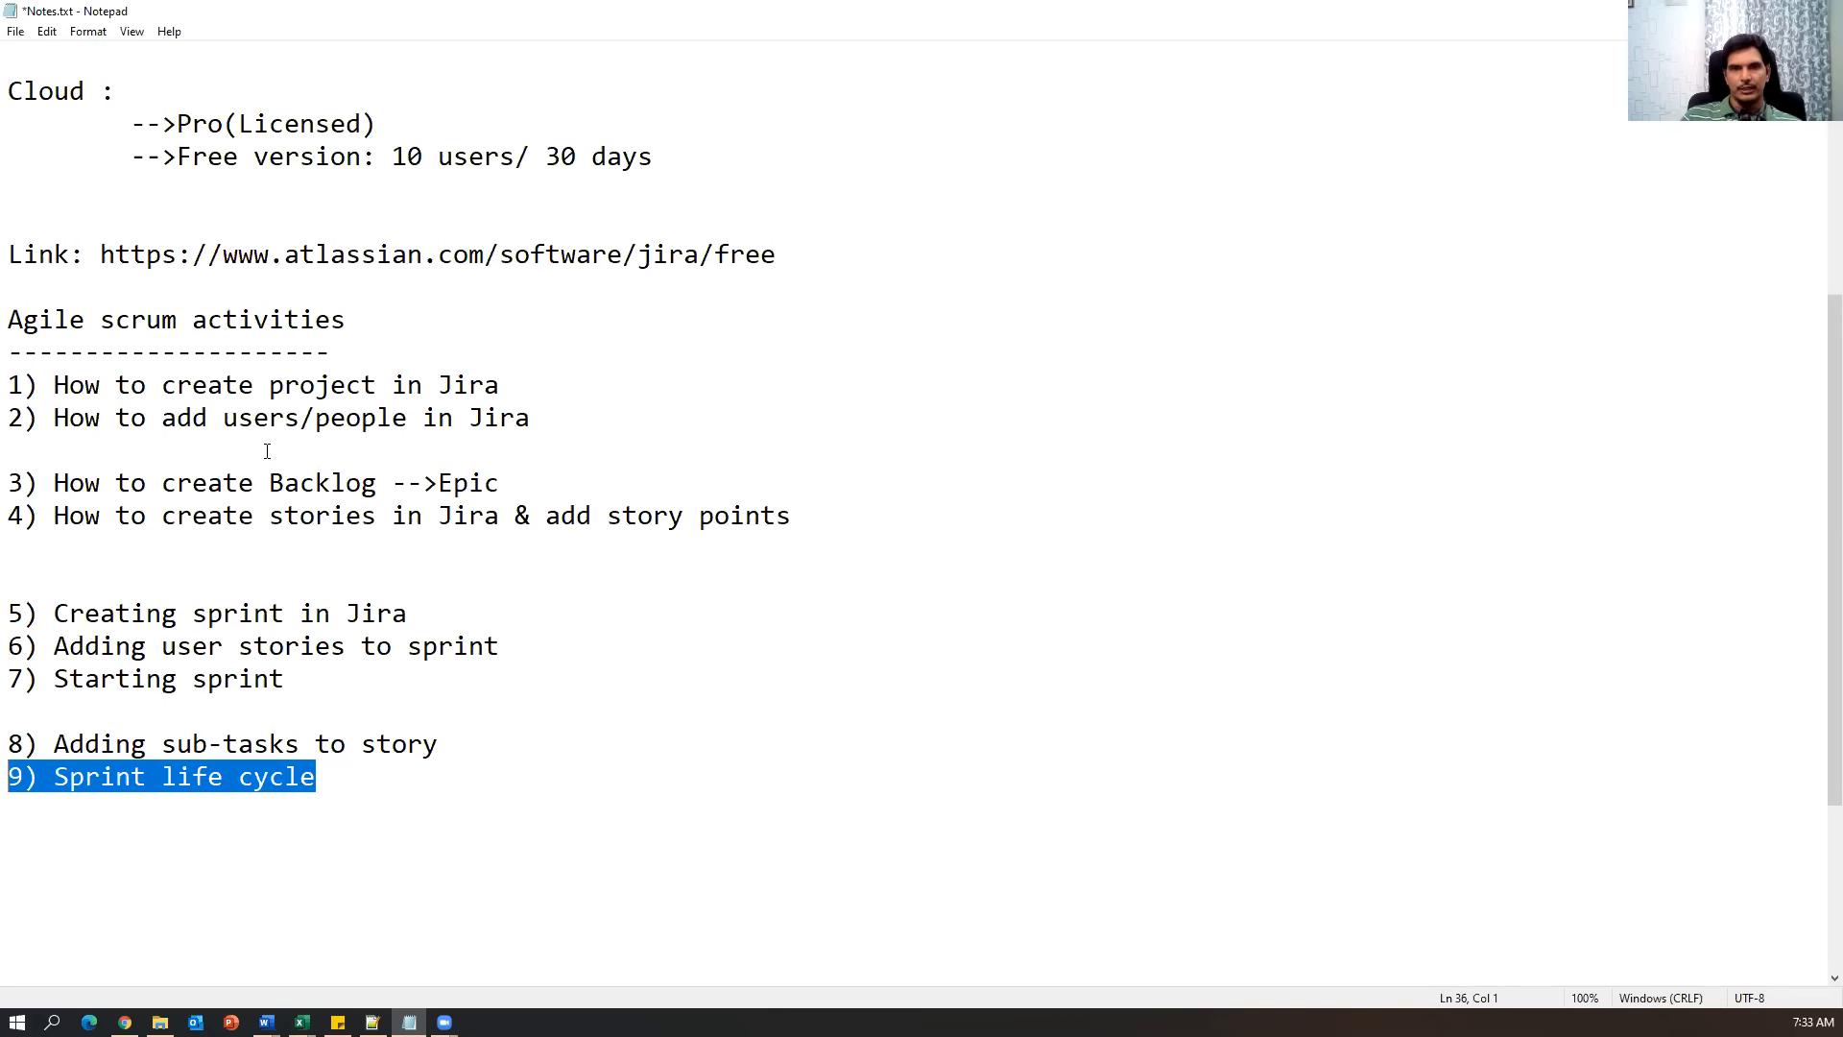
drag(399, 338, 471, 806)
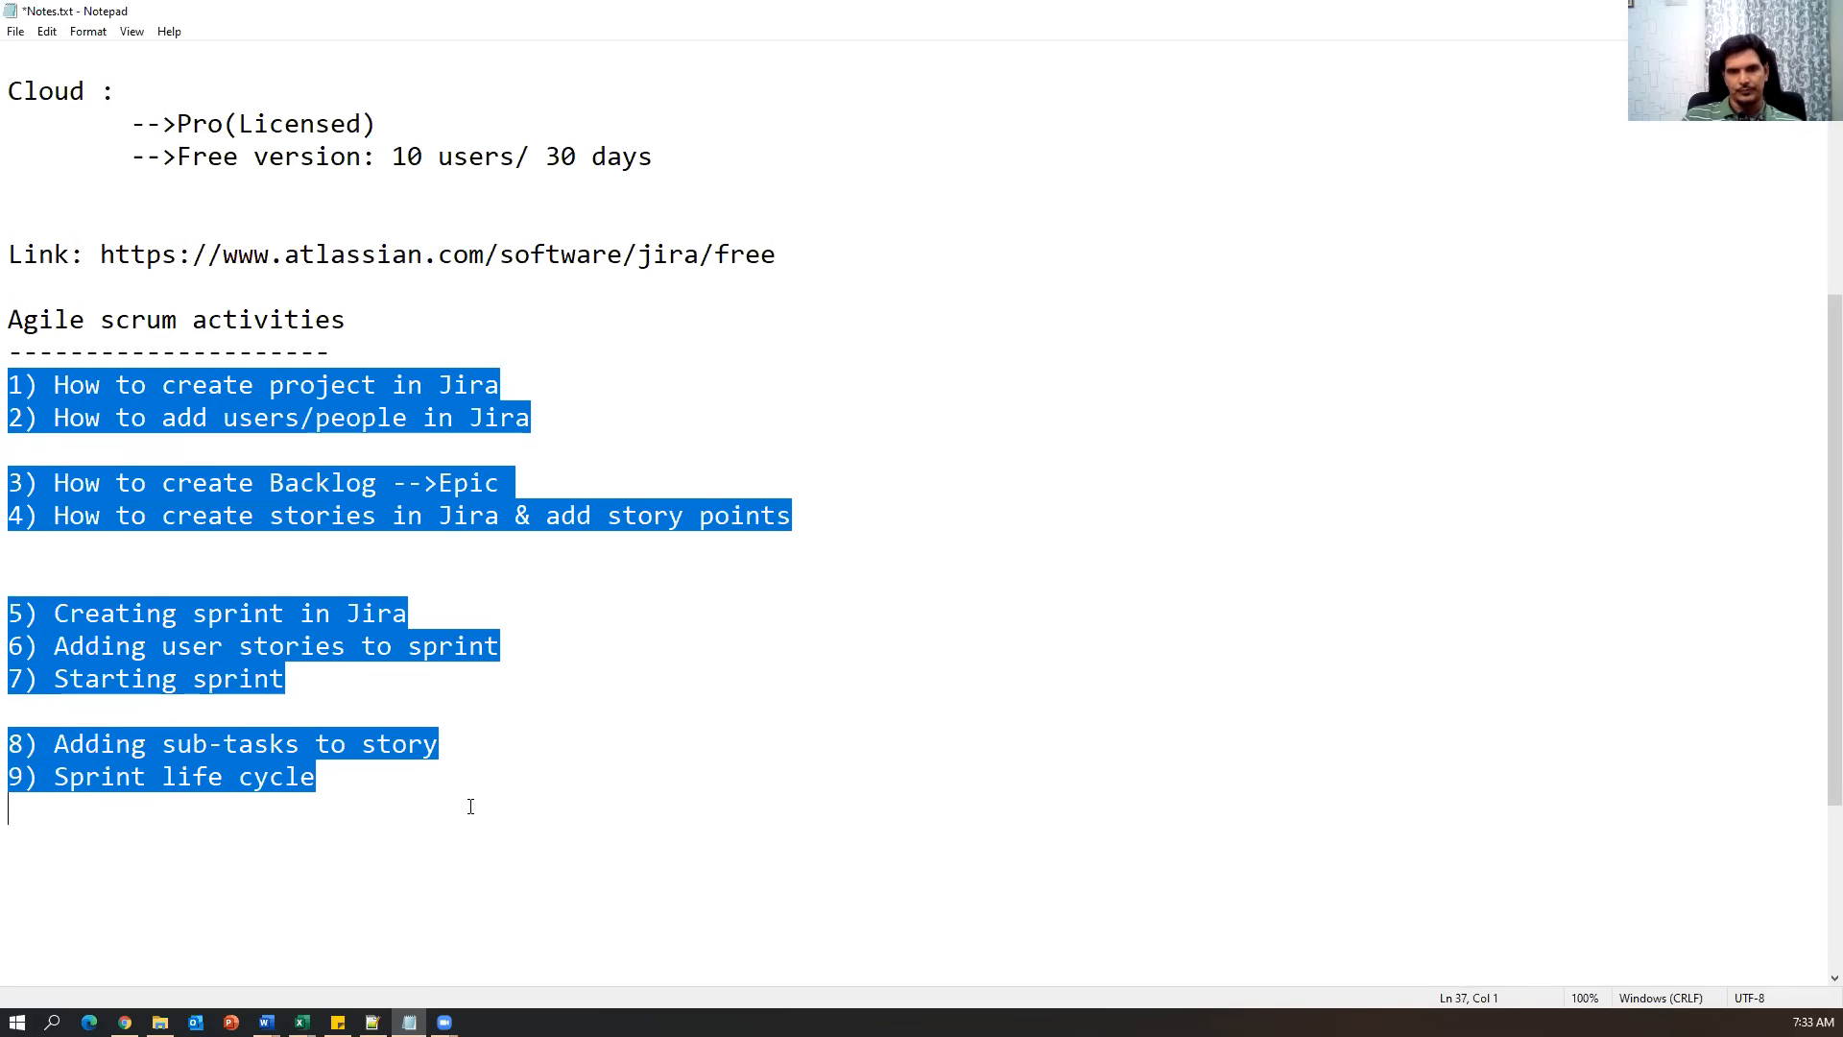
drag(510, 804, 9, 322)
click(781, 781)
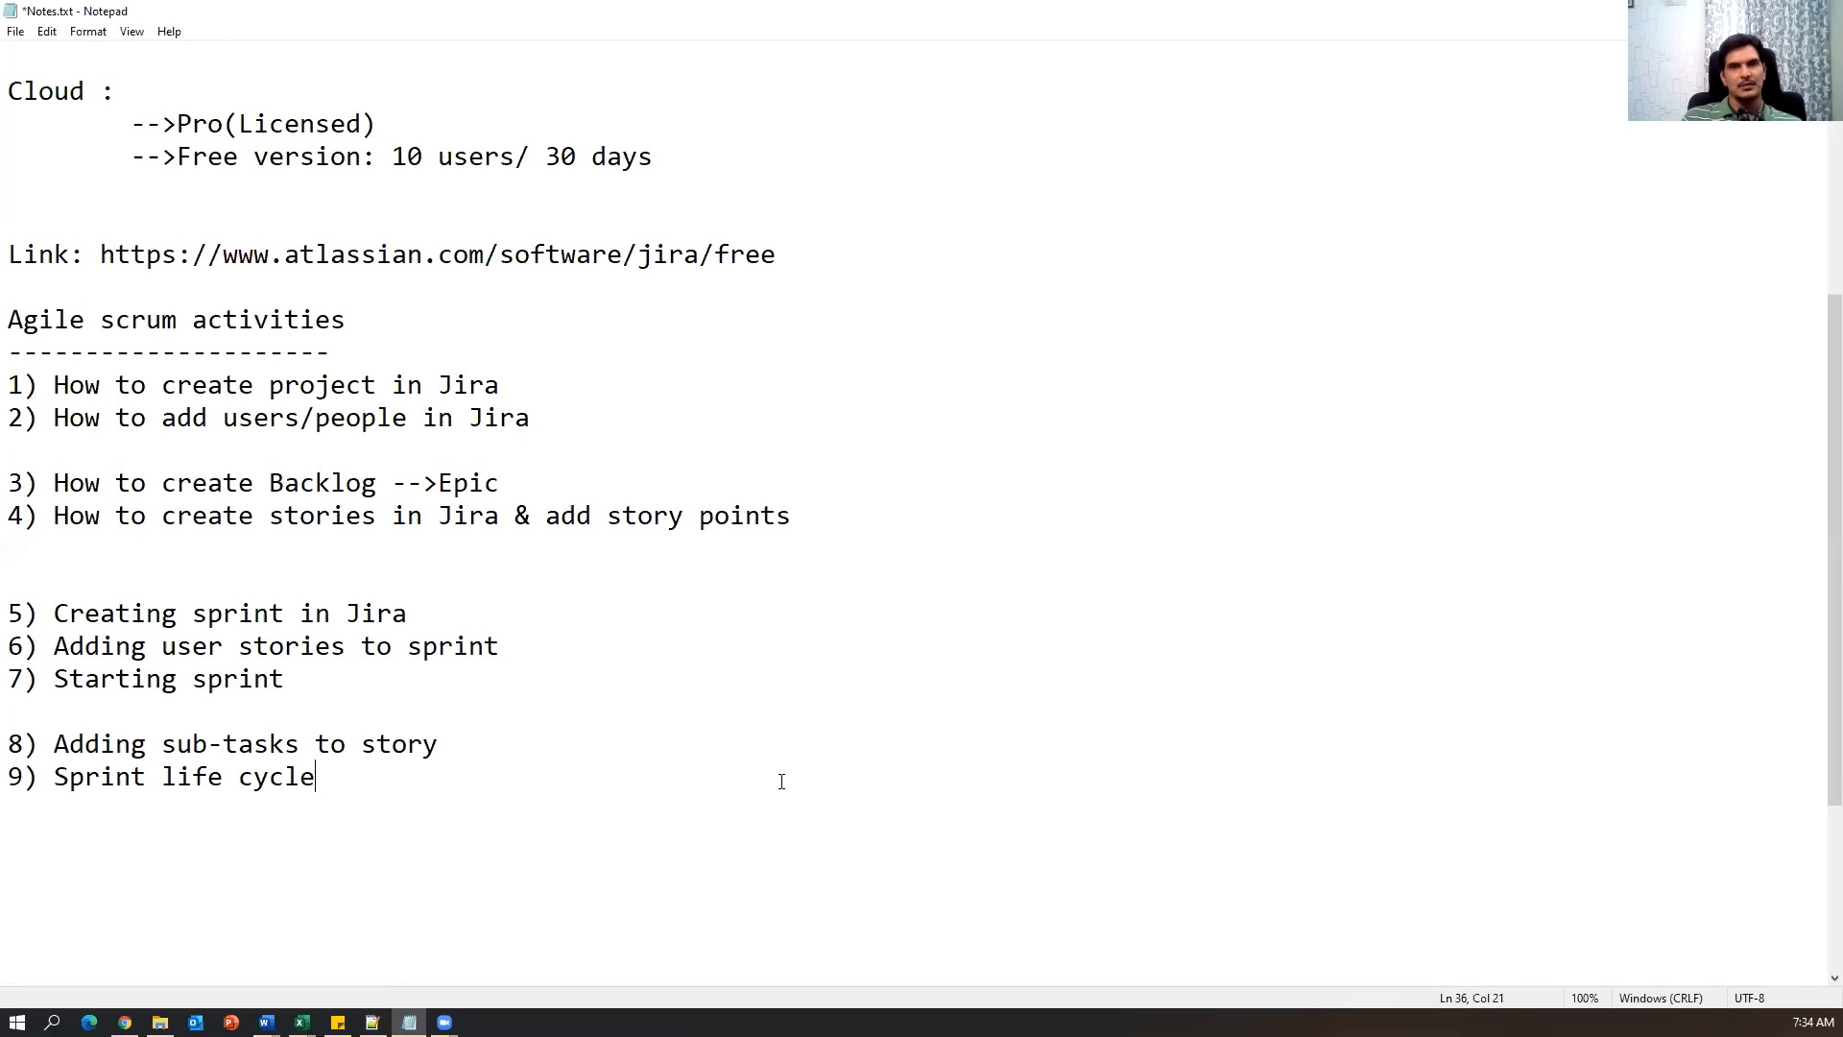
key(Return)
key(Return)
Type the heading 'Test Management Activities ( Zepyre)' and save Notes.txt with Ctrl+S.
text(Test Mana)
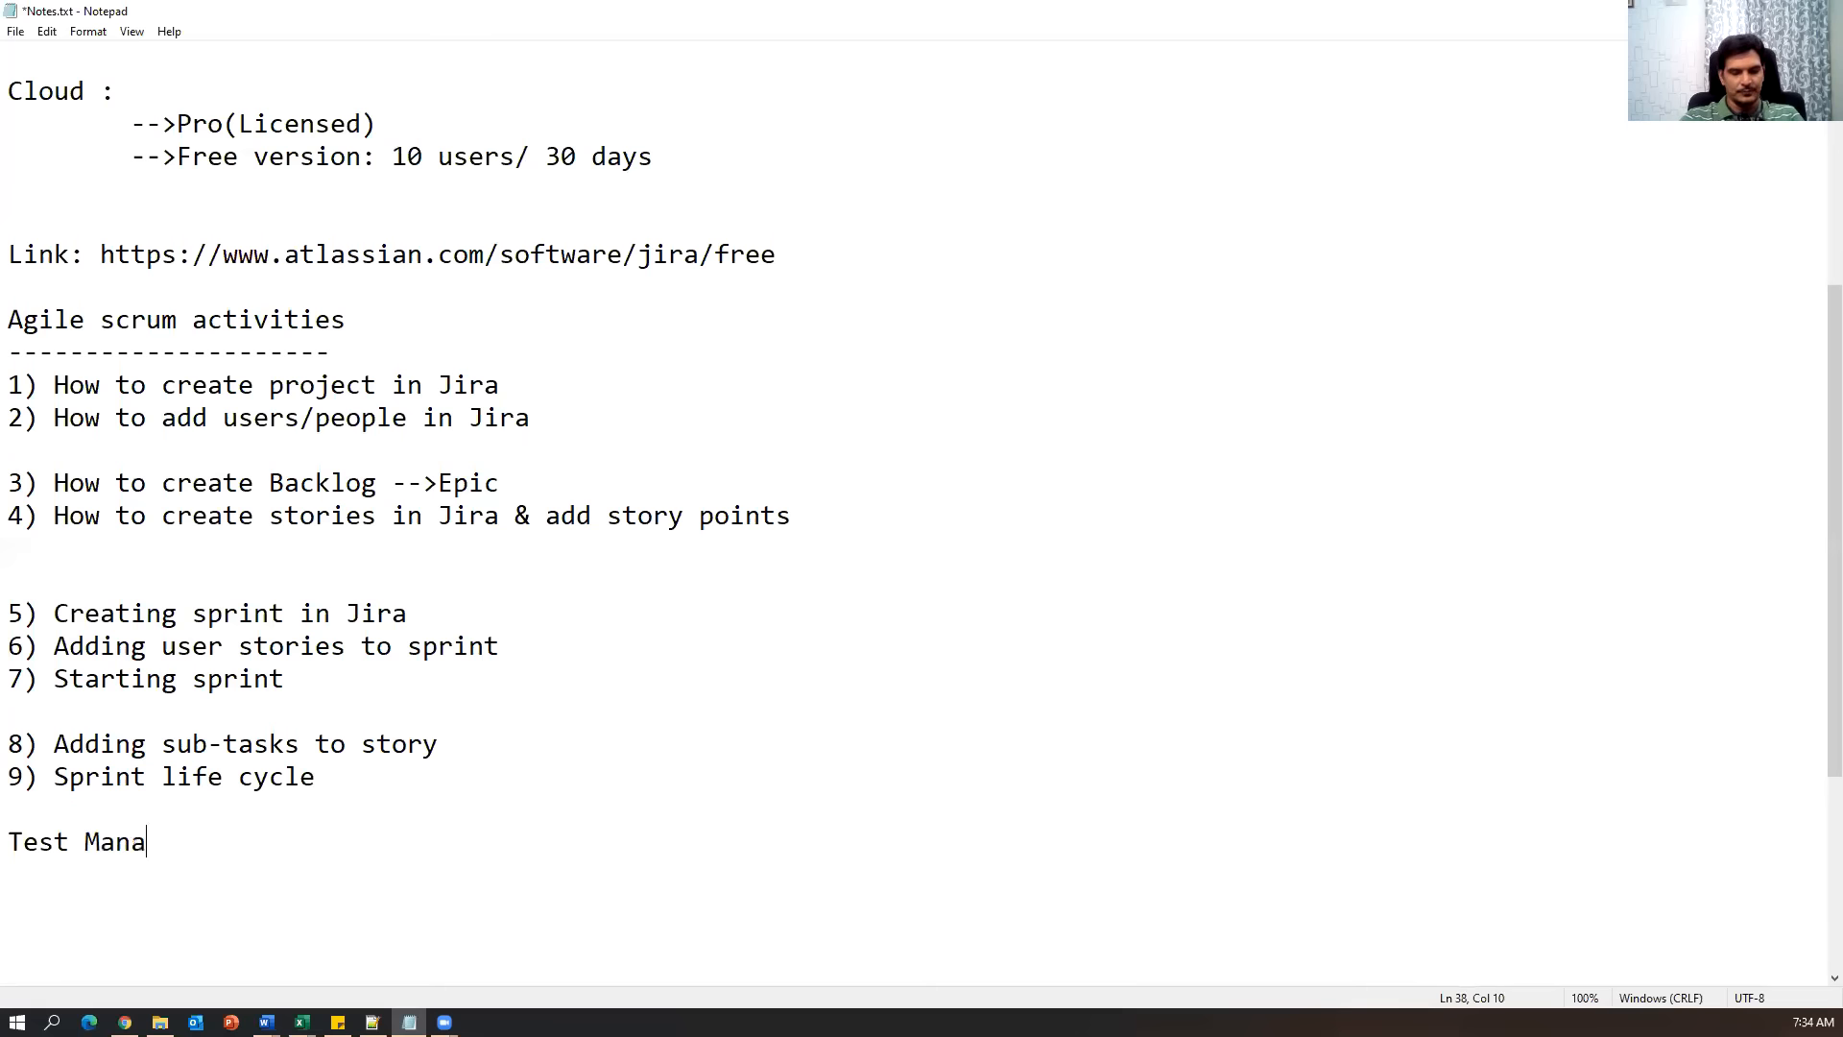
text(gement Activities)
key(Return)
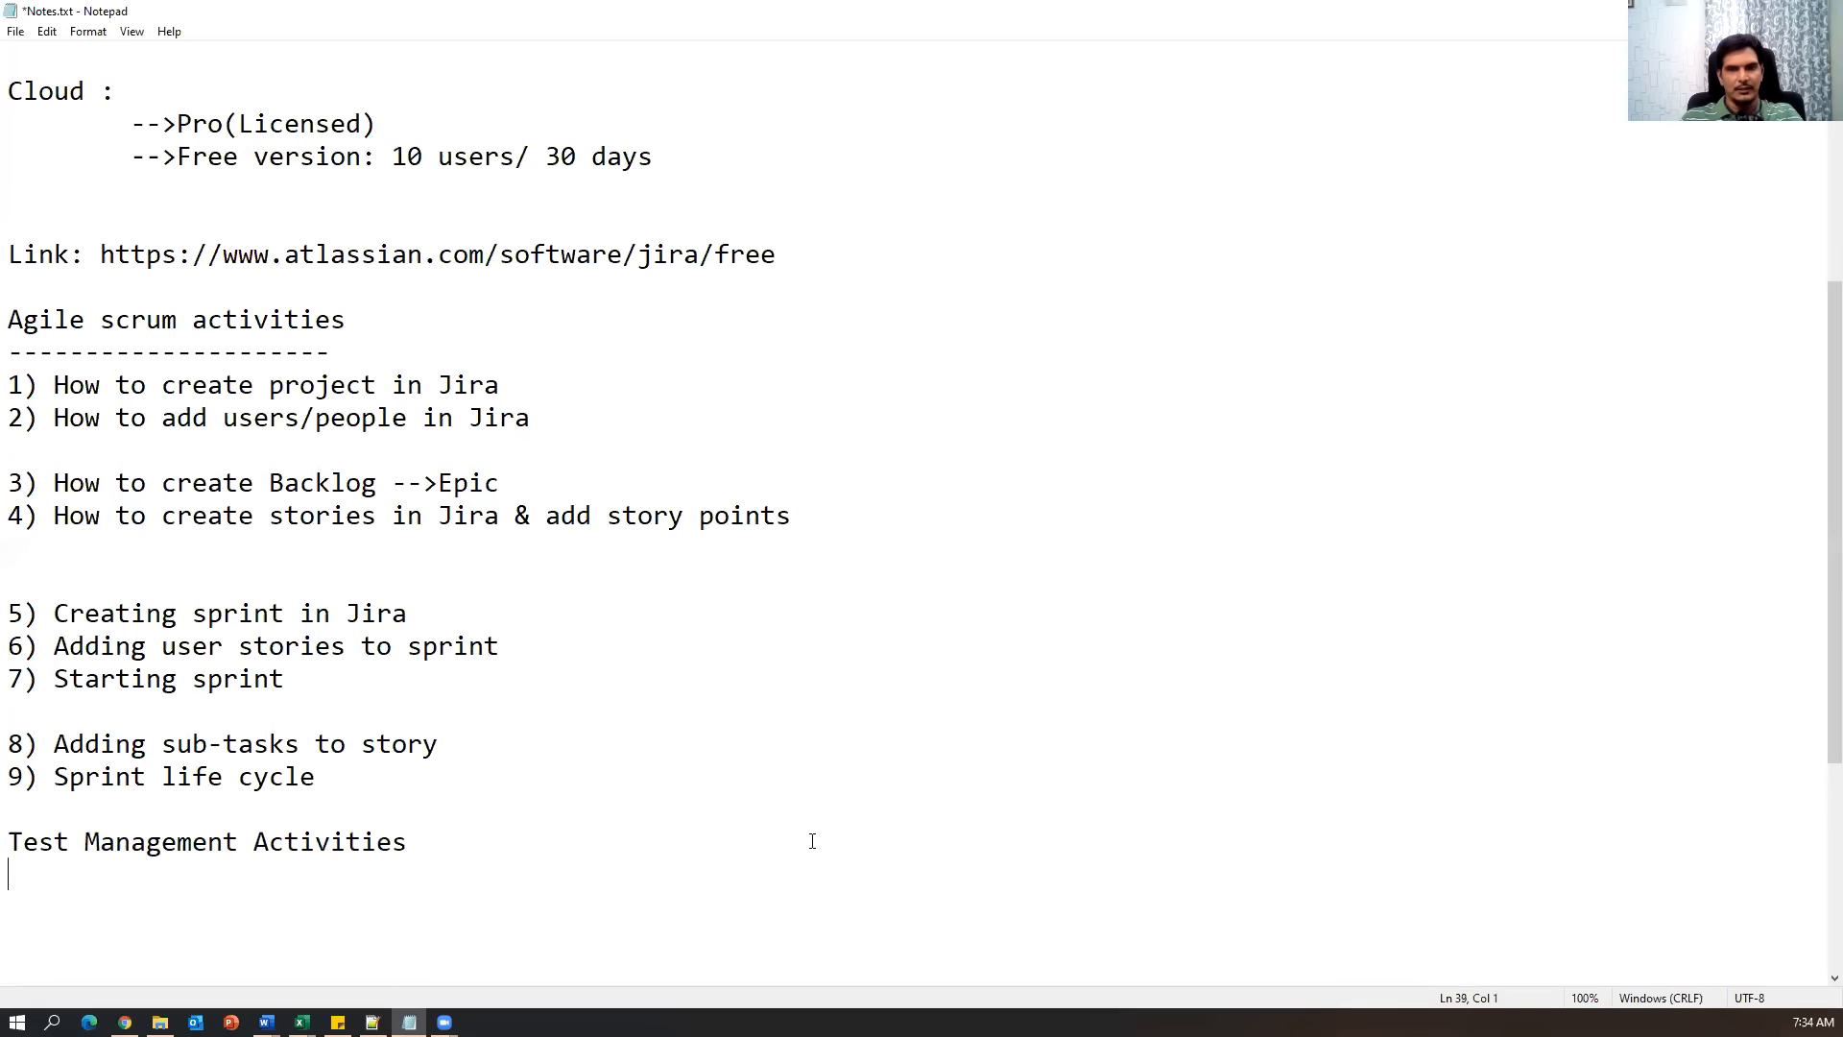
drag(603, 845, 5, 845)
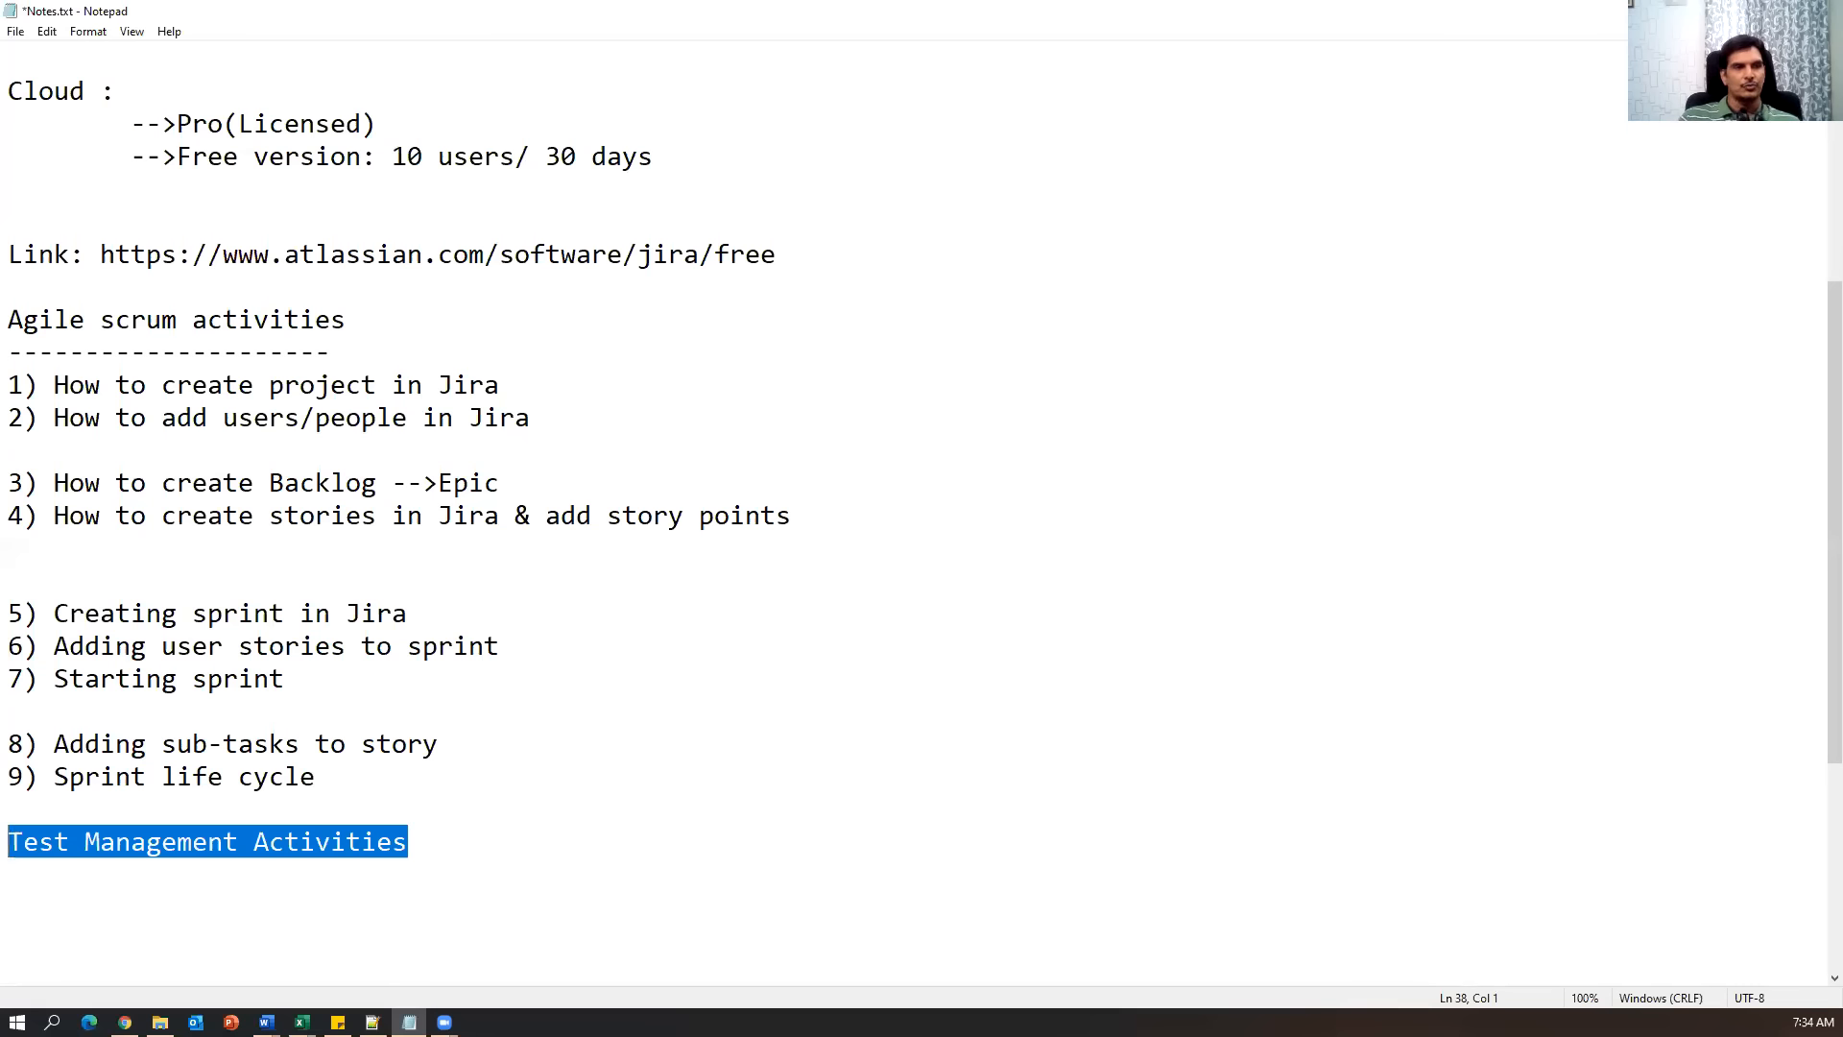
click(677, 844)
text(( Zep)
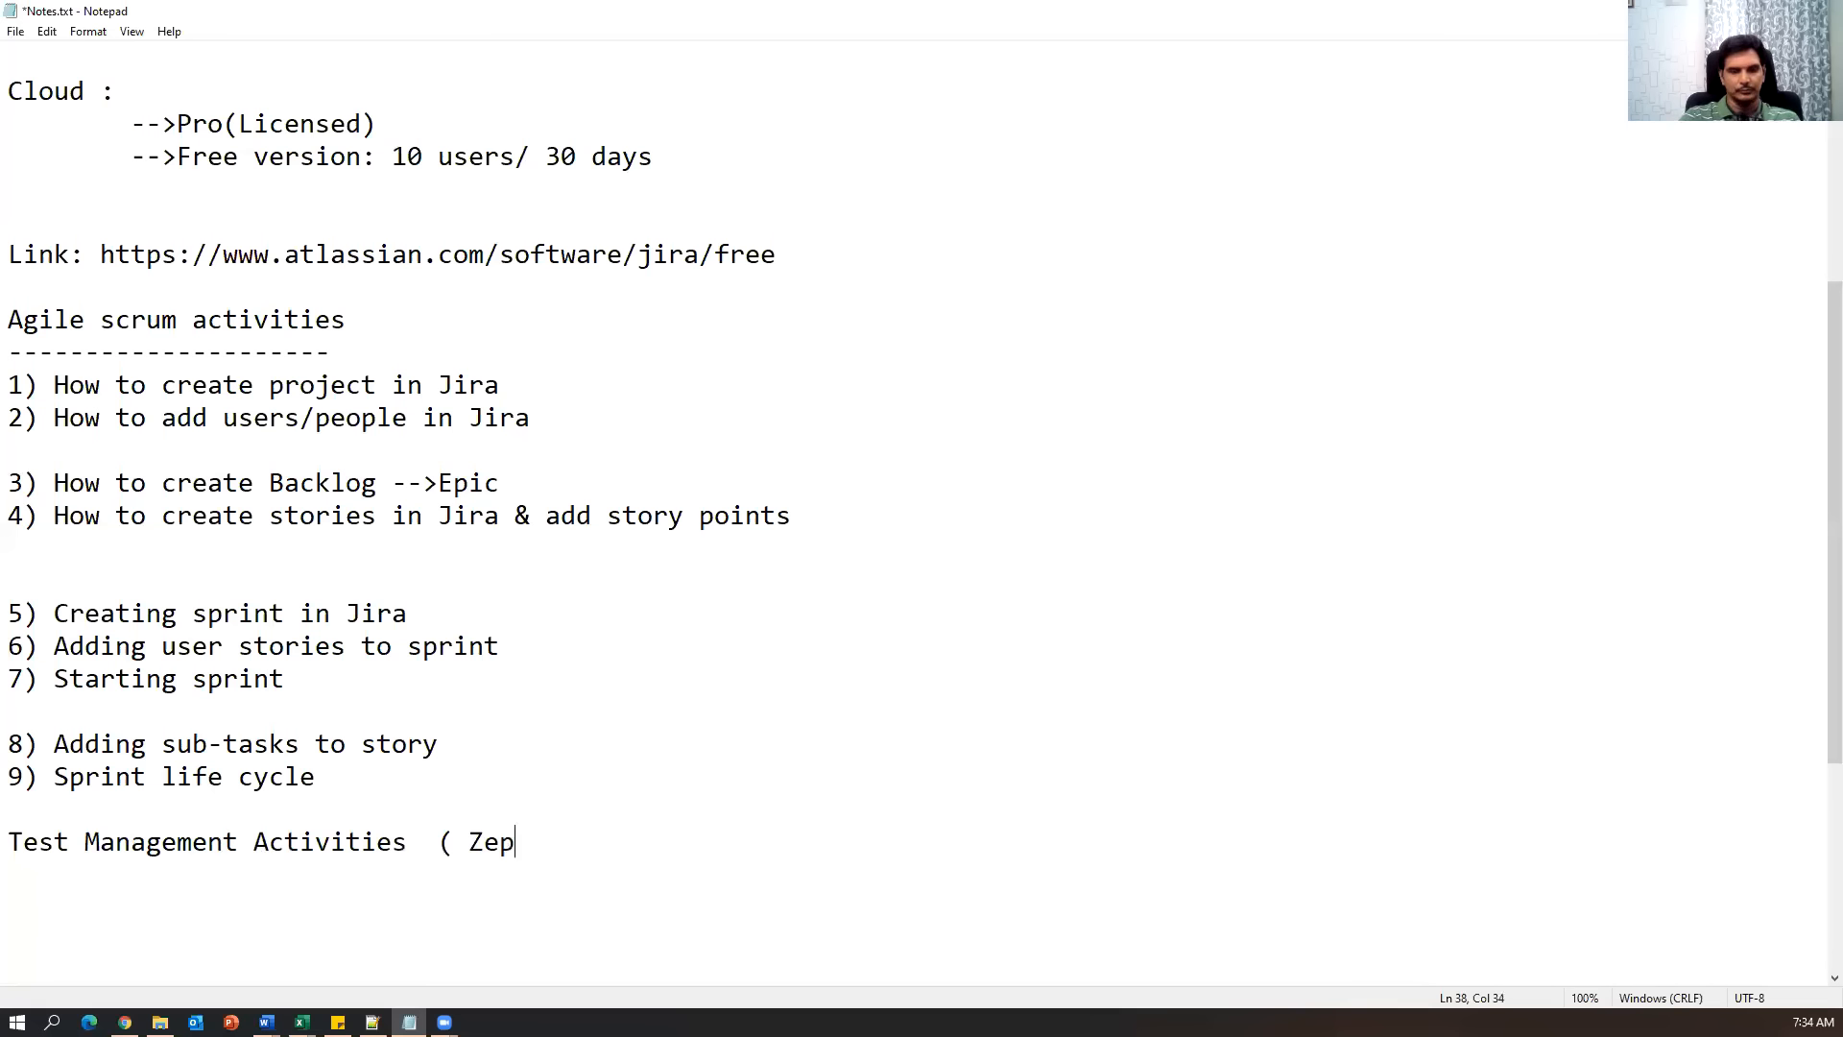
text(yre)
key(BackSpace)
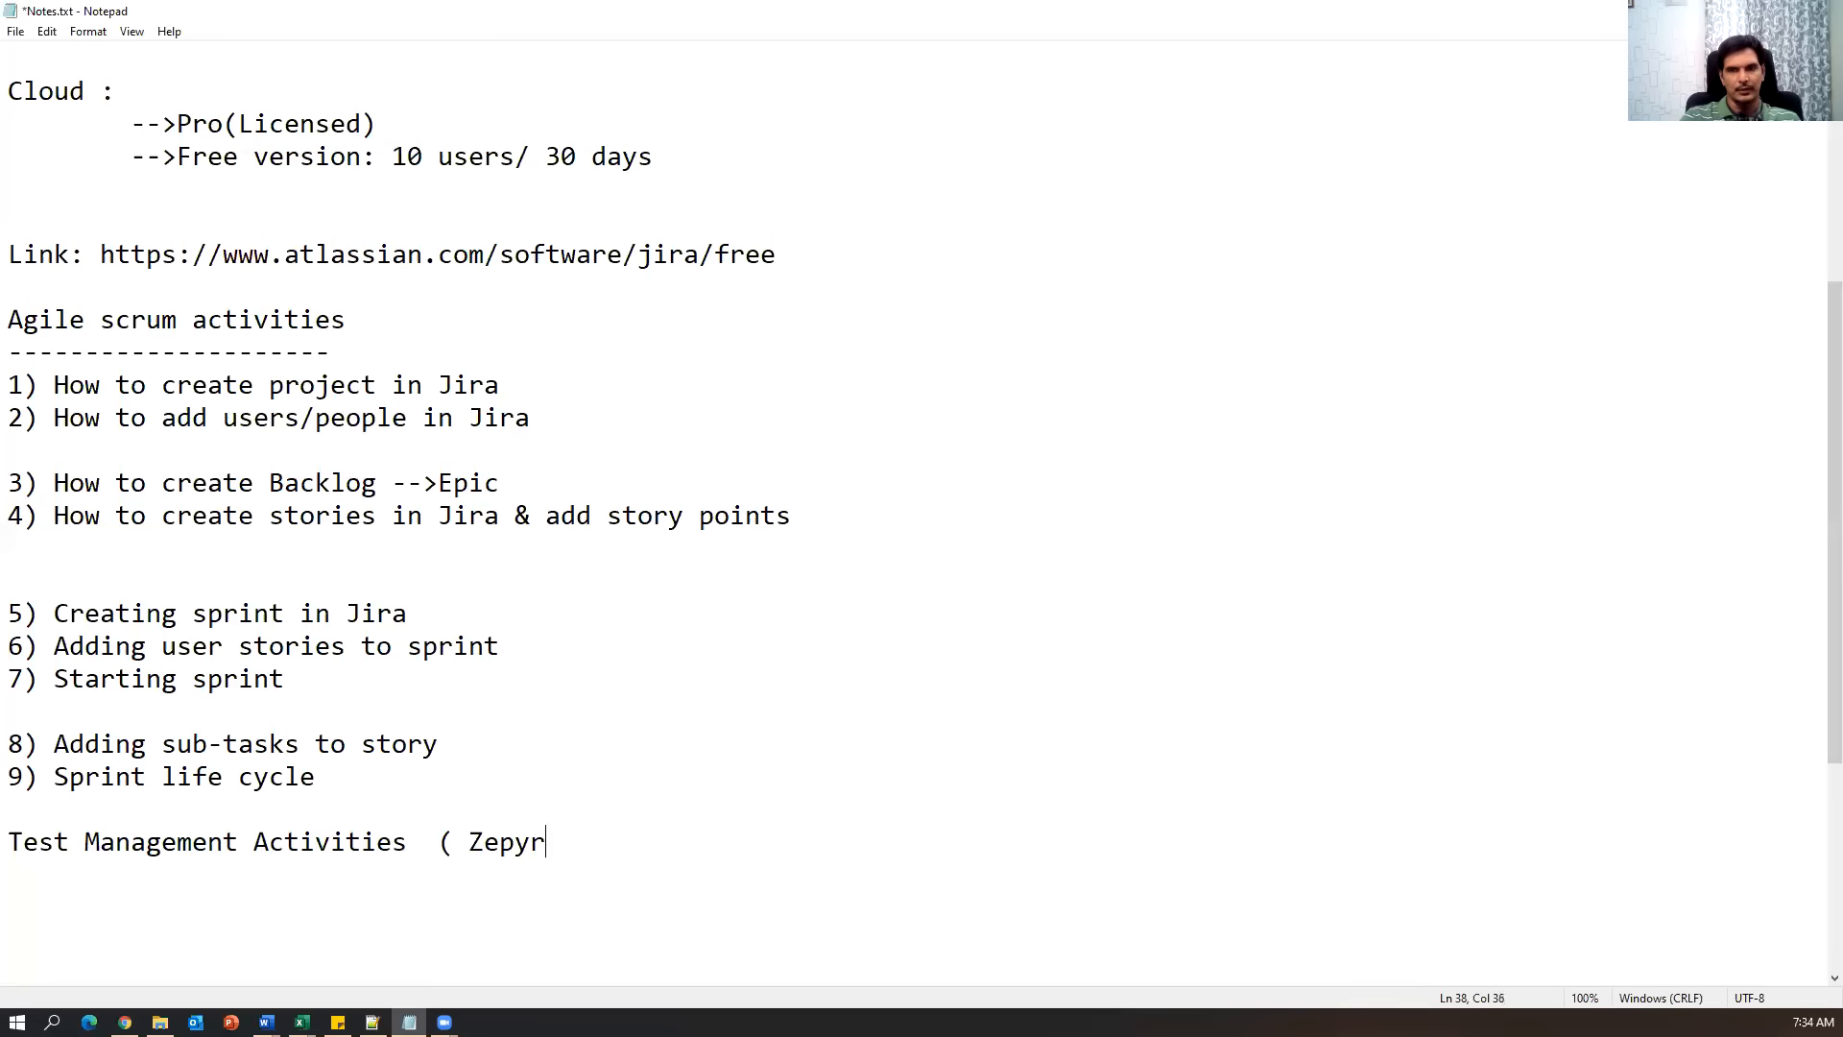
text(e))
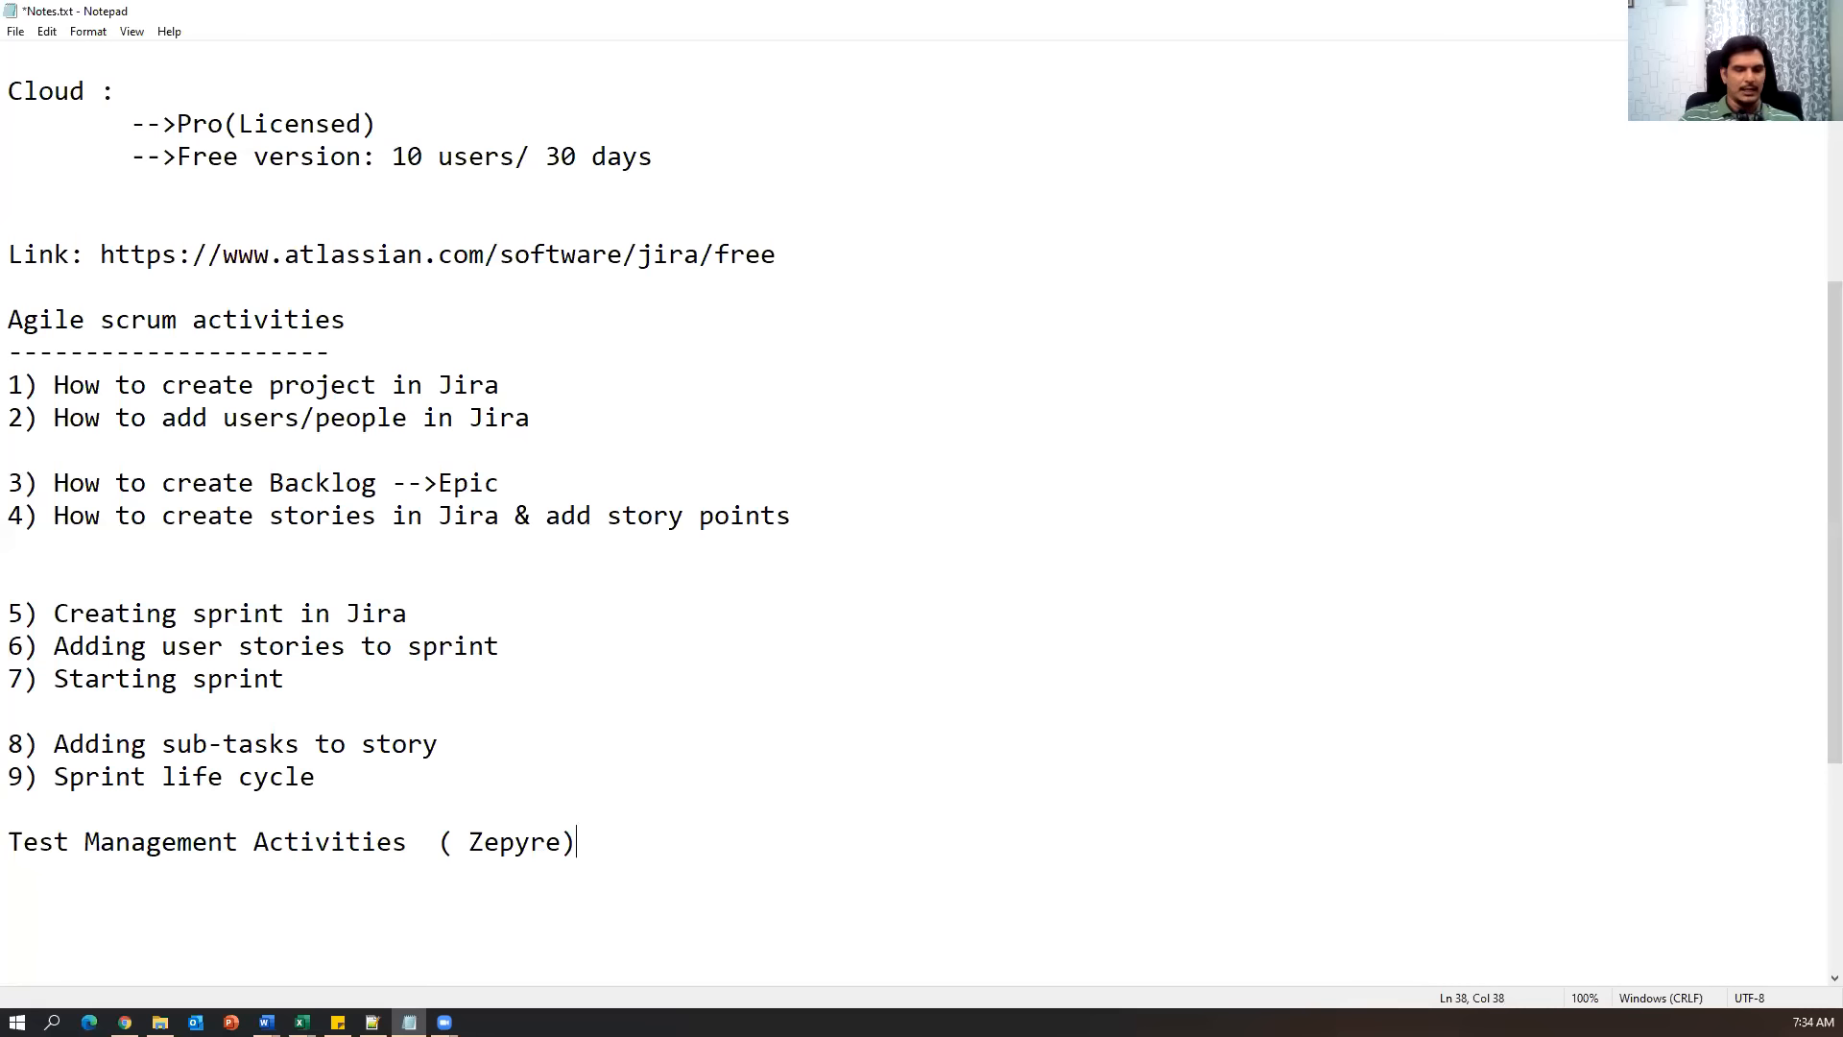
key(ctrl+s)
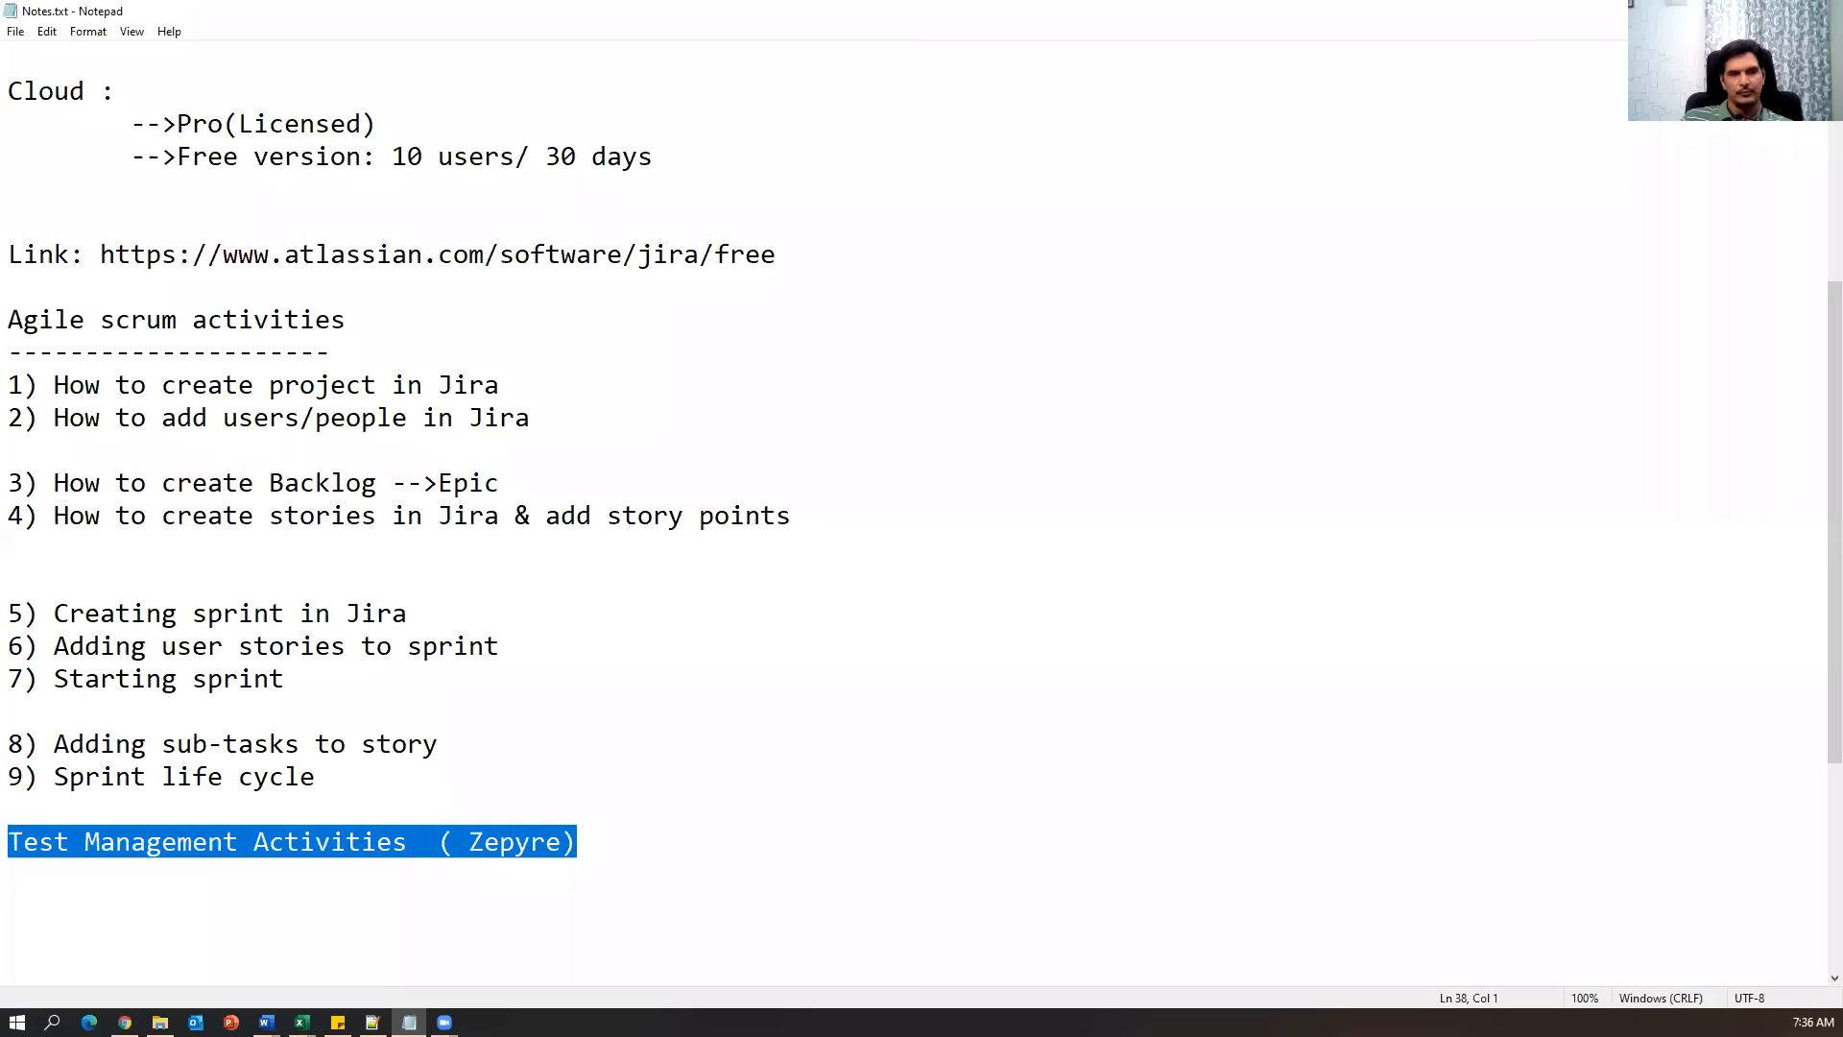
click(688, 853)
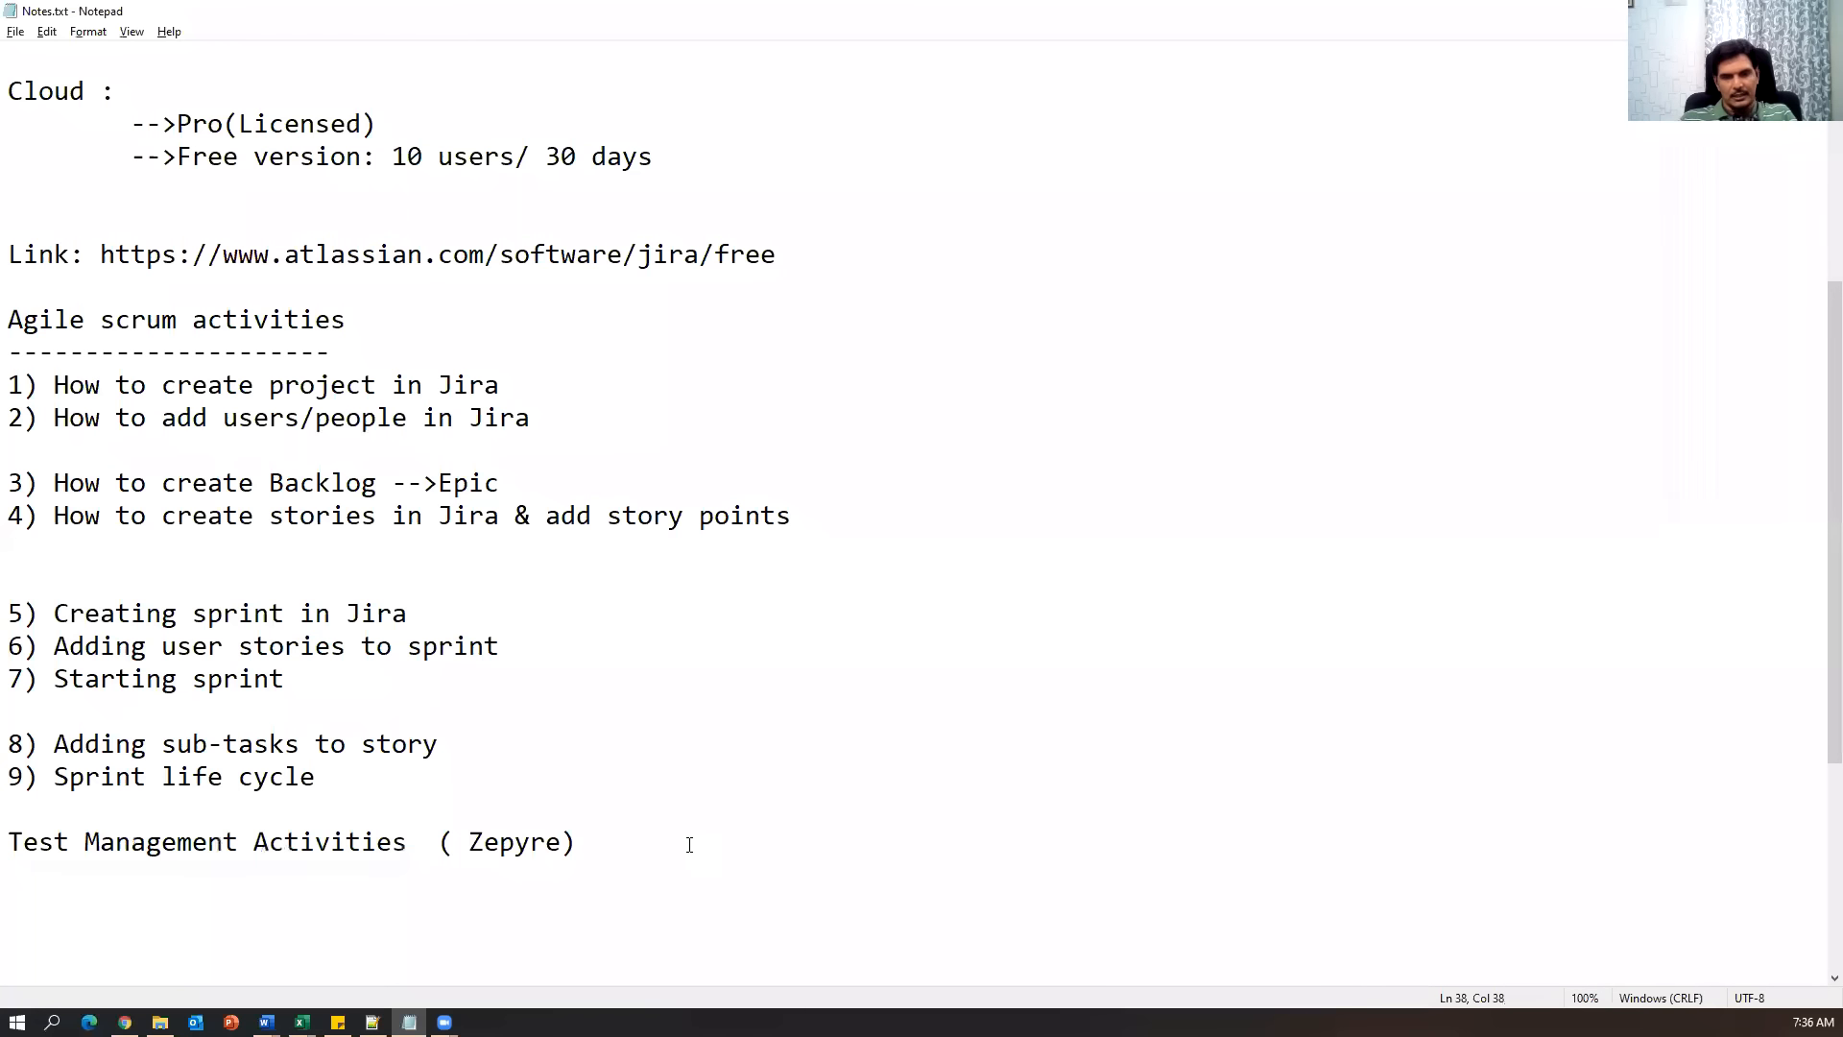
scroll(689, 843, down, 4)
key(Return)
Underline the heading with dashes, then list '1) Test cases' and '3) Test cycle'.
text(------------------------)
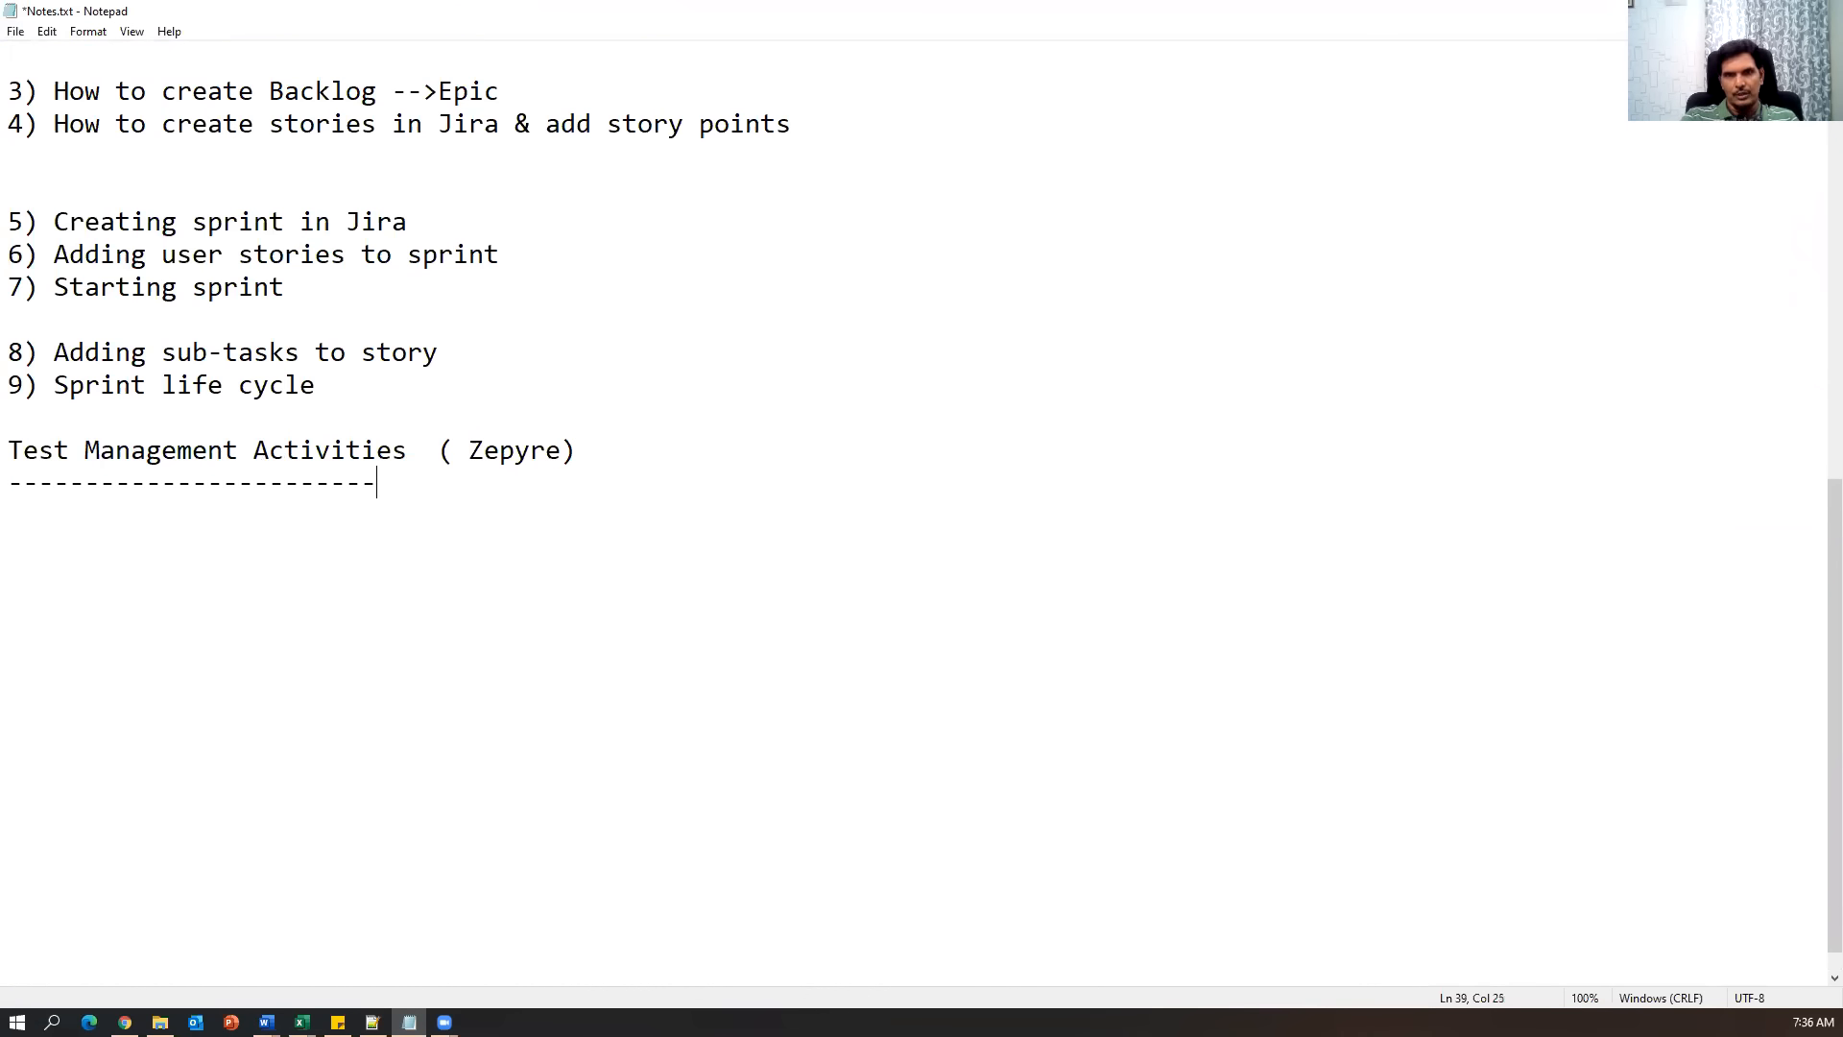
key(Return)
text(1))
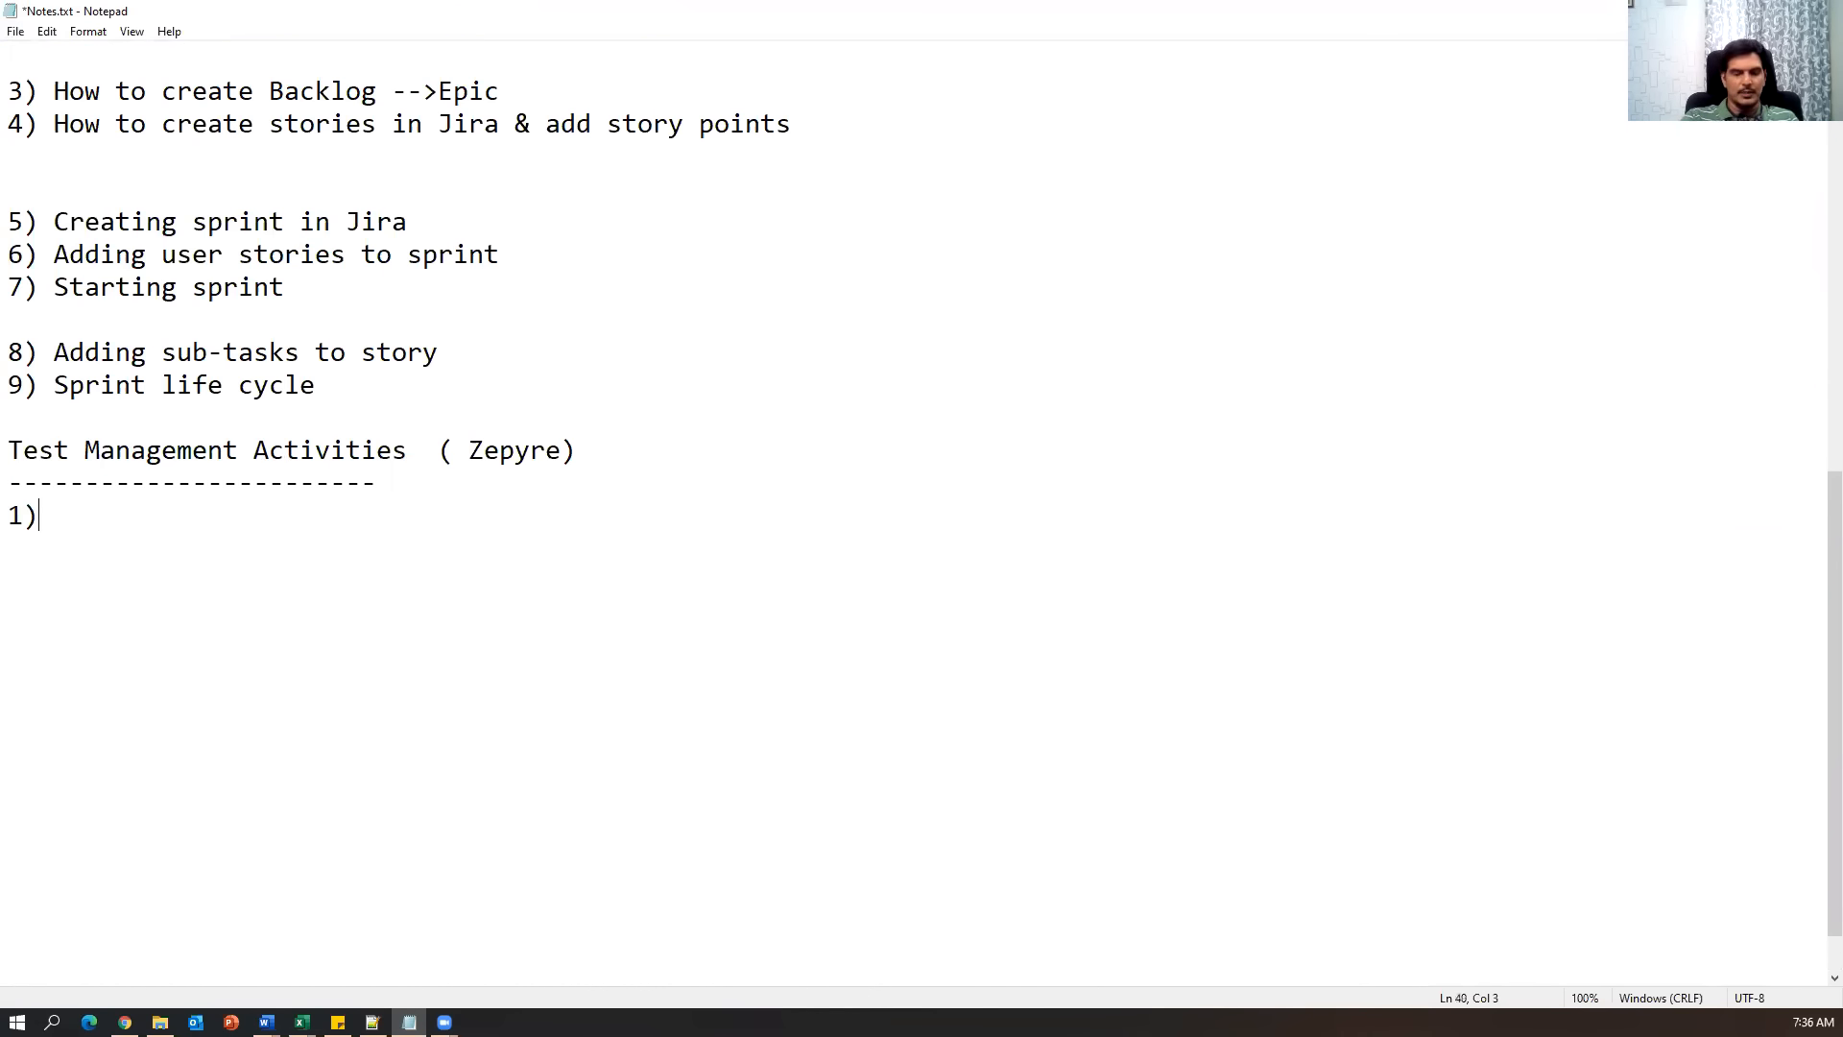
text( Test cases)
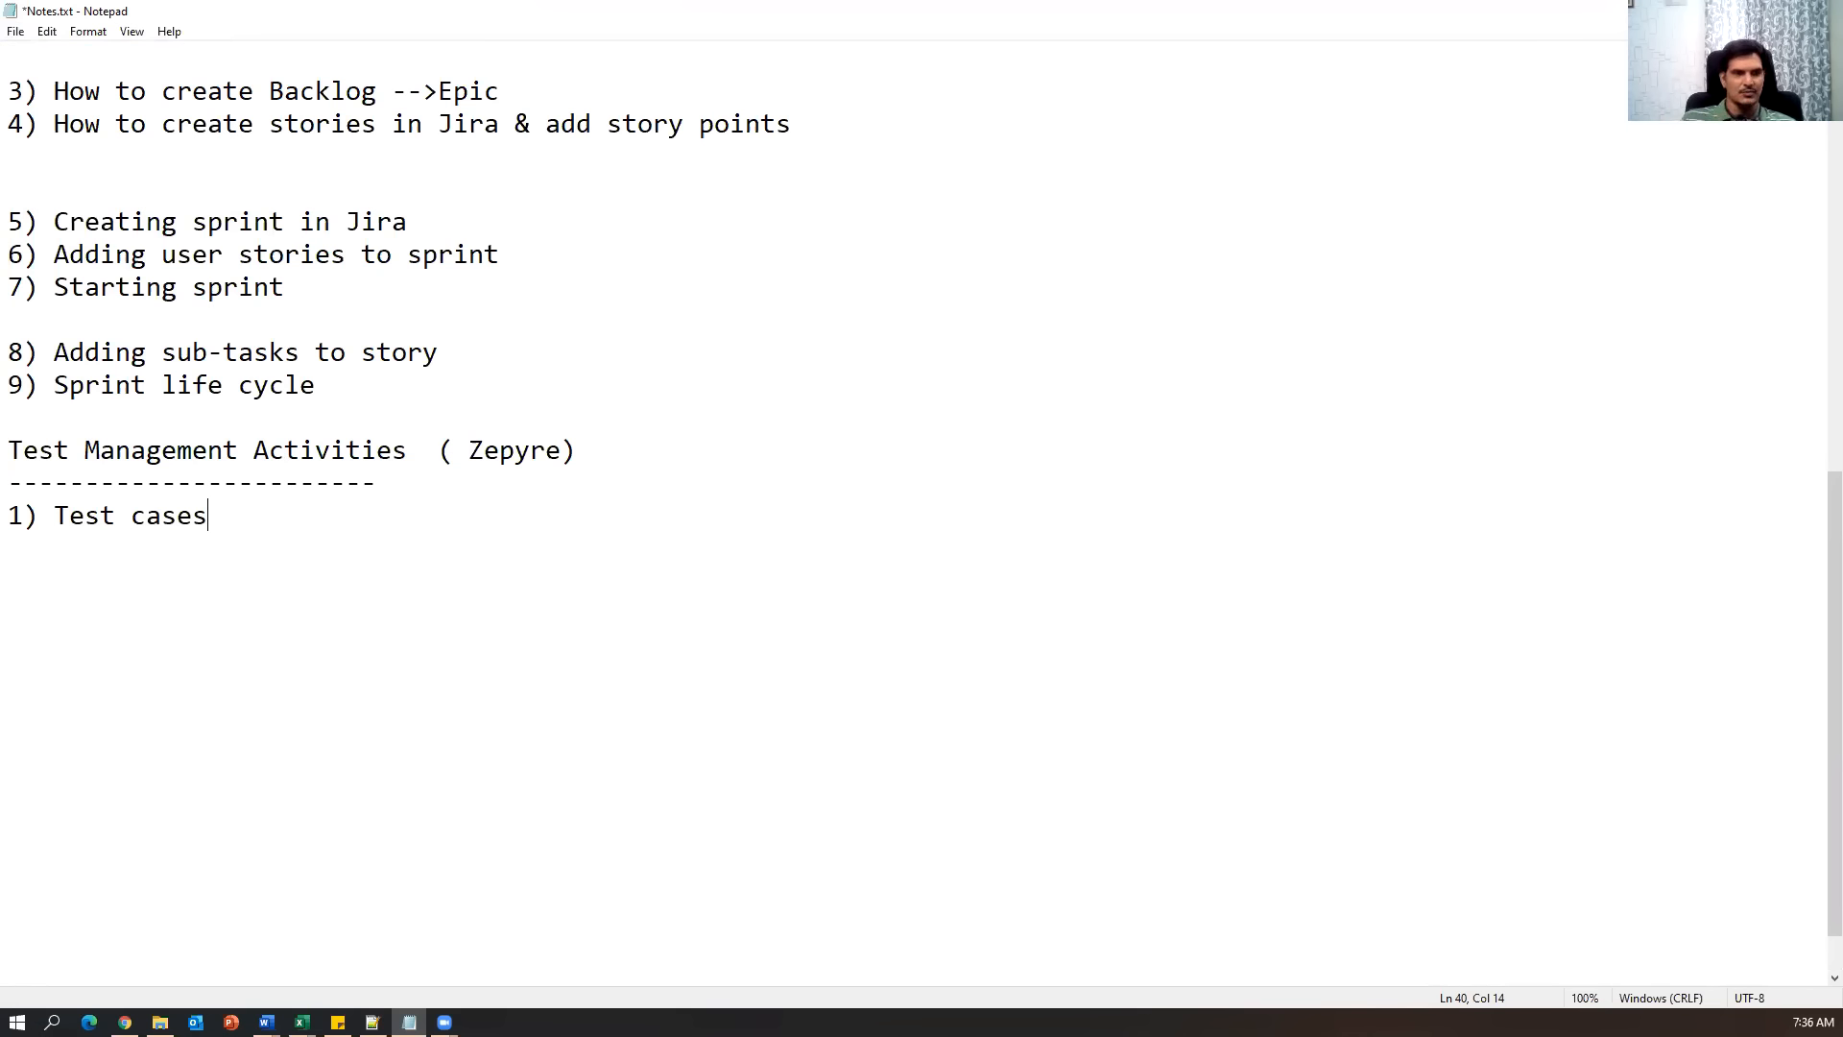
key(Return)
text(2)
key(BackSpace)
text(3) Test cycle)
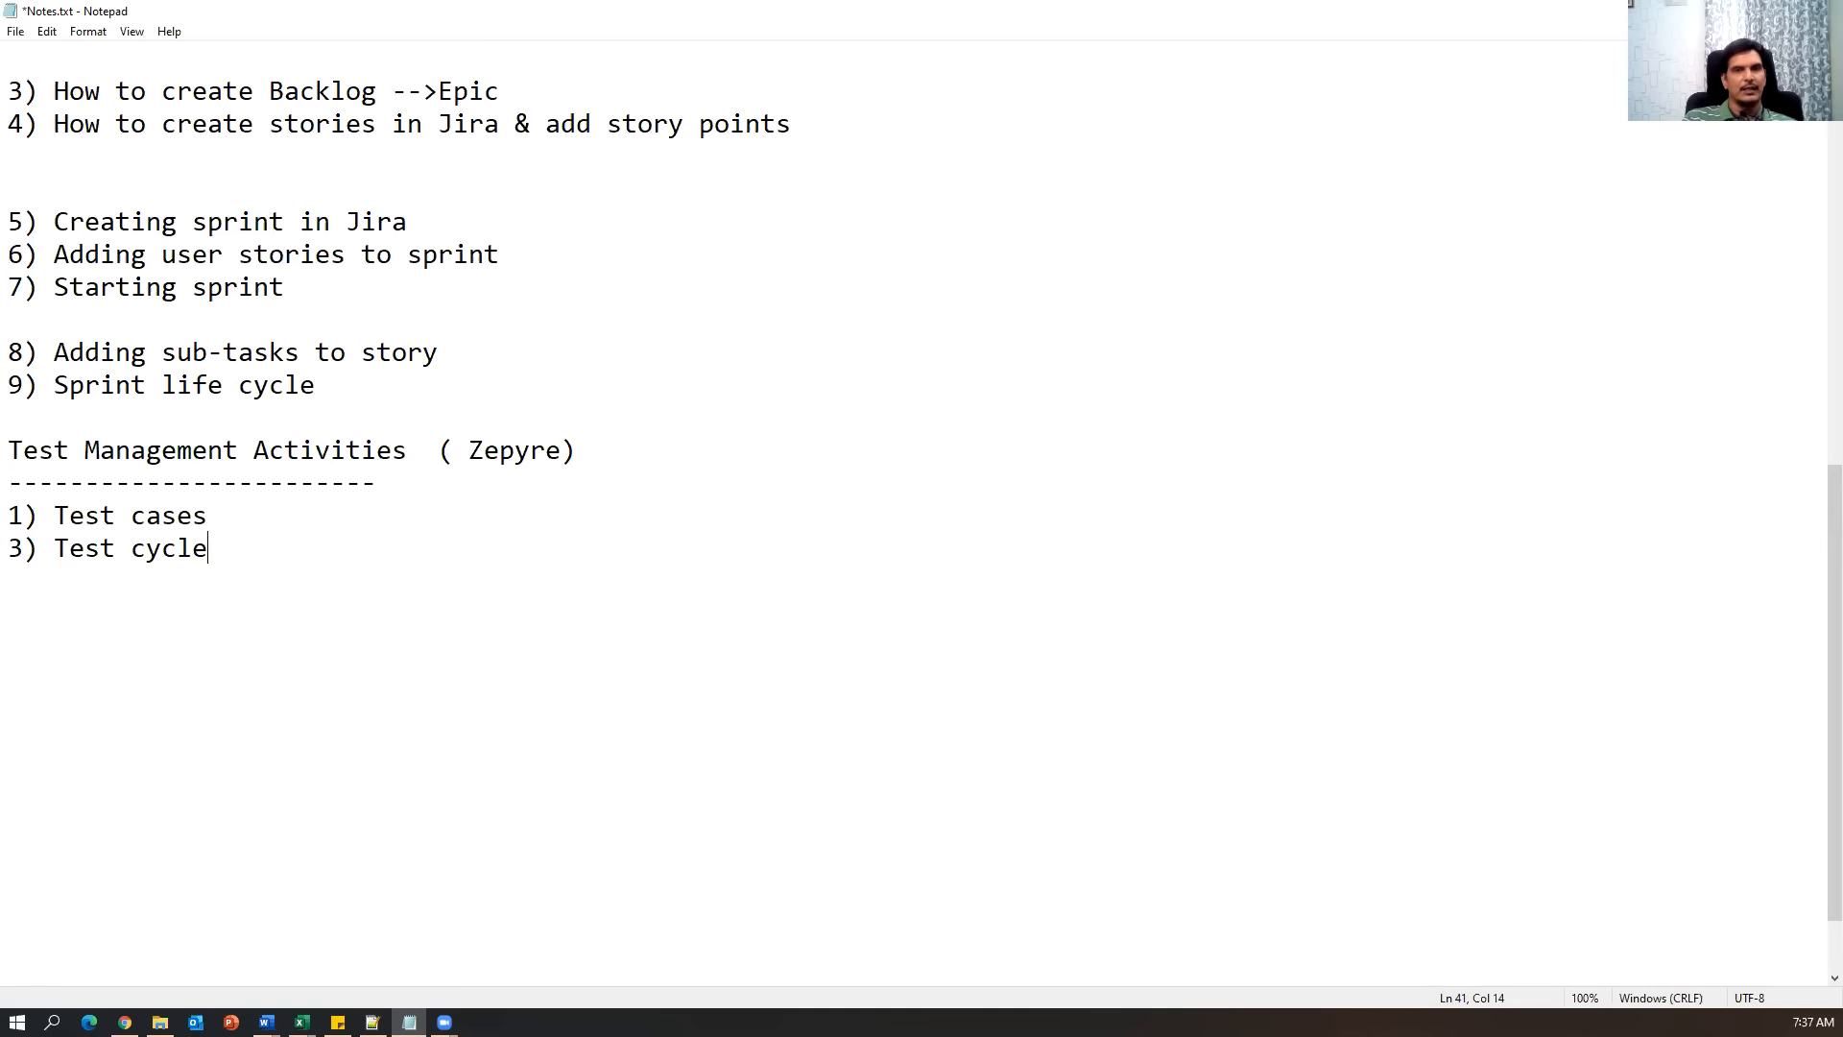
Renumber Test cycle to 2) and add '3) update test cases passed/failed/blocked'.
key(Return)
key(Up)
text(2)
key(Delete)
key(Down)
text(3) upda)
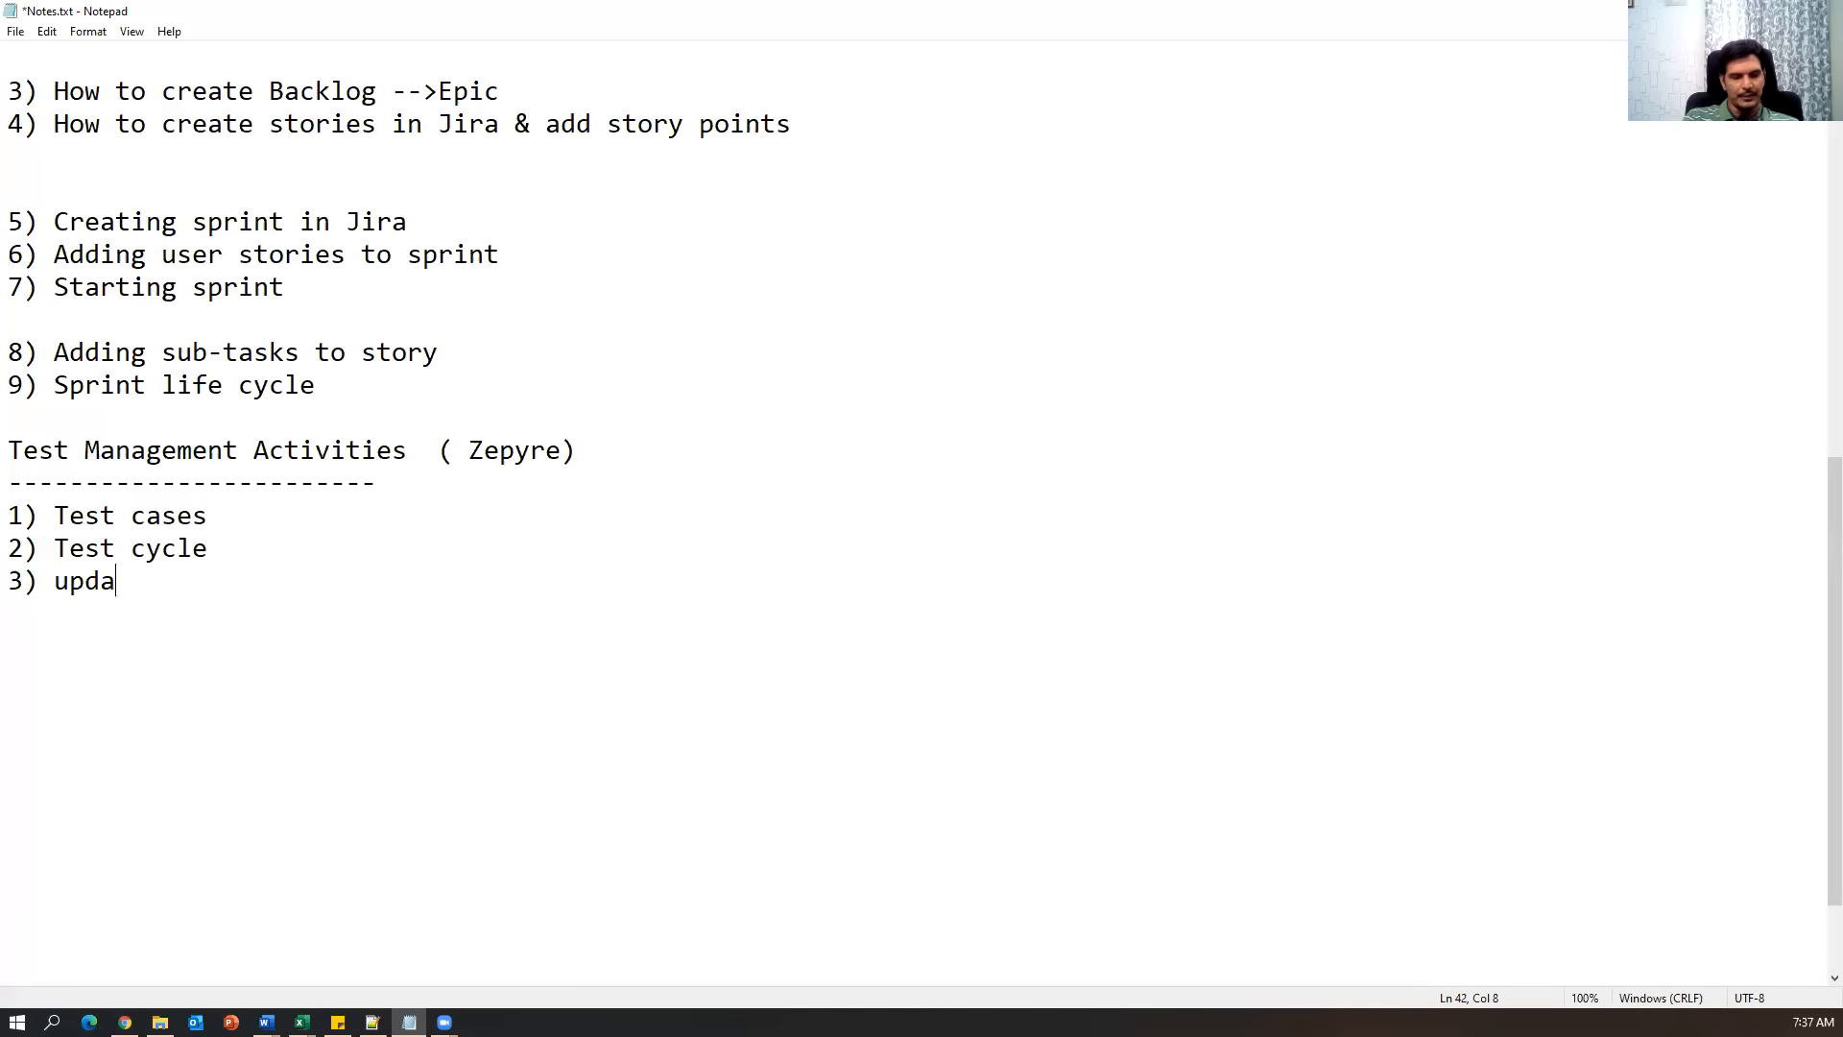
text(te test cases )
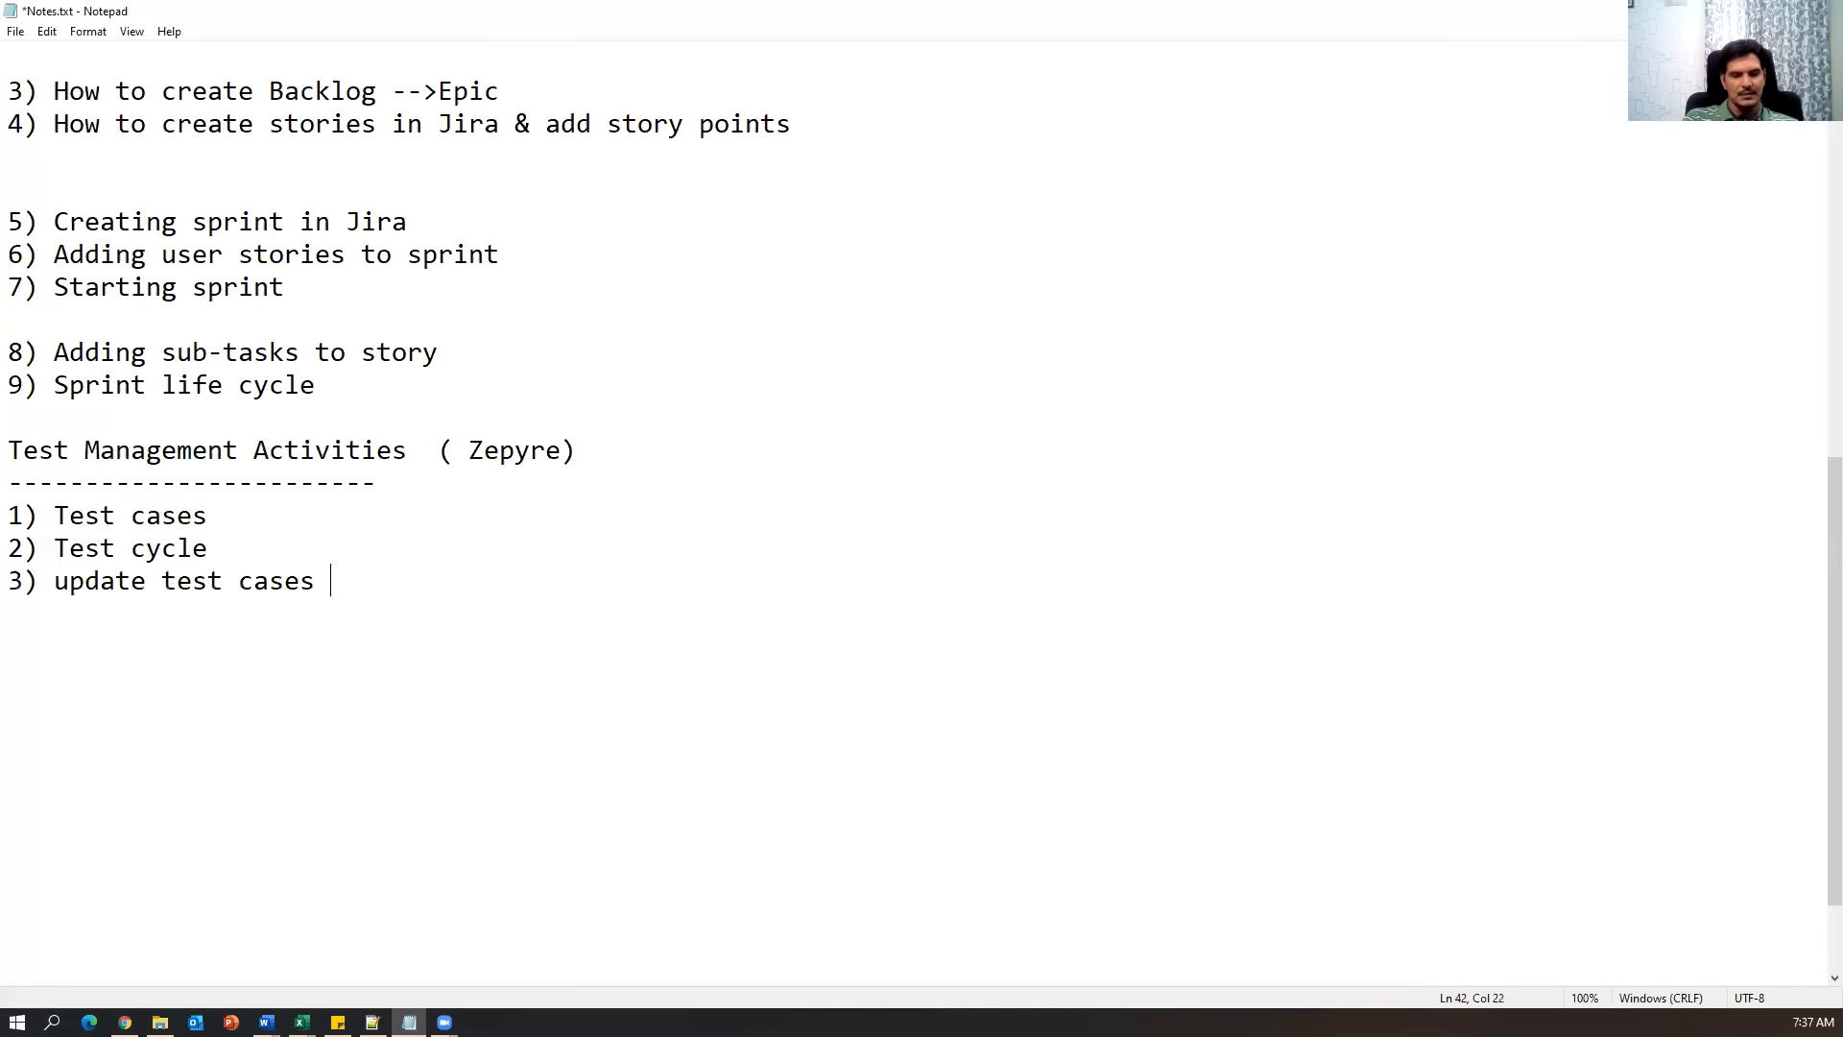
text(passed/fai)
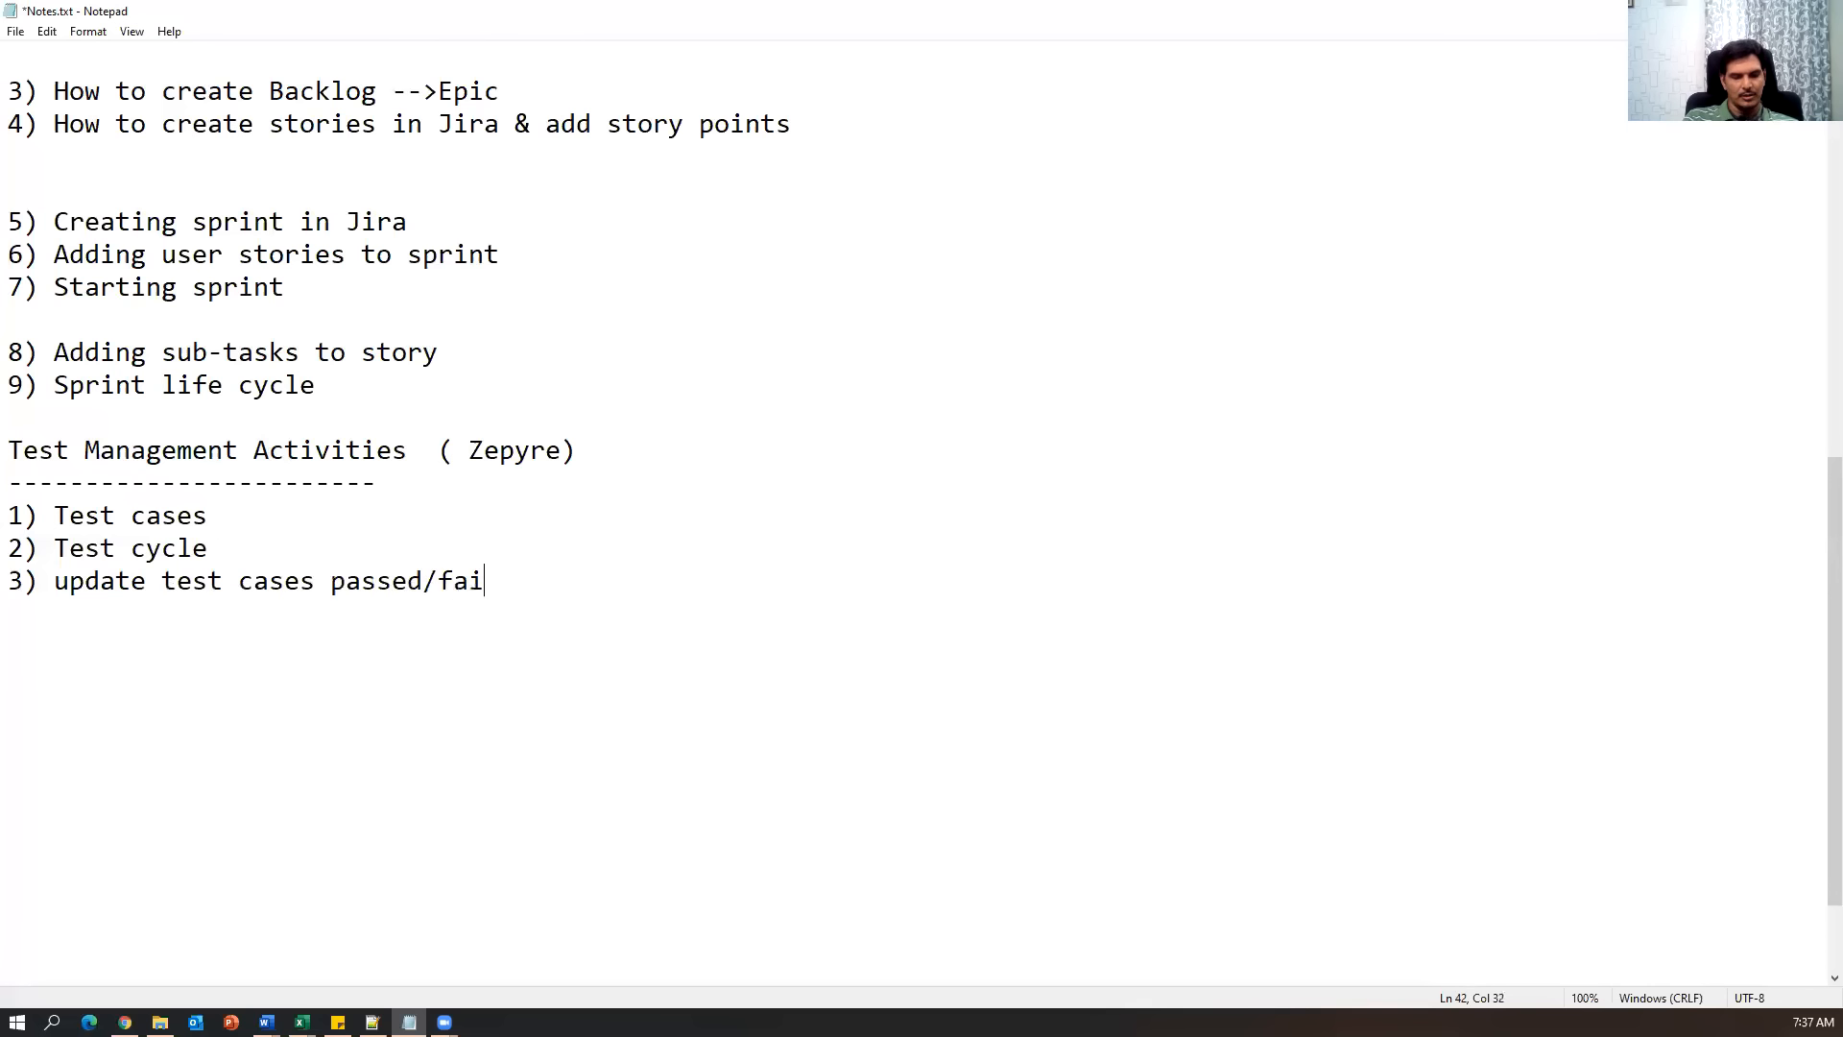
text(led/)
key(BackSpace)
text(d/blocked)
Add '4) Report bugs' and '5) Reports', review the list, and return to Jira.
key(Return)
text(4)
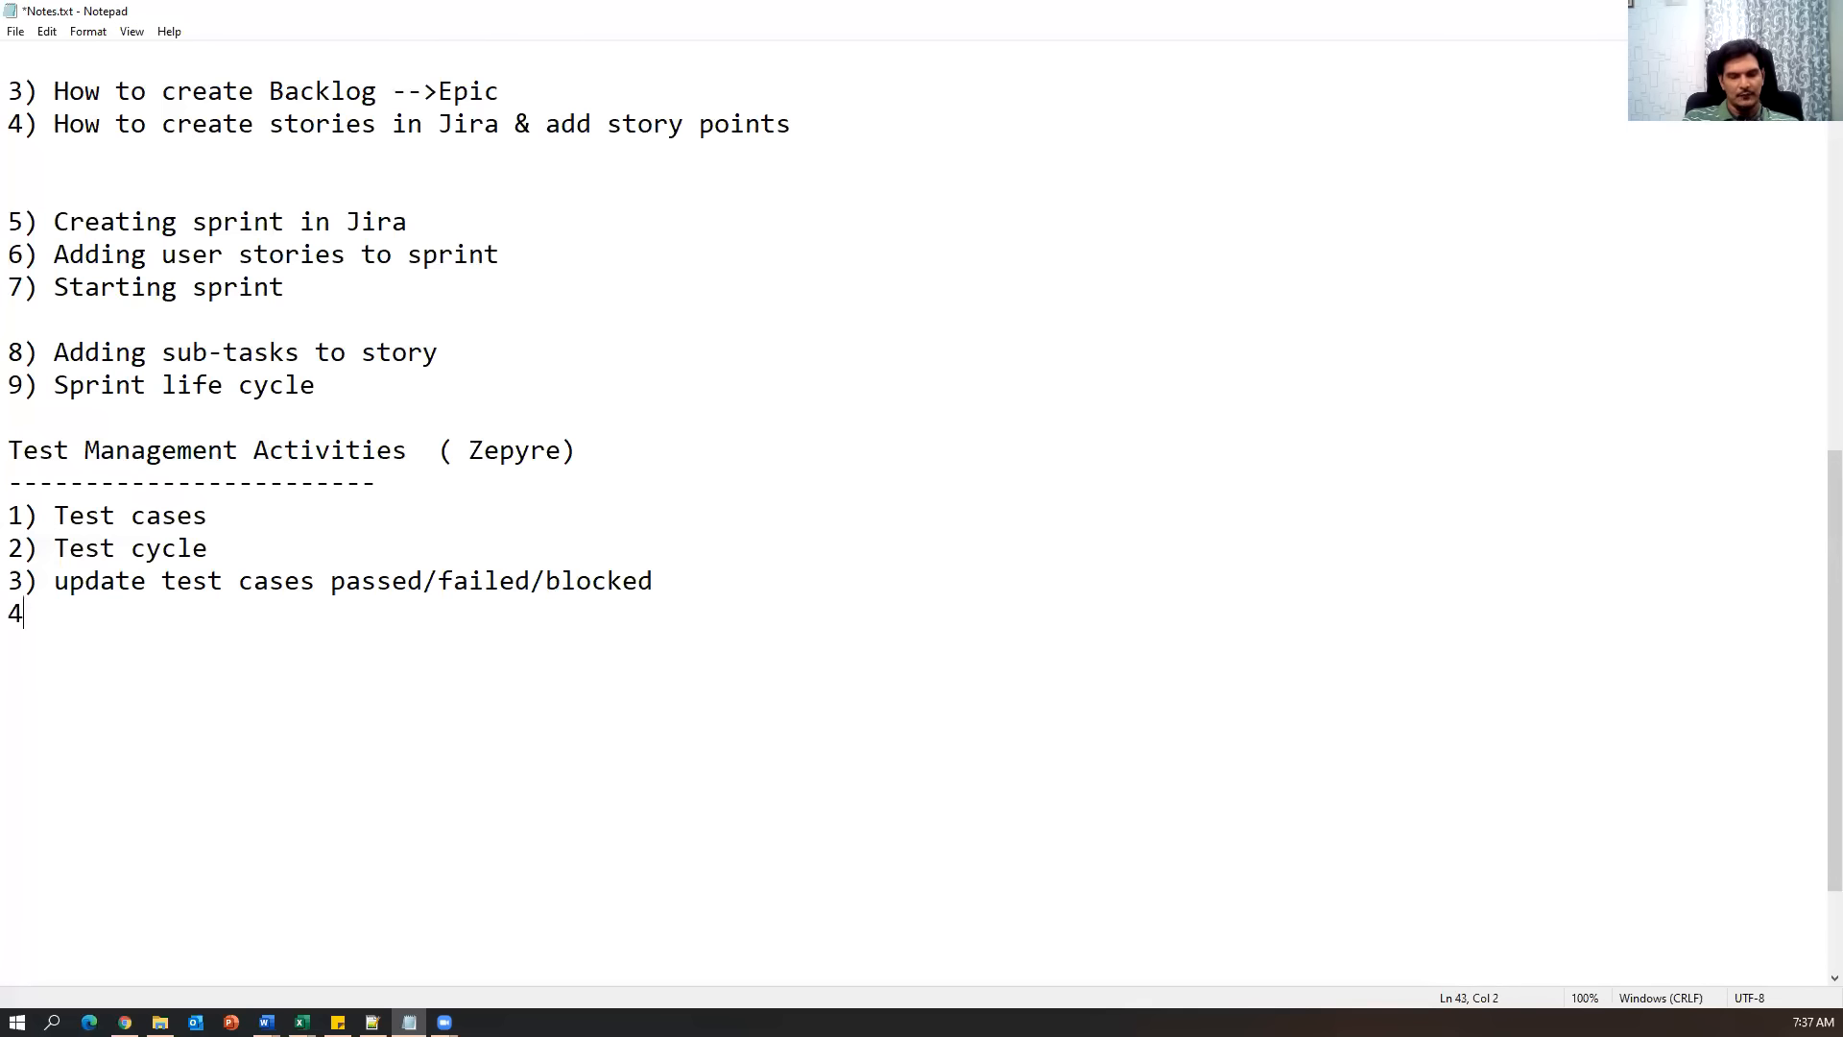
text() Report bugs)
key(Return)
text(5) )
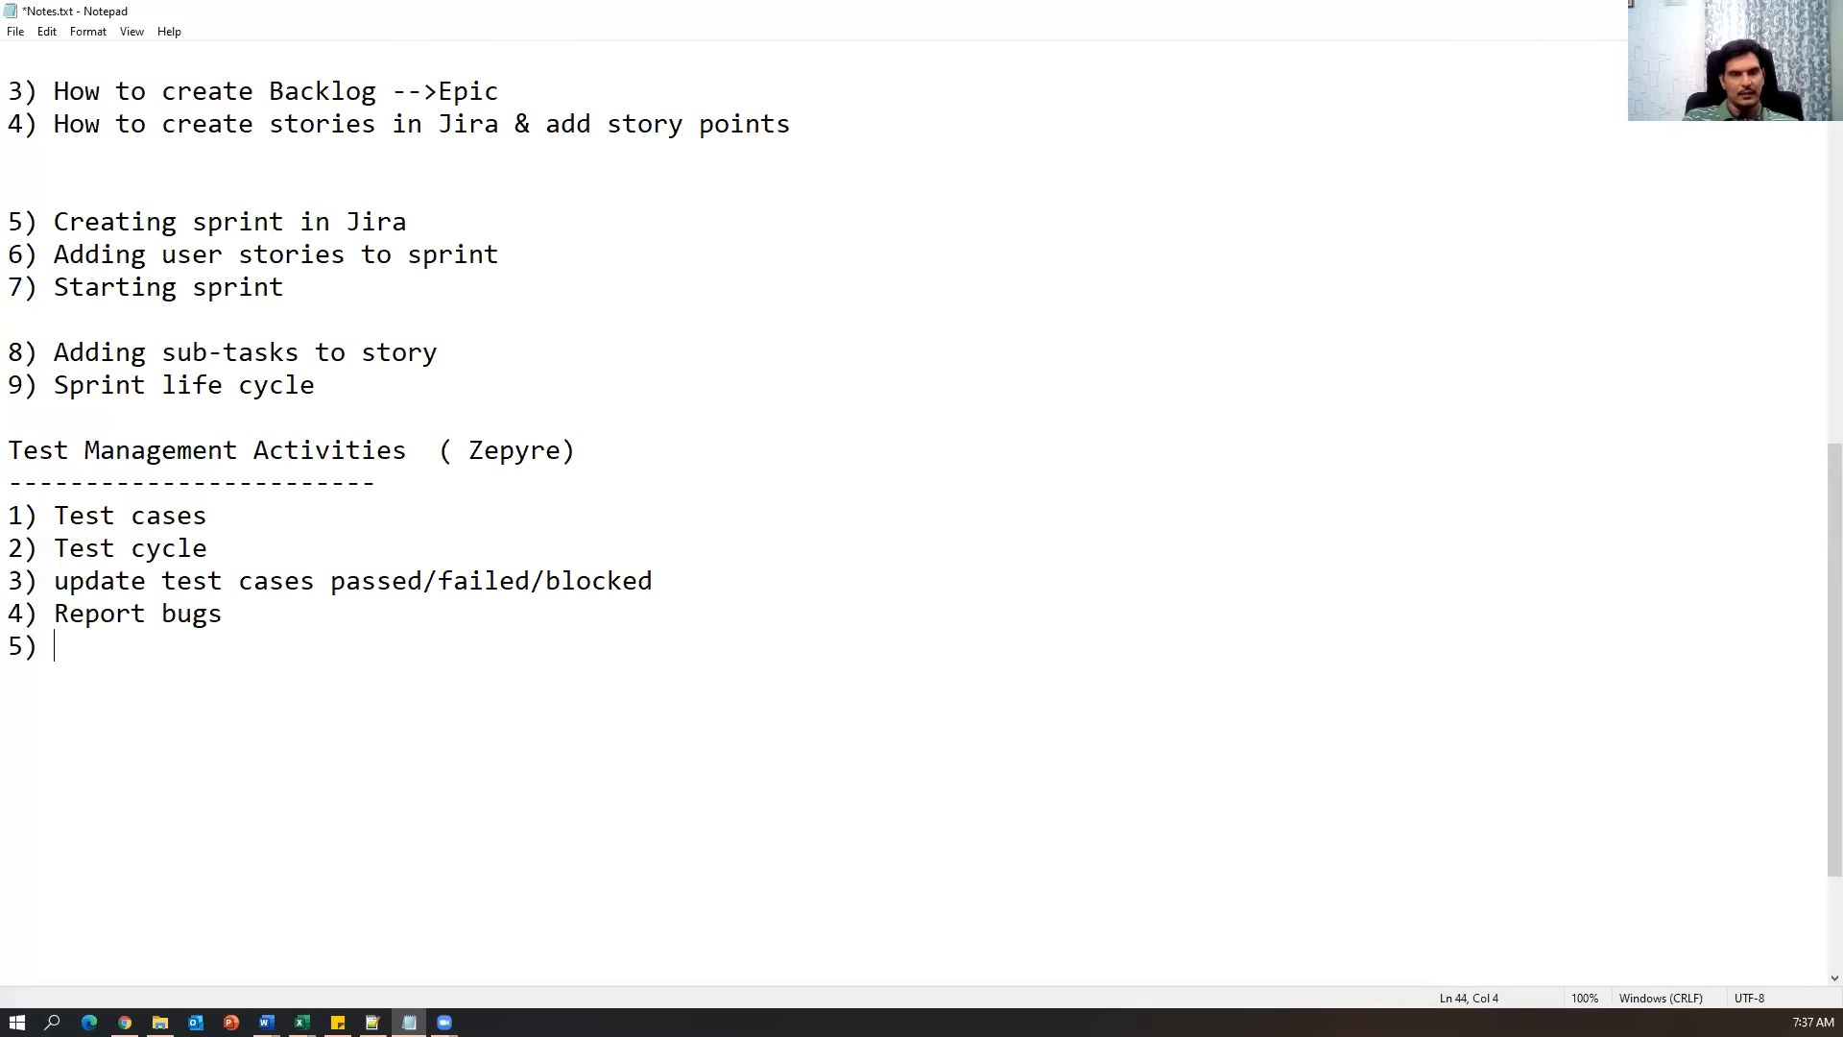
text(Reports)
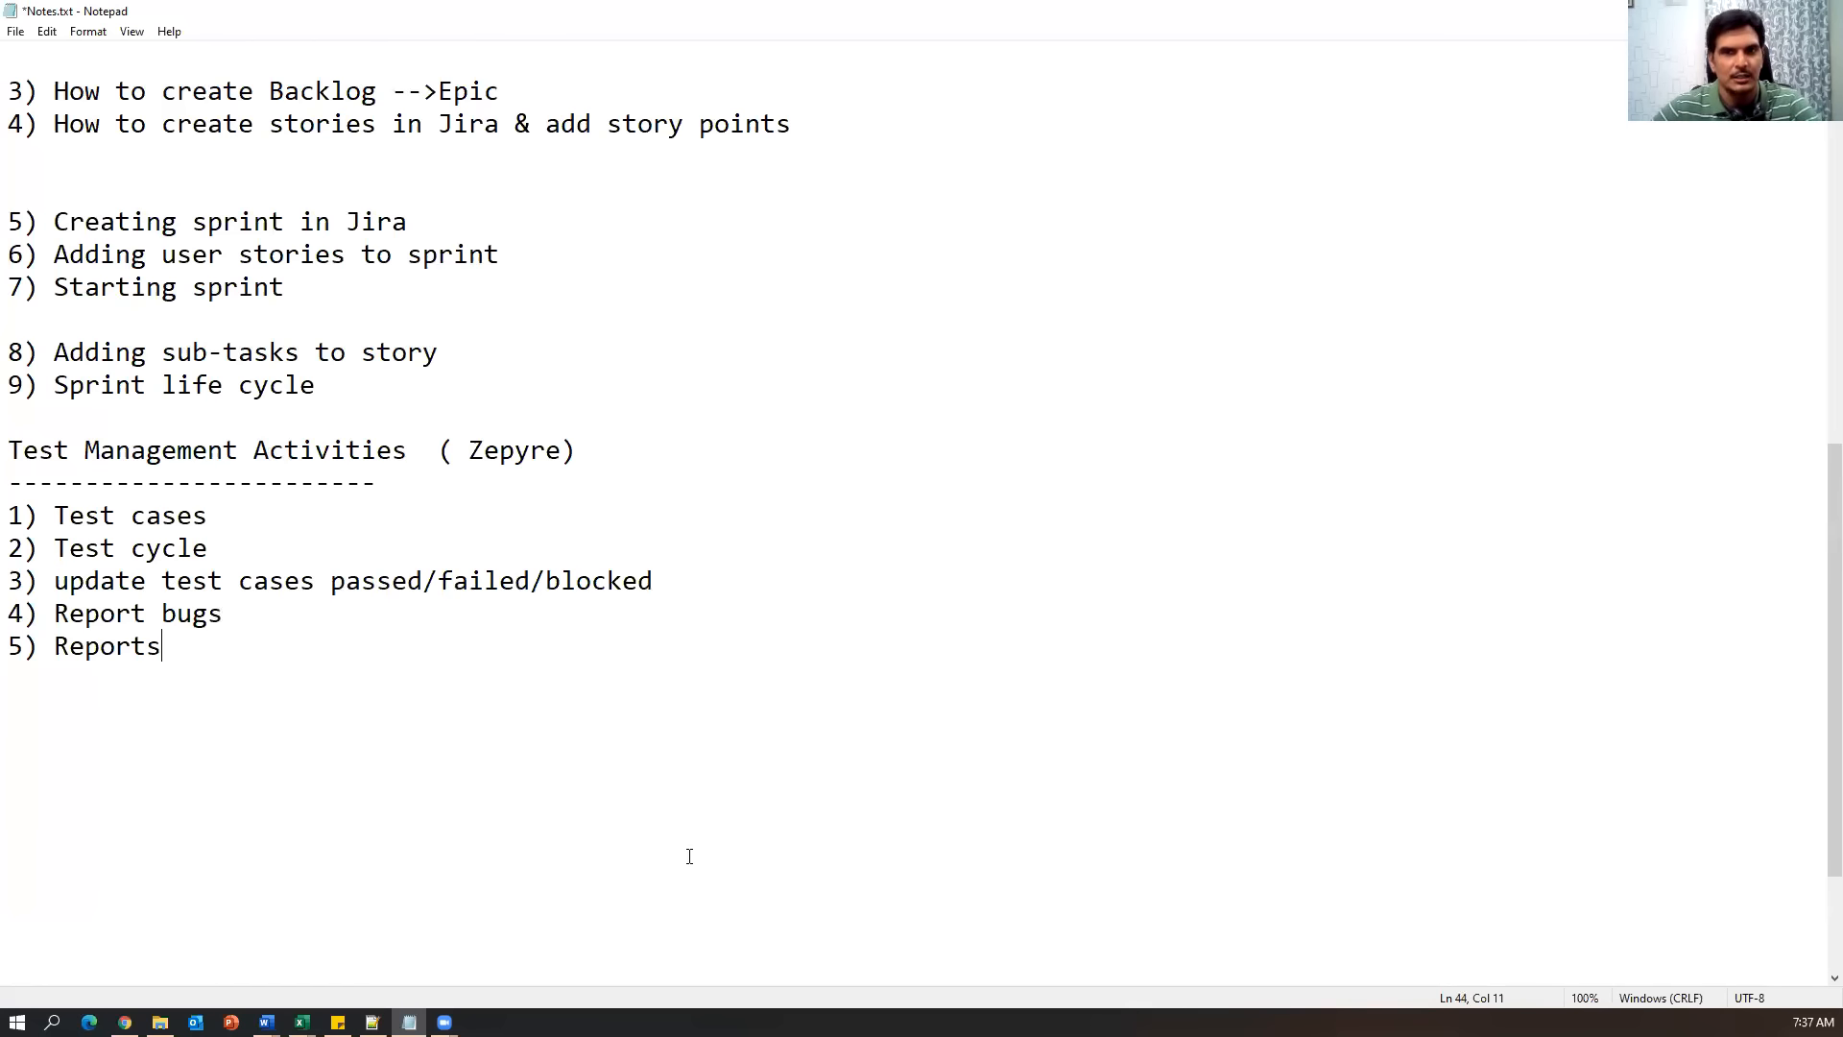
drag(247, 666, 10, 516)
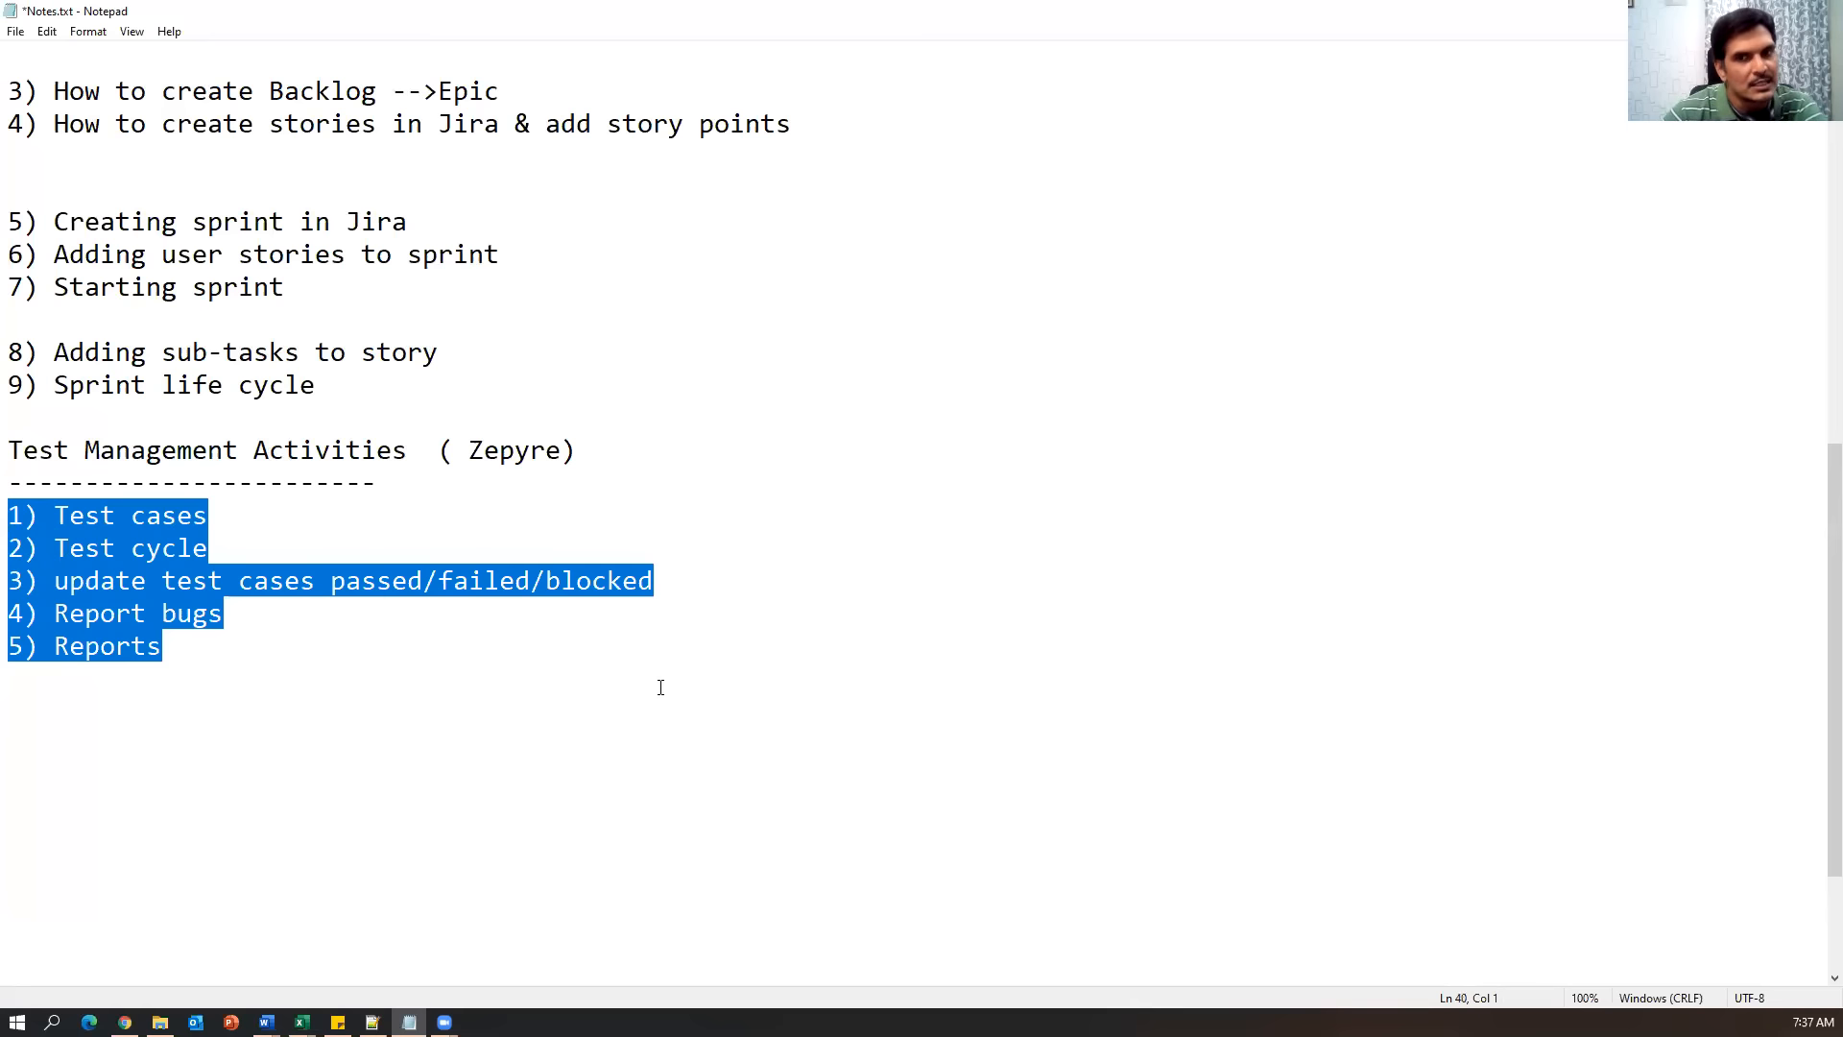
drag(452, 449, 556, 442)
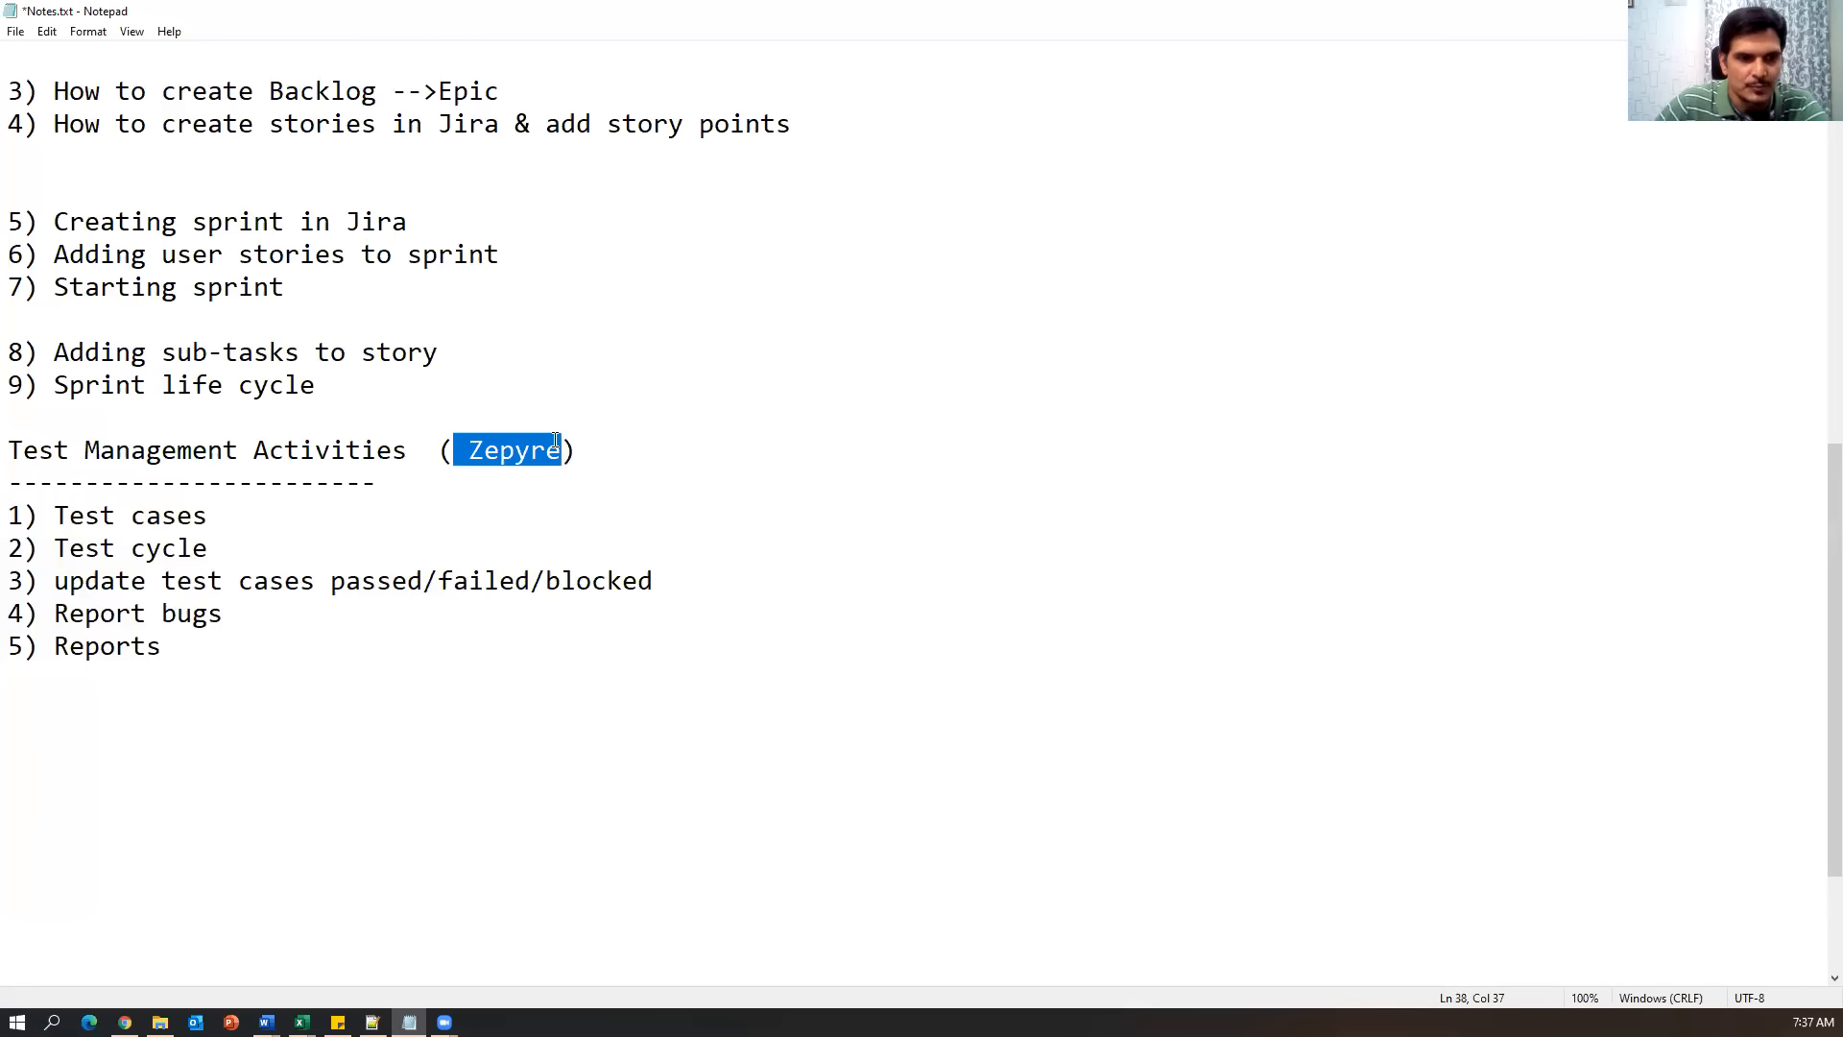
click(125, 1022)
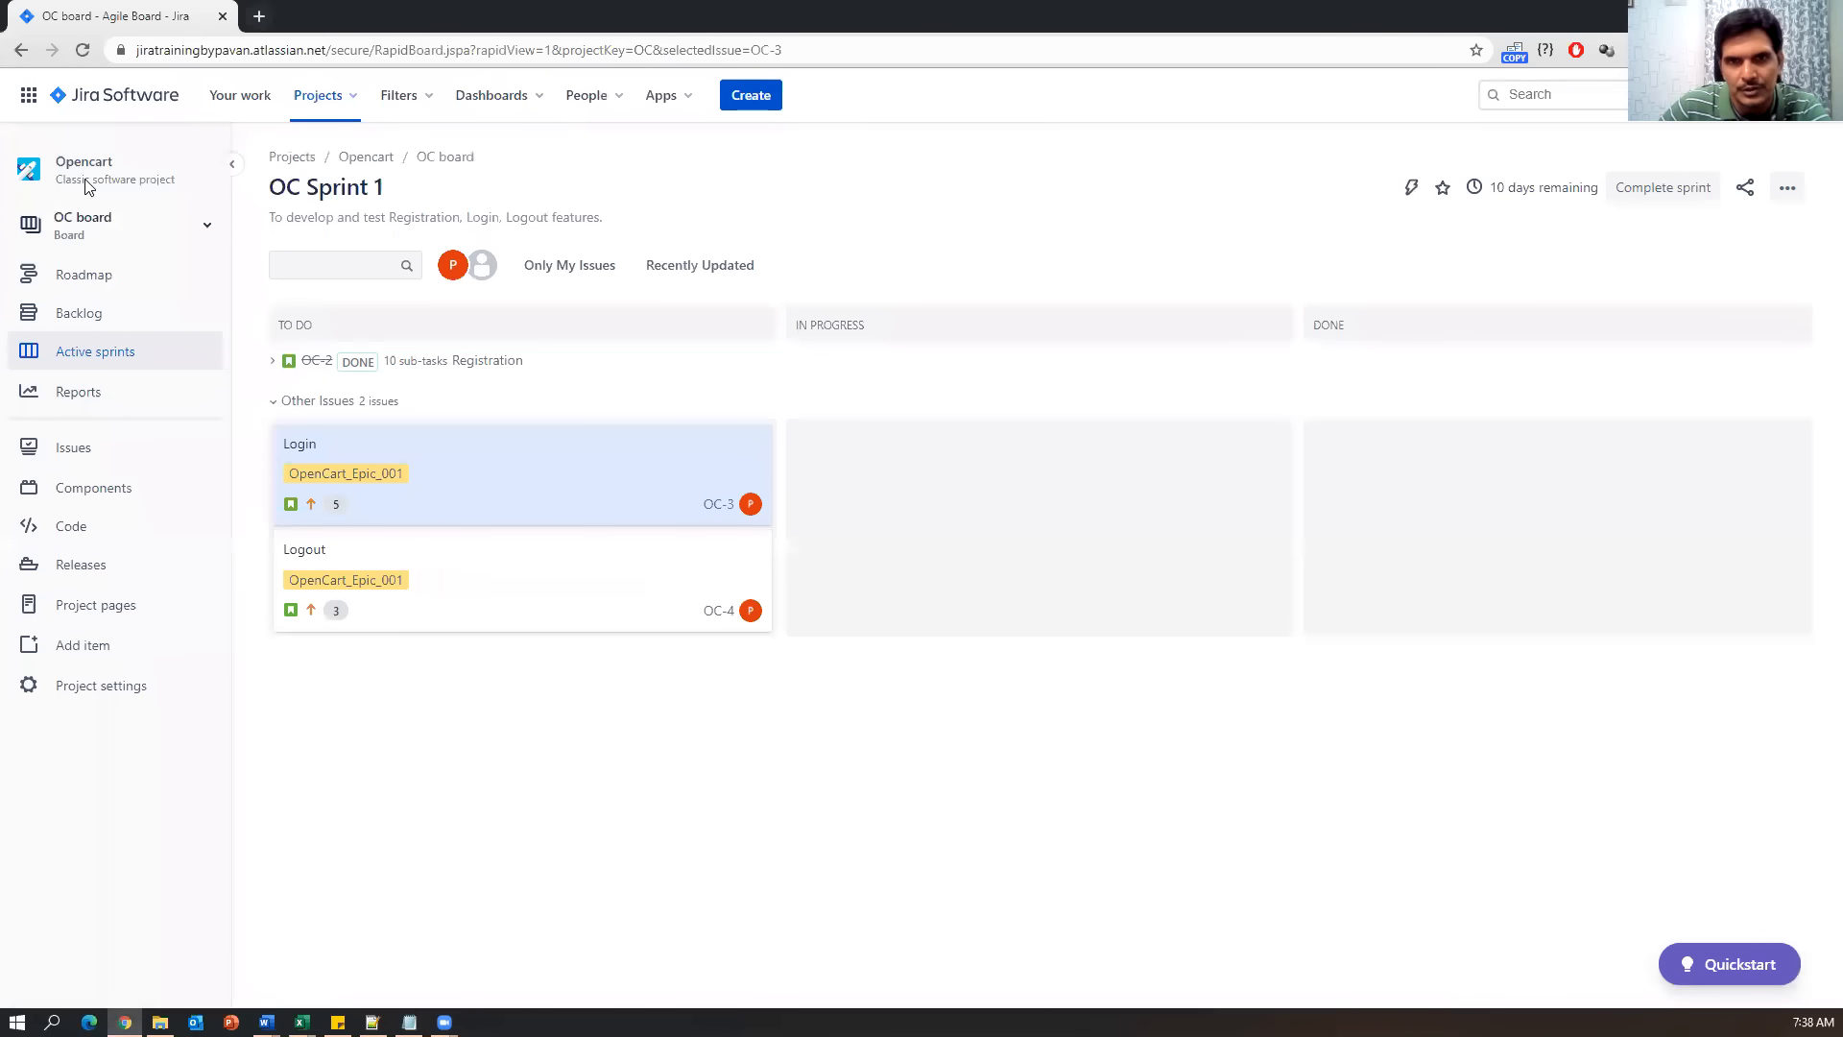
click(758, 110)
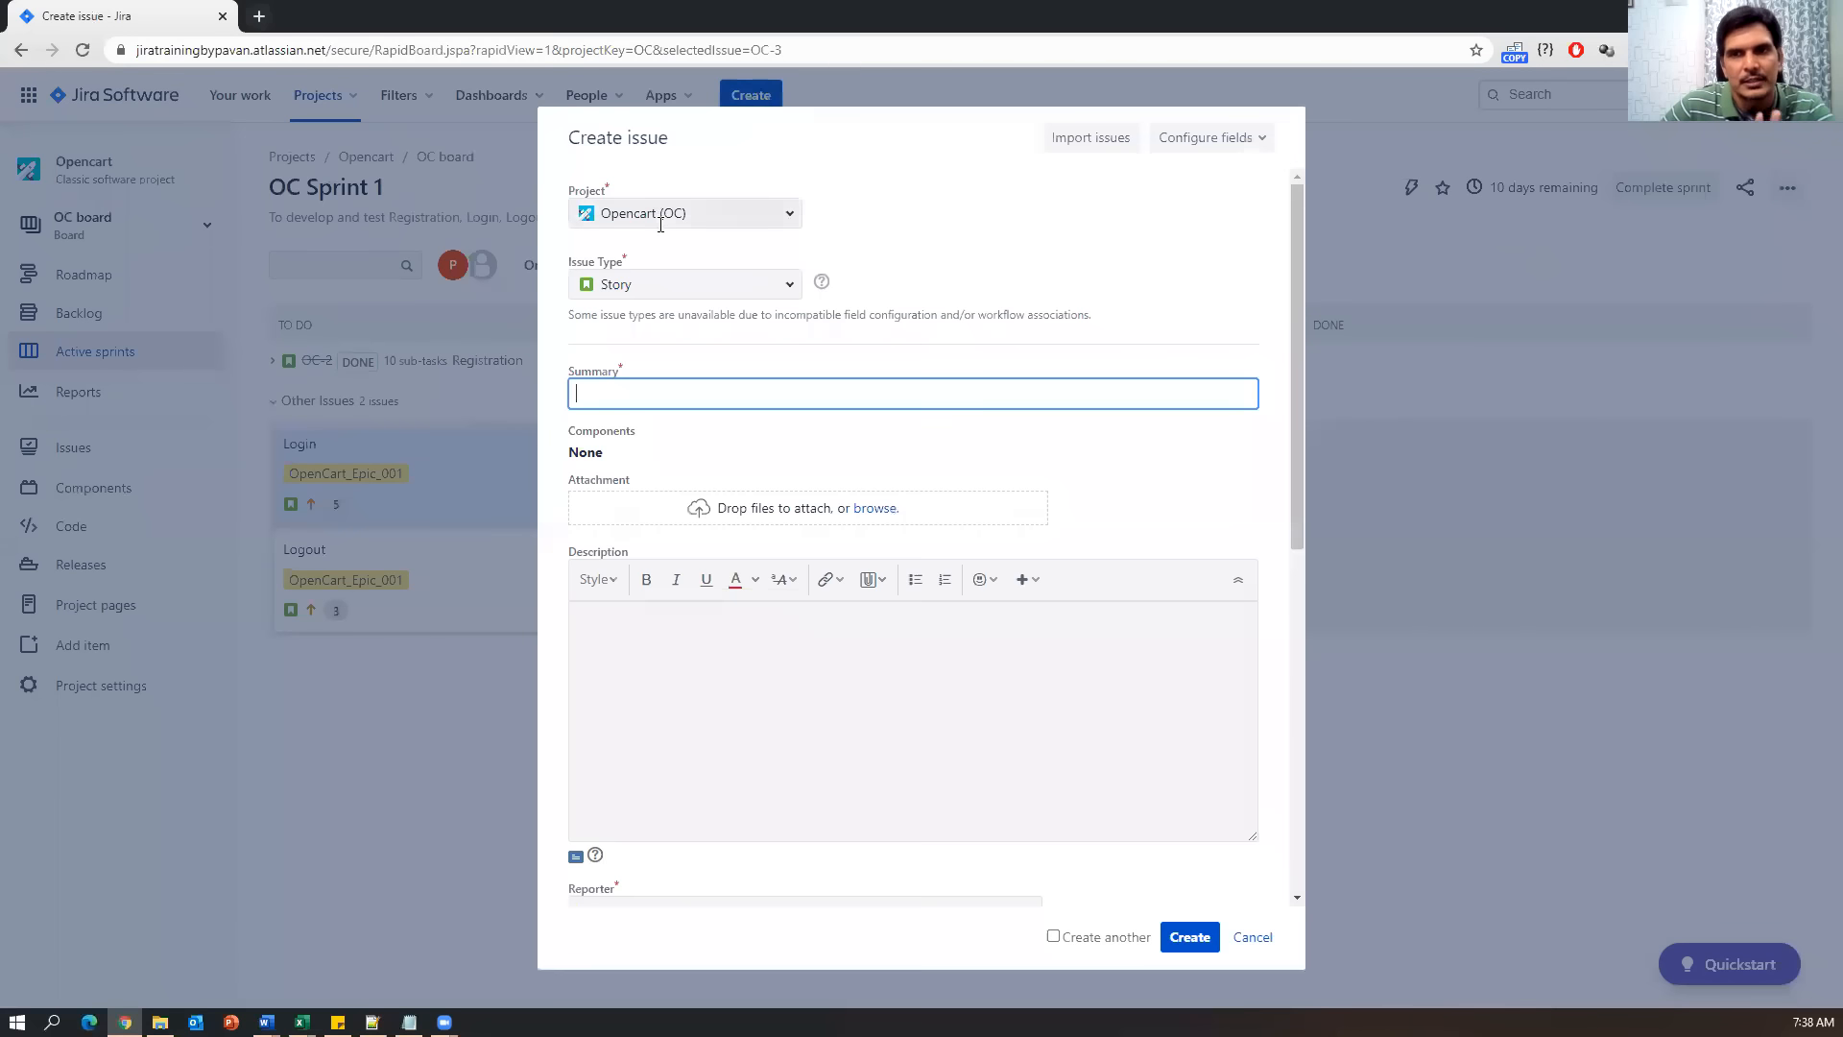
Check the issue types offered in the new issue form, then cancel without creating anything.
click(789, 285)
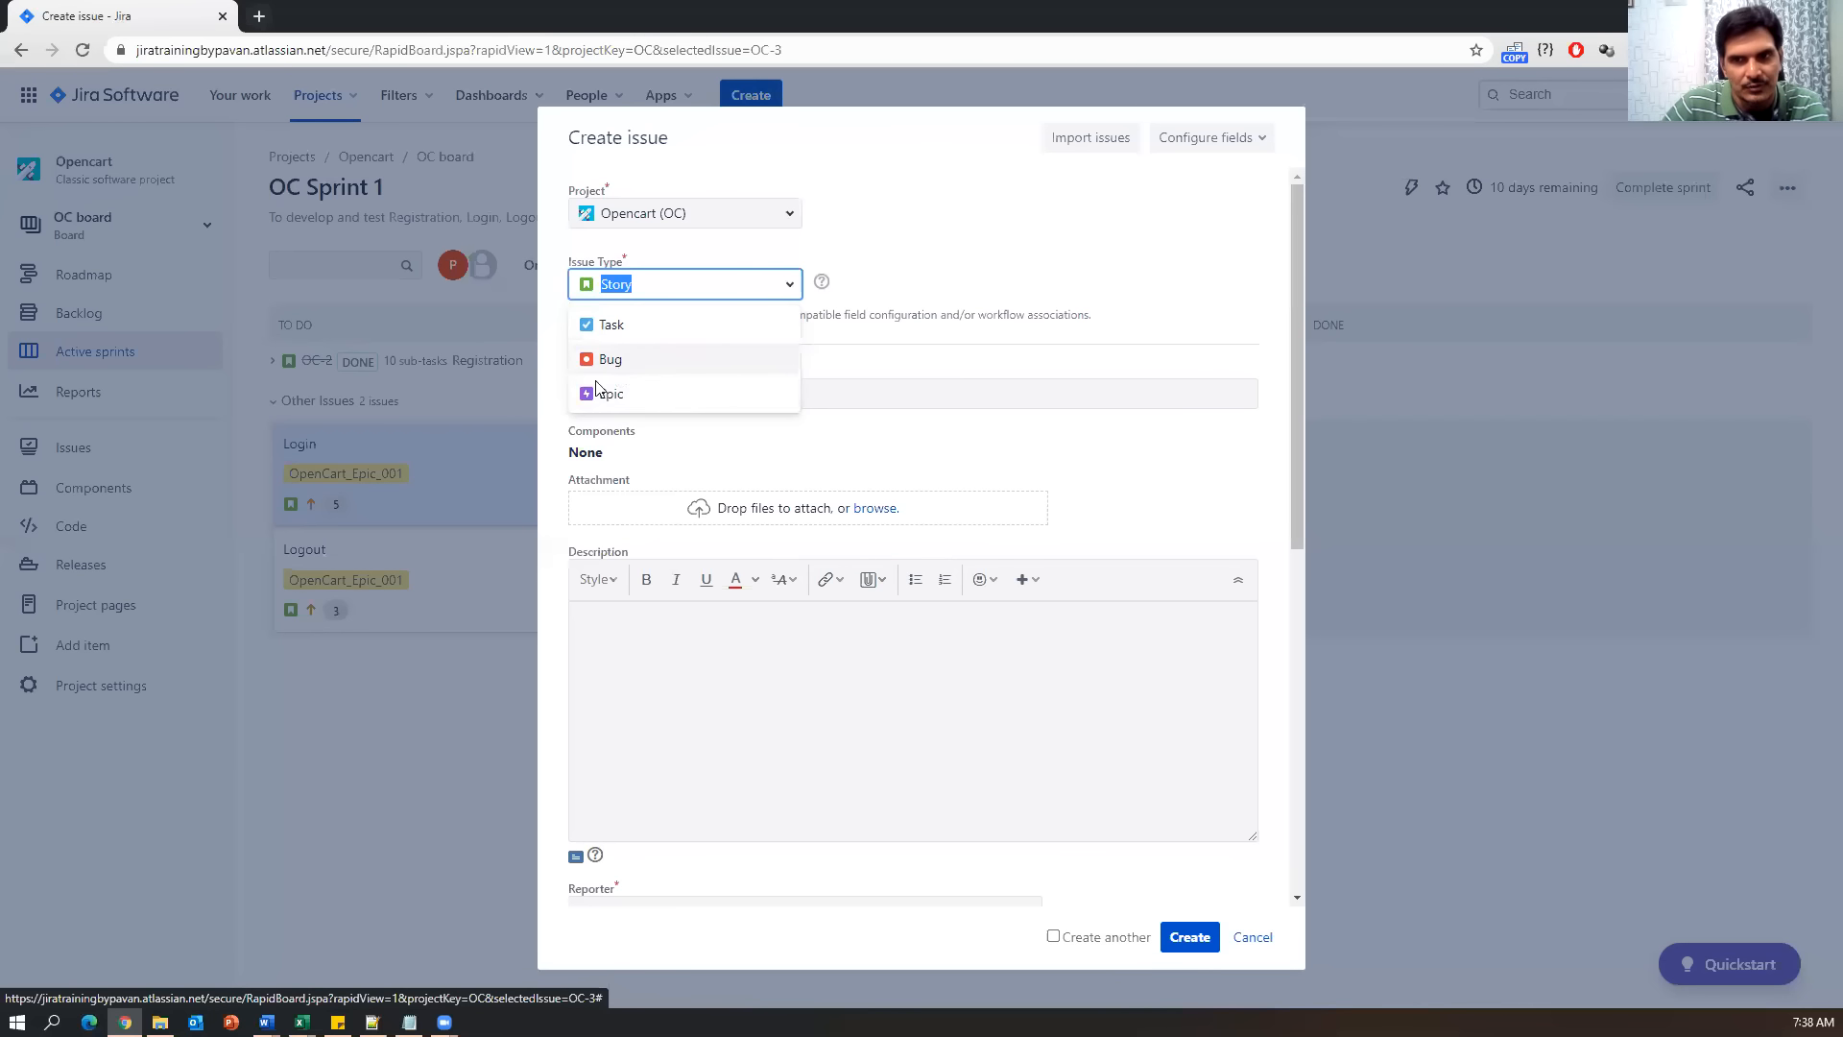
click(1252, 938)
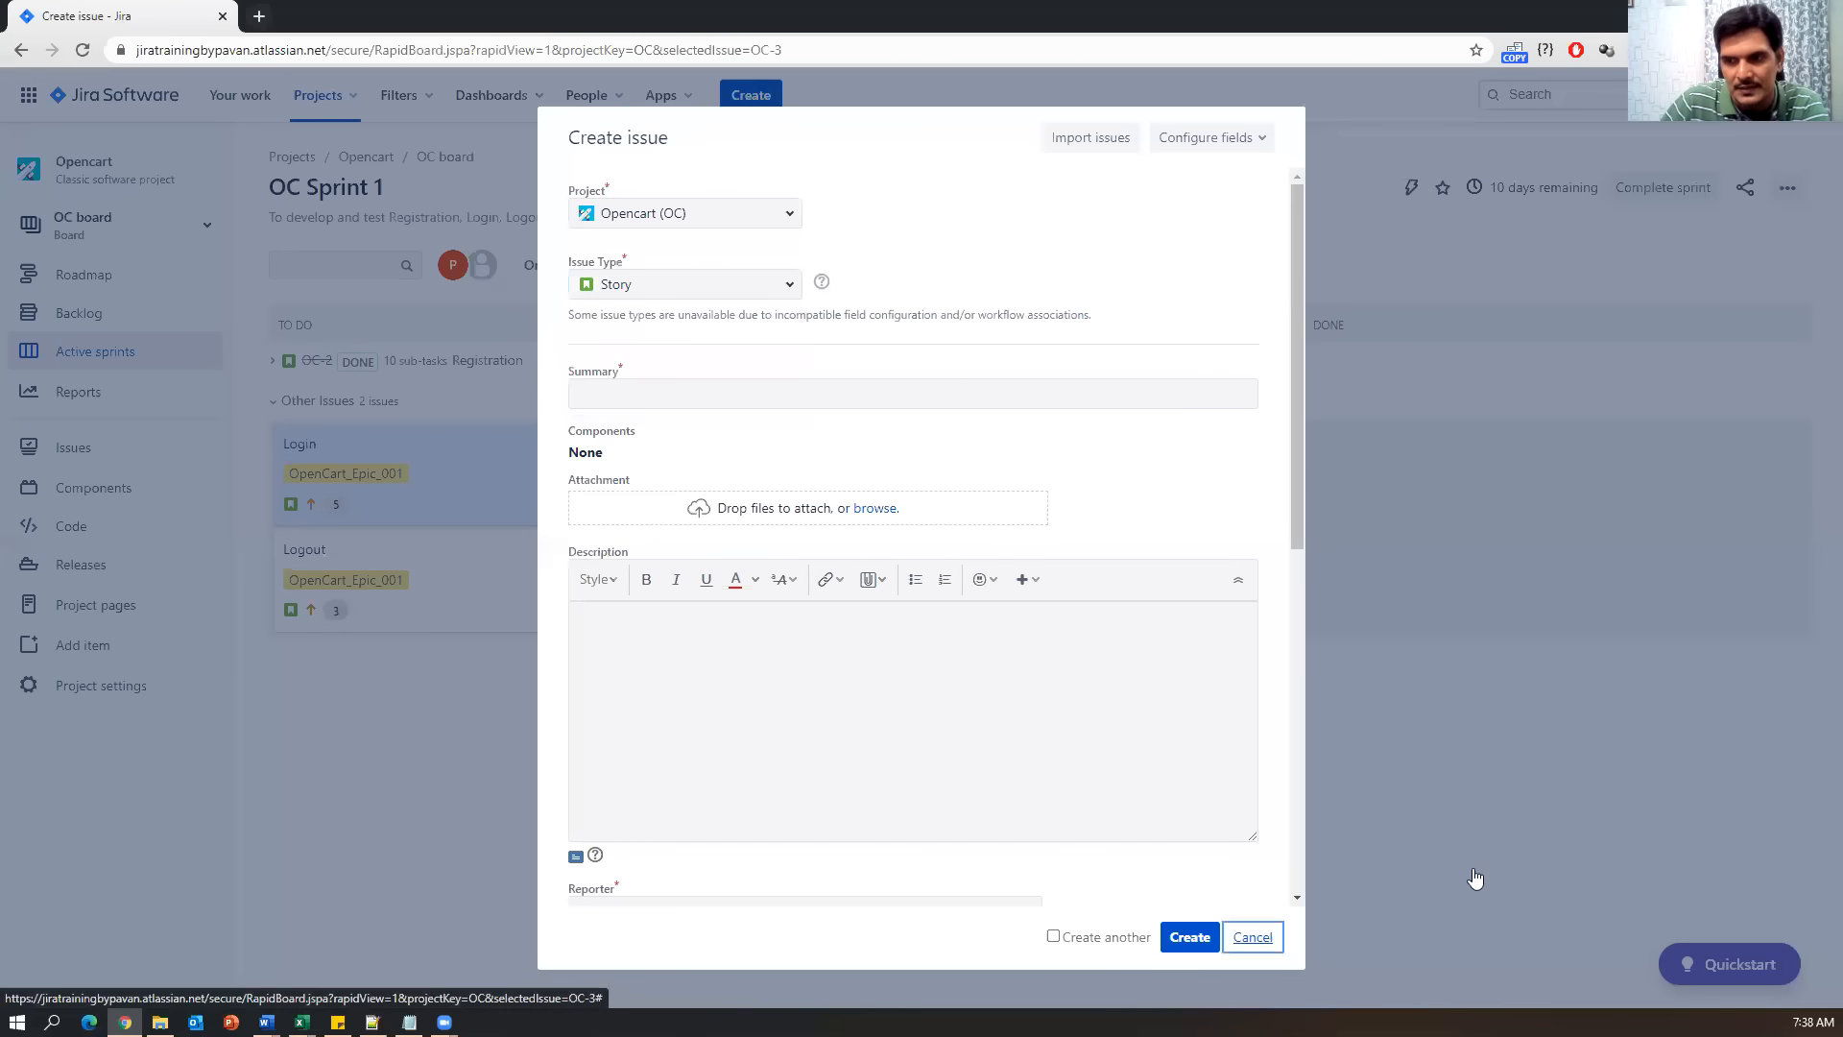
click(409, 1022)
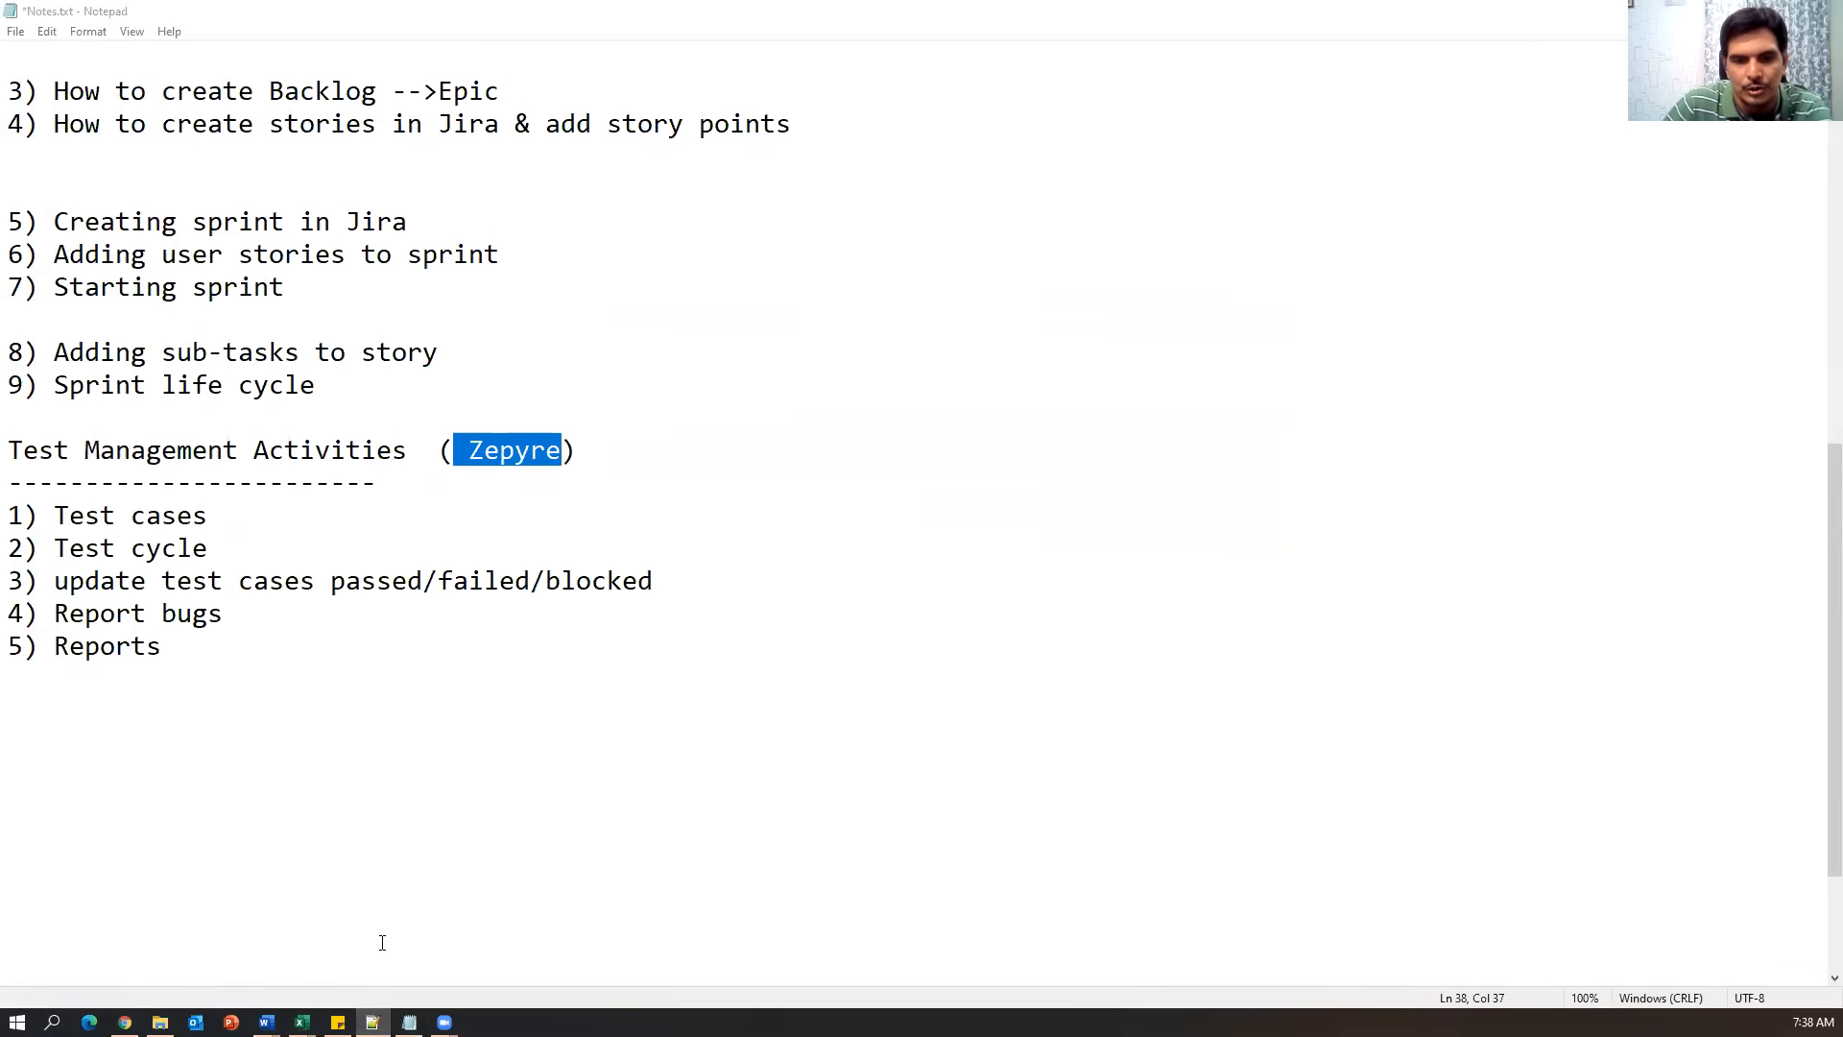
click(125, 1022)
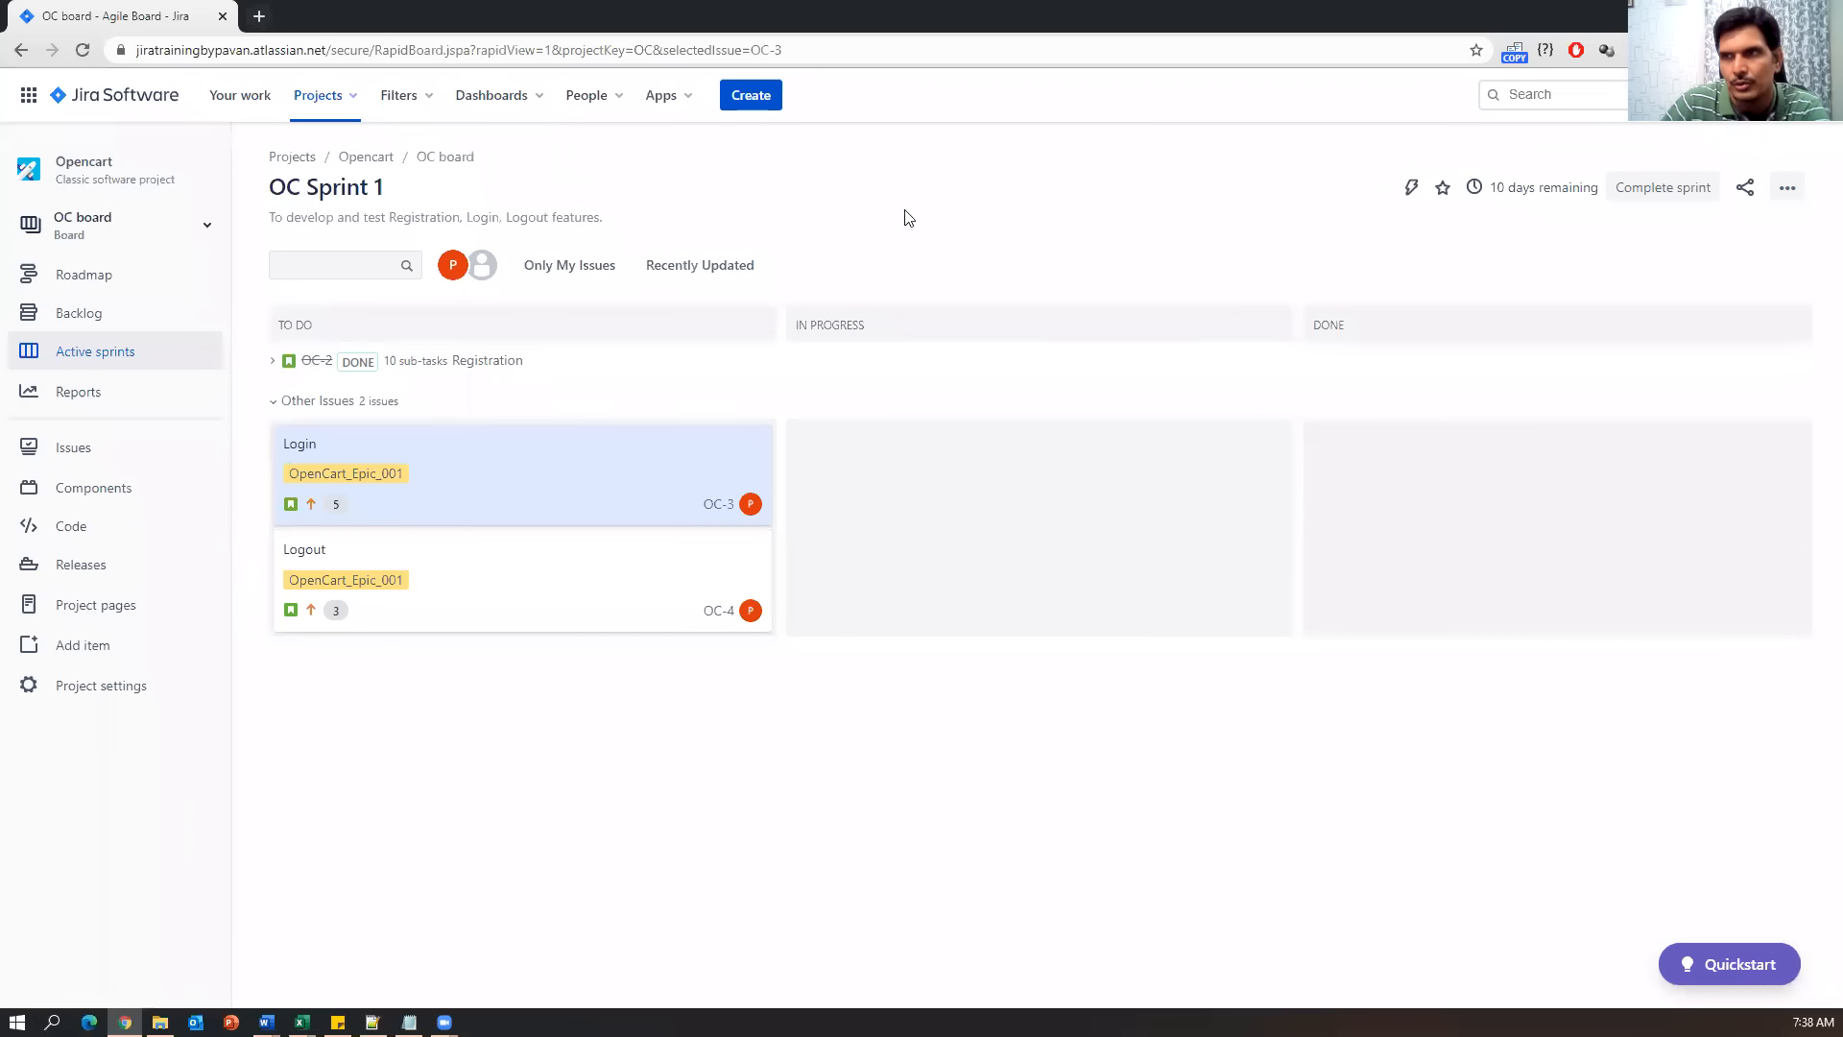
Zoom the browser to 110% and browse Apps > Find new apps in the marketplace.
click(1827, 50)
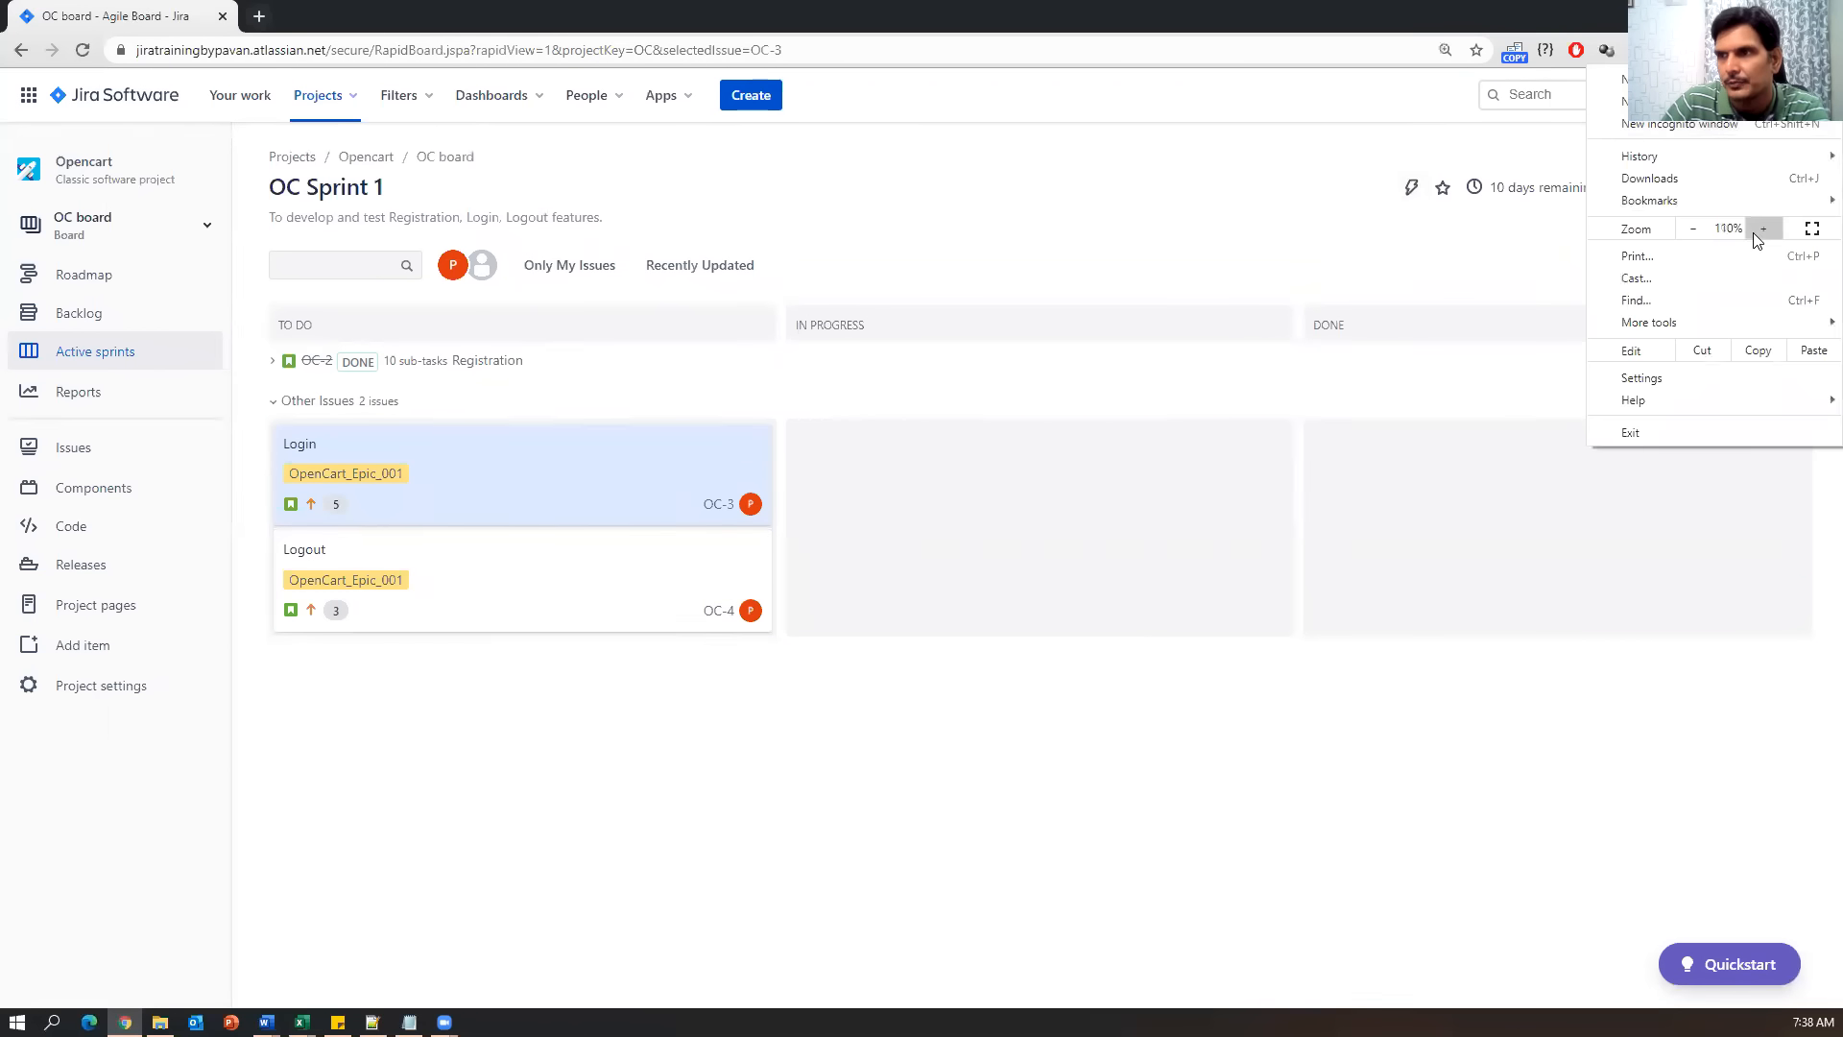
click(1763, 228)
key(Escape)
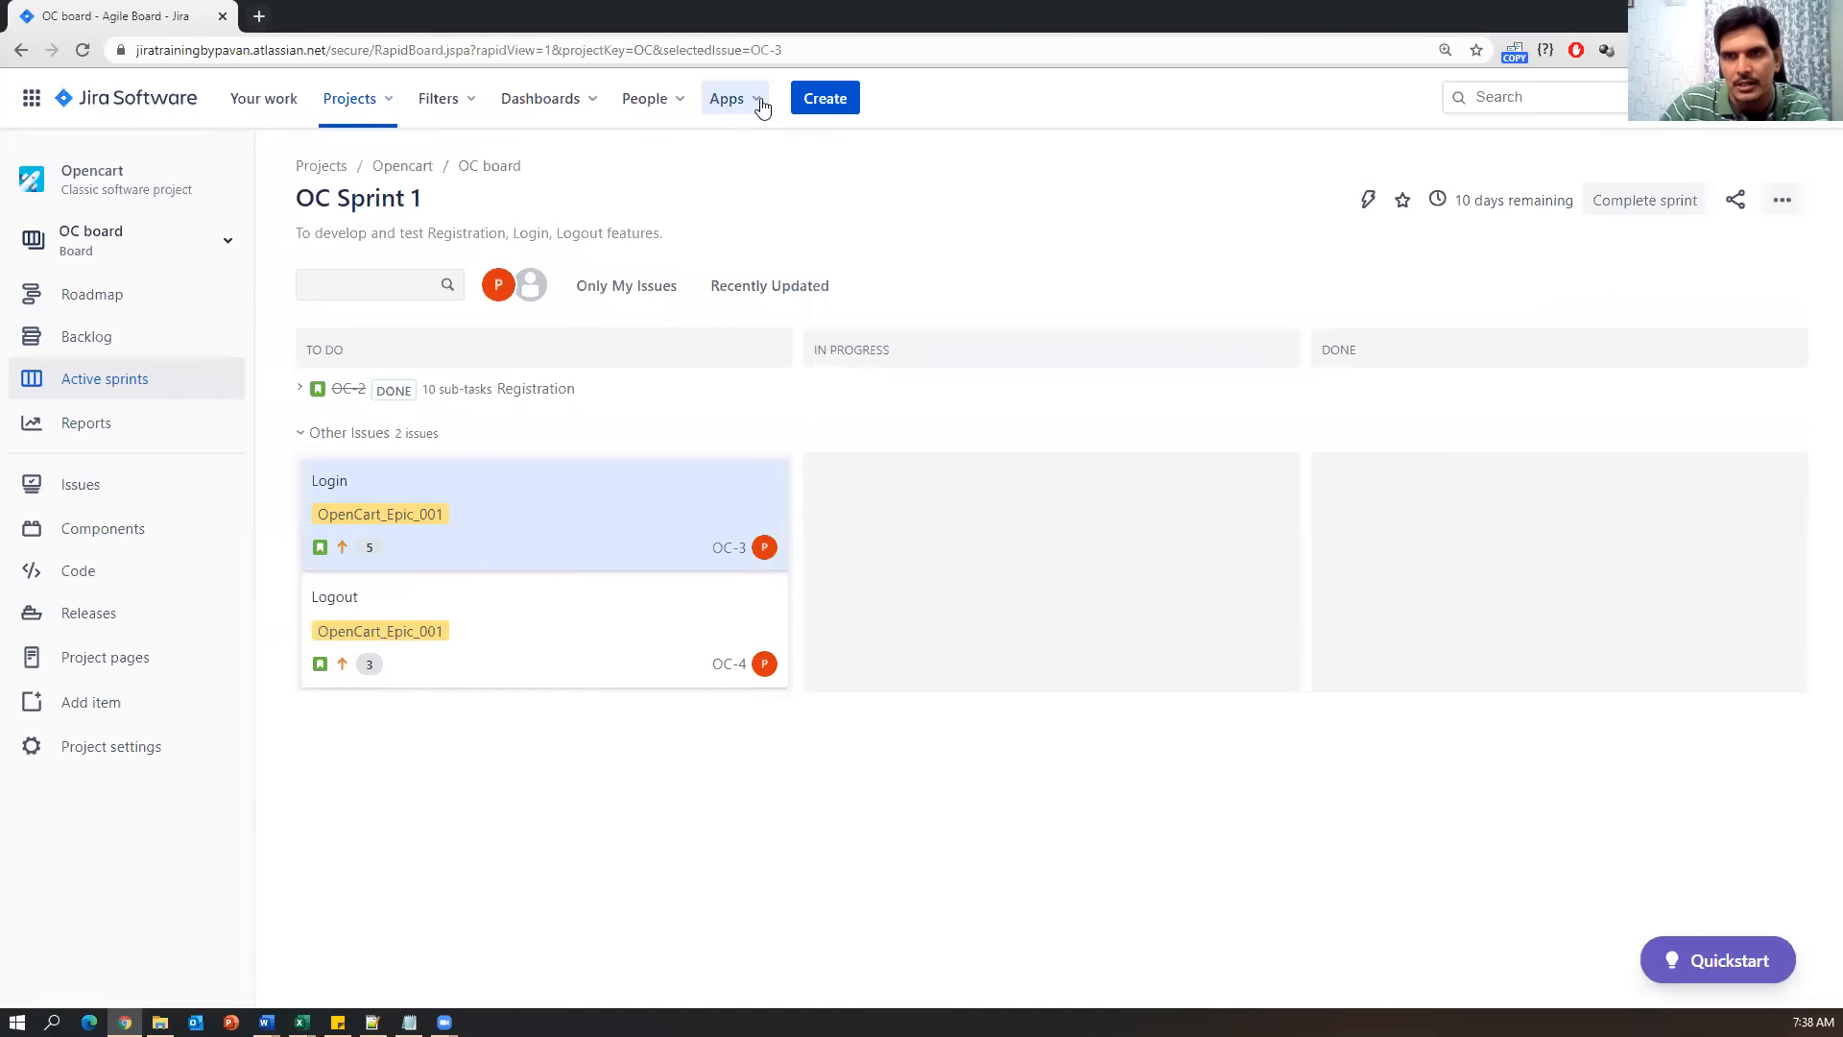
click(760, 106)
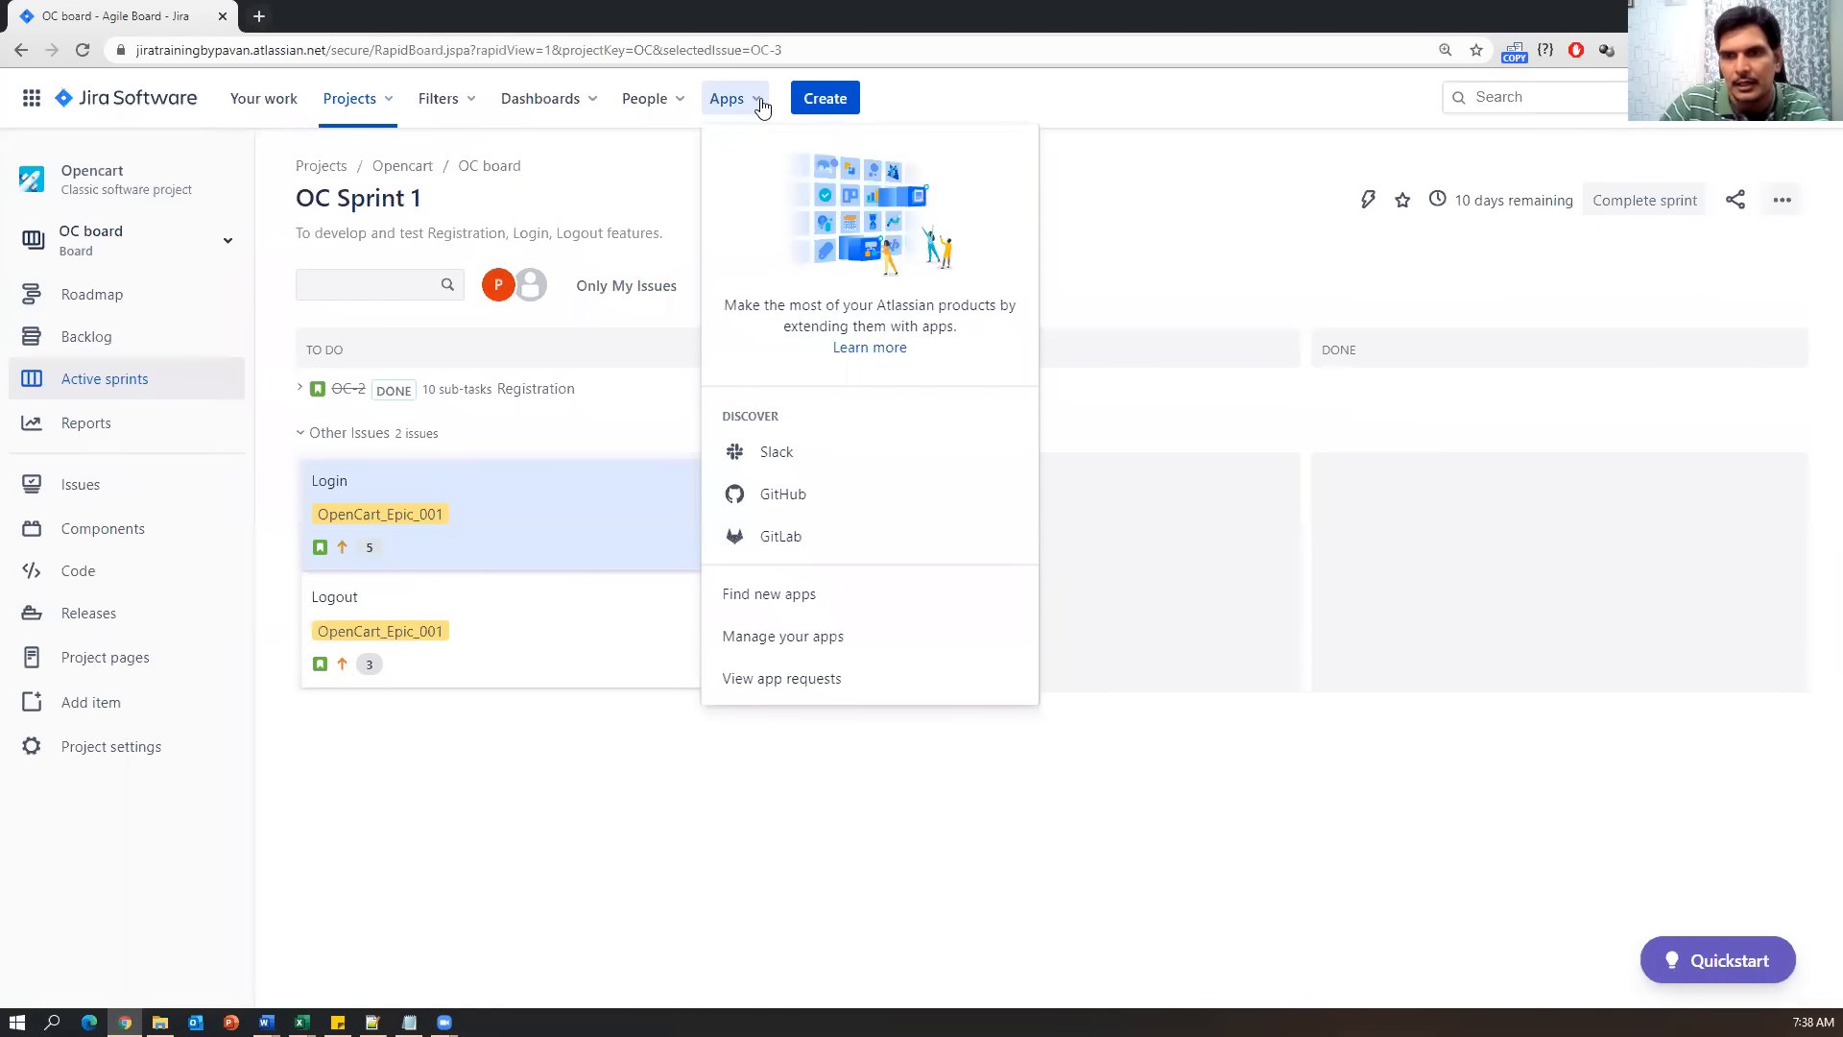
click(806, 601)
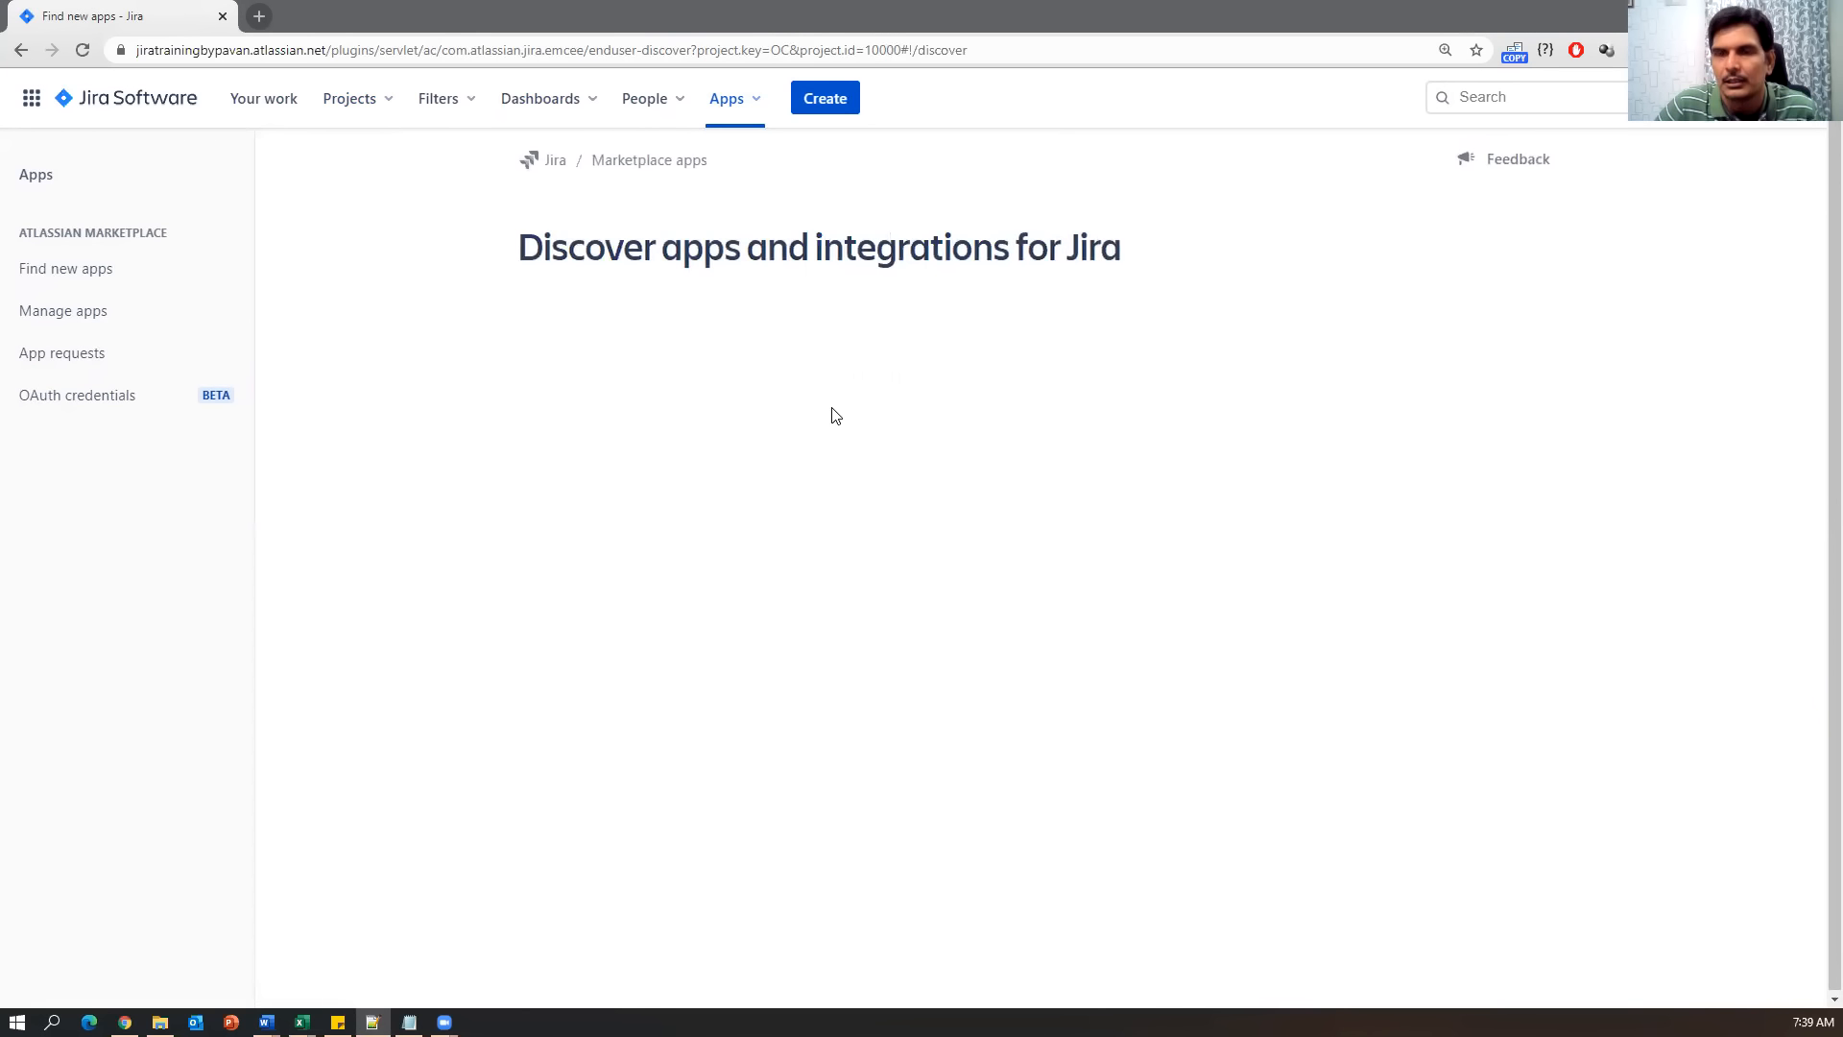
scroll(727, 793, down, 1)
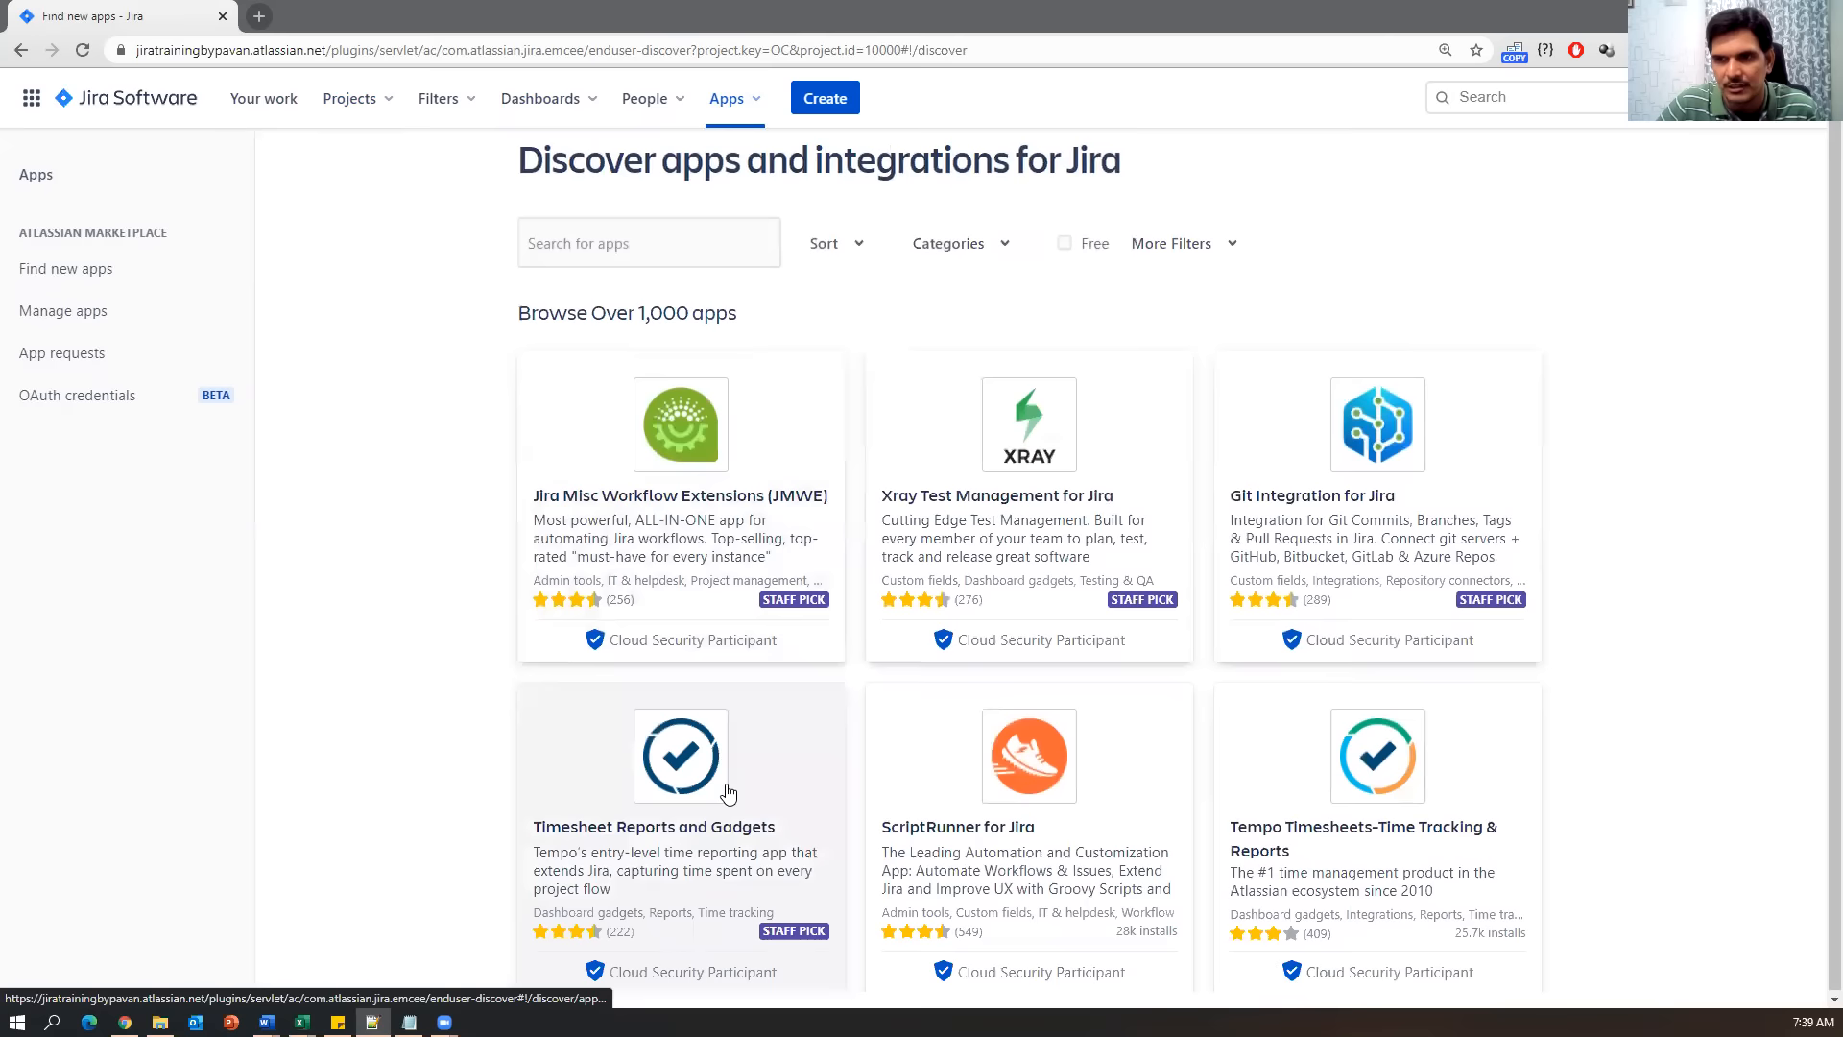
scroll(726, 793, down, 9)
scroll(733, 786, up, 3)
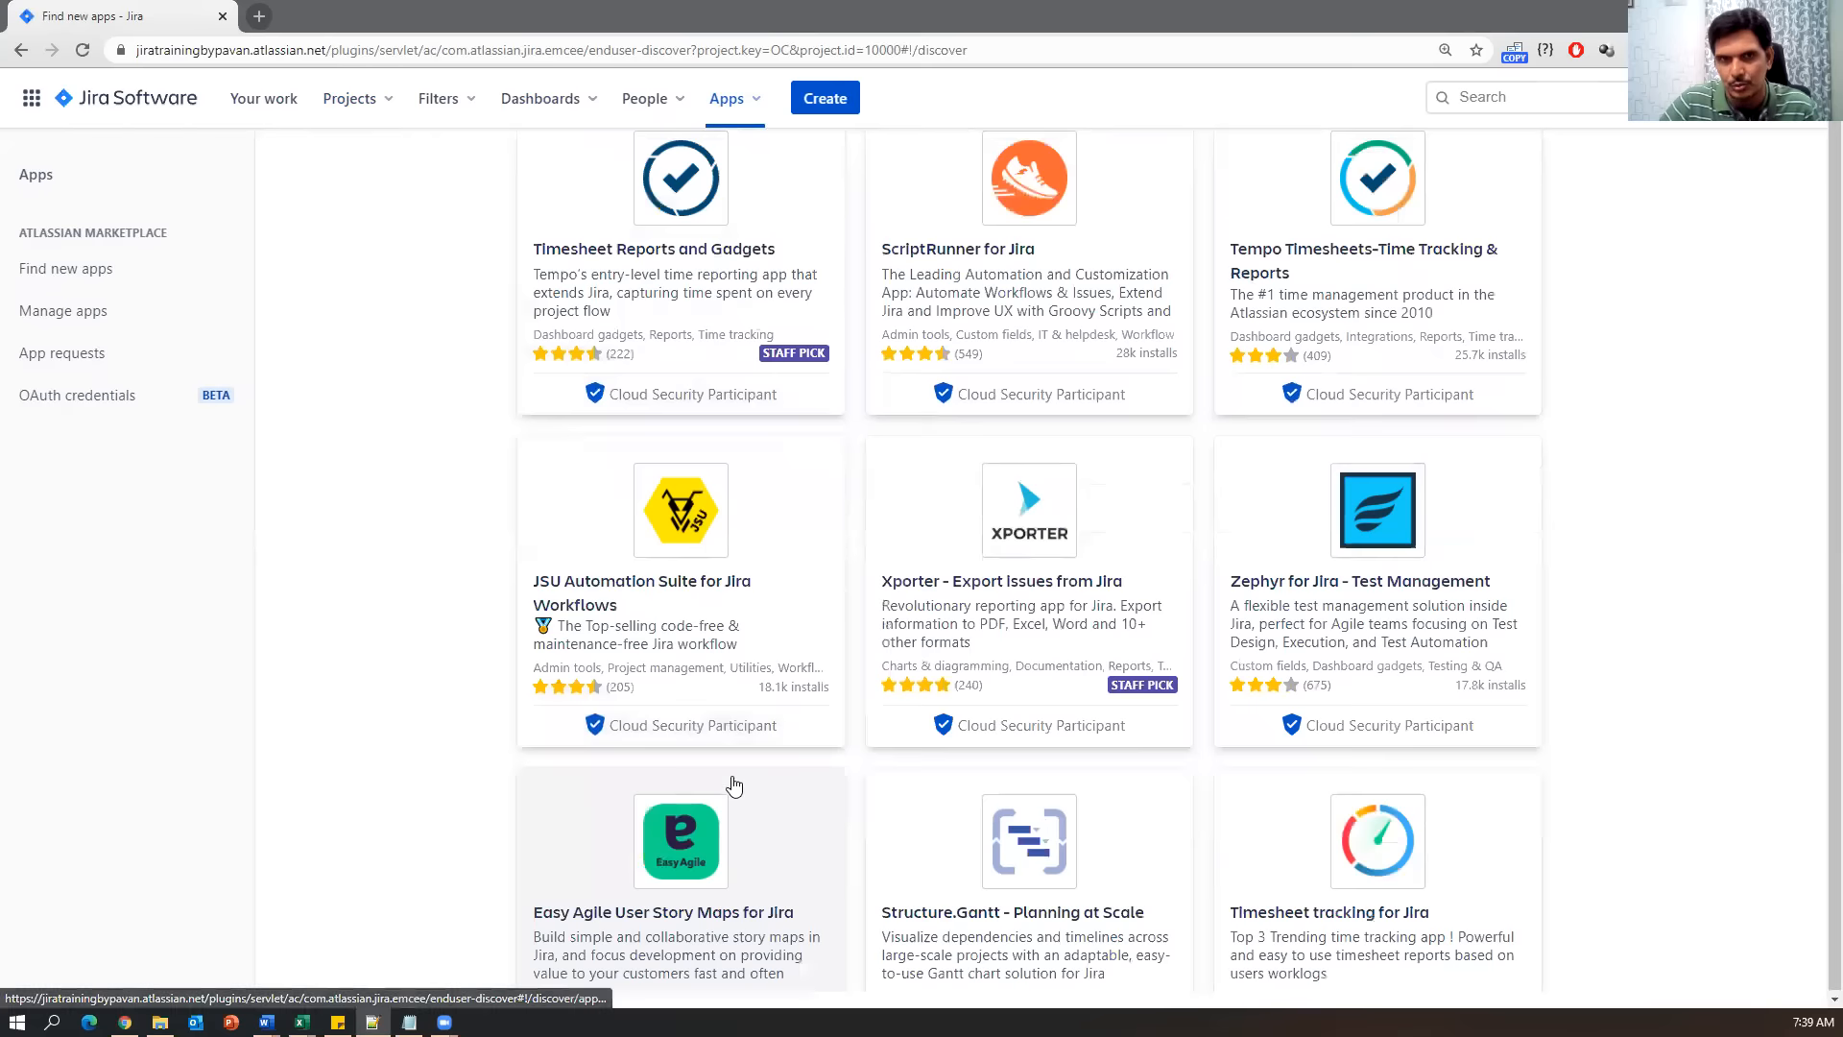
scroll(733, 787, up, 7)
Search the marketplace for 'zephyr', open Zephyr for Jira - Test Management, and choose Try it free.
click(601, 331)
text(zephyr)
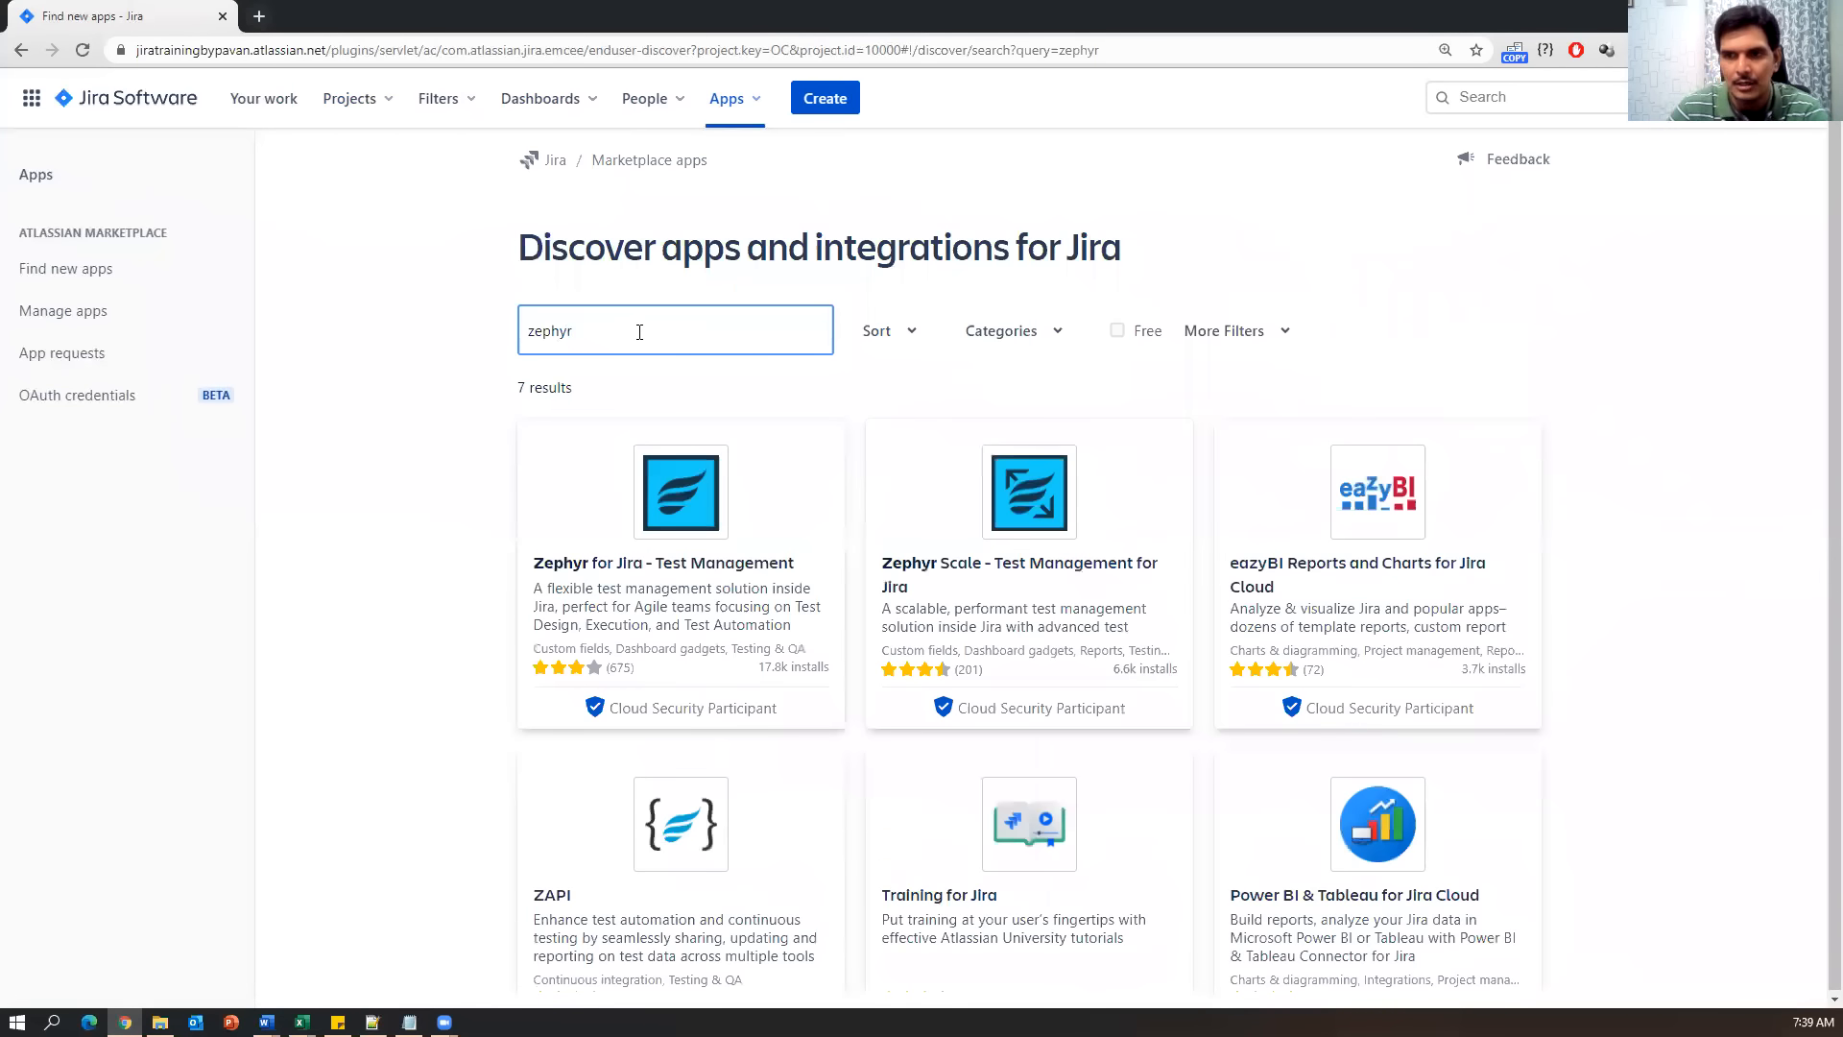
scroll(934, 687, down, 4)
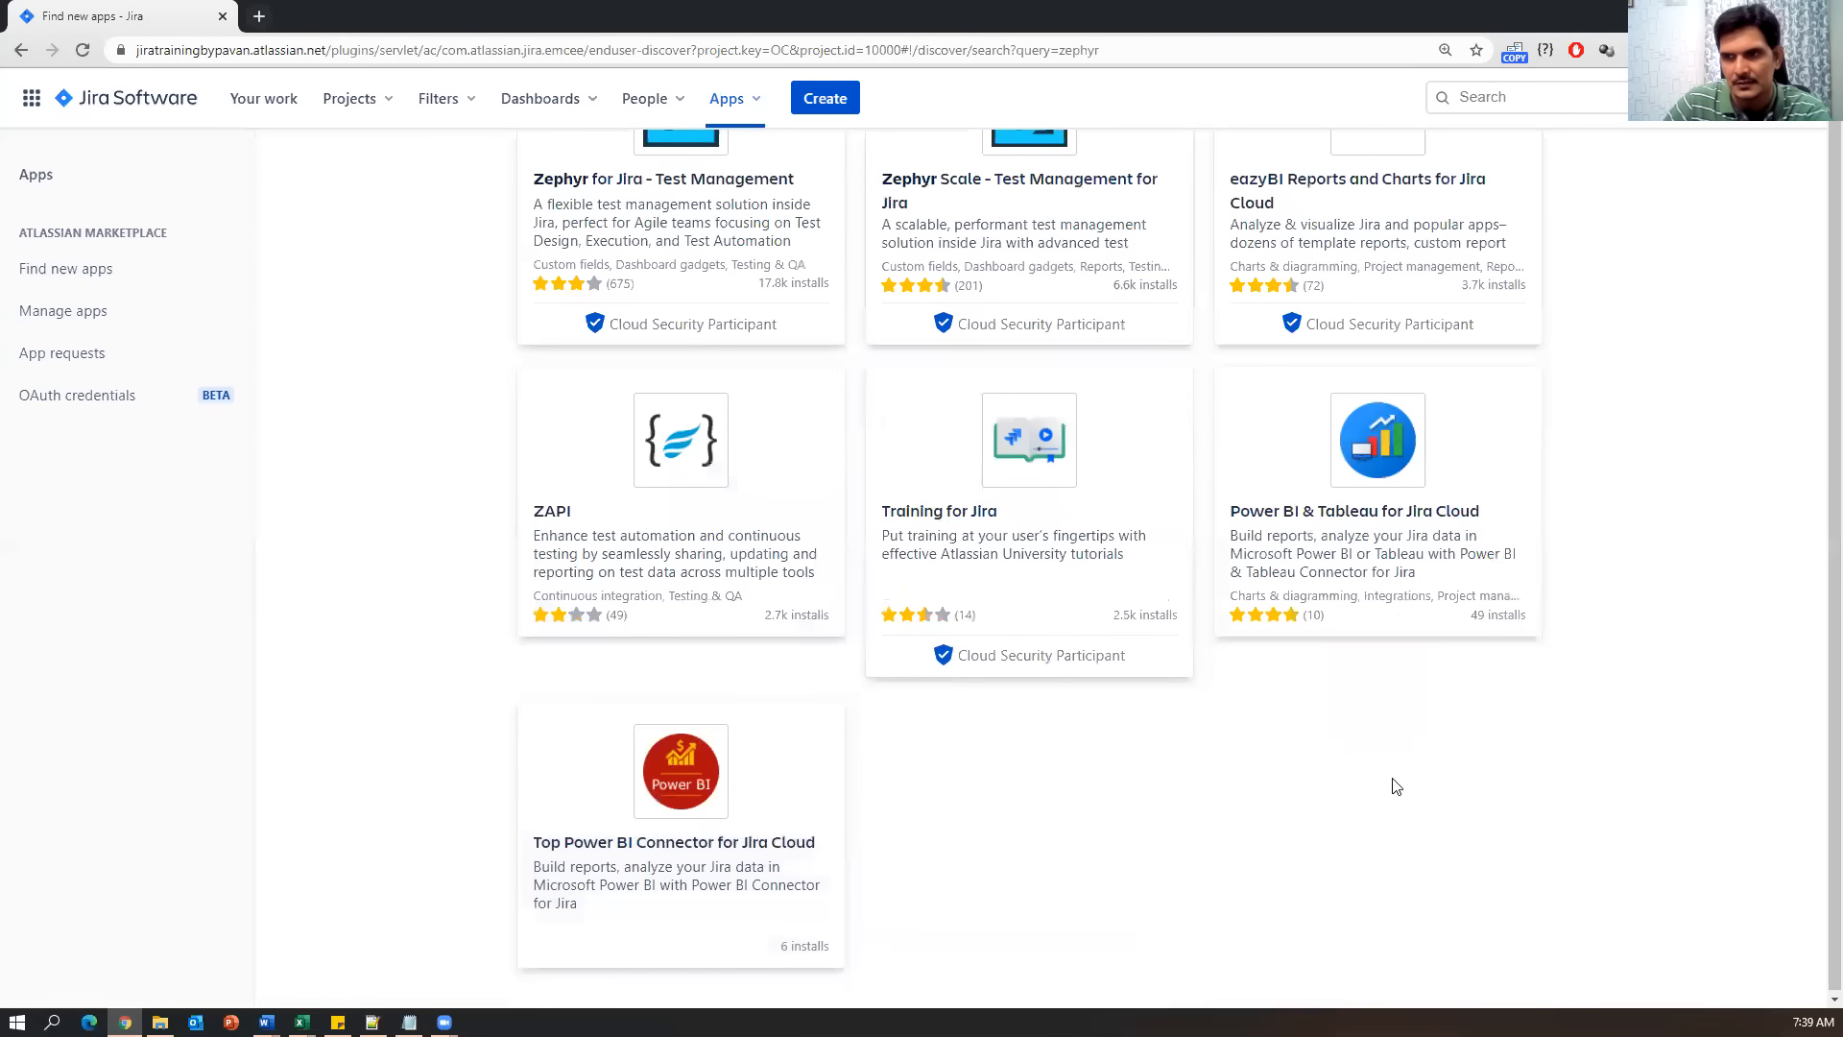
scroll(1413, 802, up, 3)
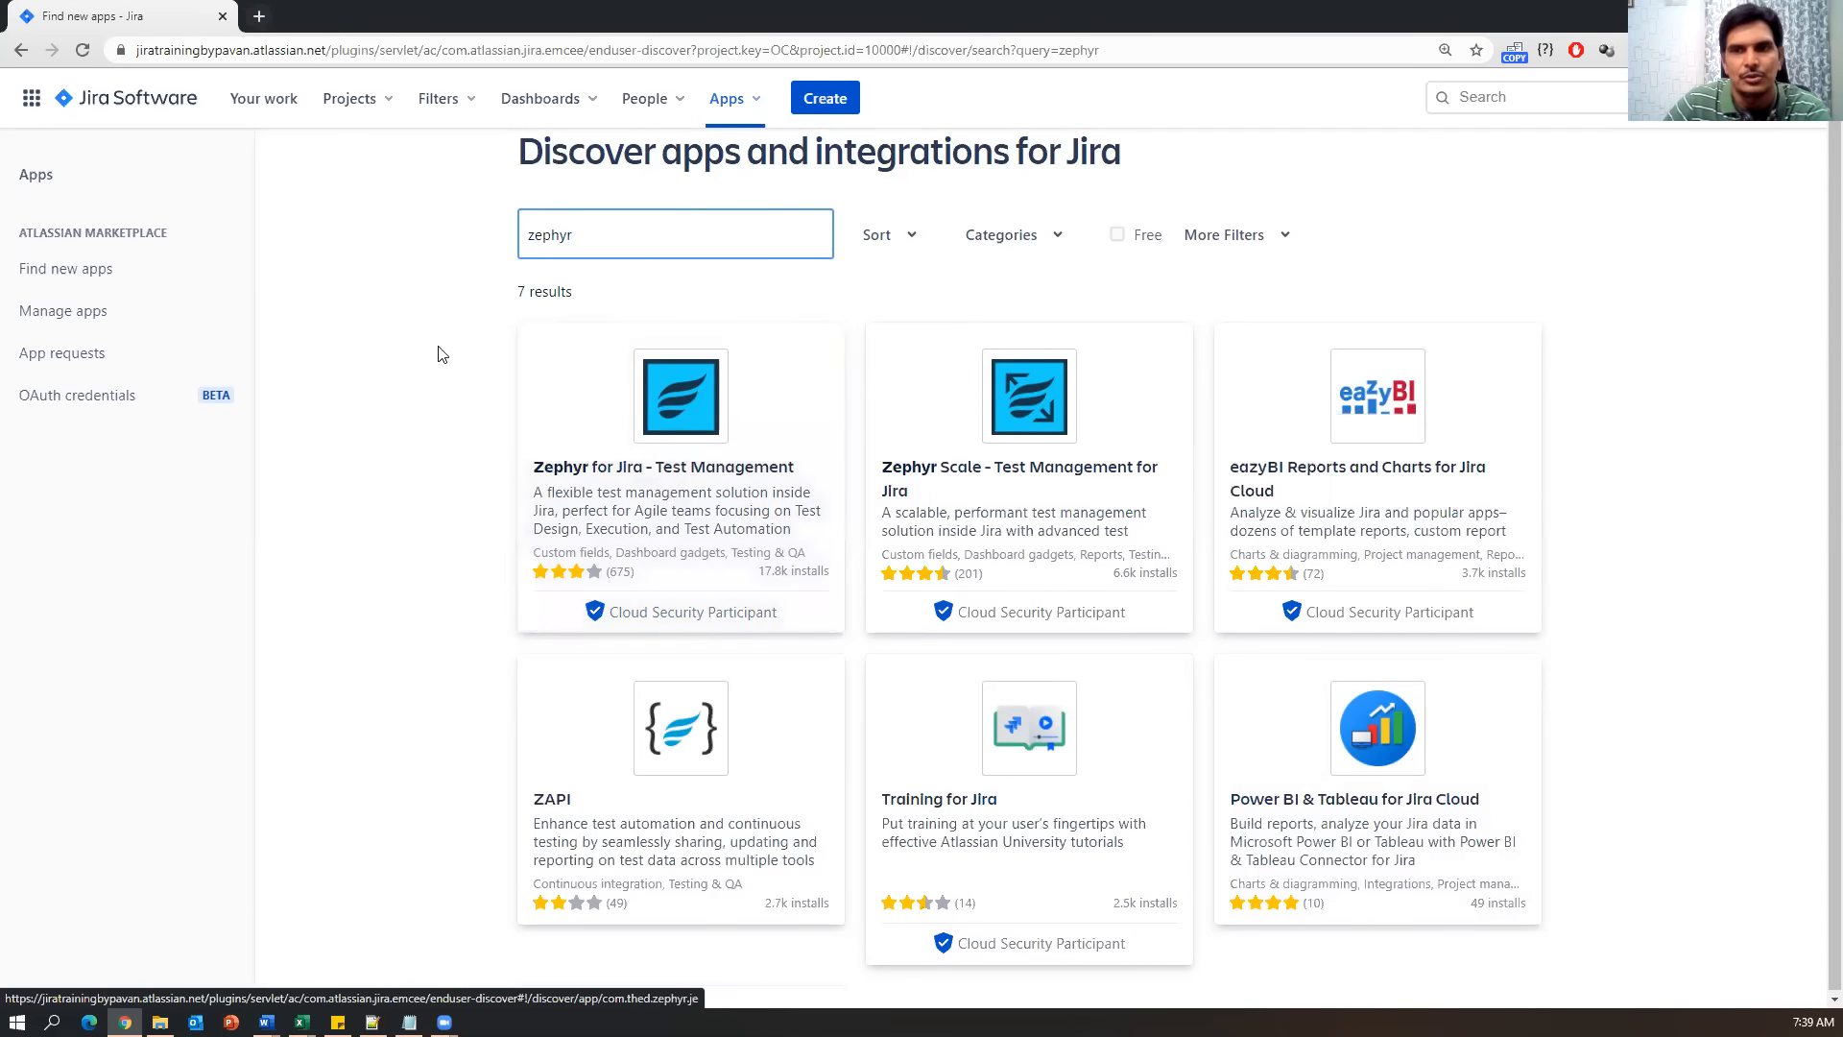
click(727, 461)
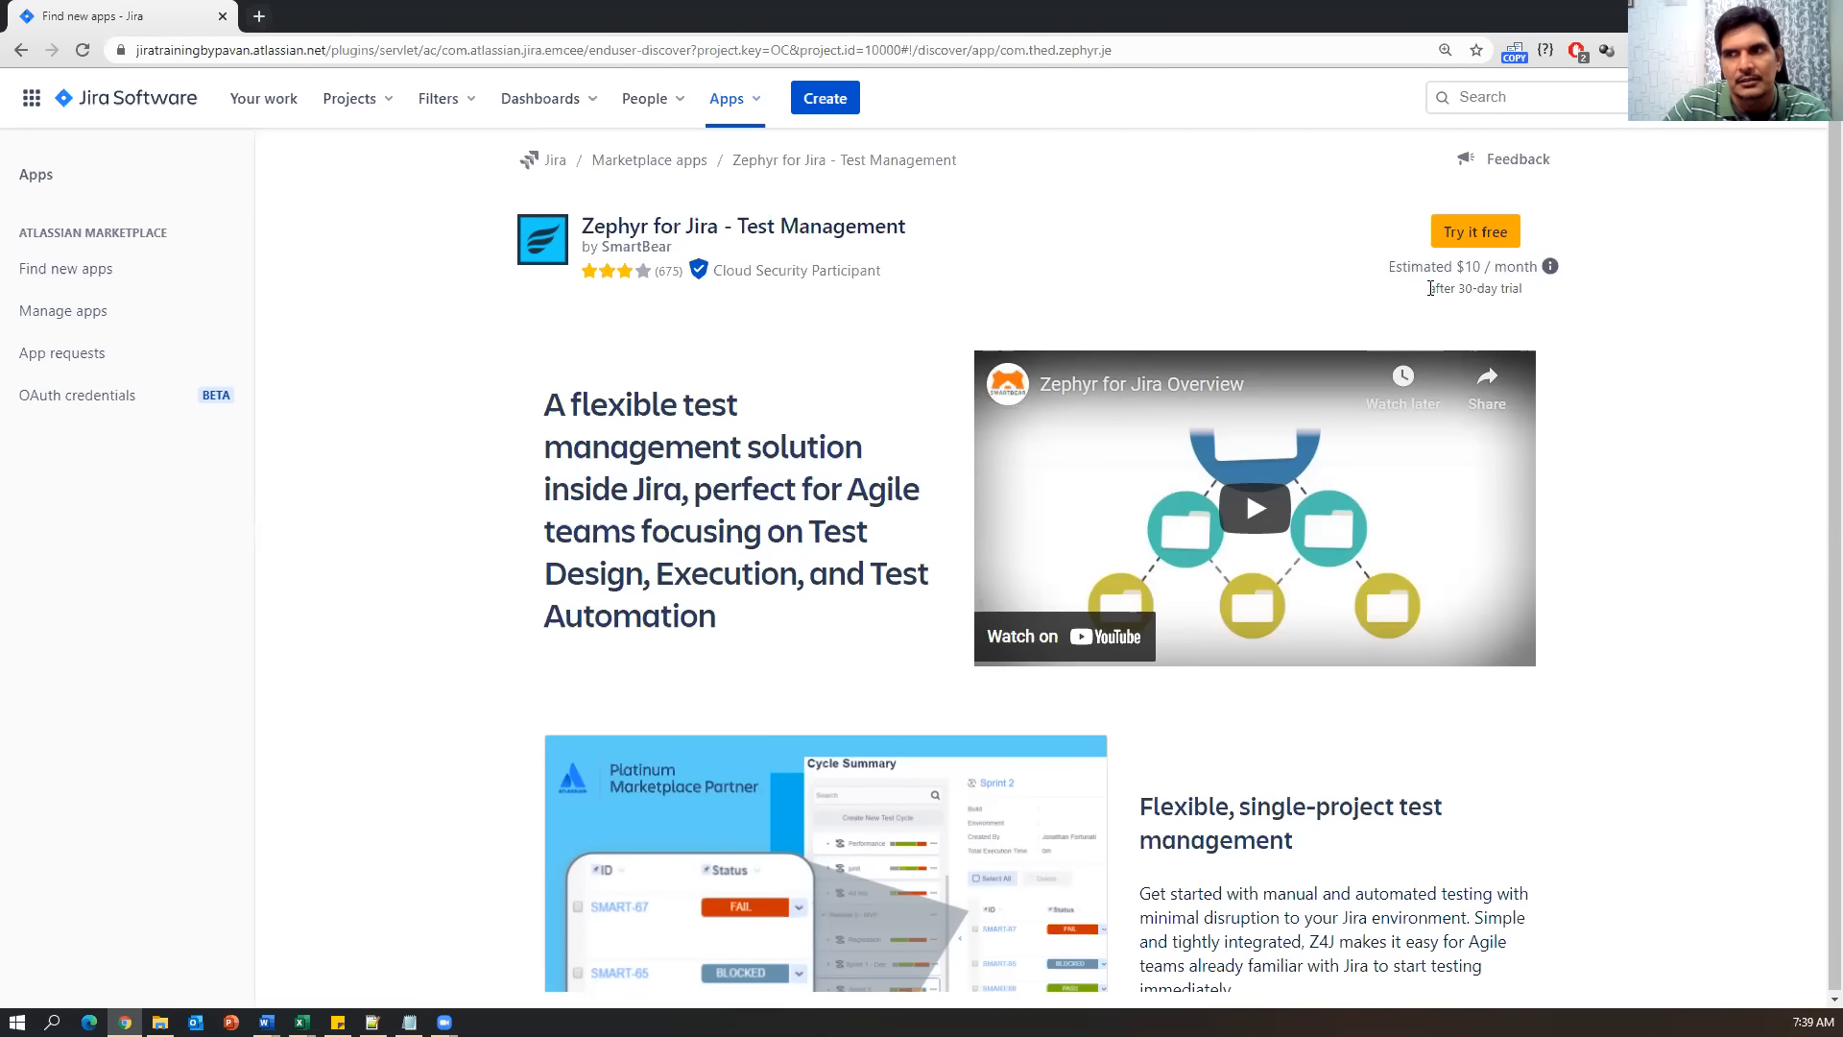
drag(1429, 288, 1527, 293)
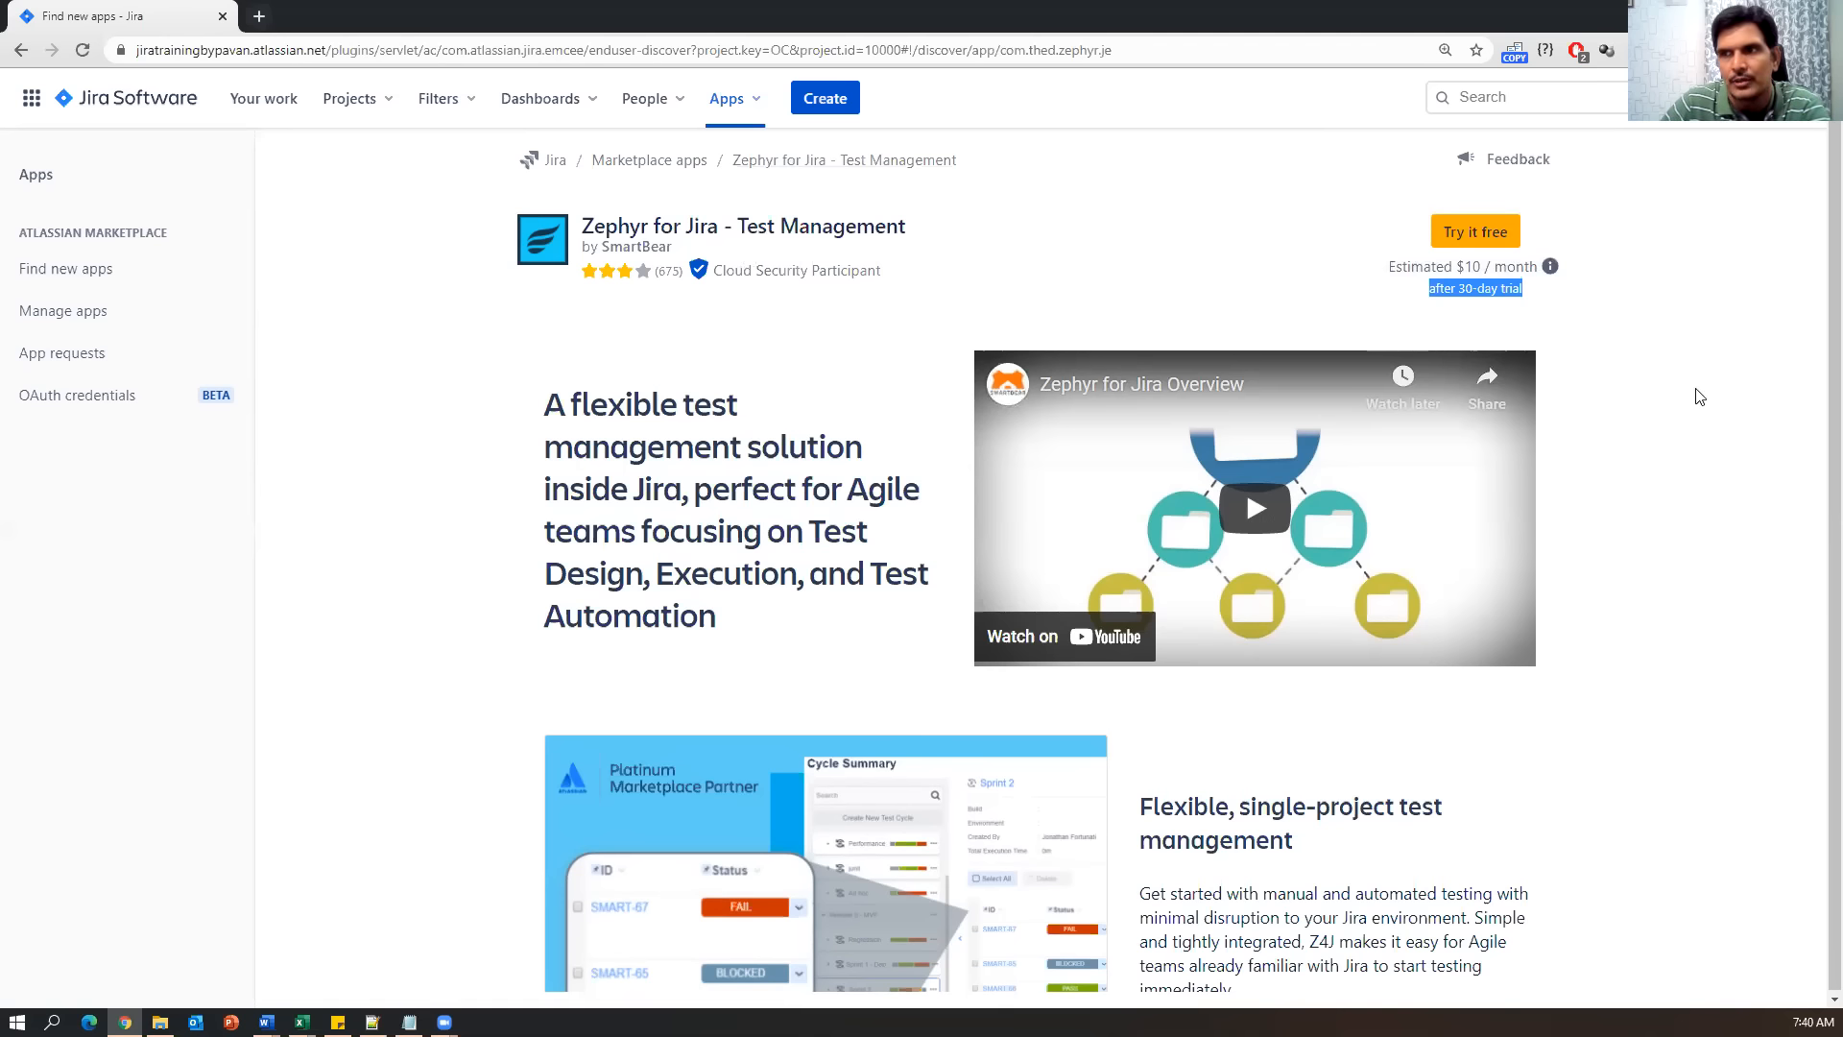
click(1573, 263)
click(1496, 234)
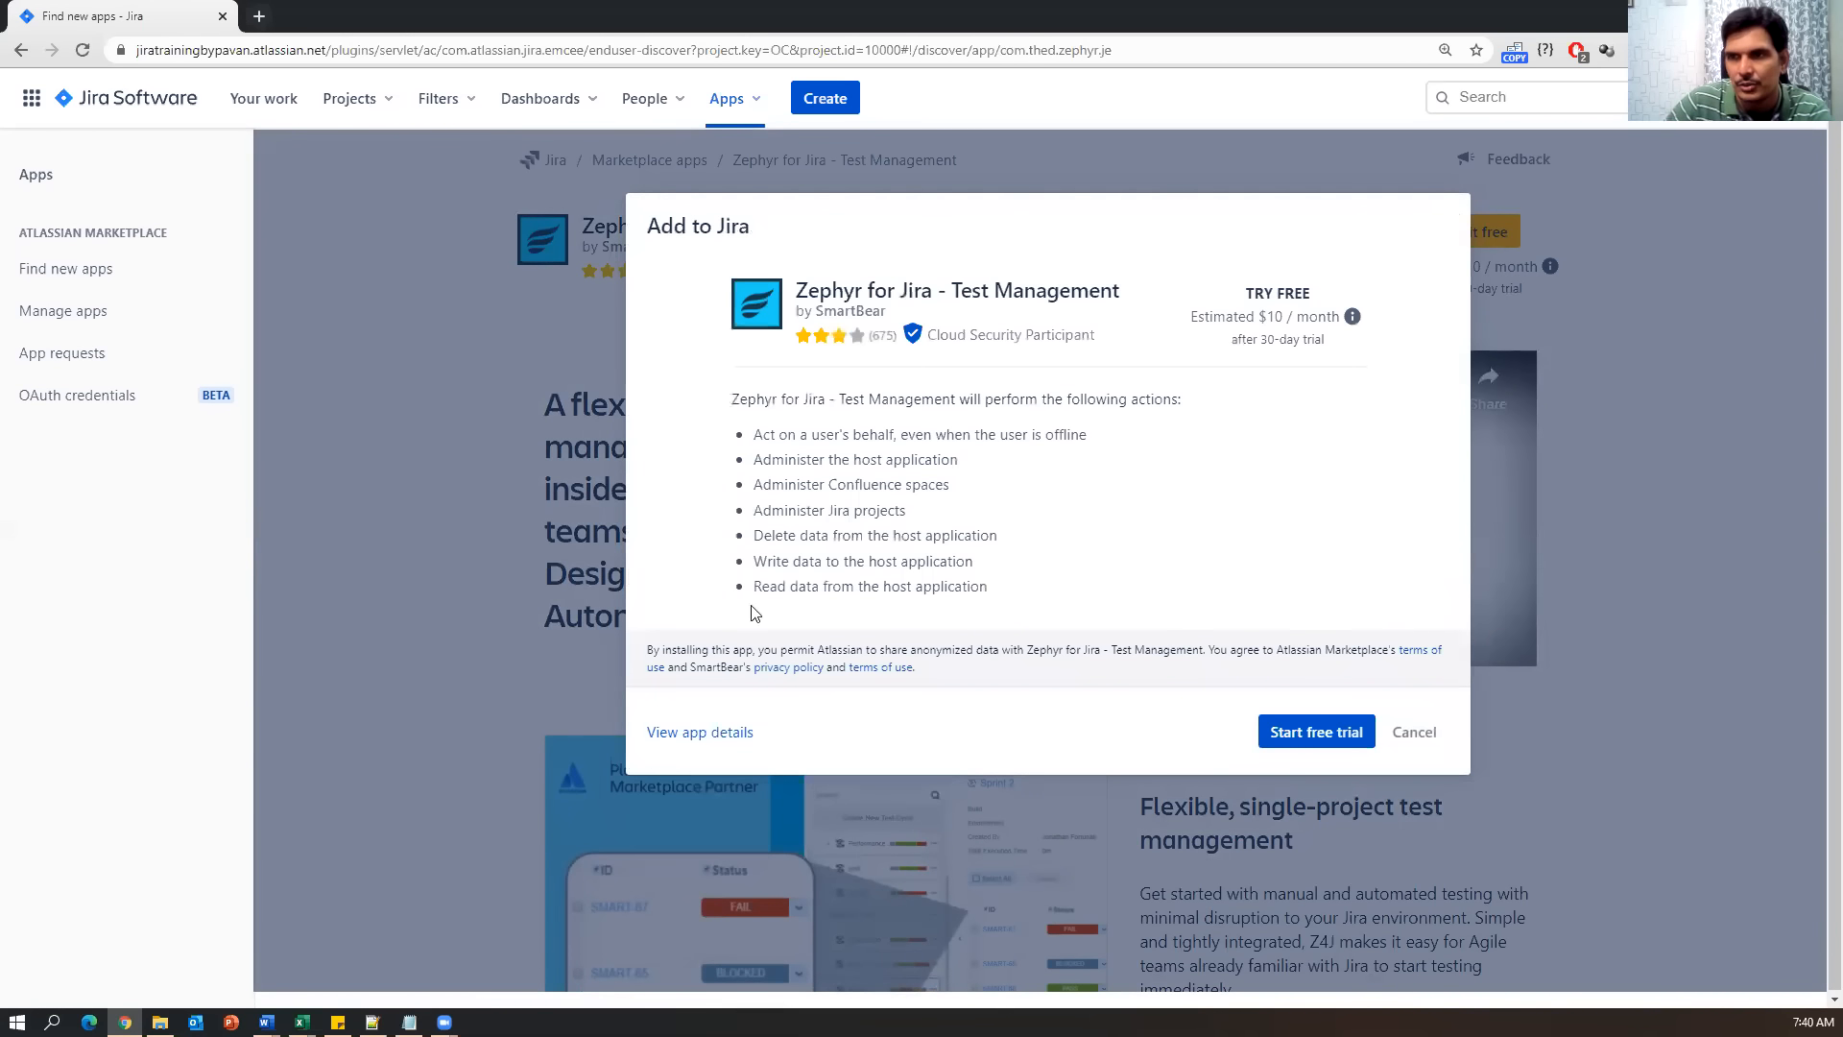
Confirm the Zephyr free trial, dismiss the installing notice, and open Manage app after success.
drag(752, 432, 868, 536)
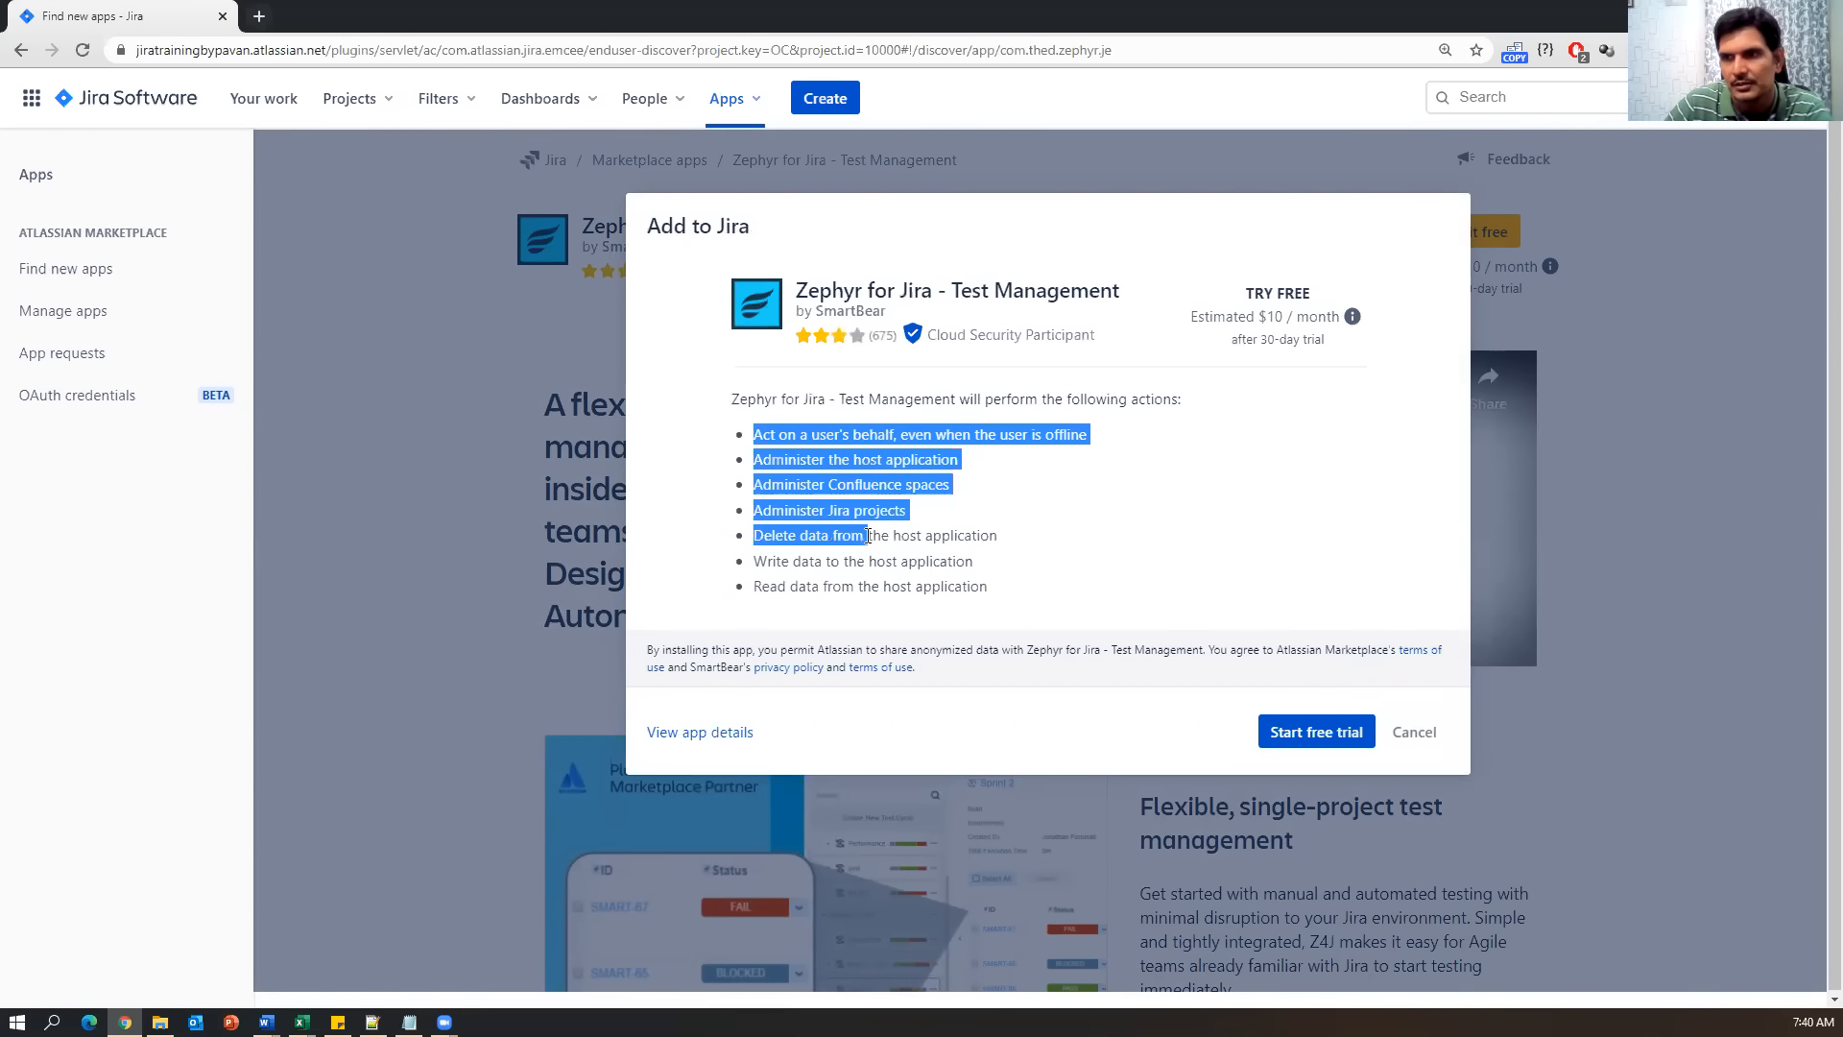
click(1316, 732)
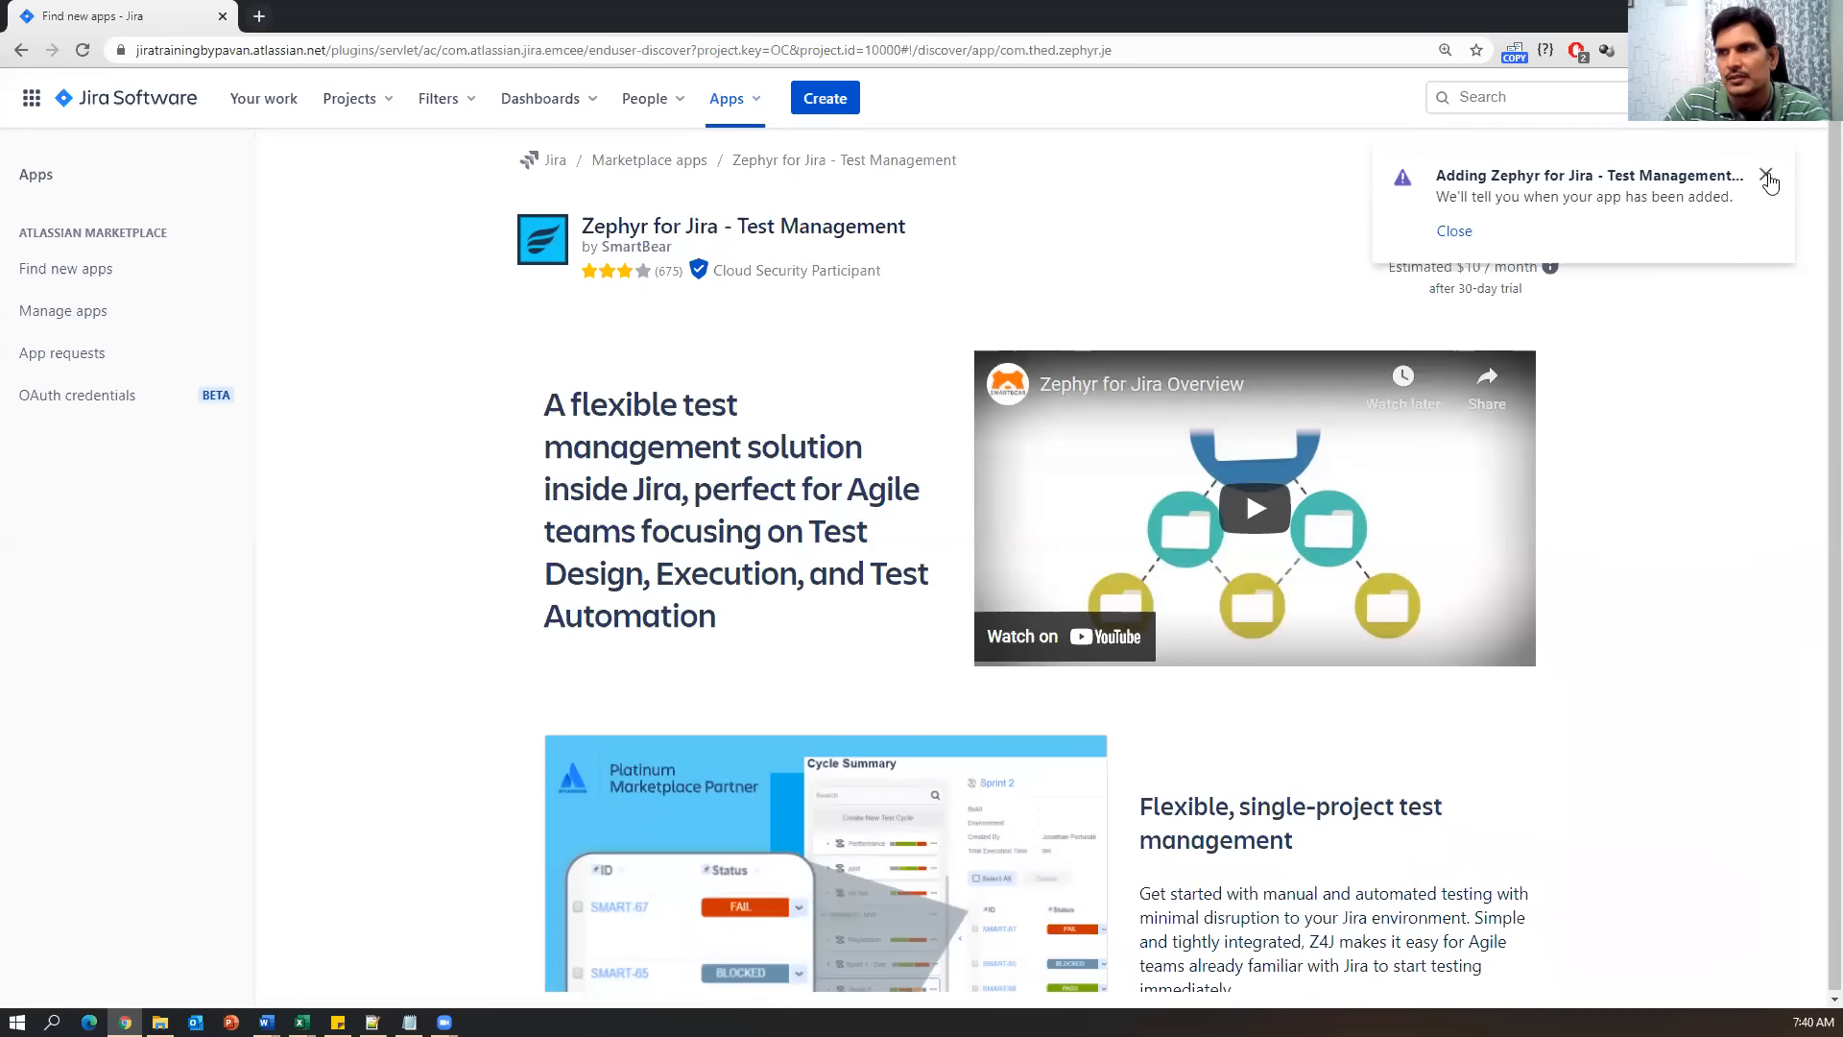
drag(1448, 197, 1745, 201)
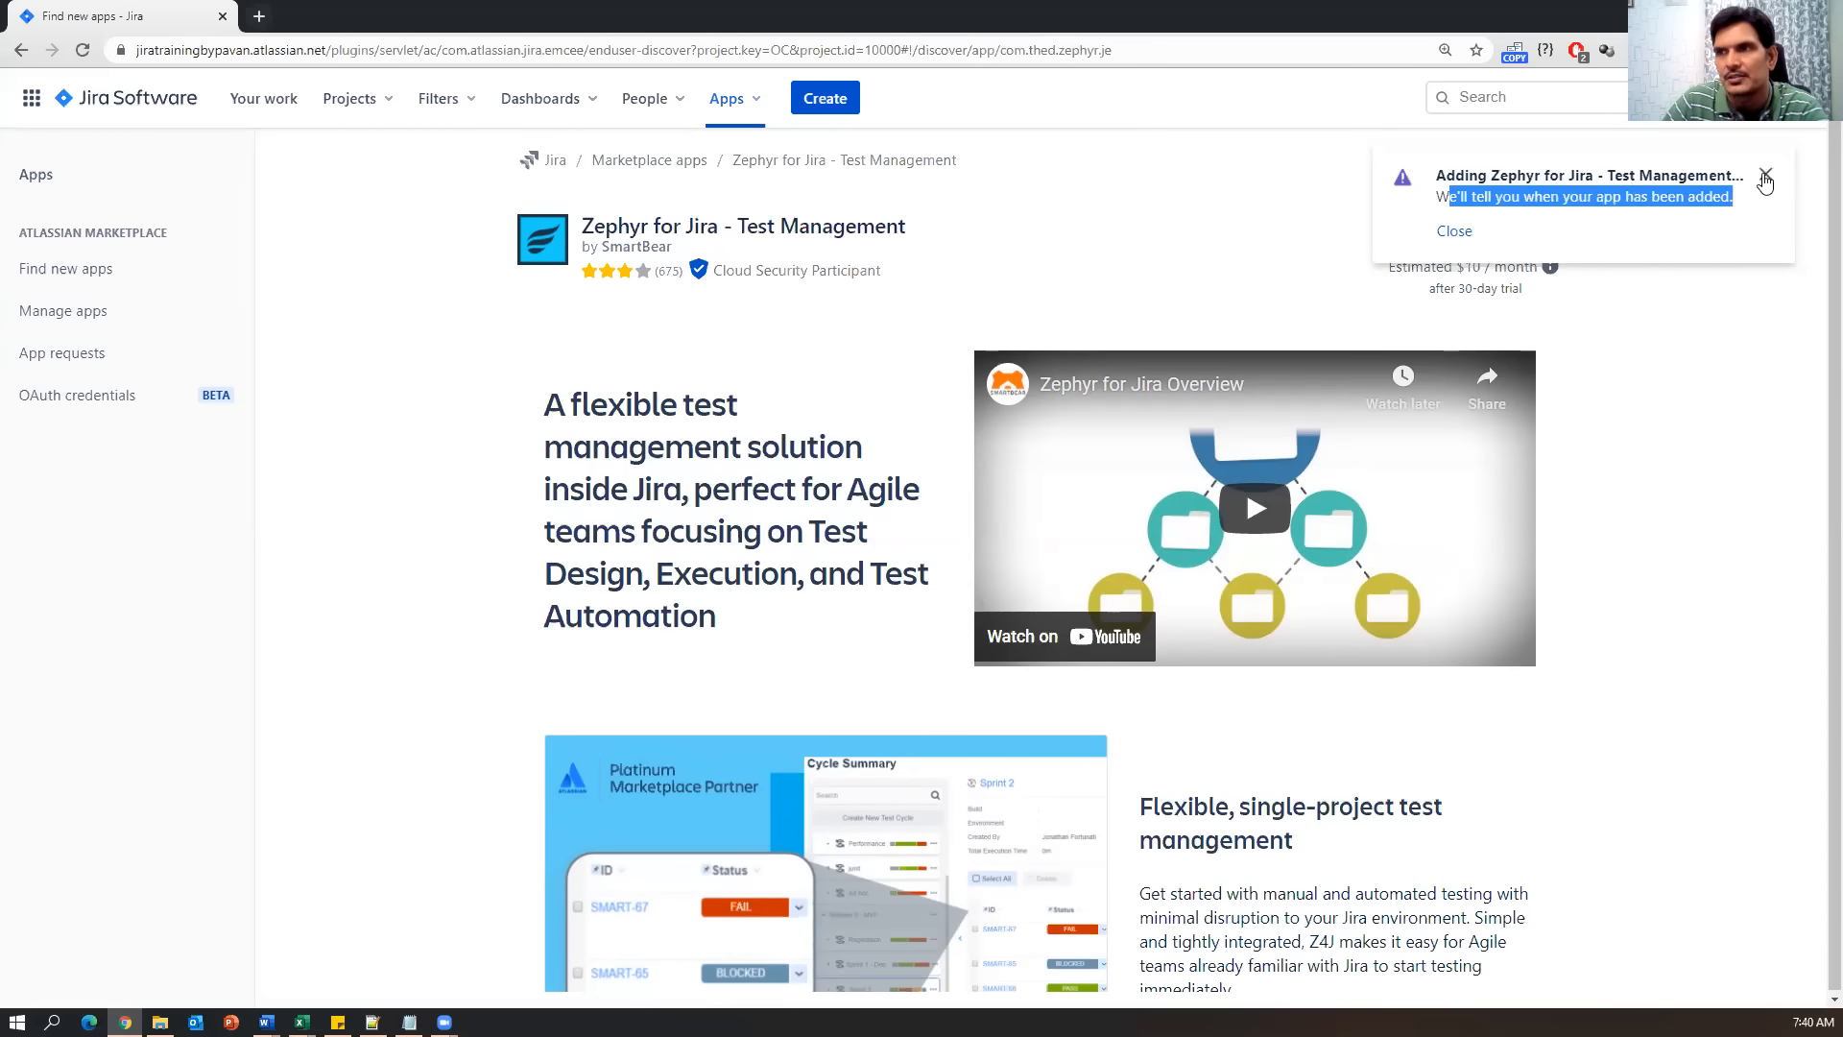
click(1764, 177)
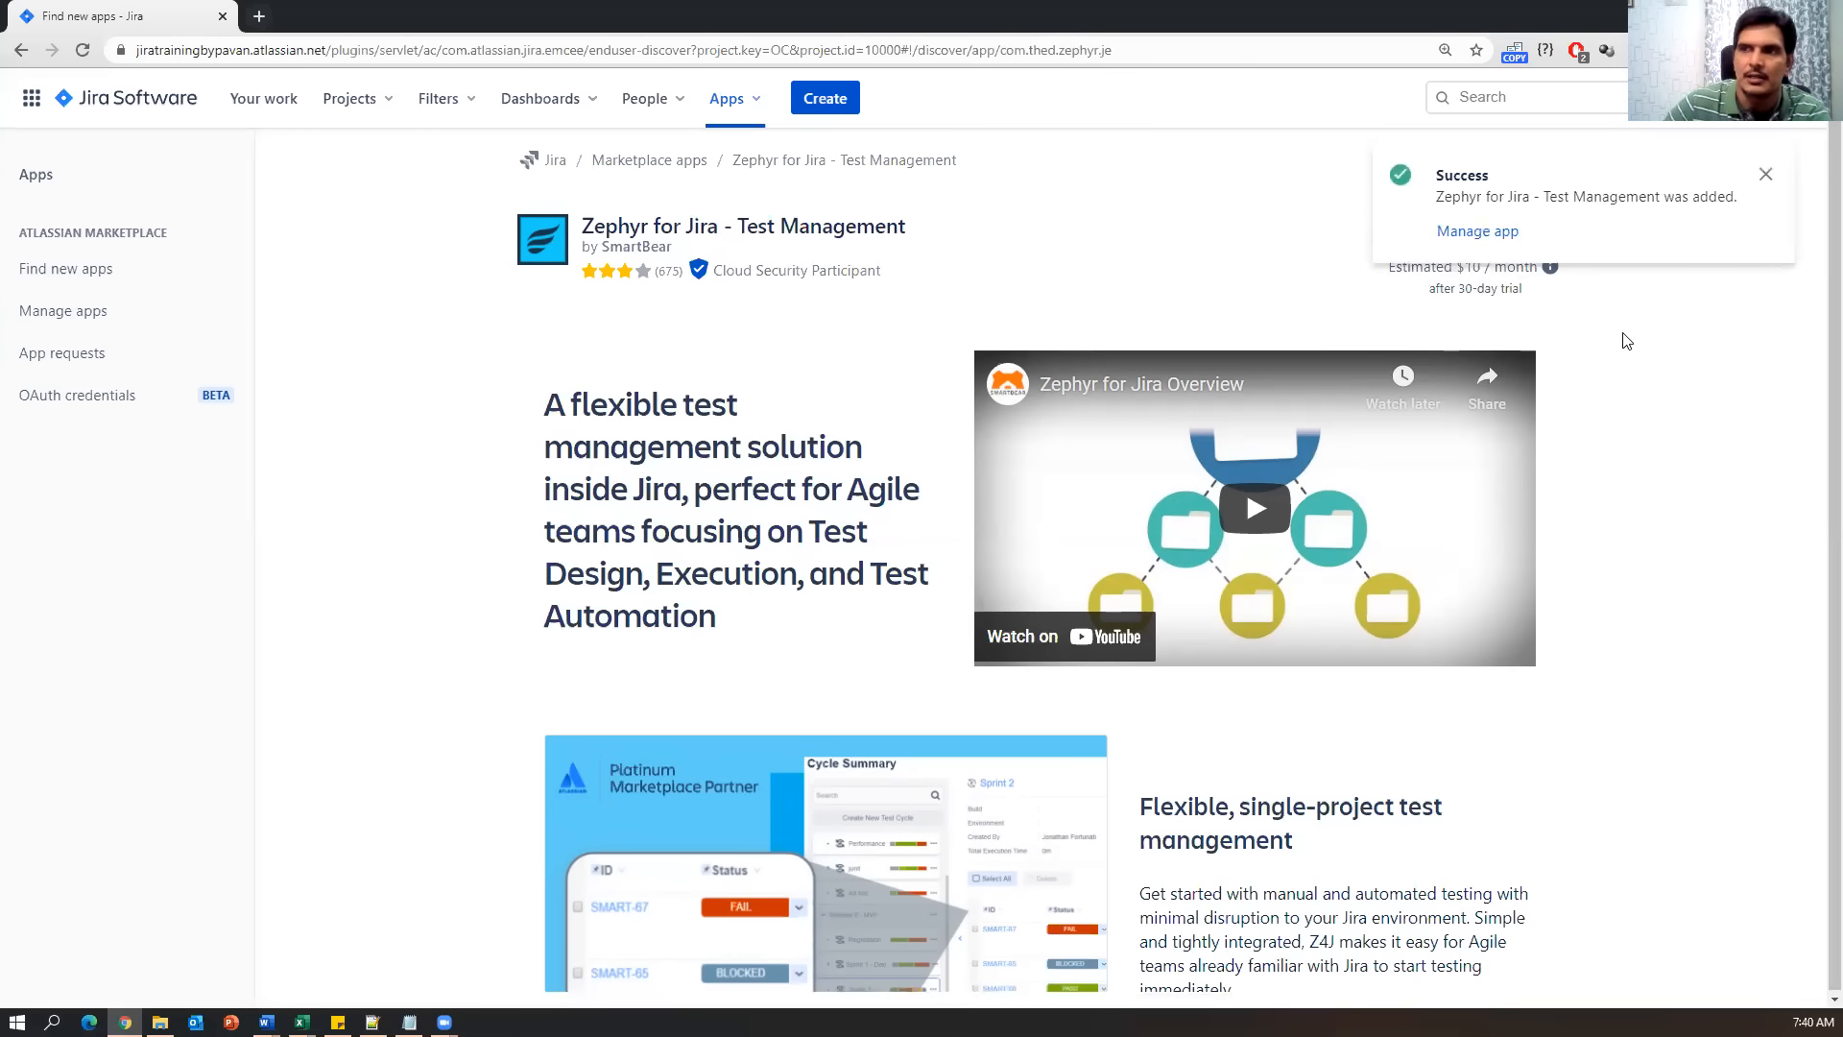
drag(1438, 203, 1594, 204)
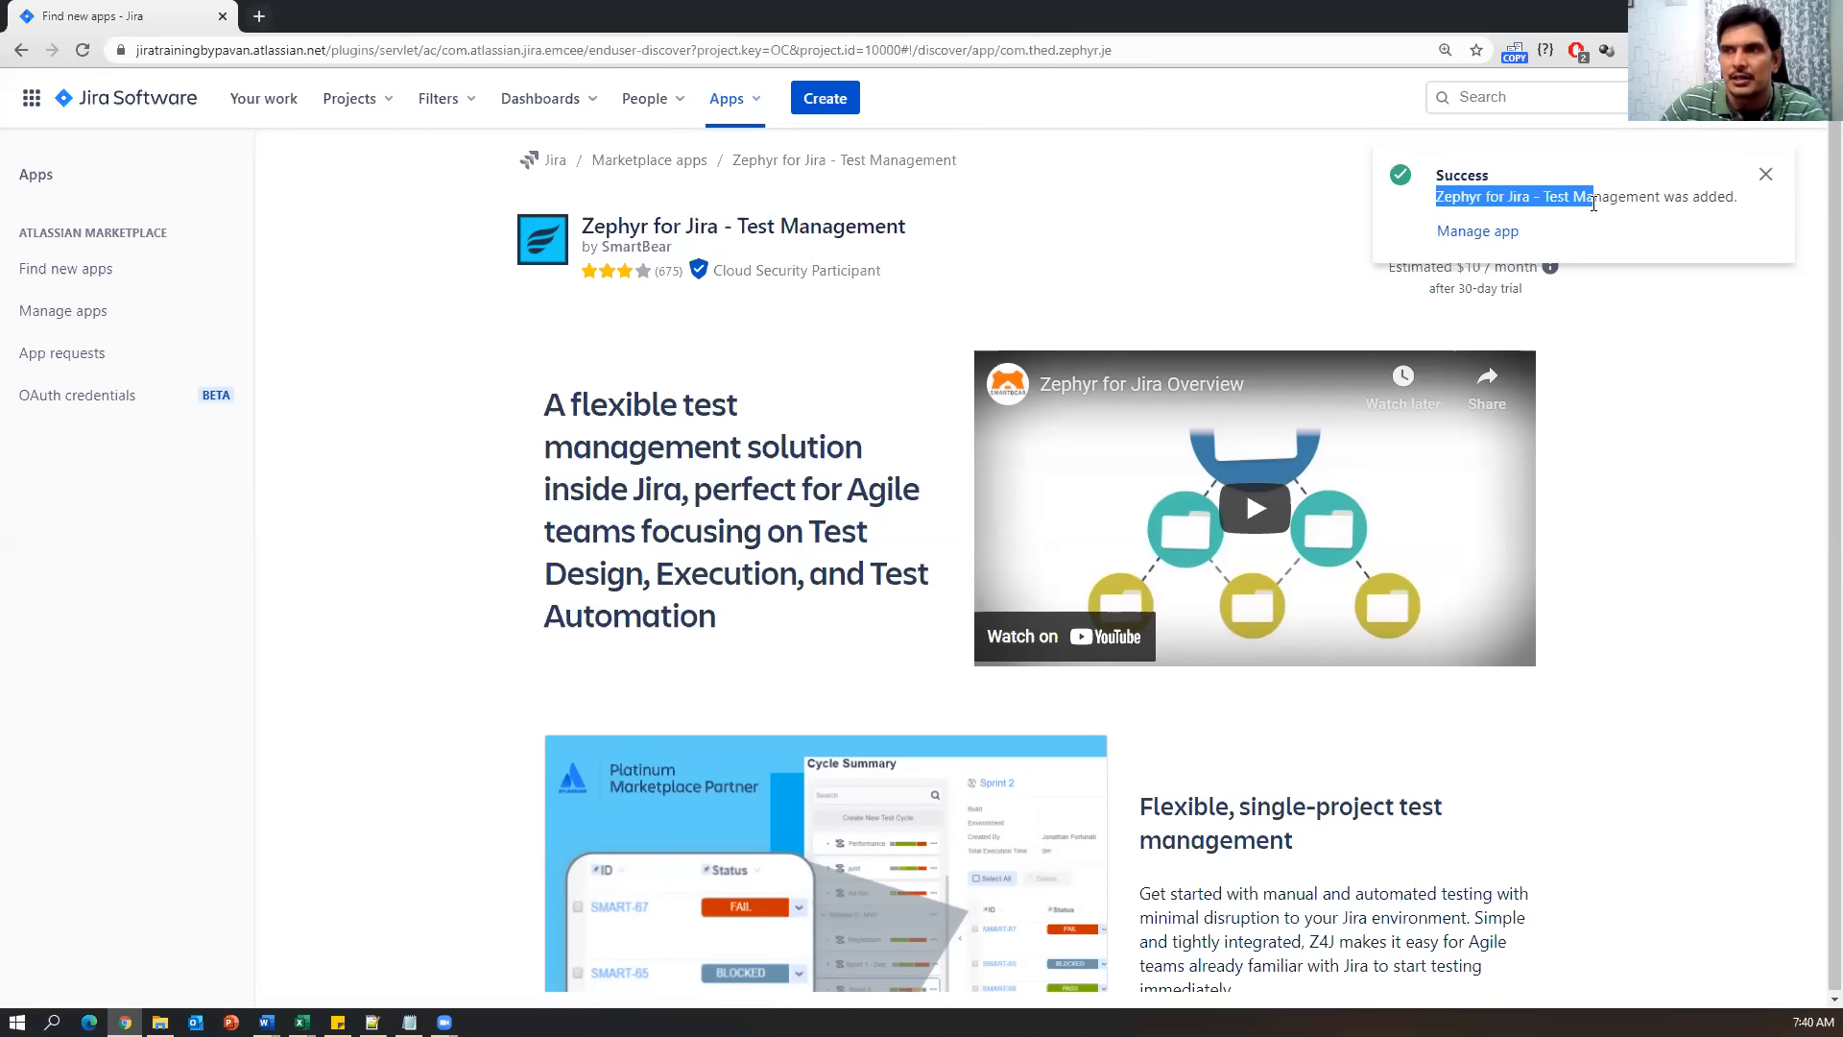
drag(1620, 204, 1740, 209)
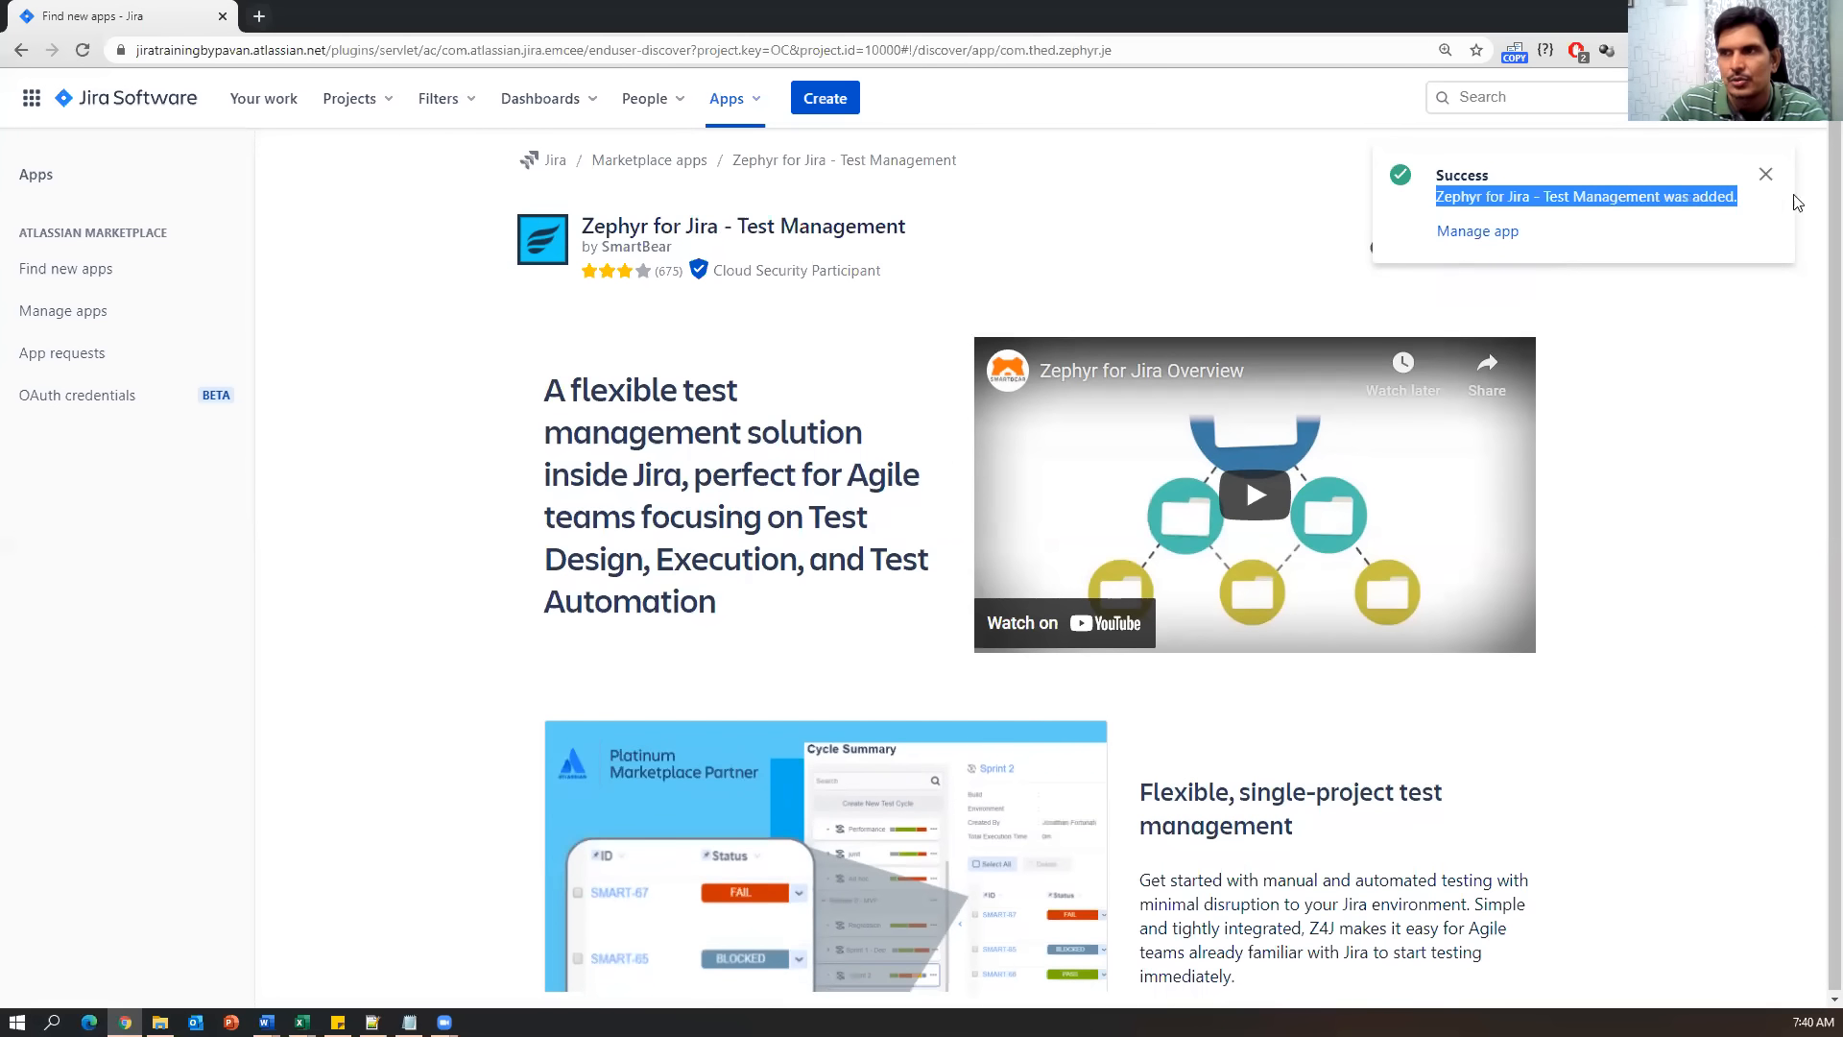
click(1474, 232)
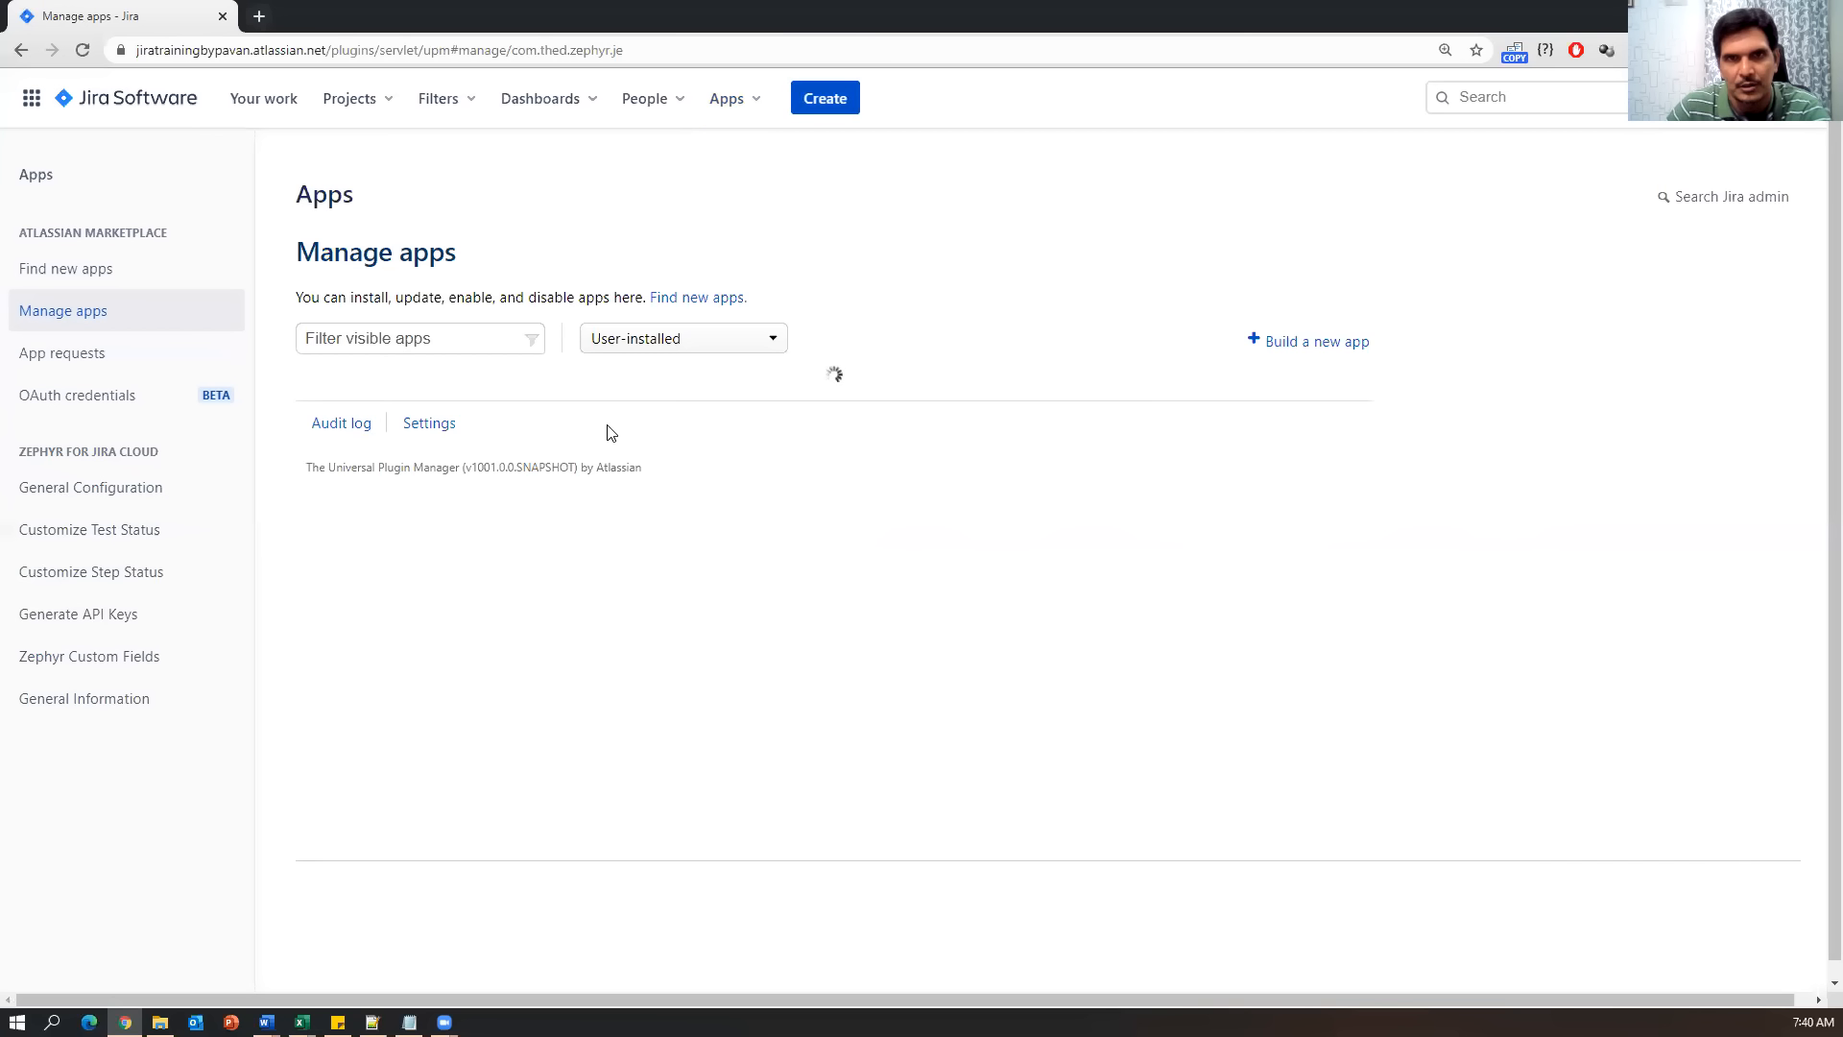
click(156, 109)
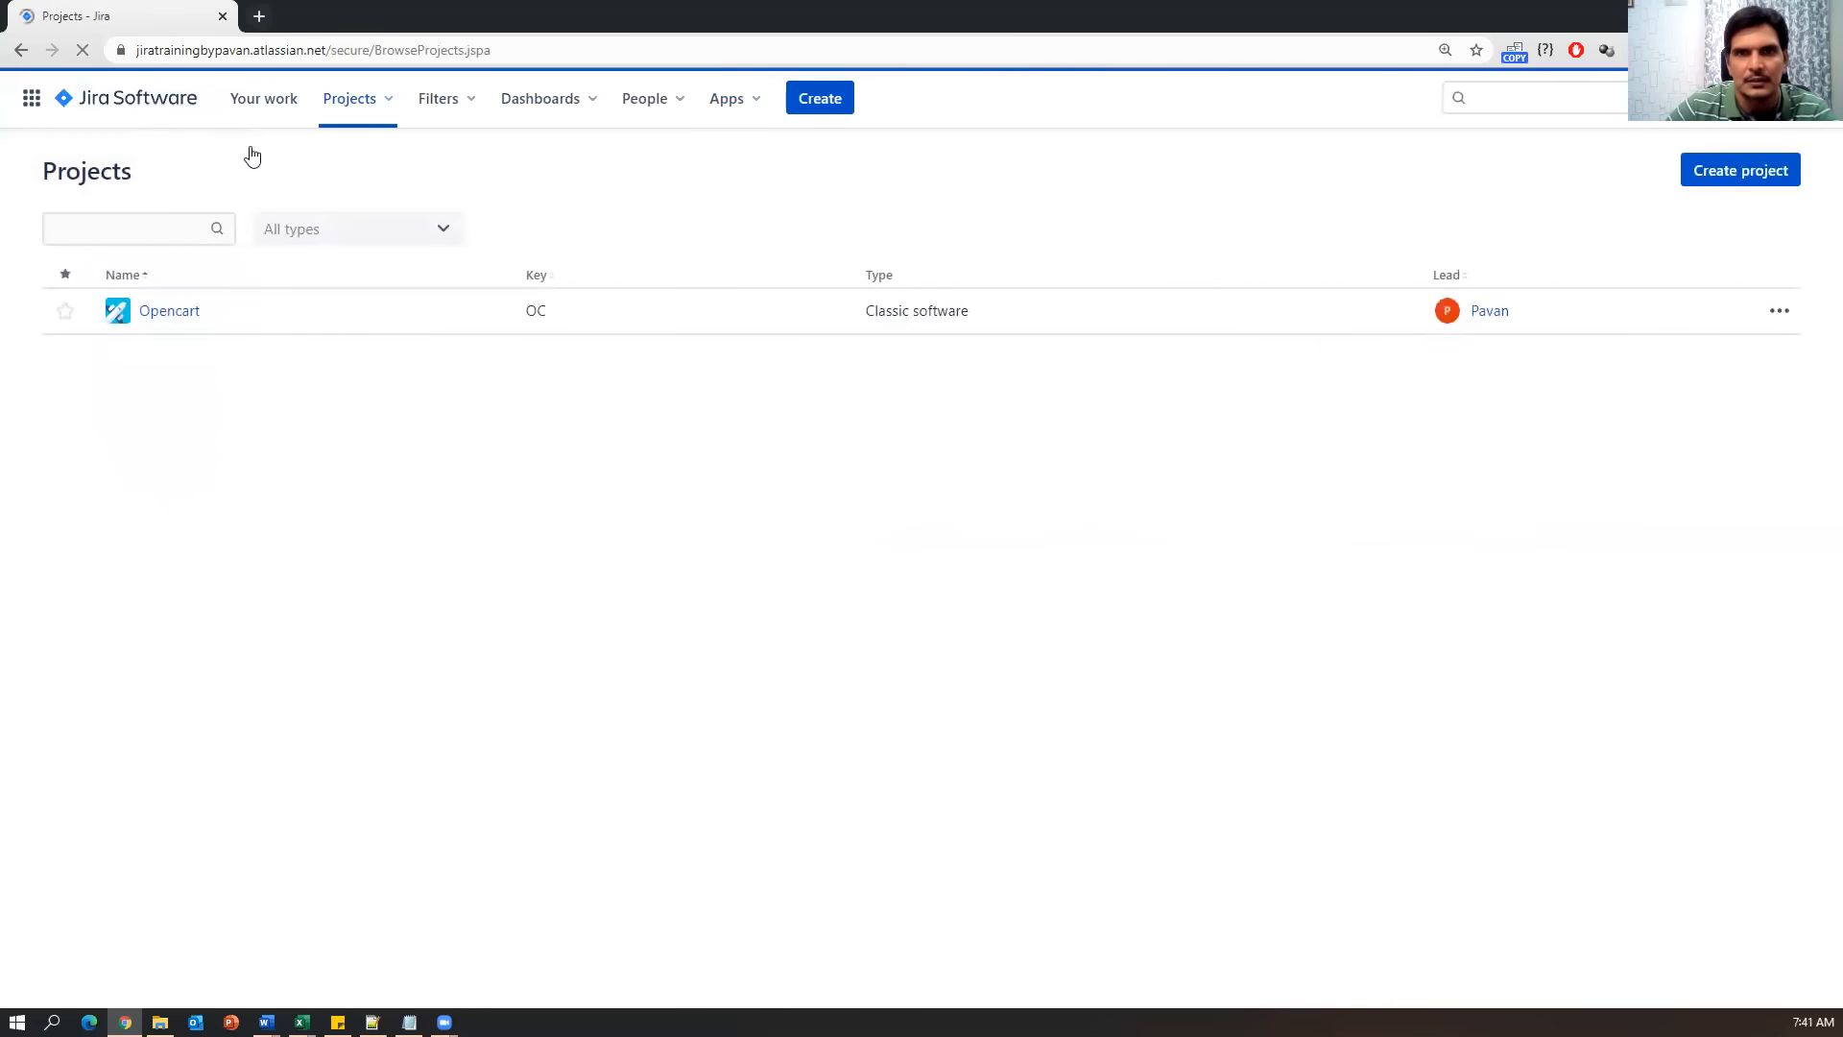
Open the Opencart project, see Test listed among issue types in Create, then cancel.
click(137, 102)
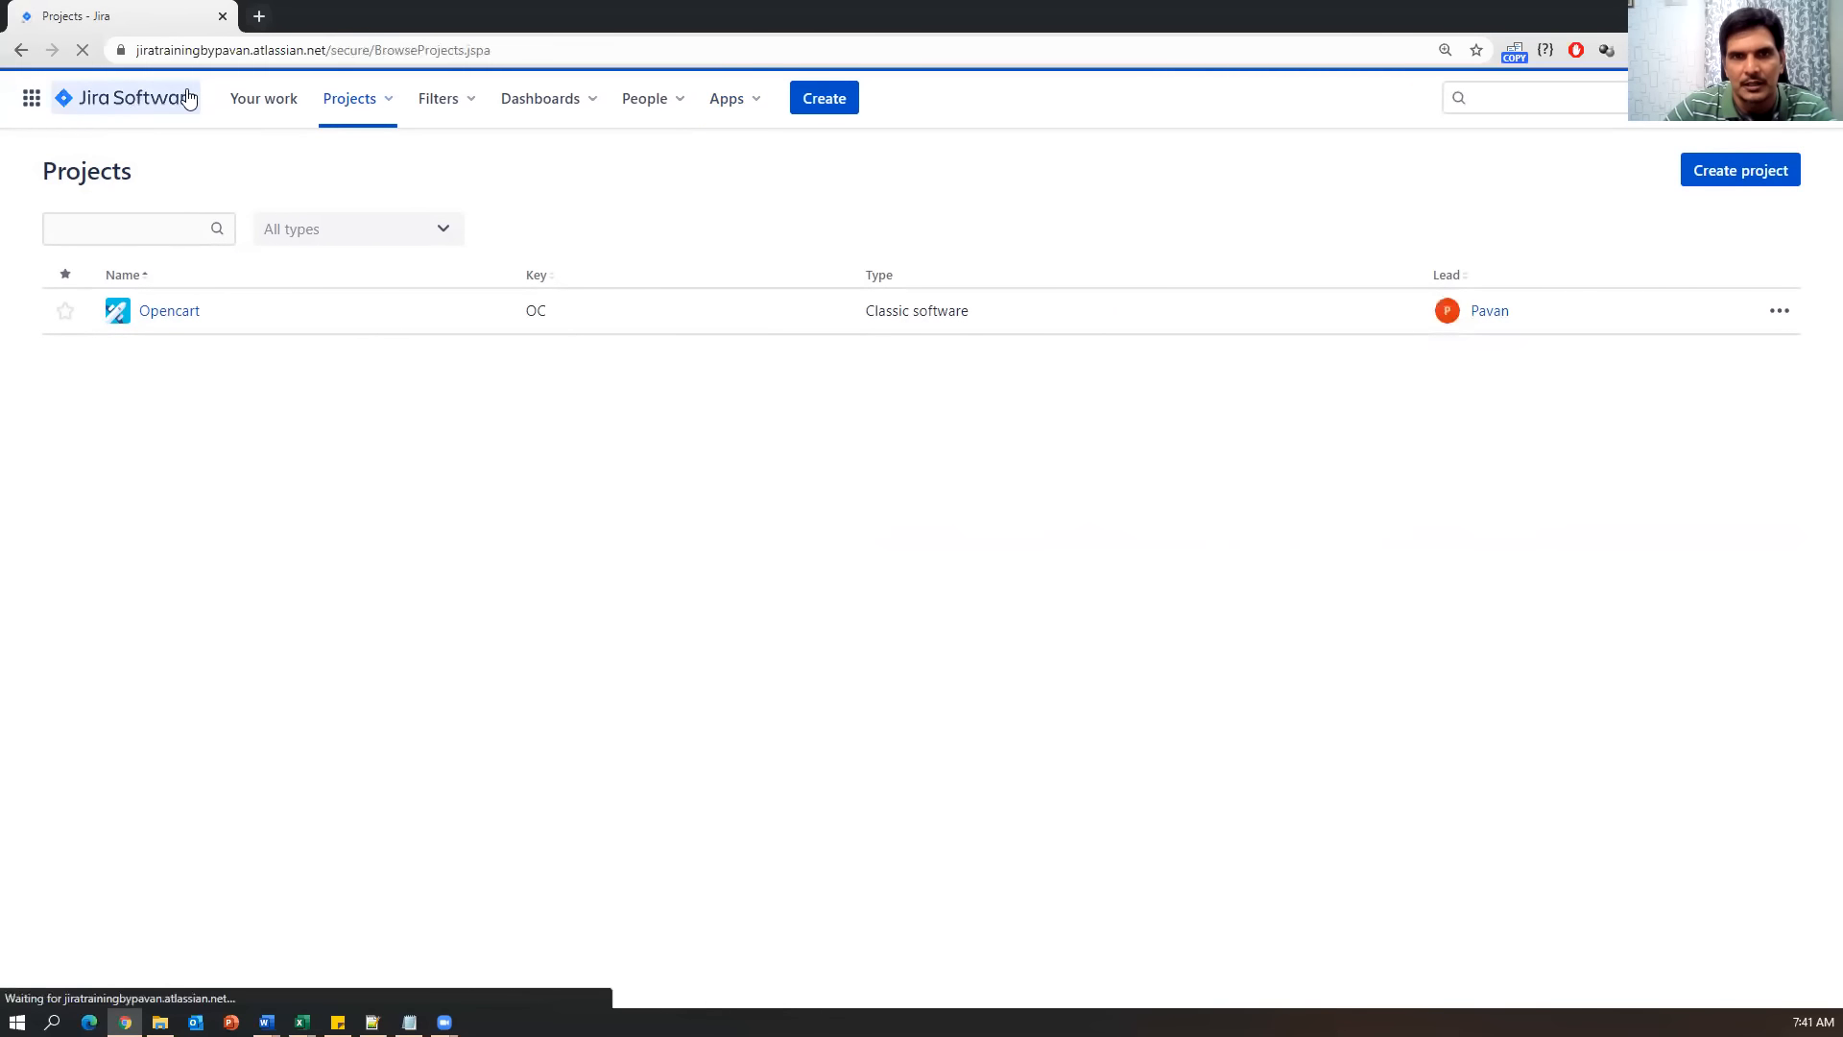
click(190, 320)
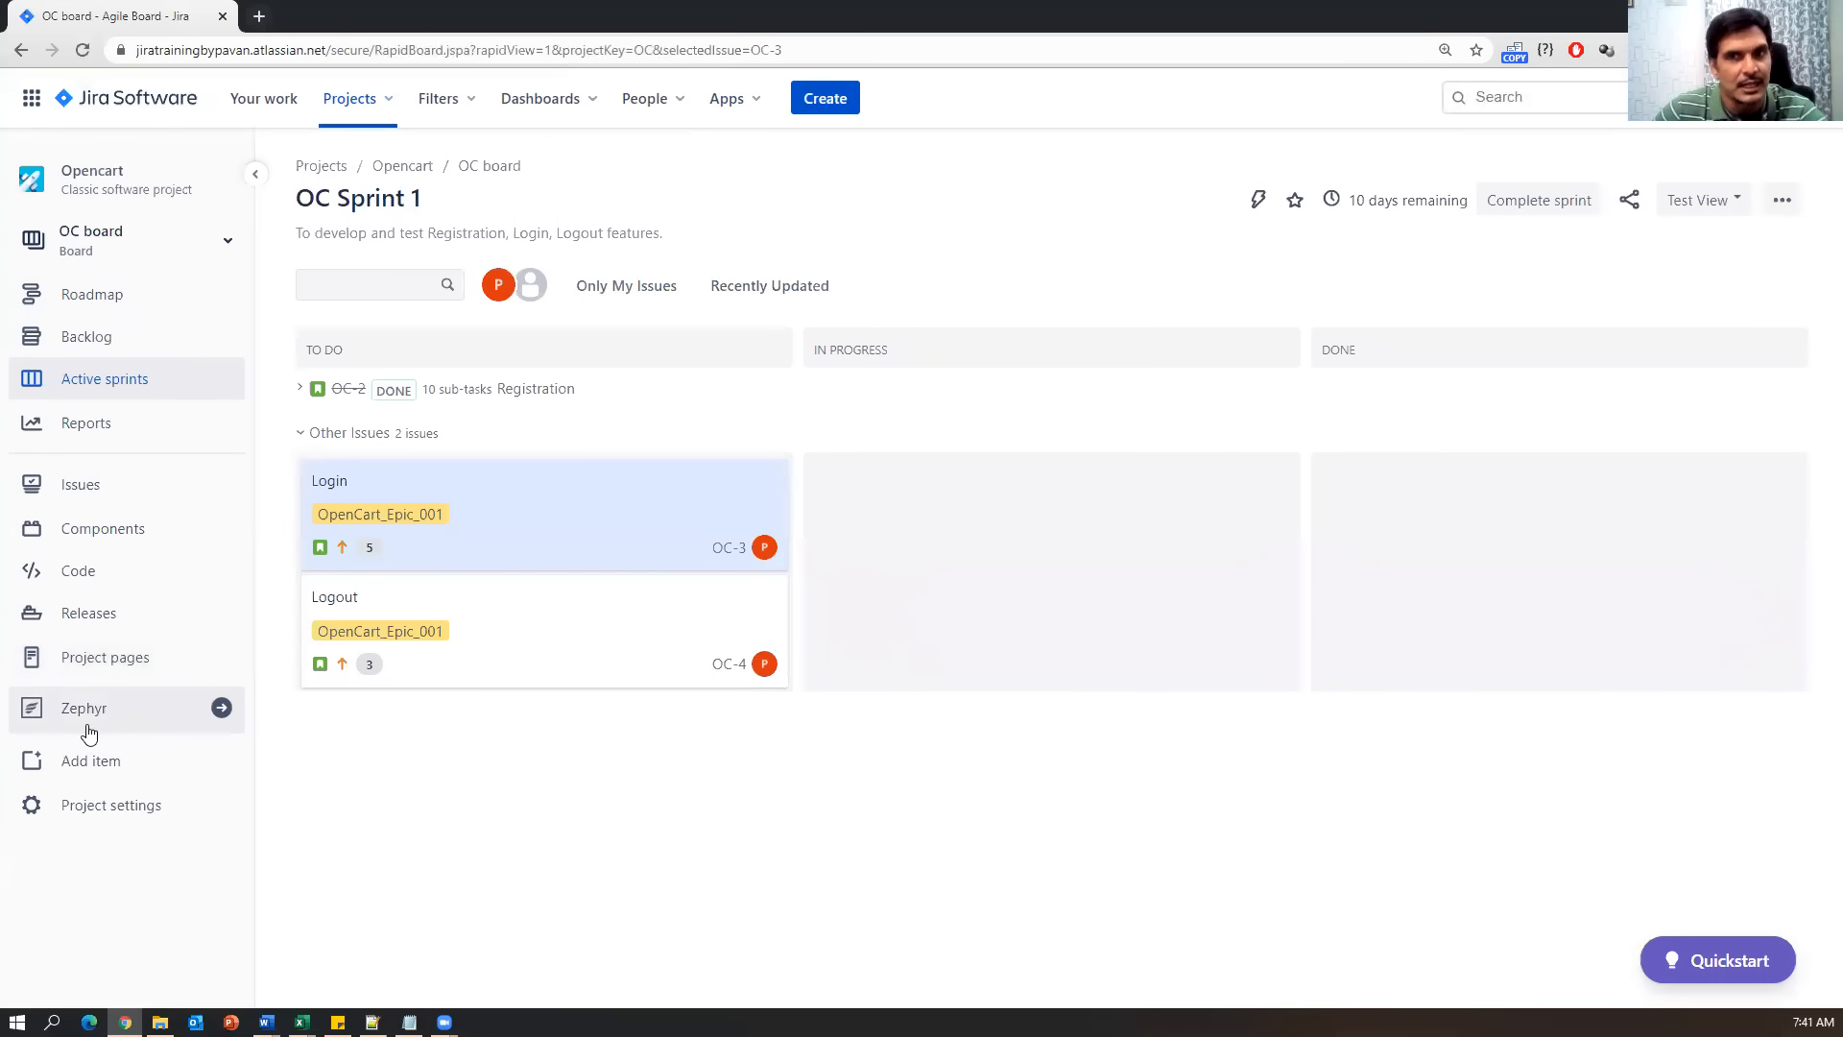
click(835, 100)
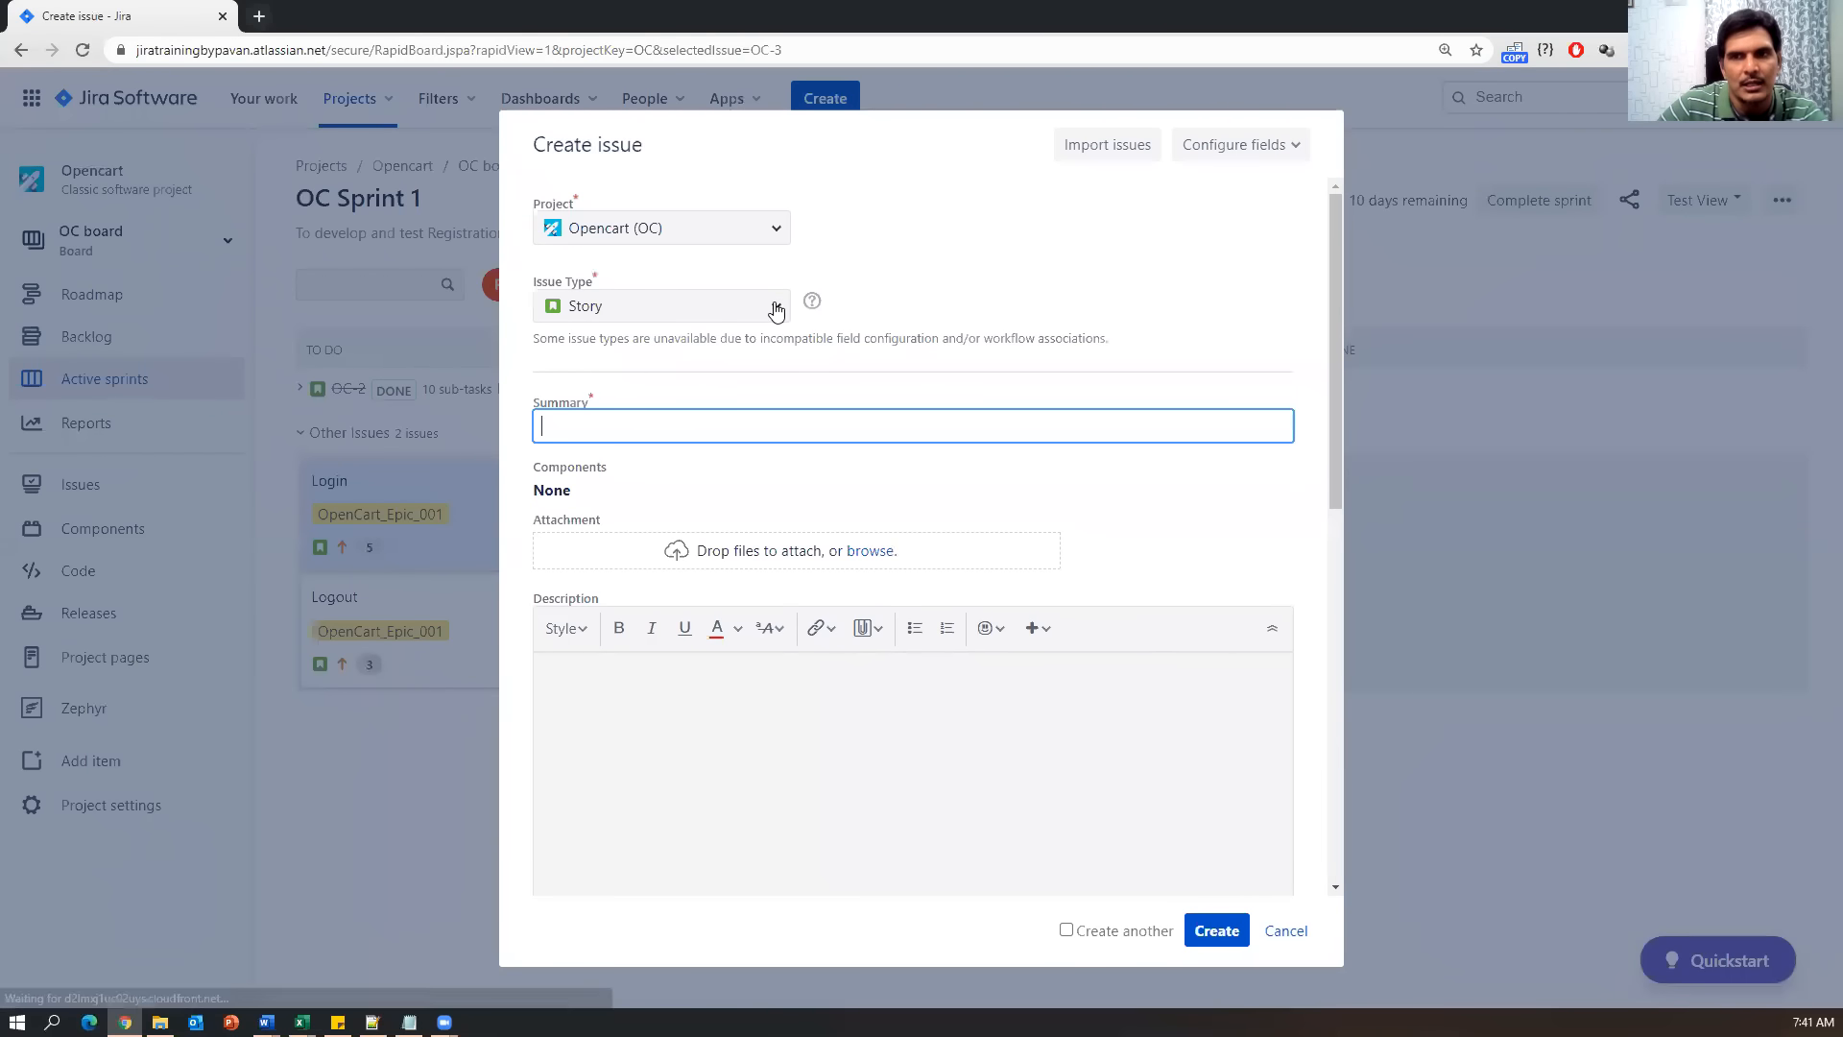
click(776, 307)
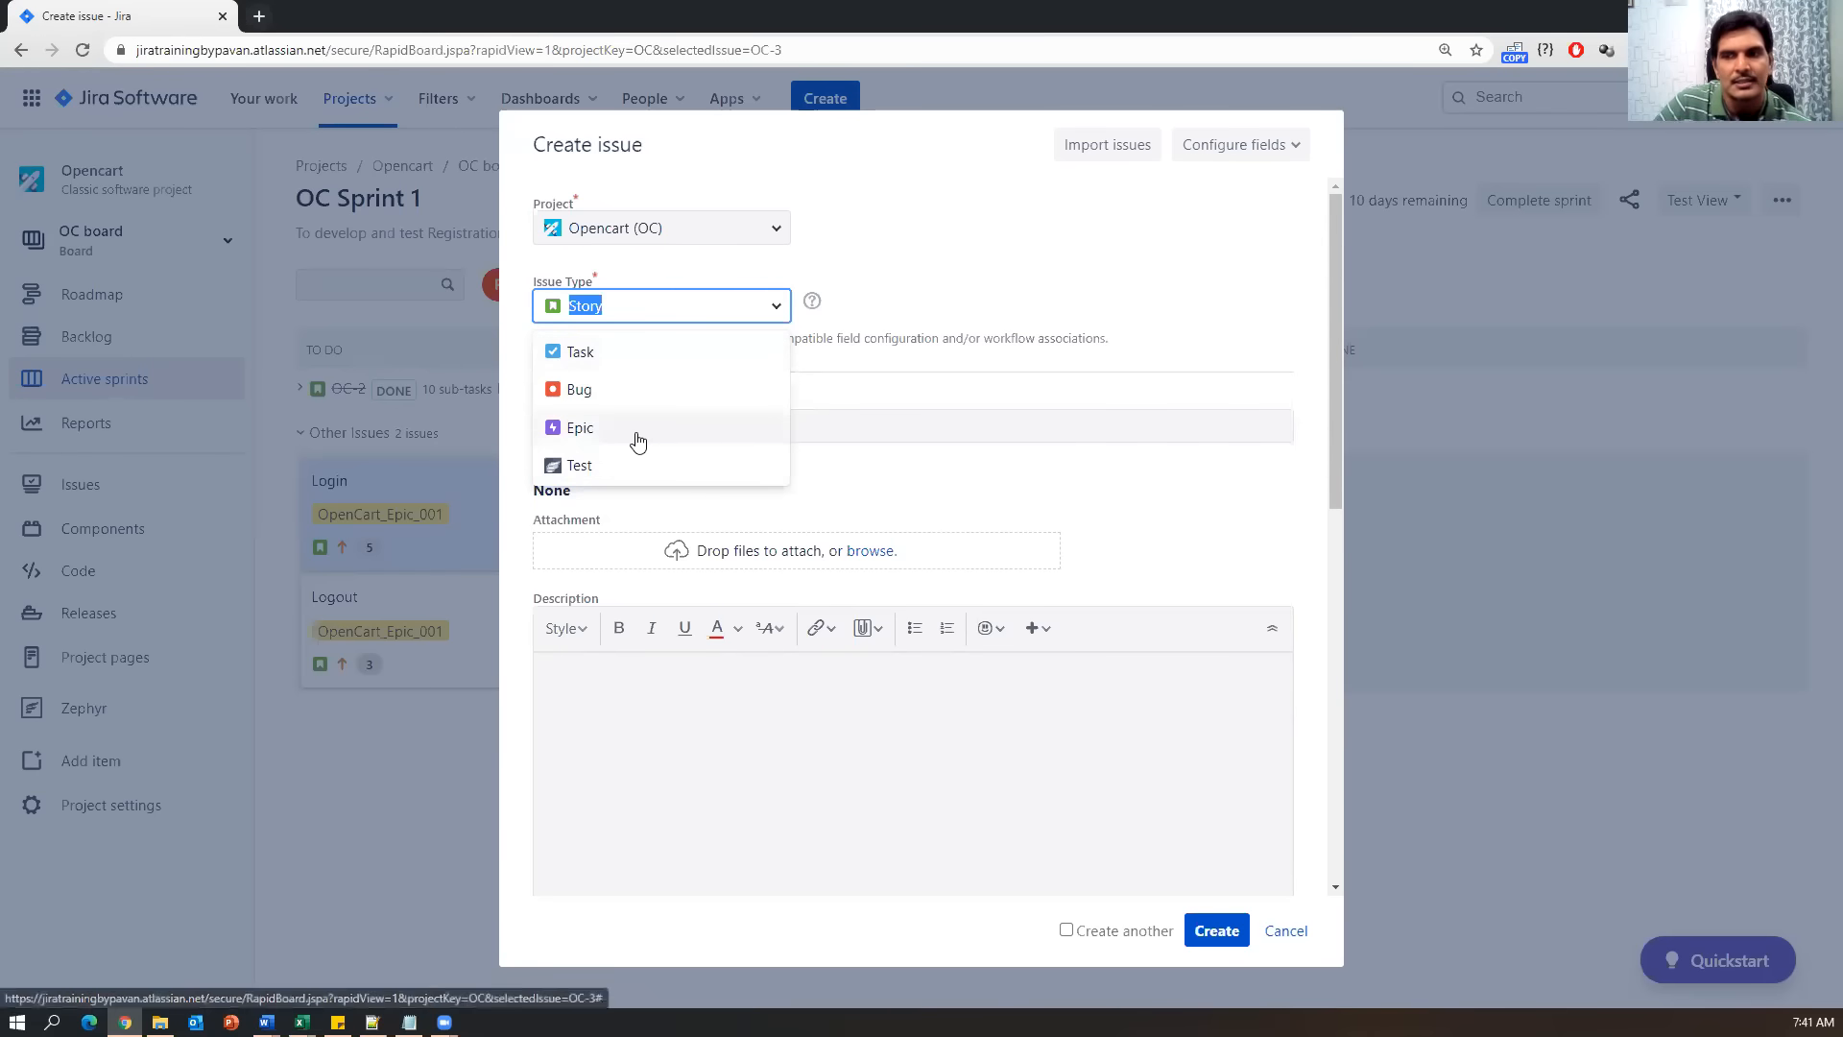
click(1287, 930)
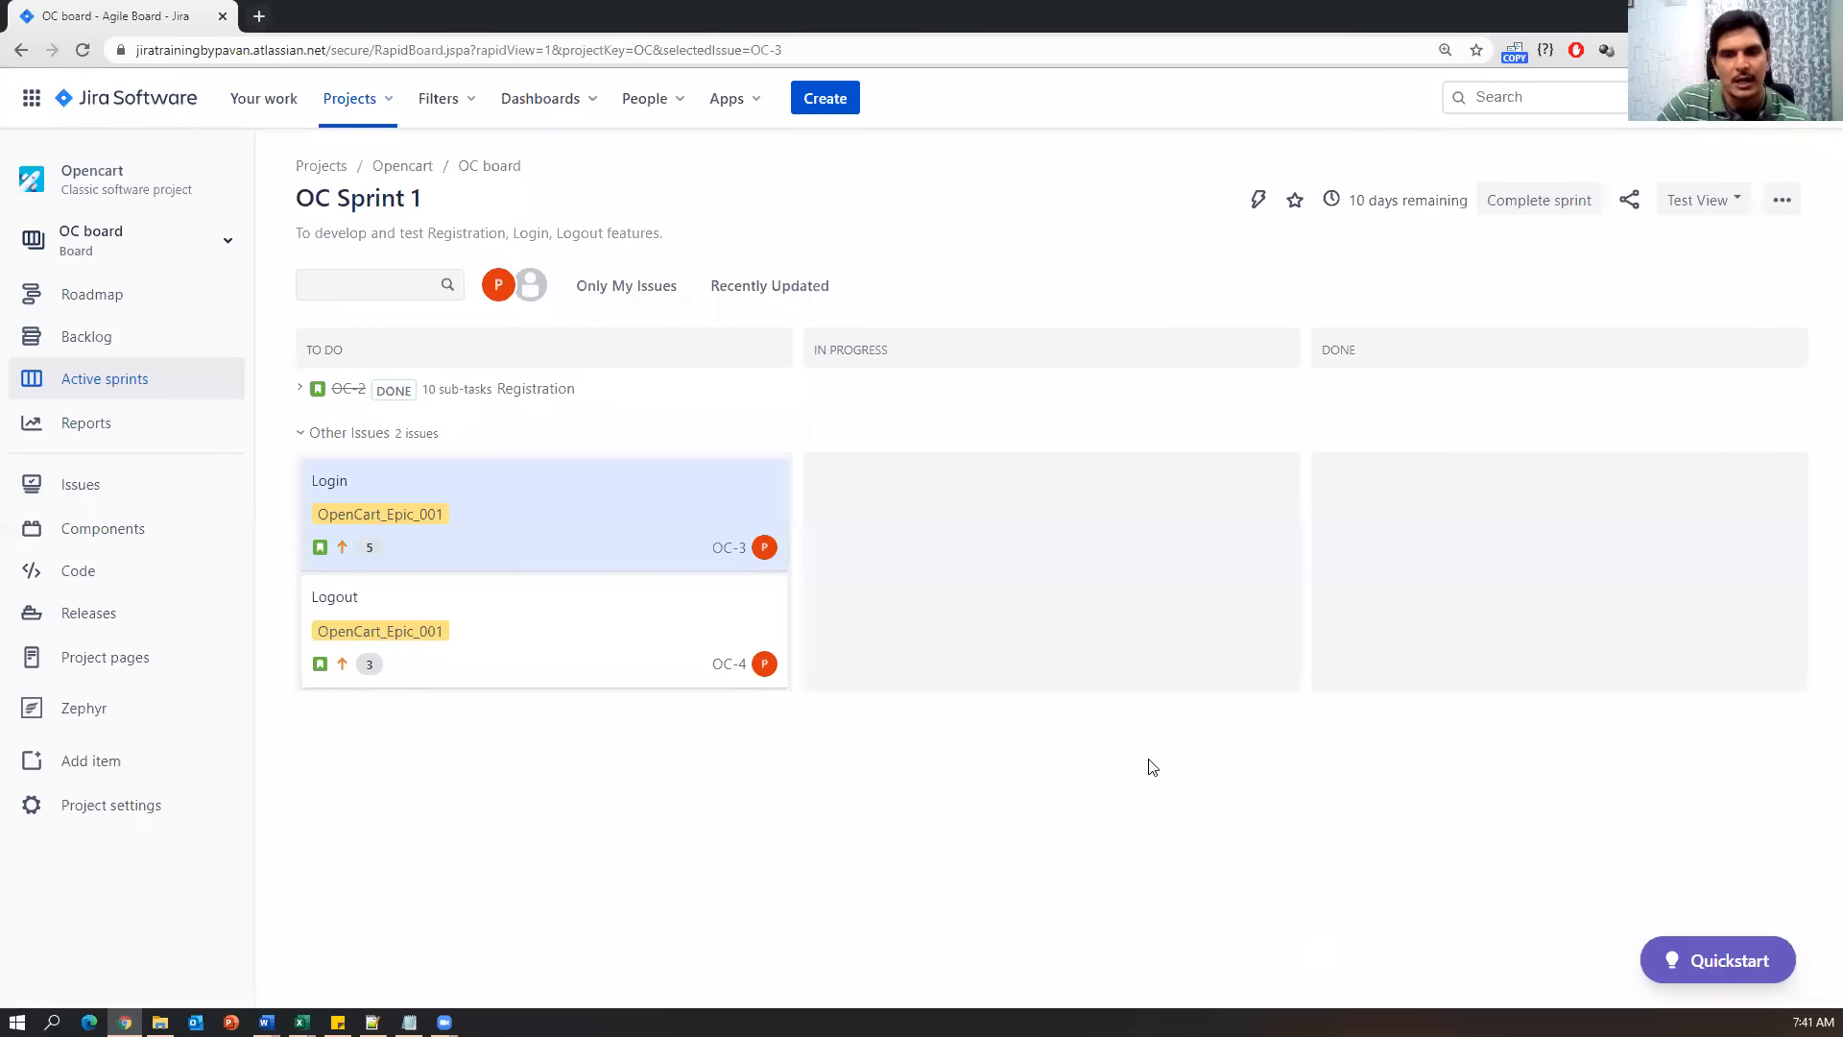
click(409, 1022)
drag(297, 647, 9, 516)
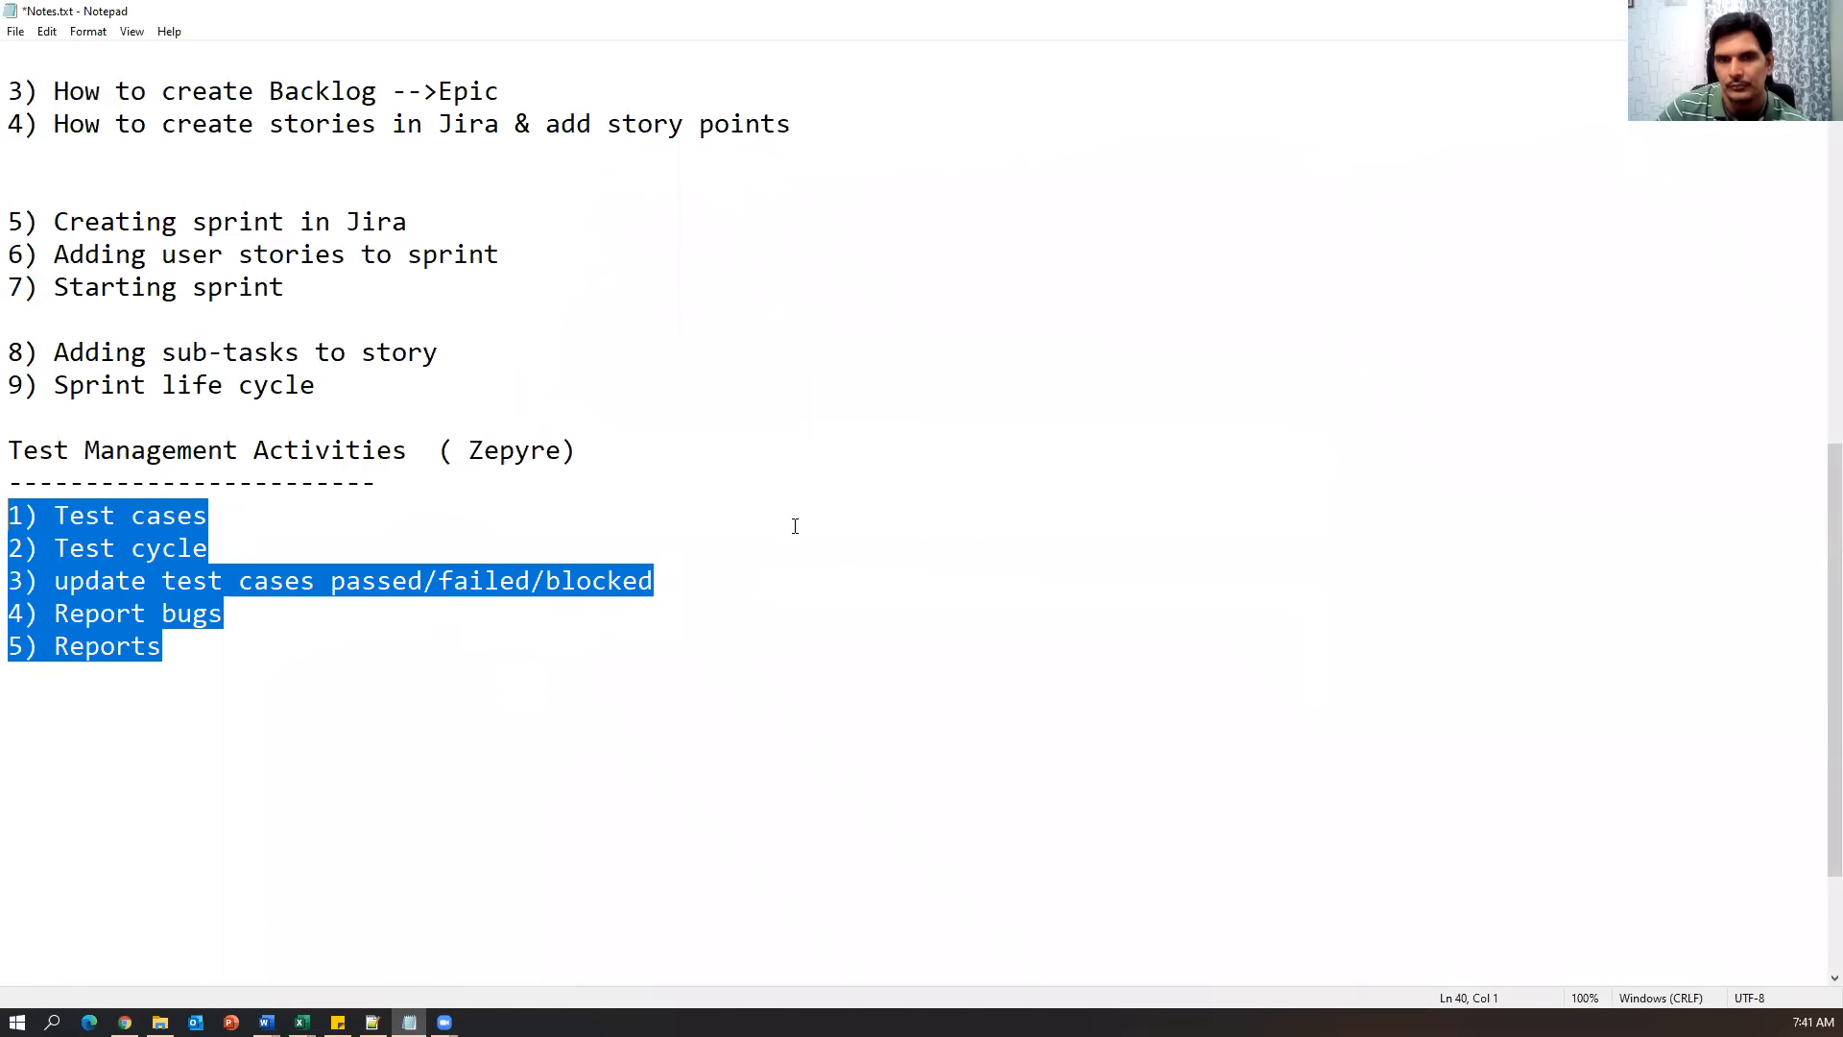
drag(477, 707, 10, 486)
drag(428, 672, 10, 485)
click(581, 680)
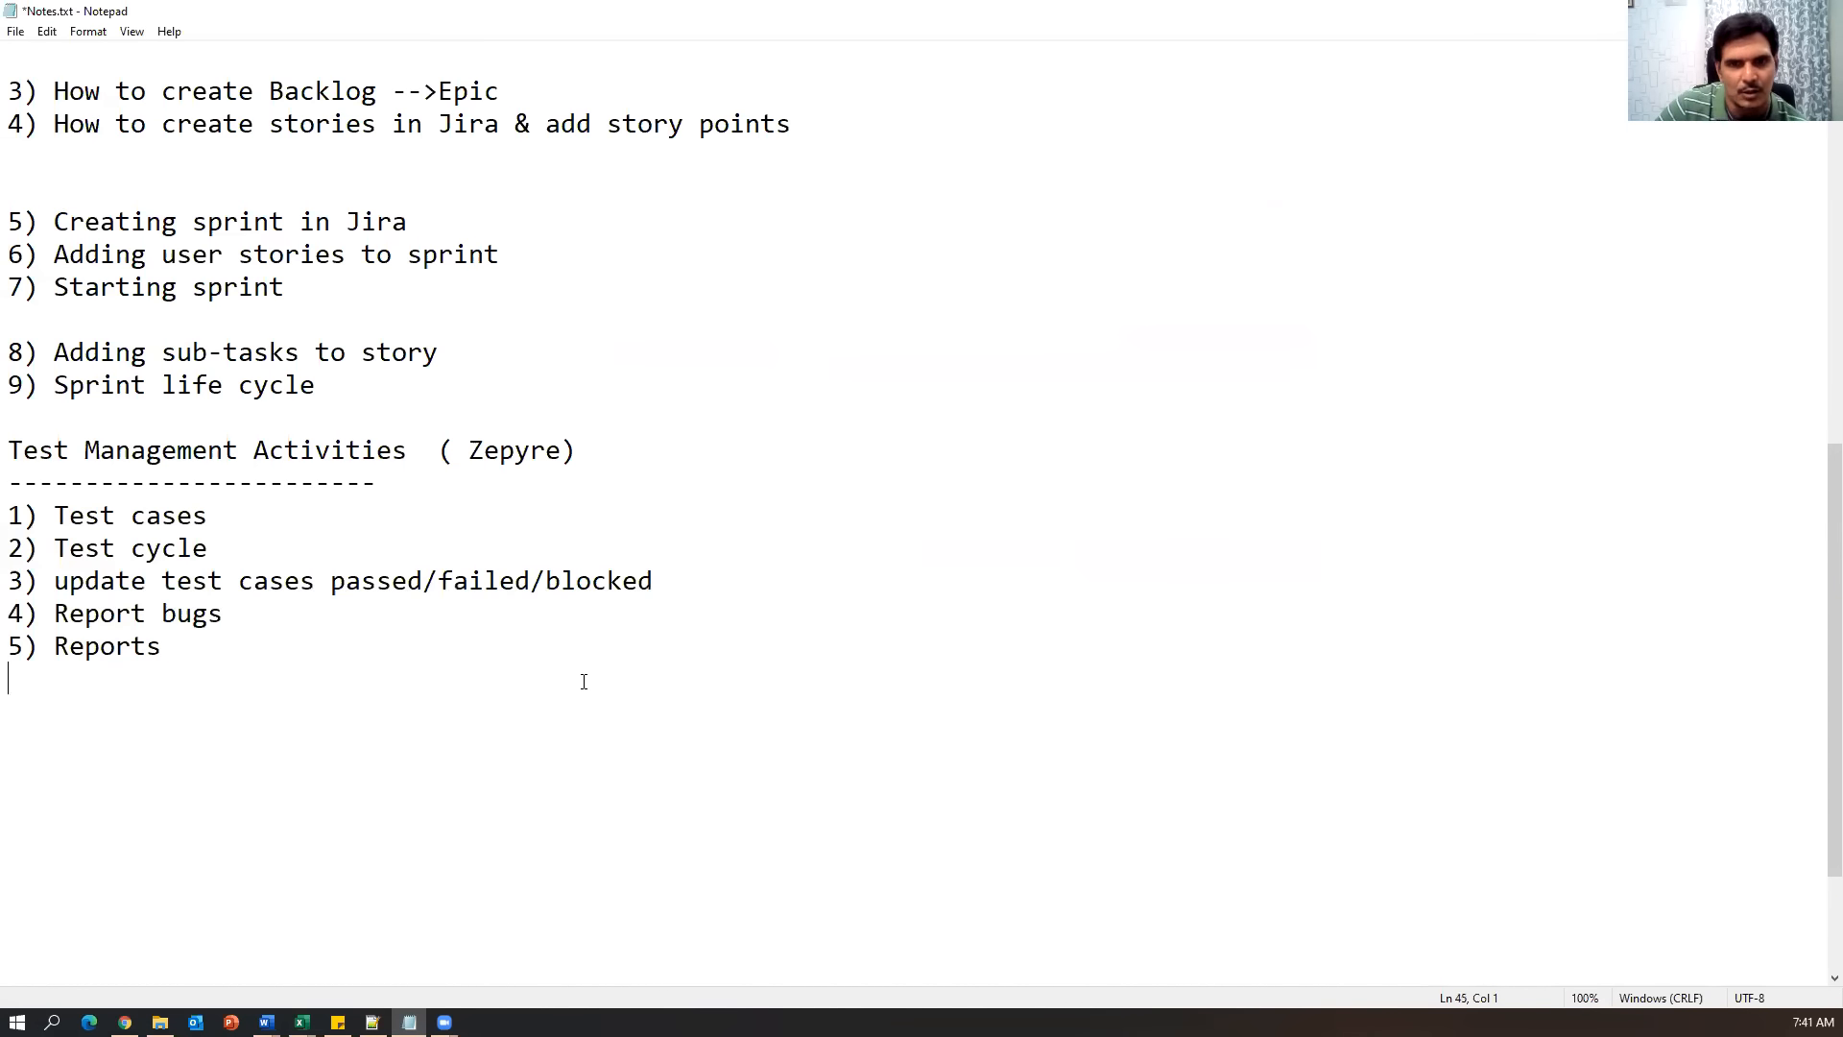
drag(315, 514, 9, 515)
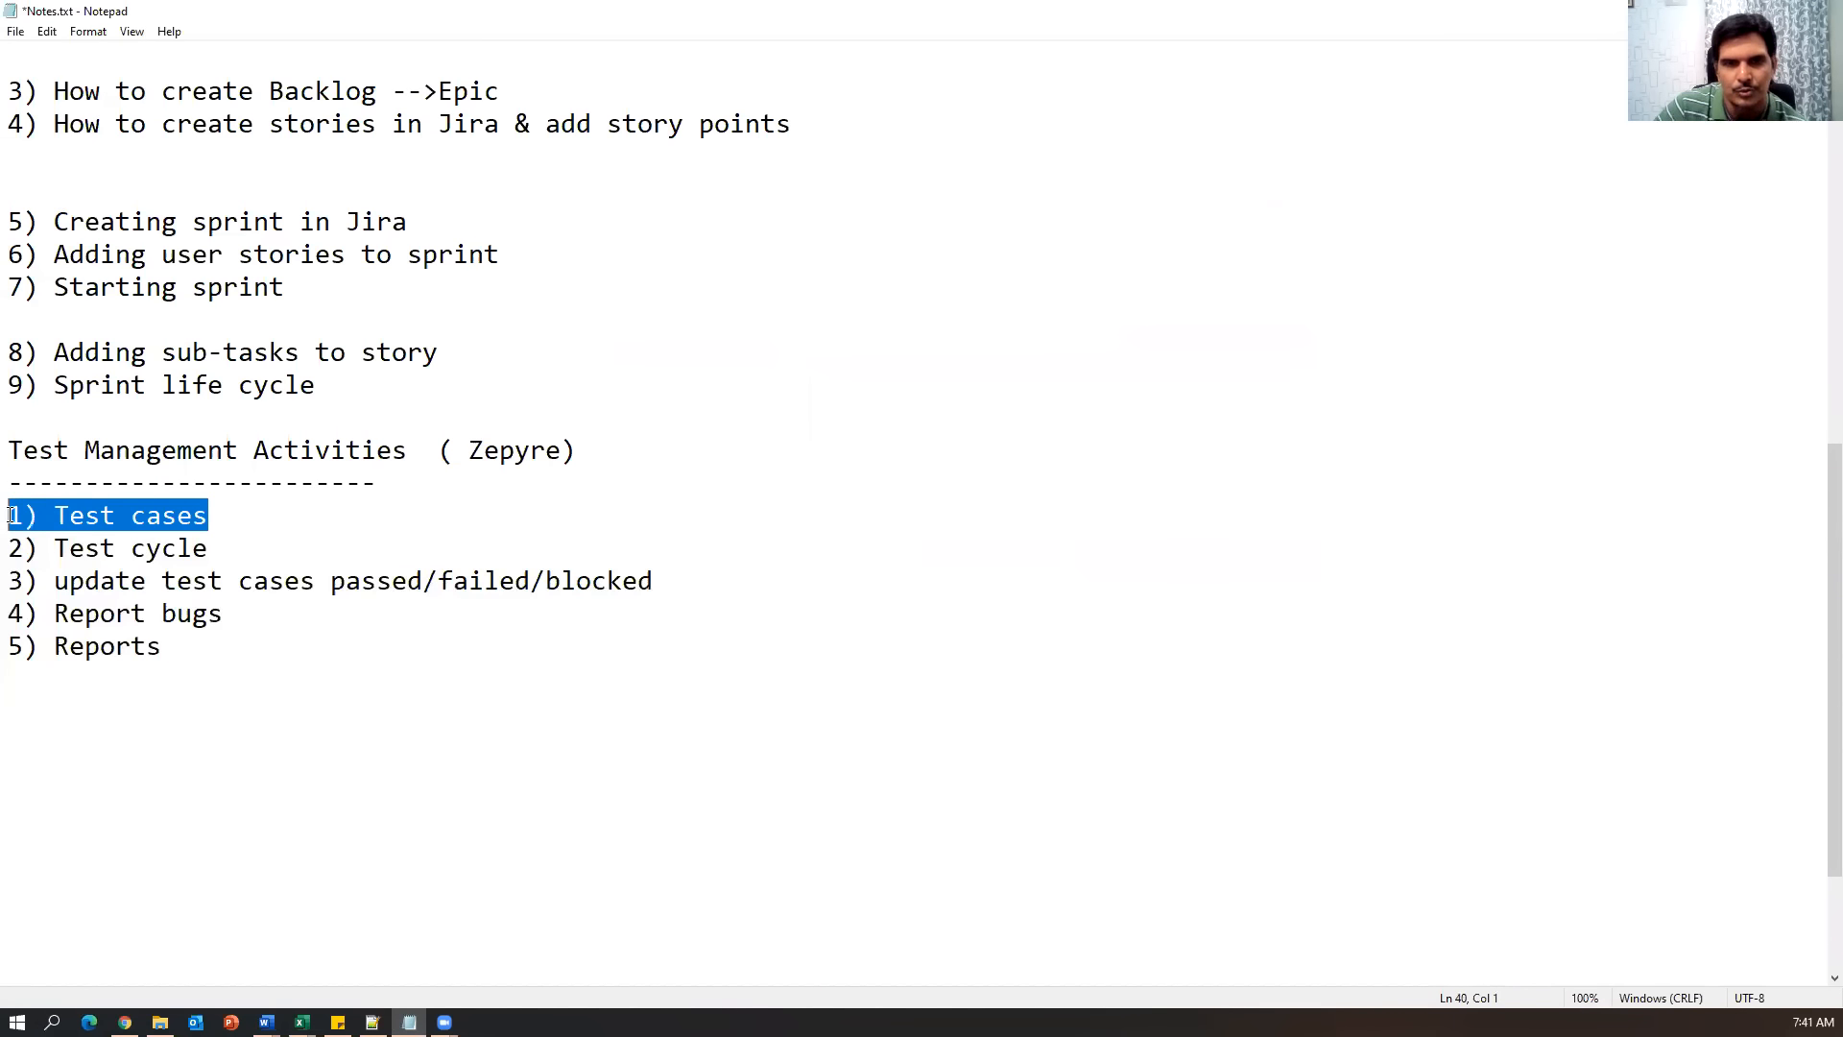
click(124, 1021)
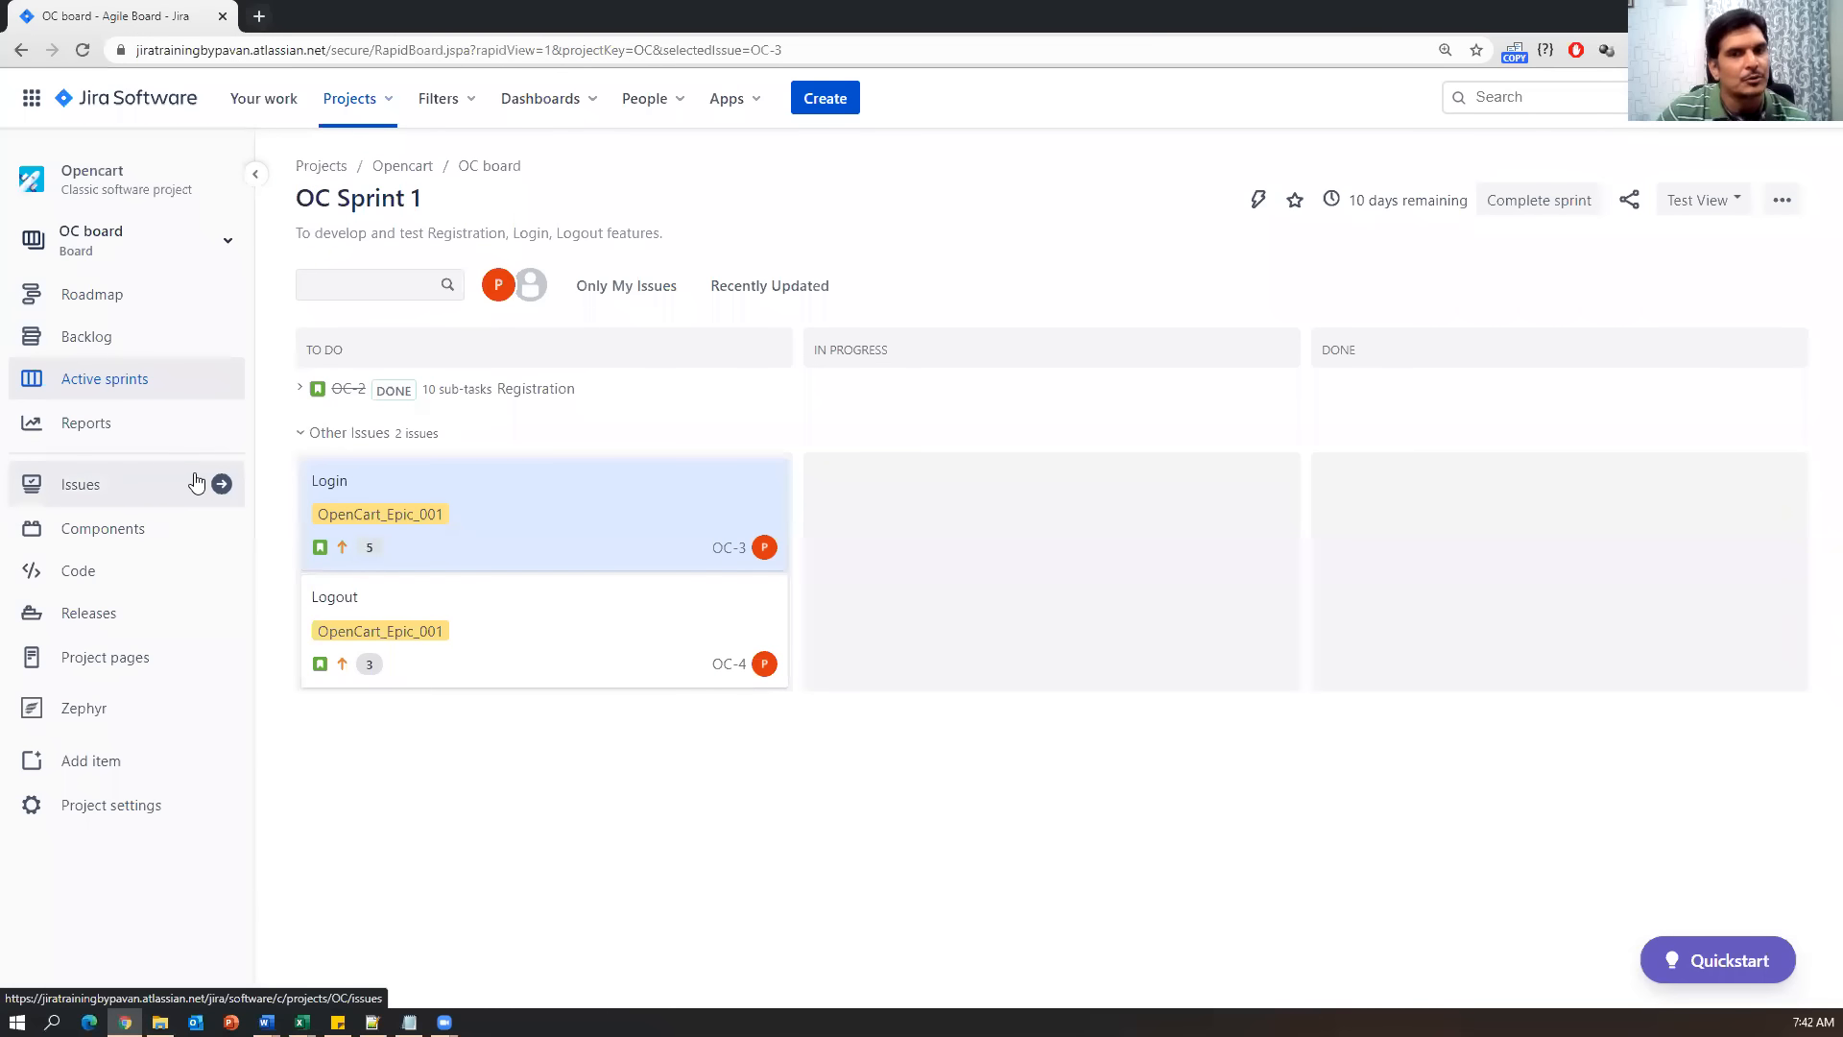
Open the project's Zephyr menu and pick out its Design, Planning and Execution, and Reporting headings.
click(84, 718)
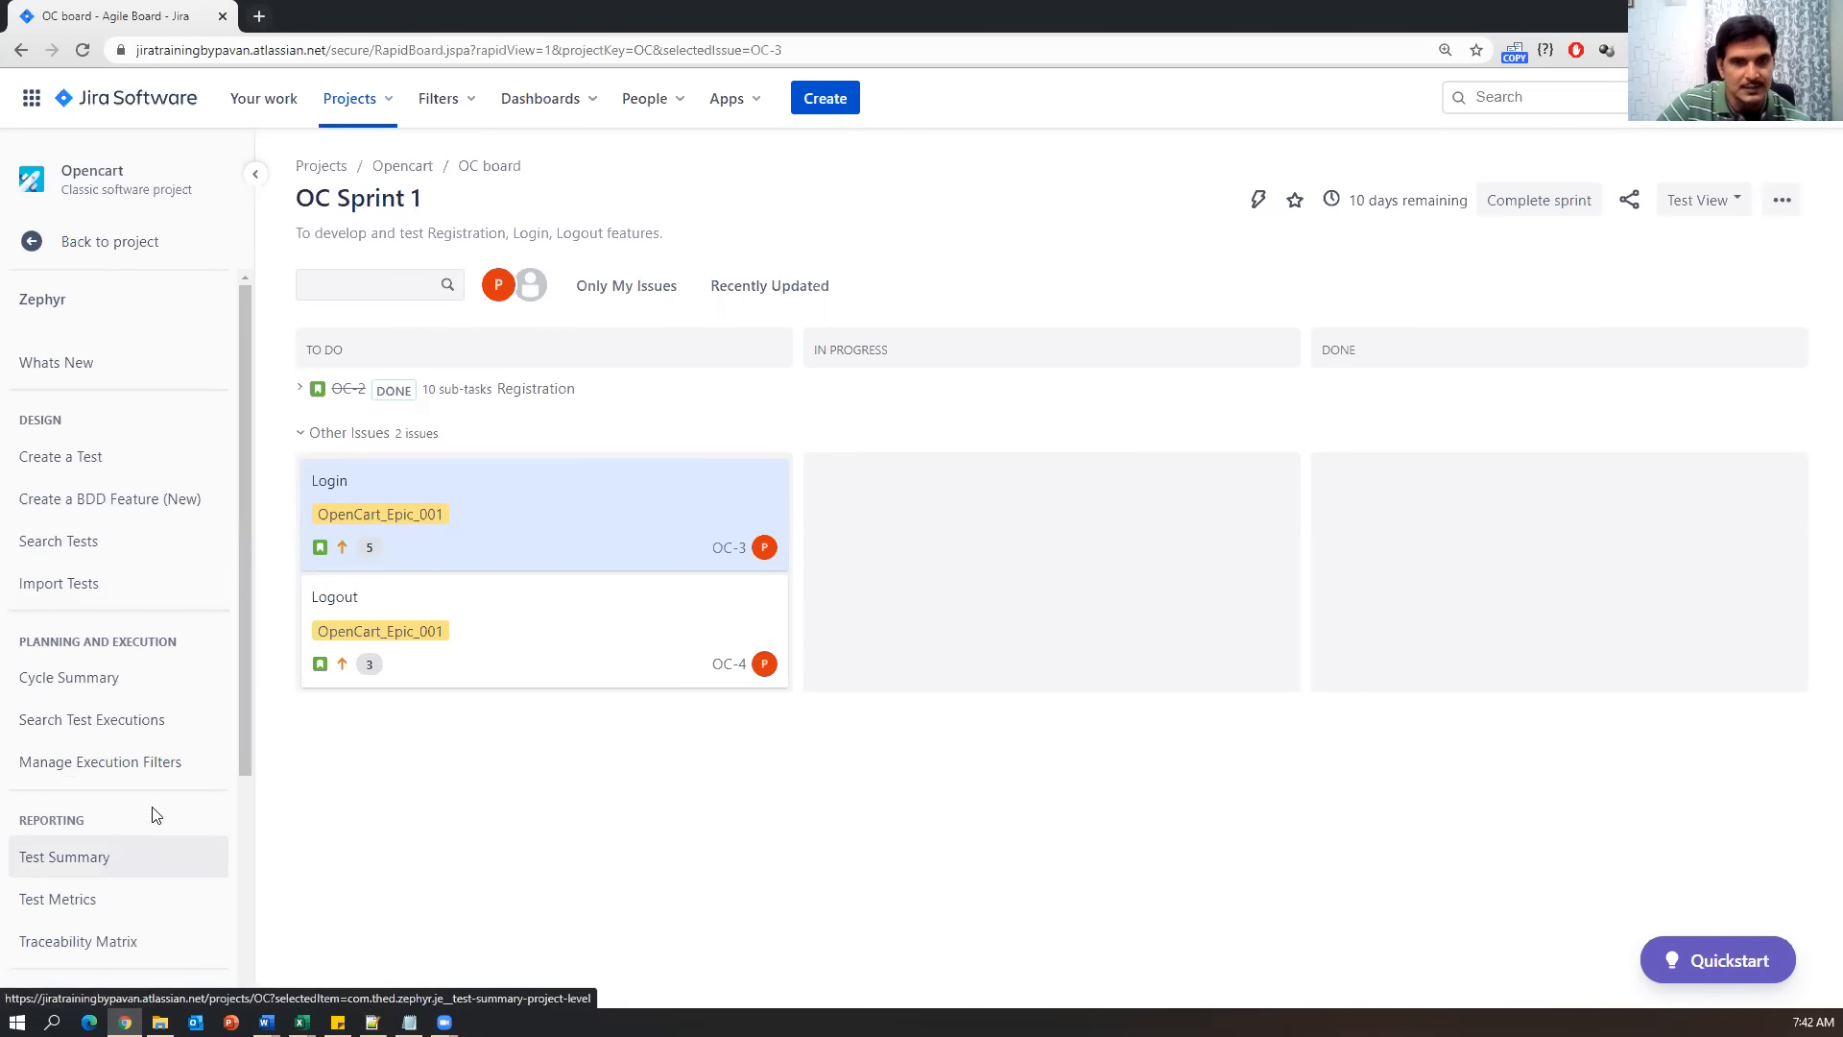
drag(17, 420, 66, 425)
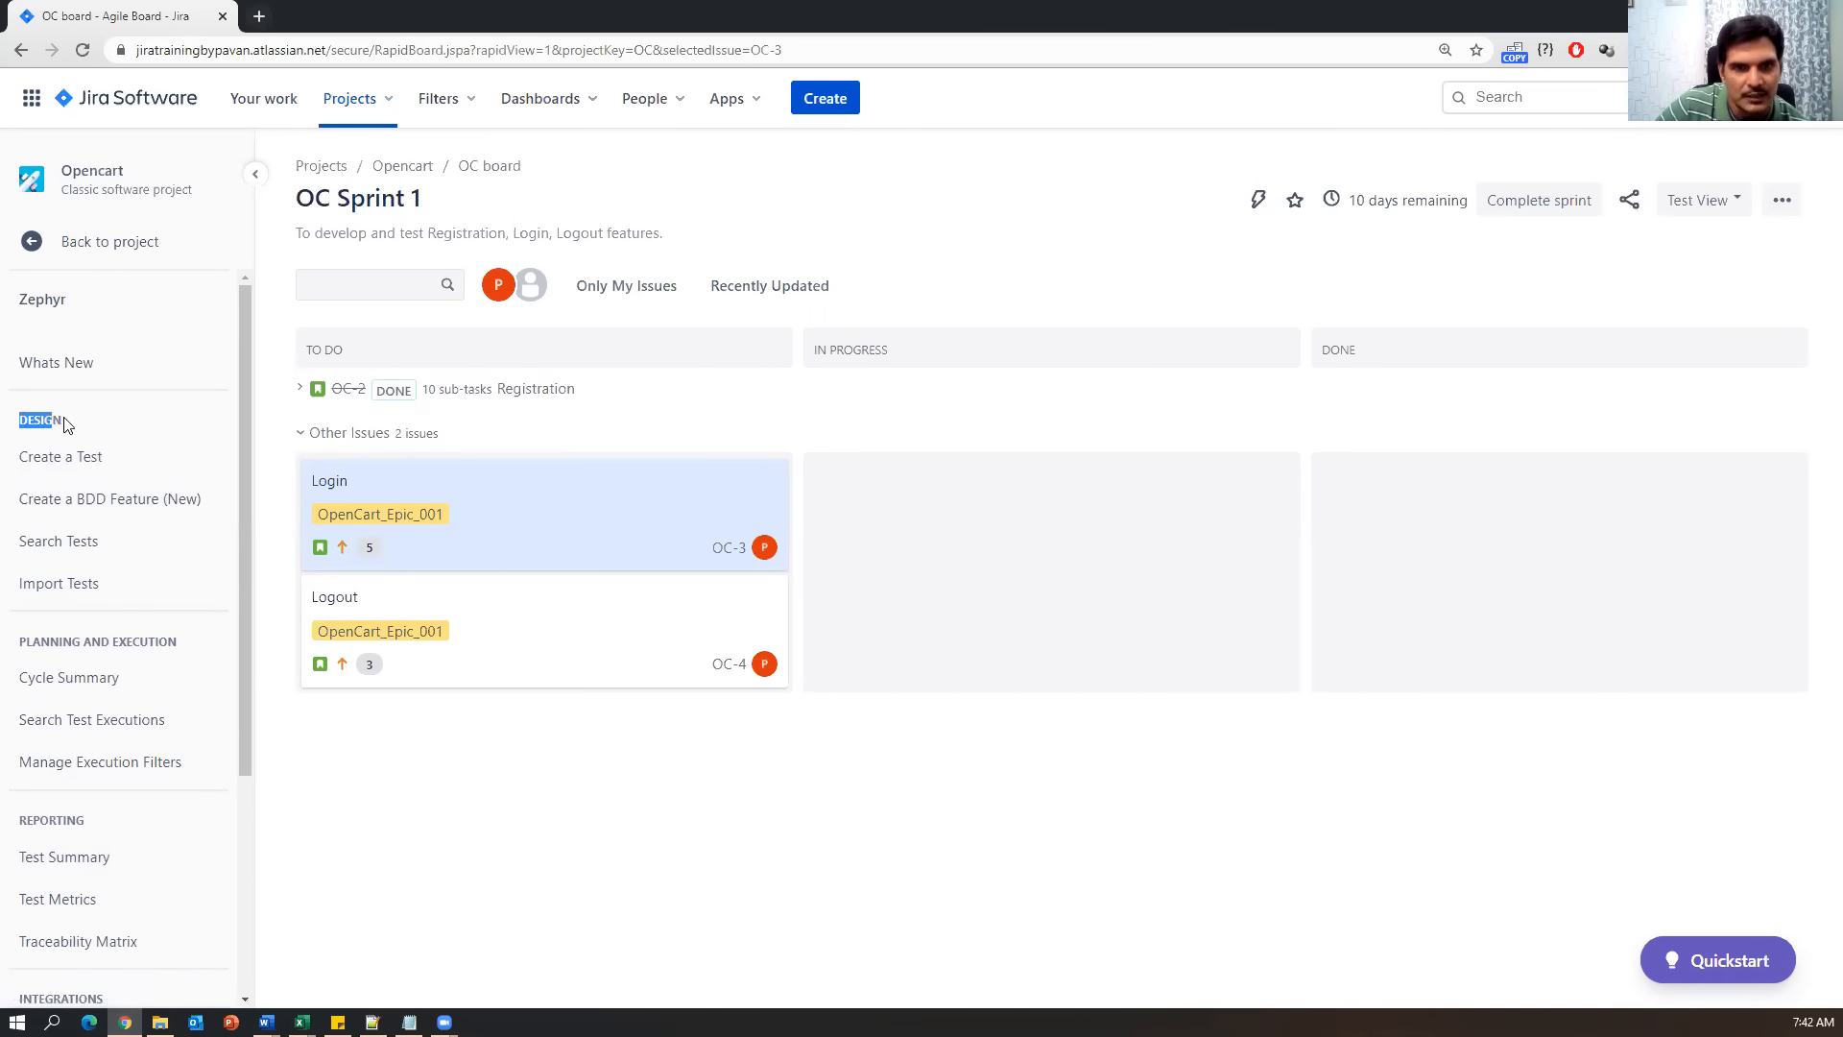
drag(13, 643, 196, 645)
drag(92, 818, 15, 823)
scroll(67, 849, down, 3)
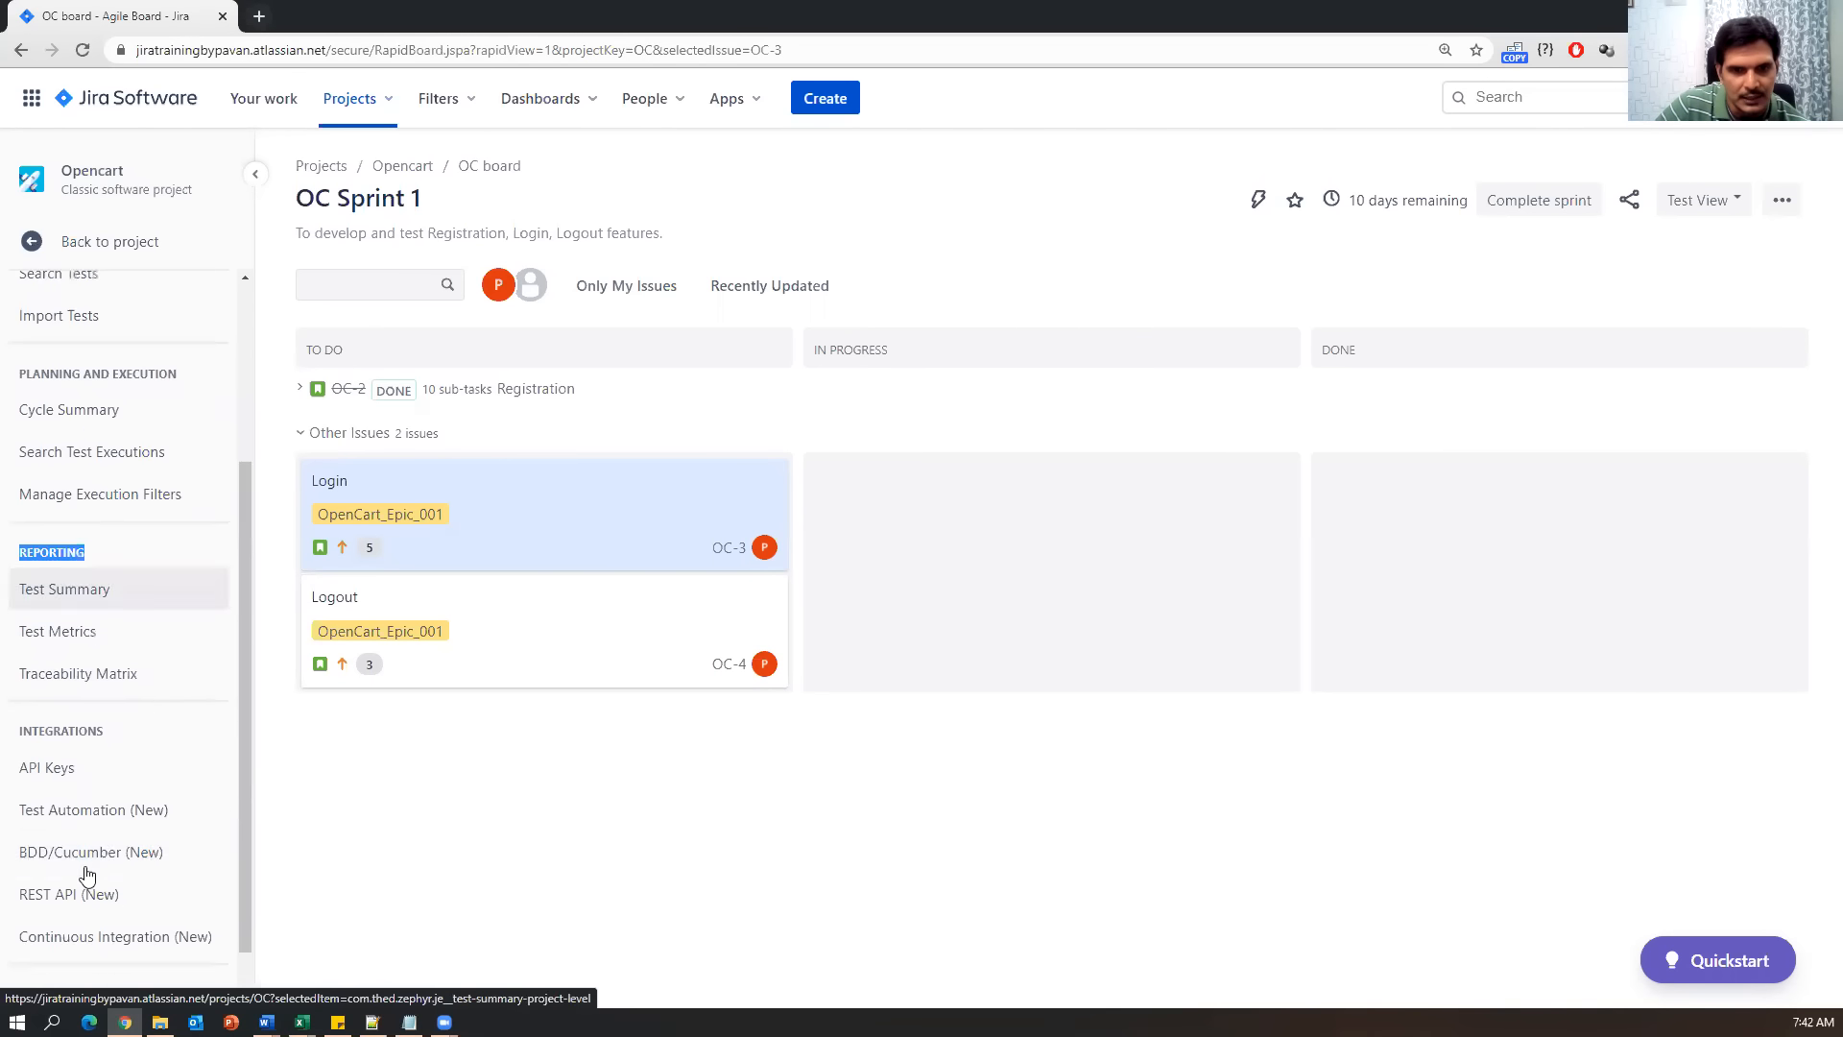
scroll(113, 809, up, 3)
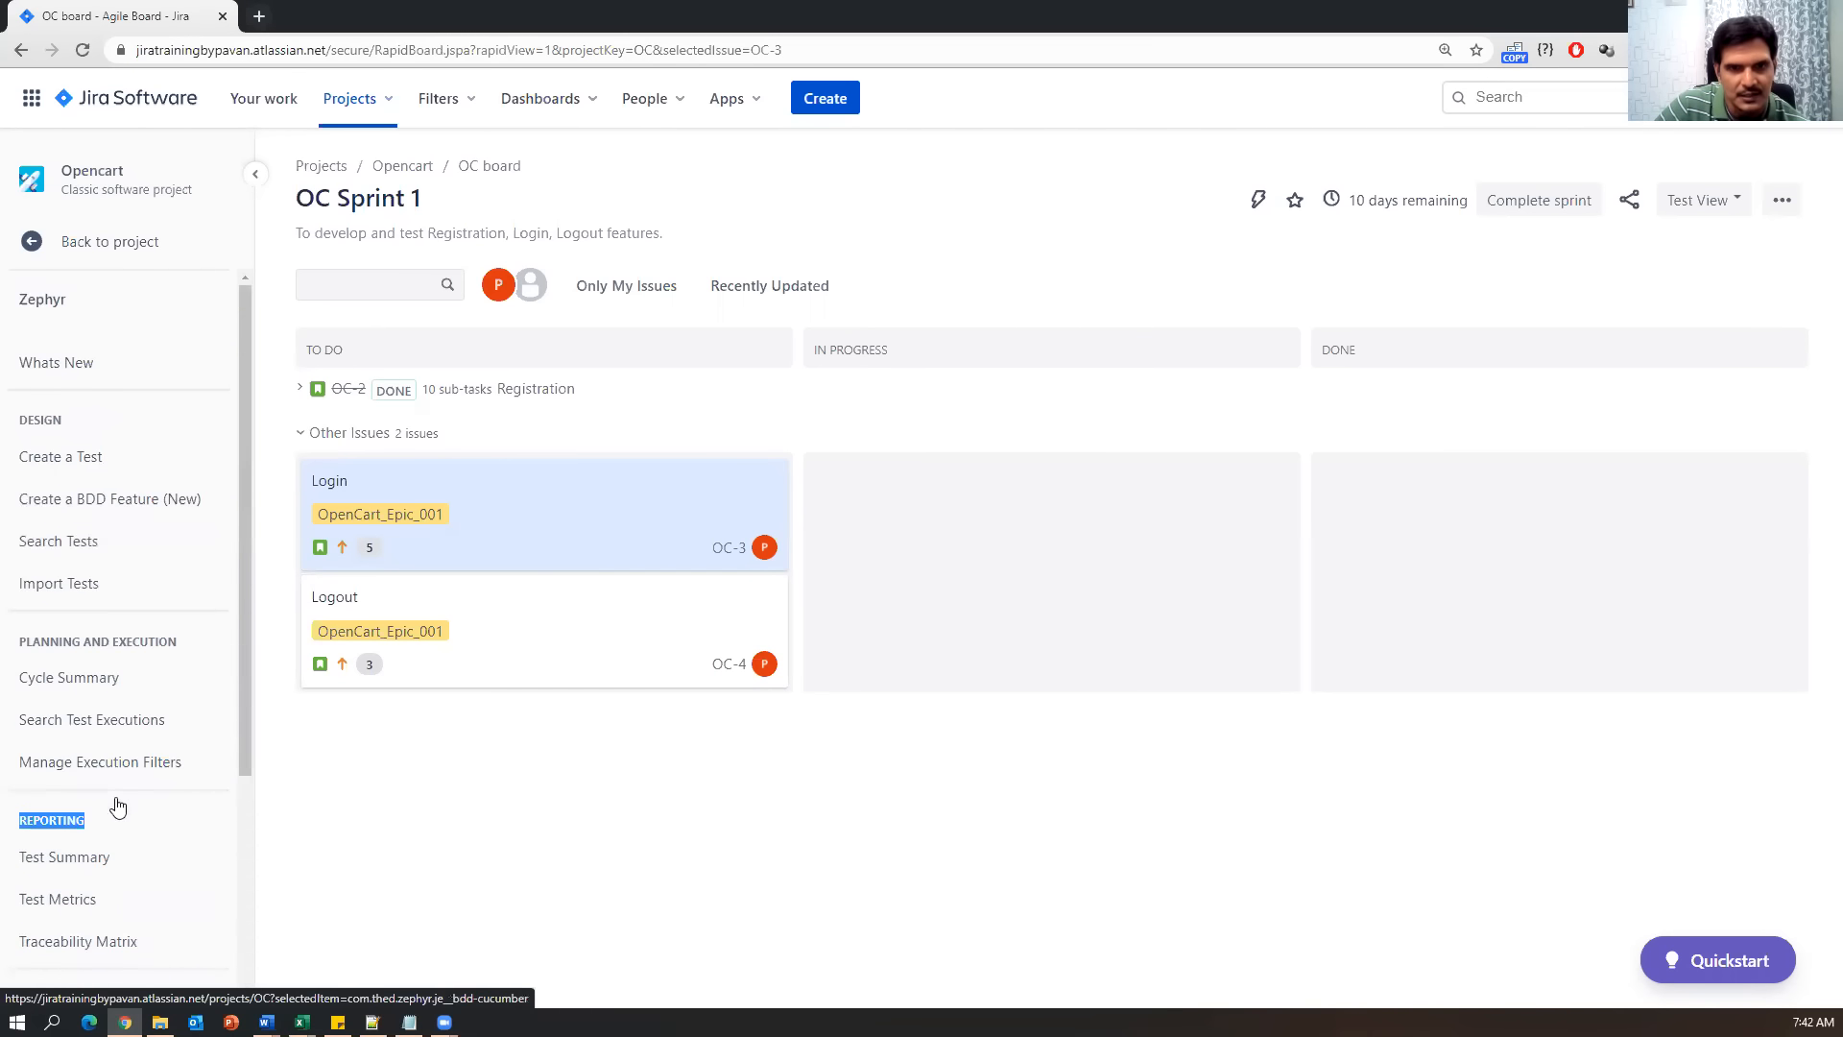
drag(81, 423, 16, 422)
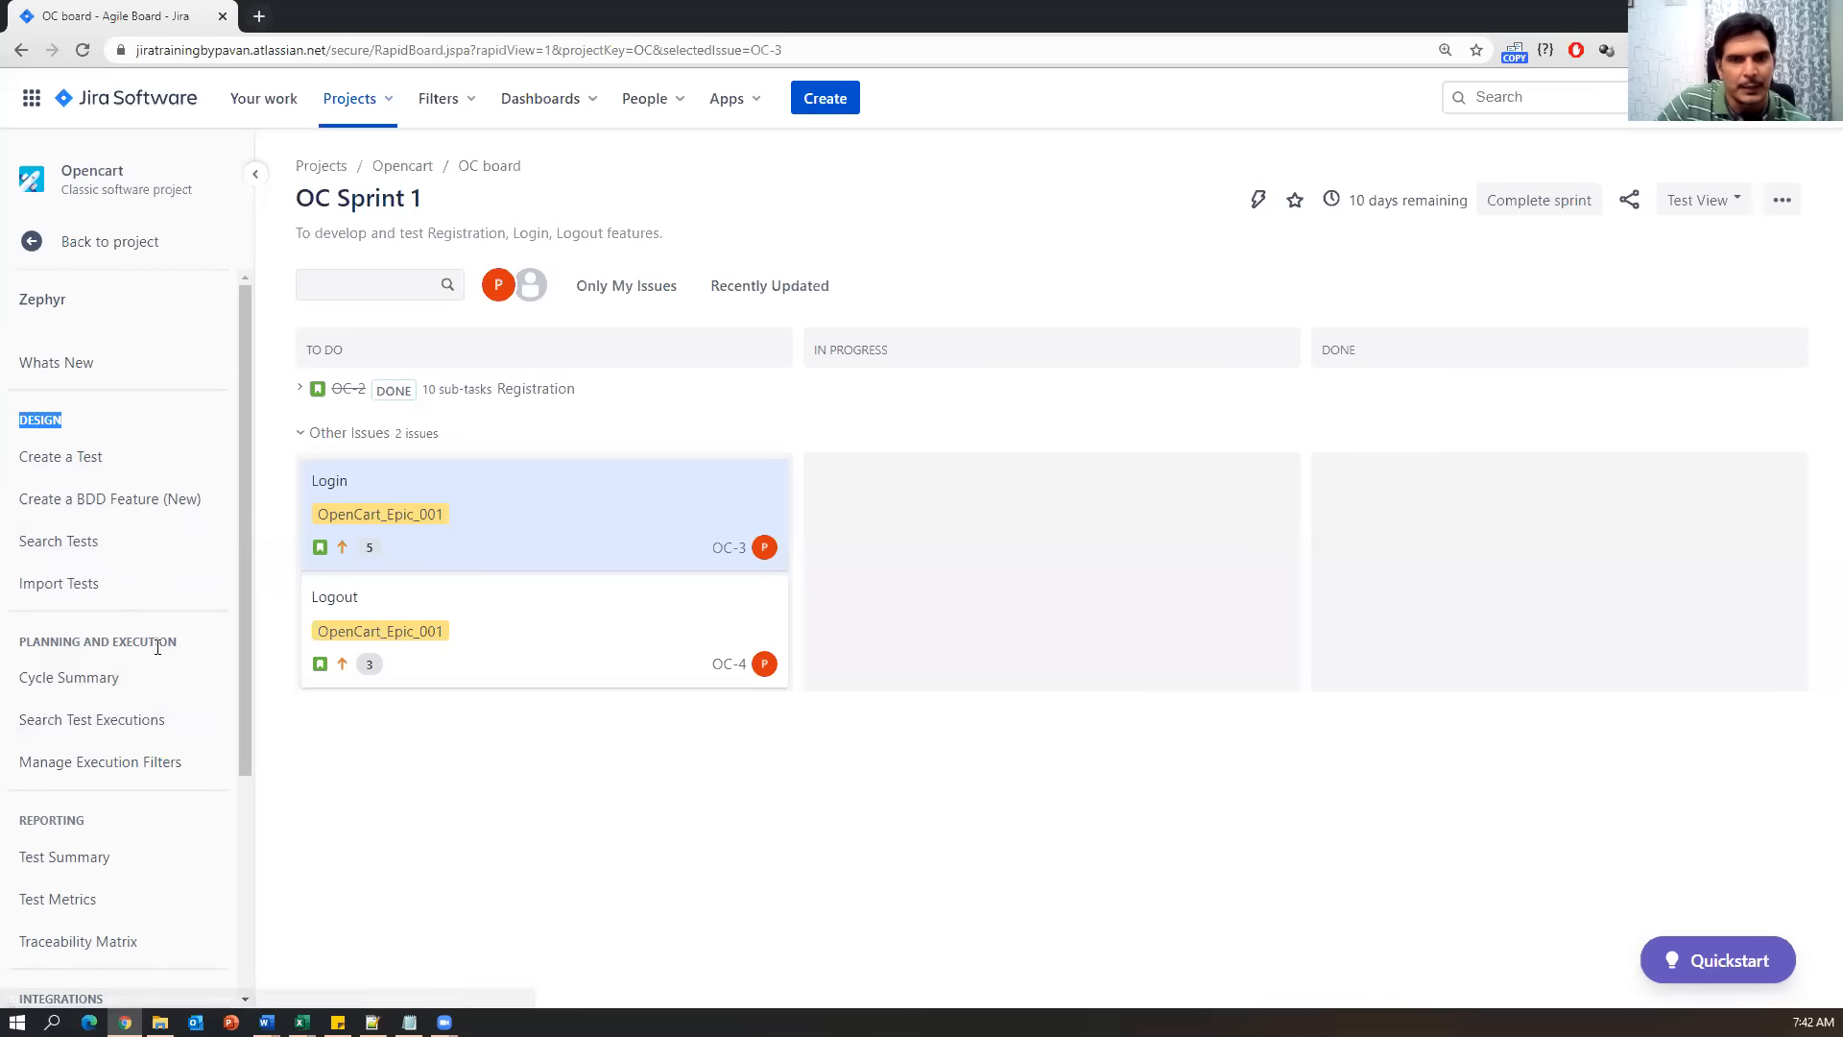
Scroll through the Zephyr menu, check the Notepad notes, then return to the sprint board.
scroll(39, 624, down, 1)
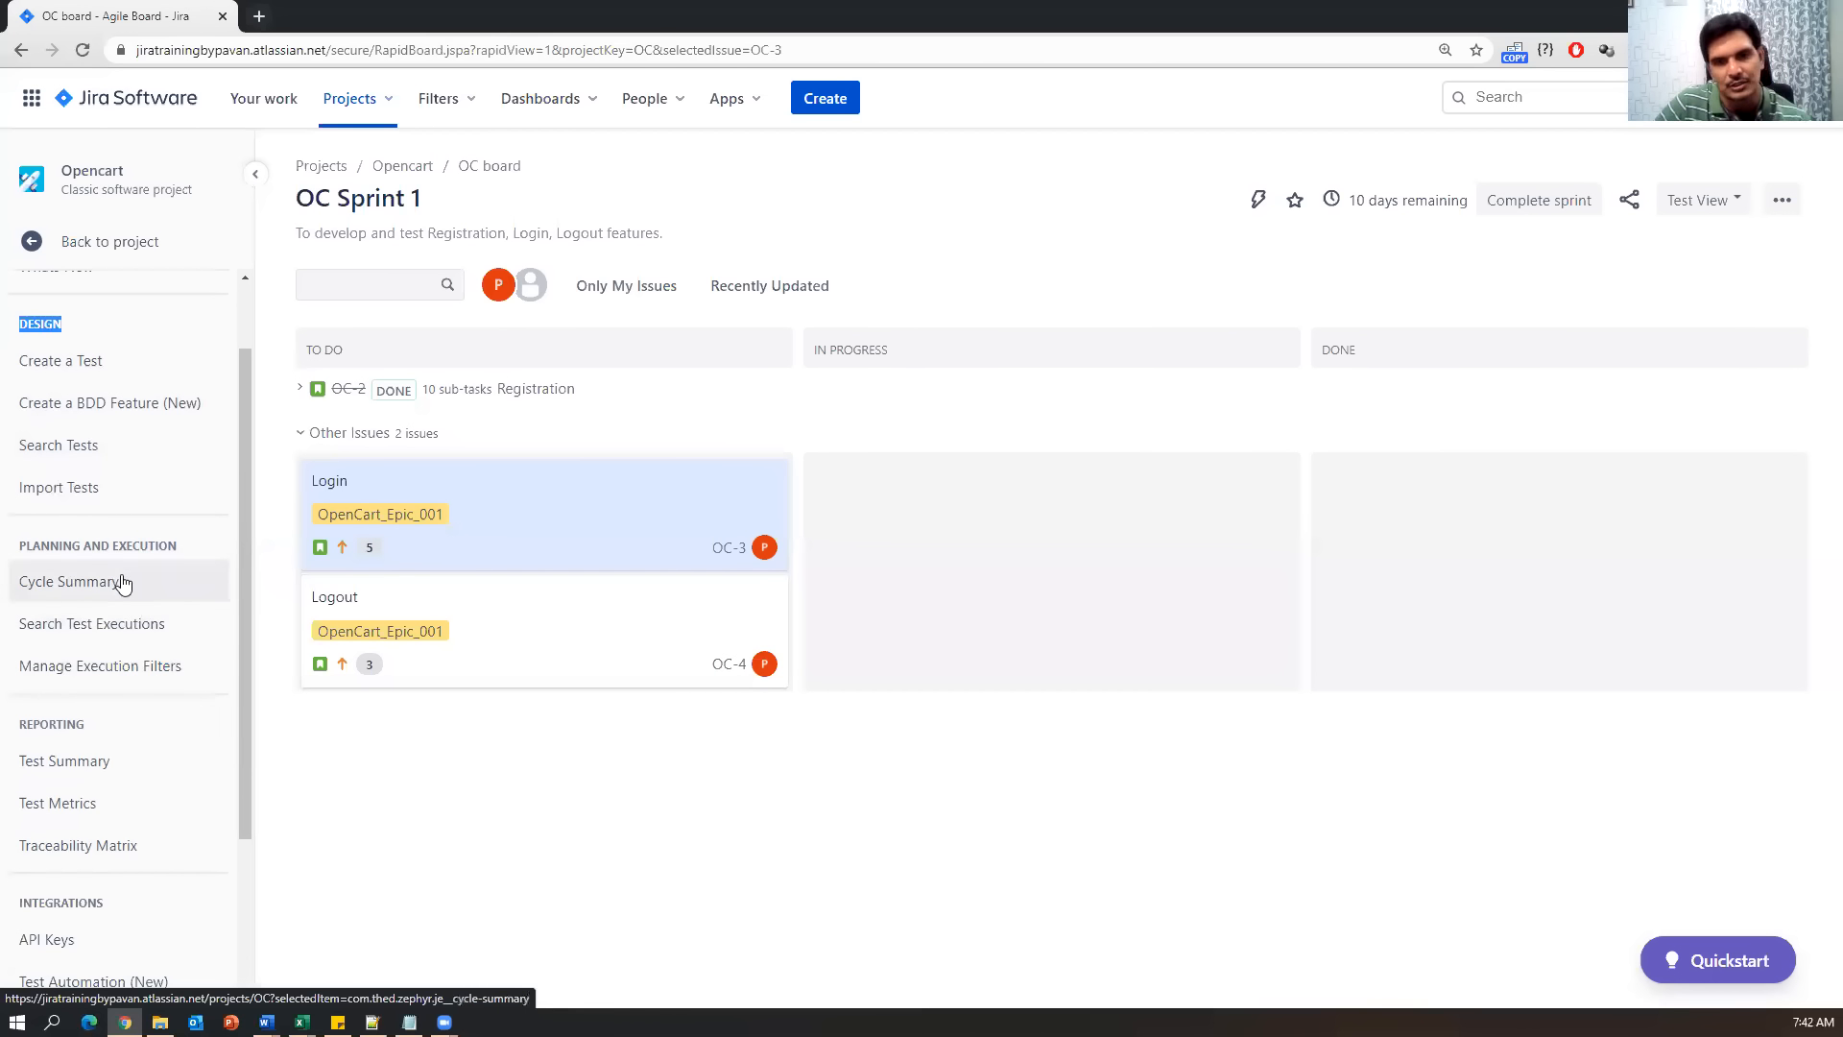
scroll(103, 767, down, 2)
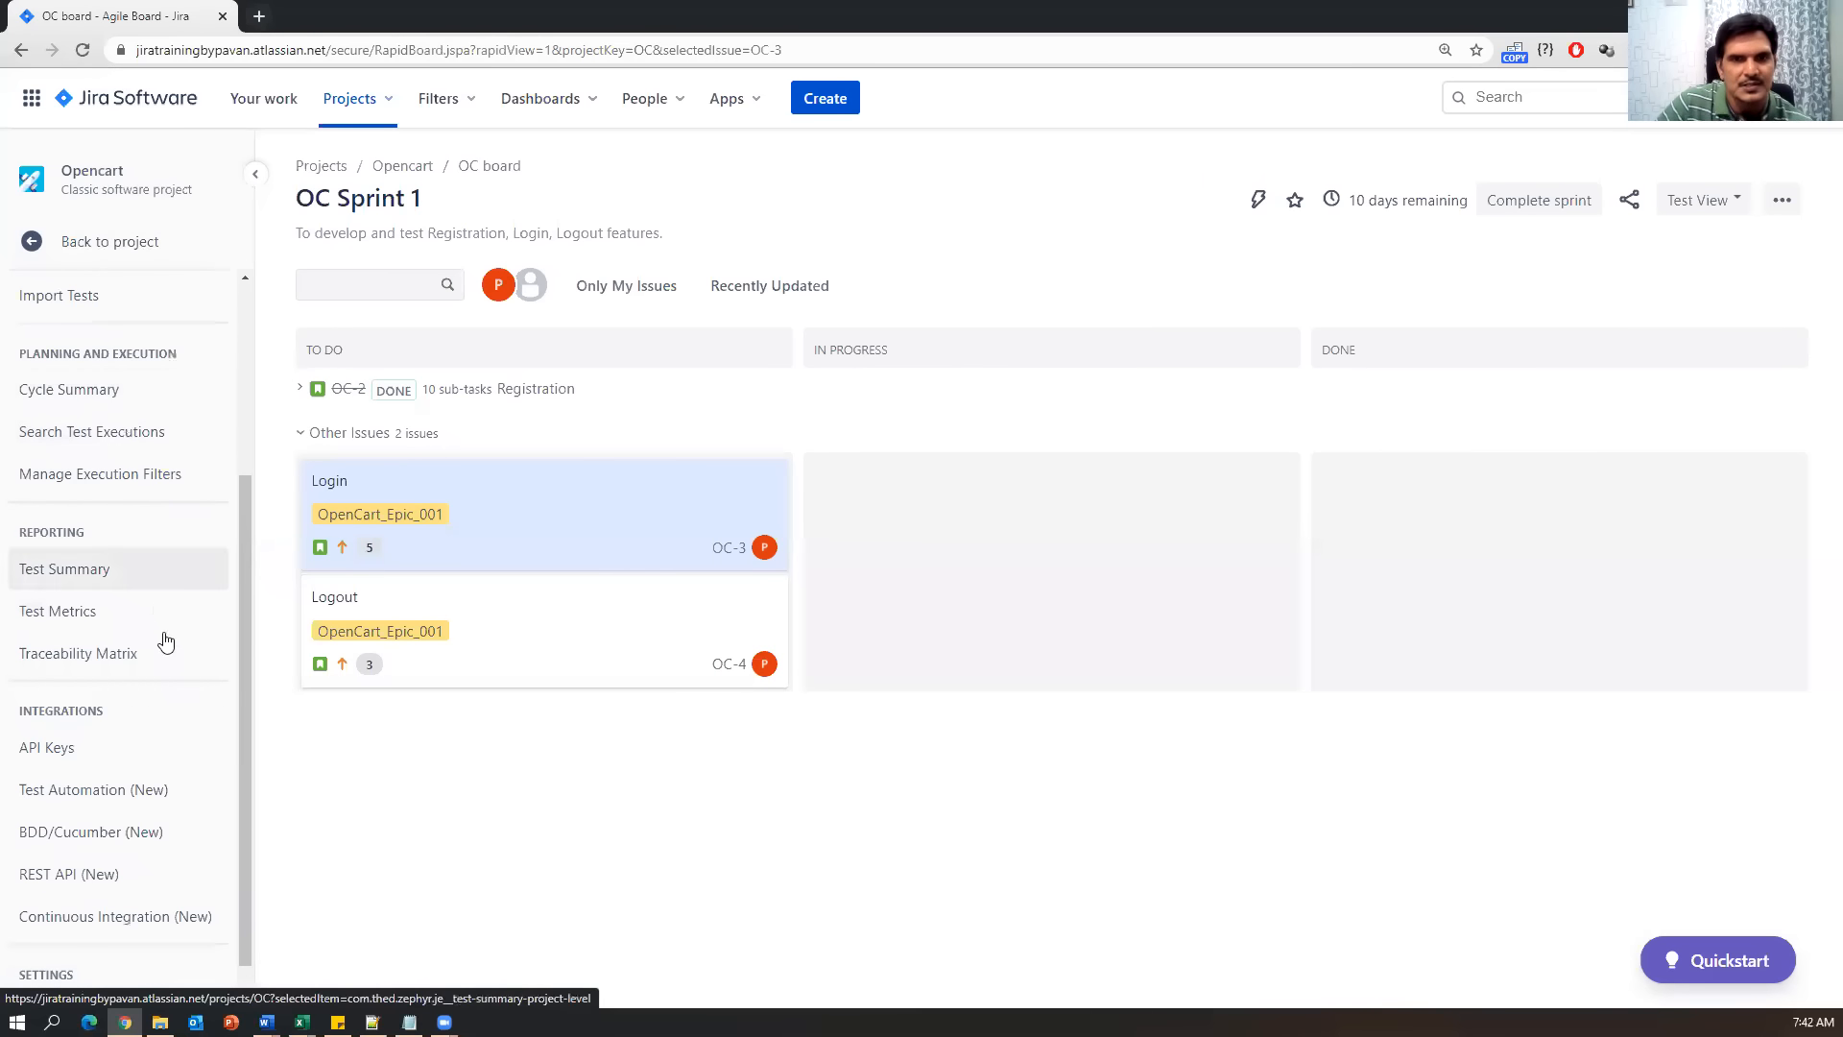
scroll(164, 652, up, 1)
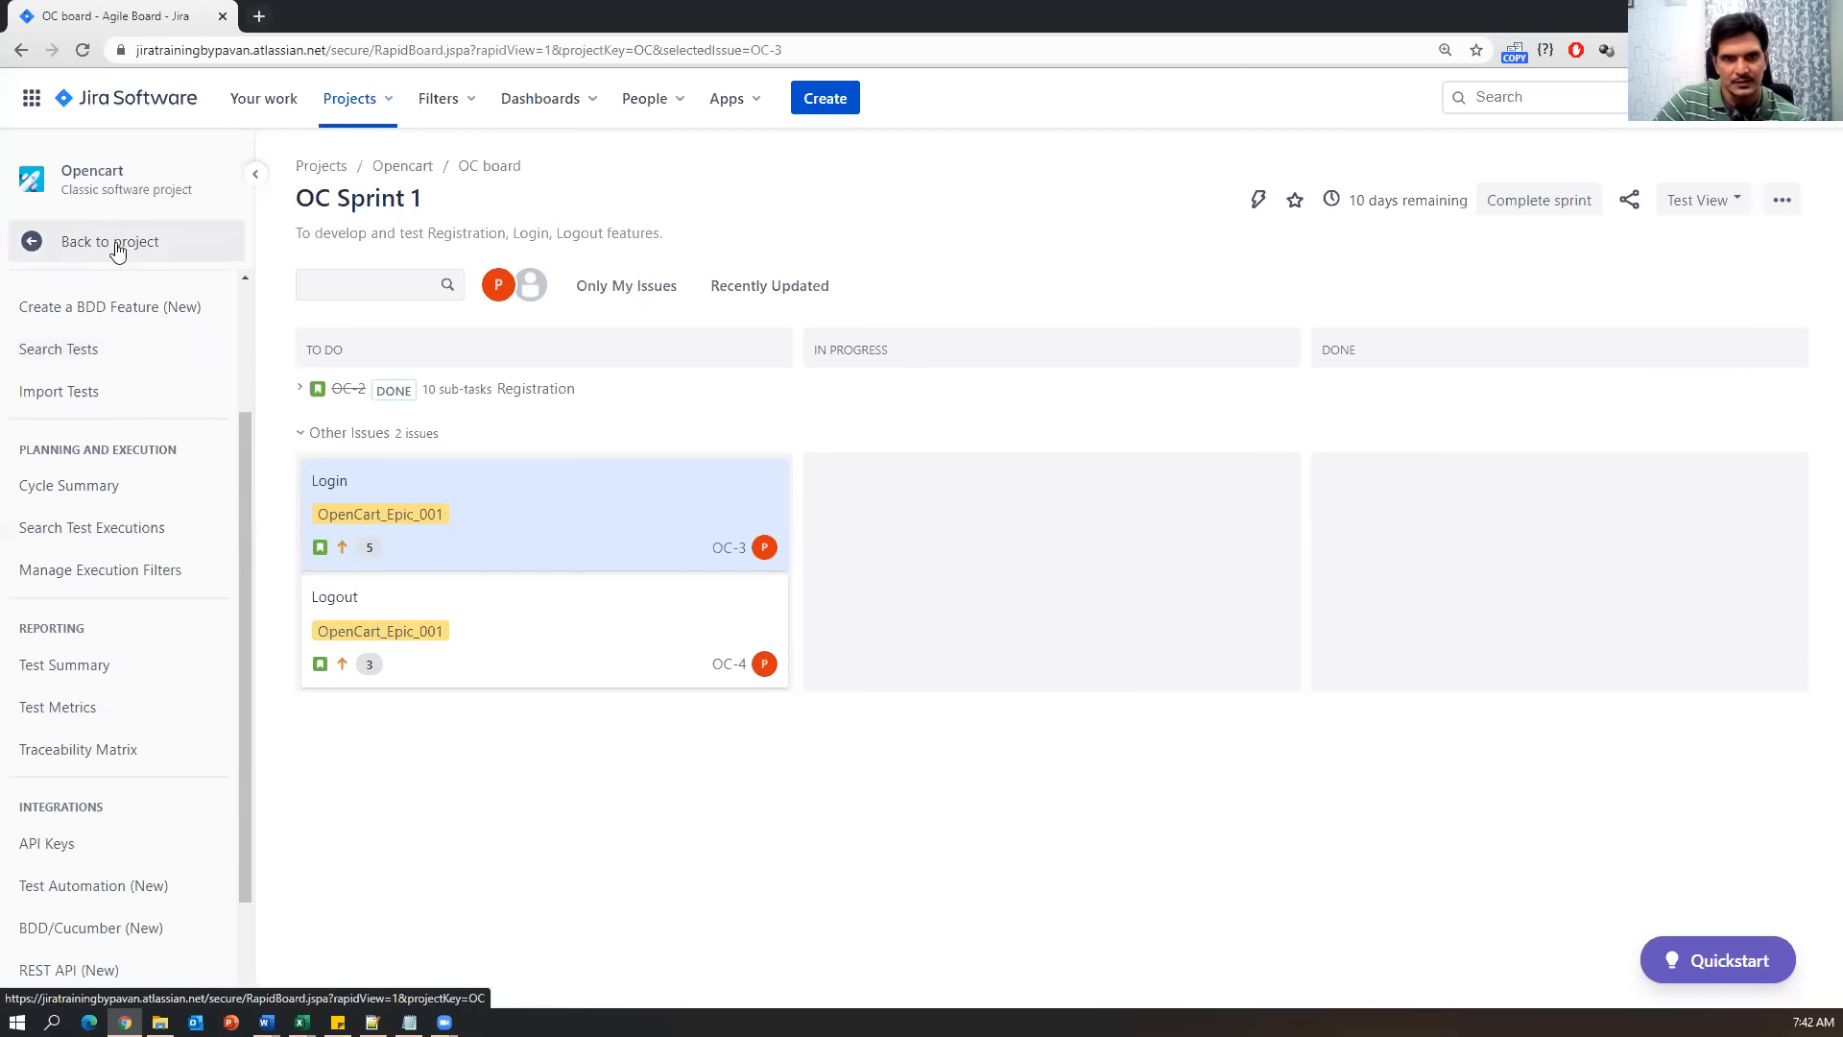
scroll(108, 768, up, 2)
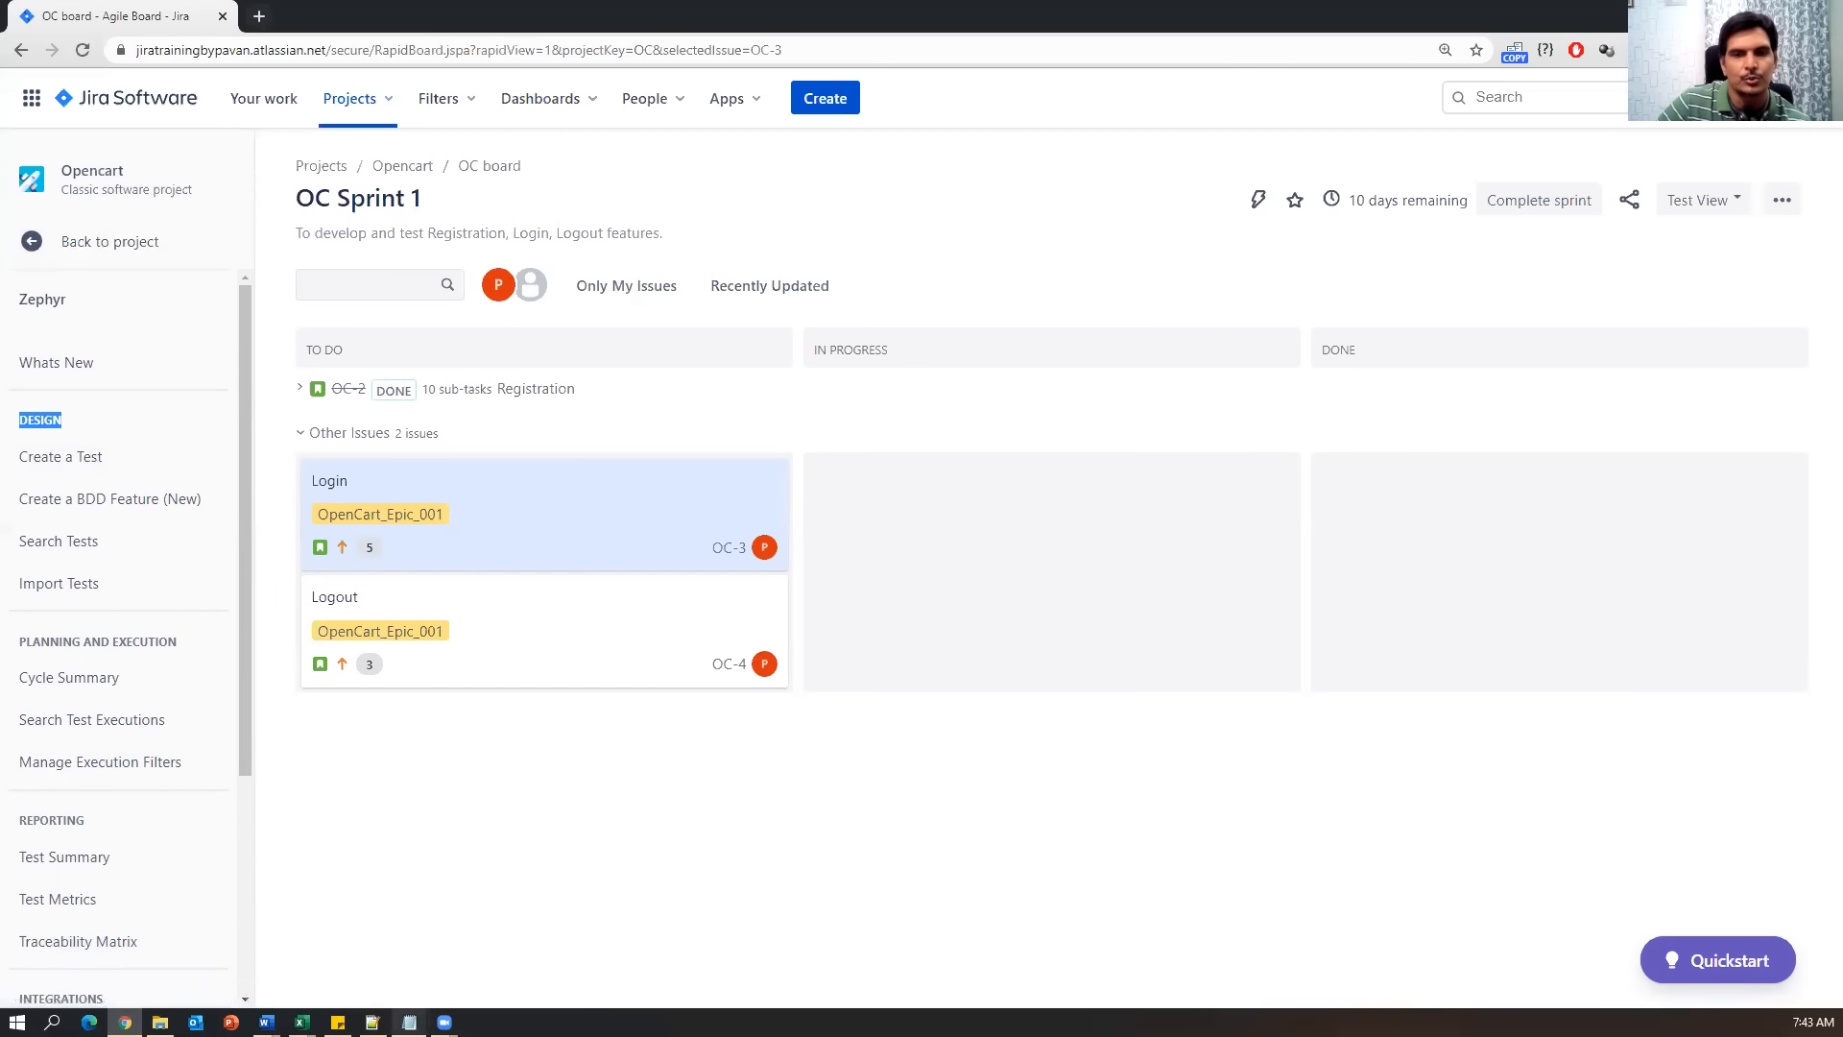
click(409, 1021)
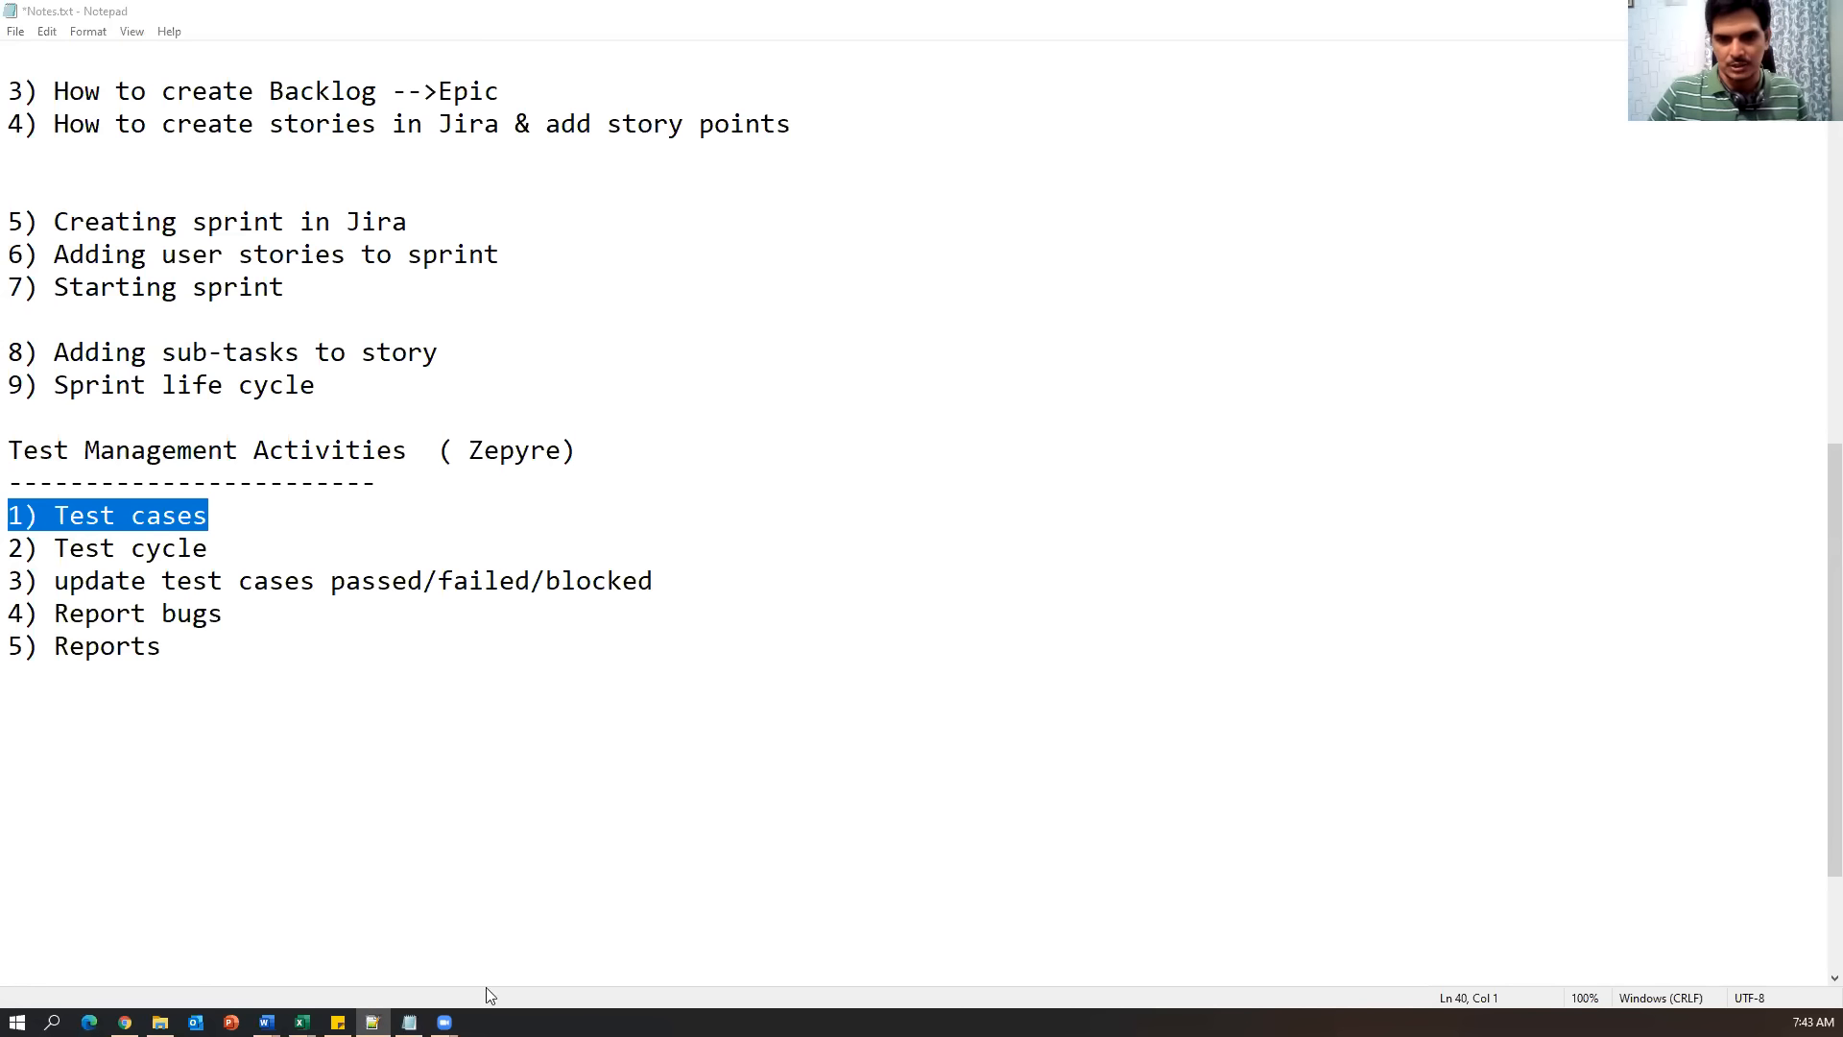
click(125, 1021)
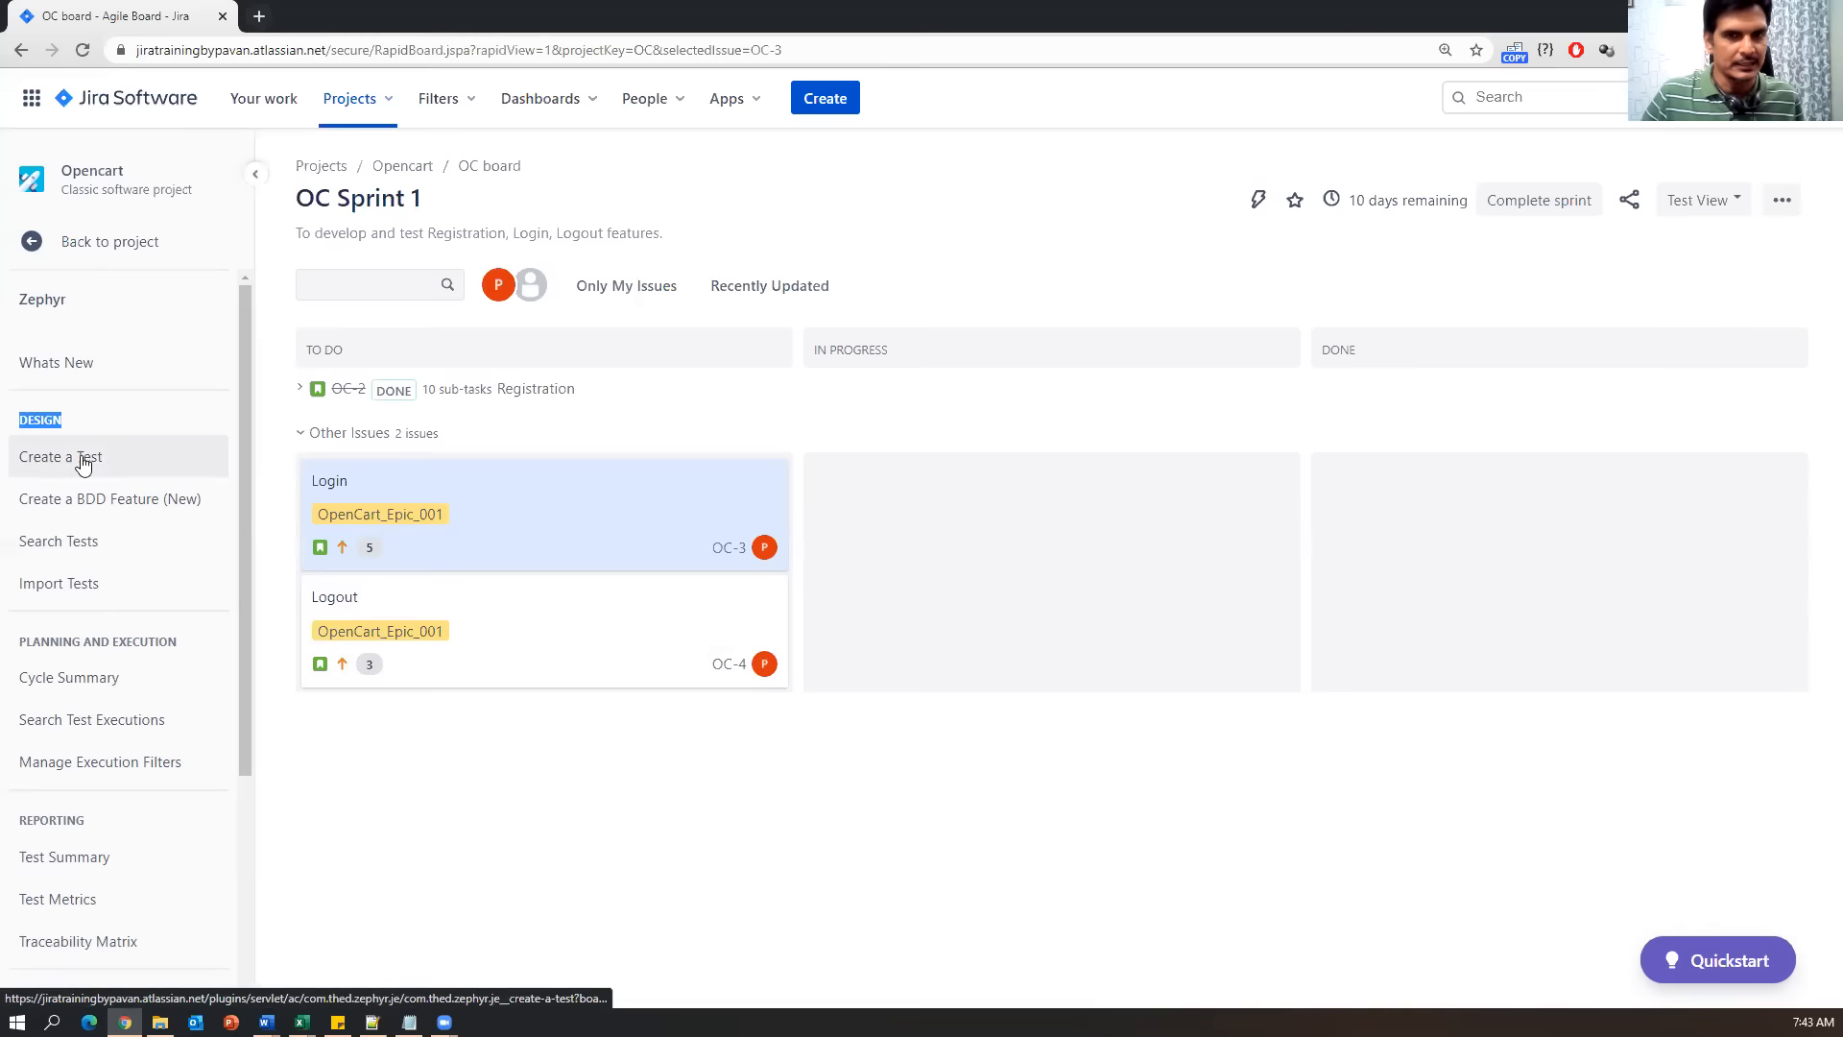
From the Zephyr menu, start a new issue typed Test, then bring JiraTestCases.xlsx forward.
click(48, 245)
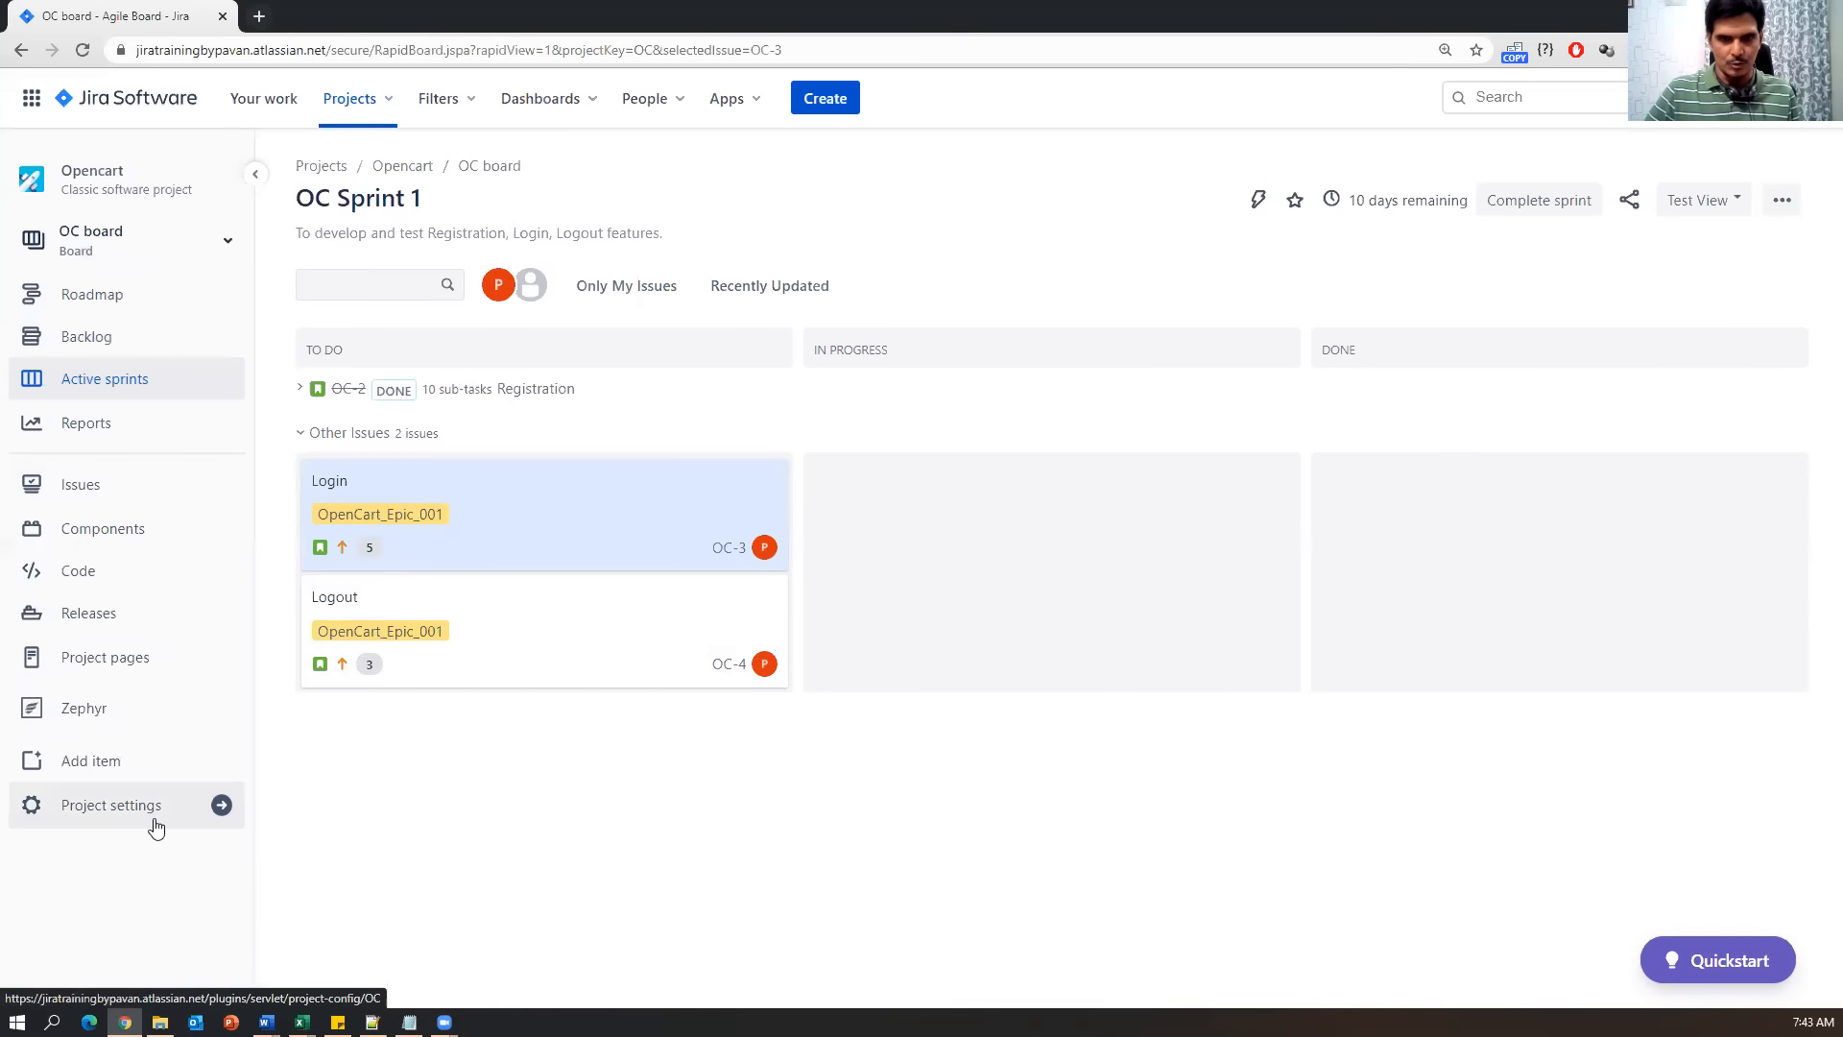
click(89, 722)
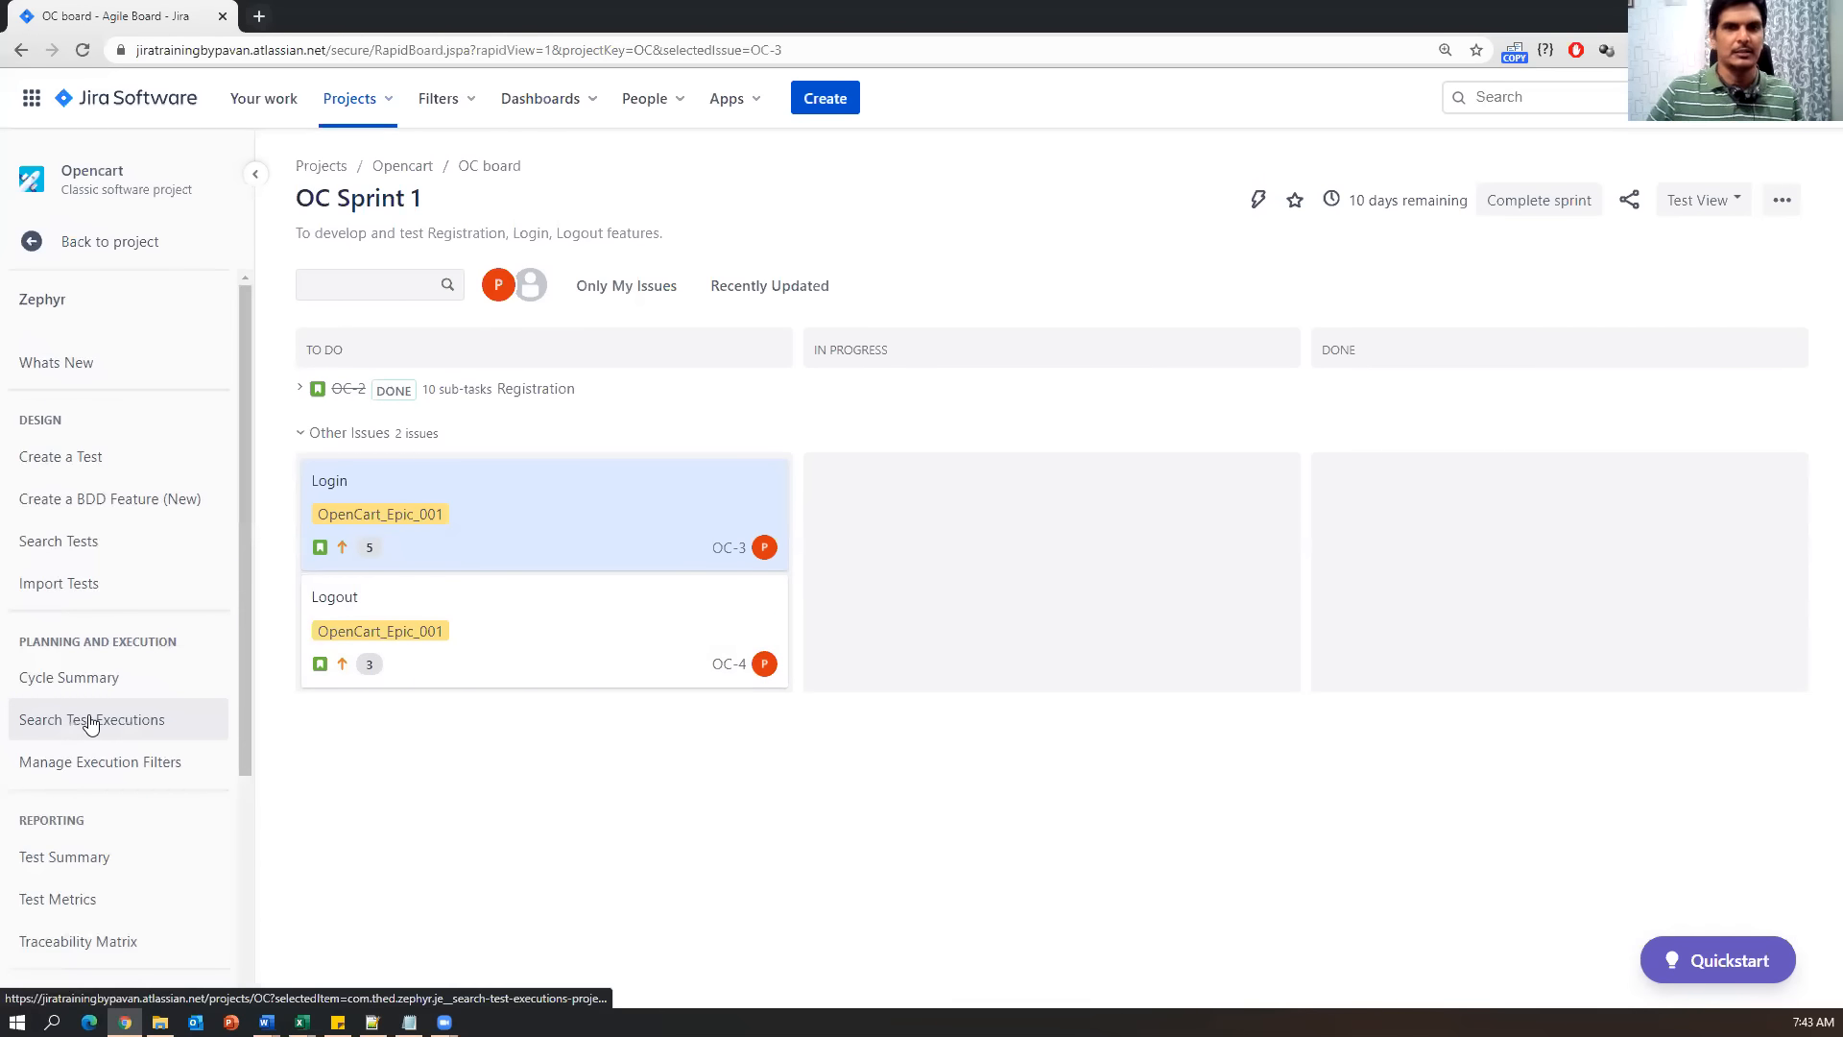
click(85, 464)
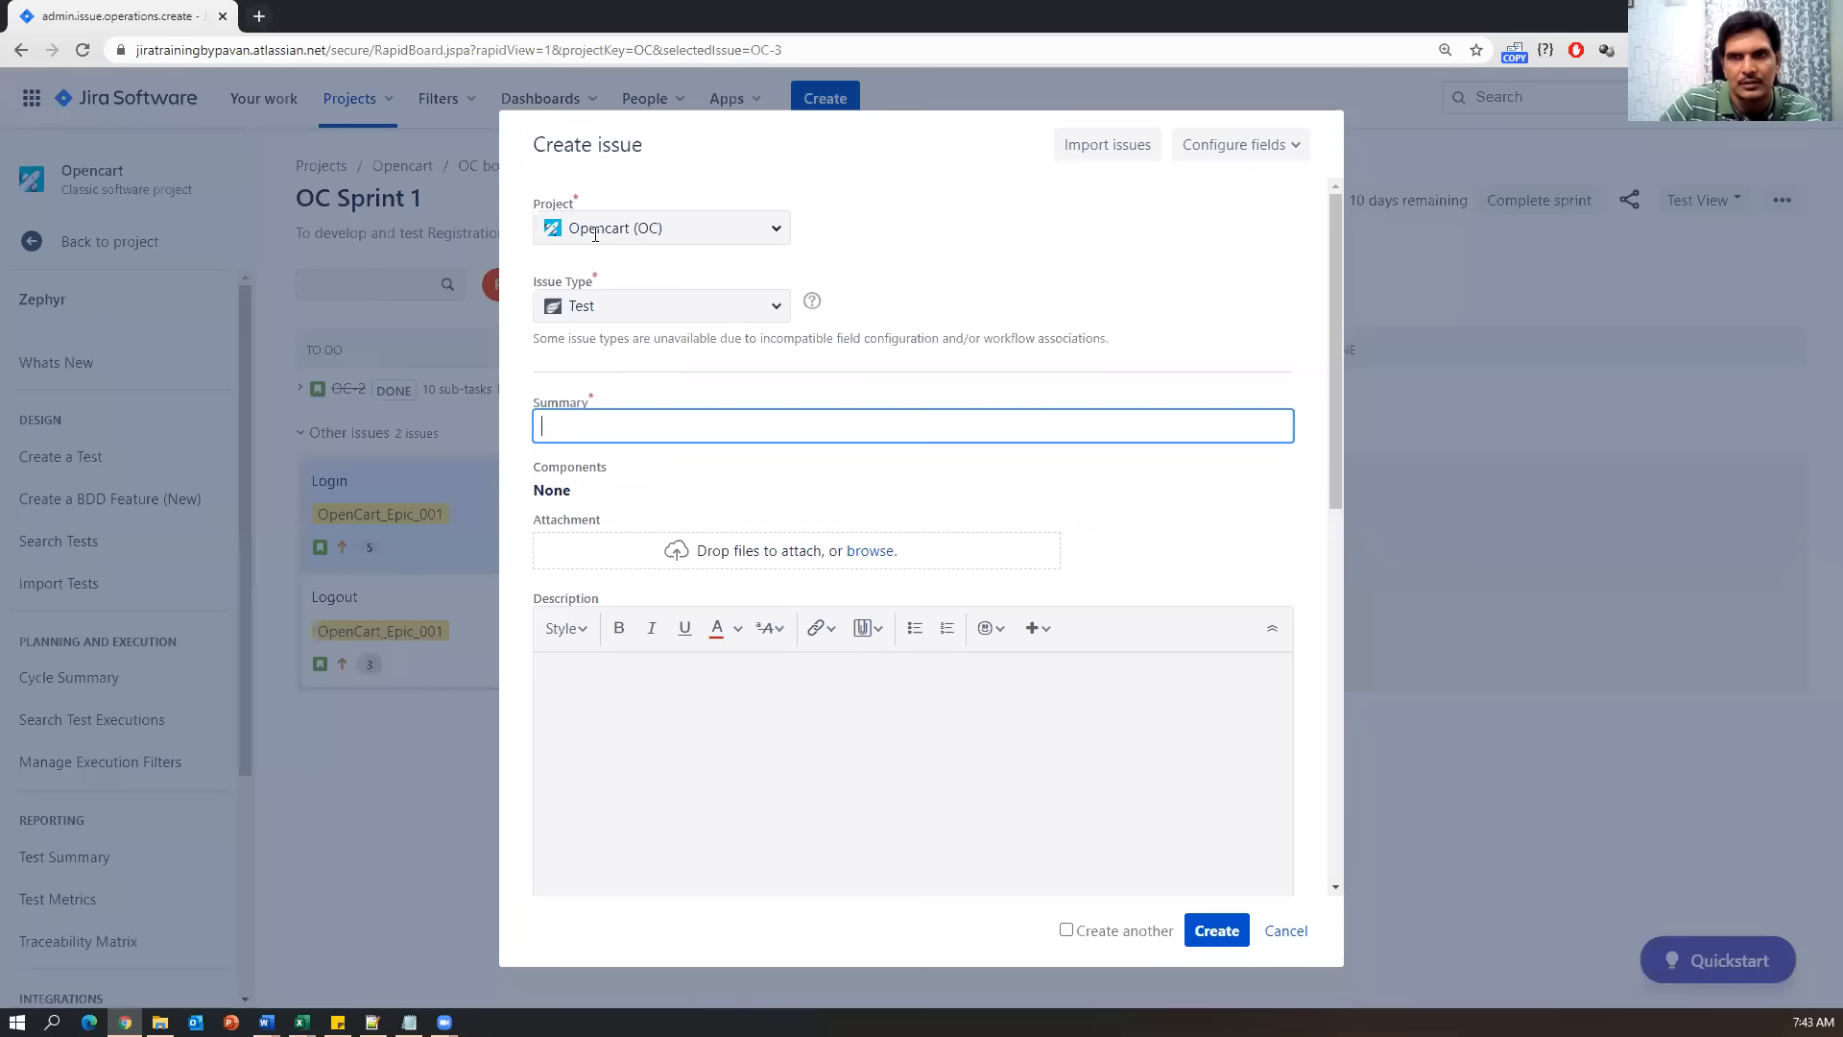
click(774, 308)
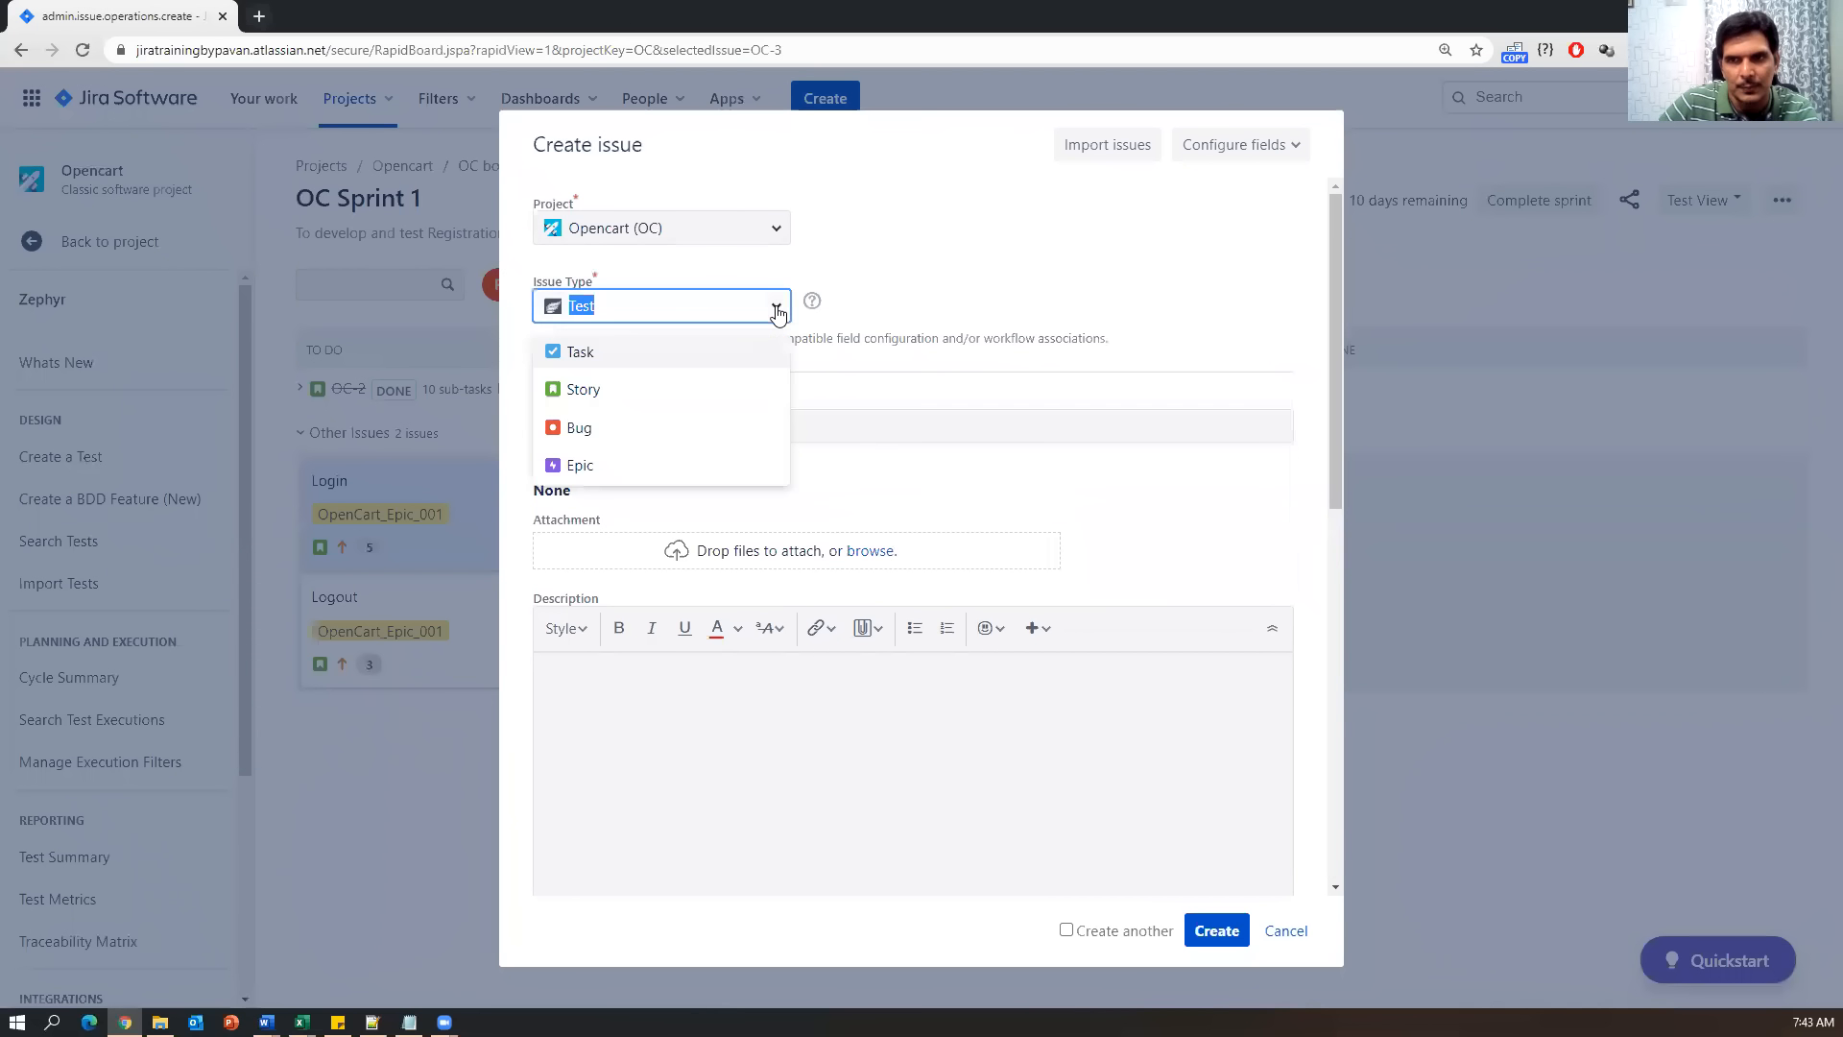
click(917, 303)
click(753, 419)
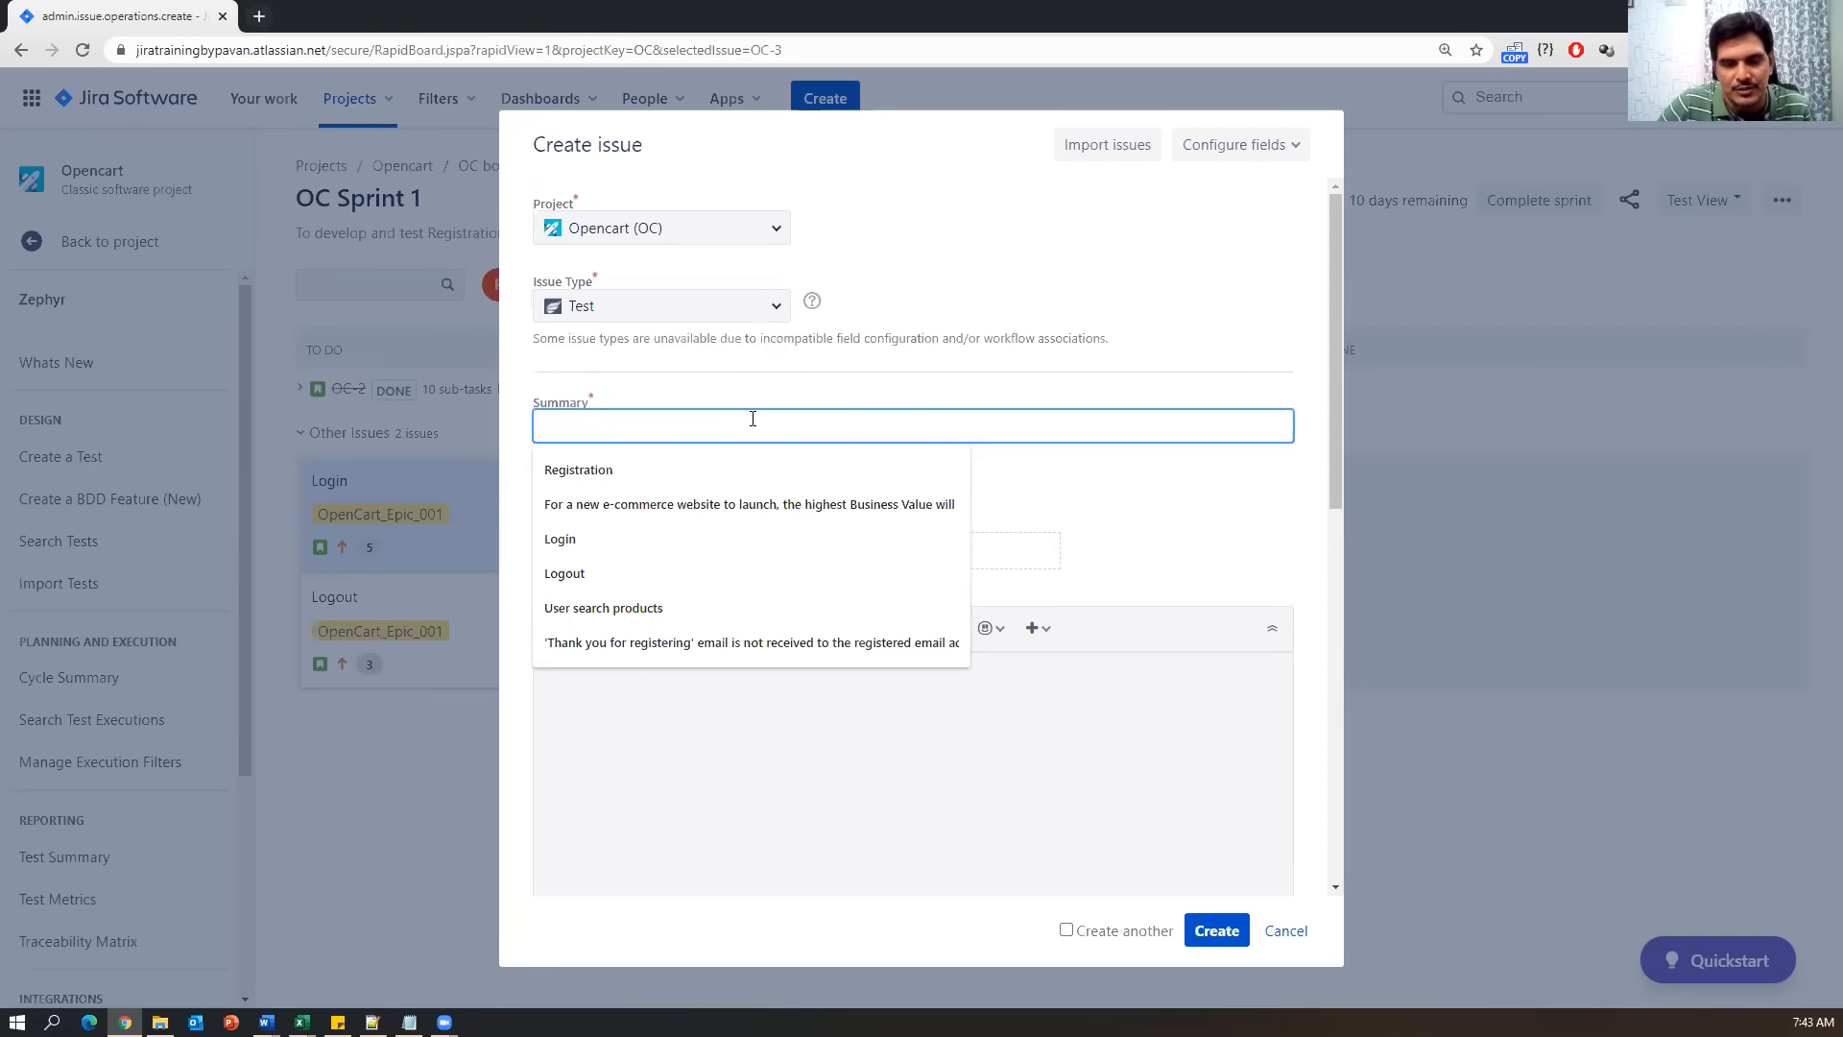
click(302, 1021)
click(182, 940)
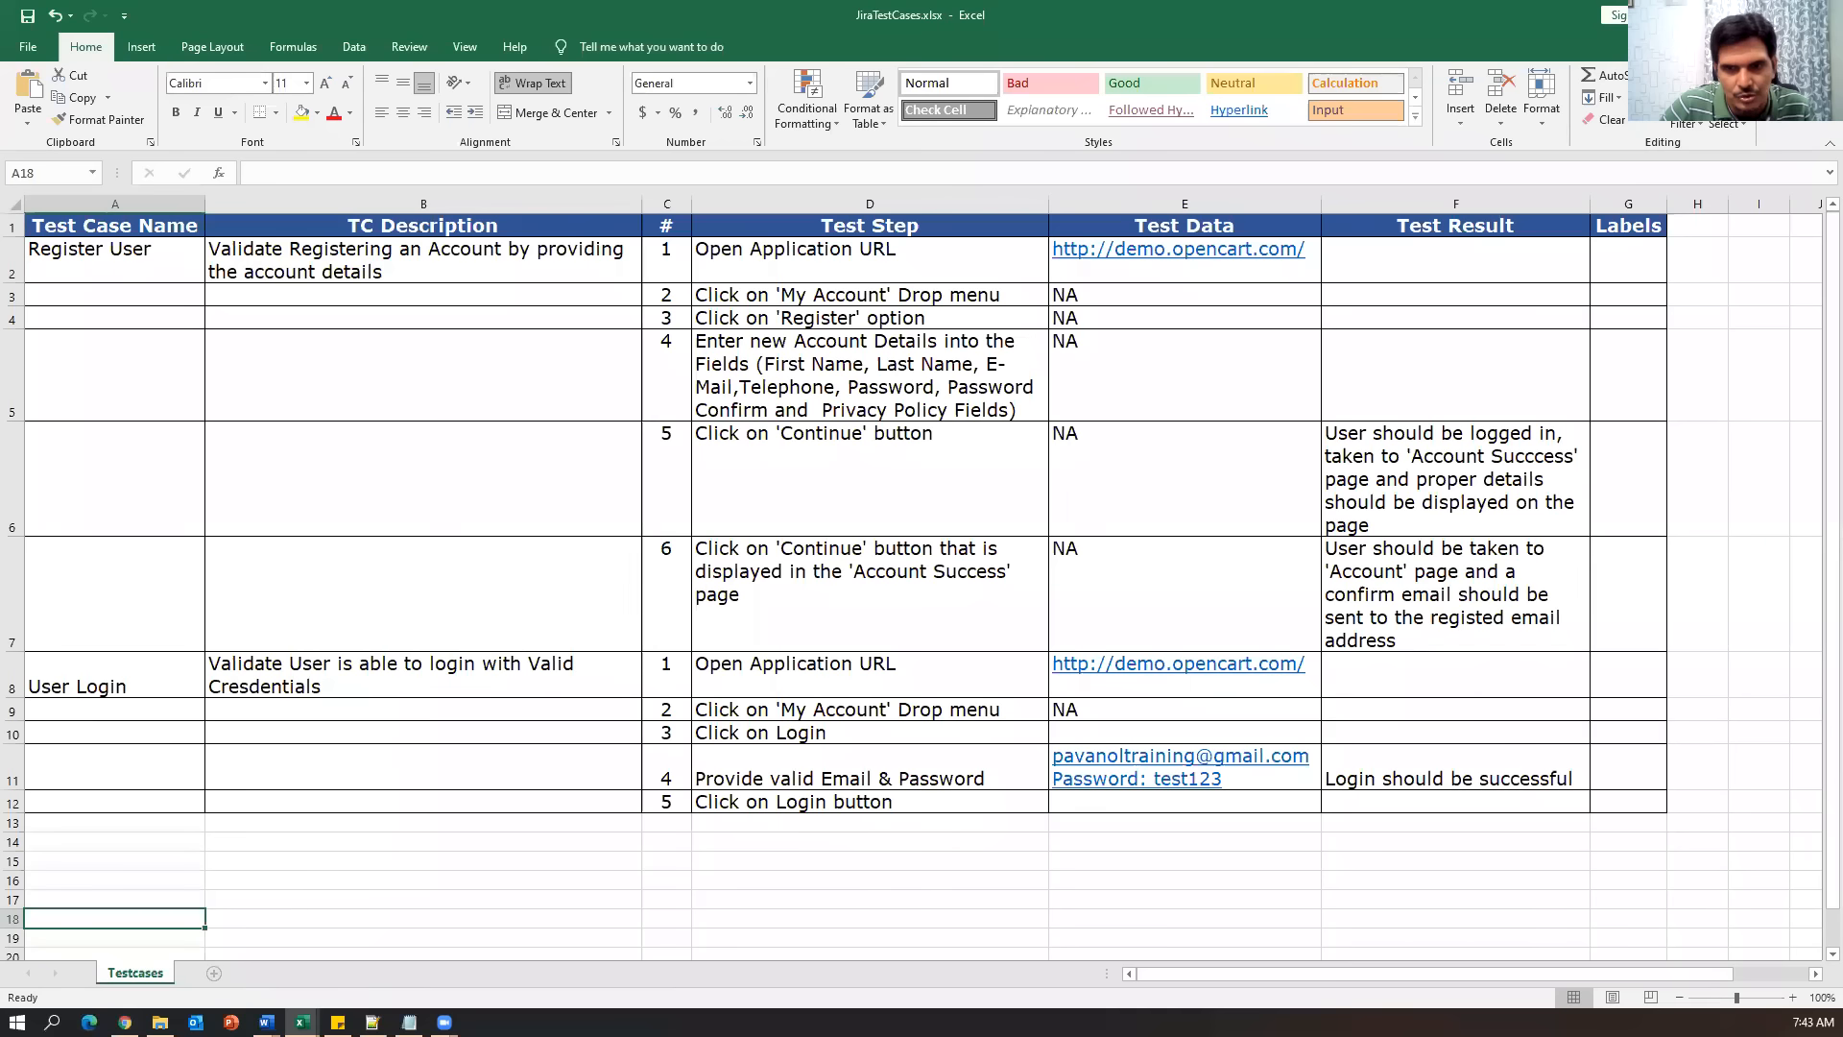
Look over the test cases in rows 2–13 of JiraTestCases.xlsx, then return to Jira's Create issue form.
drag(52, 268, 1386, 811)
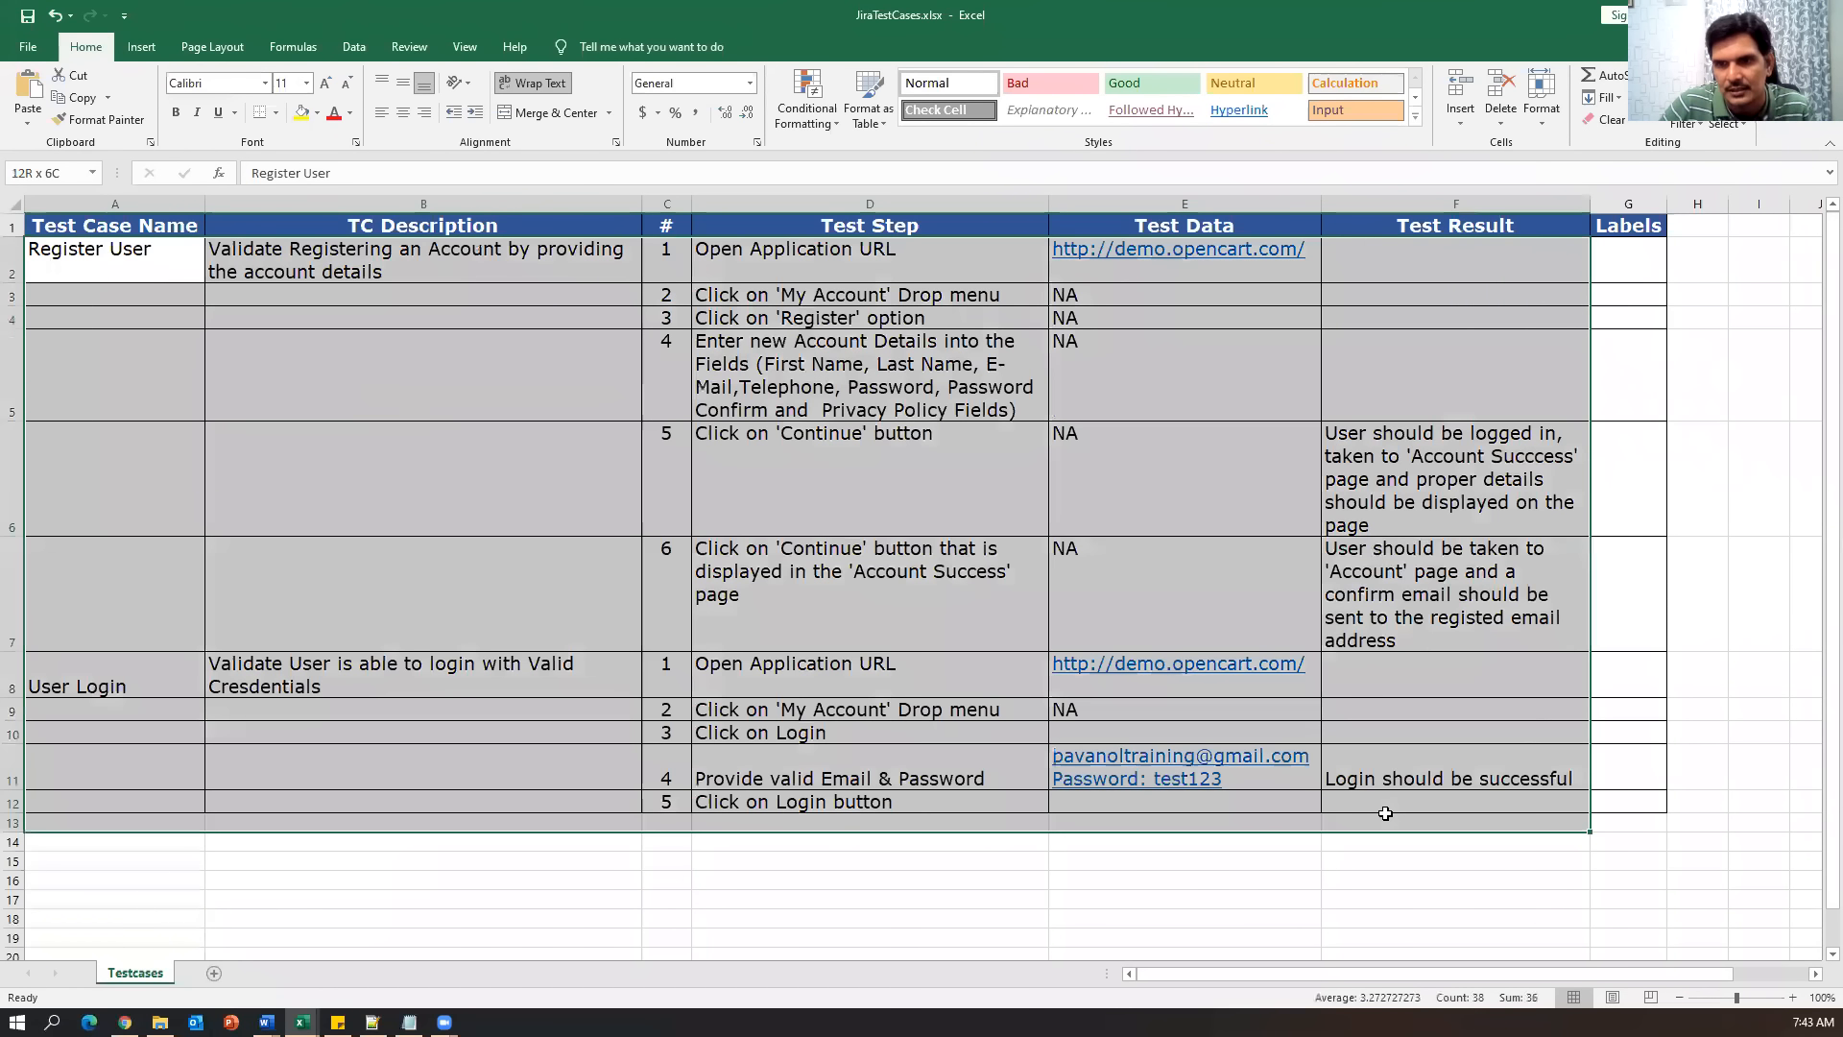
click(397, 478)
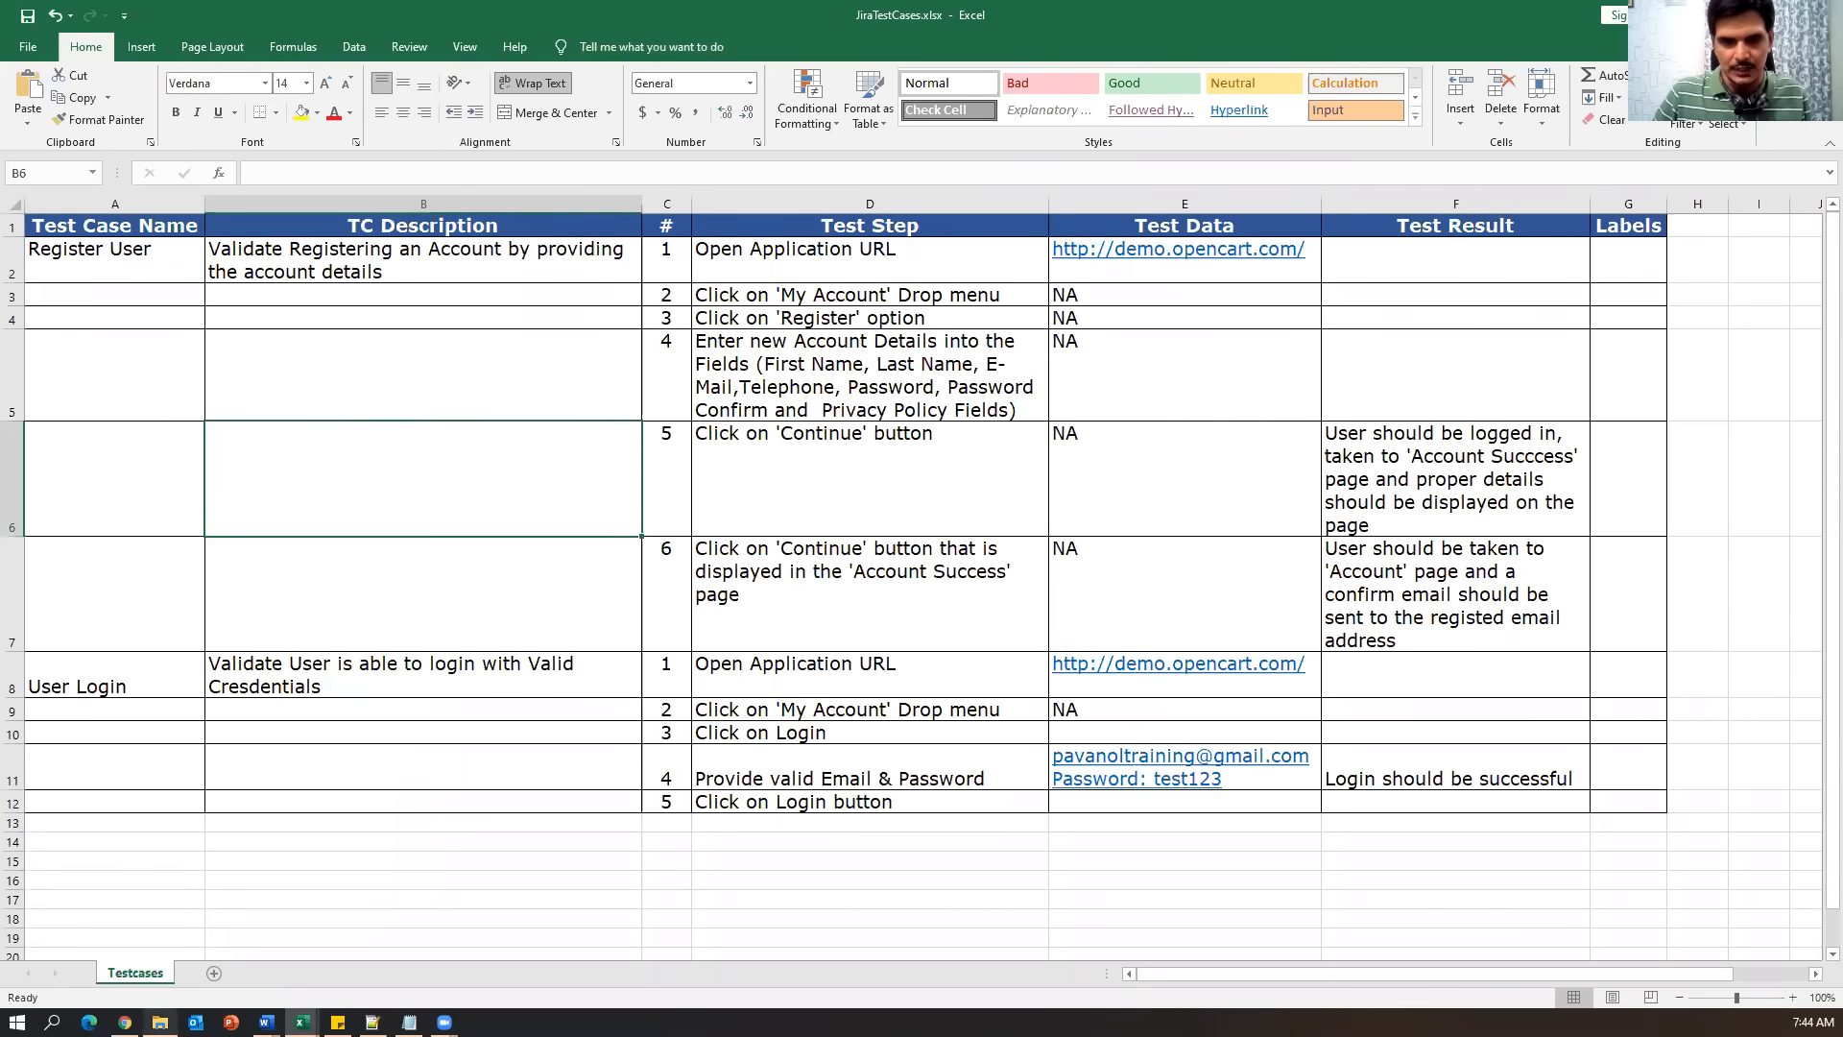
click(125, 1021)
click(601, 422)
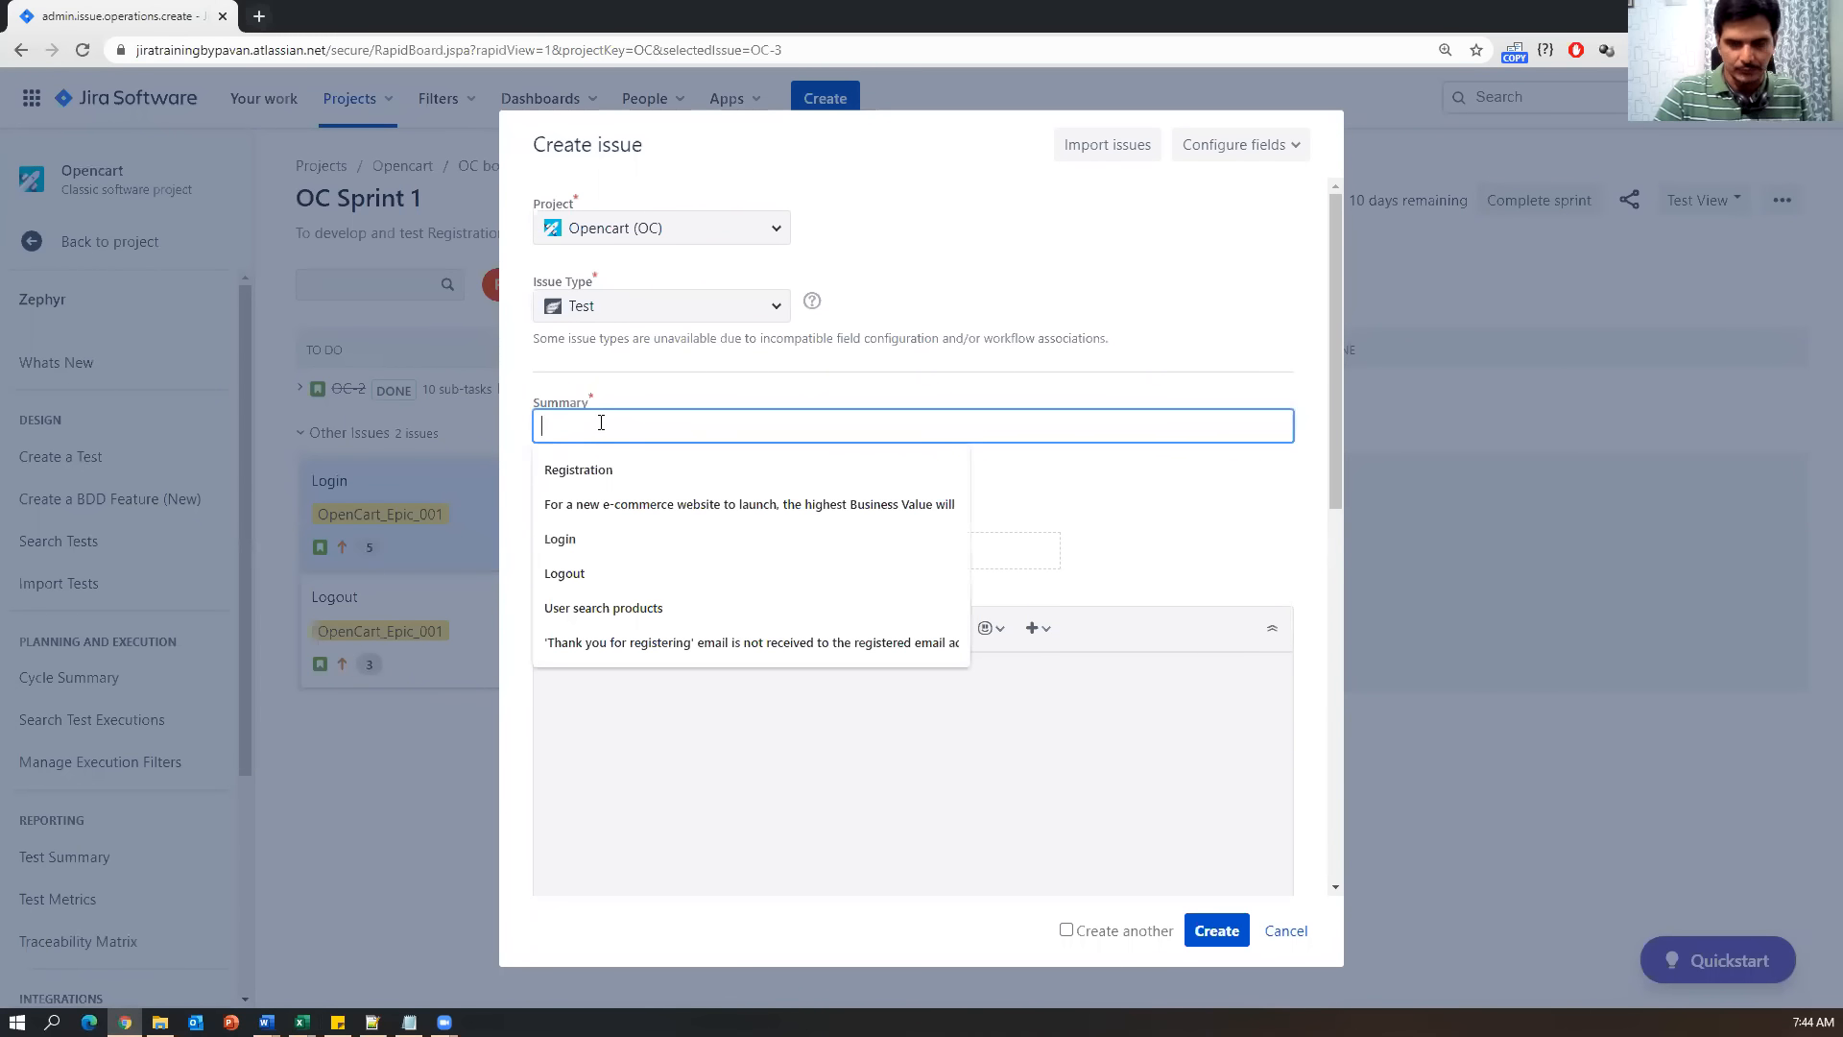
Try the Register user description copied from cell B2 as the summary, then clear it.
text(Registr)
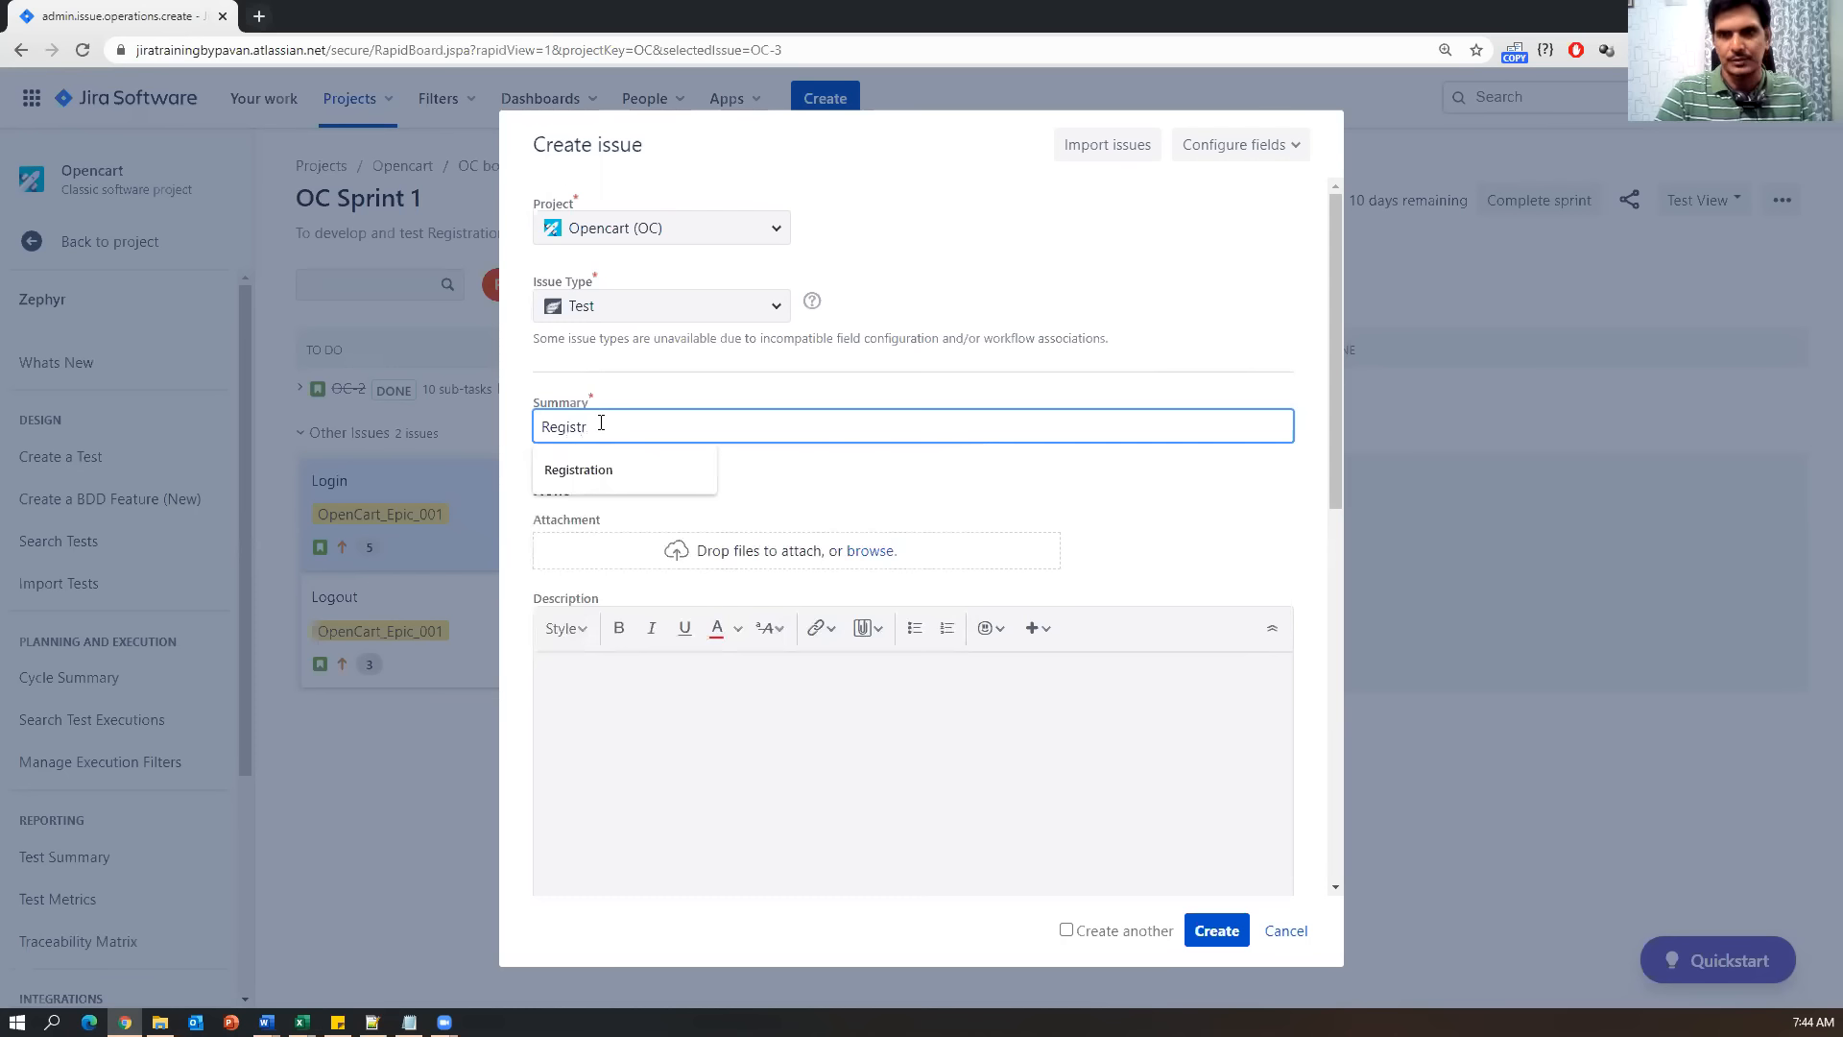
text(ter user)
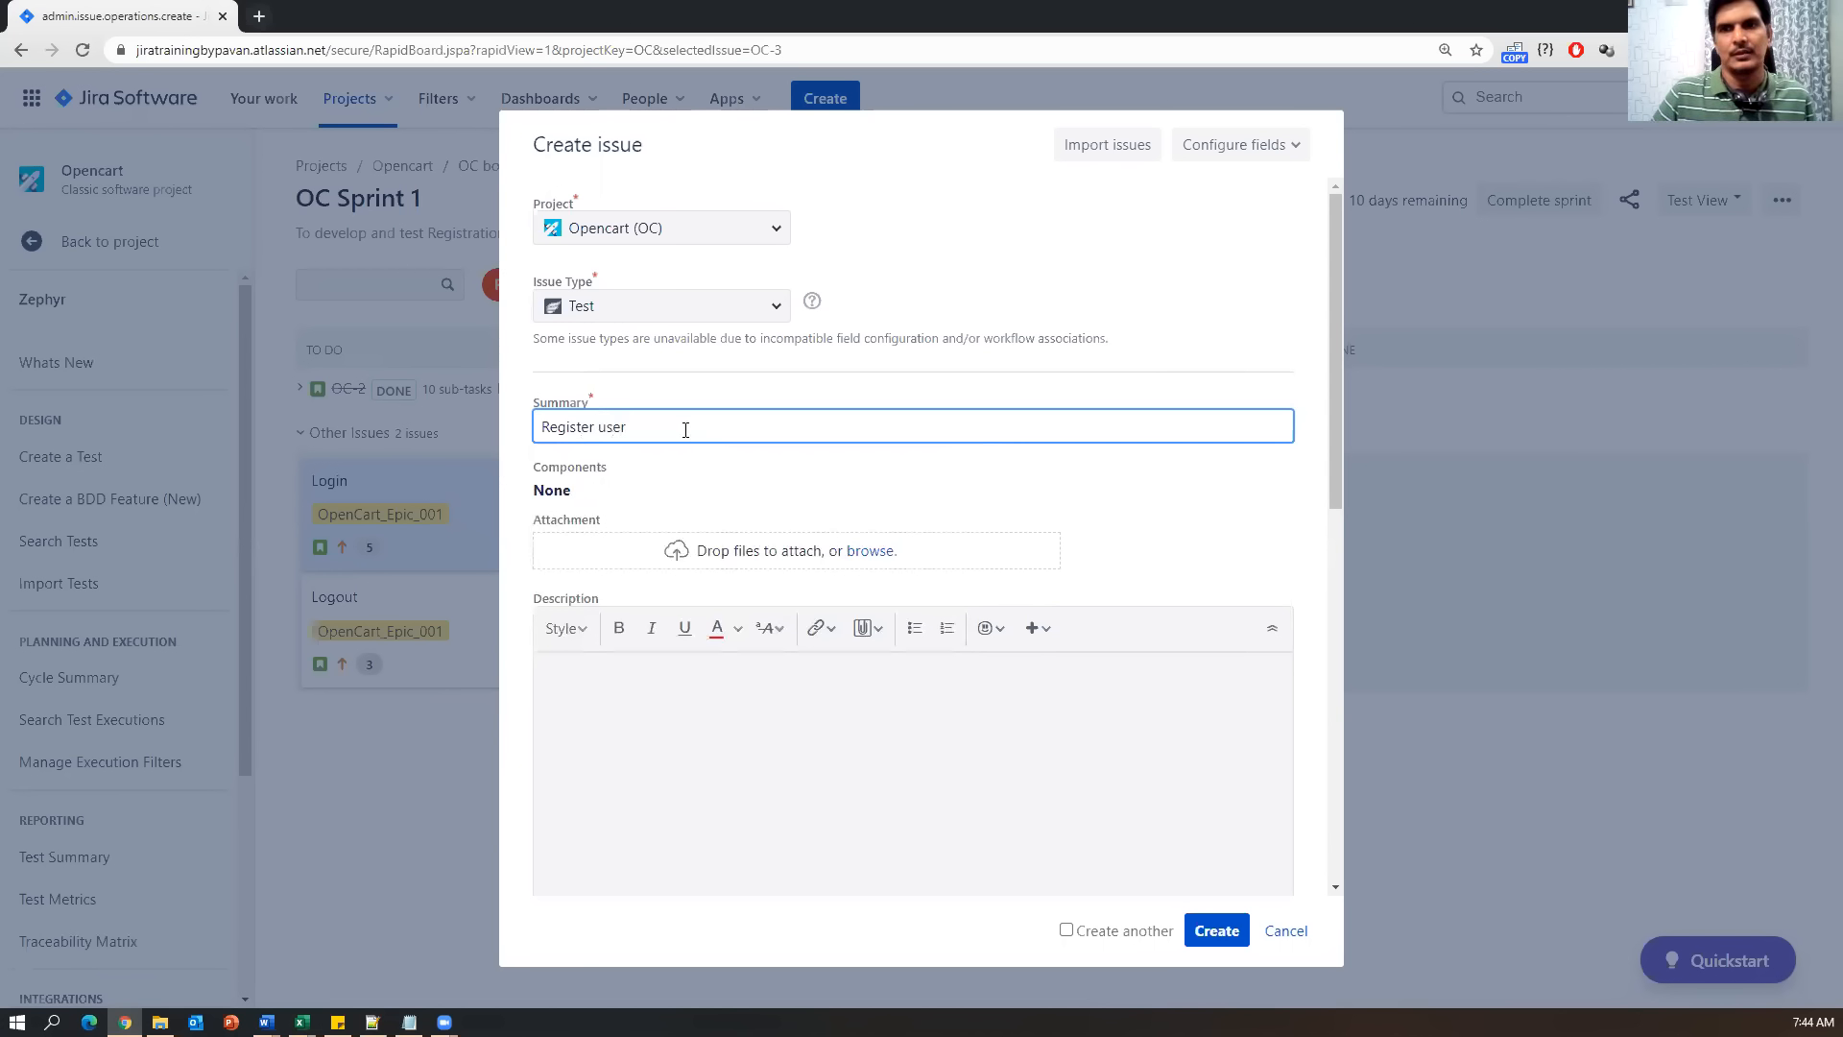
drag(684, 428, 543, 428)
click(700, 428)
key(alt+Tab)
double_click(445, 267)
drag(412, 269, 190, 247)
key(ctrl+c)
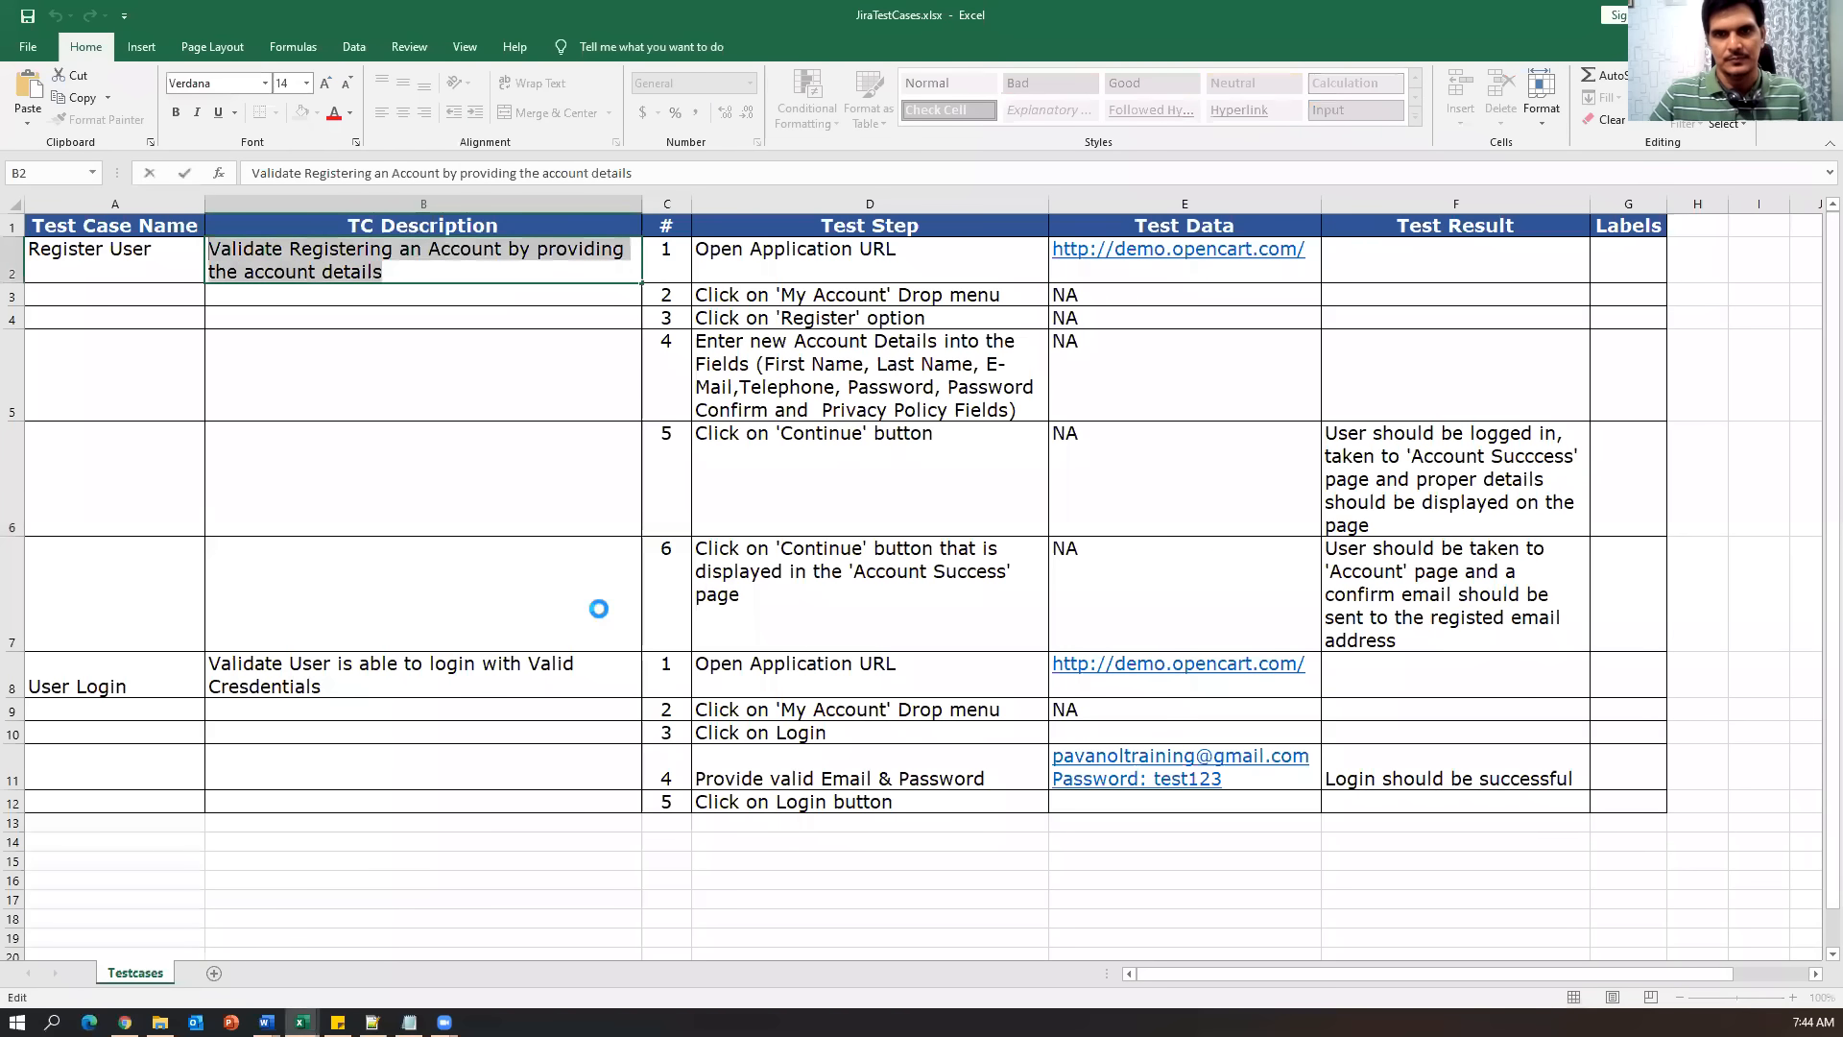
key(alt+Tab)
key(ctrl+a)
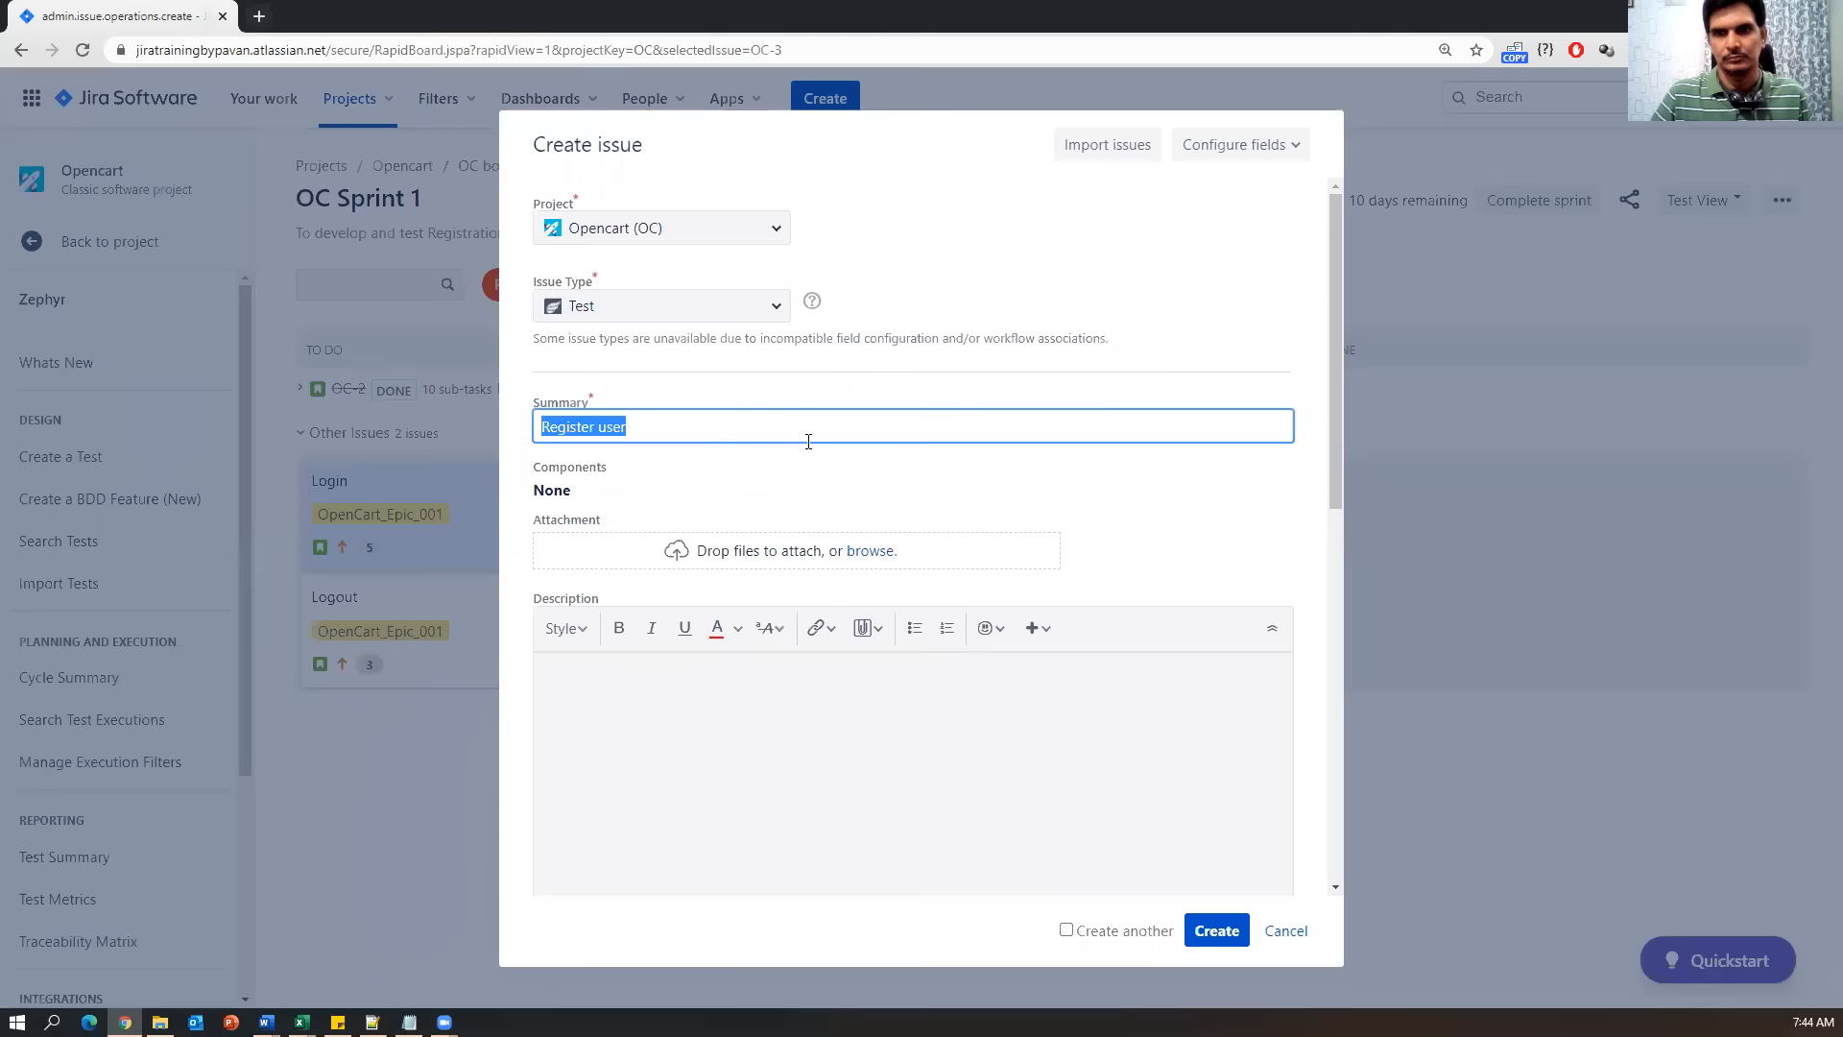
key(ctrl+v)
drag(963, 428, 517, 435)
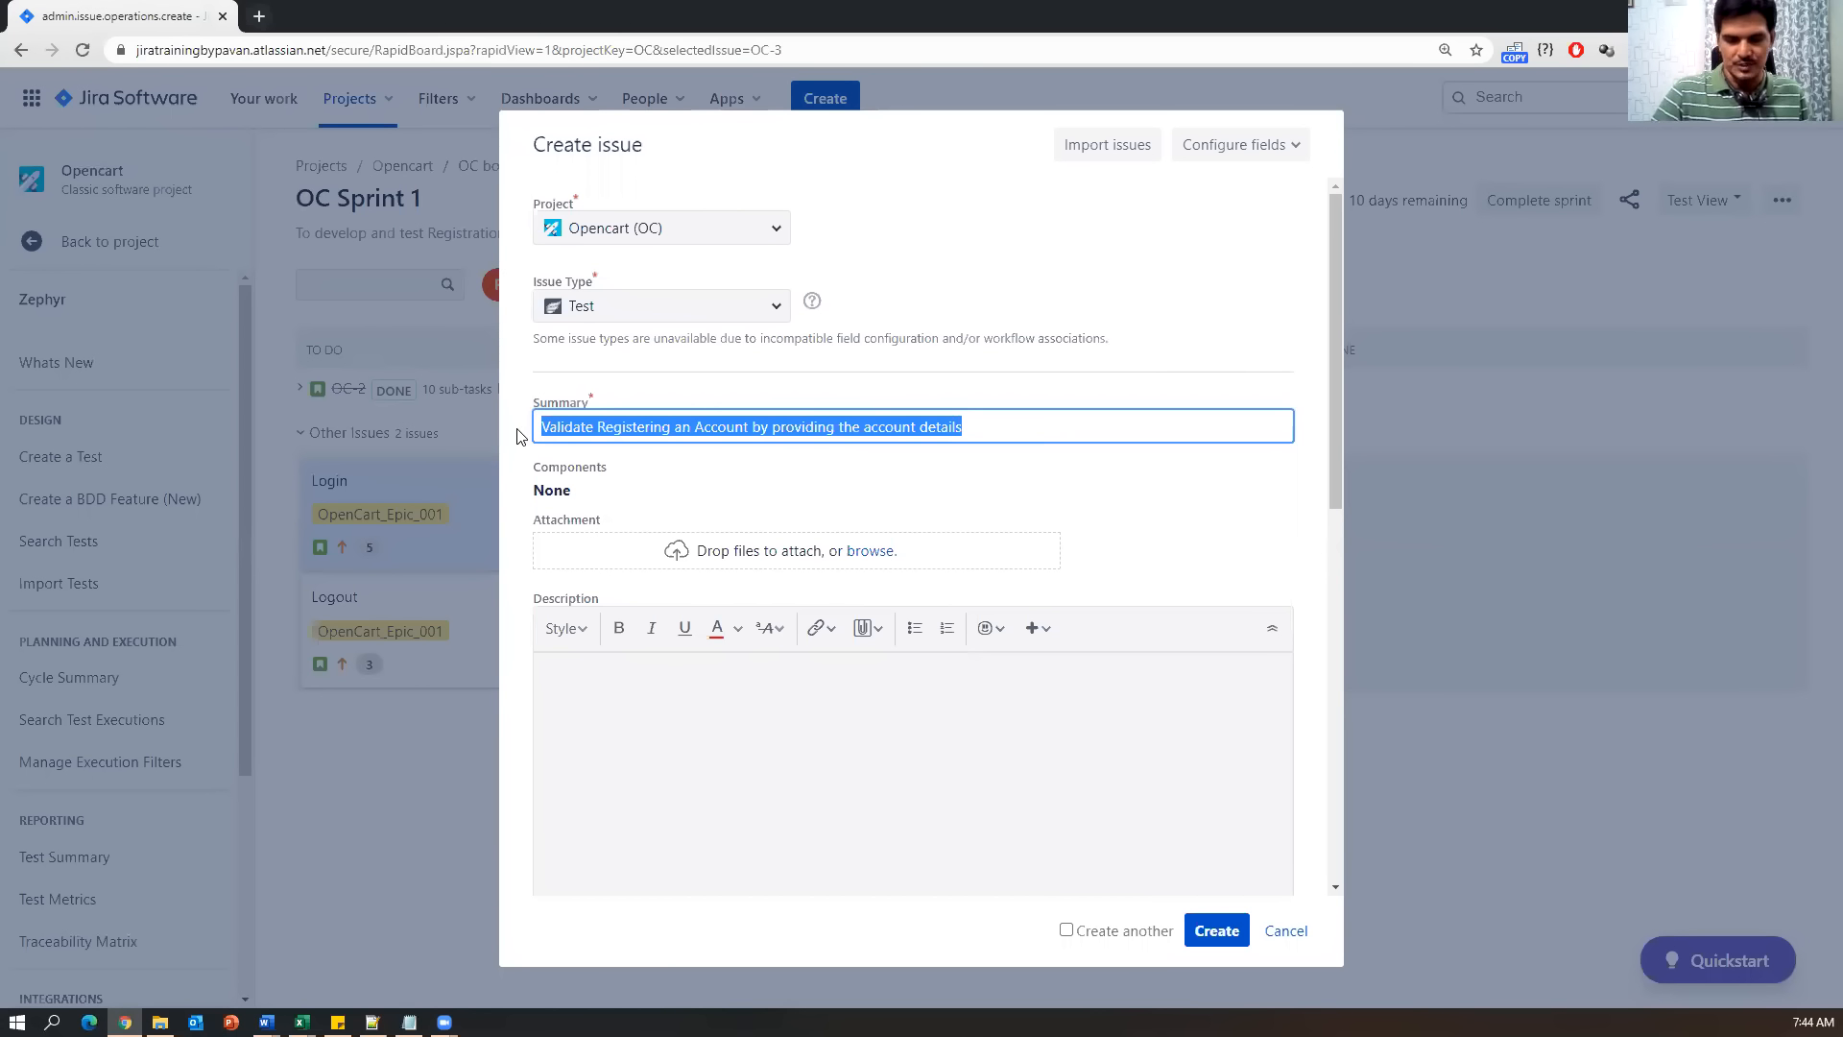
key(ctrl+x)
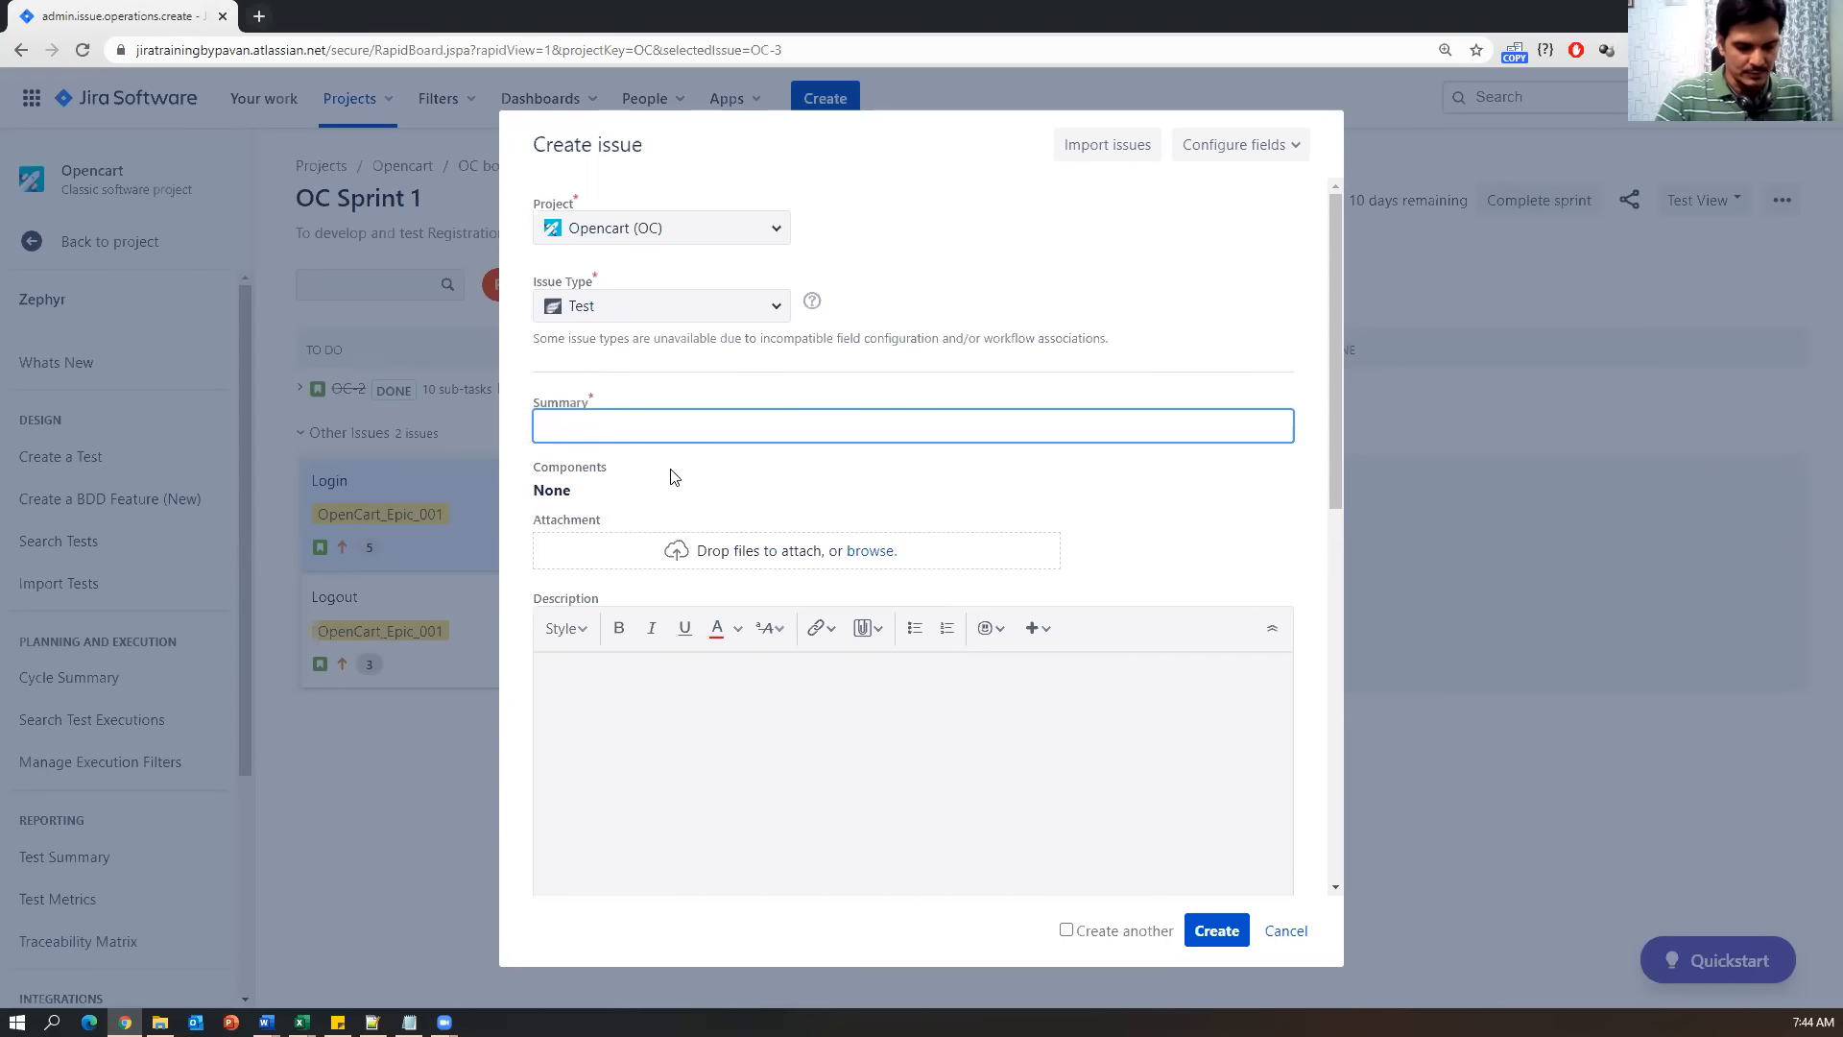
Enter the summary 'Login to test case', then change 'test case' to 'application'.
text(Login)
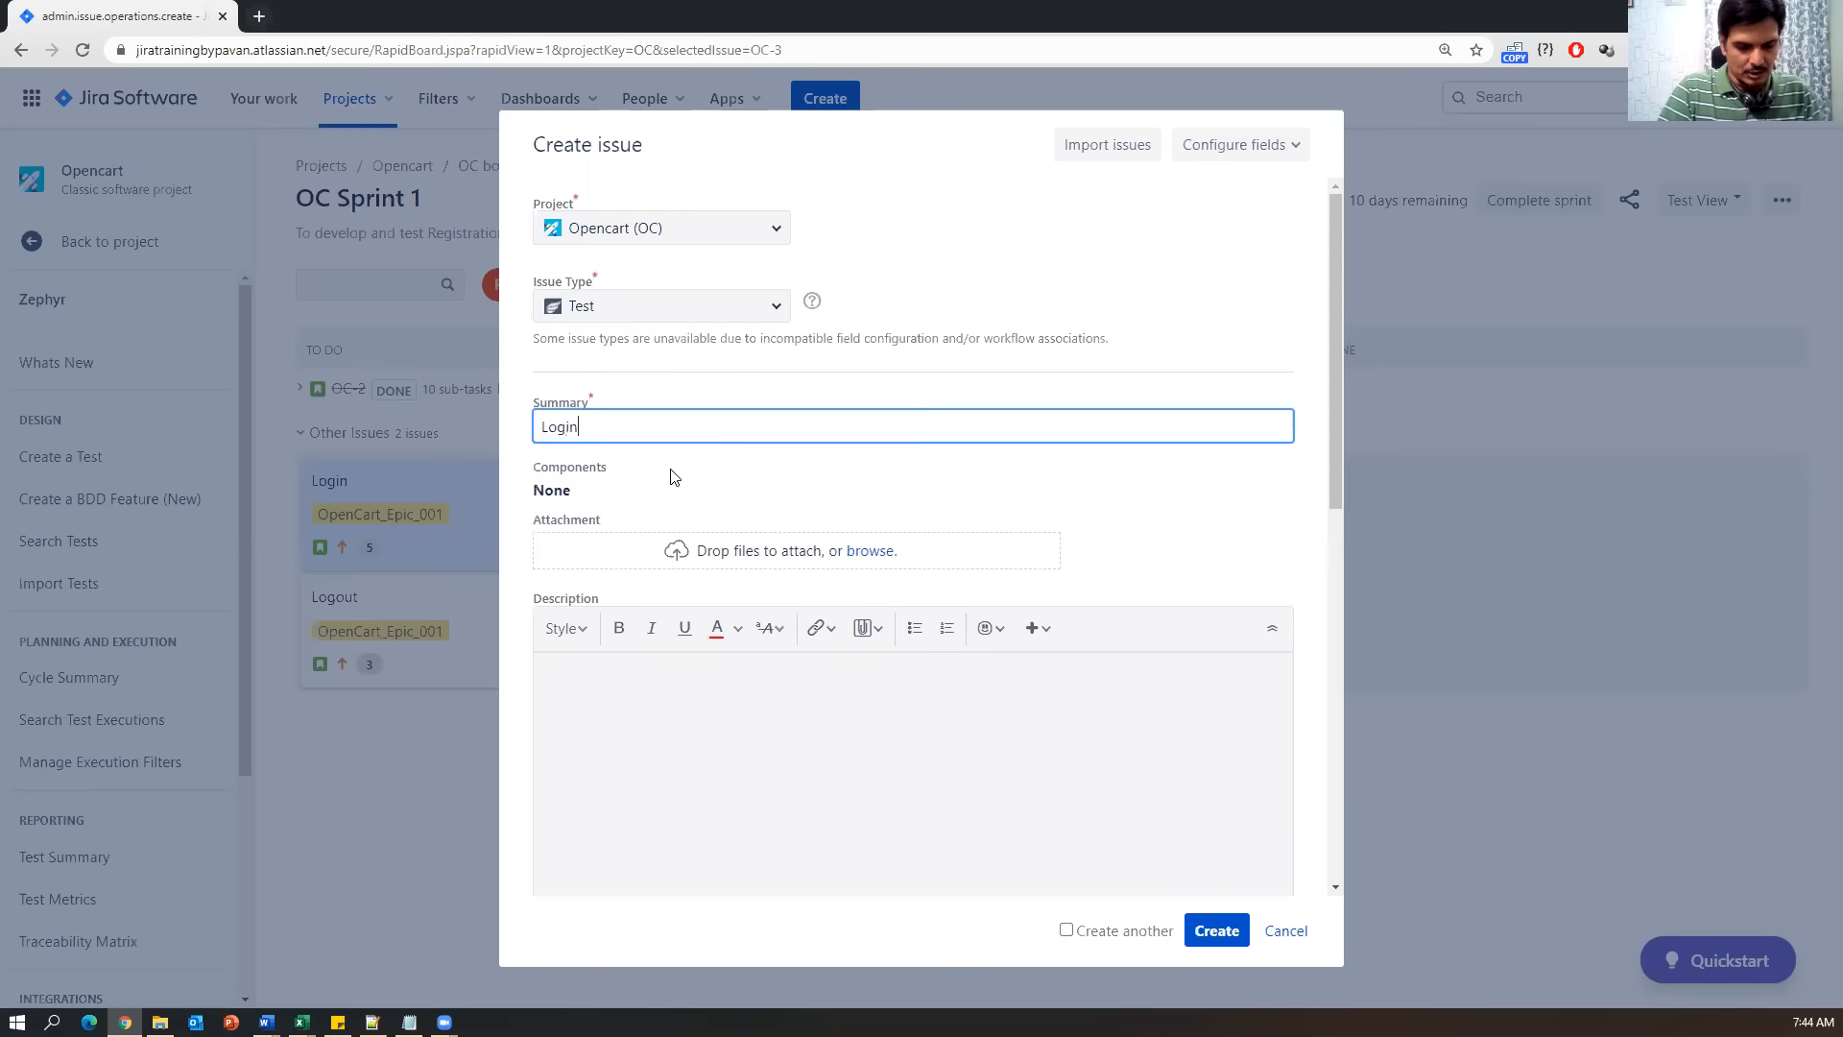
text( to test case)
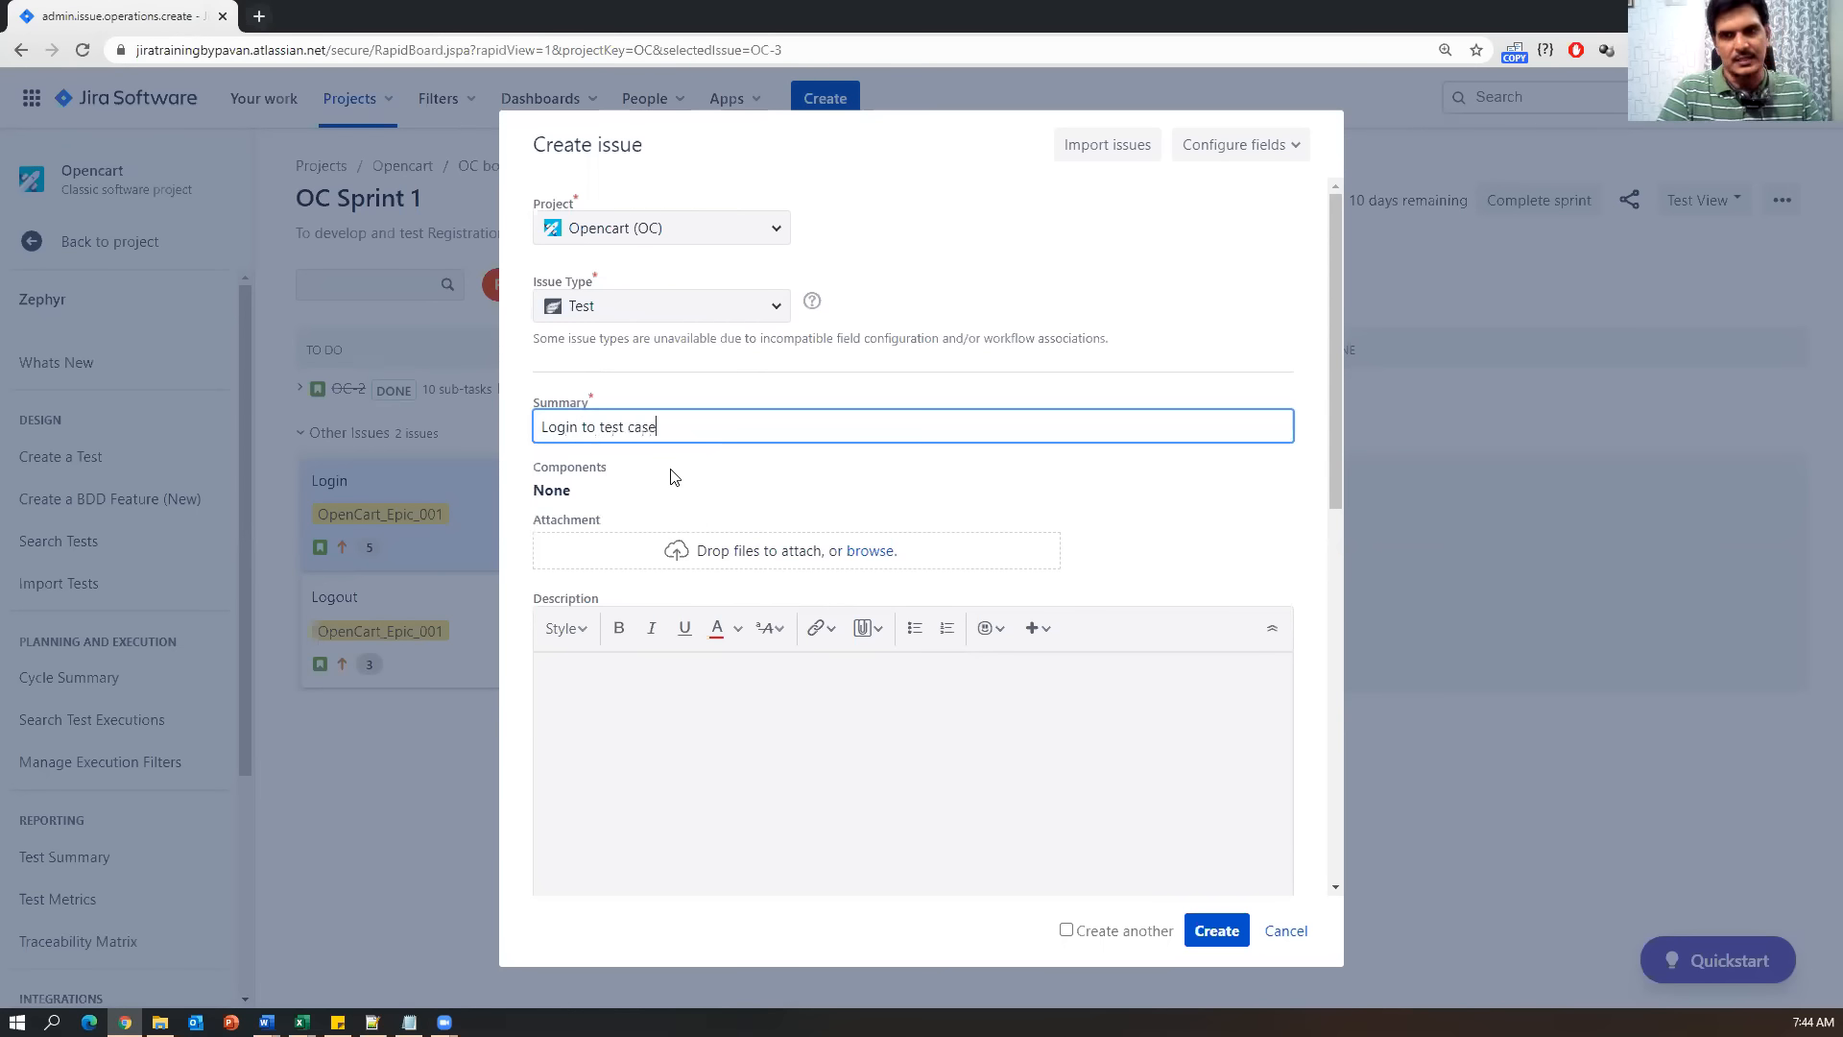
triple_click(606, 423)
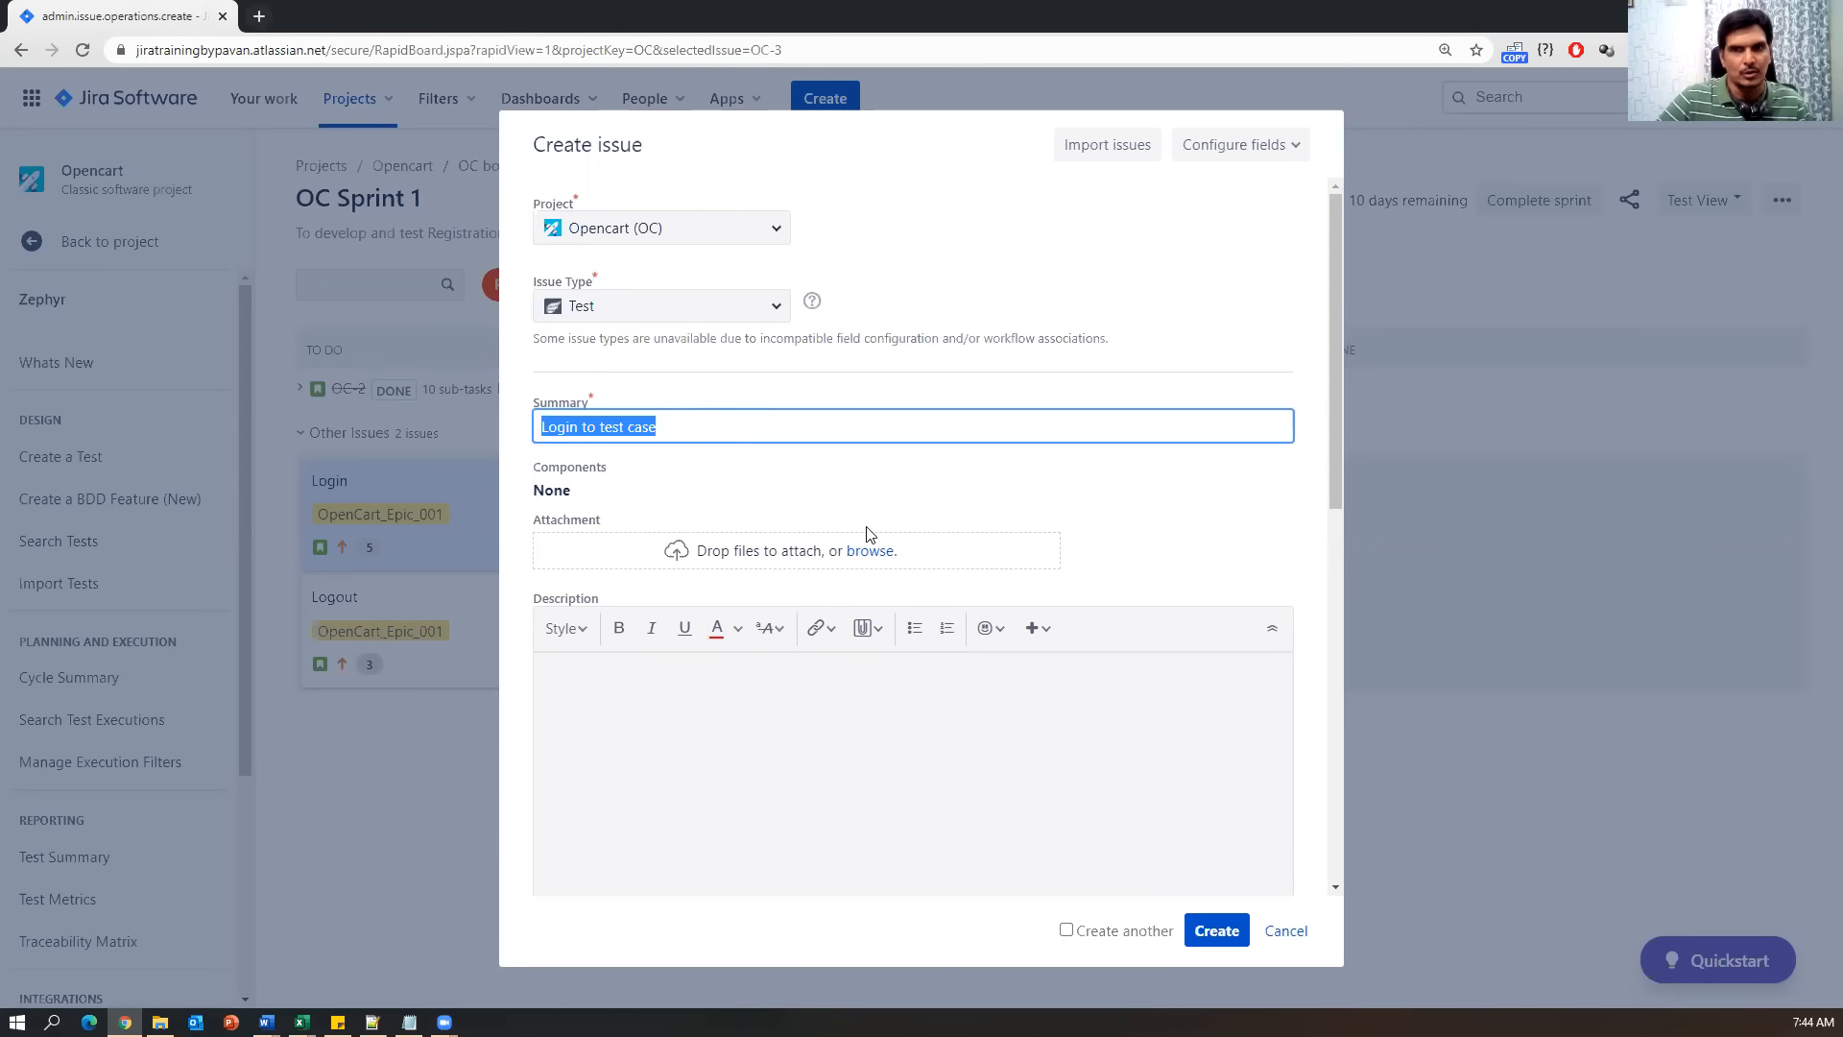
drag(598, 426, 959, 441)
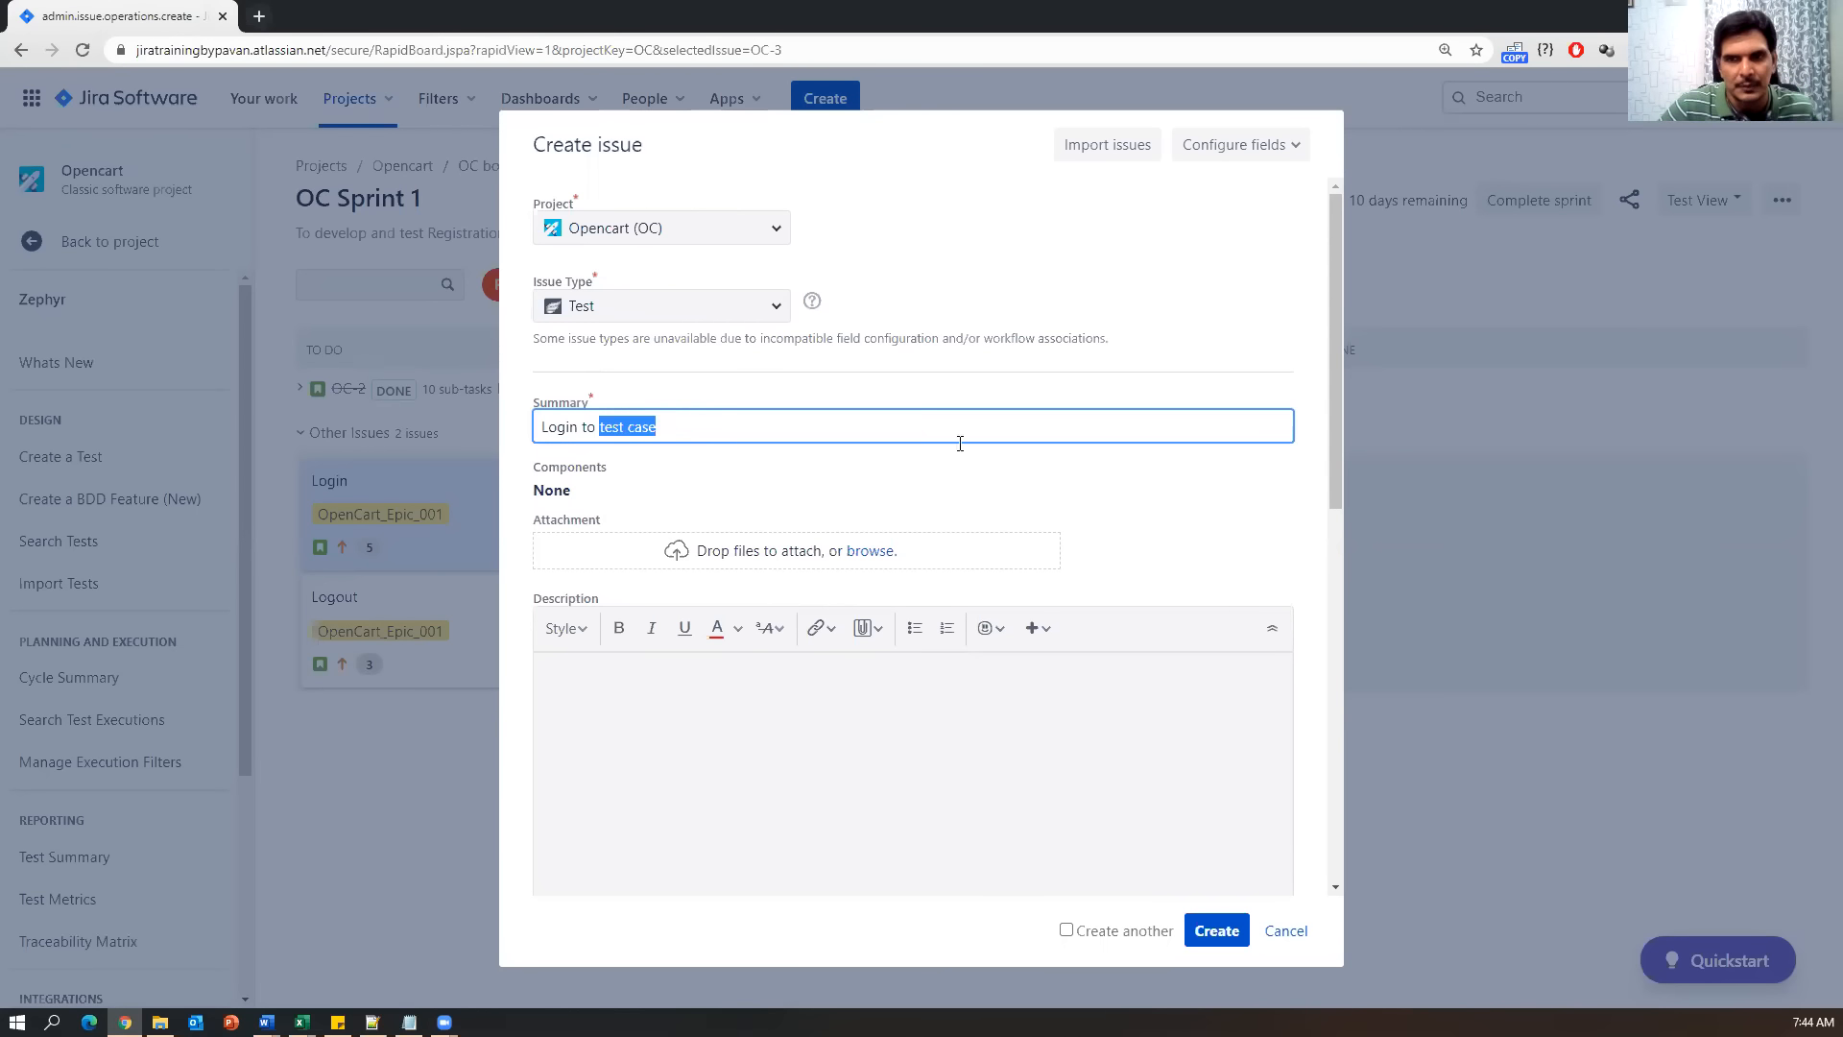
text(application)
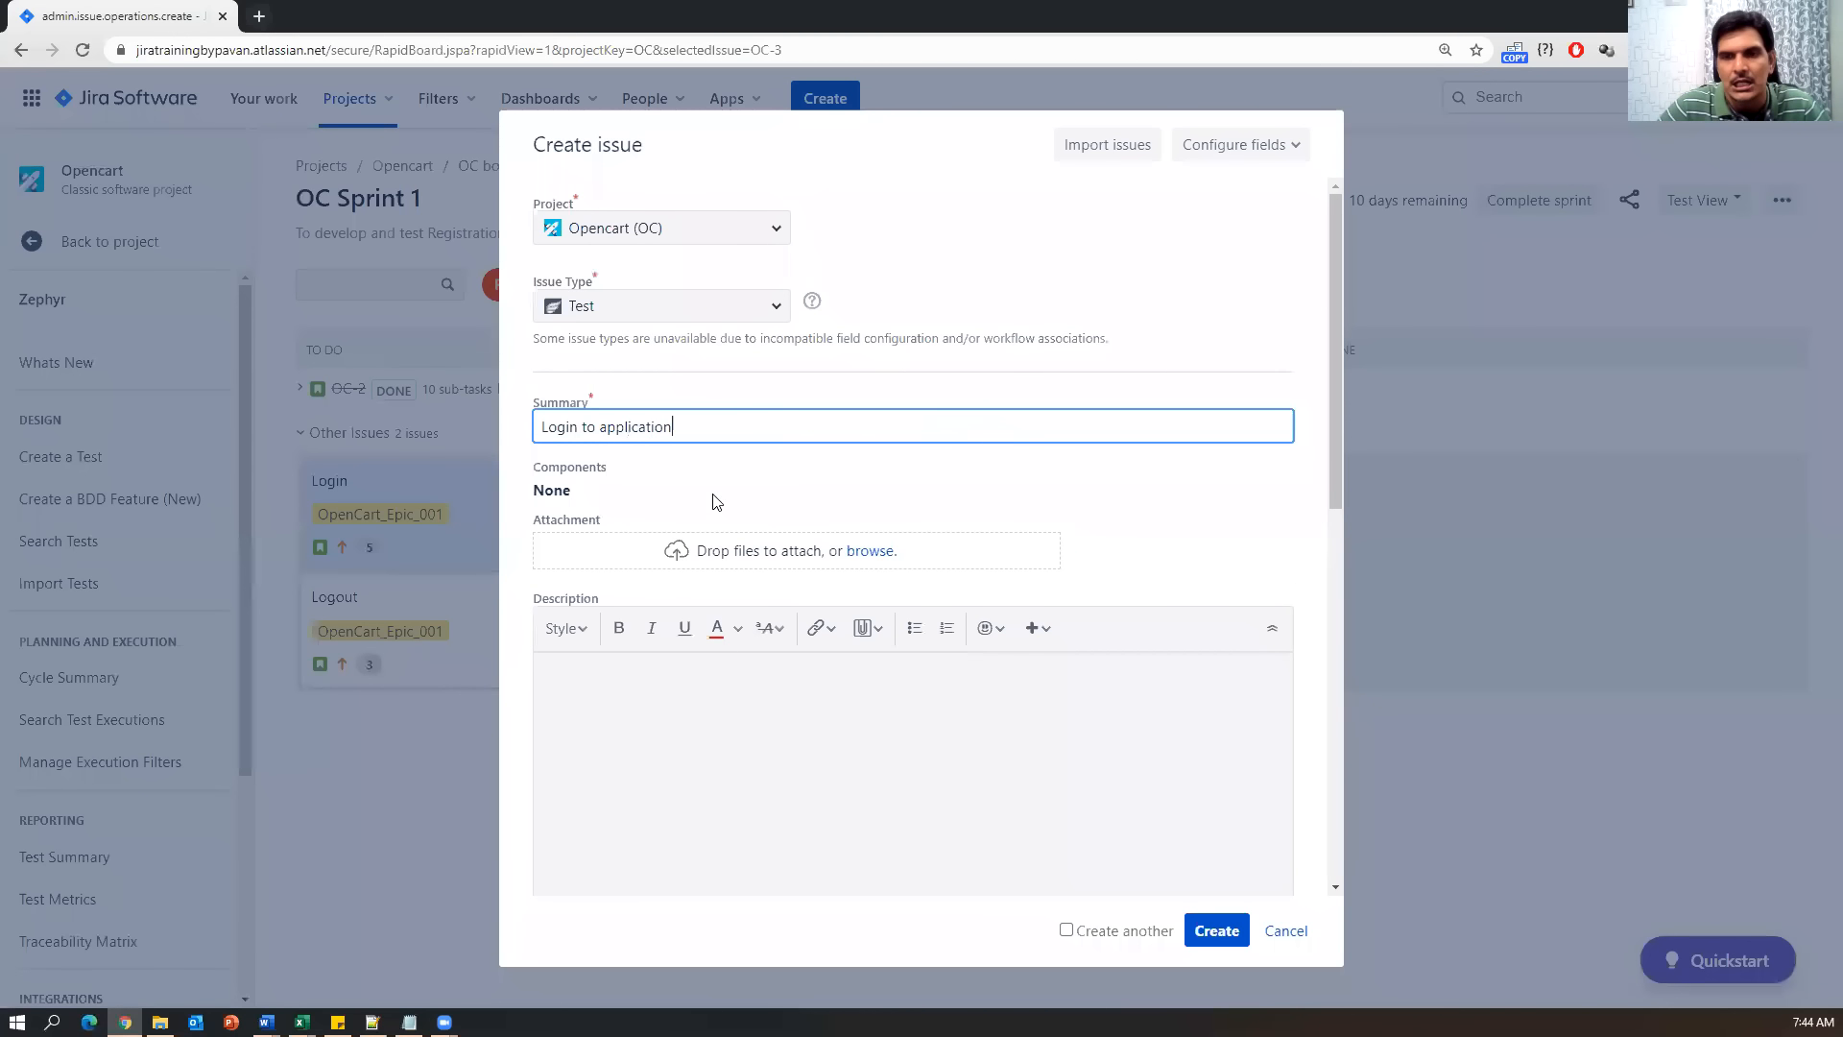
Copy the summary 'Login to application' into the Description field.
scroll(736, 477, down, 1)
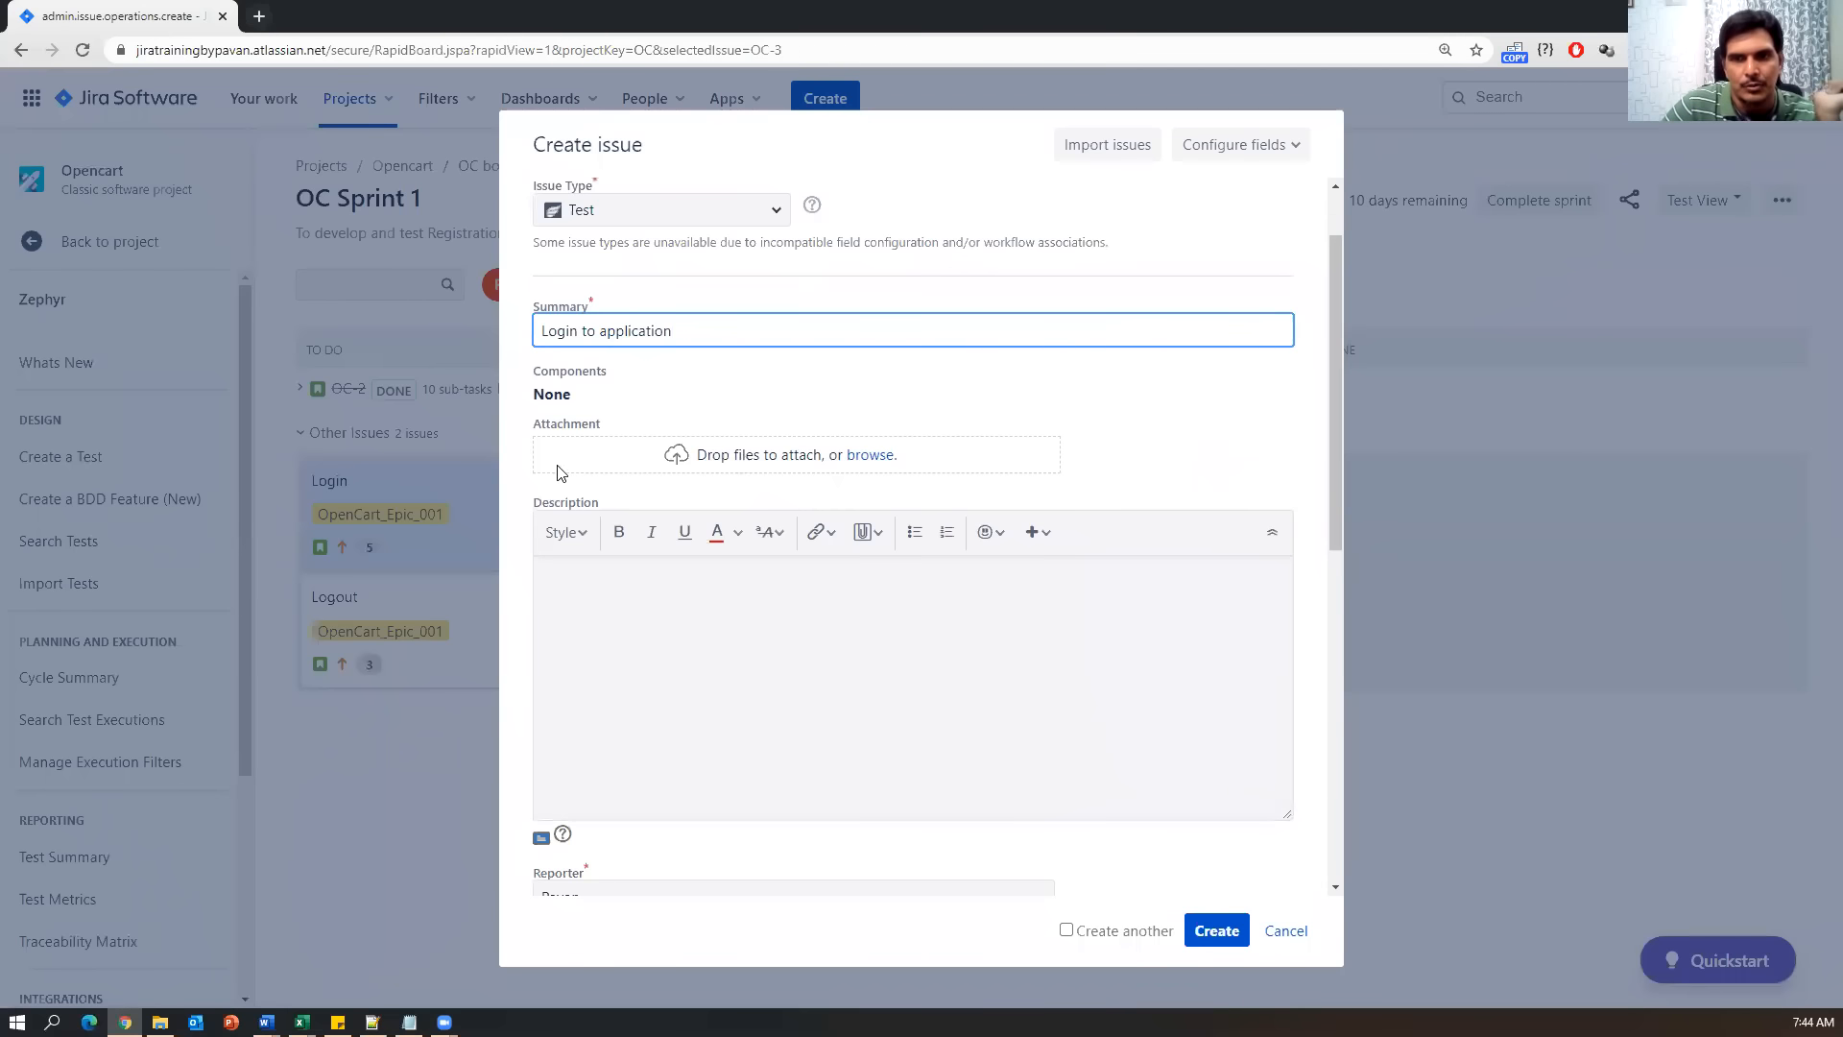
click(691, 625)
click(707, 329)
key(ctrl+a)
key(ctrl+c)
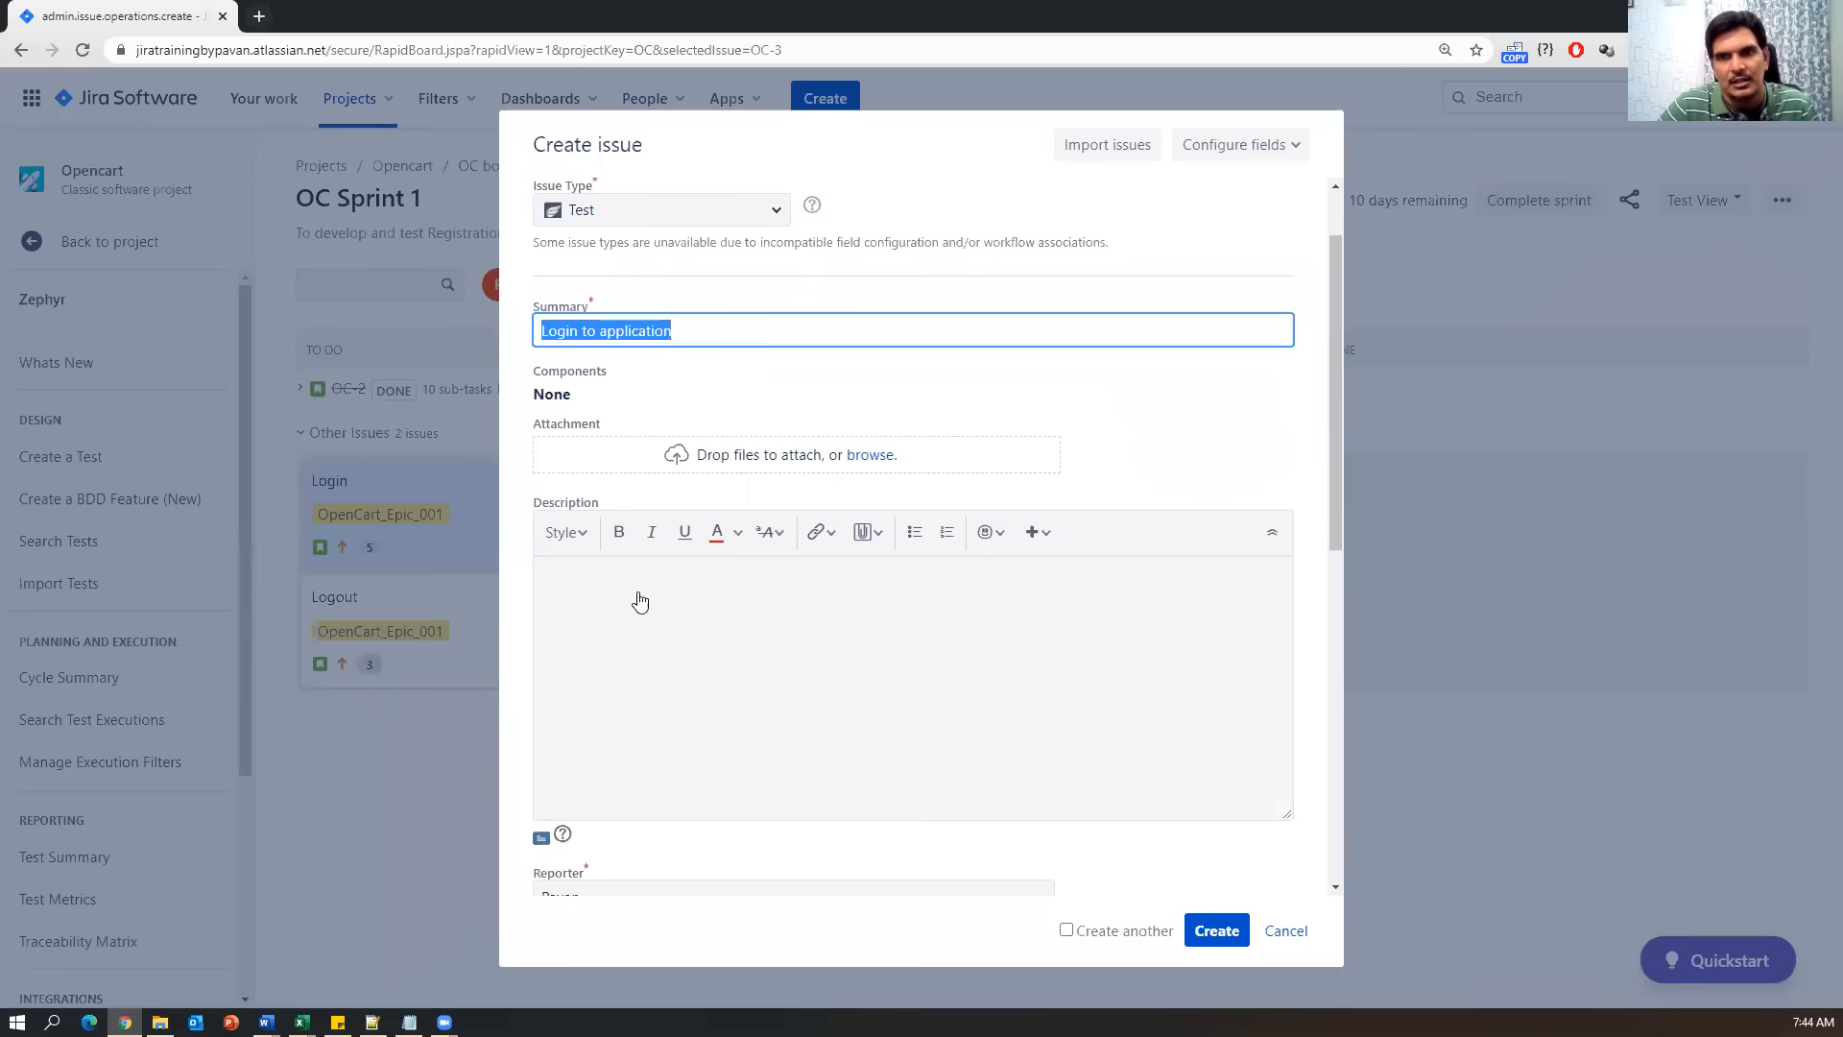
click(699, 652)
key(ctrl+v)
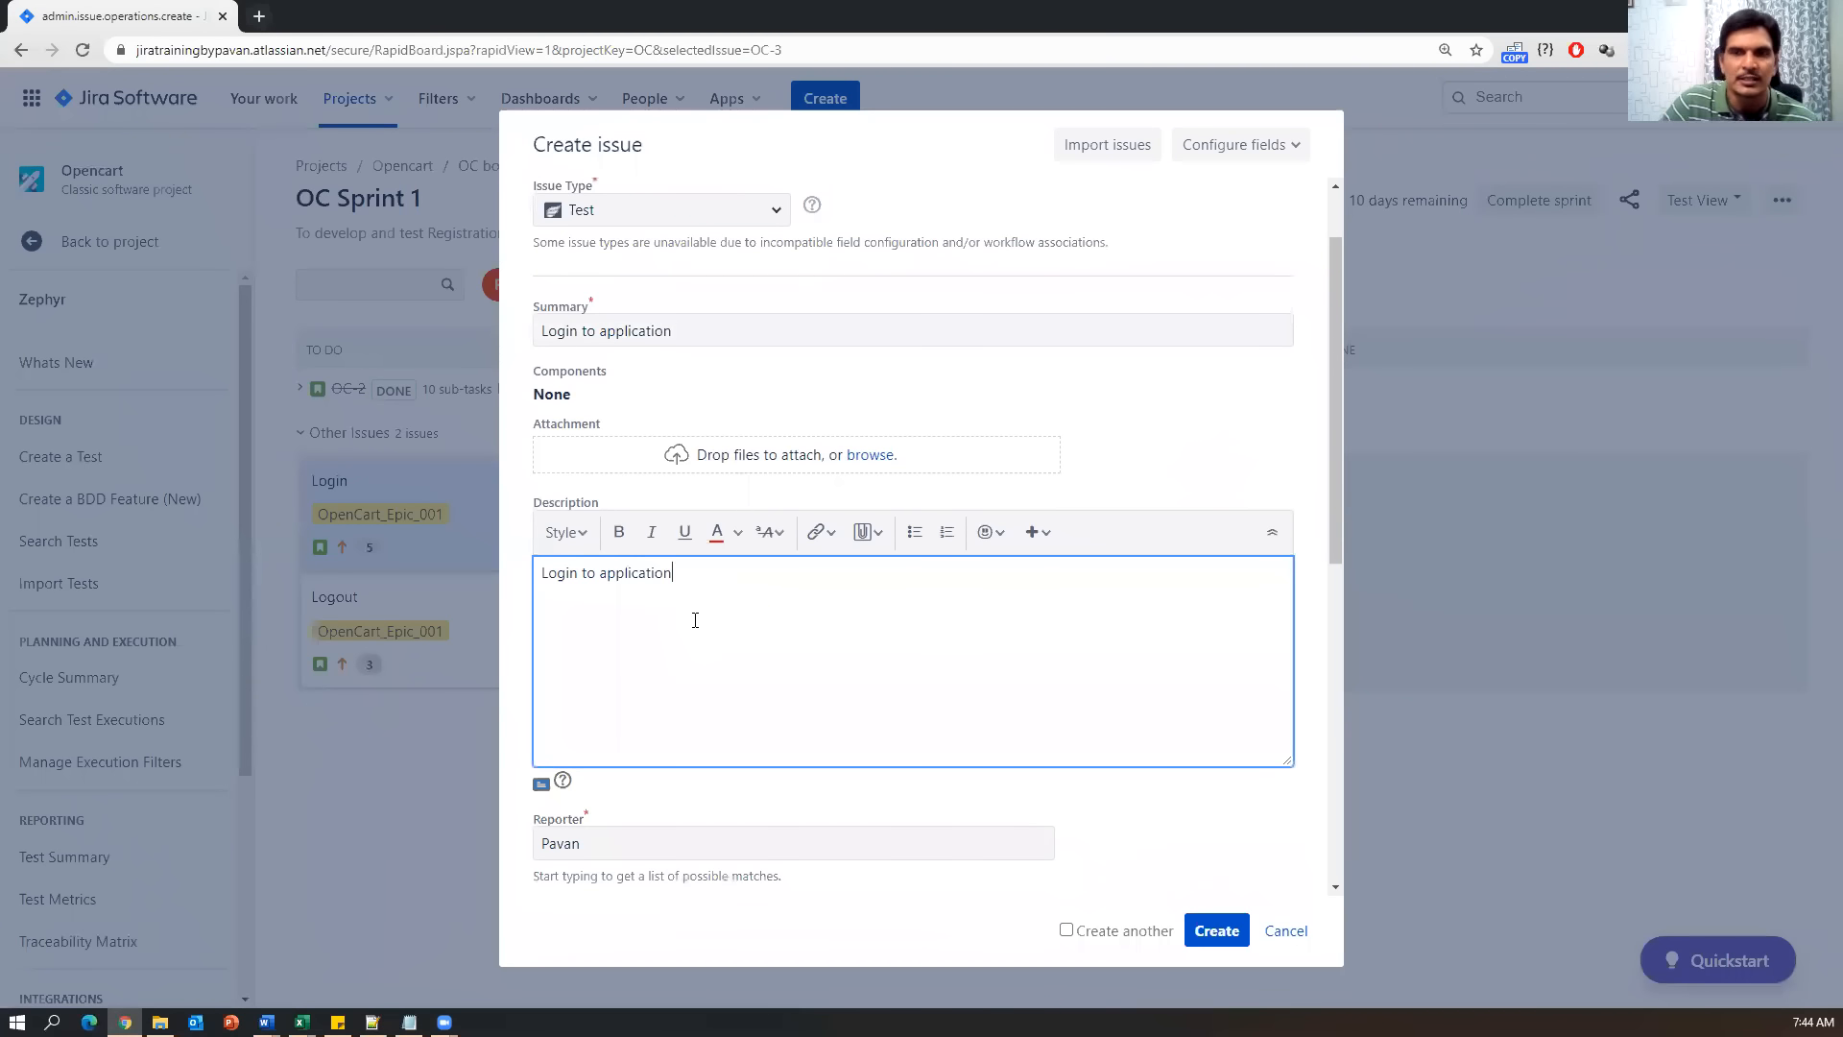
Set the Epic Link to OpenCart_Epic_001, leaving the sprint unset.
scroll(752, 761, down, 7)
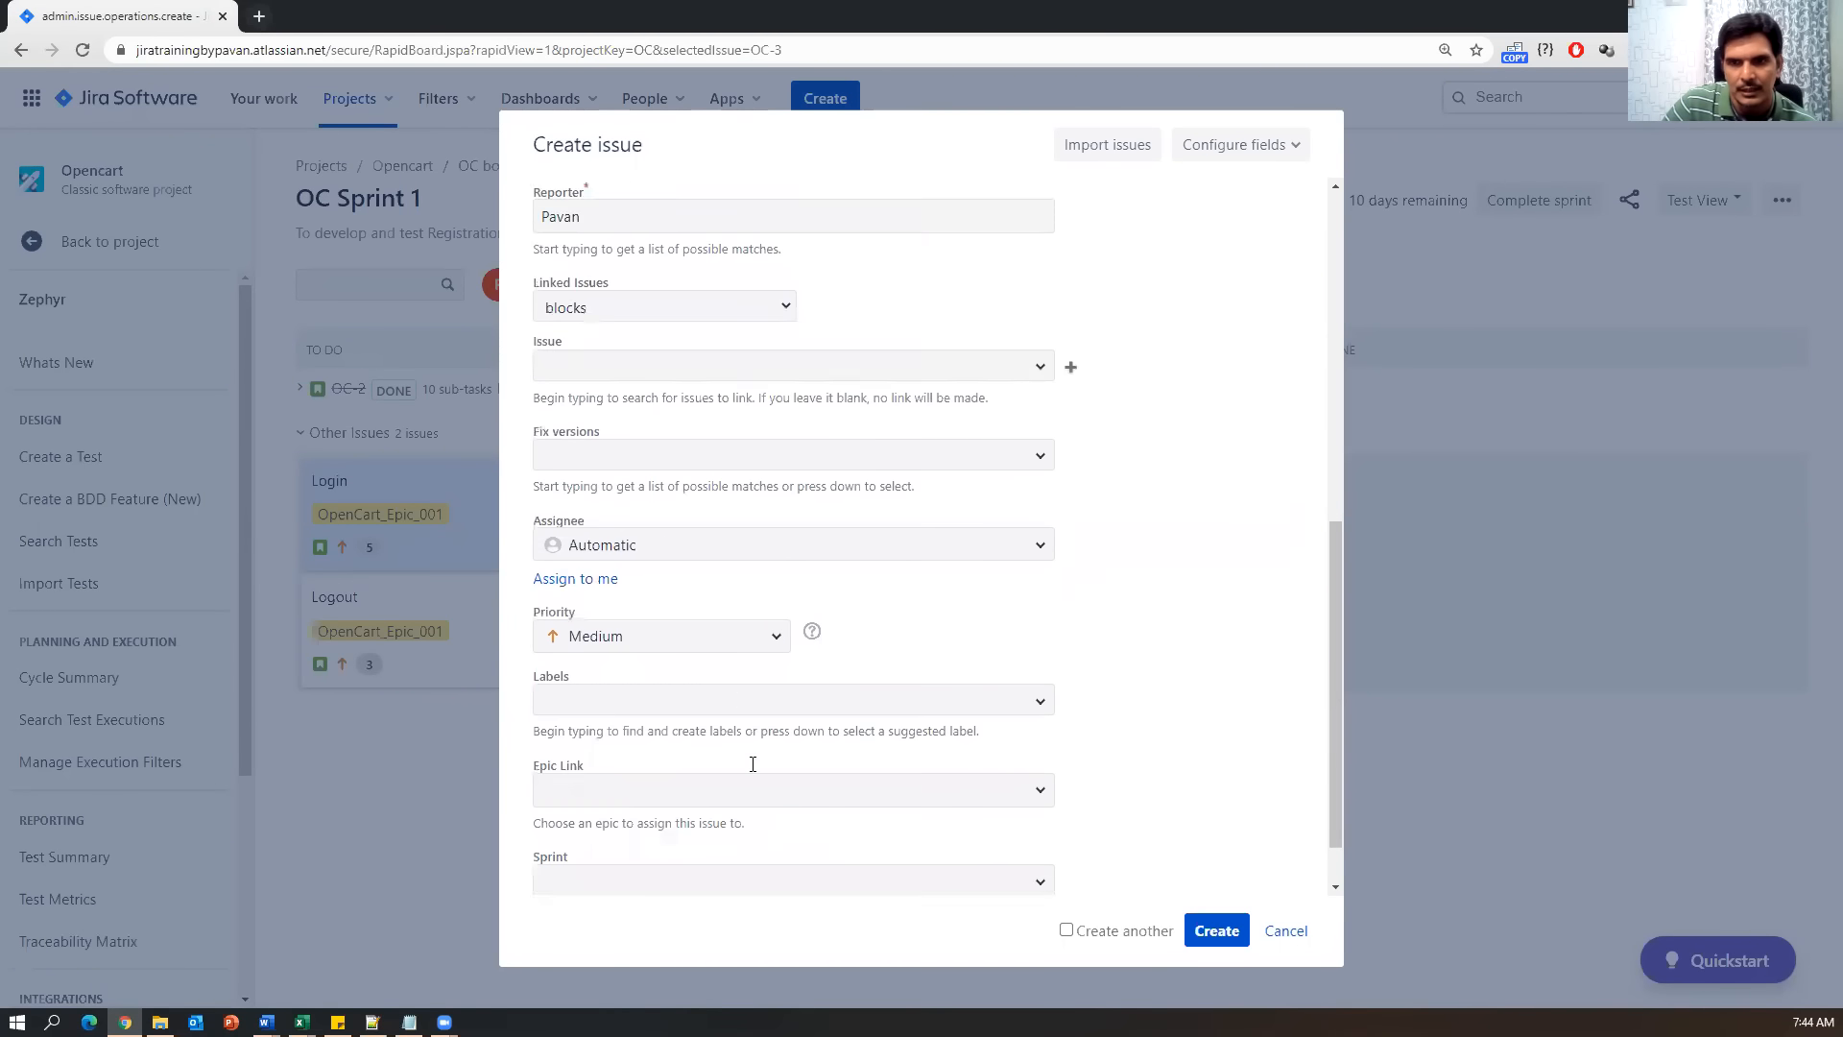
scroll(720, 461, up, 2)
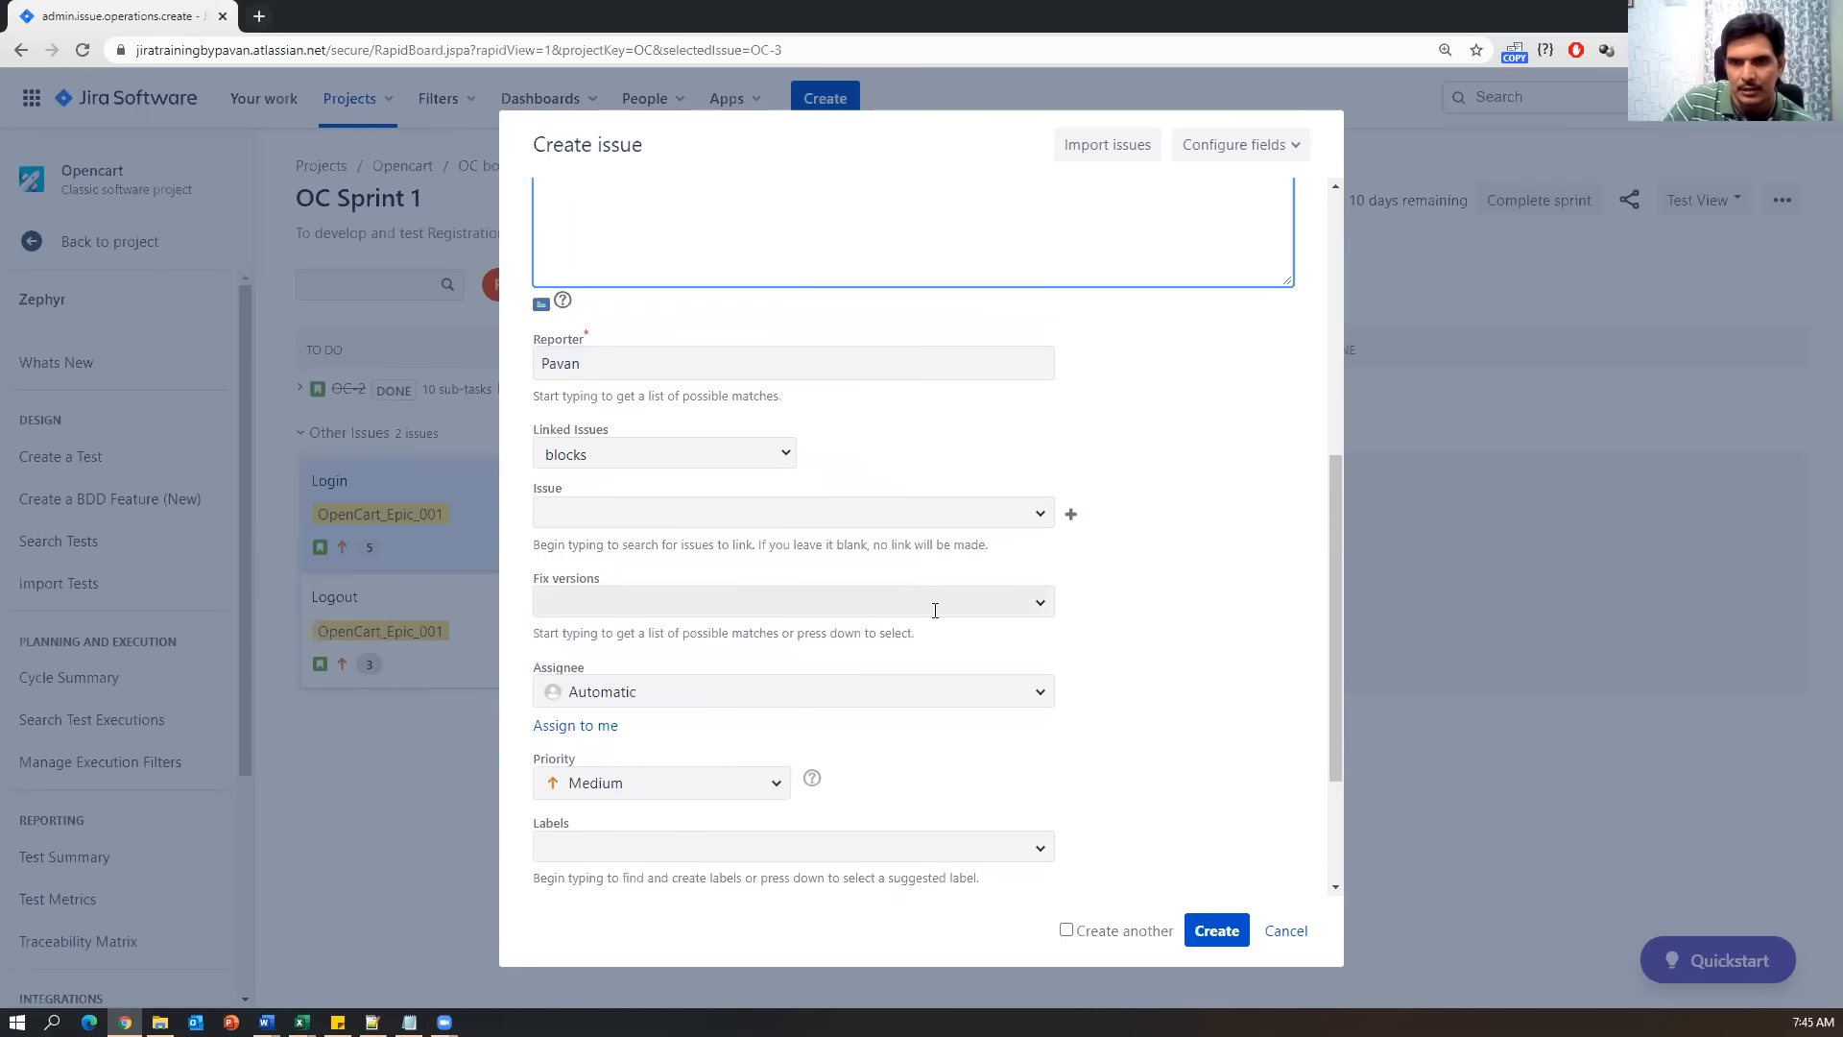
scroll(610, 625, down, 1)
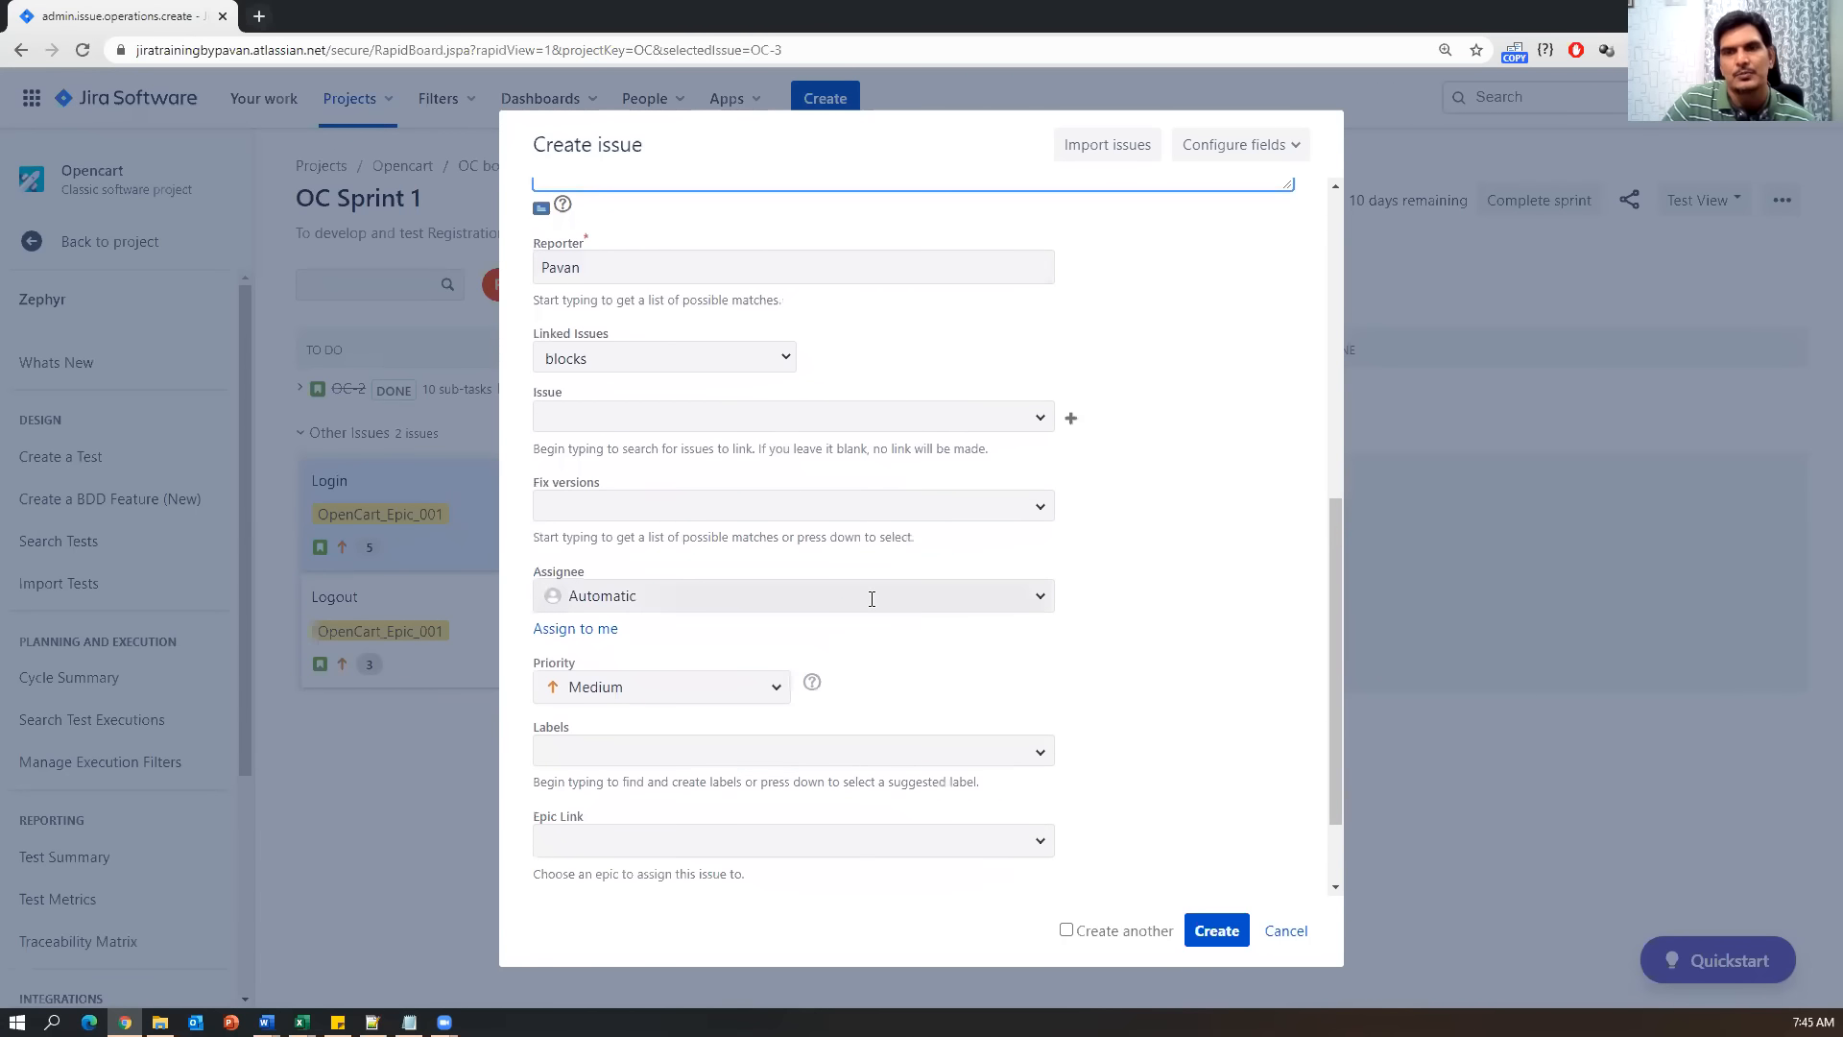
scroll(798, 733, down, 1)
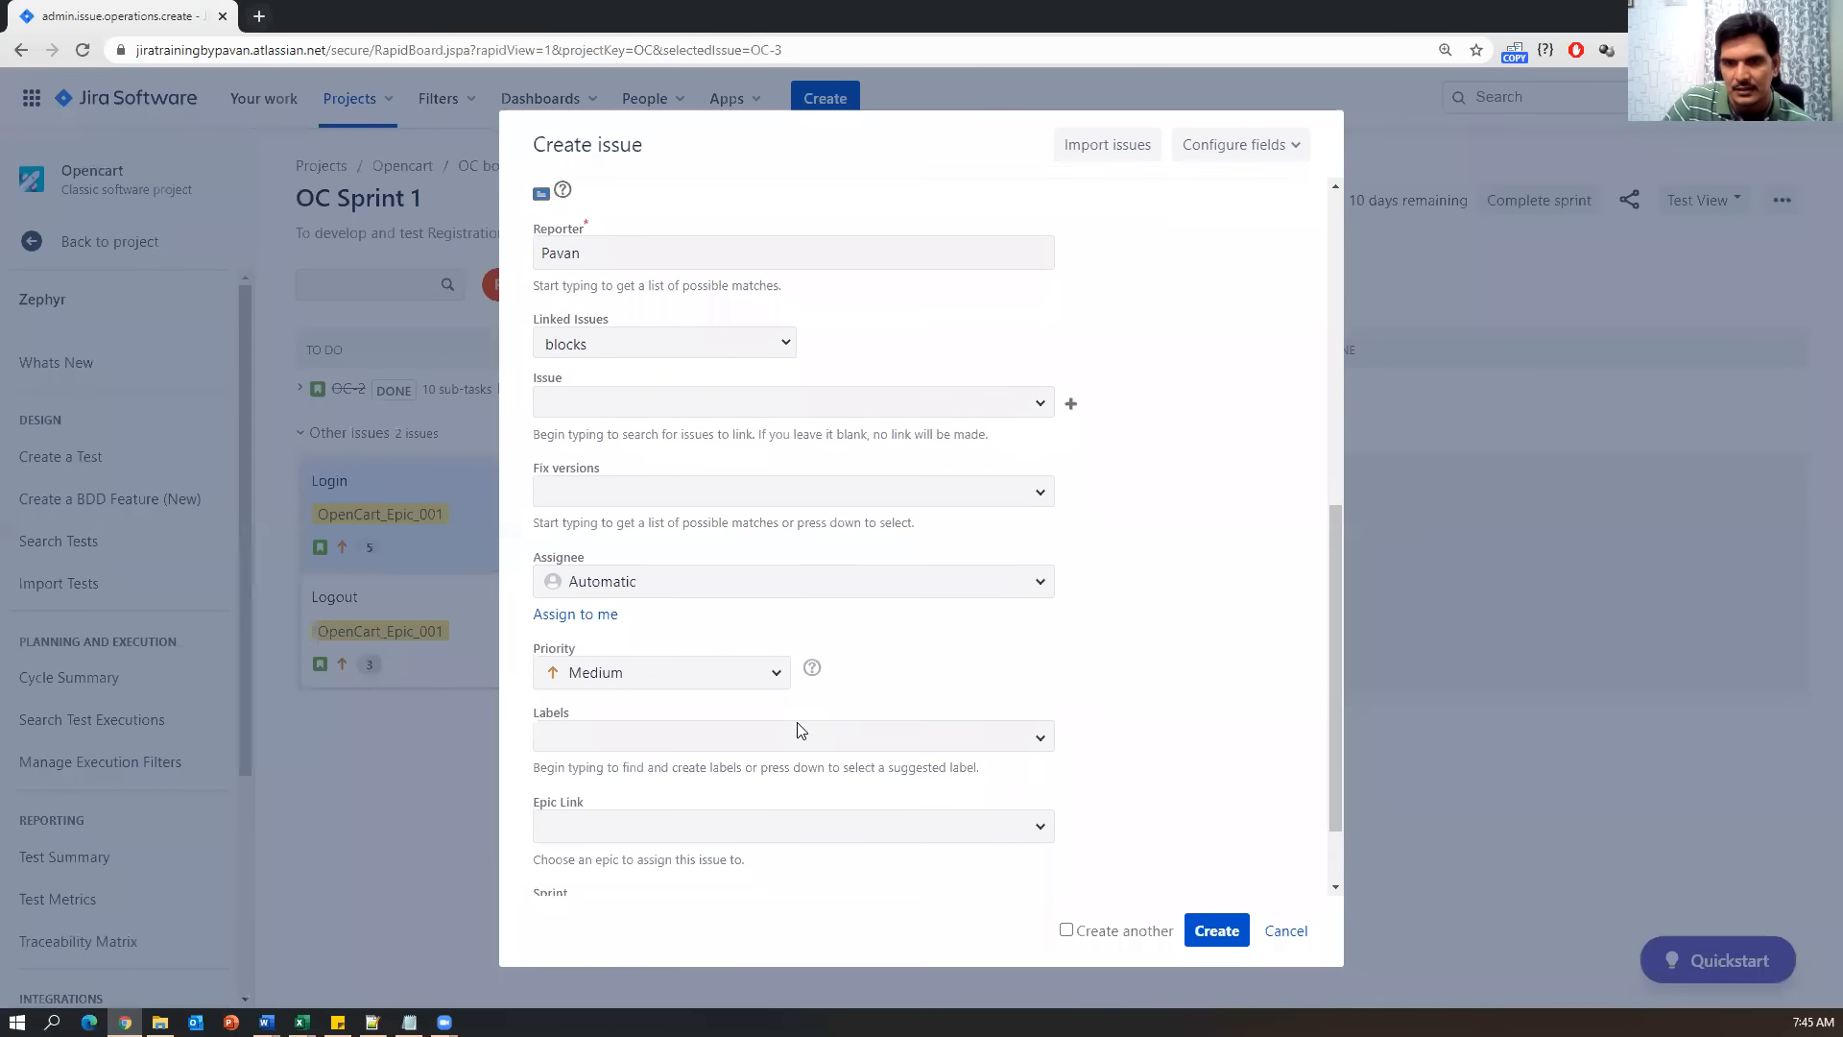
click(1050, 732)
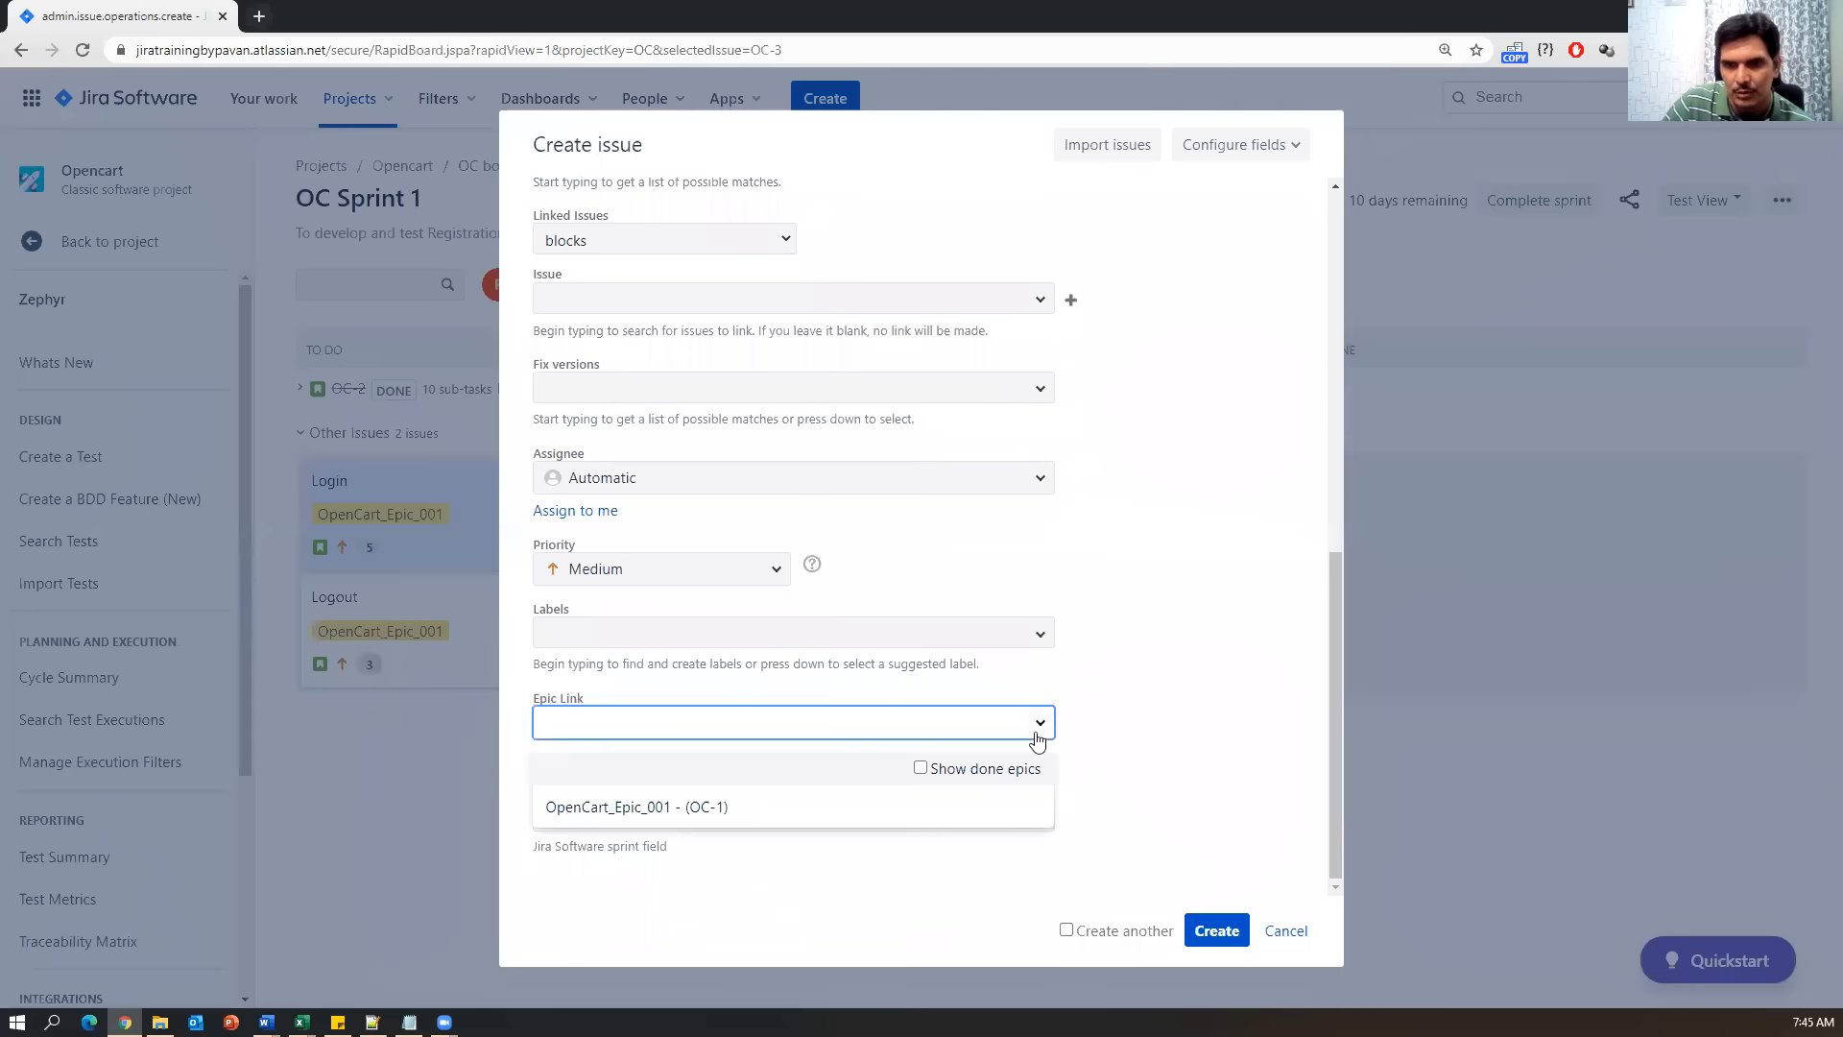
click(708, 806)
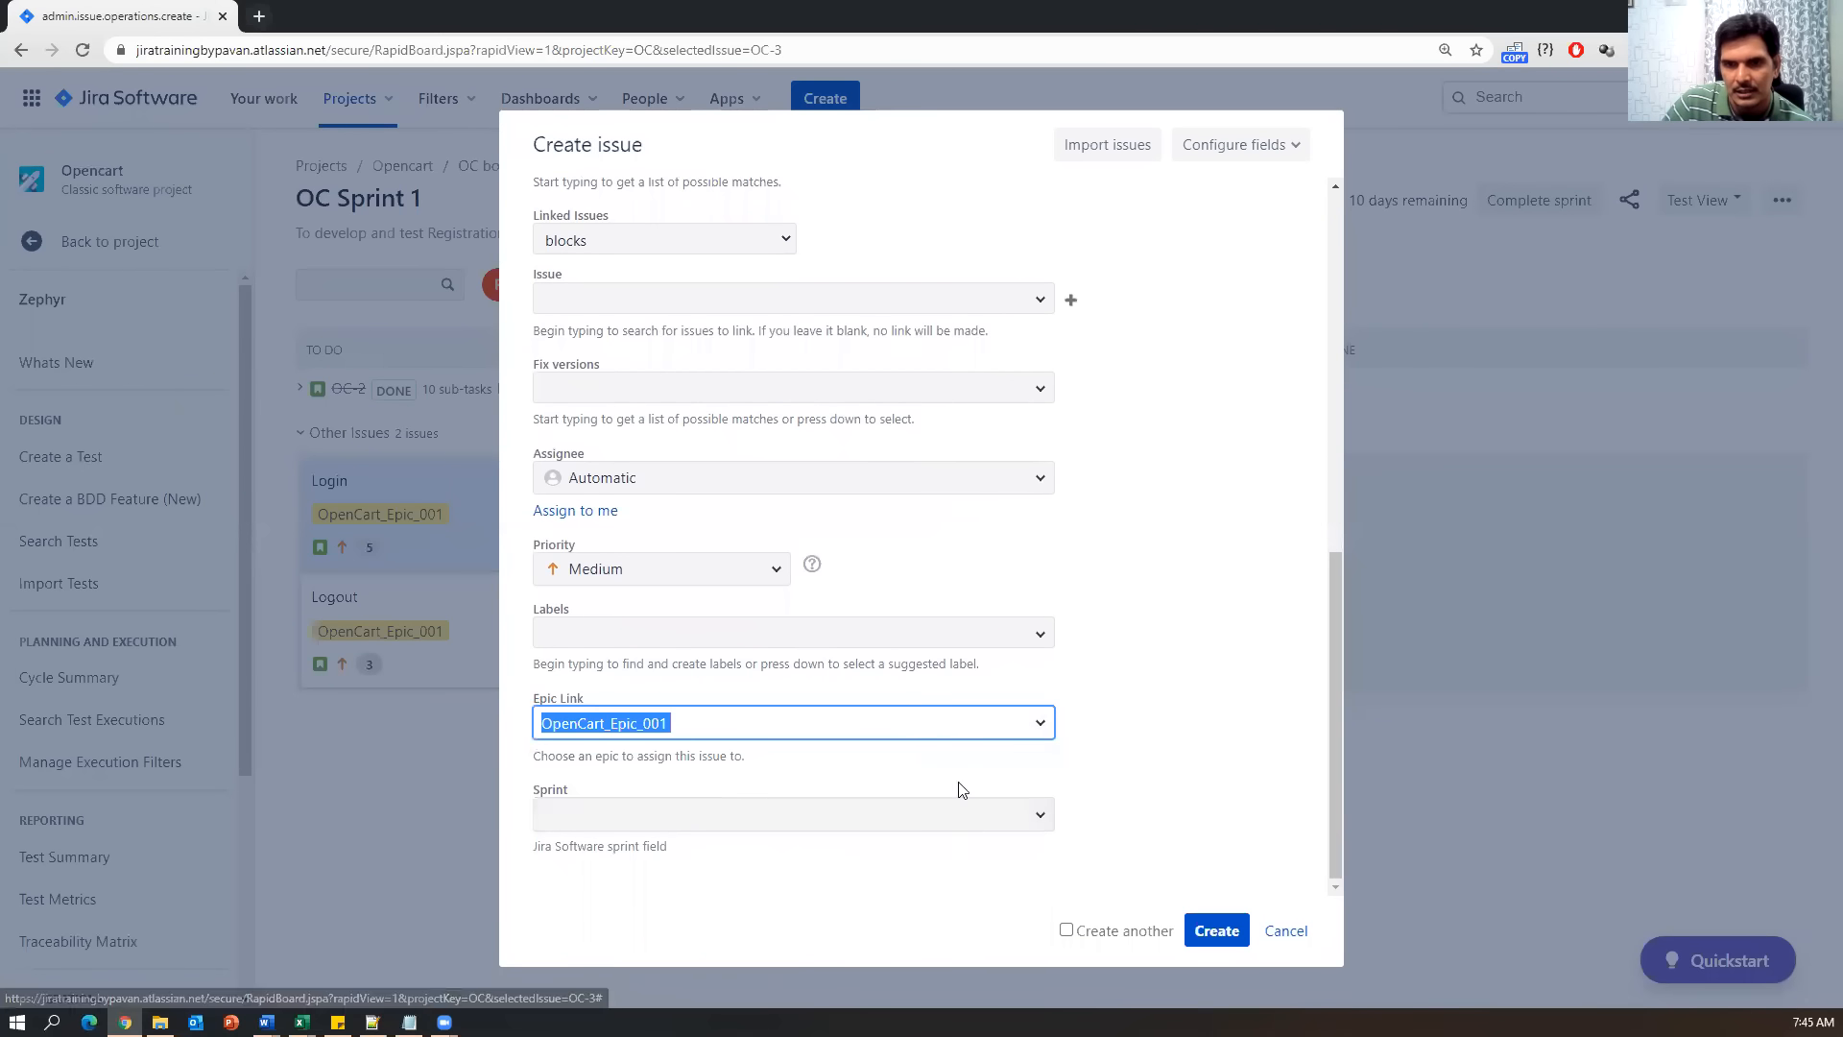
click(1040, 815)
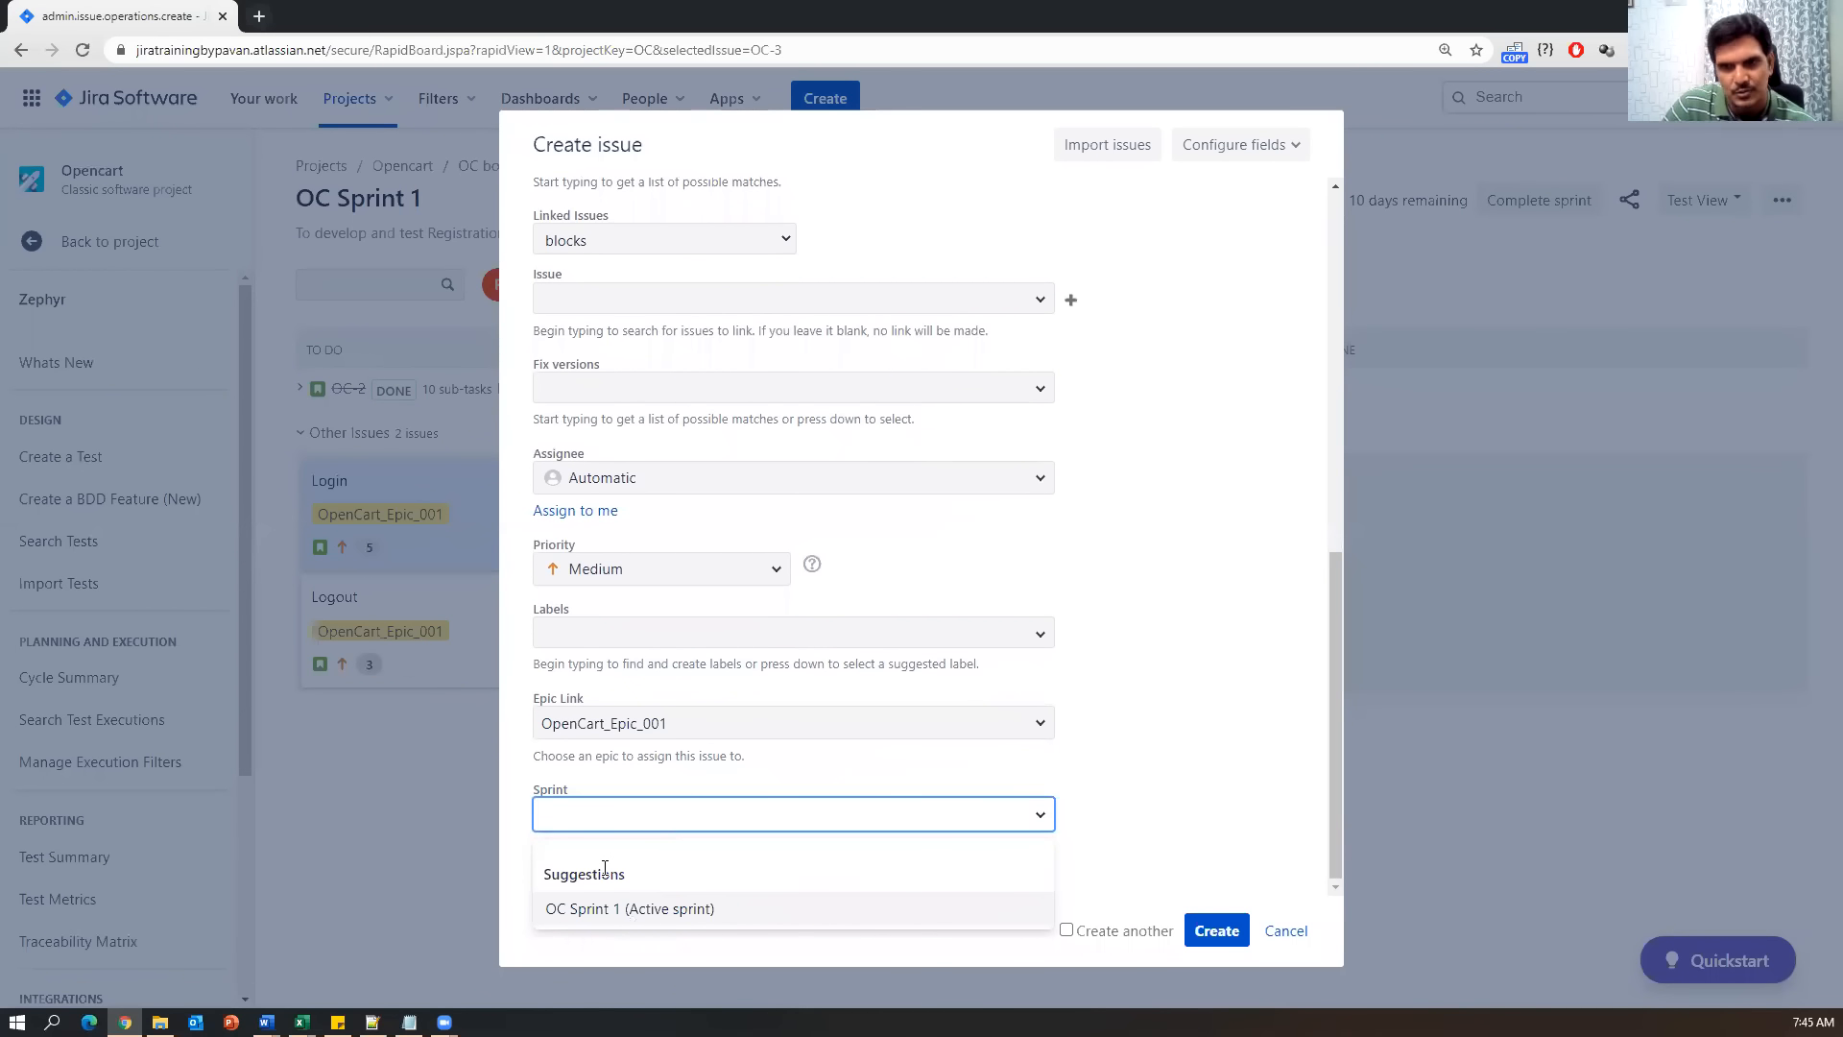
click(1170, 694)
Scroll through the Create issue form to review its fields before creating.
scroll(1195, 683, up, 3)
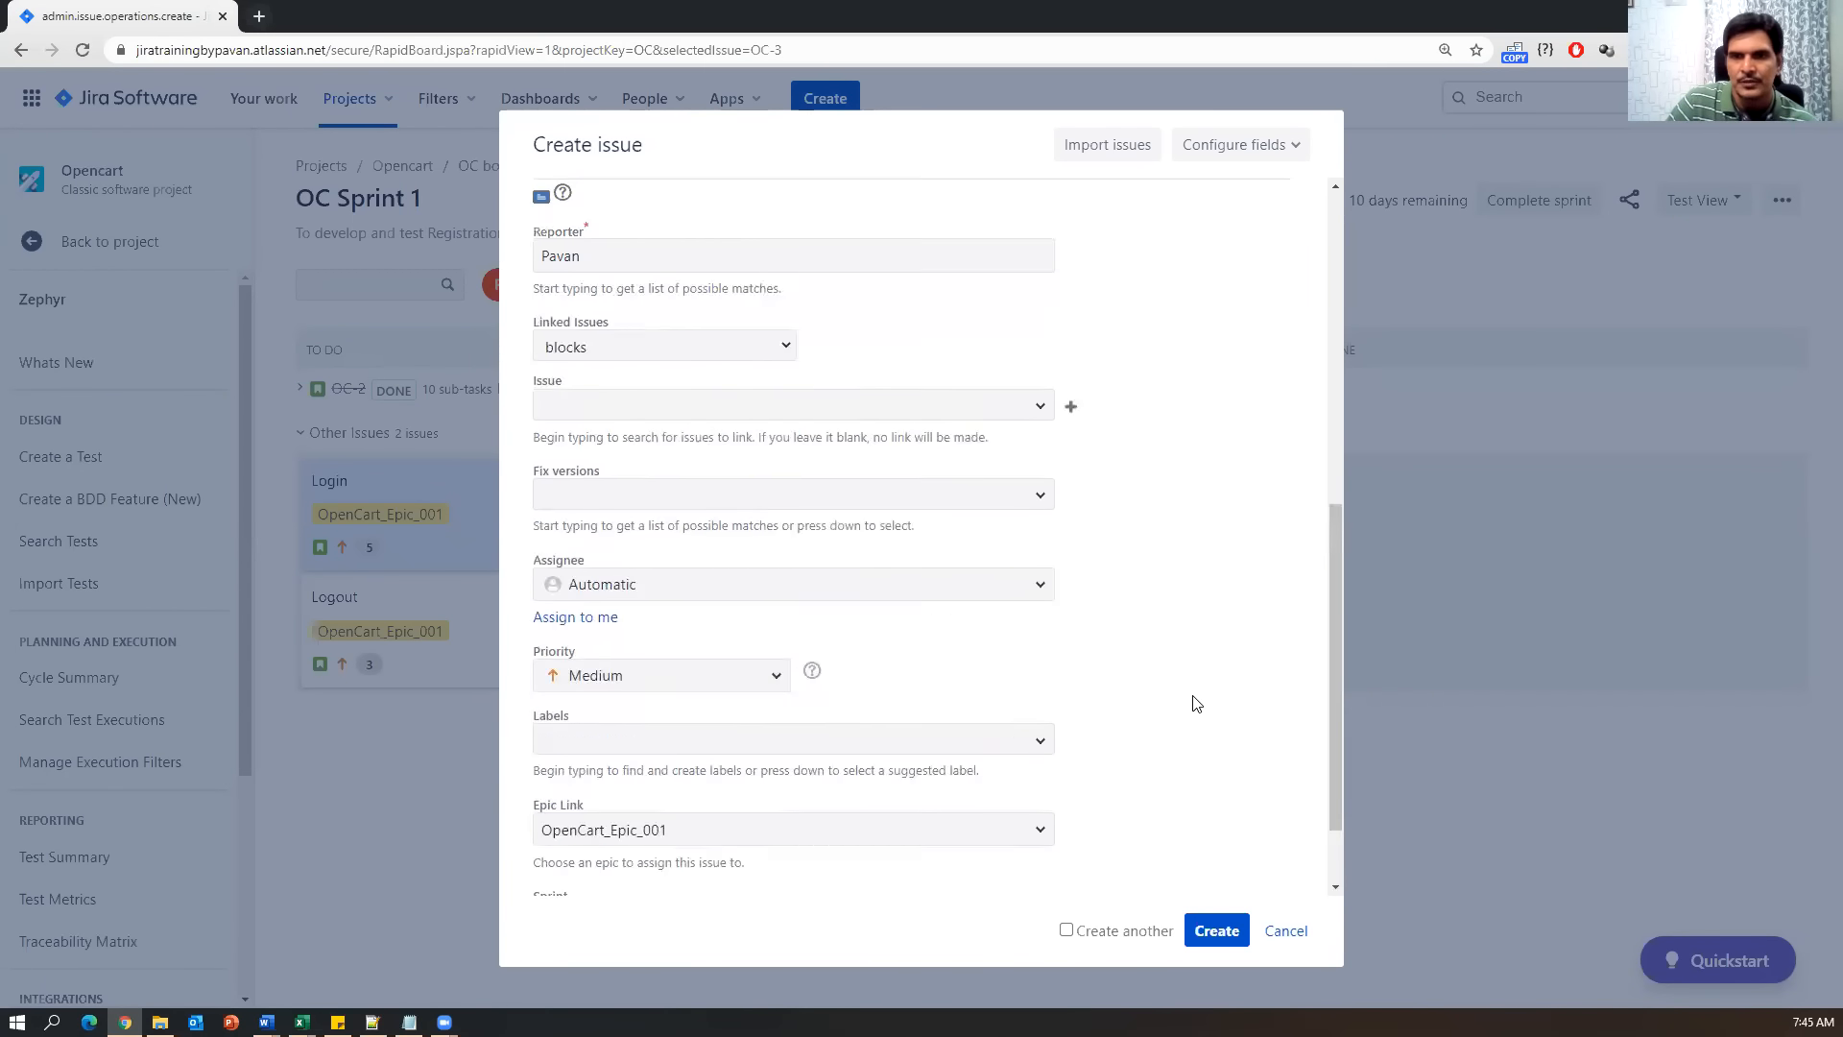
scroll(1195, 704, up, 5)
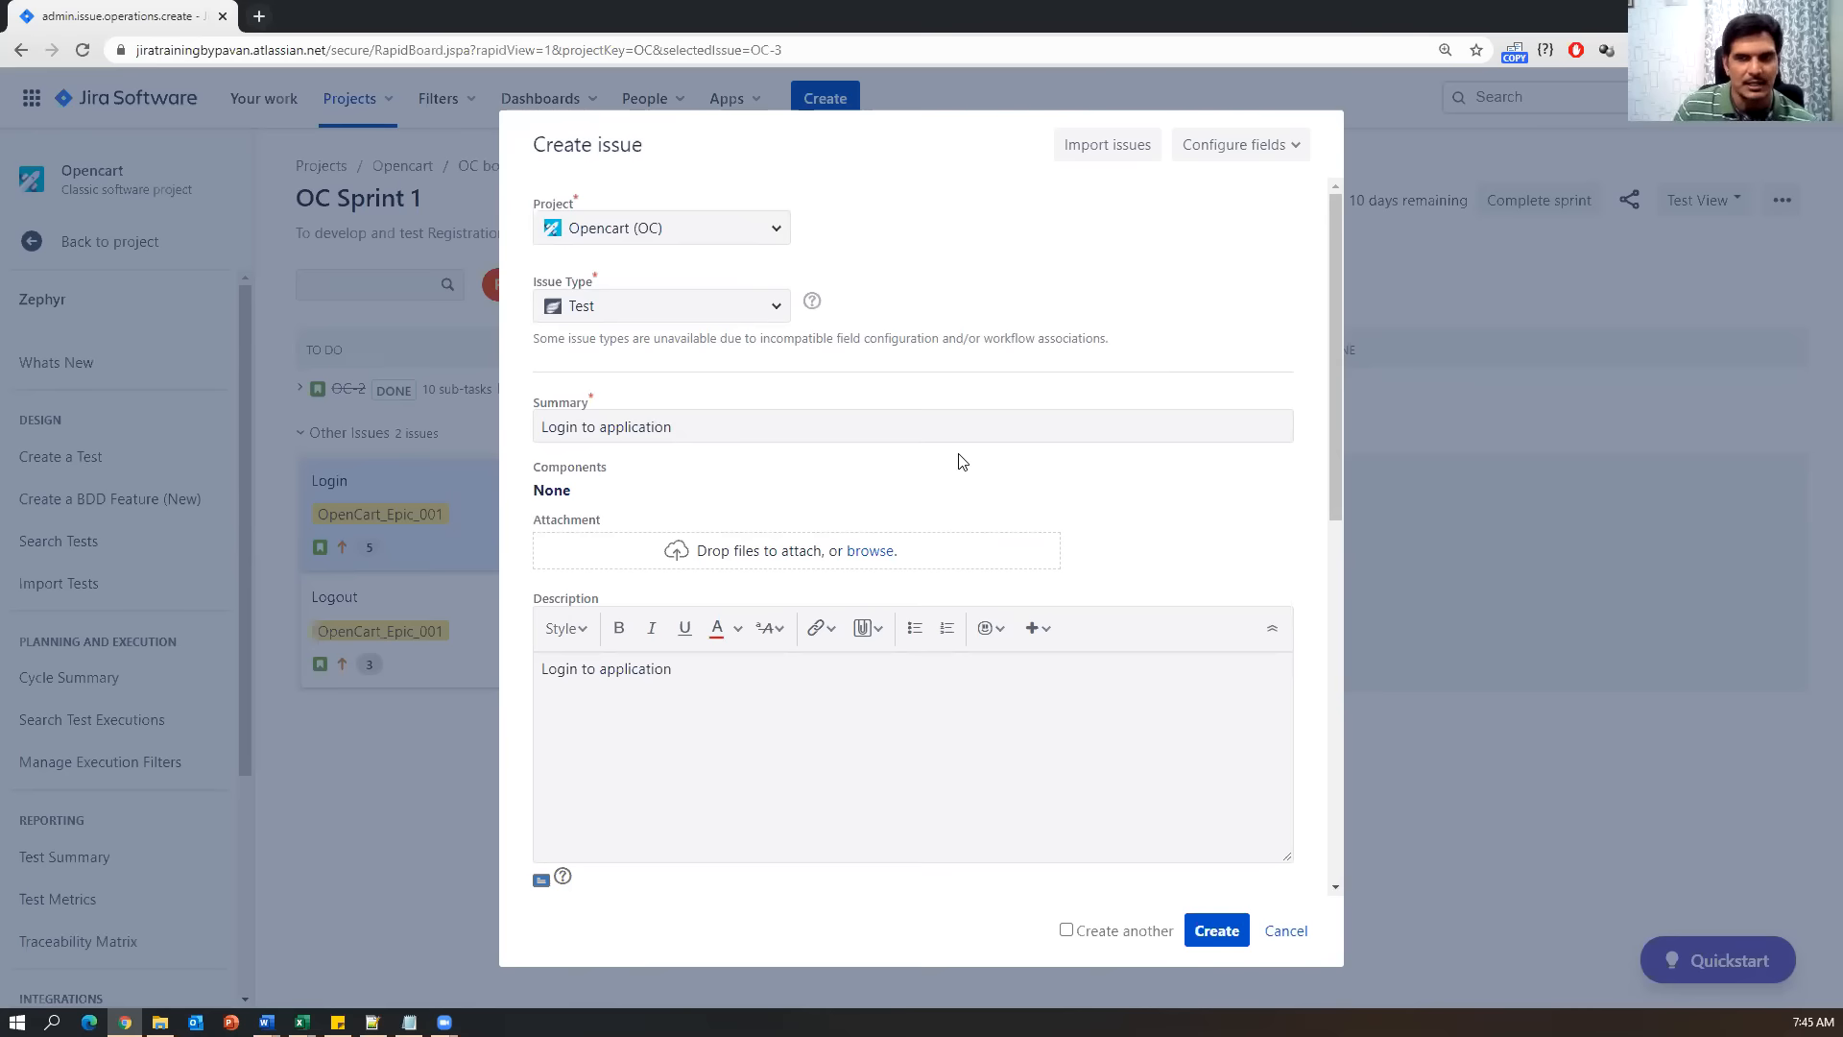
scroll(976, 588, down, 4)
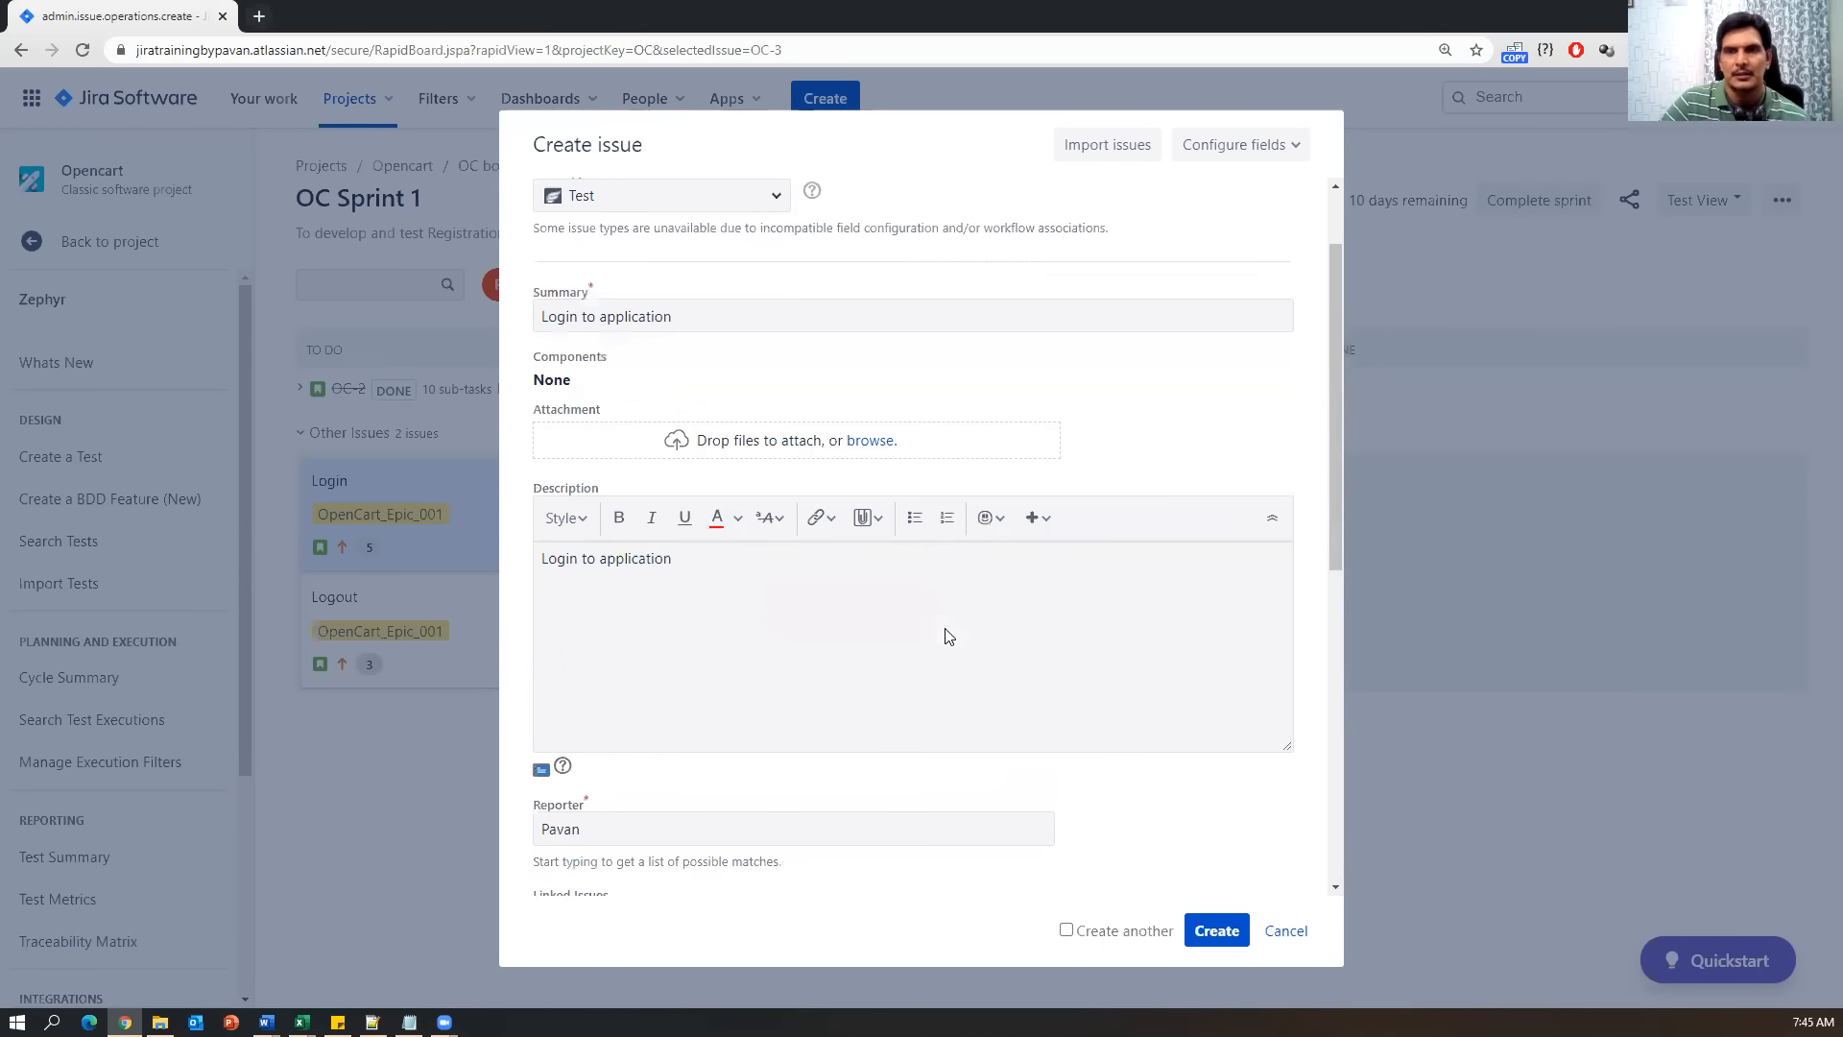
scroll(945, 631, up, 4)
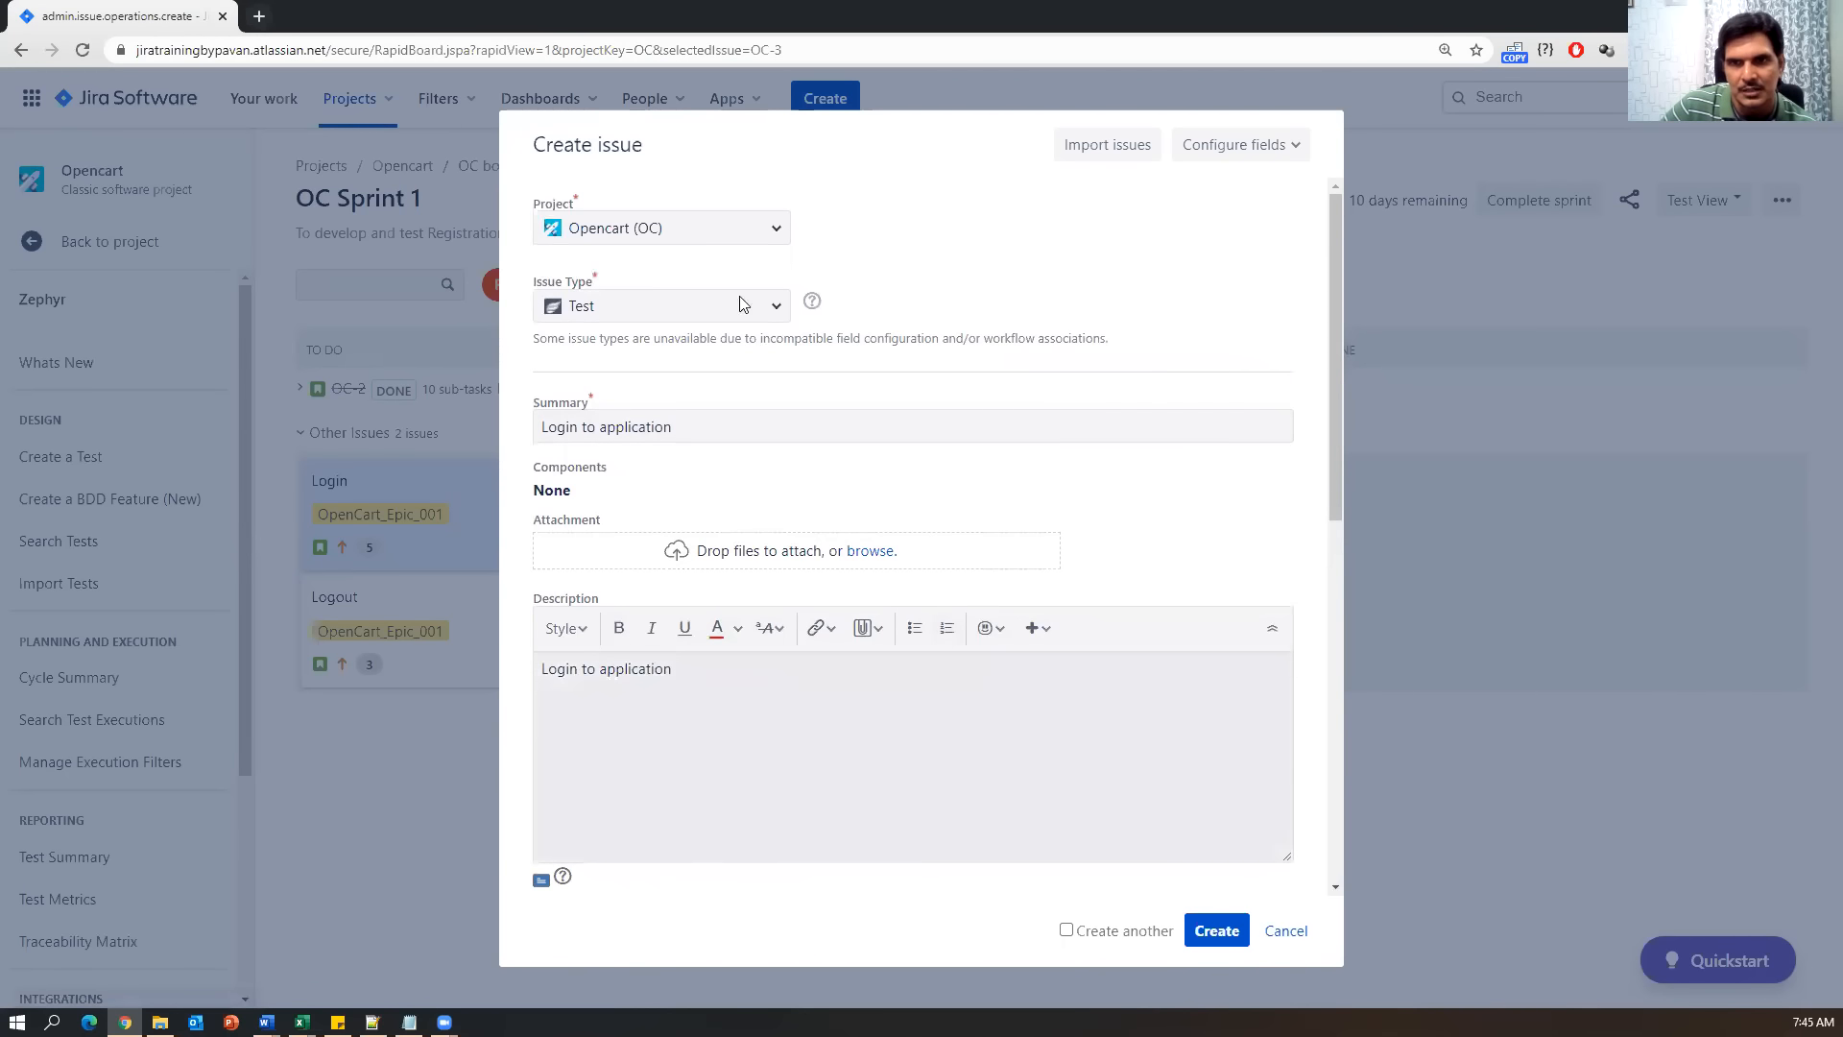
scroll(779, 688, down, 10)
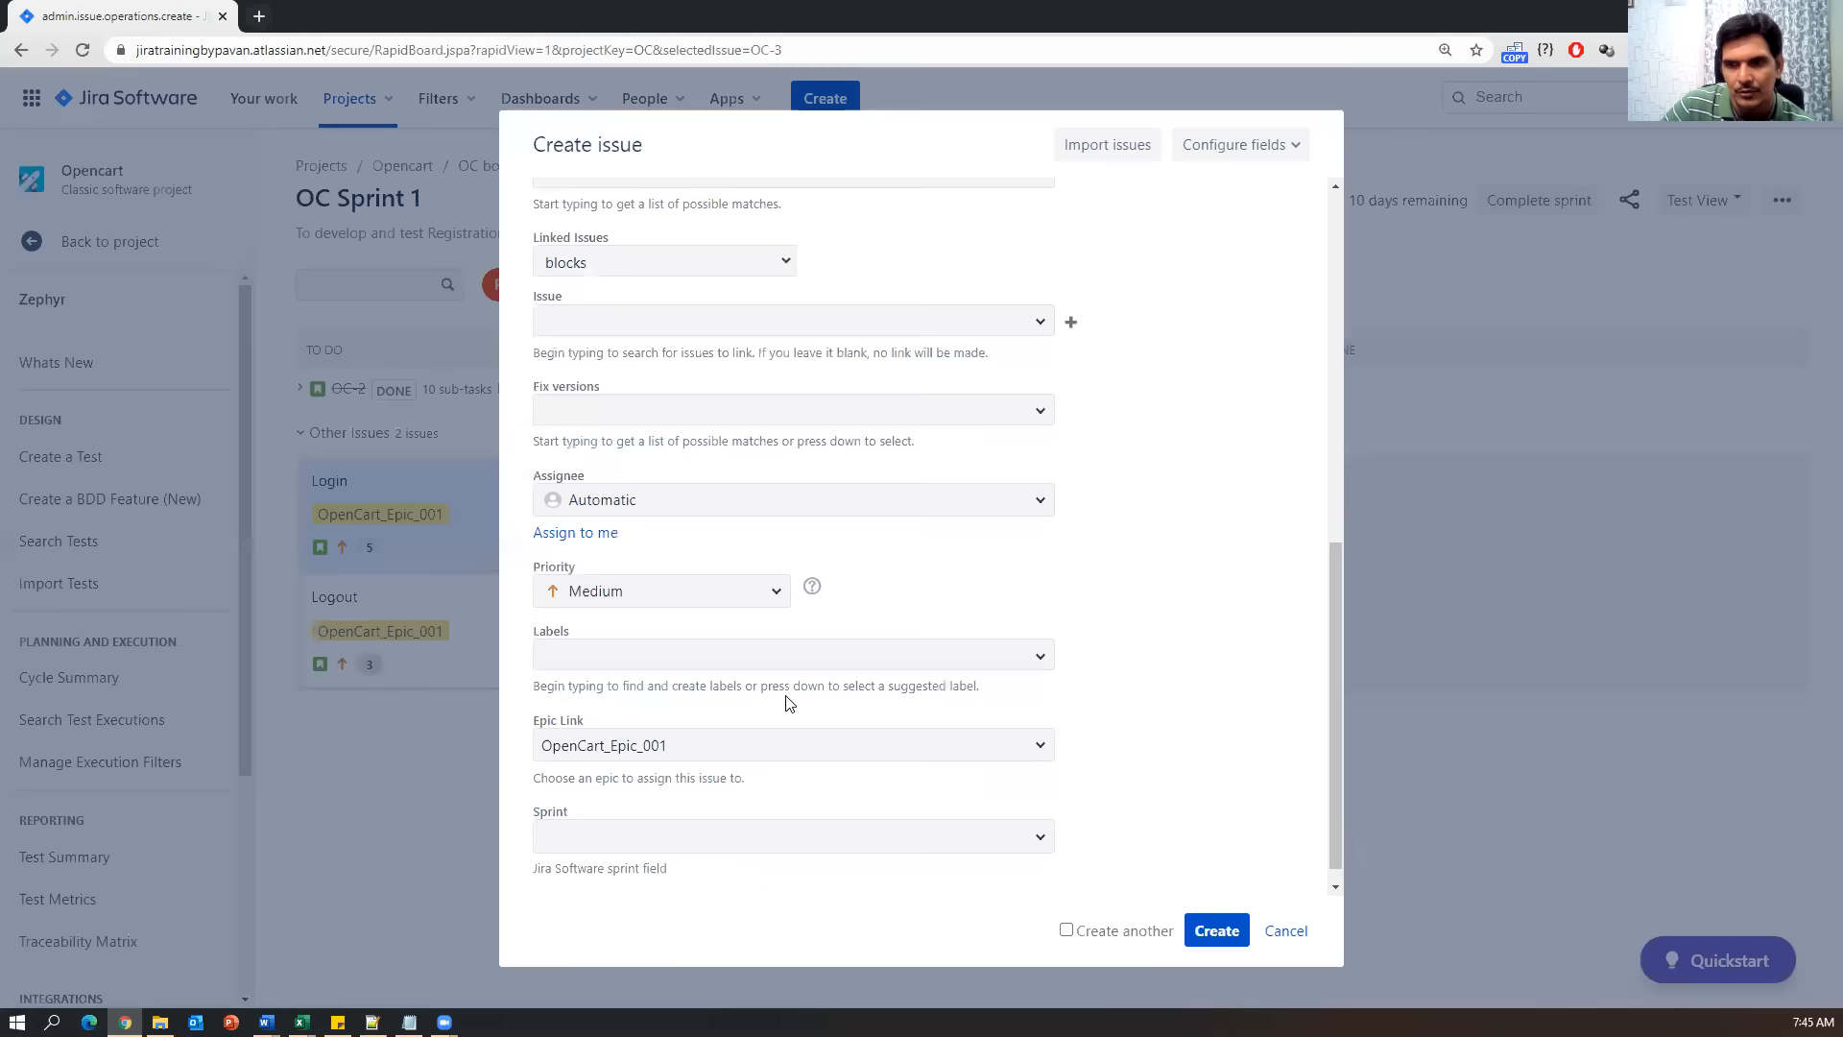
Create the 'Login to application' test as OC-16 and open Search Tests from the Zephyr sidebar.
click(1208, 925)
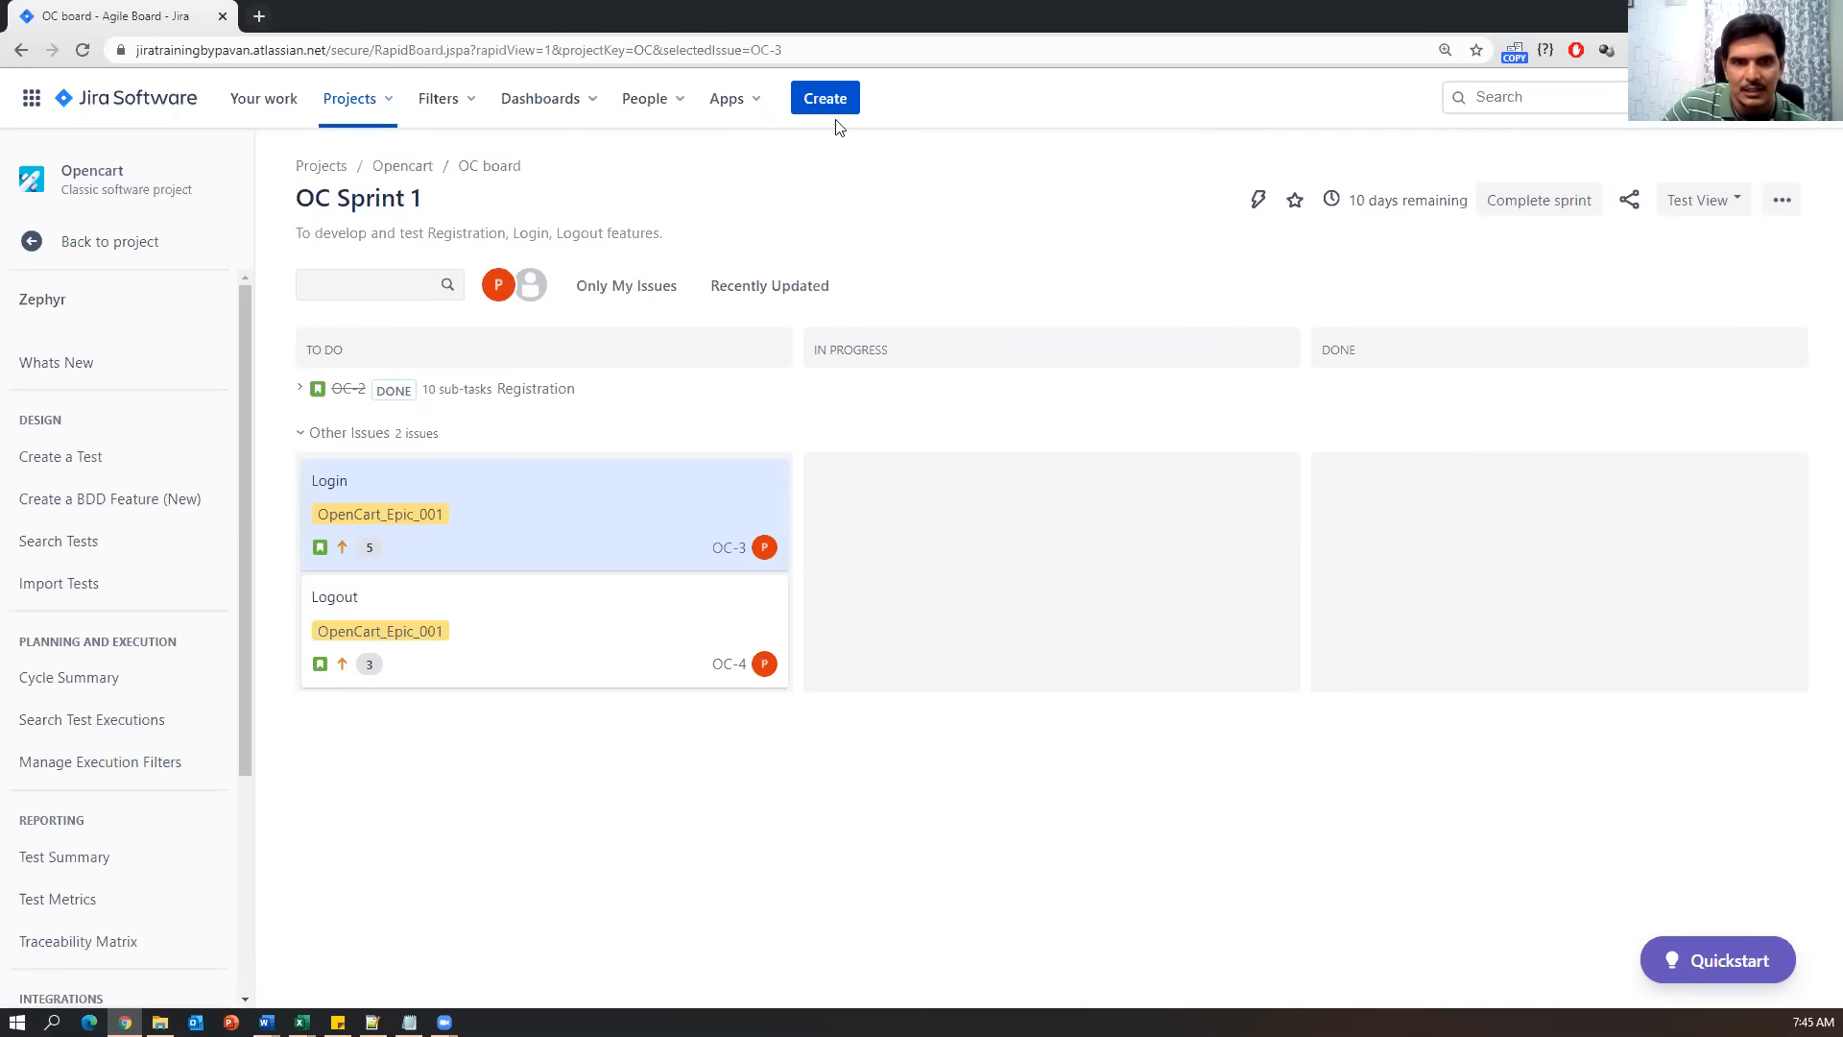
click(43, 550)
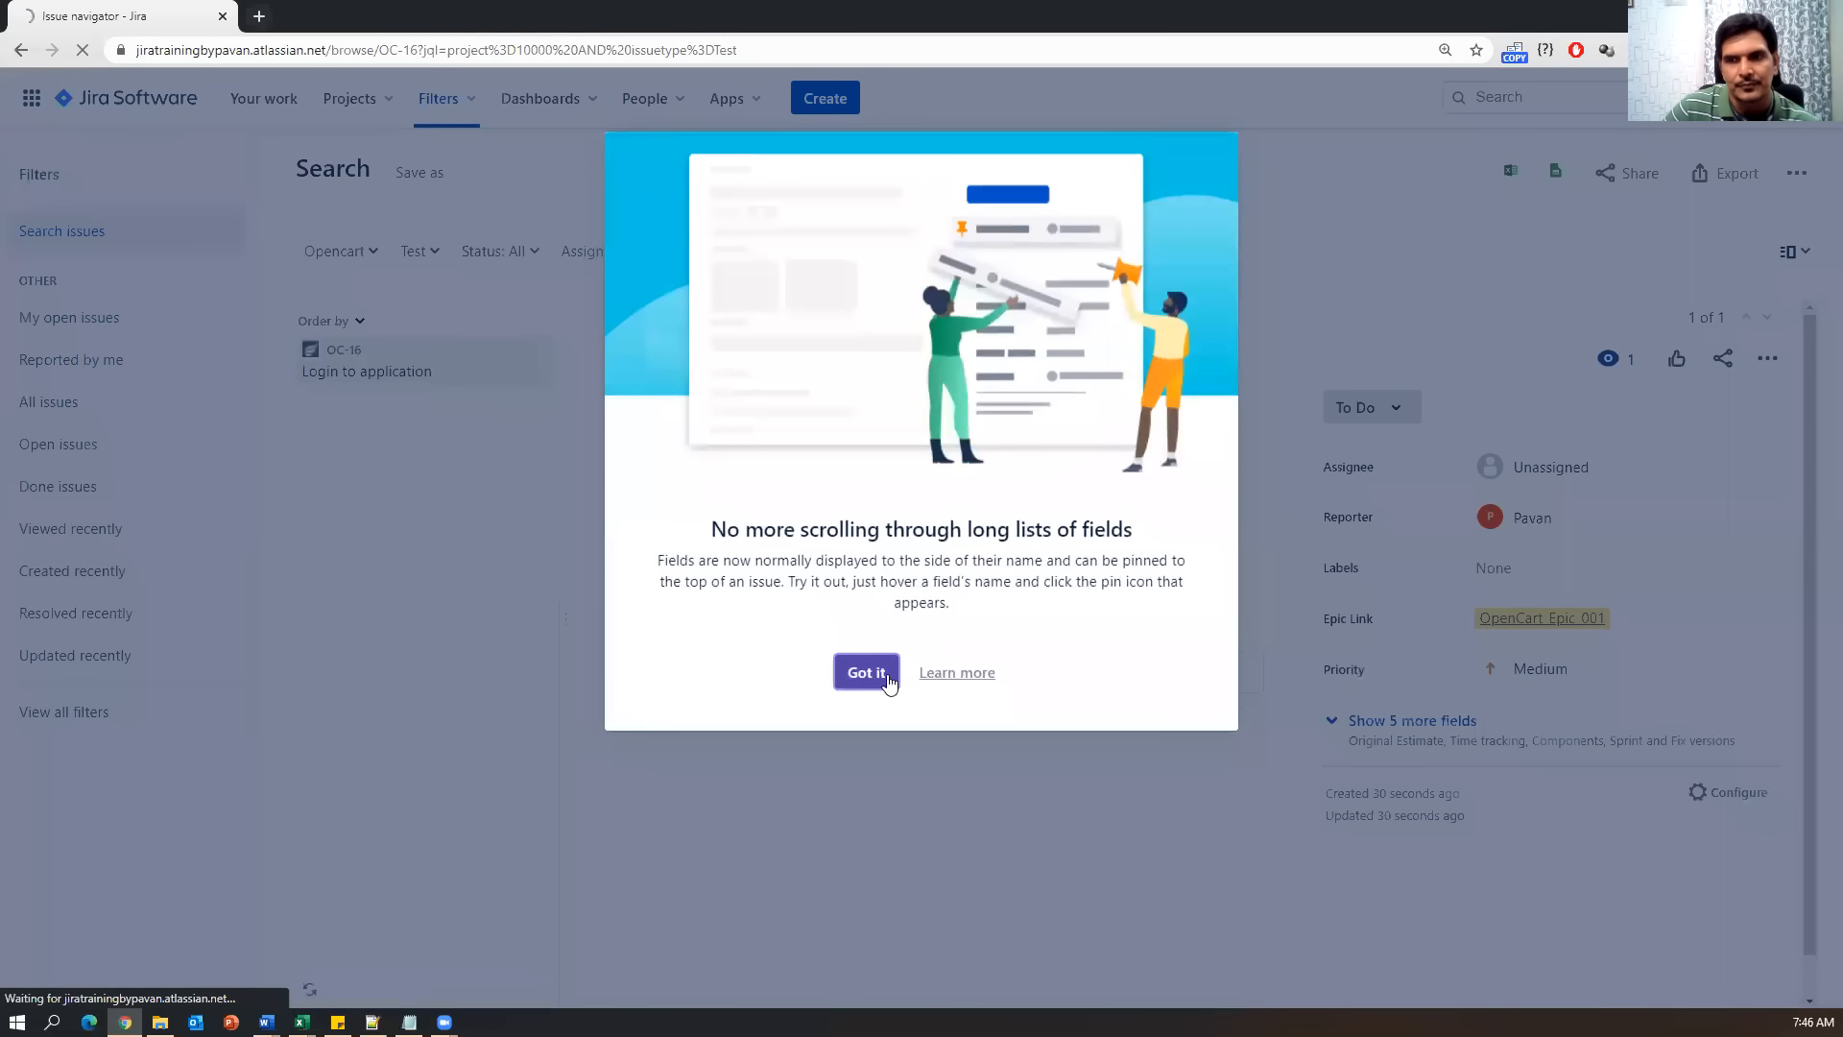
Dismiss the fields tip, open OC-16 from the results, and show its Test Details grid.
click(867, 673)
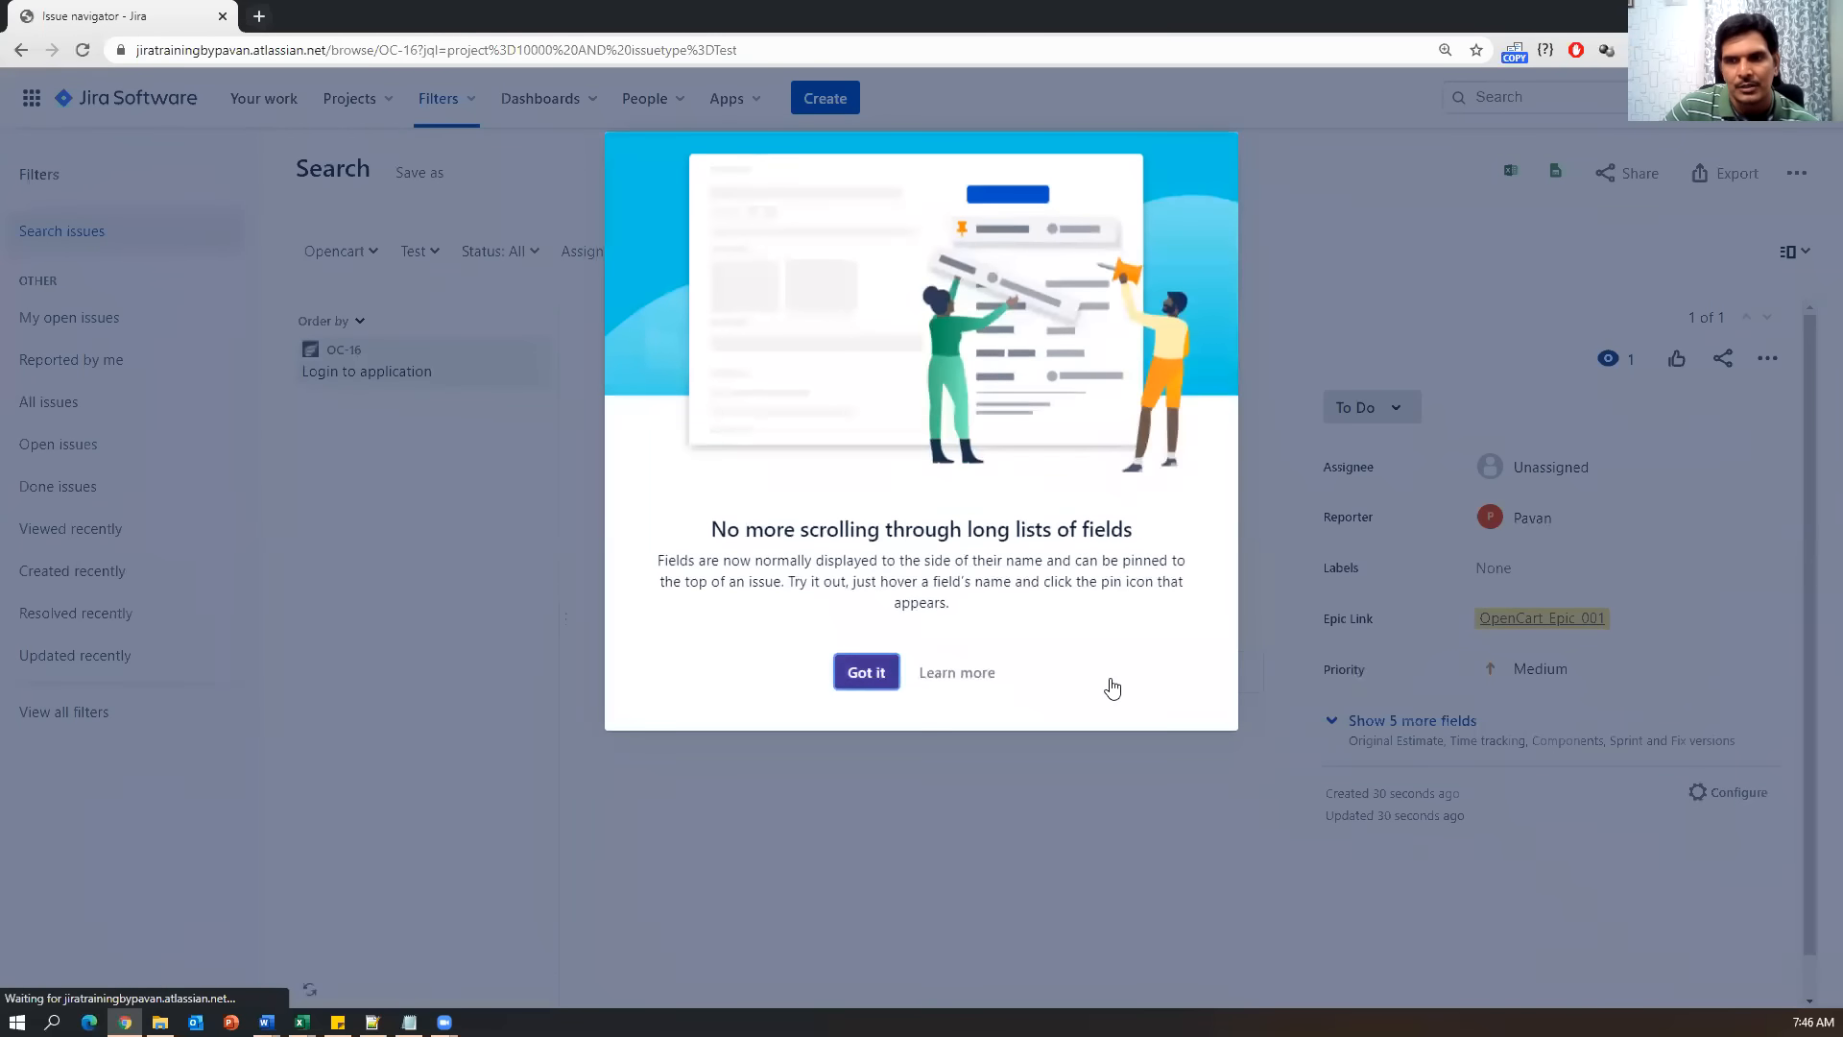
click(343, 381)
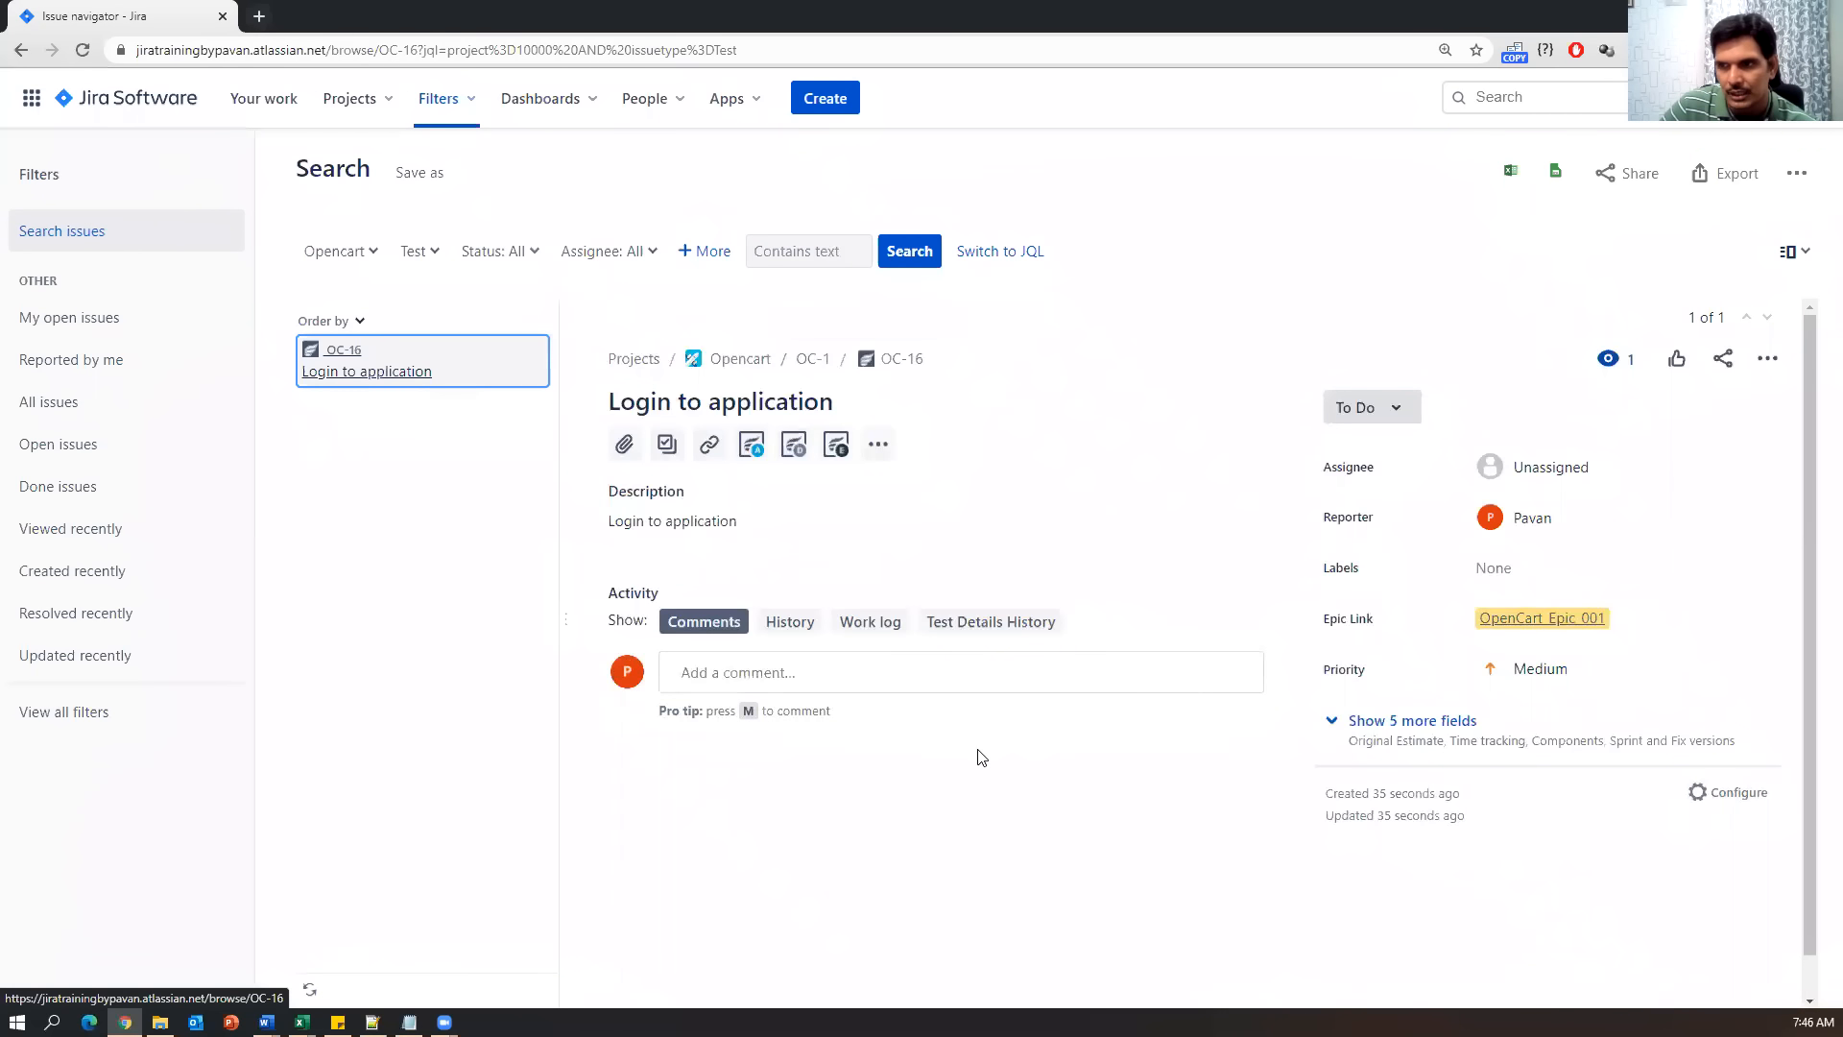
scroll(641, 530, down, 1)
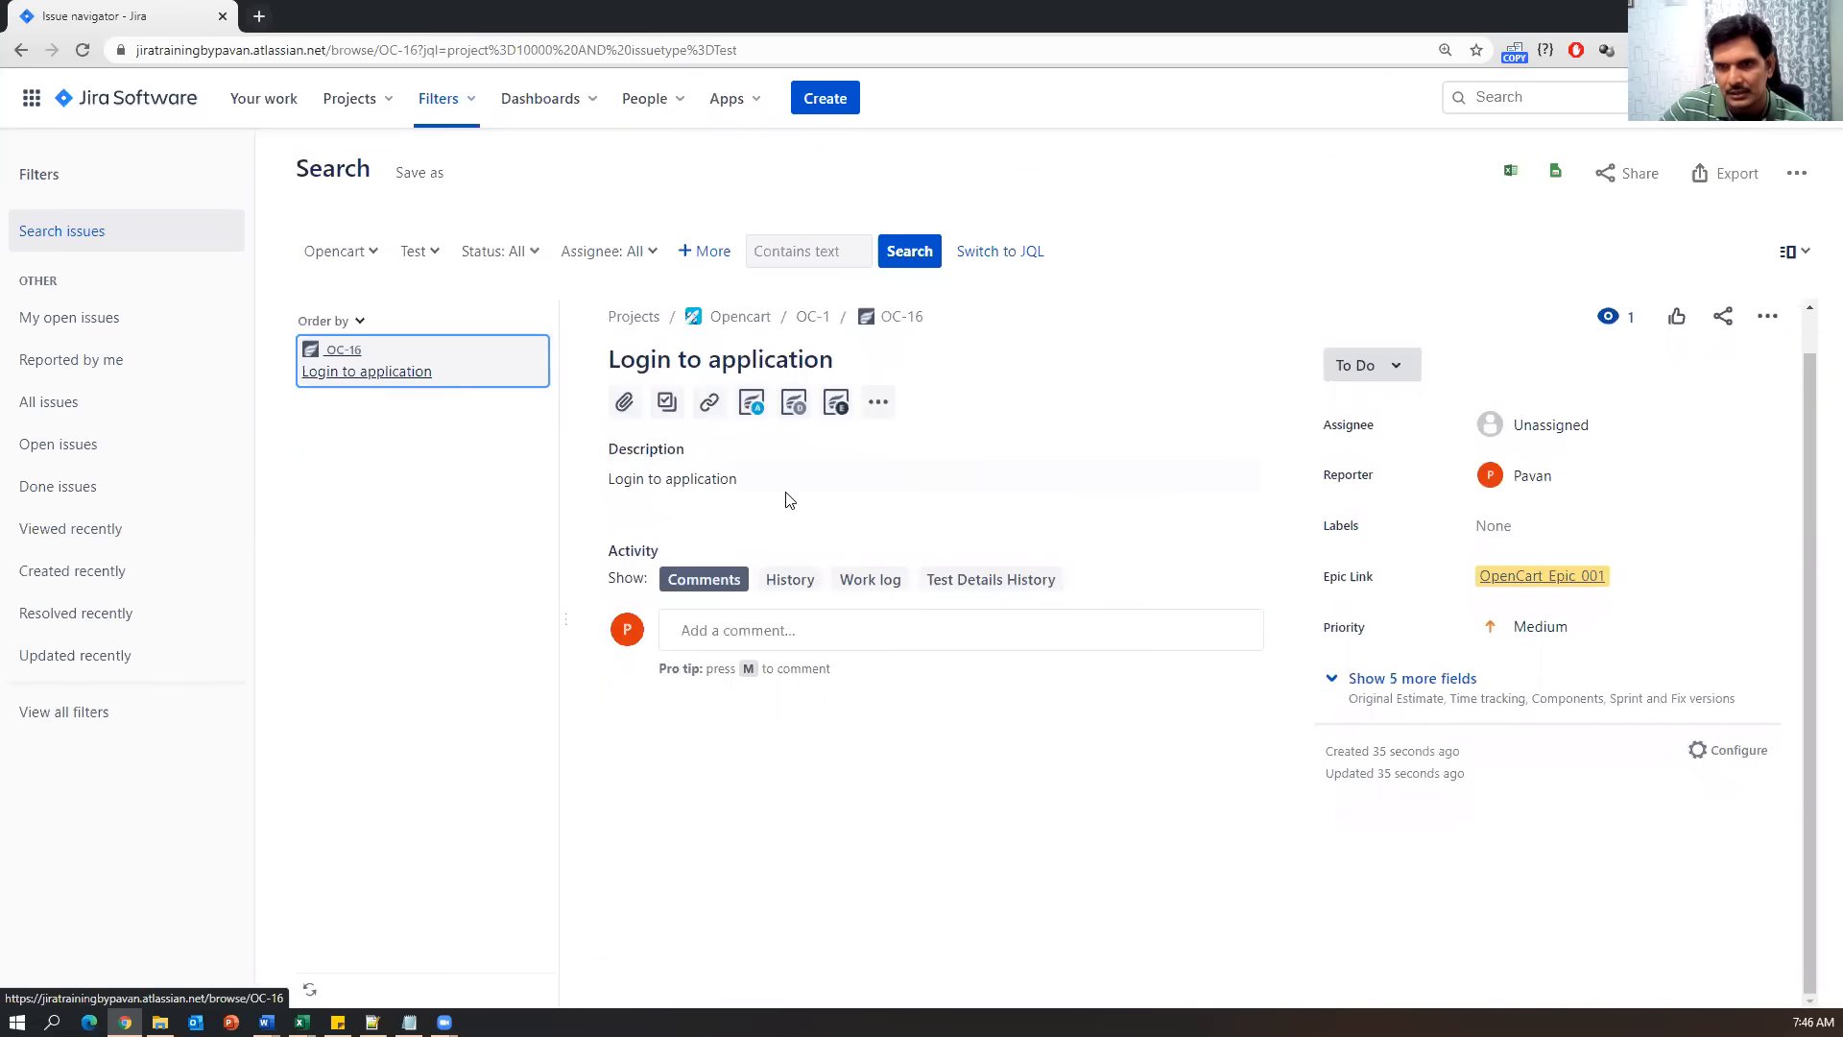
scroll(806, 538, up, 1)
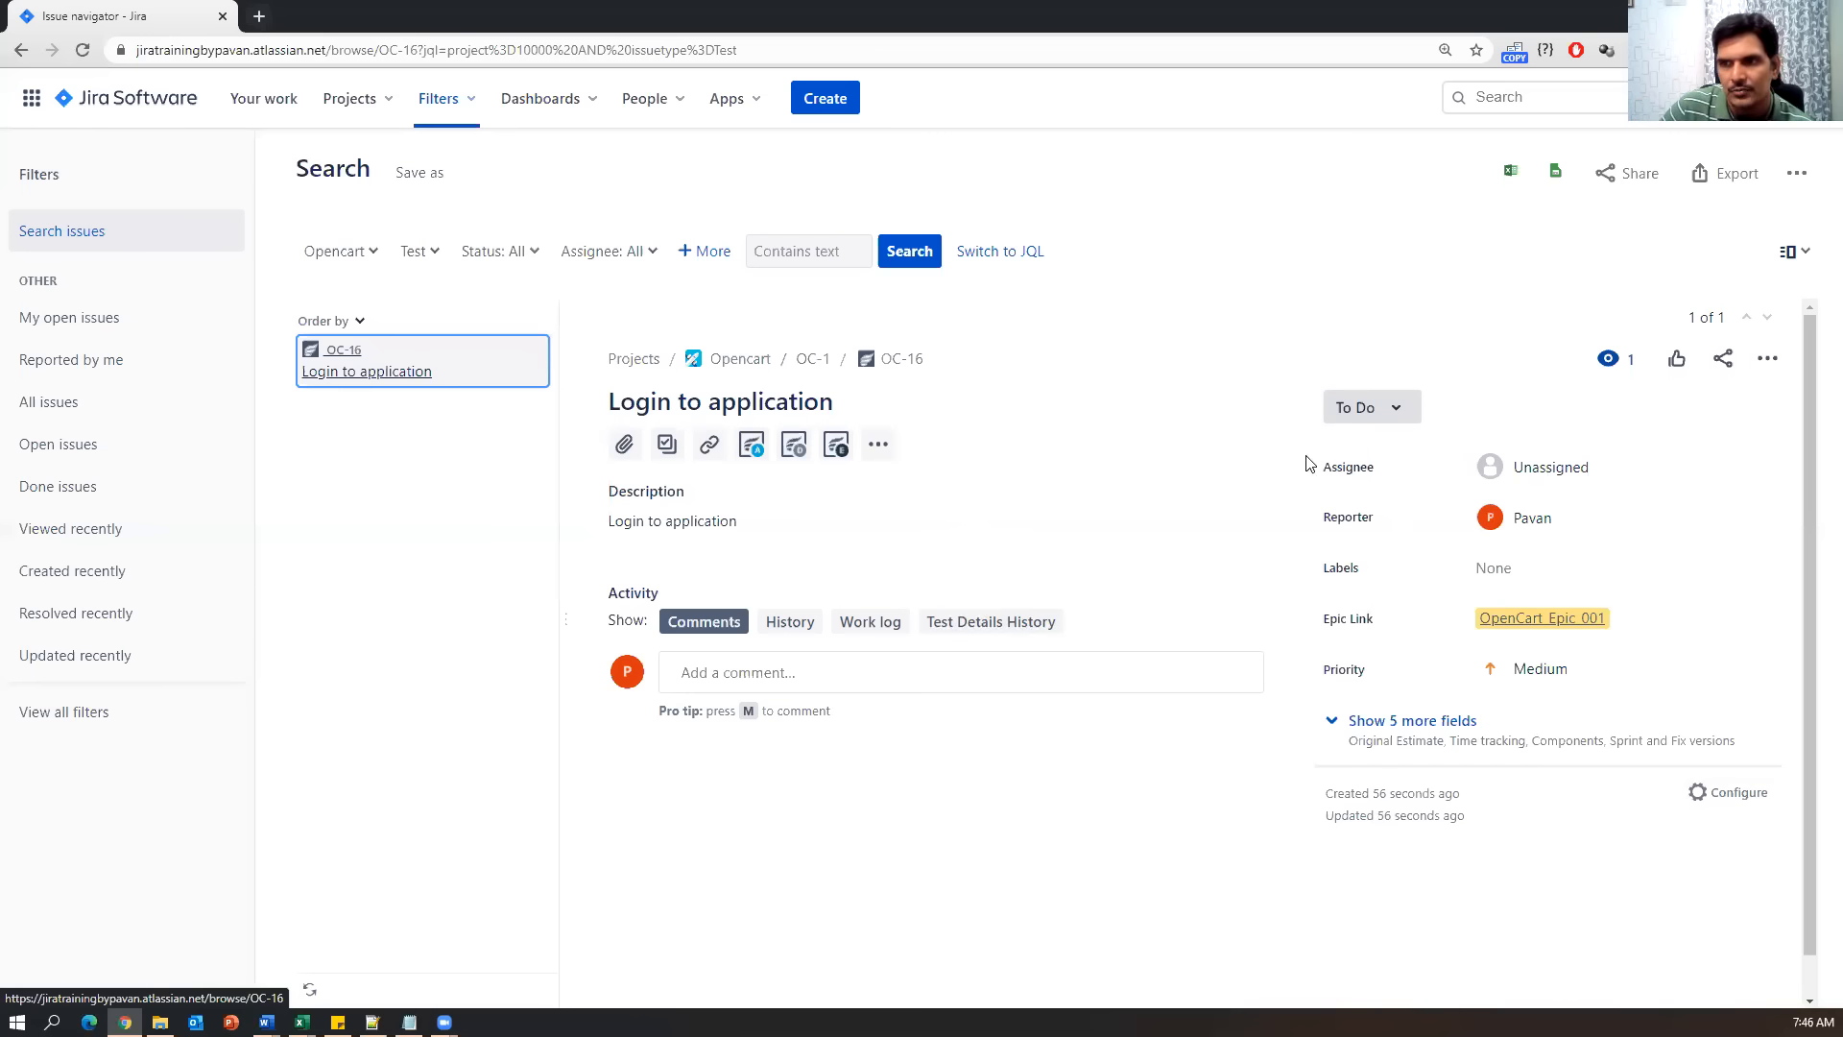
click(792, 447)
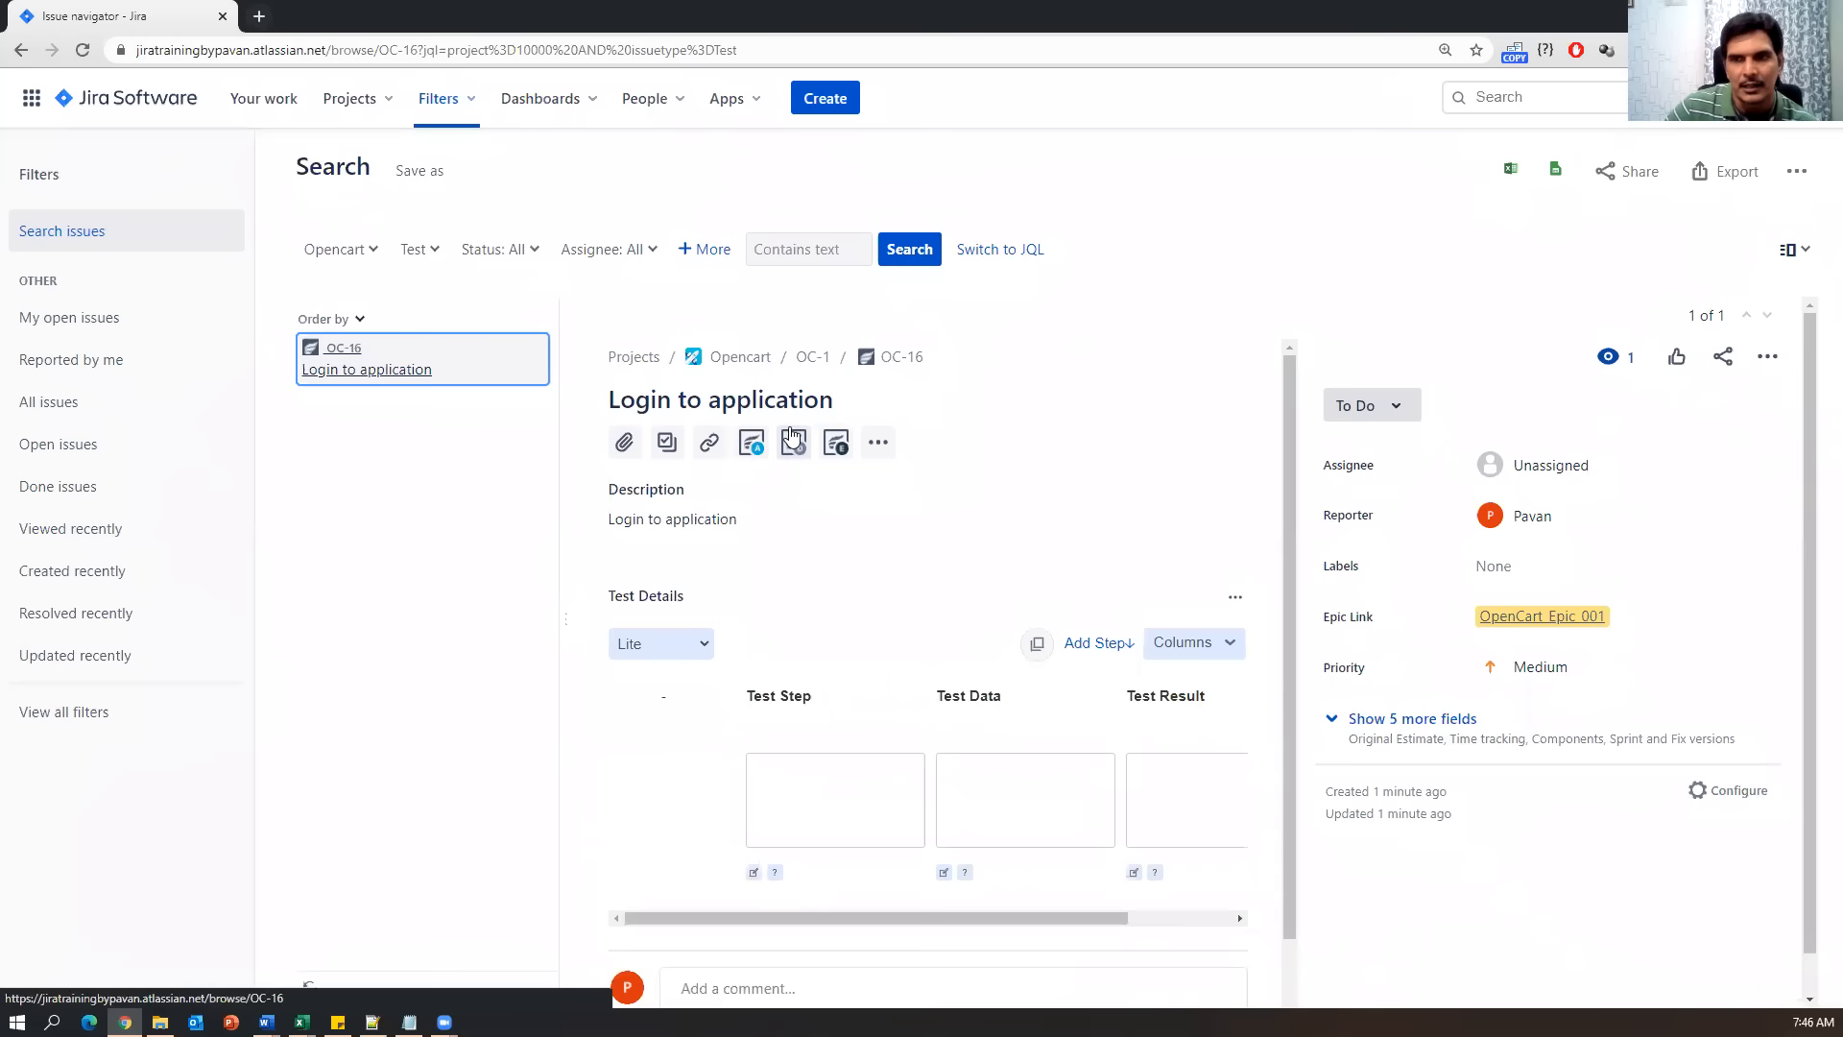
Scroll down to OC-16's Test Details grid and start a new step row.
scroll(987, 494, down, 2)
scroll(987, 494, down, 1)
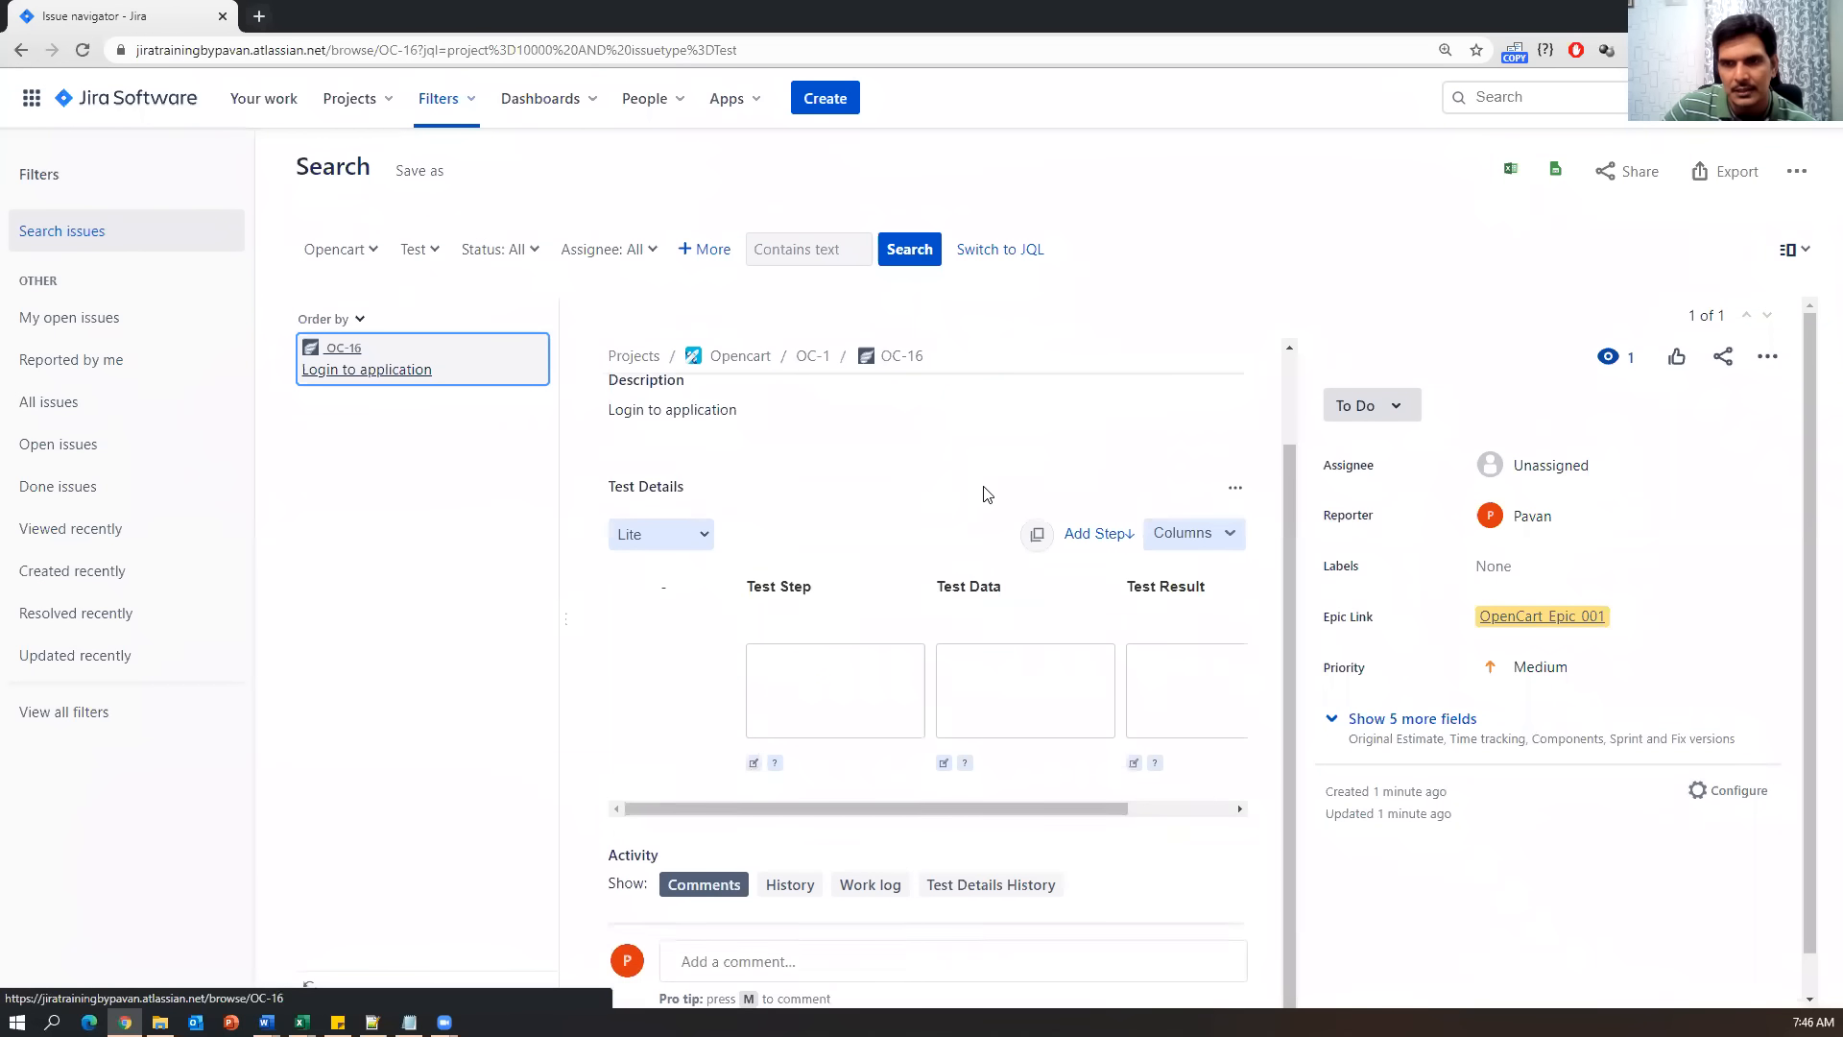
drag(614, 480, 677, 480)
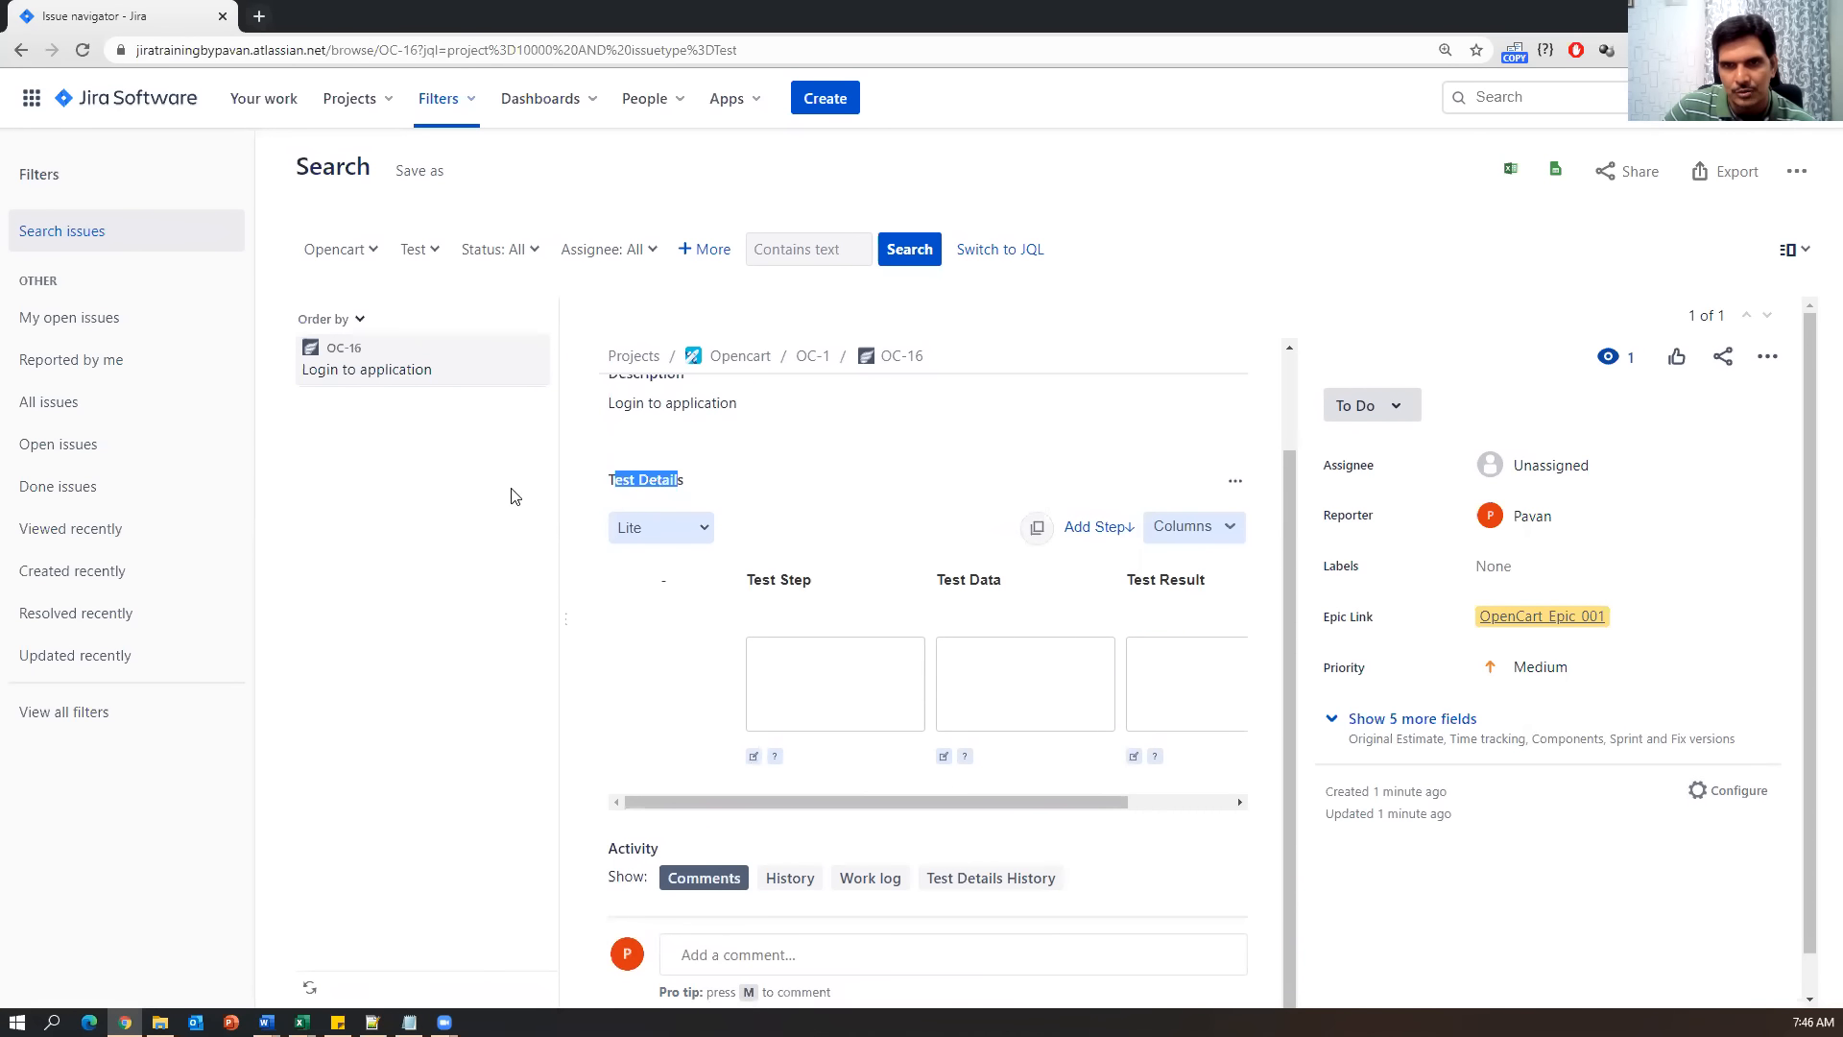
scroll(920, 693, down, 1)
scroll(919, 693, down, 1)
click(785, 633)
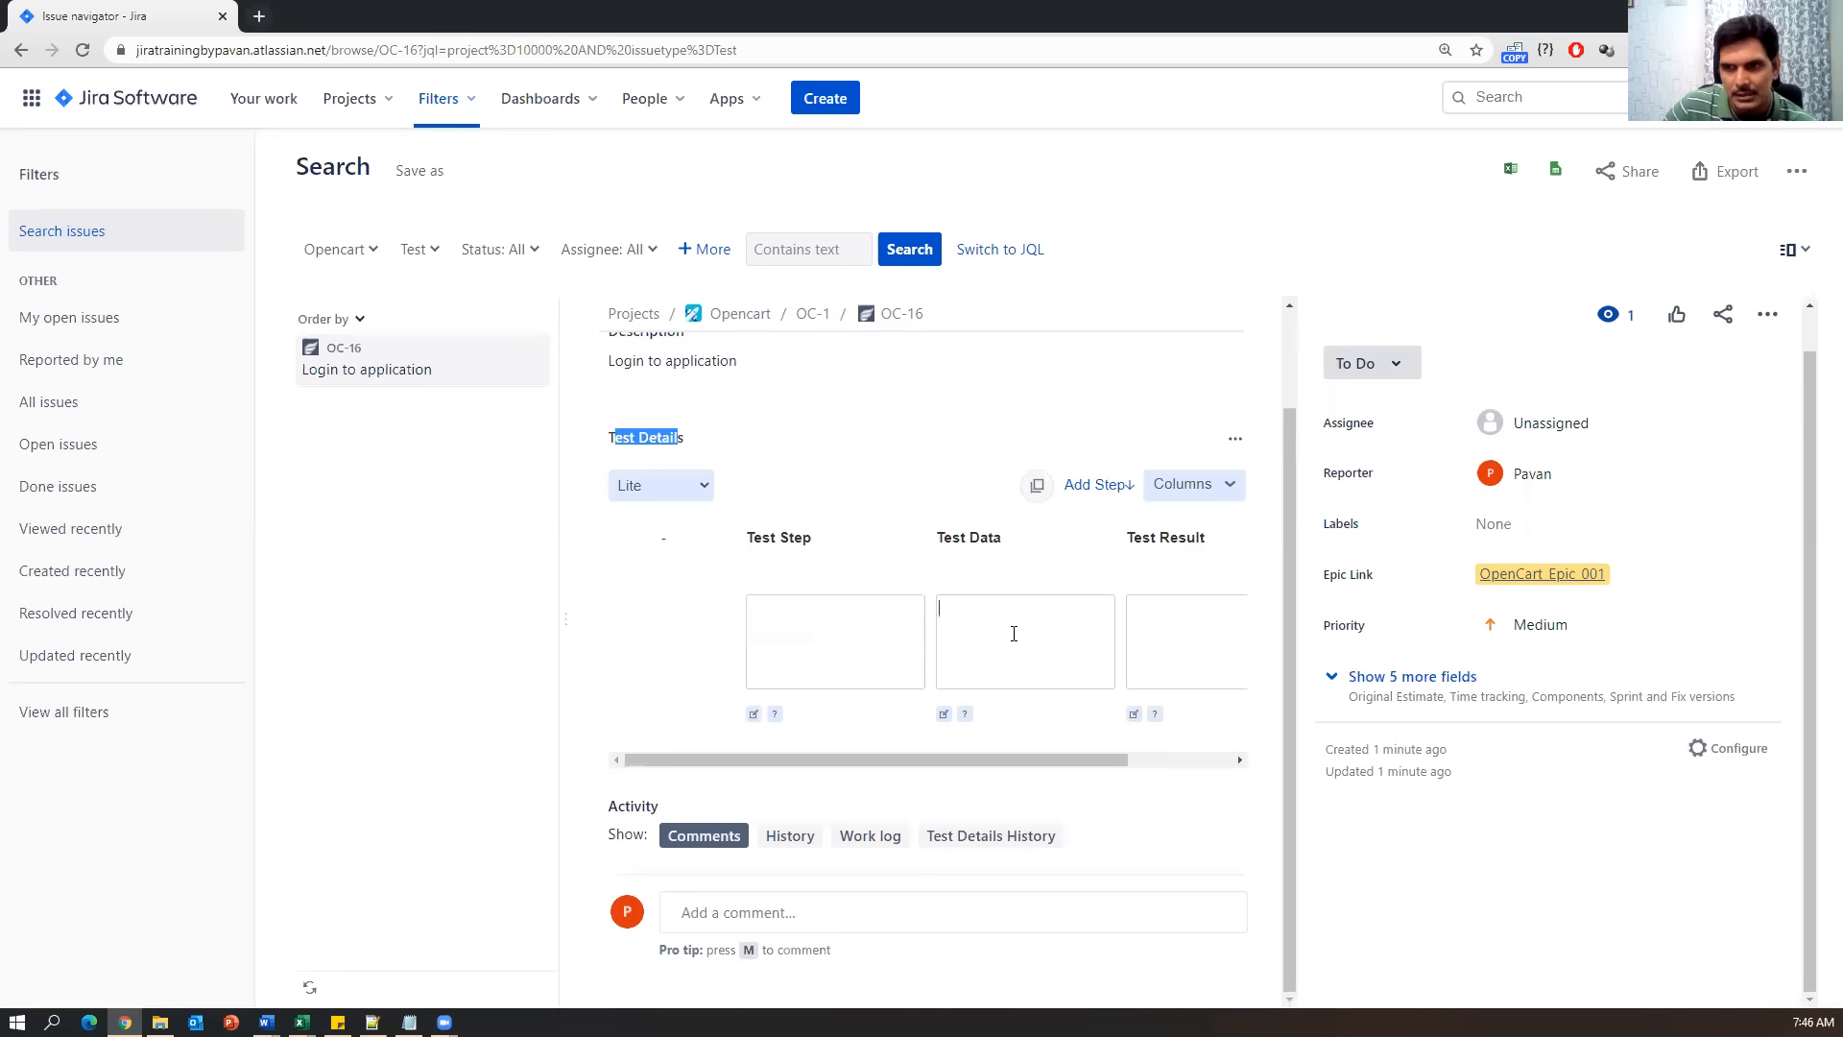
click(1183, 614)
drag(1106, 762, 919, 762)
drag(1099, 768, 1152, 768)
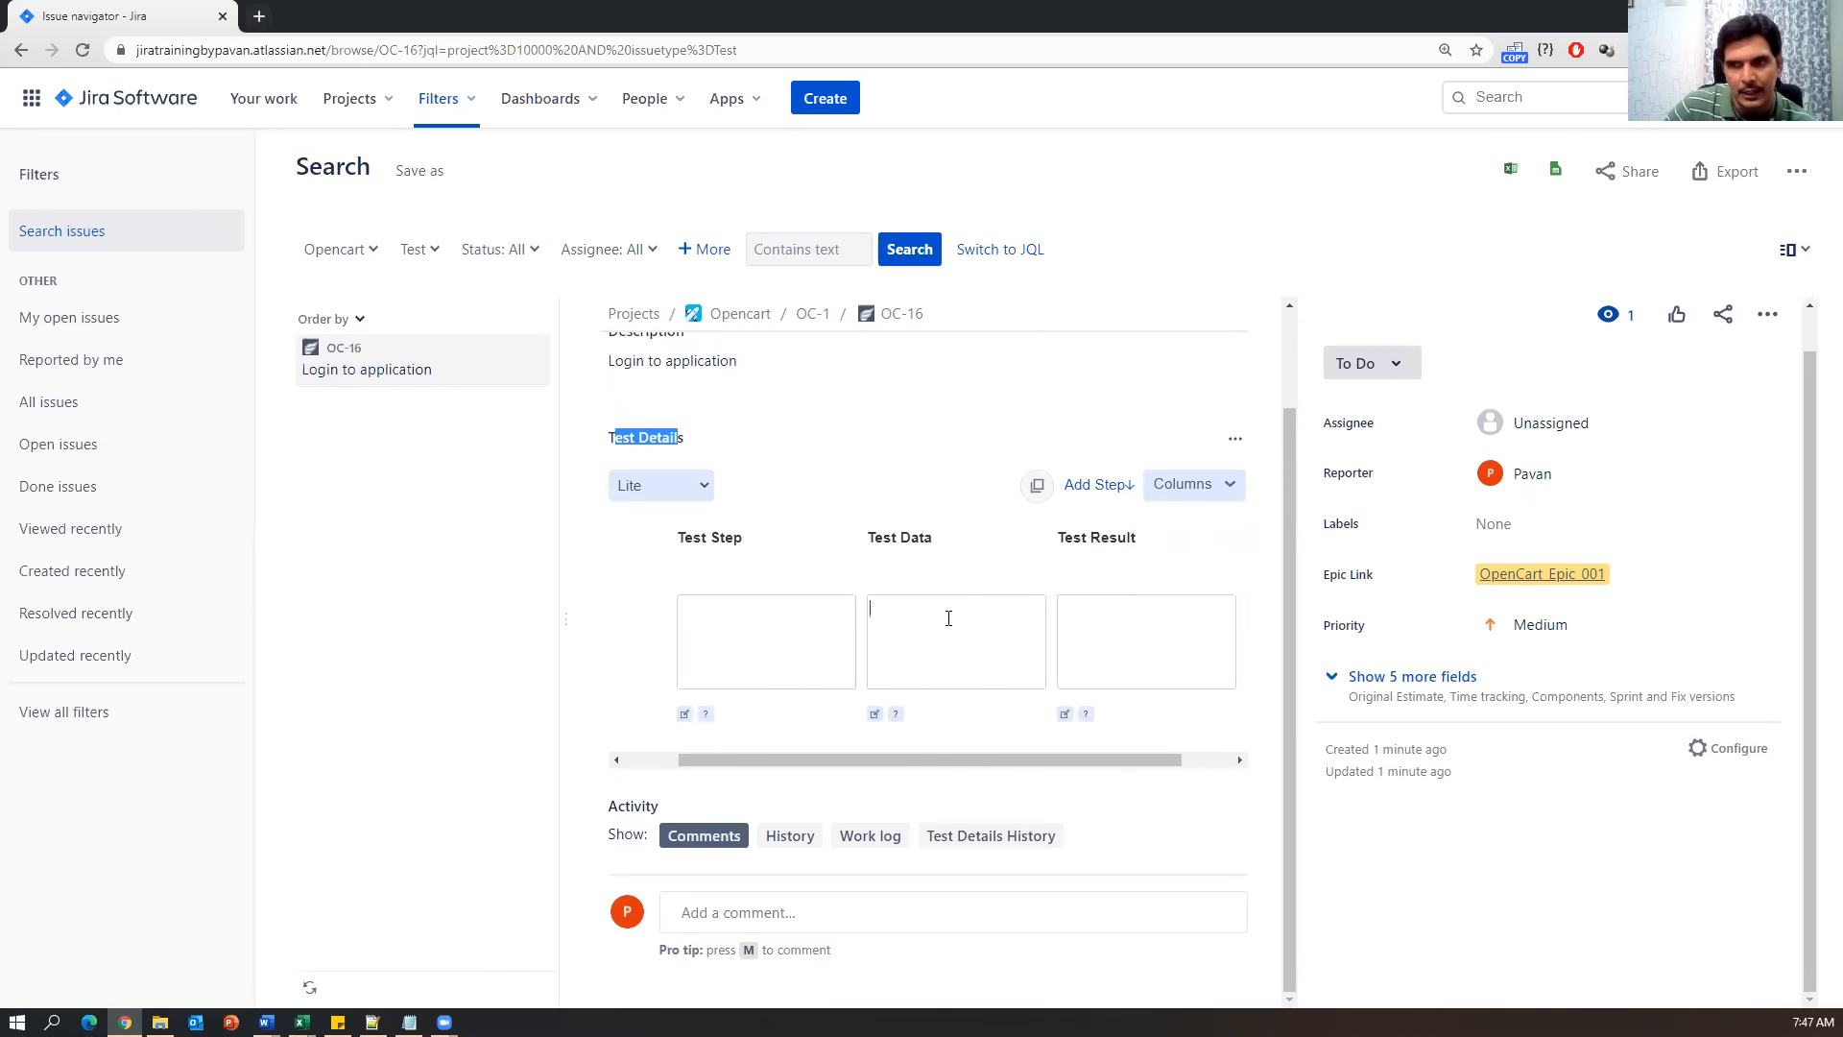
click(1142, 620)
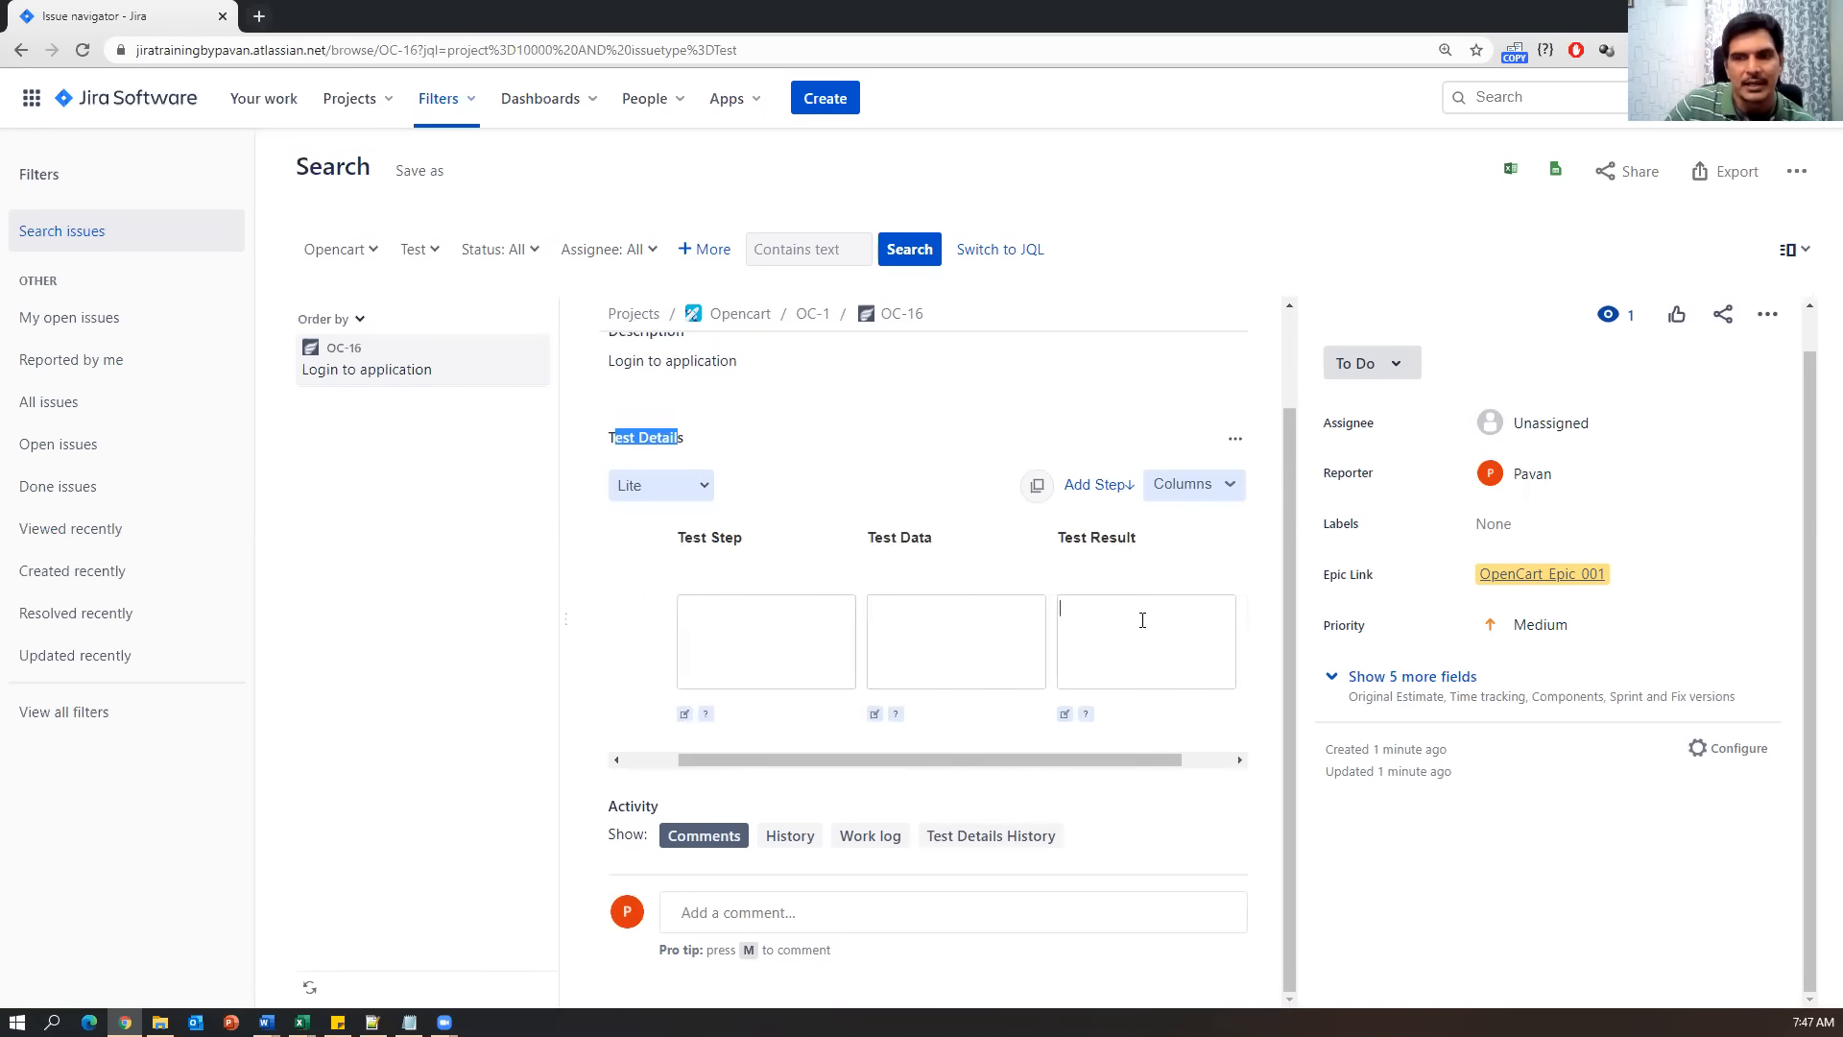
click(714, 638)
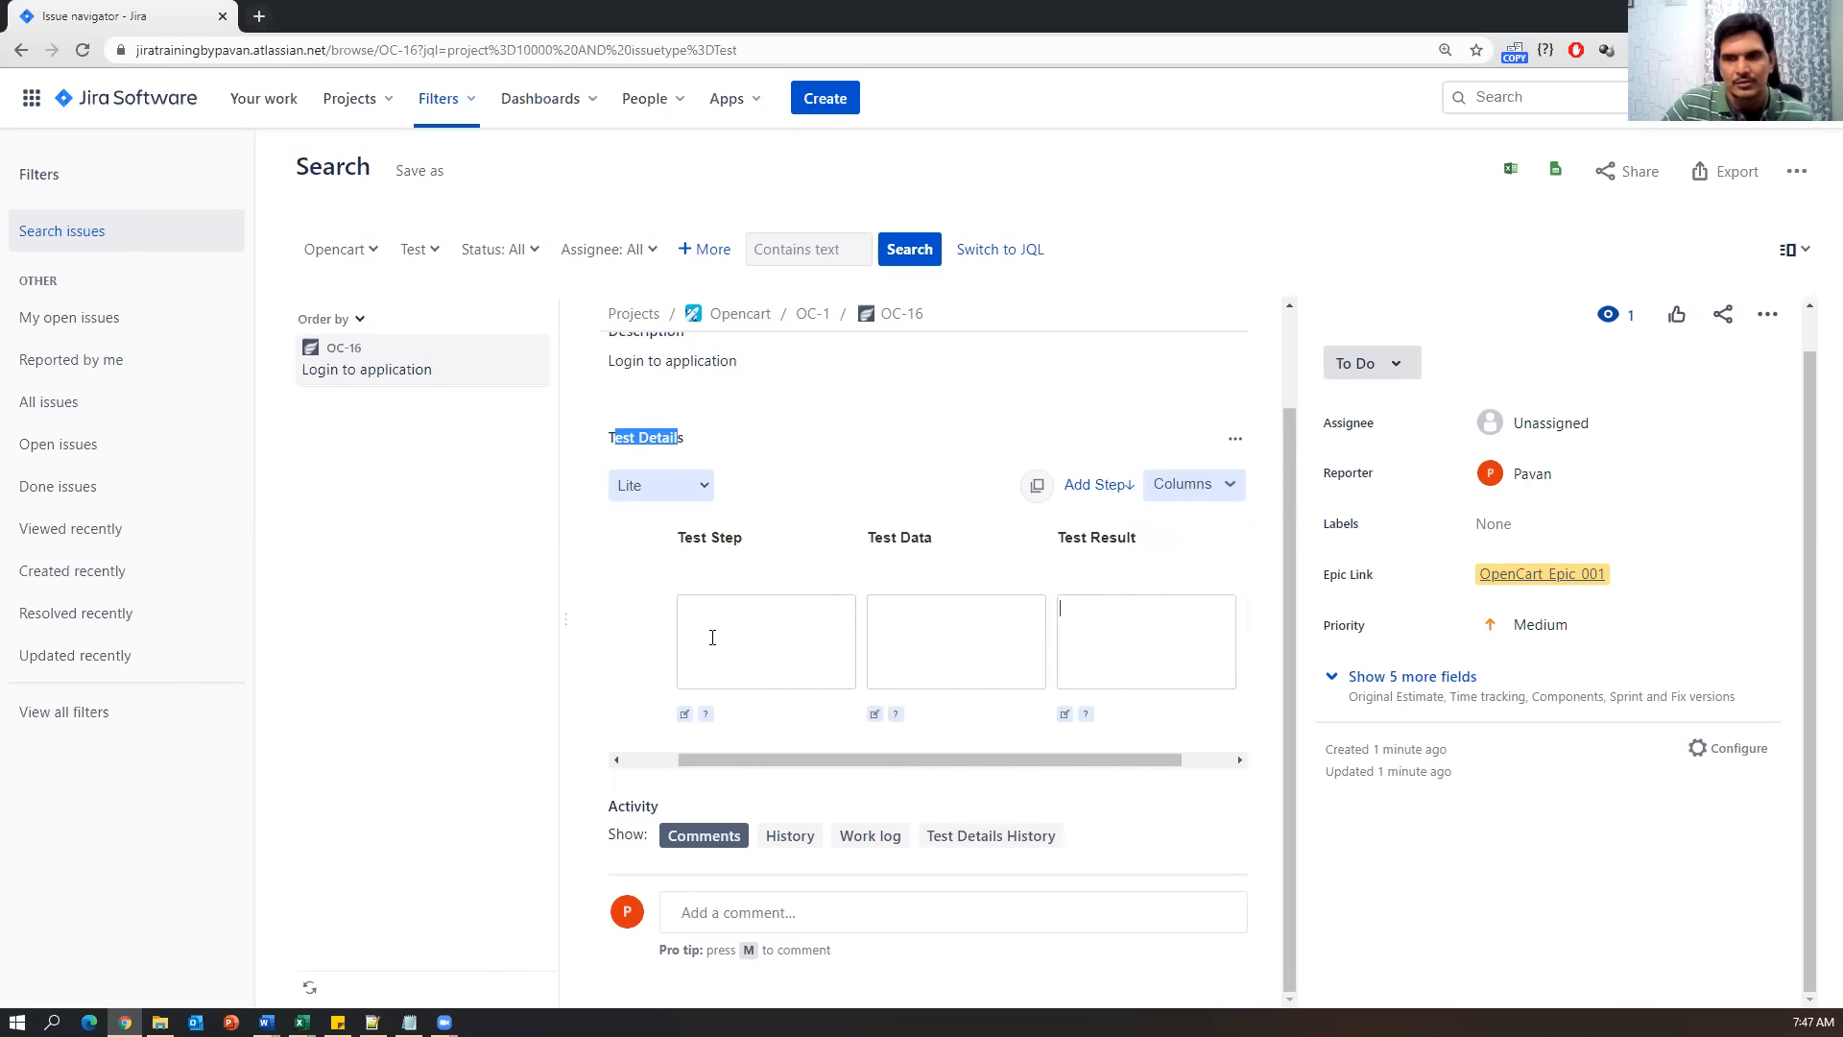
text(Open application URL)
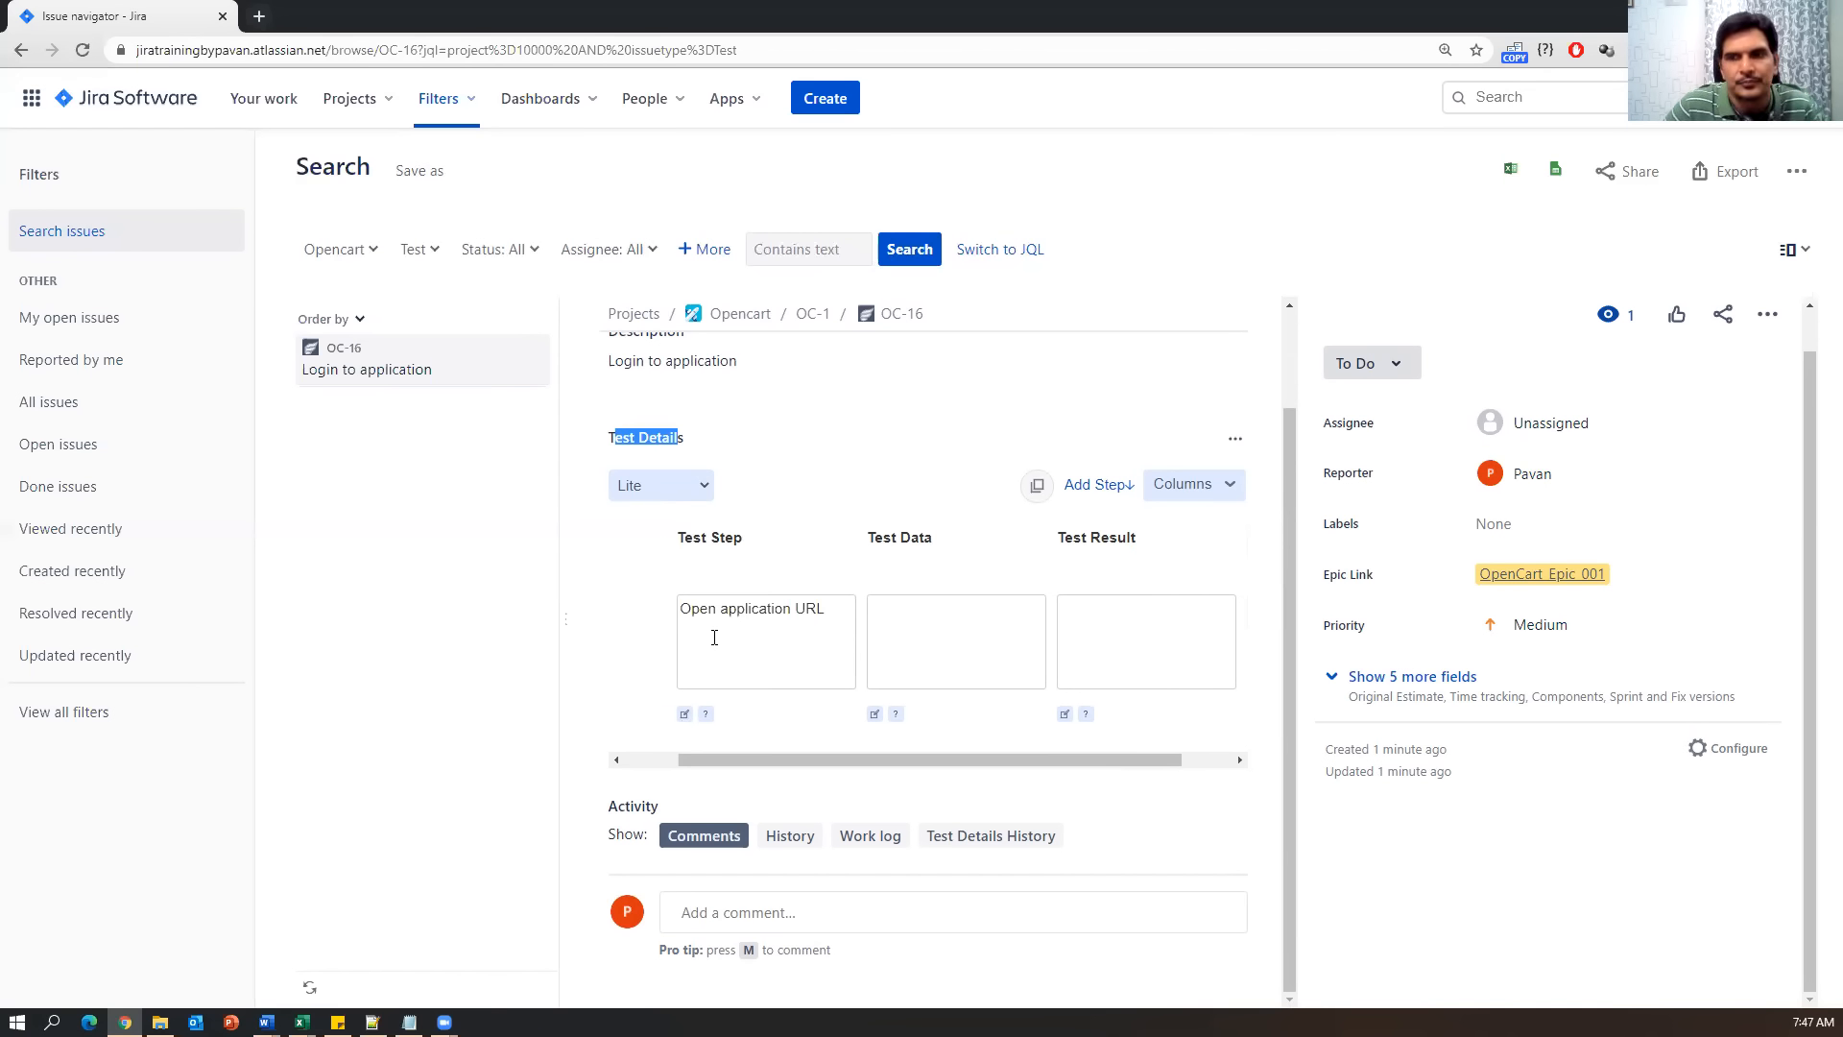
click(891, 624)
text(www.opencart.com)
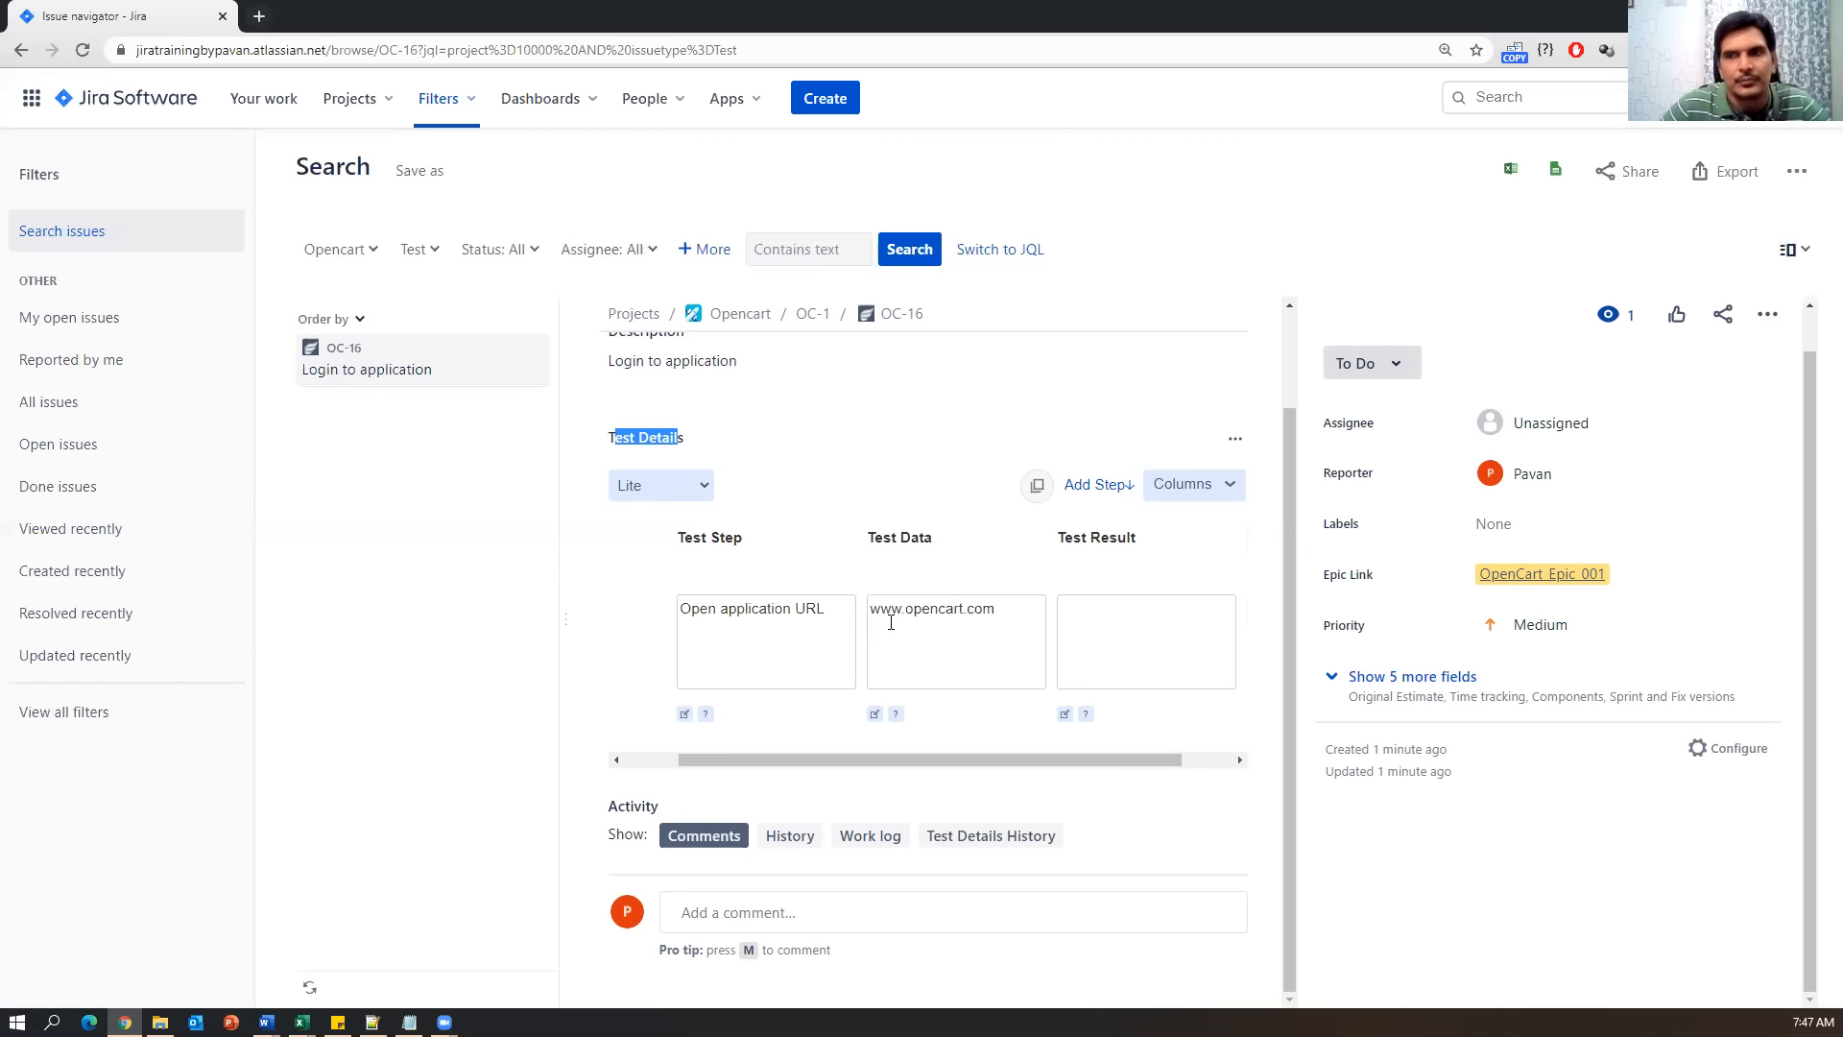
click(1104, 614)
text(App URL)
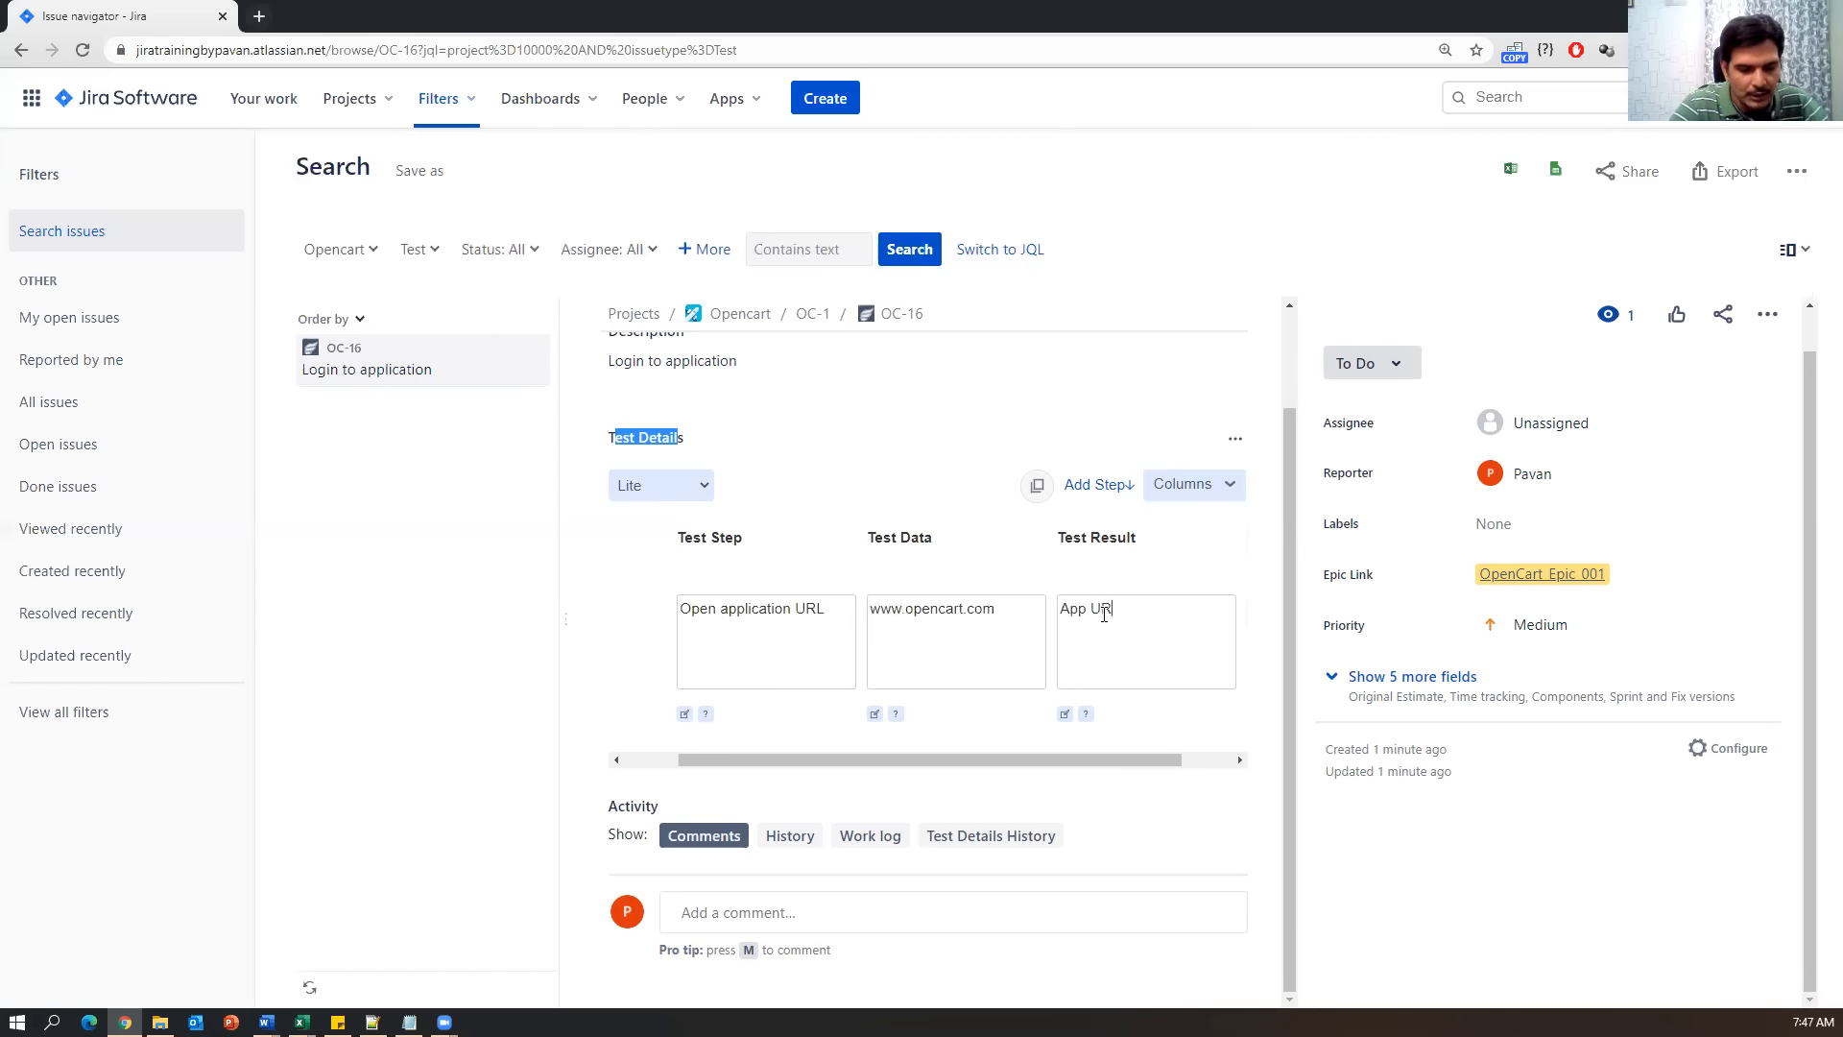
text( open and able to)
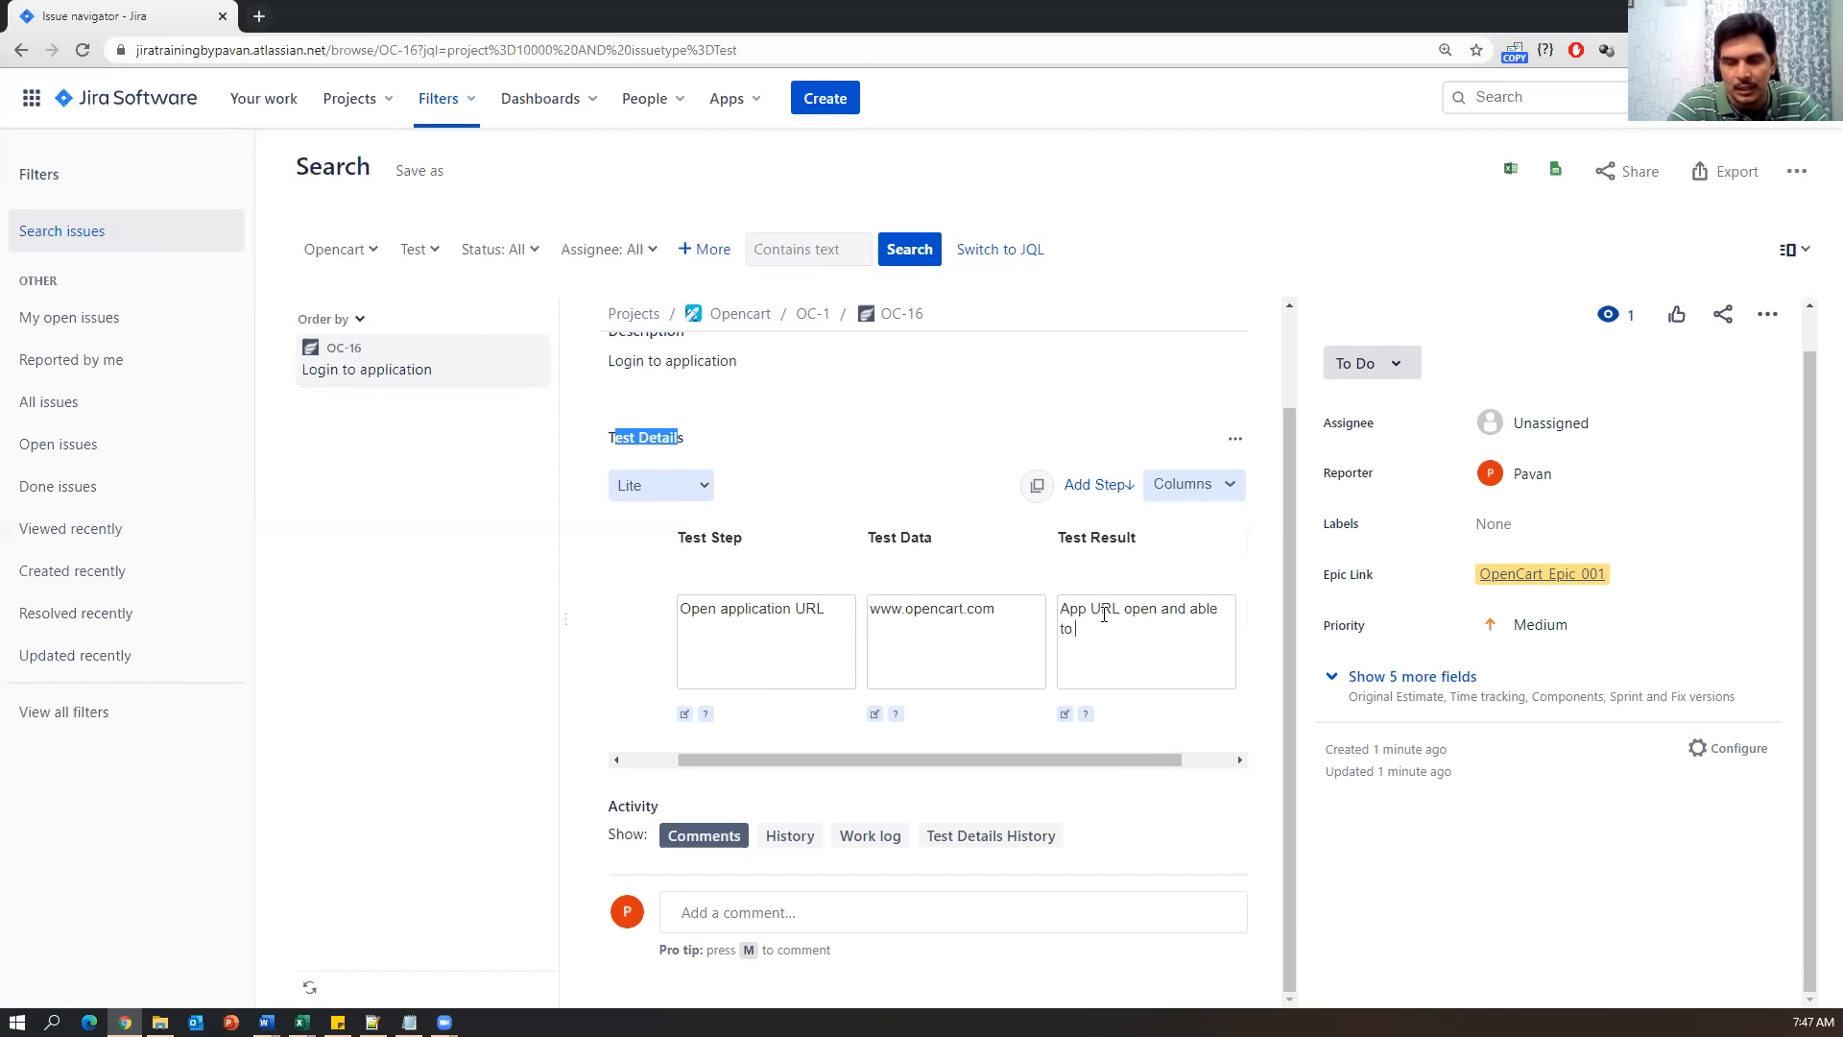
text( home page)
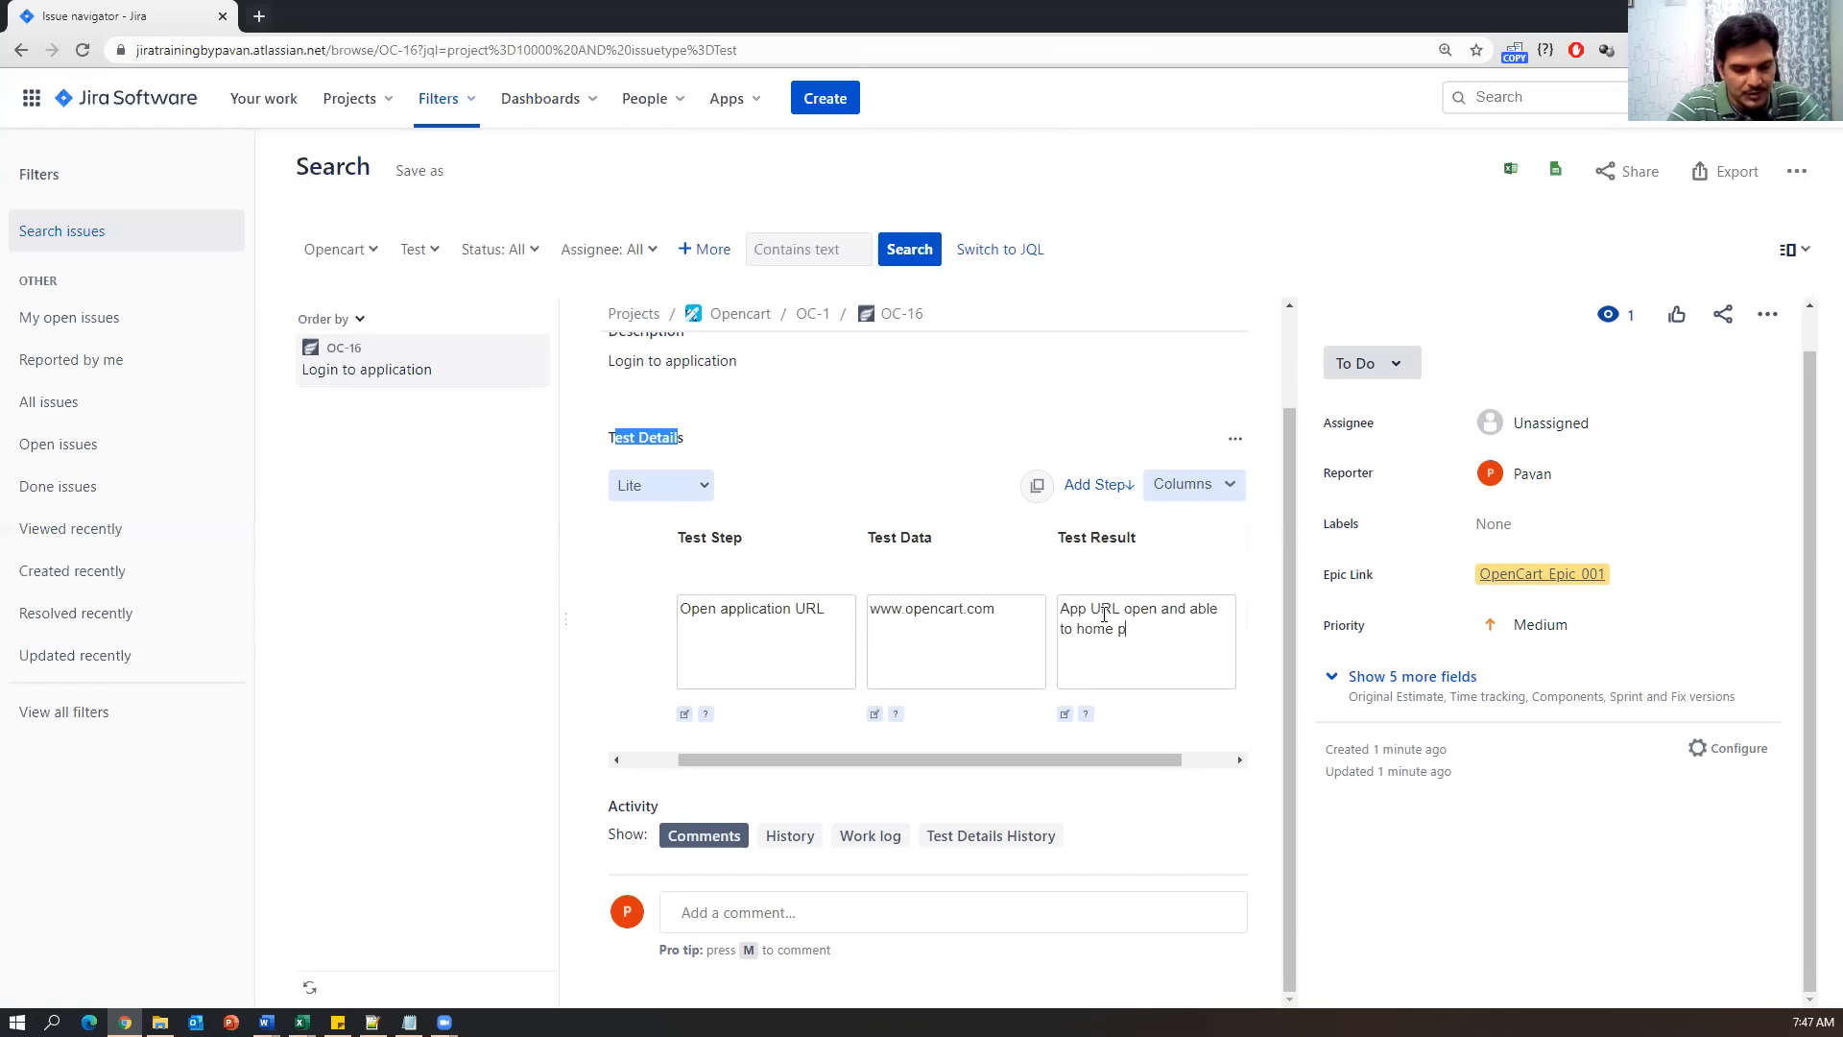
click(1077, 629)
text(see)
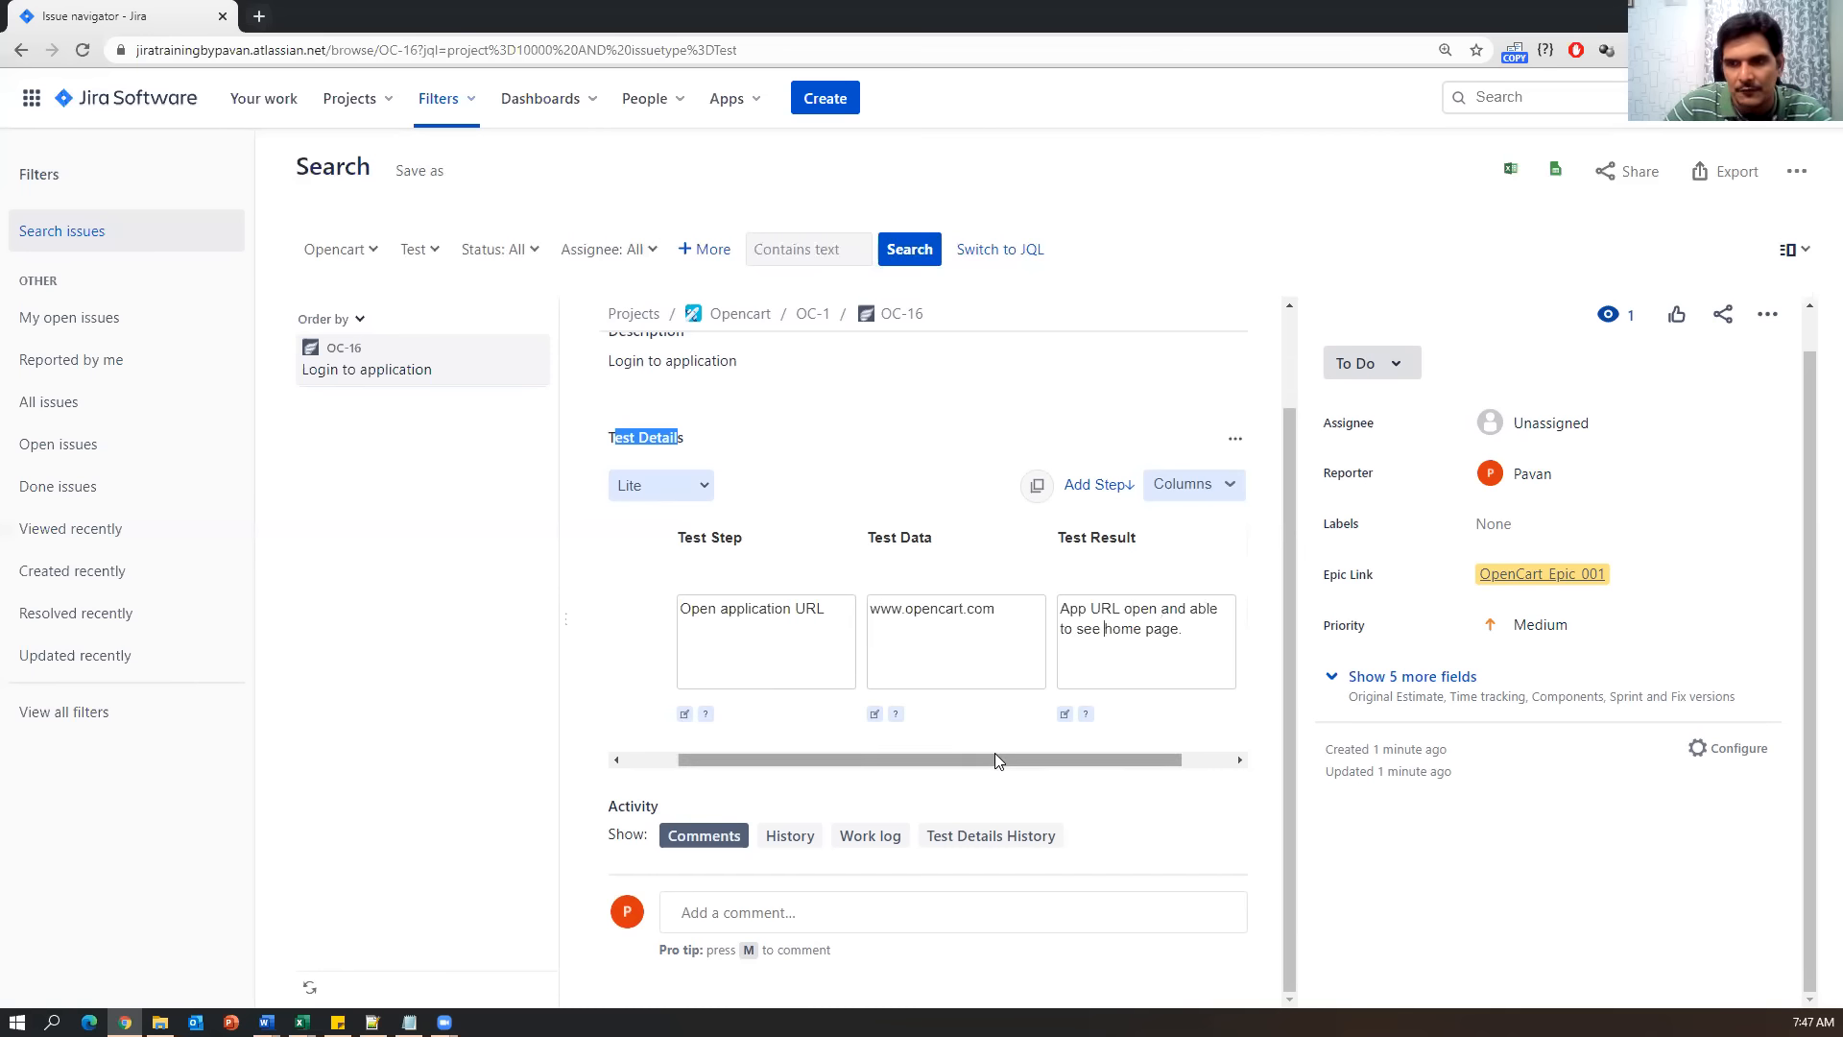
drag(994, 753, 1135, 752)
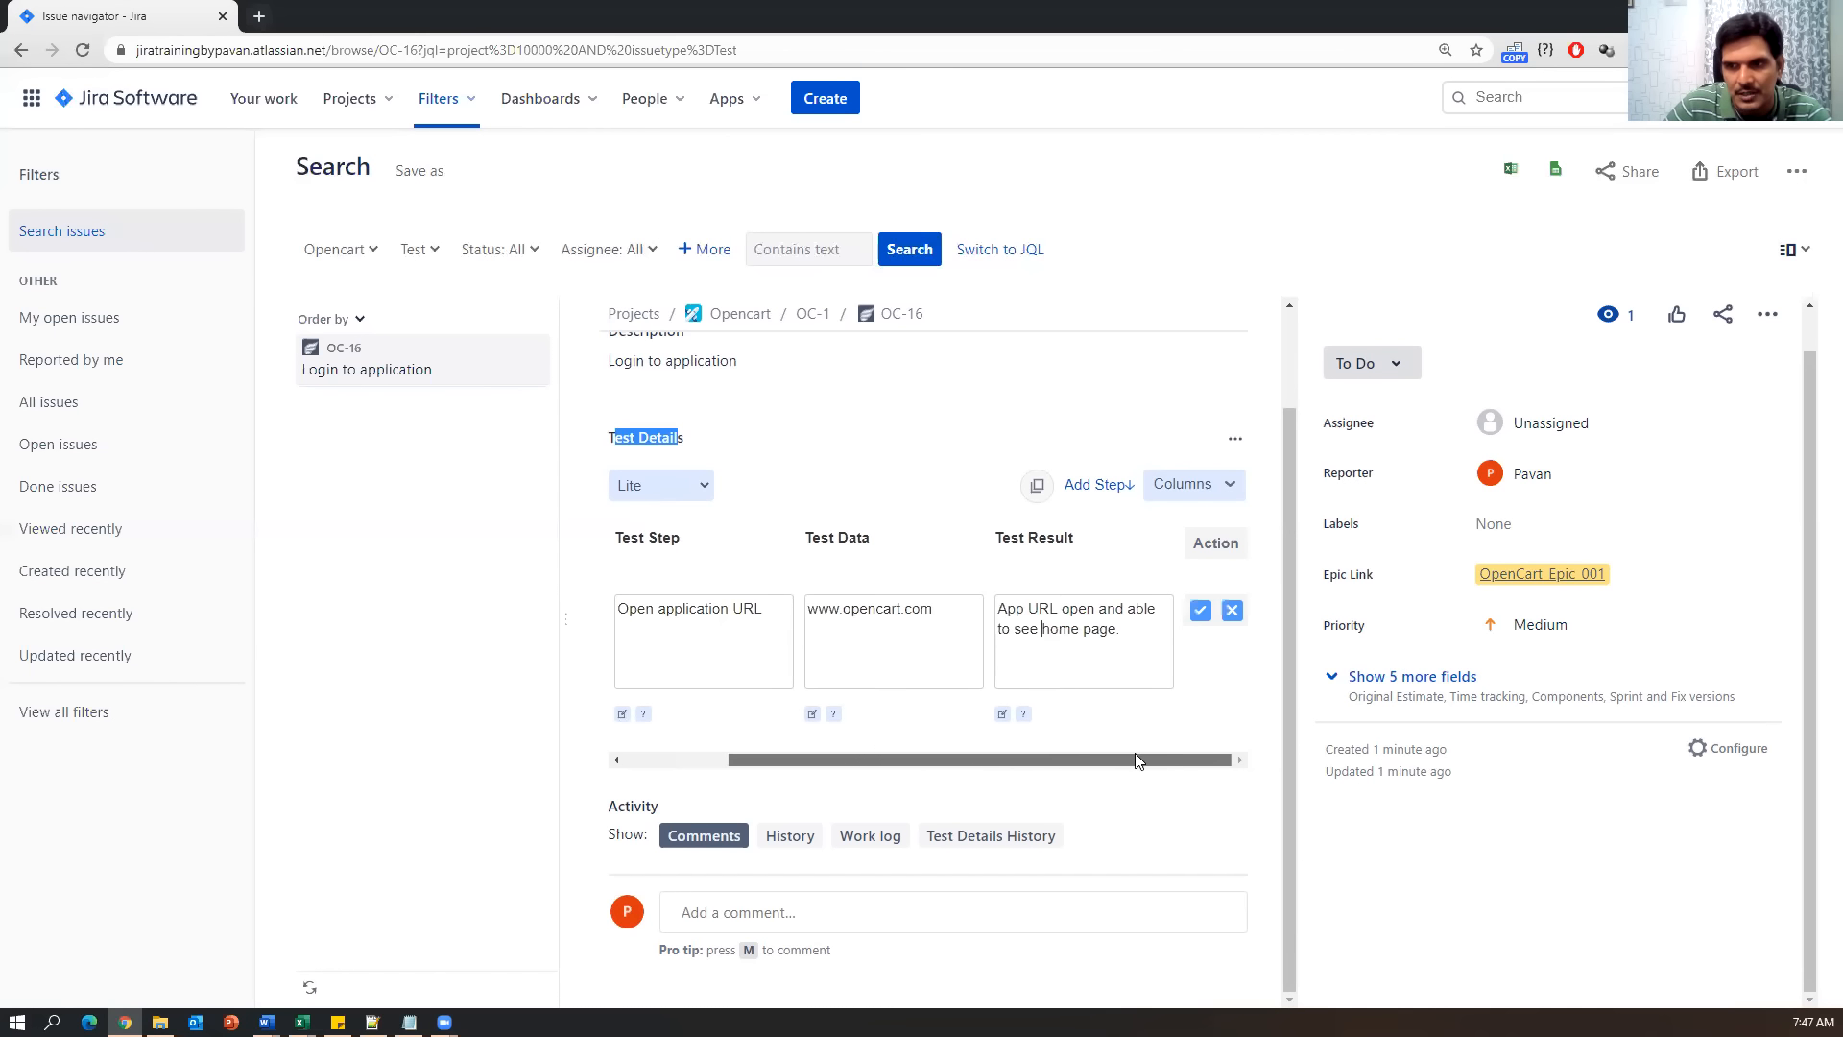
click(1199, 613)
Add step 2 'Provide valid user name & password', expecting 'text field should allow values'.
drag(1010, 758, 913, 770)
scroll(892, 700, up, 1)
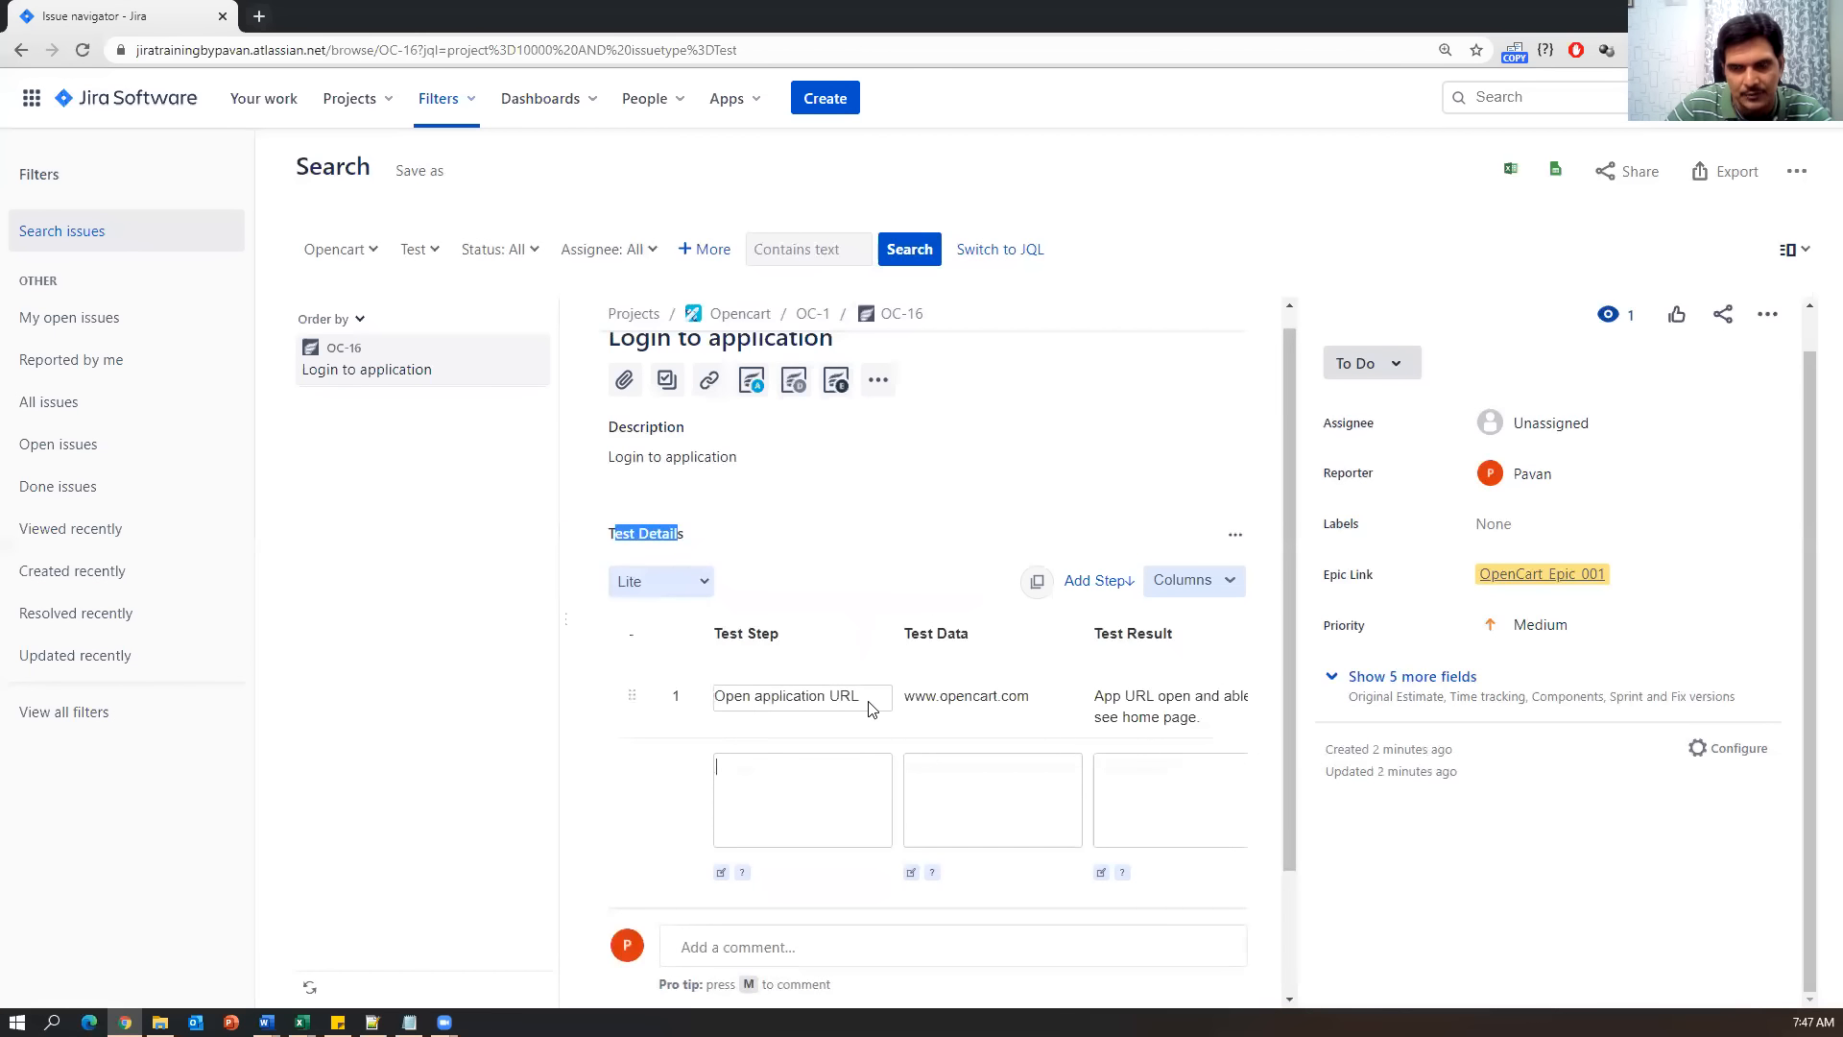
click(776, 783)
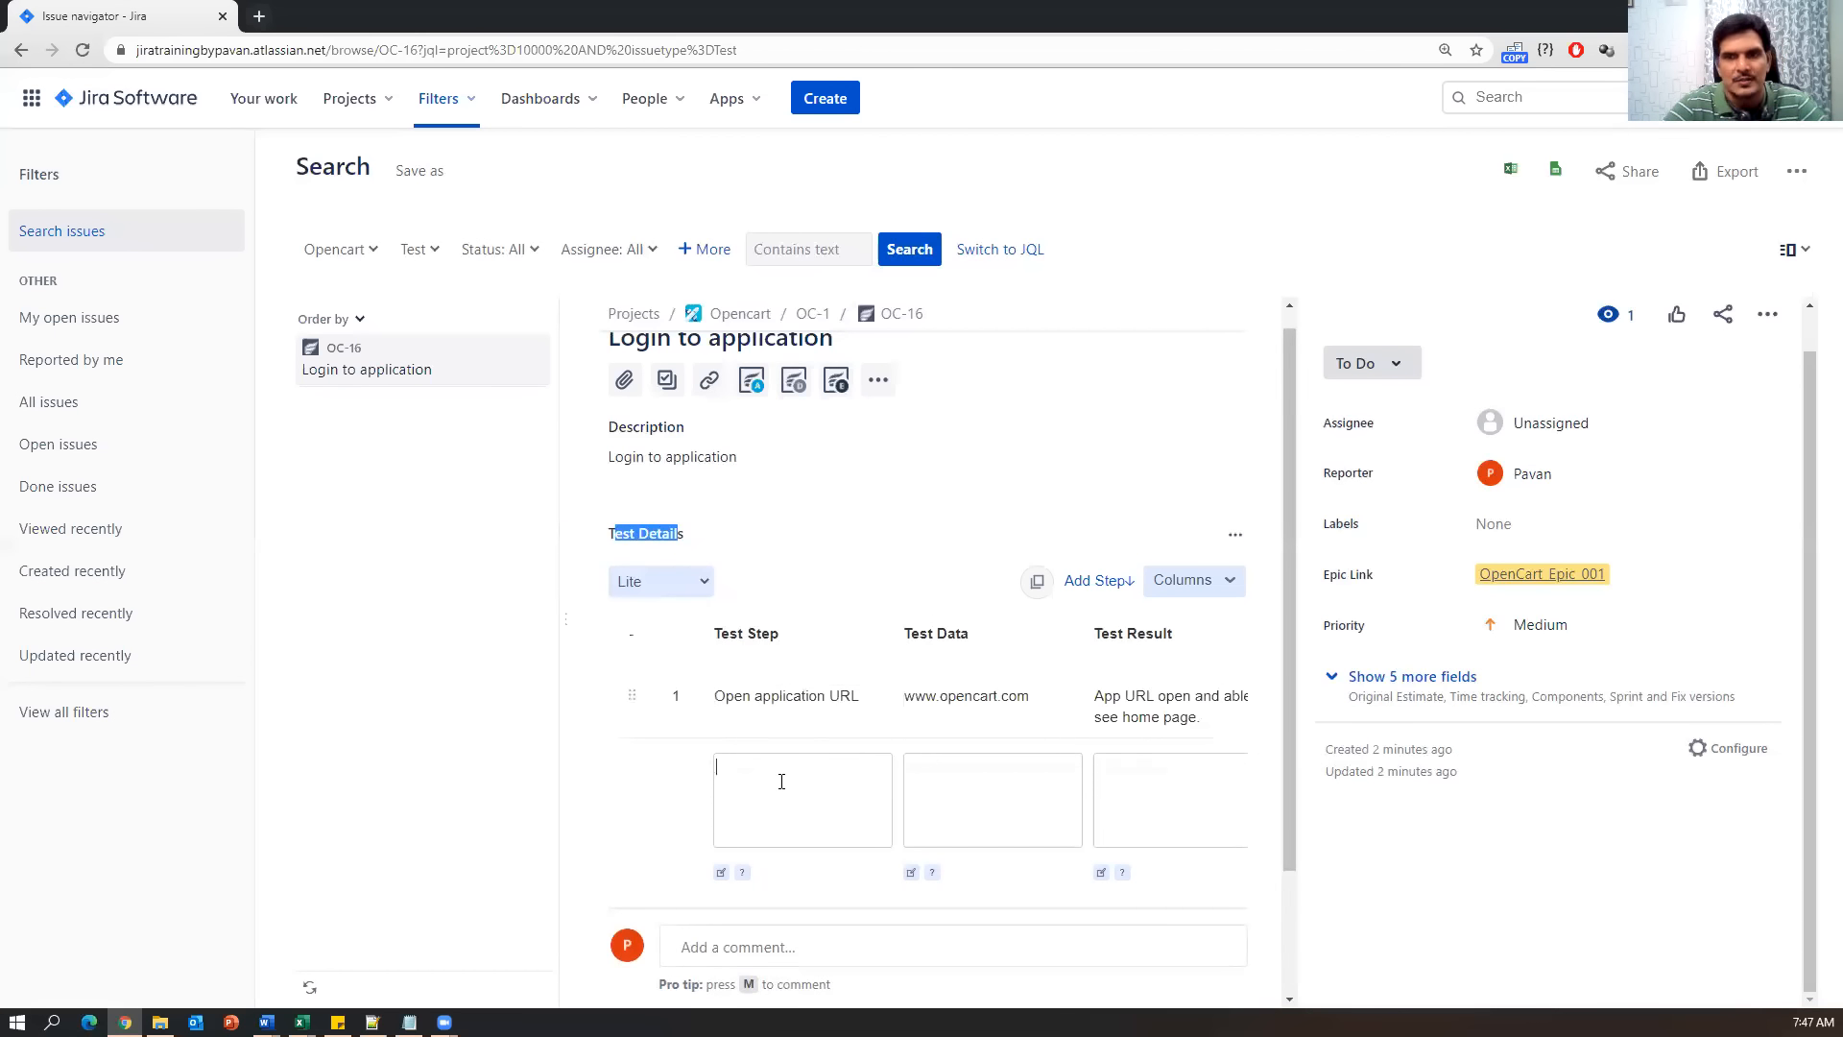
text(Provide valid user andm)
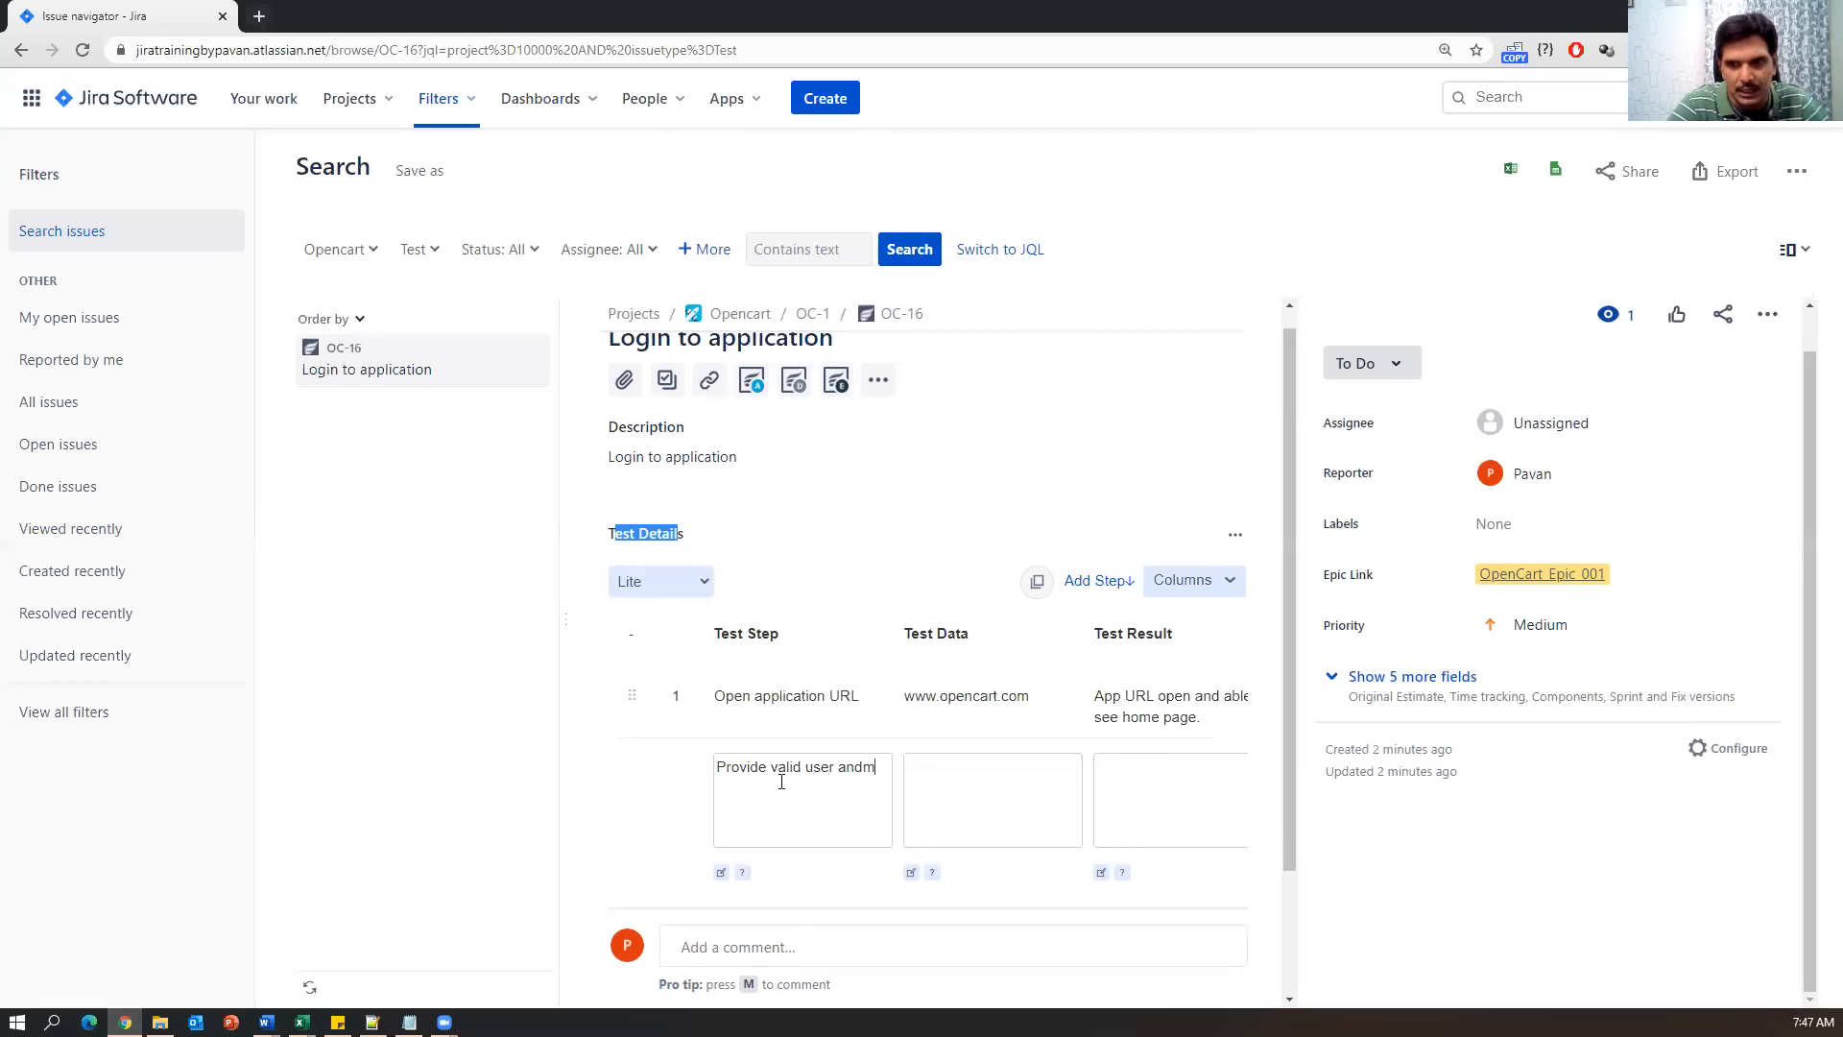
key(BackSpace)
key(BackSpace)
key(BackSpace)
key(BackSpace)
text(nam)
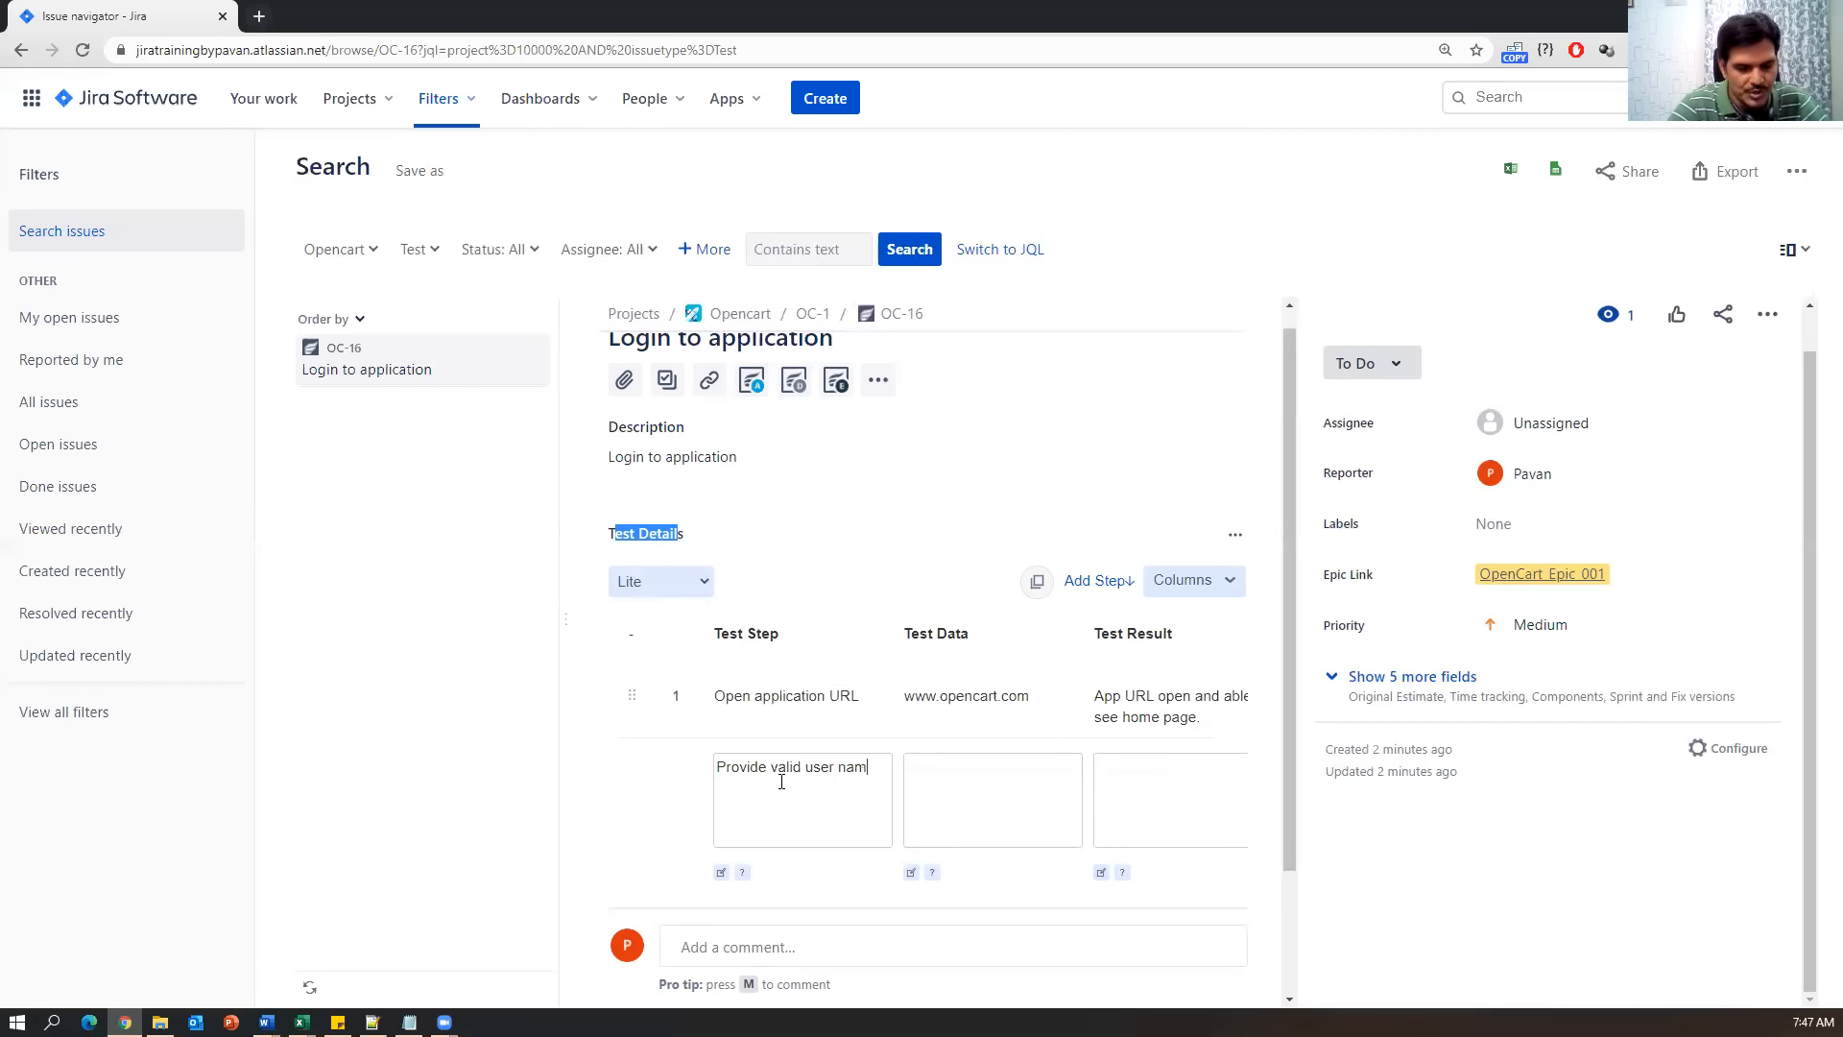
text(e & password)
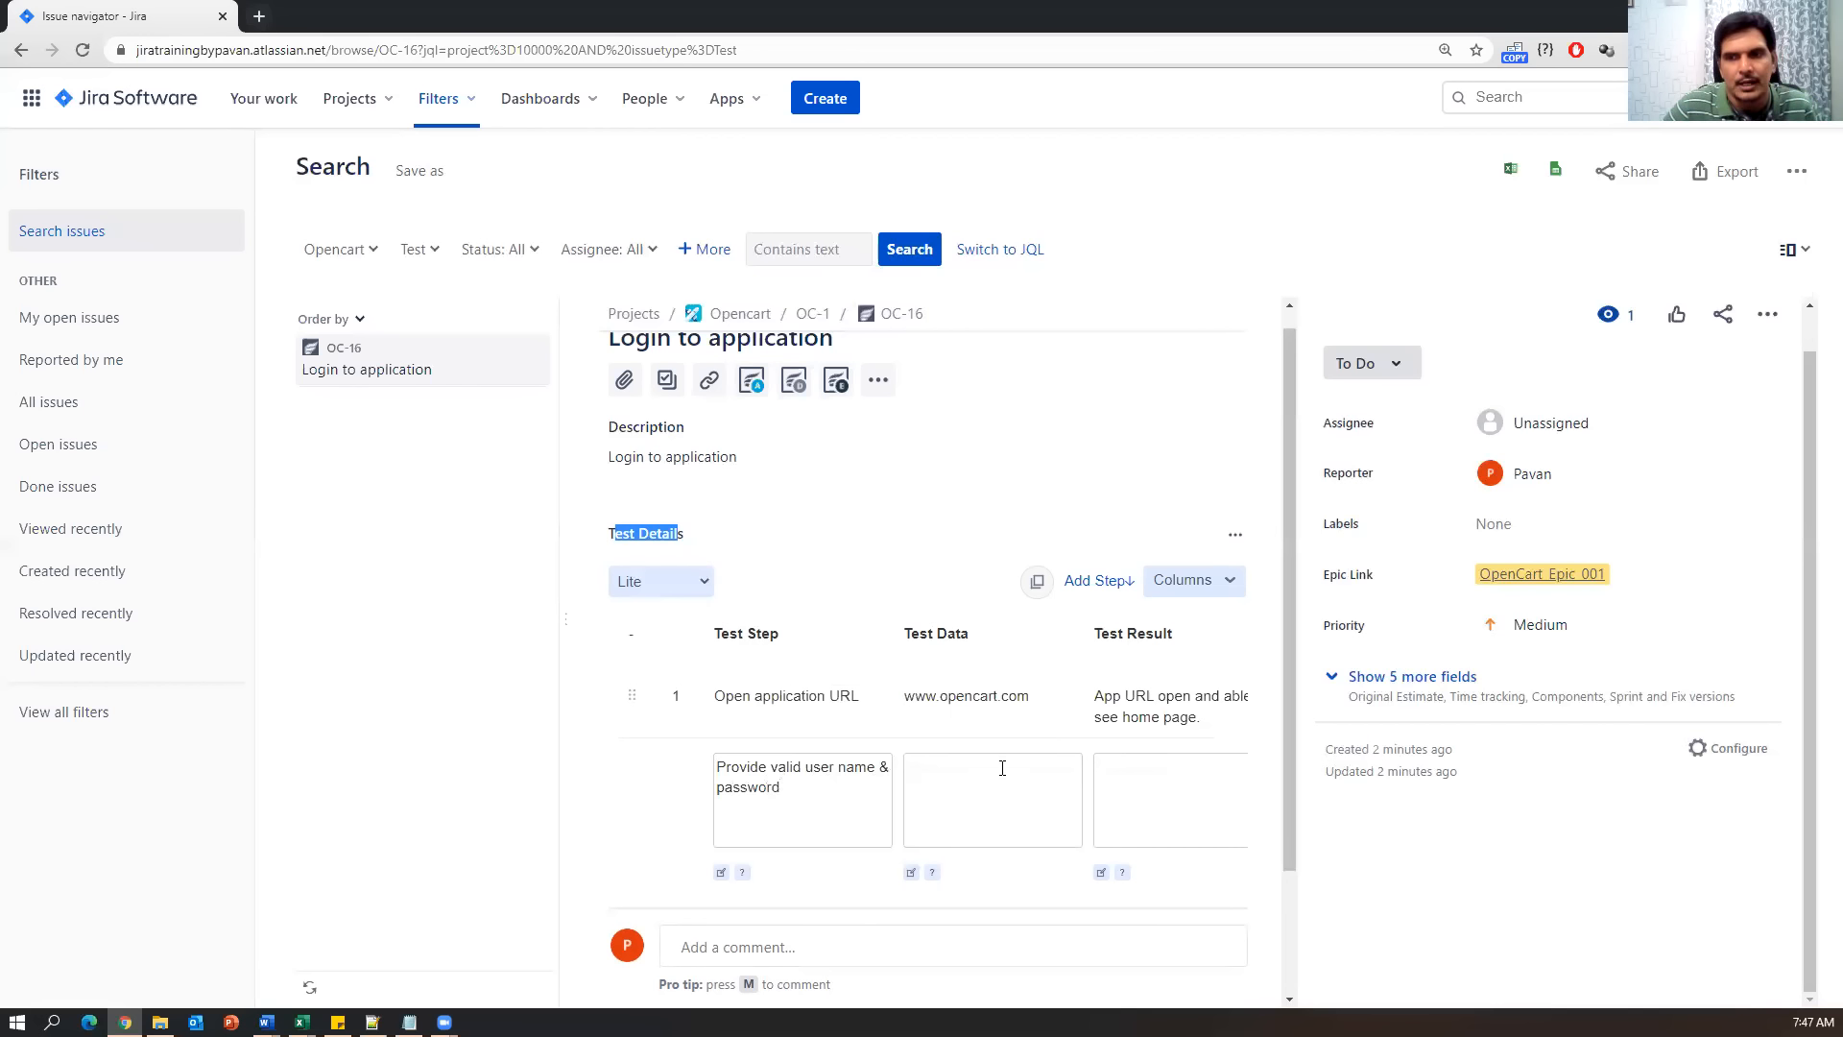
text(valid)
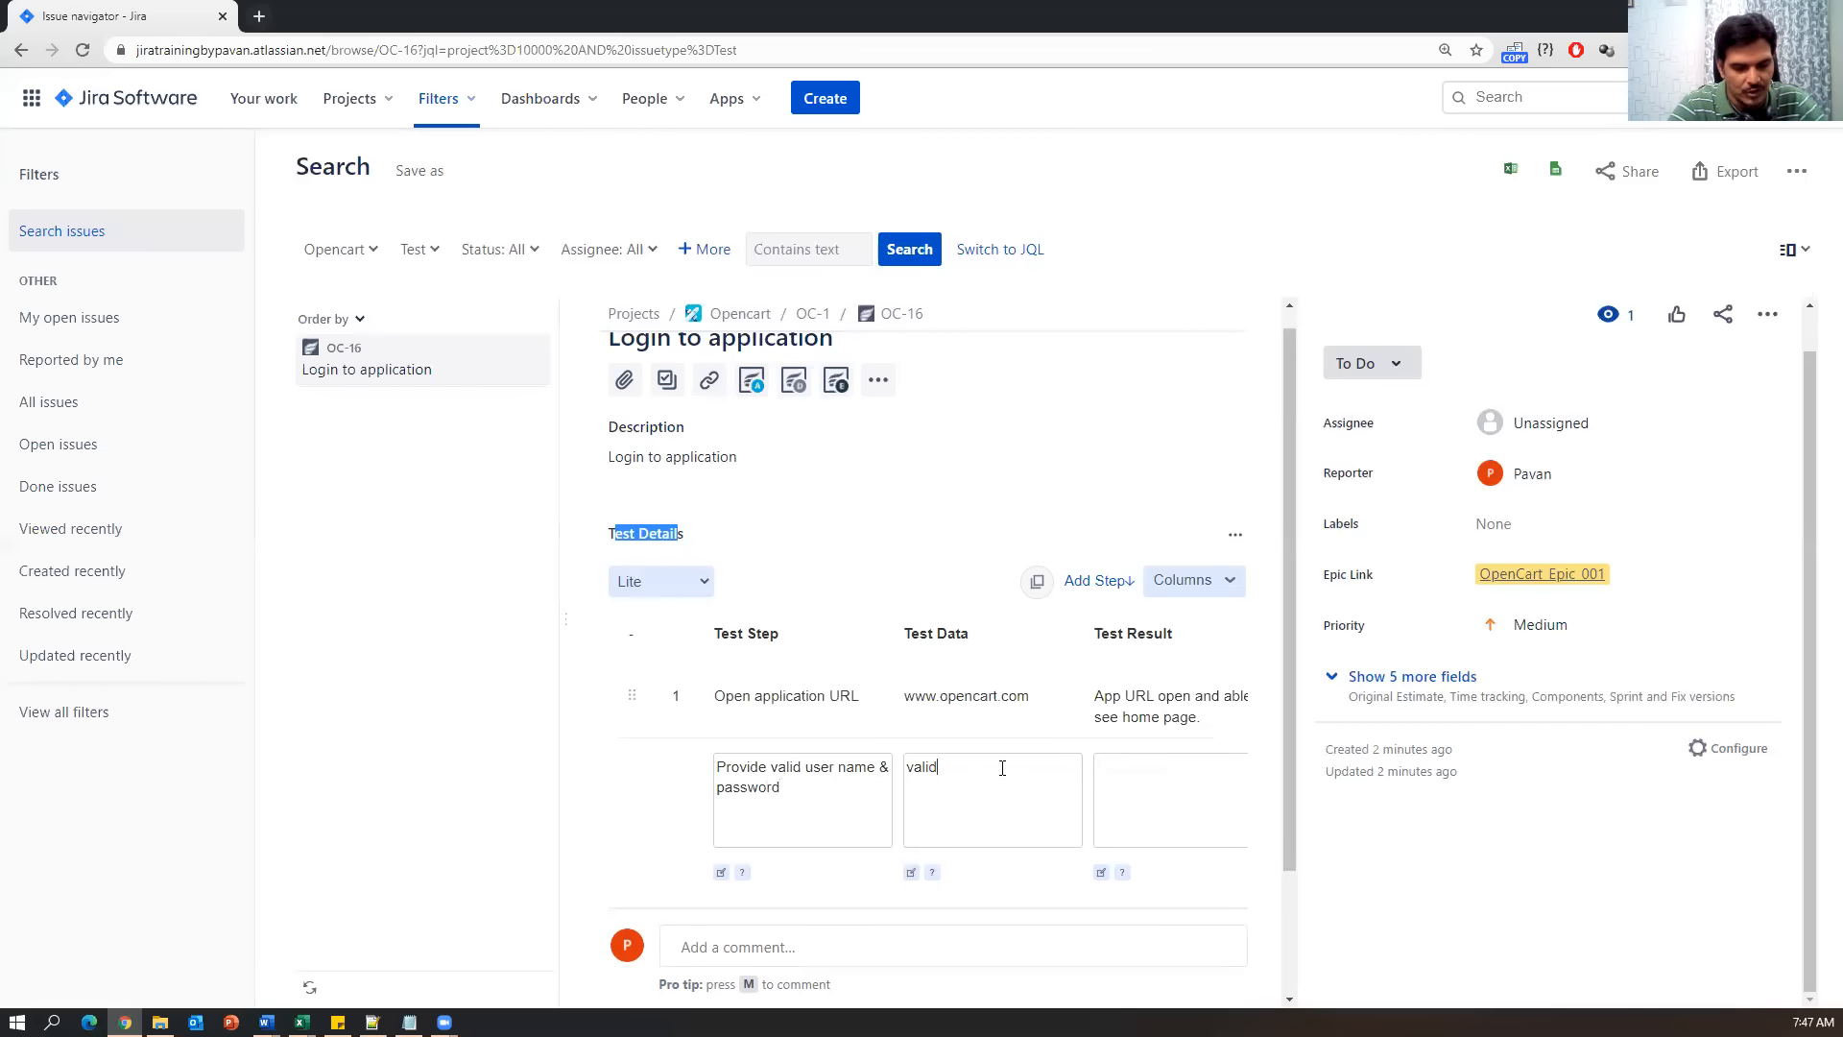
text( user & password)
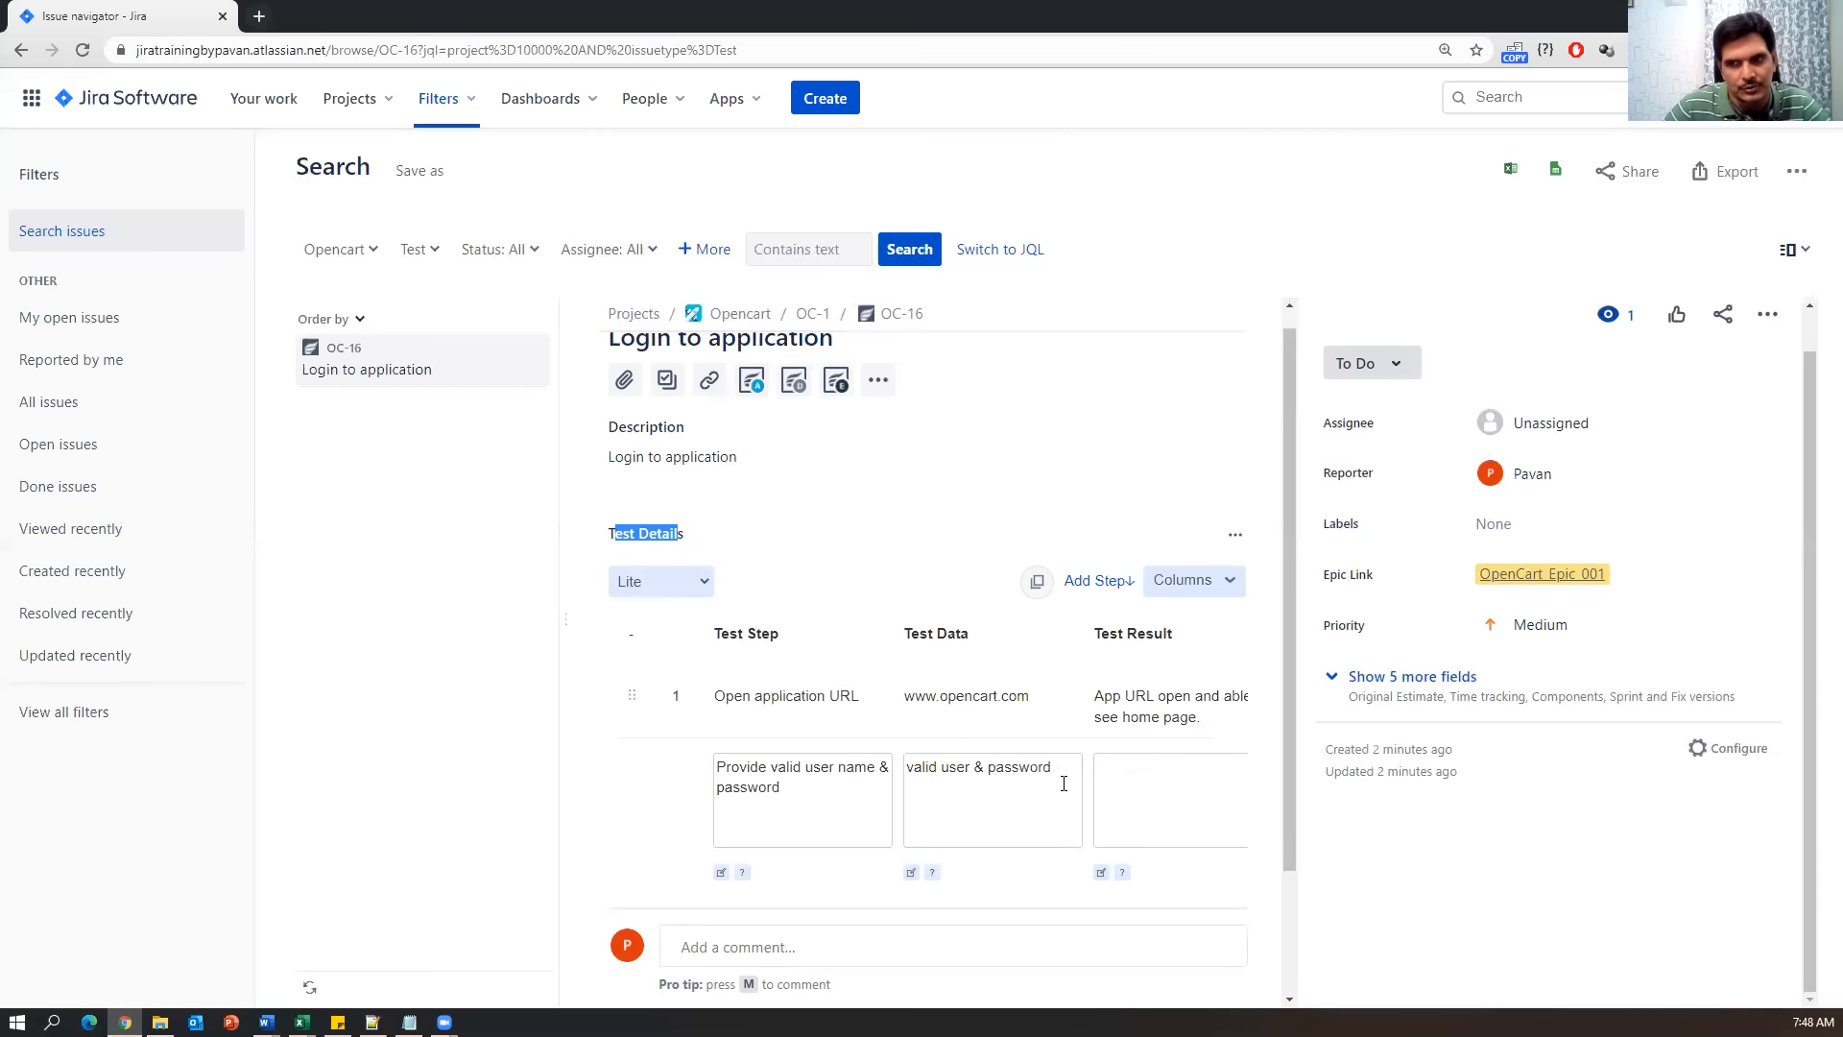
click(1132, 779)
text(t)
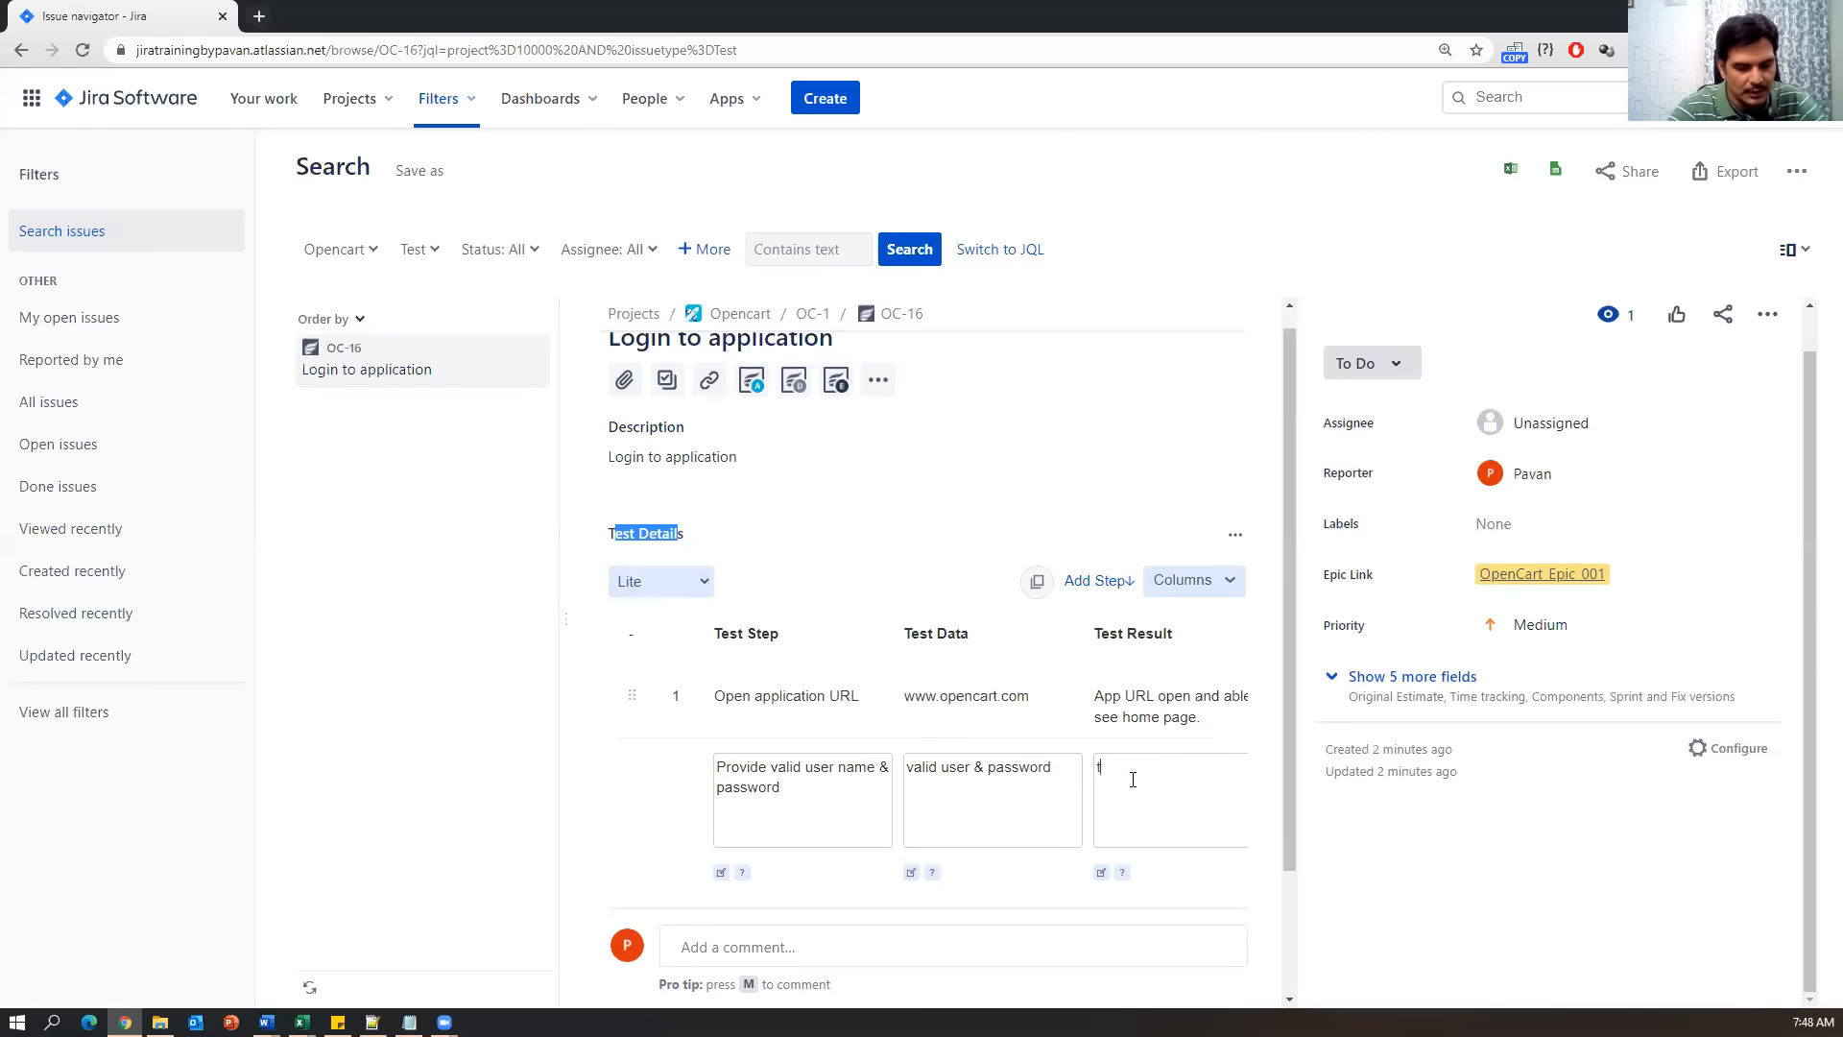
text(ext field should a)
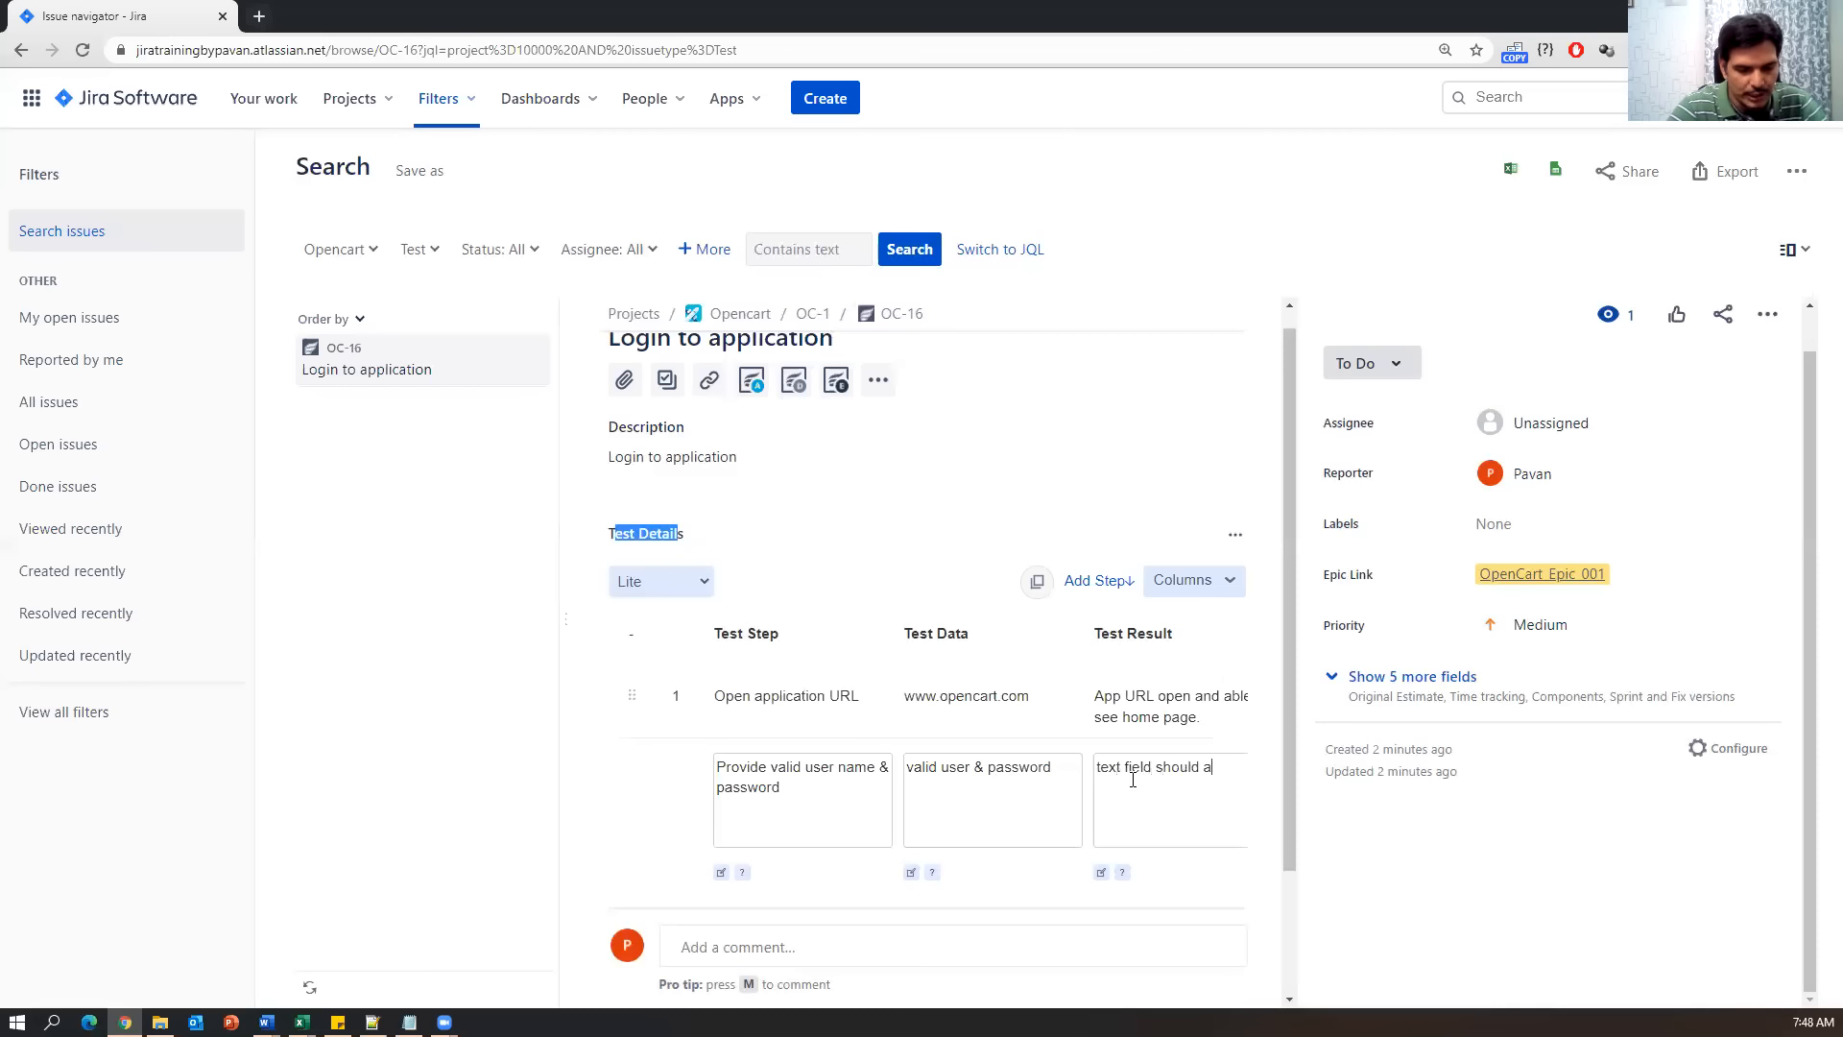
text(llow values)
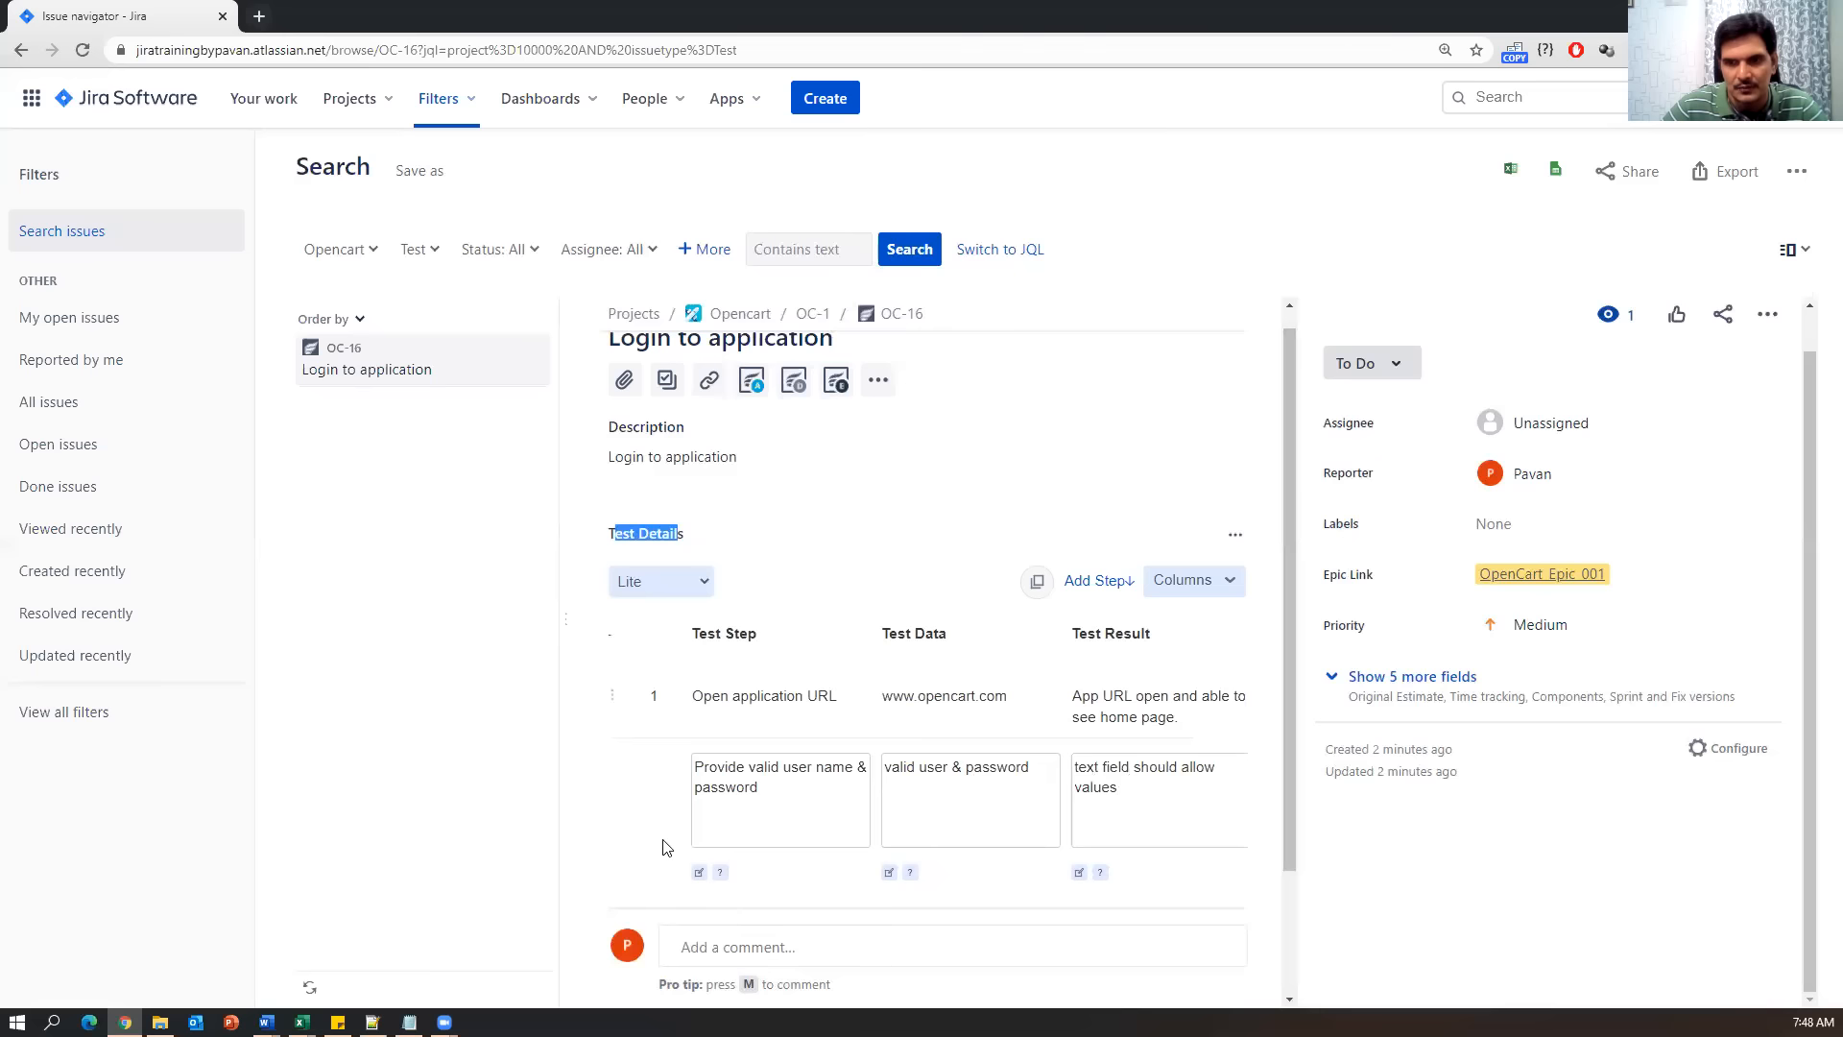
scroll(664, 840, down, 1)
drag(860, 831, 922, 829)
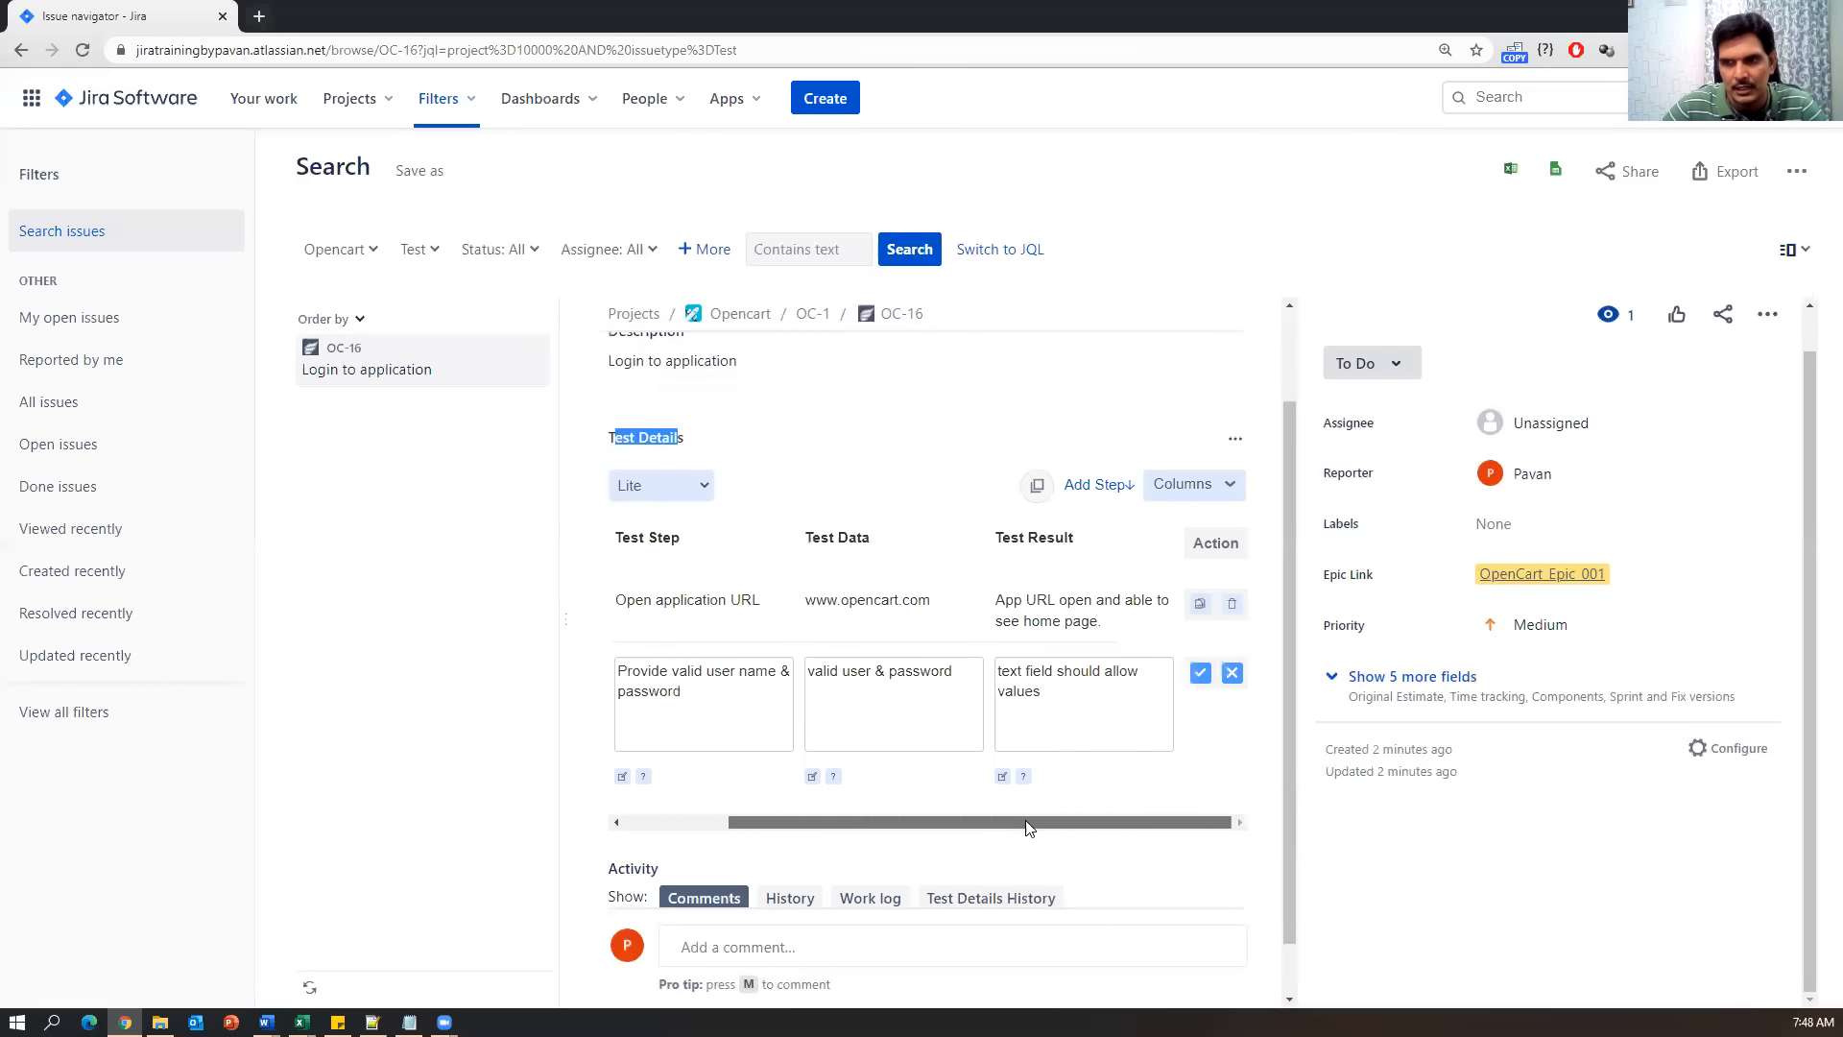
click(1204, 678)
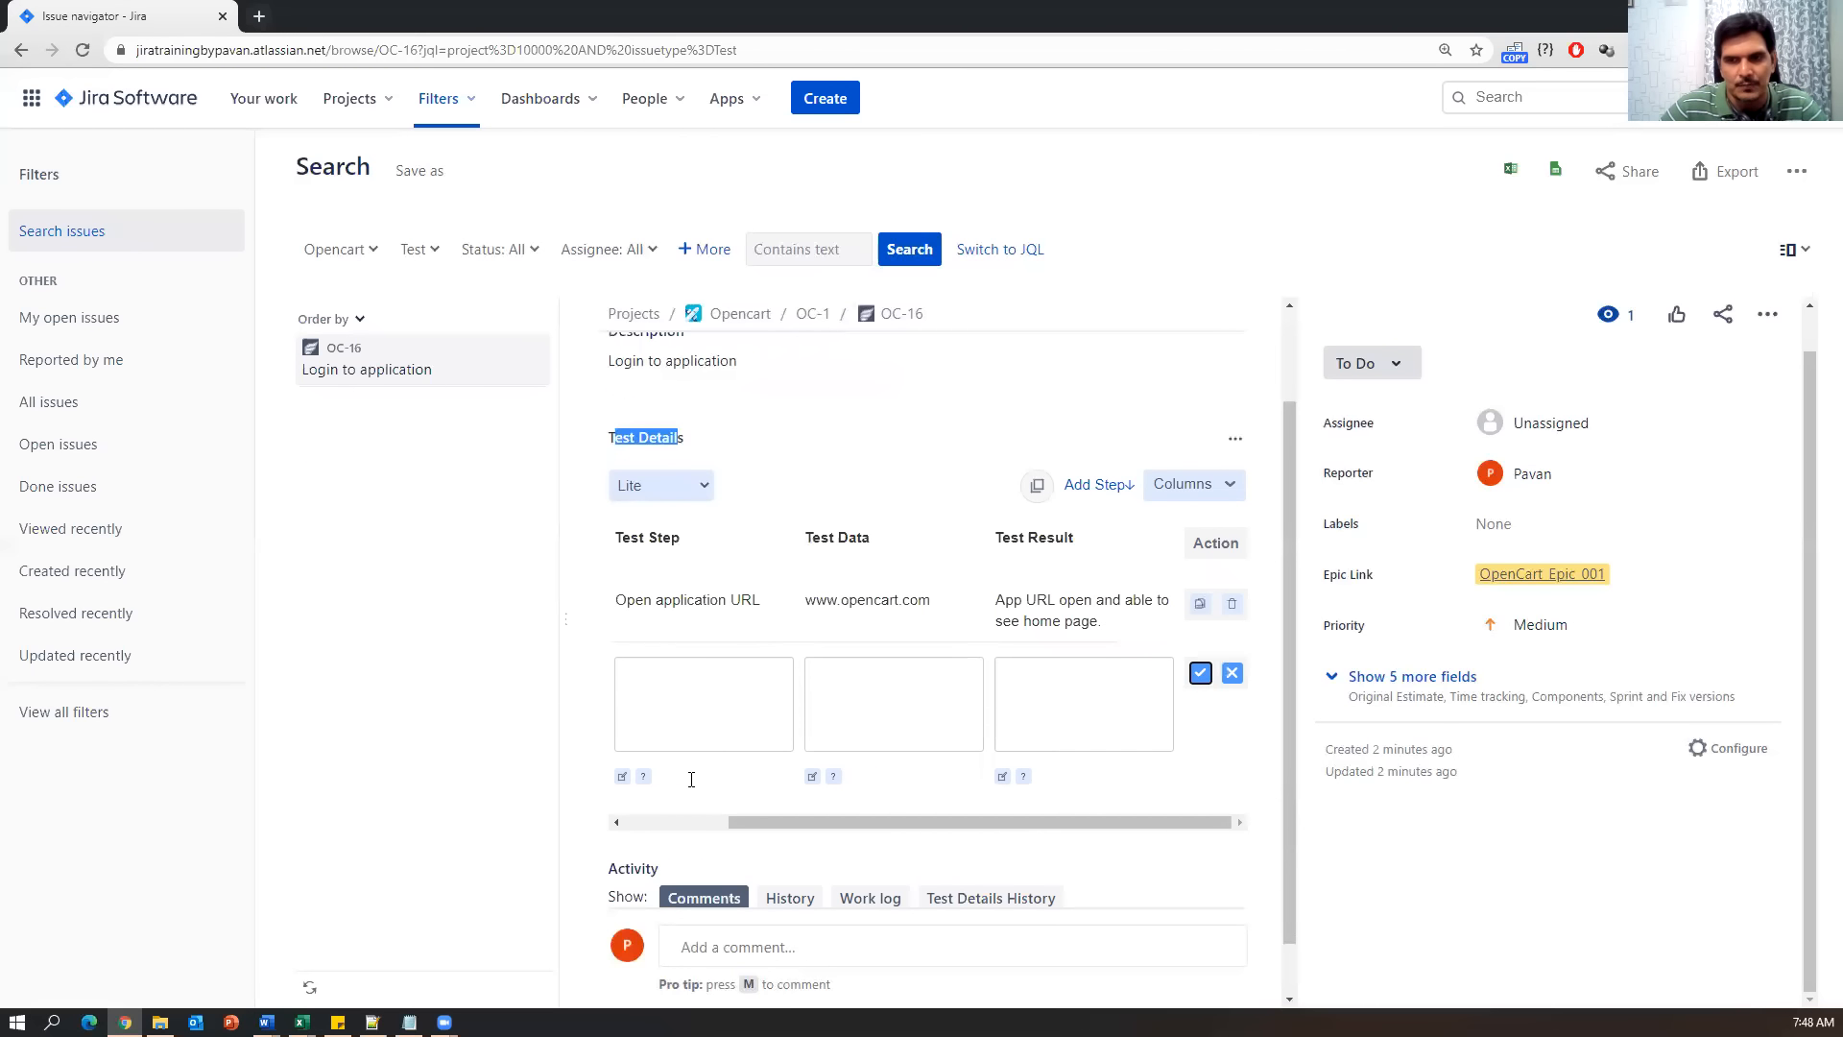
Add step 3 'Click on submit button' with data na, expecting the user to go to my account page.
drag(814, 878, 737, 885)
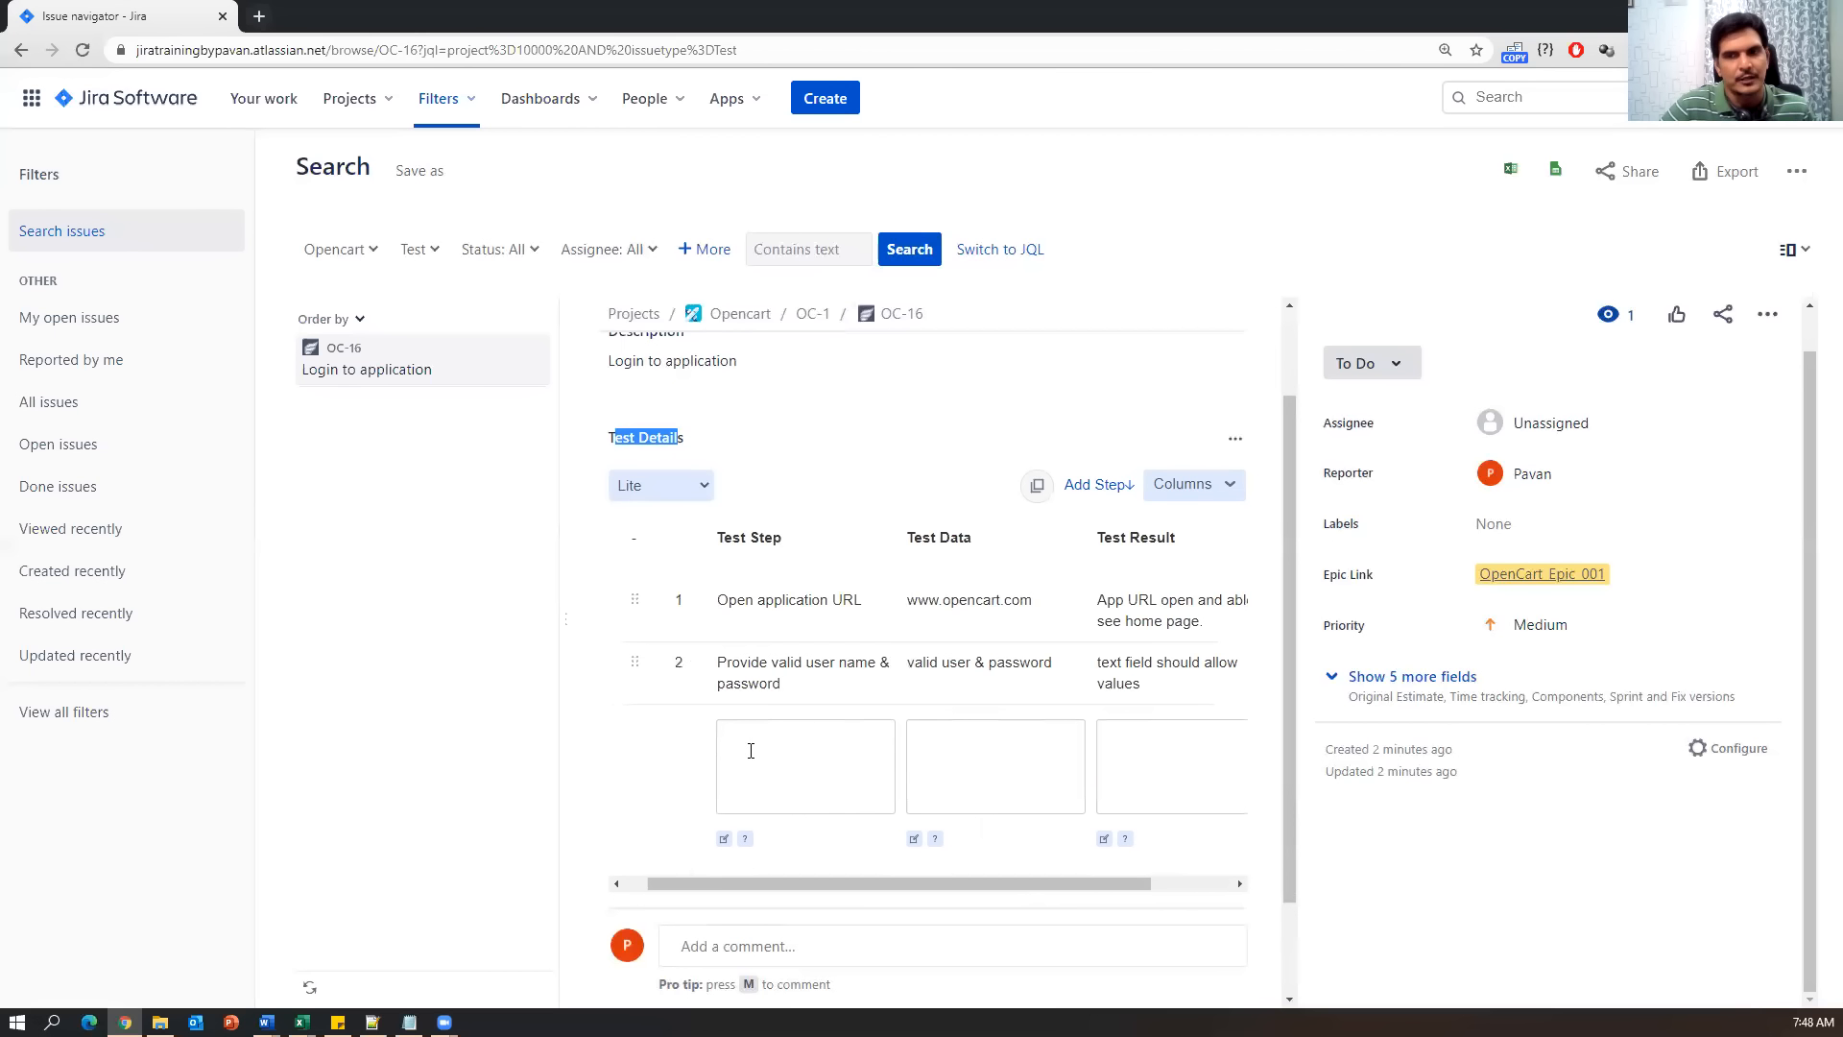
text(Click on )
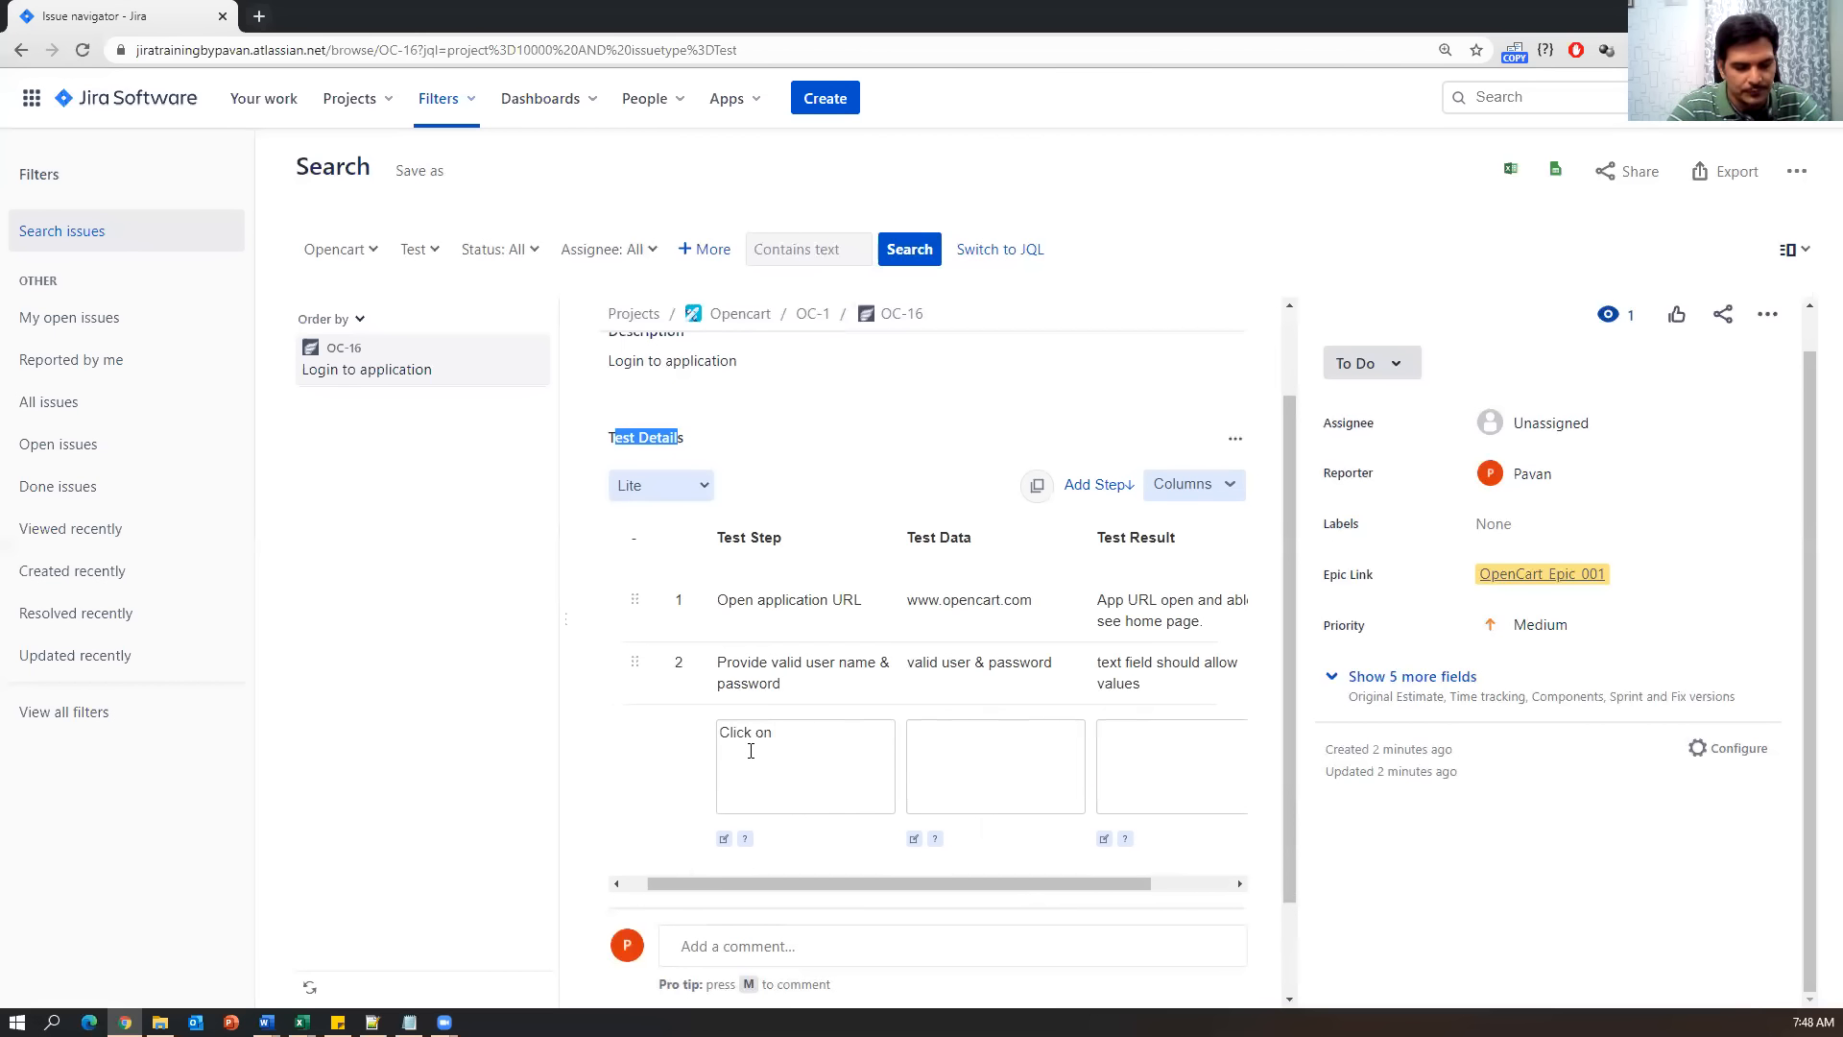
text(sumit)
key(BackSpace)
key(BackSpace)
key(BackSpace)
text(u)
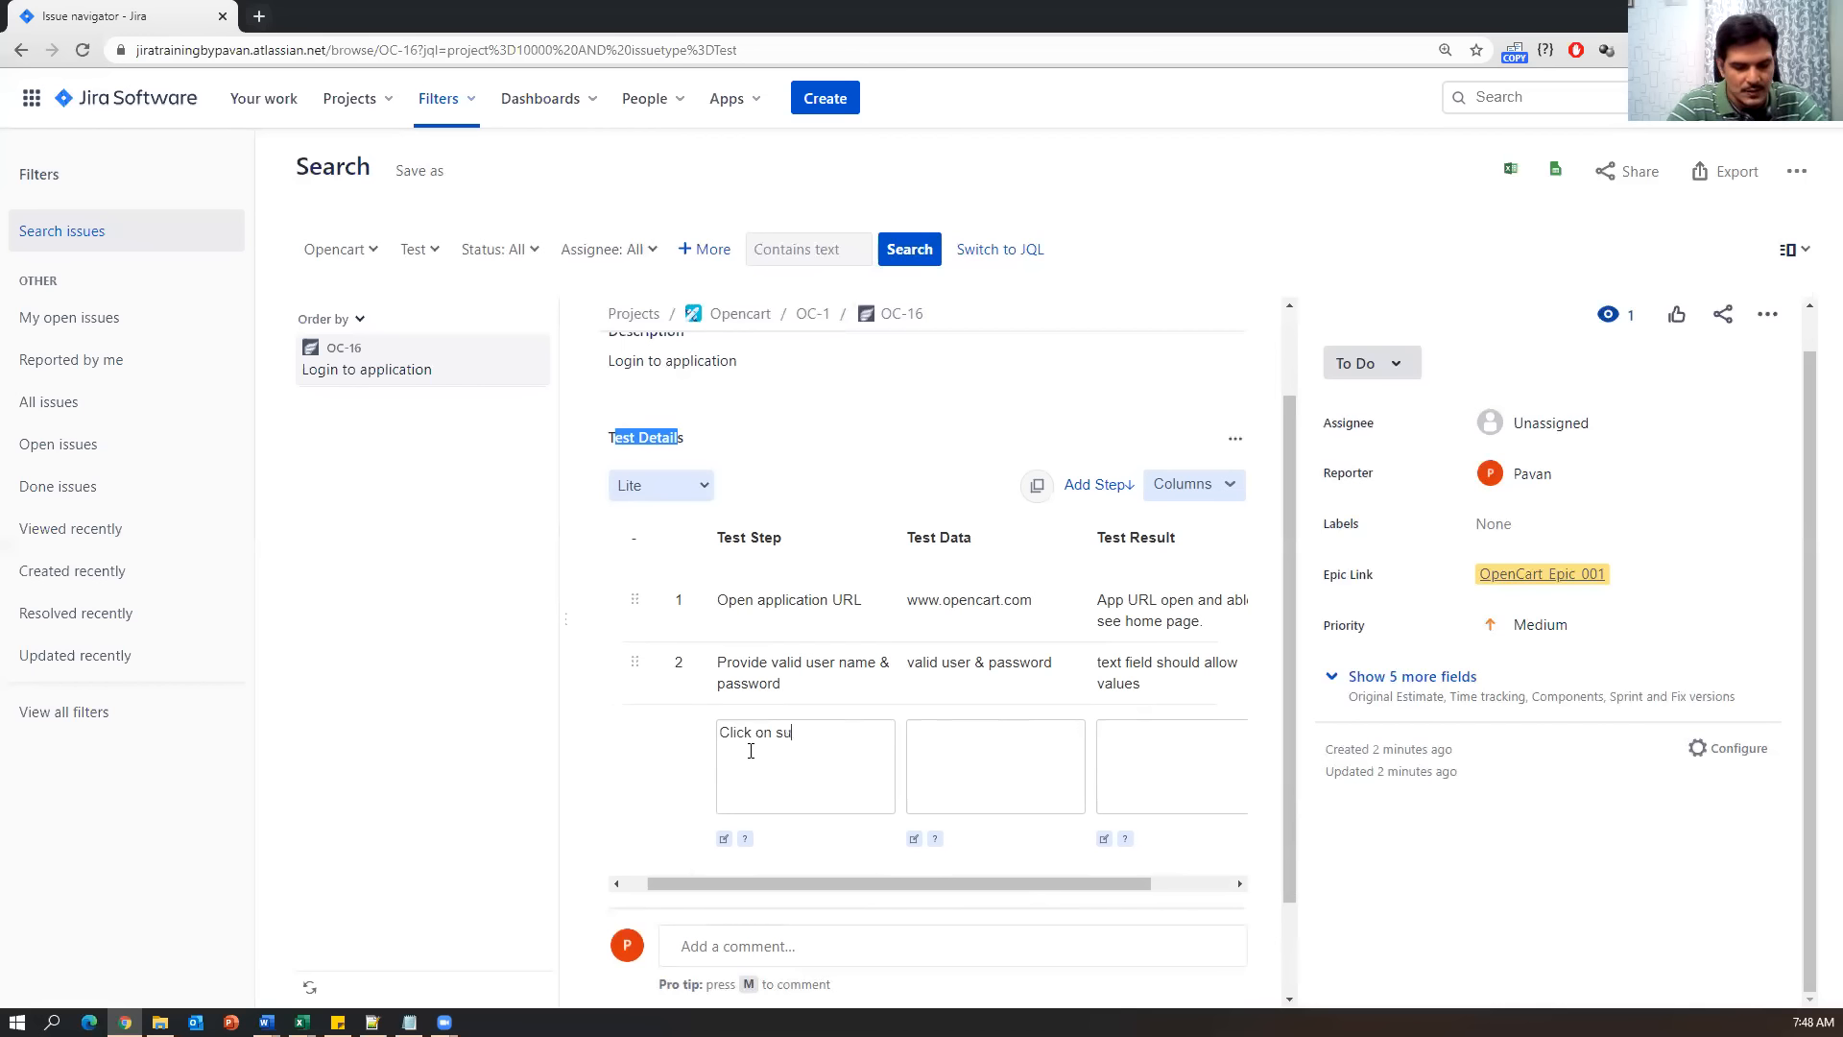
text(bmit button)
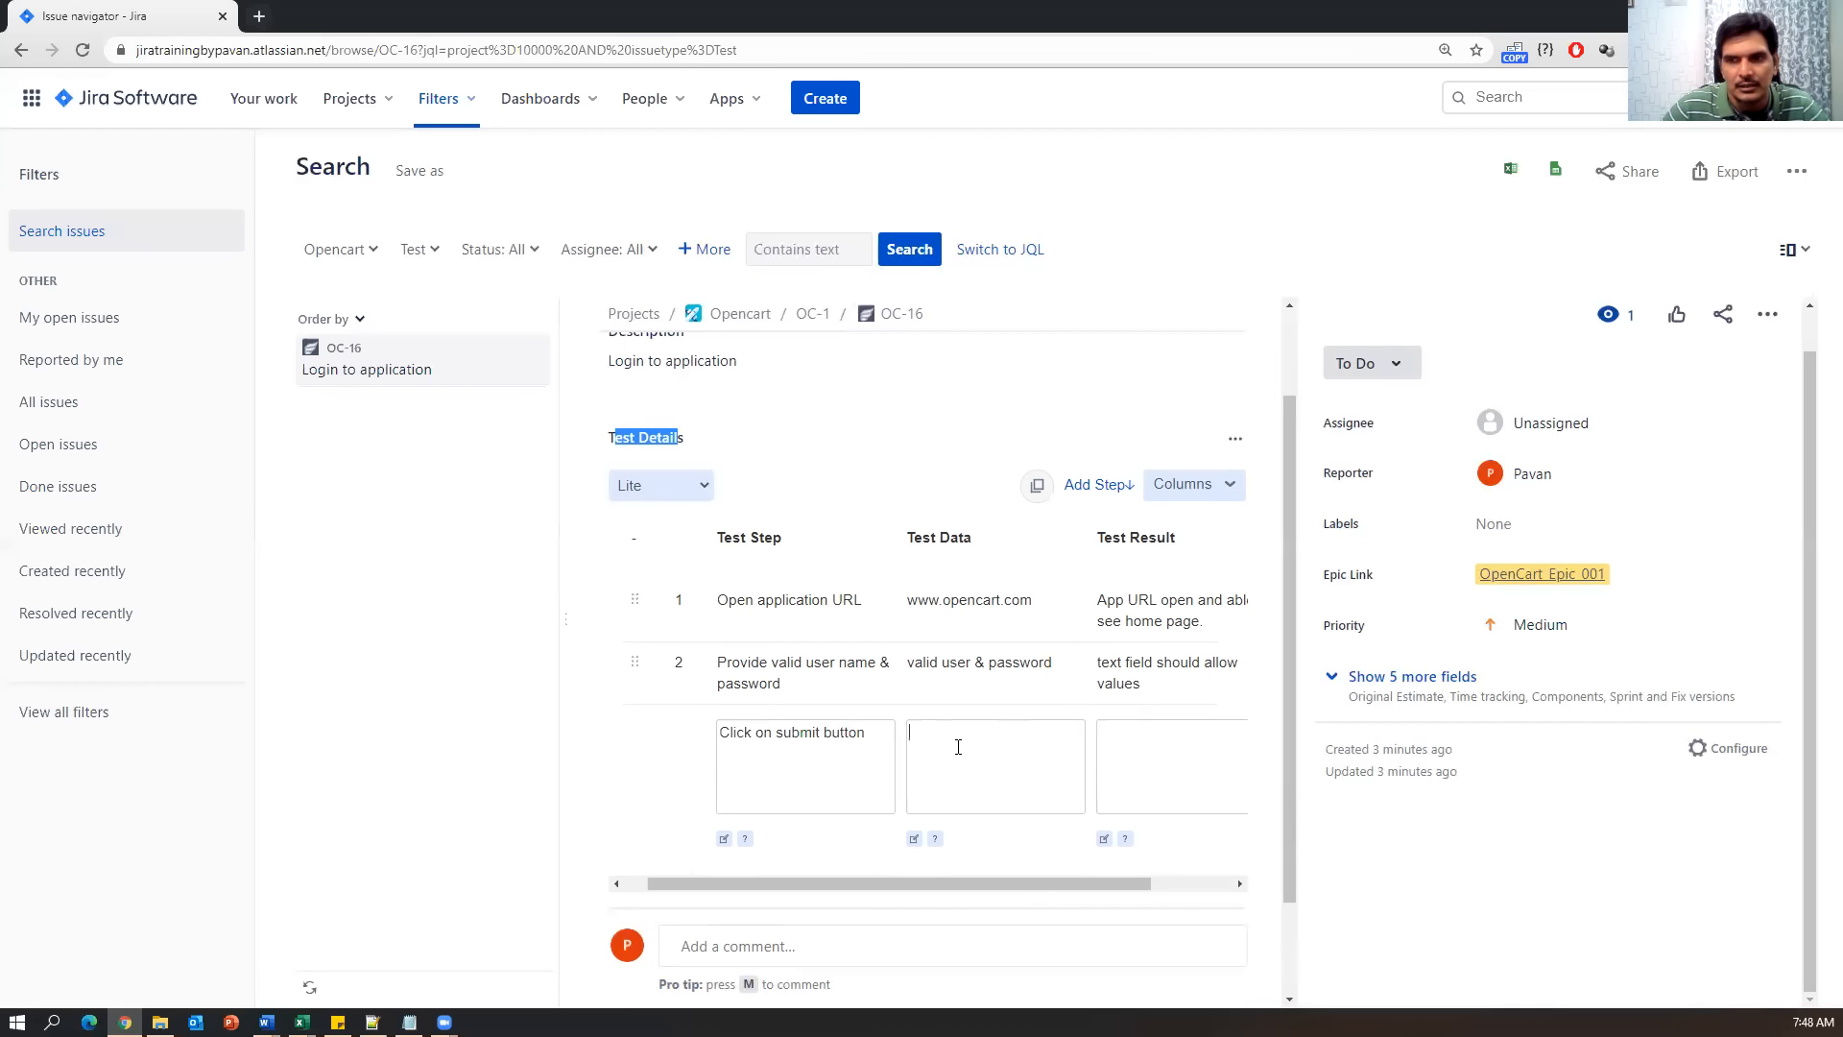
text(na)
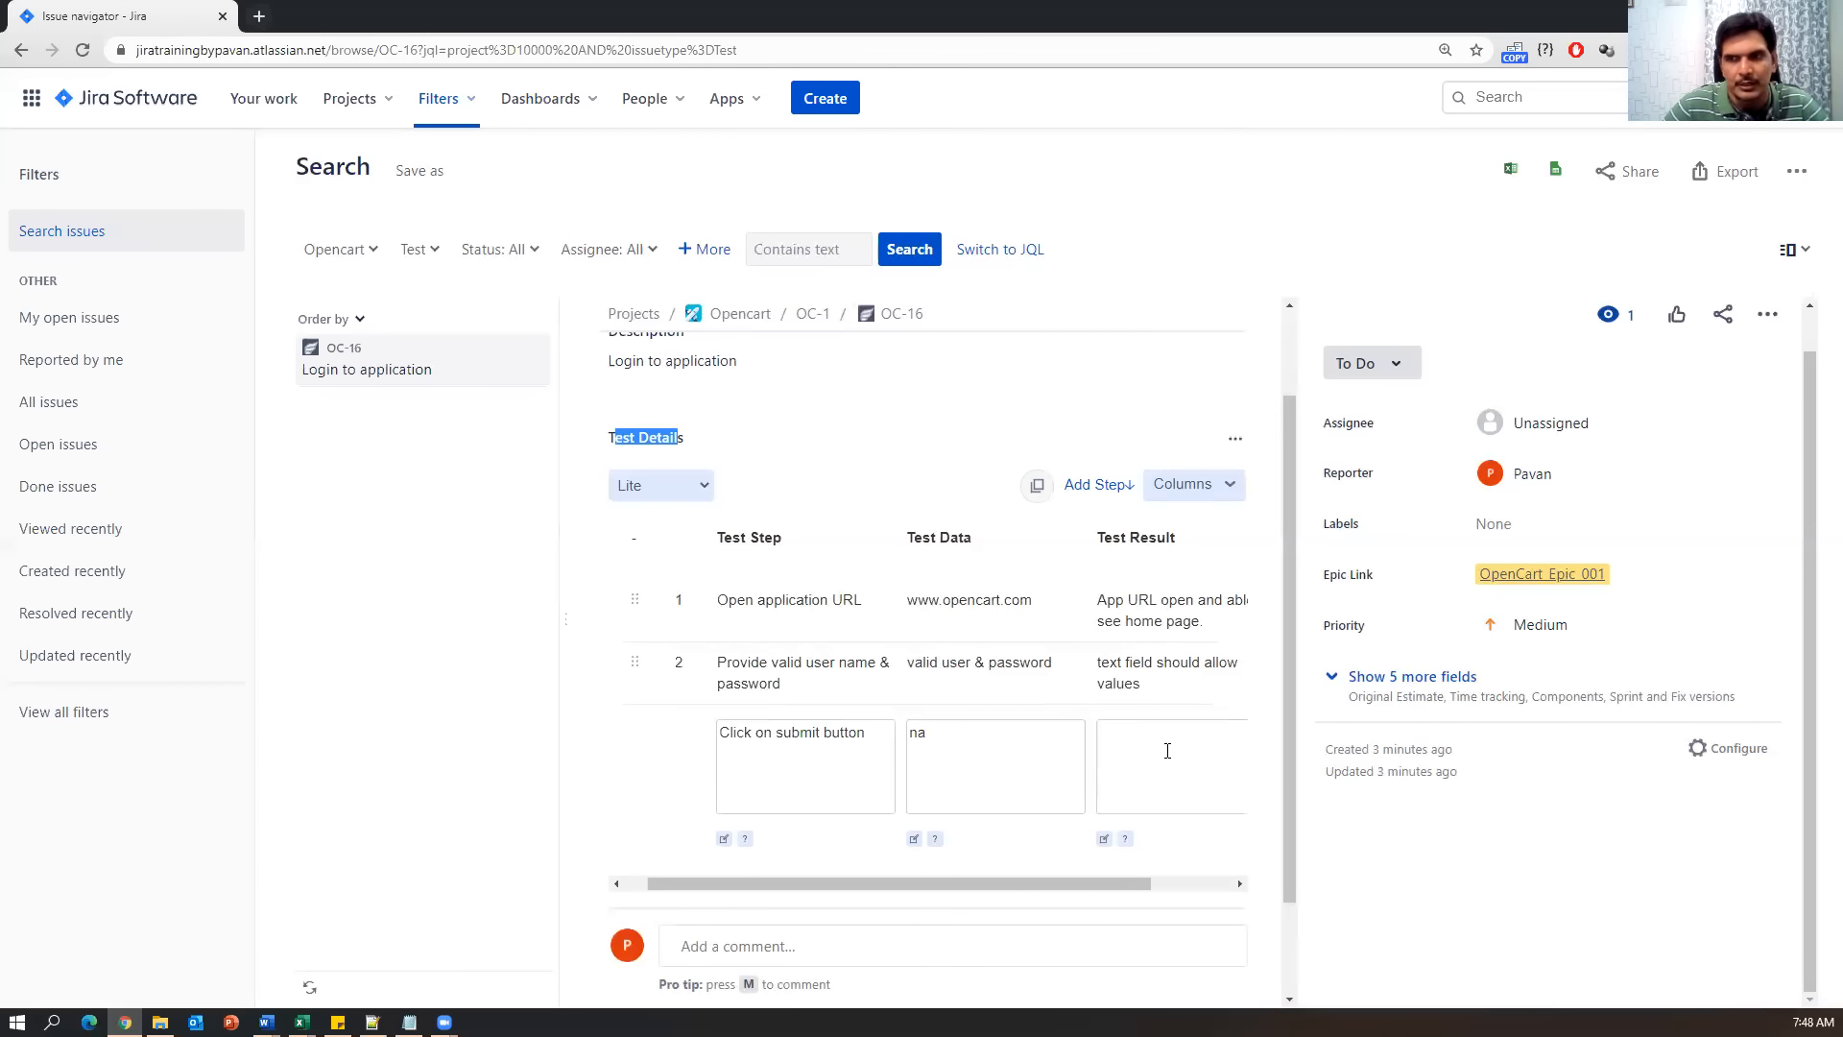
text(use)
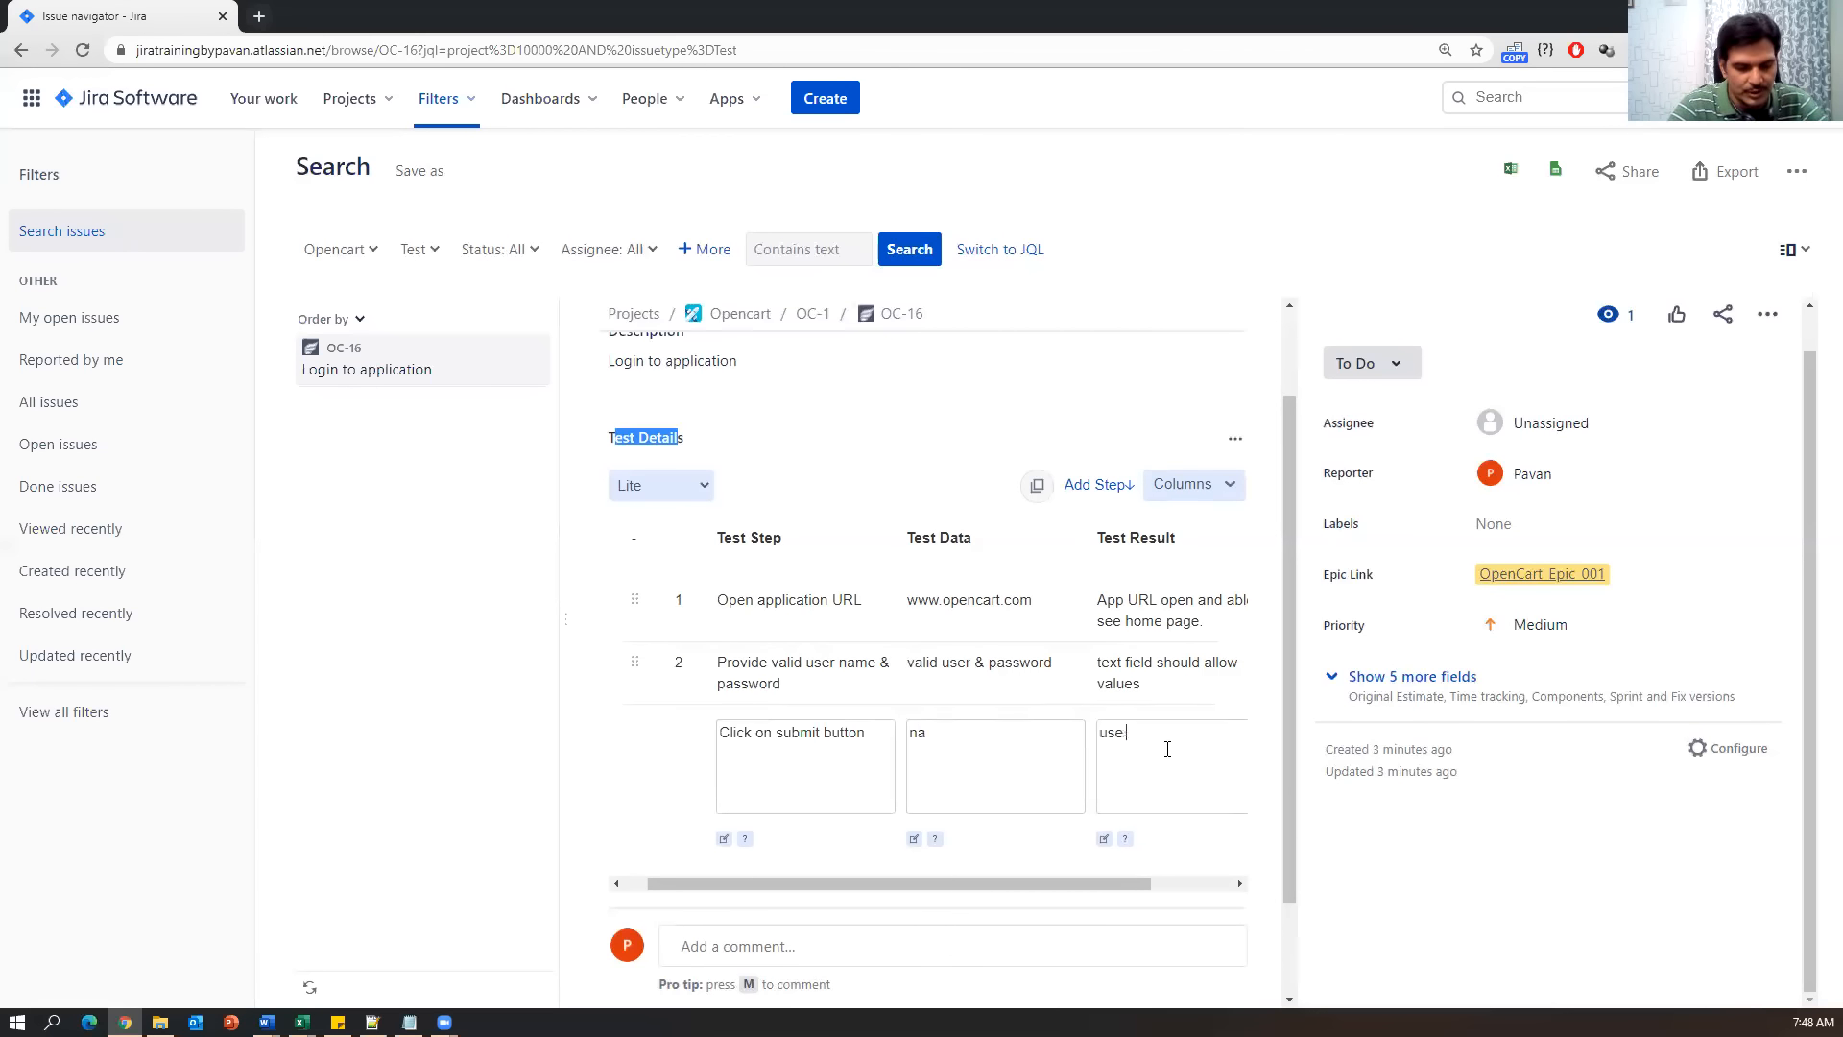
text(r shoukld go to my account page)
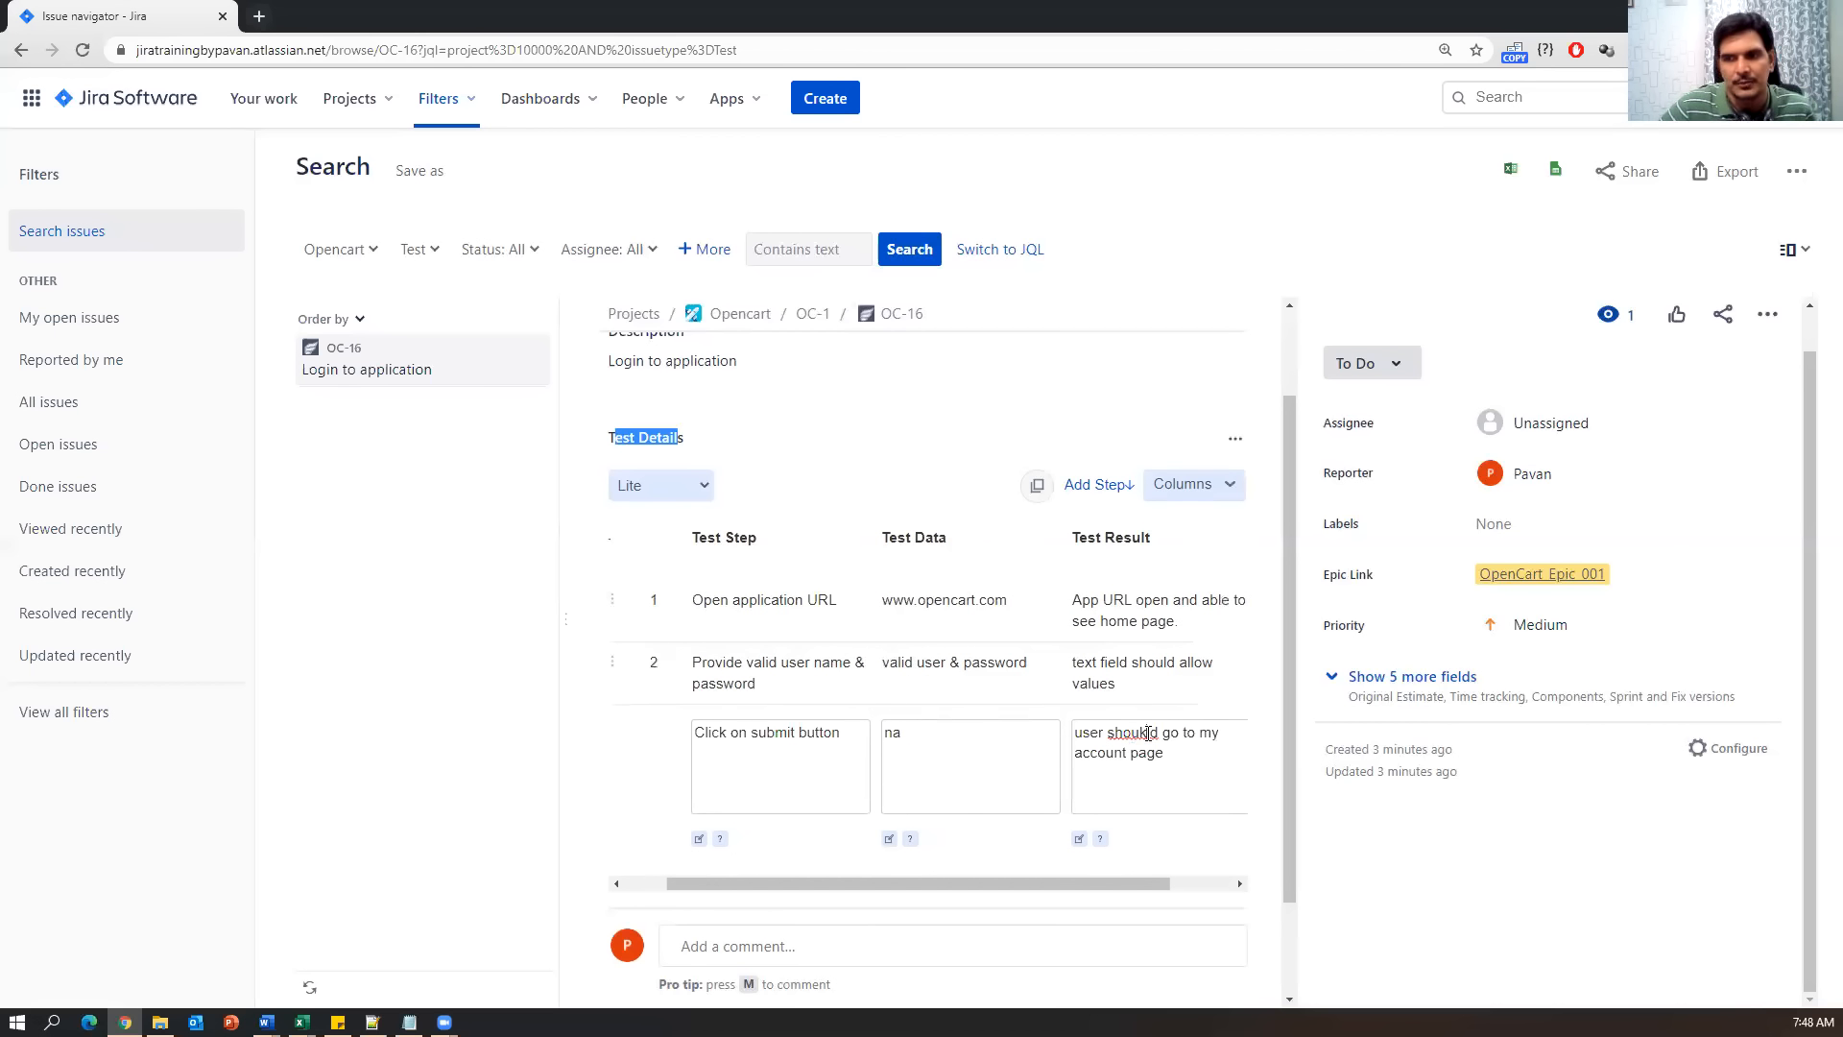
click(1148, 732)
key(BackSpace)
drag(1006, 883, 1125, 883)
click(1200, 736)
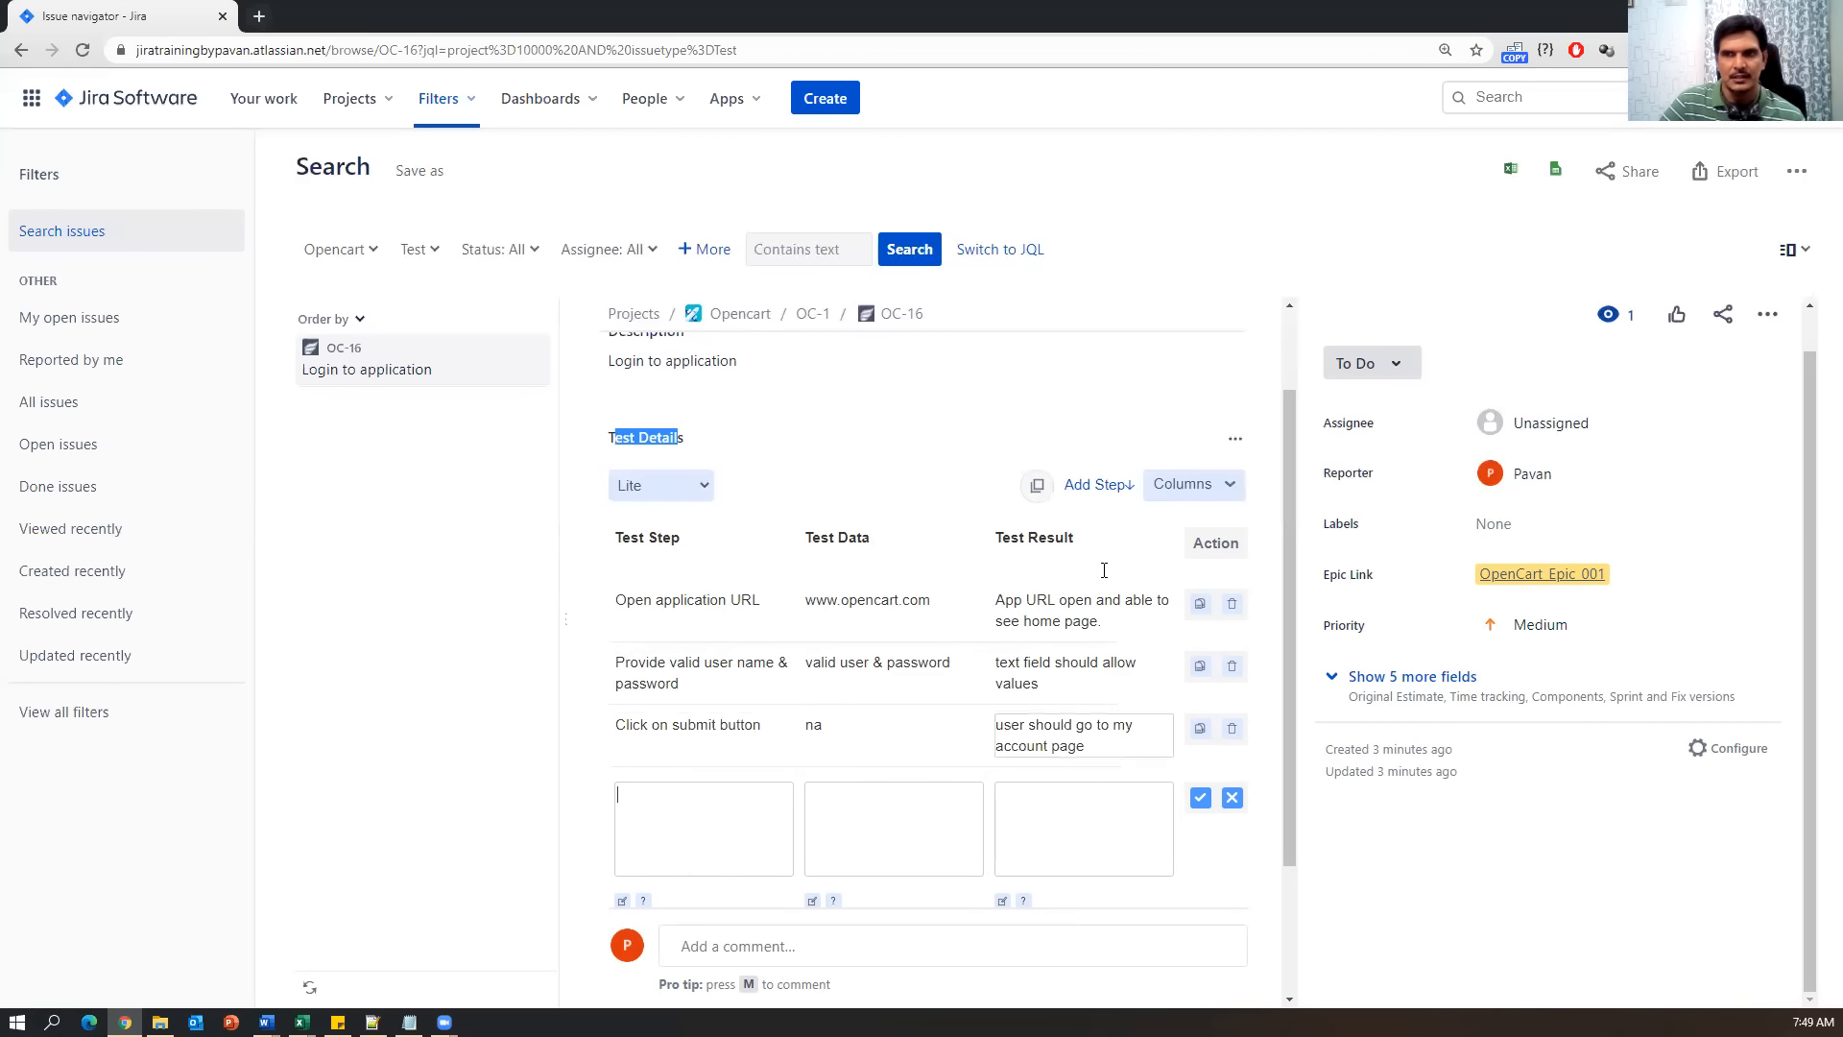
scroll(938, 535, up, 2)
scroll(913, 666, down, 3)
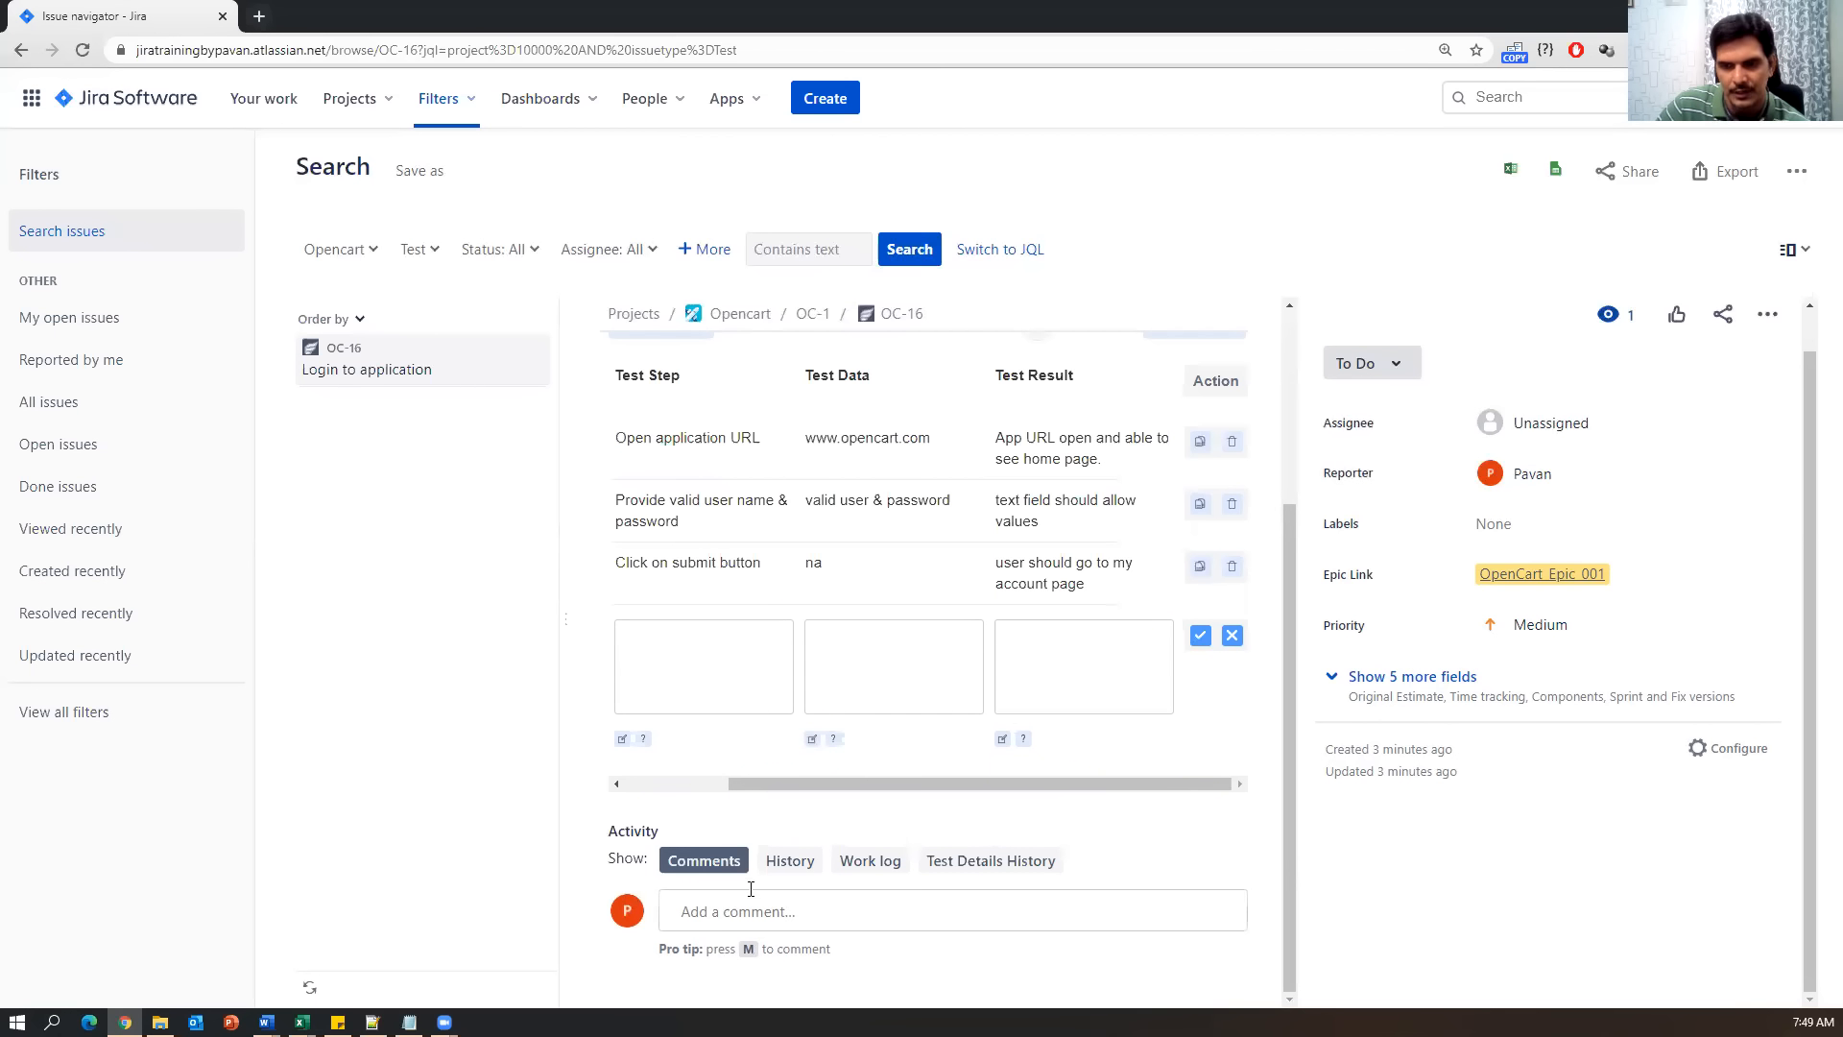
click(787, 861)
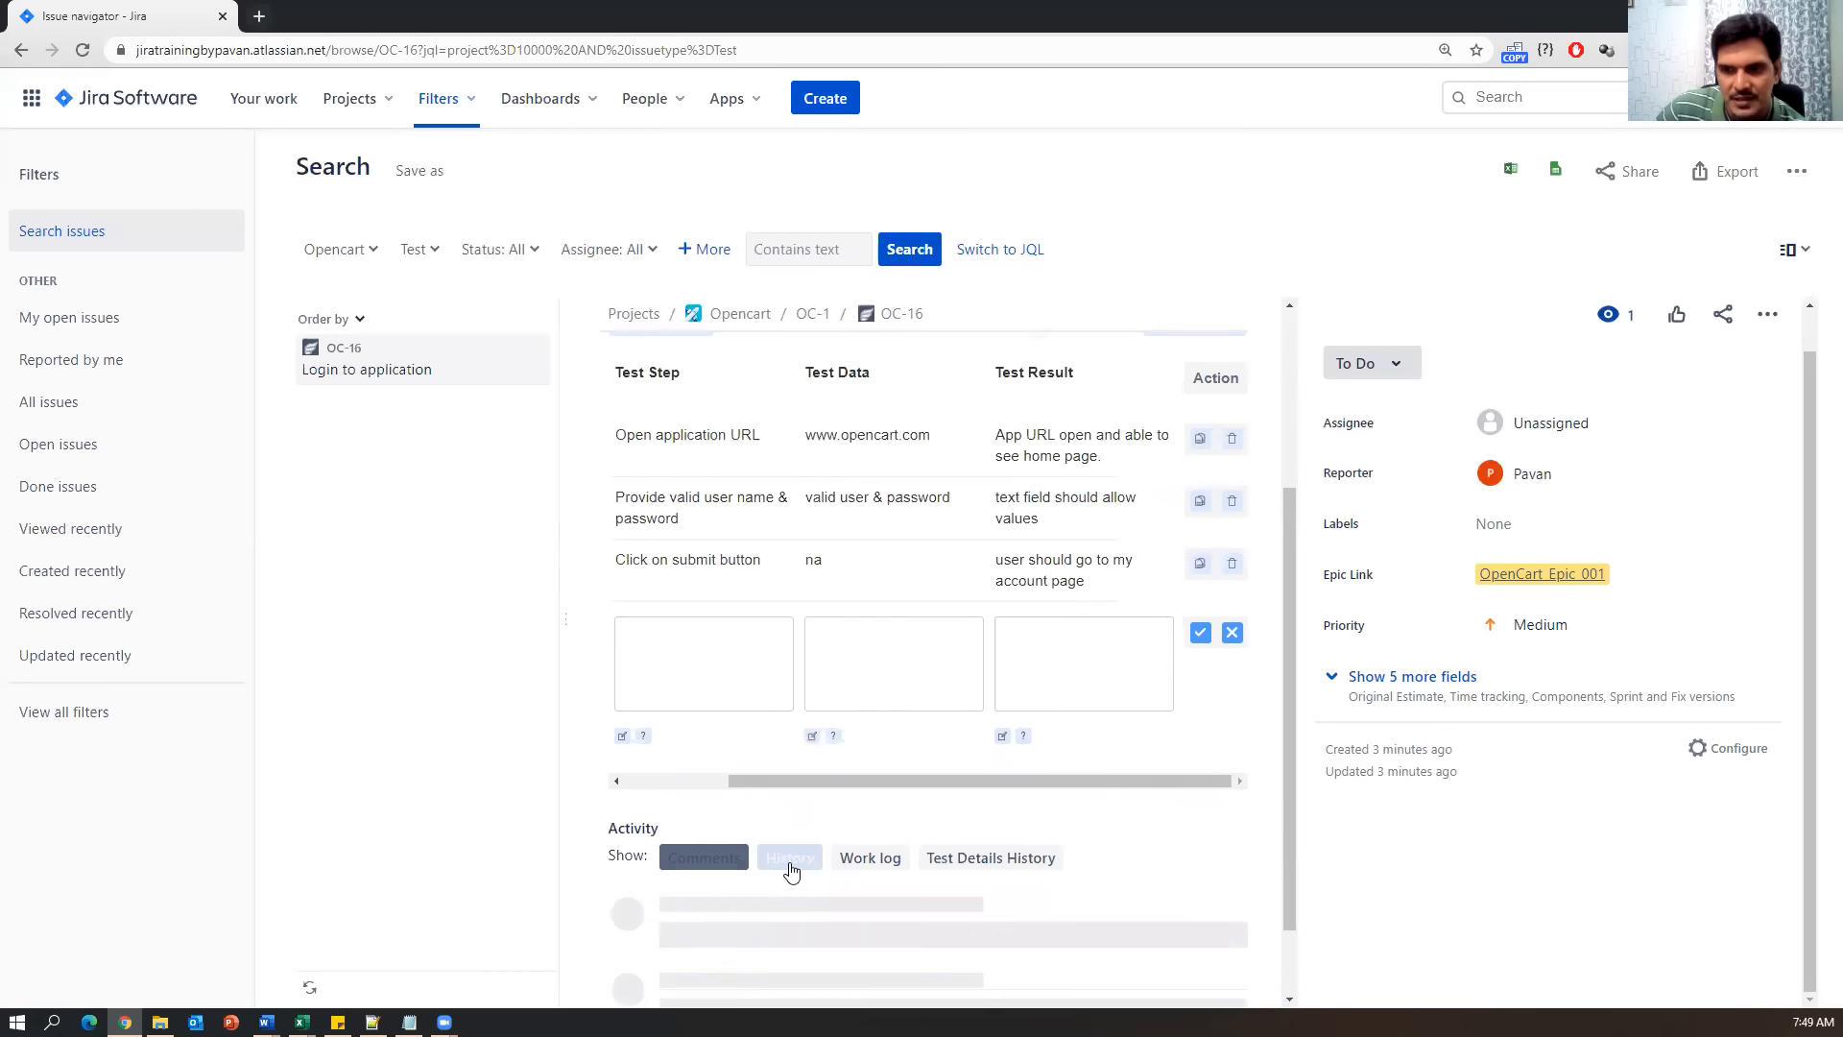
click(852, 870)
scroll(698, 880, down, 3)
click(676, 547)
scroll(691, 740, up, 5)
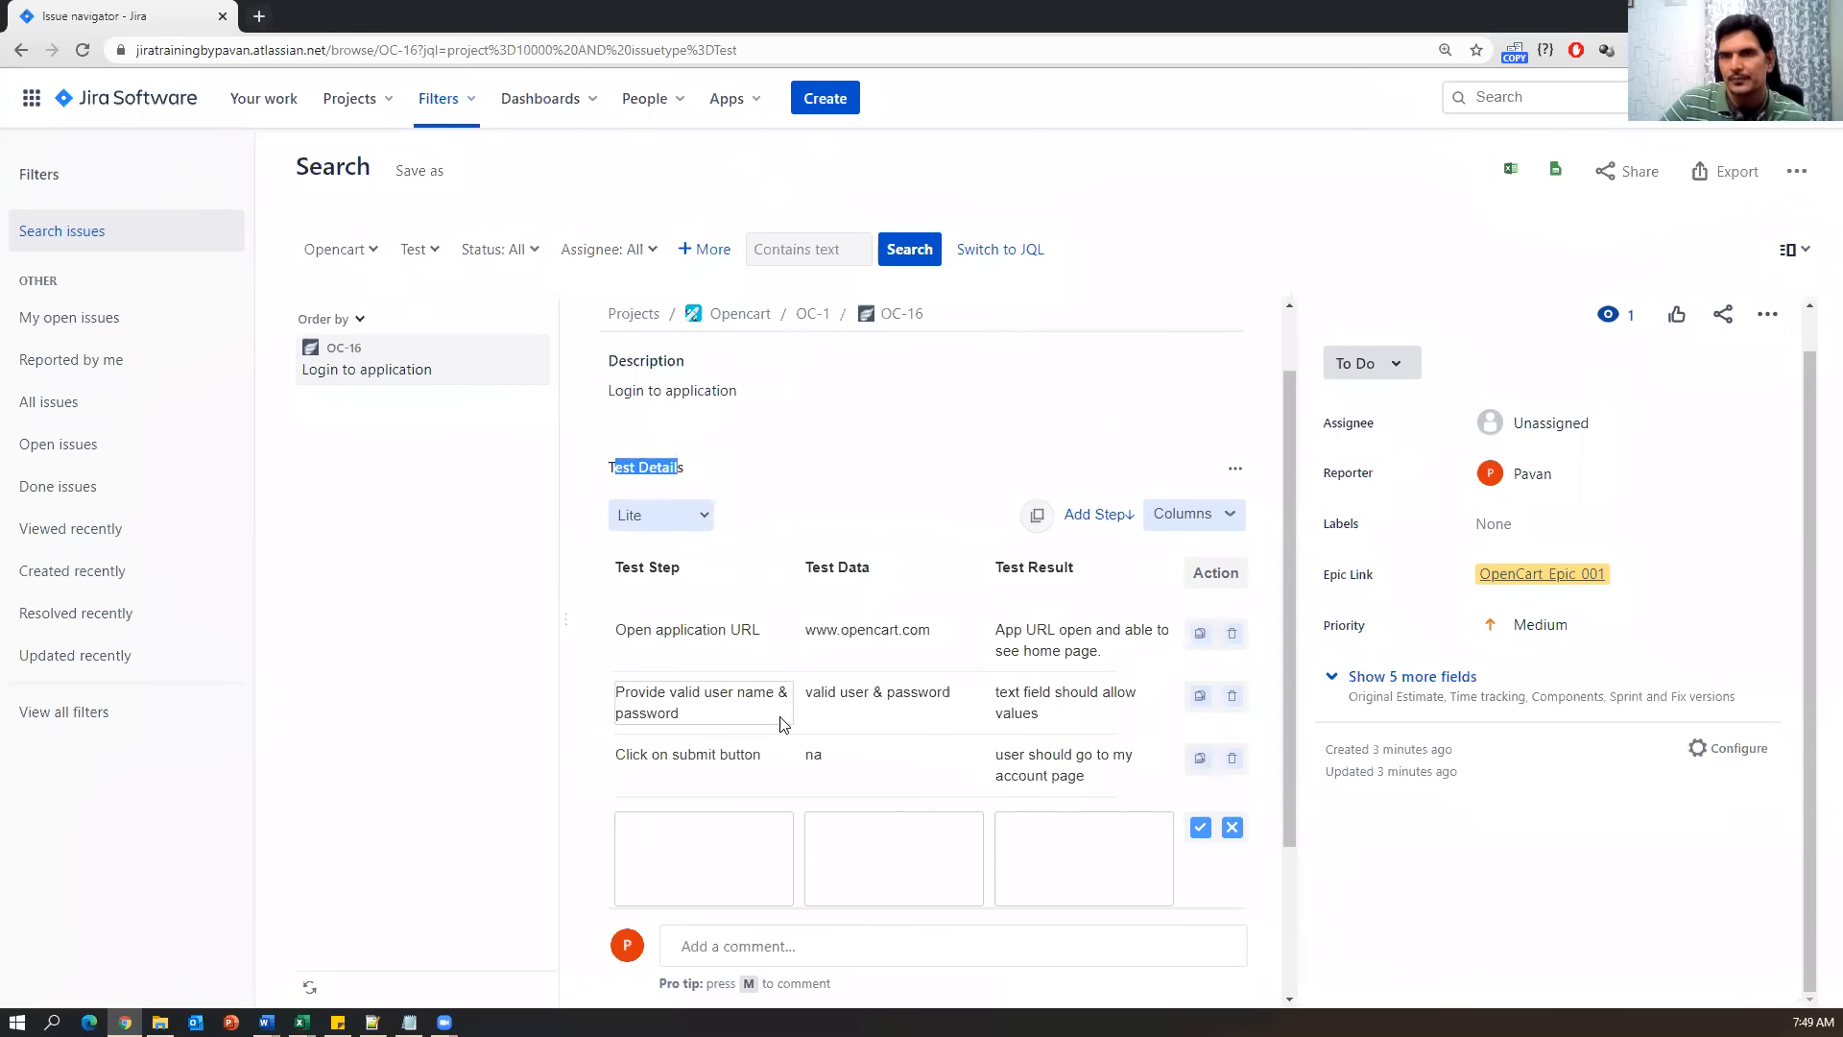
scroll(782, 725, up, 1)
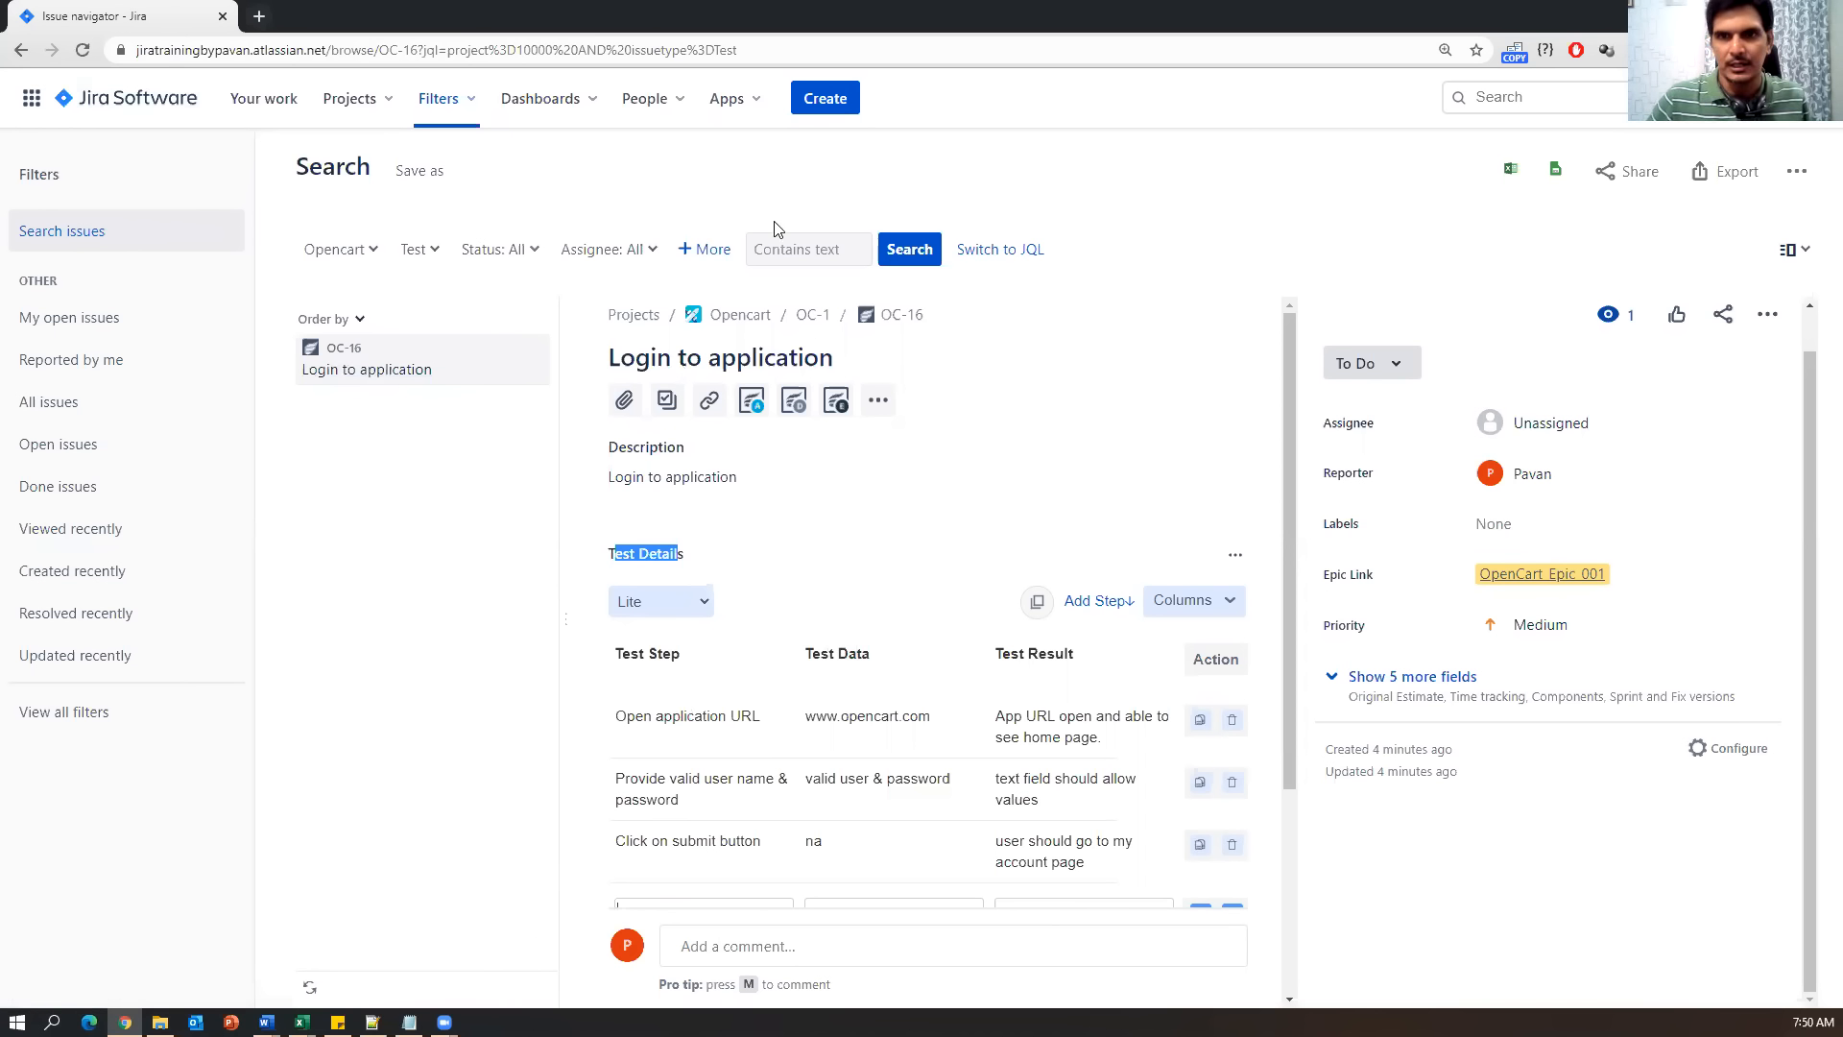
click(382, 100)
click(357, 184)
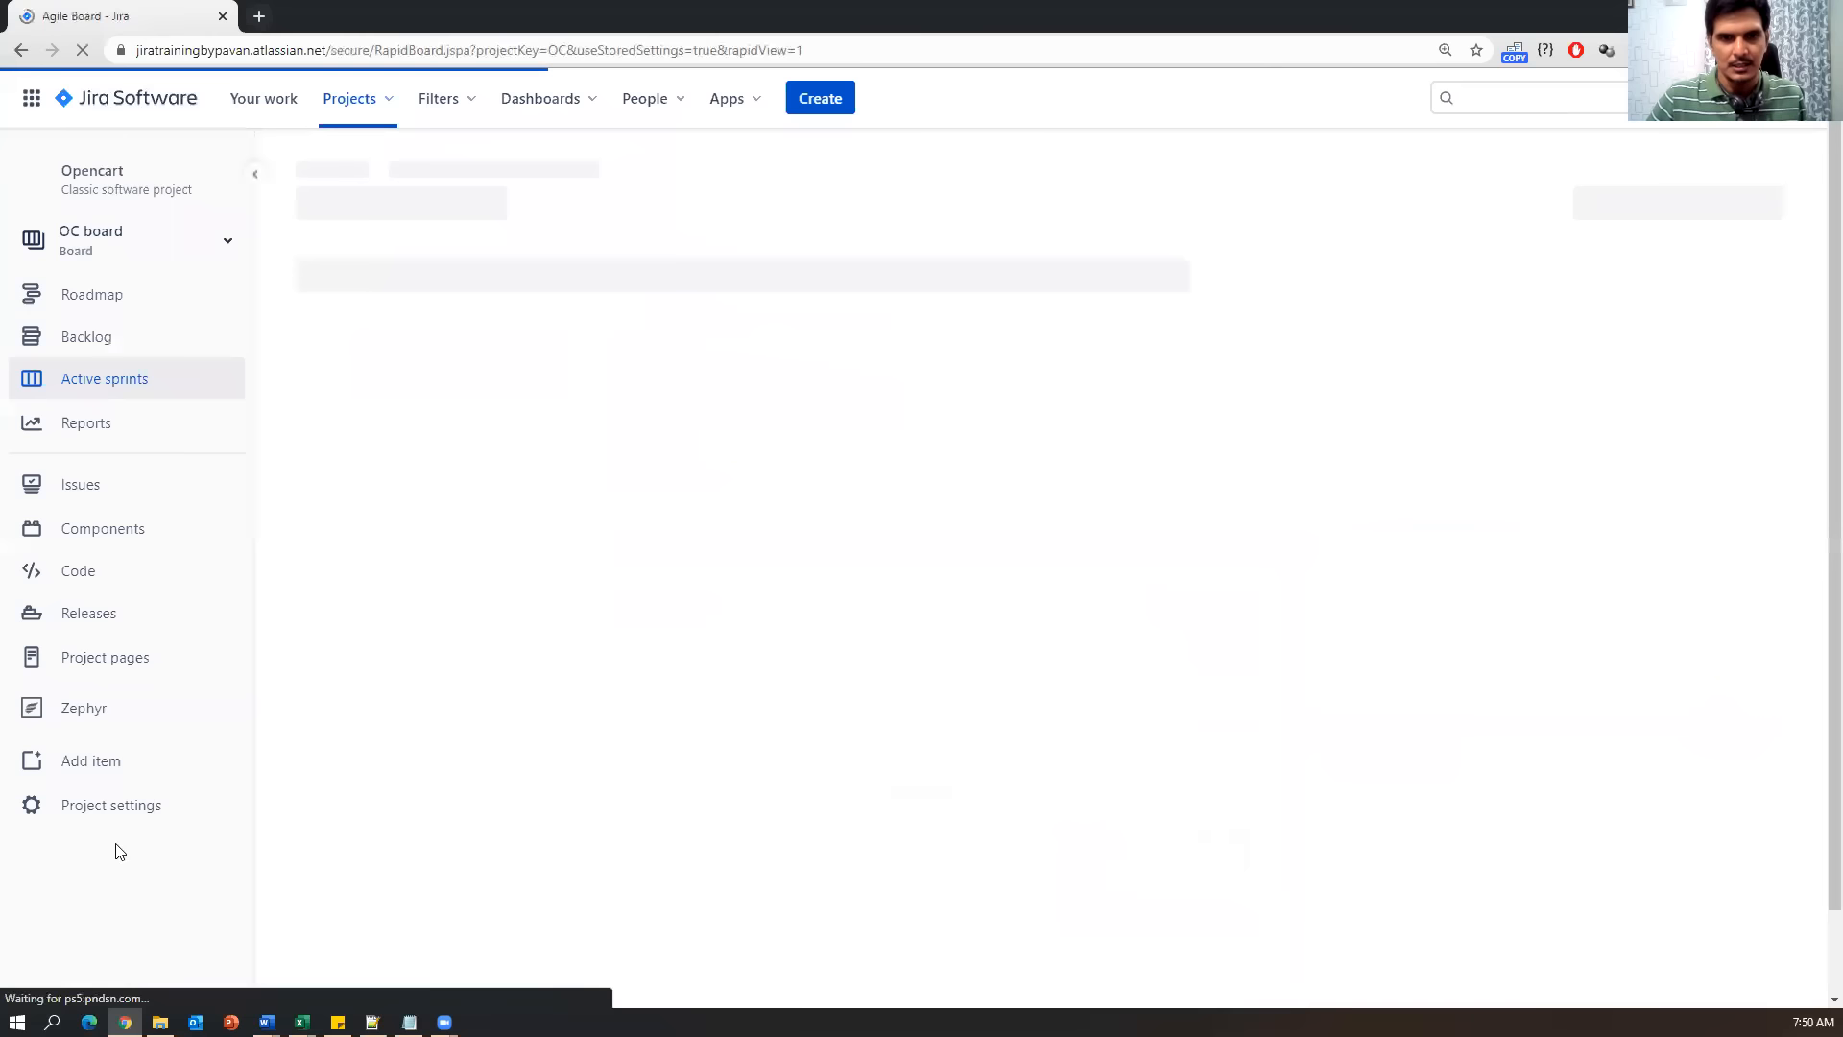
click(87, 722)
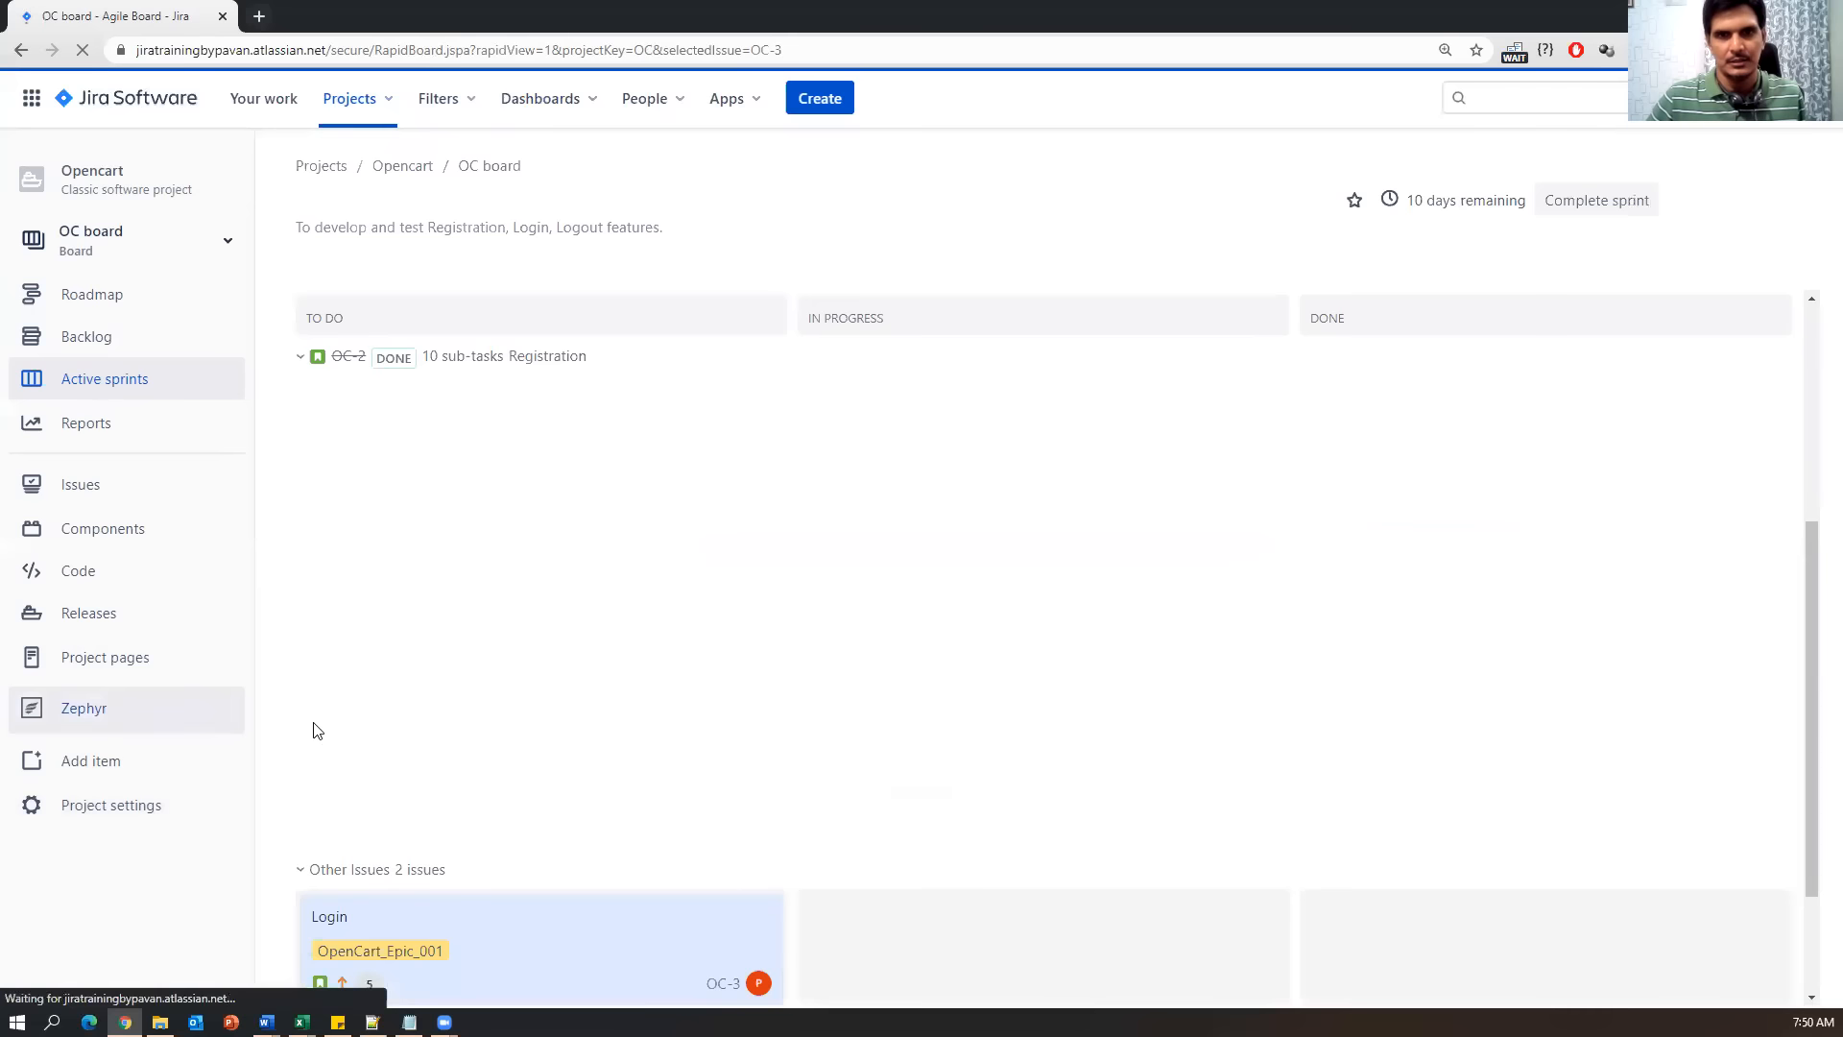
click(78, 549)
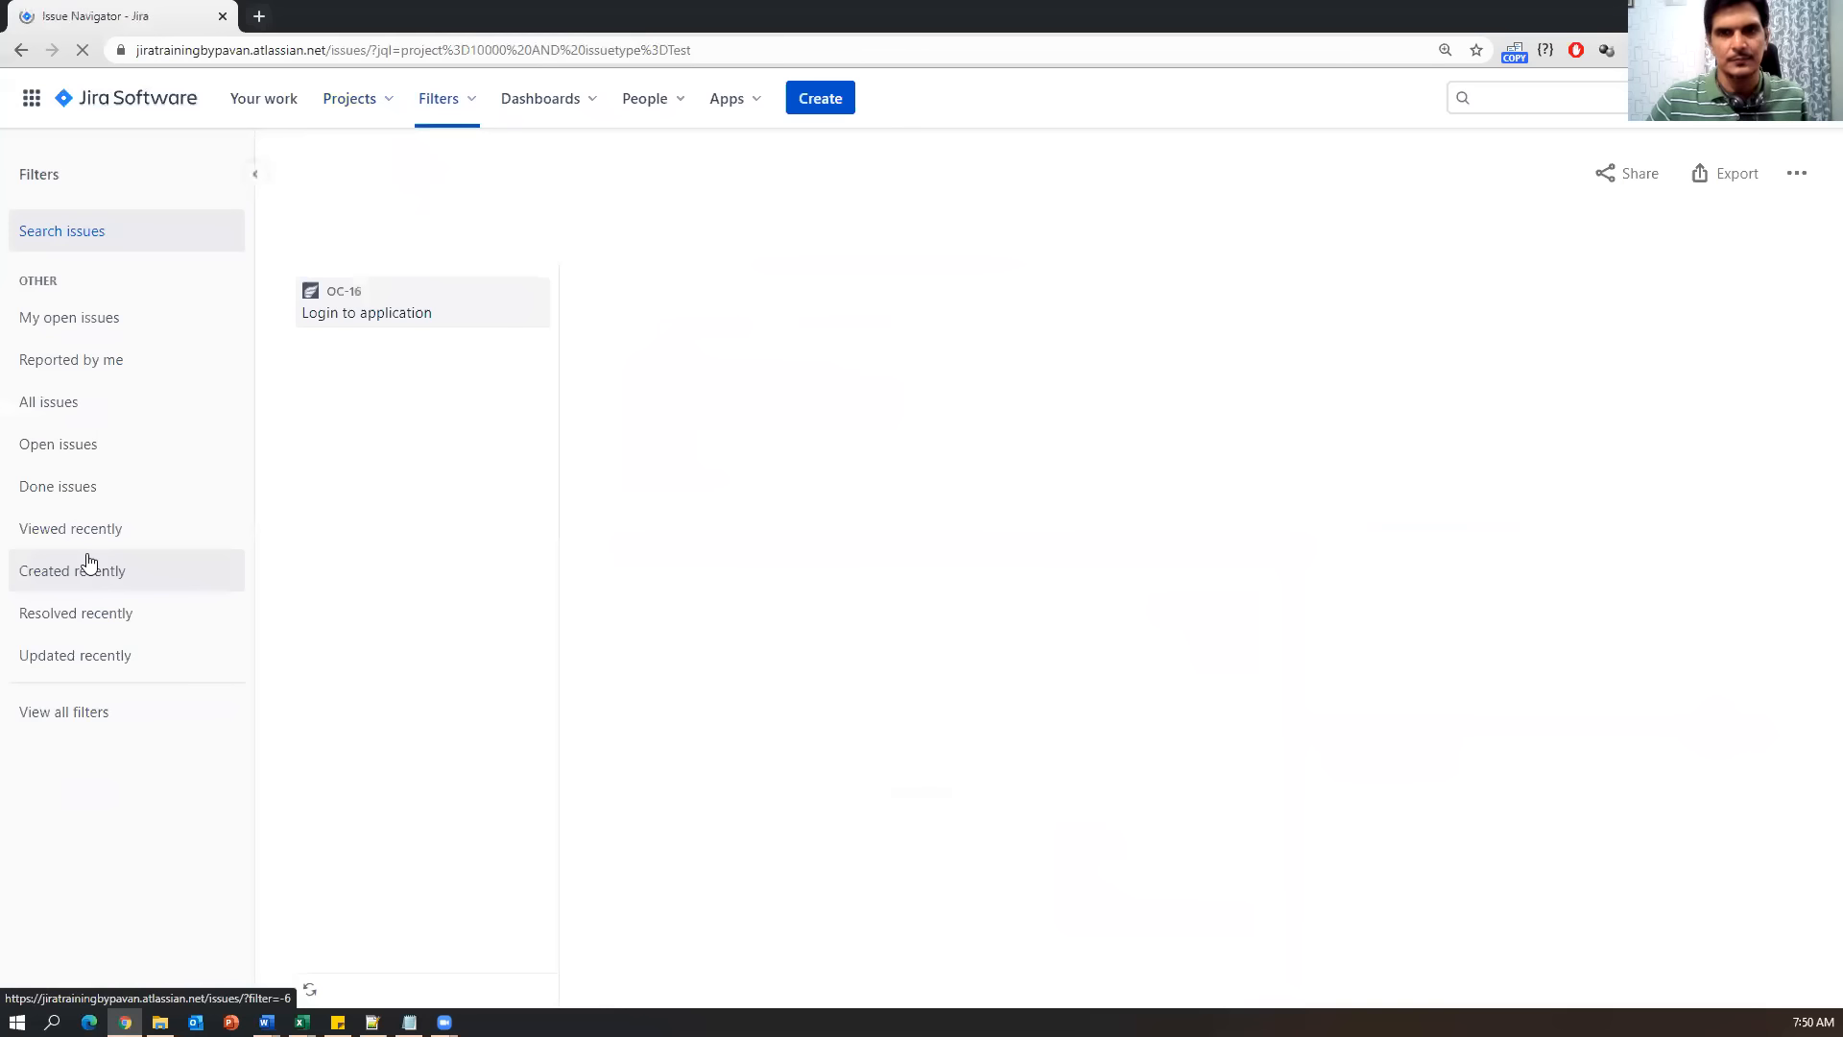
click(412, 307)
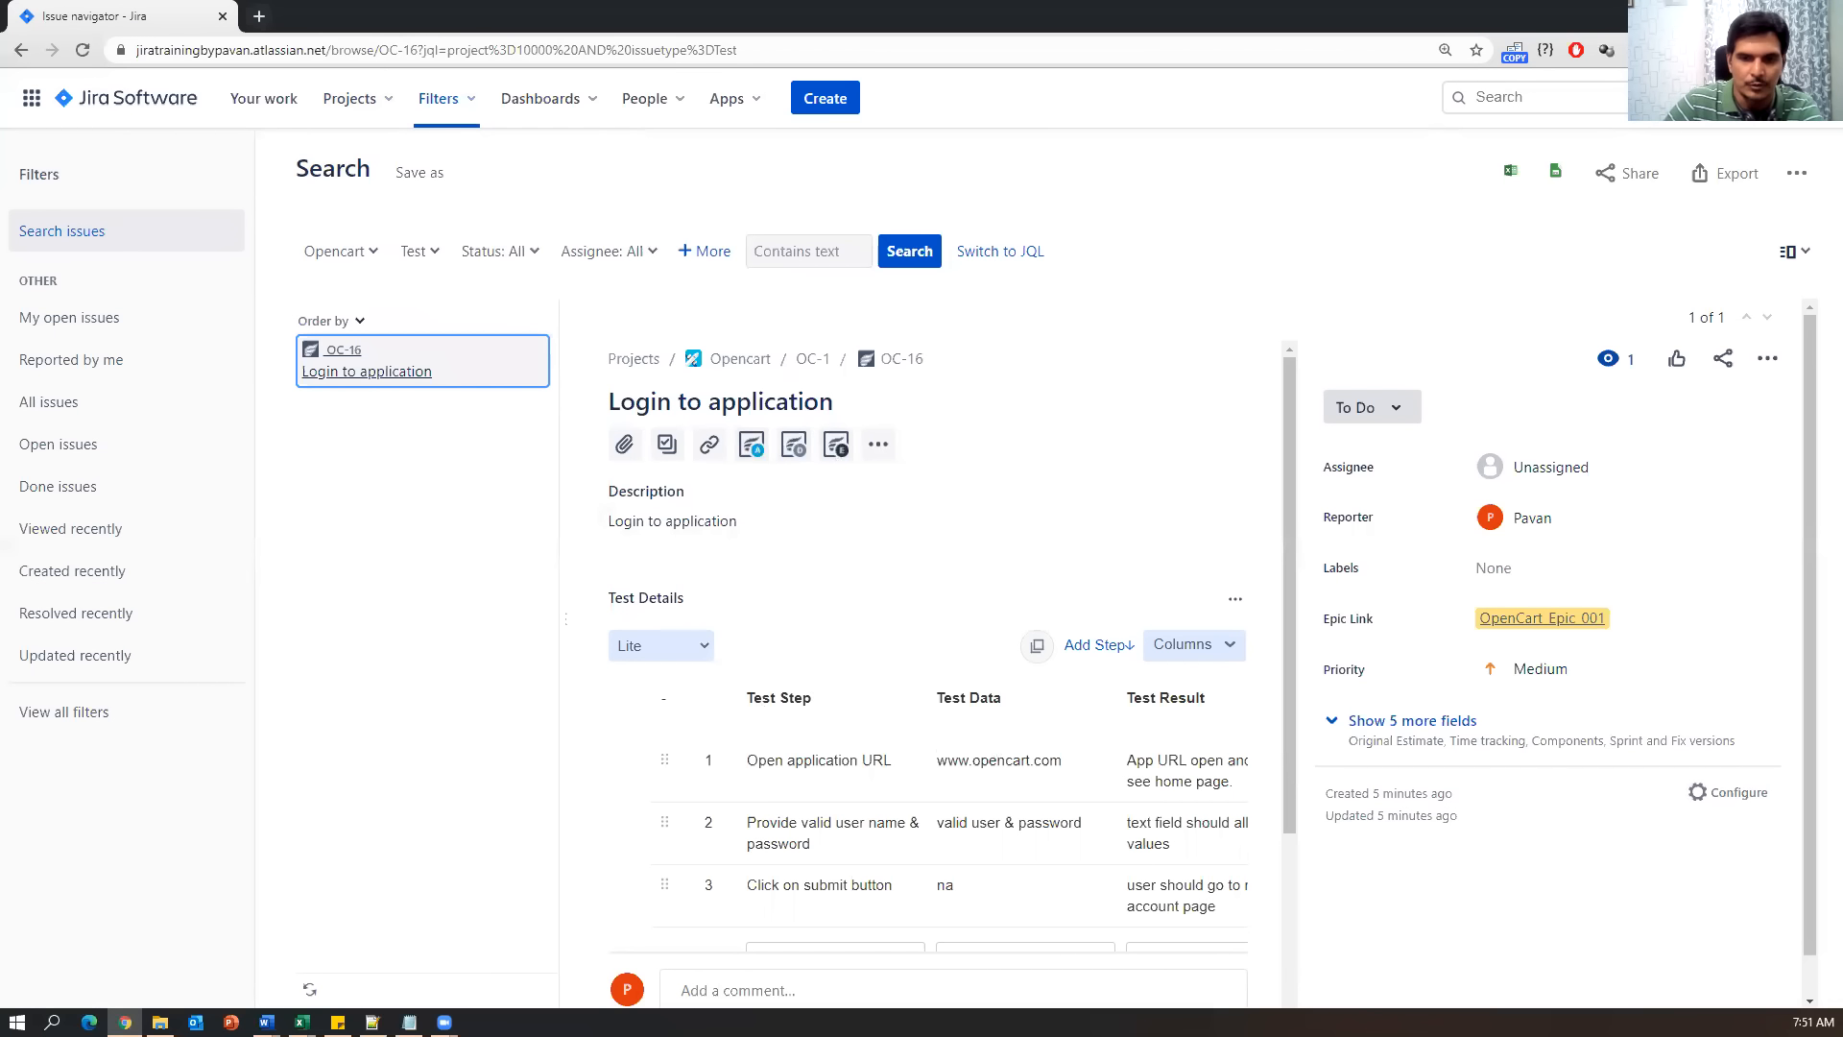
click(372, 1023)
Paste the new topic lines into Notes.txt below the '5) Reports' line.
click(410, 1022)
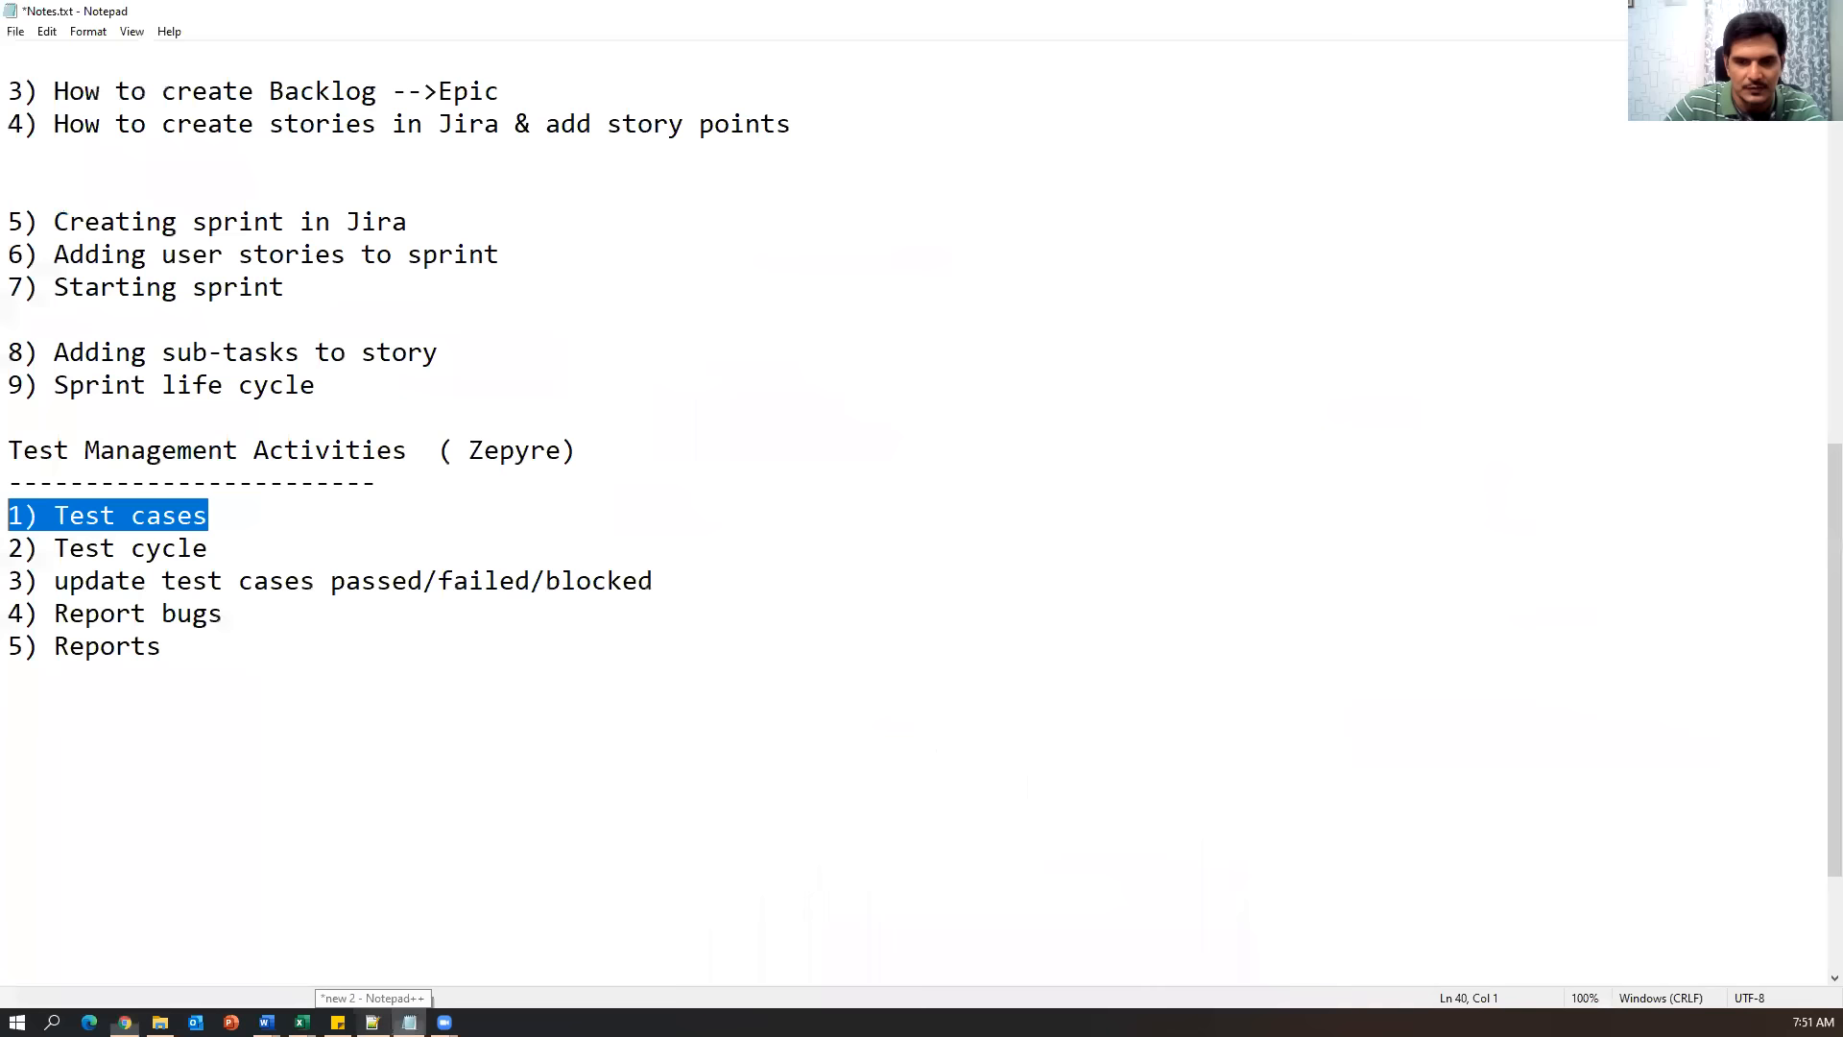
click(522, 676)
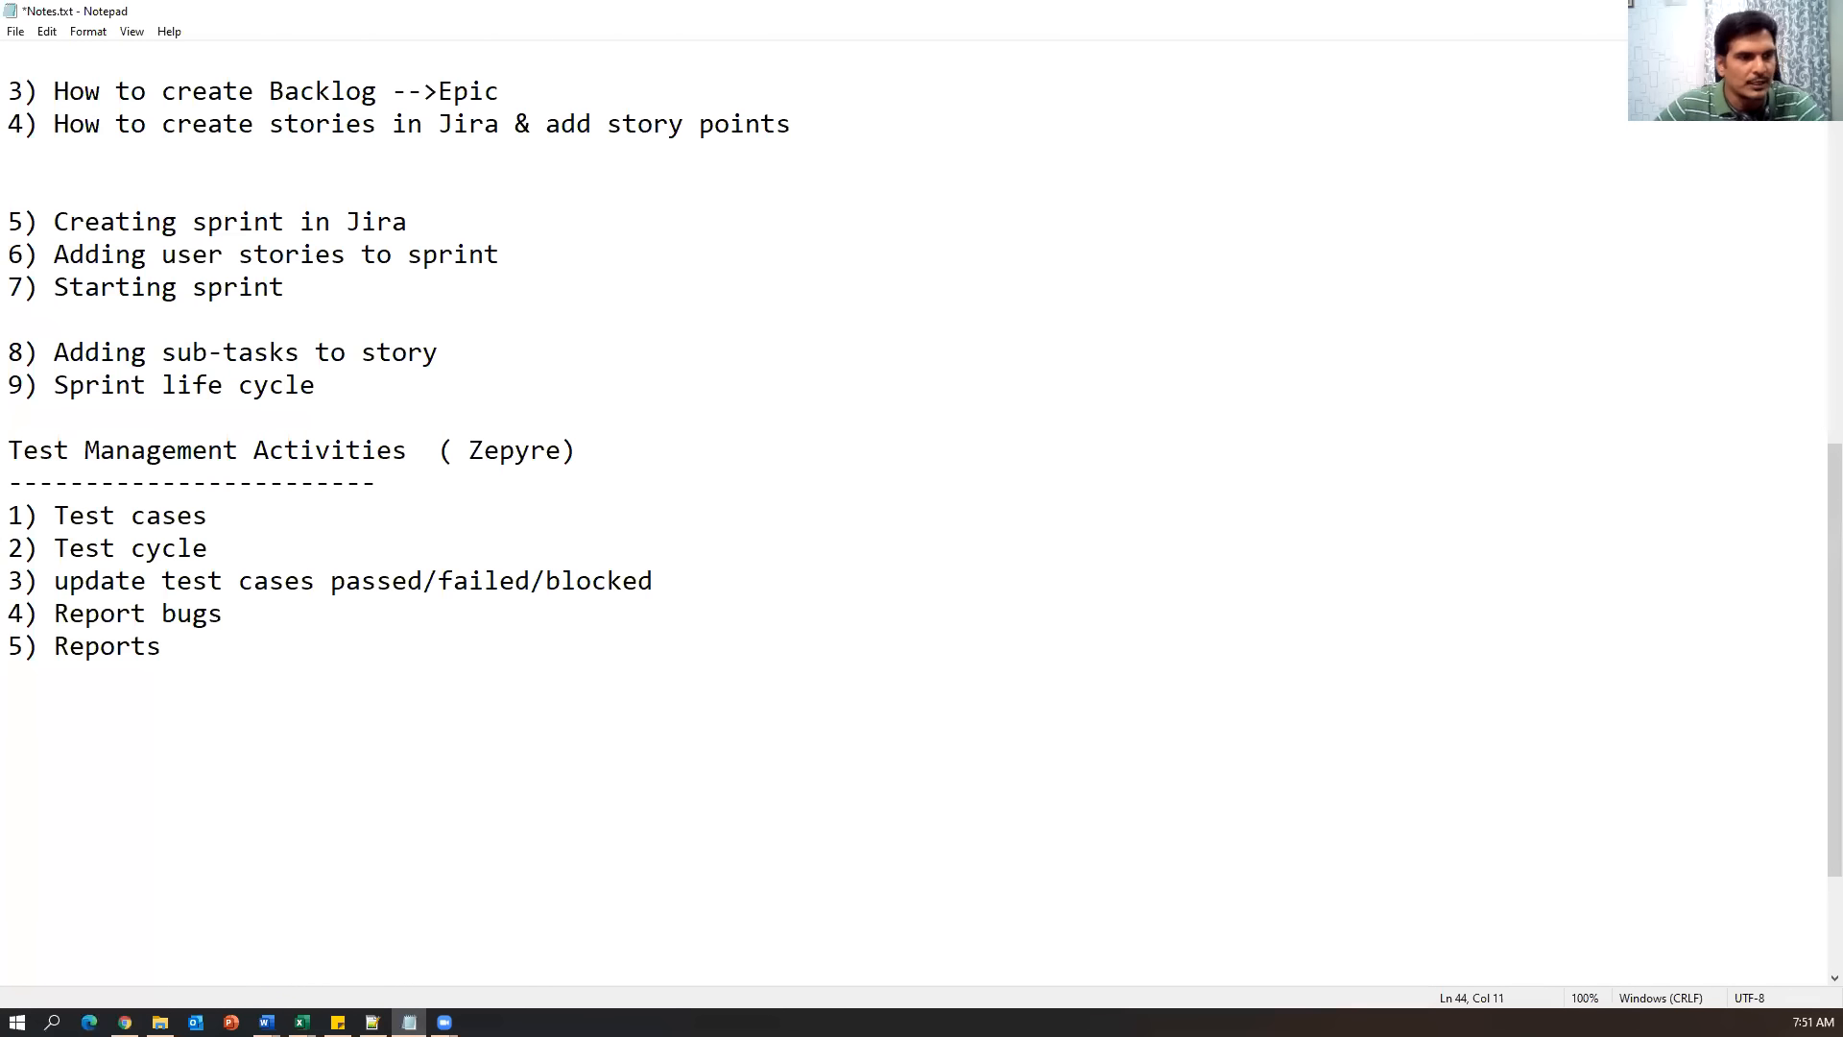
key(alt+Tab)
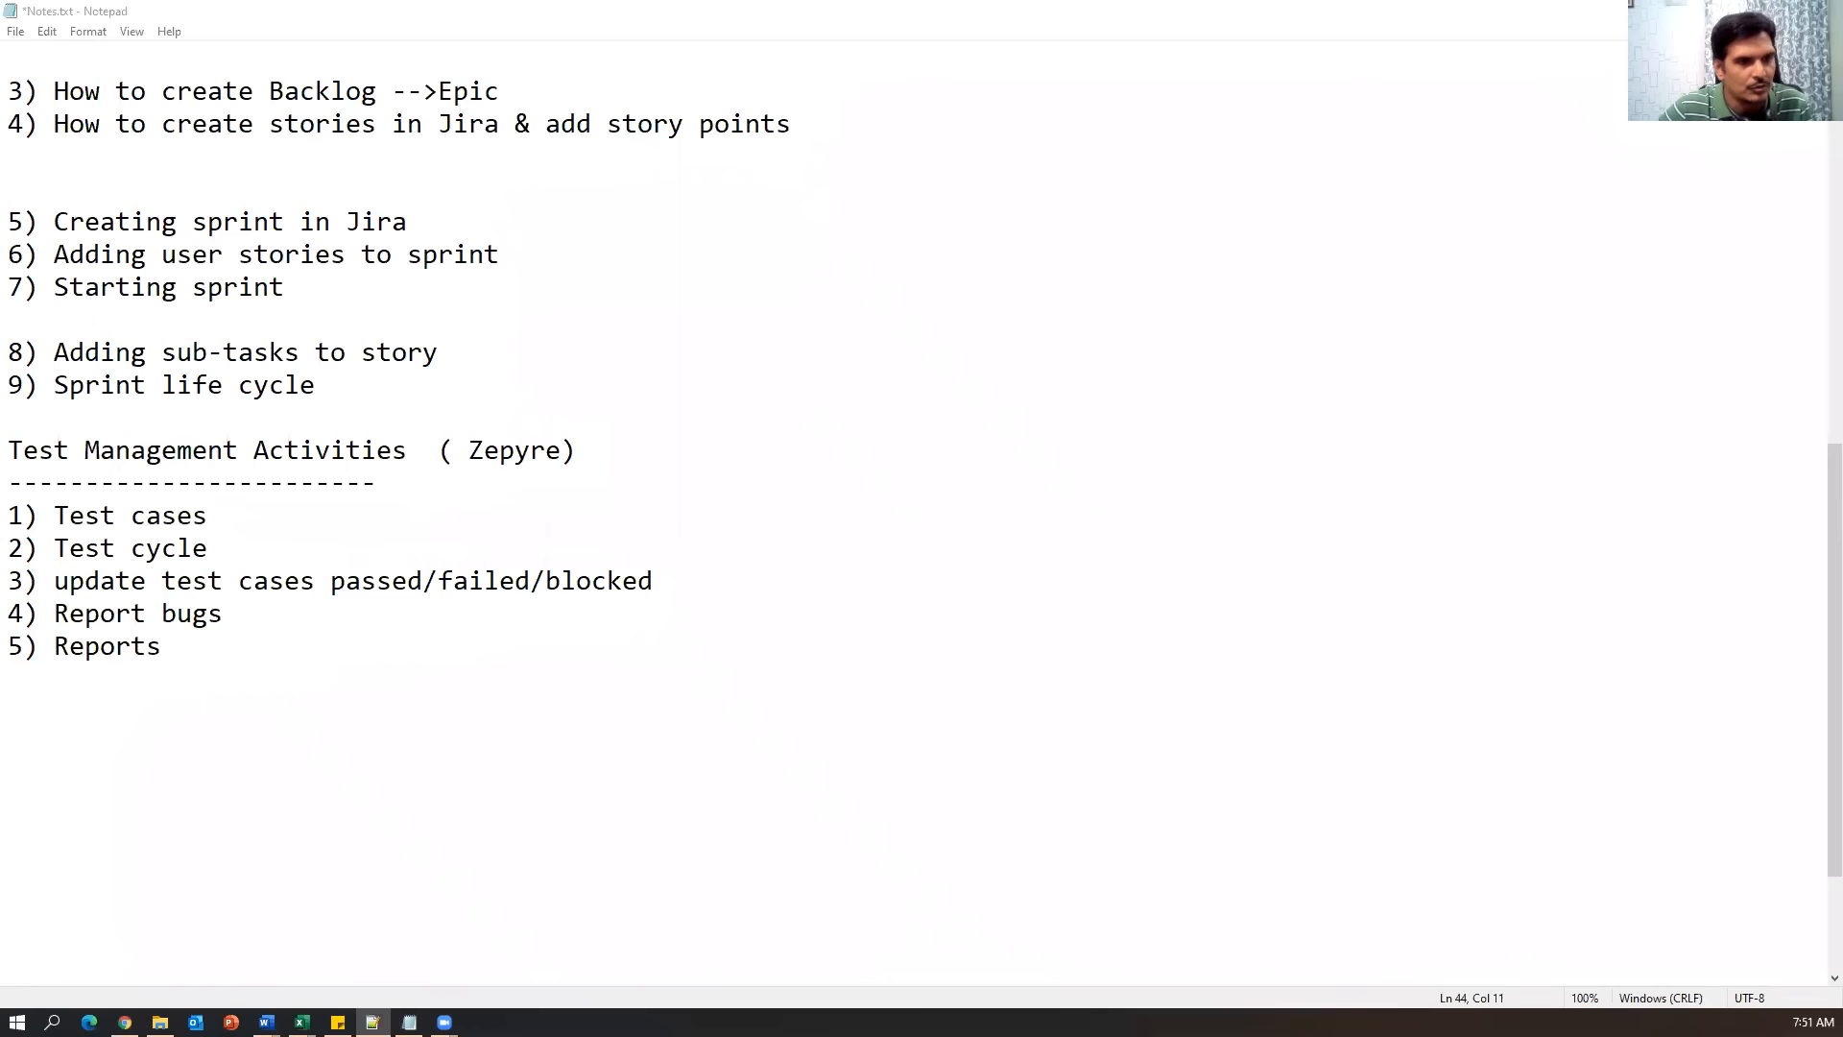
click(309, 670)
key(Return)
key(Return)
key(Return)
text(How to install zephyr plugin and also we added Issue Type Test to the project settings How to create Test cases in Jira)
Delete the trailing note about adding Issue Type Test from the plugin line.
drag(99, 744, 455, 745)
drag(591, 745, 976, 748)
click(1405, 751)
drag(857, 751, 1411, 745)
click(666, 773)
key(BackSpace)
key(BackSpace)
key(BackSpace)
key(BackSpace)
key(BackSpace)
key(BackSpace)
key(BackSpace)
key(BackSpace)
key(BackSpace)
key(BackSpace)
key(BackSpace)
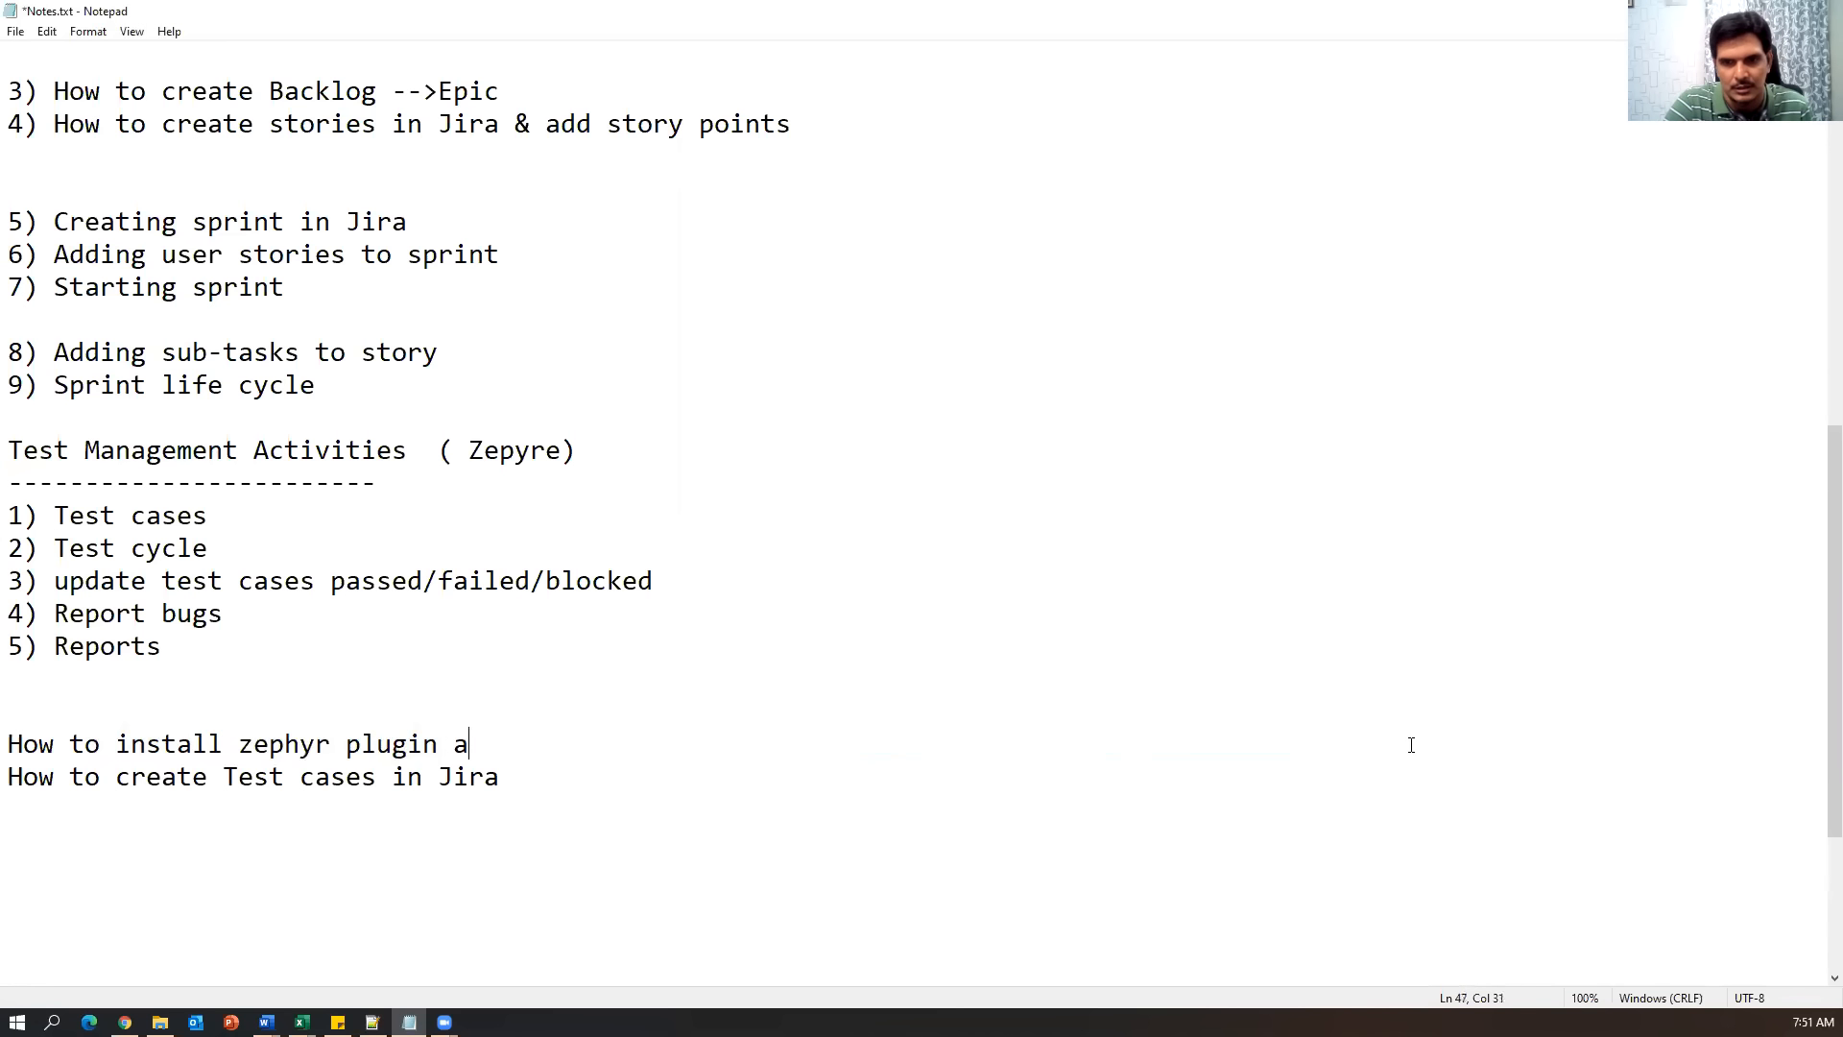
Make the line read 'test case Manually', add 'How to import multiple test csaes in to Jira tool', then show JiraTestCases.xlsx.
click(660, 780)
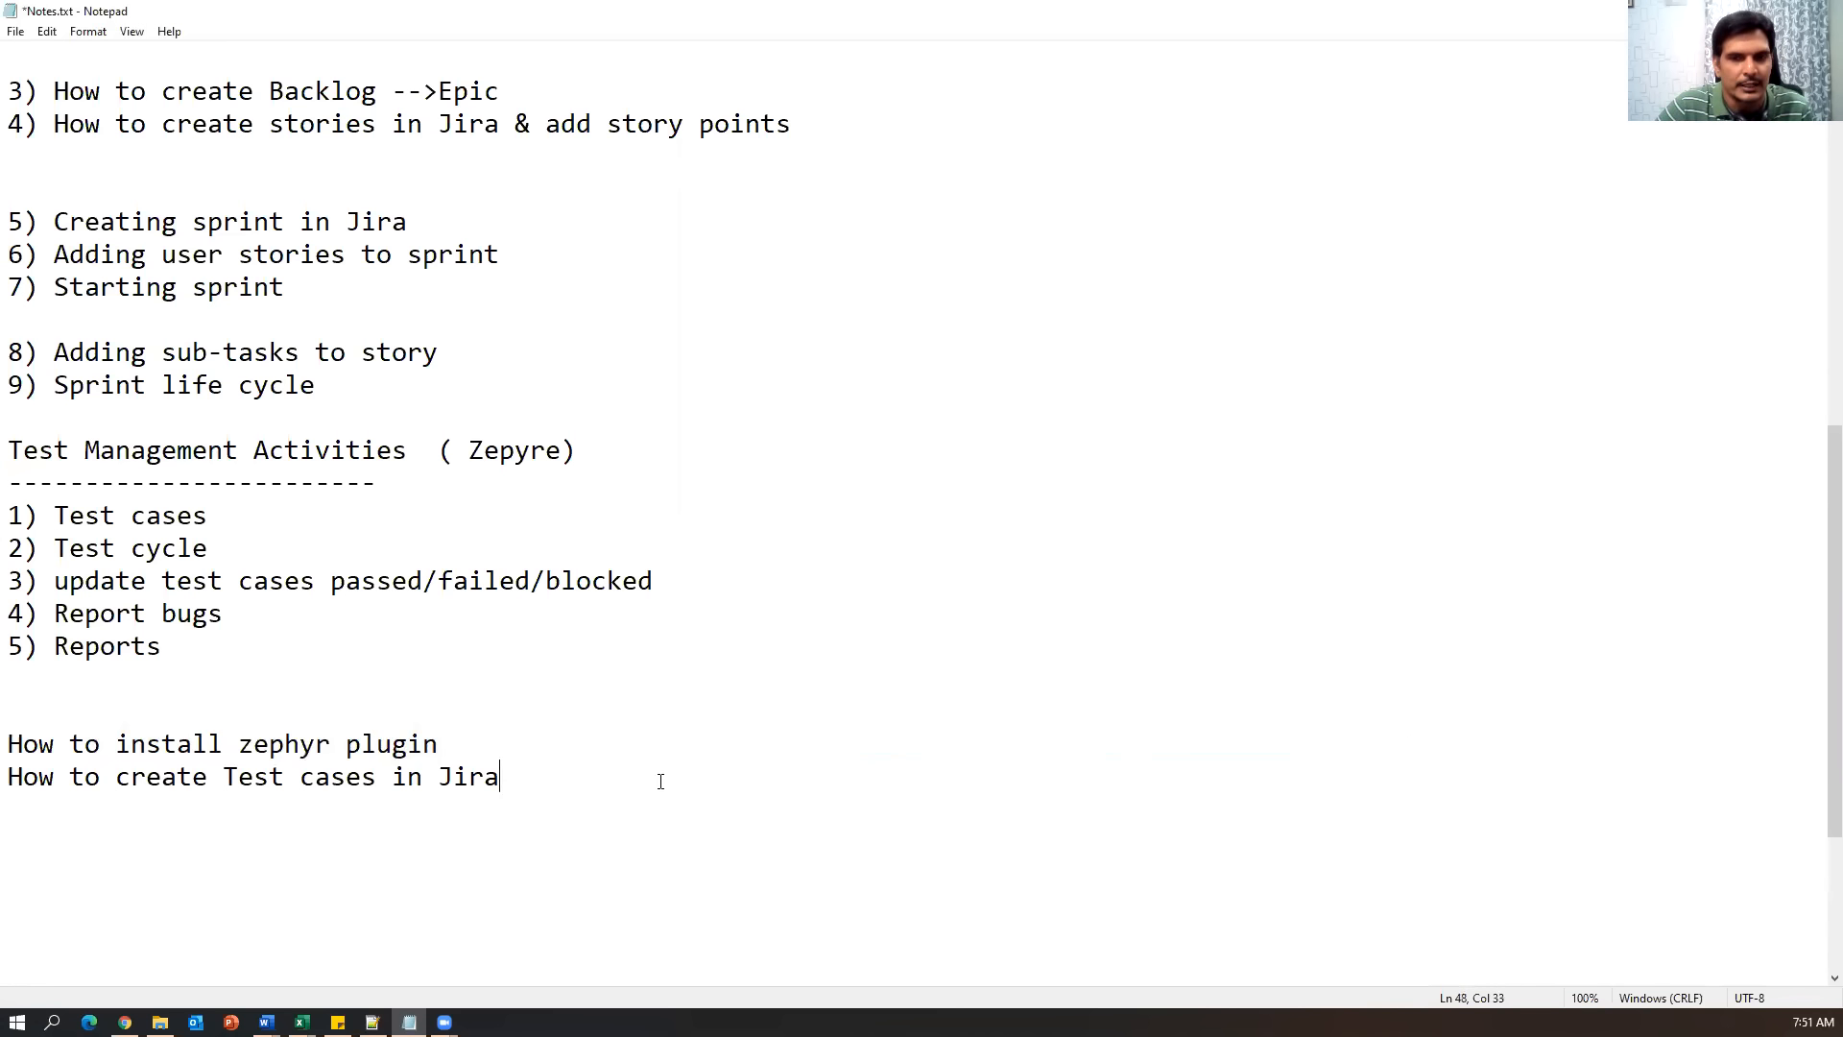
click(370, 779)
key(Delete)
click(565, 770)
text(Manually)
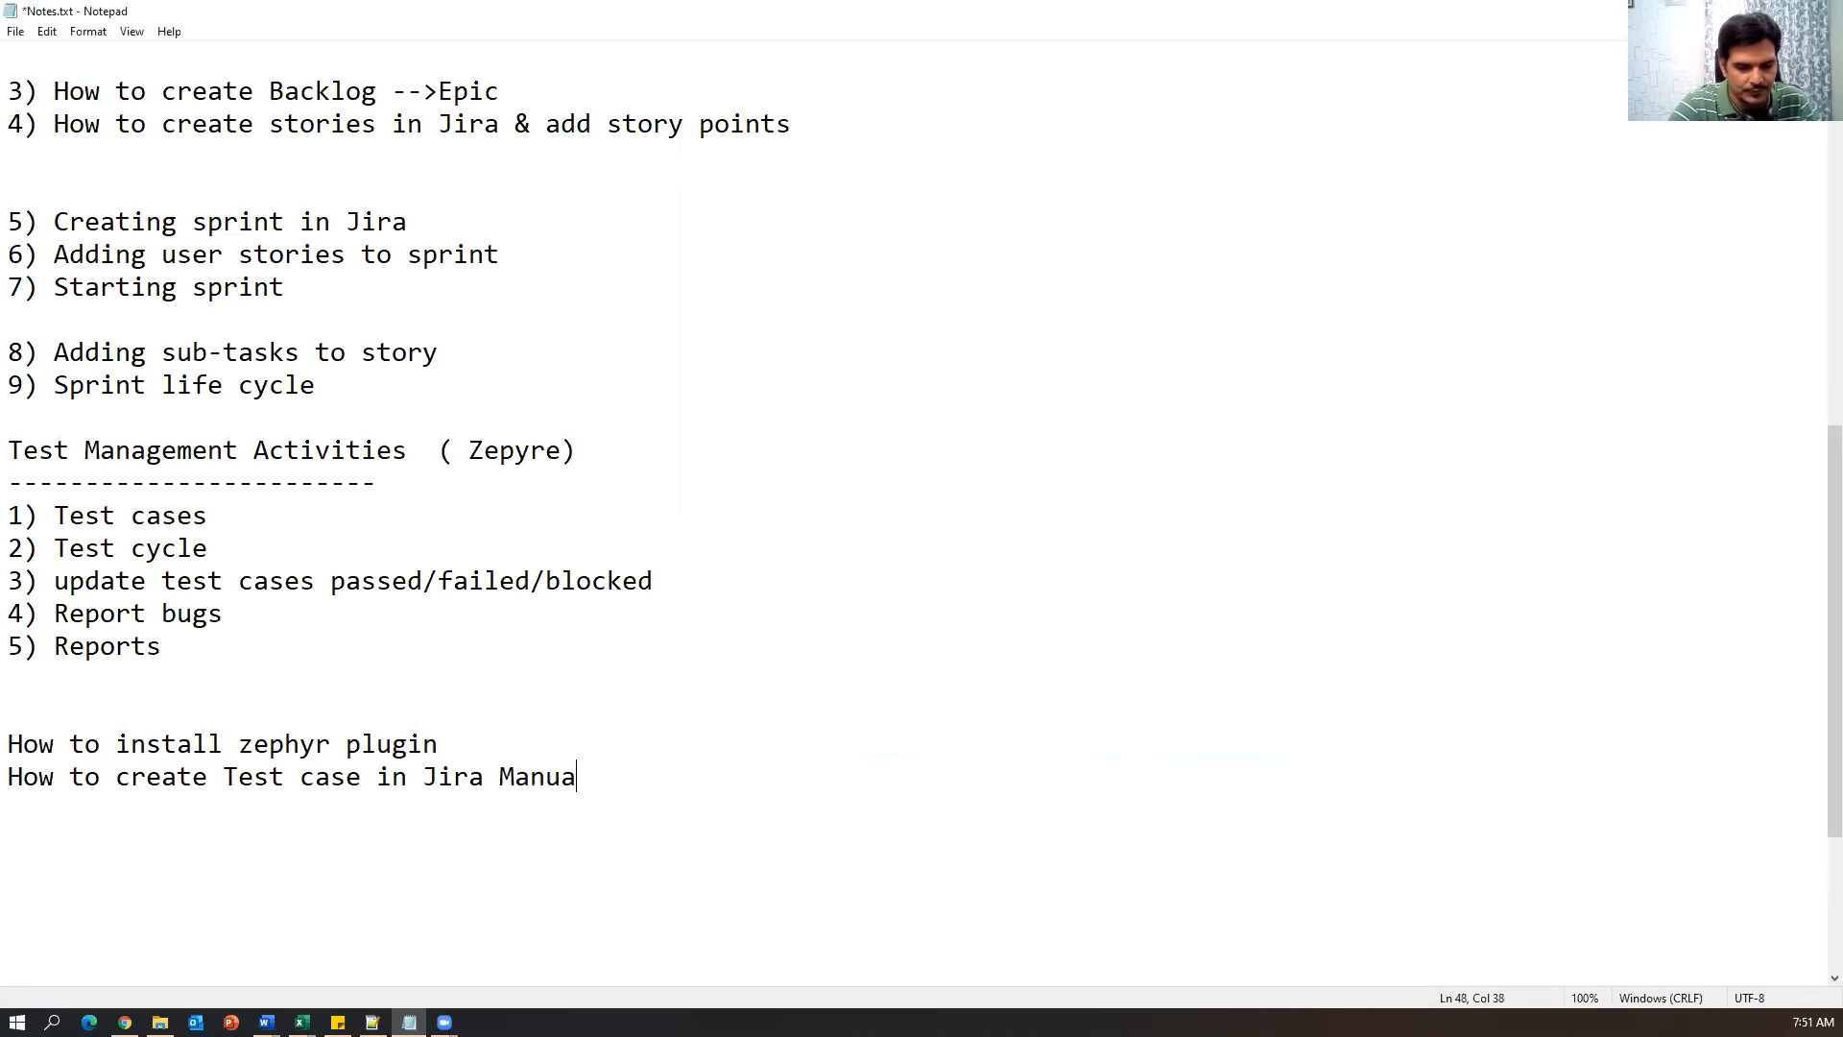
key(Return)
key(Return)
key(BackSpace)
text(How to import )
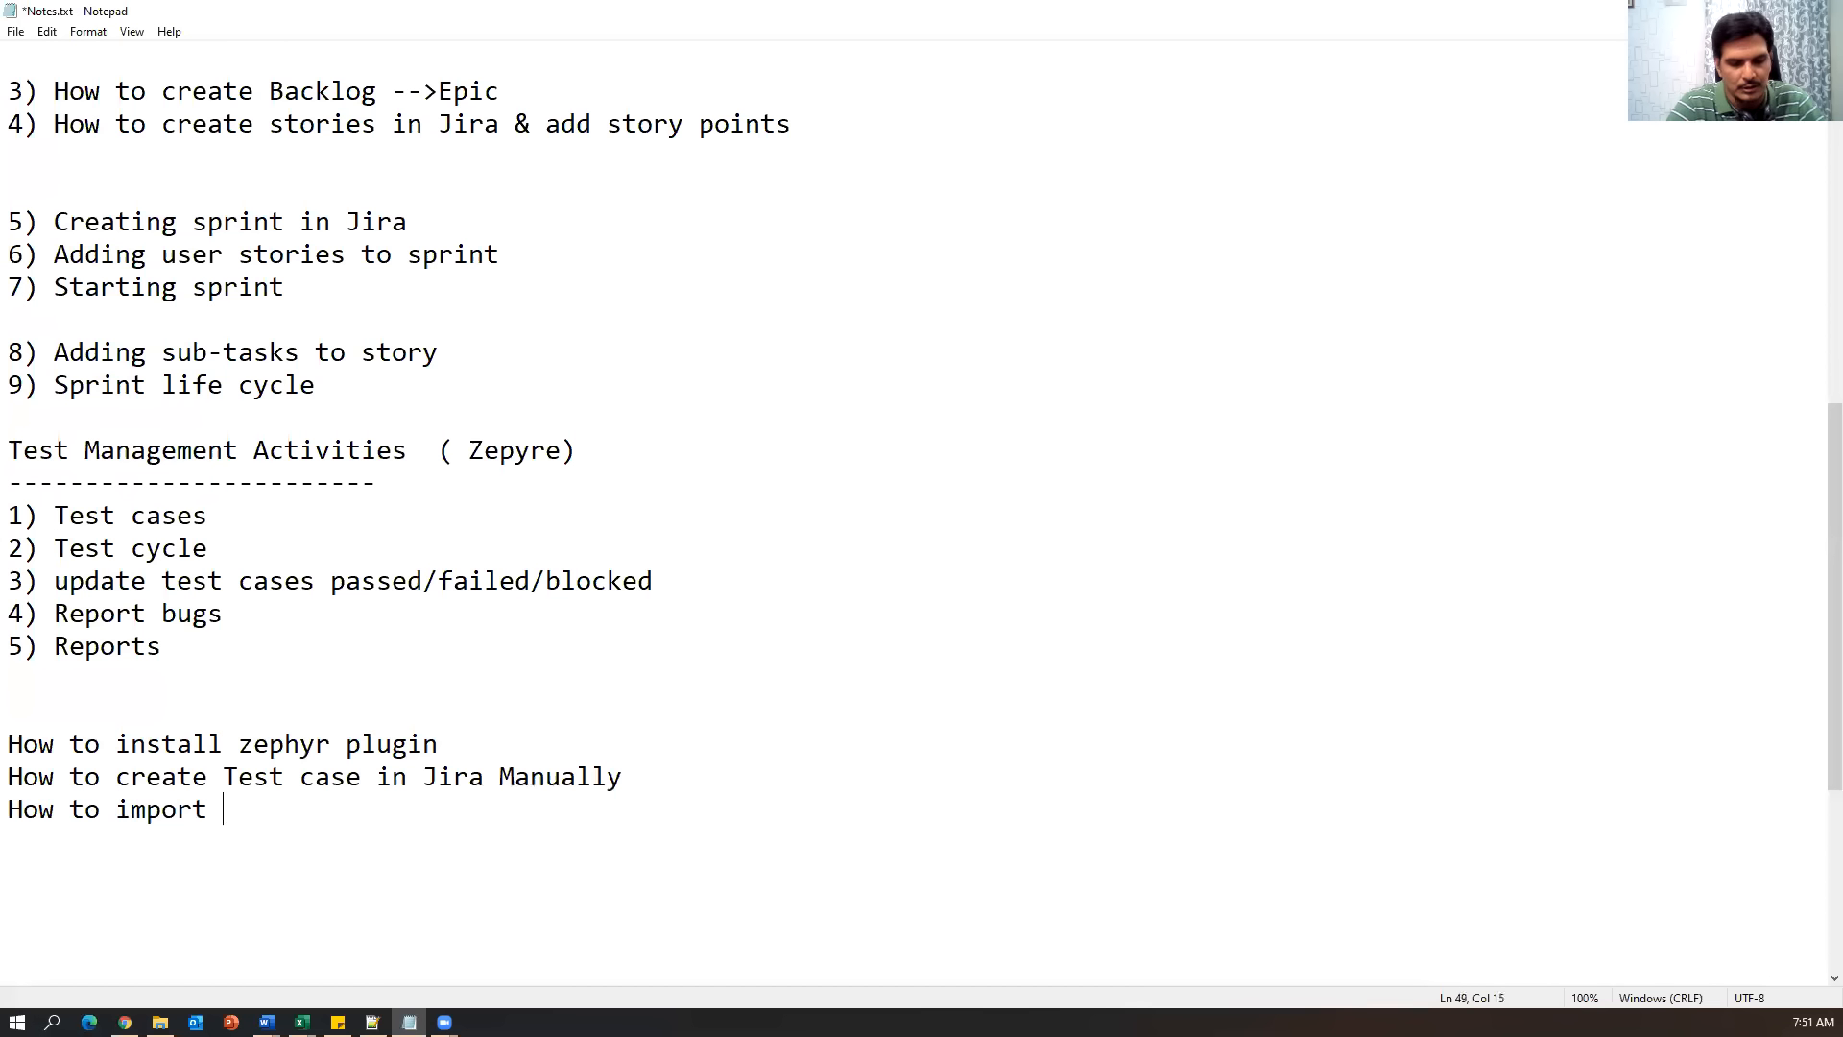
text(multiple )
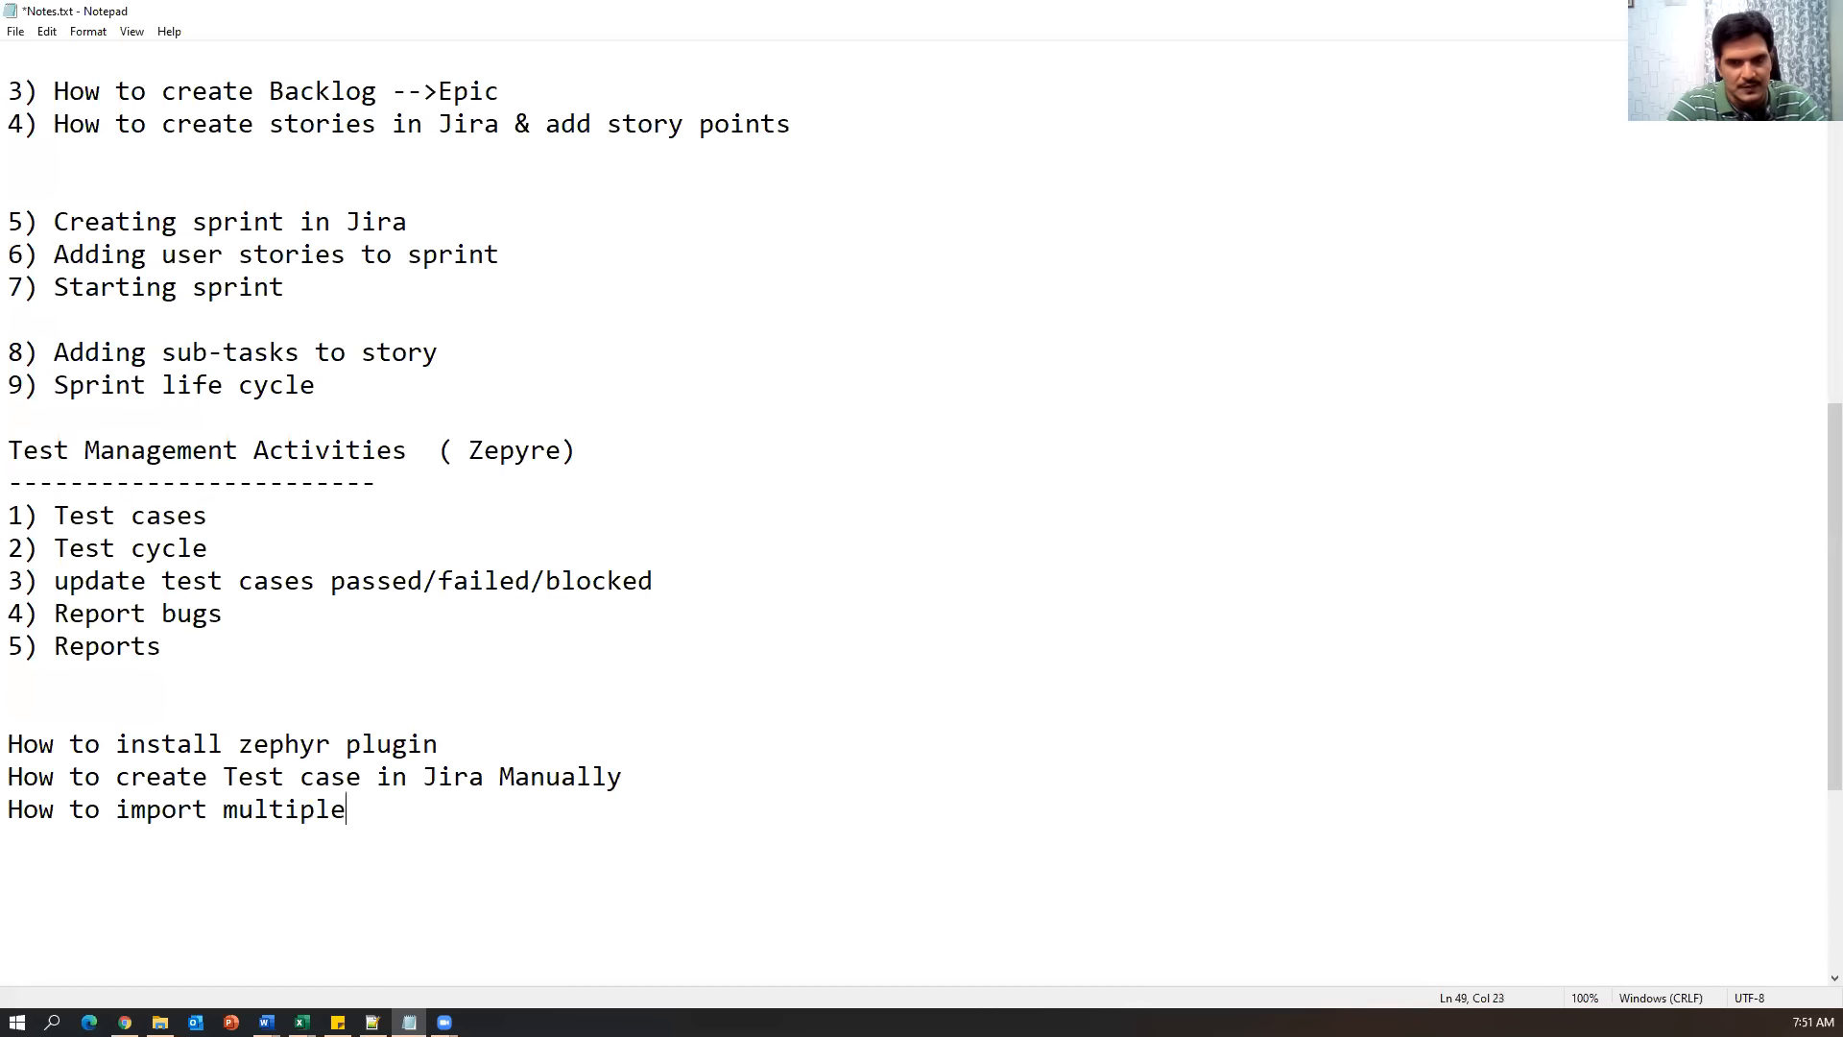
text(test csaes)
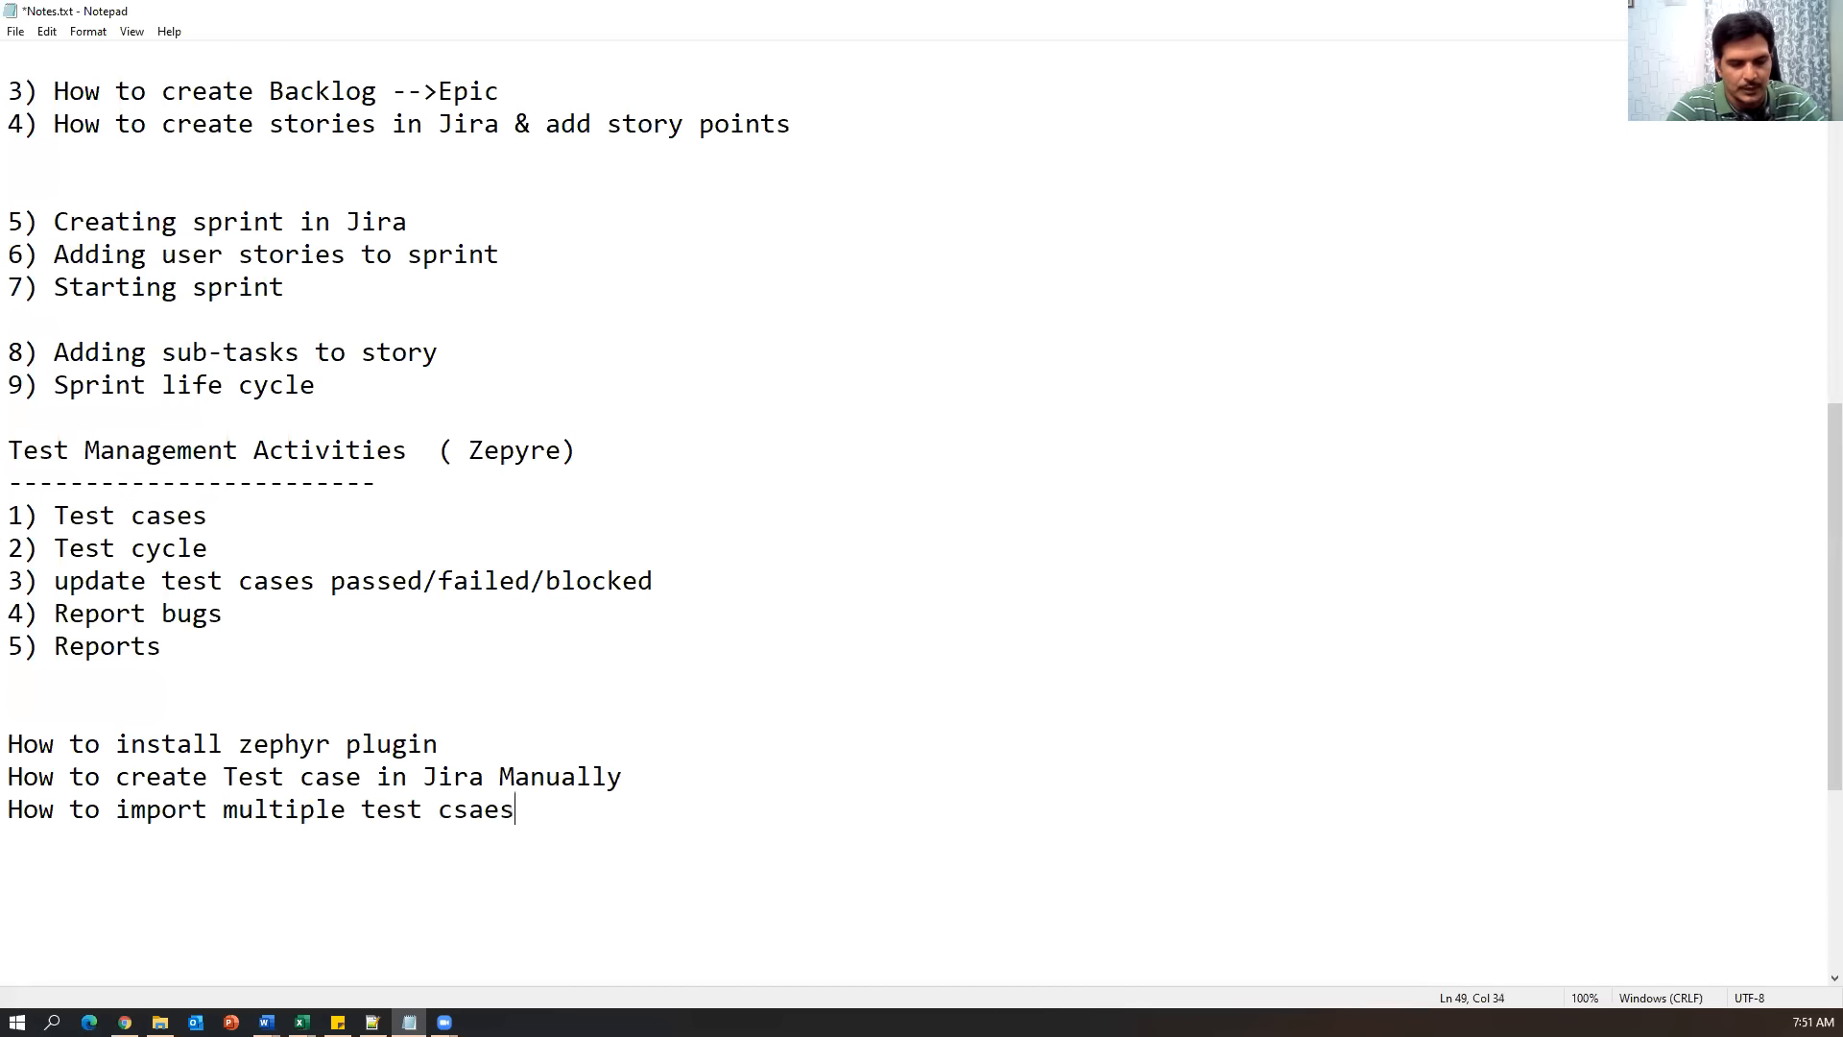
text( in to Jira tool)
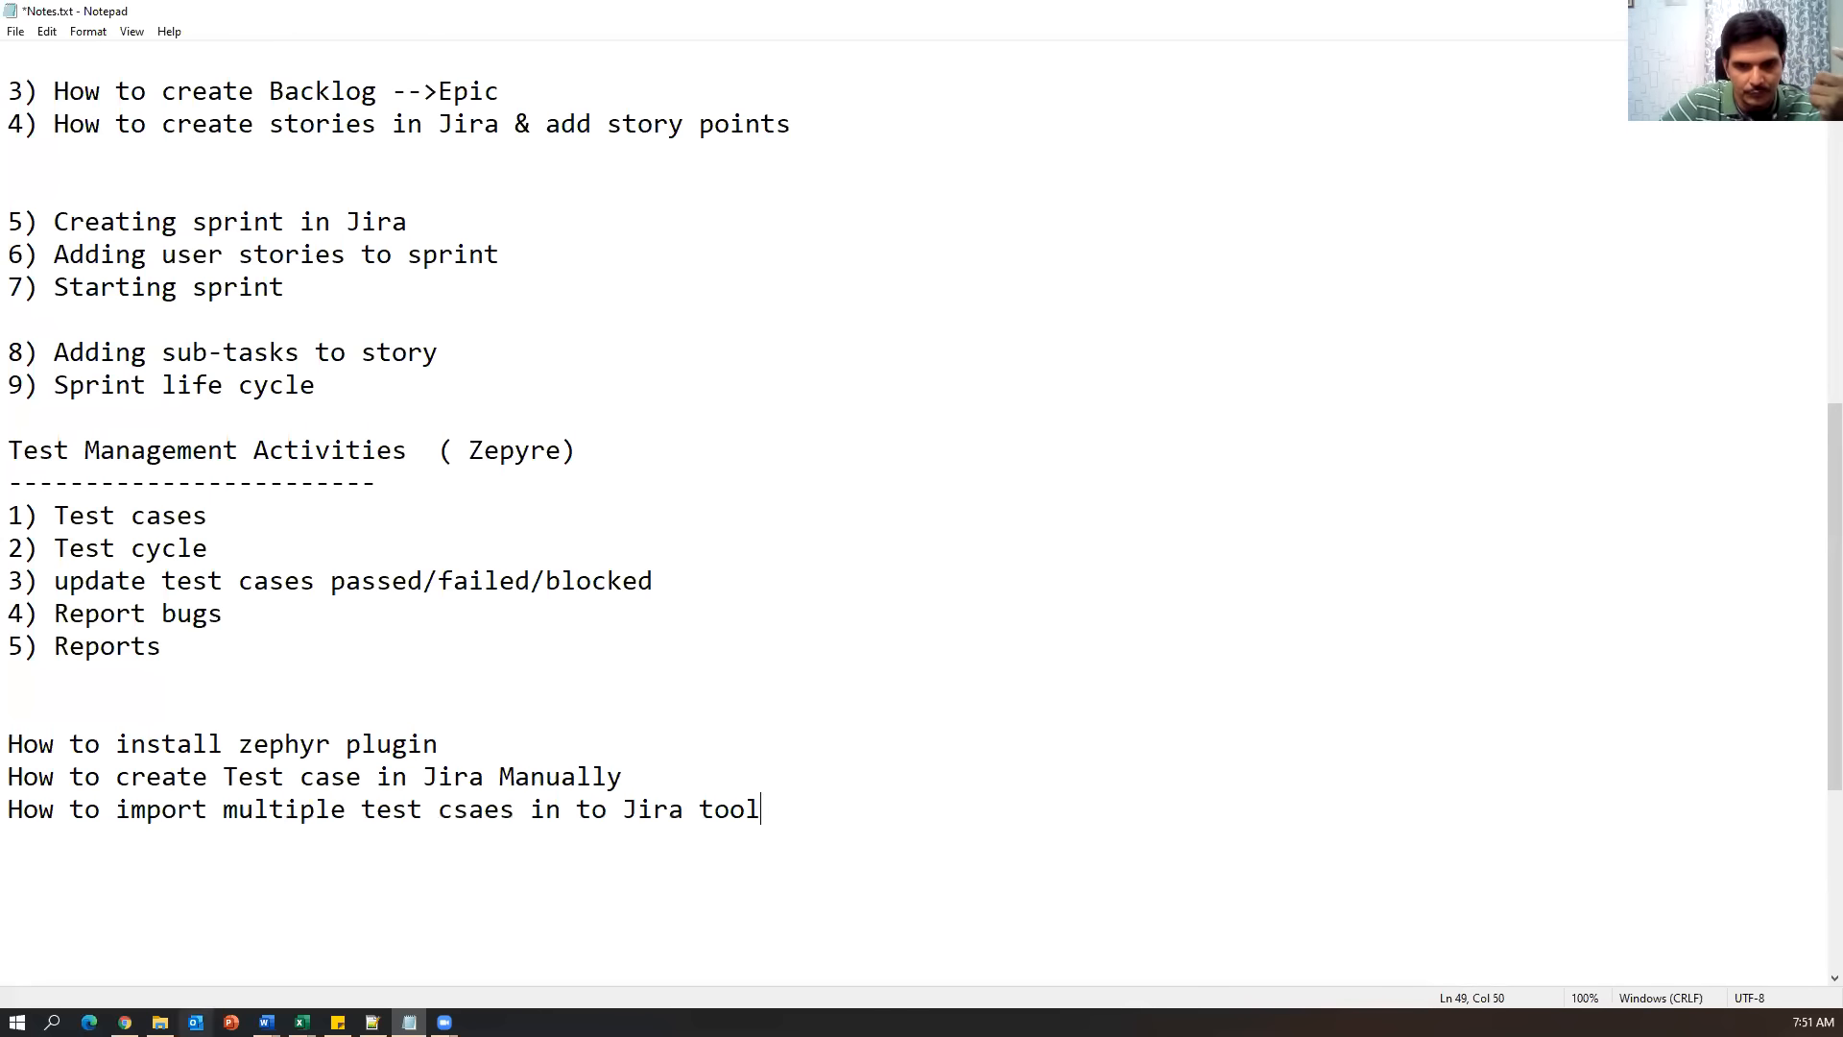
mouse_move(302, 1022)
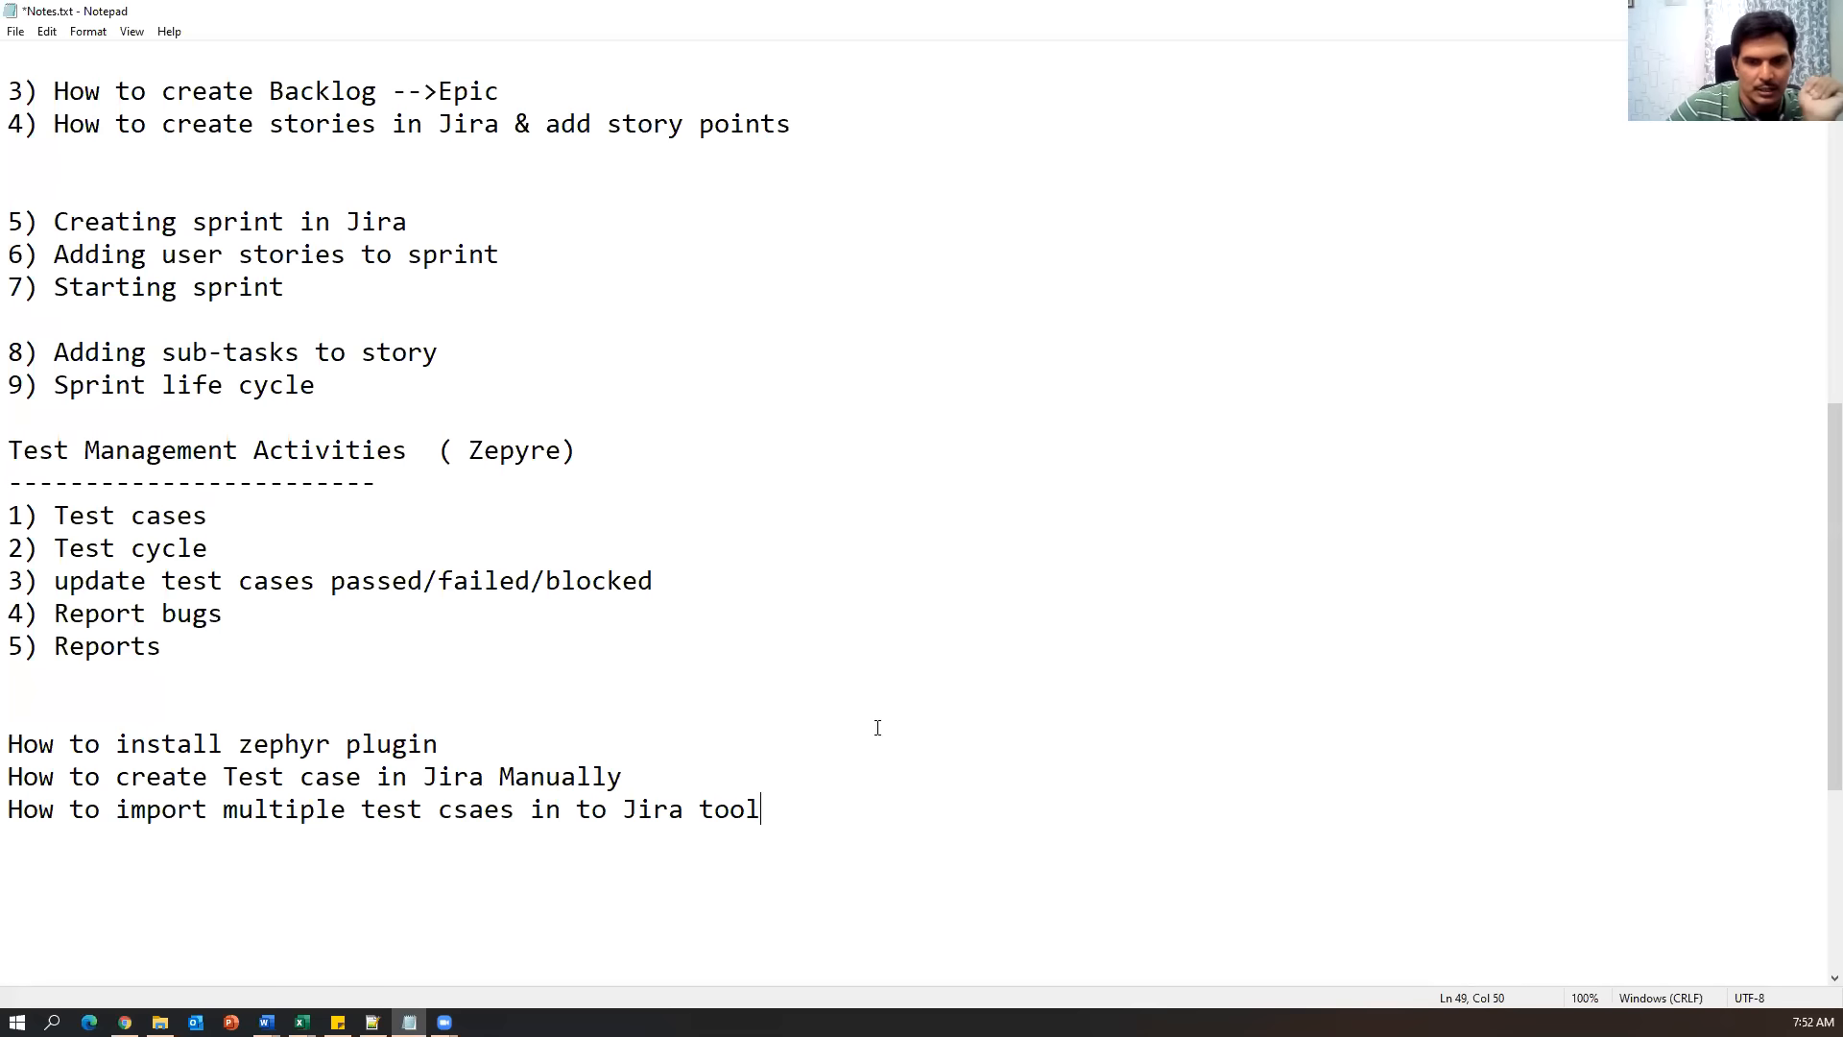
click(257, 987)
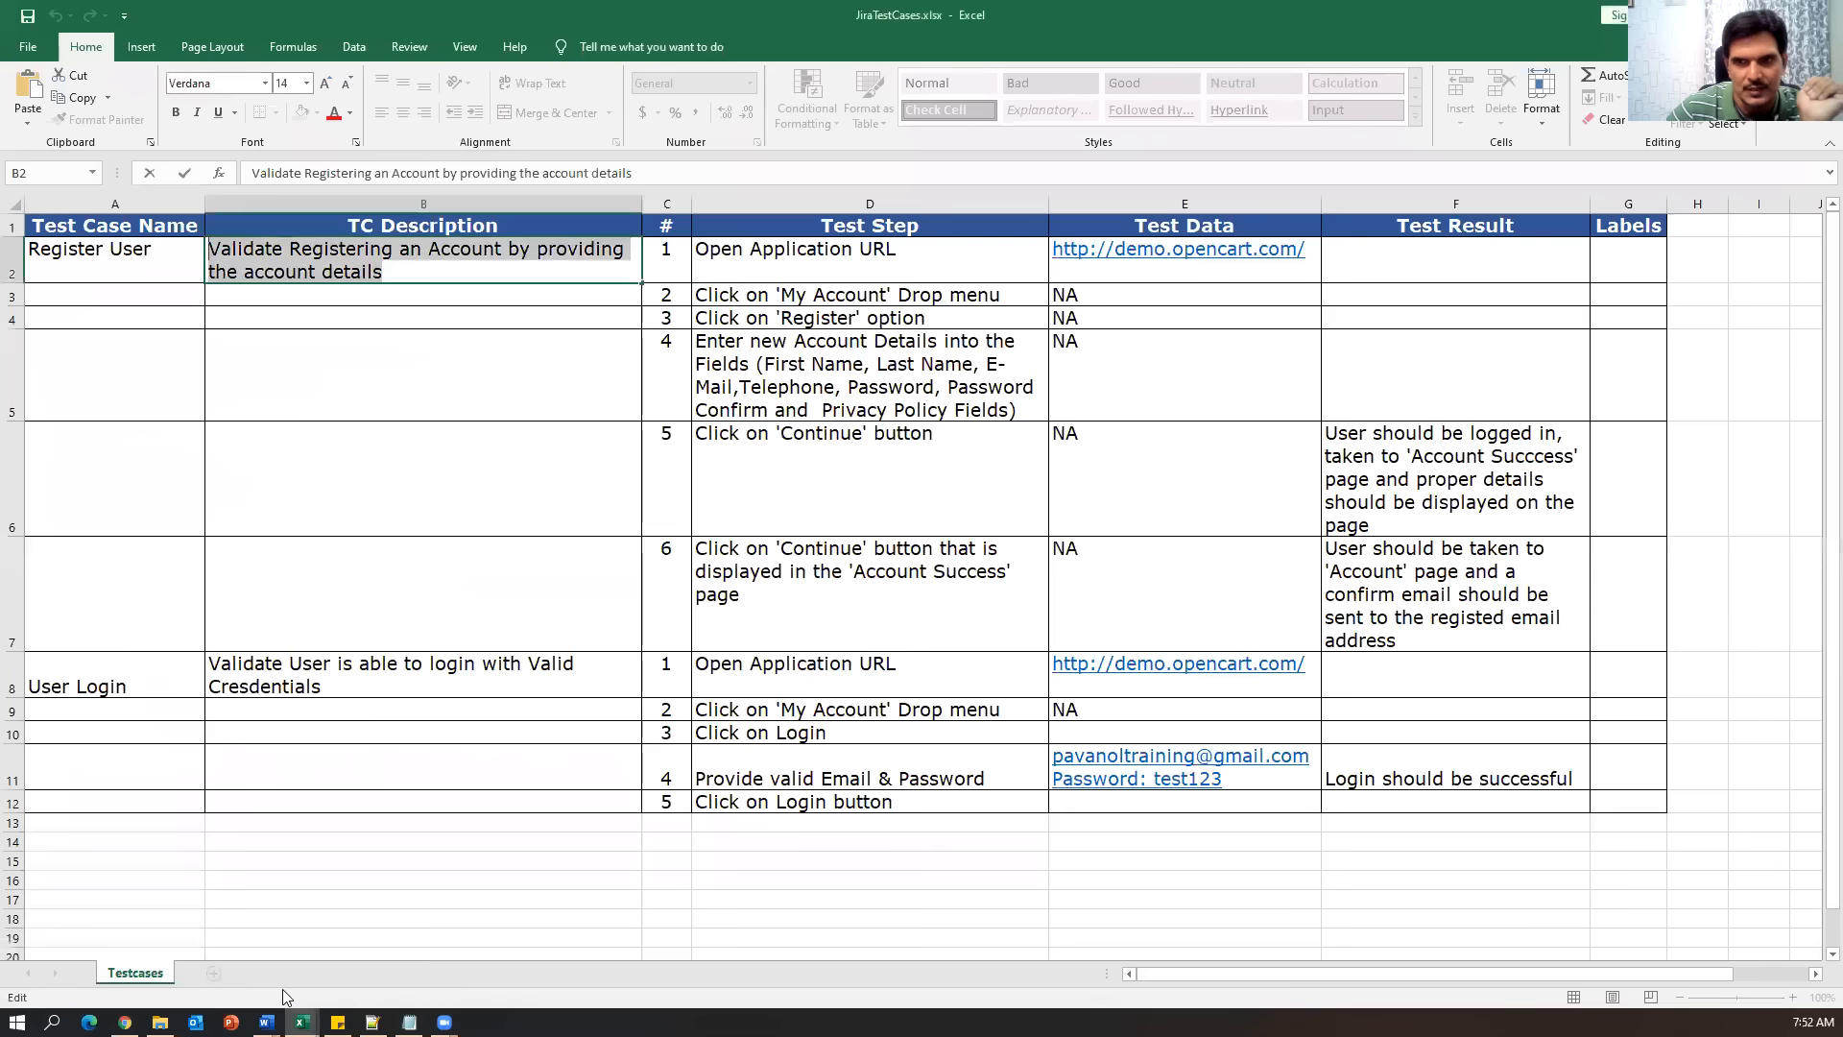
Highlight the test case table and its Name, Description, Steps, Test Data, Expected Result and Labels columns.
drag(115, 231, 1622, 634)
drag(1610, 715, 1604, 808)
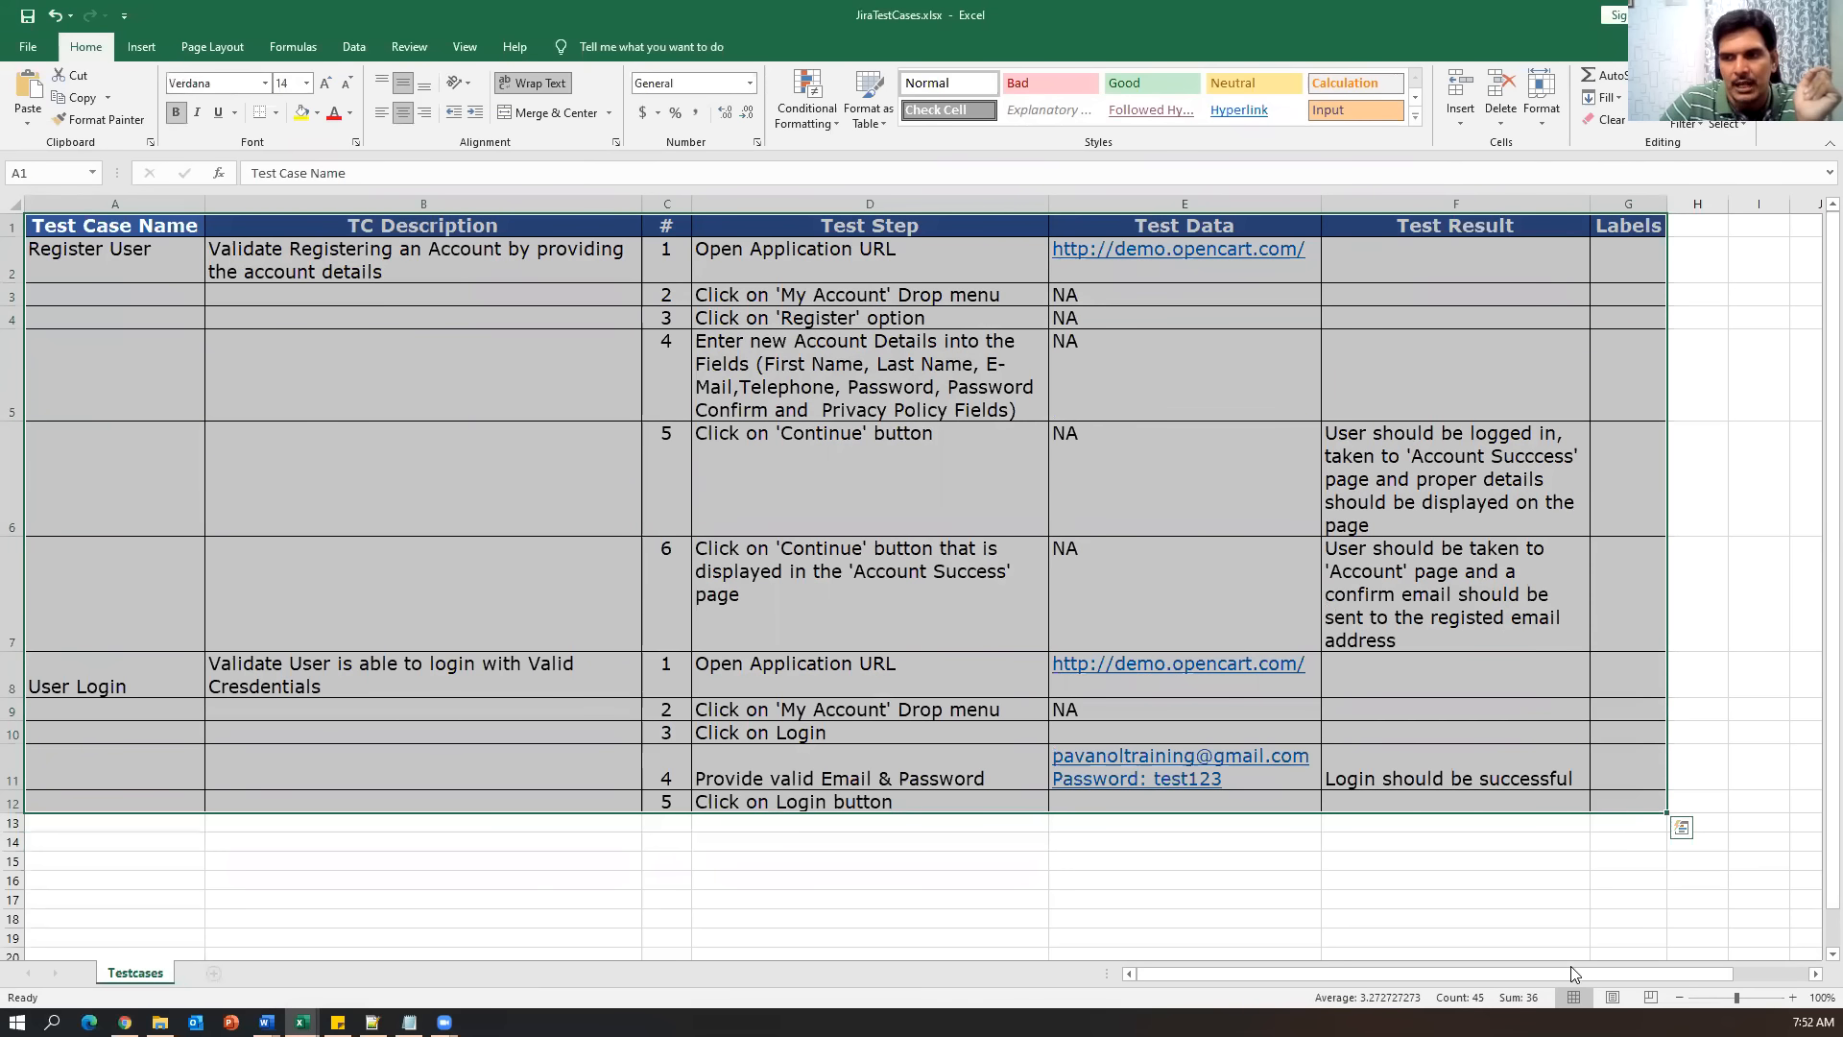
click(958, 882)
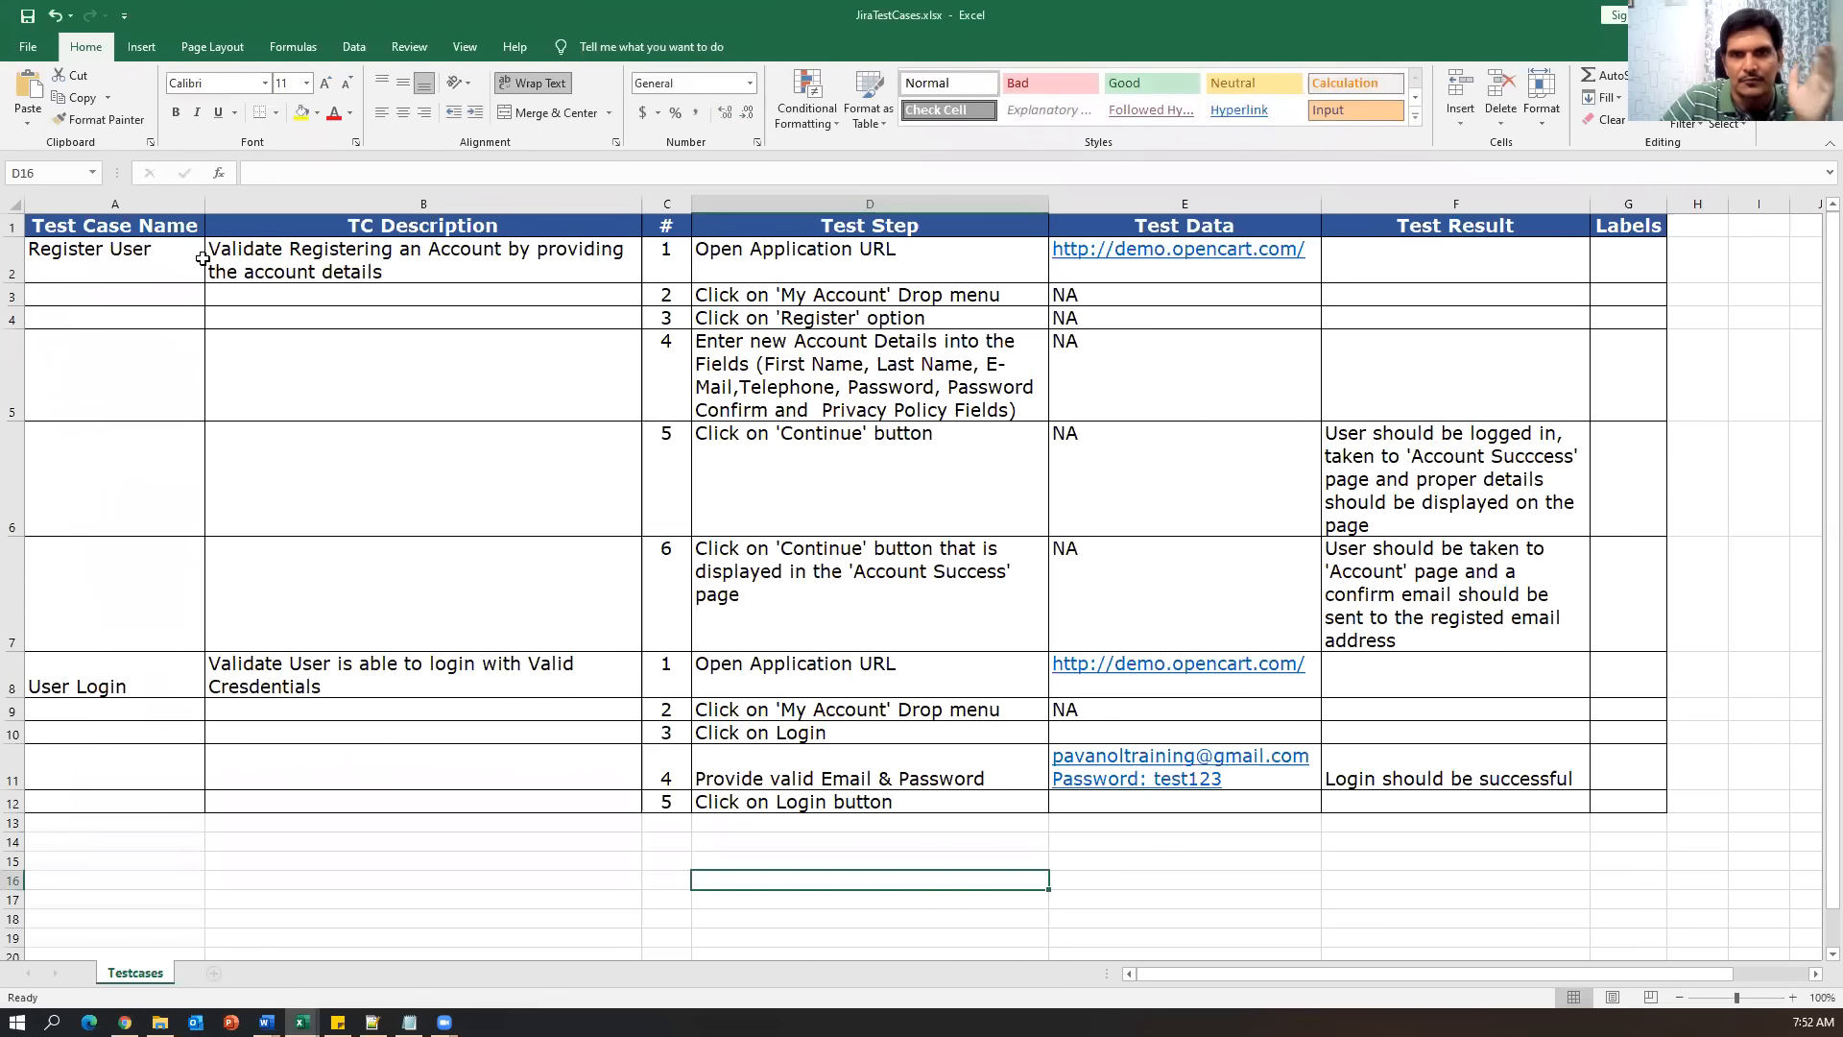
drag(148, 233, 145, 780)
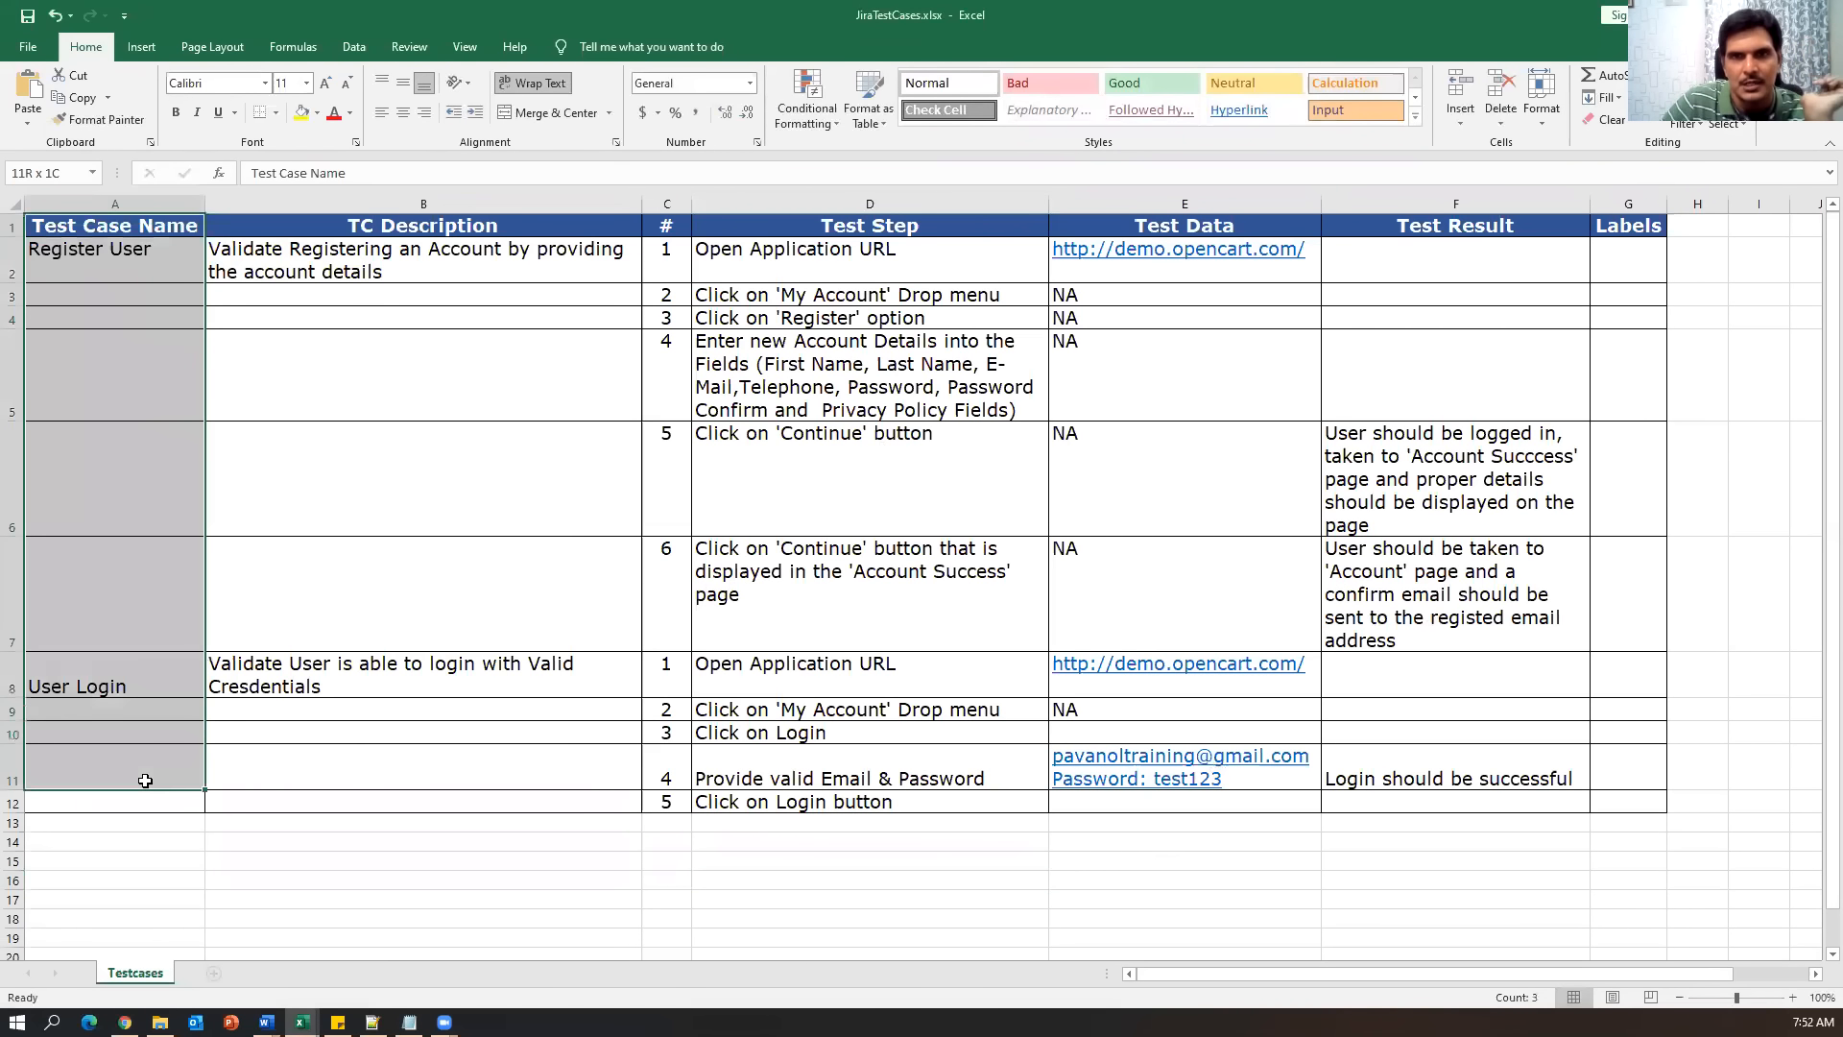
drag(335, 235, 461, 779)
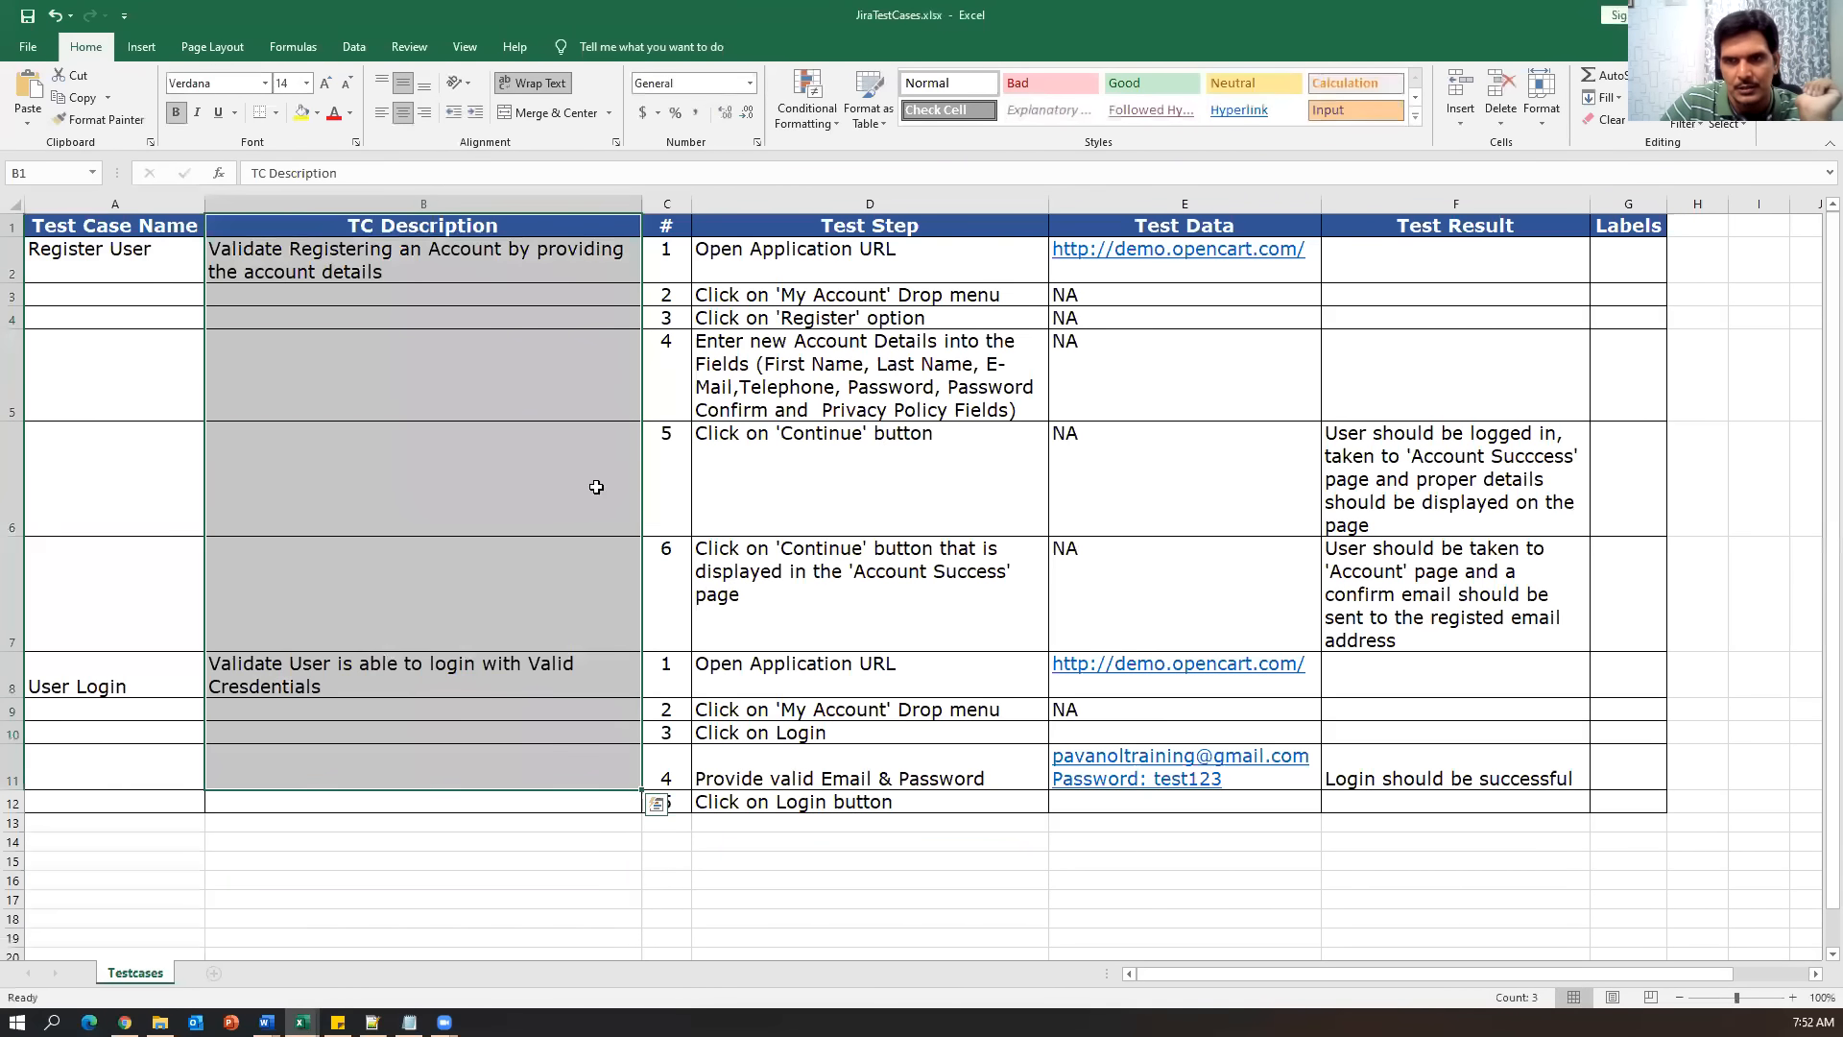
drag(731, 251, 913, 624)
drag(1151, 264, 1156, 626)
drag(1401, 413, 1400, 608)
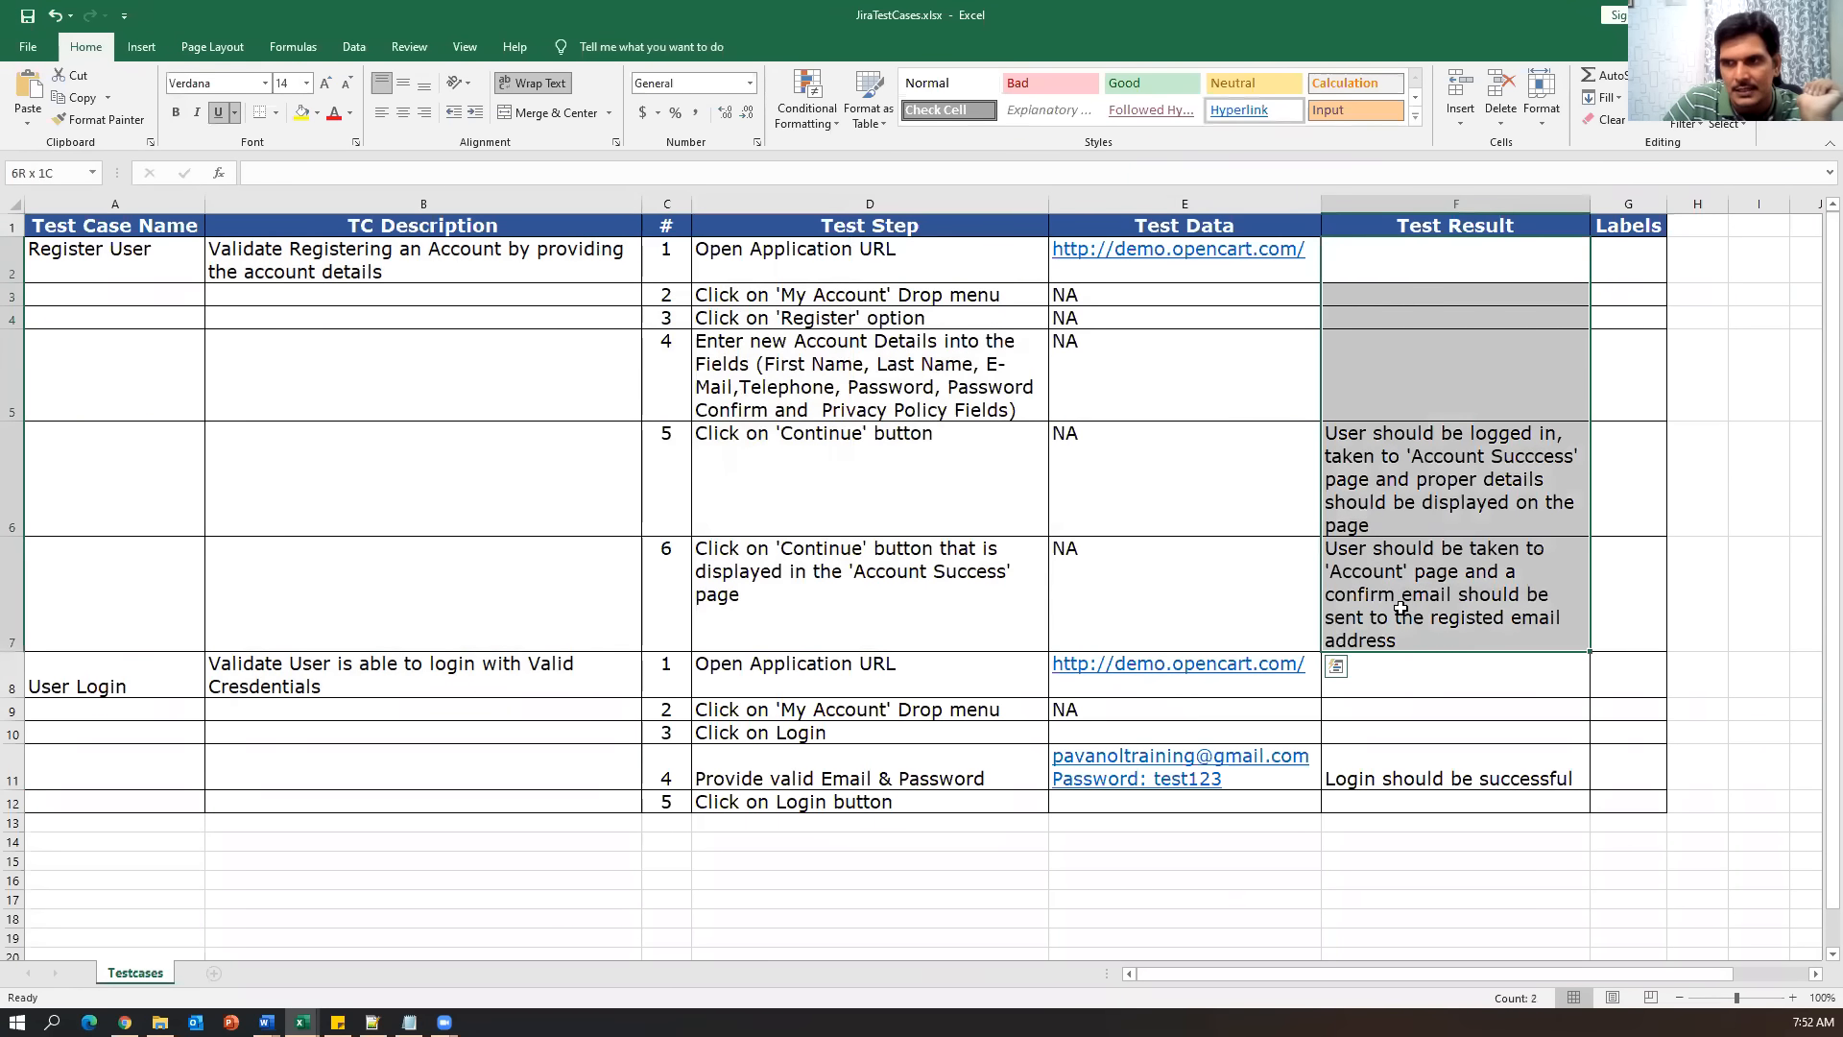
drag(1616, 259, 1630, 808)
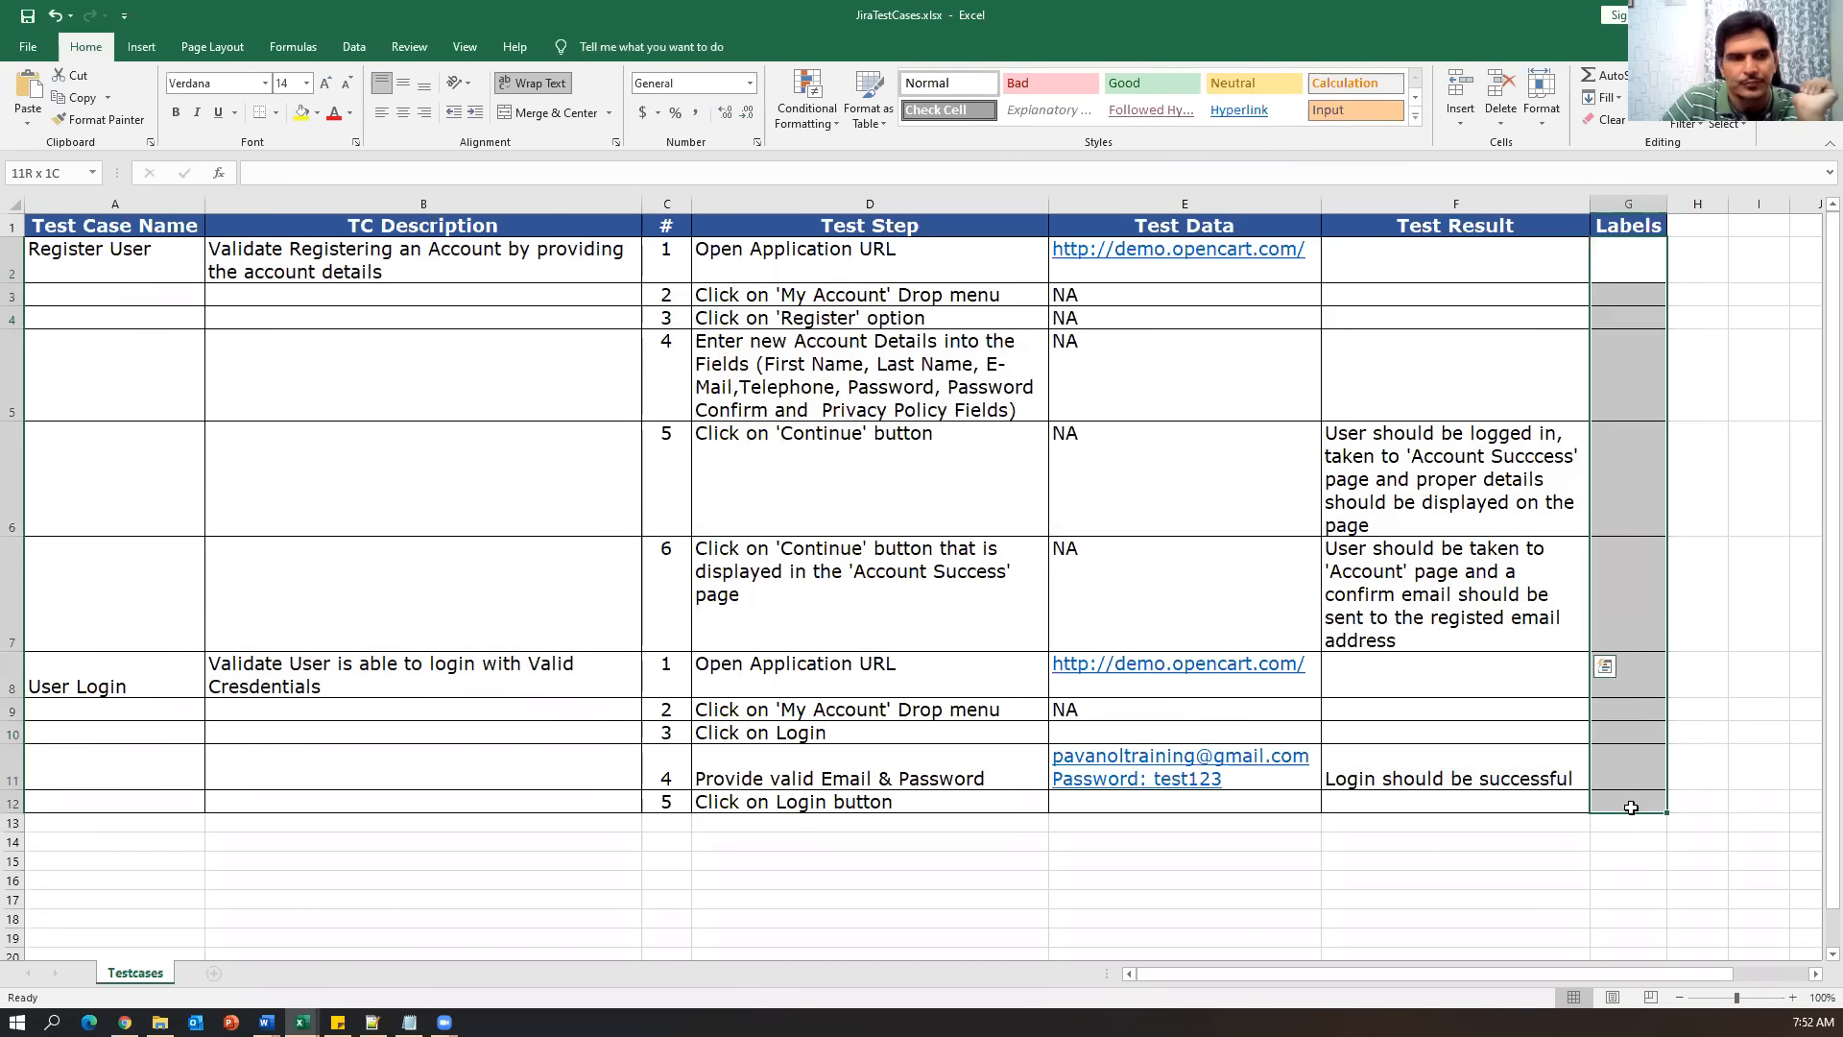
Mark the Register User and User Login test case rows, then return to Jira issue OC-16.
drag(69, 259, 1571, 587)
drag(179, 671, 1610, 782)
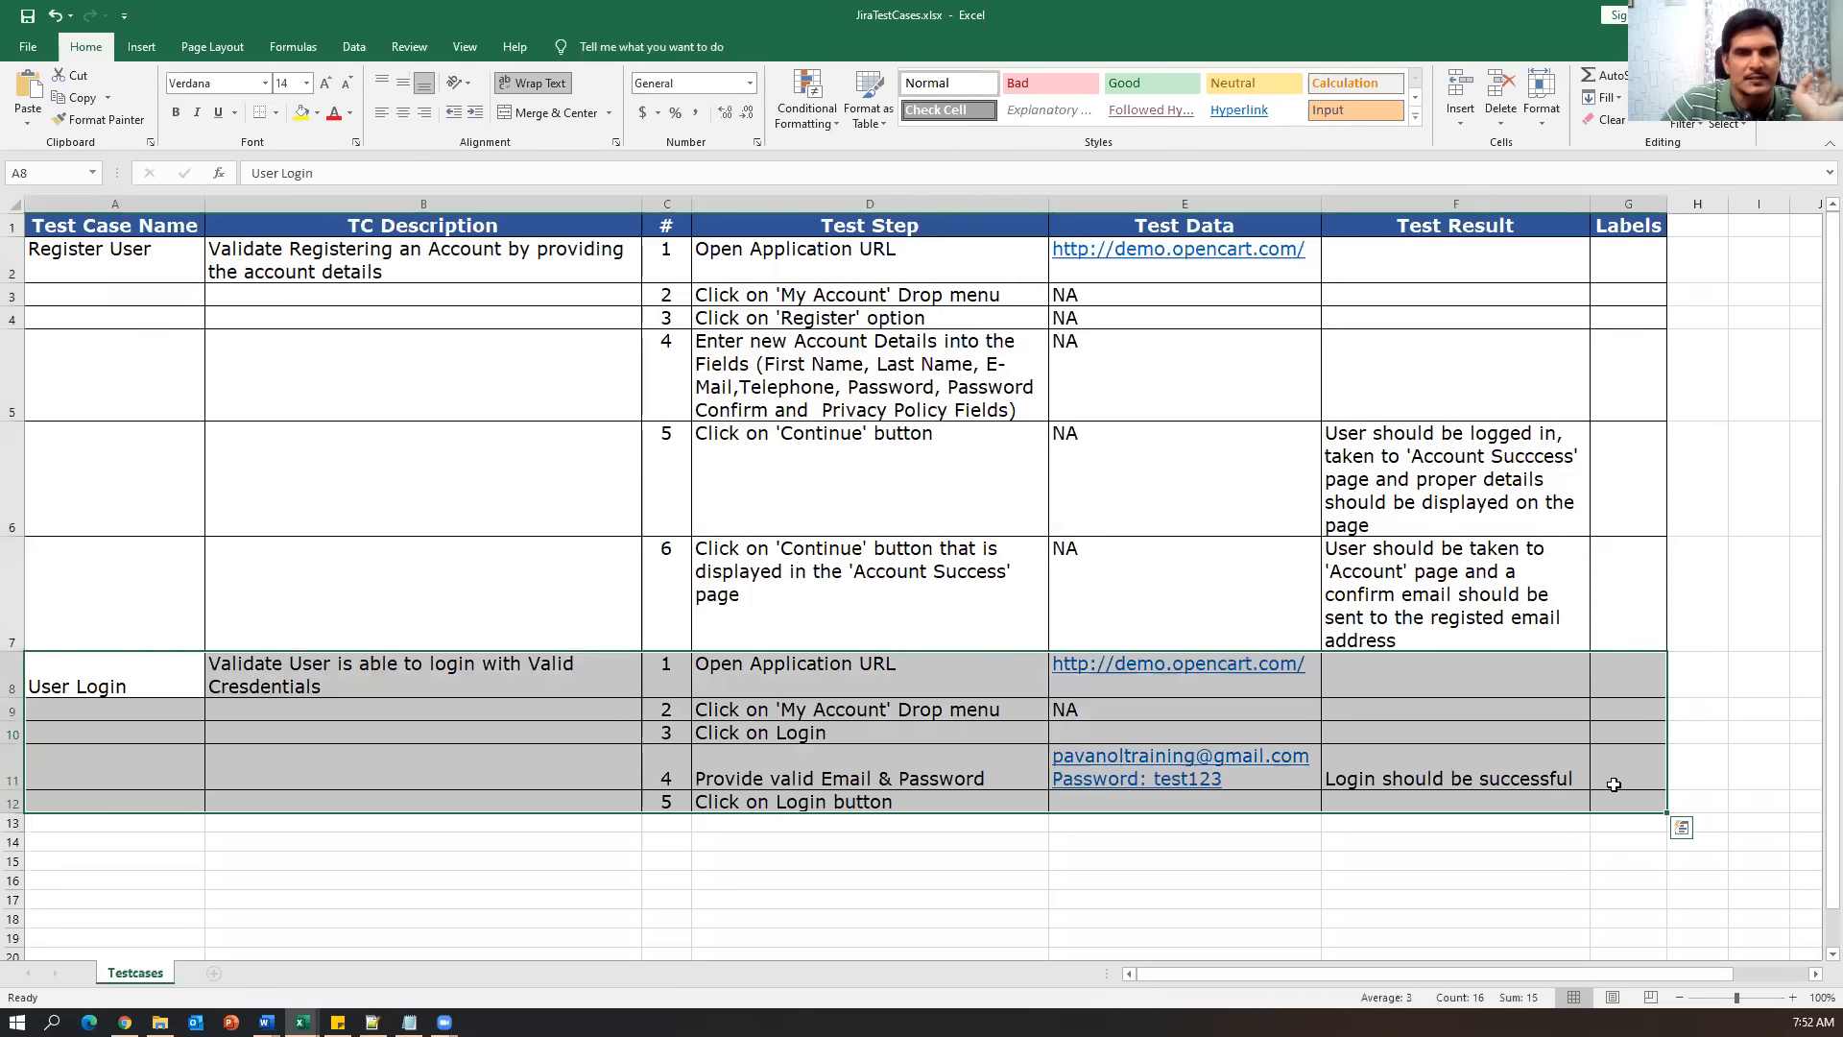
click(139, 255)
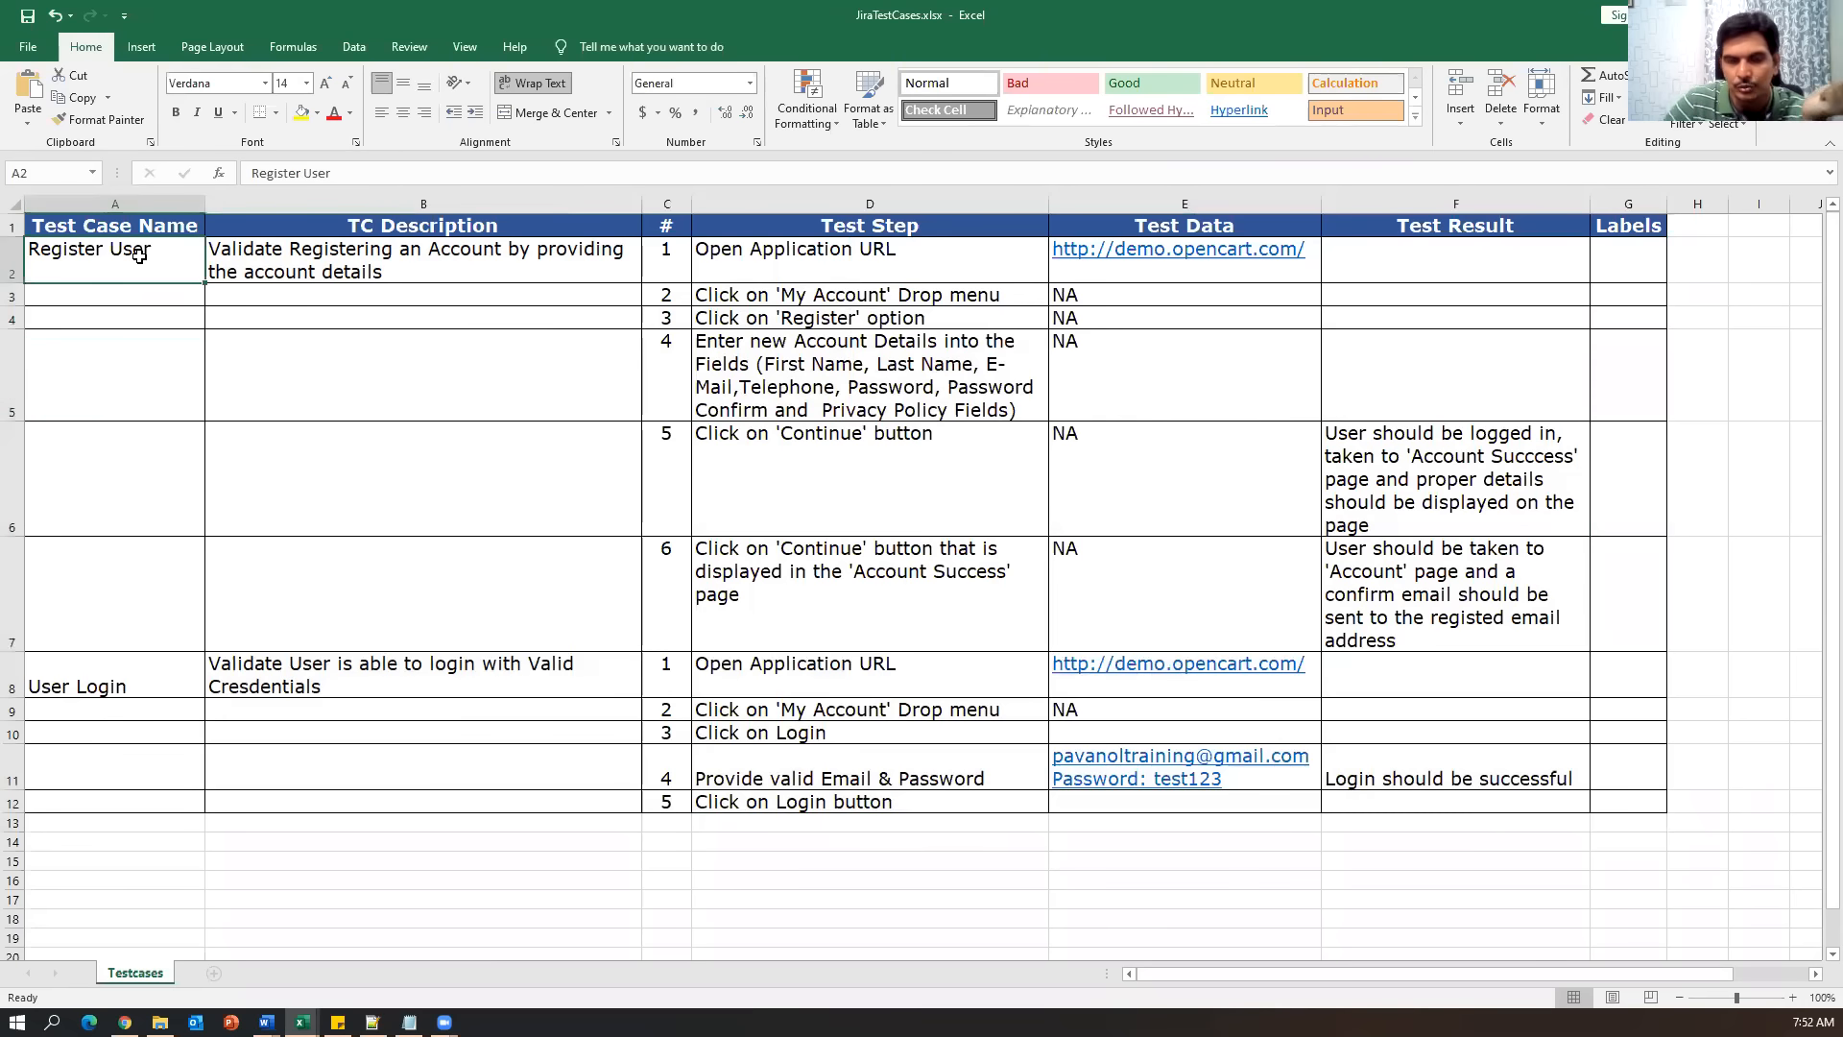
click(154, 675)
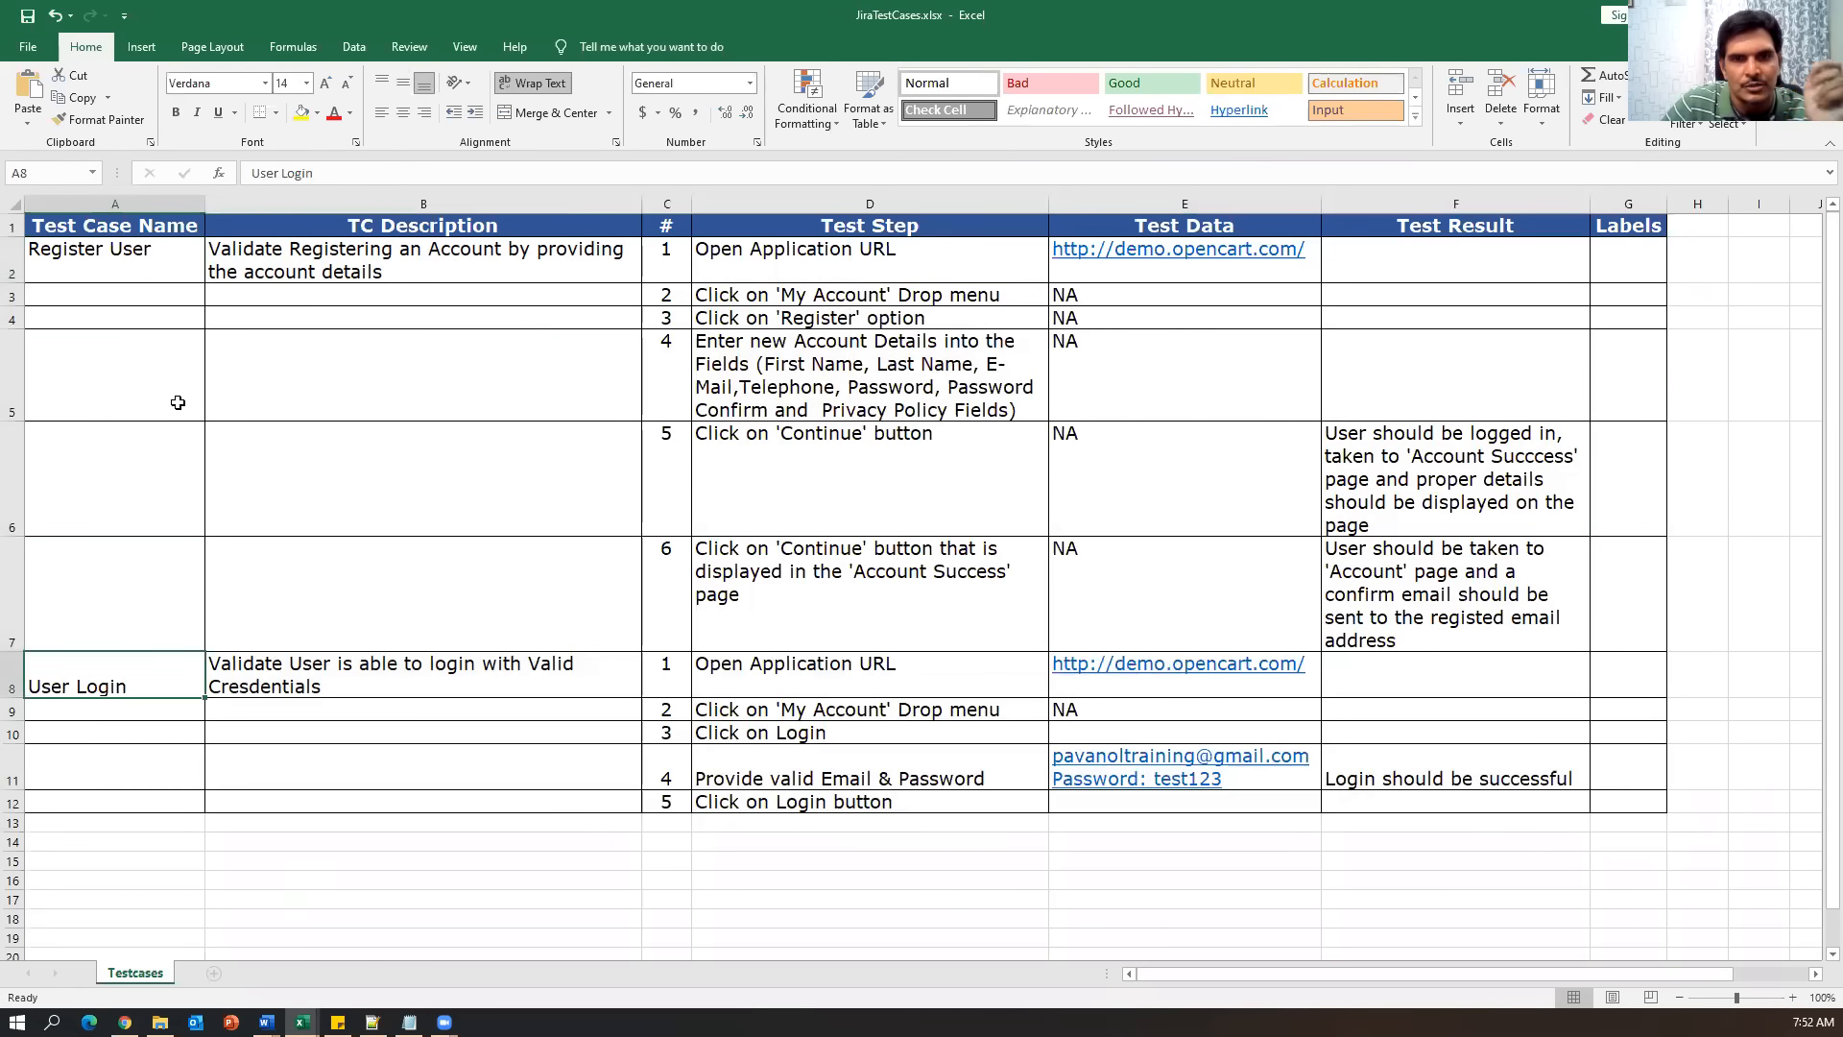
drag(133, 251, 1642, 912)
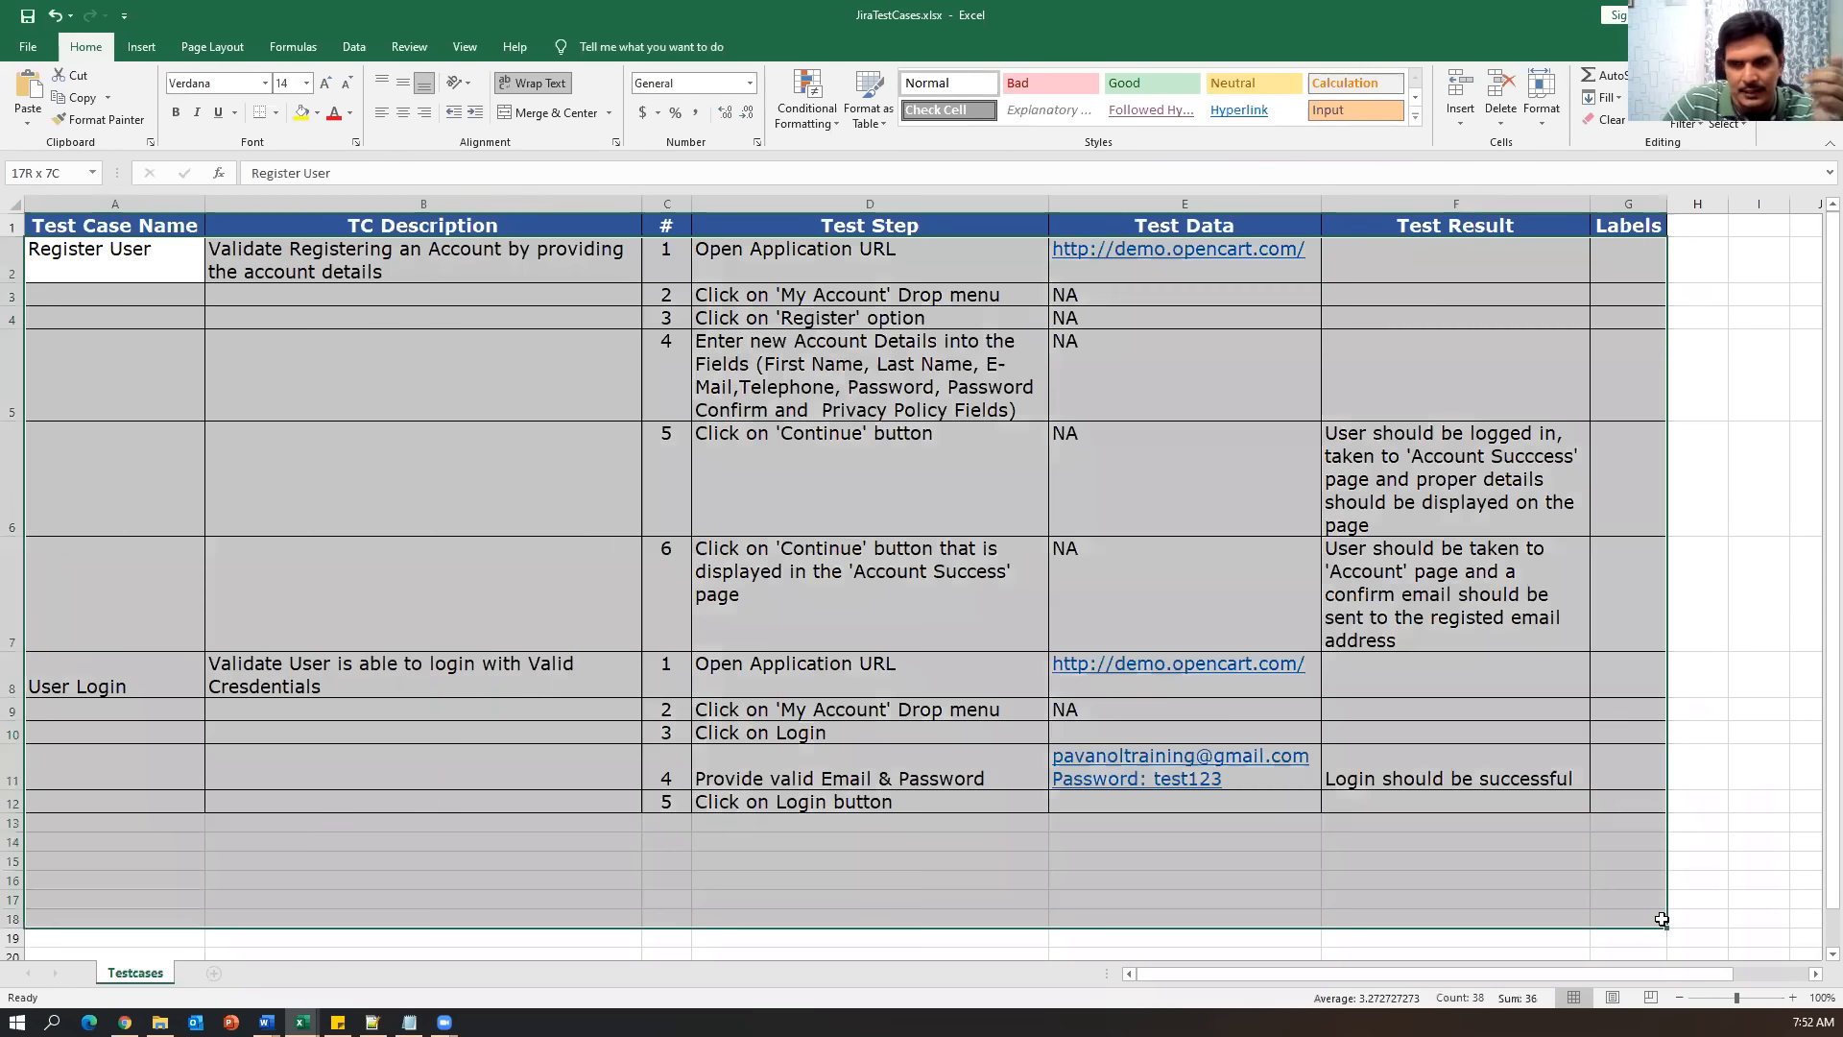
click(958, 891)
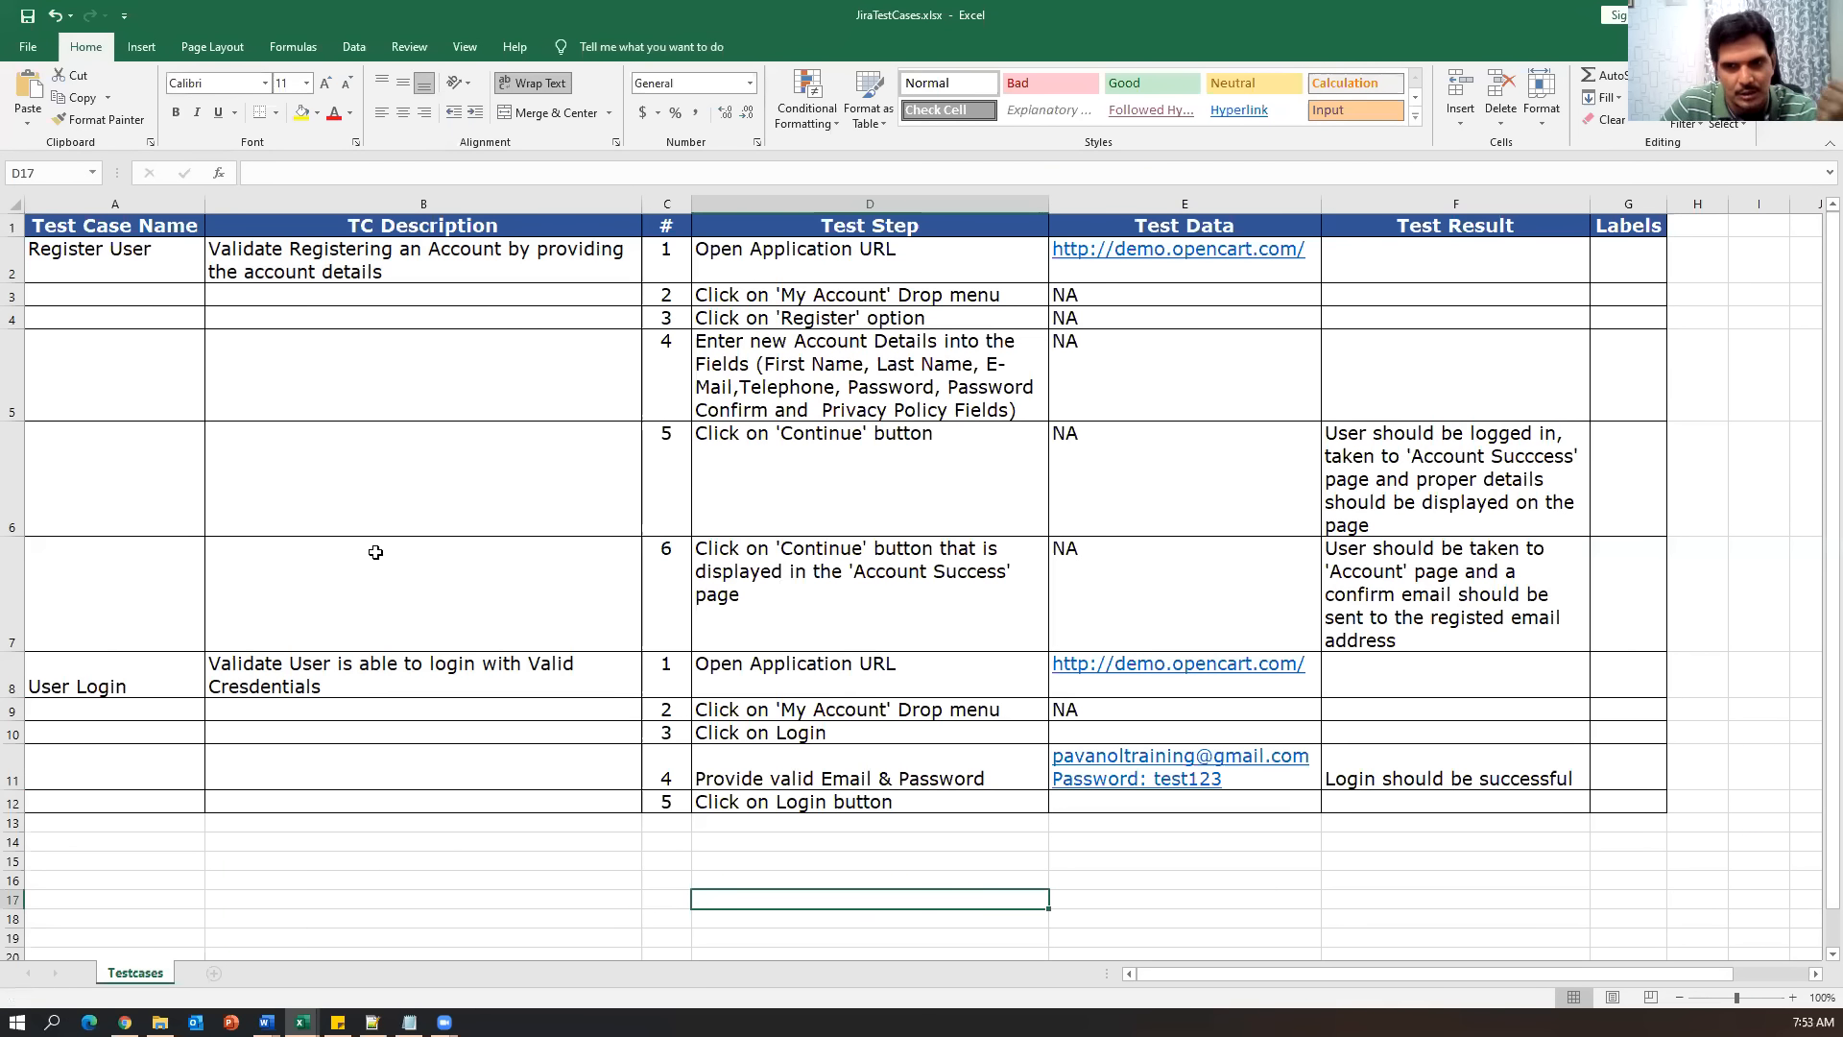
click(125, 1022)
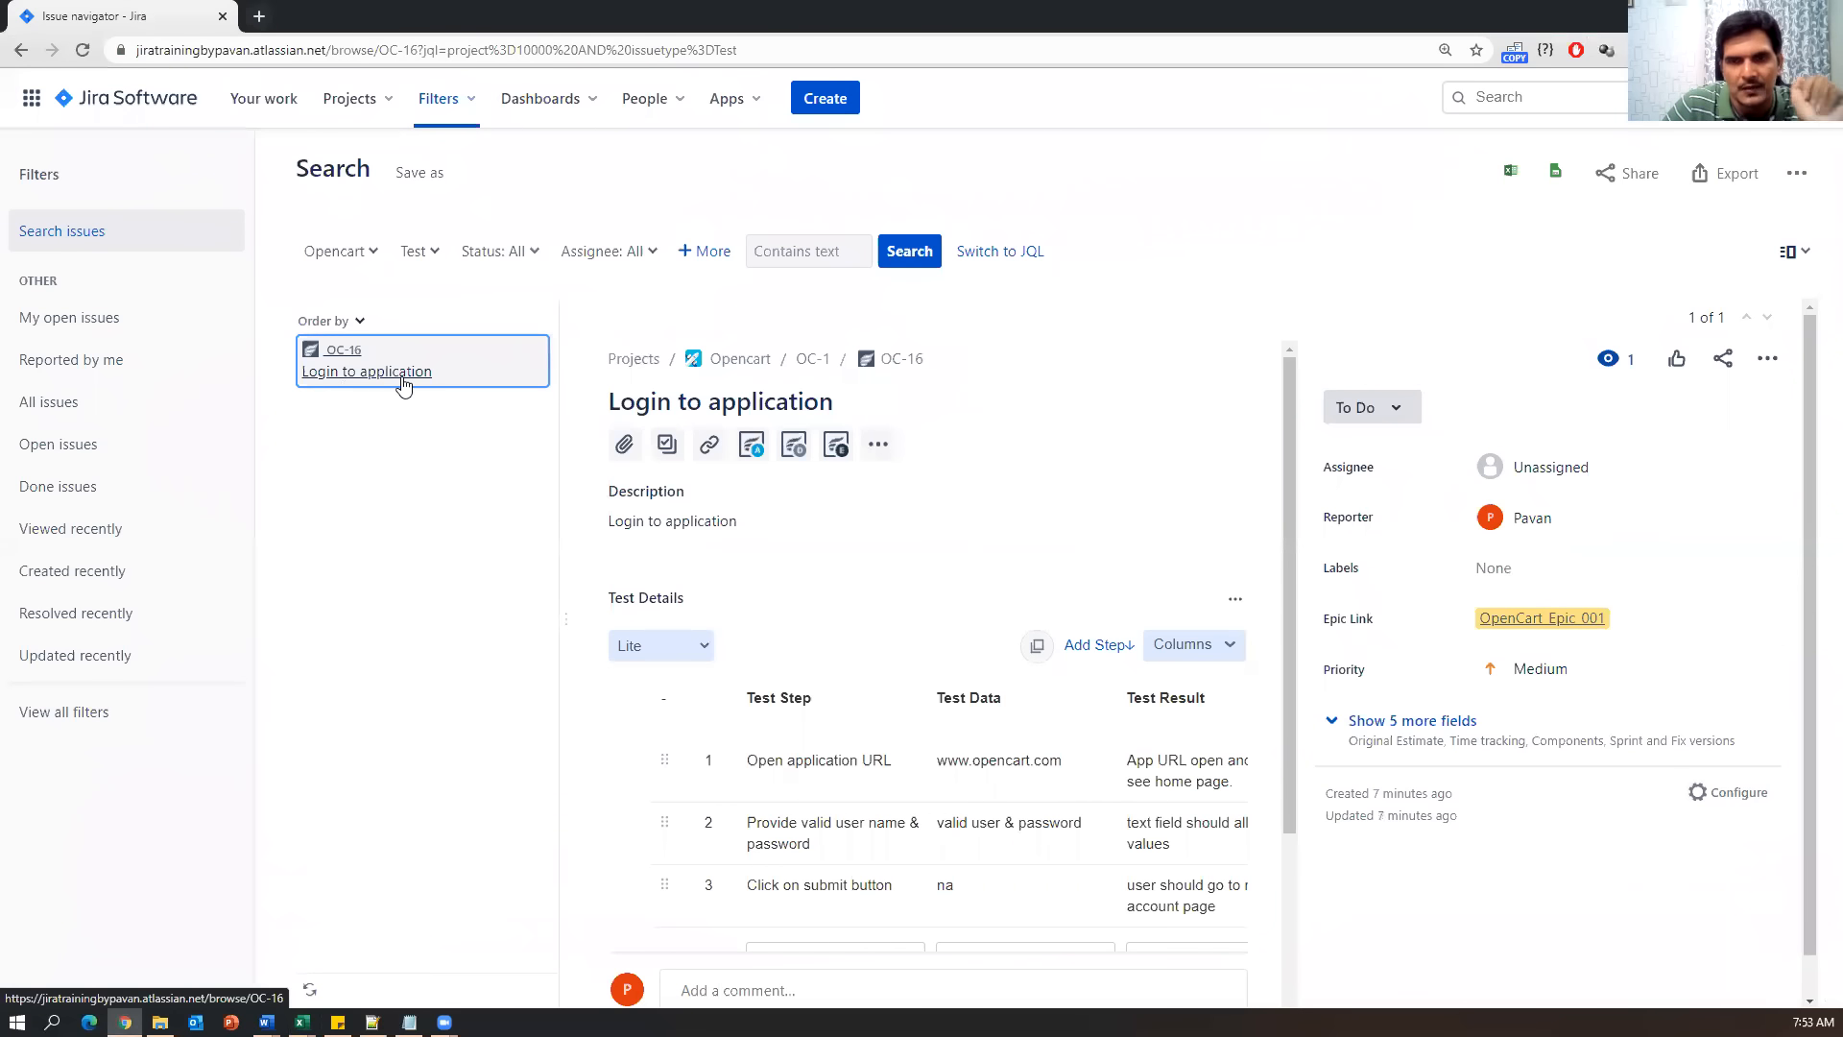
Permanently delete test issue OC-16 and list the remaining issues in the search.
click(1764, 364)
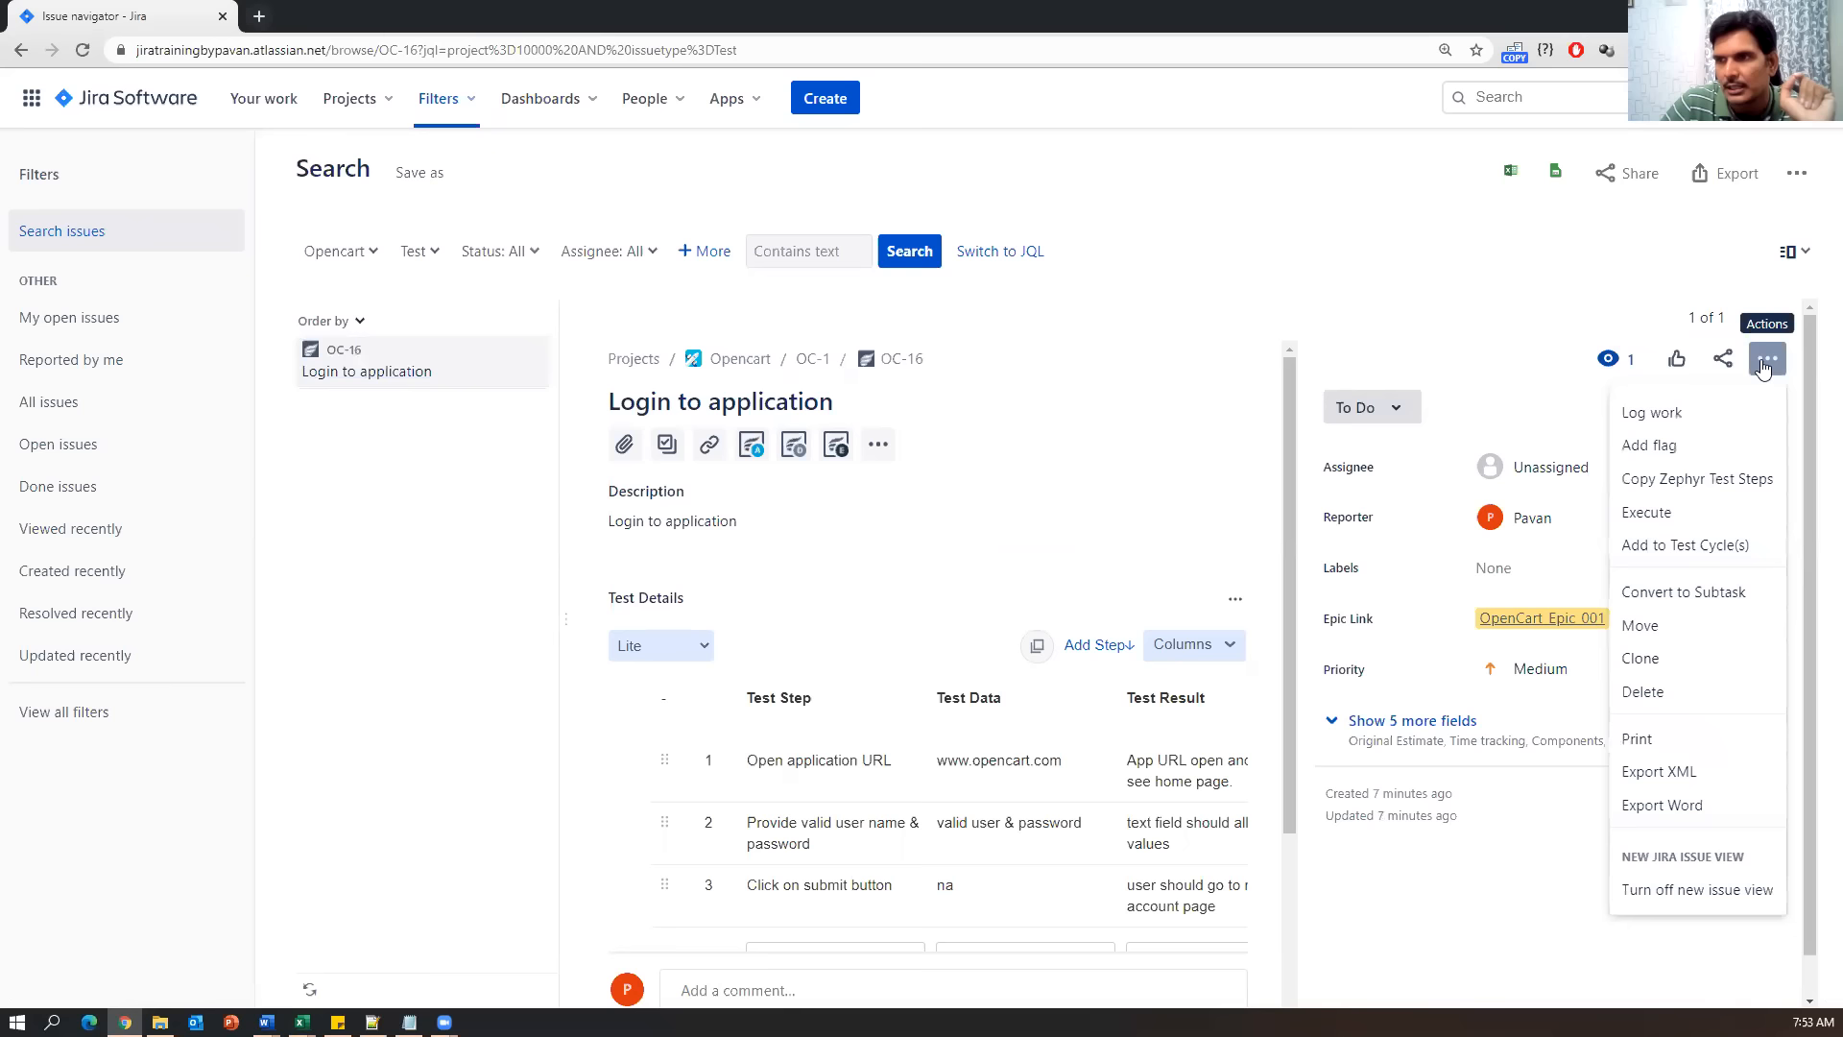
click(1640, 692)
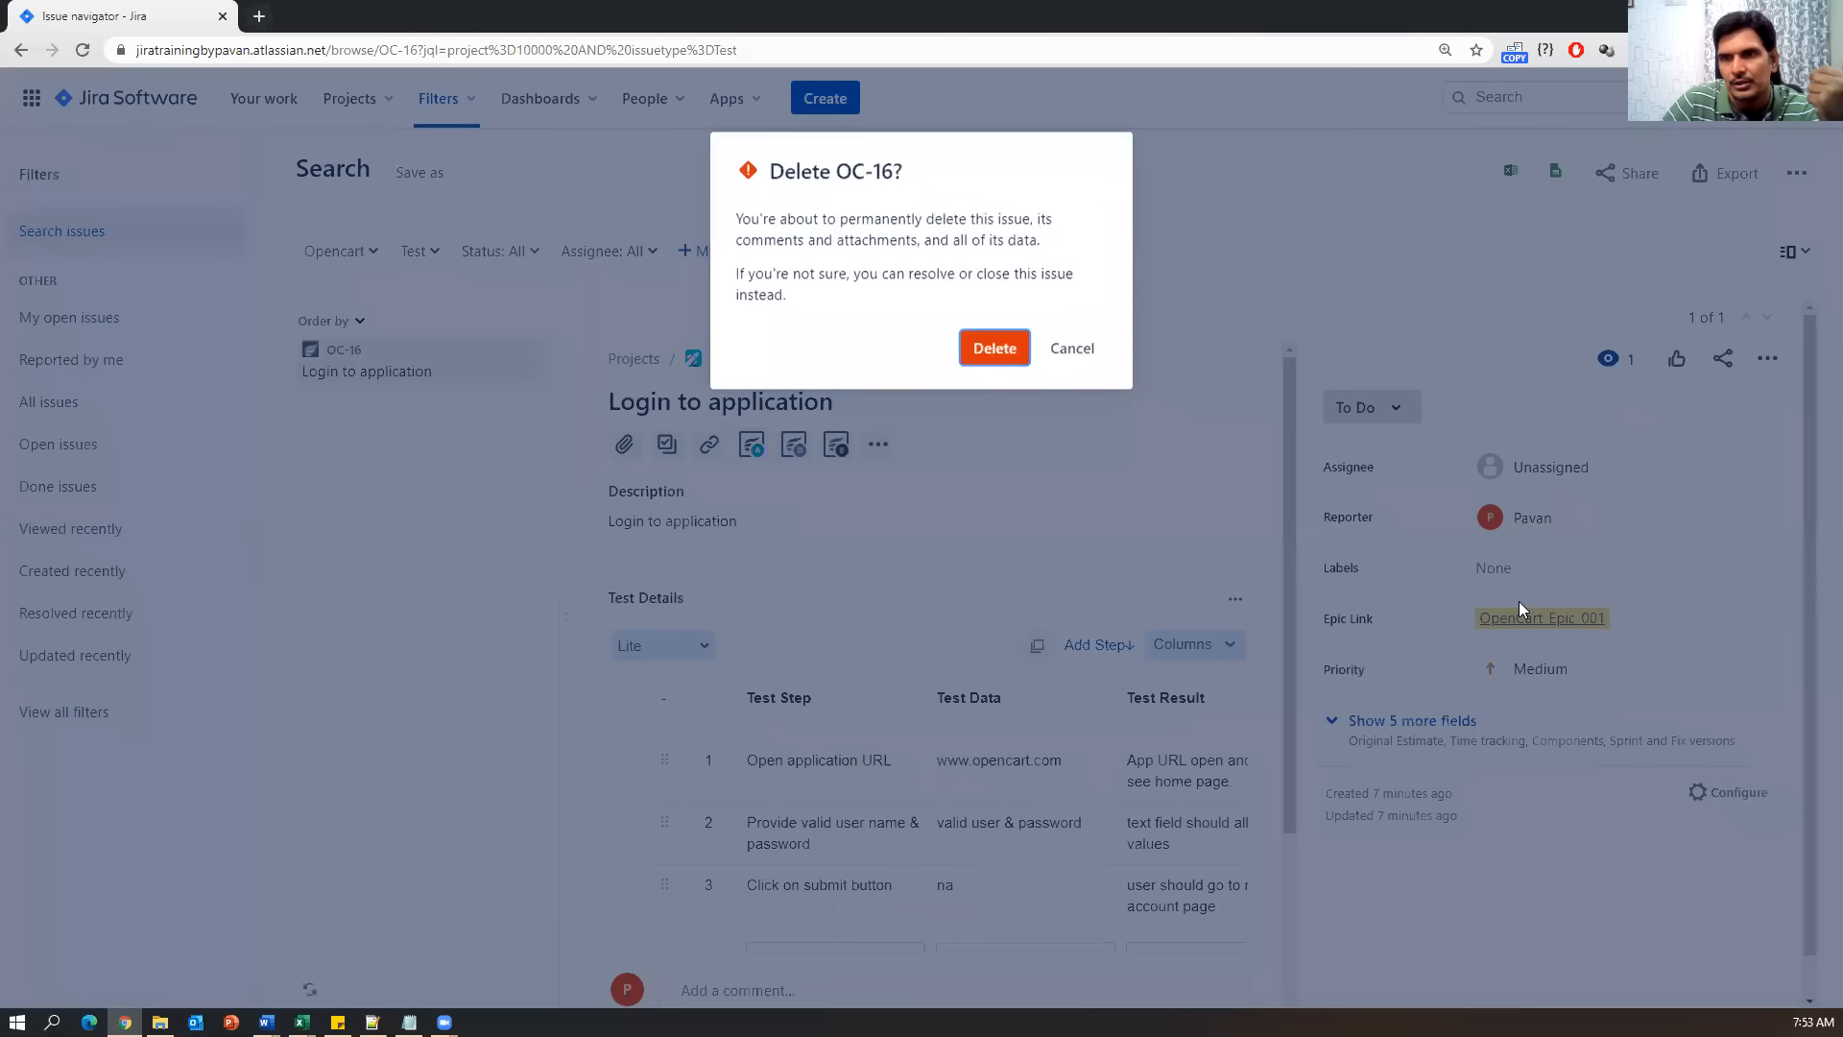
click(998, 351)
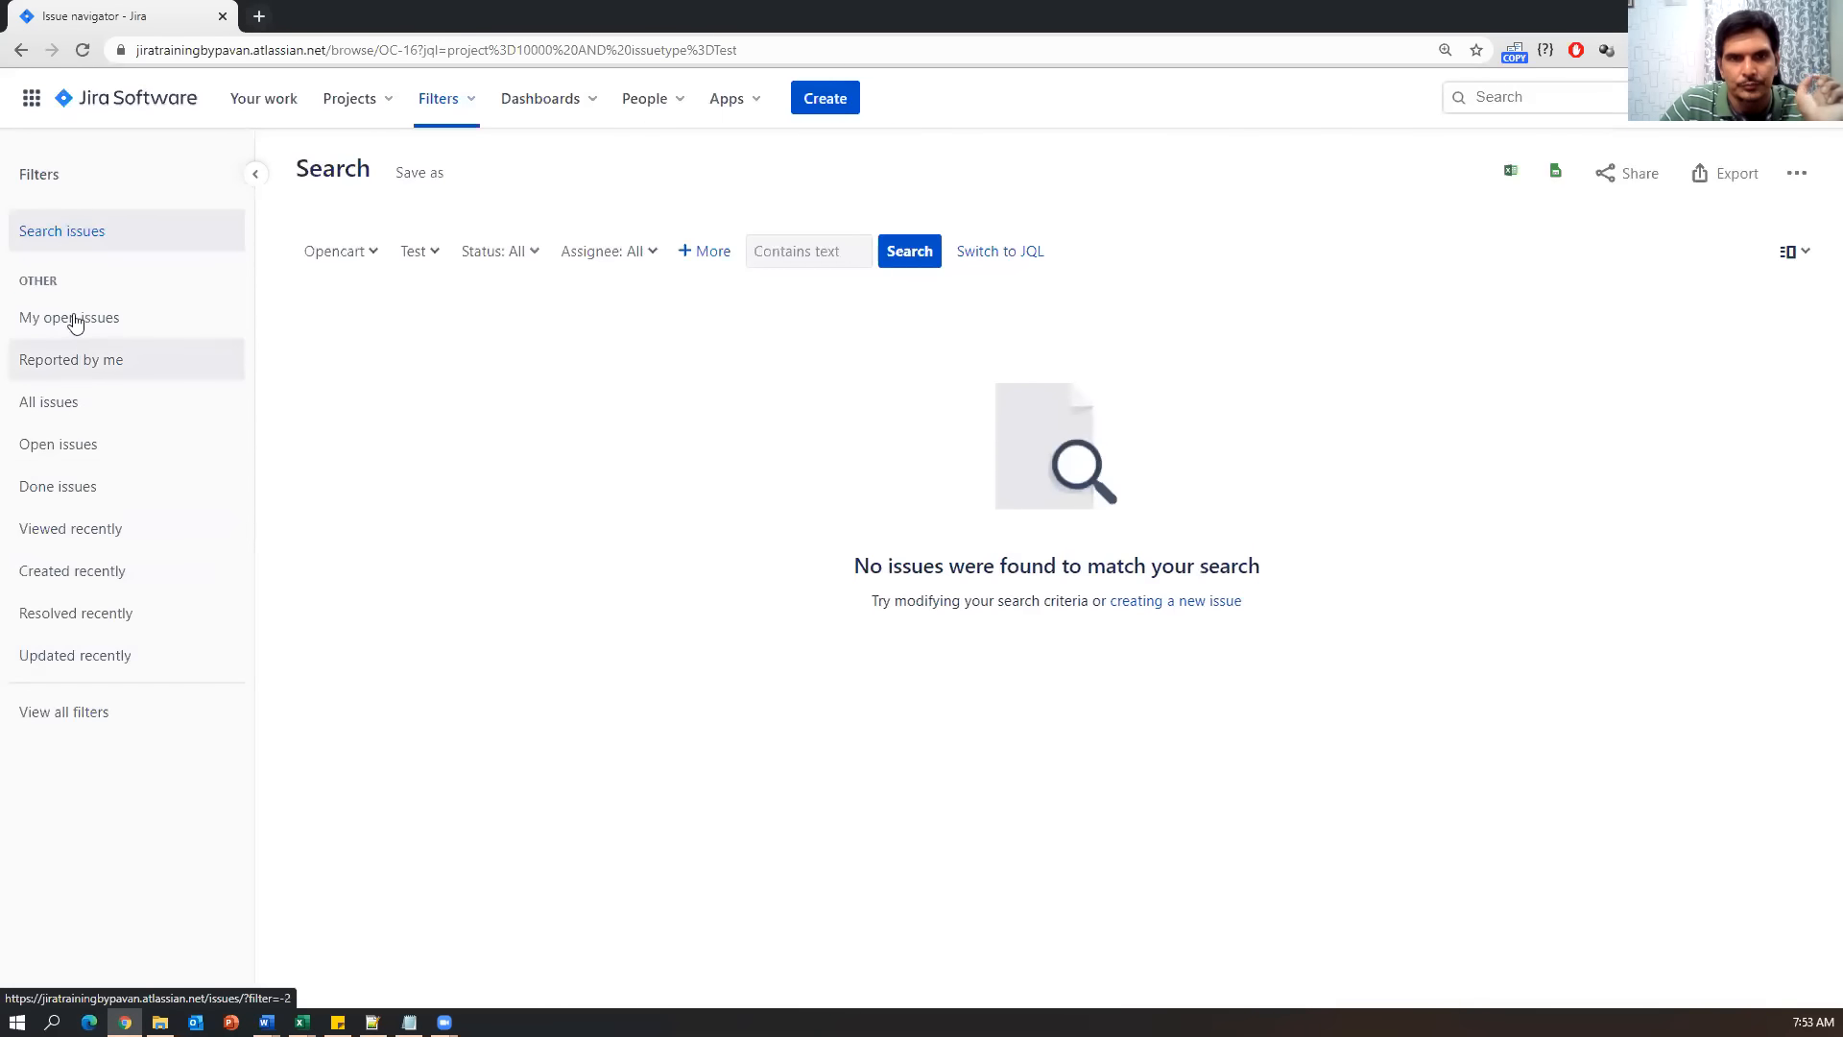
click(72, 238)
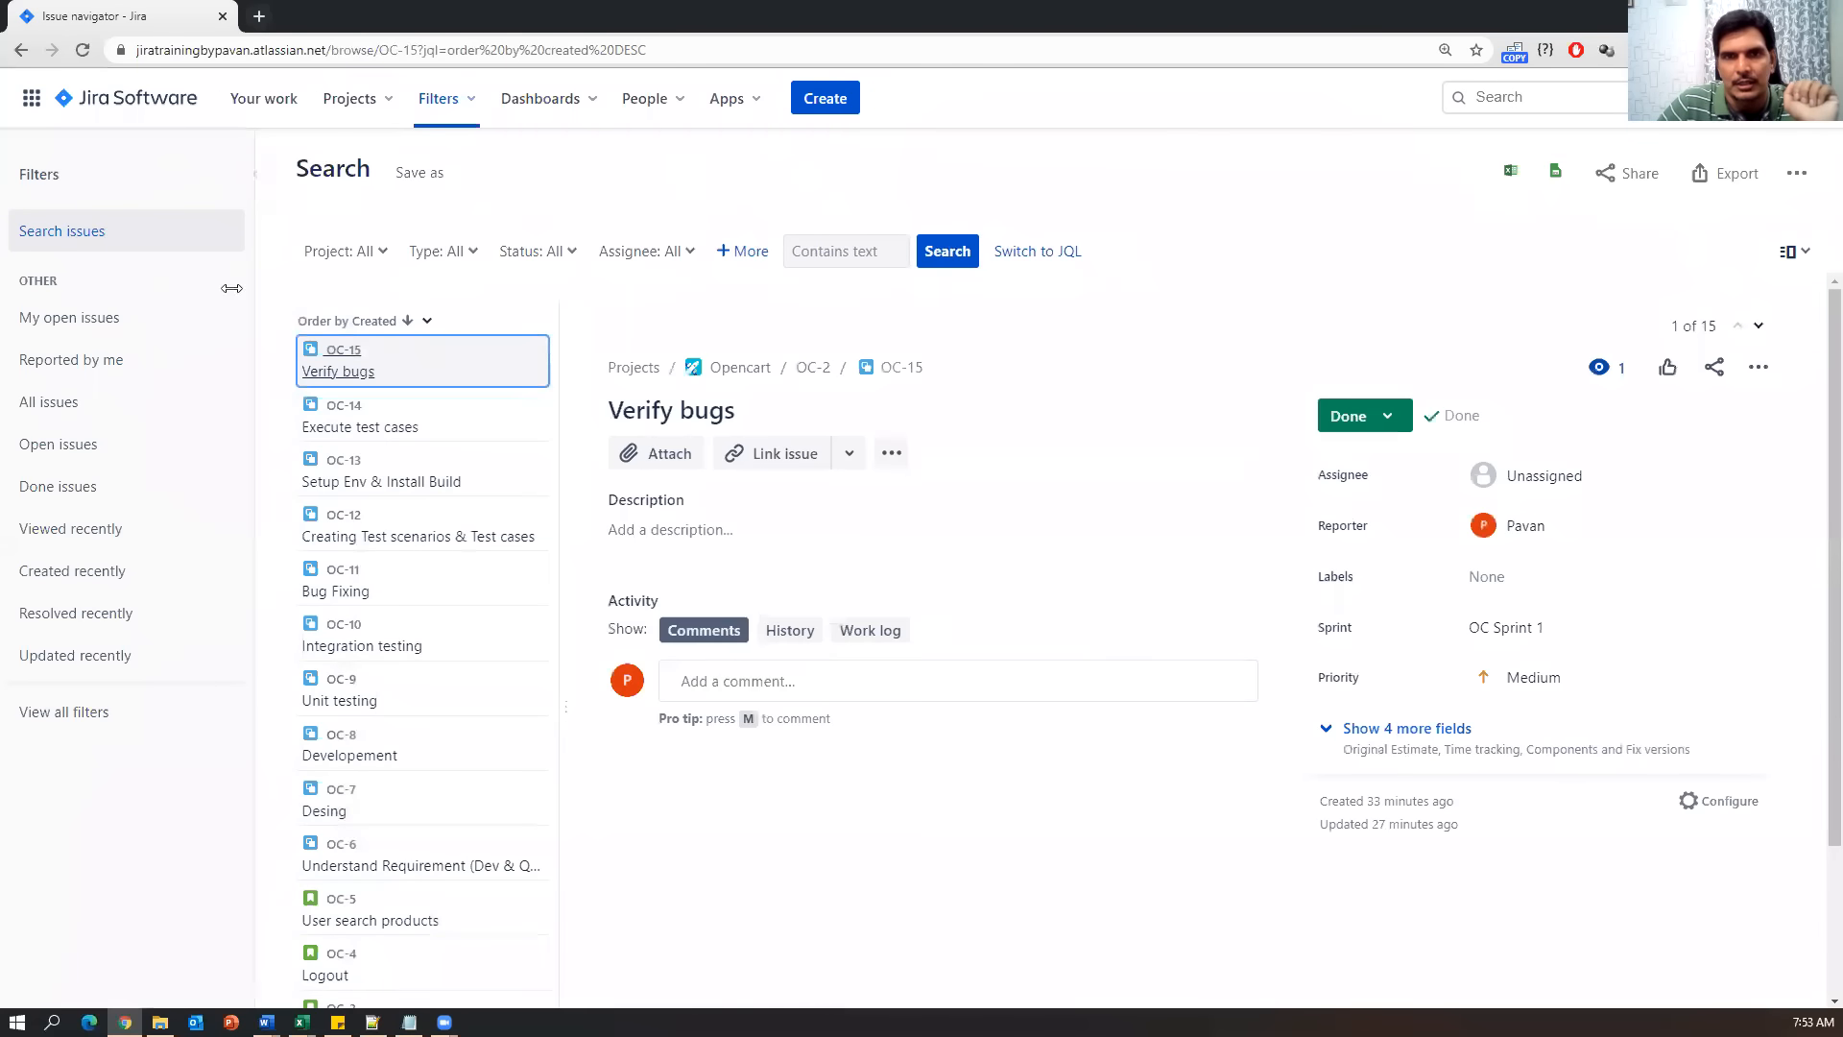
Go to the Opencart project and run Zephyr's Search Tests, which finds no tests.
click(388, 110)
click(381, 110)
click(375, 110)
click(359, 190)
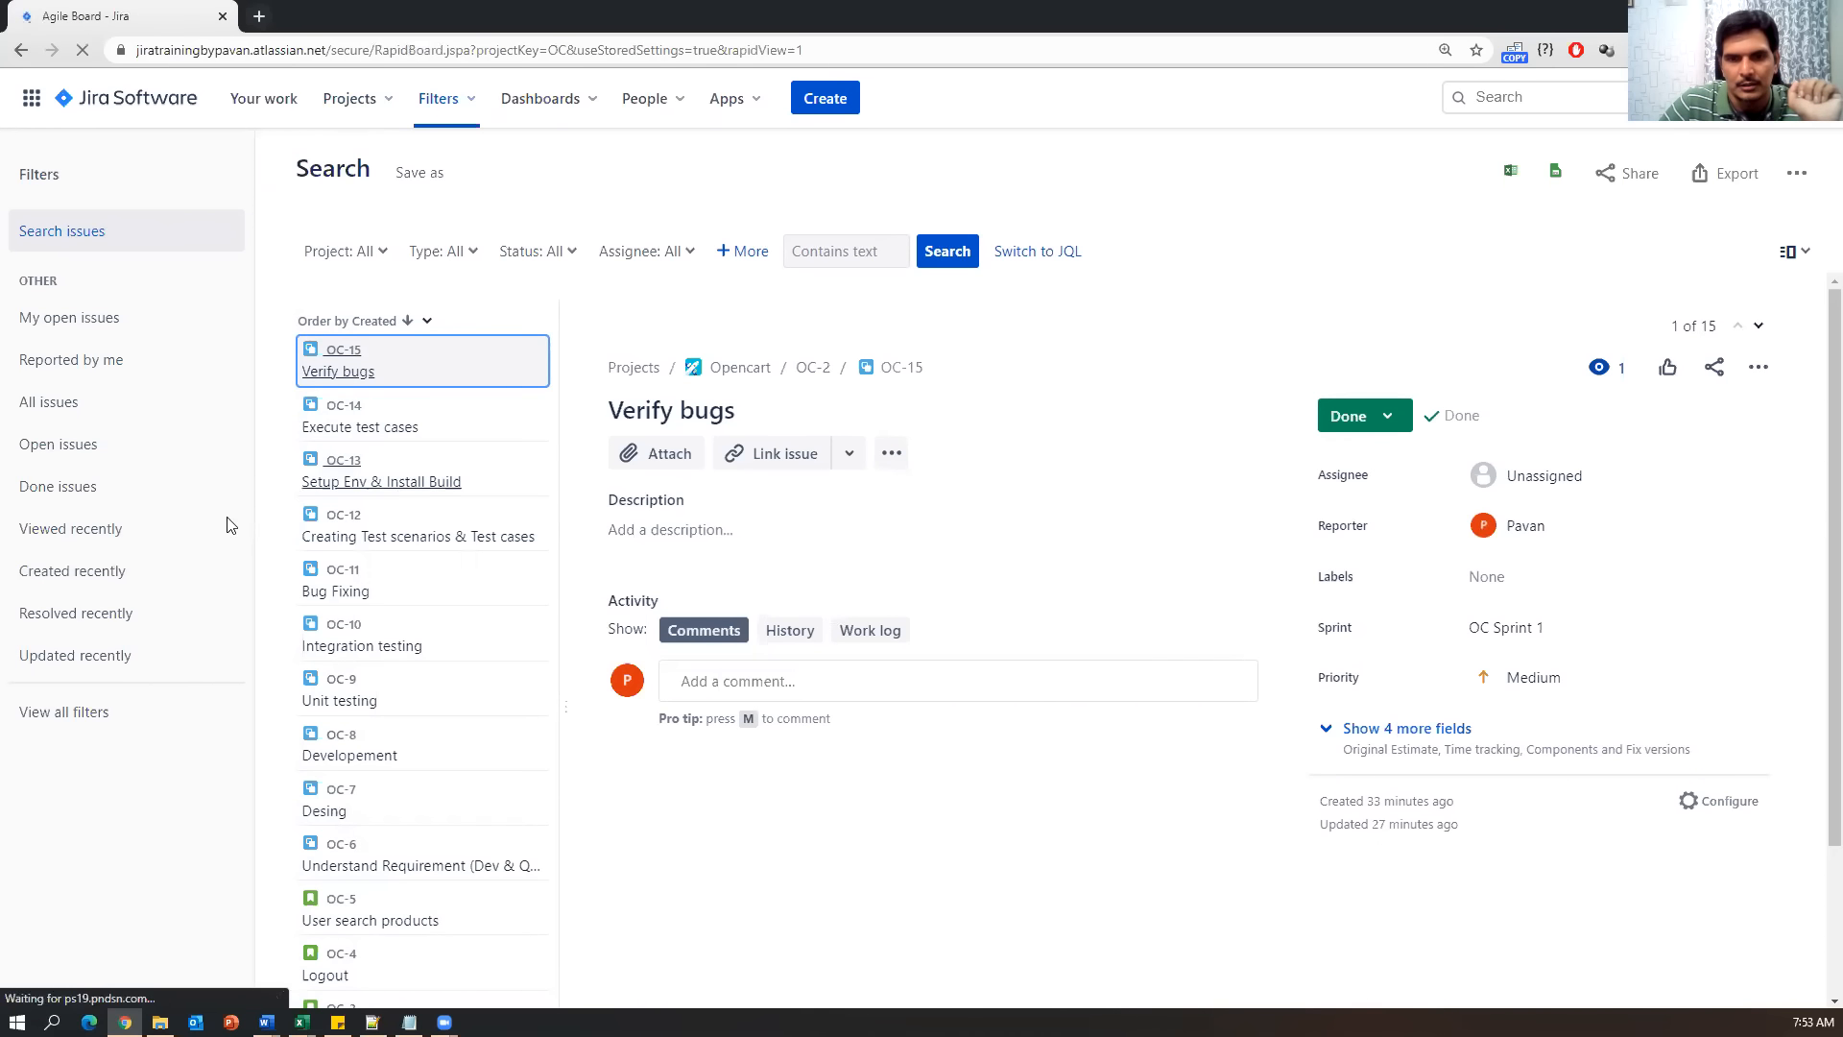
click(77, 709)
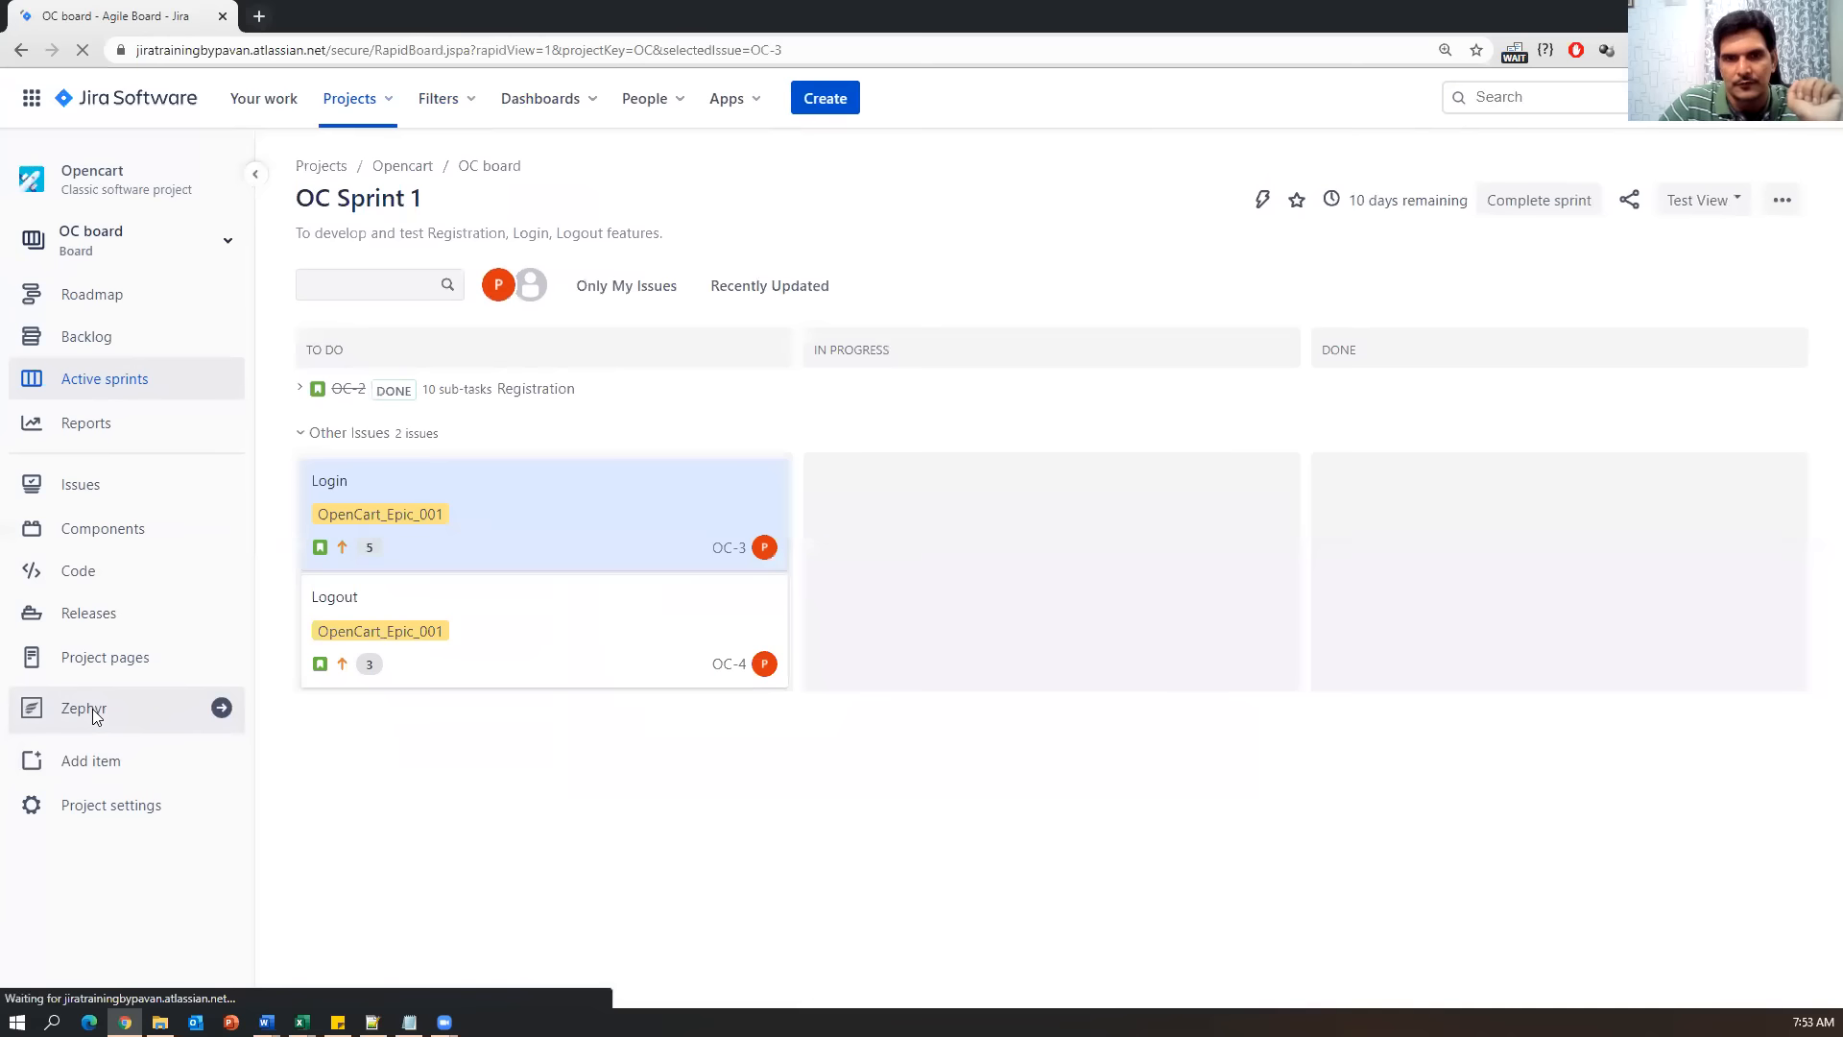
click(218, 726)
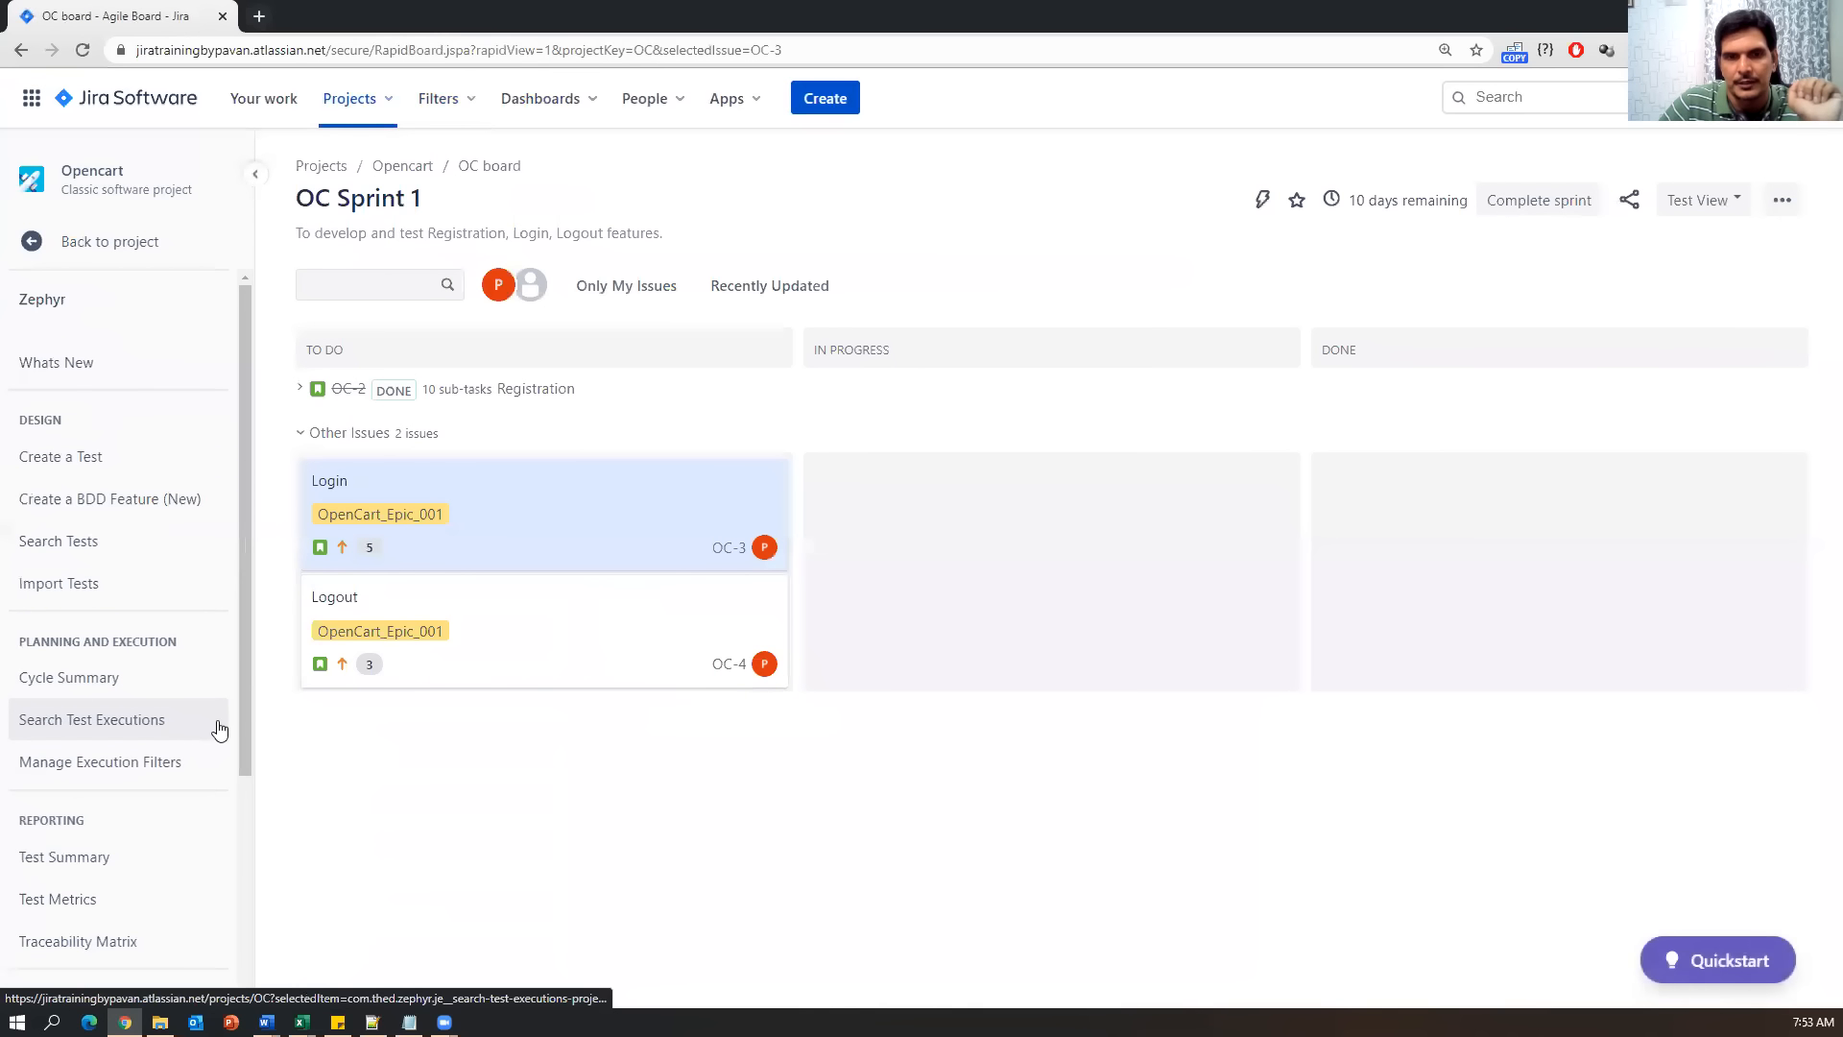
click(58, 541)
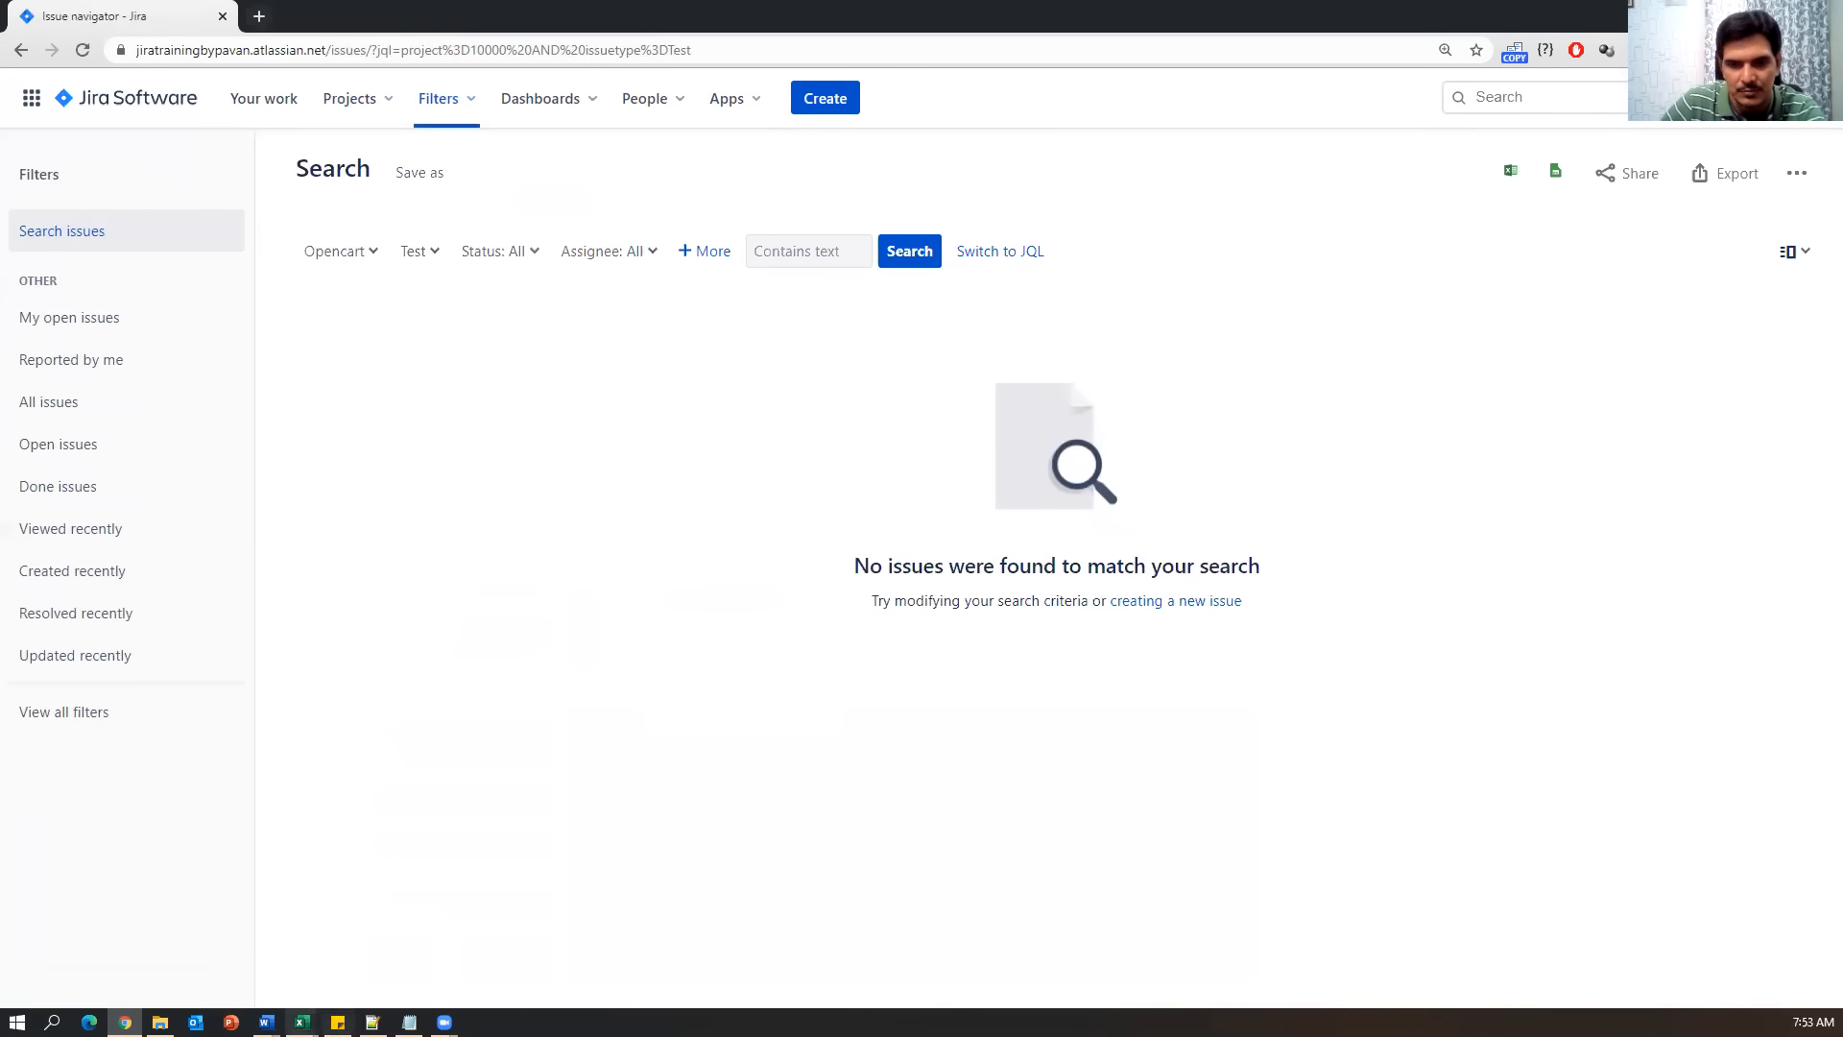
Review the test case table in JiraTestCases.xlsx, then switch back to the Jira issue search.
mouse_move(304, 1022)
click(264, 980)
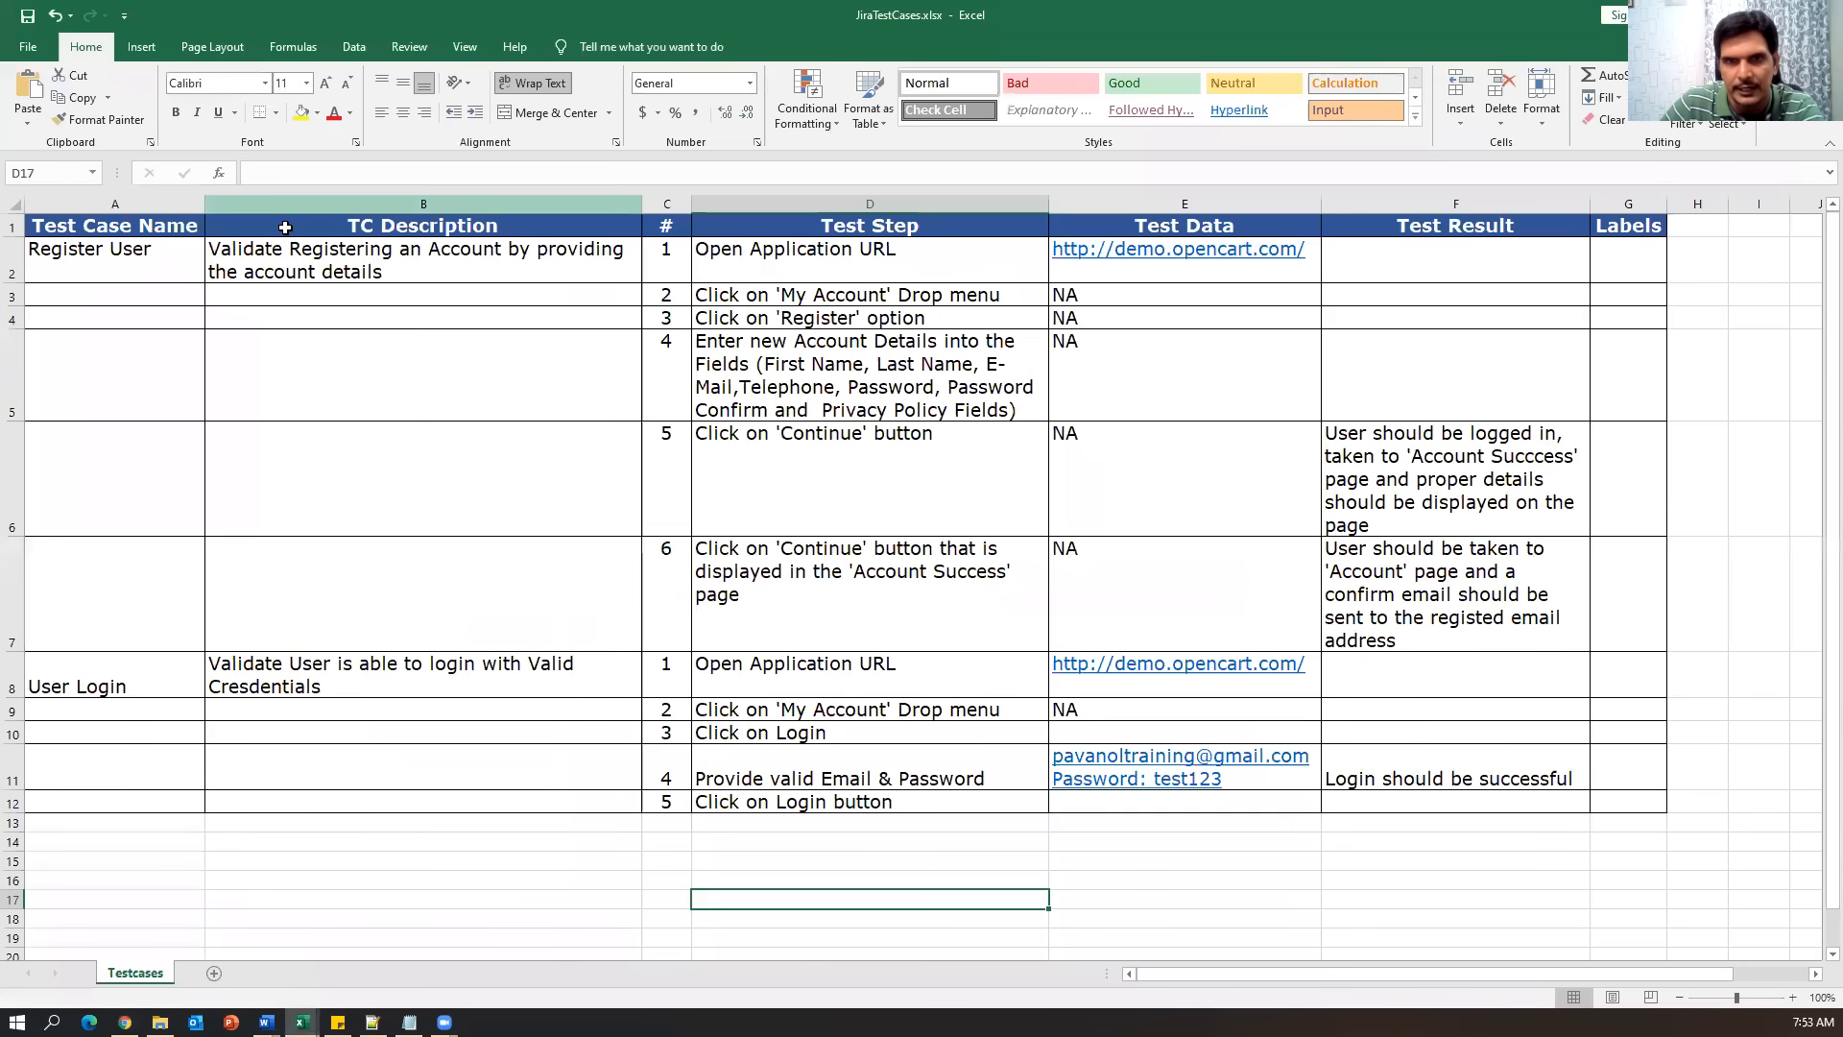
click(113, 229)
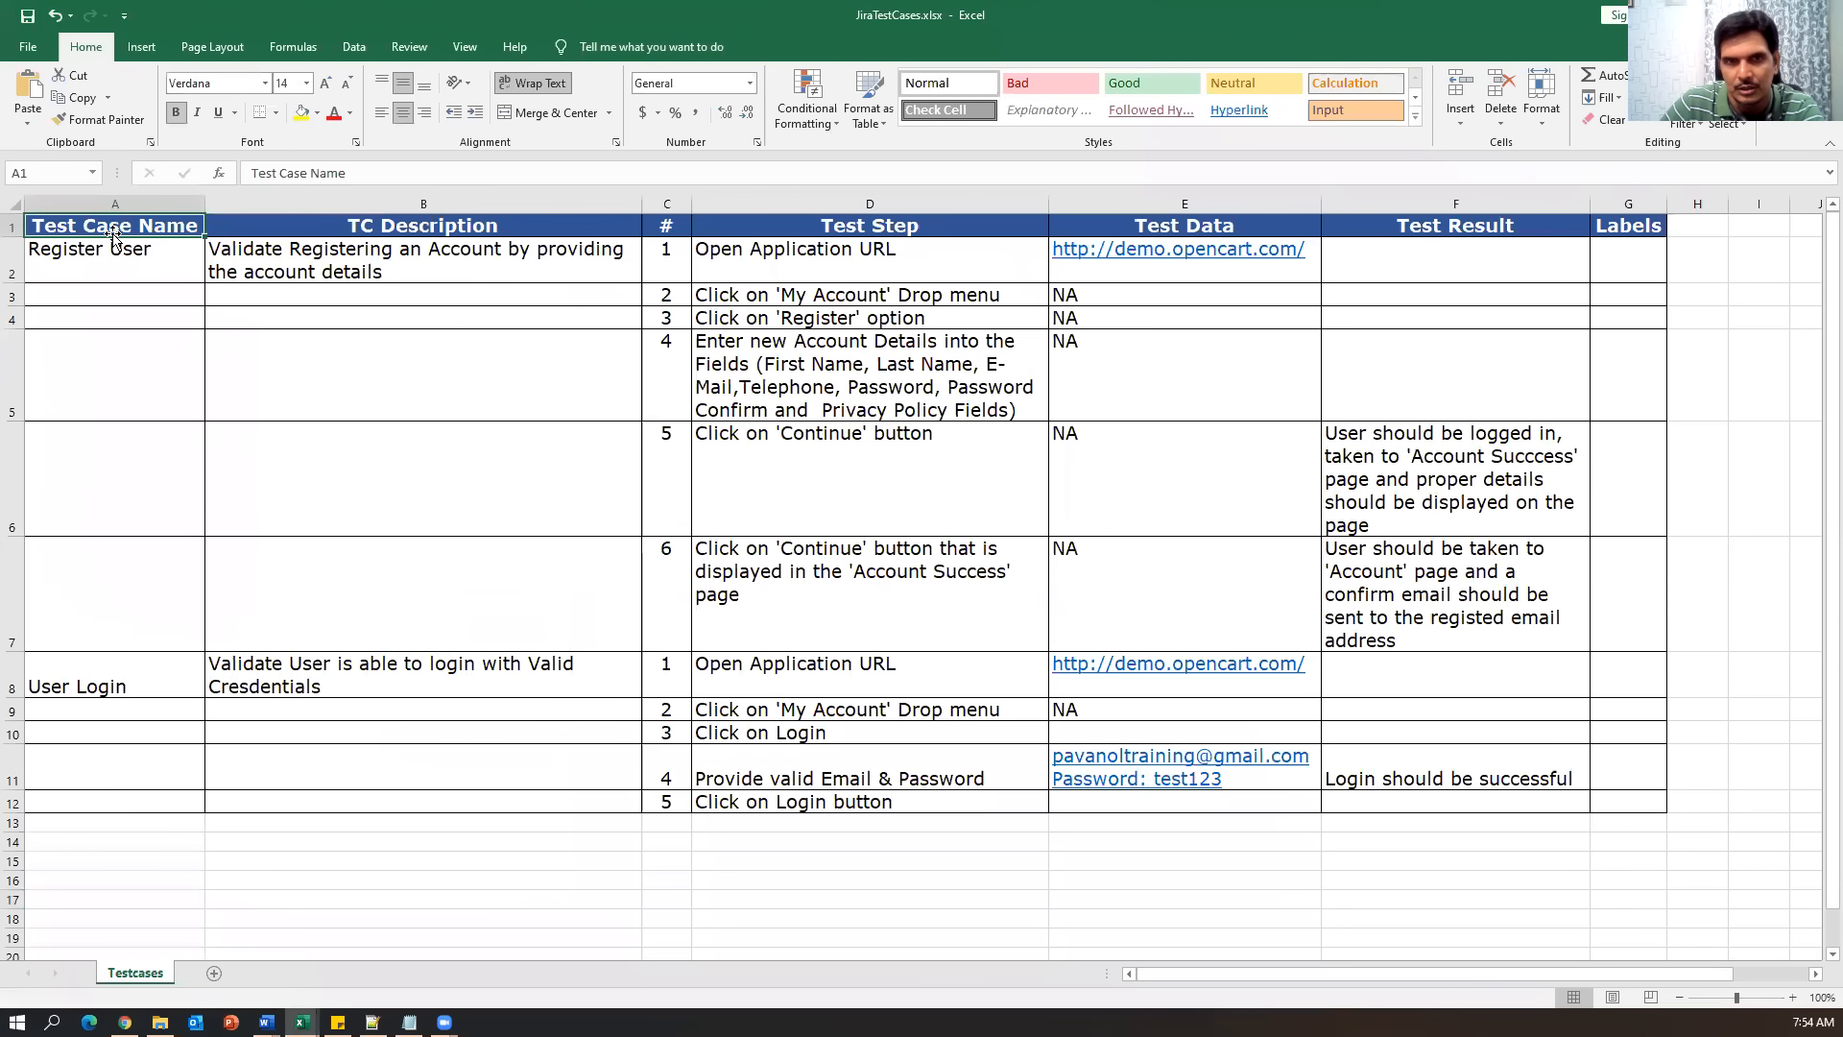
mouse_move(113, 229)
mouse_down()
mouse_move(1534, 572)
mouse_move(1547, 797)
mouse_move(1639, 802)
mouse_up()
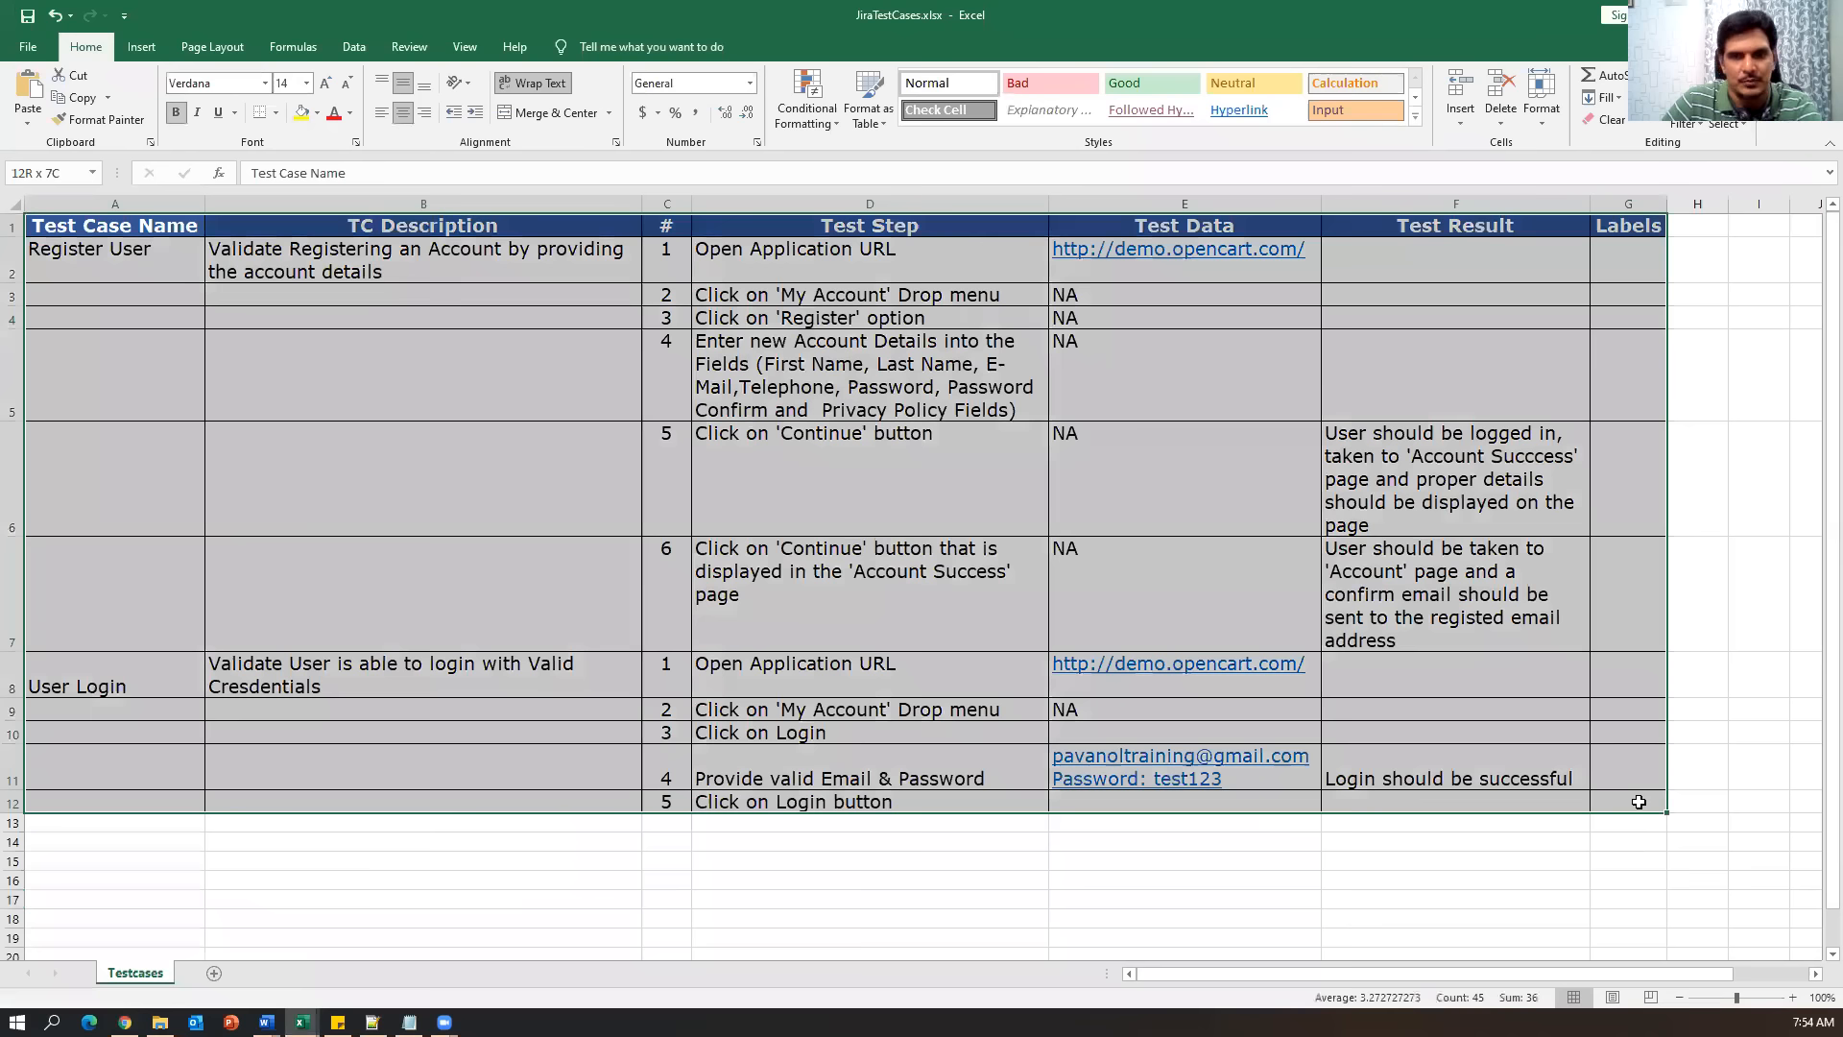
click(1800, 453)
mouse_move(86, 225)
mouse_down()
mouse_move(1594, 749)
mouse_move(1617, 792)
mouse_up()
click(1748, 597)
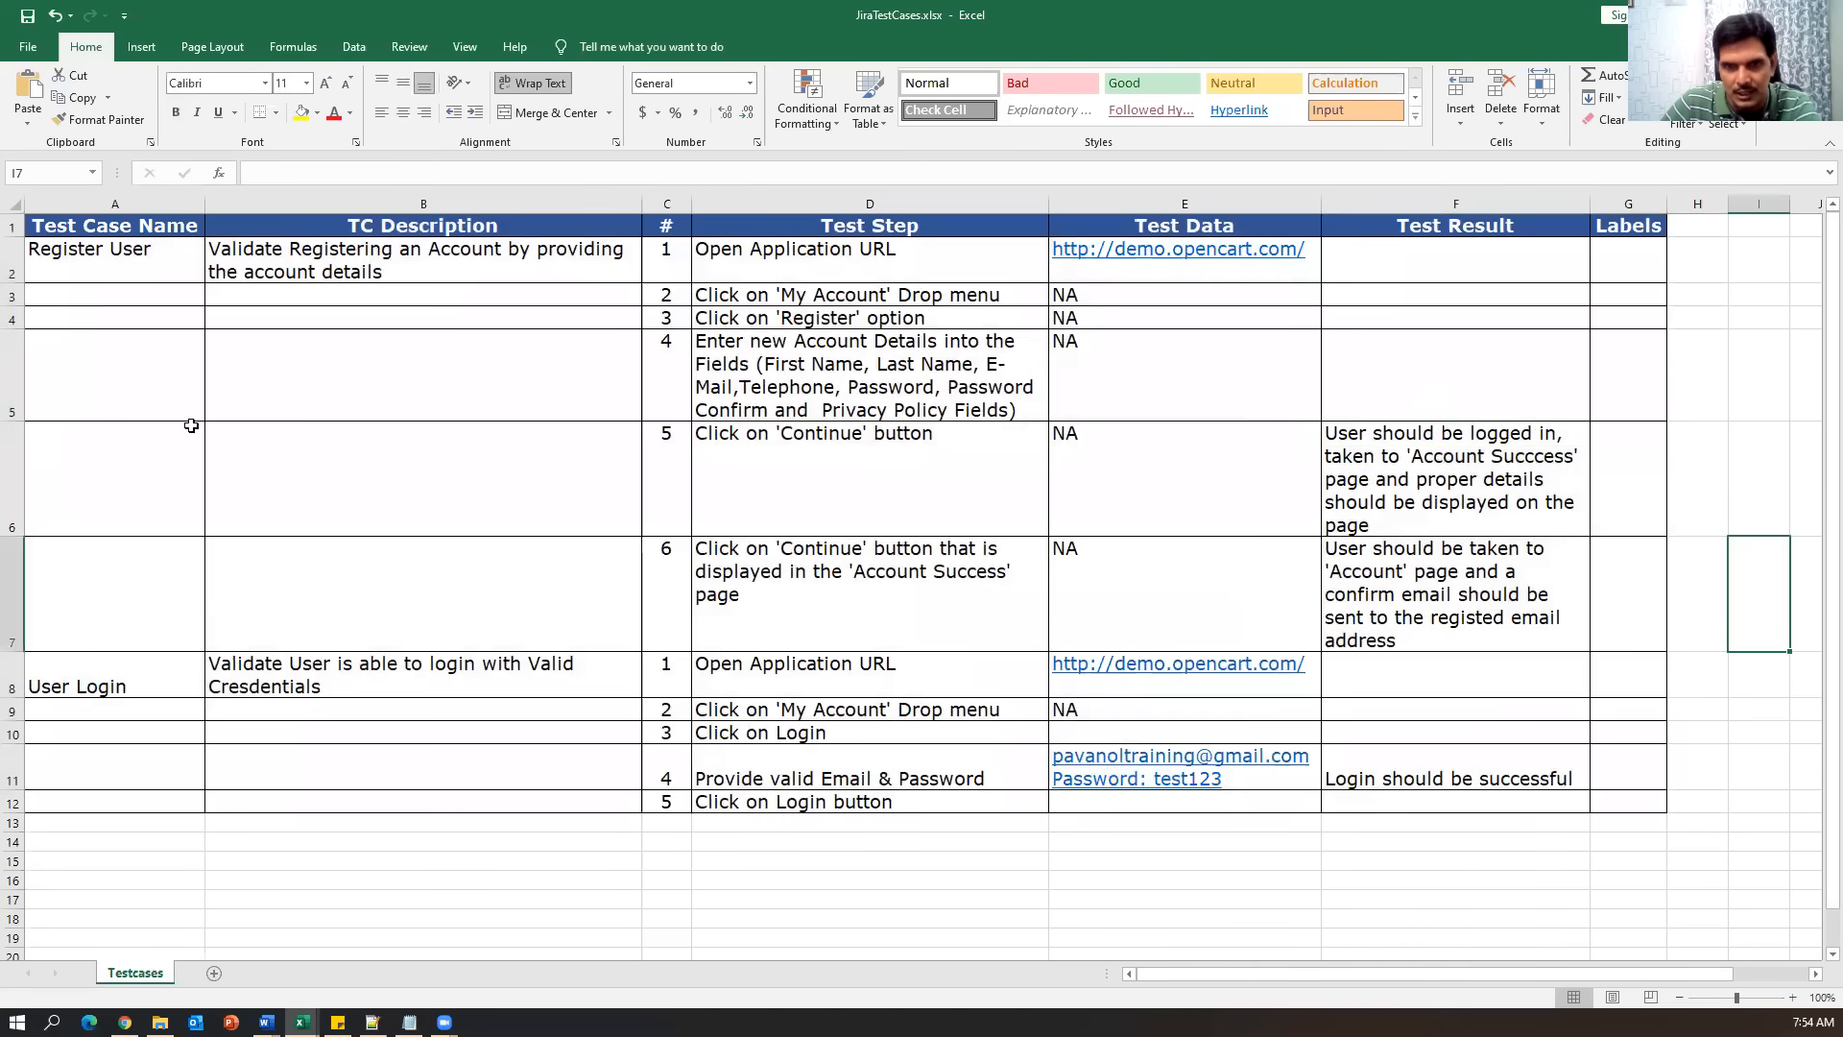
click(26, 17)
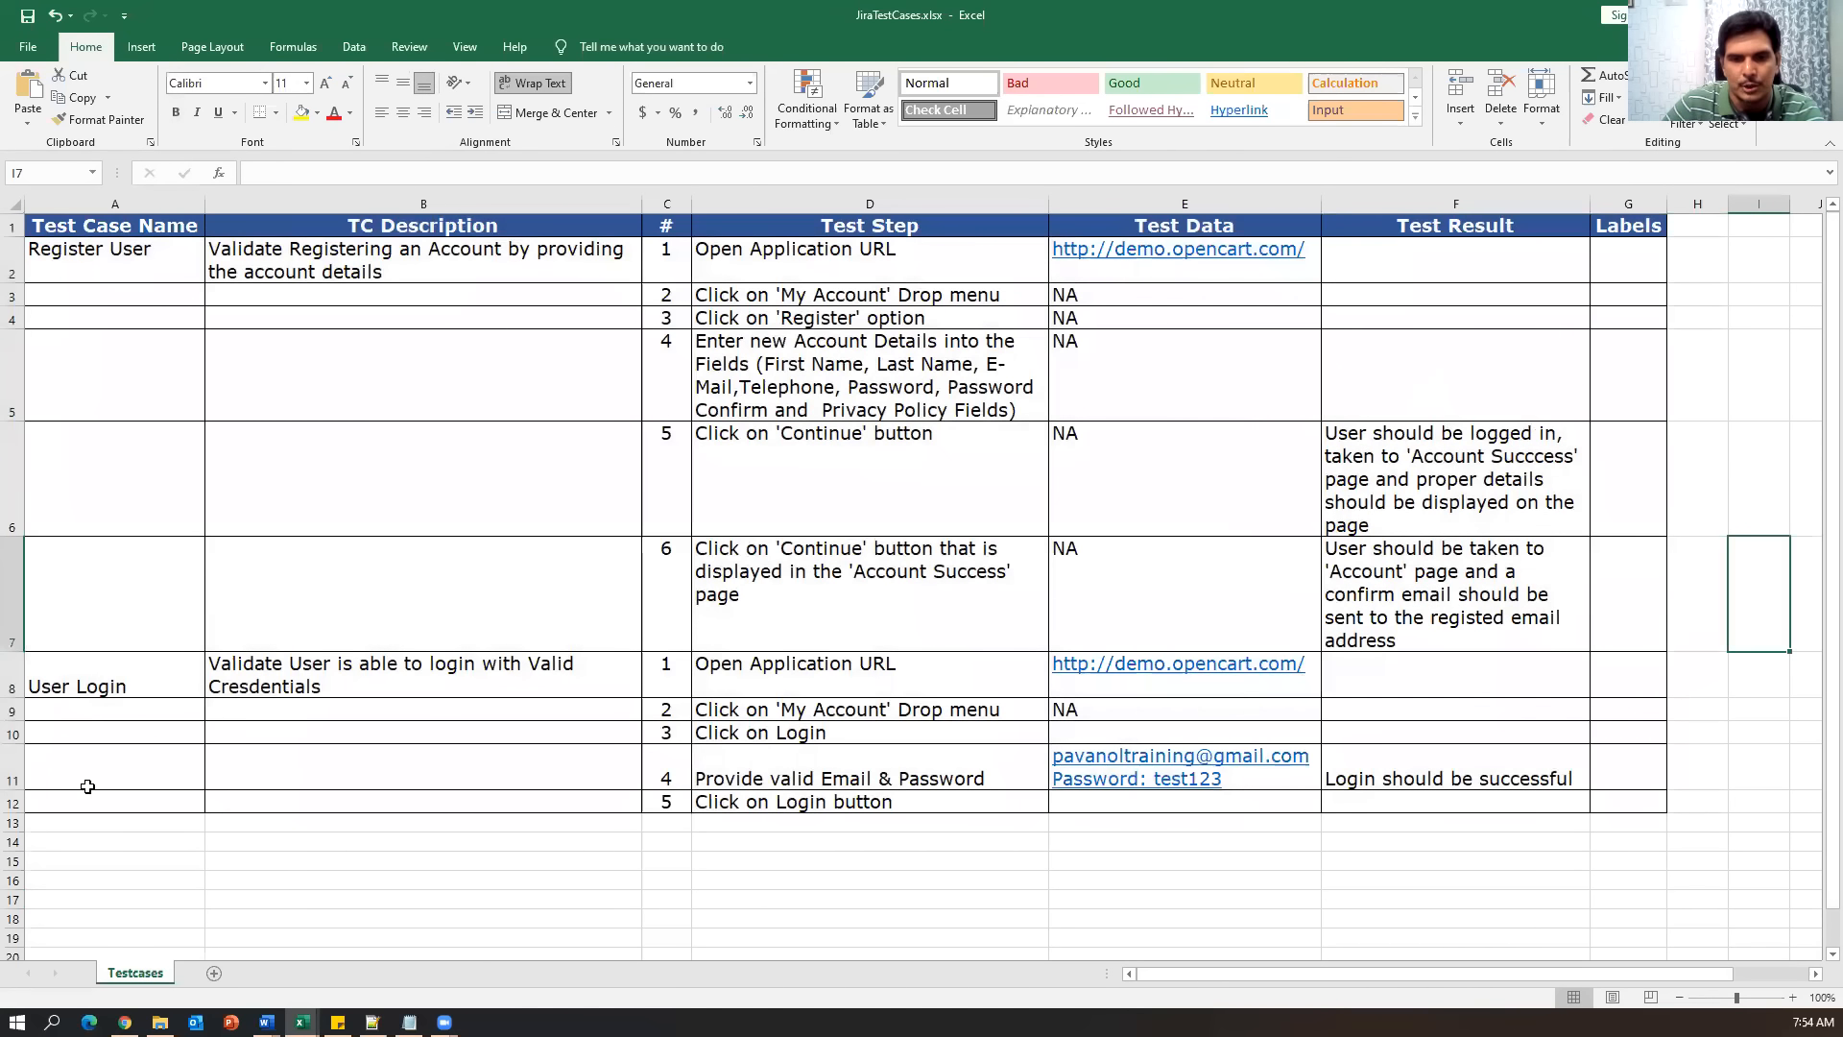
click(125, 1021)
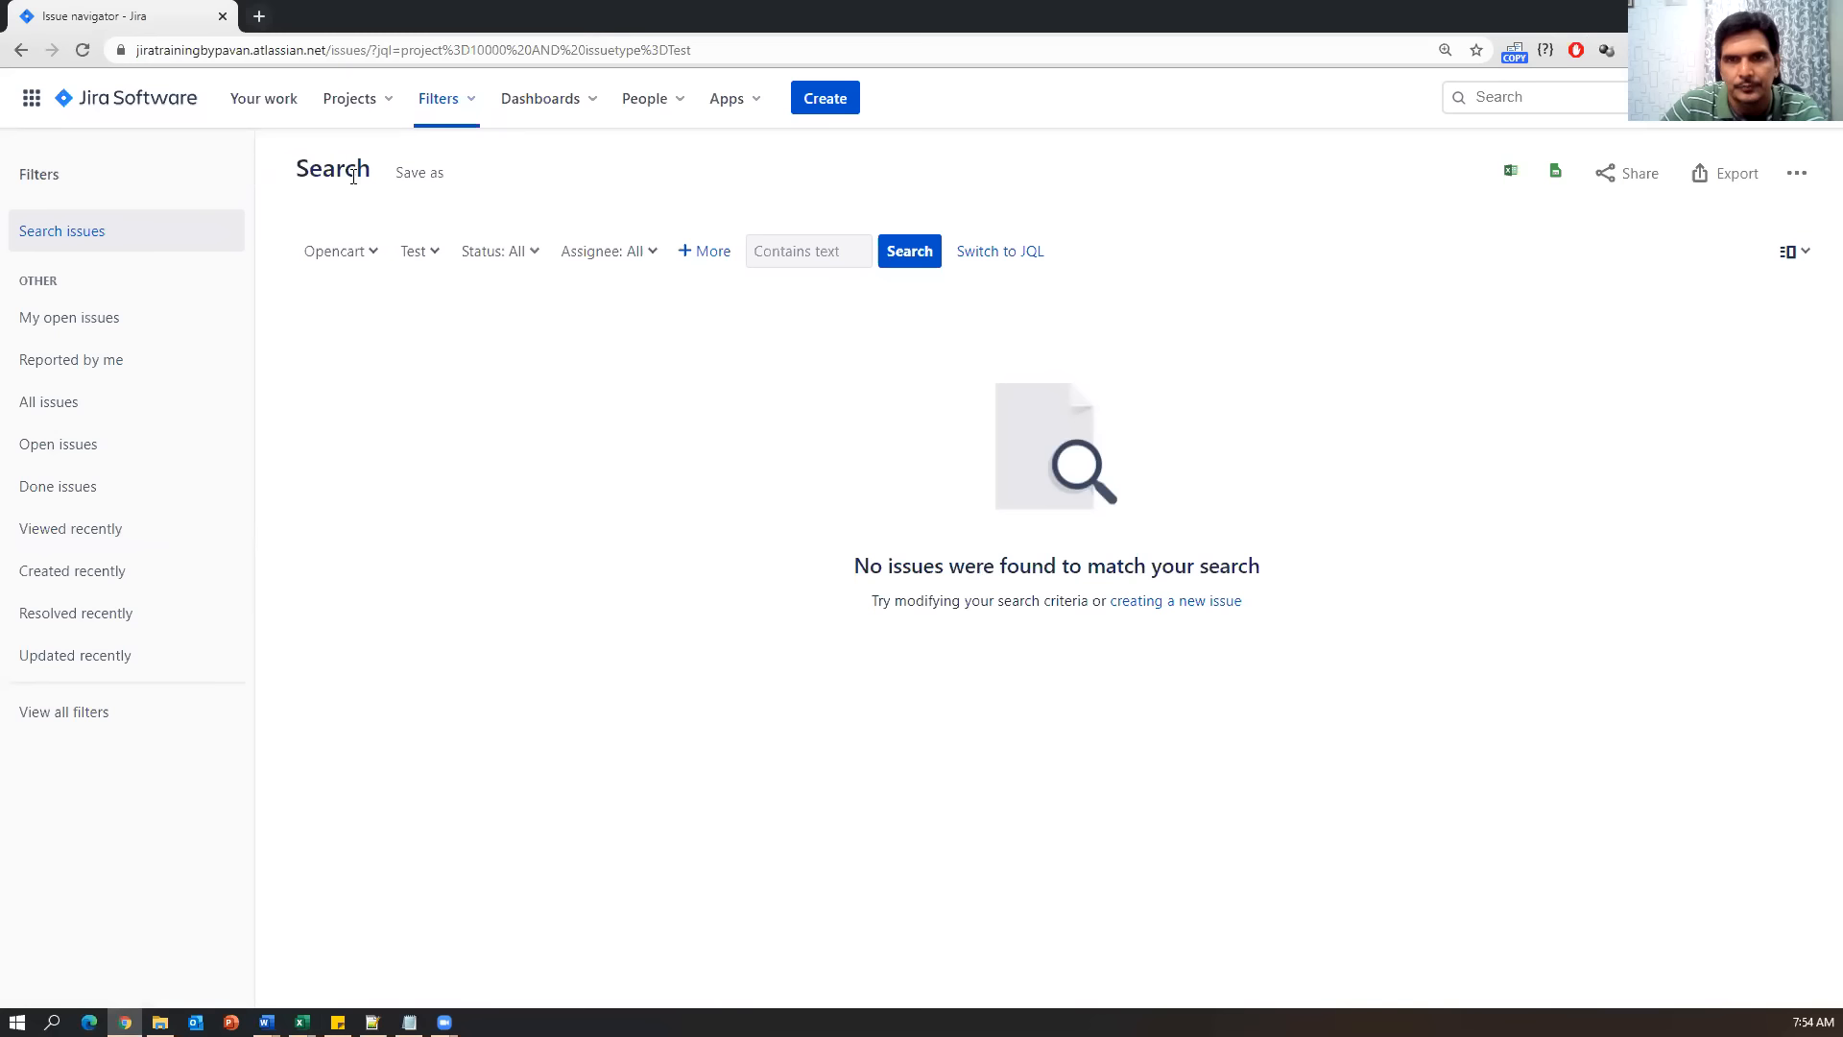
From Your work, open the Opencart project and start Zephyr's Import Tests wizard.
click(267, 103)
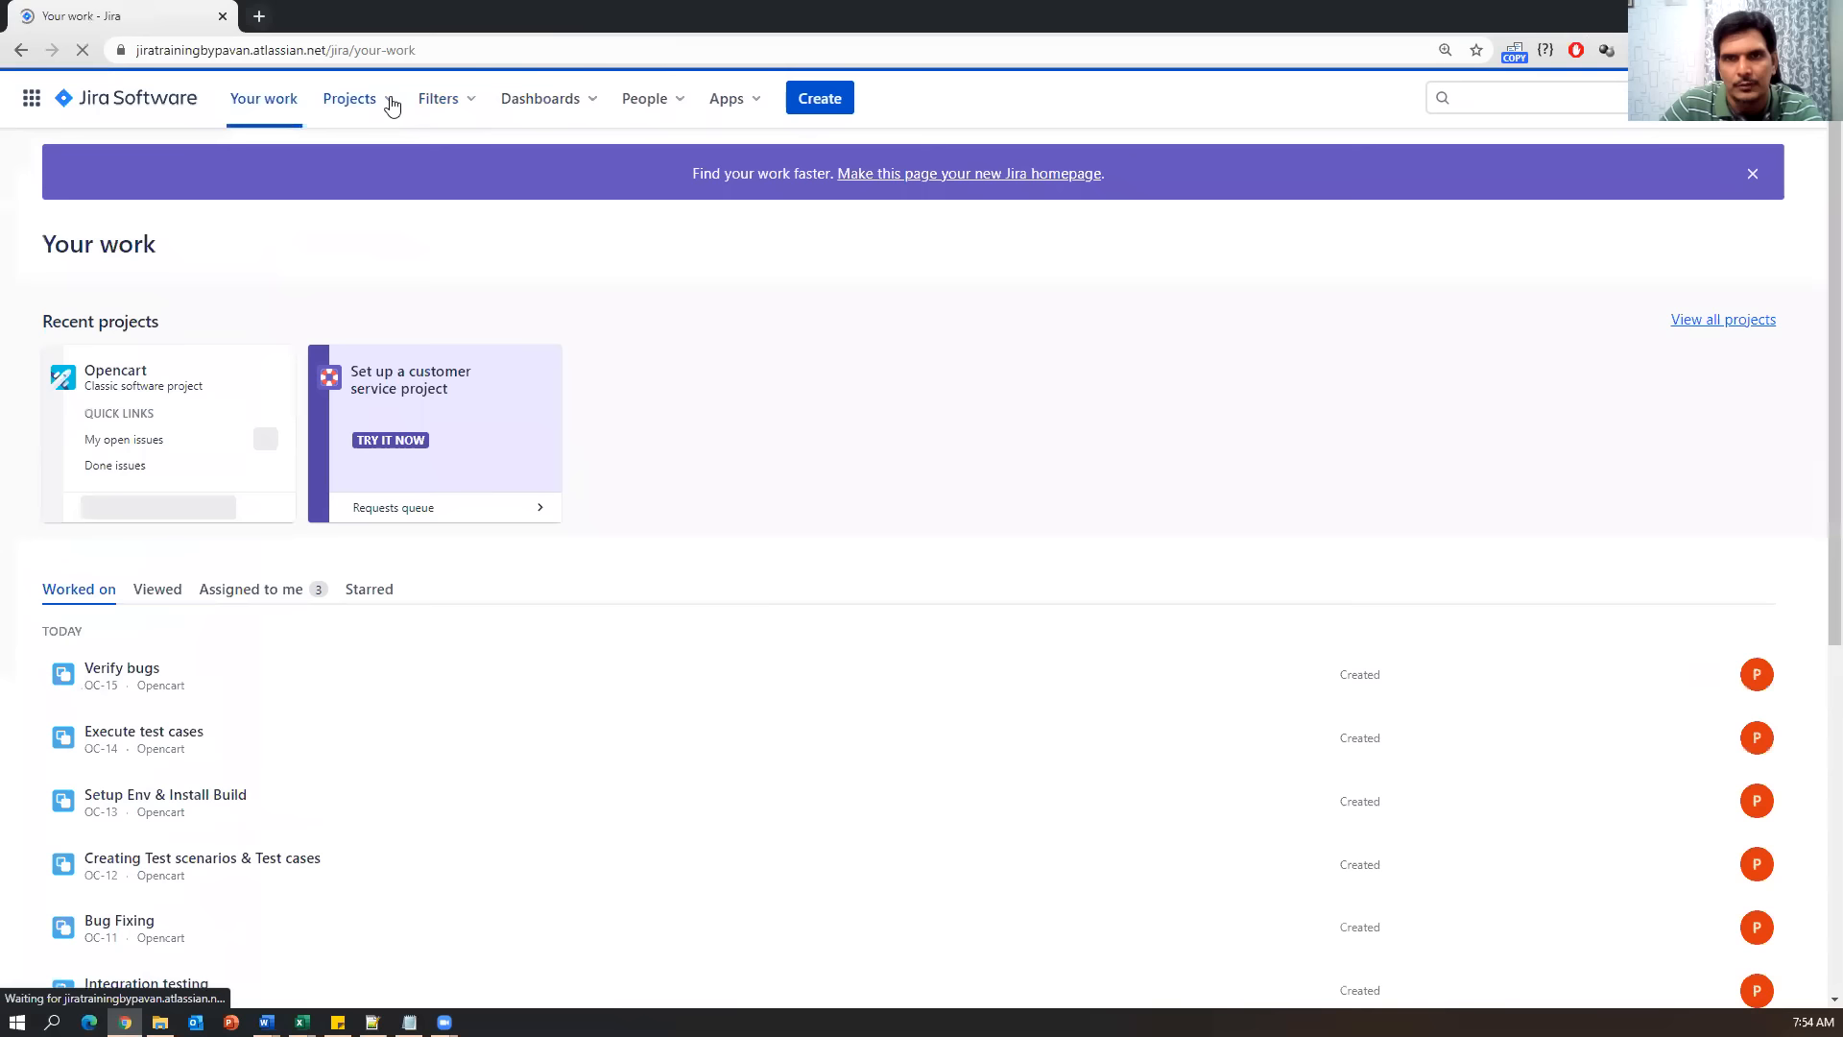
click(391, 105)
click(394, 195)
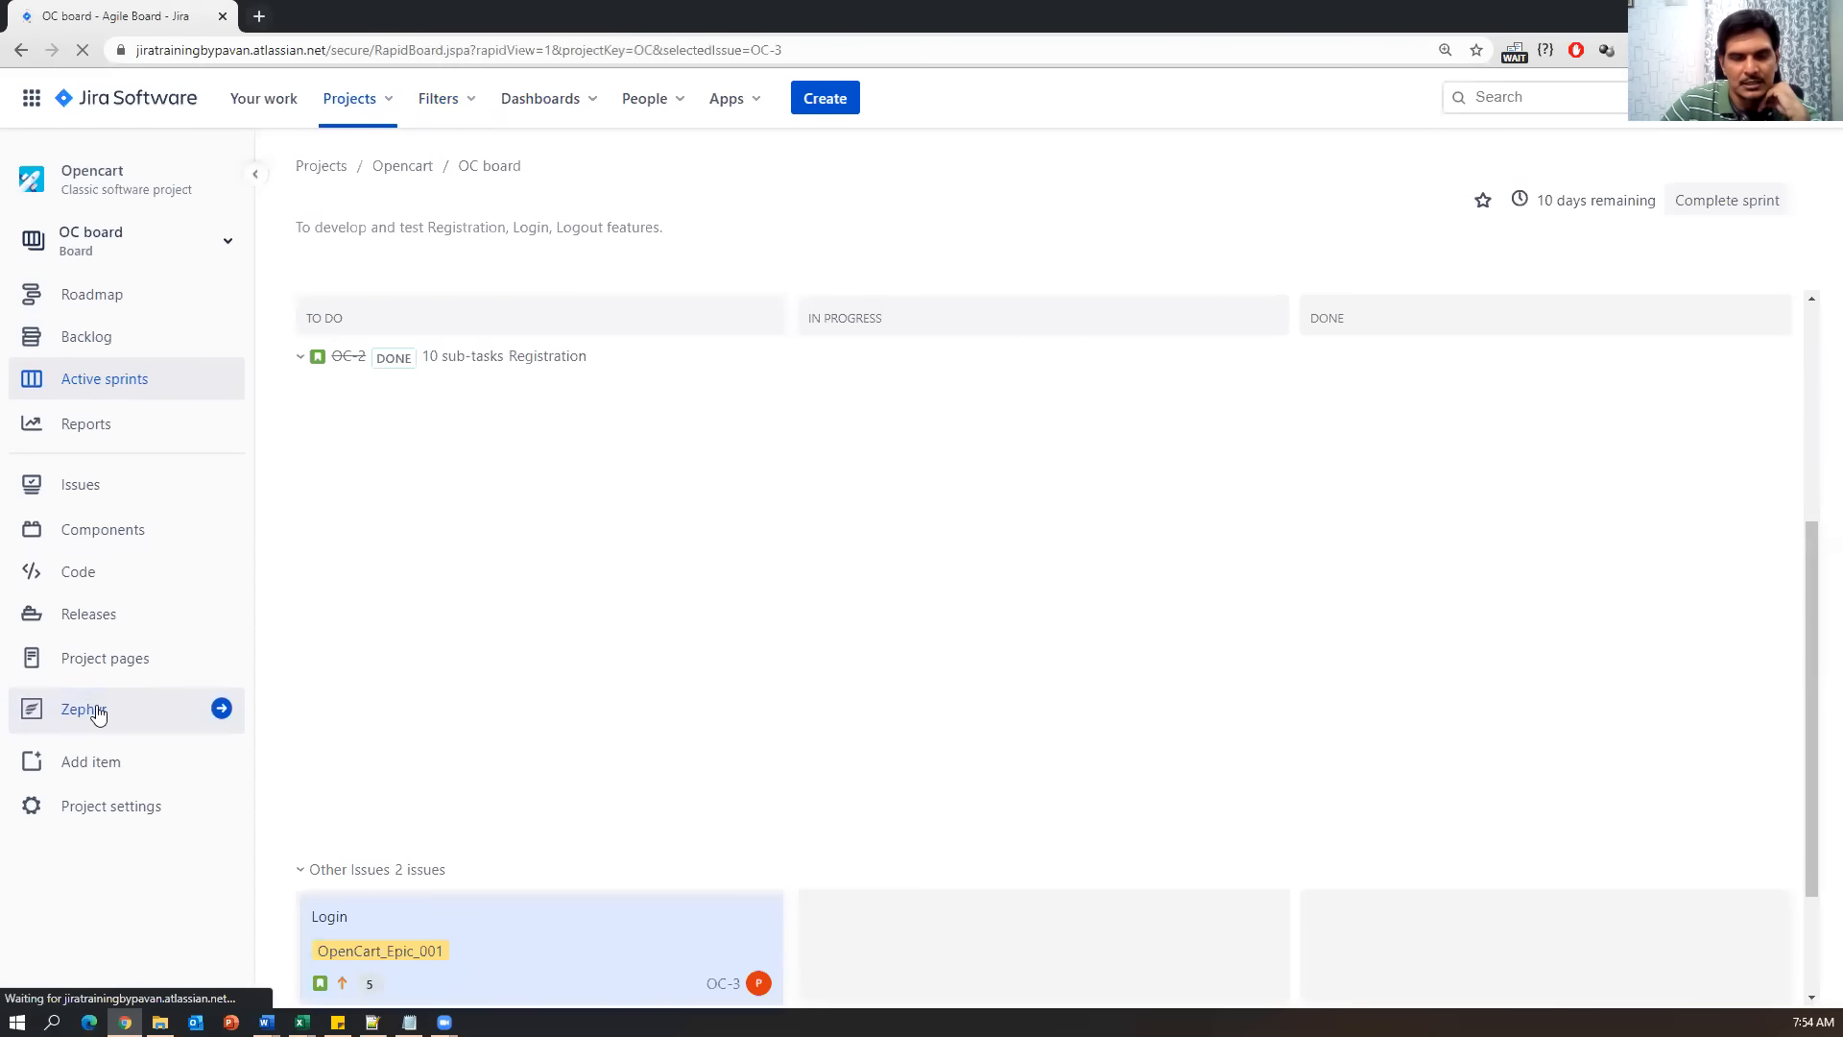
click(97, 711)
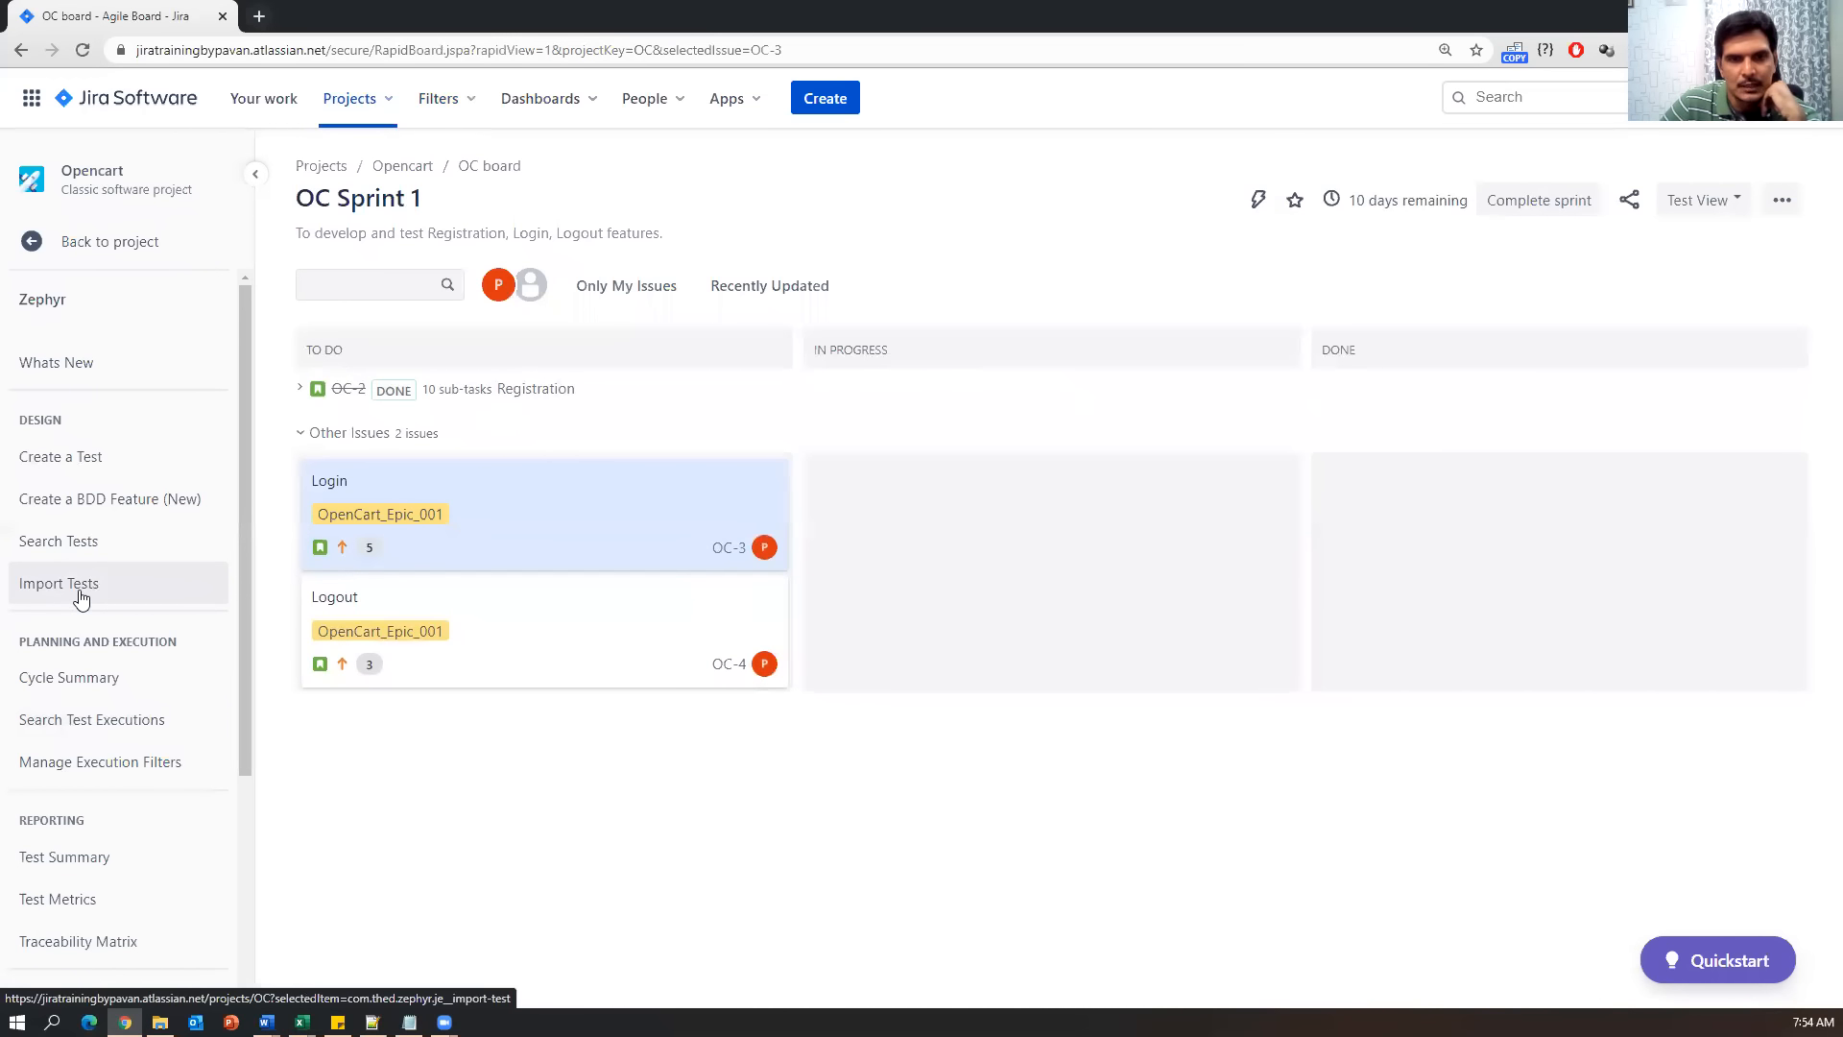
click(80, 599)
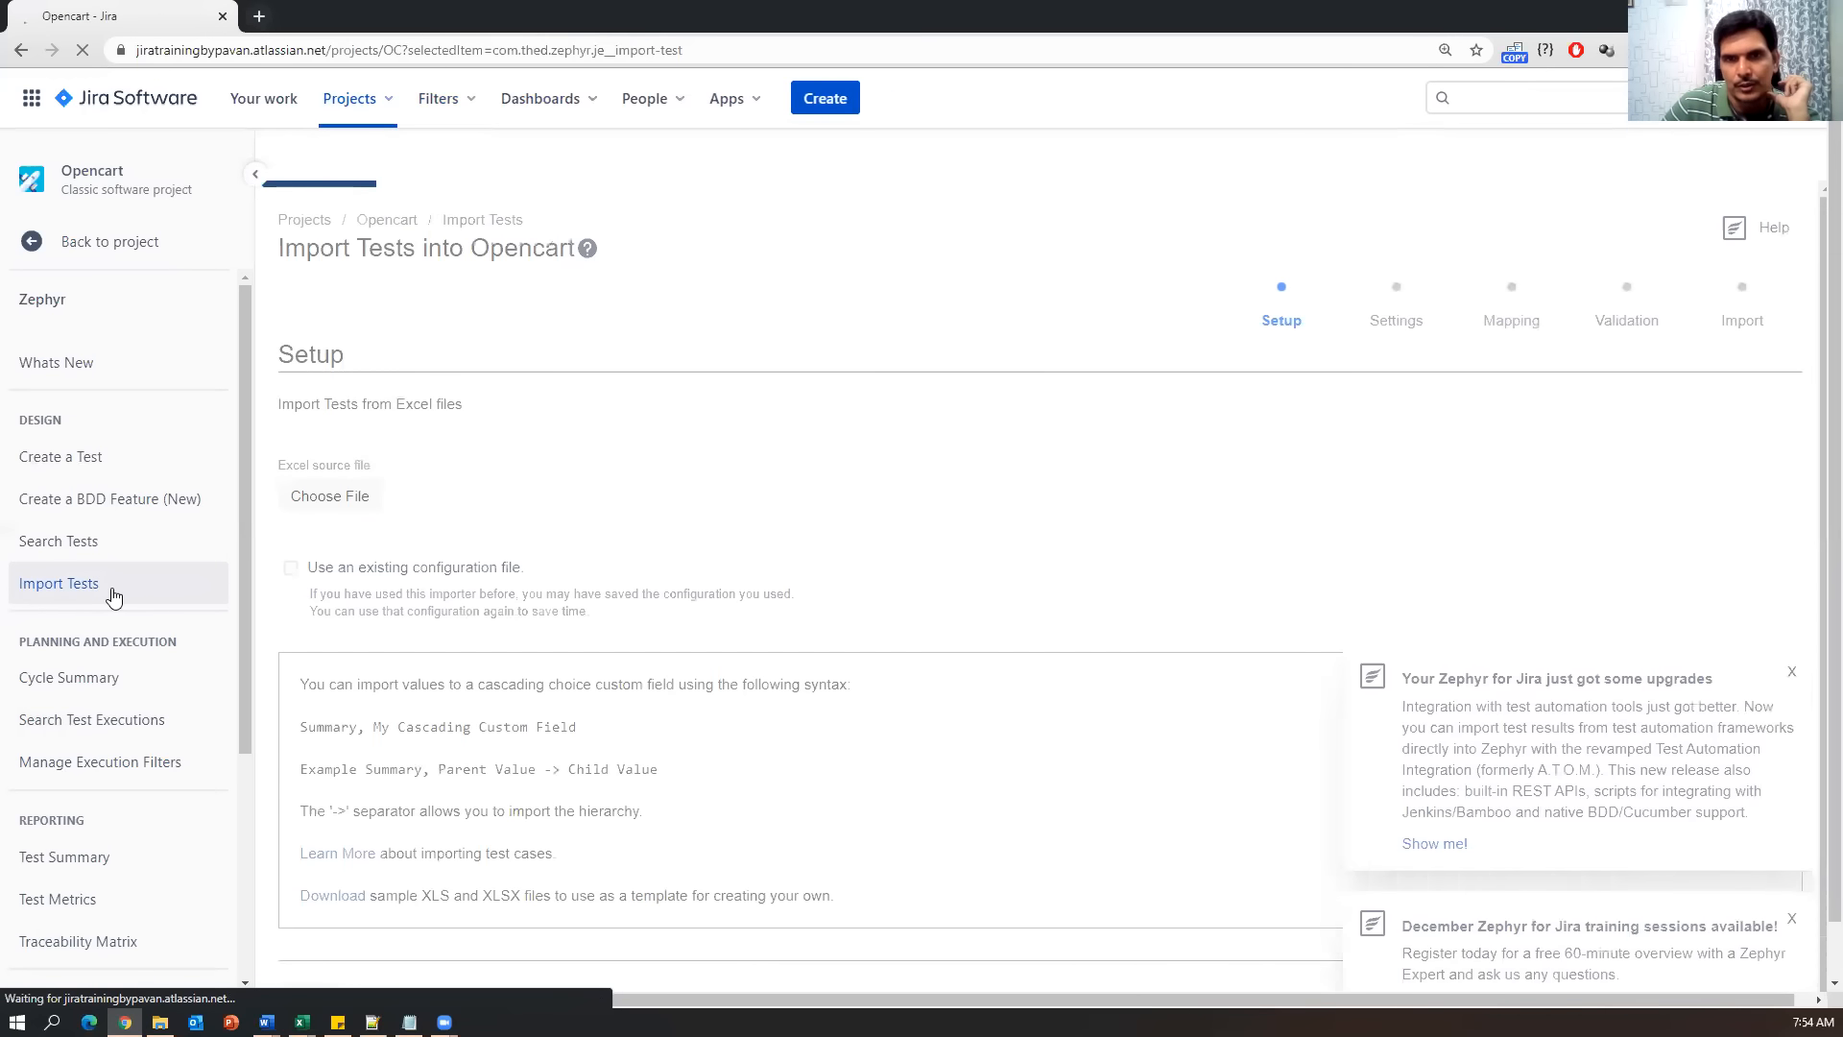
Dismiss the Zephyr upgrades and training notices, then check the Register User and User Login rows in Excel.
click(1809, 675)
click(1808, 676)
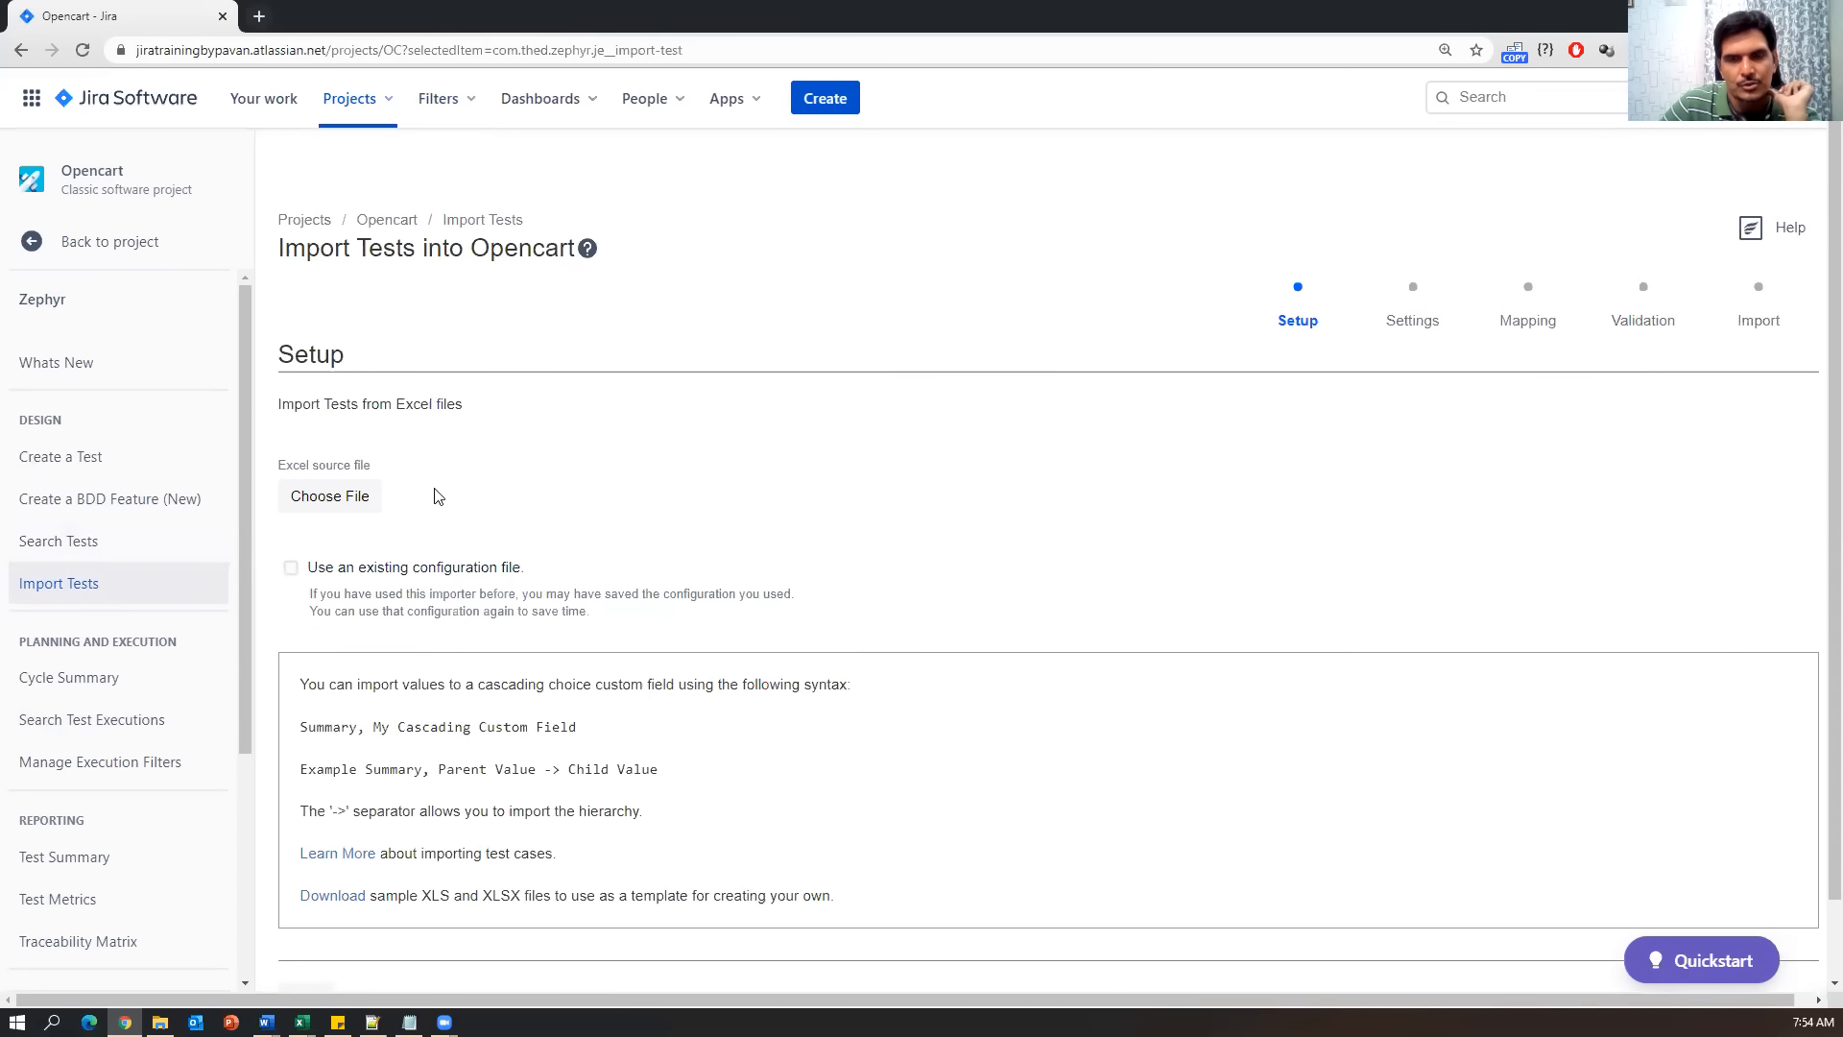
click(301, 1021)
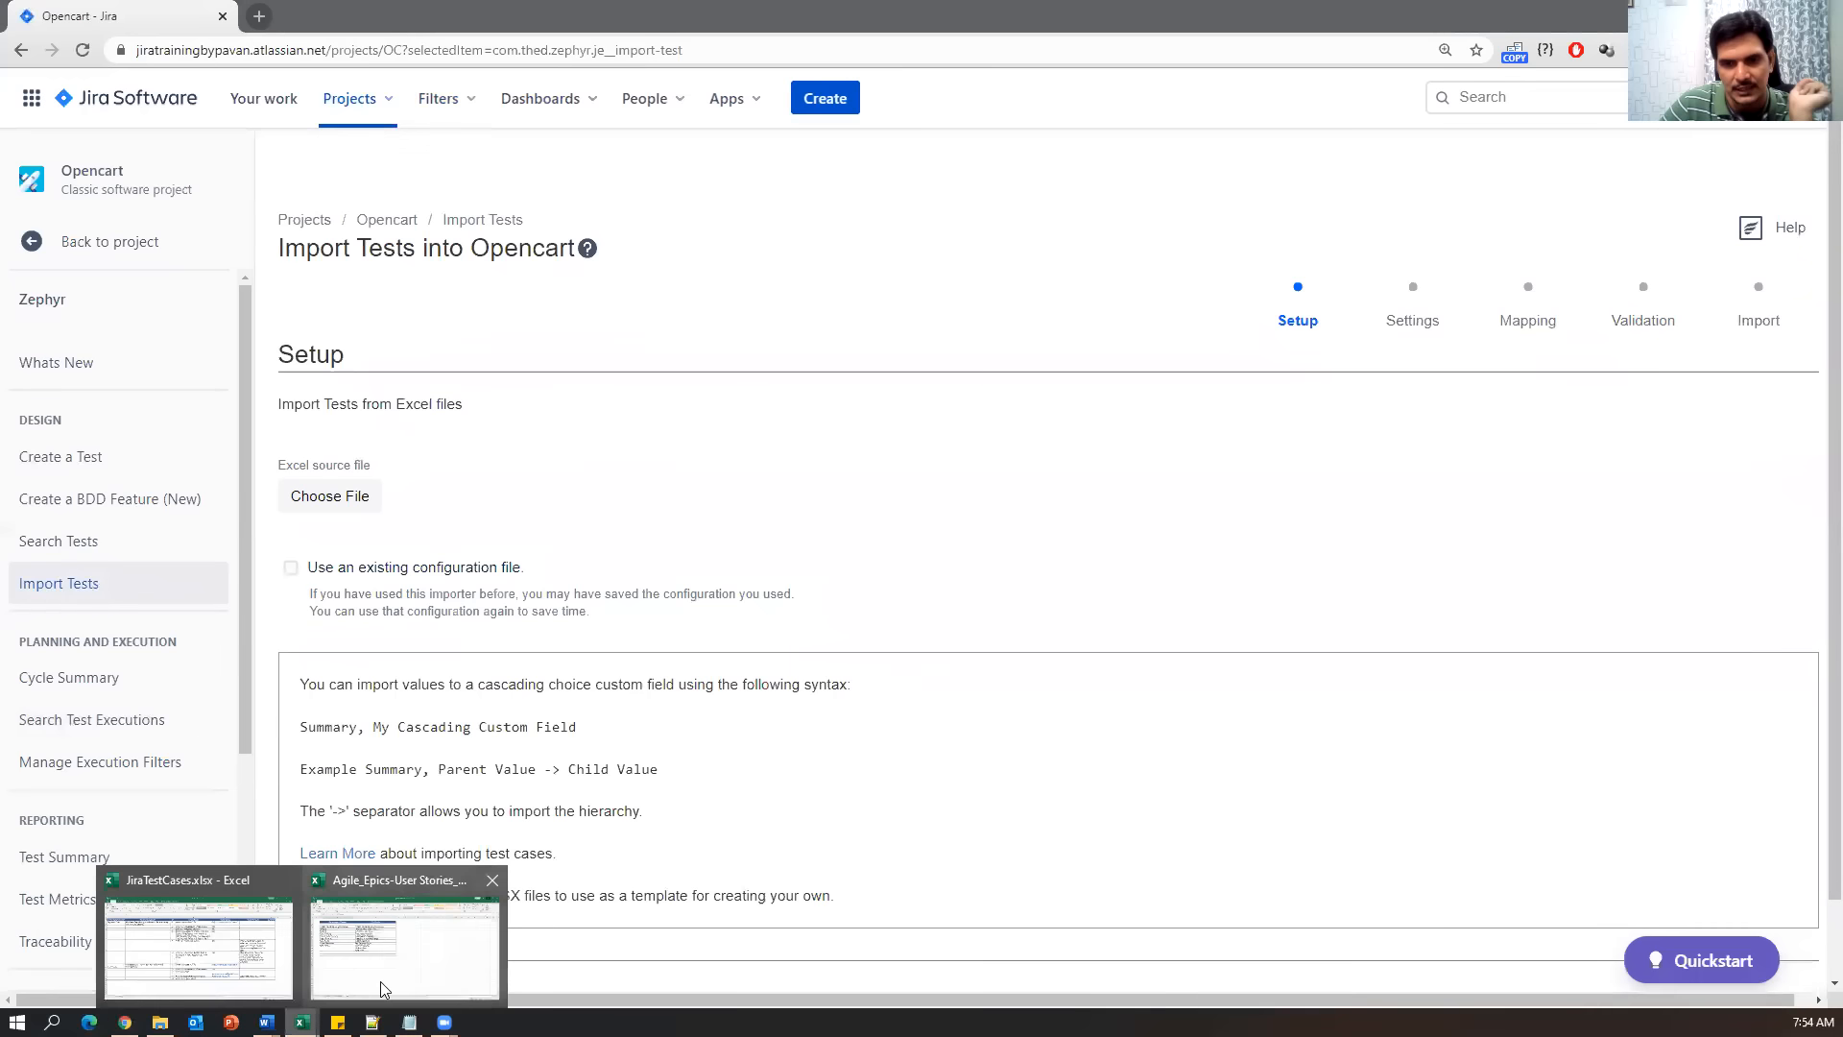
click(275, 960)
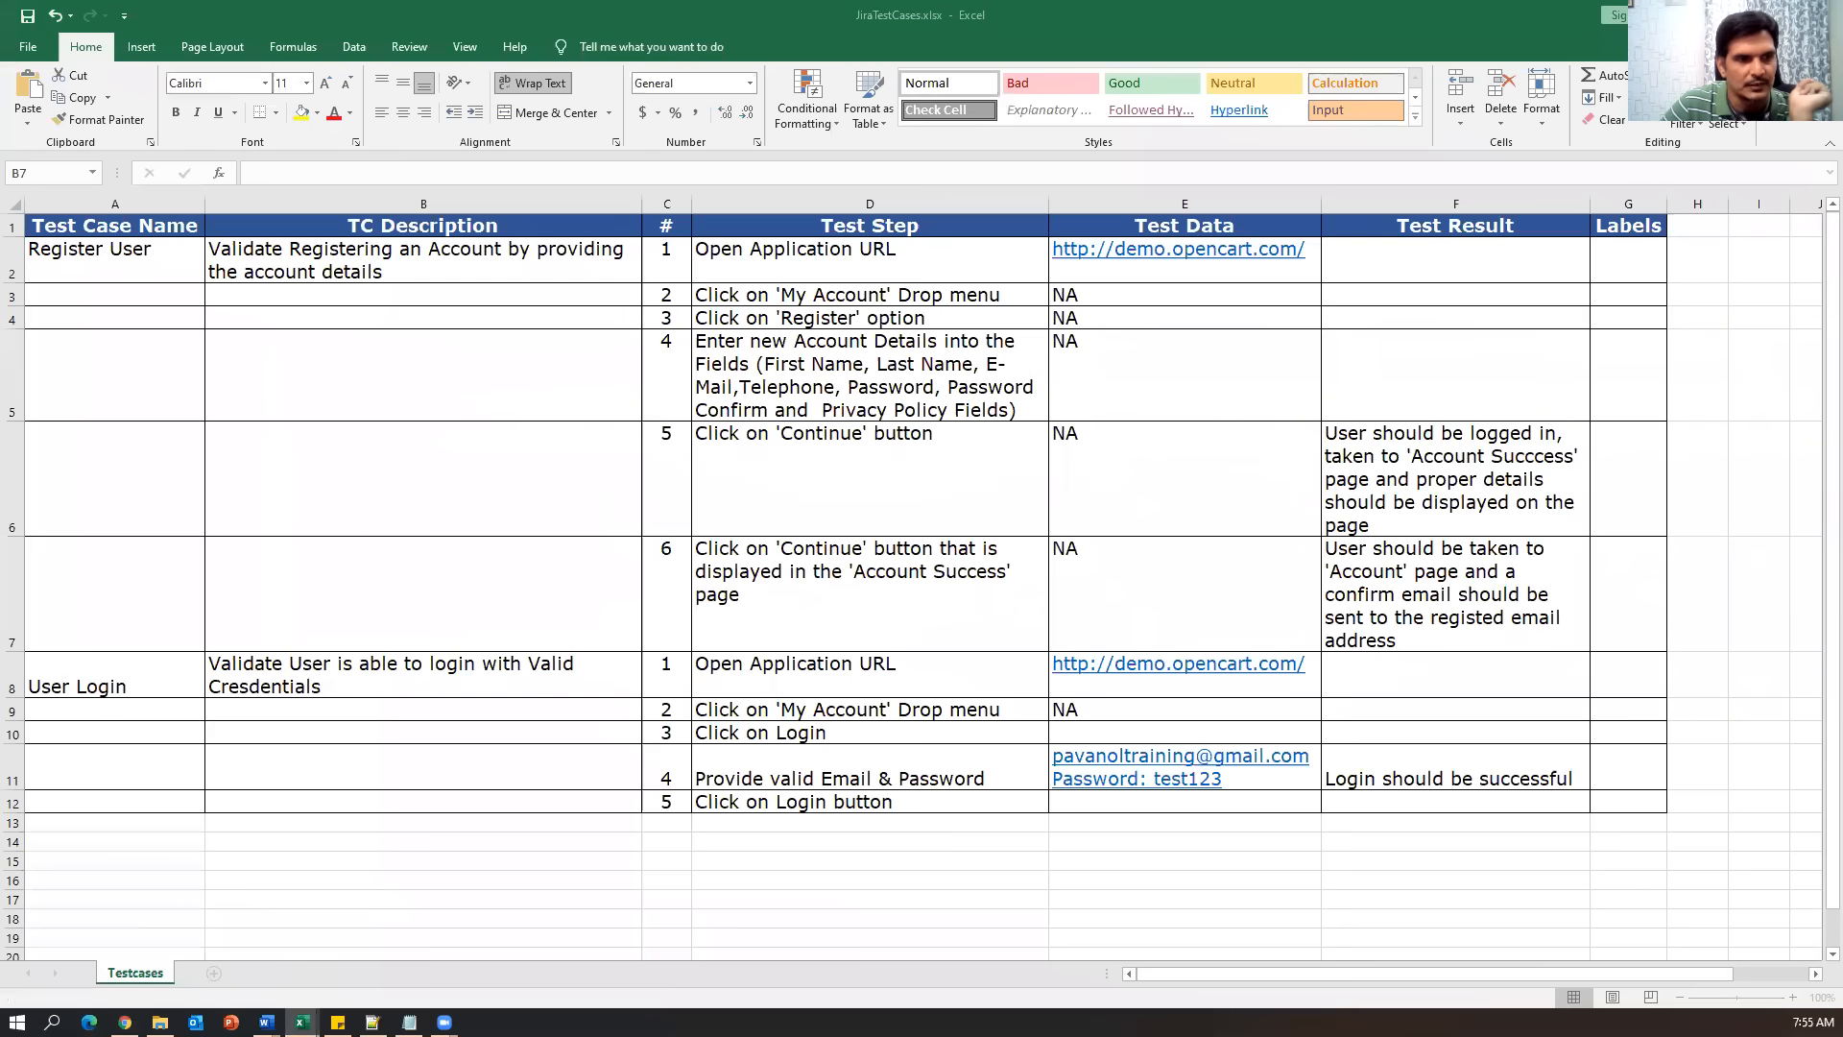
click(478, 527)
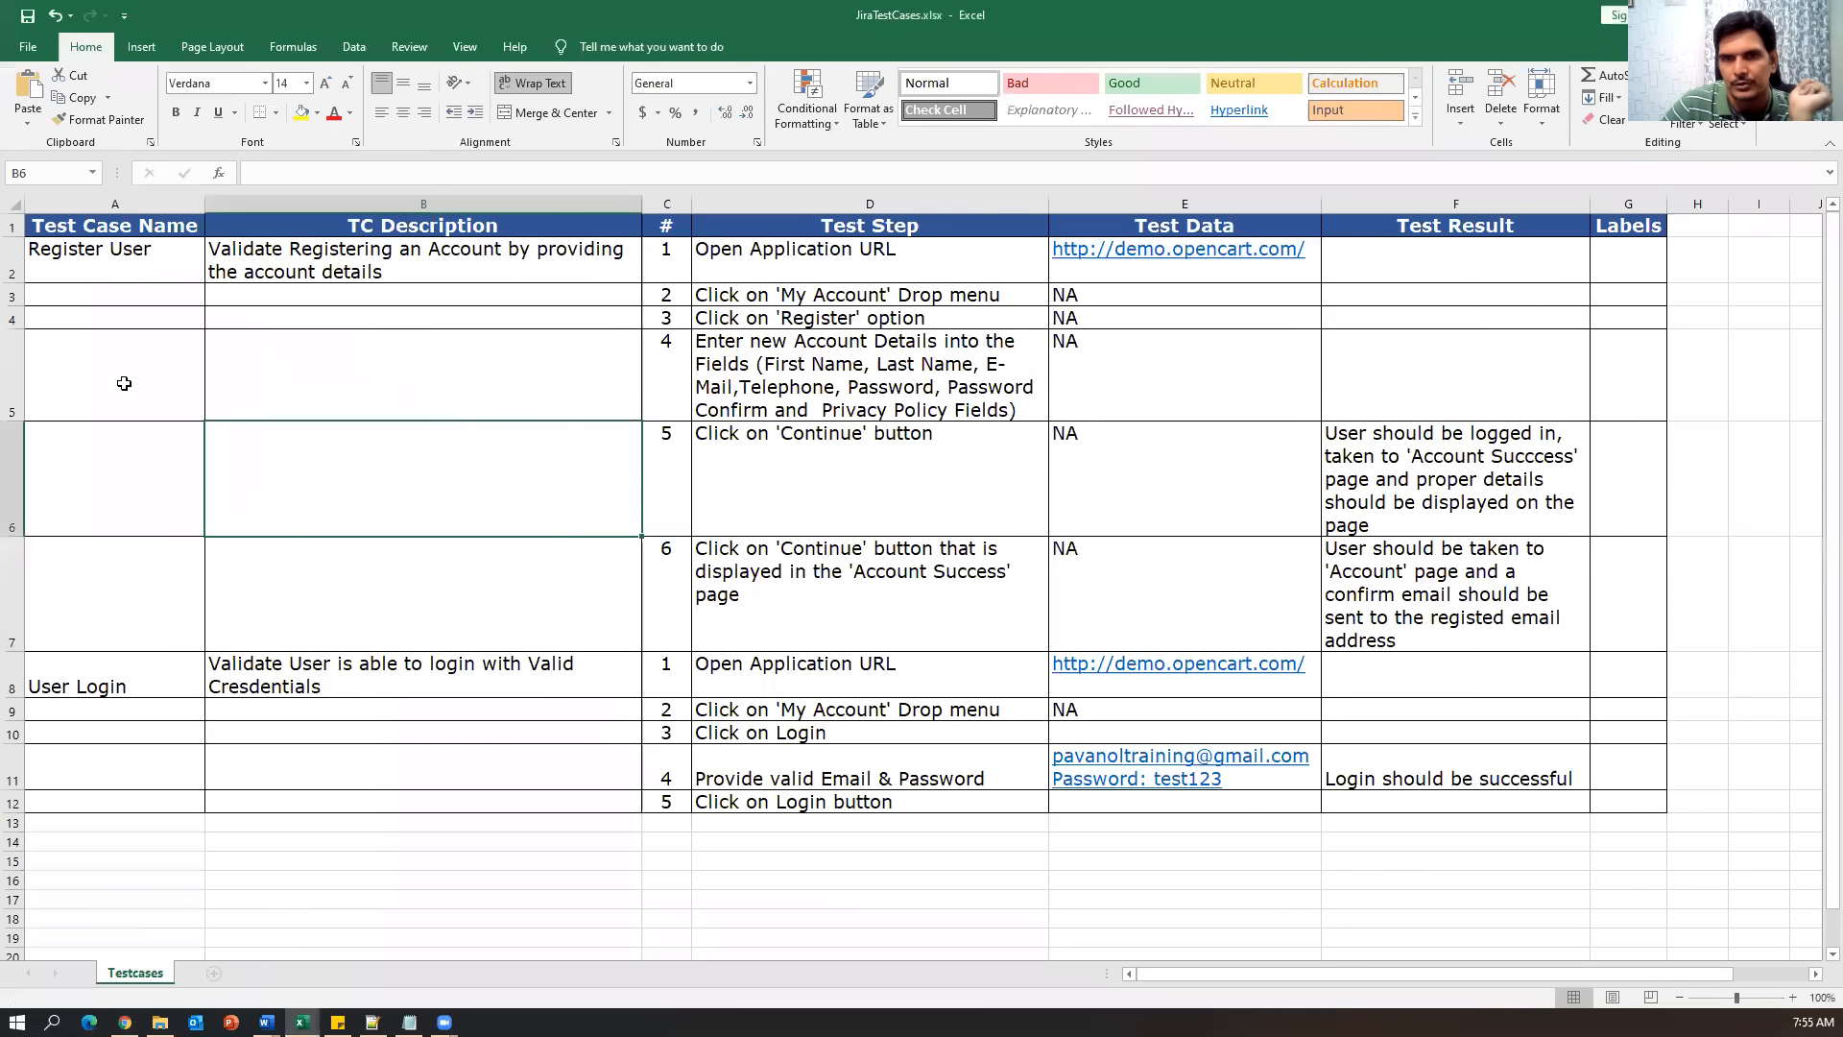
click(122, 267)
click(133, 686)
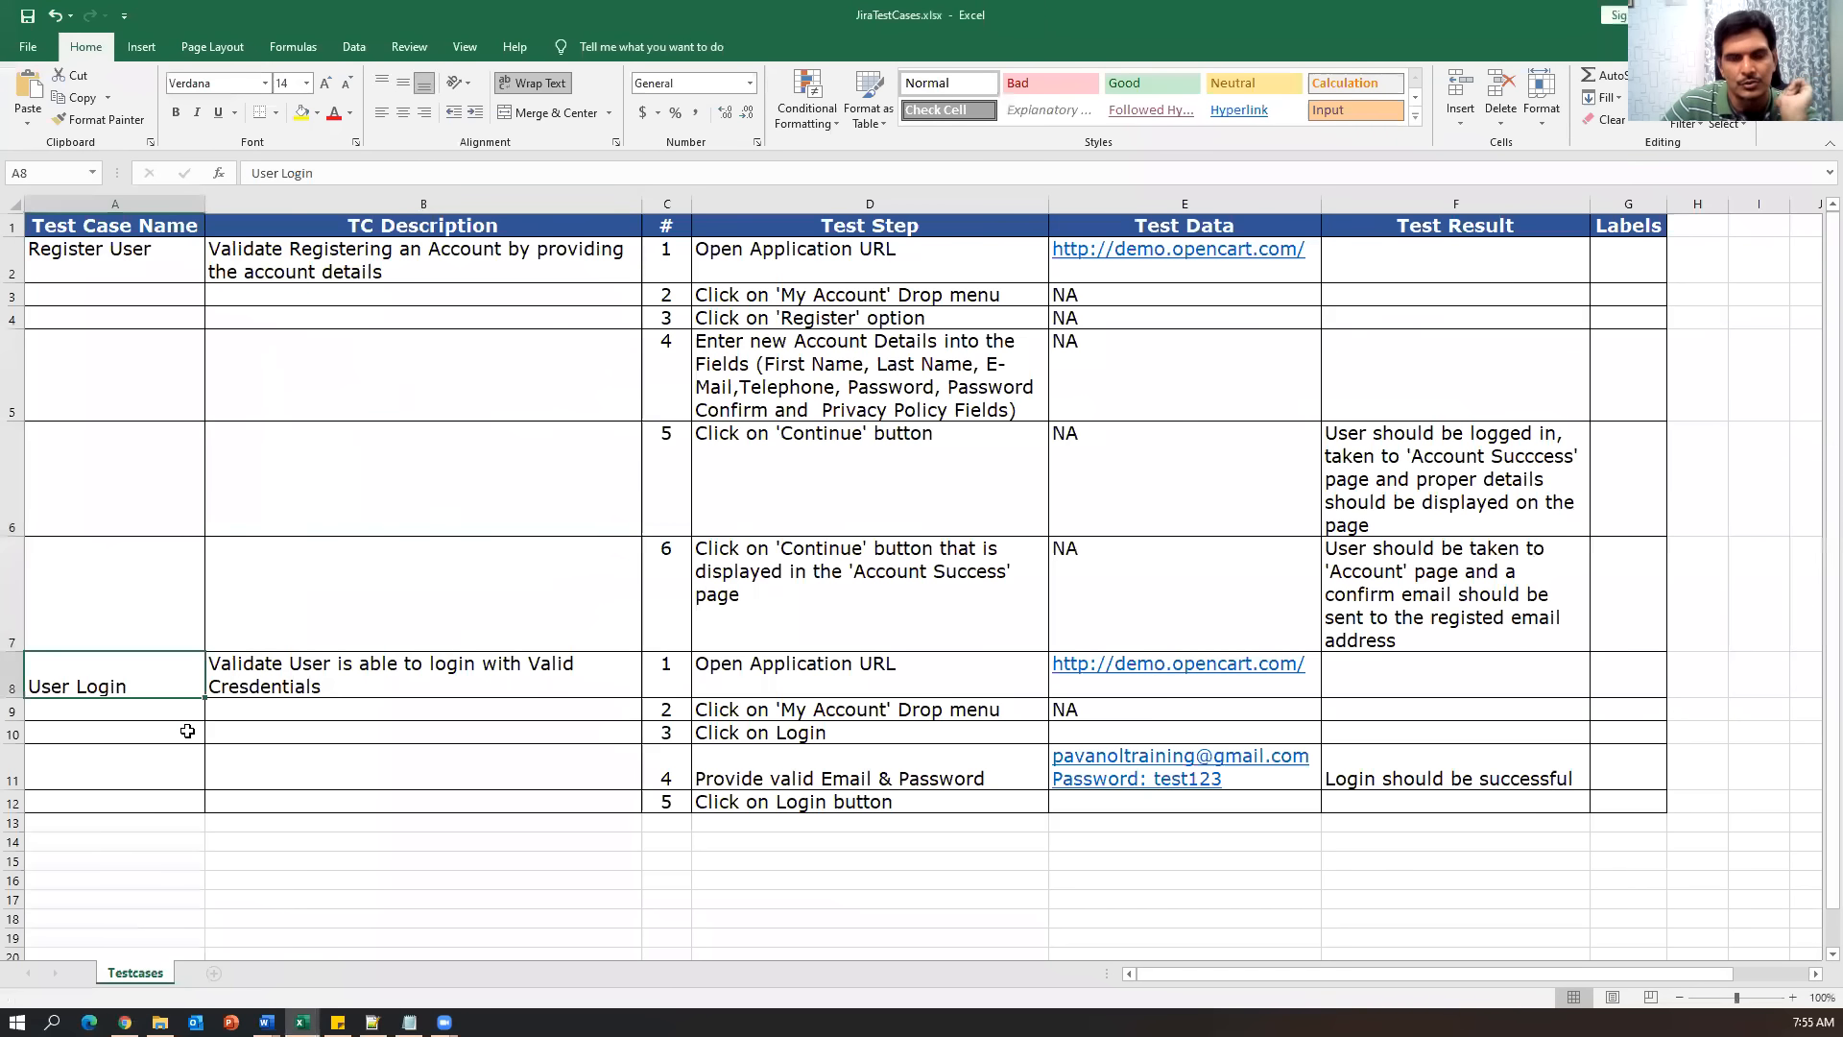
click(1821, 15)
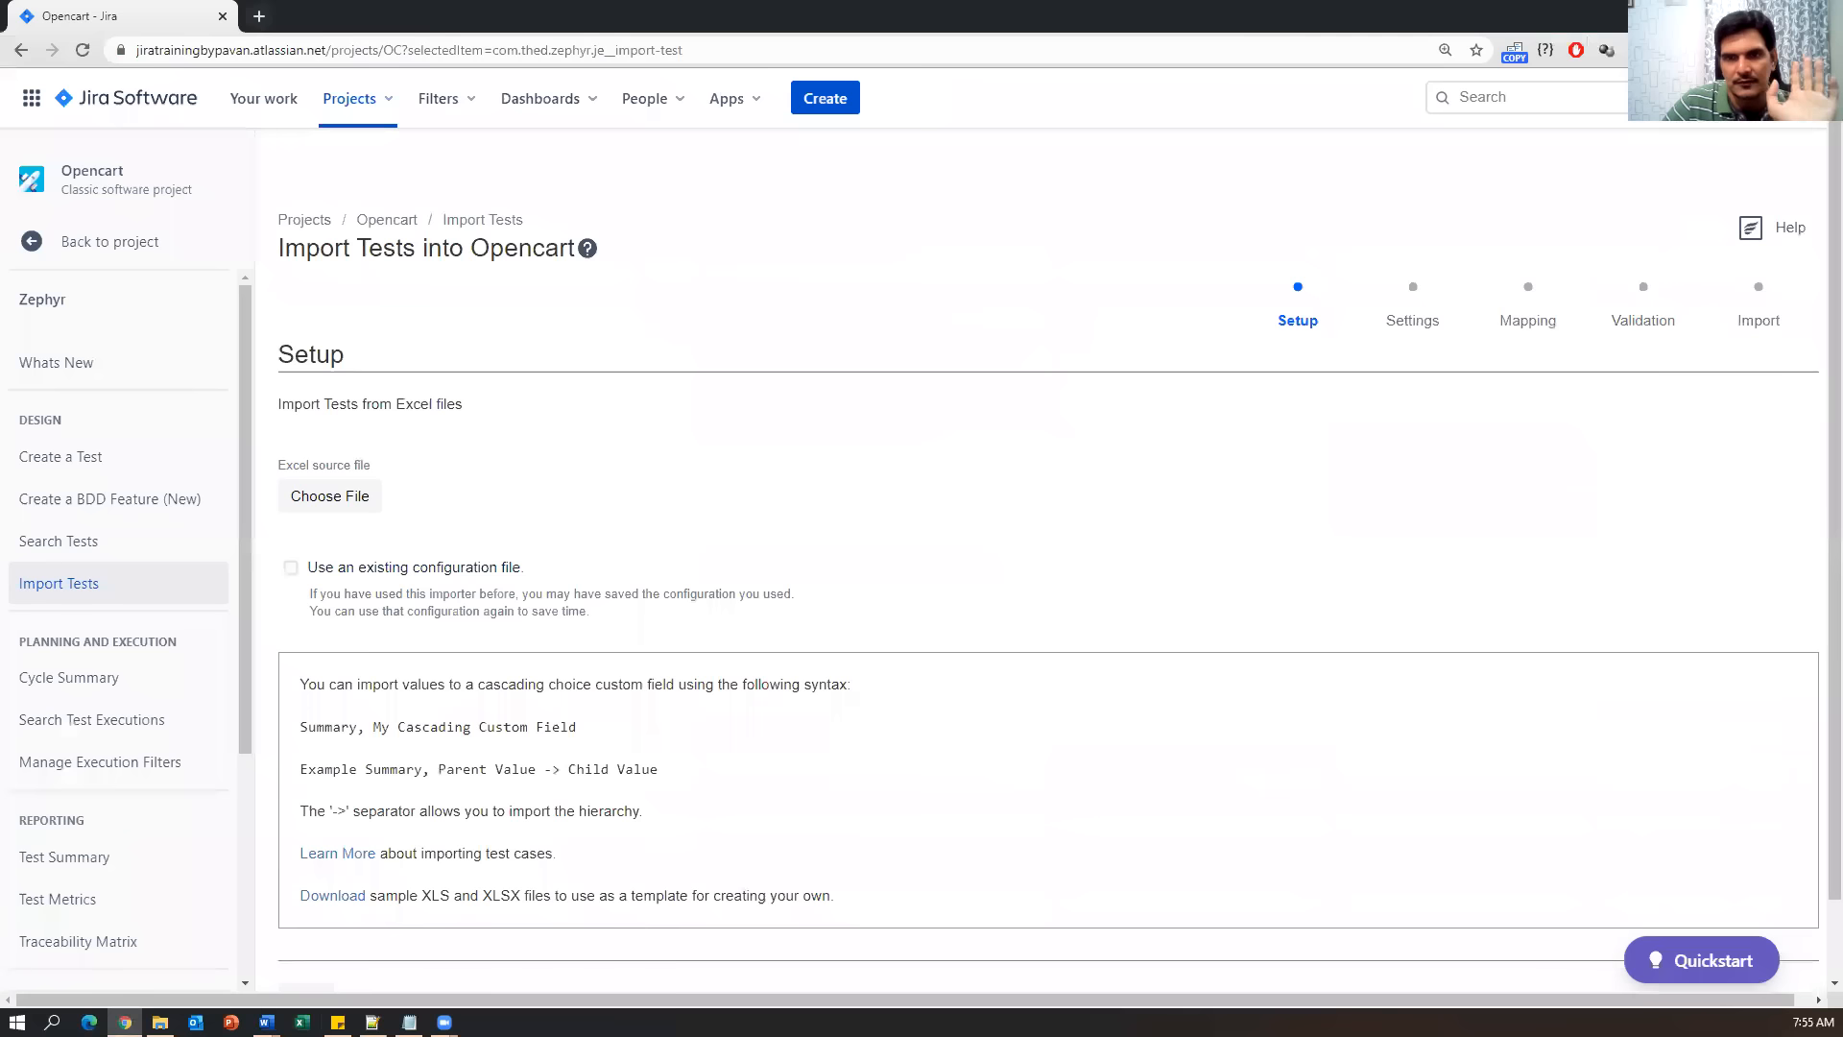
Choose JiraTestCases.xlsx from the training folder as the Excel source and proceed to Settings.
scroll(490, 469, down, 1)
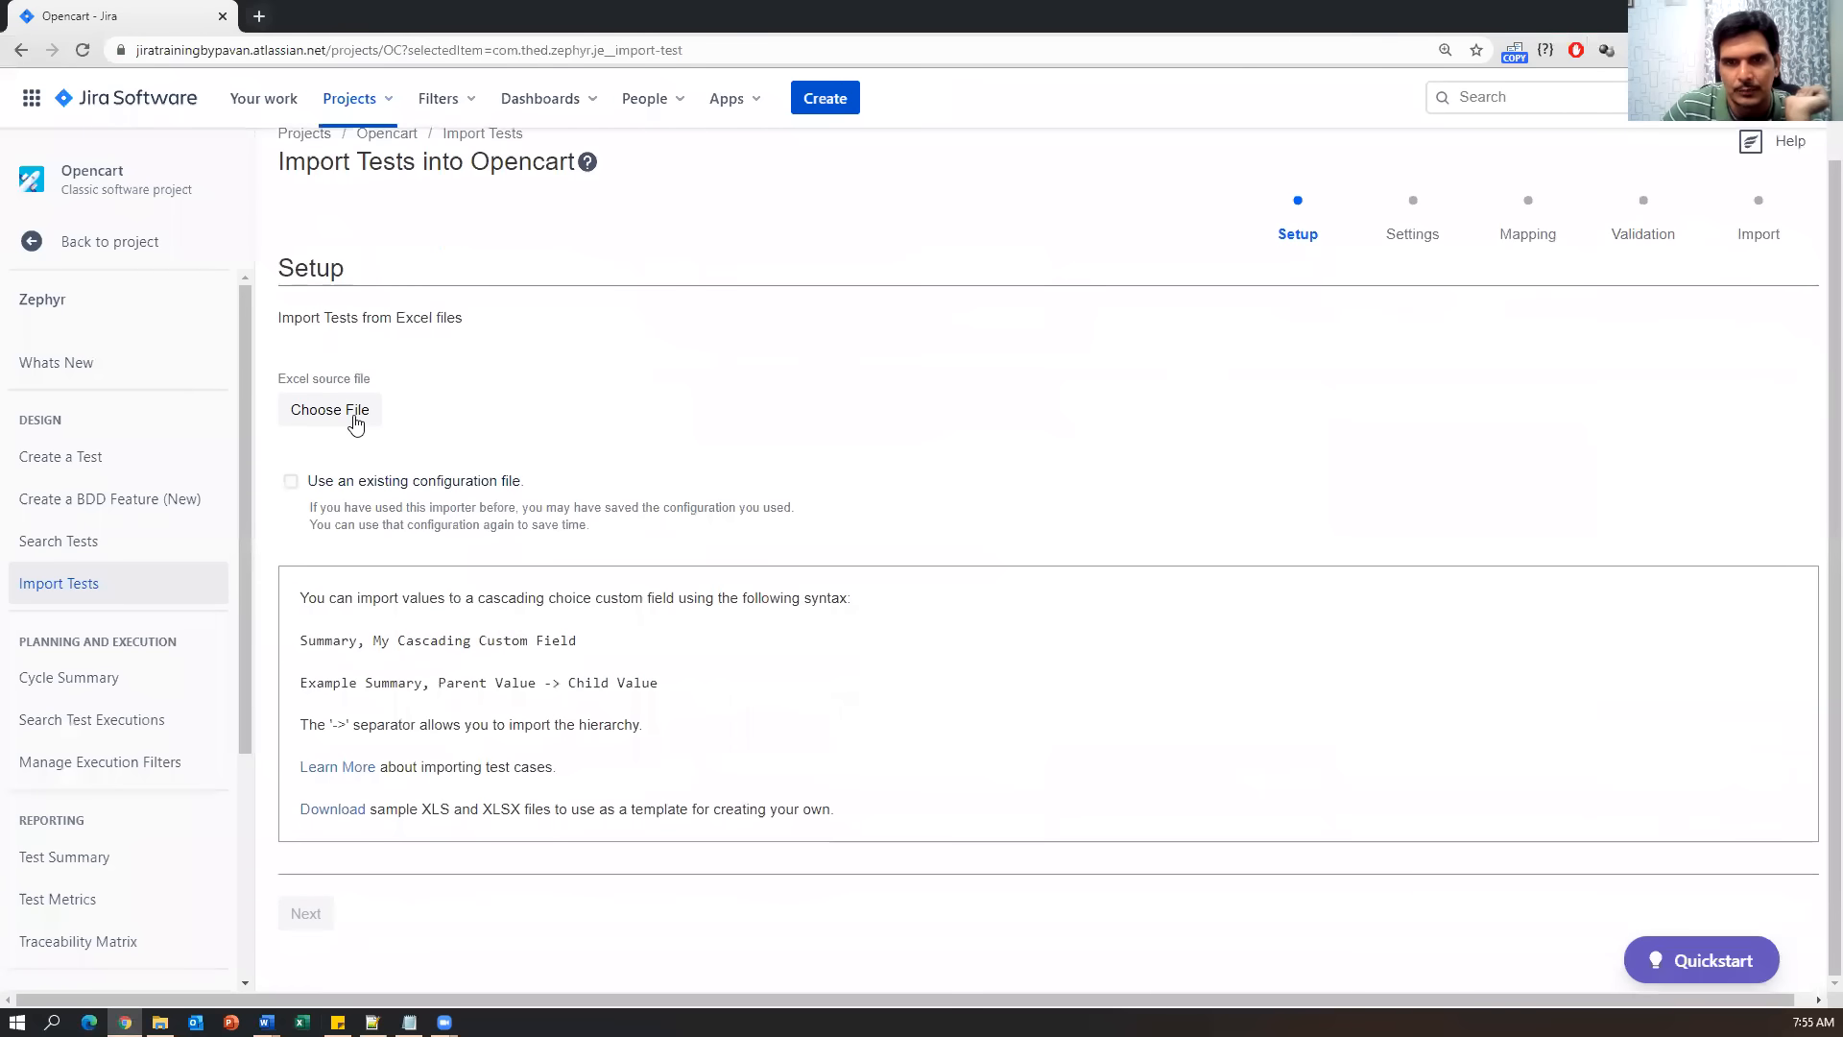
click(356, 415)
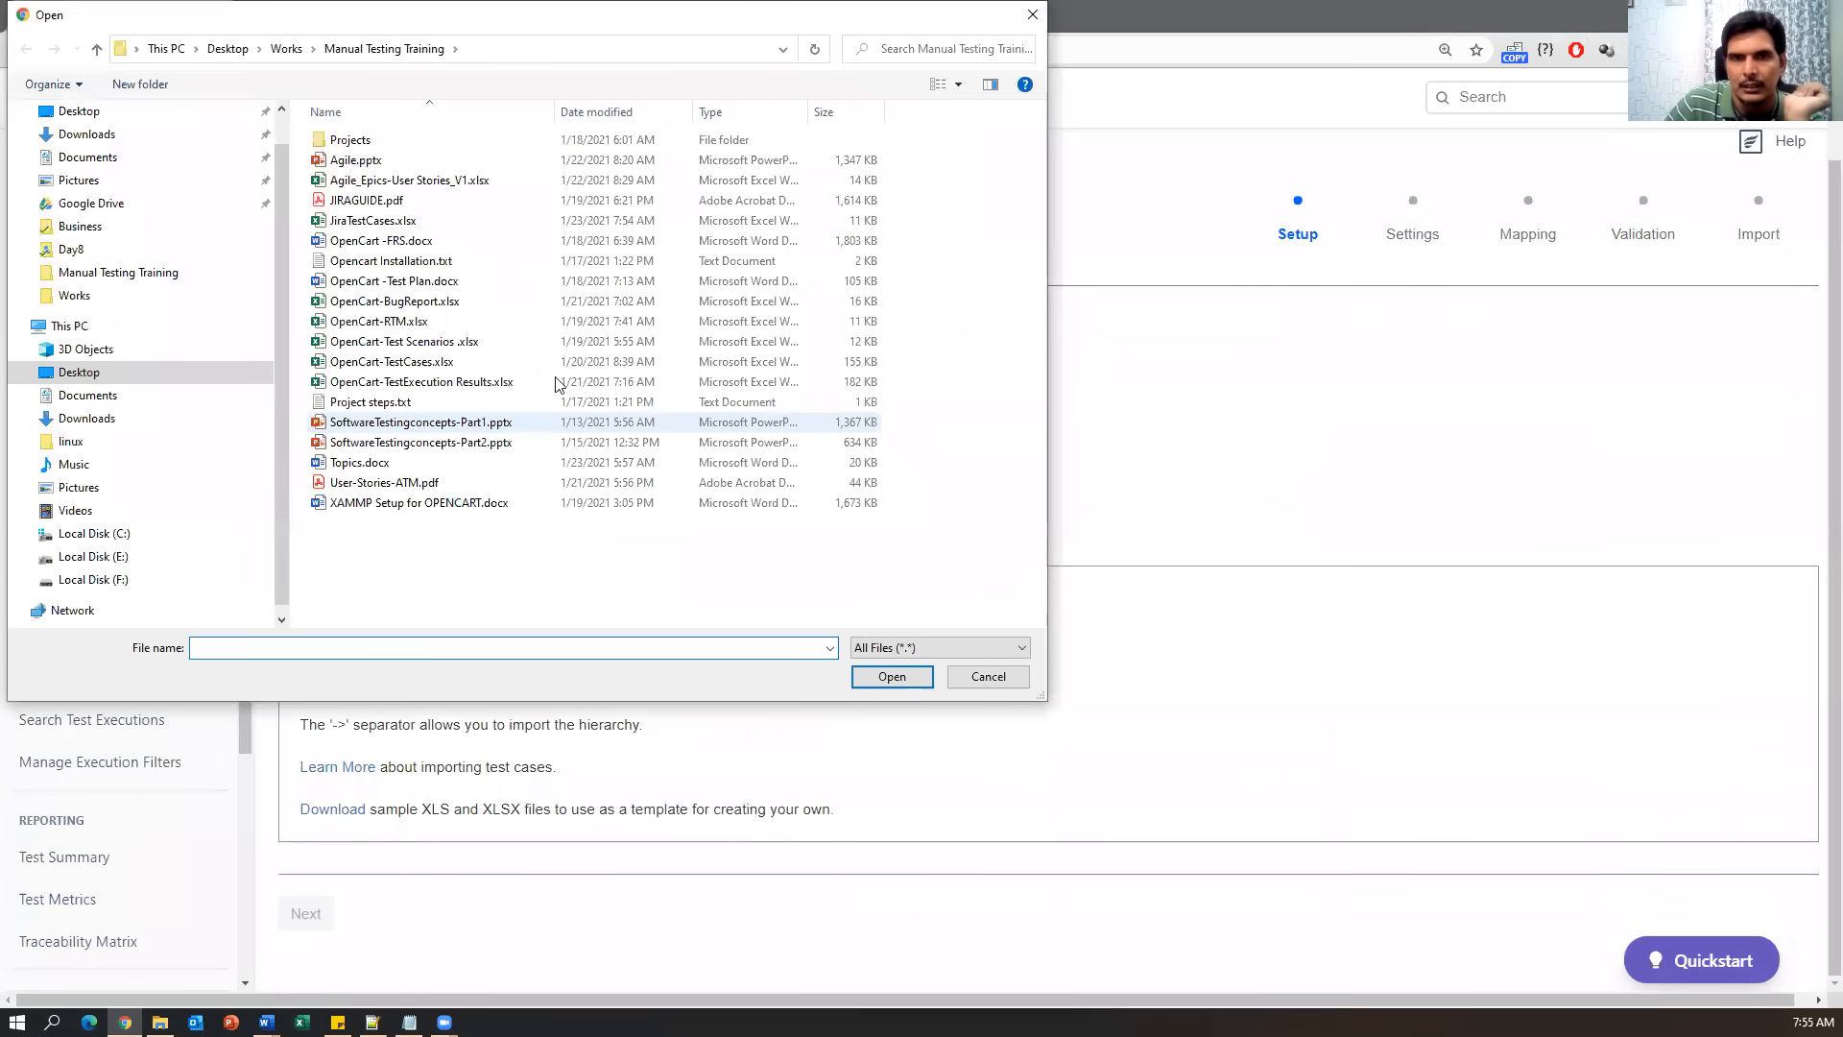
click(387, 224)
click(892, 680)
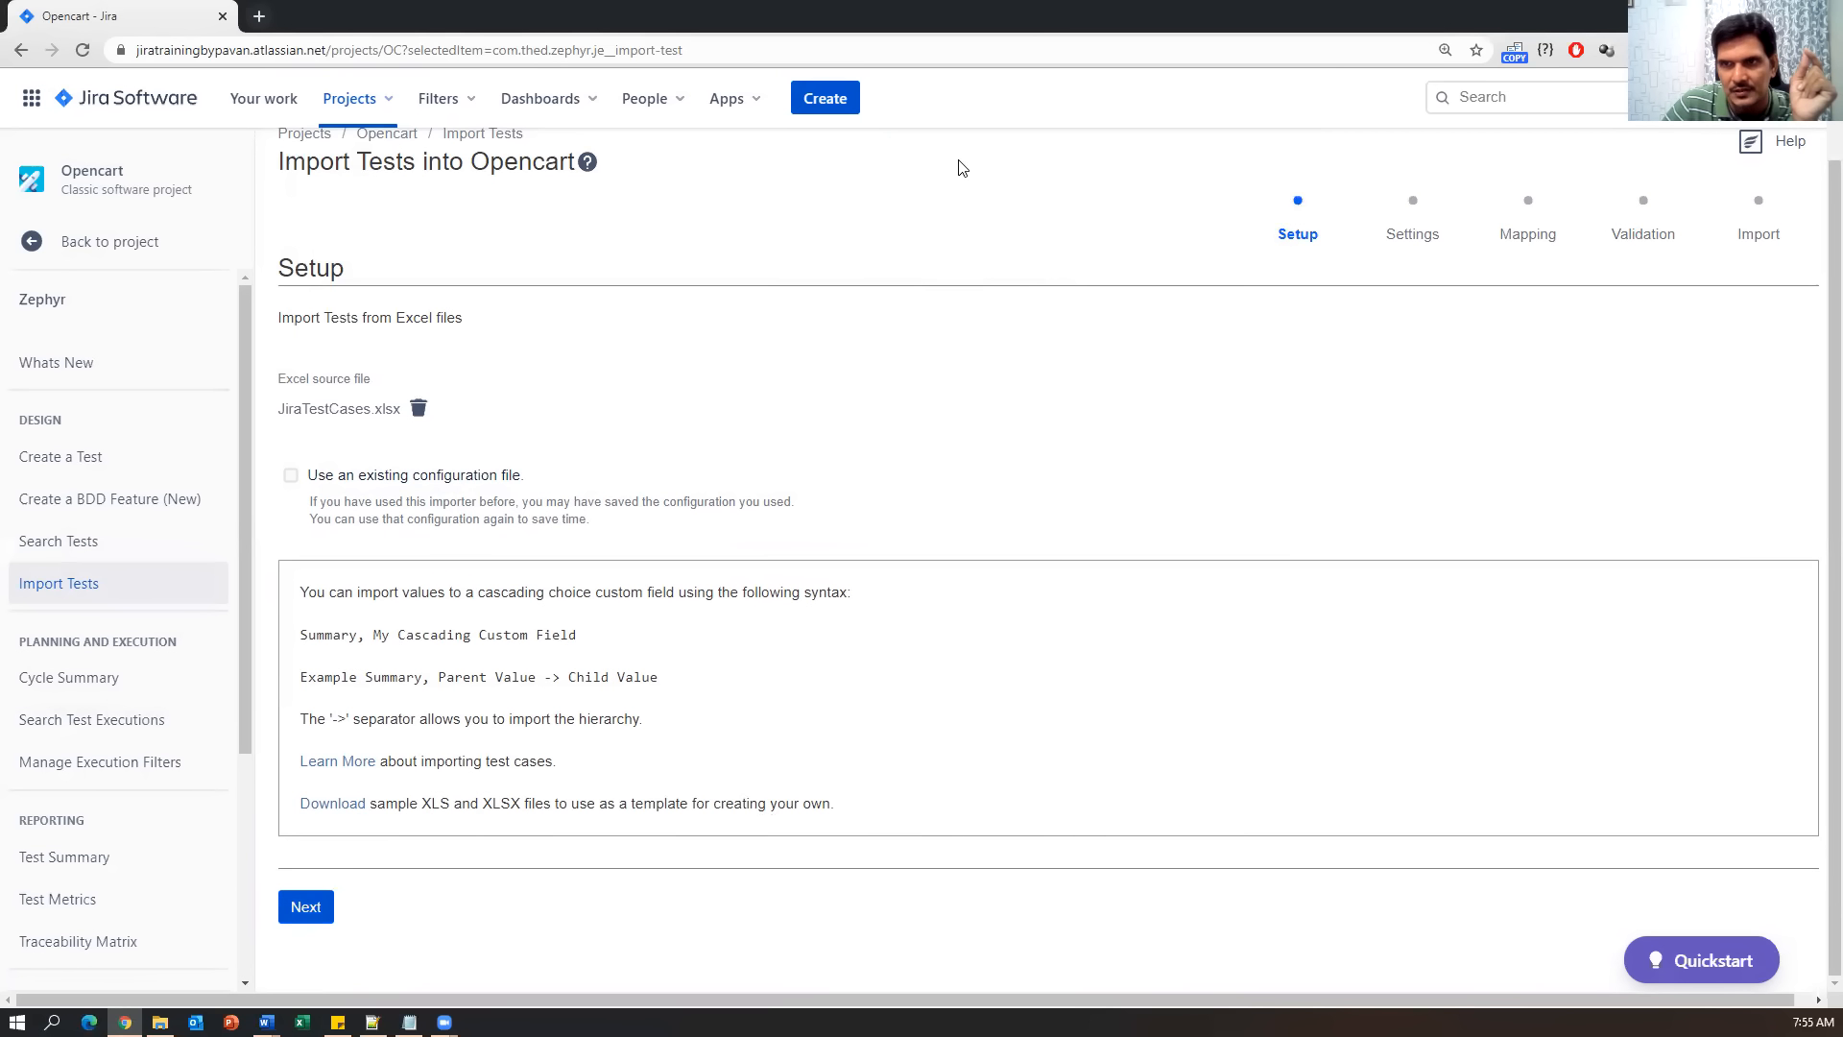
click(327, 906)
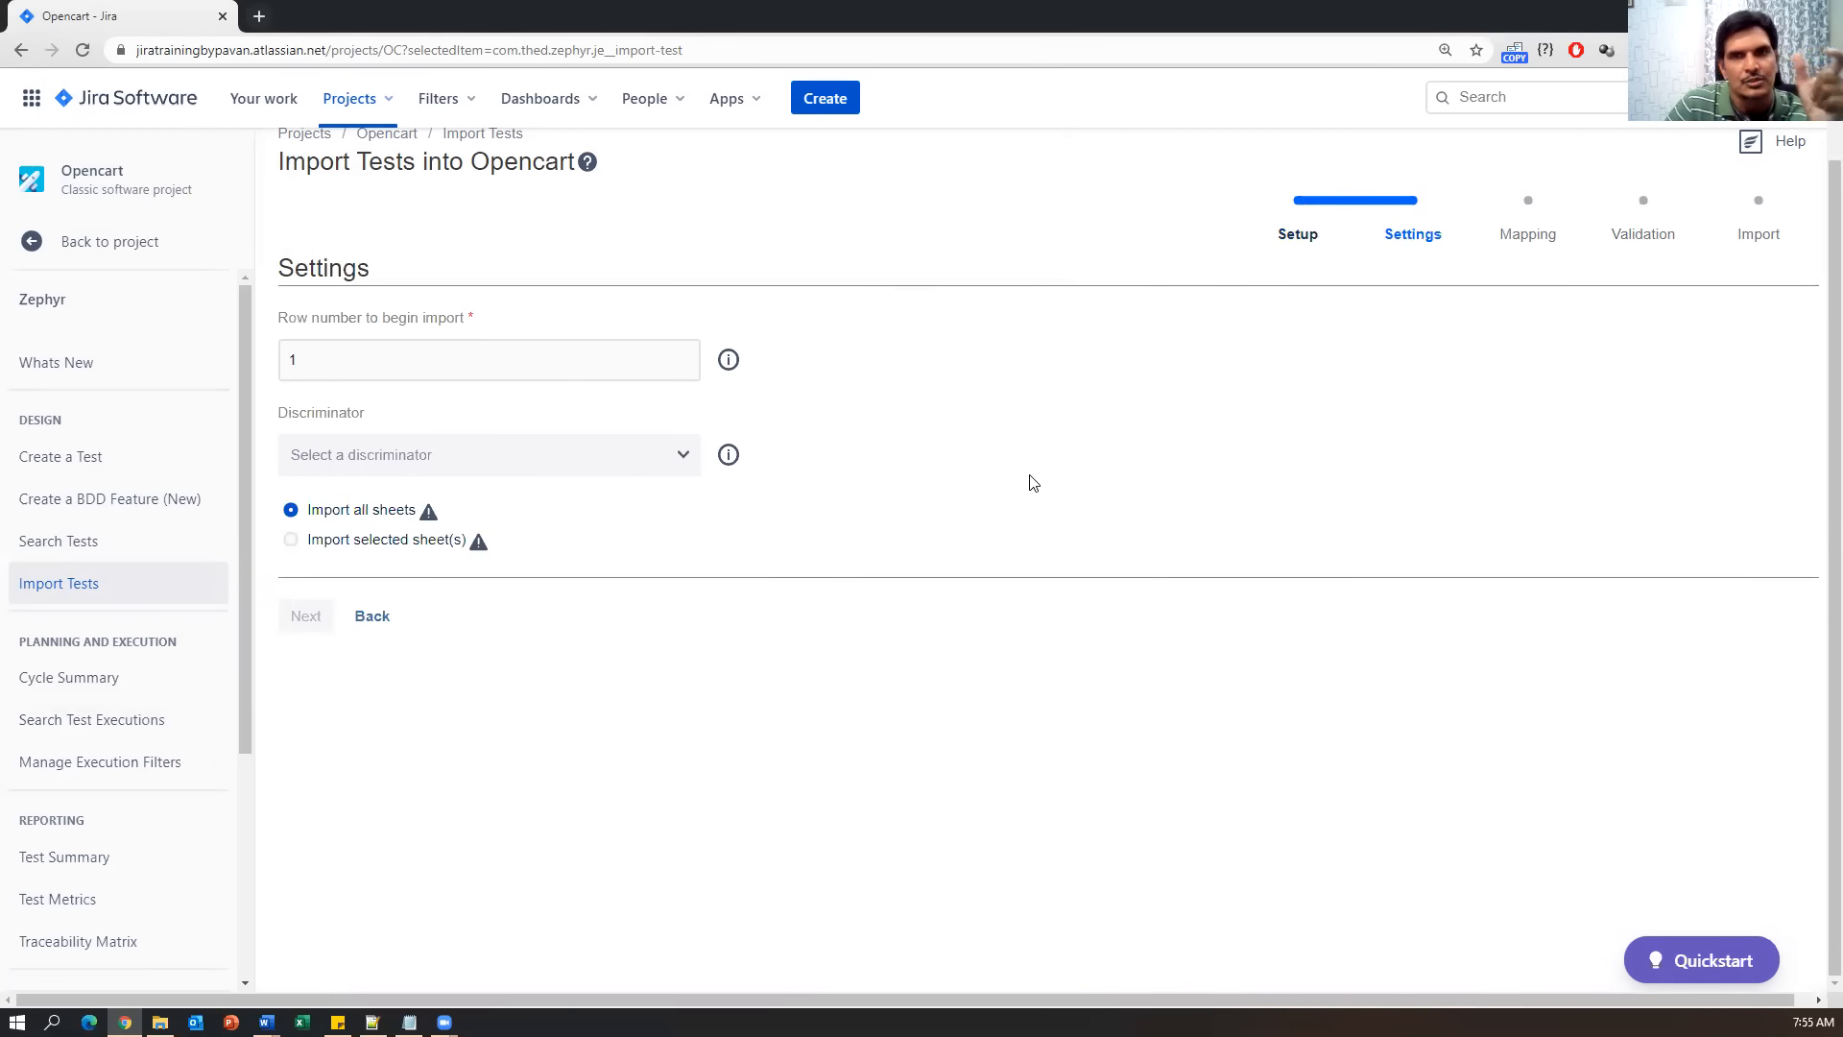
Set the starting row to 2 and the discriminator to 'Test case name change'.
click(298, 362)
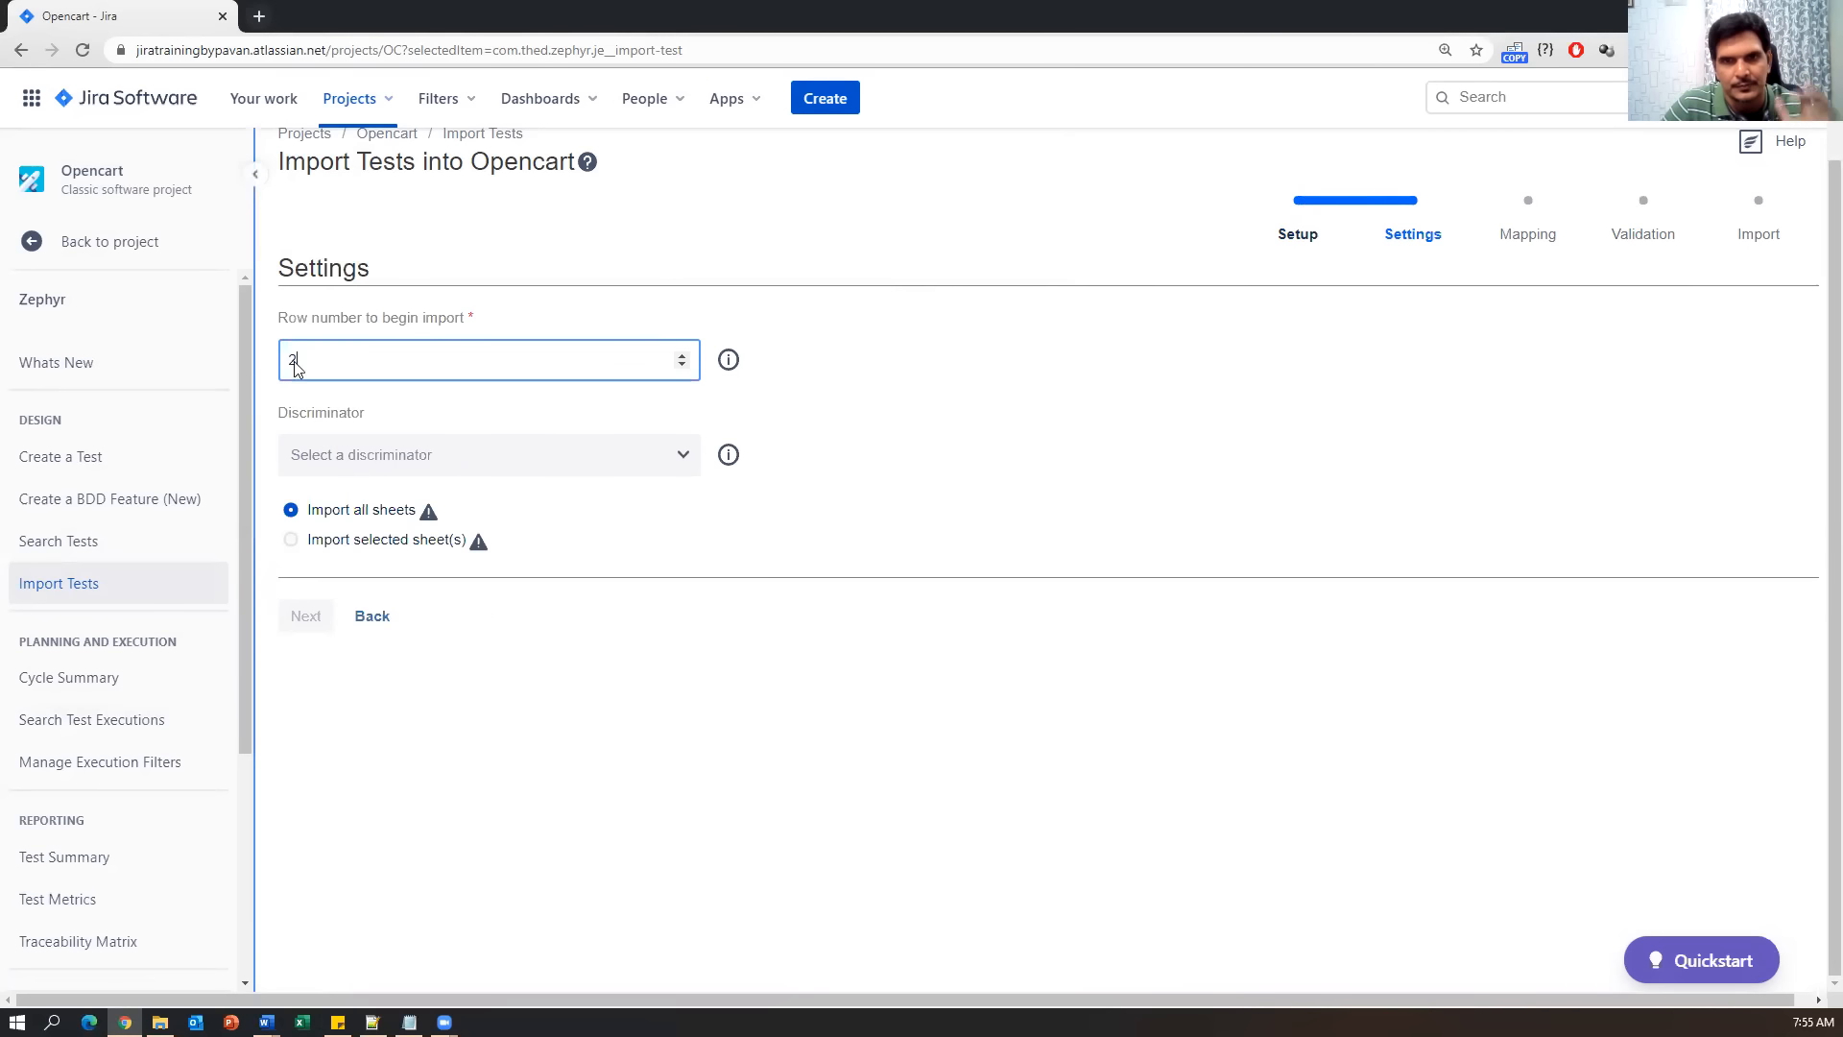
click(978, 382)
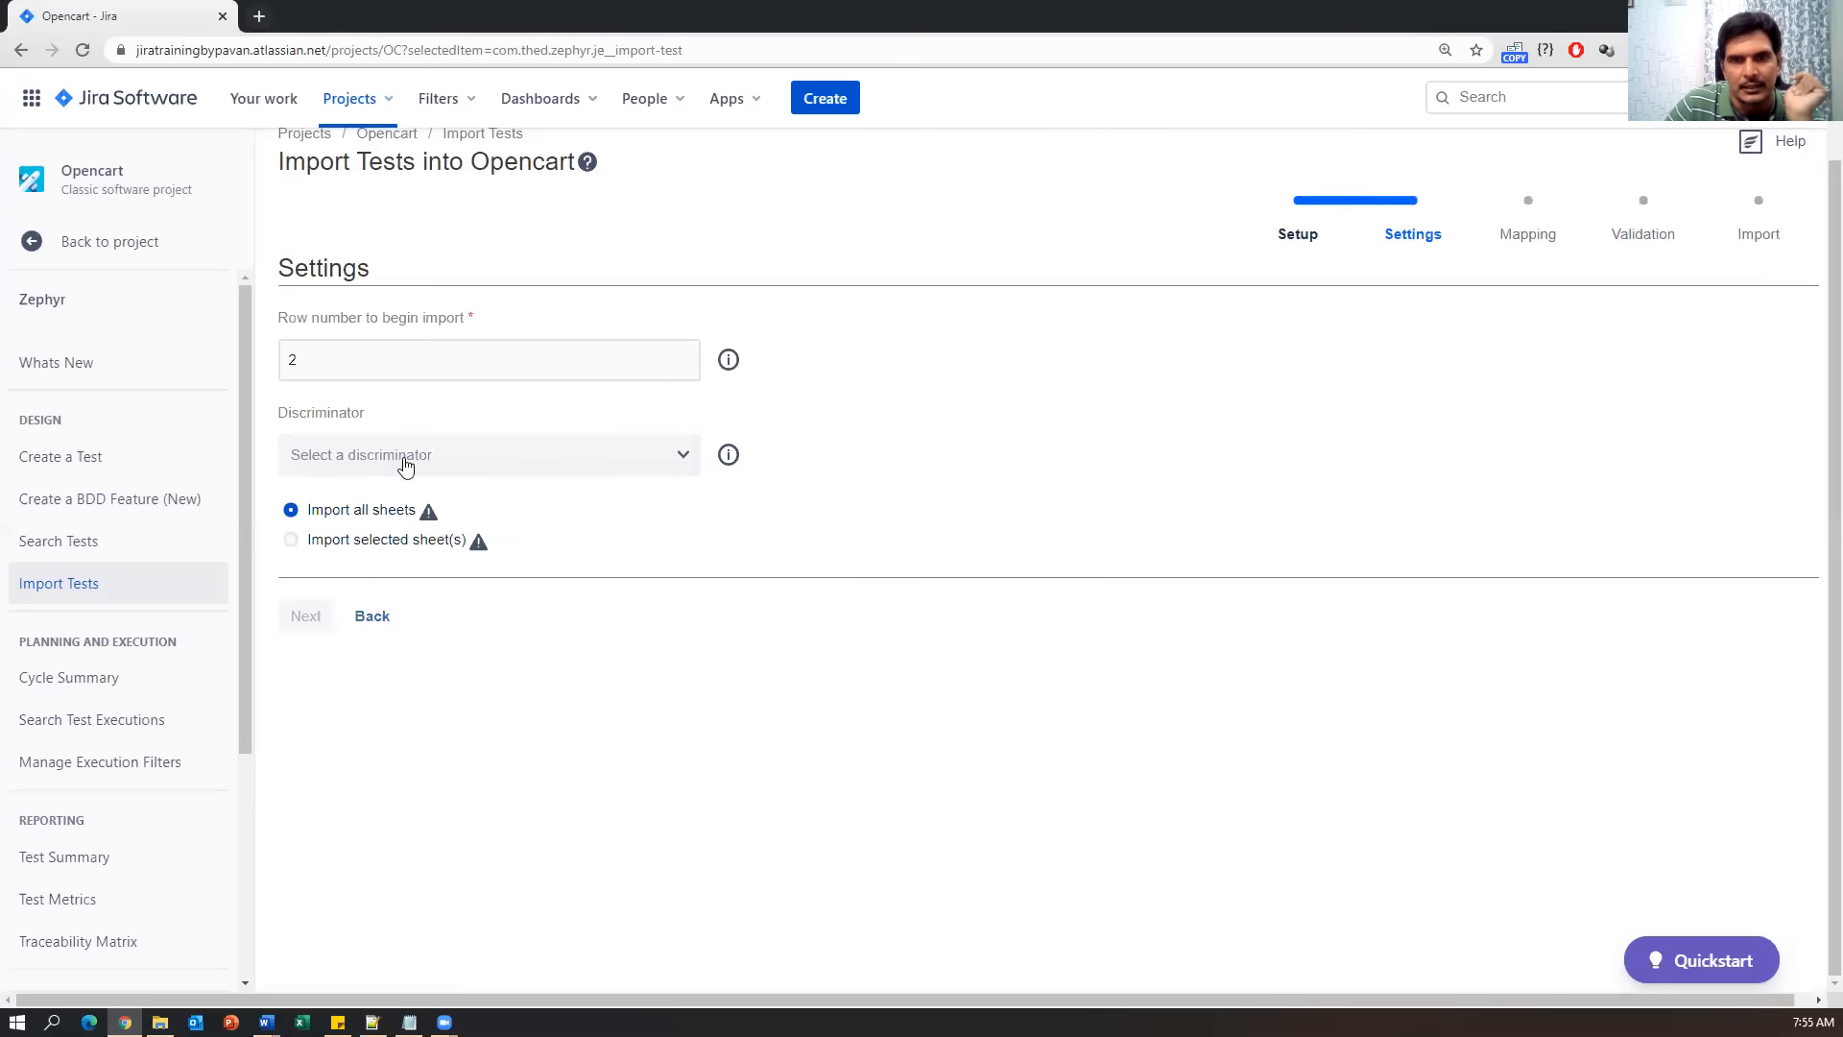
click(685, 464)
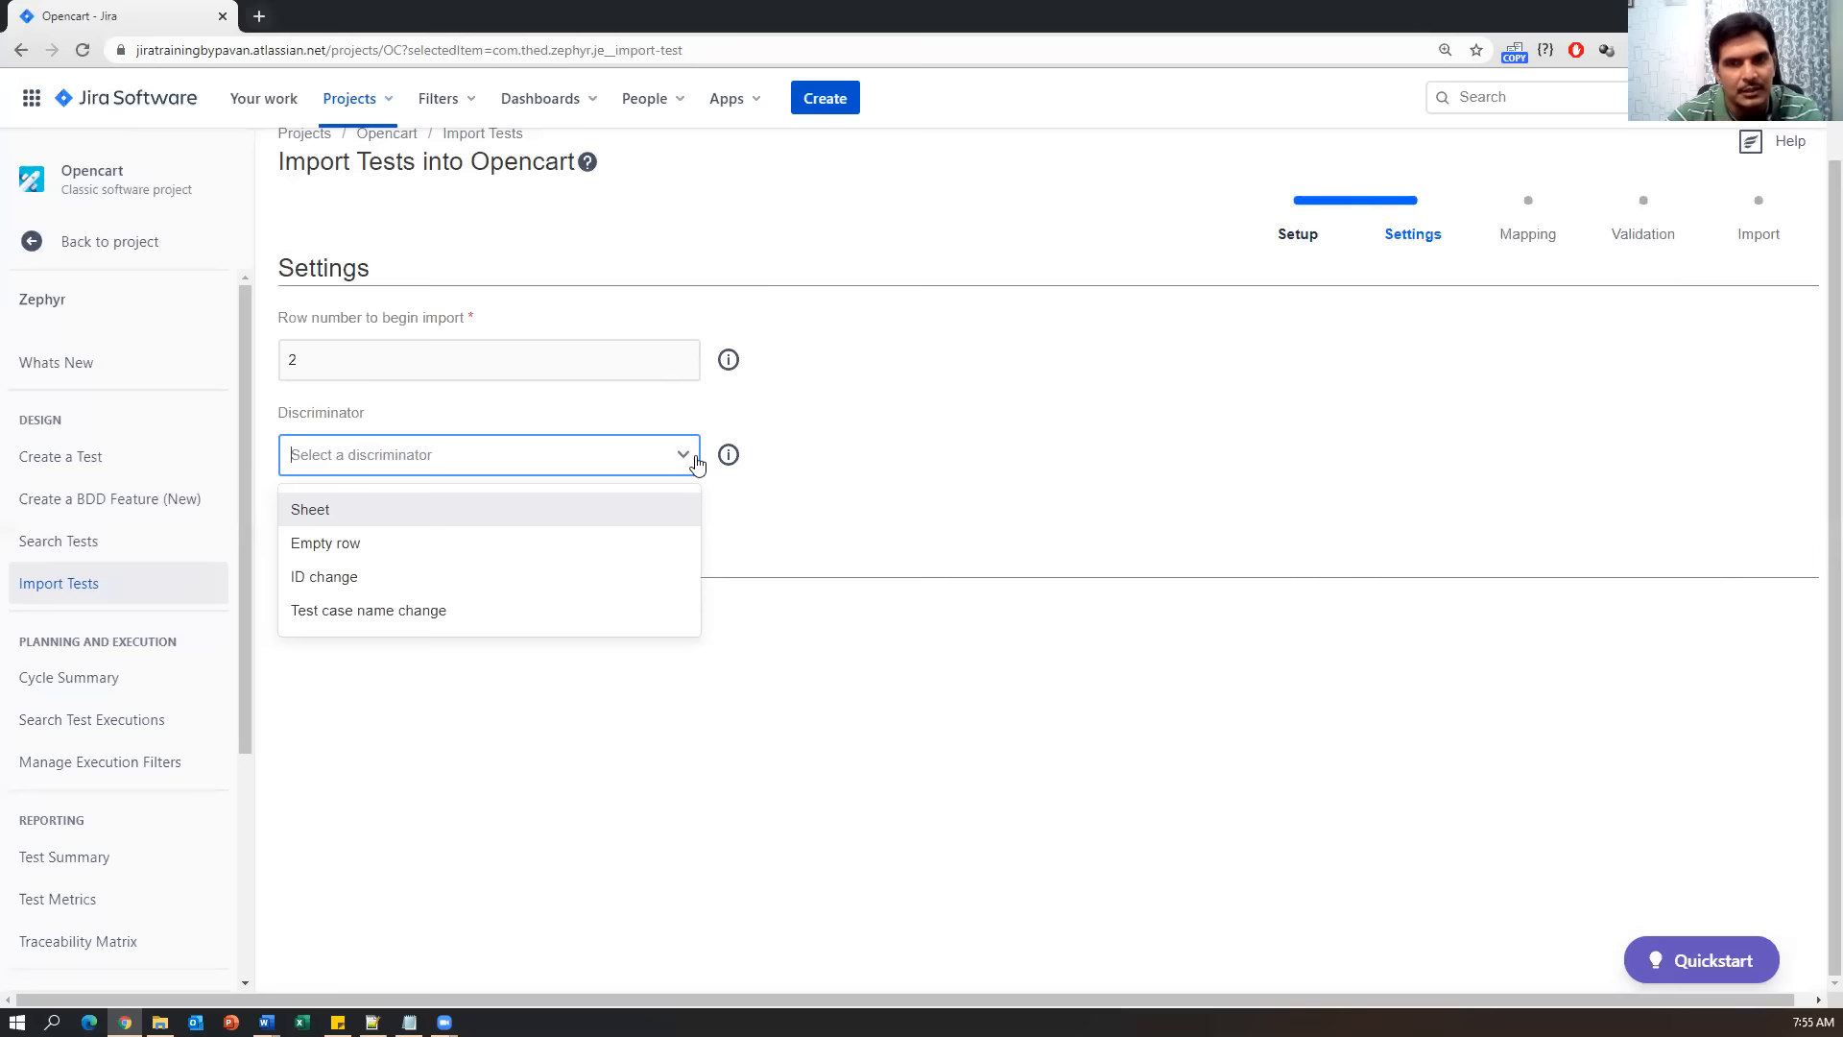
click(494, 611)
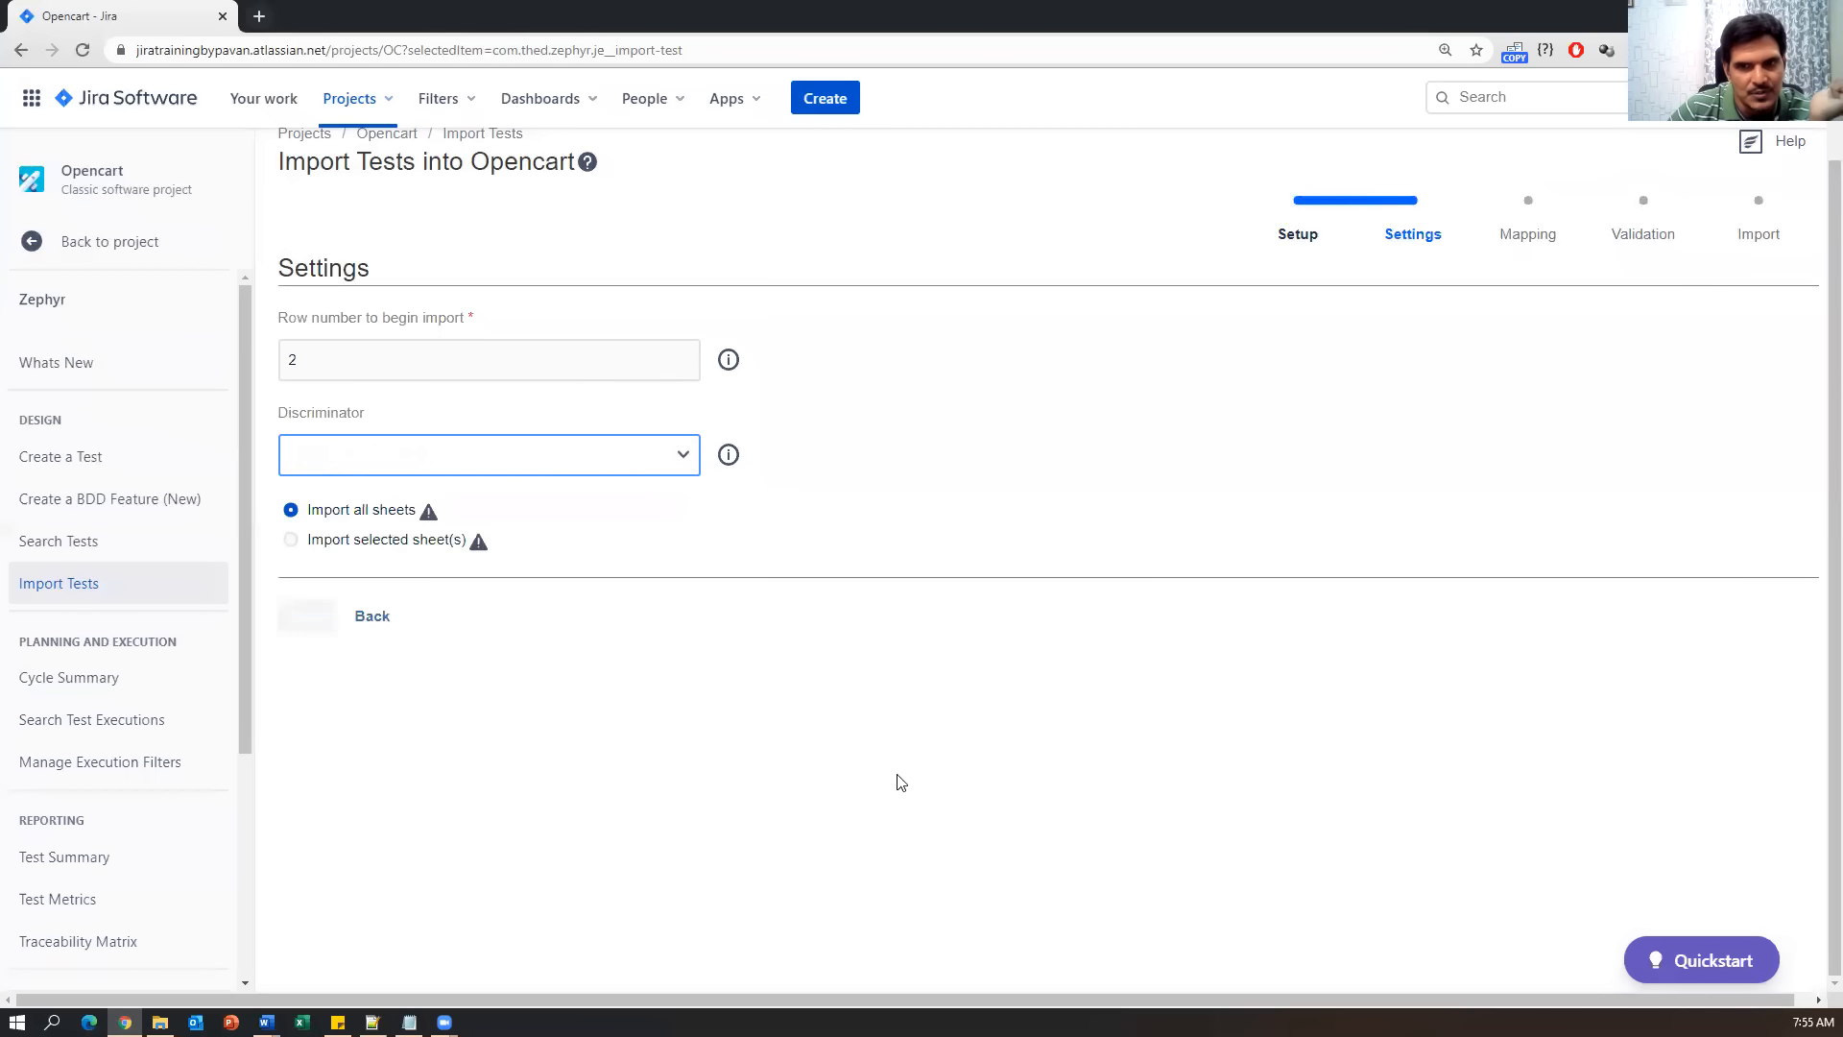
click(683, 463)
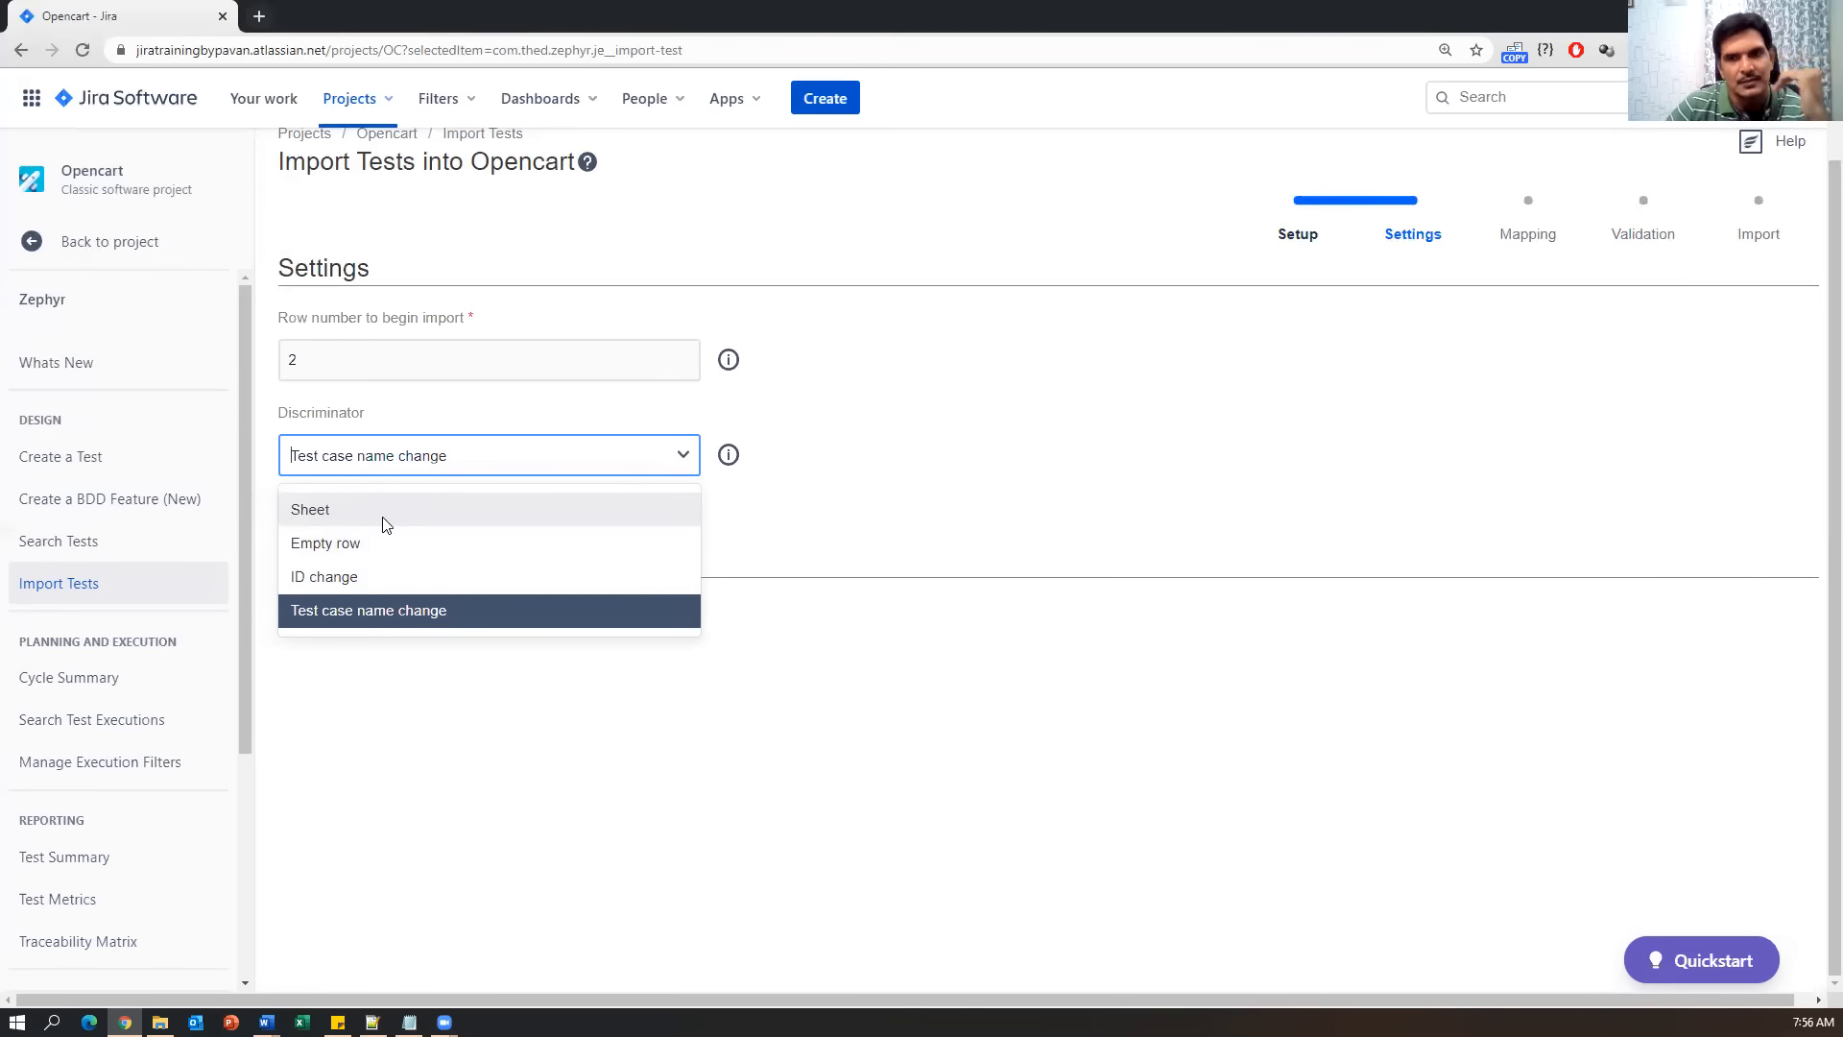
click(383, 624)
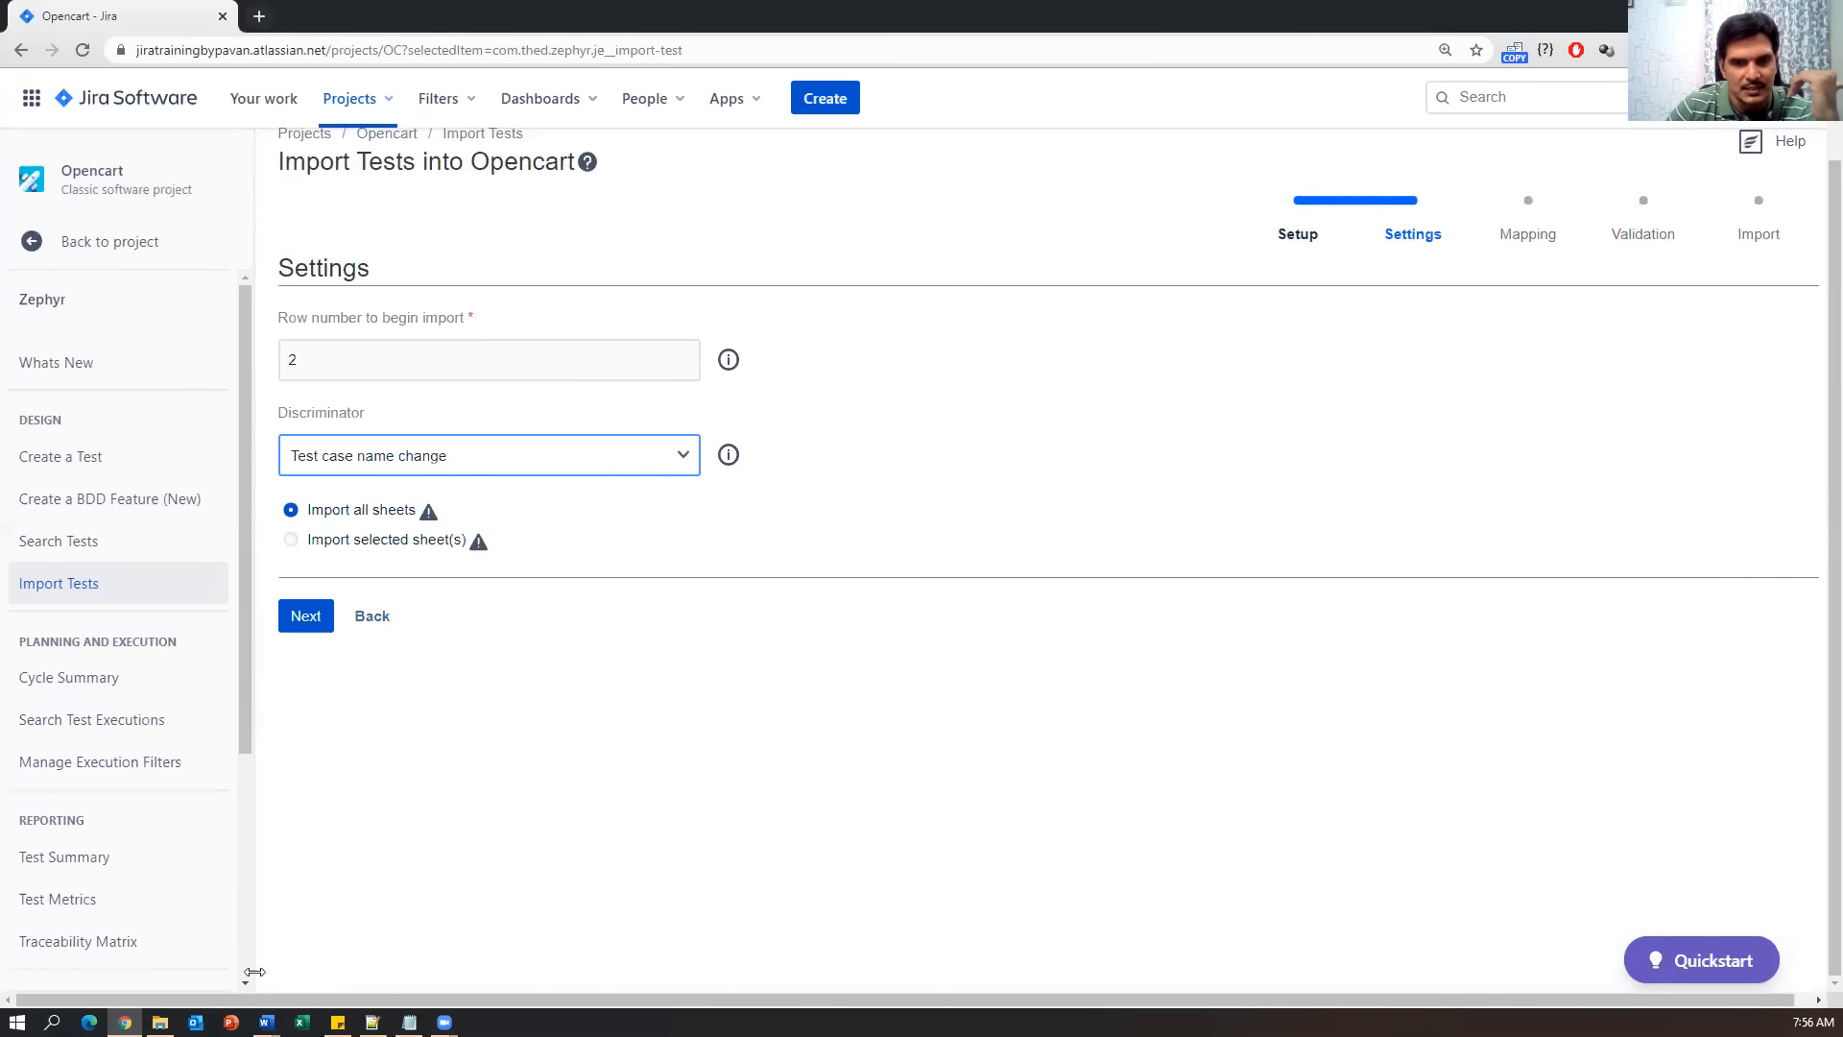
click(160, 1021)
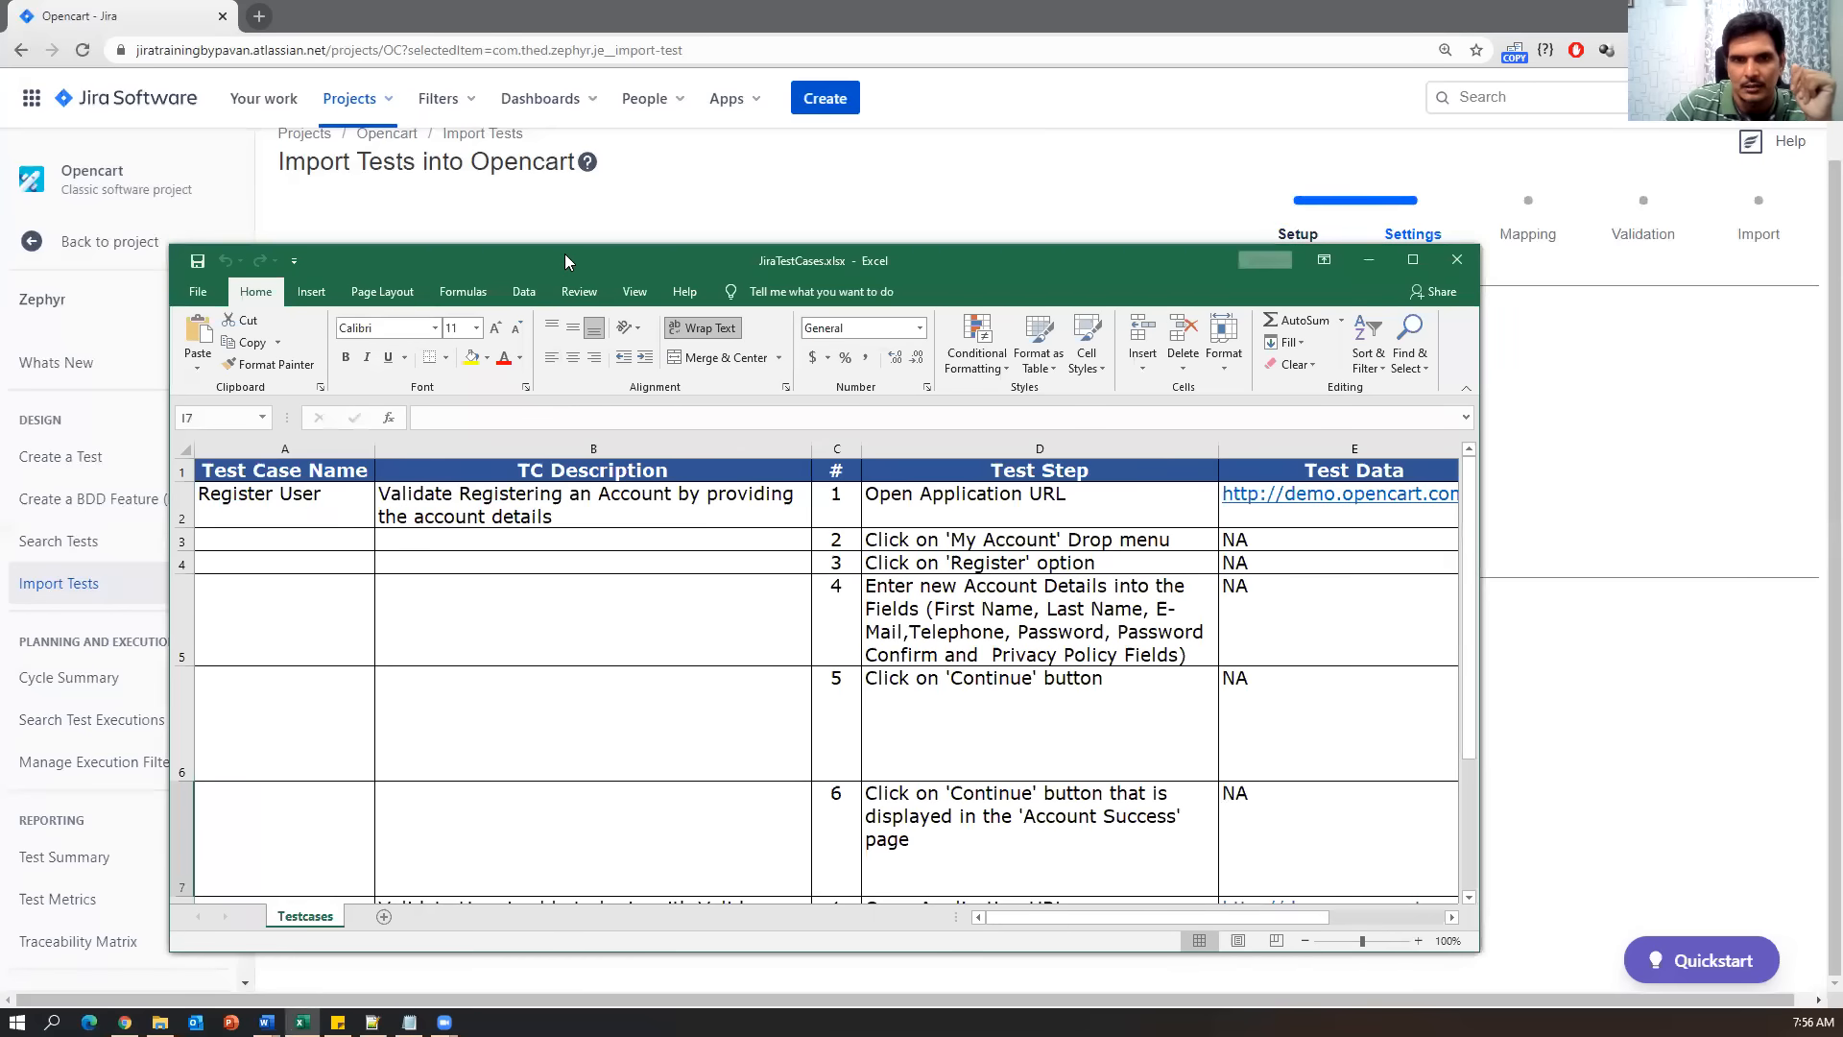
Maximize Excel and compare the Register User and User Login names in A2 and A8, then return.
double_click(564, 253)
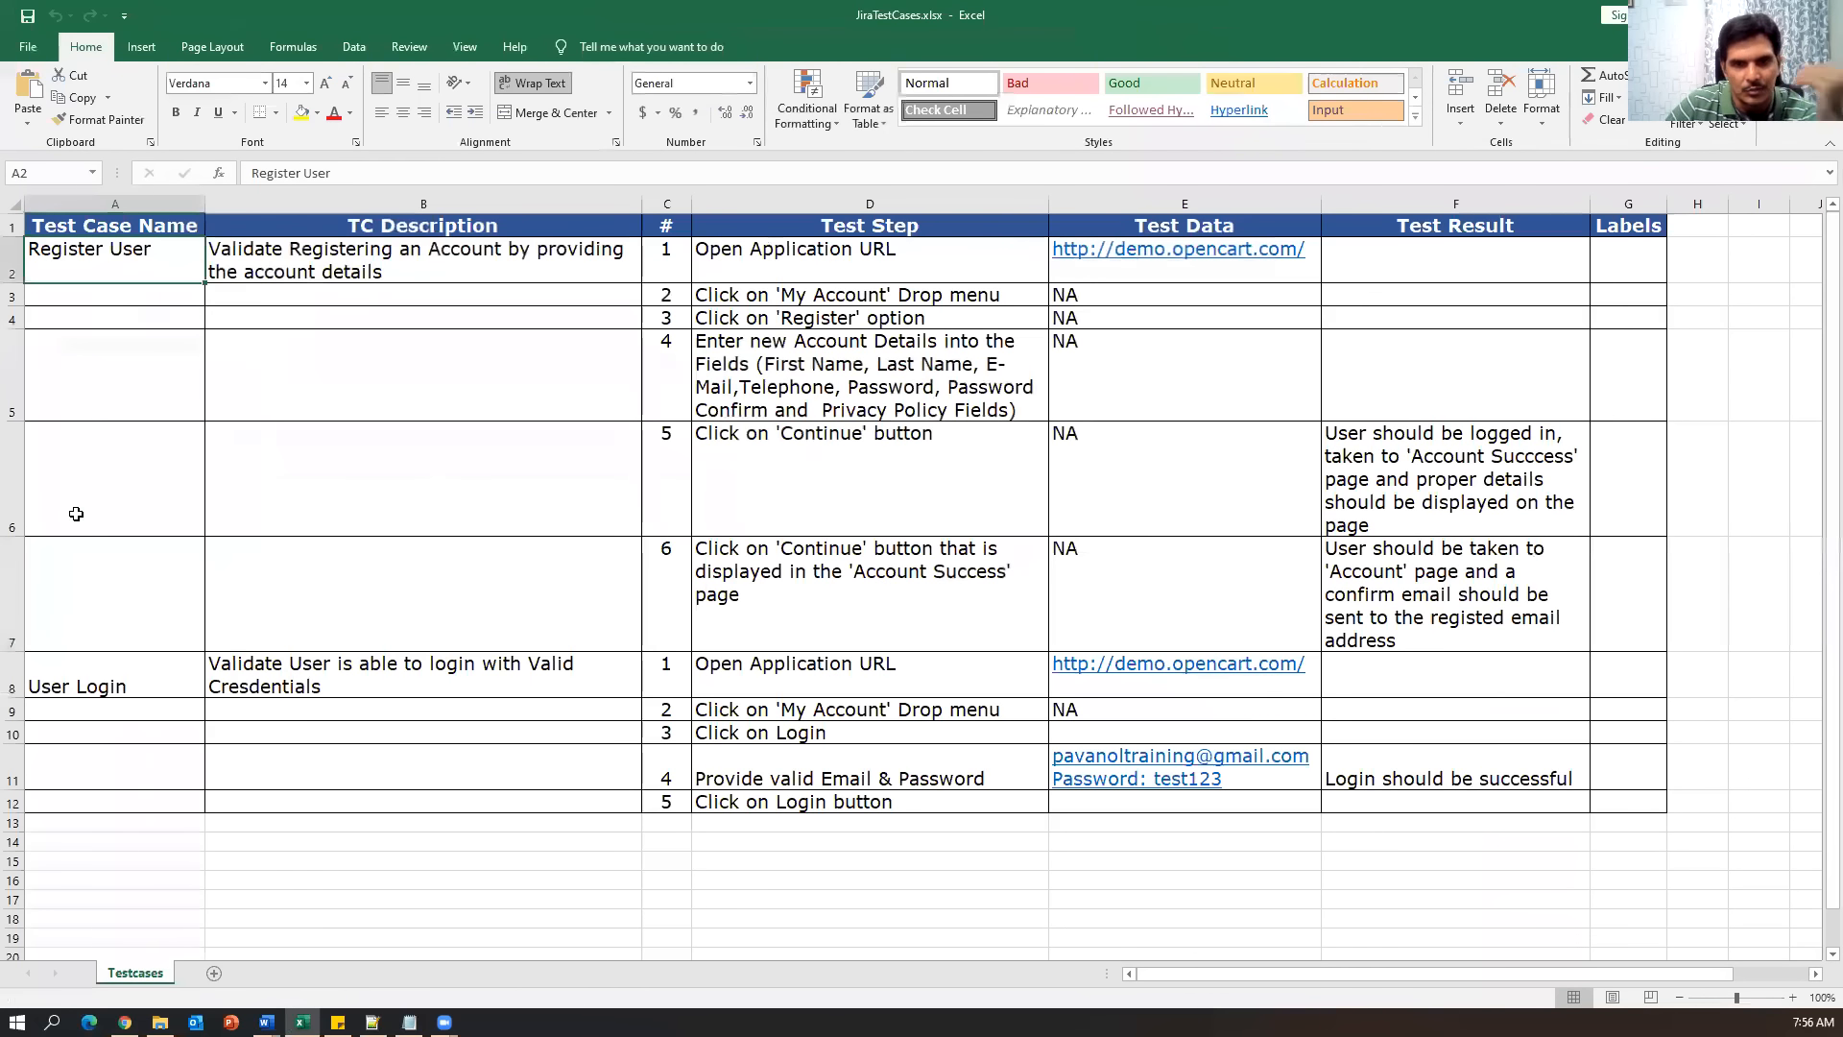
click(125, 675)
click(182, 274)
click(170, 677)
click(156, 273)
click(147, 682)
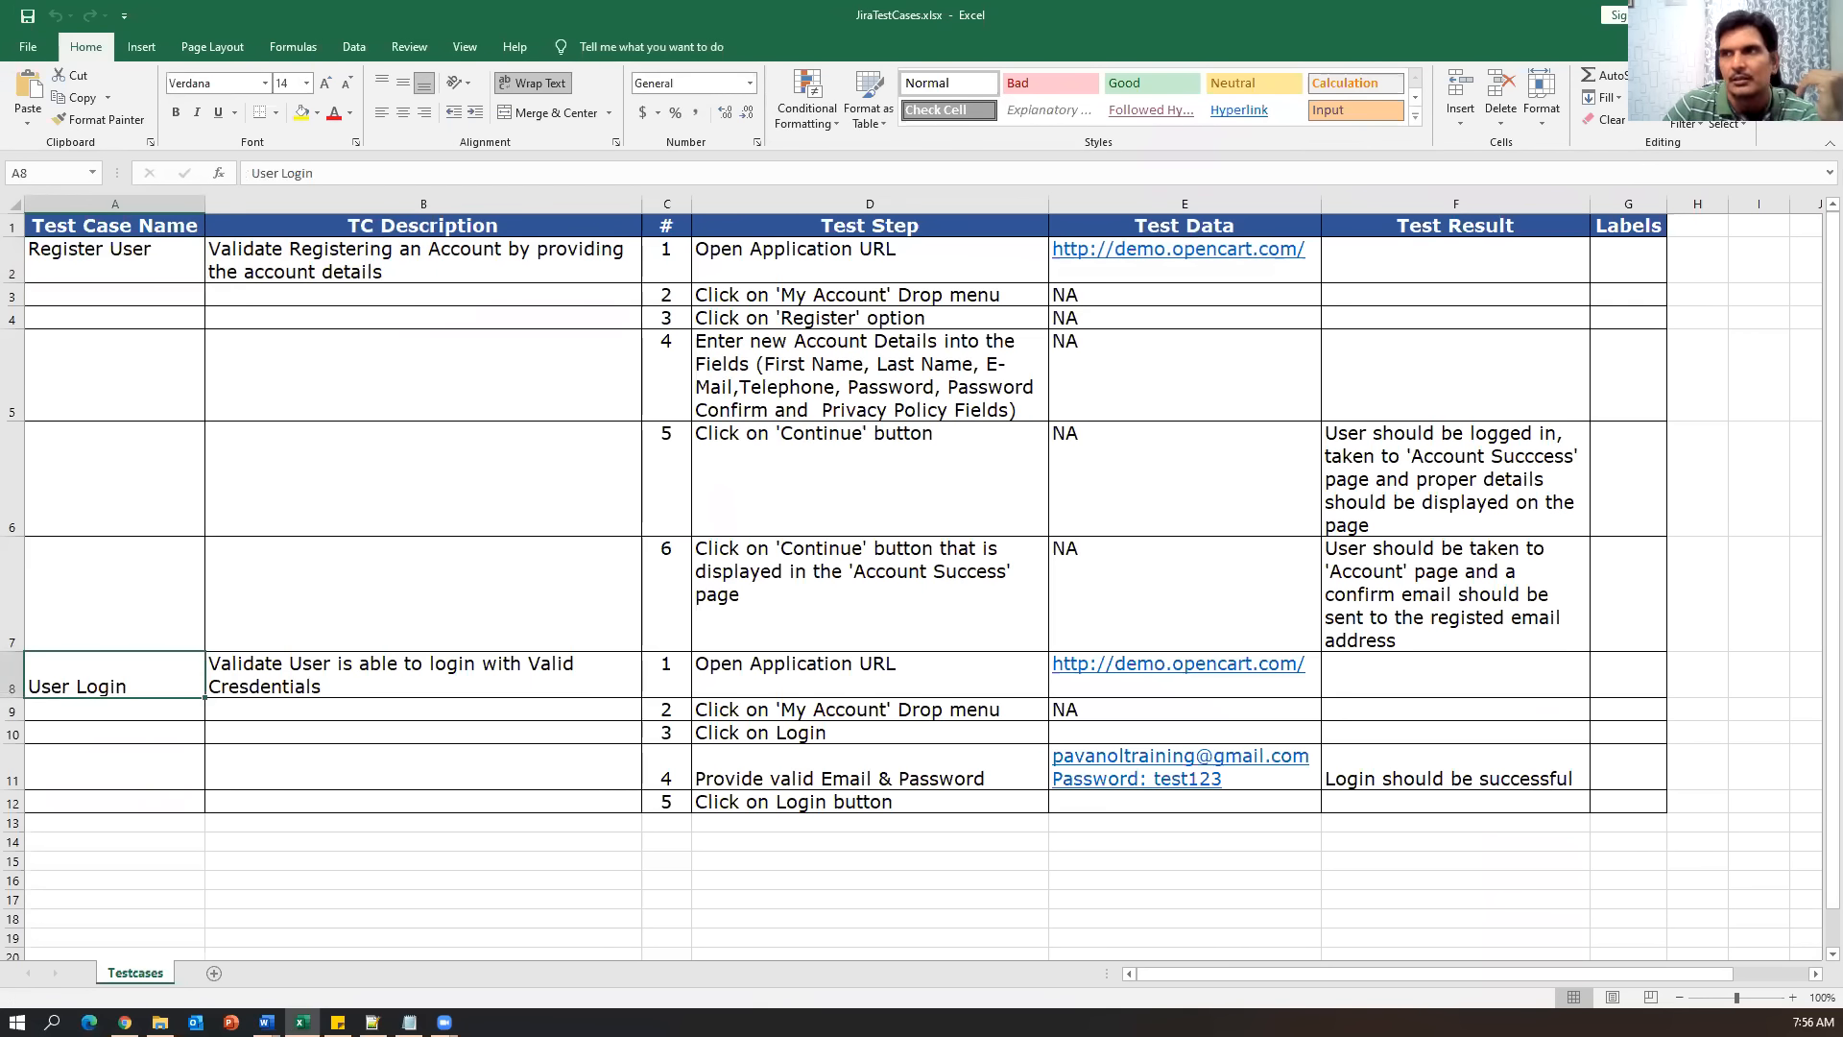
key(alt+Tab)
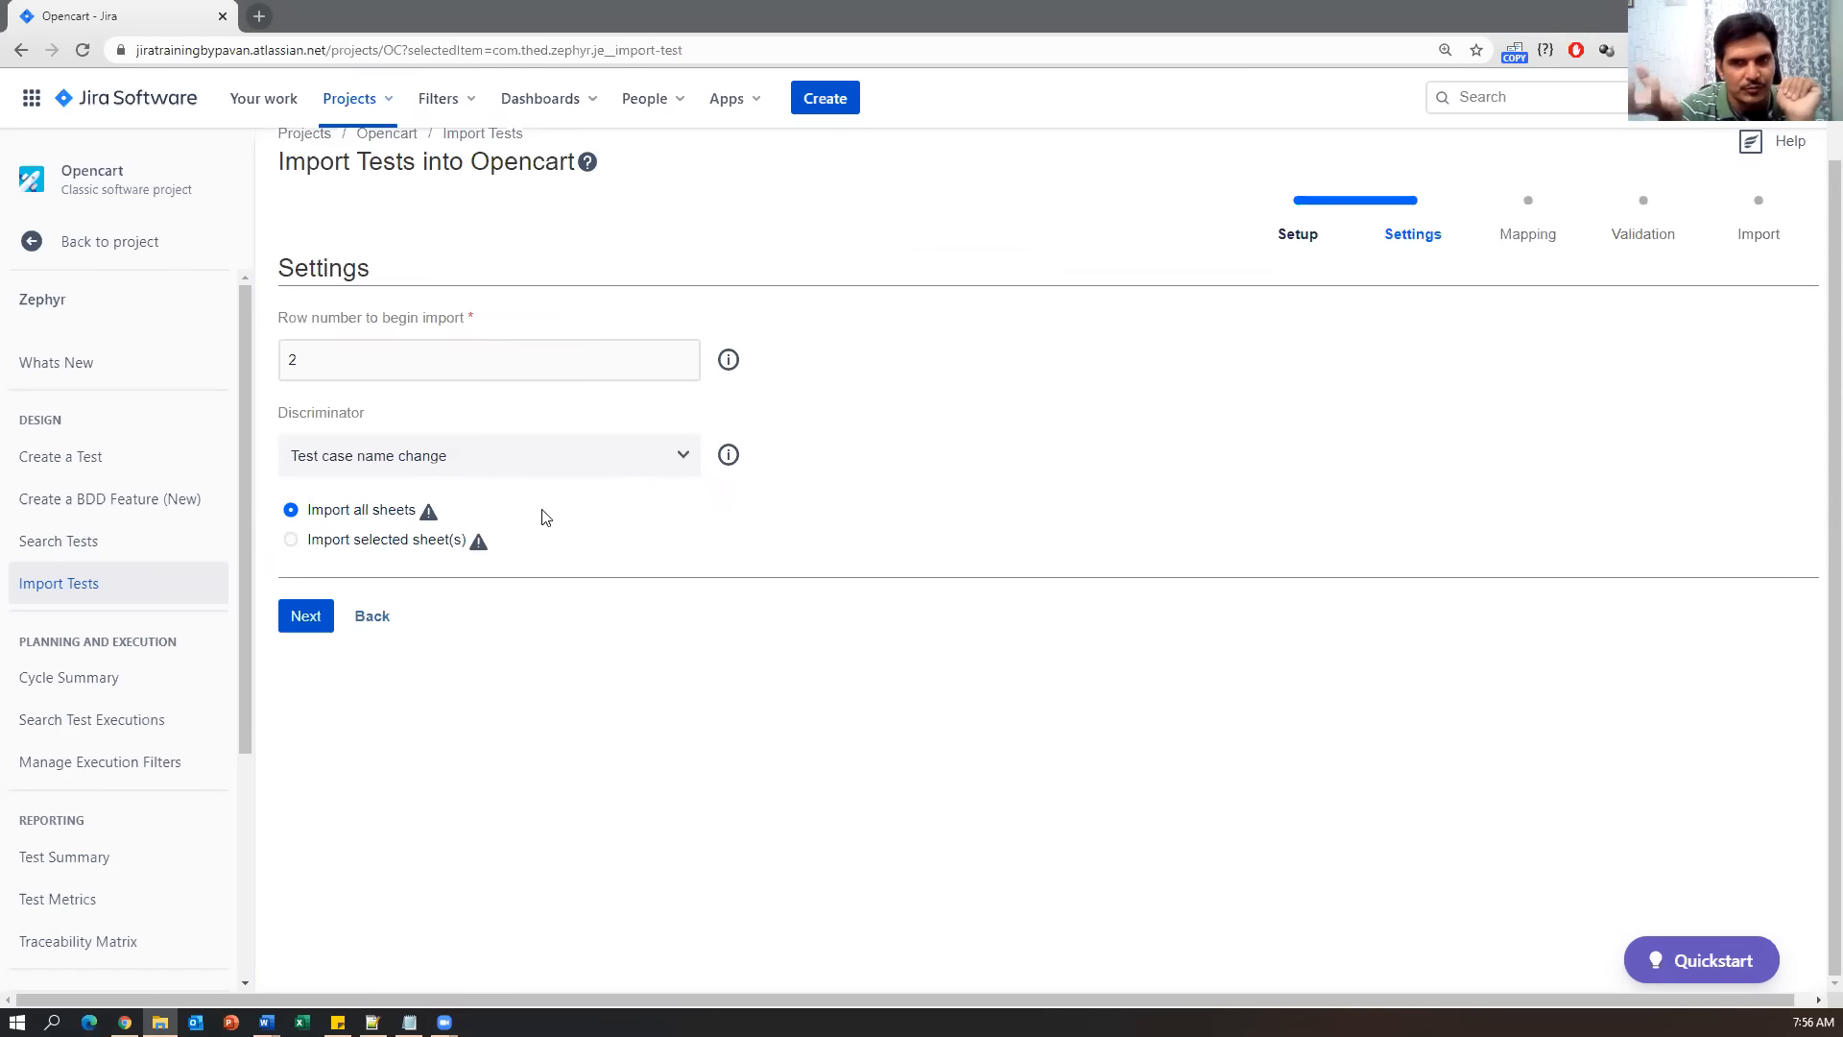
Import only the 'Testcases' sheet and advance the wizard to Mapping.
click(291, 540)
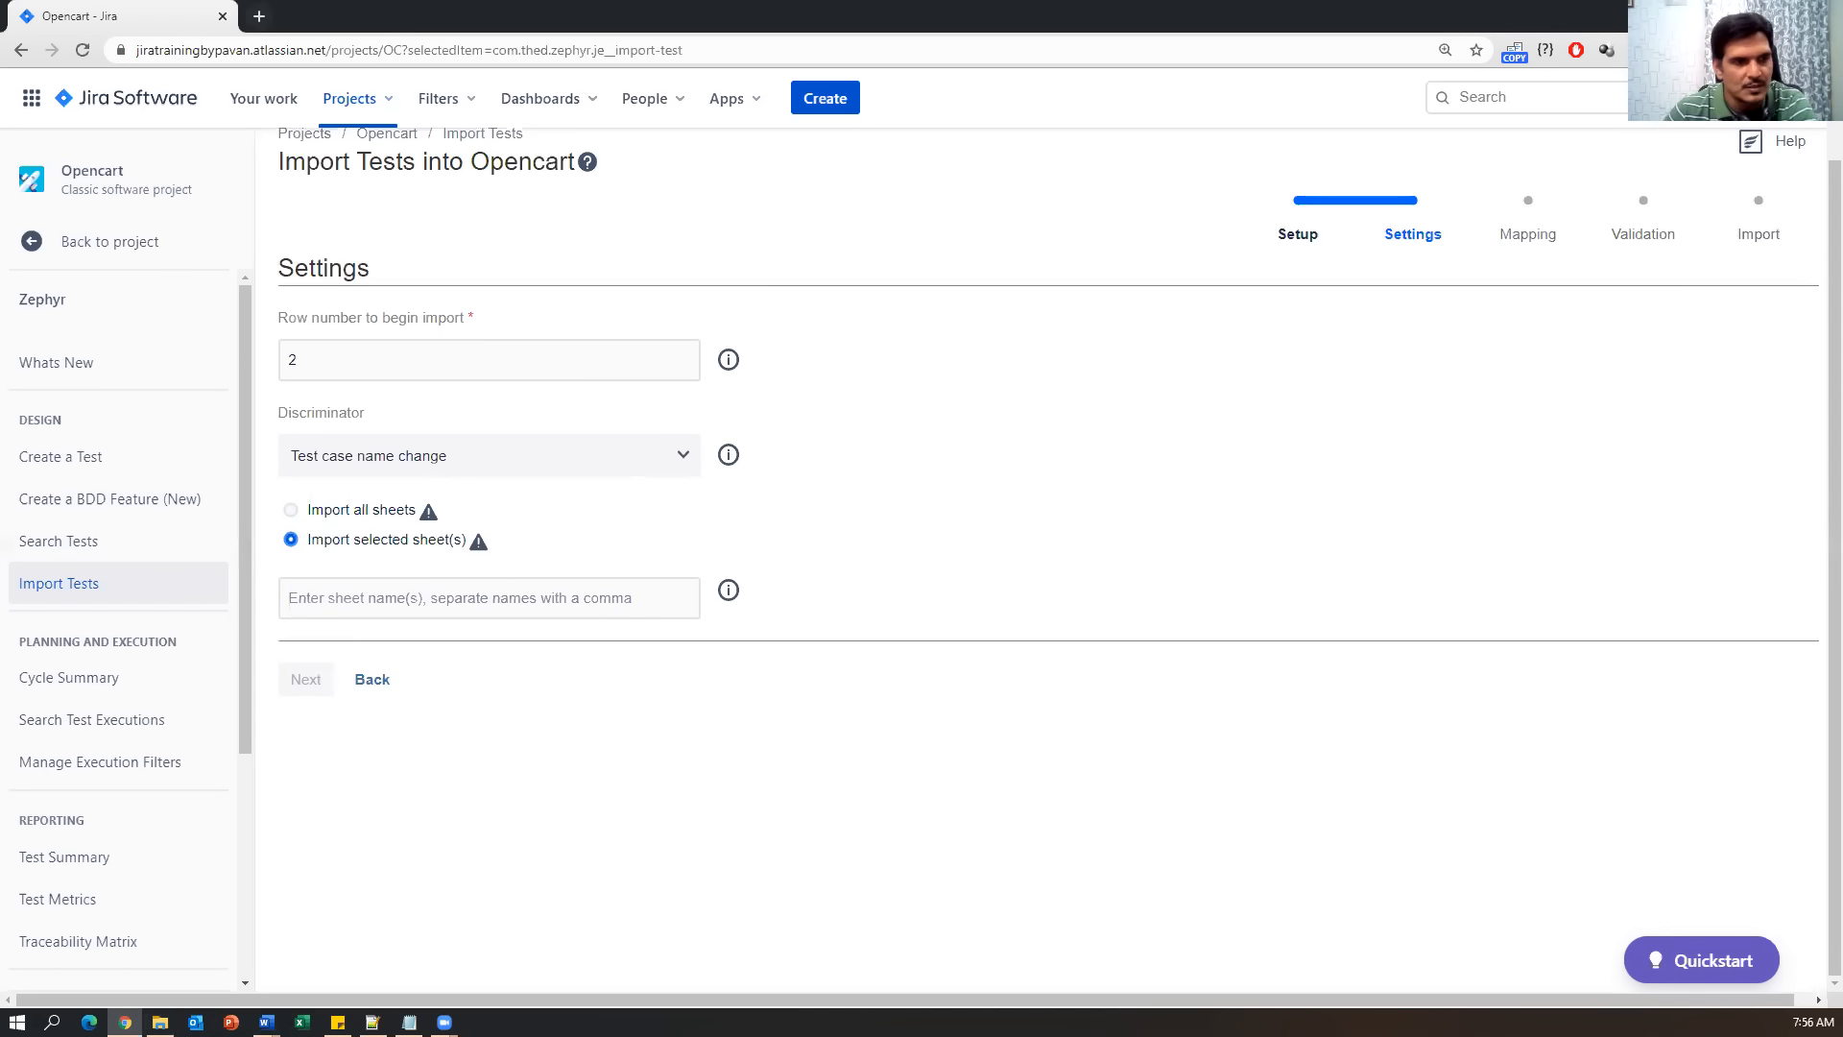
click(161, 1021)
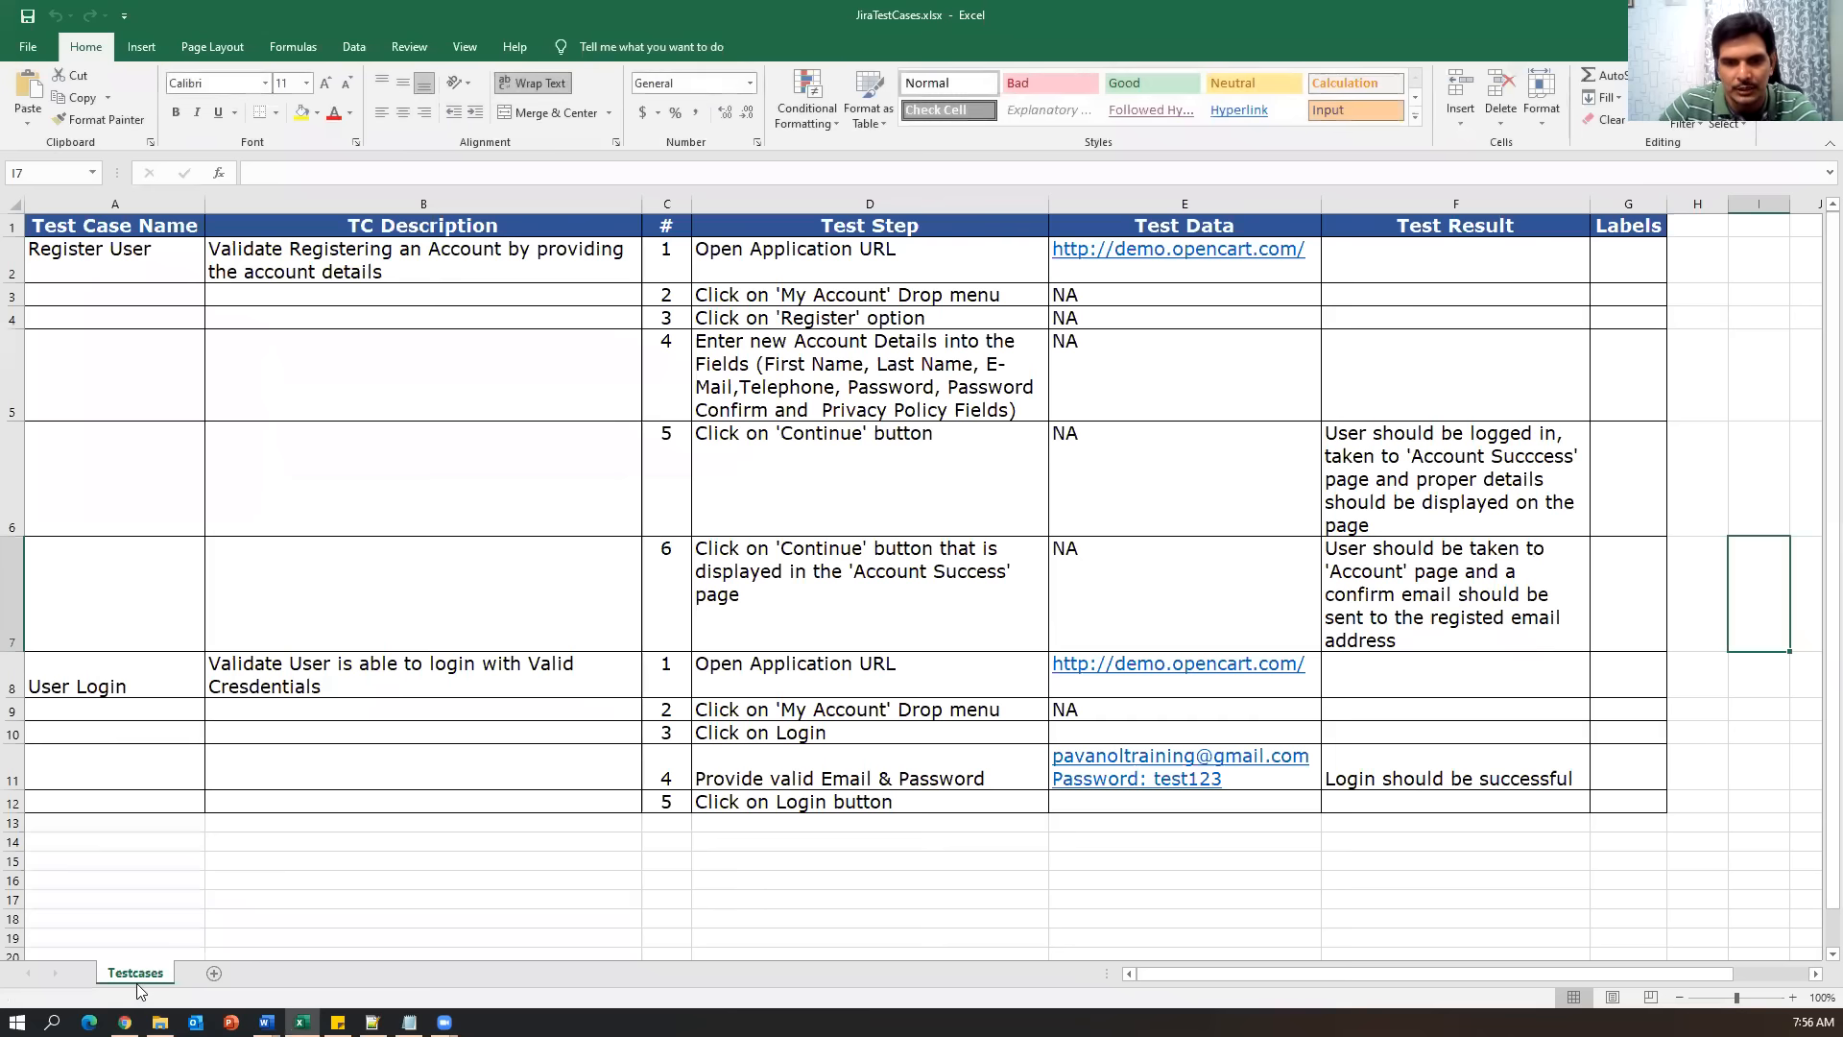
key(alt+Tab)
click(415, 599)
text(Testcases)
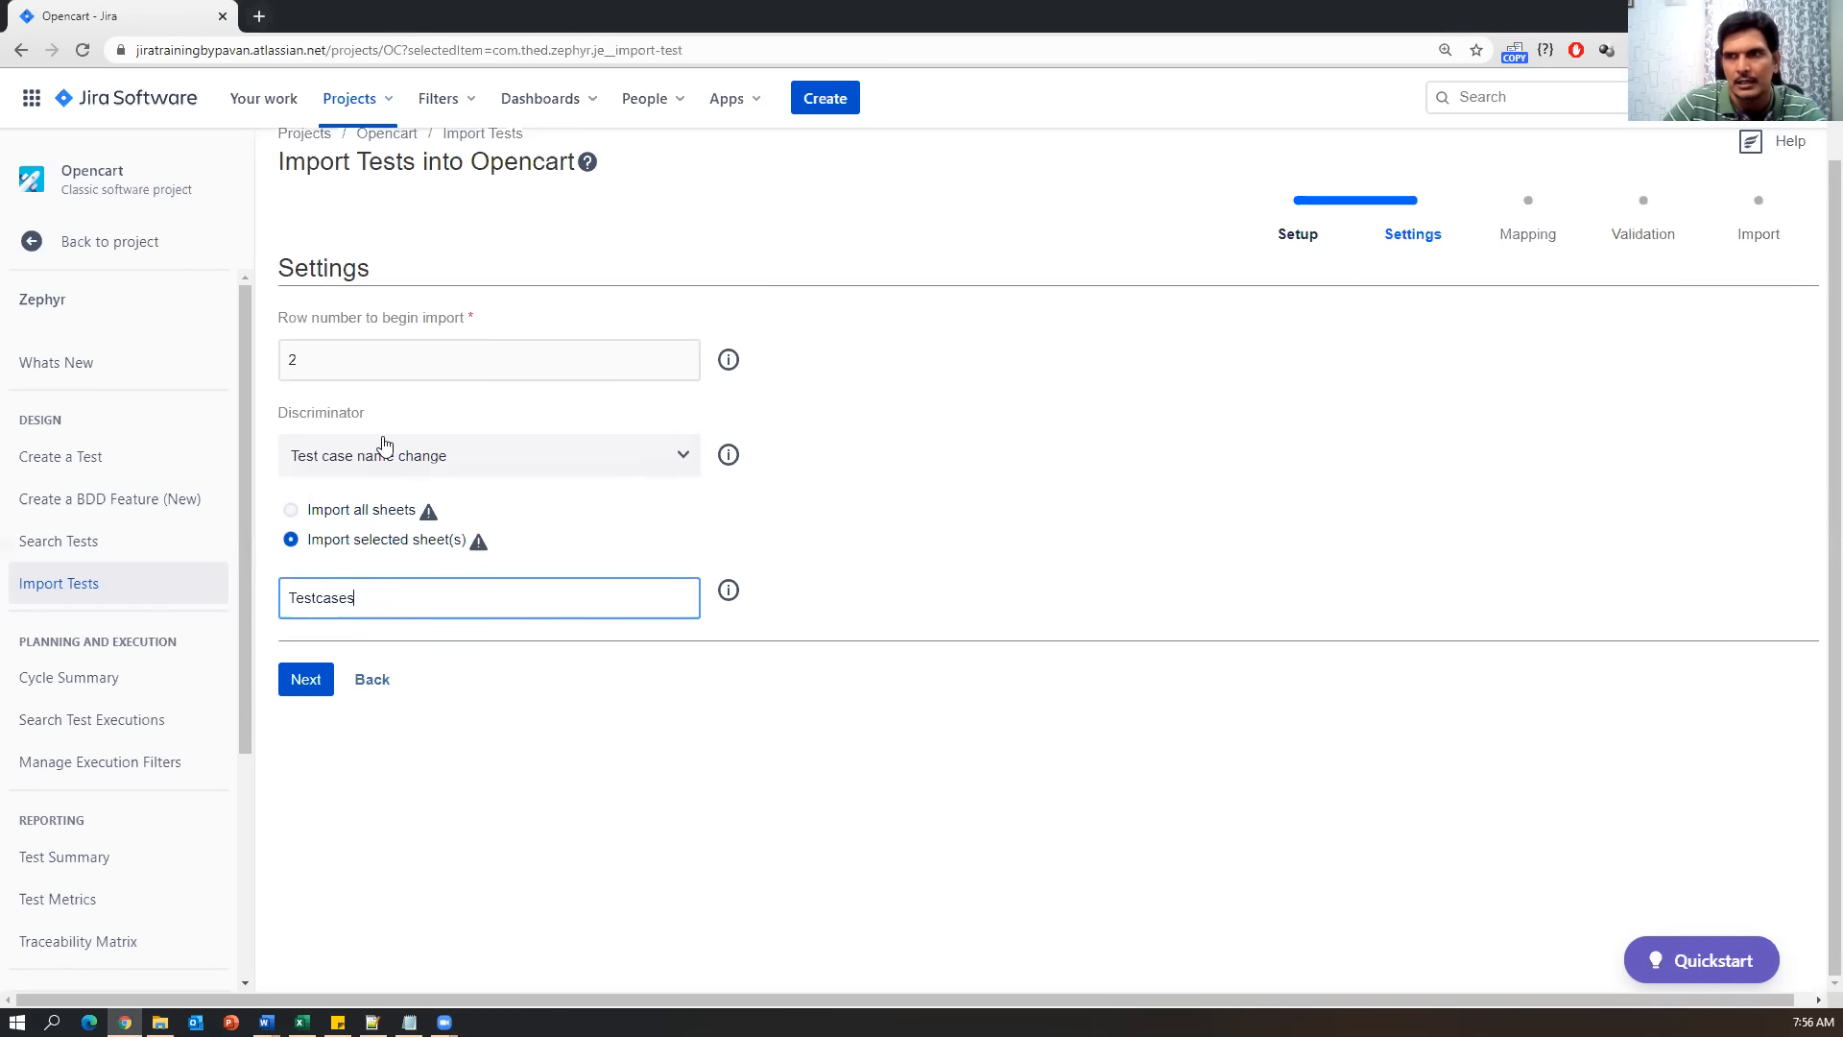
click(291, 689)
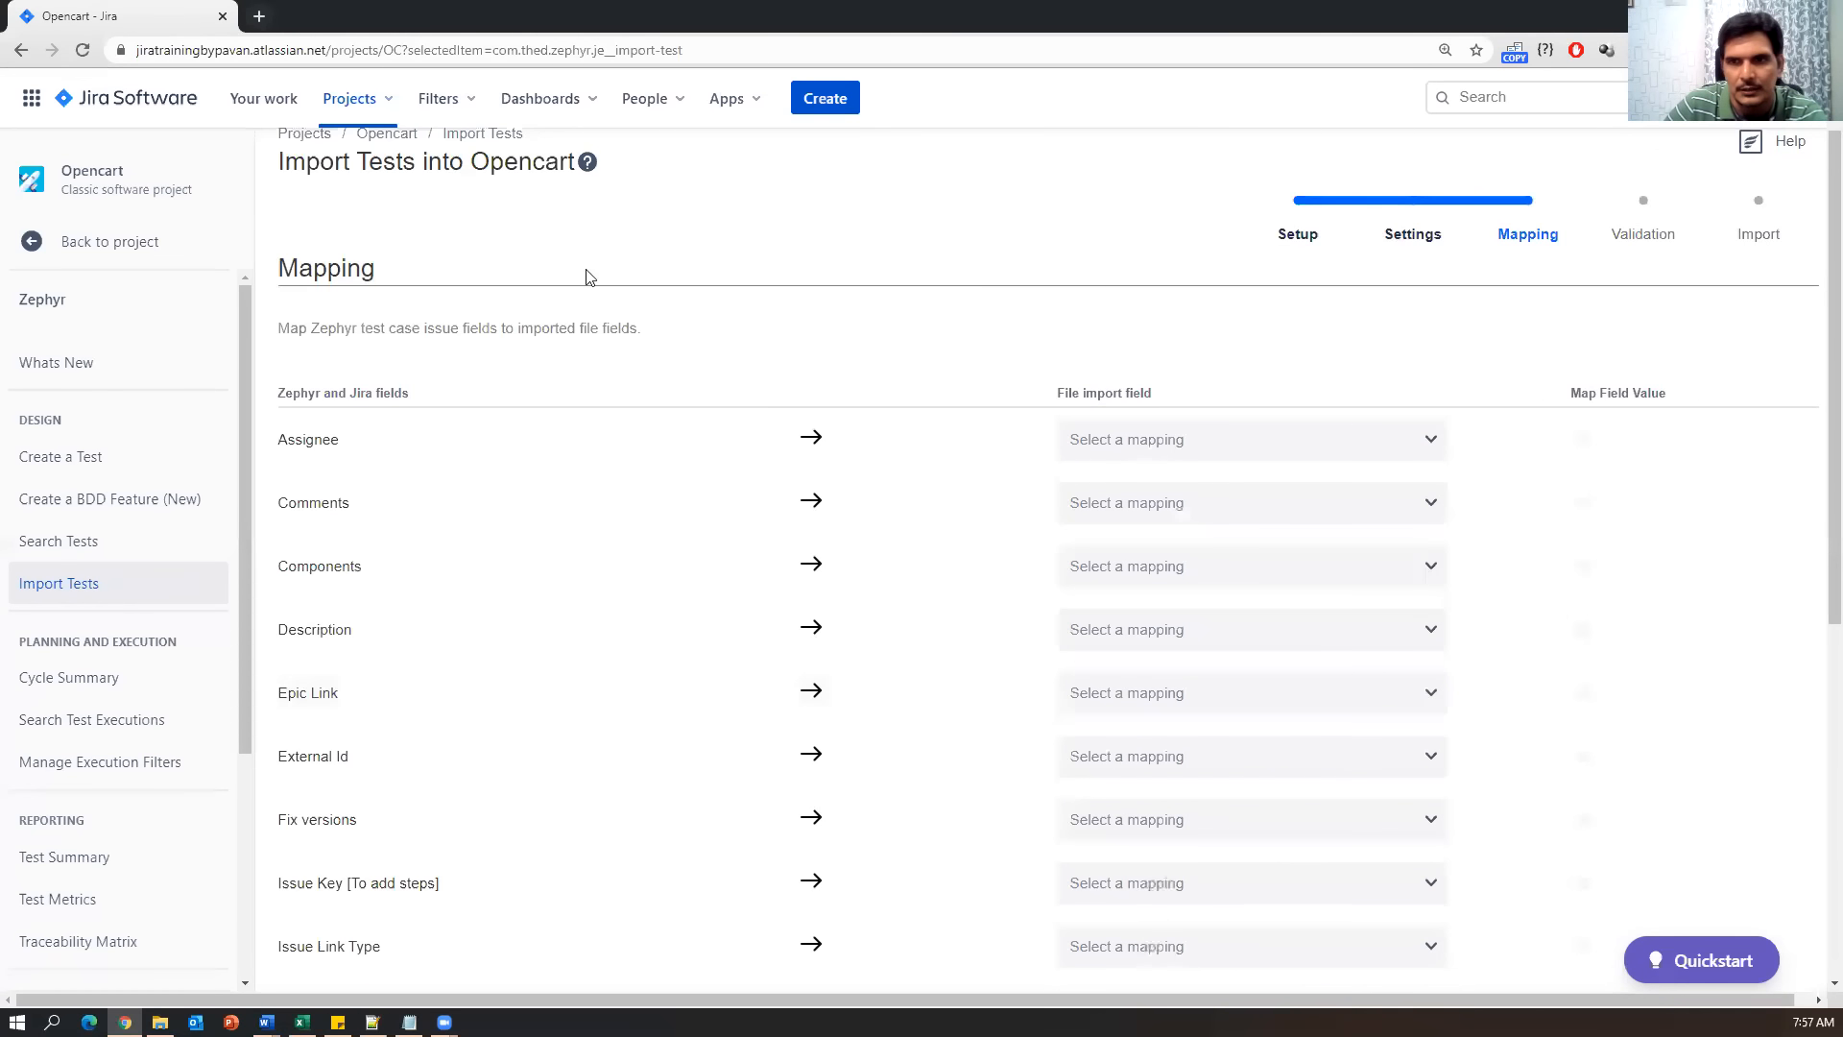
Map the file's TC Description column to Description and its Test Case Name column to Name.
scroll(298, 224, down, 2)
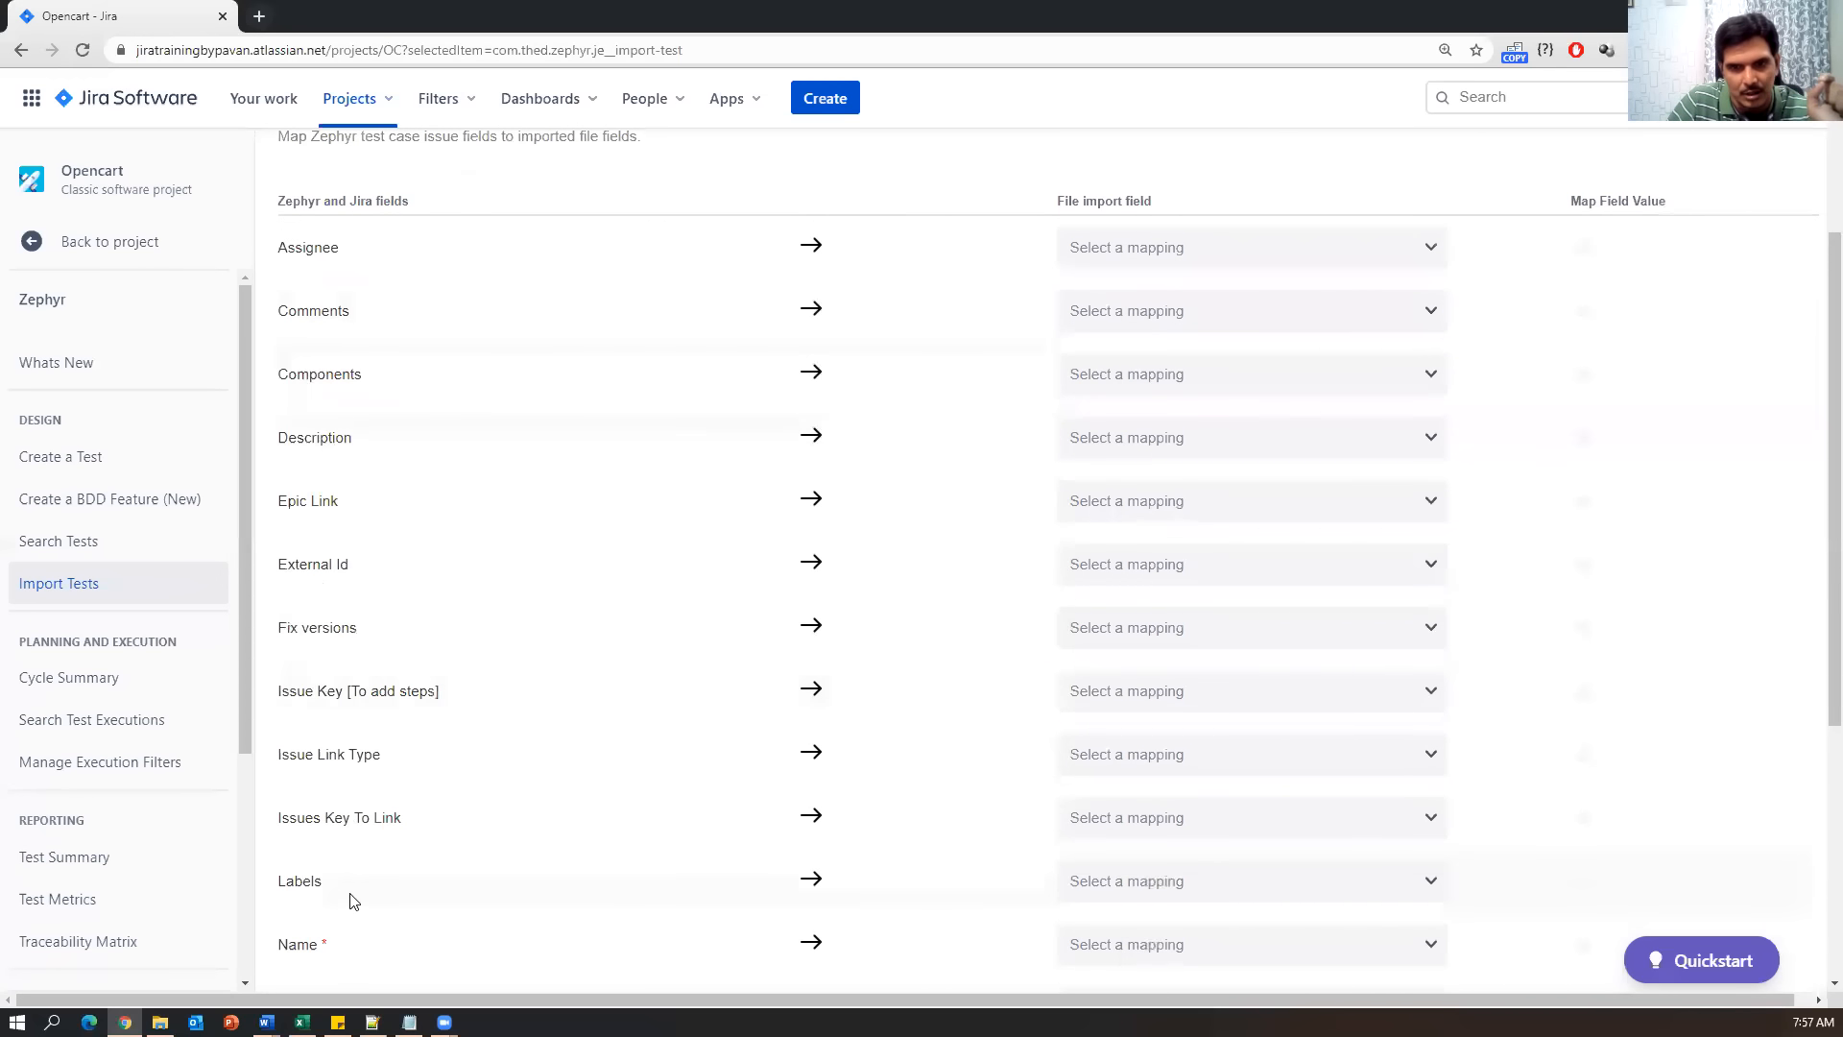
scroll(349, 896, down, 4)
scroll(336, 840, up, 7)
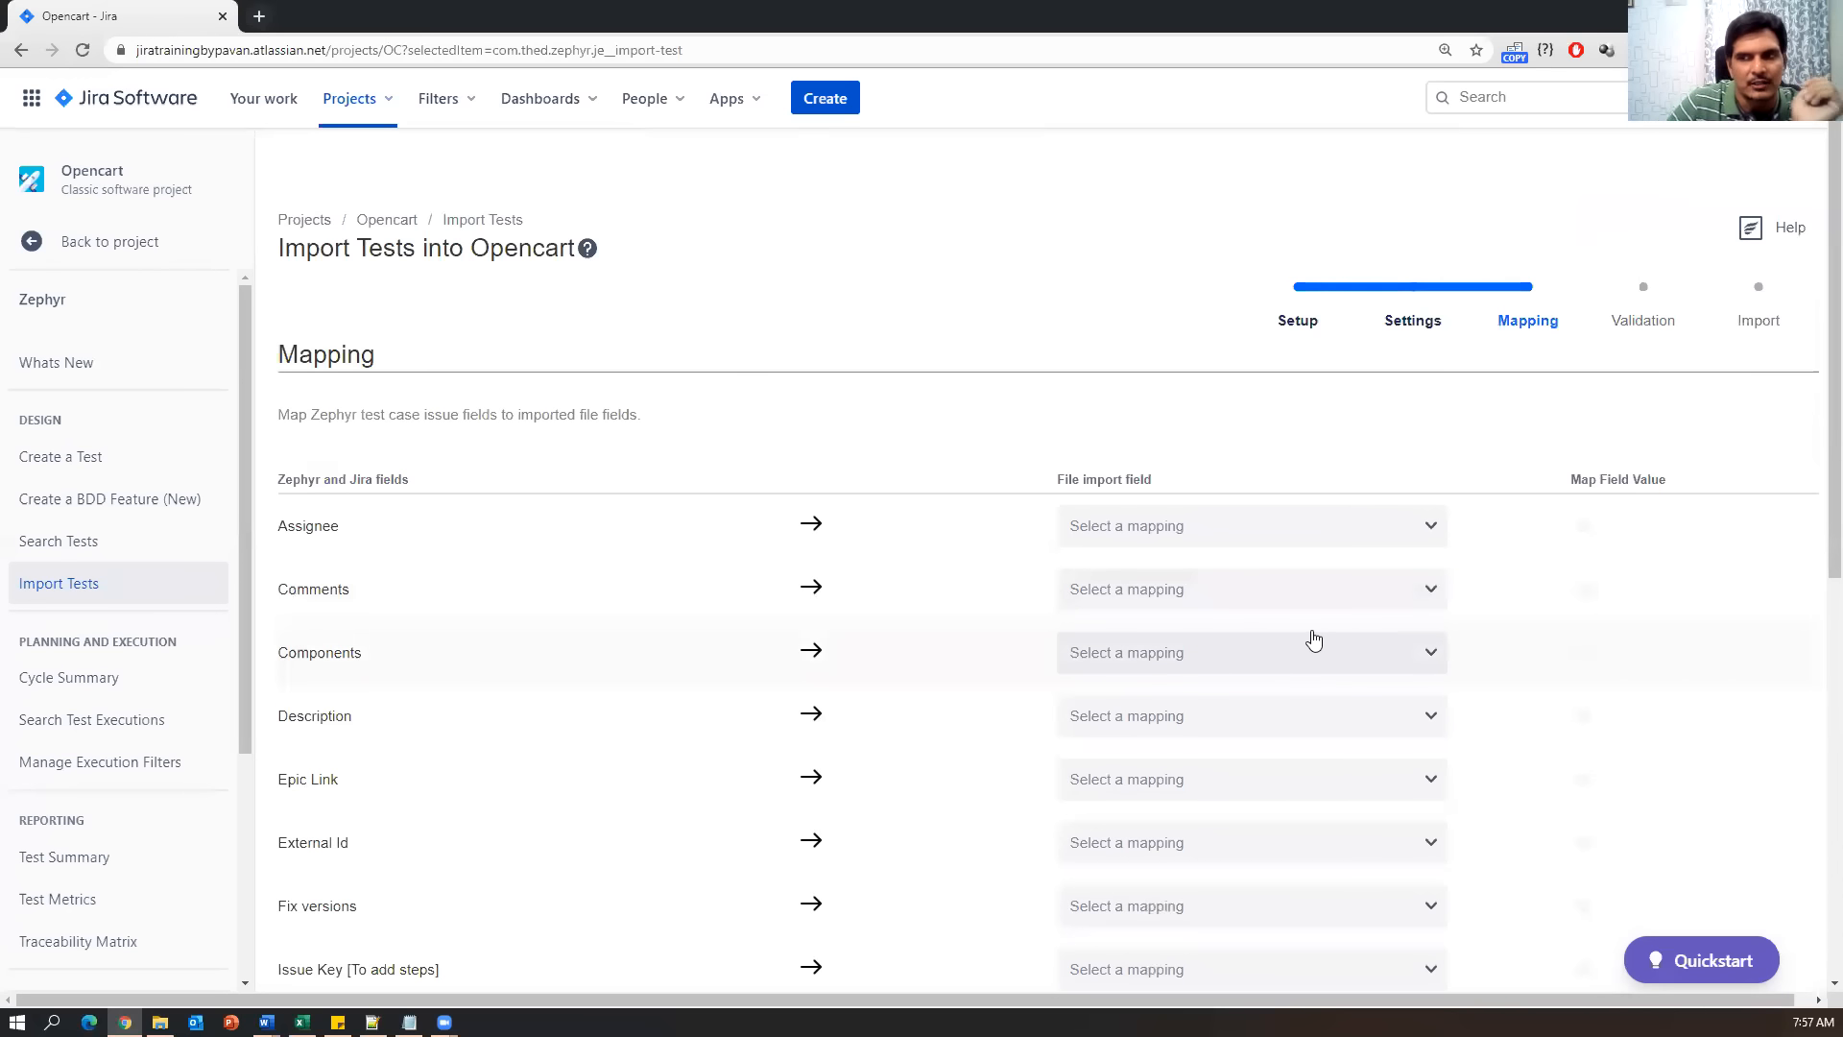
scroll(843, 745, down, 4)
scroll(844, 744, up, 4)
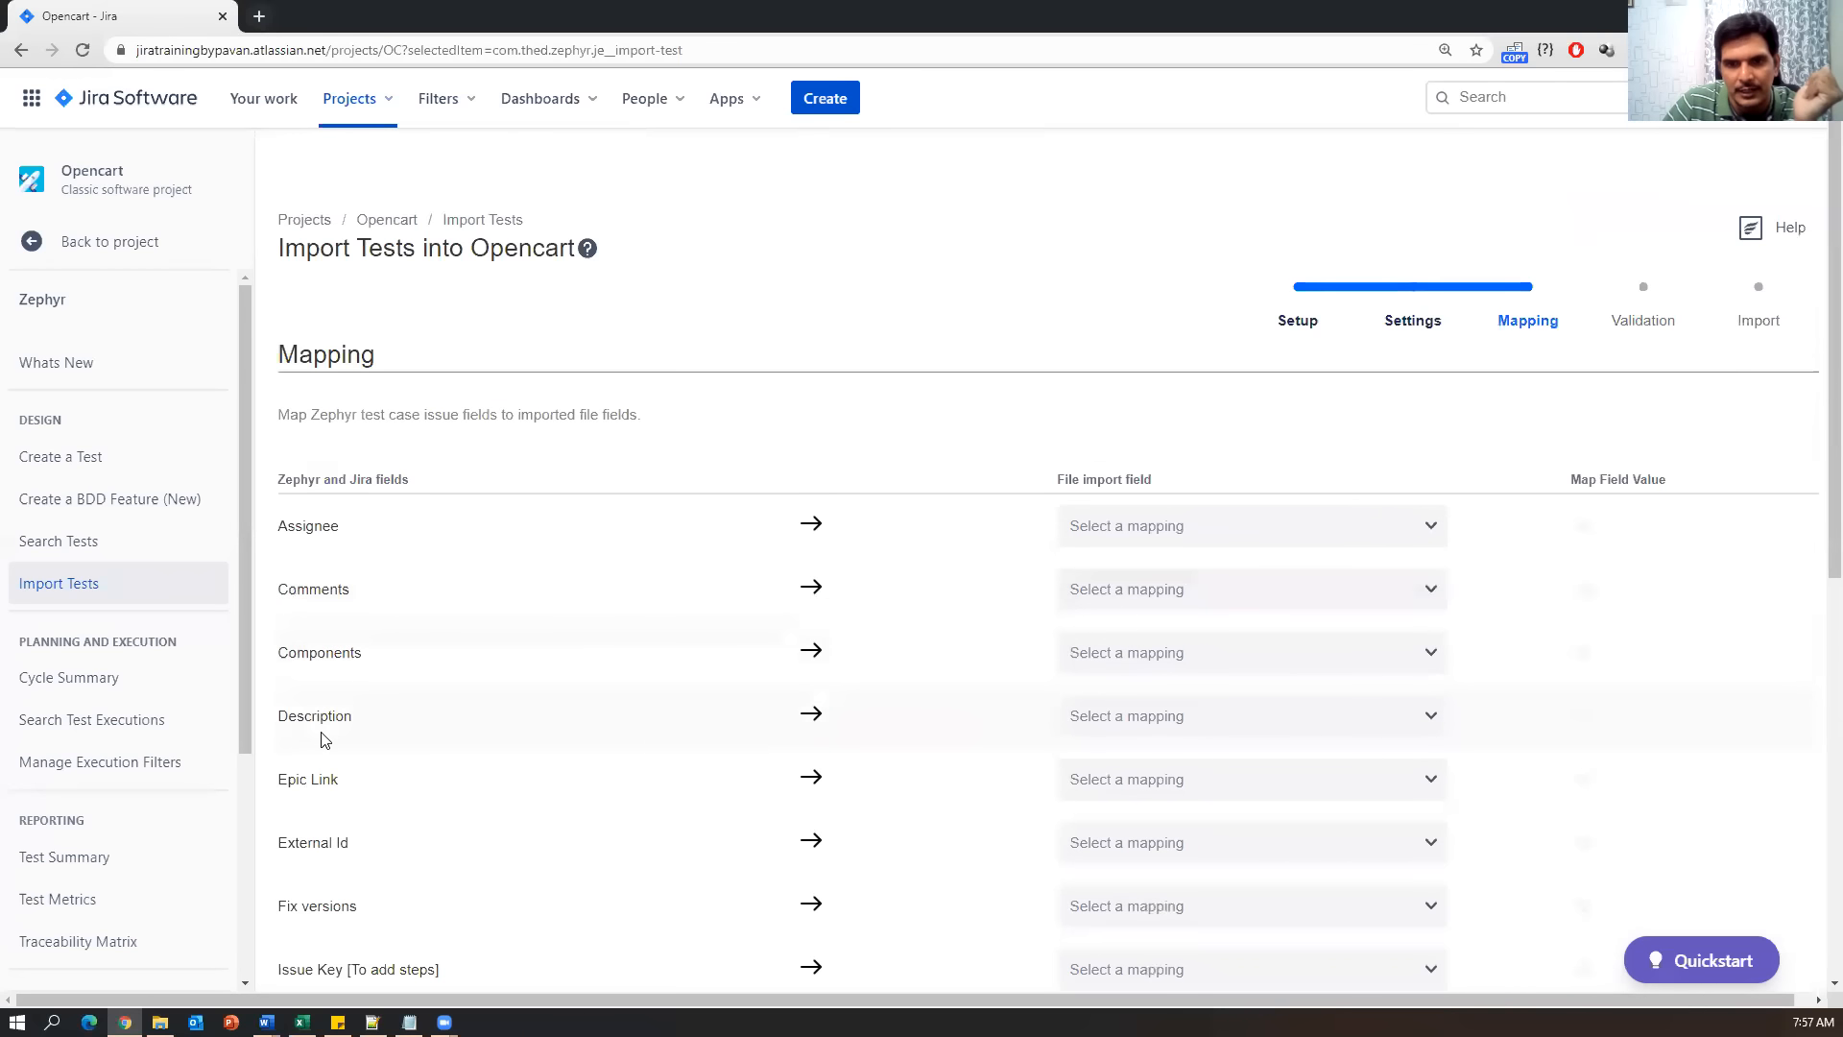
click(1434, 722)
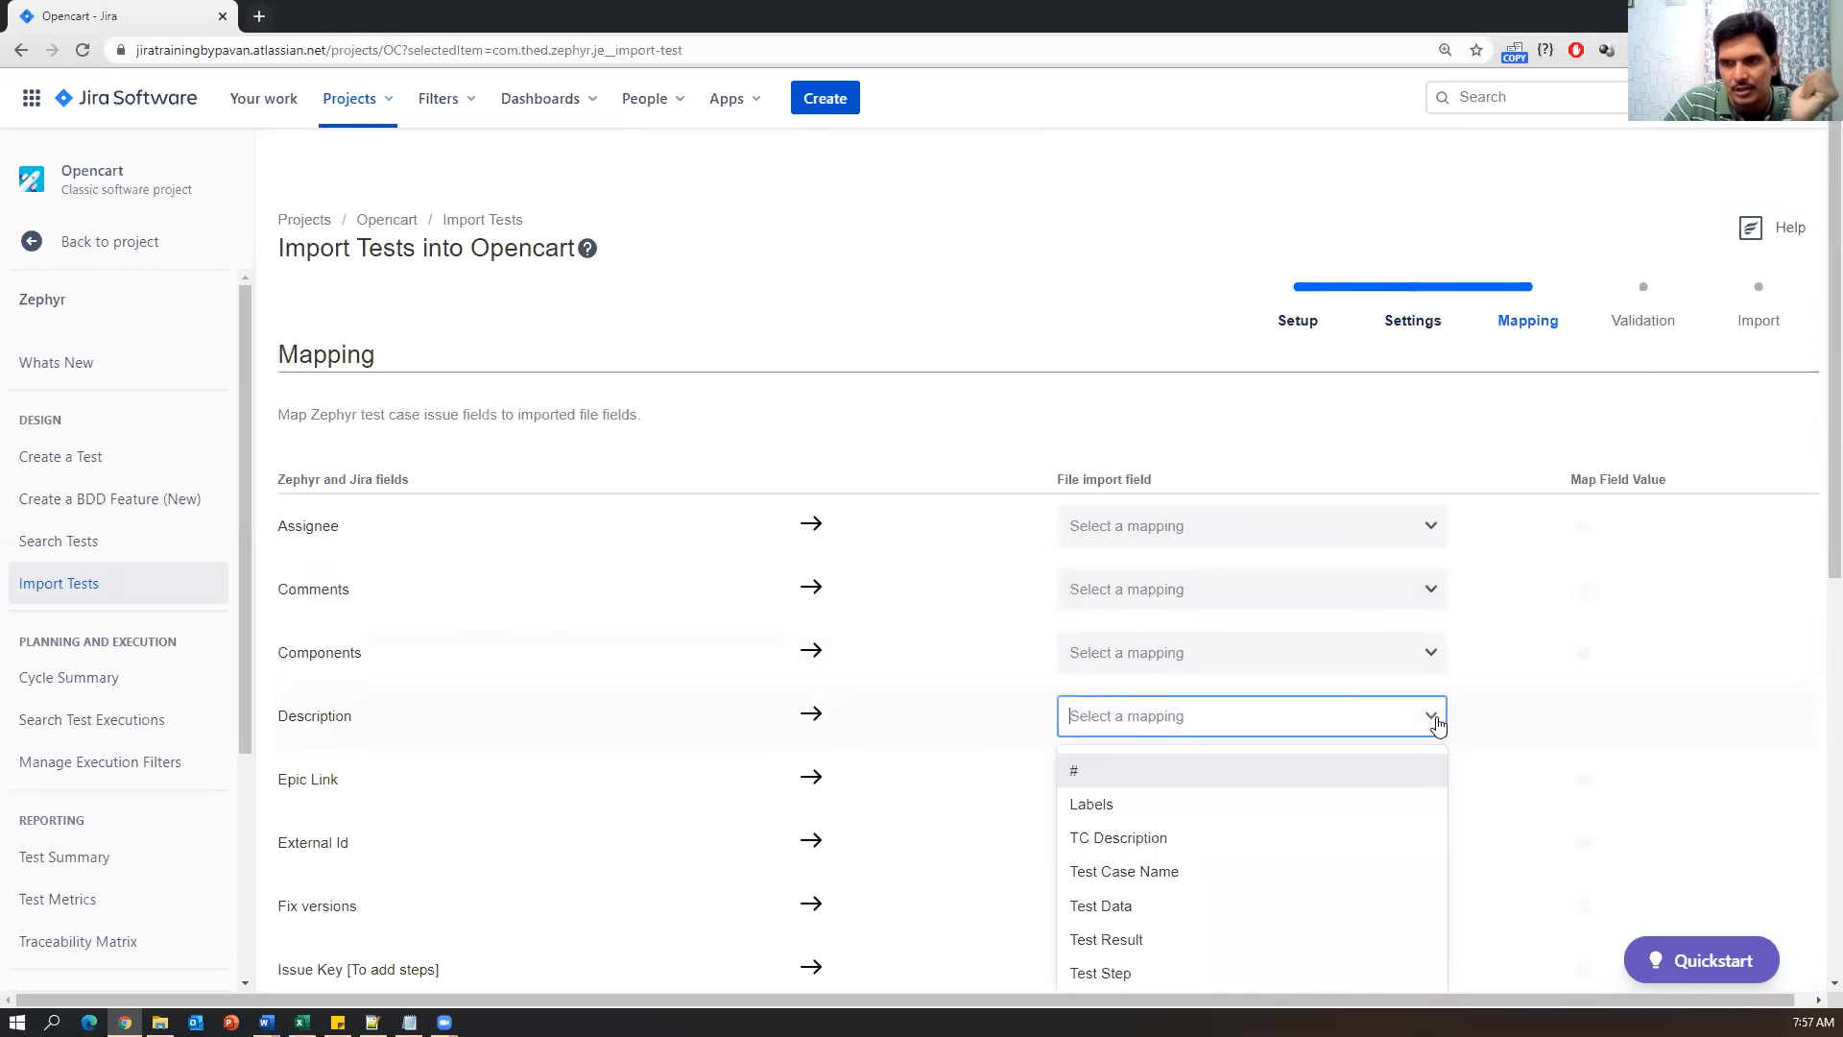
scroll(1436, 727, down, 1)
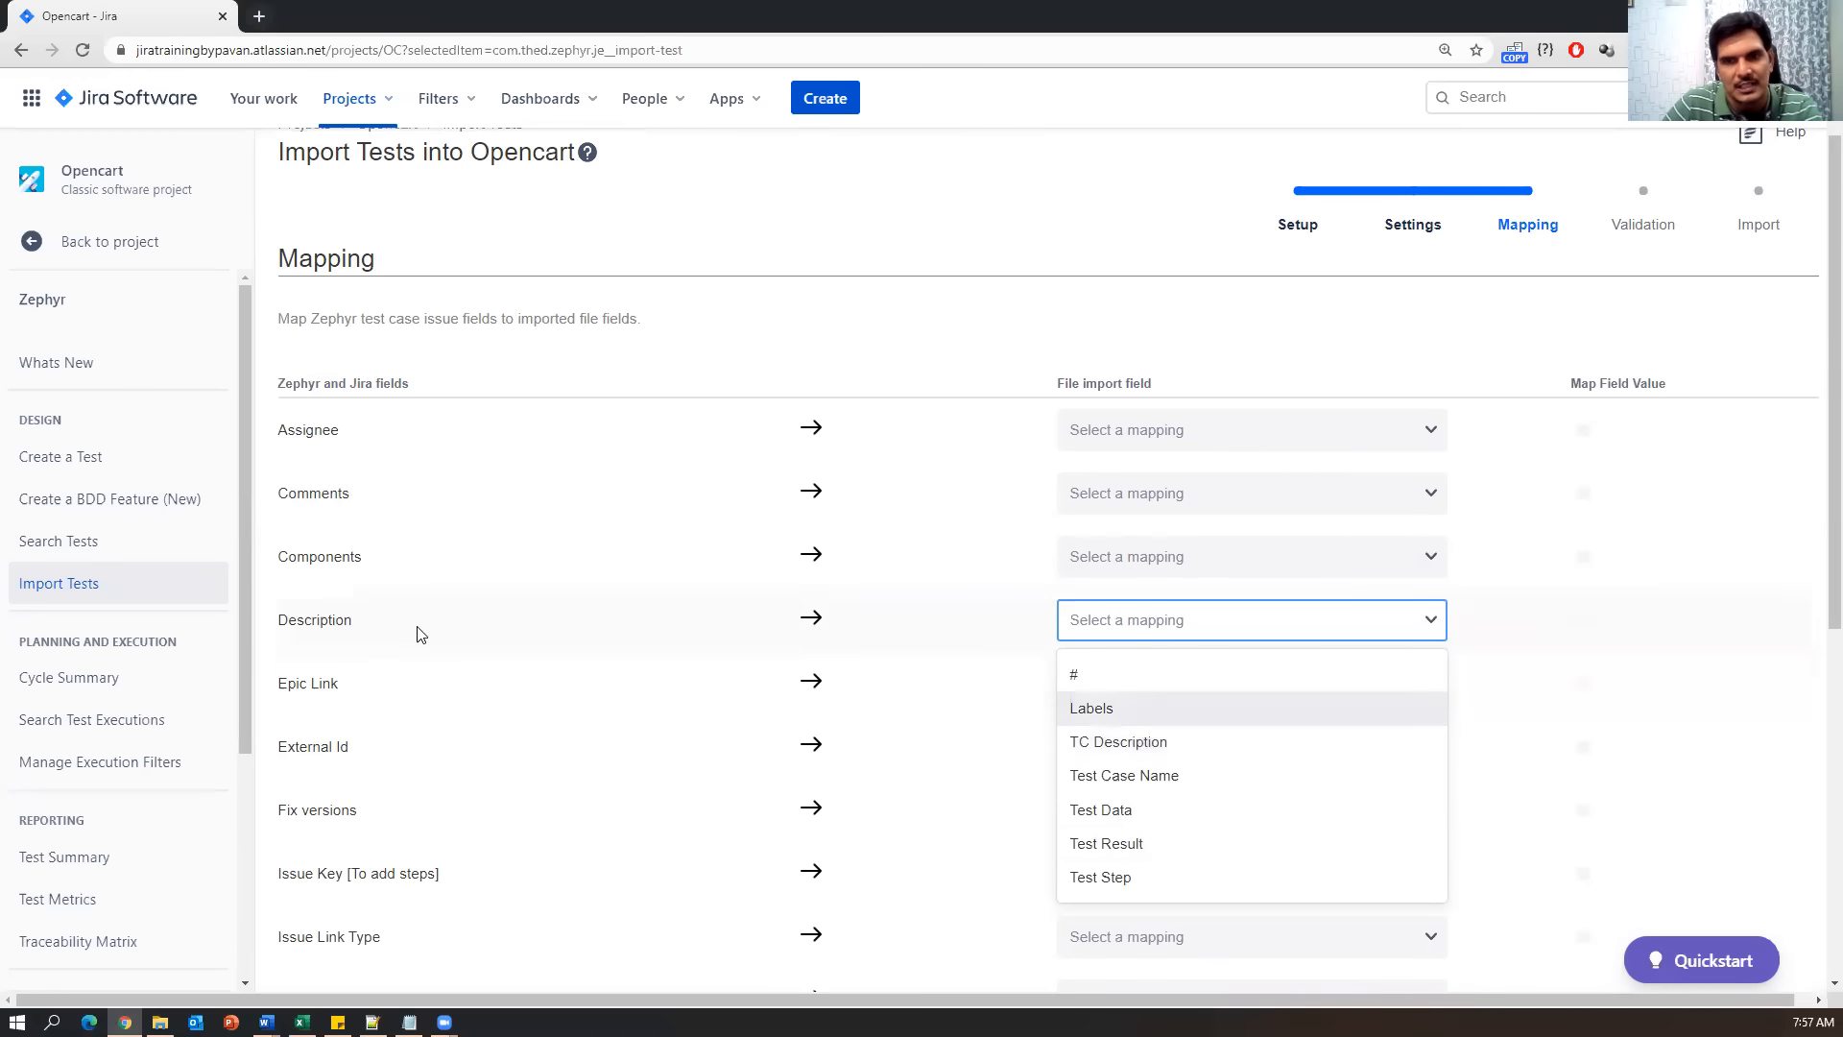
click(1139, 743)
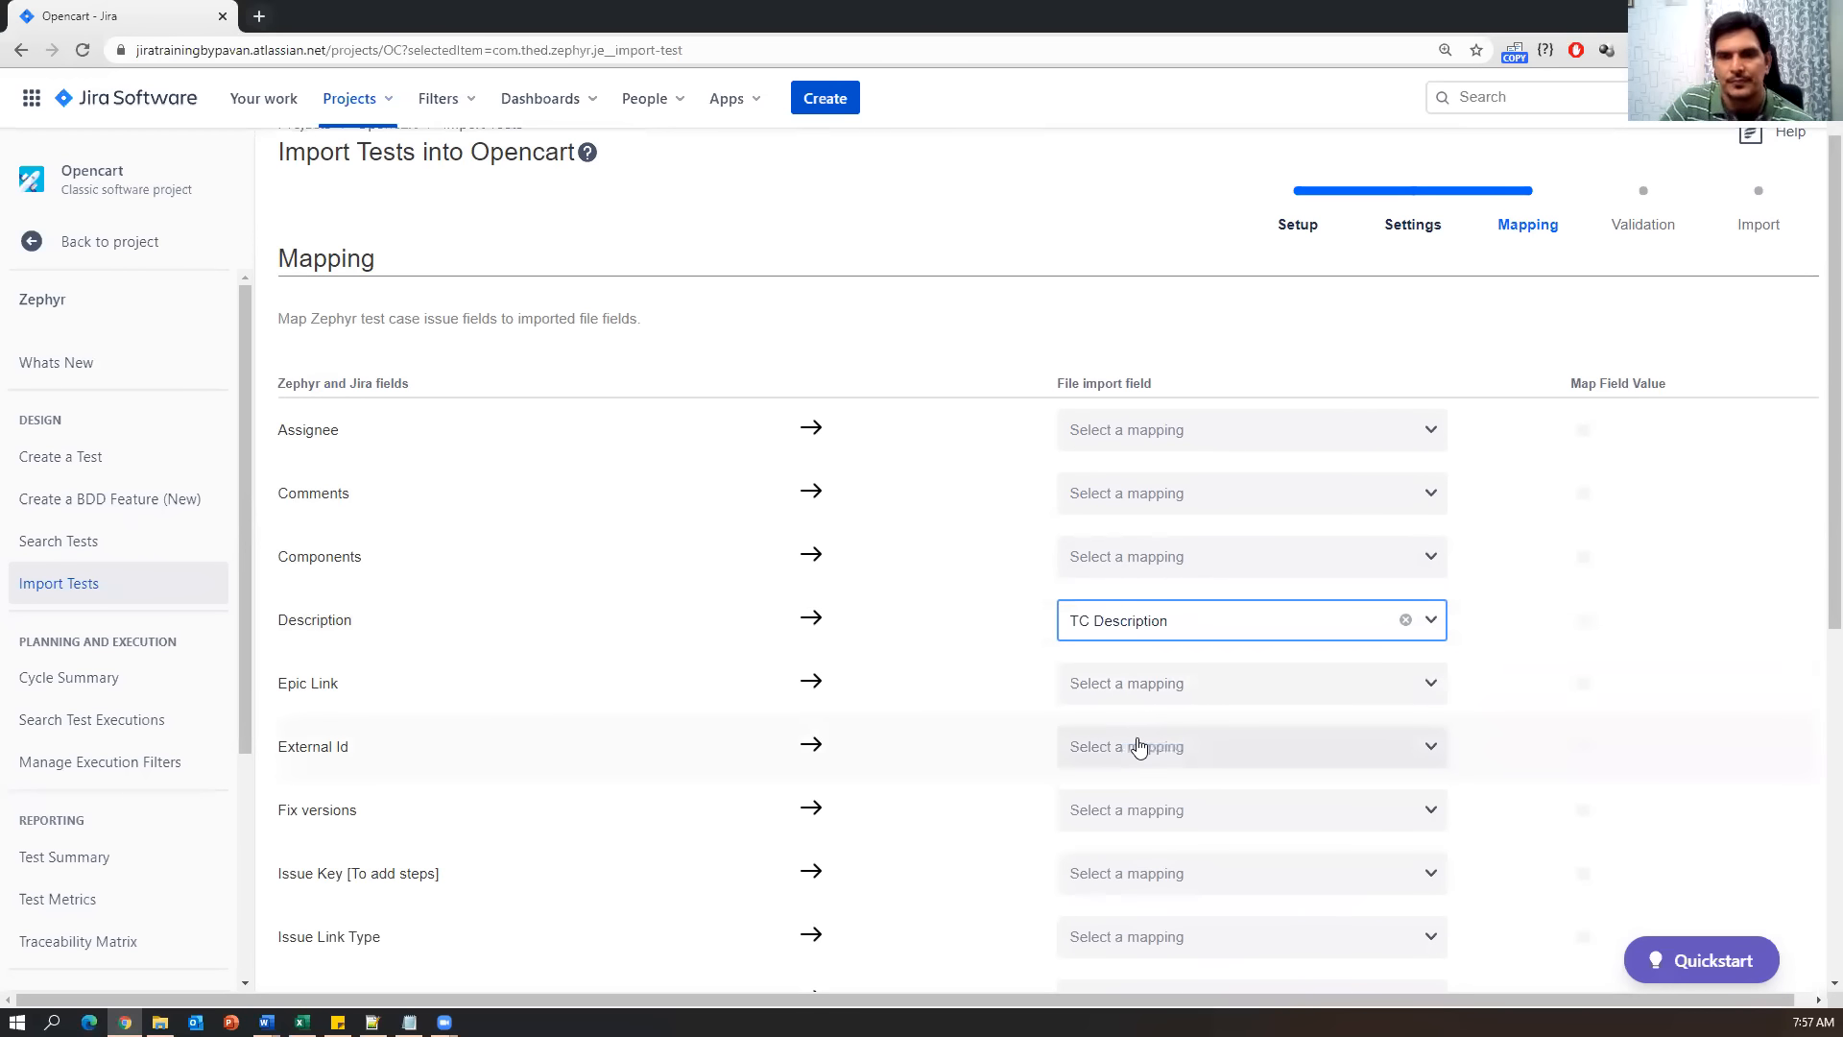
scroll(679, 756, down, 4)
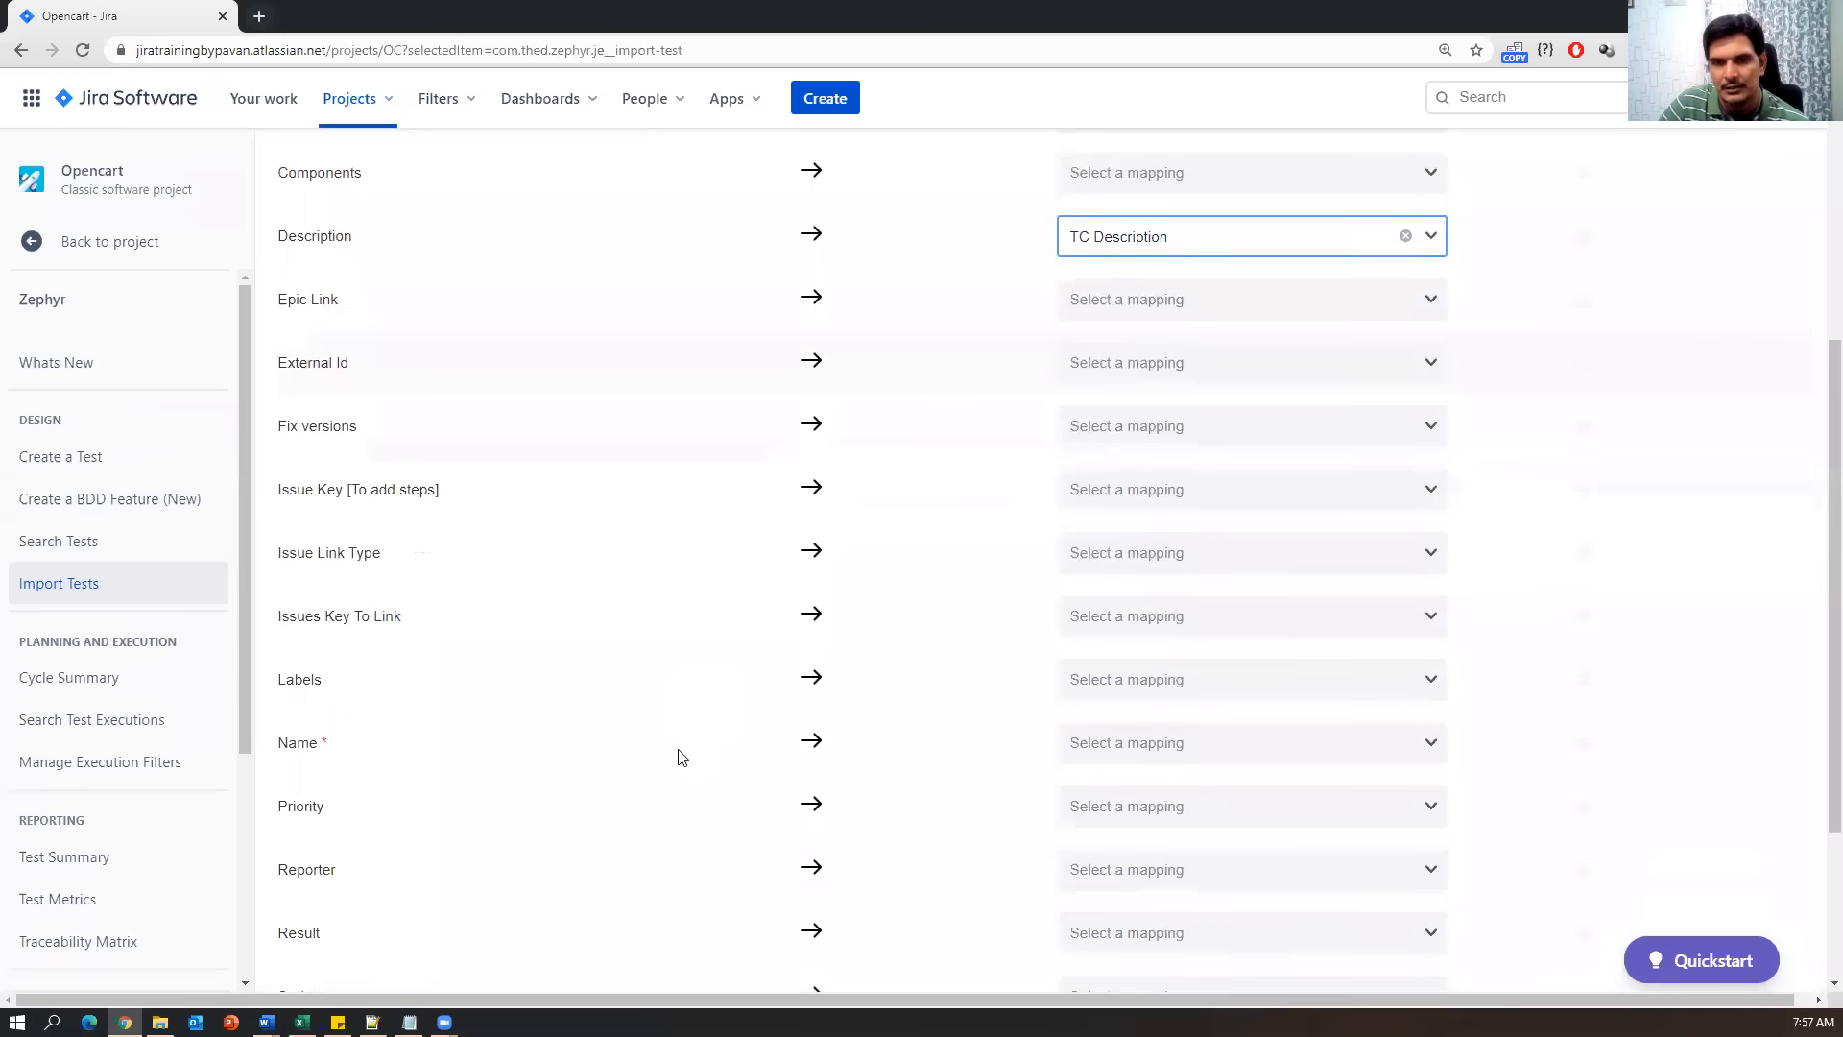
click(1305, 750)
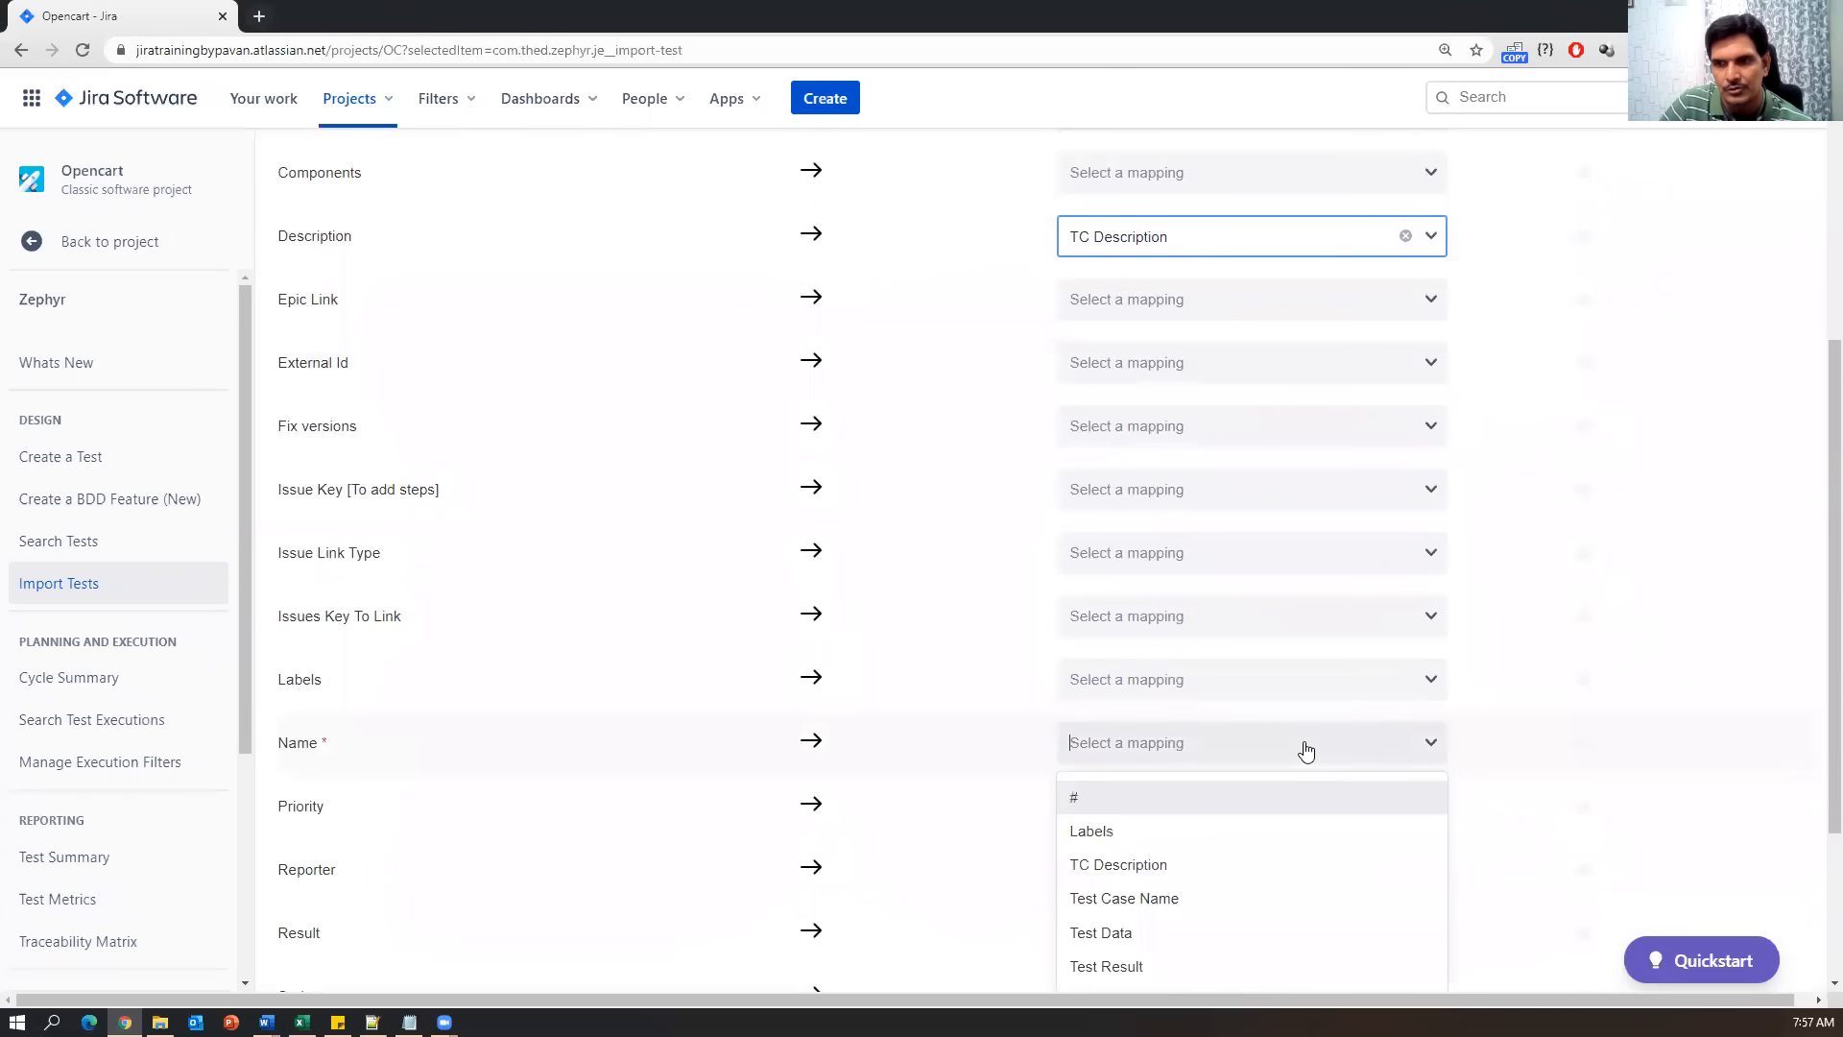
click(1154, 904)
scroll(1695, 745, down, 3)
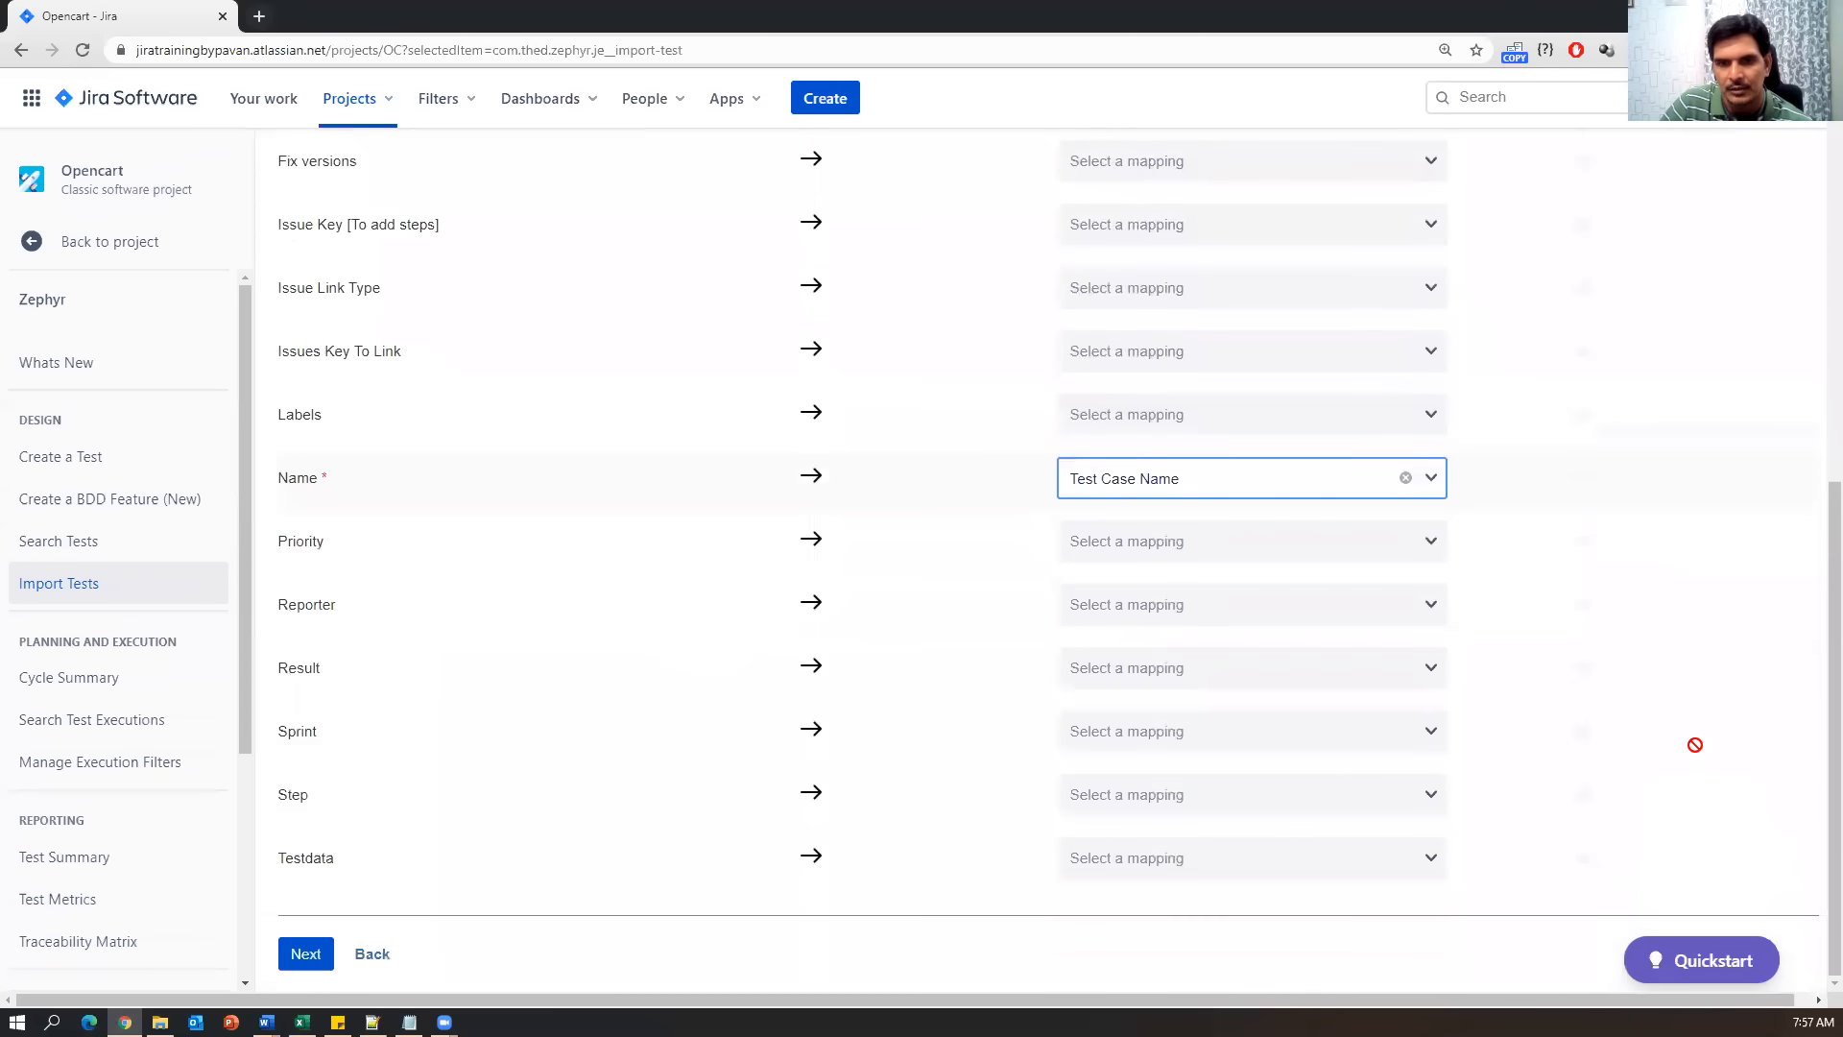
Map Step to Test Step and Testdata to Test Data.
click(1254, 812)
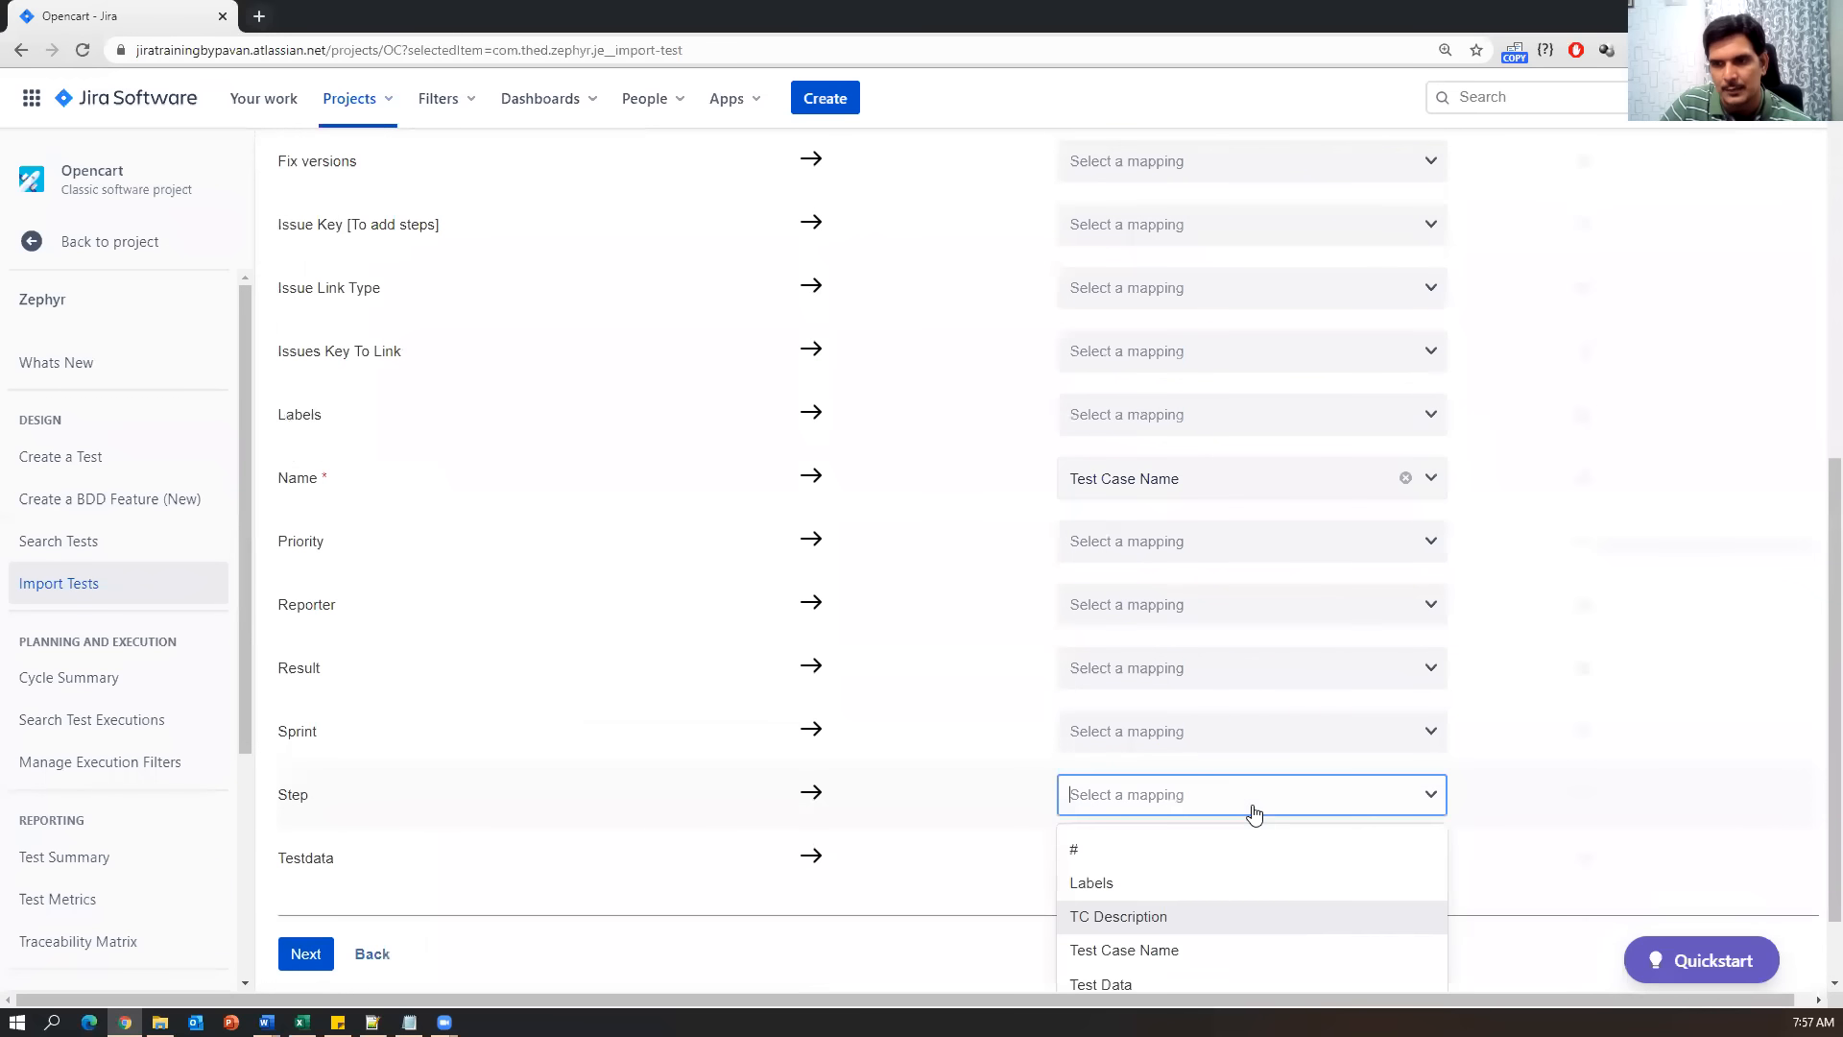
scroll(1222, 869, down, 2)
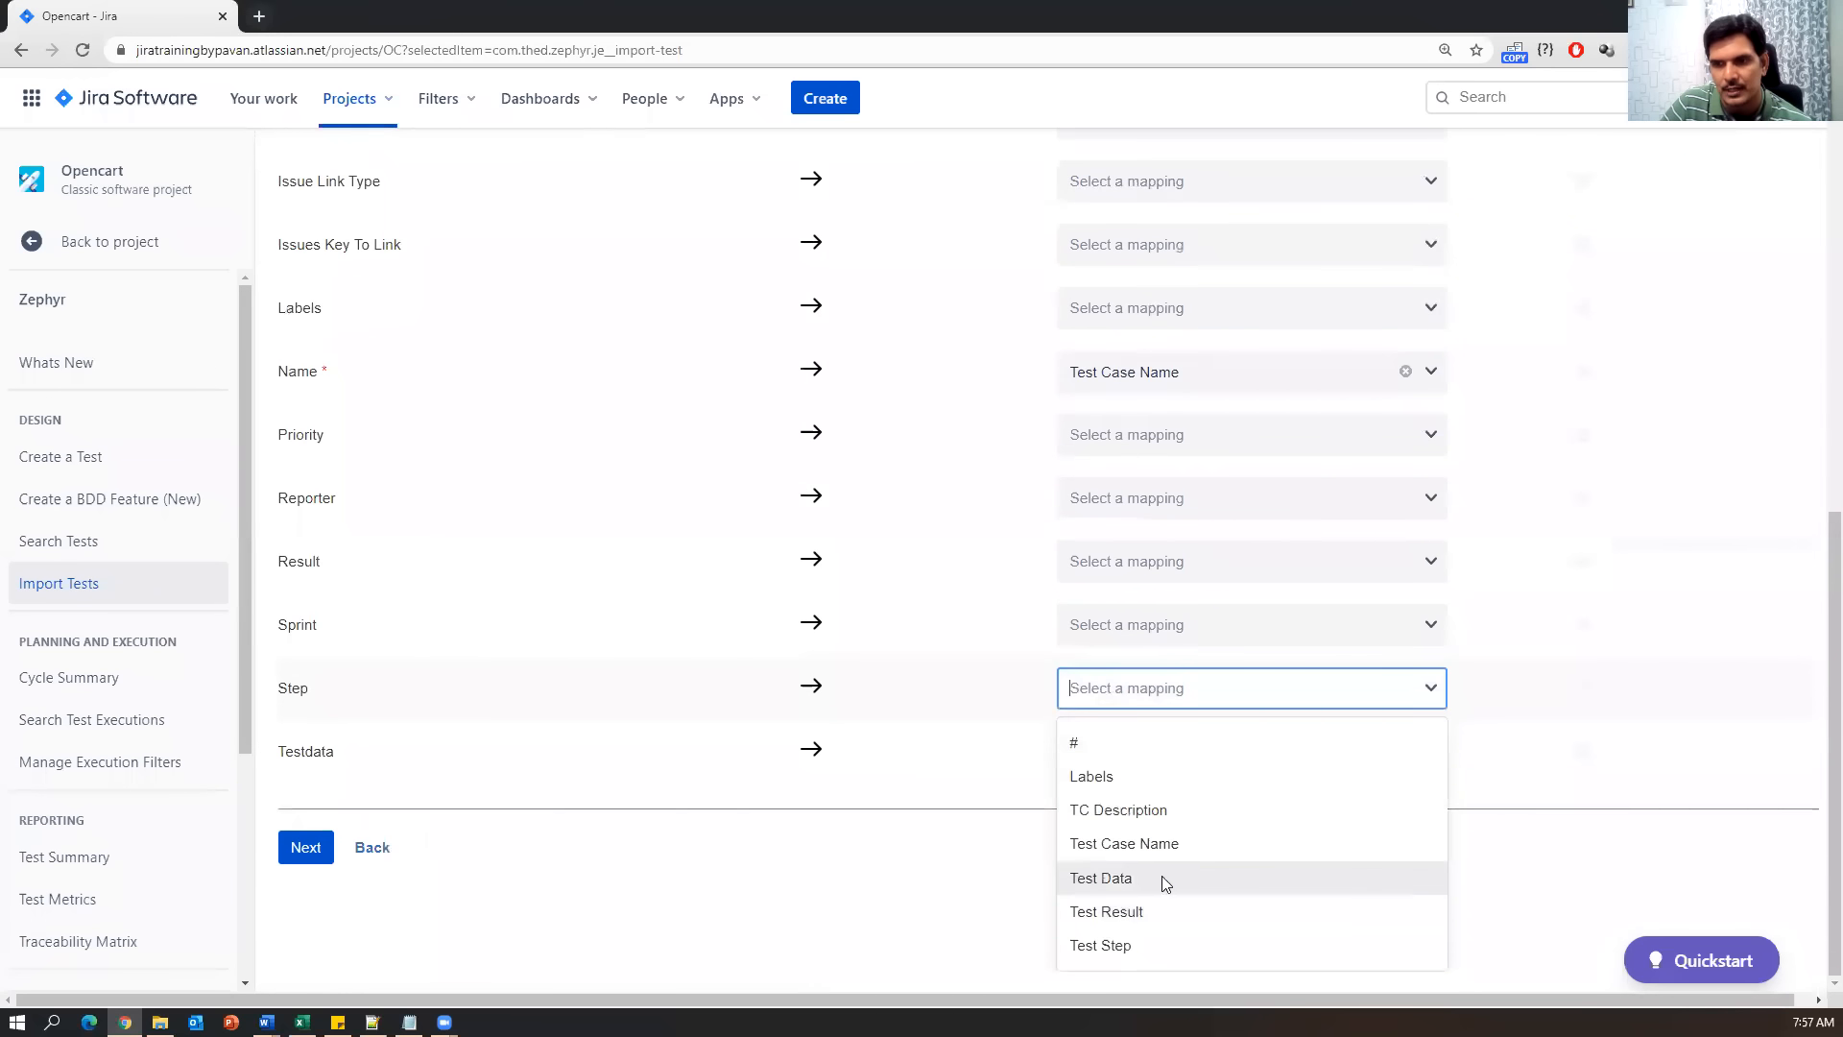
click(1085, 944)
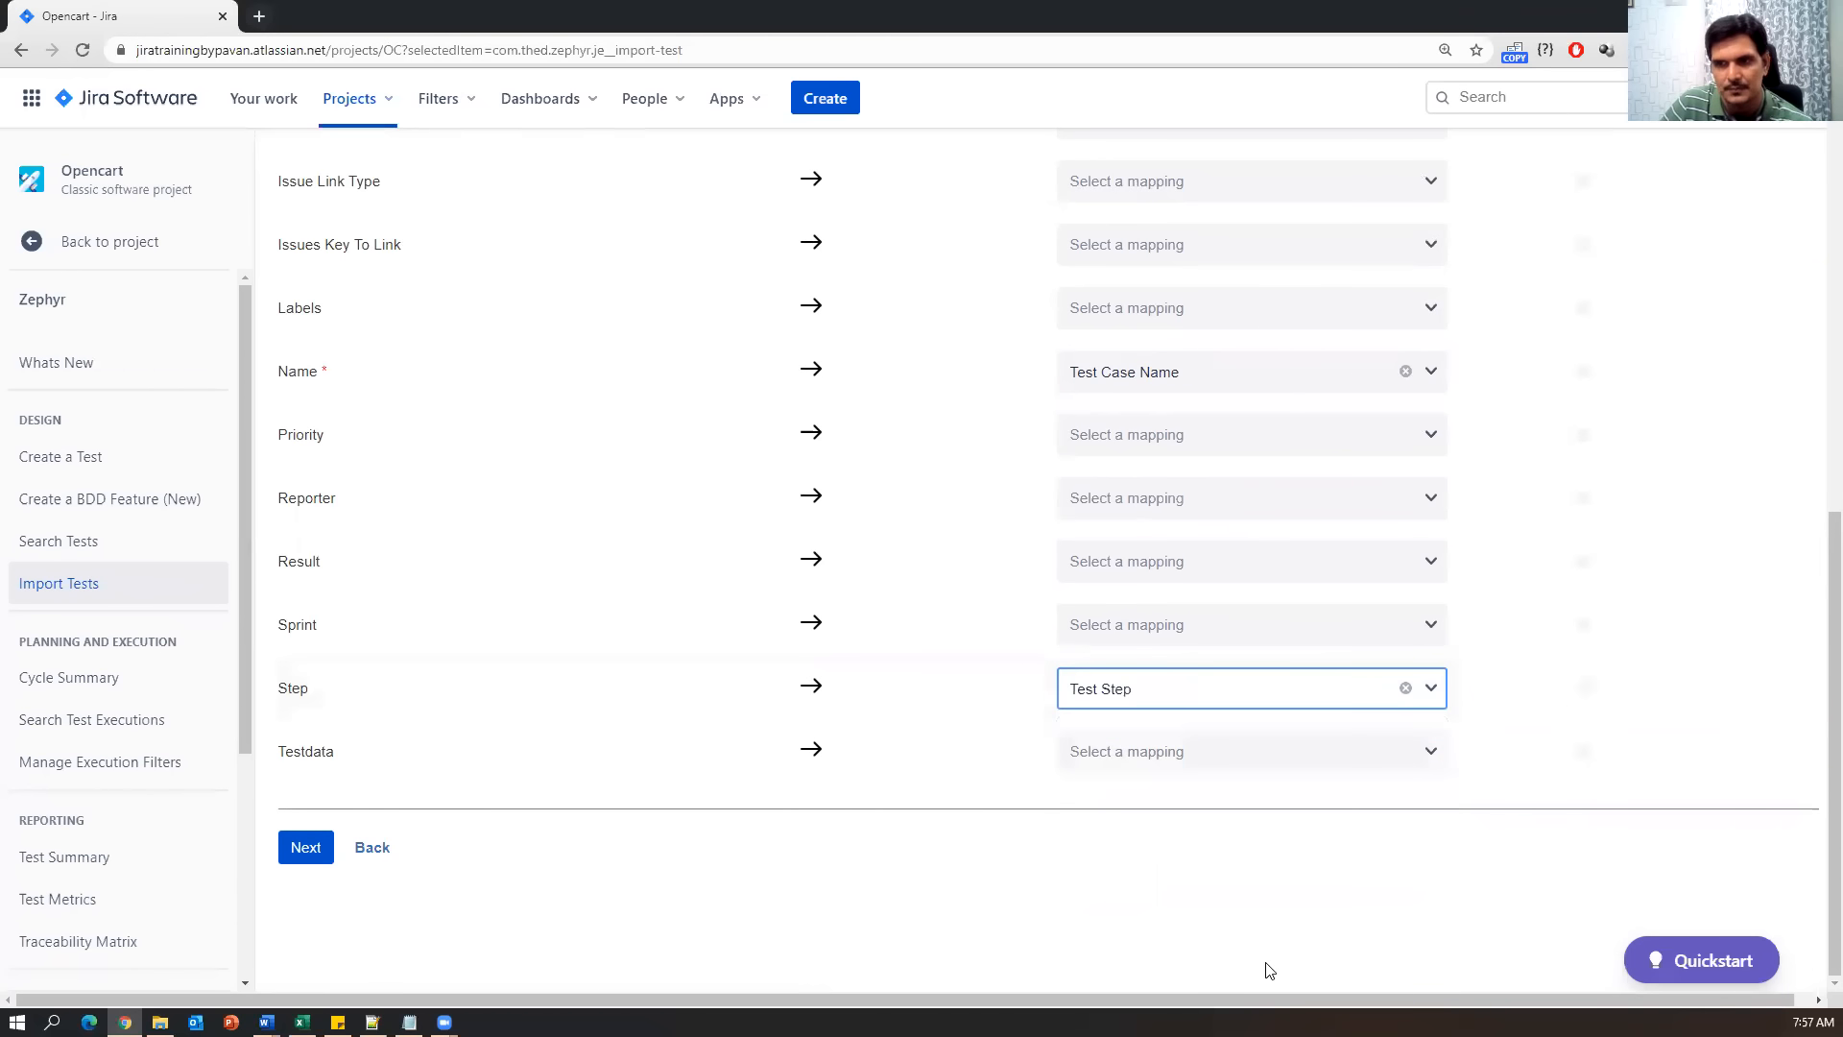
click(1210, 756)
scroll(1205, 870, down, 1)
click(1119, 876)
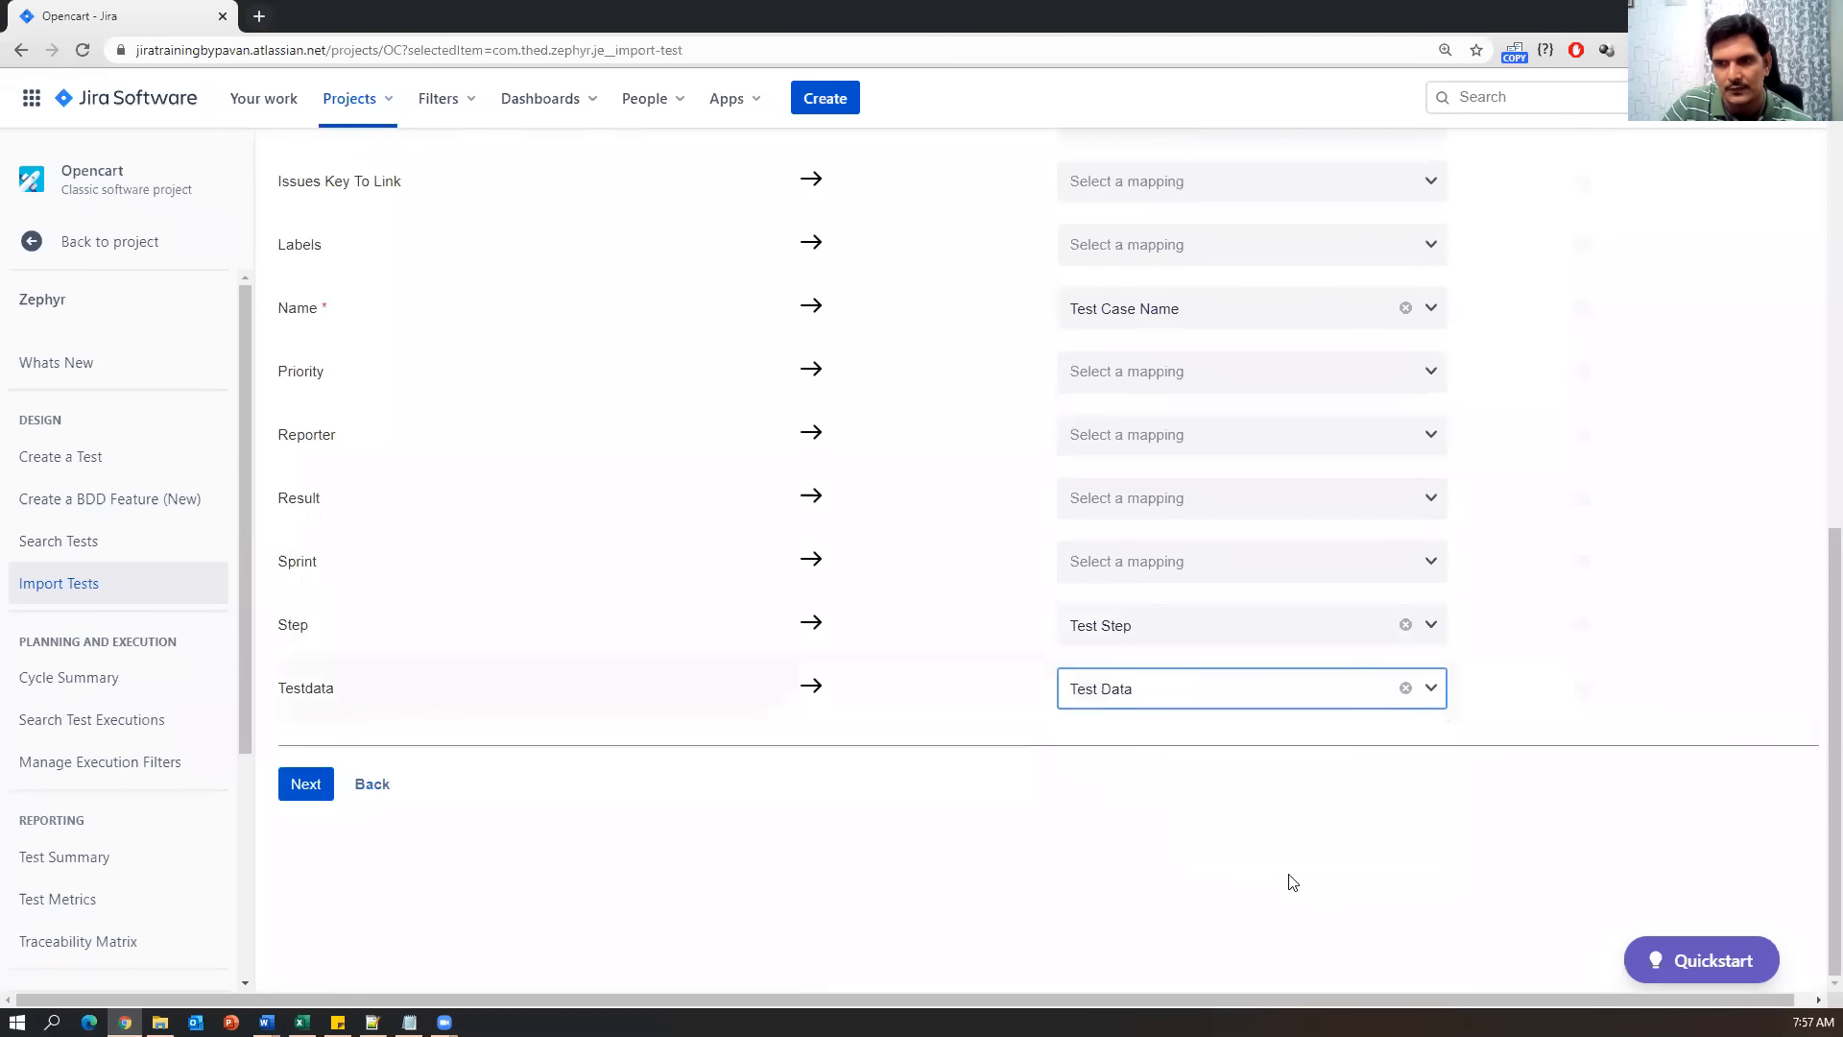
Map Result to Test Result and advance past the field mapping with Next.
scroll(1298, 604, up, 1)
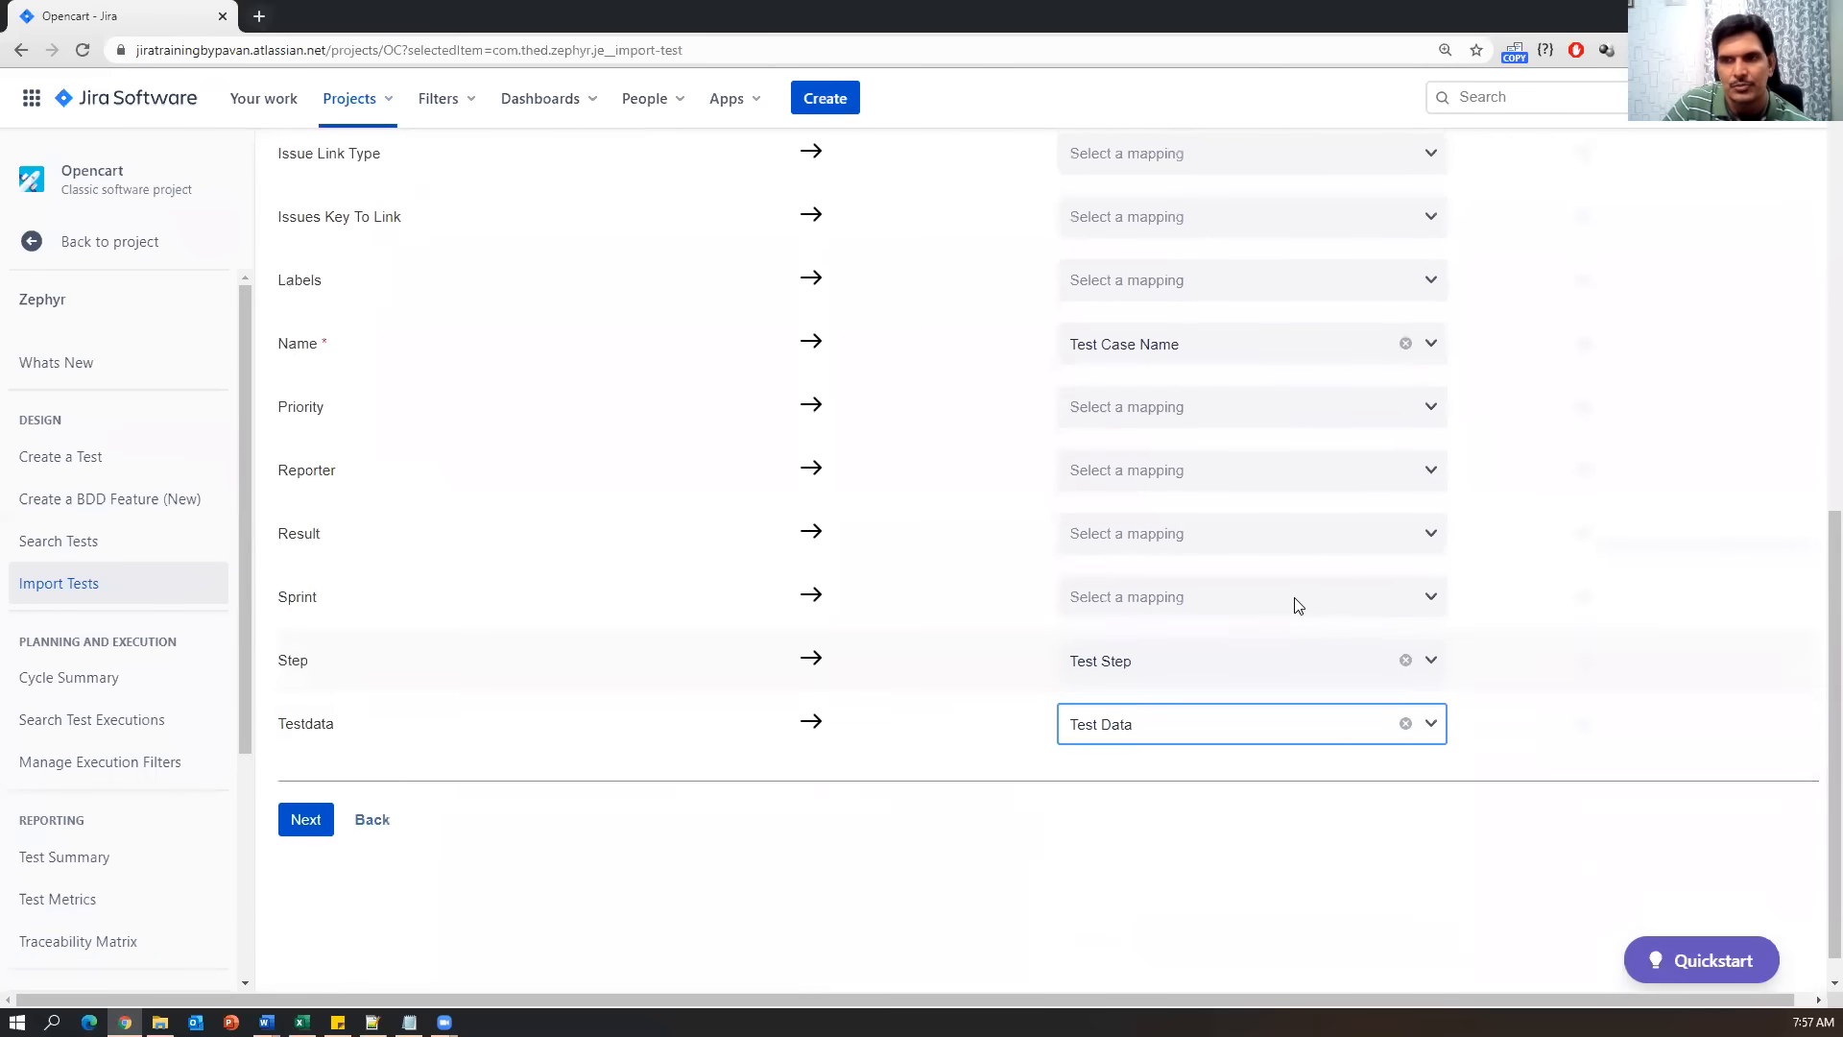
scroll(1298, 605, up, 1)
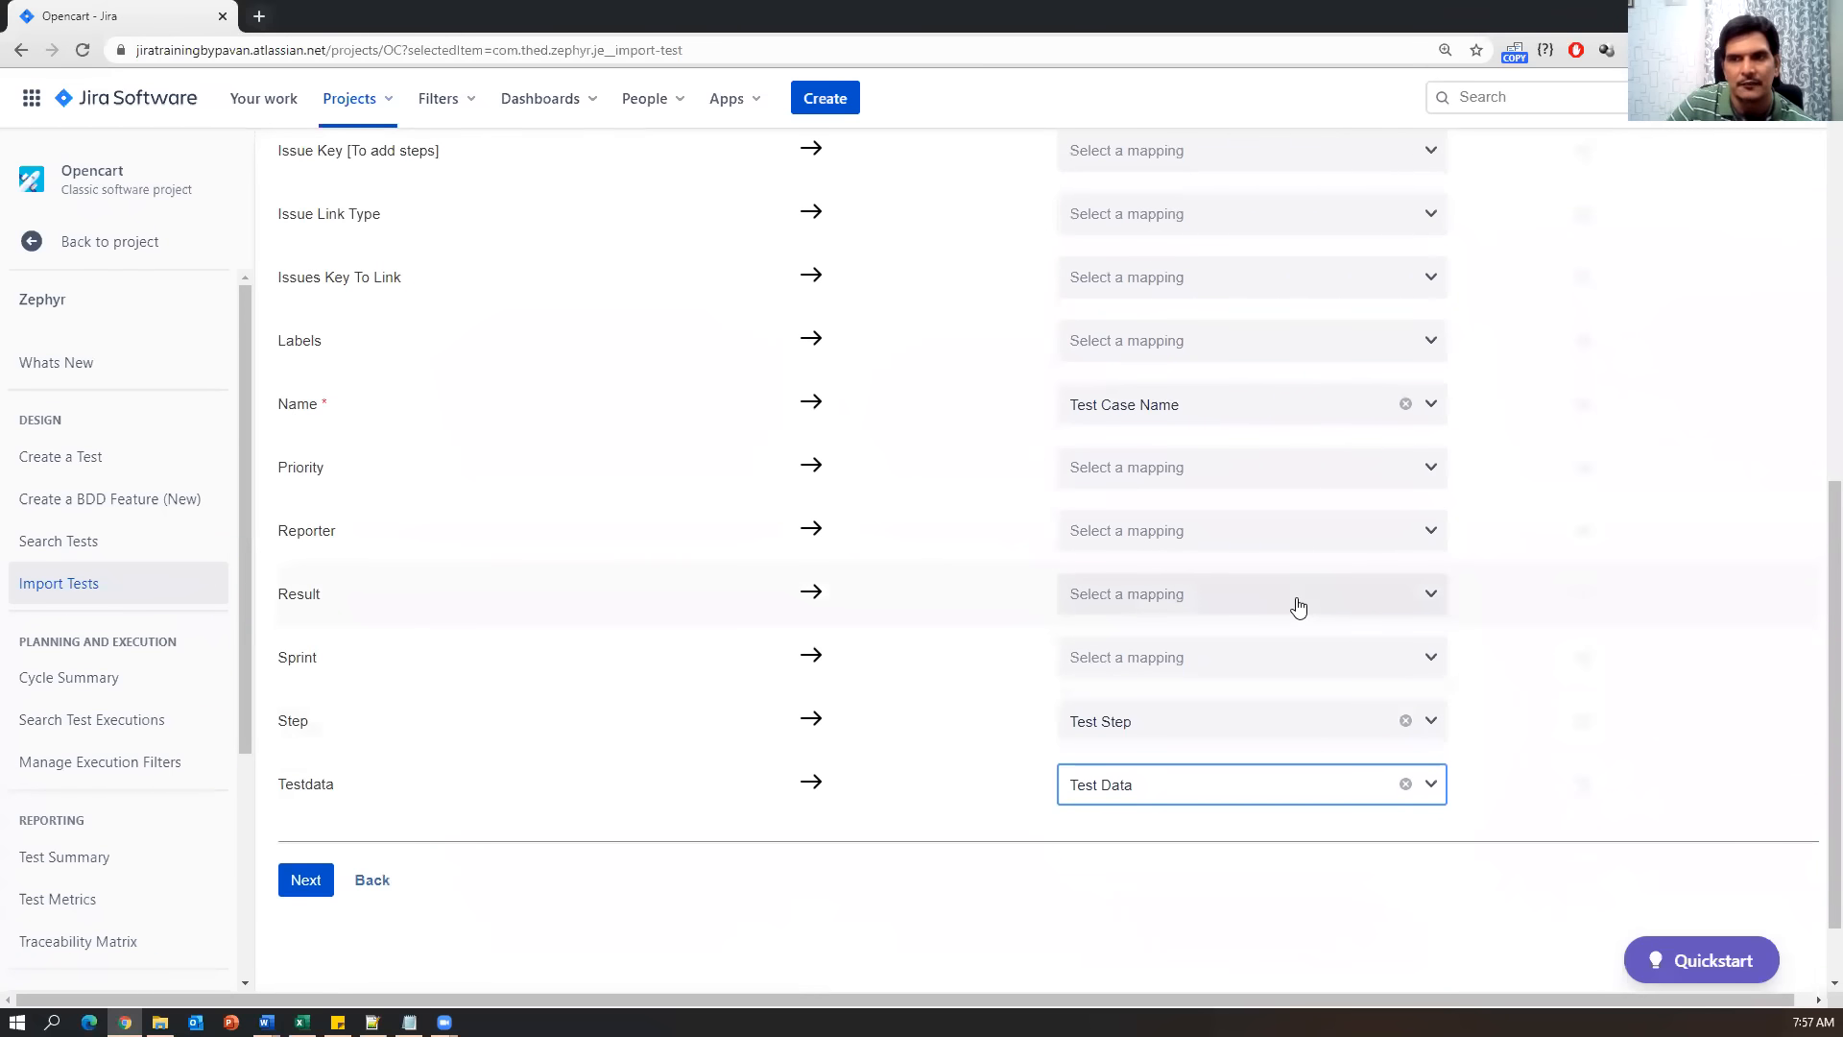
scroll(1298, 605, up, 7)
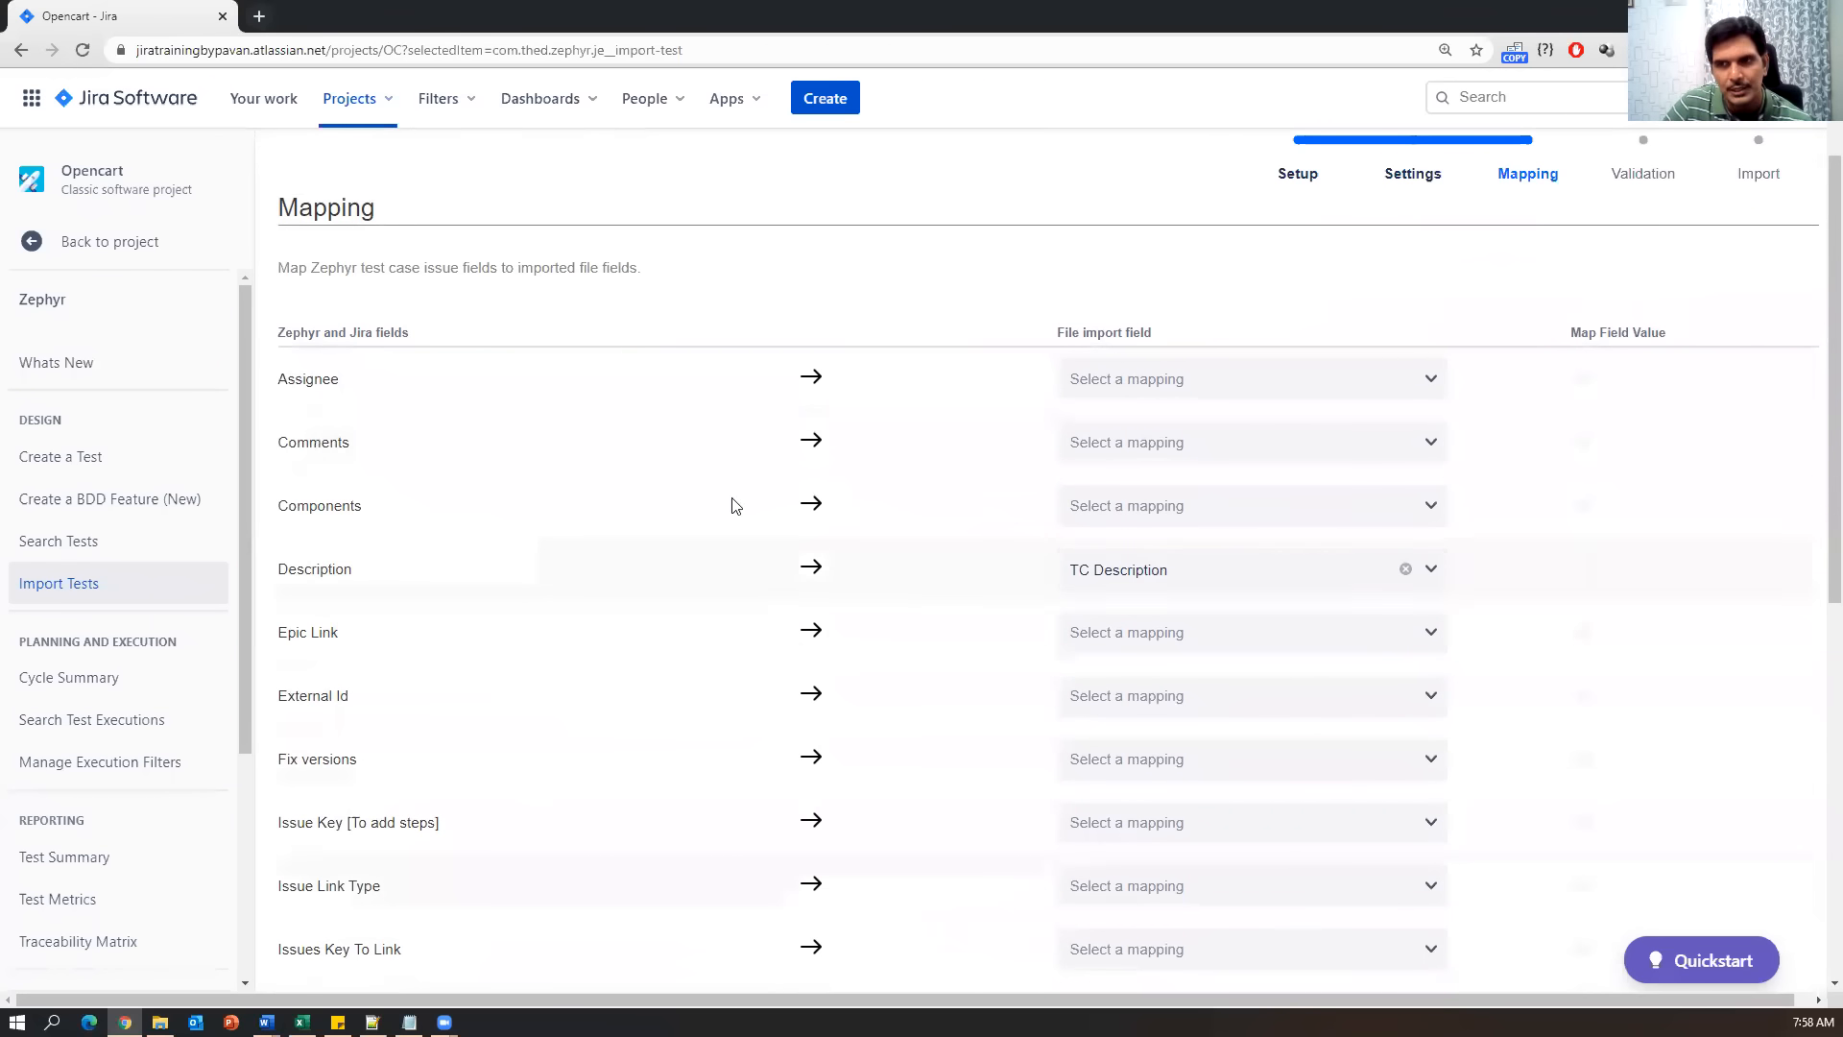
scroll(643, 869, down, 8)
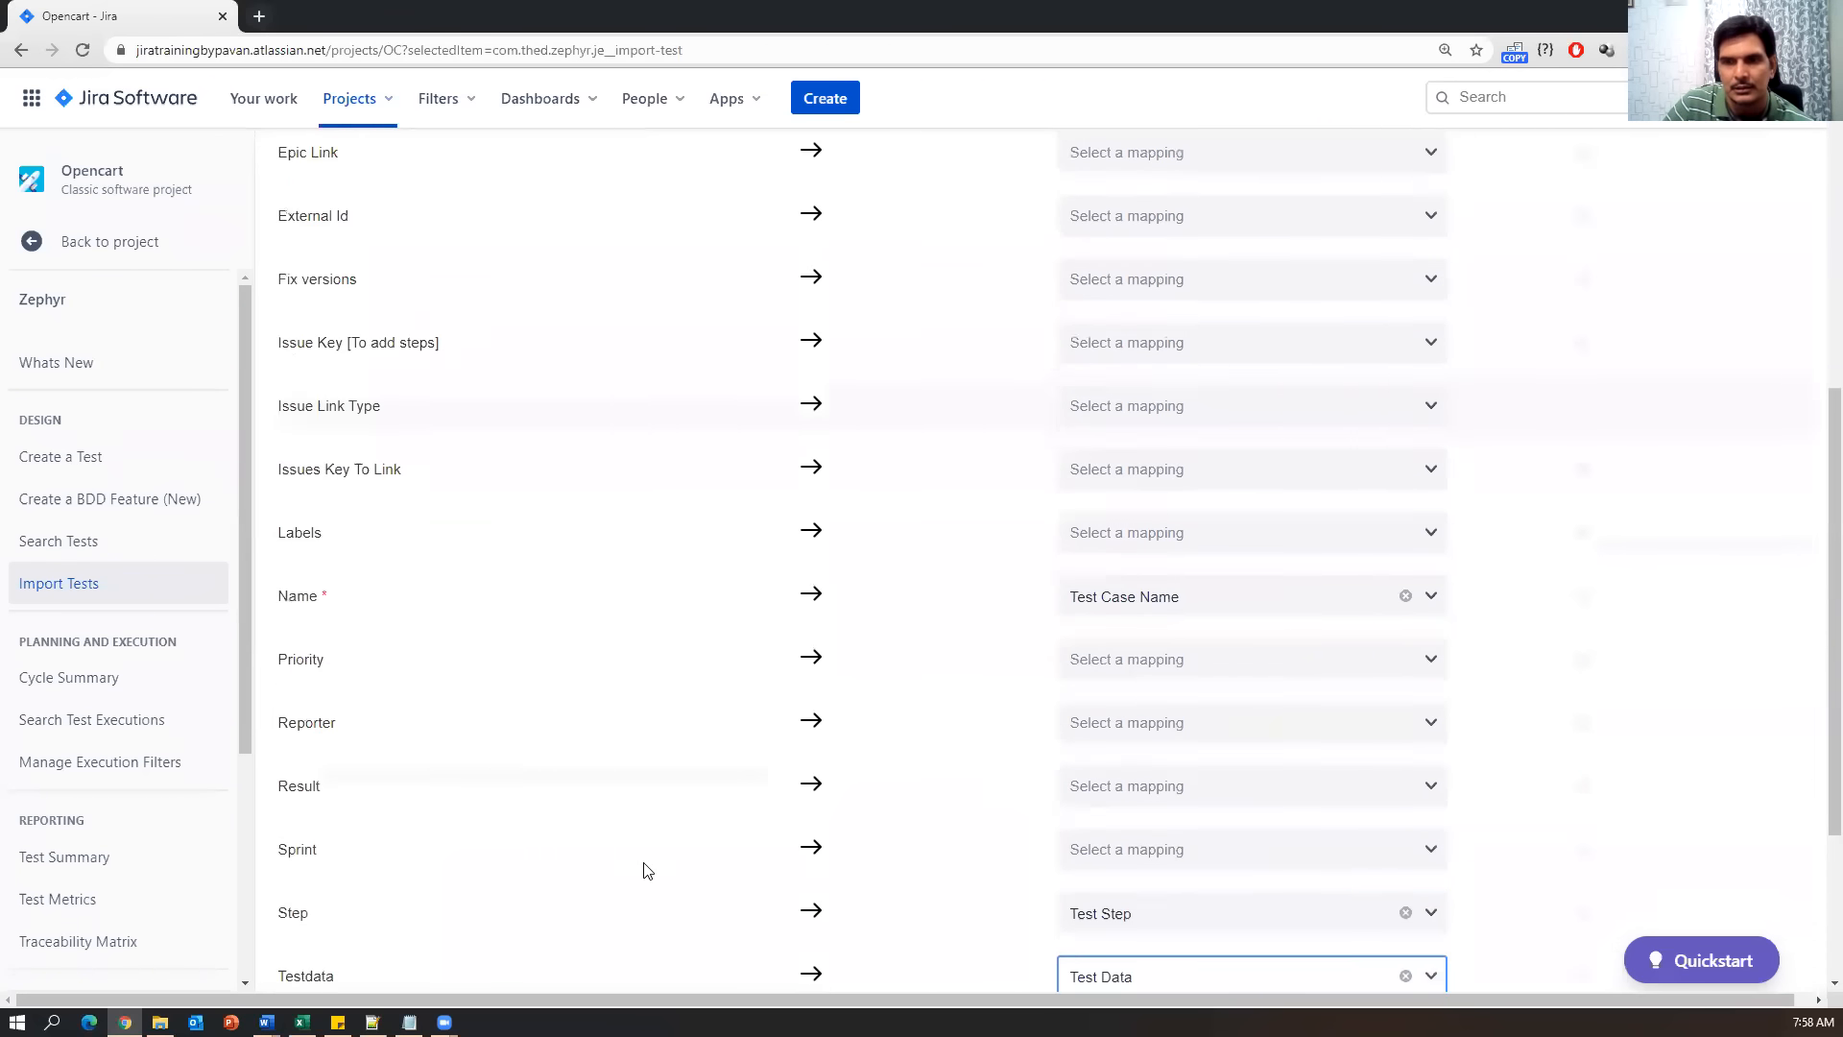
click(306, 783)
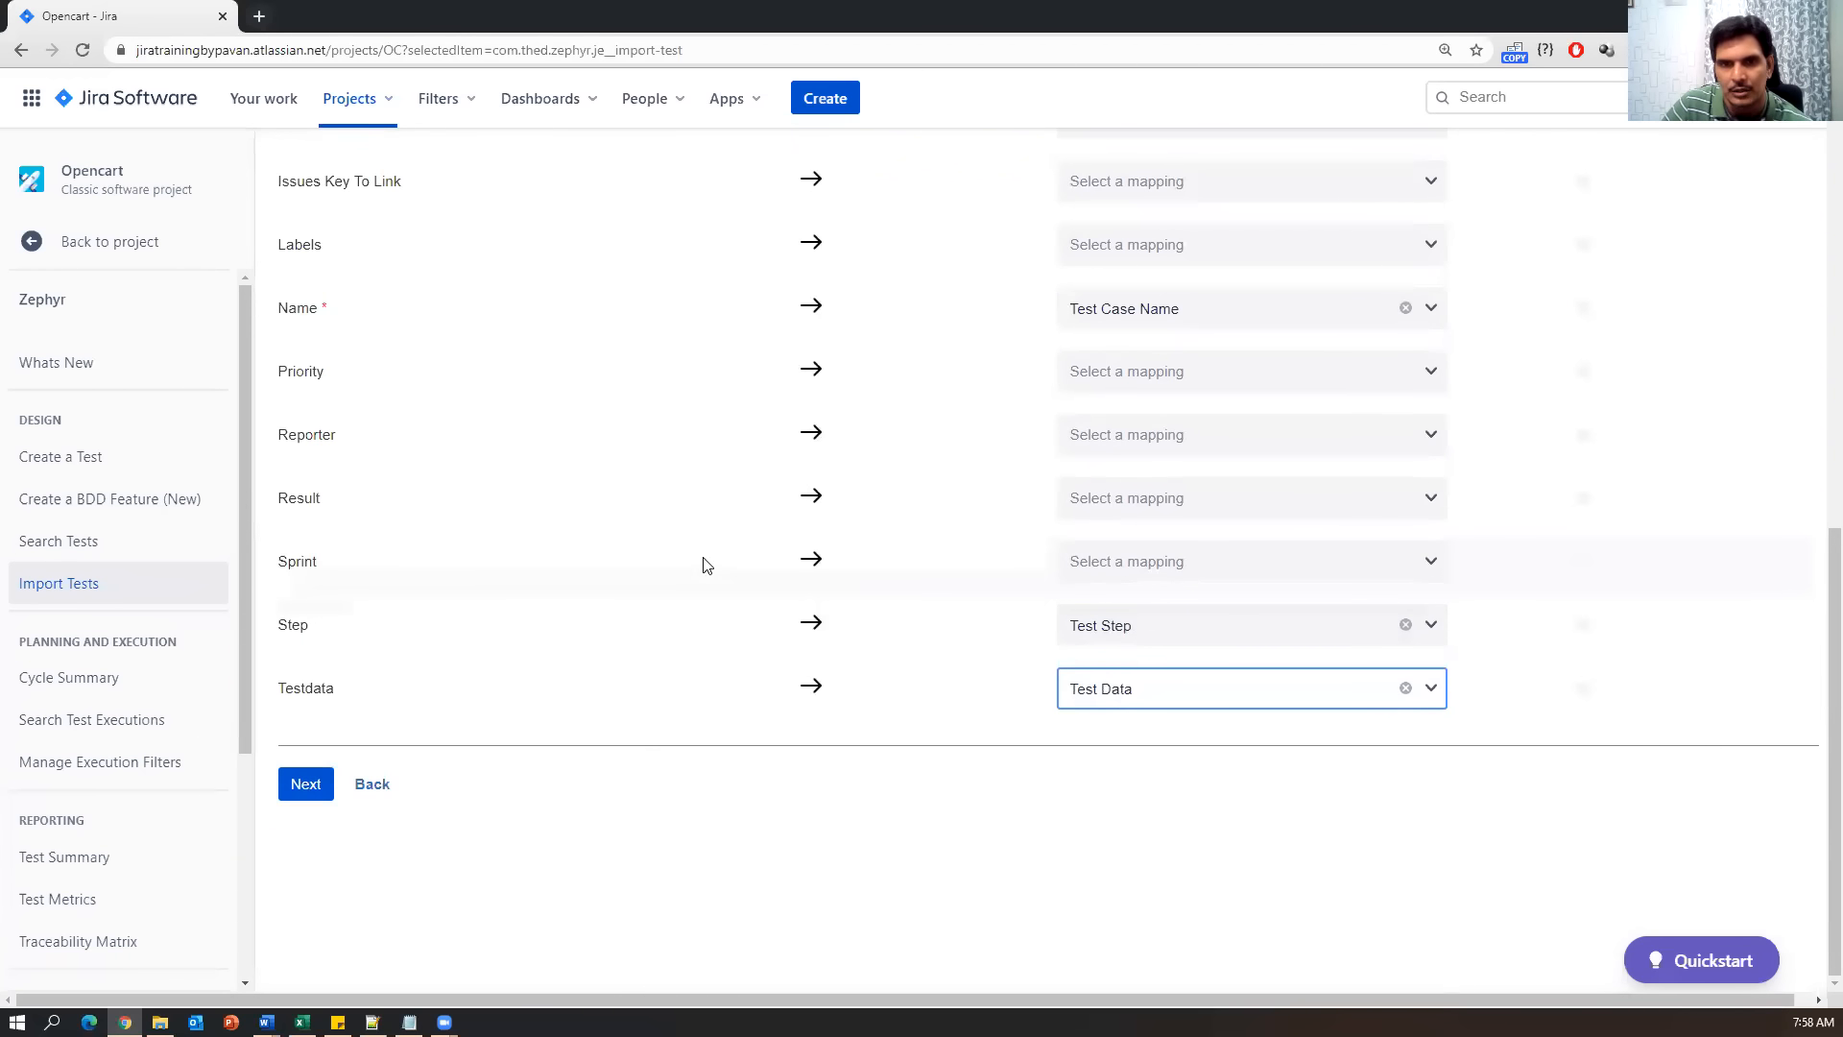
scroll(704, 566, up, 1)
click(1156, 605)
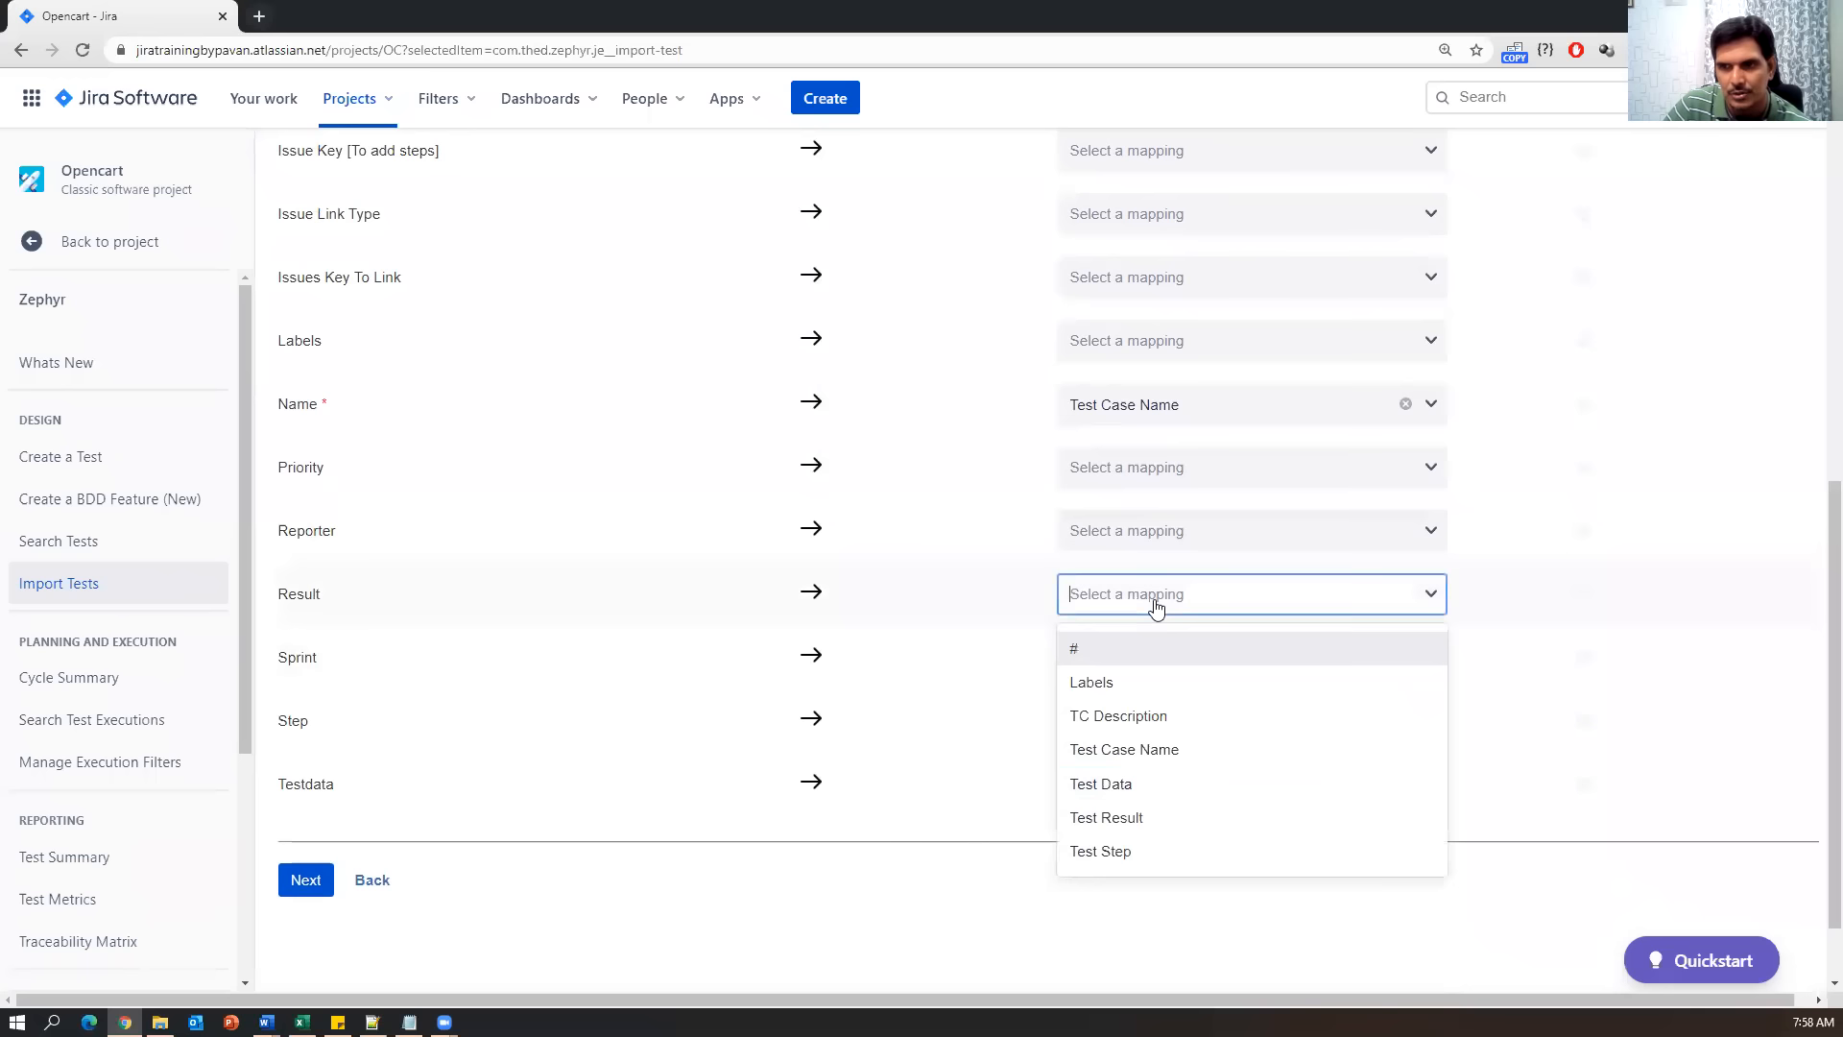
click(1142, 819)
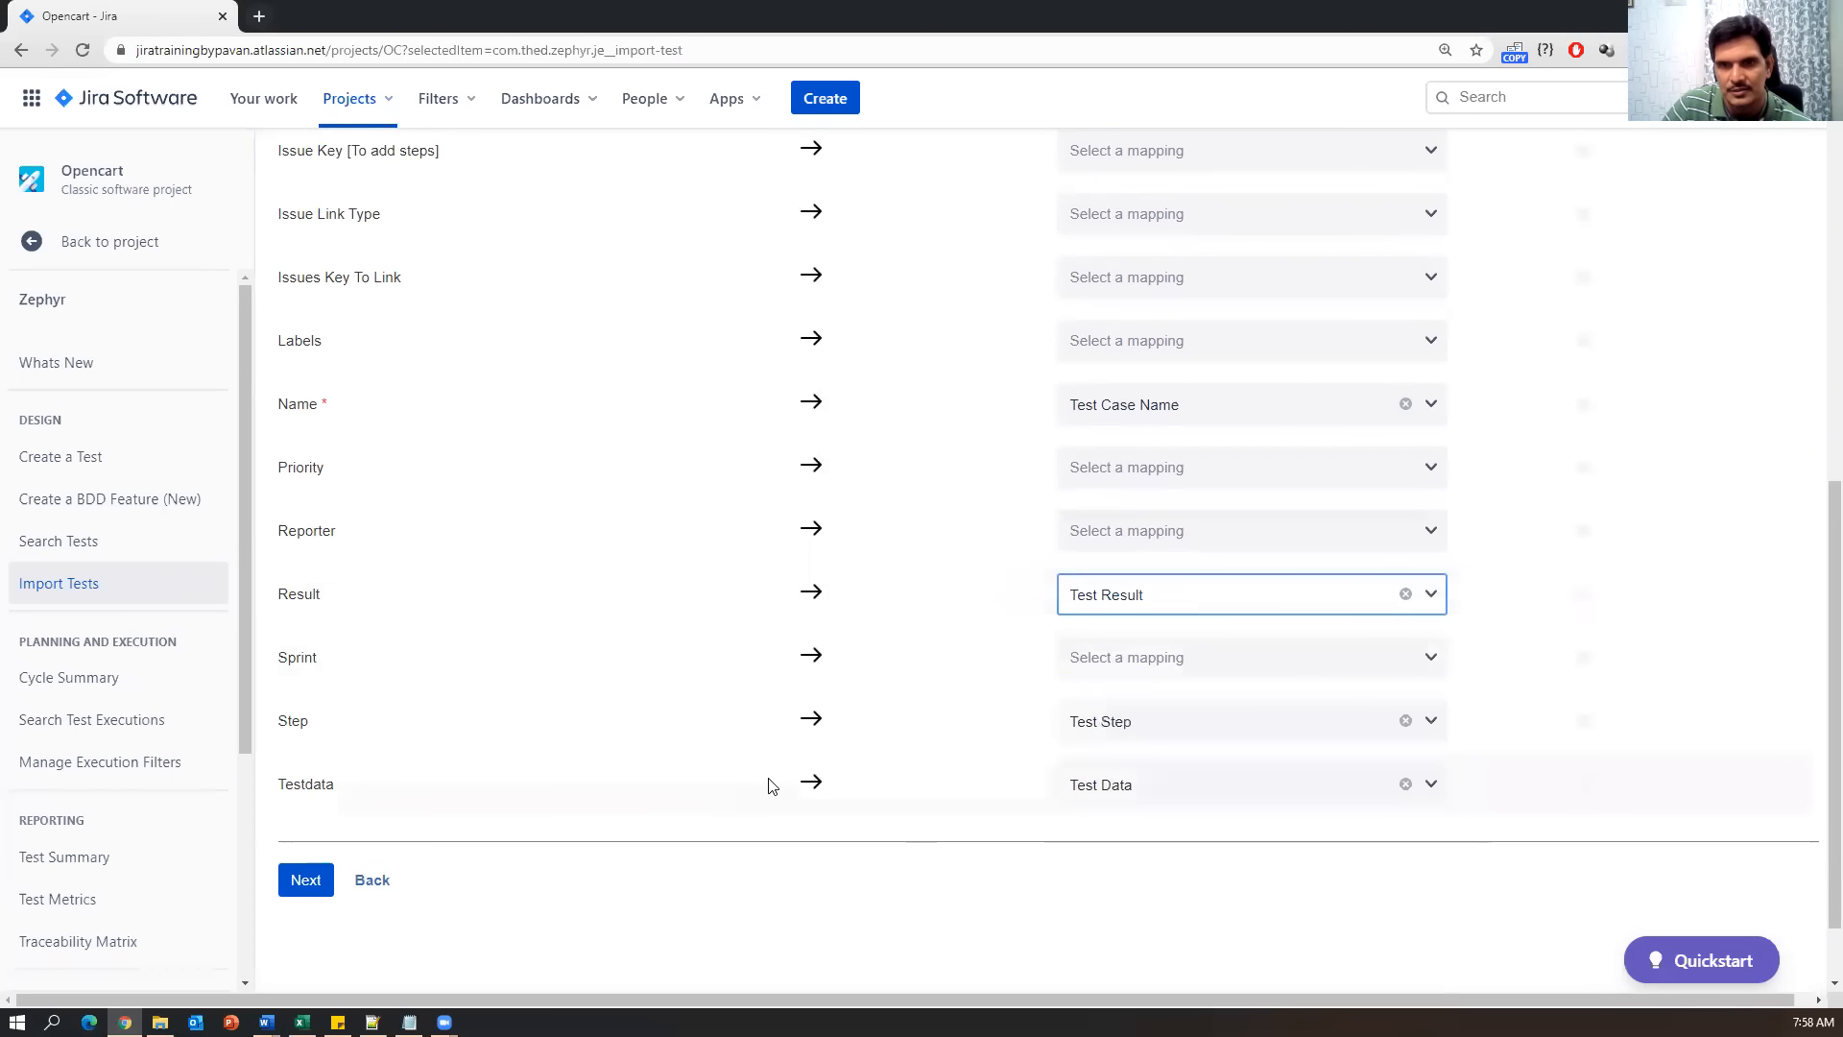
scroll(768, 785, up, 3)
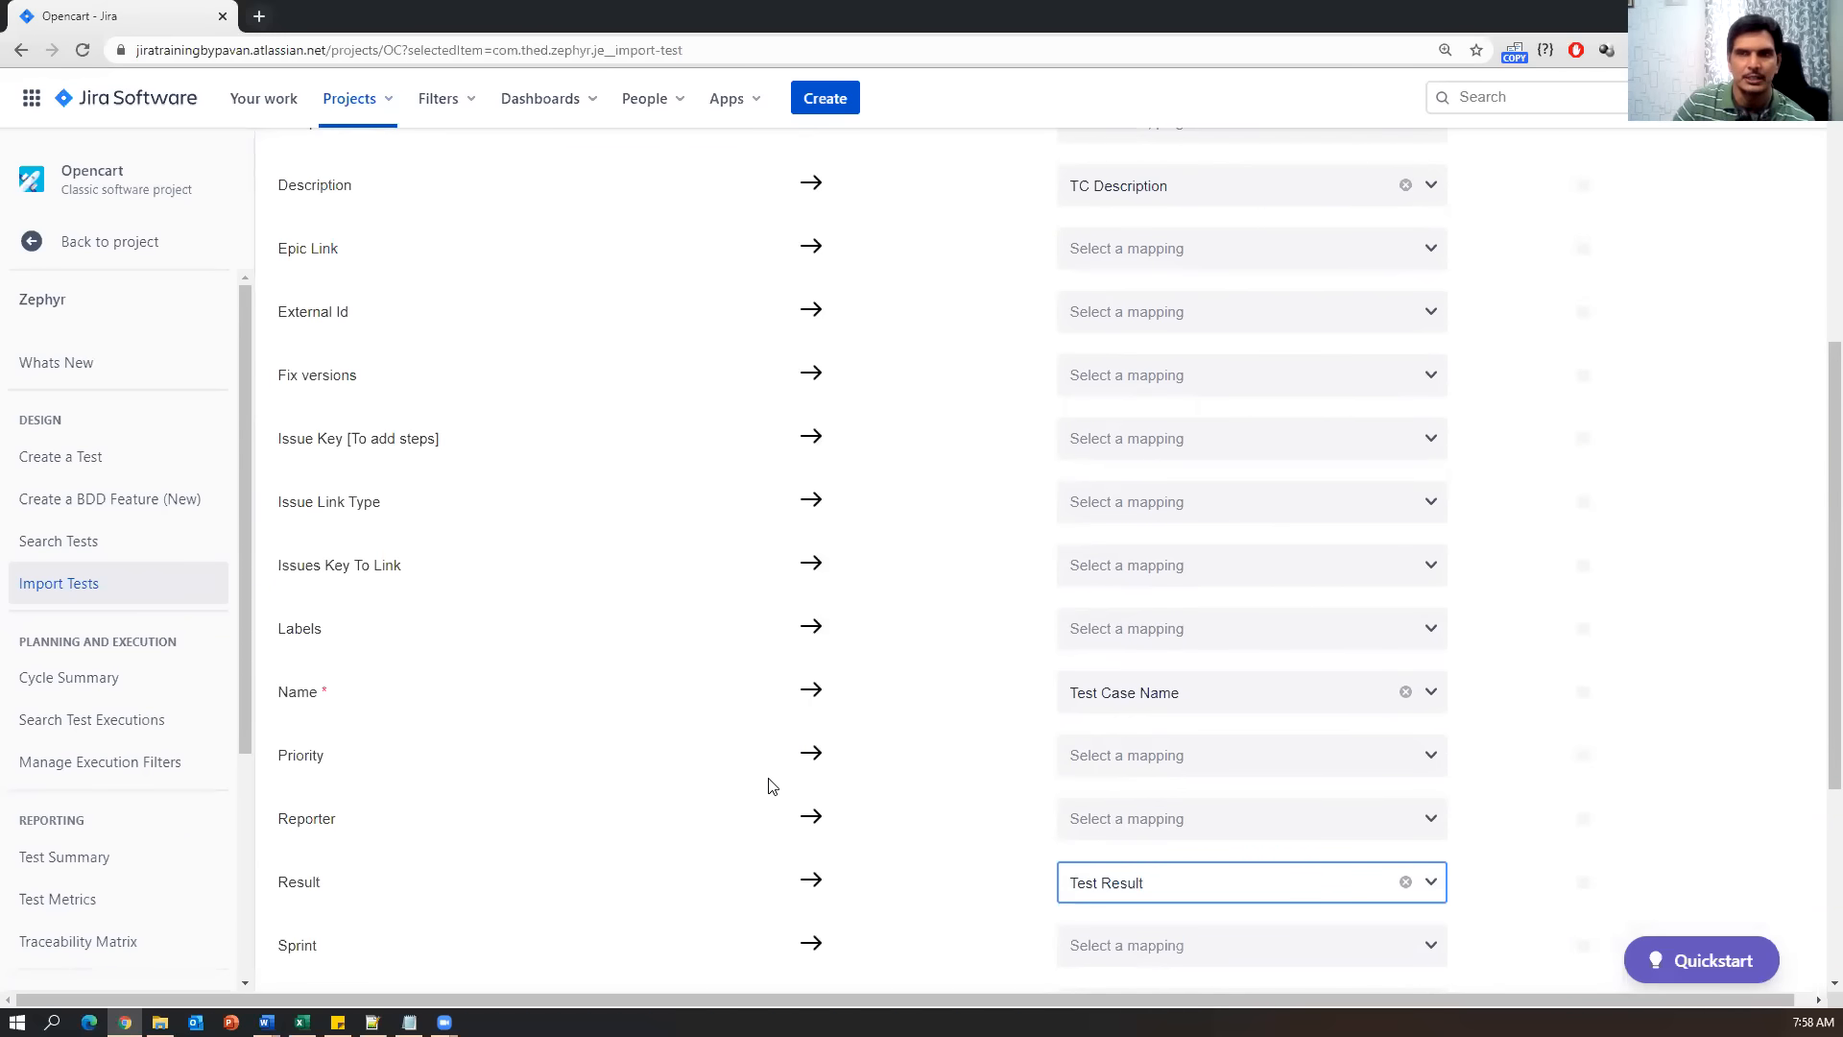
scroll(768, 739, down, 4)
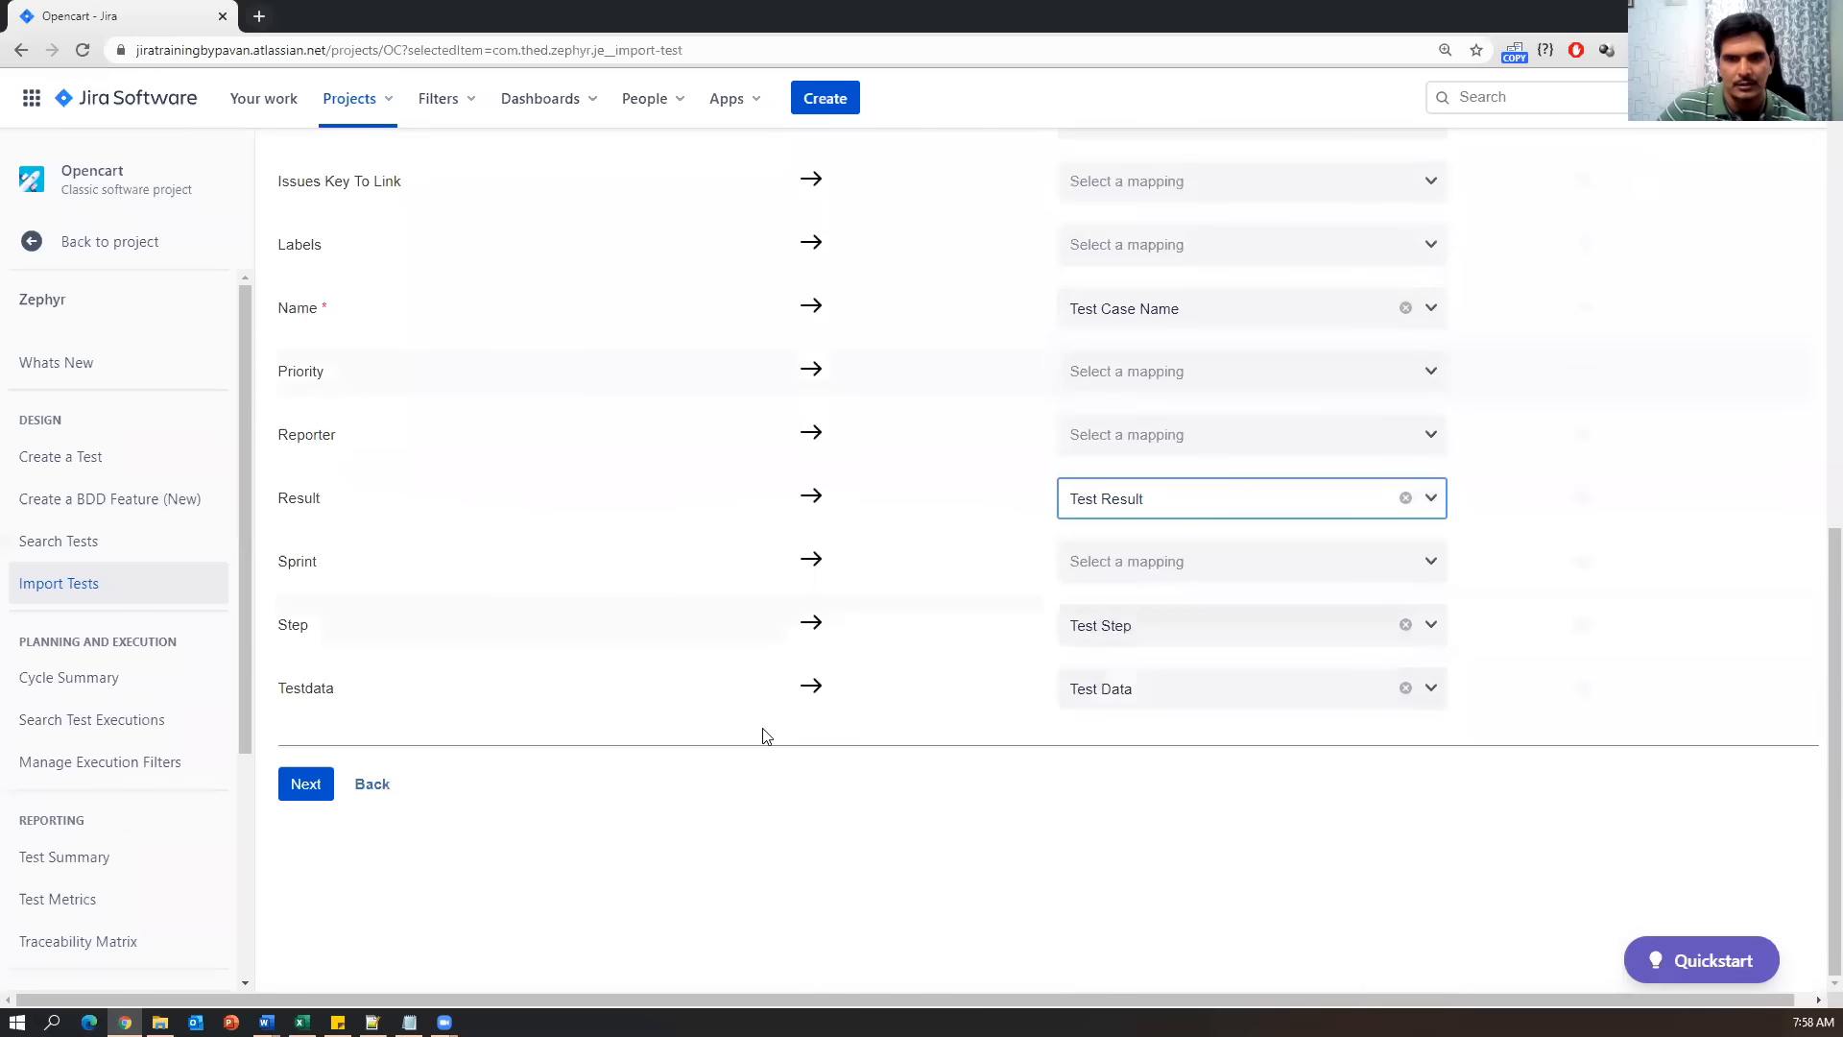
click(308, 785)
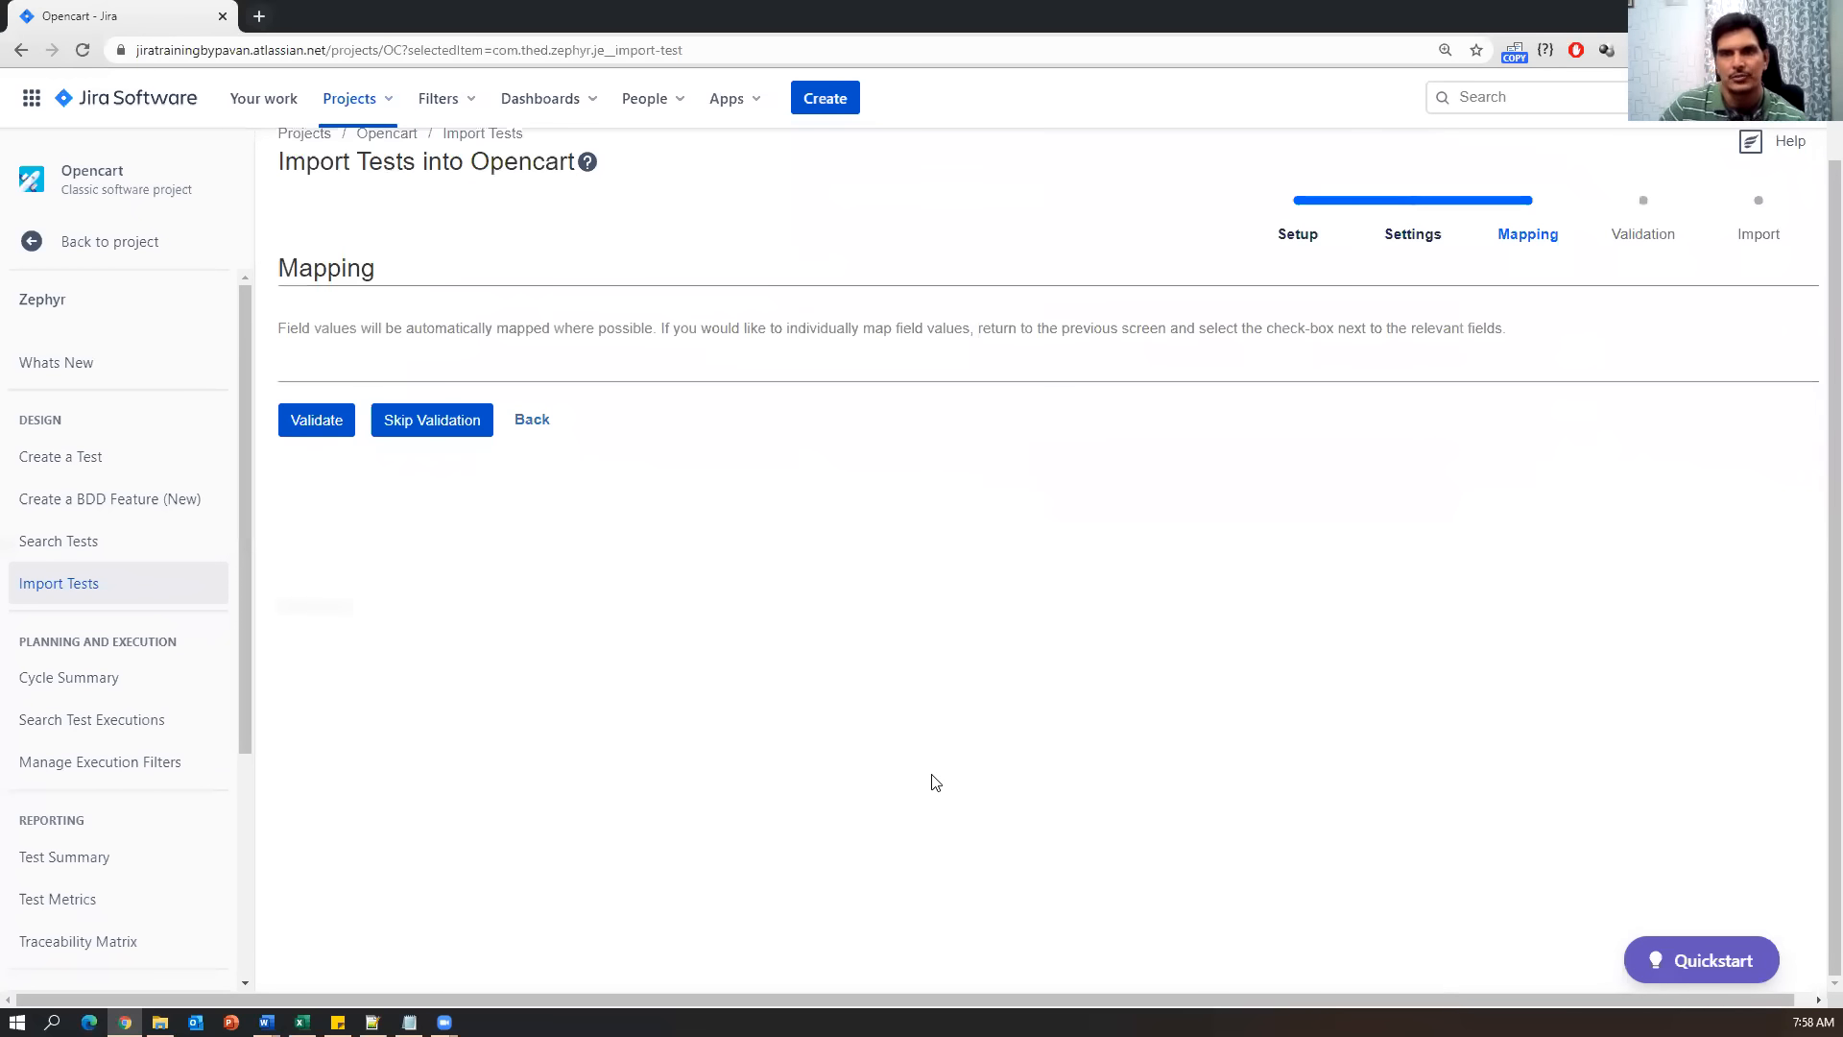
Run Validate and confirm the message that 2 issues will be created correctly.
scroll(935, 783, up, 1)
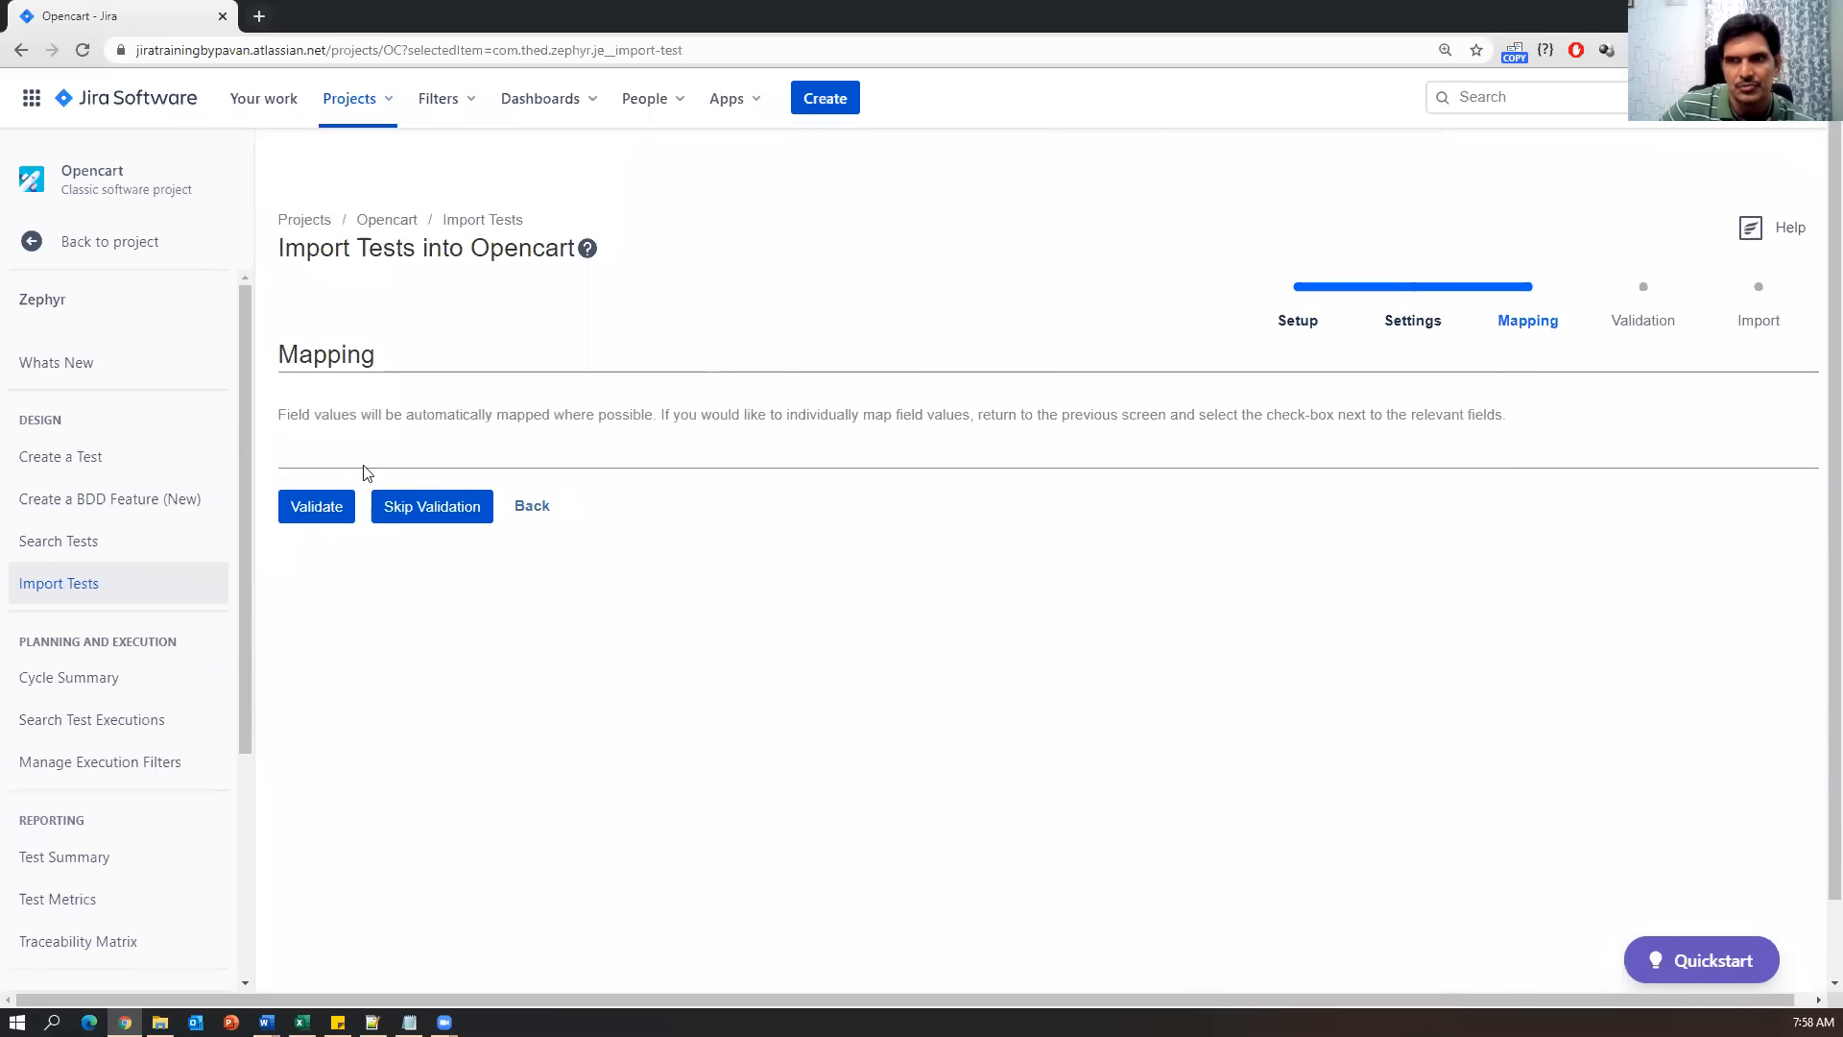
click(322, 509)
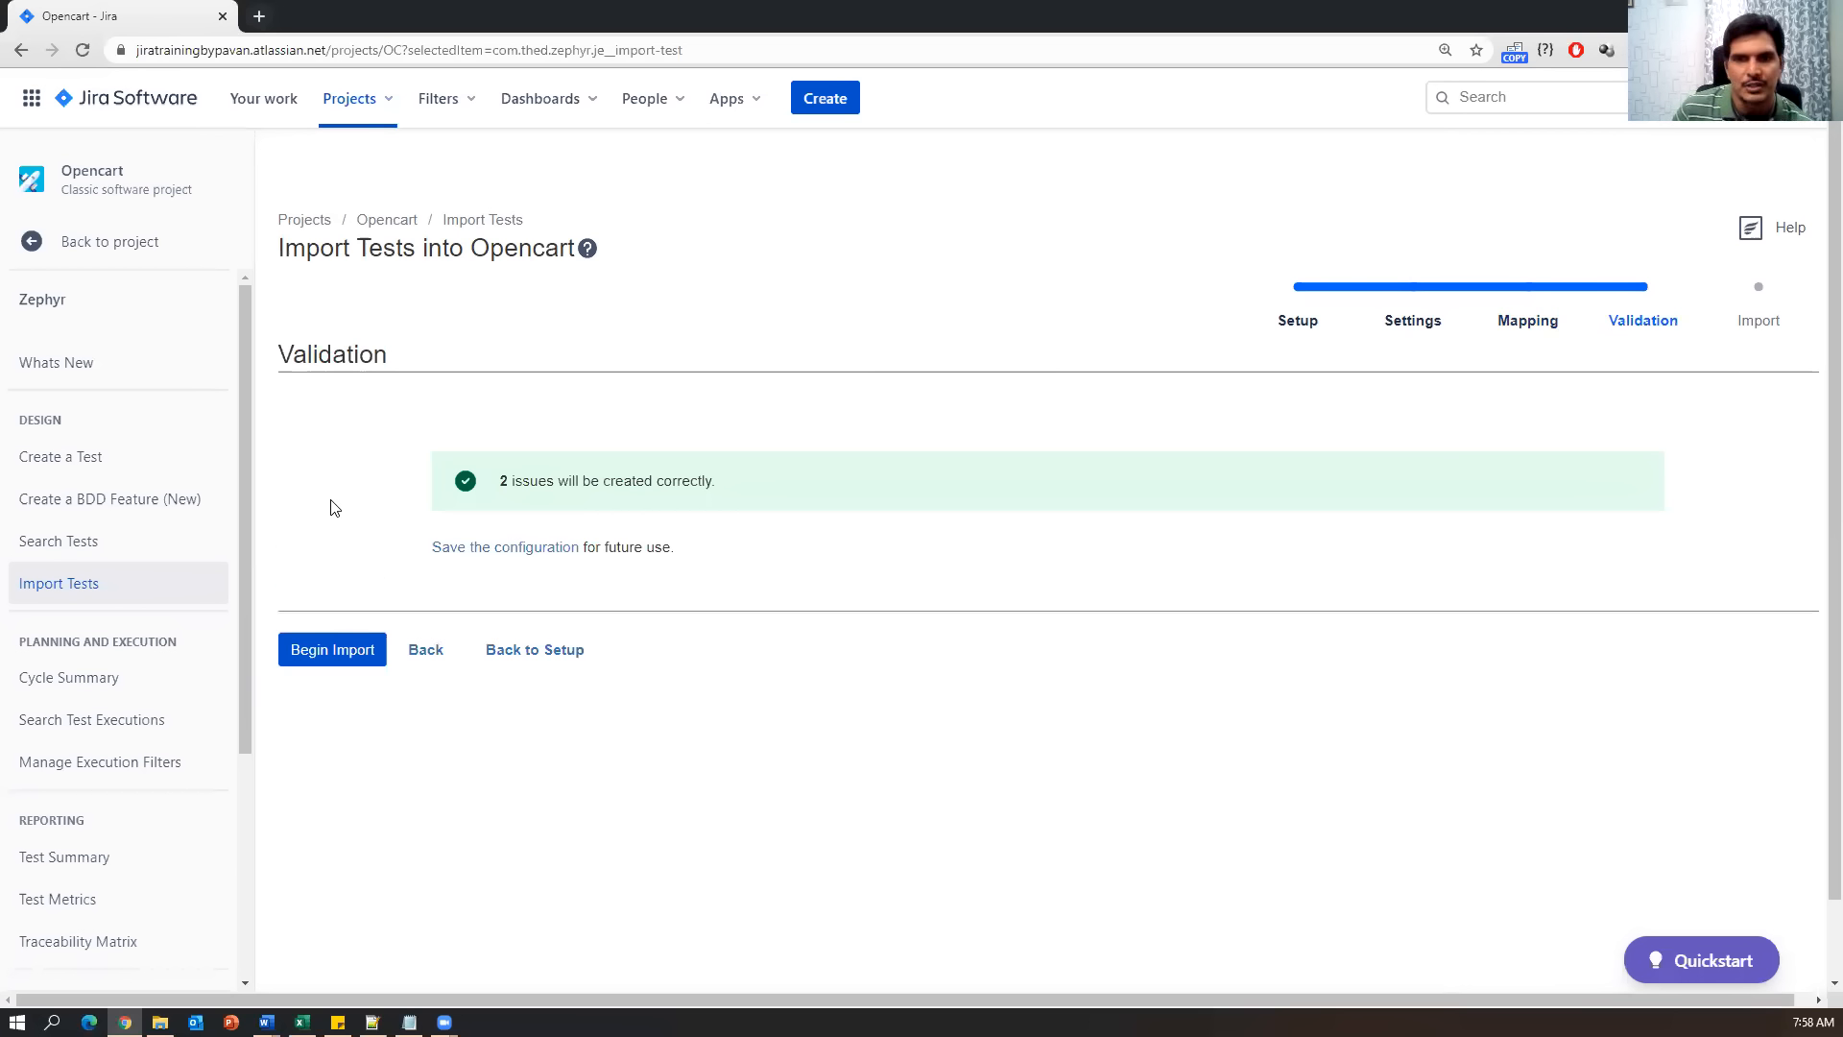
drag(514, 479, 737, 491)
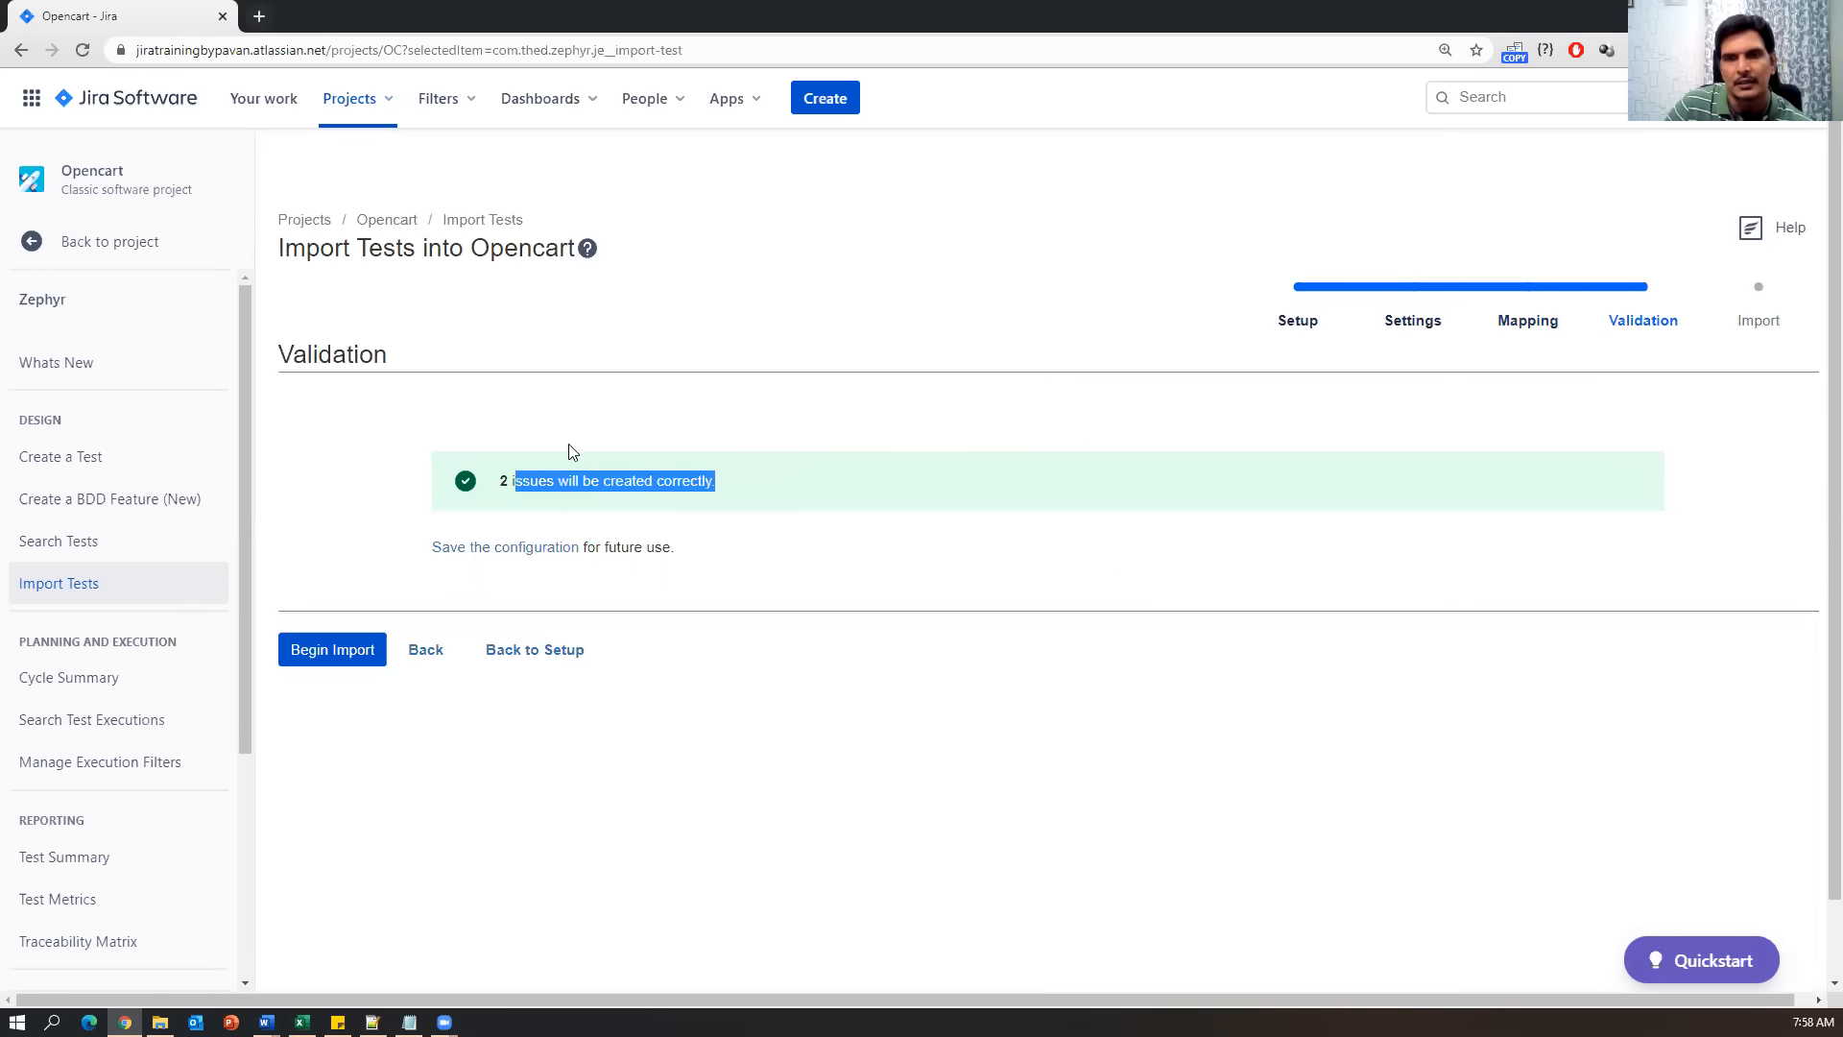
Begin the import and confirm 2 issues imported into the Opencart project.
click(376, 656)
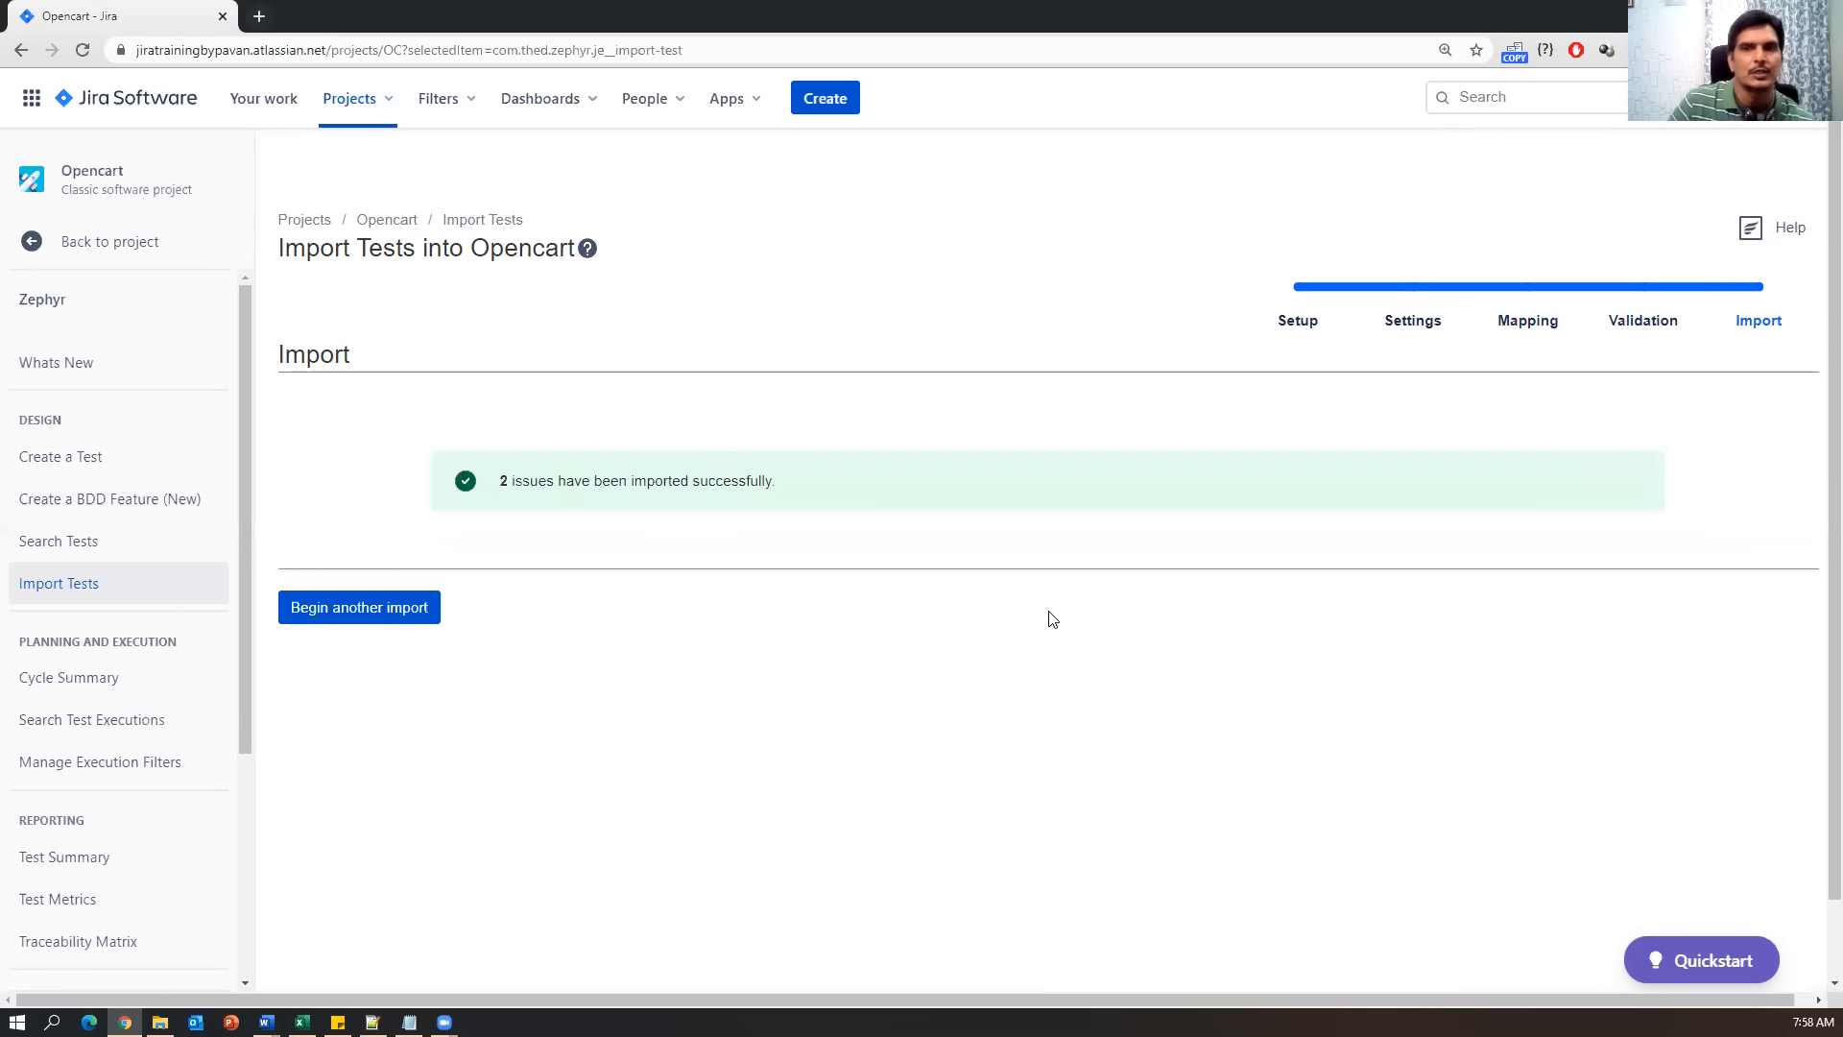
drag(817, 486, 533, 481)
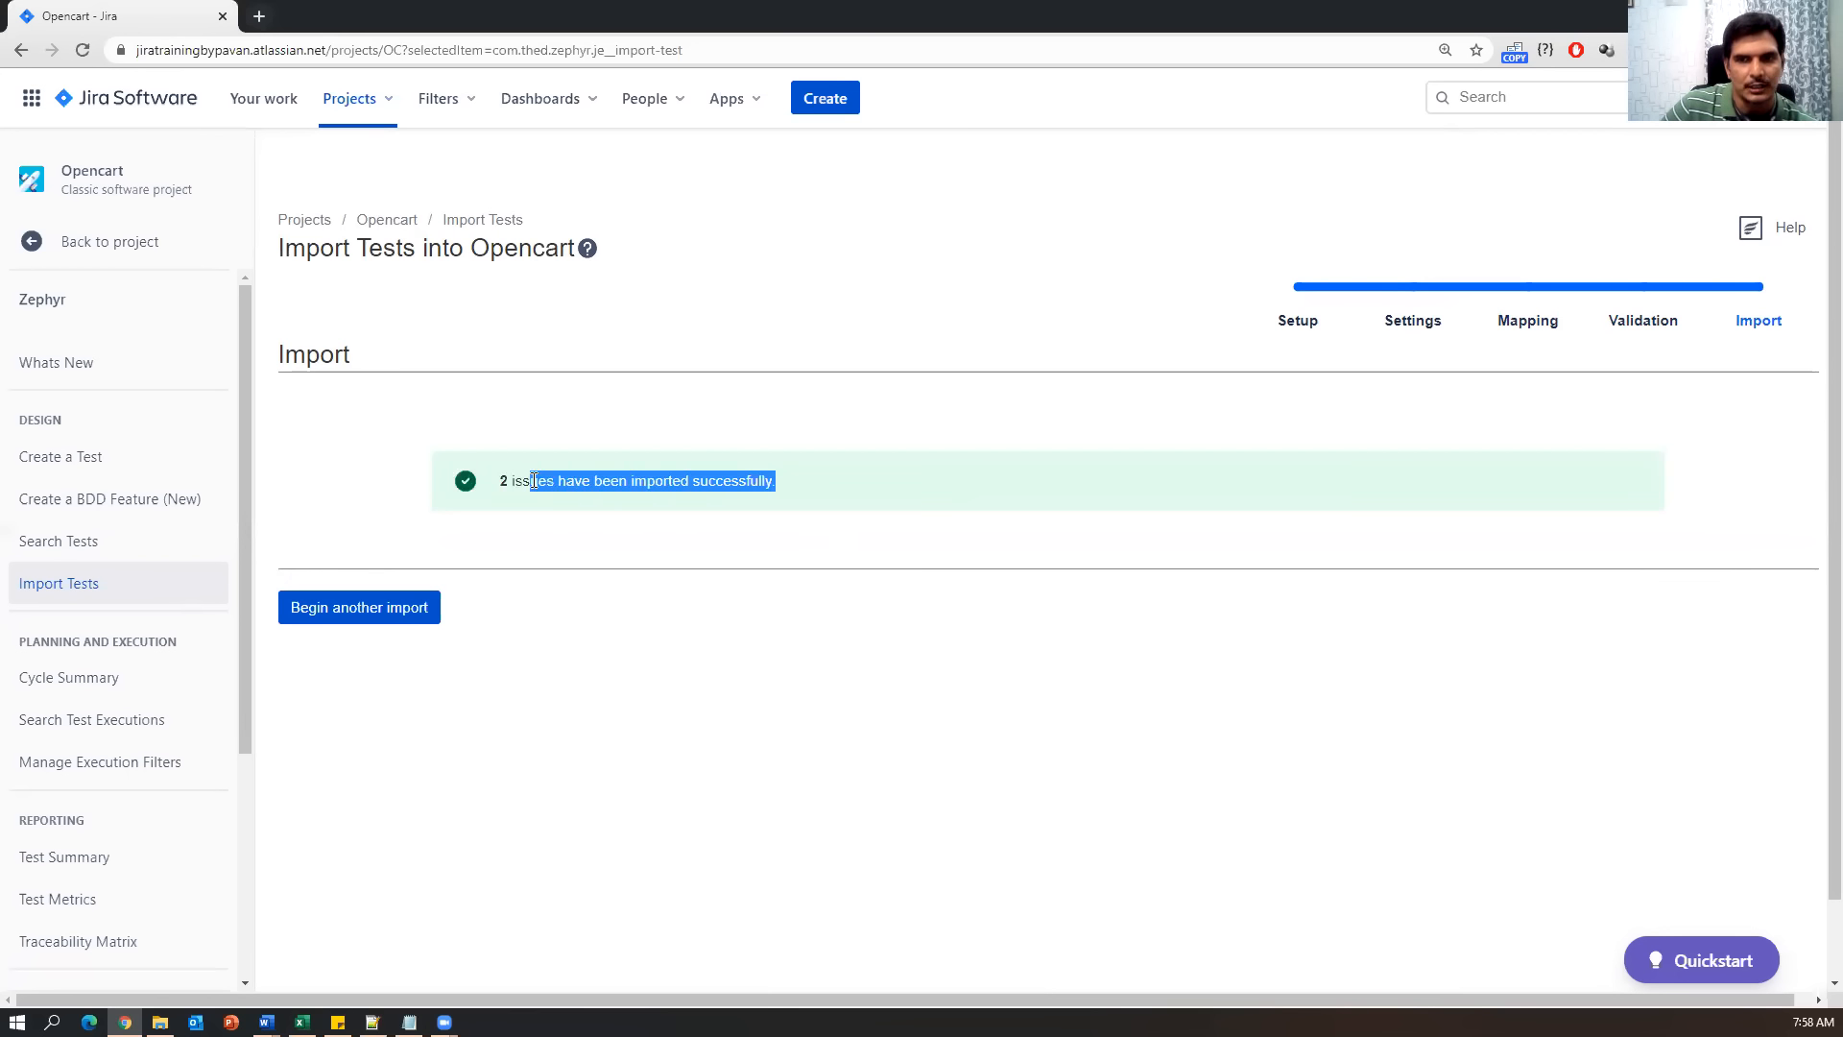
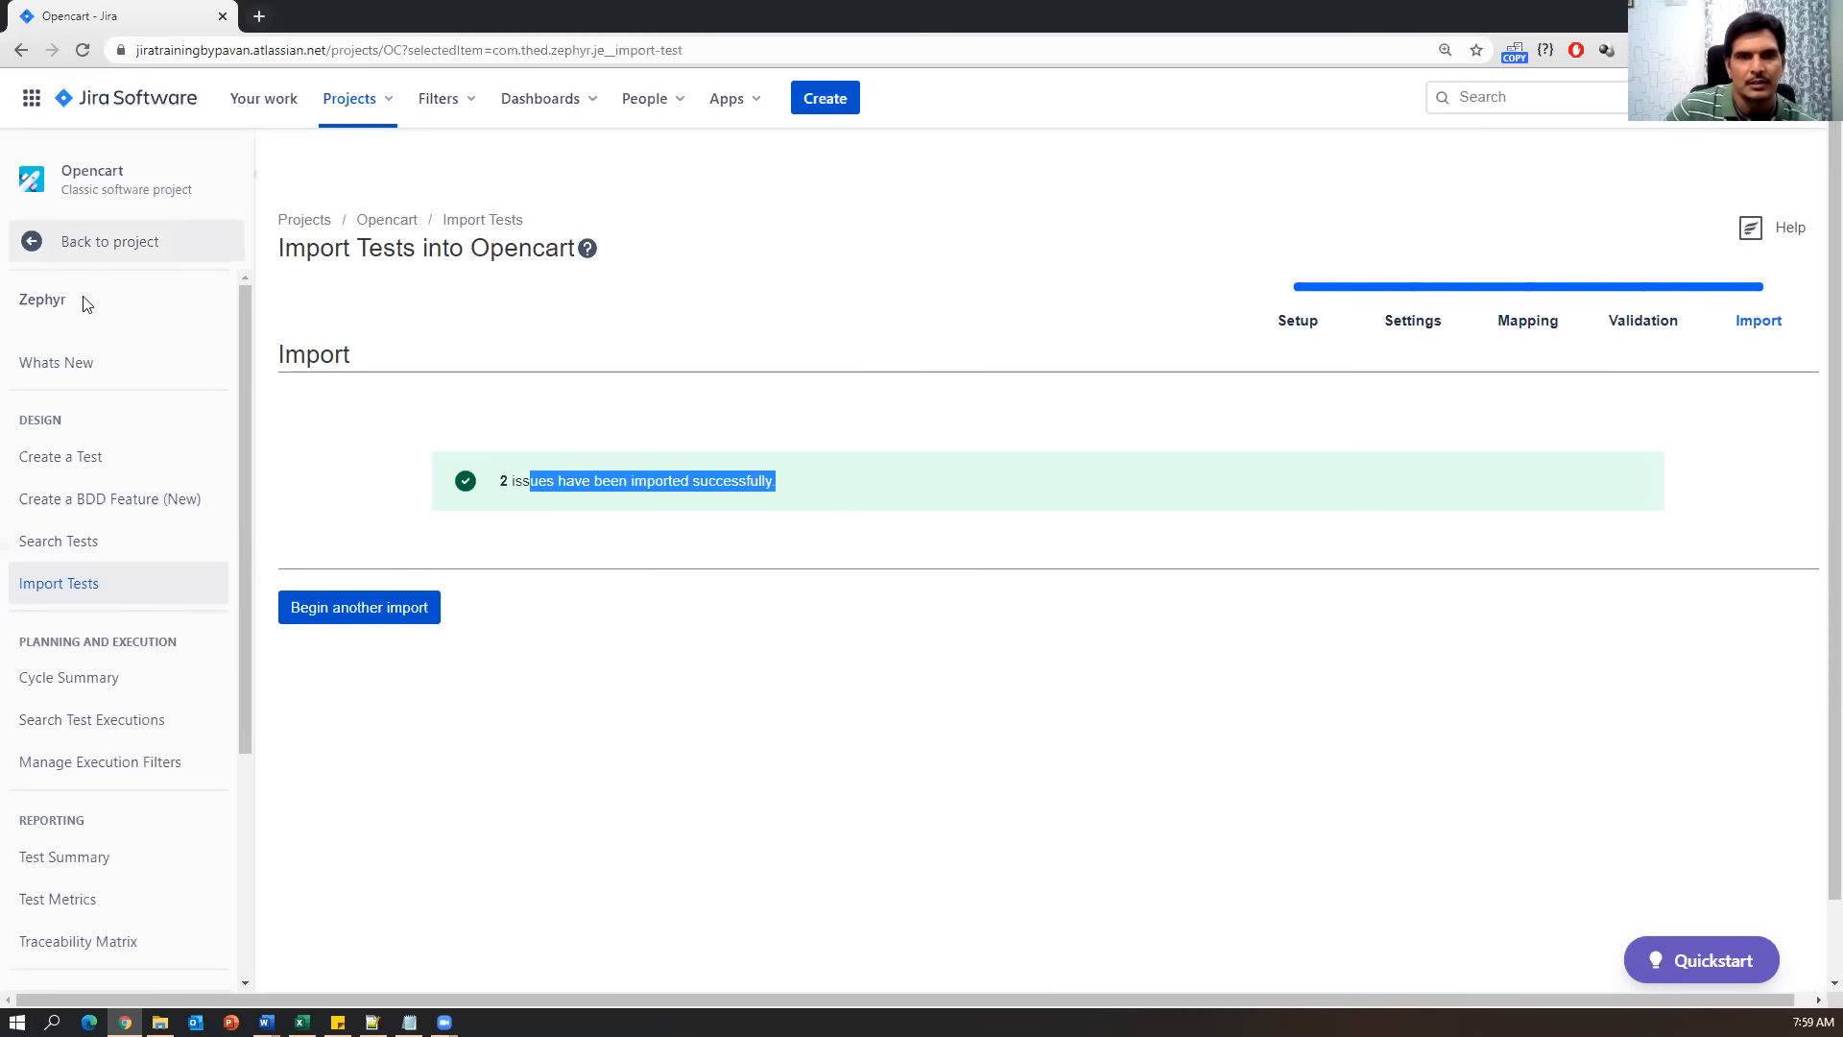
Open Search Tests to list the imported tests OC-17 Register User and OC-18 User Login.
click(43, 549)
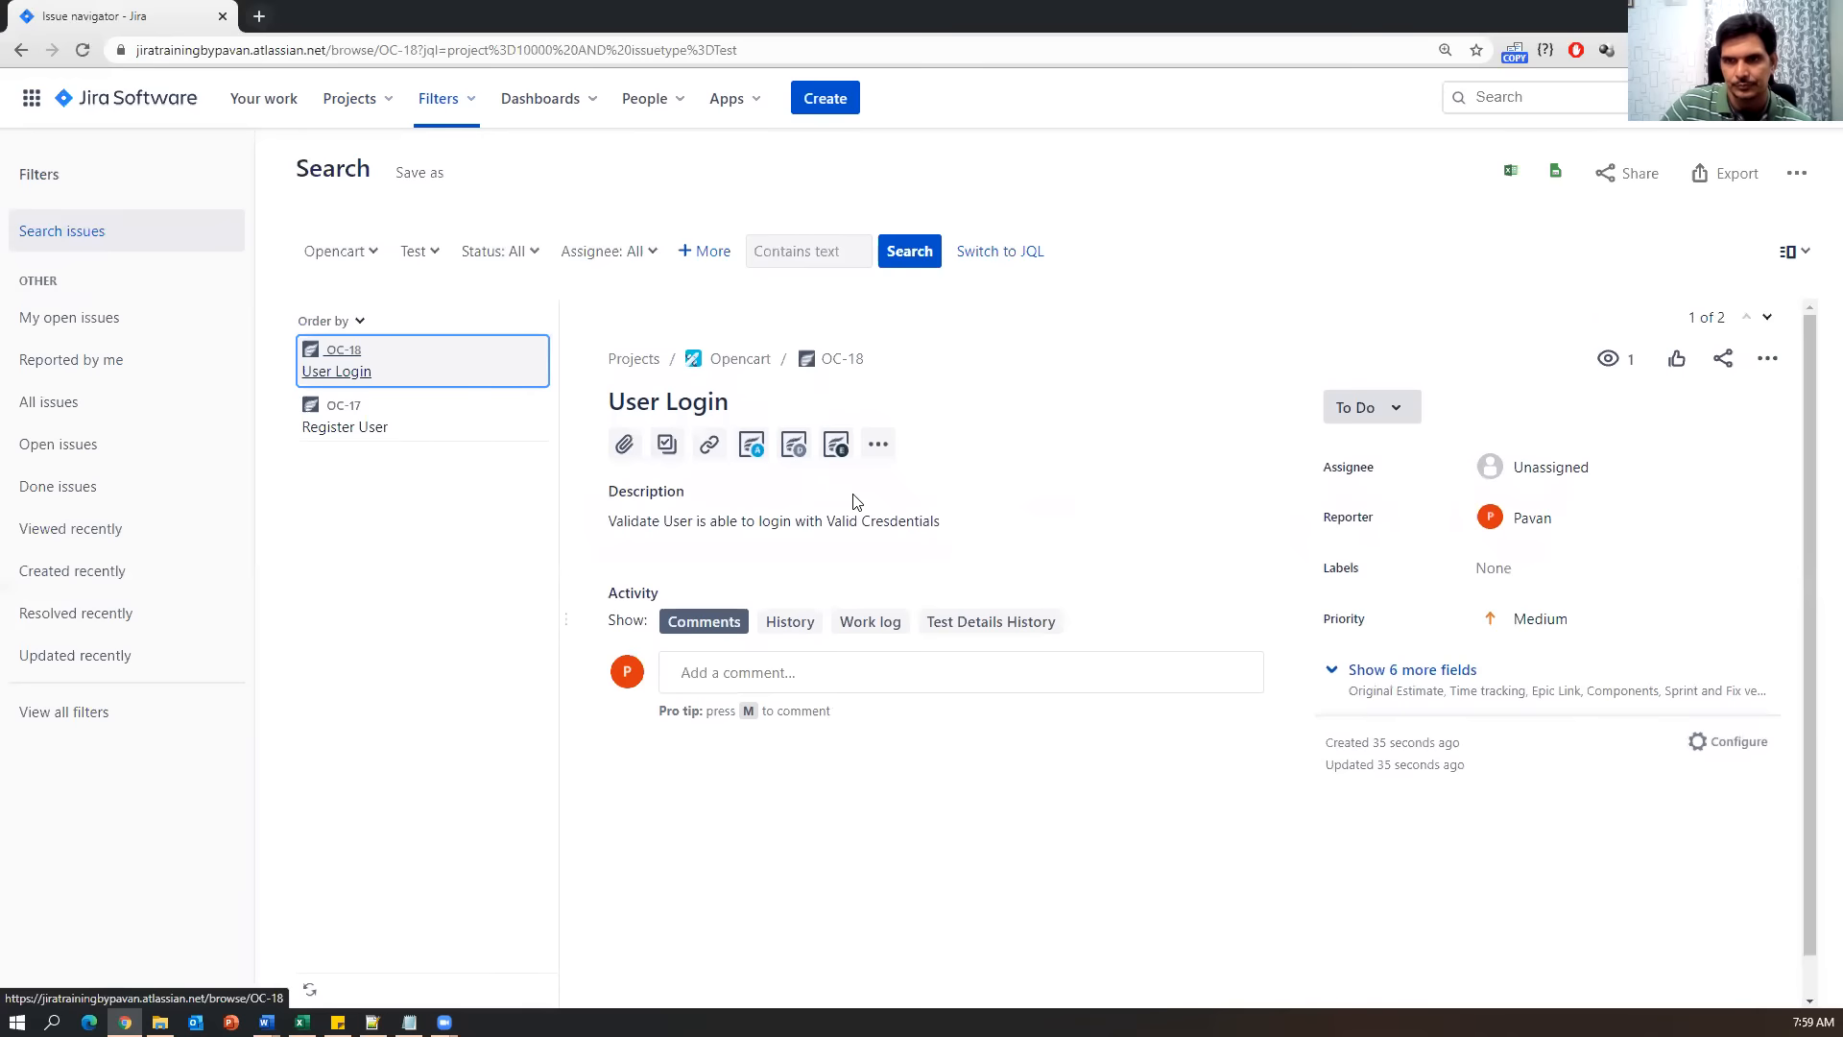
Show and scroll through the Zephyr test steps of OC-18 User Login.
click(794, 446)
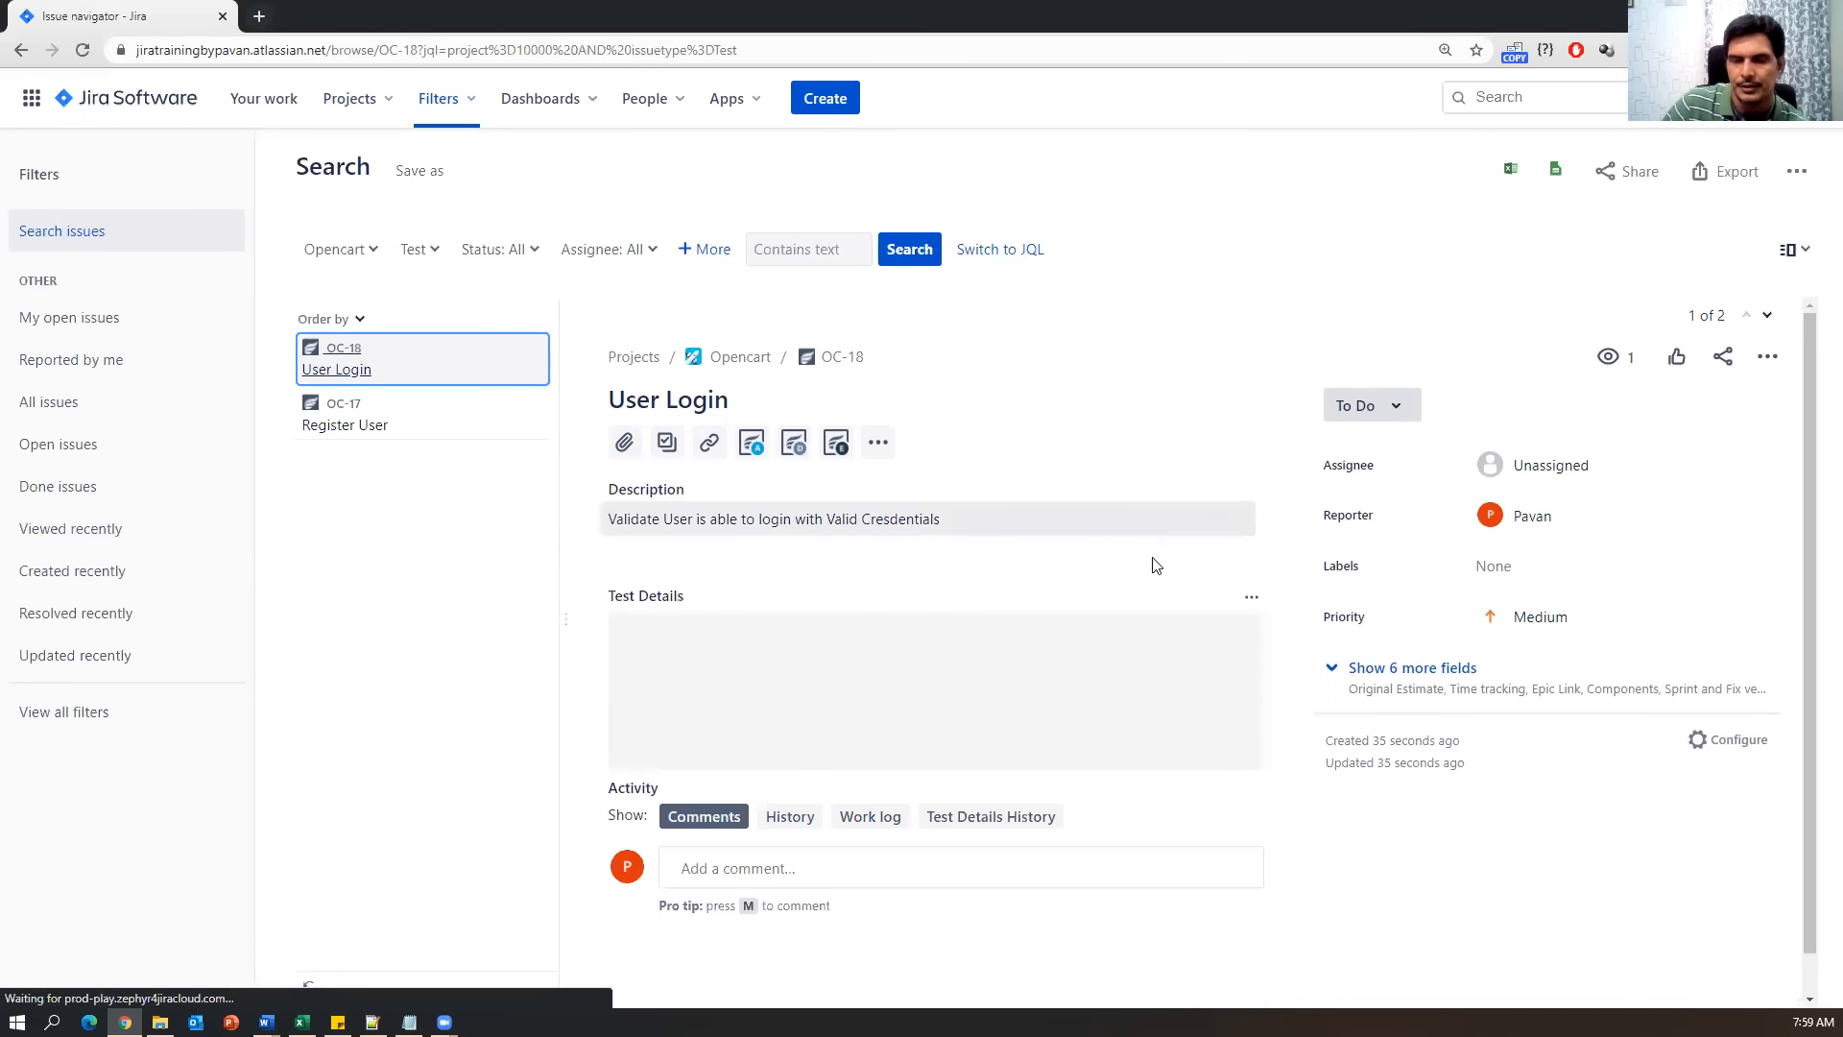
scroll(1156, 579, down, 2)
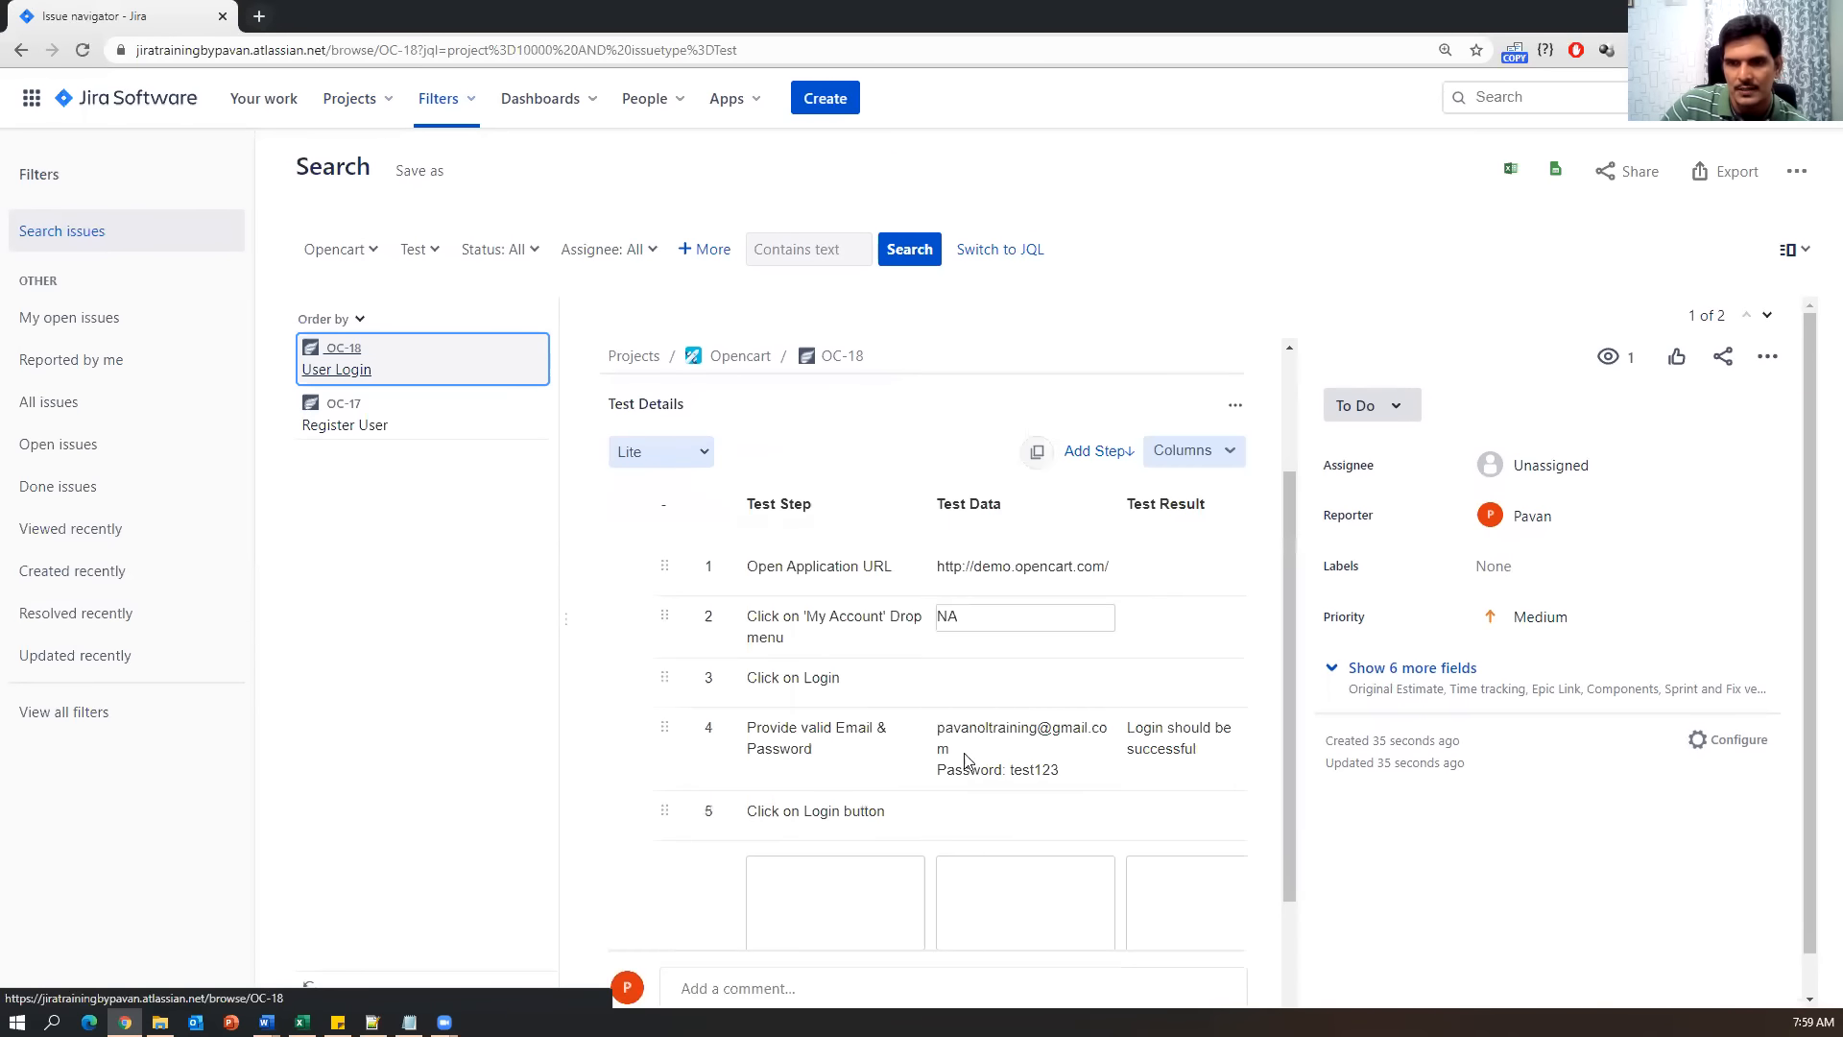
scroll(1091, 651, down, 2)
scroll(1092, 651, up, 2)
scroll(1091, 651, down, 2)
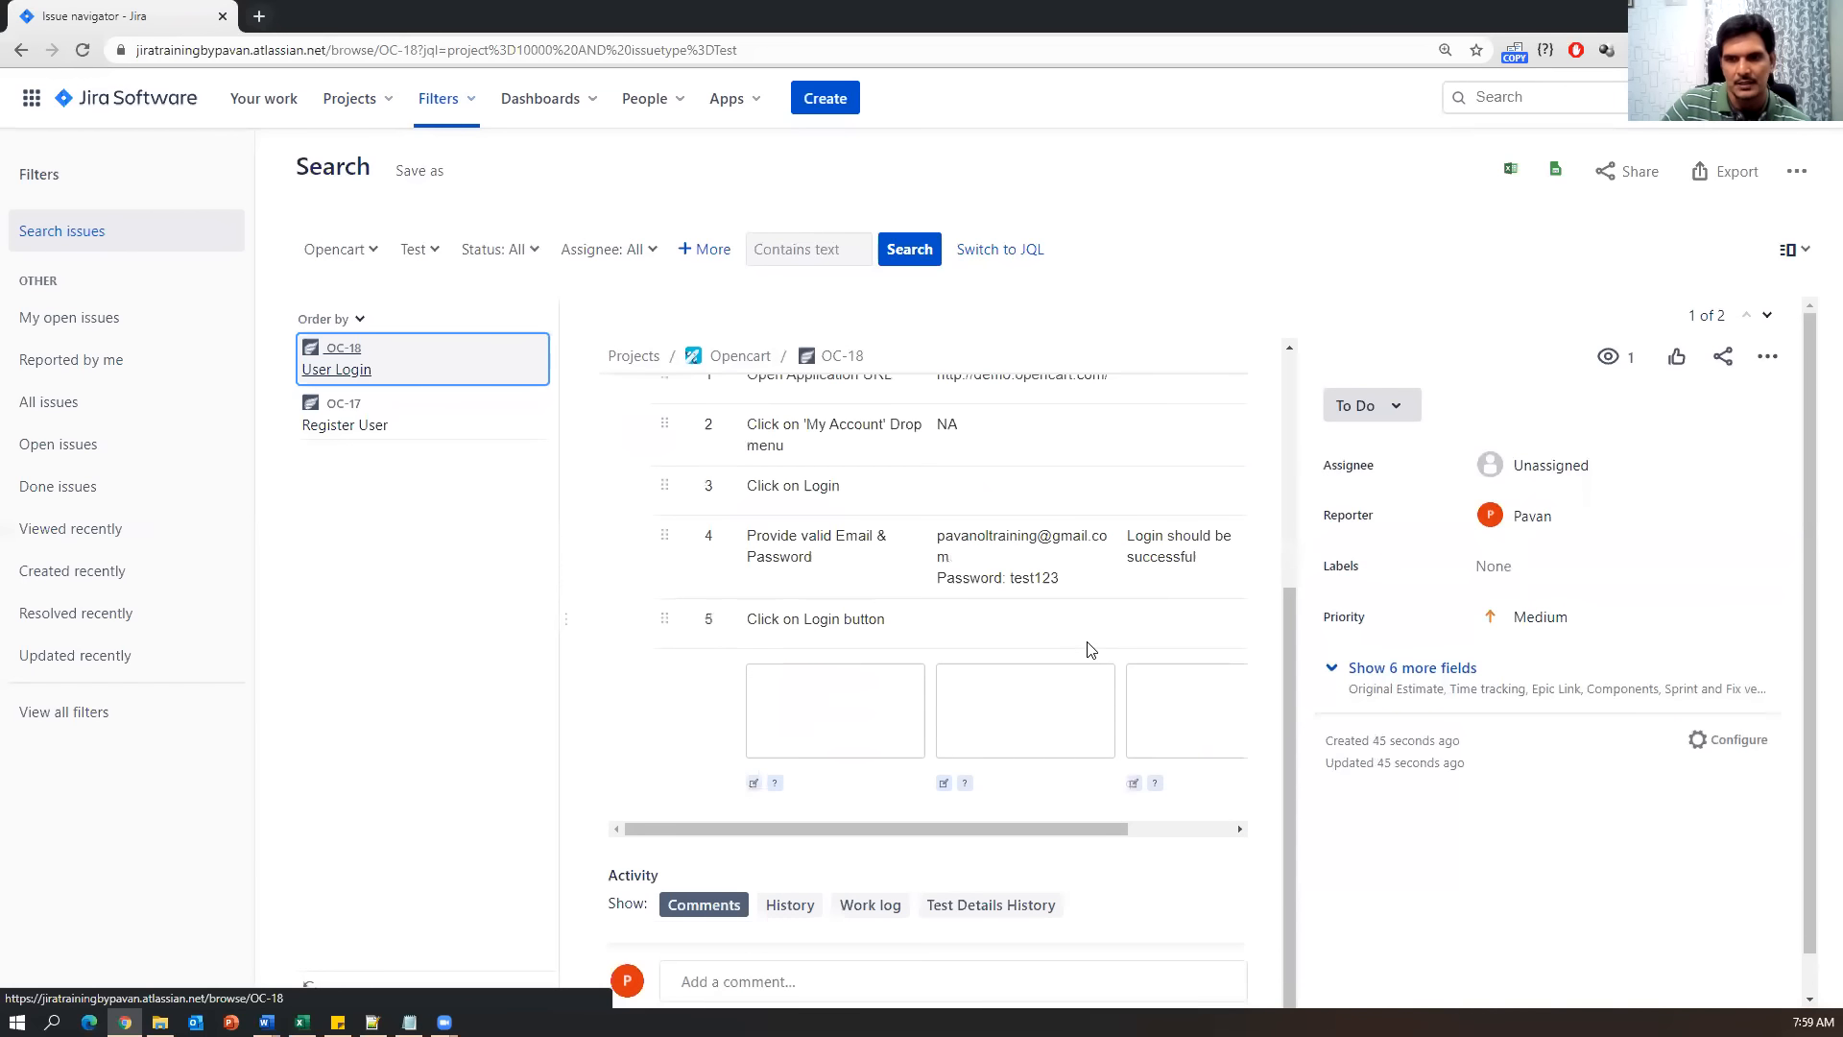
scroll(1090, 646, up, 4)
Open OC-17 Register User and review its five test steps with data and expected results.
click(374, 434)
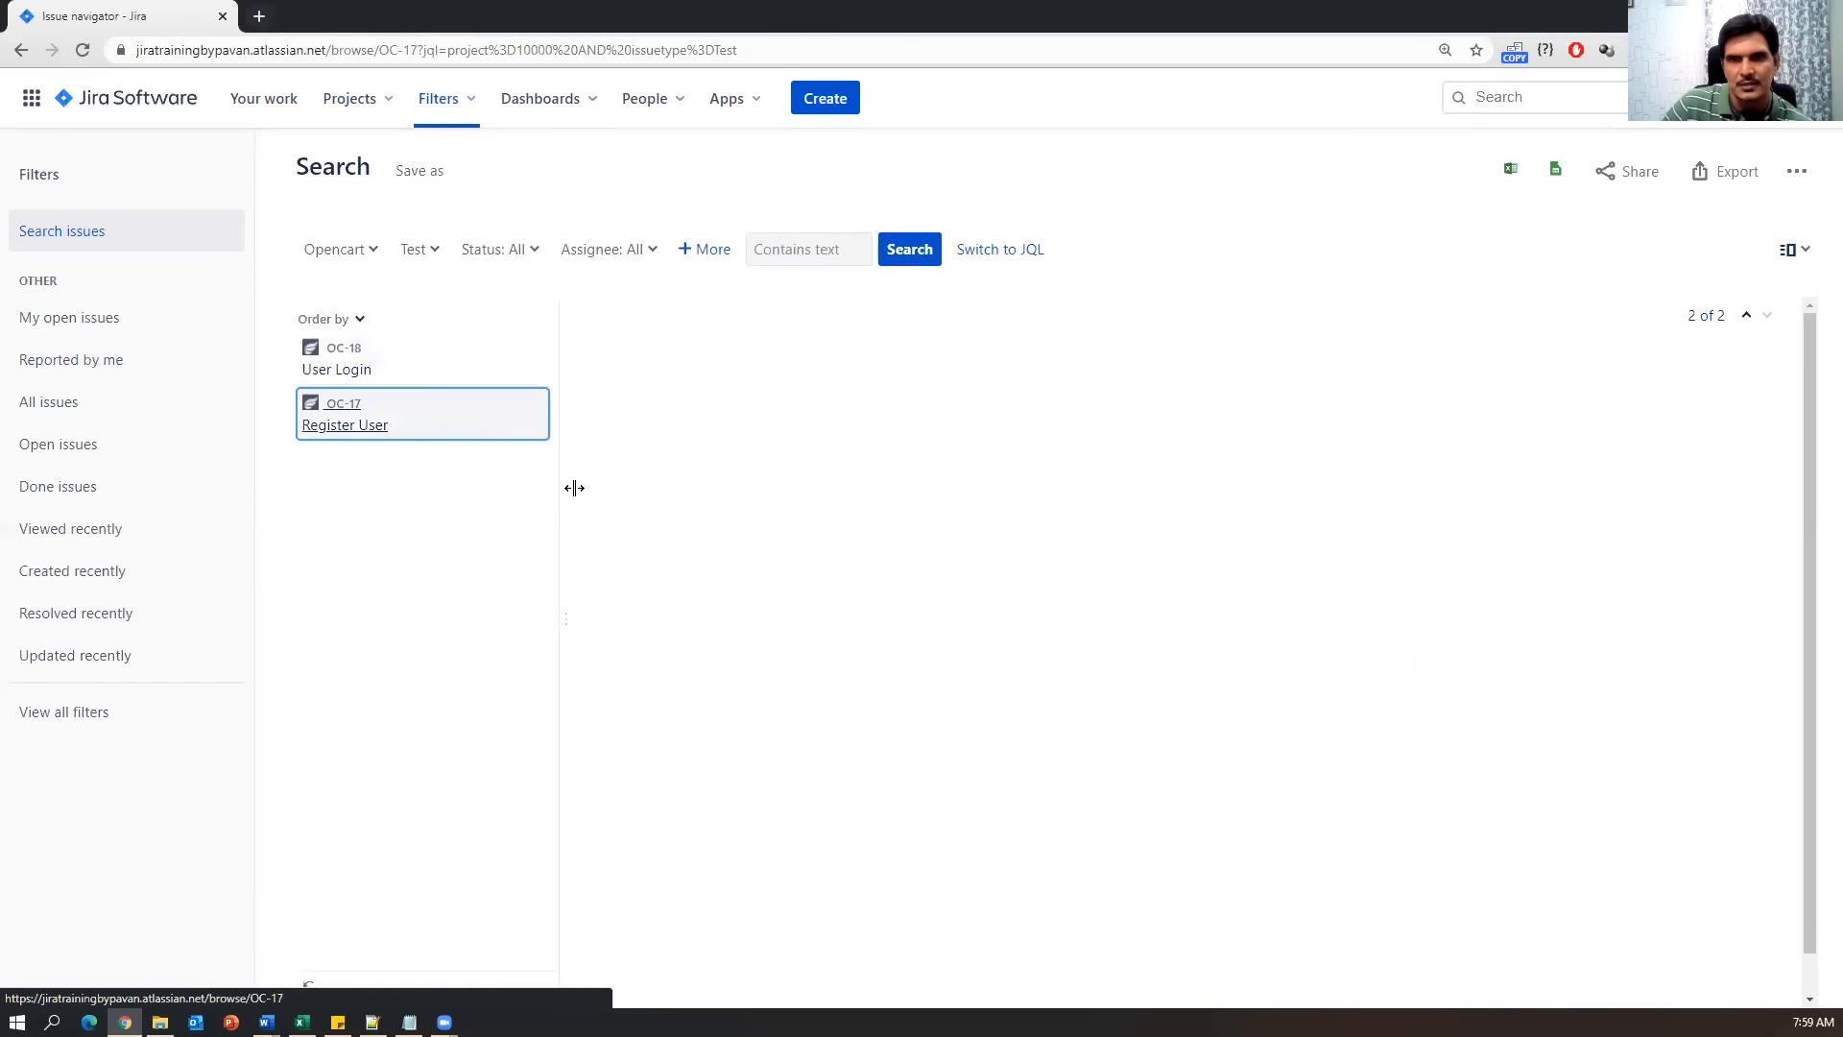
click(792, 444)
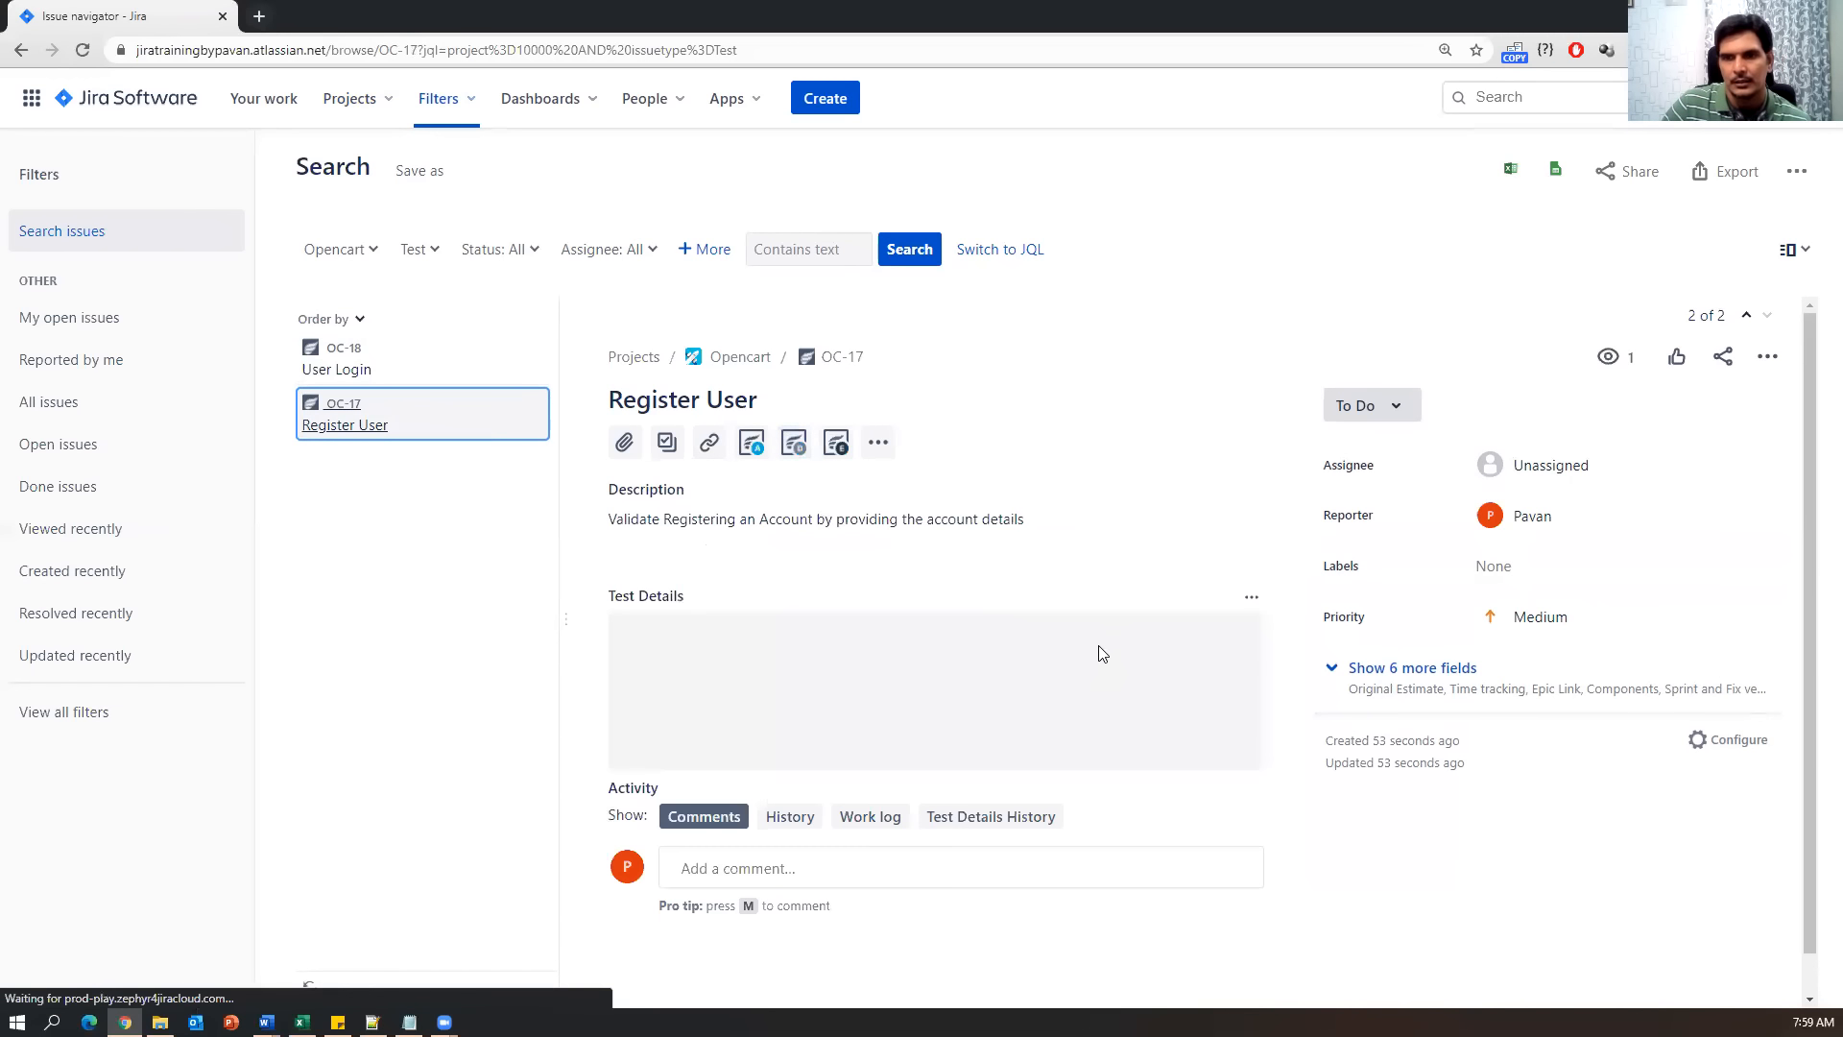
scroll(950, 811, down, 1)
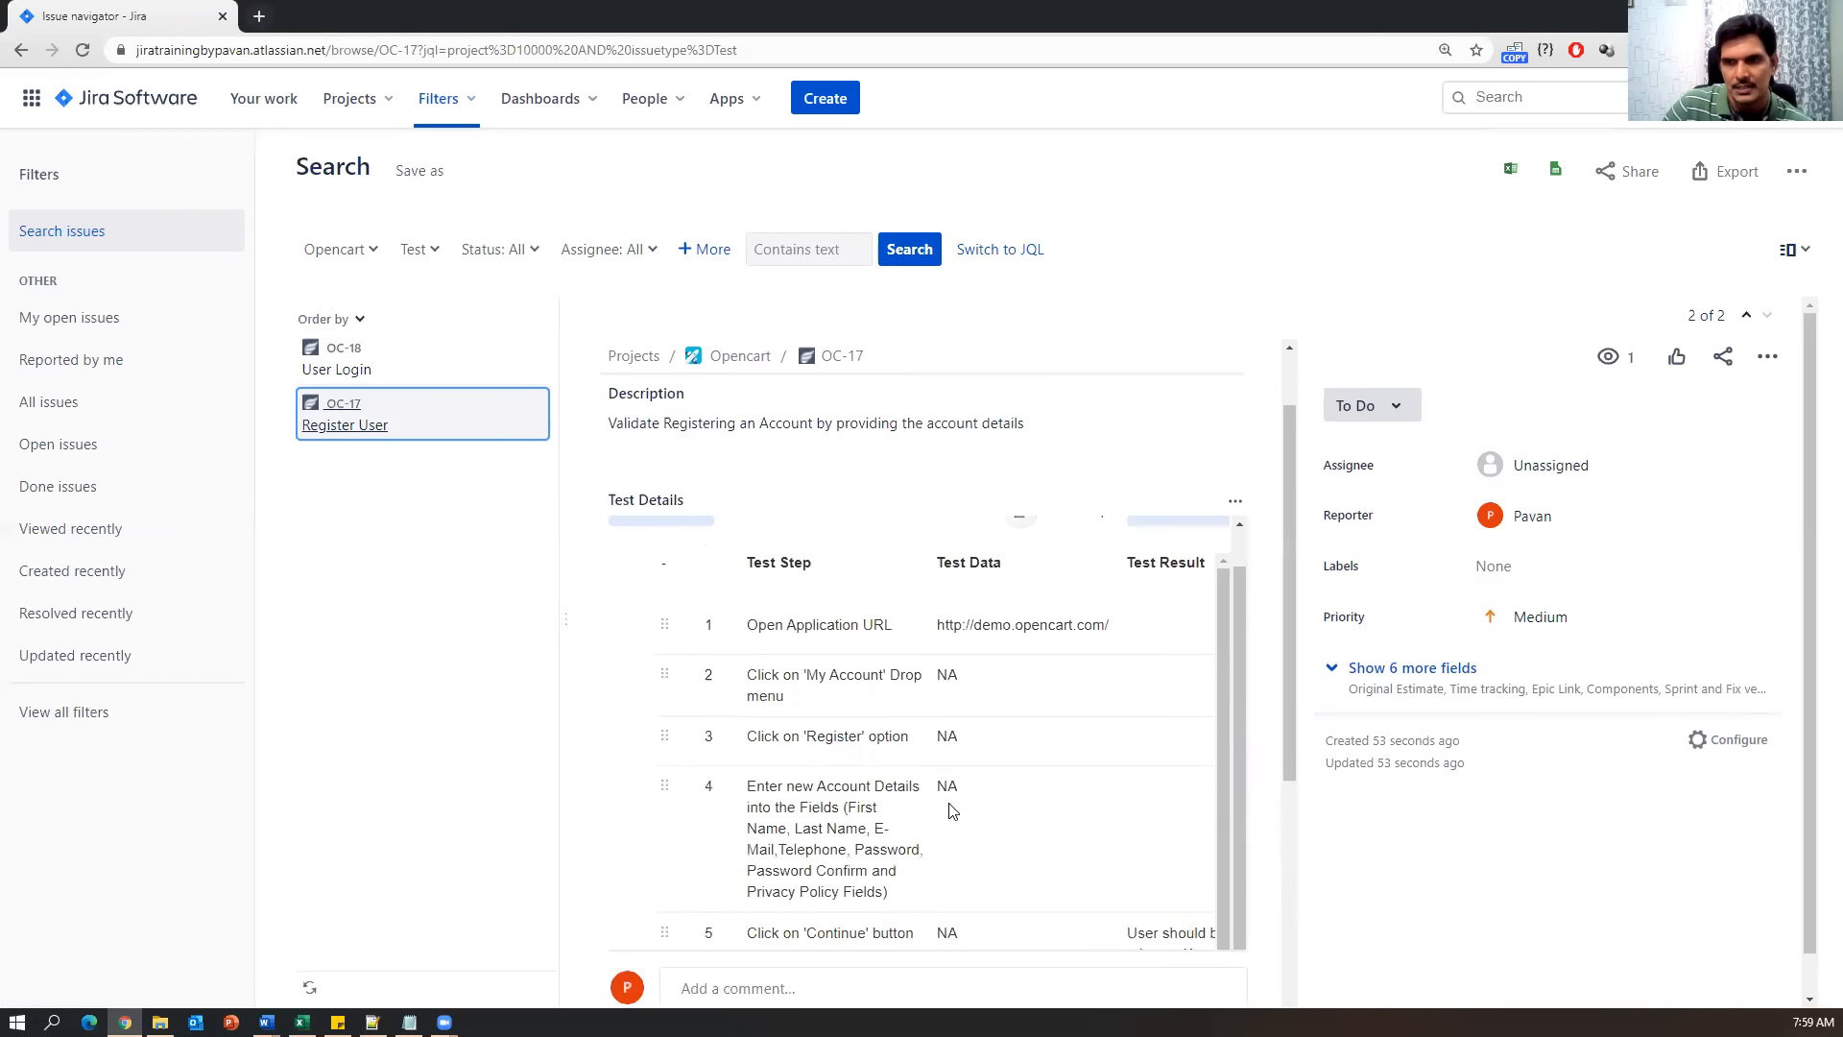
scroll(1064, 786, down, 5)
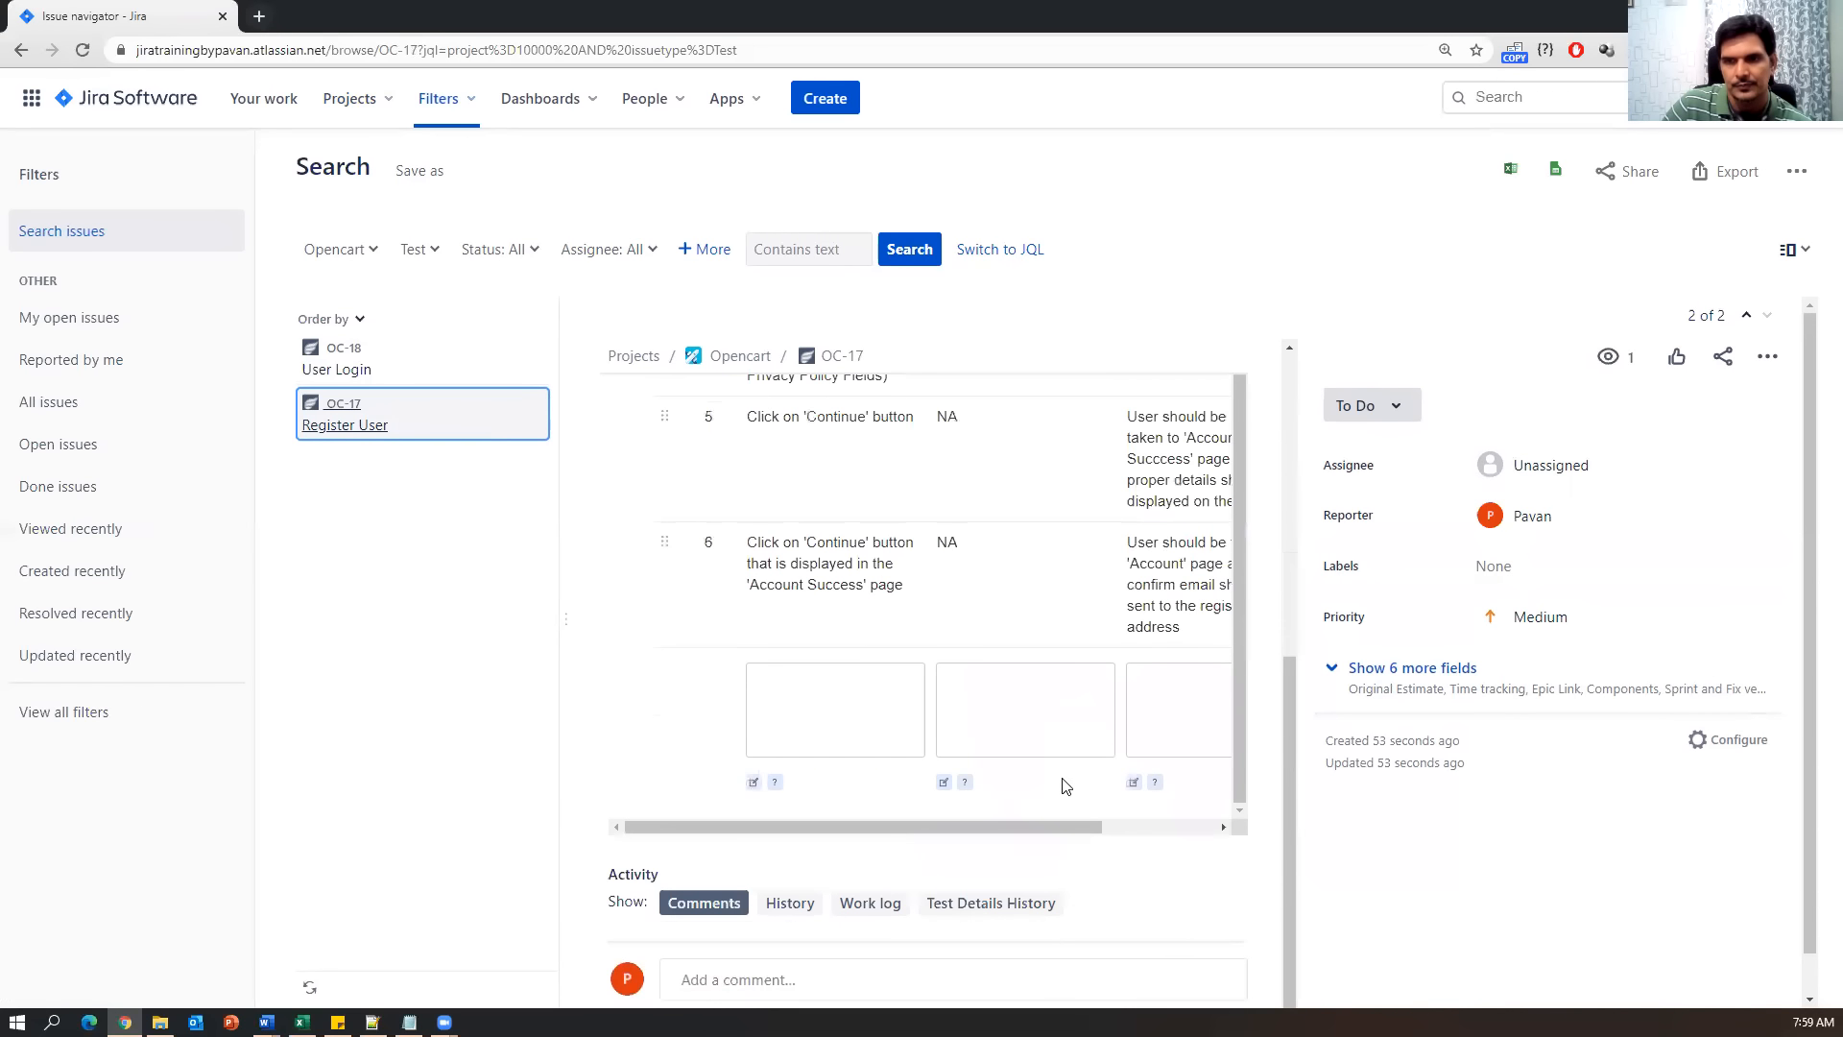
scroll(1063, 786, up, 1)
scroll(1099, 540, up, 4)
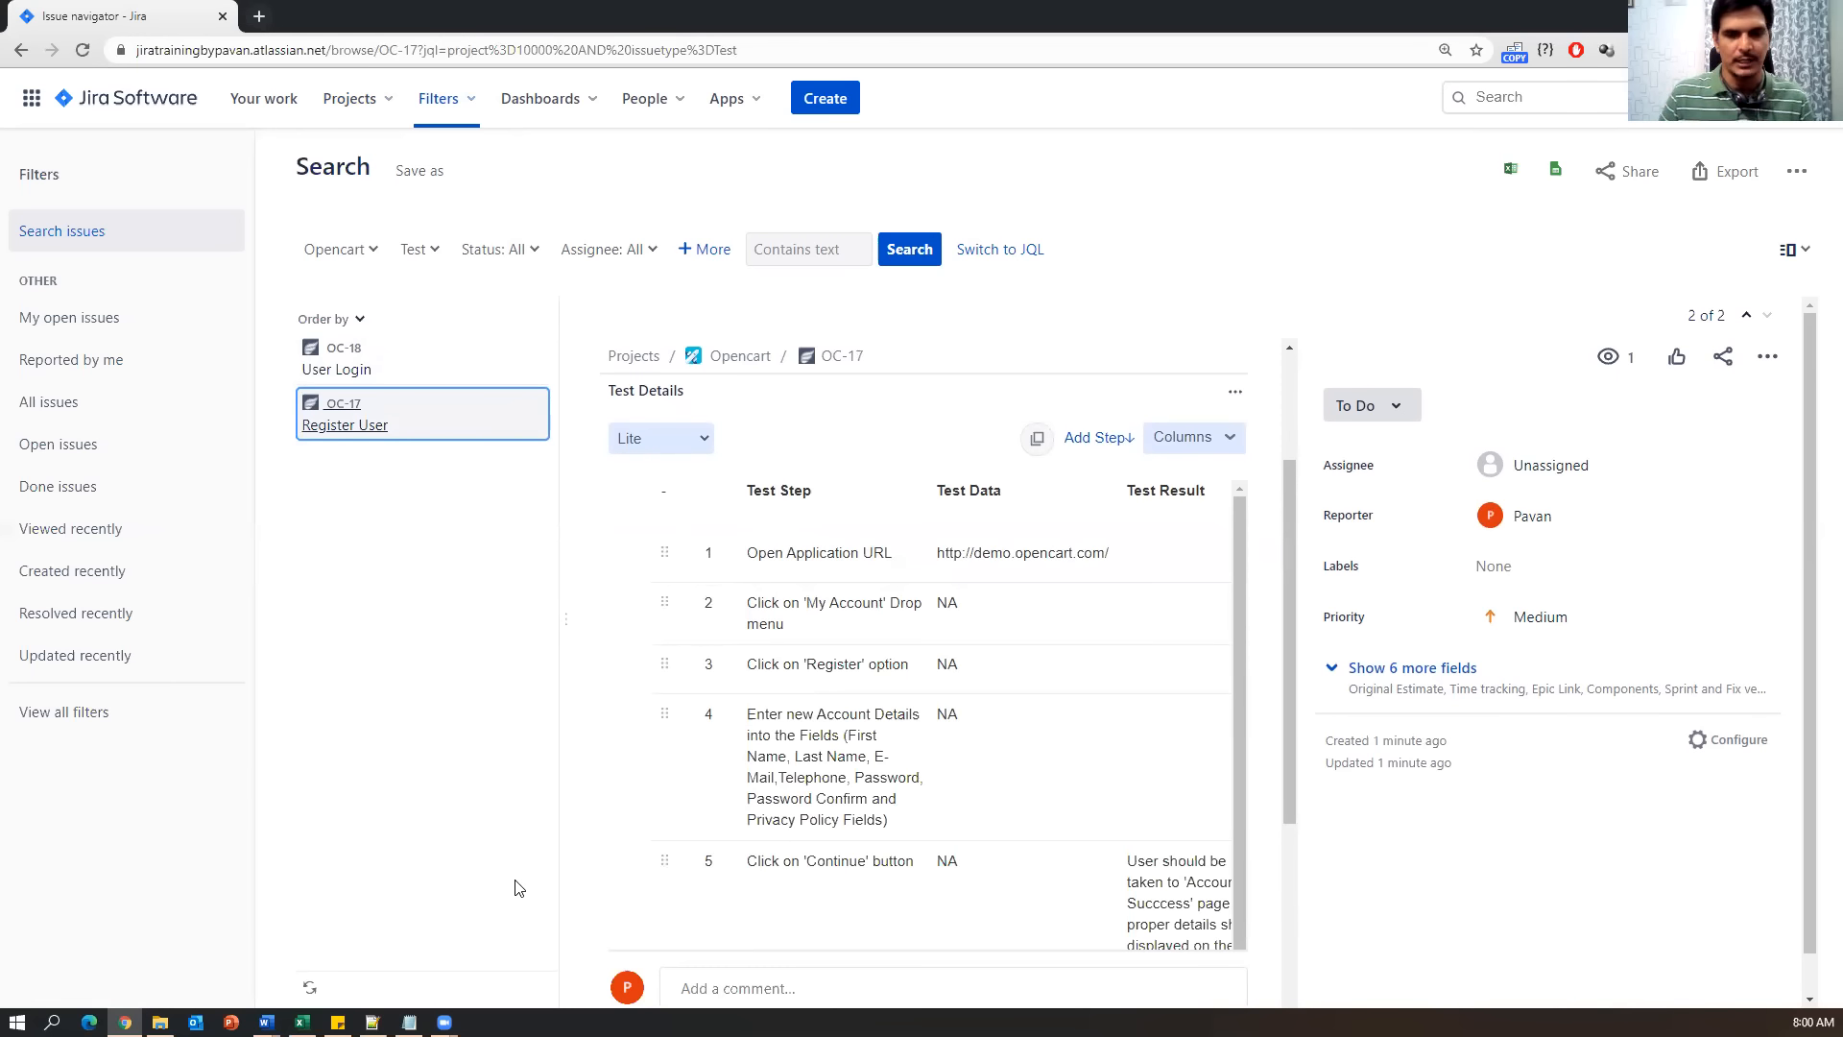
In Notes.txt, highlight the test-import topic and the three How-to topic lines.
click(409, 1021)
drag(69, 811, 726, 811)
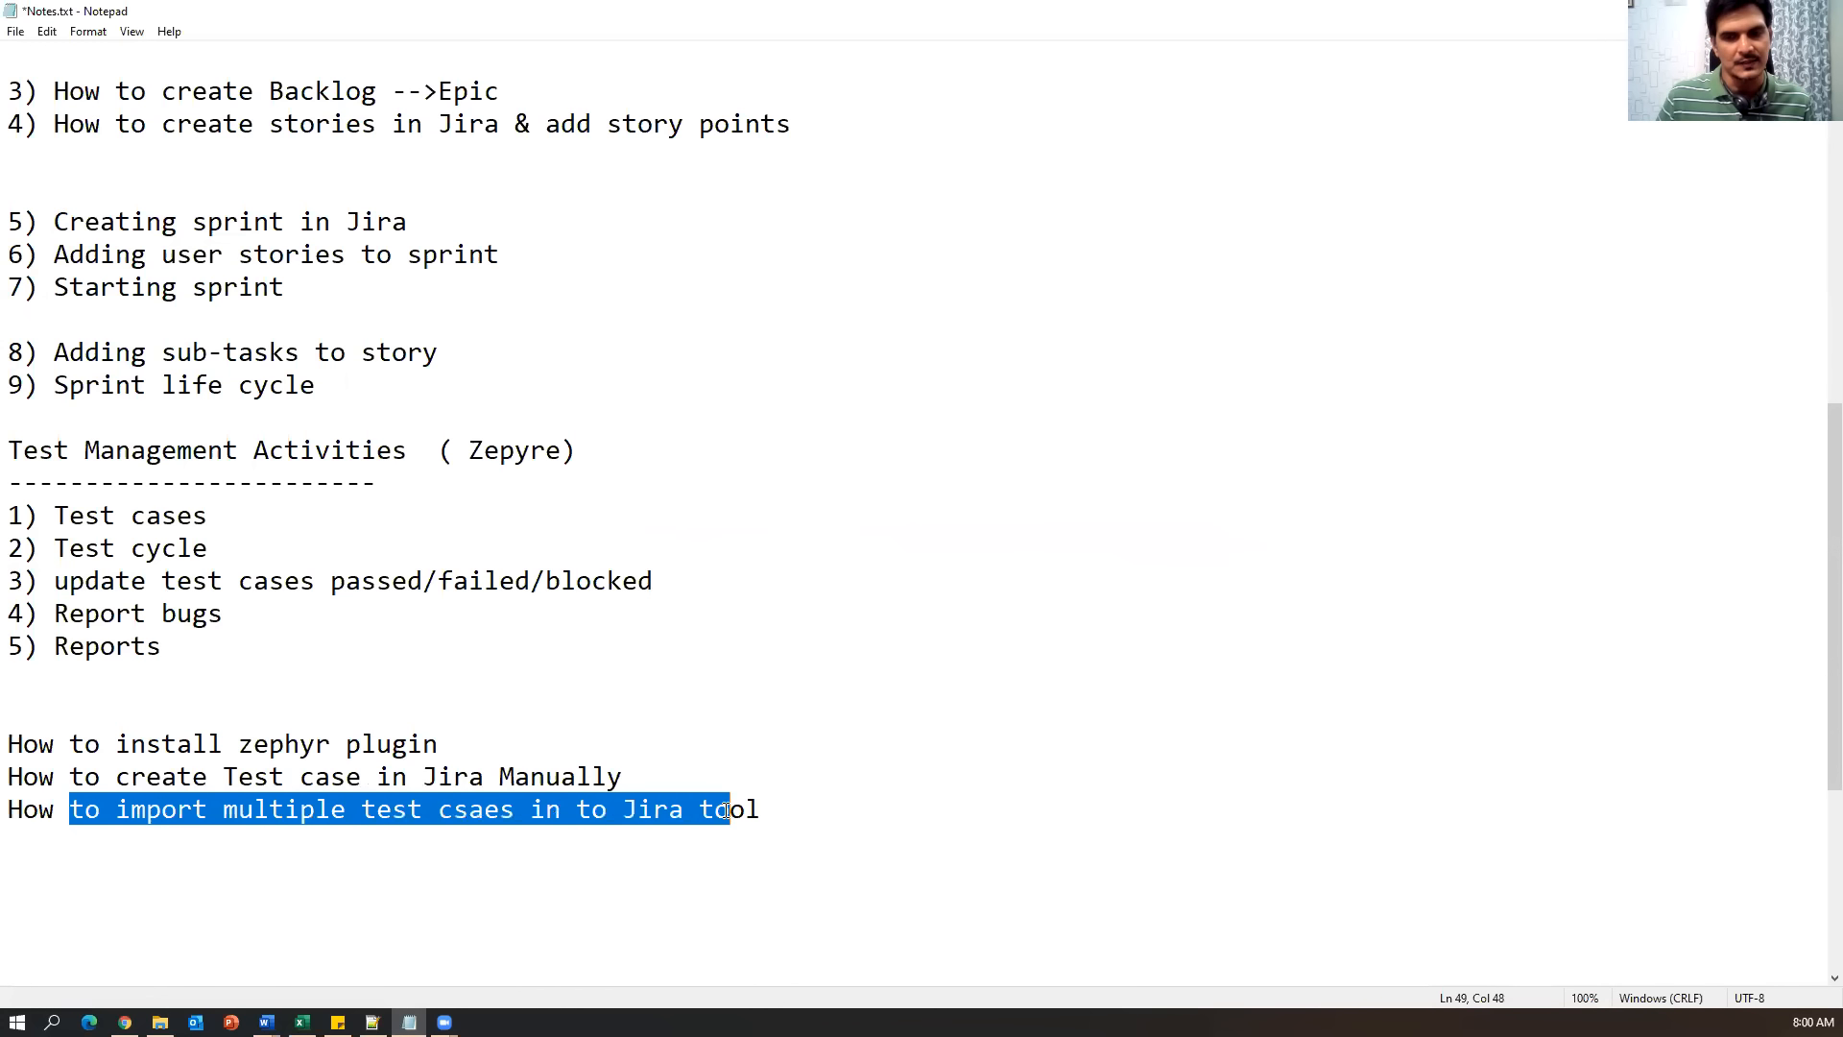
drag(860, 810, 8, 744)
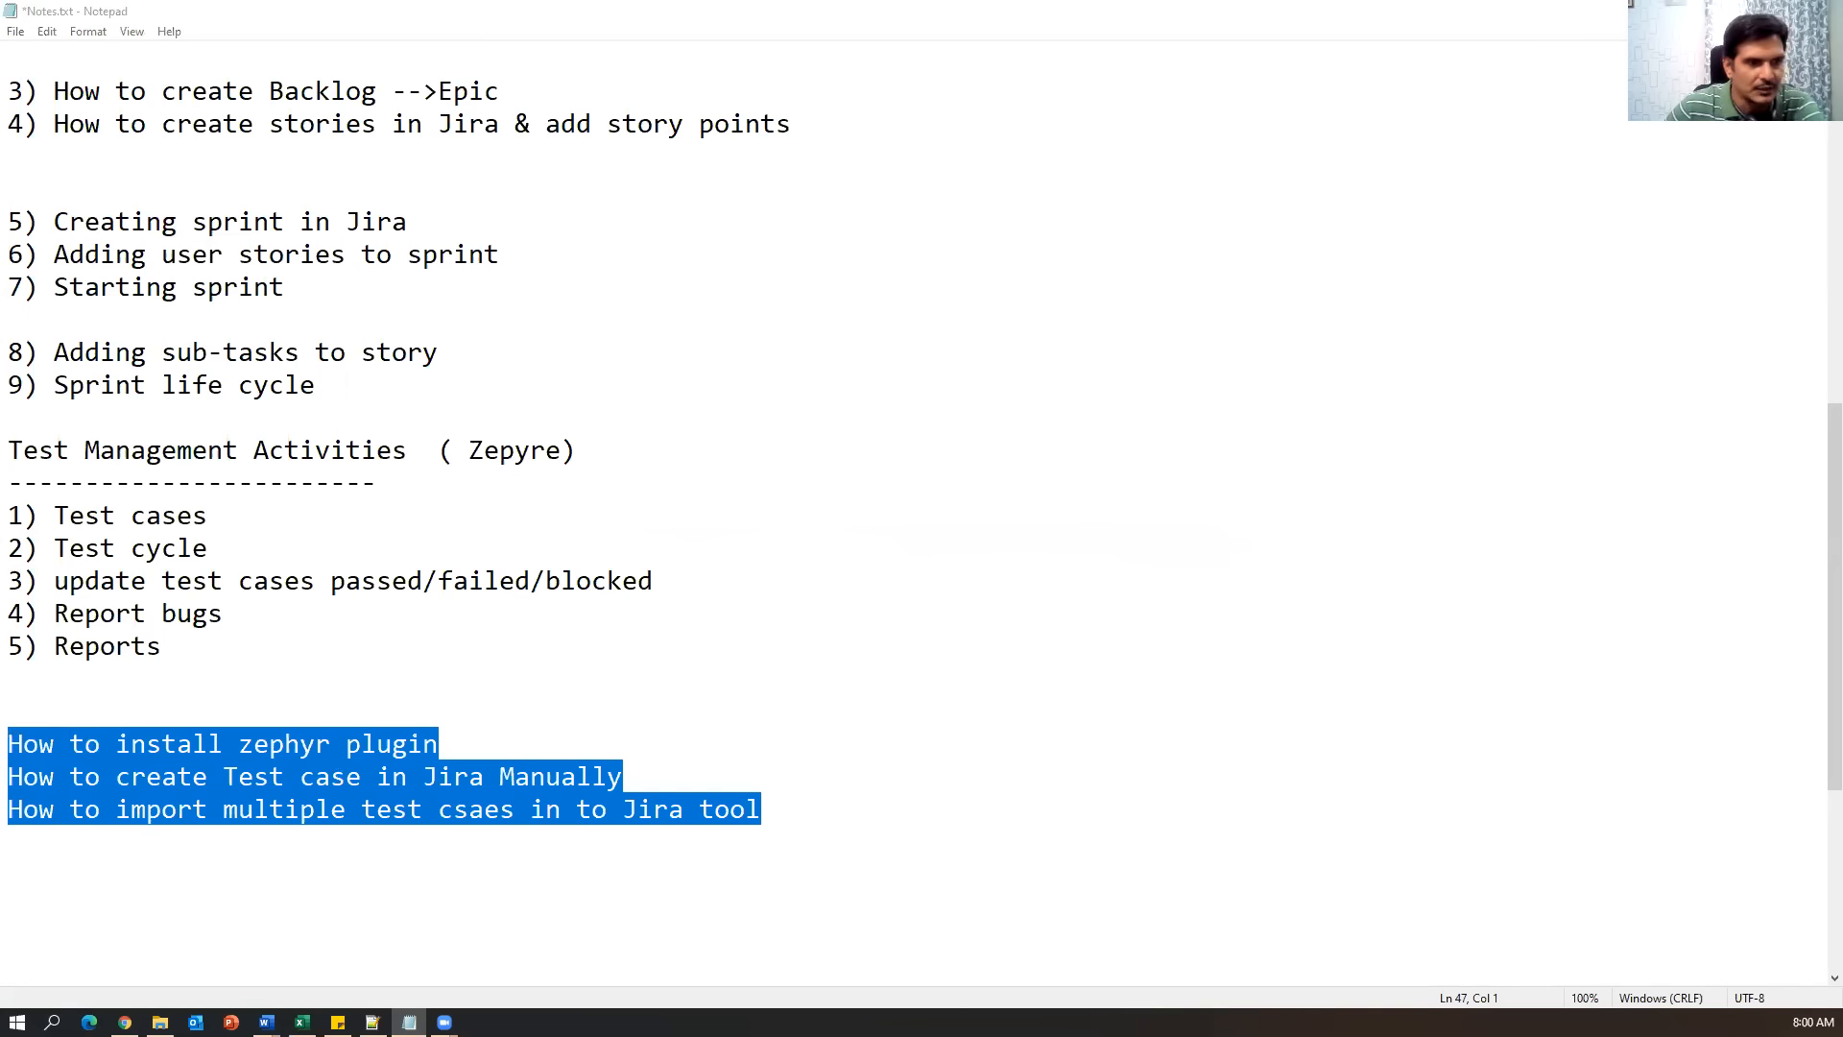
key(alt+Tab)
key(alt+Tab)
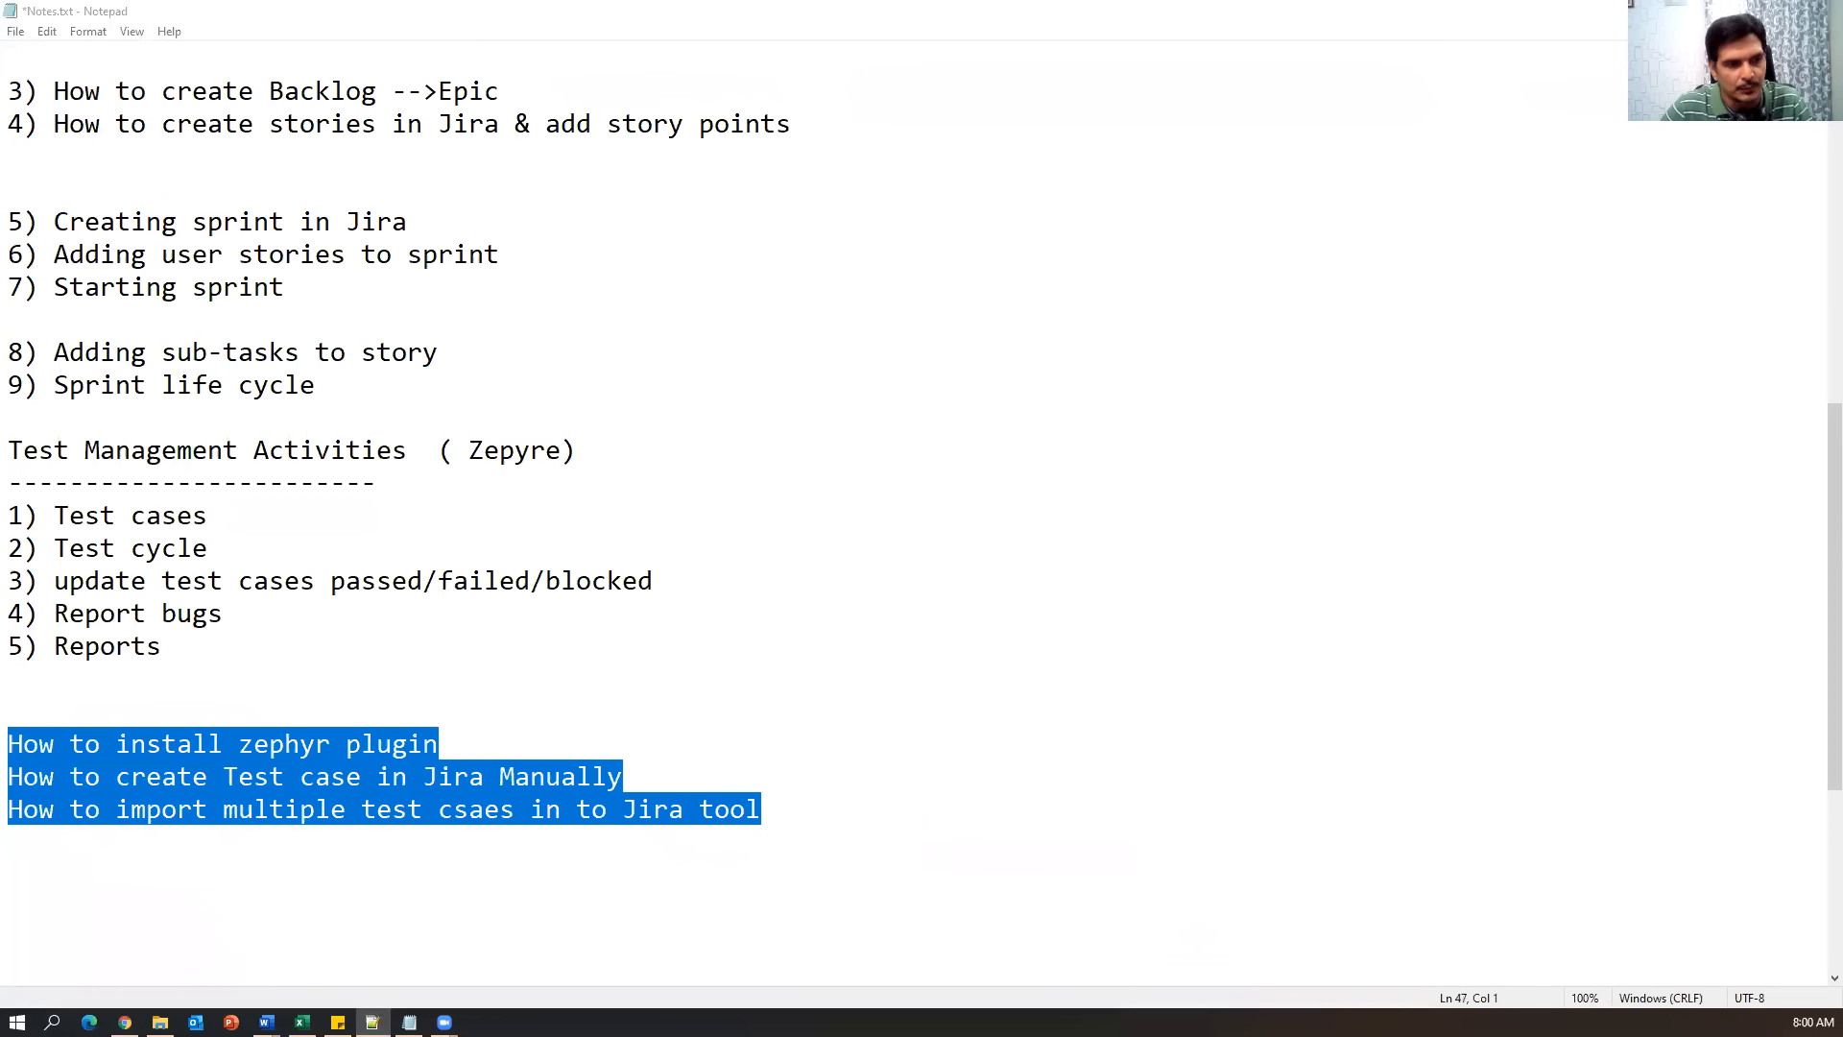
Paste the upcoming topics list below the notes and delete the '--> 2ways' remark.
click(862, 852)
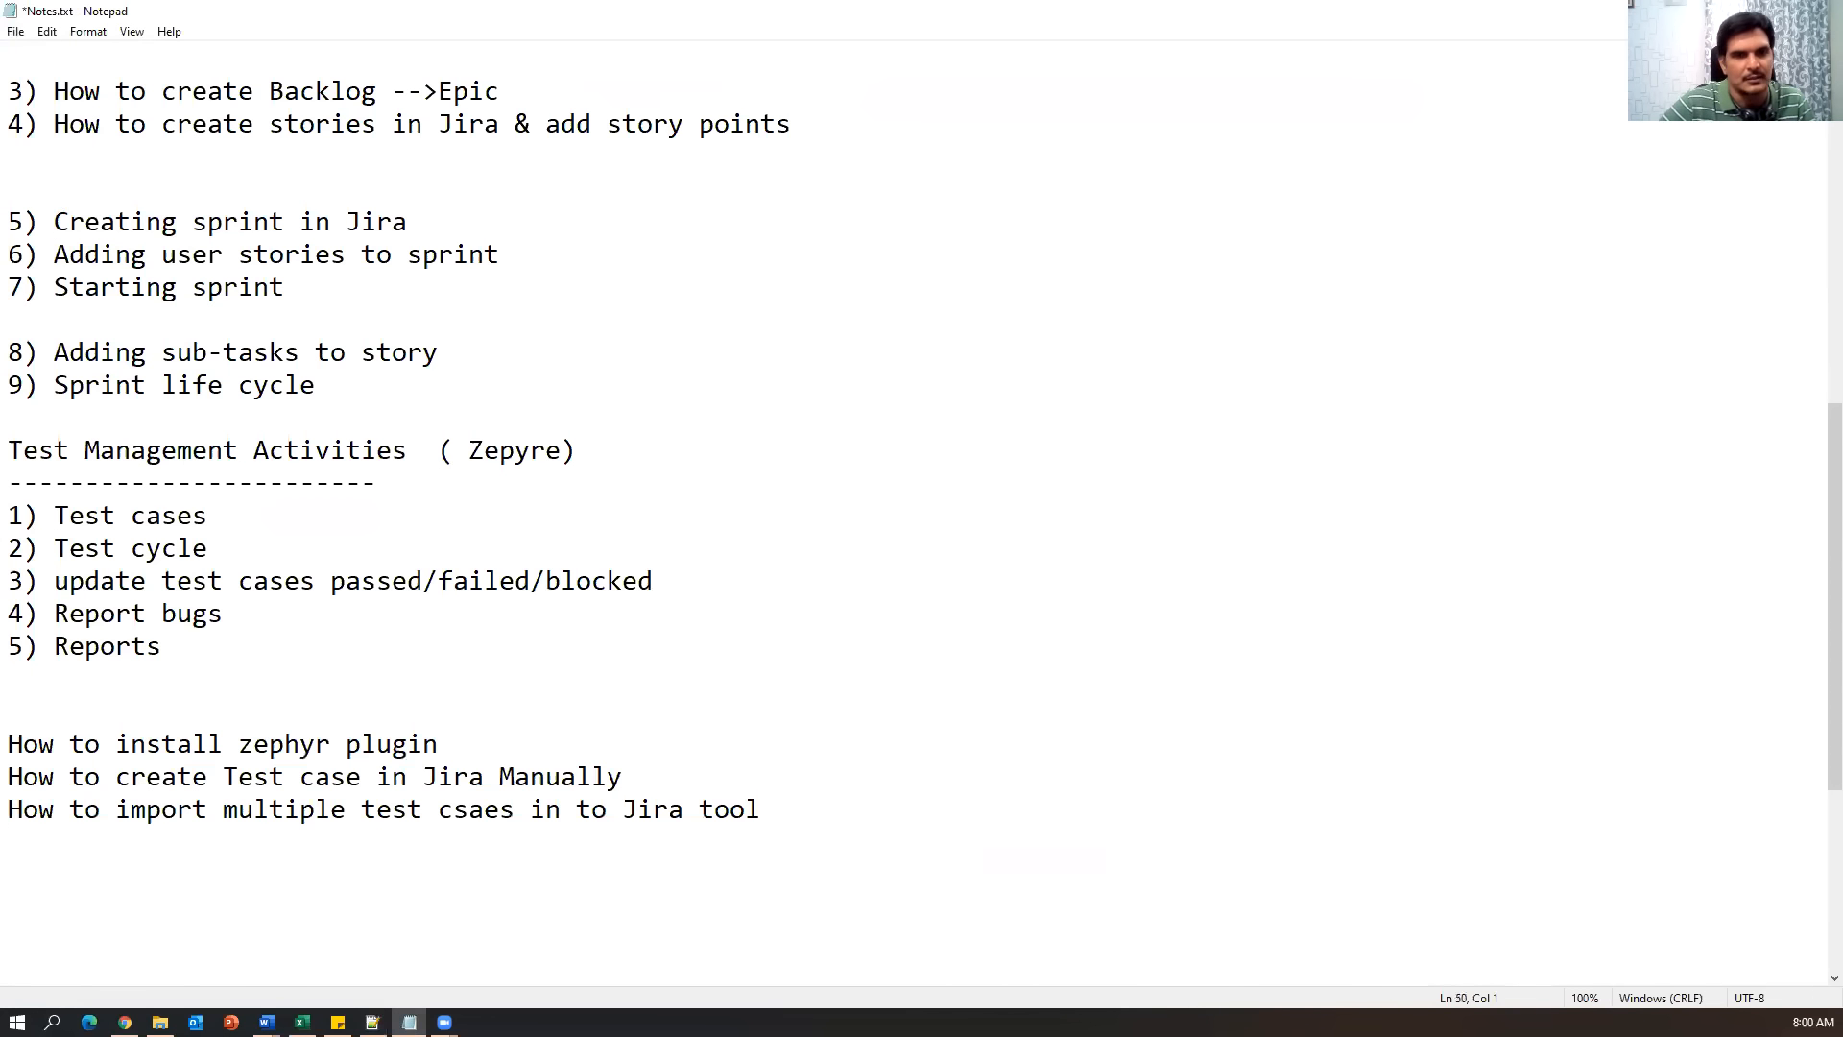
text(Creating test cycles Add test cases to cycle  --> 2ways Execute/Update Test cases Reports in Zephyr Traceability Matrix)
key(Return)
key(Return)
key(Return)
key(Return)
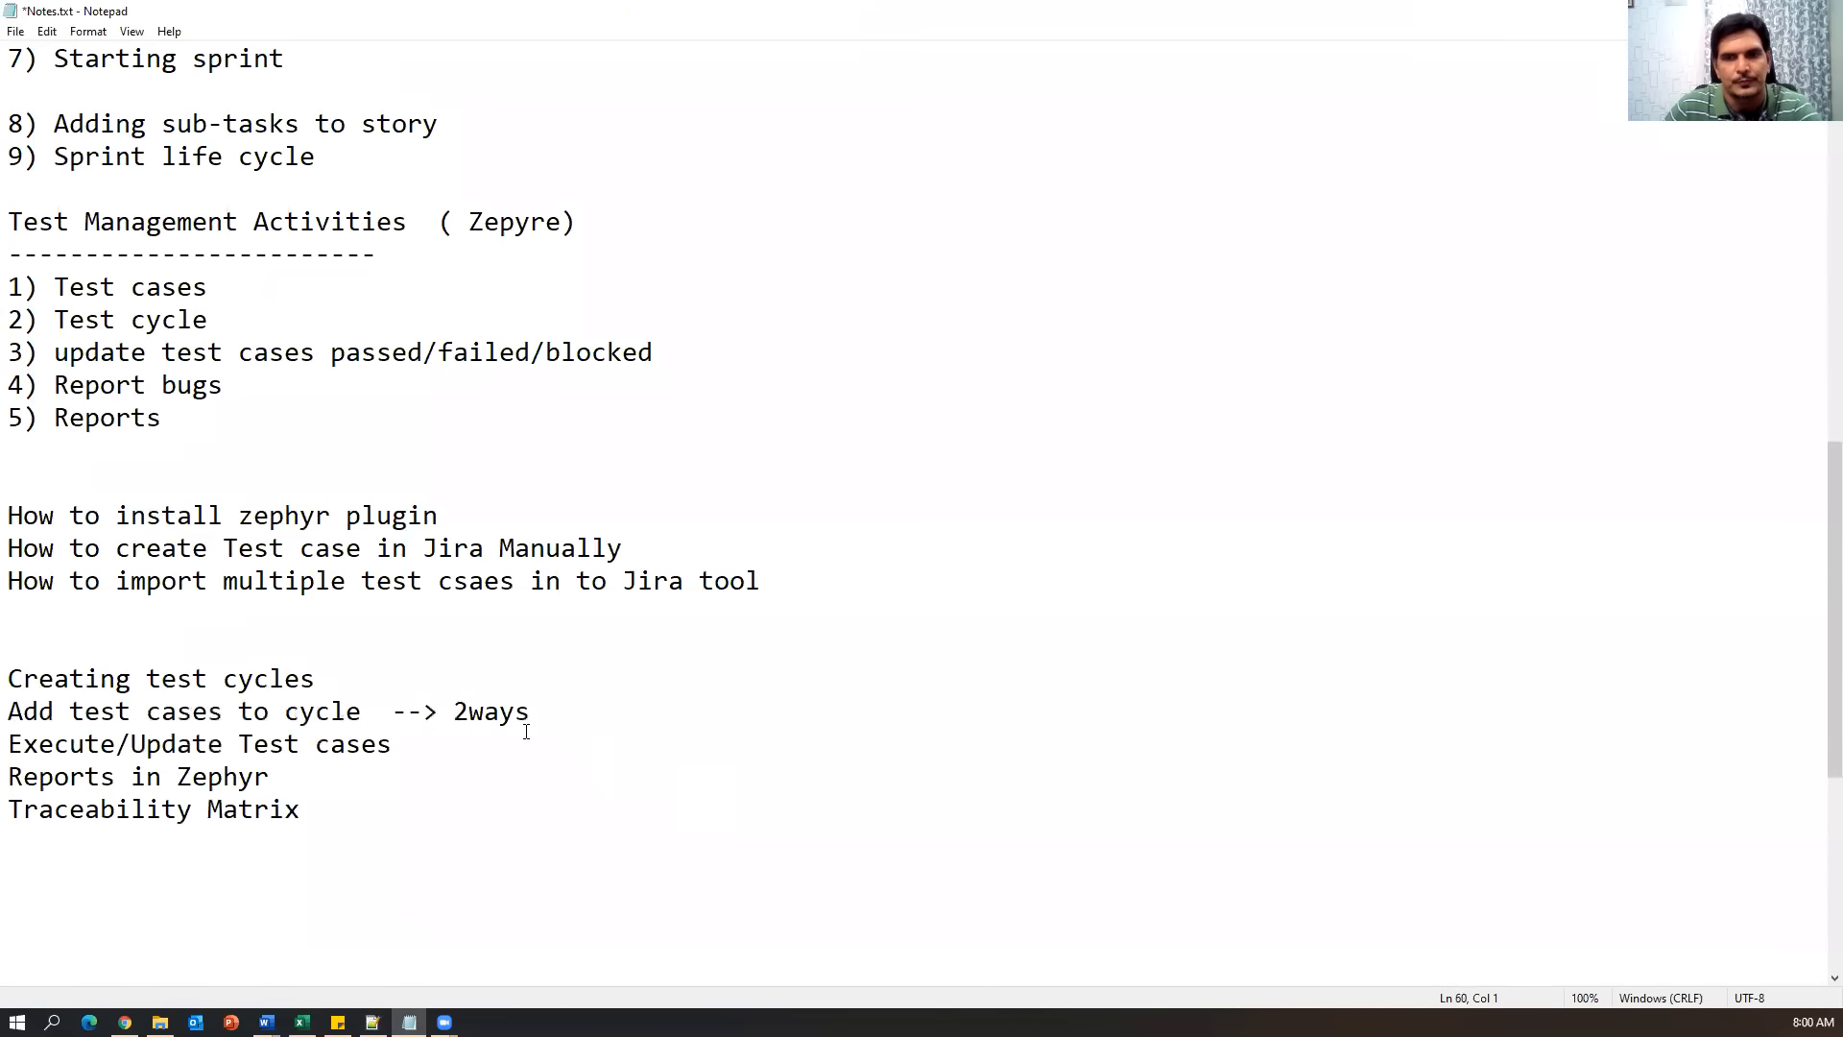
drag(391, 712, 699, 707)
key(BackSpace)
Highlight the Creating test cycles topic and the three completed How-to topics.
drag(350, 677, 4, 683)
click(850, 592)
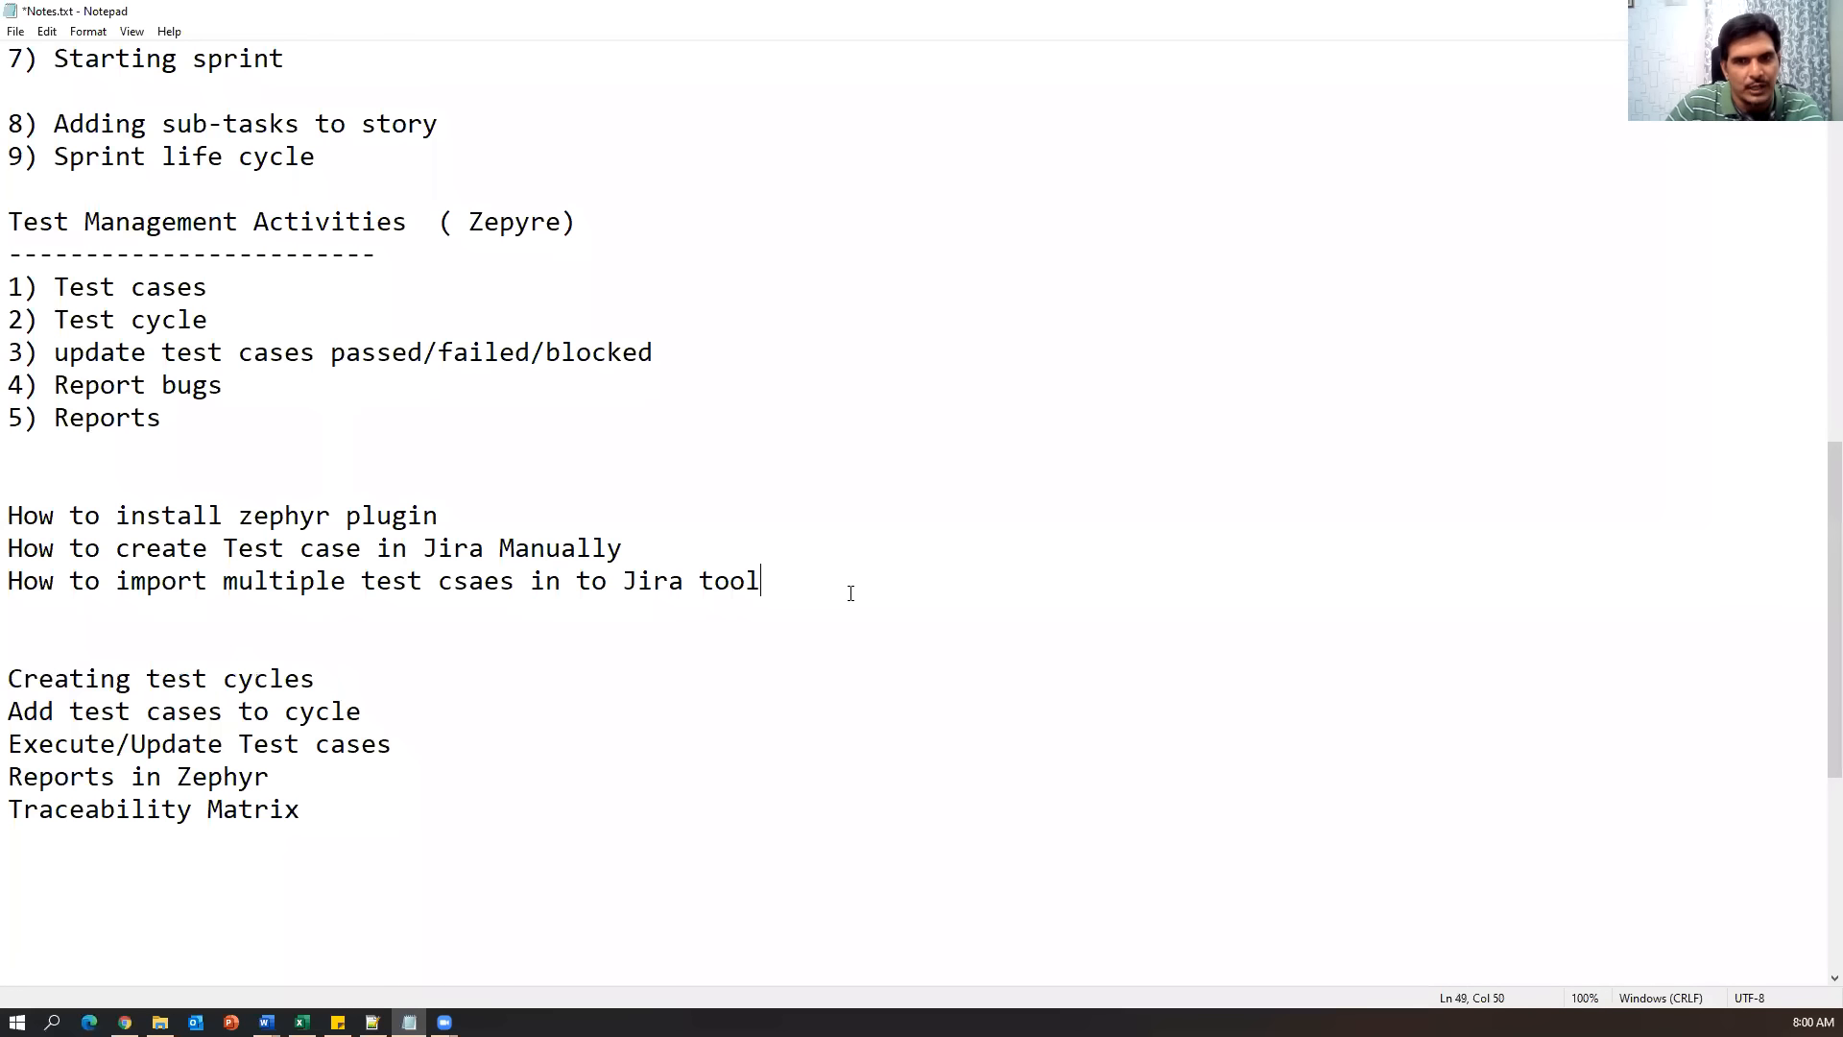
key(shift+Up)
key(shift+Up)
key(shift+Home)
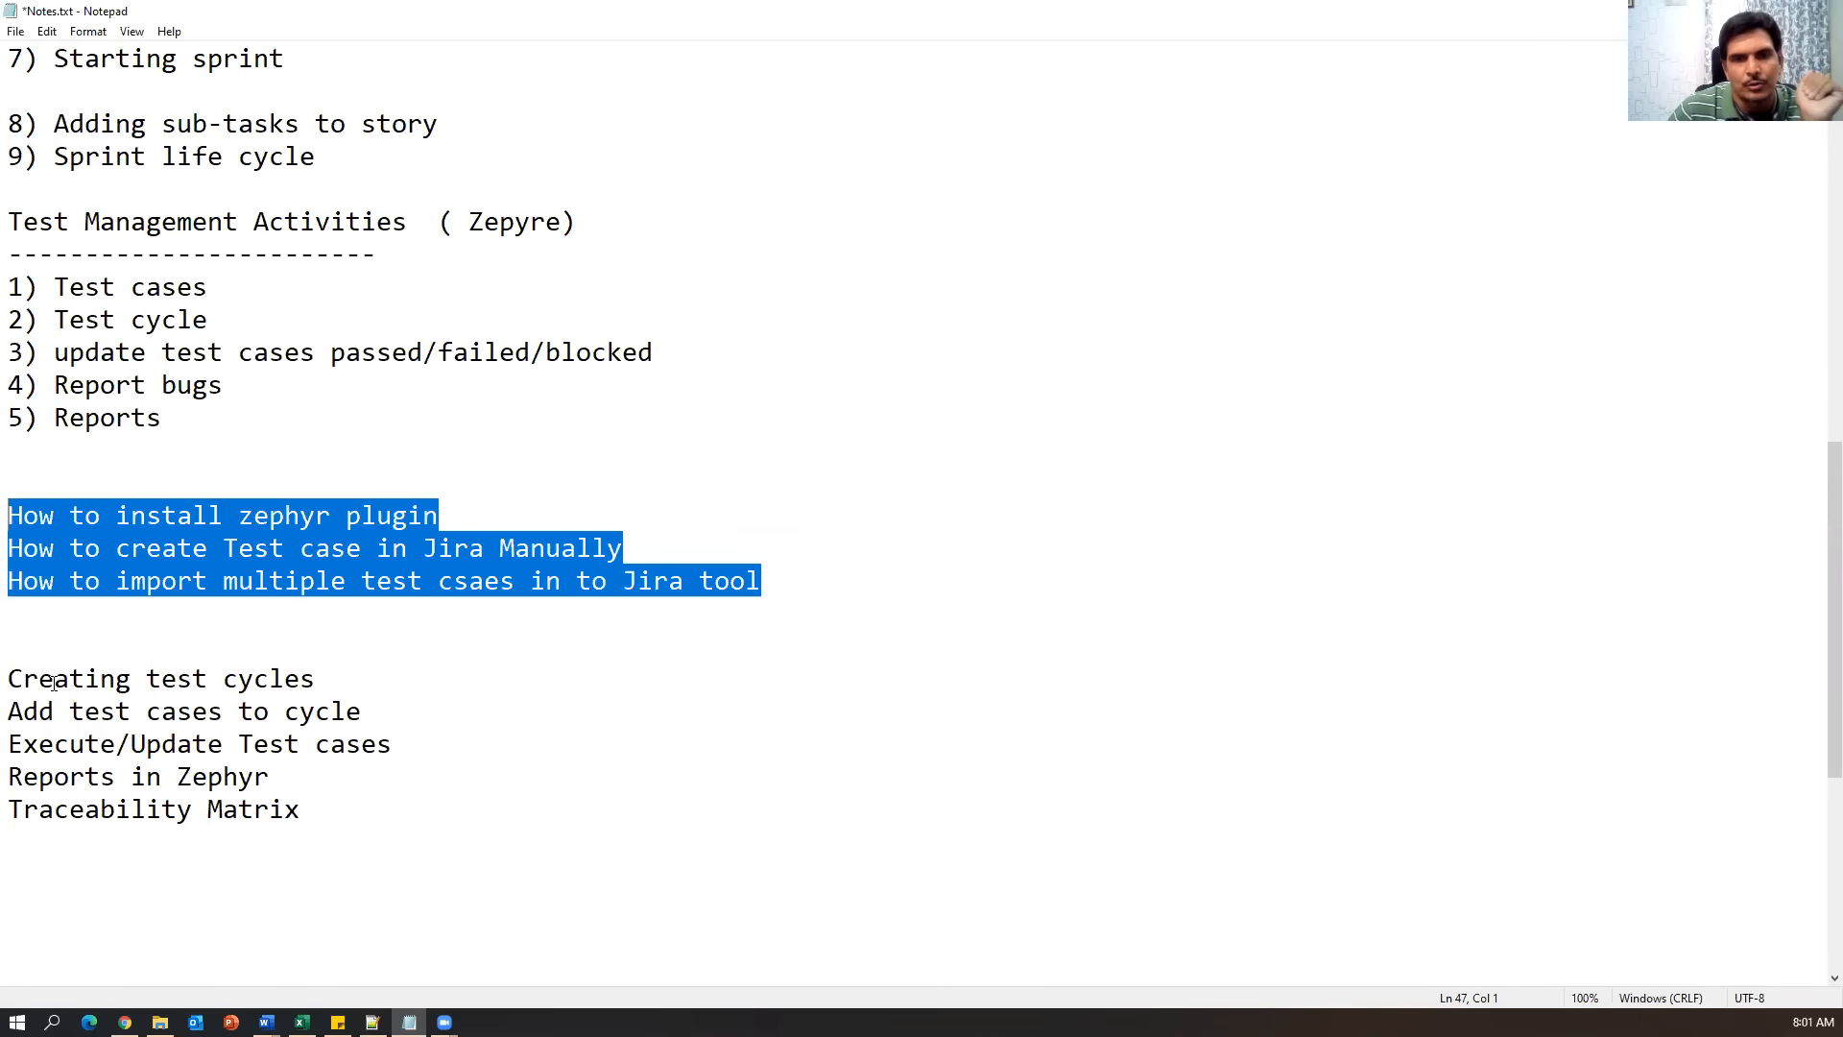
Highlight the test cycle topics, Update Test cases, Reports in Zephyr and Traceability Matrix.
drag(336, 676, 10, 684)
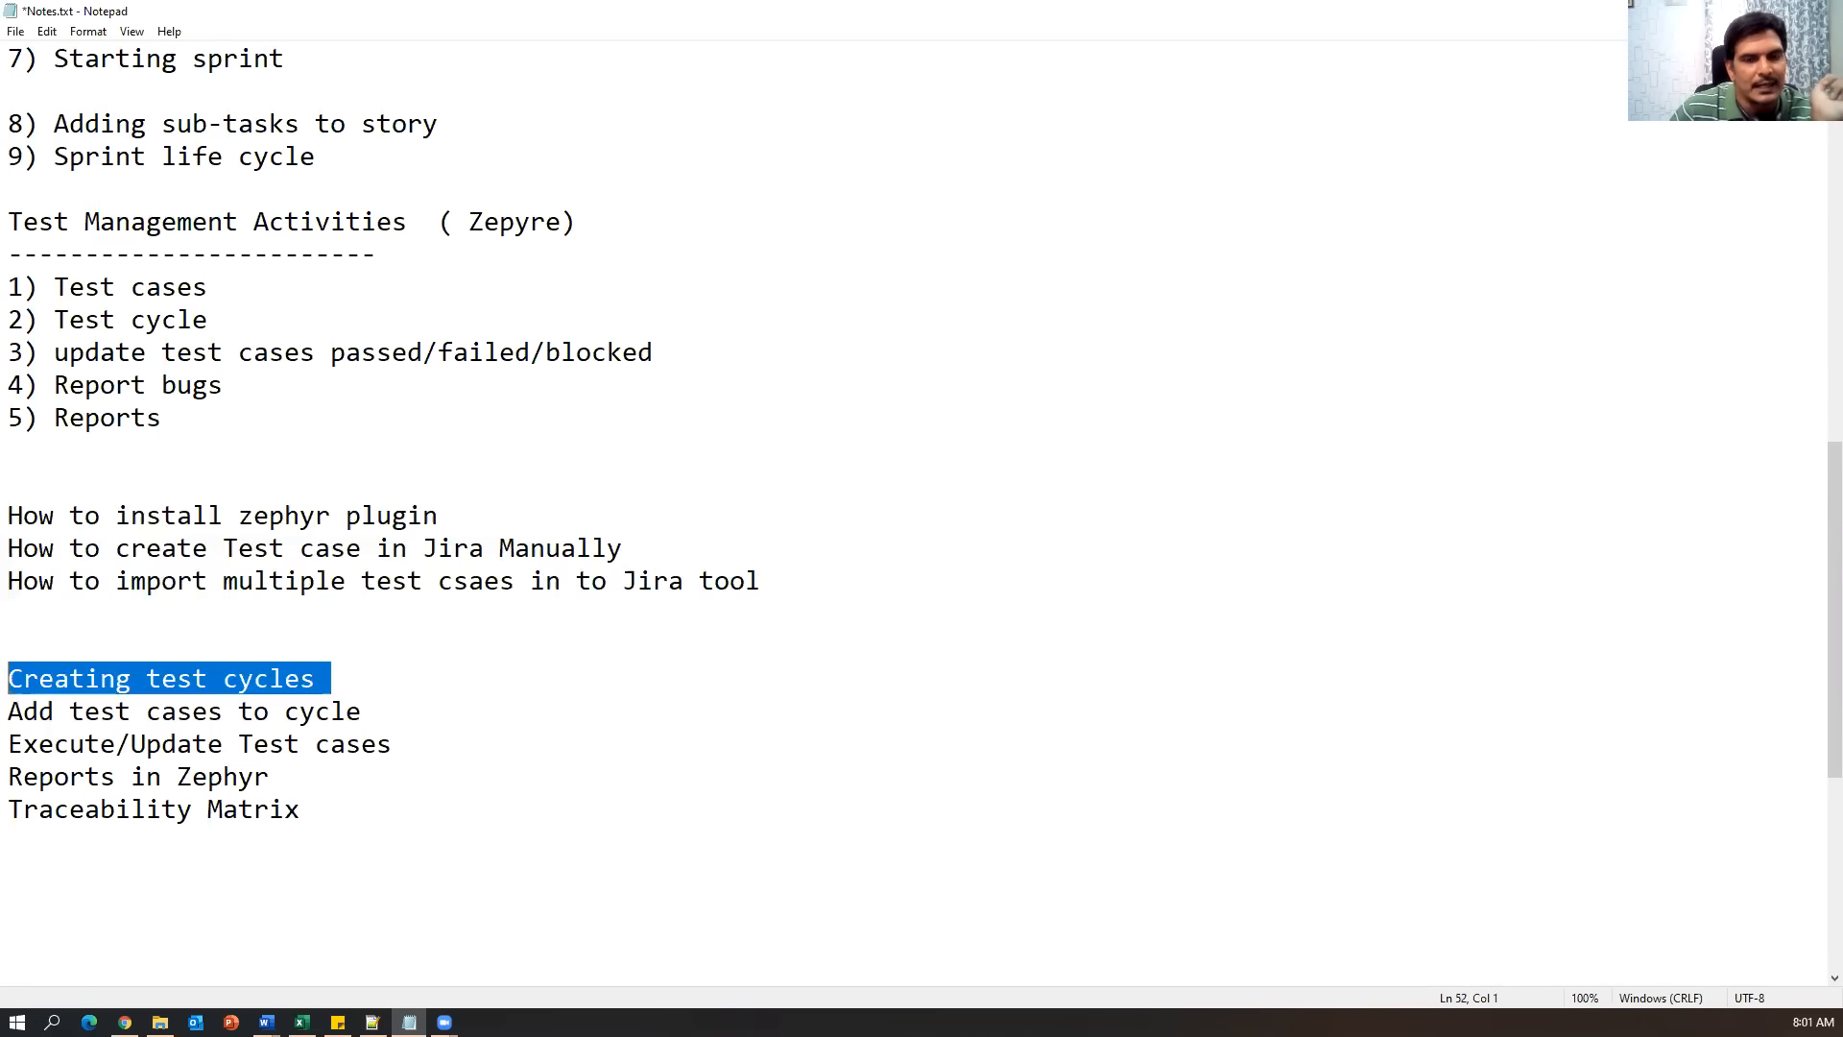
click(430, 714)
drag(430, 714, 16, 673)
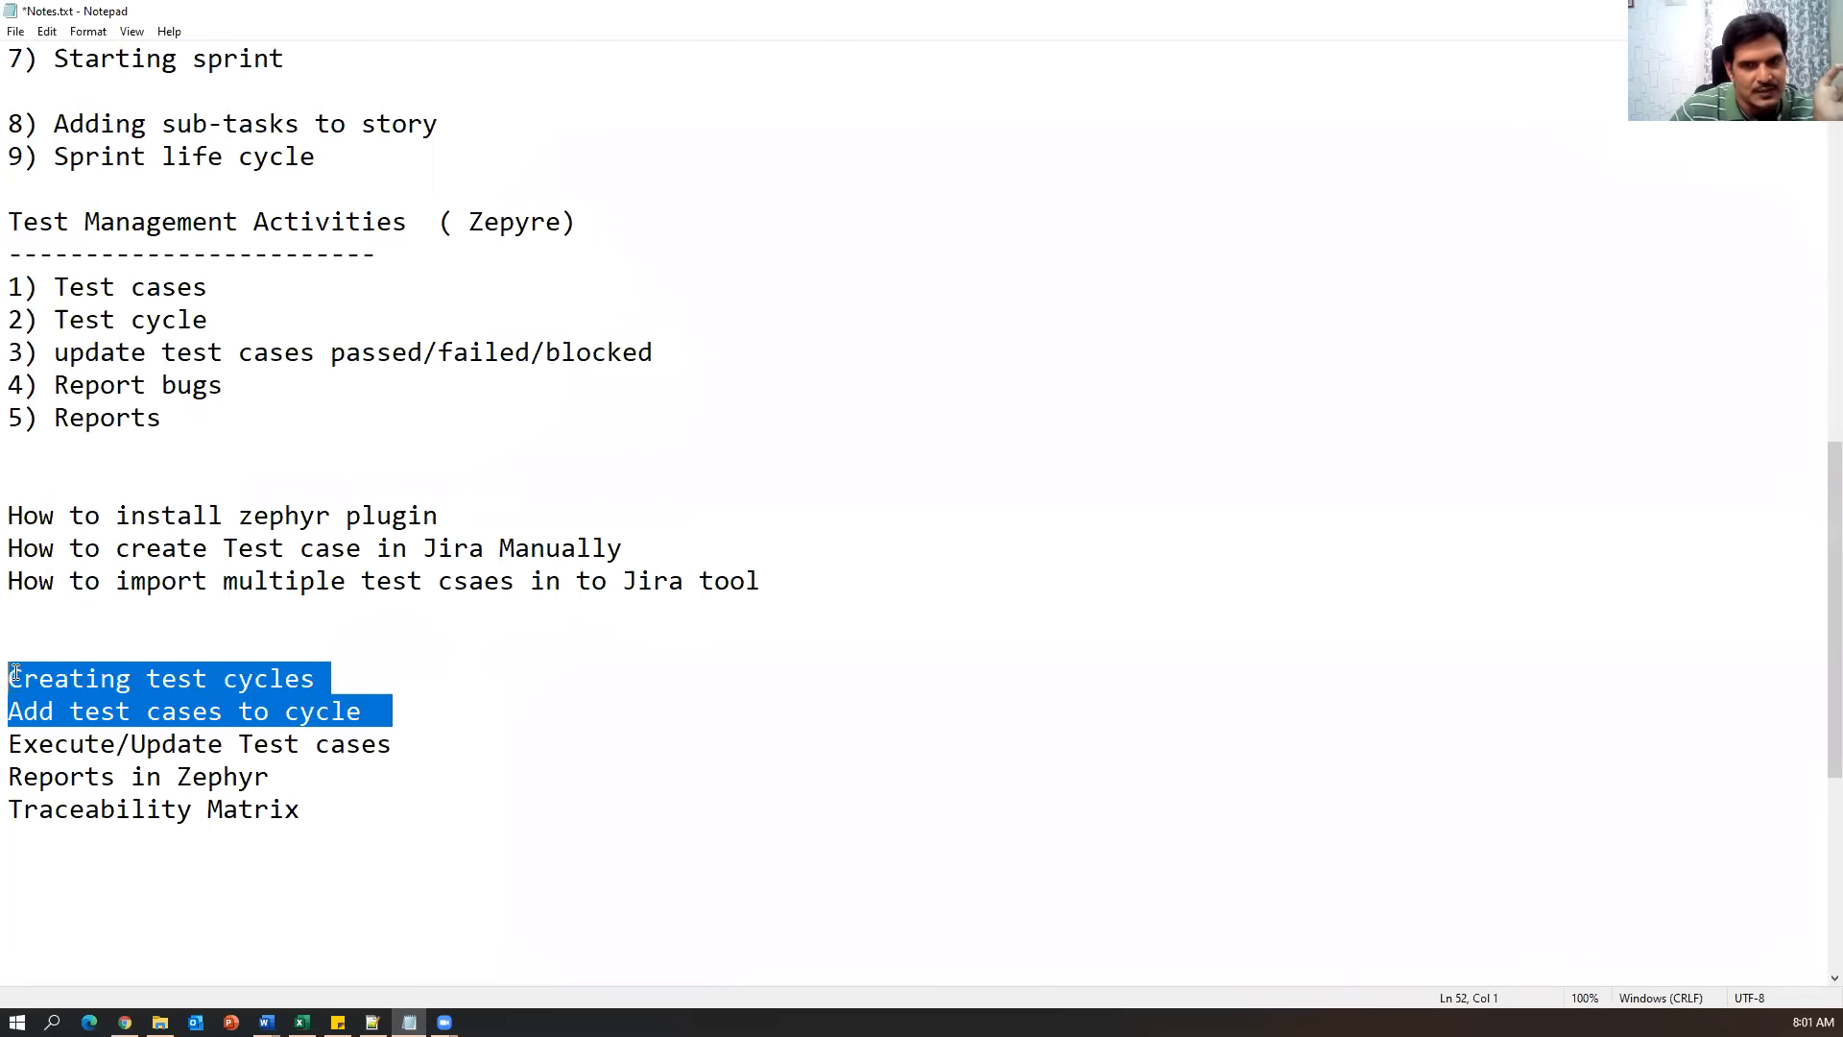
drag(117, 745, 394, 744)
drag(407, 838, 9, 776)
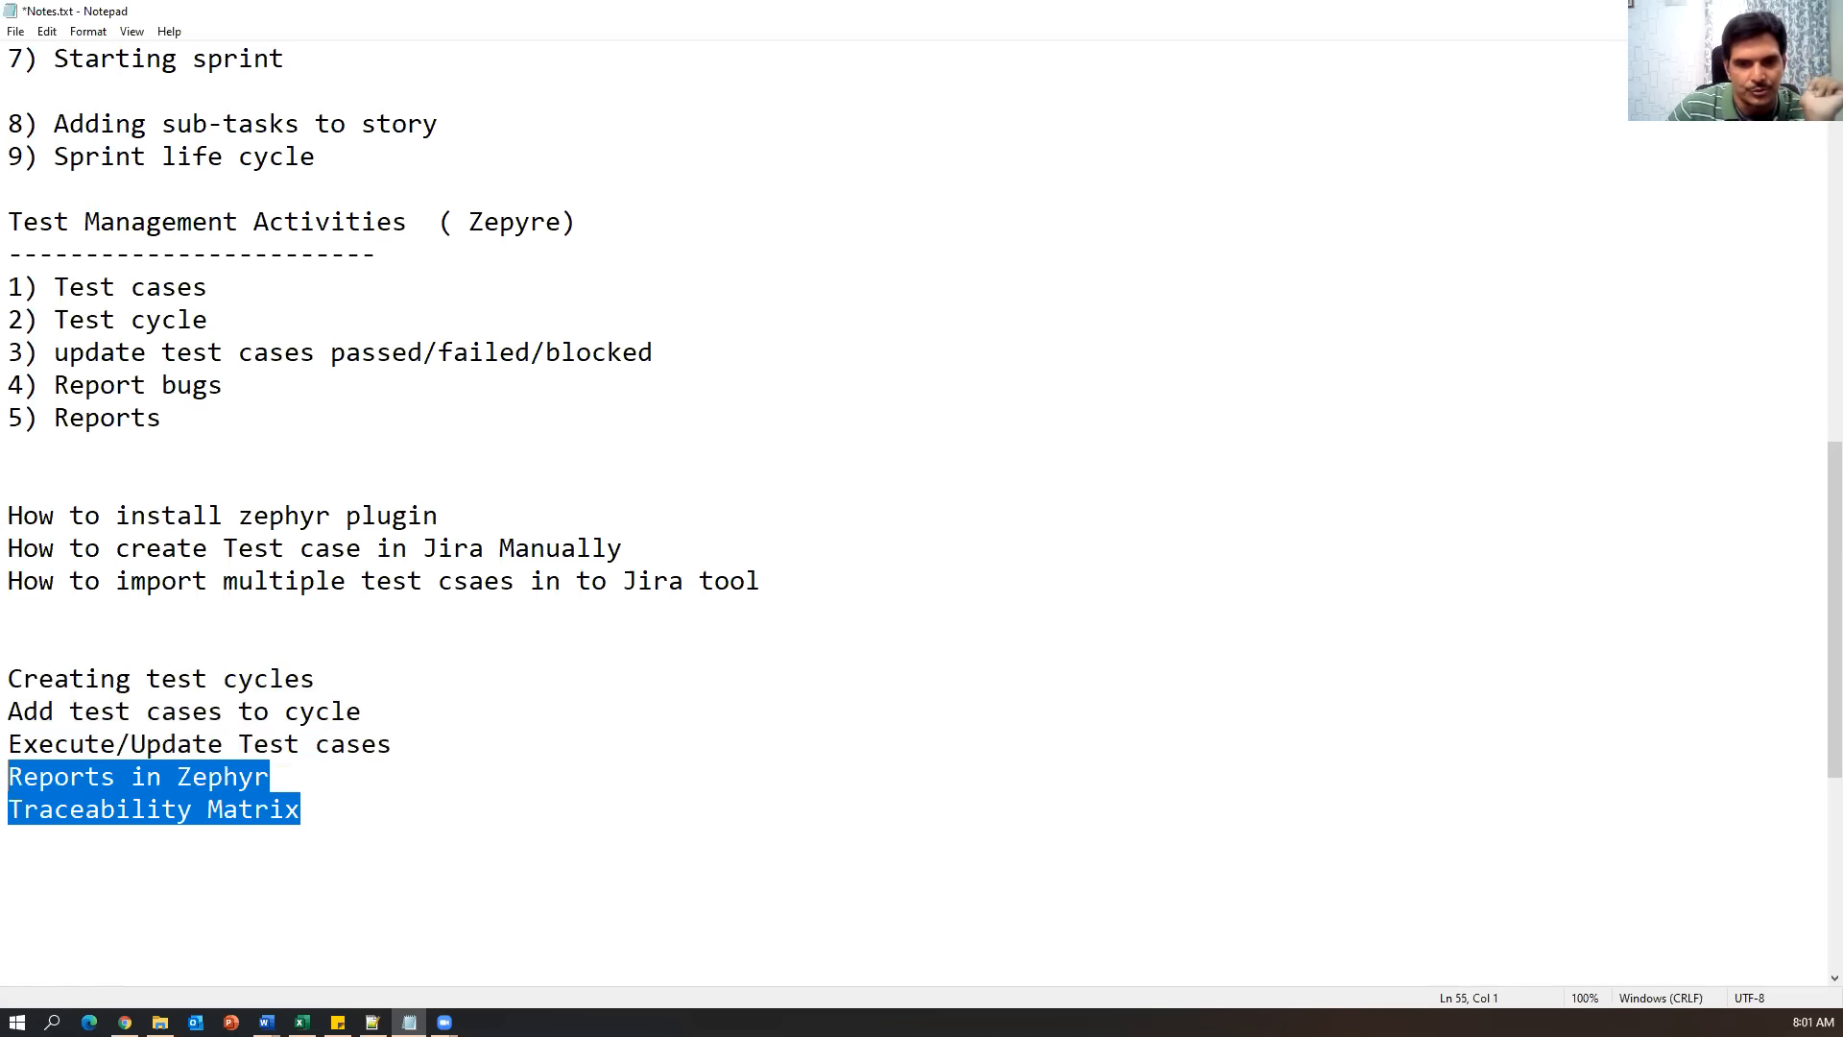
click(125, 1021)
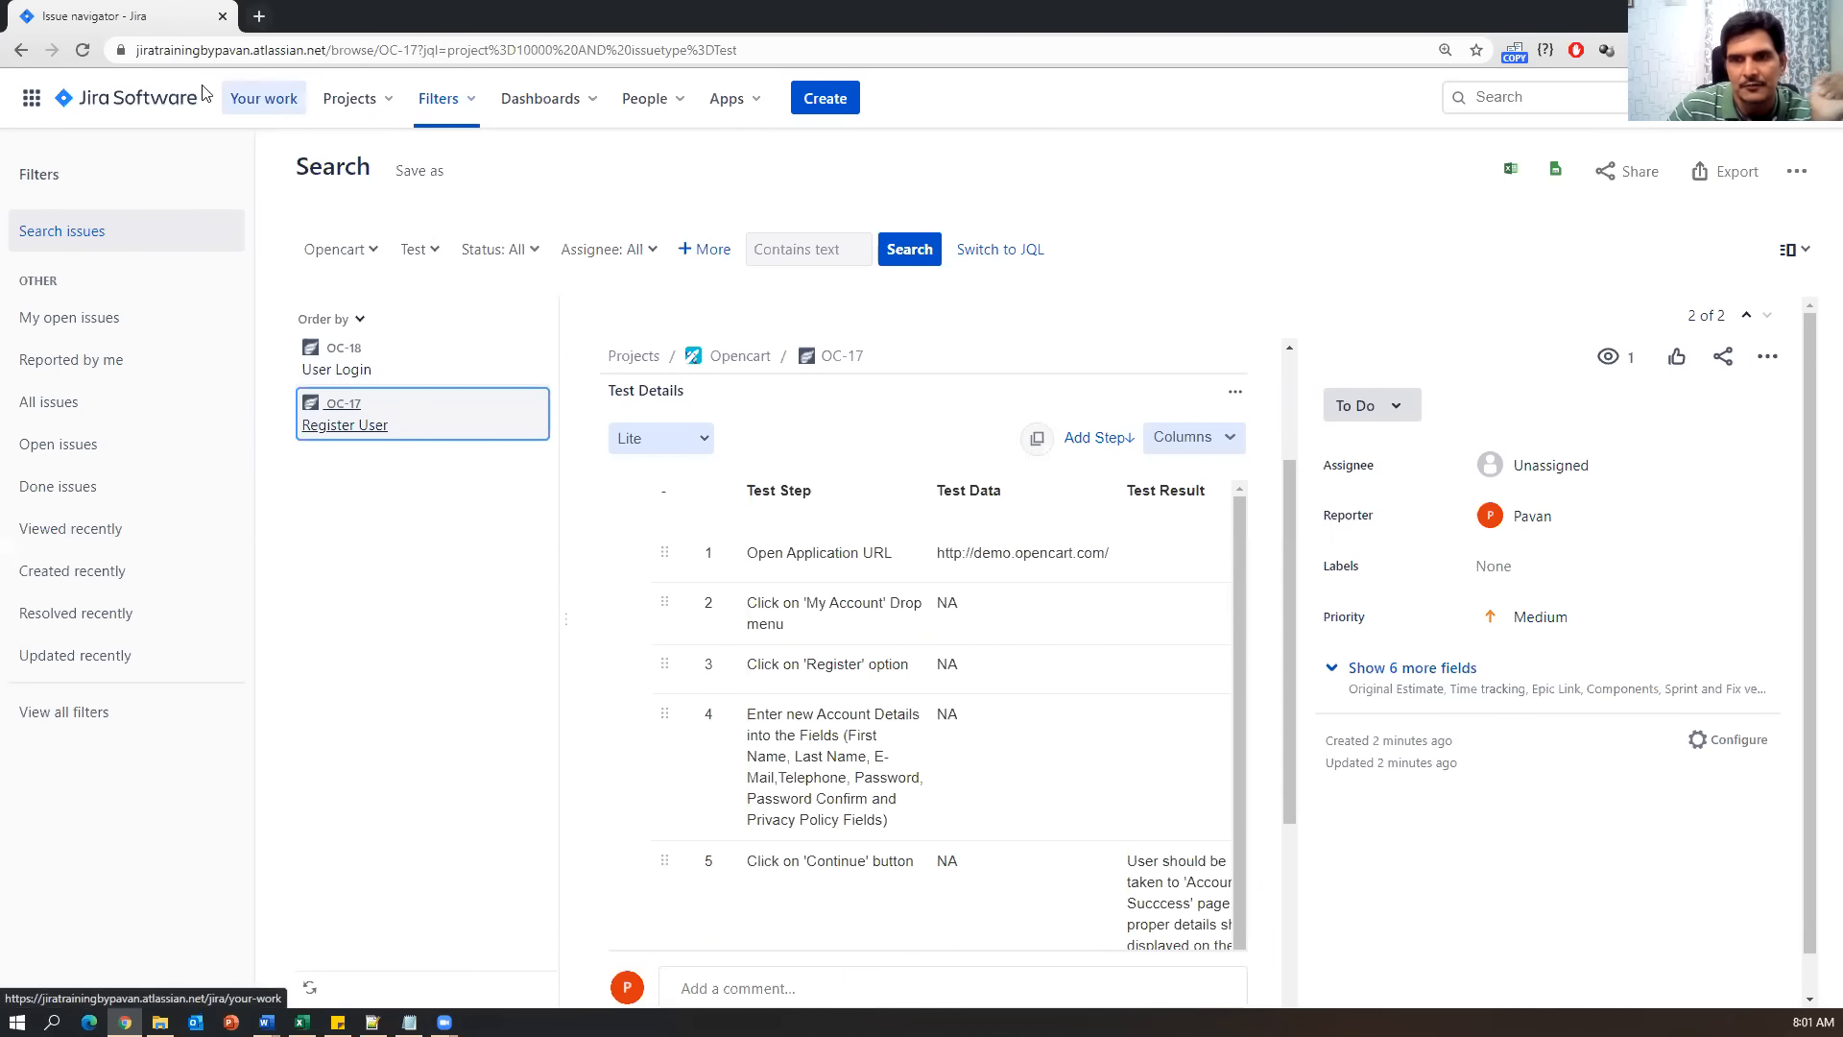
Go to the Opencart project's Zephyr section and open Cycle Summary.
click(365, 106)
click(403, 192)
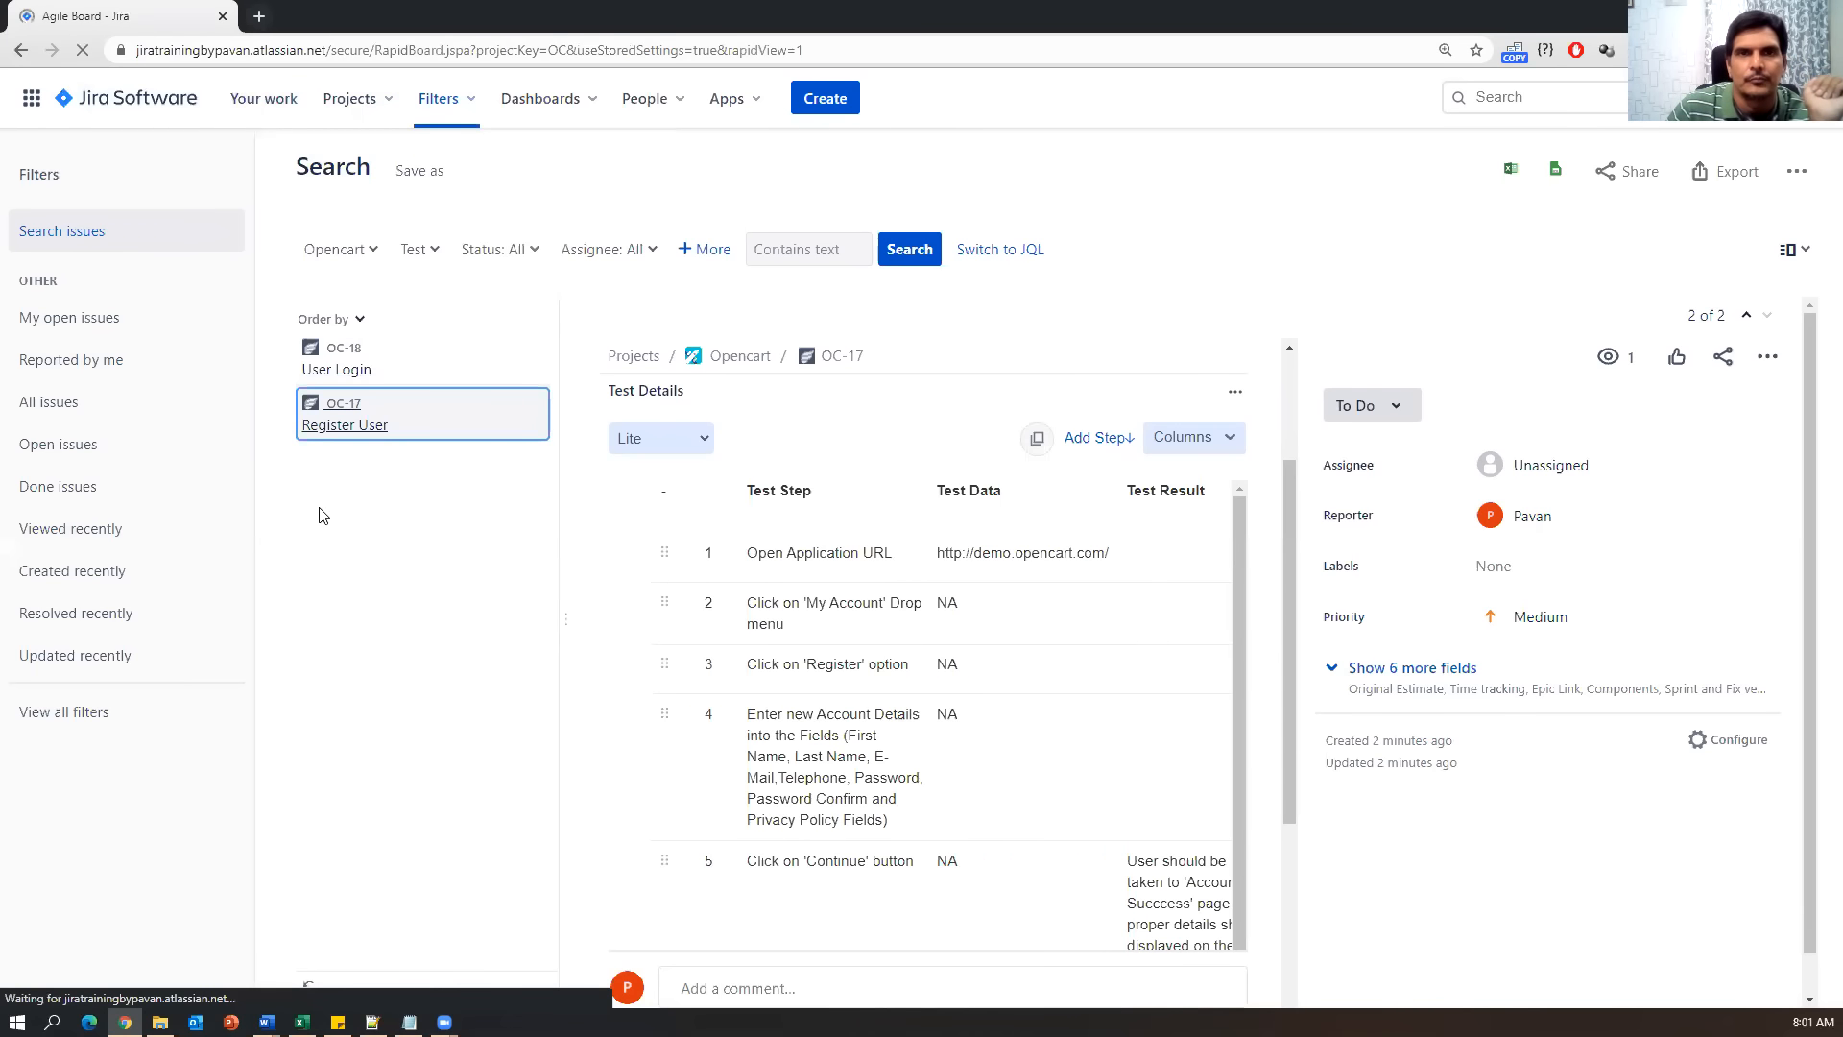
click(77, 712)
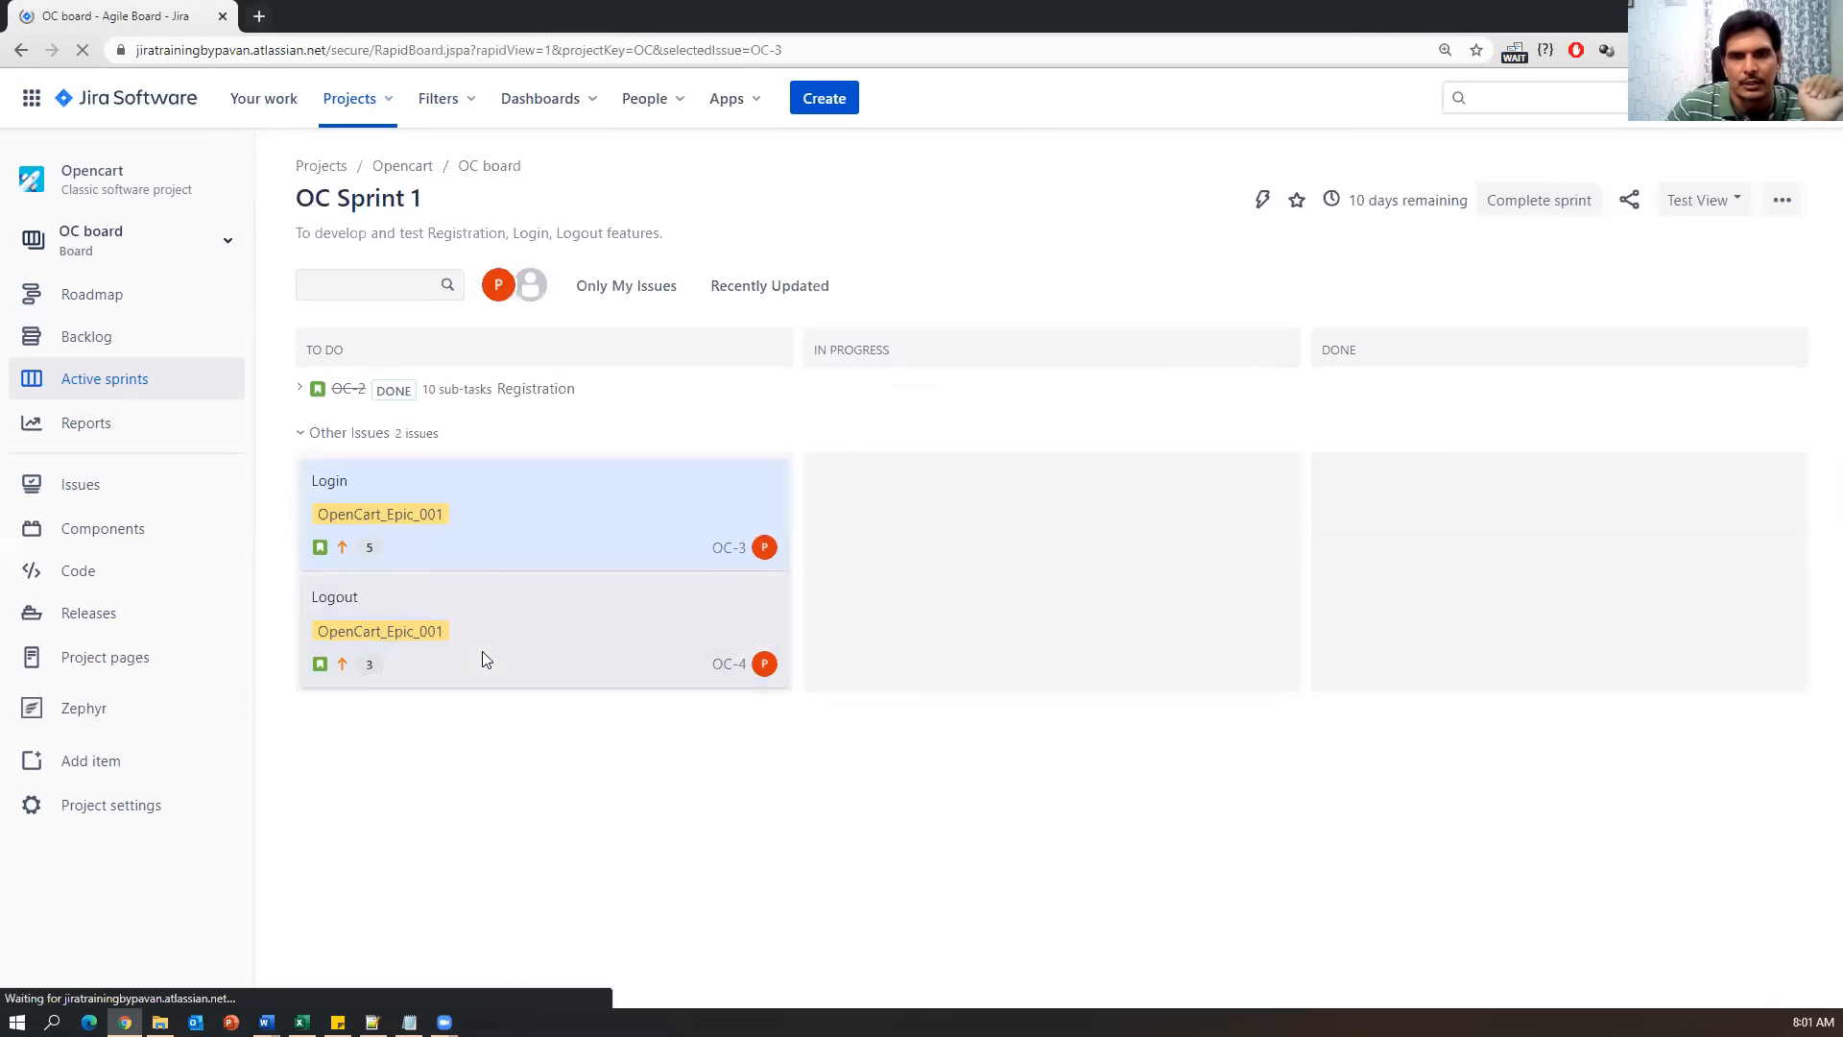
click(105, 721)
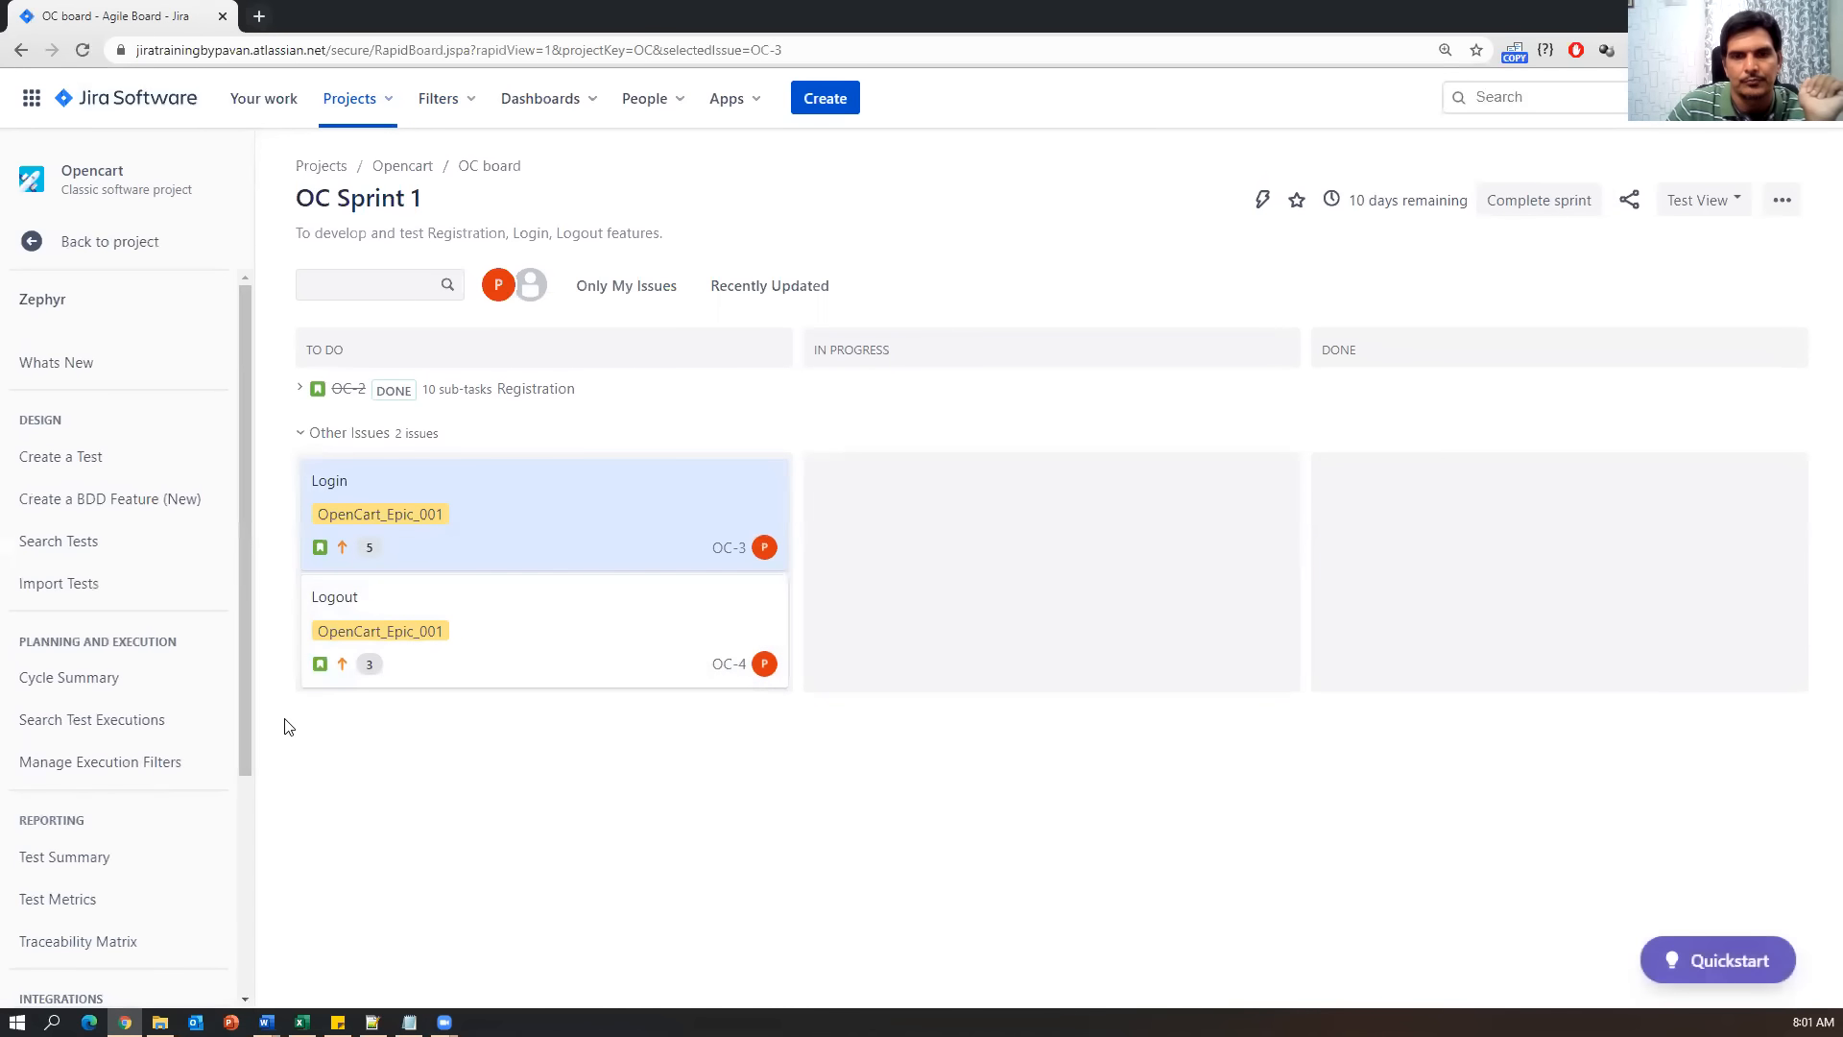
scroll(107, 696, down, 1)
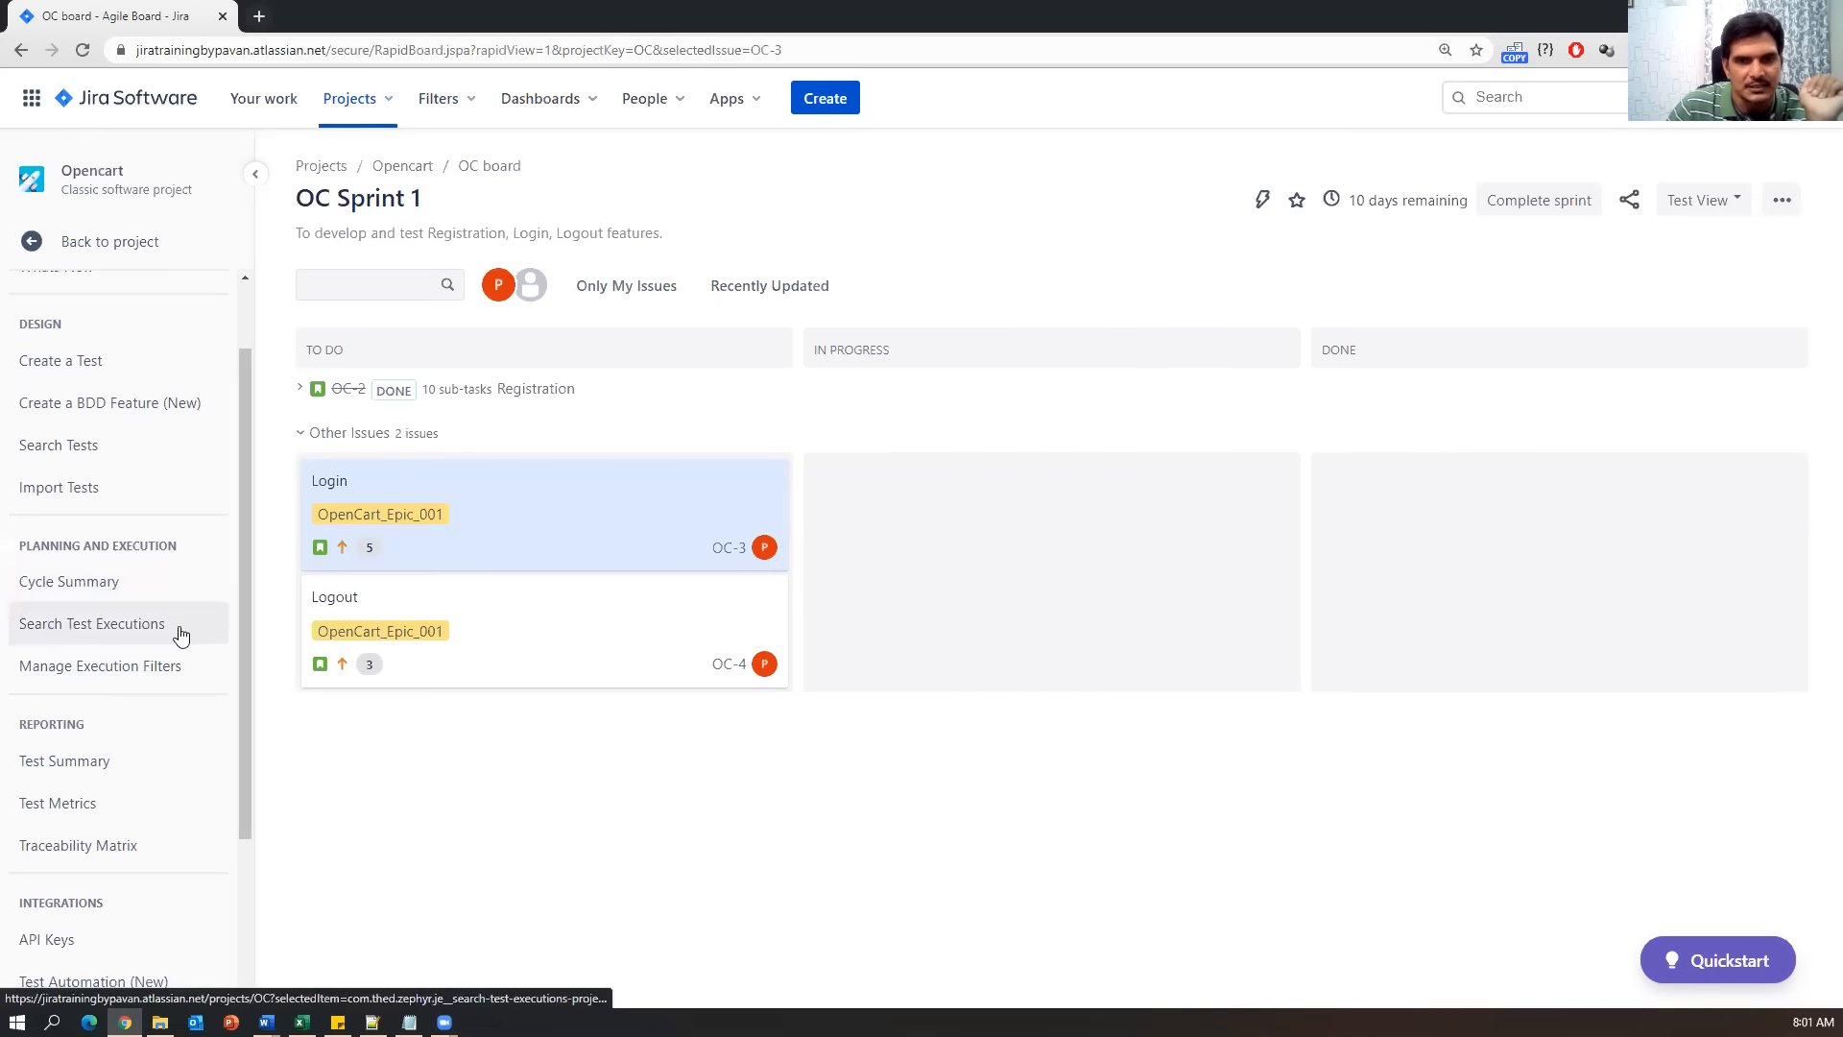
click(87, 592)
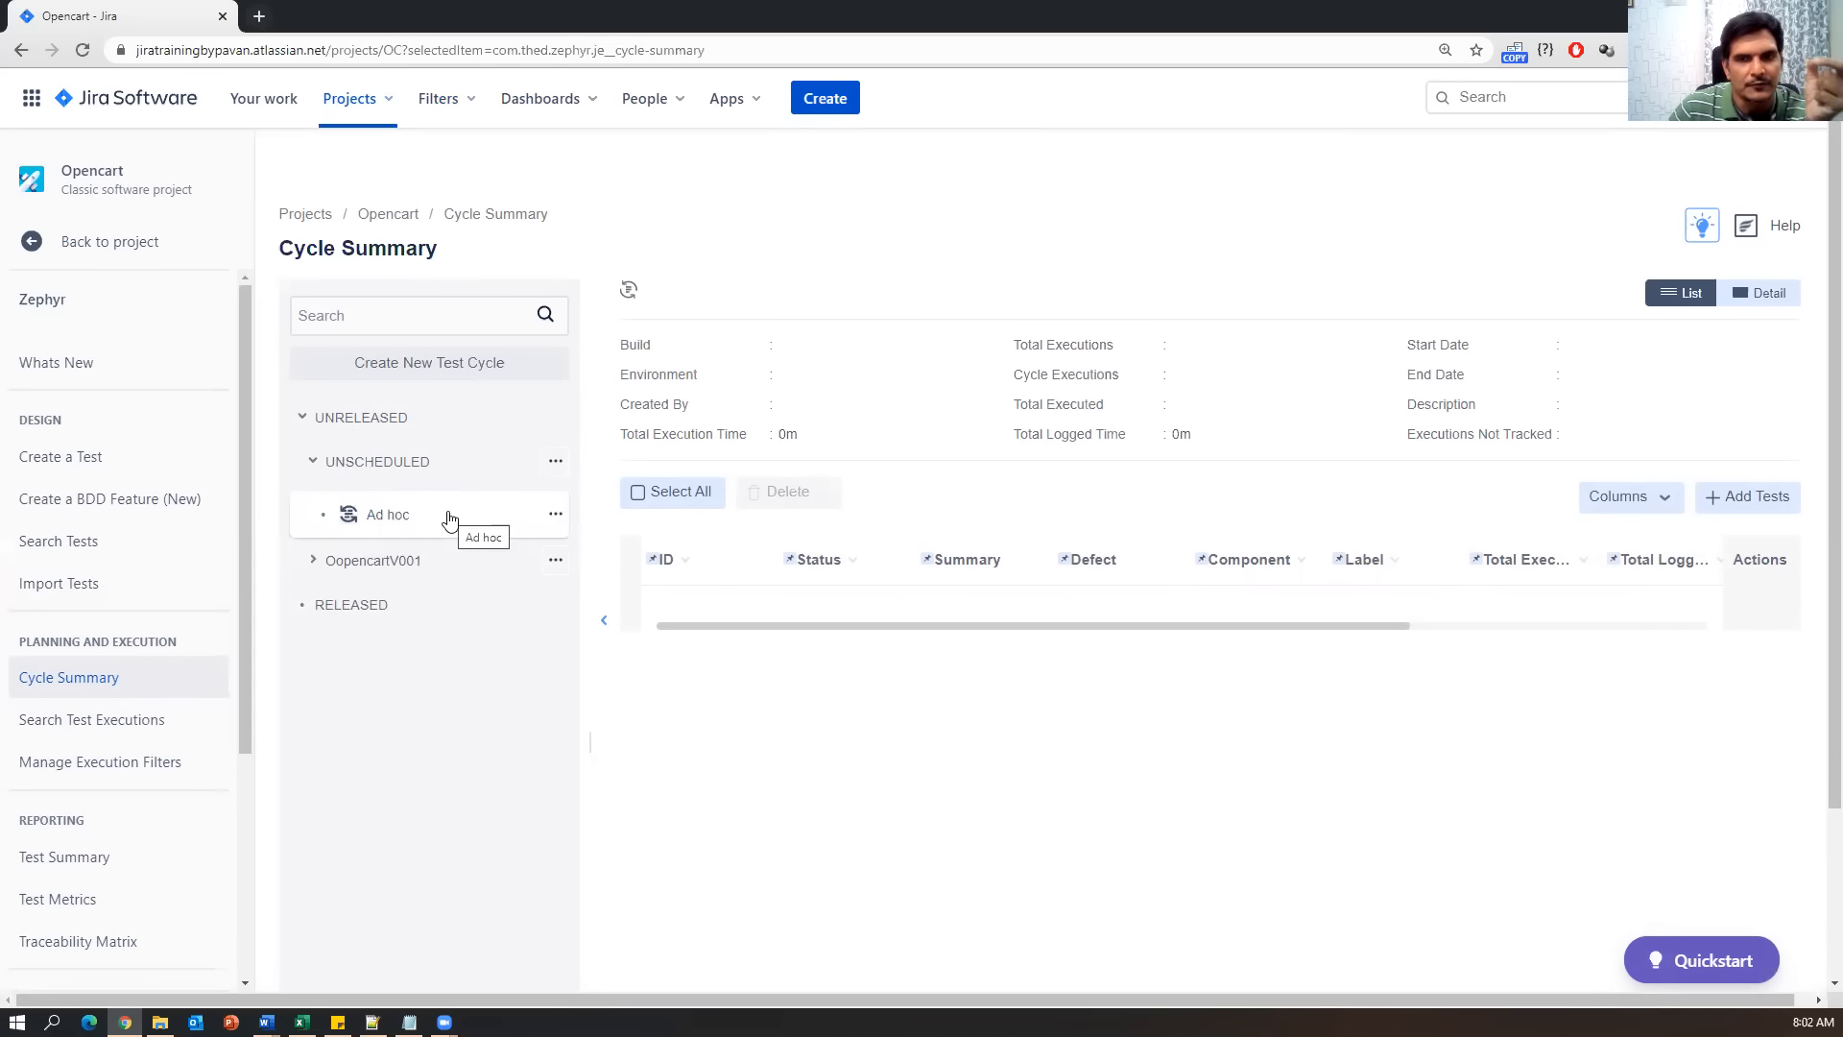
Expand and collapse the OopencartV001 cycle, then collapse the Unreleased group.
click(315, 562)
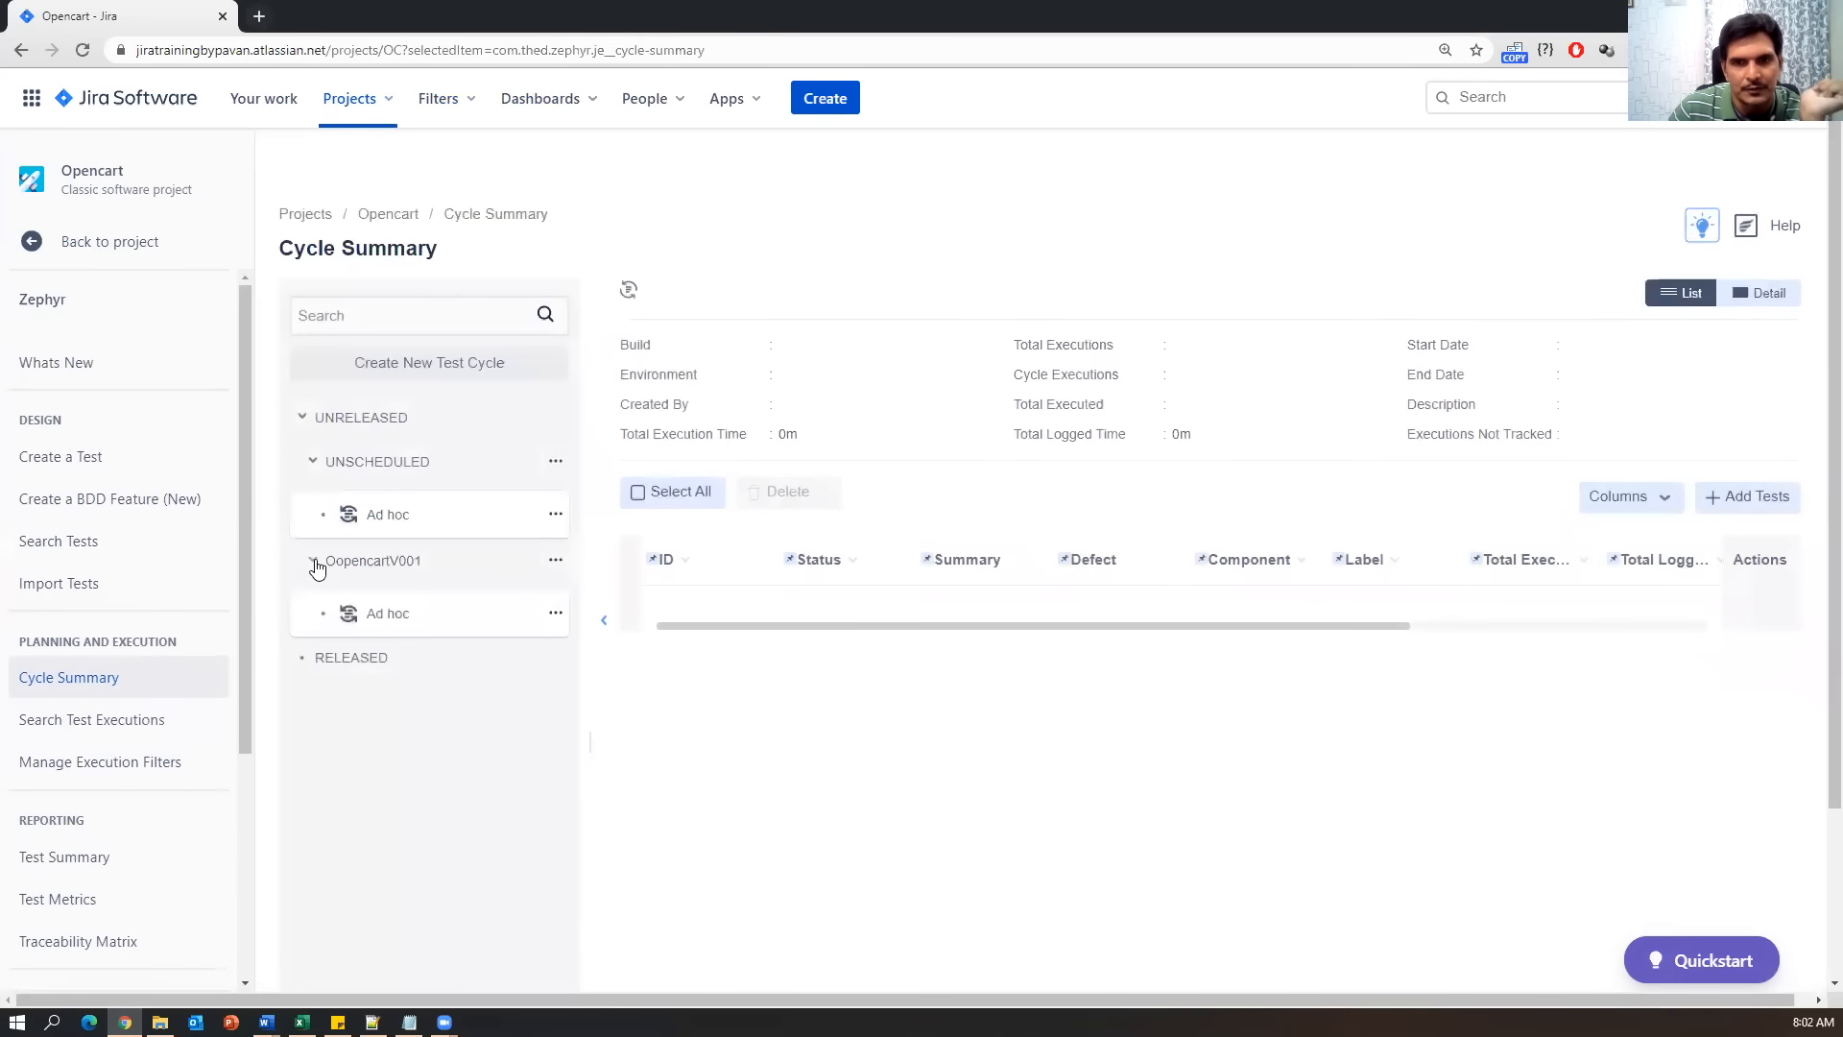
drag(431, 568, 324, 569)
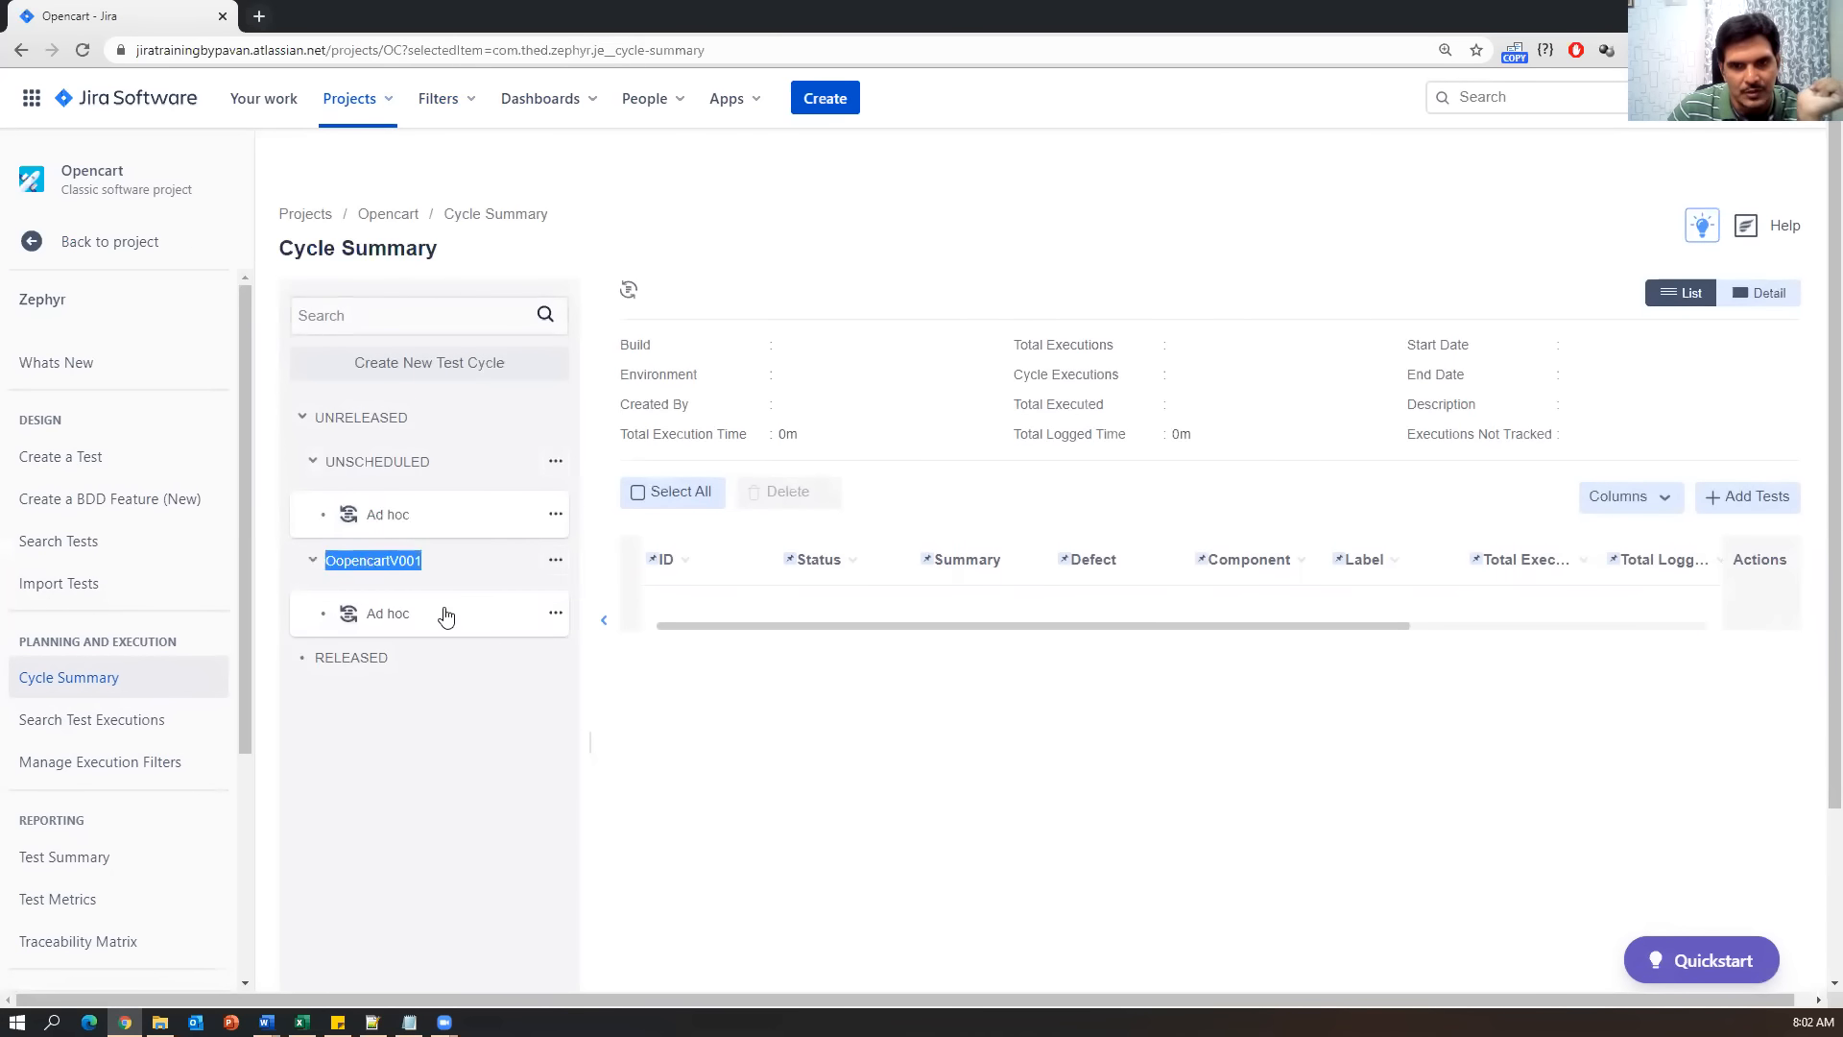
click(312, 561)
click(307, 424)
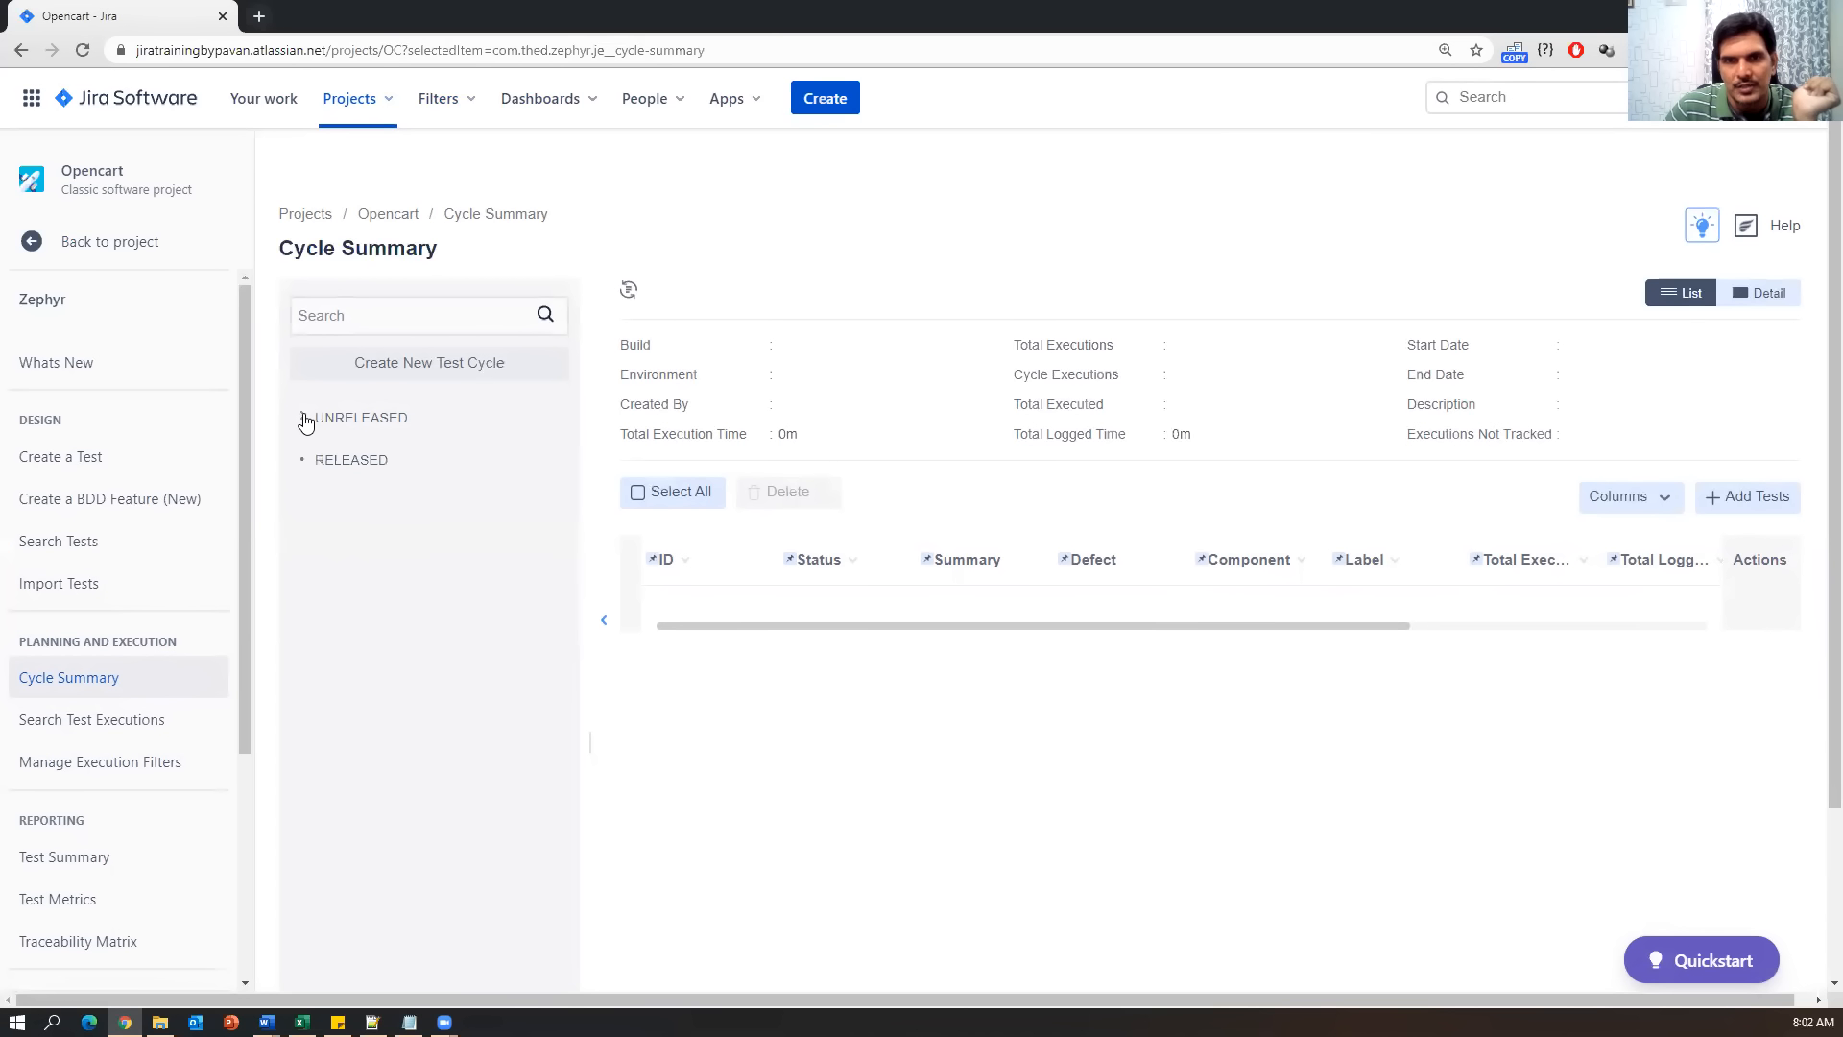
Start a new test cycle for version OopencartV001 named 'Regression Cycle'.
click(444, 369)
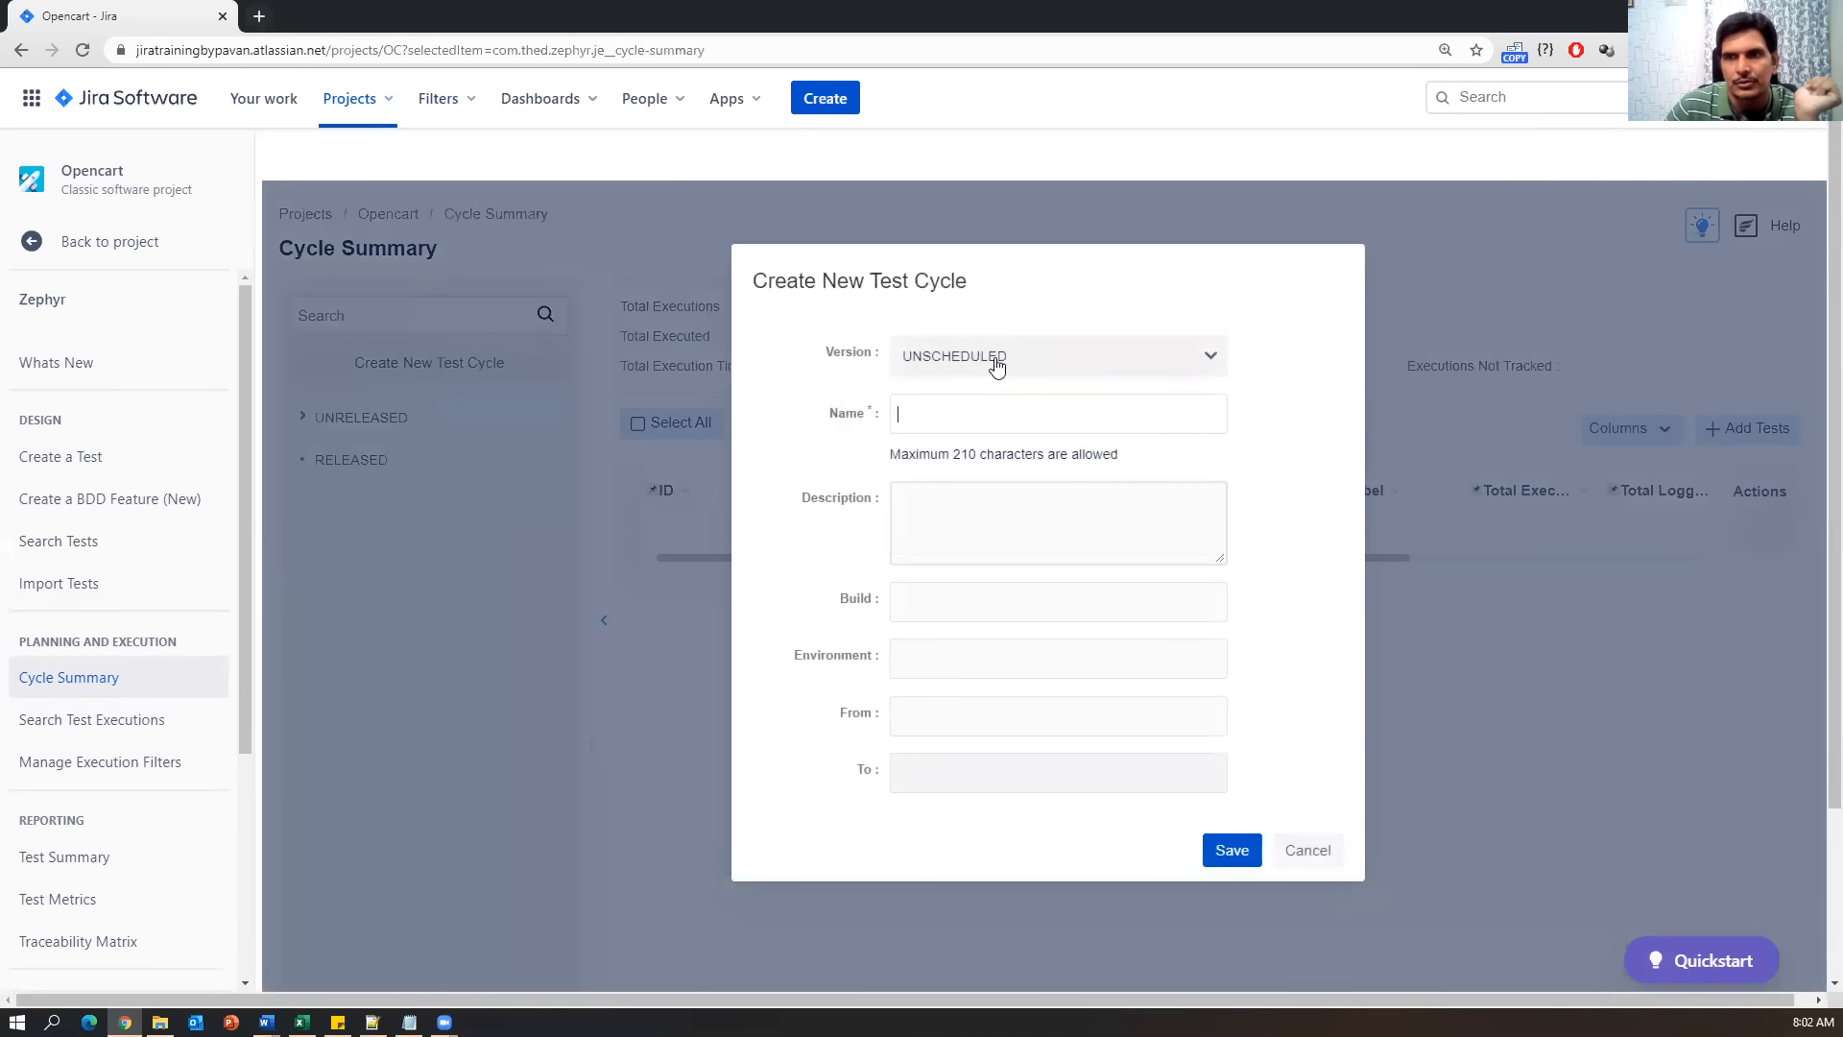
click(1213, 359)
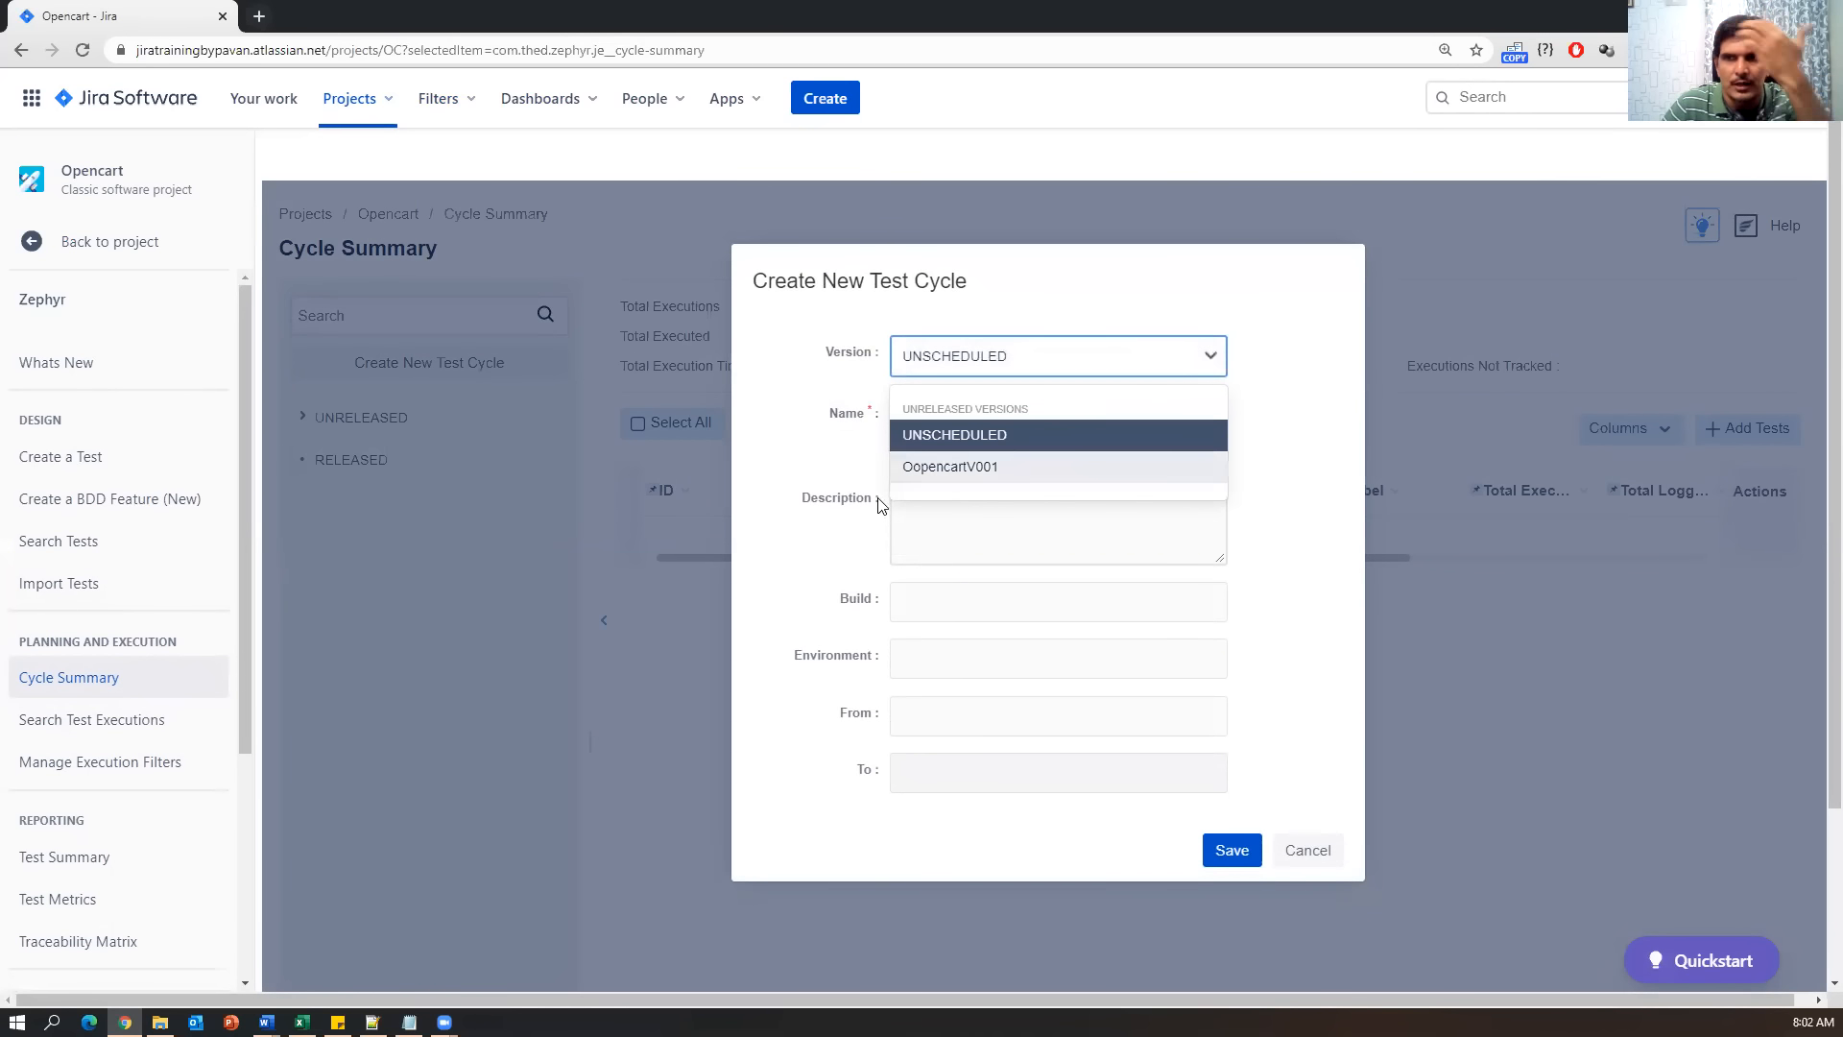
click(1003, 472)
click(964, 413)
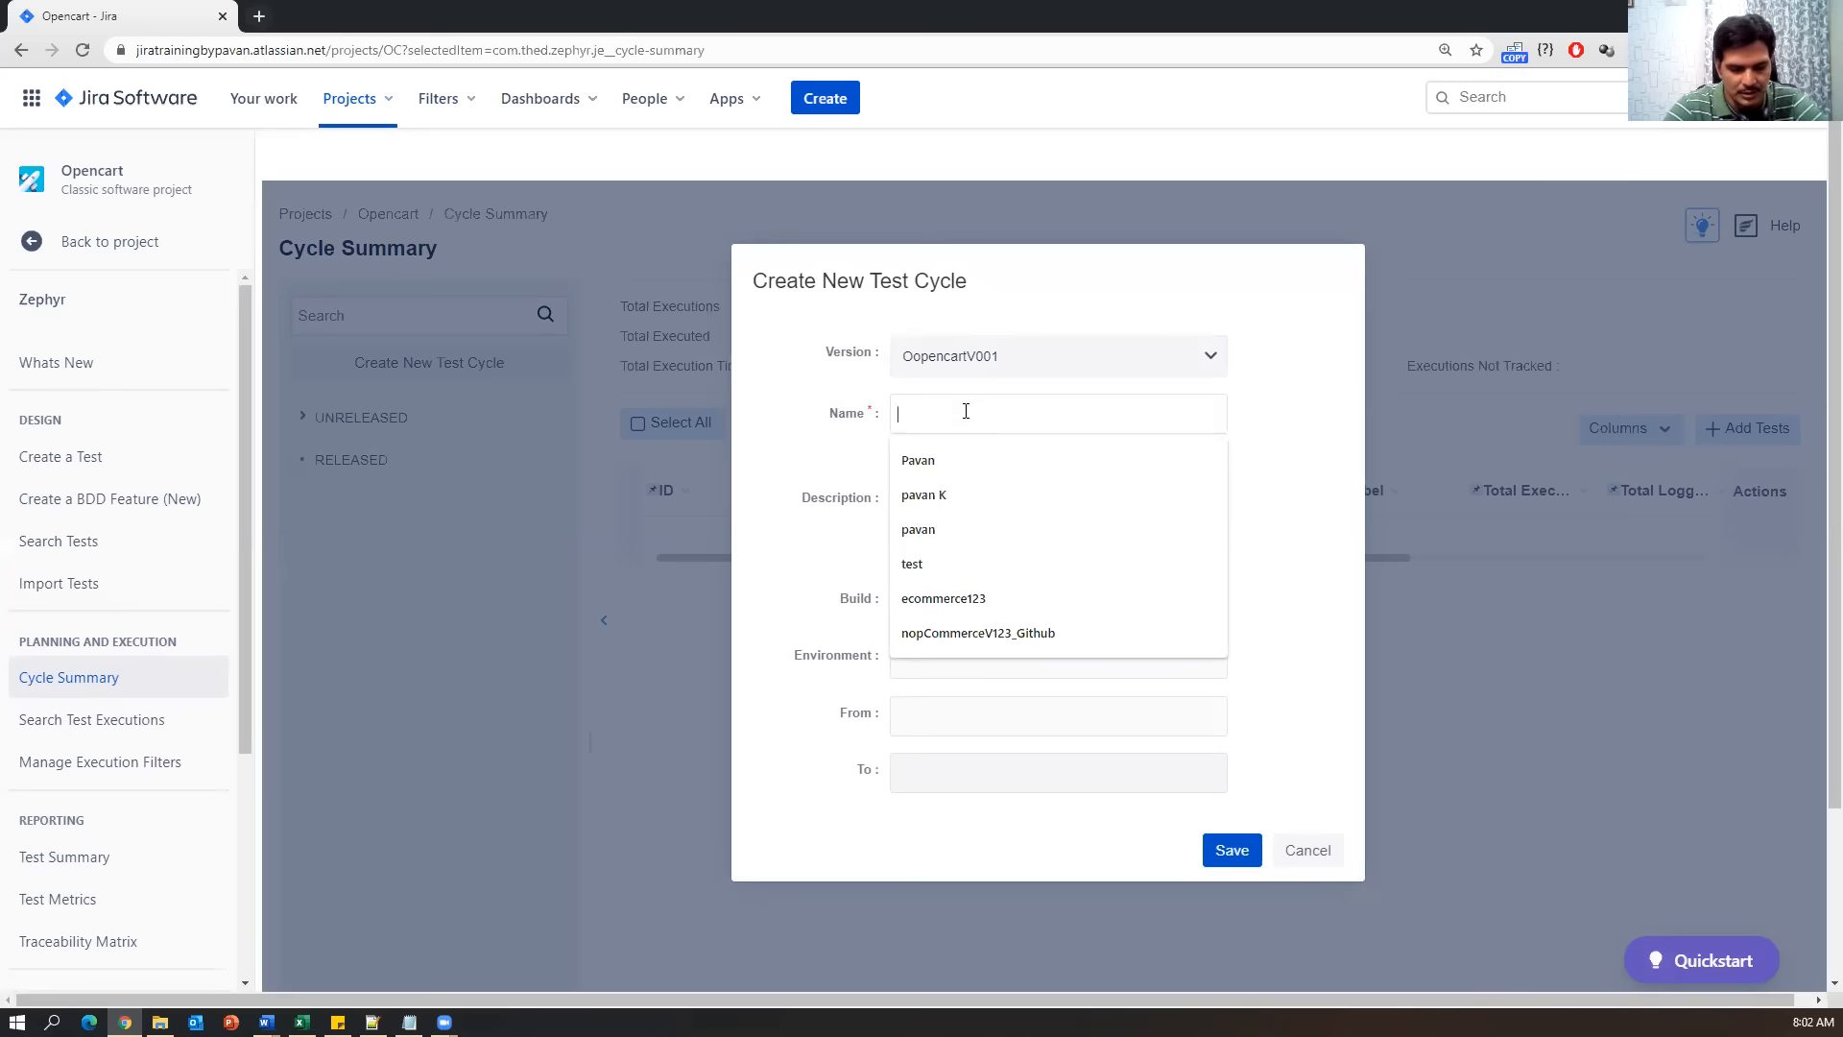
text(RegressionCycle)
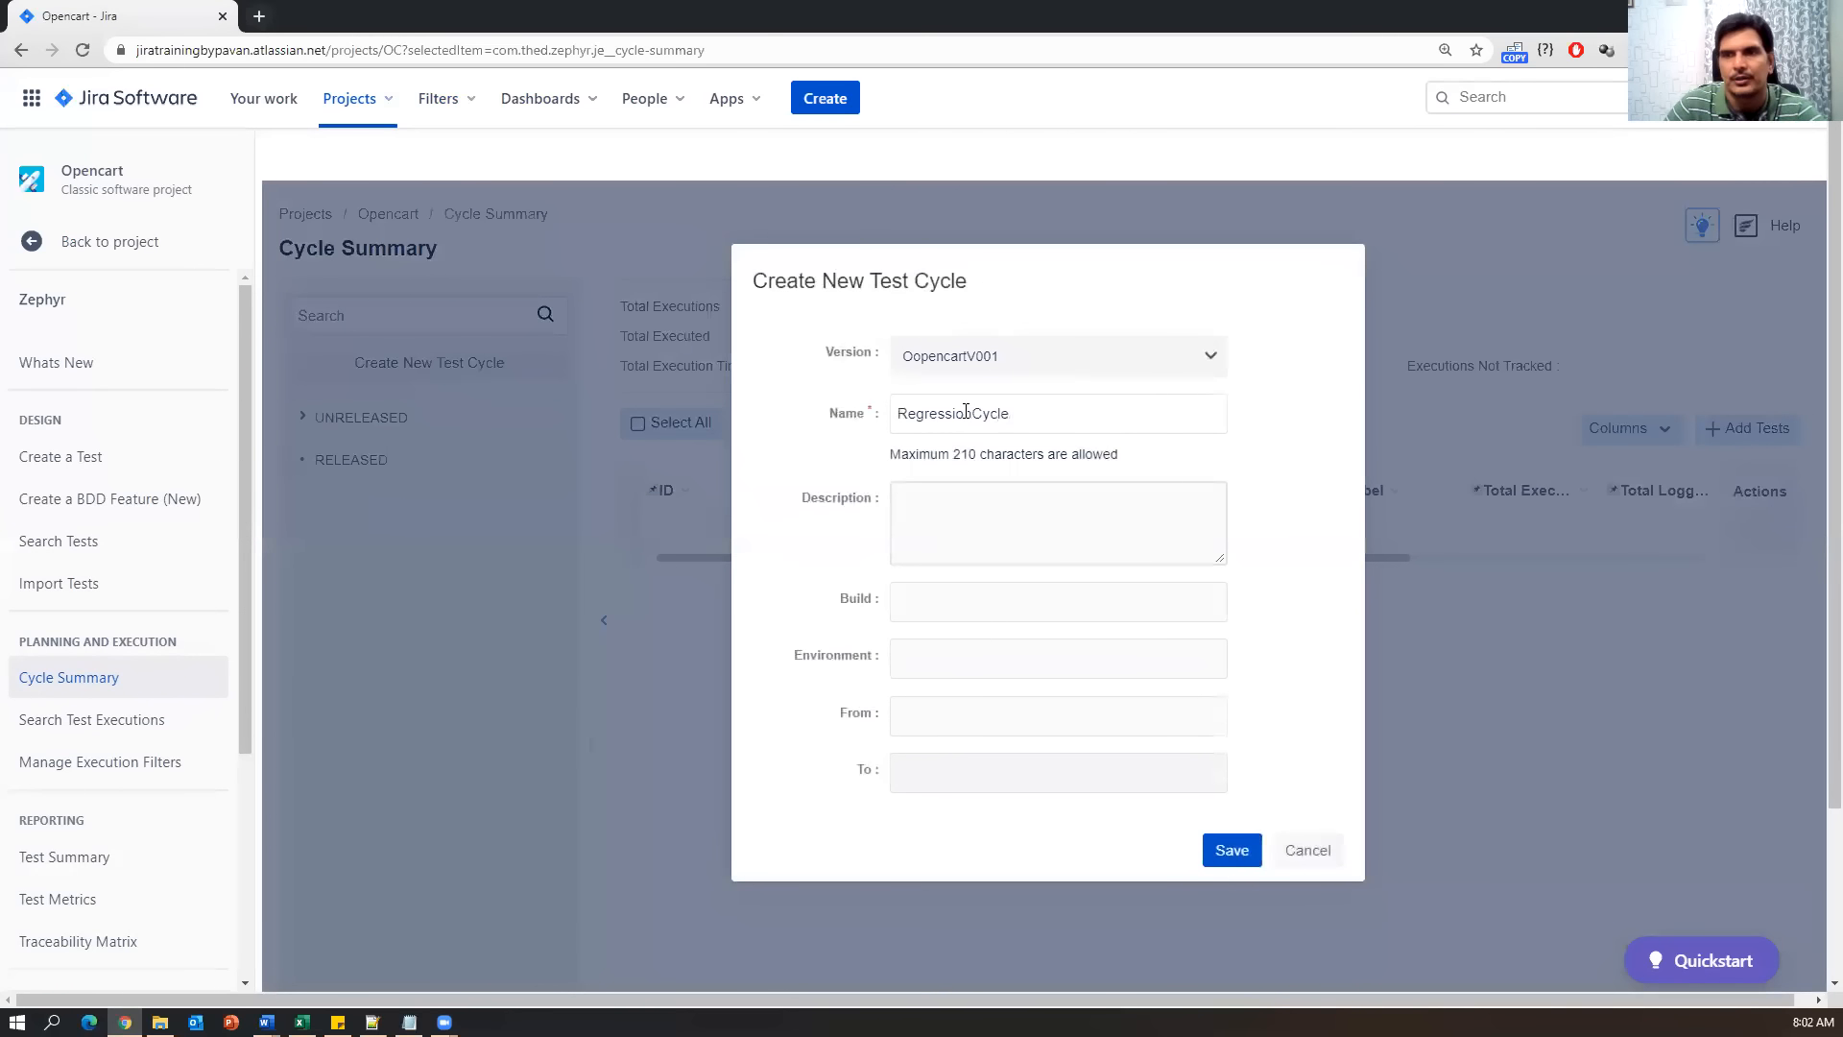
drag(1053, 416, 891, 425)
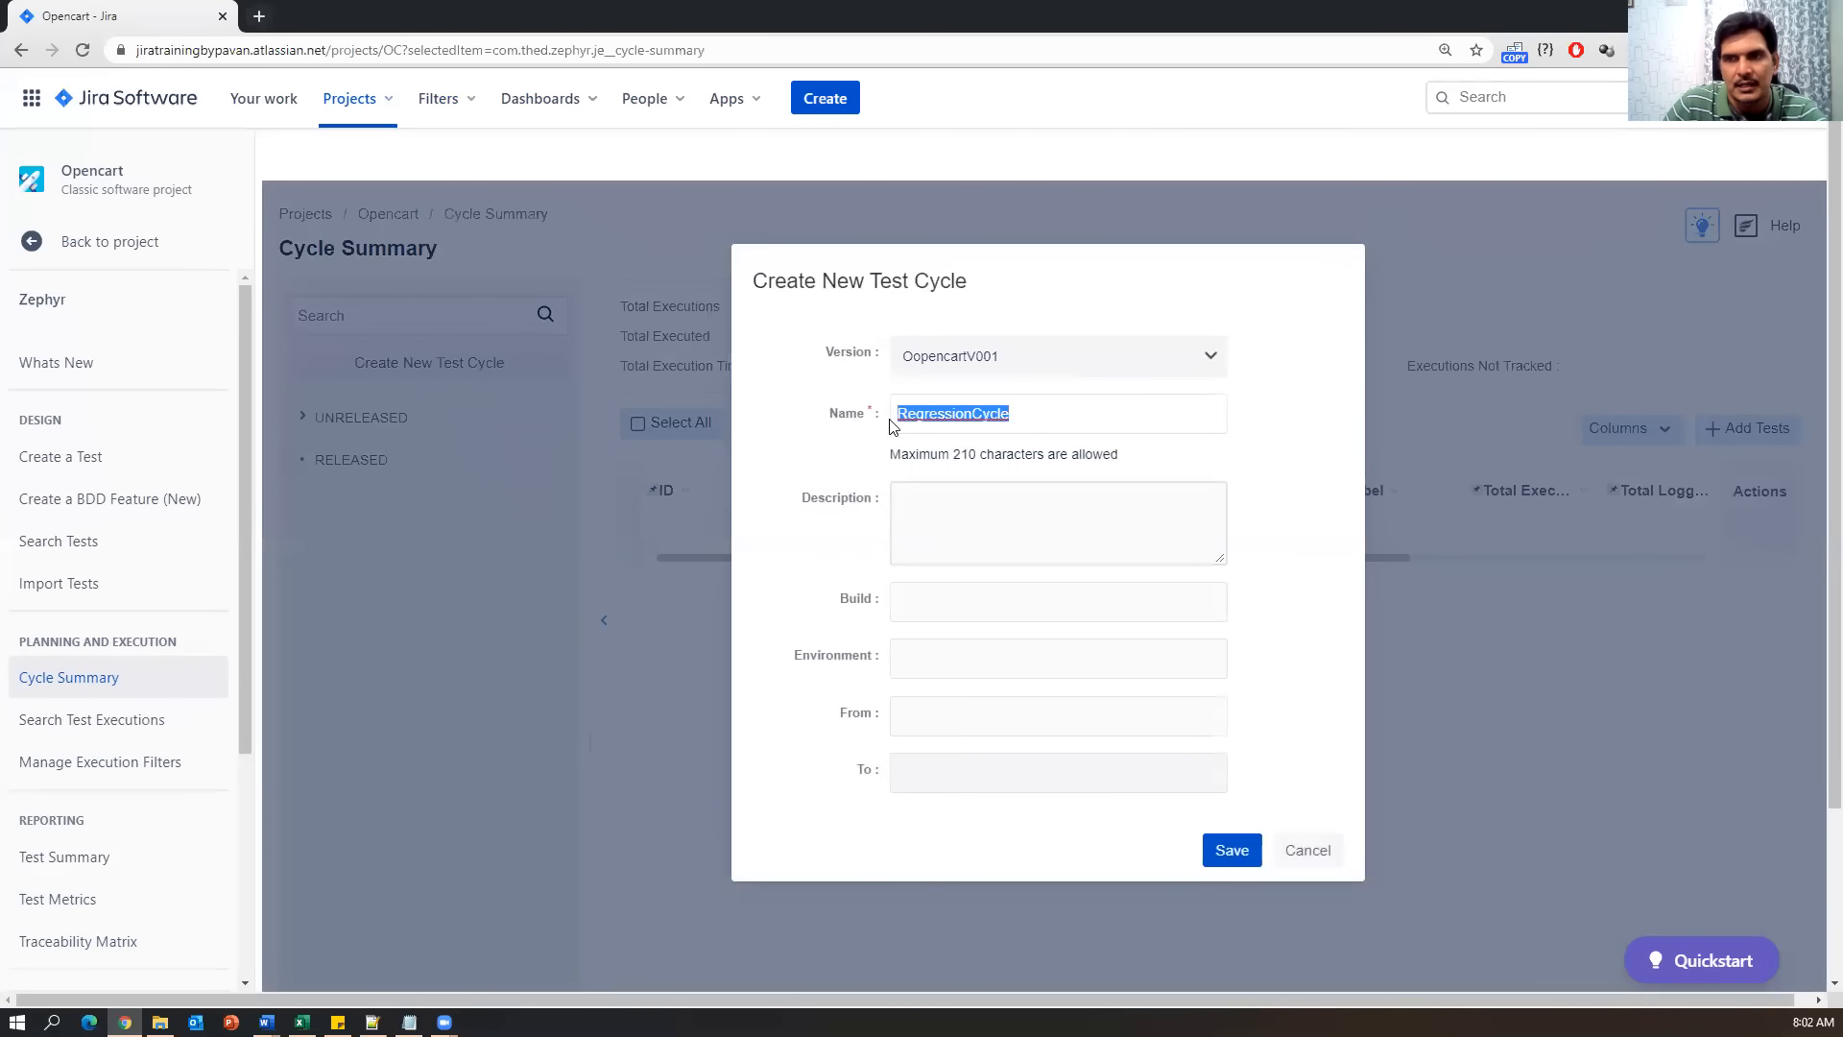
click(977, 413)
scroll(939, 511, down, 2)
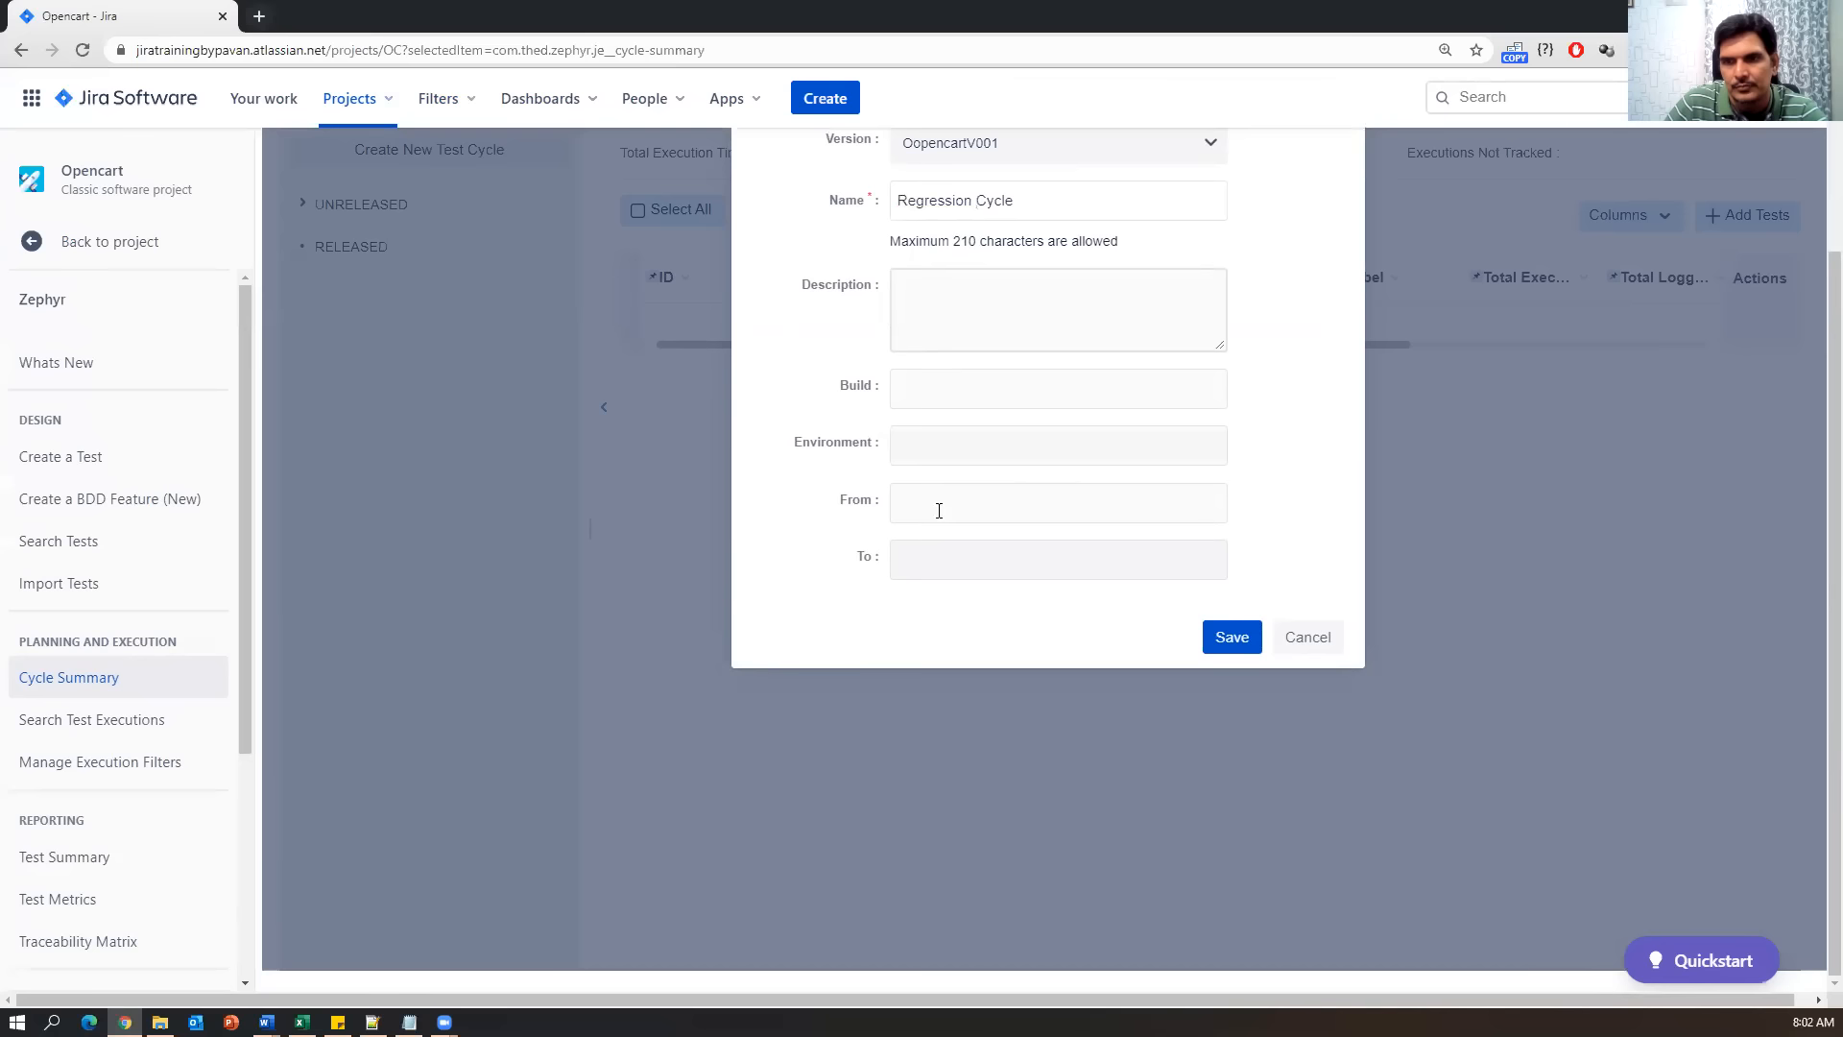
Set build B001, environment WINDOWS, dates 2021-01-23 to 2021-01-25, and save the cycle.
click(952, 390)
click(927, 436)
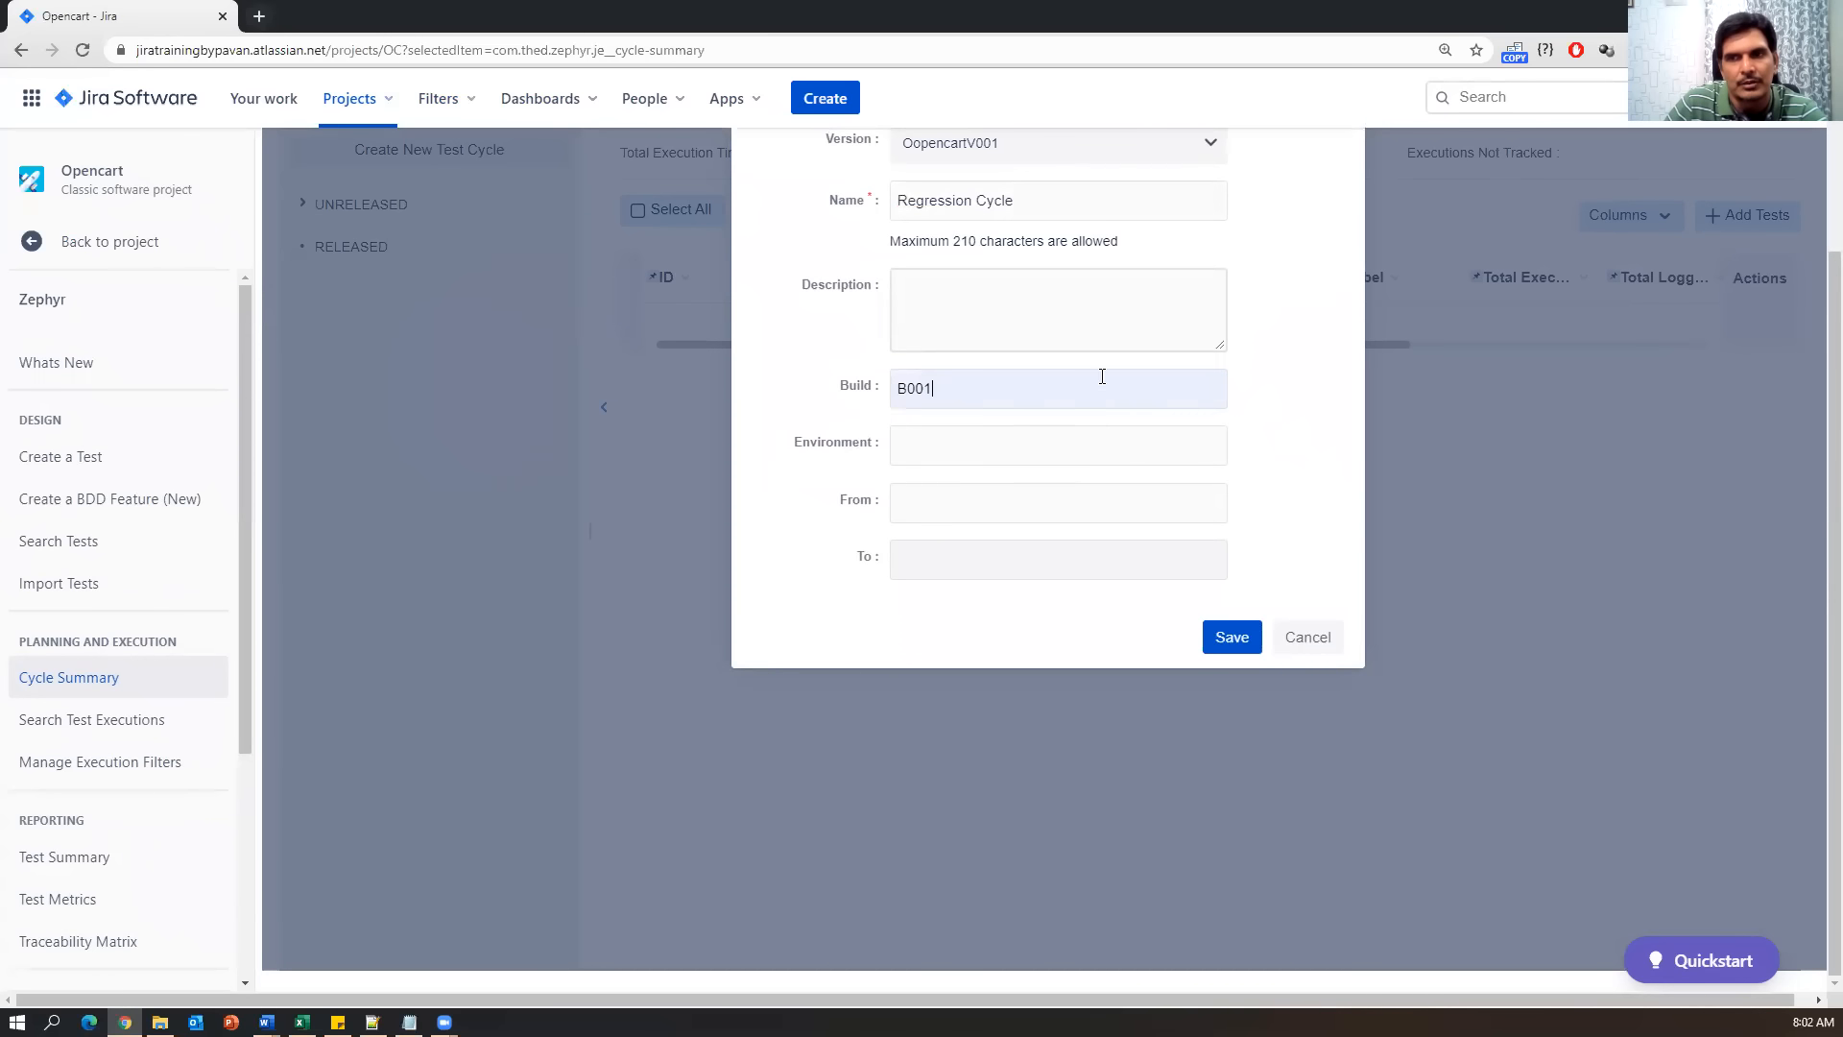
click(990, 430)
click(958, 492)
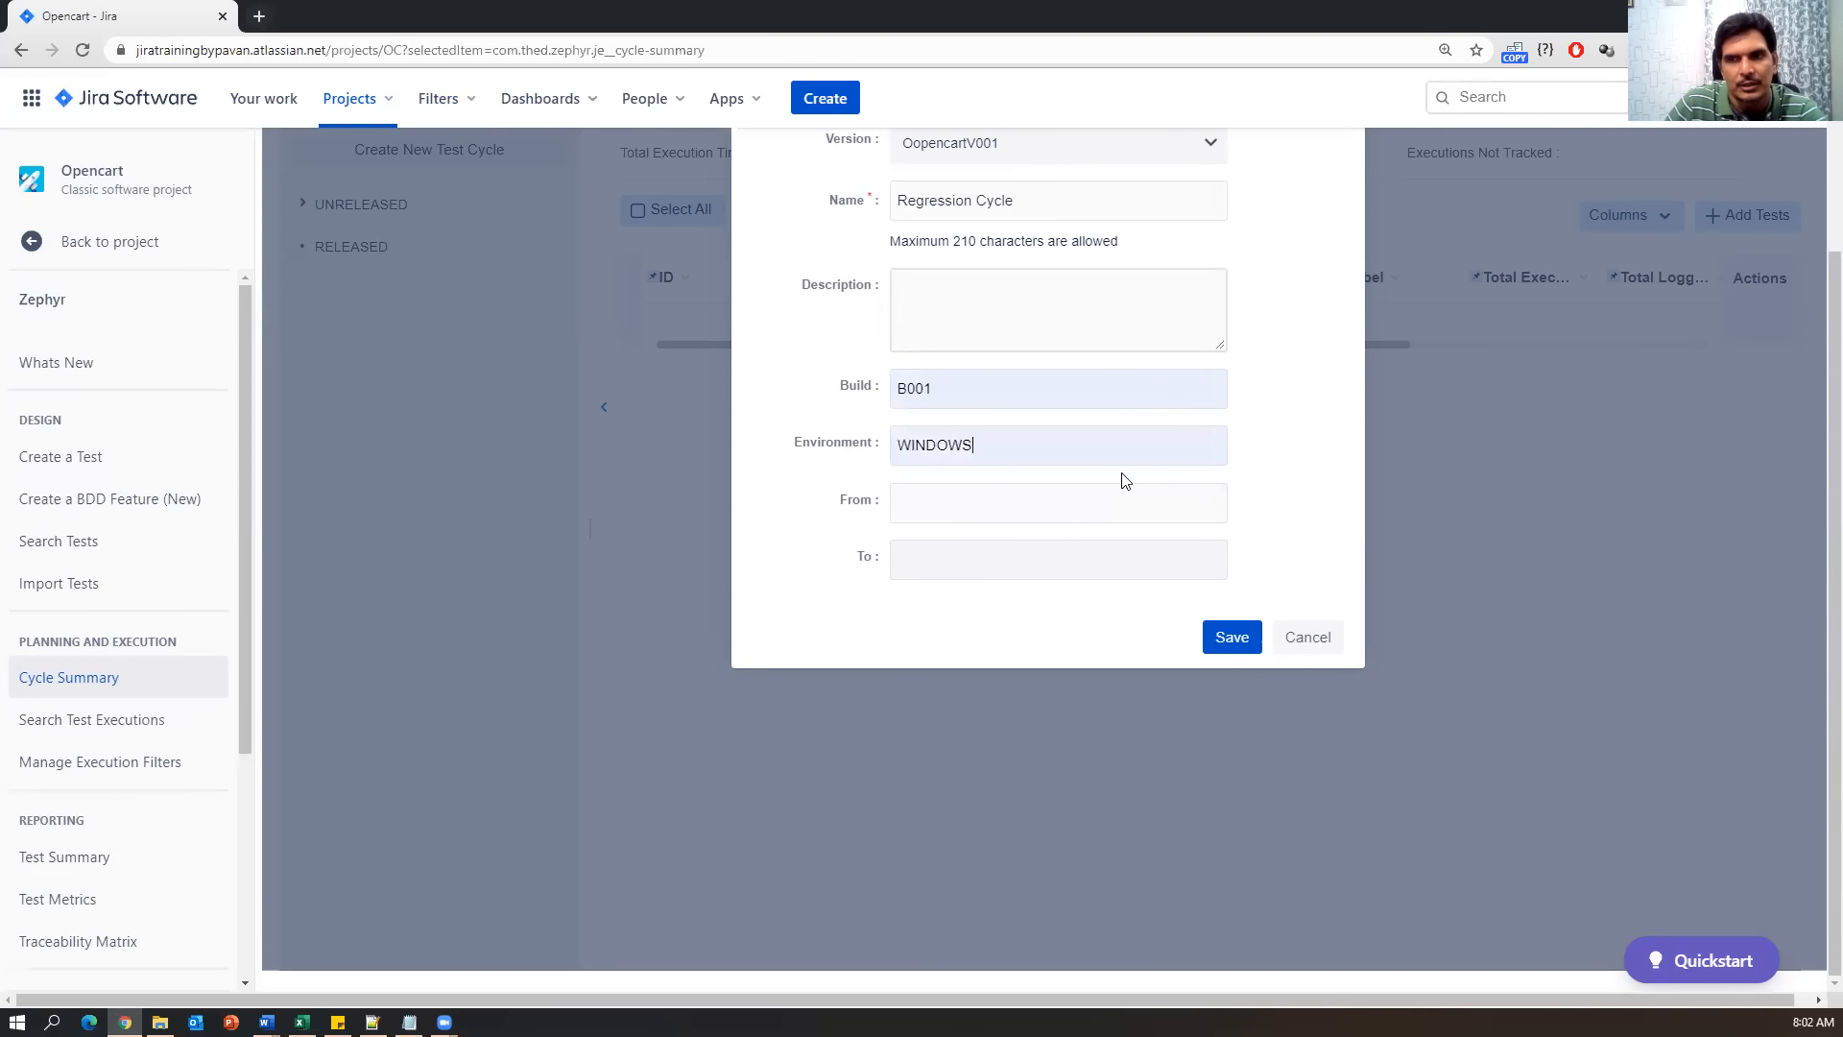
click(942, 500)
click(1197, 733)
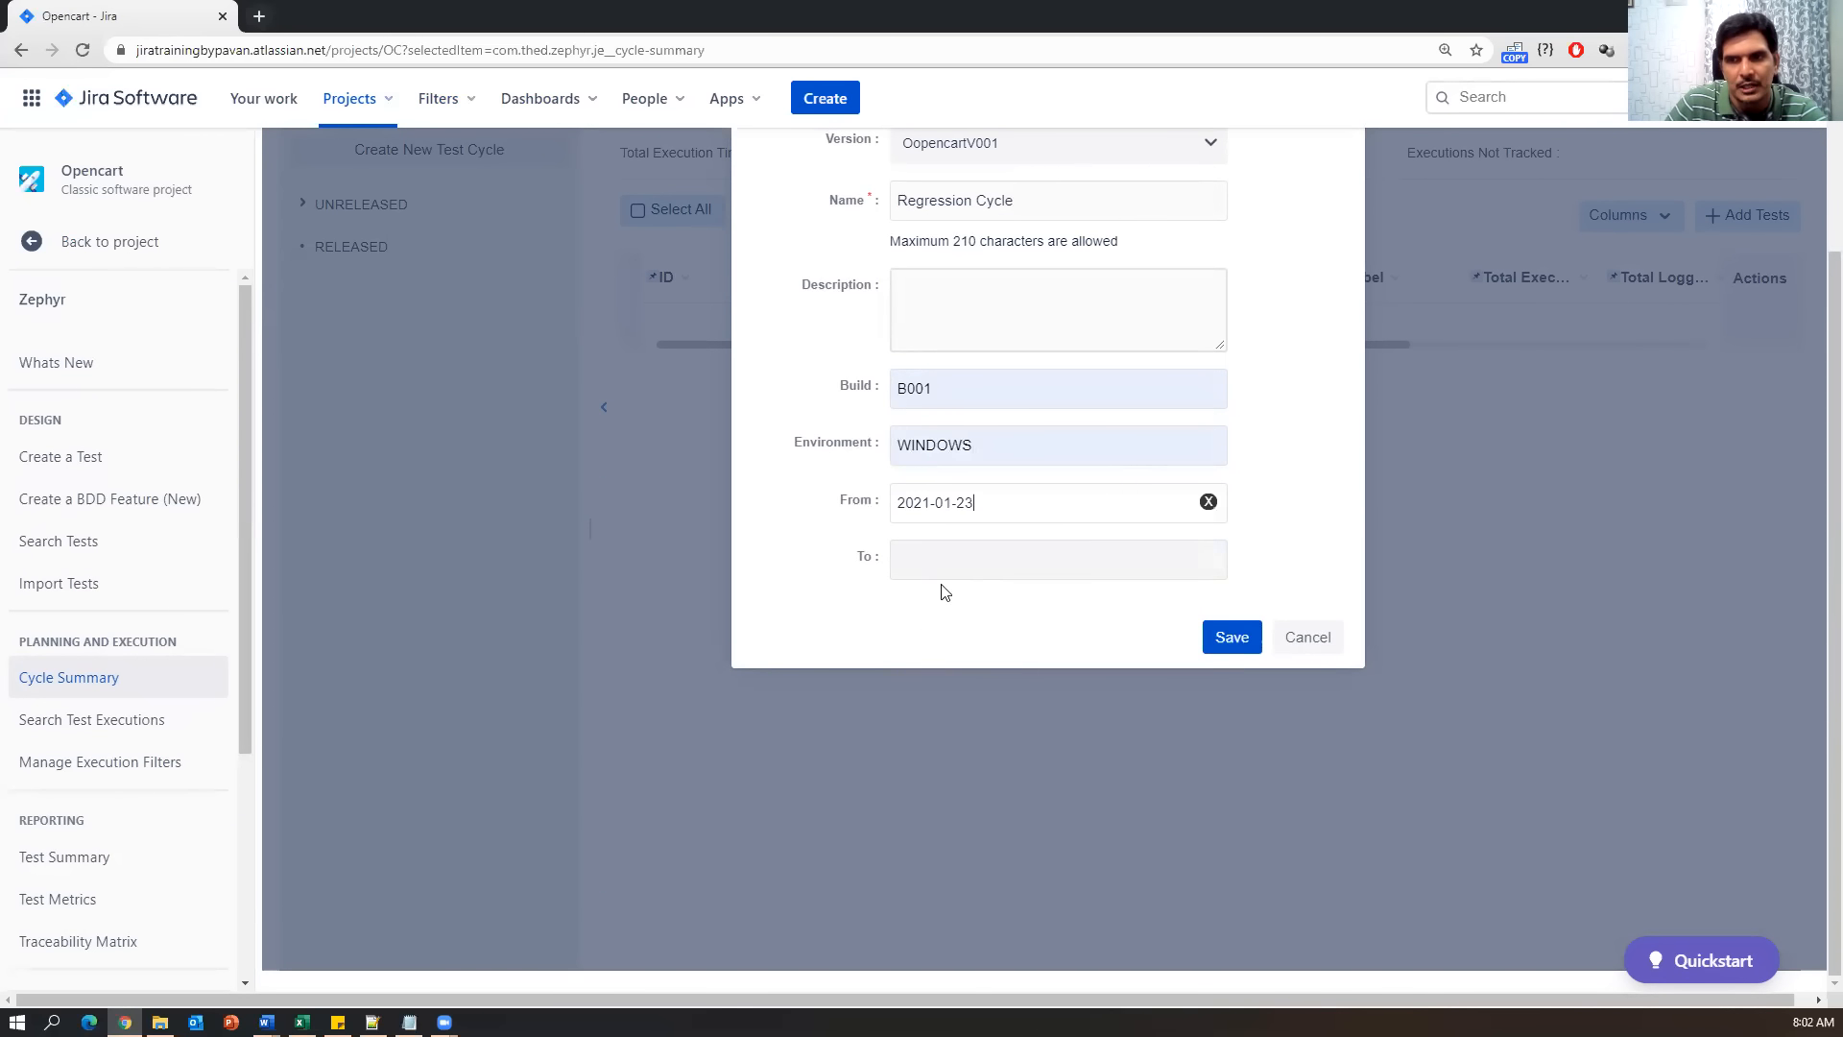
click(936, 562)
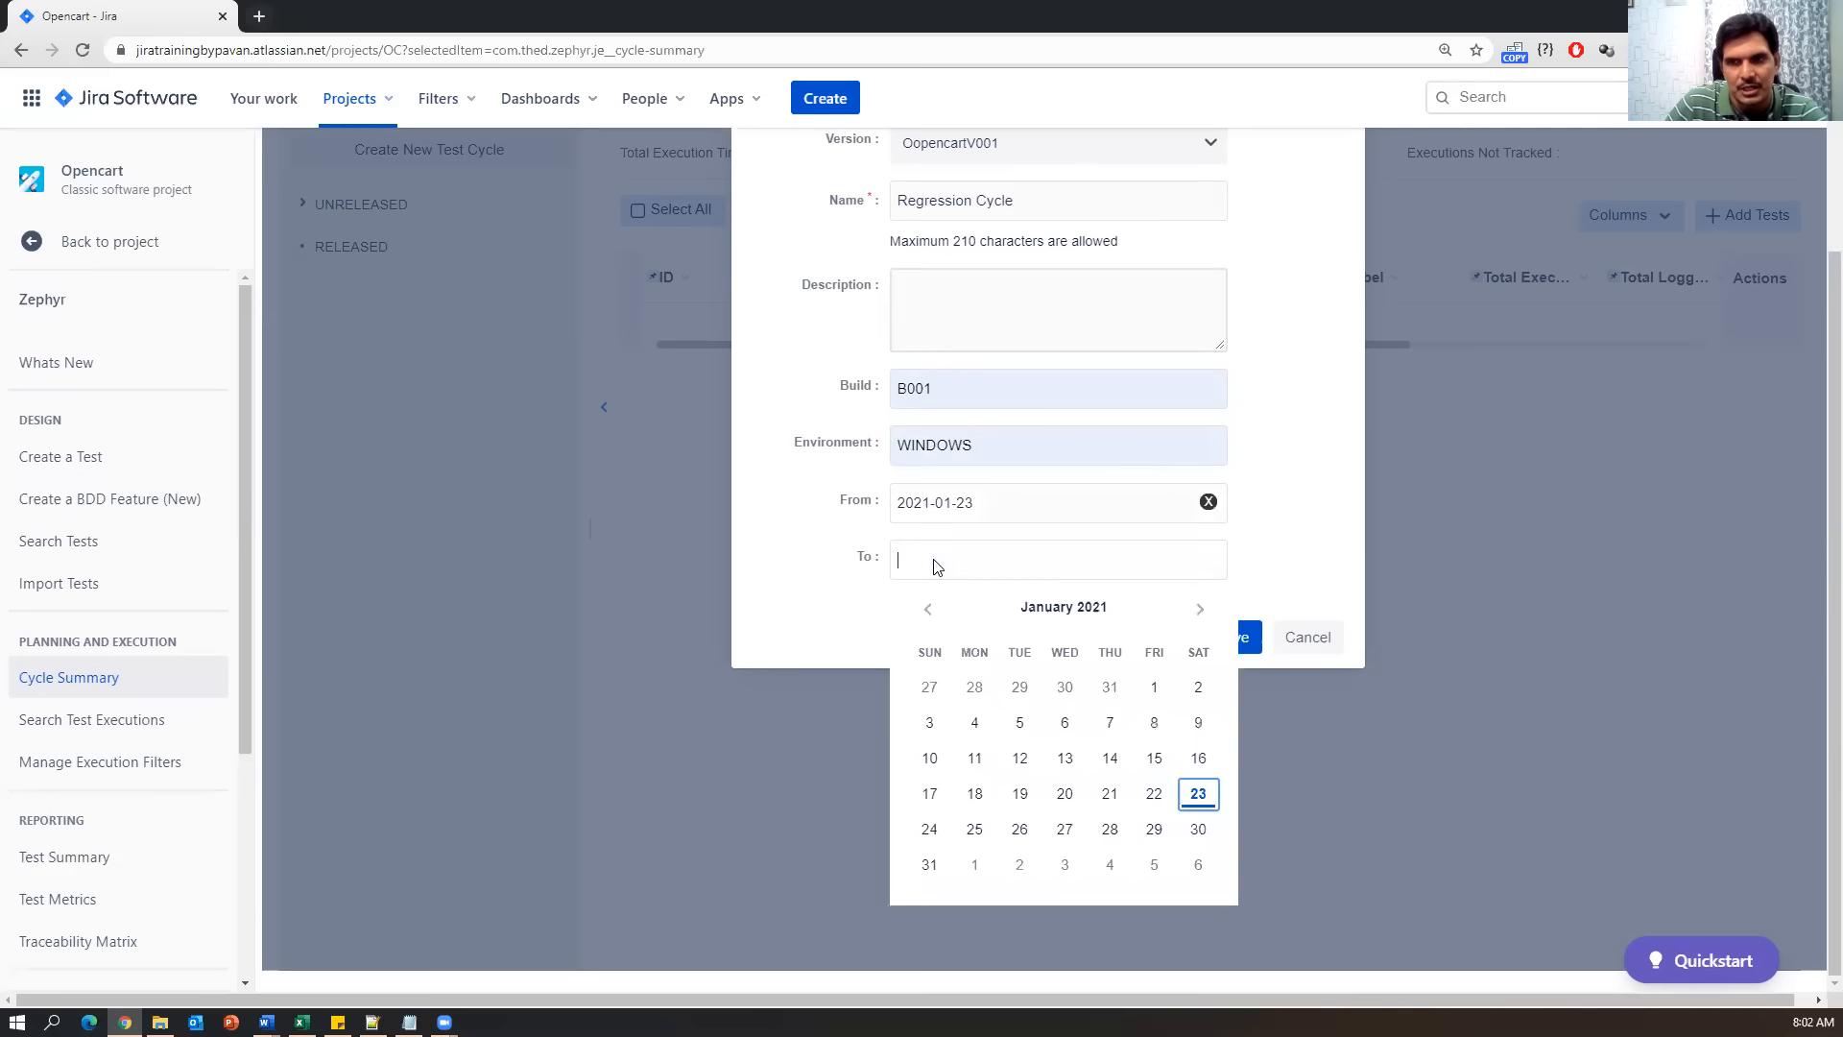
click(975, 830)
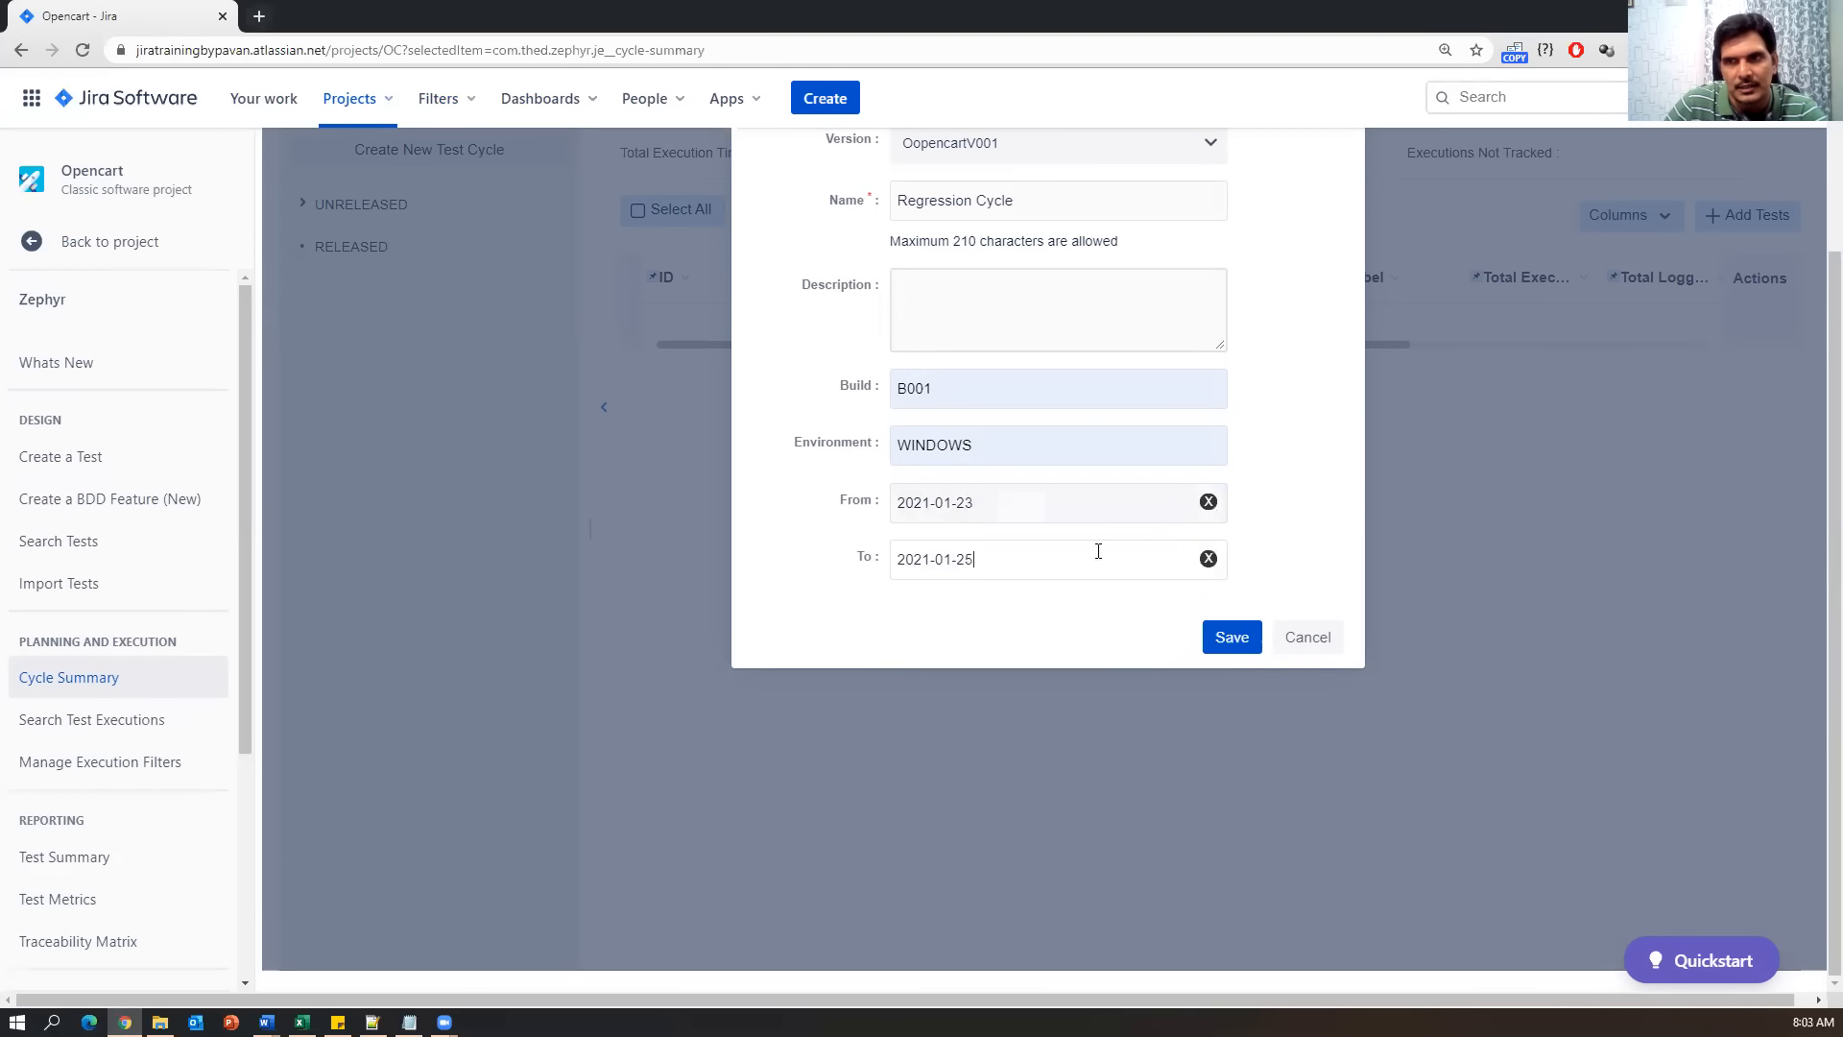
scroll(971, 451, up, 2)
click(1233, 859)
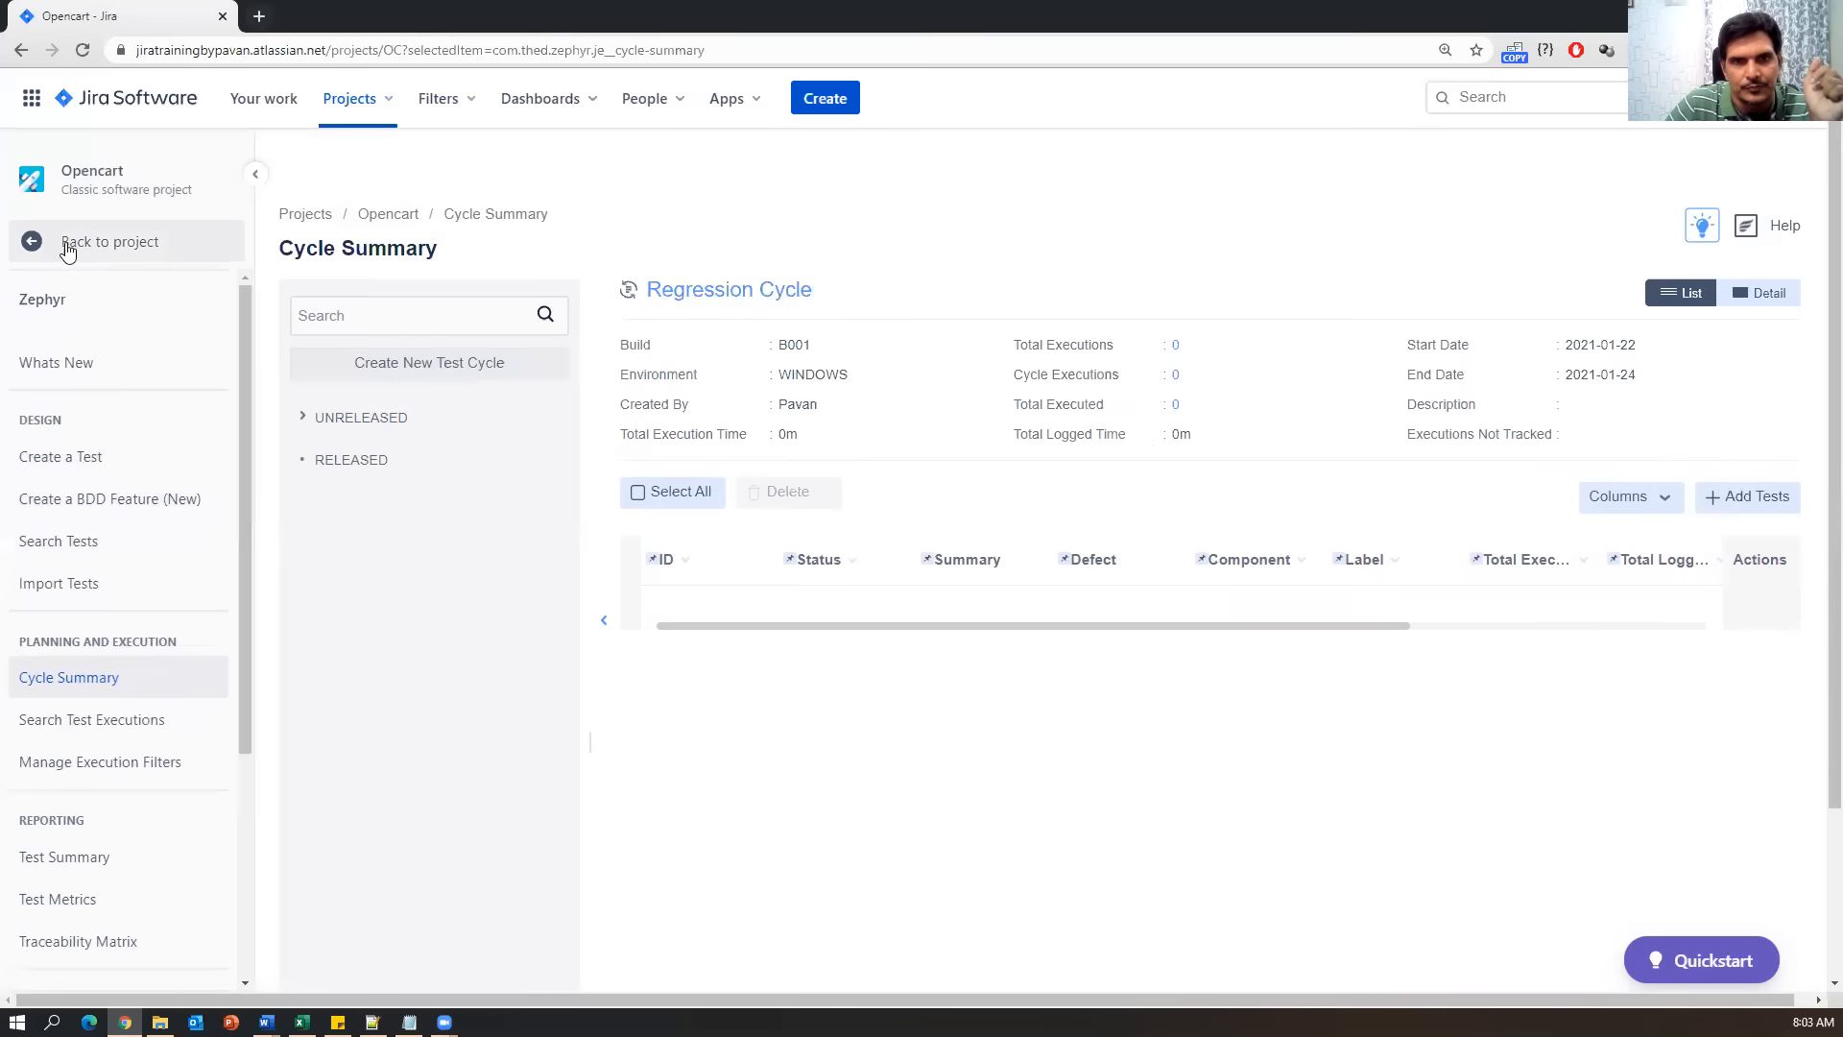
Return to the test list with OC-18 User Login and its four test steps.
click(65, 537)
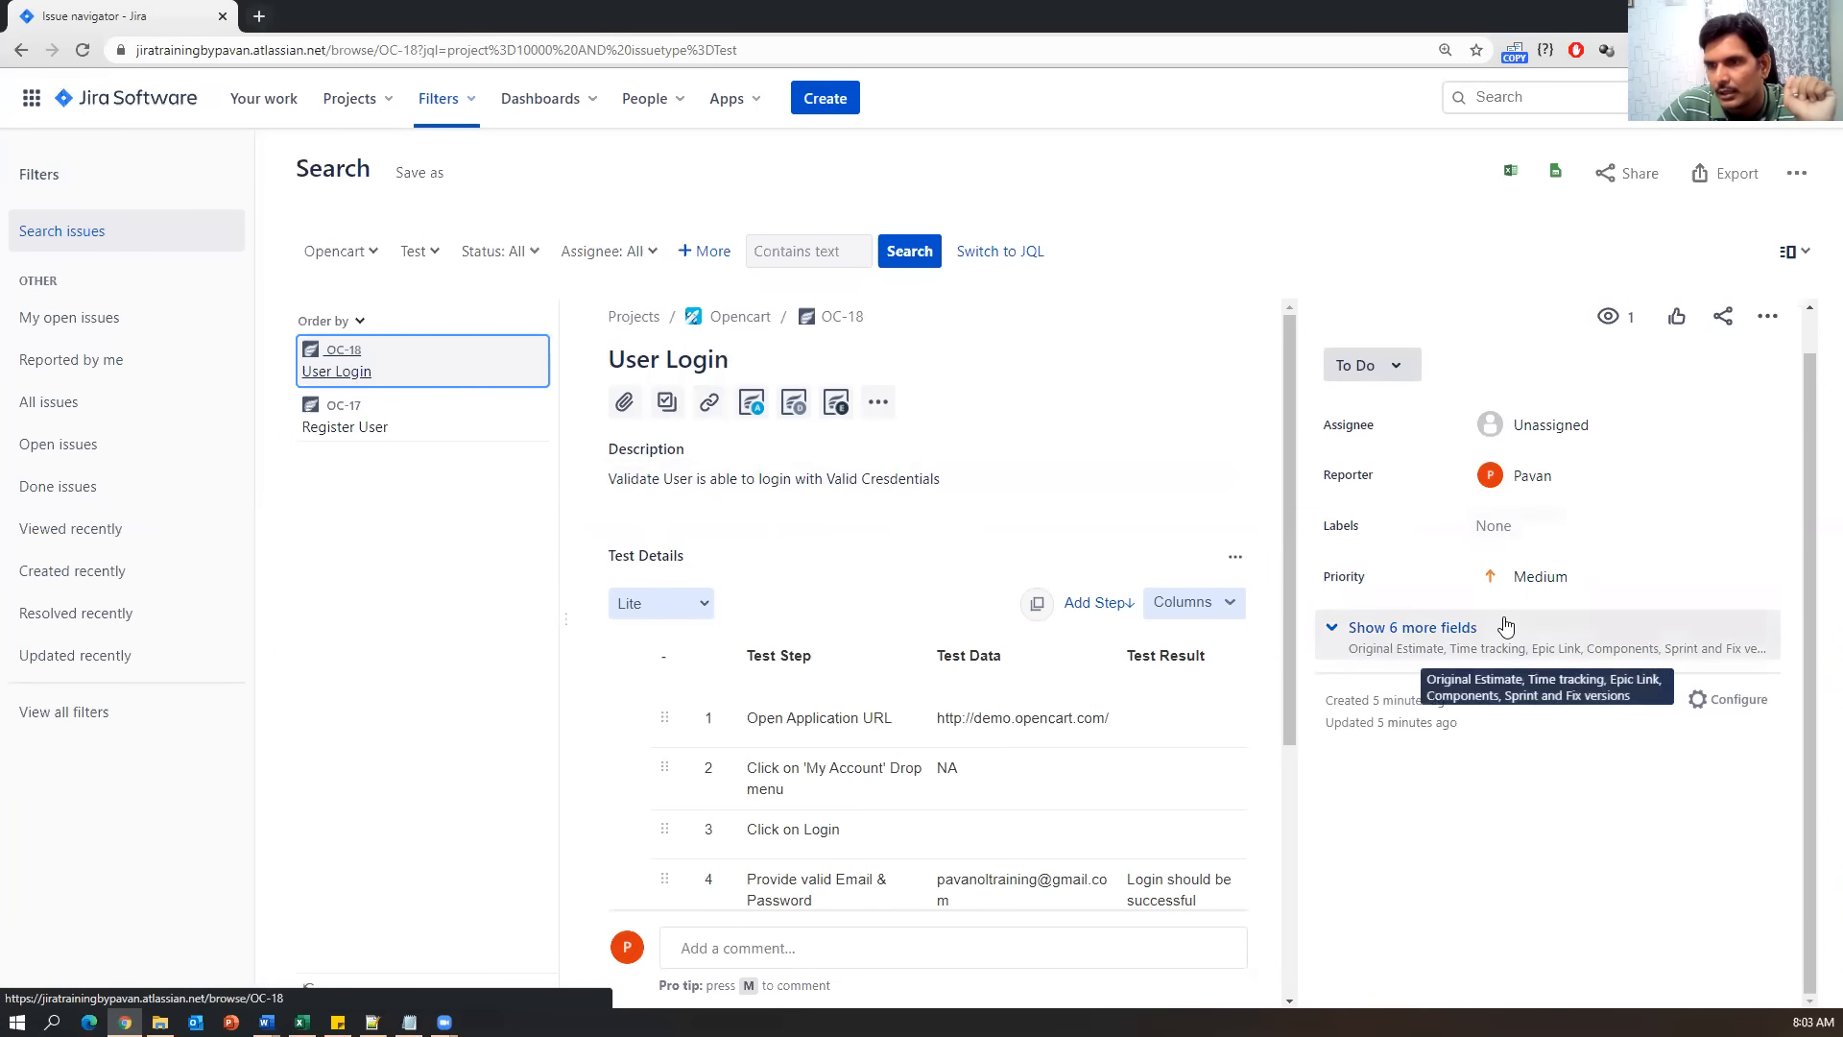
On OC-18 User Login, view its execution history and add the Zephyr Actions section.
scroll(672, 705, down, 4)
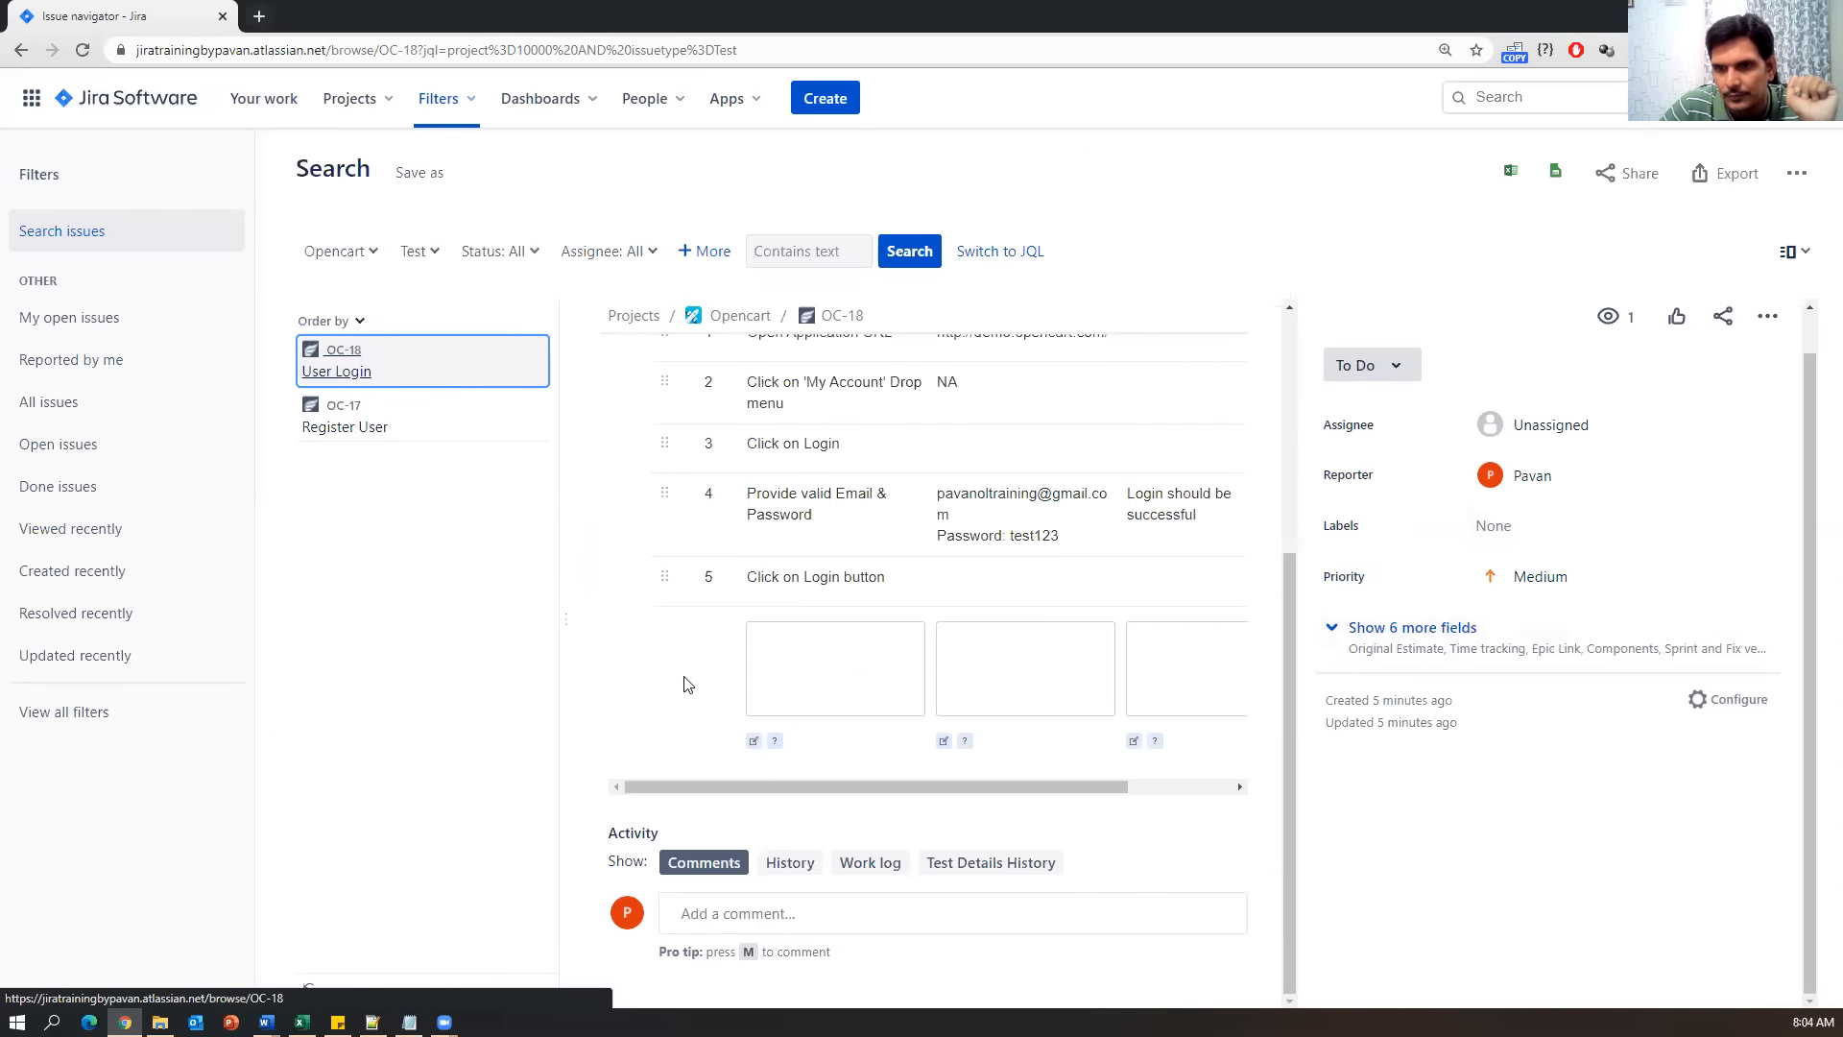
scroll(686, 681, up, 4)
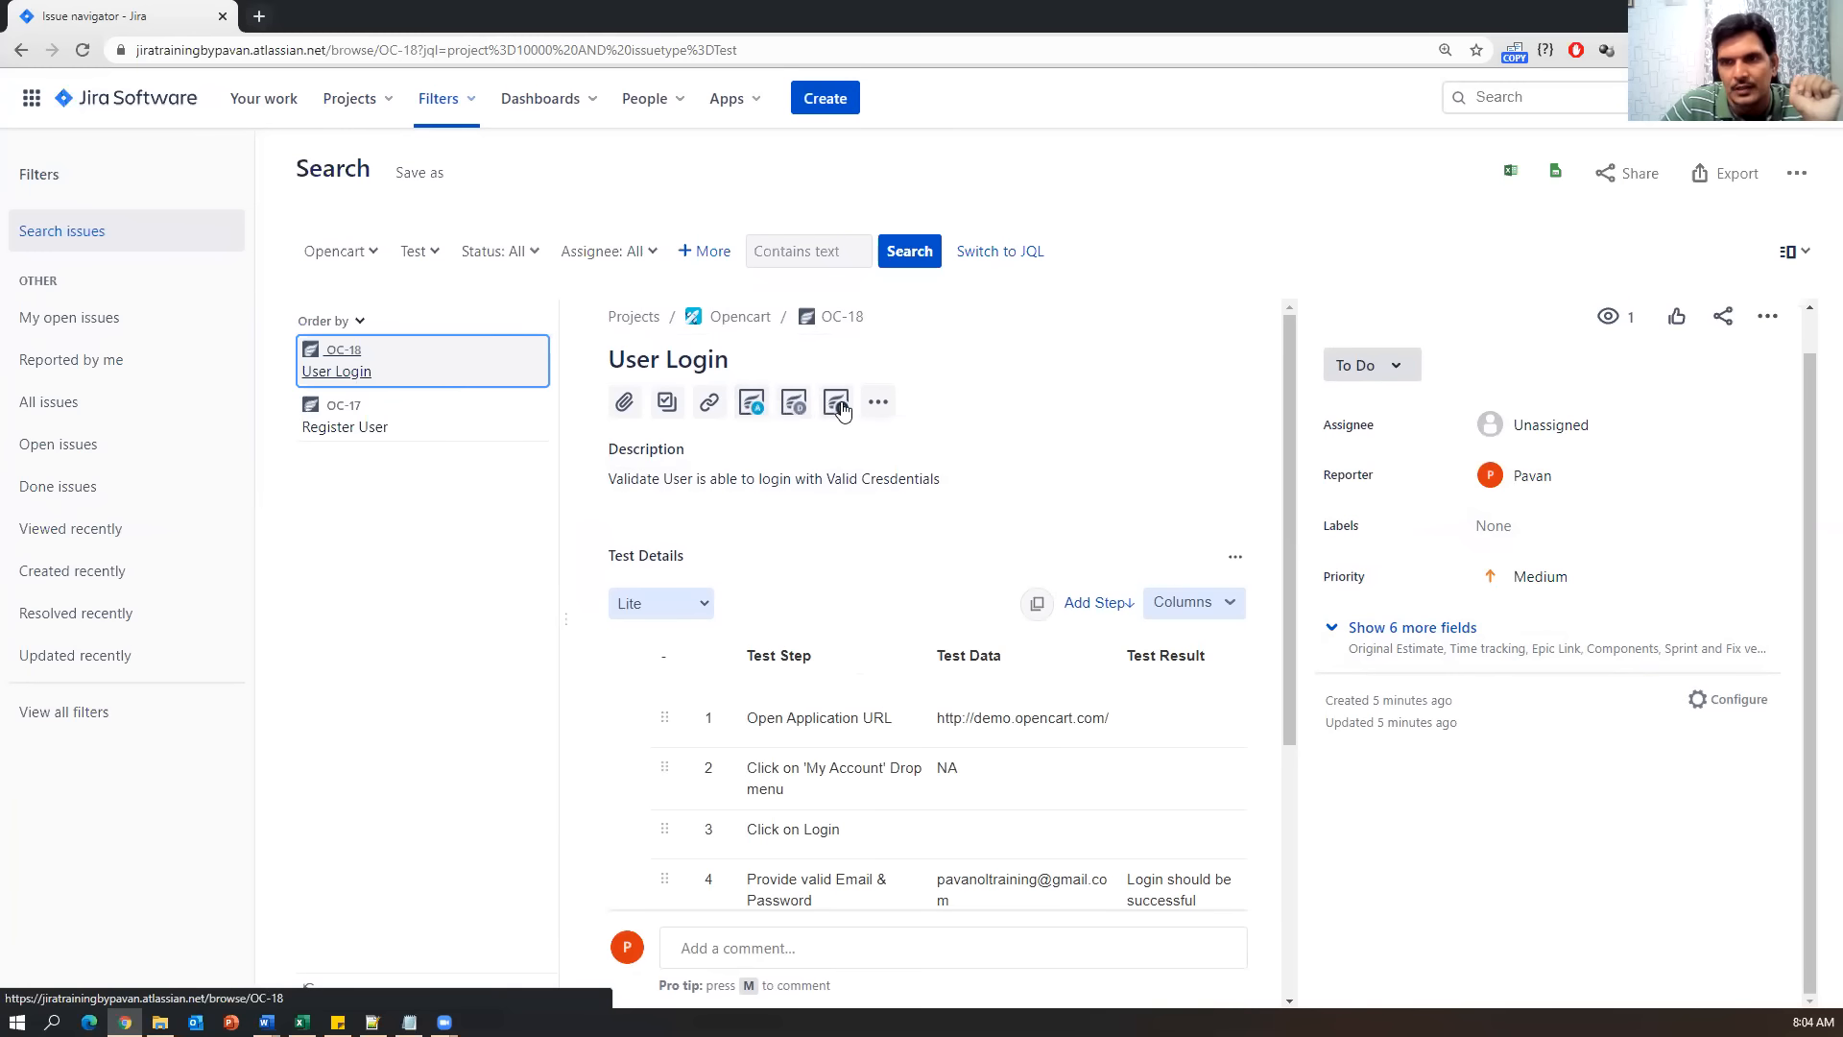
click(839, 405)
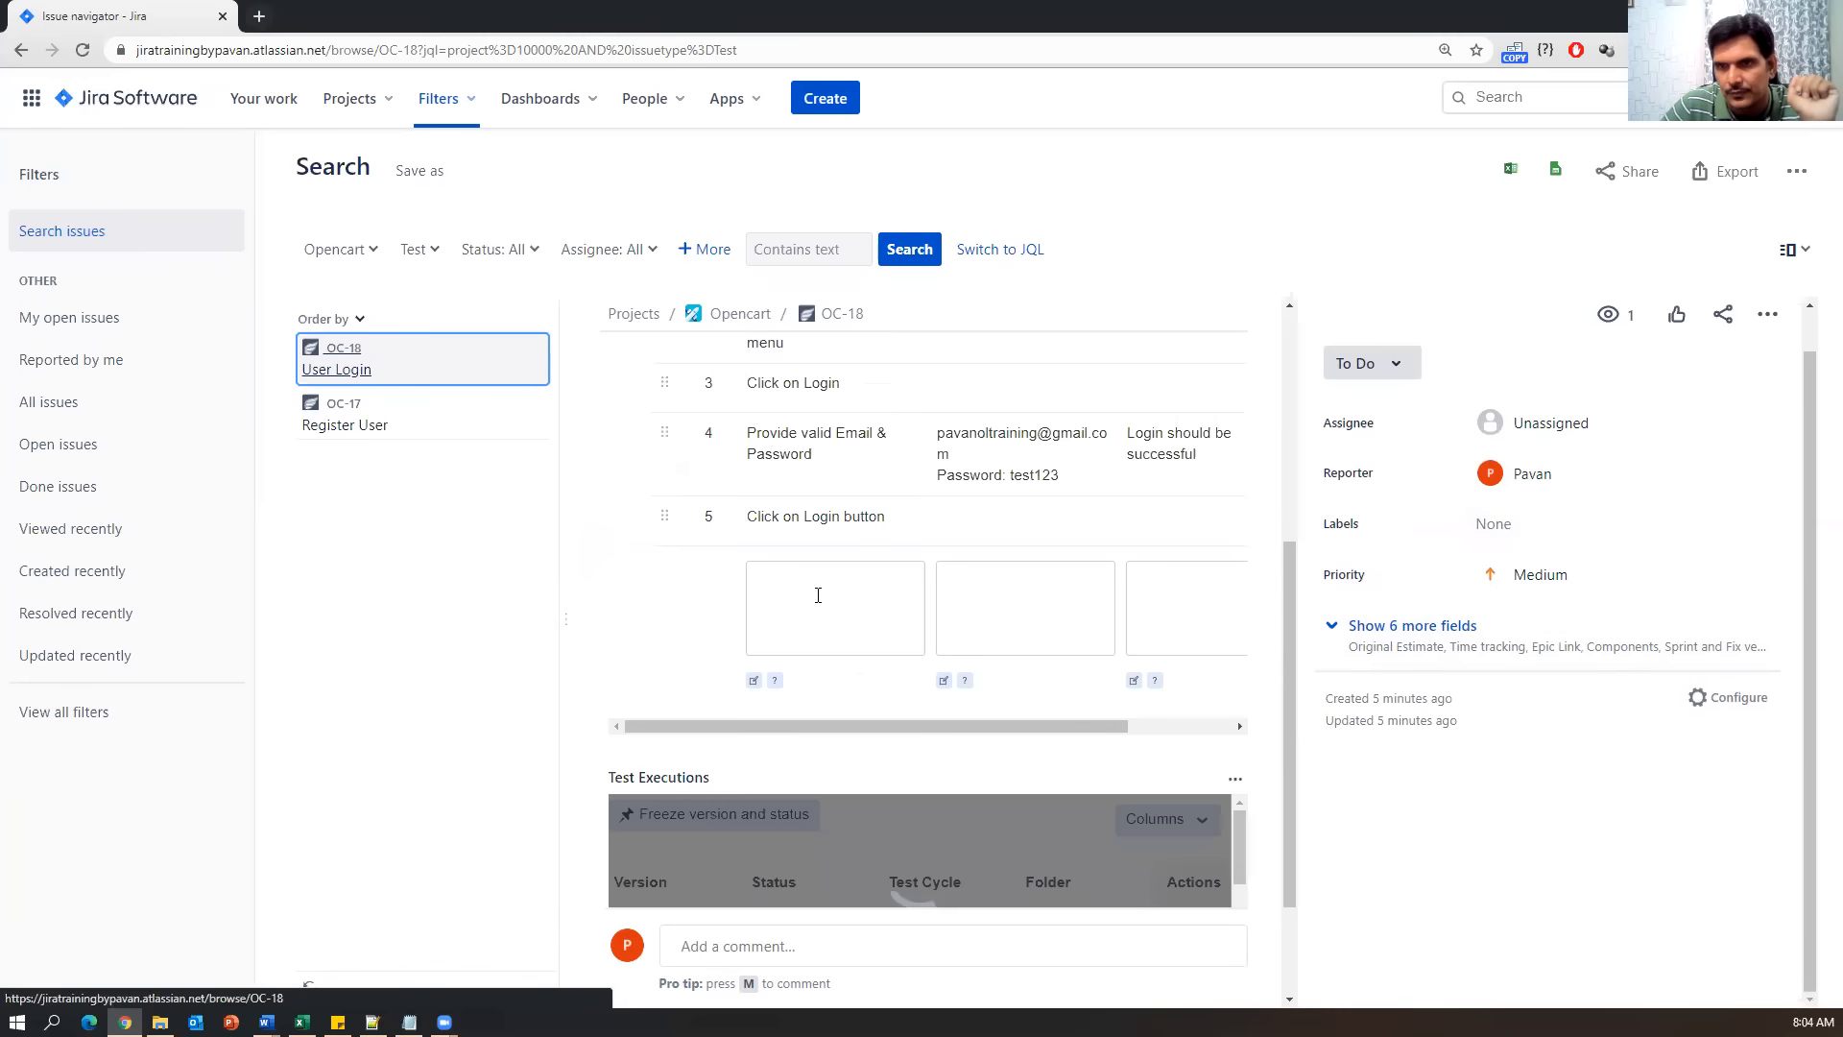
scroll(669, 701, down, 3)
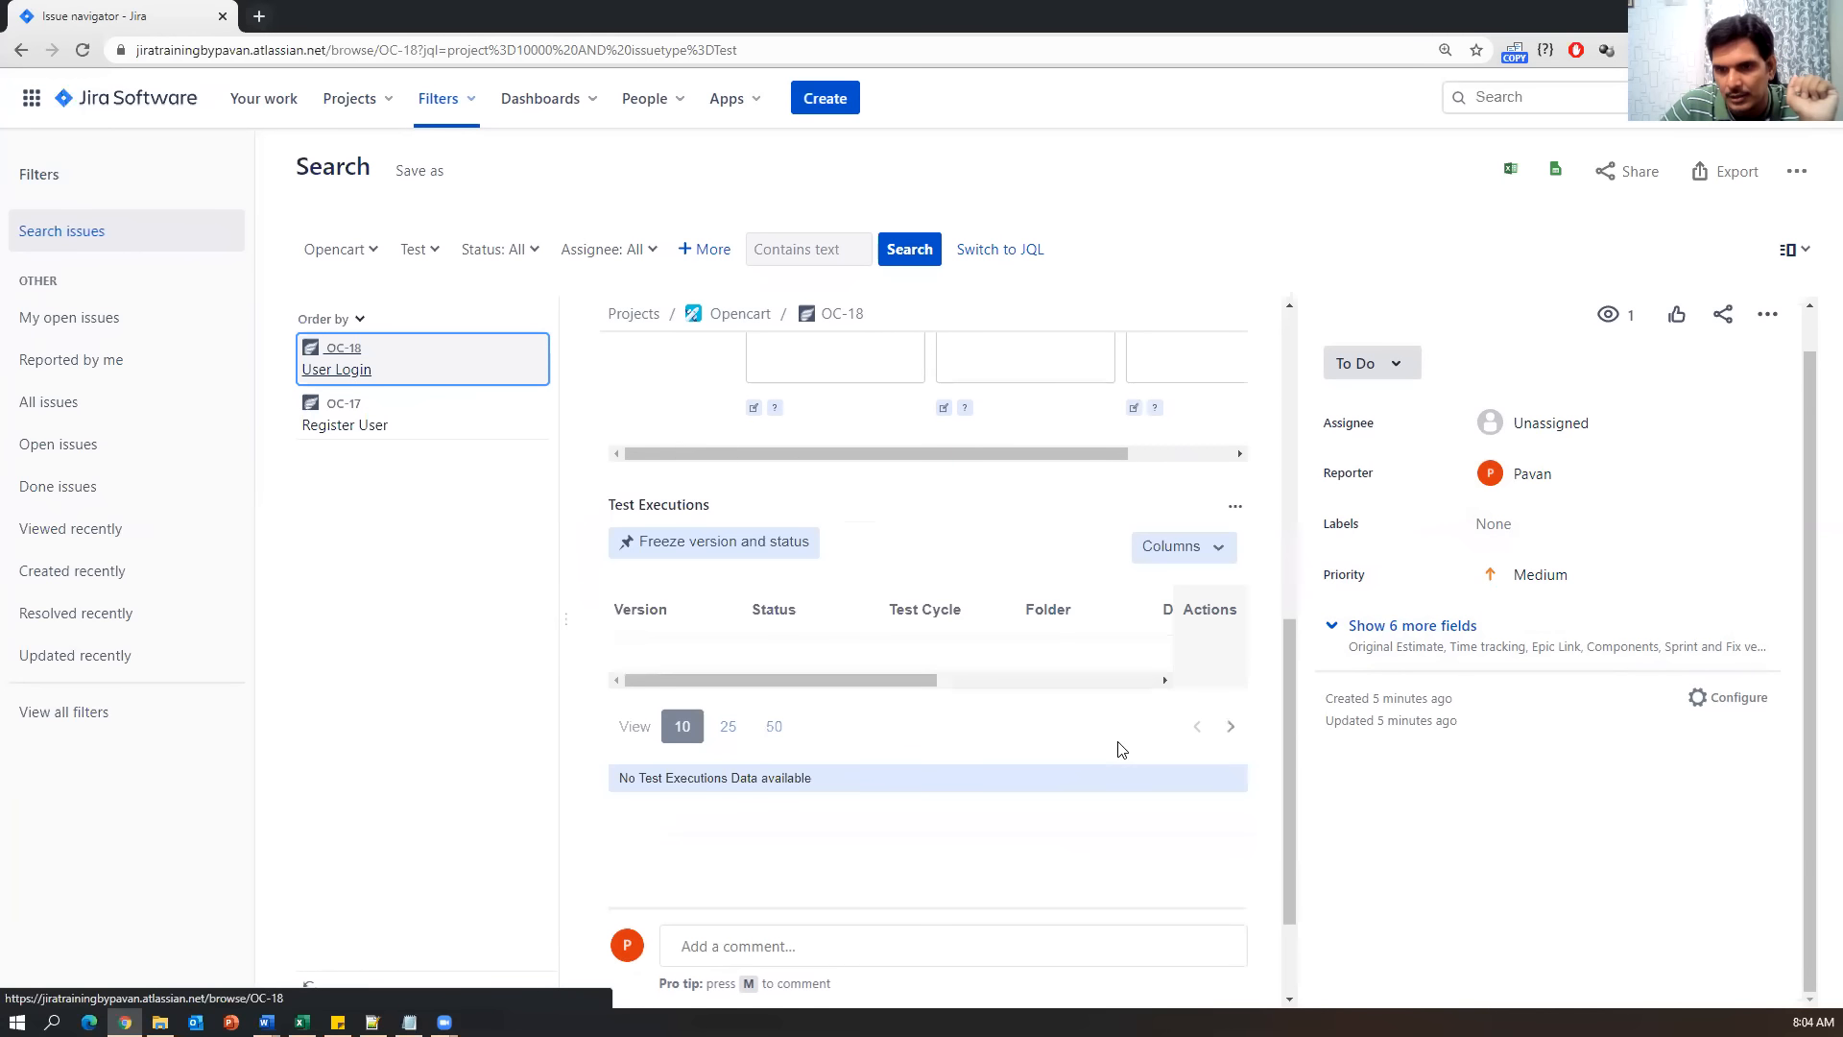
scroll(1062, 655, down, 2)
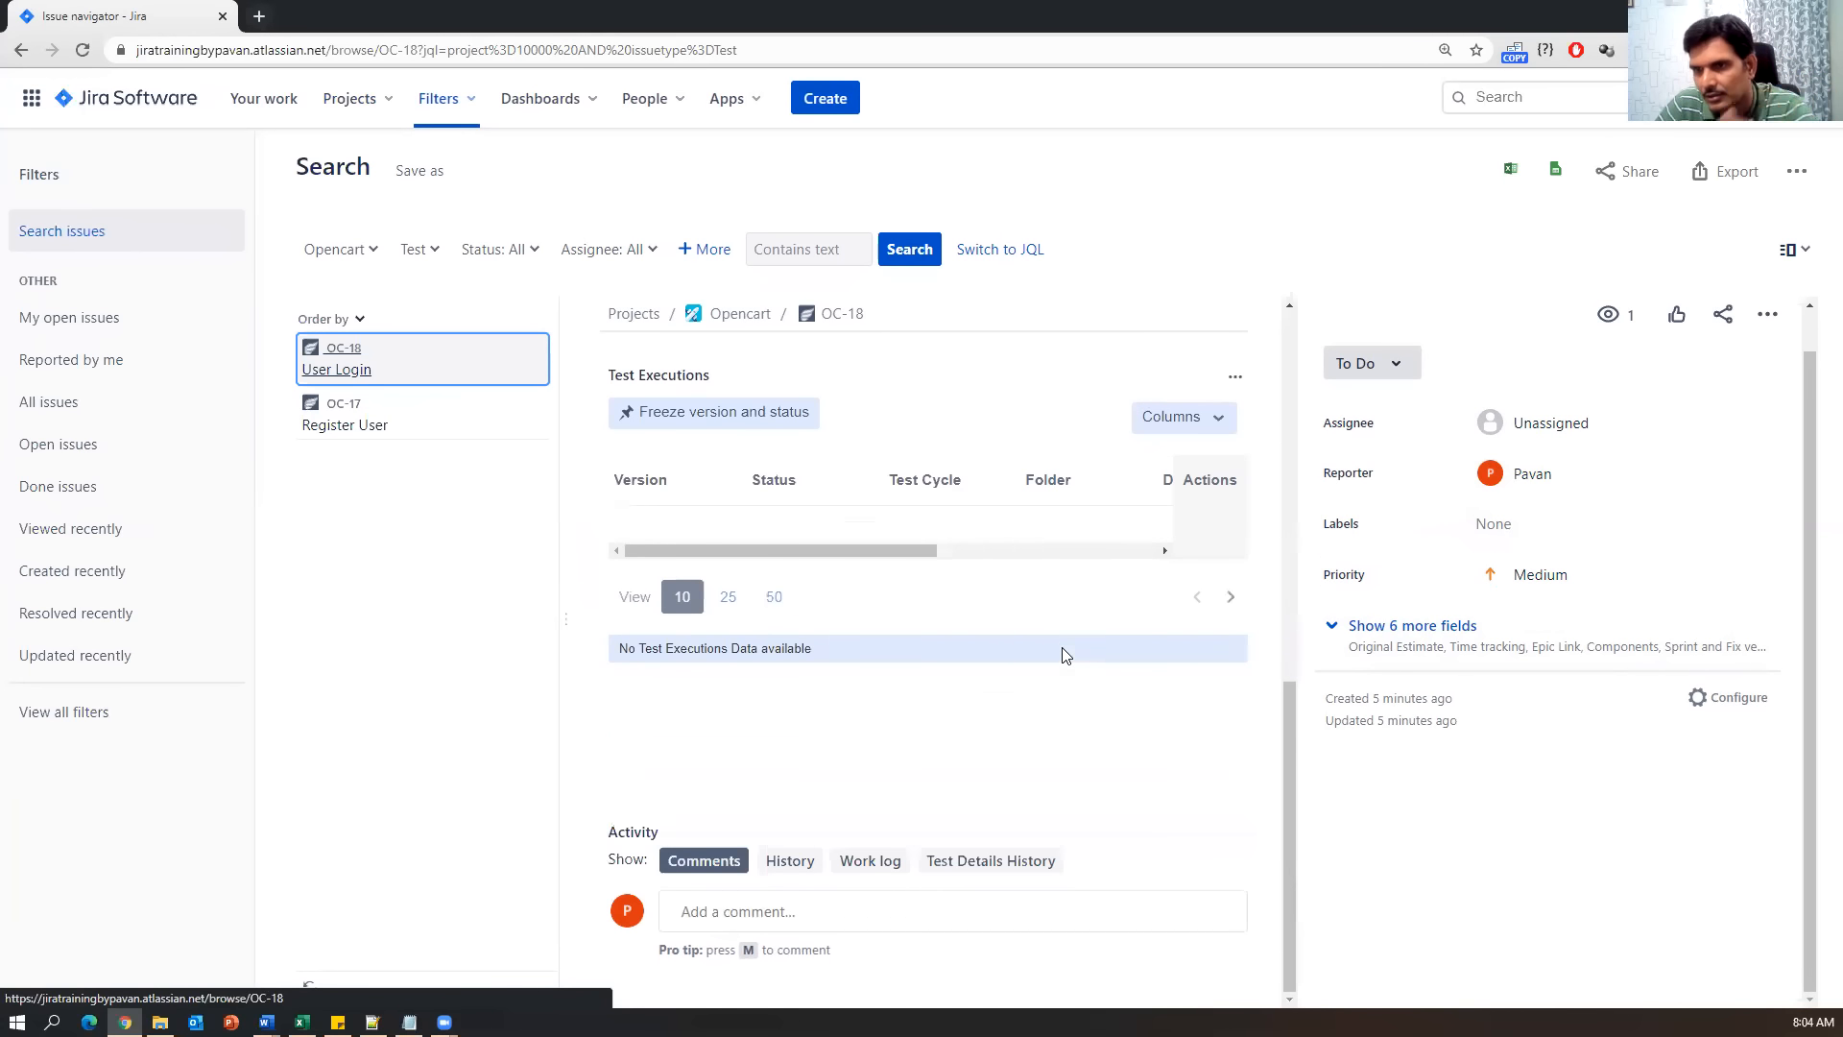
scroll(1061, 645, up, 8)
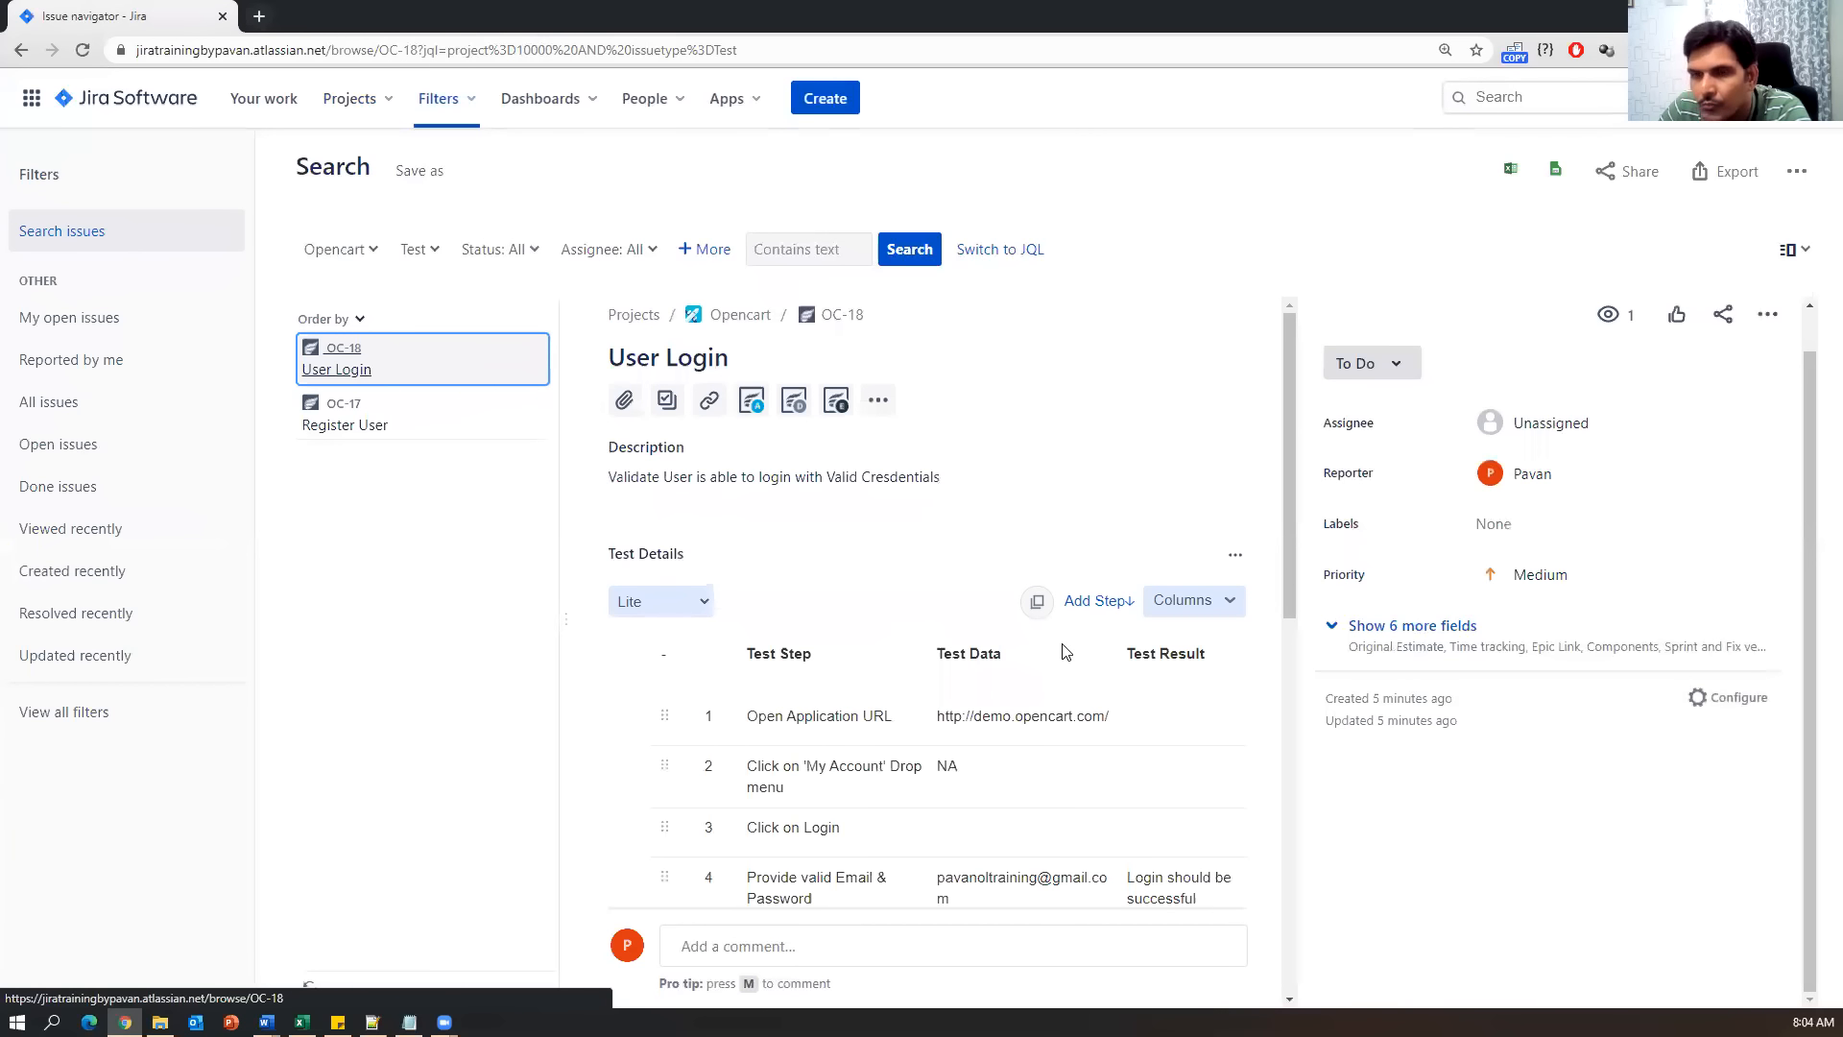
click(876, 405)
click(750, 403)
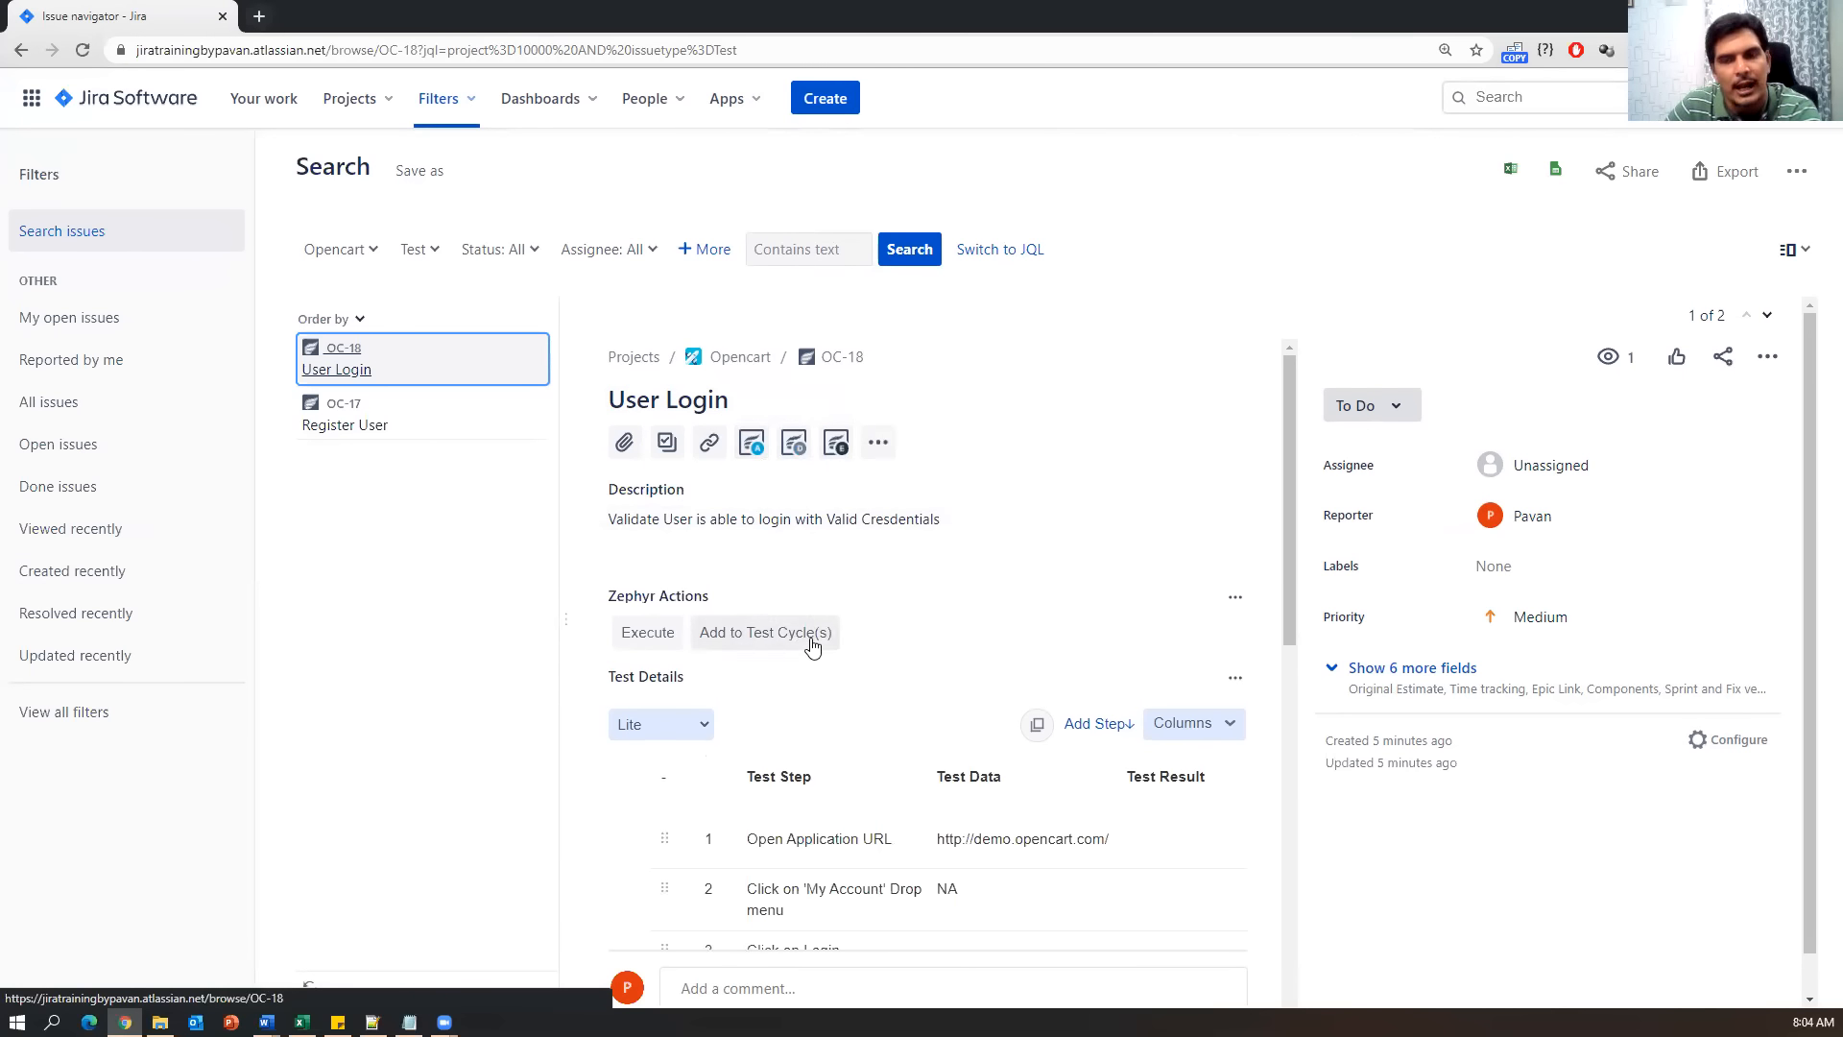
click(770, 634)
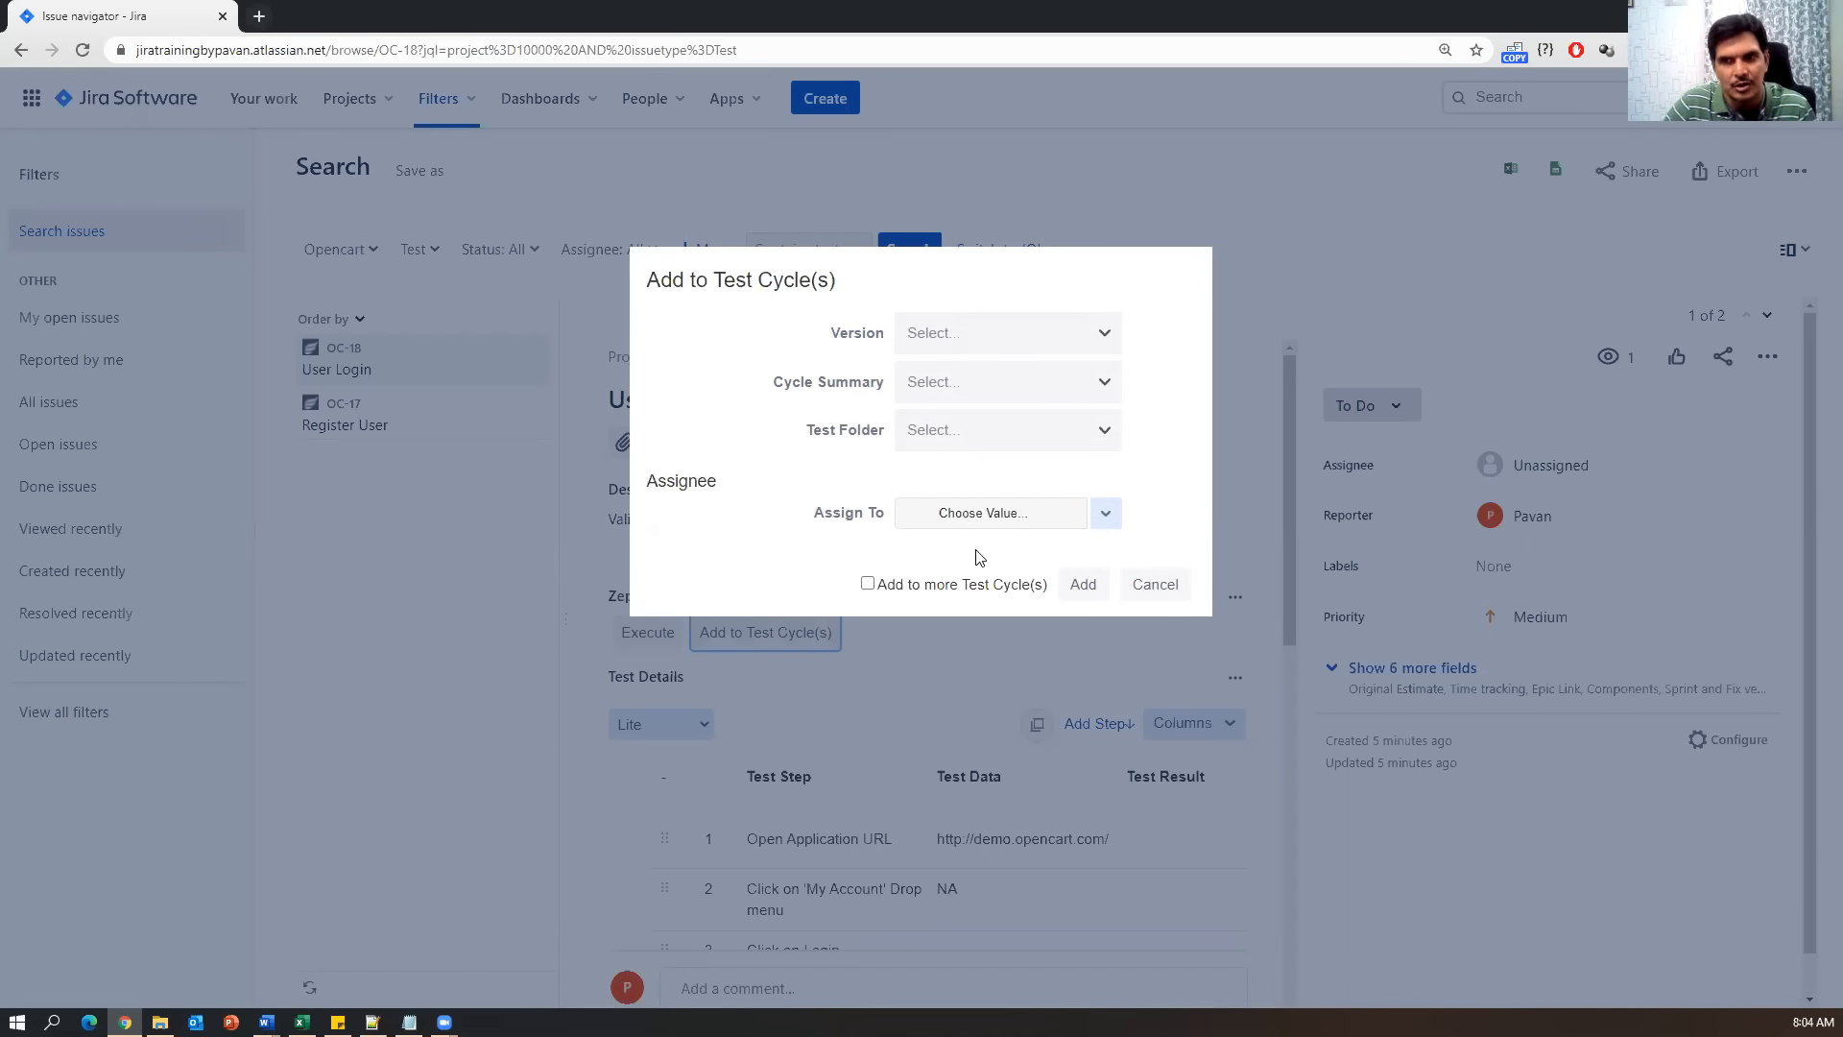
click(1165, 581)
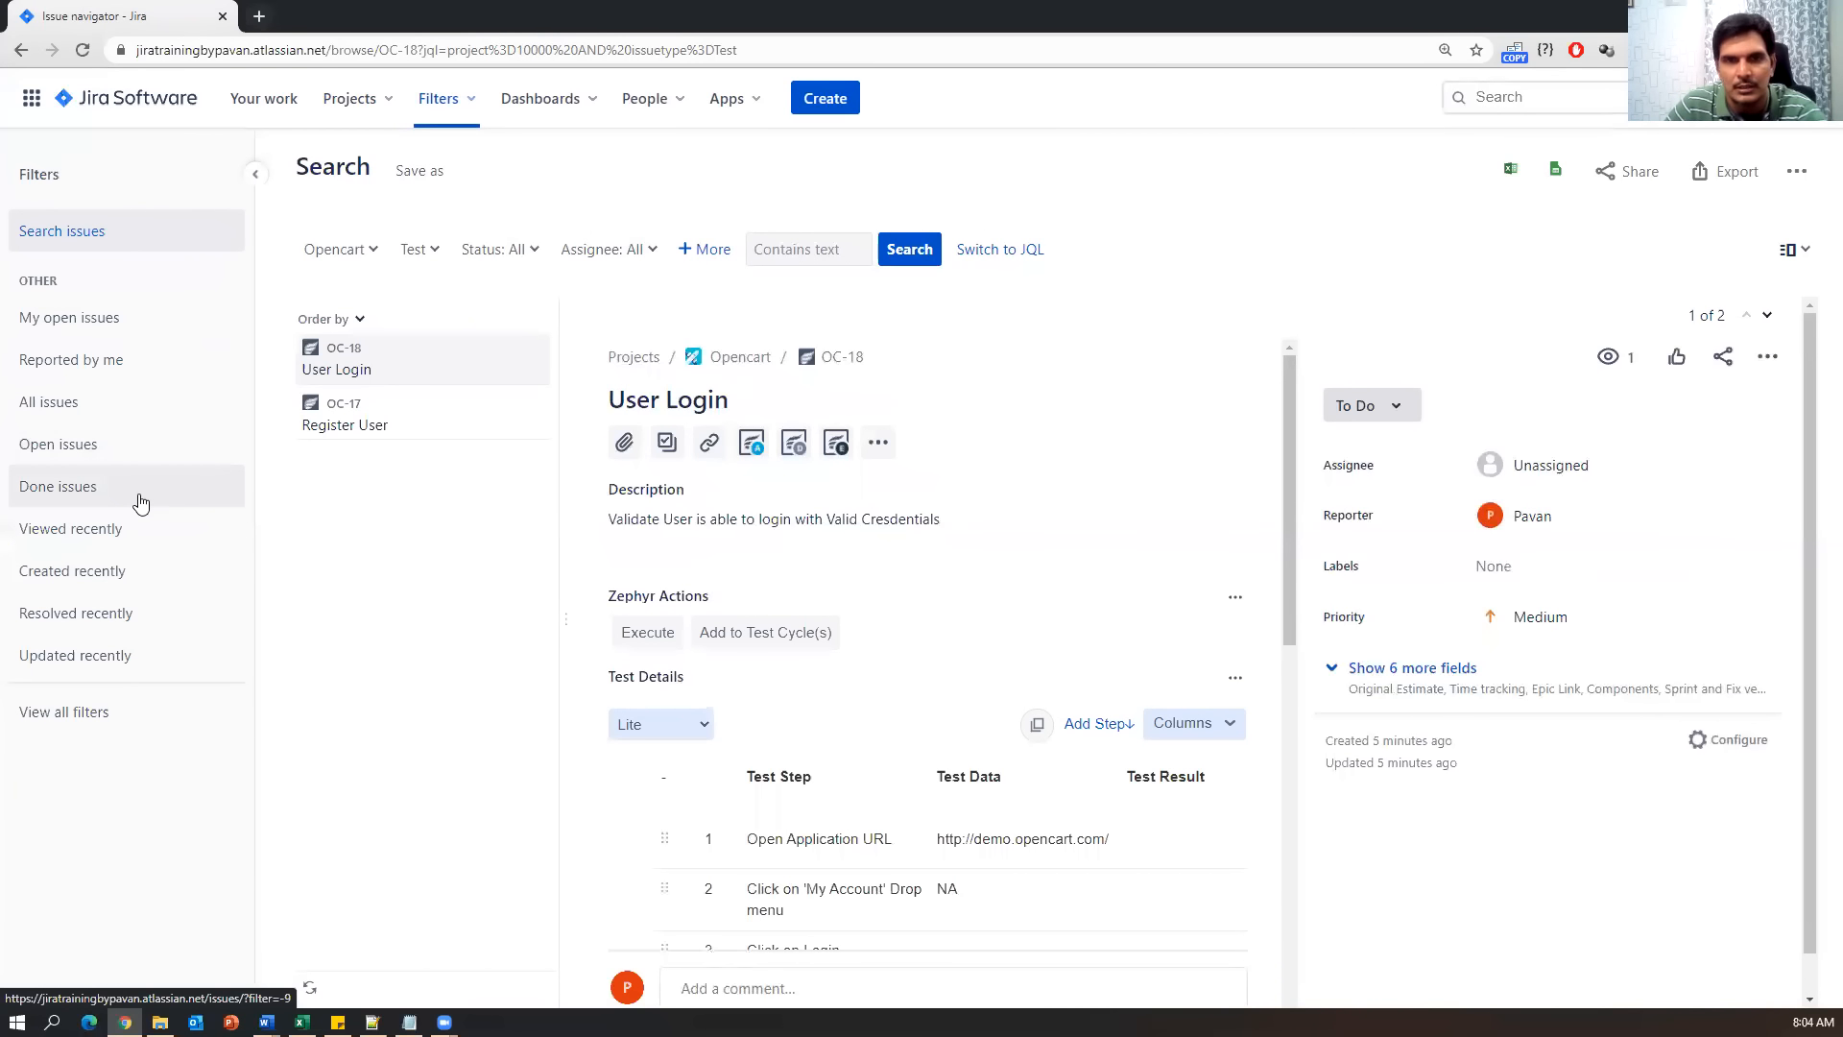
Go back to the Regression Cycle summary and open Add Tests to Cycle.
click(23, 52)
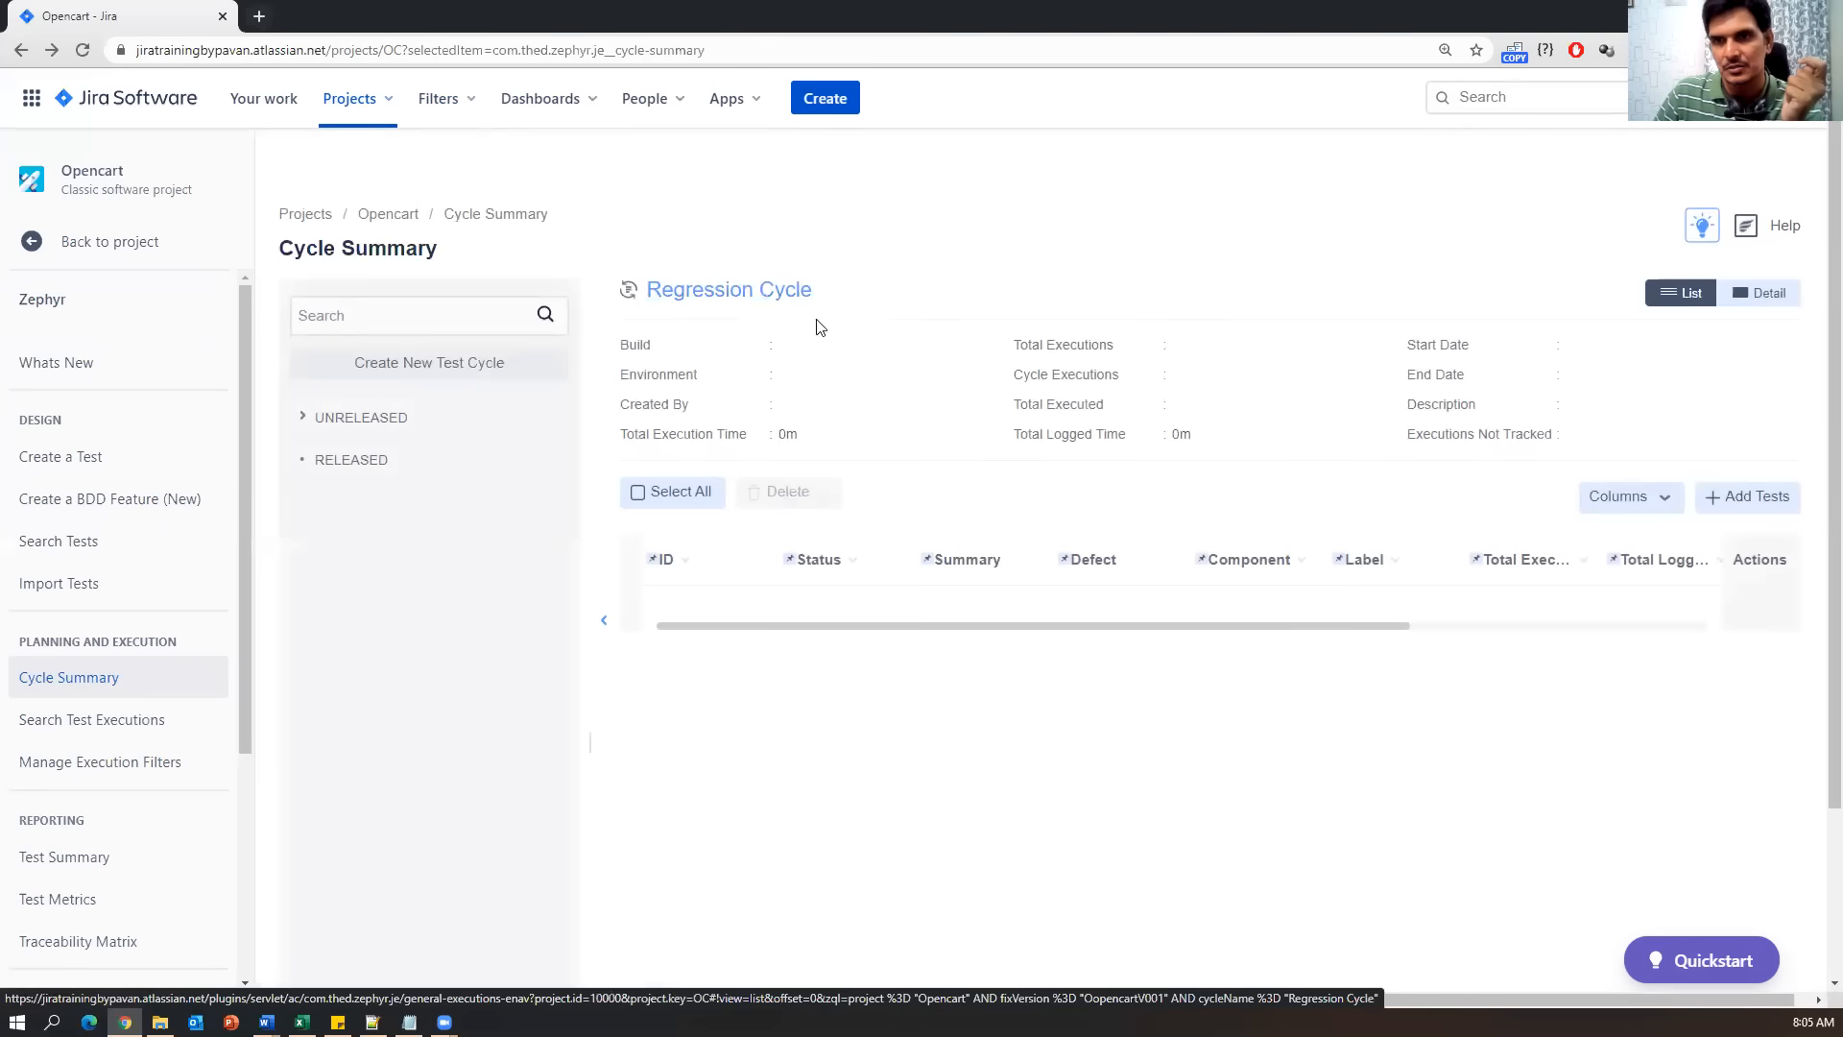
click(1744, 497)
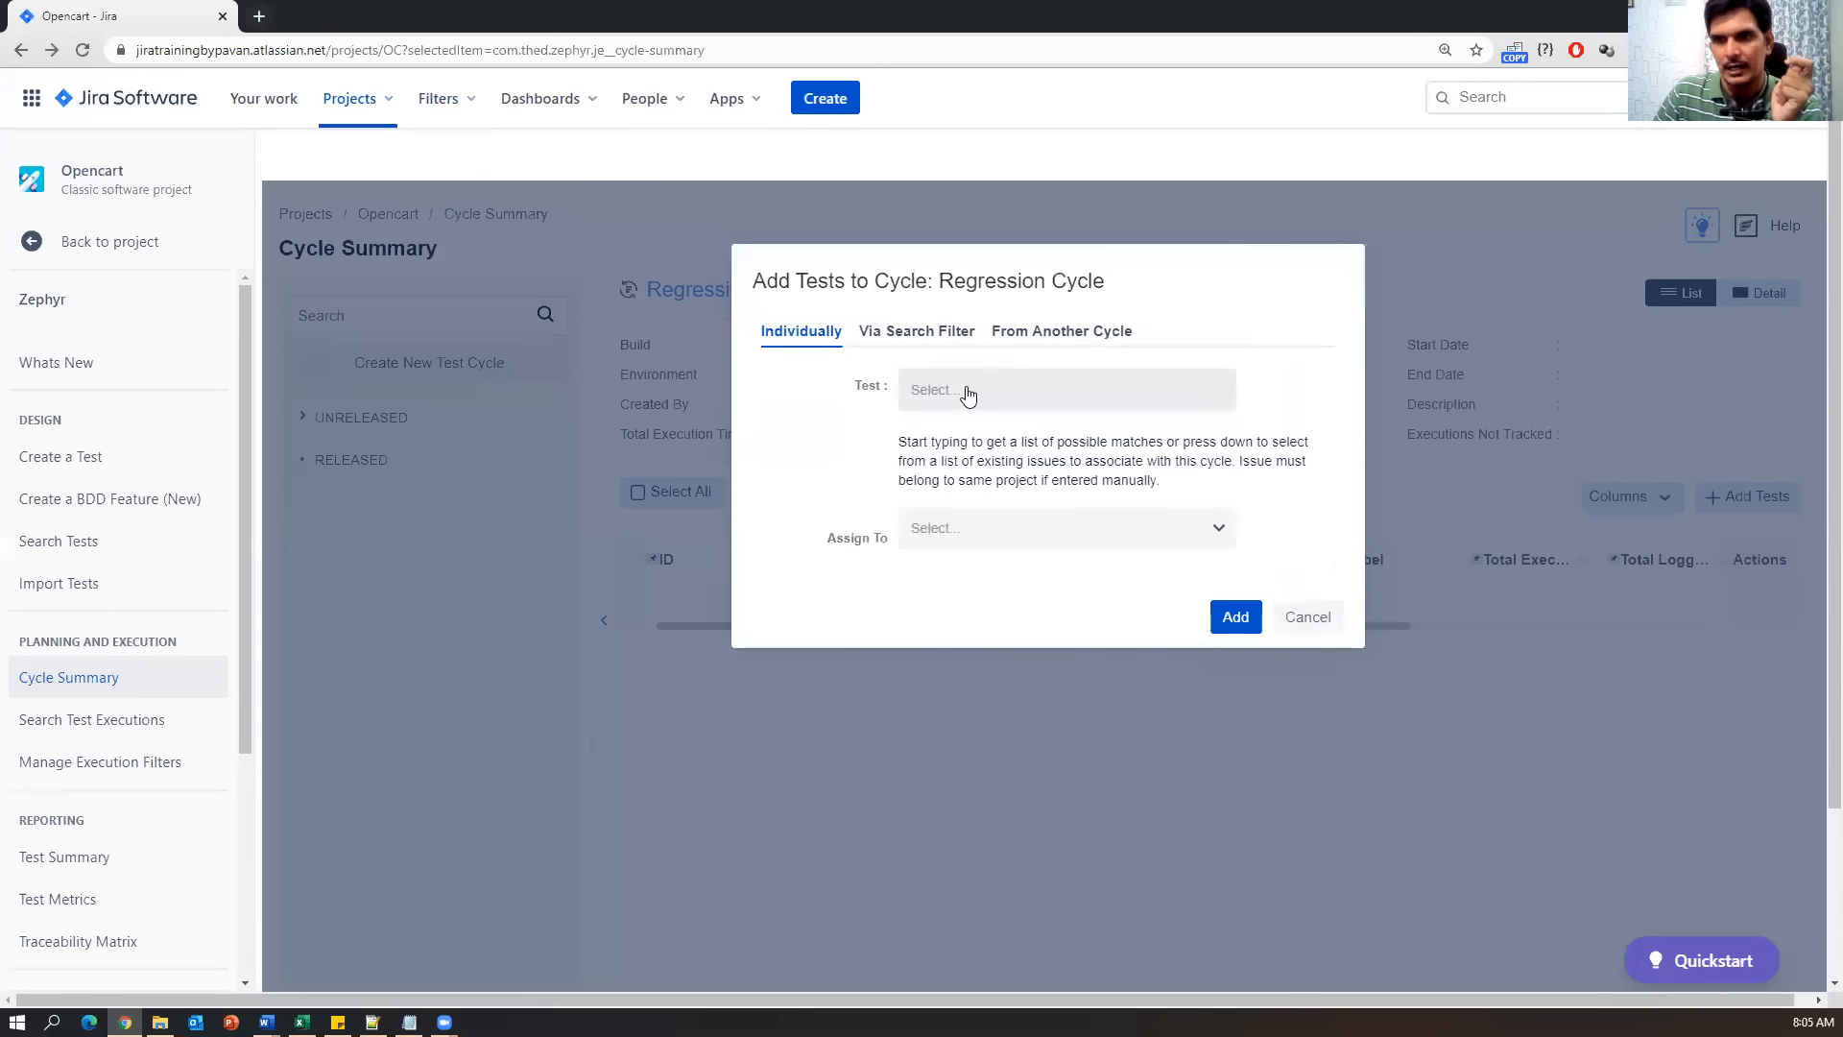
Choose OC-18 User Login and OC-17 Register User as the tests to add.
click(967, 396)
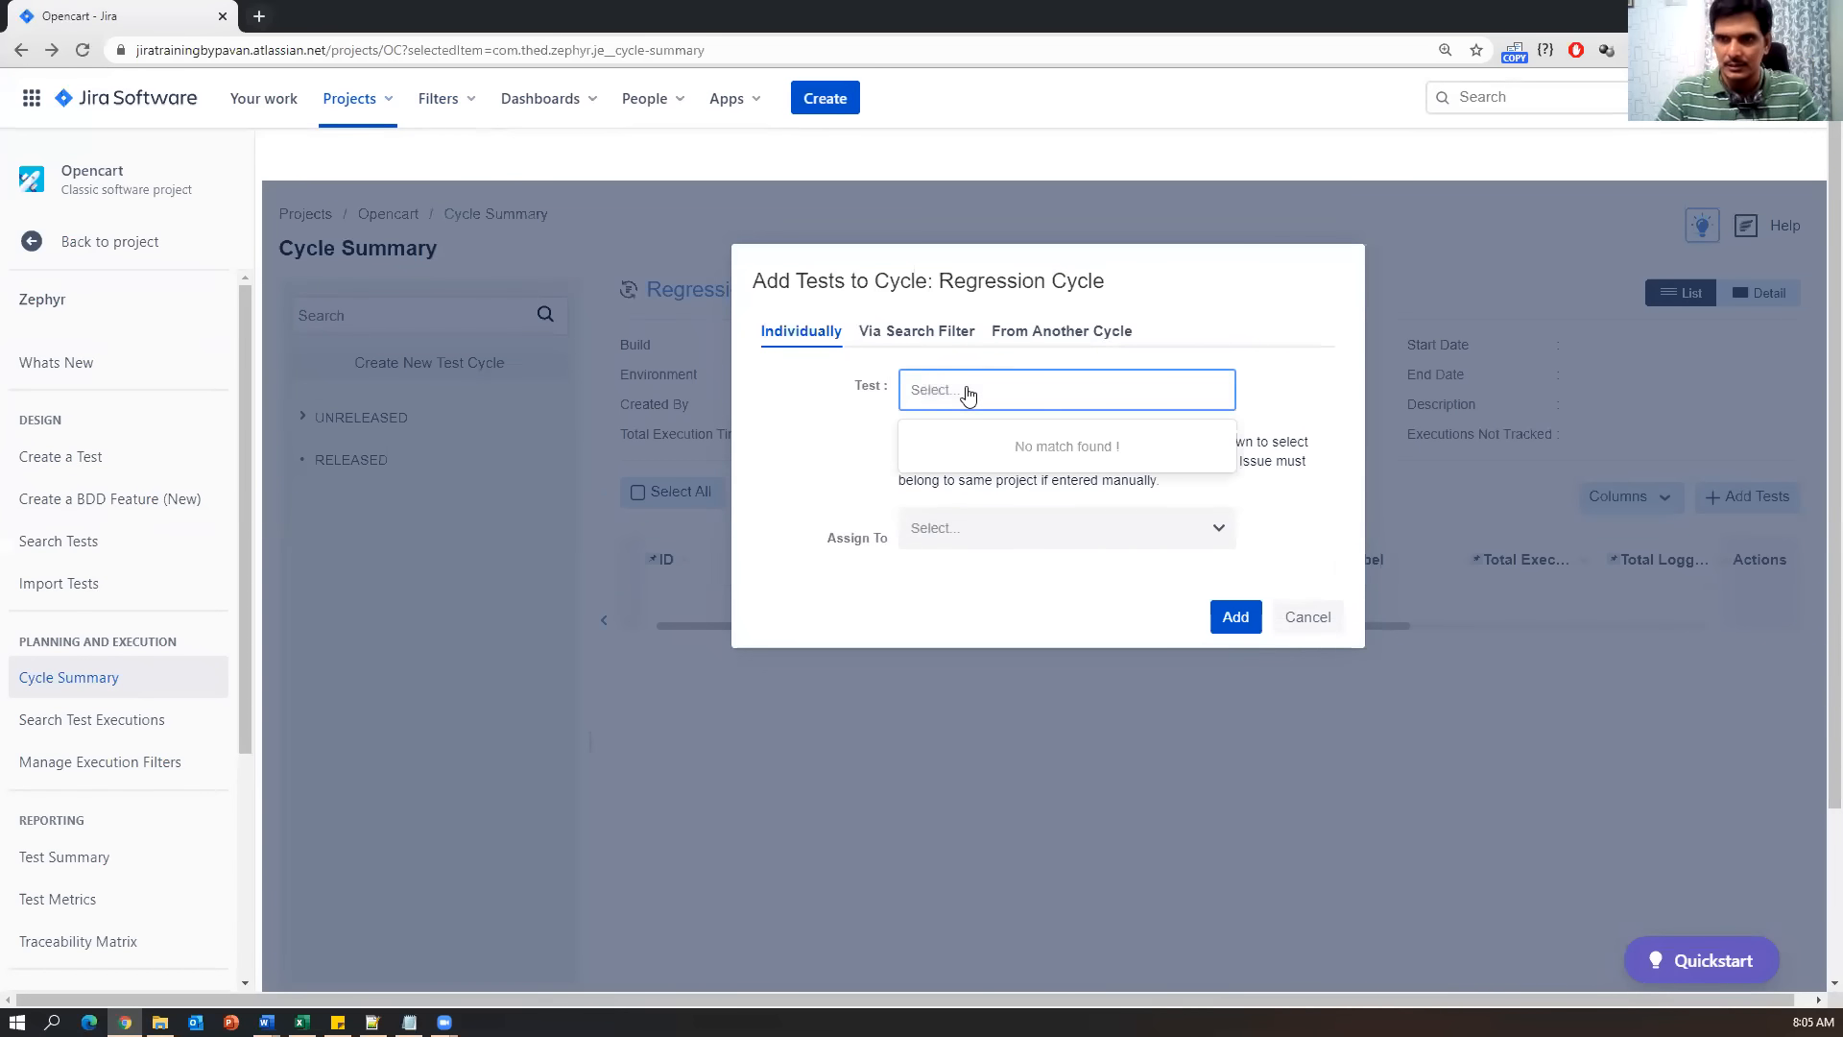
text(o)
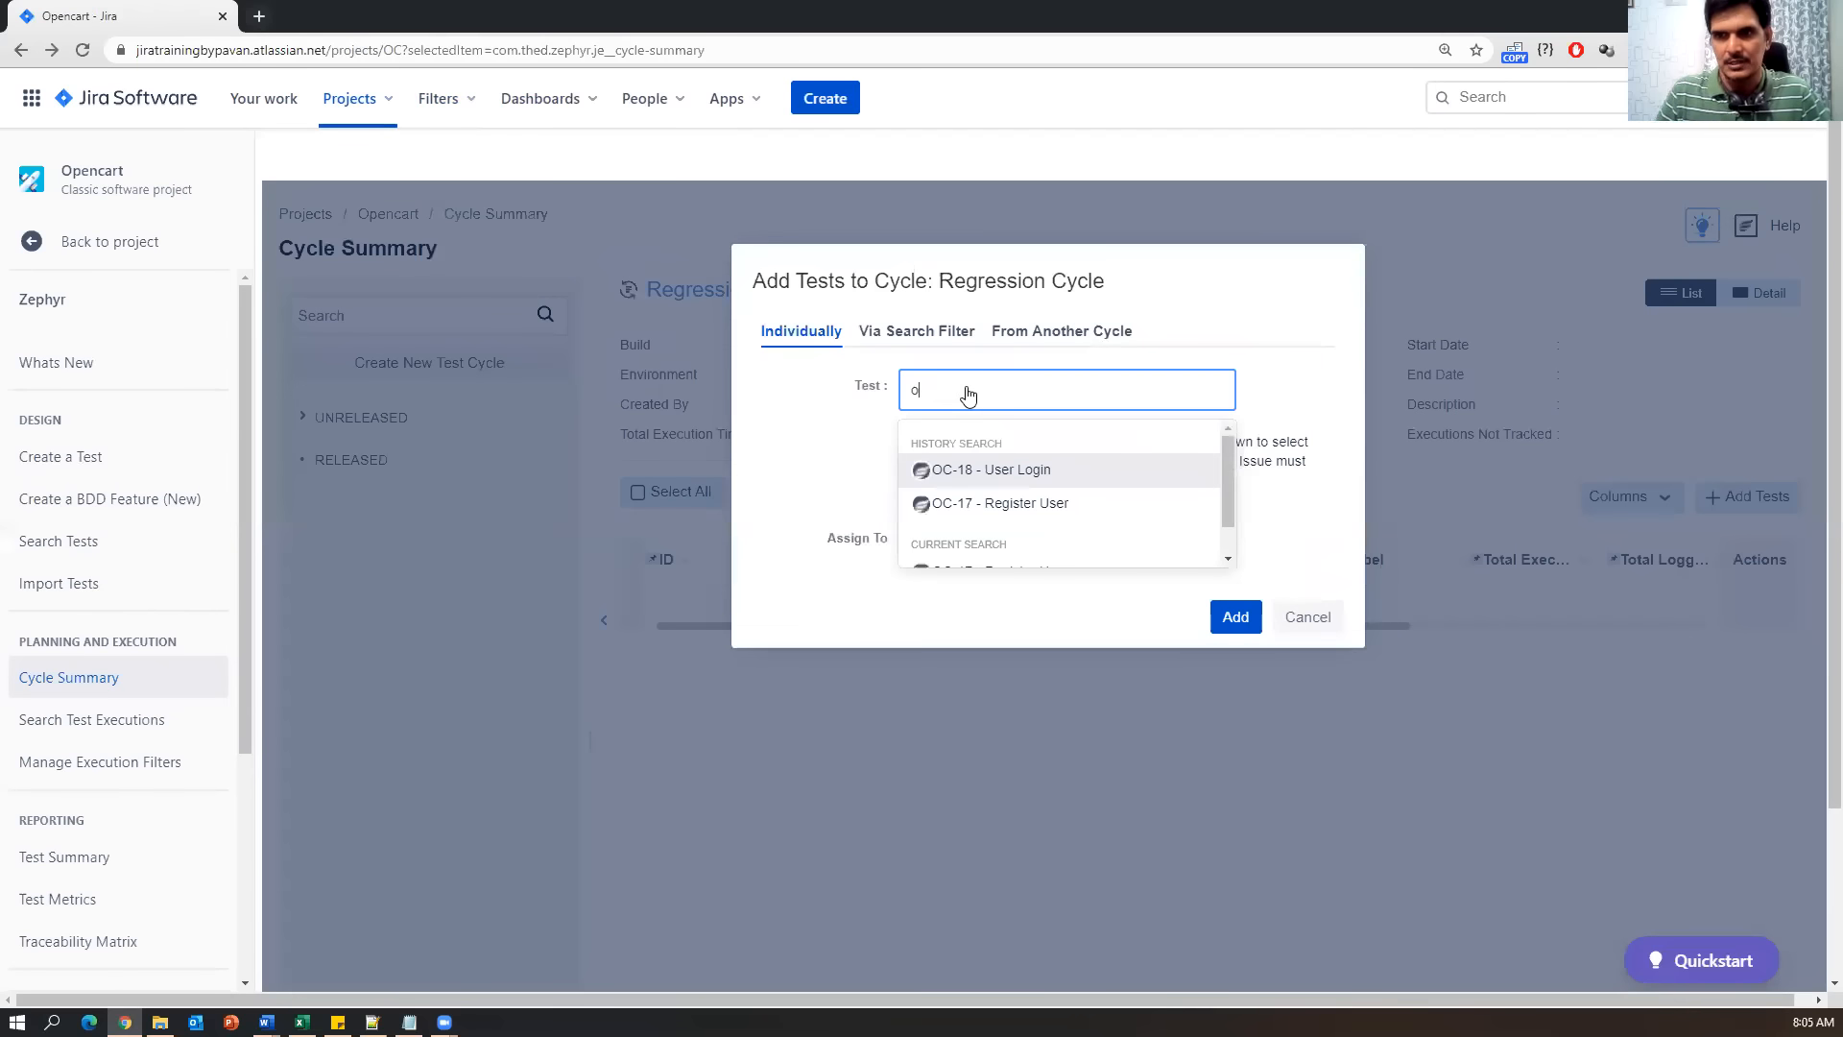
click(1020, 469)
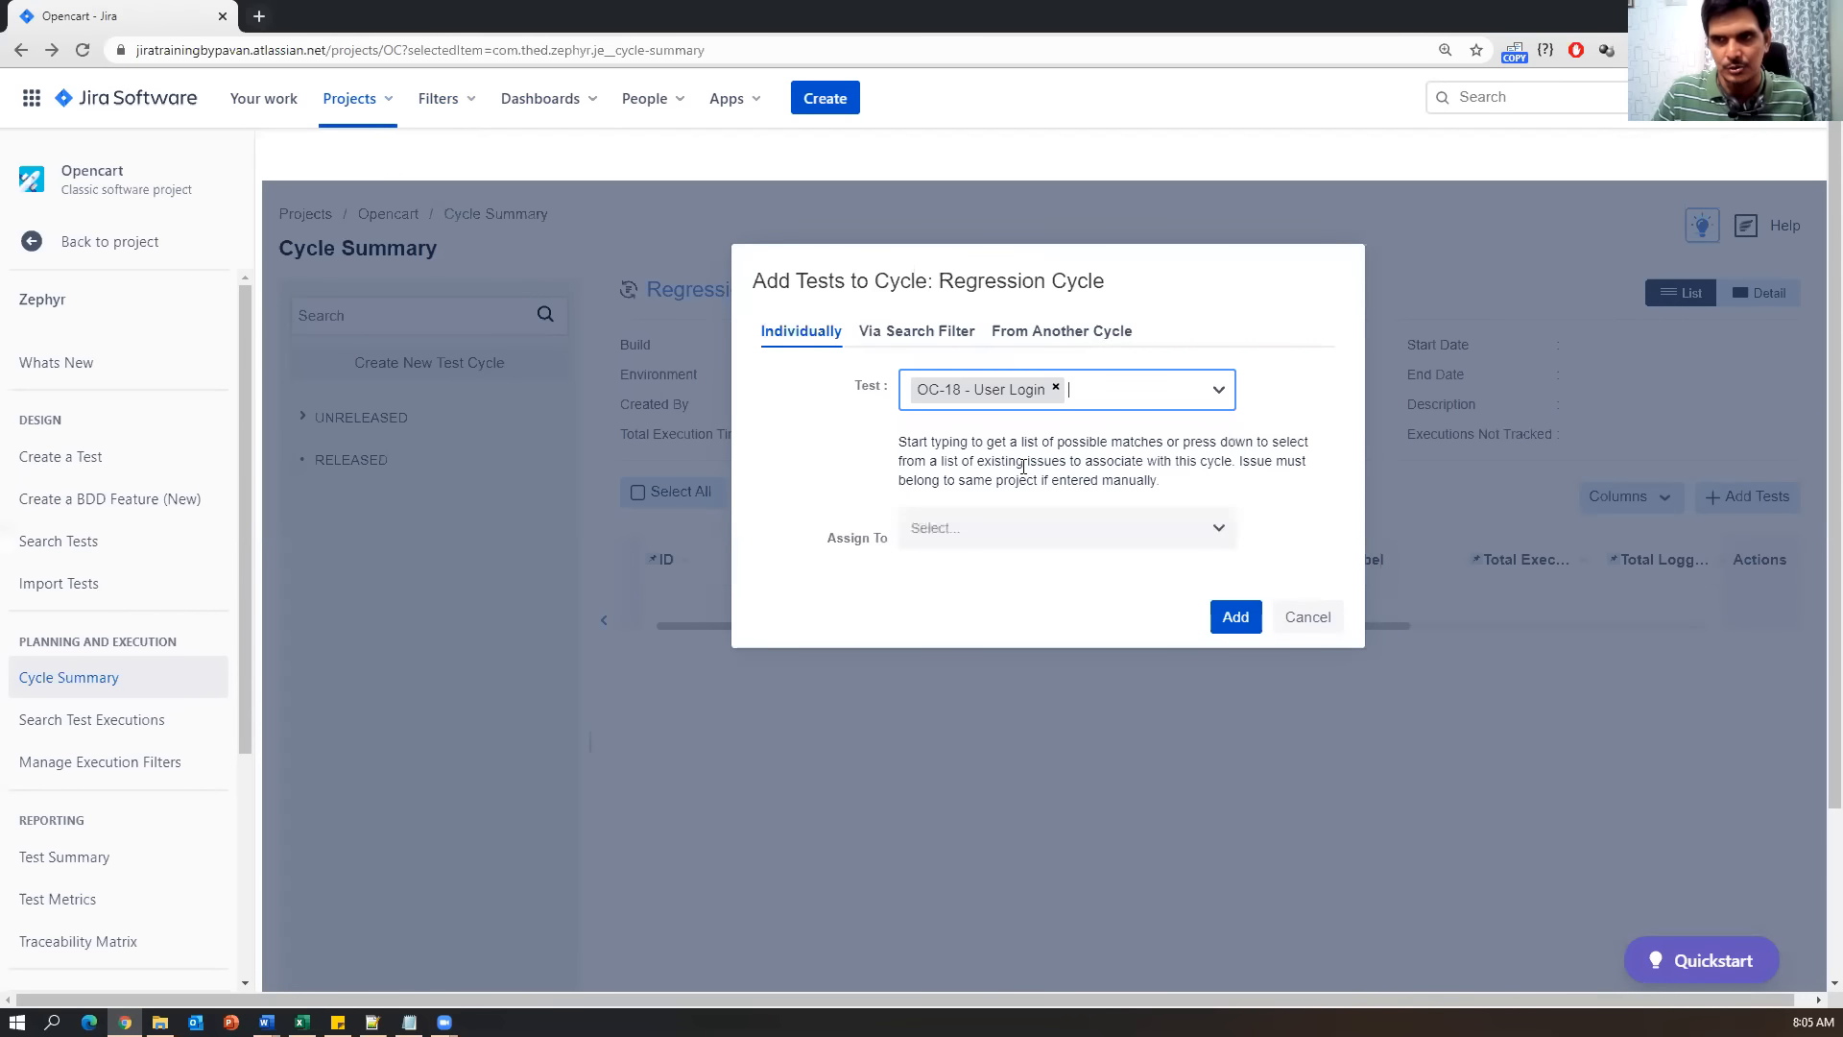
text(OC)
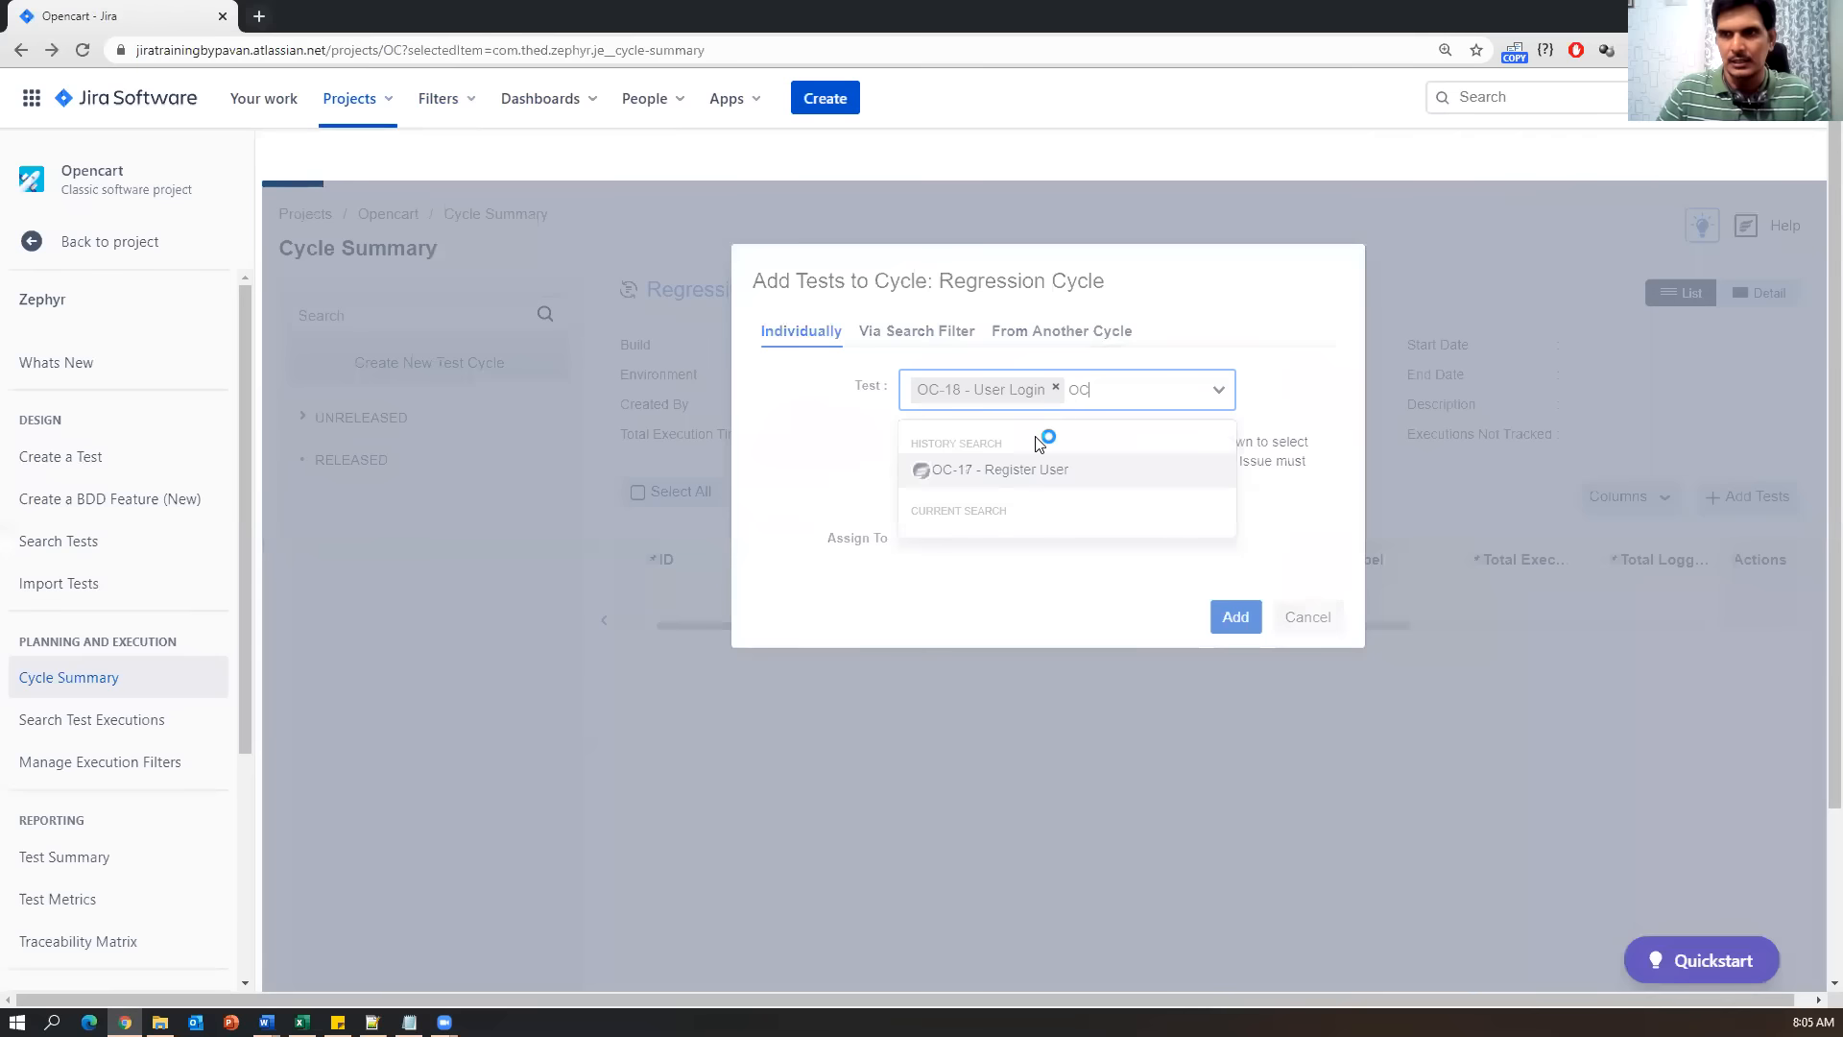
click(1033, 470)
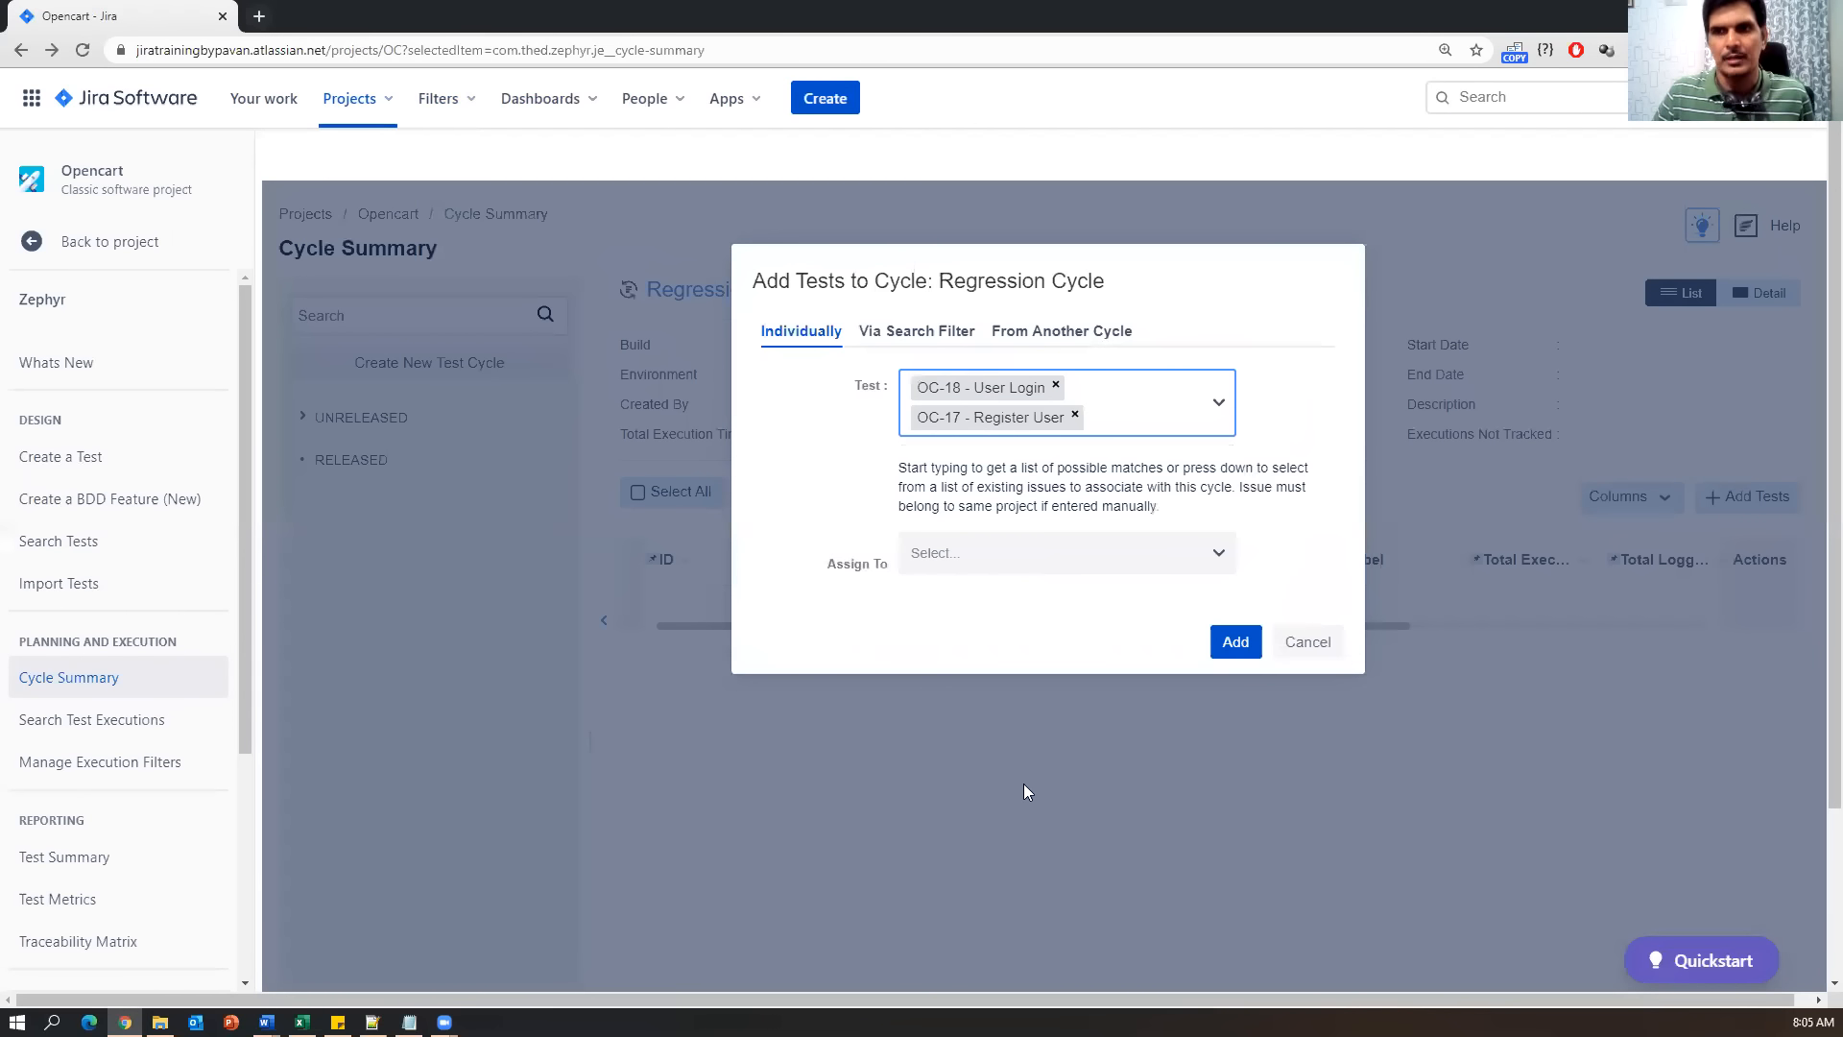
Assign the tests to the searched user, add them to the cycle, and close the status report.
click(1219, 554)
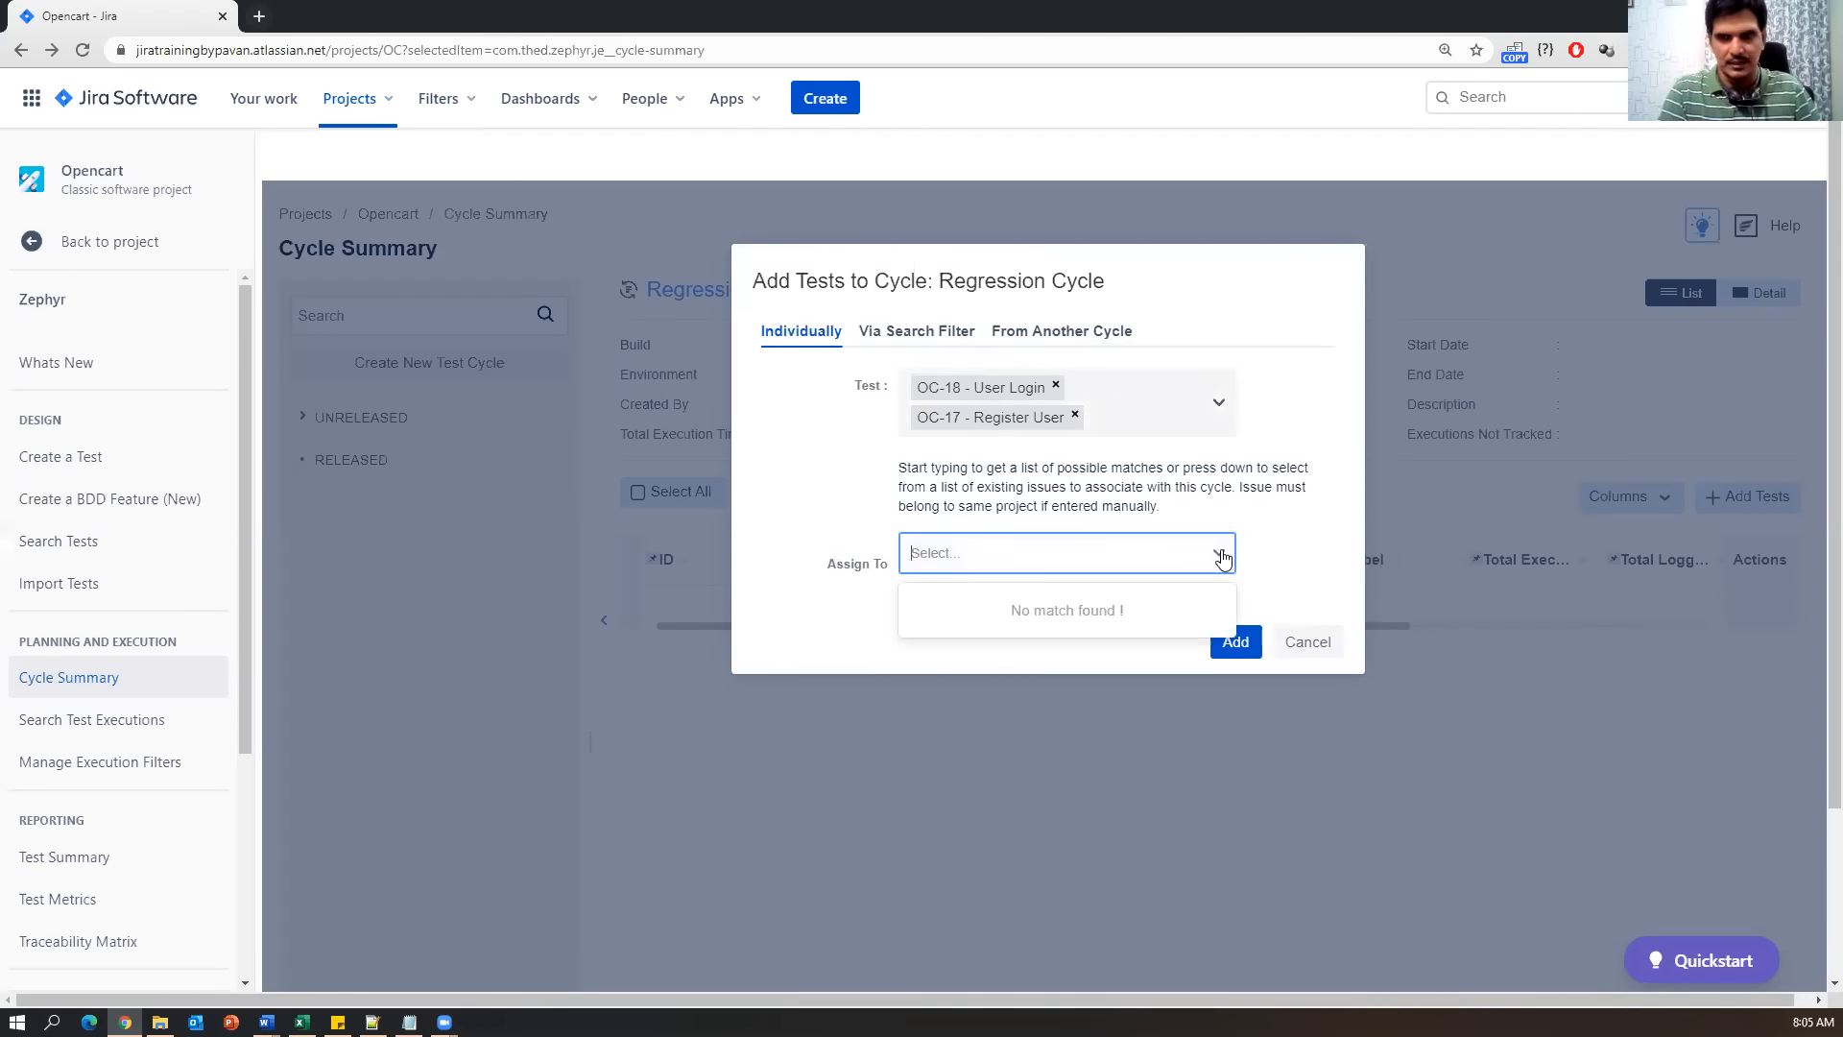
text(ab)
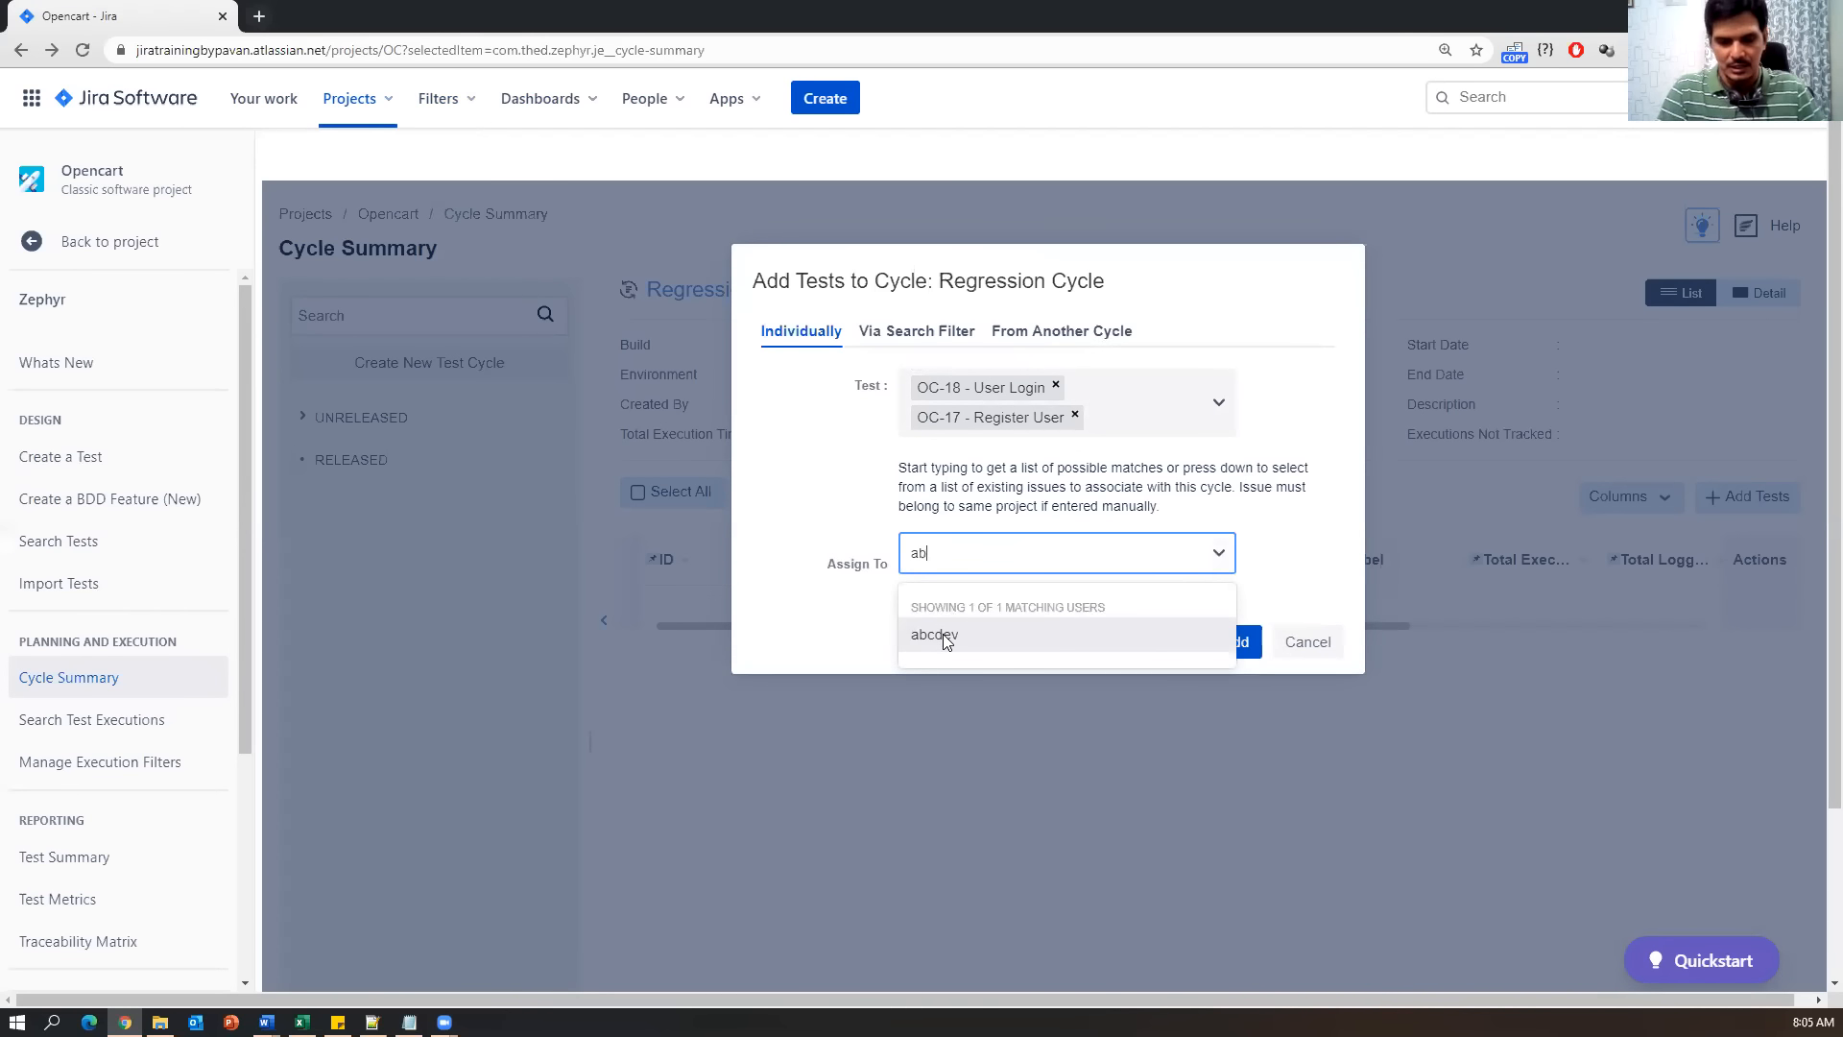
key(BackSpace)
key(BackSpace)
text(pava)
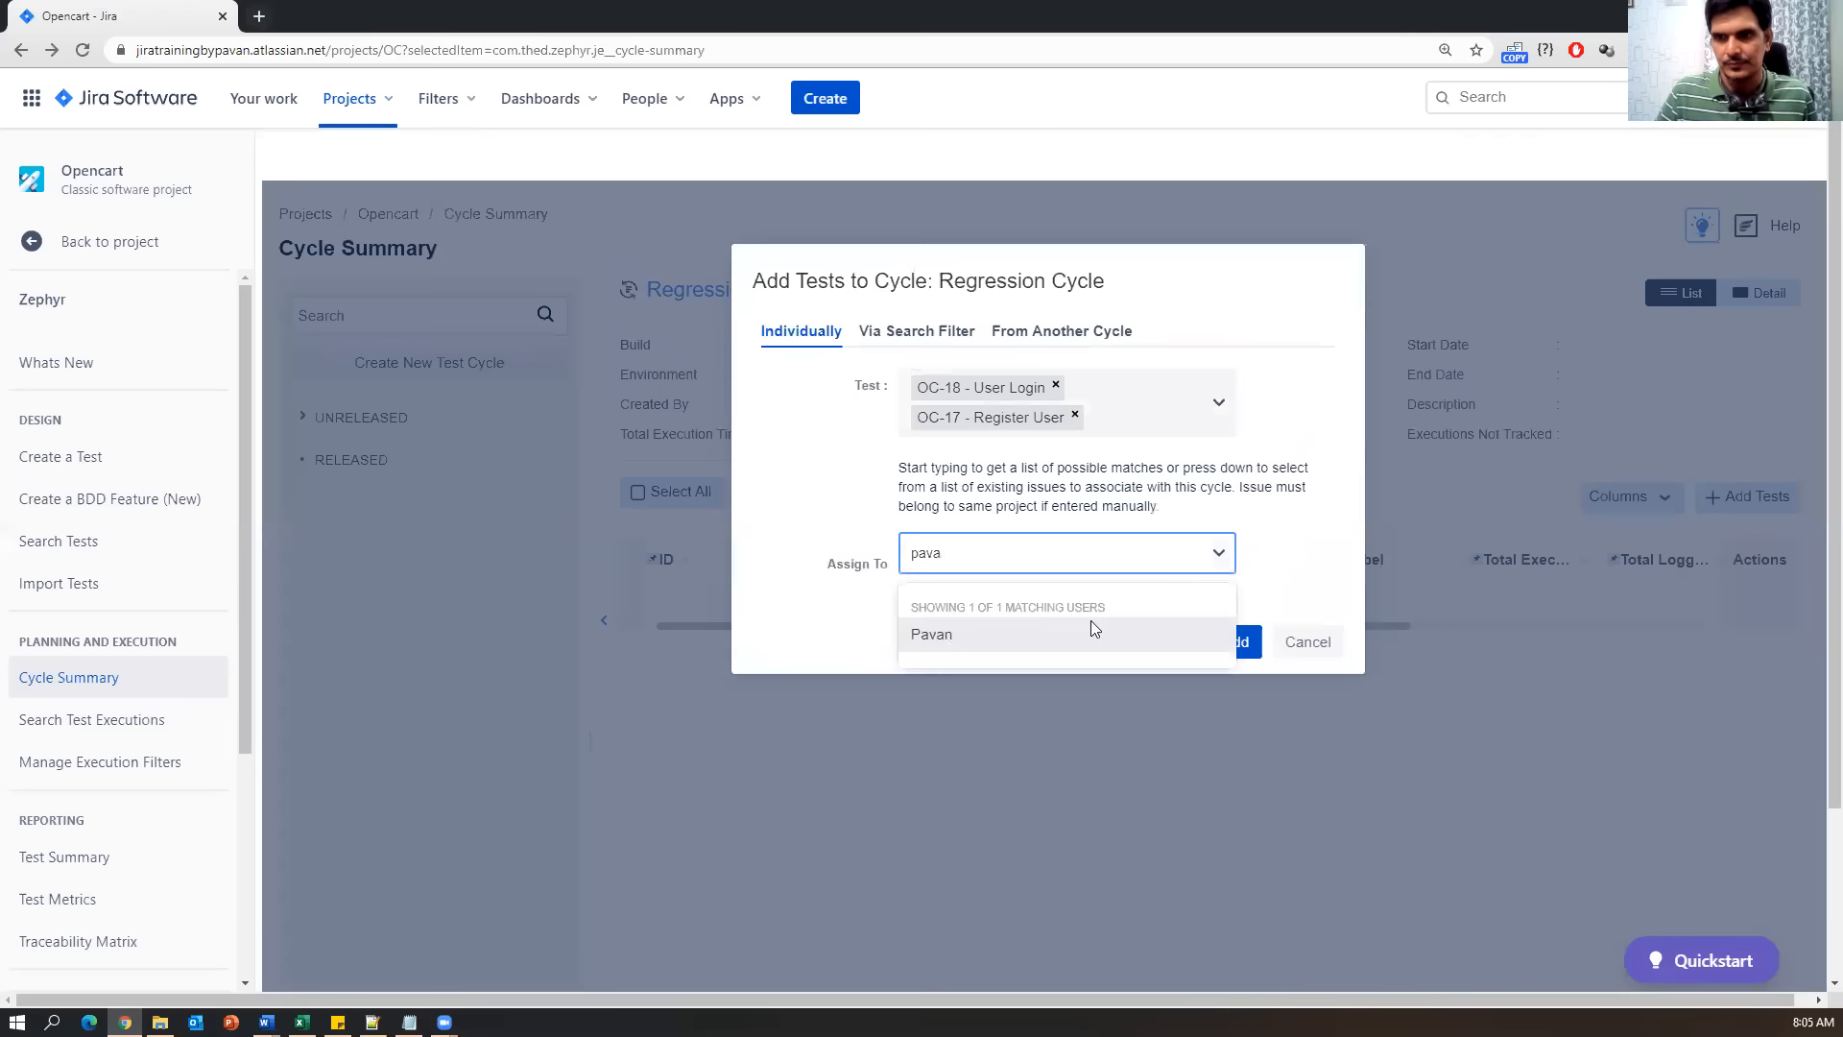
click(1001, 634)
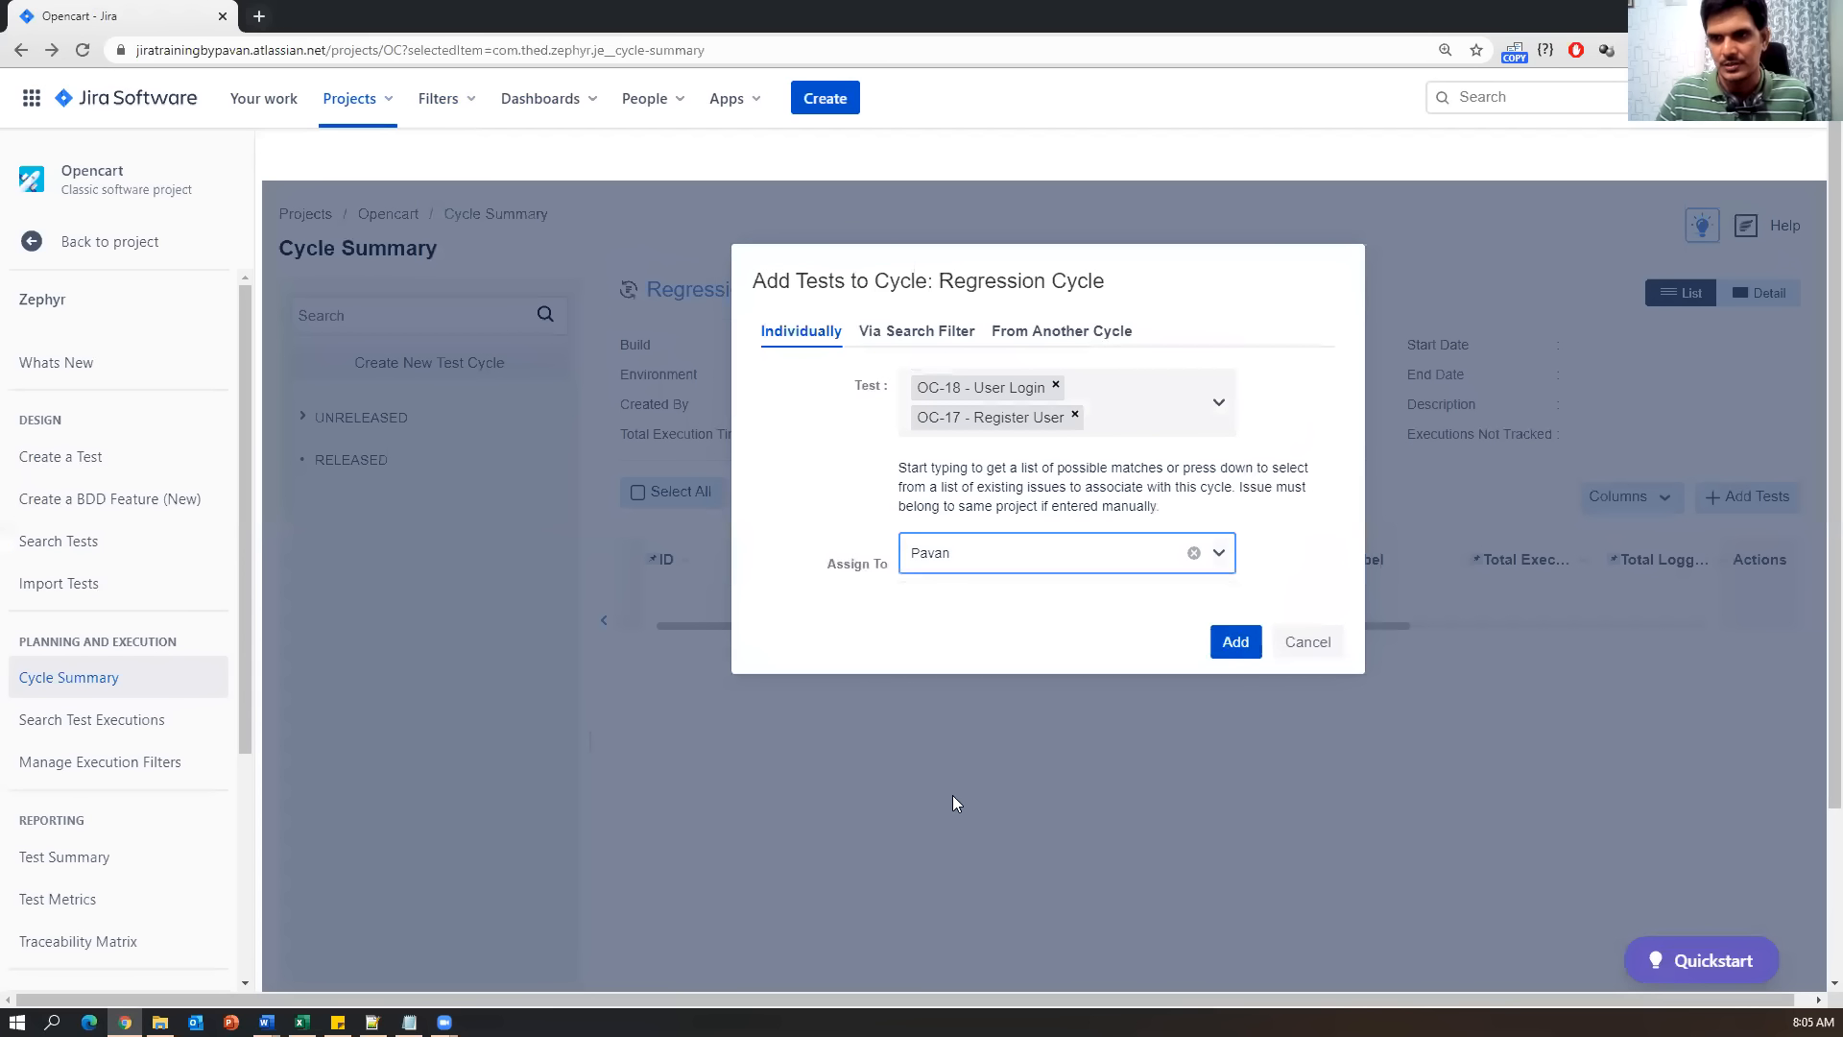
click(1236, 643)
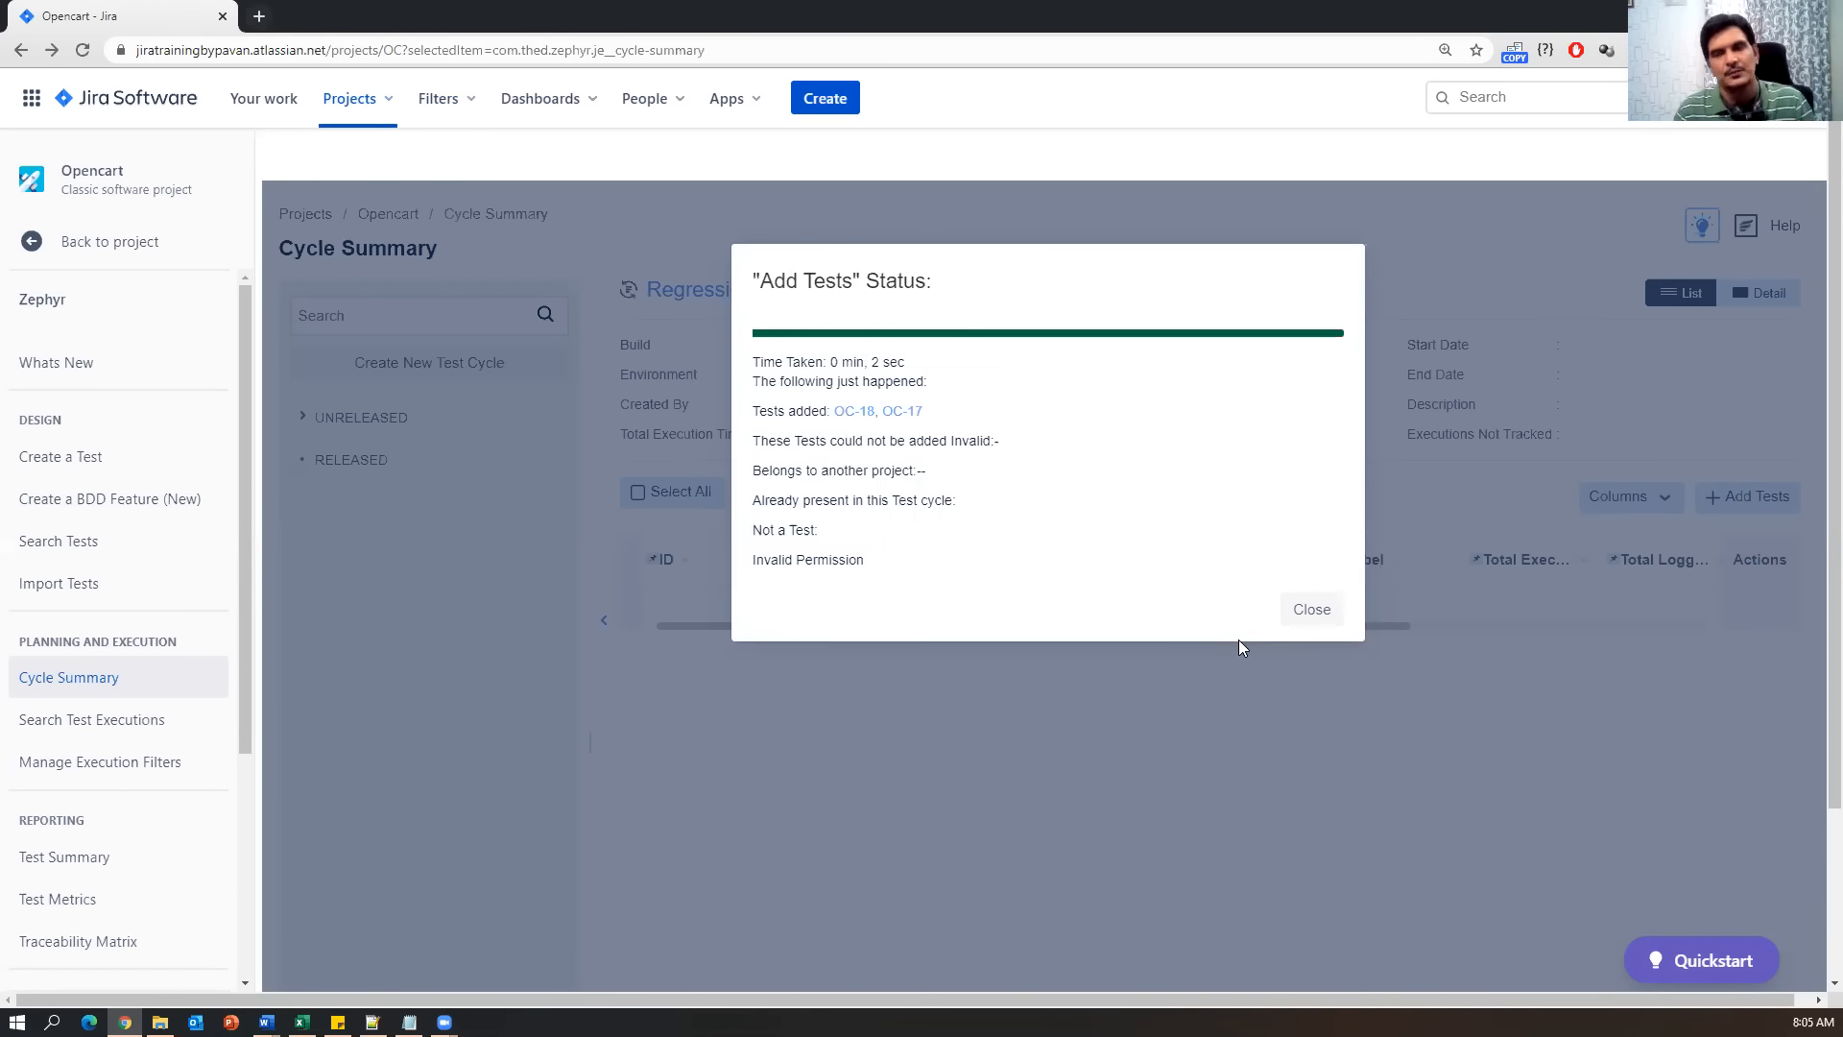
click(1315, 616)
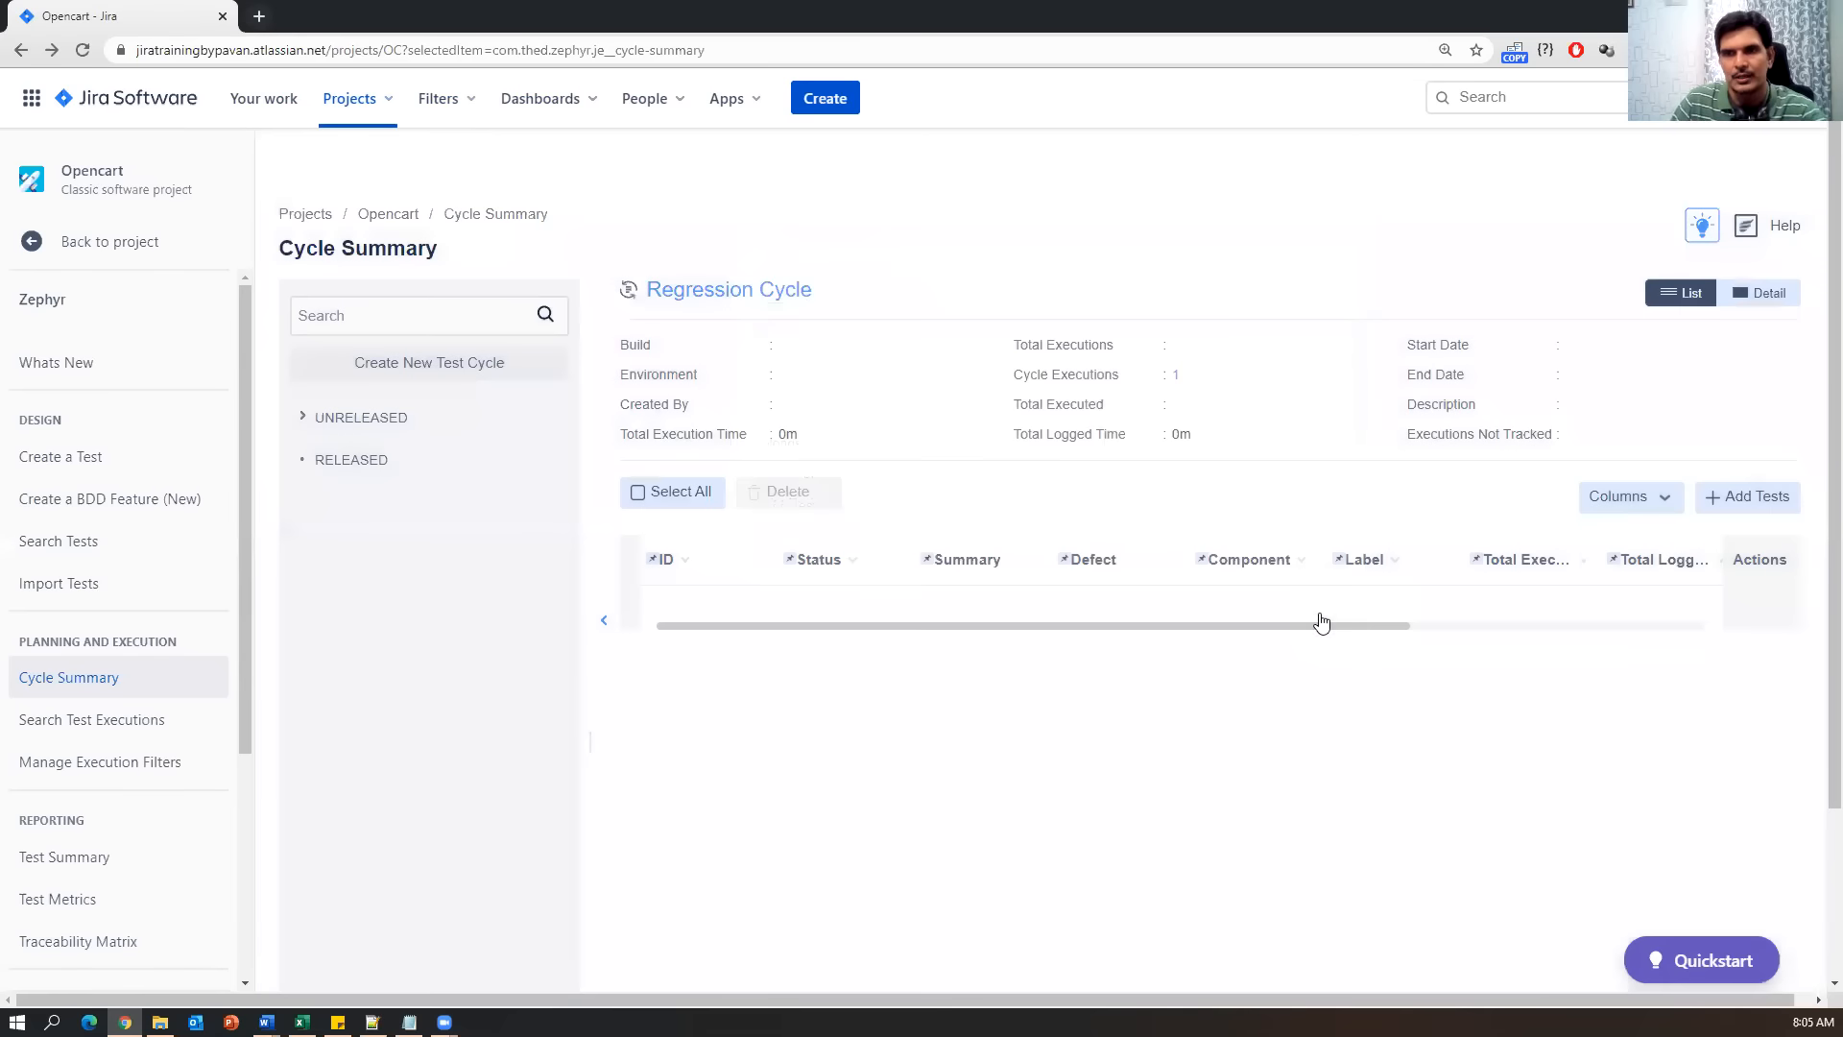
click(409, 1022)
drag(8, 743, 13, 701)
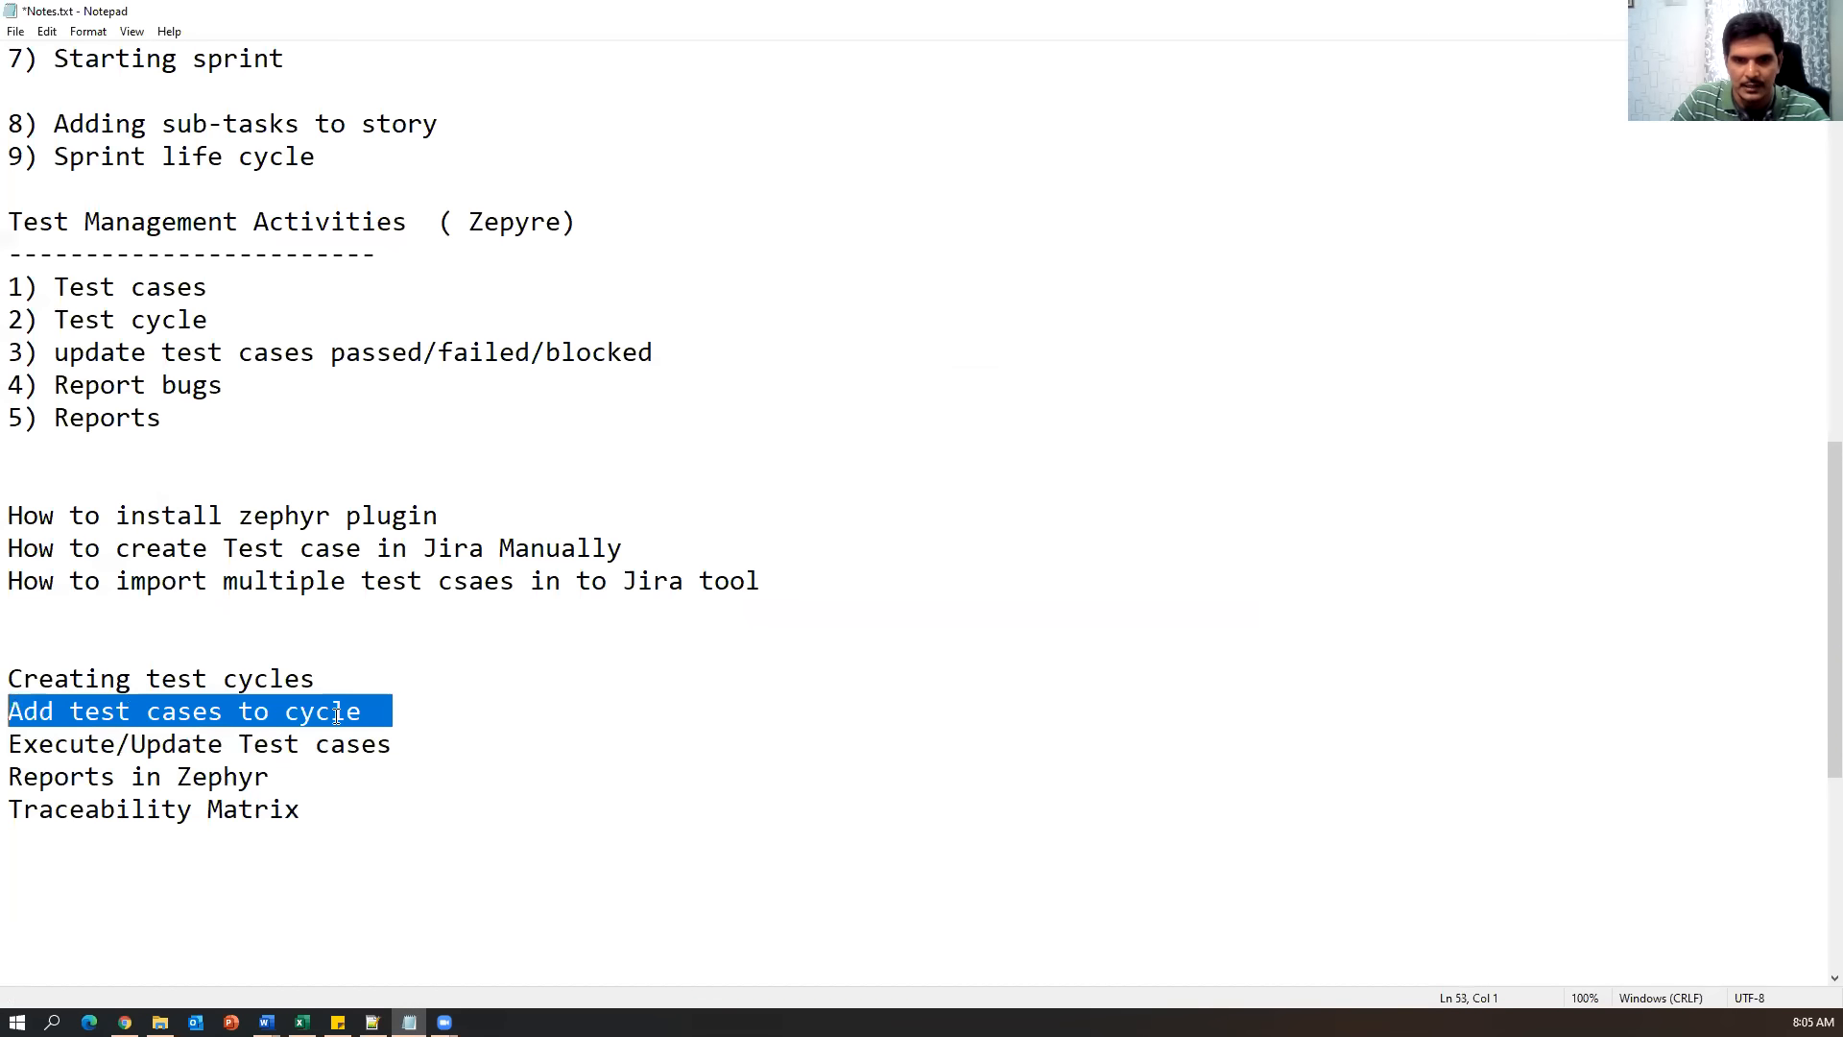
drag(465, 740, 9, 744)
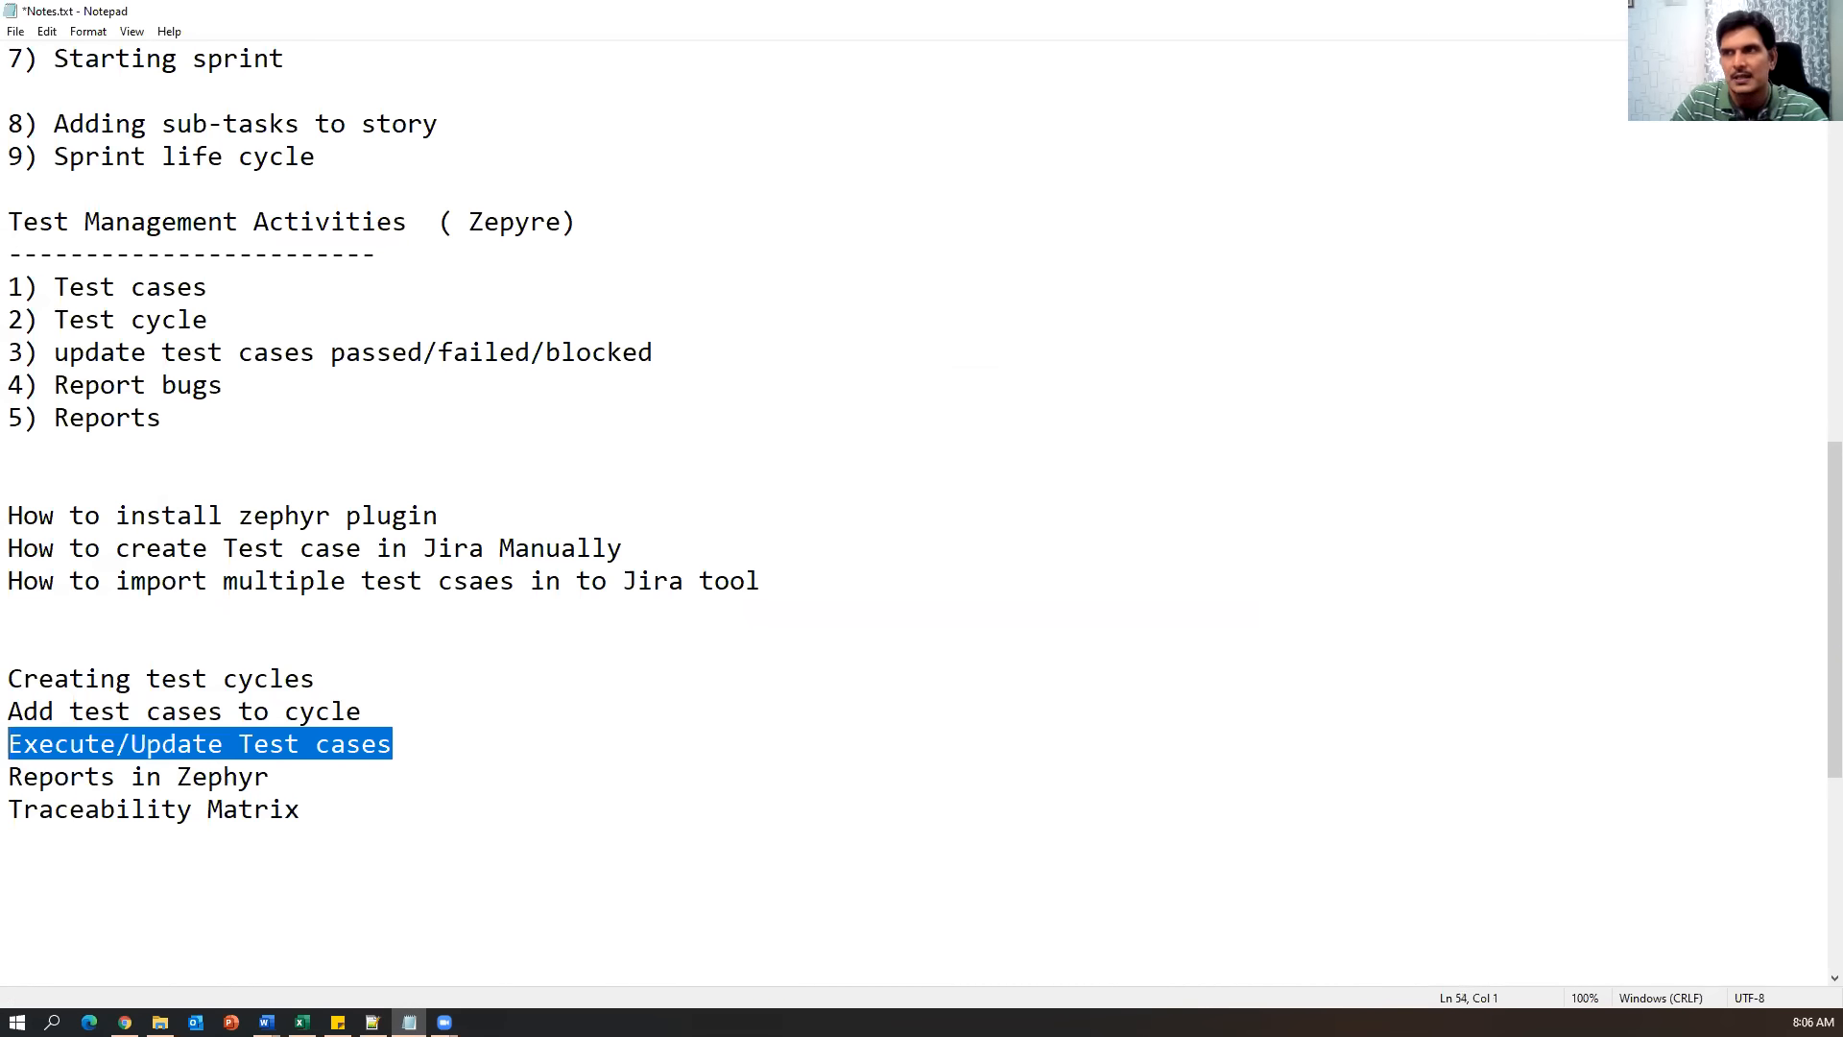
key(alt+Tab)
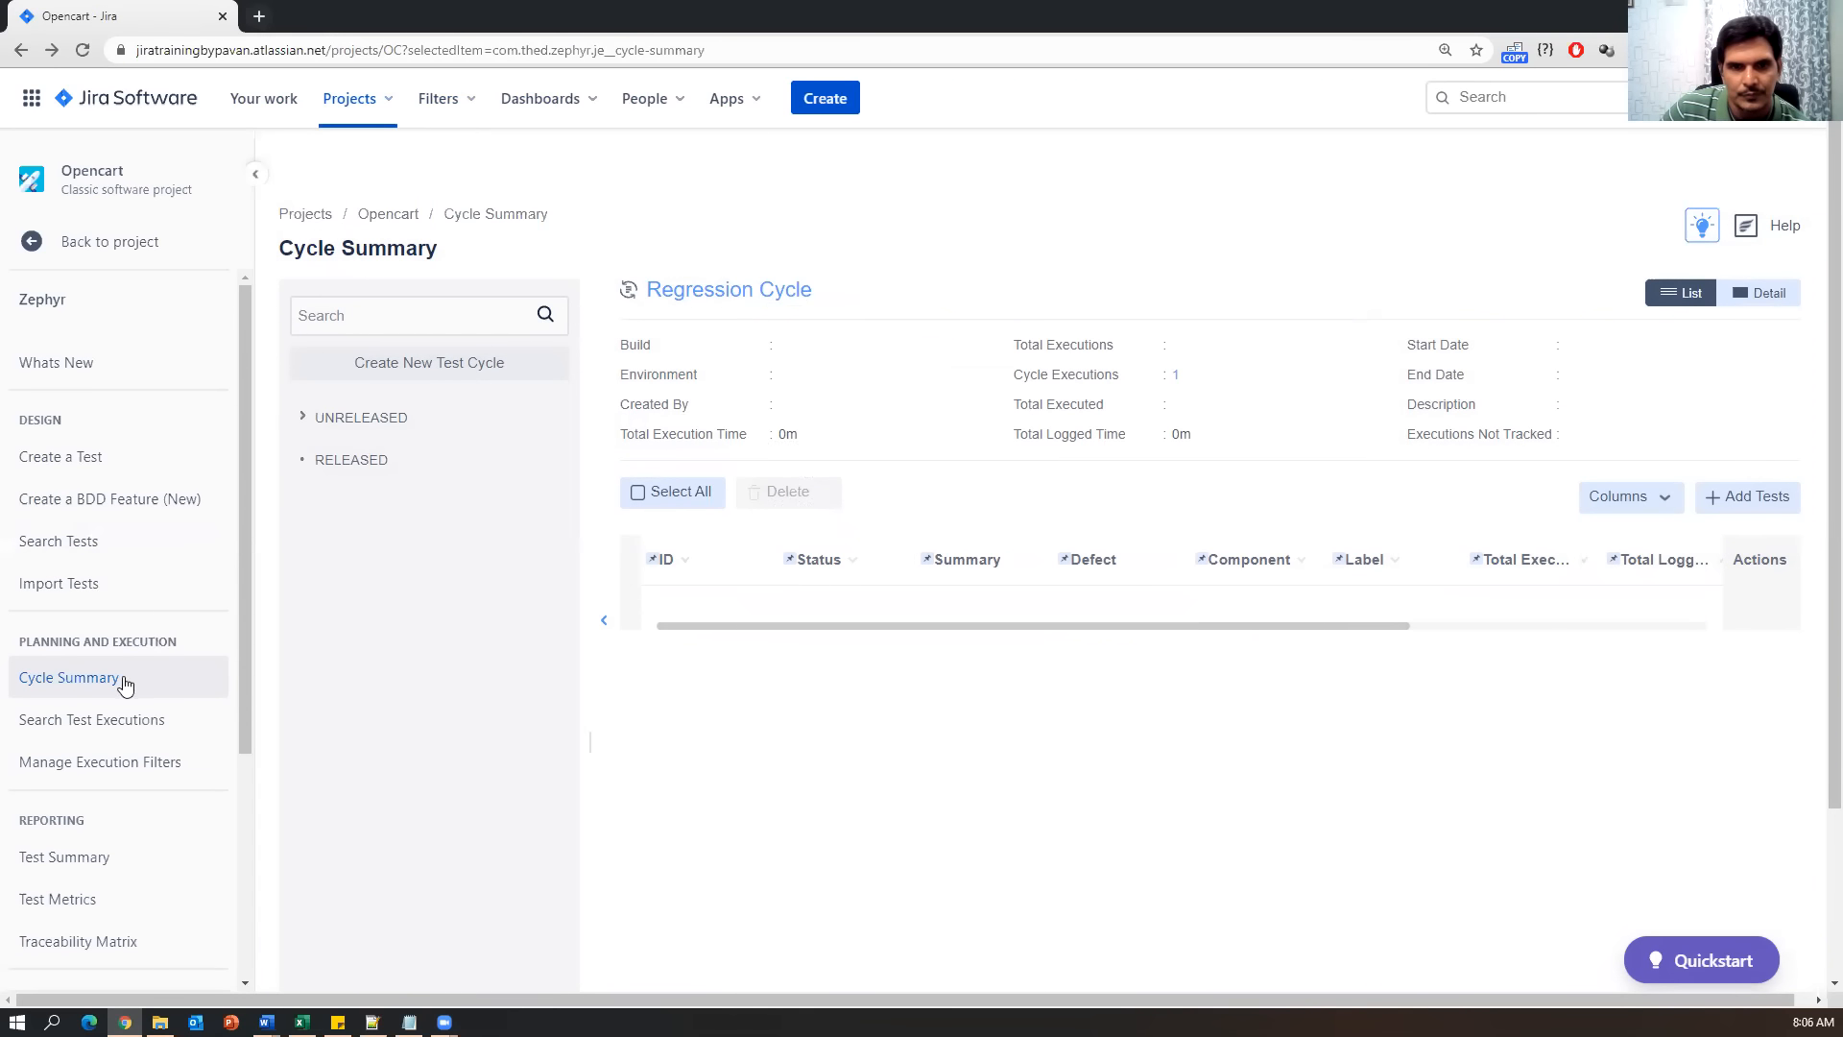
click(73, 680)
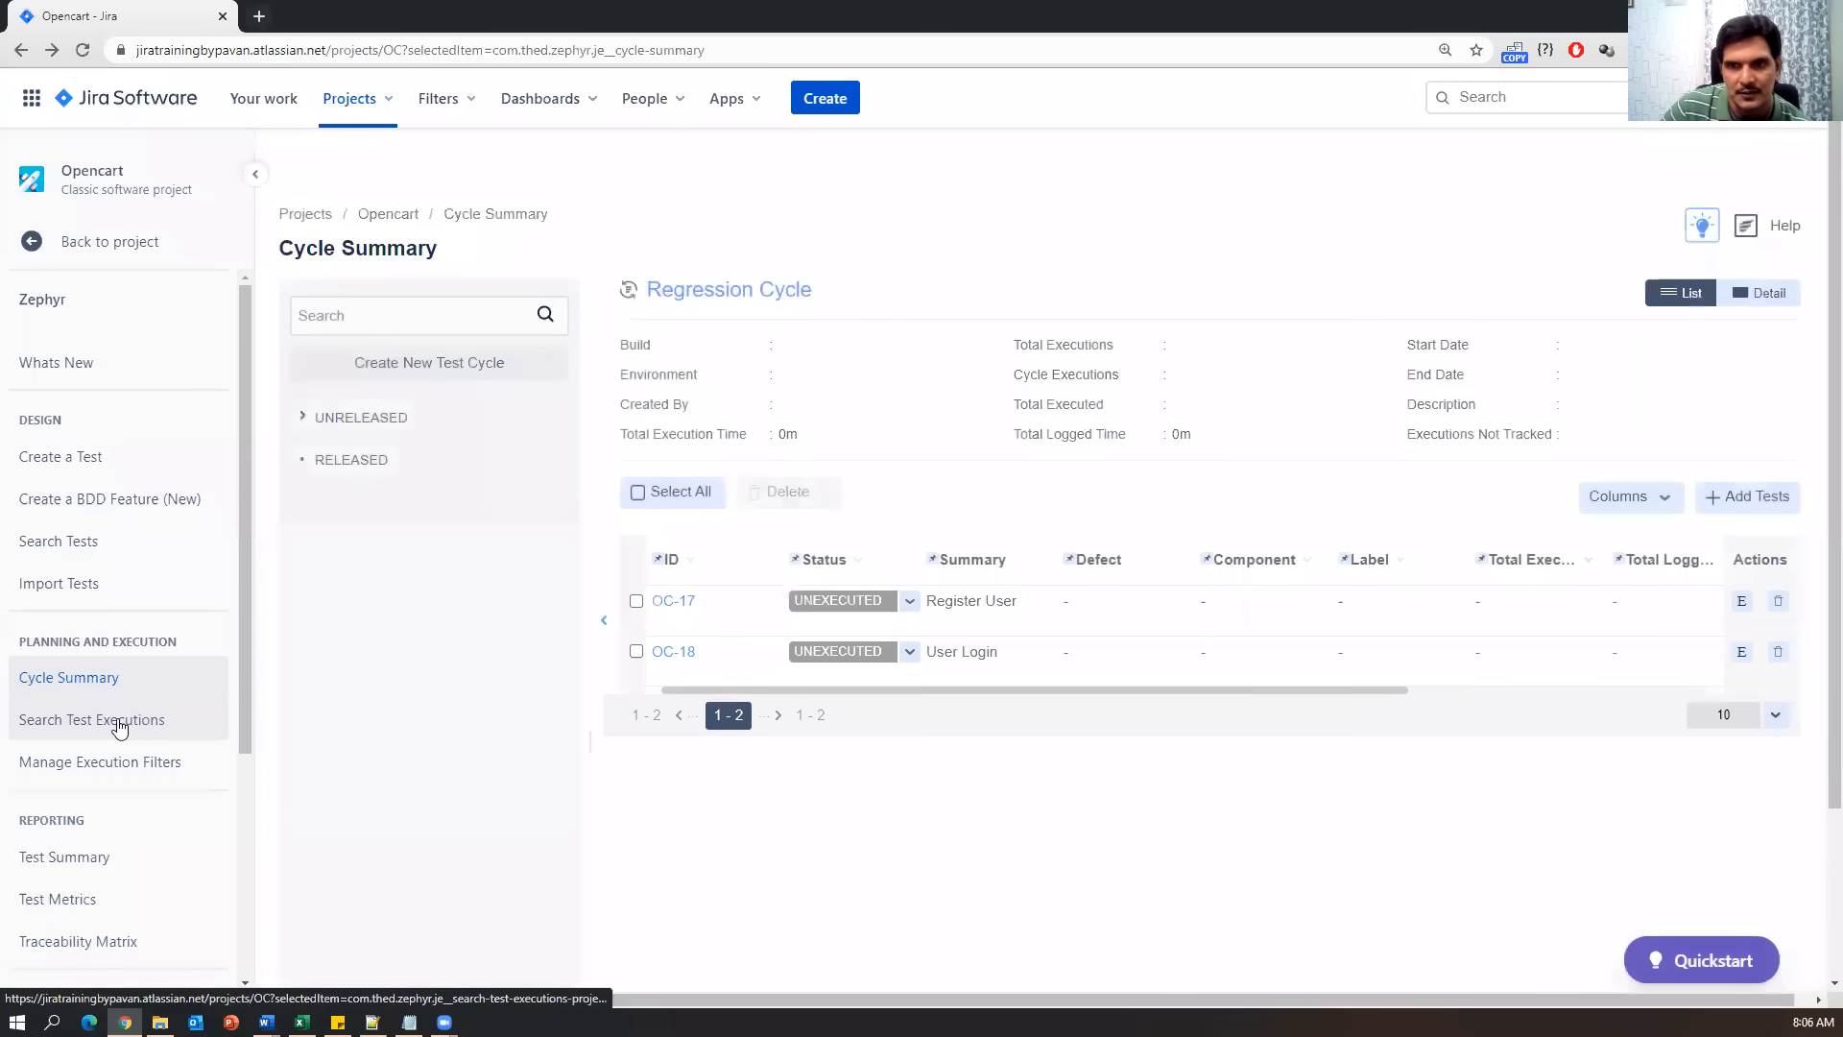
Open Search Test Executions to list unexecuted OC-17 and OC-18 in the Regression Cycle.
click(102, 730)
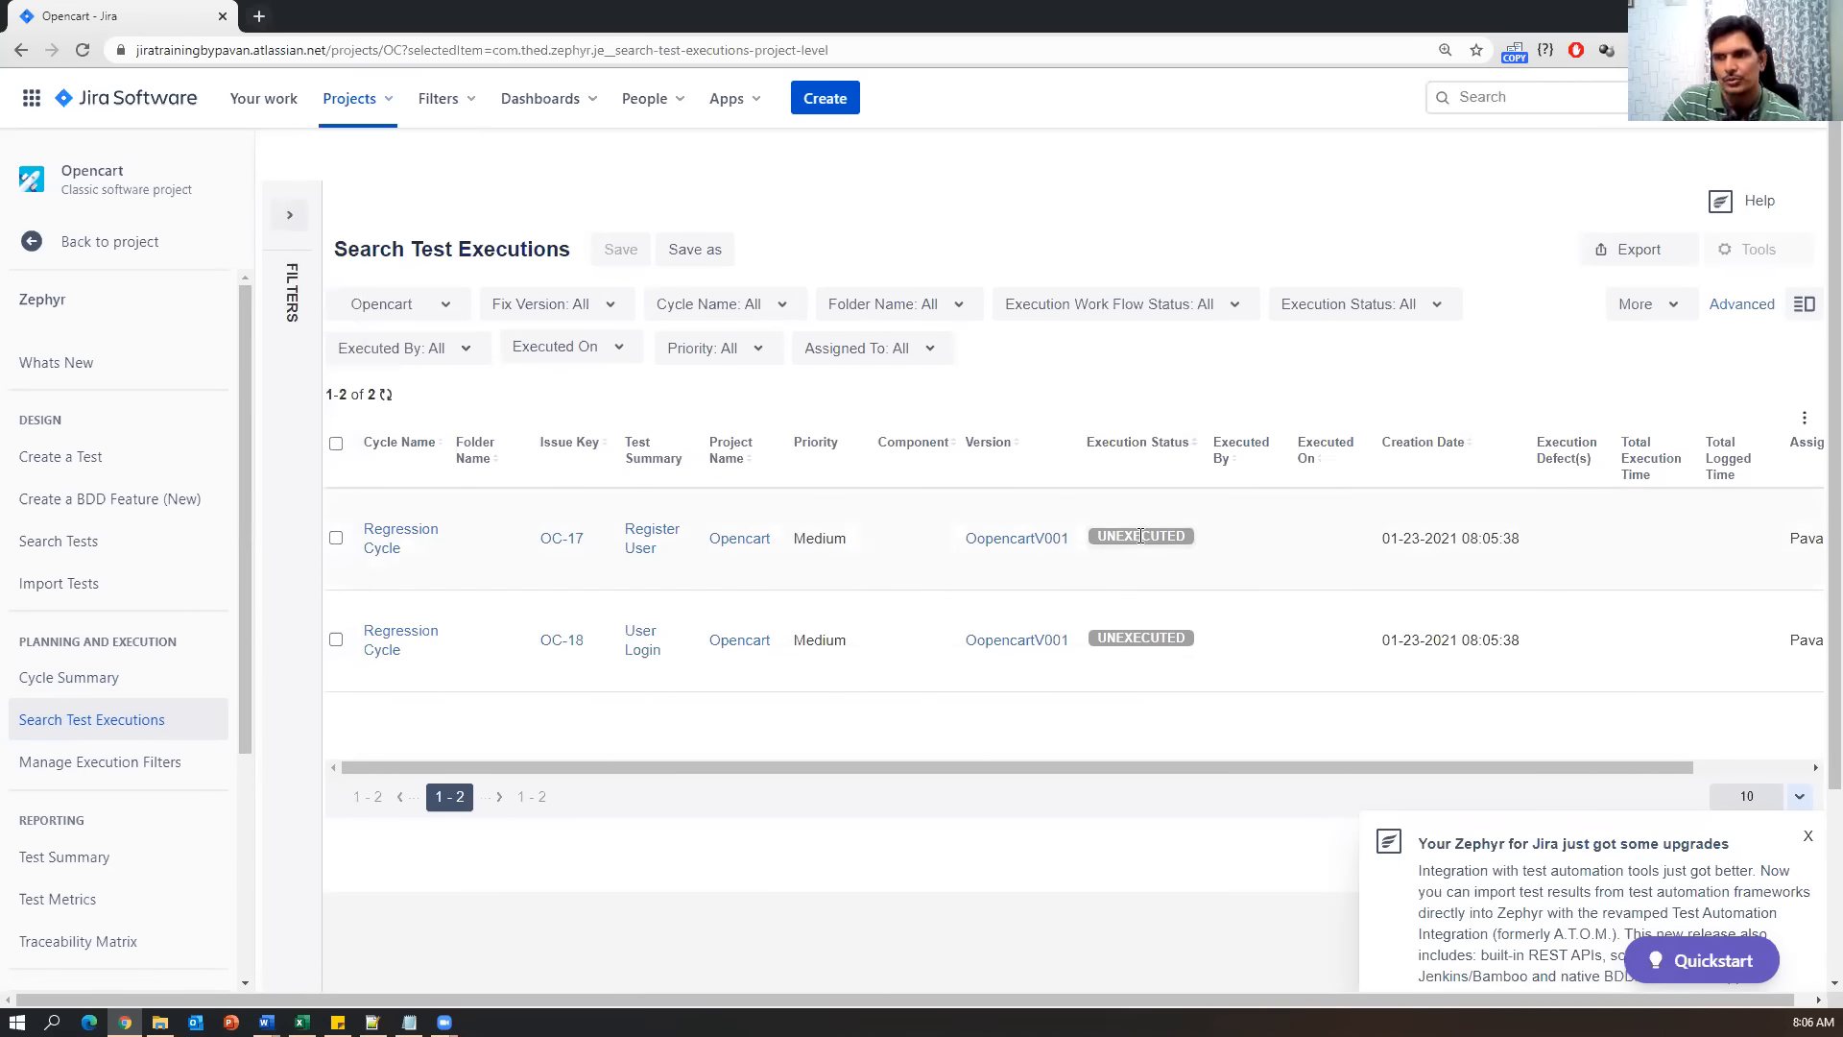
Dismiss the Zephyr upgrades notification and open the OC-17 Register User test.
click(1808, 835)
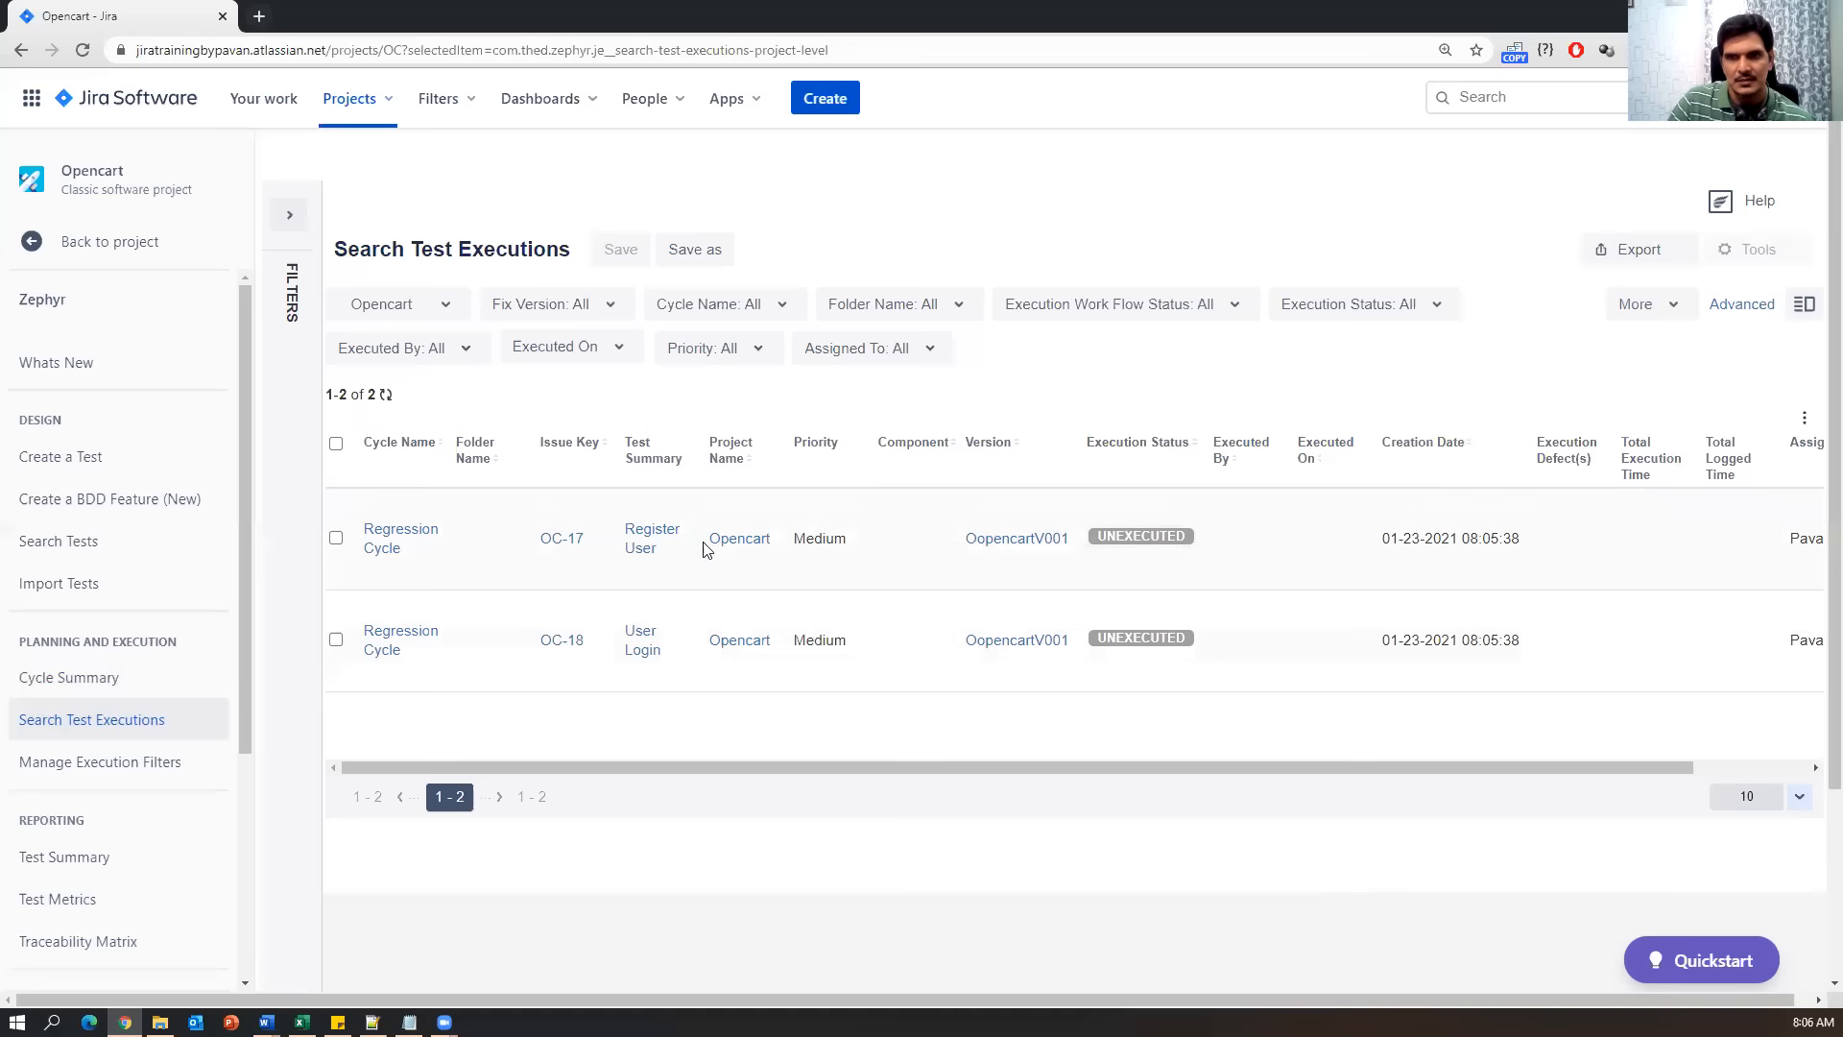
click(654, 546)
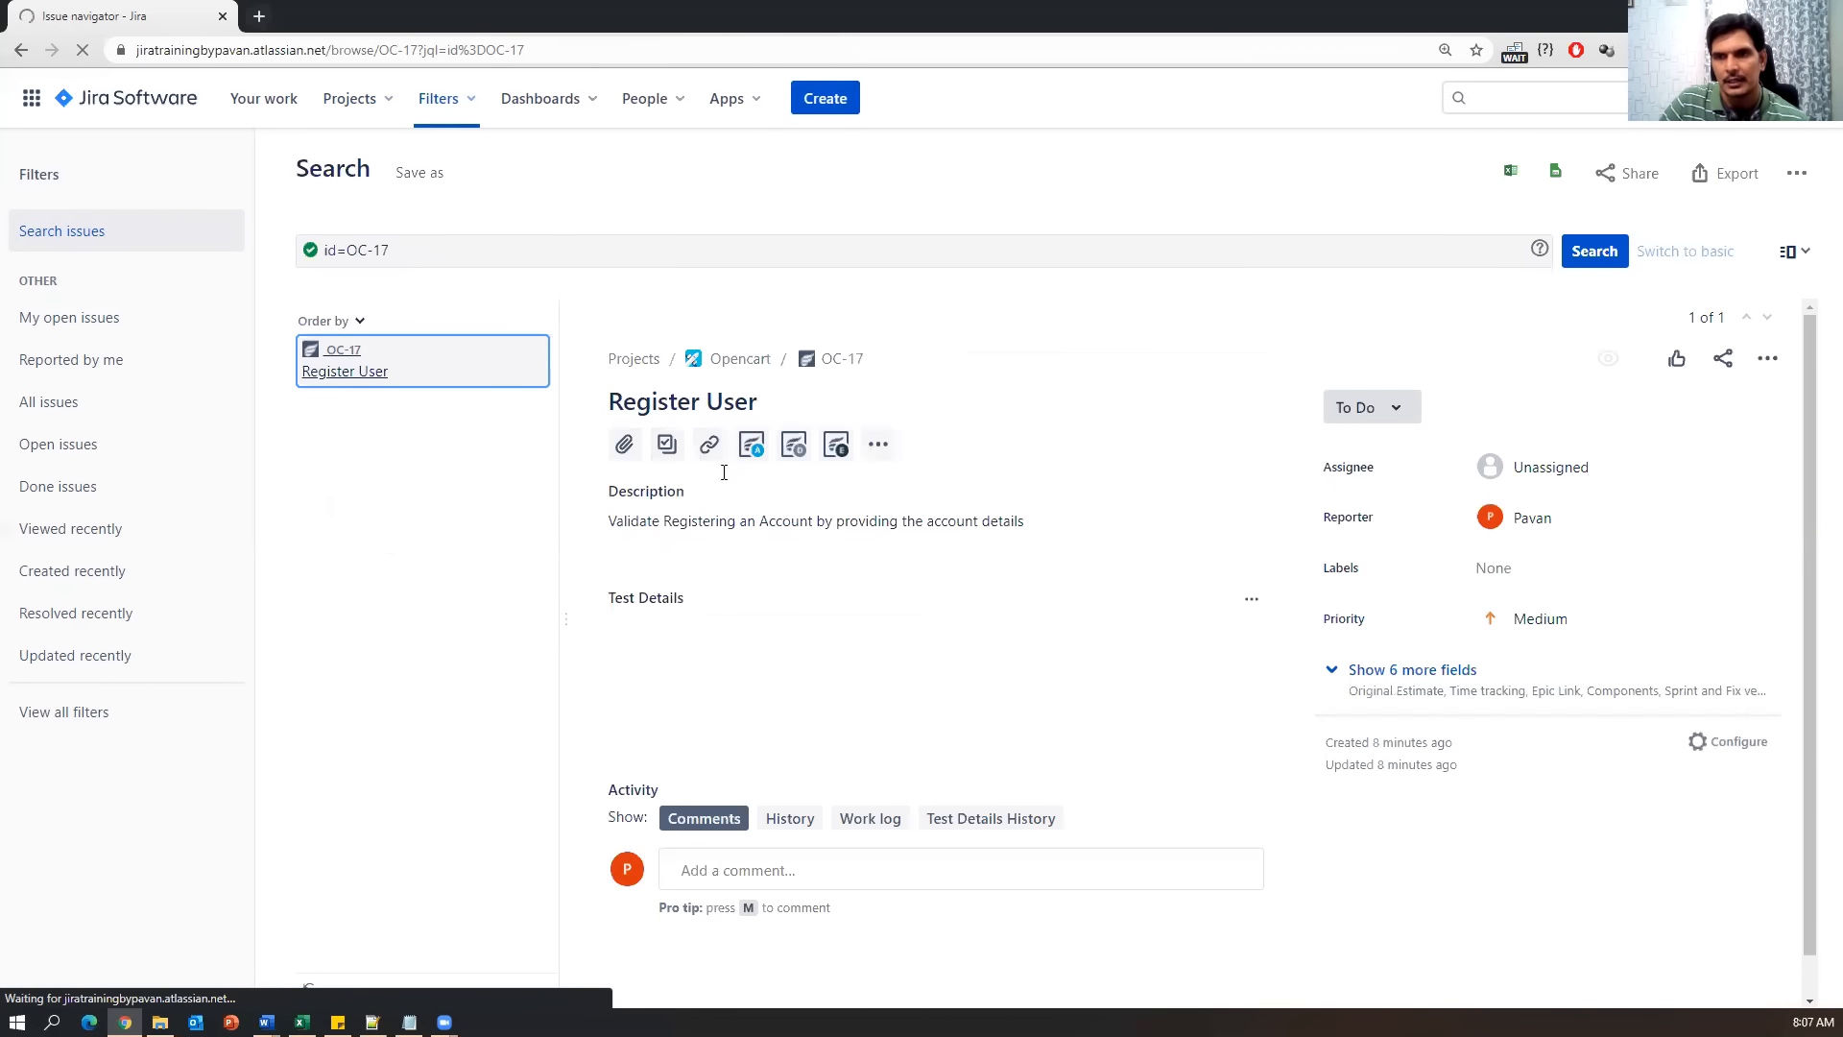
Show OC-17's Test Executions table and scroll to its unexecuted OpencartV001 Regression Cycle run.
click(837, 448)
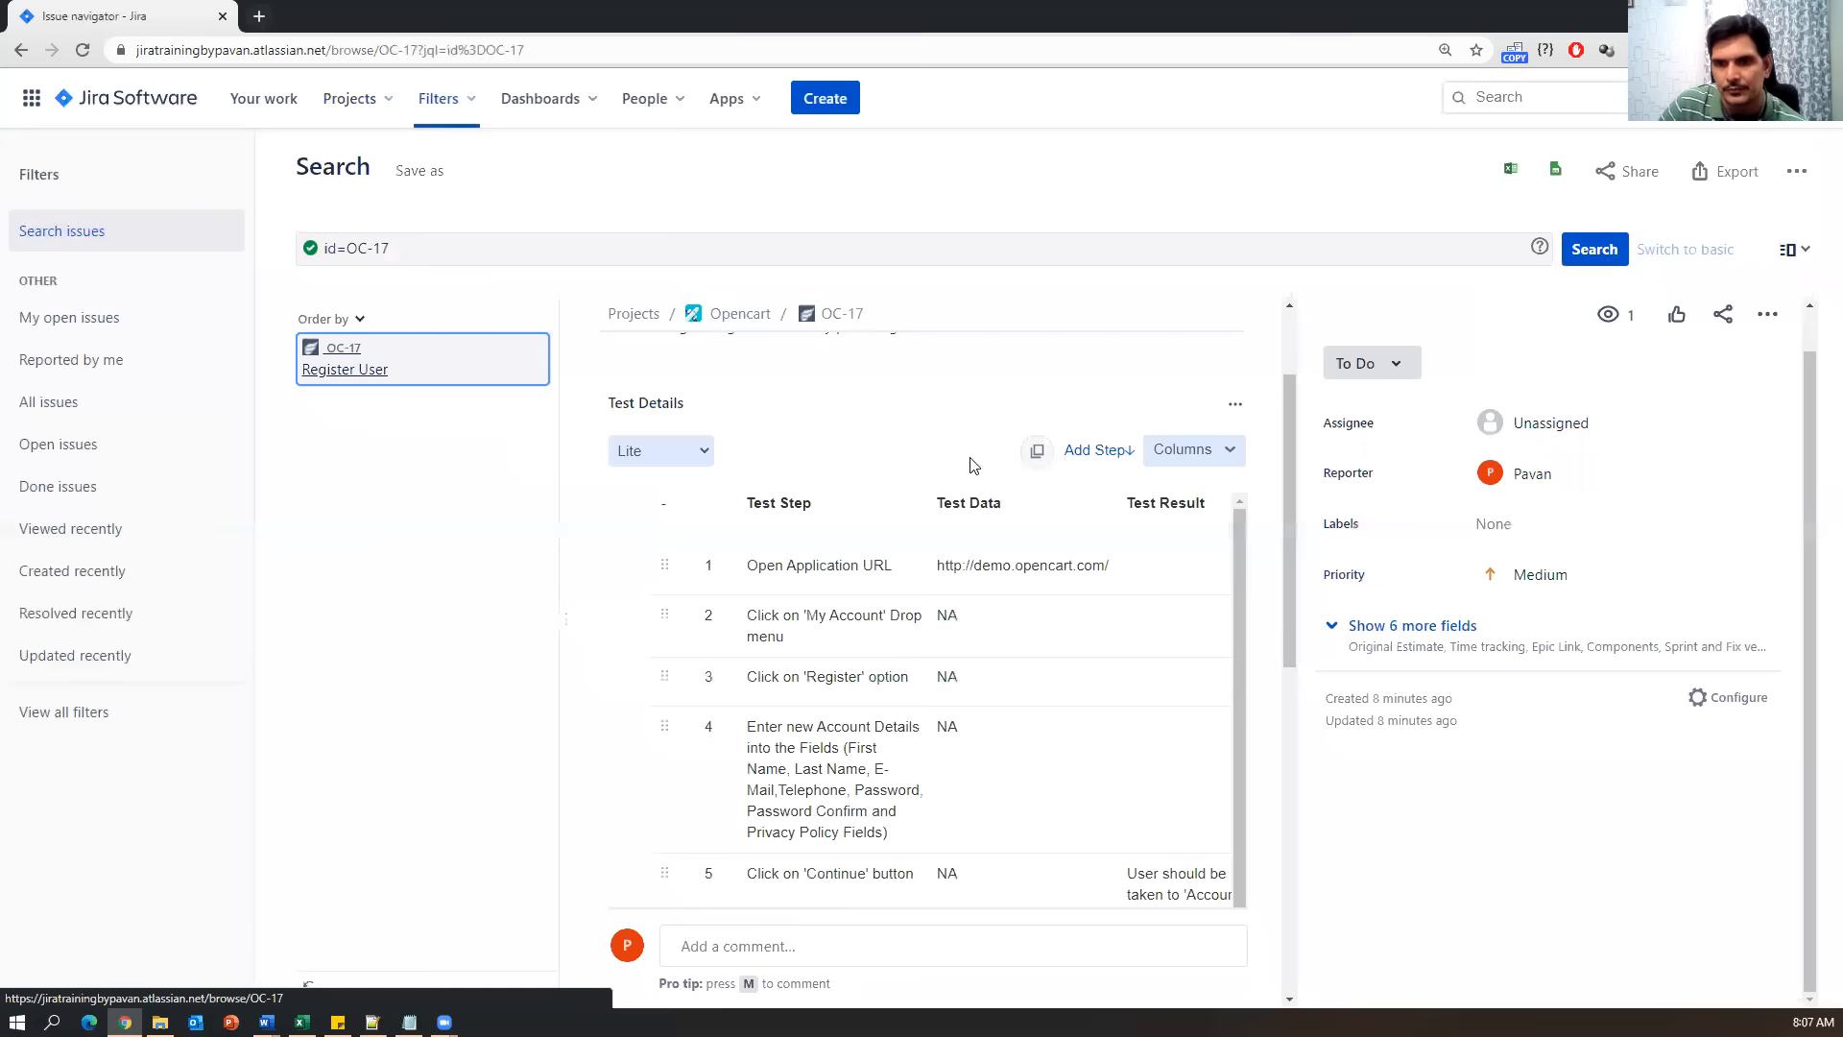
scroll(1010, 736, down, 1)
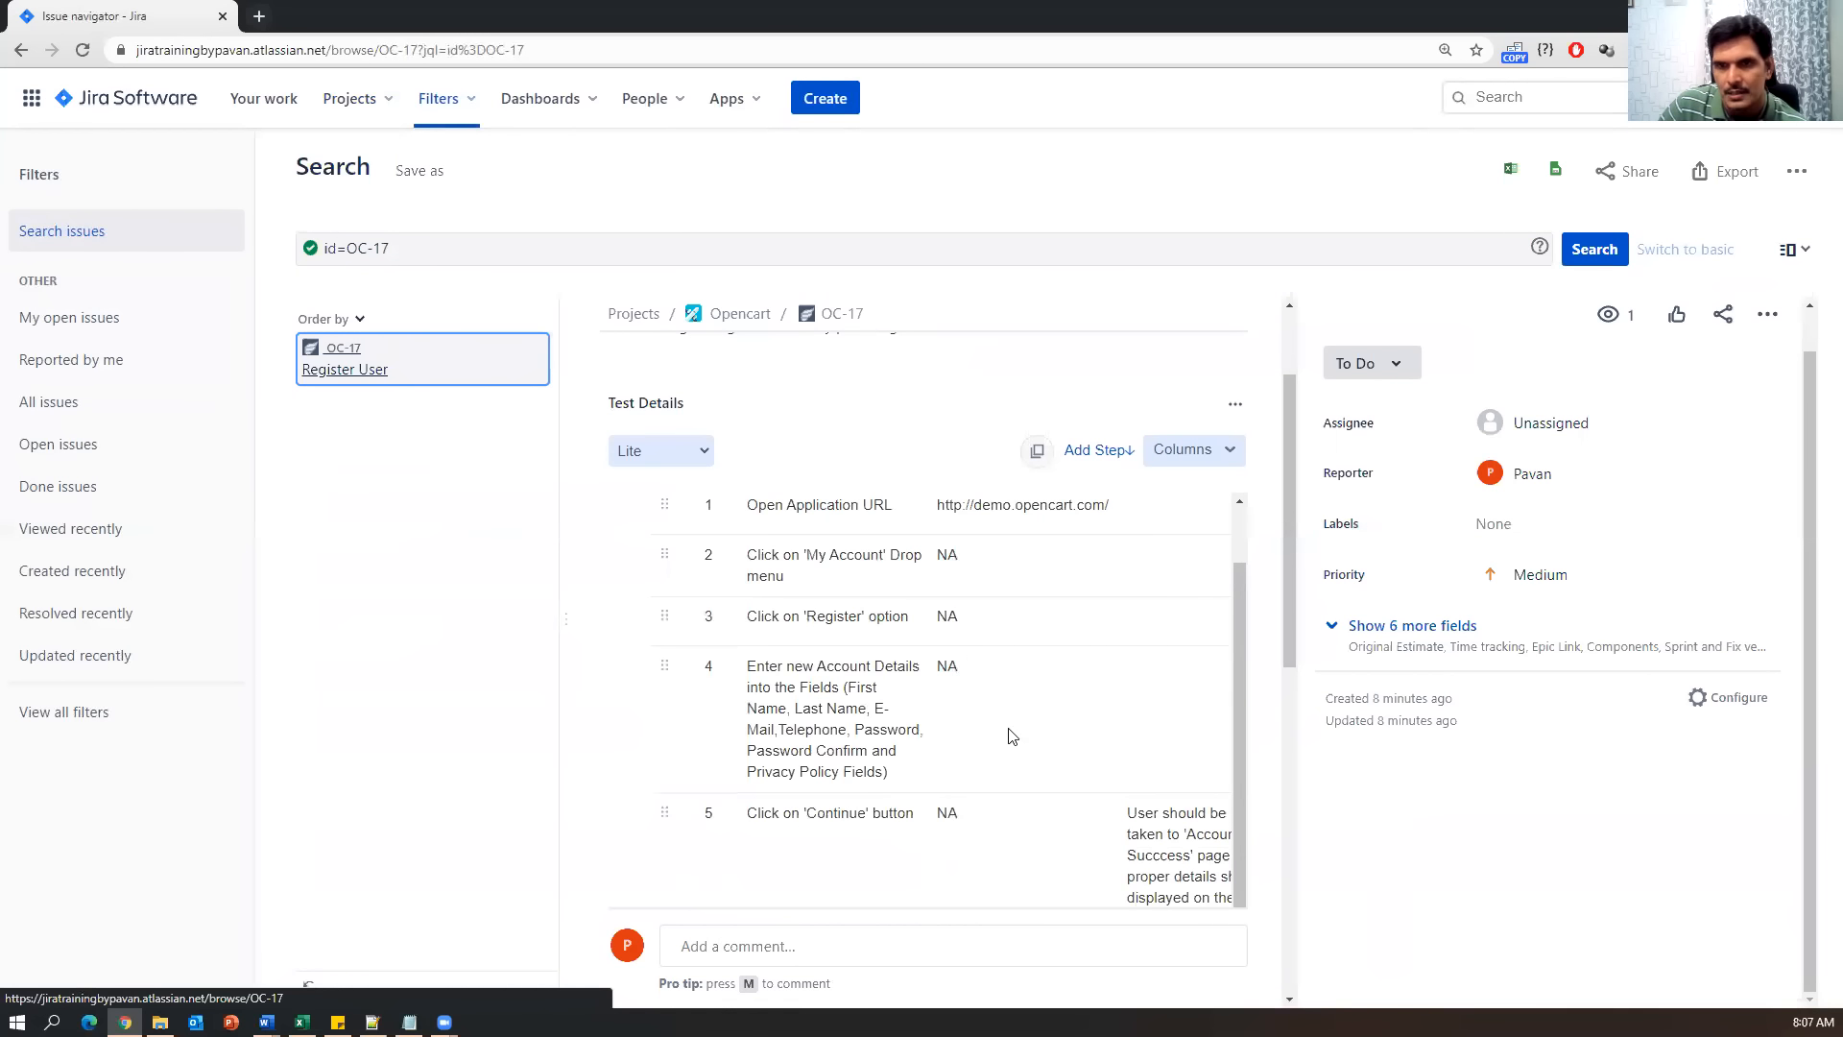
scroll(1010, 737, up, 1)
scroll(1010, 736, down, 1)
scroll(1009, 736, up, 1)
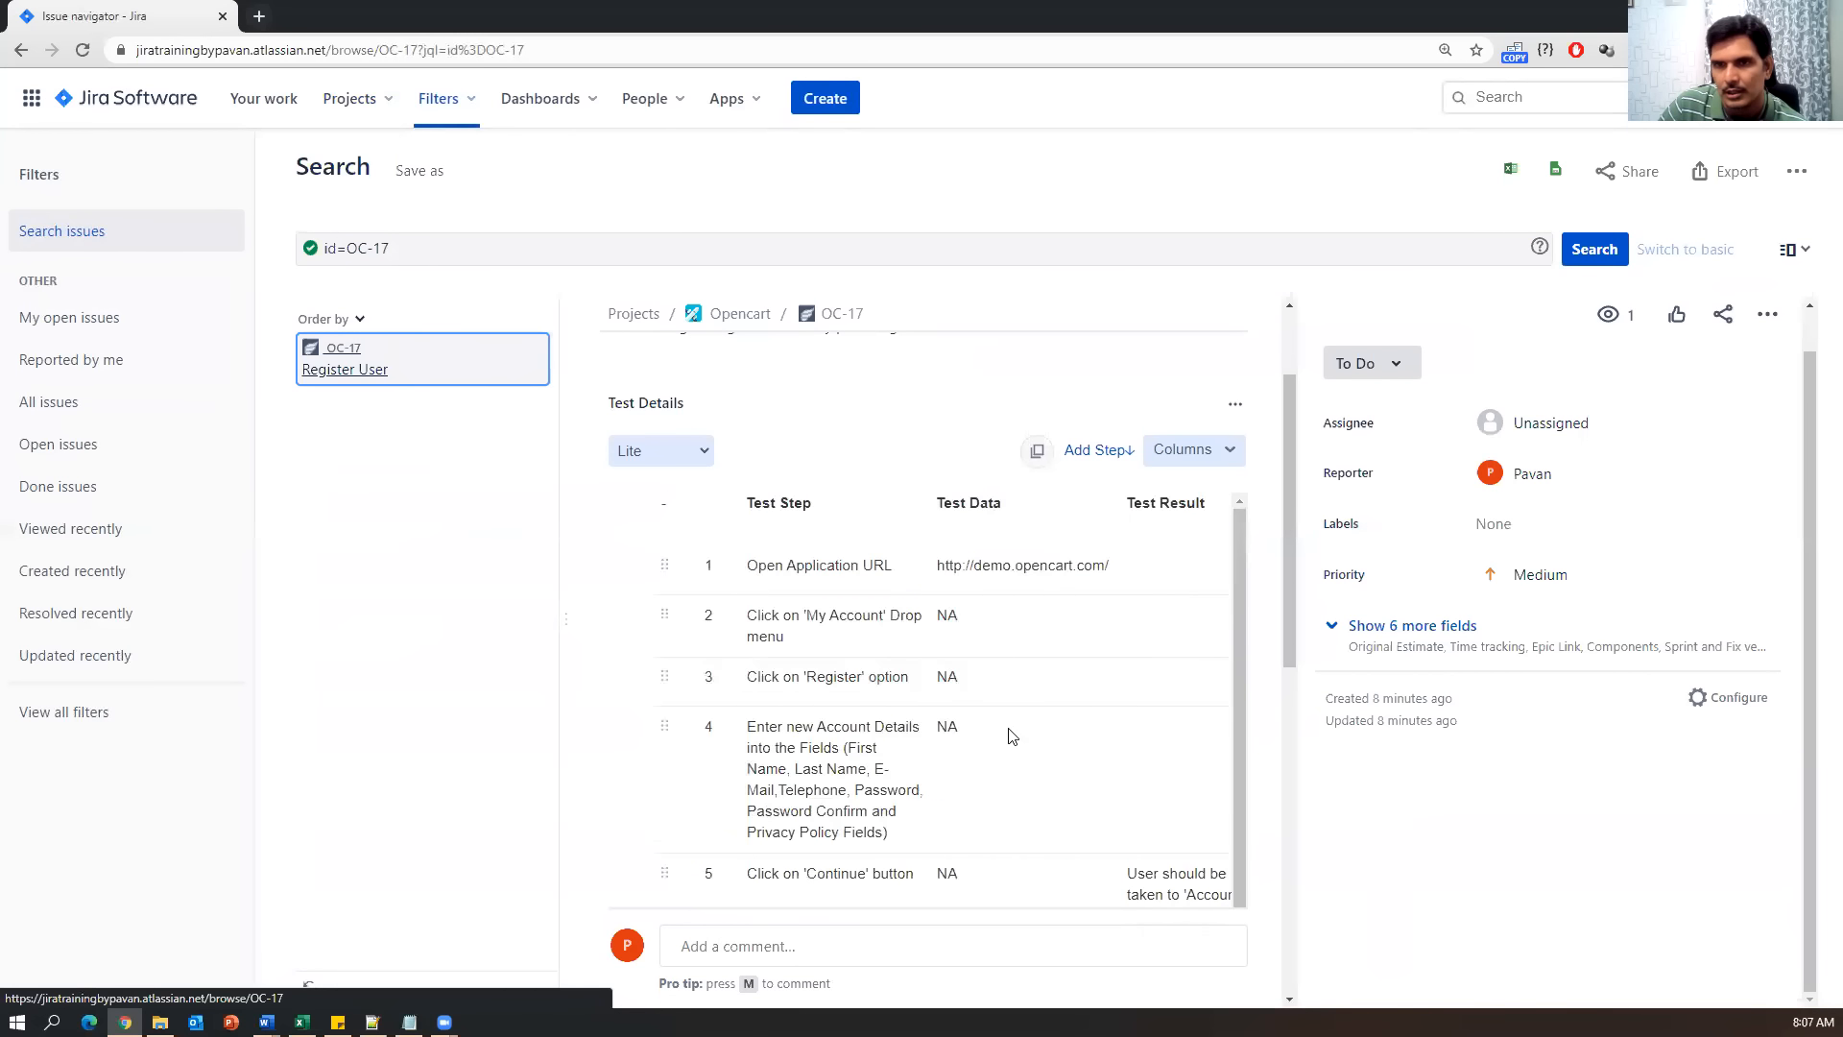
scroll(1217, 824, down, 5)
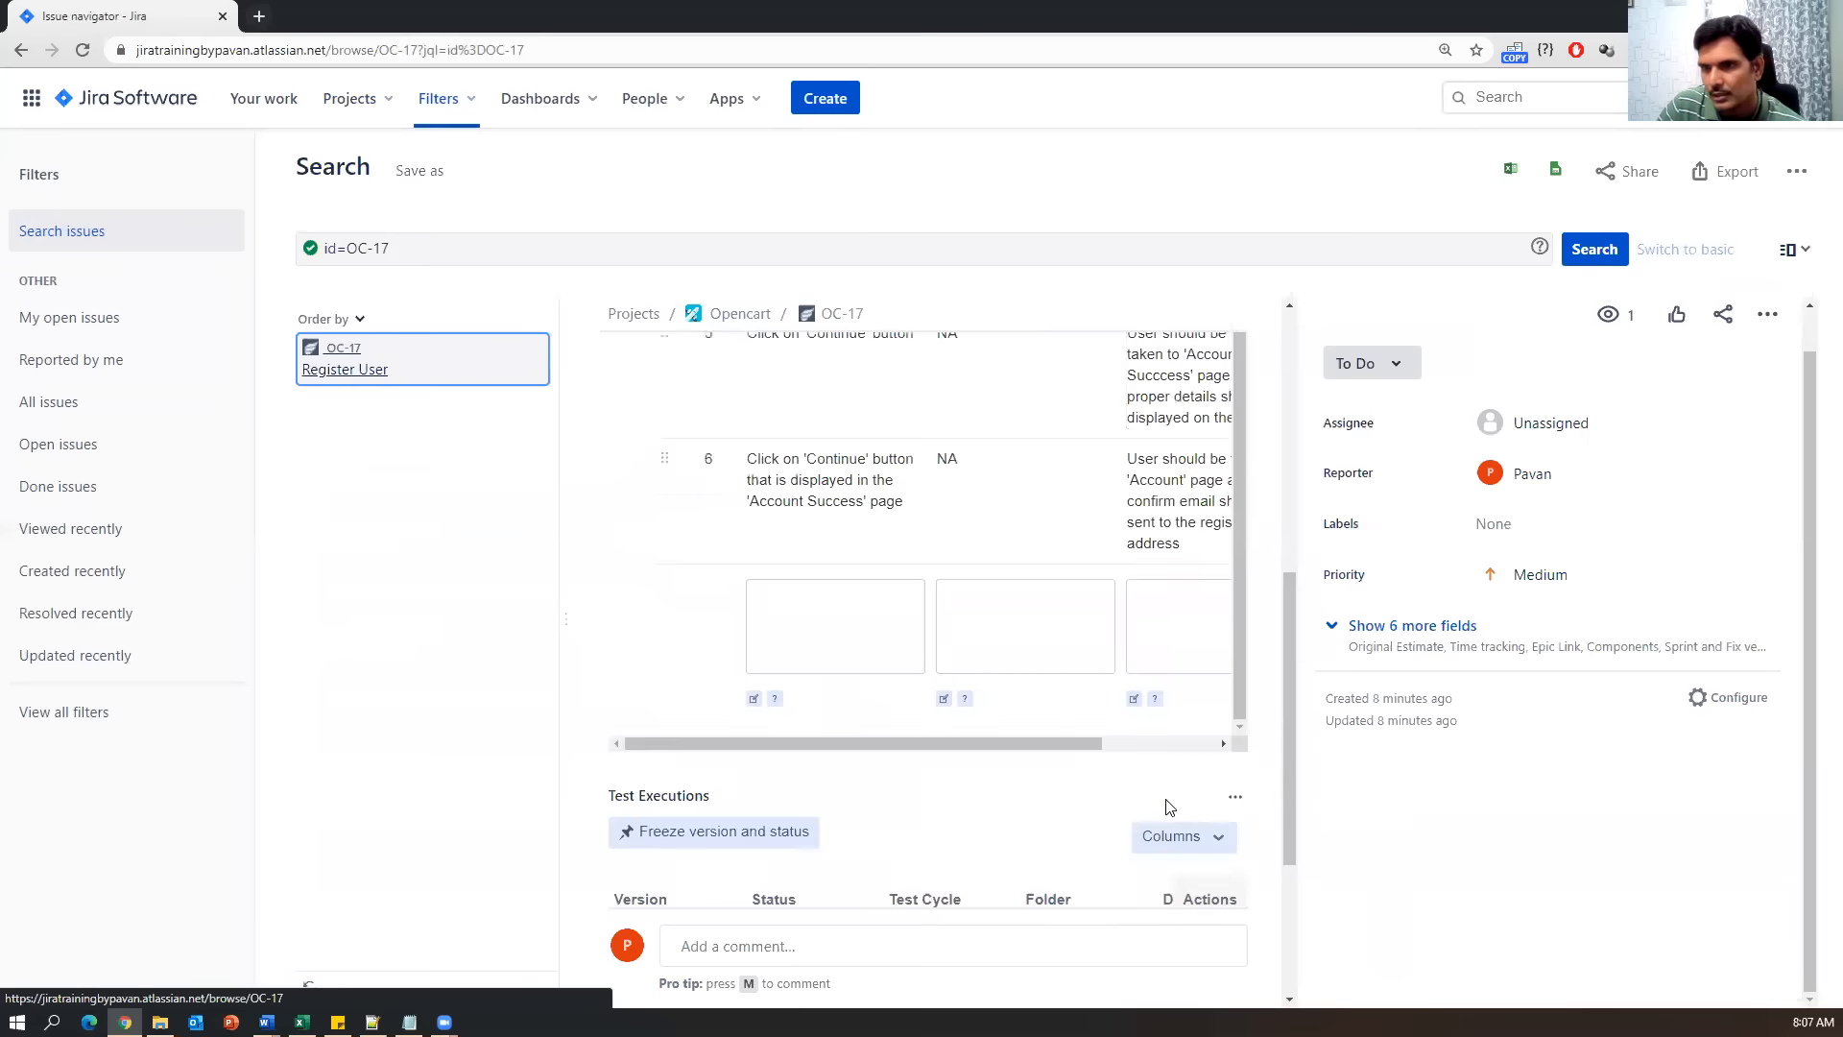
scroll(1169, 806, down, 3)
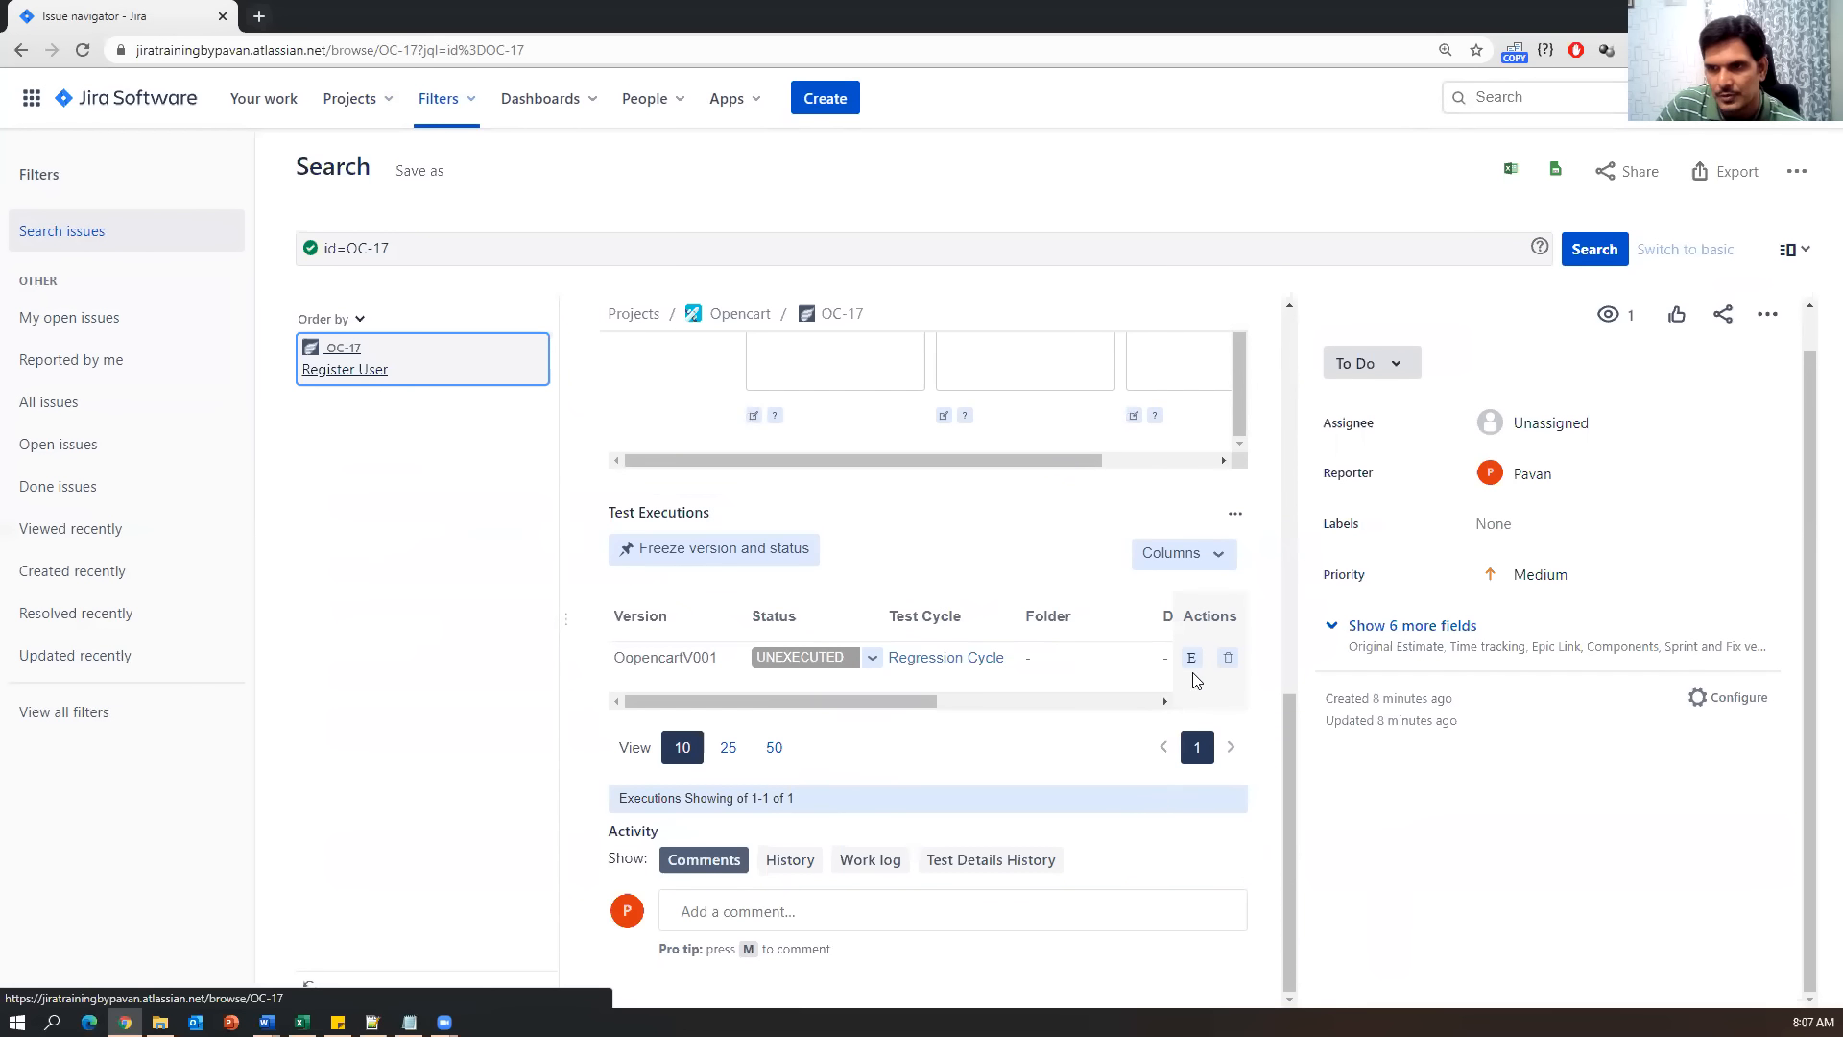
drag(628, 662, 702, 662)
Set the OC-17 Regression Cycle execution status to PASS.
click(872, 658)
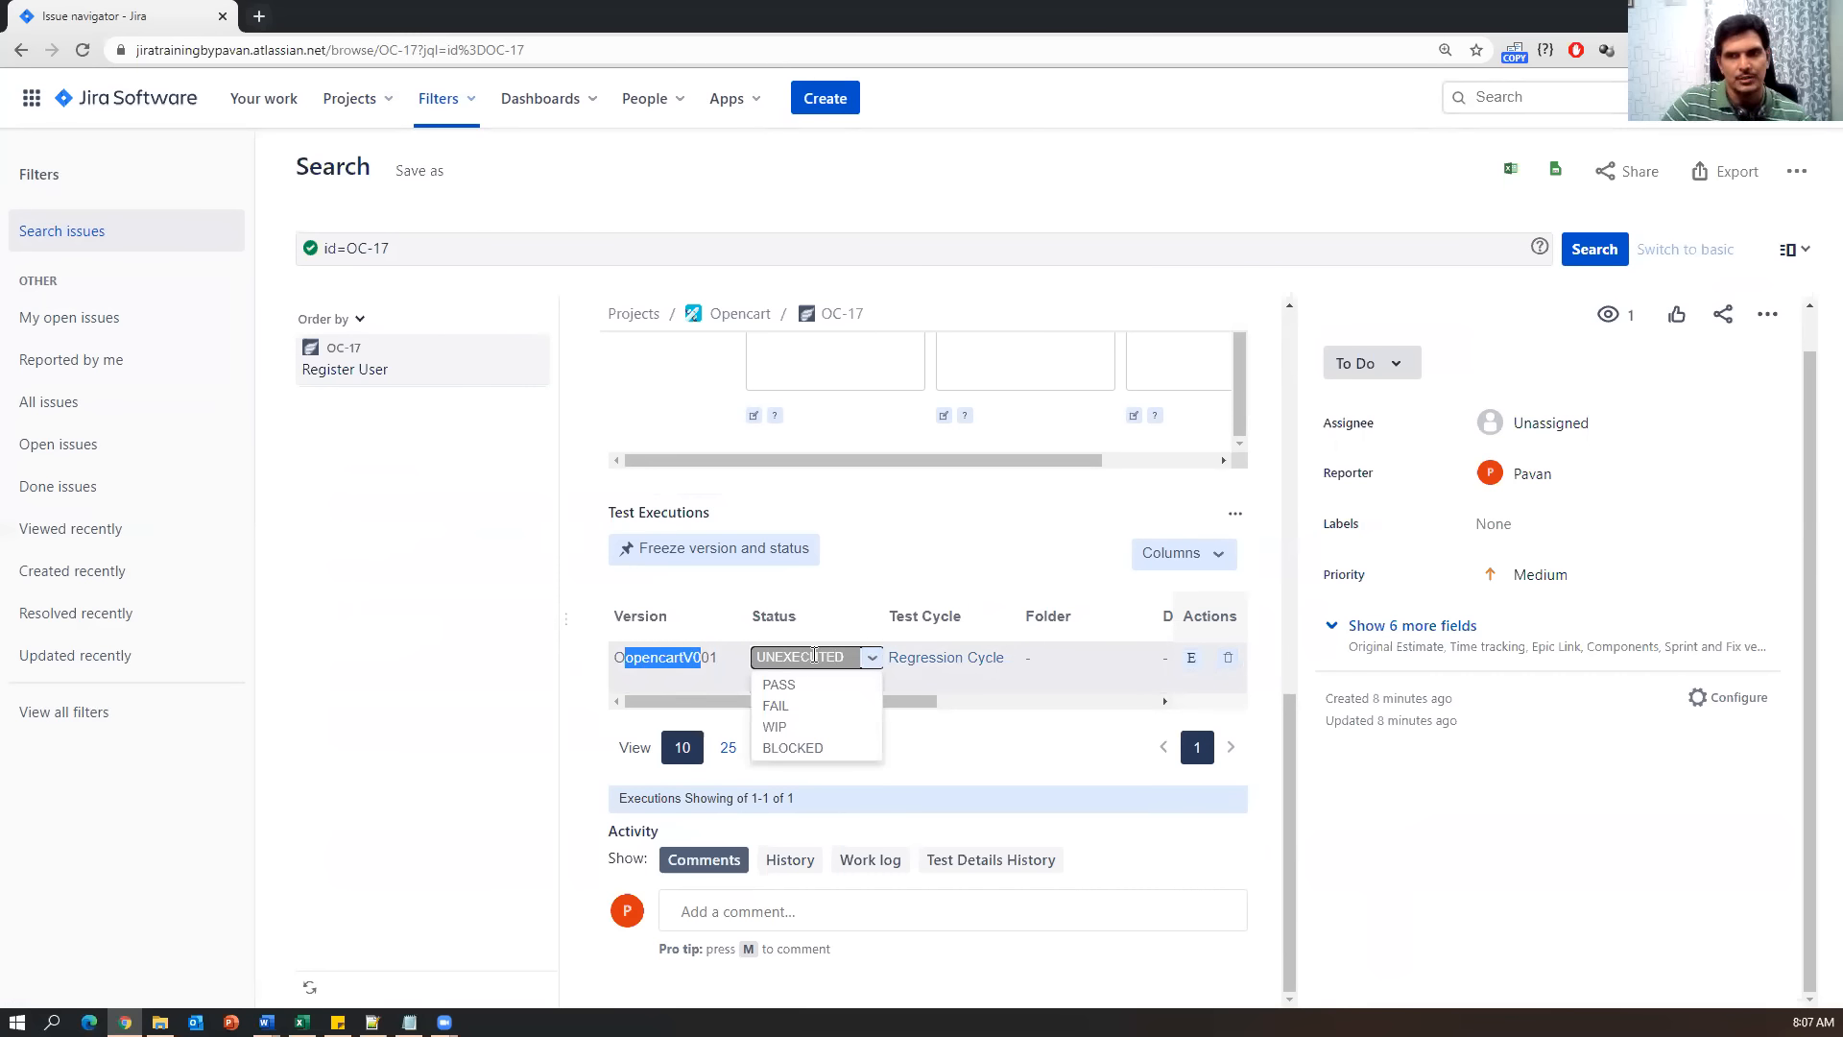
click(780, 684)
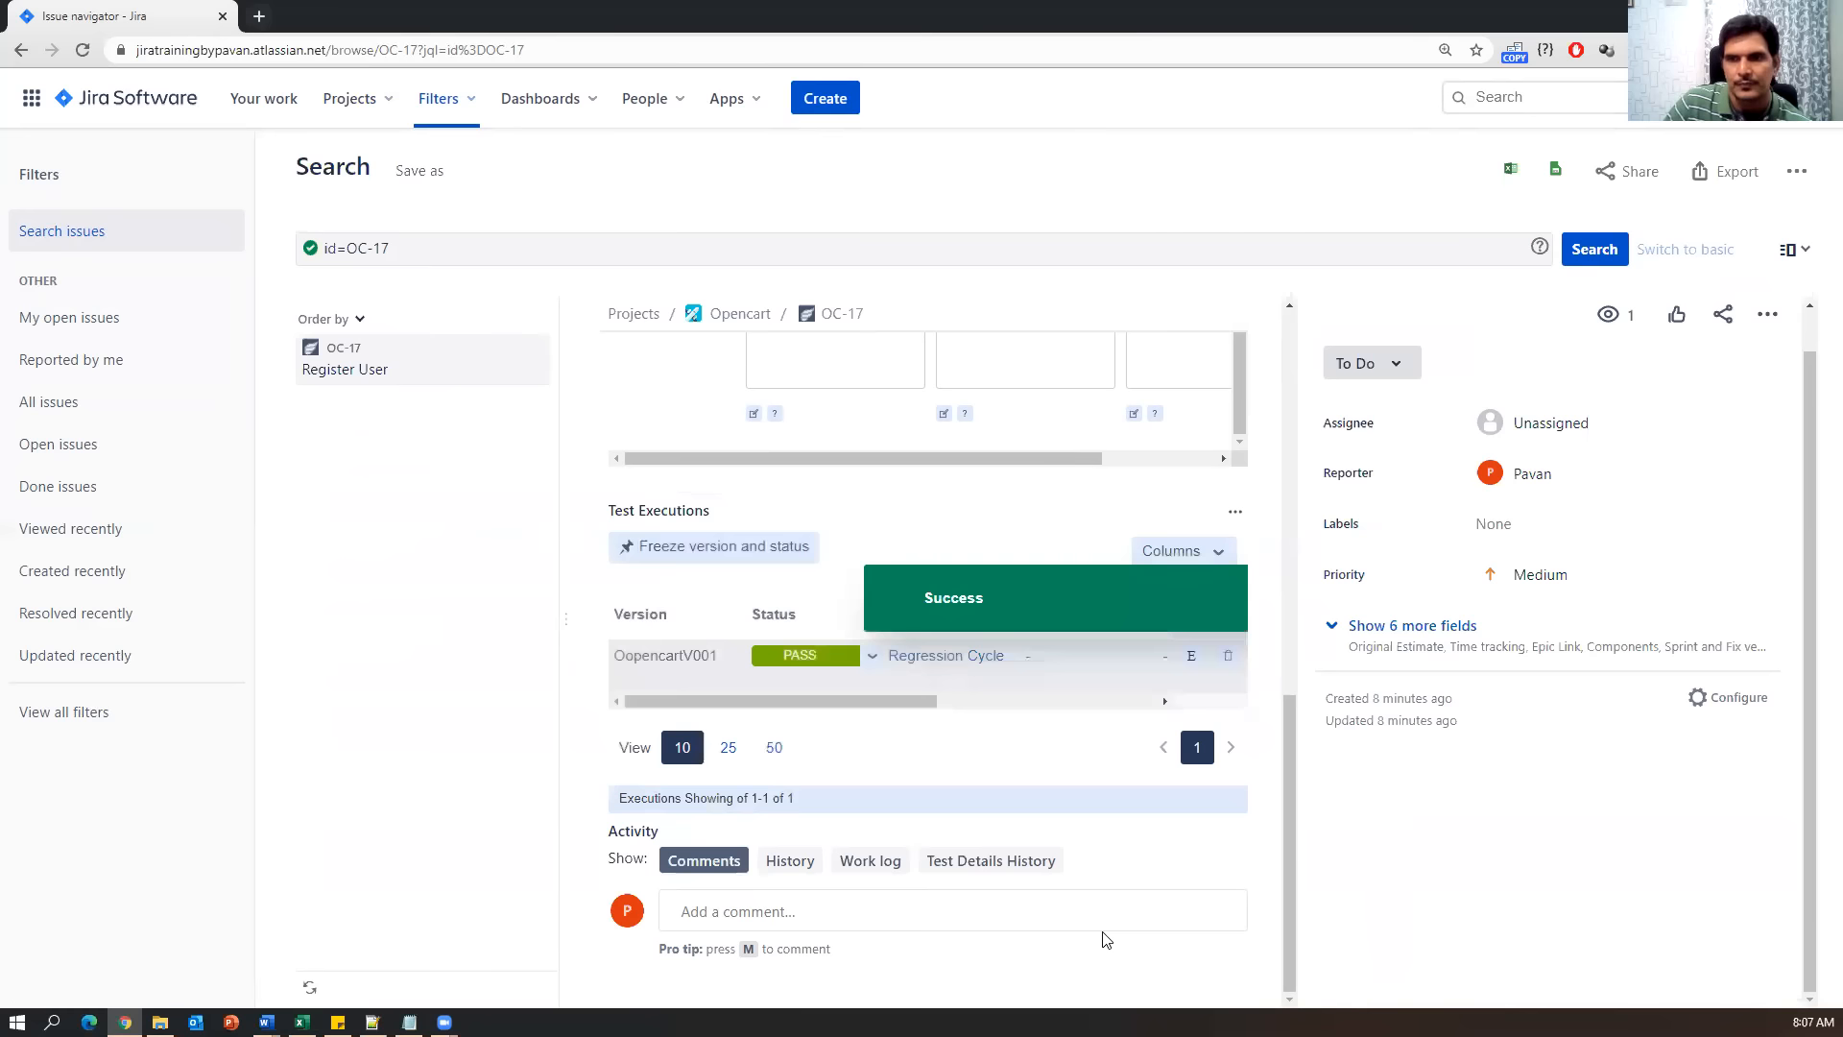
scroll(880, 794, up, 5)
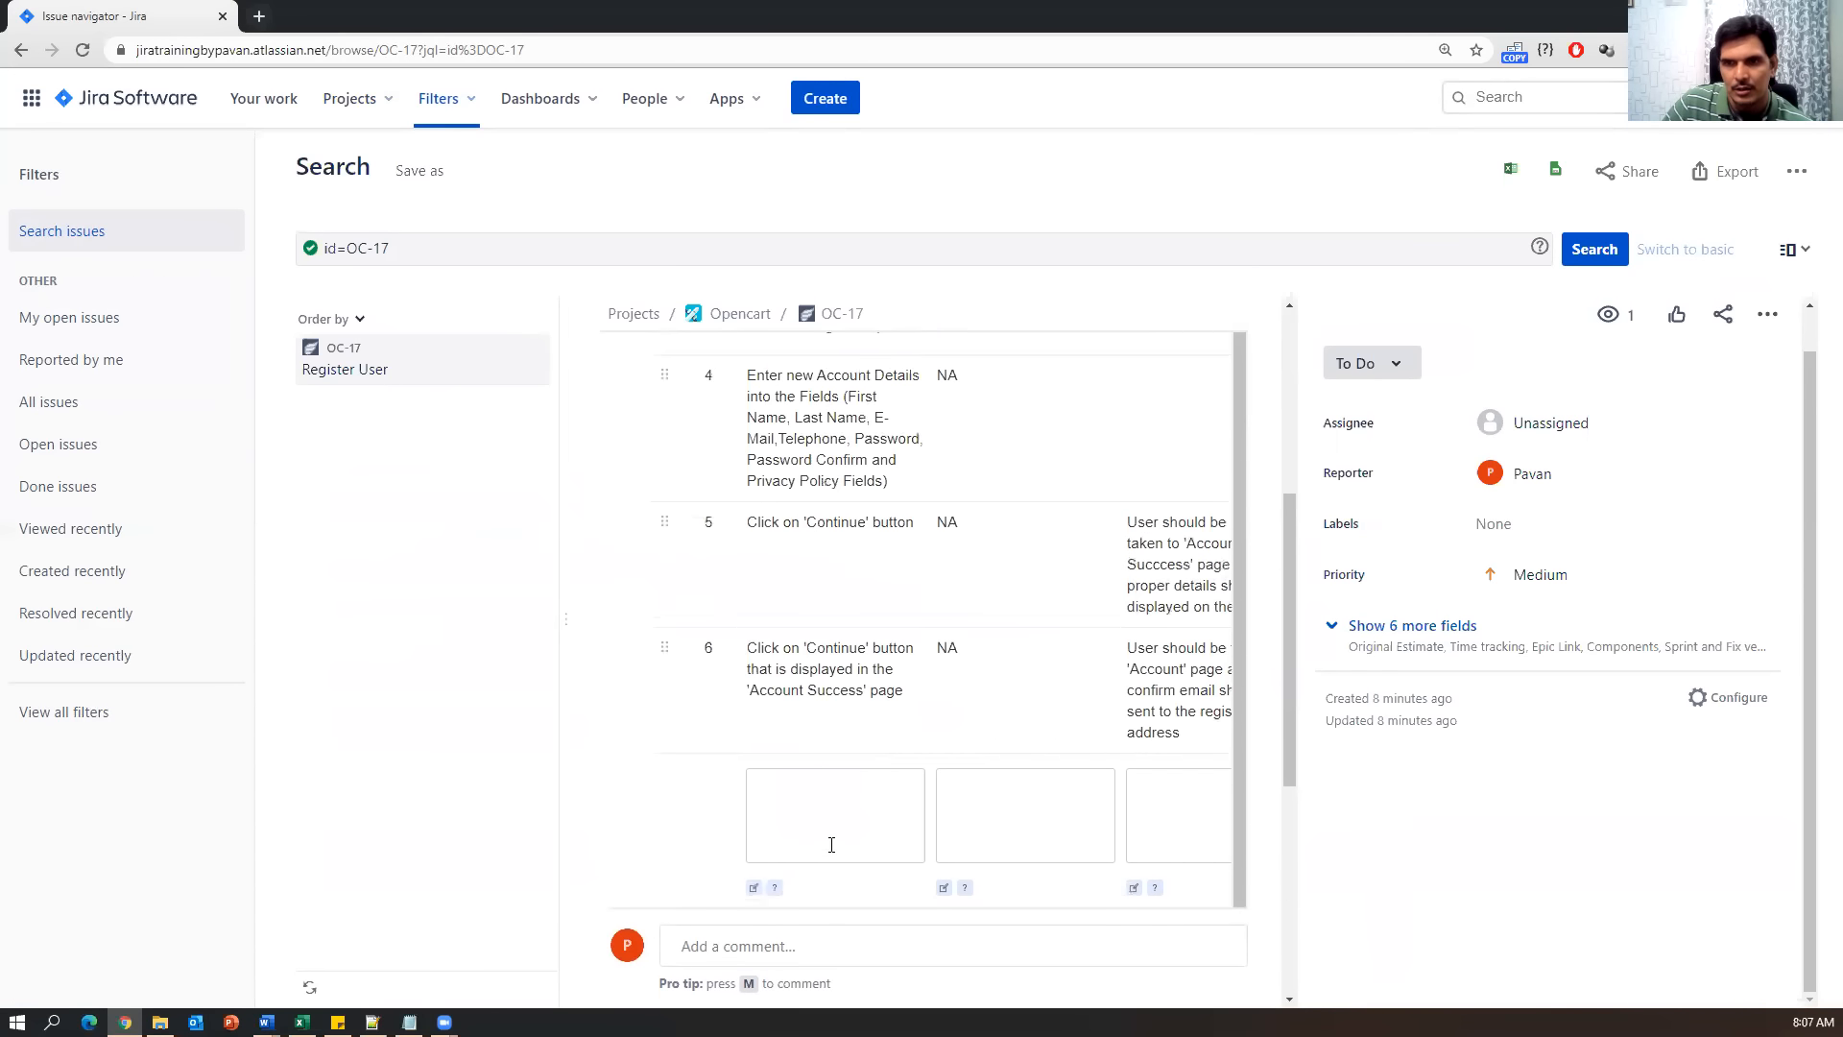
scroll(831, 844, down, 3)
drag(803, 647, 1094, 649)
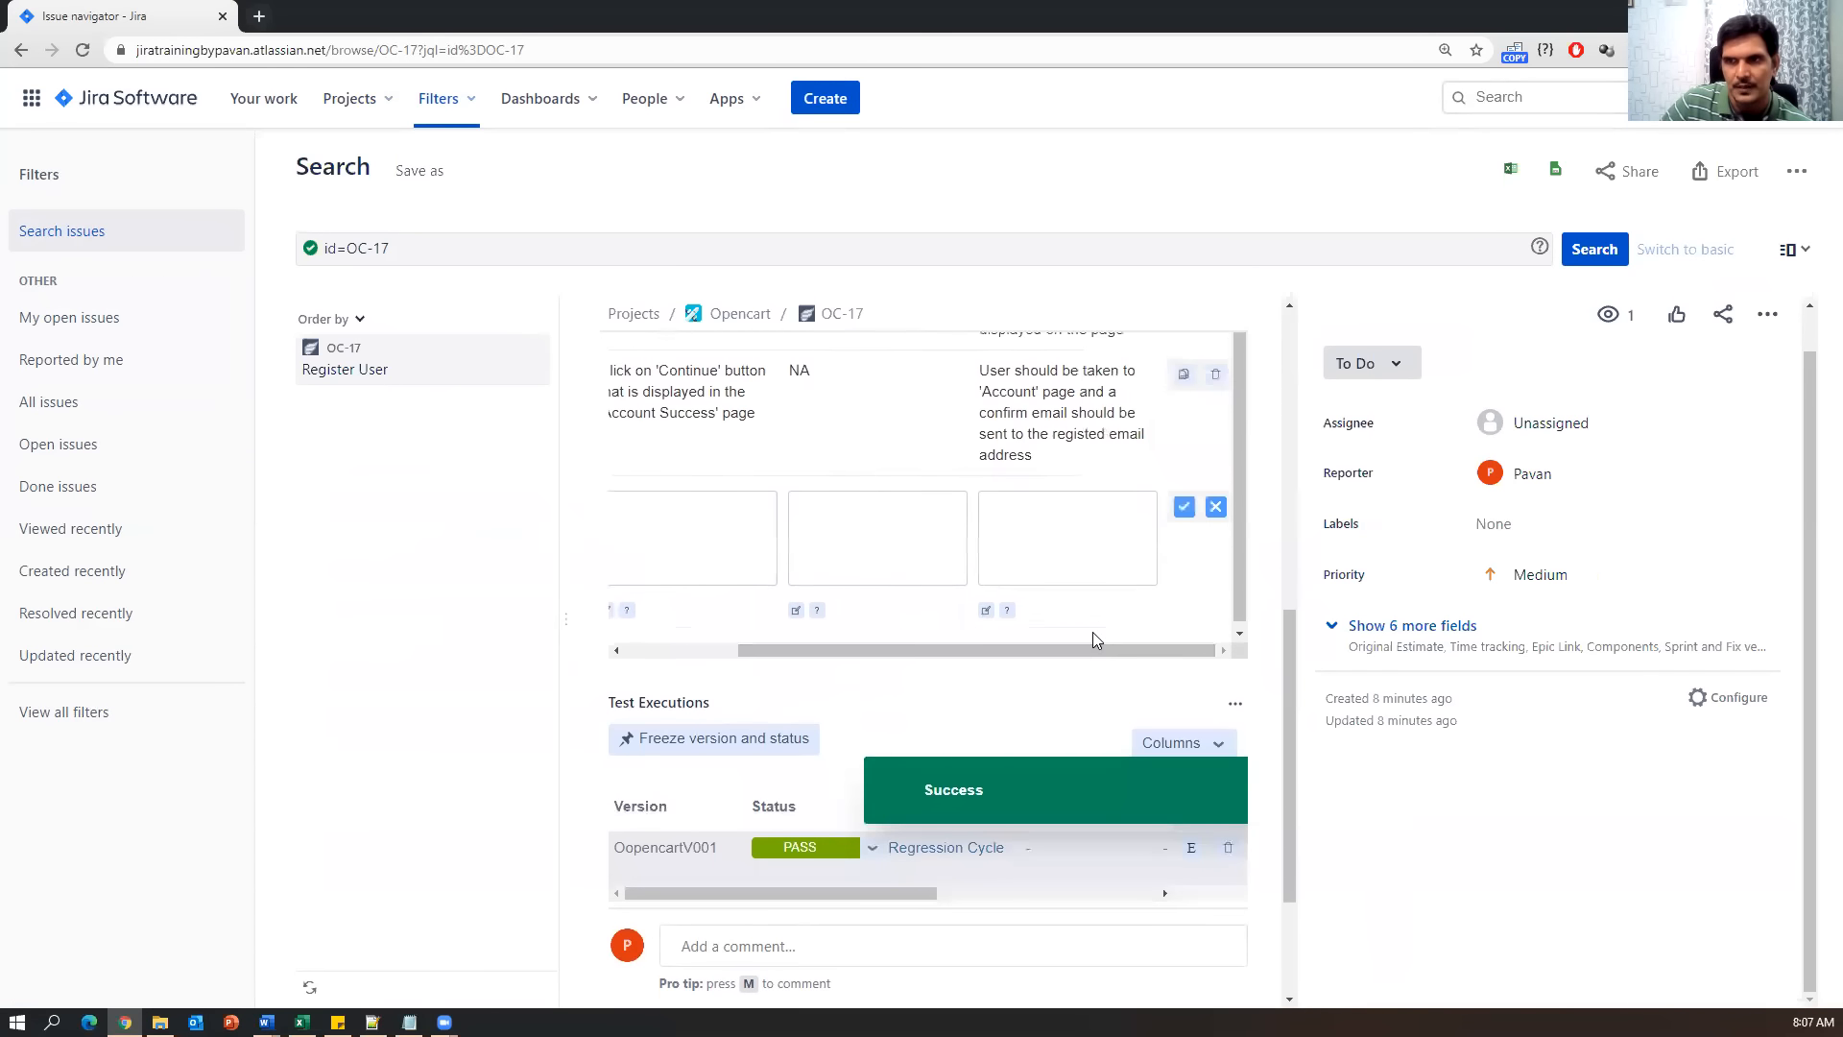
scroll(1093, 631, up, 5)
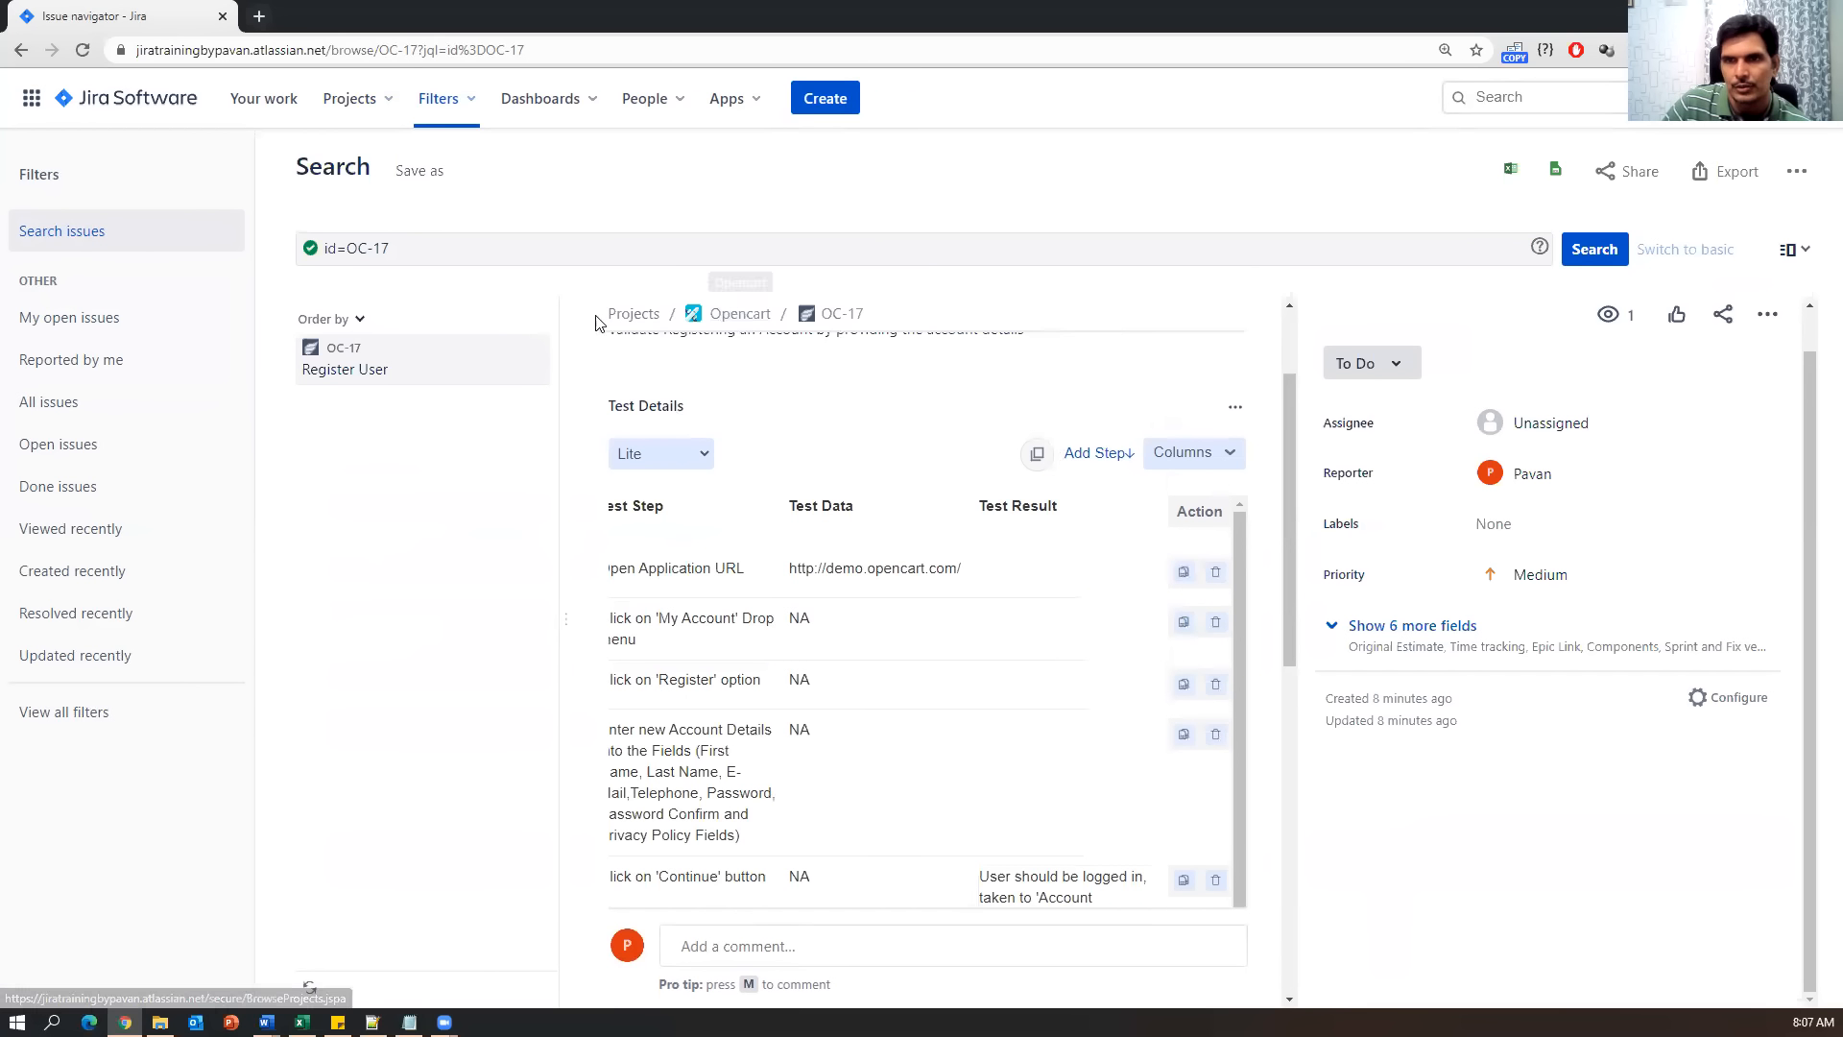
scroll(835, 699, down, 5)
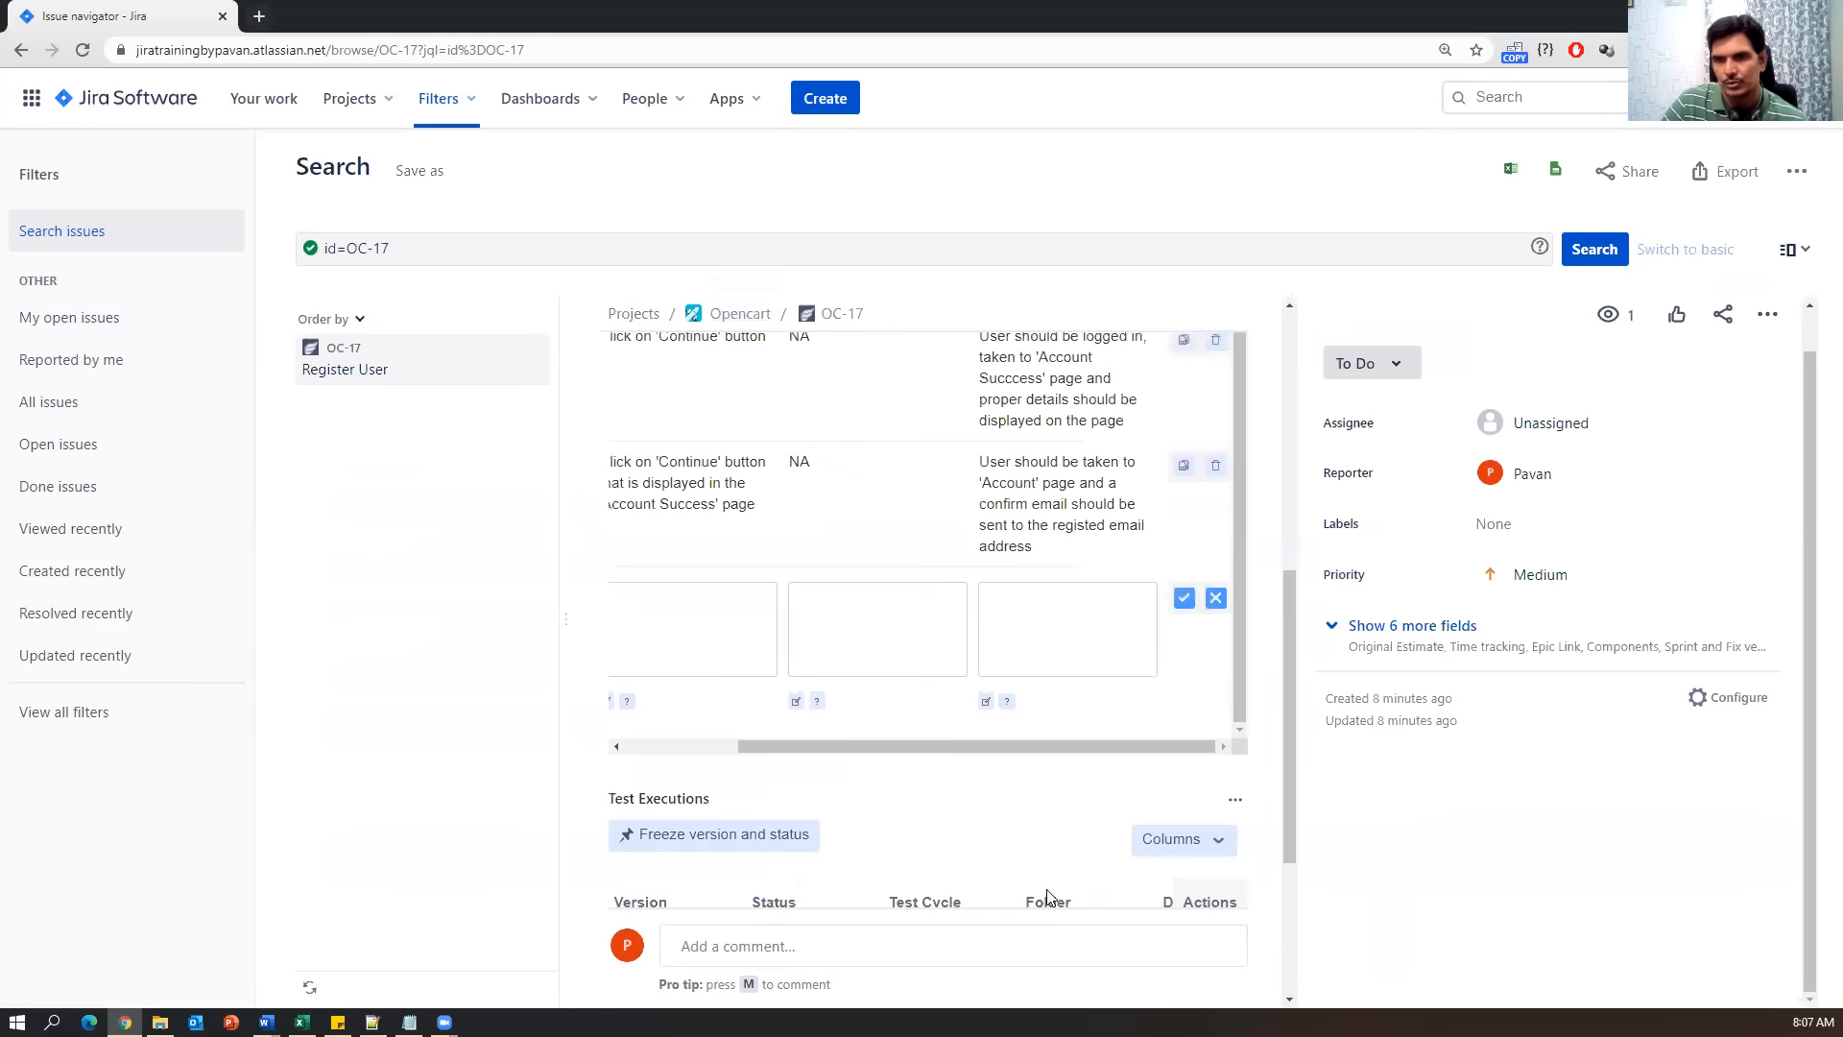
Reset the OC-17 execution status to UNEXECUTED and reload the issue details.
click(857, 659)
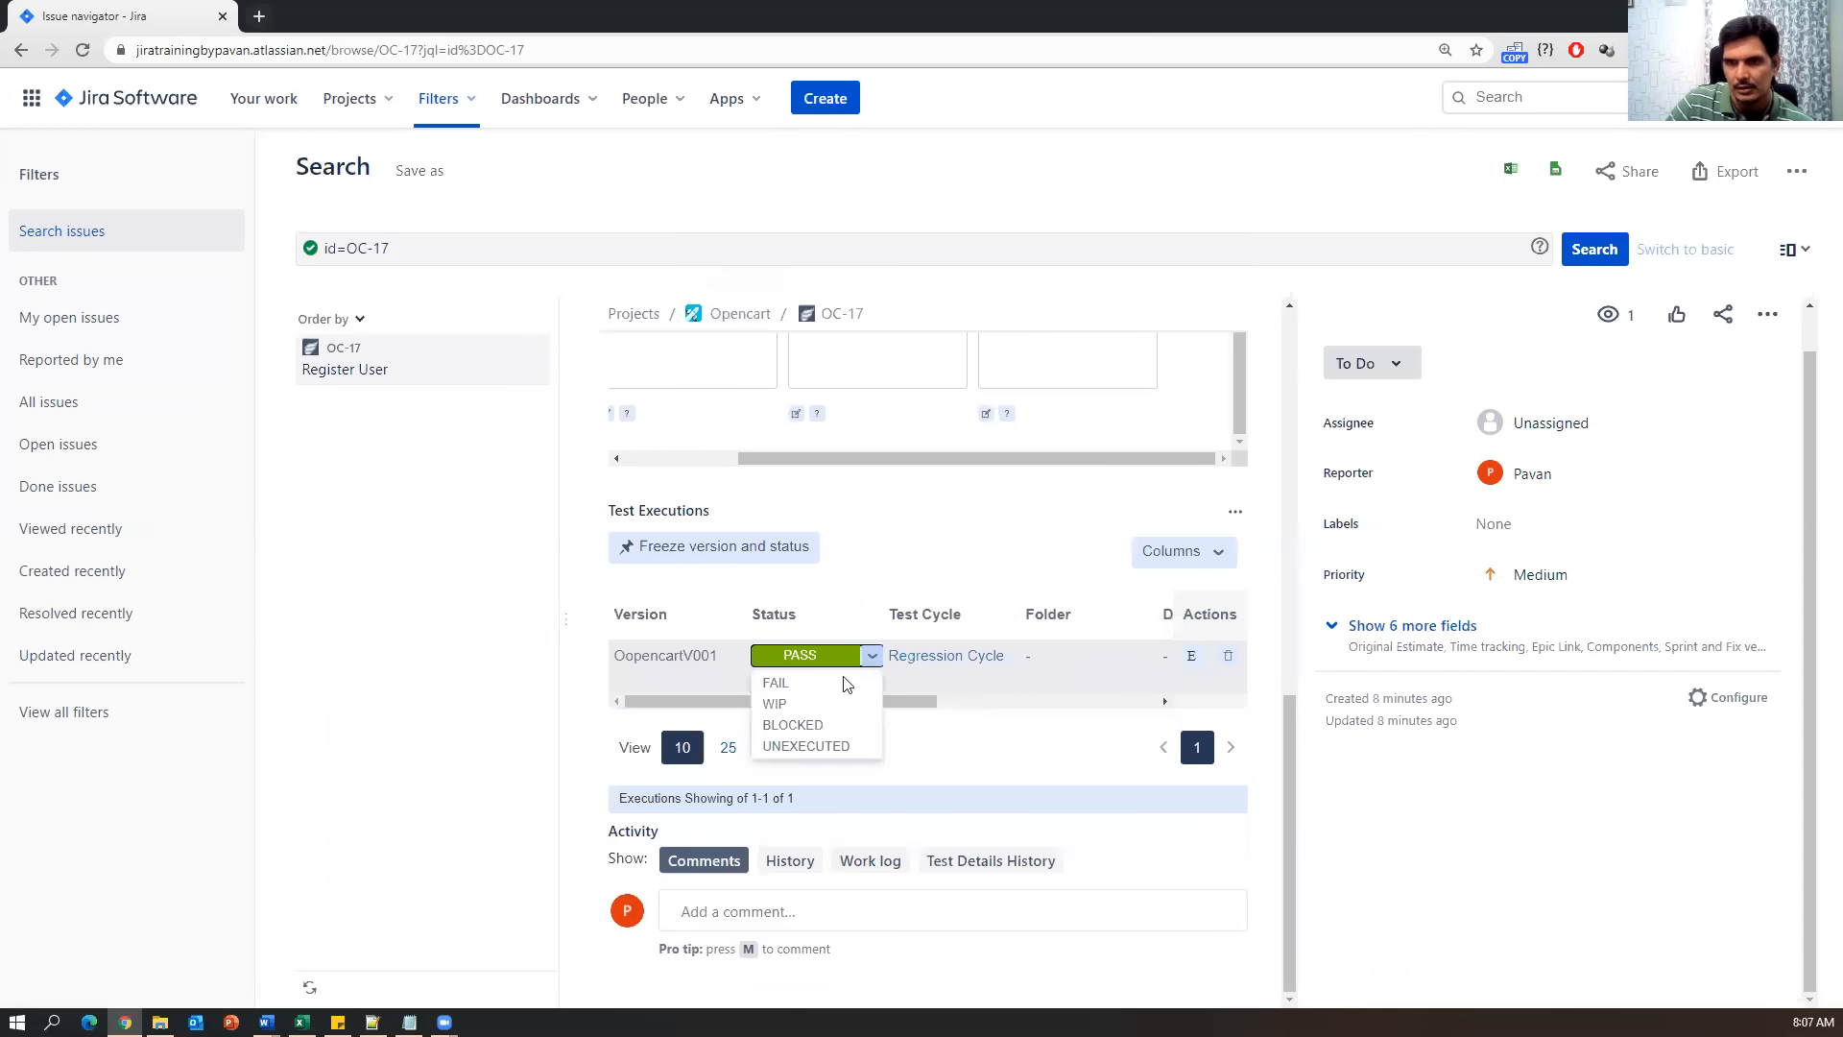
click(828, 747)
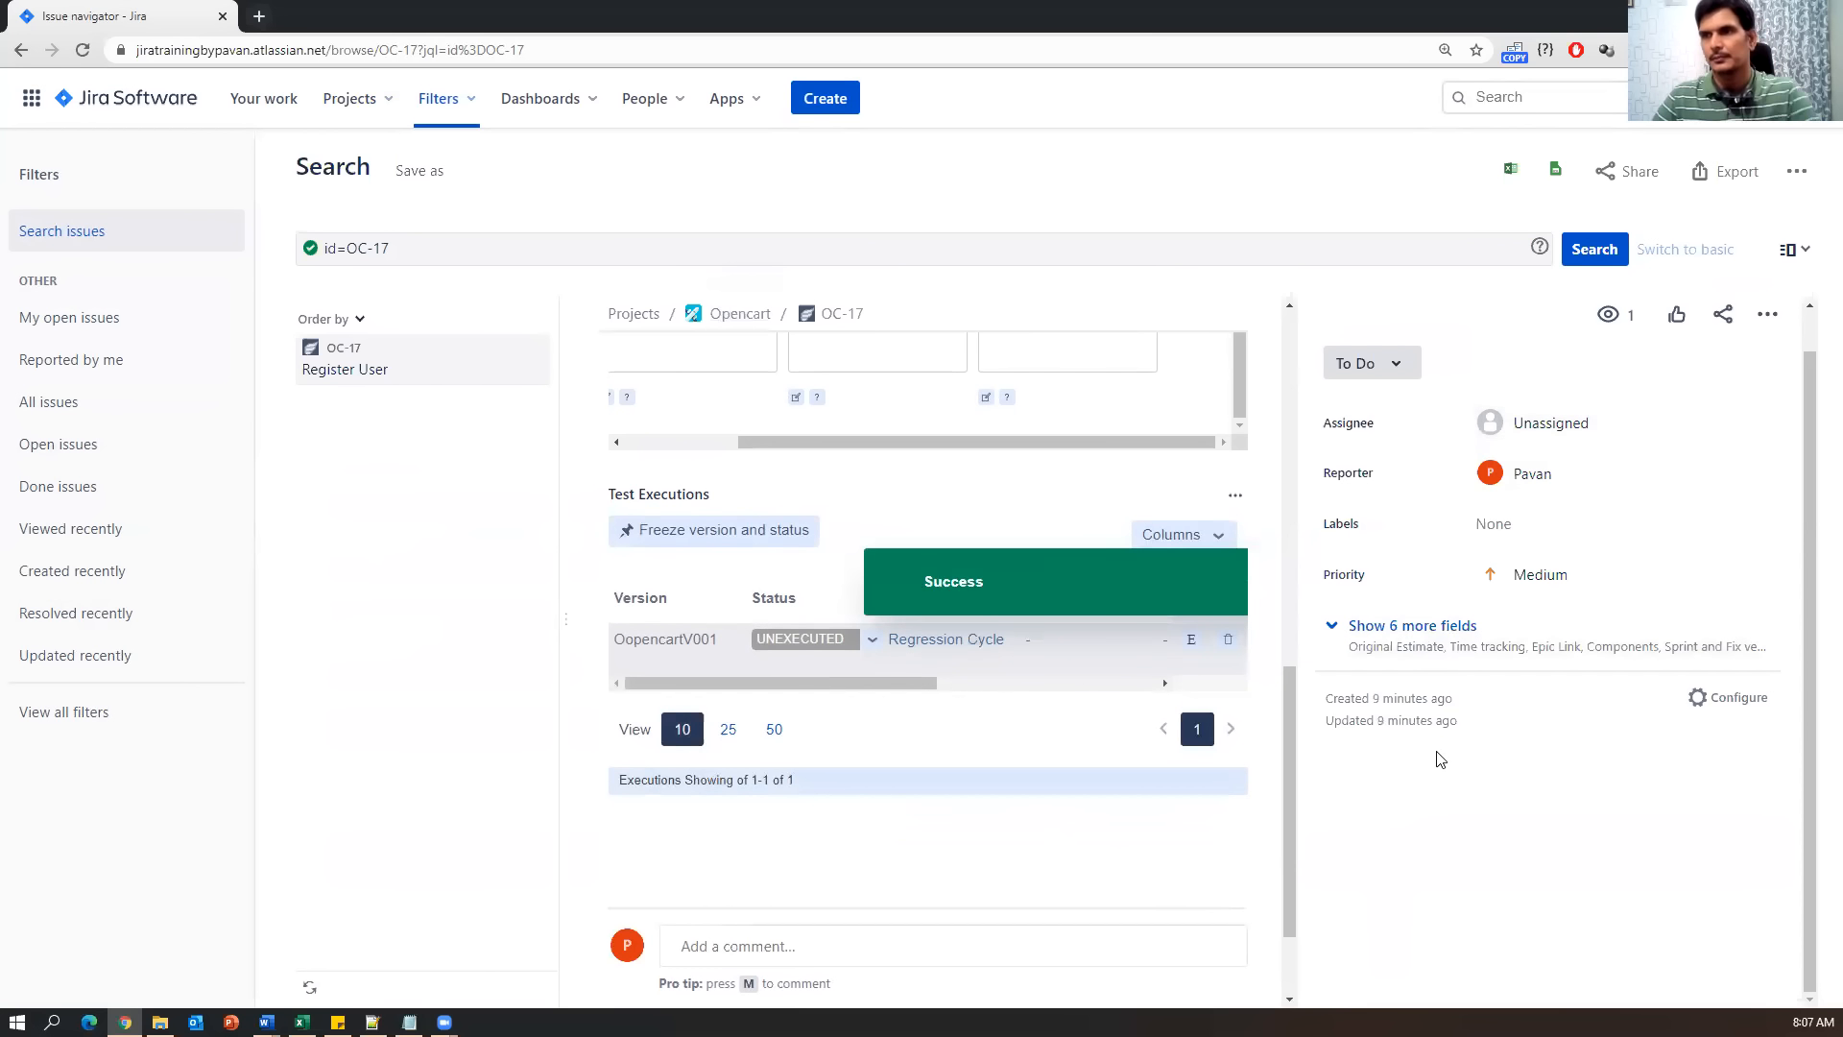
click(340, 373)
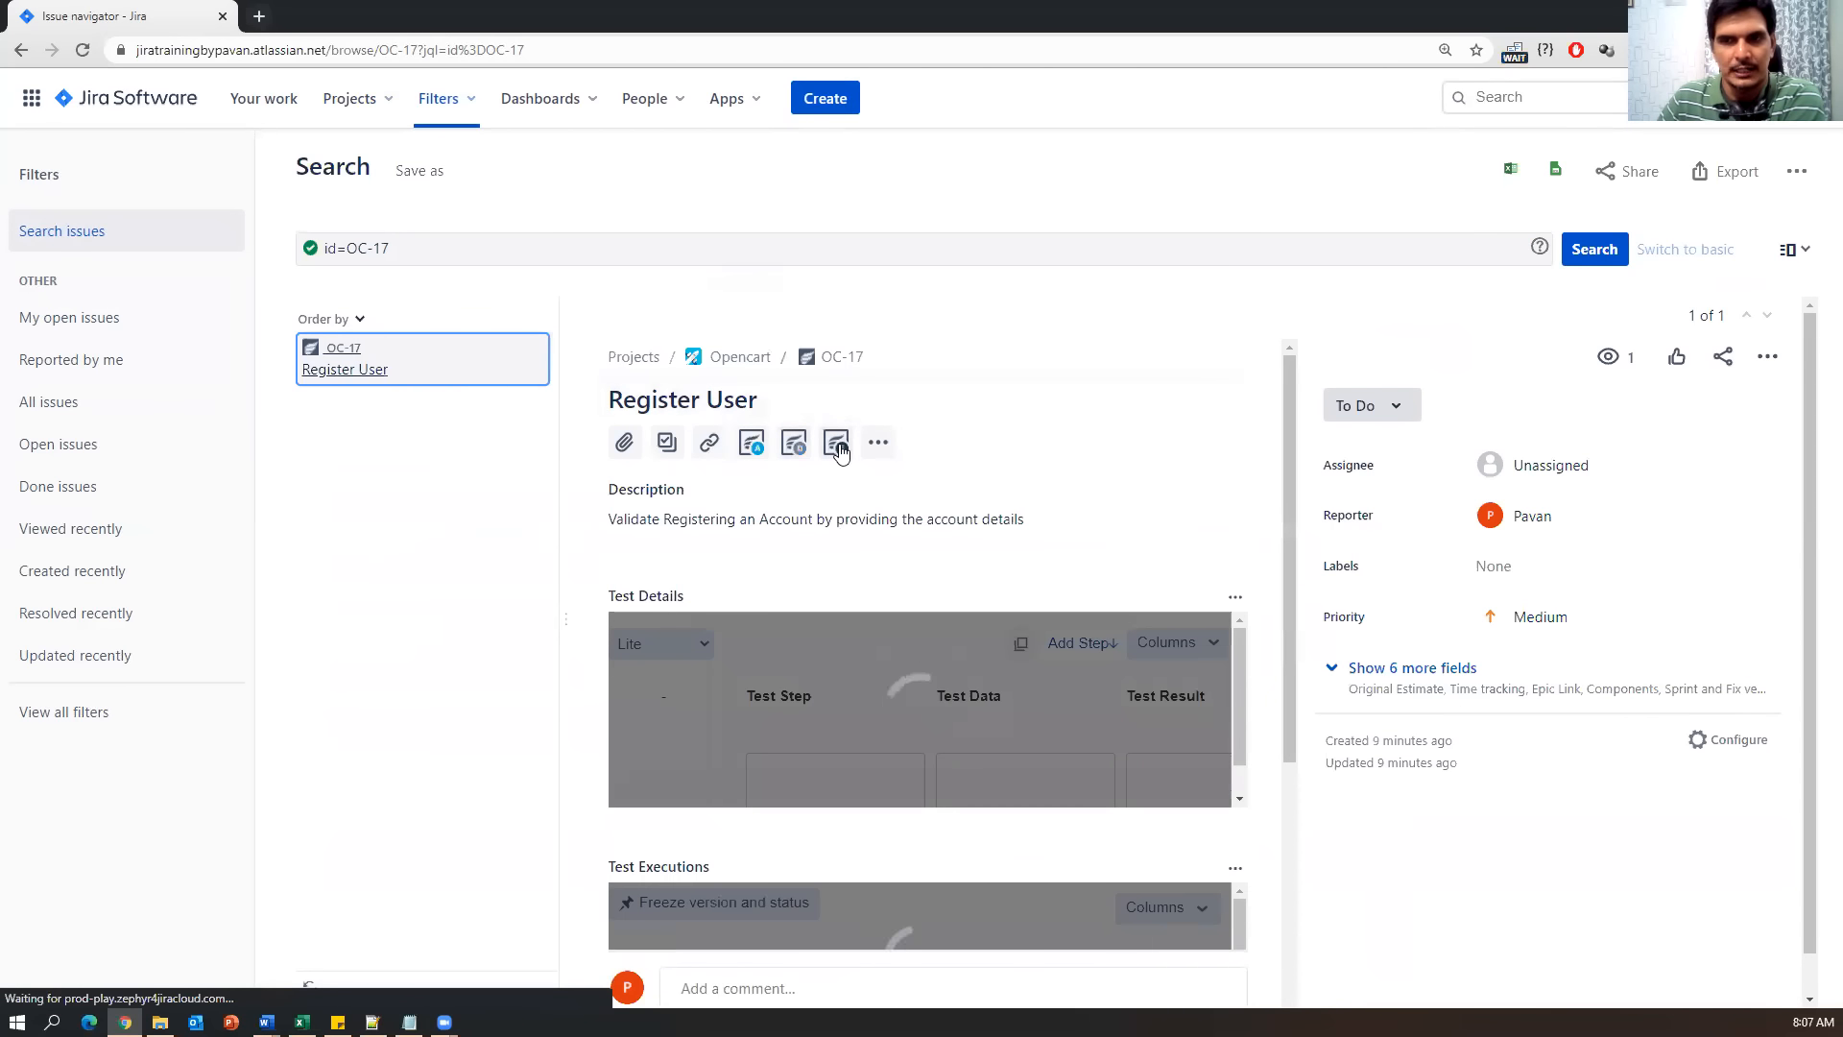
Review the OC-17 test details, checking the view options without changes.
scroll(1118, 593, down, 3)
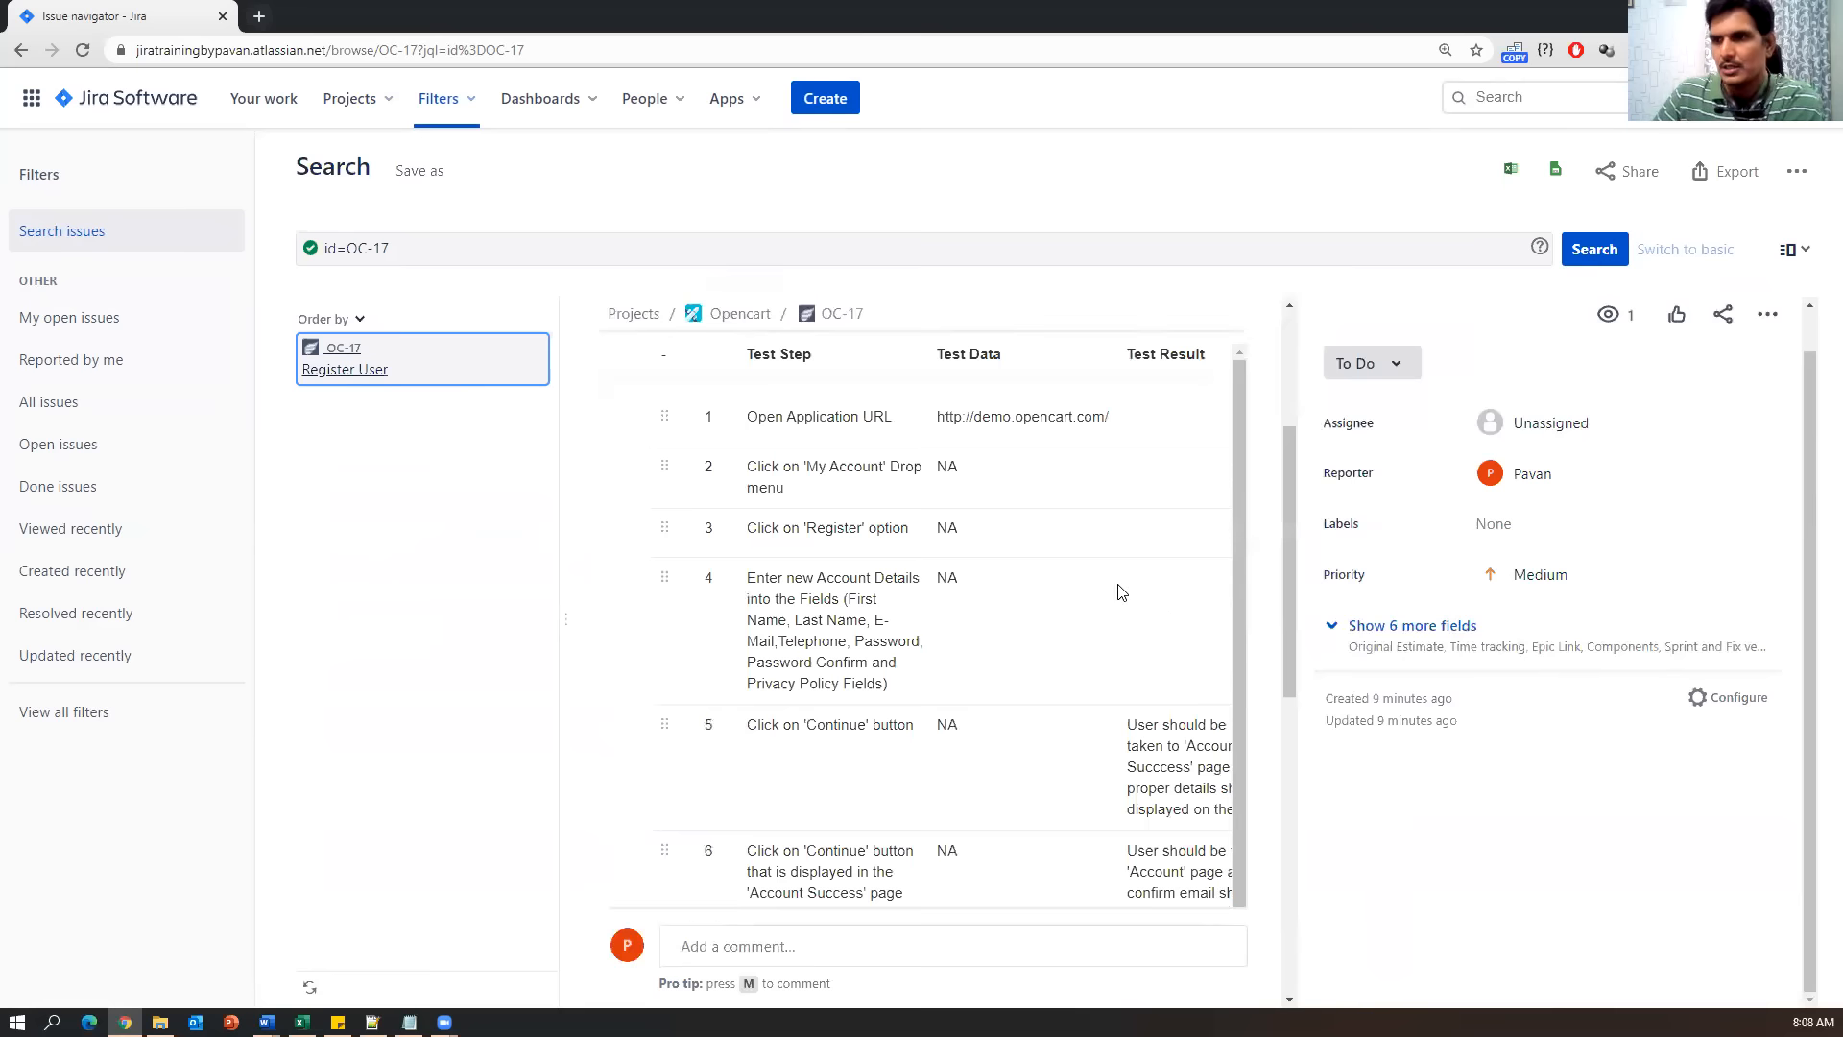
scroll(1125, 630, up, 3)
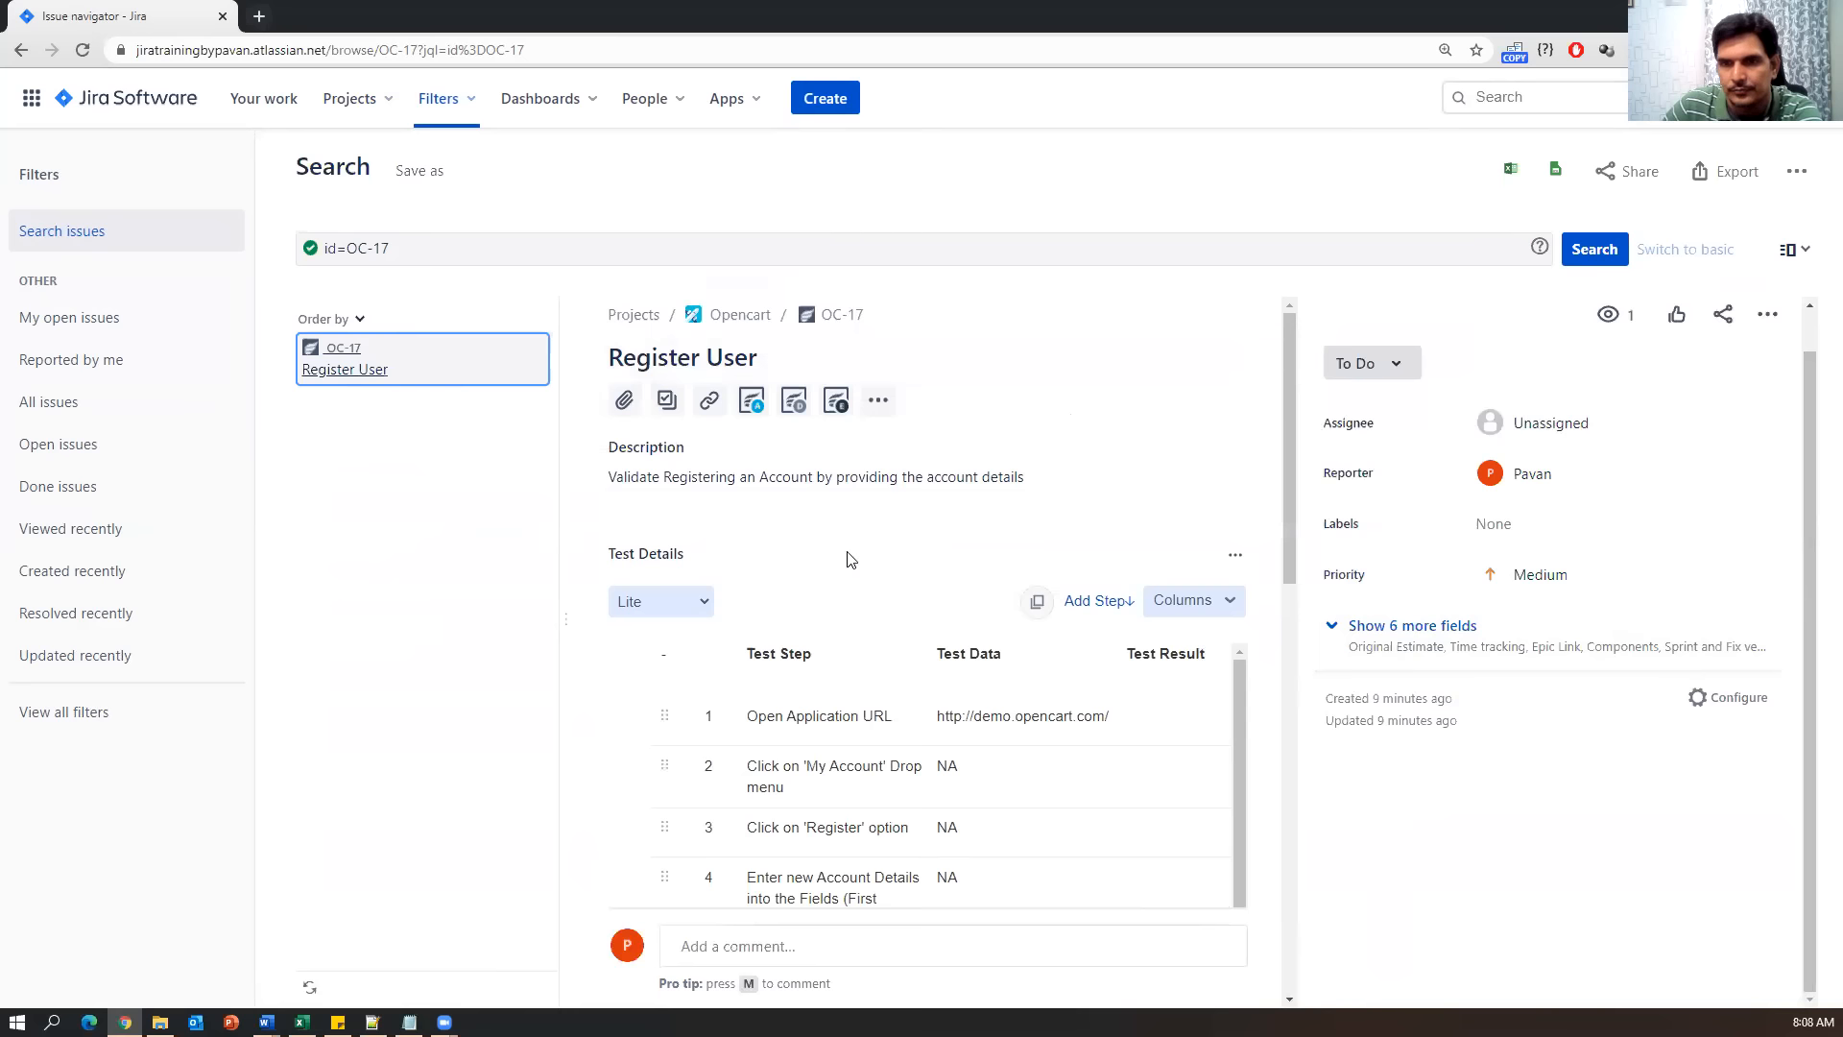
scroll(980, 557, down, 1)
click(702, 514)
click(780, 498)
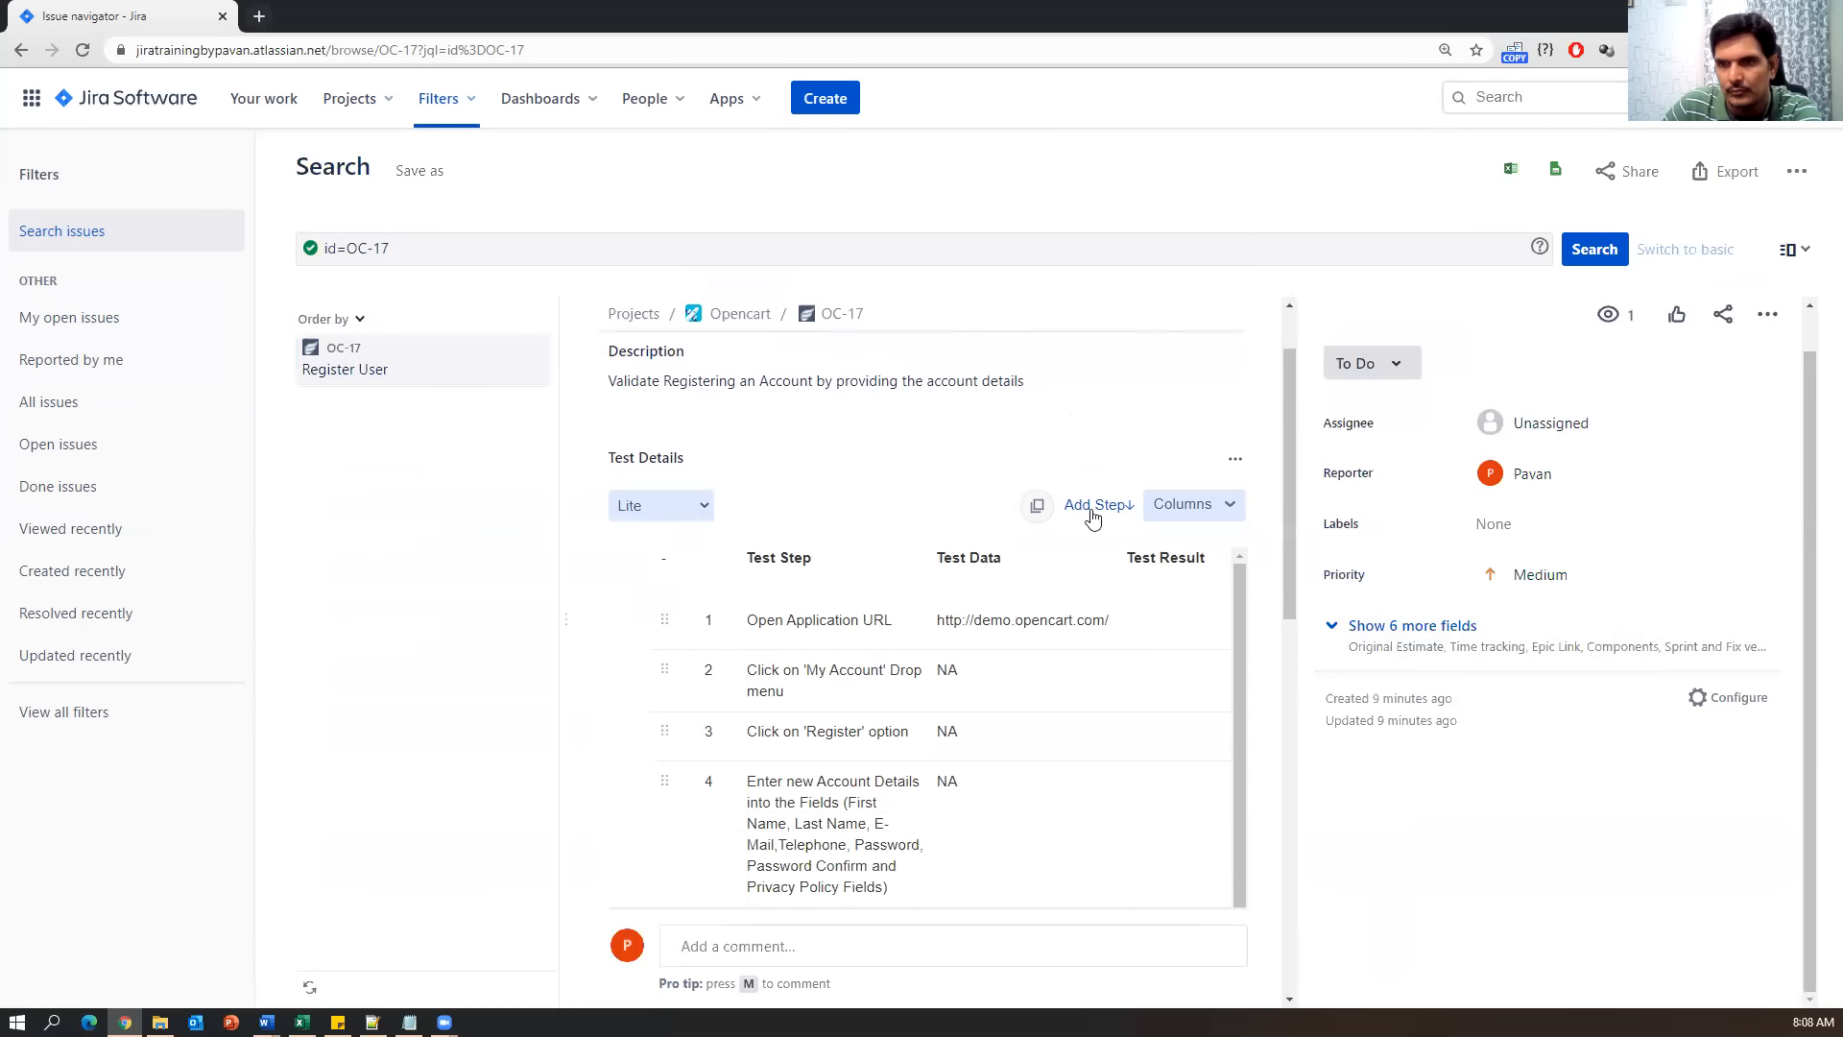
scroll(1094, 510, down, 2)
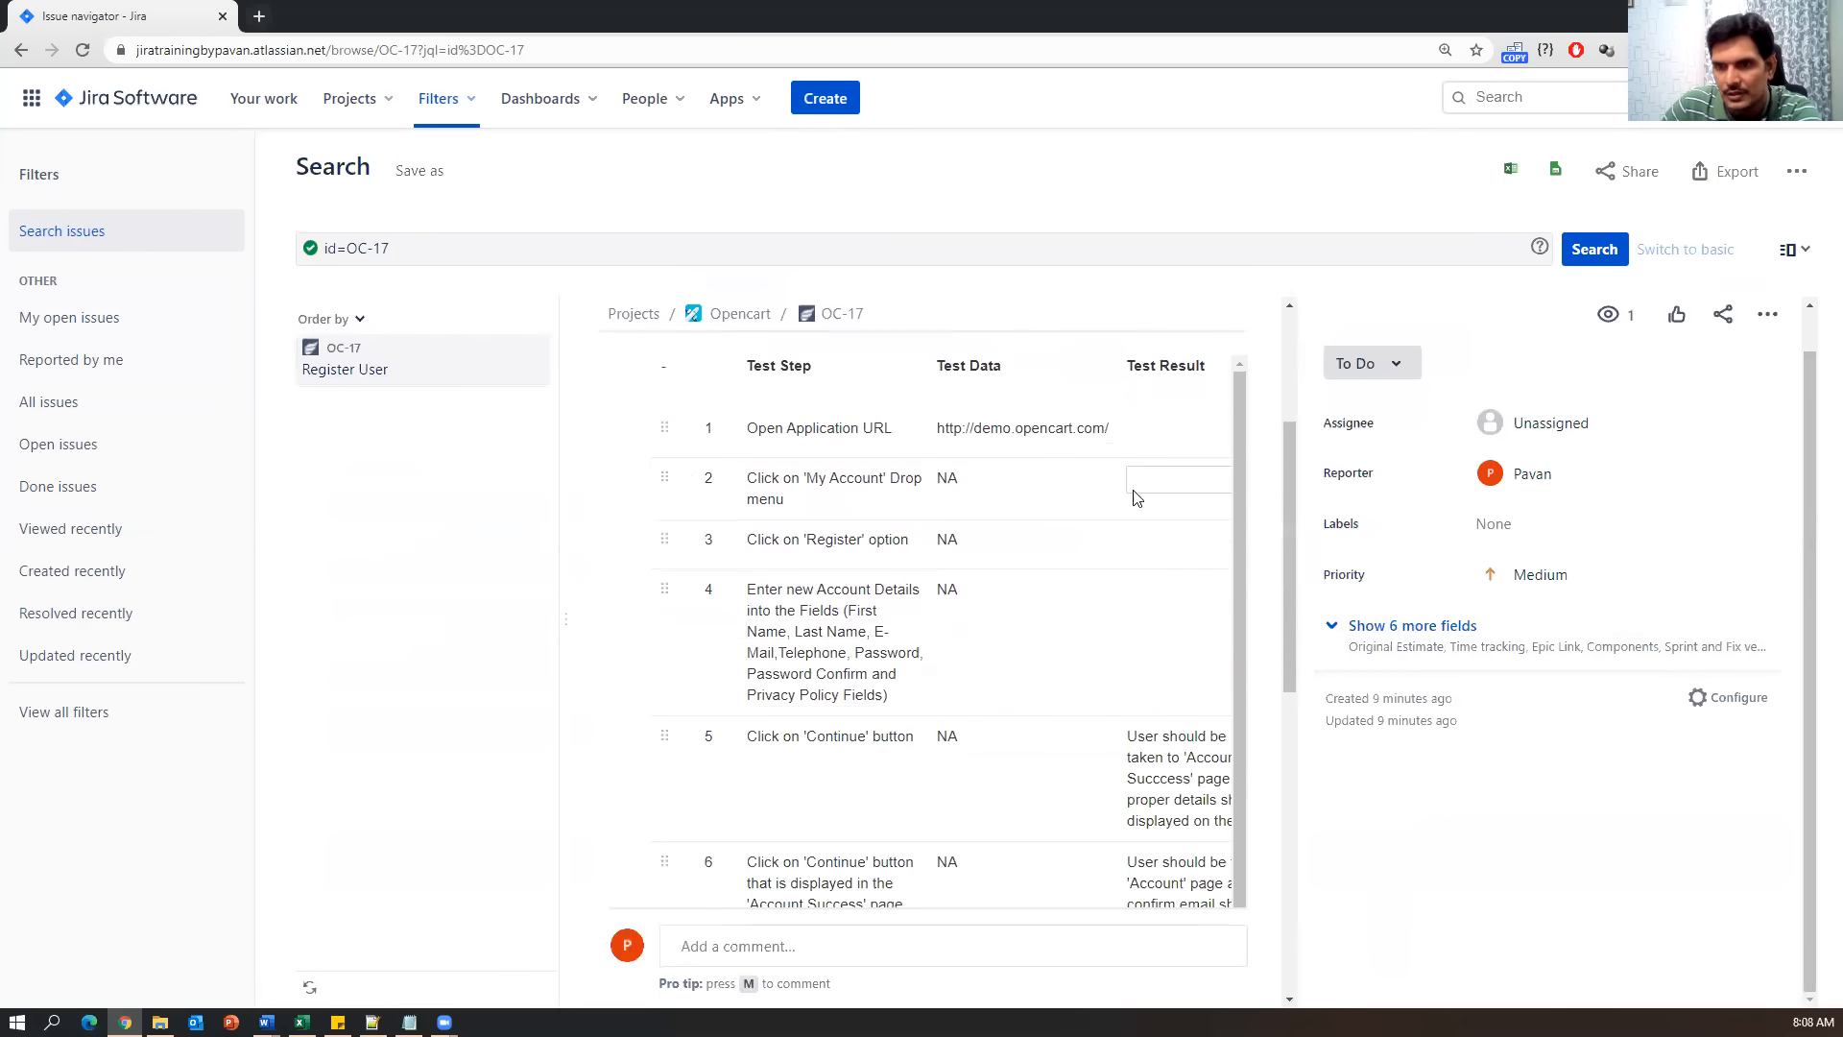
scroll(1037, 710, up, 3)
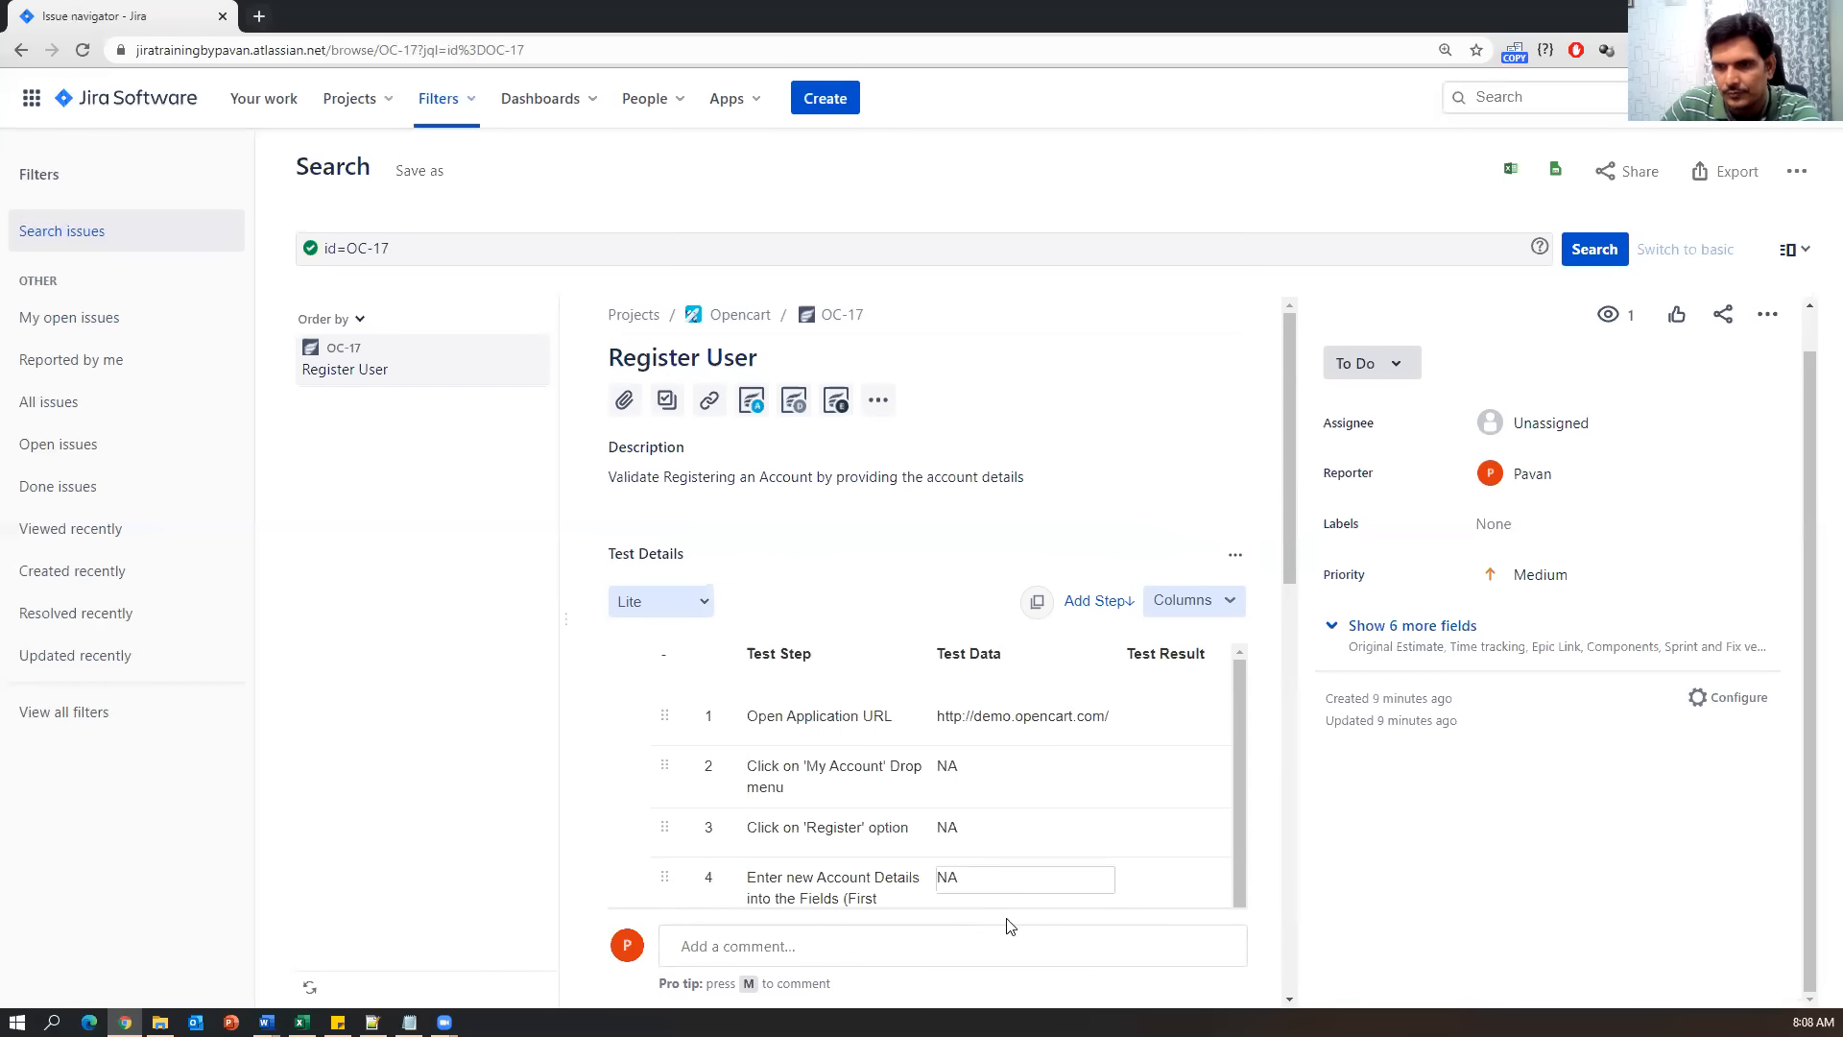
Look at test step 4 and the test details' extra options, leaving them unchanged.
click(773, 854)
scroll(773, 854, up, 1)
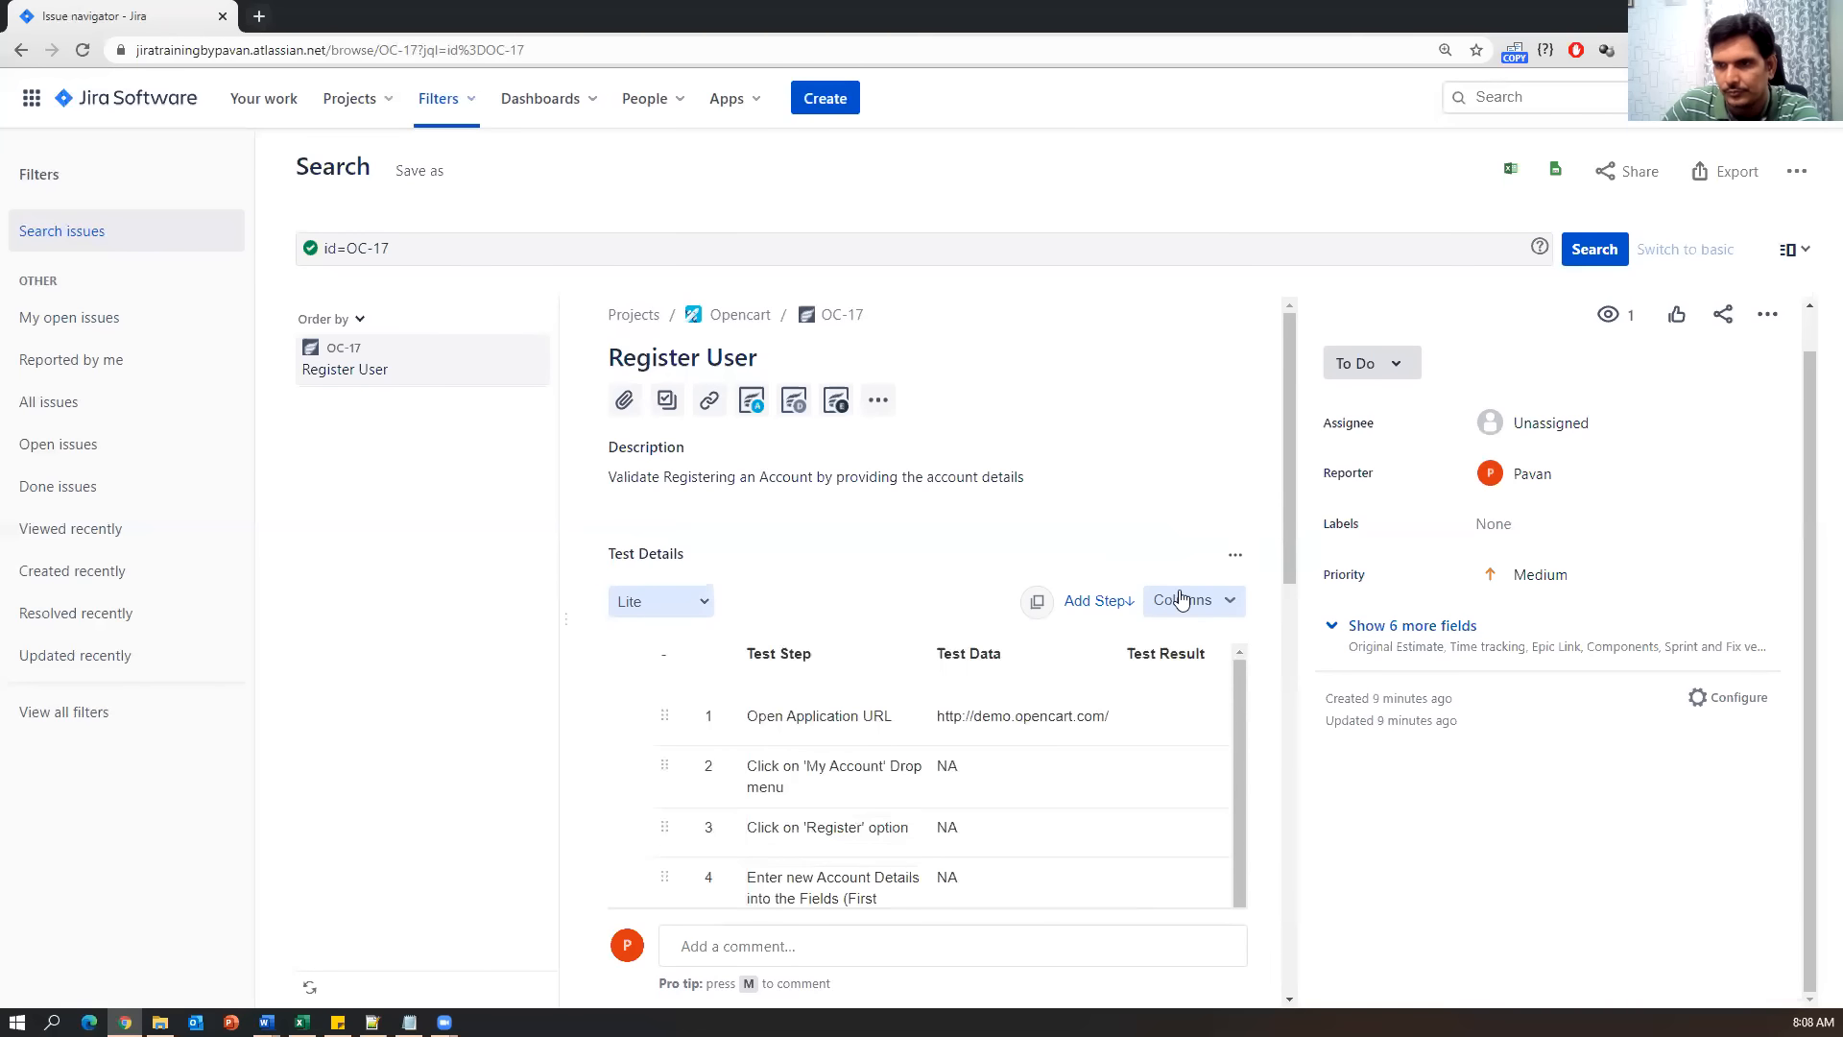
click(1236, 556)
click(1235, 557)
scroll(1113, 822, down, 1)
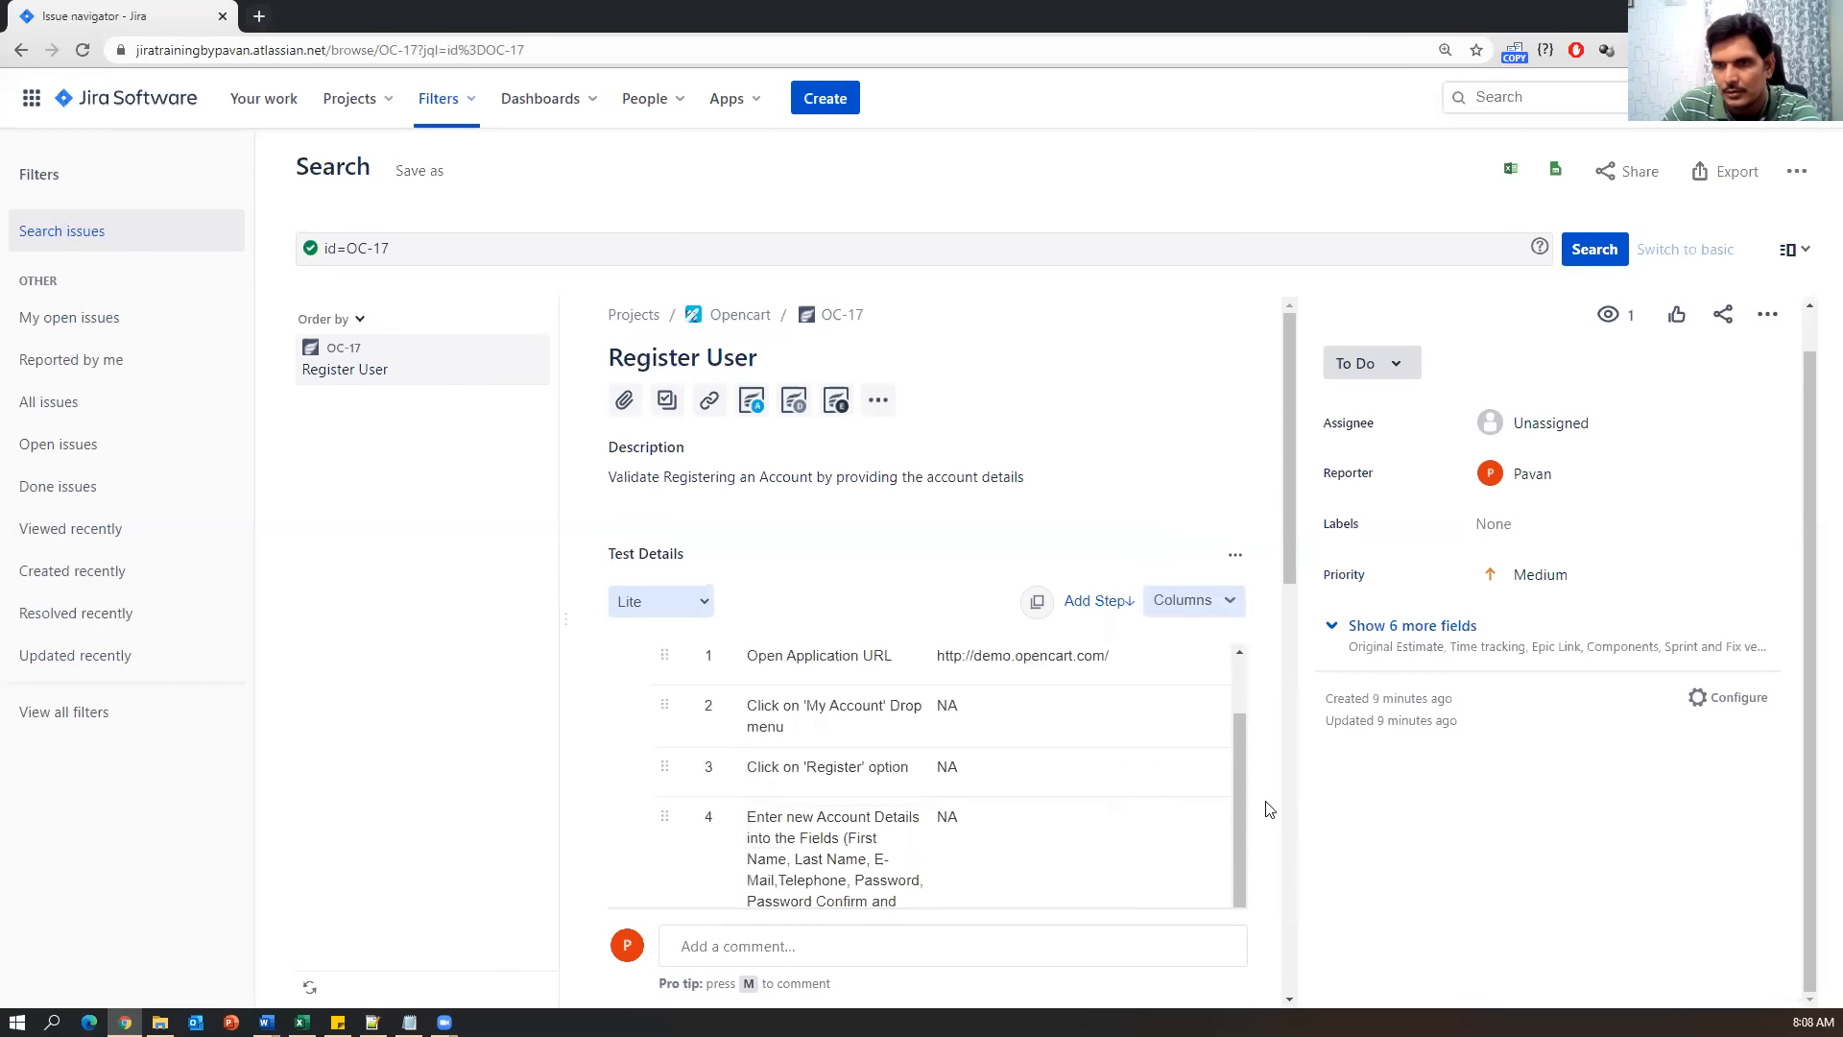
scroll(1263, 806, down, 10)
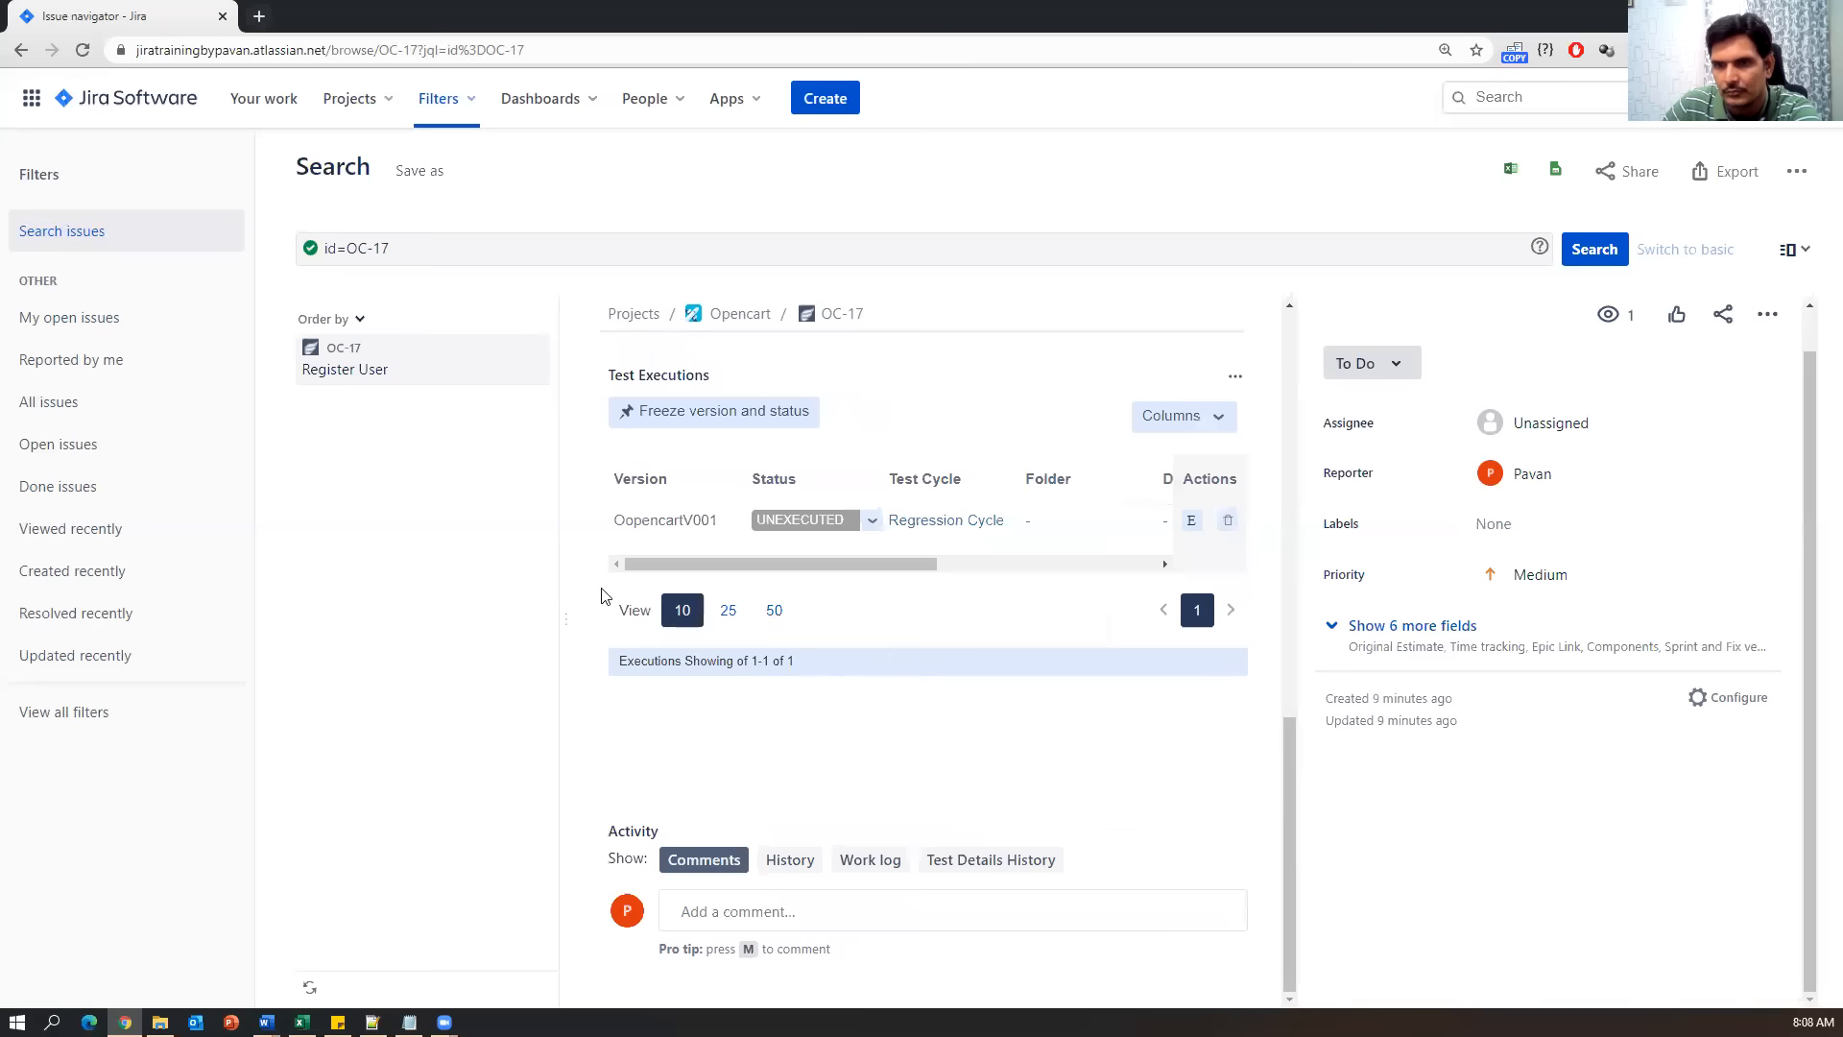
scroll(1019, 555, up, 2)
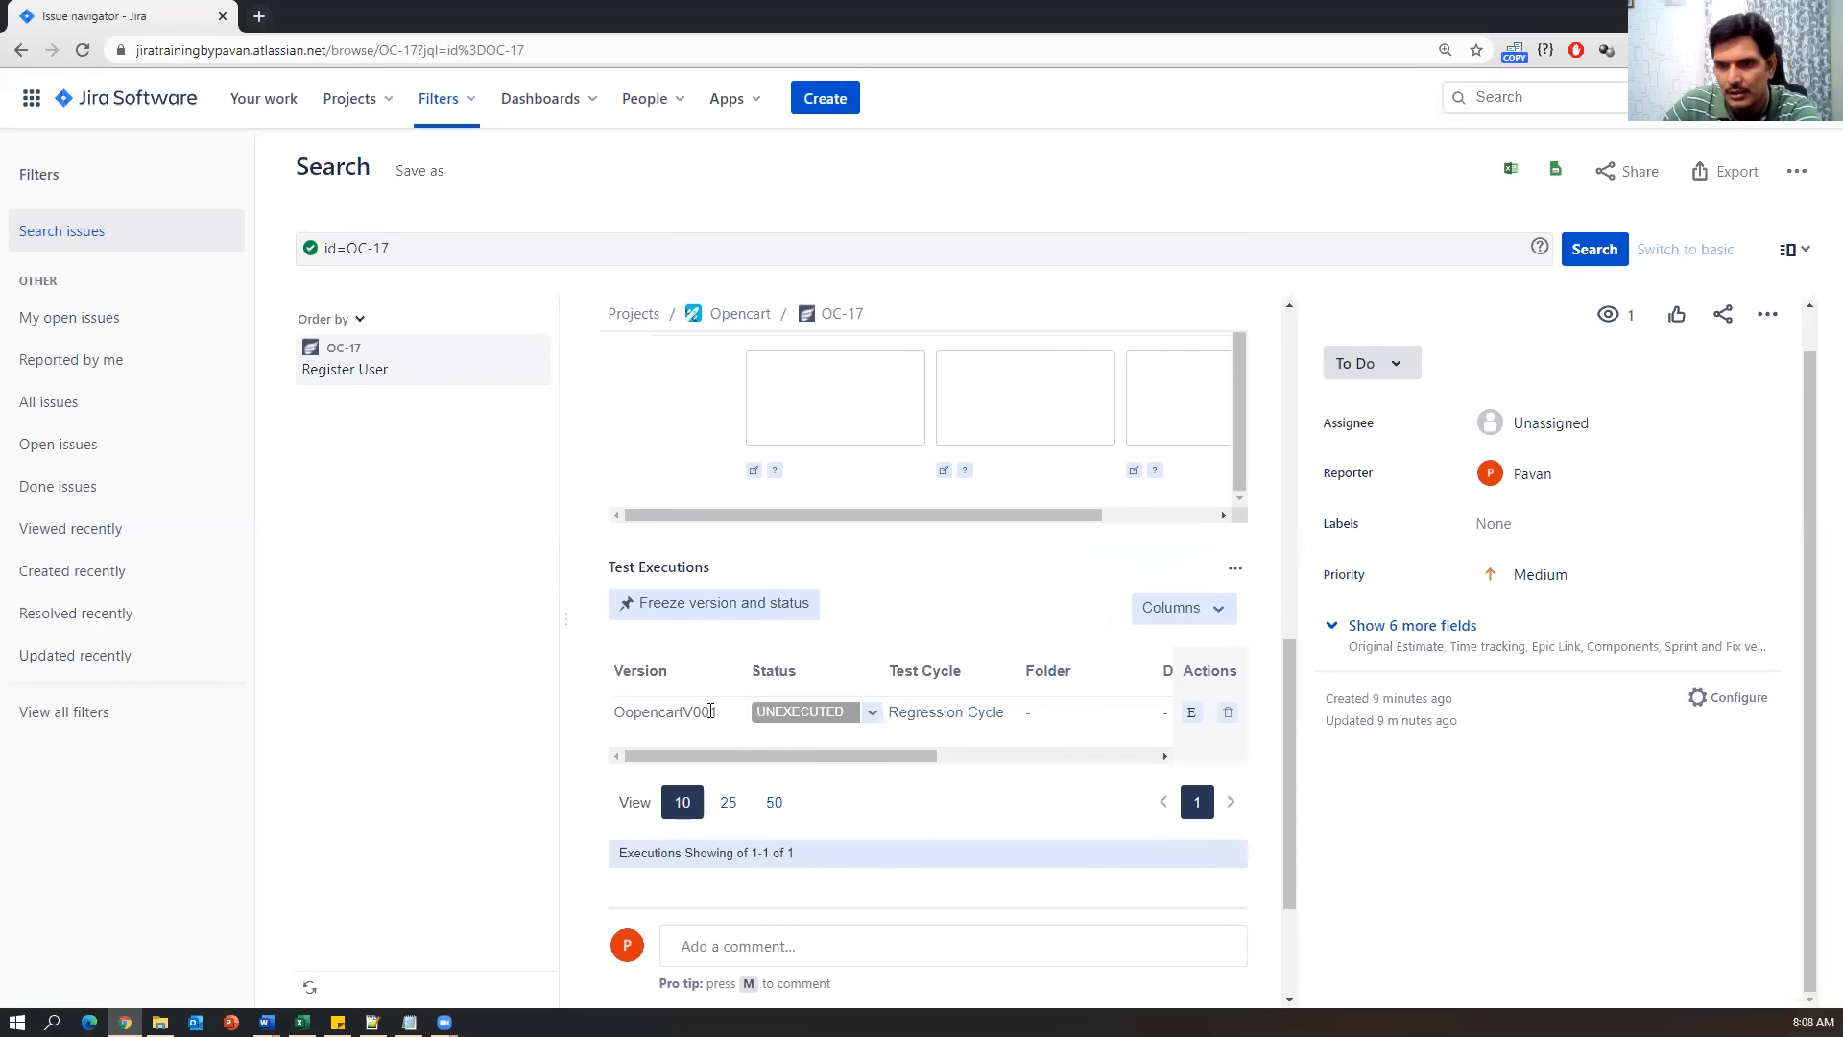
scroll(1114, 816, up, 8)
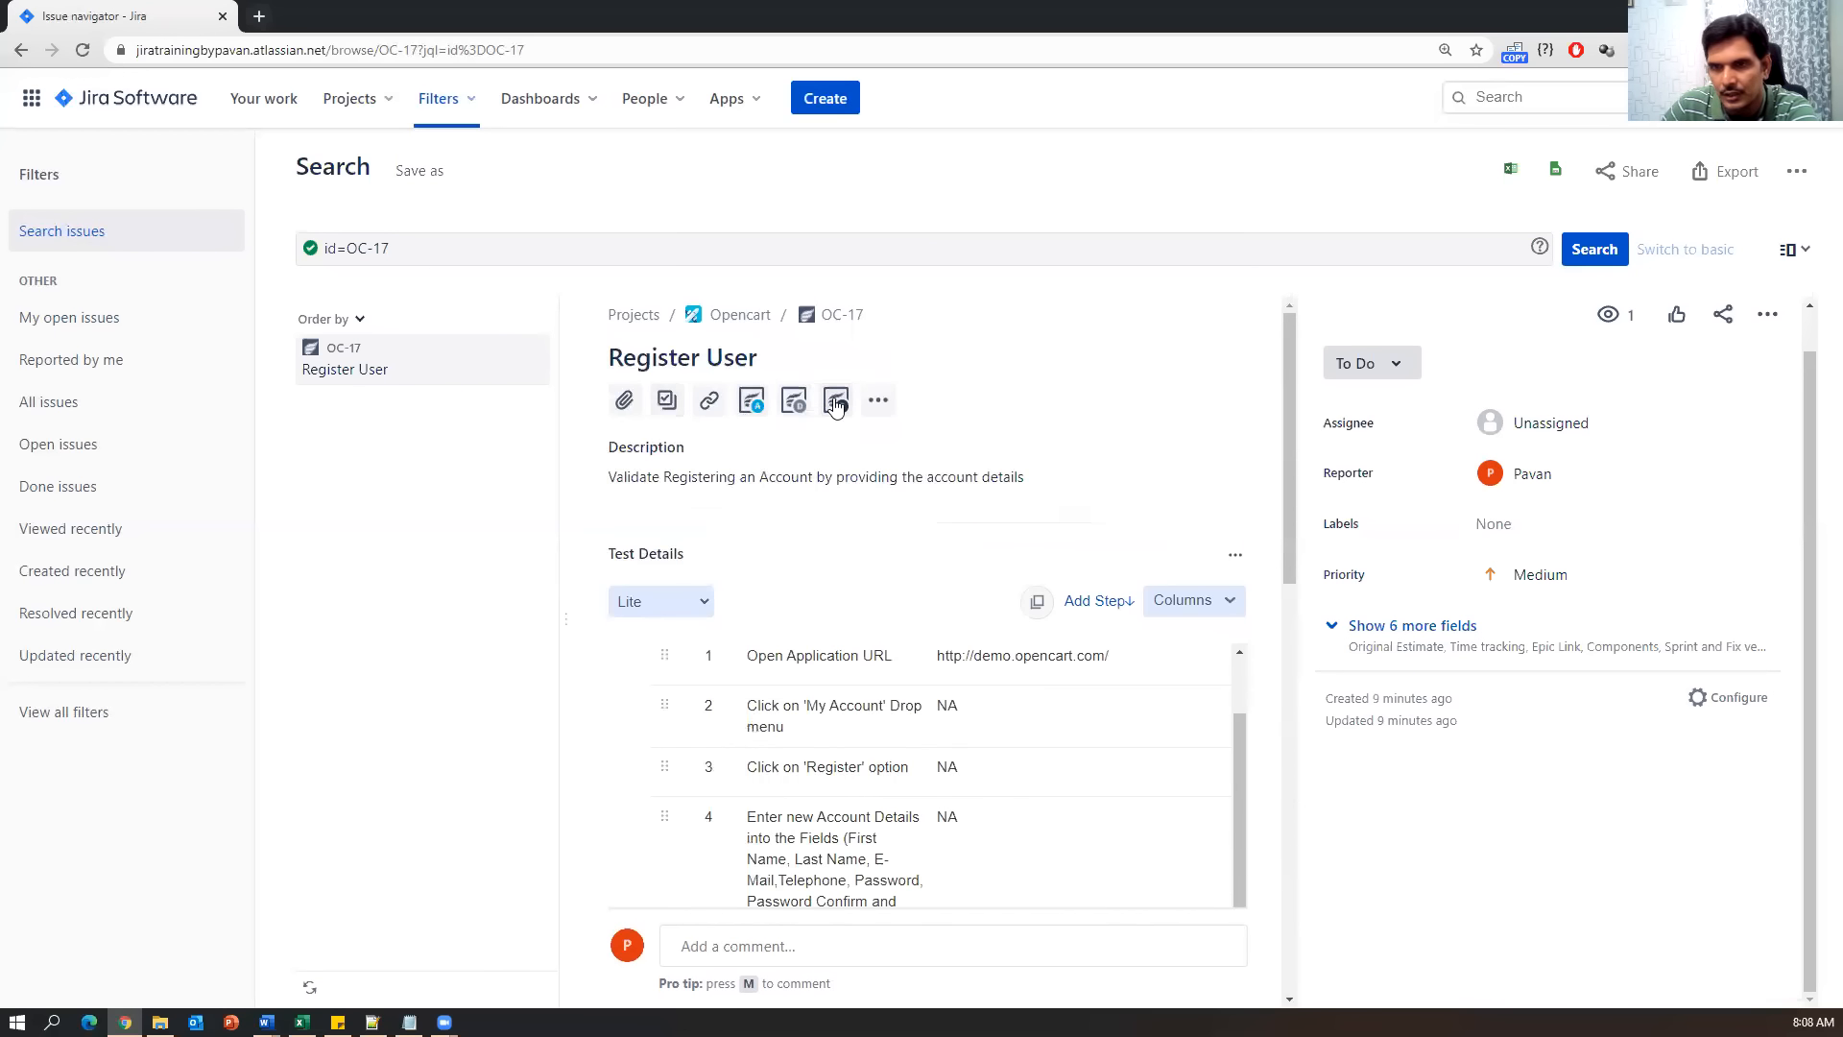
scroll(761, 706, down, 8)
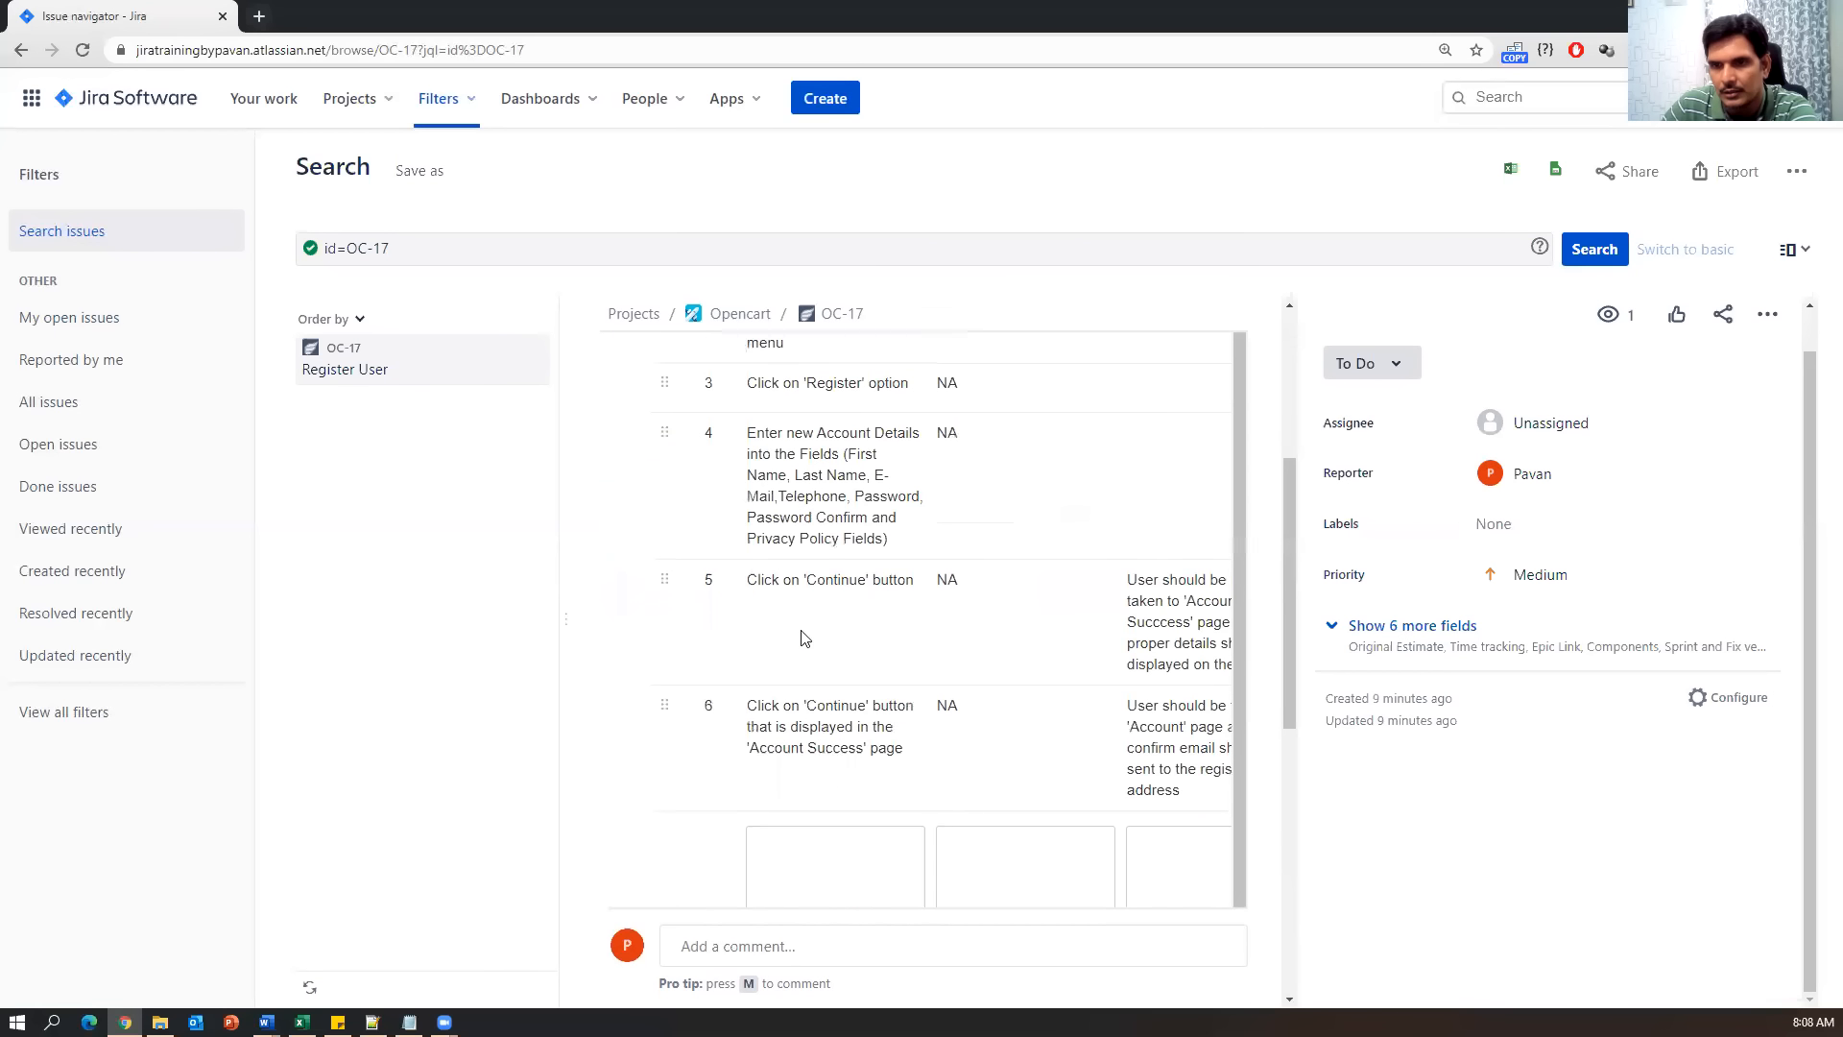
scroll(1095, 716, down, 3)
scroll(1101, 717, up, 2)
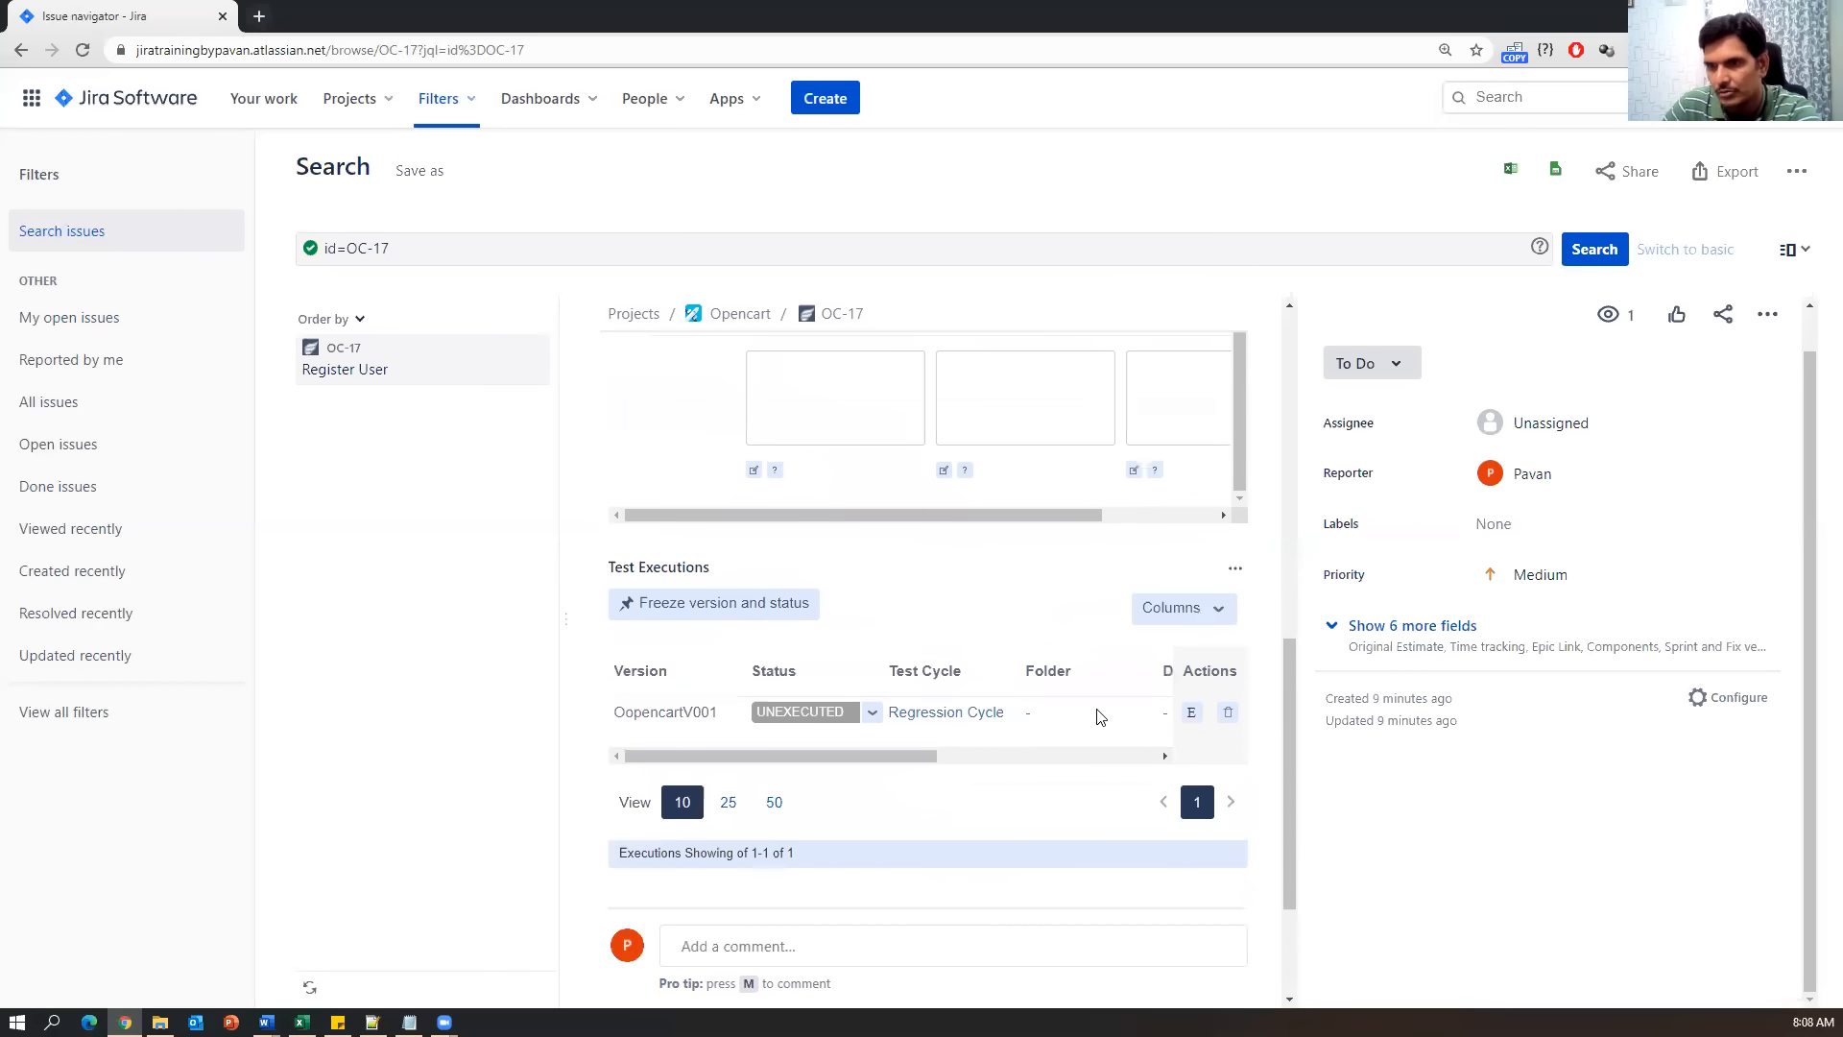
drag(1815, 562, 1810, 451)
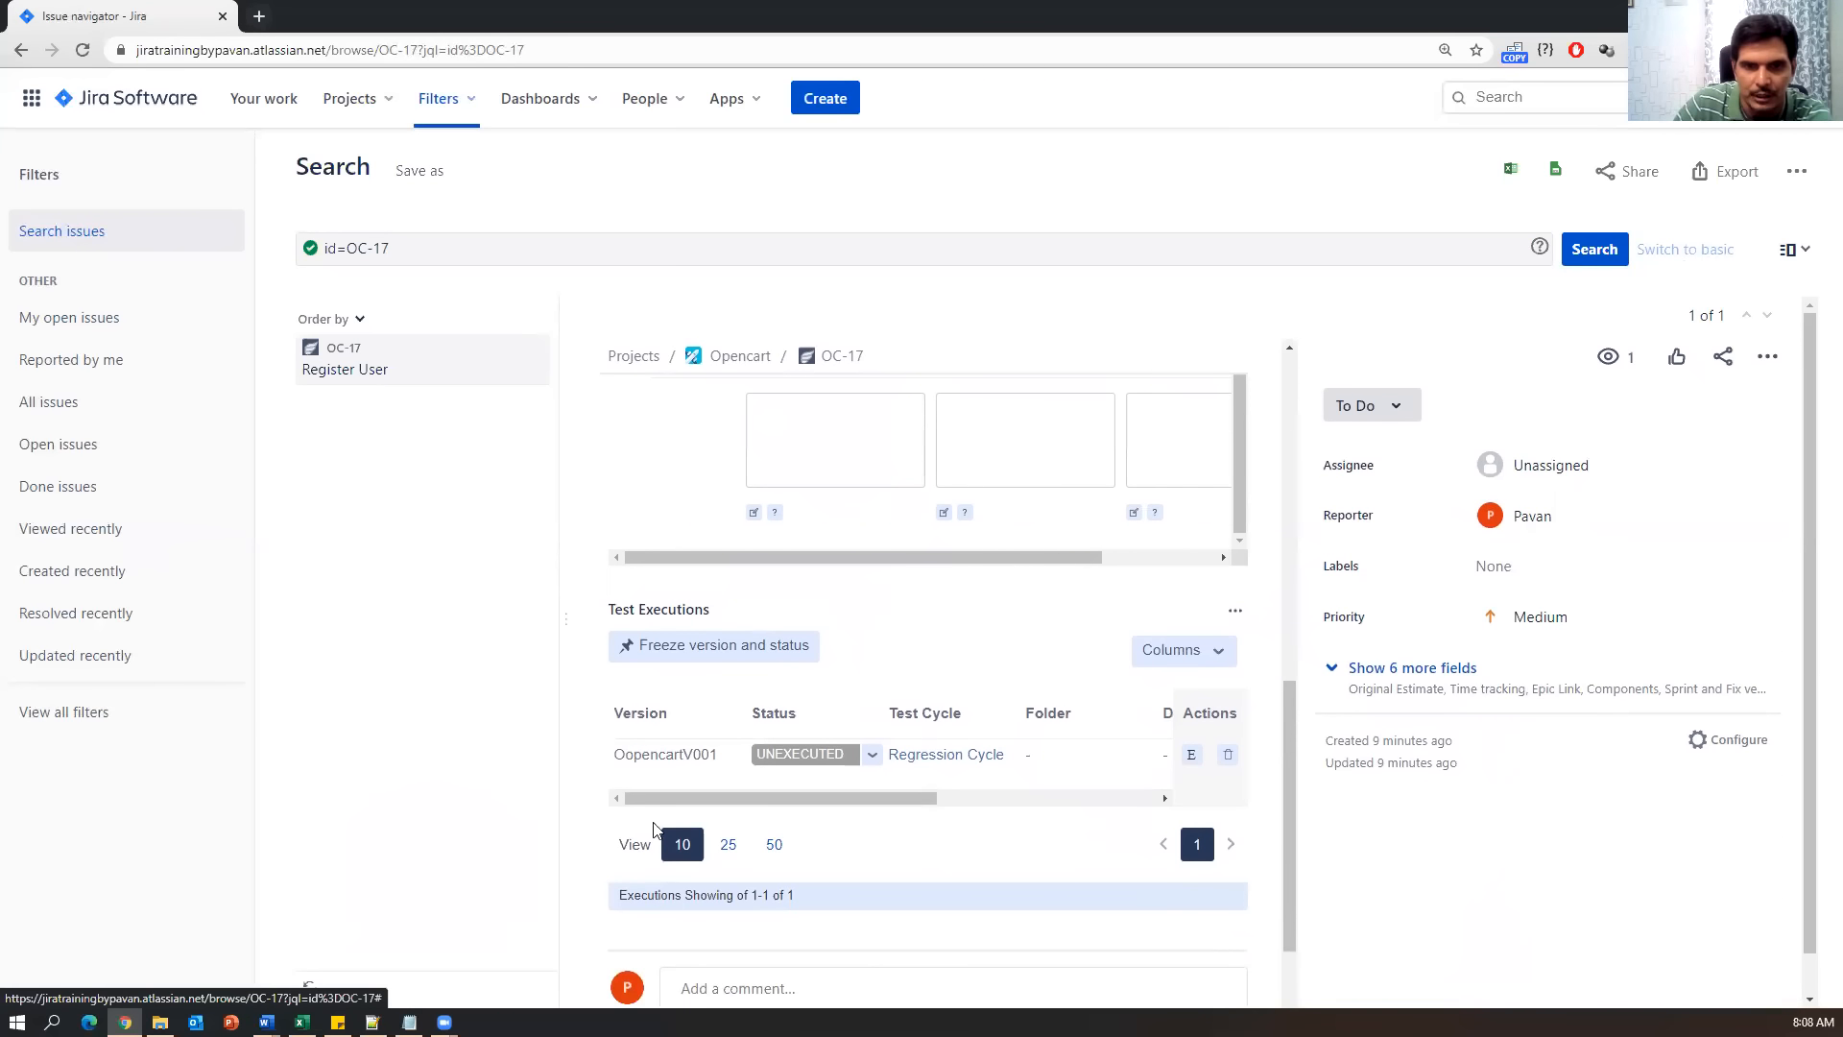
scroll(904, 783, down, 3)
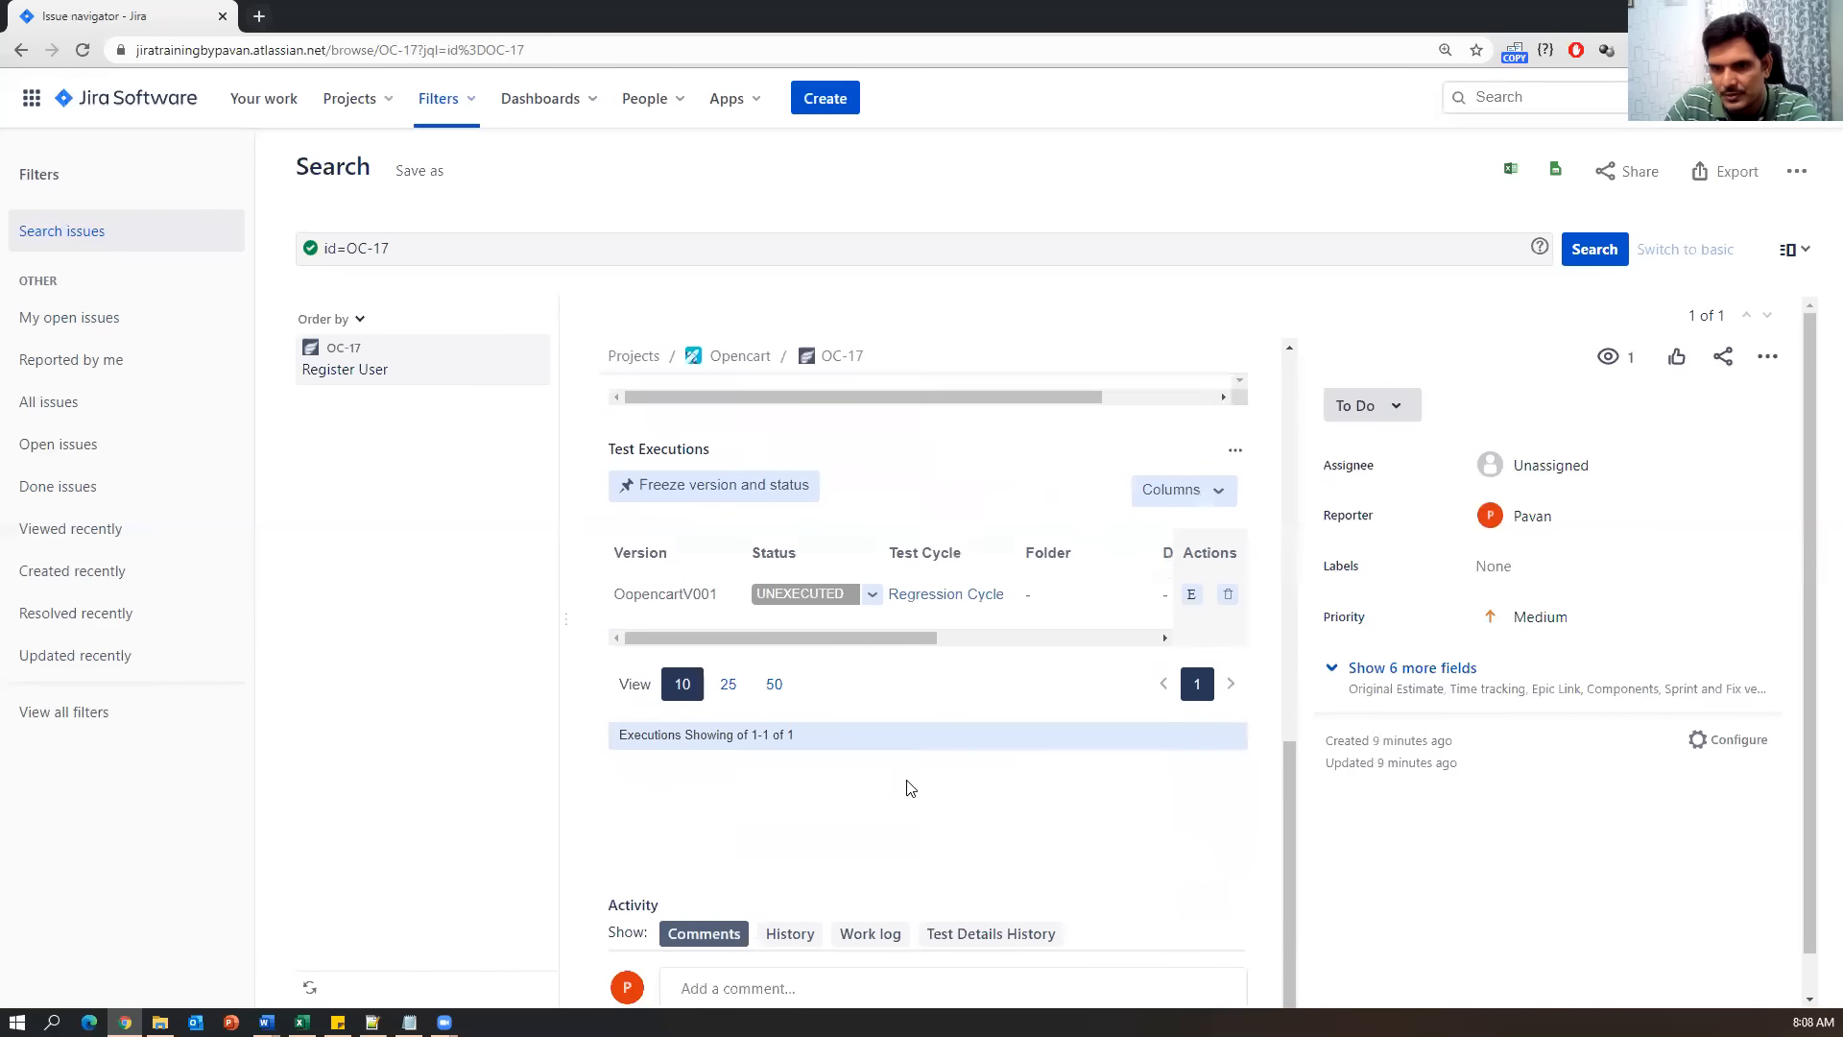
scroll(890, 715, up, 2)
scroll(887, 715, up, 1)
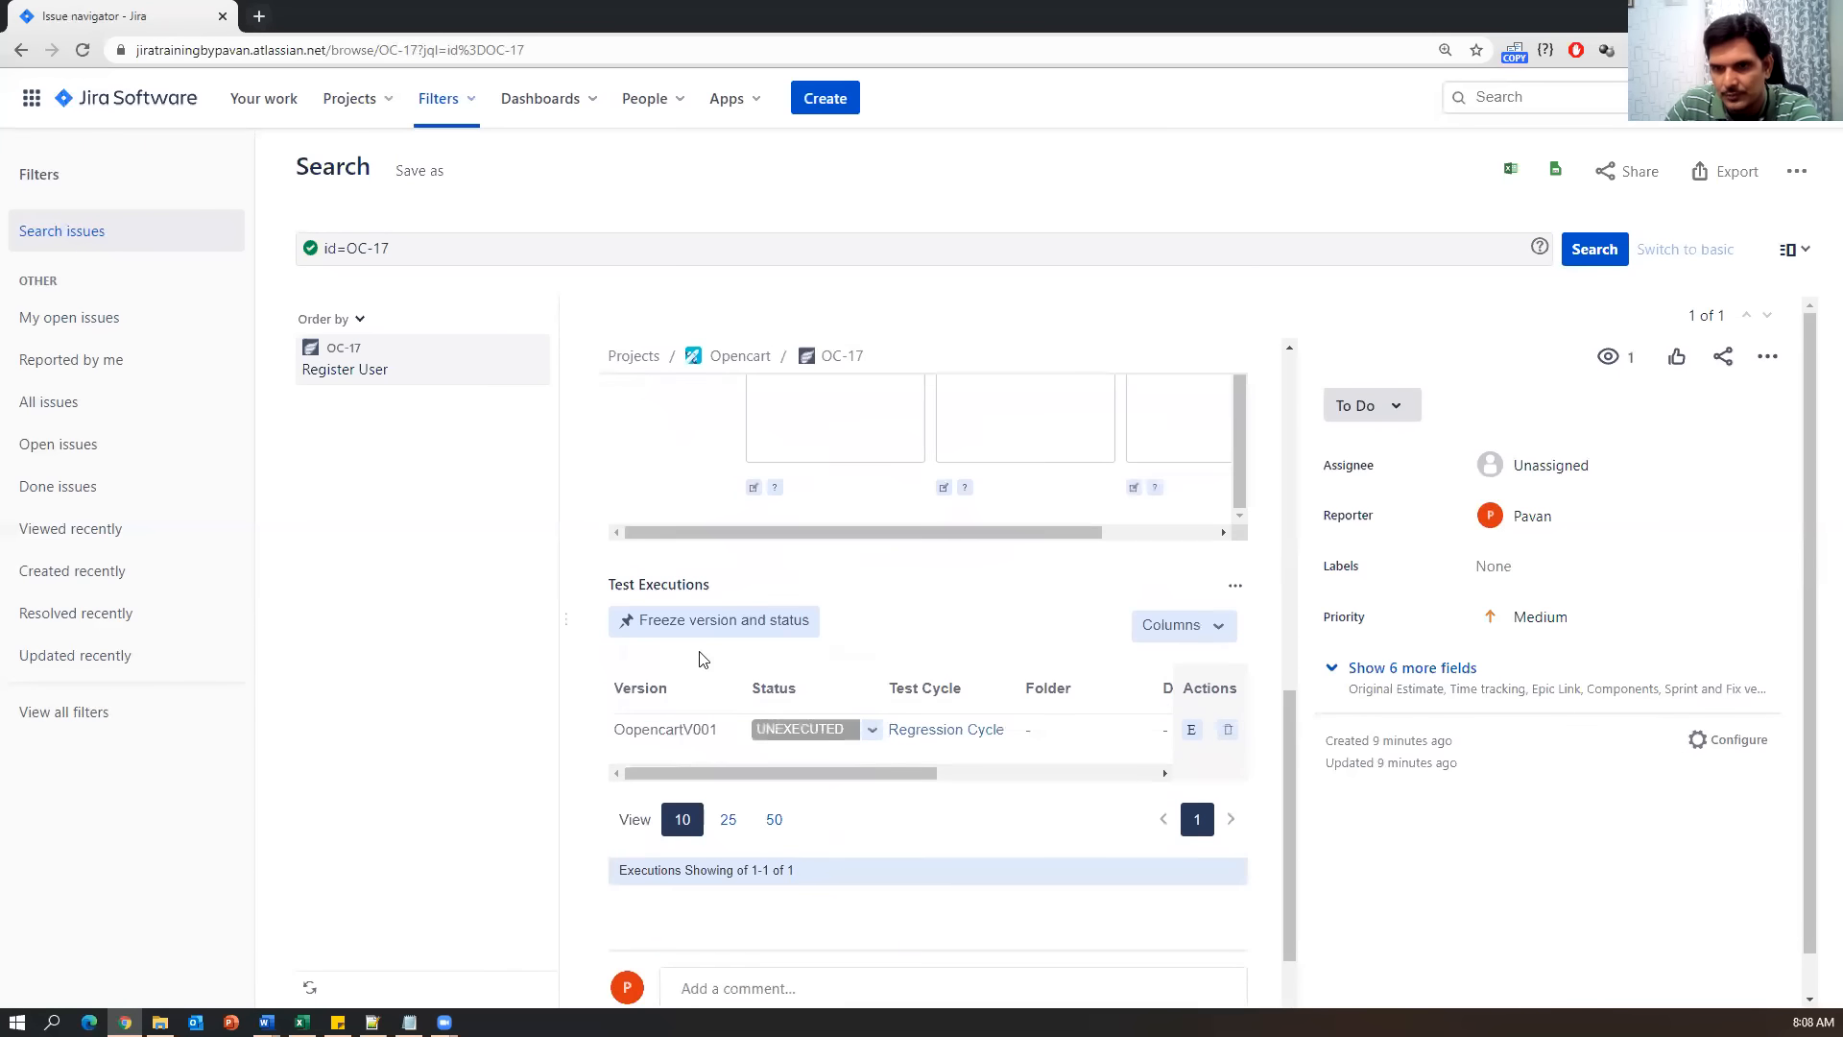
Mark the OC-17 execution PASS again and return to the executions list.
drag(619, 731, 1046, 738)
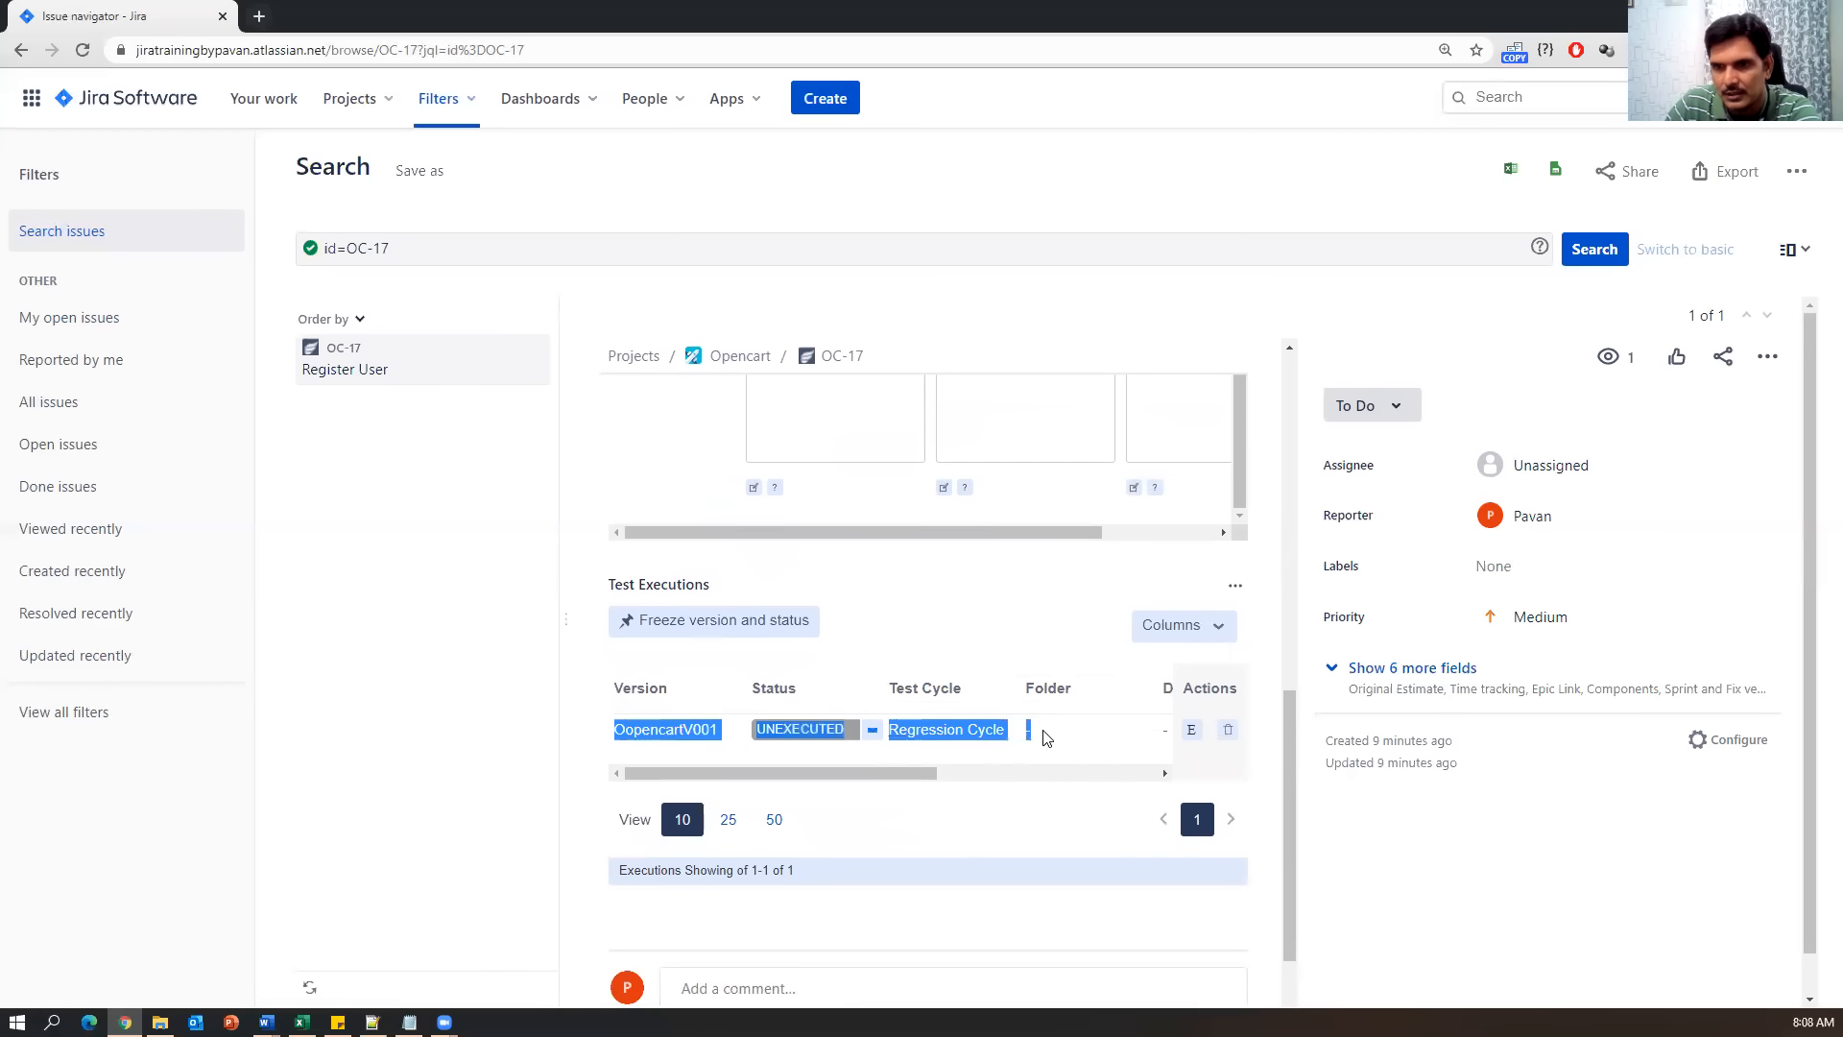
click(927, 621)
click(872, 729)
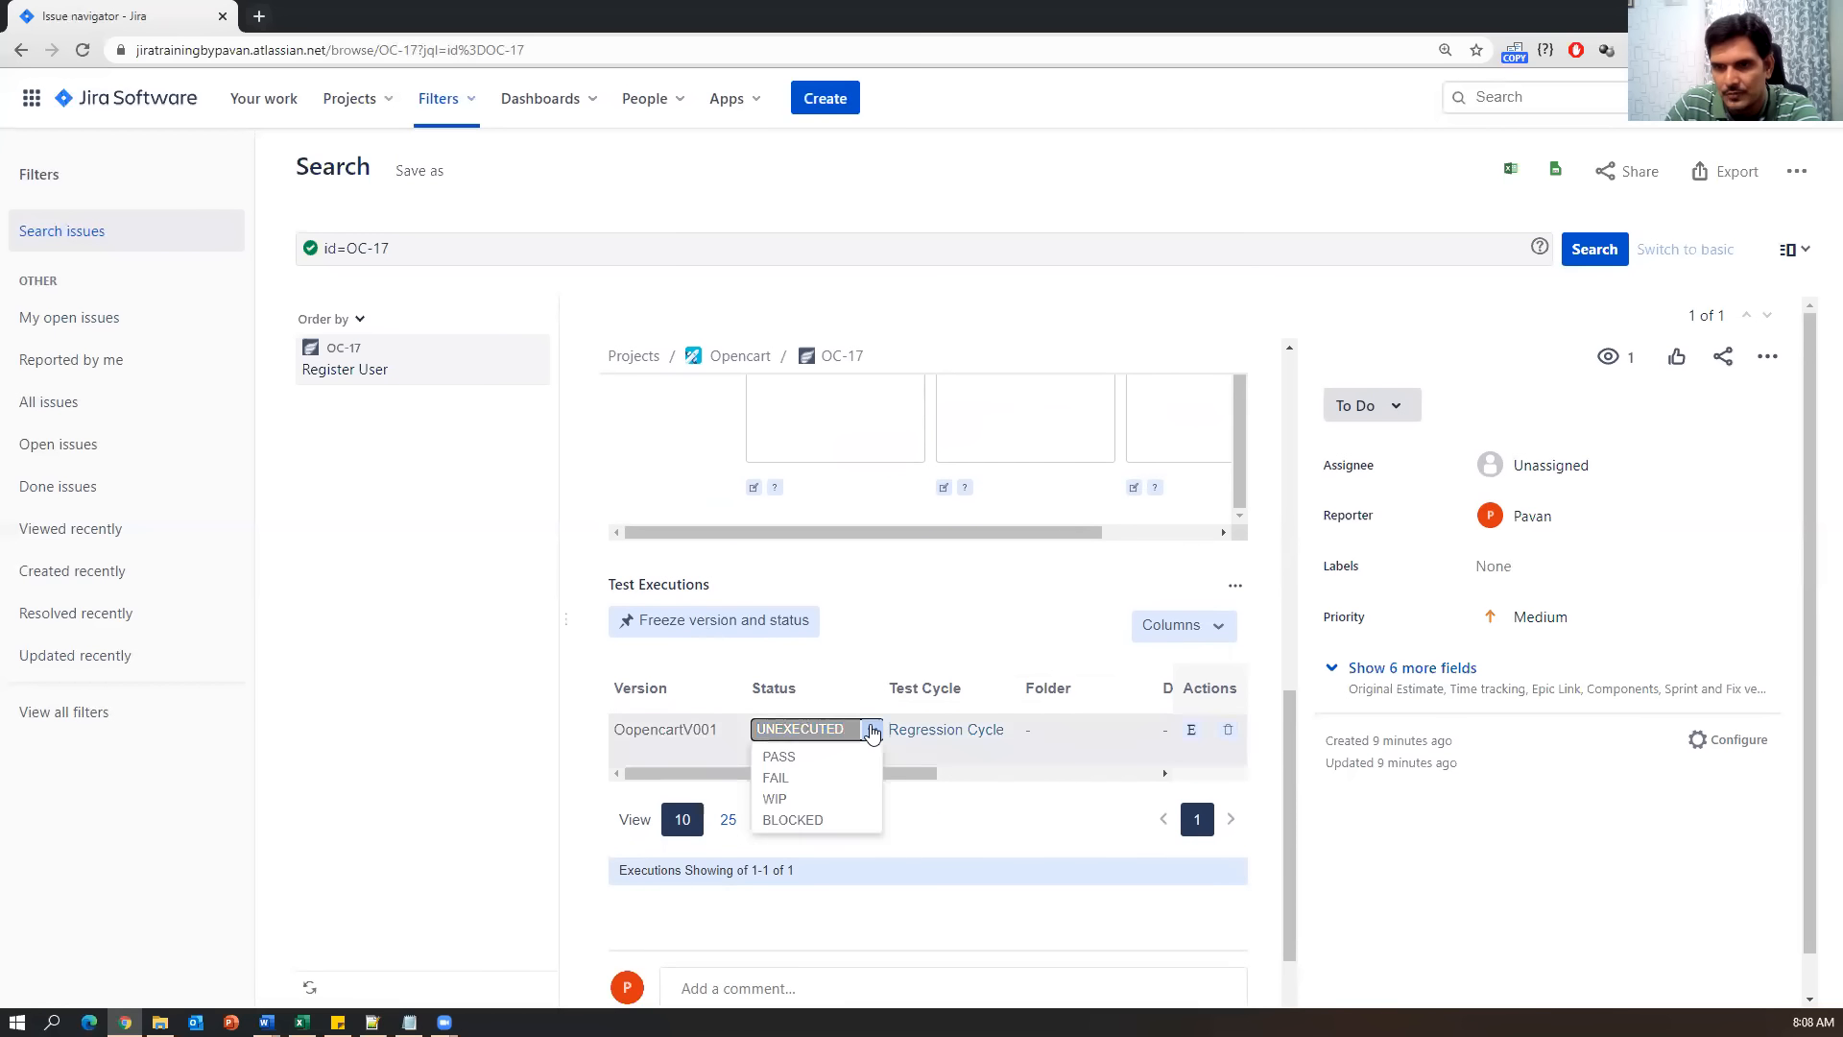
click(791, 756)
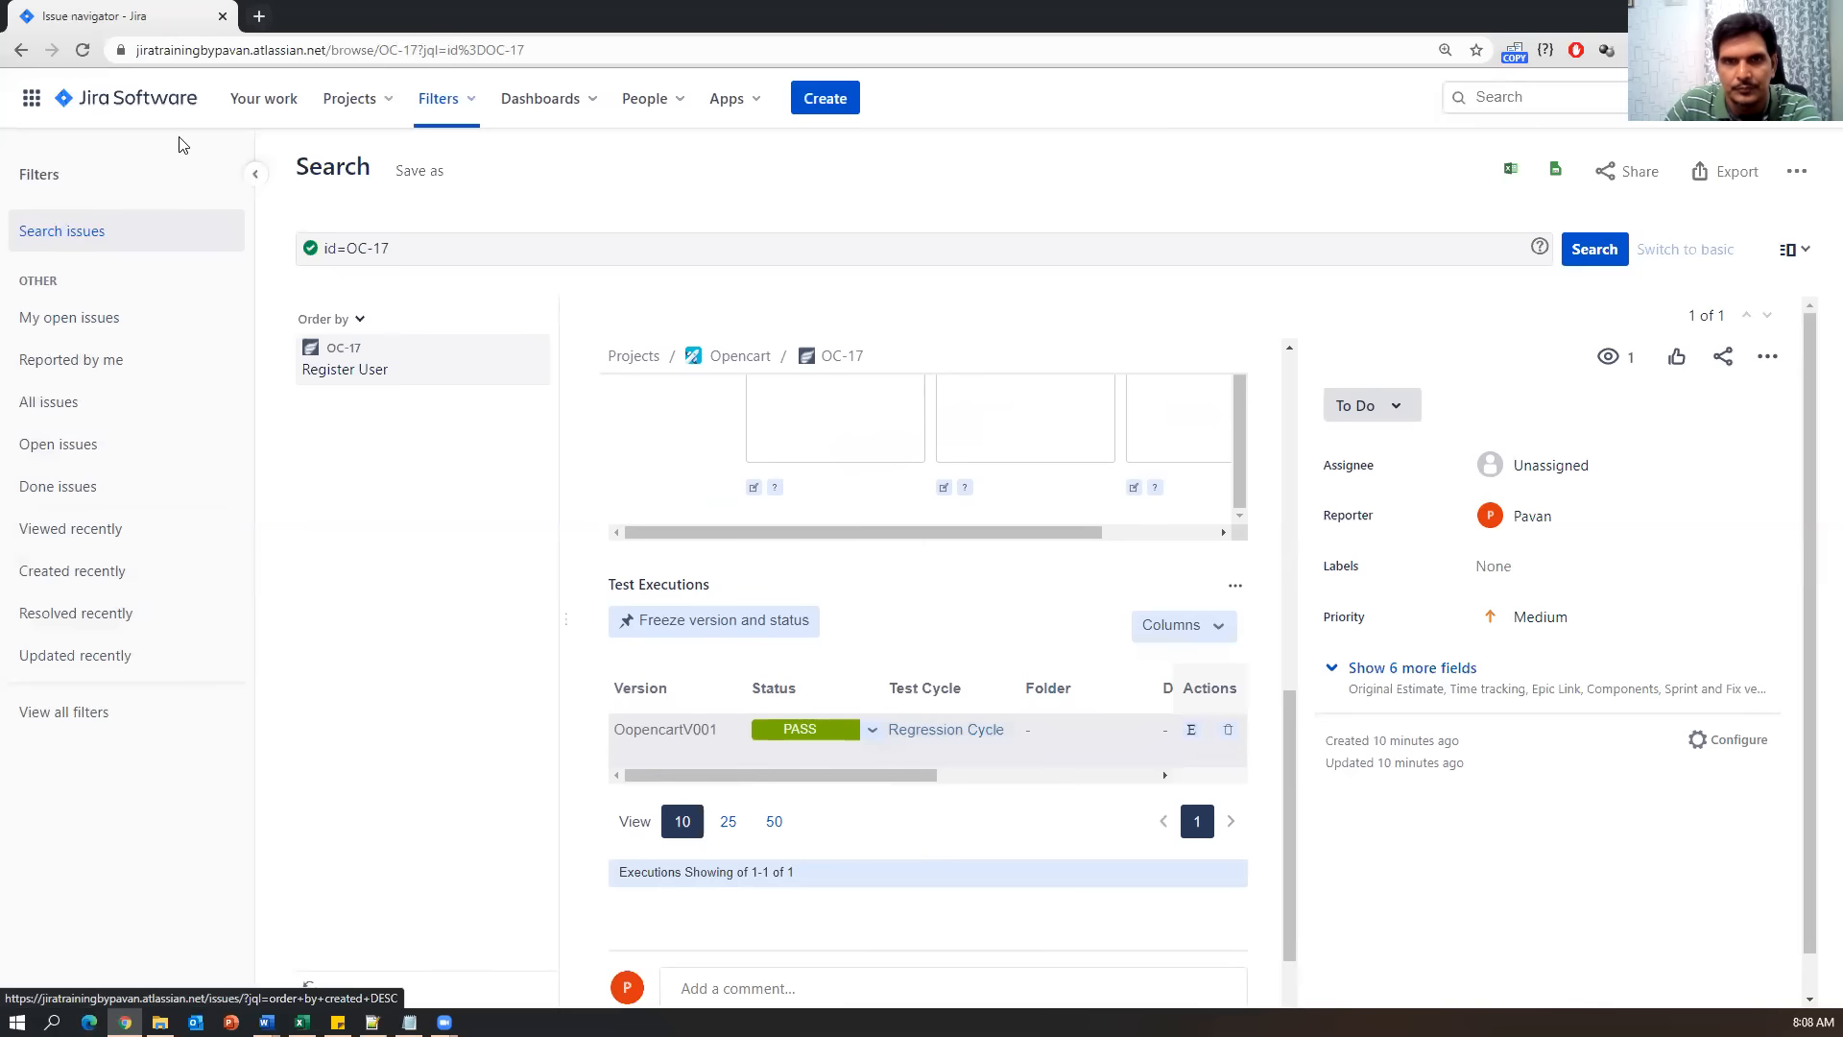
click(21, 50)
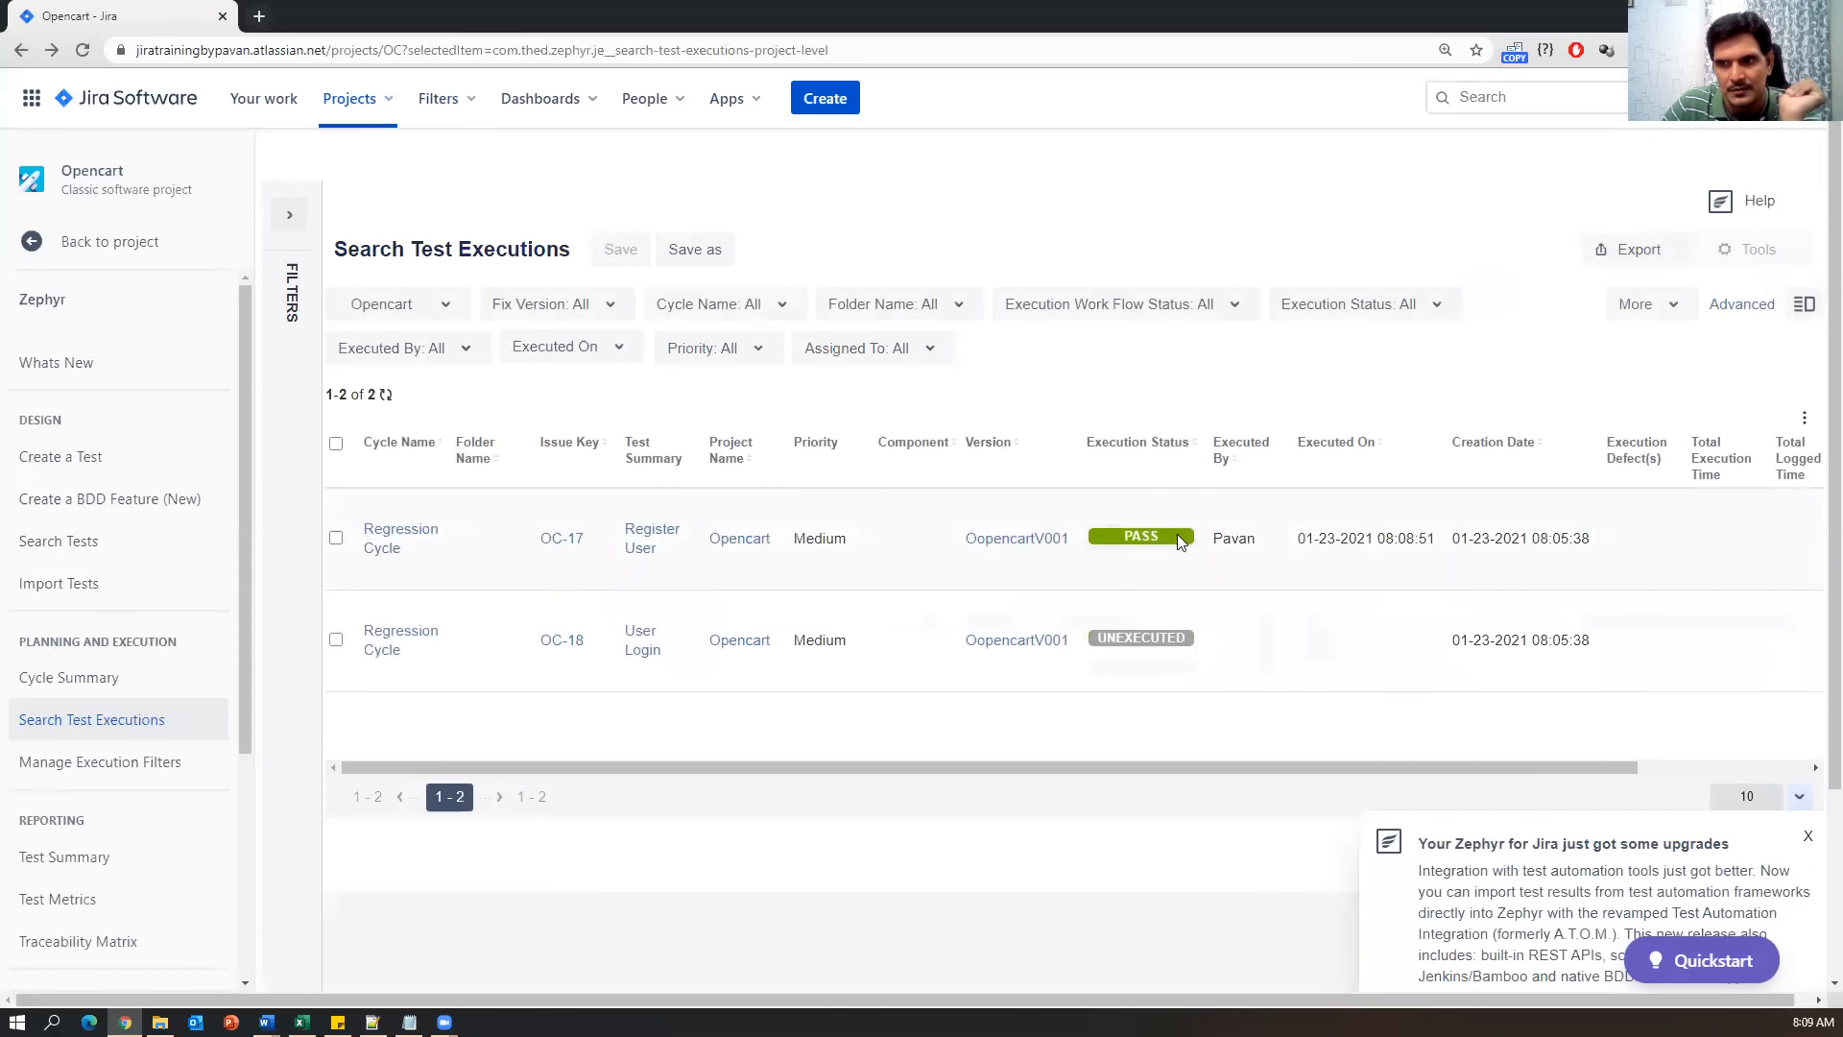
Dismiss the Zephyr upgrades notice and open the OC-18 User Login test.
click(1808, 836)
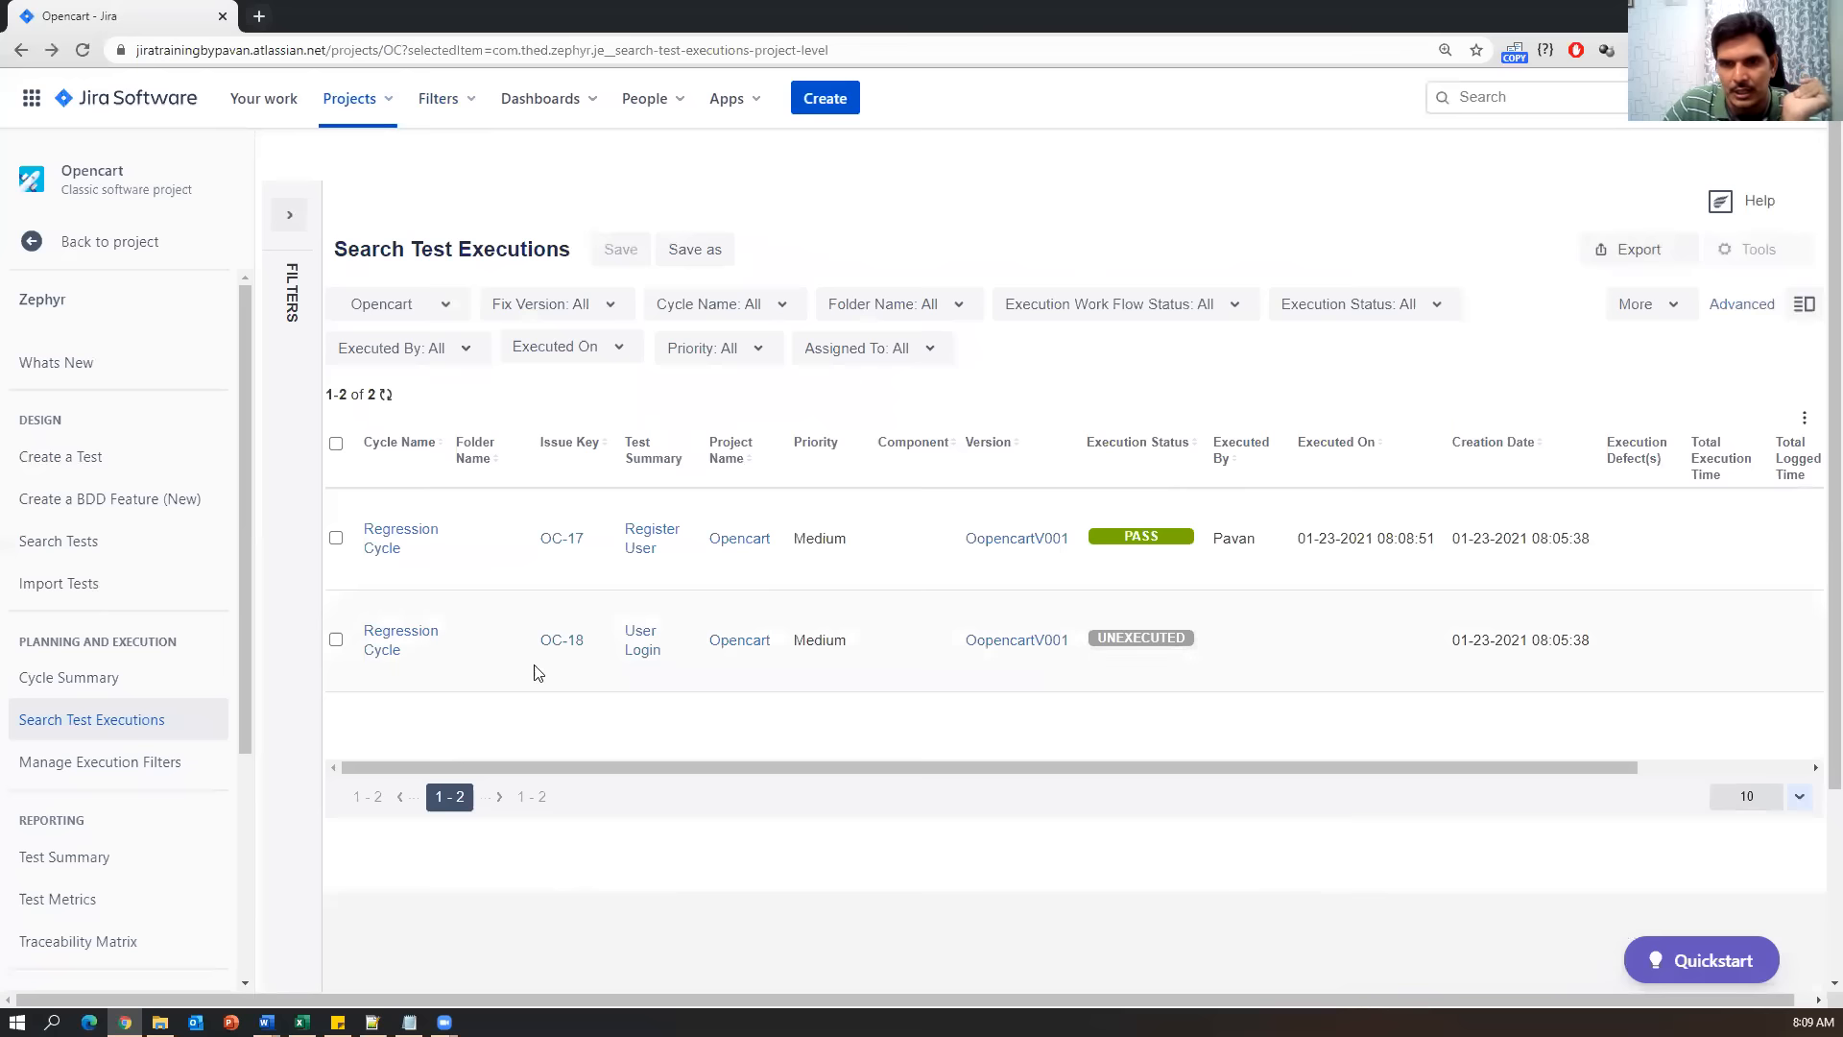
click(638, 646)
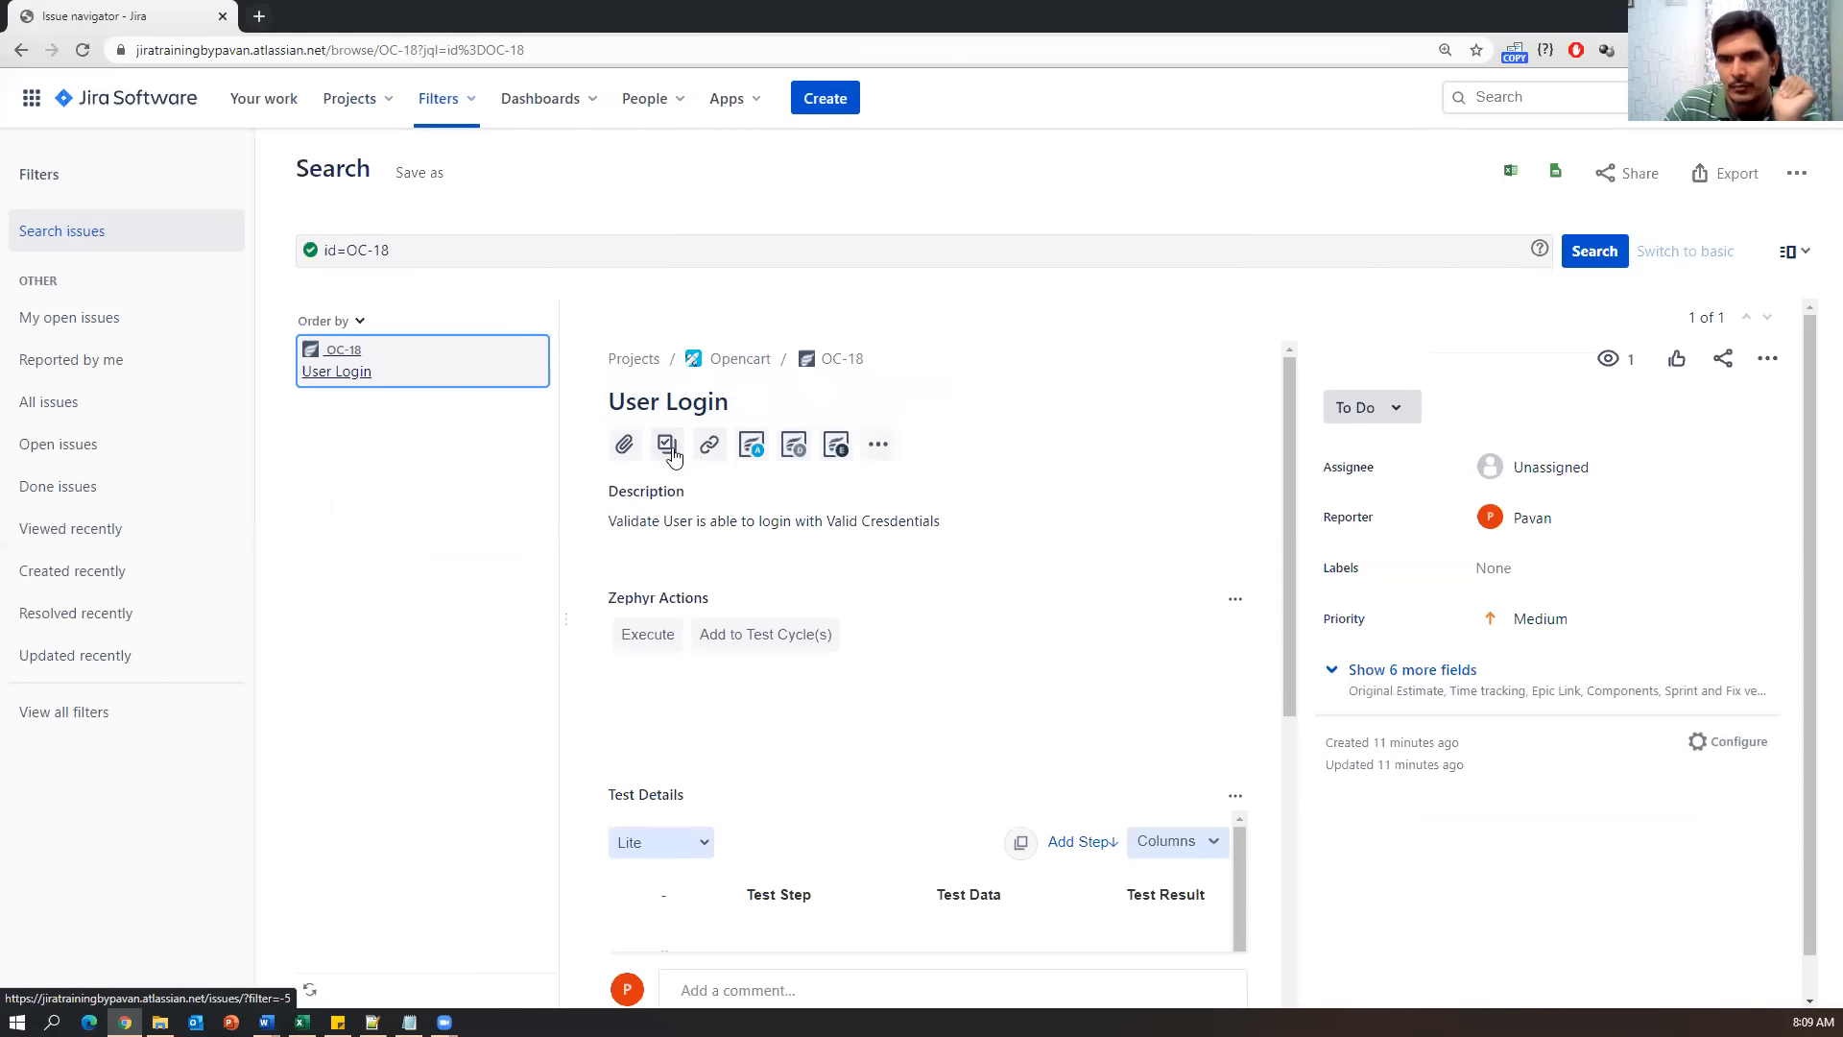
Set OC-18's Regression Cycle execution to FAIL and go back to the executions list.
scroll(864, 586, down, 9)
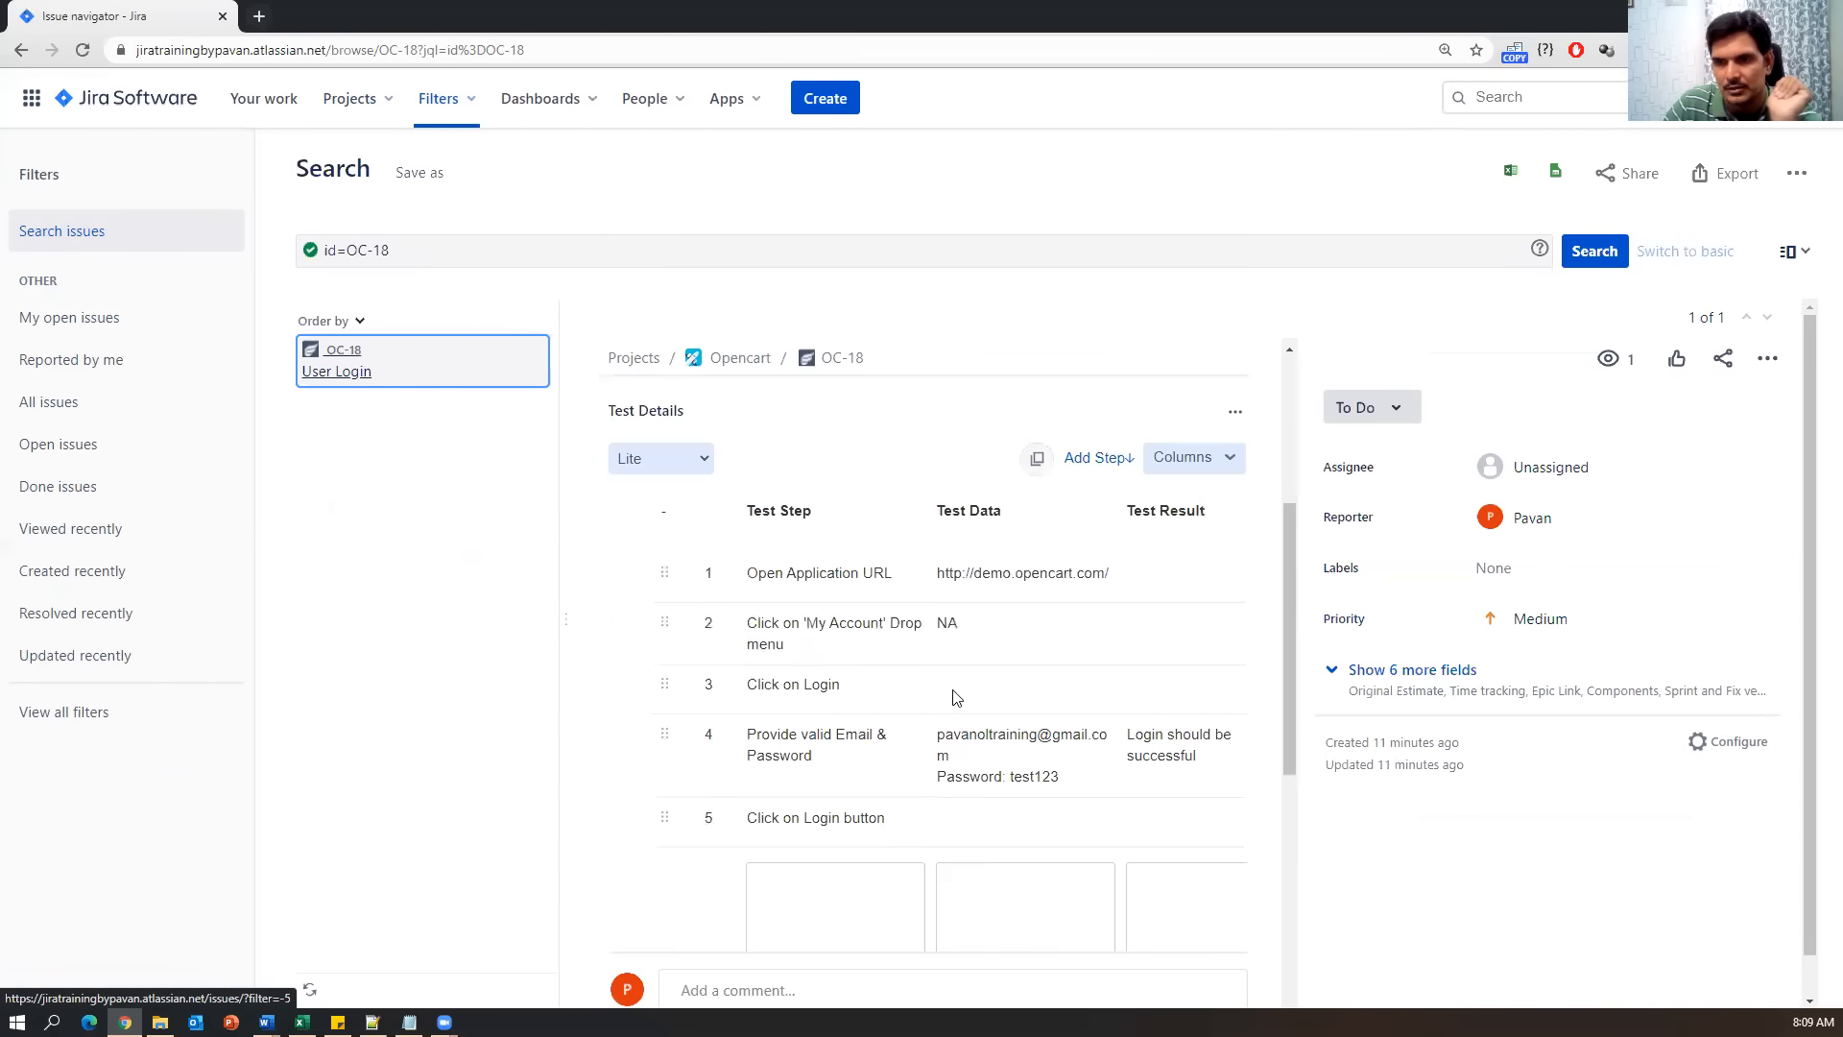
click(871, 549)
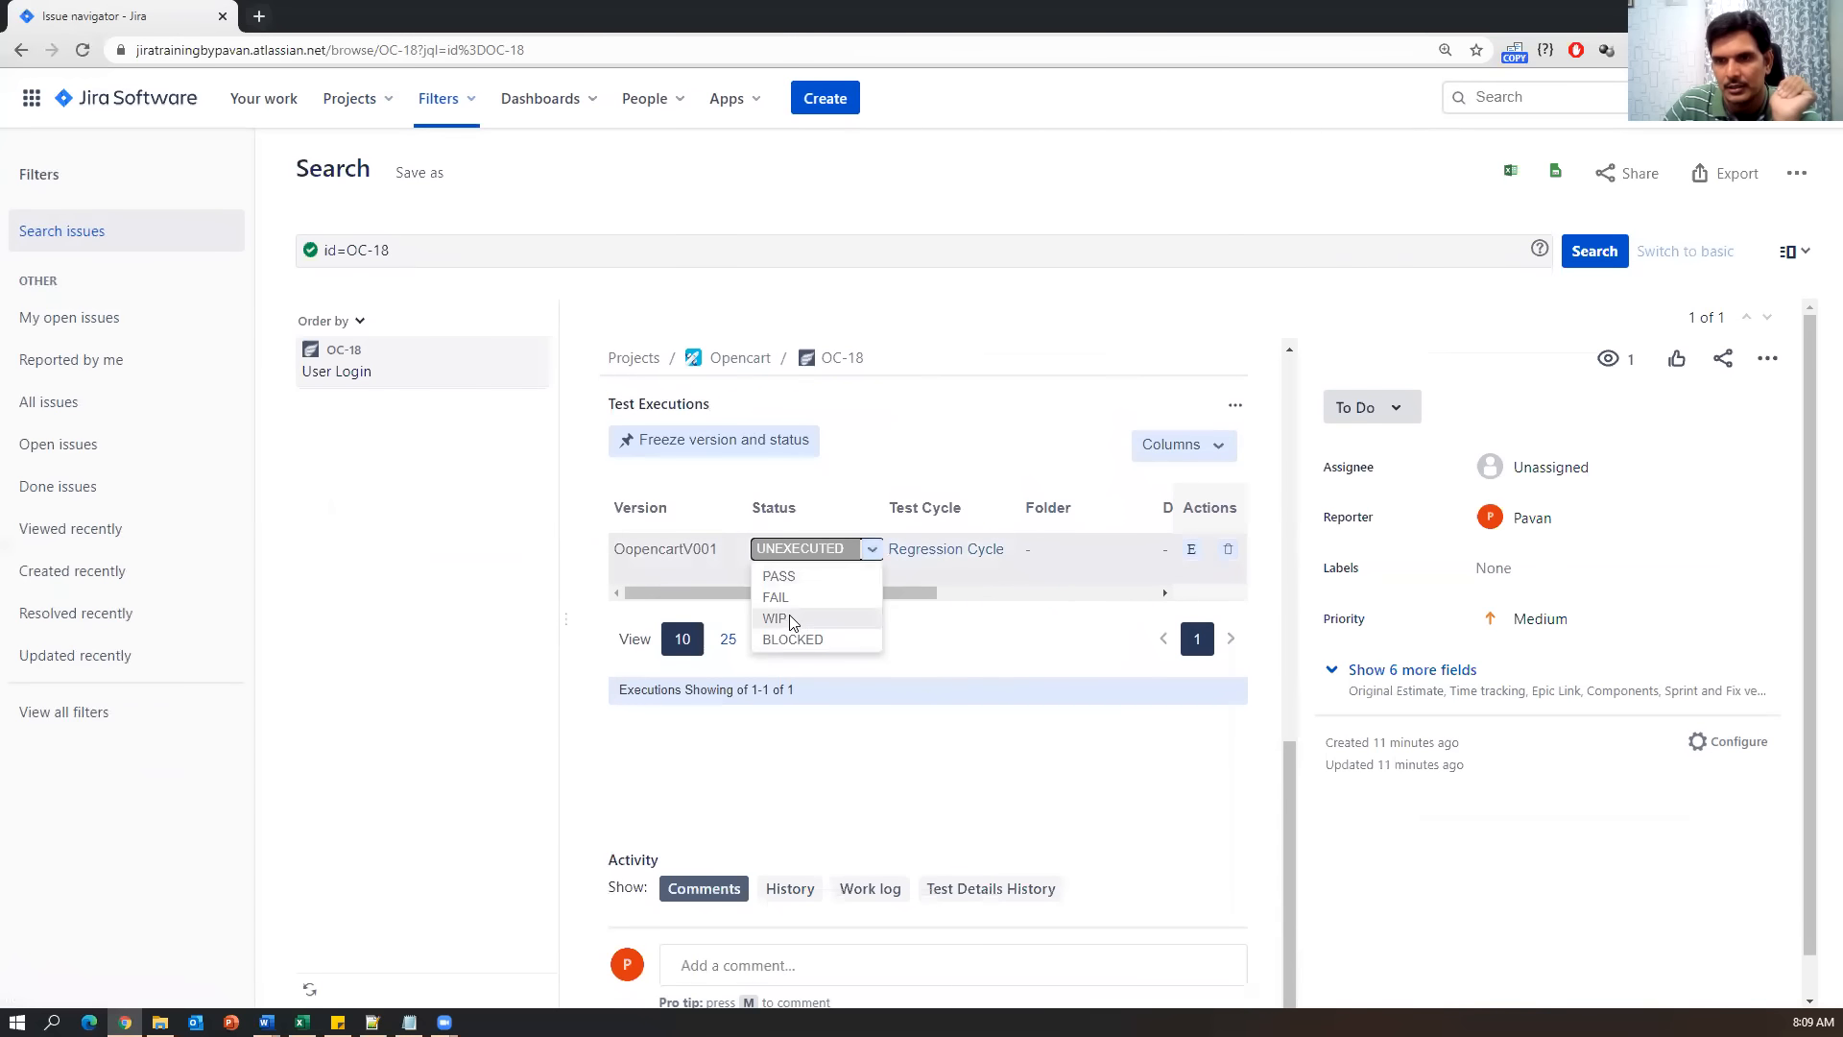
click(772, 574)
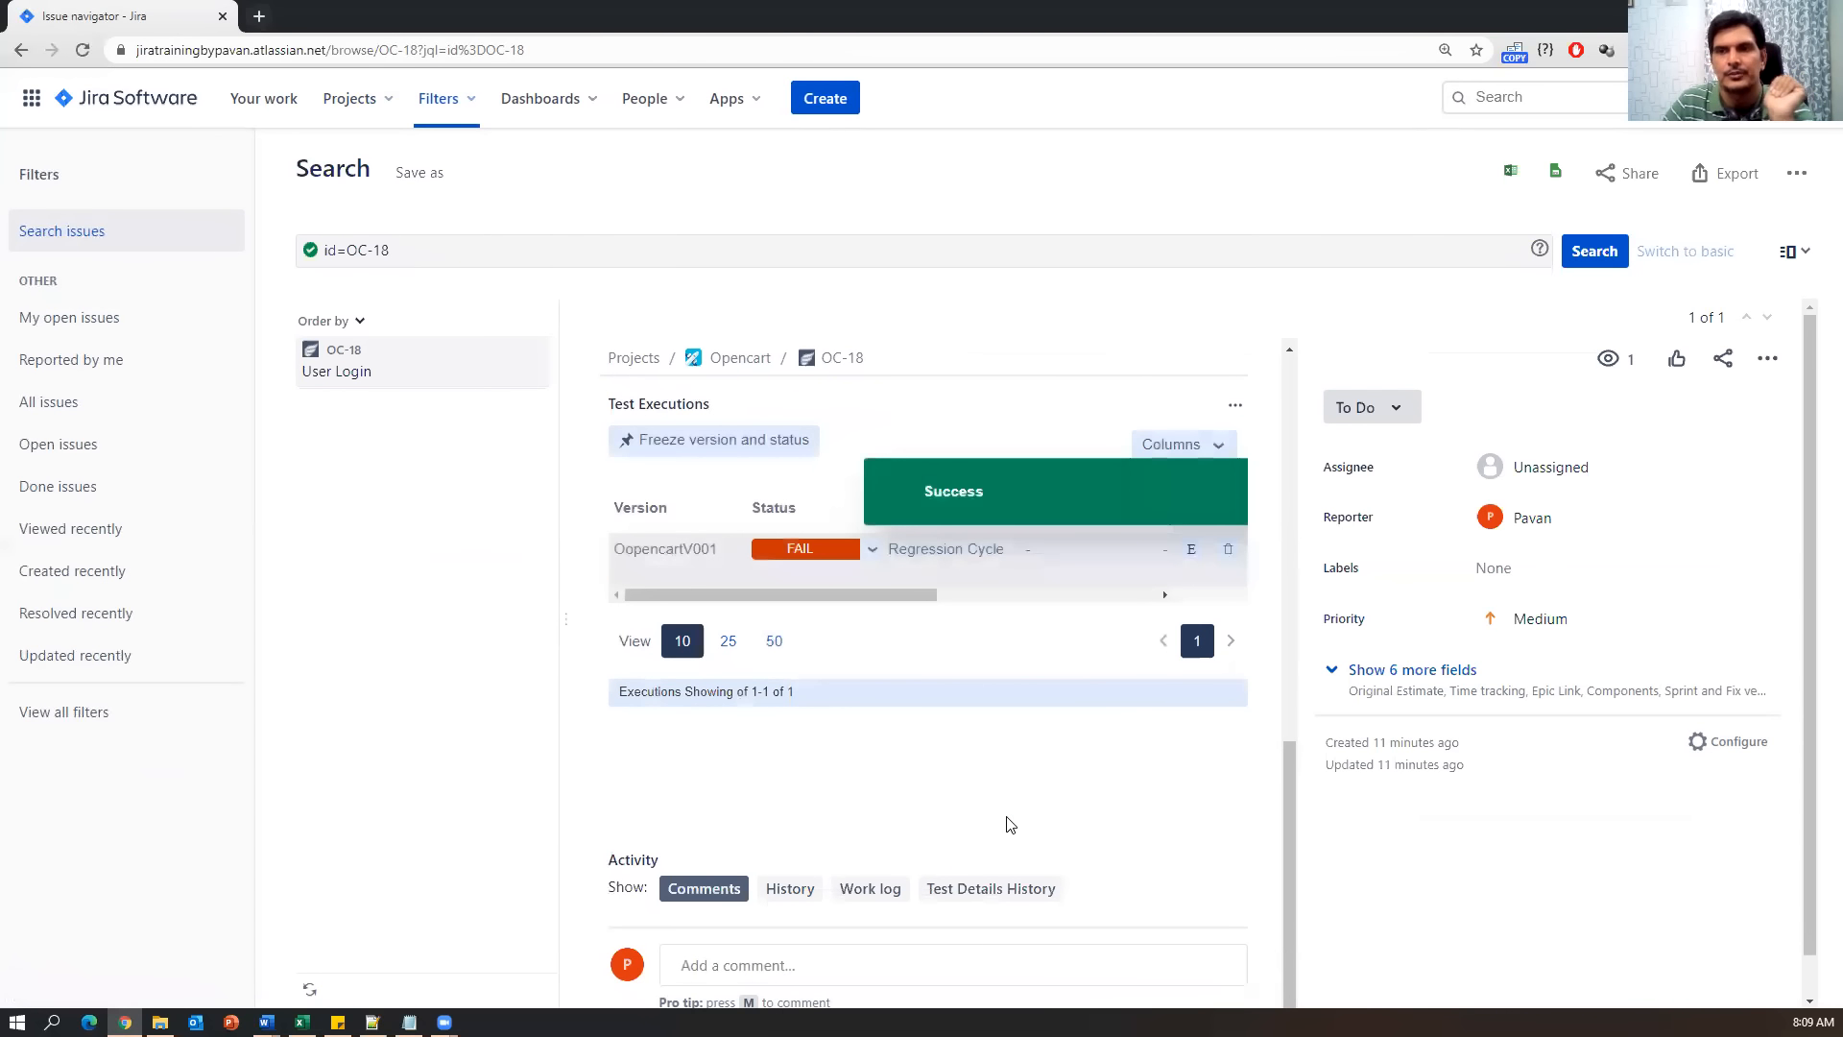
scroll(1029, 782, up, 3)
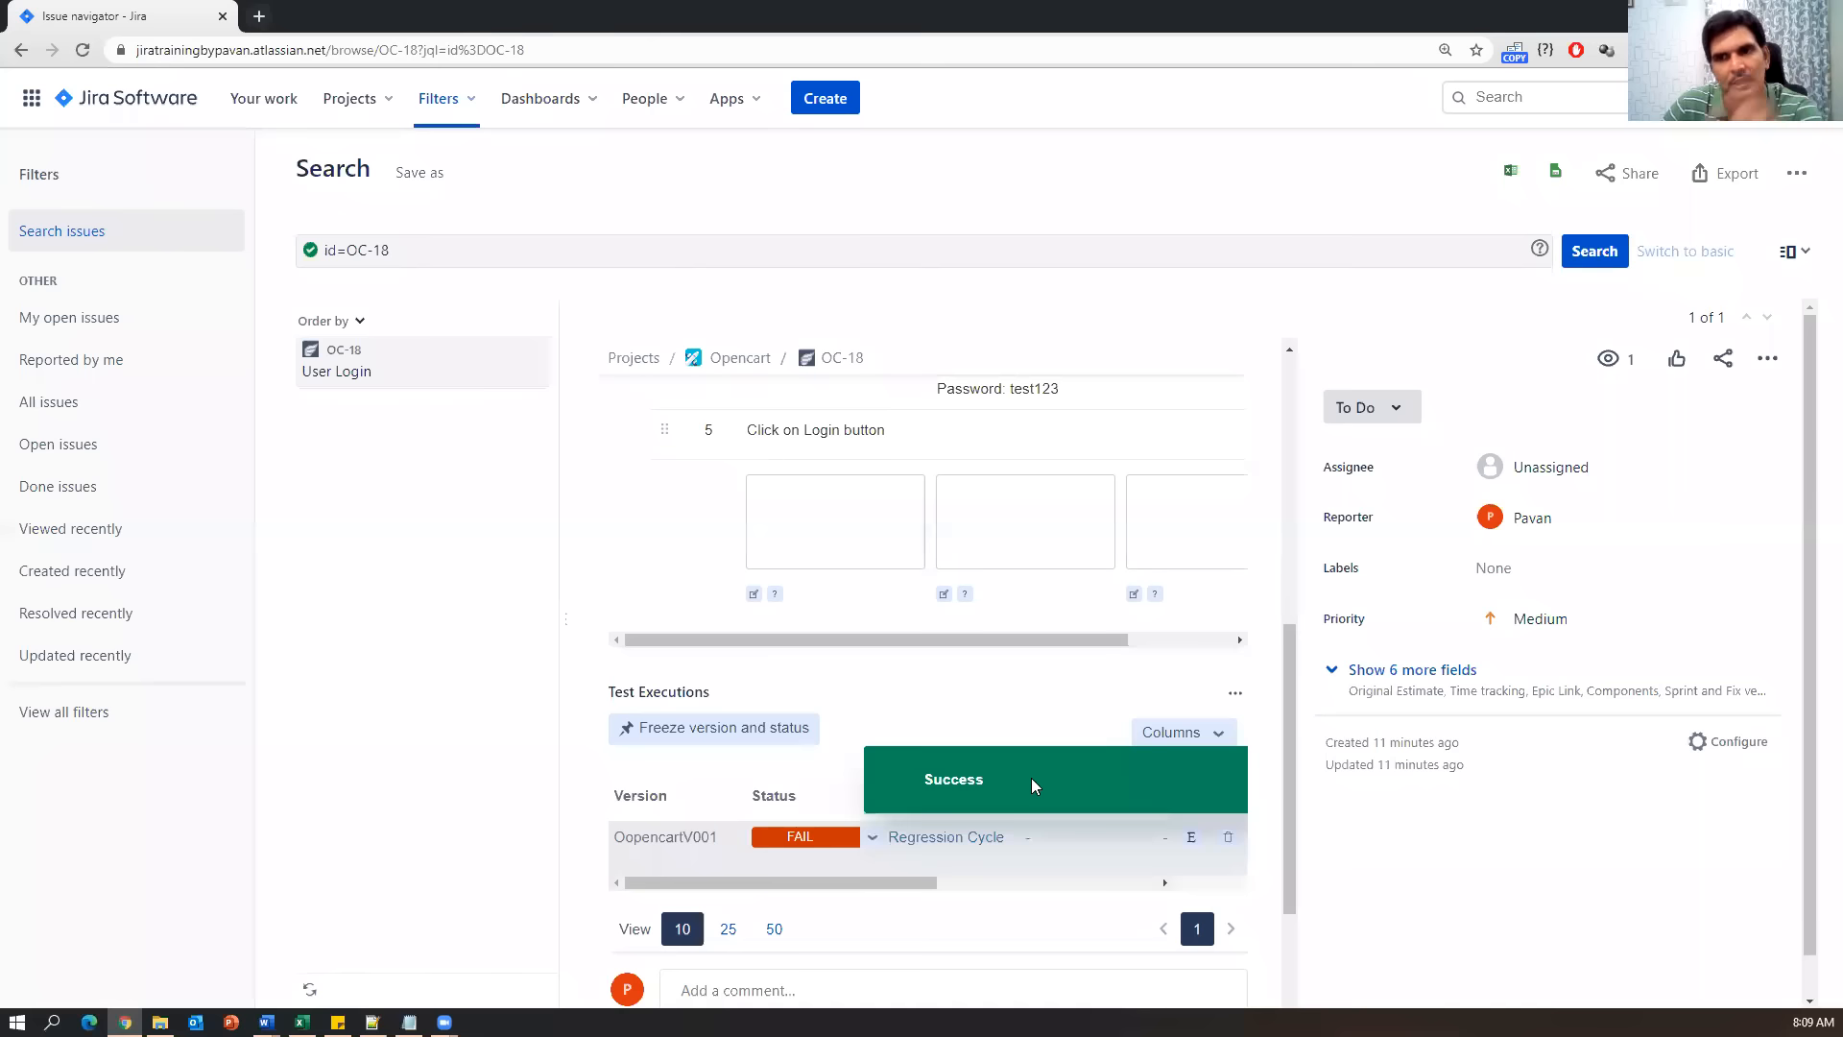
scroll(1031, 775, up, 7)
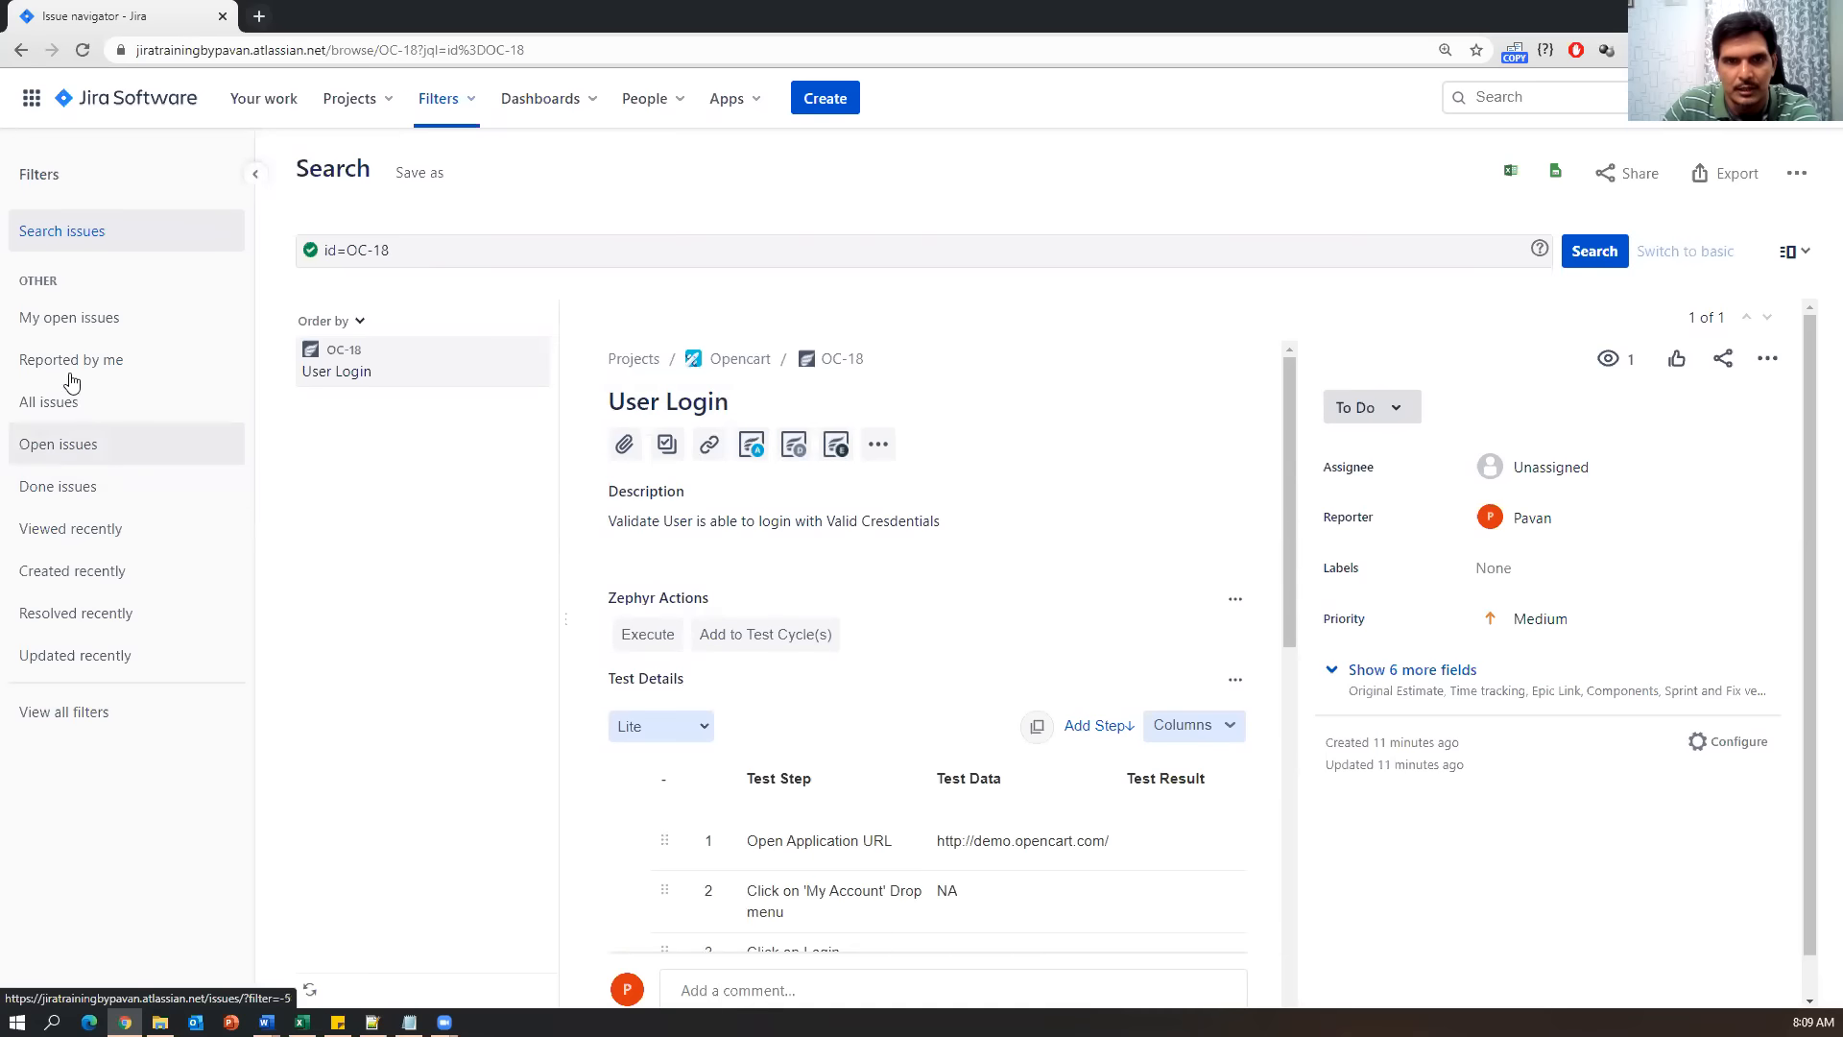
click(21, 50)
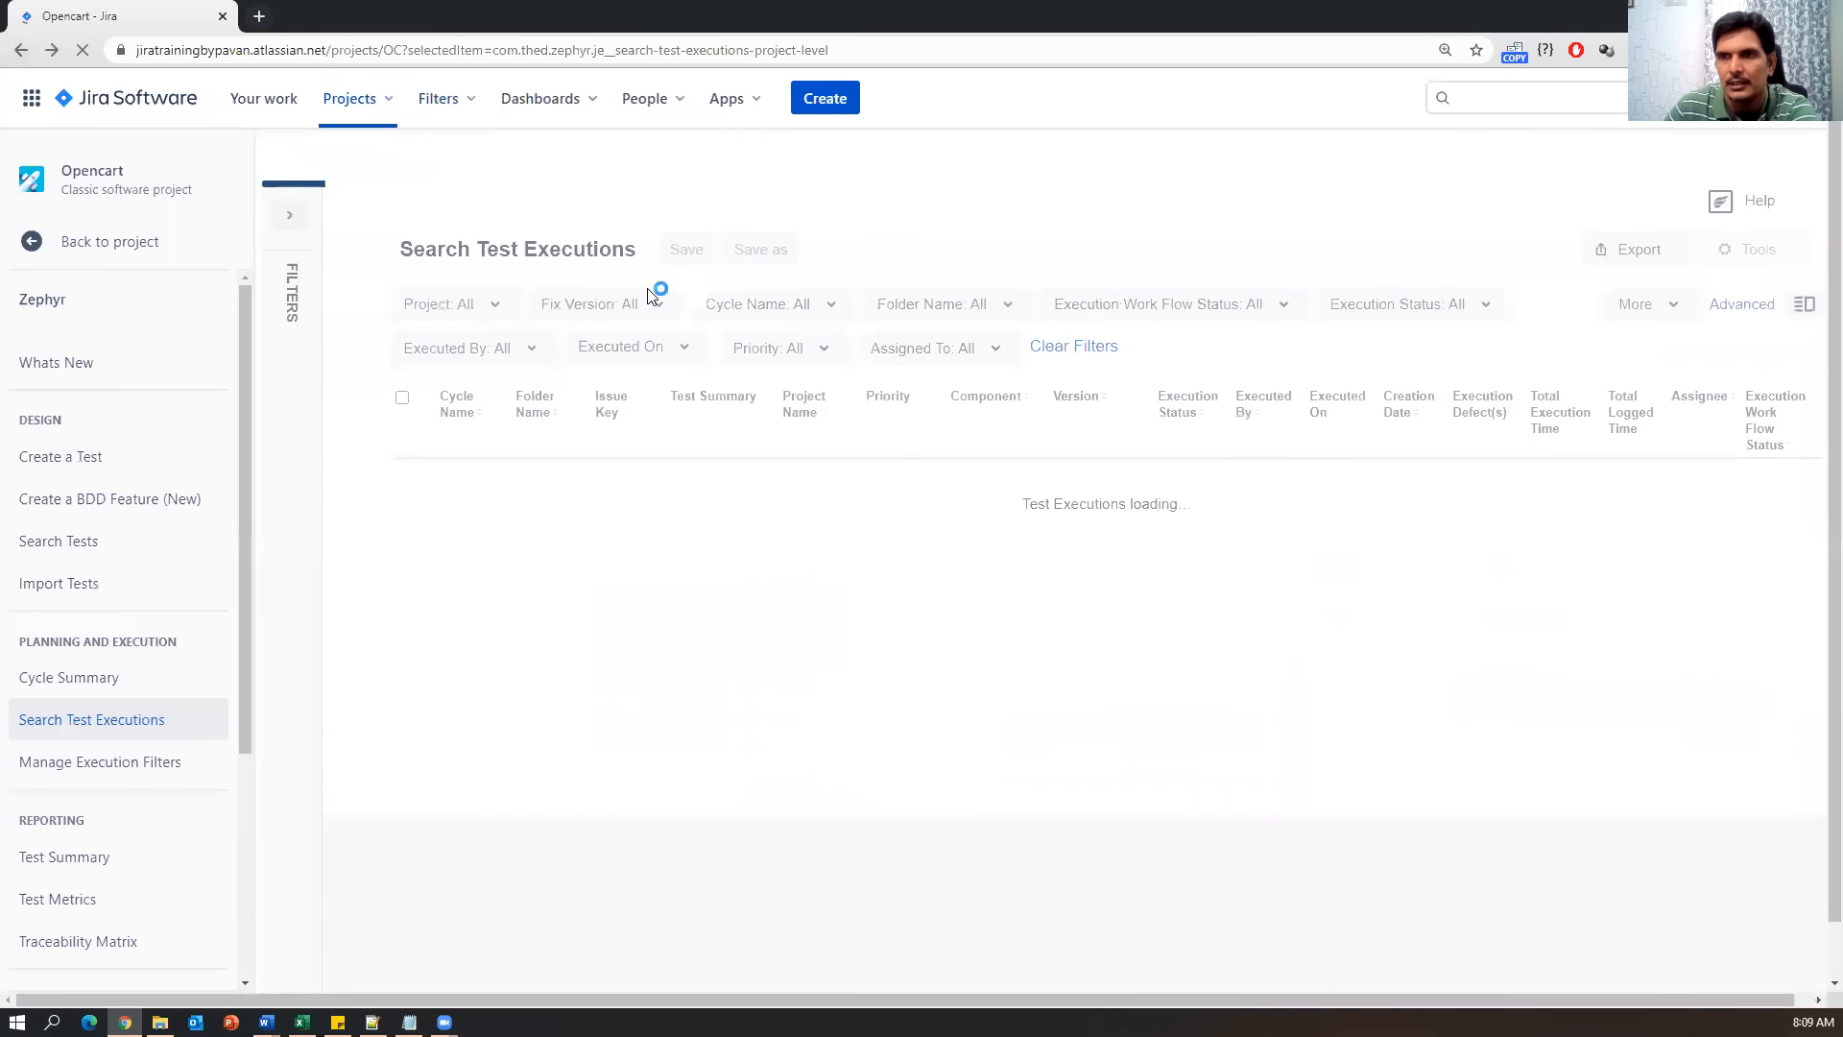
Dismiss the Zephyr upgrades notice and start creating a new issue.
click(1807, 836)
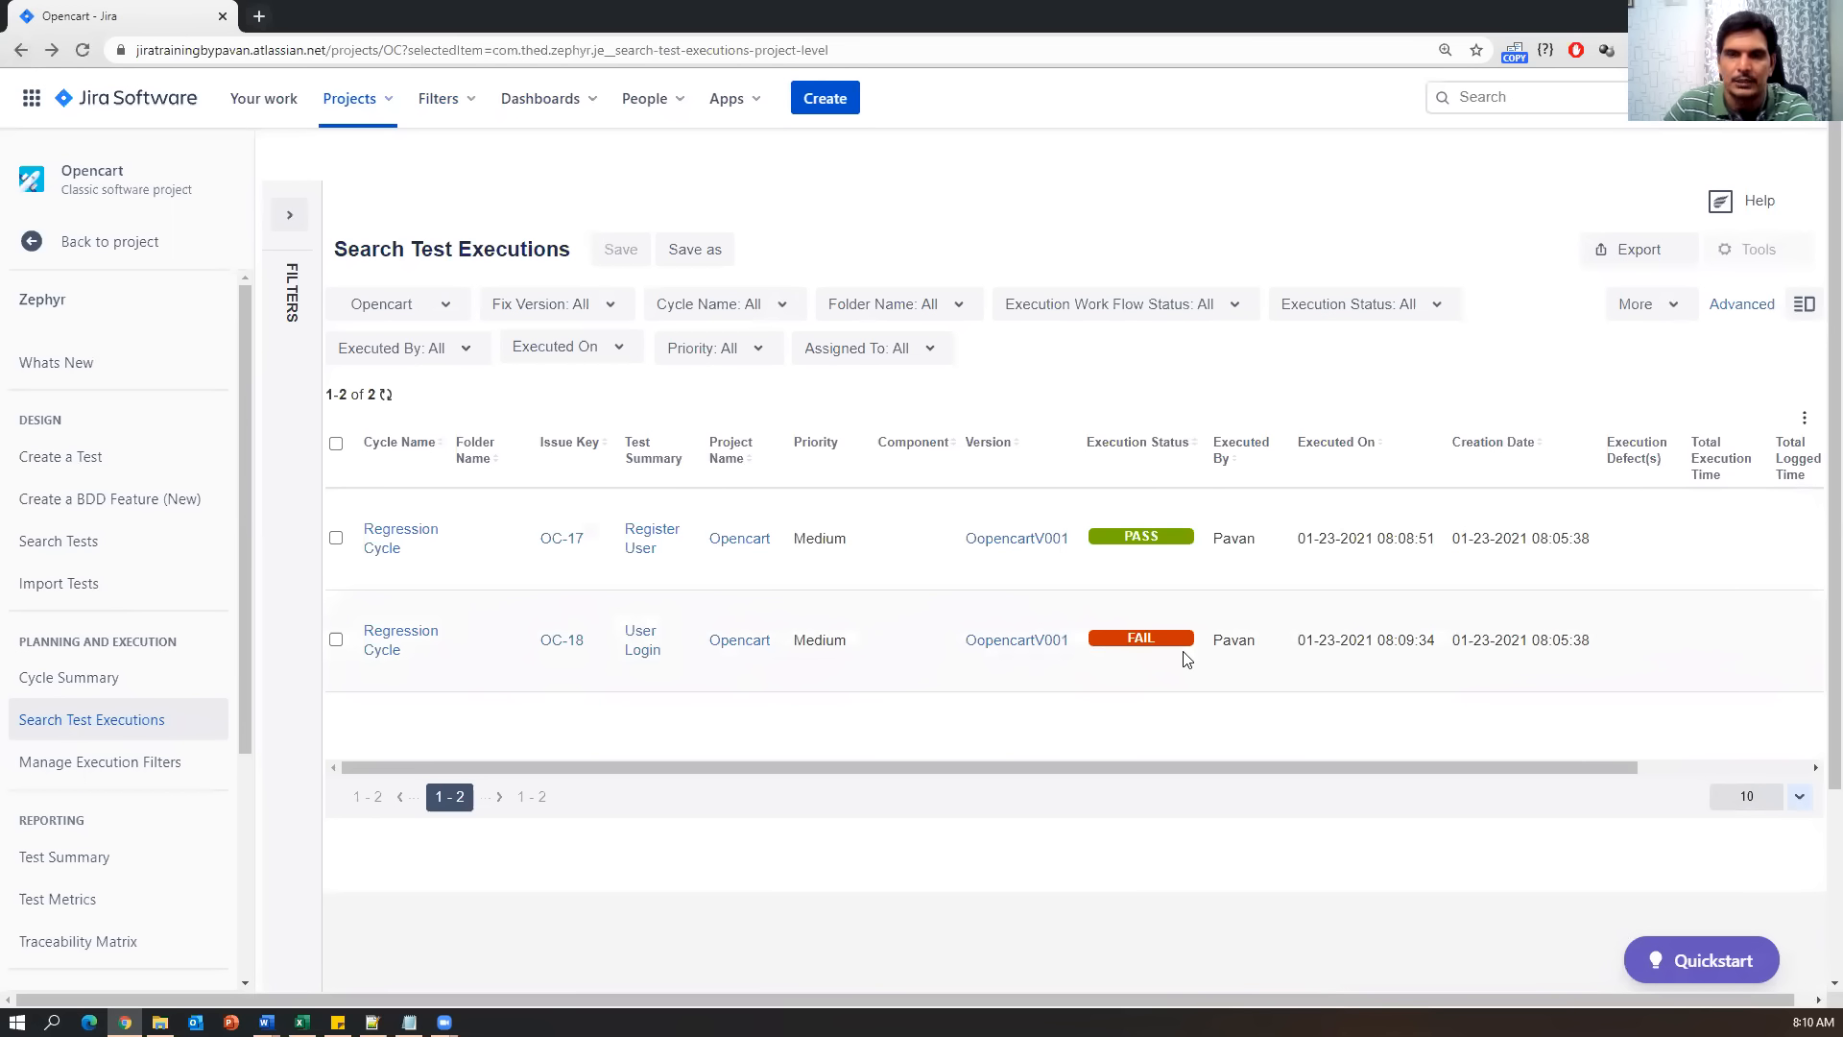
click(812, 99)
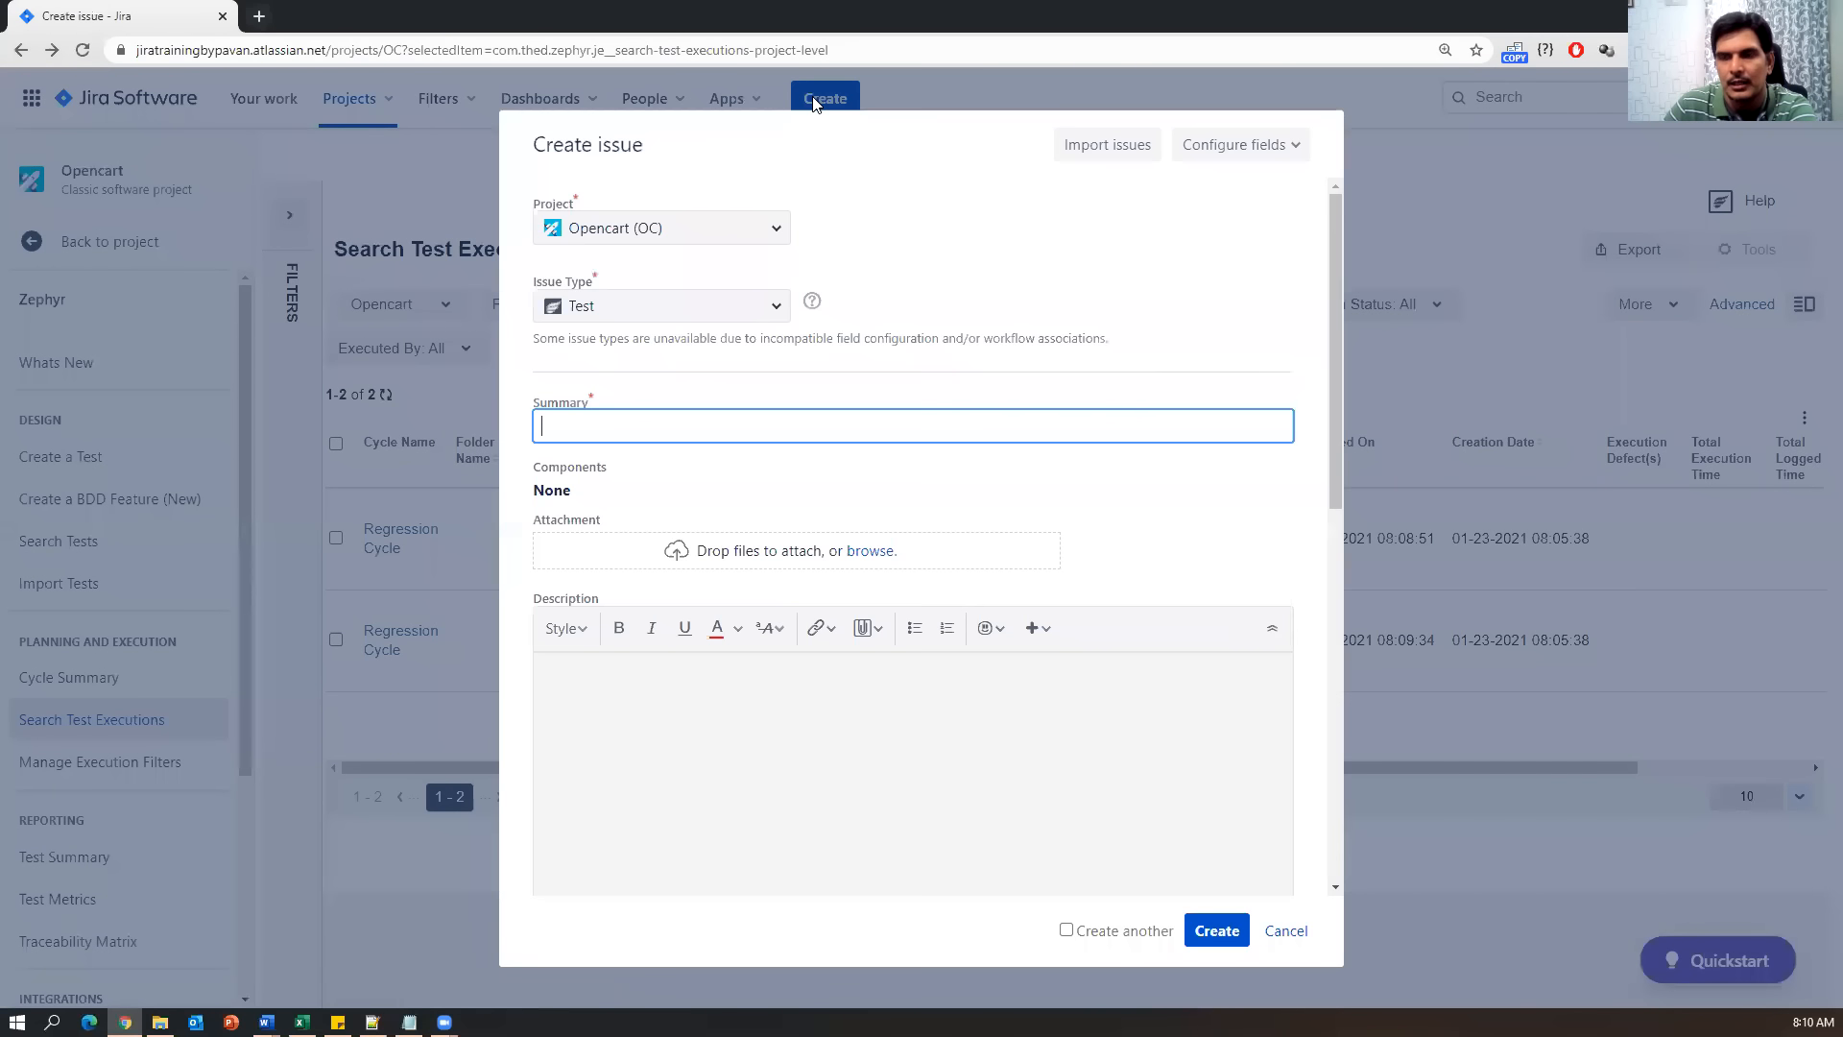
Make the new issue a Bug titled 'Login failed with valid credentials', description 'steps for login'.
click(773, 306)
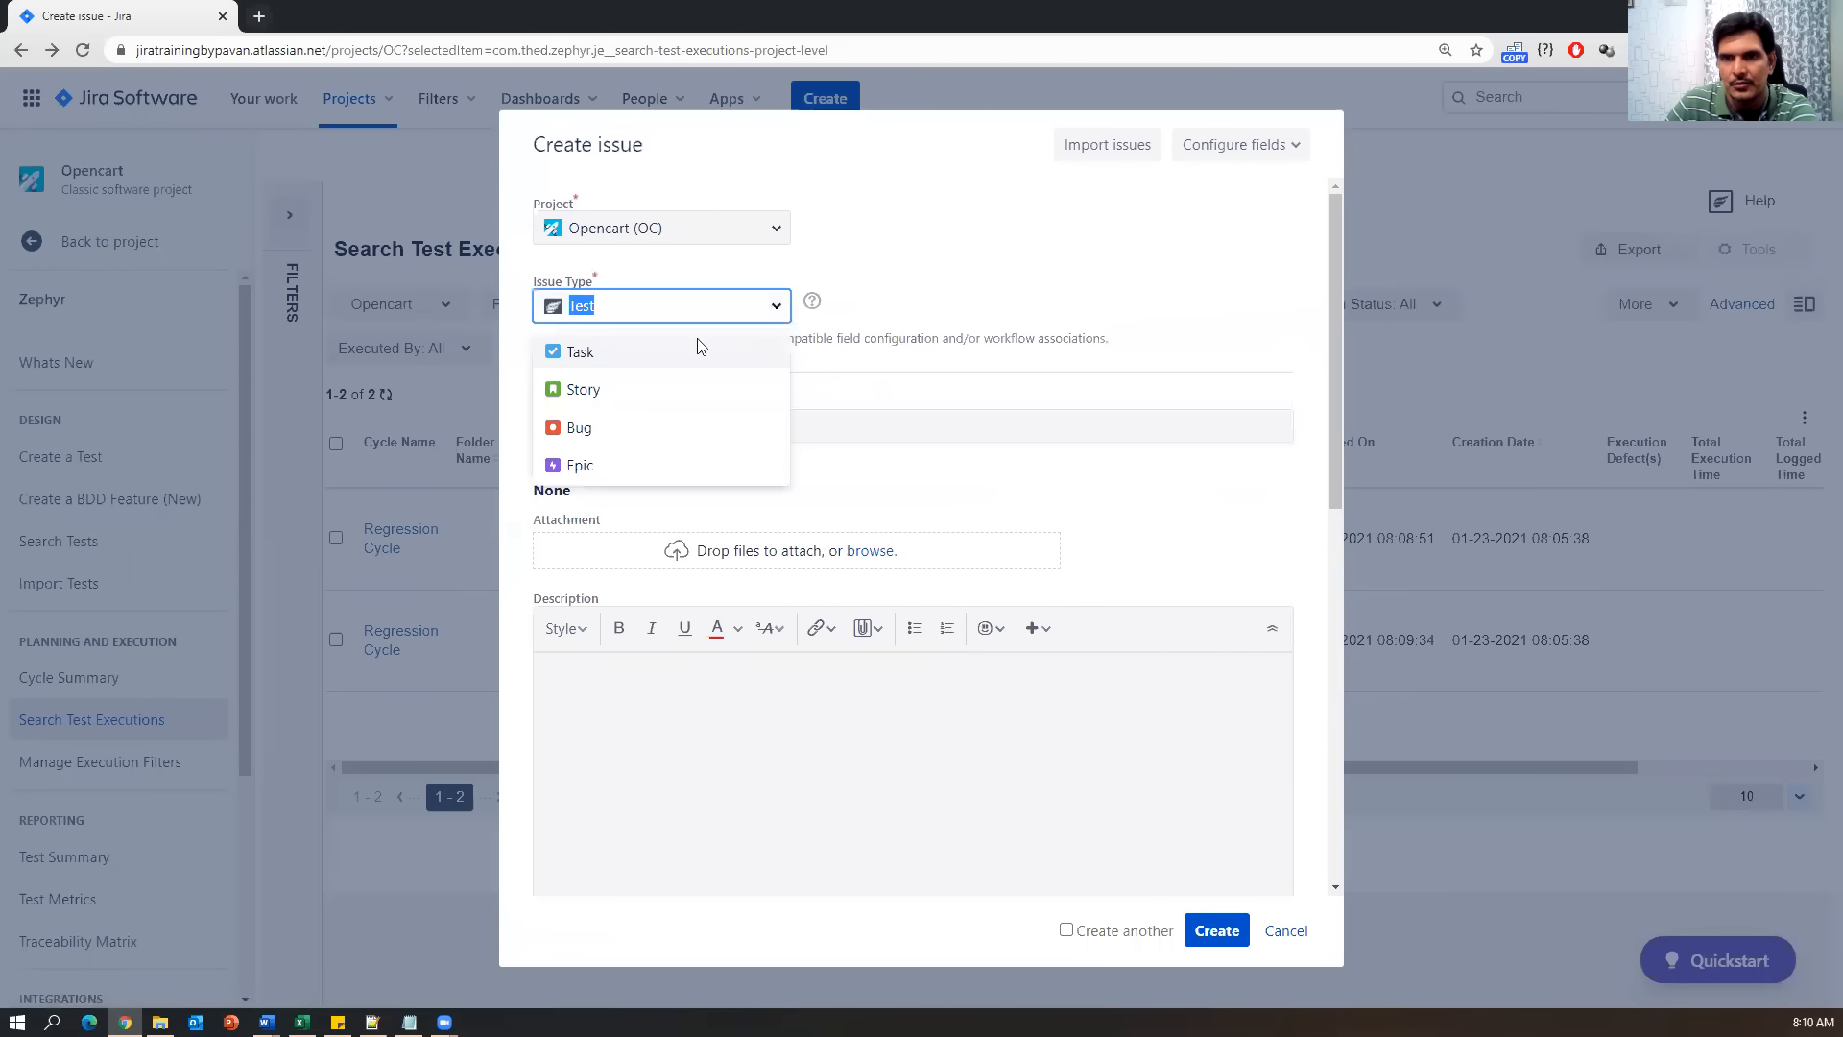
click(573, 428)
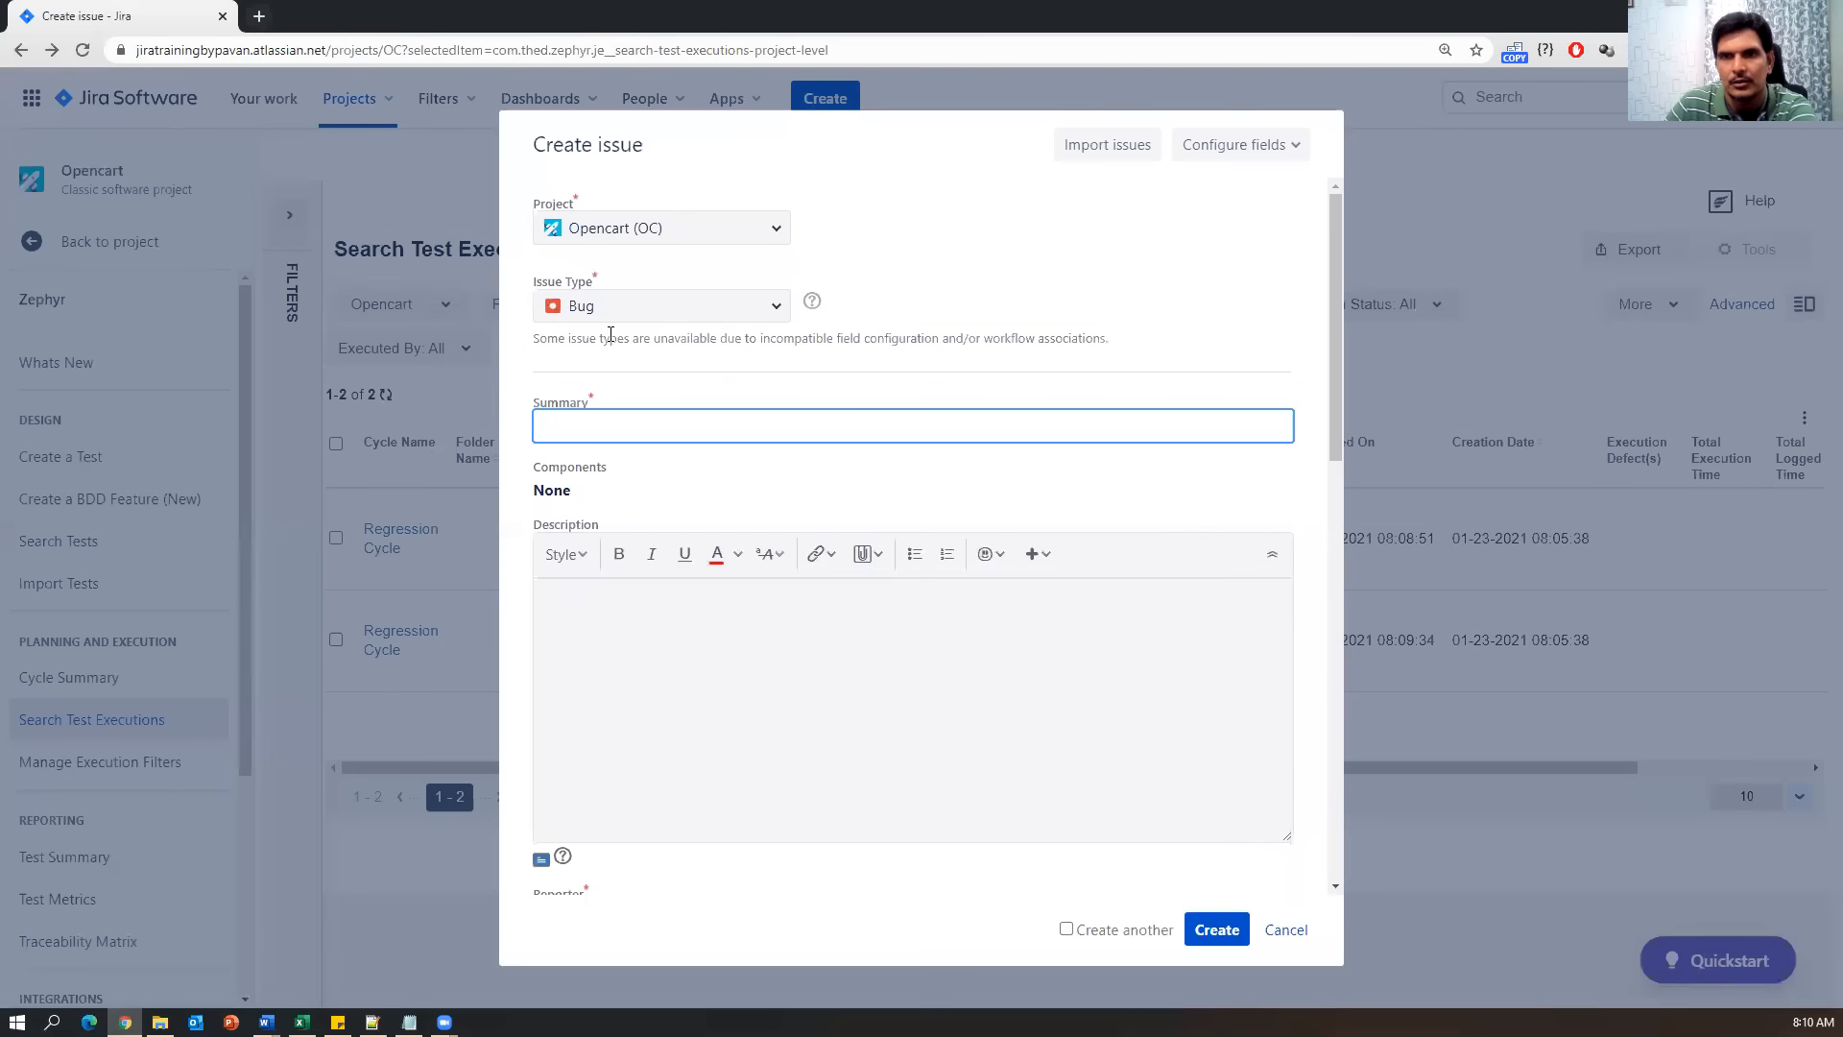
click(620, 431)
text(Login failed with valid credentials)
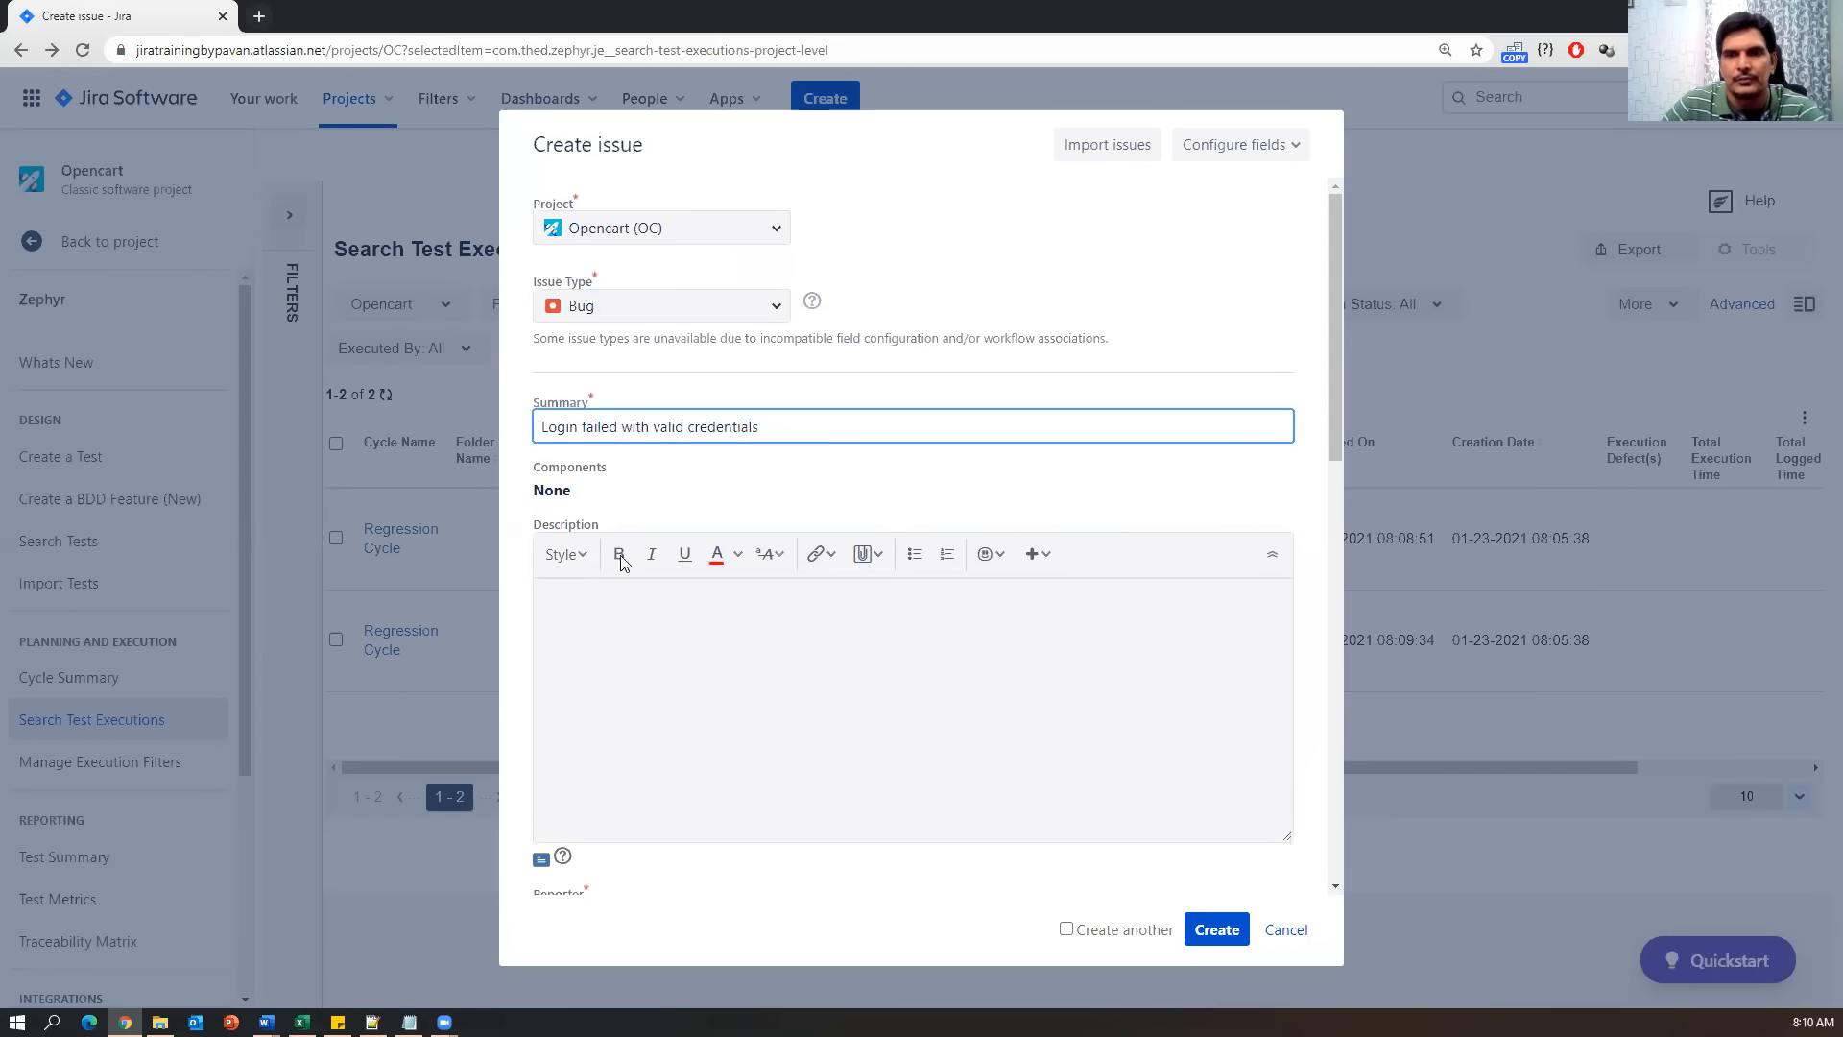
click(626, 643)
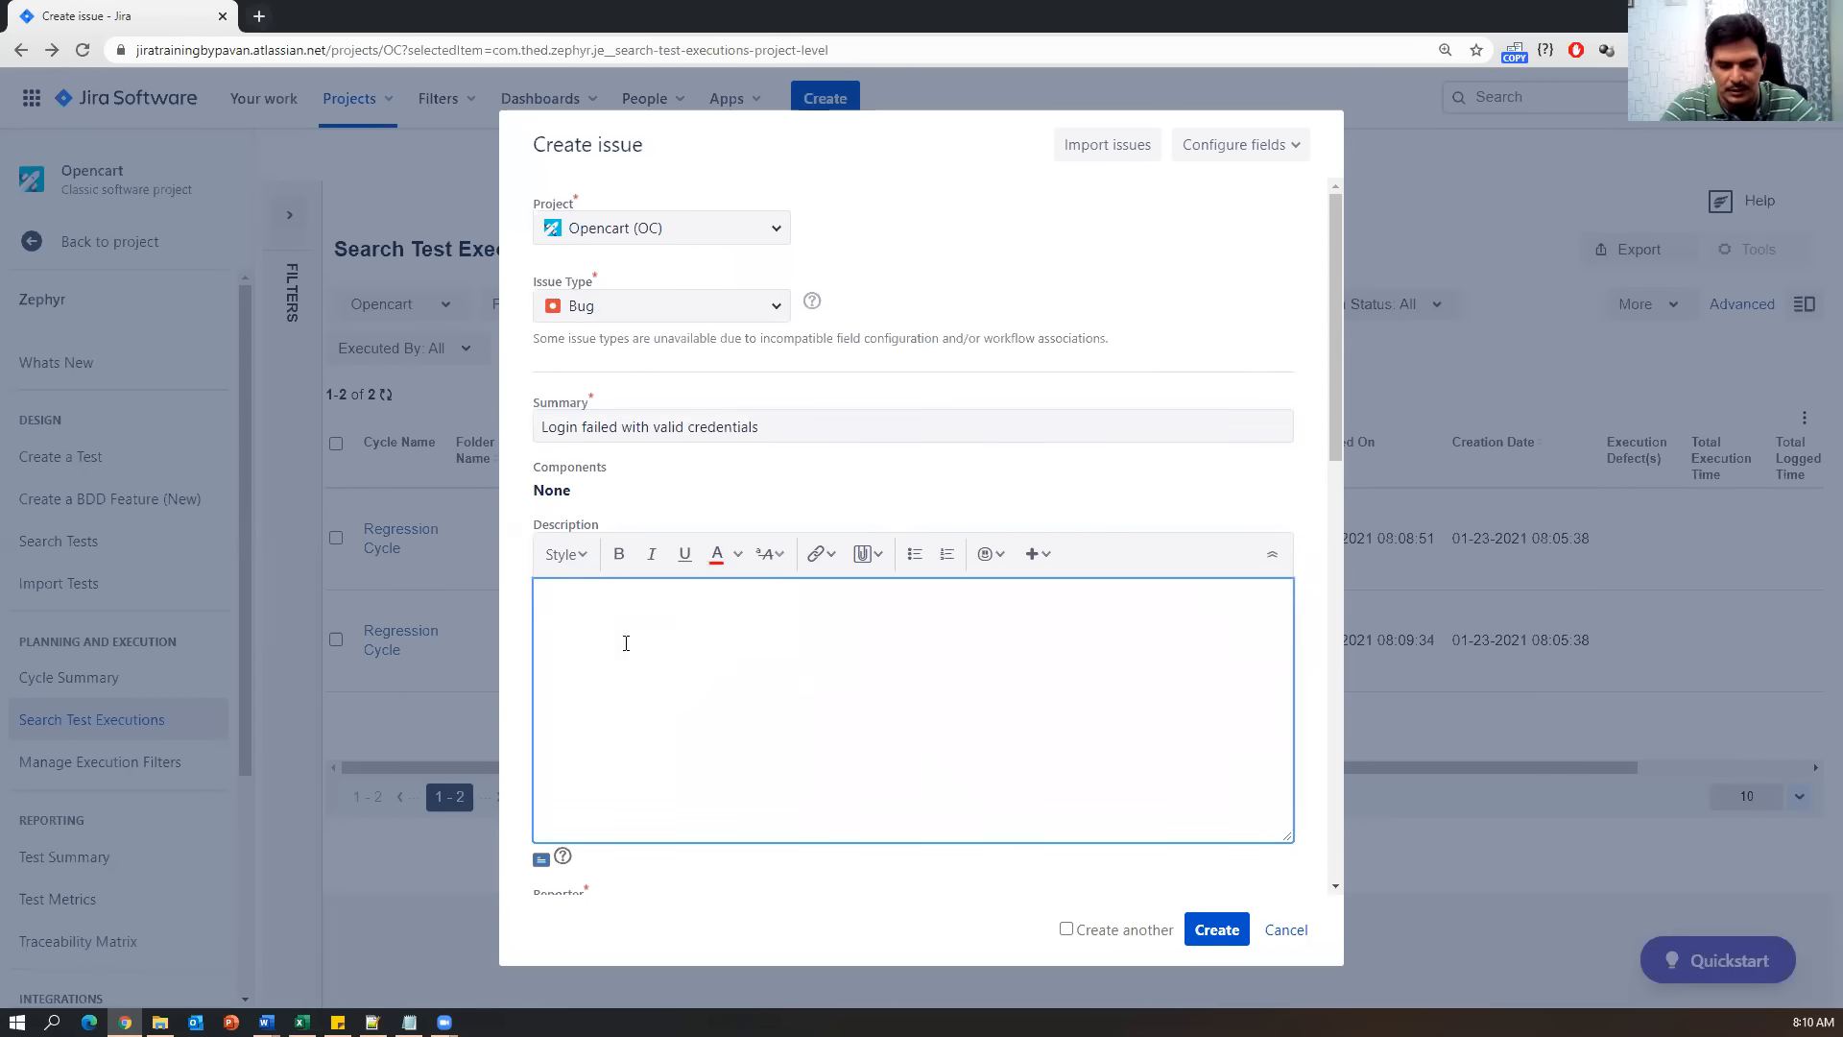
text(steps for login)
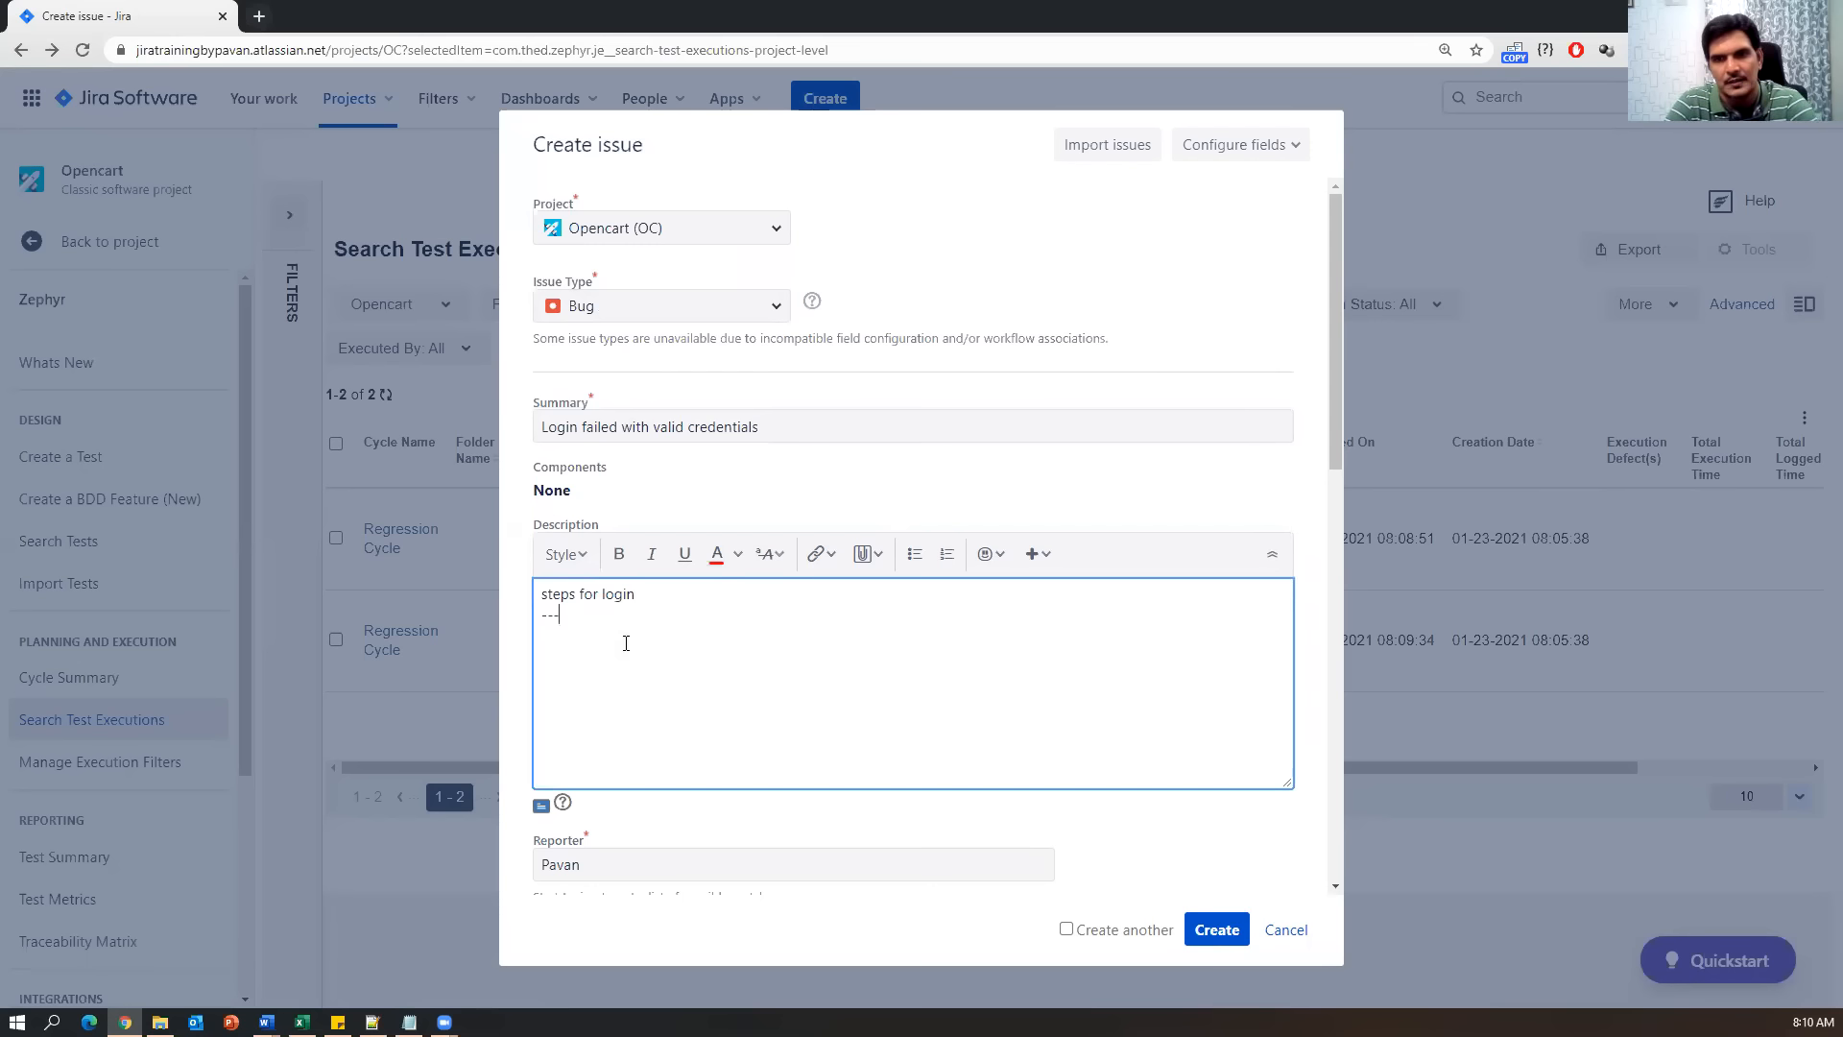
scroll(693, 592, down, 3)
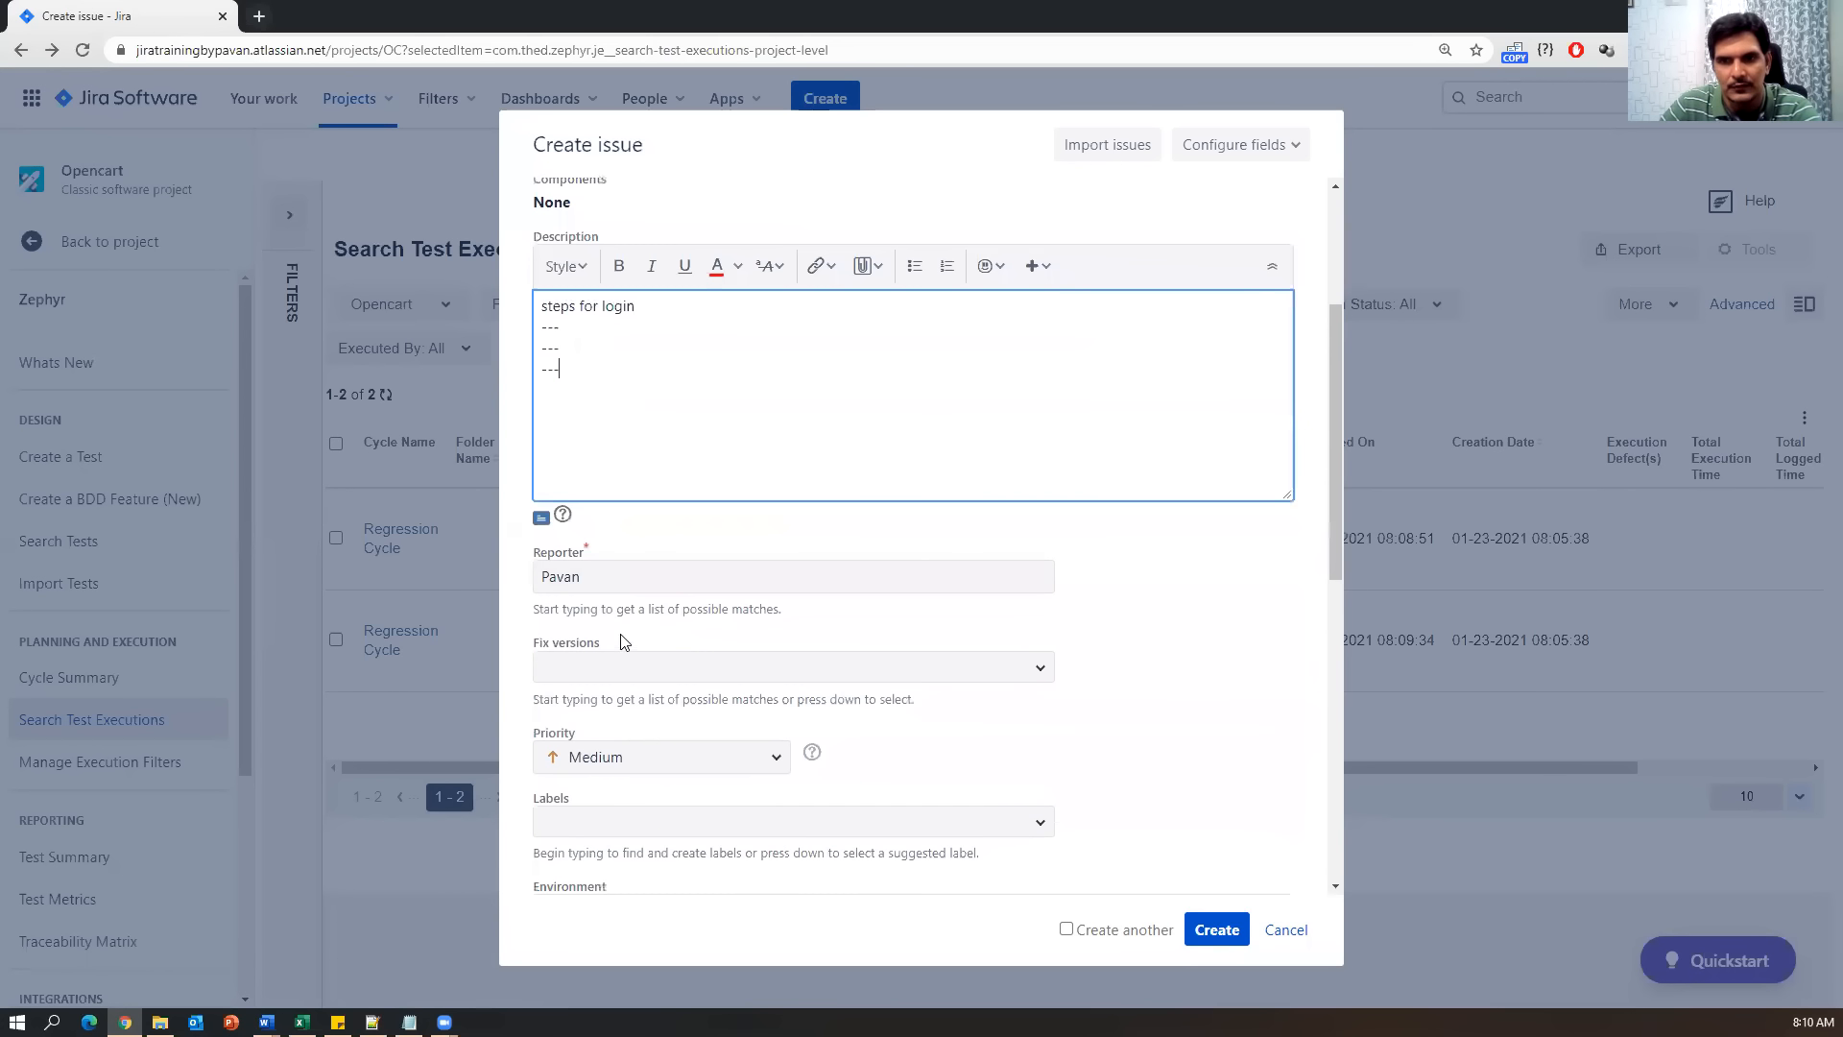
Check the Fix Version, Priority and Affects Version lists, keeping Medium priority and no versions.
click(593, 674)
click(1041, 669)
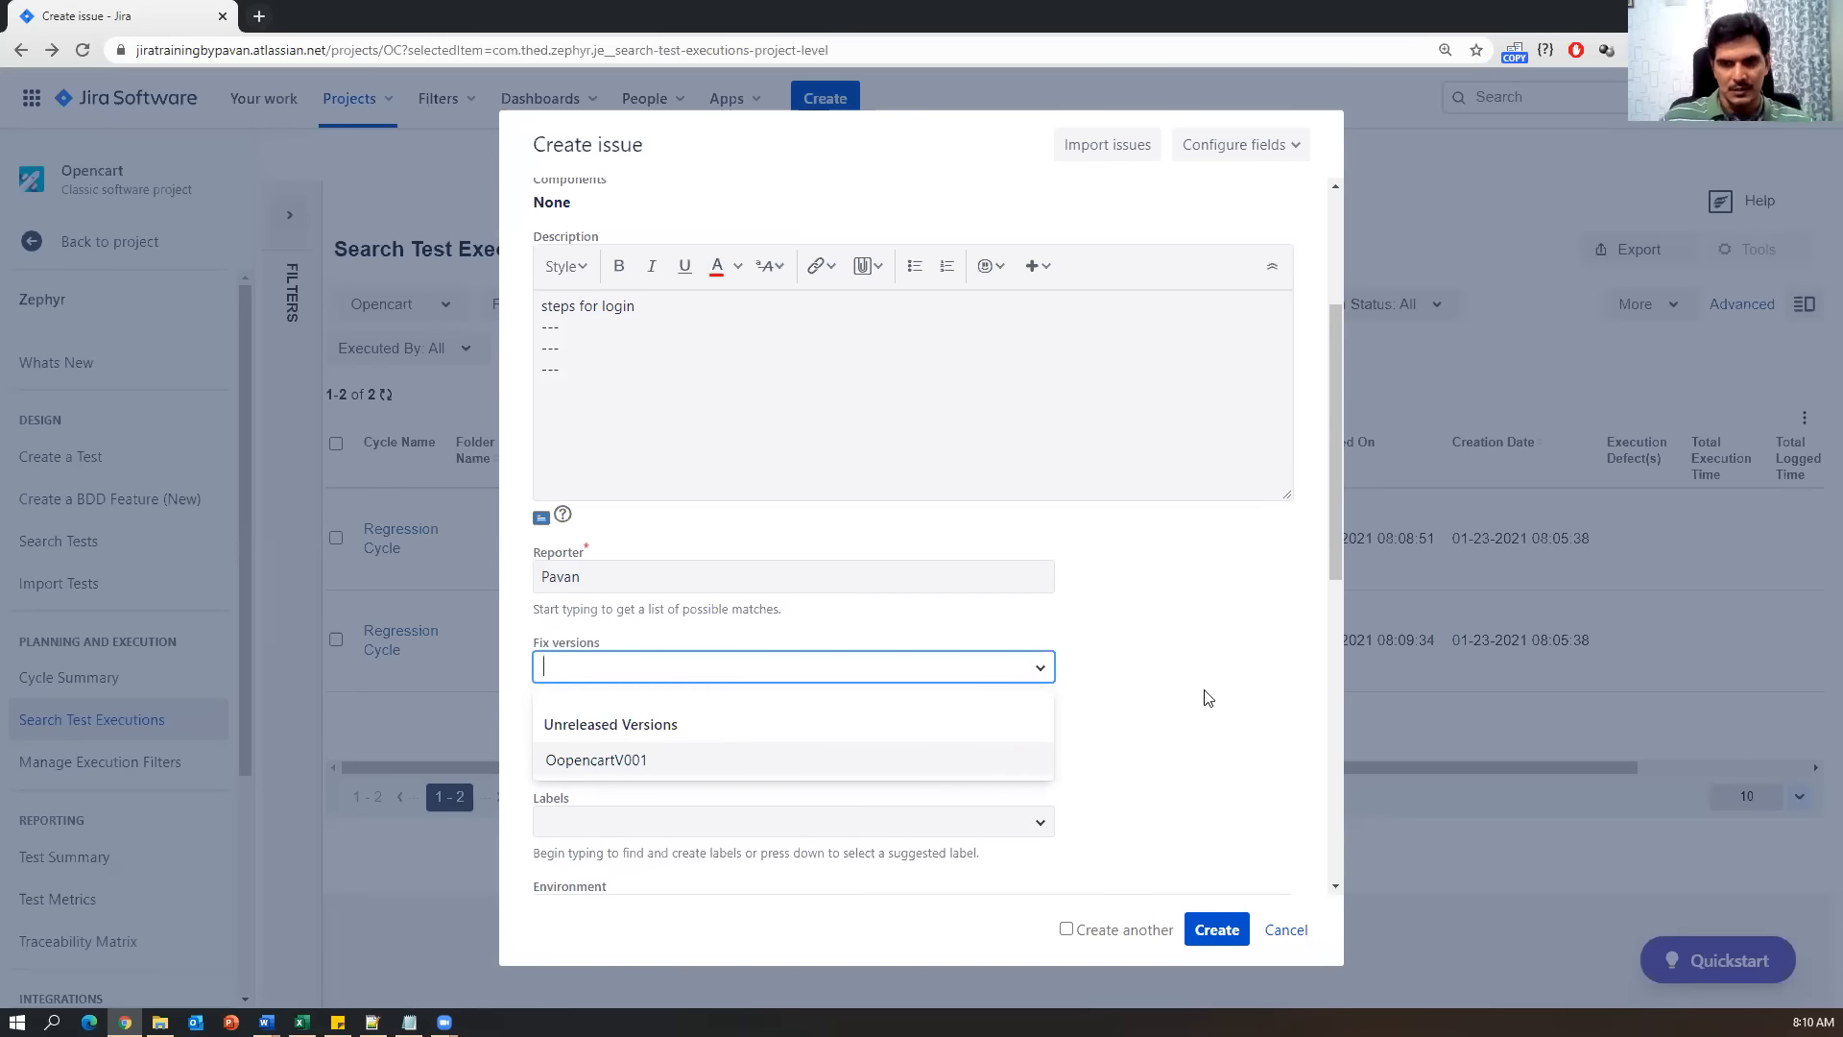
click(1159, 708)
scroll(810, 718, down, 1)
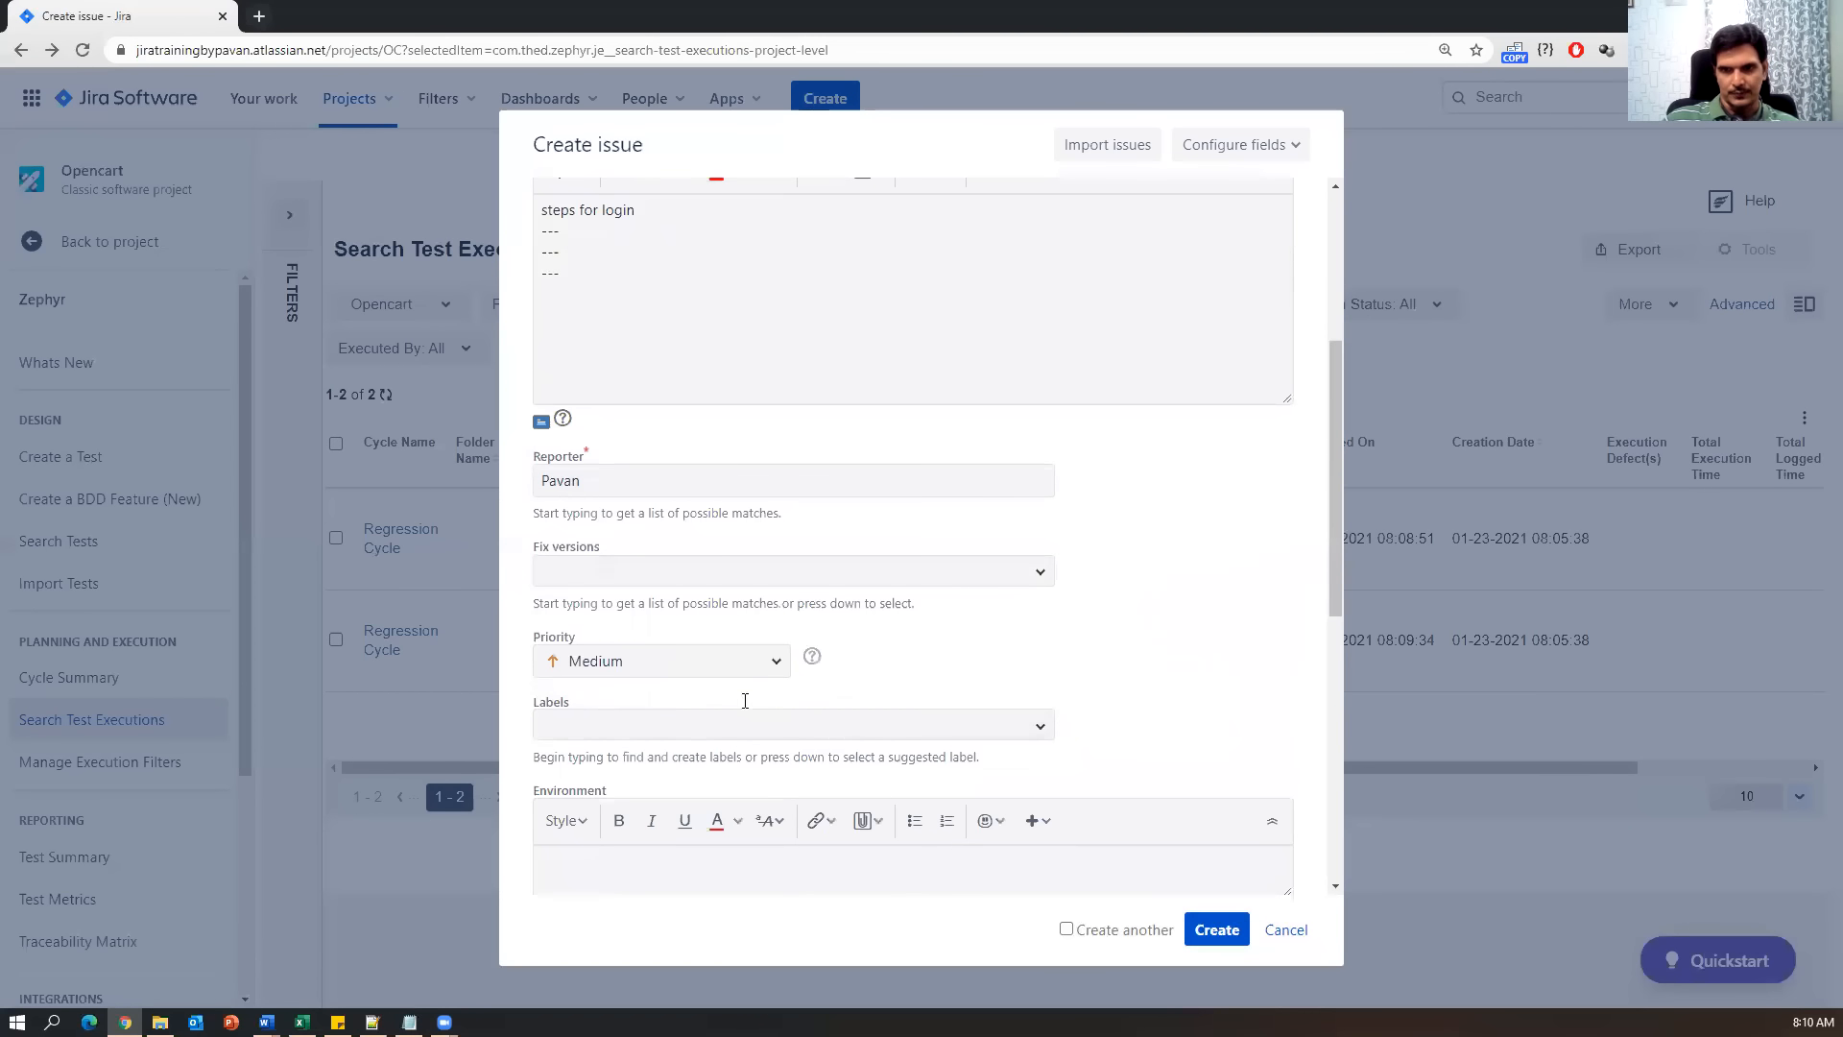
click(775, 672)
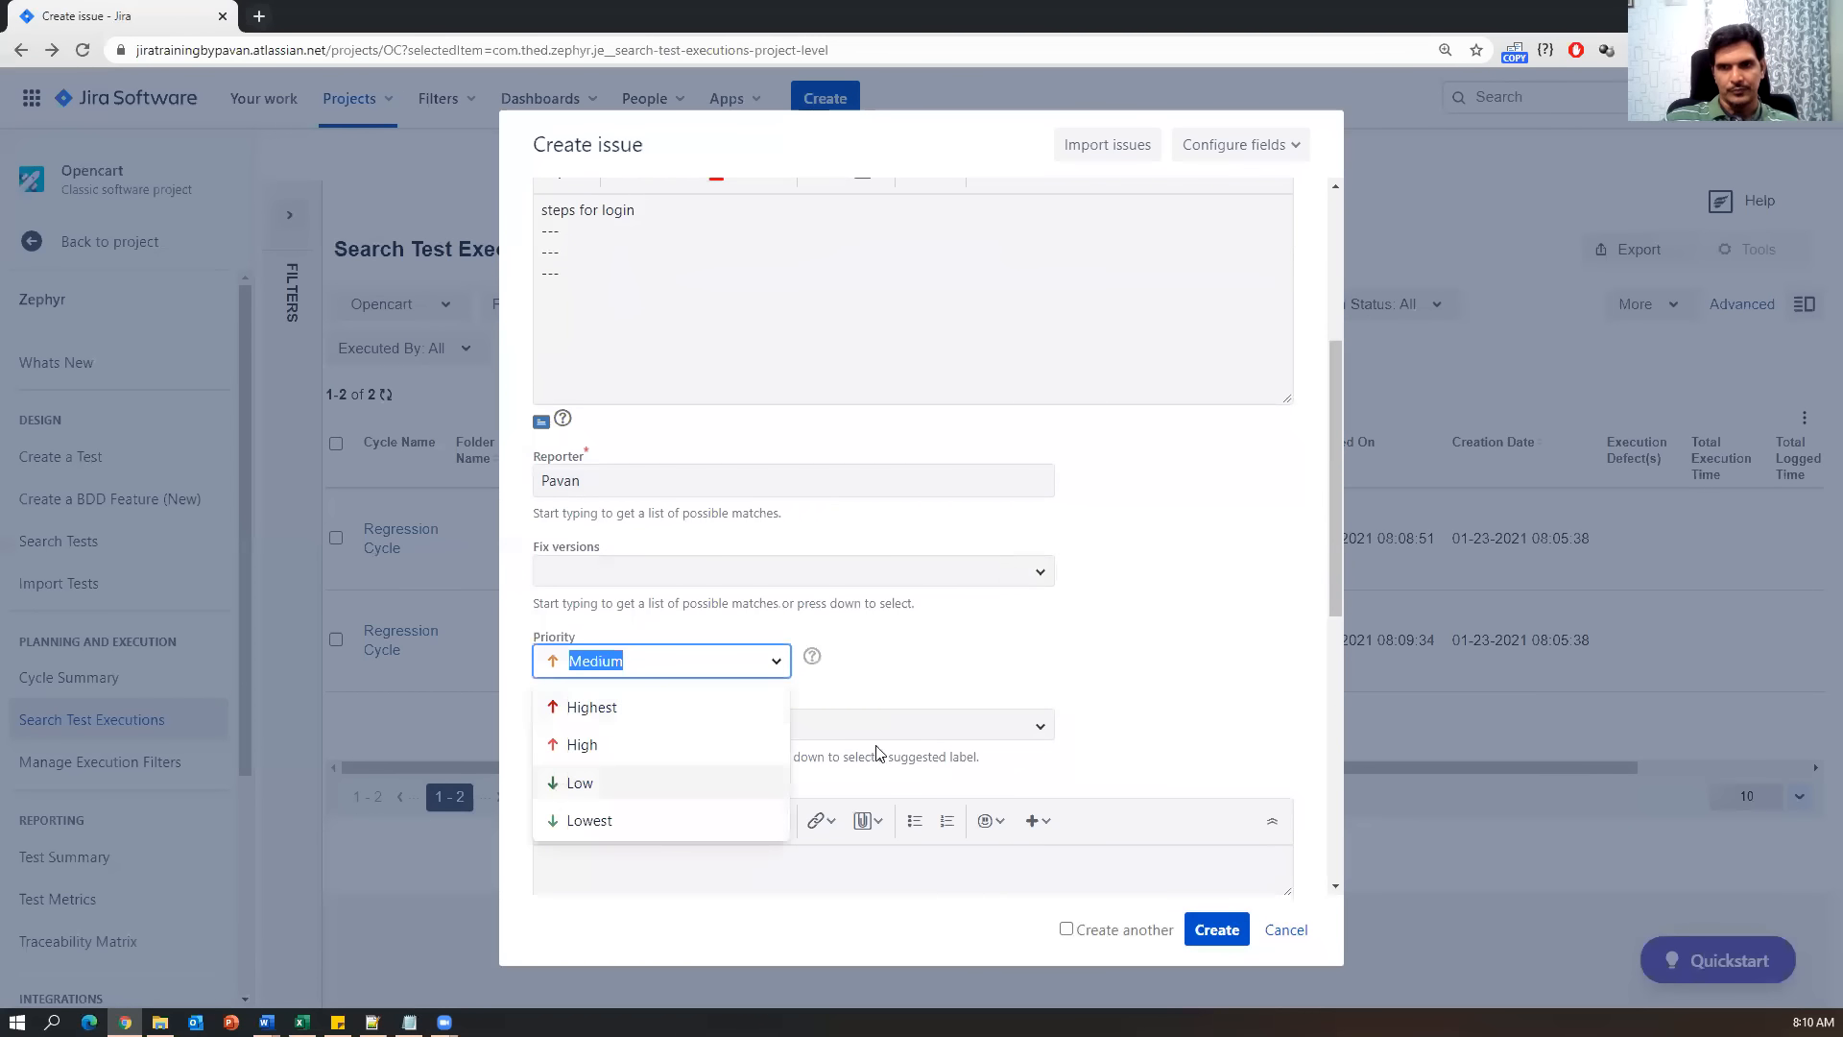
click(1090, 659)
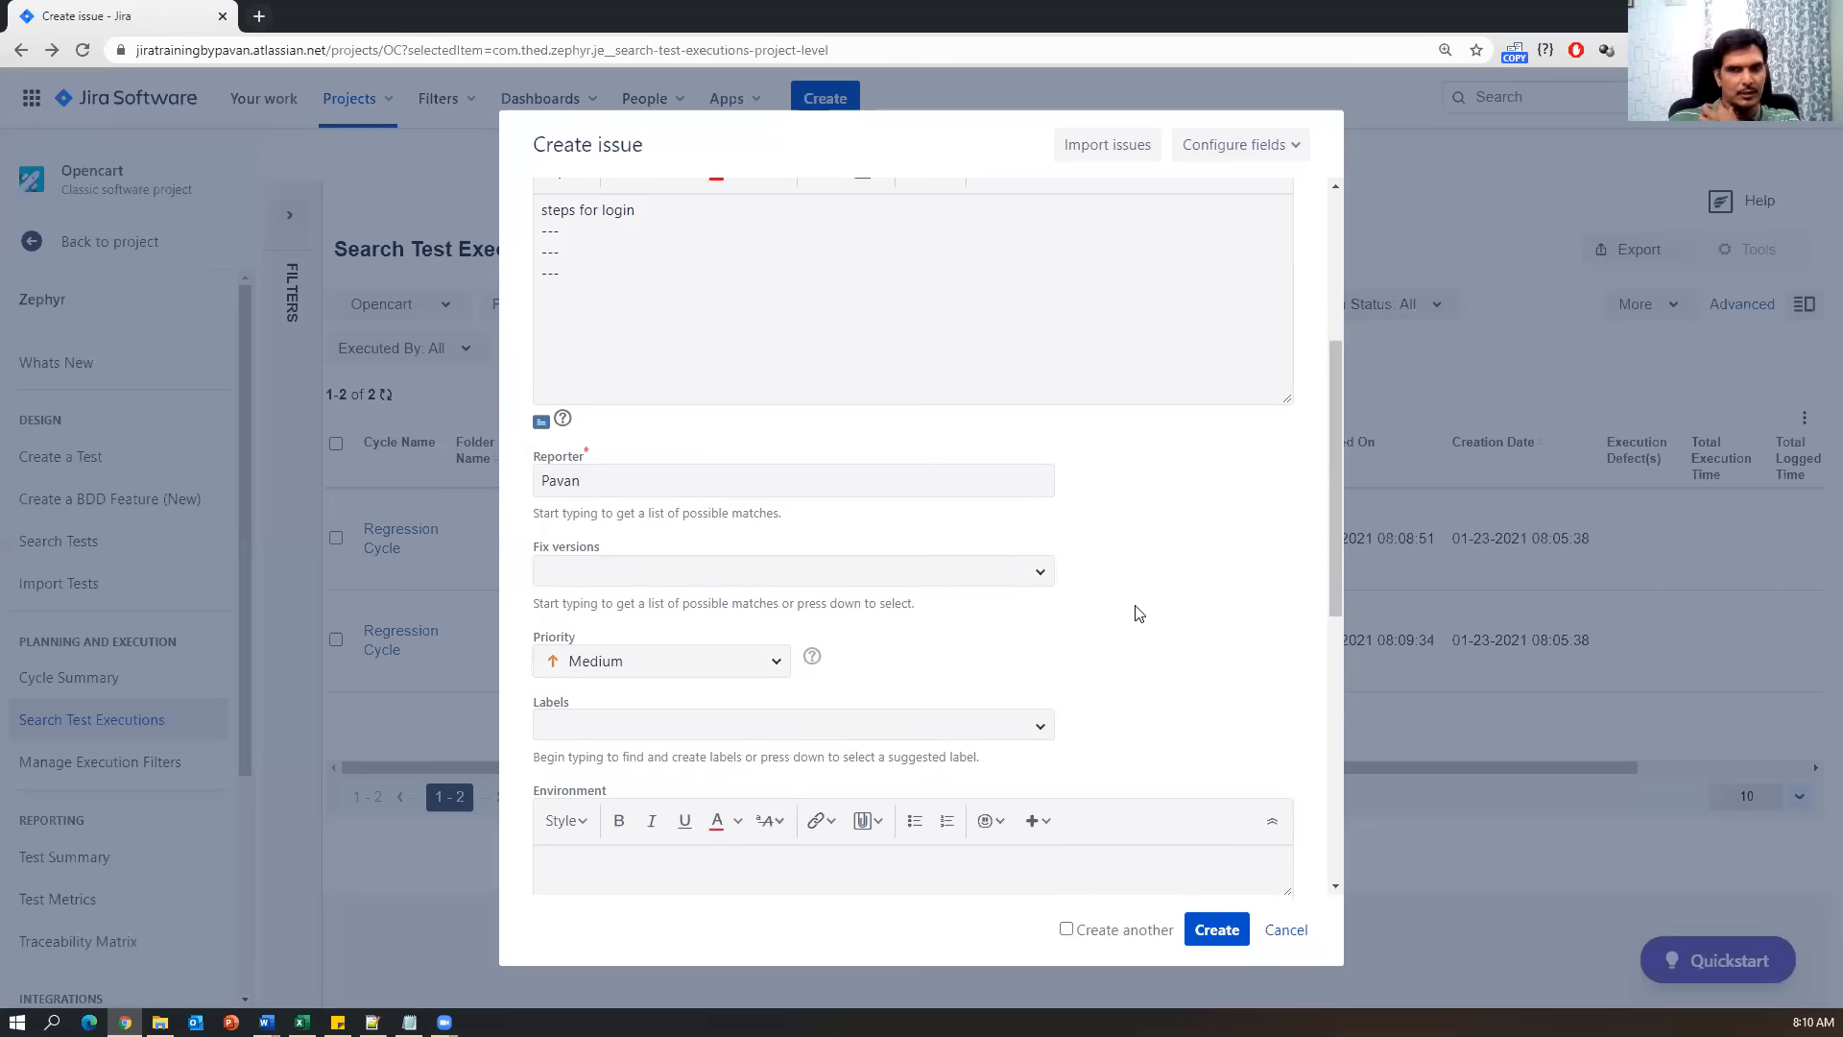
scroll(913, 642, down, 3)
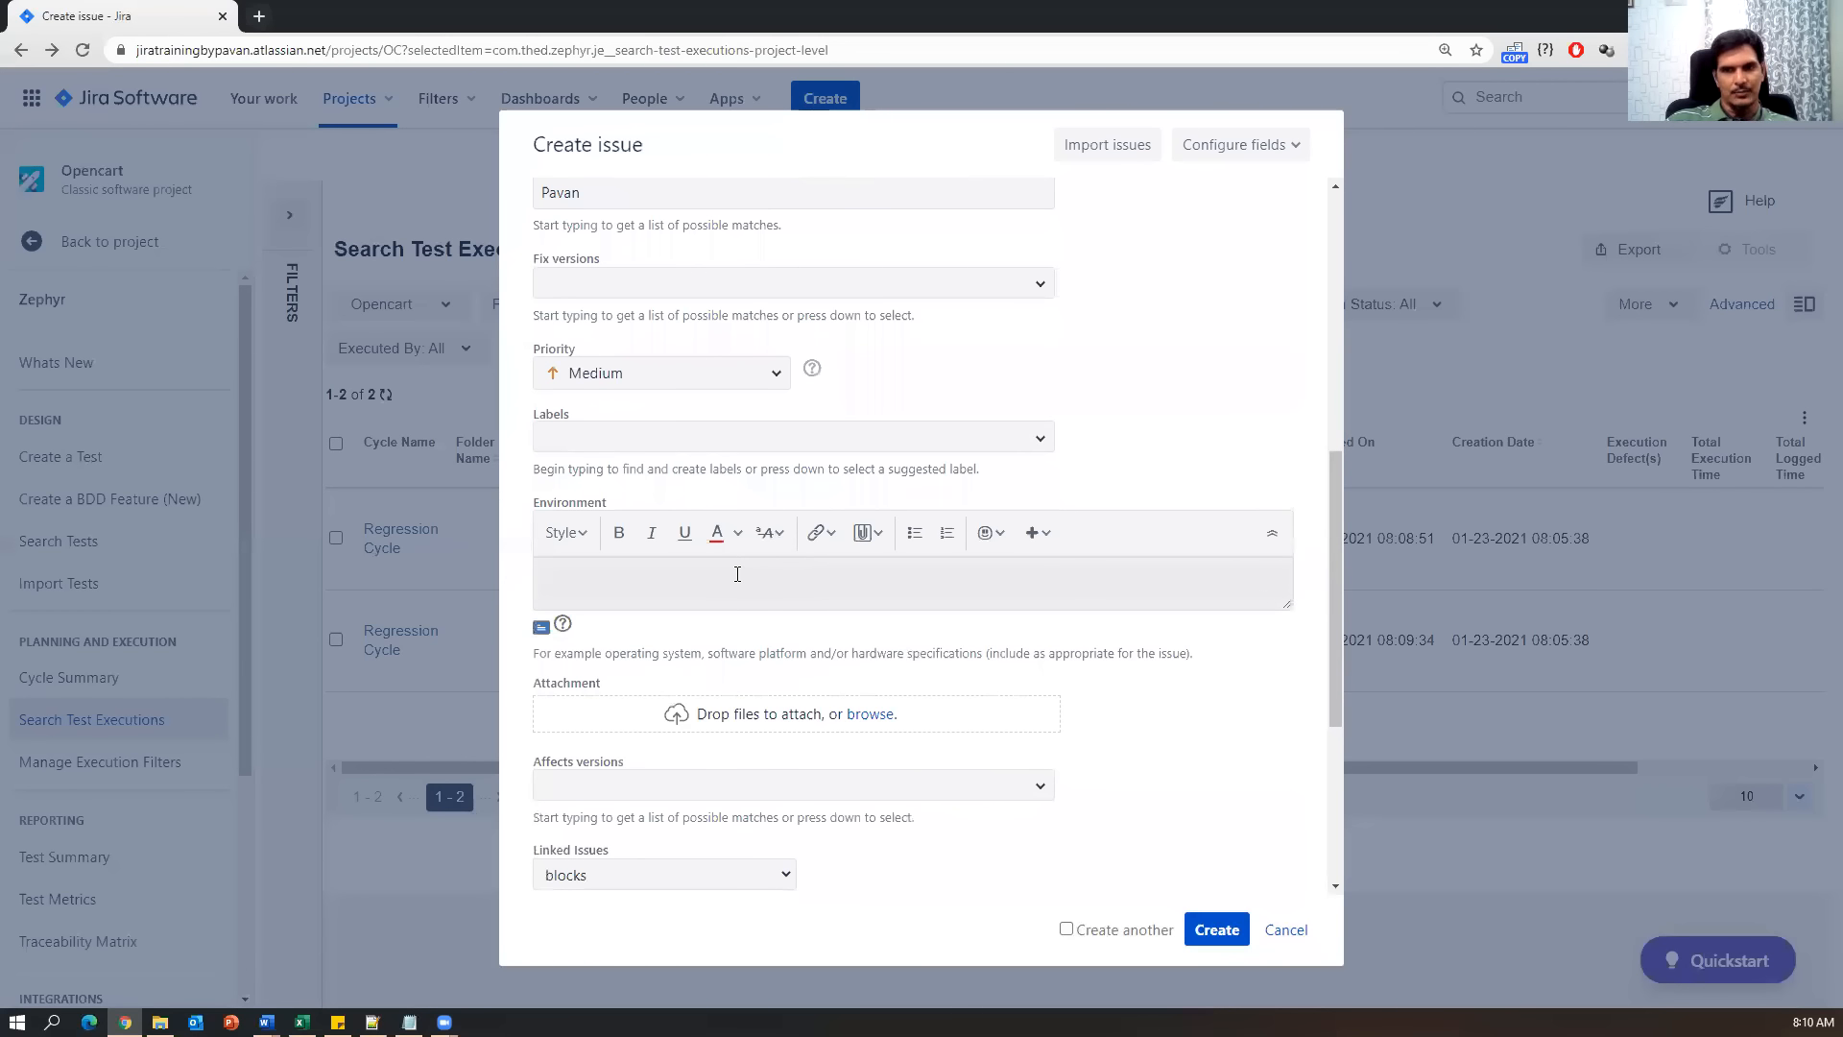
scroll(955, 749, down, 2)
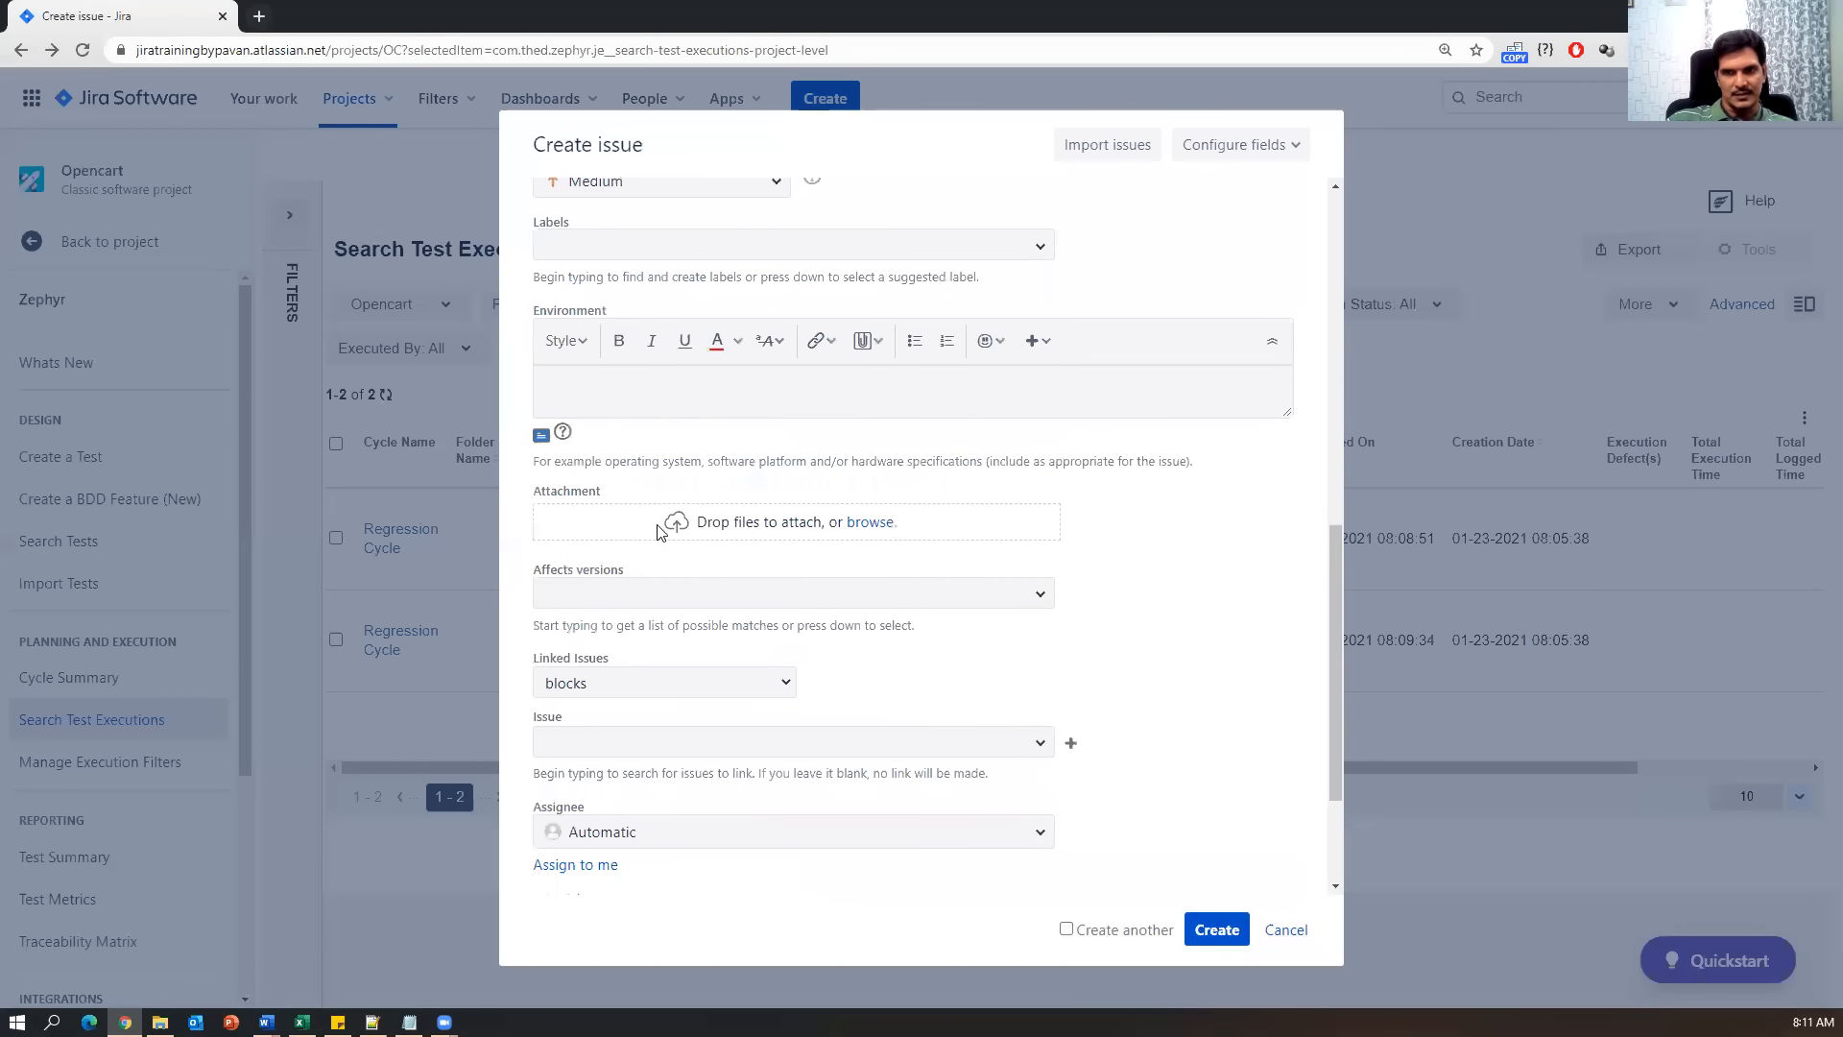
click(1040, 595)
click(1140, 605)
scroll(1134, 653, down, 2)
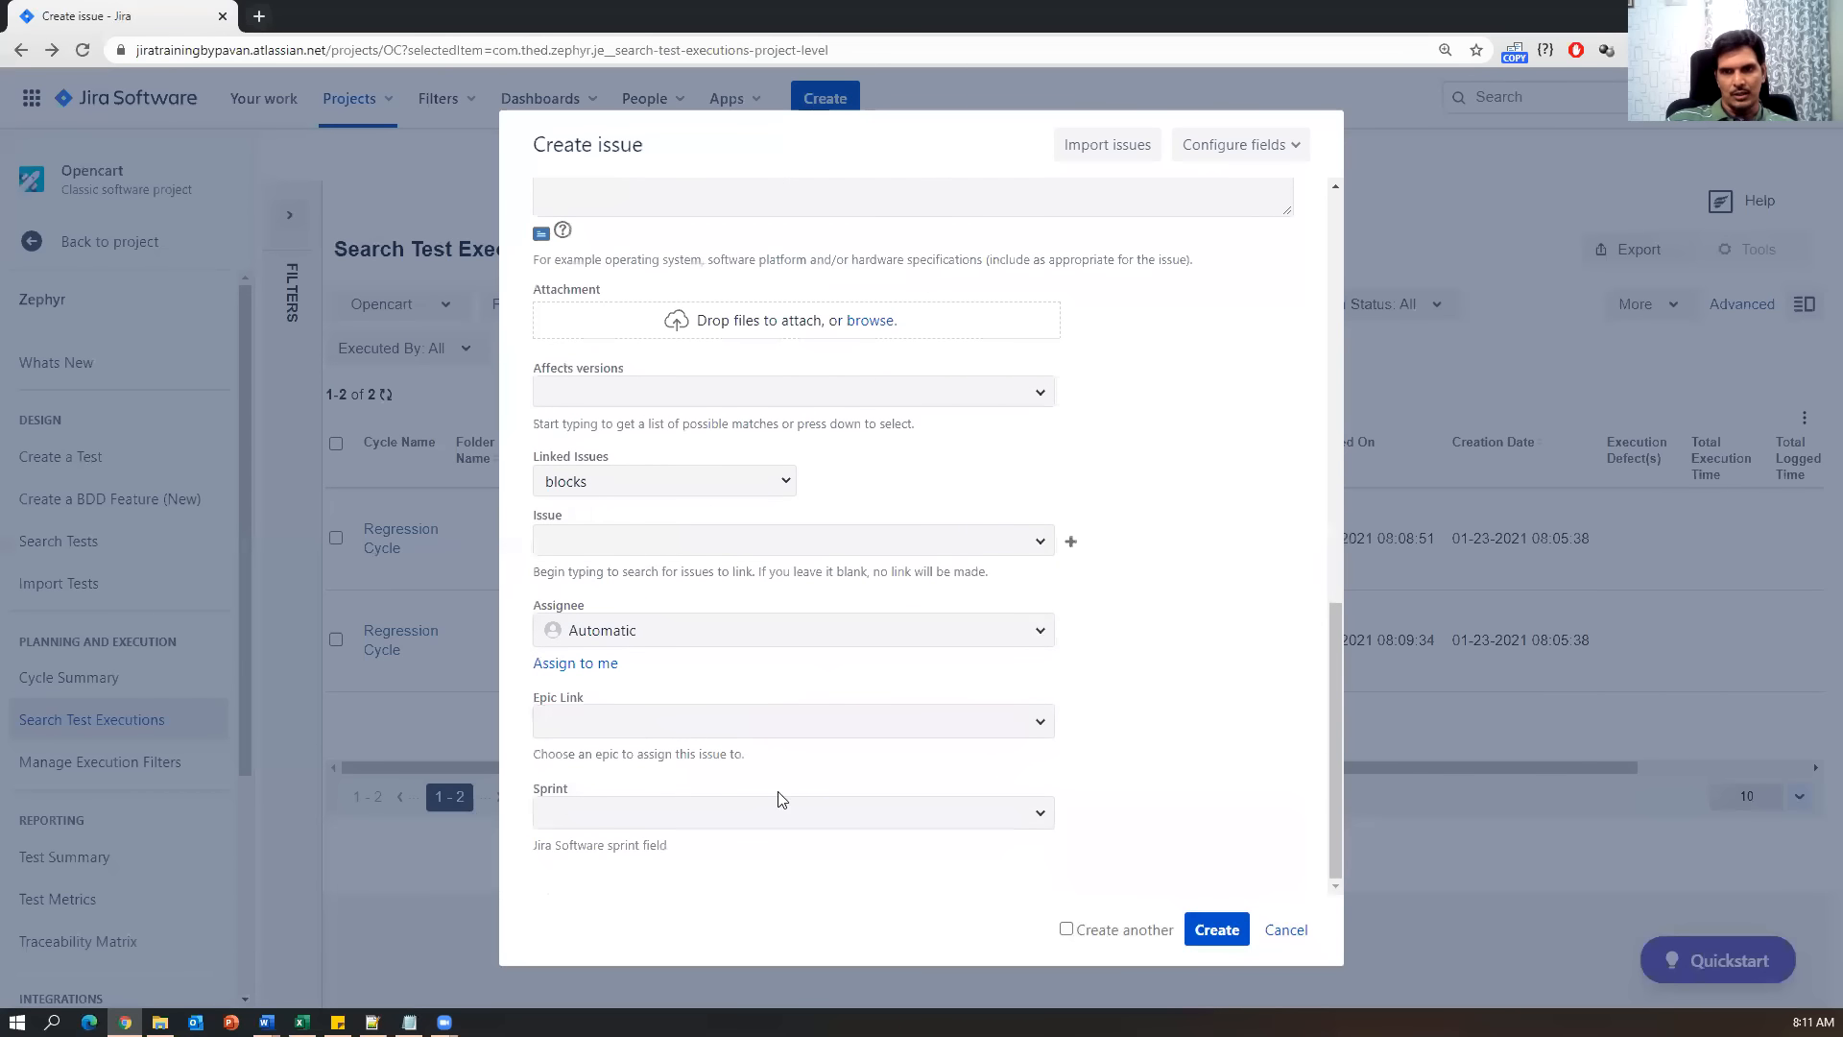
Assign the bug to the developer user, link OpenCart_Epic_001, add OC Sprint 1, then create and open OC-19.
click(1032, 633)
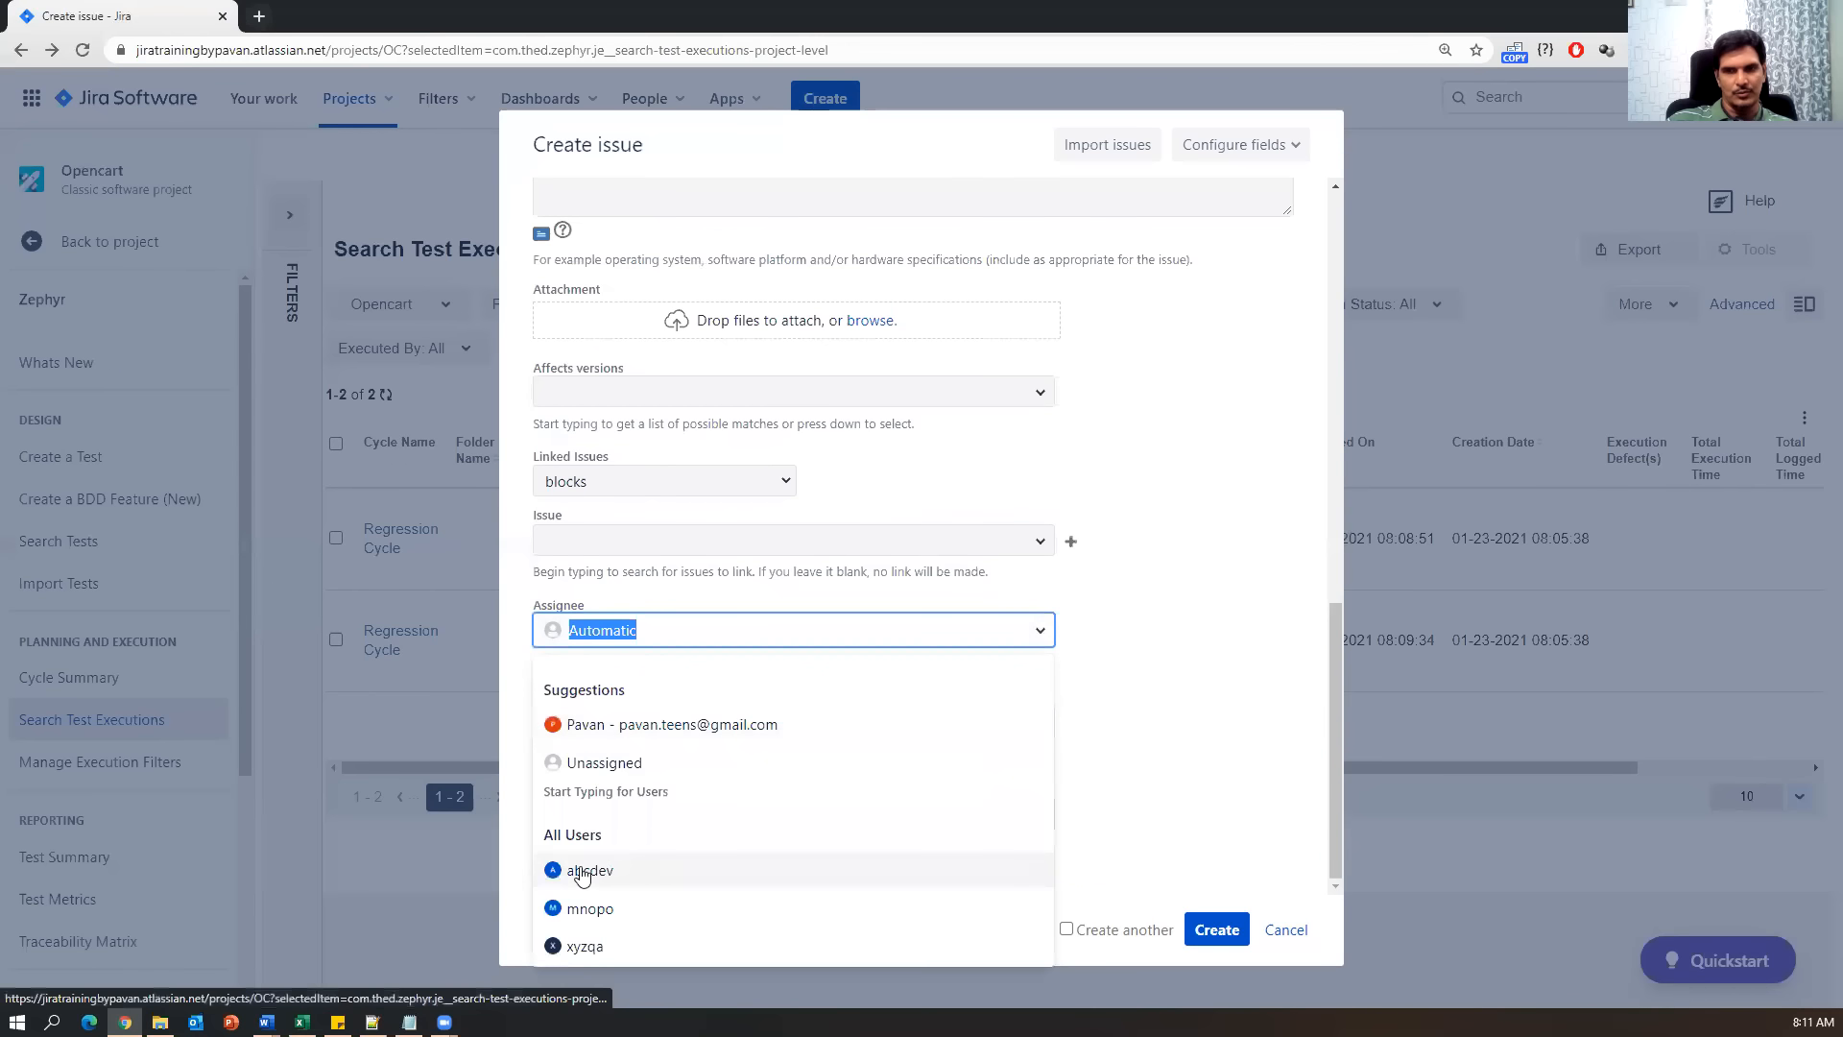
click(583, 871)
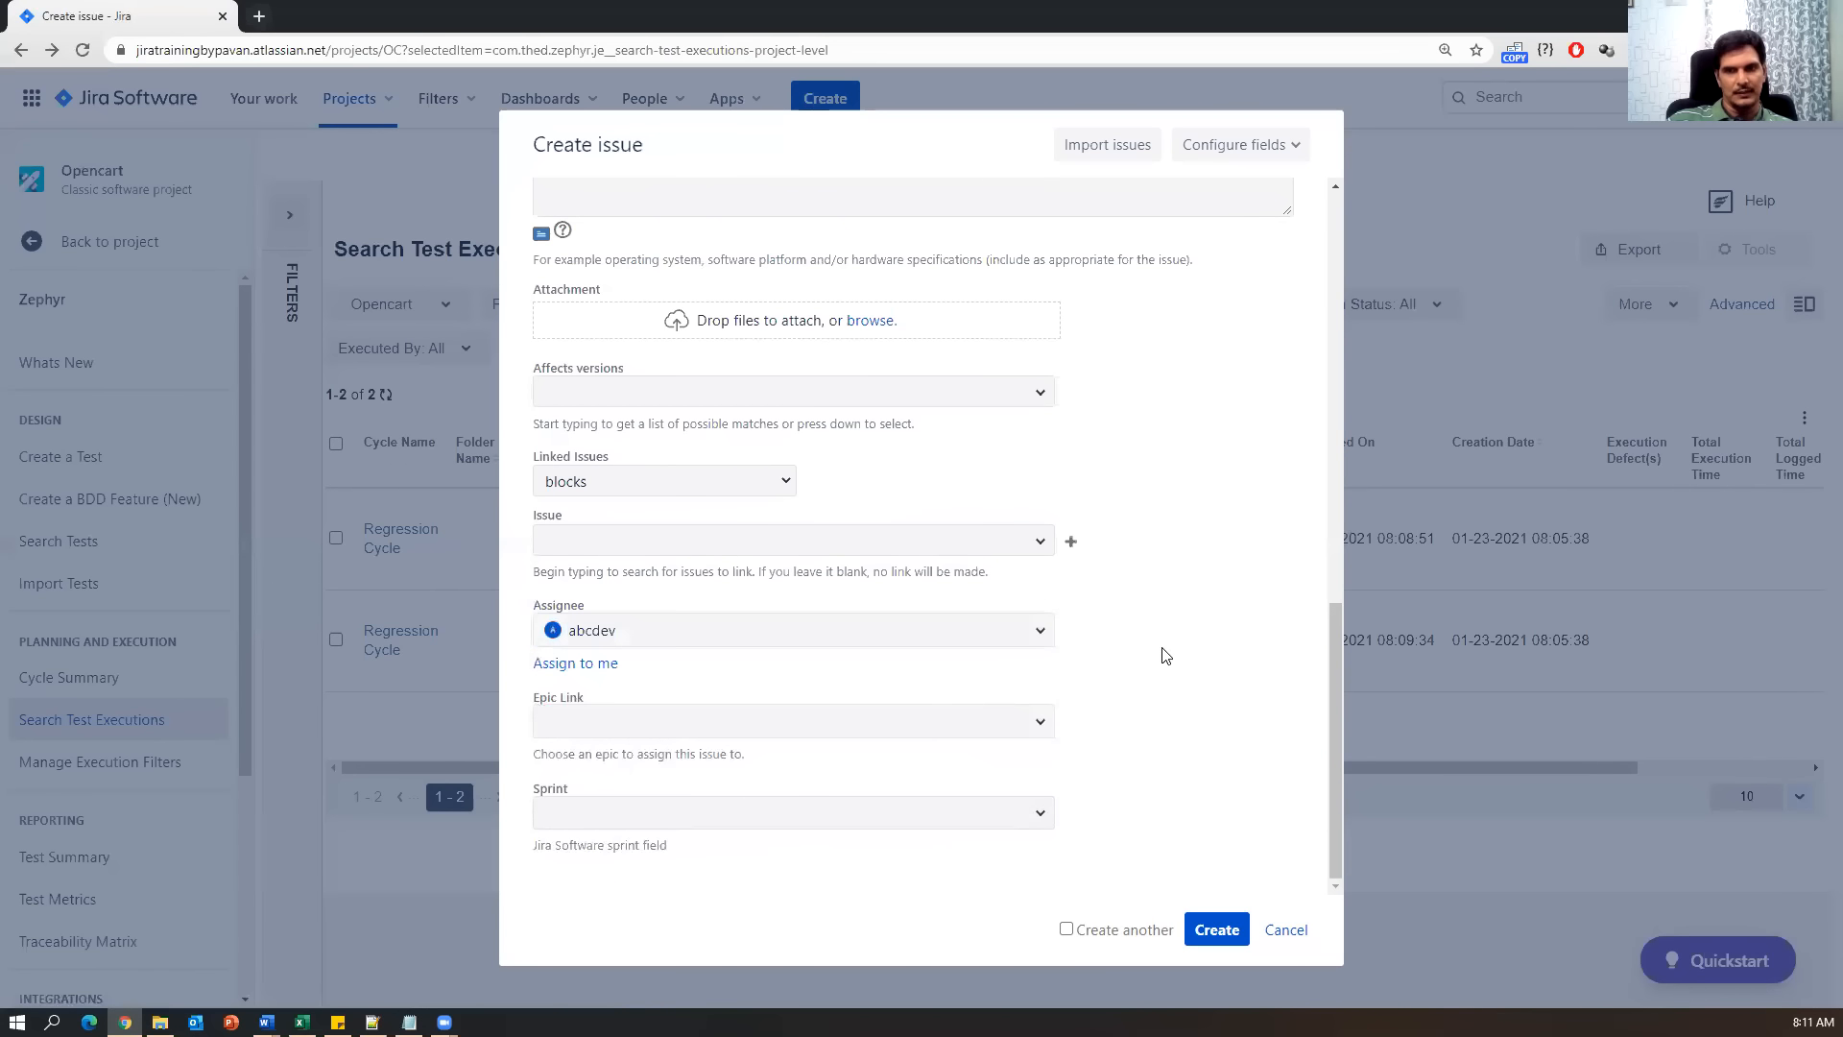
click(1033, 722)
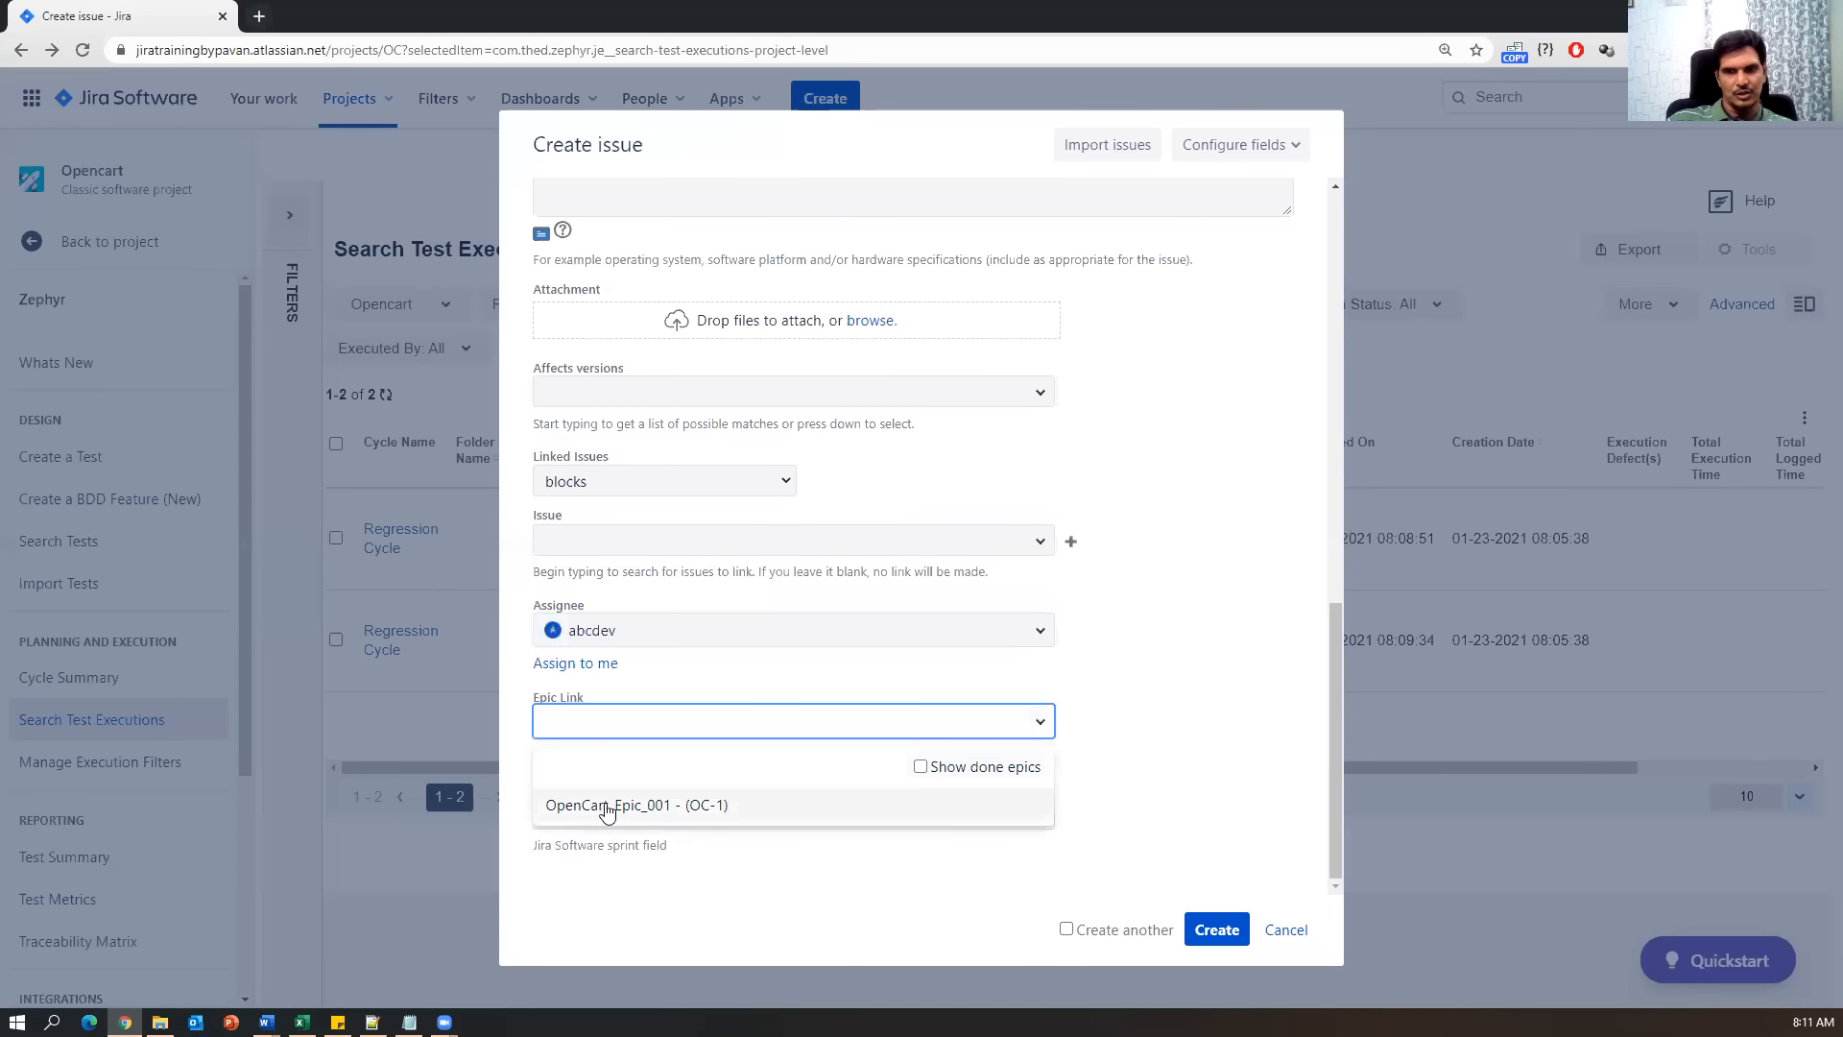
click(609, 804)
click(1038, 816)
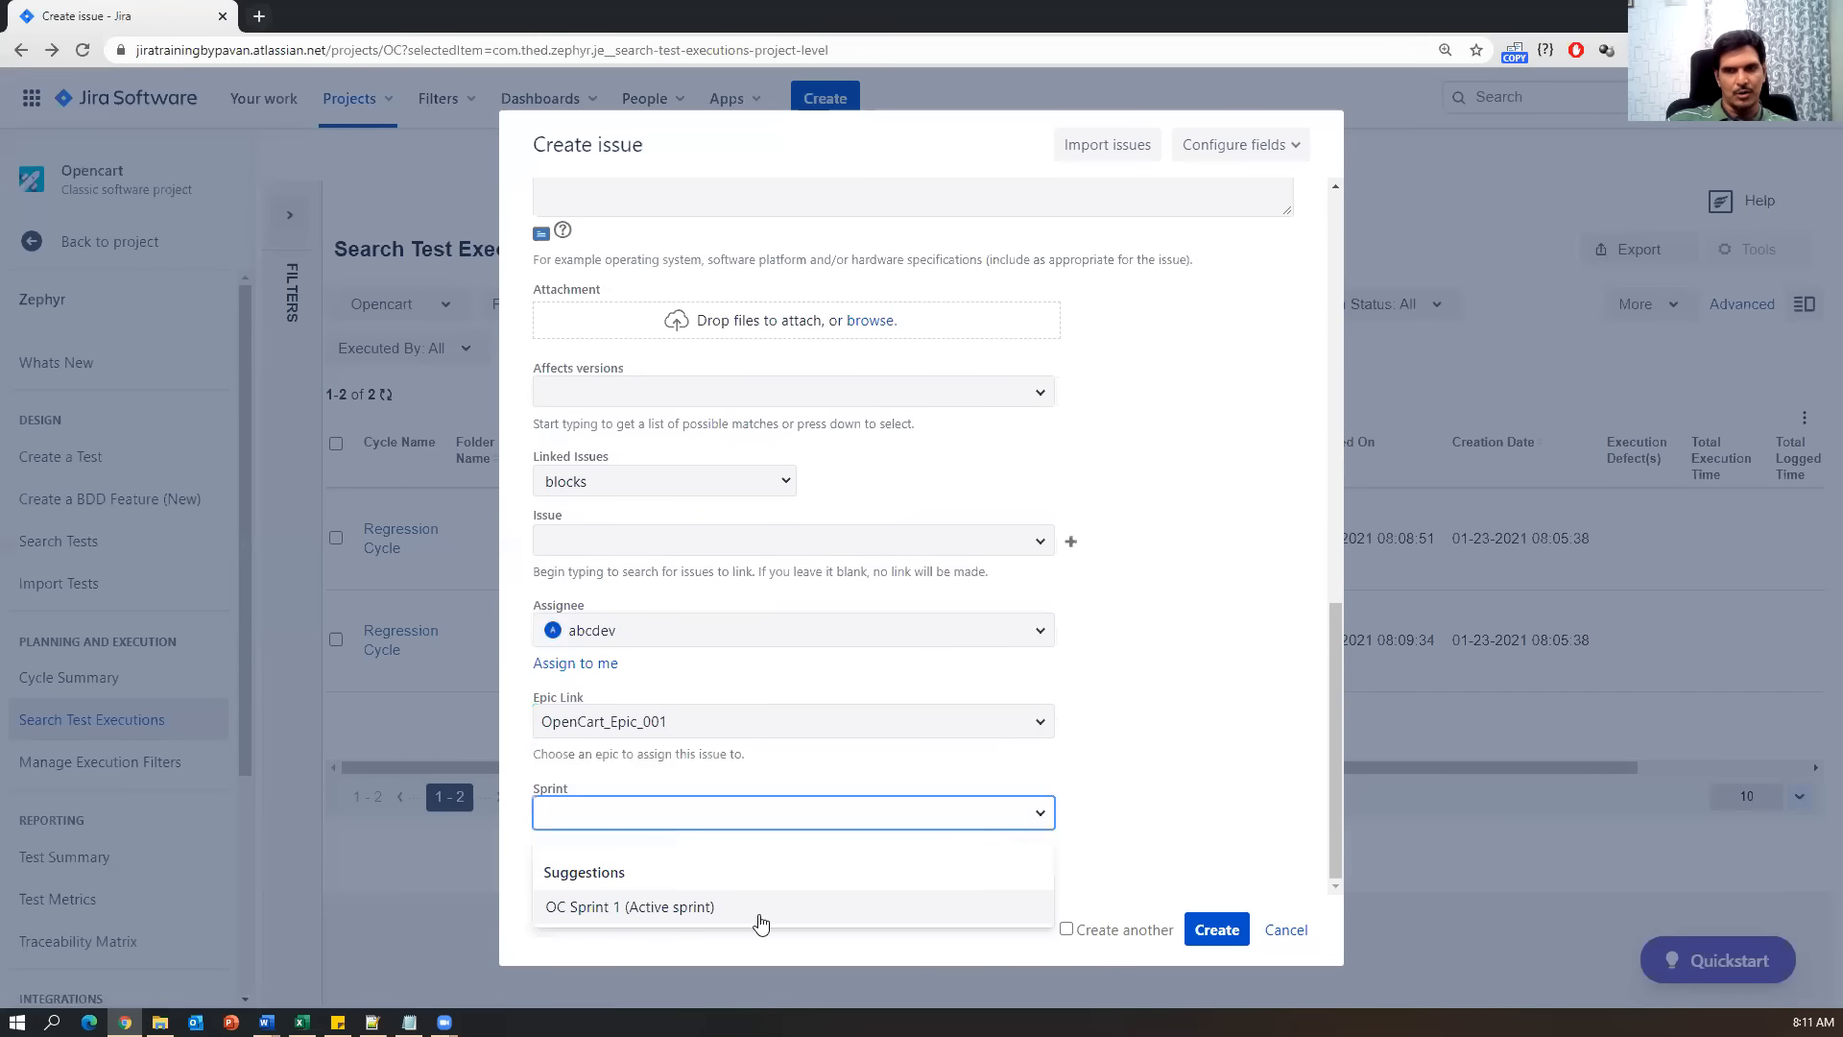
click(693, 907)
scroll(1242, 698, up, 10)
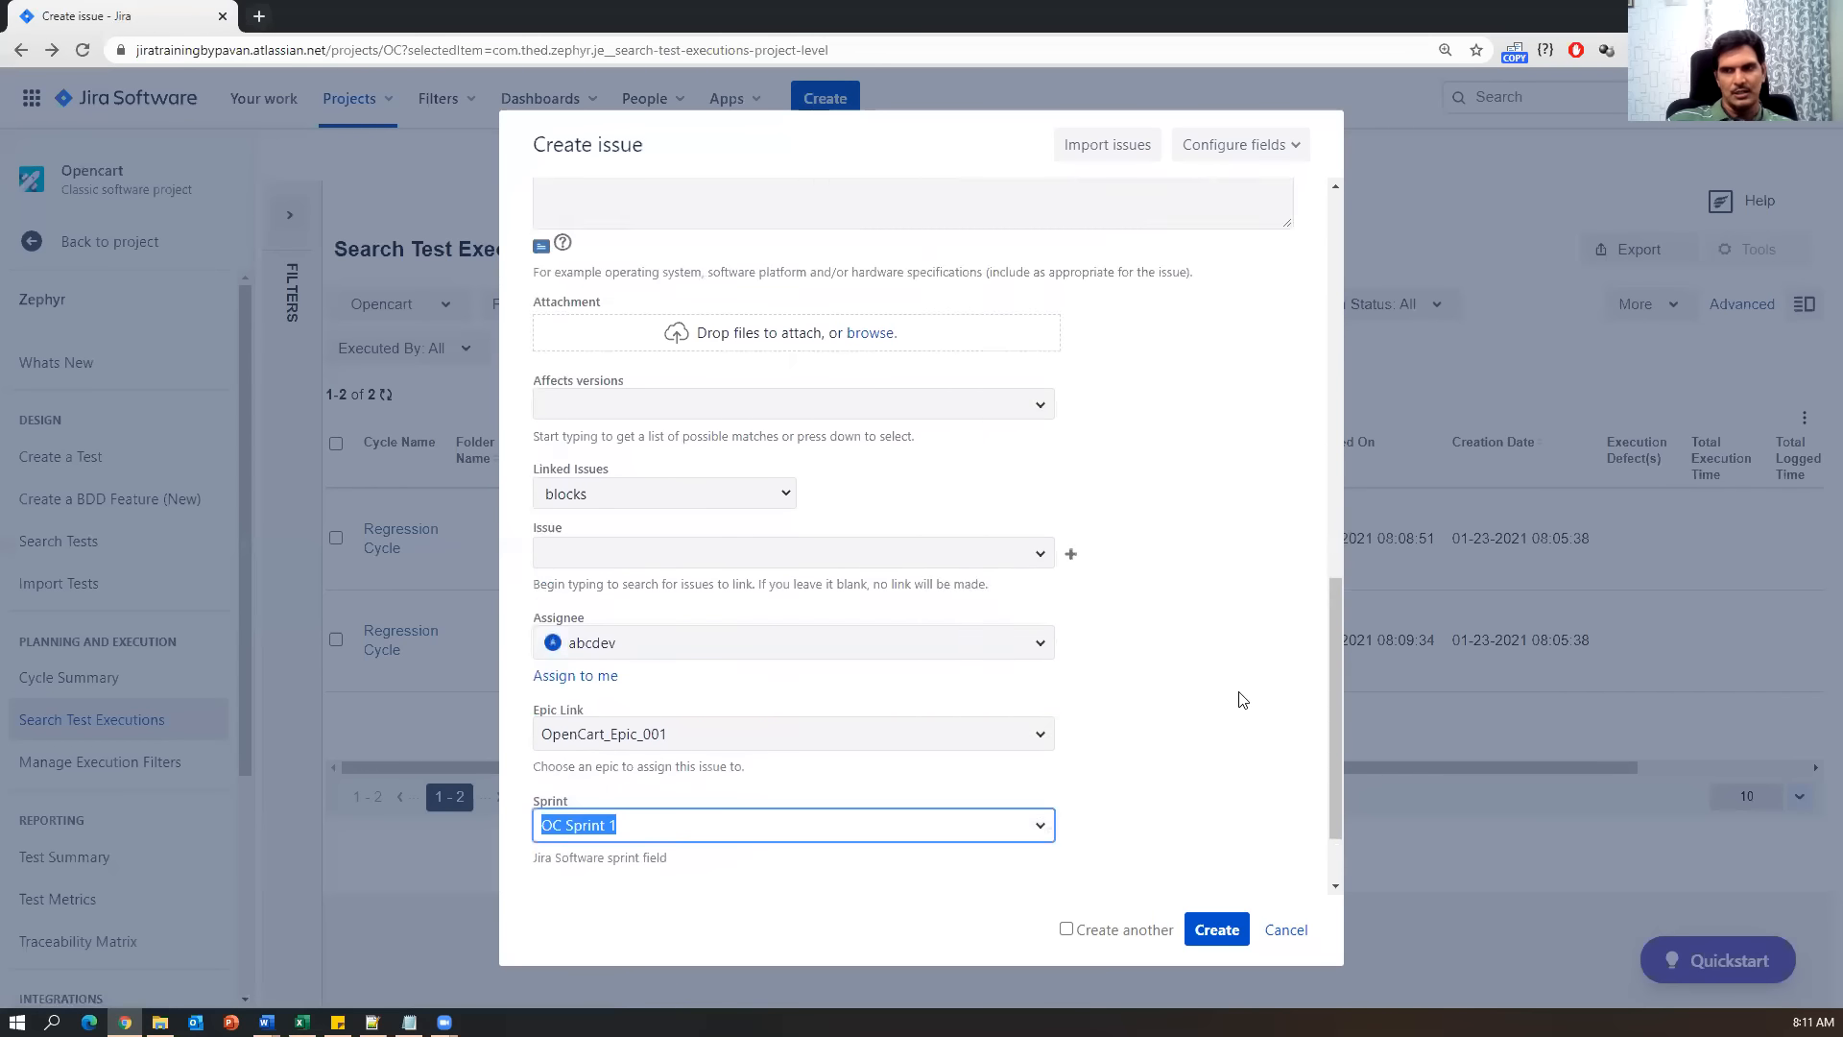
scroll(1242, 698, down, 10)
click(1217, 929)
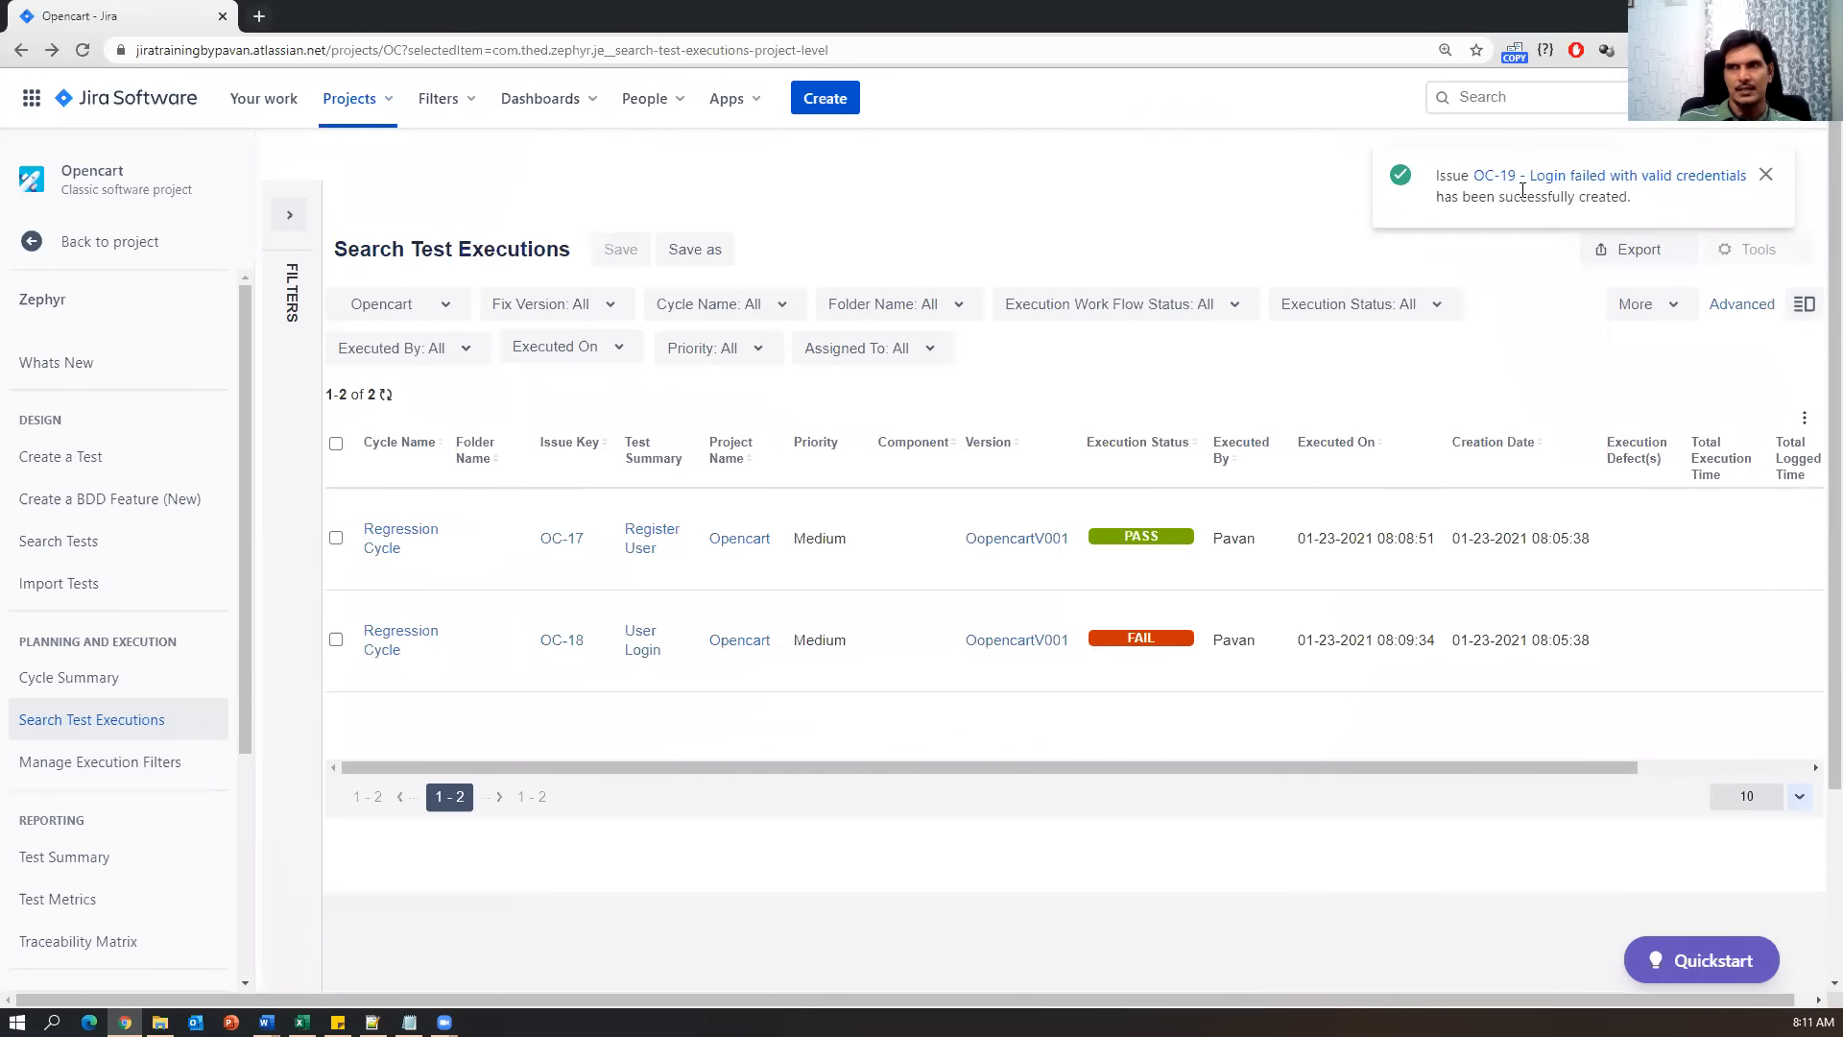
click(1594, 184)
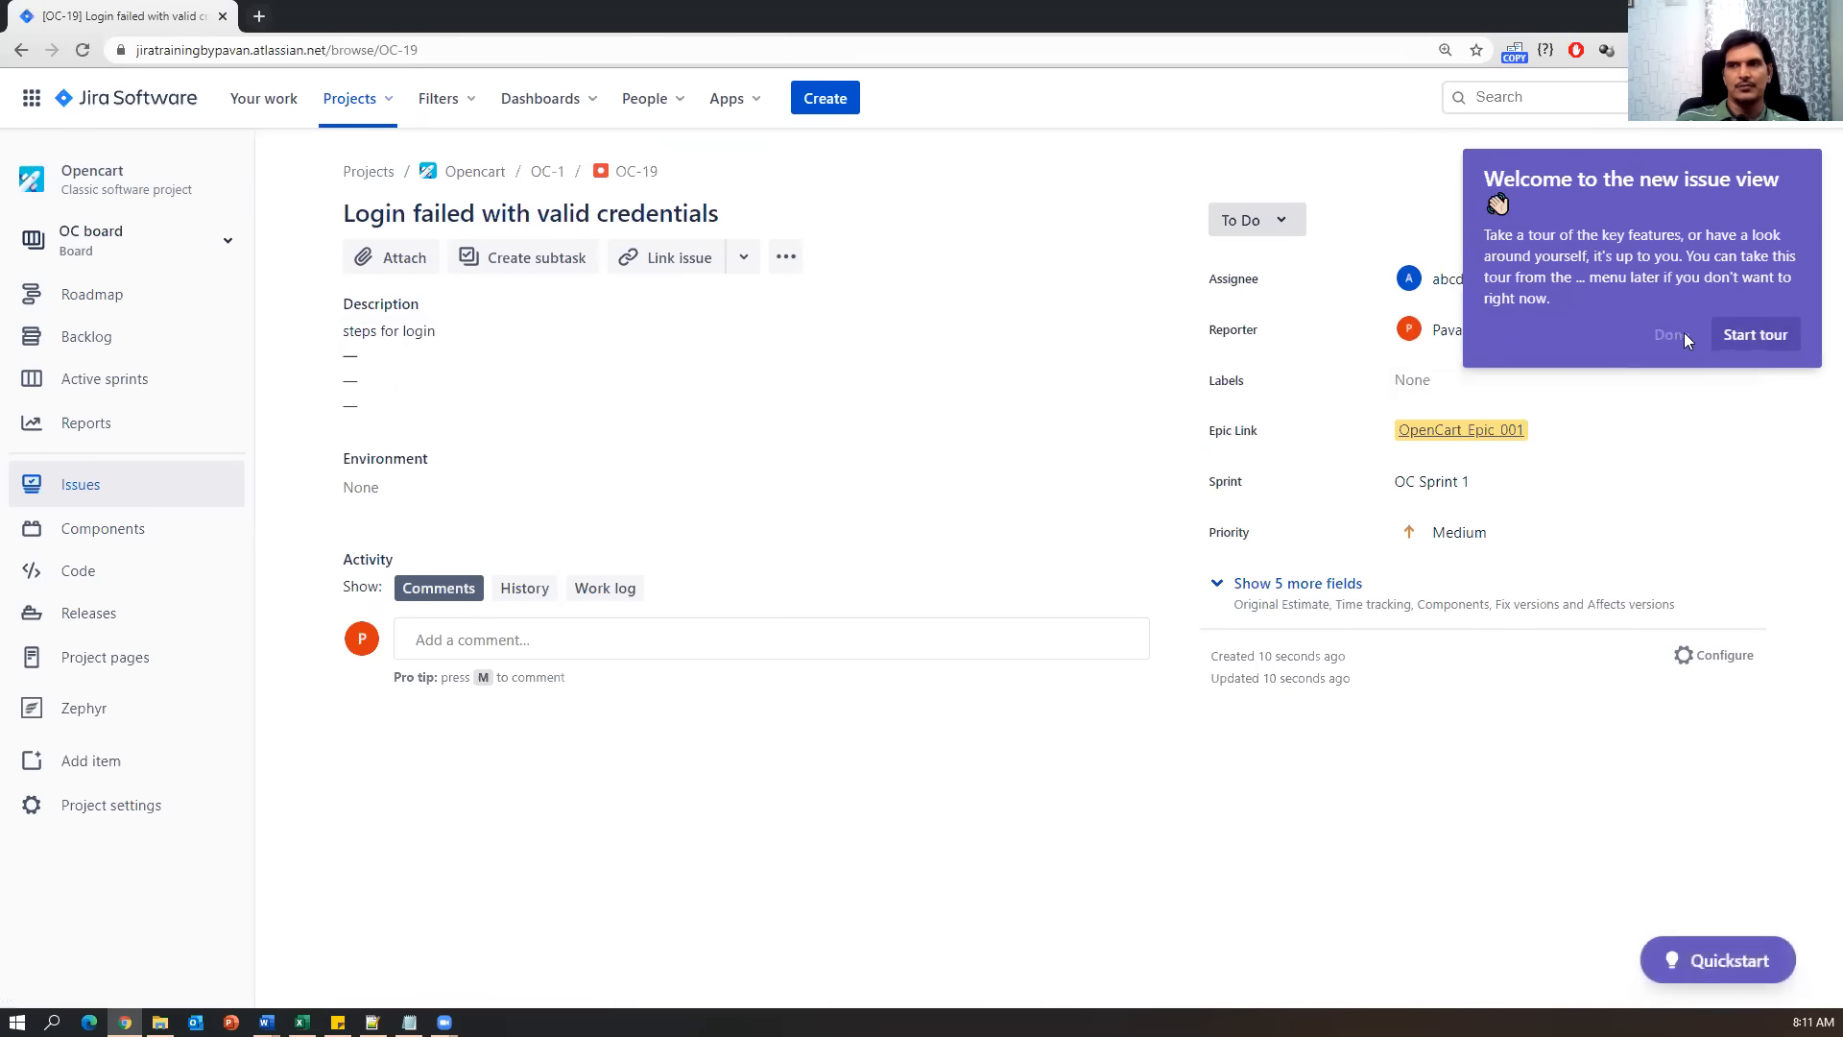
Dismiss the new issue view tour on OC-19, then go to the Opencart project's Issues list.
click(1678, 333)
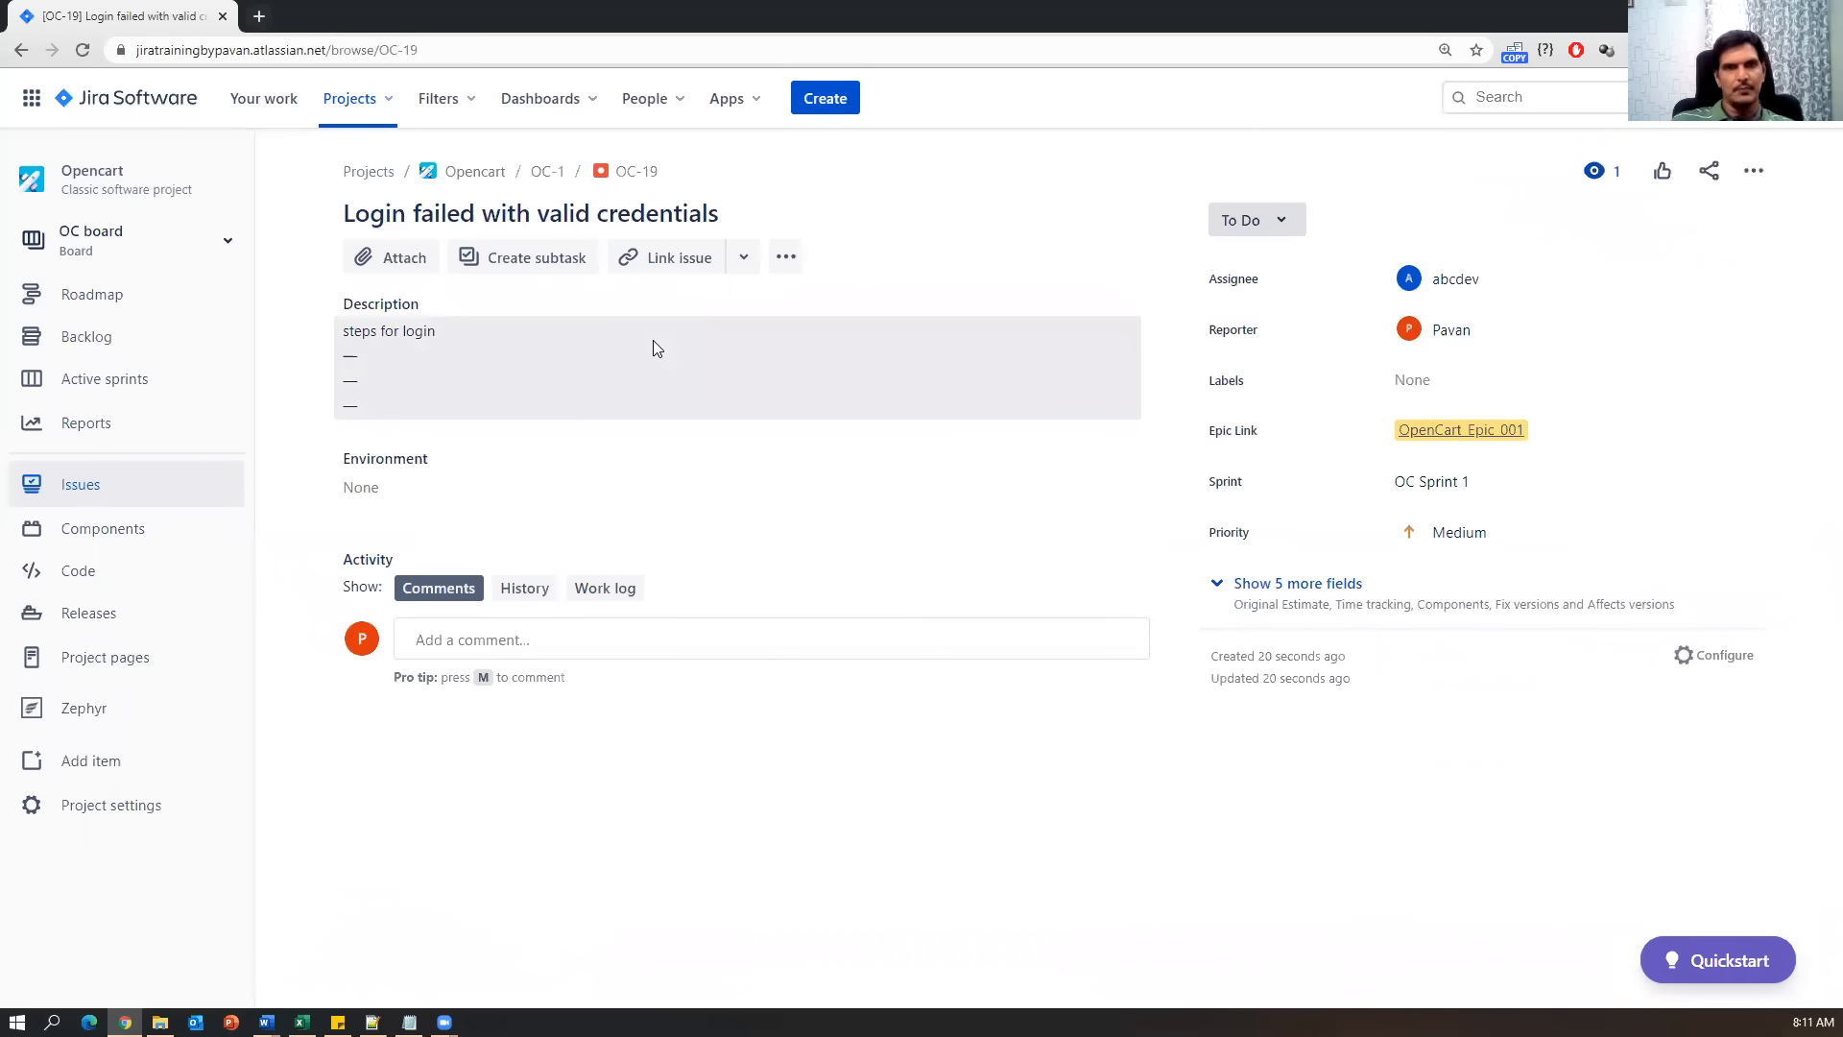
click(386, 111)
click(382, 190)
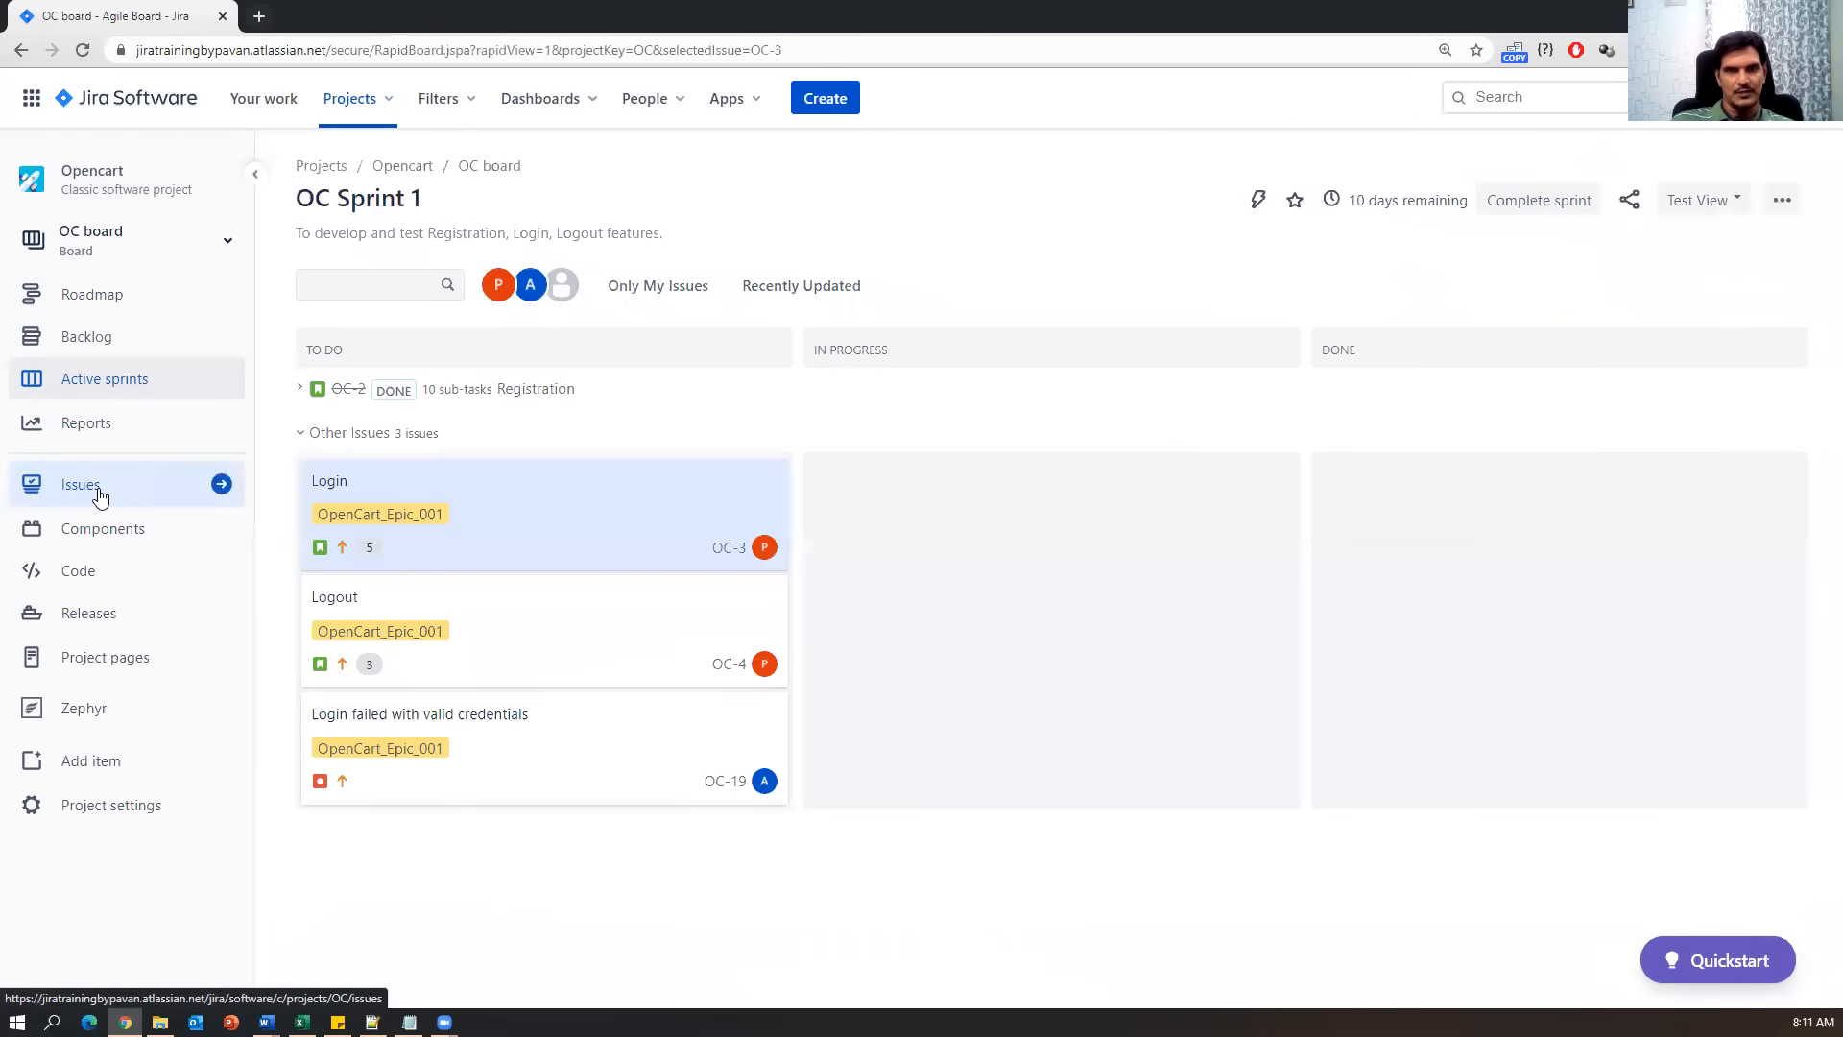
click(107, 493)
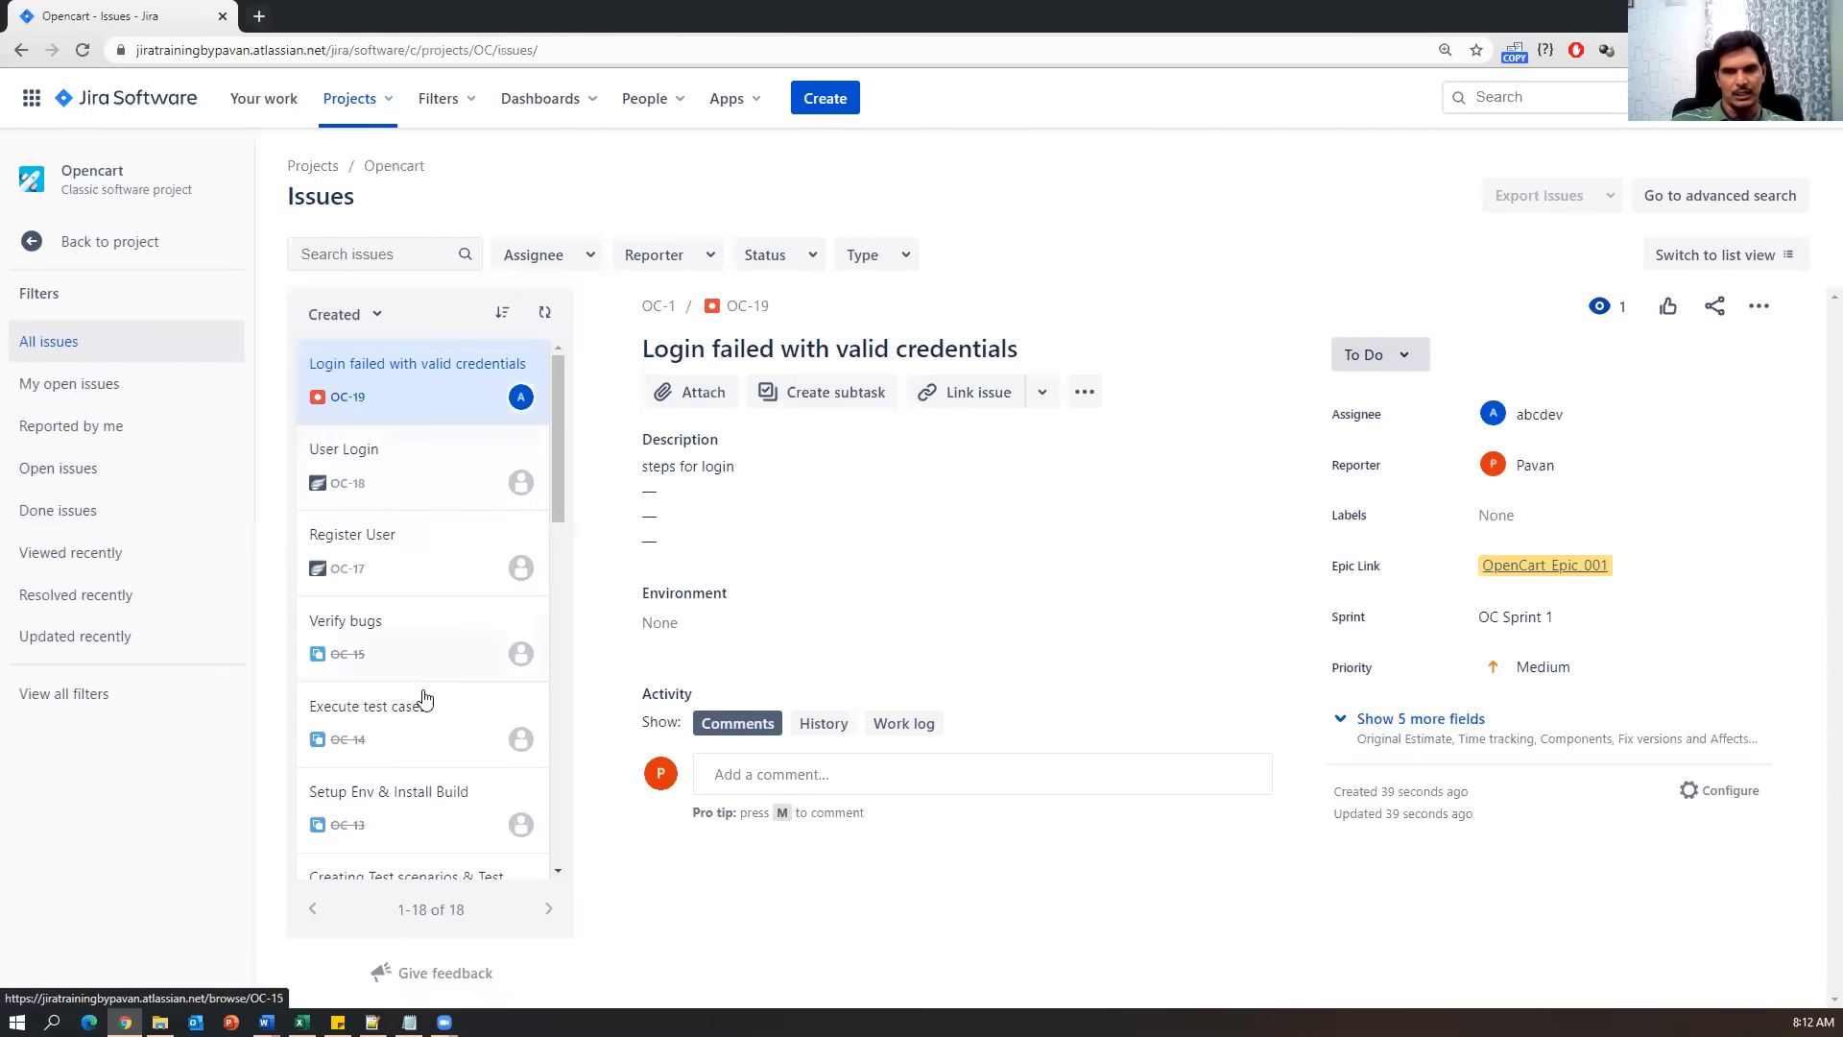
View issues OC-18, OC-17 and OC-15 Verify bugs, then return to Notes.txt after Execute/Update Test cases.
scroll(430, 712, down, 1)
scroll(430, 712, down, 10)
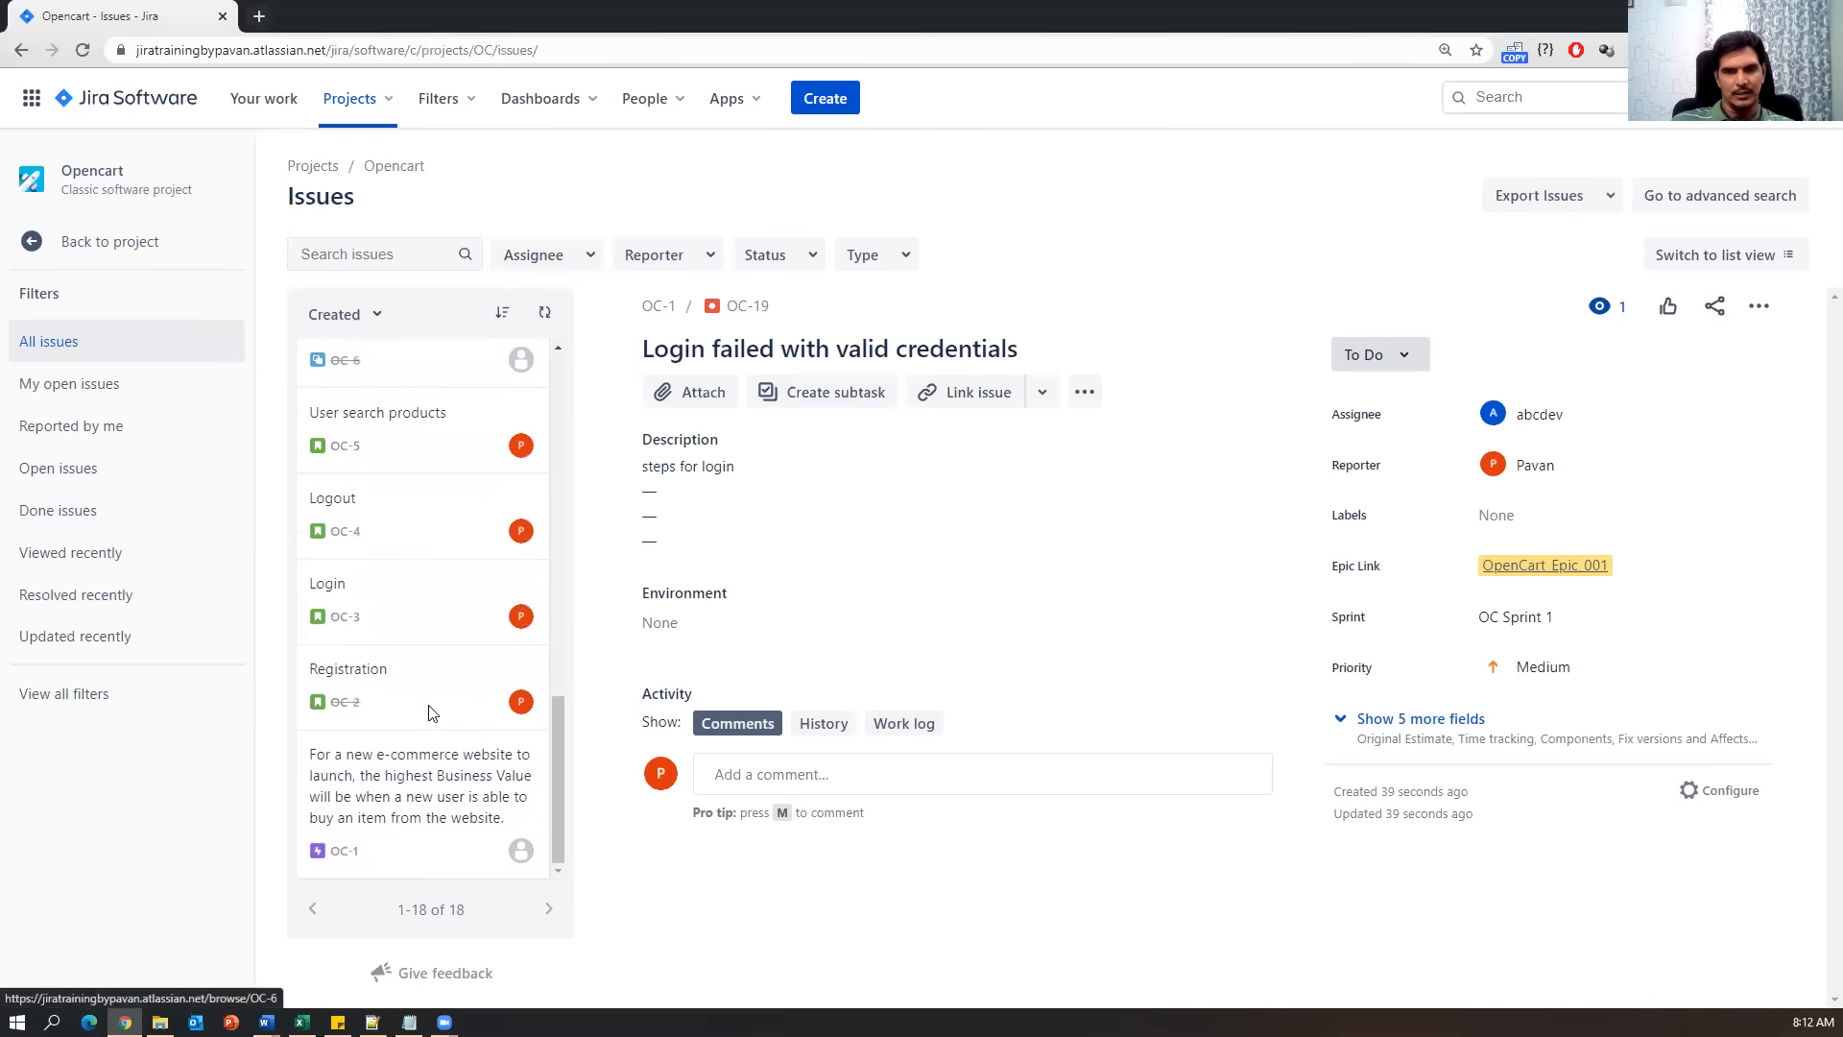
scroll(430, 713, up, 15)
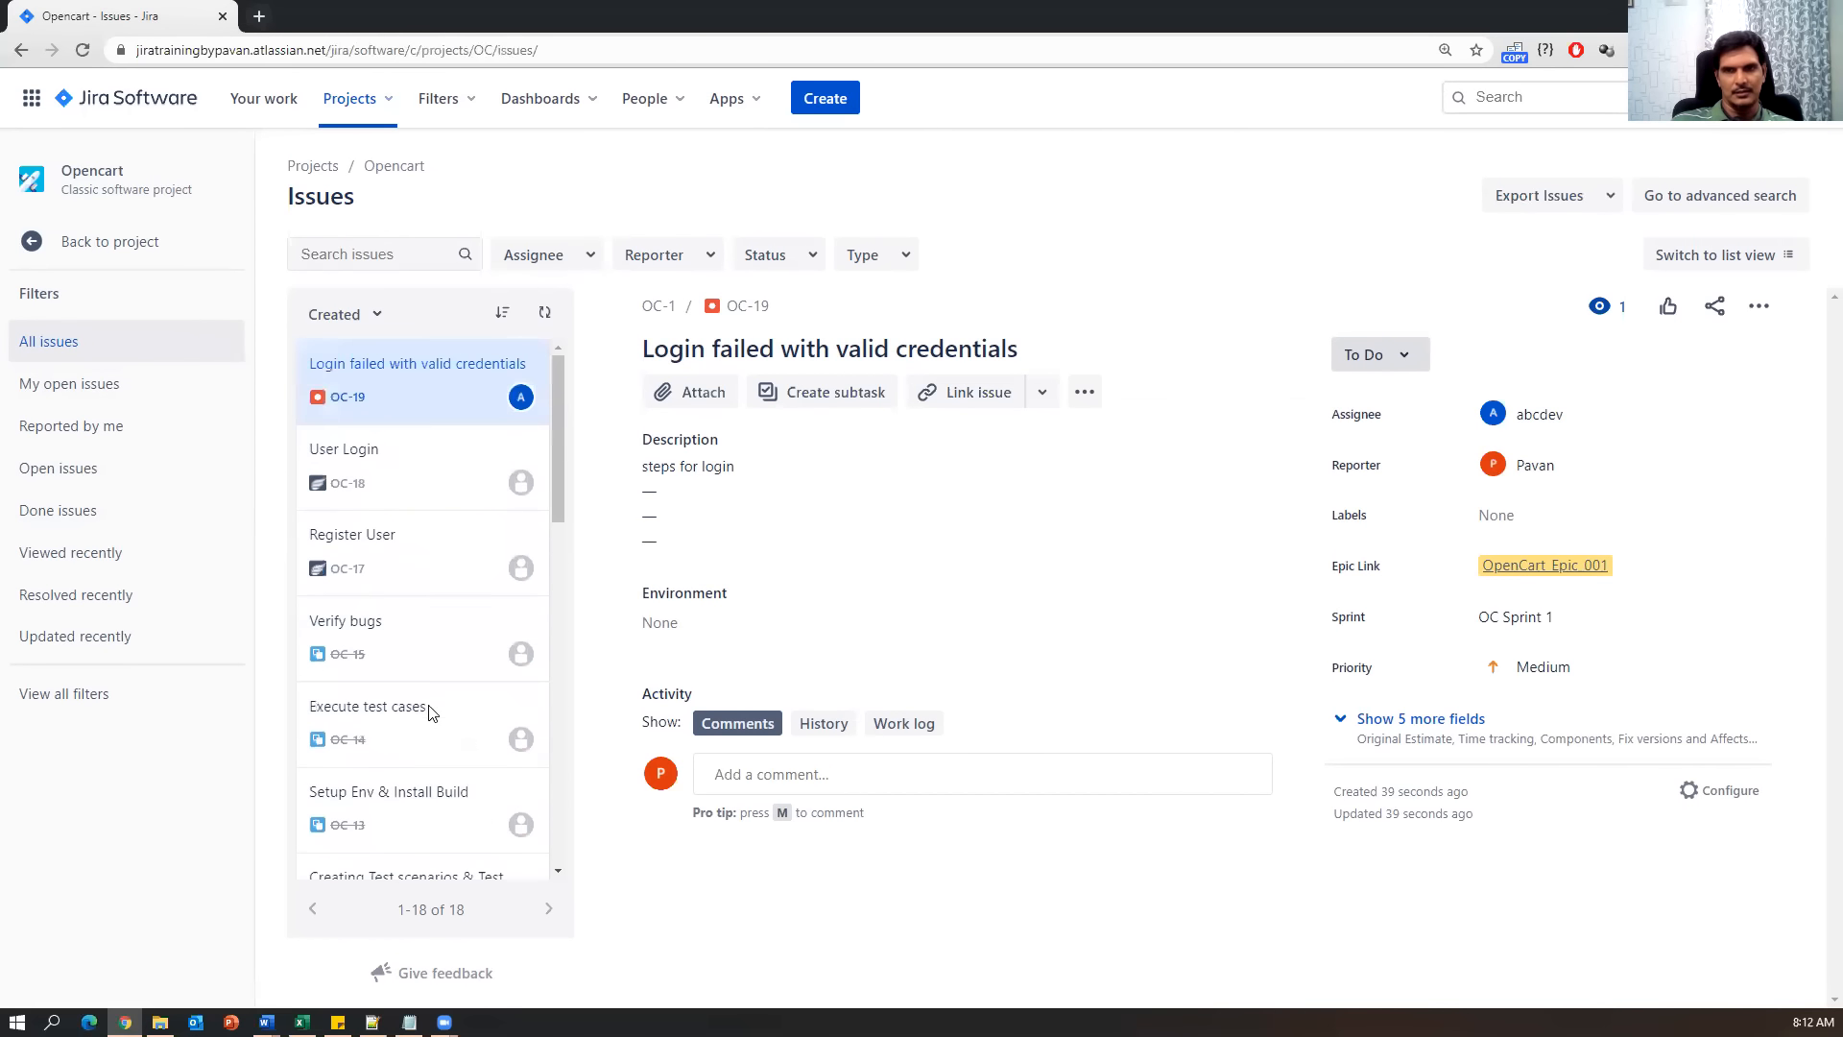
click(377, 497)
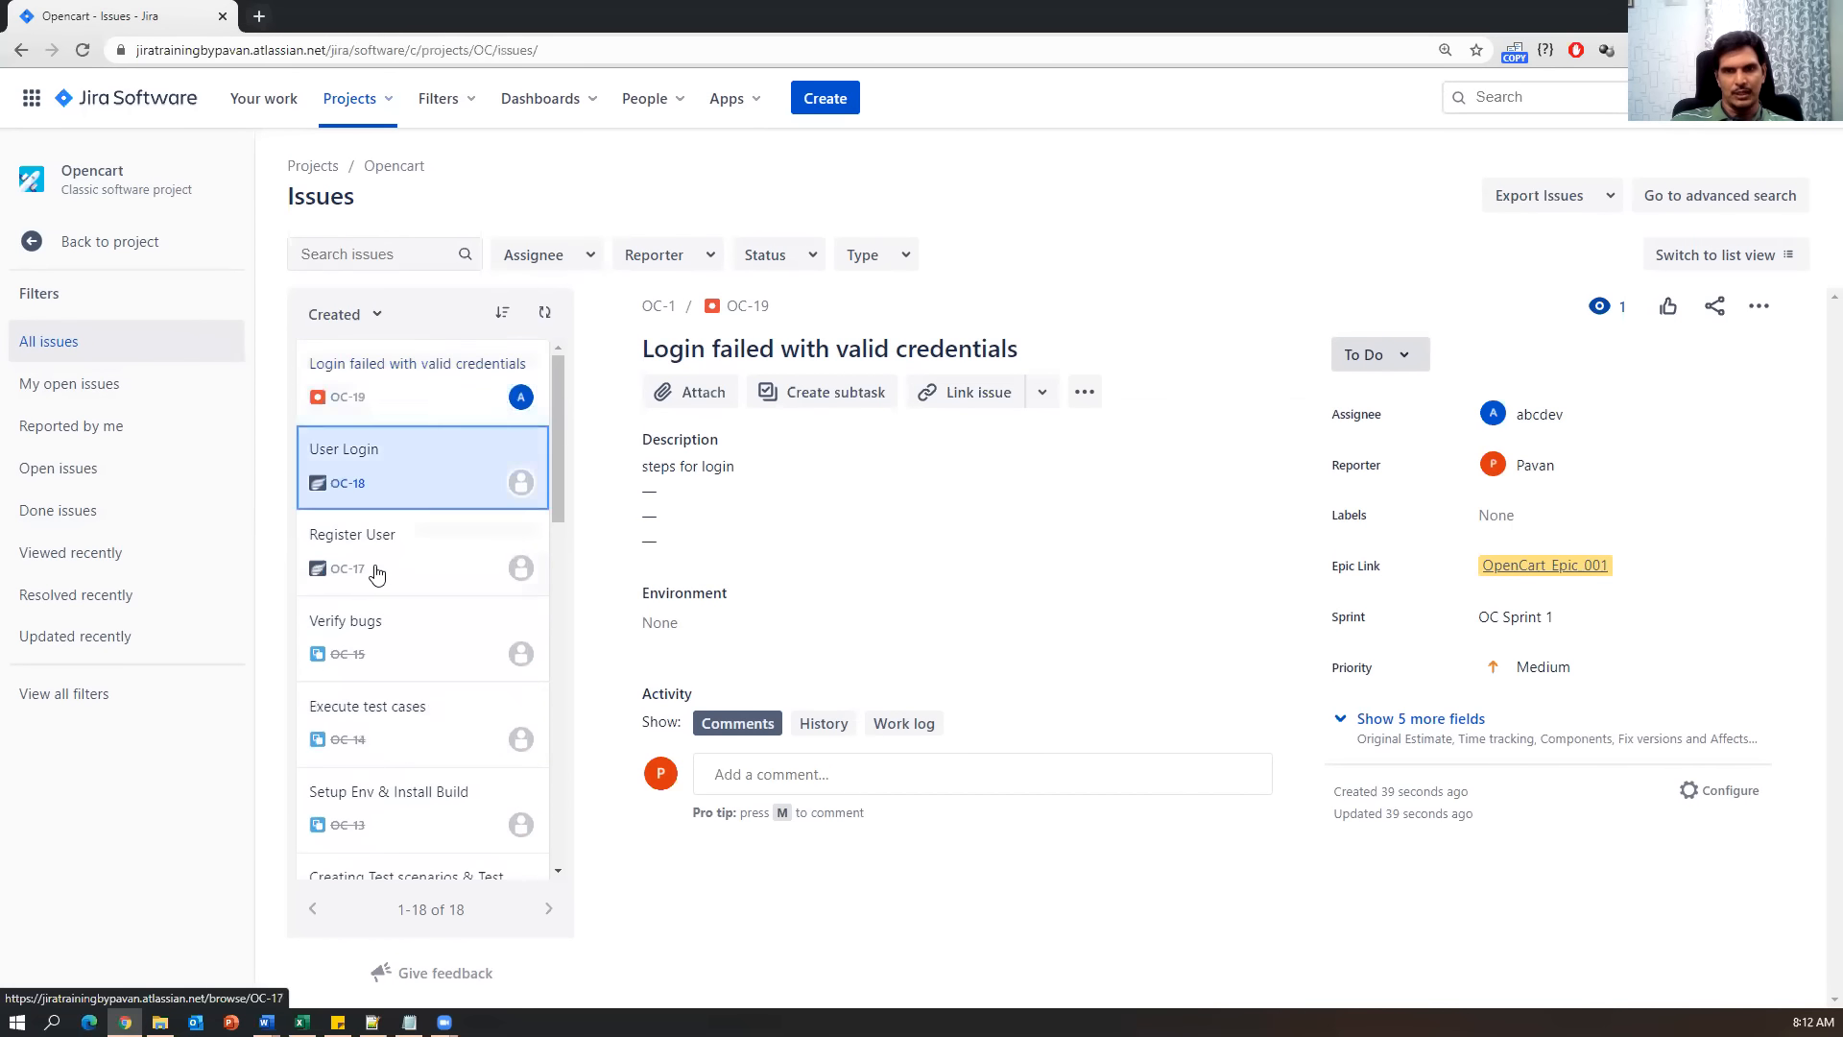
click(376, 572)
click(373, 650)
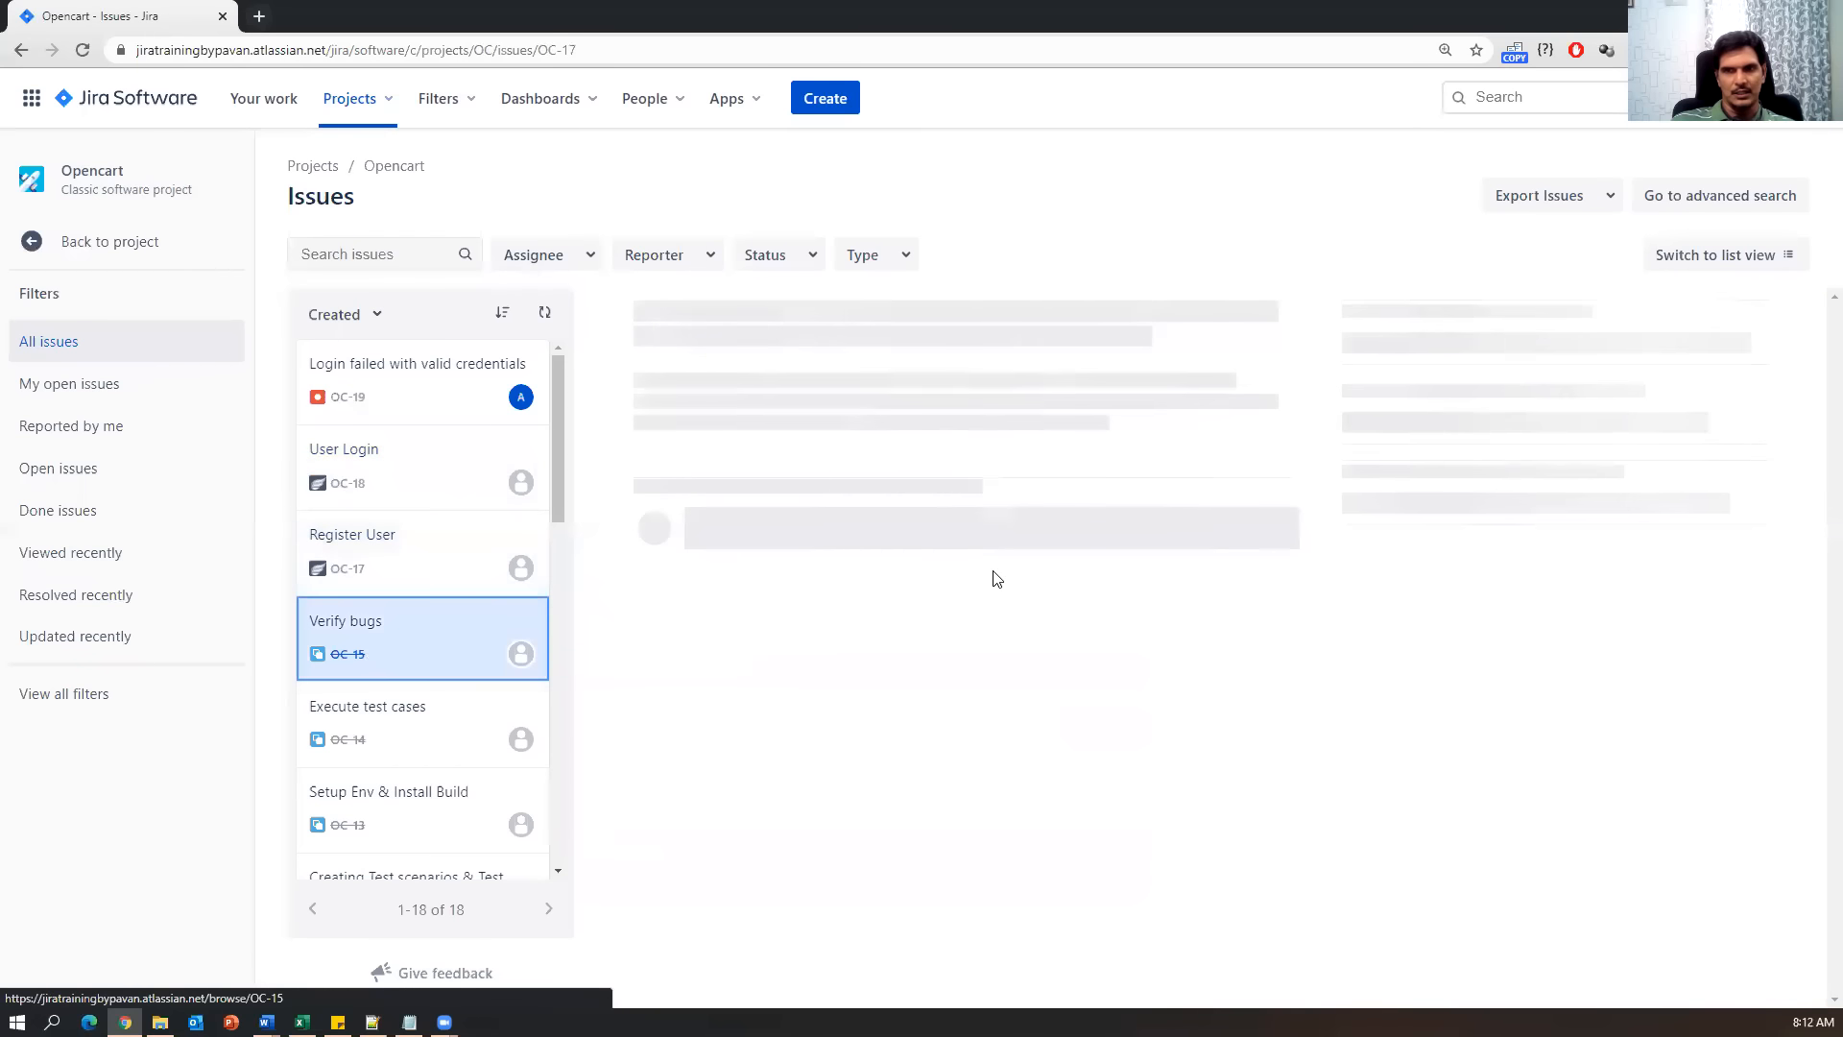
scroll(391, 750, down, 10)
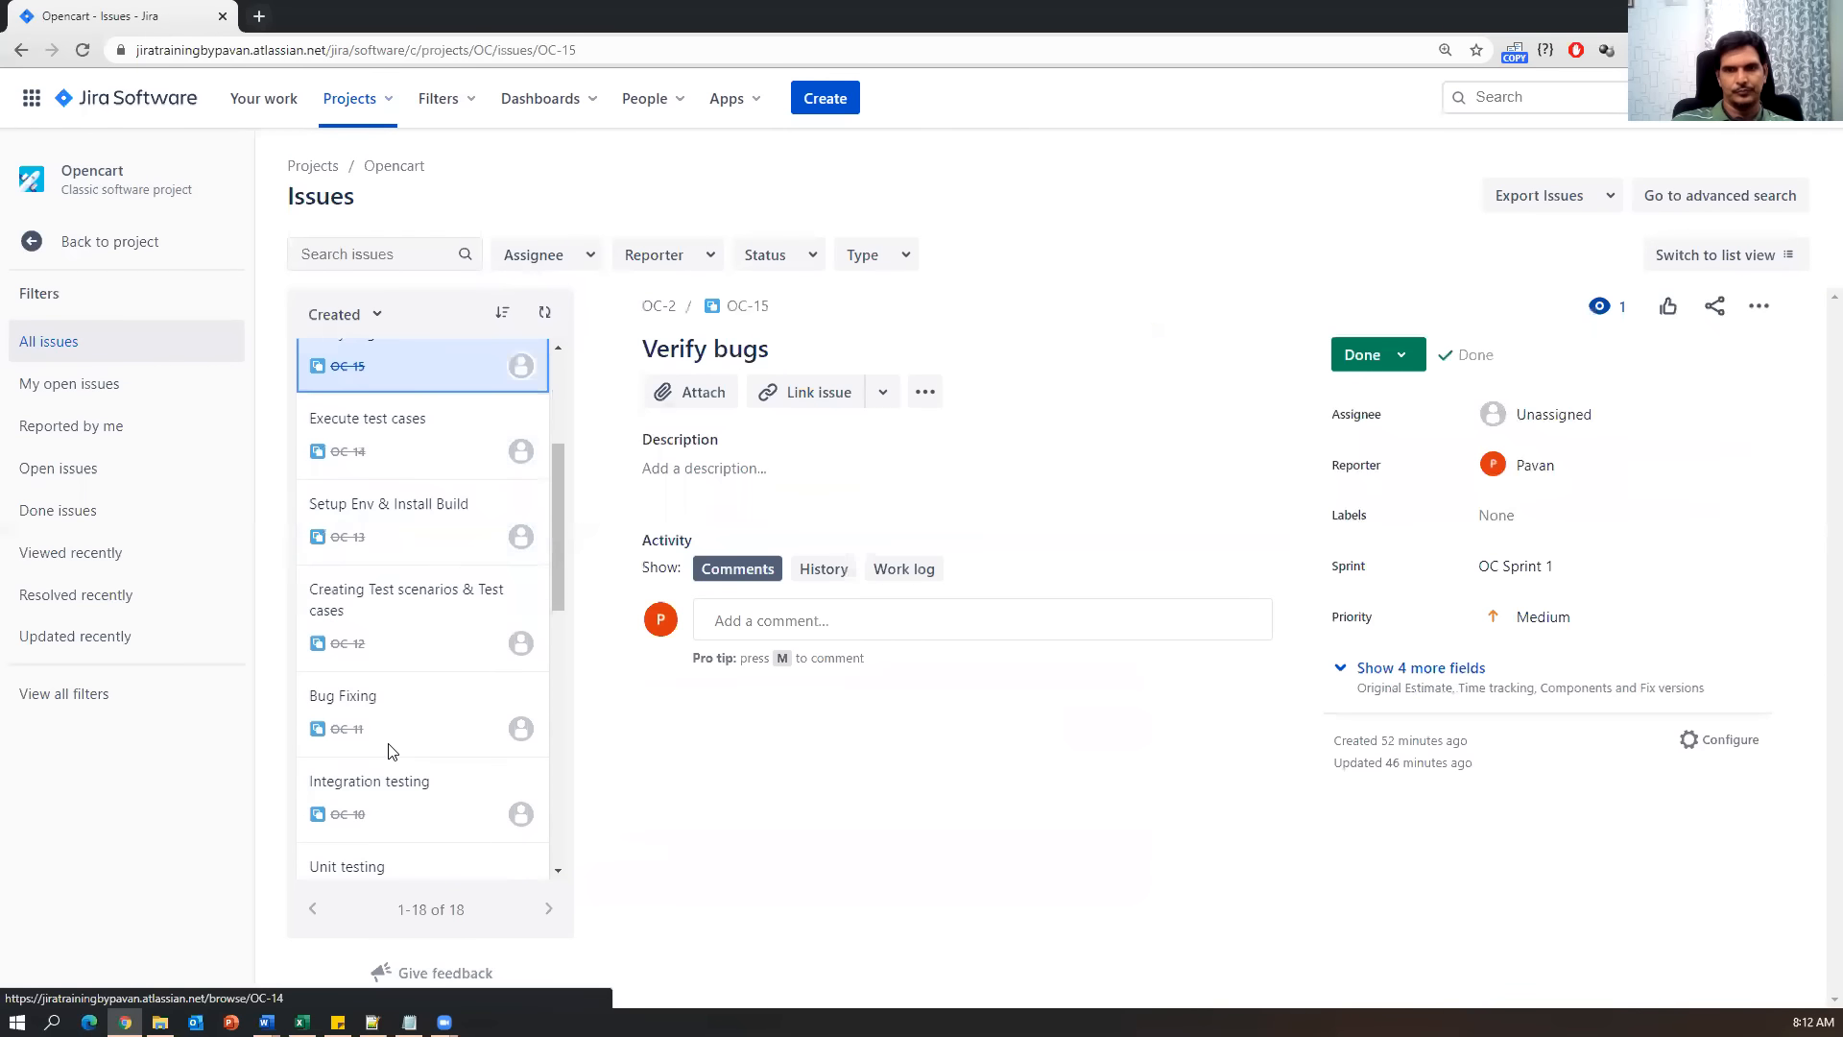
scroll(390, 749, up, 10)
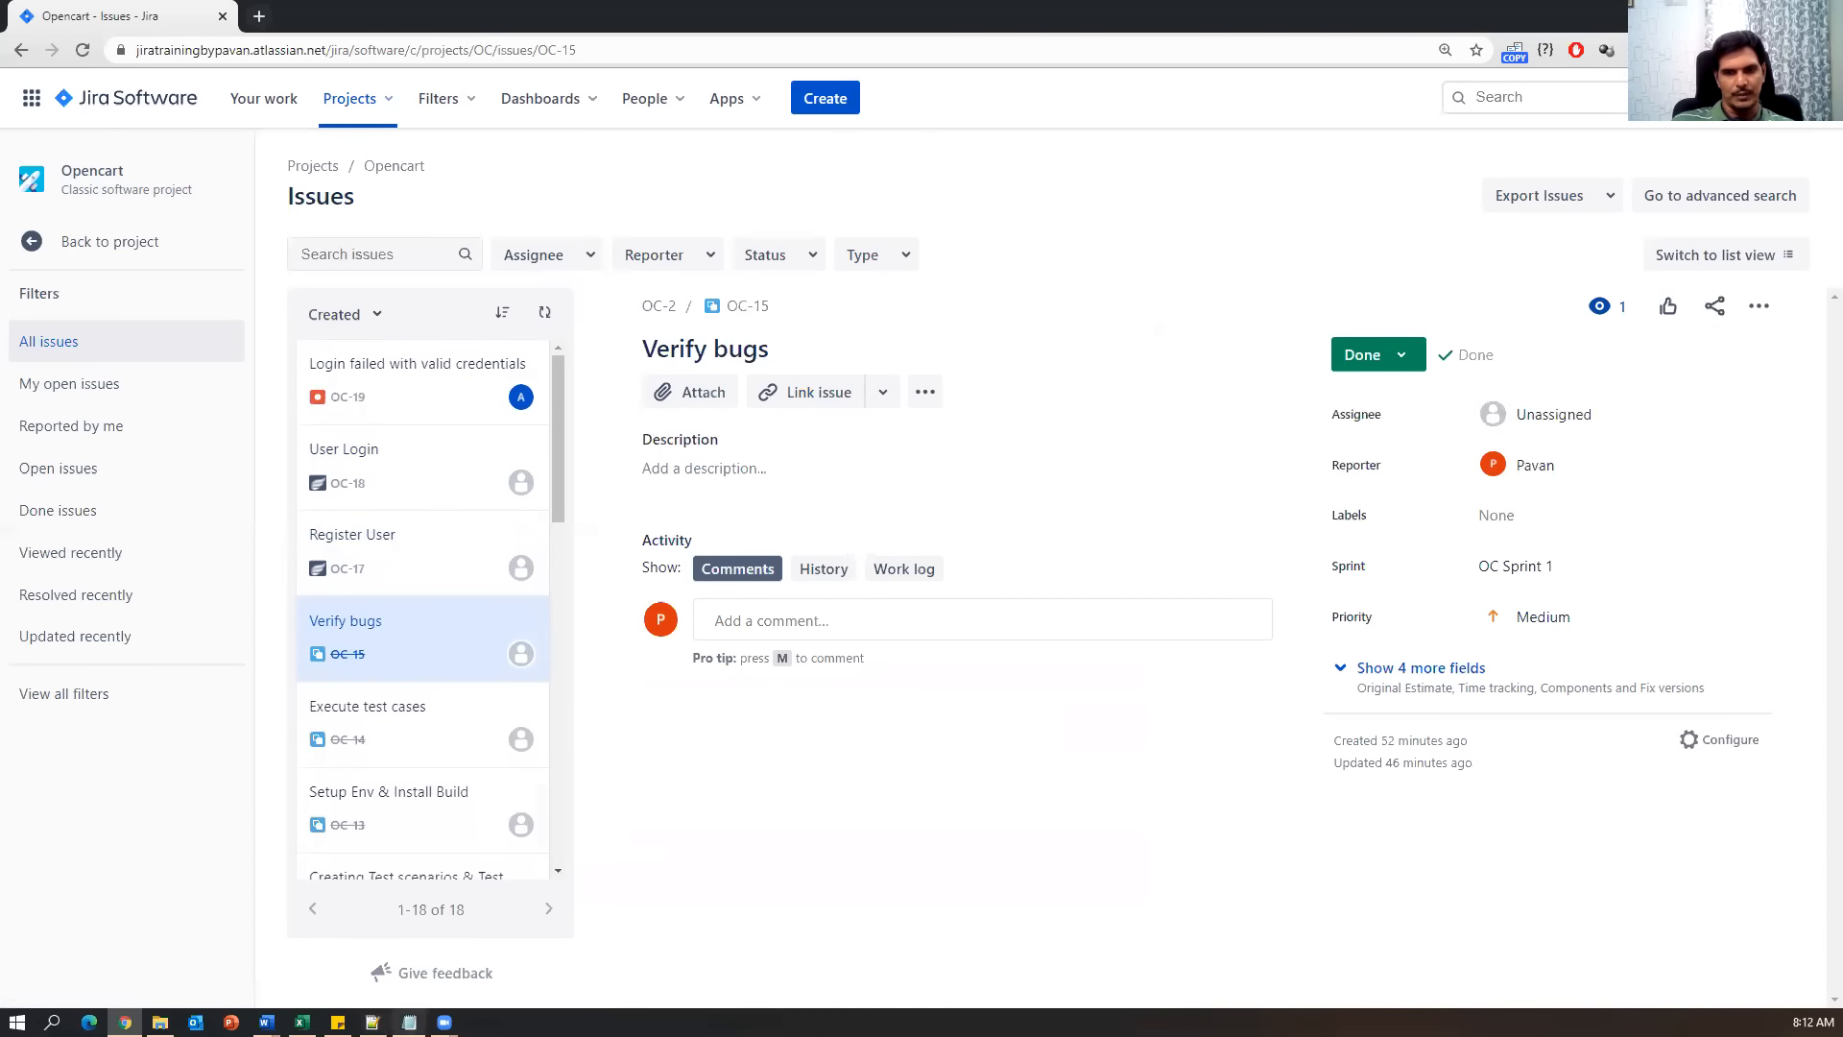
click(409, 1021)
click(516, 736)
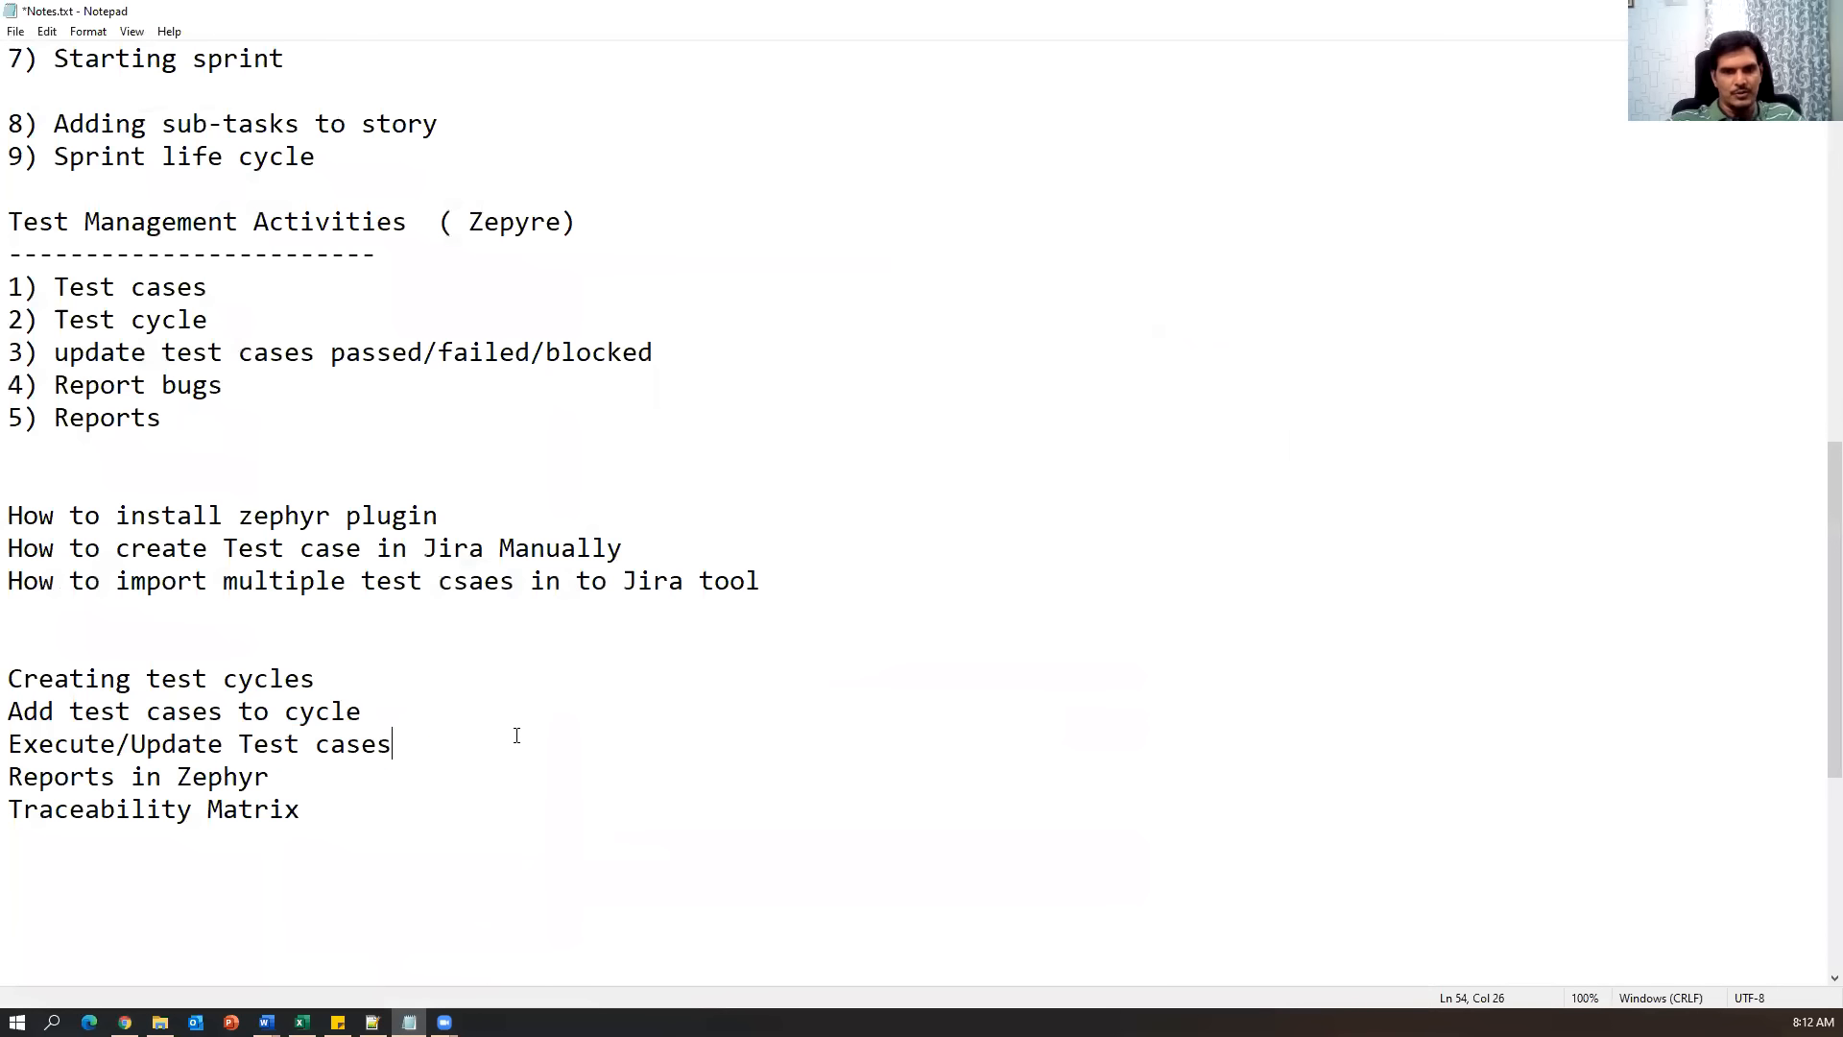
Insert 'Reporting bugs' as a new topic line in Notes.txt, save it, and return to Jira.
key(Return)
text(Rep)
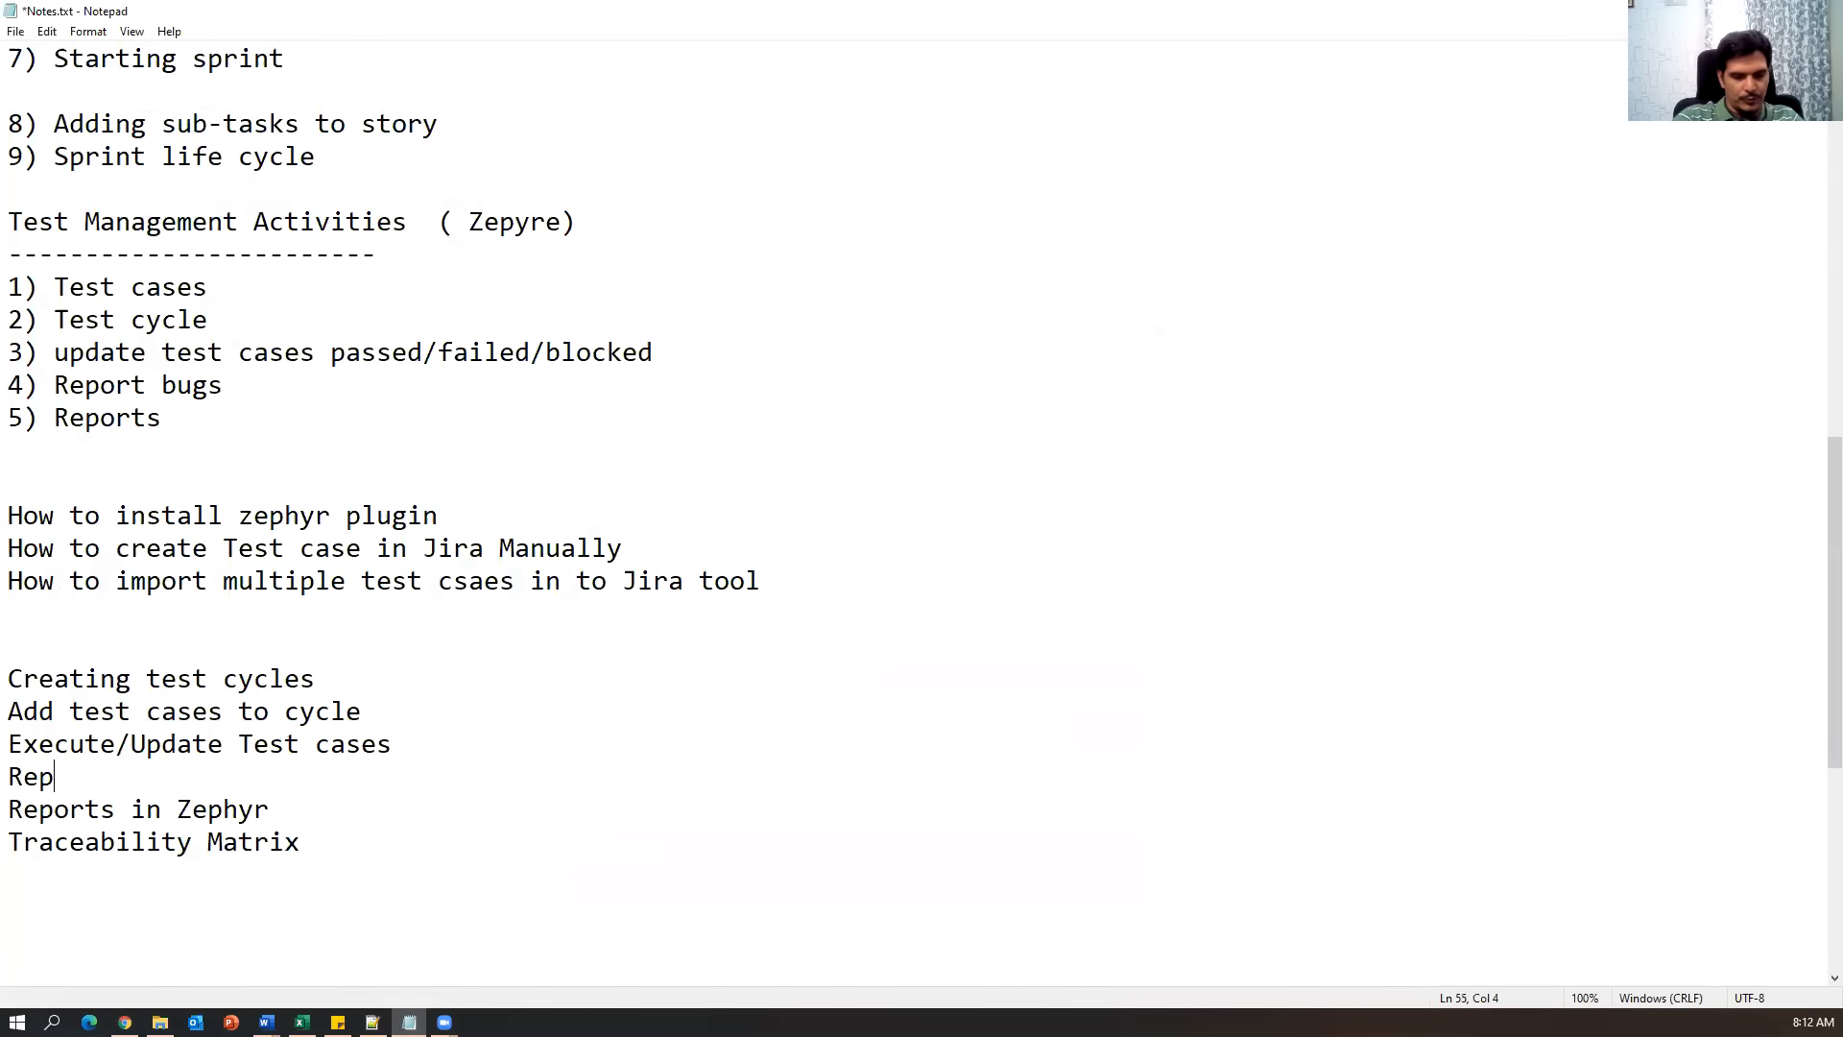
text(orting bugs)
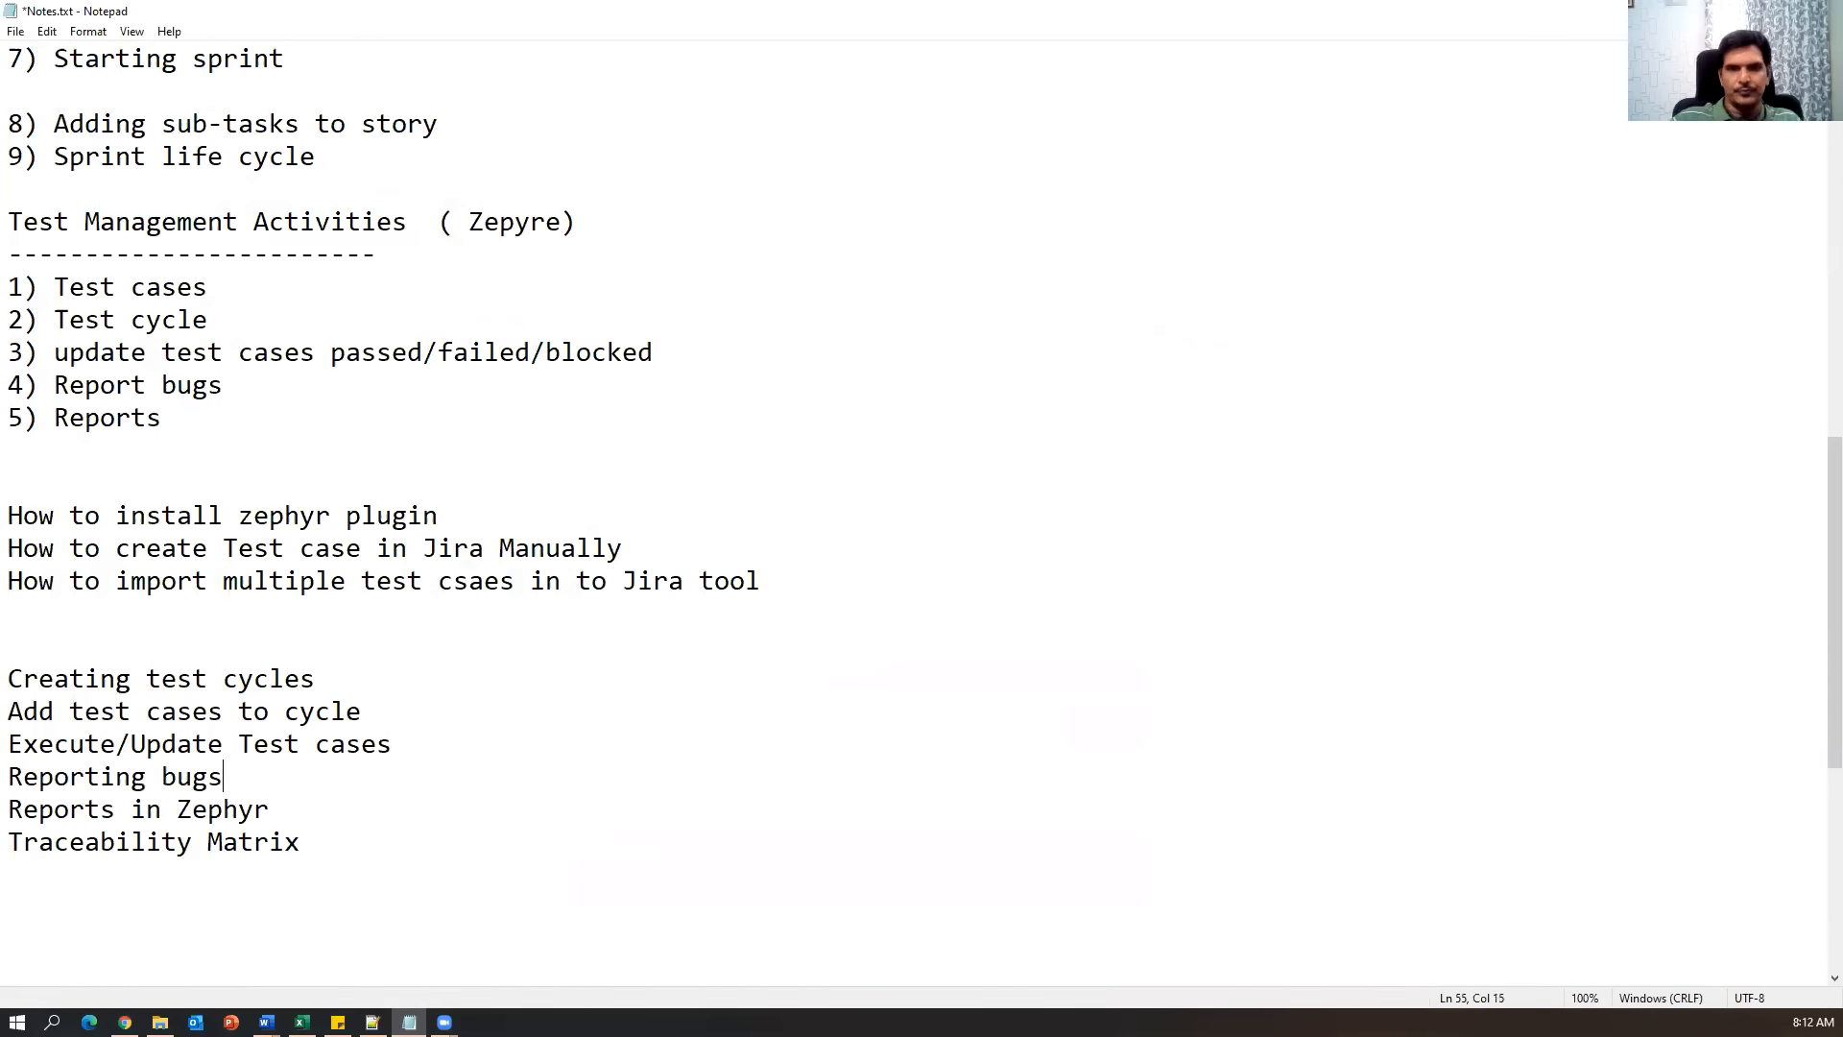
drag(453, 848, 8, 779)
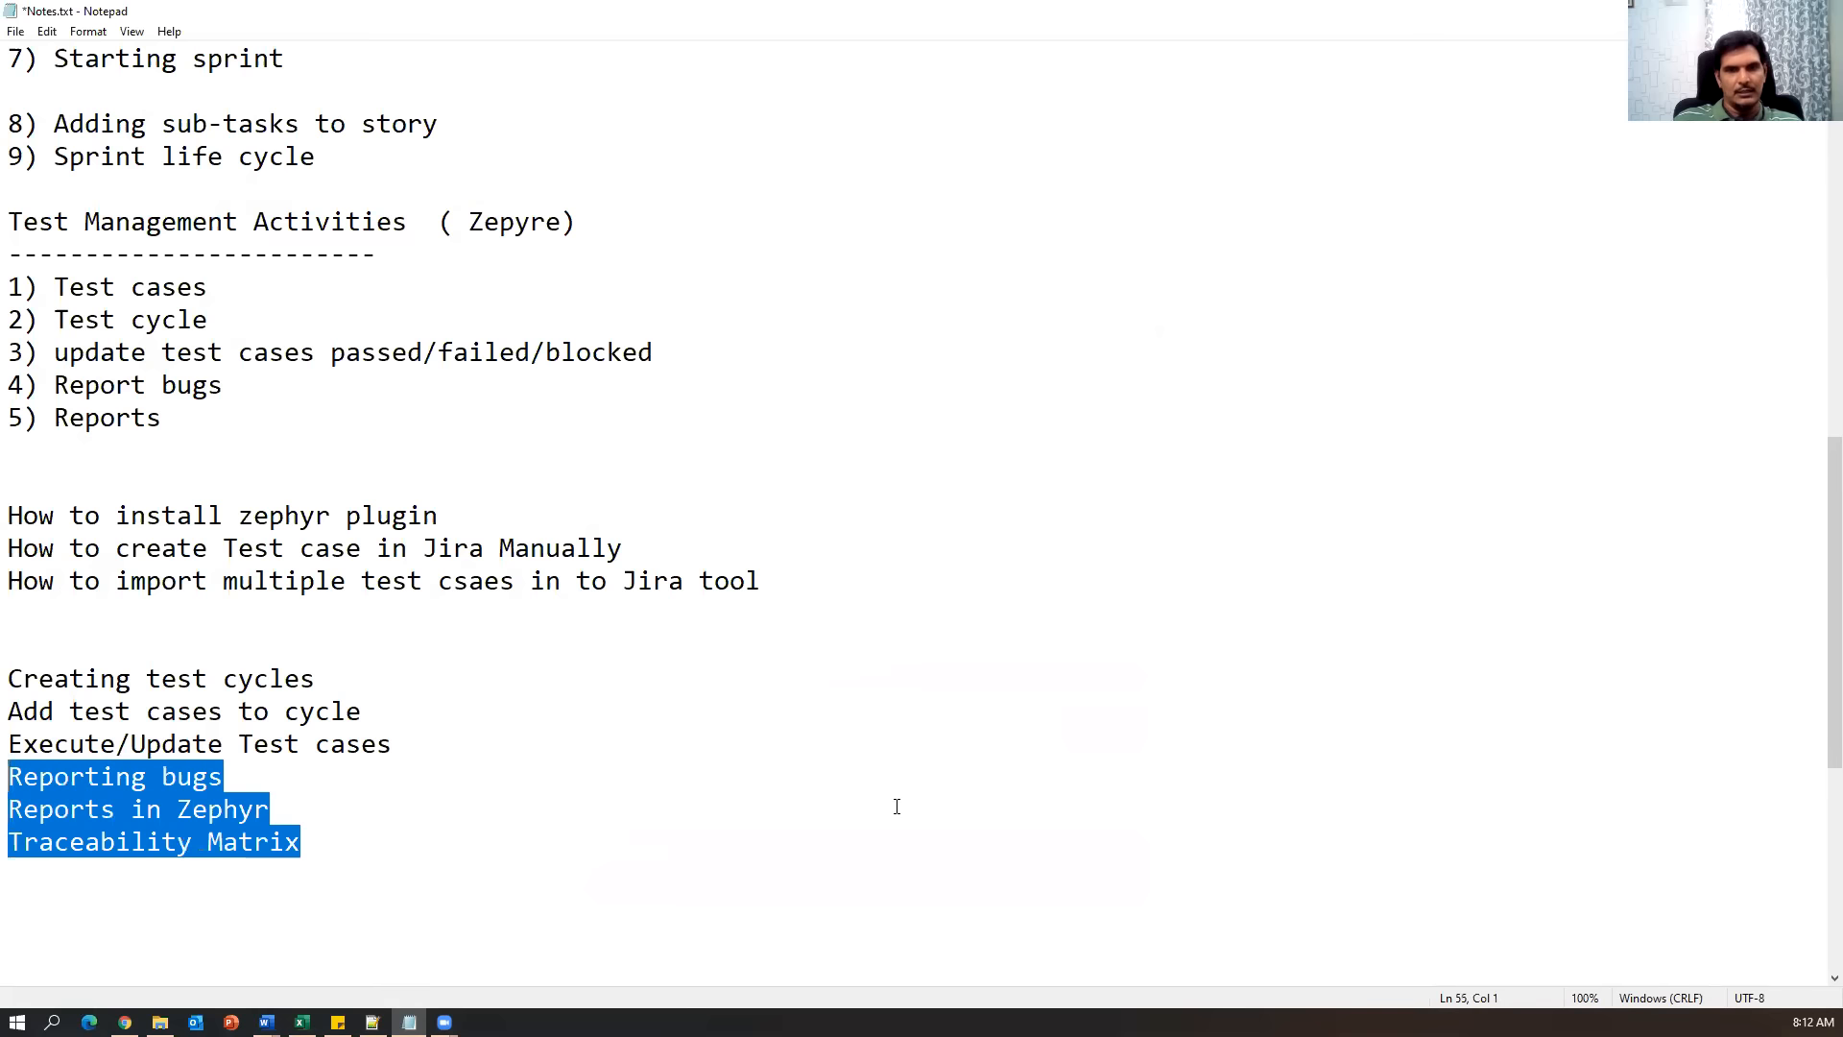
click(896, 807)
key(alt+f)
key(s)
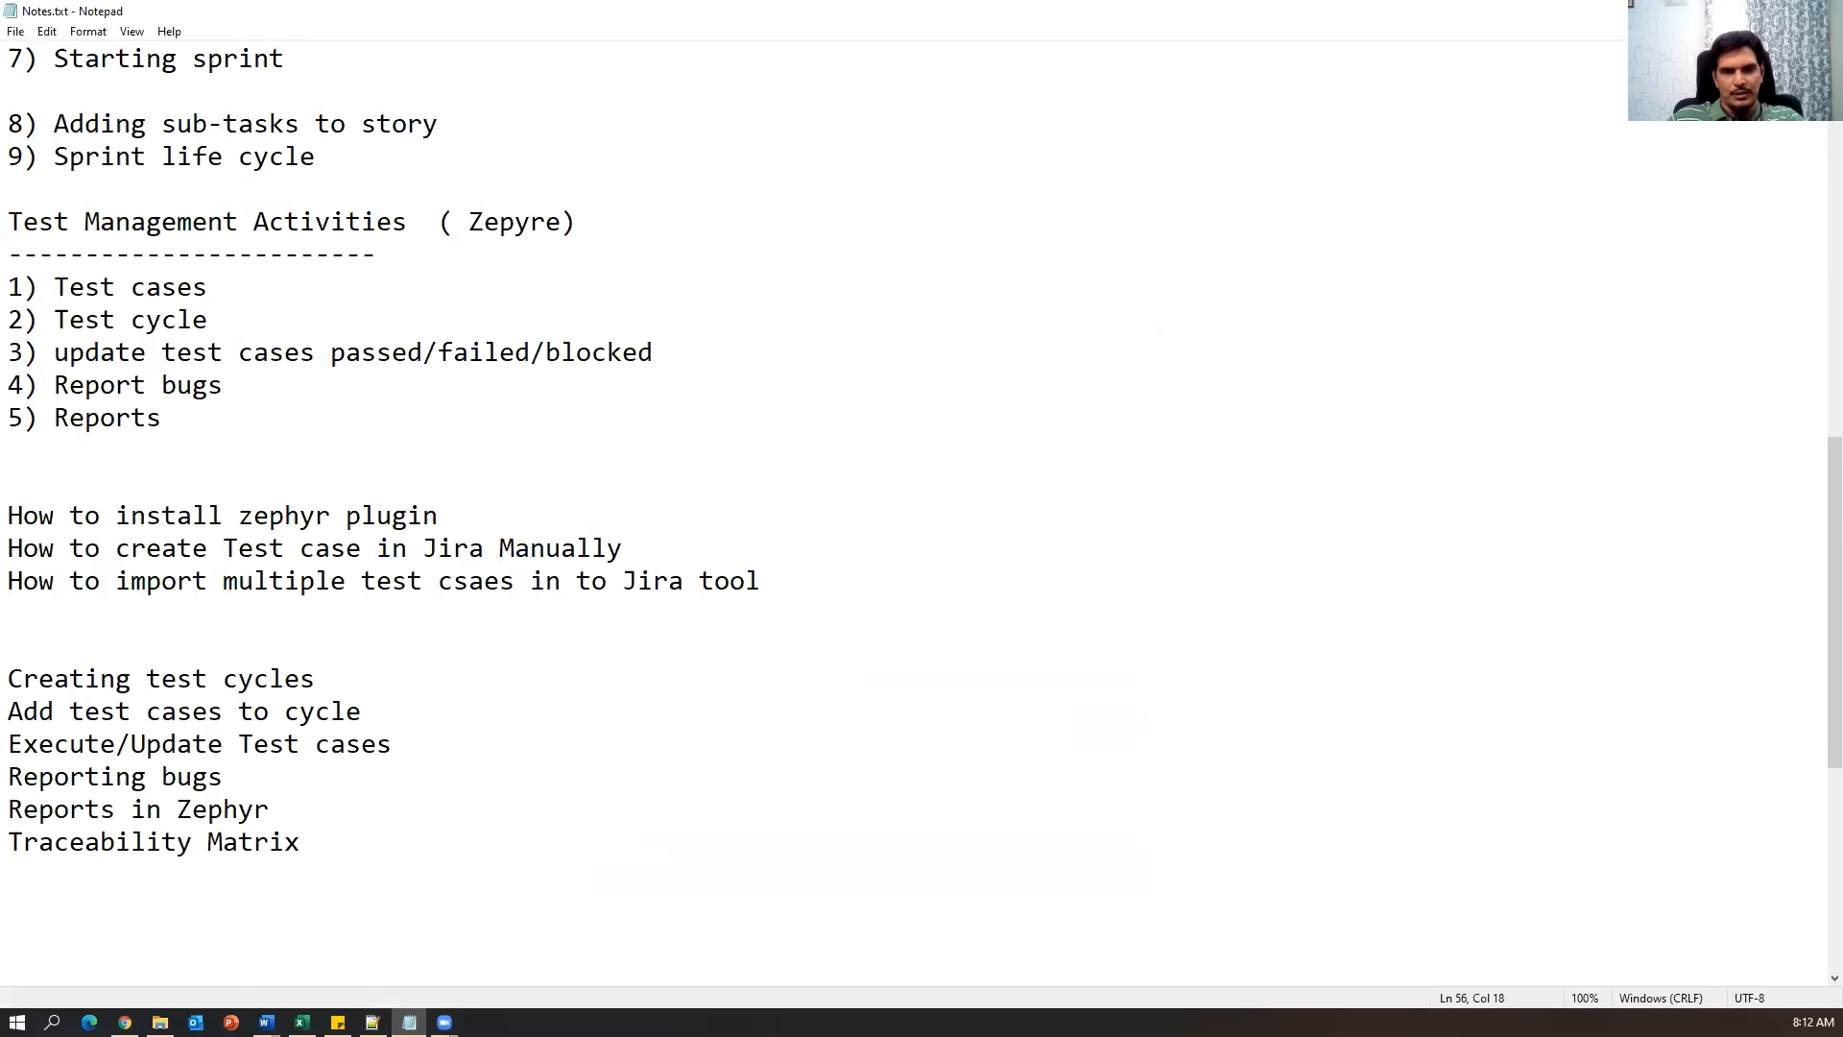
click(125, 1022)
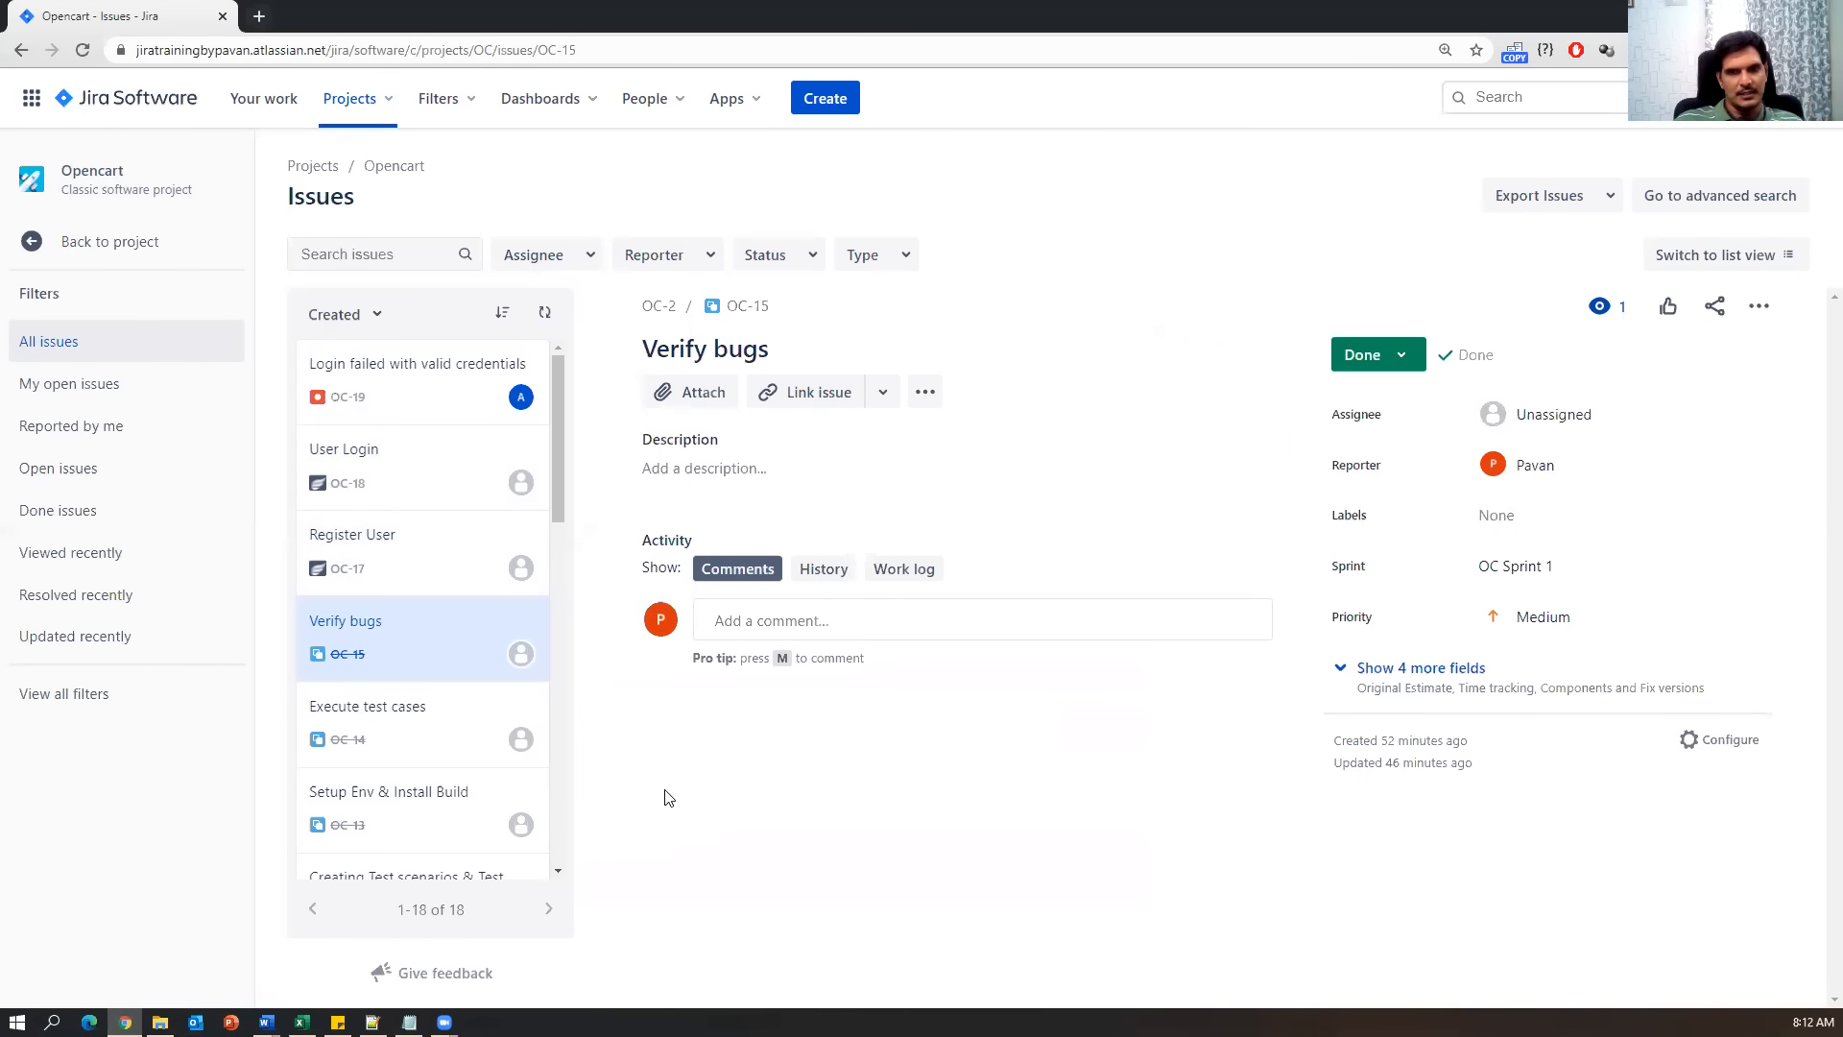
Open the Opencart project from the projects list and go to its All reports page.
click(134, 100)
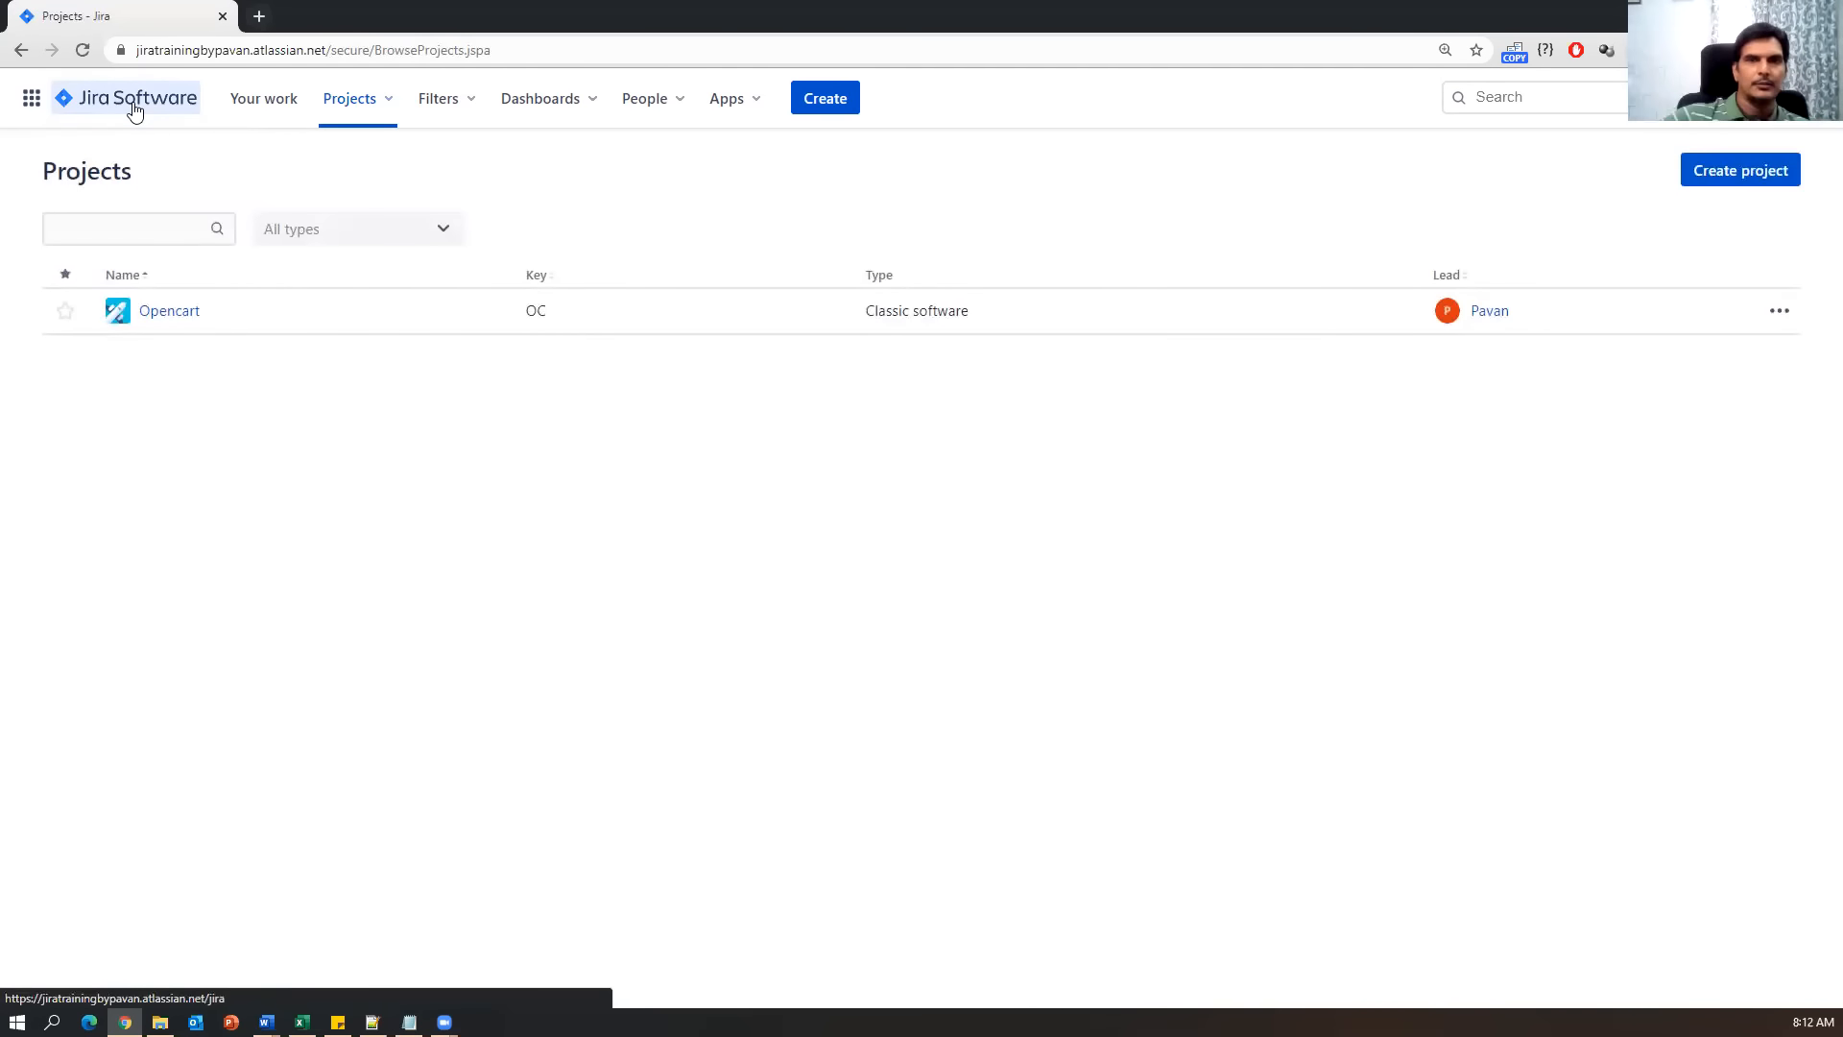
click(178, 309)
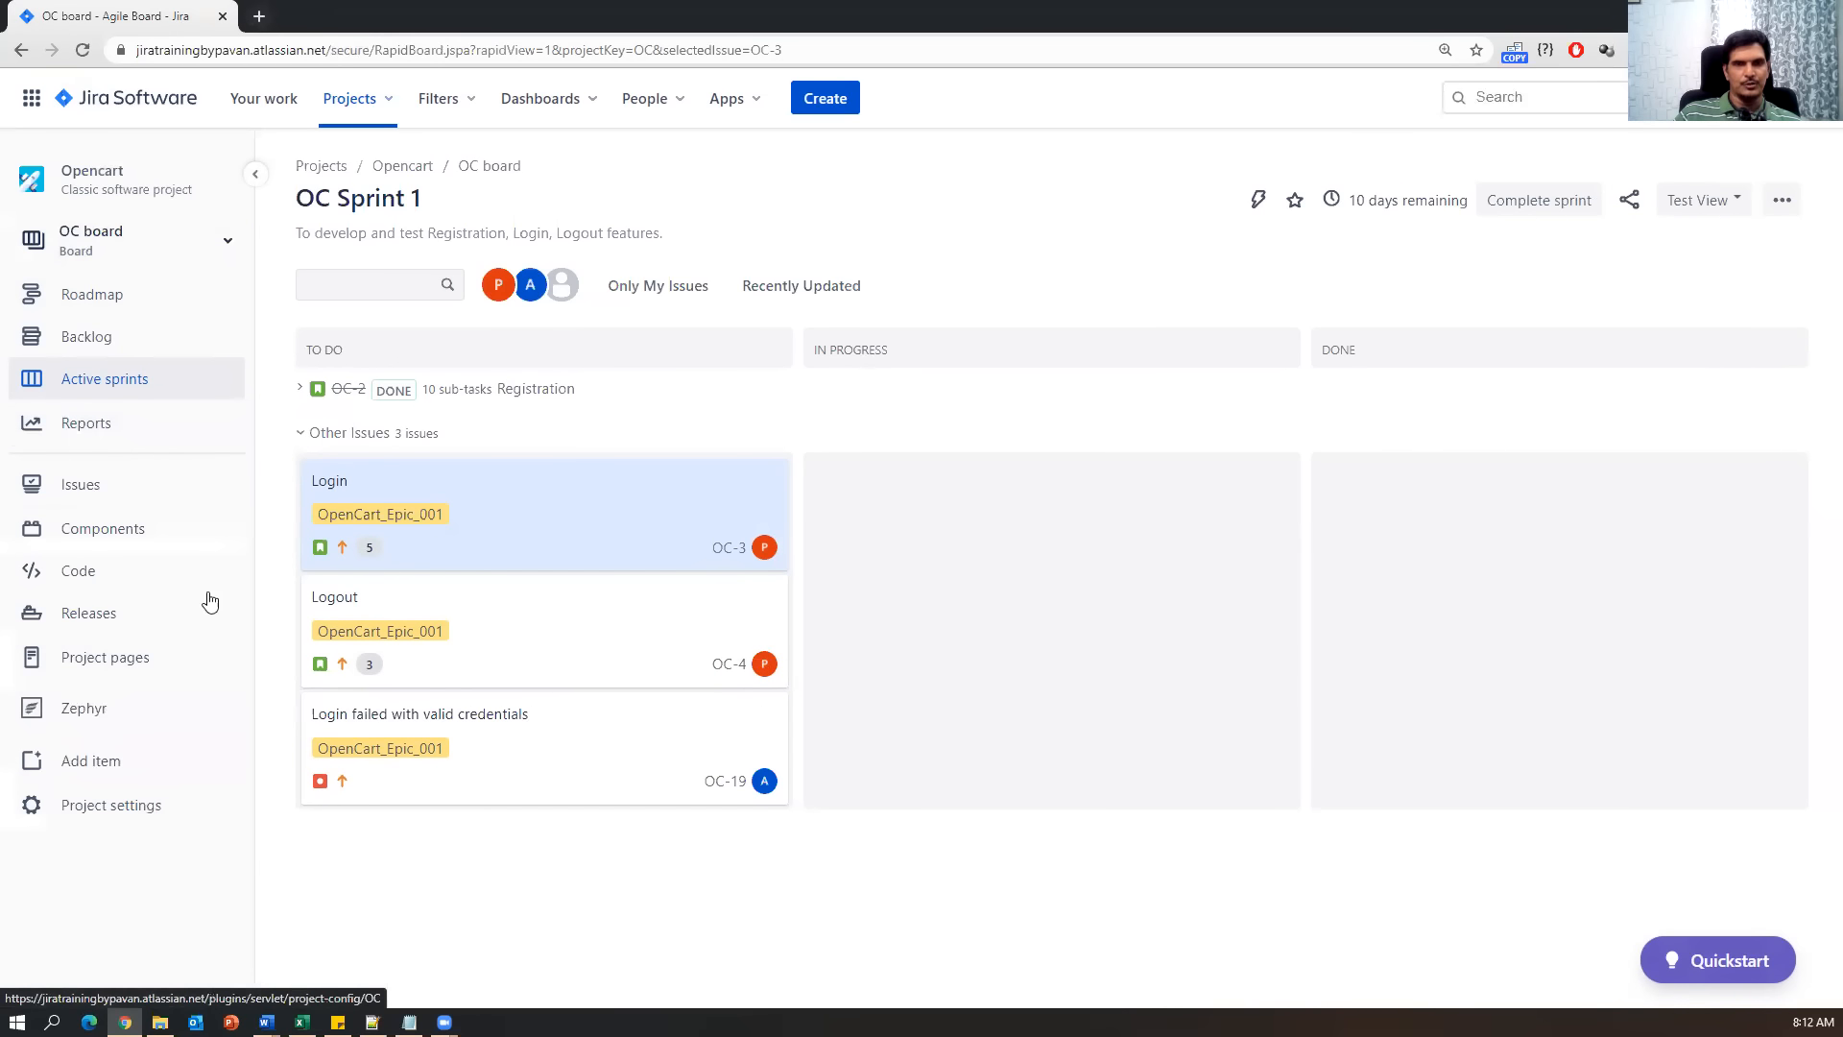
click(92, 432)
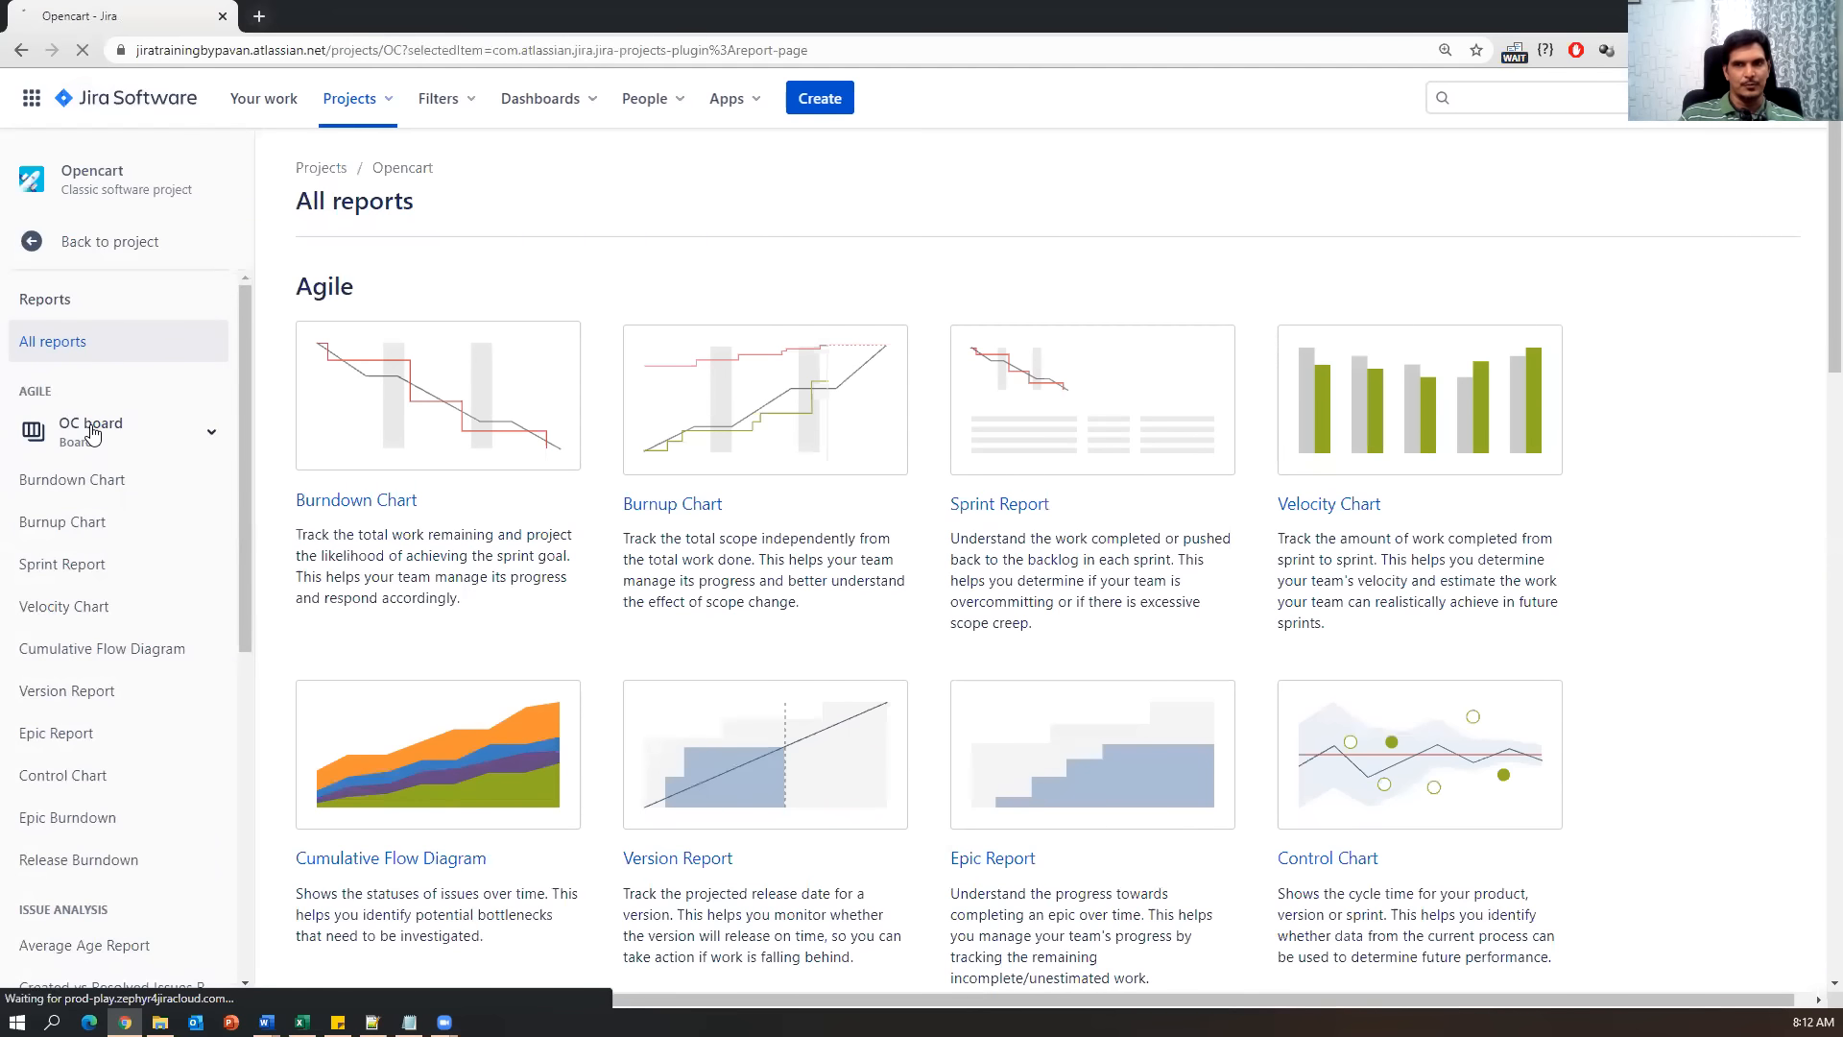
Browse the available agile reports and open the OC Sprint 1 Burndown Chart.
scroll(929, 777, down, 4)
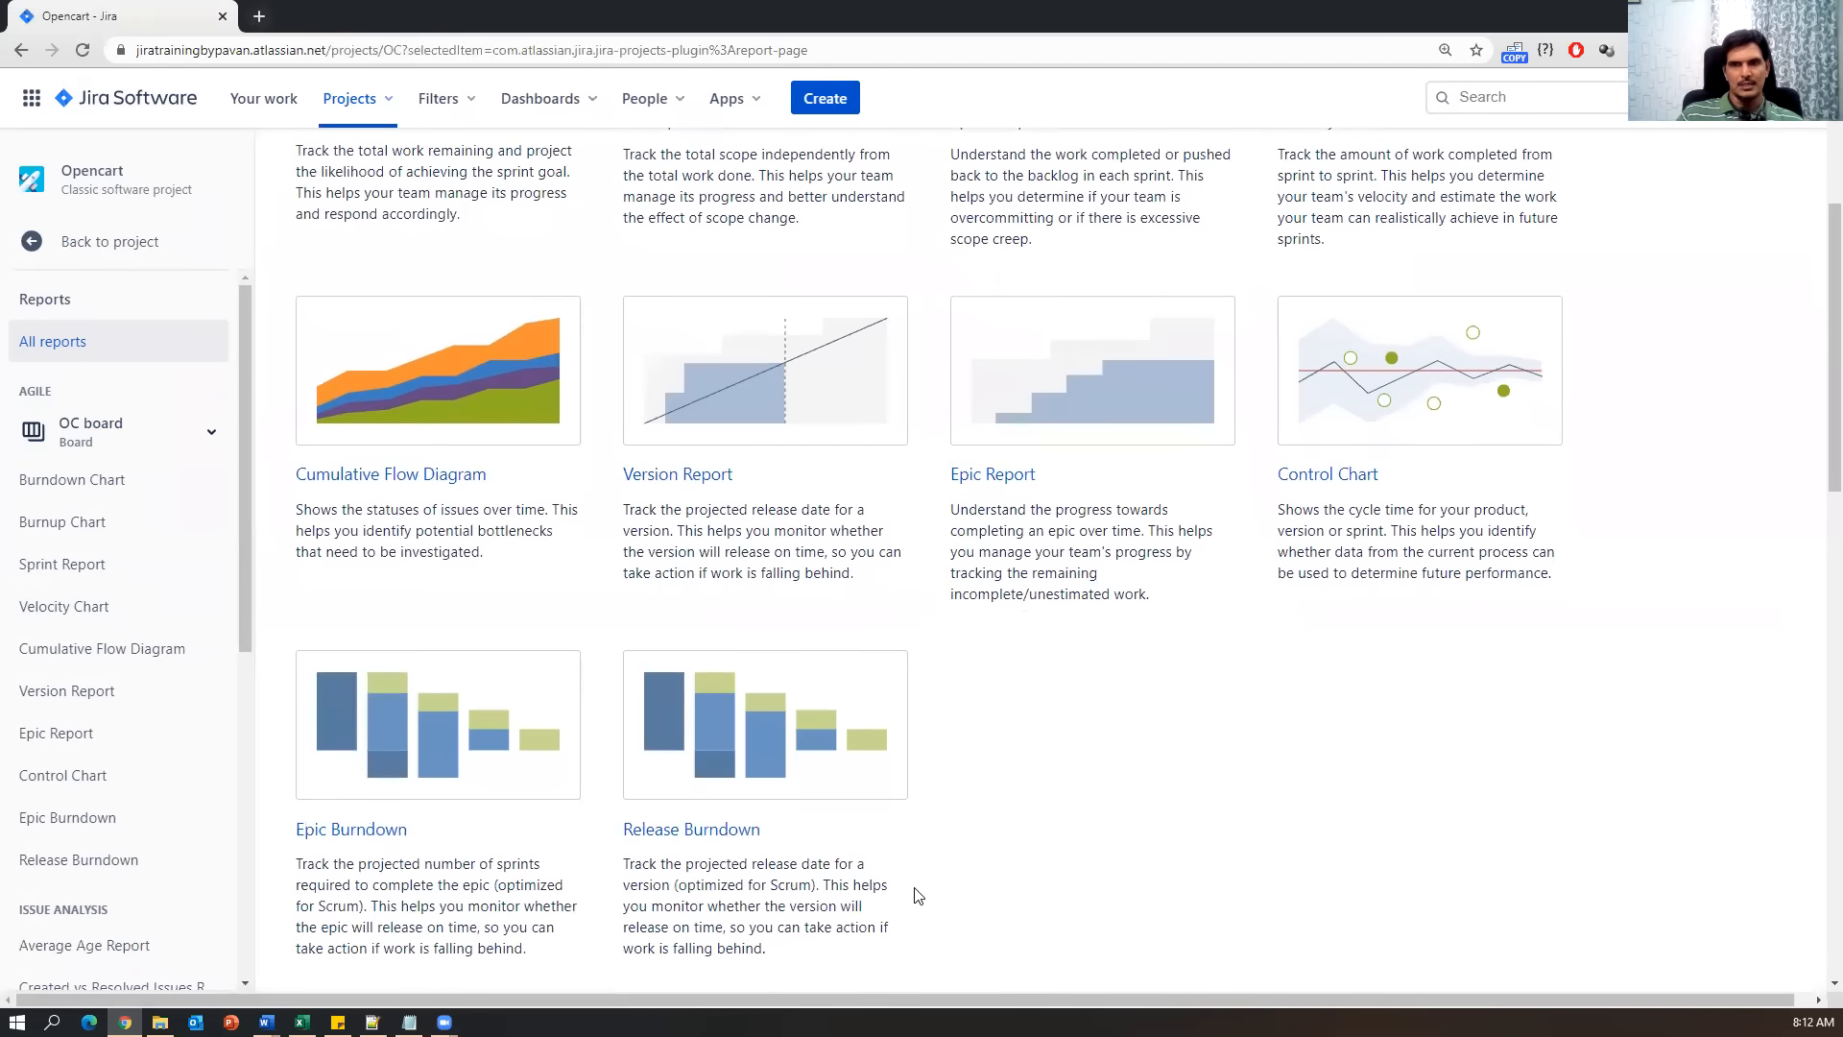
scroll(916, 894, up, 3)
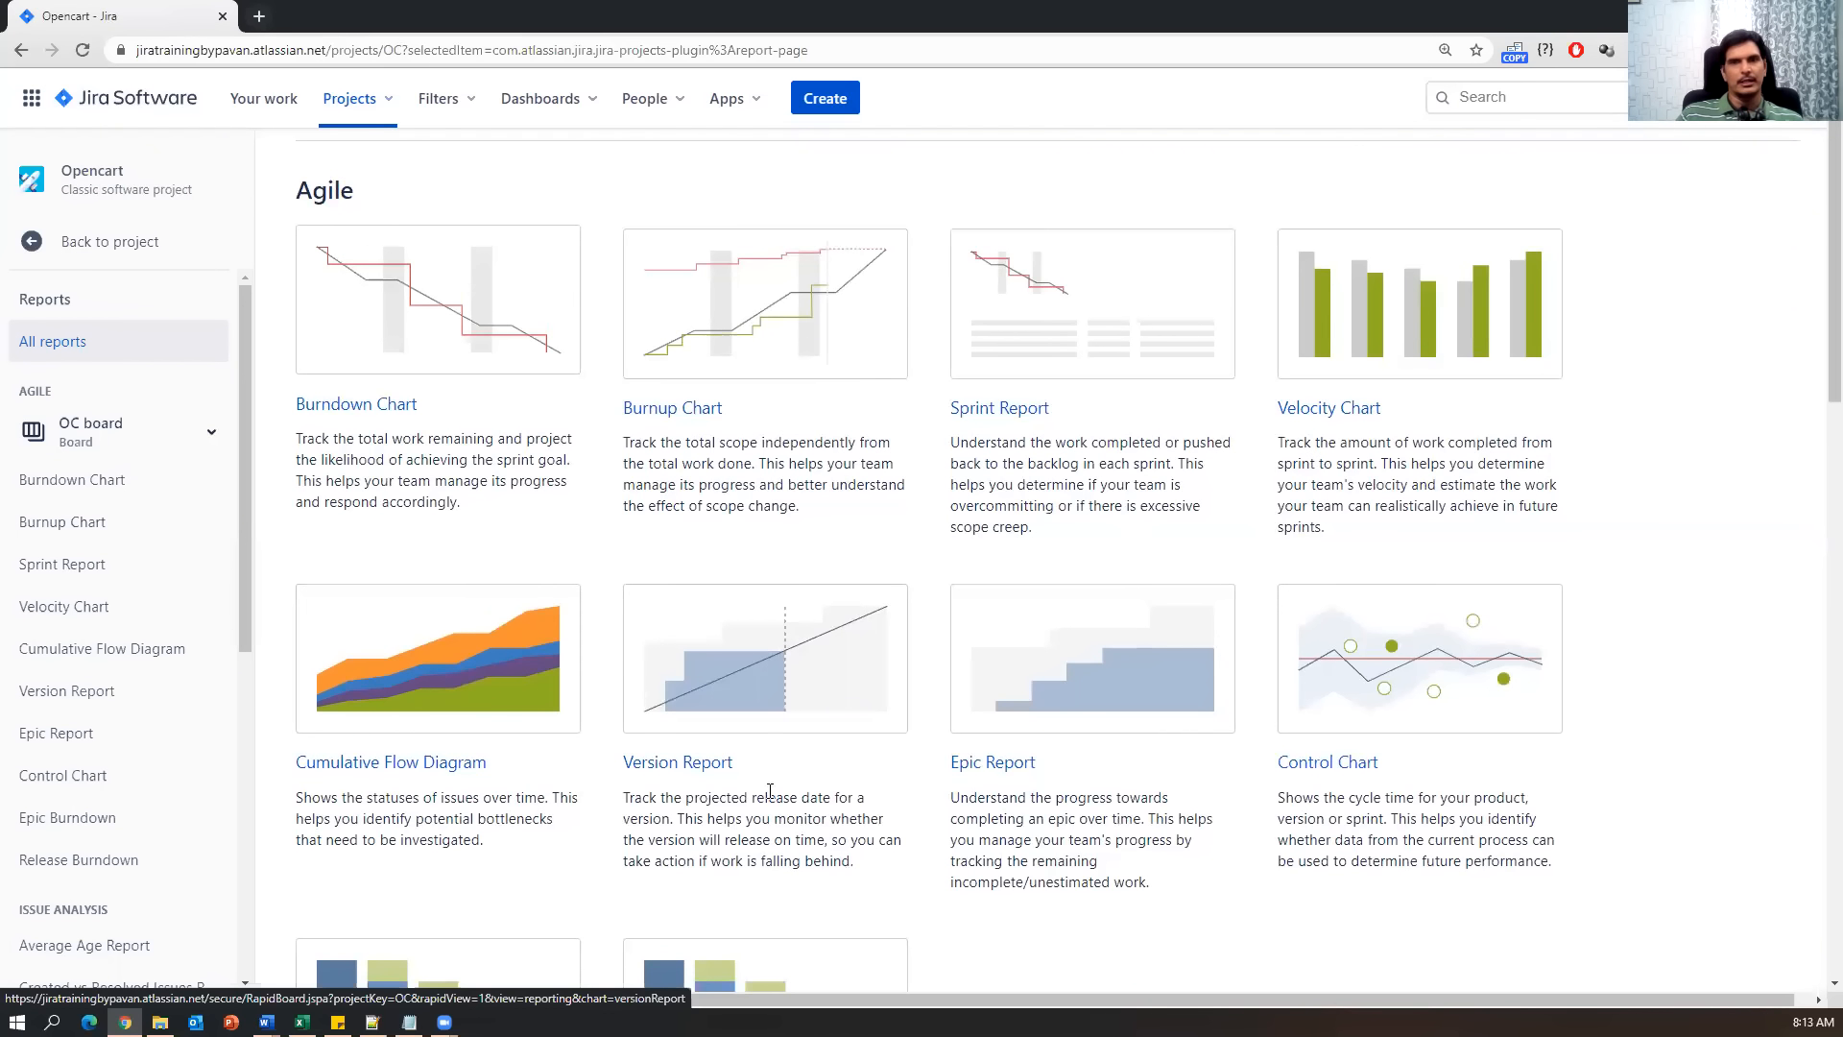
scroll(1162, 928, down, 3)
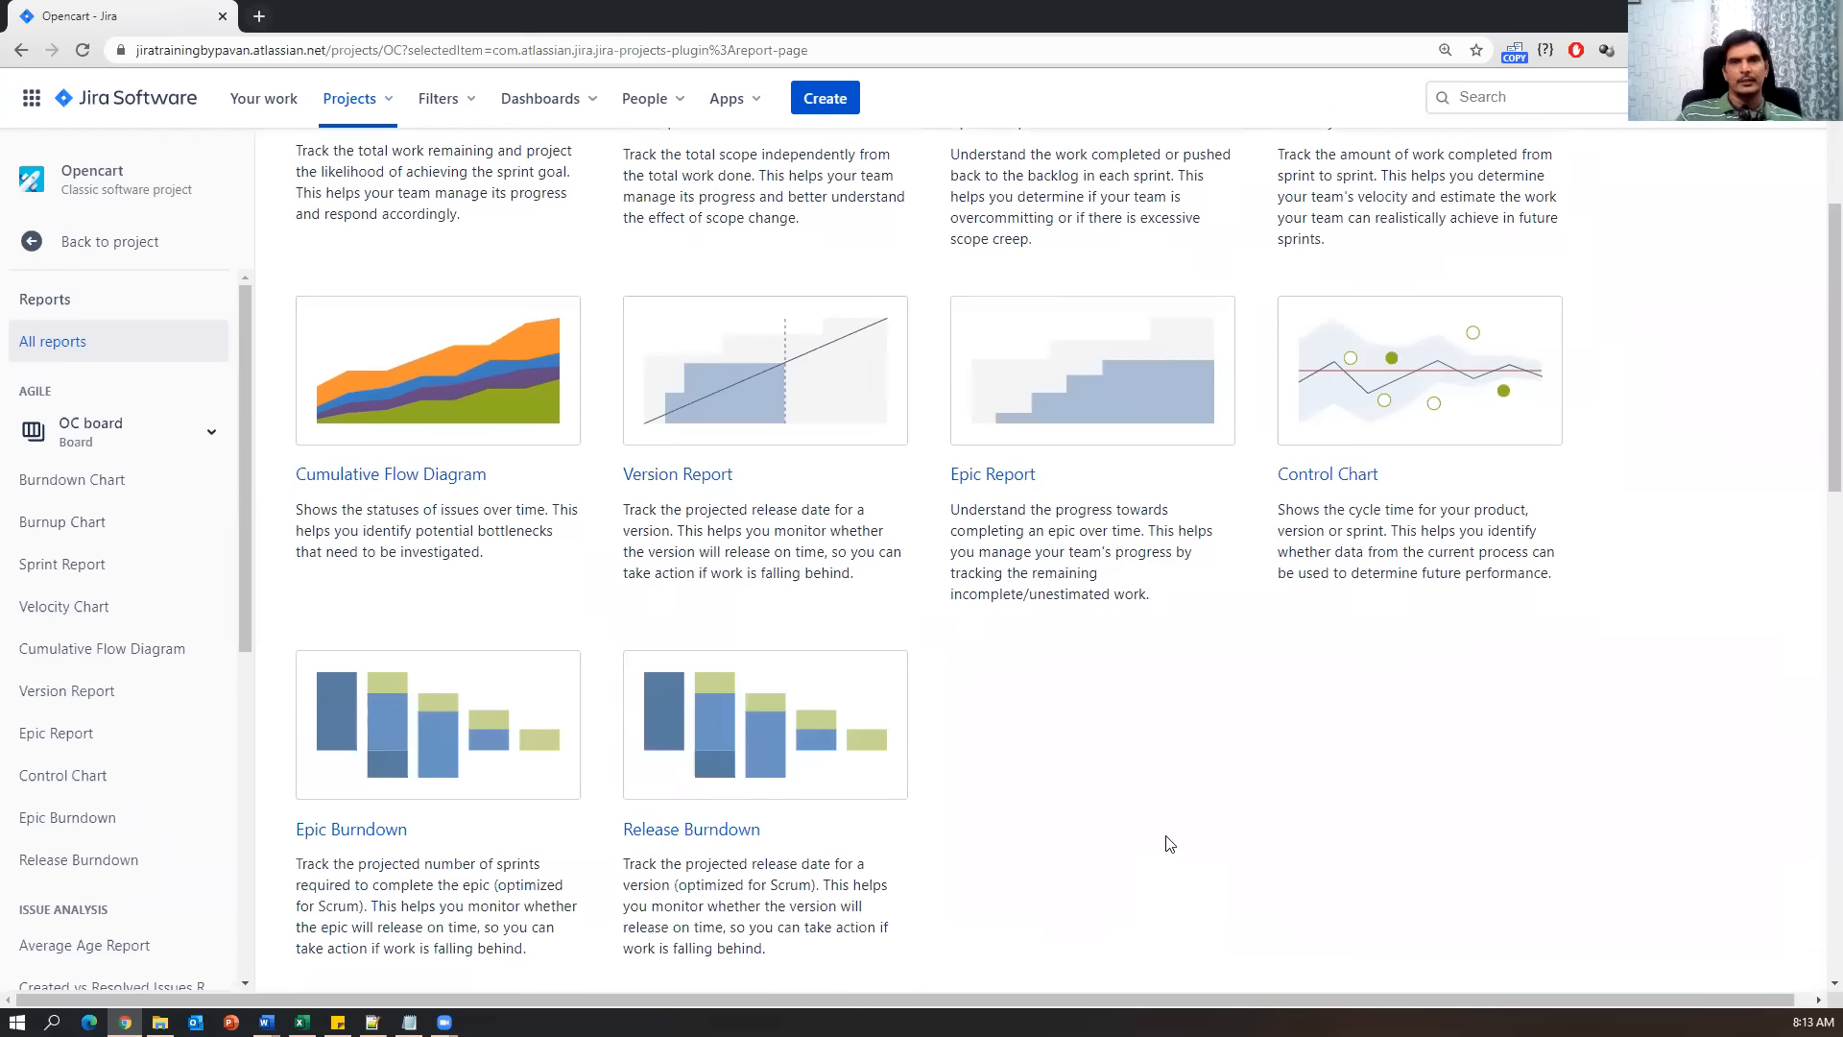
click(113, 485)
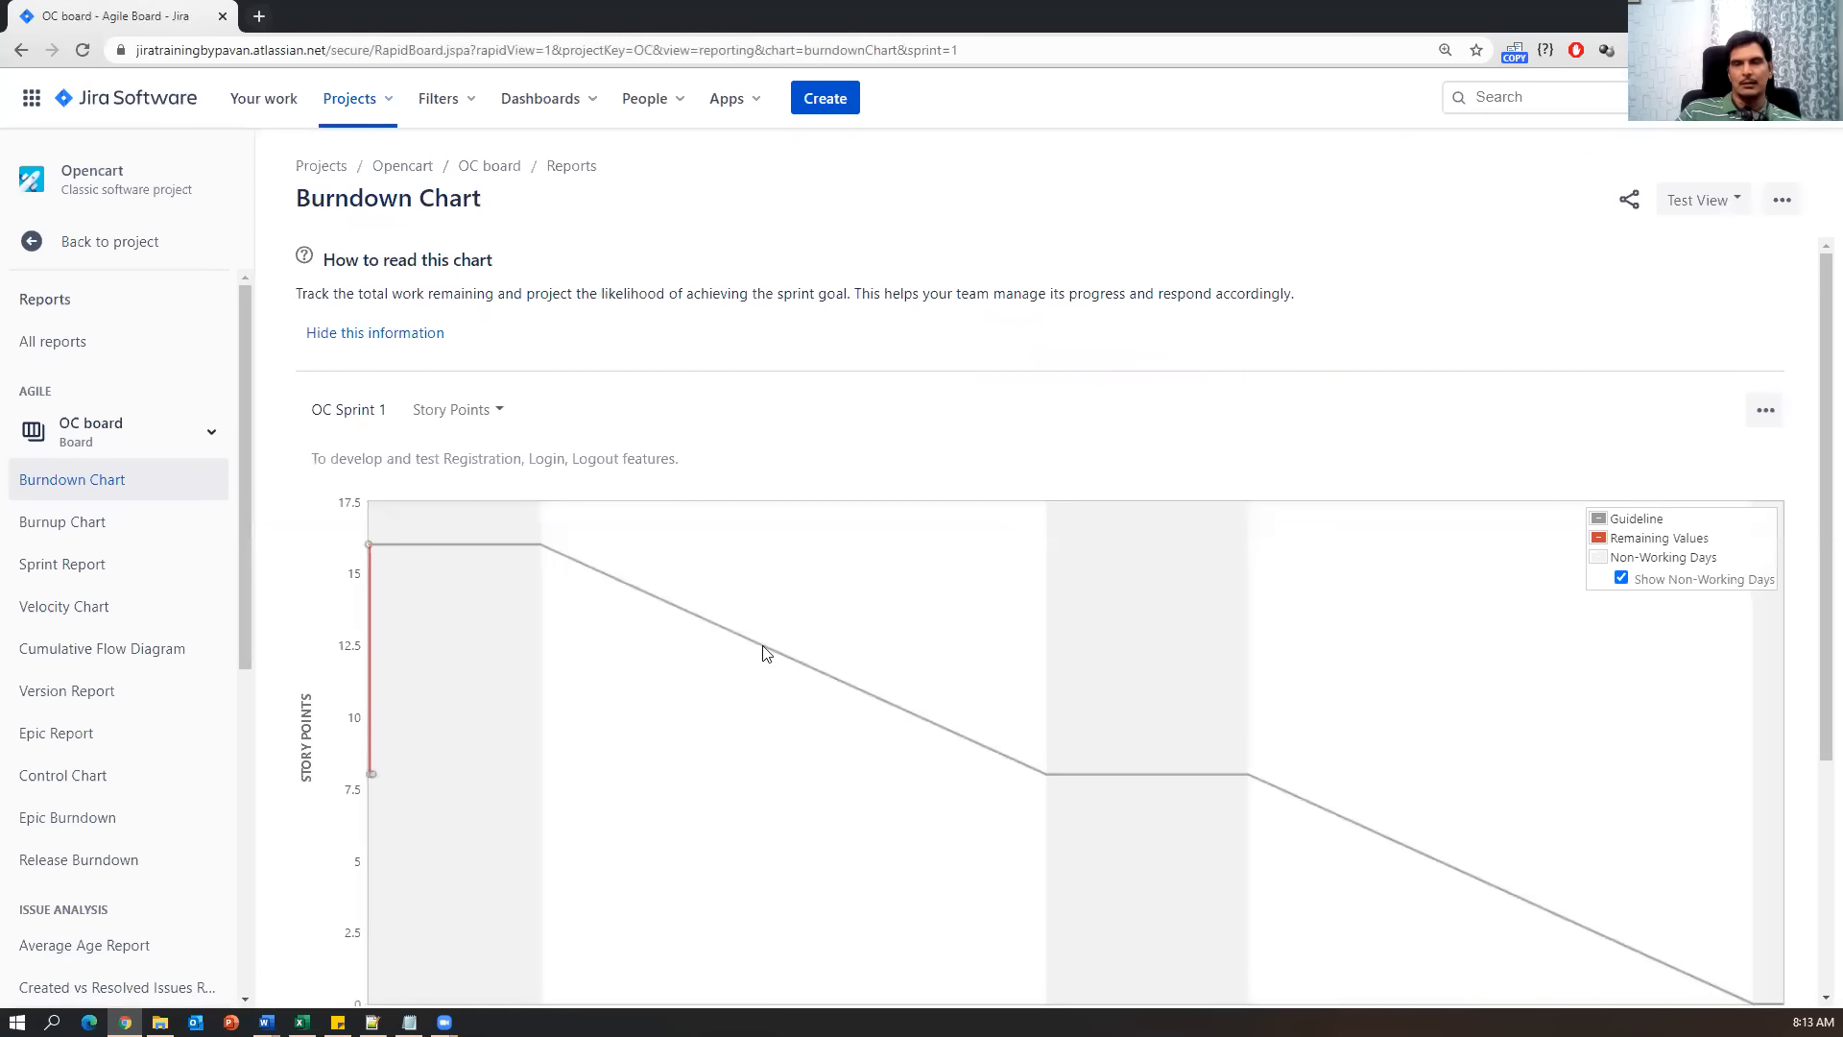
View the Burnup Chart, Sprint Report and Velocity Chart, noting no sprints are available.
scroll(881, 828, down, 4)
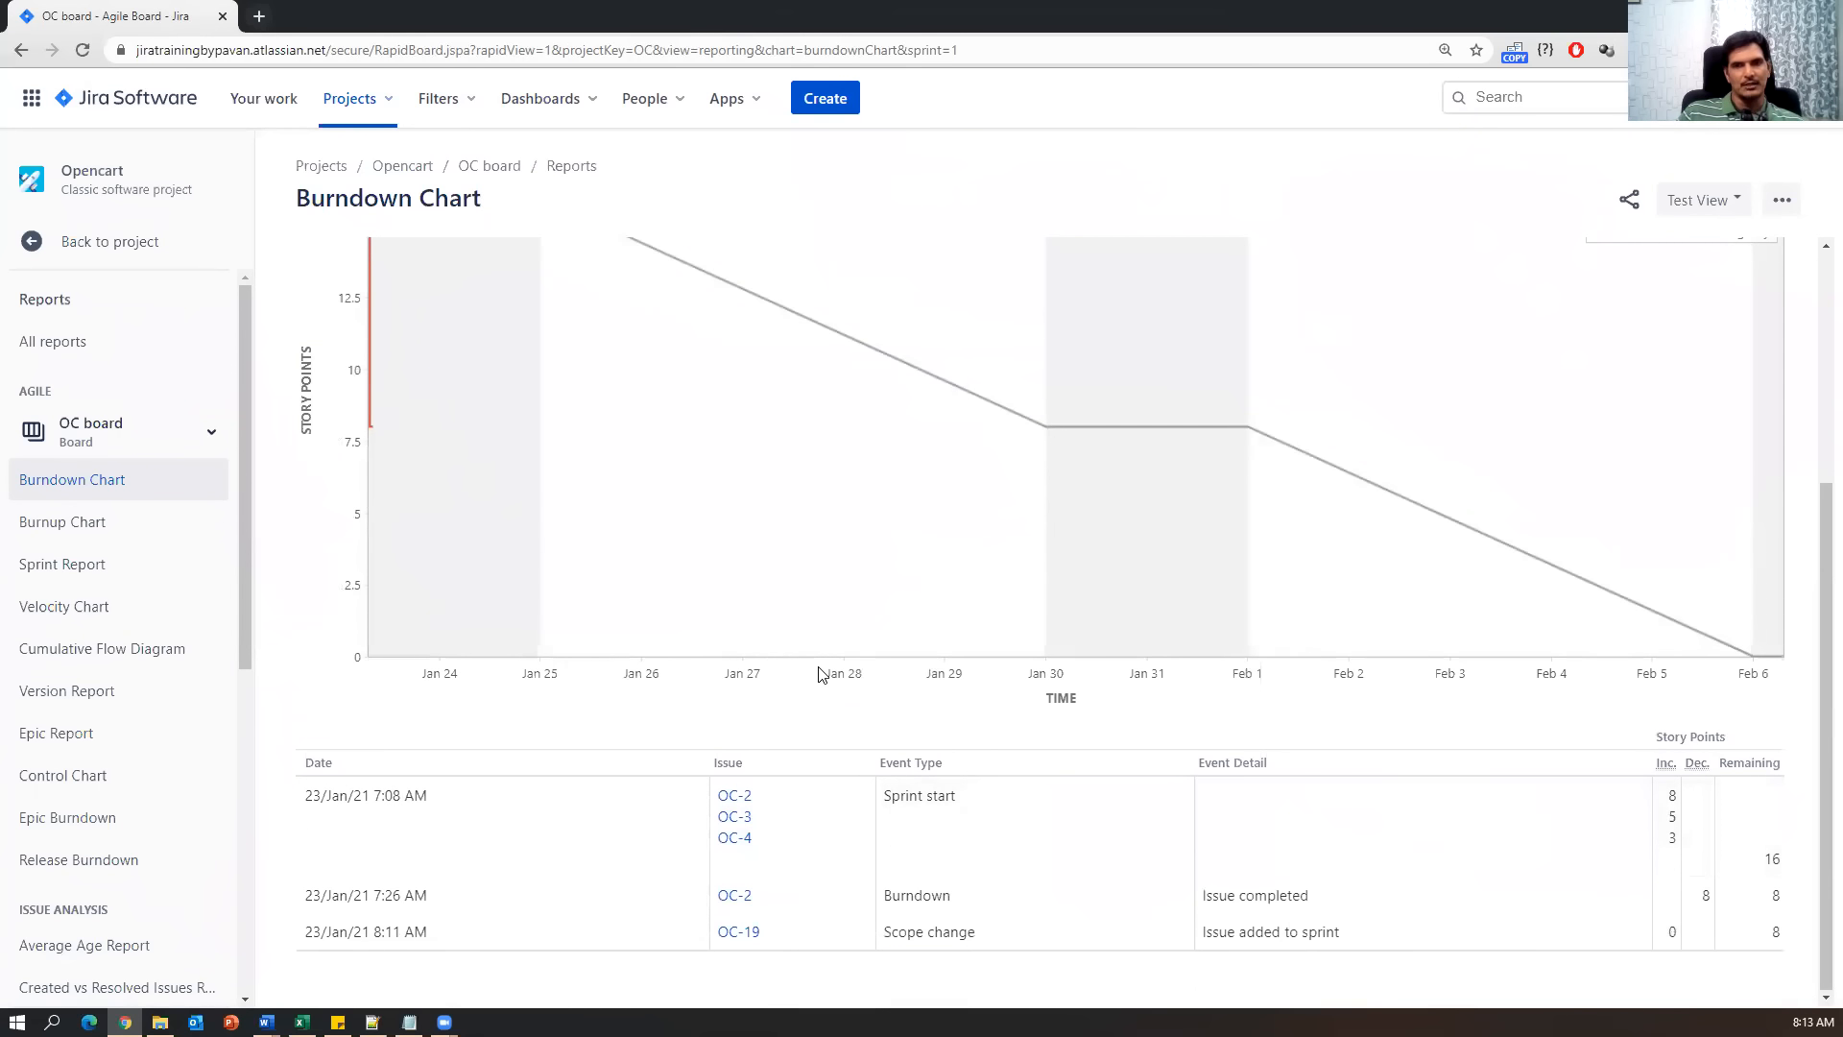
click(96, 527)
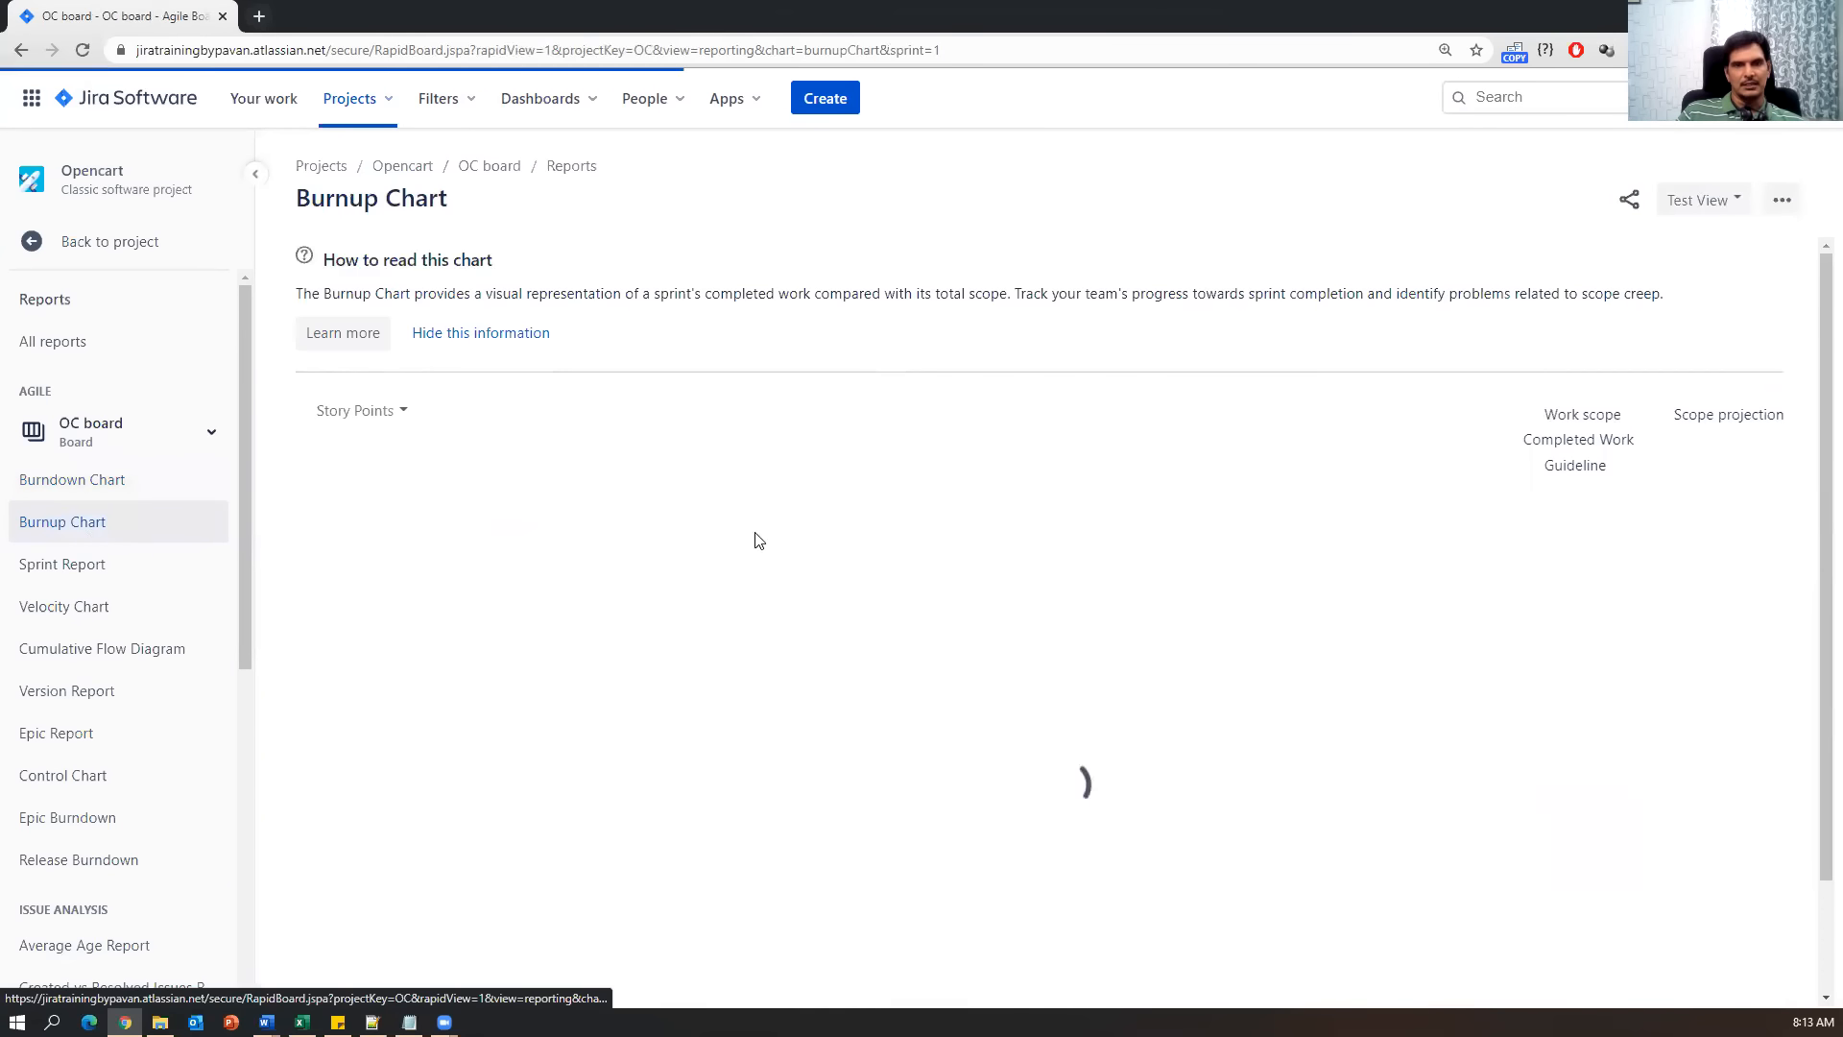
click(87, 574)
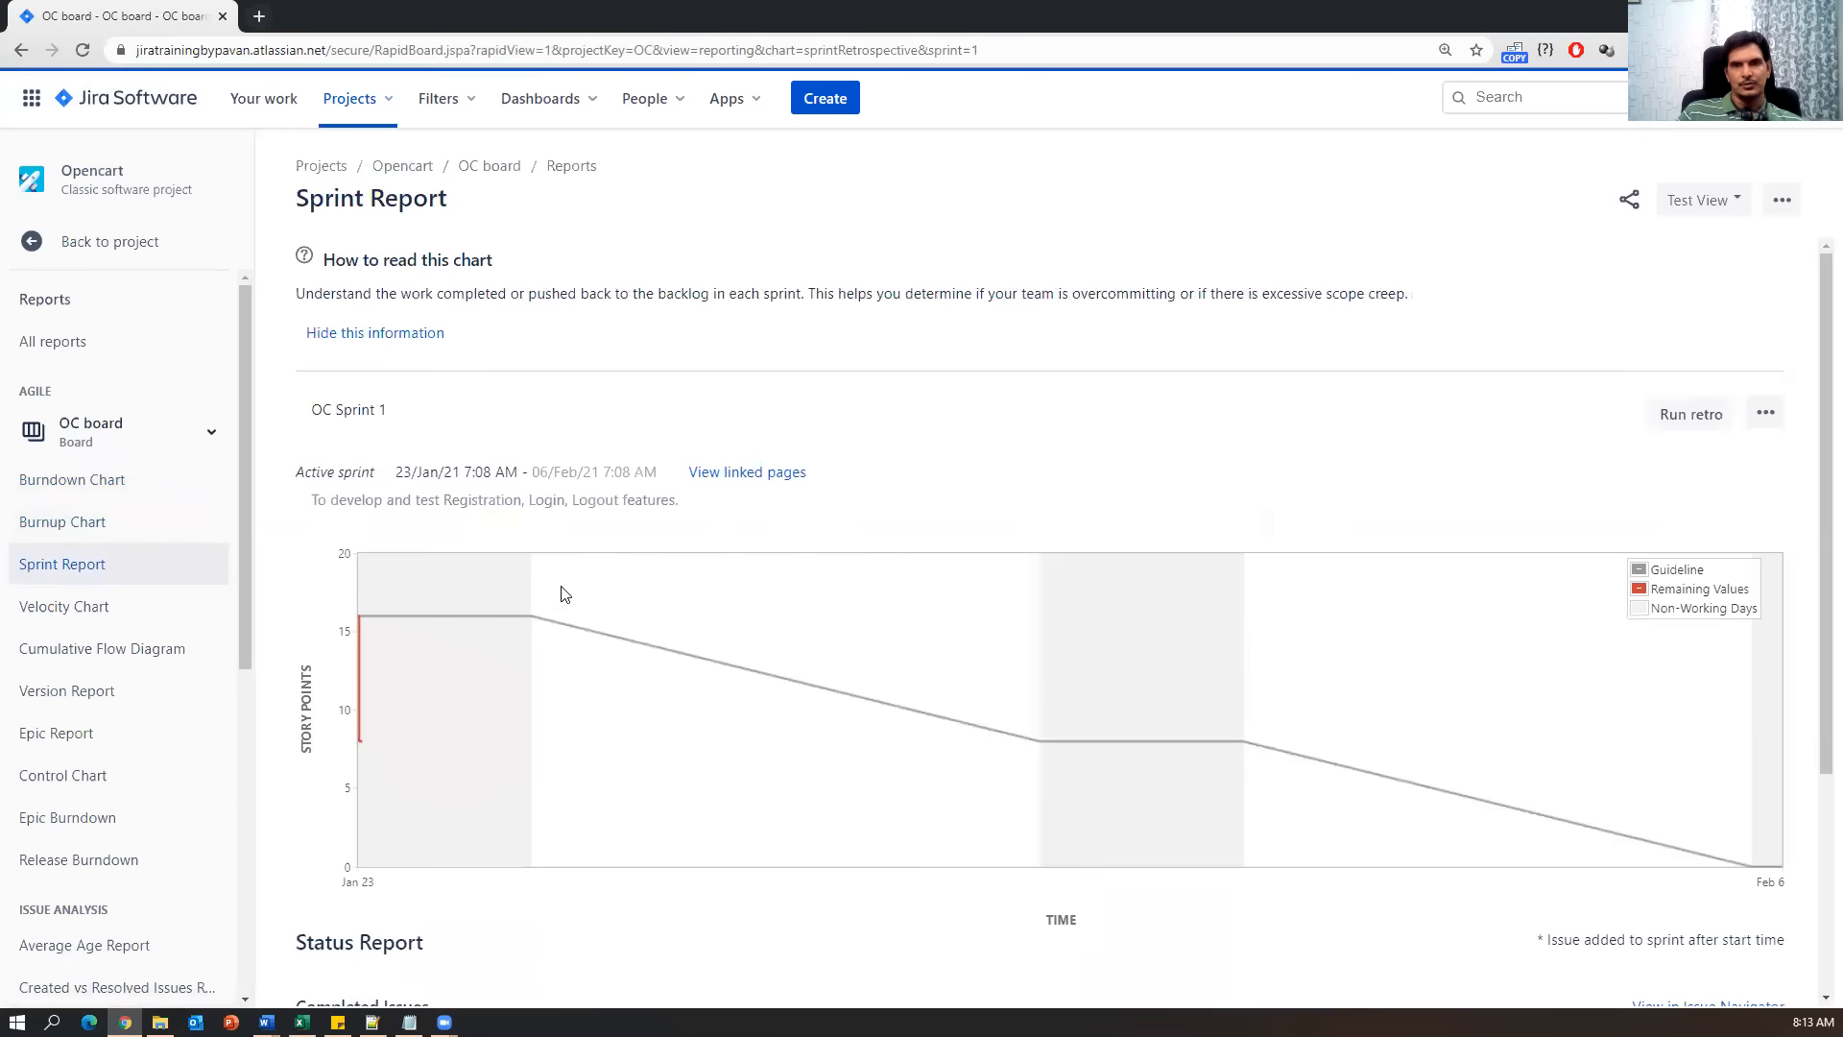
scroll(938, 979, down, 3)
scroll(938, 979, down, 2)
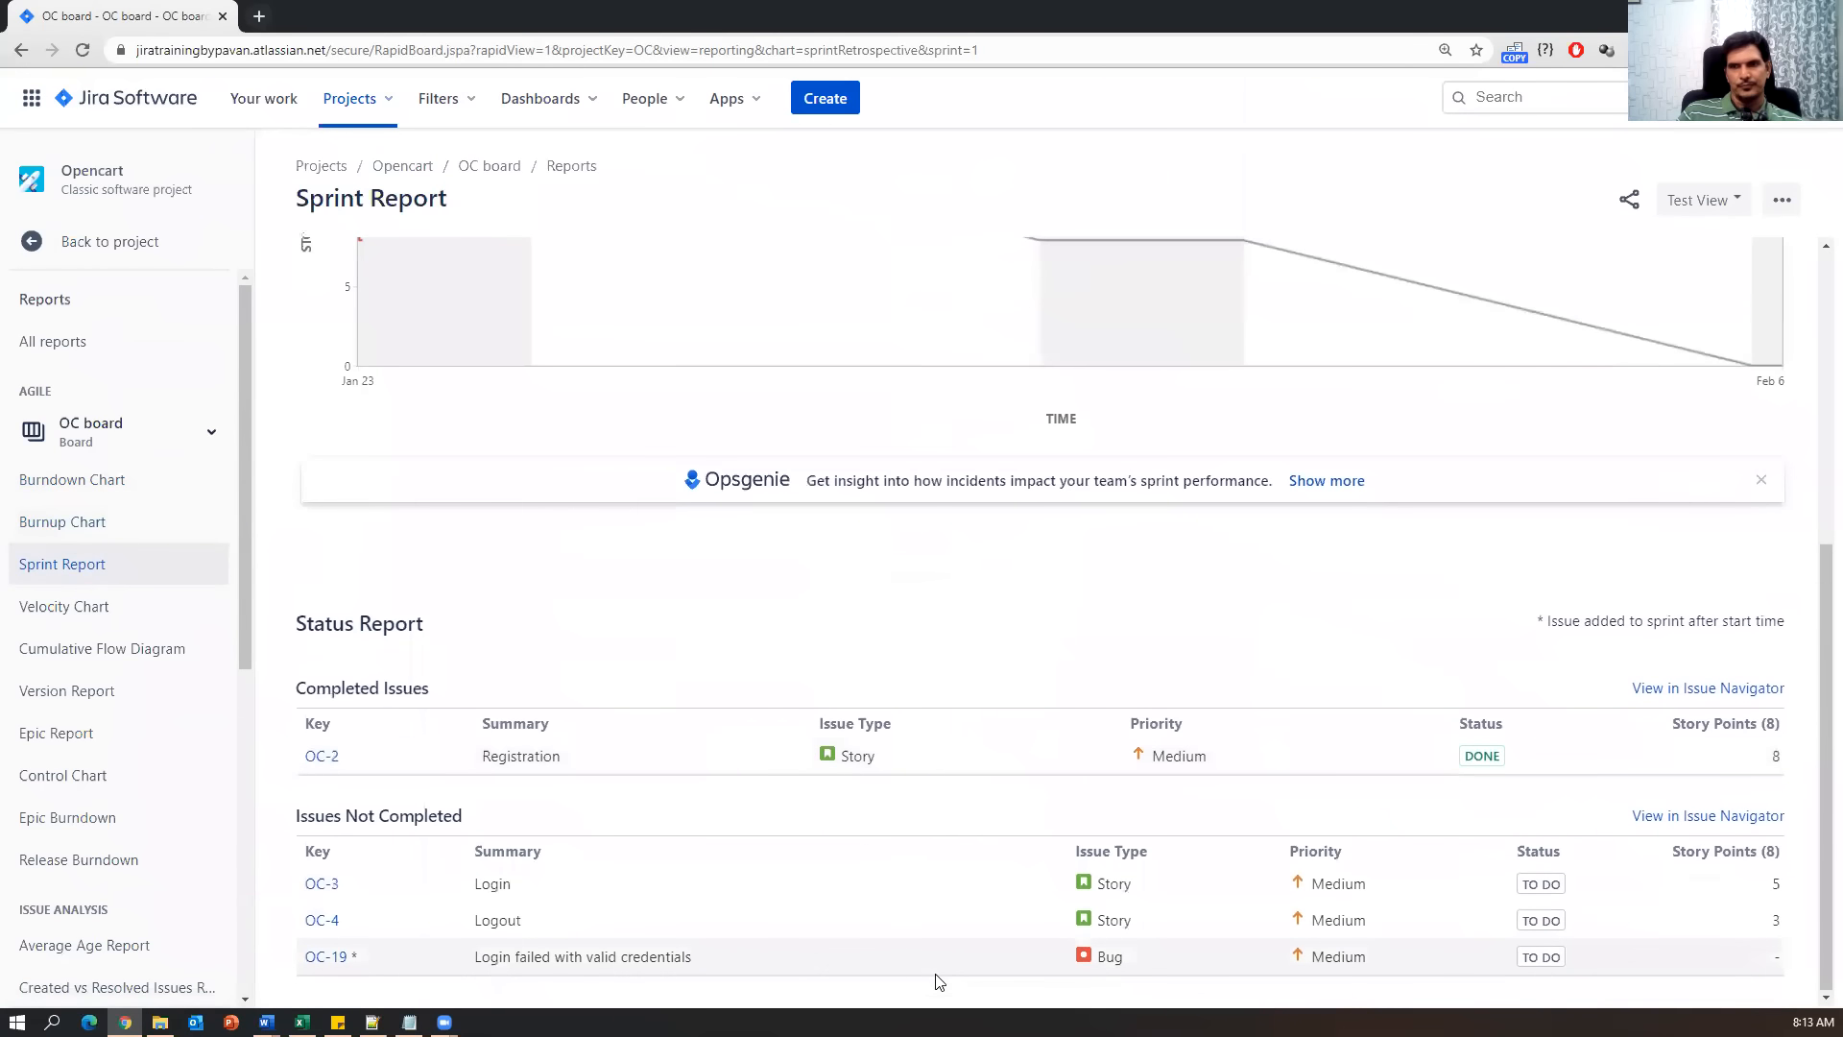
click(135, 607)
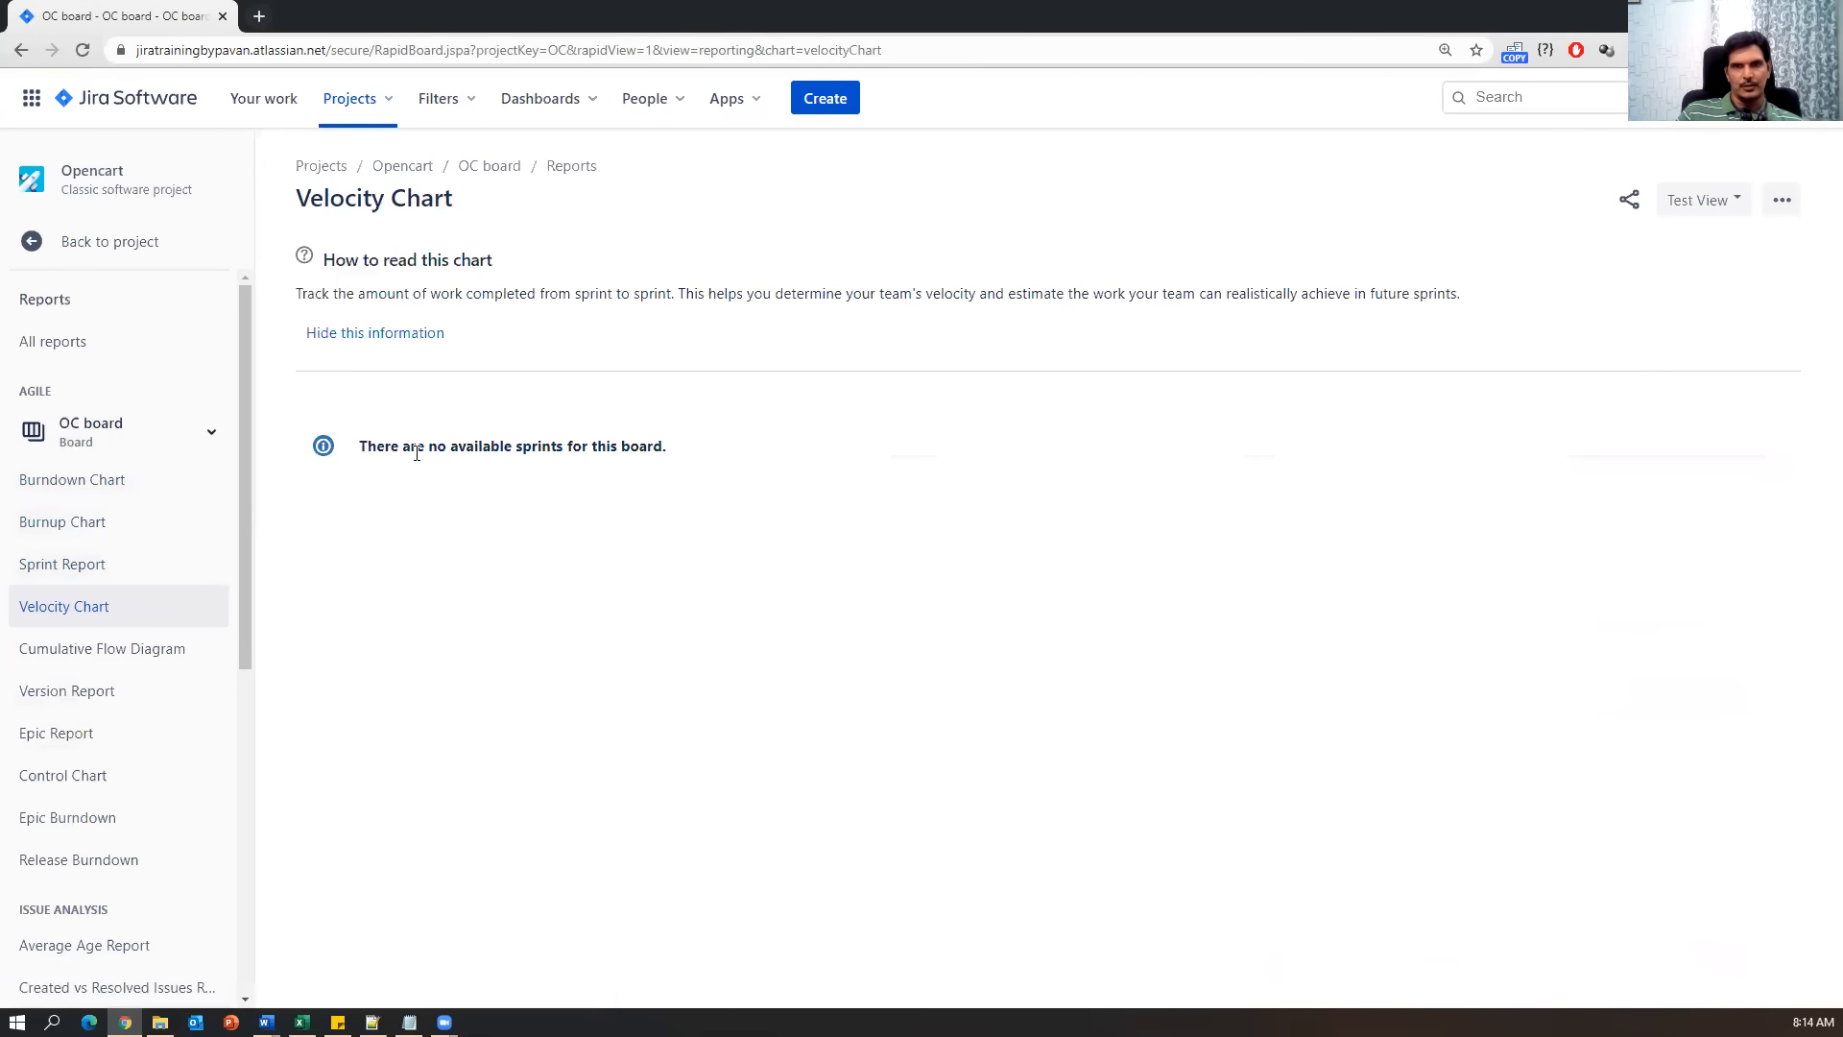
drag(416, 445, 776, 457)
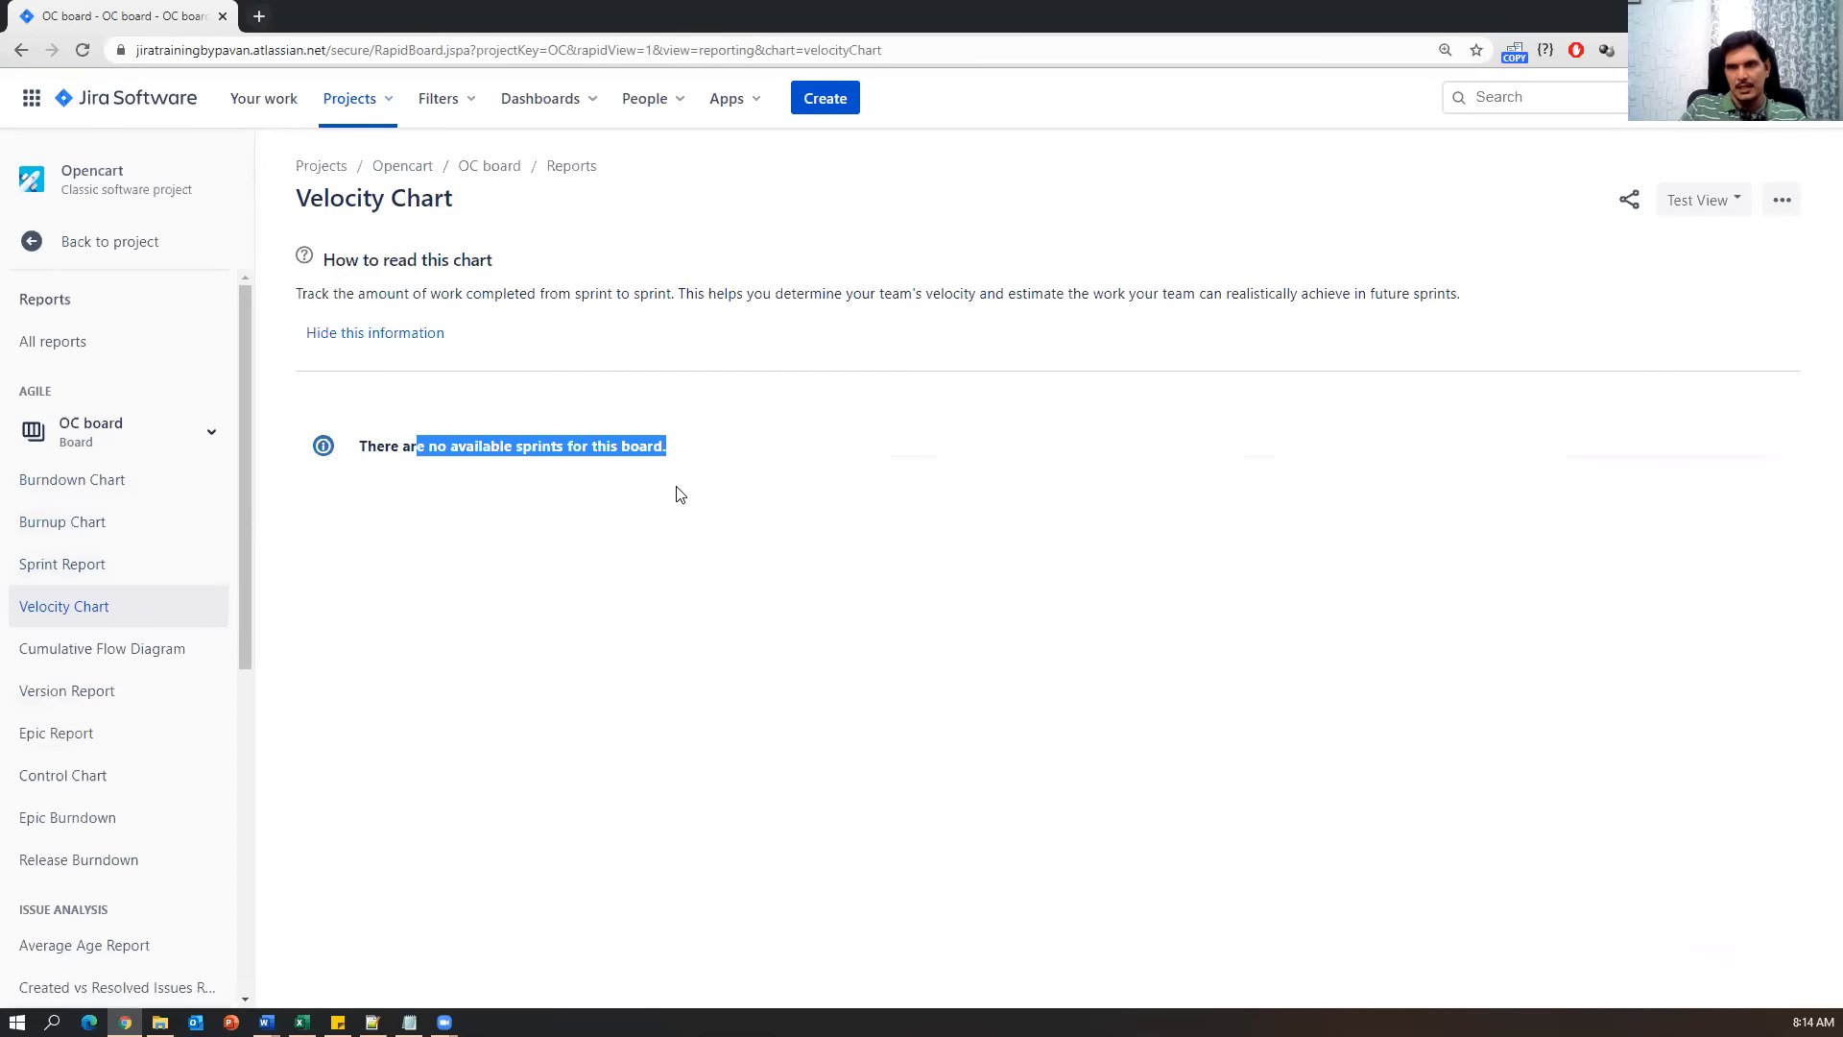
Check the Version, Epic and Control Chart reports, then return to the projects list.
click(107, 698)
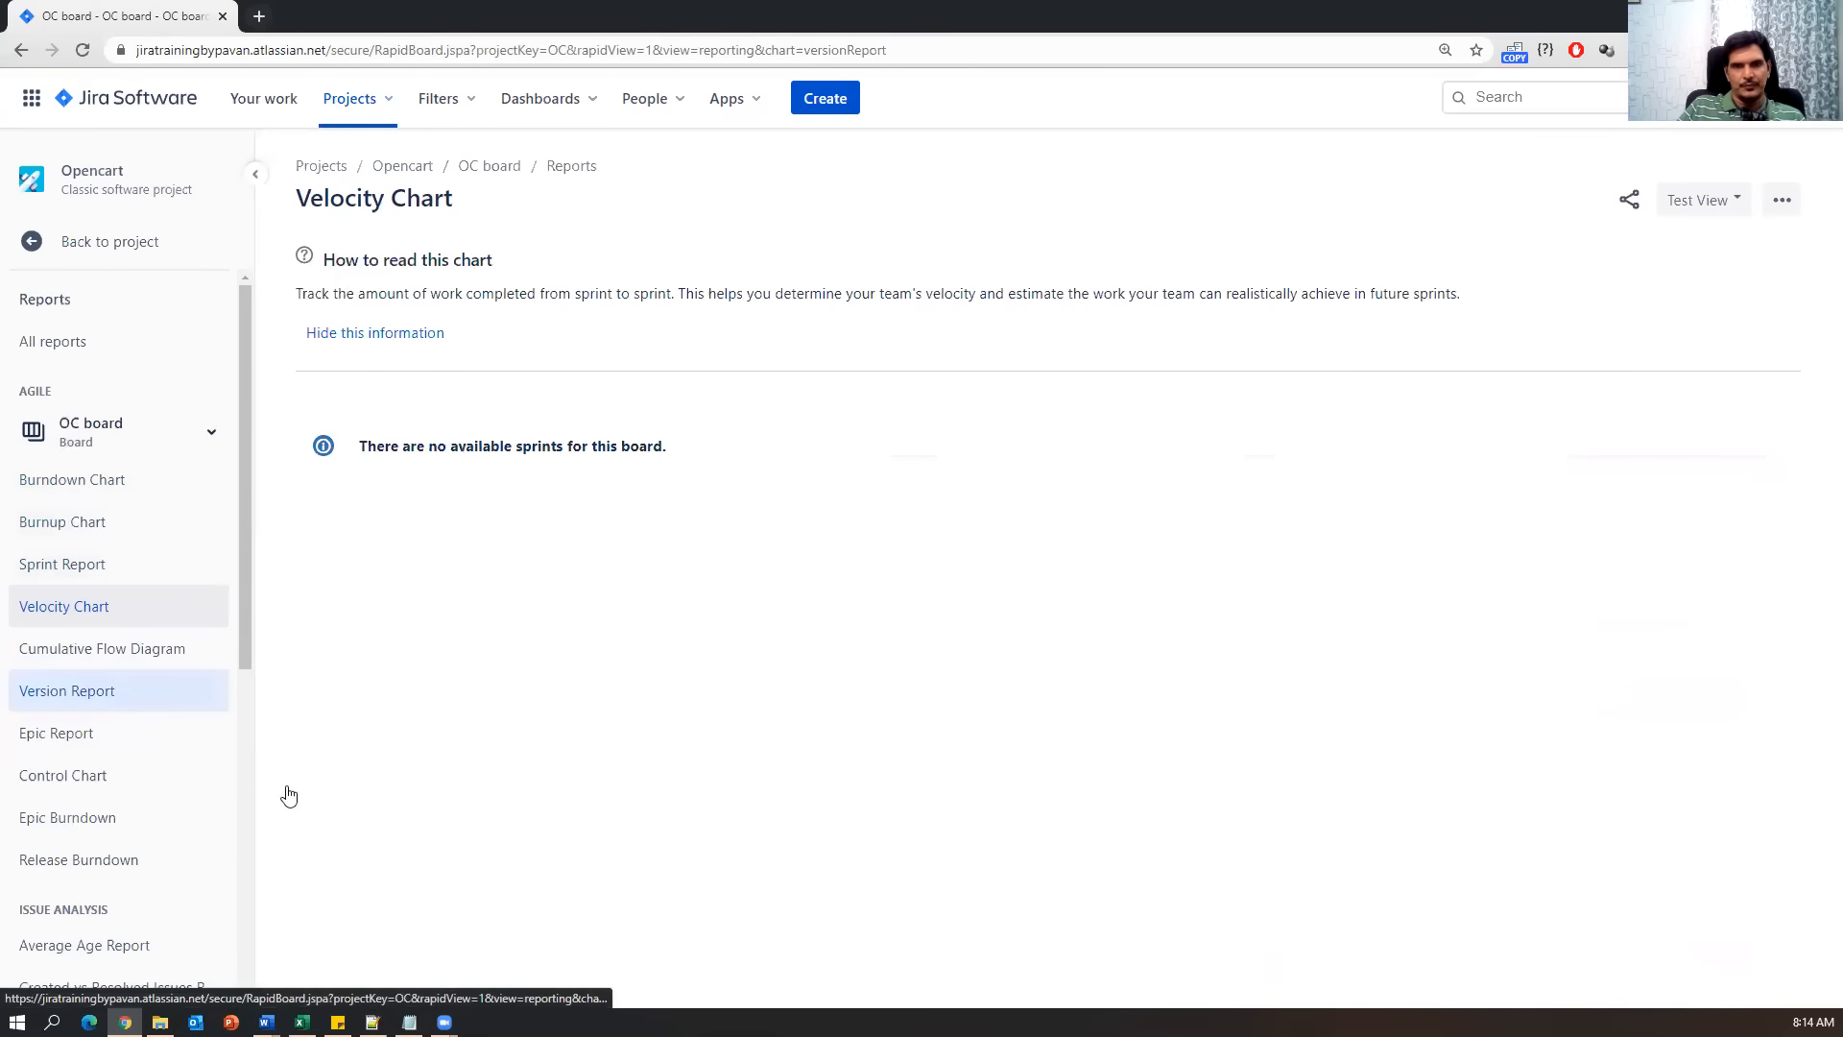
click(86, 739)
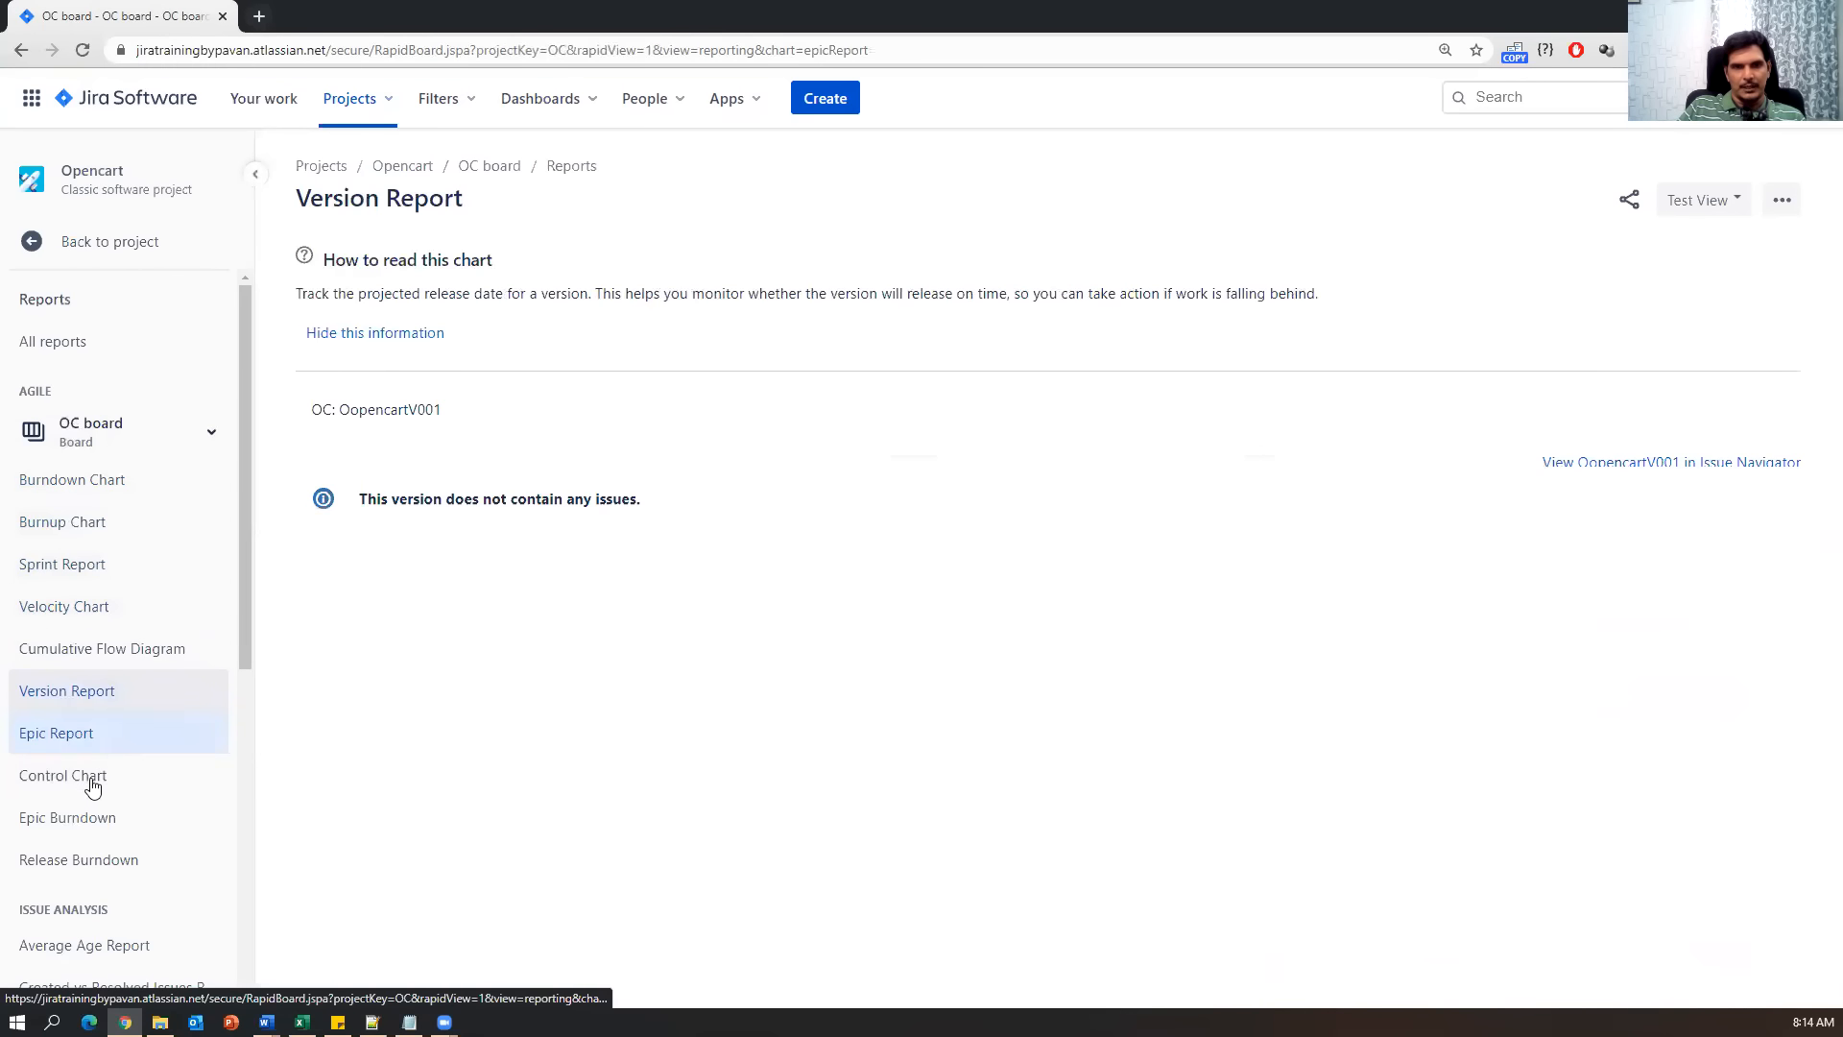
click(93, 782)
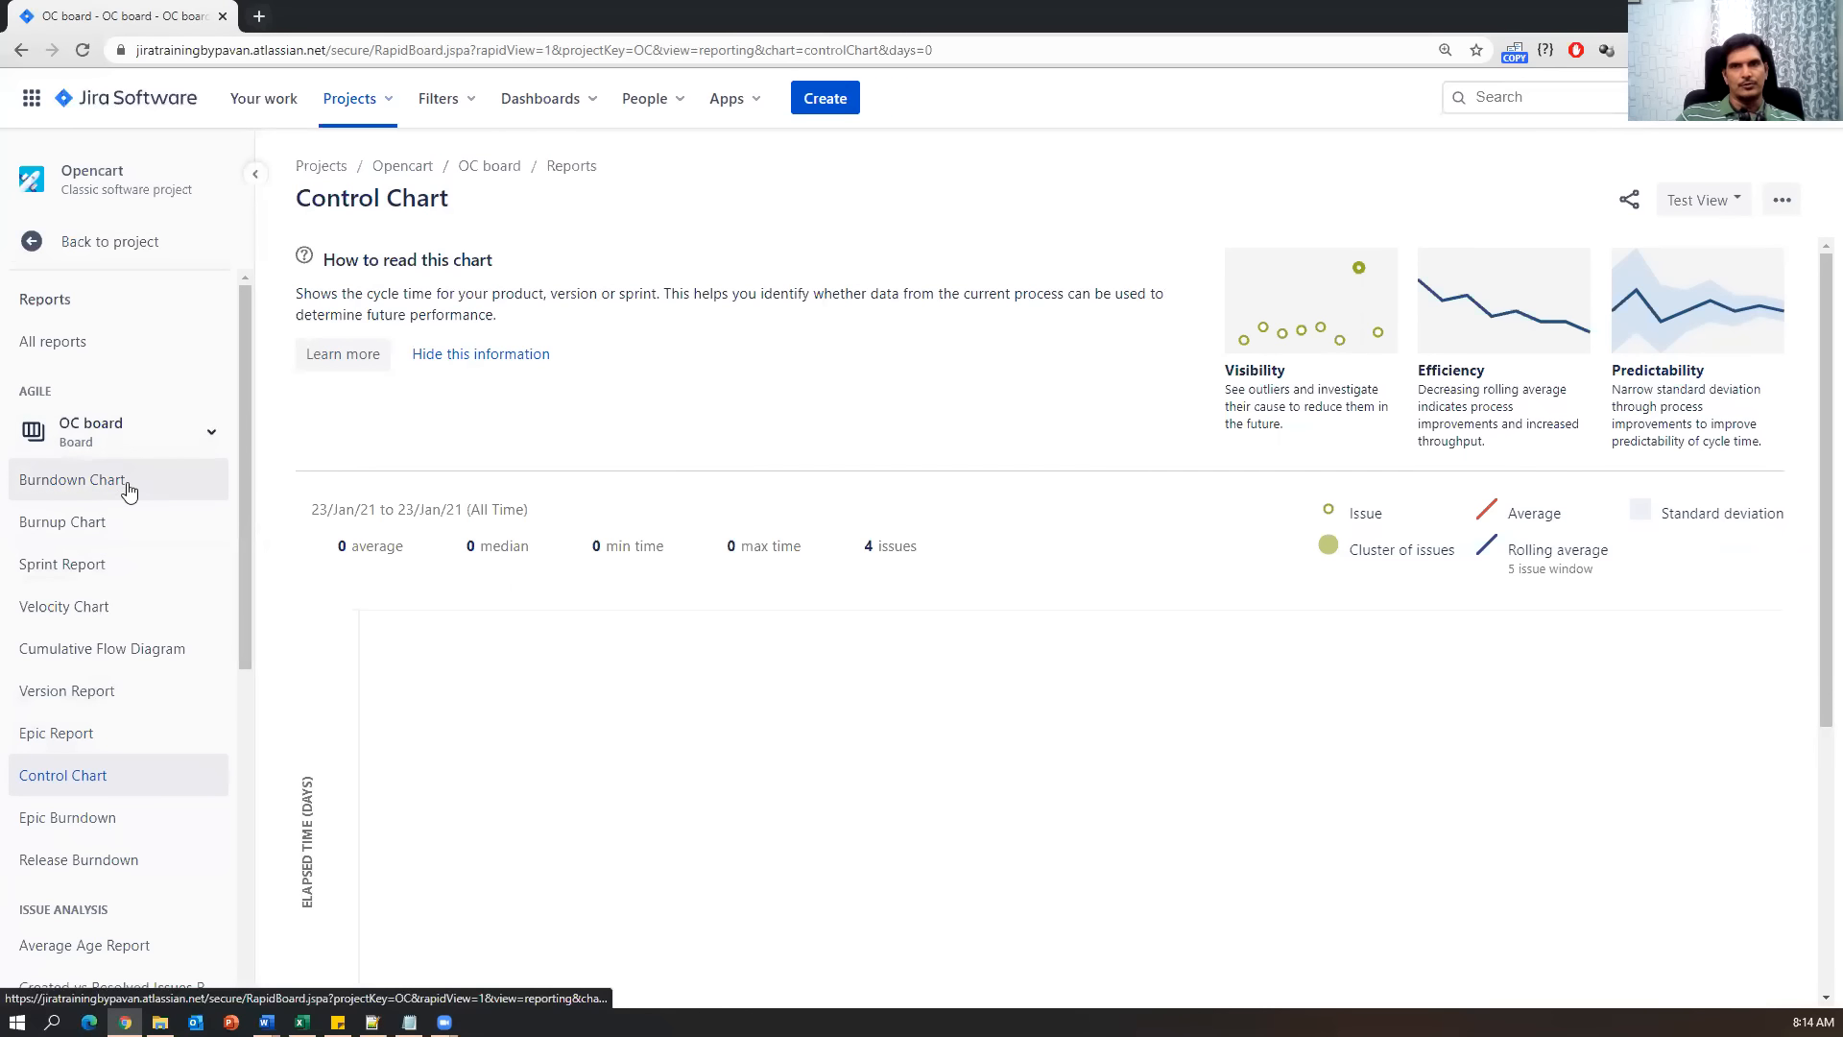
click(262, 103)
click(177, 108)
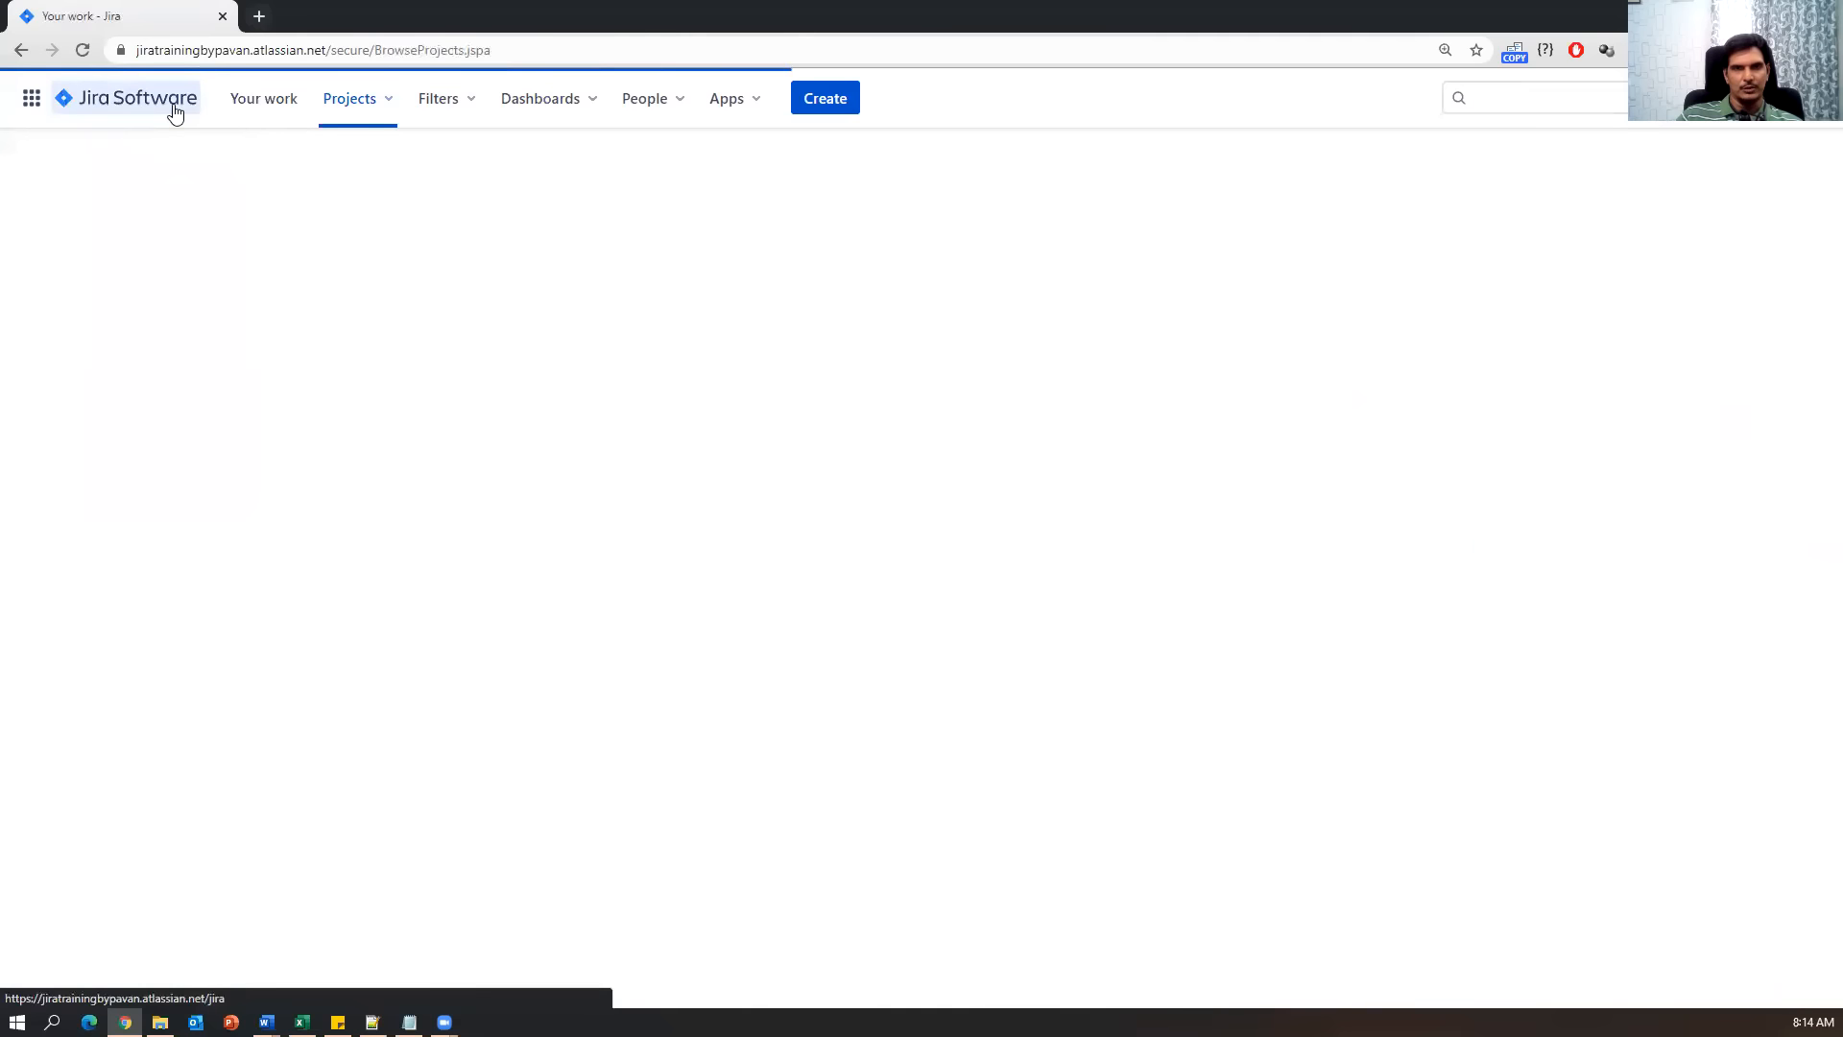
Open Opencart's Zephyr Test Summary, showing 2 total tests, both executed.
click(177, 312)
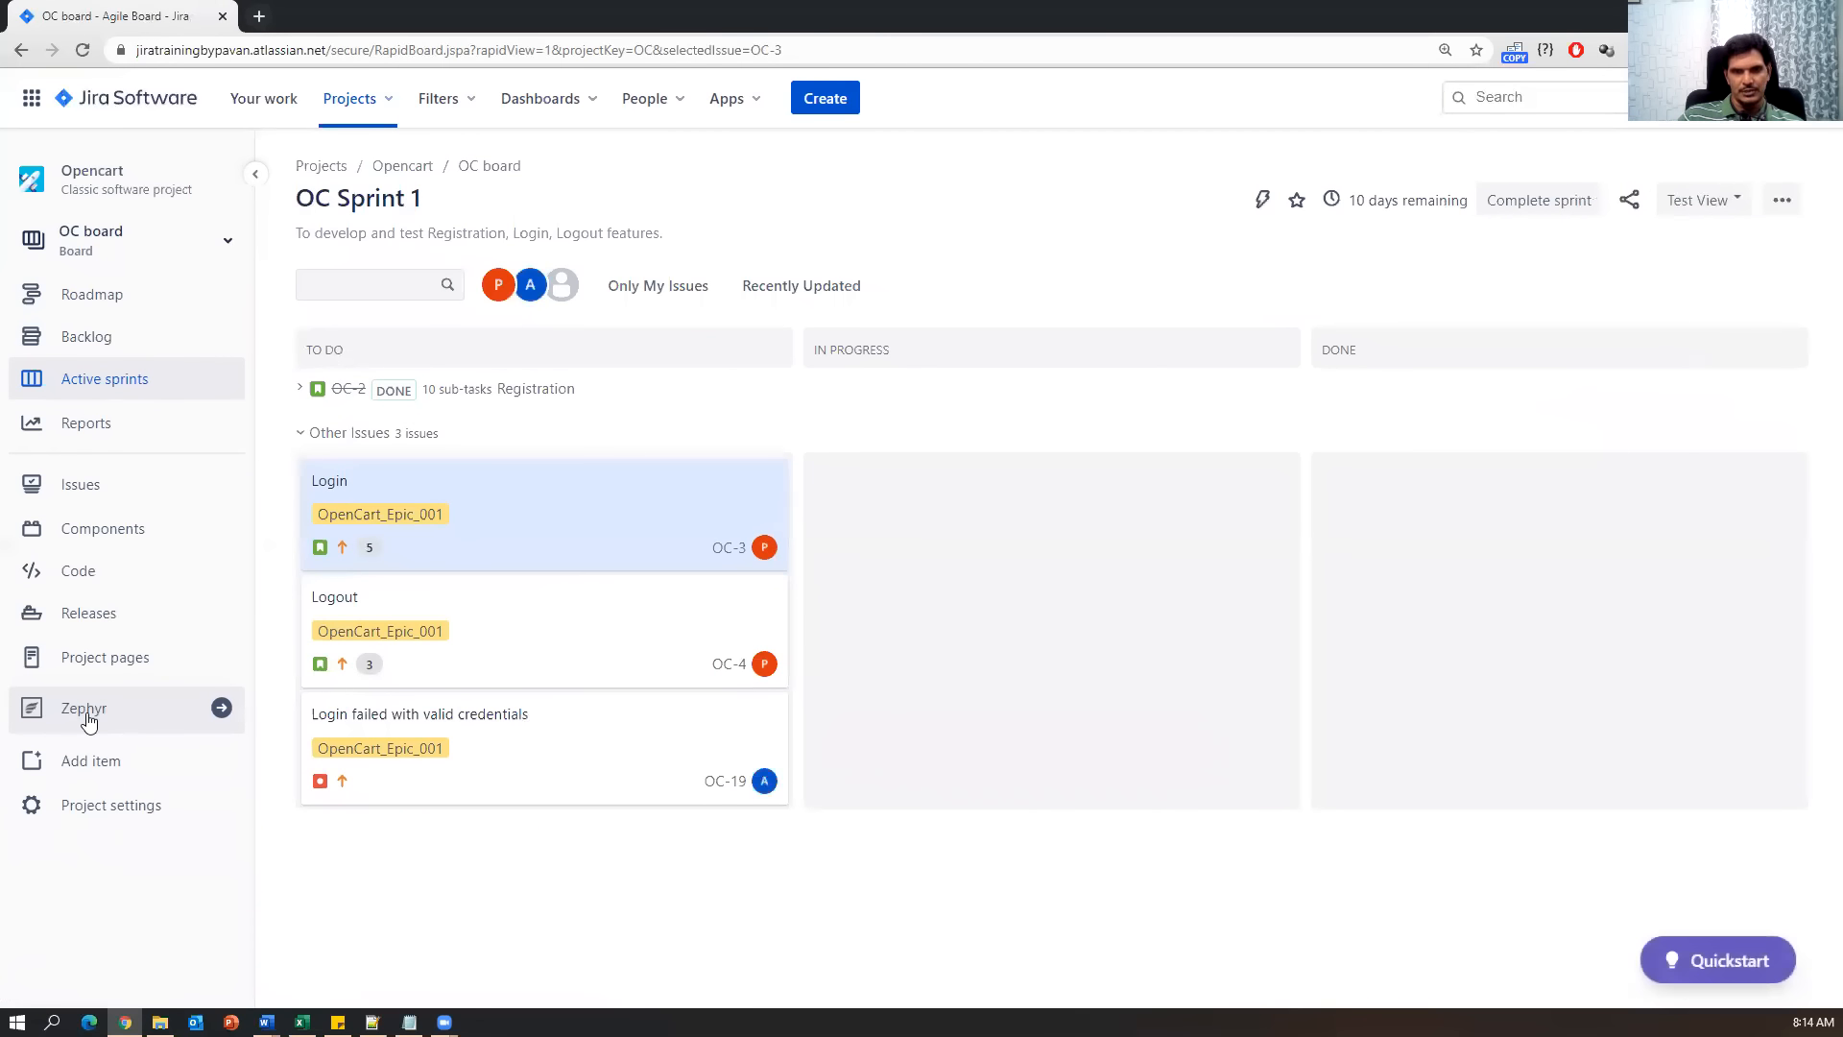
click(85, 710)
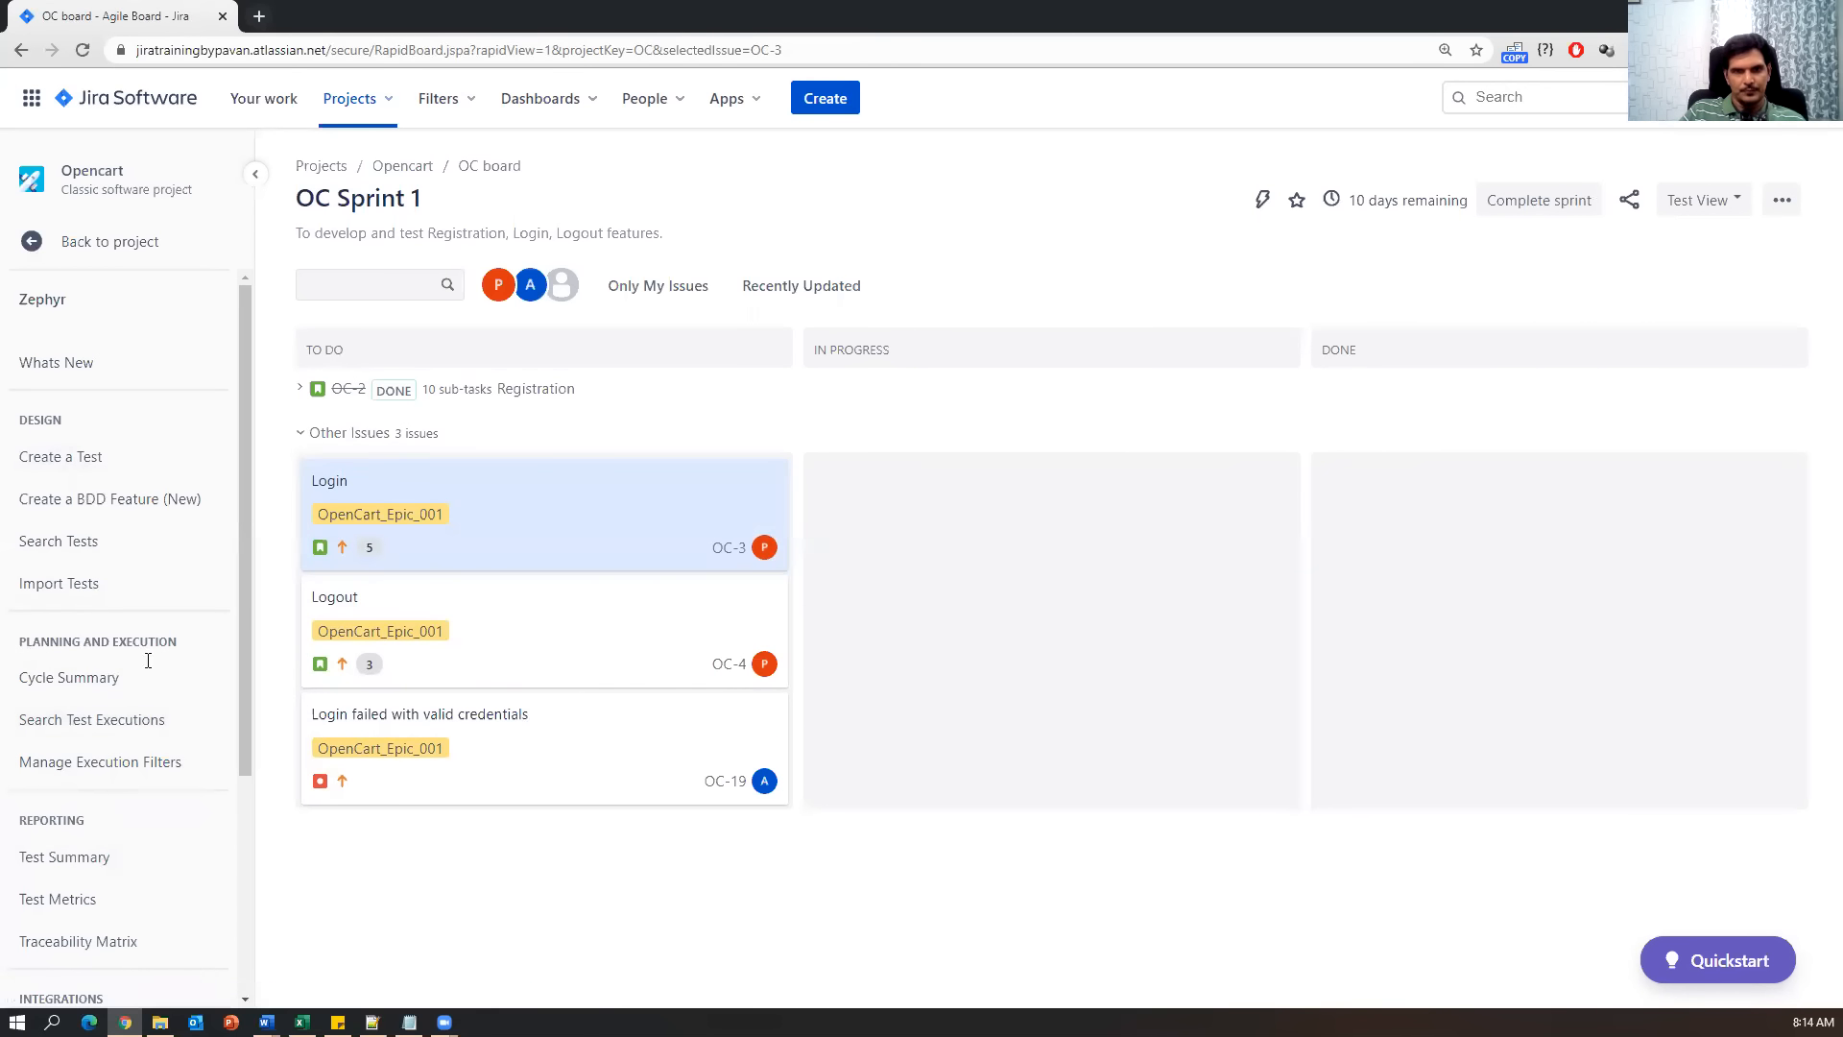
scroll(115, 807, down, 1)
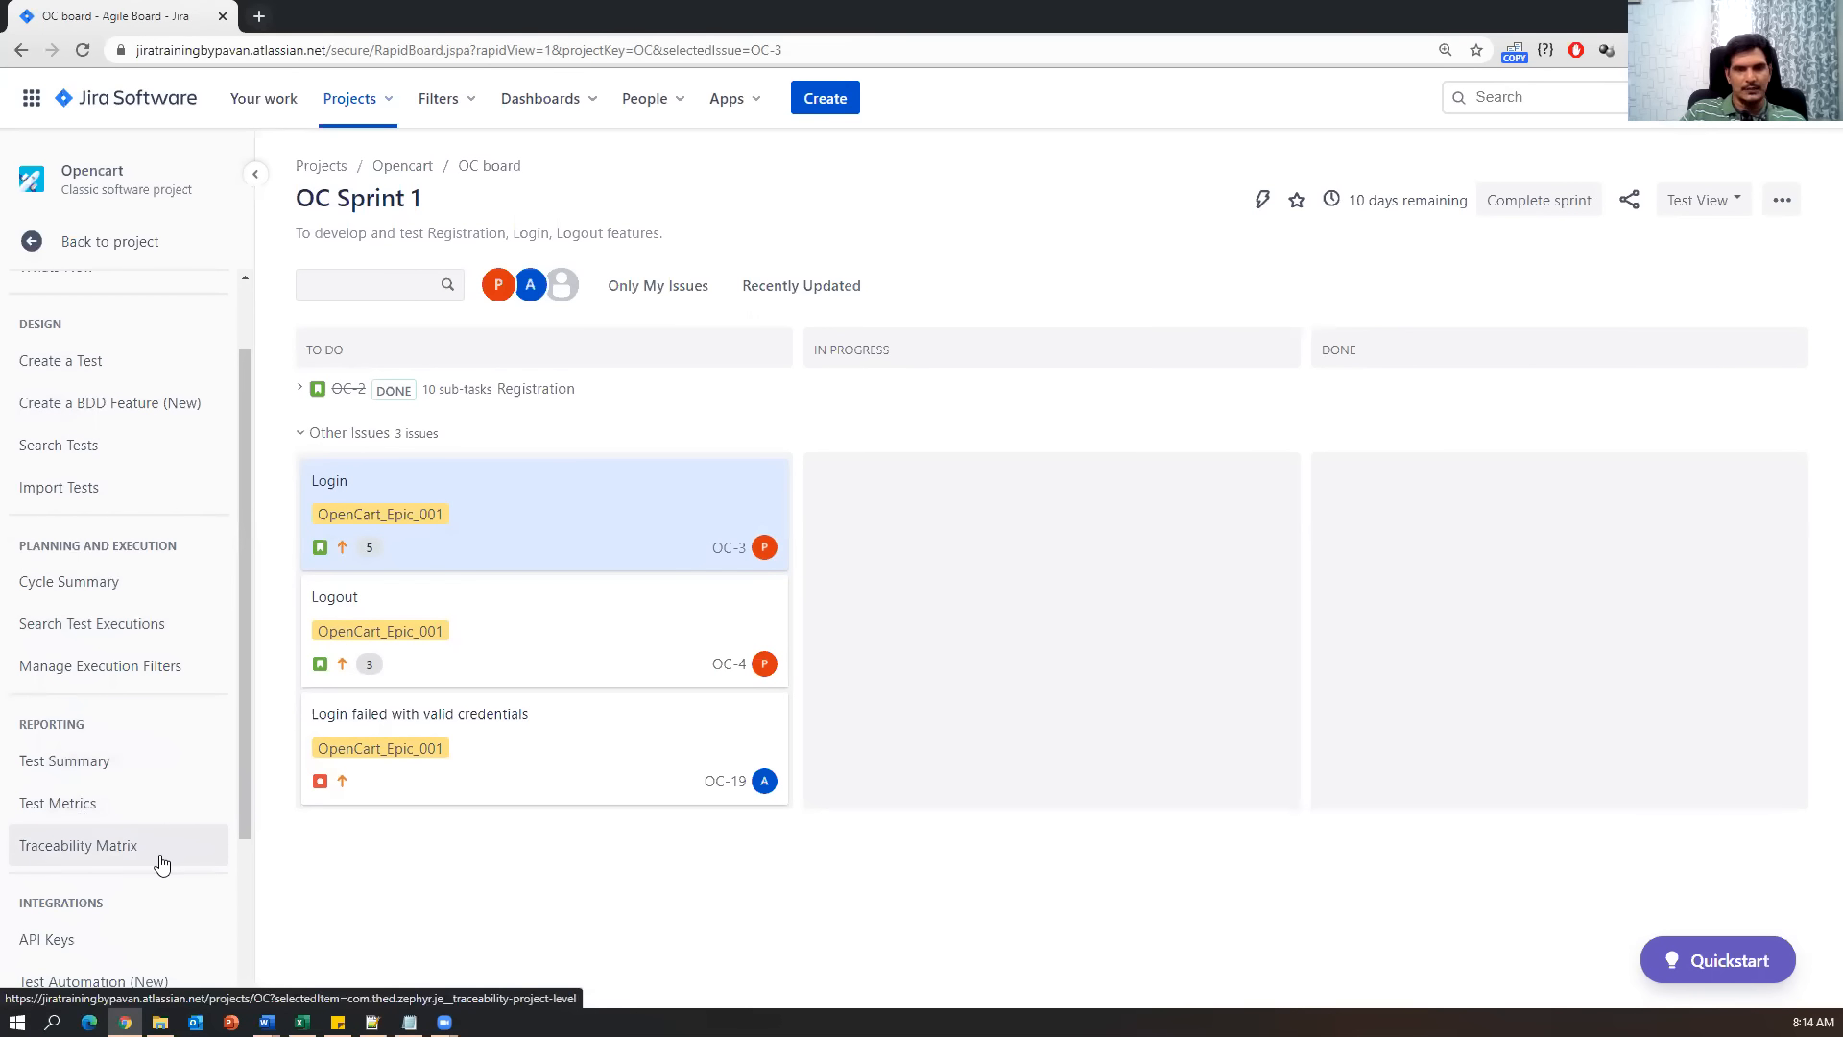
click(84, 763)
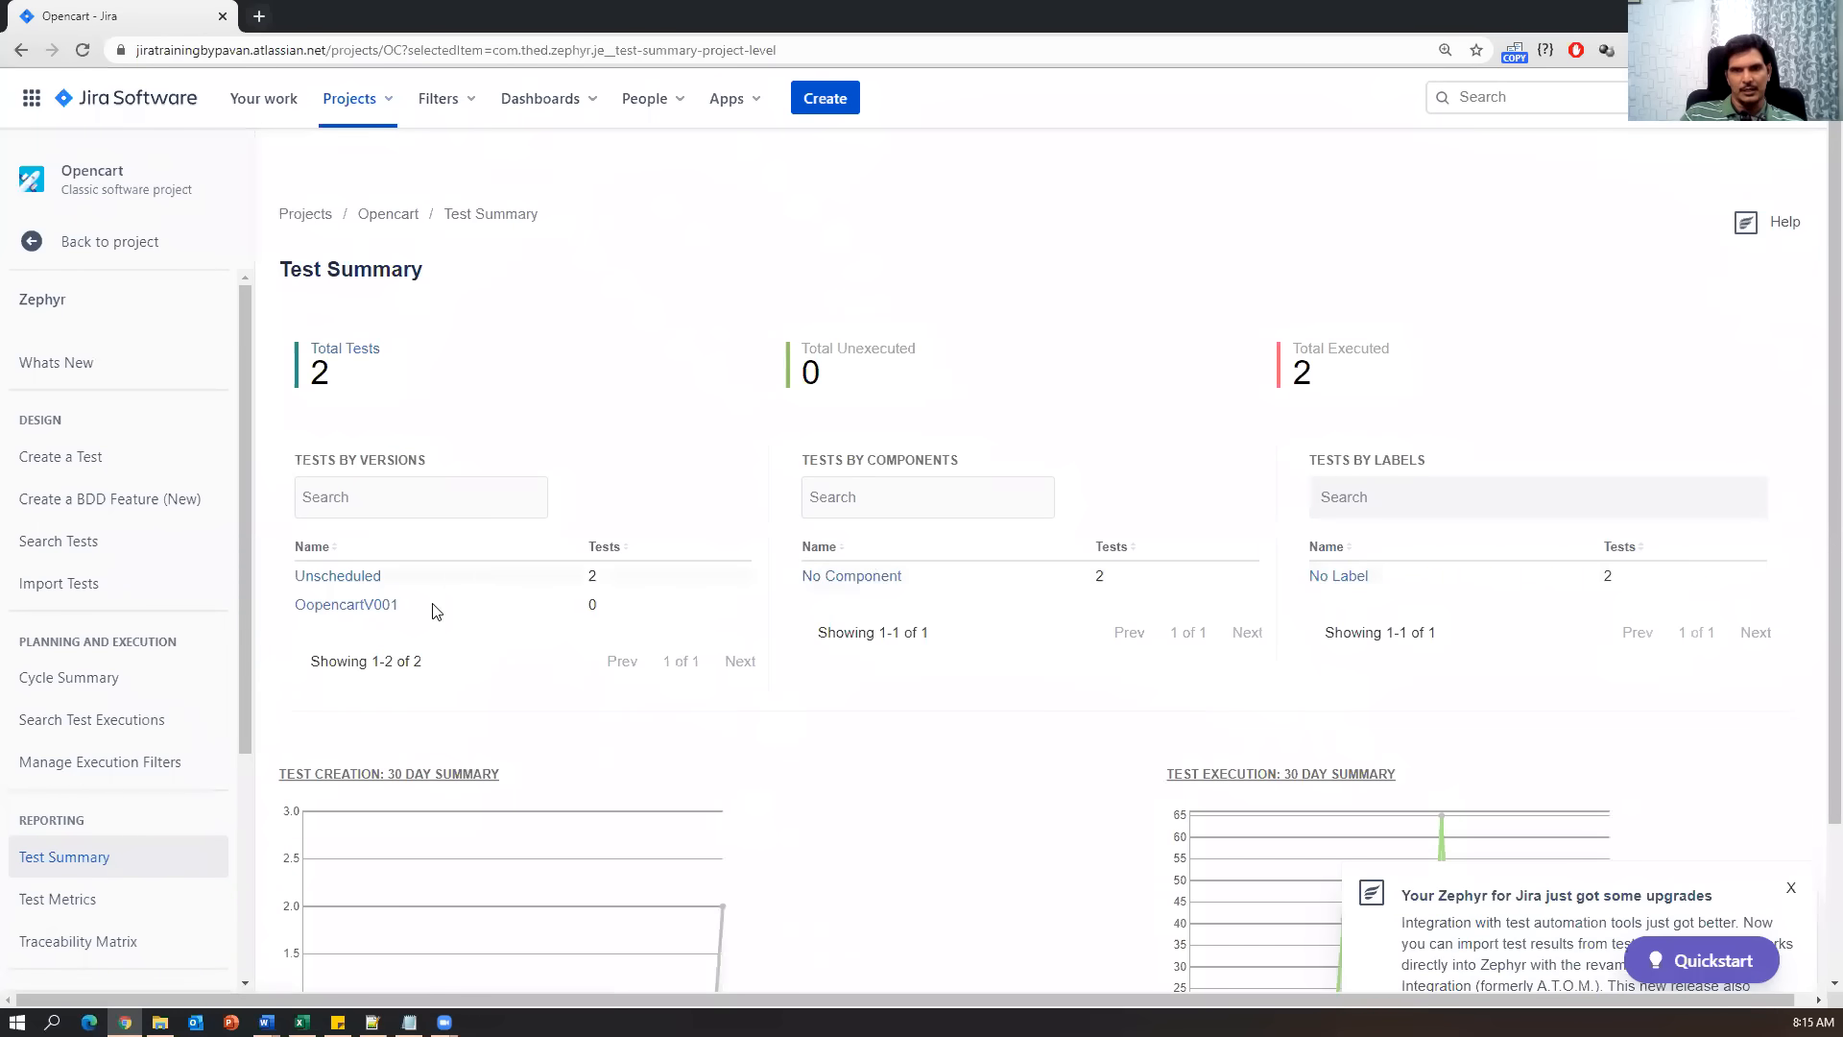
Scroll through the Opencart Test Summary totals and dismiss the Zephyr upgrades popup.
scroll(703, 676, down, 1)
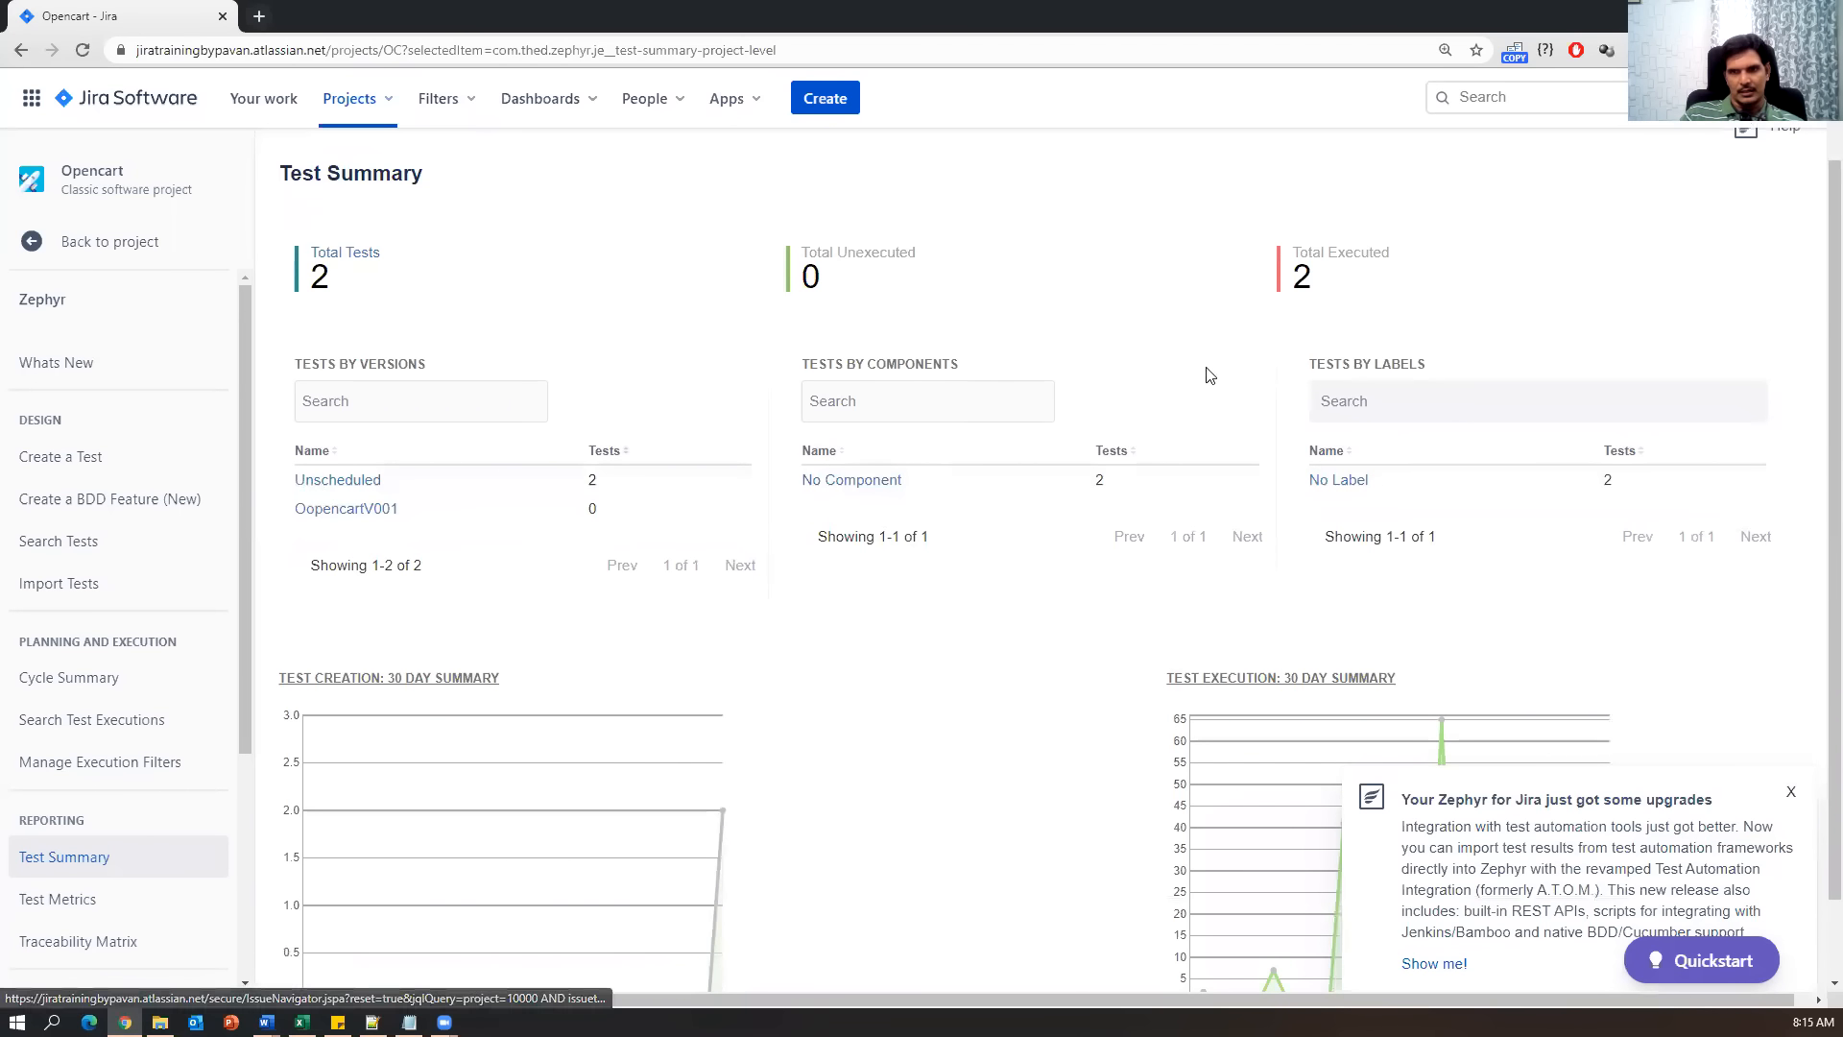
scroll(1159, 735, down, 1)
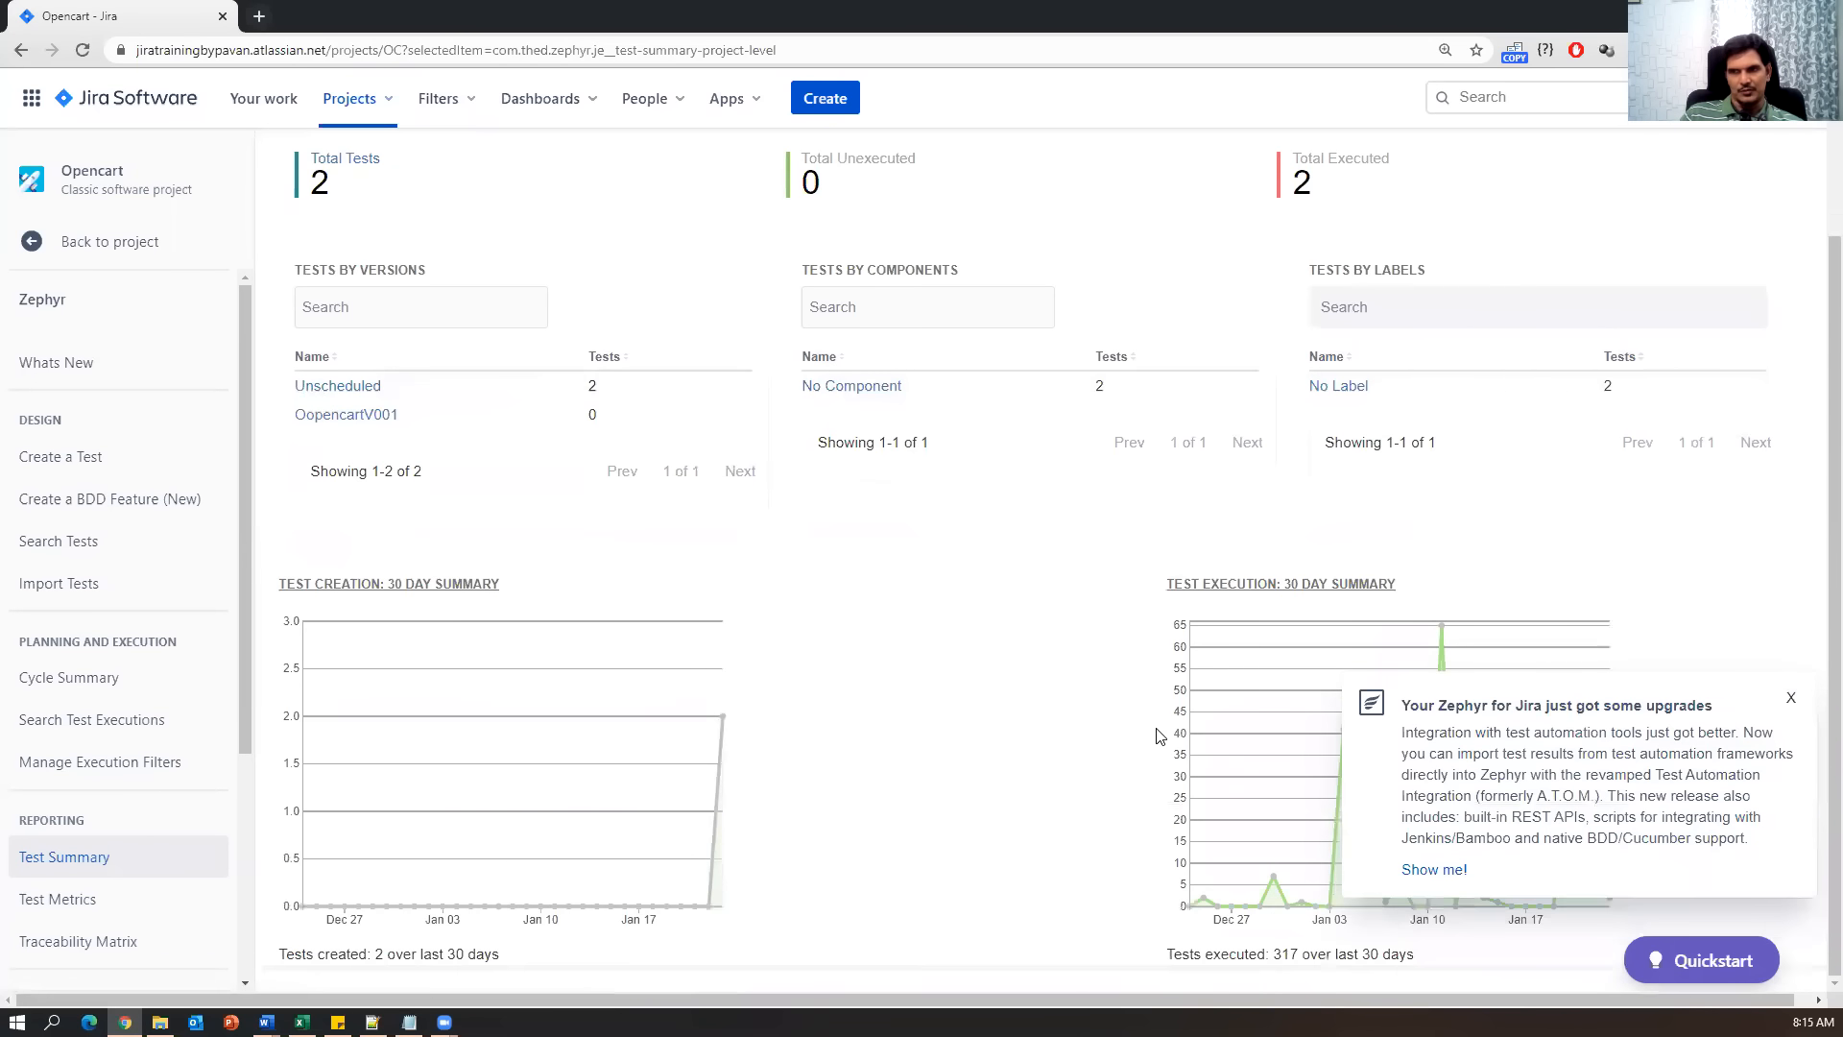
click(1791, 700)
scroll(839, 697, up, 2)
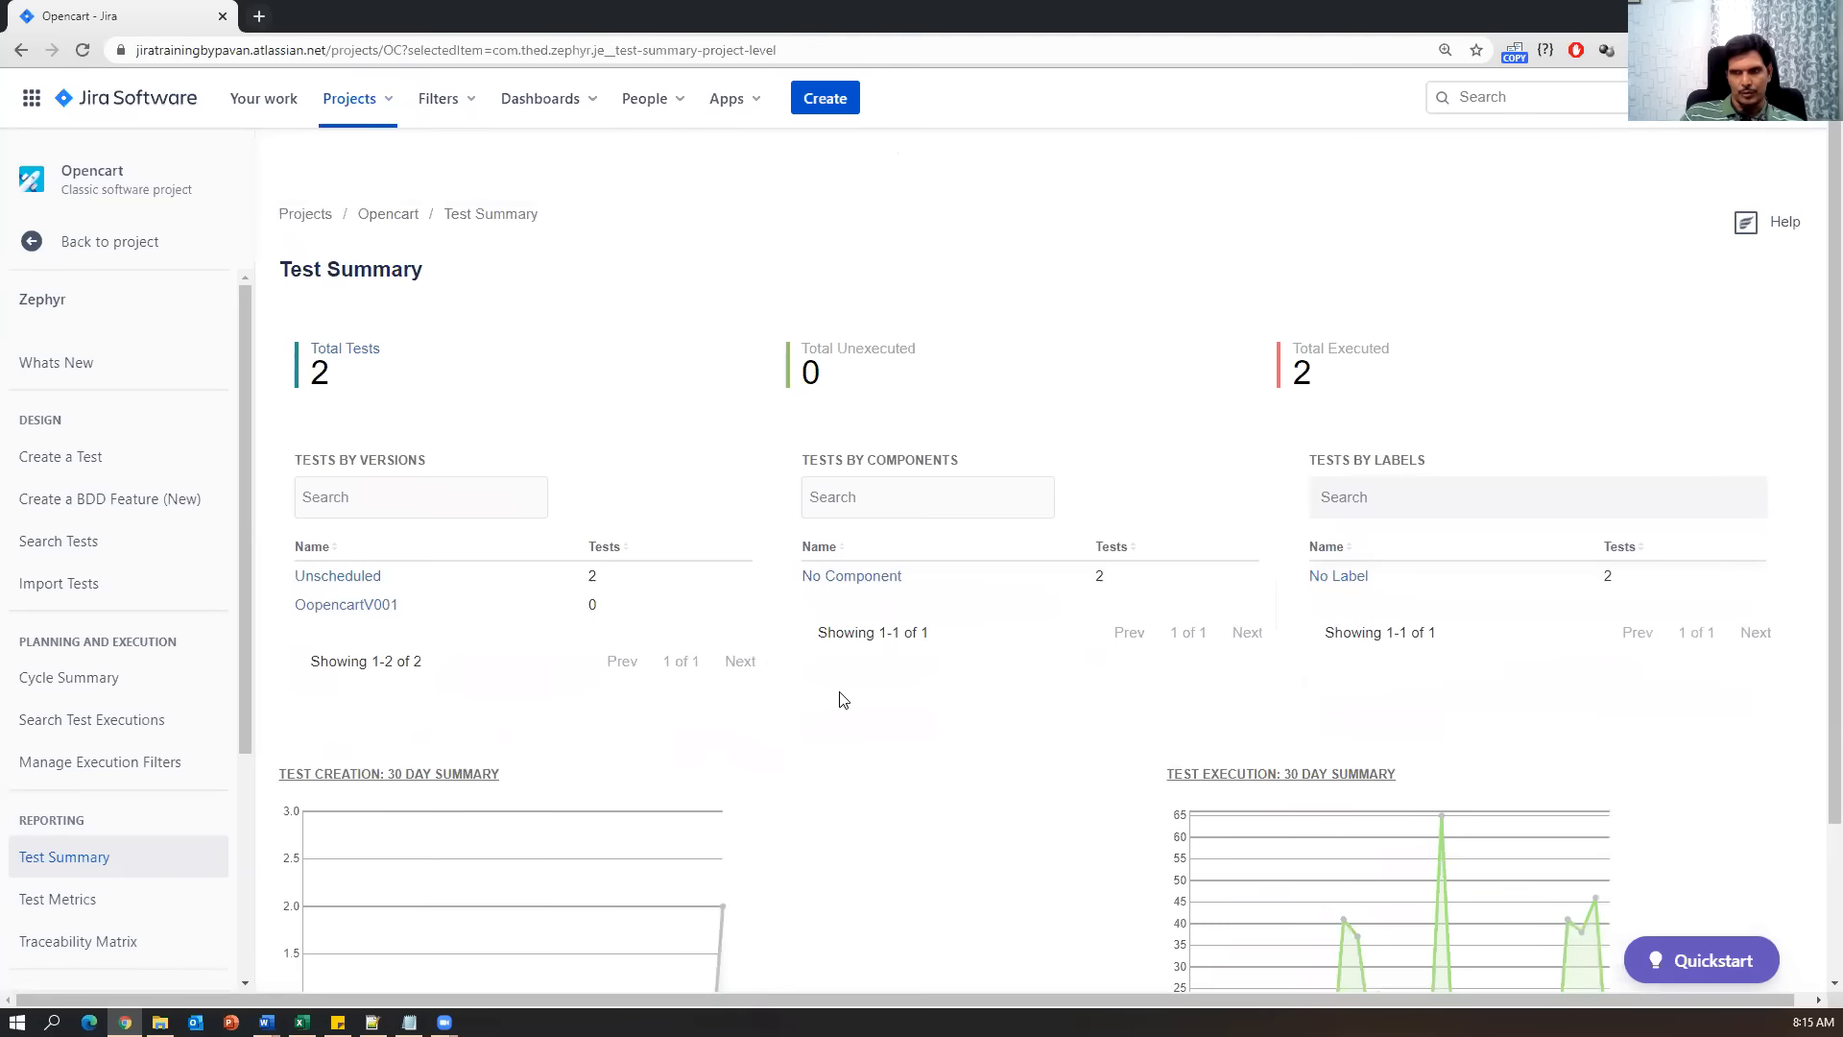
Review the Test Metrics charts: one pass and one fail in the Regression Cycle.
click(73, 904)
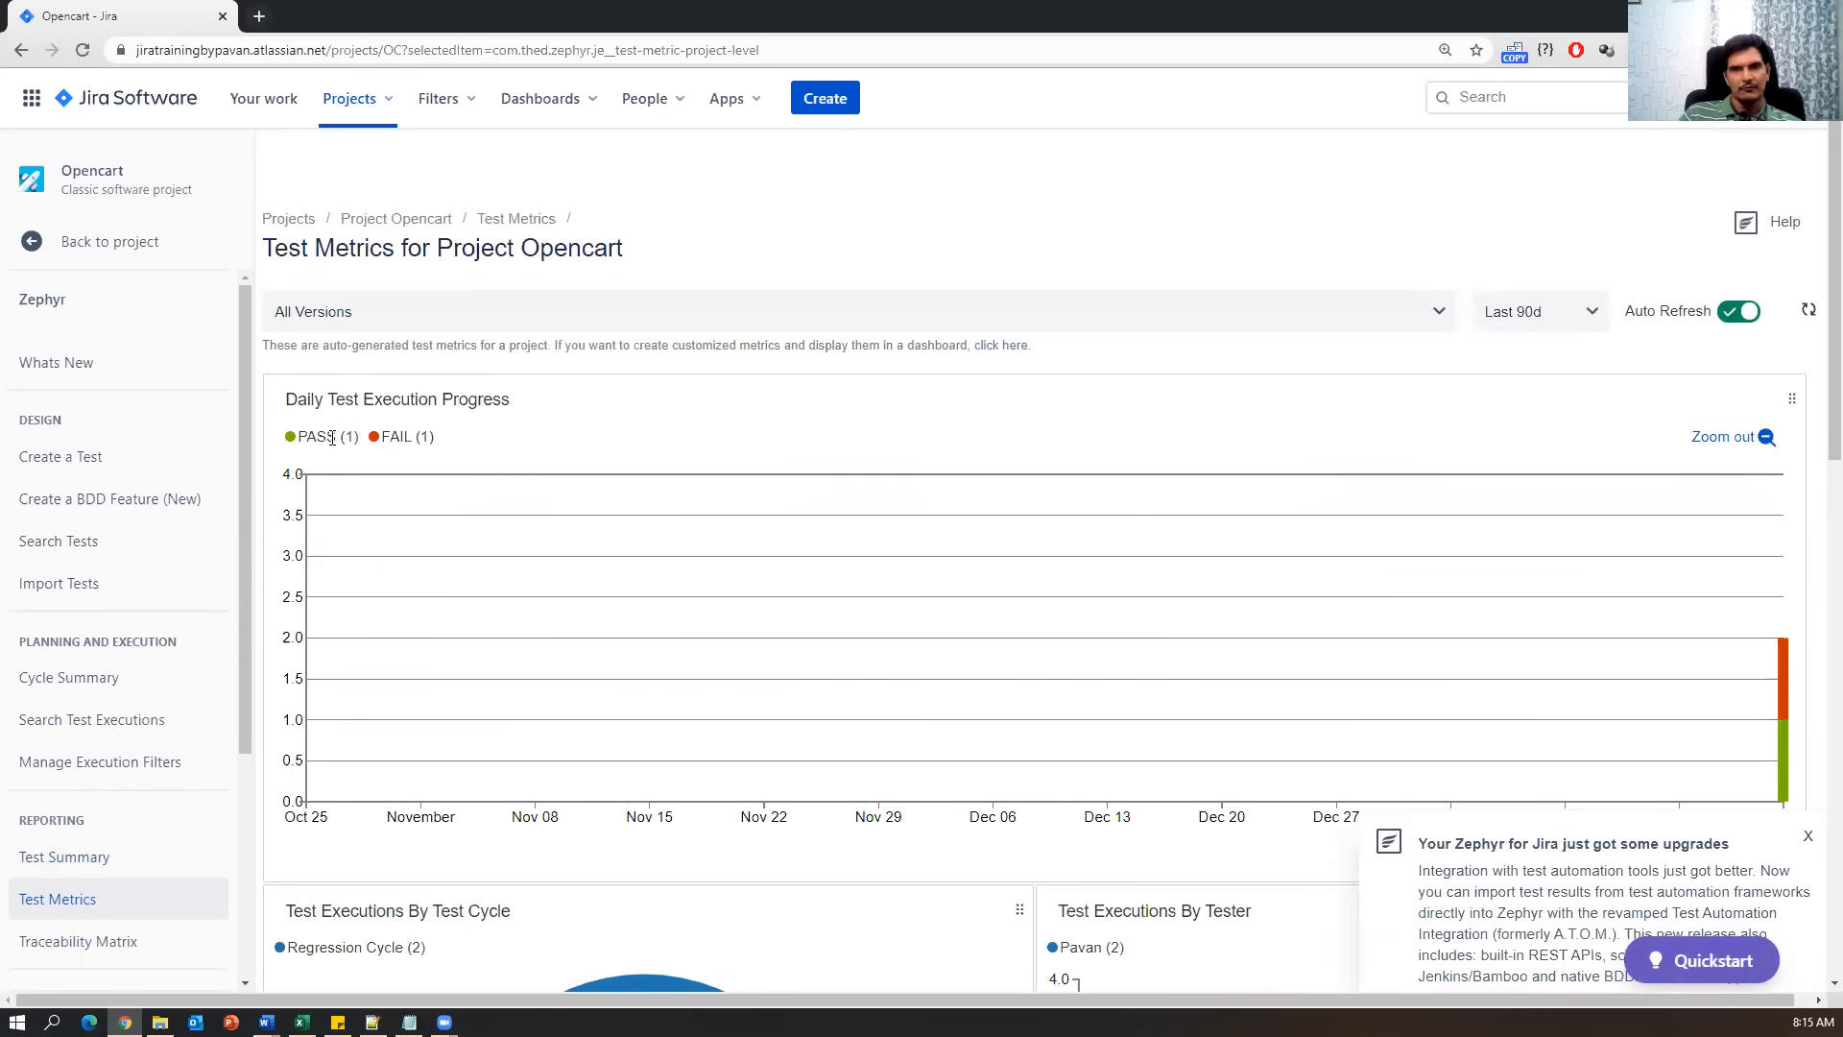
scroll(696, 784, down, 8)
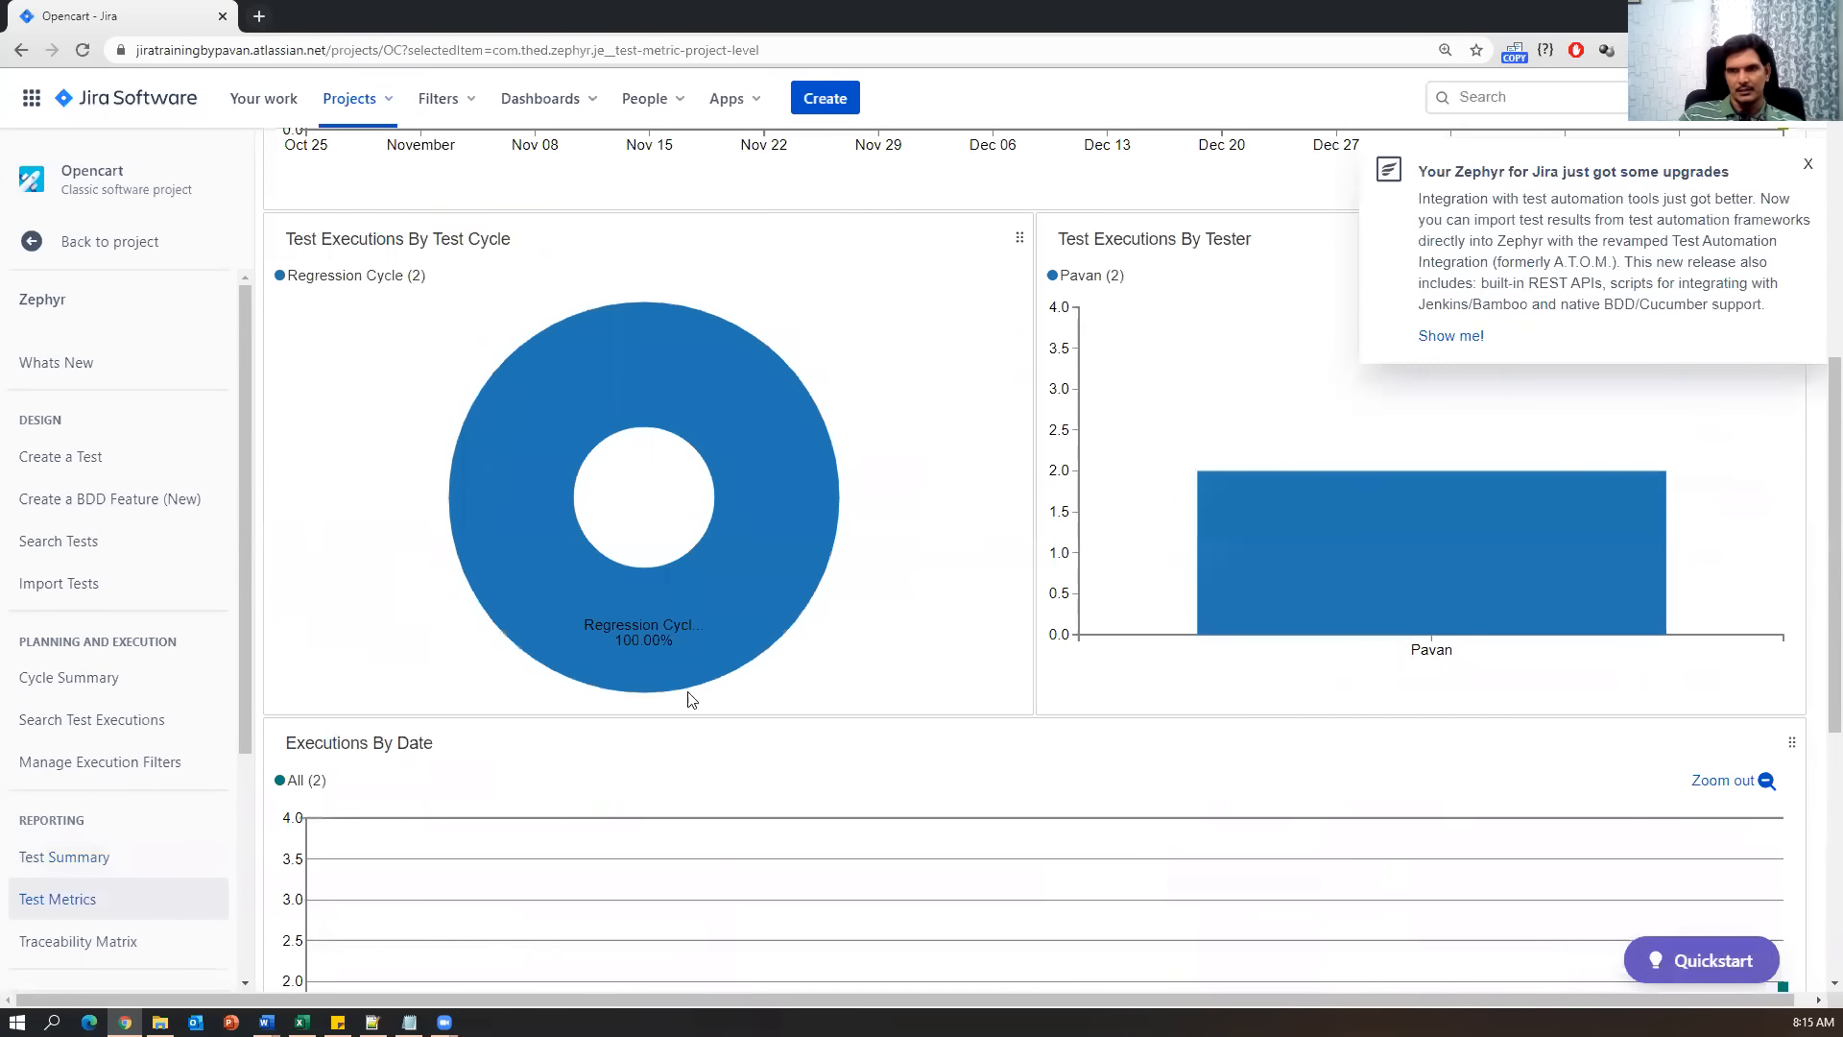
scroll(862, 865, down, 5)
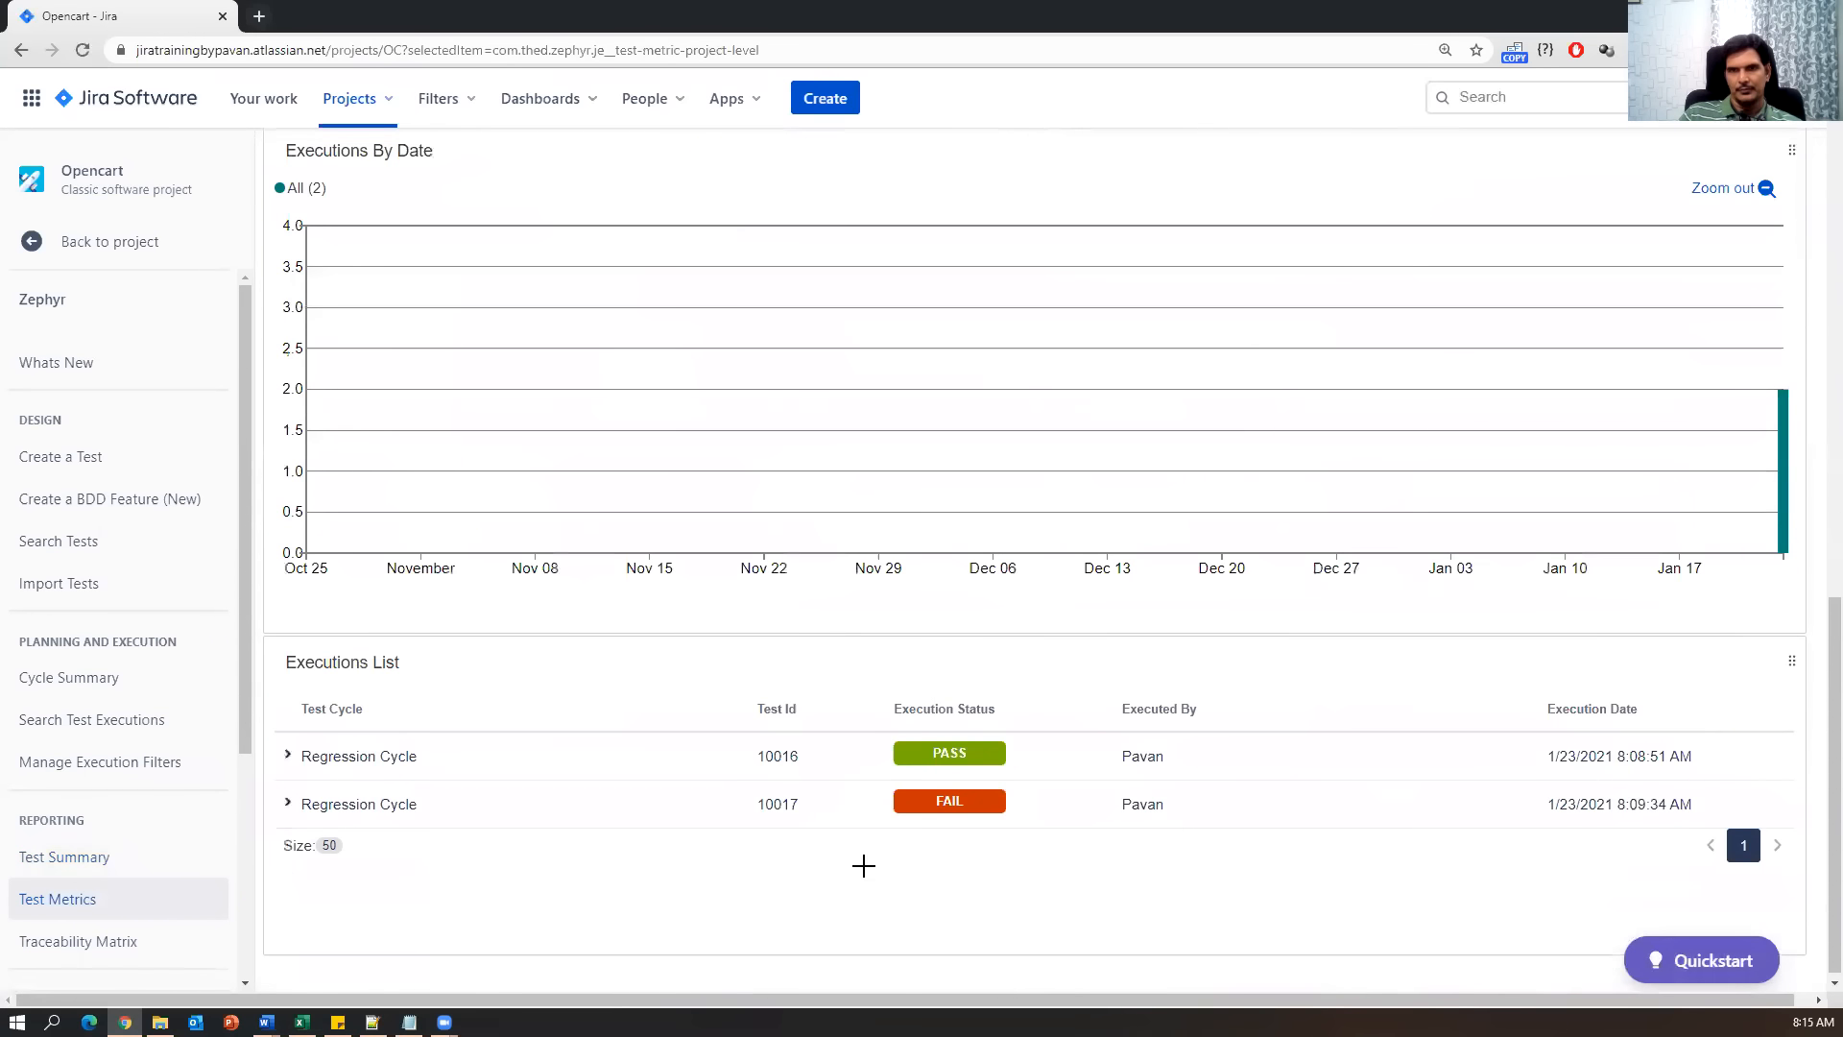
scroll(863, 865, up, 13)
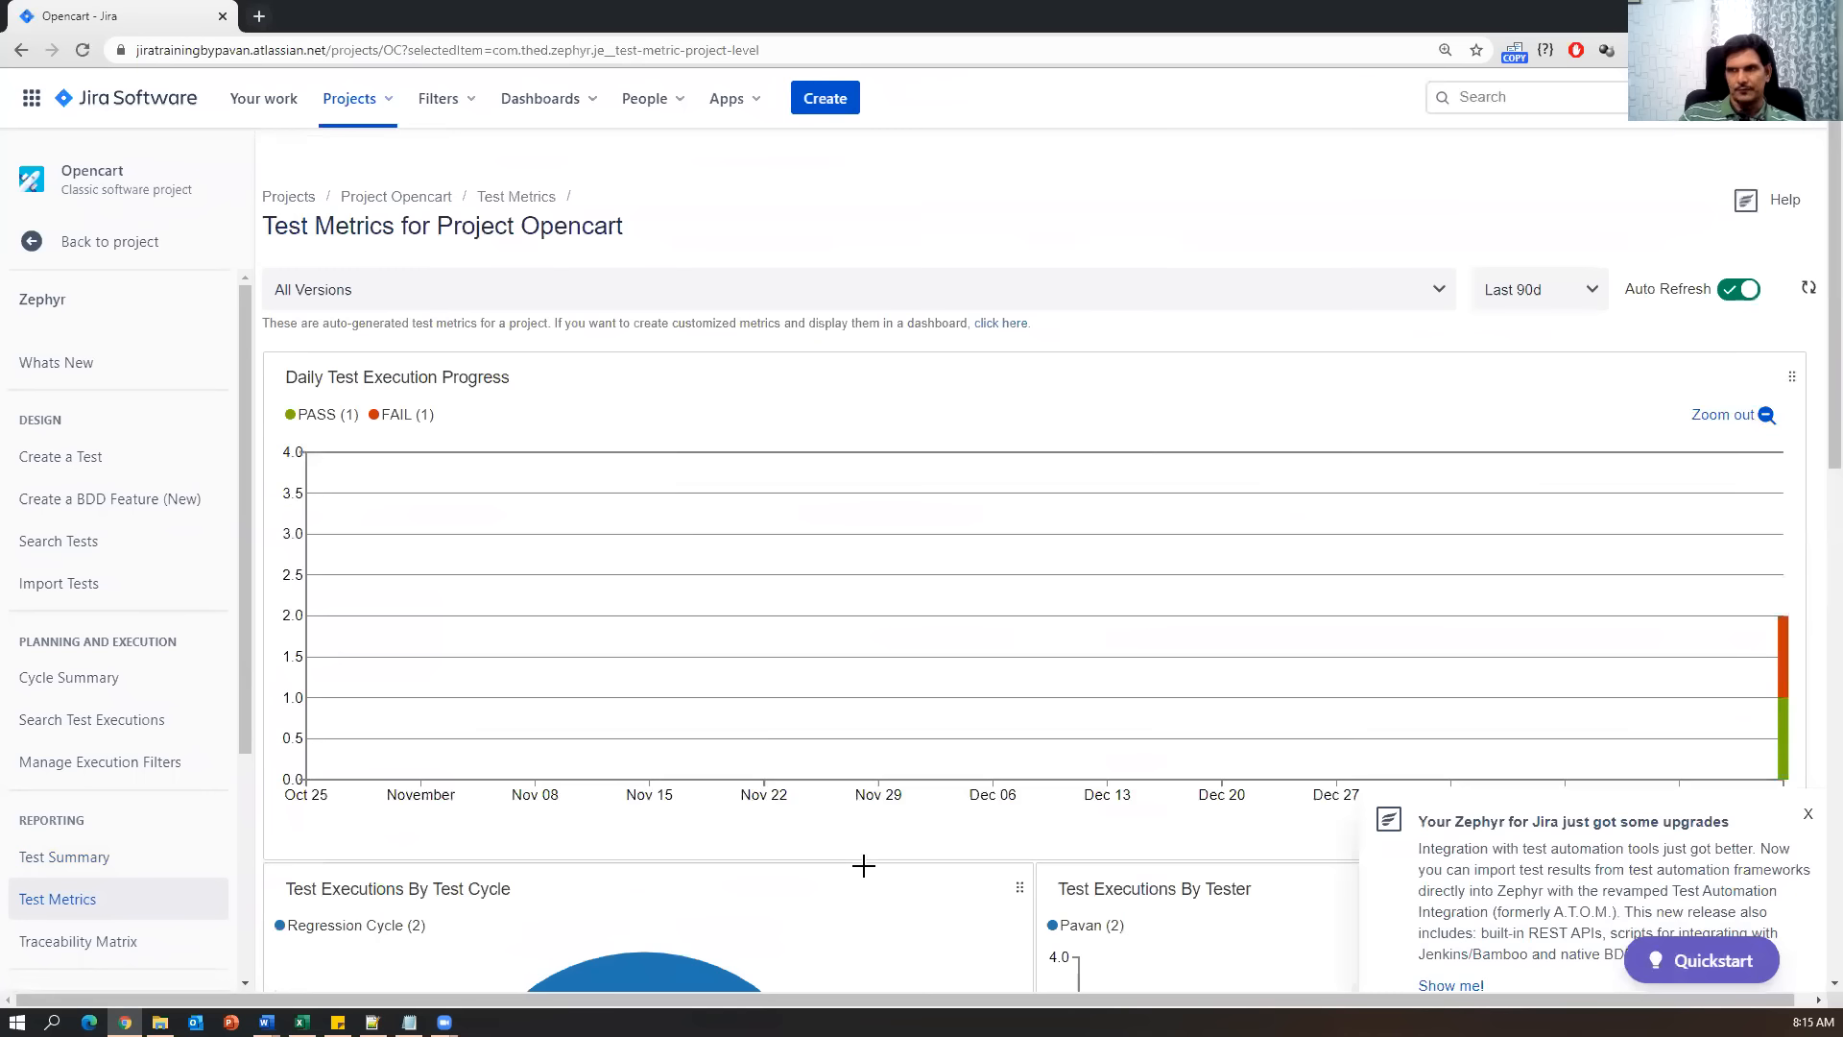
Open the Traceability Matrix and review its 16 Opencart requirements, closing the upgrades popup.
click(108, 950)
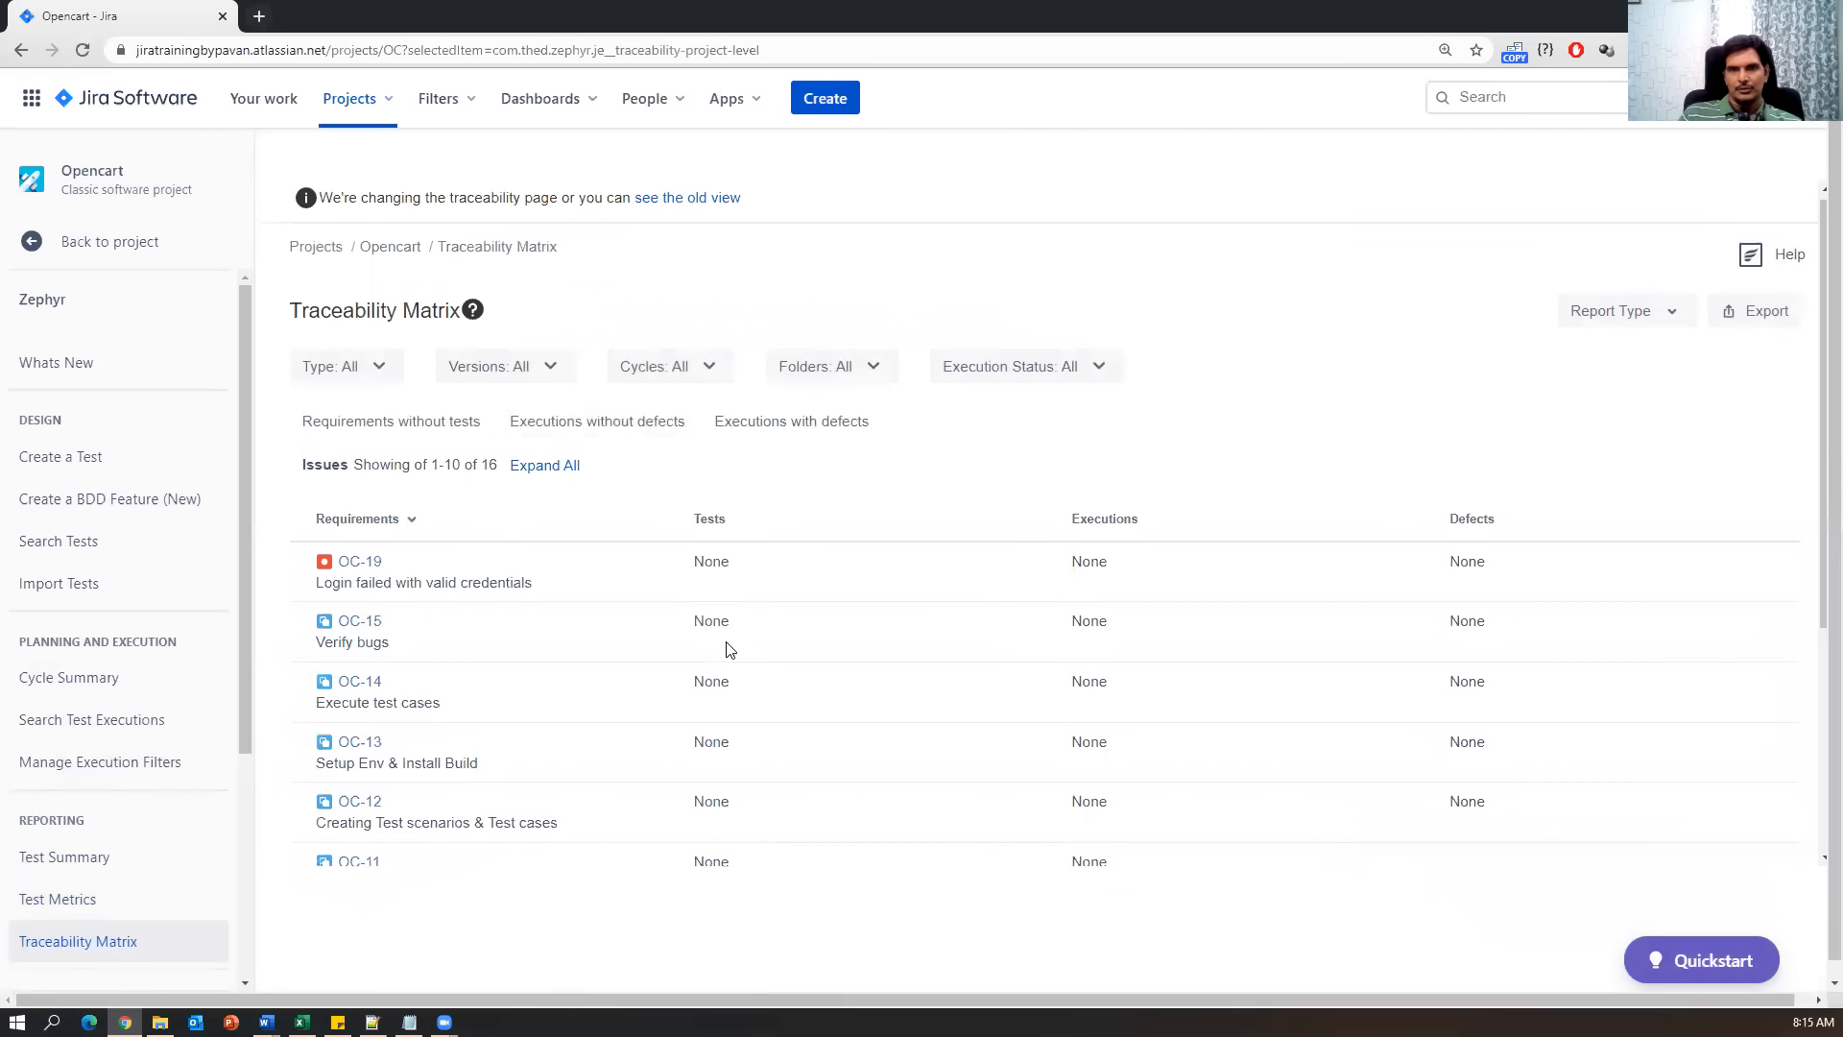
scroll(725, 648, down, 2)
scroll(726, 648, up, 2)
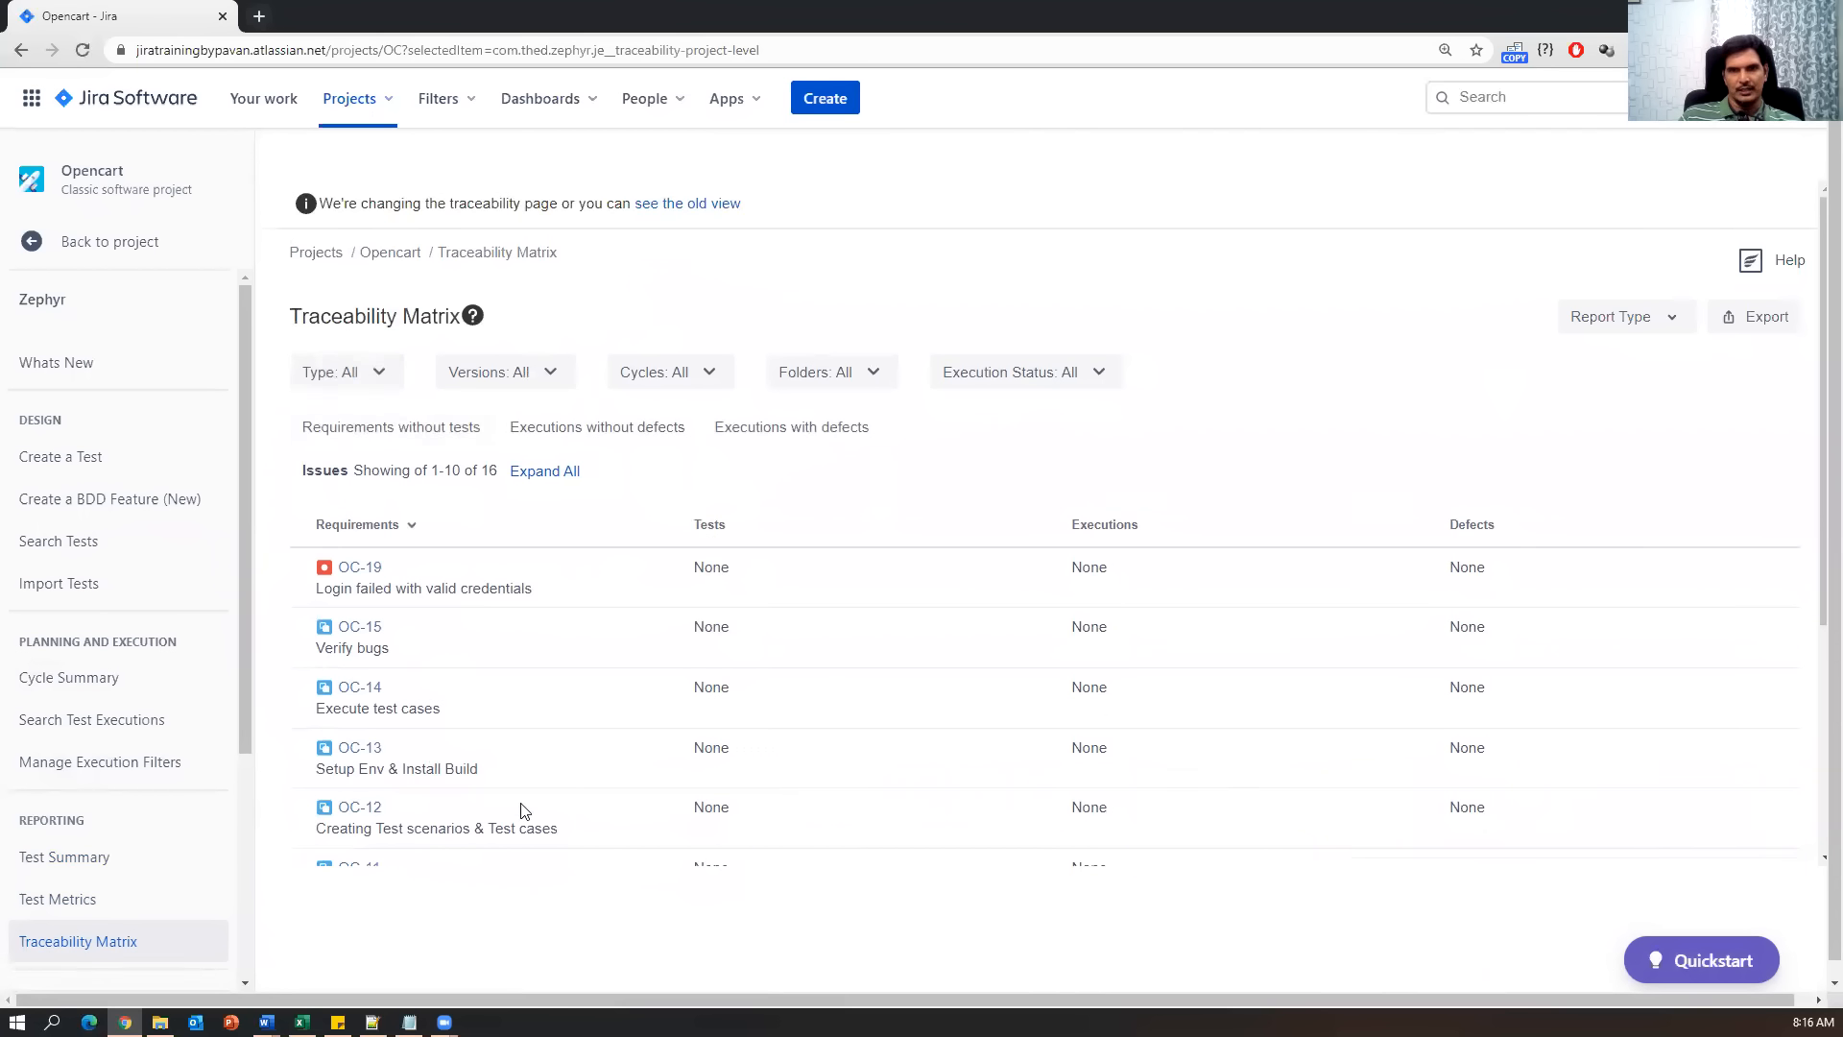
scroll(519, 811, down, 4)
scroll(521, 811, up, 4)
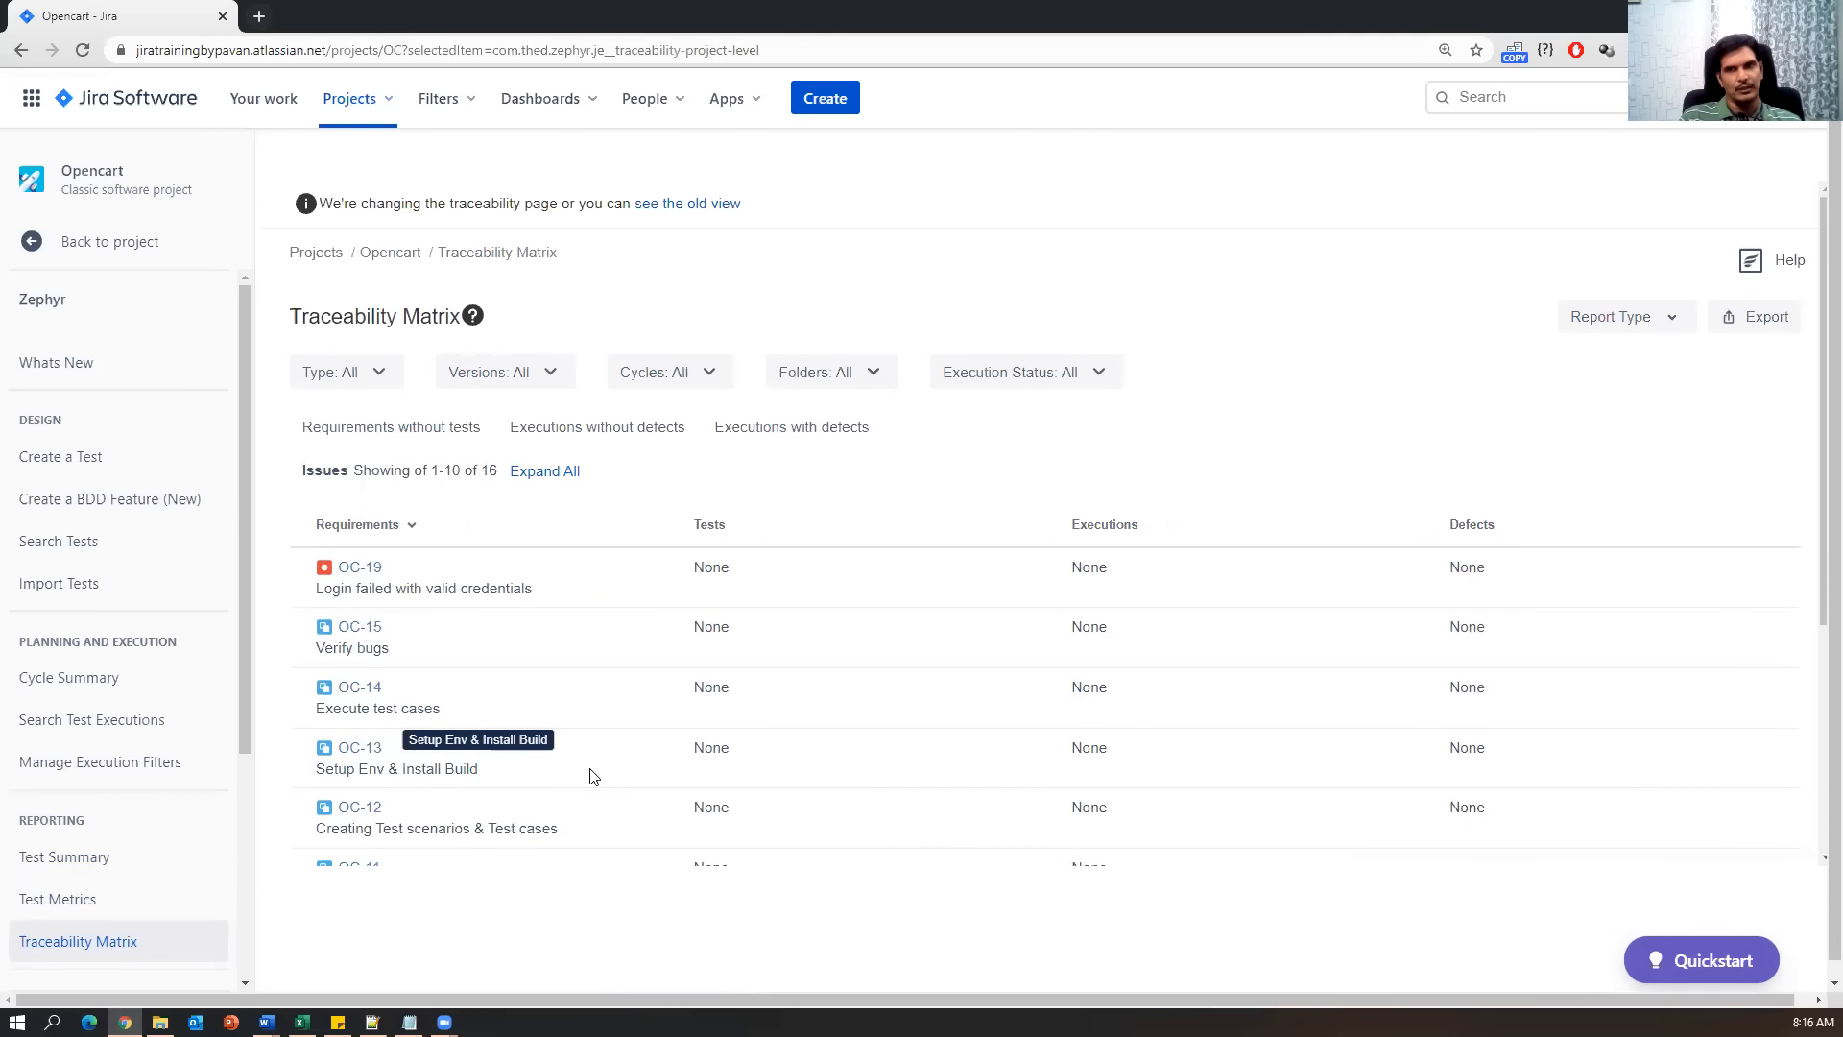
scroll(810, 703, down, 4)
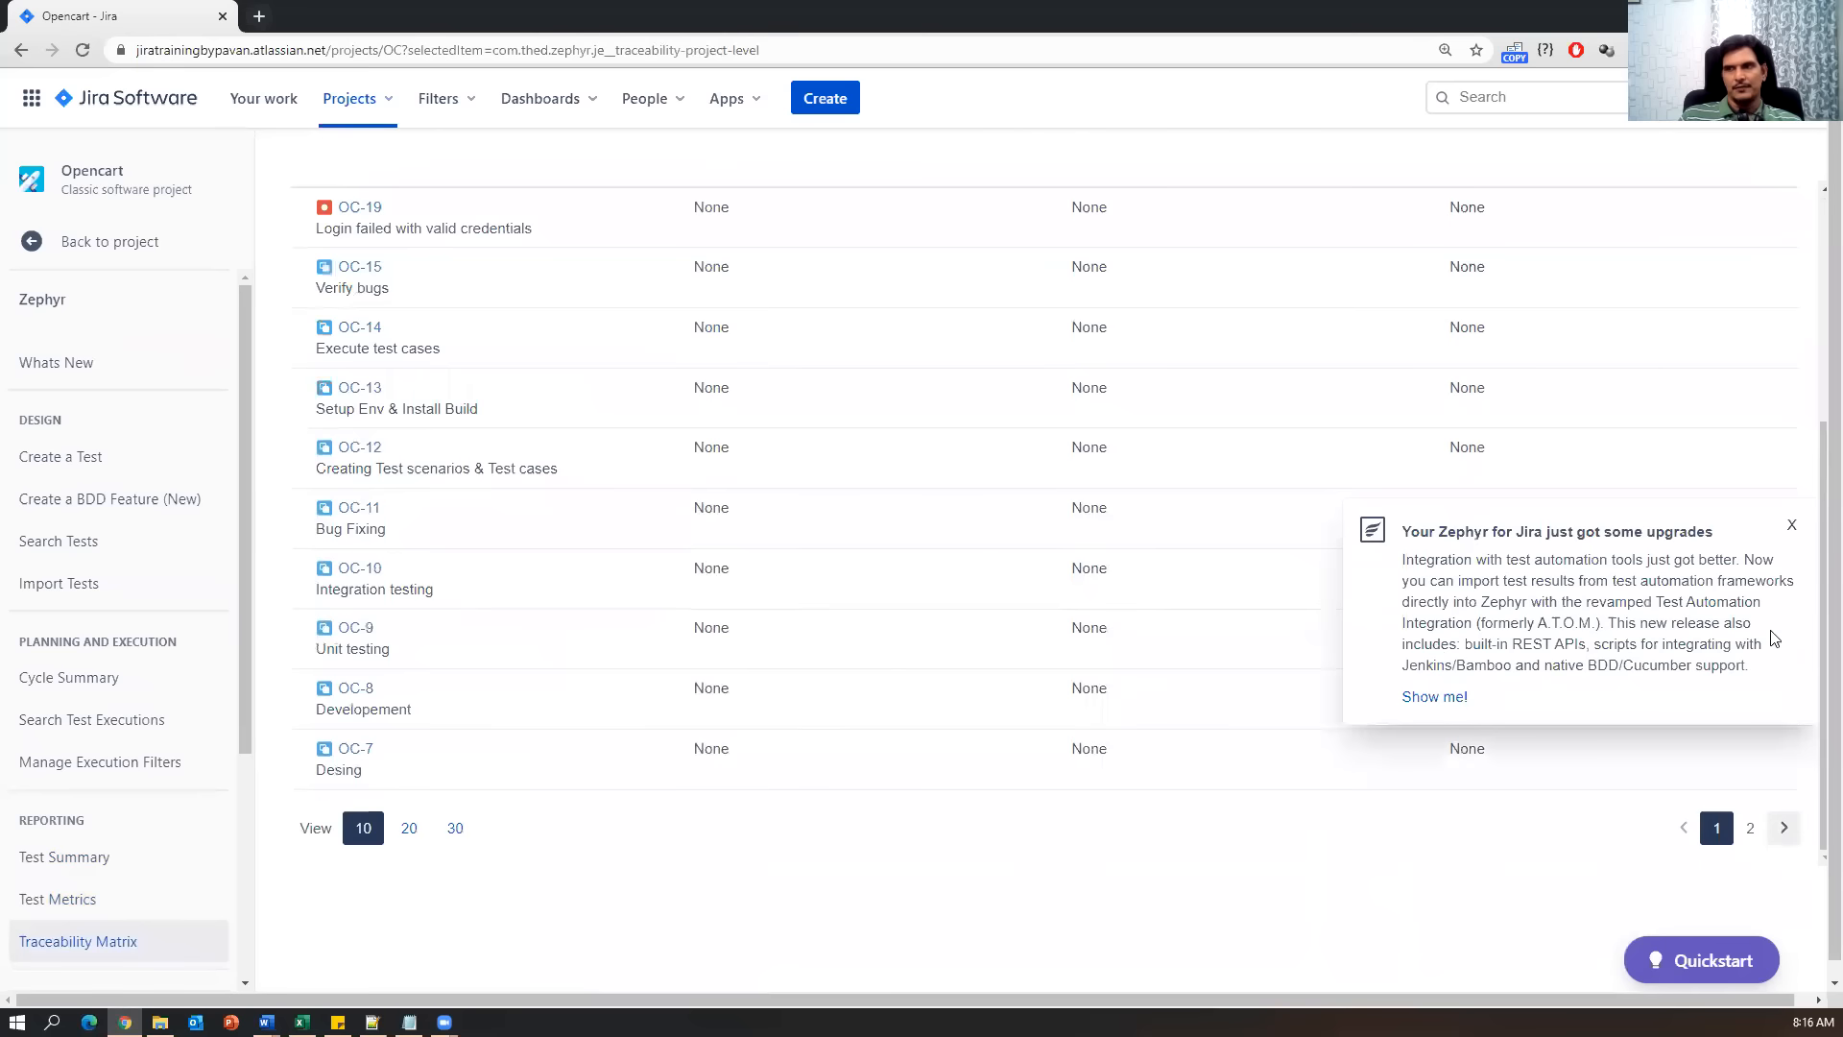
click(1792, 530)
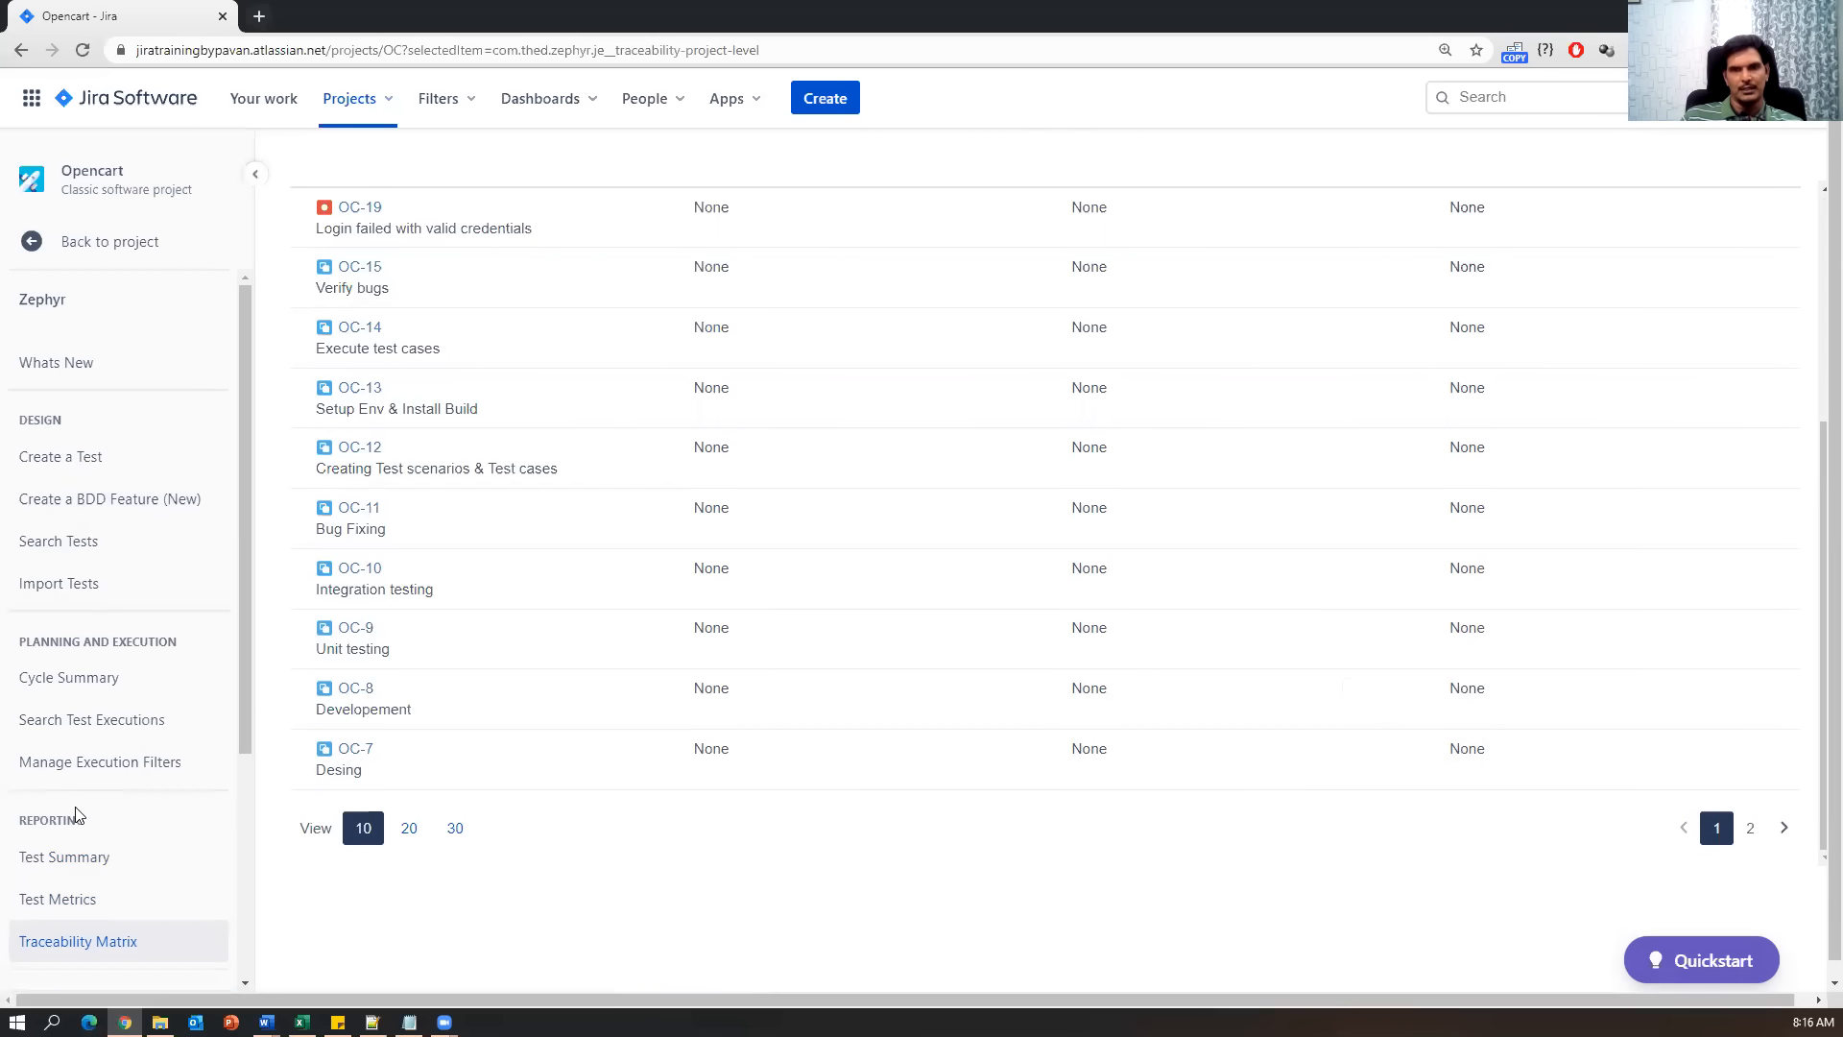
scroll(856, 744, up, 3)
scroll(873, 568, up, 1)
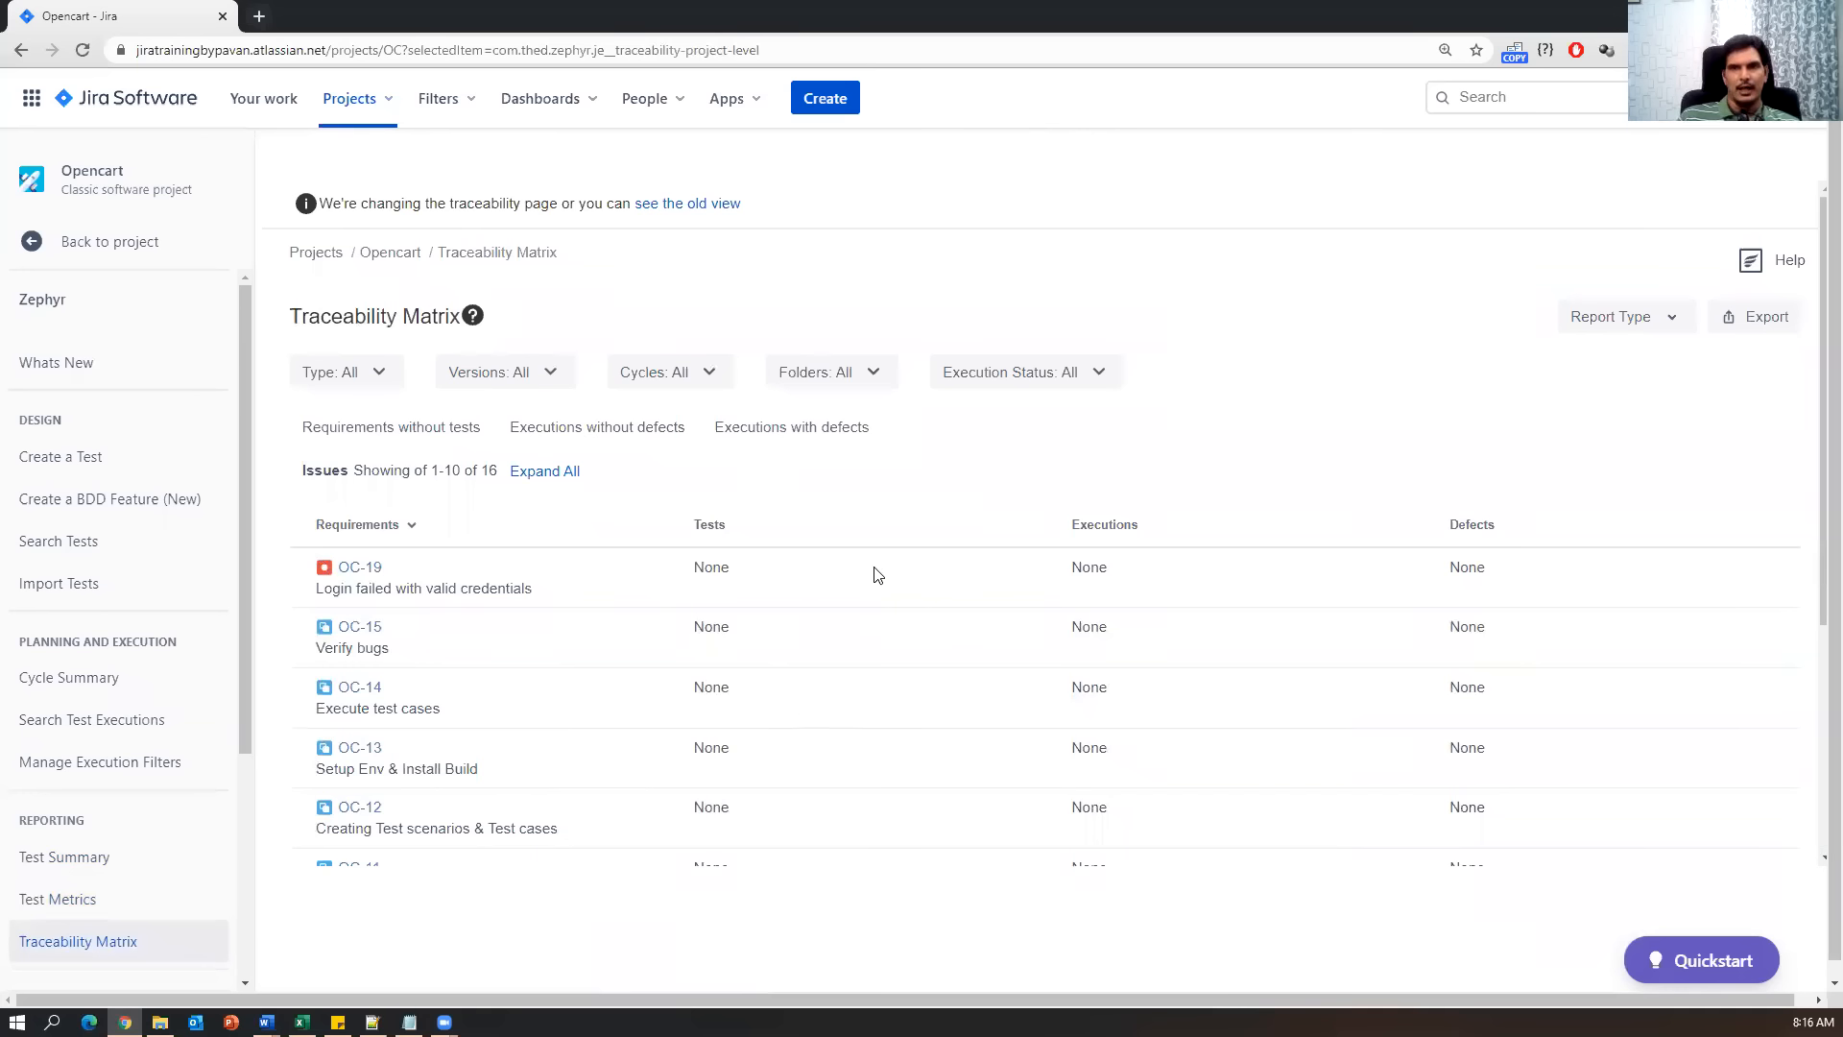
Look over the issue type, version, cycle and folder filters, then filter Execution Status to PASS.
click(378, 378)
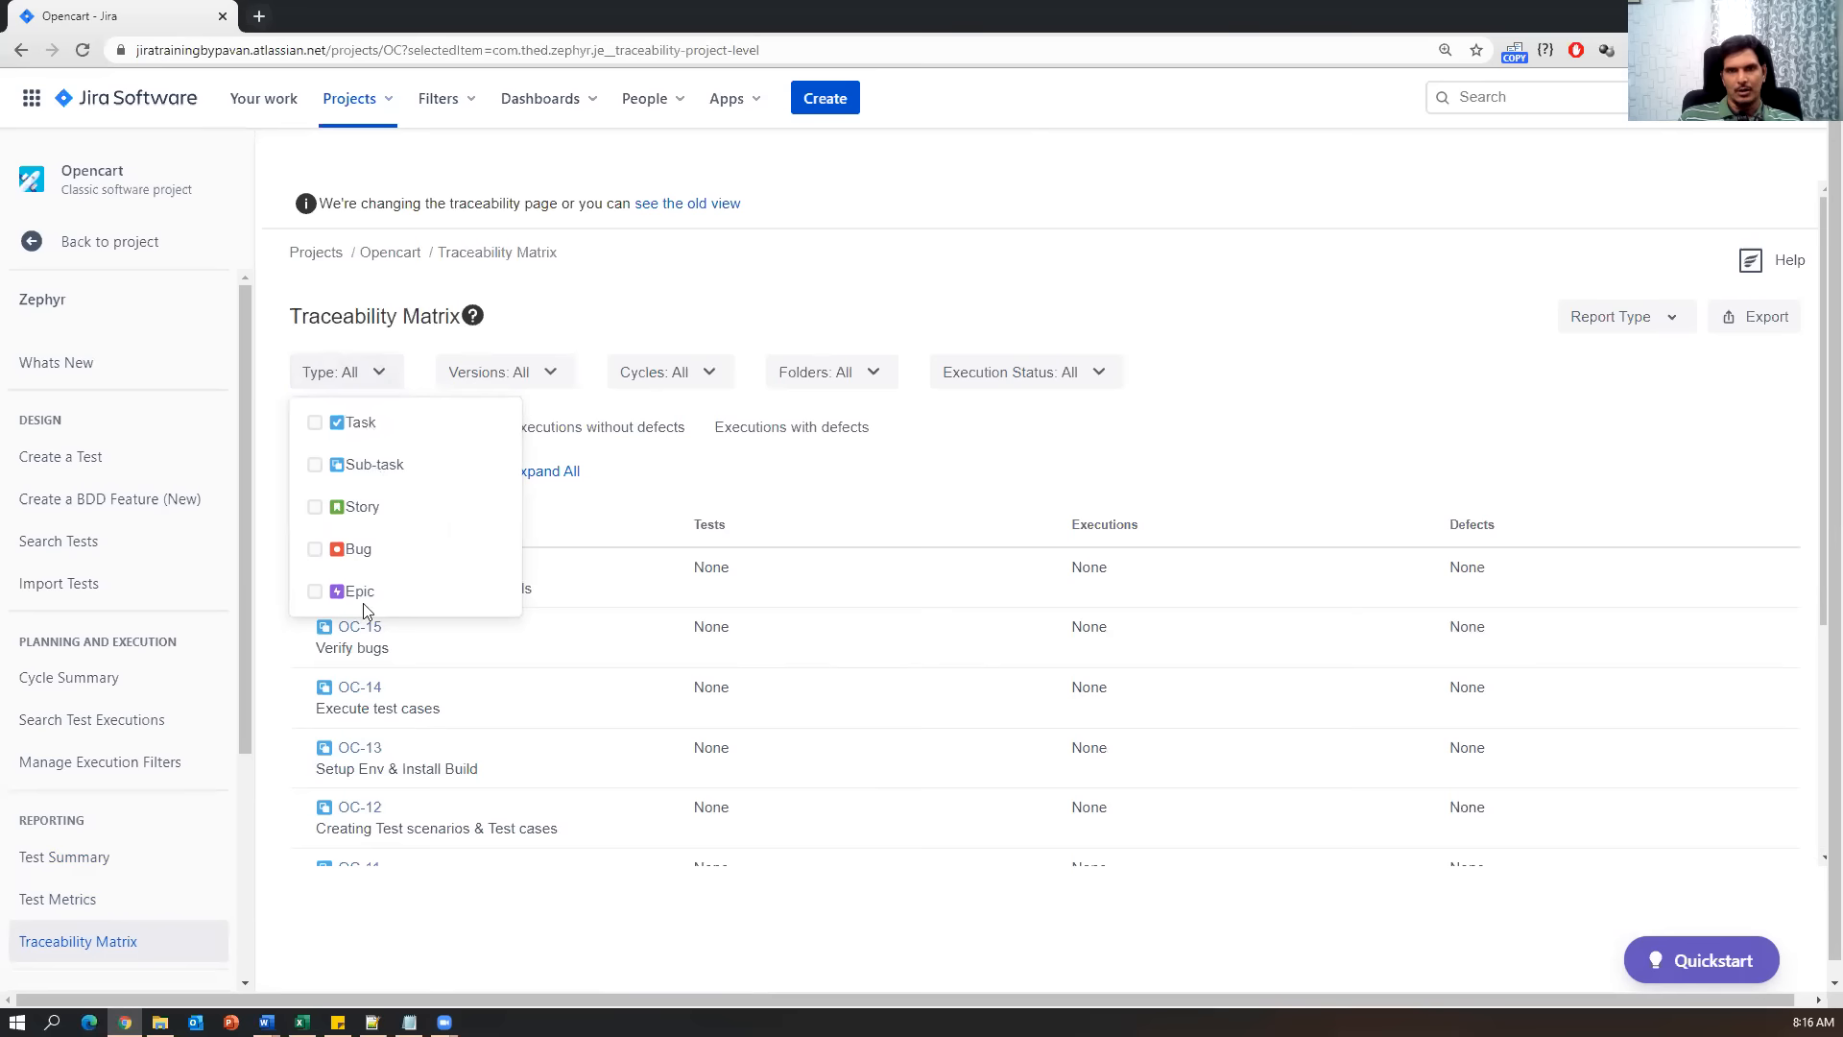
click(558, 371)
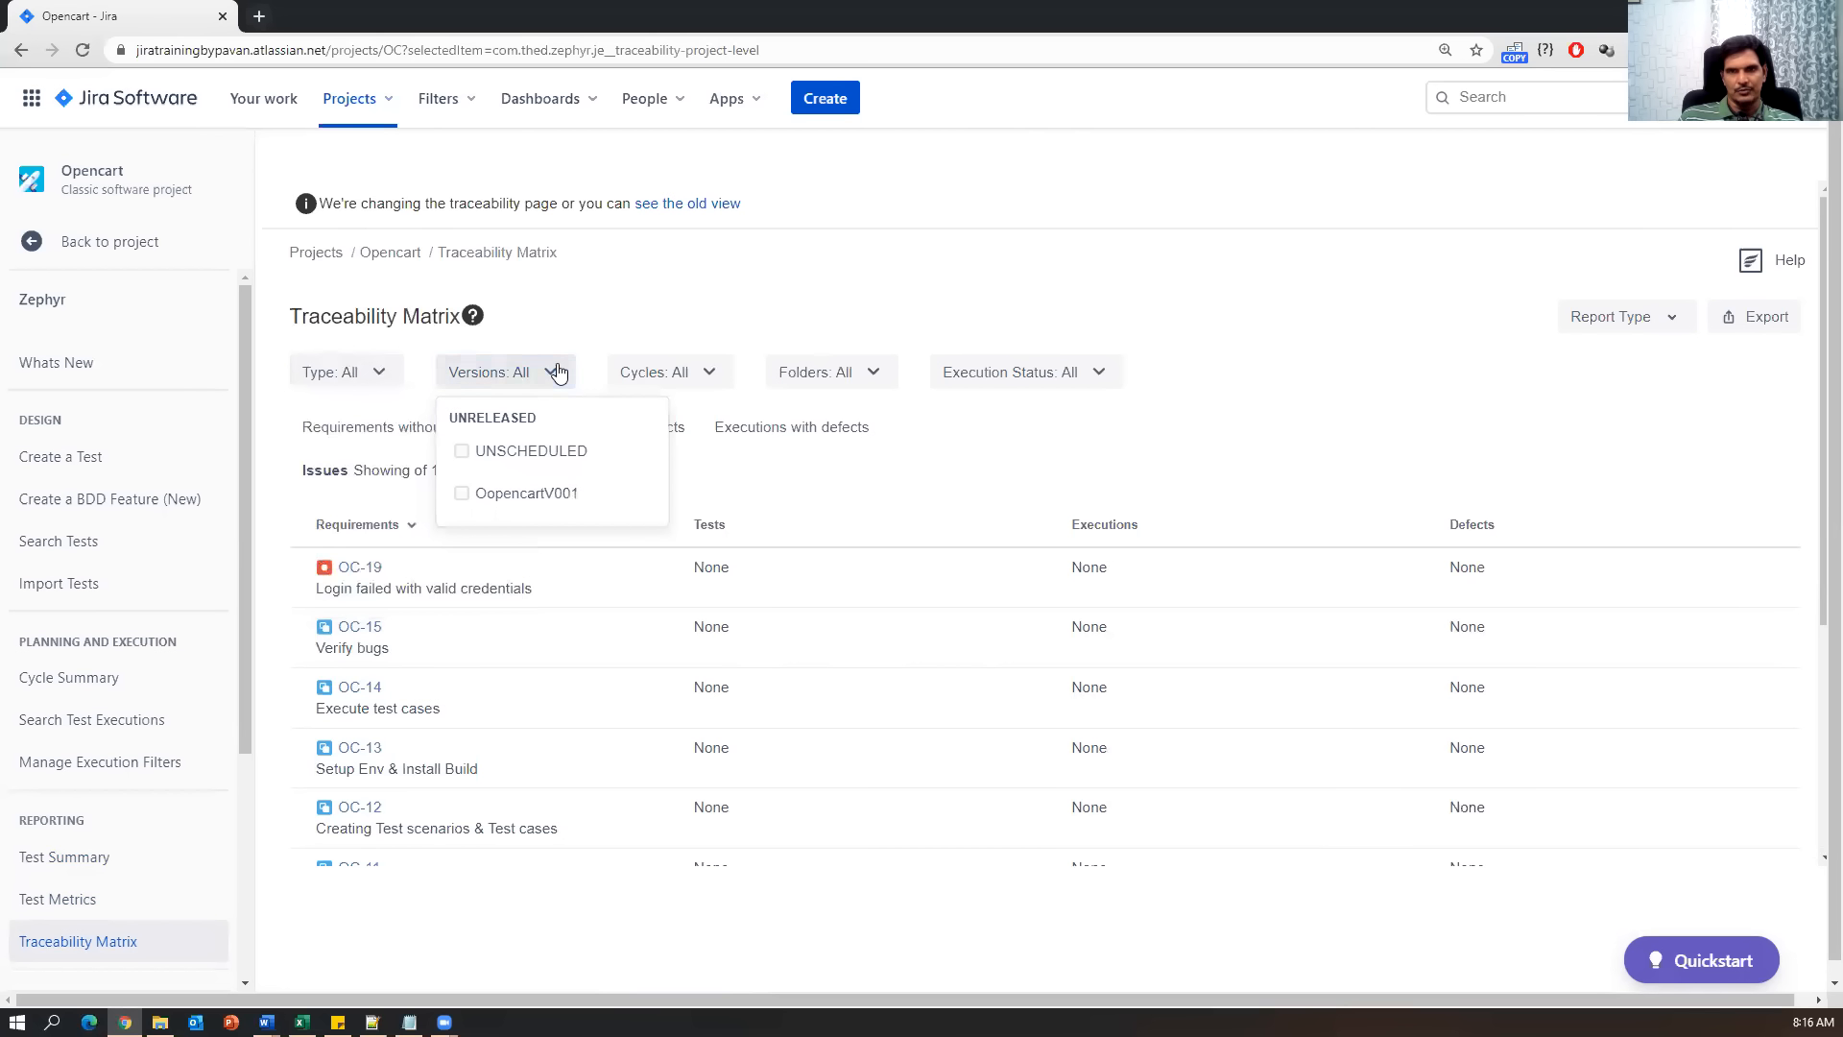
click(709, 373)
click(872, 375)
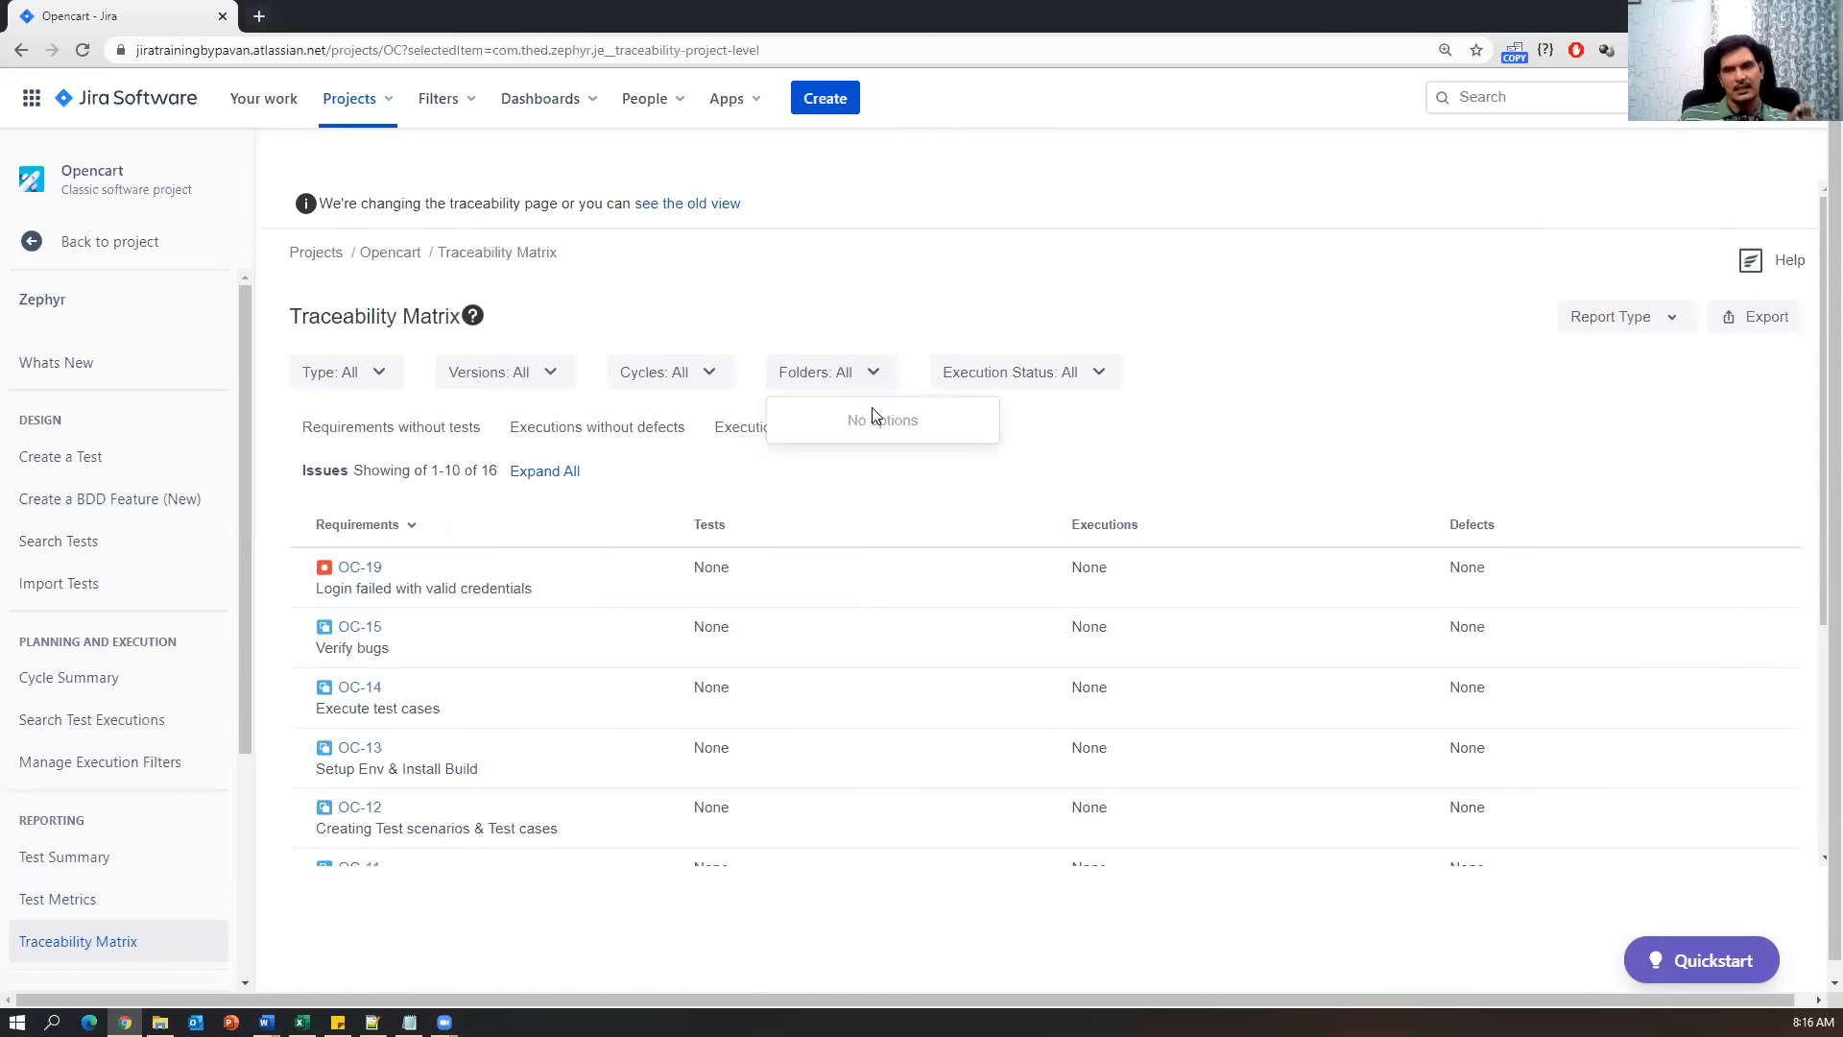
click(1100, 372)
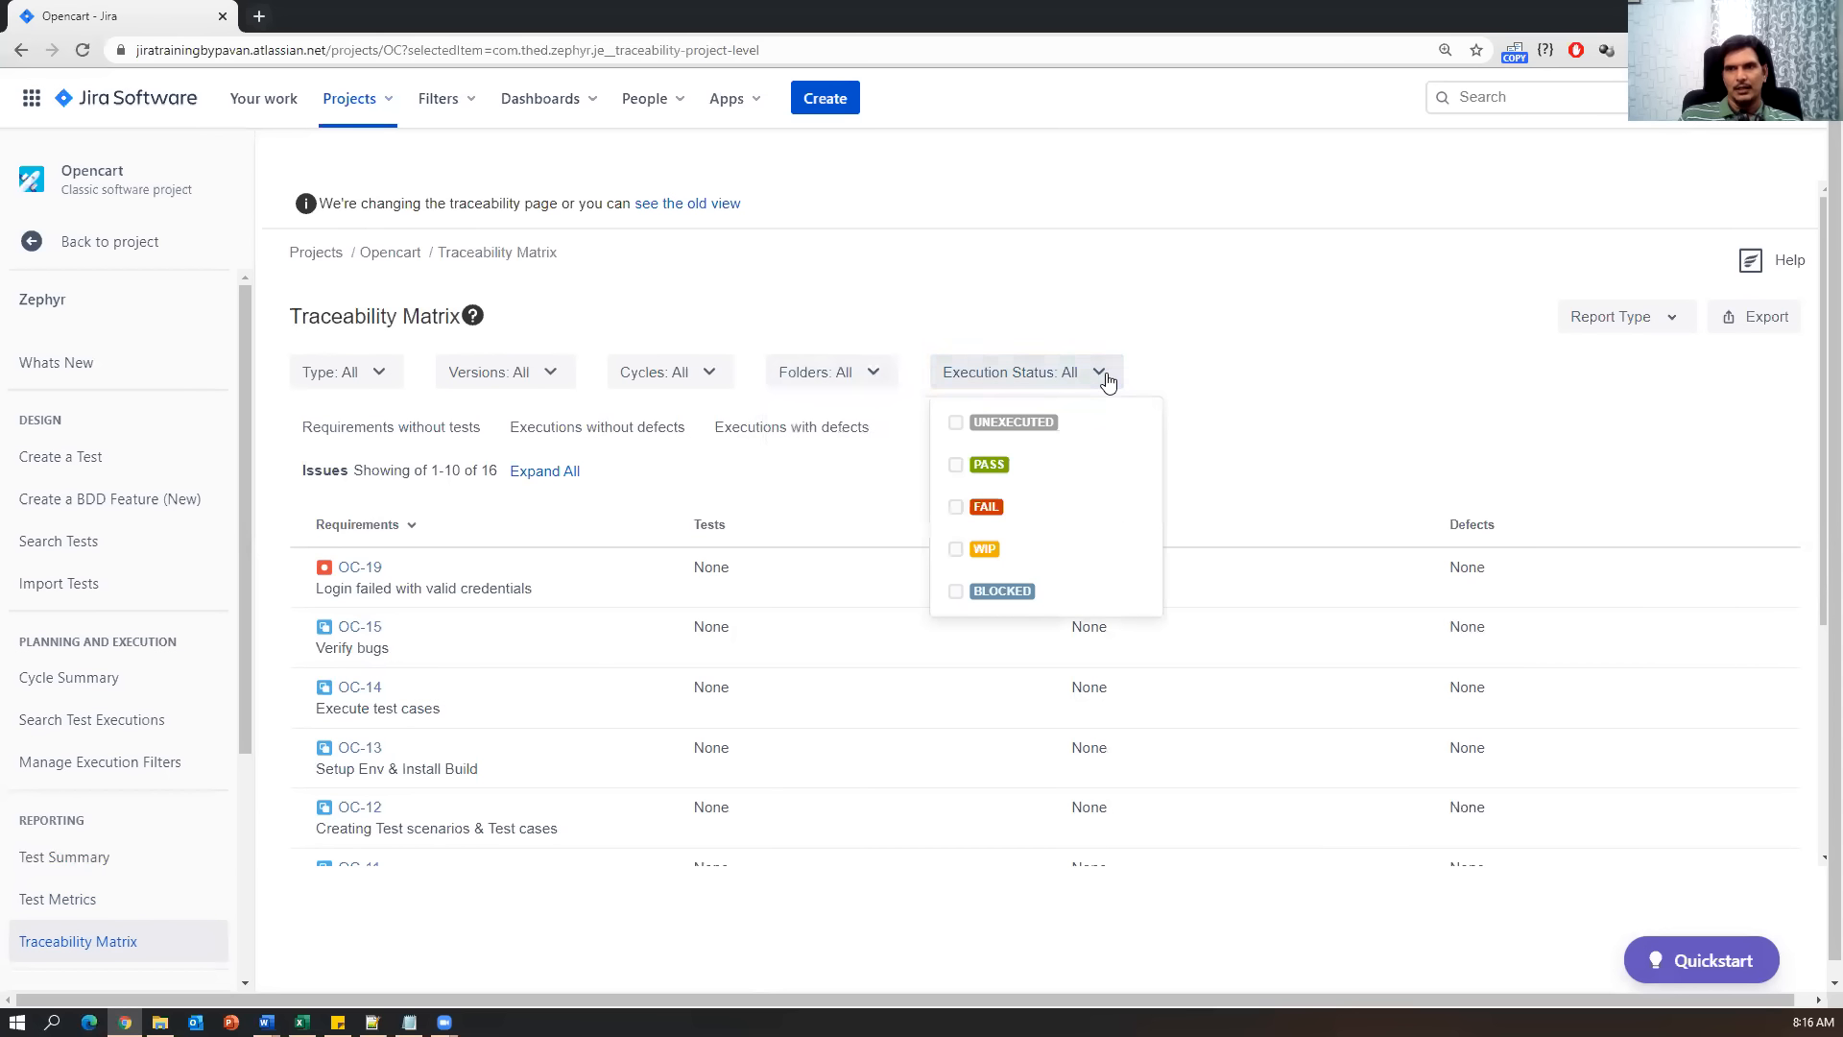
click(995, 469)
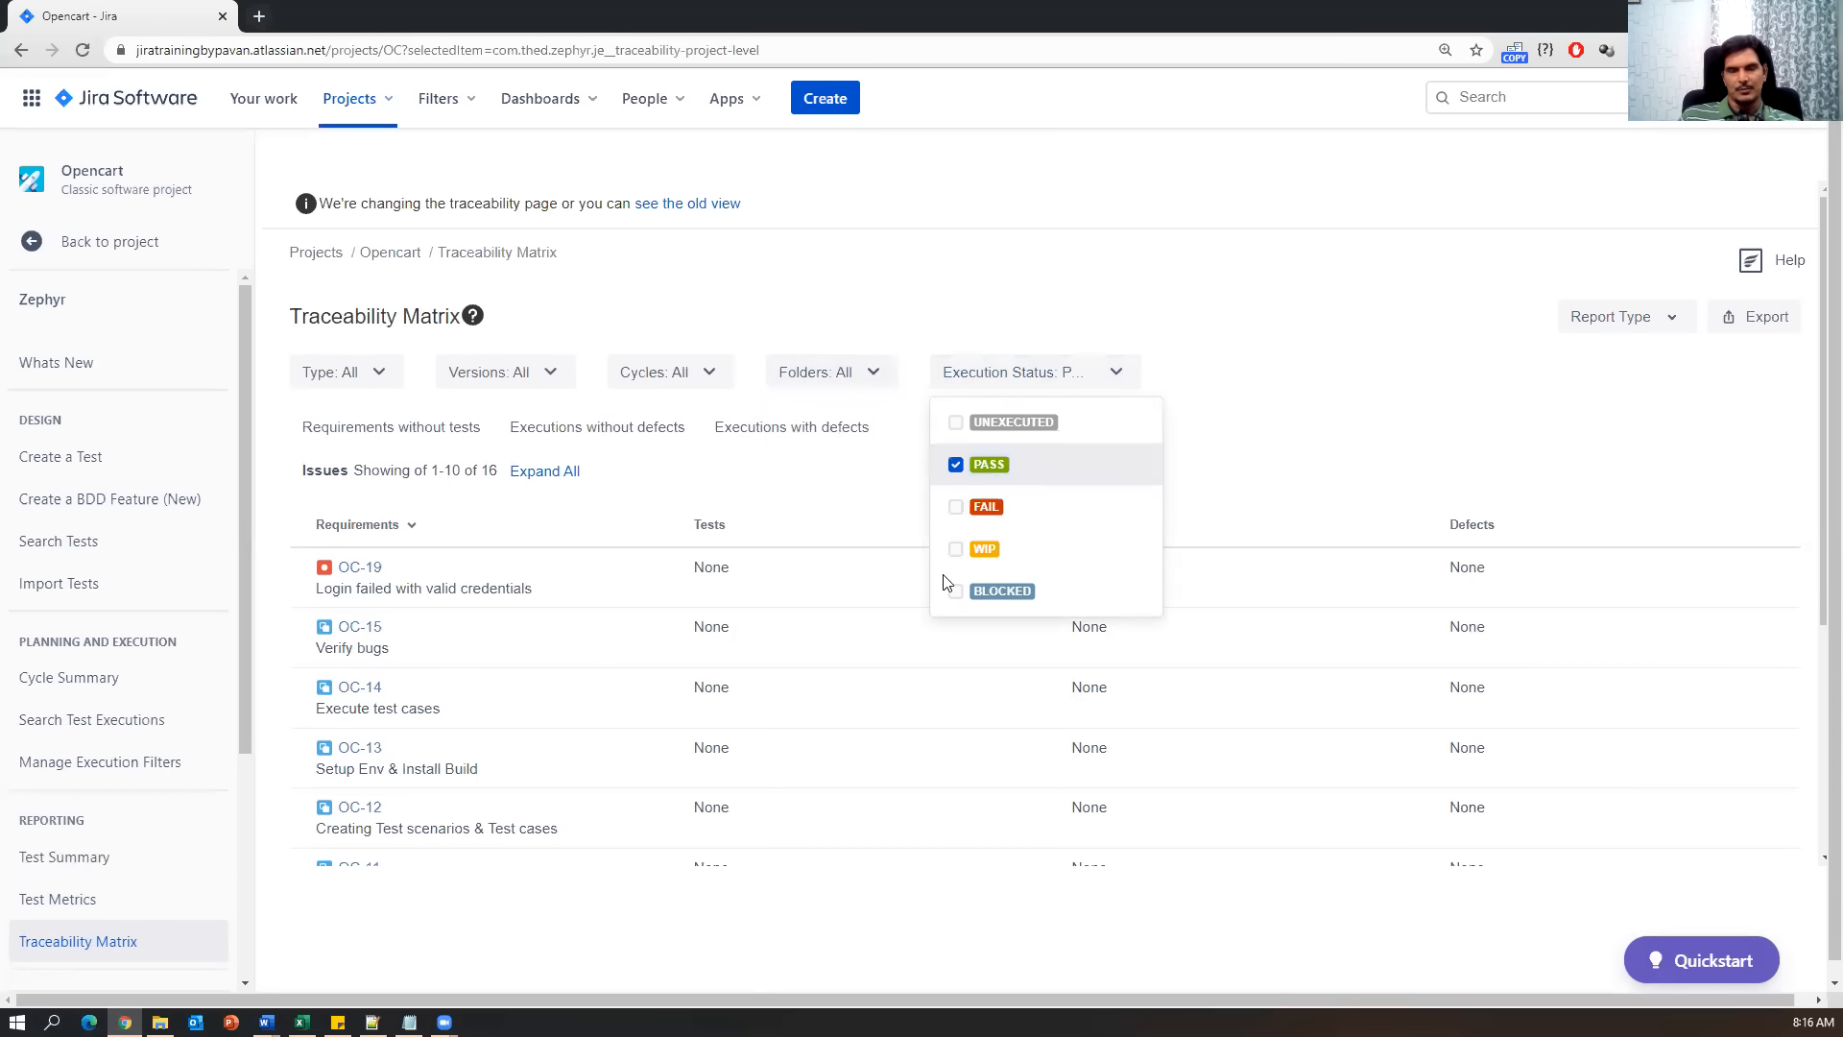
click(853, 492)
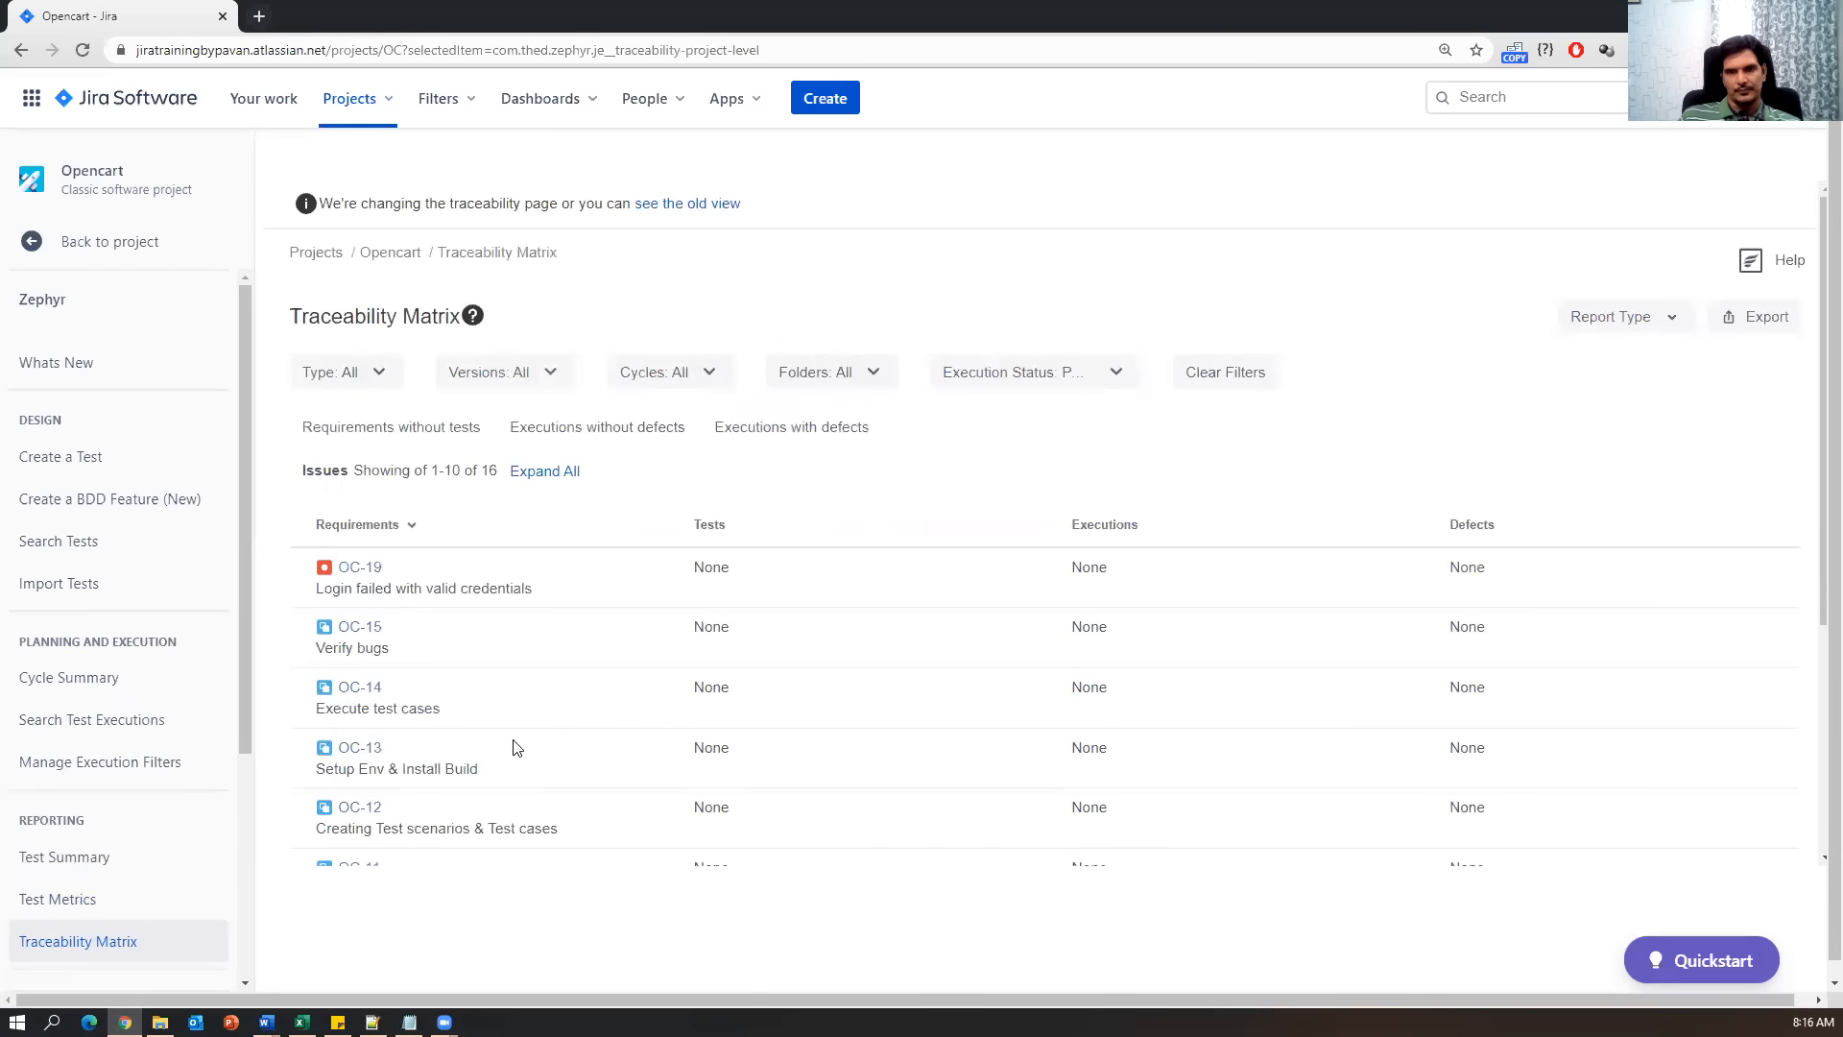
Scroll through the PASS-filtered matrix, reviewing requirements such as OC-19 and OC-15.
scroll(515, 746, down, 4)
scroll(487, 822, up, 2)
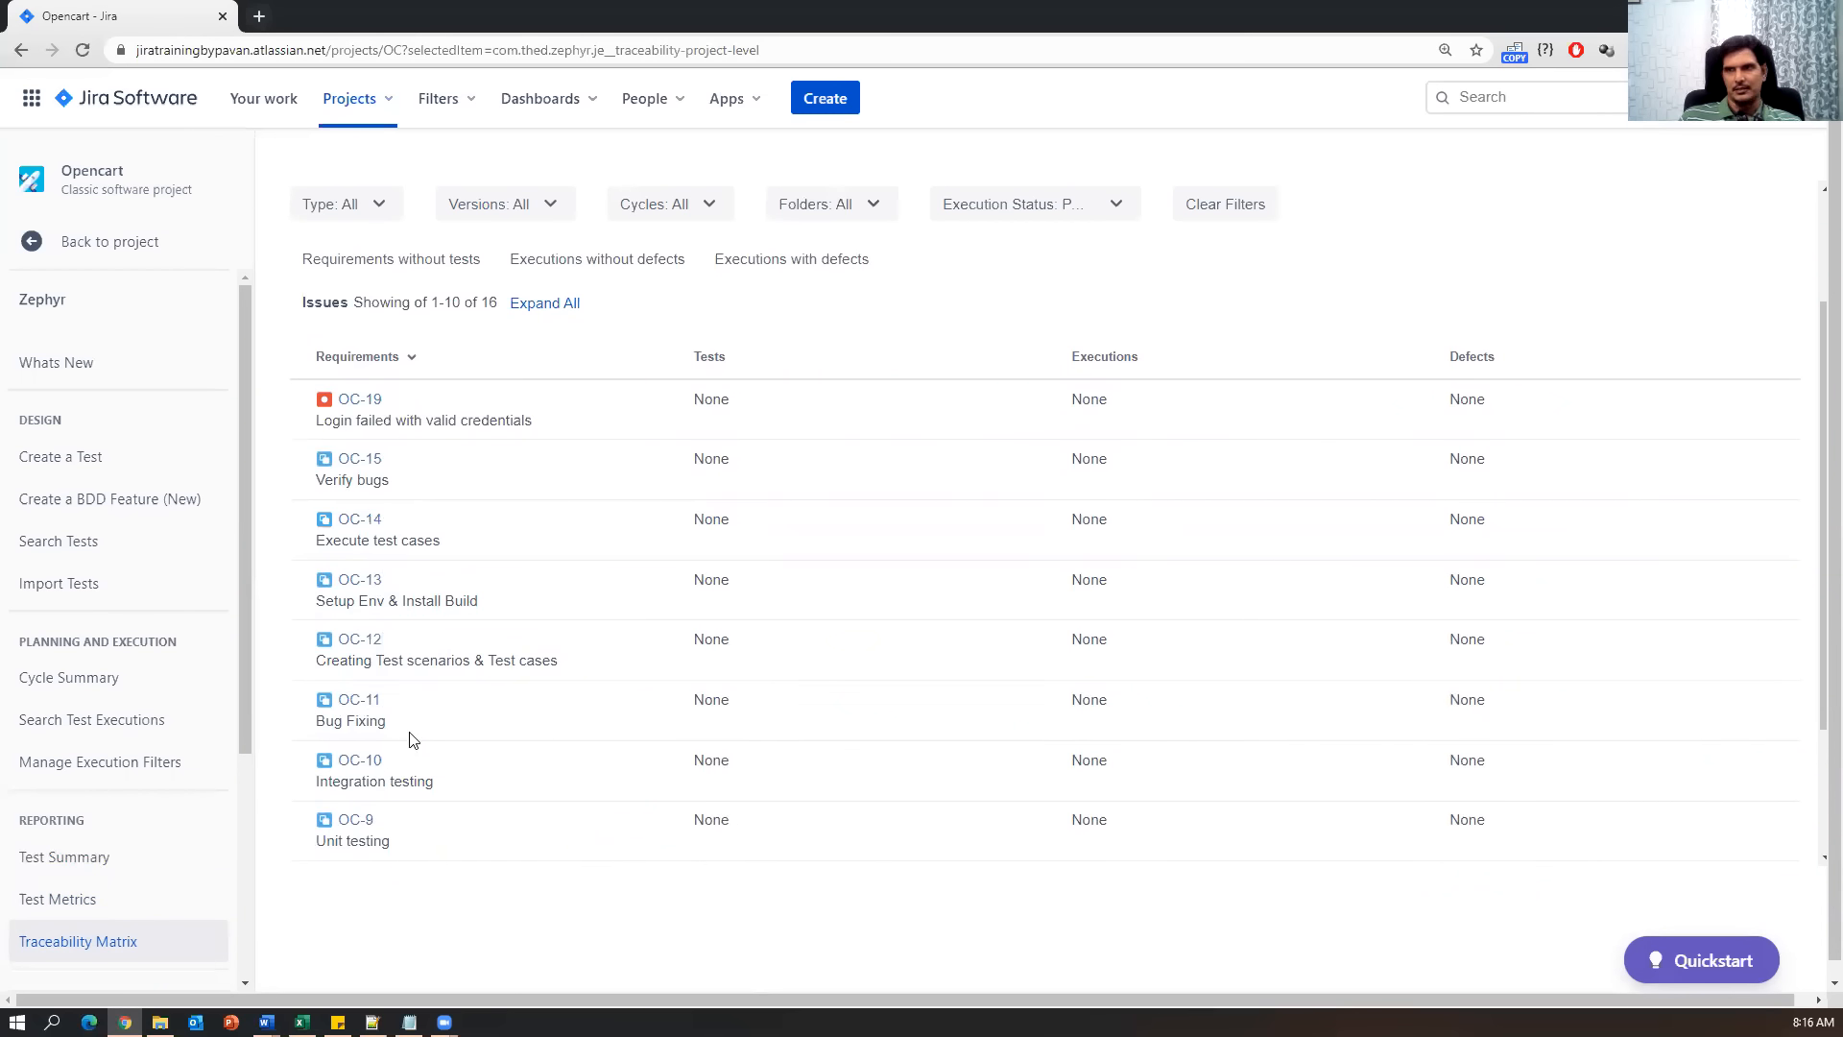
scroll(411, 739, down, 2)
scroll(419, 710, up, 4)
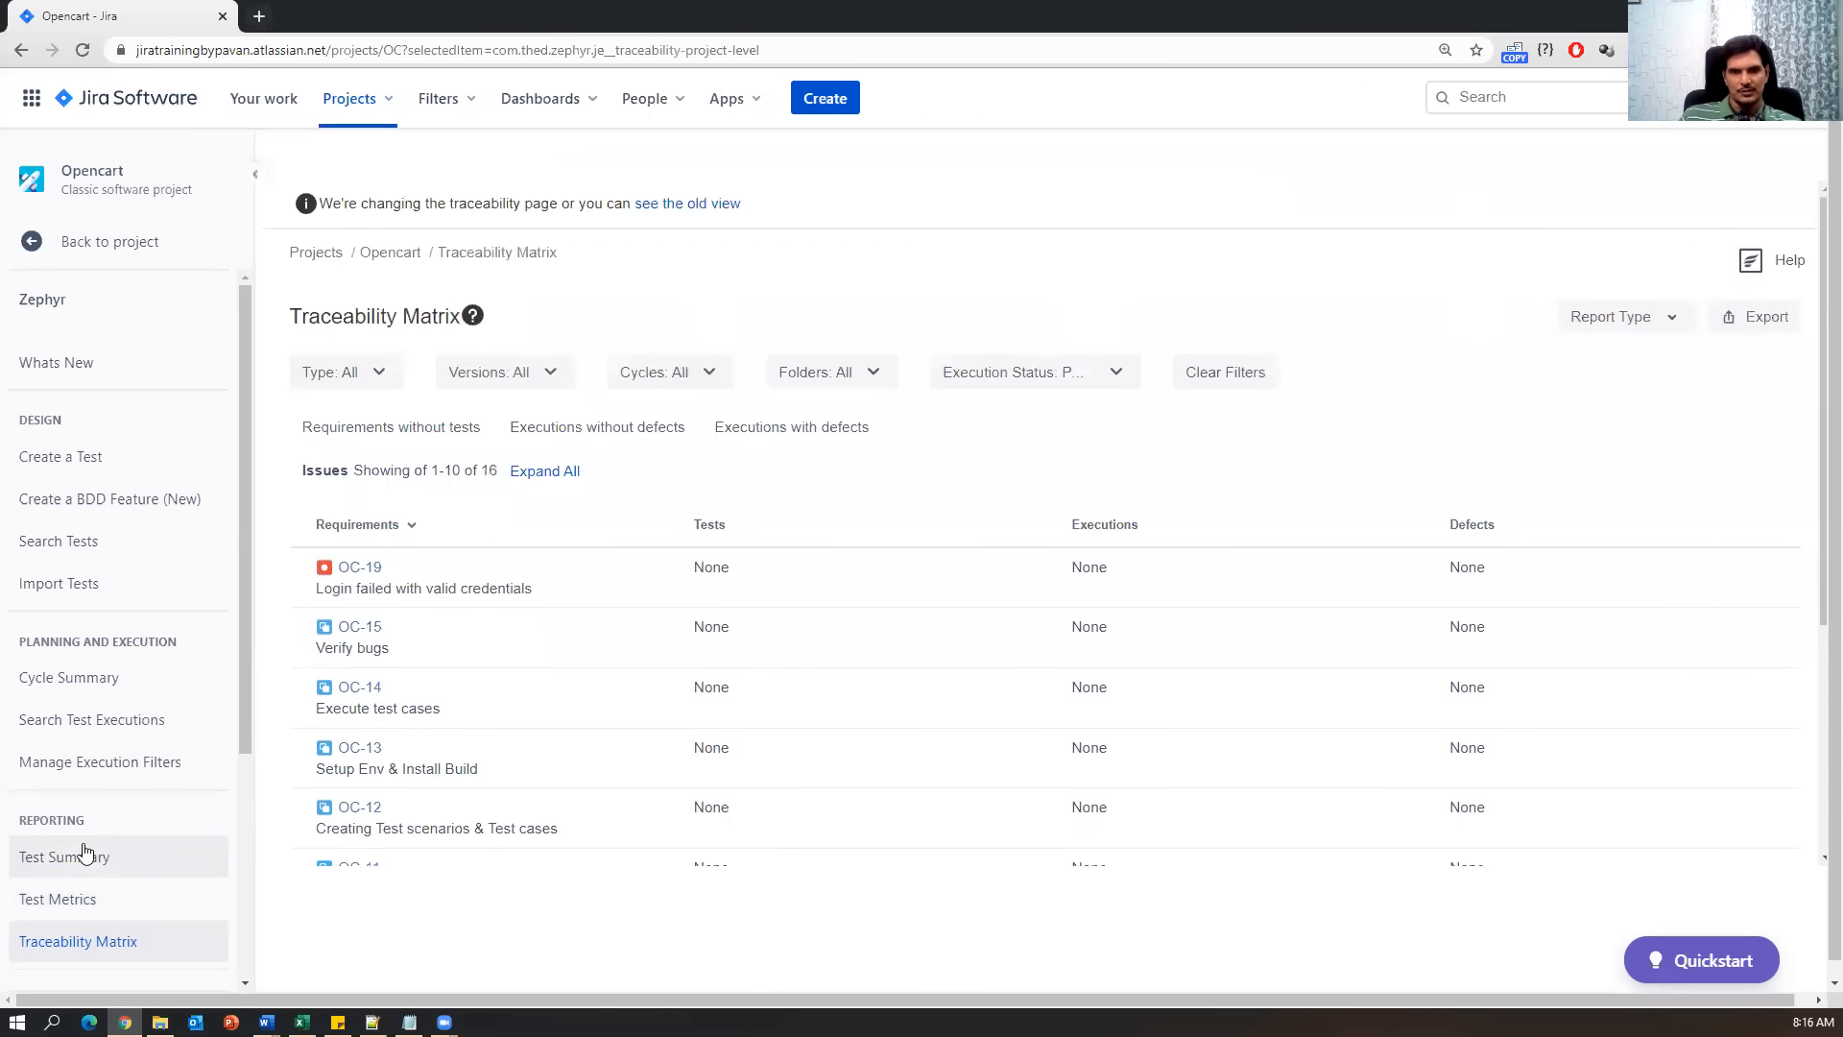
scroll(86, 825, down, 3)
scroll(100, 651, up, 1)
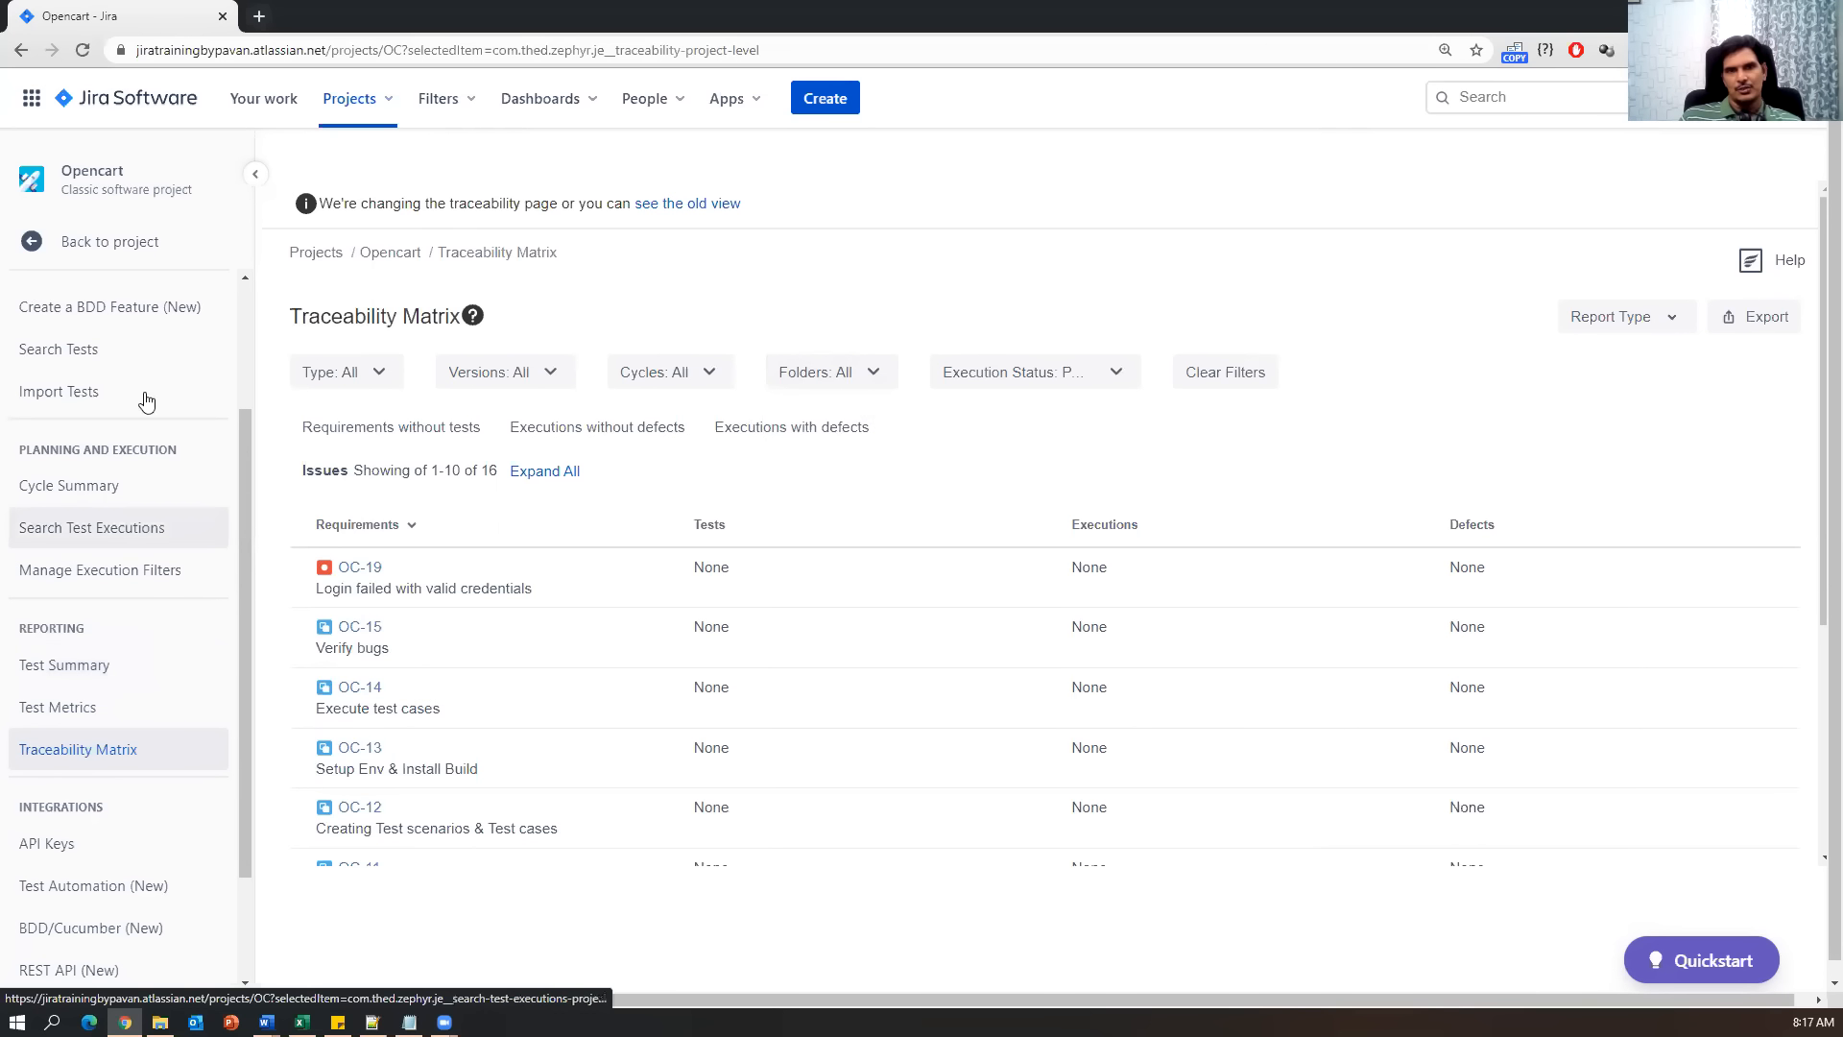
scroll(103, 843, down, 2)
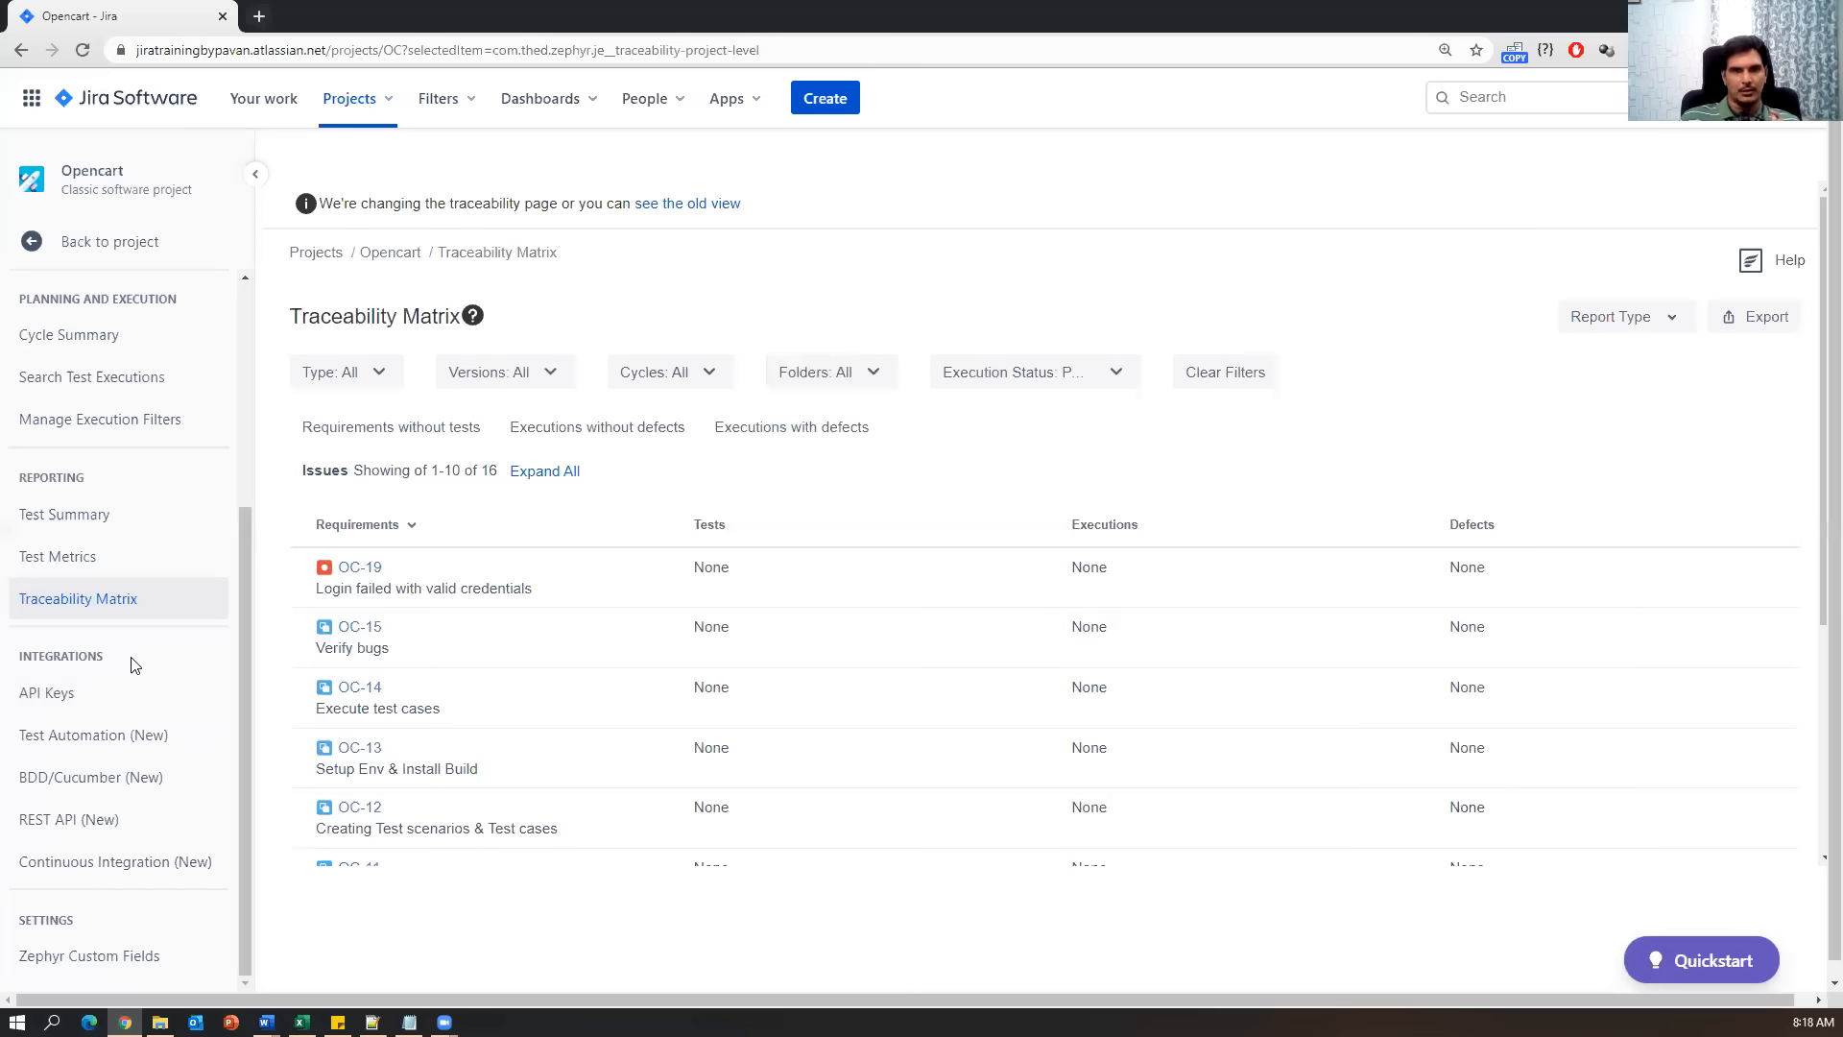
scroll(134, 664, up, 3)
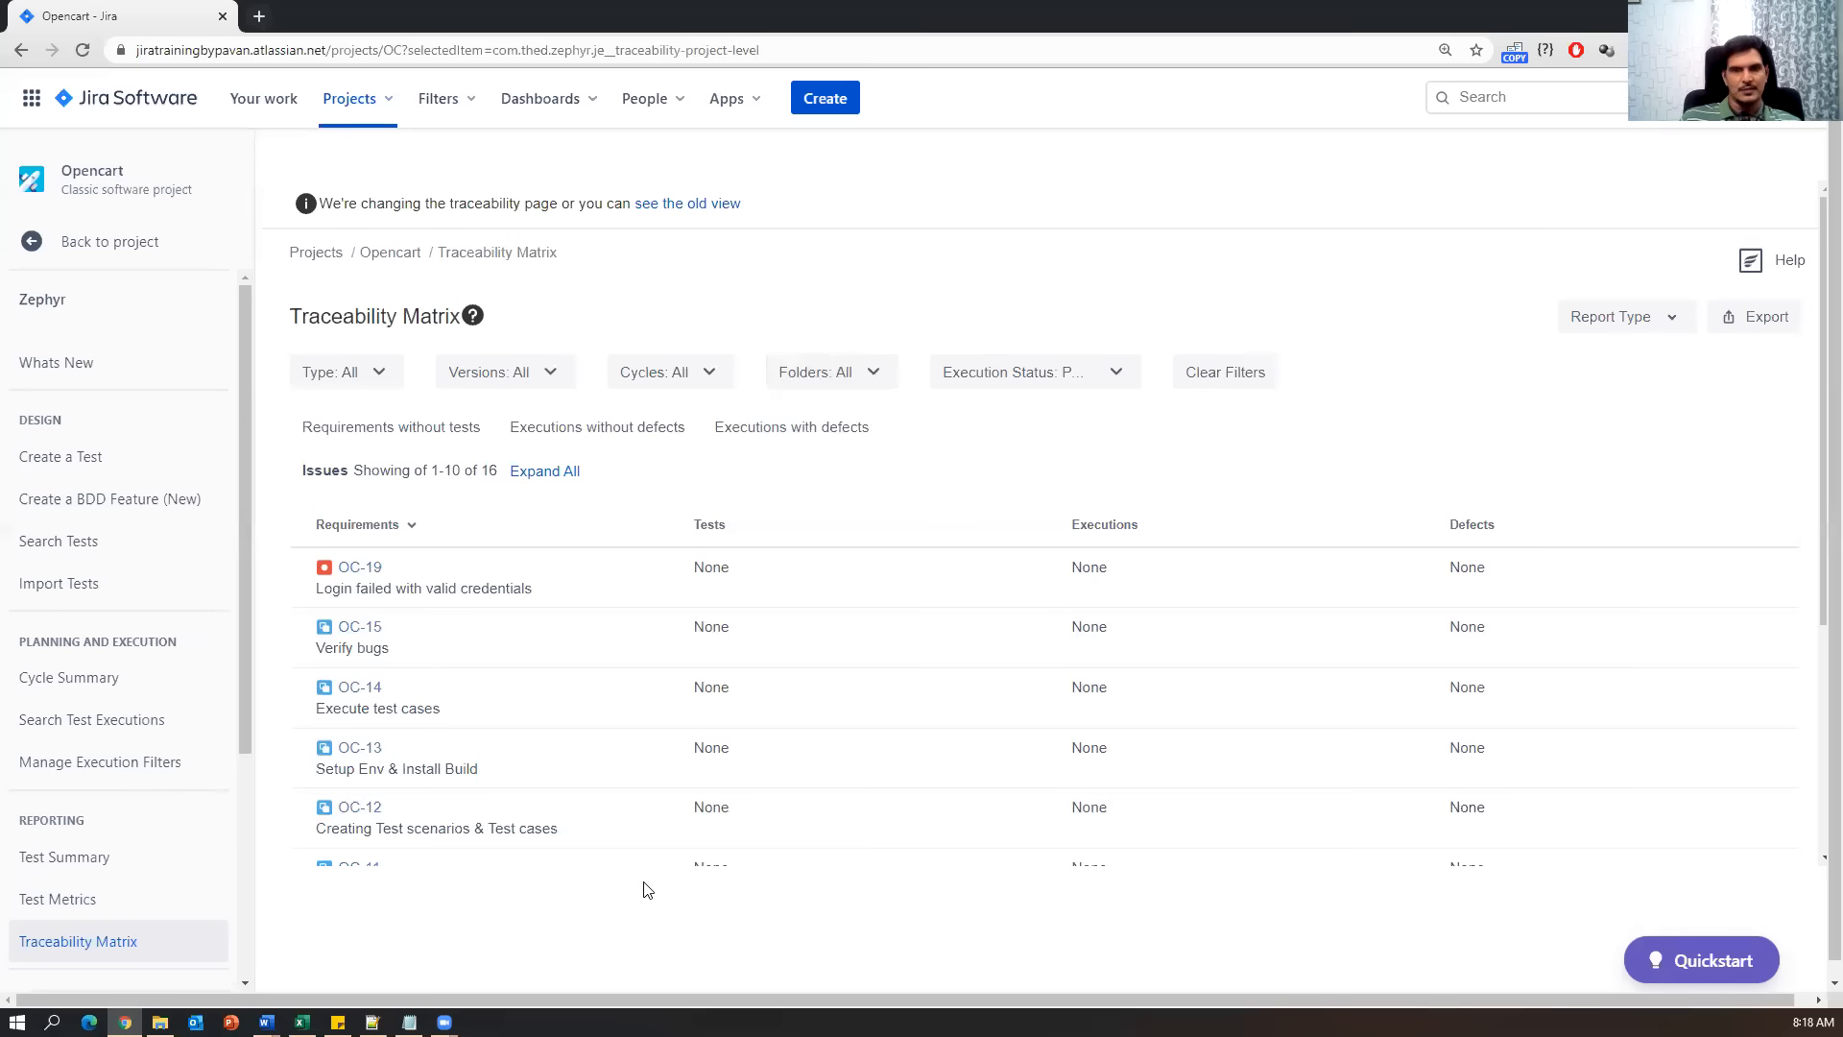
Review the Agile scrum and Test Management activities lists in Notes.txt, then return to Jira.
click(409, 1022)
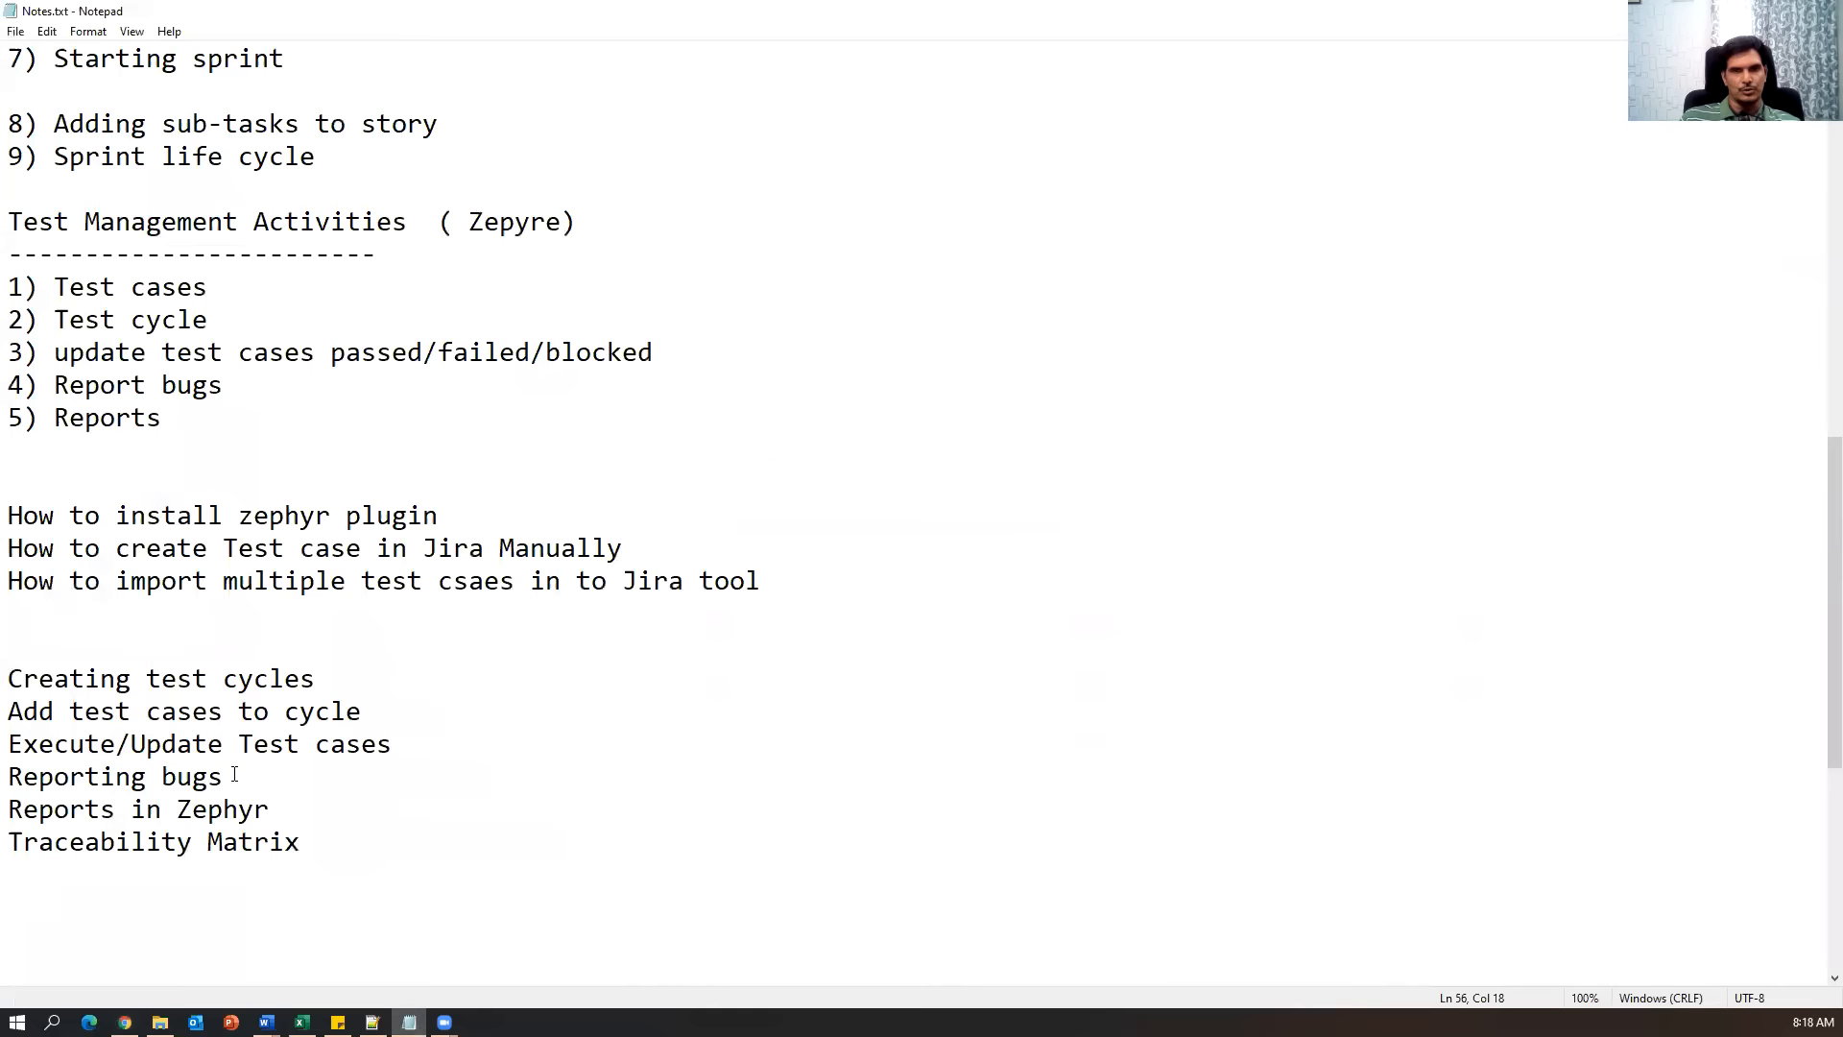
drag(183, 194, 378, 917)
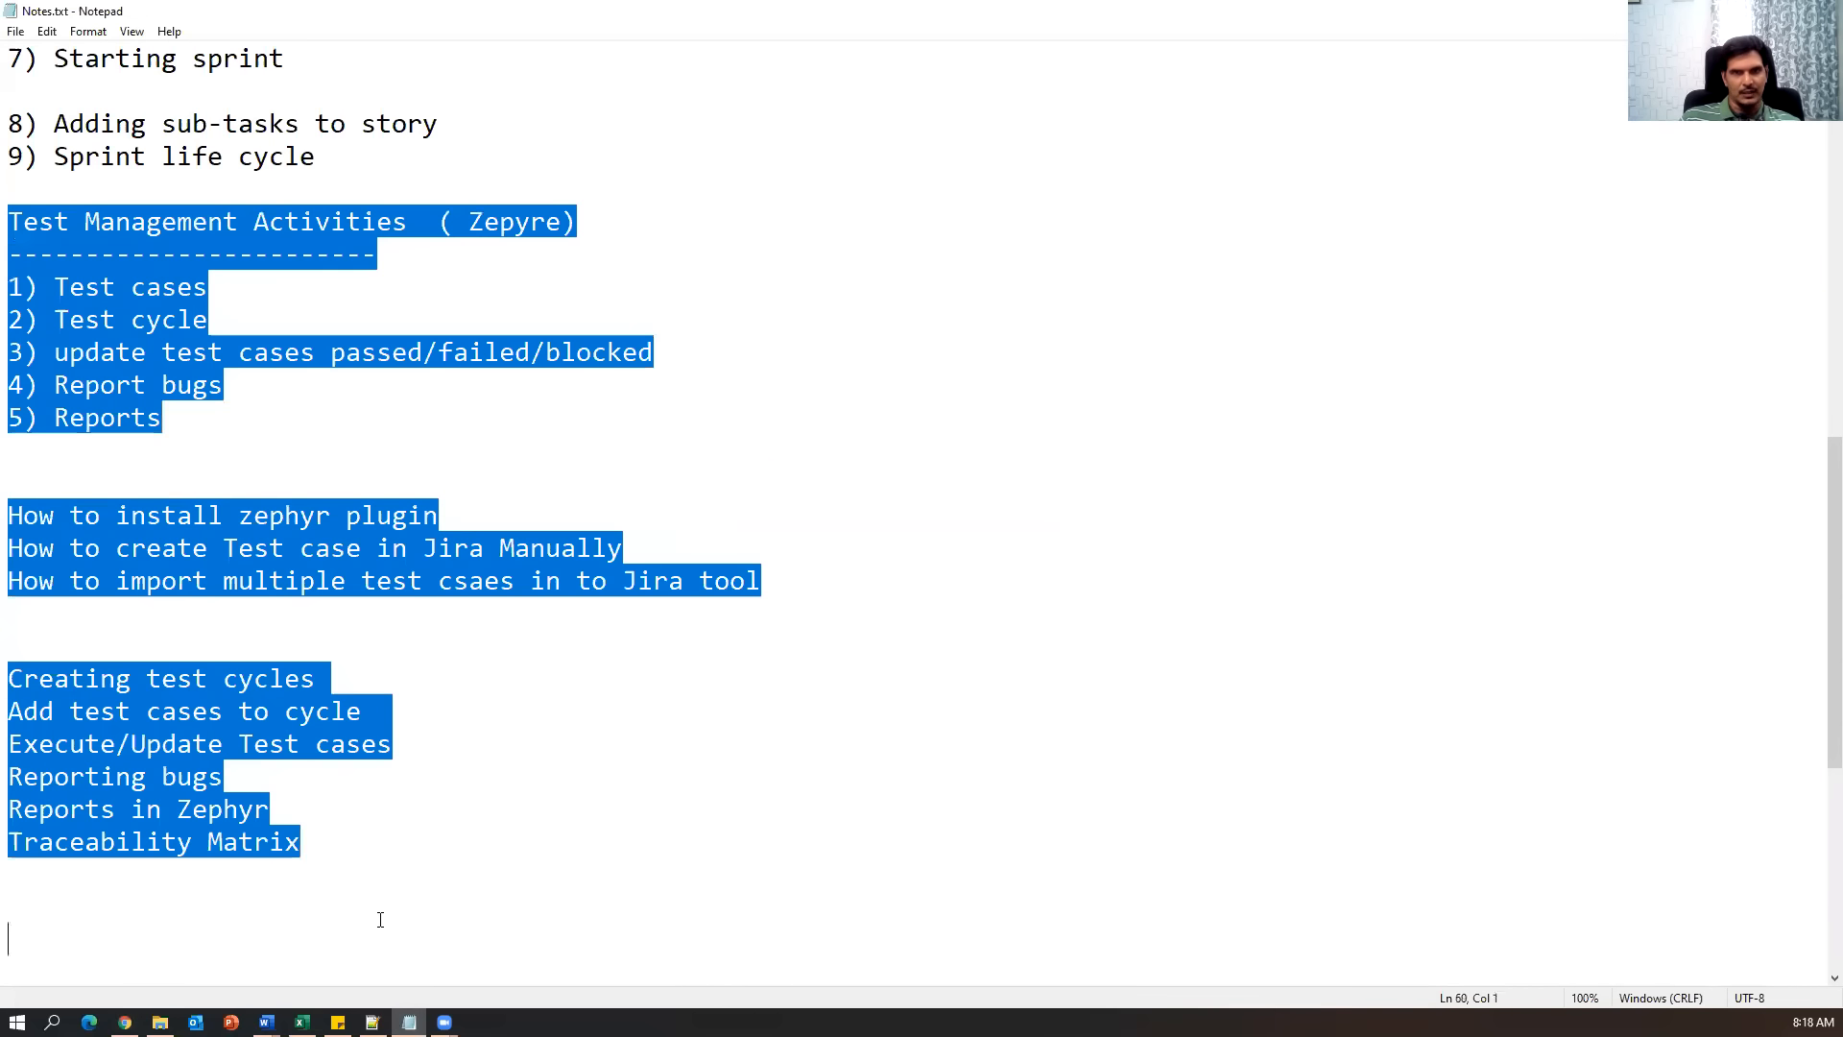
scroll(384, 912, up, 5)
drag(416, 661, 8, 190)
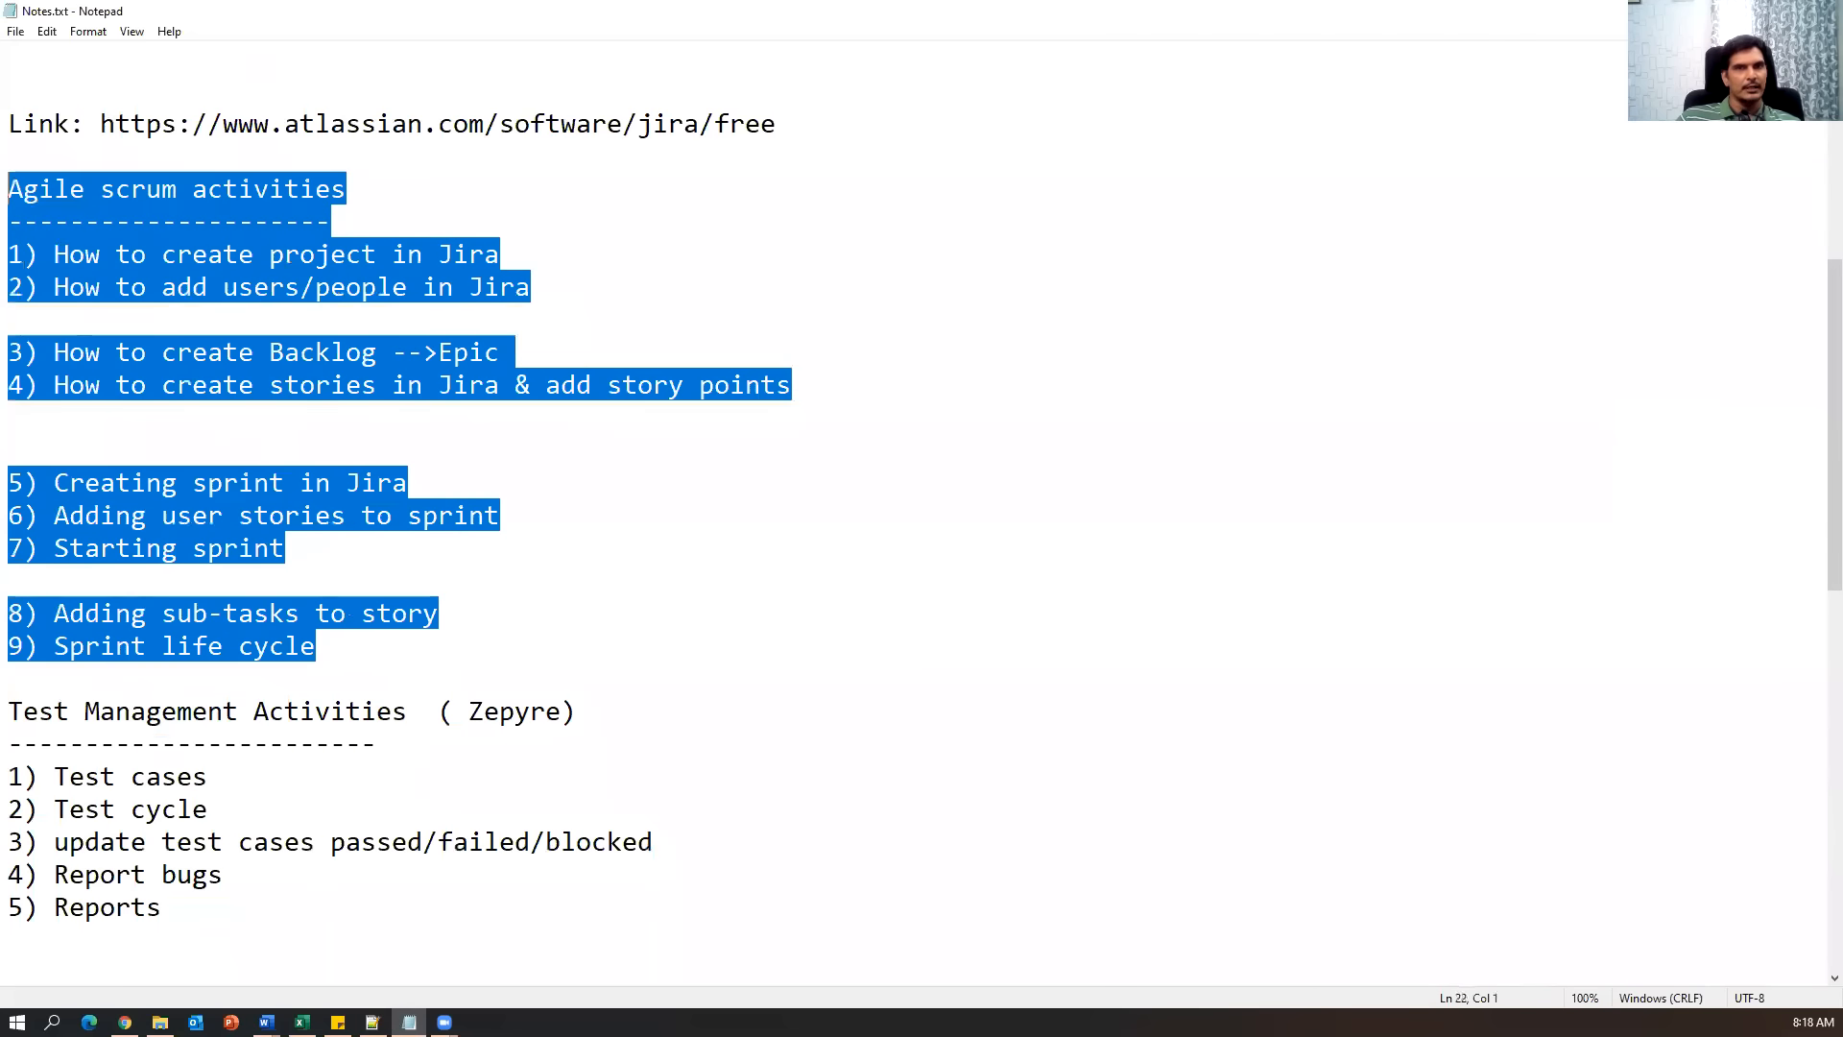
click(1050, 642)
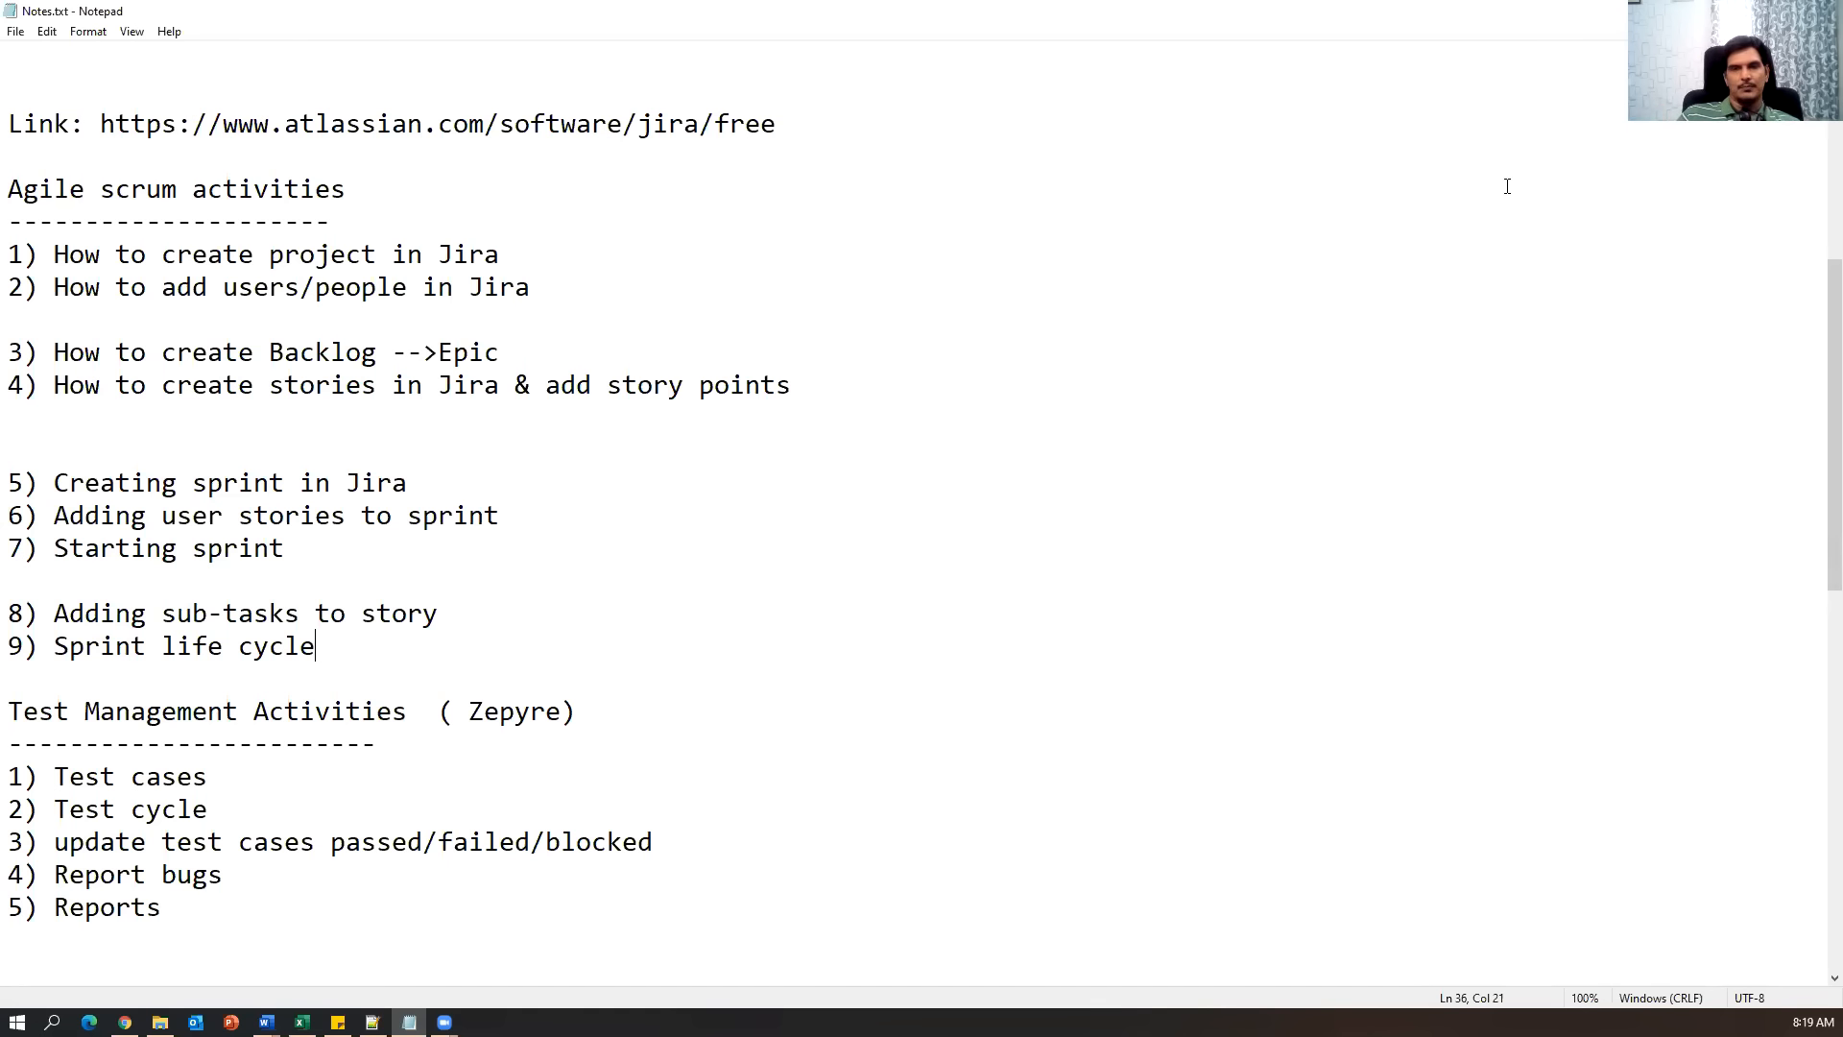
key(alt+Tab)
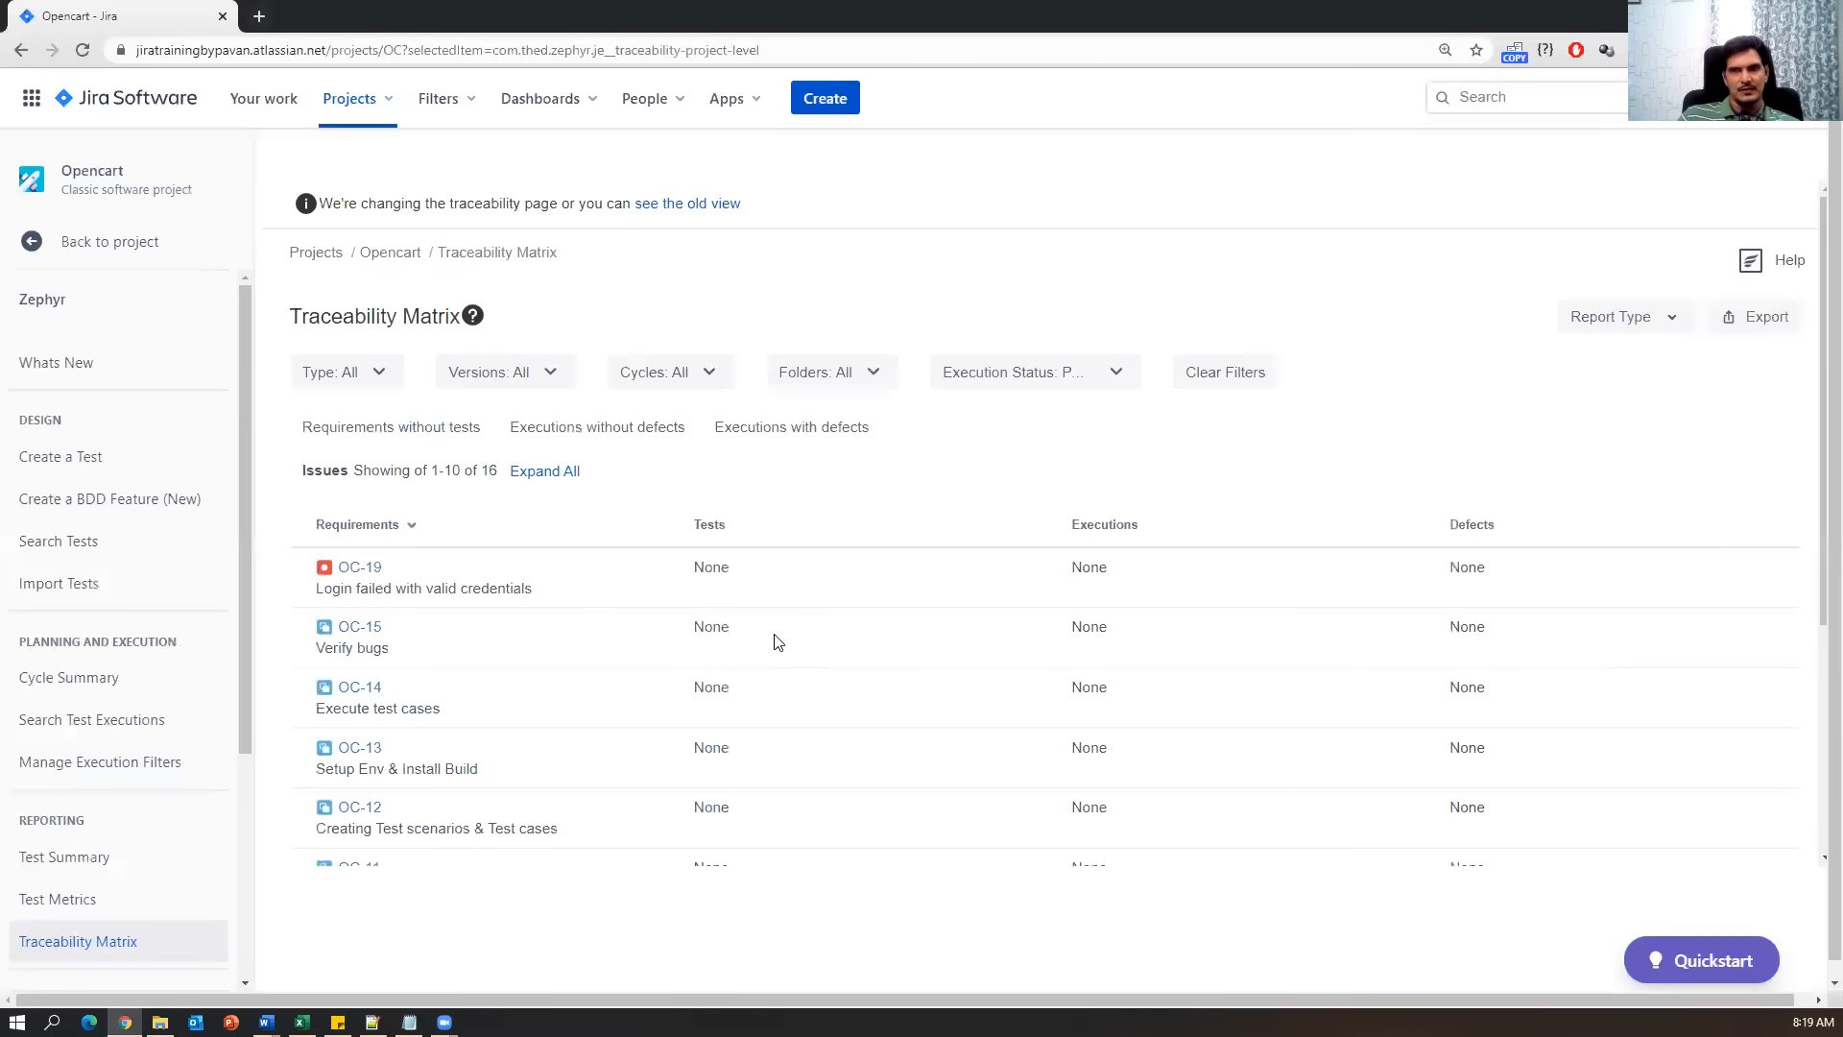
Bring Notes.txt back to the front, scrolled up to its opening Jira Tool section.
click(408, 1021)
scroll(801, 814, up, 7)
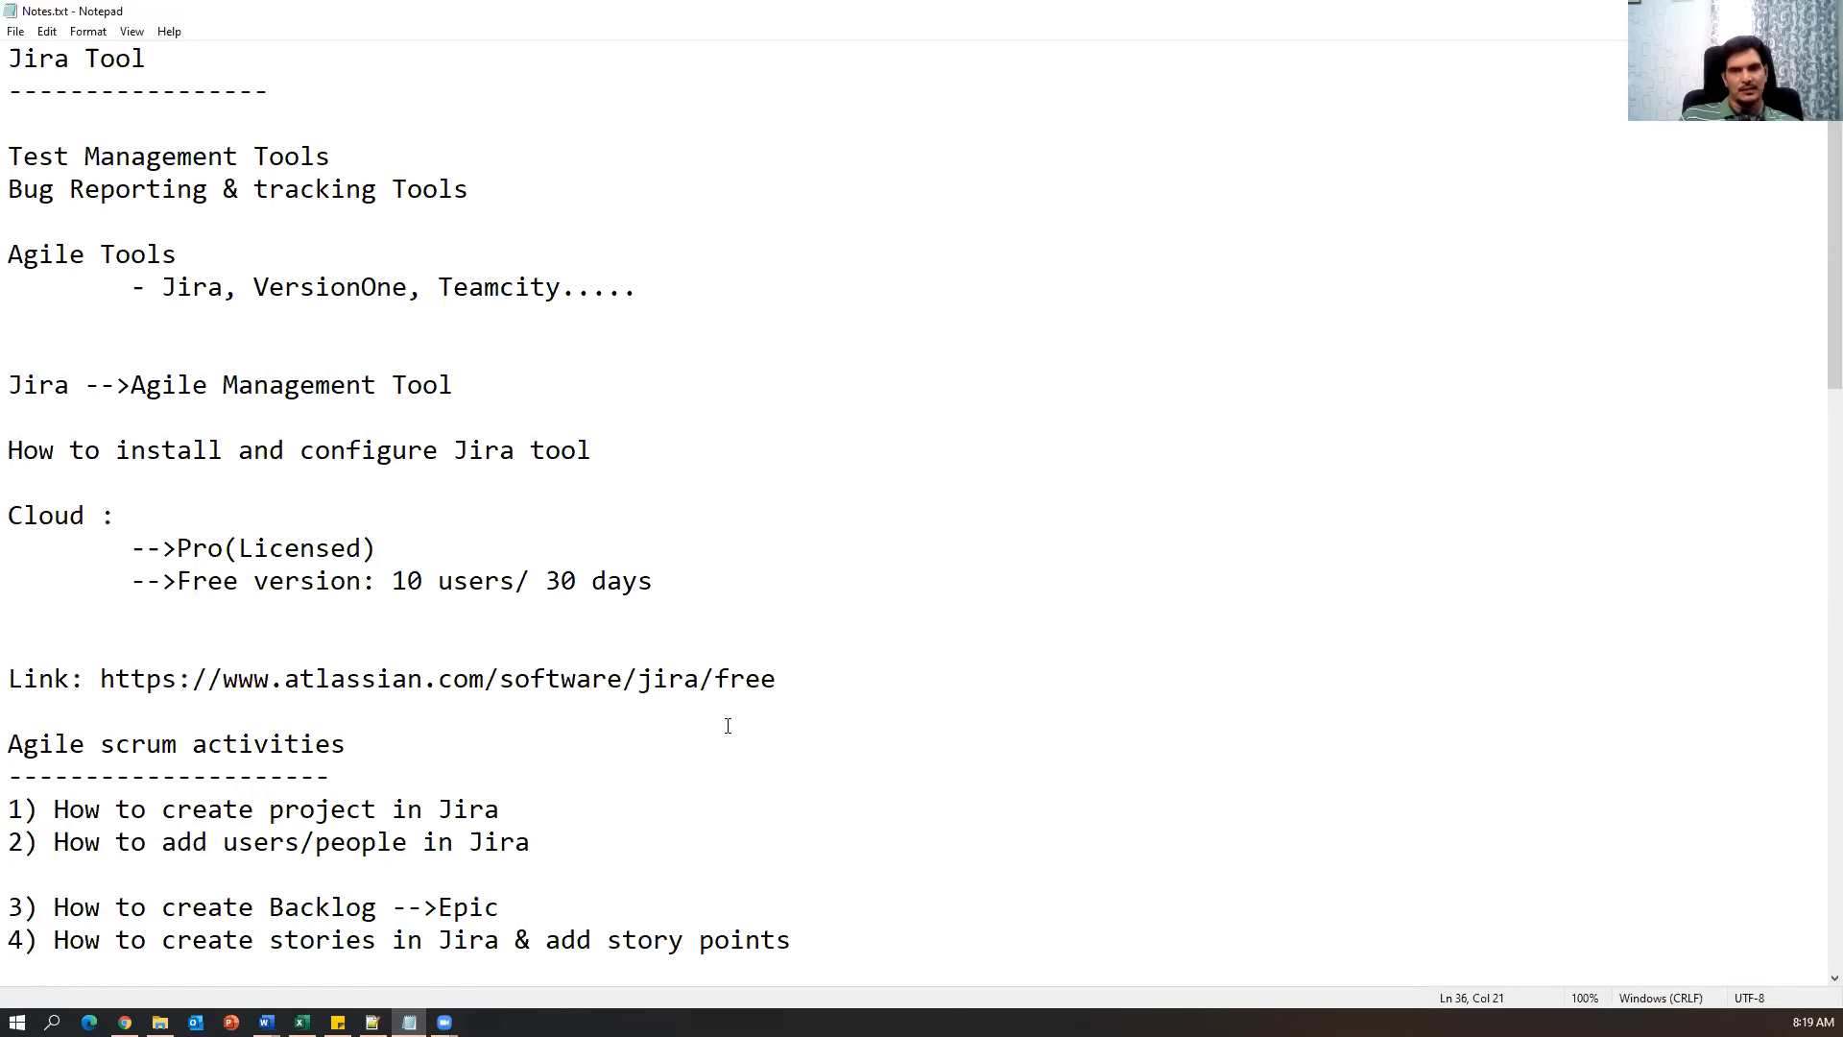
Scroll Notepad to Test Management Activities, then bring Jira Steps New.docx forward in Word.
scroll(695, 802, down, 12)
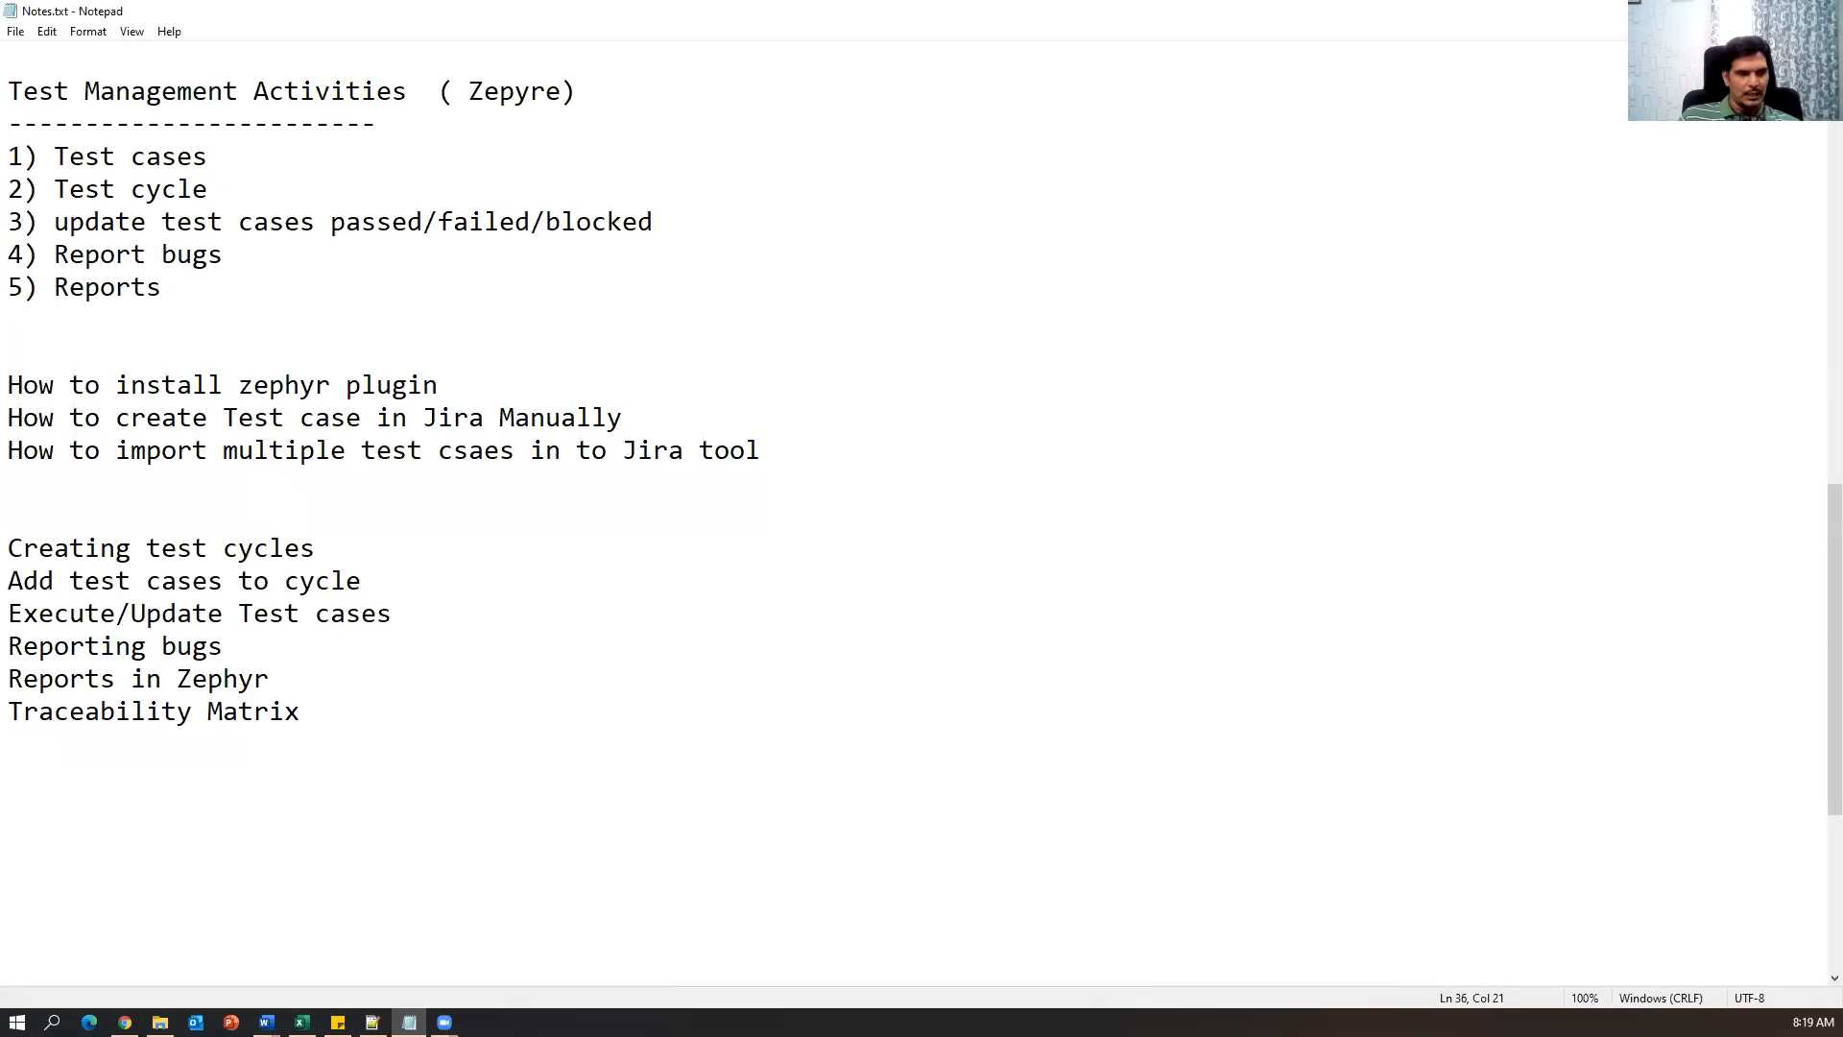
key(alt+Tab)
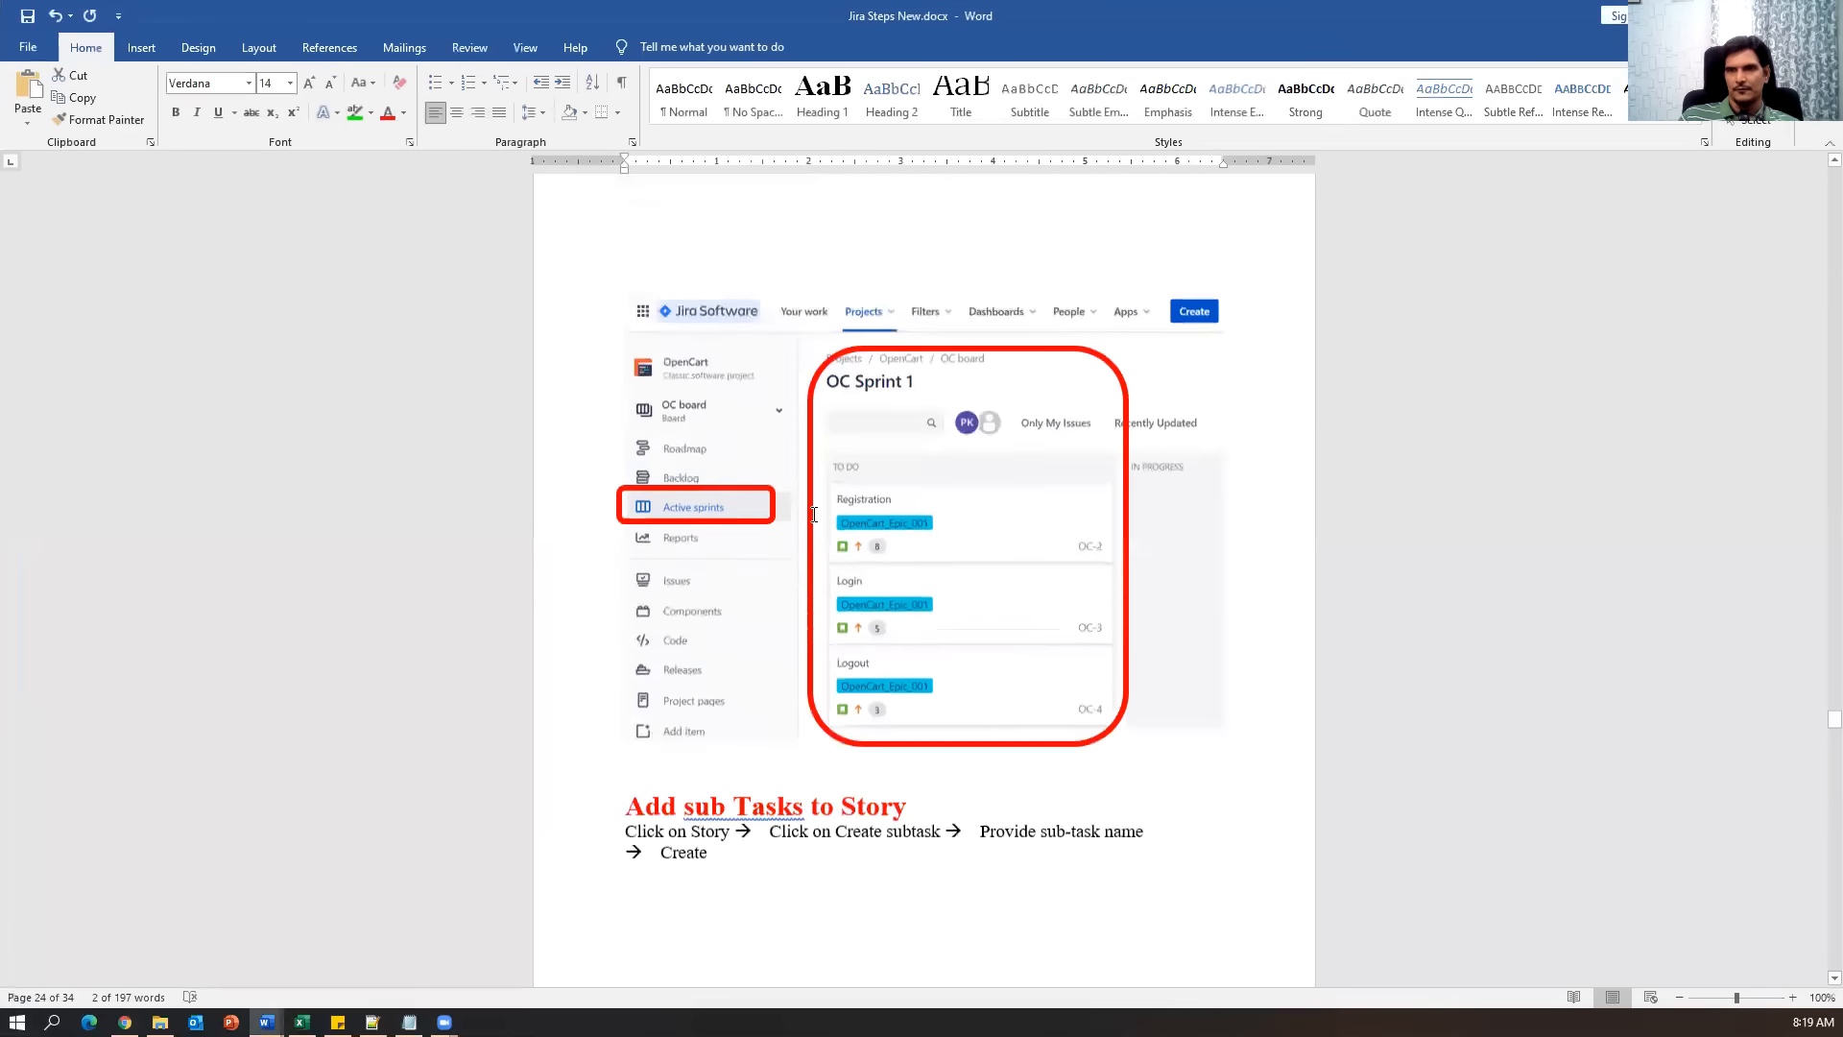
Scroll the Jira steps guide to page 34 and select the 'Importing Test Cases from Excel' heading.
scroll(1817, 713, up, 3)
drag(1835, 712, 1812, 146)
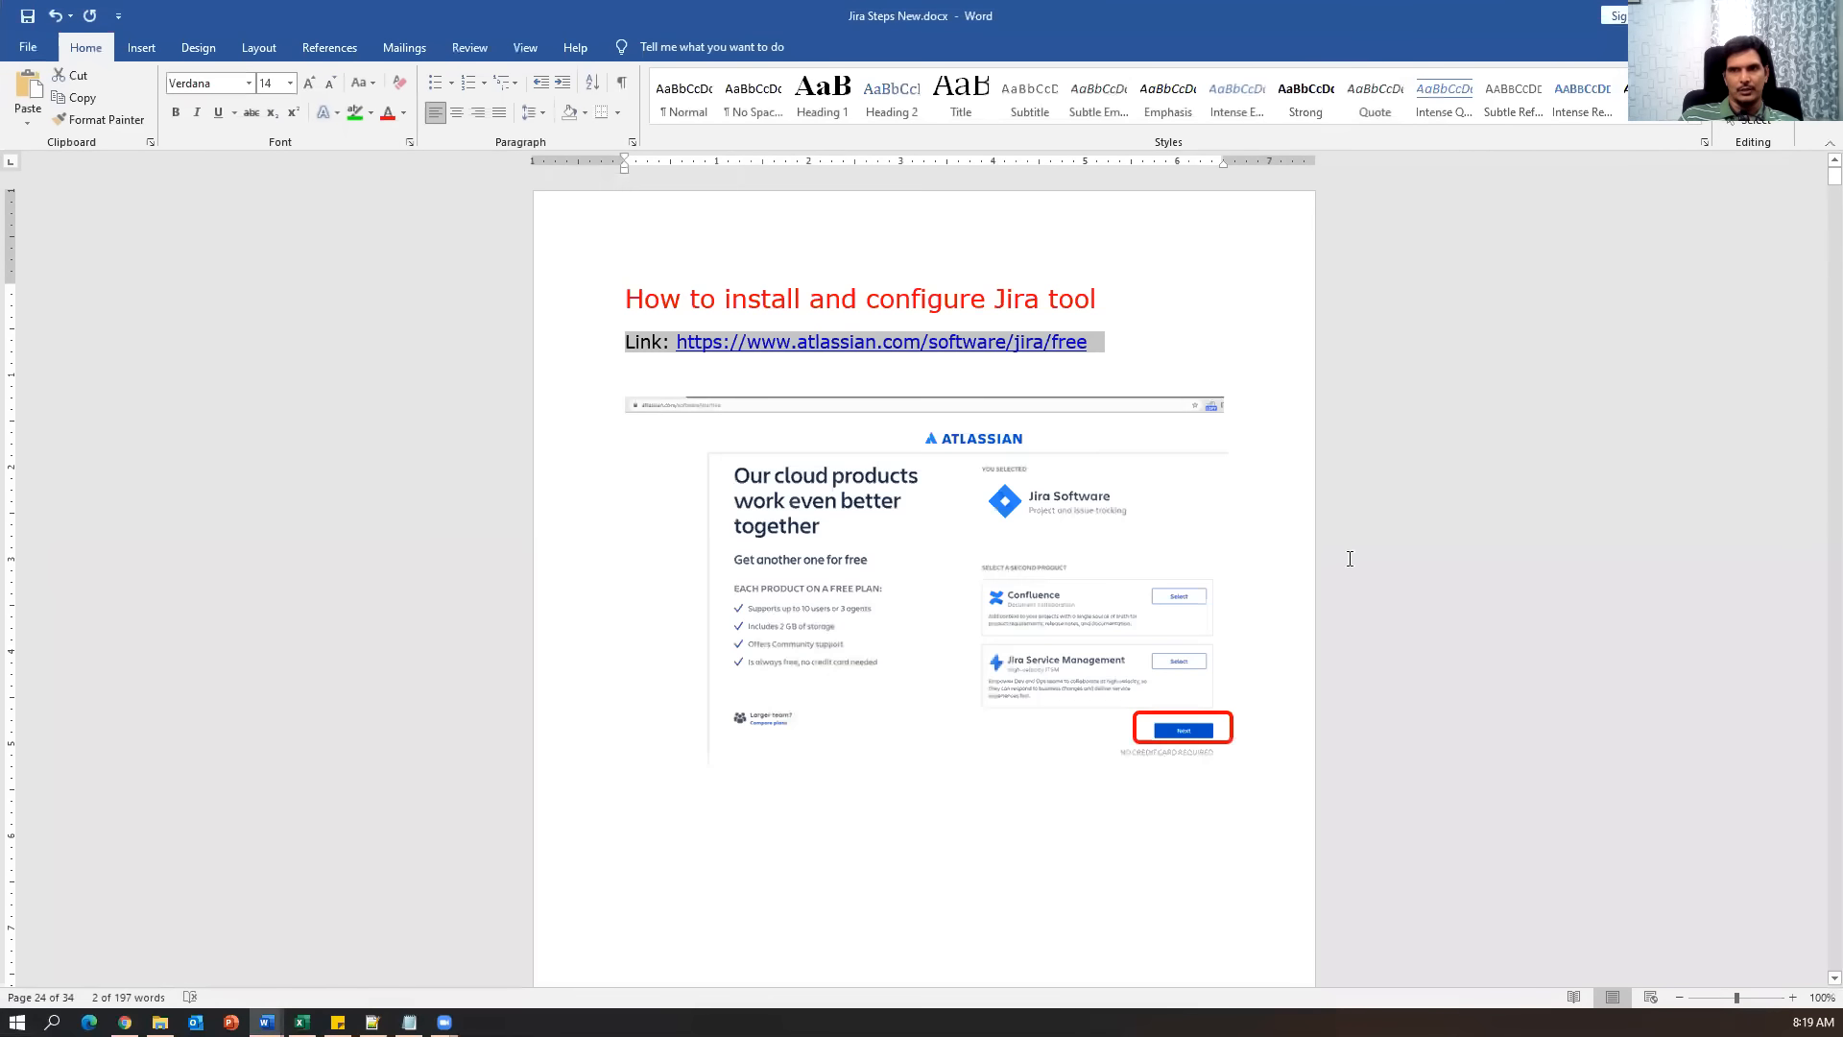
scroll(1190, 688, down, 8)
scroll(1189, 720, down, 20)
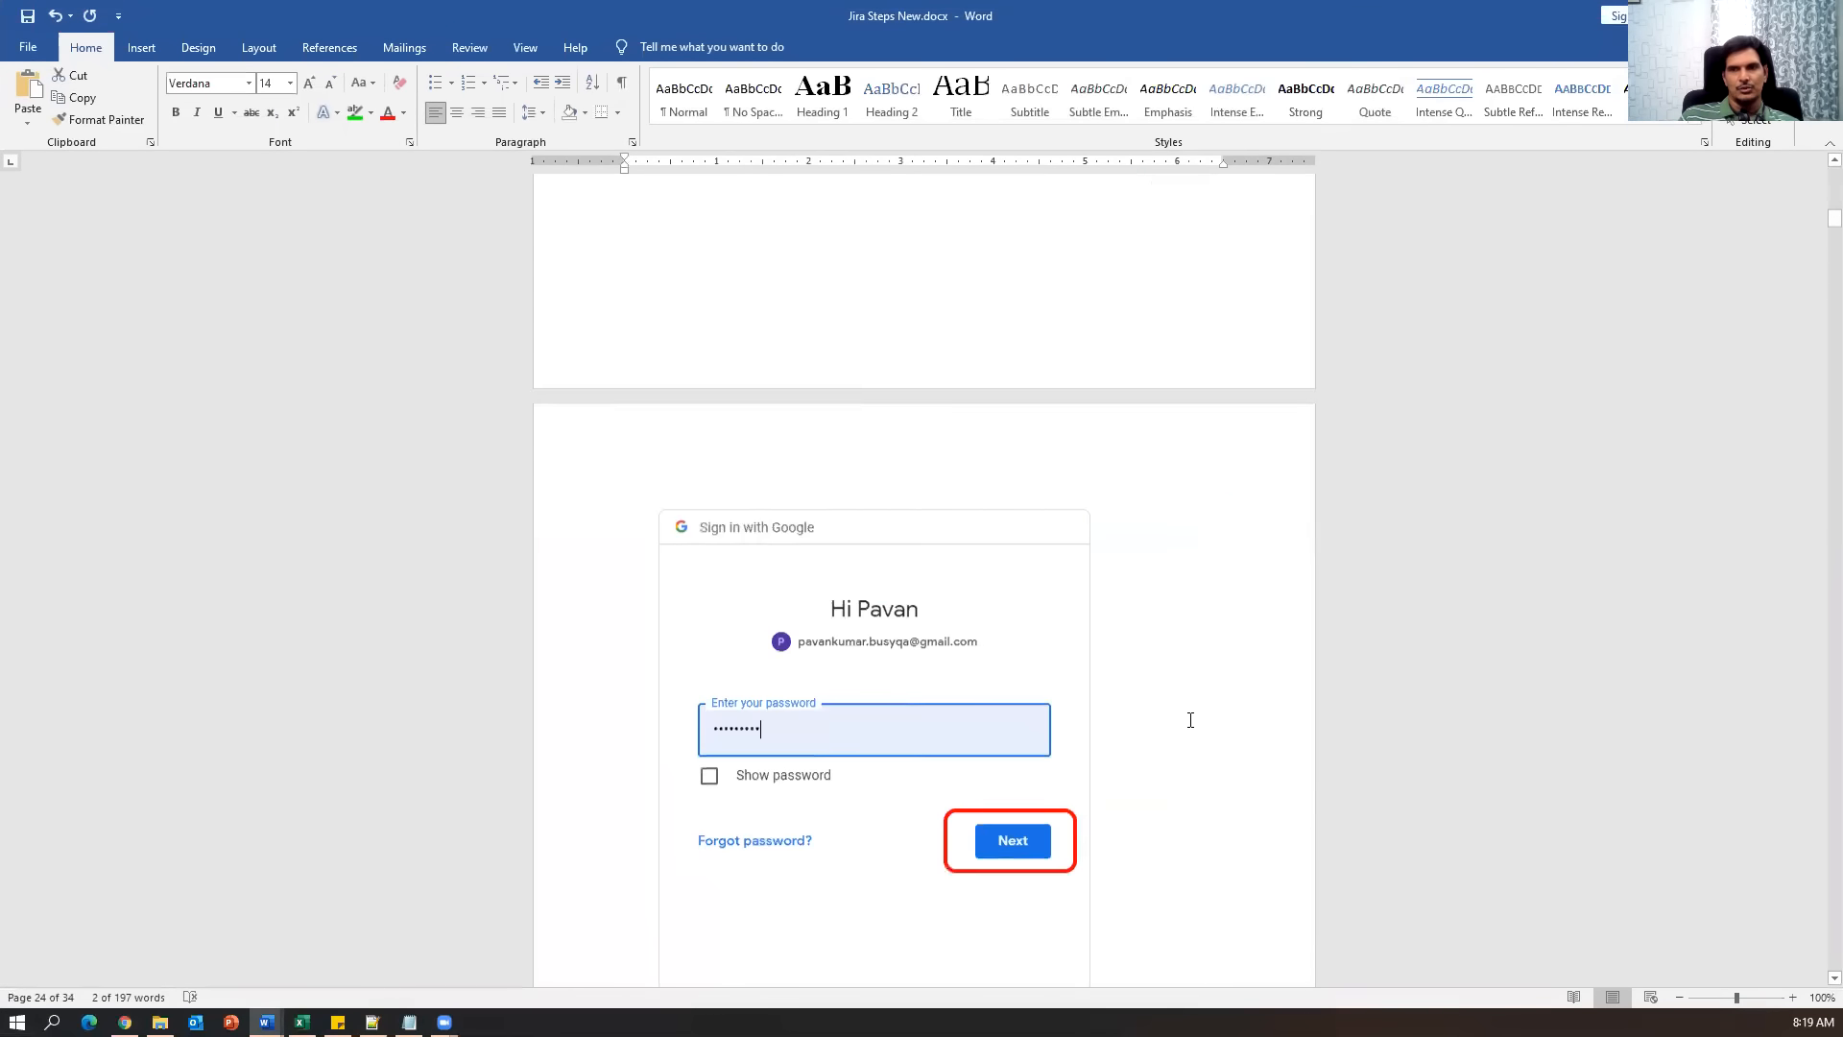
scroll(1190, 720, down, 15)
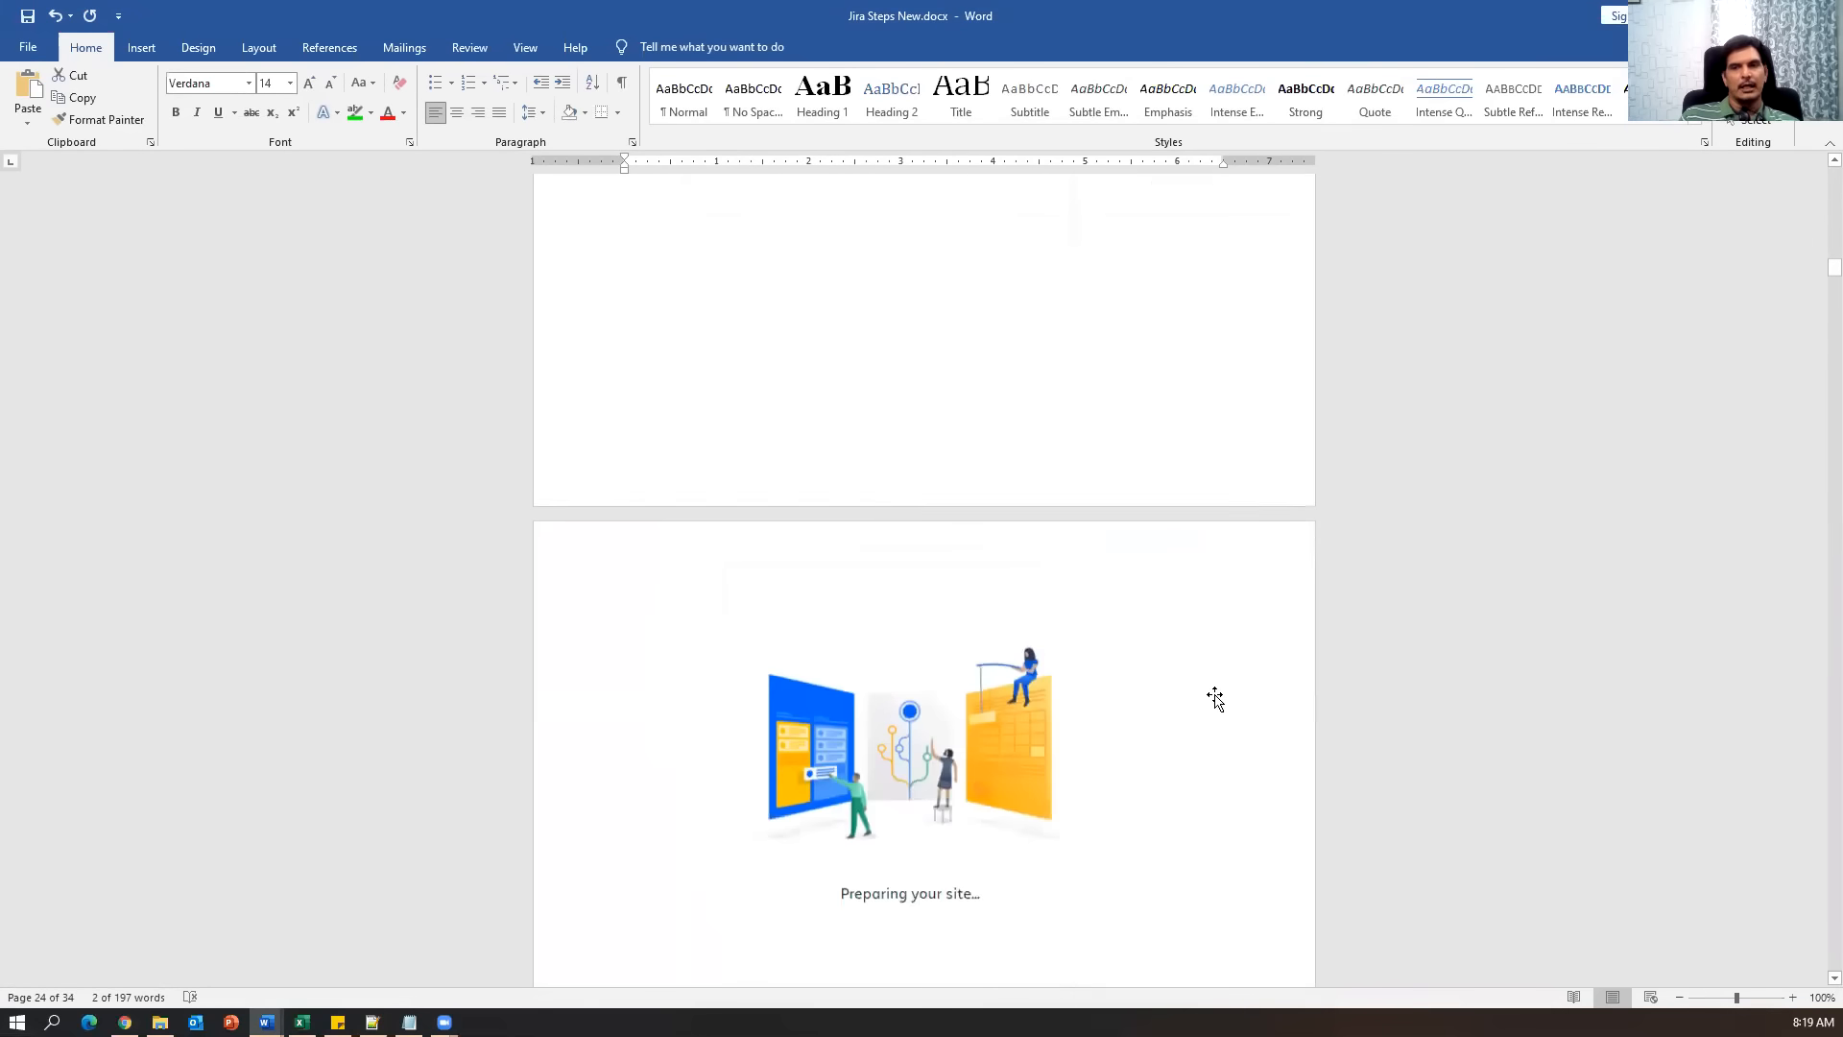
scroll(1224, 754, down, 15)
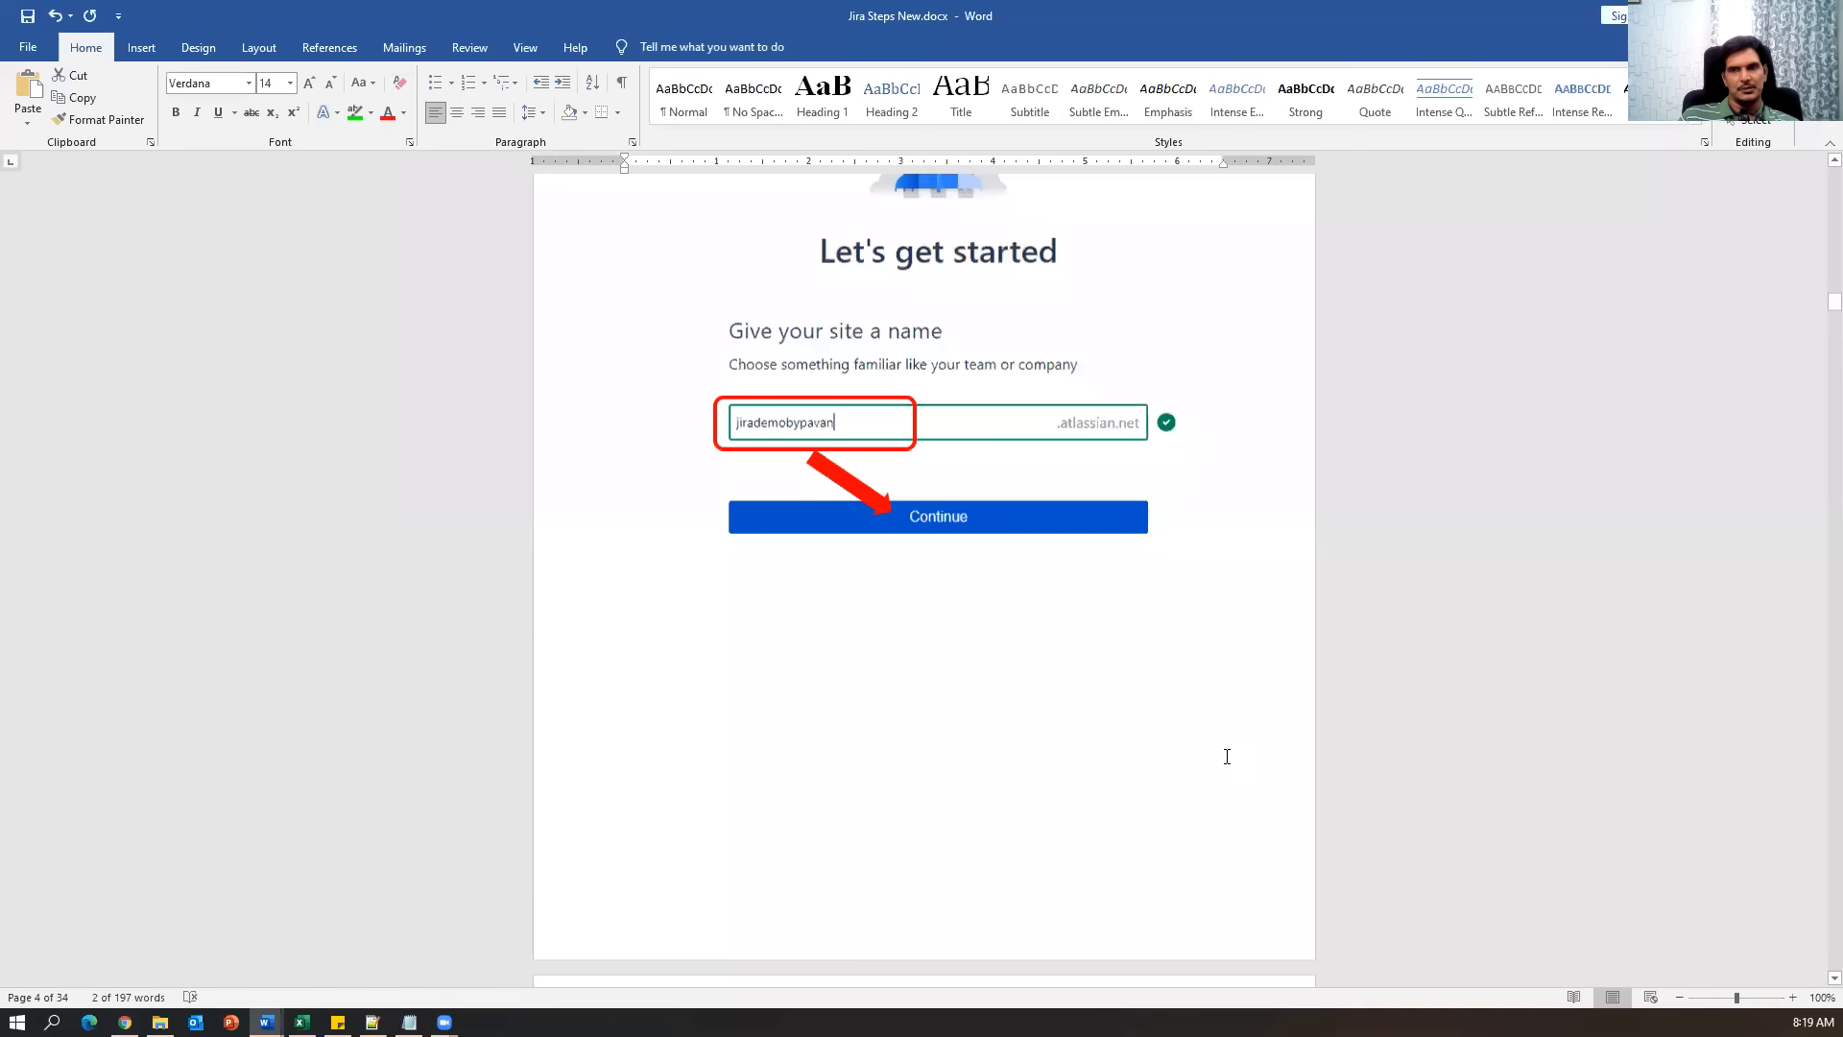
scroll(1227, 756, down, 15)
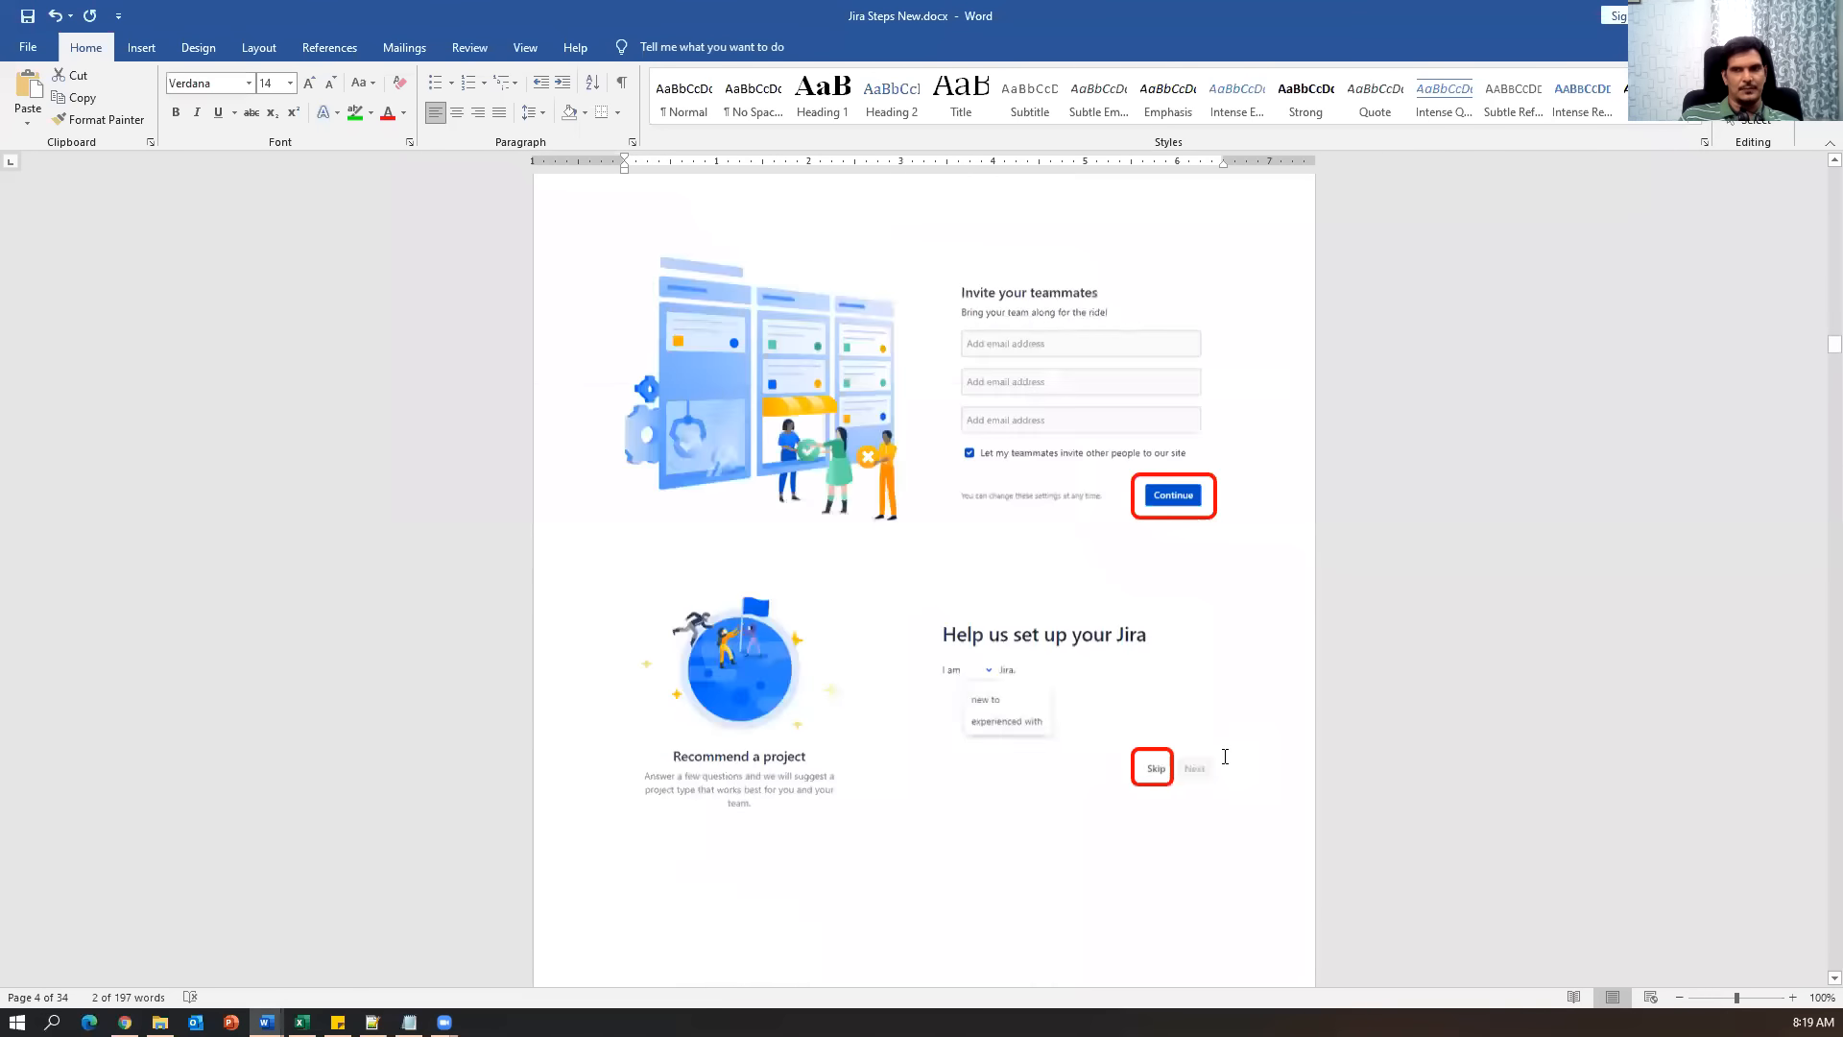
drag(1816, 378, 1793, 966)
scroll(1273, 931, down, 5)
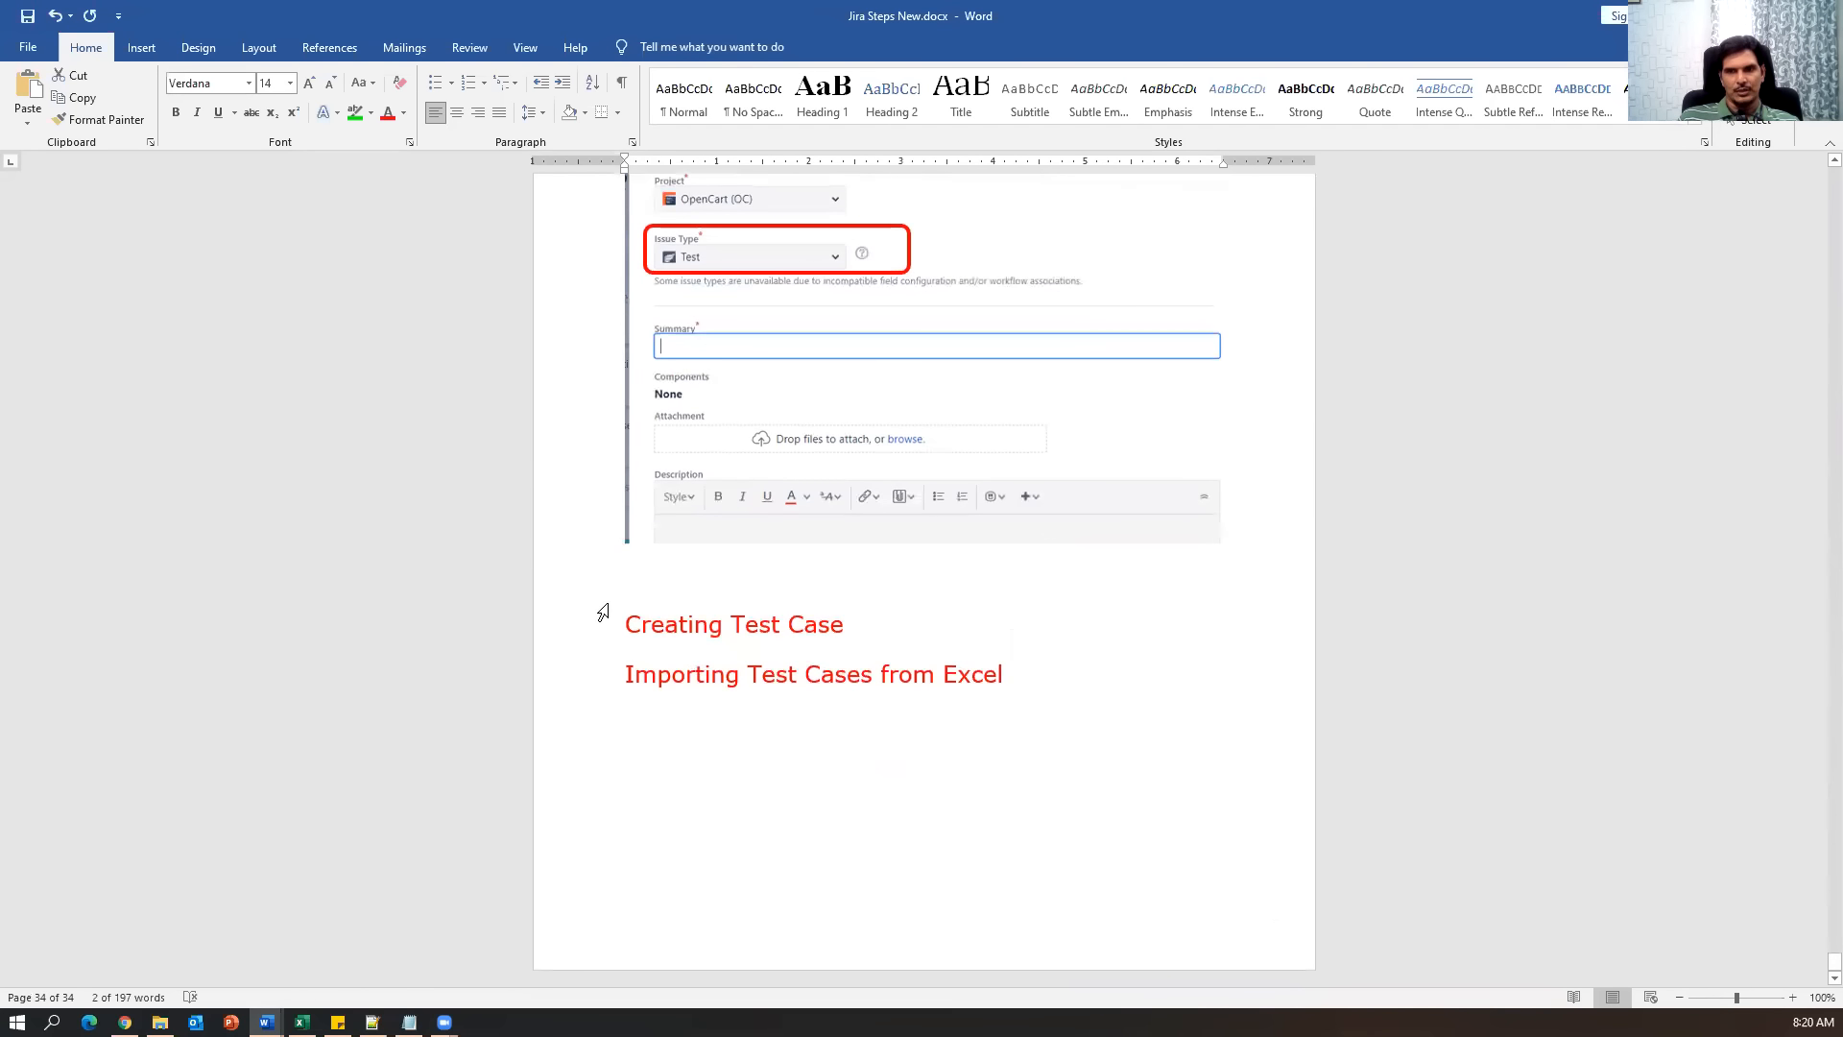
triple_click(756, 662)
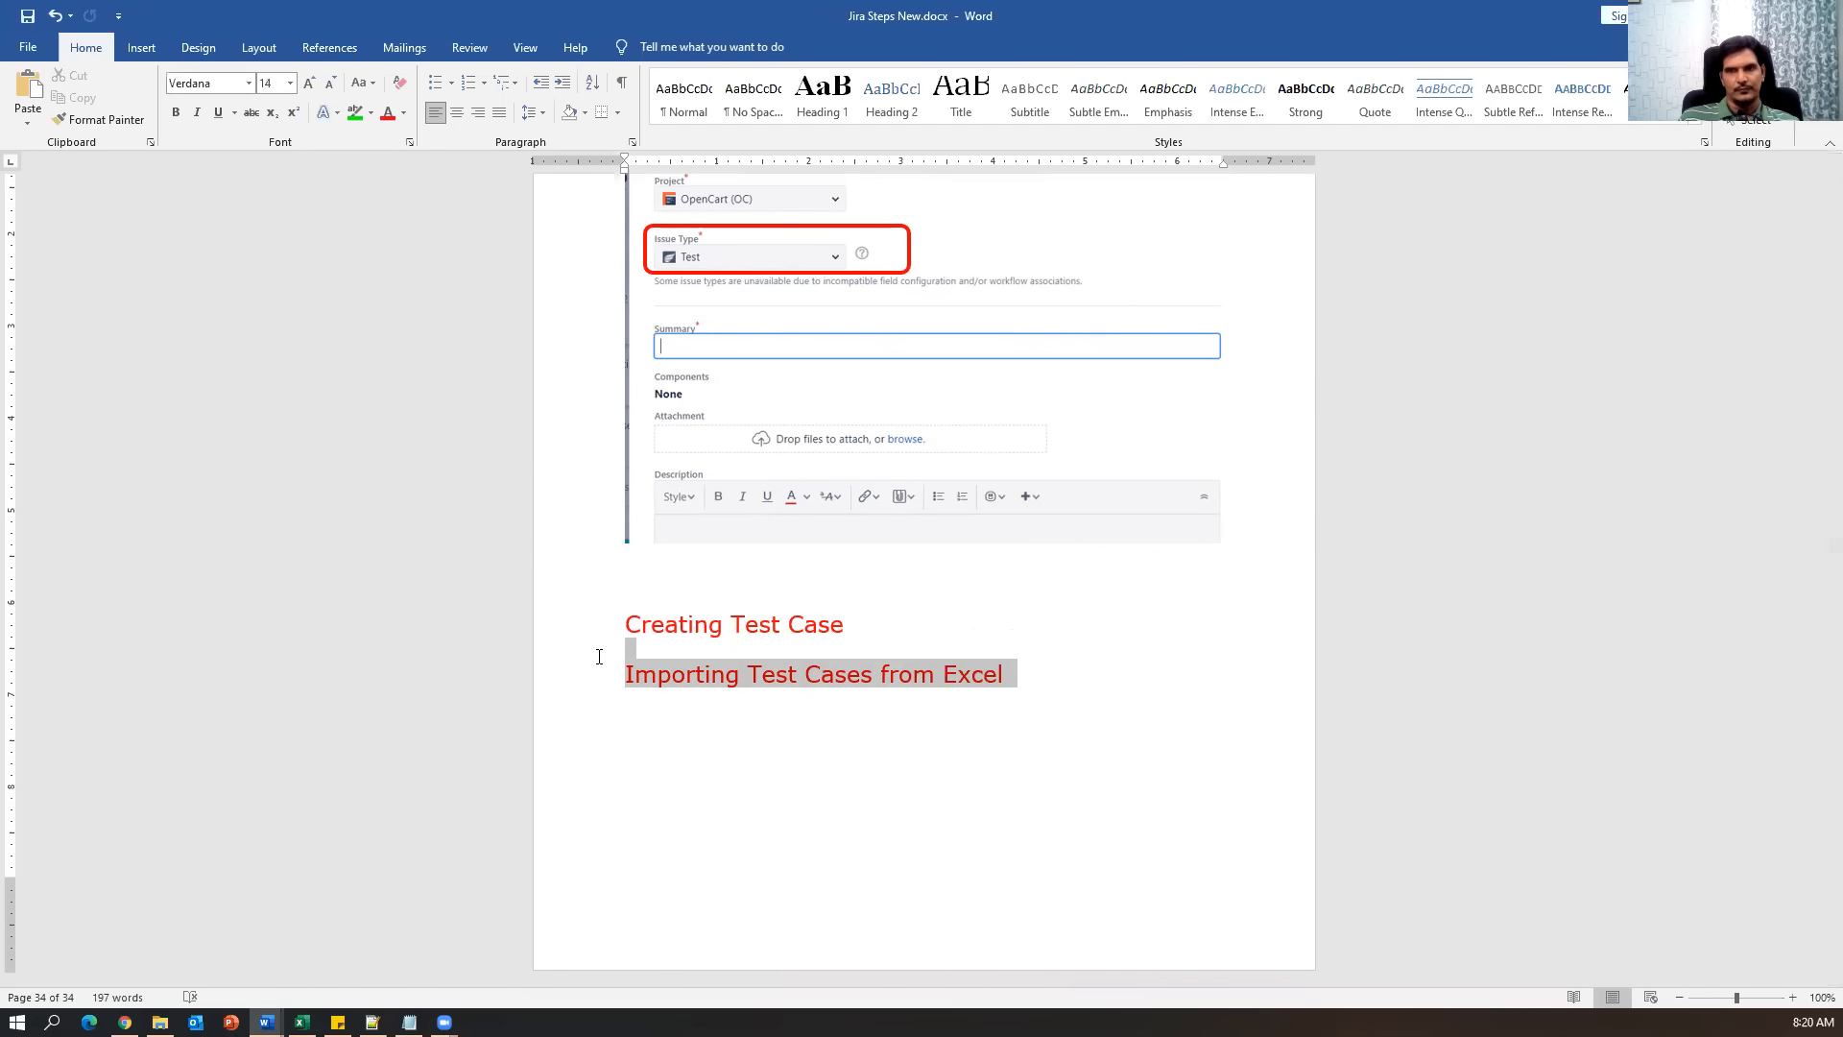
Back in Notes.txt, save the file and scroll up to the Zephyr topic list.
key(alt+Tab)
key(alt+f)
key(s)
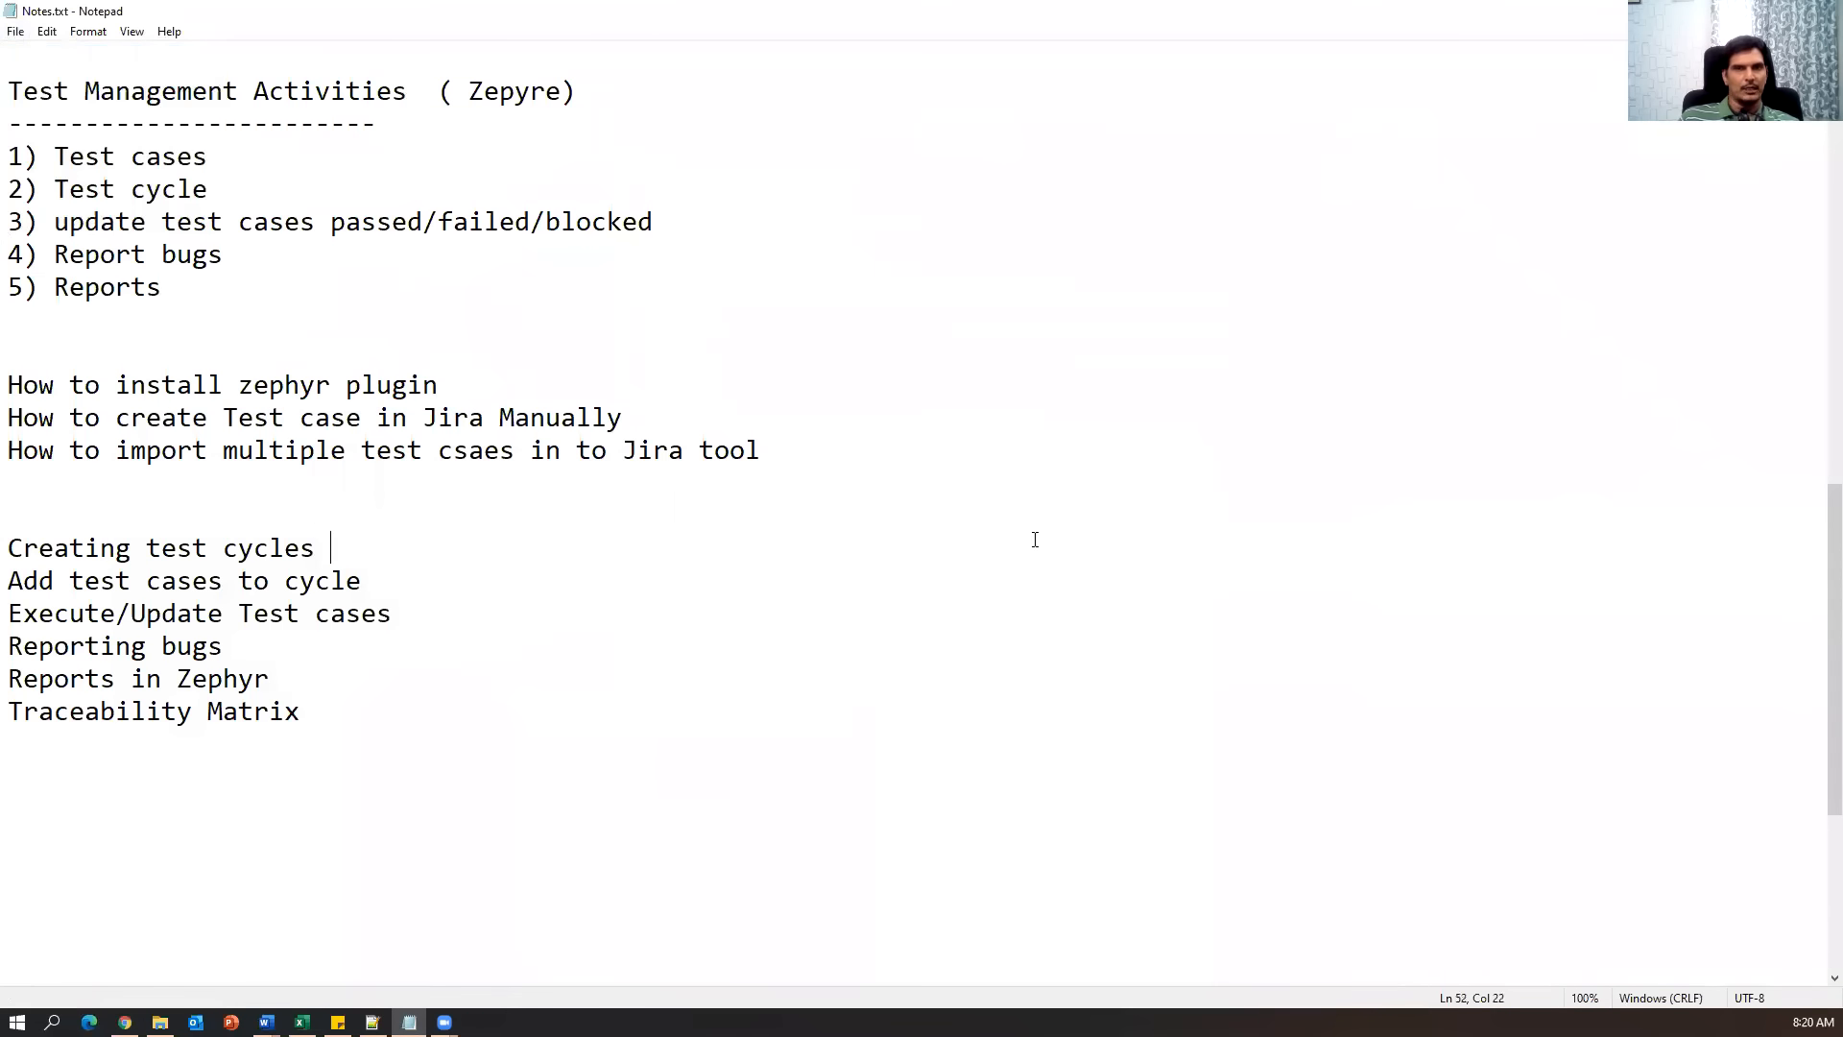
scroll(1034, 539, up, 4)
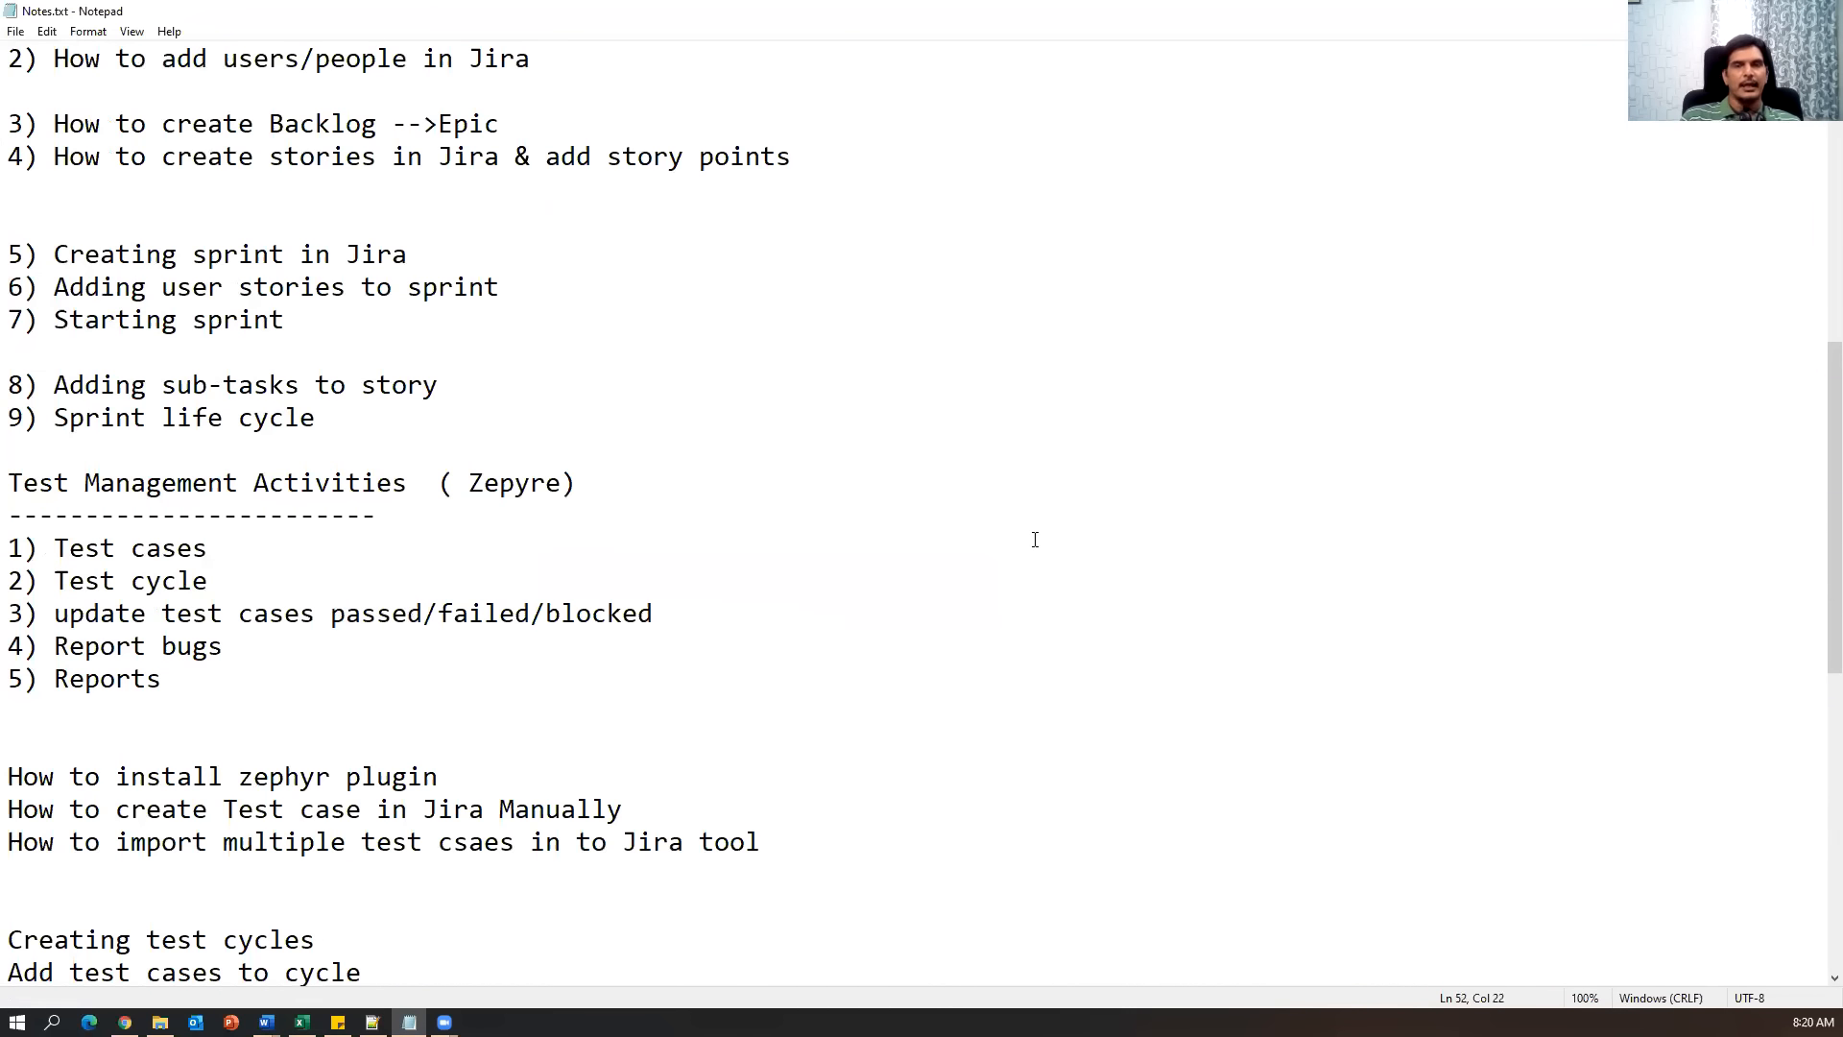